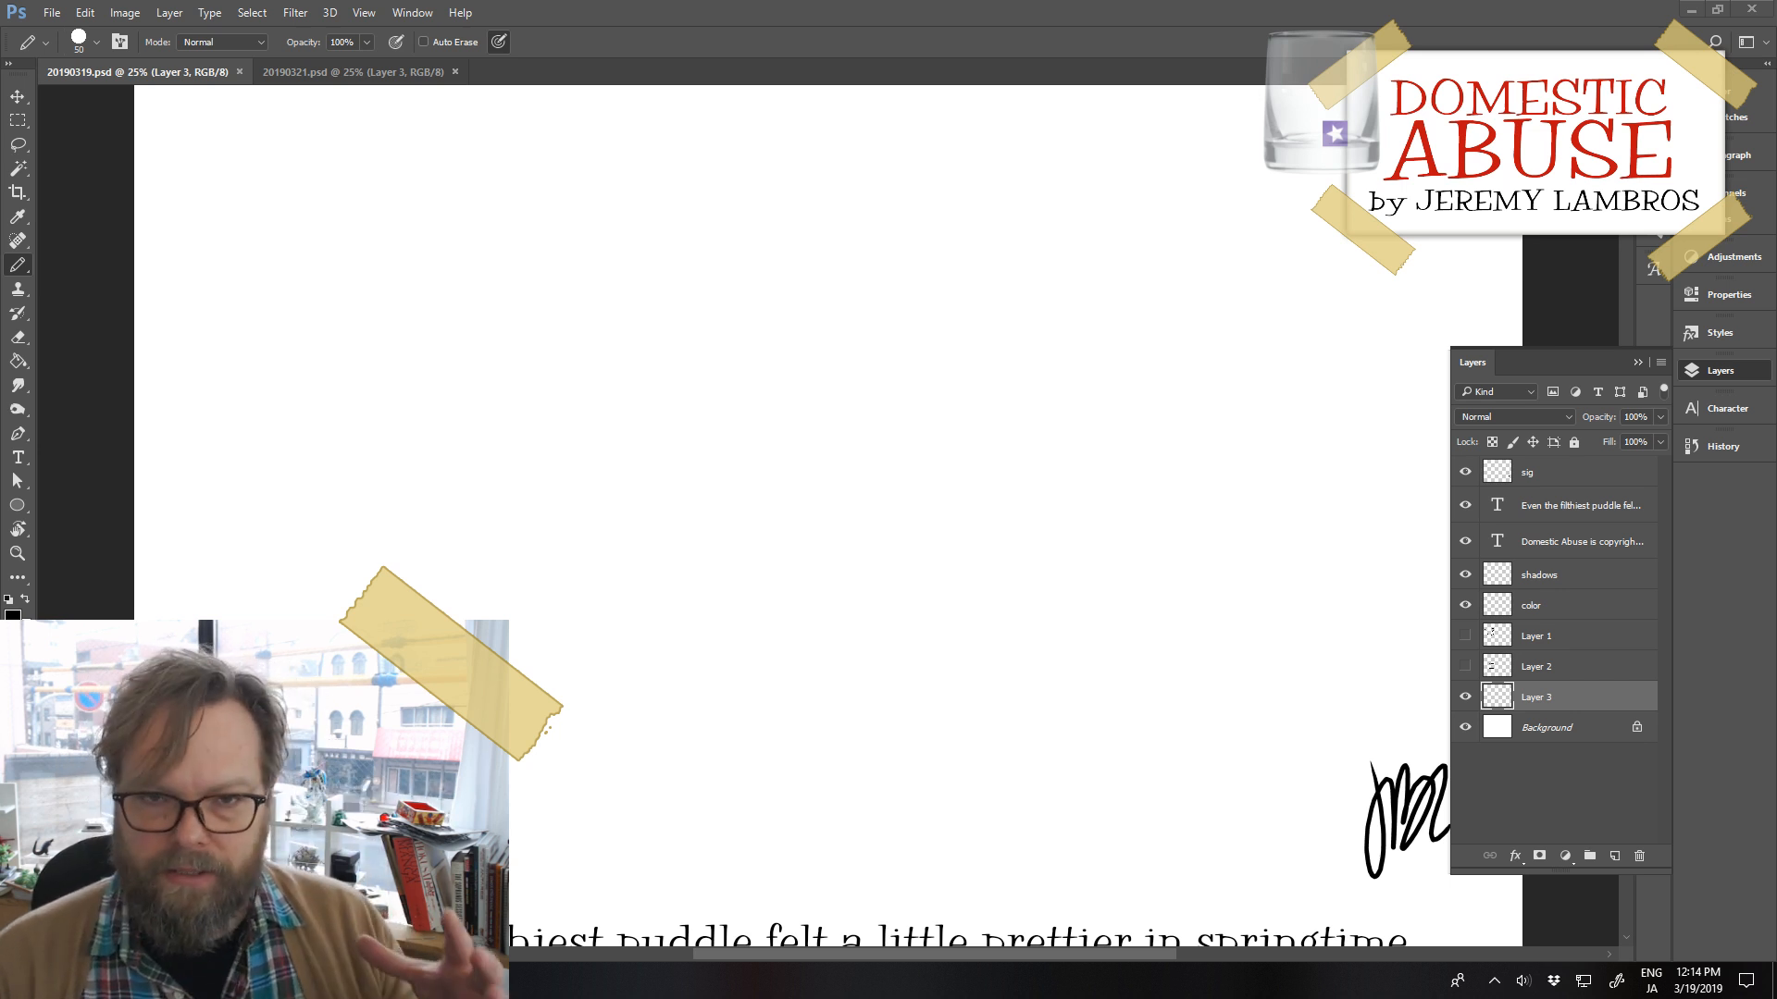
pyautogui.moveTo(745, 354)
pyautogui.mouseDown()
pyautogui.moveTo(702, 480)
pyautogui.moveTo(951, 668)
pyautogui.mouseUp()
pyautogui.hotkey('ctrl', 'z')
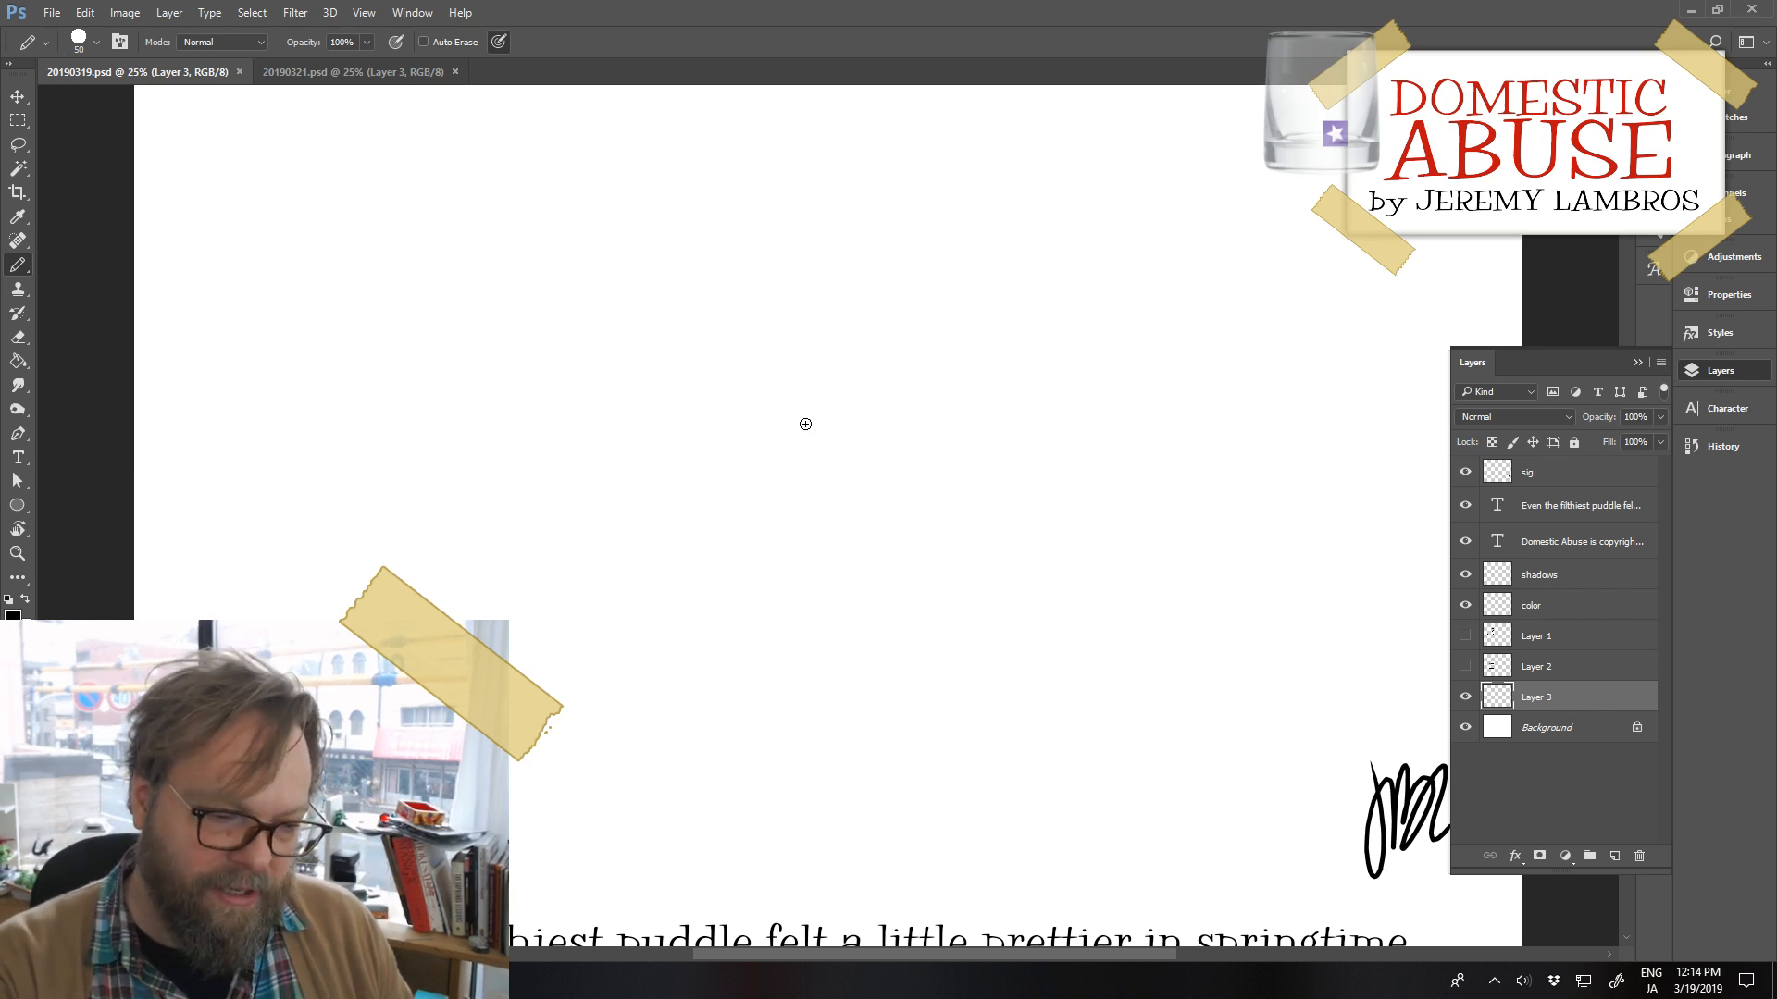
pyautogui.moveTo(805, 378)
pyautogui.mouseDown()
pyautogui.moveTo(734, 527)
pyautogui.moveTo(833, 741)
pyautogui.mouseUp()
pyautogui.hotkey('ctrl', 'z')
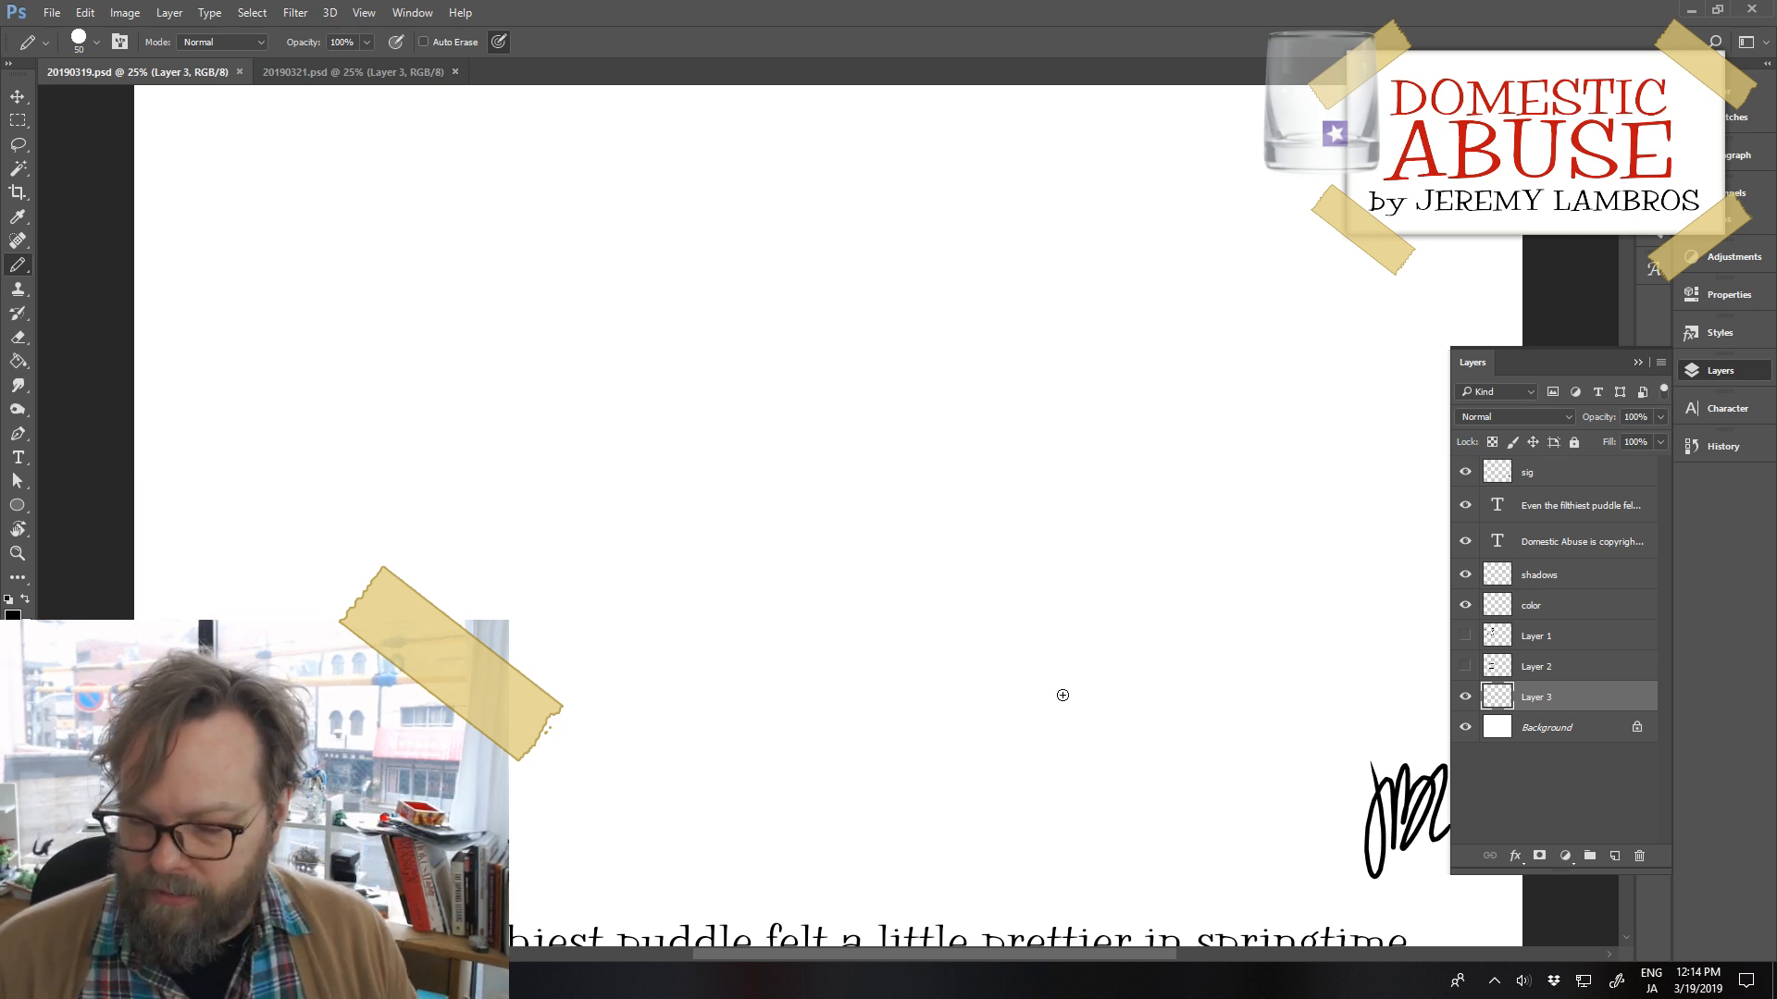
pyautogui.moveTo(988, 532)
pyautogui.mouseDown()
pyautogui.moveTo(835, 628)
pyautogui.moveTo(965, 614)
pyautogui.moveTo(905, 702)
pyautogui.moveTo(1067, 674)
pyautogui.moveTo(1140, 717)
pyautogui.mouseUp()
pyautogui.hotkey('ctrl', 'z')
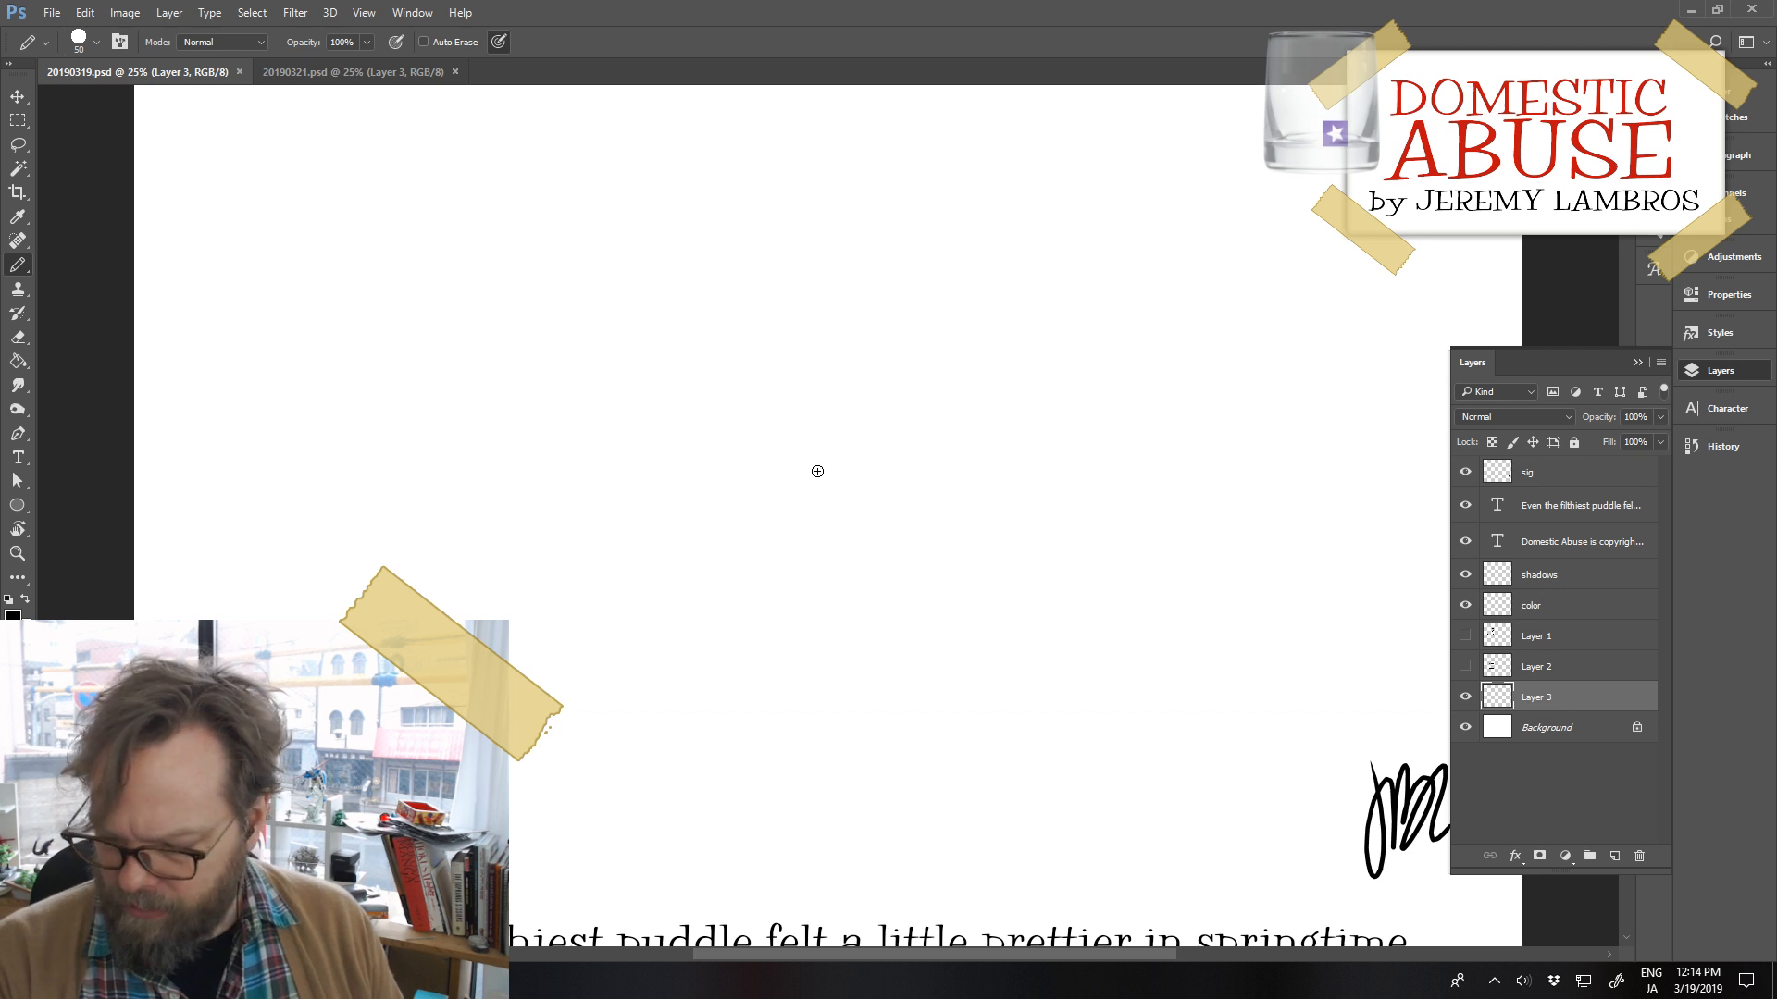
pyautogui.moveTo(805, 441)
pyautogui.mouseDown()
pyautogui.moveTo(776, 517)
pyautogui.moveTo(800, 577)
pyautogui.moveTo(910, 608)
pyautogui.moveTo(944, 678)
pyautogui.mouseUp()
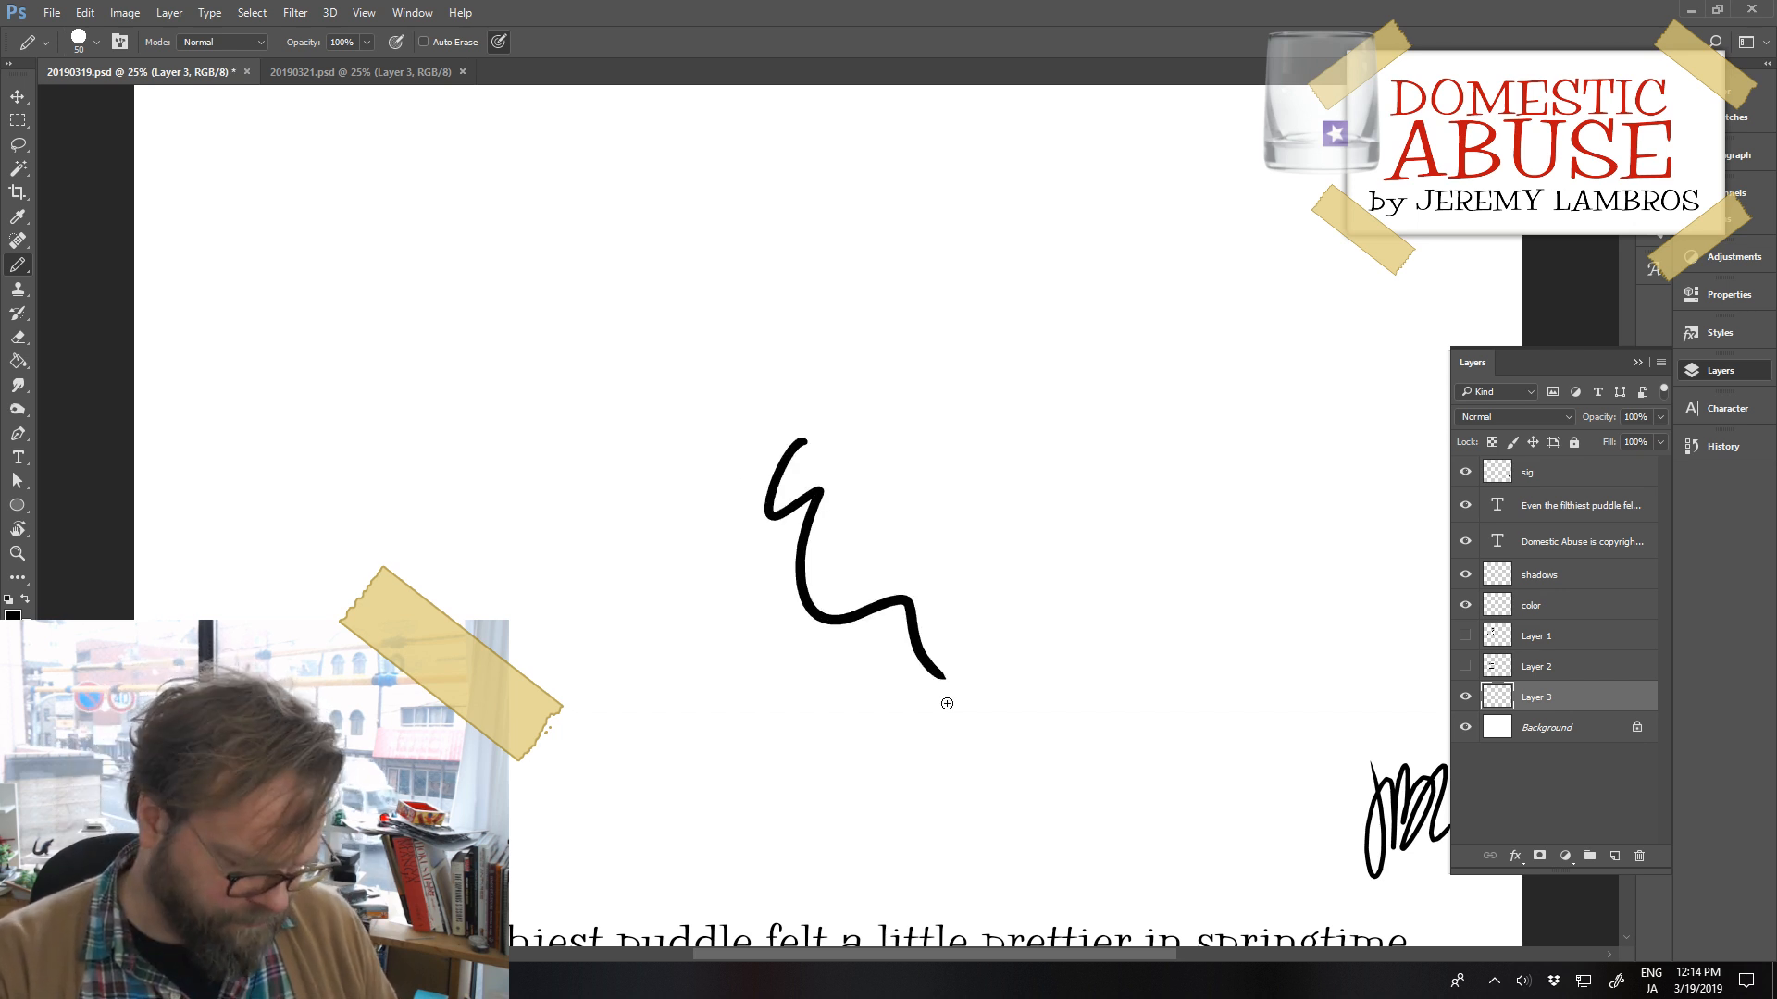
pyautogui.hotkey('ctrl', 'z')
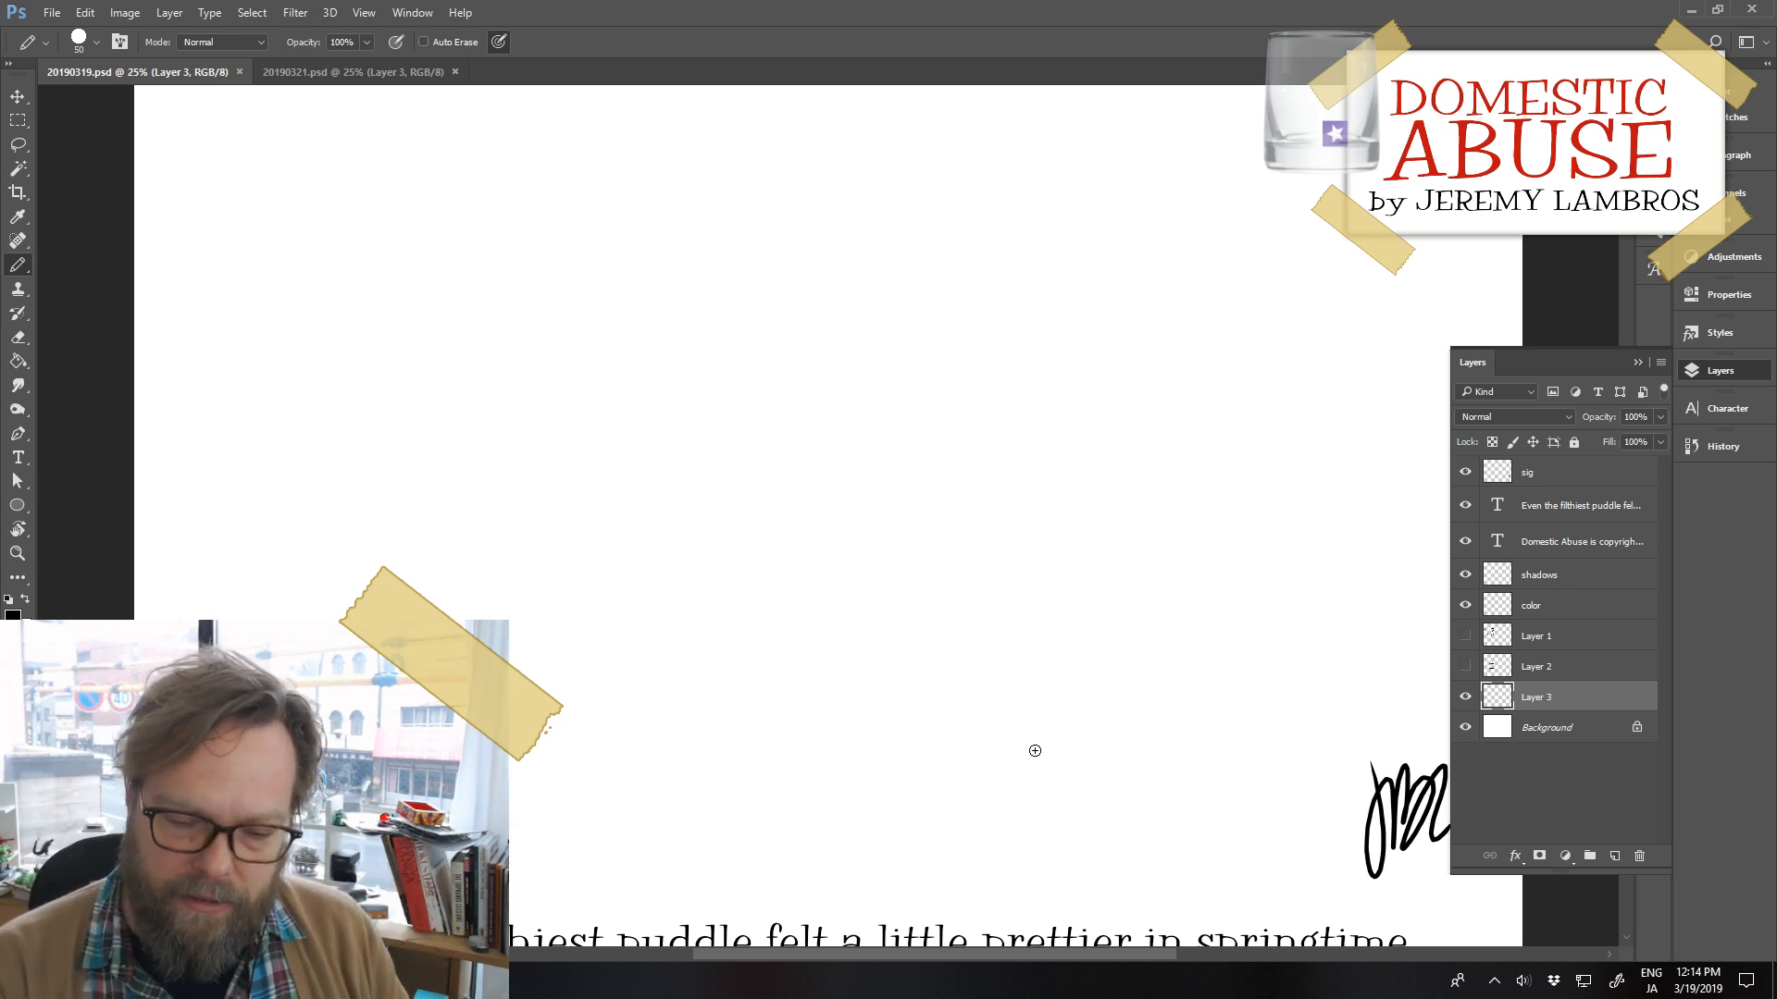
pyautogui.moveTo(893, 432)
pyautogui.mouseDown()
pyautogui.moveTo(840, 496)
pyautogui.moveTo(903, 538)
pyautogui.moveTo(930, 711)
pyautogui.mouseUp()
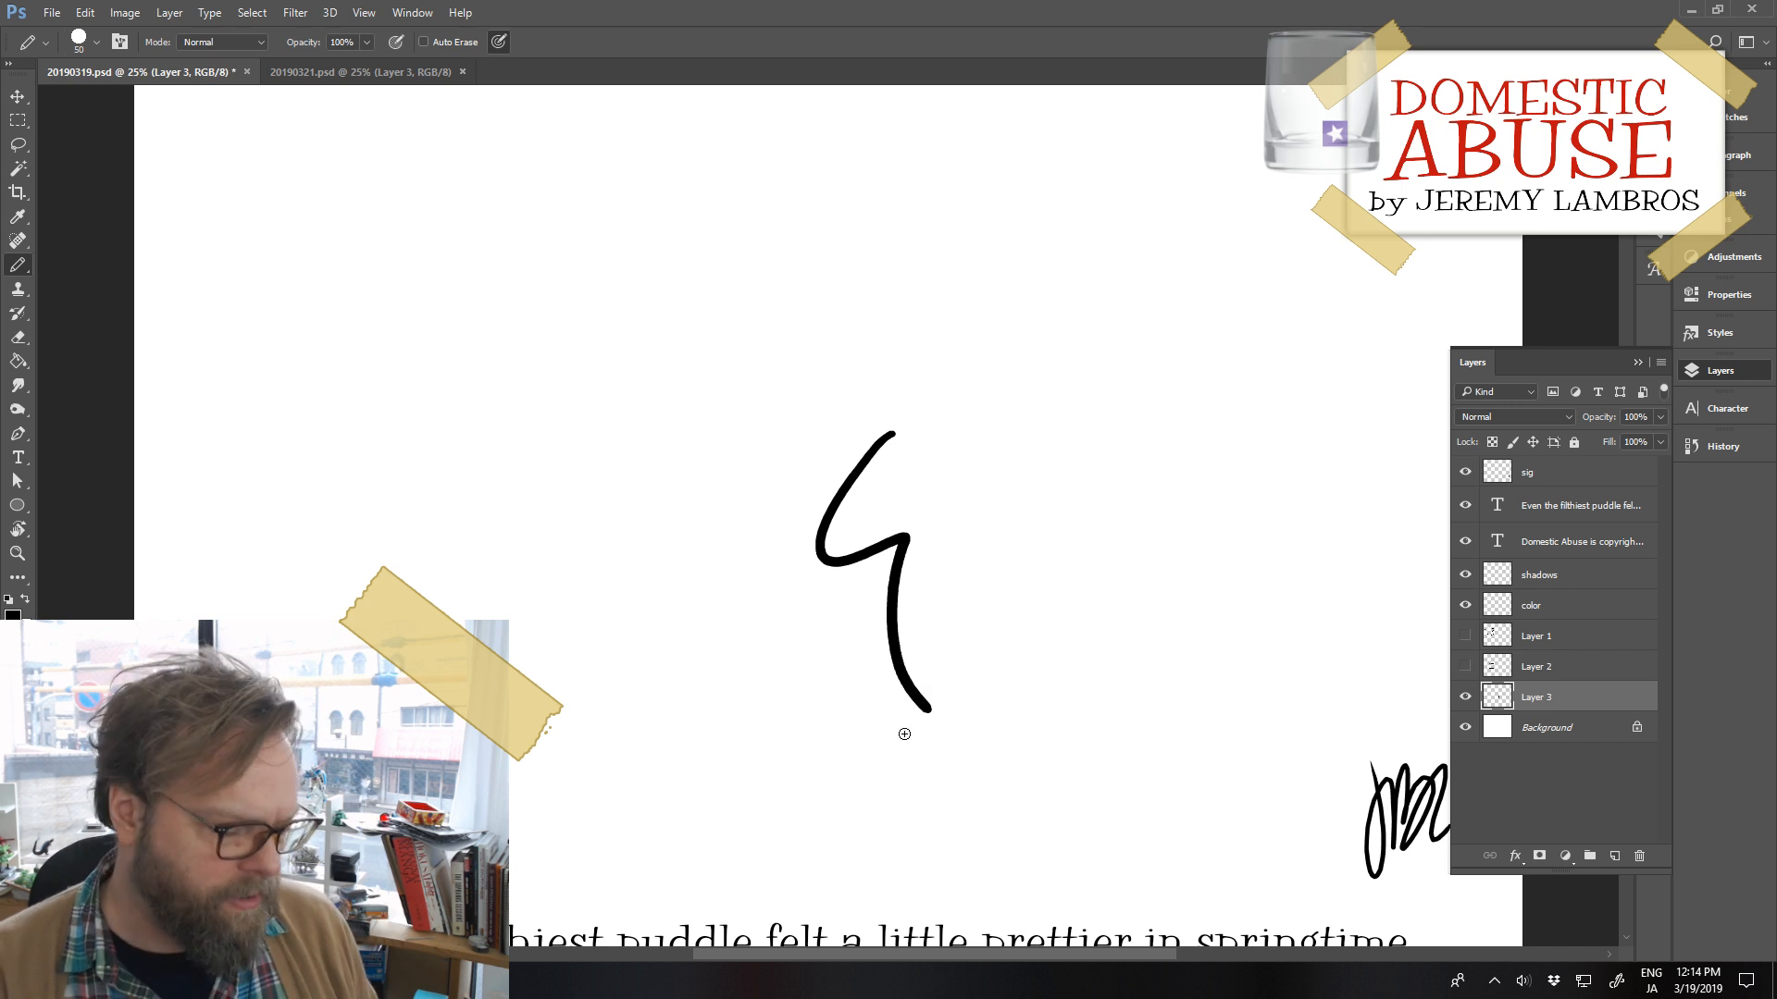
pyautogui.hotkey('ctrl', 'z')
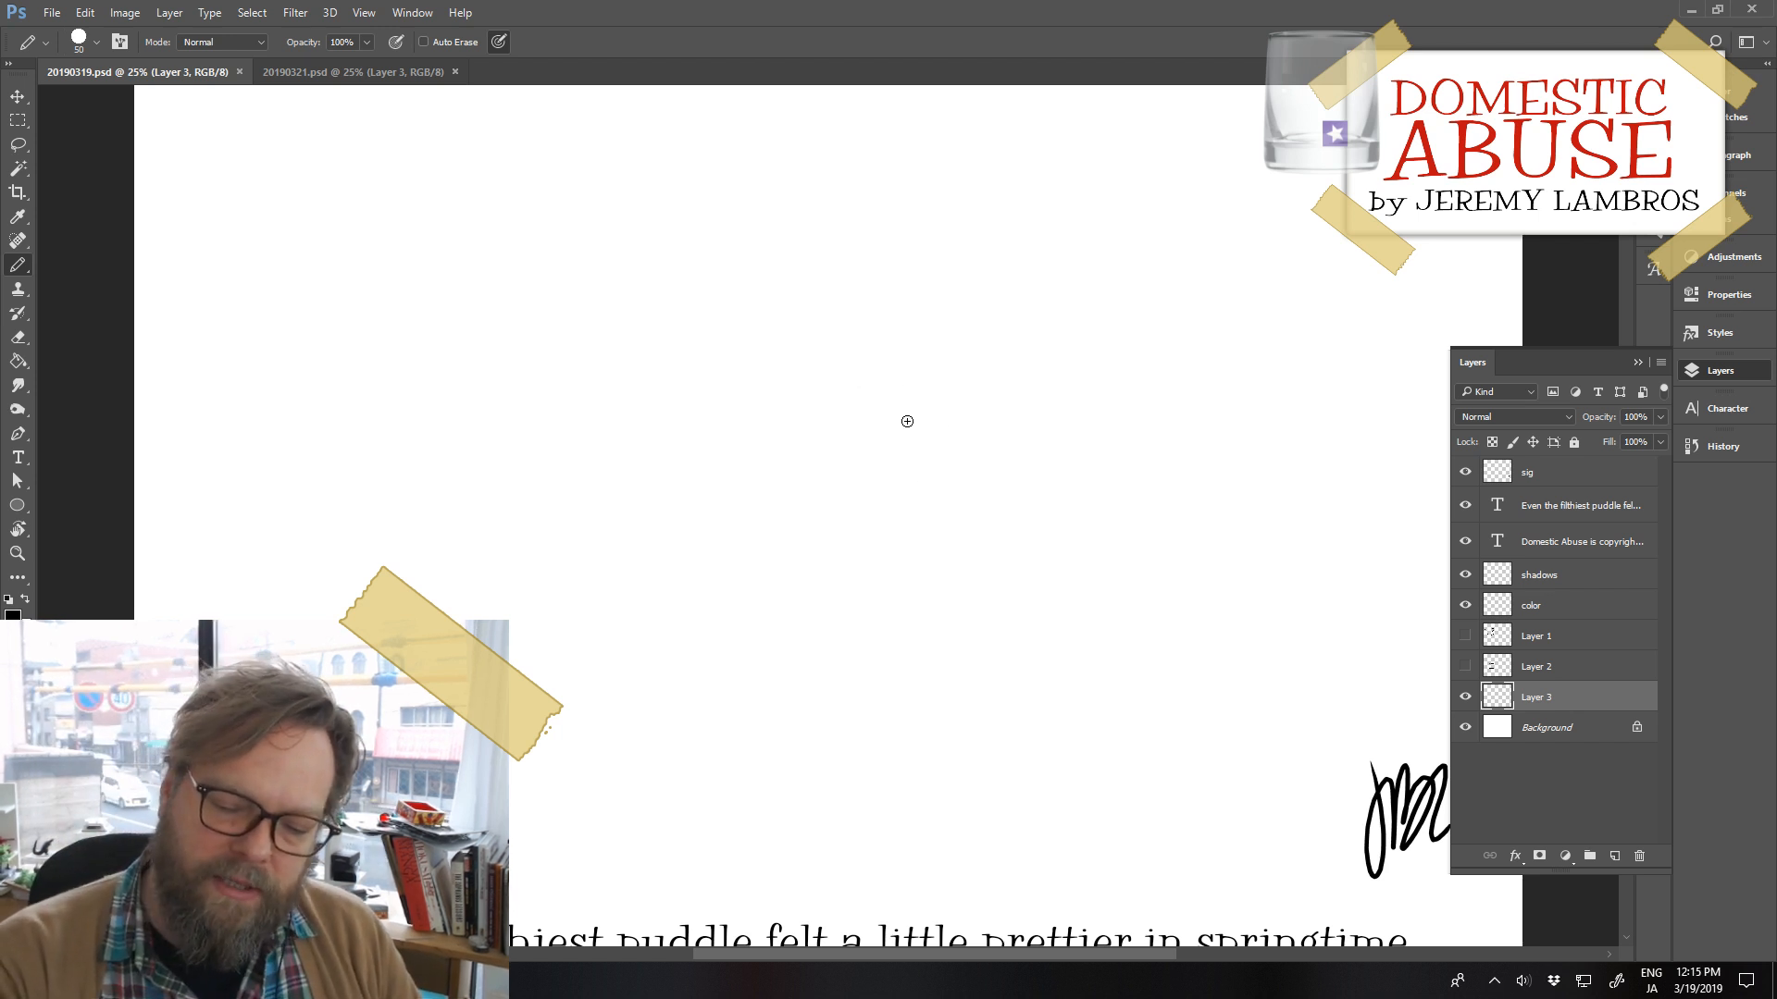
pyautogui.moveTo(907, 417)
pyautogui.mouseDown()
pyautogui.moveTo(900, 471)
pyautogui.moveTo(923, 521)
pyautogui.moveTo(996, 543)
pyautogui.mouseUp()
pyautogui.hotkey('ctrl', 'z')
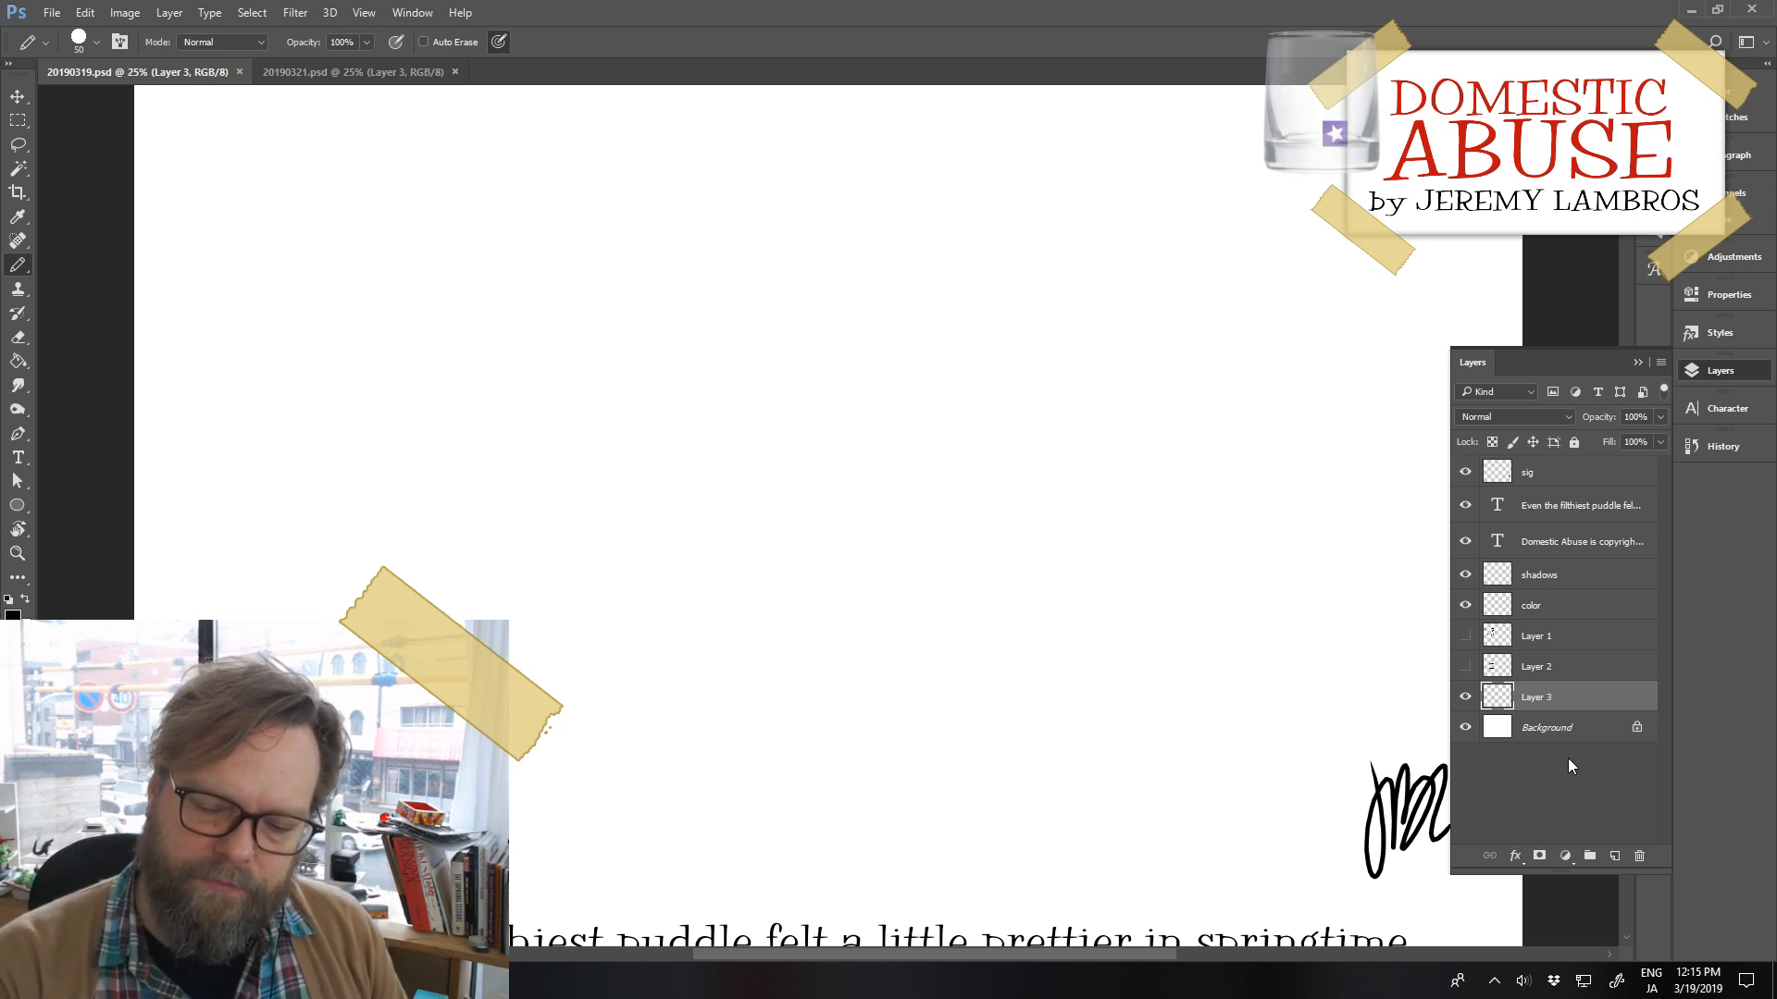
pyautogui.moveTo(811, 401)
pyautogui.mouseDown()
pyautogui.moveTo(839, 541)
pyautogui.moveTo(1023, 671)
pyautogui.moveTo(1083, 654)
pyautogui.mouseUp()
pyautogui.hotkey('ctrl', 'z')
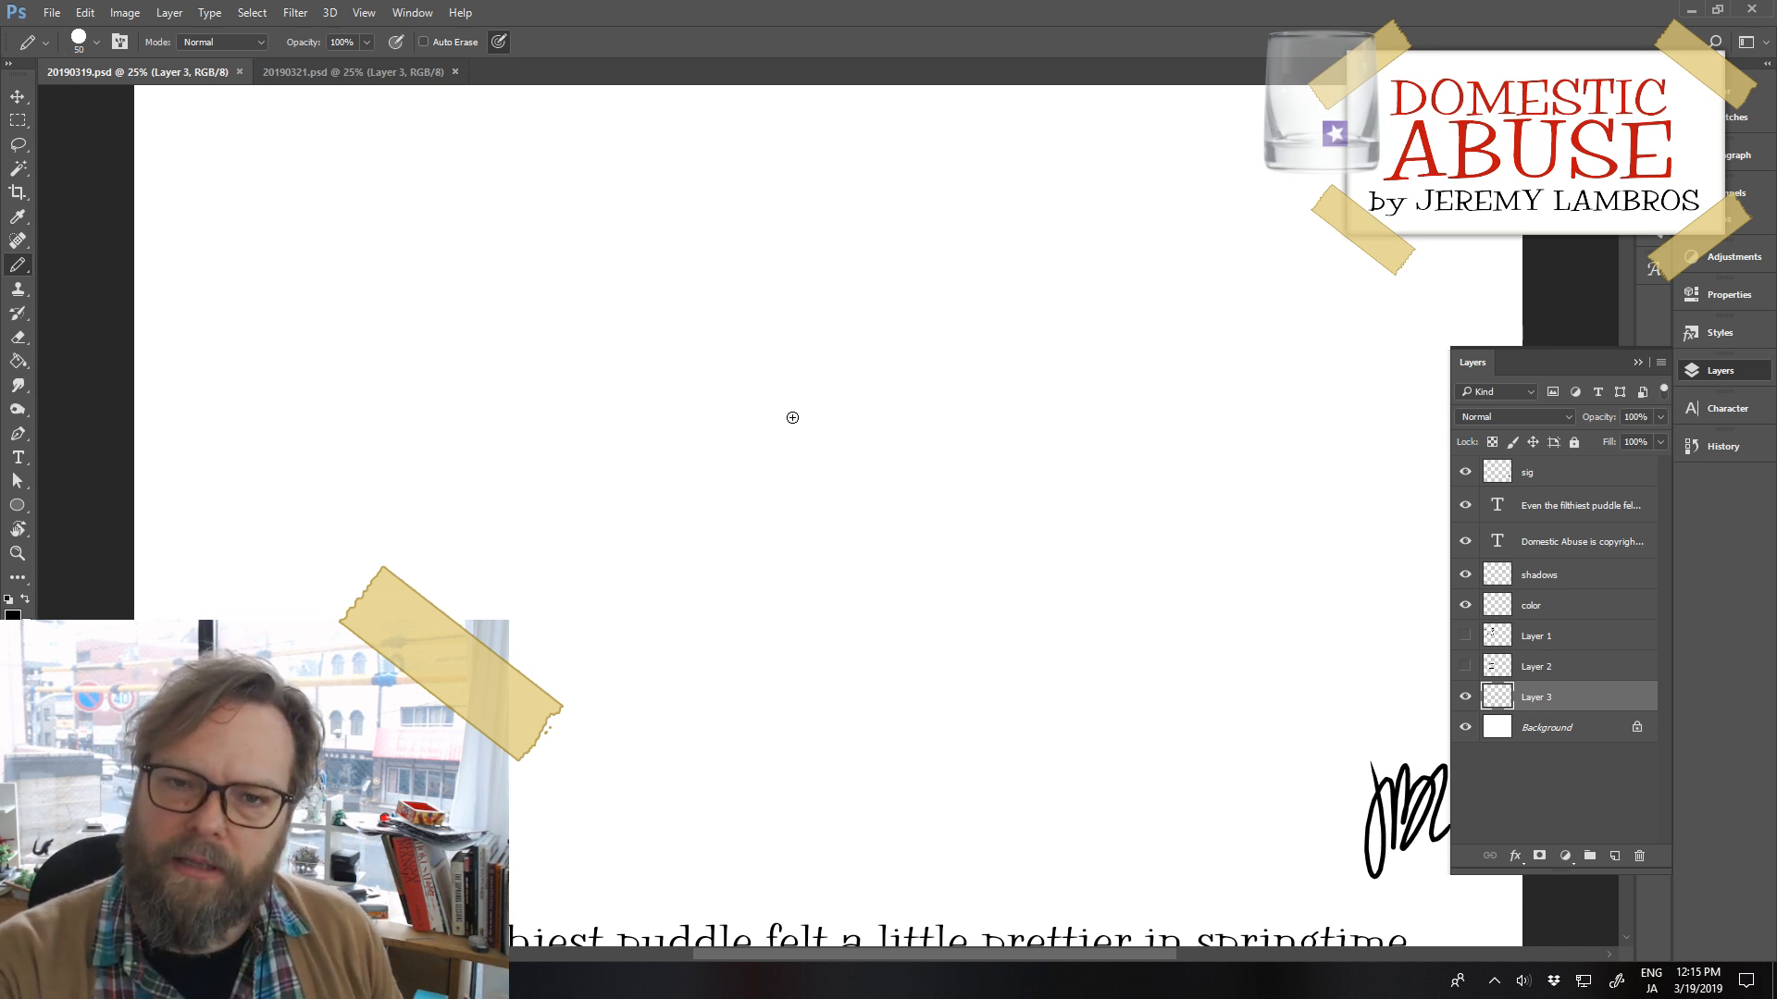
pyautogui.moveTo(793, 401)
pyautogui.mouseDown()
pyautogui.moveTo(791, 493)
pyautogui.moveTo(824, 483)
pyautogui.moveTo(904, 567)
pyautogui.moveTo(998, 544)
pyautogui.mouseUp()
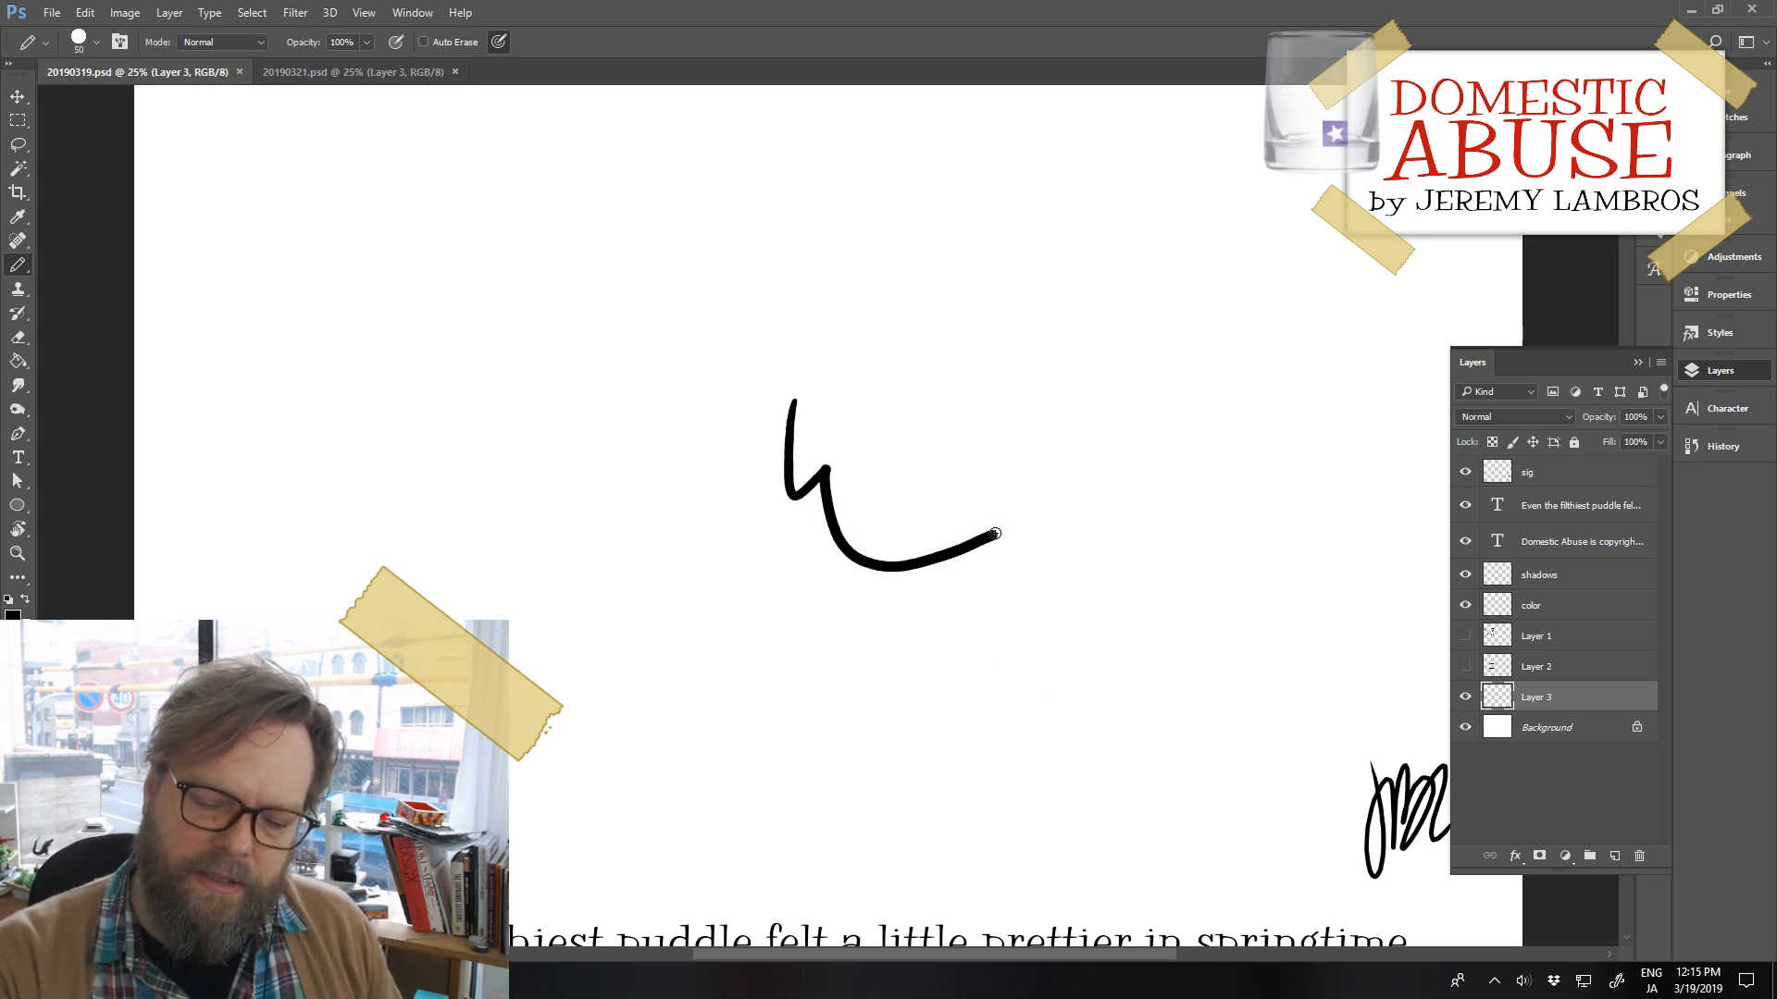
pyautogui.hotkey('ctrl', 'z')
pyautogui.moveTo(885, 411)
pyautogui.mouseDown()
pyautogui.moveTo(792, 487)
pyautogui.moveTo(766, 579)
pyautogui.moveTo(791, 647)
pyautogui.moveTo(944, 780)
pyautogui.moveTo(1212, 670)
pyautogui.moveTo(1231, 468)
pyautogui.moveTo(1096, 415)
pyautogui.moveTo(1090, 327)
pyautogui.moveTo(946, 265)
pyautogui.moveTo(884, 421)
pyautogui.mouseUp()
pyautogui.hotkey('ctrl', 'z')
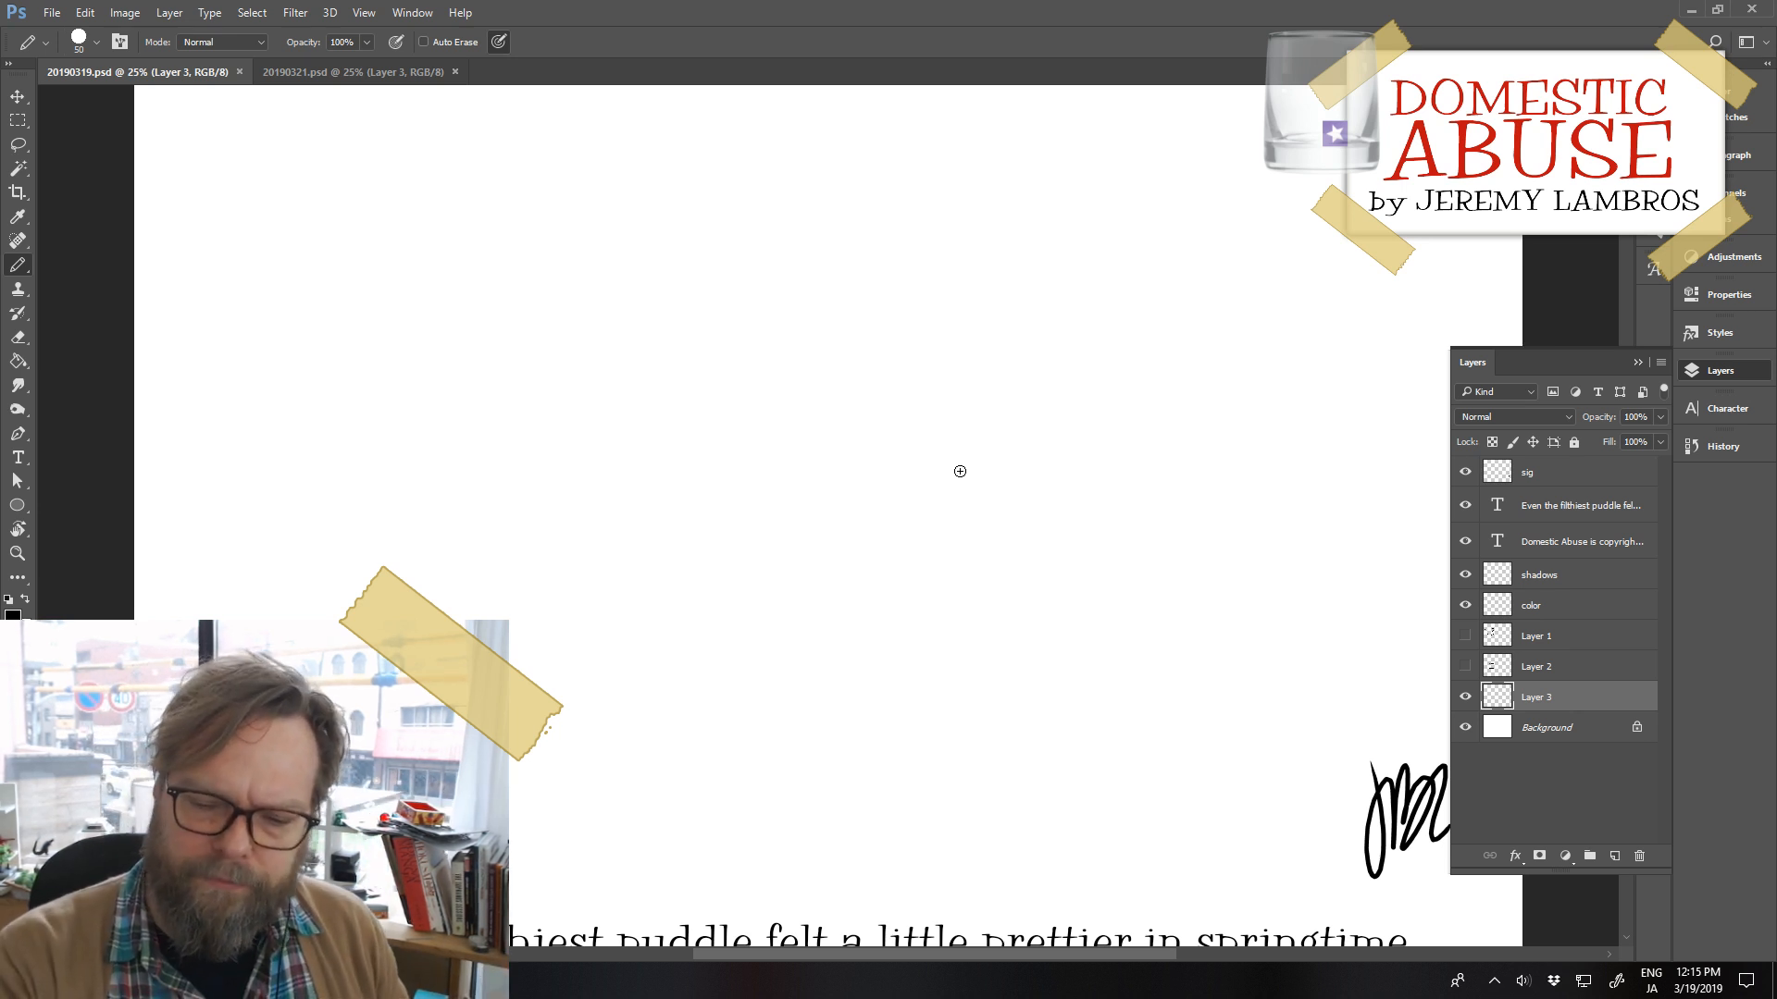
pyautogui.moveTo(838, 315)
pyautogui.mouseDown()
pyautogui.moveTo(786, 415)
pyautogui.moveTo(836, 442)
pyautogui.moveTo(879, 595)
pyautogui.mouseUp()
pyautogui.hotkey('ctrl', 'z')
pyautogui.moveTo(872, 348)
pyautogui.mouseDown()
pyautogui.moveTo(811, 383)
pyautogui.moveTo(814, 469)
pyautogui.moveTo(1021, 514)
pyautogui.moveTo(1216, 442)
pyautogui.moveTo(1012, 323)
pyautogui.moveTo(863, 384)
pyautogui.mouseUp()
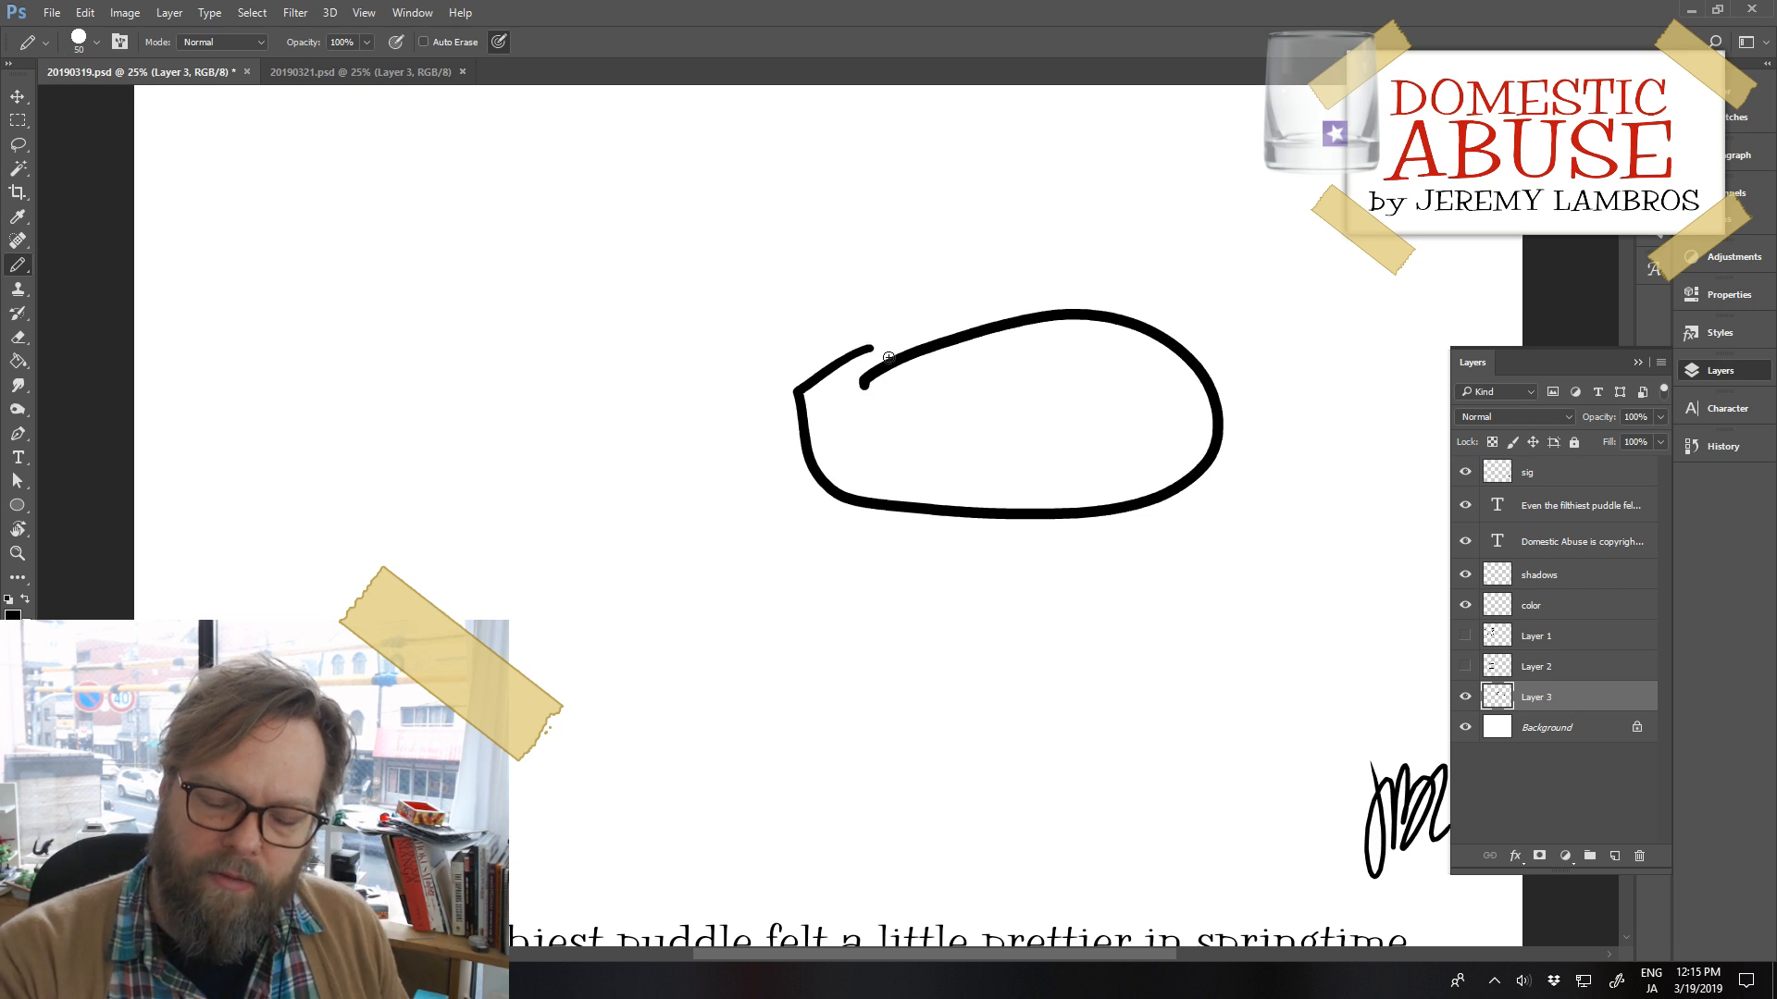
pyautogui.hotkey('ctrl', 'z')
pyautogui.moveTo(708, 412)
pyautogui.mouseDown()
pyautogui.moveTo(775, 551)
pyautogui.moveTo(1148, 395)
pyautogui.moveTo(745, 324)
pyautogui.moveTo(729, 400)
pyautogui.moveTo(1097, 398)
pyautogui.moveTo(765, 433)
pyautogui.mouseUp()
pyautogui.hotkey('ctrl', 'z')
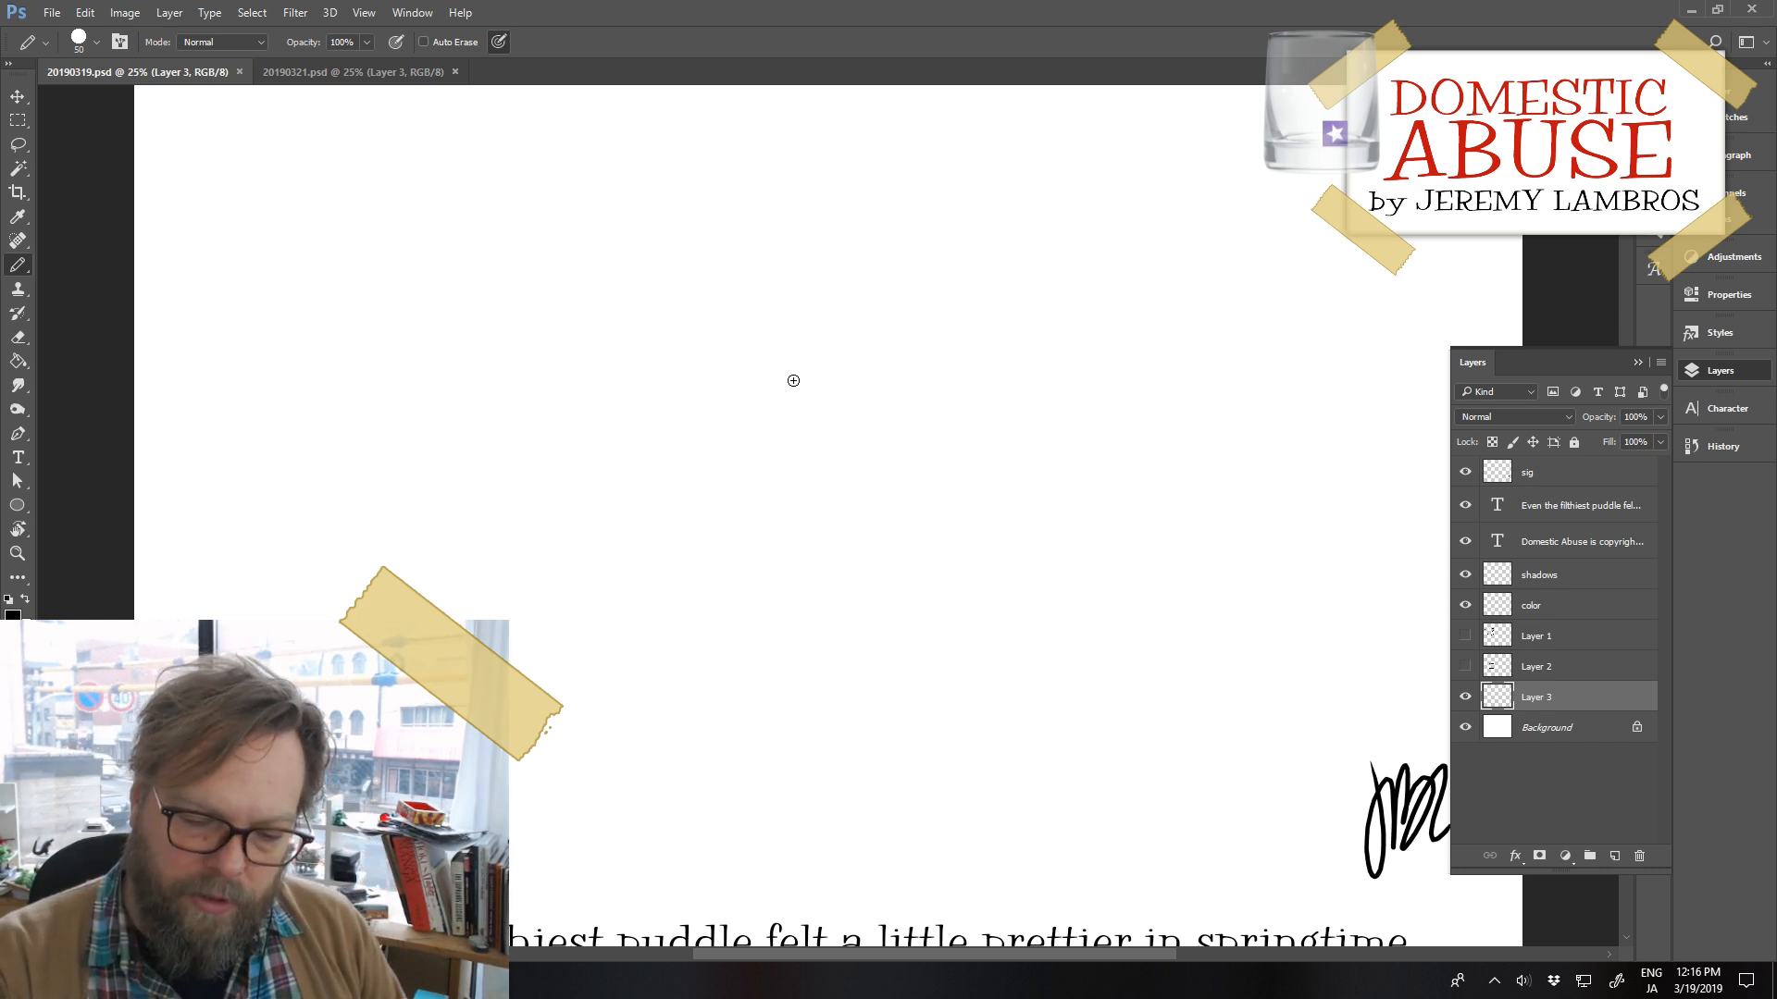
pyautogui.moveTo(793, 380)
pyautogui.mouseDown()
pyautogui.moveTo(777, 437)
pyautogui.moveTo(914, 483)
pyautogui.mouseUp()
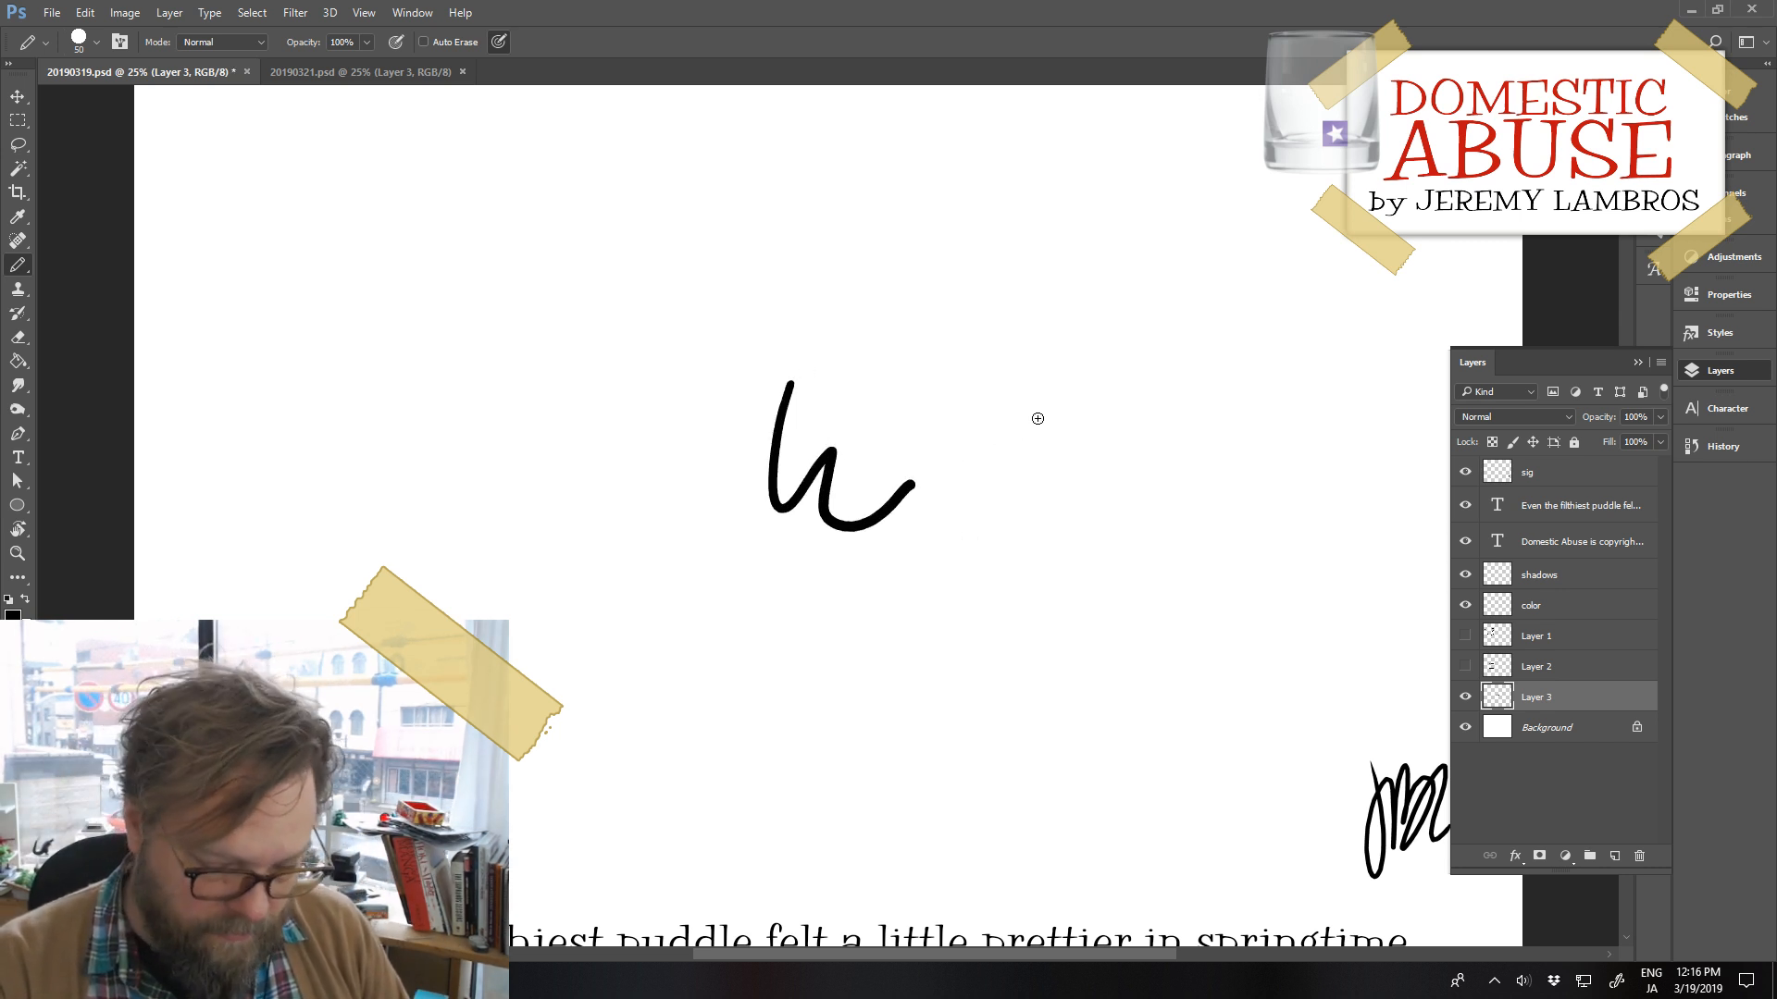
pyautogui.hotkey('ctrl', 'z')
pyautogui.moveTo(866, 416)
pyautogui.mouseDown()
pyautogui.moveTo(864, 660)
pyautogui.moveTo(1125, 721)
pyautogui.moveTo(1209, 528)
pyautogui.mouseUp()
pyautogui.hotkey('ctrl', 'z')
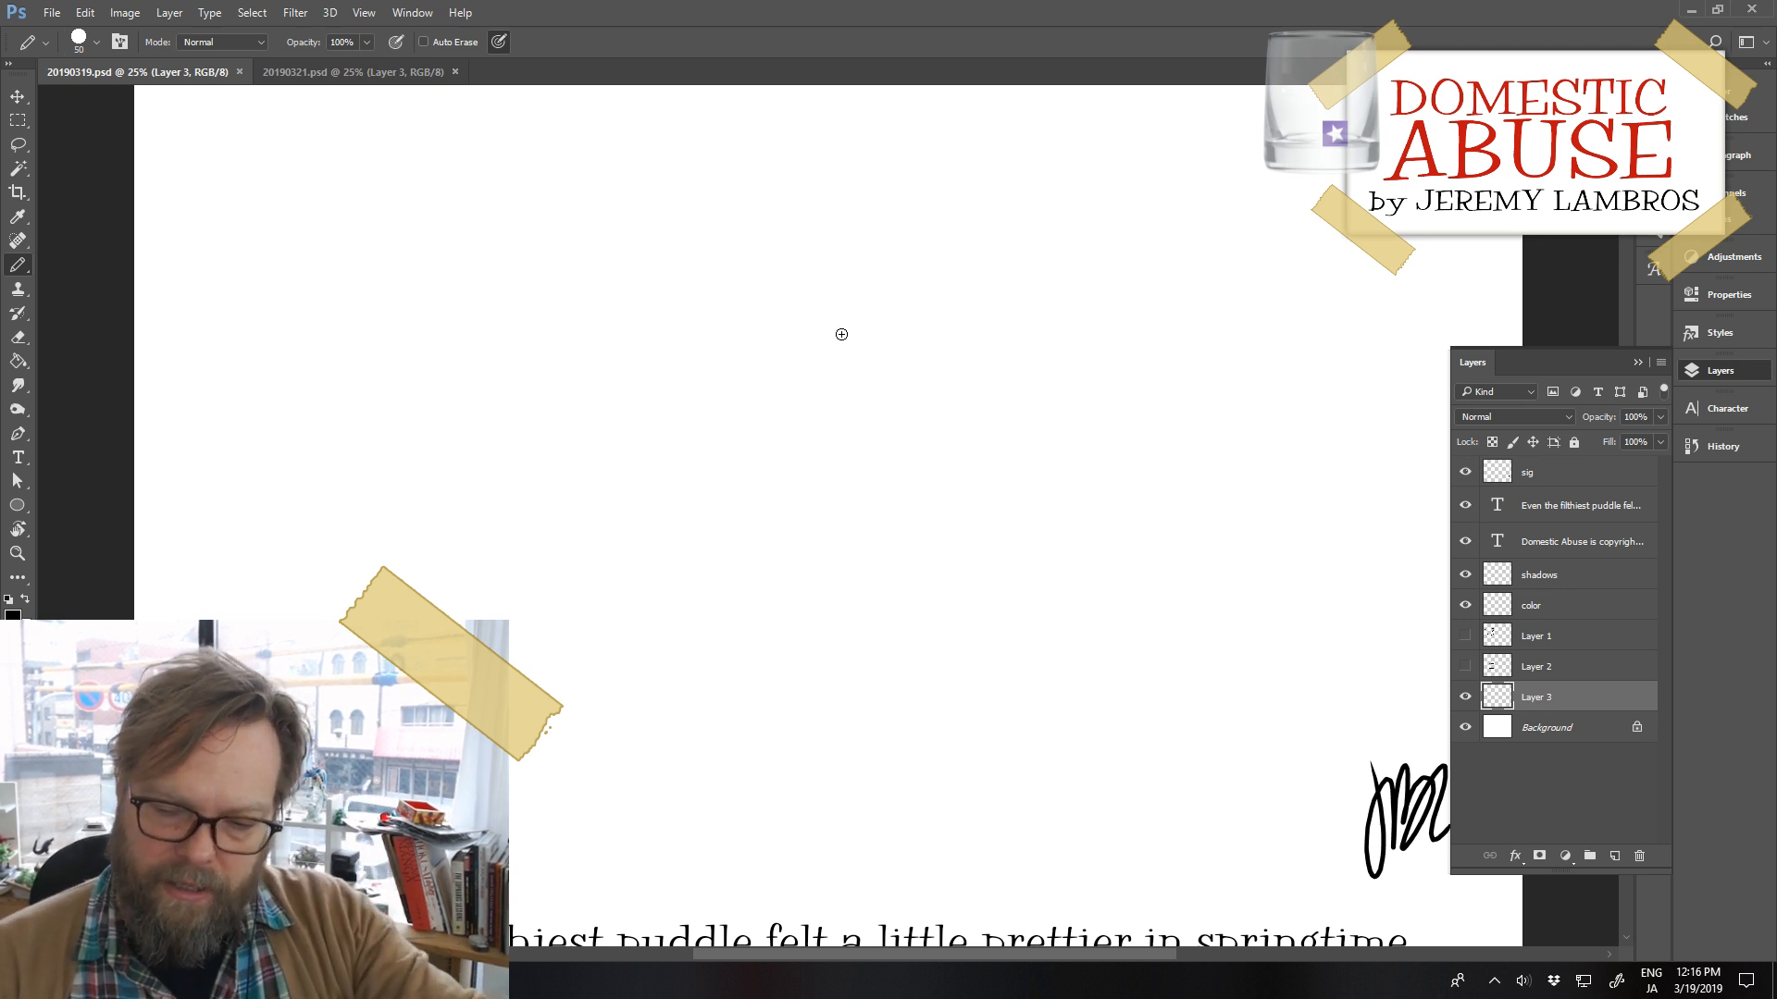
pyautogui.moveTo(747, 358)
pyautogui.mouseDown()
pyautogui.moveTo(748, 431)
pyautogui.moveTo(812, 482)
pyautogui.mouseUp()
pyautogui.hotkey('ctrl', 'z')
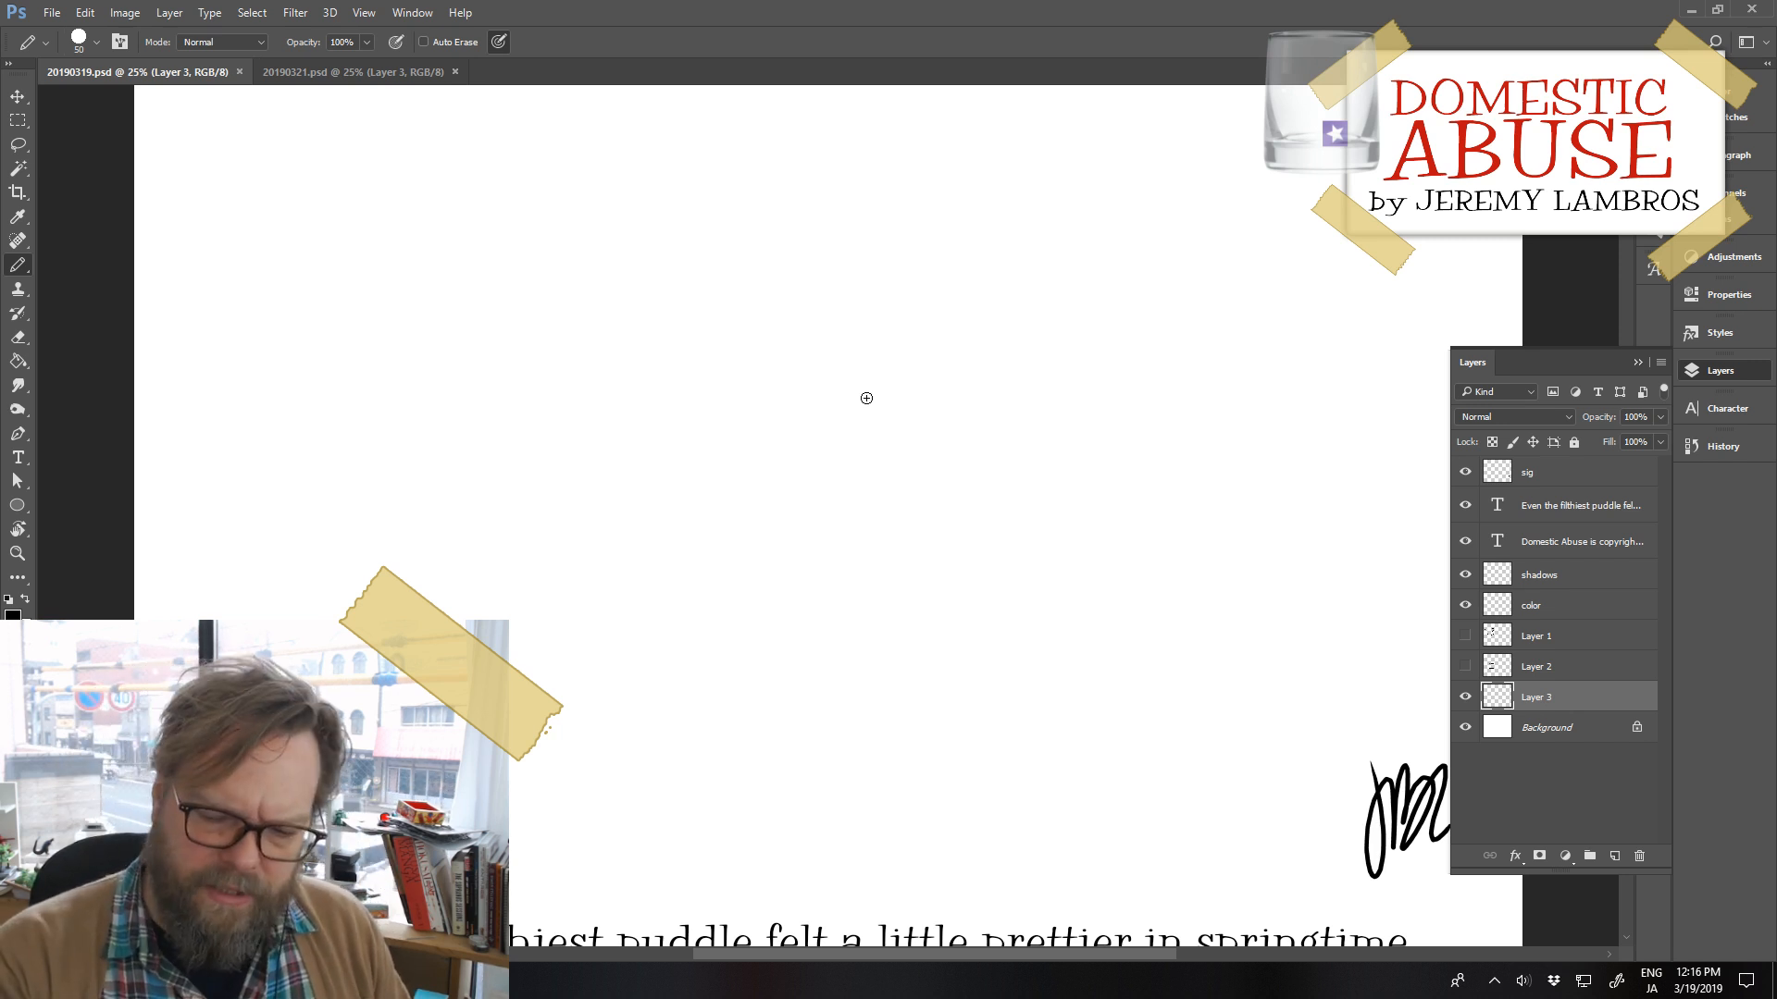
pyautogui.moveTo(853, 448)
pyautogui.mouseDown()
pyautogui.moveTo(818, 578)
pyautogui.moveTo(893, 591)
pyautogui.moveTo(993, 508)
pyautogui.mouseUp()
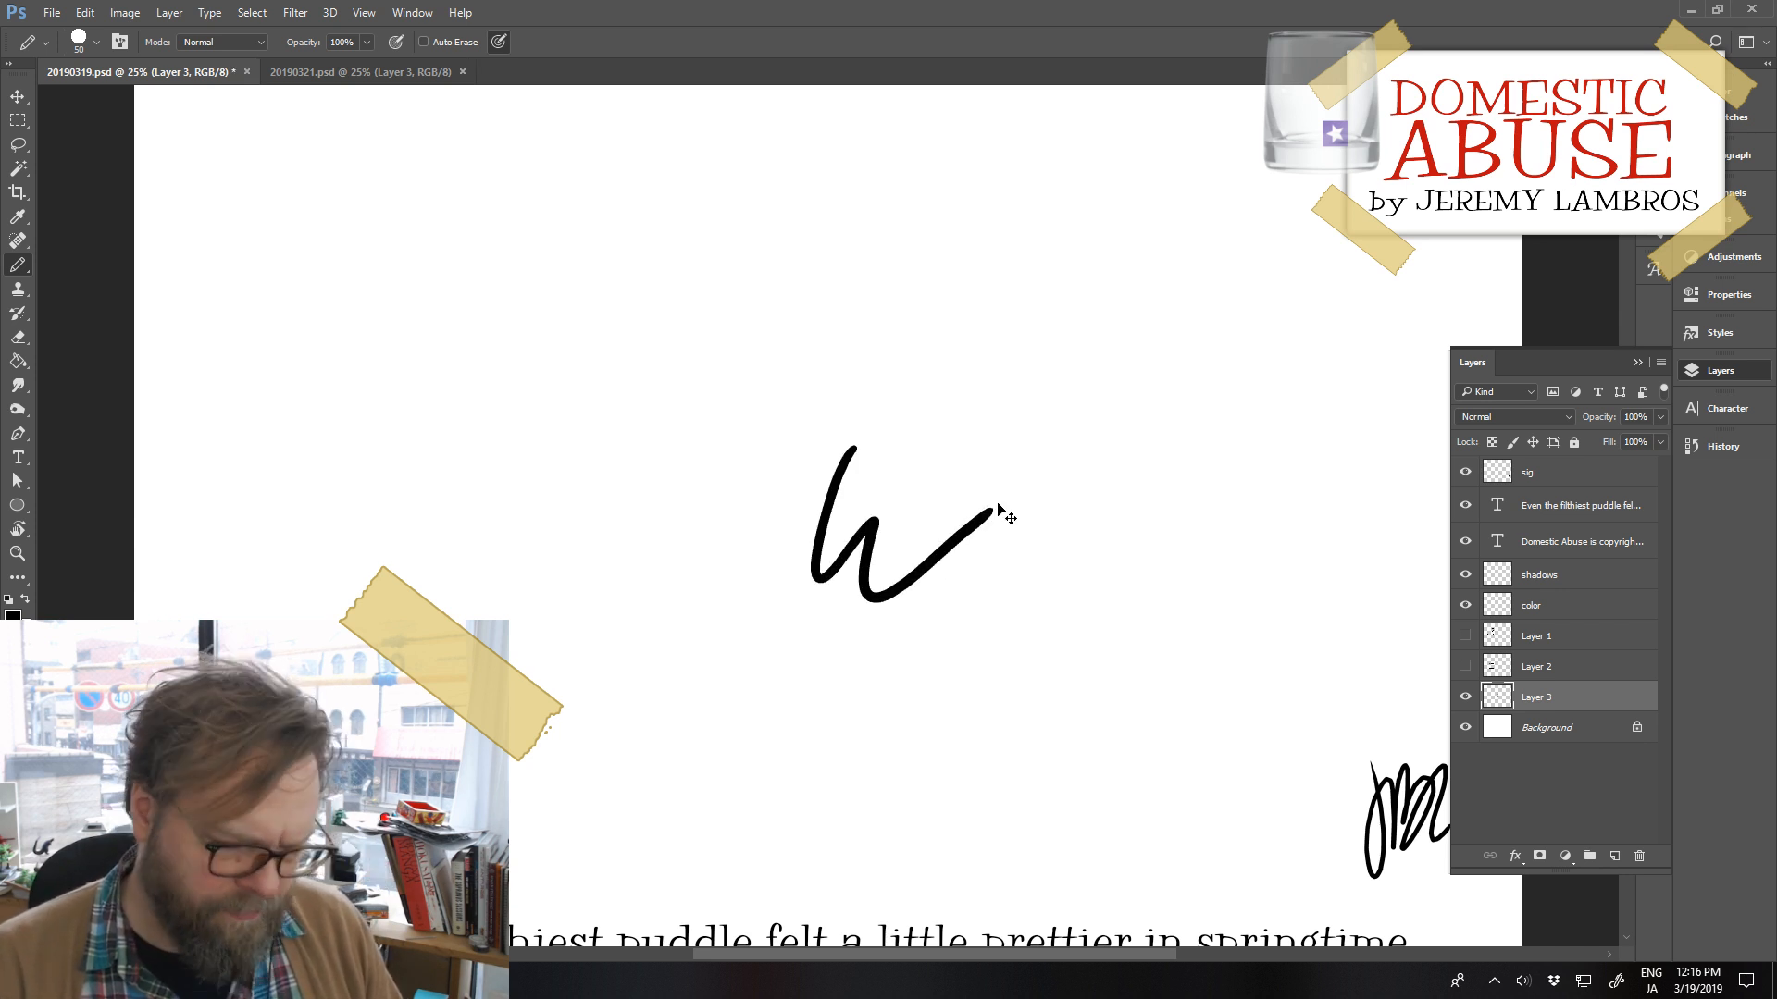
pyautogui.hotkey('ctrl', 'z')
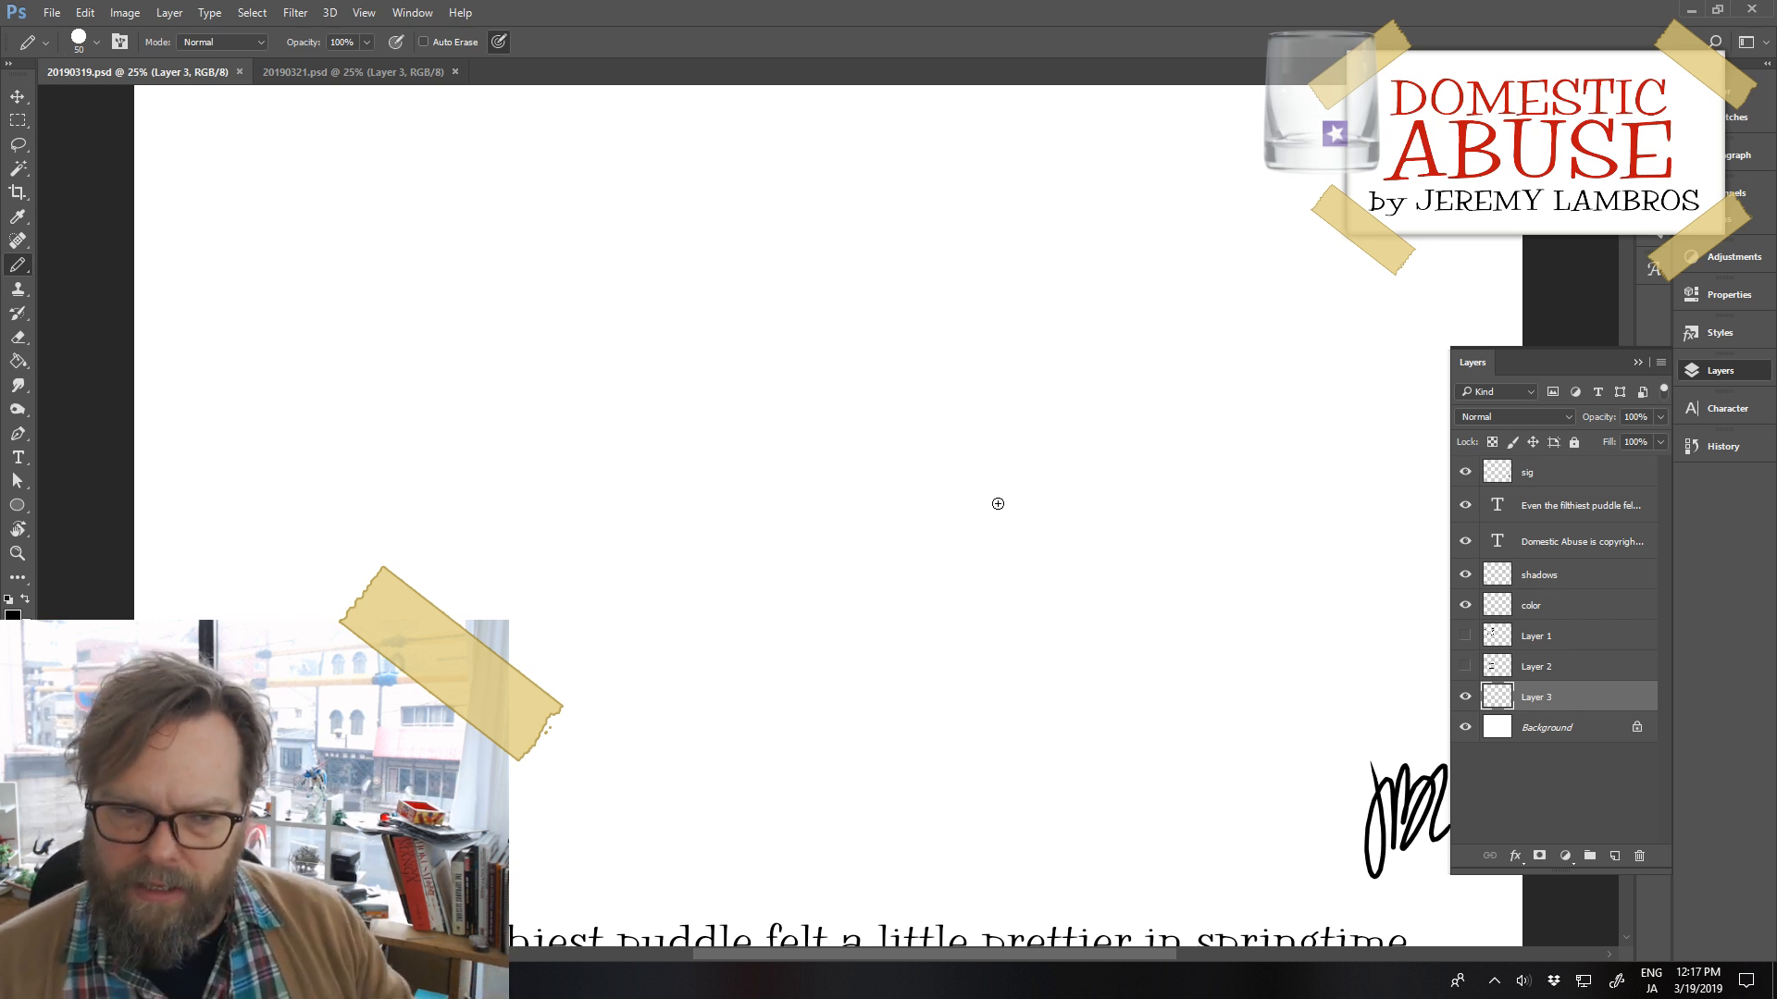
pyautogui.moveTo(788, 435)
pyautogui.mouseDown()
pyautogui.moveTo(761, 506)
pyautogui.moveTo(845, 506)
pyautogui.moveTo(853, 557)
pyautogui.mouseUp()
pyautogui.hotkey('ctrl', 'z')
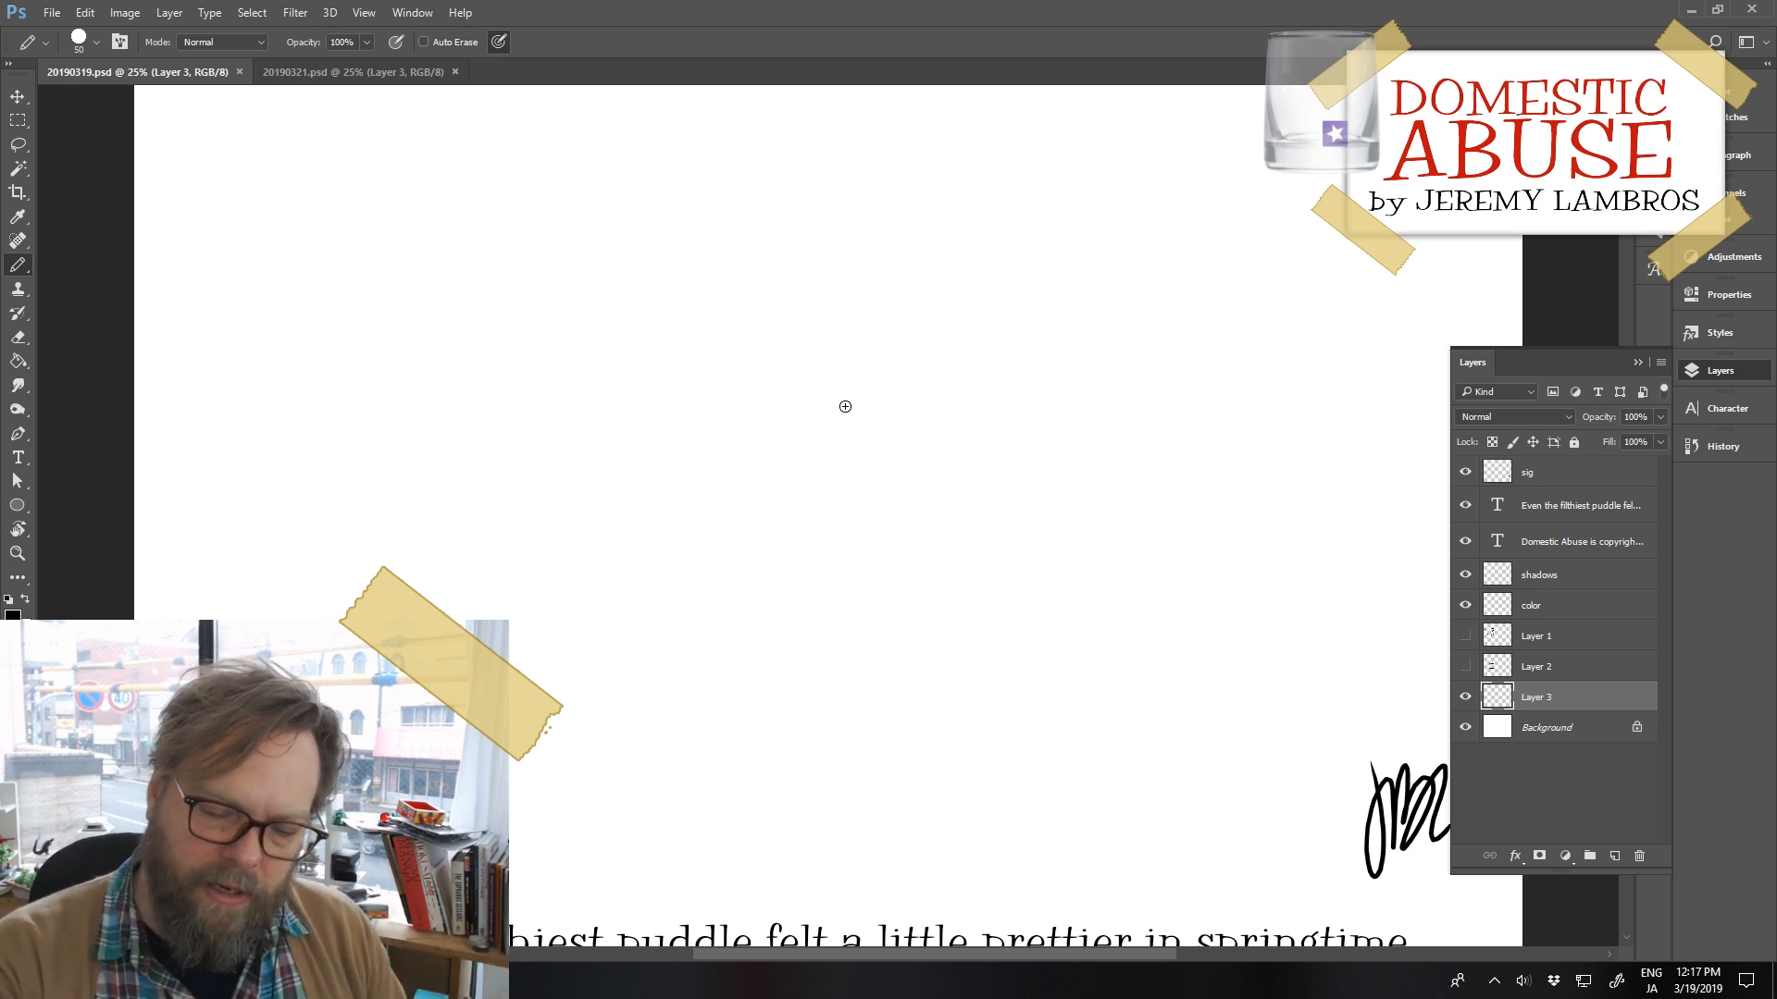
pyautogui.moveTo(821, 361)
pyautogui.mouseDown()
pyautogui.moveTo(736, 412)
pyautogui.moveTo(790, 609)
pyautogui.moveTo(943, 574)
pyautogui.mouseUp()
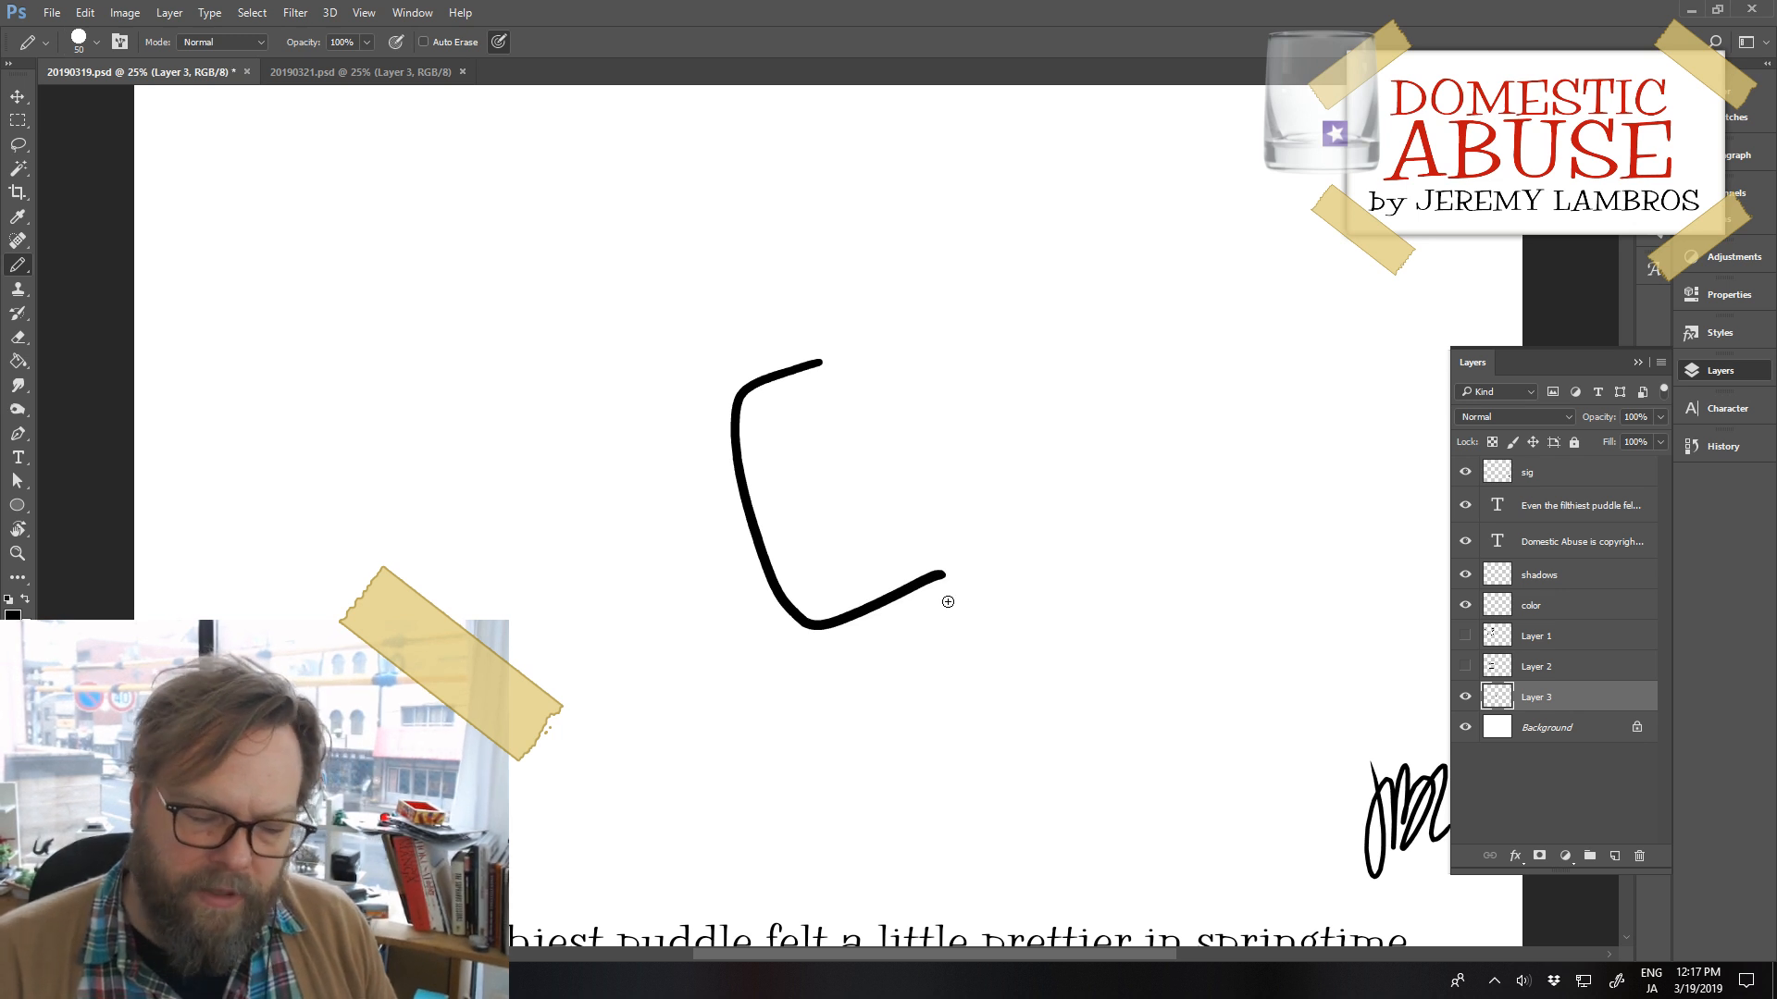
pyautogui.hotkey('ctrl', 'z')
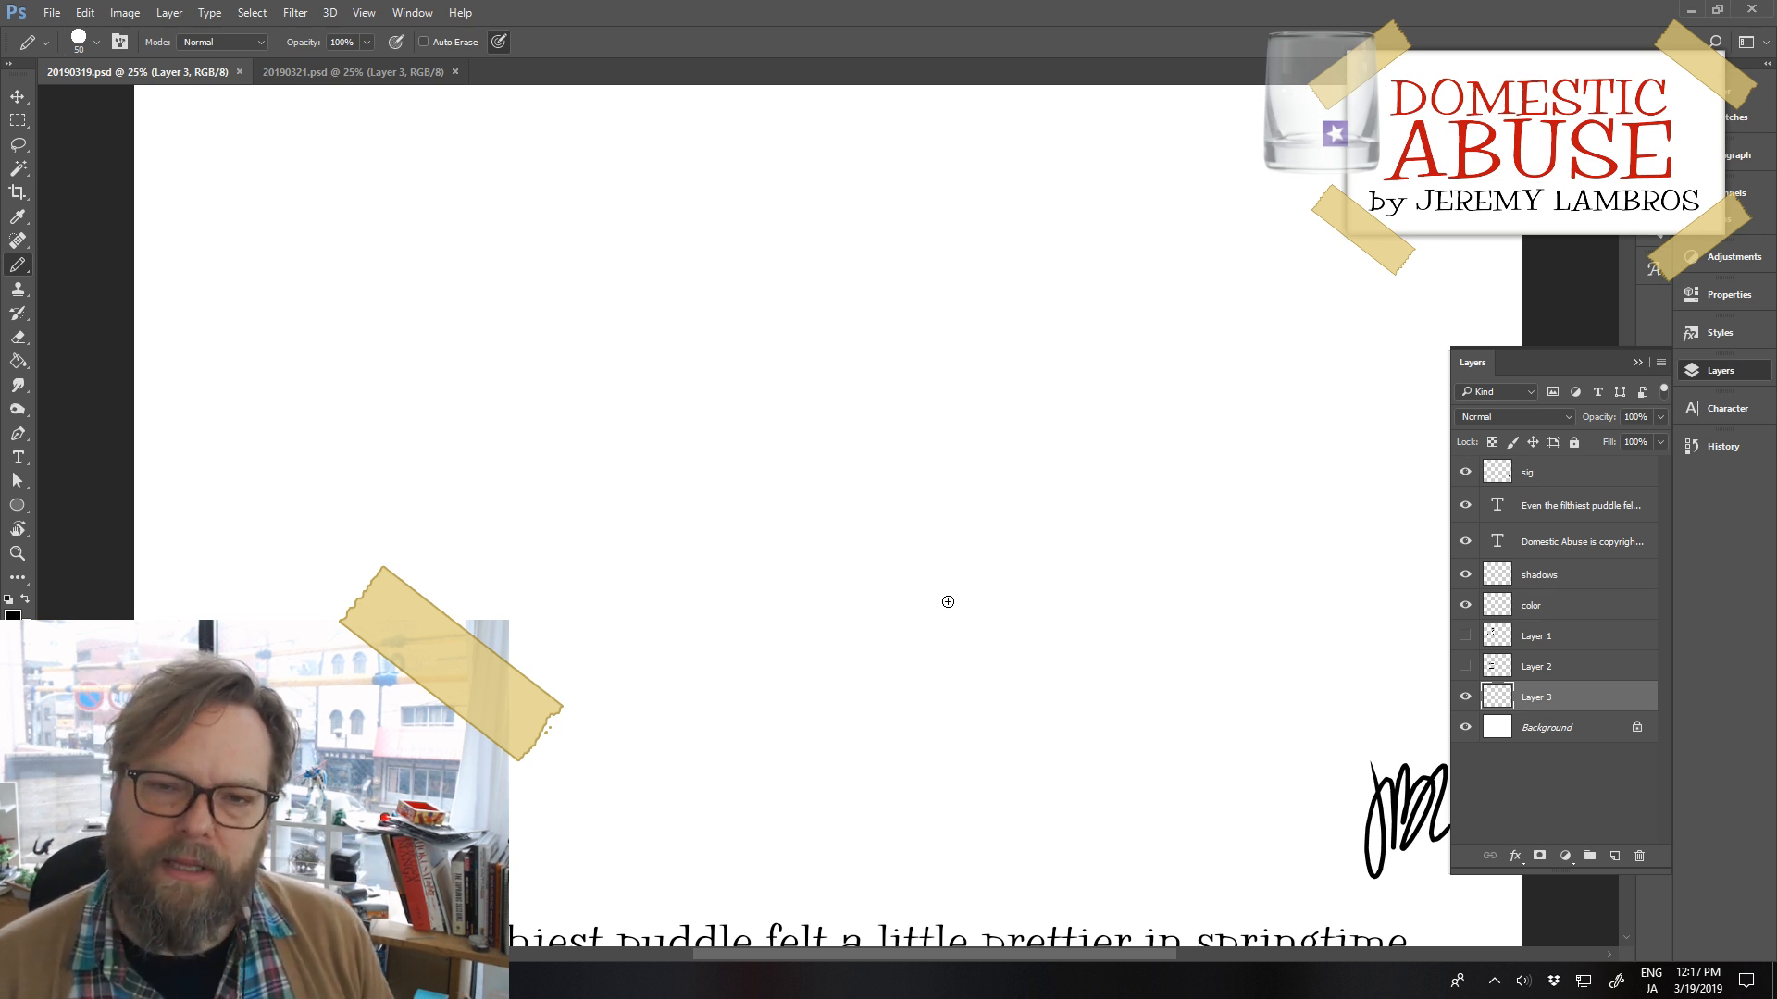
pyautogui.moveTo(907, 351)
pyautogui.mouseDown()
pyautogui.moveTo(822, 429)
pyautogui.moveTo(865, 588)
pyautogui.moveTo(930, 585)
pyautogui.mouseUp()
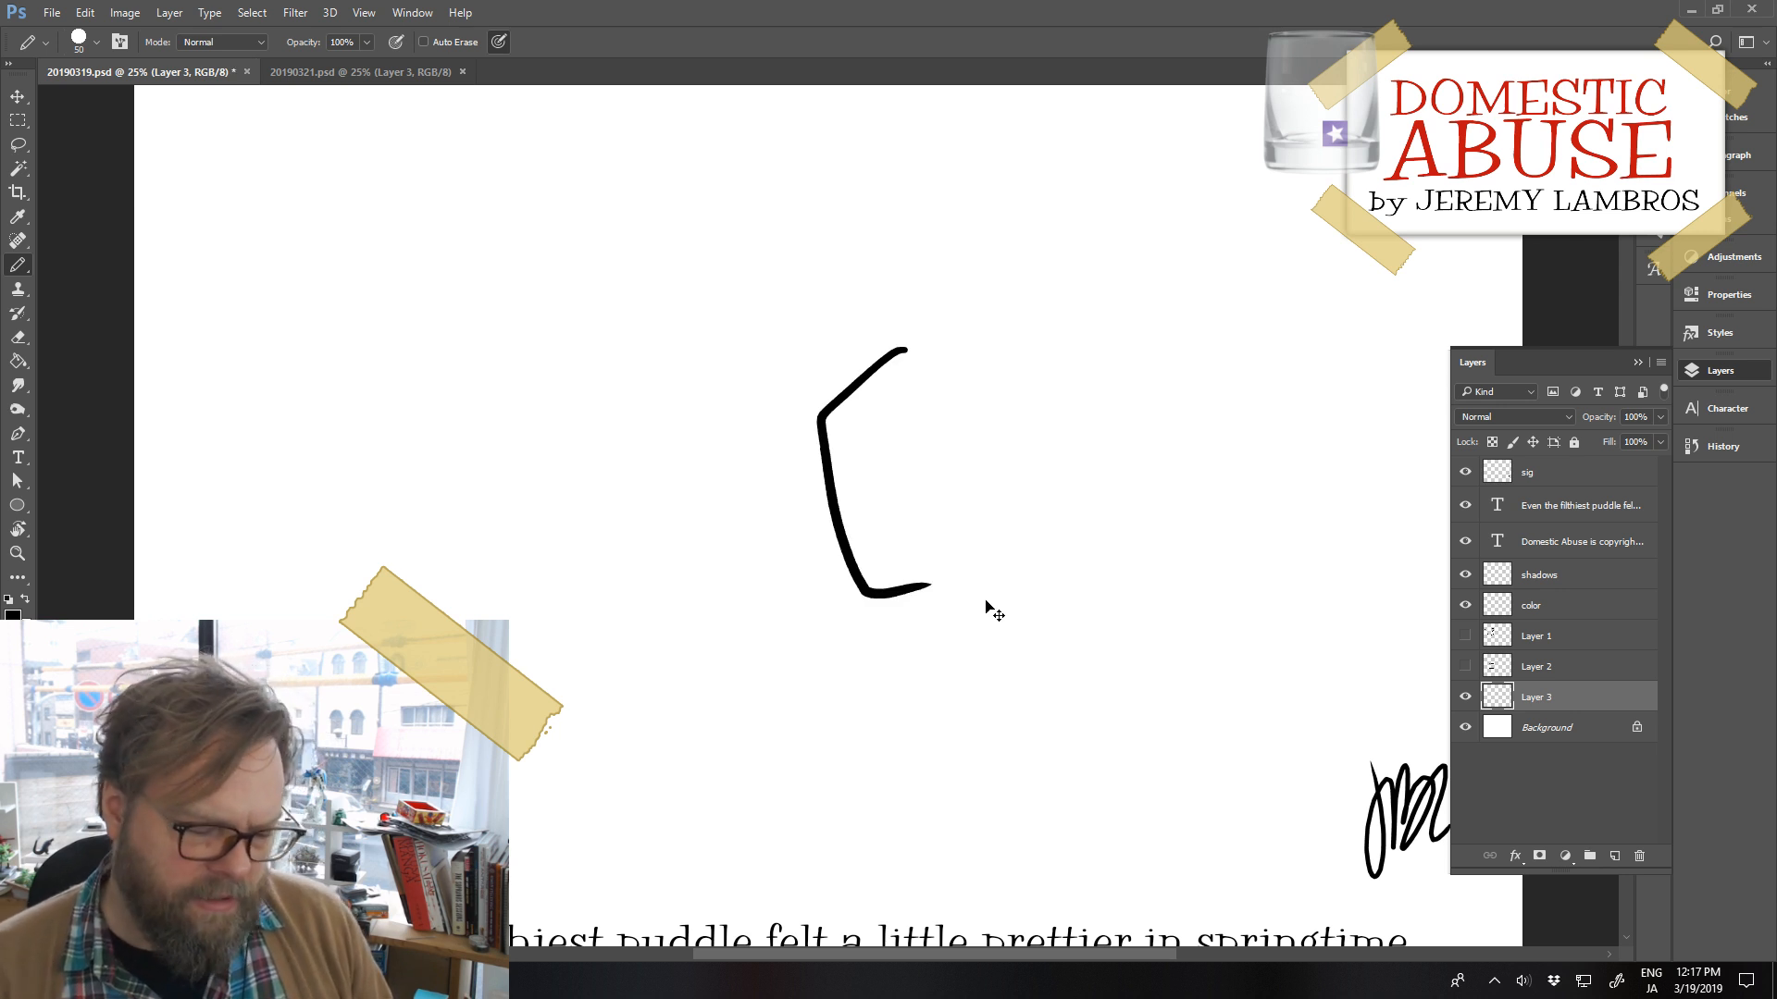
pyautogui.hotkey('ctrl', 'z')
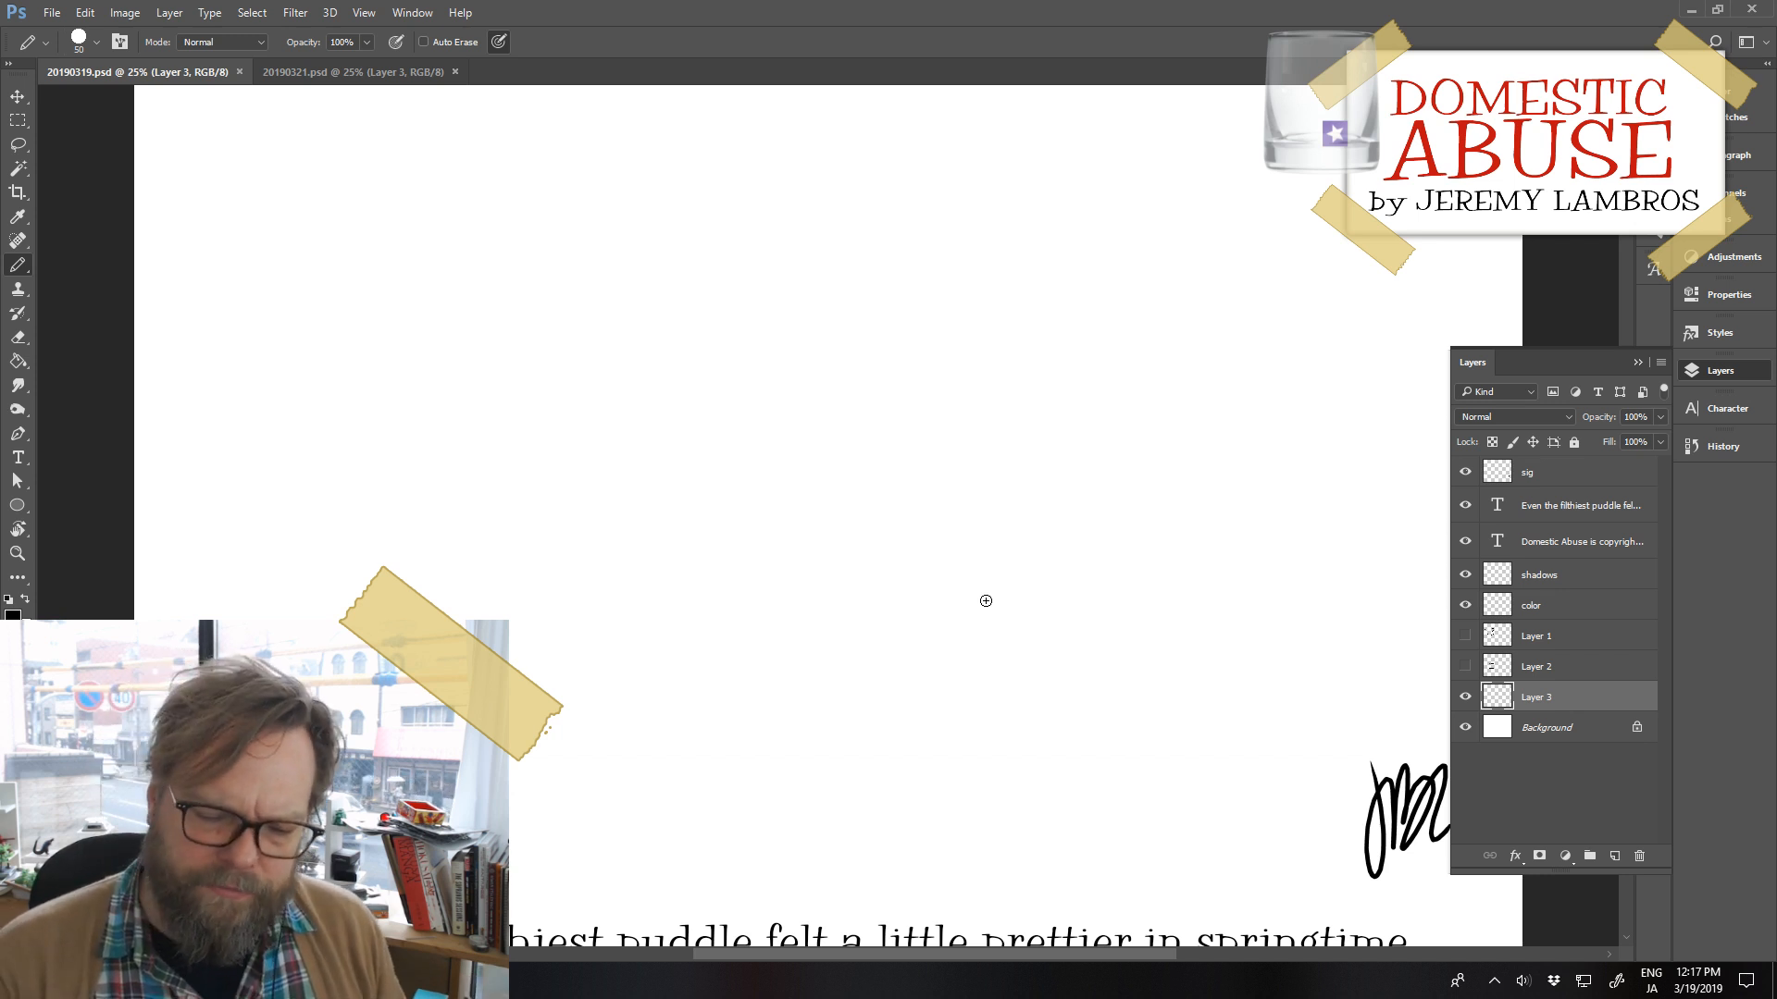
pyautogui.moveTo(789, 396)
pyautogui.mouseDown()
pyautogui.moveTo(792, 599)
pyautogui.moveTo(910, 622)
pyautogui.mouseUp()
pyautogui.hotkey('ctrl', 'z')
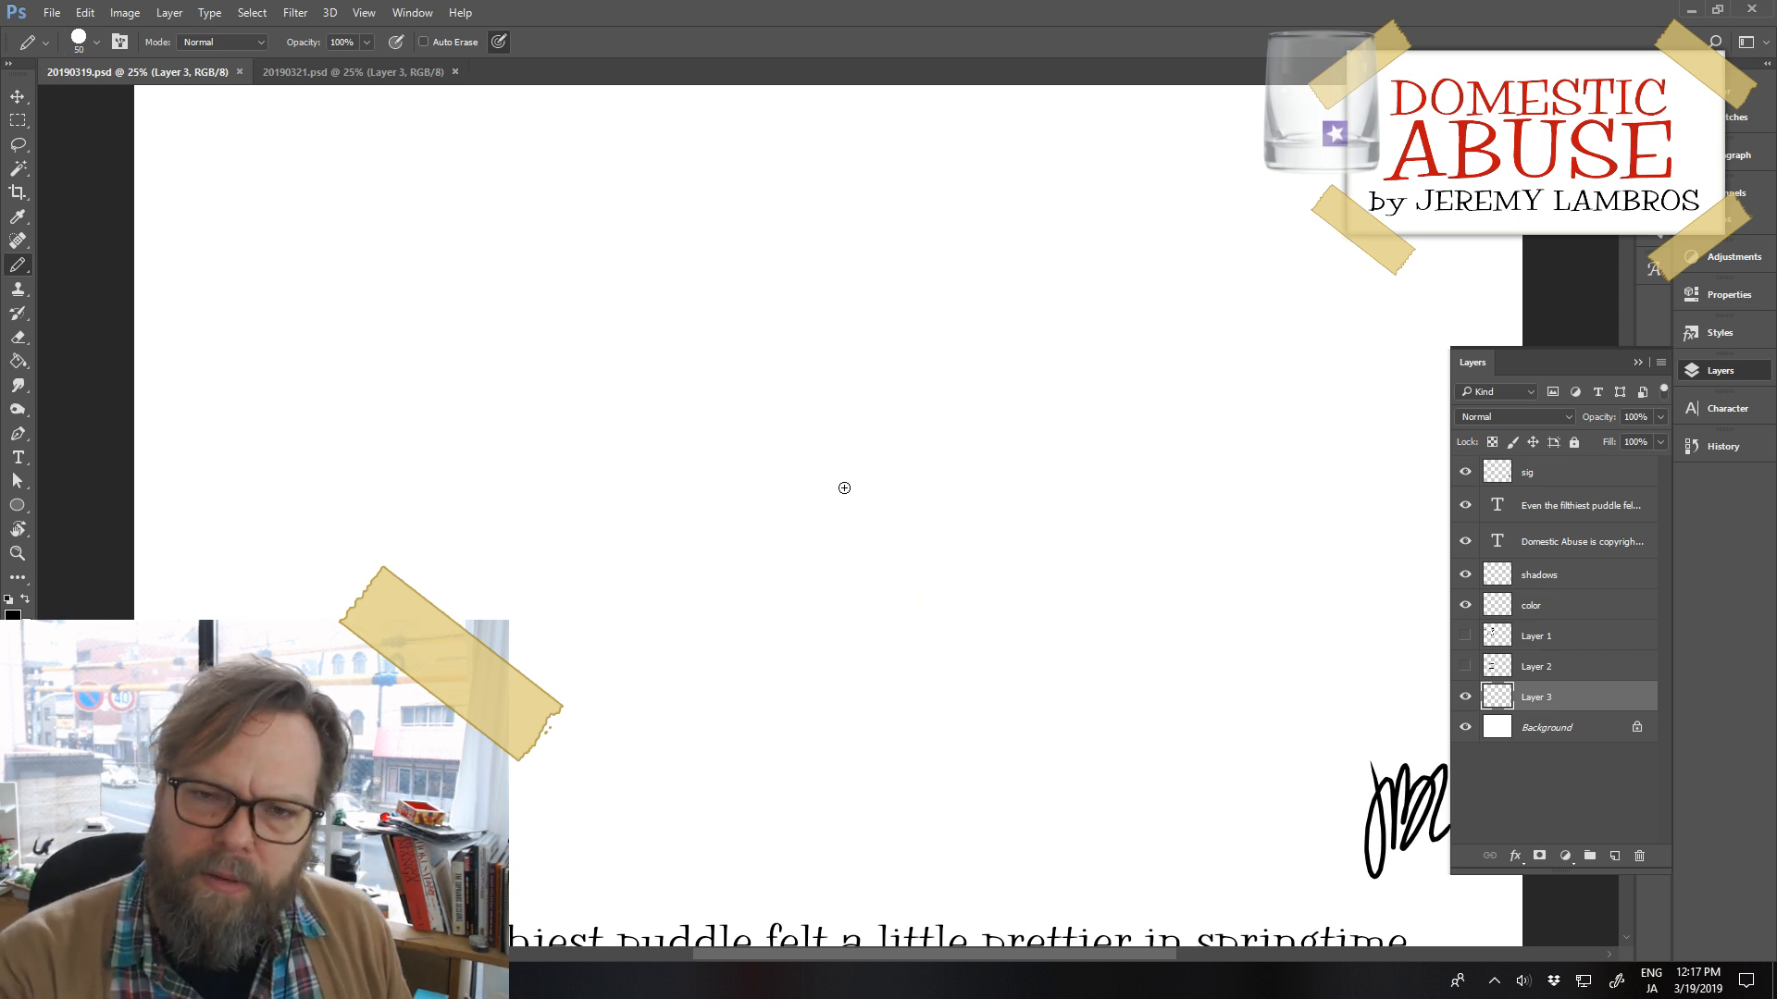
# Draw a container rim's wide arched upper edge with short downturned ends on Layer 3, and trim its left end
pyautogui.moveTo(870, 382)
pyautogui.mouseDown()
pyautogui.moveTo(867, 404)
pyautogui.moveTo(867, 363)
pyautogui.moveTo(1169, 357)
pyautogui.moveTo(1182, 386)
pyautogui.mouseUp()
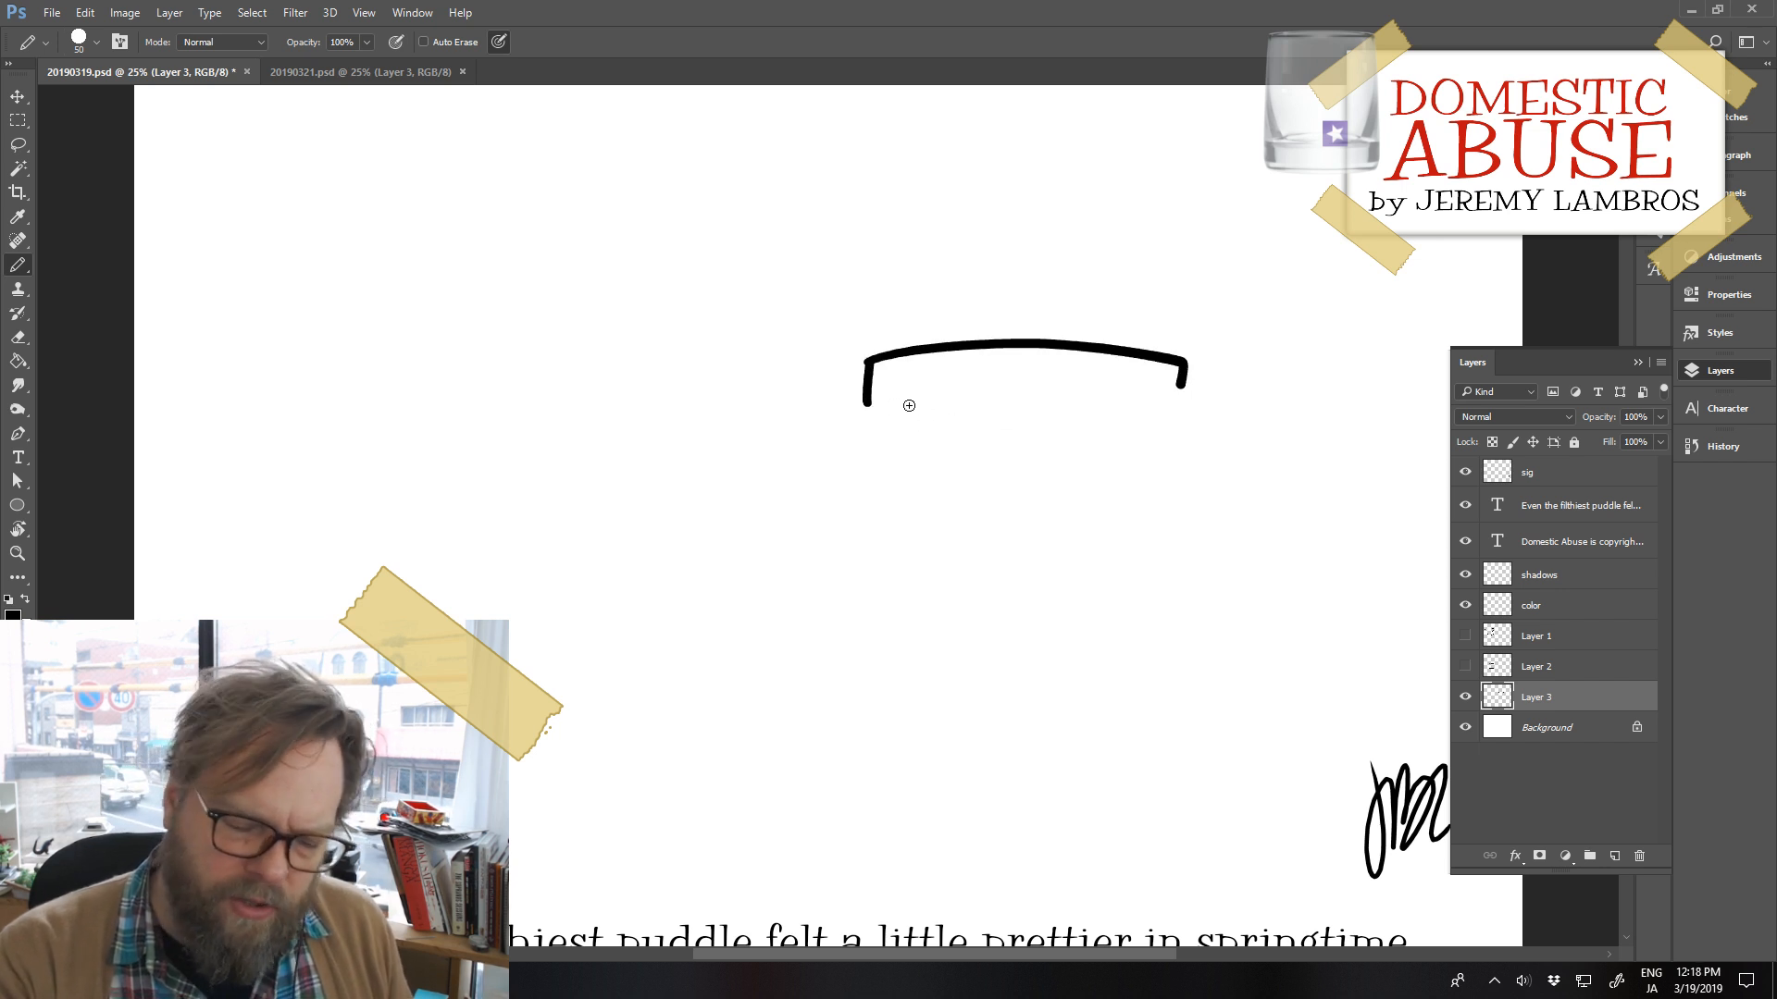
pyautogui.press('e')
pyautogui.moveTo(855, 398)
pyautogui.mouseDown()
pyautogui.moveTo(880, 349)
pyautogui.moveTo(879, 396)
pyautogui.mouseUp()
pyautogui.press('b')
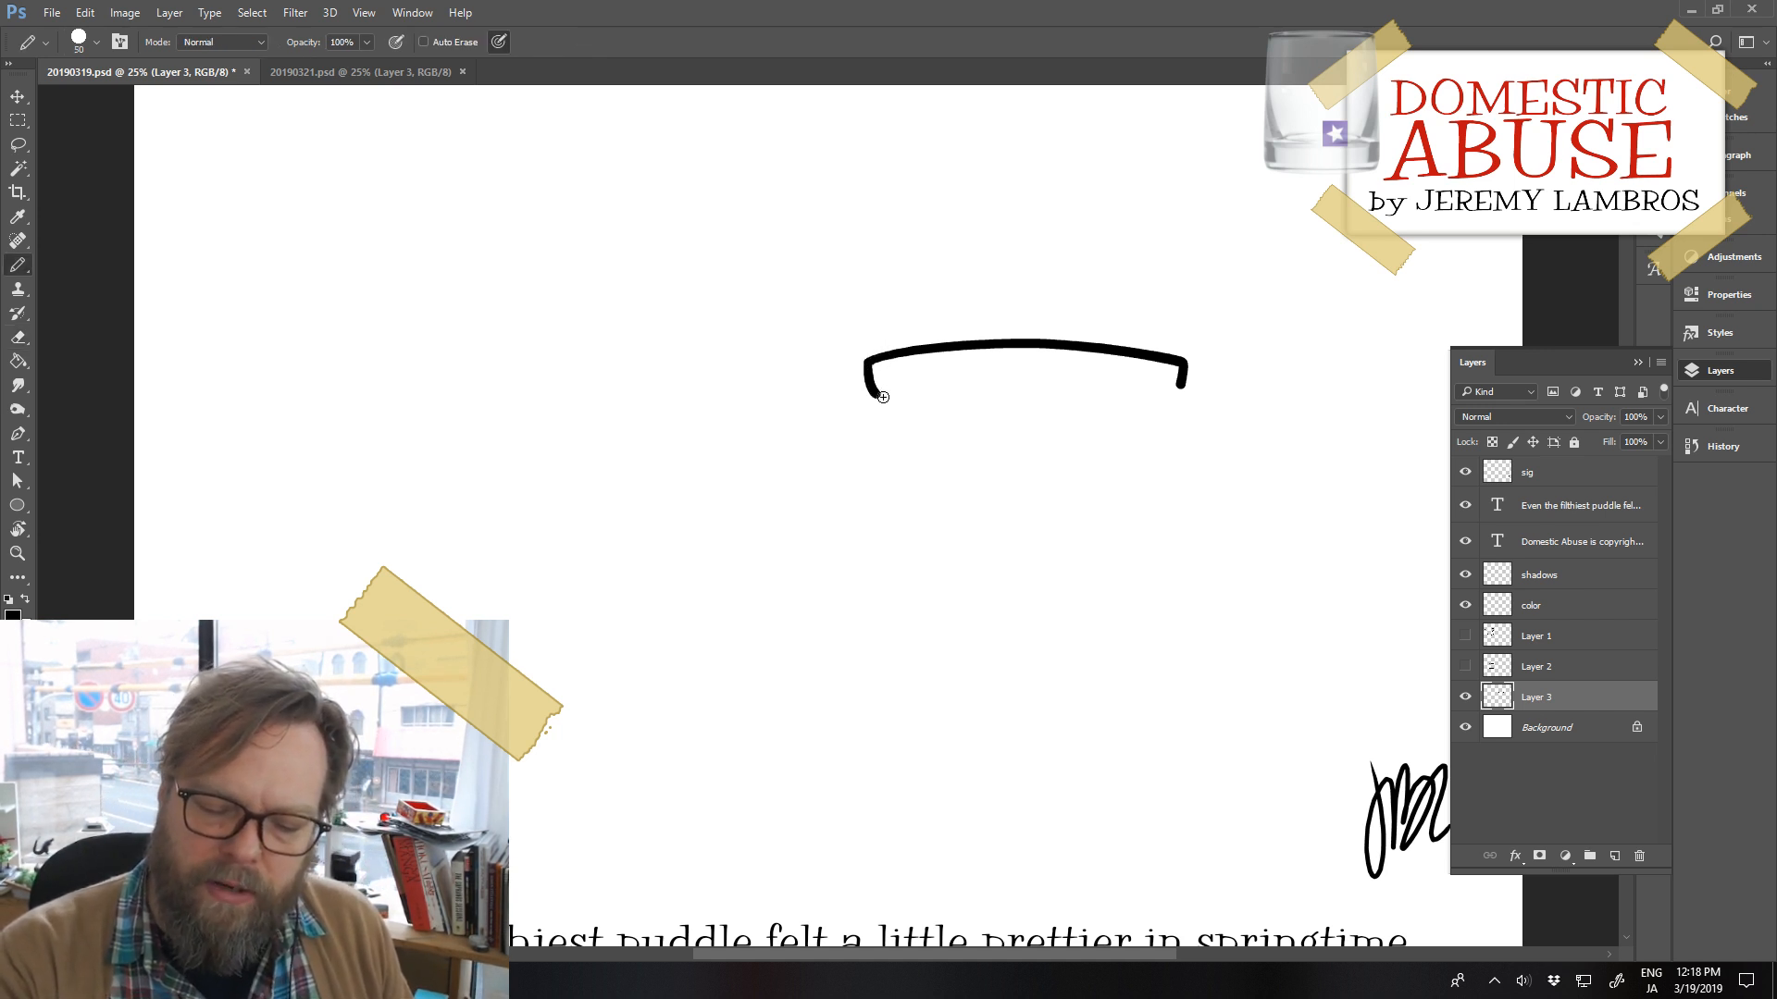
# Close the container's rim with a shallow curved lower edge joining the two downturned ends, redrawing it until it fits
pyautogui.moveTo(893, 398)
pyautogui.mouseDown()
pyautogui.moveTo(995, 412)
pyautogui.moveTo(1182, 385)
pyautogui.mouseUp()
pyautogui.hotkey('ctrl', 'z')
pyautogui.moveTo(874, 394); pyautogui.dragTo(1189, 383)
pyautogui.hotkey('ctrl', 'z')
pyautogui.moveTo(876, 393); pyautogui.dragTo(1184, 385)
pyautogui.hotkey('ctrl', 'z')
pyautogui.moveTo(874, 394); pyautogui.dragTo(1073, 409)
pyautogui.hotkey('ctrl', 'z')
pyautogui.moveTo(875, 392)
pyautogui.mouseDown()
pyautogui.moveTo(1010, 410)
pyautogui.moveTo(1181, 387)
pyautogui.mouseUp()
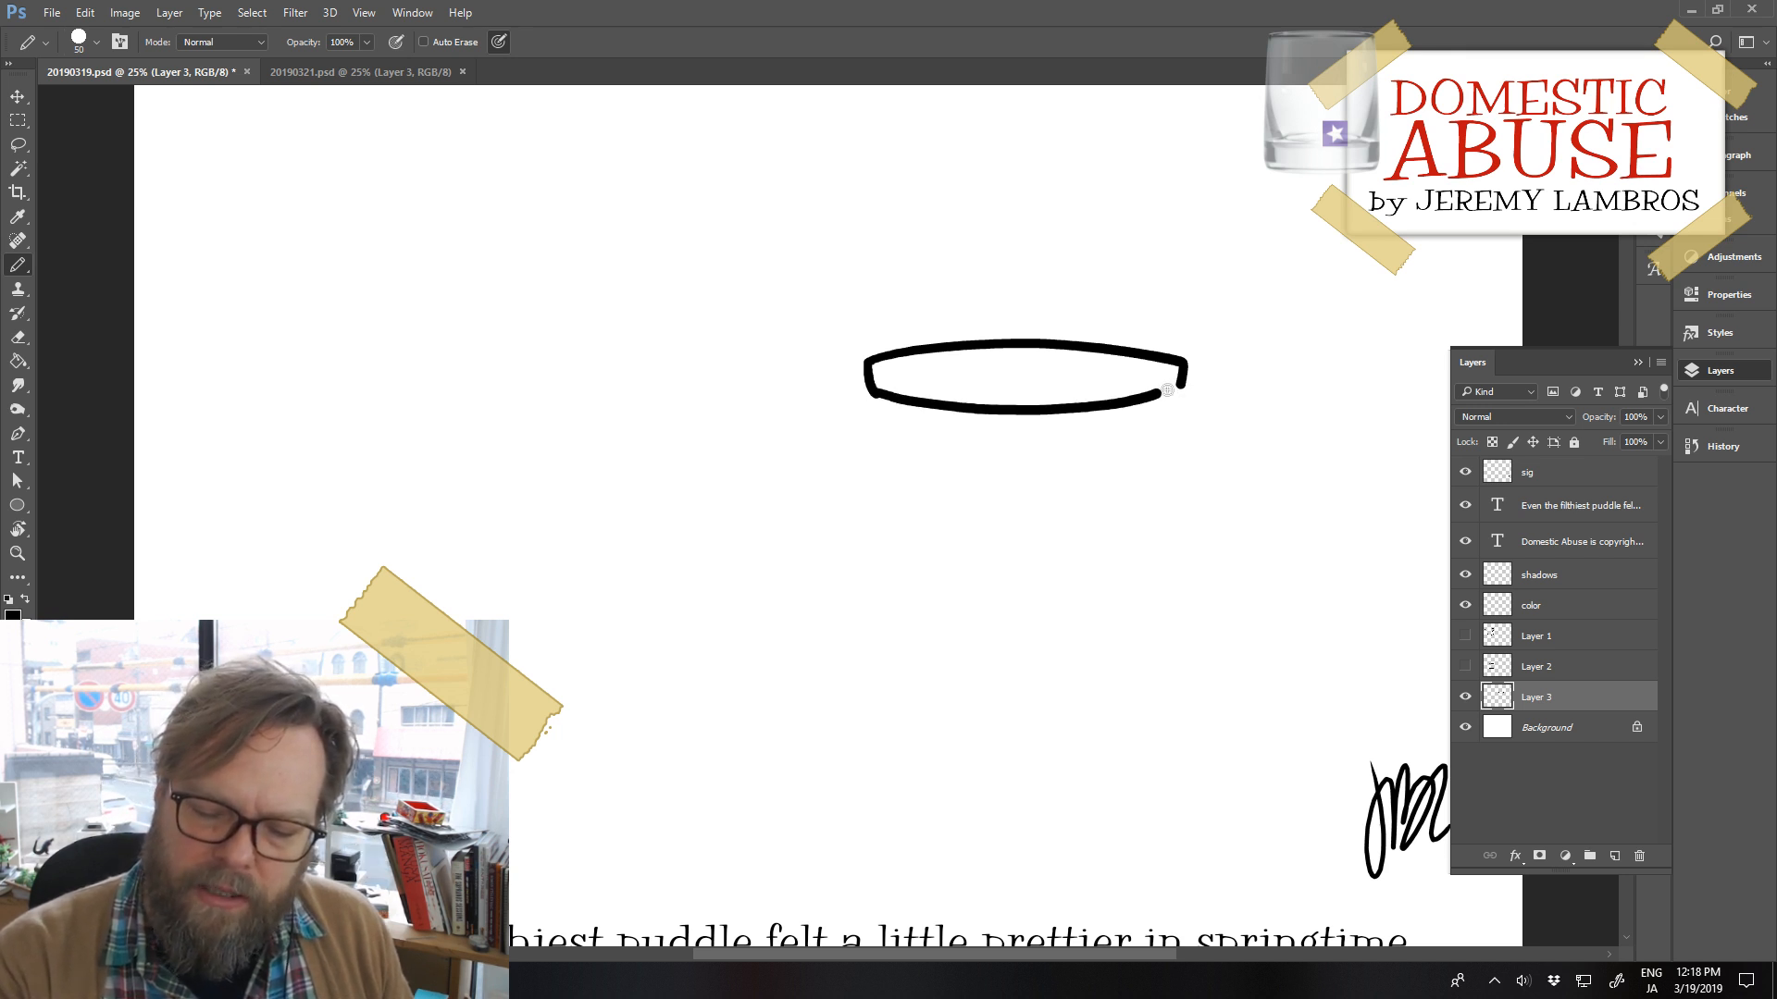
pyautogui.hotkey('ctrl', 'z')
pyautogui.moveTo(876, 395)
pyautogui.mouseDown()
pyautogui.moveTo(1067, 410)
pyautogui.moveTo(1180, 386)
pyautogui.mouseUp()
pyautogui.hotkey('ctrl', 'z')
pyautogui.moveTo(873, 394)
pyautogui.mouseDown()
pyautogui.moveTo(1076, 418)
pyautogui.moveTo(1182, 387)
pyautogui.mouseUp()
pyautogui.hotkey('ctrl', 'z')
pyautogui.moveTo(875, 395)
pyautogui.mouseDown()
pyautogui.moveTo(1003, 408)
pyautogui.moveTo(1184, 387)
pyautogui.mouseUp()
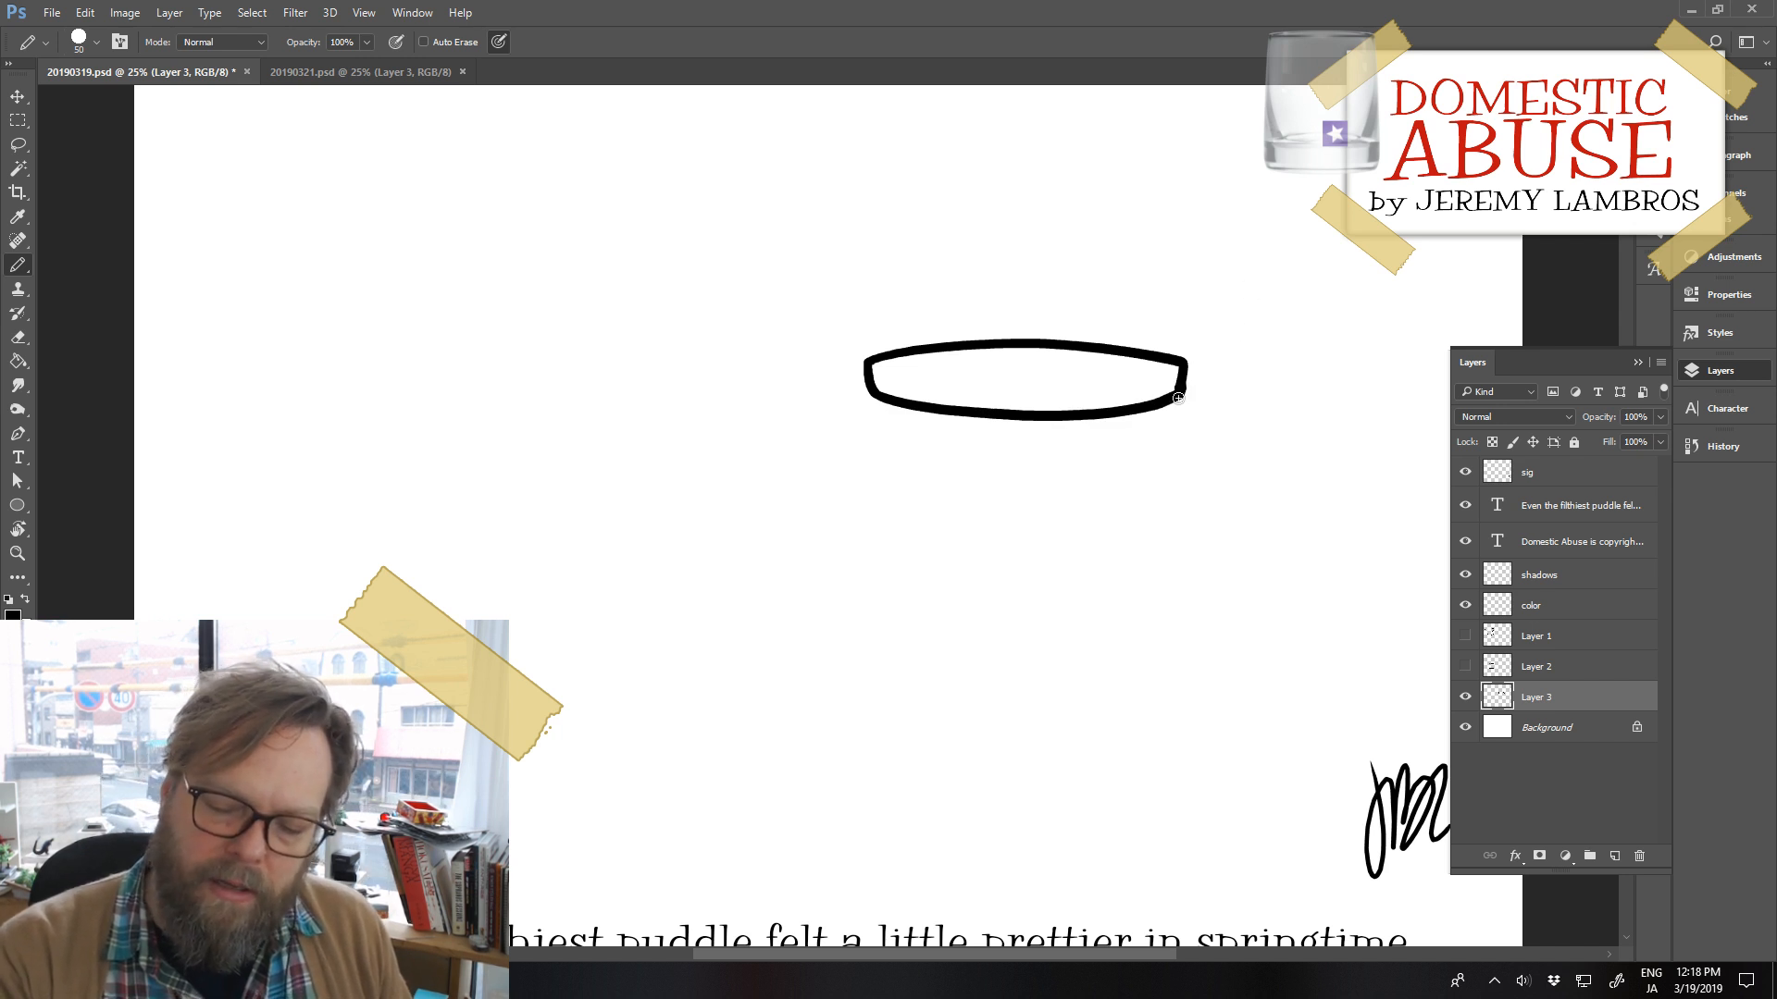
pyautogui.press('e')
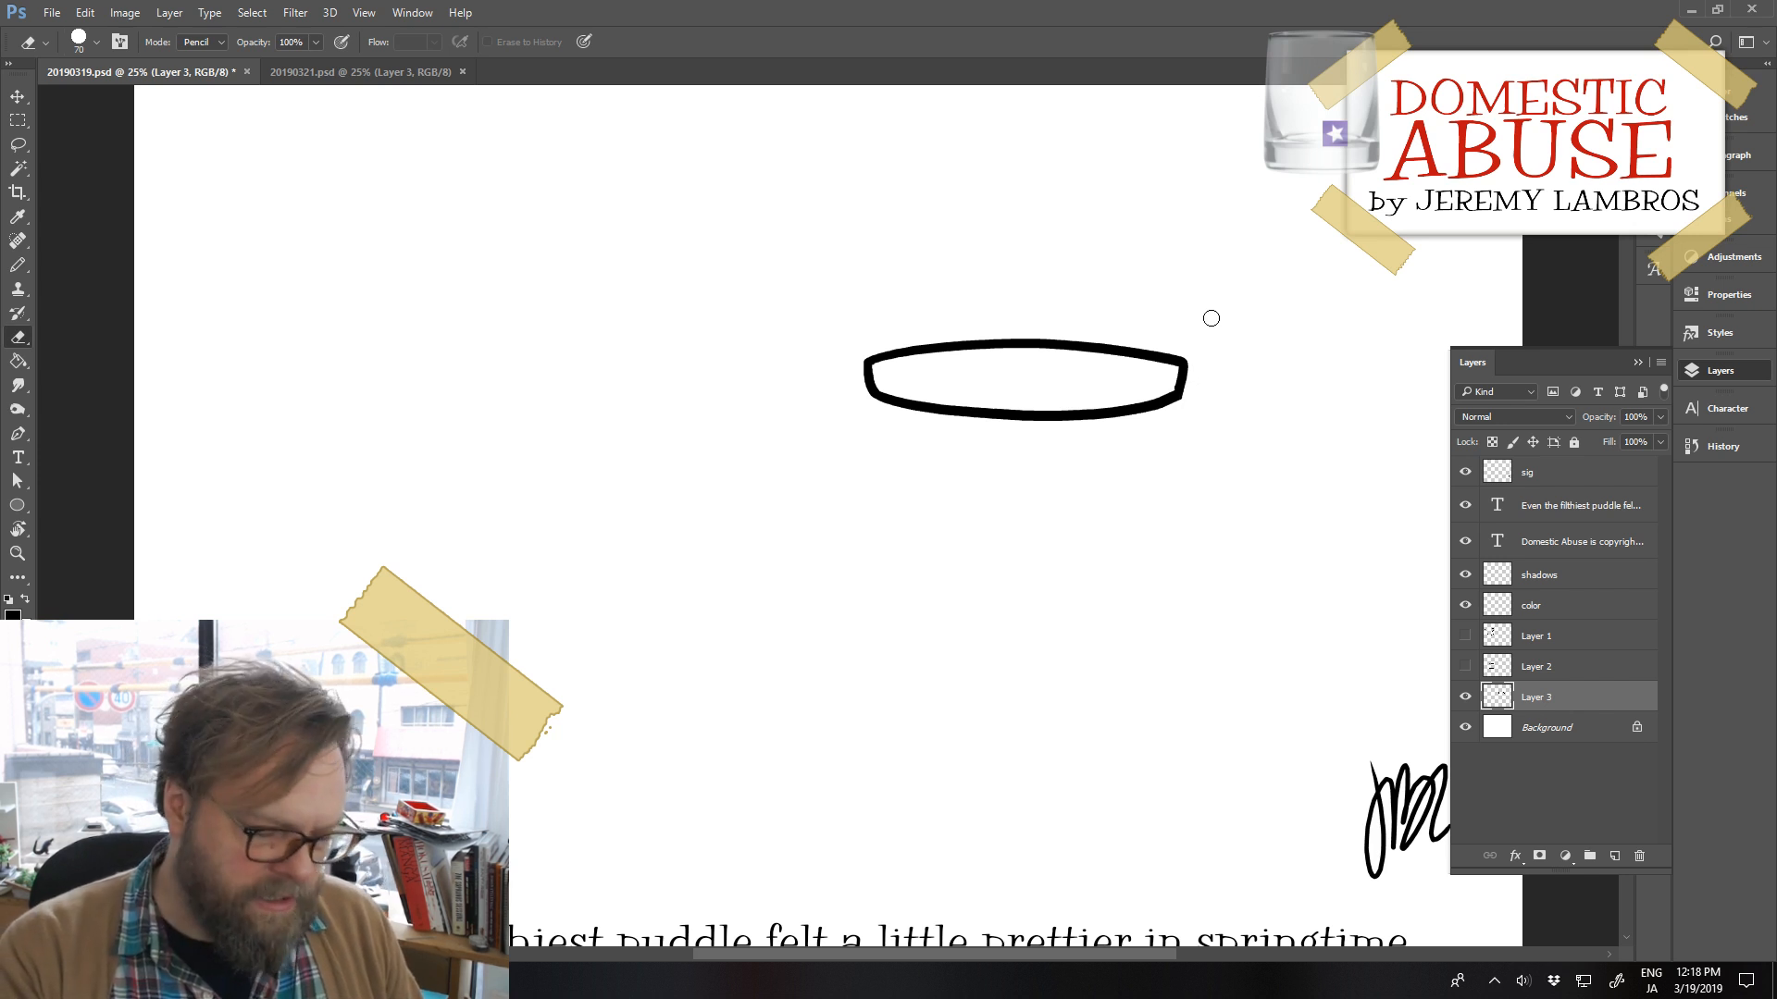
# Draw a shallow curved line inside the rim, hooked at both ends, to suggest the container's inner edge
pyautogui.press('b')
pyautogui.moveTo(888, 366); pyautogui.dragTo(1132, 377)
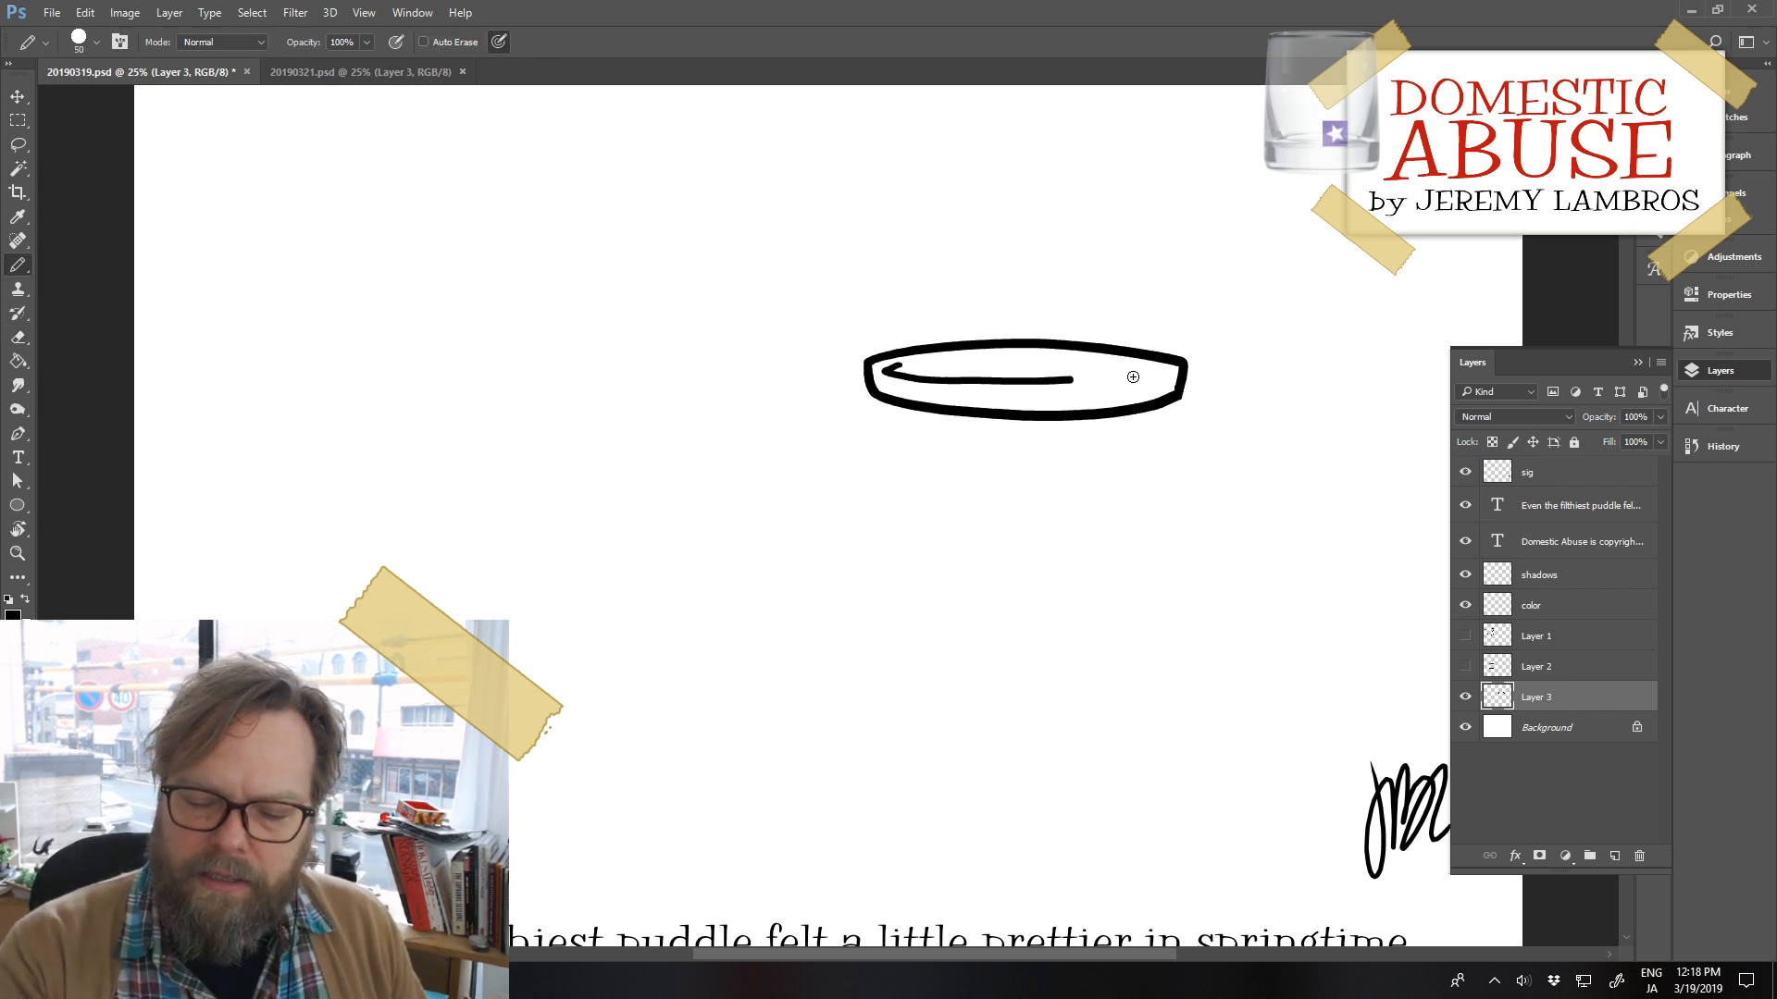
pyautogui.hotkey('ctrl', 'z')
pyautogui.moveTo(884, 369); pyautogui.dragTo(1158, 372)
pyautogui.hotkey('ctrl', 'z')
pyautogui.moveTo(885, 370)
pyautogui.mouseDown()
pyautogui.moveTo(1017, 388)
pyautogui.moveTo(1165, 375)
pyautogui.mouseUp()
pyautogui.hotkey('ctrl', 'z')
pyautogui.hotkey('ctrl', 'z')
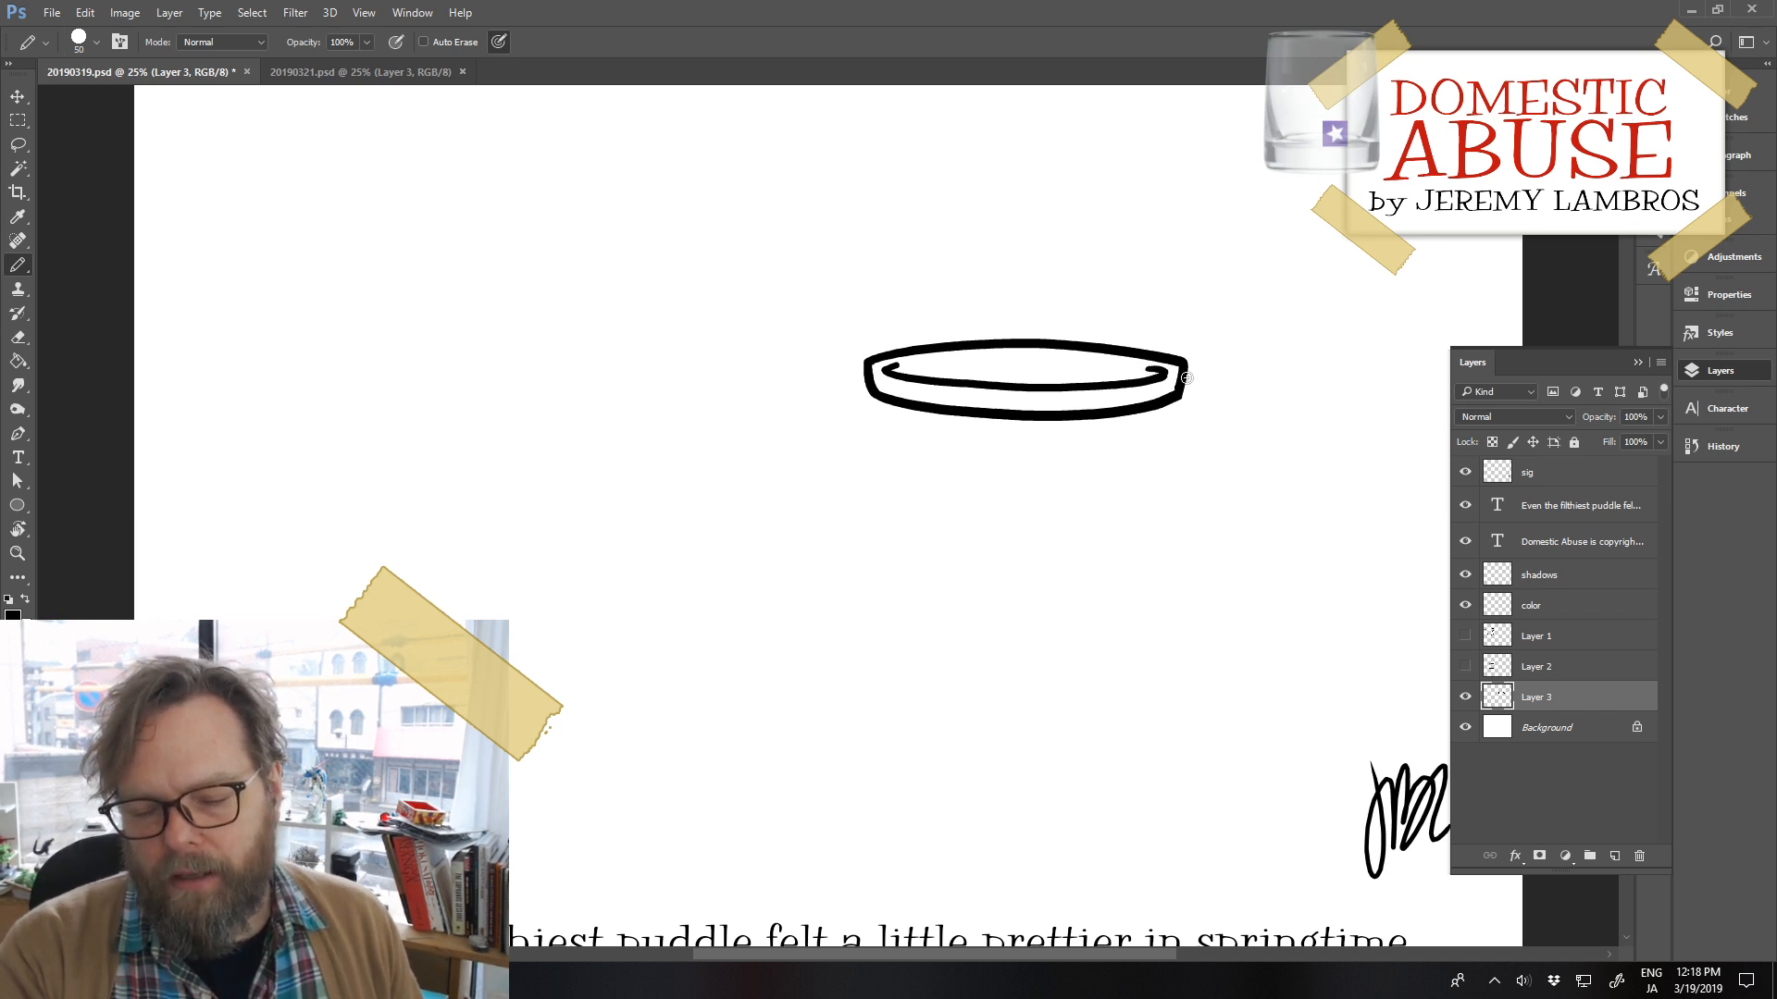
# Draw the container's two long, slightly tapering side lines down from the left and right ends of the rim
pyautogui.moveTo(878, 400); pyautogui.dragTo(899, 720)
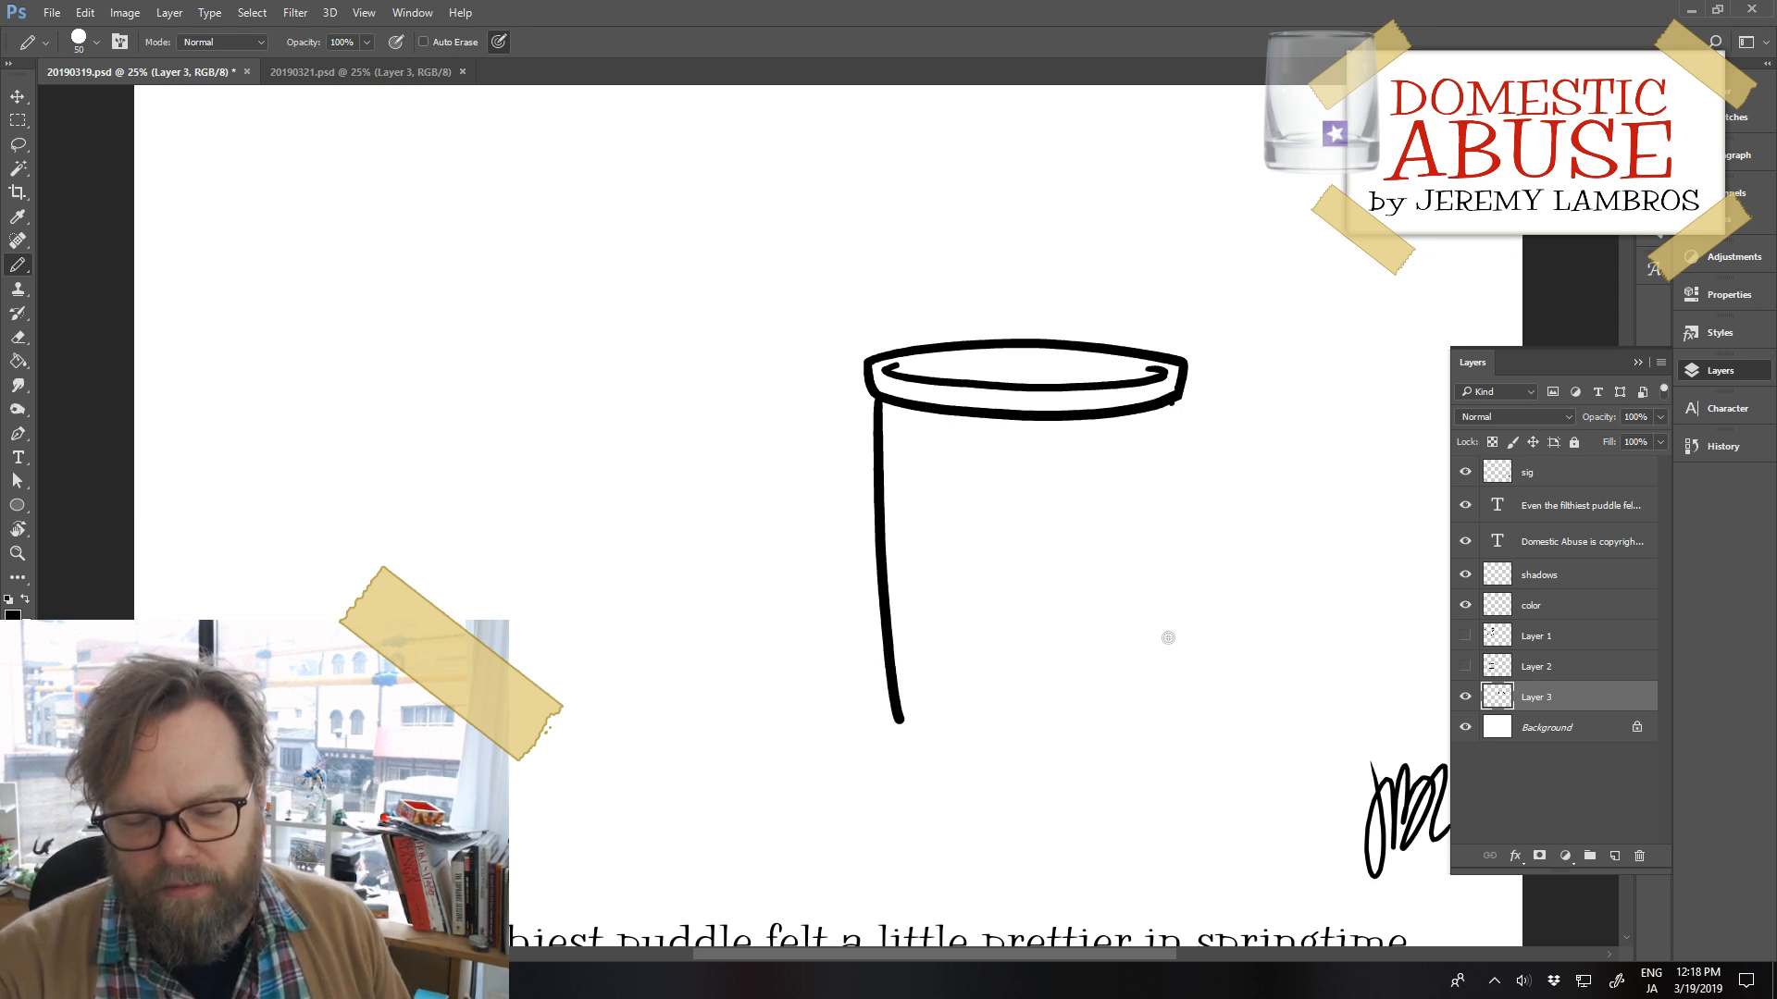
pyautogui.moveTo(1170, 401); pyautogui.dragTo(1173, 683)
pyautogui.hotkey('ctrl', 'z')
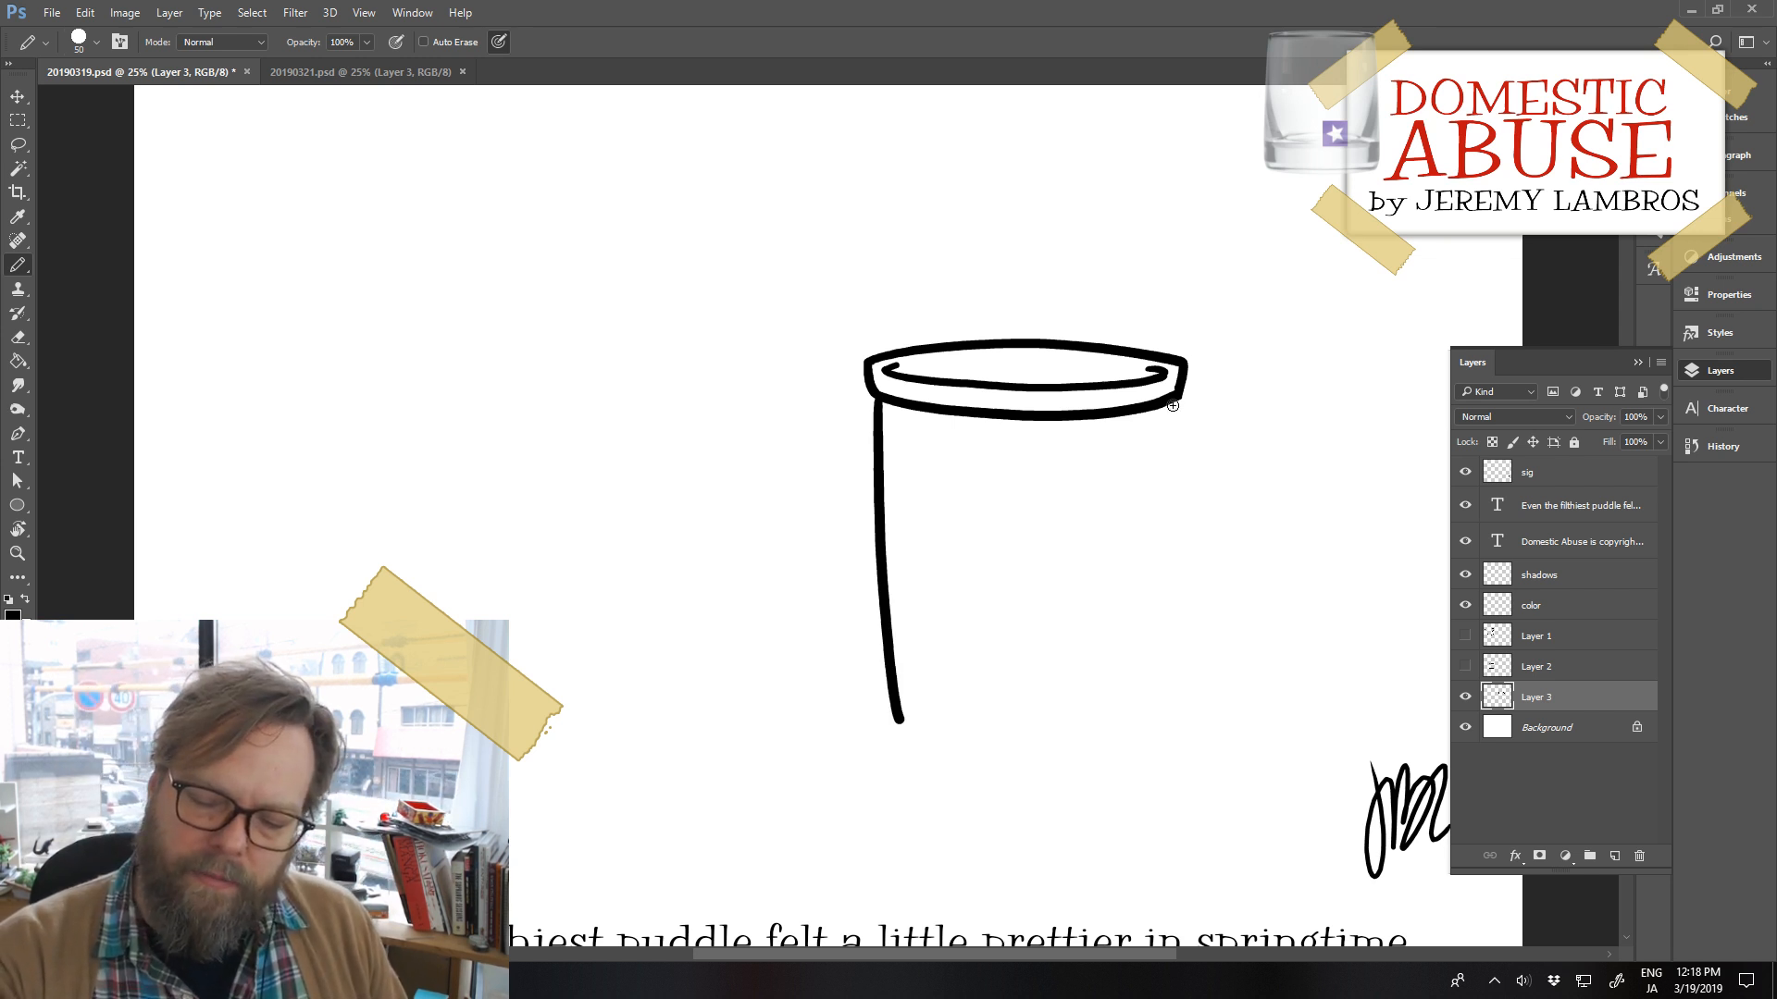
pyautogui.moveTo(1171, 402); pyautogui.dragTo(1158, 714)
pyautogui.hotkey('ctrl', 'z')
pyautogui.moveTo(1171, 401); pyautogui.dragTo(1166, 720)
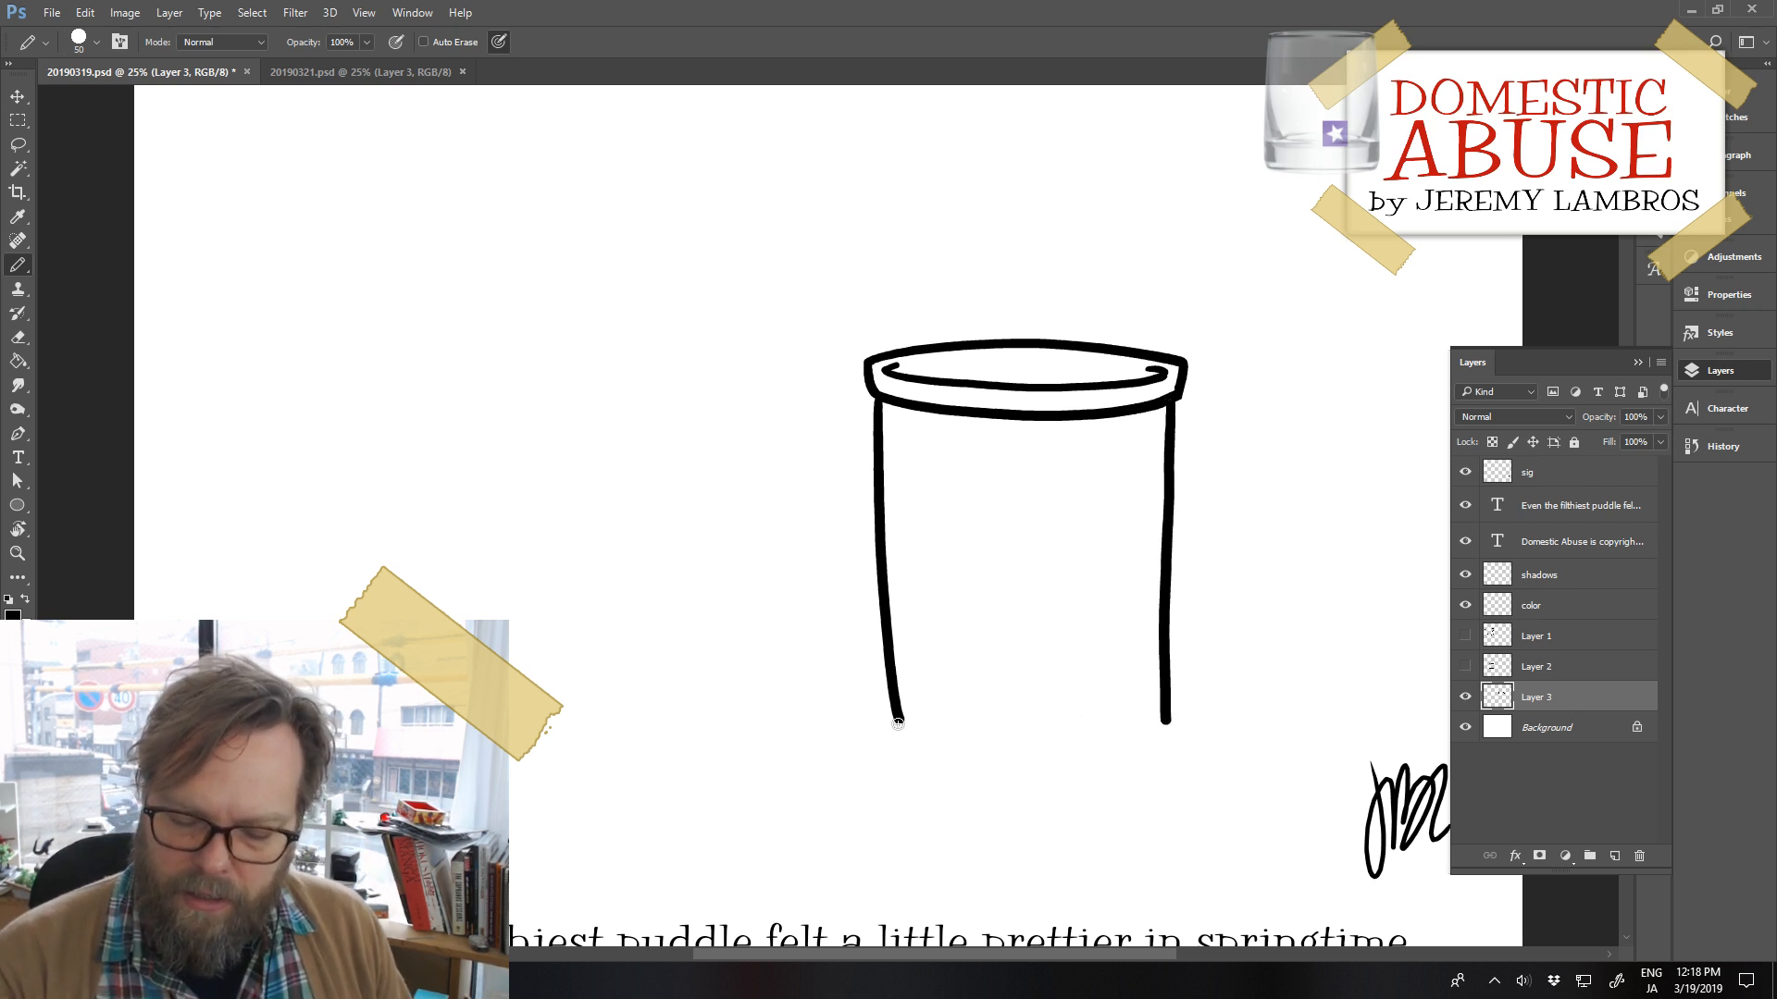
# Close the container's bottom with a shallow downward-curving line joining the lower ends of its two side lines
pyautogui.moveTo(897, 722); pyautogui.dragTo(1168, 735)
pyautogui.hotkey('ctrl', 'z')
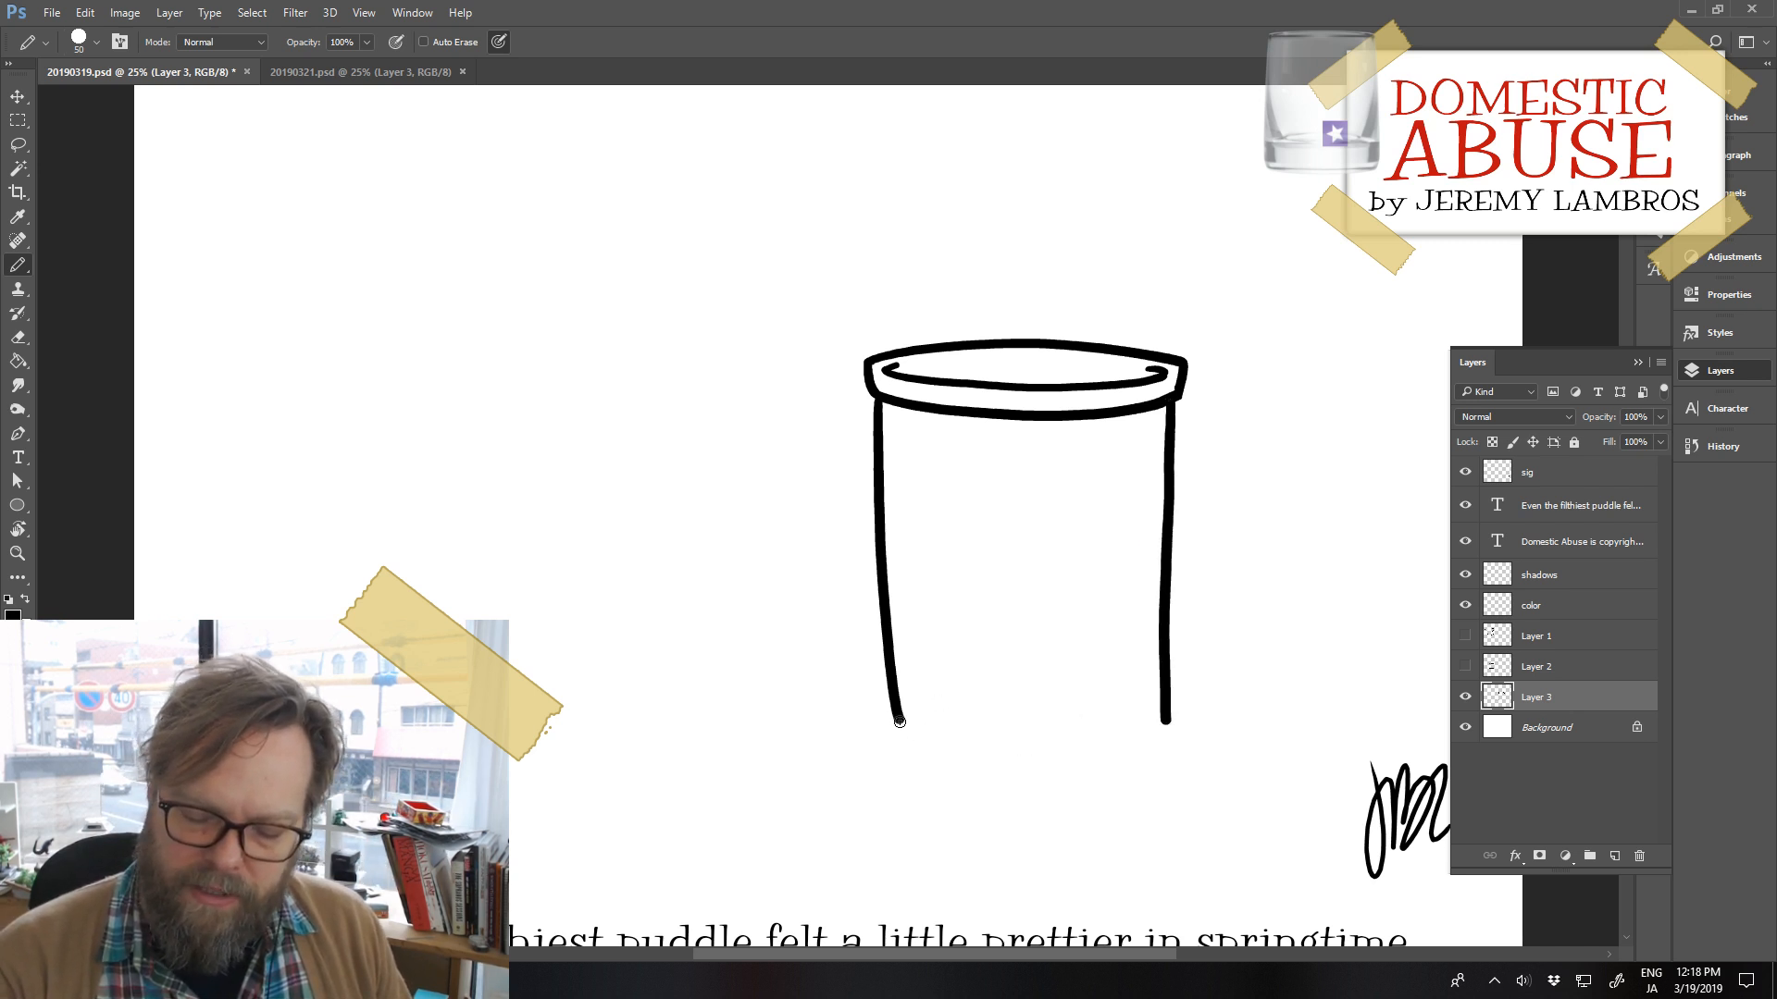
pyautogui.moveTo(899, 722)
pyautogui.mouseDown()
pyautogui.moveTo(1049, 746)
pyautogui.moveTo(1166, 724)
pyautogui.mouseUp()
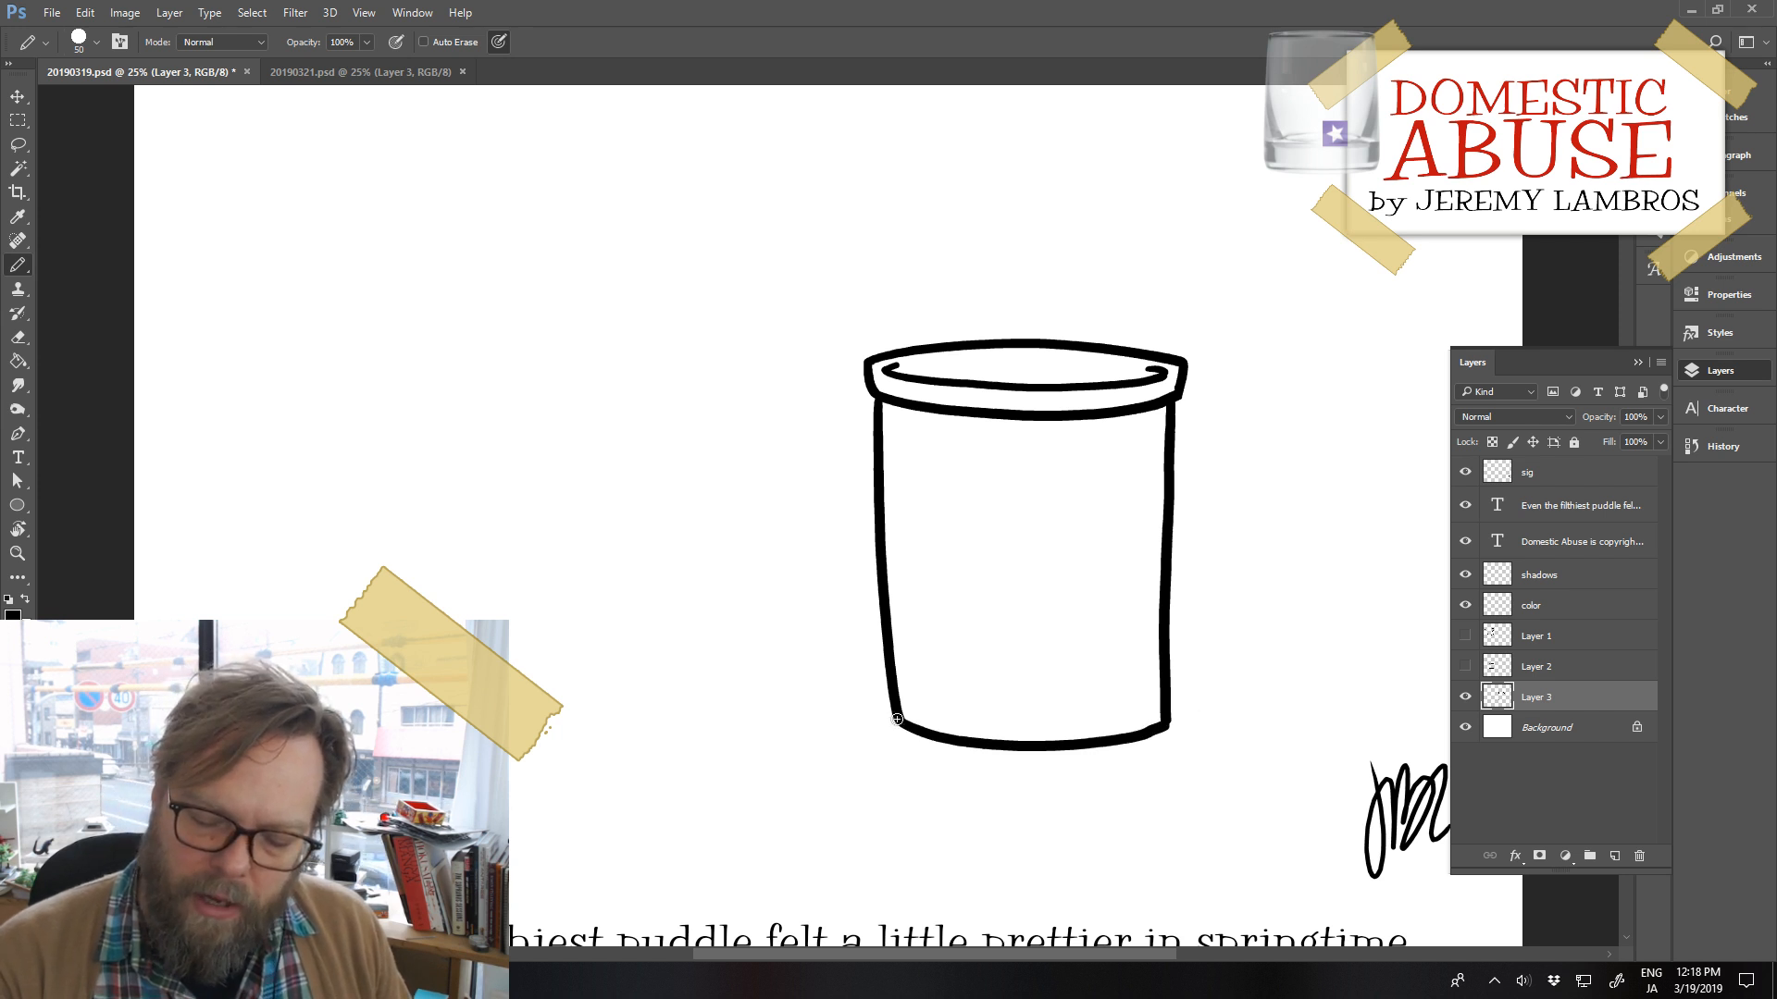
# Draw a curved outer line with rounded ends below the container's bottom edge to form a base rim, redrawing it until it fits
pyautogui.moveTo(897, 719)
pyautogui.mouseDown()
pyautogui.moveTo(891, 738)
pyautogui.moveTo(950, 758)
pyautogui.moveTo(1059, 766)
pyautogui.moveTo(1149, 745)
pyautogui.mouseUp()
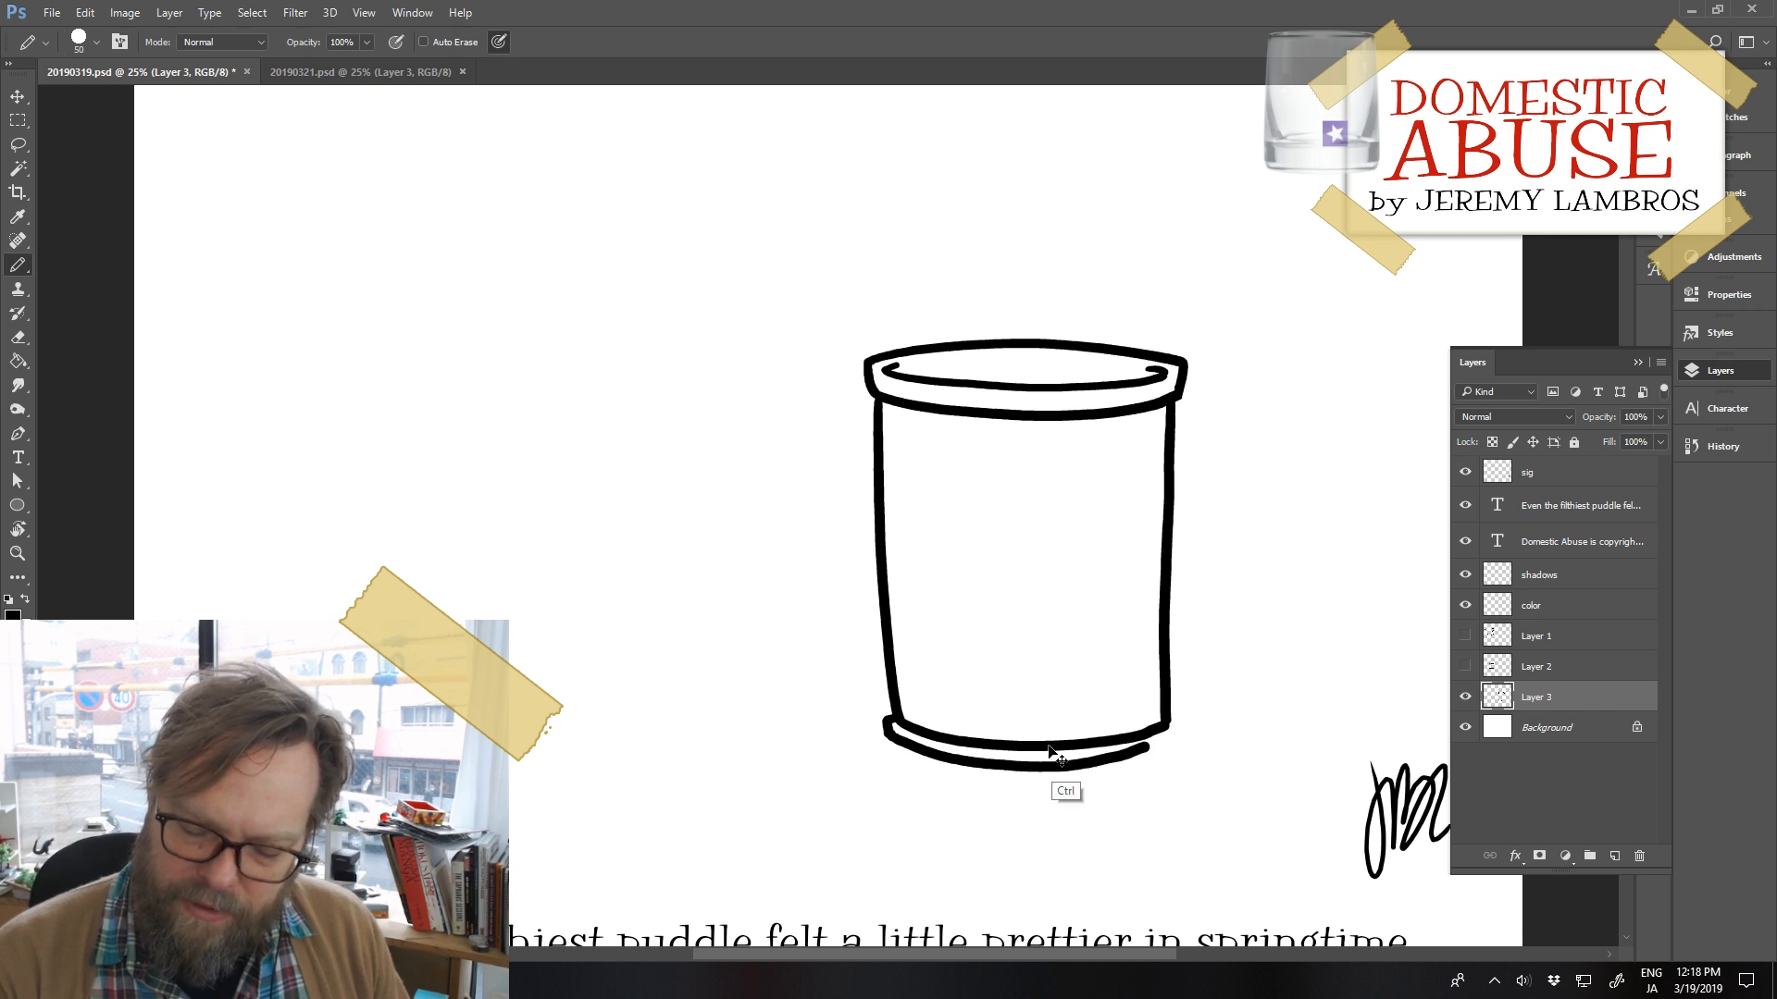
pyautogui.hotkey('ctrl', 'z')
pyautogui.moveTo(888, 736); pyautogui.dragTo(1038, 768)
pyautogui.hotkey('ctrl', 'z')
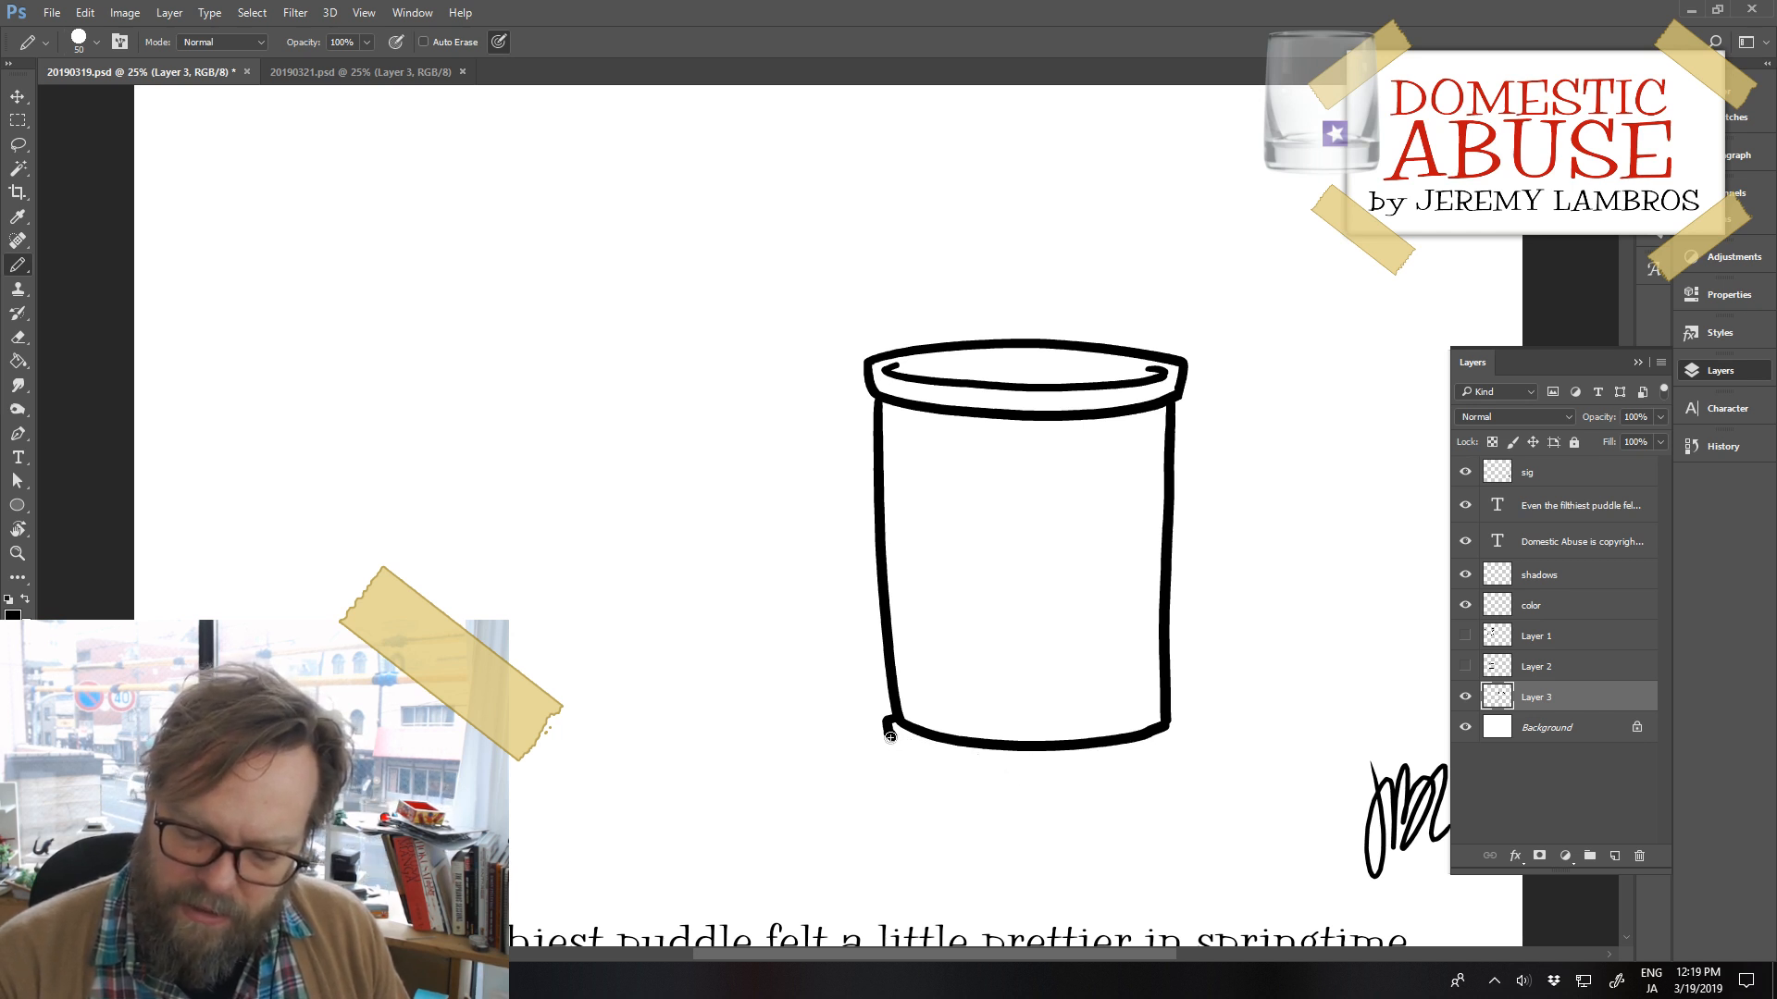
pyautogui.moveTo(890, 737)
pyautogui.mouseDown()
pyautogui.moveTo(1050, 769)
pyautogui.moveTo(1171, 743)
pyautogui.mouseUp()
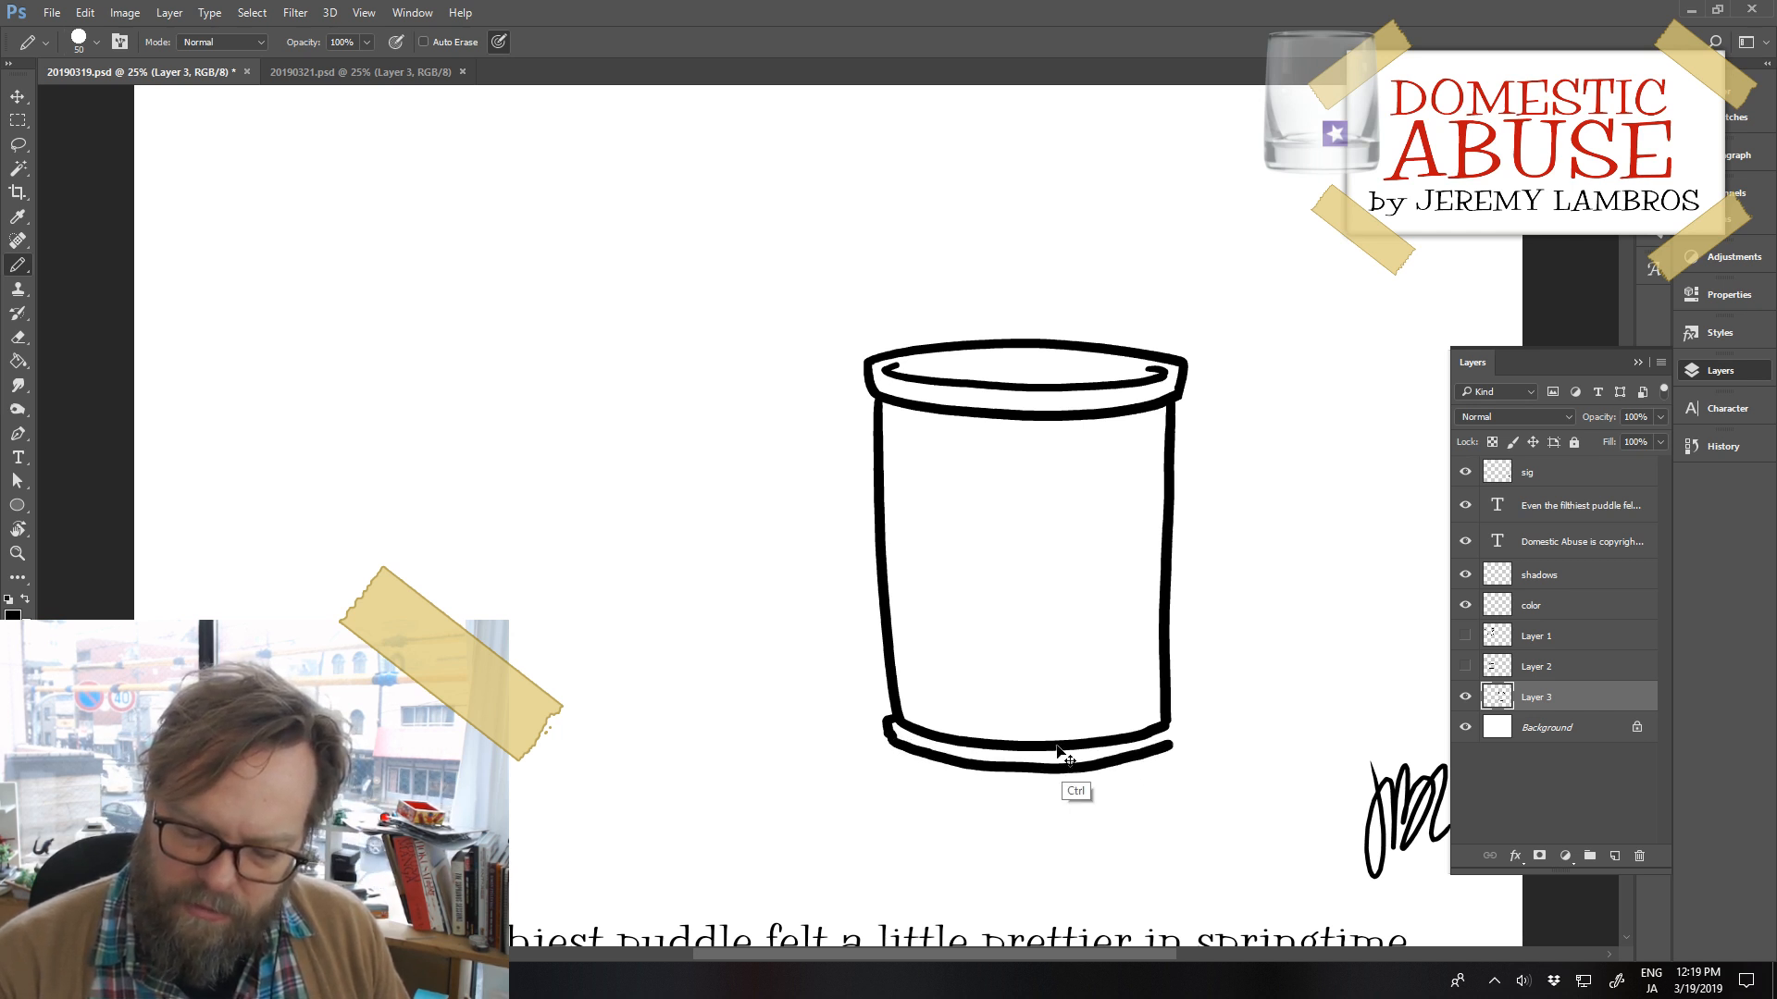
pyautogui.hotkey('ctrl', 'z')
pyautogui.moveTo(889, 736)
pyautogui.mouseDown()
pyautogui.moveTo(1001, 767)
pyautogui.moveTo(1186, 738)
pyautogui.mouseUp()
pyautogui.hotkey('ctrl', 'z')
pyautogui.moveTo(893, 737); pyautogui.dragTo(1017, 779)
pyautogui.hotkey('ctrl', 'z')
pyautogui.moveTo(890, 737)
pyautogui.mouseDown()
pyautogui.moveTo(1065, 768)
pyautogui.moveTo(1164, 746)
pyautogui.moveTo(1188, 728)
pyautogui.moveTo(1169, 718)
pyautogui.mouseUp()
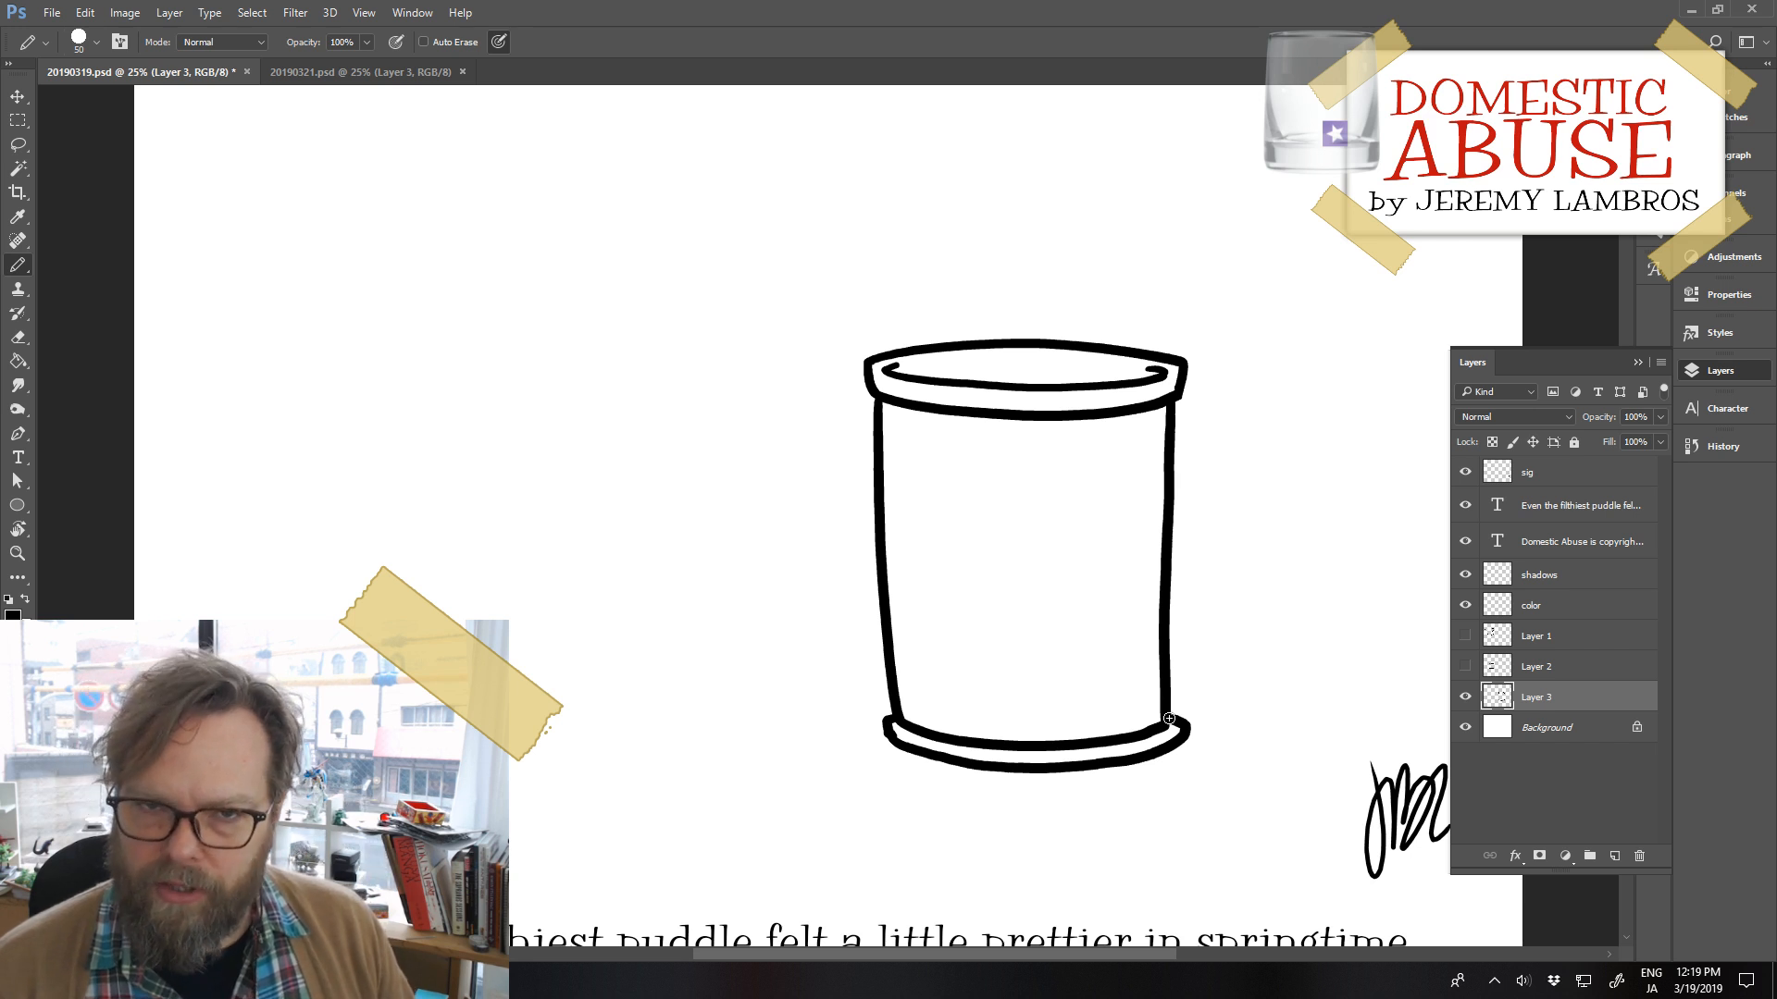
# Erase two small gaps in each of the container's side lines, at matching heights on both sides
pyautogui.press('e')
pyautogui.click(874, 499)
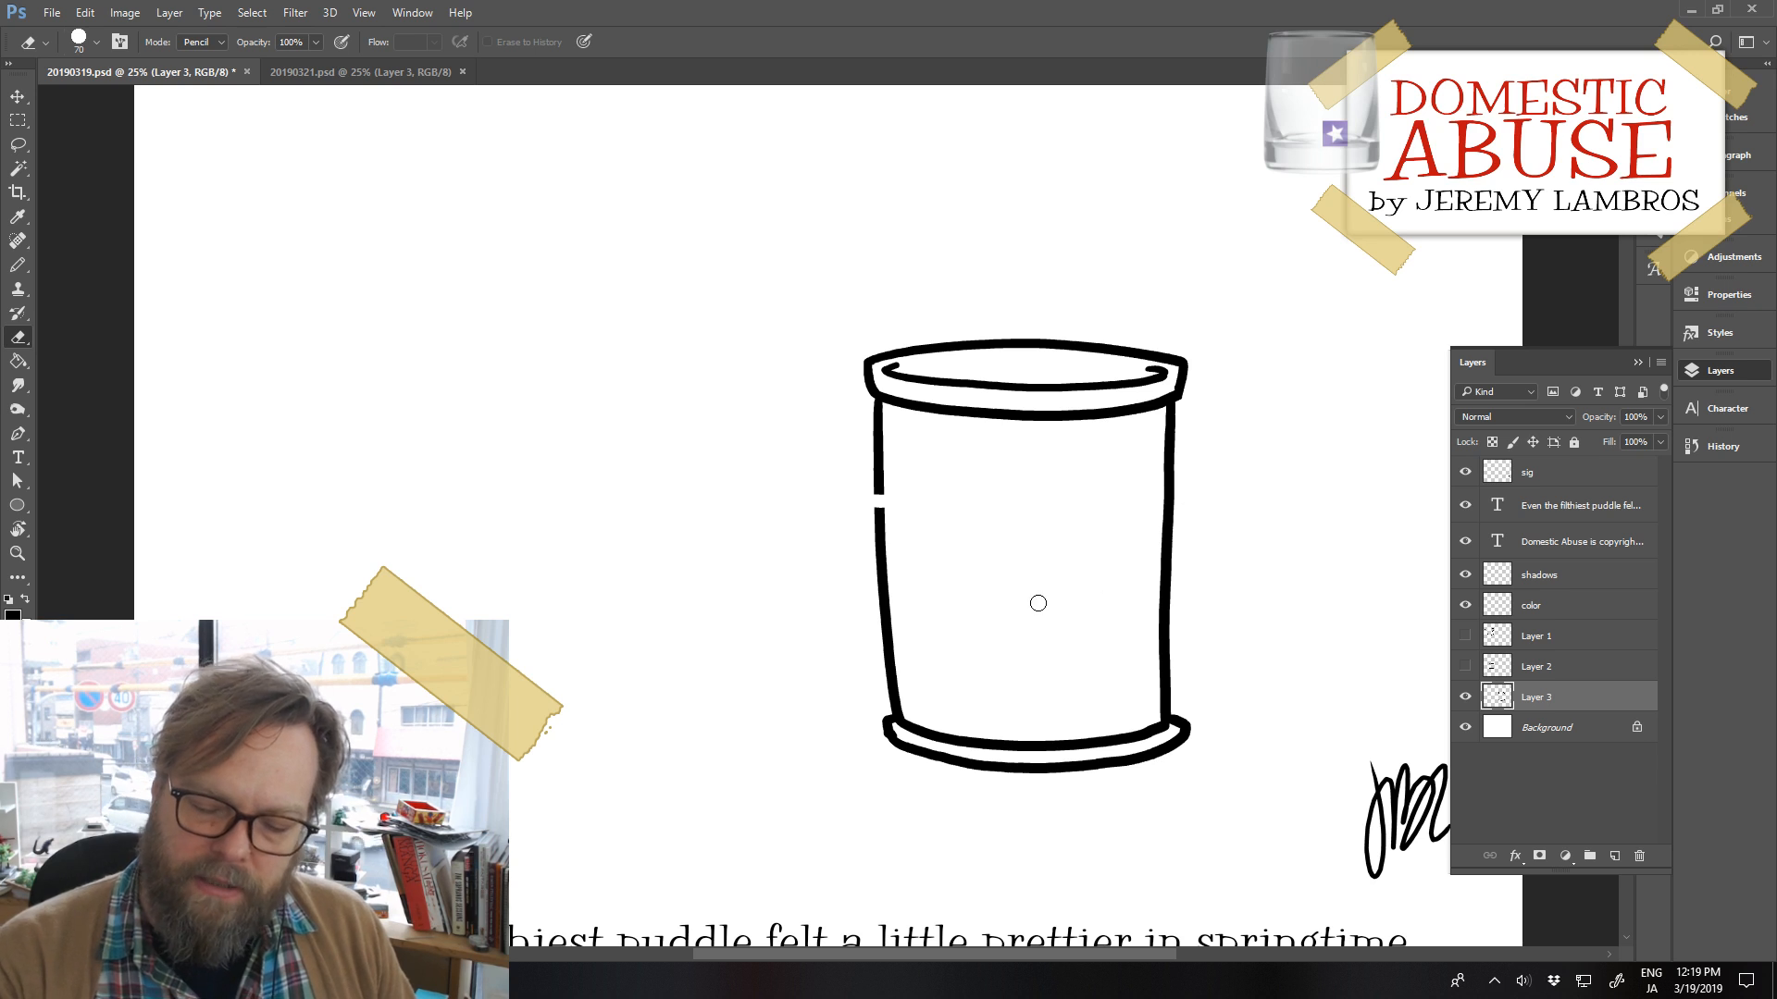
pyautogui.click(1168, 500)
pyautogui.click(886, 629)
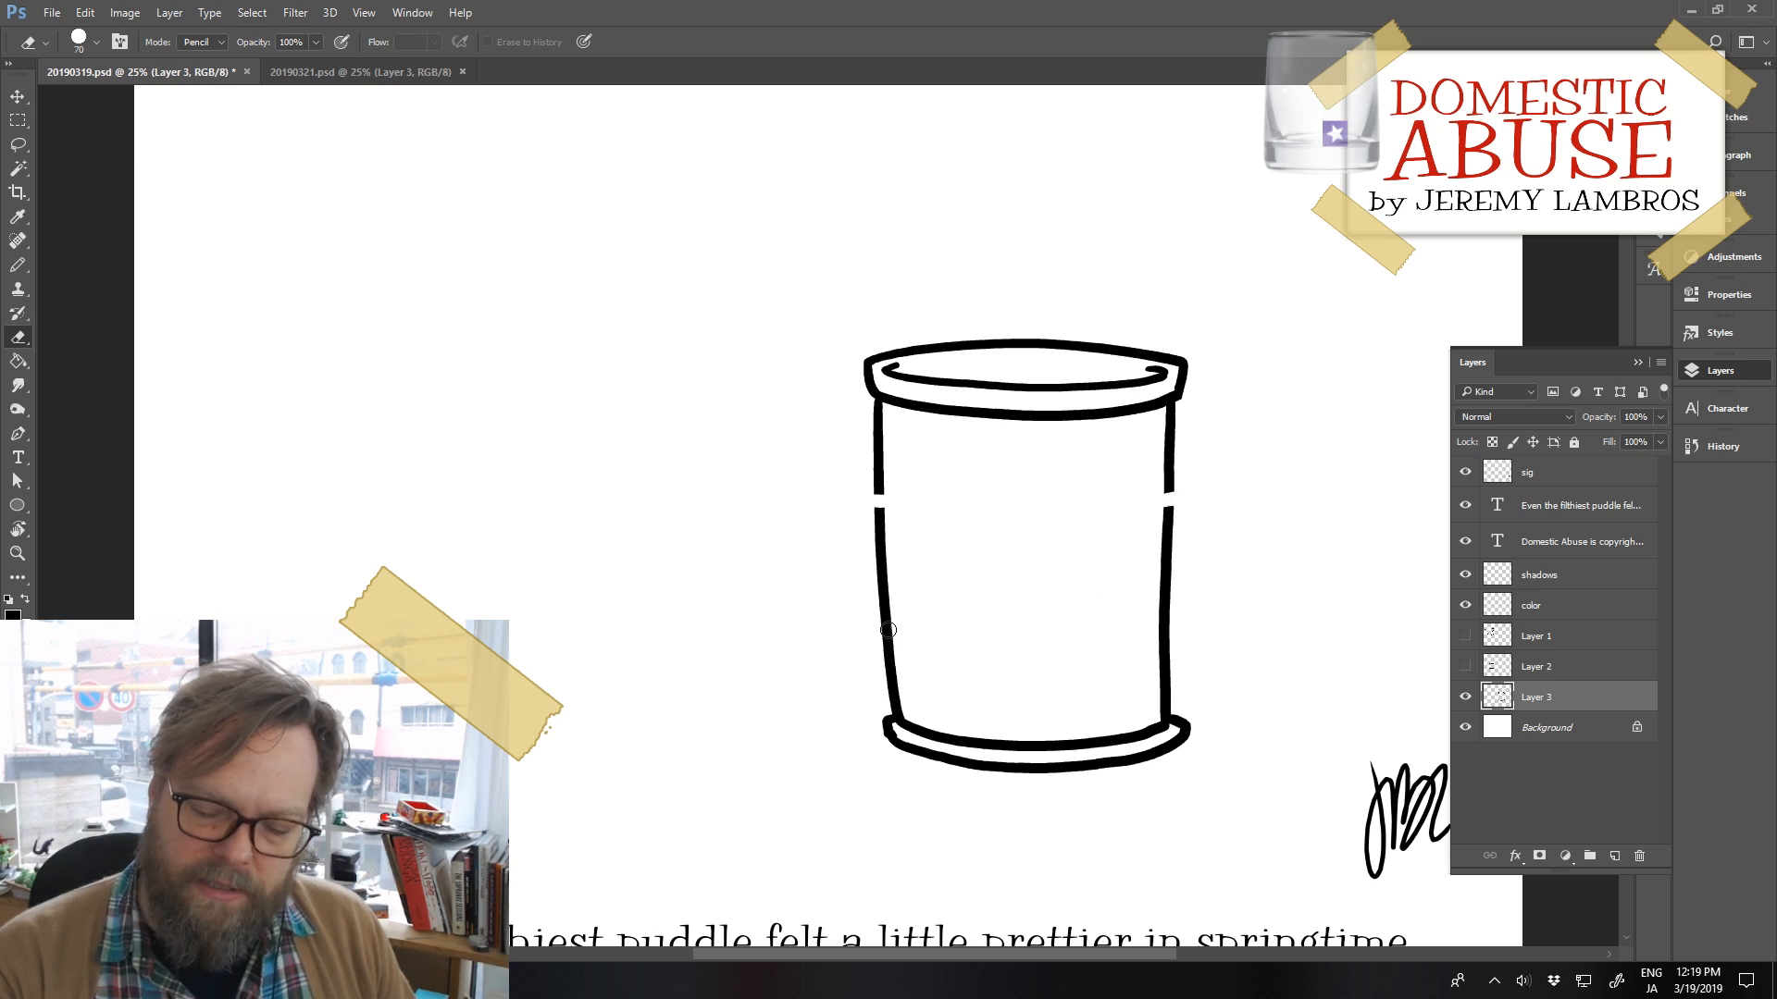
pyautogui.click(1168, 618)
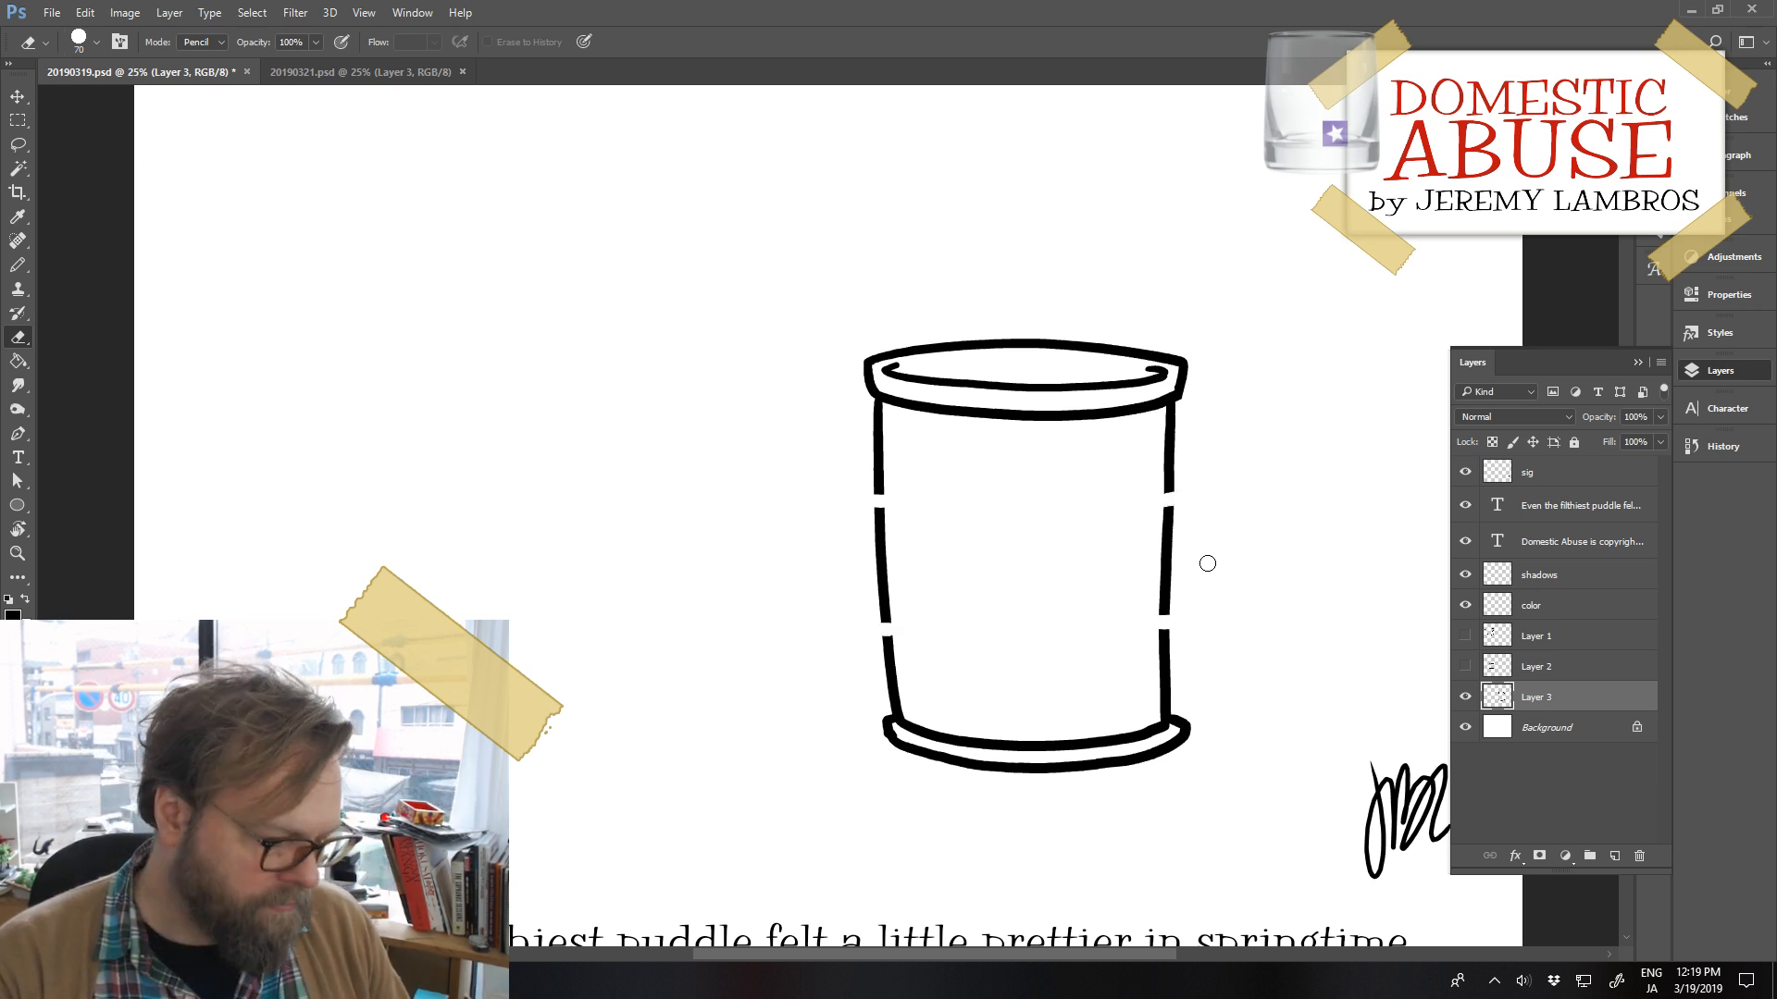
# Bridge the four gaps in the side lines with small inward-pointing notches using the Pencil tool
pyautogui.press('b')
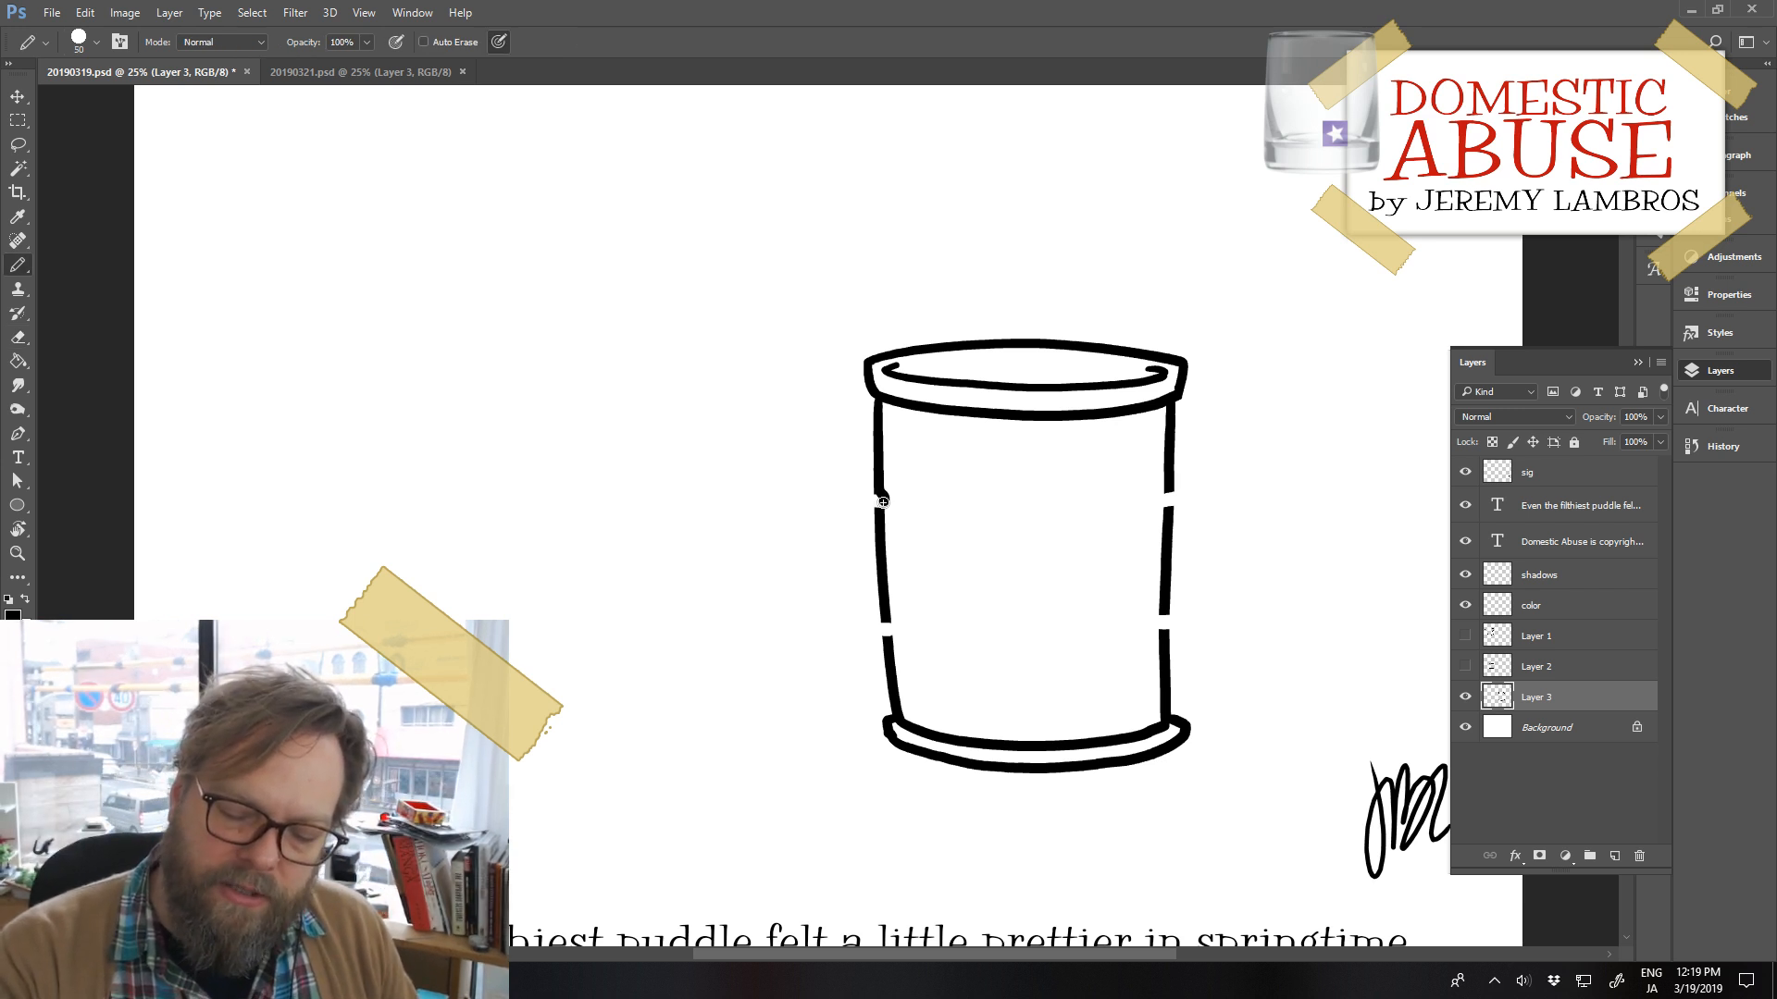
pyautogui.click(1167, 501)
pyautogui.moveTo(1169, 489); pyautogui.dragTo(1168, 507)
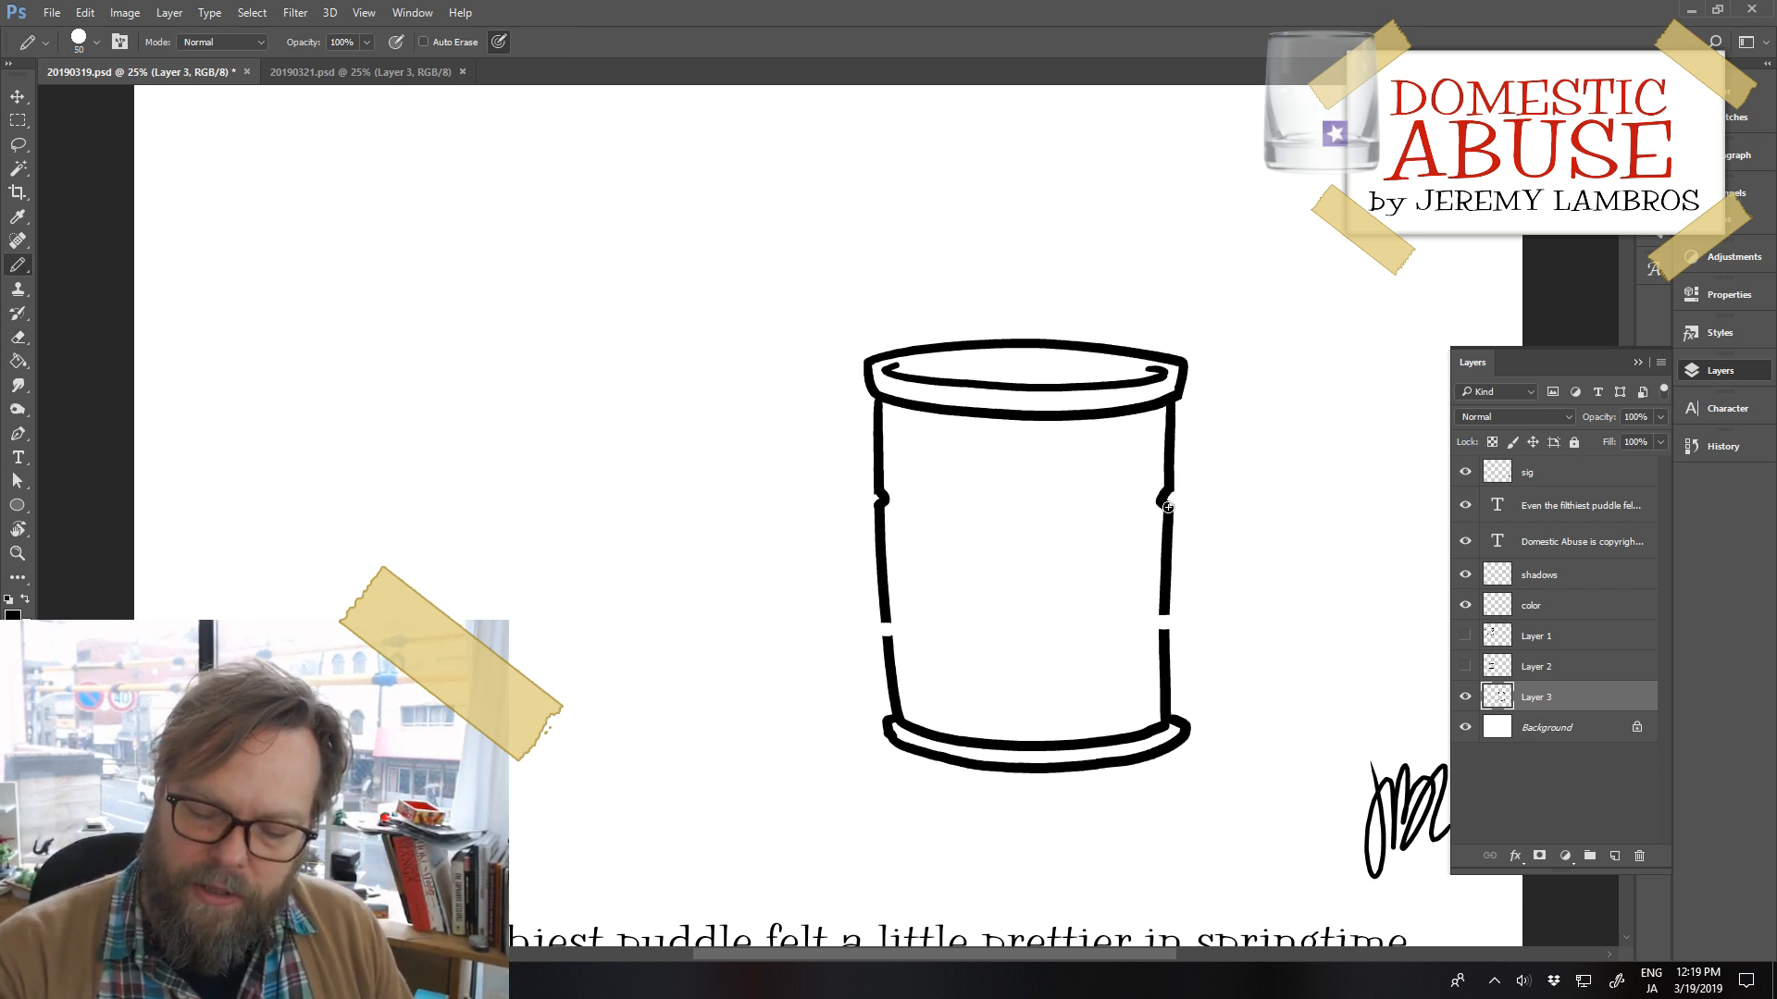
pyautogui.moveTo(1164, 612); pyautogui.dragTo(1166, 632)
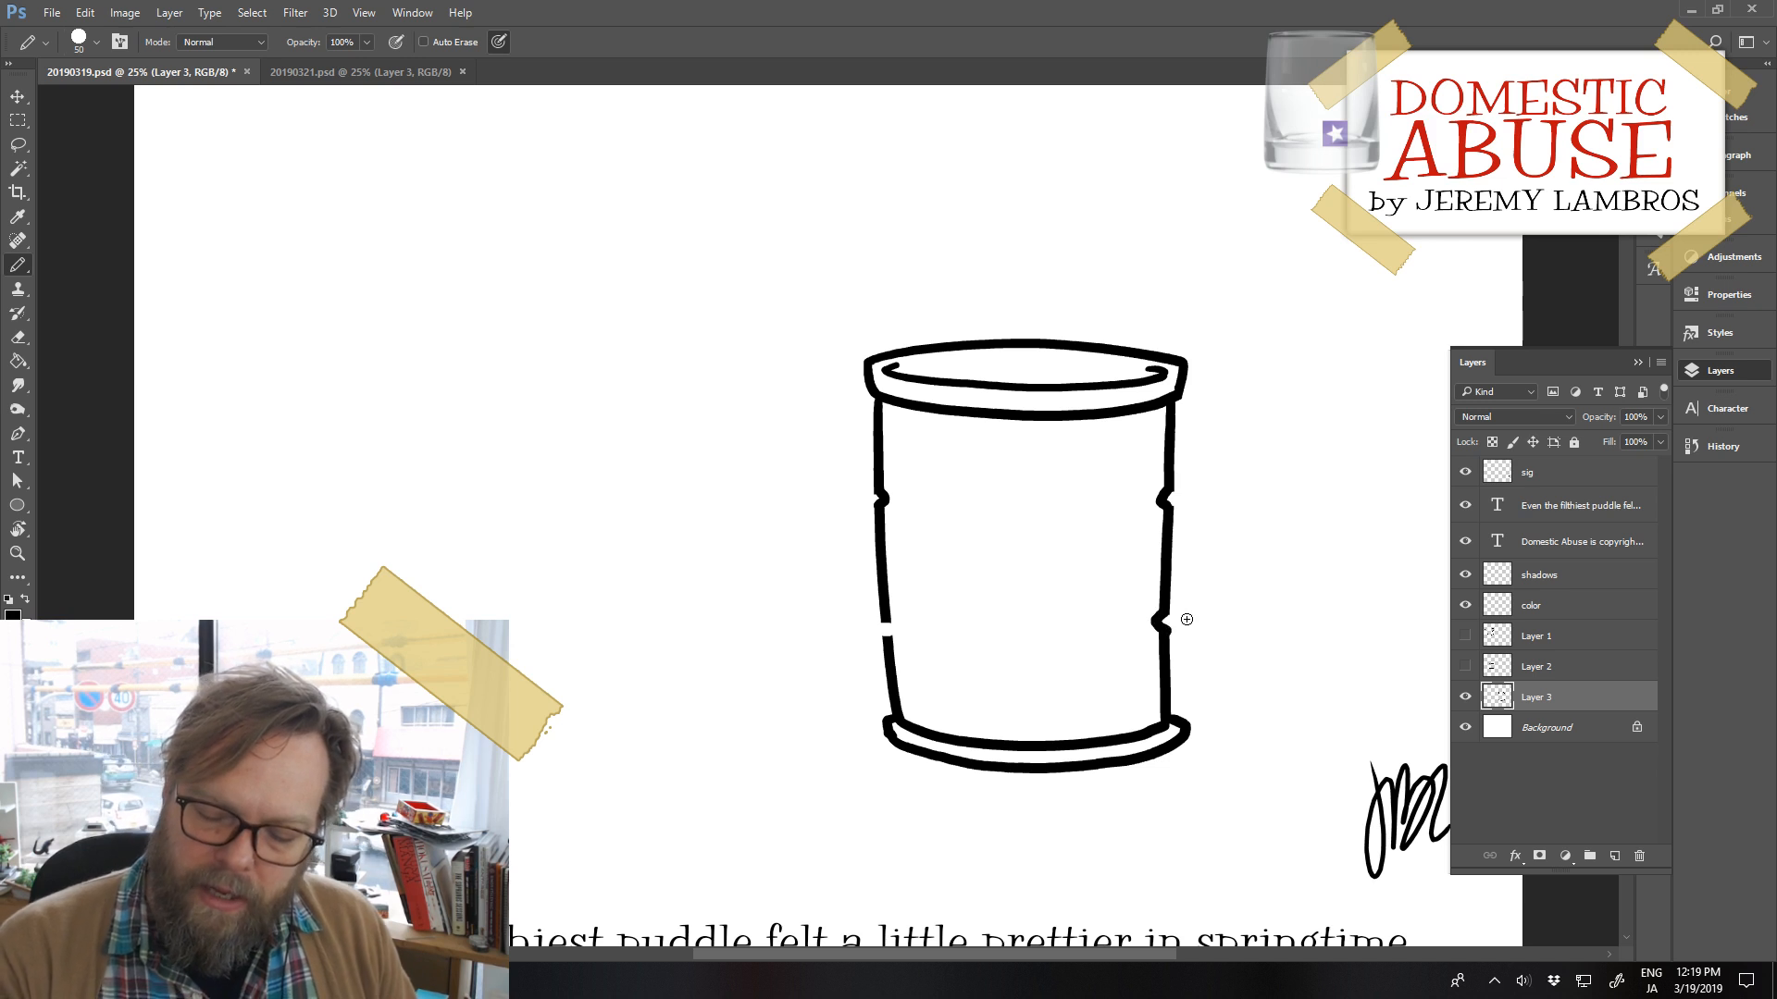
pyautogui.moveTo(886, 640)
pyautogui.mouseDown()
pyautogui.moveTo(880, 623)
pyautogui.moveTo(908, 632)
pyautogui.mouseUp()
pyautogui.hotkey('ctrl', 'z')
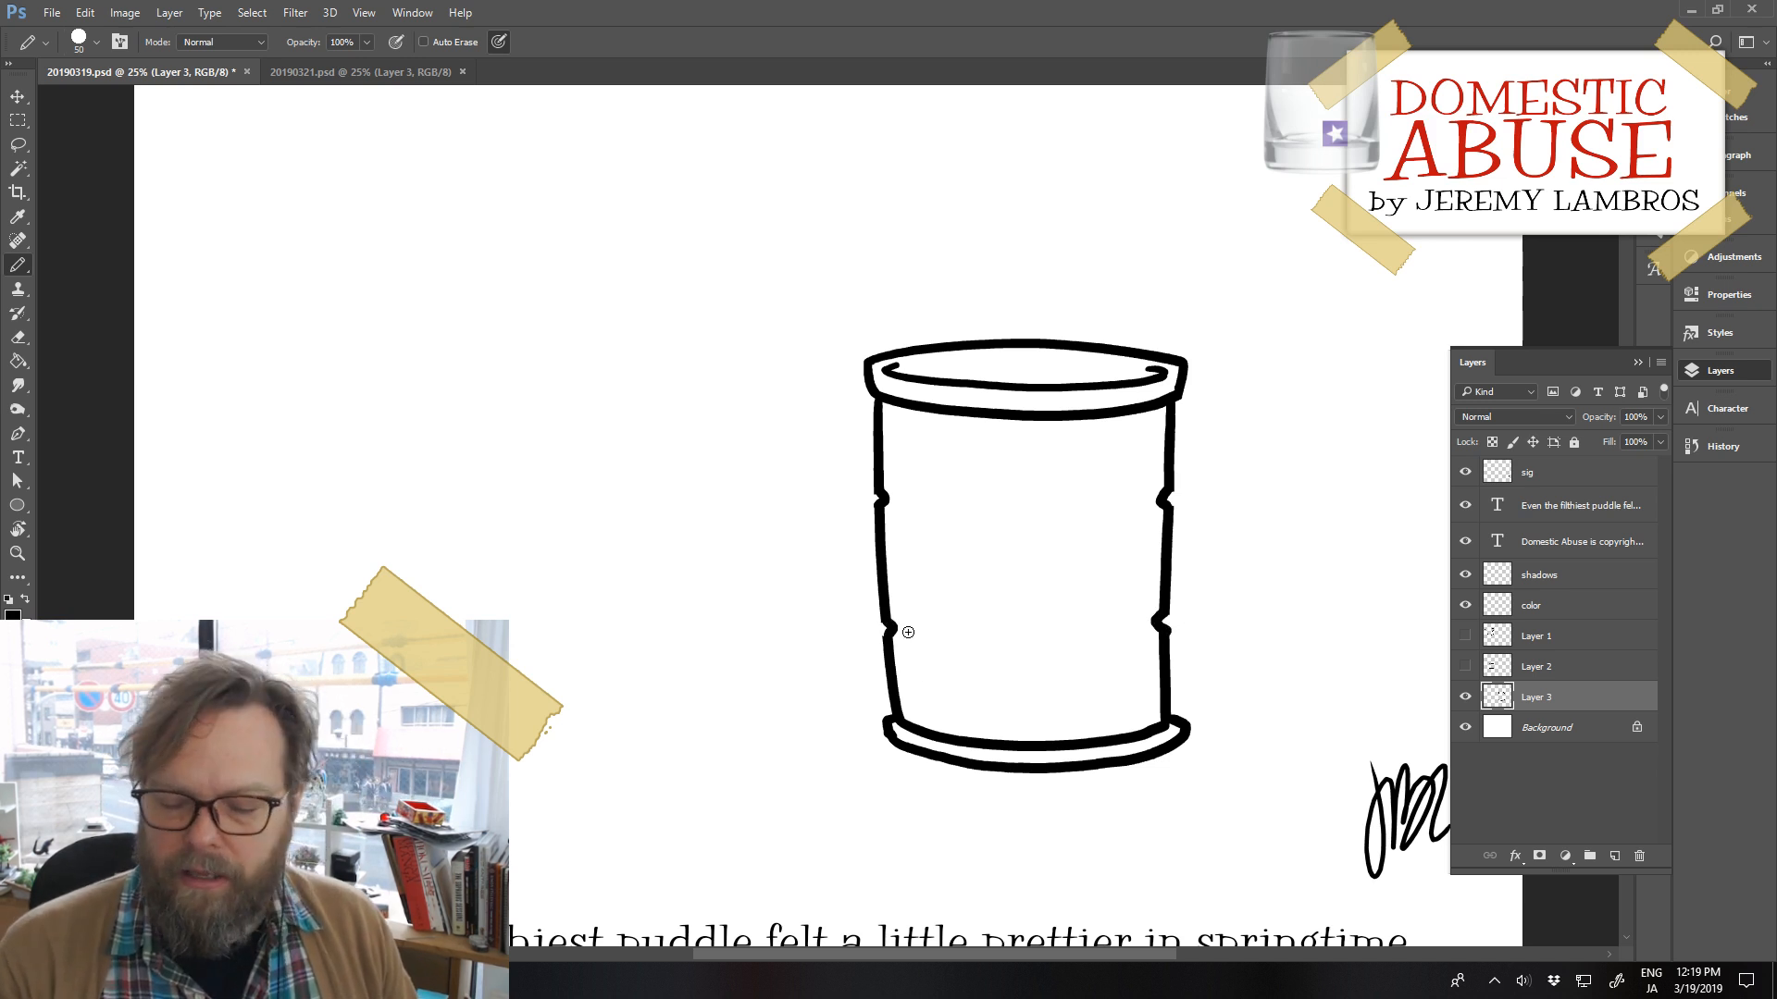
# Draw two short, thin curved lines across the container's body, level with the upper and lower notches, to suggest ridges
pyautogui.moveTo(940, 509); pyautogui.dragTo(1064, 518)
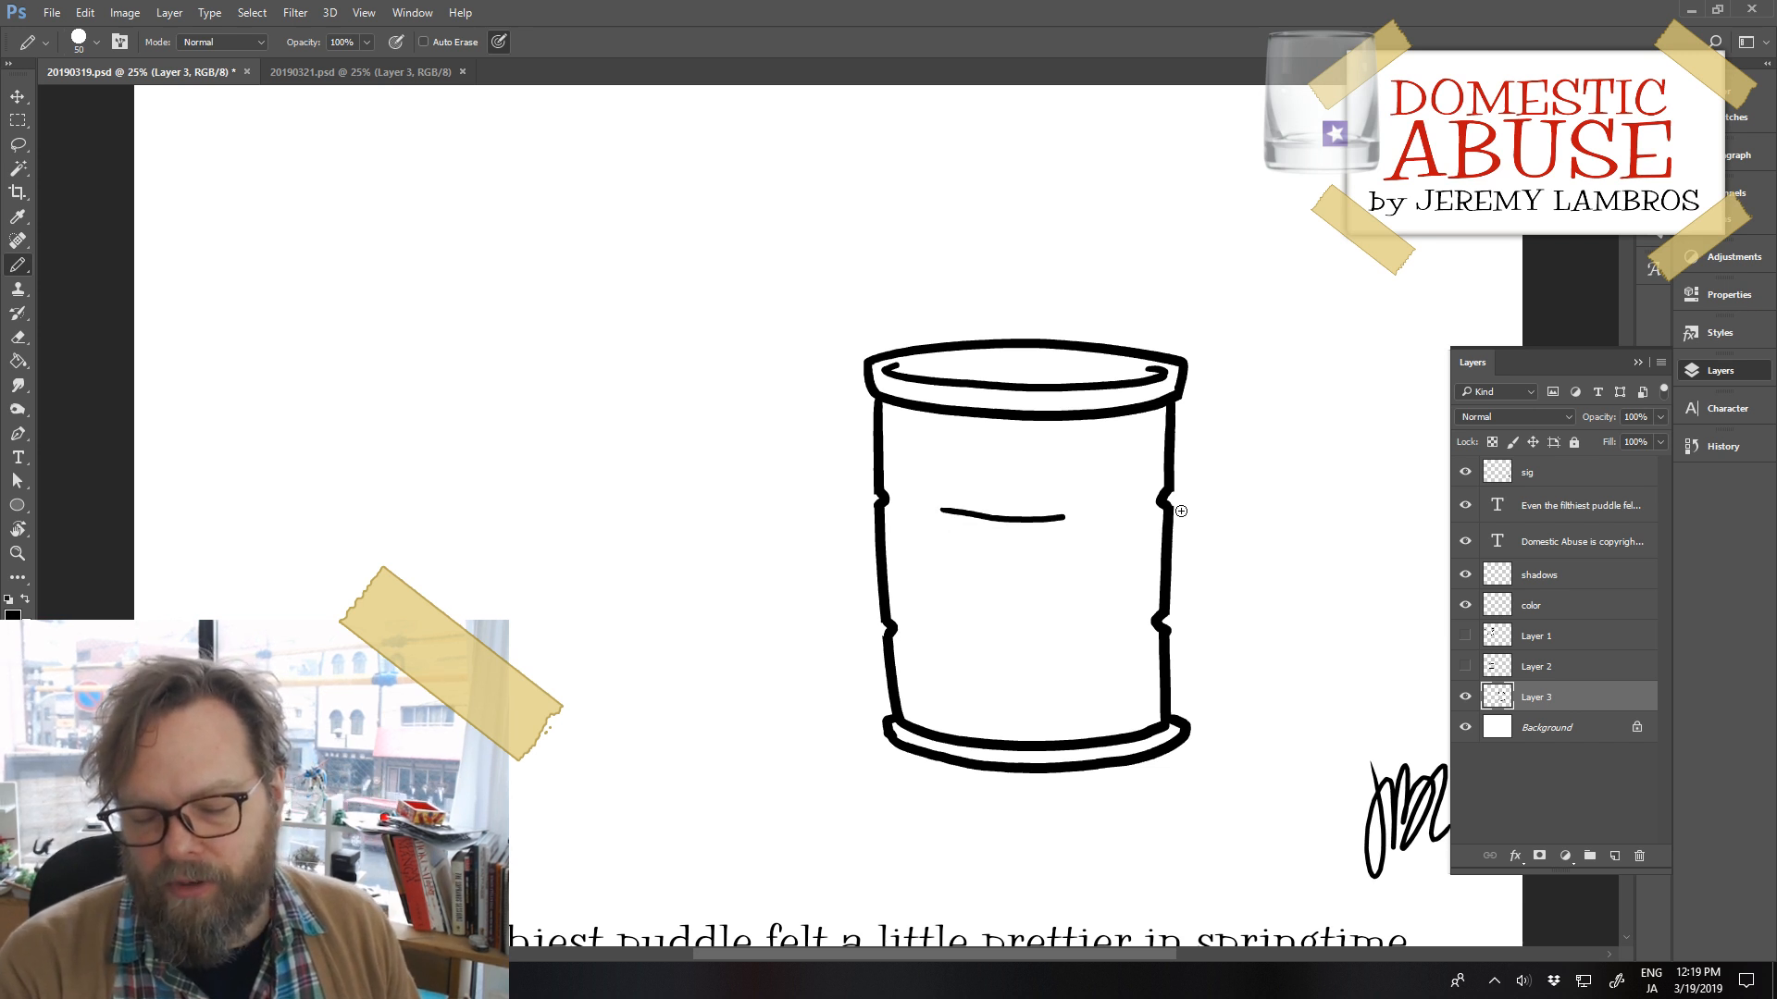
pyautogui.hotkey('ctrl', 'z')
pyautogui.moveTo(923, 501); pyautogui.dragTo(1150, 500)
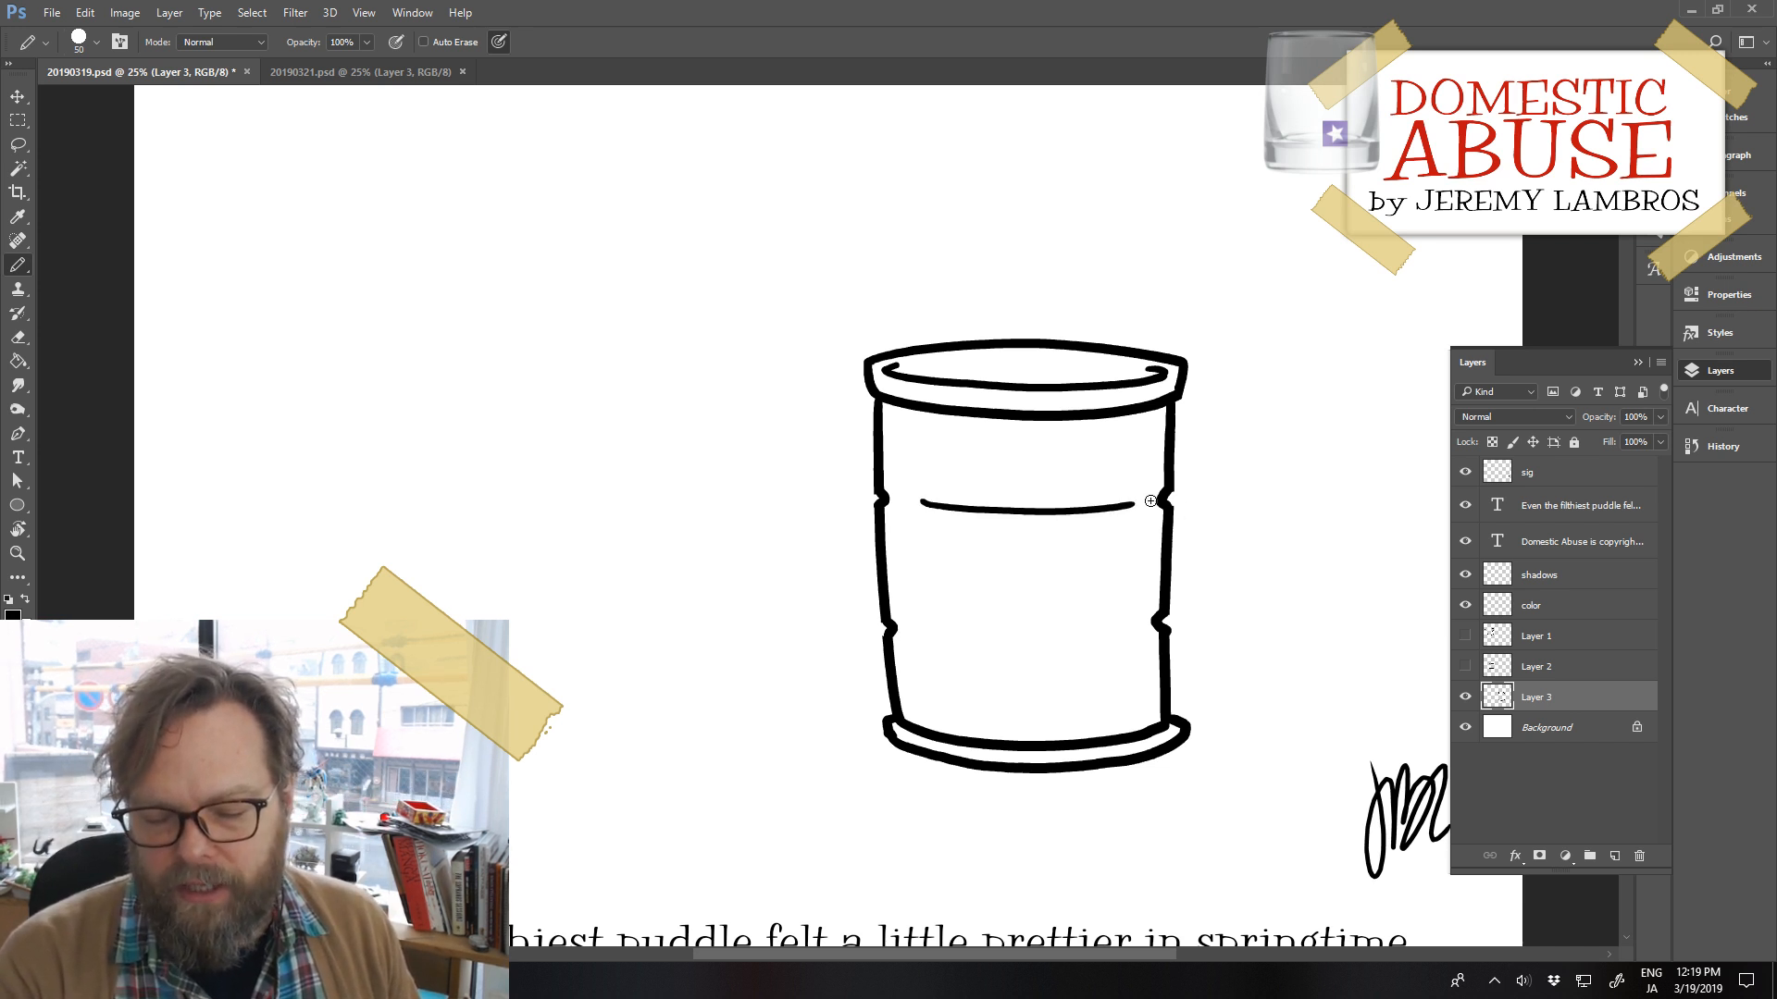
pyautogui.hotkey('ctrl', 'z')
pyautogui.moveTo(942, 509); pyautogui.dragTo(1104, 508)
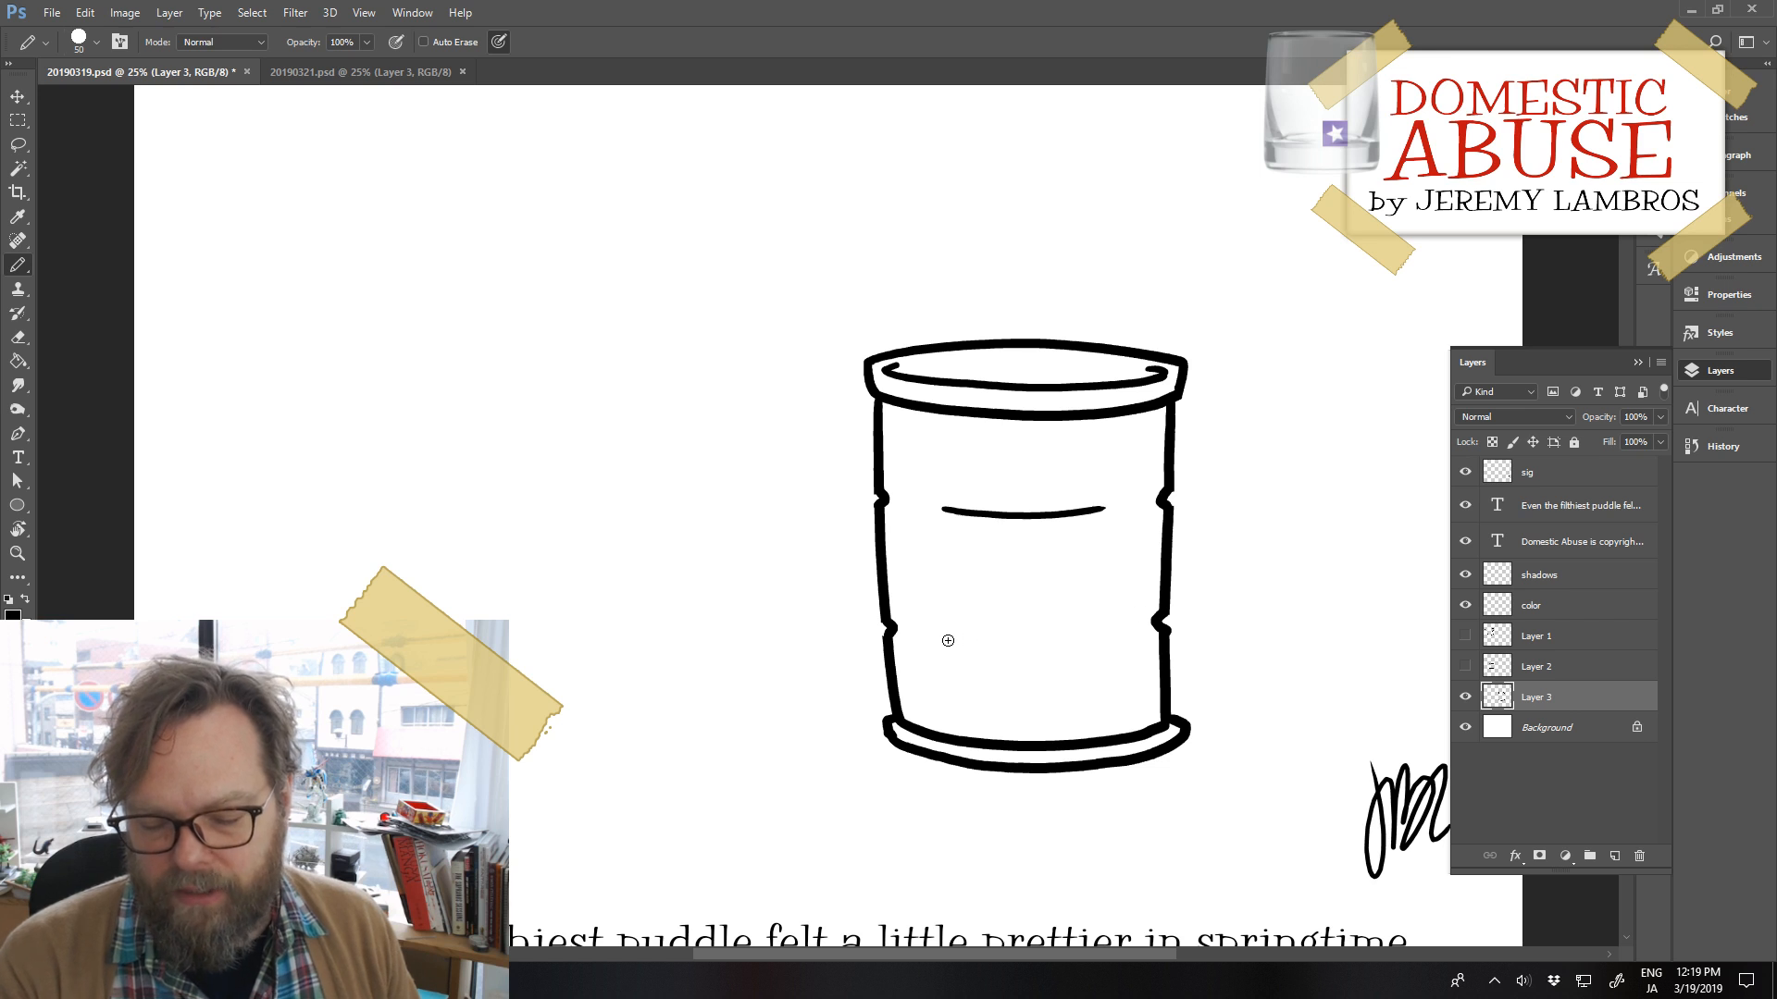
pyautogui.moveTo(942, 640); pyautogui.dragTo(1087, 641)
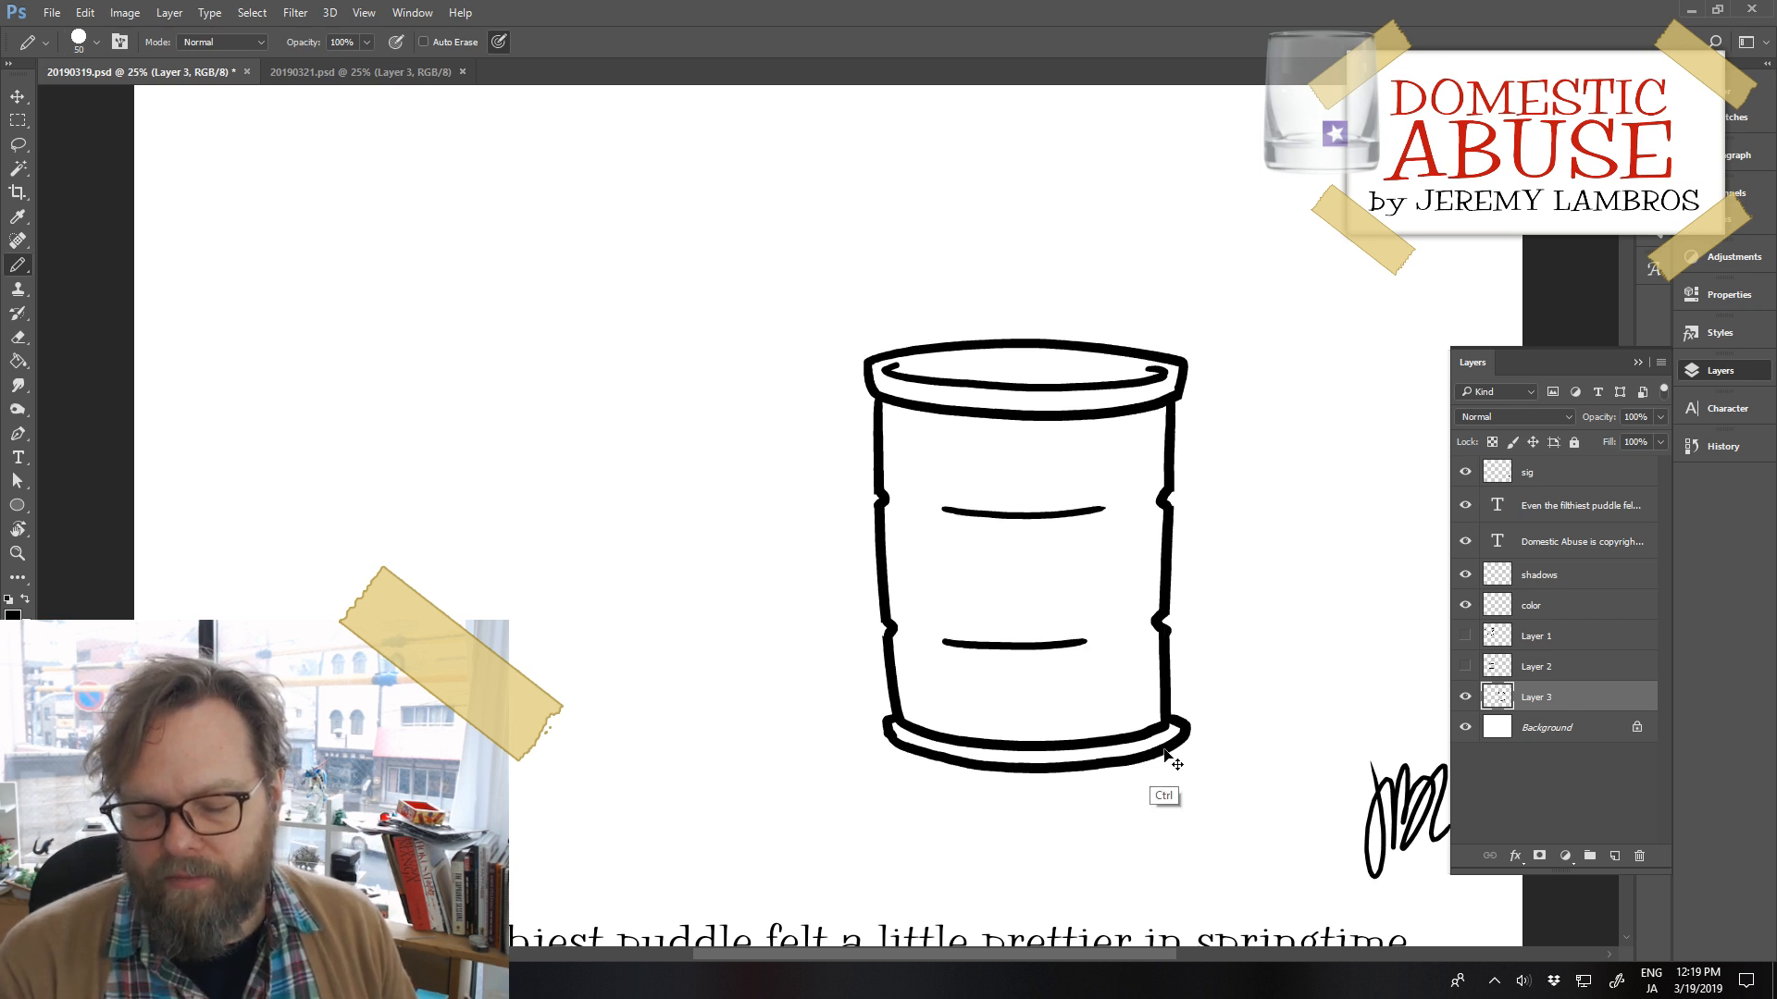
# Move the container toward the upper left of the panel, and redraw the left end of its base rim with a cleaner corner
pyautogui.moveTo(1162, 793)
pyautogui.mouseDown()
pyautogui.moveTo(972, 777)
pyautogui.moveTo(900, 689)
pyautogui.moveTo(897, 644)
pyautogui.mouseUp()
pyautogui.press('e')
pyautogui.press('b')
pyautogui.hotkey('ctrl', 'z')
pyautogui.press('e')
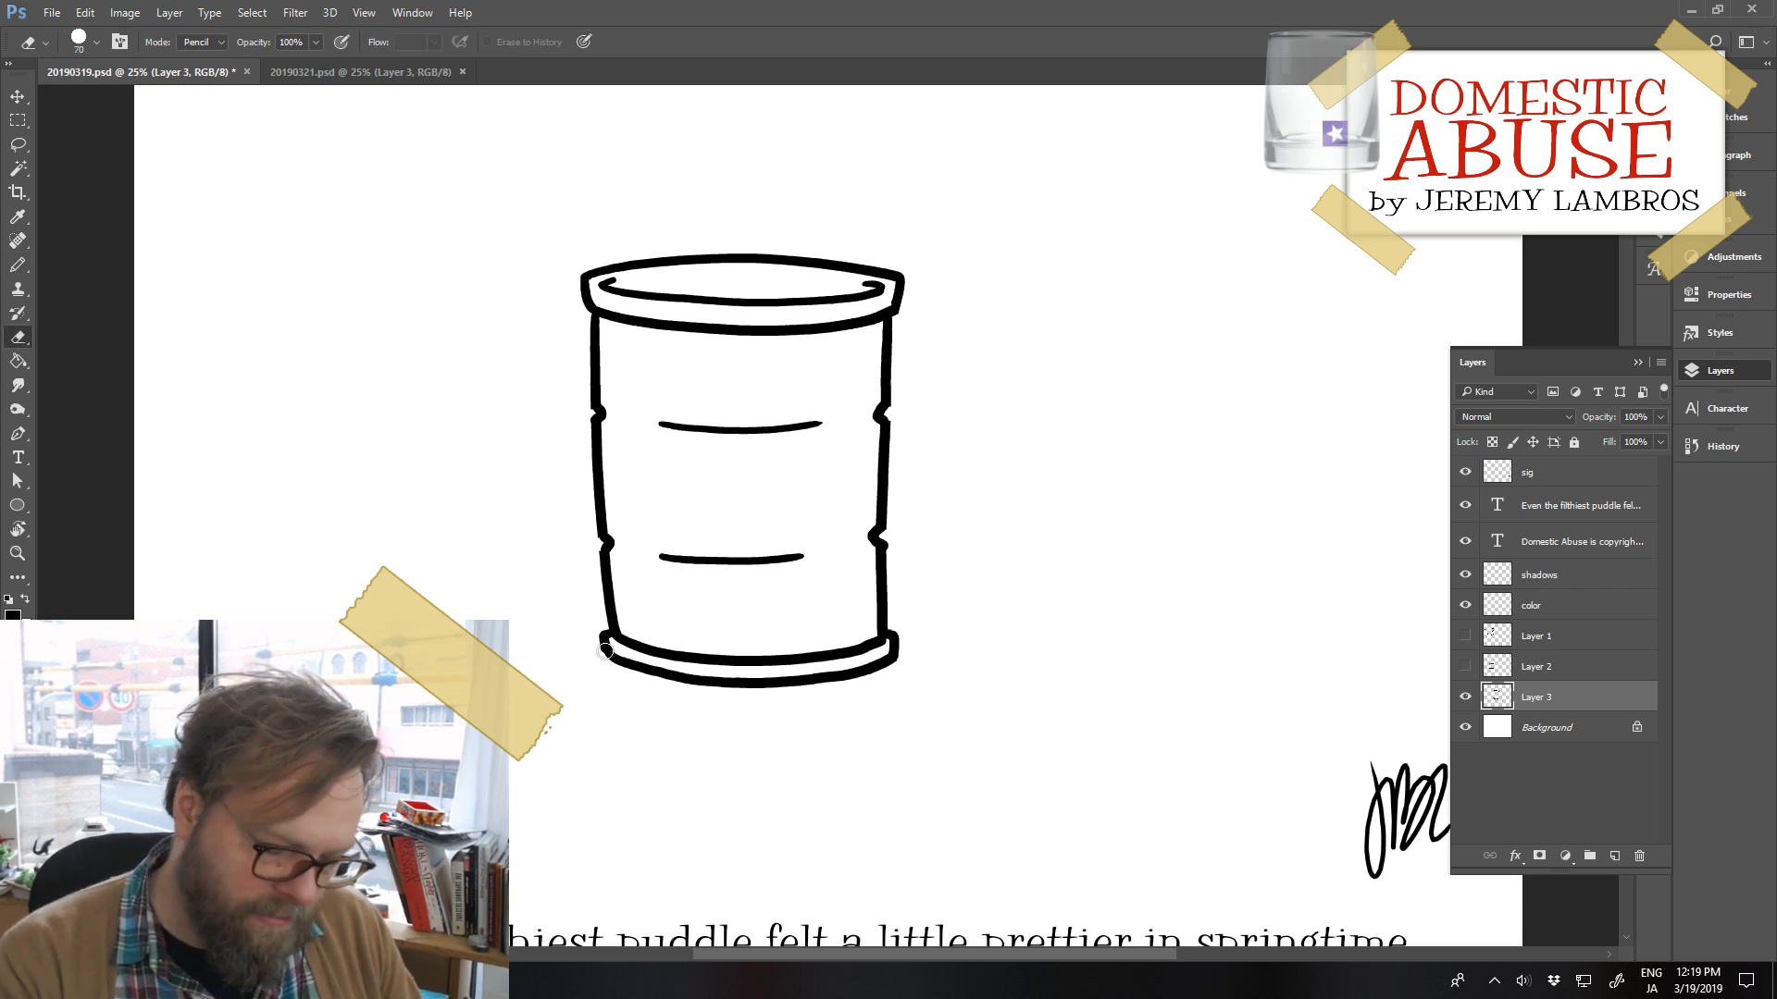
pyautogui.moveTo(595, 660); pyautogui.dragTo(601, 636)
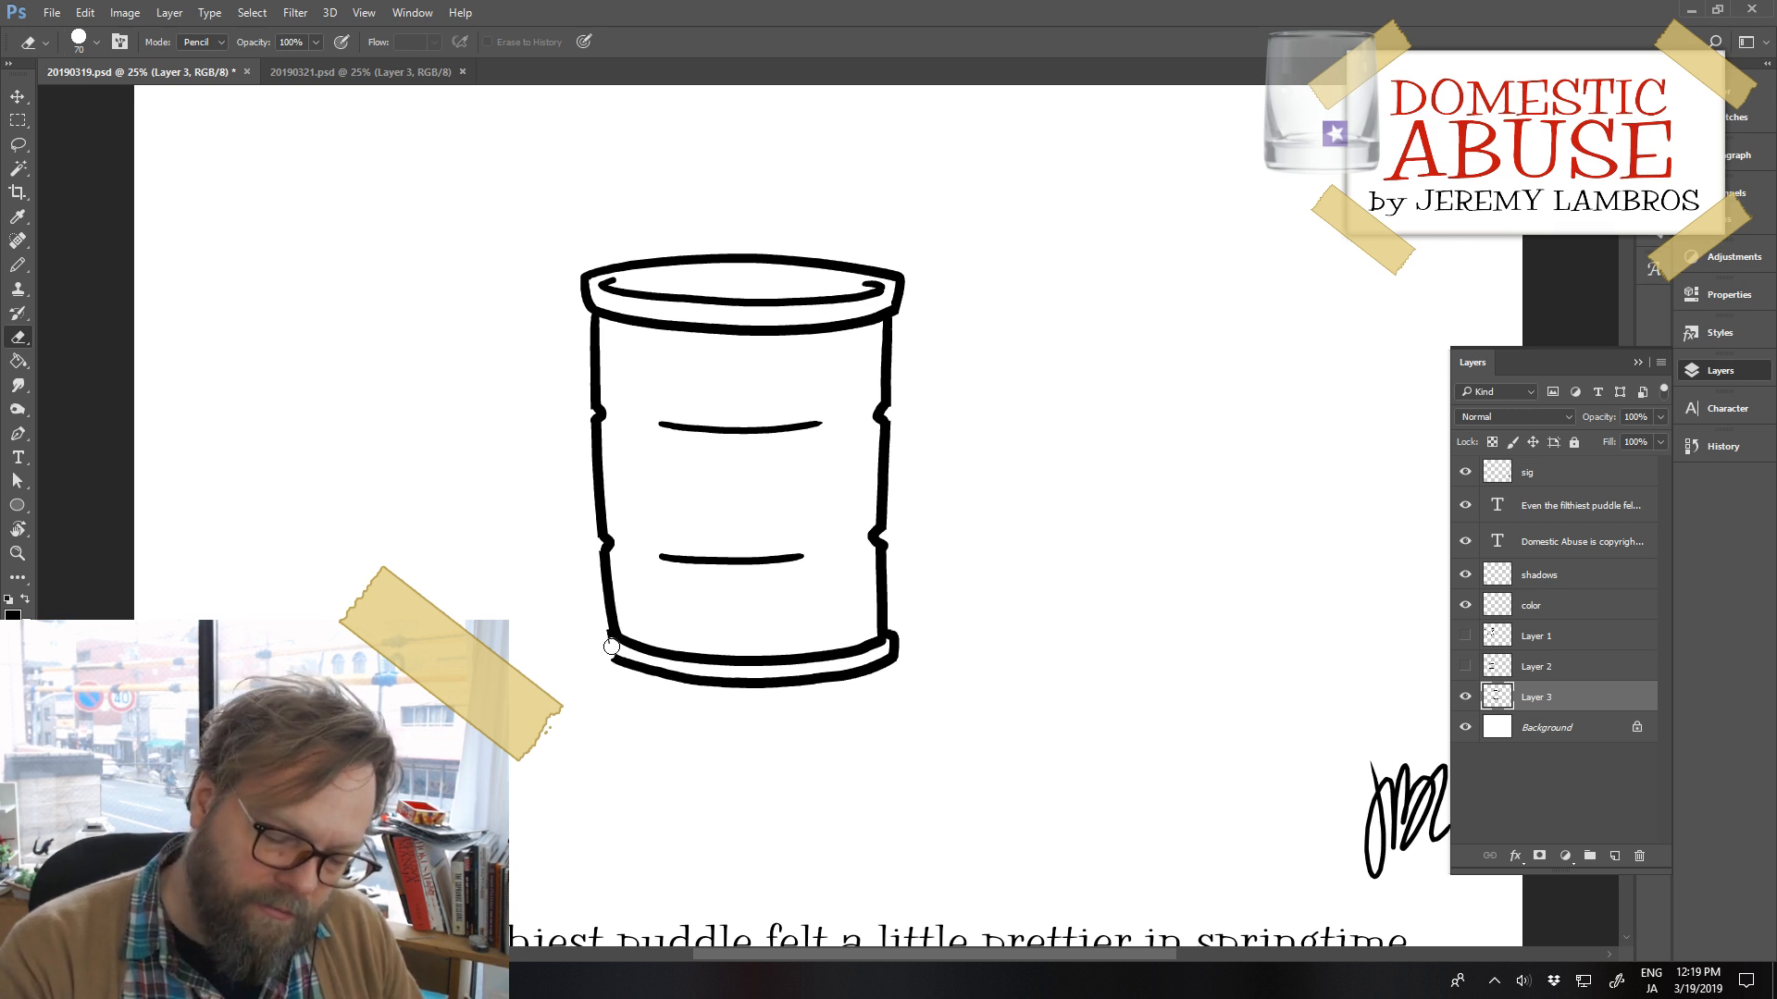
pyautogui.press('b')
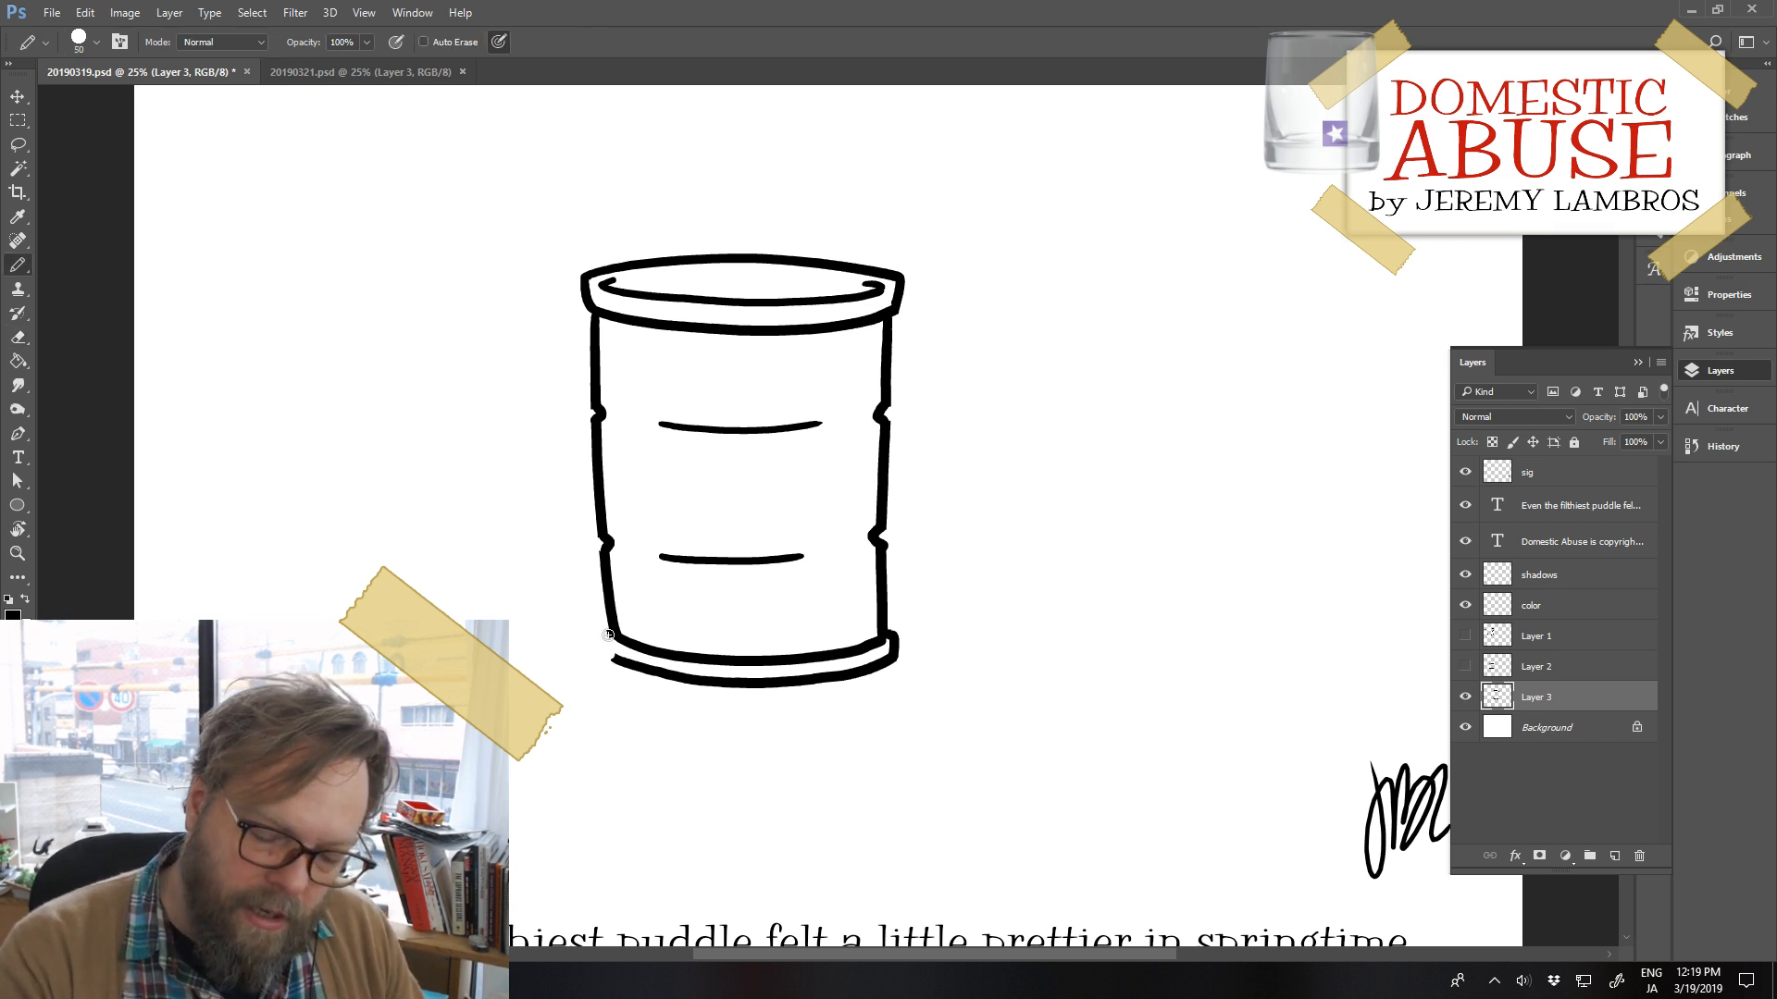
pyautogui.moveTo(608, 635)
pyautogui.mouseDown()
pyautogui.moveTo(605, 655)
pyautogui.moveTo(638, 641)
pyautogui.mouseUp()
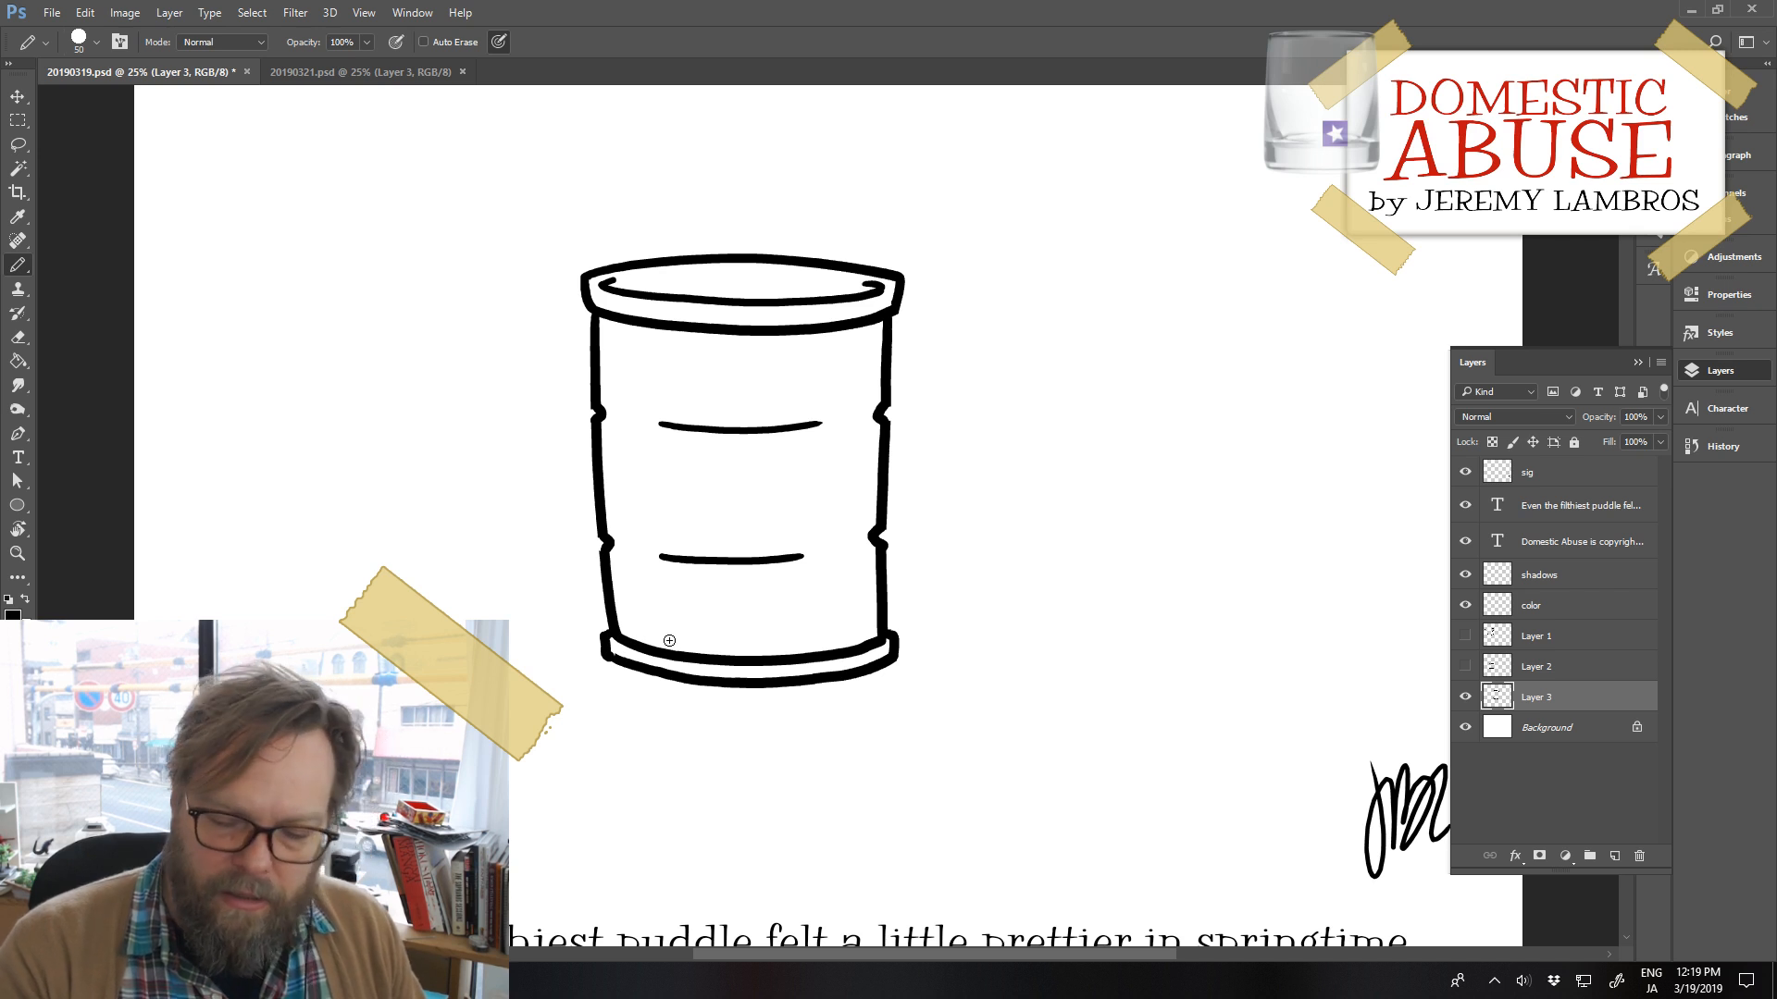
# Move the container to the panel's left side, and create Layer 4 above Layer 3 as the visible, active layer
pyautogui.moveTo(875, 717); pyautogui.dragTo(586, 729)
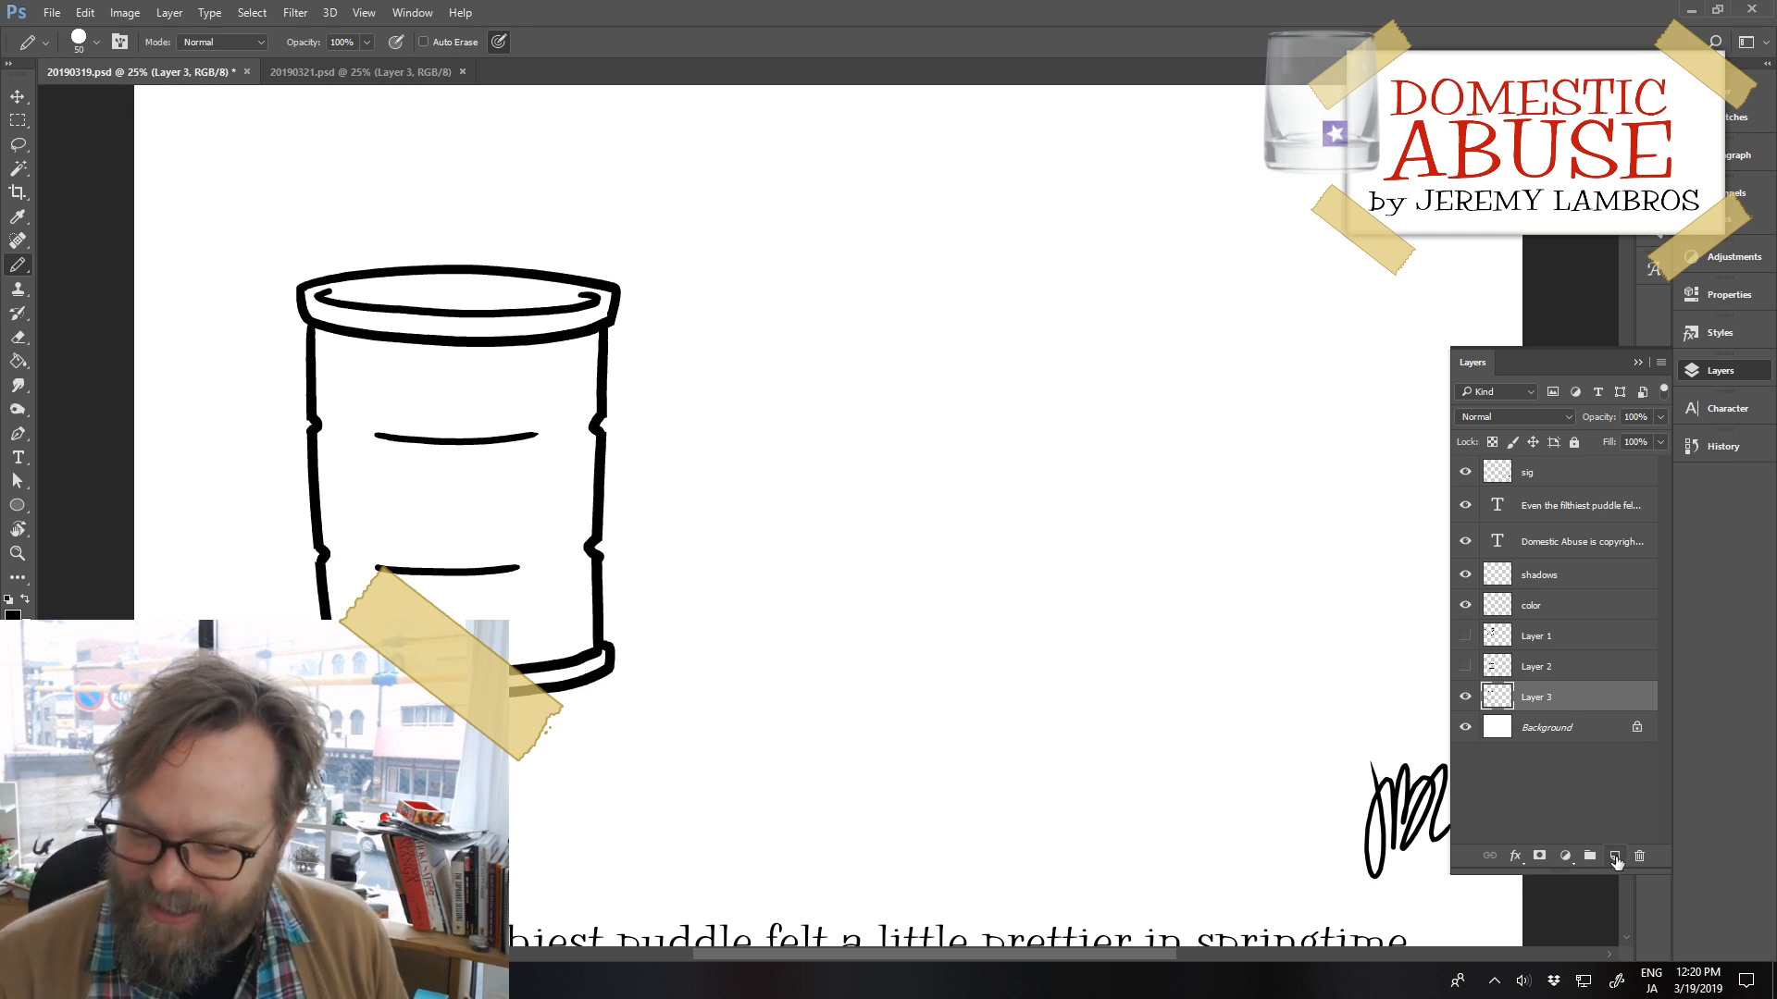
pyautogui.click(1615, 856)
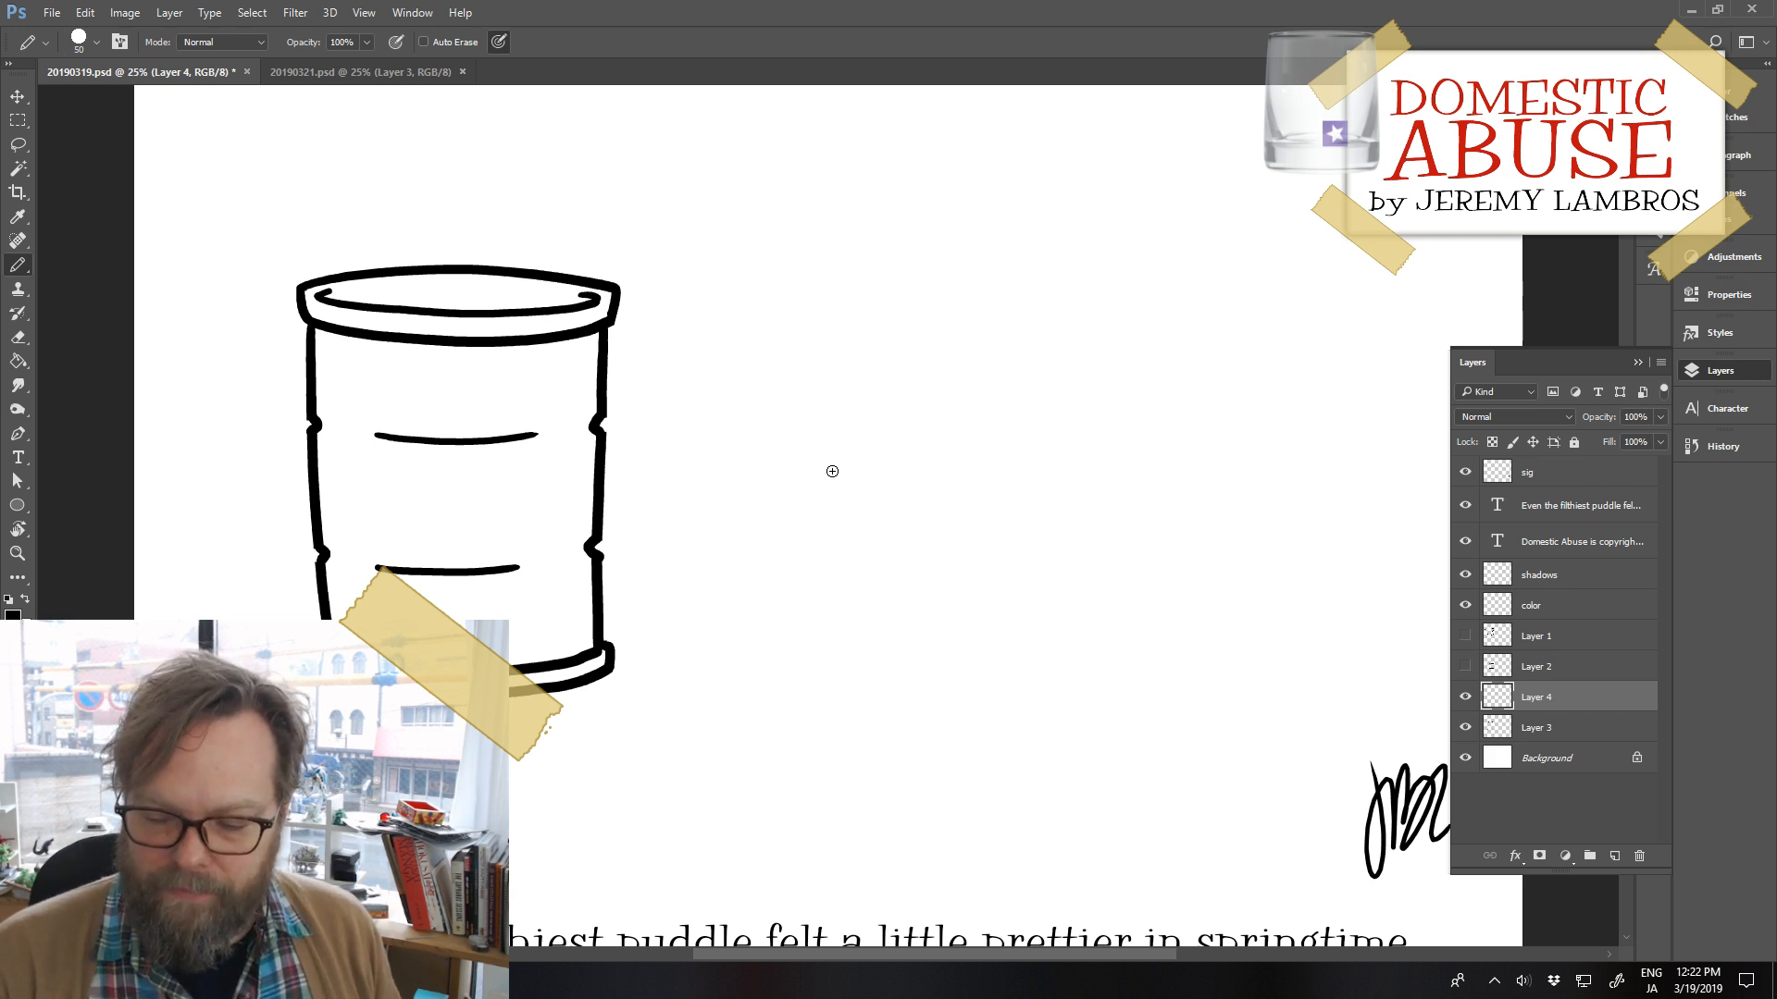
pyautogui.click(1464, 697)
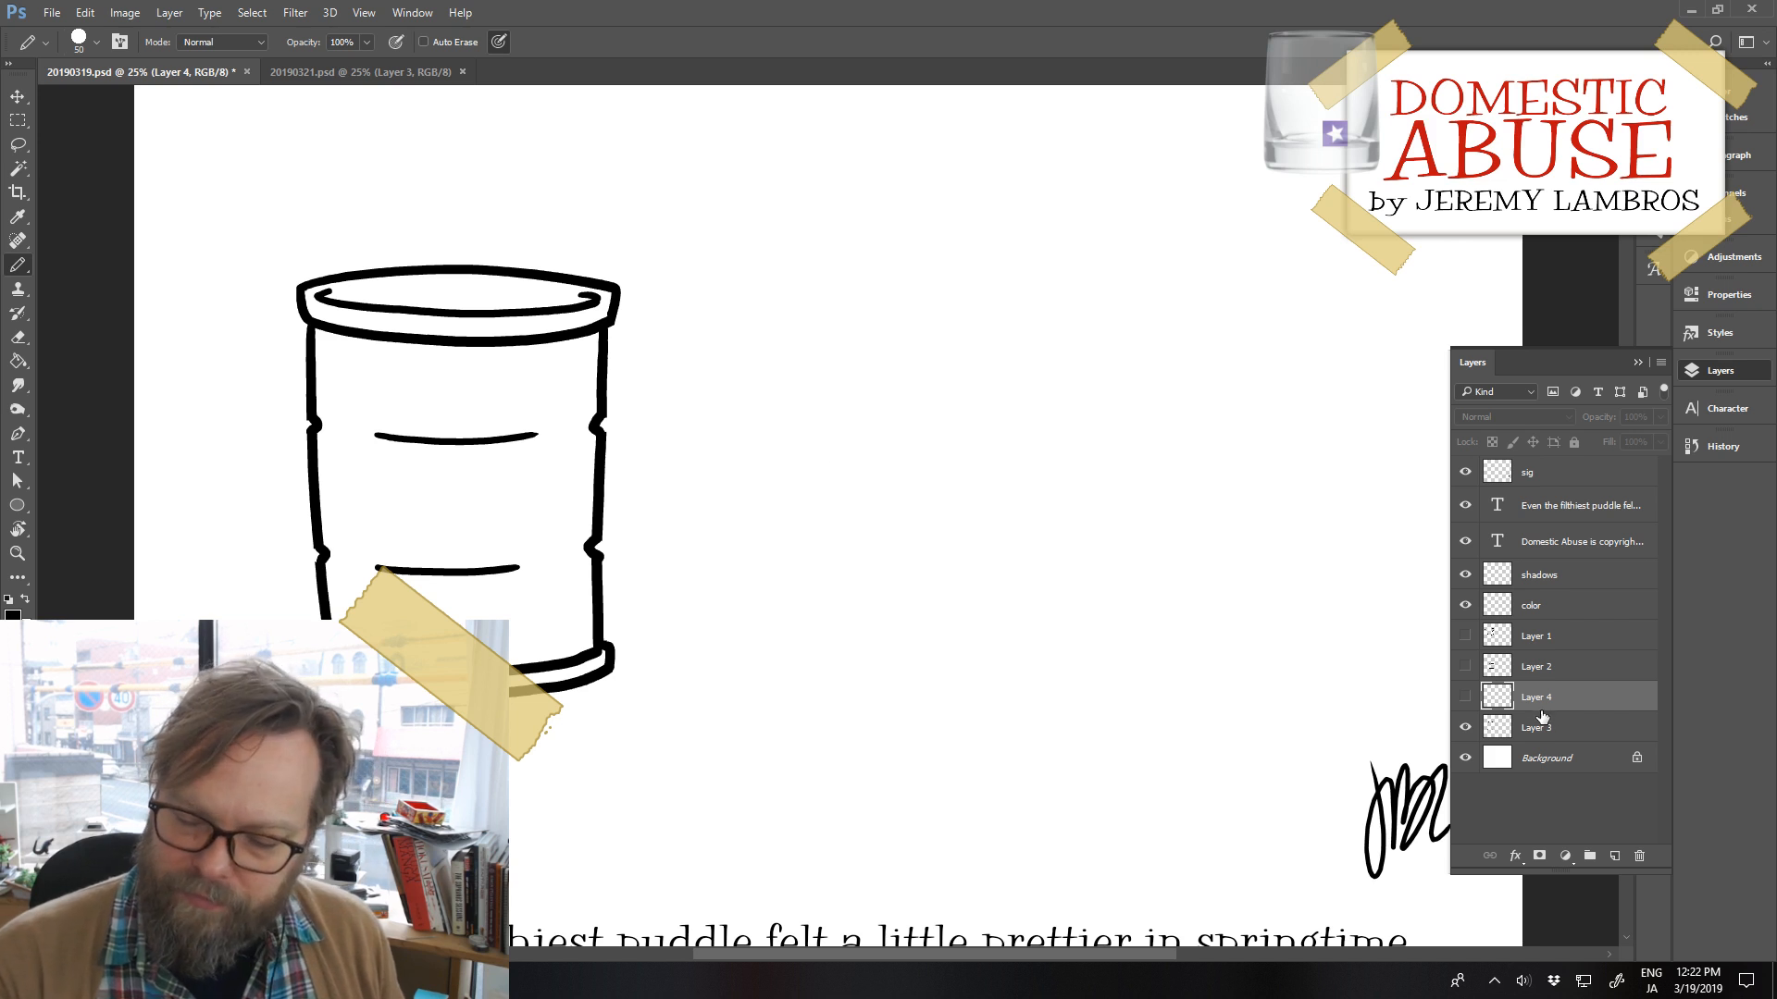
pyautogui.click(1526, 724)
pyautogui.click(1466, 696)
pyautogui.click(1530, 700)
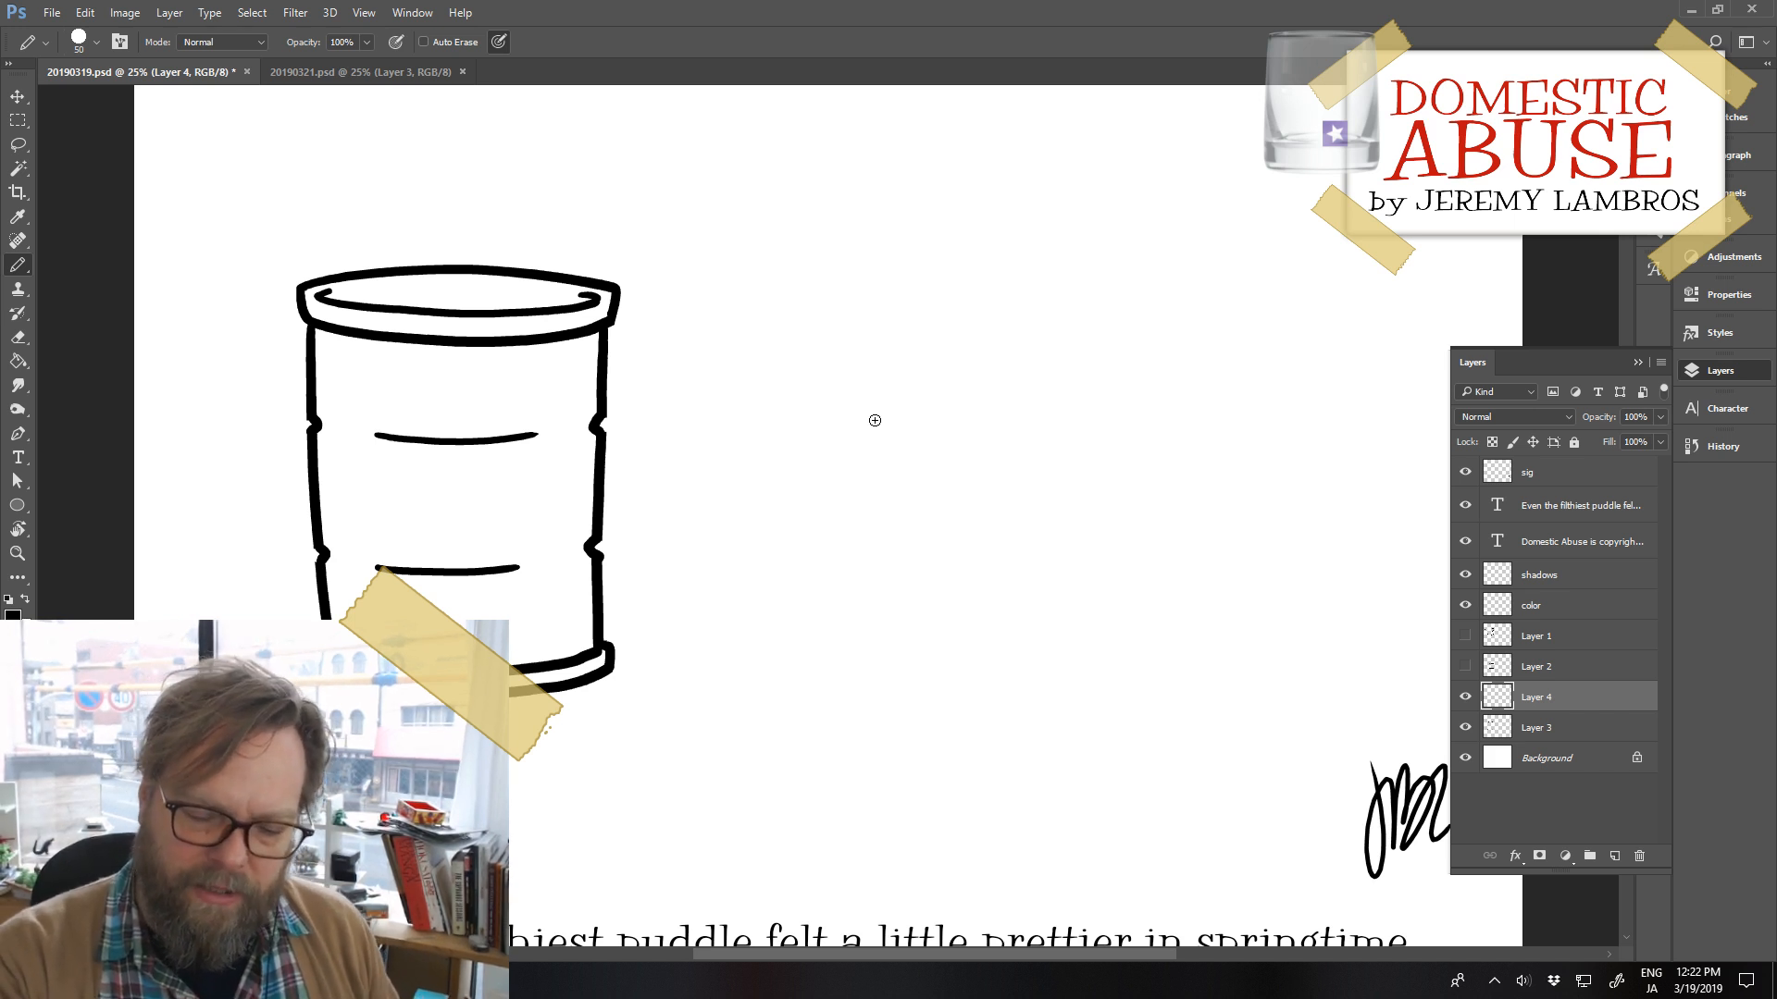
pyautogui.moveTo(873, 405); pyautogui.dragTo(881, 491)
pyautogui.hotkey('ctrl', 'z')
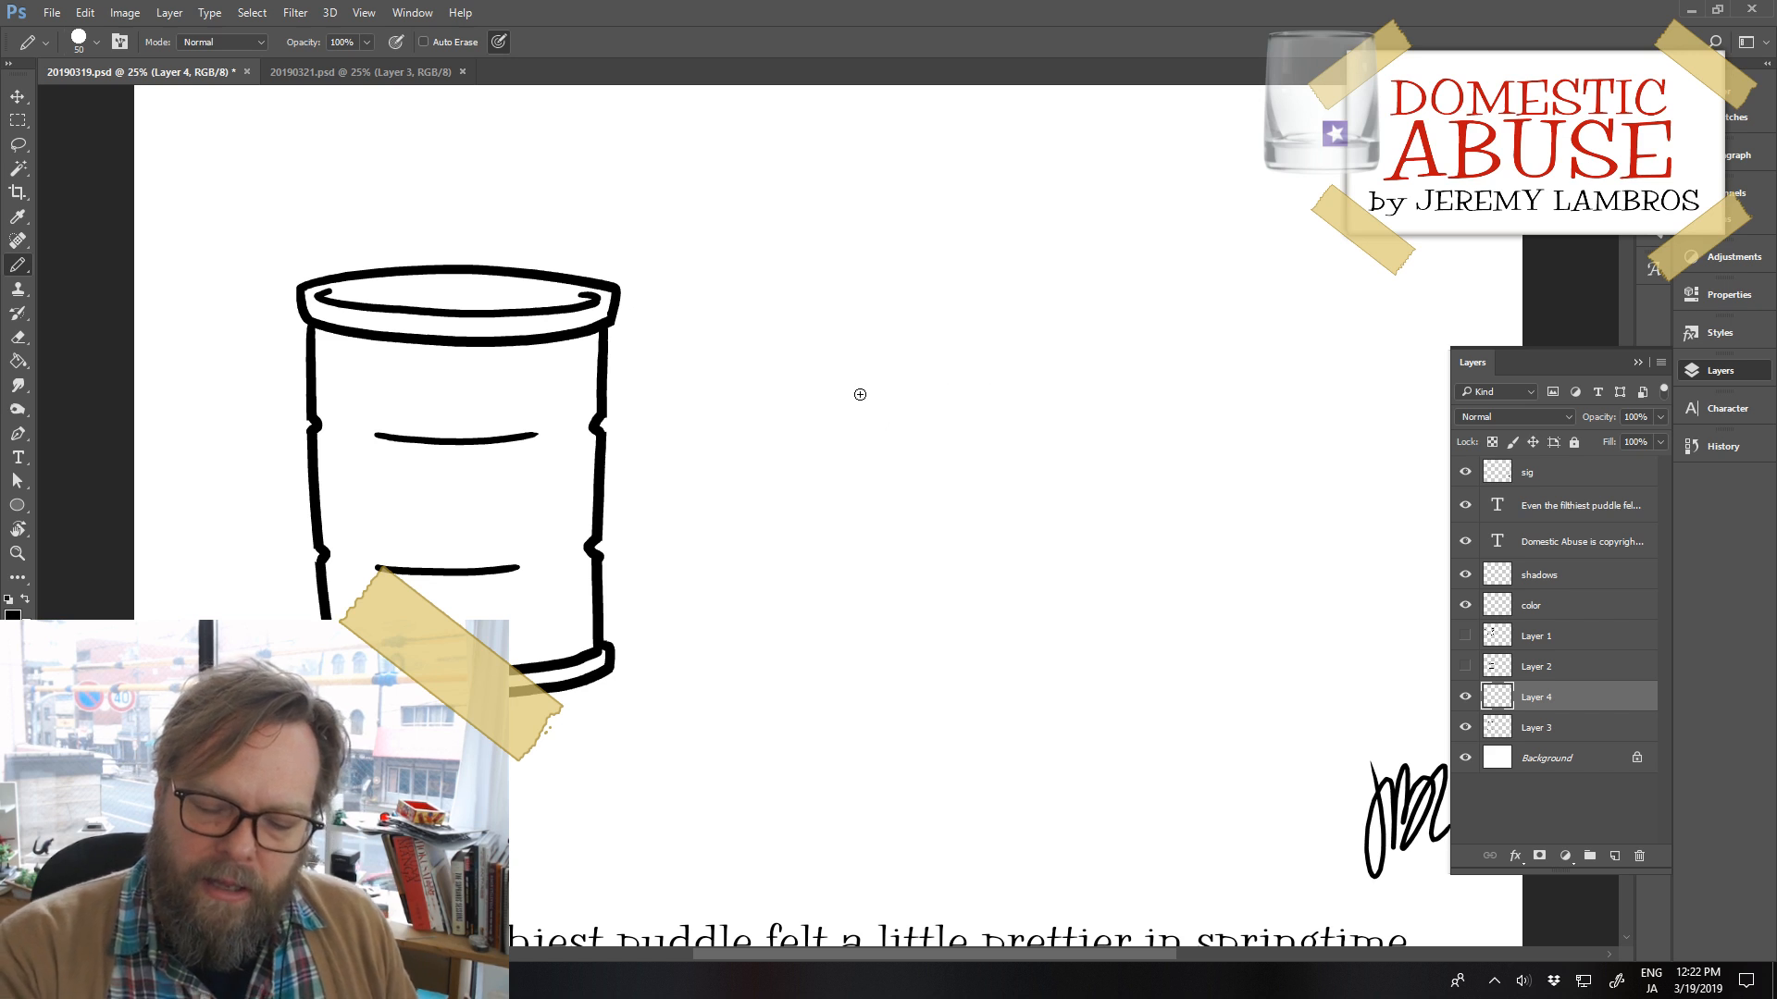
pyautogui.moveTo(857, 389)
pyautogui.mouseDown()
pyautogui.moveTo(862, 506)
pyautogui.moveTo(897, 512)
pyautogui.mouseUp()
pyautogui.hotkey('ctrl', 'z')
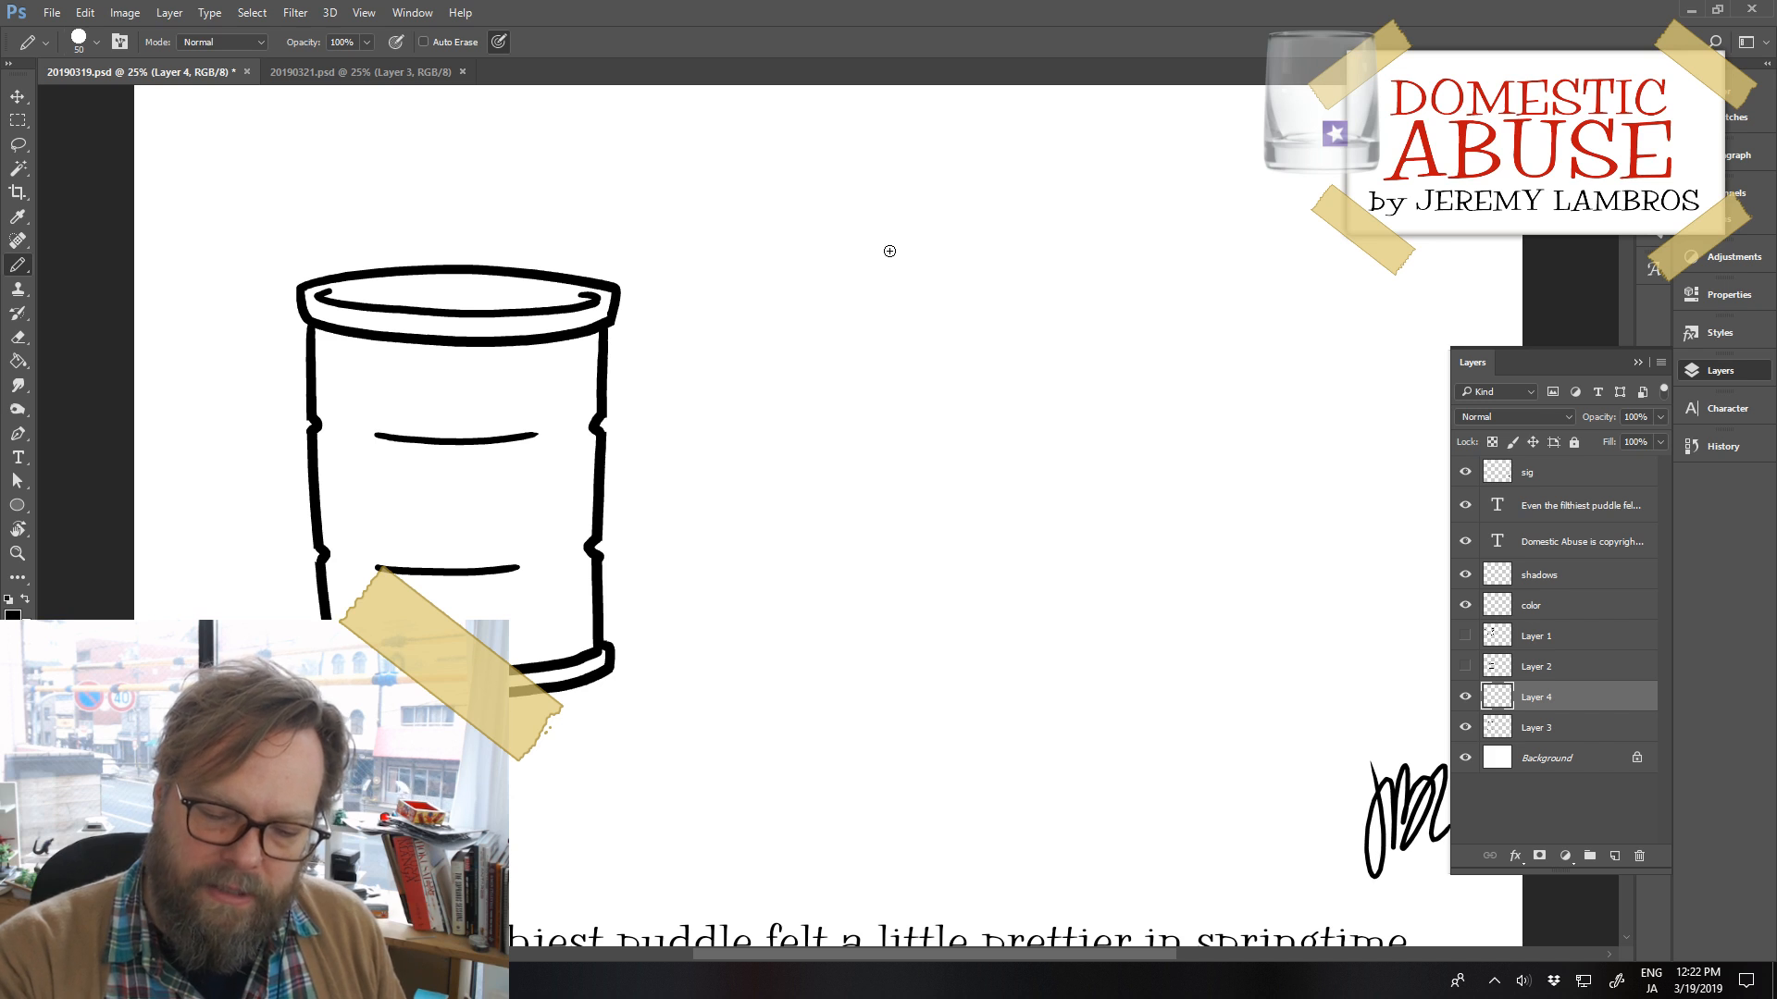
# Draw a second container's arched top edge and its left side with two inward notches on Layer 4, beside the first container
pyautogui.moveTo(859, 302)
pyautogui.mouseDown()
pyautogui.moveTo(959, 271)
pyautogui.moveTo(1172, 294)
pyautogui.mouseUp()
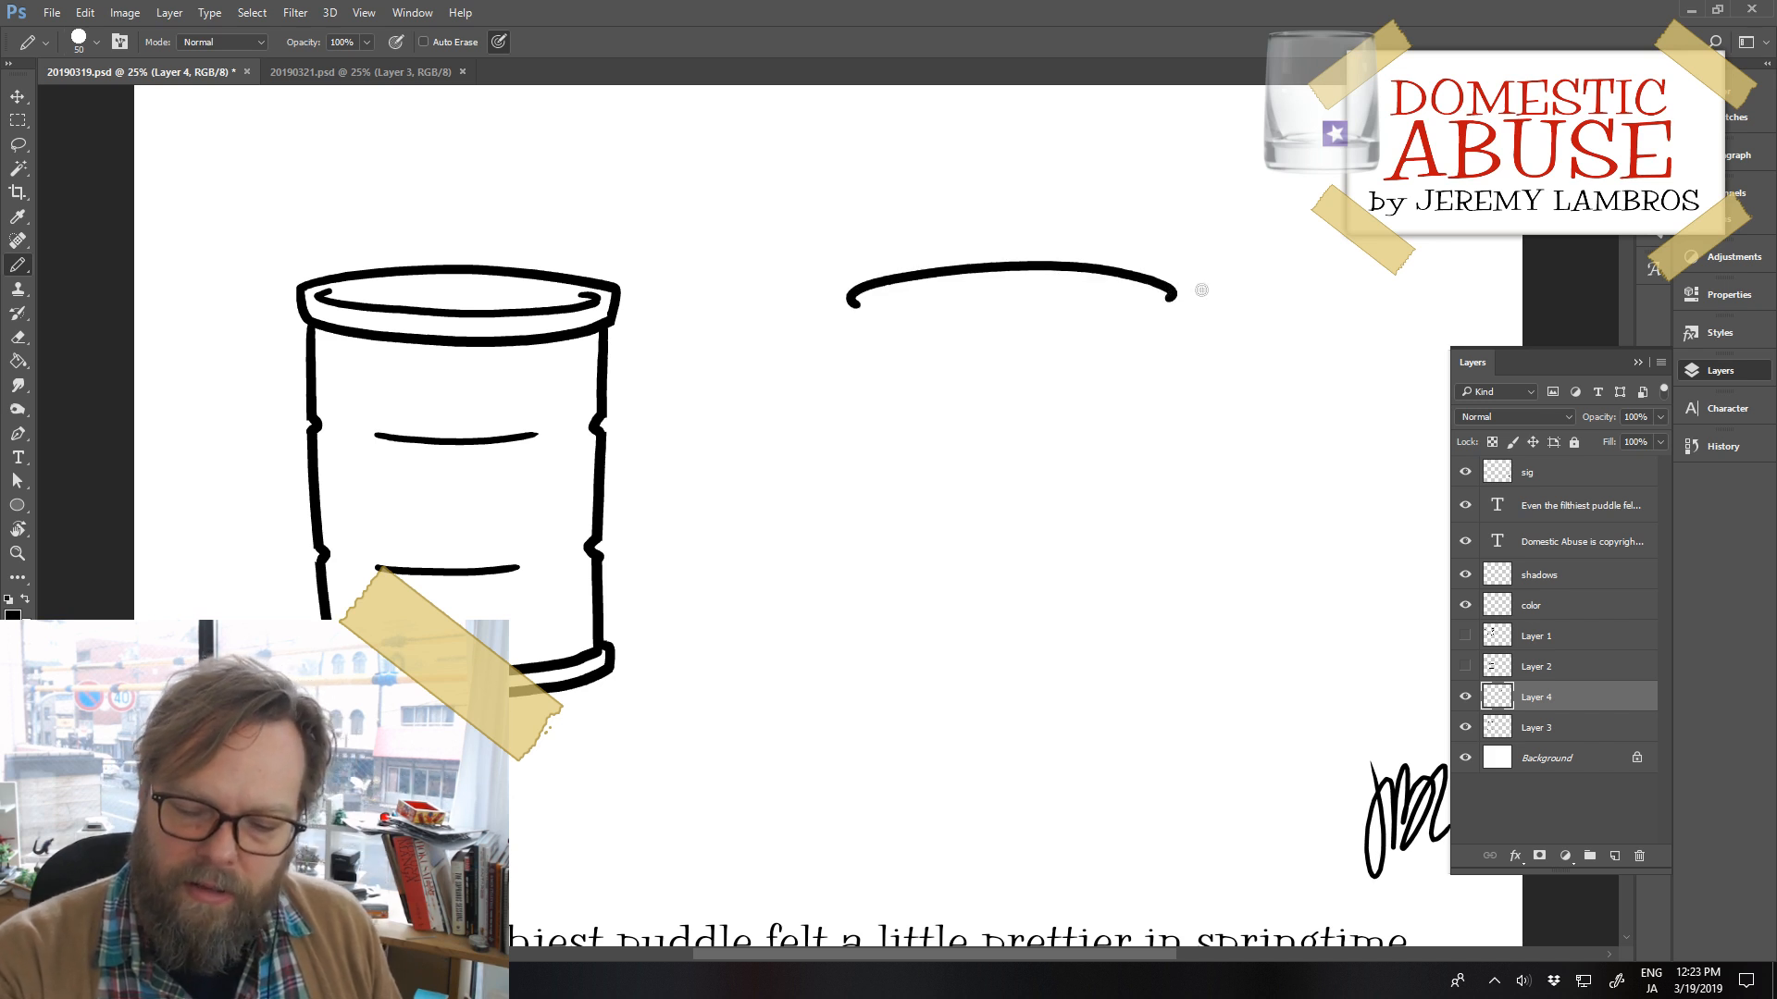
pyautogui.moveTo(855, 304); pyautogui.dragTo(866, 512)
pyautogui.hotkey('ctrl', 'z')
pyautogui.moveTo(862, 422); pyautogui.dragTo(873, 527)
pyautogui.hotkey('ctrl', 'z')
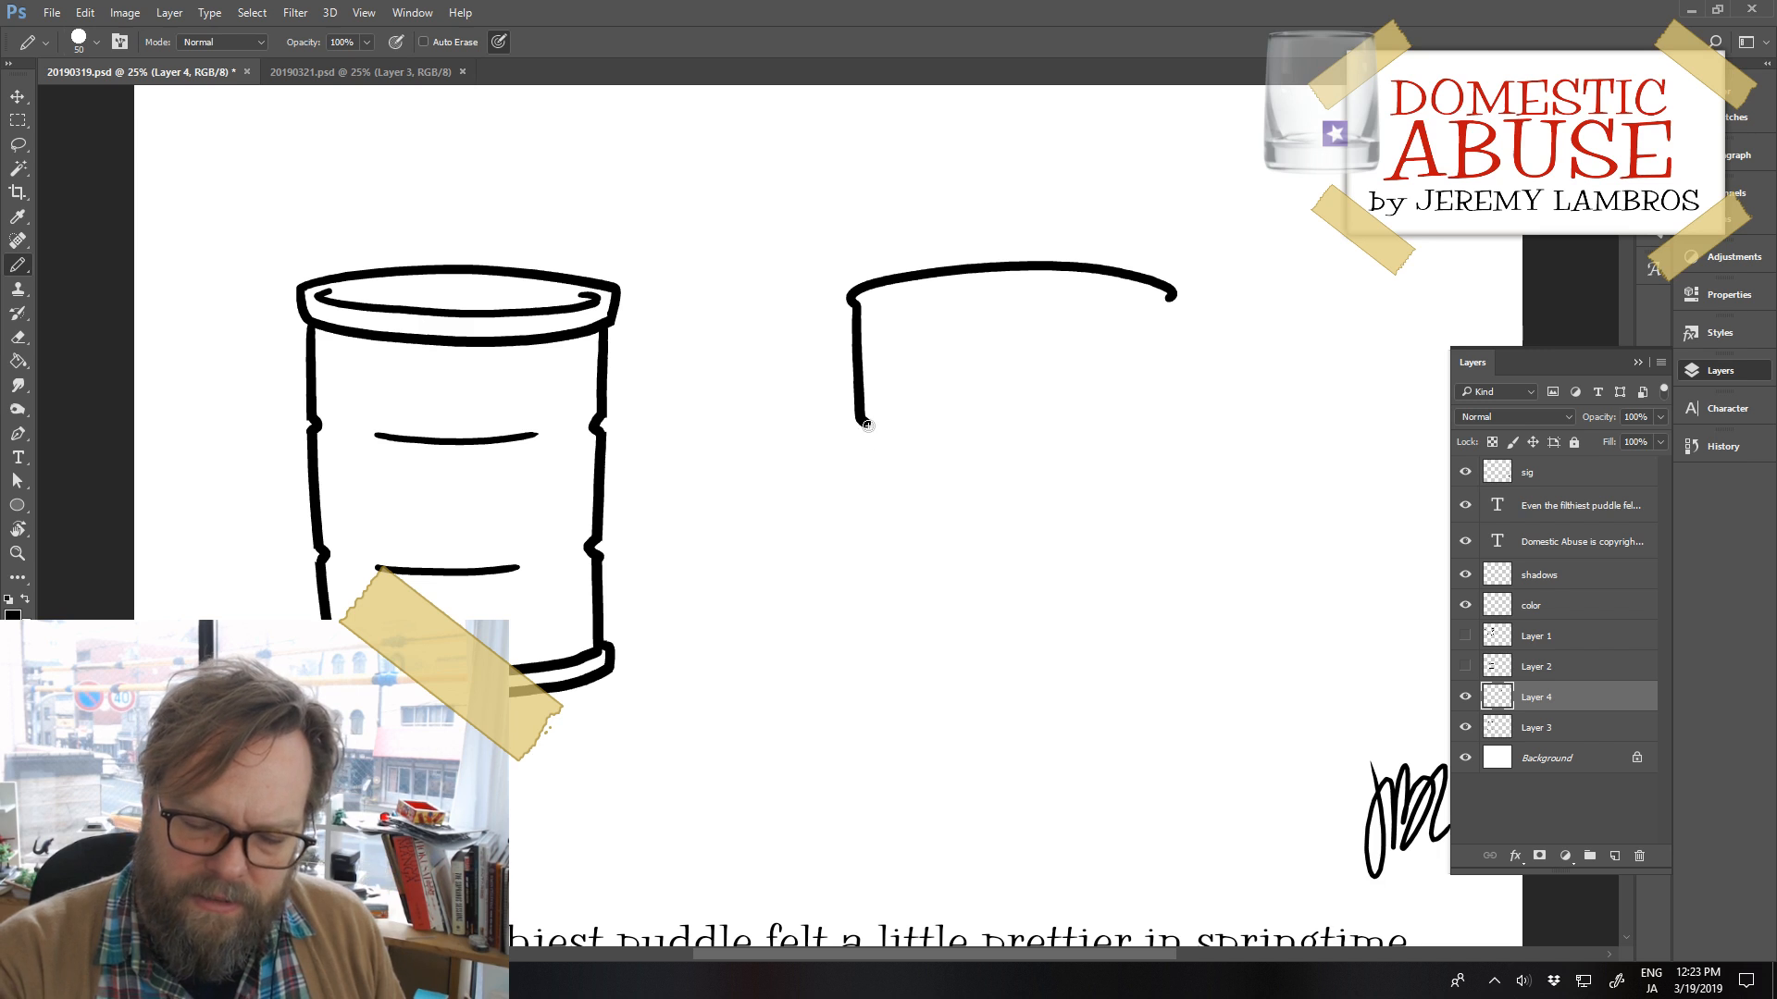
pyautogui.moveTo(867, 425)
pyautogui.mouseDown()
pyautogui.moveTo(883, 560)
pyautogui.moveTo(868, 674)
pyautogui.mouseUp()
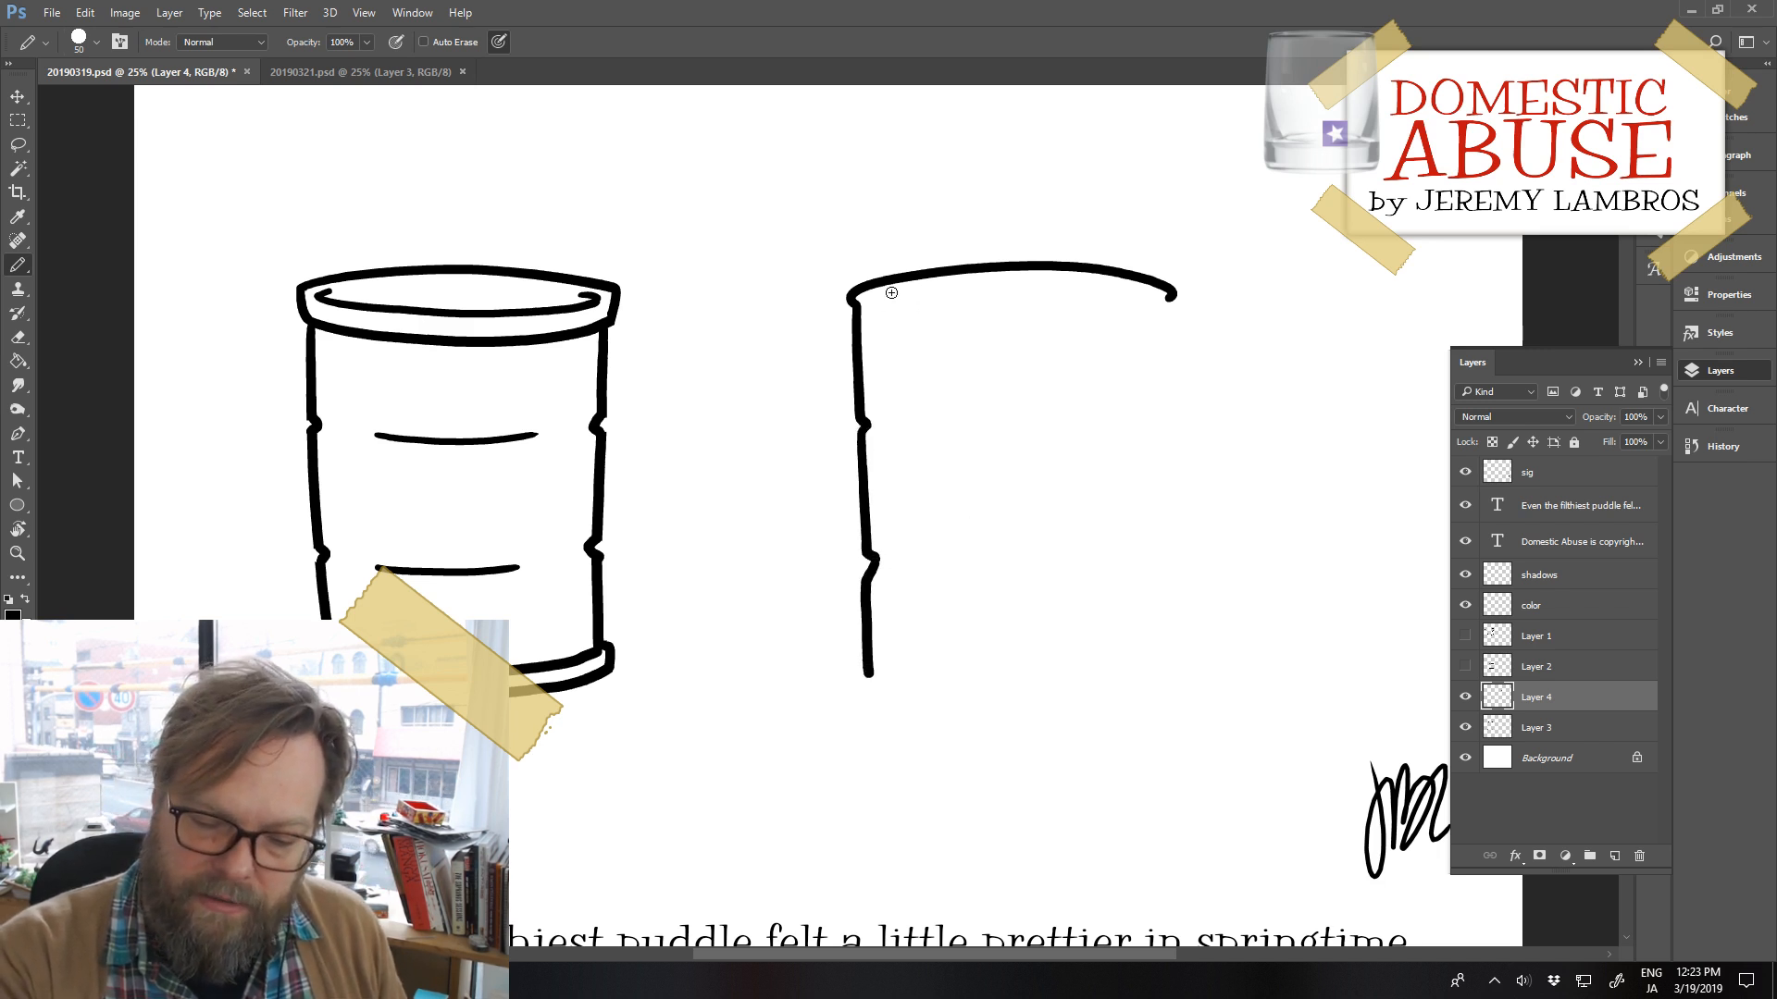
# Draw the second container's curved inner opening line and its right side with two inward notches, redrawing segments until they fit
pyautogui.moveTo(891, 292)
pyautogui.mouseDown()
pyautogui.moveTo(971, 311)
pyautogui.moveTo(1168, 285)
pyautogui.moveTo(1156, 389)
pyautogui.mouseUp()
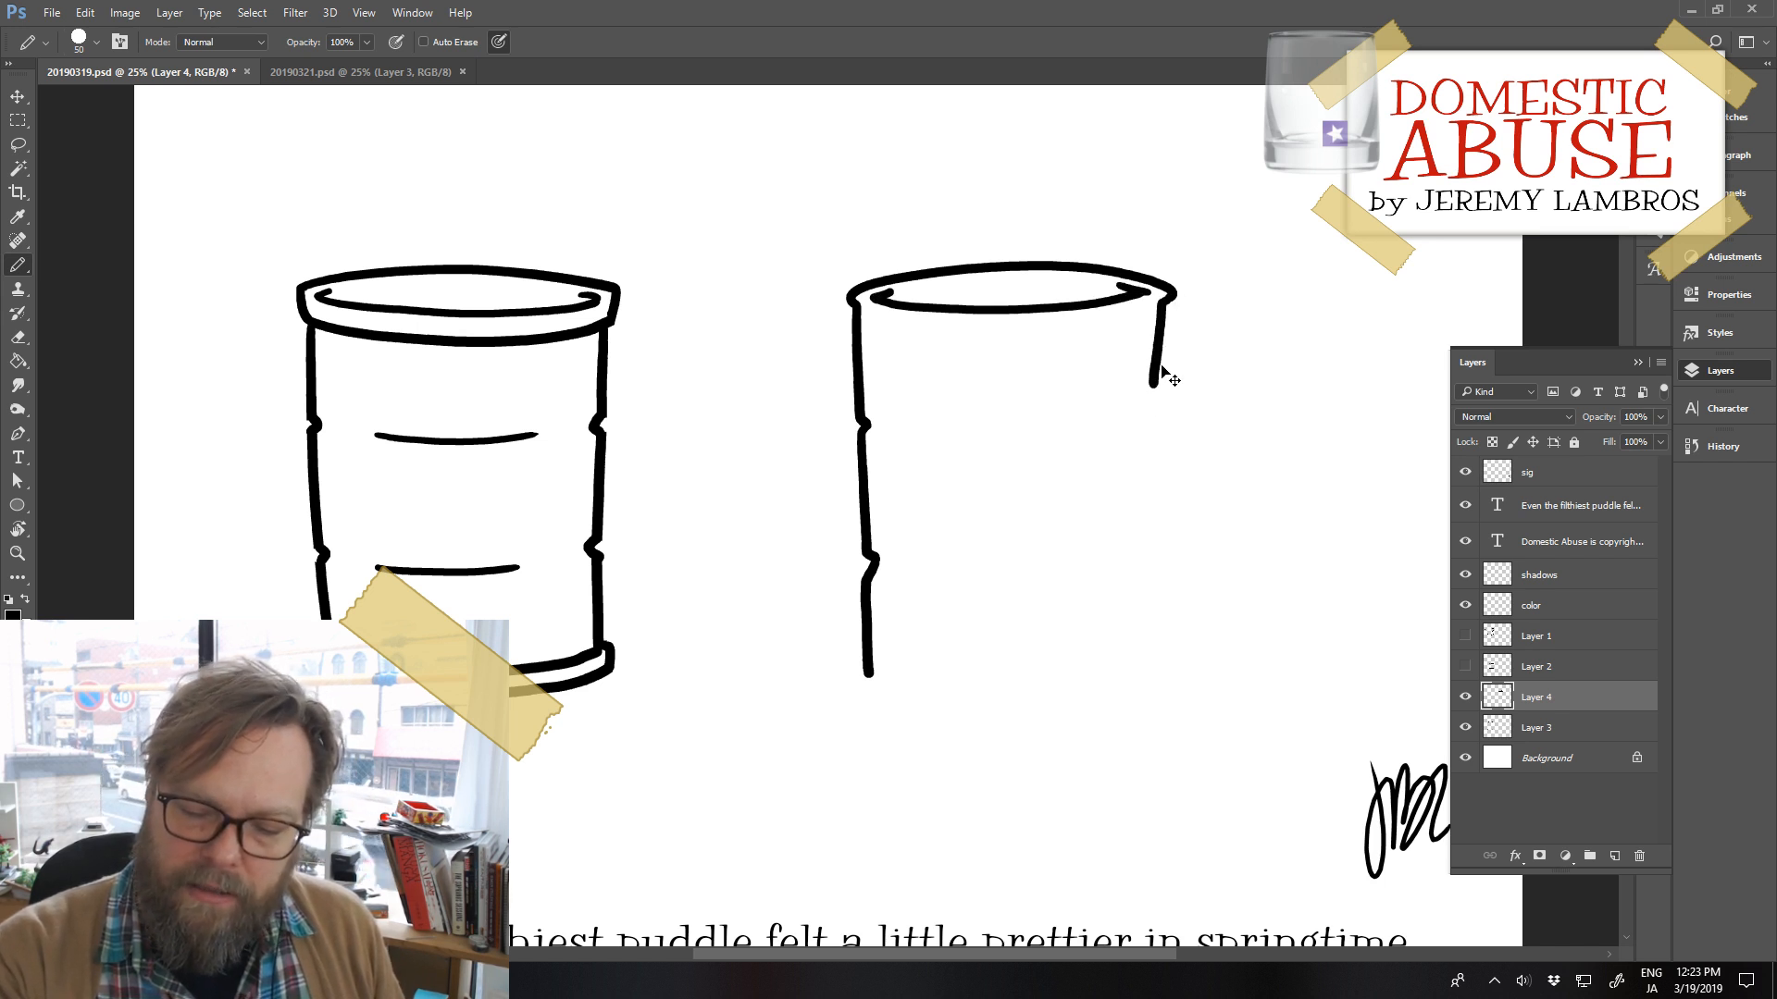
pyautogui.hotkey('ctrl', 'z')
pyautogui.moveTo(1164, 298); pyautogui.dragTo(1158, 372)
pyautogui.hotkey('ctrl', 'z')
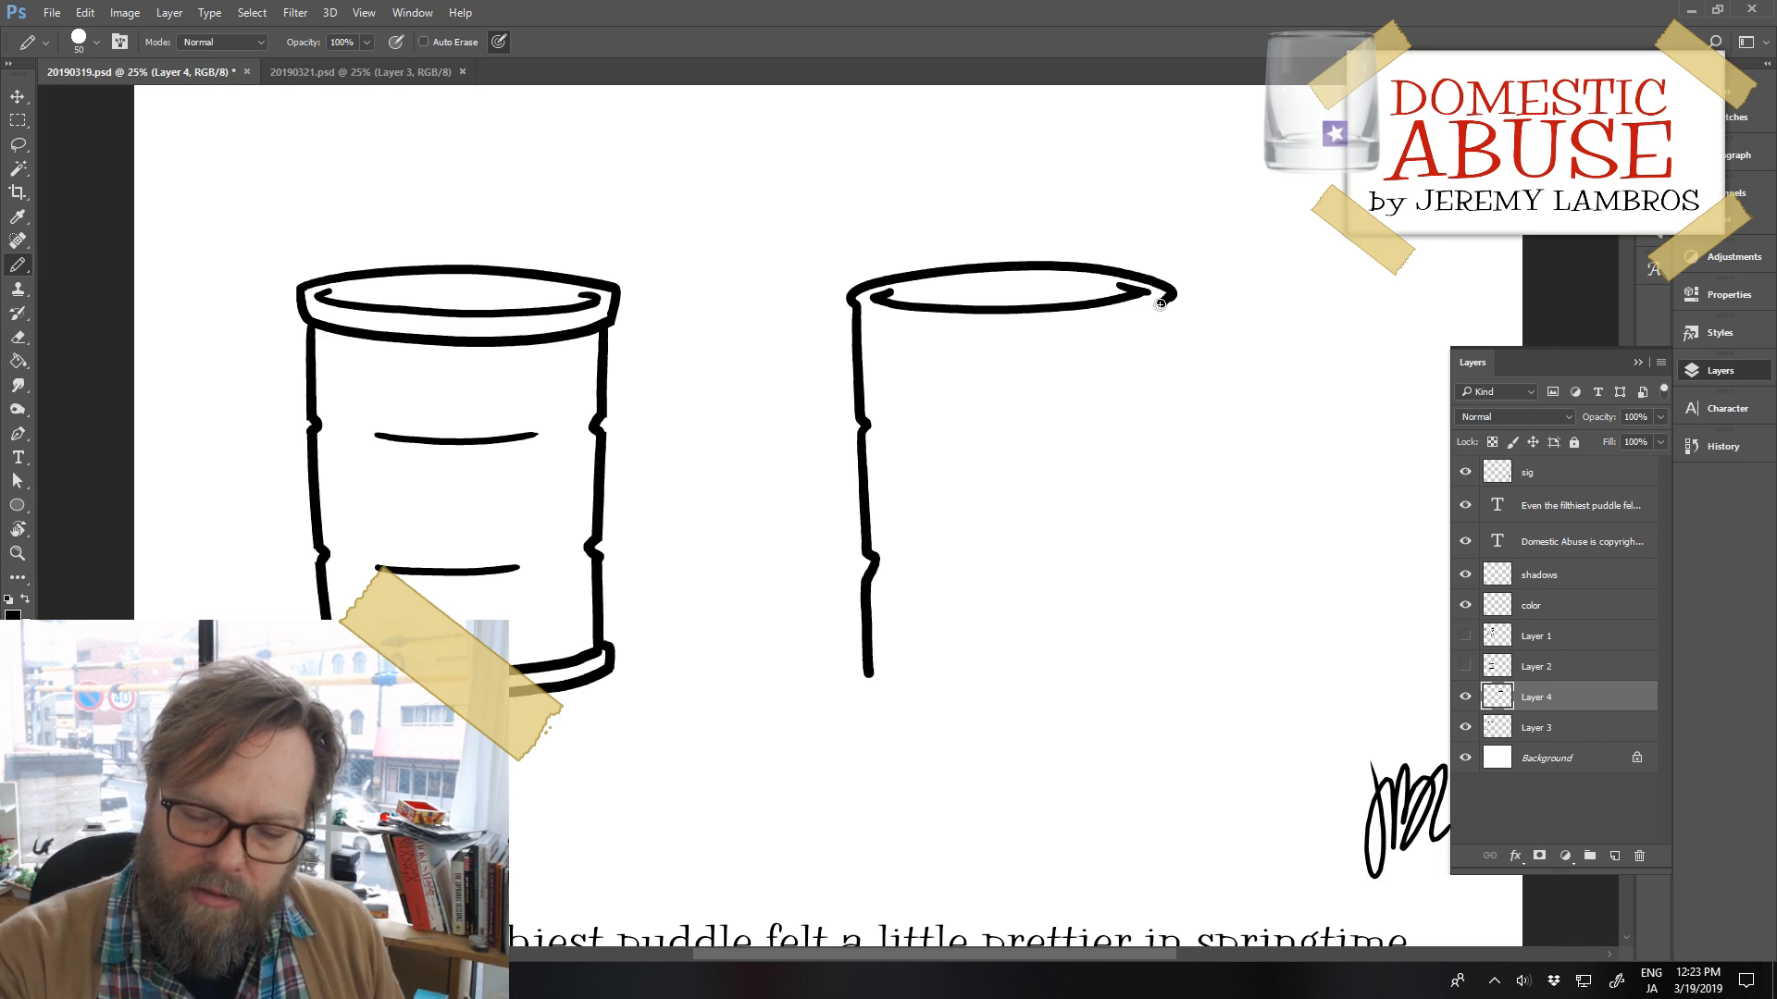
pyautogui.moveTo(1162, 301); pyautogui.dragTo(1159, 372)
pyautogui.hotkey('ctrl', 'z')
pyautogui.moveTo(1167, 298); pyautogui.dragTo(1158, 566)
pyautogui.hotkey('ctrl', 'z')
pyautogui.moveTo(1155, 393)
pyautogui.mouseDown()
pyautogui.moveTo(1162, 563)
pyautogui.moveTo(1146, 557)
pyautogui.moveTo(1168, 565)
pyautogui.moveTo(1166, 680)
pyautogui.mouseUp()
pyautogui.hotkey('ctrl', 'z')
pyautogui.hotkey('ctrl', 'z')
pyautogui.moveTo(867, 672)
pyautogui.mouseDown()
pyautogui.moveTo(894, 689)
pyautogui.moveTo(1102, 694)
pyautogui.moveTo(1166, 677)
pyautogui.mouseUp()
pyautogui.hotkey('ctrl', 'z')
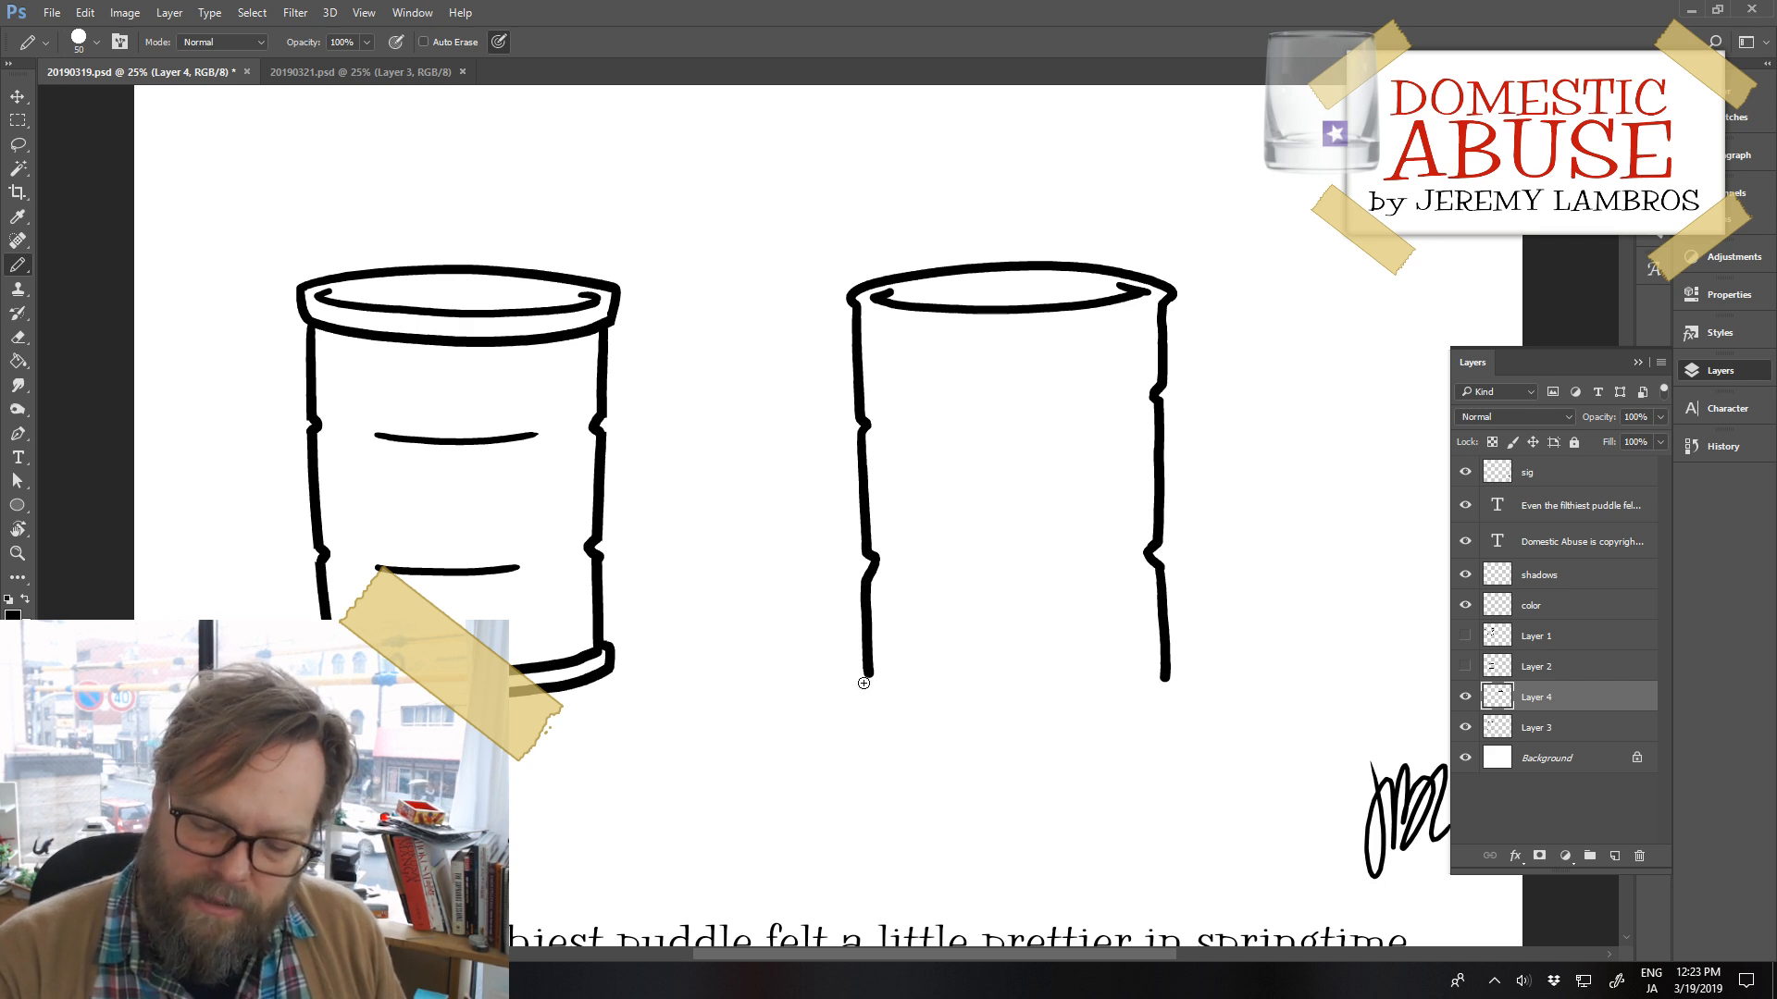
pyautogui.moveTo(865, 676)
pyautogui.mouseDown()
pyautogui.moveTo(1077, 698)
pyautogui.moveTo(1166, 678)
pyautogui.mouseUp()
pyautogui.hotkey('ctrl', 'z')
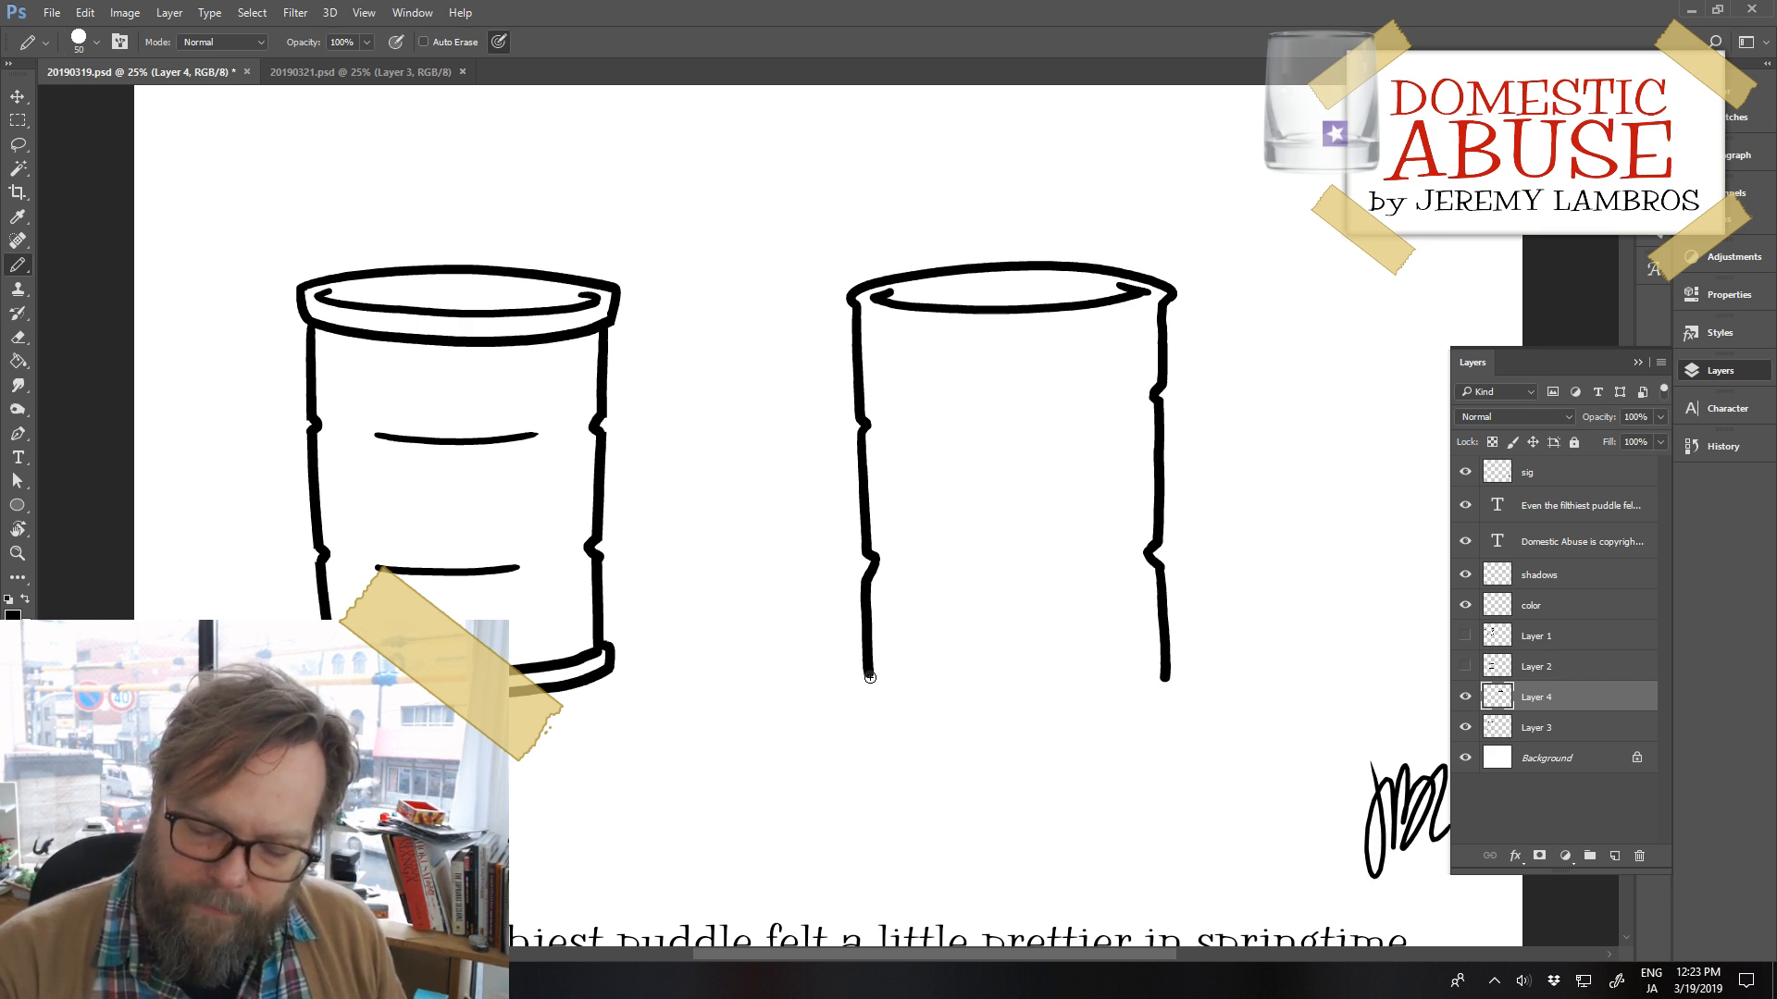
pyautogui.moveTo(868, 676); pyautogui.dragTo(1164, 670)
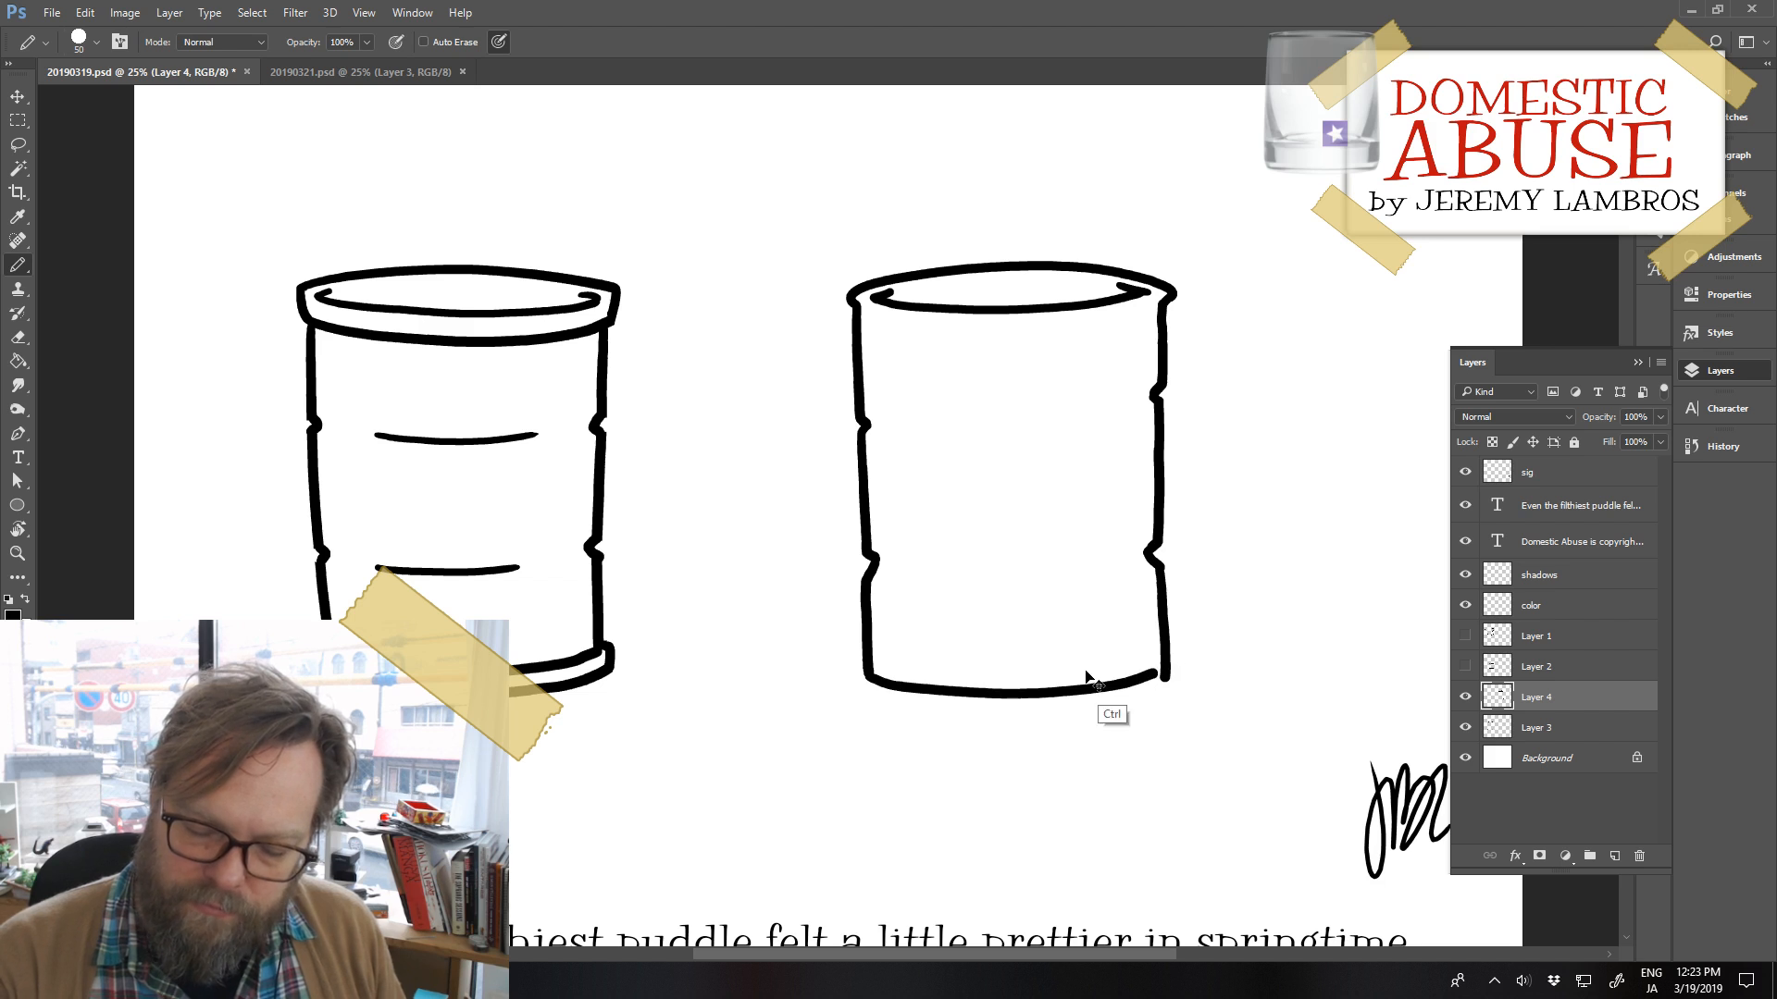
pyautogui.hotkey('ctrl', 'z')
pyautogui.moveTo(868, 673)
pyautogui.mouseDown()
pyautogui.moveTo(894, 692)
pyautogui.moveTo(1082, 697)
pyautogui.moveTo(1164, 674)
pyautogui.mouseUp()
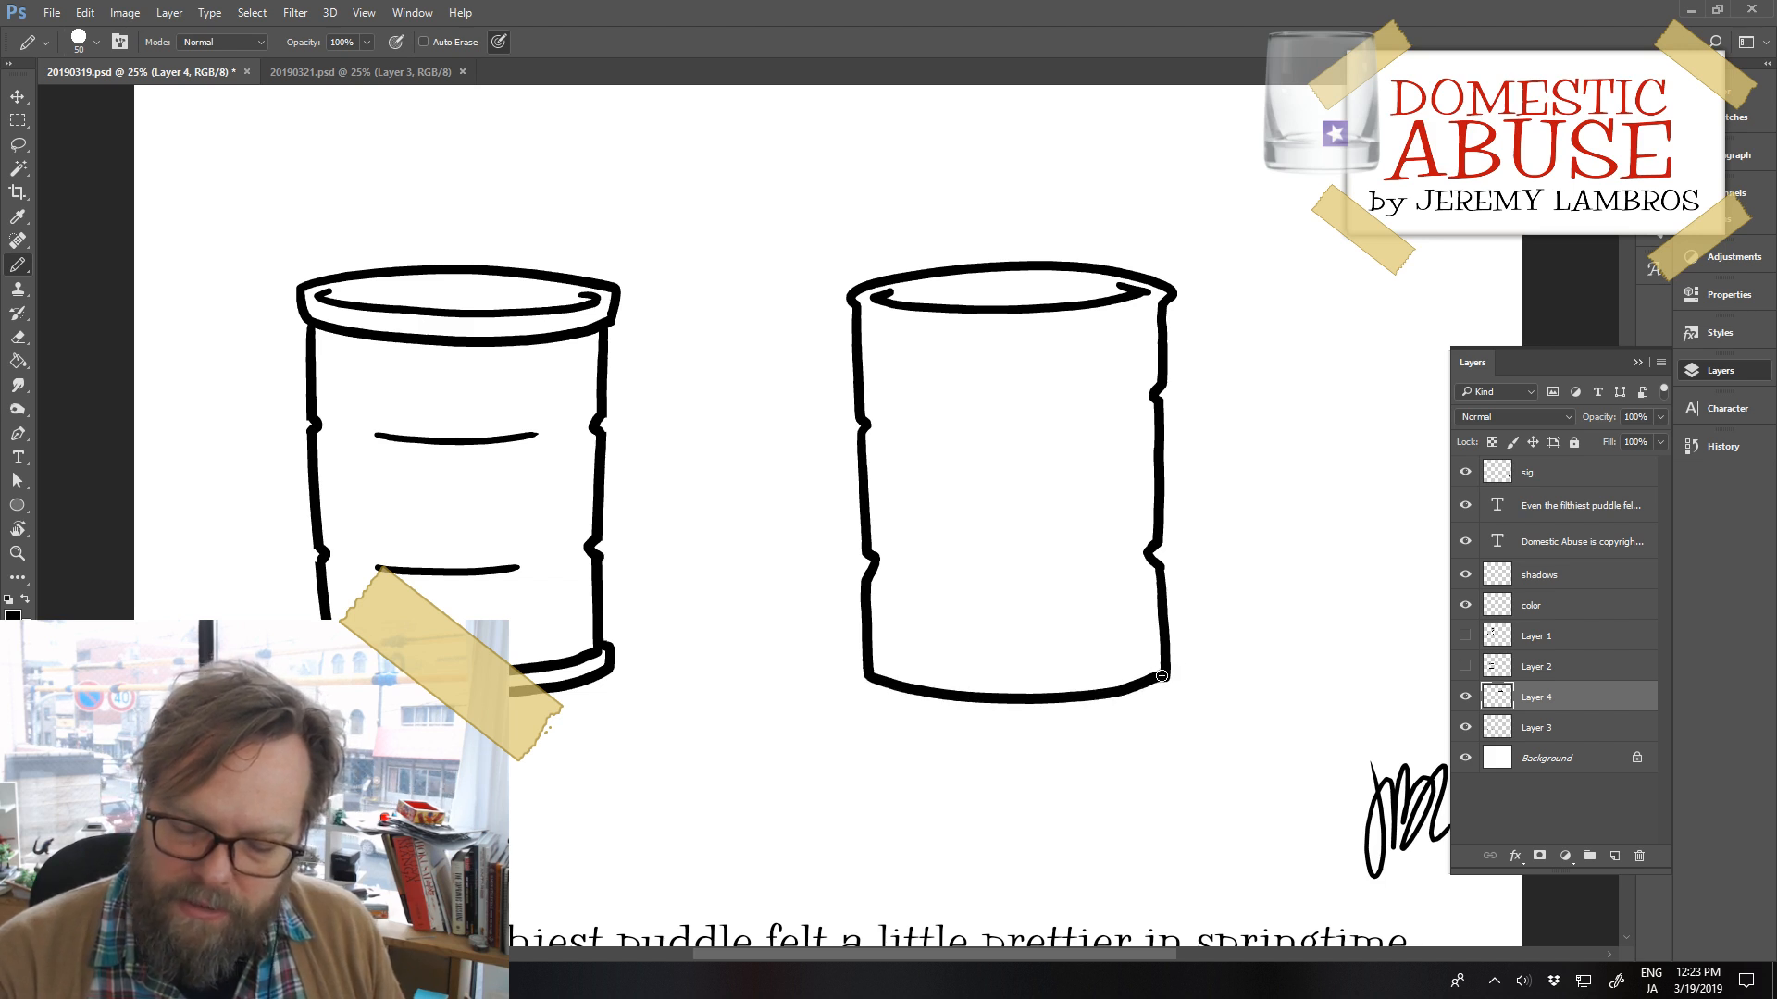
pyautogui.hotkey('ctrl', 'z')
pyautogui.moveTo(868, 675)
pyautogui.mouseDown()
pyautogui.moveTo(939, 699)
pyautogui.moveTo(1141, 694)
pyautogui.mouseUp()
pyautogui.hotkey('ctrl', 'z')
pyautogui.moveTo(871, 681)
pyautogui.mouseDown()
pyautogui.moveTo(1003, 720)
pyautogui.moveTo(1095, 709)
pyautogui.moveTo(1196, 654)
pyautogui.moveTo(1152, 688)
pyautogui.mouseUp()
pyautogui.hotkey('ctrl', 'z')
# Trim the lower end of the second container's right side, and draw its curved base edge with a short rim end at each corner
pyautogui.press('e')
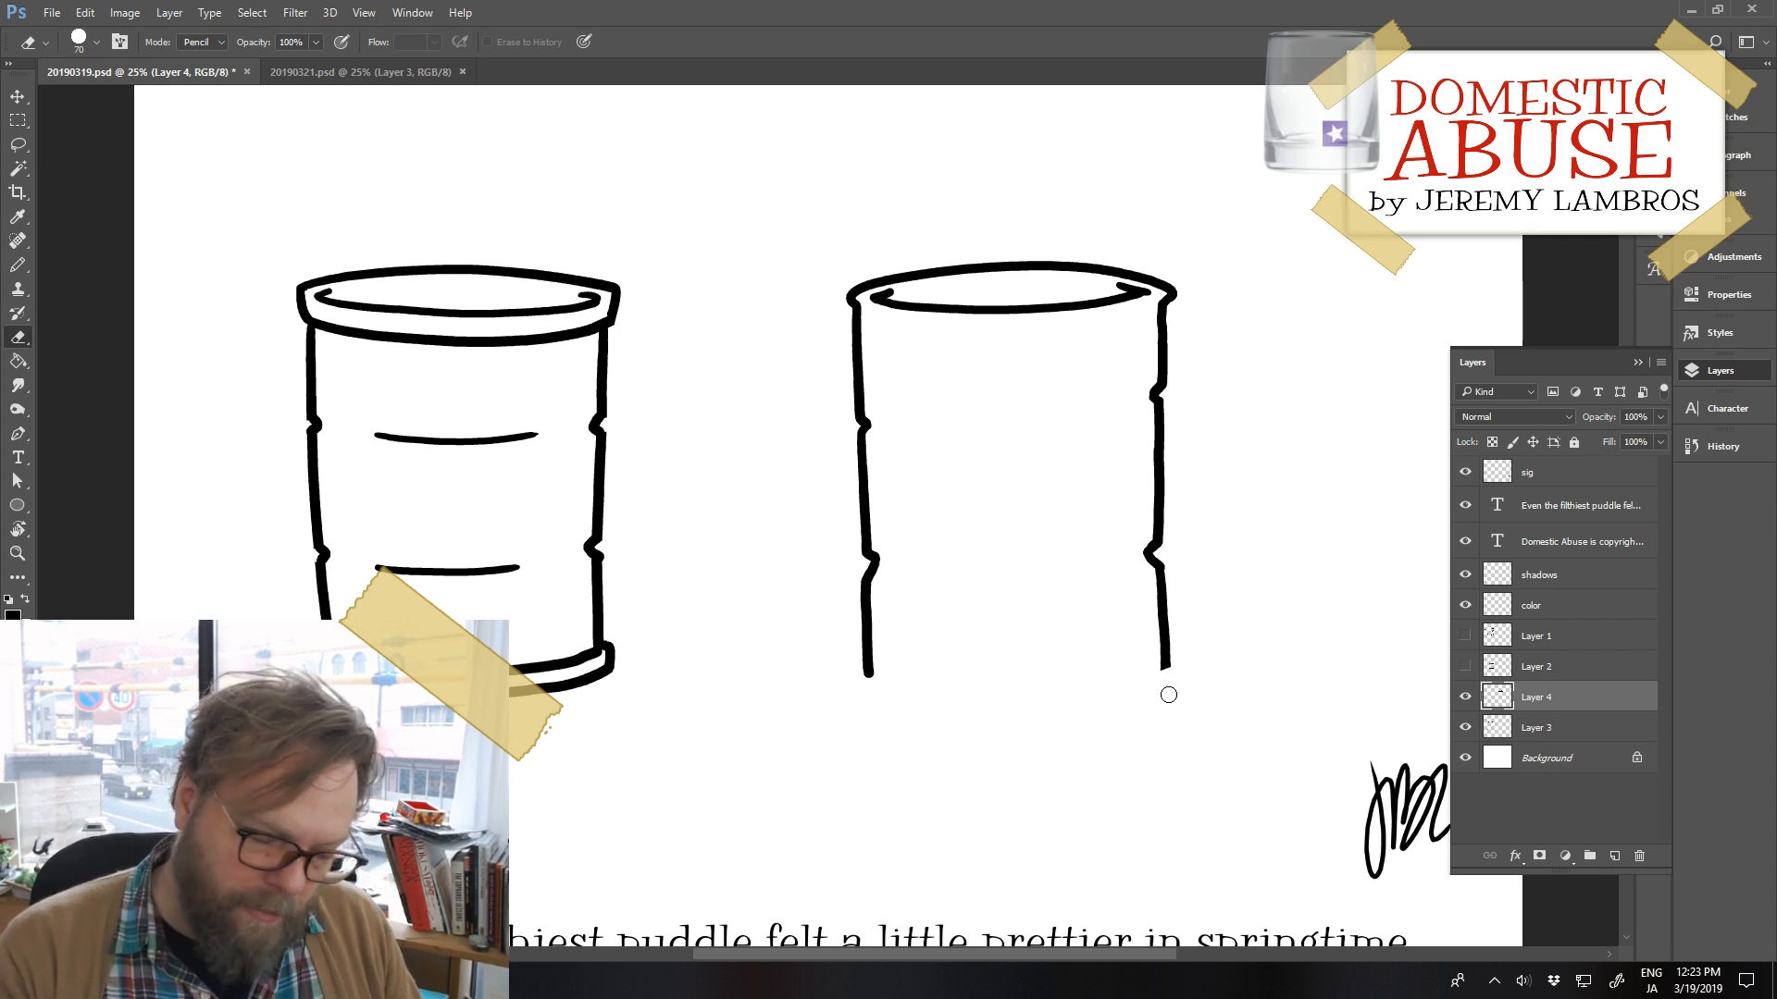
pyautogui.press('b')
pyautogui.moveTo(866, 676)
pyautogui.mouseDown()
pyautogui.moveTo(981, 707)
pyautogui.moveTo(1170, 666)
pyautogui.mouseUp()
pyautogui.moveTo(860, 682); pyautogui.dragTo(857, 691)
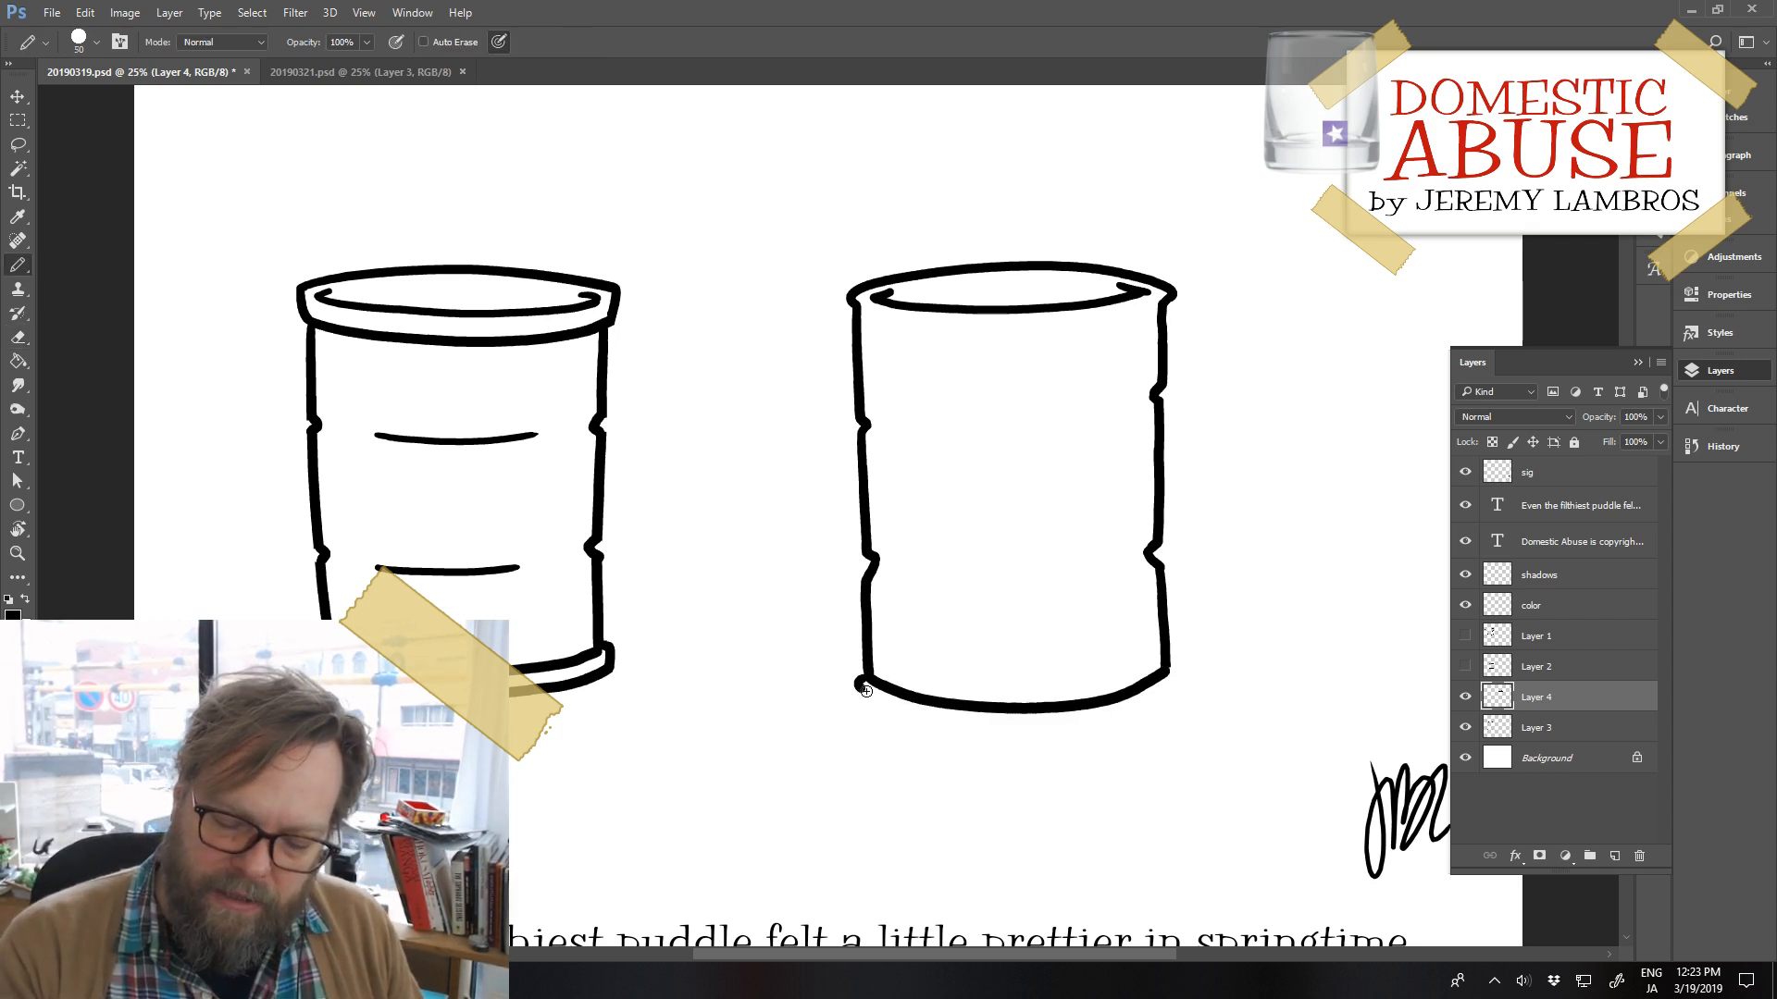
pyautogui.moveTo(1166, 672); pyautogui.dragTo(1175, 689)
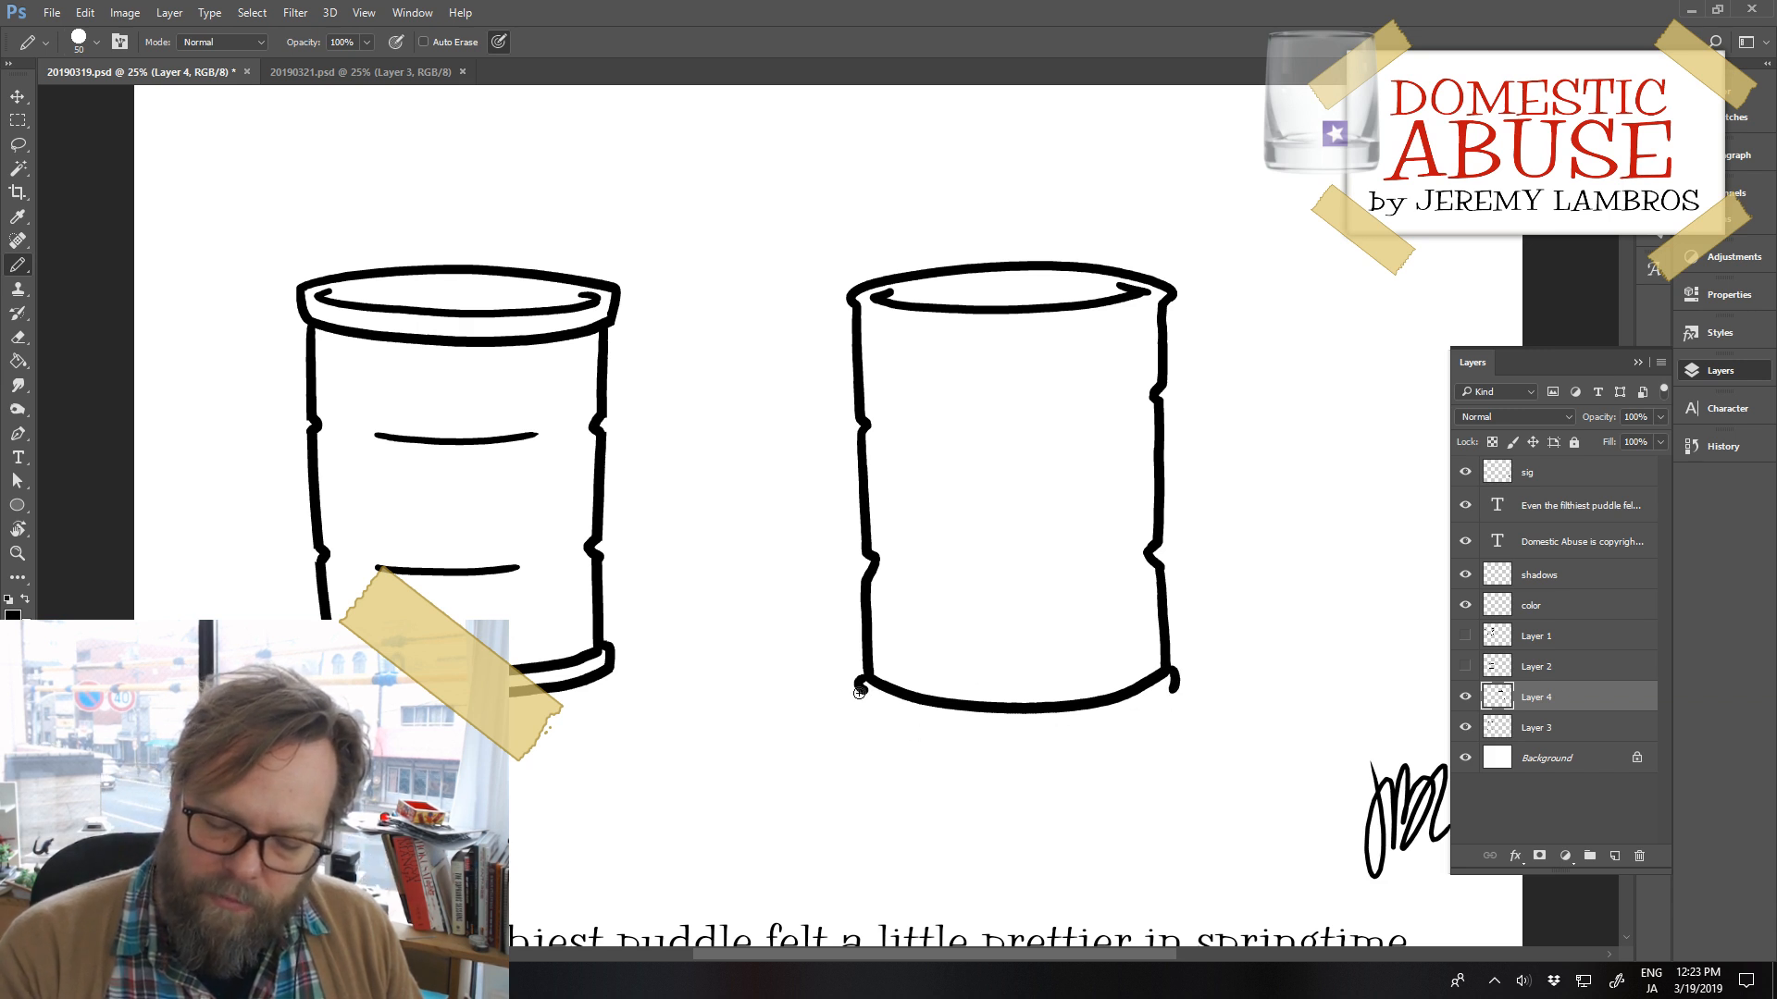
pyautogui.moveTo(859, 692)
pyautogui.mouseDown()
pyautogui.moveTo(924, 723)
pyautogui.moveTo(875, 703)
pyautogui.moveTo(1115, 729)
pyautogui.mouseUp()
pyautogui.hotkey('ctrl', 'z')
pyautogui.hotkey('ctrl', 'z')
pyautogui.moveTo(860, 694)
pyautogui.mouseDown()
pyautogui.moveTo(935, 721)
pyautogui.moveTo(1073, 728)
pyautogui.moveTo(1177, 694)
pyautogui.mouseUp()
pyautogui.hotkey('ctrl', 'z')
pyautogui.moveTo(860, 692)
pyautogui.mouseDown()
pyautogui.moveTo(1034, 731)
pyautogui.moveTo(1152, 705)
pyautogui.mouseUp()
pyautogui.hotkey('ctrl', 'z')
pyautogui.moveTo(860, 692); pyautogui.dragTo(985, 731)
pyautogui.hotkey('ctrl', 'z')
pyautogui.moveTo(860, 692)
pyautogui.mouseDown()
pyautogui.moveTo(953, 723)
pyautogui.moveTo(1102, 723)
pyautogui.moveTo(1177, 692)
pyautogui.mouseUp()
pyautogui.hotkey('ctrl', 'z')
pyautogui.moveTo(861, 690)
pyautogui.mouseDown()
pyautogui.moveTo(878, 708)
pyautogui.moveTo(1102, 730)
pyautogui.moveTo(1185, 687)
pyautogui.mouseUp()
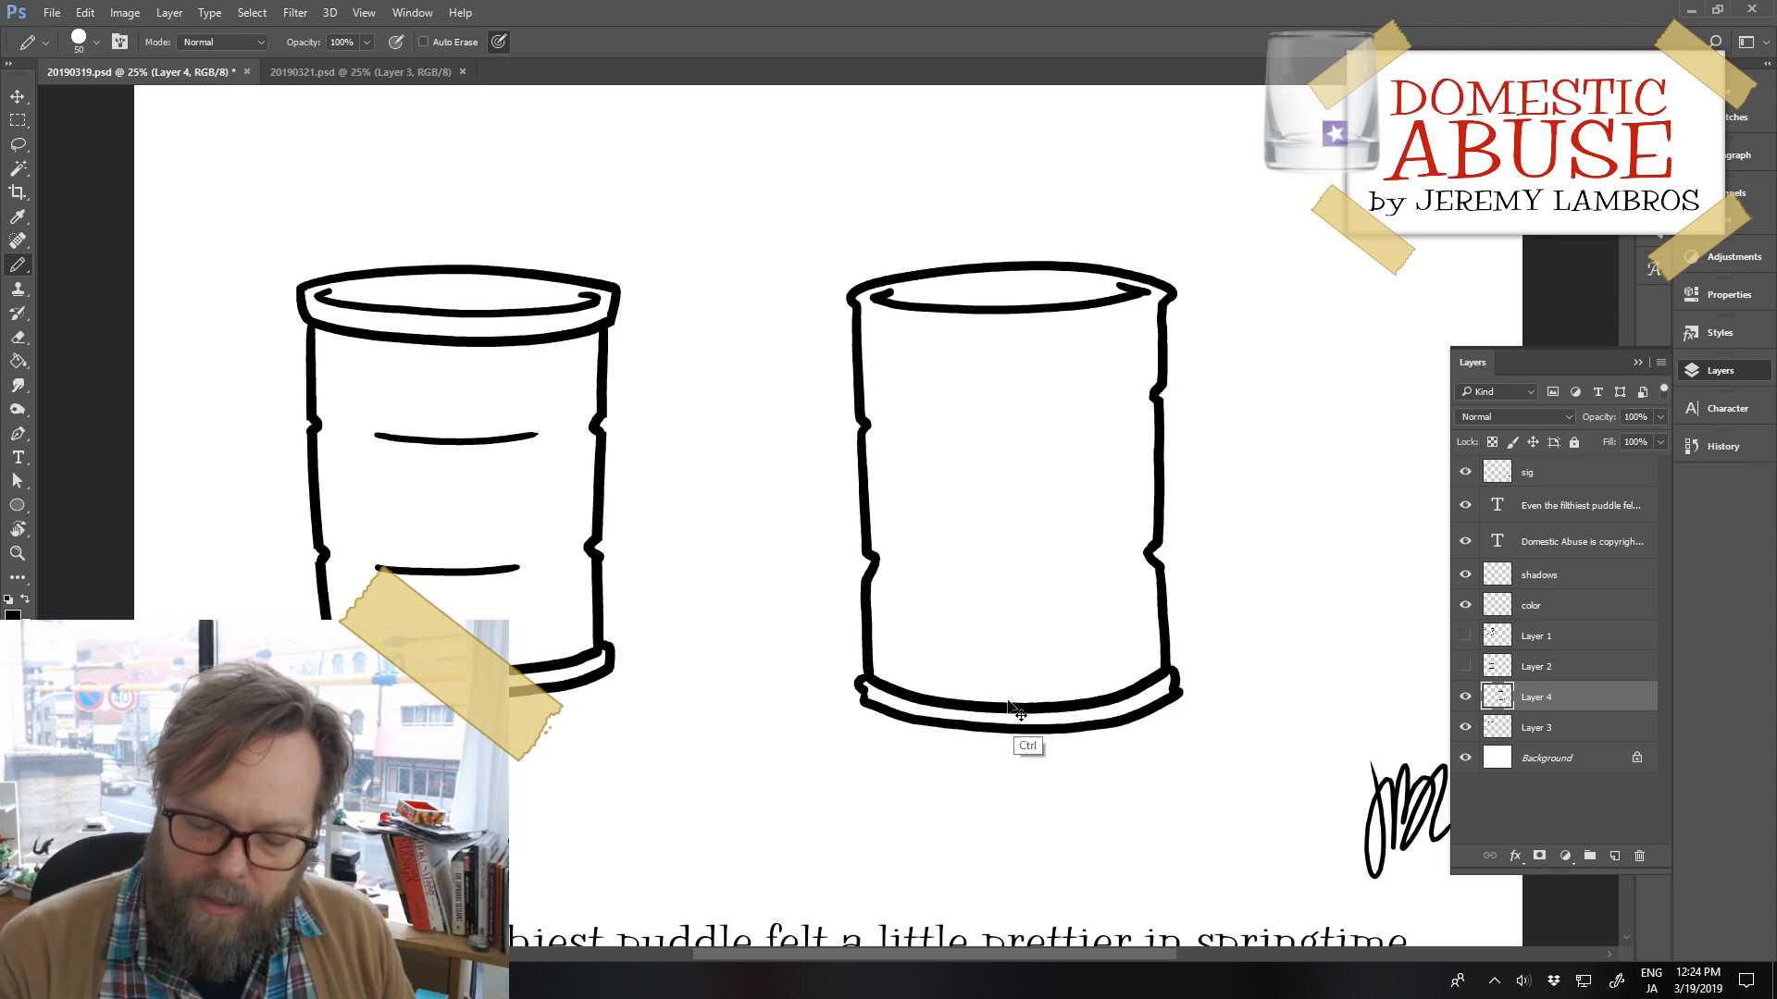
pyautogui.hotkey('ctrl', 'z')
# Draw the lower curve of the second container's base rim, and clean up the rim's right corner
pyautogui.moveTo(861, 691)
pyautogui.mouseDown()
pyautogui.moveTo(981, 729)
pyautogui.moveTo(1110, 720)
pyautogui.moveTo(1187, 686)
pyautogui.mouseUp()
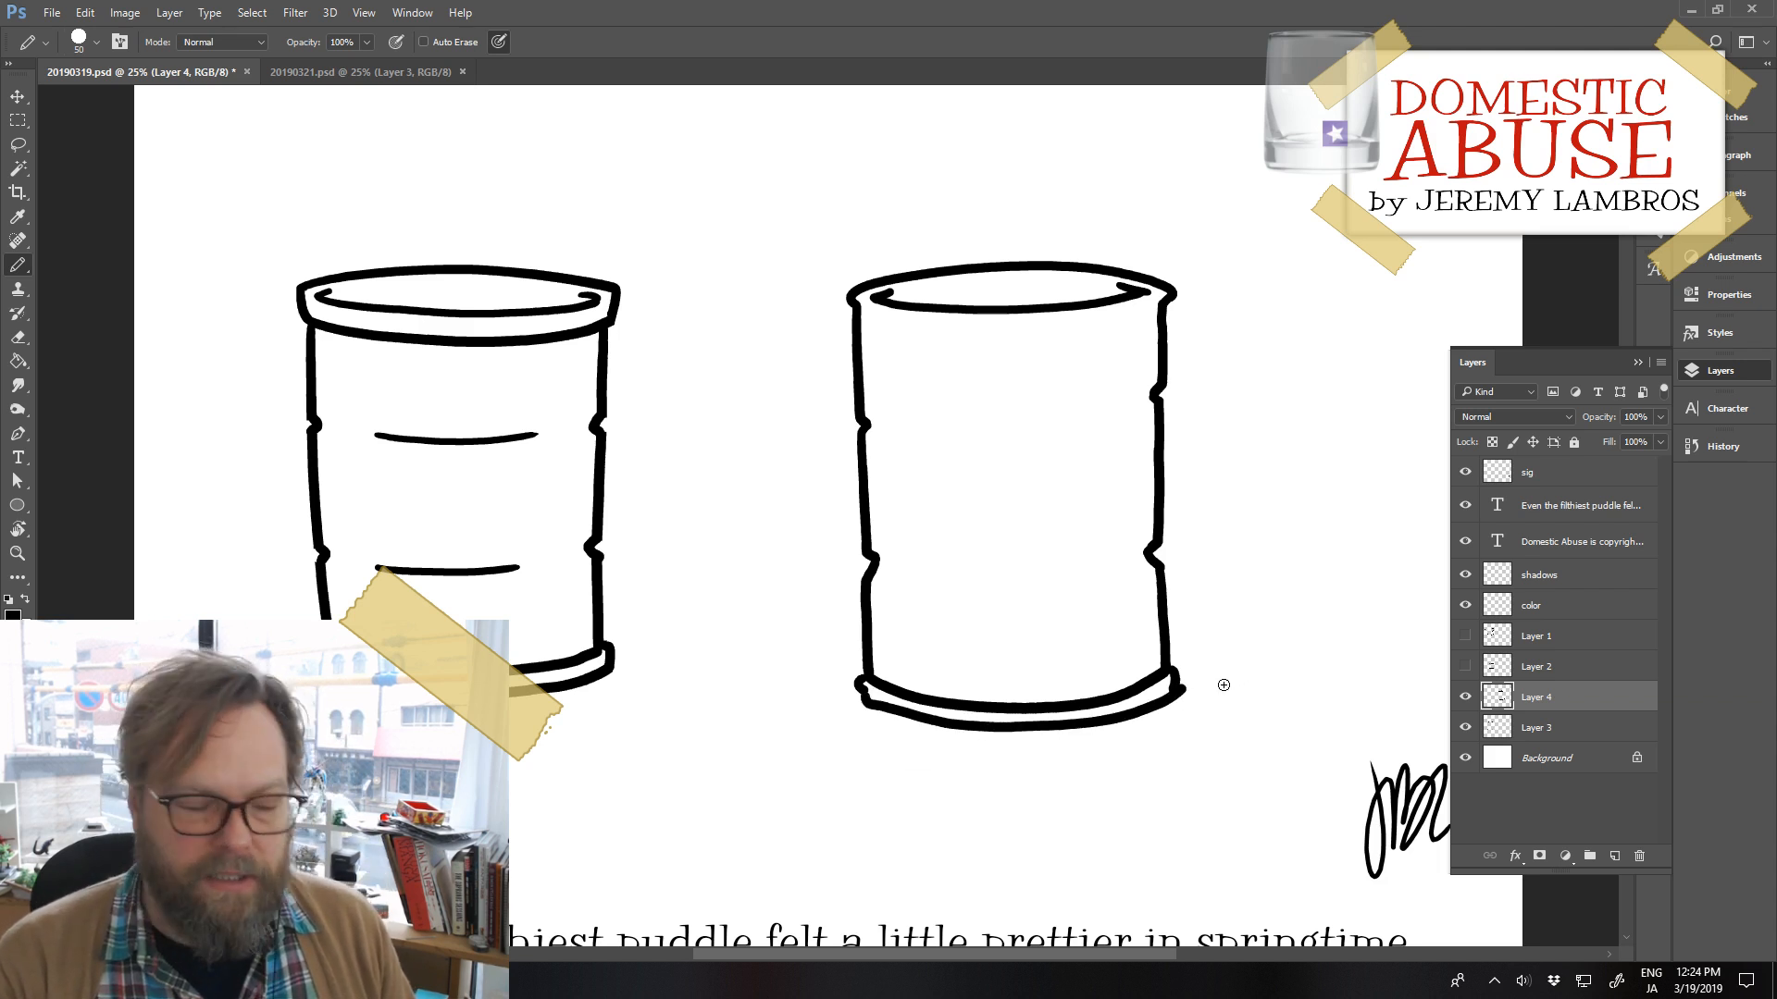
pyautogui.press('e')
pyautogui.moveTo(1162, 718)
pyautogui.mouseDown()
pyautogui.moveTo(1185, 686)
pyautogui.moveTo(1127, 716)
pyautogui.moveTo(1173, 679)
pyautogui.moveTo(1116, 720)
pyautogui.moveTo(1175, 677)
pyautogui.moveTo(1114, 719)
pyautogui.moveTo(1160, 699)
pyautogui.mouseUp()
pyautogui.press('b')
pyautogui.hotkey('ctrl', 'z')
pyautogui.hotkey('ctrl', 'z')
pyautogui.hotkey('ctrl', 'z')
pyautogui.hotkey('ctrl', 'z')
pyautogui.hotkey('ctrl', 'z')
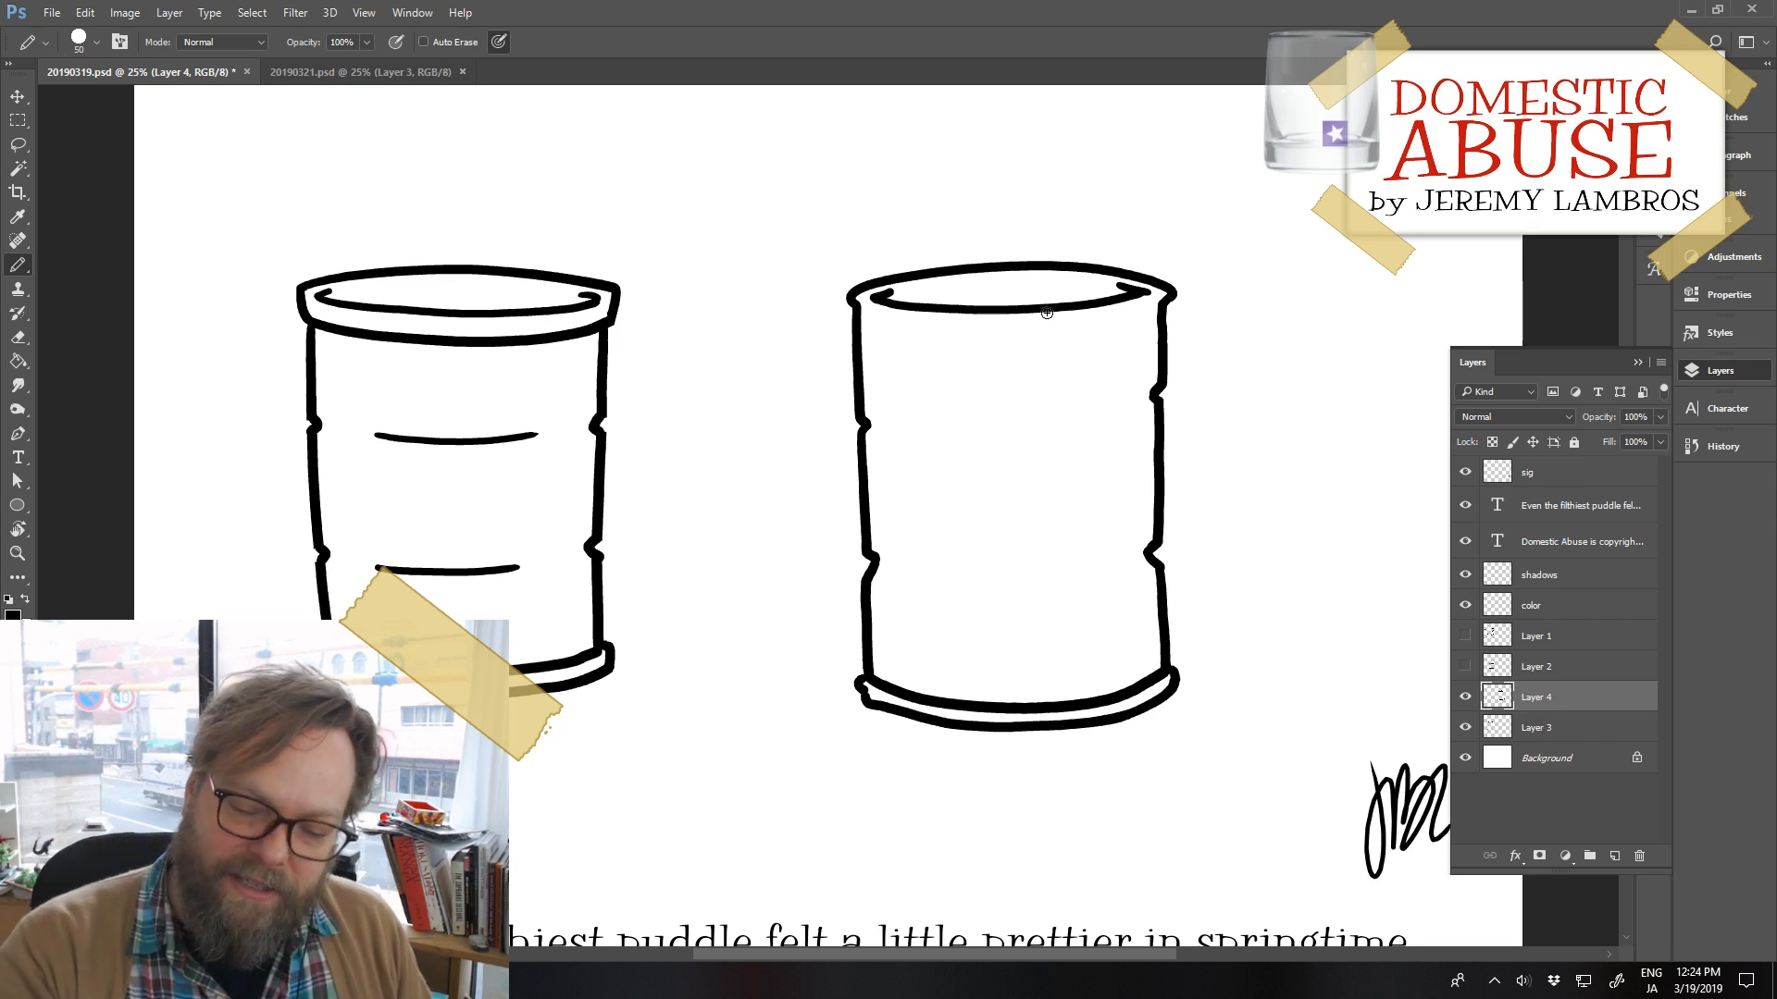
# Draw a short curved accent line just below the right half of the second container's opening, redrawing it until it fits
pyautogui.moveTo(1033, 328); pyautogui.dragTo(1143, 310)
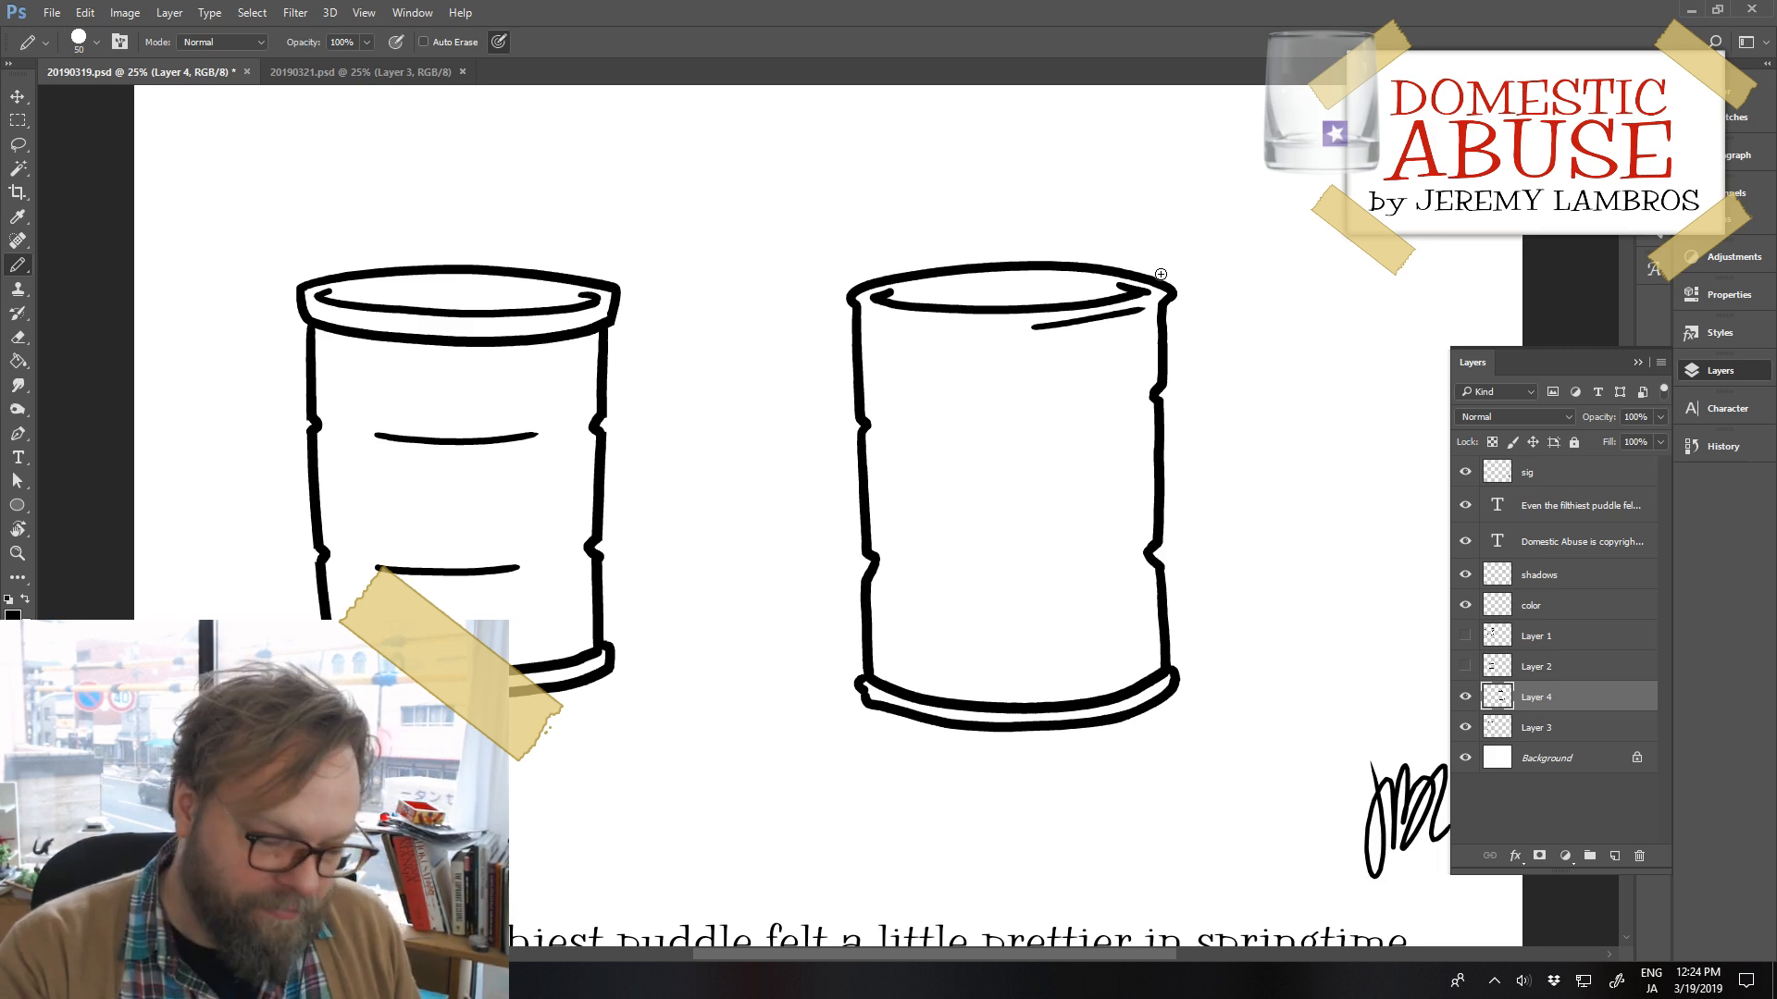
pyautogui.hotkey('ctrl', 'z')
pyautogui.moveTo(1015, 326); pyautogui.dragTo(1131, 313)
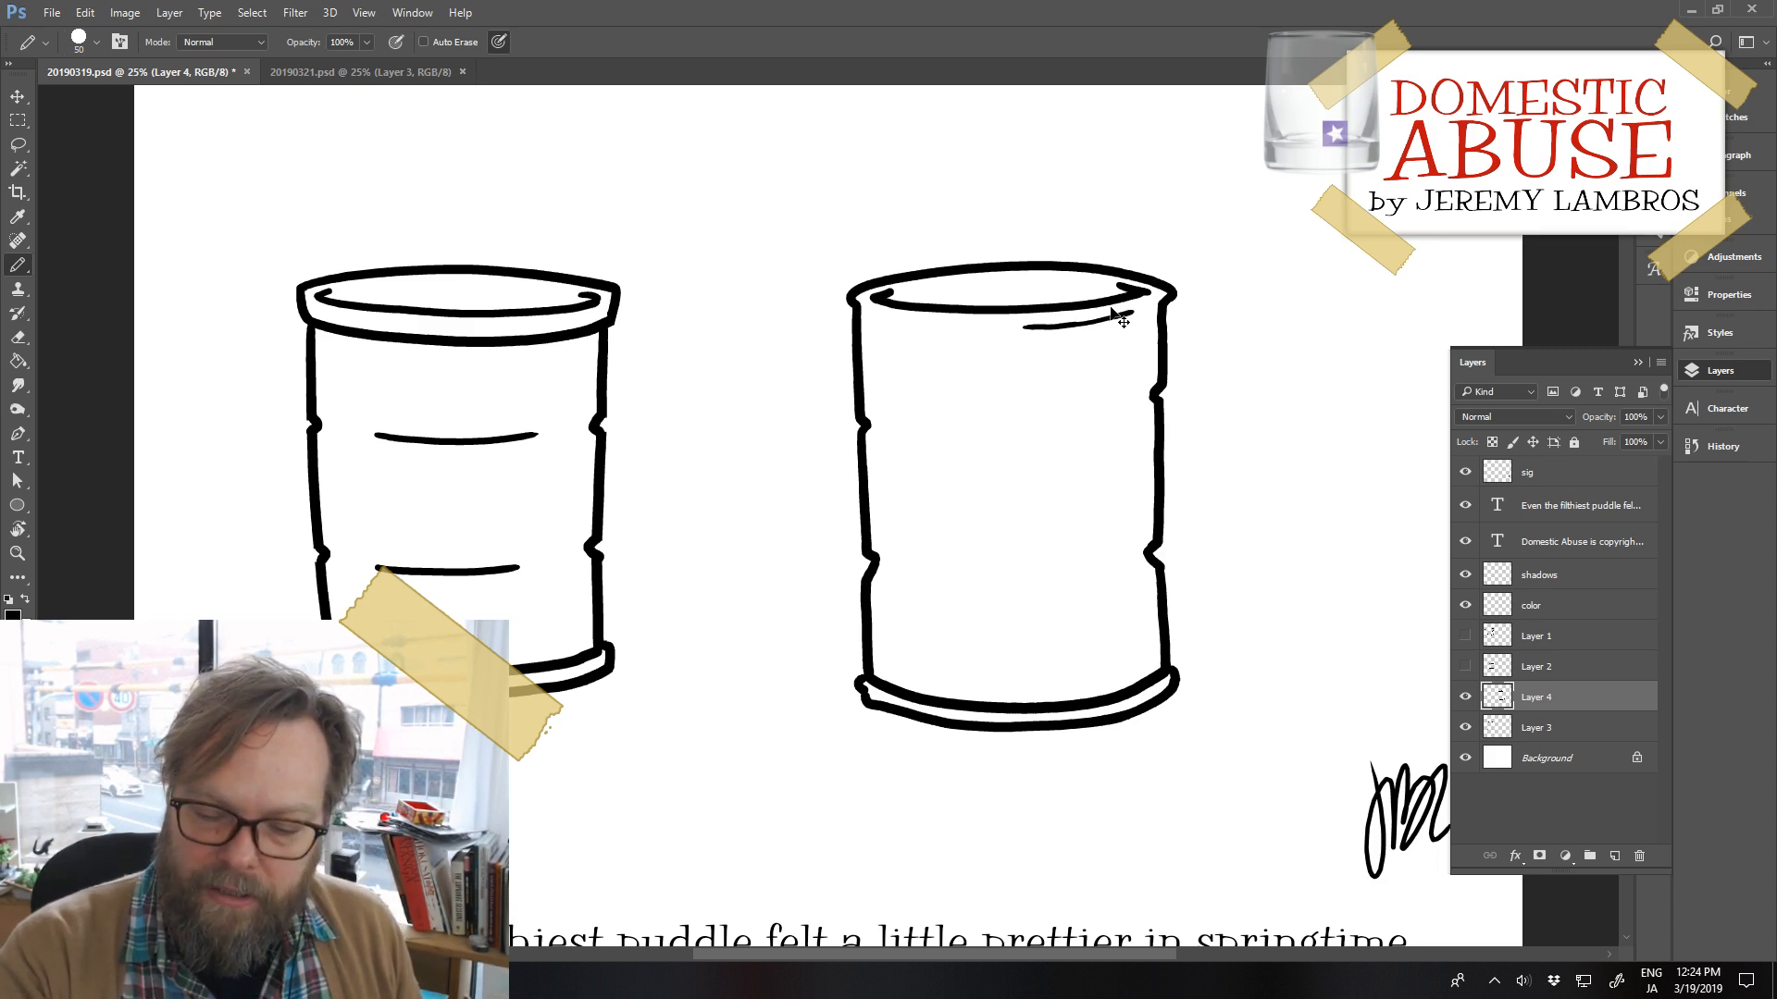
pyautogui.hotkey('ctrl', 'z')
pyautogui.moveTo(1022, 326); pyautogui.dragTo(1136, 312)
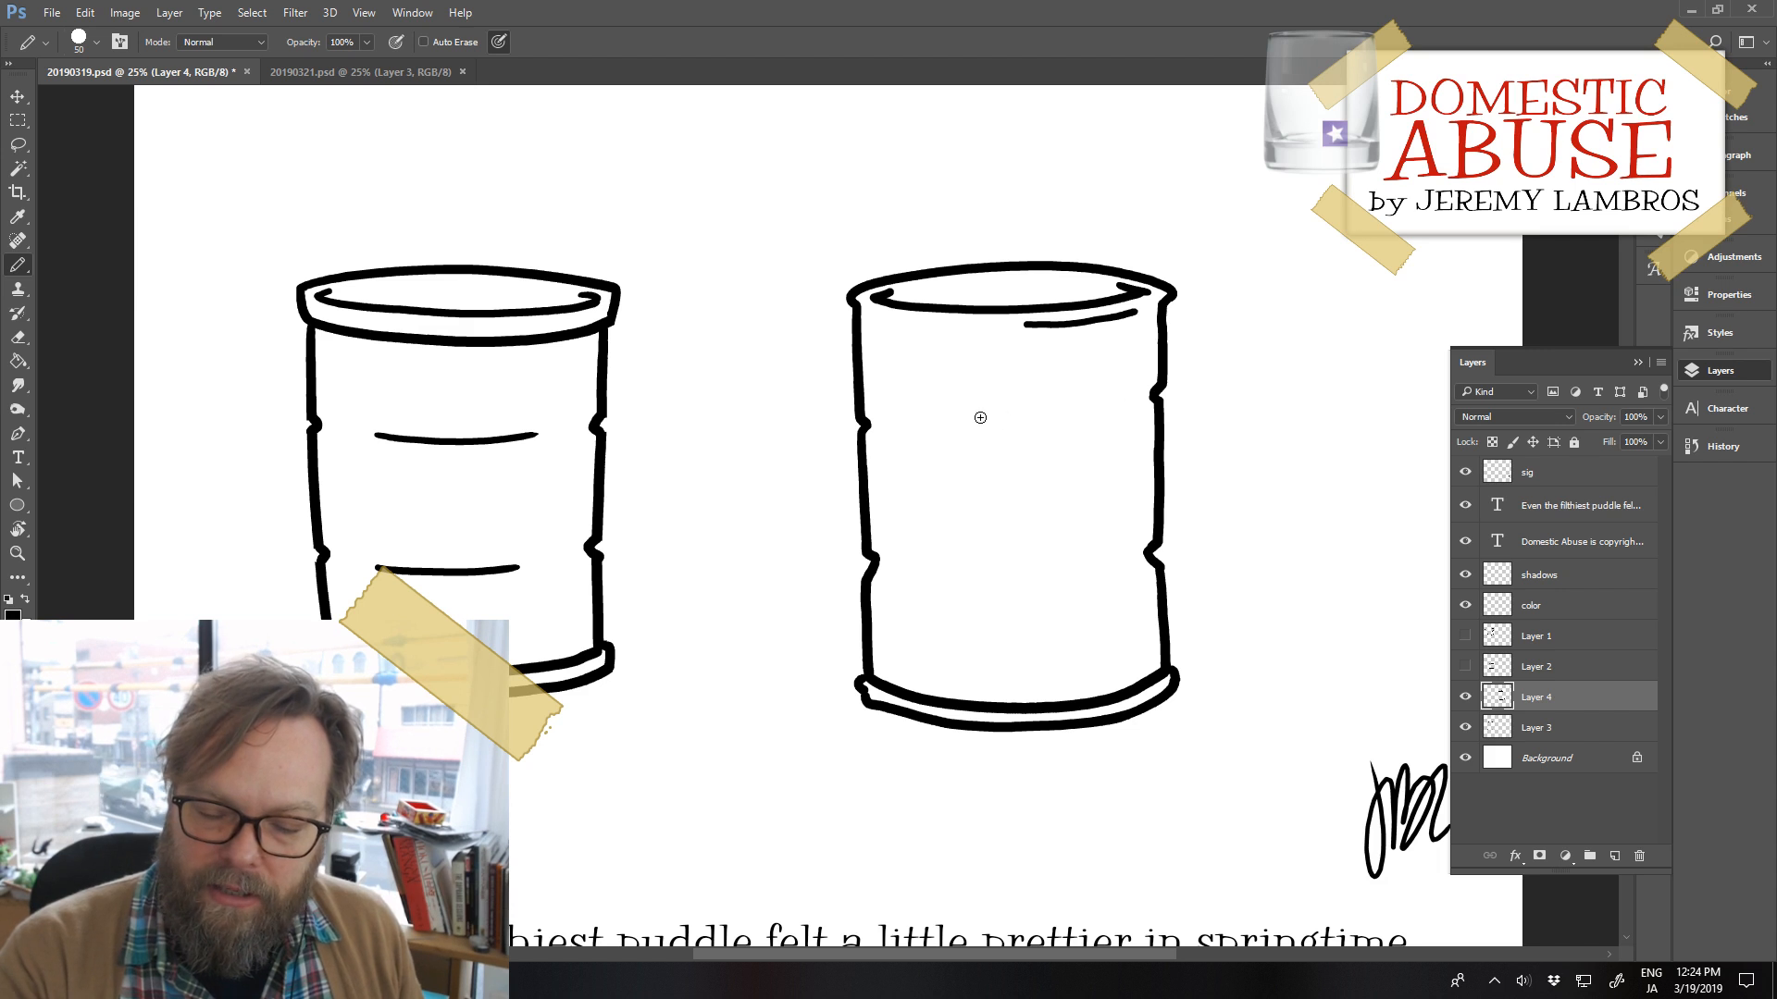
# Draw two short curved ridge lines across the second container's body, one near each pair of side notches
pyautogui.moveTo(974, 424); pyautogui.dragTo(1121, 405)
pyautogui.hotkey('ctrl', 'z')
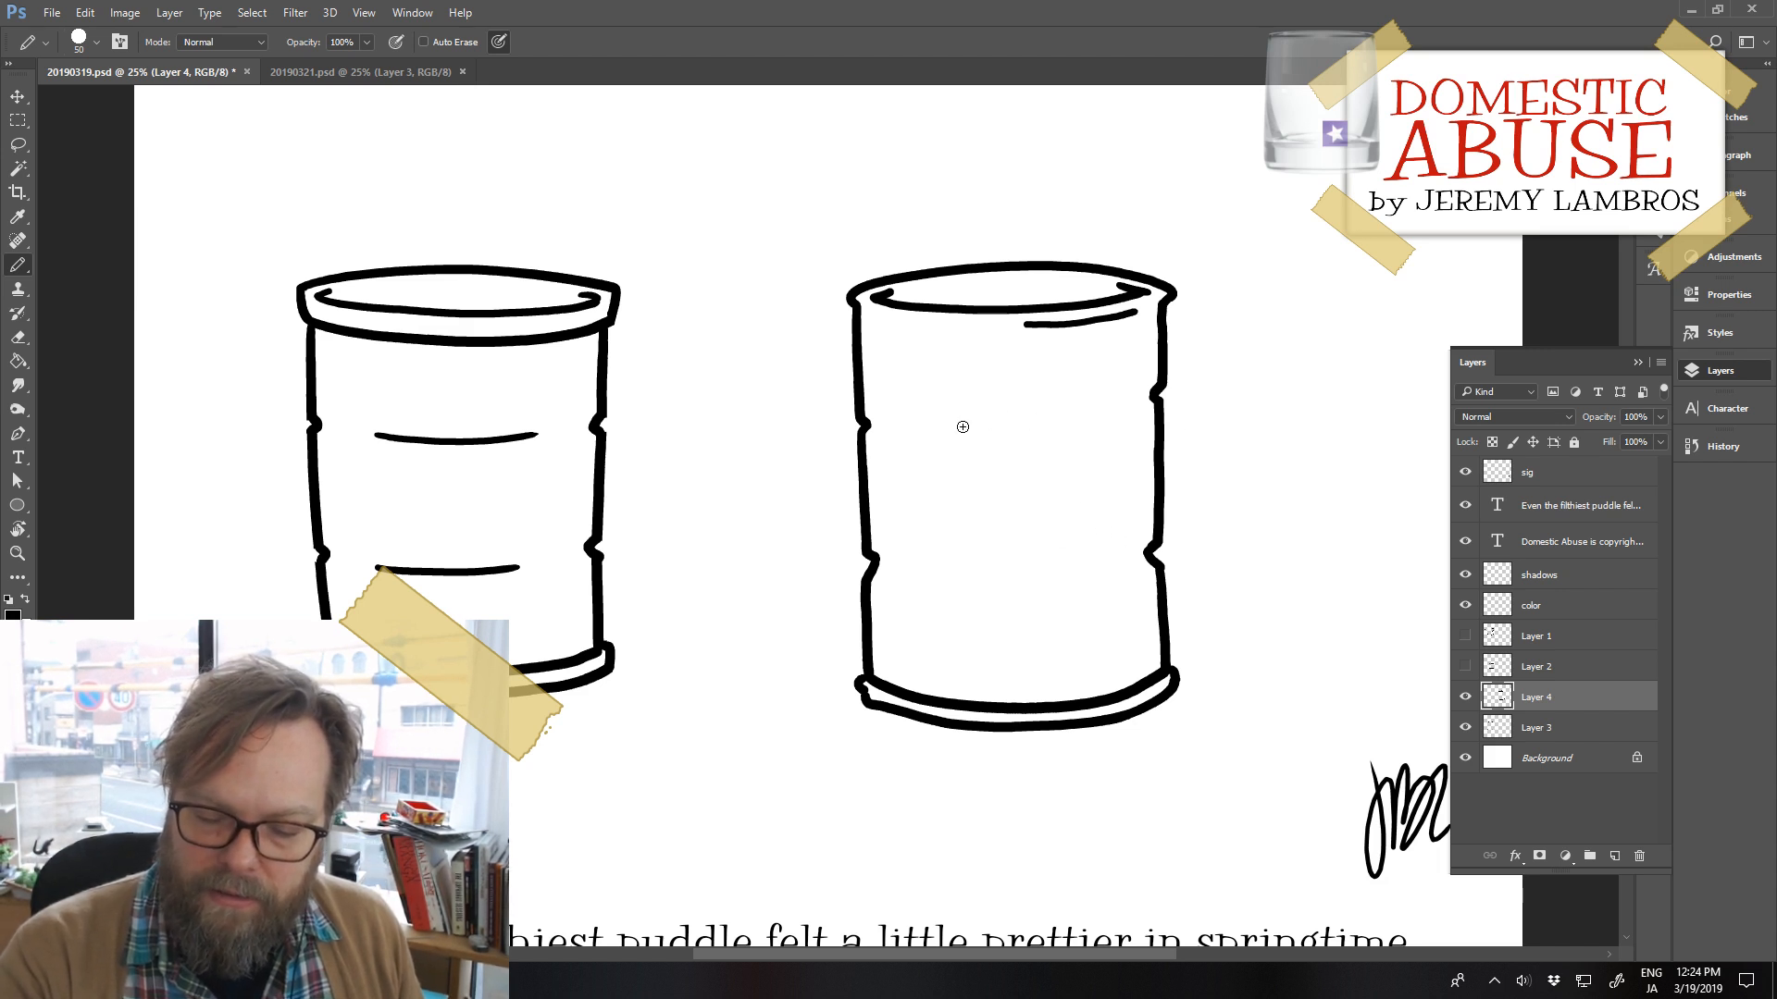
pyautogui.moveTo(954, 426); pyautogui.dragTo(1121, 409)
pyautogui.hotkey('ctrl', 'z')
pyautogui.hotkey('ctrl', 'z')
pyautogui.moveTo(958, 428); pyautogui.dragTo(1113, 414)
pyautogui.moveTo(994, 577); pyautogui.dragTo(1093, 569)
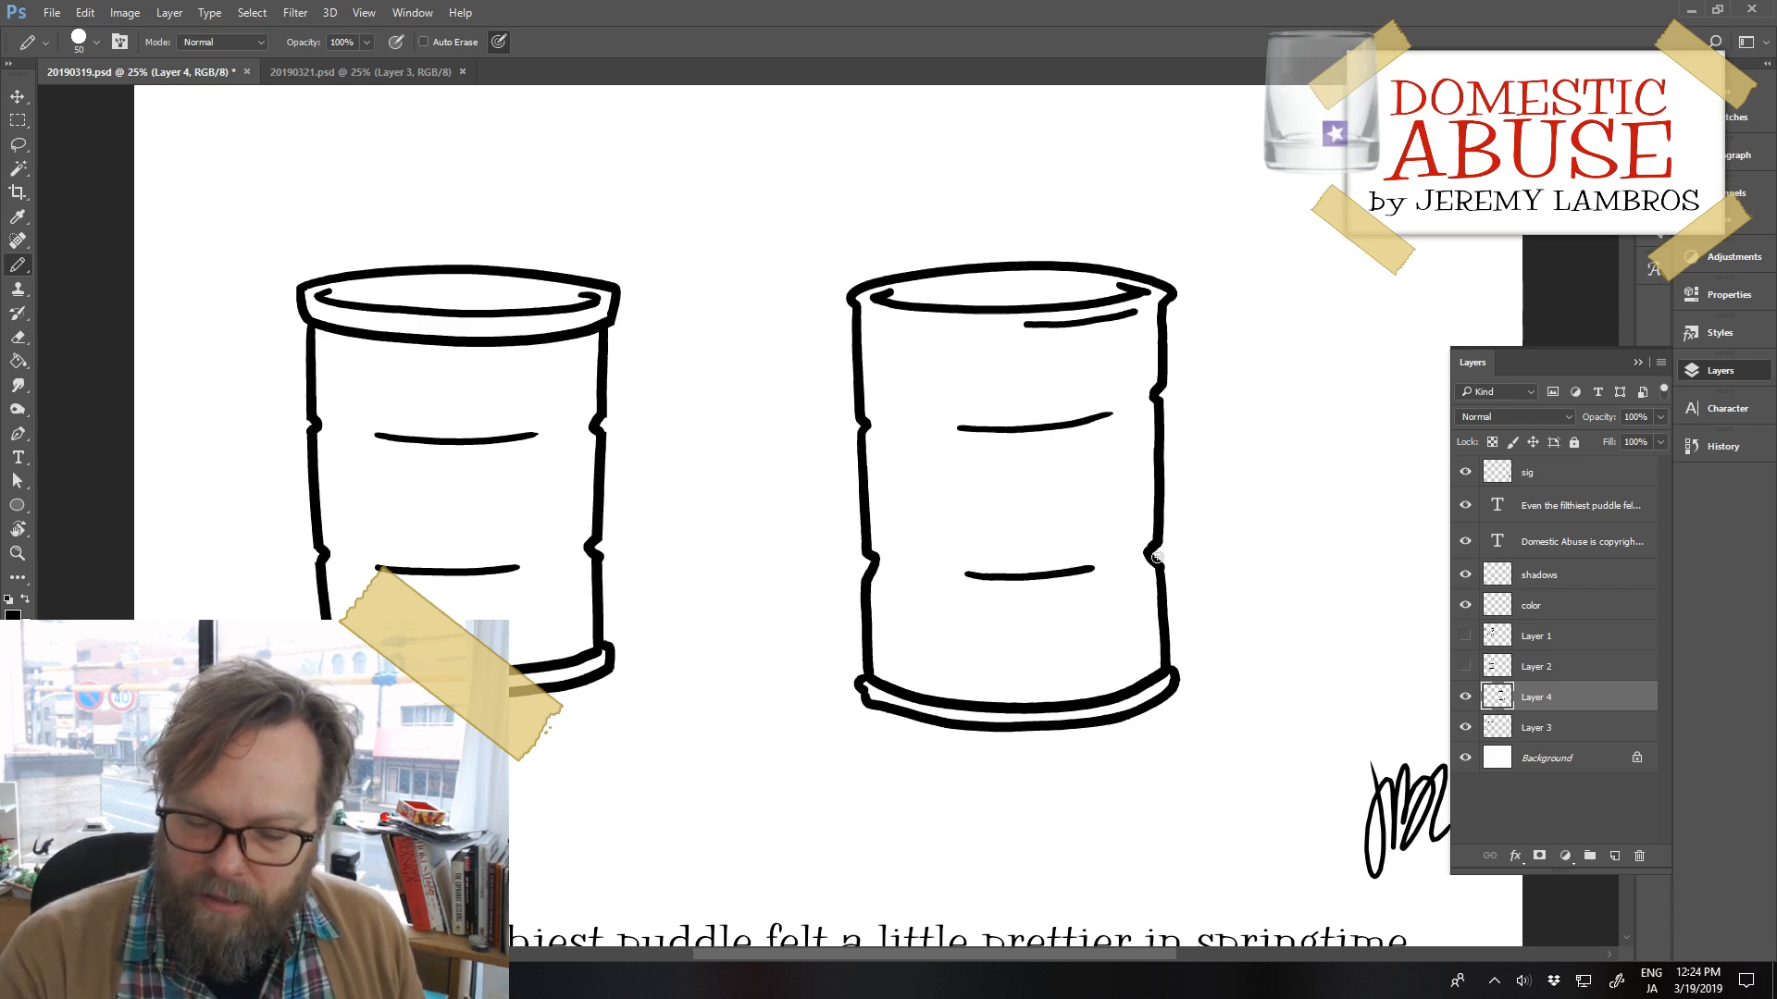
# Move the second container closer to the first, and distort it into a slightly shorter shape with a straighter left side
pyautogui.moveTo(1137, 713); pyautogui.dragTo(1008, 695)
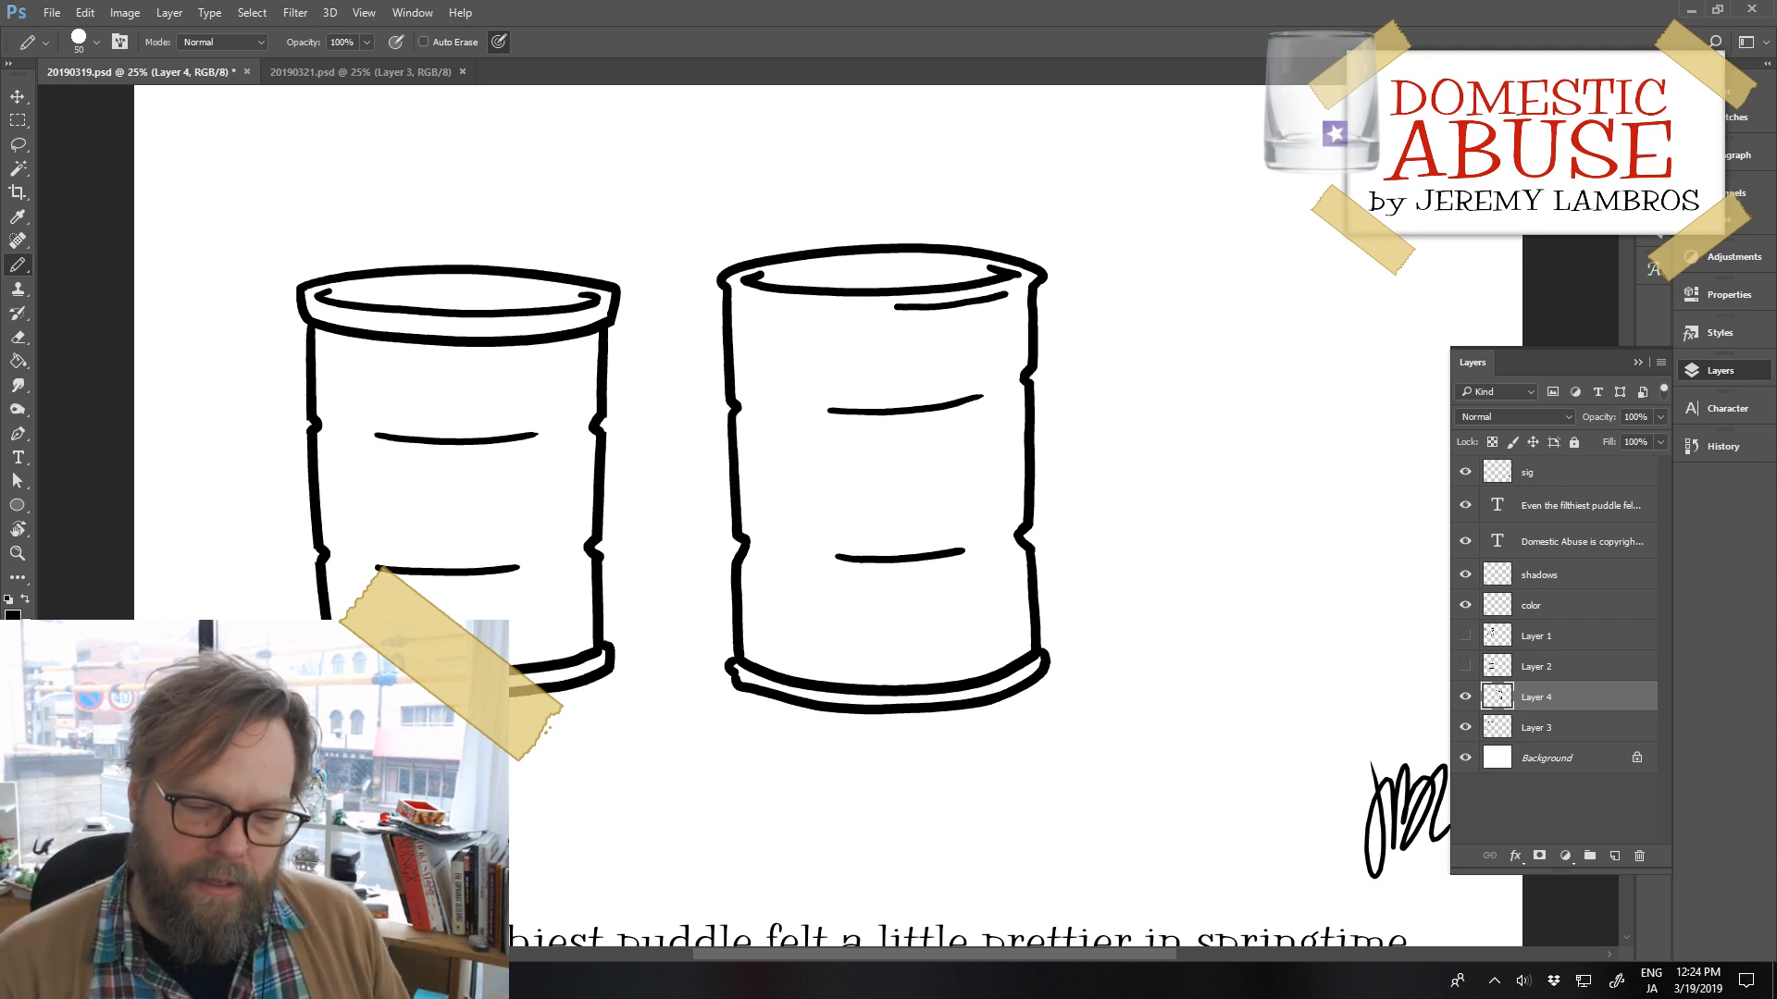
pyautogui.click(125, 12)
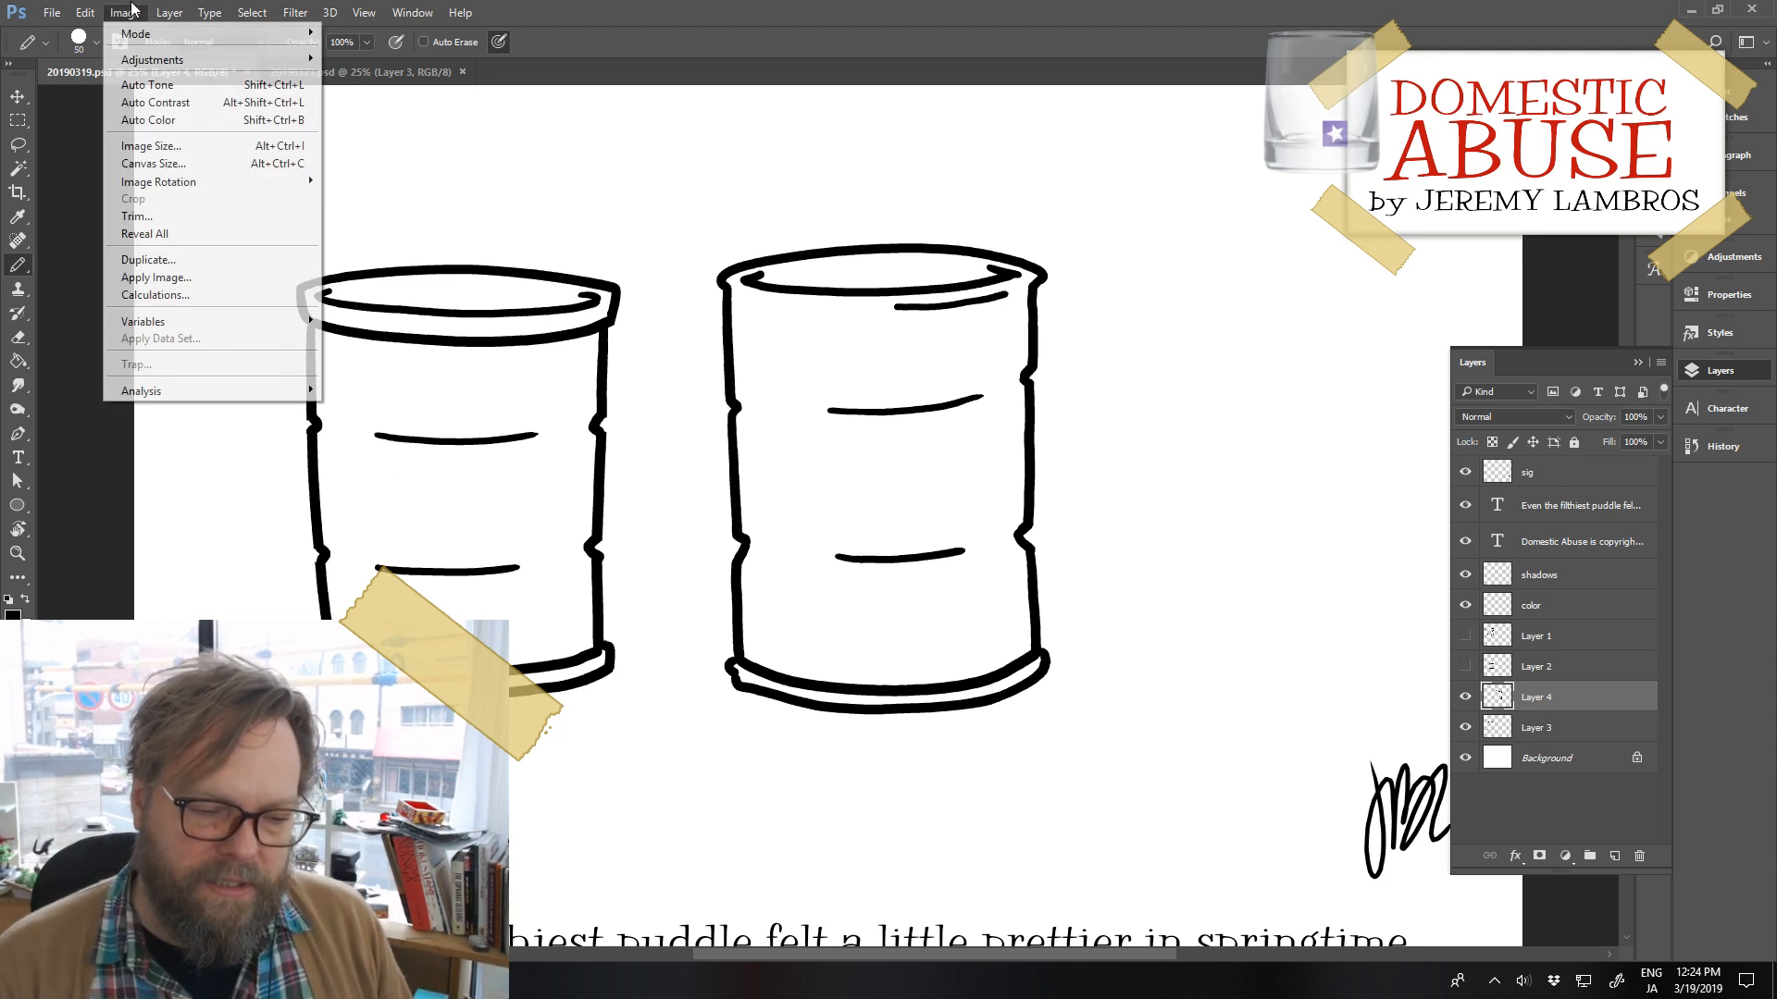
pyautogui.moveTo(85, 12)
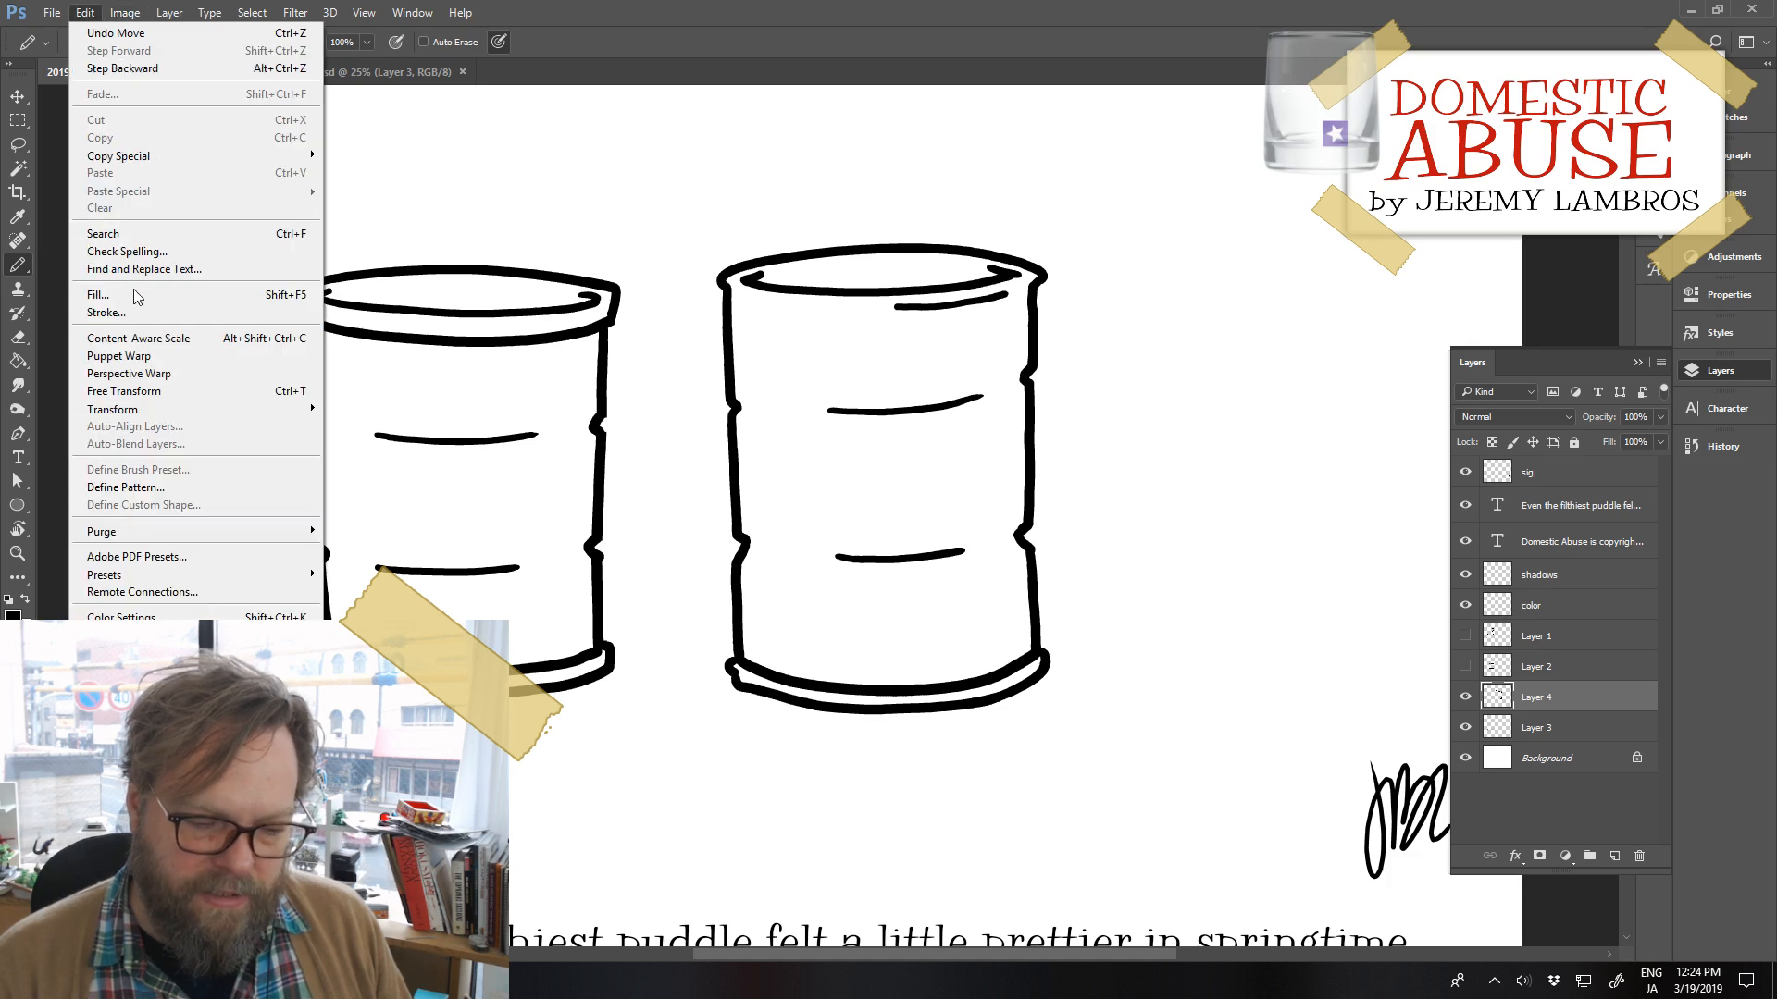
pyautogui.moveTo(176, 408)
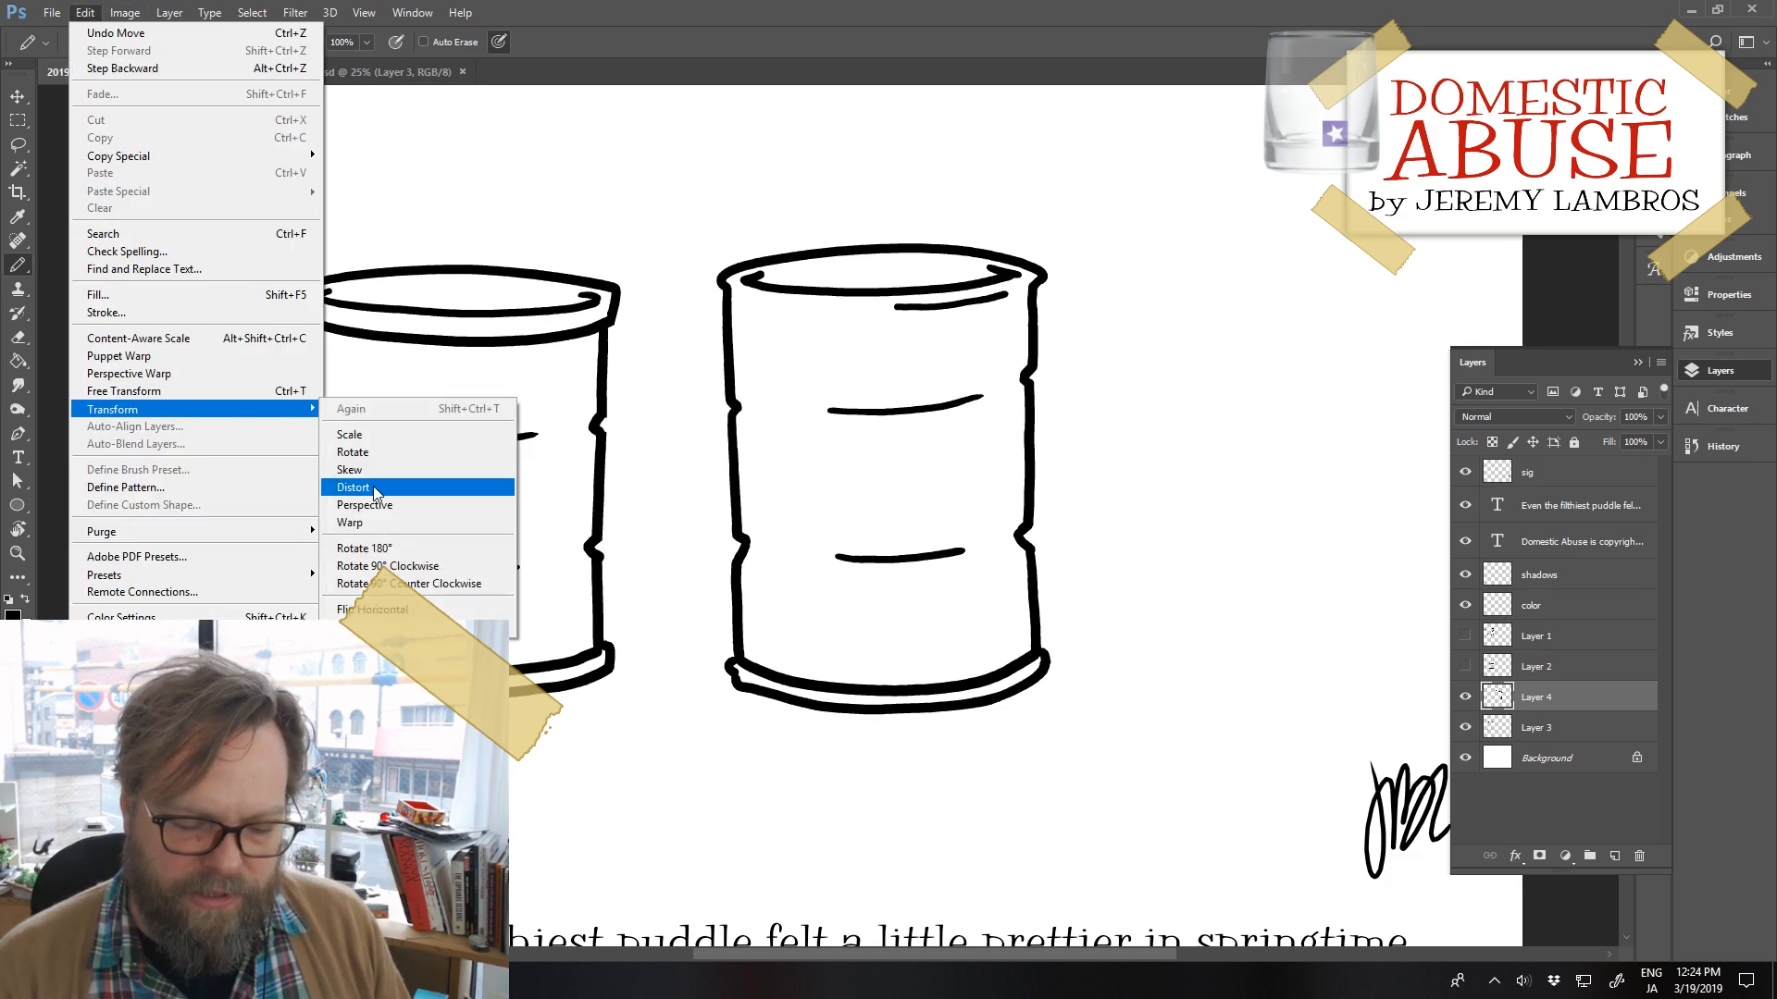
pyautogui.click(355, 470)
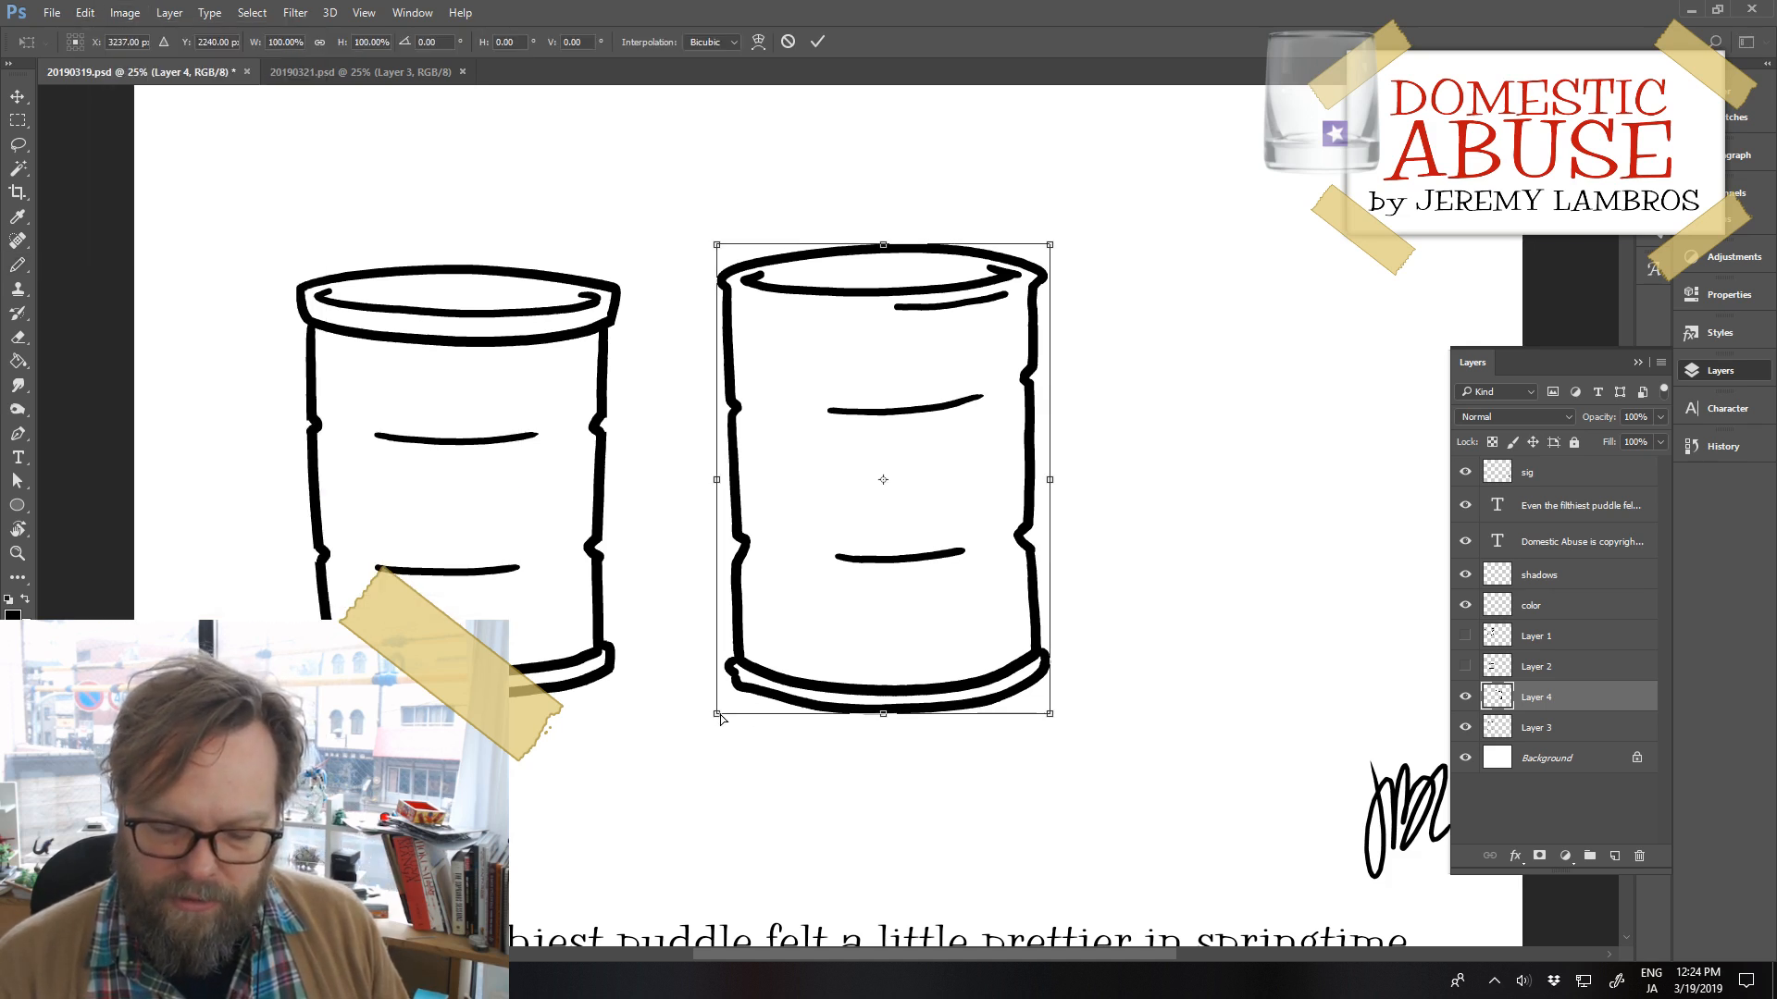
pyautogui.moveTo(720, 716); pyautogui.dragTo(708, 711)
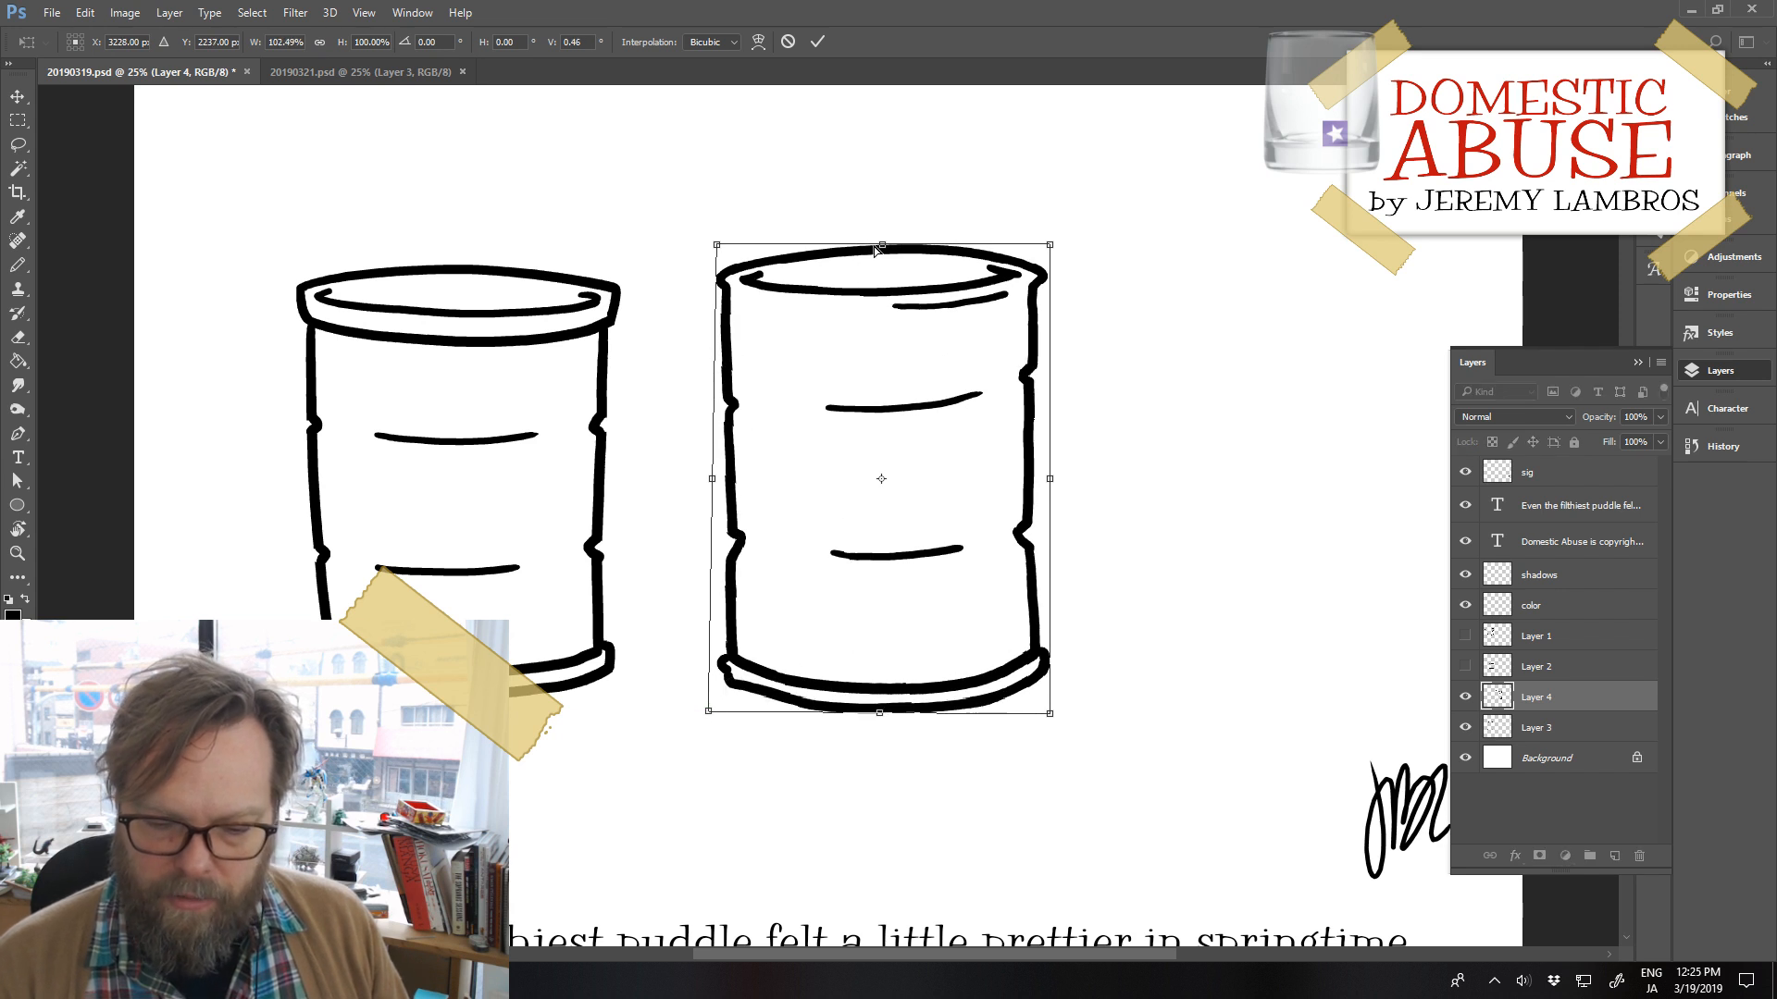
pyautogui.moveTo(876, 248); pyautogui.dragTo(881, 257)
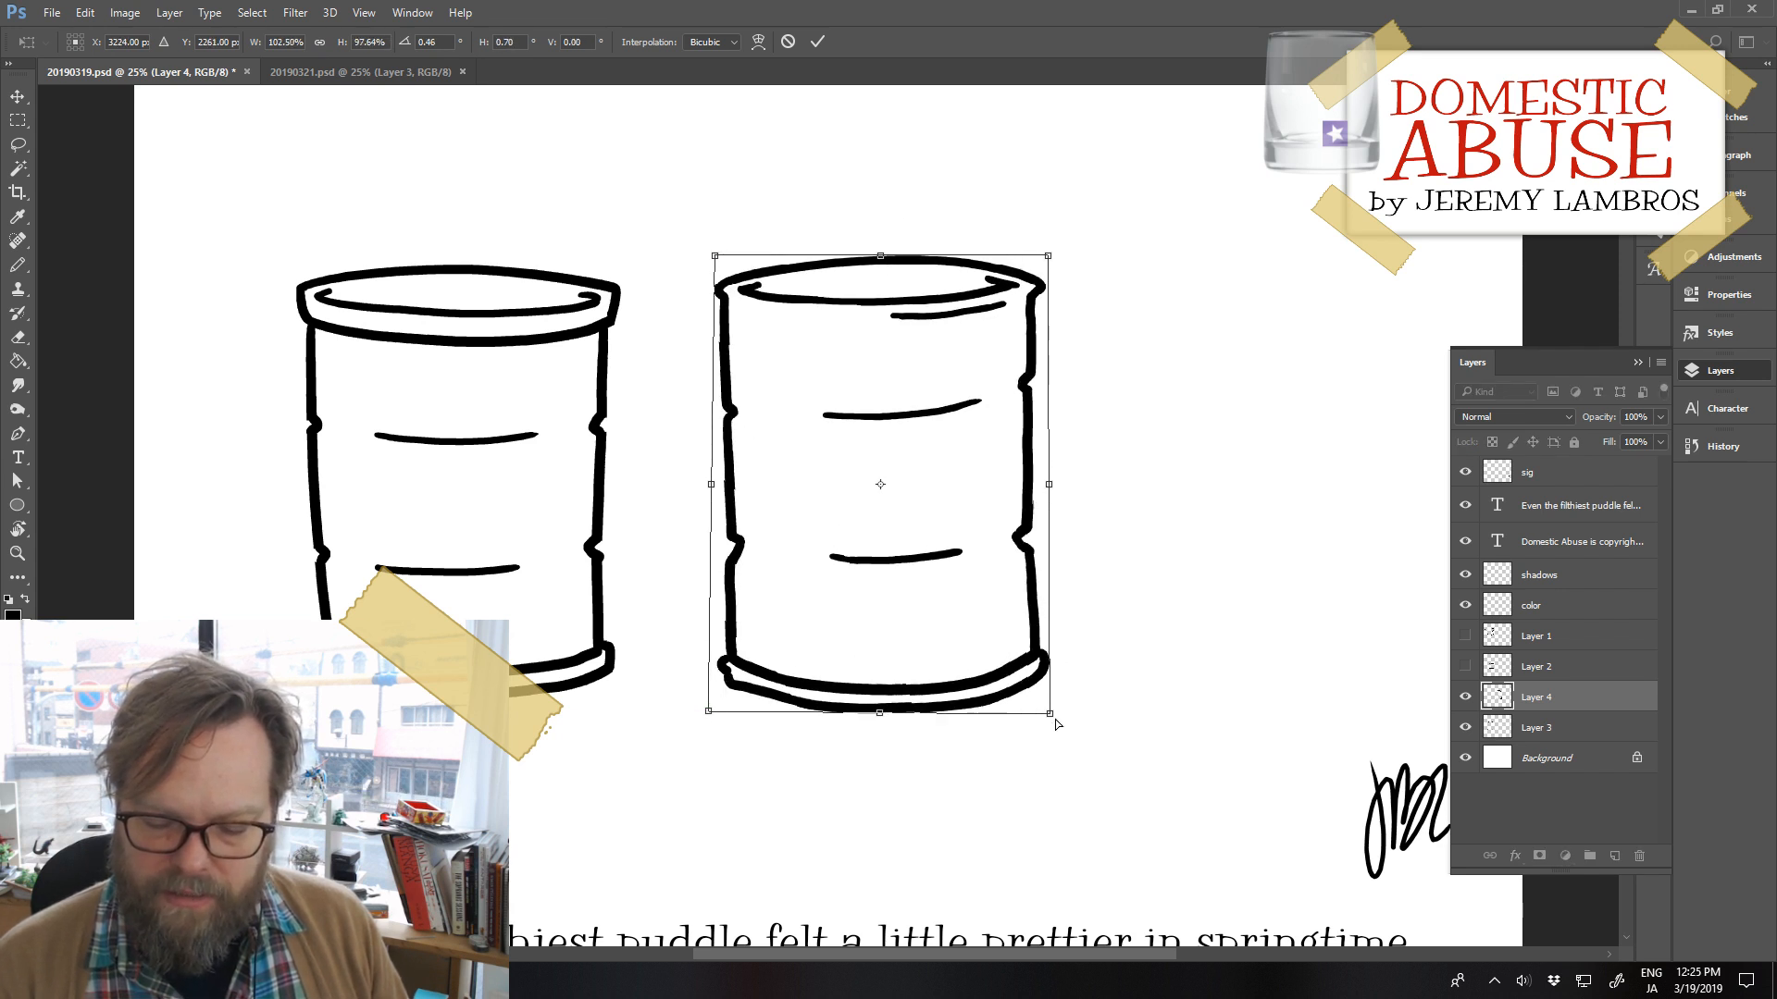
pyautogui.moveTo(1052, 723); pyautogui.dragTo(1046, 710)
pyautogui.moveTo(880, 259); pyautogui.dragTo(884, 268)
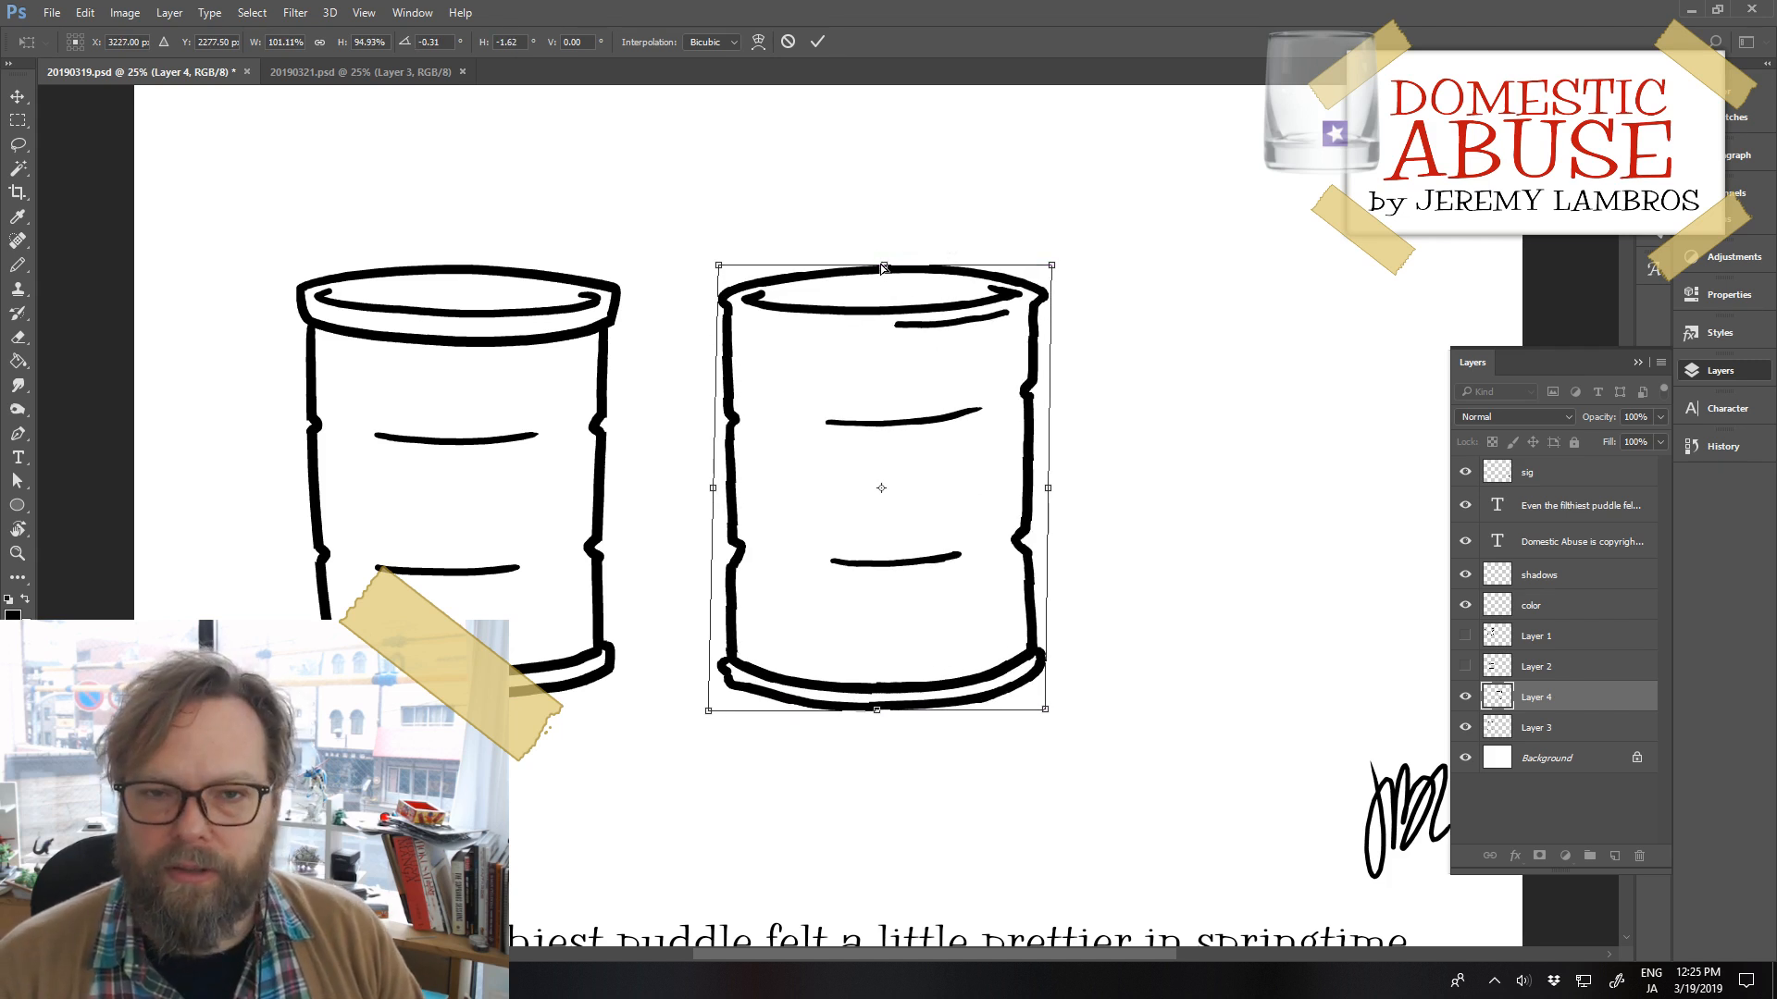
pyautogui.press('b')
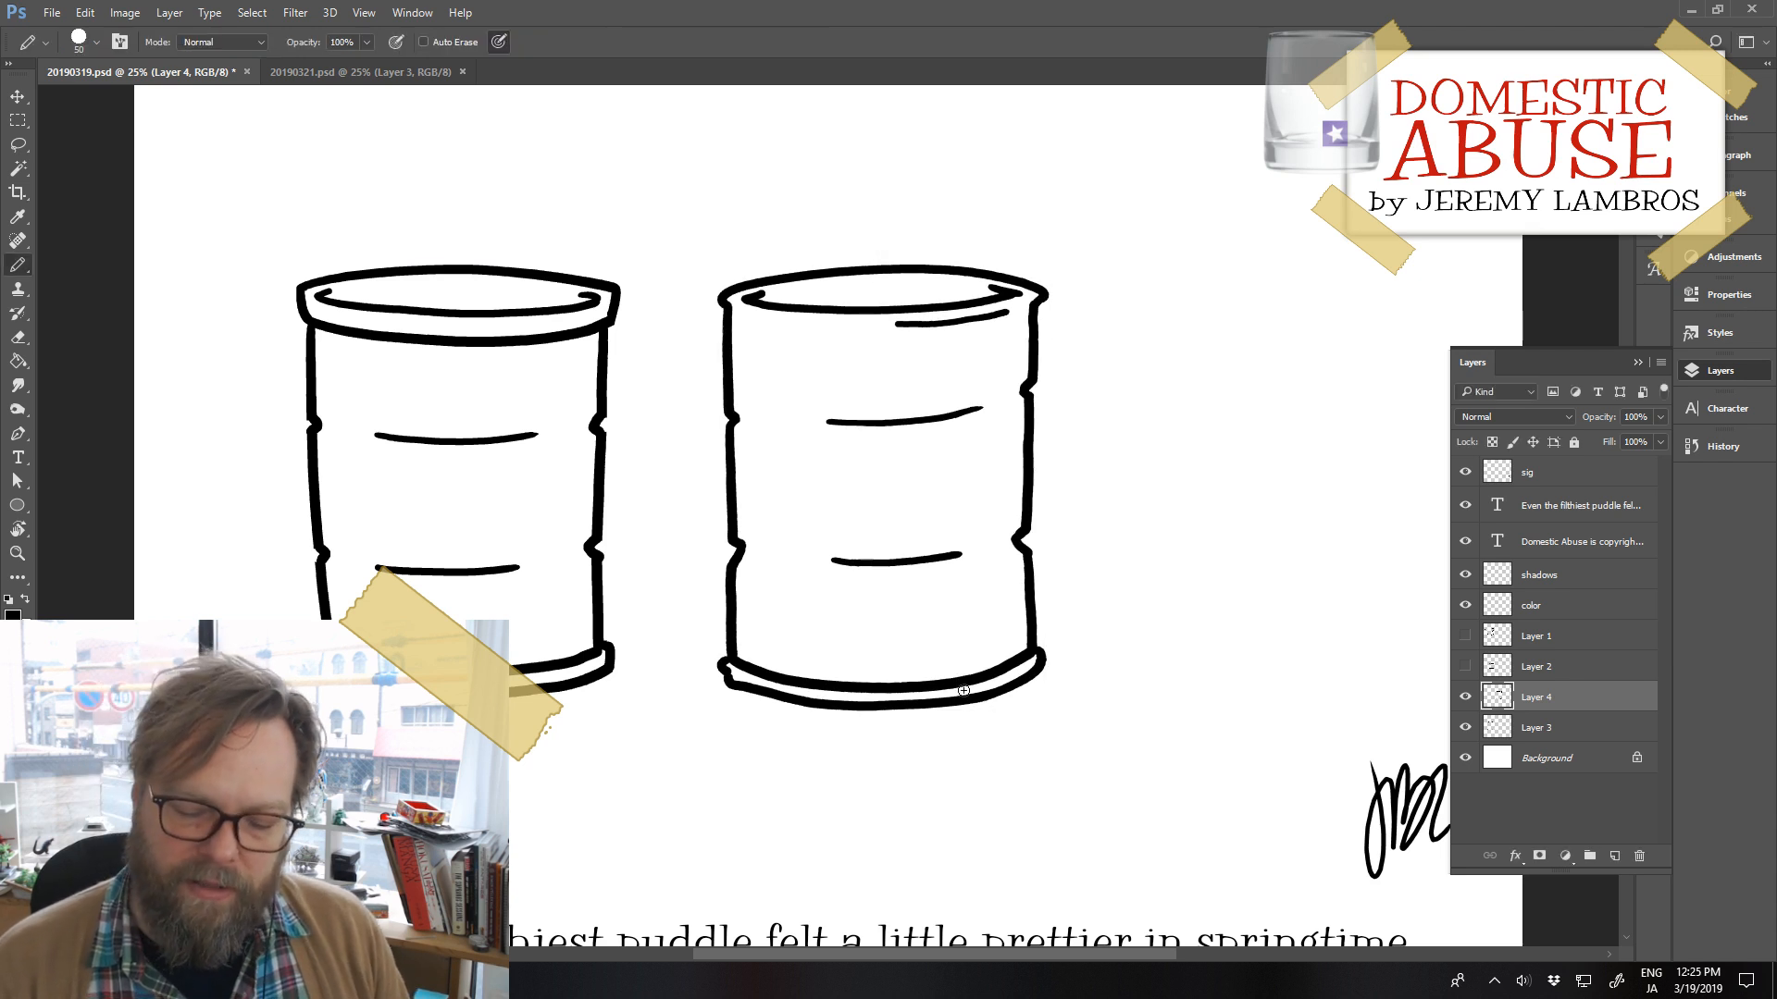
# Move the two containers closer together, and distort the first container on Layer 3 so it is slightly wider
pyautogui.moveTo(970, 703)
pyautogui.mouseDown()
pyautogui.moveTo(865, 695)
pyautogui.moveTo(926, 694)
pyautogui.mouseUp()
pyautogui.moveTo(611, 675); pyautogui.dragTo(651, 683)
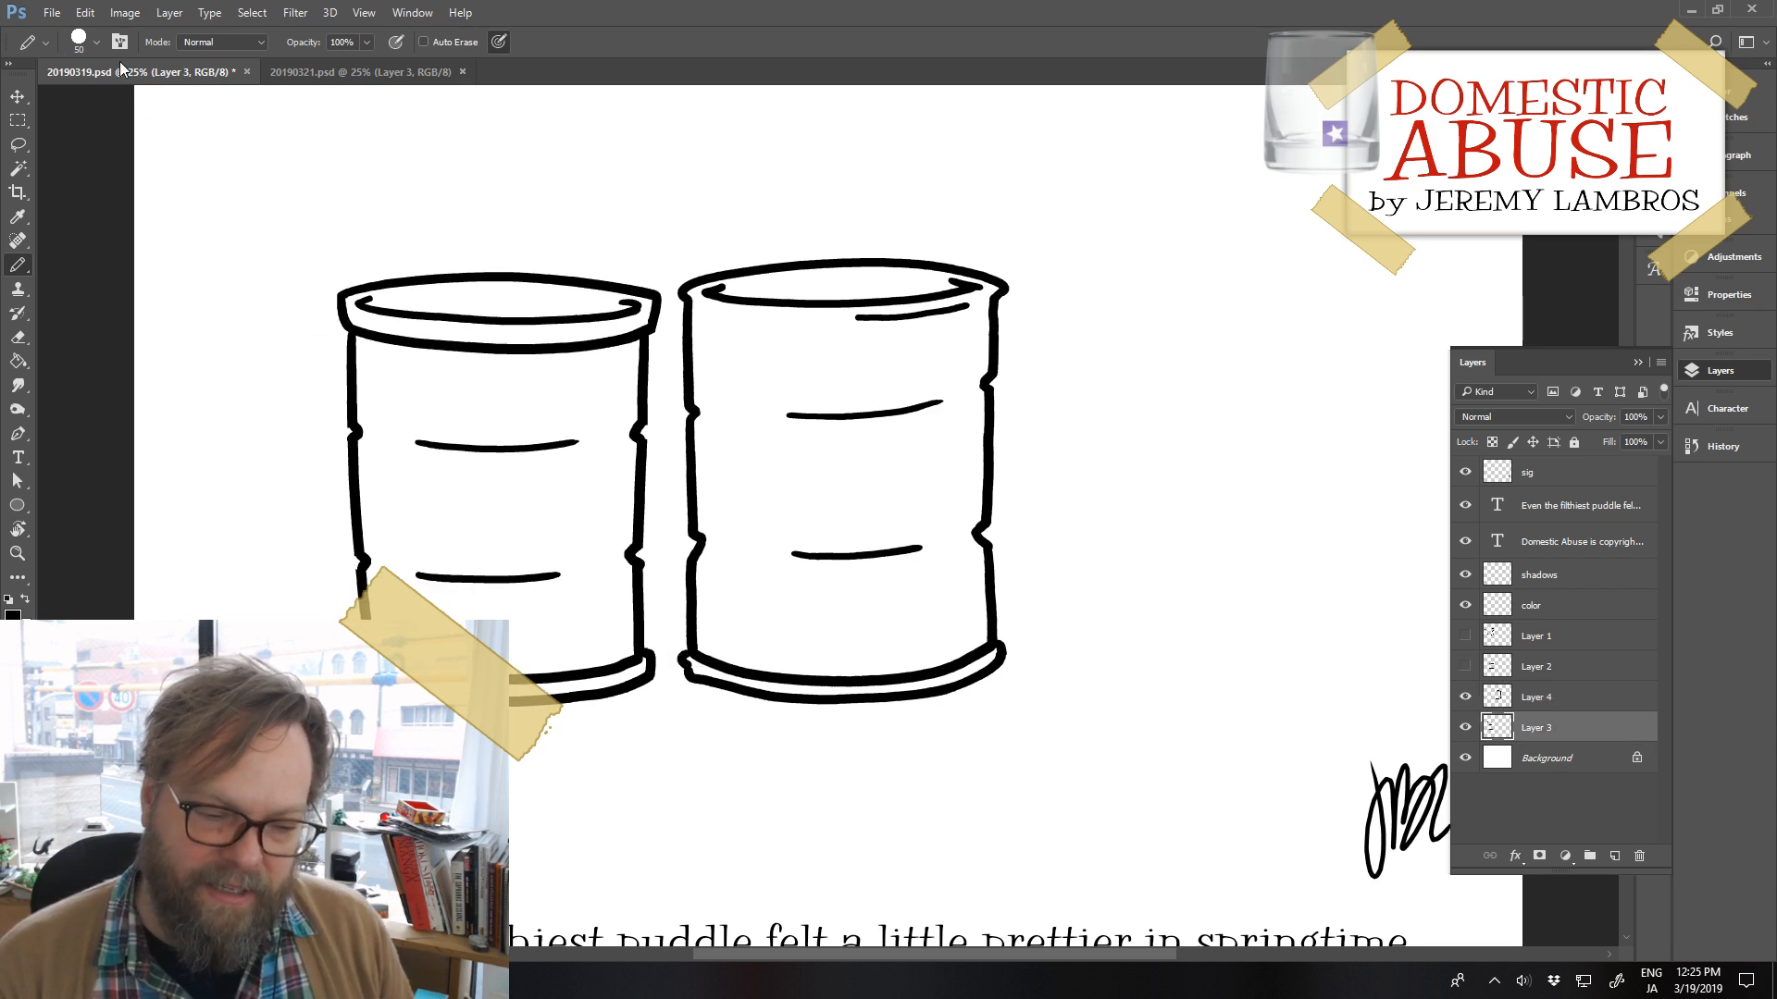
pyautogui.click(84, 12)
pyautogui.moveTo(200, 413)
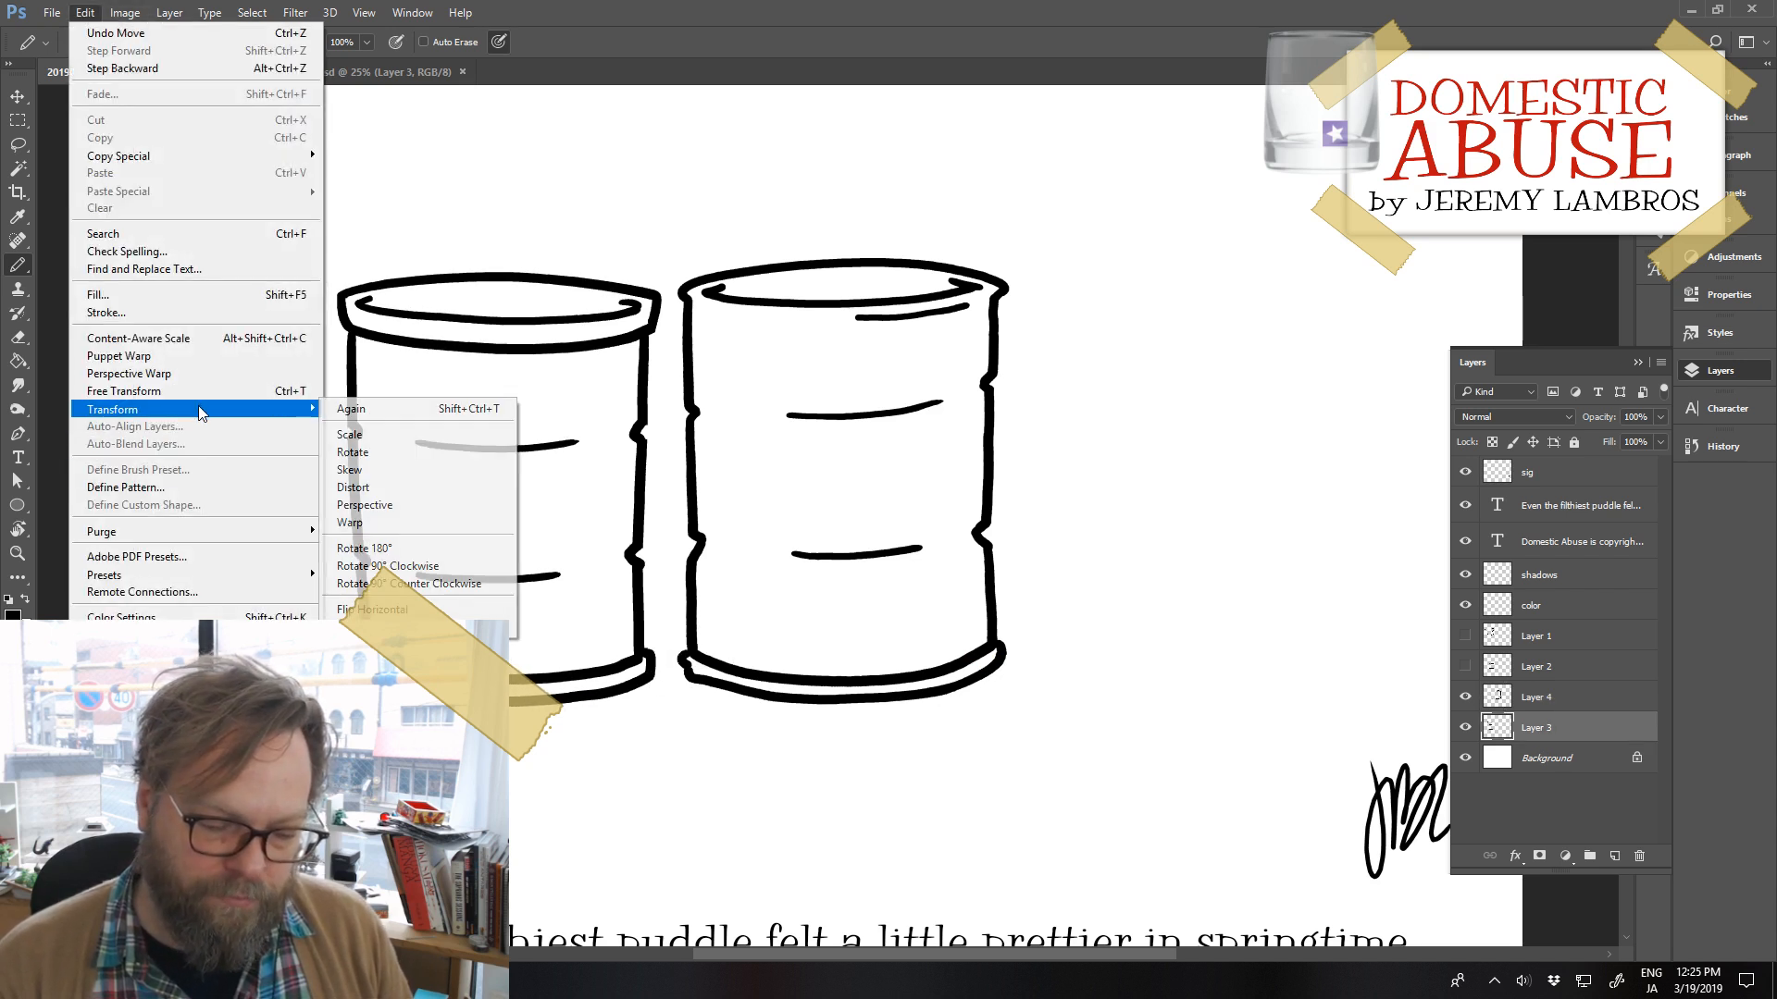
pyautogui.click(386, 486)
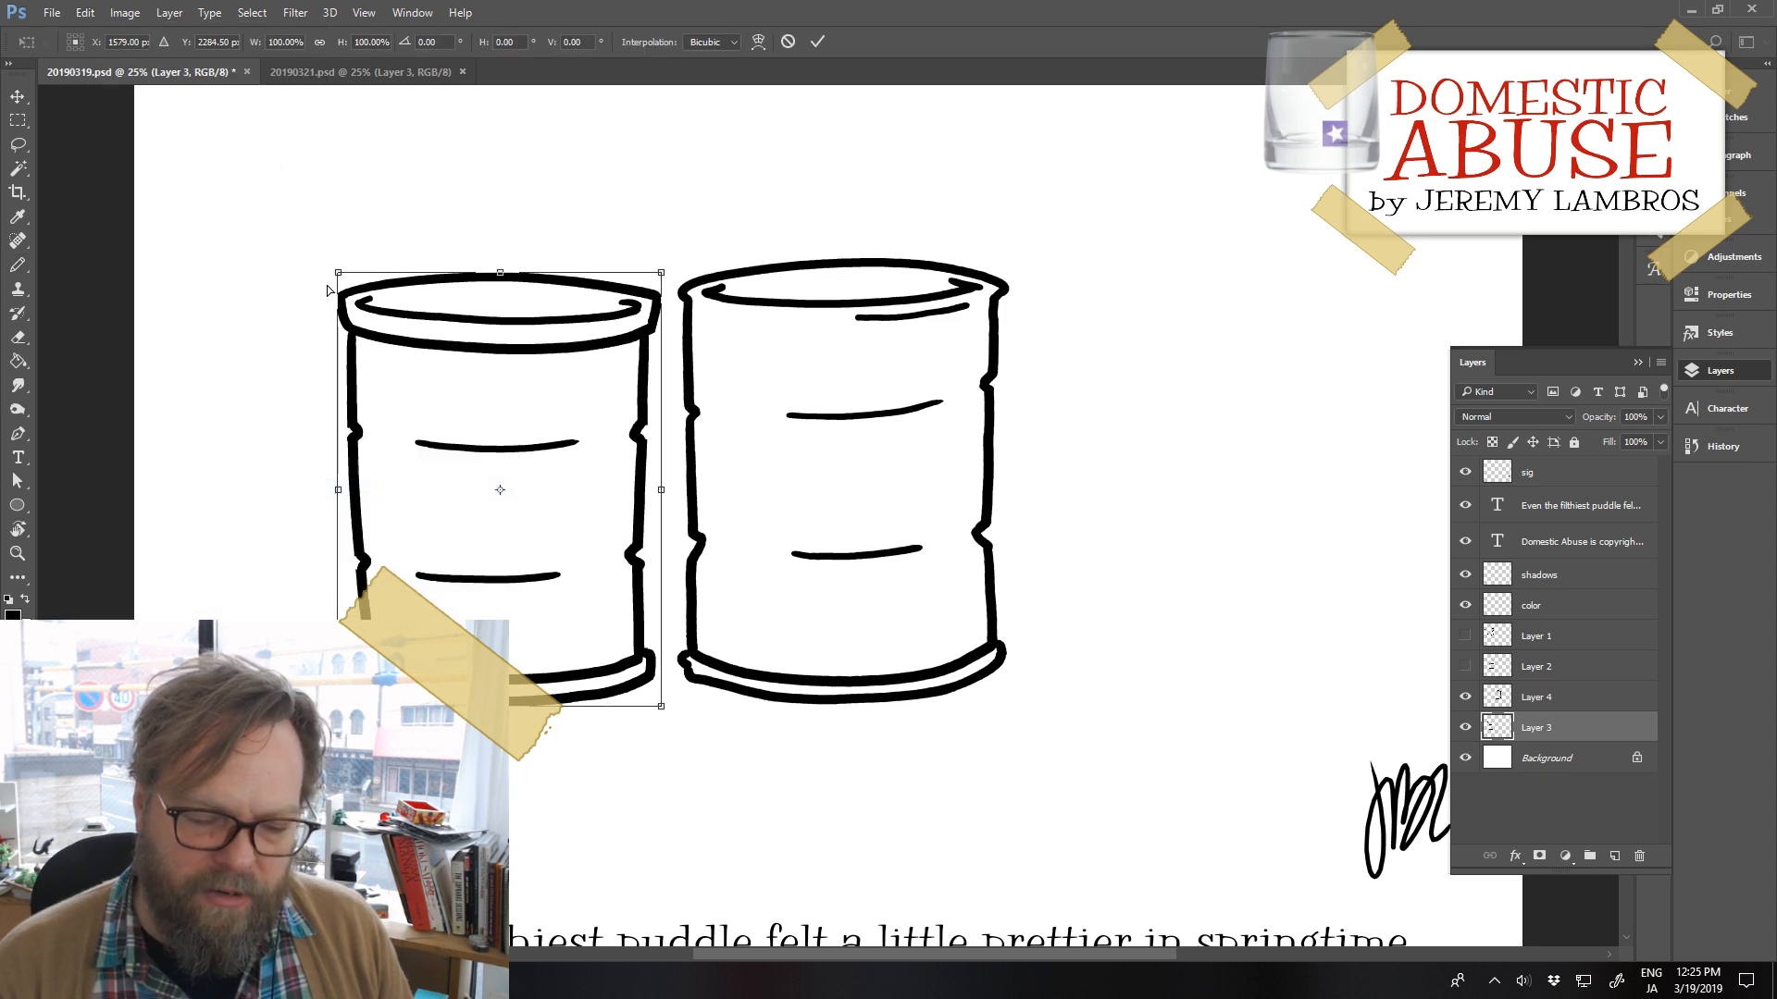
pyautogui.moveTo(339, 272); pyautogui.dragTo(325, 272)
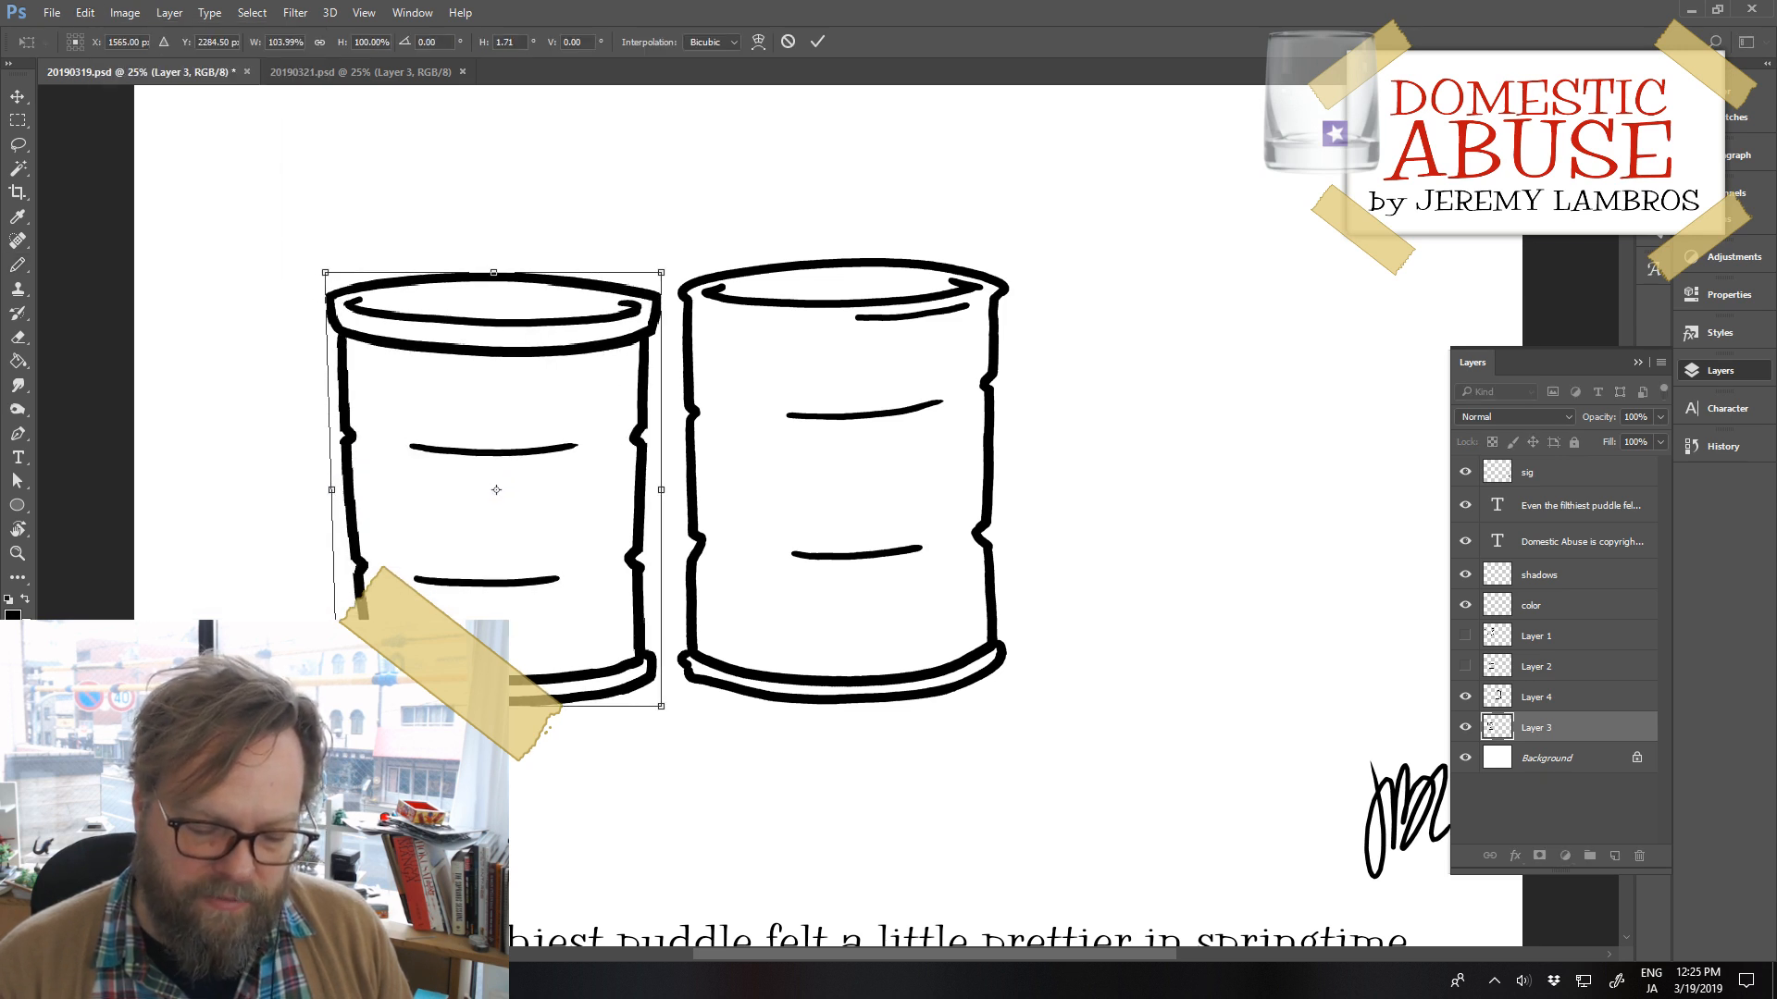
pyautogui.moveTo(338, 706); pyautogui.dragTo(324, 713)
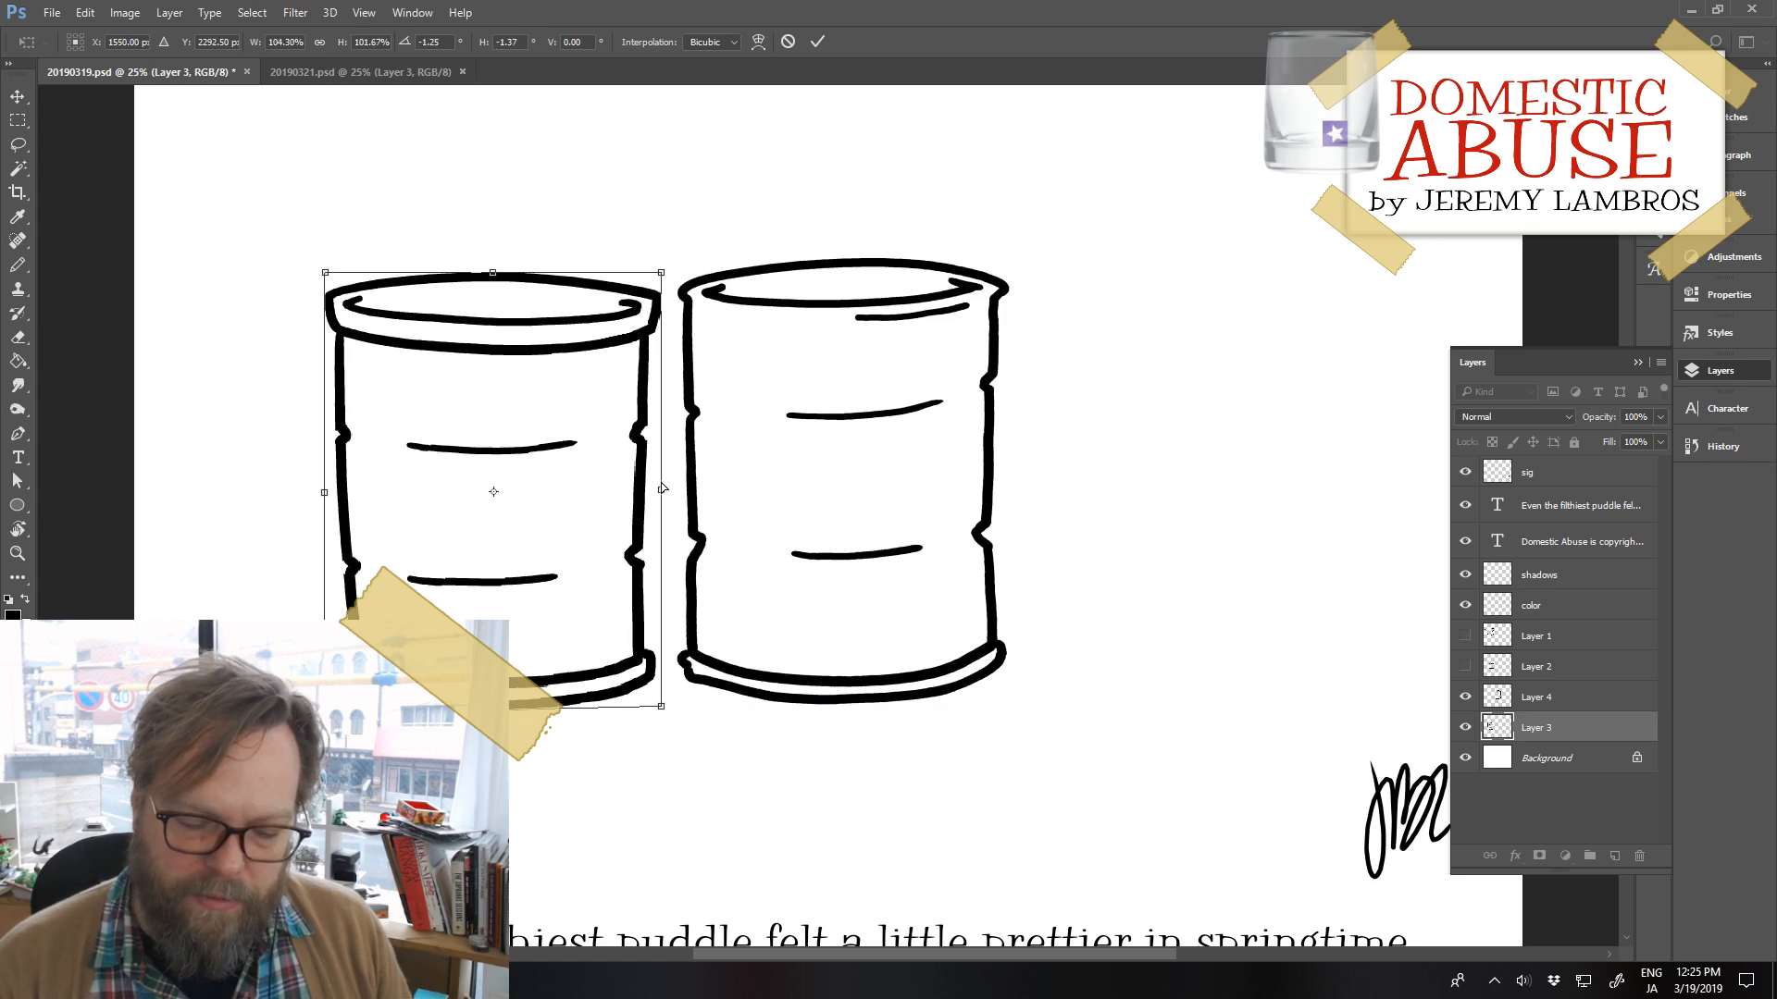
pyautogui.moveTo(662, 491); pyautogui.dragTo(667, 495)
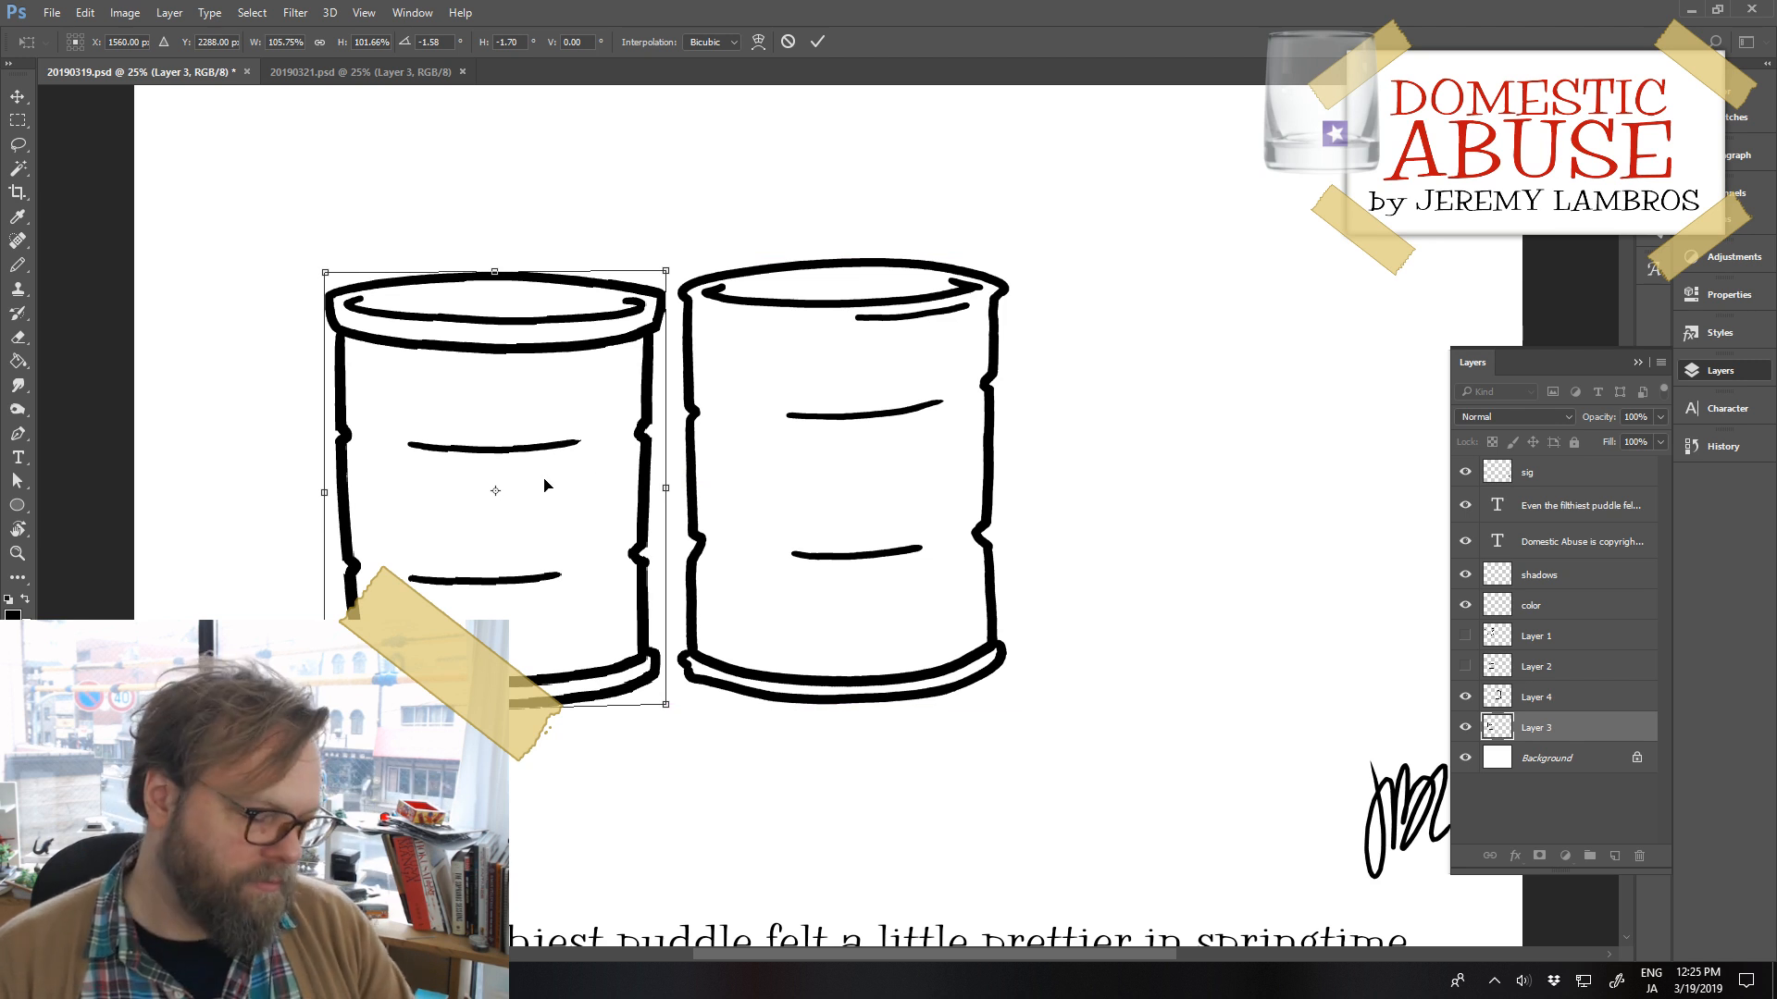
pyautogui.press('Return')
# Move the first container up and slightly left so it stands higher than the second one
pyautogui.press('b')
pyautogui.moveTo(639, 580); pyautogui.dragTo(571, 561)
pyautogui.moveTo(592, 627); pyautogui.dragTo(636, 572)
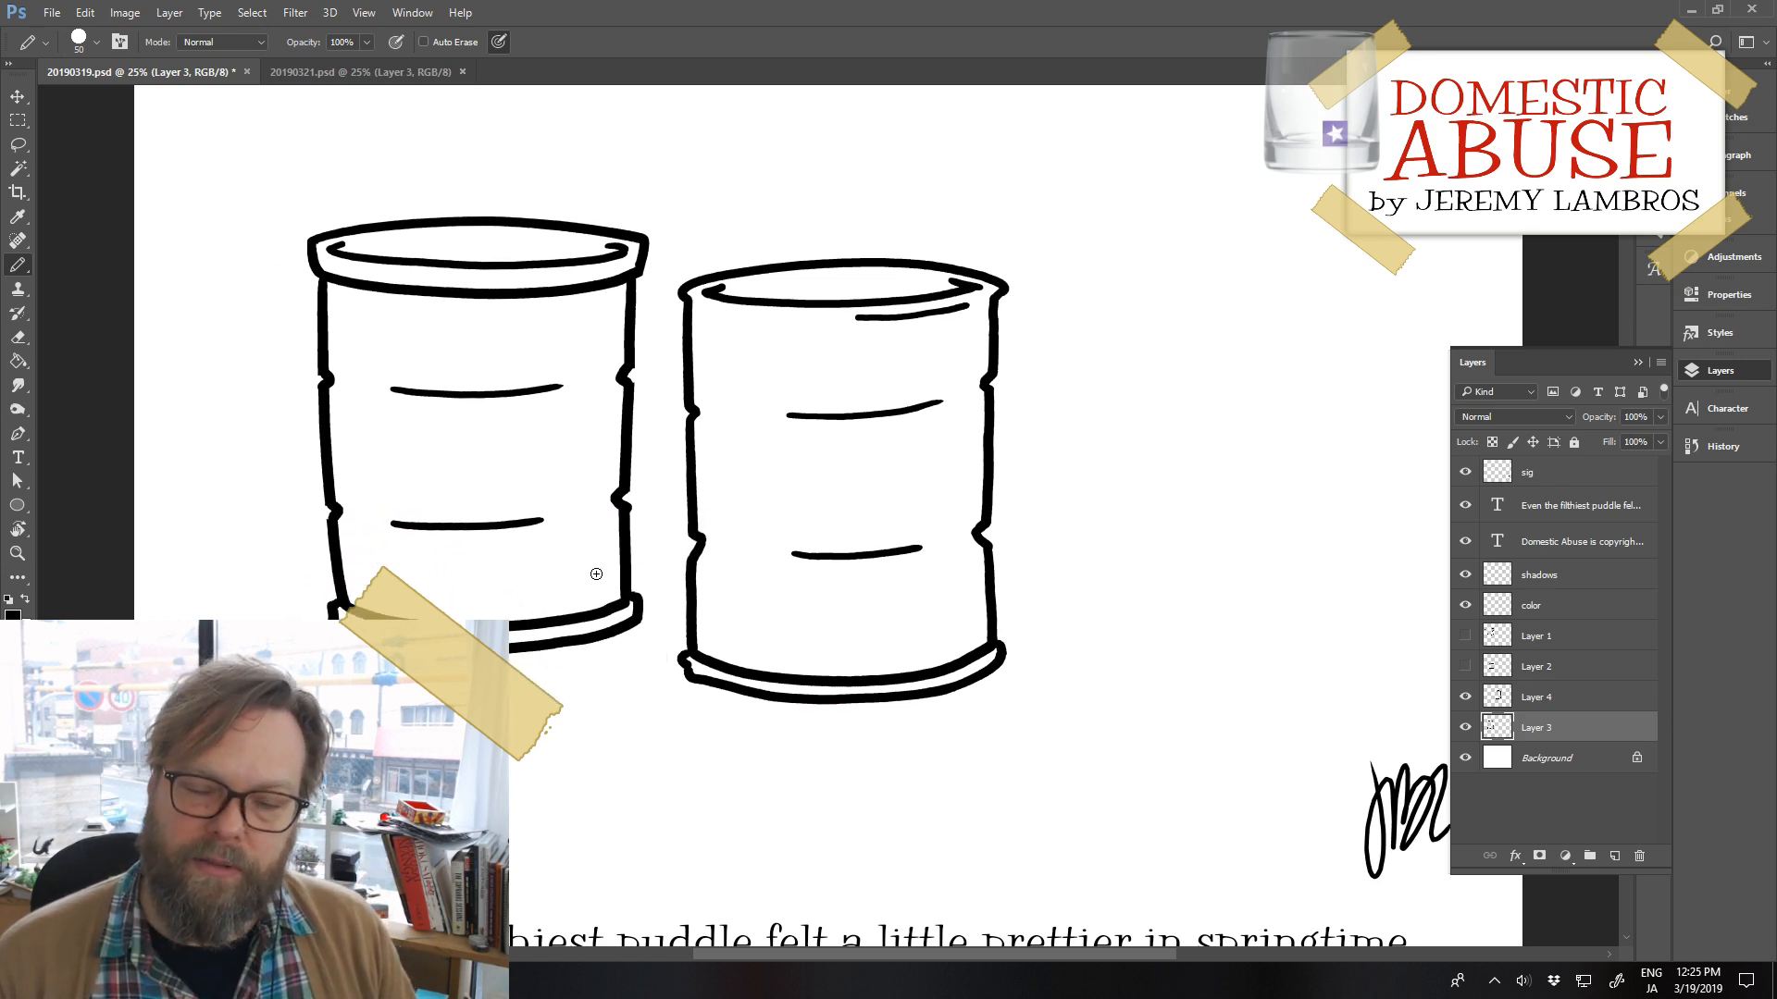
# Draw a tall, slightly tilted oval on Layer 3 to the right of the second container, and erase its overshooting line end
pyautogui.moveTo(1078, 782); pyautogui.dragTo(940, 801)
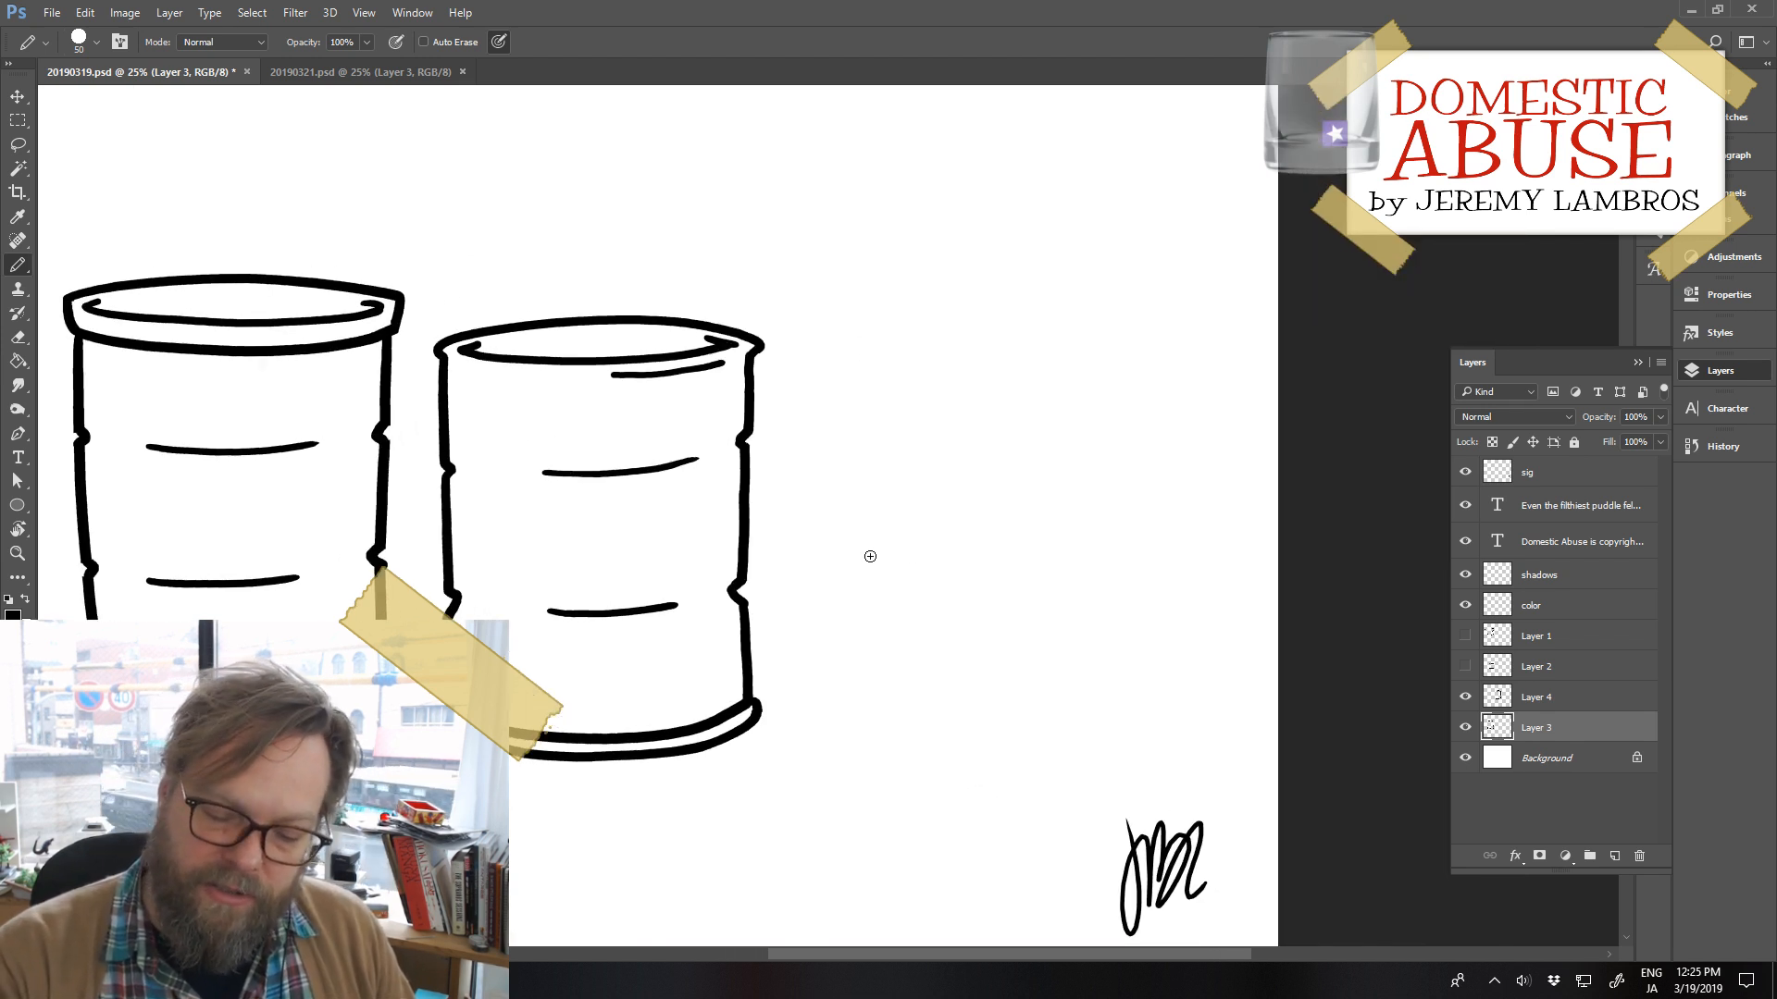
pyautogui.moveTo(876, 525)
pyautogui.mouseDown()
pyautogui.moveTo(853, 645)
pyautogui.moveTo(898, 766)
pyautogui.mouseUp()
pyautogui.hotkey('ctrl', 'z')
pyautogui.moveTo(863, 504)
pyautogui.mouseDown()
pyautogui.moveTo(832, 637)
pyautogui.moveTo(879, 790)
pyautogui.mouseUp()
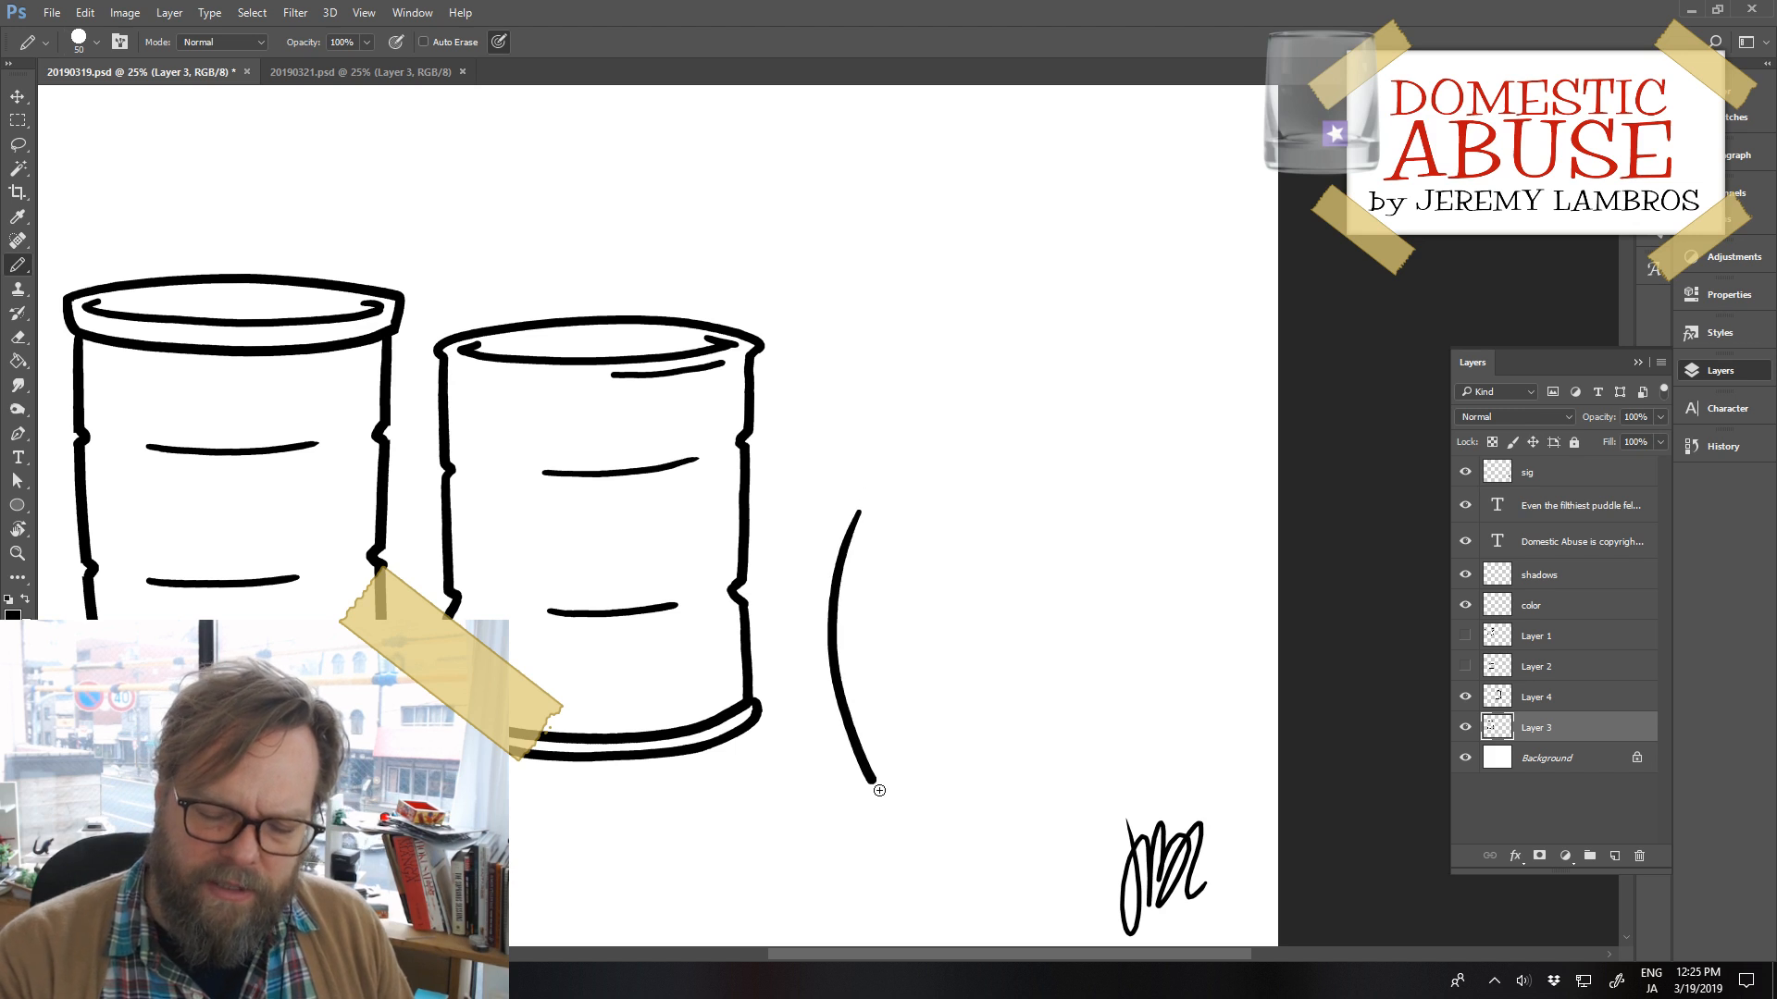
pyautogui.moveTo(861, 511)
pyautogui.mouseDown()
pyautogui.moveTo(921, 485)
pyautogui.moveTo(903, 478)
pyautogui.moveTo(947, 486)
pyautogui.moveTo(995, 550)
pyautogui.moveTo(1020, 679)
pyautogui.moveTo(1009, 787)
pyautogui.moveTo(943, 846)
pyautogui.moveTo(904, 813)
pyautogui.moveTo(1000, 820)
pyautogui.moveTo(934, 825)
pyautogui.moveTo(981, 826)
pyautogui.mouseUp()
pyautogui.hotkey('ctrl', 'z')
pyautogui.hotkey('ctrl', 'z')
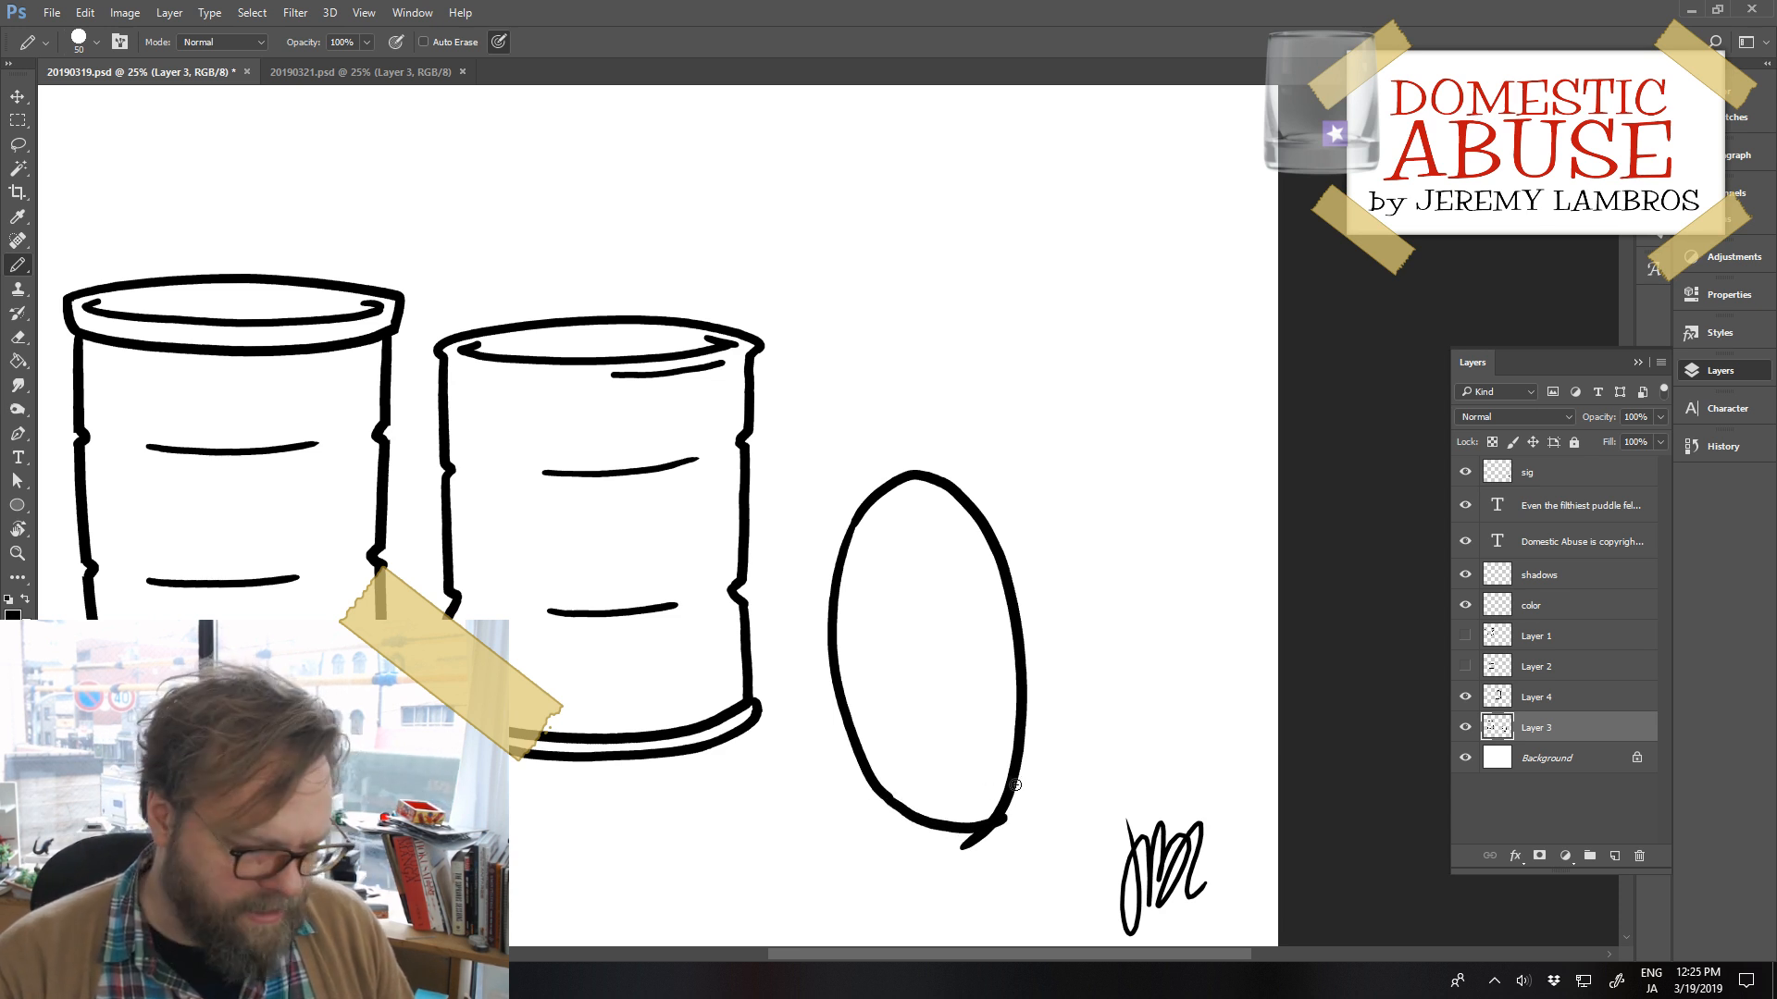
pyautogui.press('e')
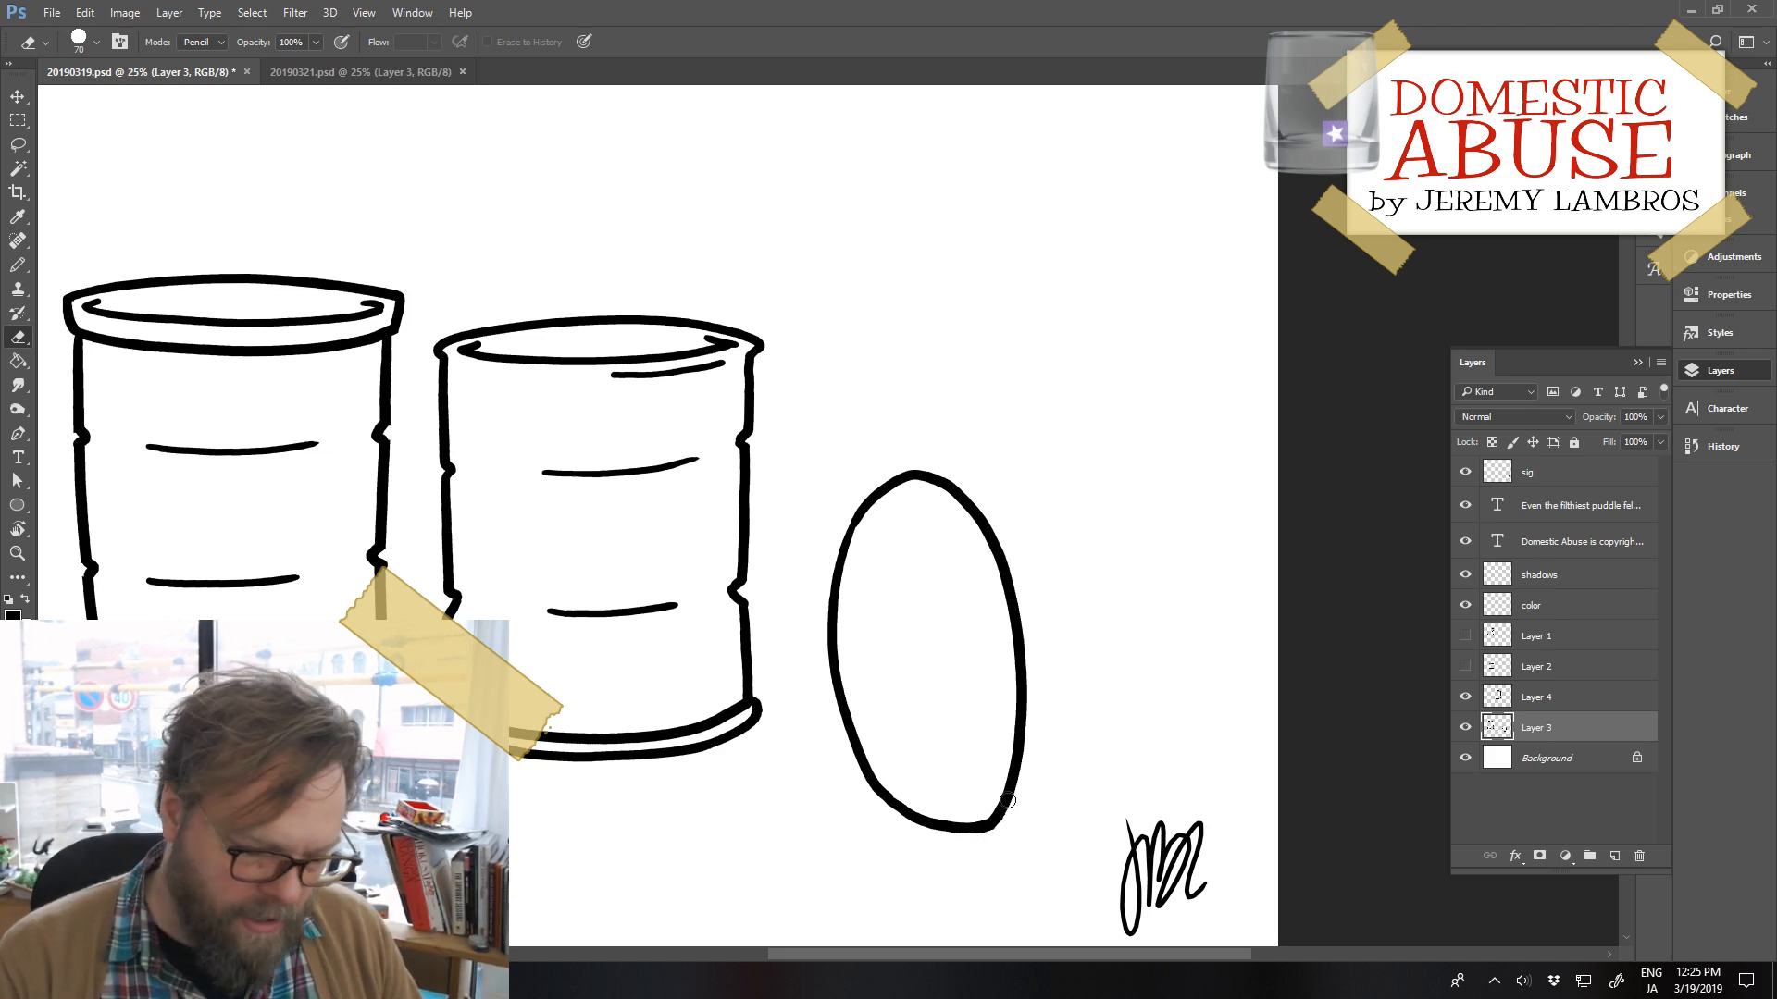
# Draw a curved pencil line just inside the right edge of the tall oval on Layer 3, redoing it until it follows the outline
pyautogui.press('b')
pyautogui.moveTo(916, 491)
pyautogui.mouseDown()
pyautogui.moveTo(985, 579)
pyautogui.moveTo(995, 727)
pyautogui.mouseUp()
pyautogui.hotkey('ctrl', 'z')
pyautogui.moveTo(922, 495)
pyautogui.mouseDown()
pyautogui.moveTo(973, 556)
pyautogui.moveTo(999, 645)
pyautogui.moveTo(983, 813)
pyautogui.mouseUp()
pyautogui.hotkey('ctrl', 'z')
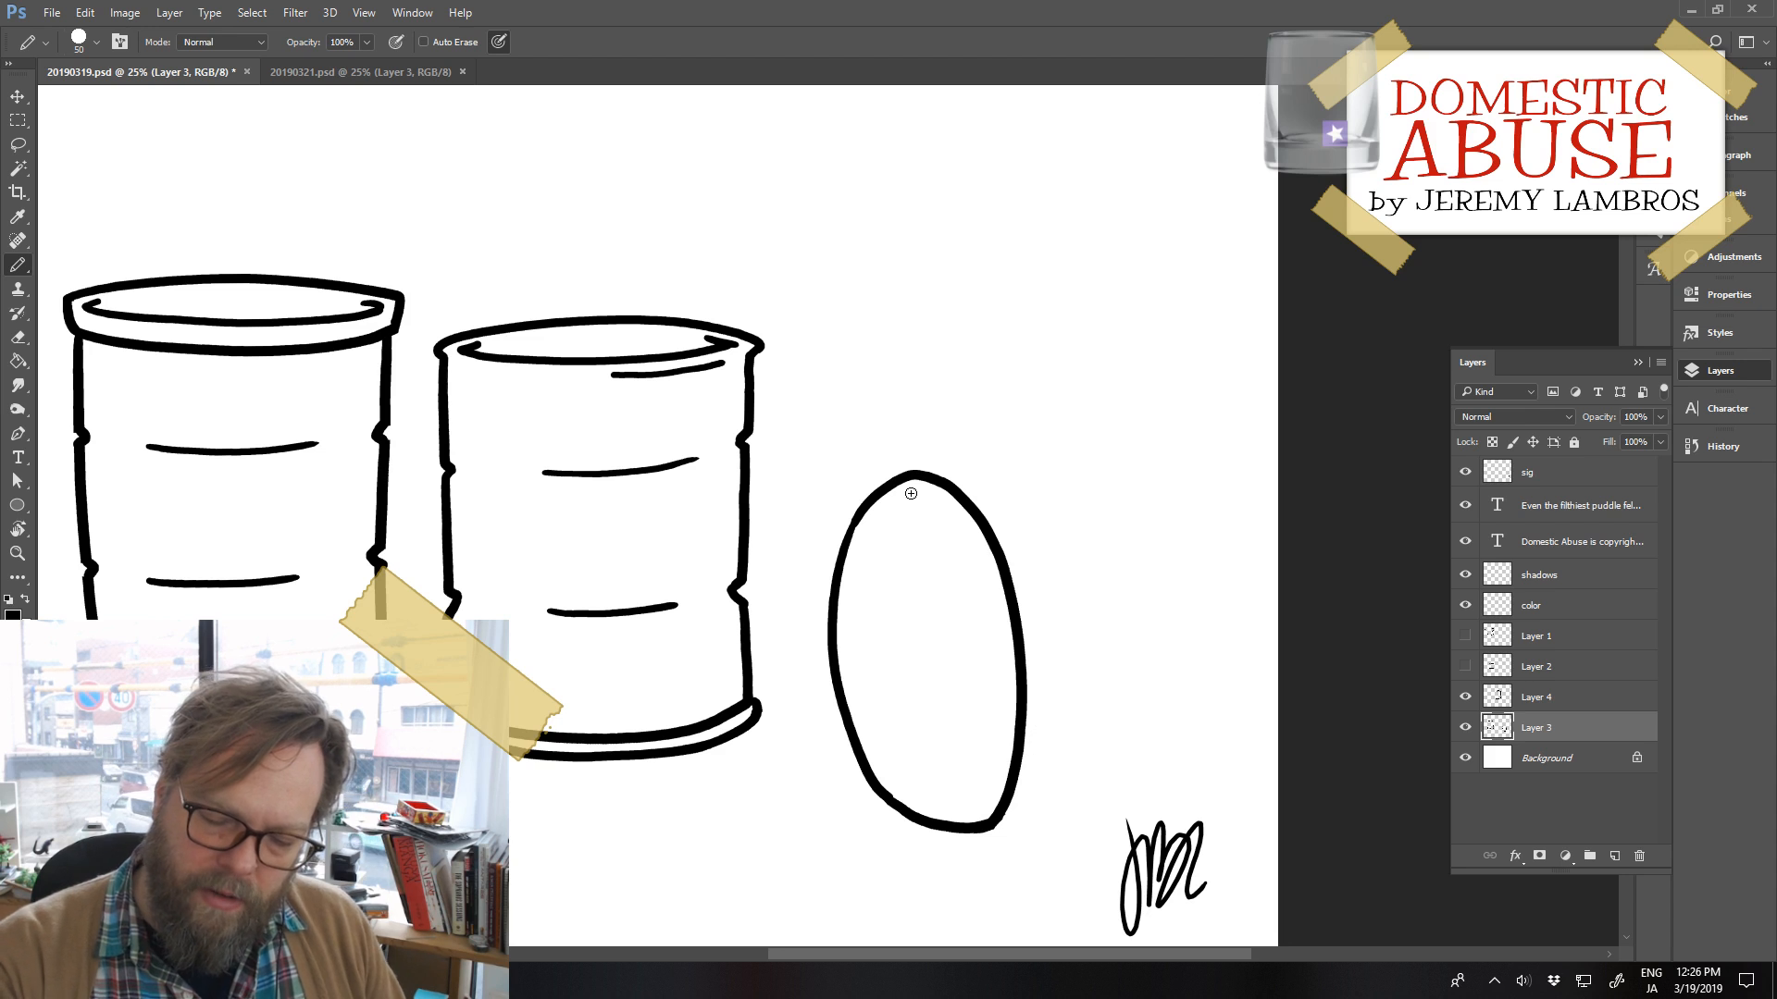
pyautogui.moveTo(911, 493); pyautogui.dragTo(995, 659)
pyautogui.hotkey('ctrl', 'z')
pyautogui.moveTo(910, 488)
pyautogui.mouseDown()
pyautogui.moveTo(962, 537)
pyautogui.moveTo(989, 608)
pyautogui.moveTo(1002, 681)
pyautogui.moveTo(985, 819)
pyautogui.mouseUp()
pyautogui.hotkey('ctrl', 'z')
pyautogui.moveTo(912, 489)
pyautogui.mouseDown()
pyautogui.moveTo(973, 554)
pyautogui.moveTo(993, 625)
pyautogui.moveTo(1001, 724)
pyautogui.moveTo(973, 822)
pyautogui.mouseUp()
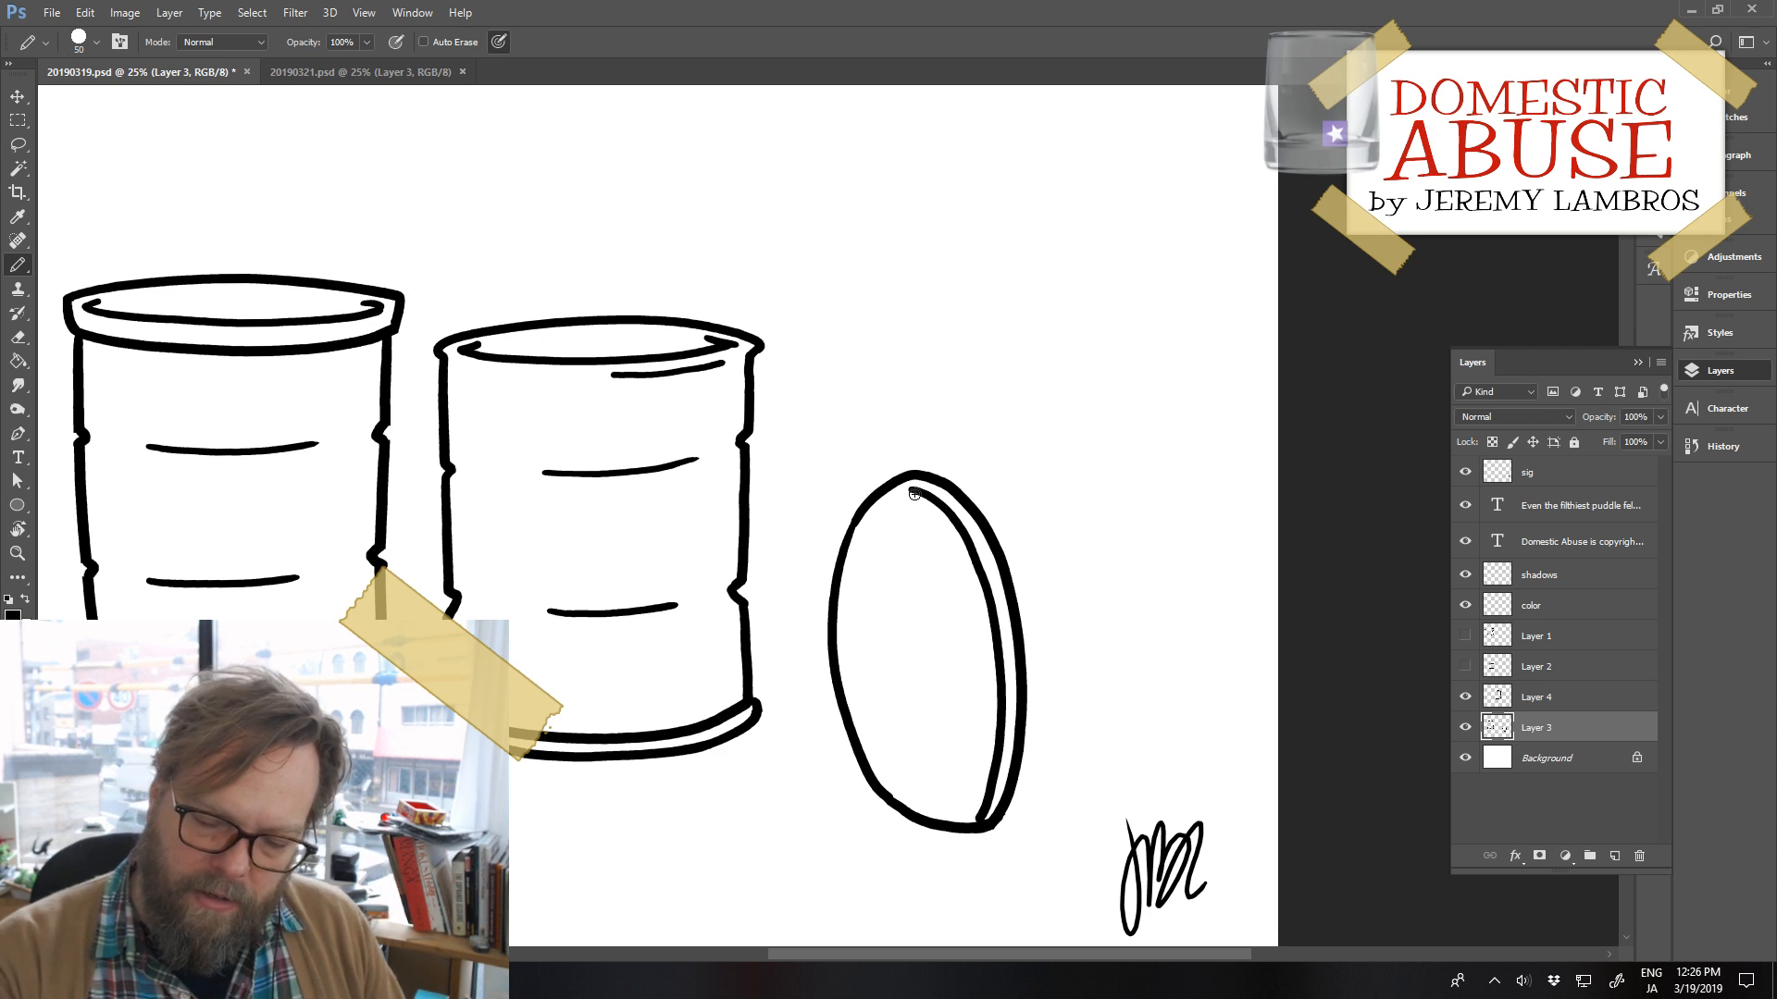
# Draw a matching inner line along the tall oval's left edge down to its lower end to complete the rim, redoing rejected strokes
pyautogui.moveTo(914, 494)
pyautogui.mouseDown()
pyautogui.moveTo(865, 607)
pyautogui.moveTo(870, 698)
pyautogui.moveTo(930, 800)
pyautogui.mouseUp()
pyautogui.hotkey('ctrl', 'z')
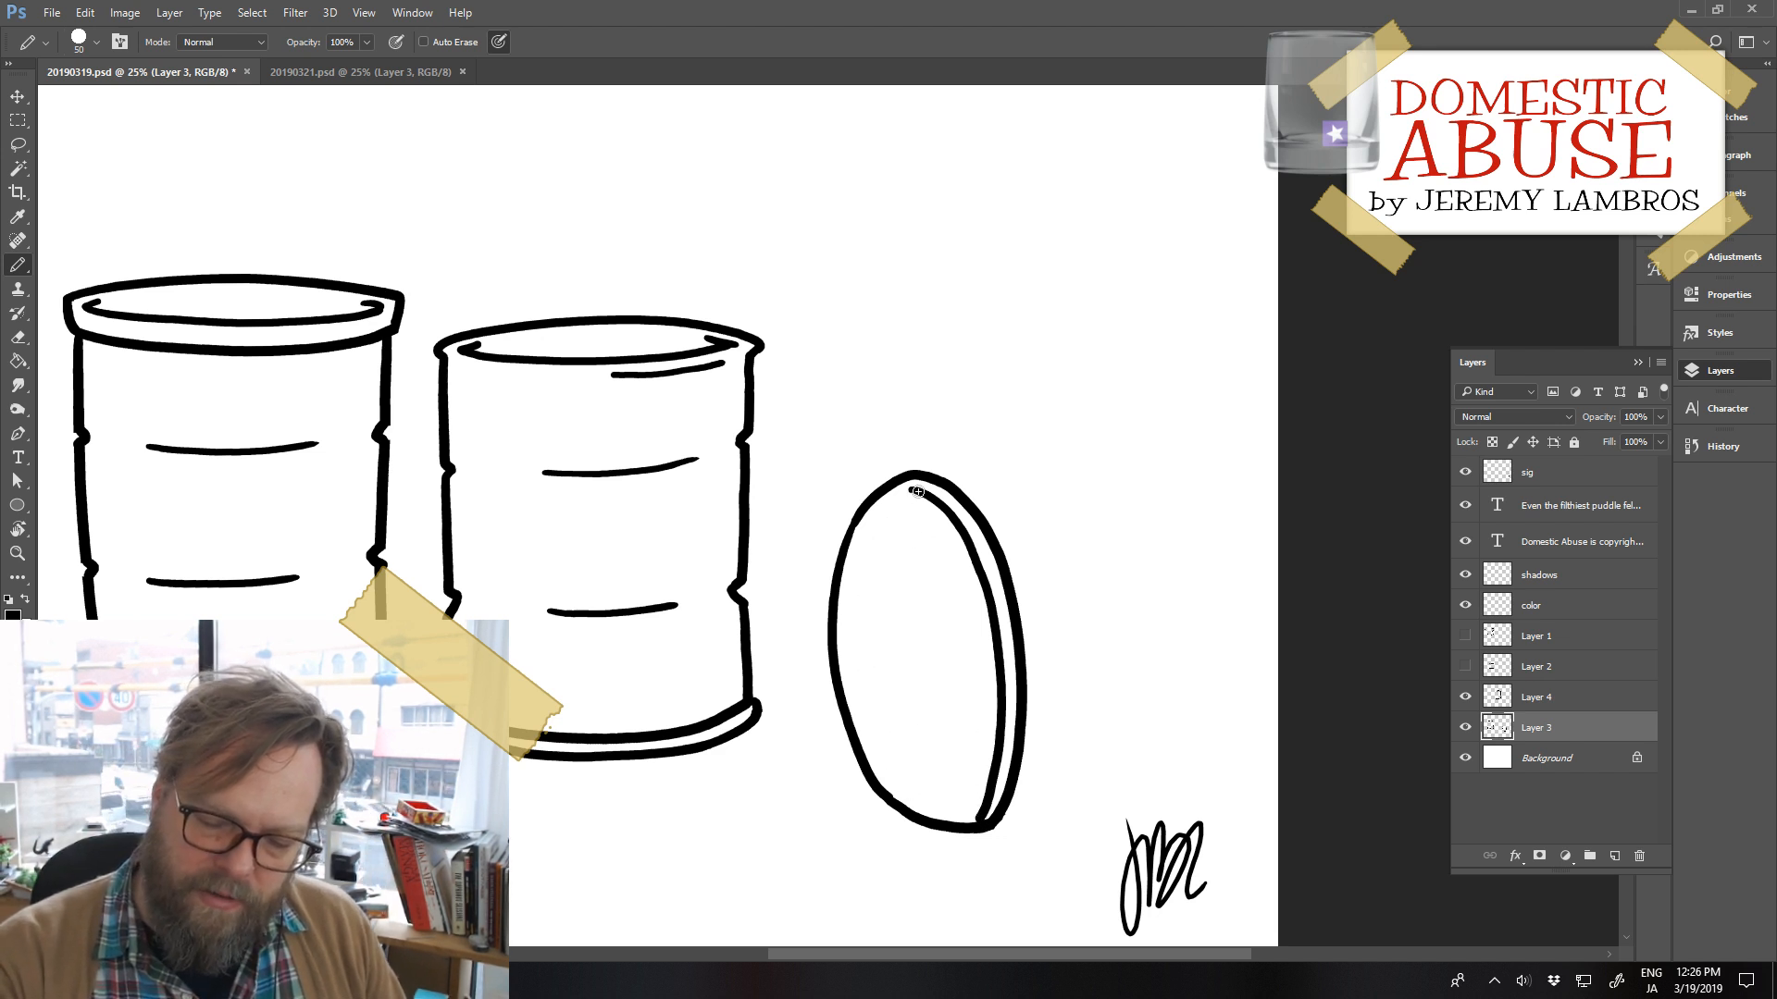
pyautogui.moveTo(912, 491)
pyautogui.mouseDown()
pyautogui.moveTo(880, 758)
pyautogui.moveTo(935, 817)
pyautogui.mouseUp()
pyautogui.hotkey('ctrl', 'z')
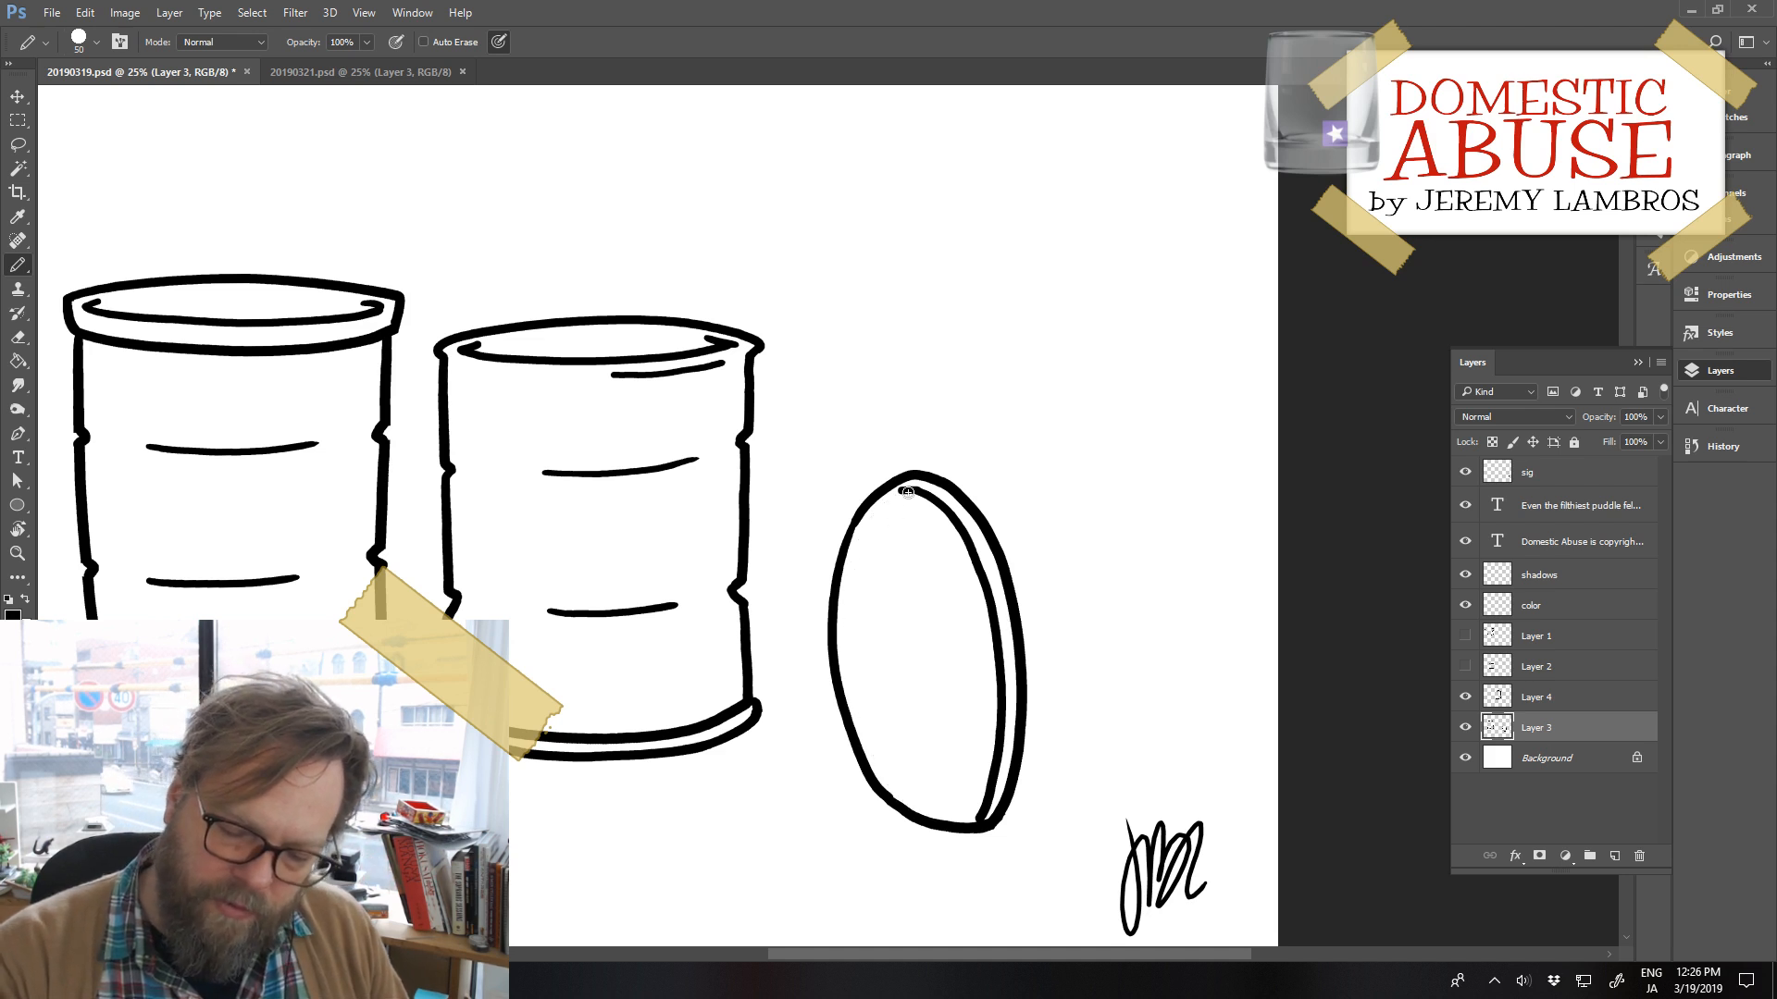
pyautogui.moveTo(908, 492)
pyautogui.mouseDown()
pyautogui.moveTo(856, 629)
pyautogui.moveTo(860, 731)
pyautogui.mouseUp()
pyautogui.hotkey('ctrl', 'z')
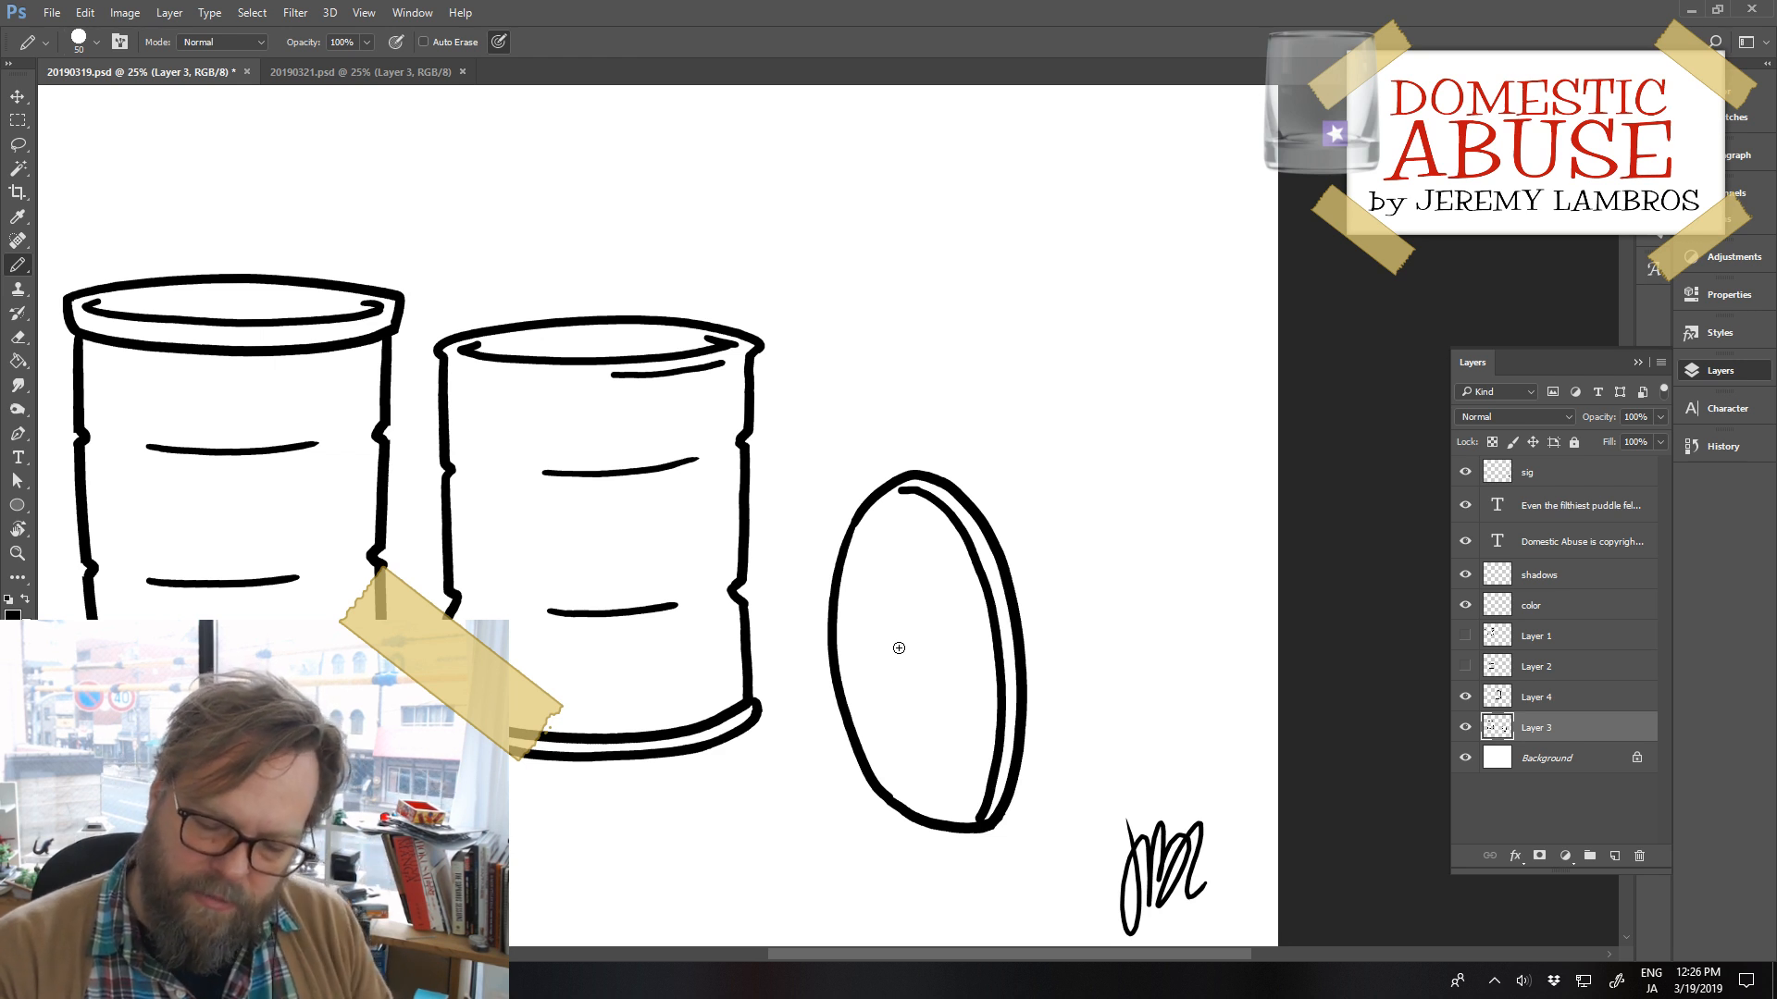
pyautogui.moveTo(912, 492)
pyautogui.mouseDown()
pyautogui.moveTo(858, 592)
pyautogui.moveTo(908, 720)
pyautogui.mouseUp()
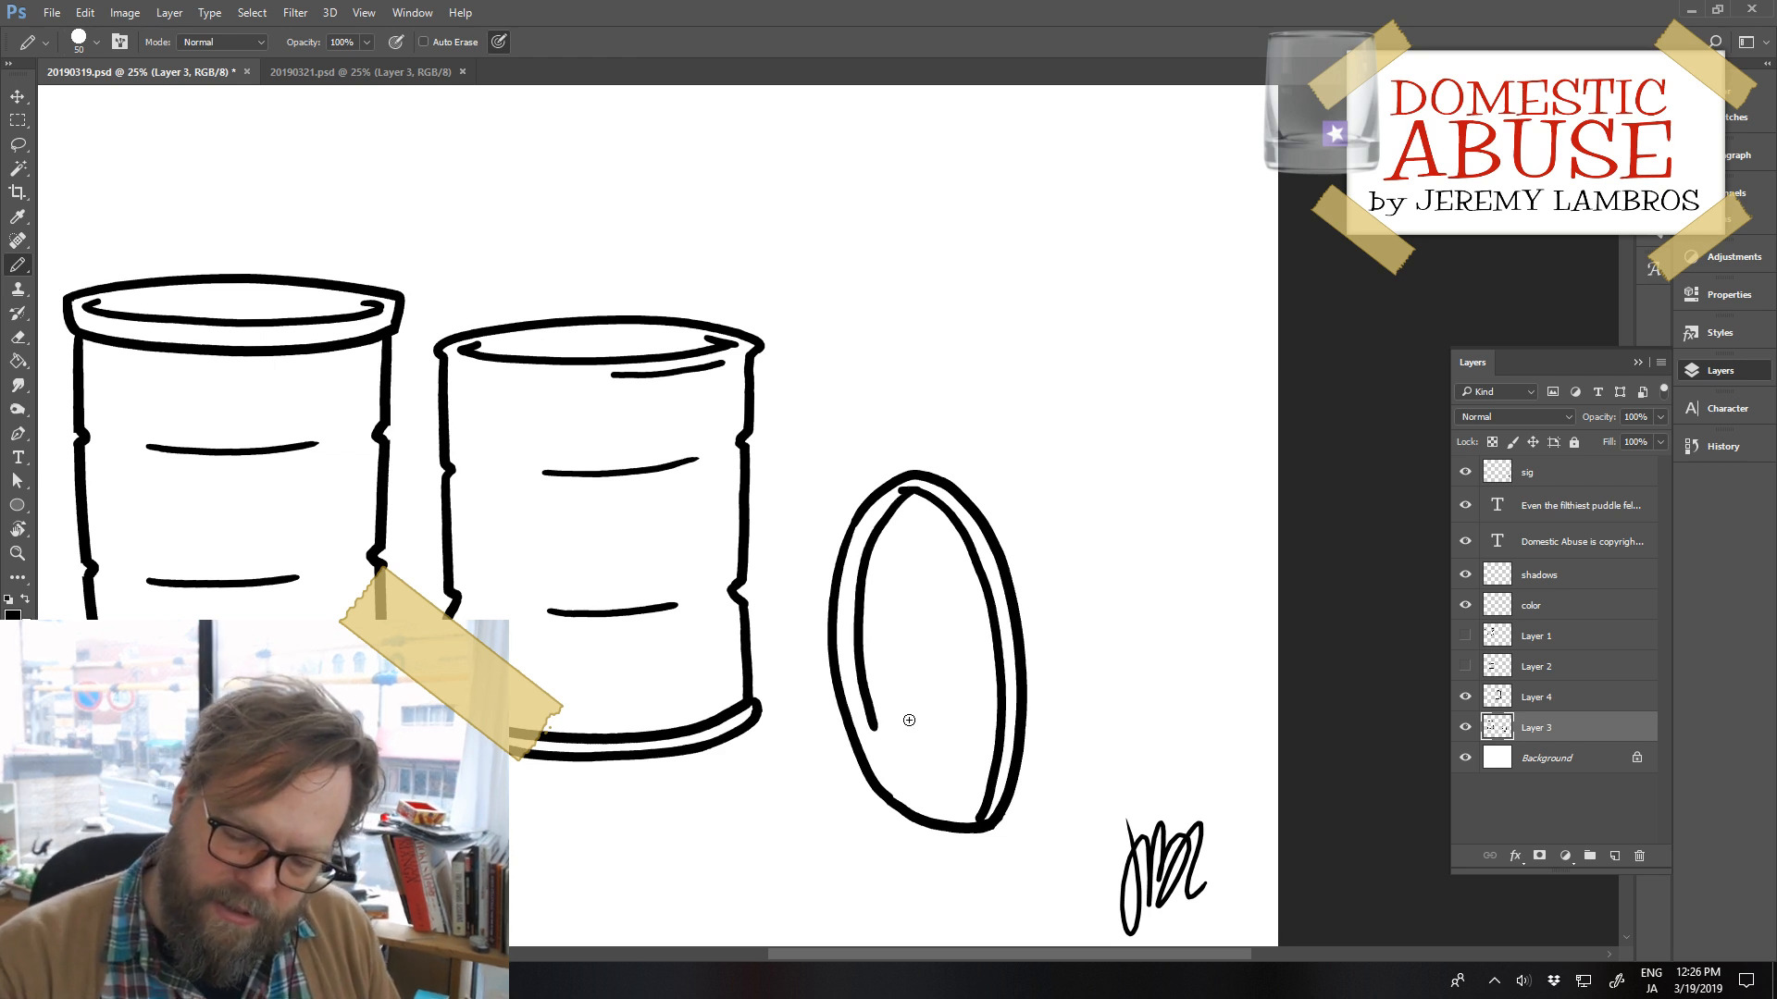
pyautogui.hotkey('ctrl', 'z')
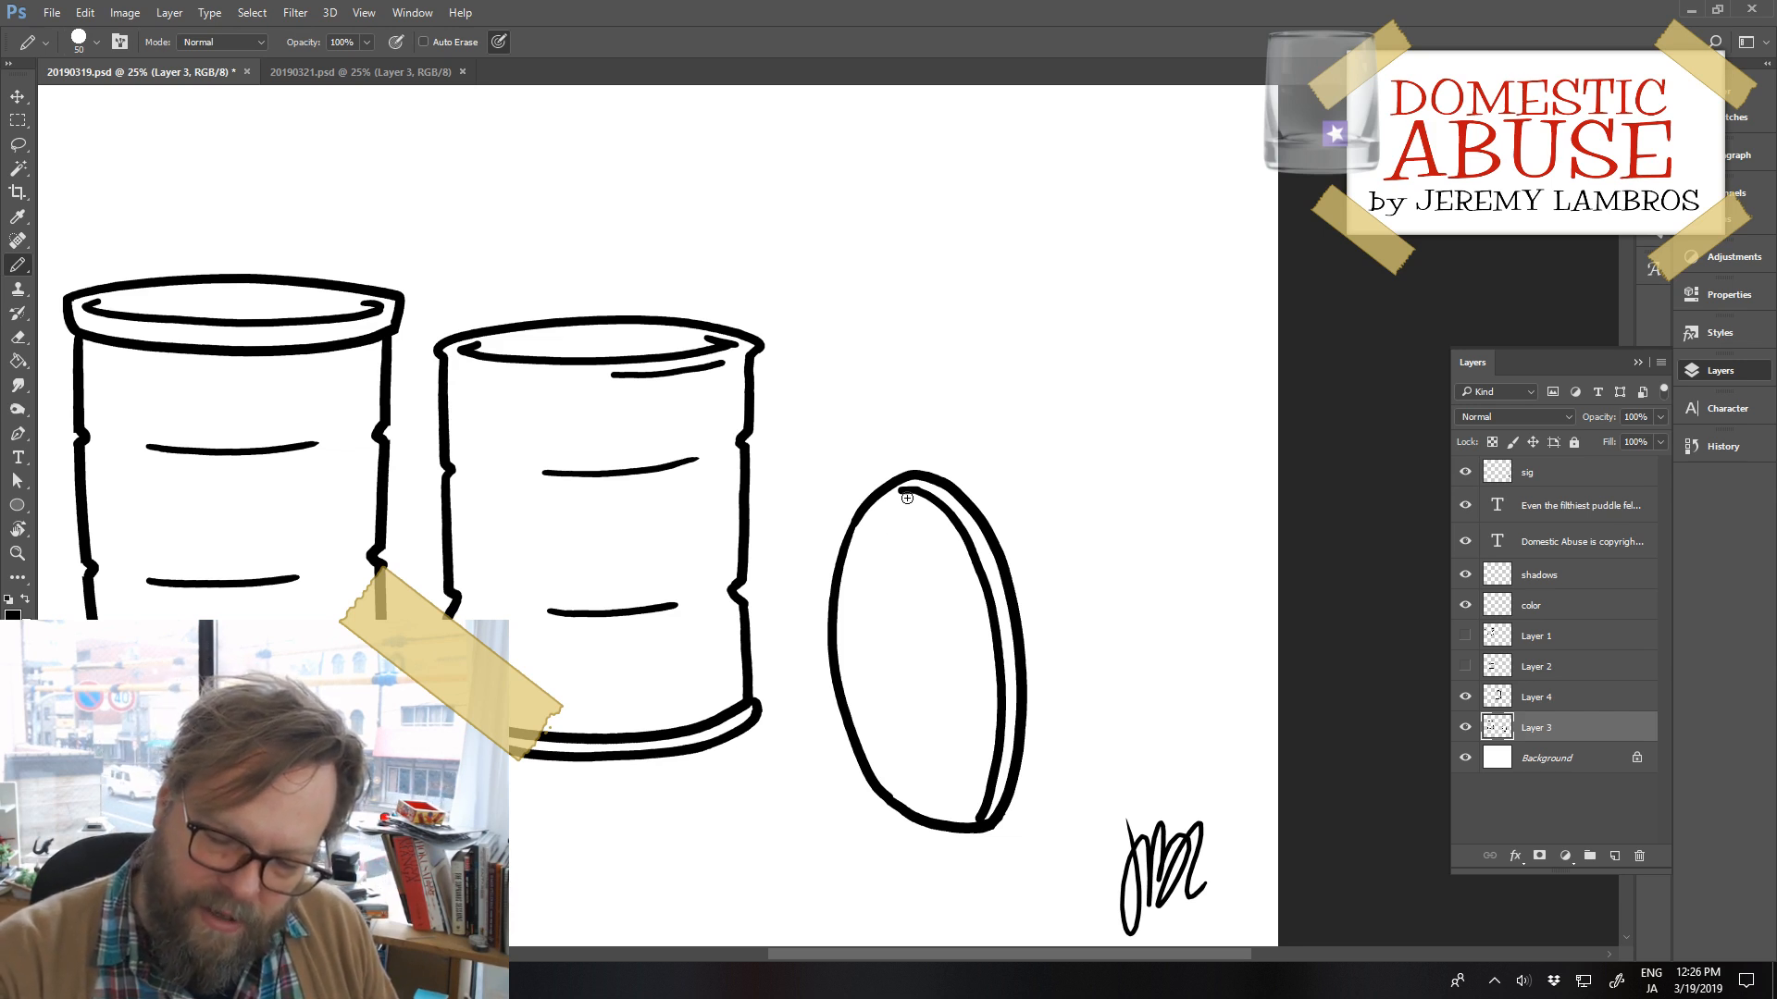
pyautogui.moveTo(911, 493)
pyautogui.mouseDown()
pyautogui.moveTo(862, 544)
pyautogui.moveTo(859, 585)
pyautogui.mouseUp()
pyautogui.hotkey('ctrl', 'z')
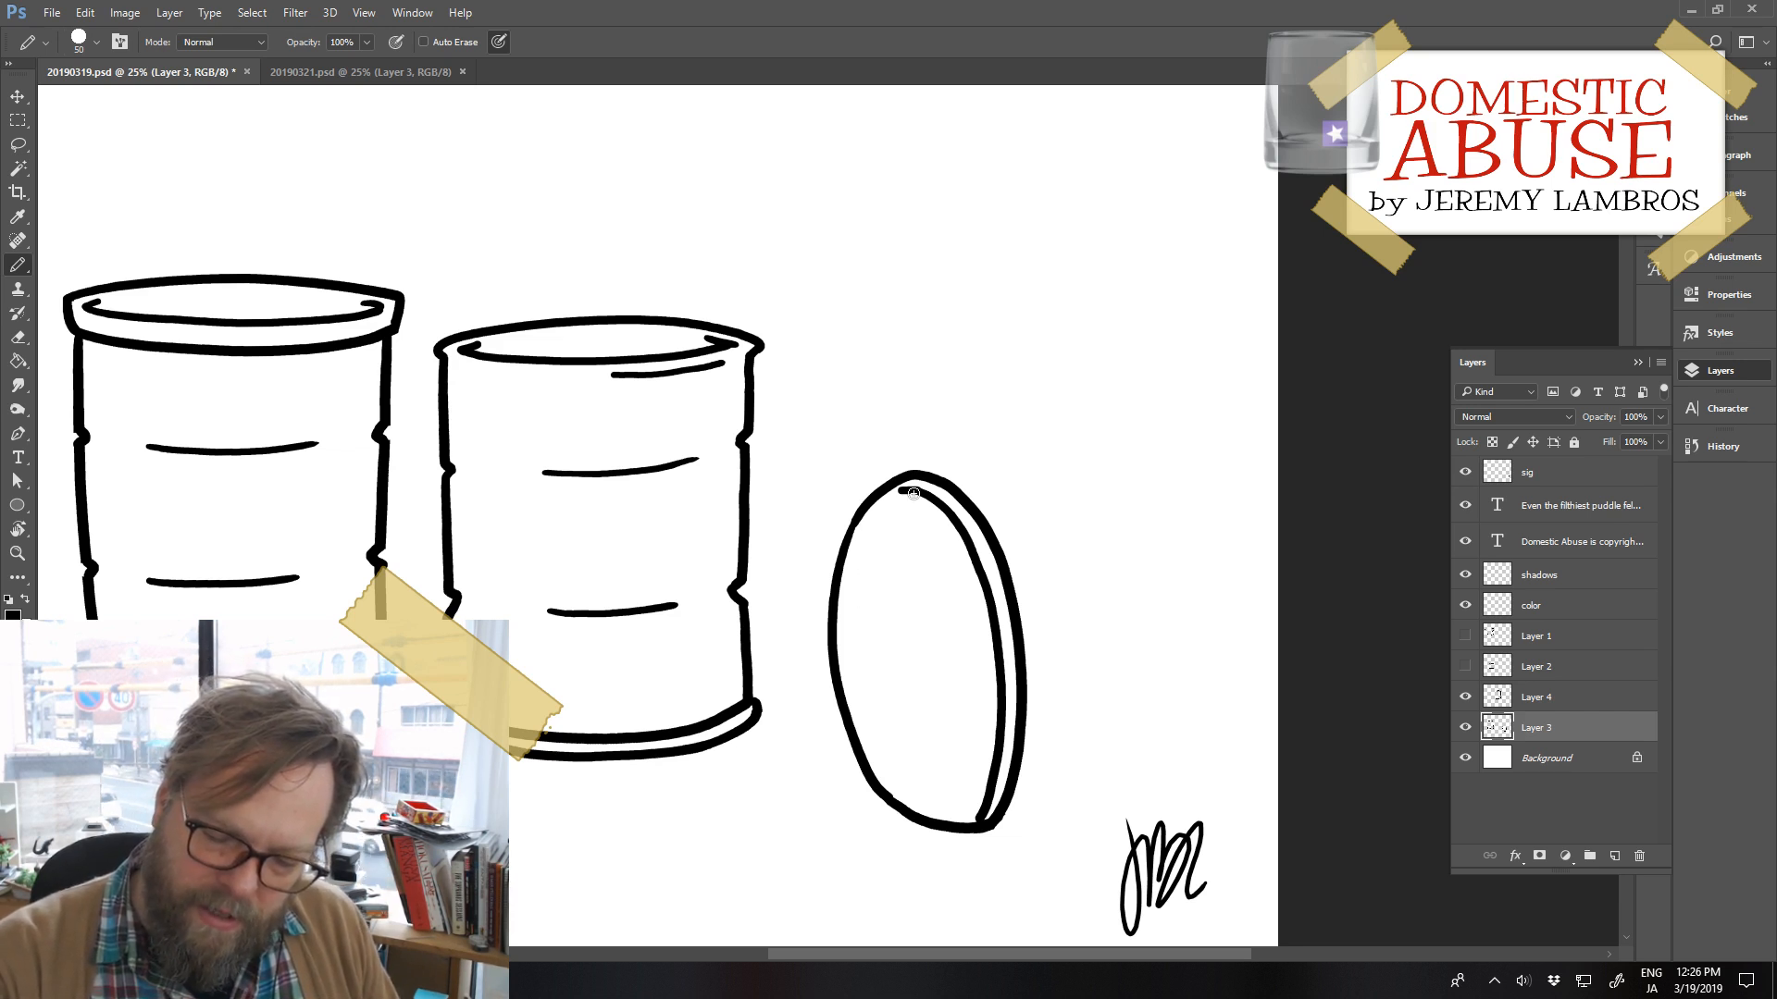
pyautogui.moveTo(912, 491)
pyautogui.mouseDown()
pyautogui.moveTo(857, 572)
pyautogui.moveTo(854, 674)
pyautogui.moveTo(879, 757)
pyautogui.mouseUp()
pyautogui.hotkey('ctrl', 'z')
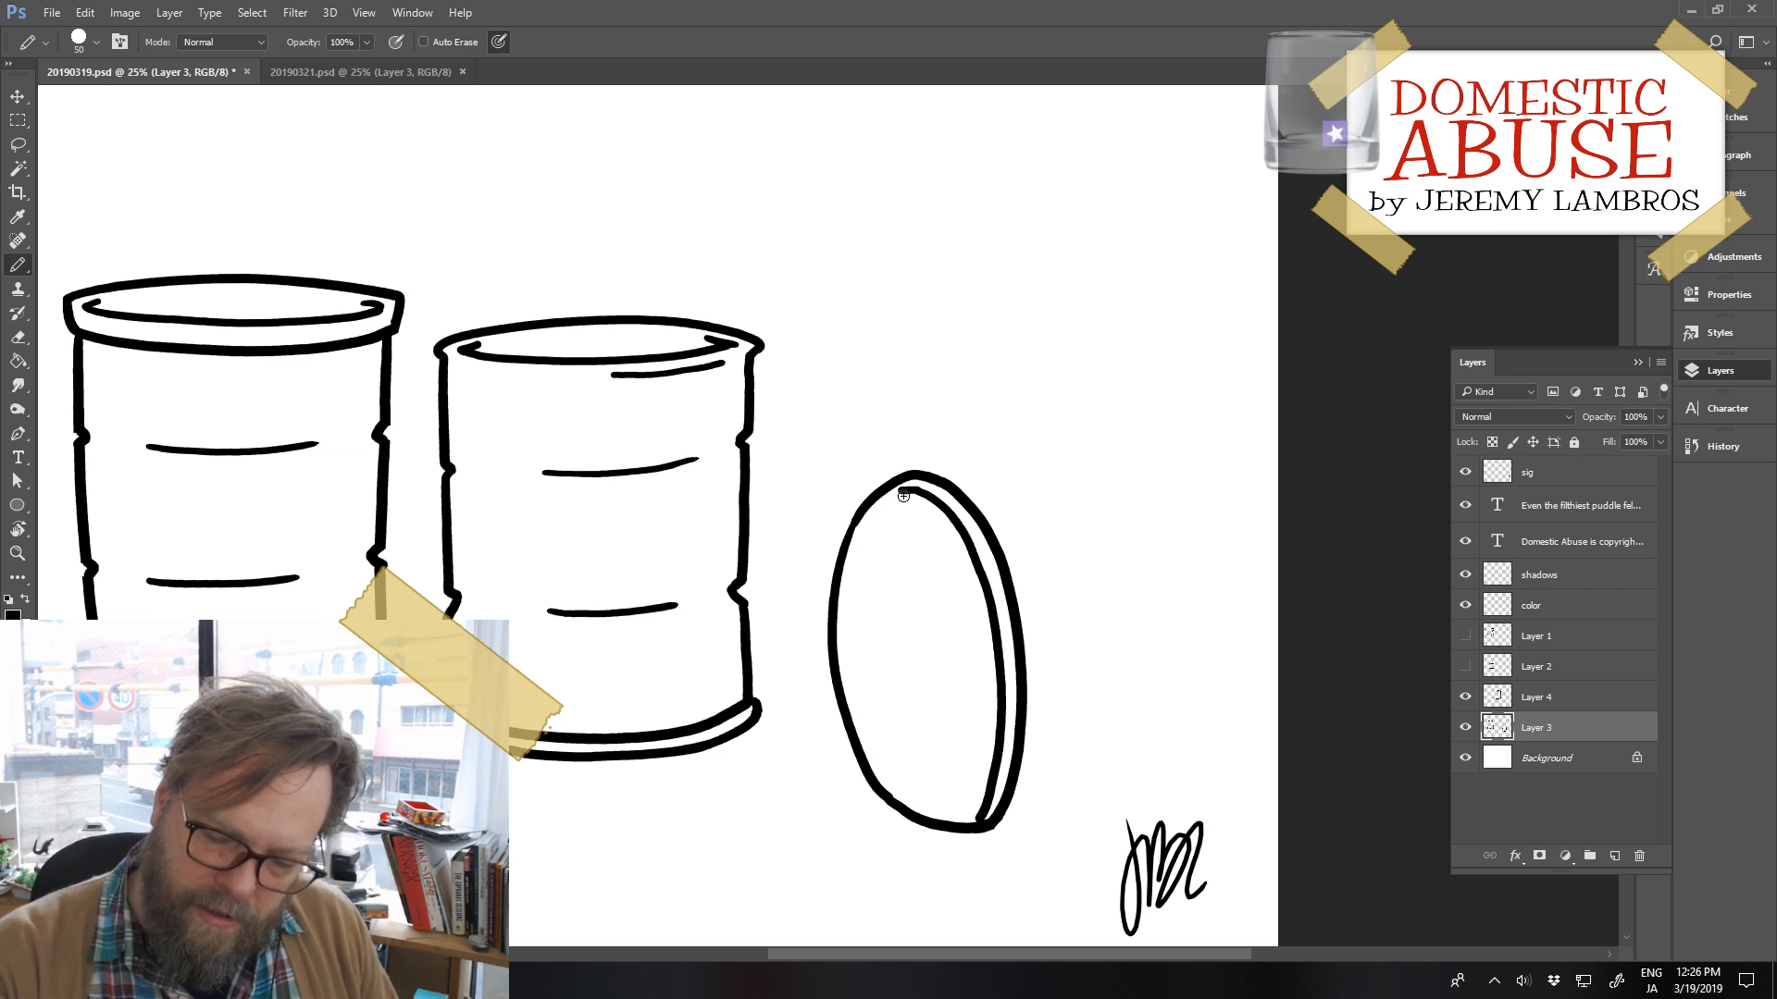
pyautogui.moveTo(888, 507)
pyautogui.mouseDown()
pyautogui.moveTo(860, 554)
pyautogui.moveTo(856, 662)
pyautogui.moveTo(916, 813)
pyautogui.mouseUp()
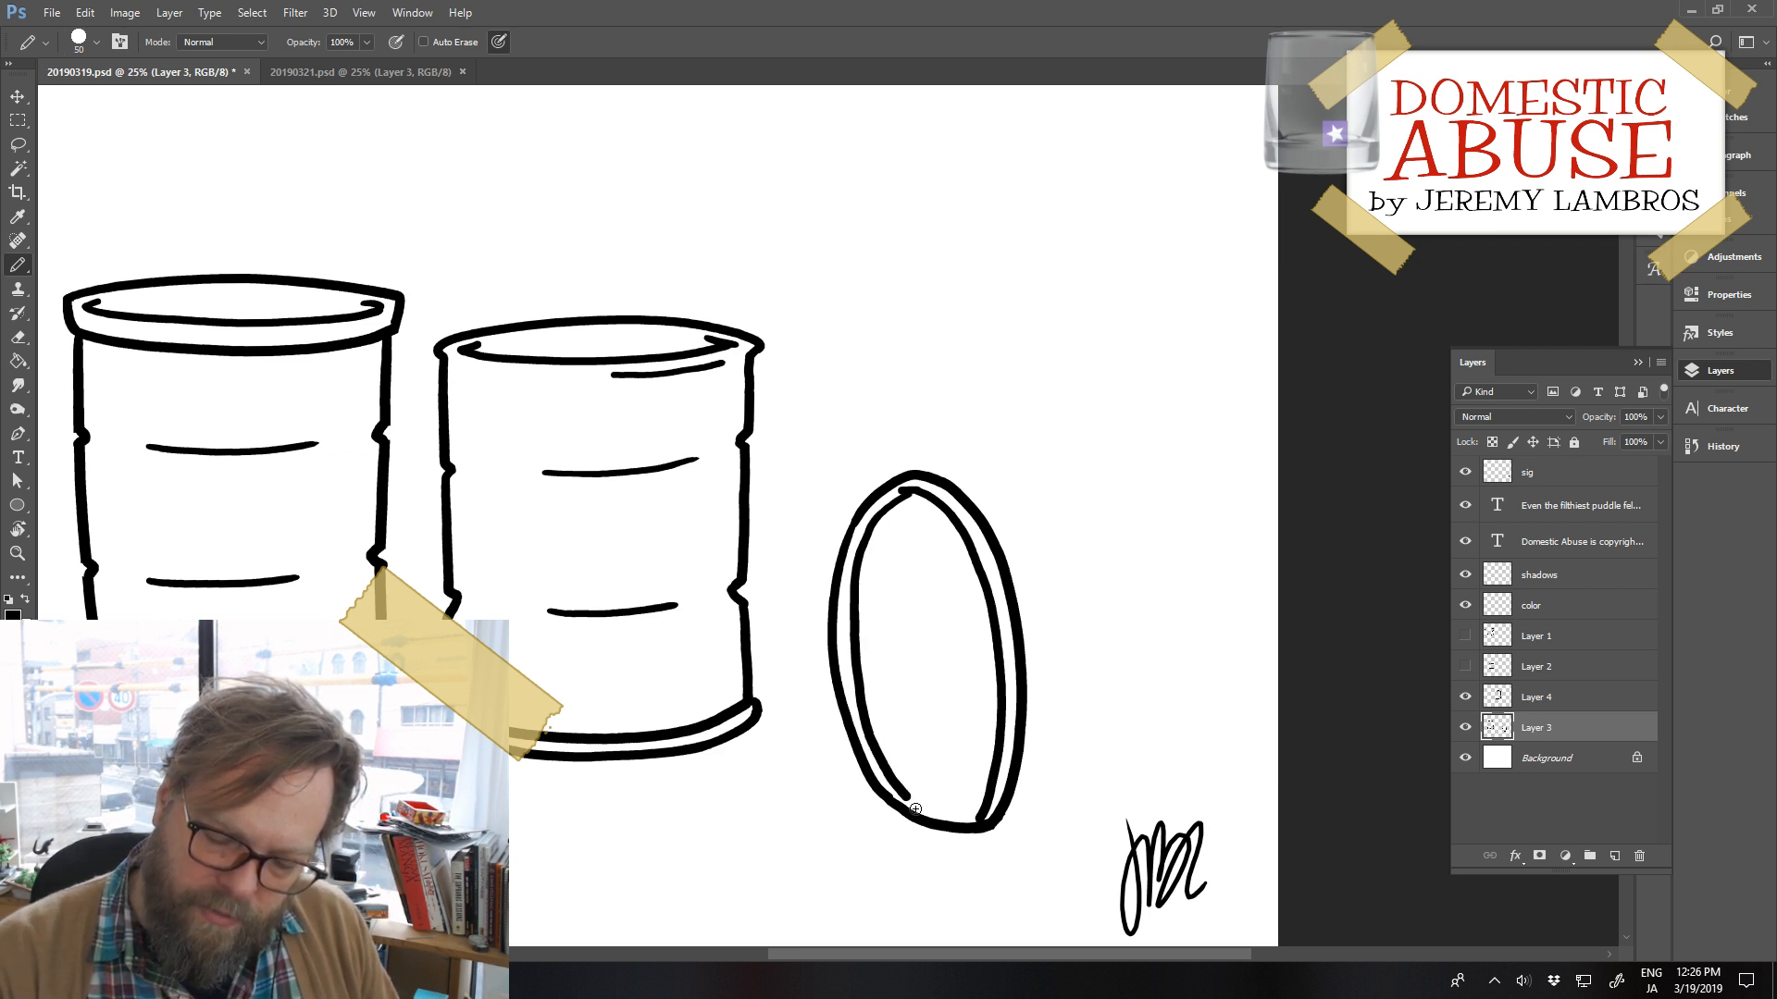
pyautogui.hotkey('ctrl', 'z')
pyautogui.moveTo(907, 493)
pyautogui.mouseDown()
pyautogui.moveTo(881, 516)
pyautogui.moveTo(852, 653)
pyautogui.moveTo(907, 798)
pyautogui.mouseUp()
pyautogui.hotkey('ctrl', 'z')
pyautogui.moveTo(911, 490)
pyautogui.mouseDown()
pyautogui.moveTo(854, 577)
pyautogui.moveTo(866, 716)
pyautogui.moveTo(911, 799)
pyautogui.moveTo(976, 822)
pyautogui.mouseUp()
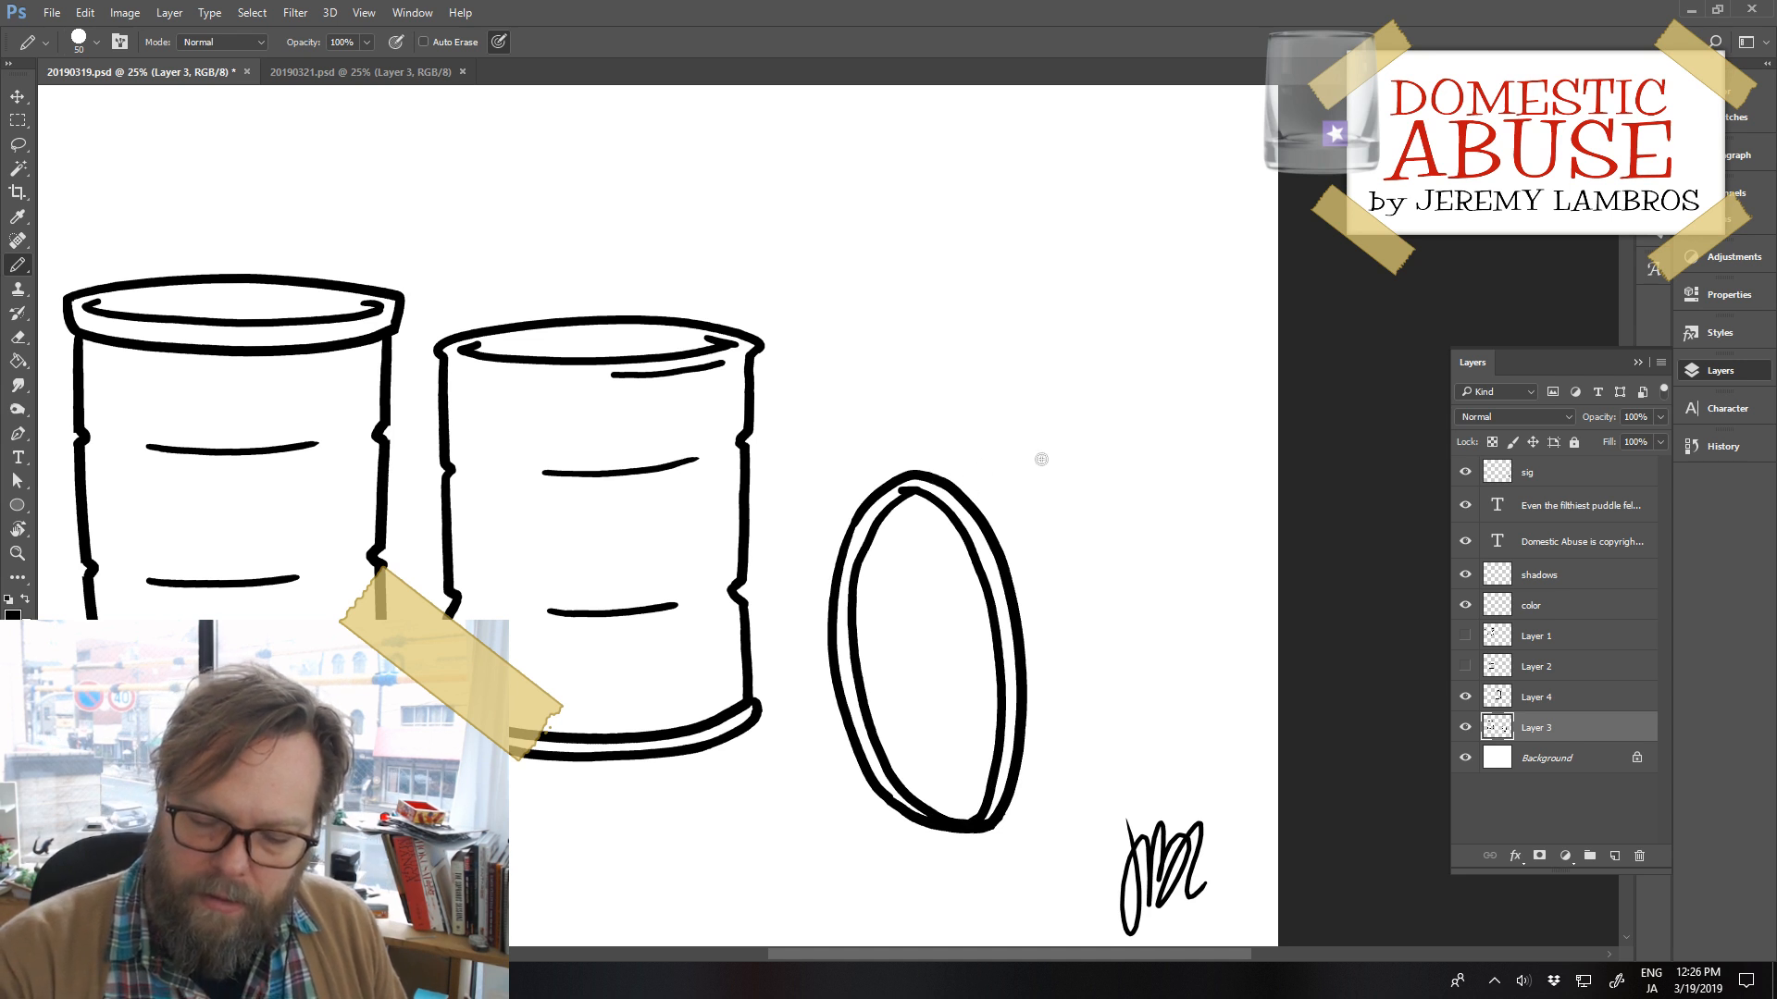
pyautogui.moveTo(932, 480); pyautogui.dragTo(1083, 450)
pyautogui.hotkey('ctrl', 'z')
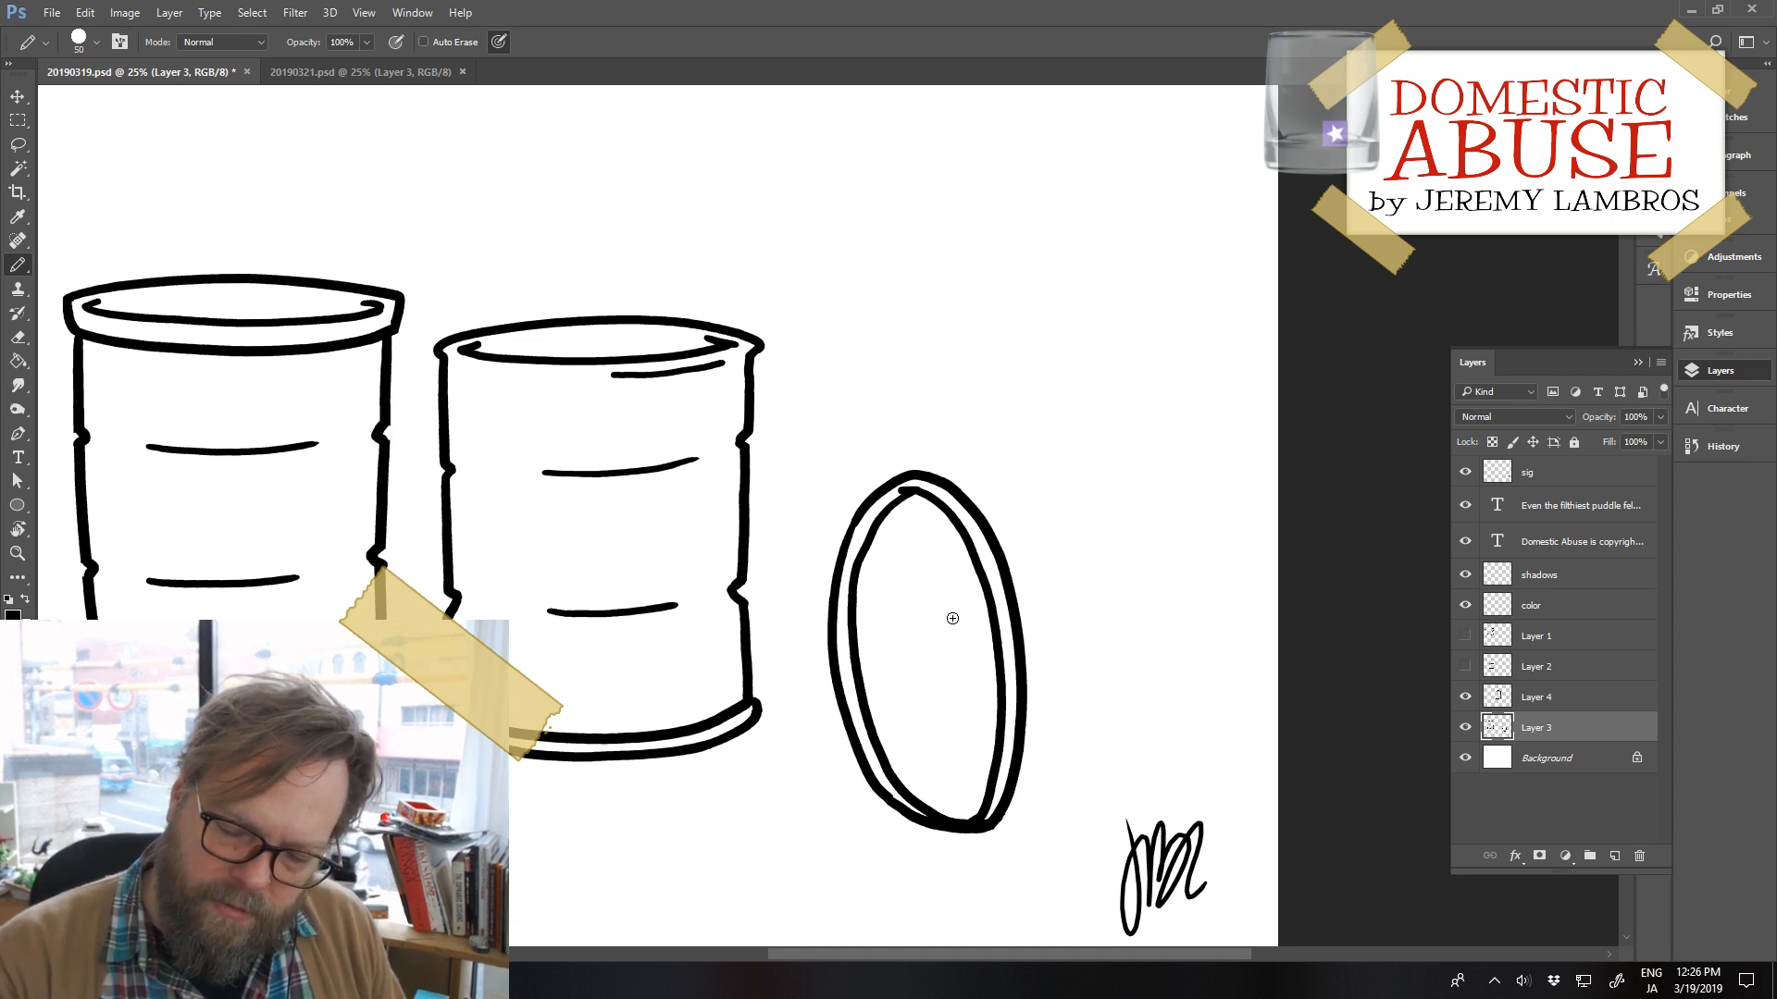
pyautogui.moveTo(950, 581); pyautogui.dragTo(965, 730)
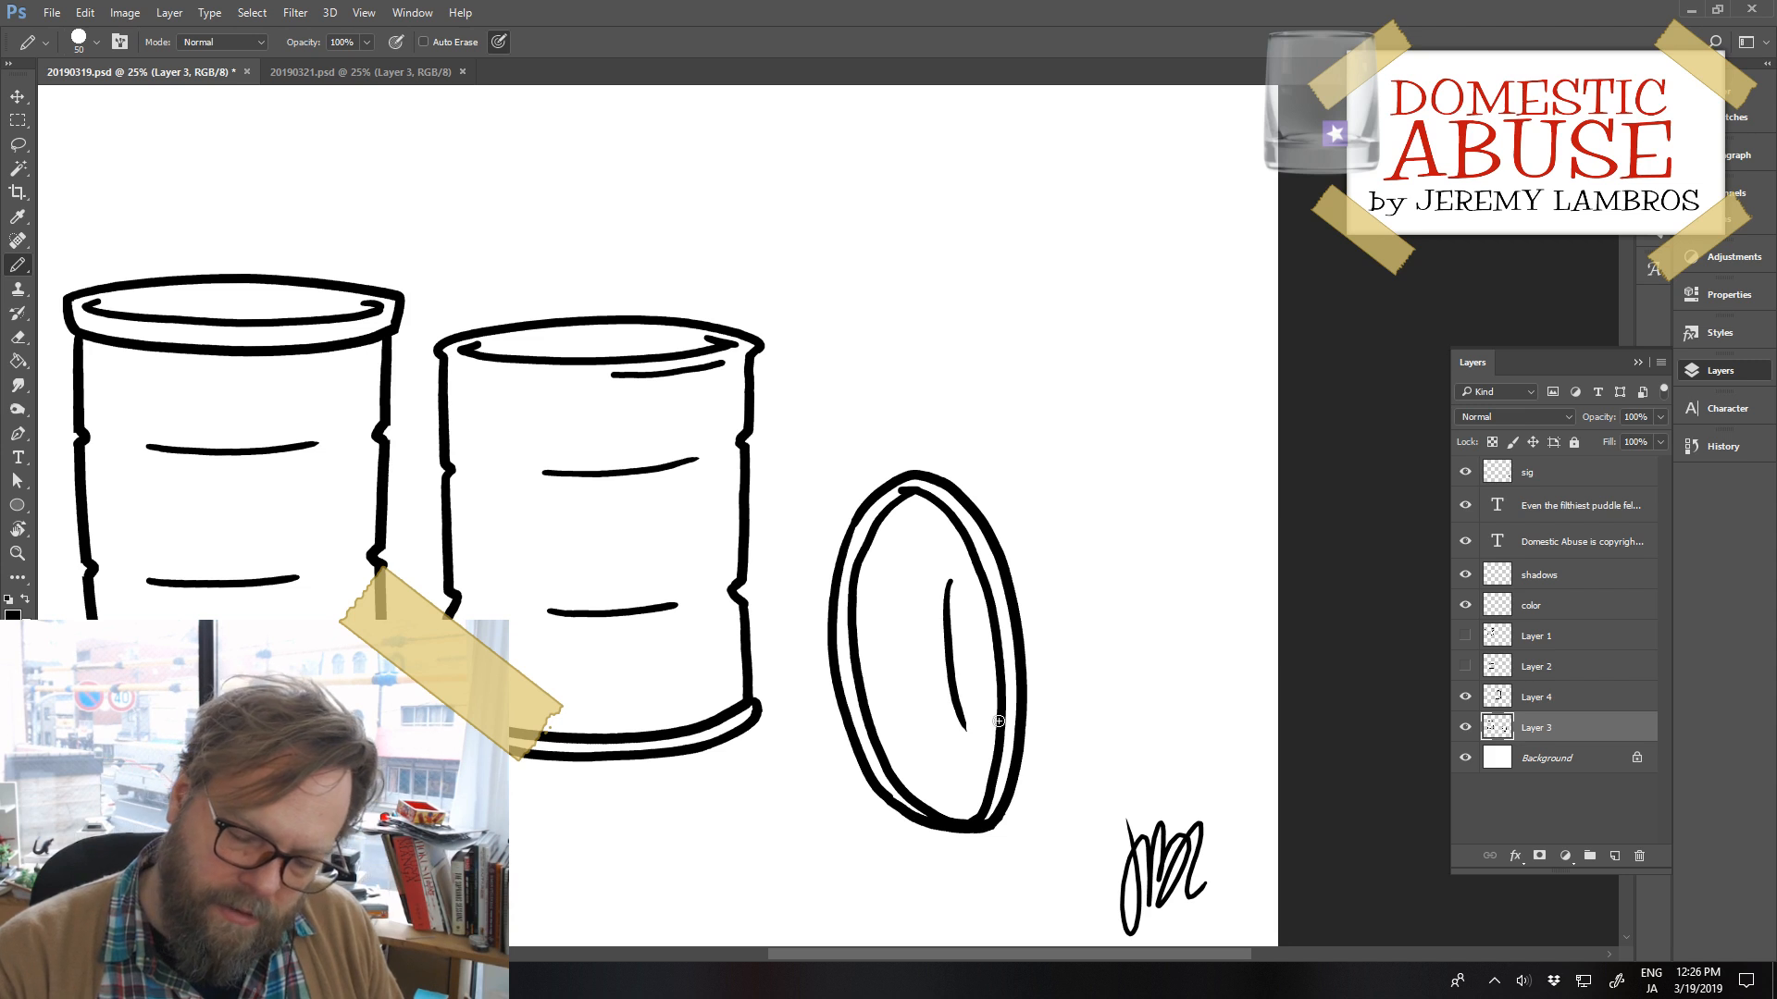
pyautogui.hotkey('ctrl', 'z')
# Cut the tall rimmed oval out of Layer 3, paste it onto its own layer, and hide that layer
pyautogui.click(1465, 728)
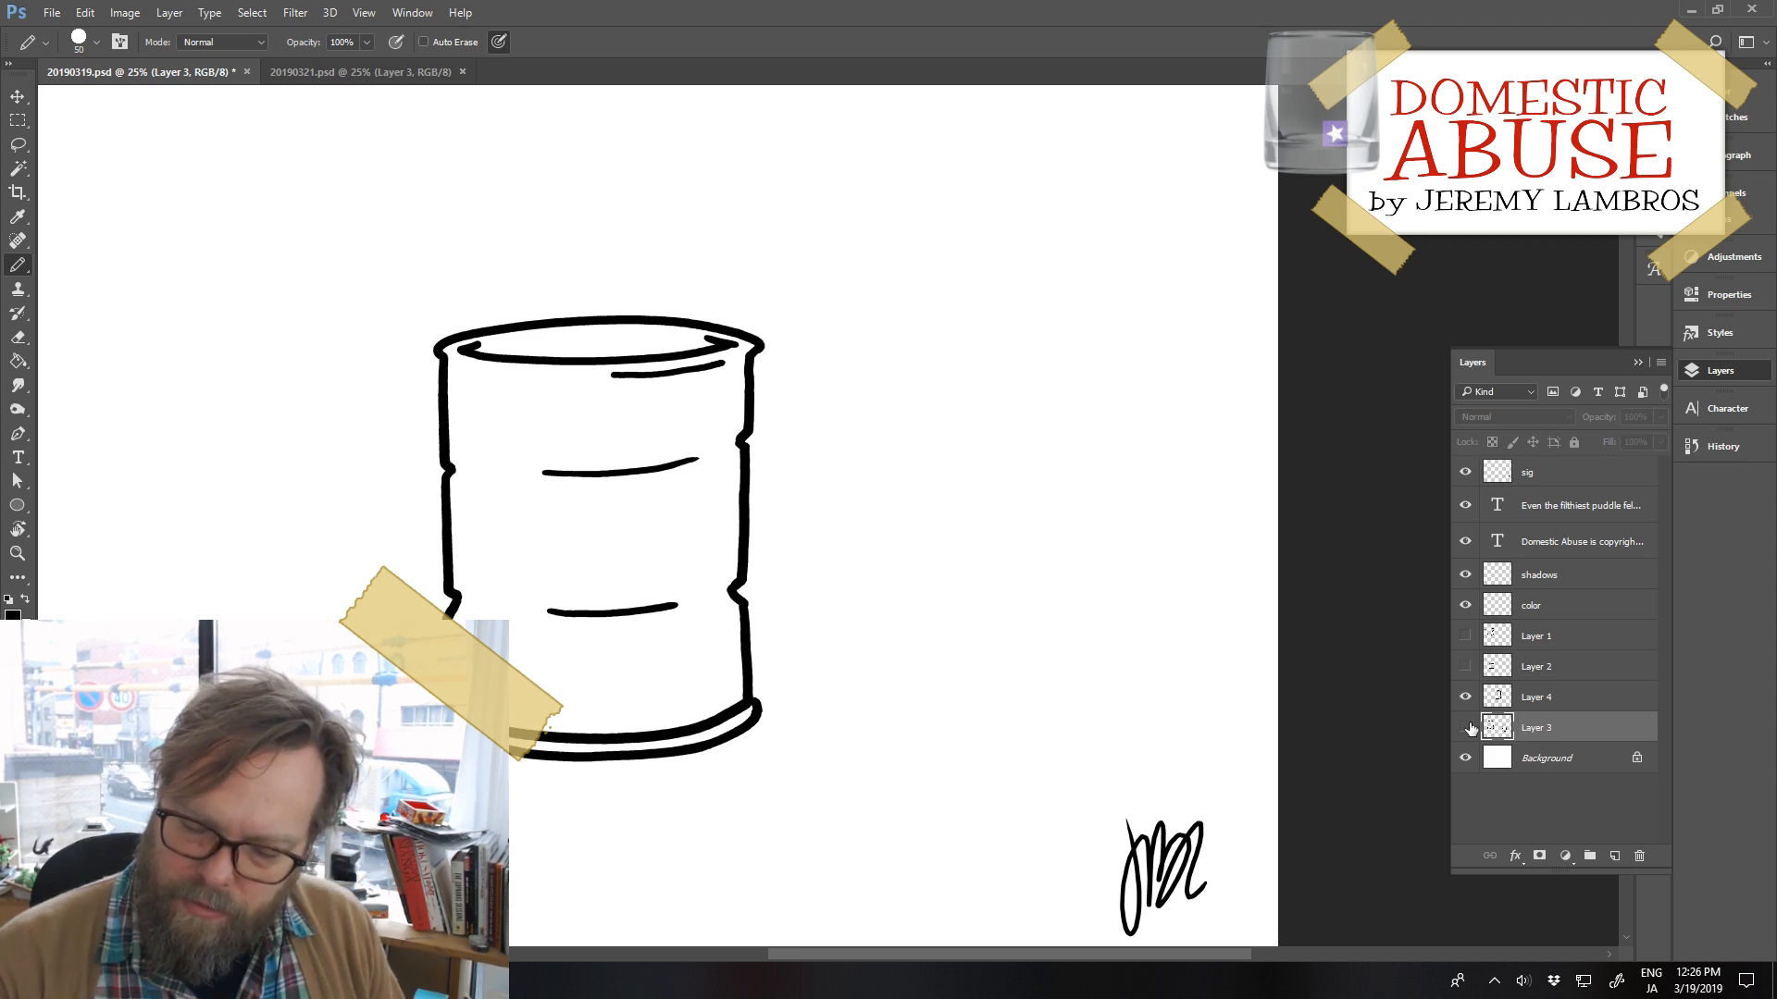
pyautogui.click(1464, 727)
pyautogui.press('m')
pyautogui.moveTo(792, 374)
pyautogui.mouseDown()
pyautogui.moveTo(904, 845)
pyautogui.moveTo(1098, 880)
pyautogui.moveTo(1096, 895)
pyautogui.mouseUp()
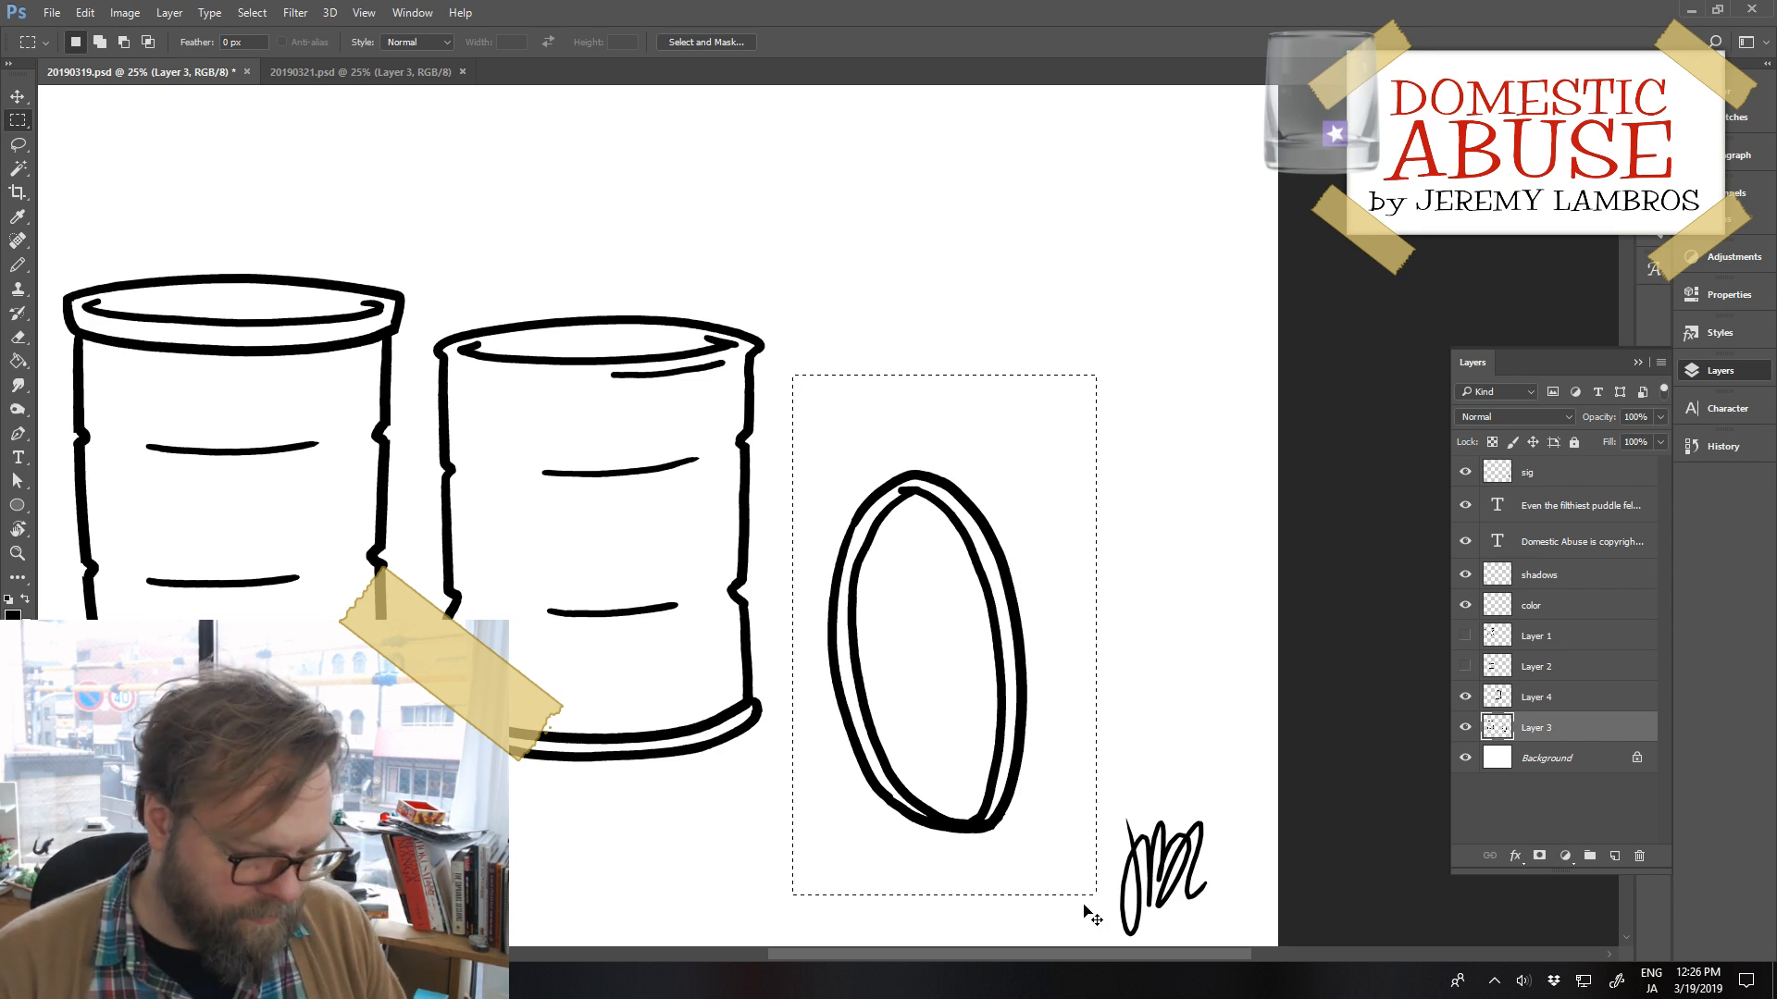
pyautogui.hotkey('ctrl', 'x')
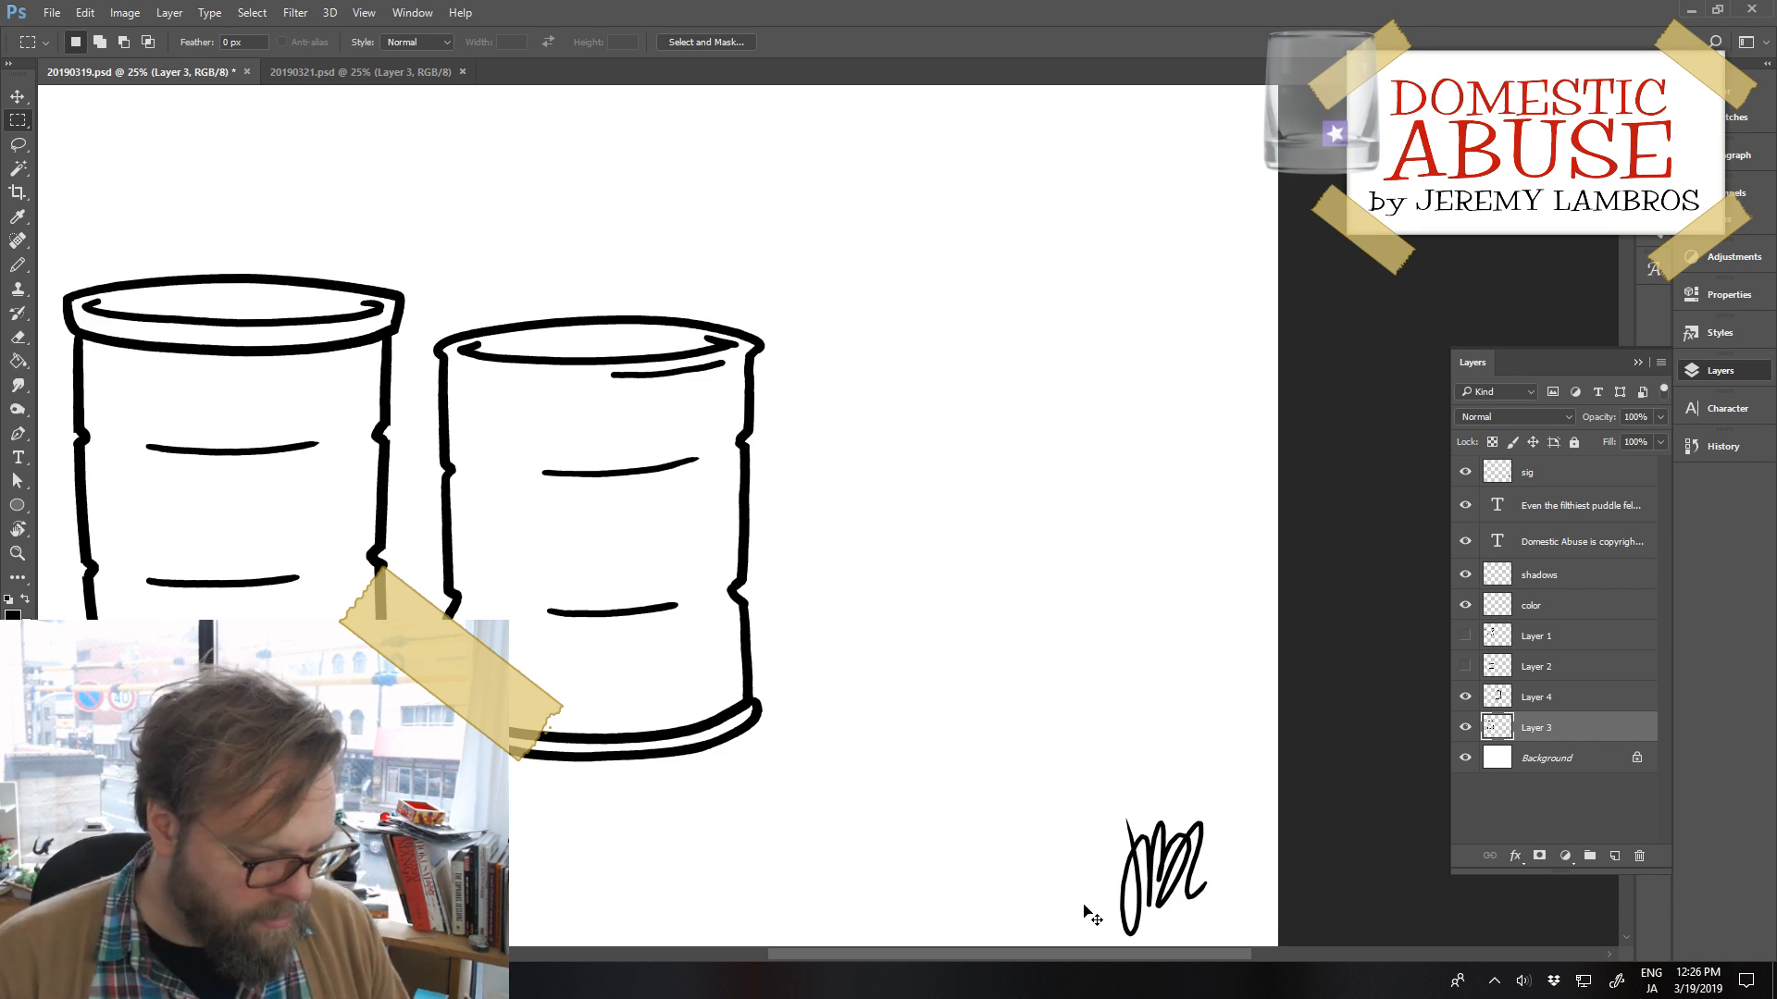
pyautogui.hotkey('ctrl', 'v')
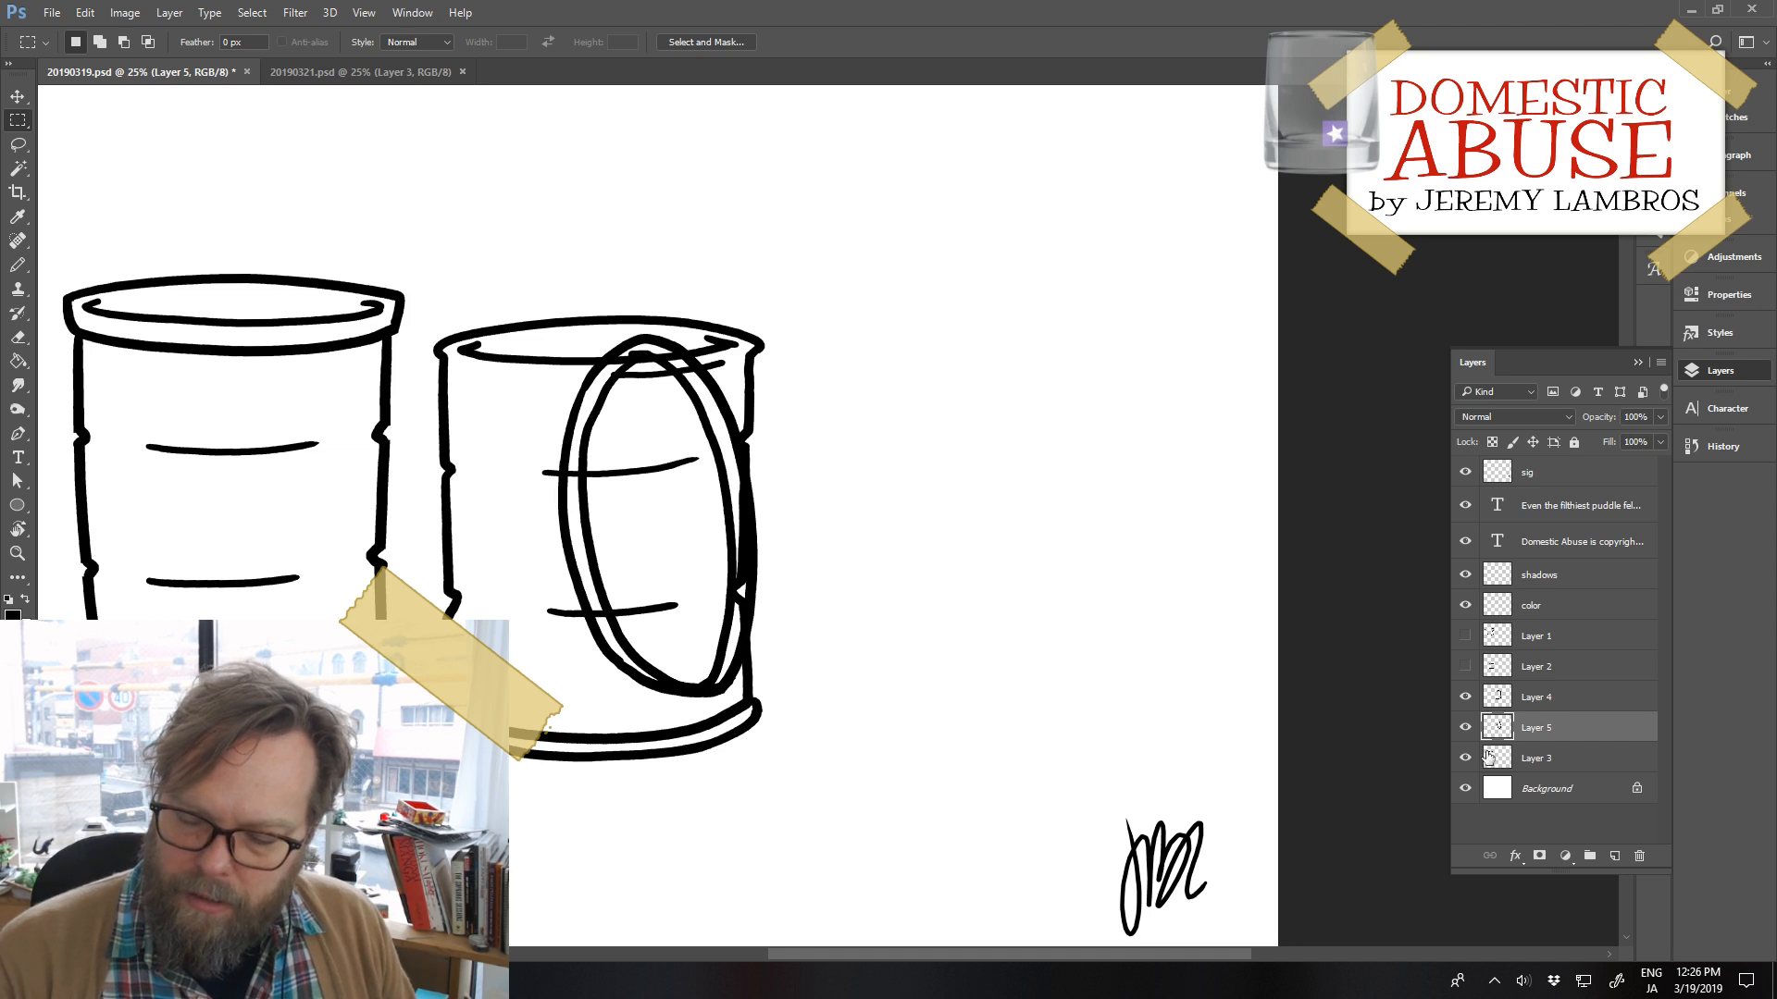
pyautogui.click(1464, 730)
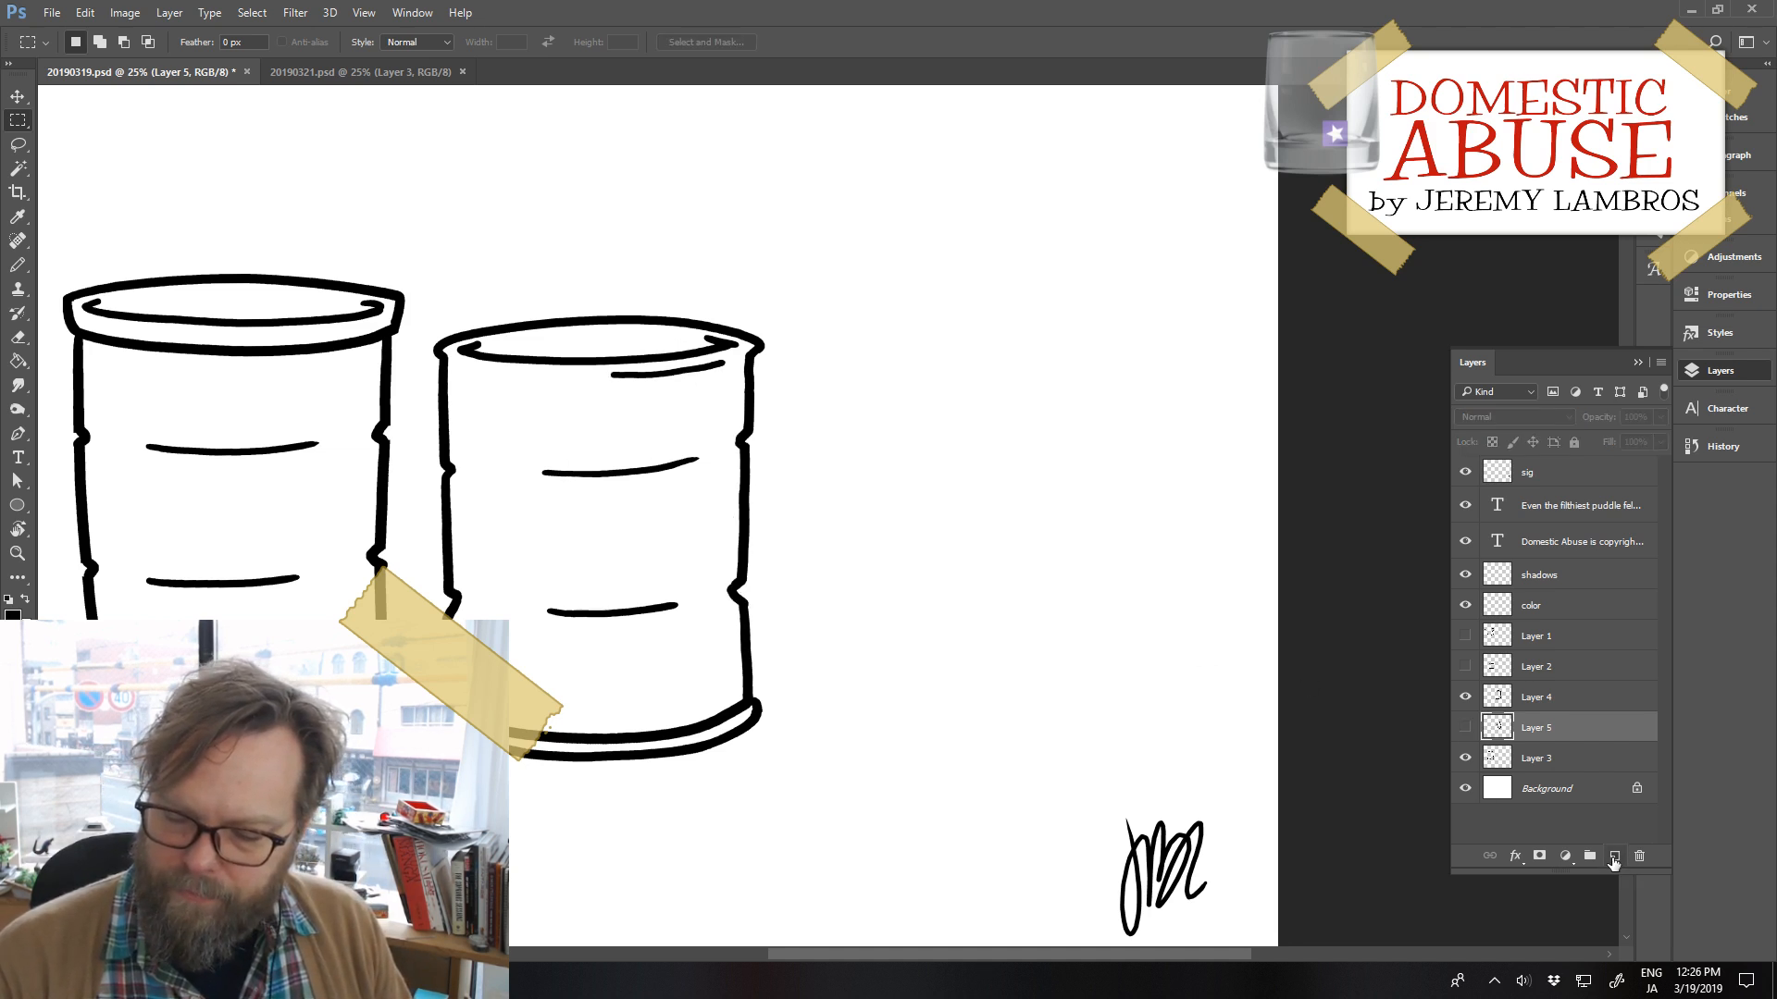
# Add a new layer and draw the outline of a wide, flat lid beside the second container's base
pyautogui.click(1612, 862)
pyautogui.press('b')
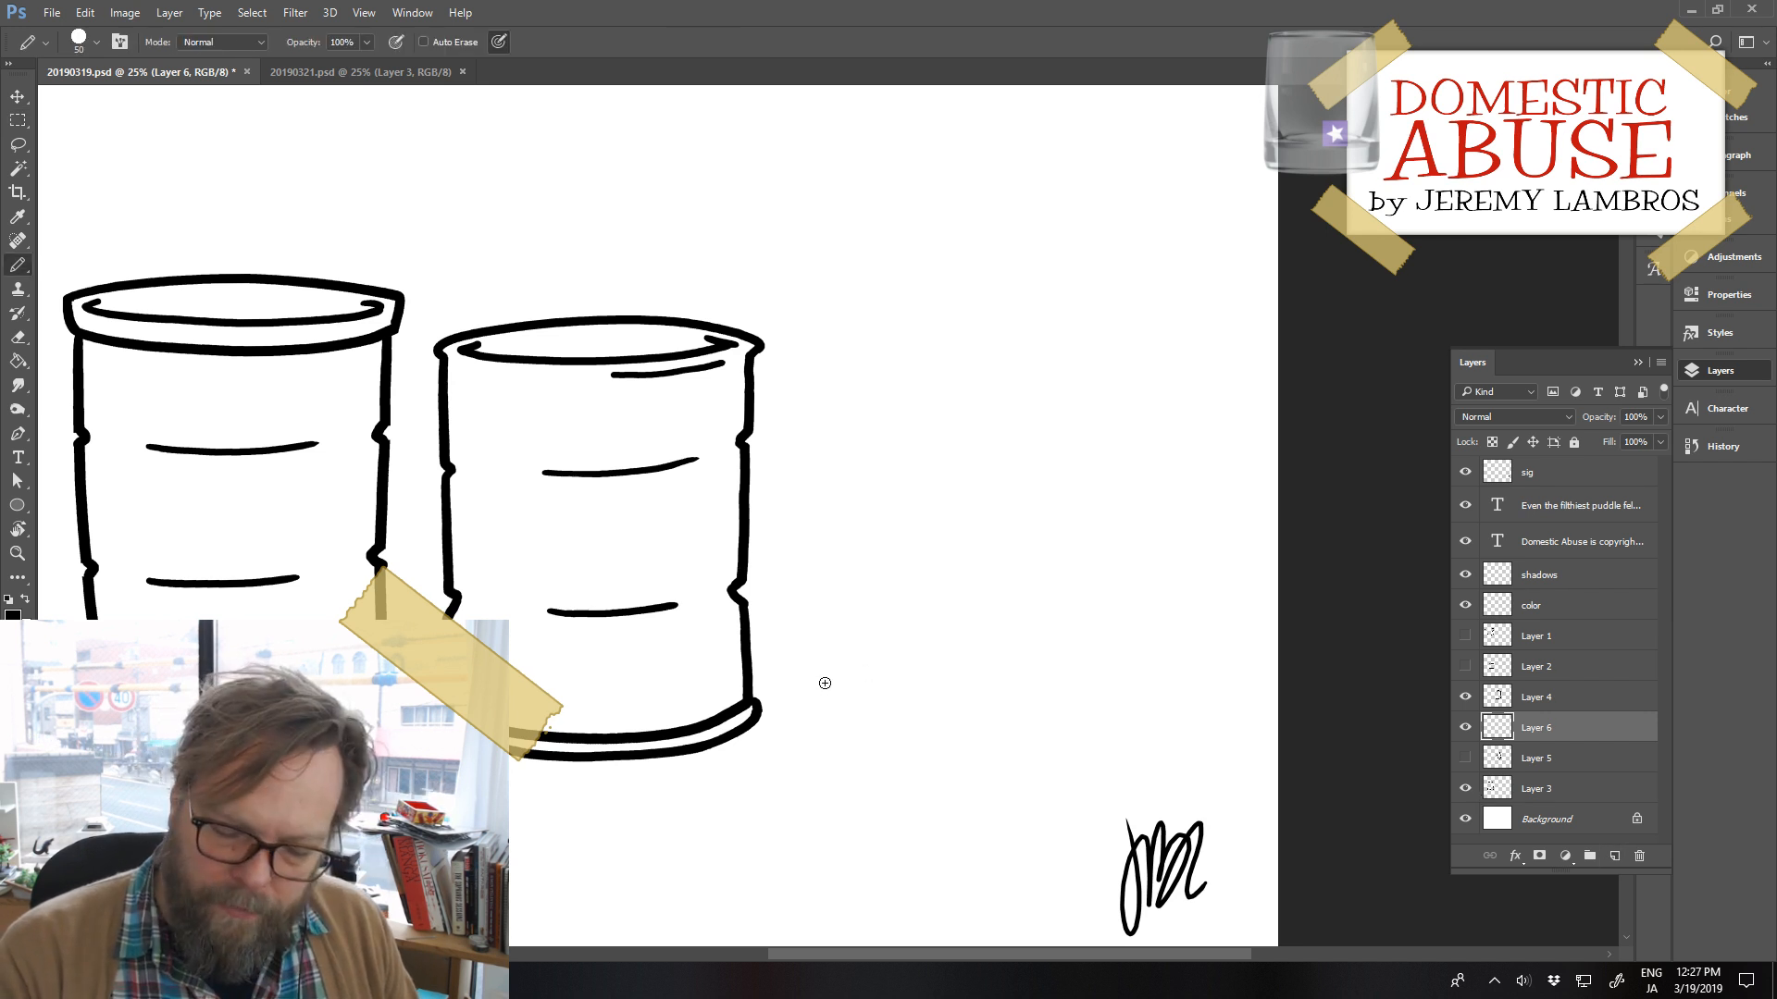
pyautogui.moveTo(823, 681)
pyautogui.mouseDown()
pyautogui.moveTo(825, 718)
pyautogui.moveTo(1031, 749)
pyautogui.moveTo(1178, 722)
pyautogui.mouseUp()
pyautogui.hotkey('ctrl', 'z')
pyautogui.moveTo(818, 685)
pyautogui.mouseDown()
pyautogui.moveTo(969, 660)
pyautogui.moveTo(1201, 678)
pyautogui.moveTo(1162, 730)
pyautogui.mouseUp()
pyautogui.hotkey('ctrl', 'z')
pyautogui.hotkey('ctrl', 'z')
pyautogui.hotkey('ctrl', 'z')
pyautogui.hotkey('ctrl', 'z')
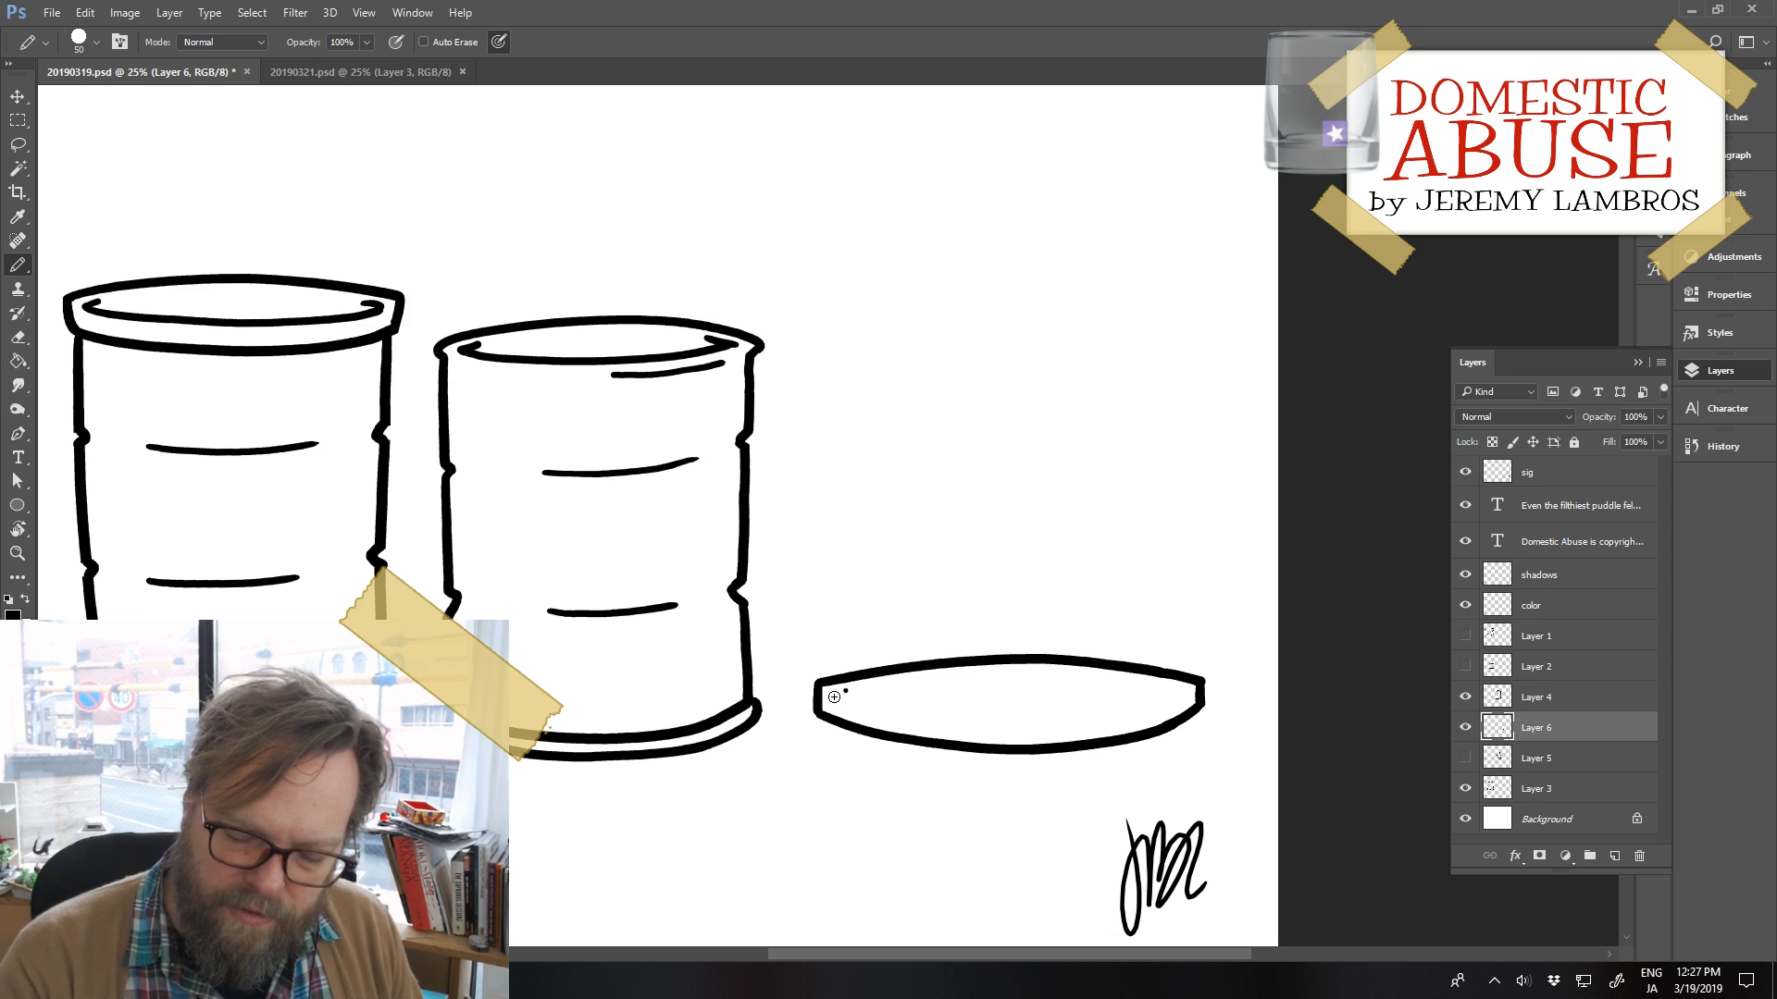
# Draw a curved inner rim line across the flat lid, finishing its ends with short inward hooks
pyautogui.moveTo(834, 697); pyautogui.dragTo(1105, 706)
pyautogui.hotkey('ctrl', 'z')
pyautogui.moveTo(829, 695); pyautogui.dragTo(1145, 691)
pyautogui.hotkey('ctrl', 'z')
pyautogui.moveTo(833, 697); pyautogui.dragTo(1186, 694)
pyautogui.moveTo(836, 695); pyautogui.dragTo(860, 690)
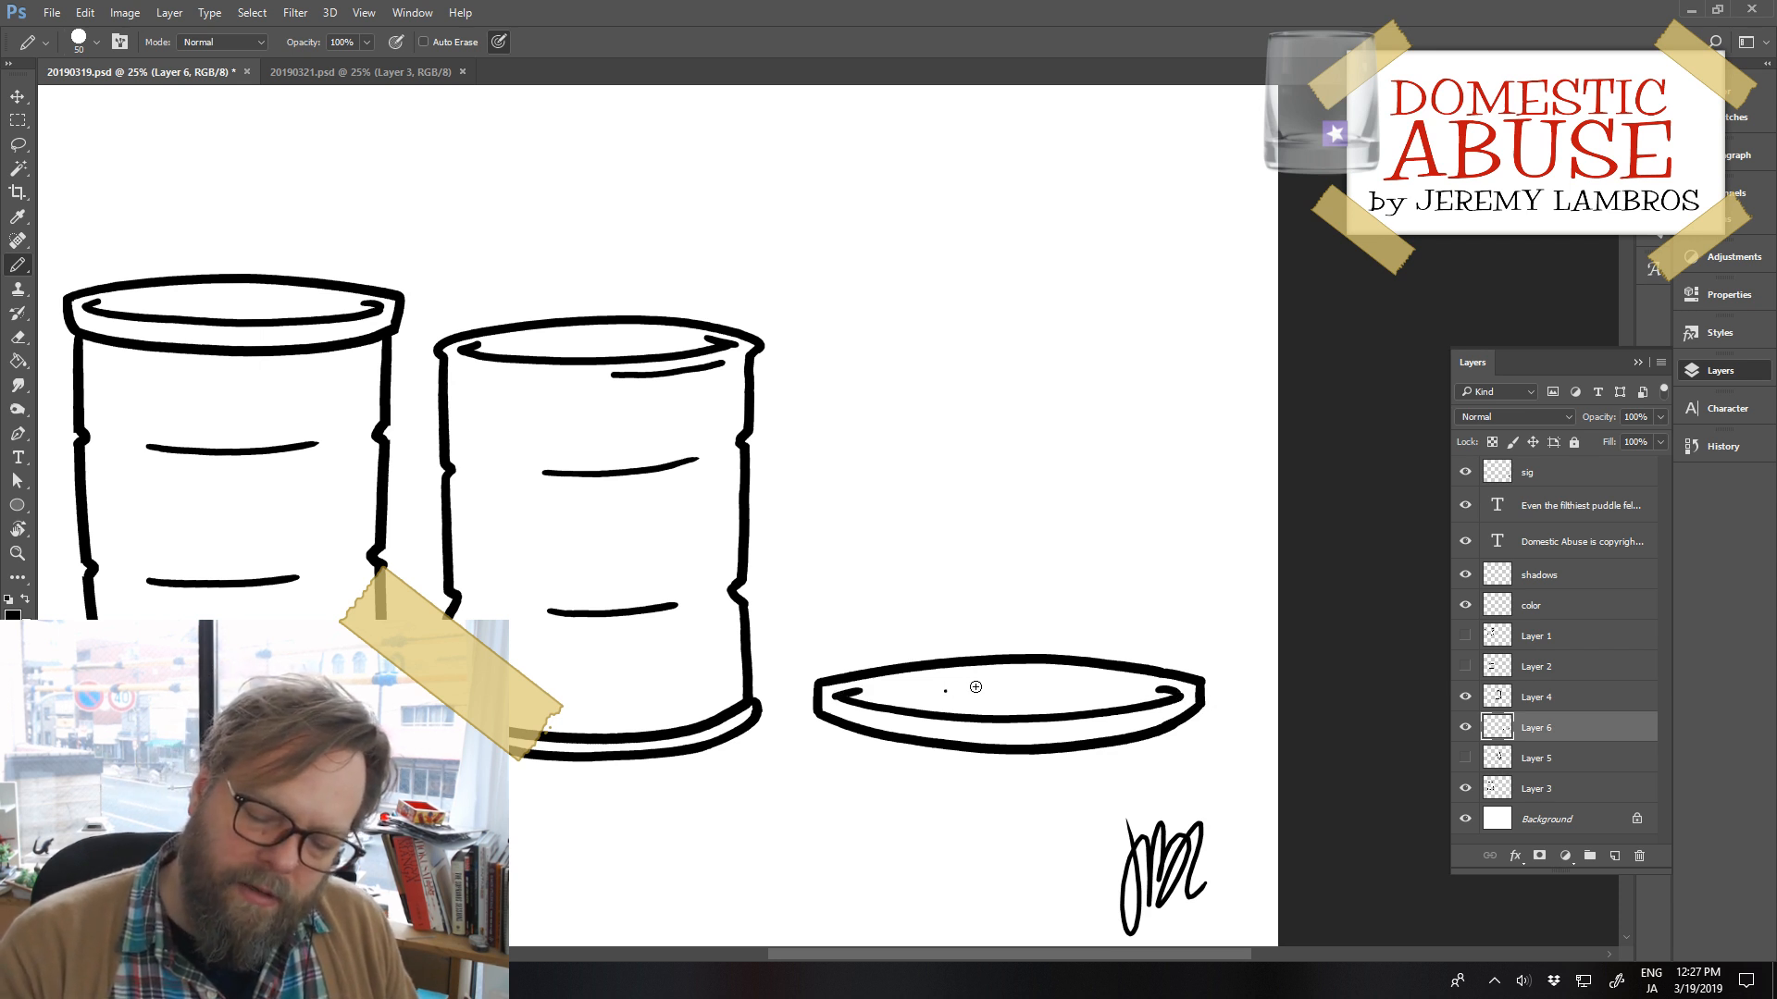
# Draw a short highlight line on the flat lid's top surface, and move the lid up
pyautogui.moveTo(976, 686); pyautogui.dragTo(1099, 686)
pyautogui.hotkey('ctrl', 'z')
pyautogui.moveTo(981, 687)
pyautogui.mouseDown()
pyautogui.moveTo(1121, 685)
pyautogui.moveTo(1092, 704)
pyautogui.moveTo(1081, 643)
pyautogui.mouseUp()
pyautogui.hotkey('ctrl', 'z')
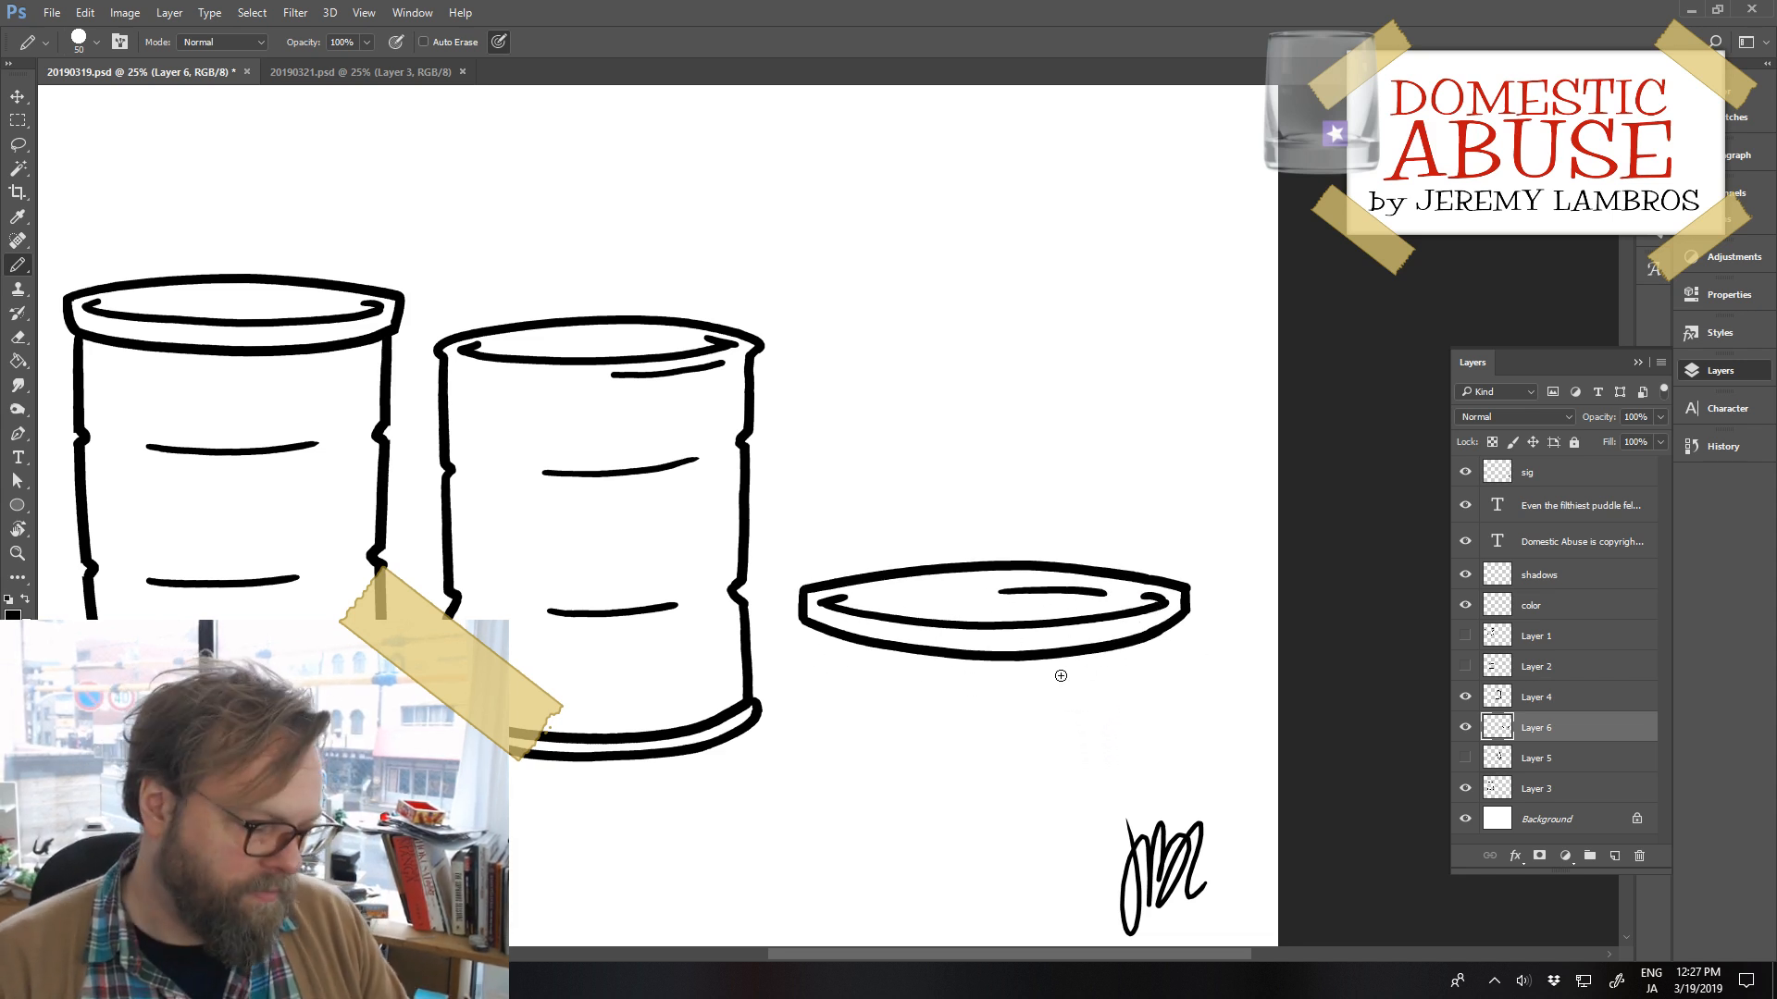
# Erase and redraw the lower right edge of the lid on Layer 6, and move the lid back down
pyautogui.press('e')
pyautogui.moveTo(1093, 663)
pyautogui.mouseDown()
pyautogui.moveTo(1168, 625)
pyautogui.moveTo(1105, 640)
pyautogui.mouseUp()
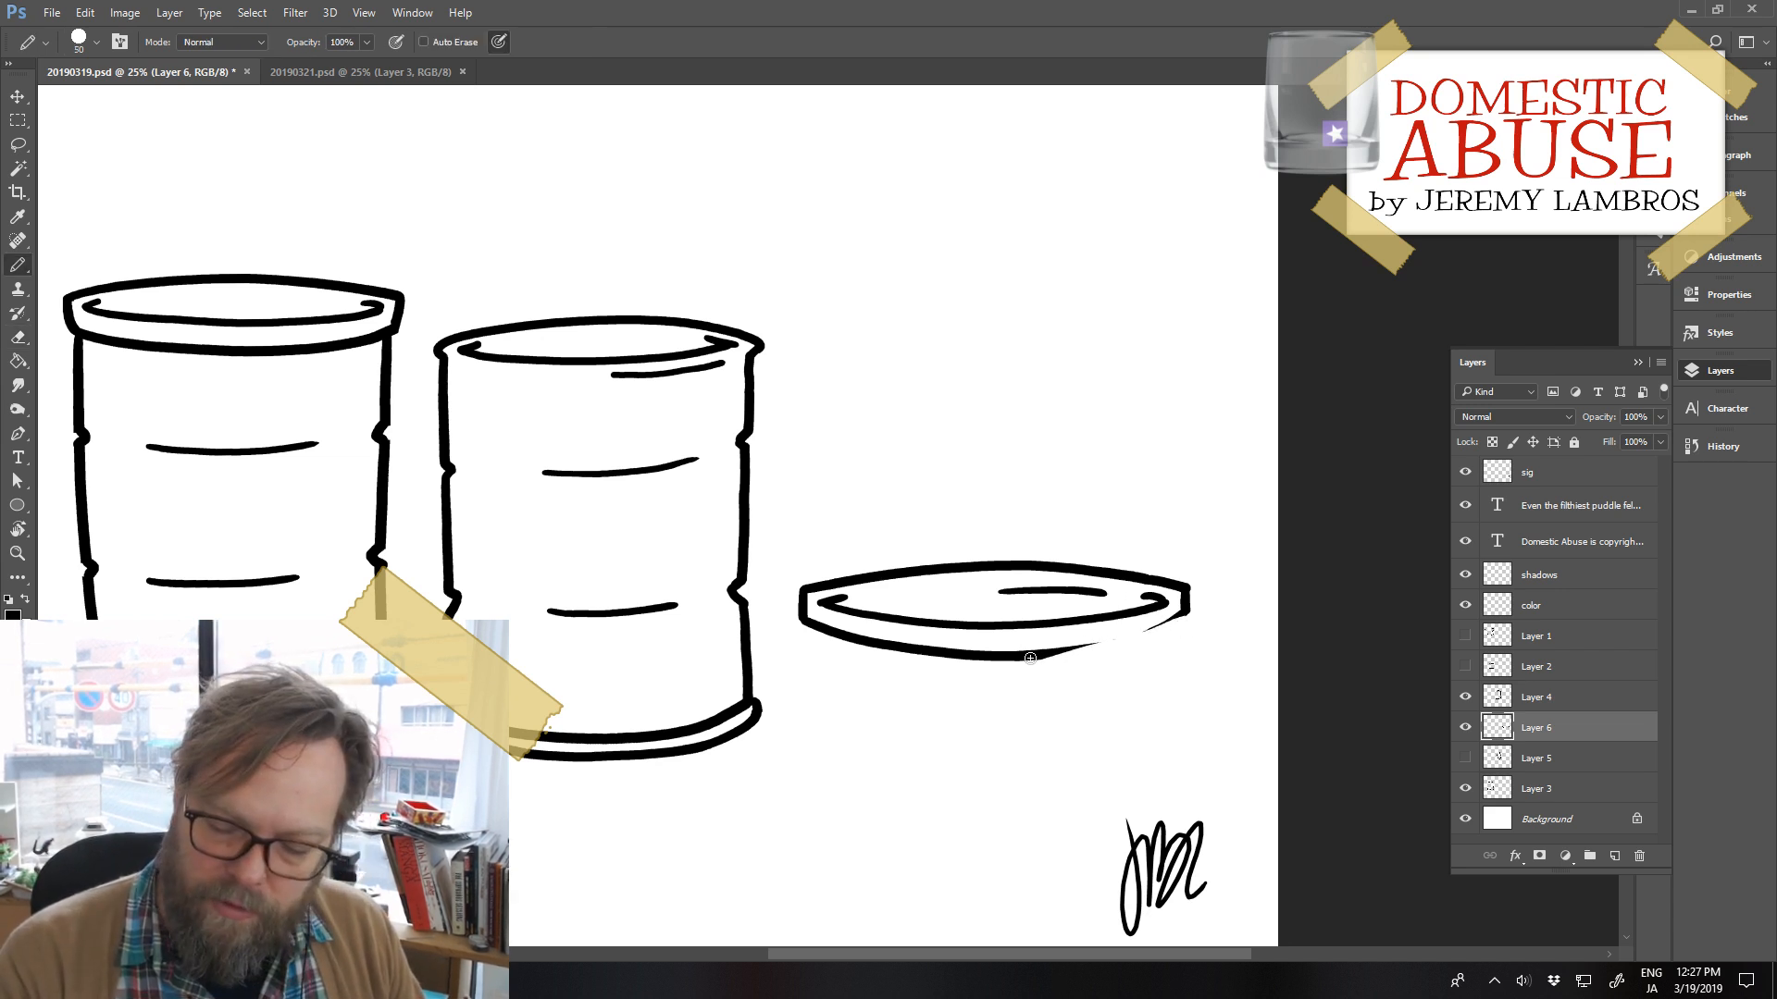
pyautogui.moveTo(1030, 658); pyautogui.dragTo(1140, 635)
pyautogui.hotkey('ctrl', 'z')
pyautogui.moveTo(1030, 658); pyautogui.dragTo(1184, 618)
pyautogui.hotkey('ctrl', 'z')
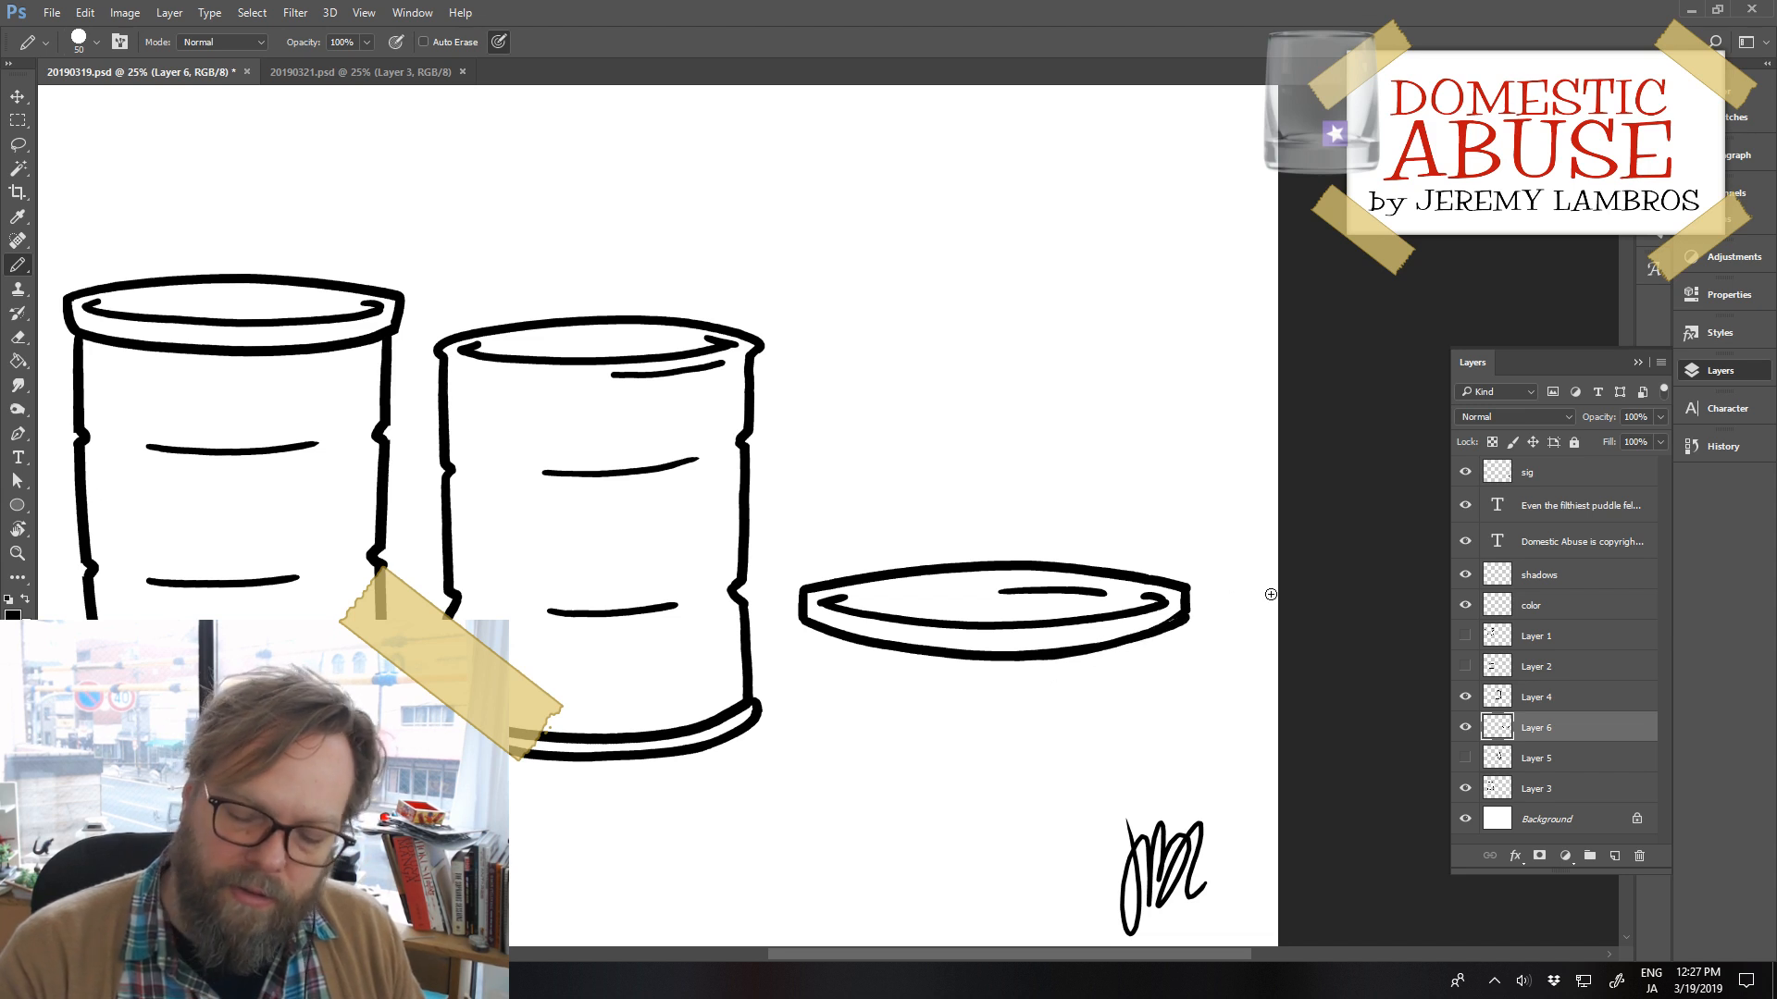
pyautogui.hotkey('ctrl', 'z')
pyautogui.moveTo(1034, 659); pyautogui.dragTo(1161, 620)
pyautogui.hotkey('ctrl', 'z')
pyautogui.hotkey('ctrl', 'z')
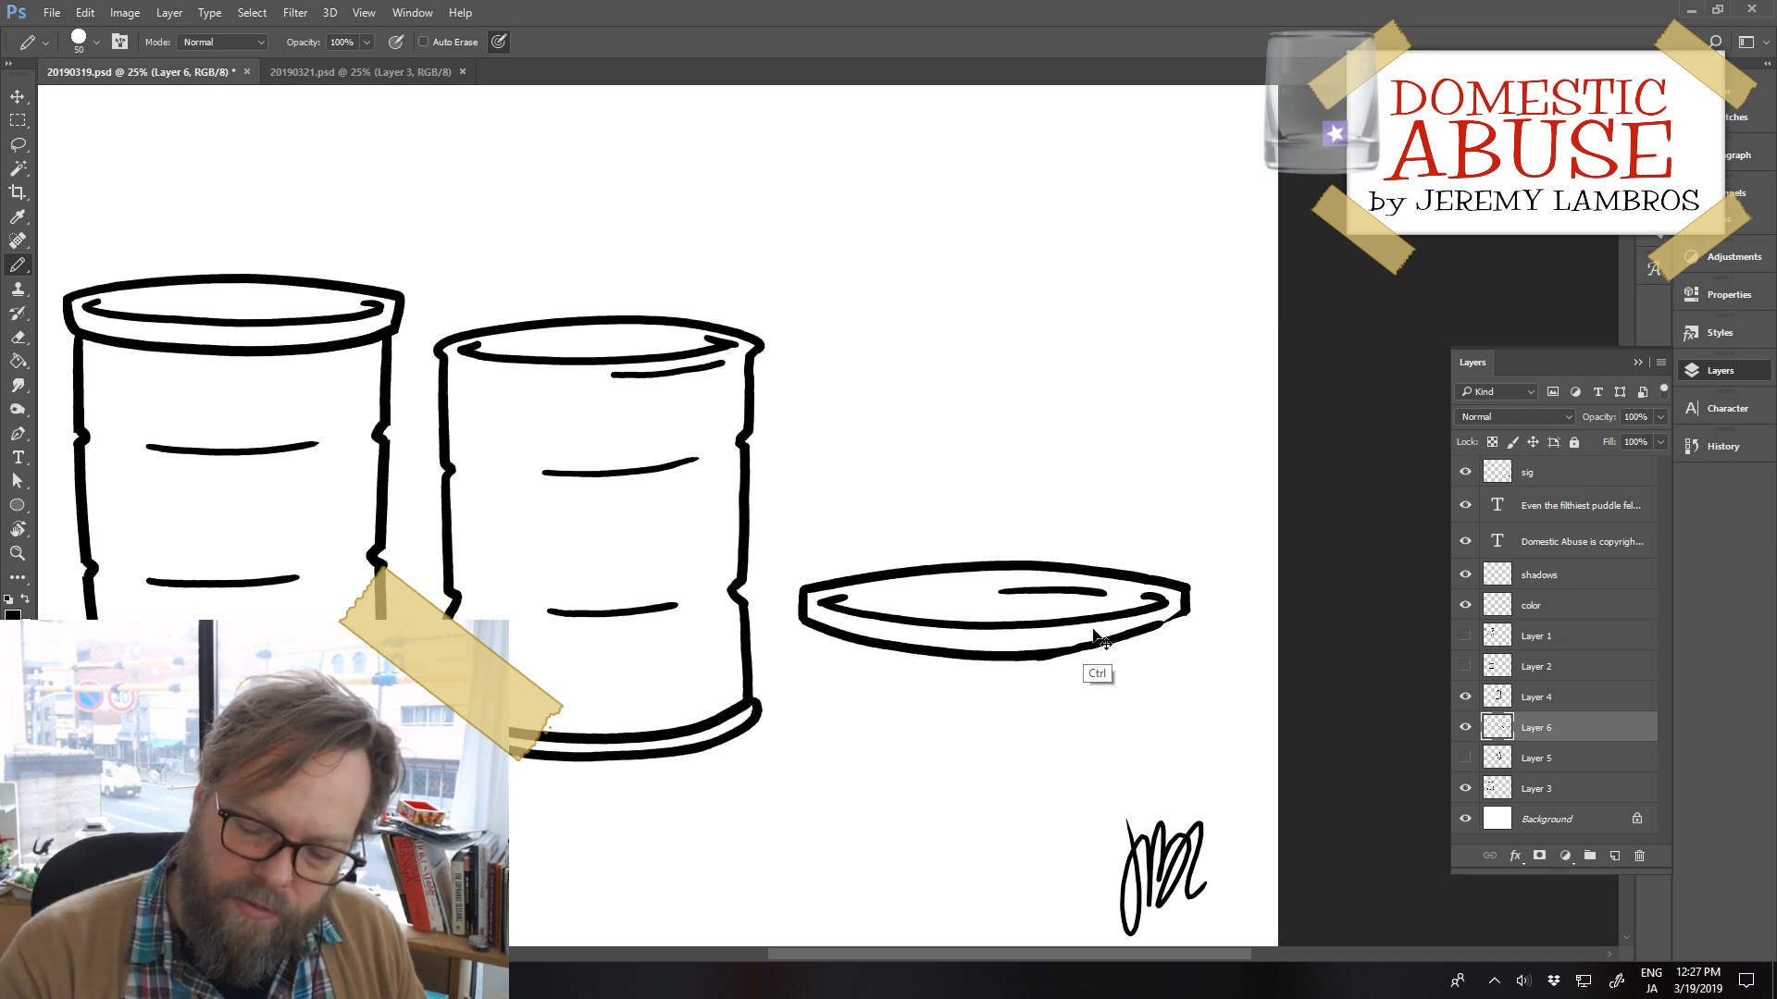
pyautogui.hotkey('ctrl', 'z')
pyautogui.moveTo(1036, 659)
pyautogui.mouseDown()
pyautogui.moveTo(1182, 618)
pyautogui.moveTo(1156, 733)
pyautogui.mouseUp()
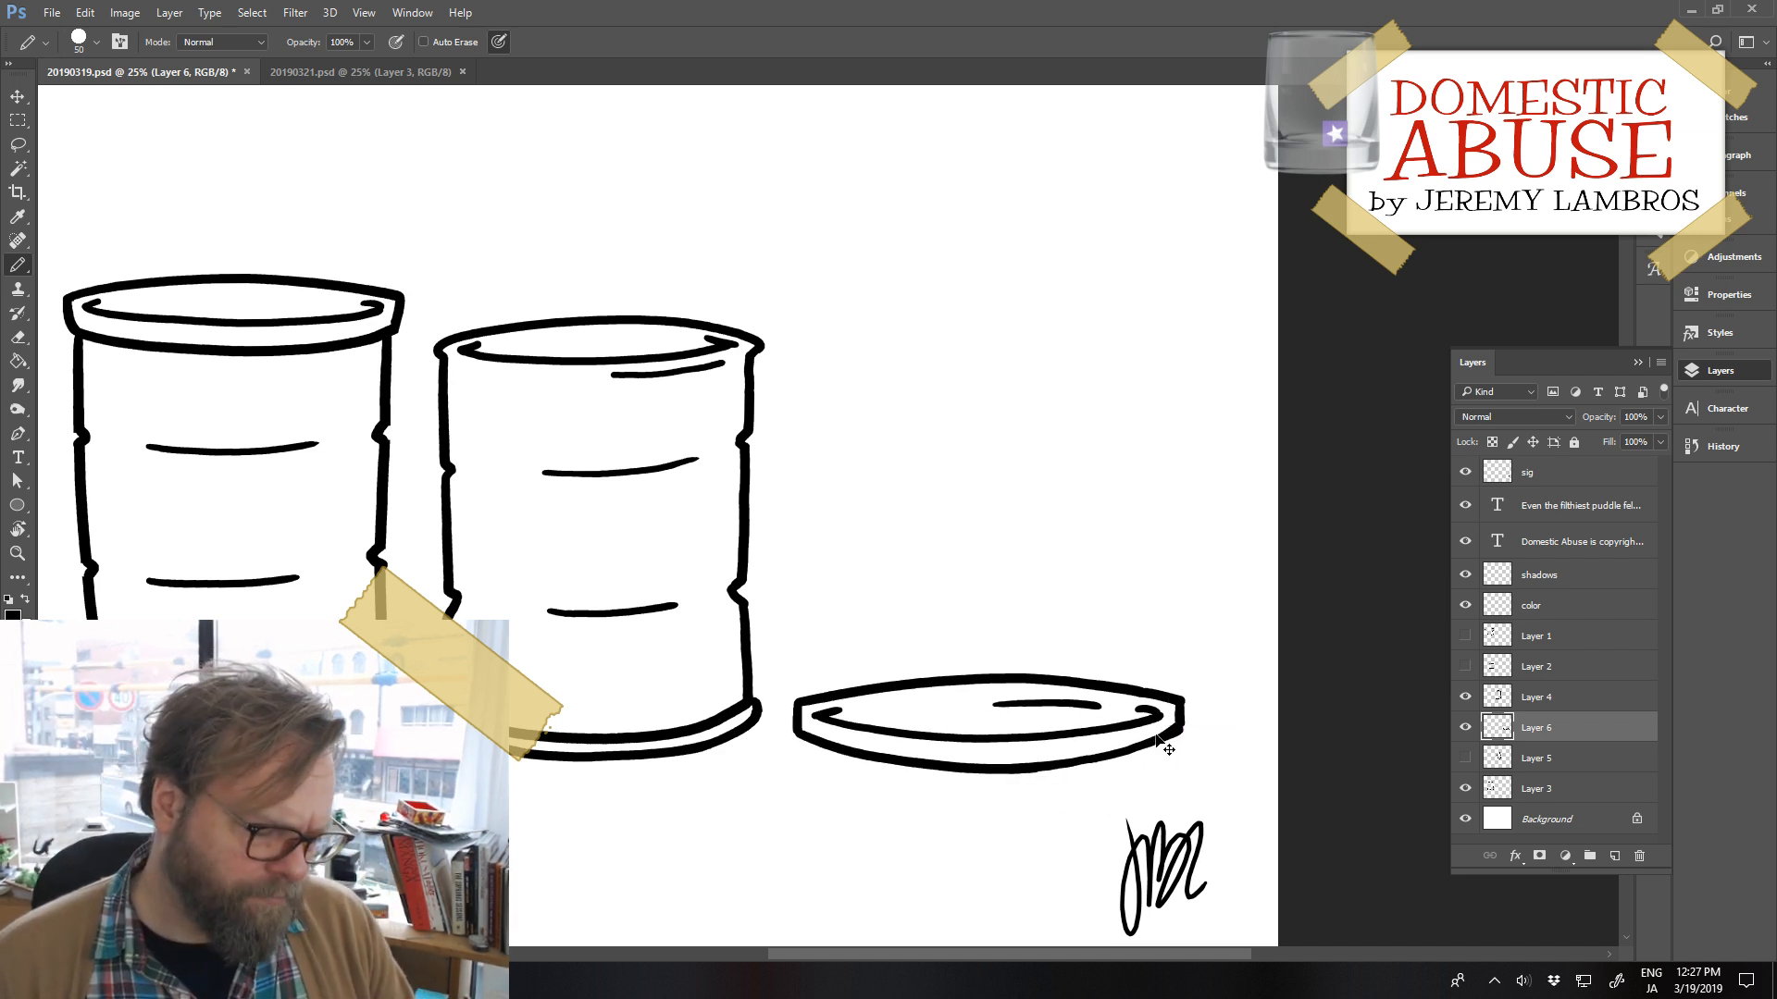
# Scale the lid on Layer 6 down slightly and place it just right of the second container's base
pyautogui.hotkey('ctrl', 't')
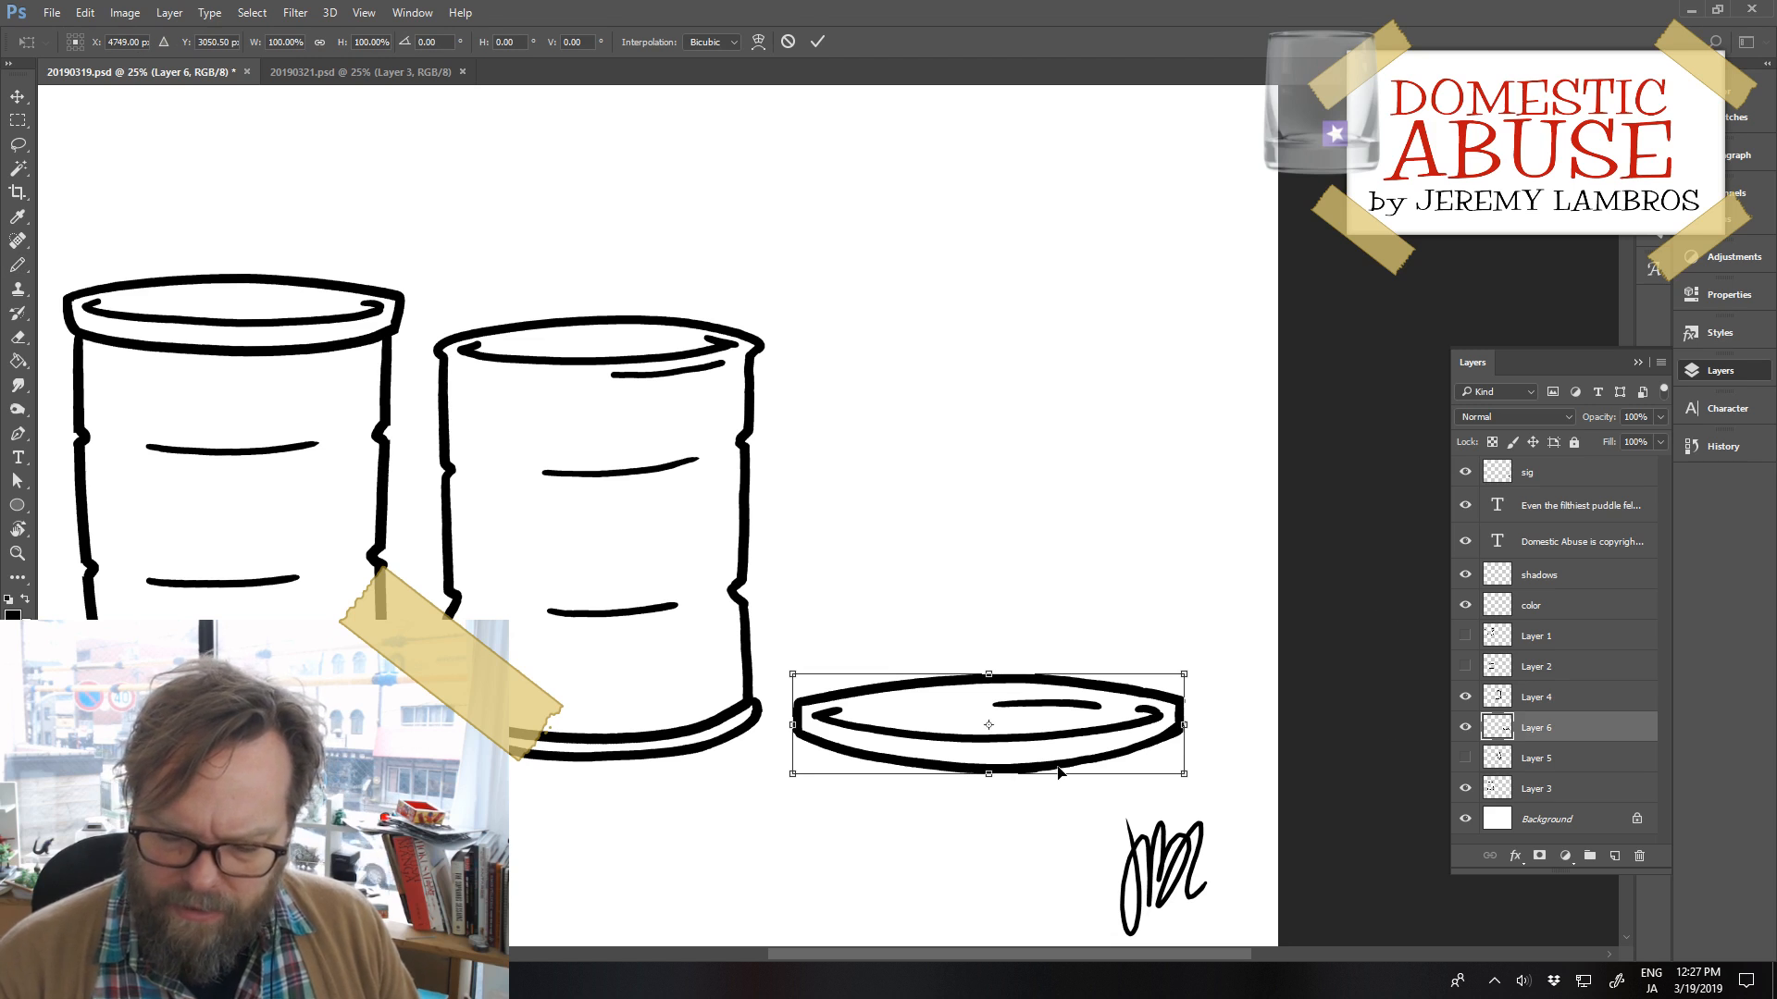
pyautogui.moveTo(1058, 771); pyautogui.dragTo(693, 405)
pyautogui.moveTo(822, 407)
pyautogui.mouseDown()
pyautogui.moveTo(769, 387)
pyautogui.moveTo(1057, 648)
pyautogui.moveTo(1104, 735)
pyautogui.moveTo(1090, 775)
pyautogui.moveTo(1069, 773)
pyautogui.moveTo(1106, 724)
pyautogui.mouseUp()
pyautogui.press('Return')
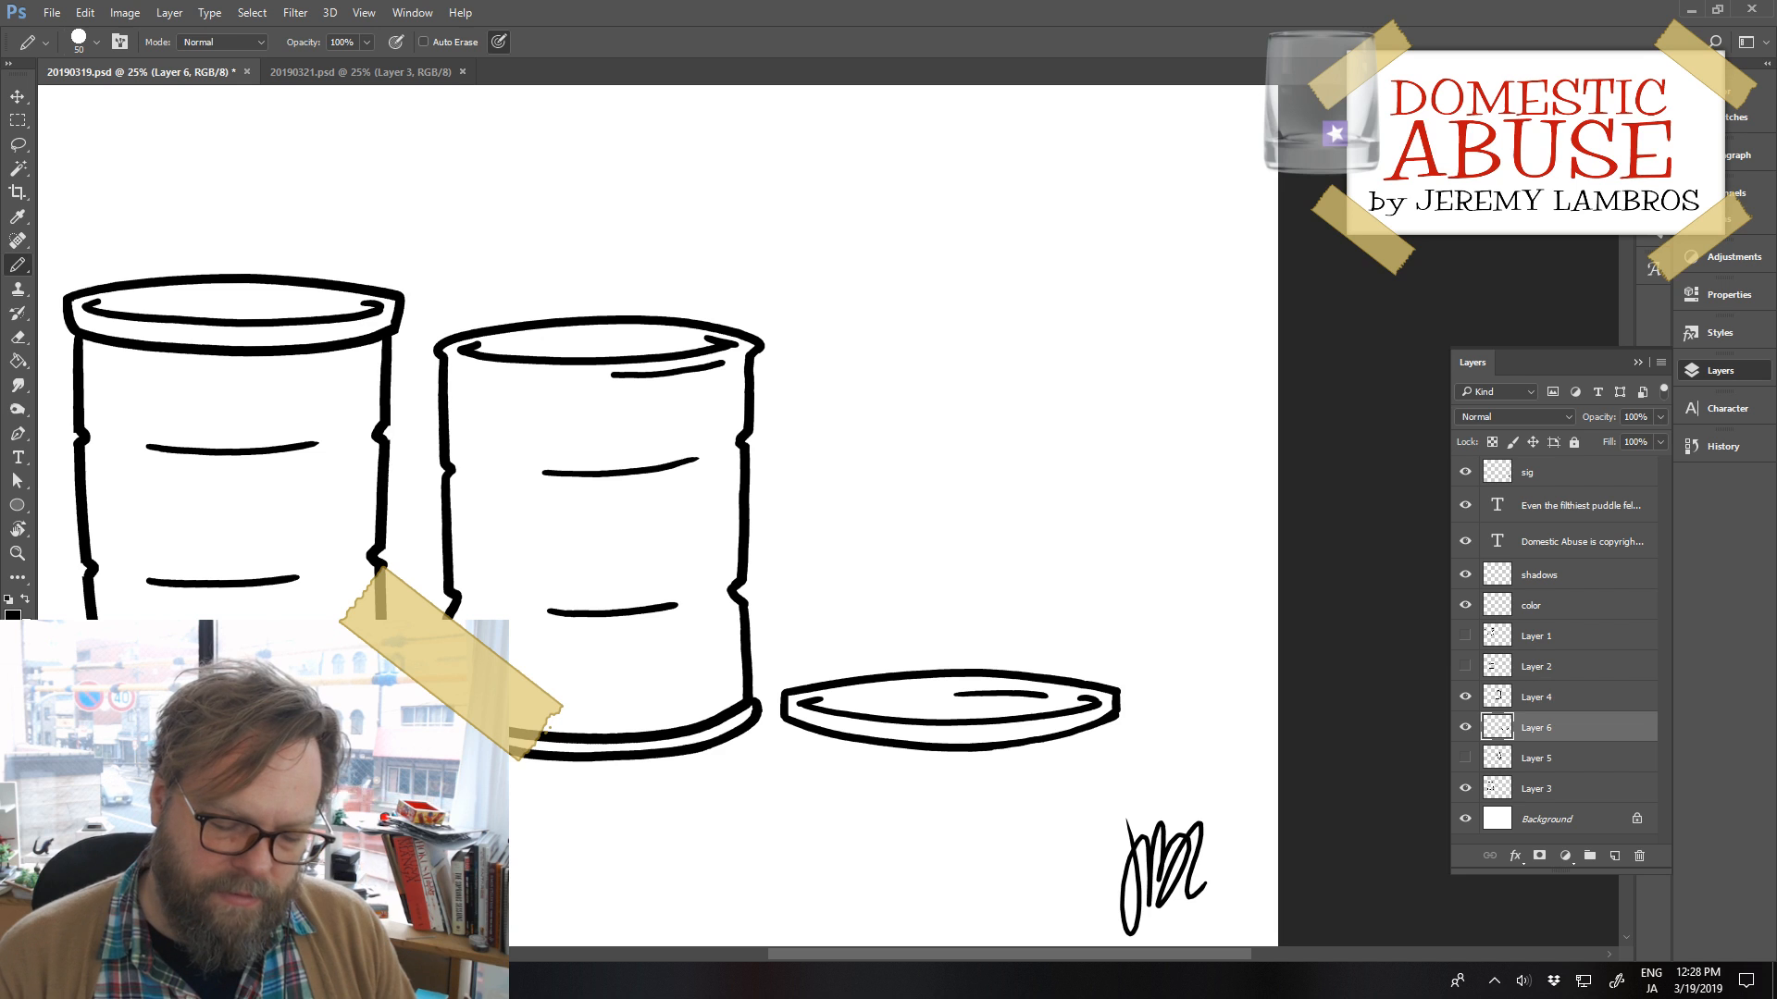
# Move the Layer 3 container above the lid to the right, and shift Layers 3 to 6 together left and slightly down
pyautogui.moveTo(377, 682); pyautogui.dragTo(1202, 605)
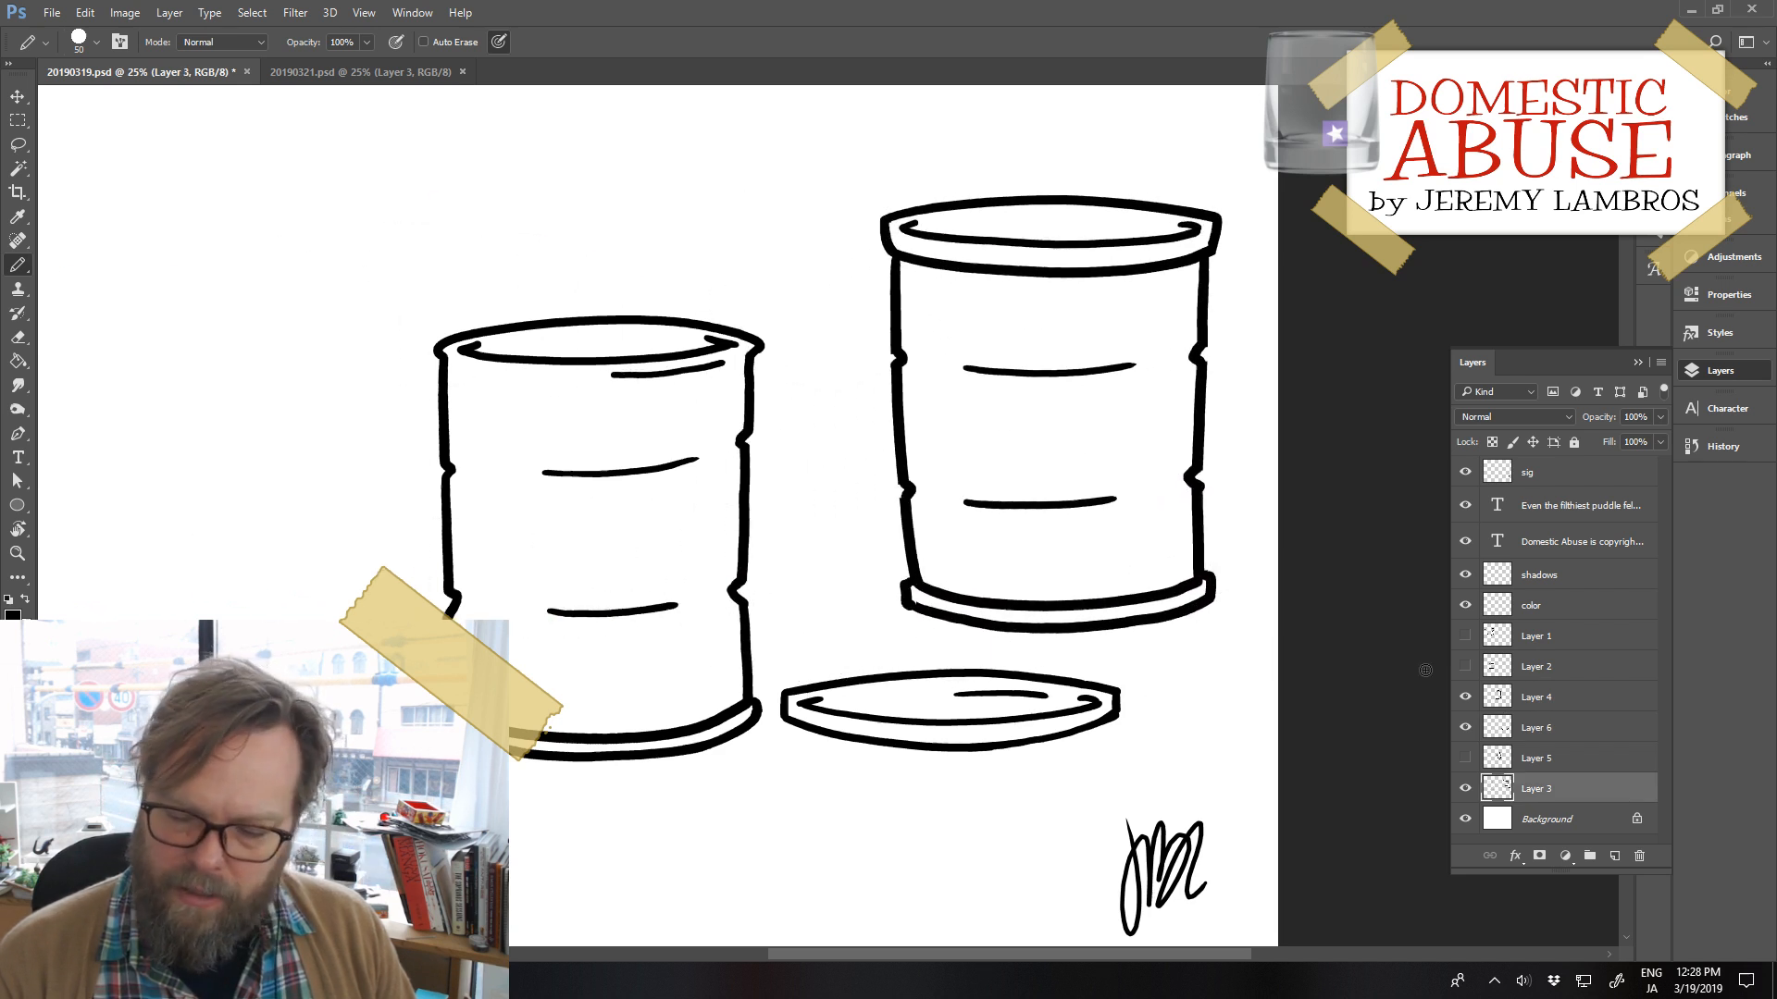
pyautogui.keyDown('shift'); pyautogui.click(1554, 702); pyautogui.keyUp('shift')
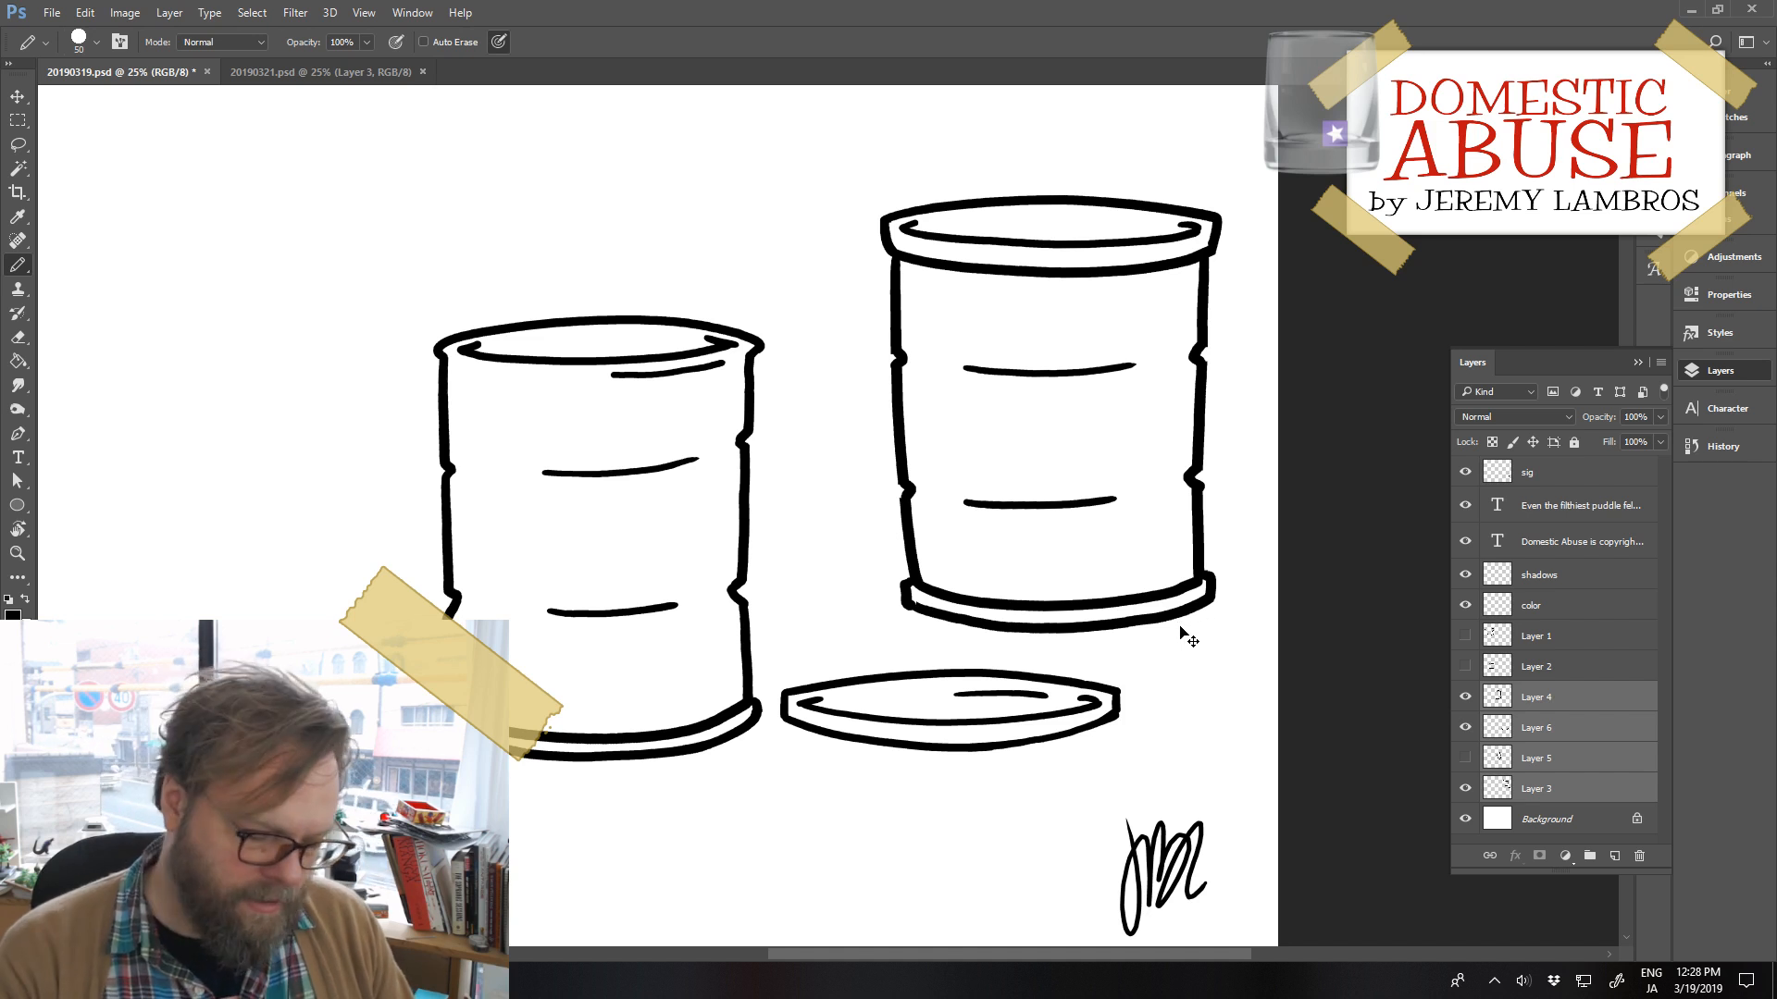
pyautogui.hotkey('ctrl', 'shift', 'Left')
pyautogui.hotkey('ctrl', 'shift', 'Left')
pyautogui.hotkey('ctrl', 'shift', 'Left')
pyautogui.hotkey('ctrl', 'shift', 'Left')
pyautogui.hotkey('ctrl', 'shift', 'Left')
pyautogui.hotkey('ctrl', 'shift', 'Left')
pyautogui.hotkey('ctrl', 'shift', 'Left')
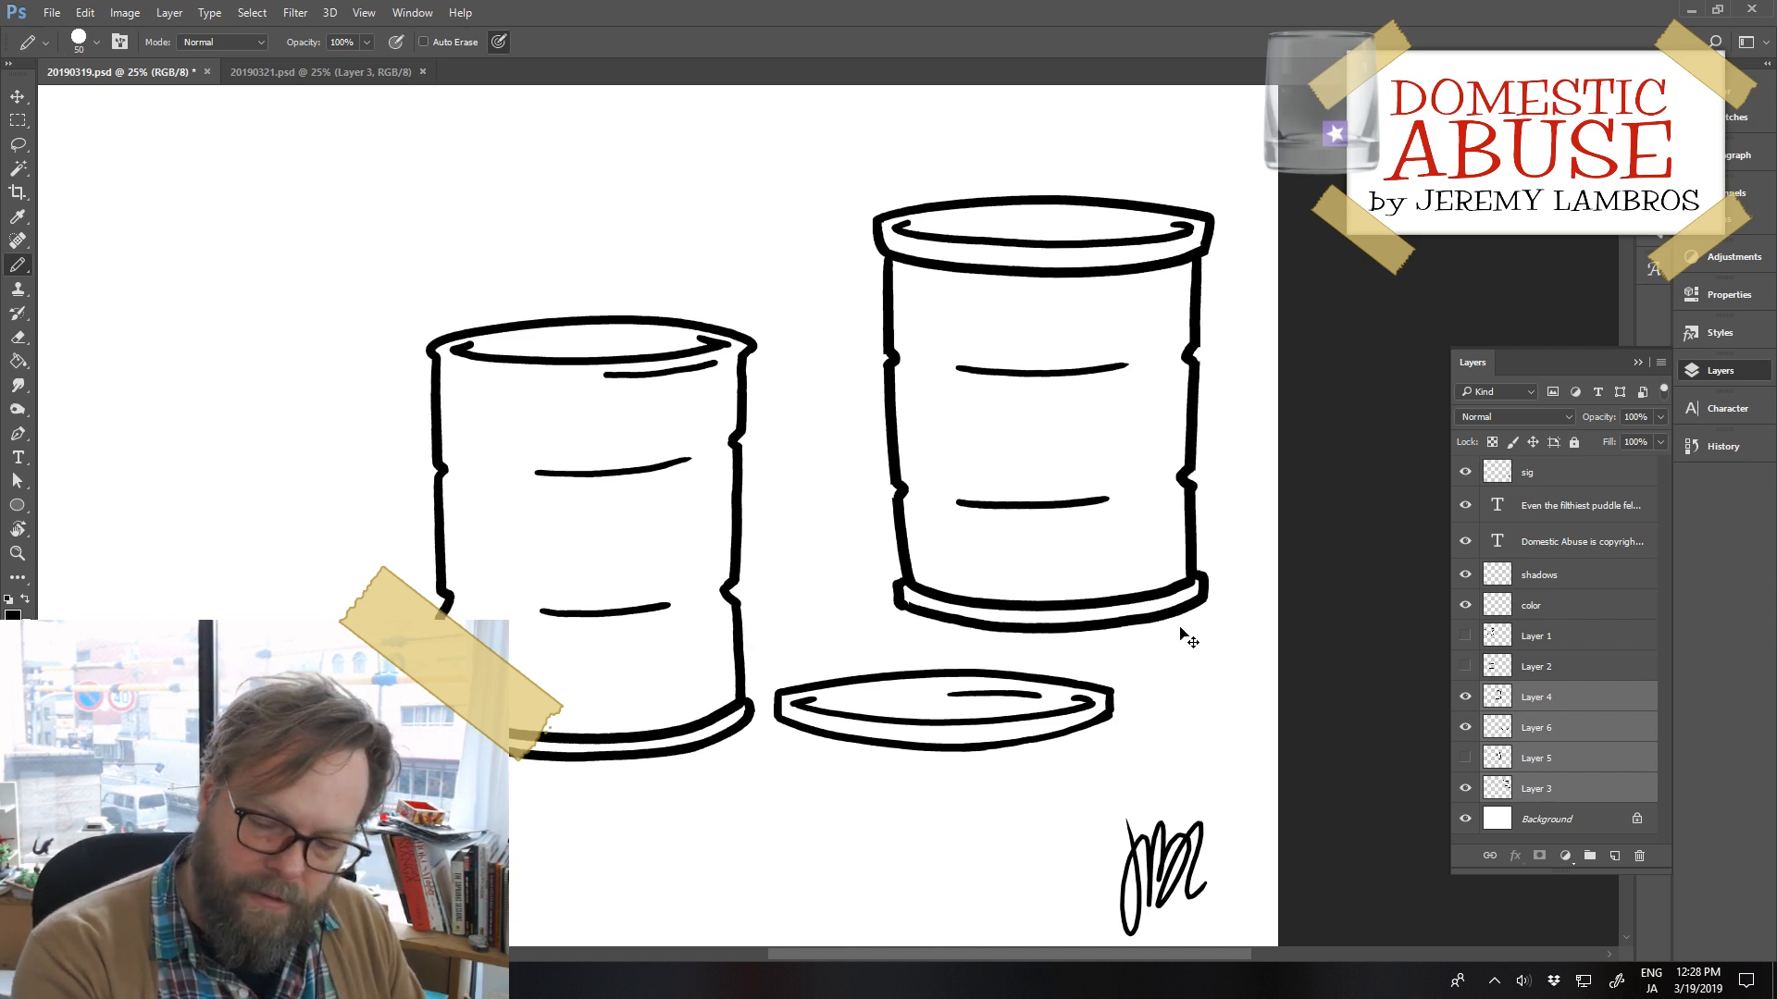
pyautogui.hotkey('ctrl', 'shift', 'Left')
pyautogui.hotkey('ctrl', 'shift', 'Left')
pyautogui.hotkey('ctrl', 'shift', 'Left')
pyautogui.hotkey('ctrl', 'shift', 'Left')
pyautogui.hotkey('ctrl', 'shift', 'Left')
pyautogui.hotkey('ctrl', 'shift', 'Left')
pyautogui.hotkey('ctrl', 'shift', 'Left')
pyautogui.hotkey('ctrl', 'shift', 'Left')
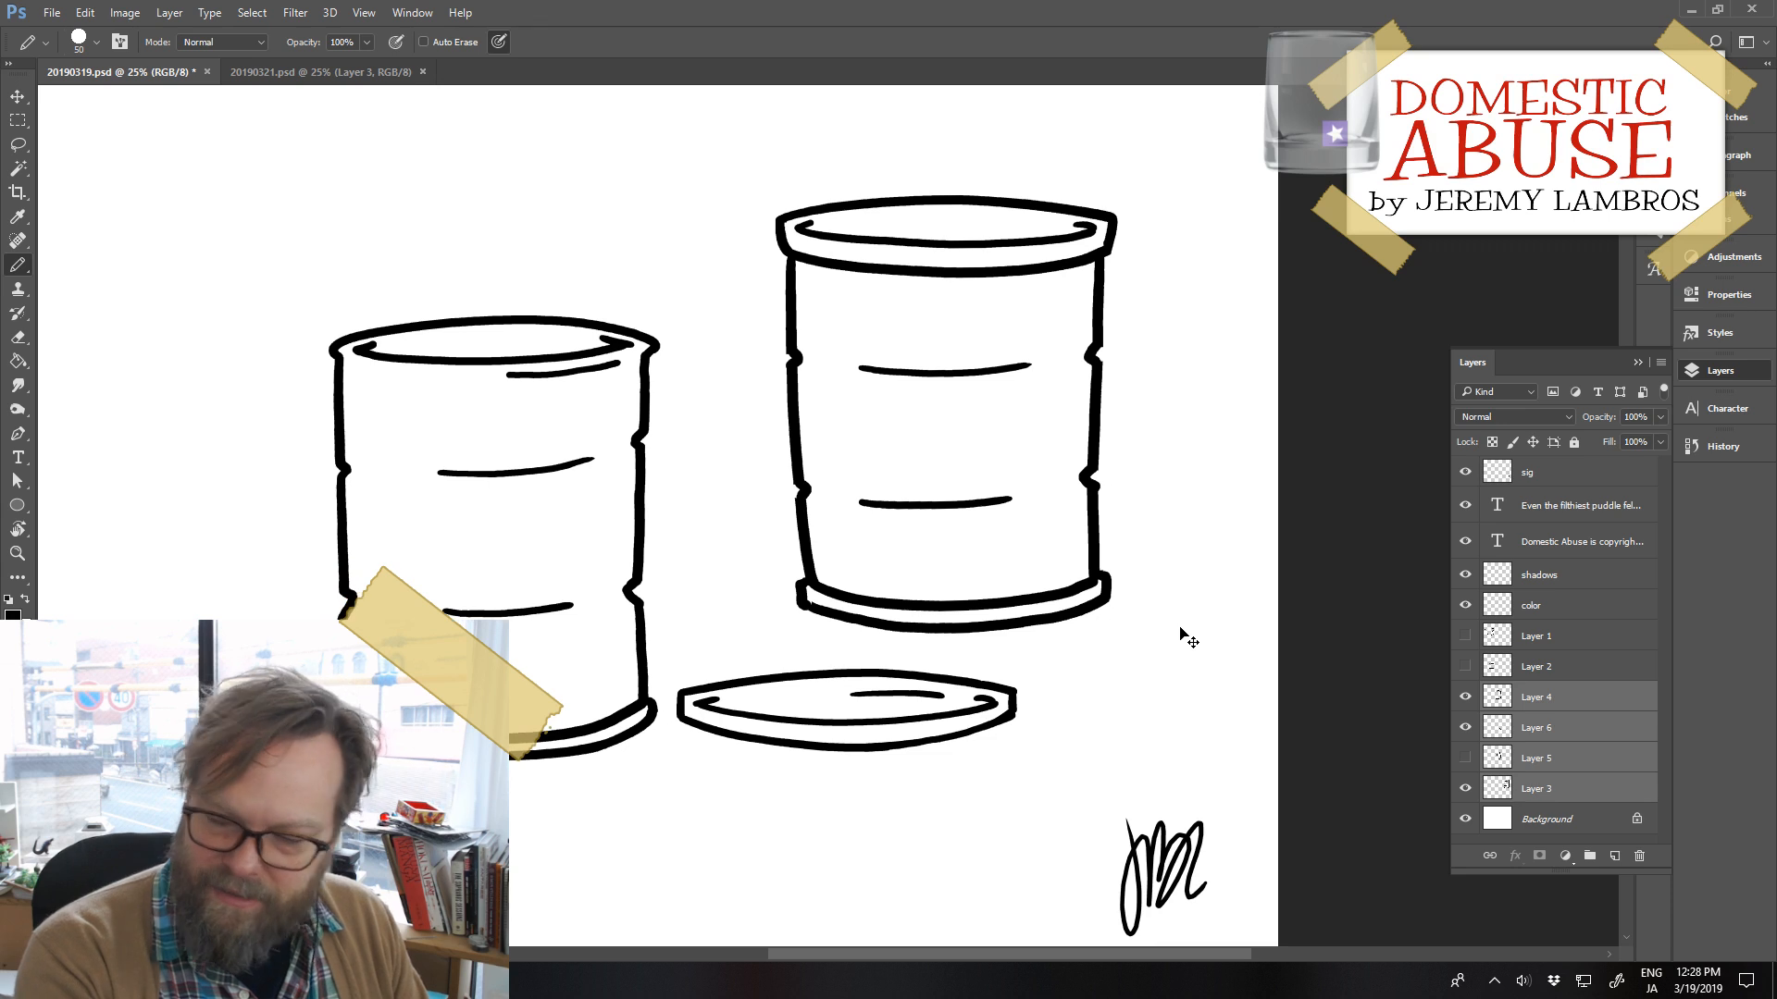
pyautogui.hotkey('ctrl', 'shift', 'Left')
pyautogui.hotkey('ctrl', 'shift', 'Left')
pyautogui.hotkey('ctrl', 'shift', 'Left')
pyautogui.hotkey('ctrl', 'shift', 'Left')
pyautogui.hotkey('ctrl', 'shift', 'Down')
pyautogui.hotkey('ctrl', 'shift', 'Down')
pyautogui.hotkey('ctrl', 'shift', 'Down')
pyautogui.hotkey('ctrl', 'shift', 'Down')
pyautogui.hotkey('ctrl', 'shift', 'Down')
pyautogui.hotkey('ctrl', 'shift', 'Down')
pyautogui.hotkey('ctrl', 'shift', 'Down')
pyautogui.hotkey('ctrl', 'shift', 'Down')
pyautogui.hotkey('ctrl', 'shift', 'Down')
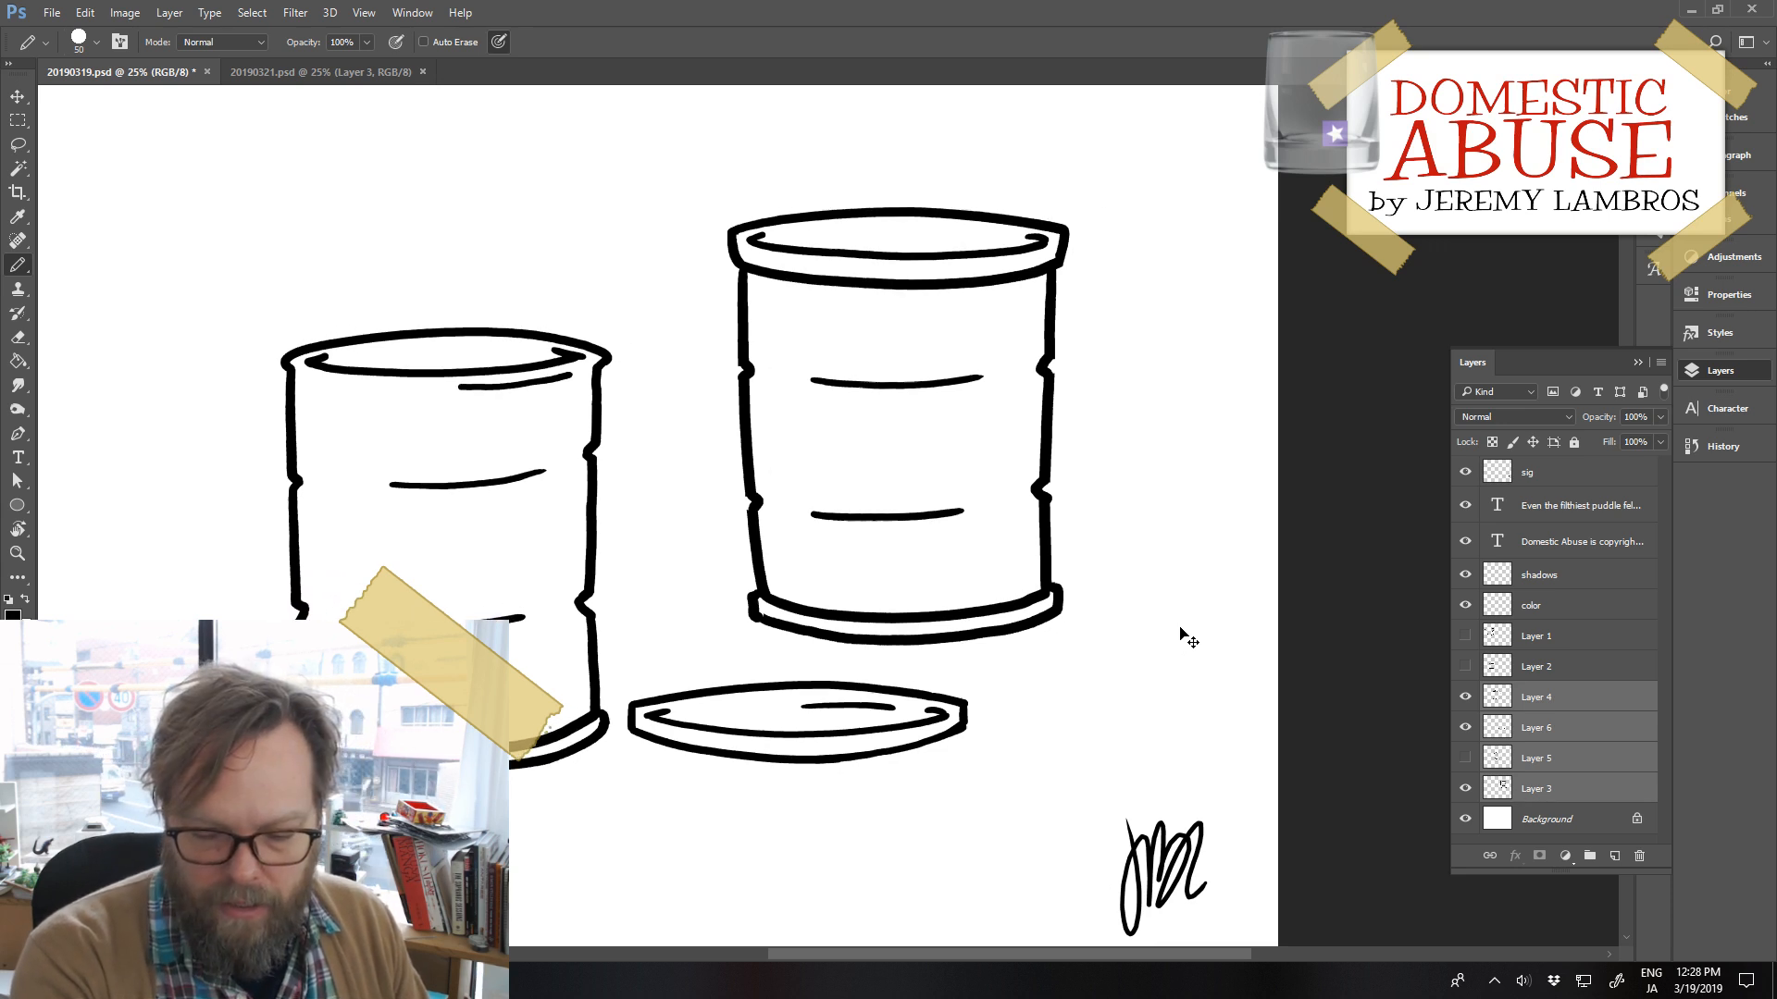
pyautogui.hotkey('ctrl', 'shift', 'Left')
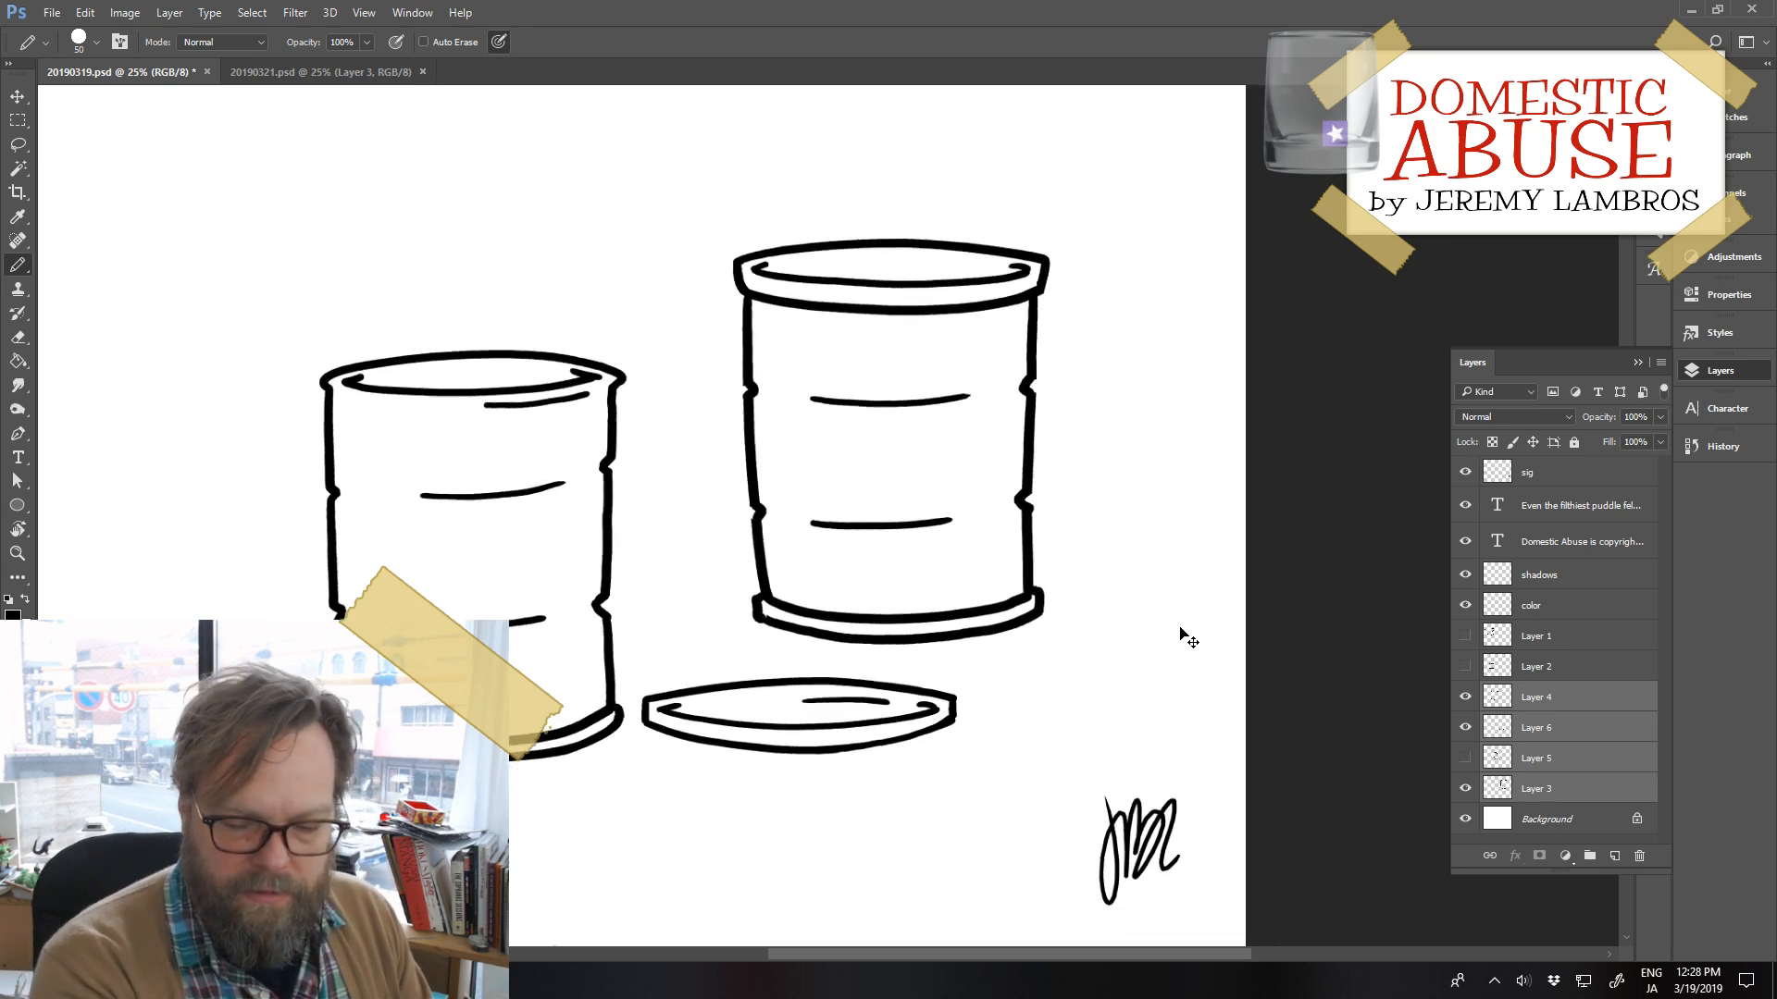
pyautogui.hotkey('ctrl', '-')
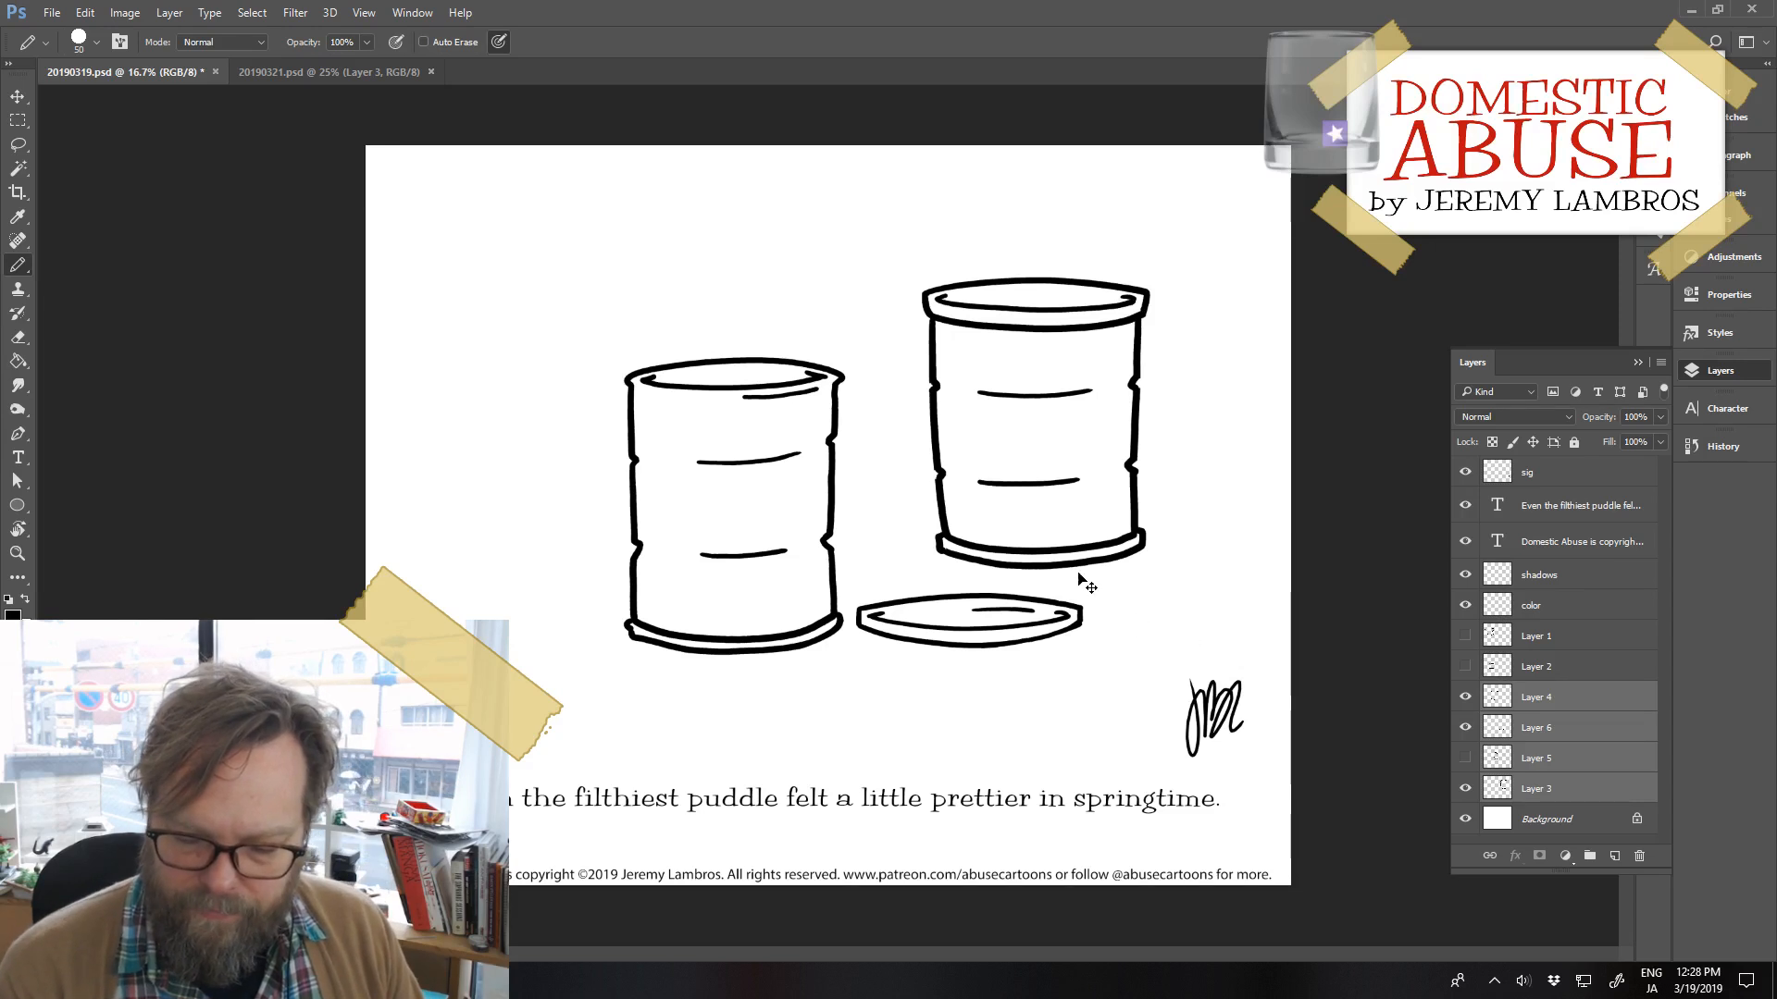
# Move the two containers and the lid together down and left, scale them up to about 114%, and shift them slightly right and down
pyautogui.moveTo(830, 641); pyautogui.dragTo(752, 664)
pyautogui.hotkey('ctrl', 't')
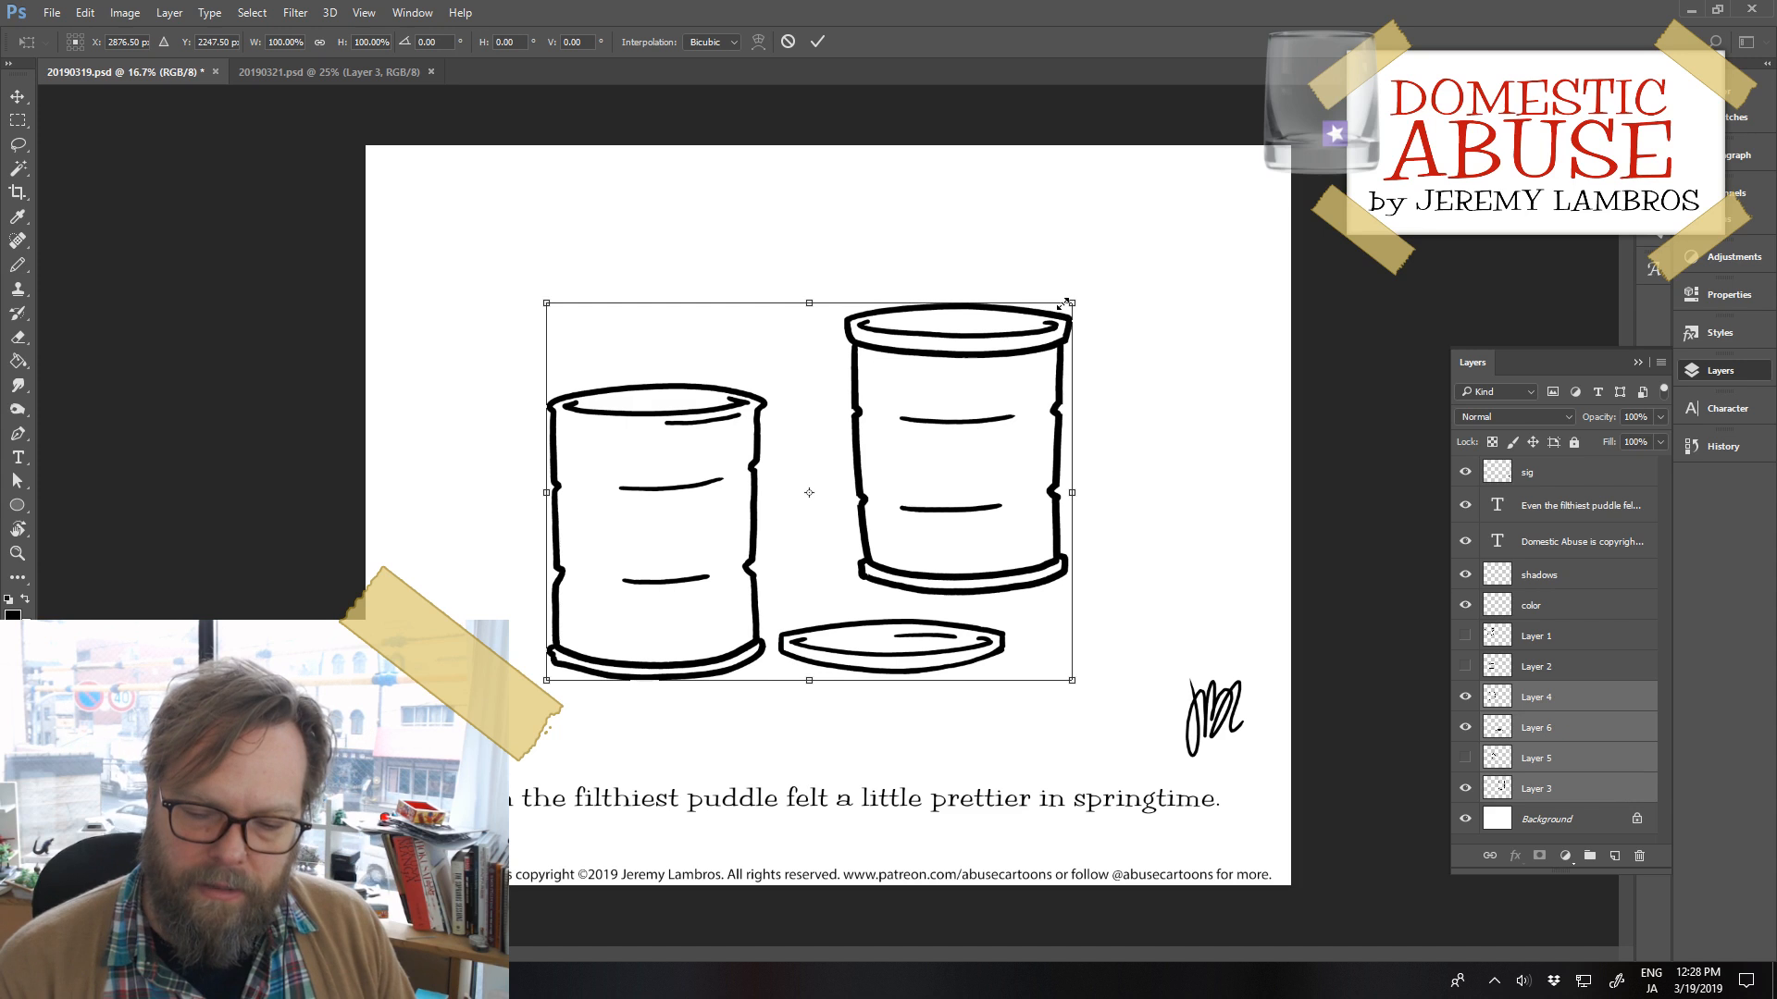
pyautogui.moveTo(1066, 306); pyautogui.dragTo(1094, 273)
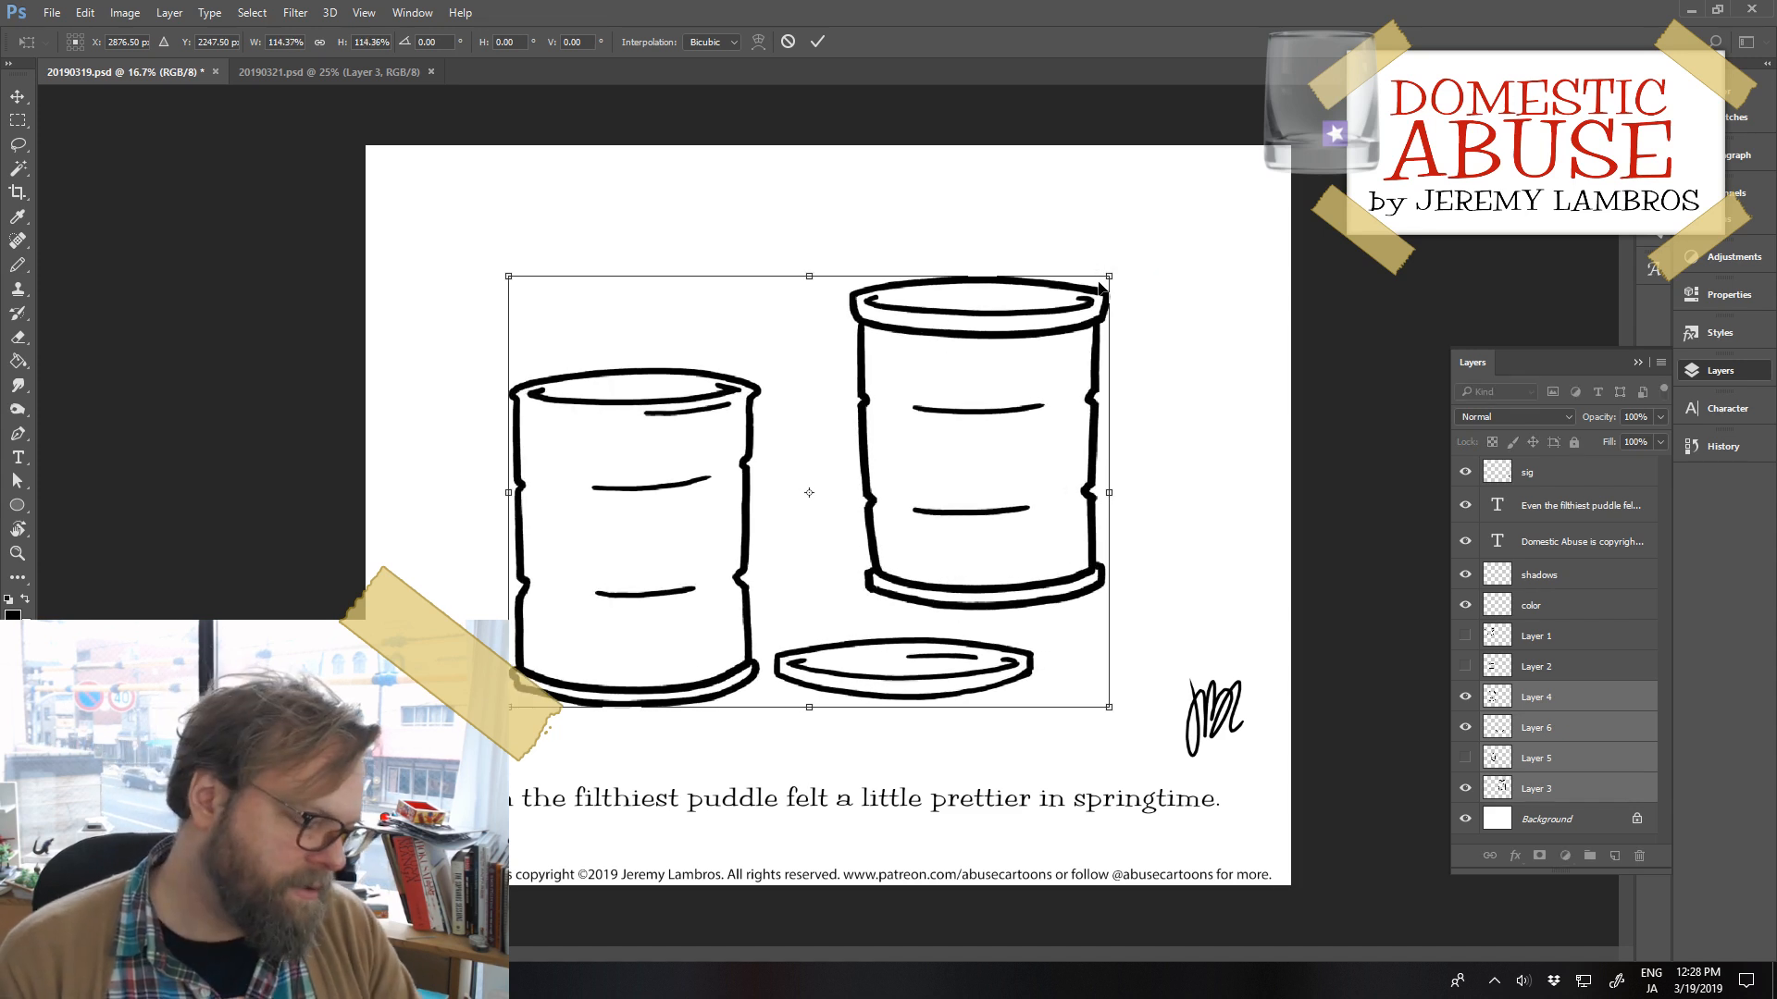
pyautogui.press('b')
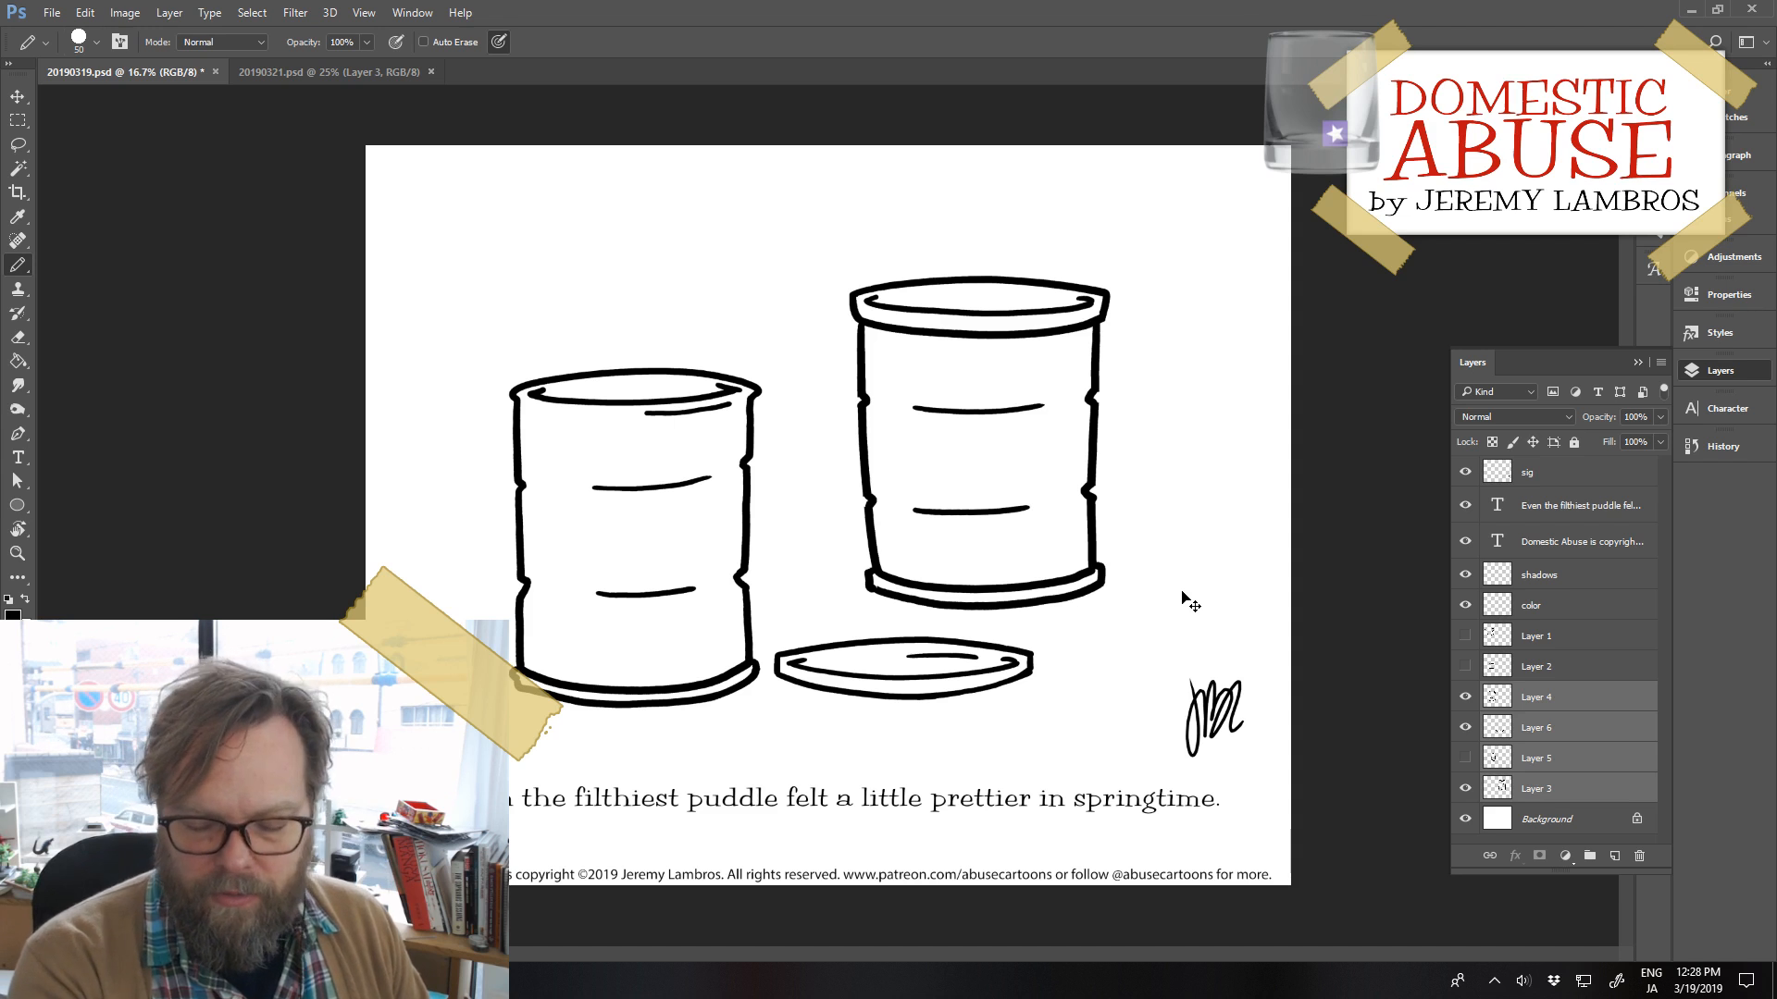
pyautogui.hotkey('ctrl', 'shift', 'Right')
pyautogui.hotkey('ctrl', 'shift', 'Right')
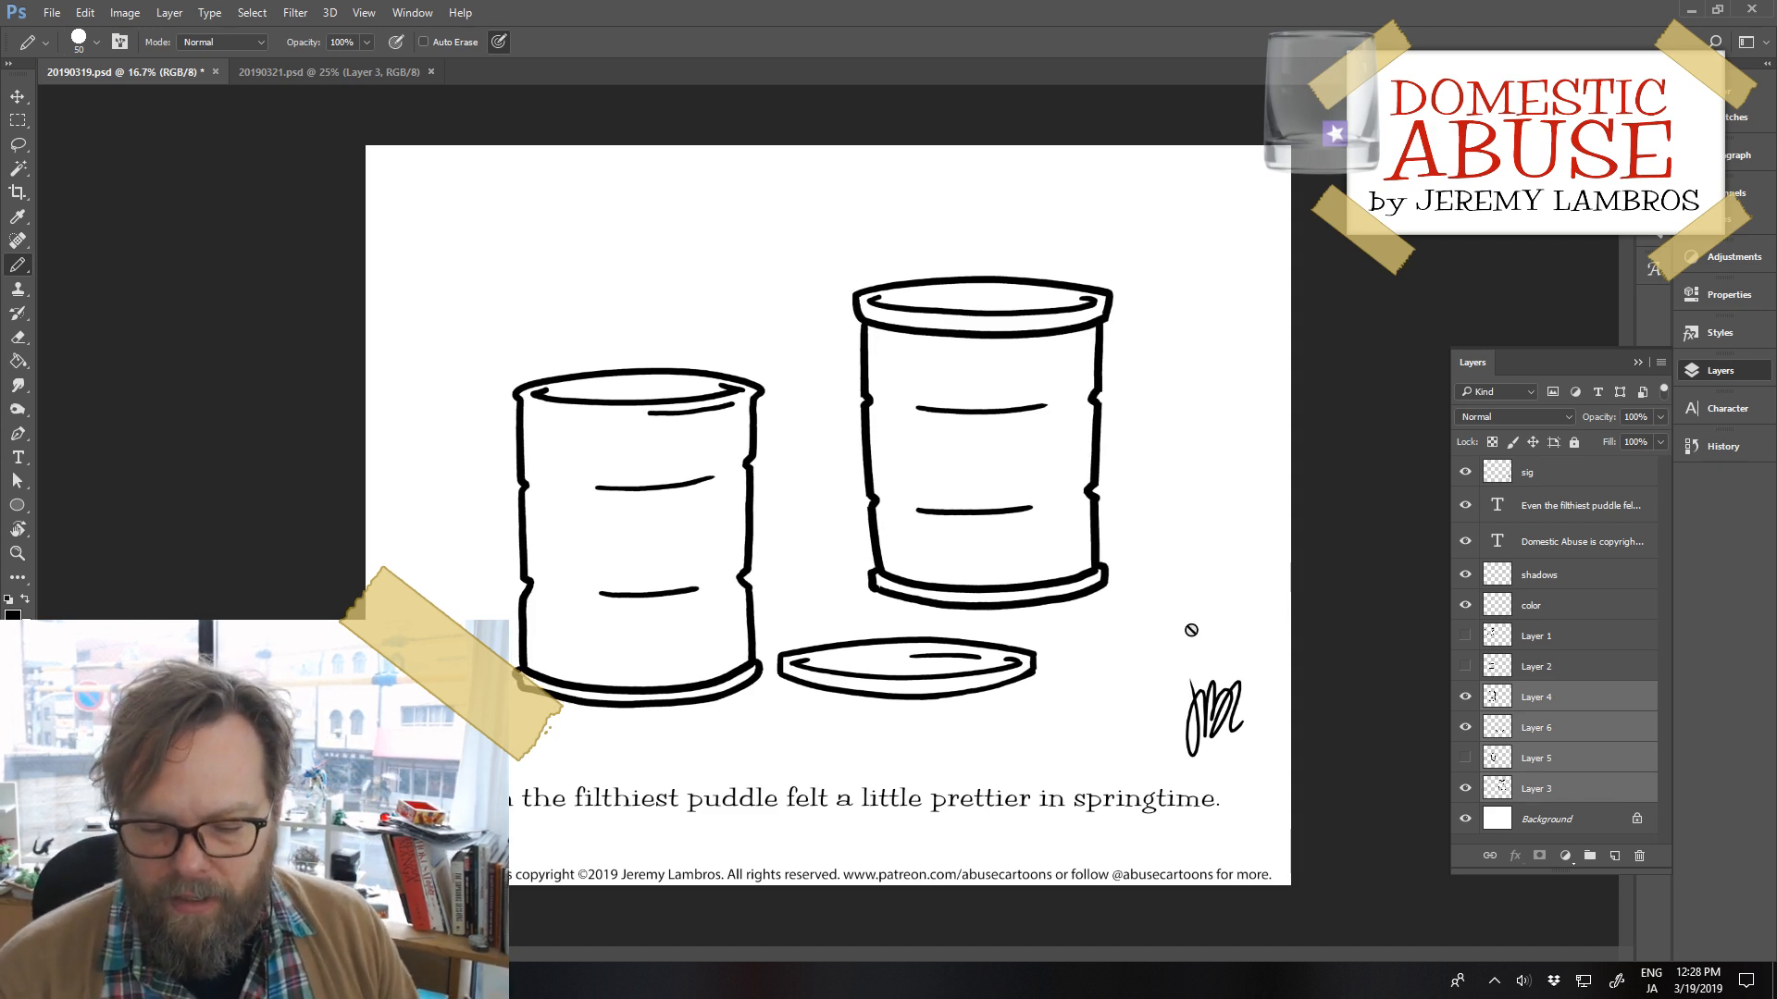
pyautogui.moveTo(1104, 595); pyautogui.dragTo(1116, 603)
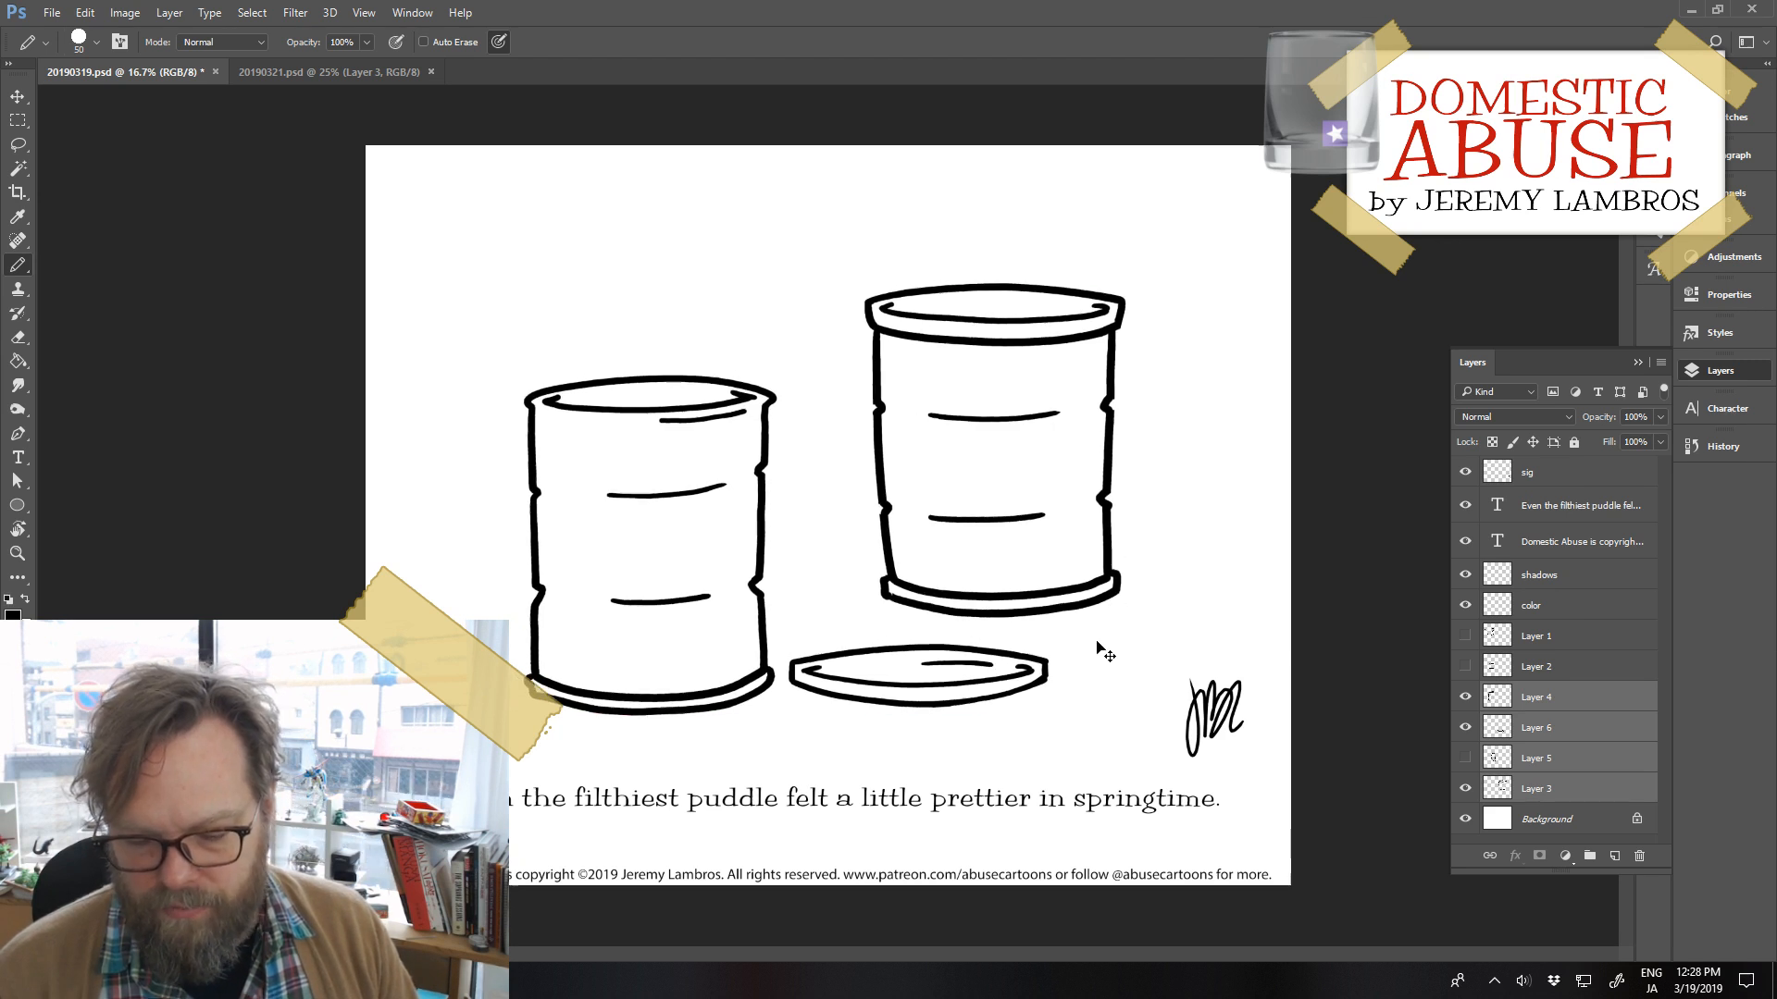
# Move the lid on Layer 6 slightly right and down, and enlarge it a little from its upper right corner
pyautogui.keyDown('ctrl'); pyautogui.click(1061, 694); pyautogui.keyUp('ctrl')
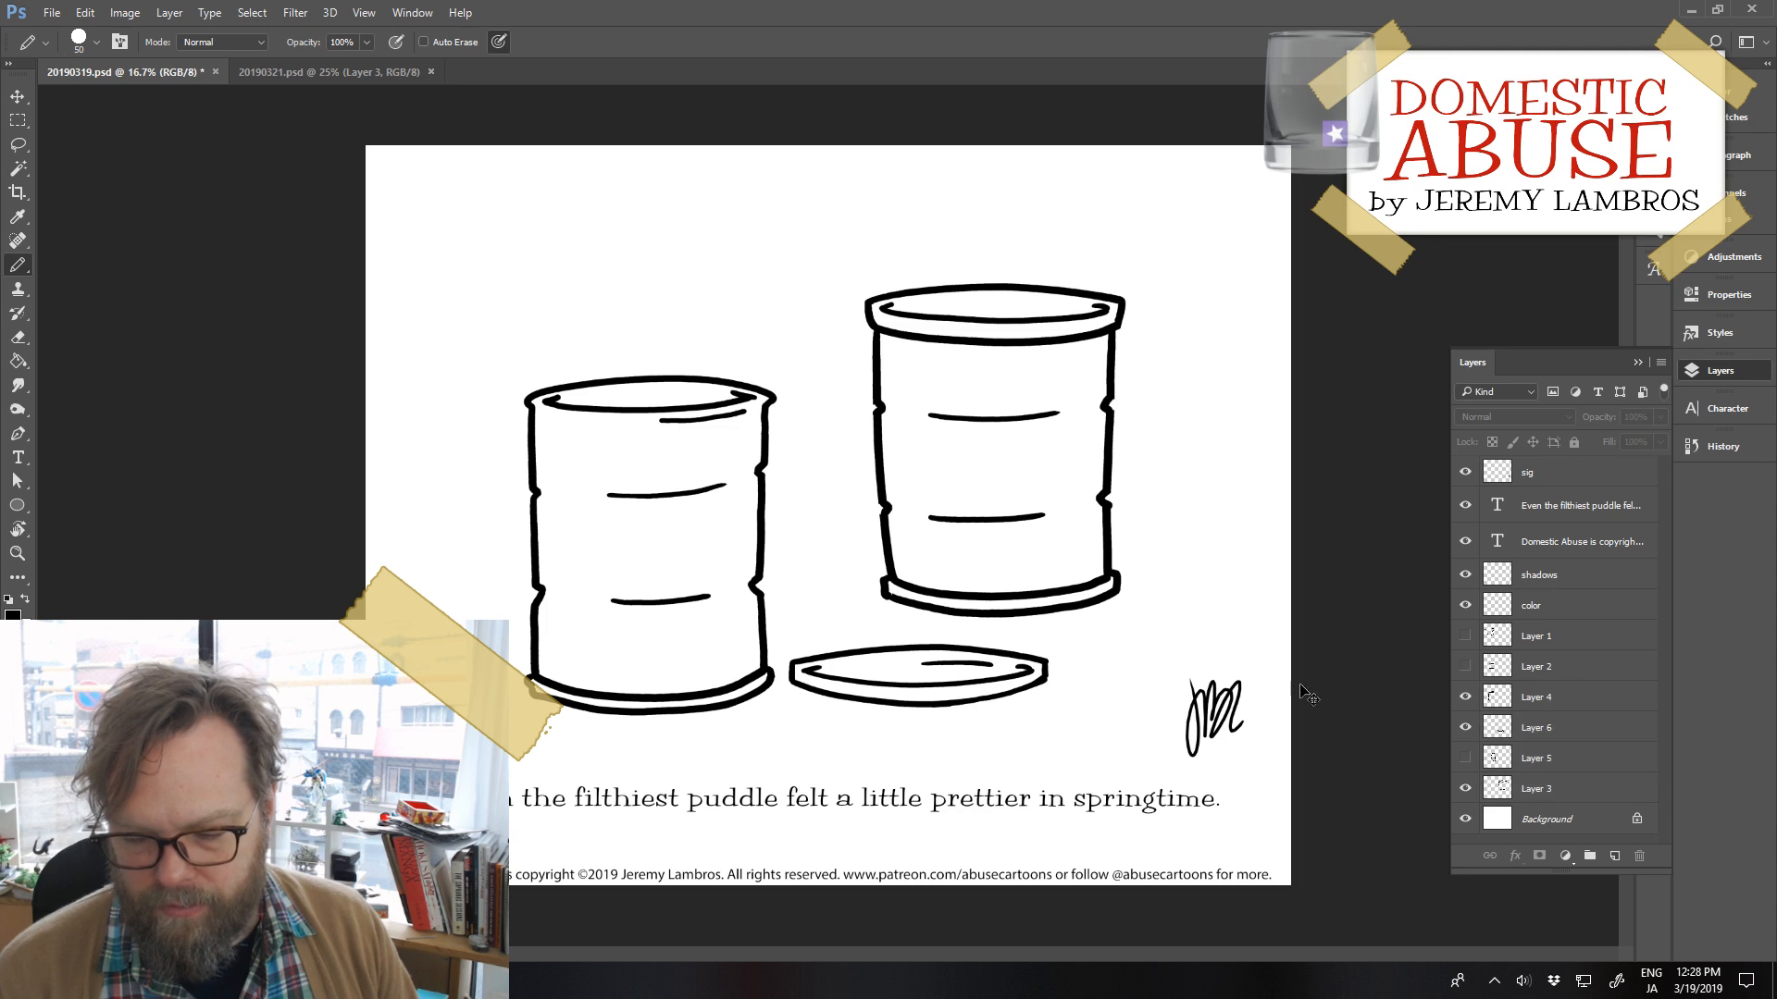
pyautogui.keyDown('ctrl'); pyautogui.click(1045, 685); pyautogui.keyUp('ctrl')
pyautogui.moveTo(1046, 685); pyautogui.dragTo(1053, 692)
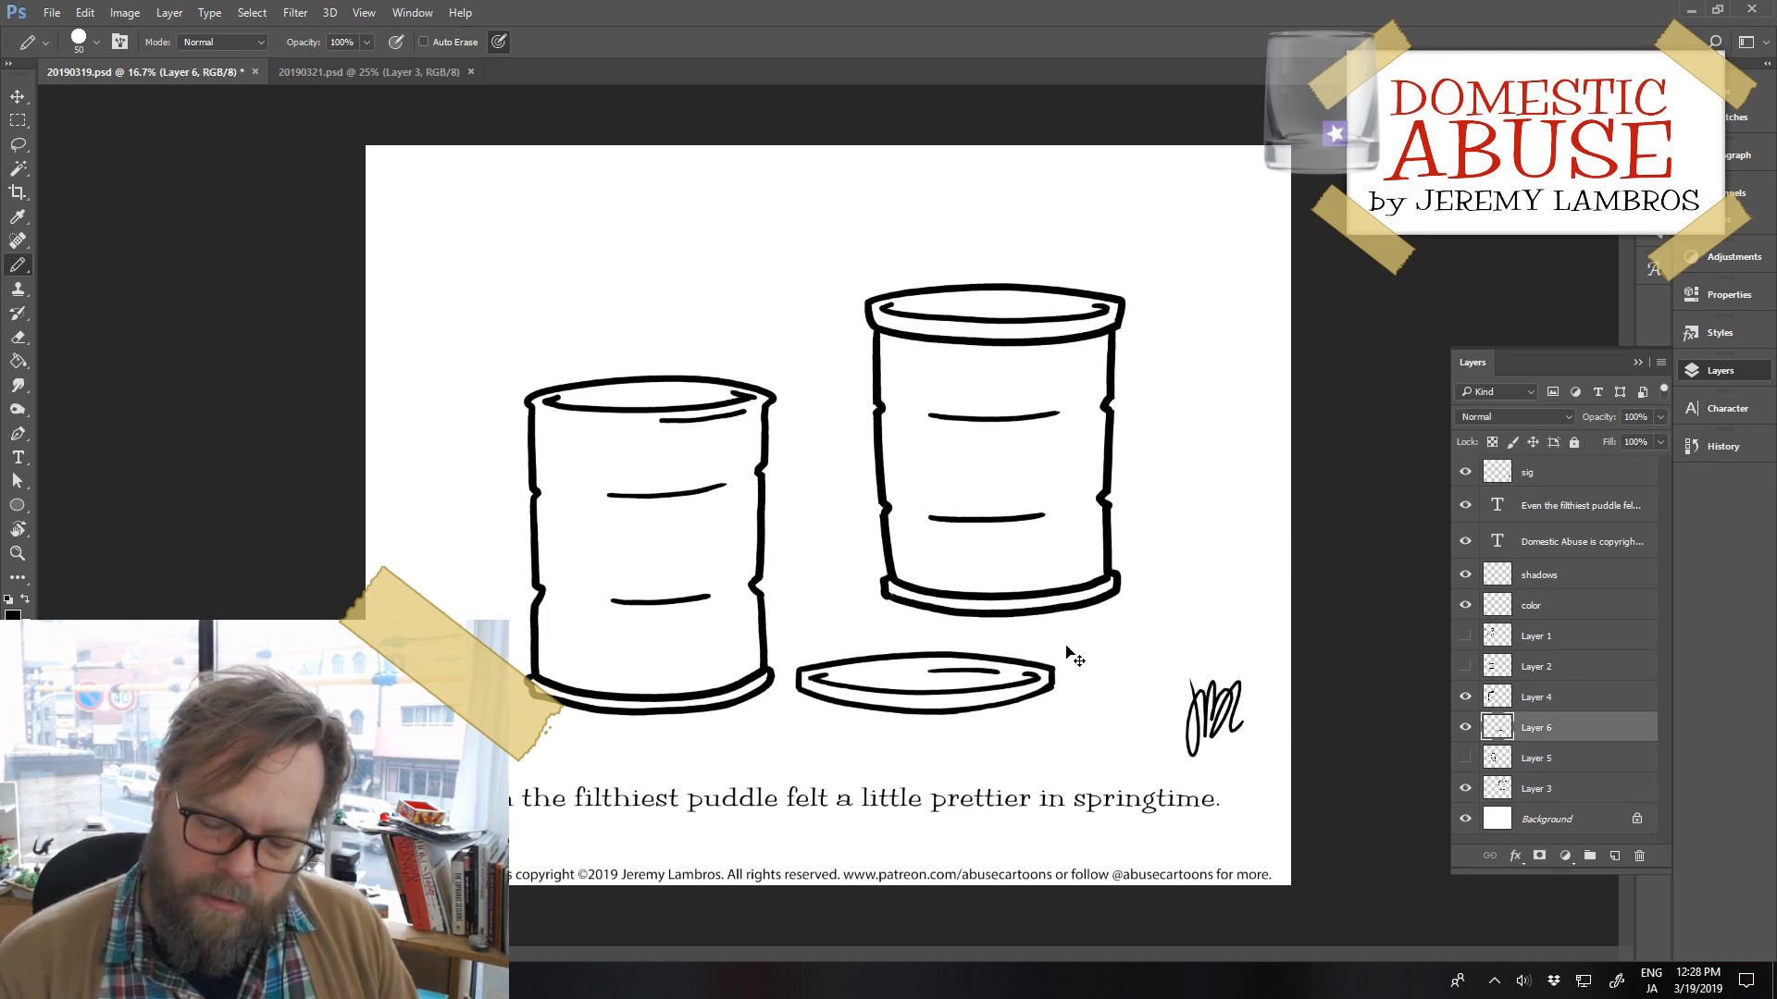
pyautogui.hotkey('ctrl', 't')
pyautogui.moveTo(1056, 650); pyautogui.dragTo(1074, 639)
pyautogui.press('b')
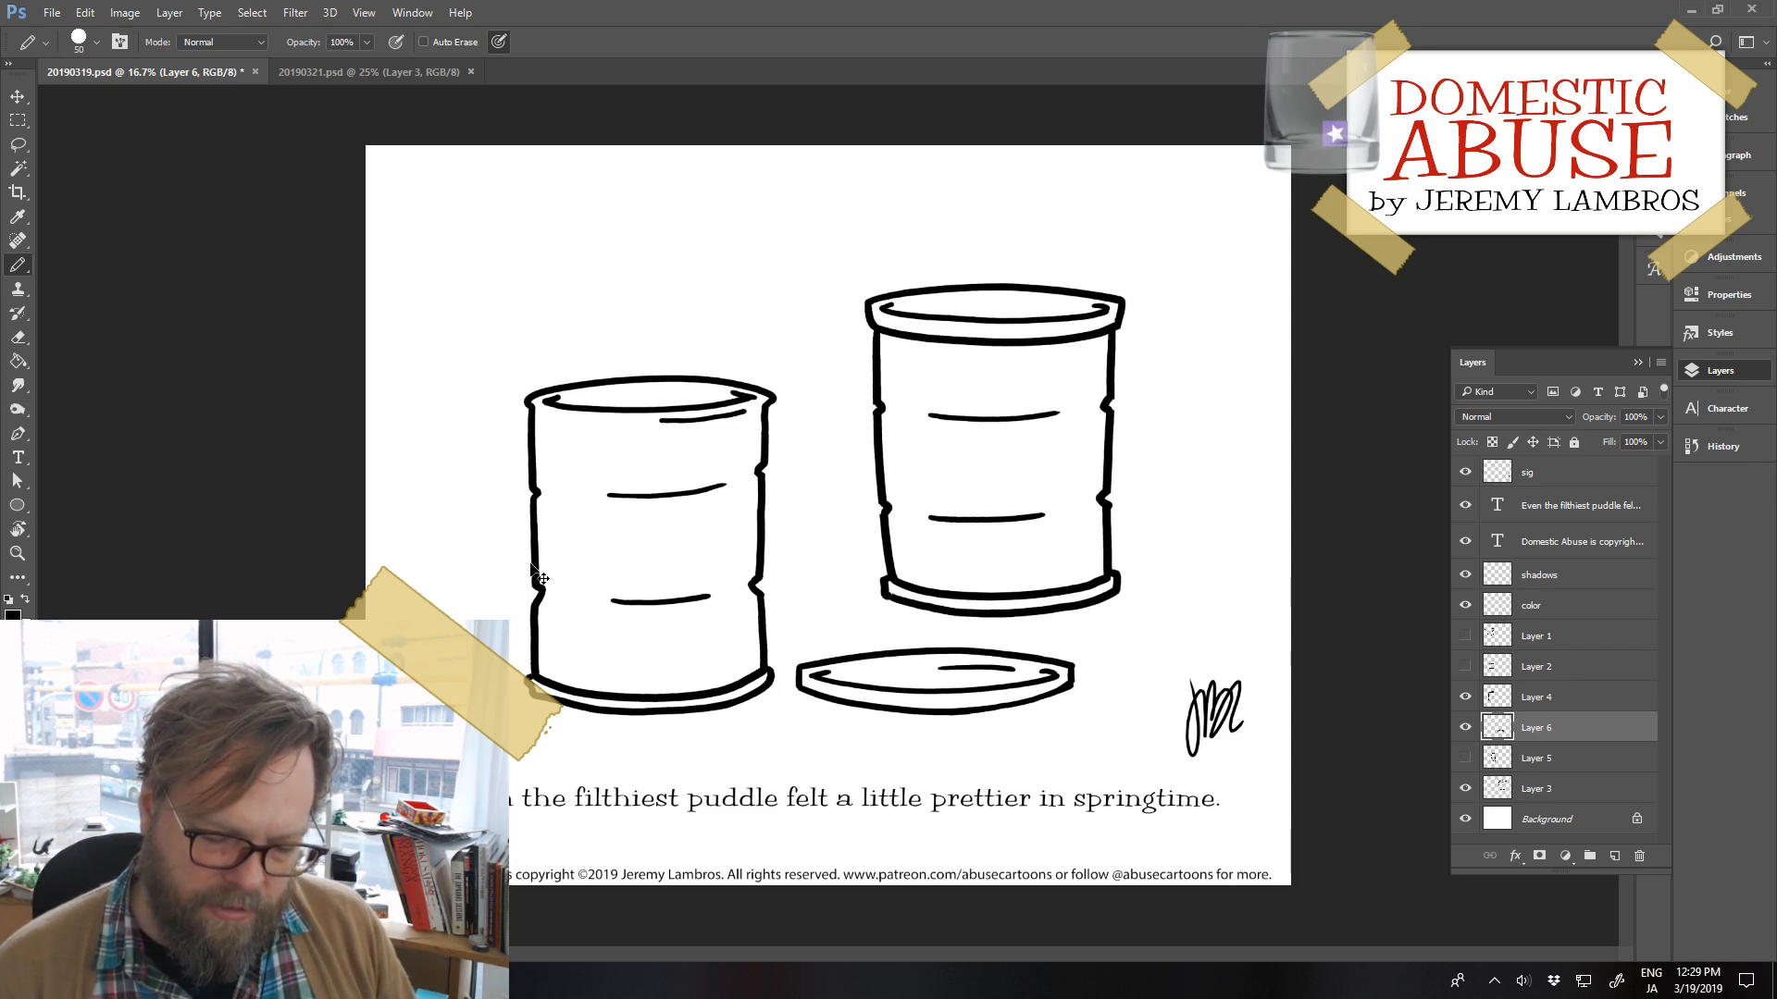
# Shift the Layer 4 container slightly left and distort its upper left corner outward
pyautogui.moveTo(539, 562); pyautogui.dragTo(530, 566)
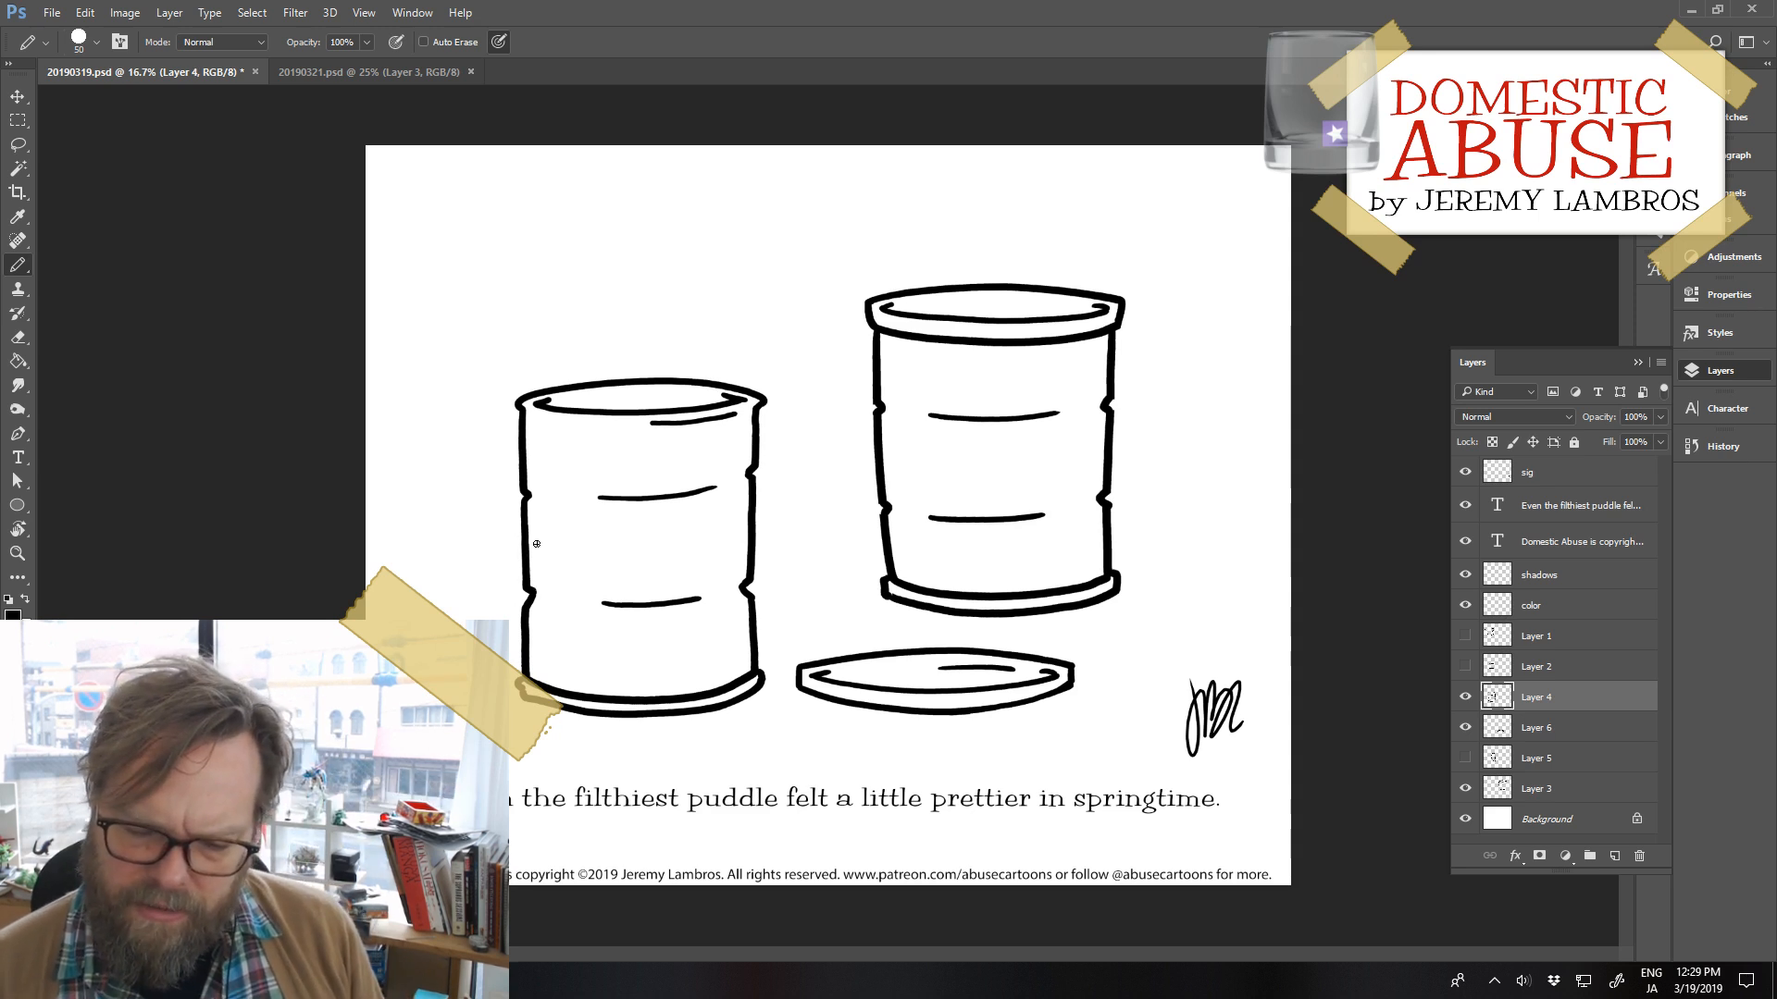
pyautogui.click(85, 13)
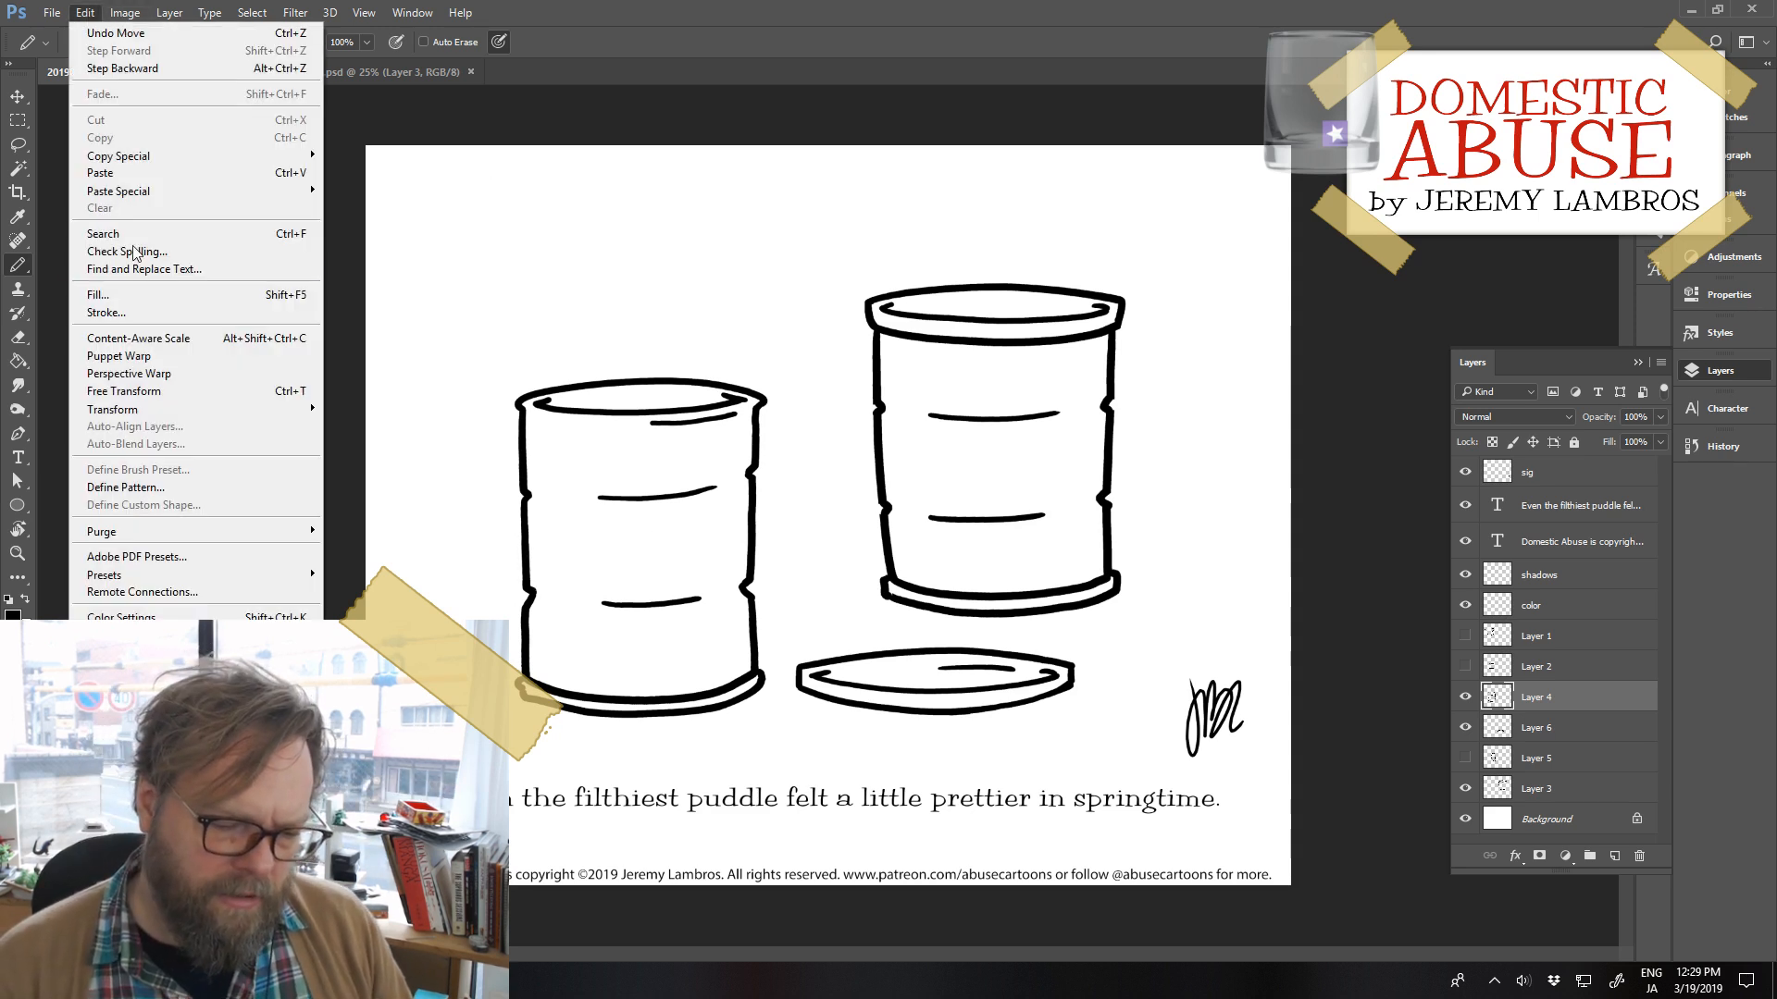
pyautogui.moveTo(268, 409)
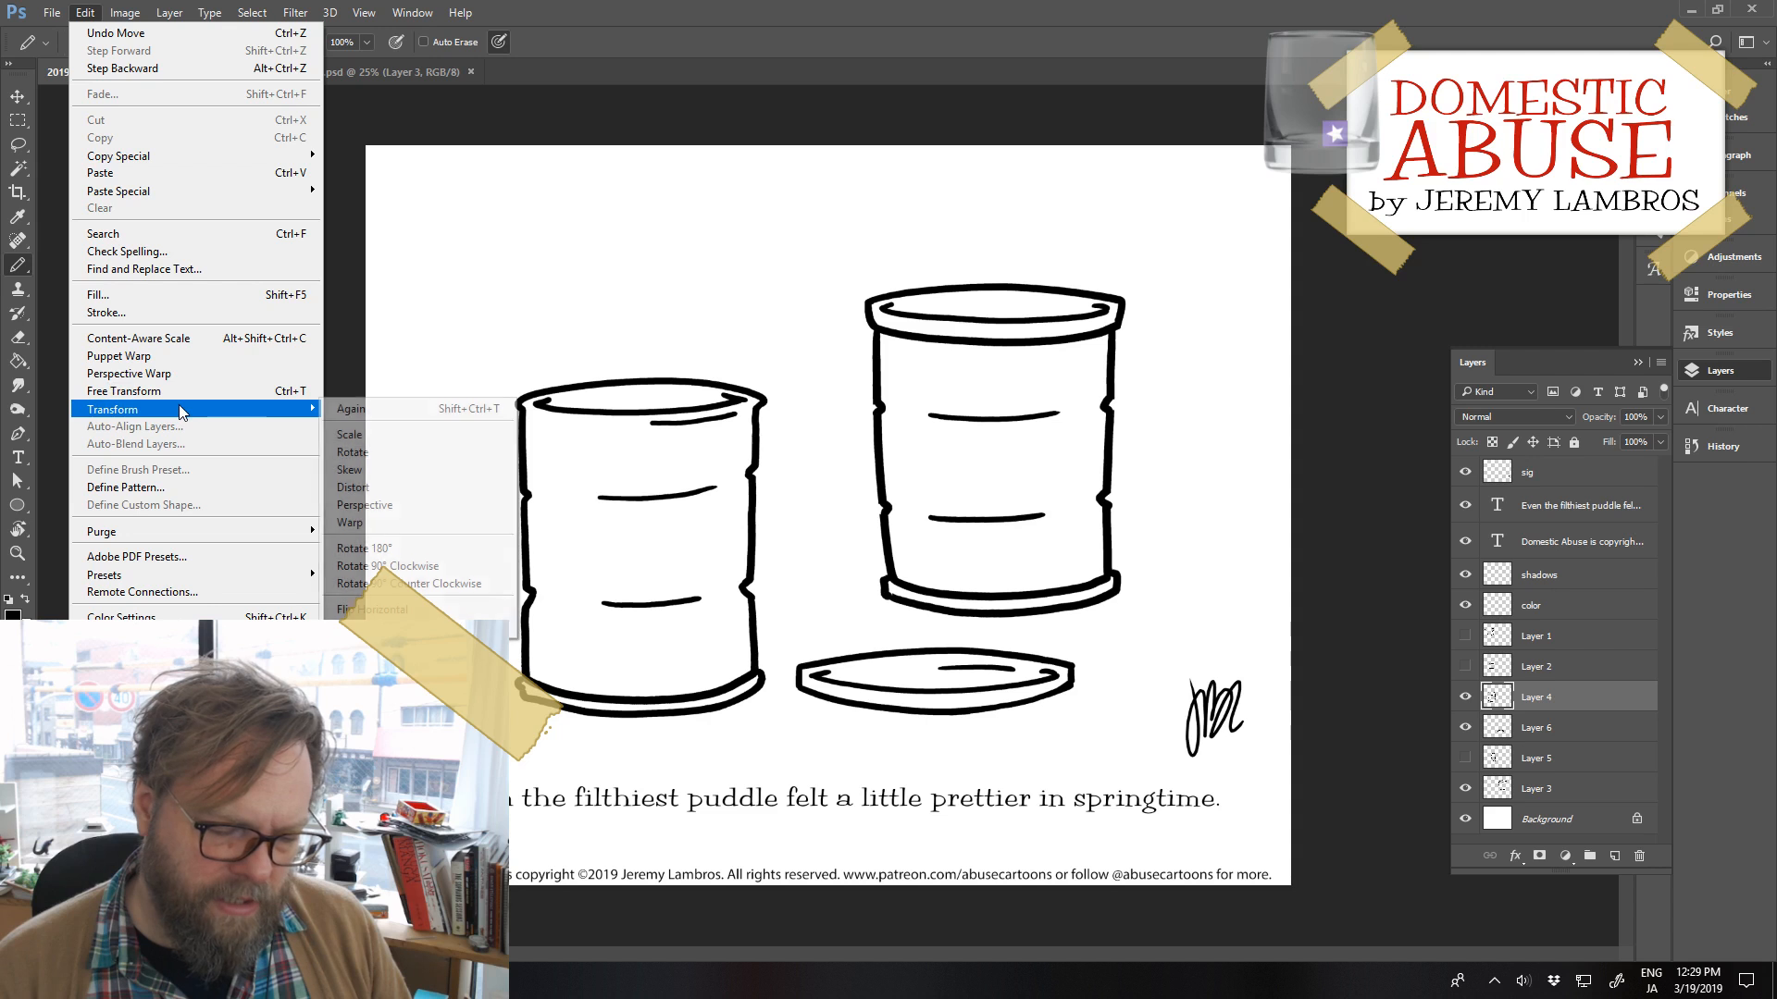
pyautogui.click(427, 486)
pyautogui.moveTo(517, 378); pyautogui.dragTo(502, 376)
pyautogui.press('b')
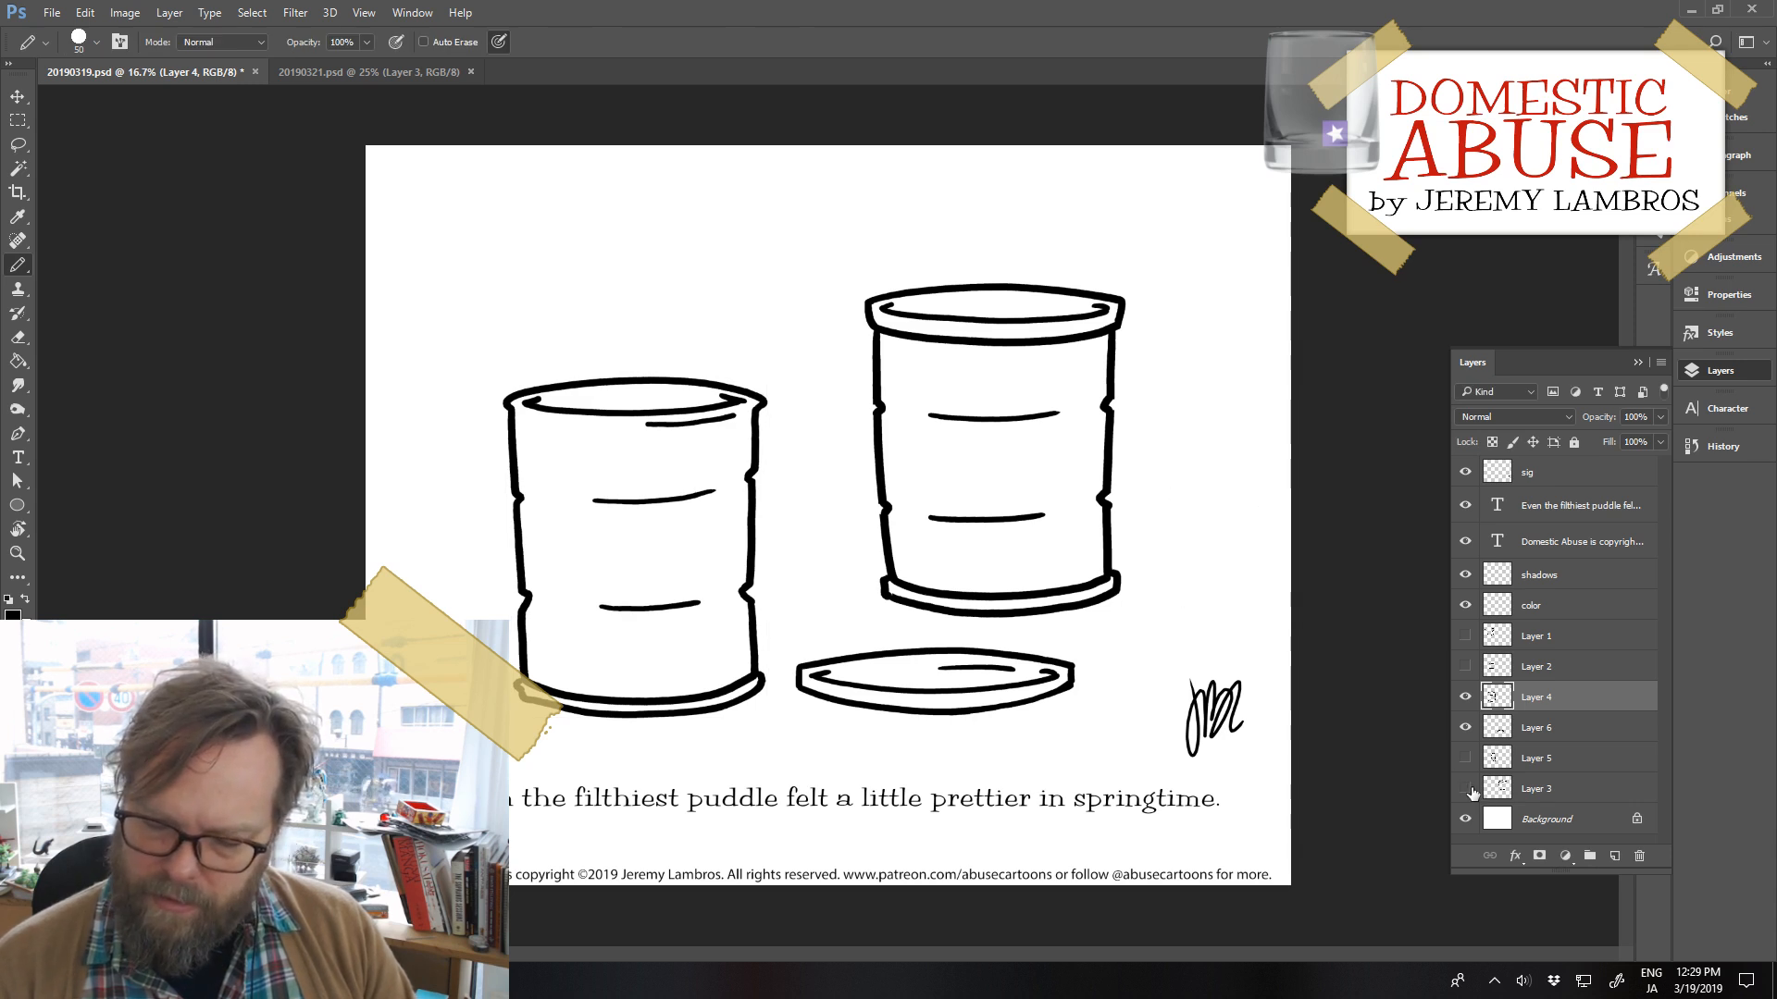
# Distort the Layer 3 container by pulling both lower corners and the upper right corner outward, and save the file
pyautogui.click(1465, 788)
pyautogui.click(1536, 789)
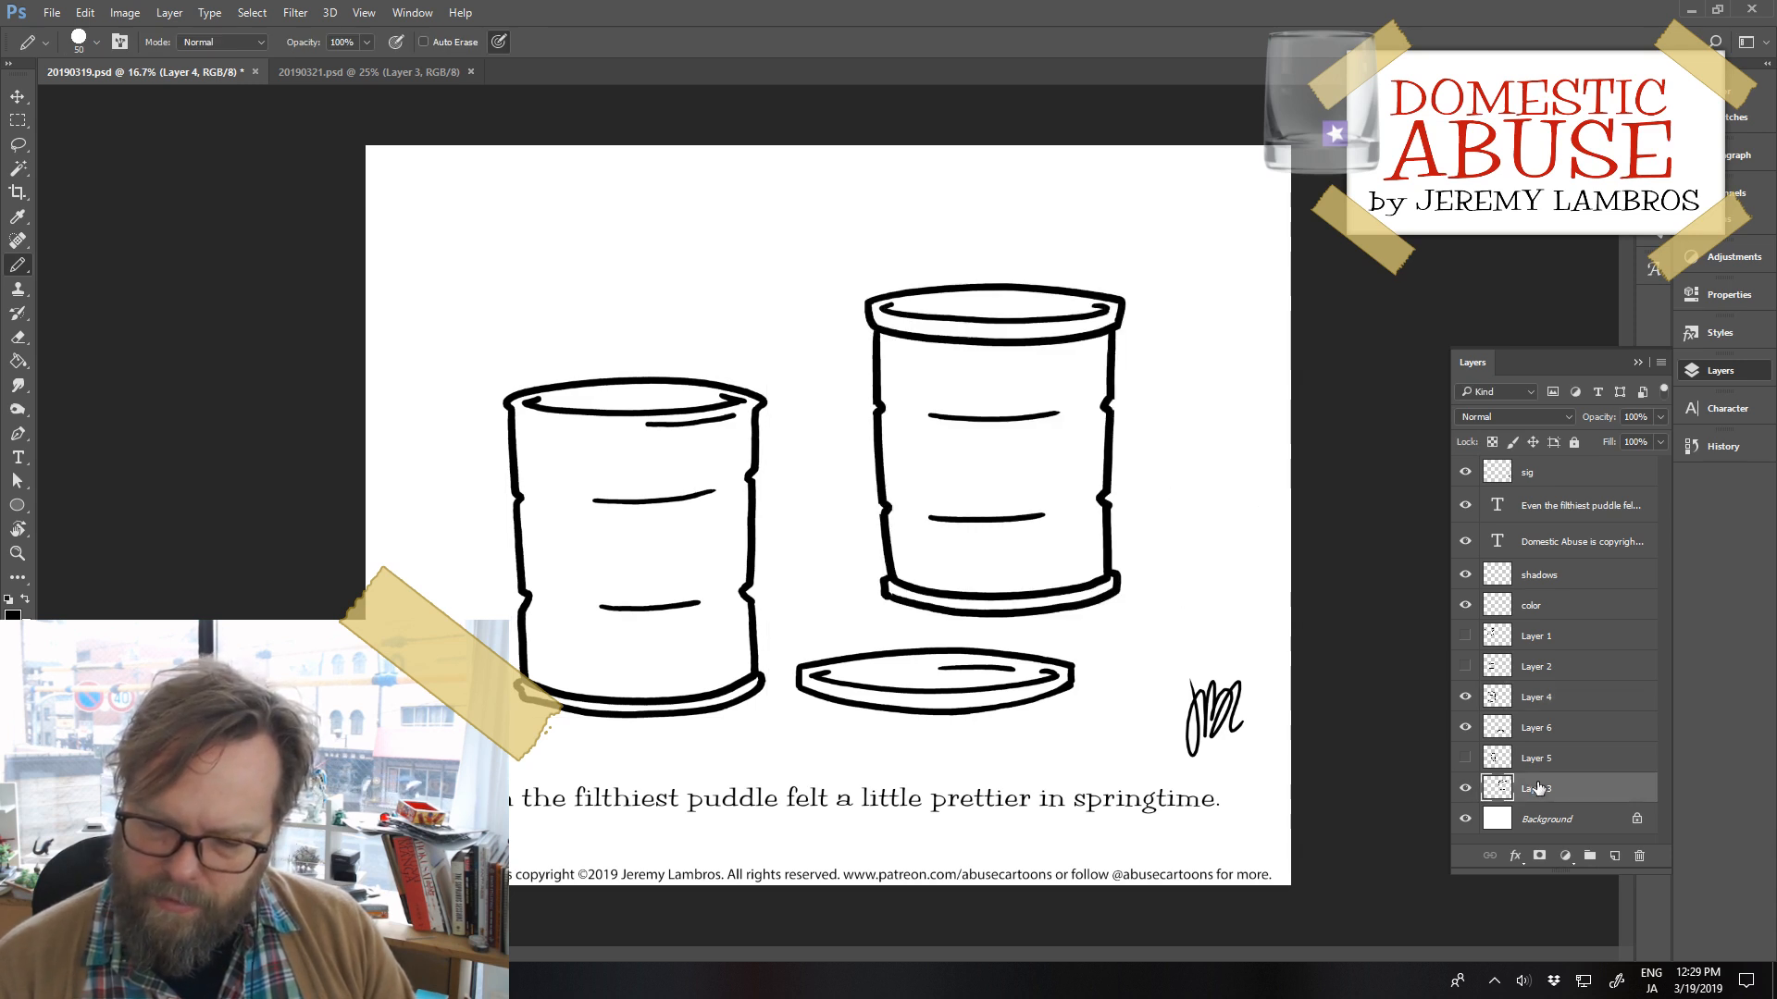
pyautogui.click(86, 13)
pyautogui.moveTo(222, 409)
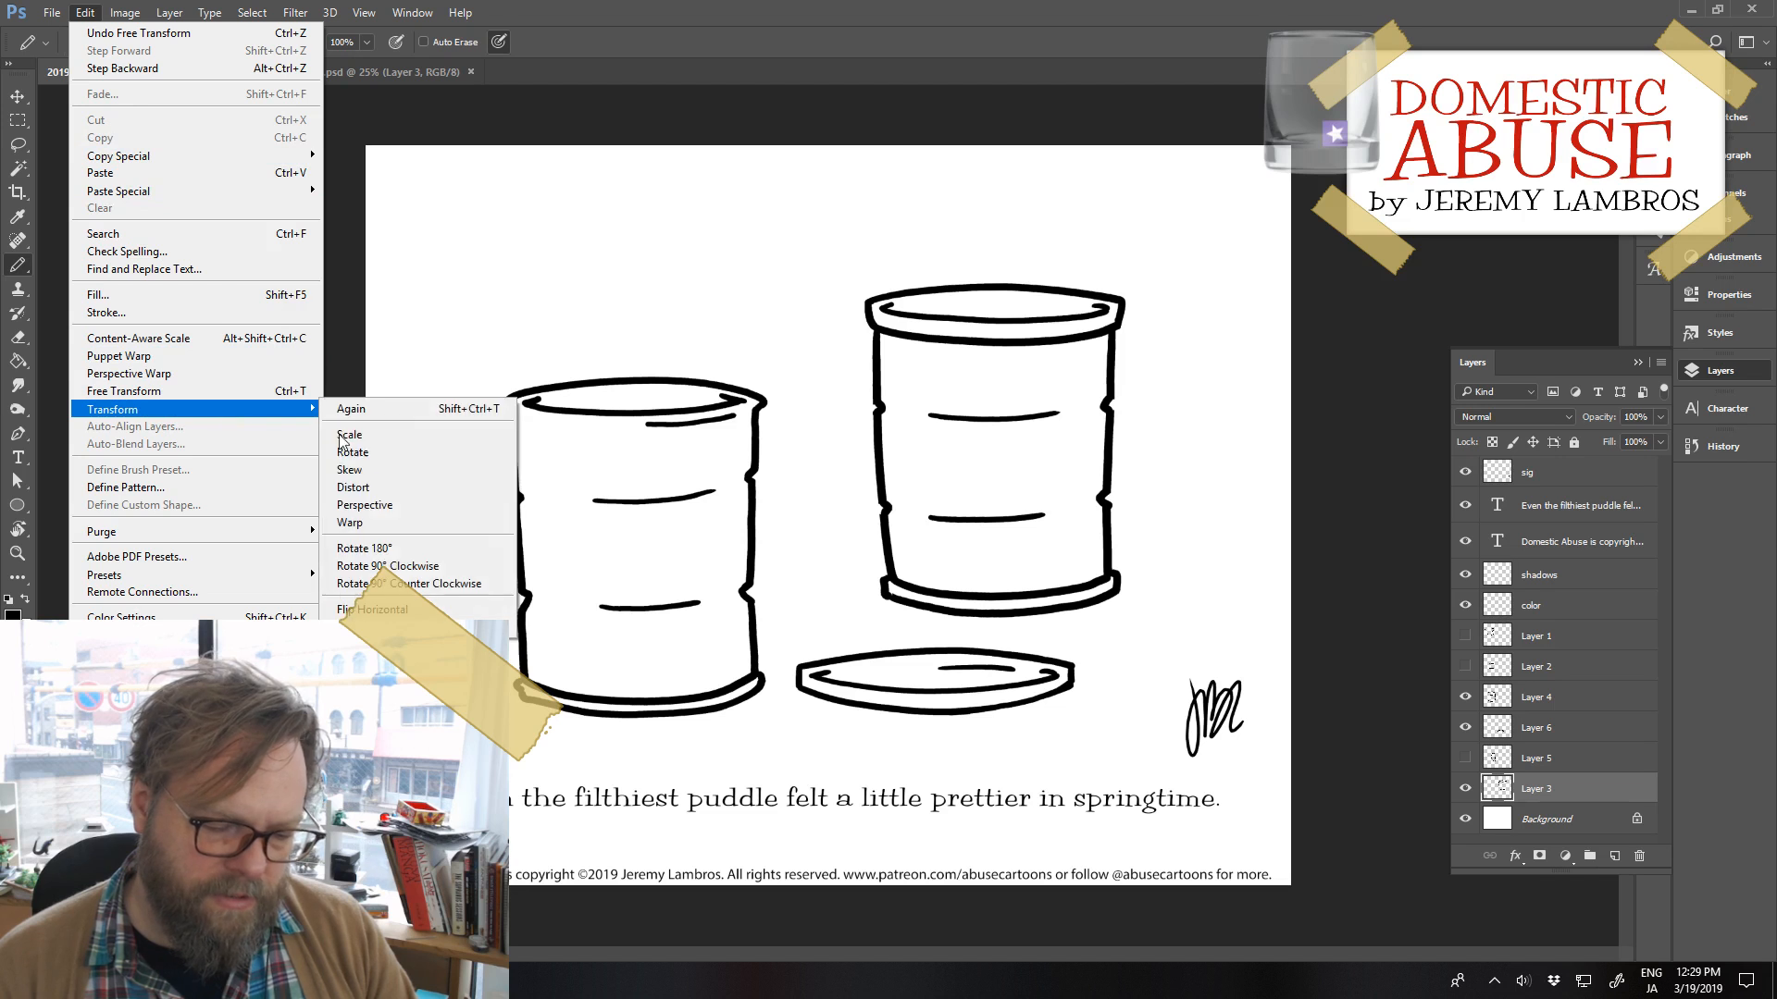
pyautogui.click(388, 493)
pyautogui.moveTo(859, 619); pyautogui.dragTo(851, 621)
pyautogui.moveTo(1123, 617); pyautogui.dragTo(1133, 621)
pyautogui.moveTo(1124, 285); pyautogui.dragTo(1131, 278)
pyautogui.press('b')
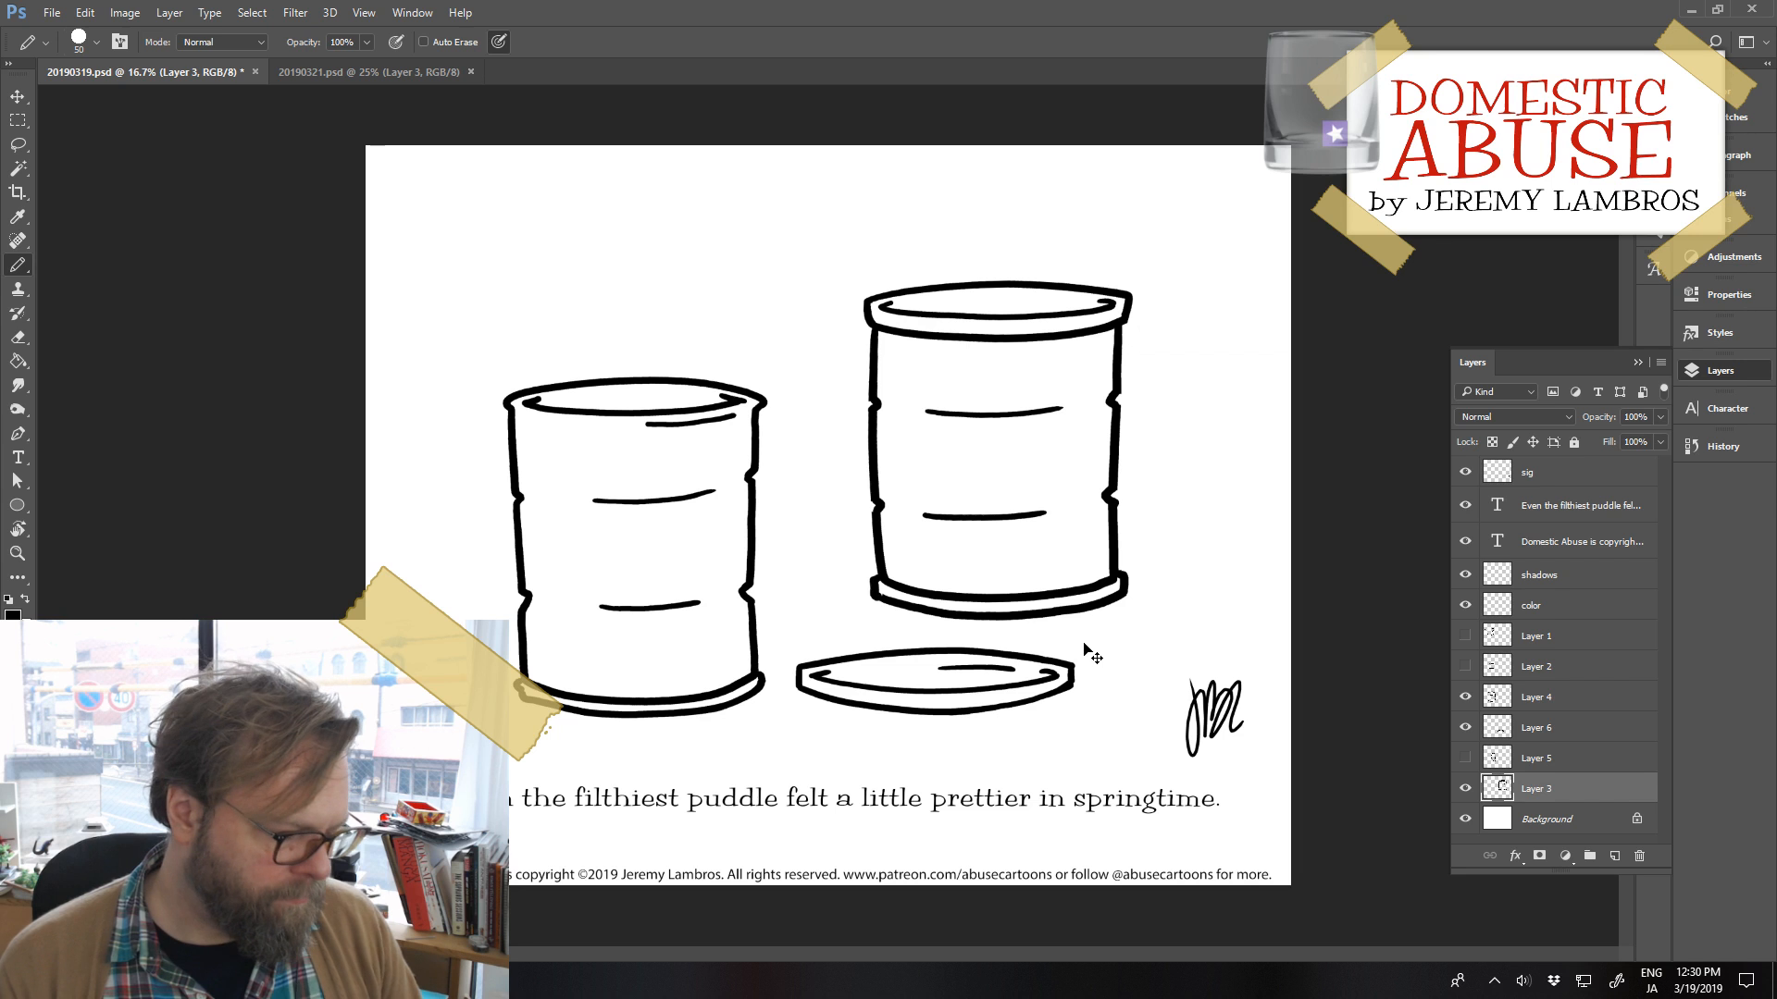
pyautogui.hotkey('ctrl', 's')
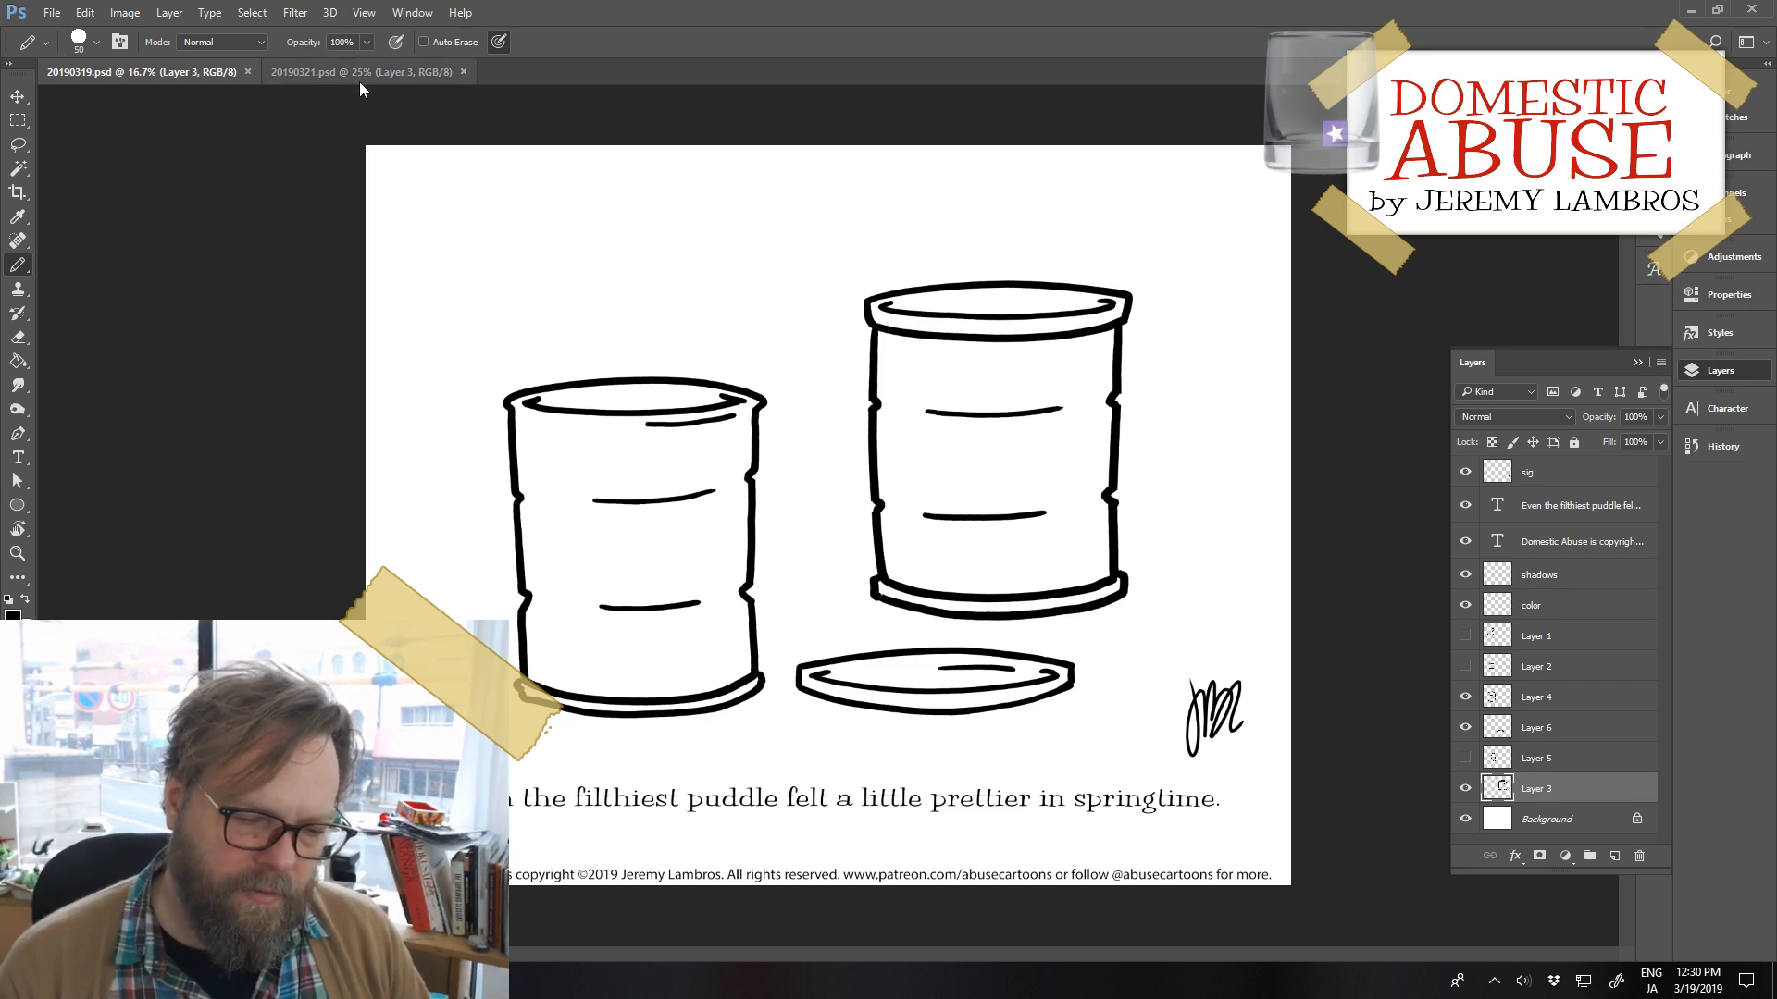
# Switch to the 20190321.psd document and turn the visibility of Layer 3 off and on again
pyautogui.click(361, 71)
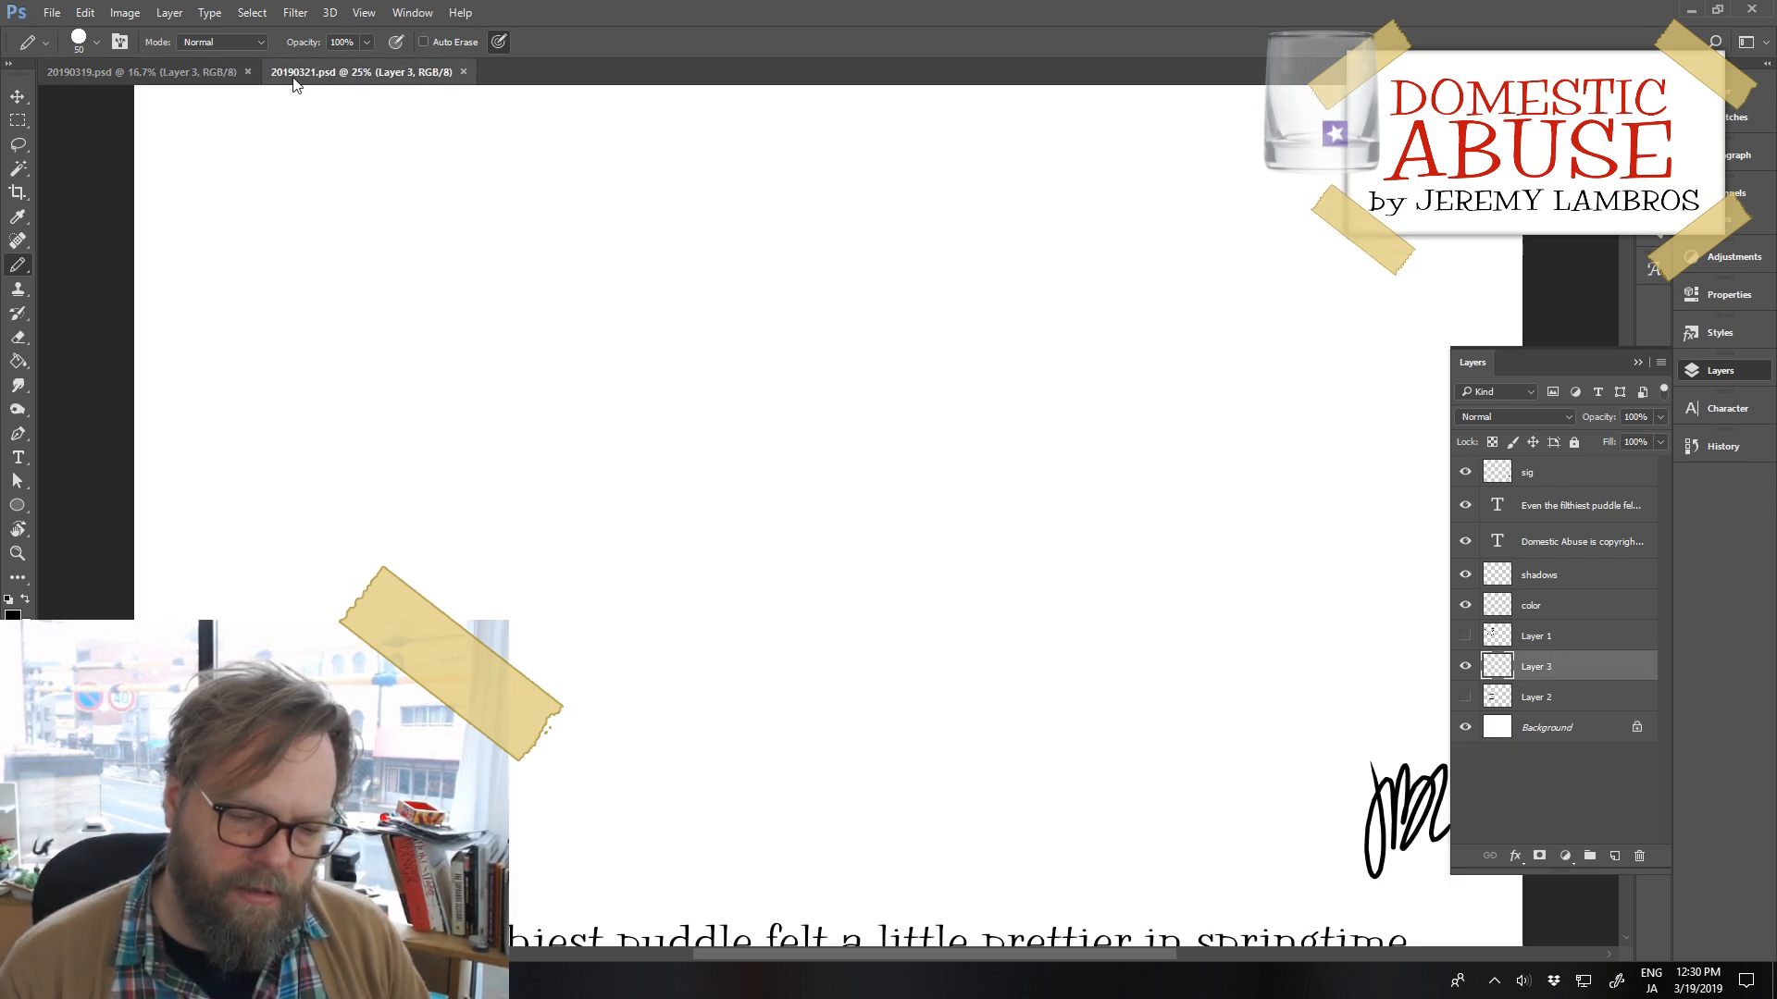
pyautogui.click(165, 74)
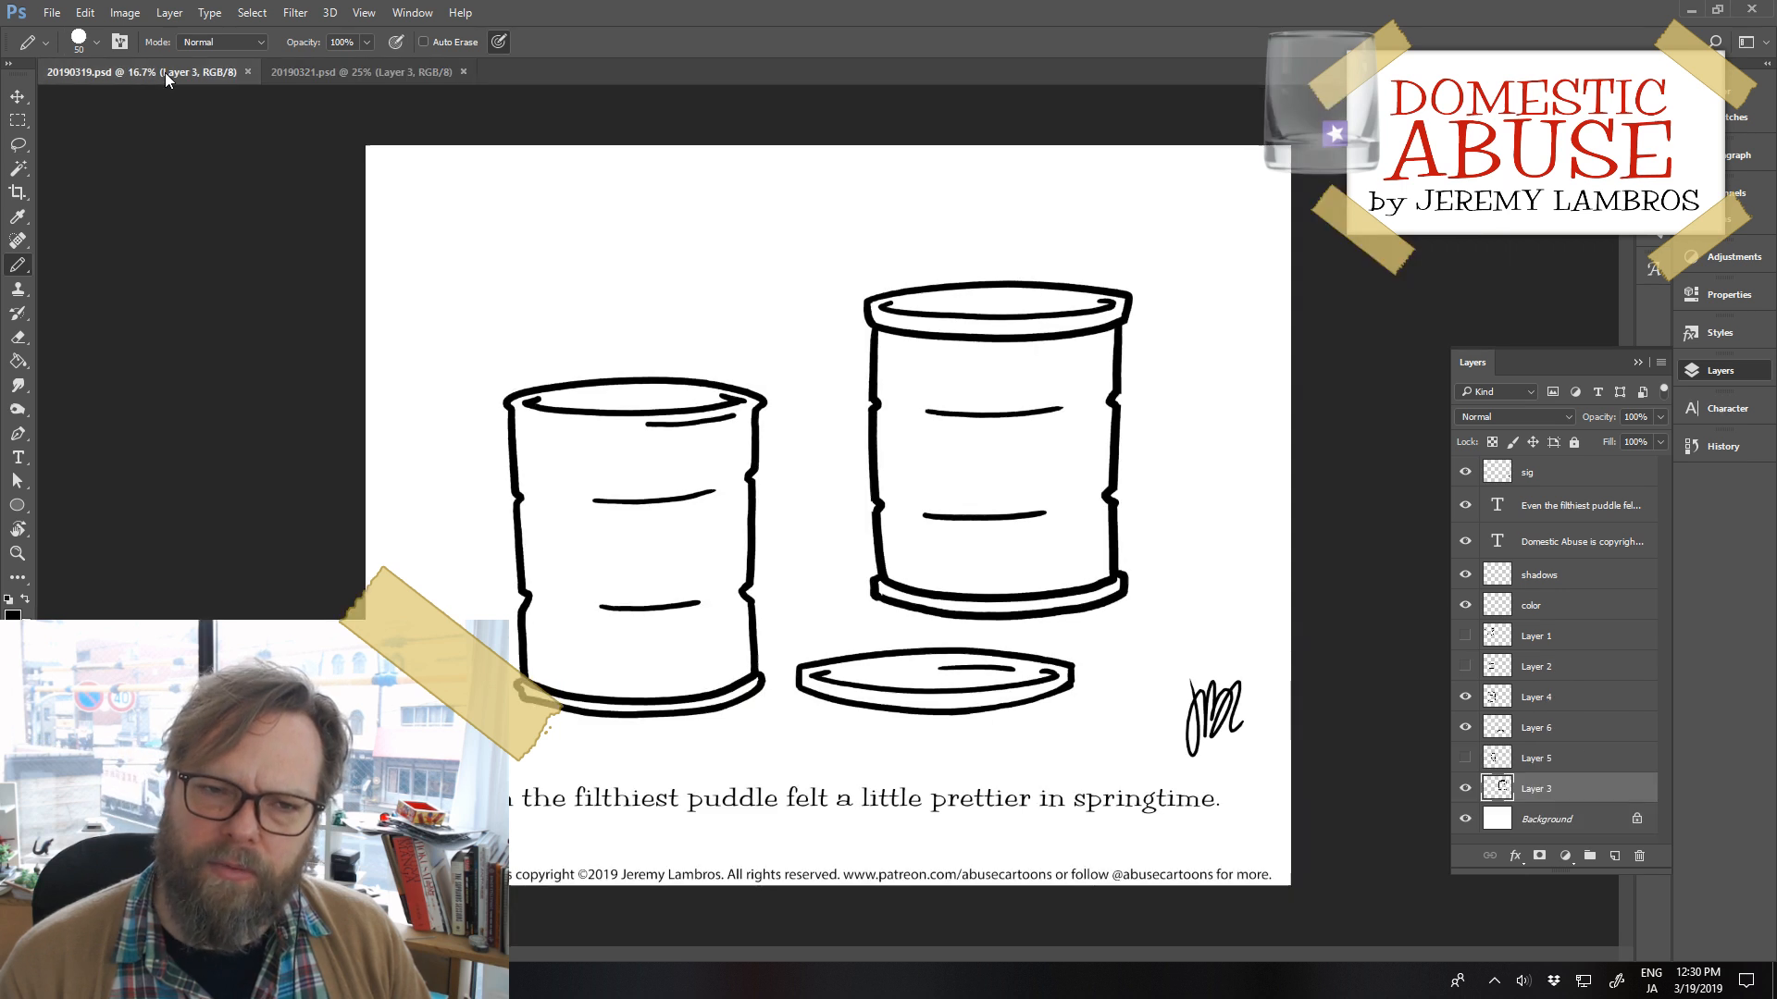
pyautogui.click(318, 72)
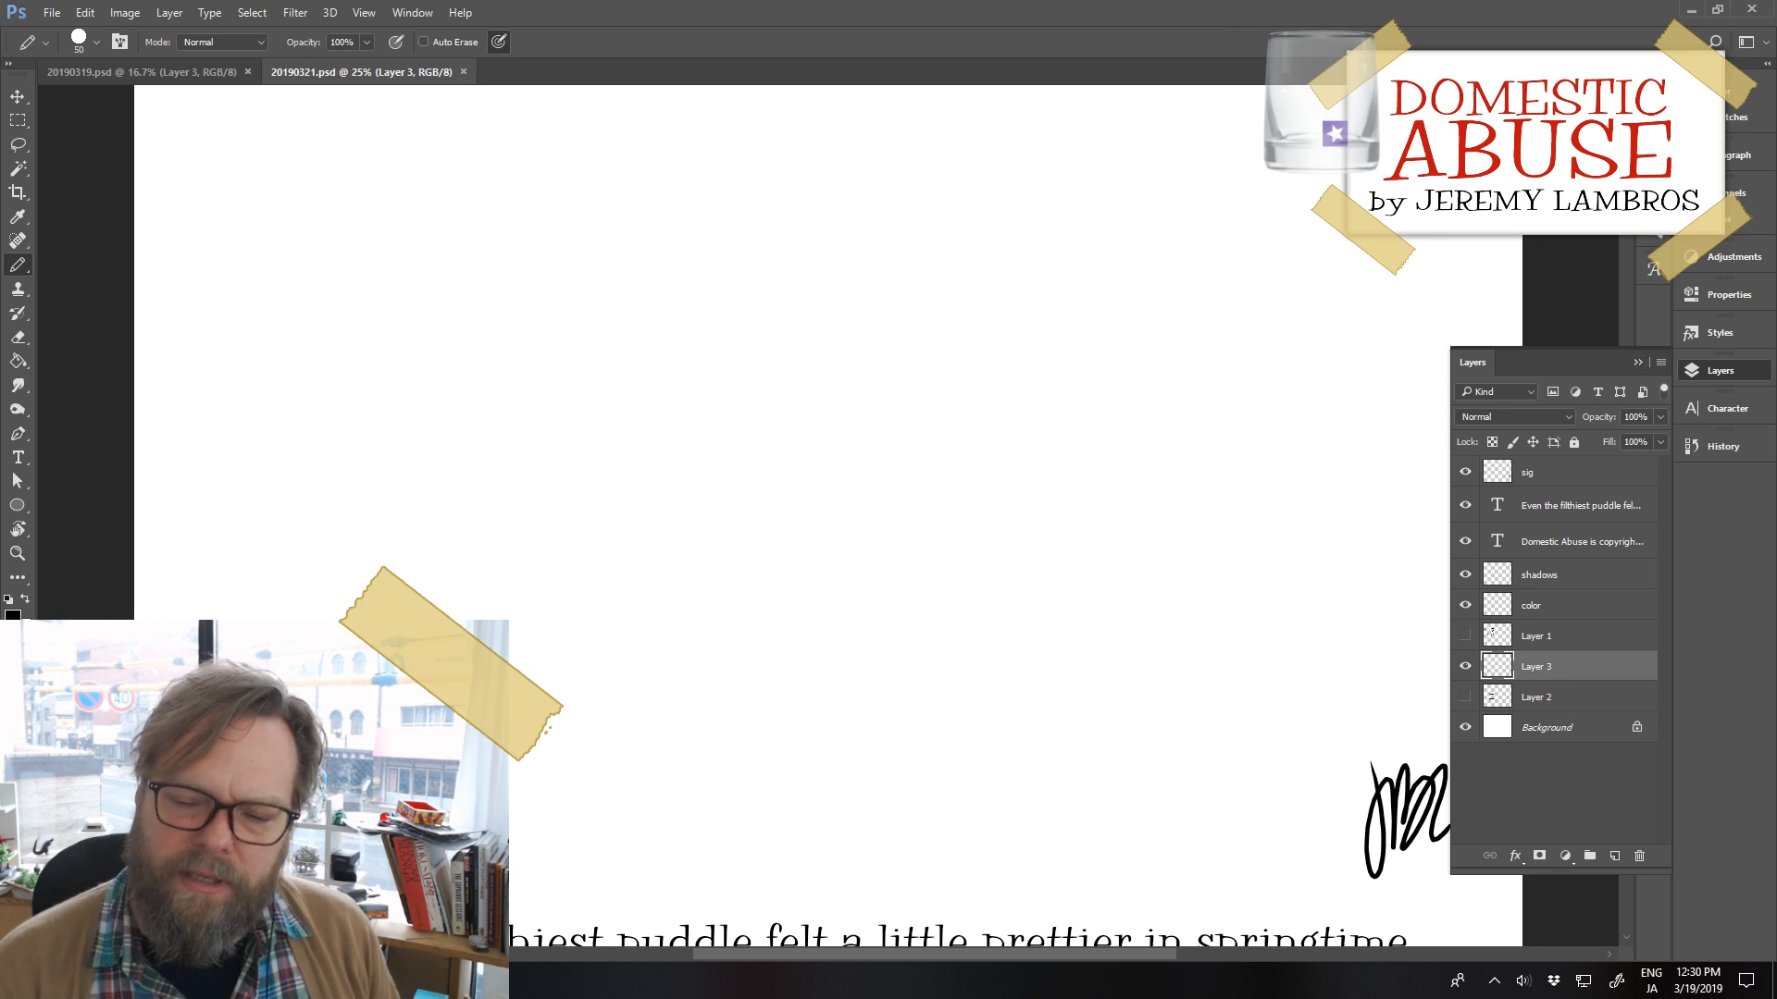
pyautogui.click(1638, 363)
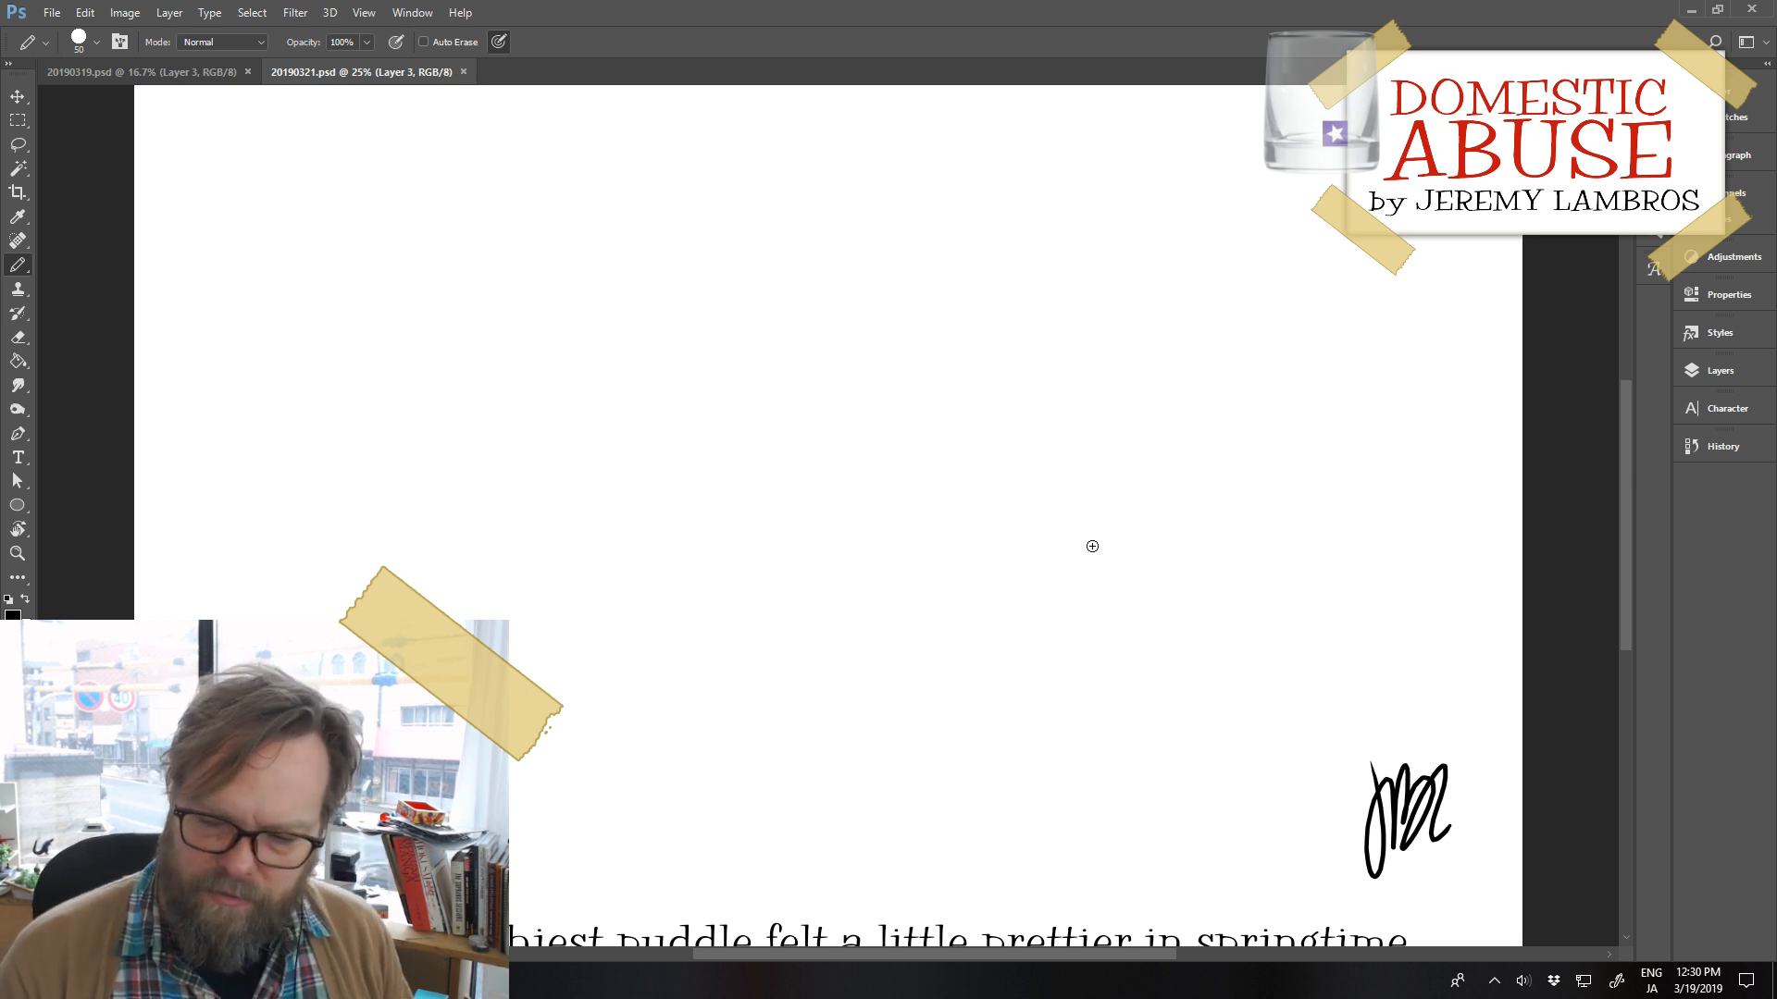
pyautogui.click(1723, 372)
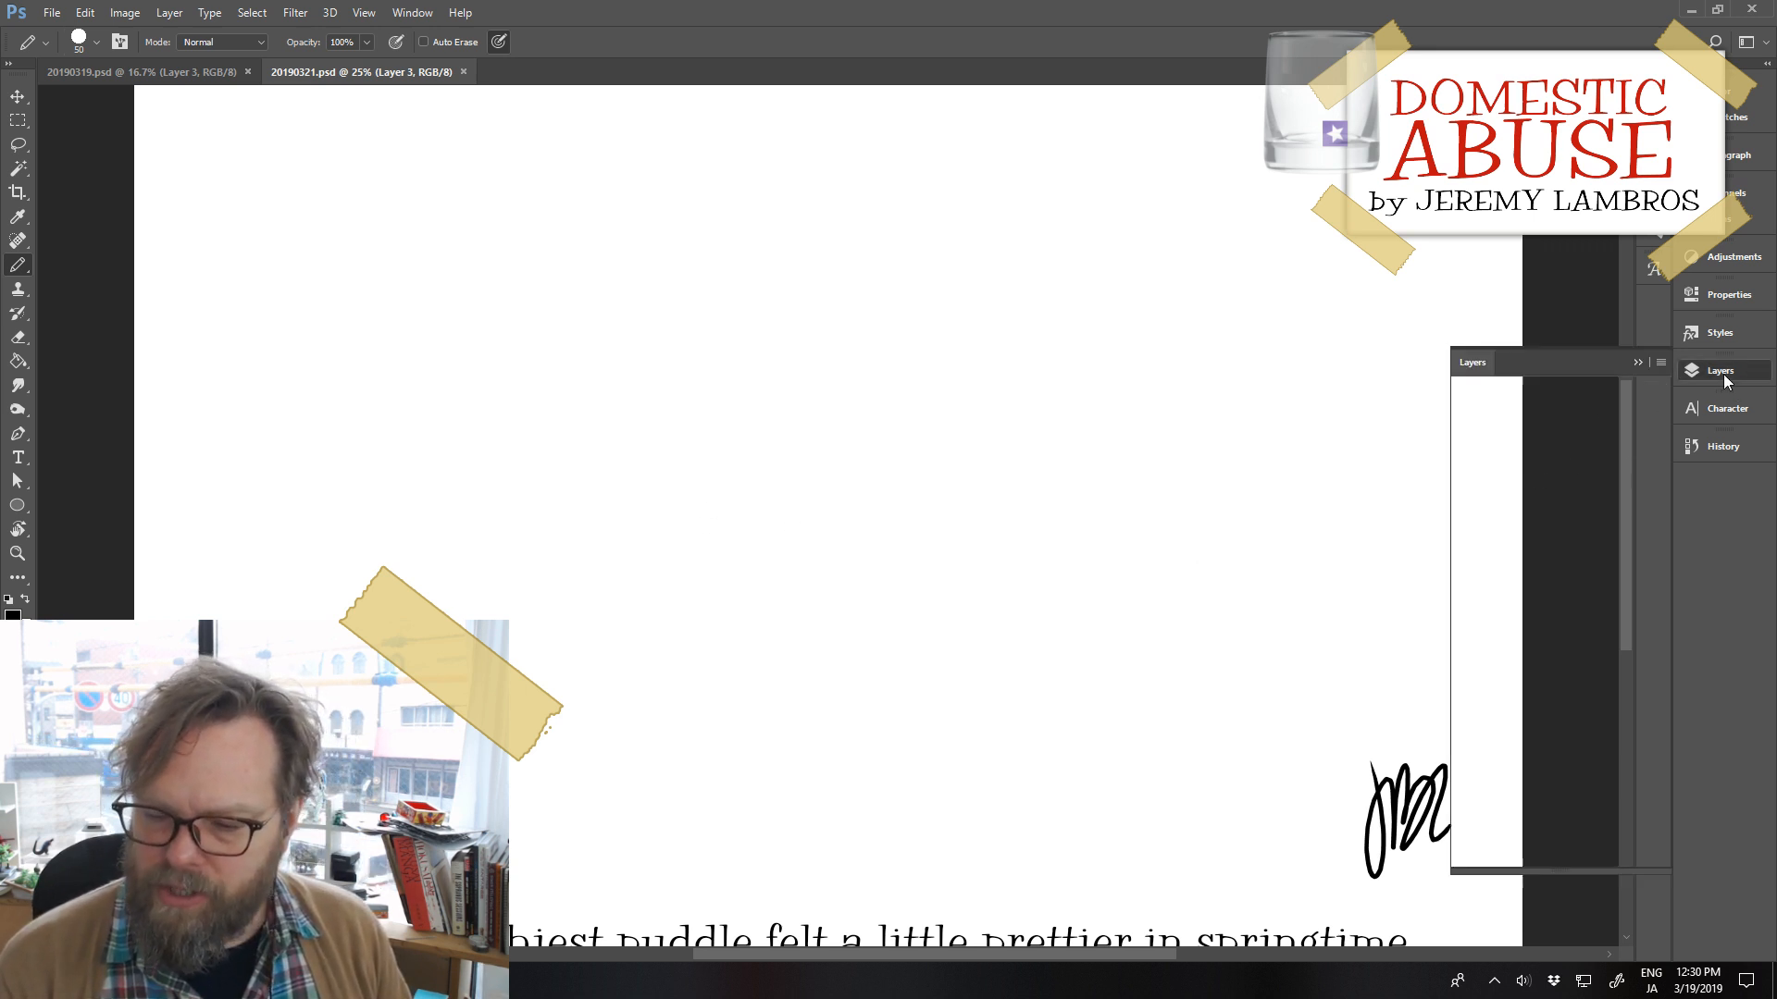
pyautogui.click(1465, 666)
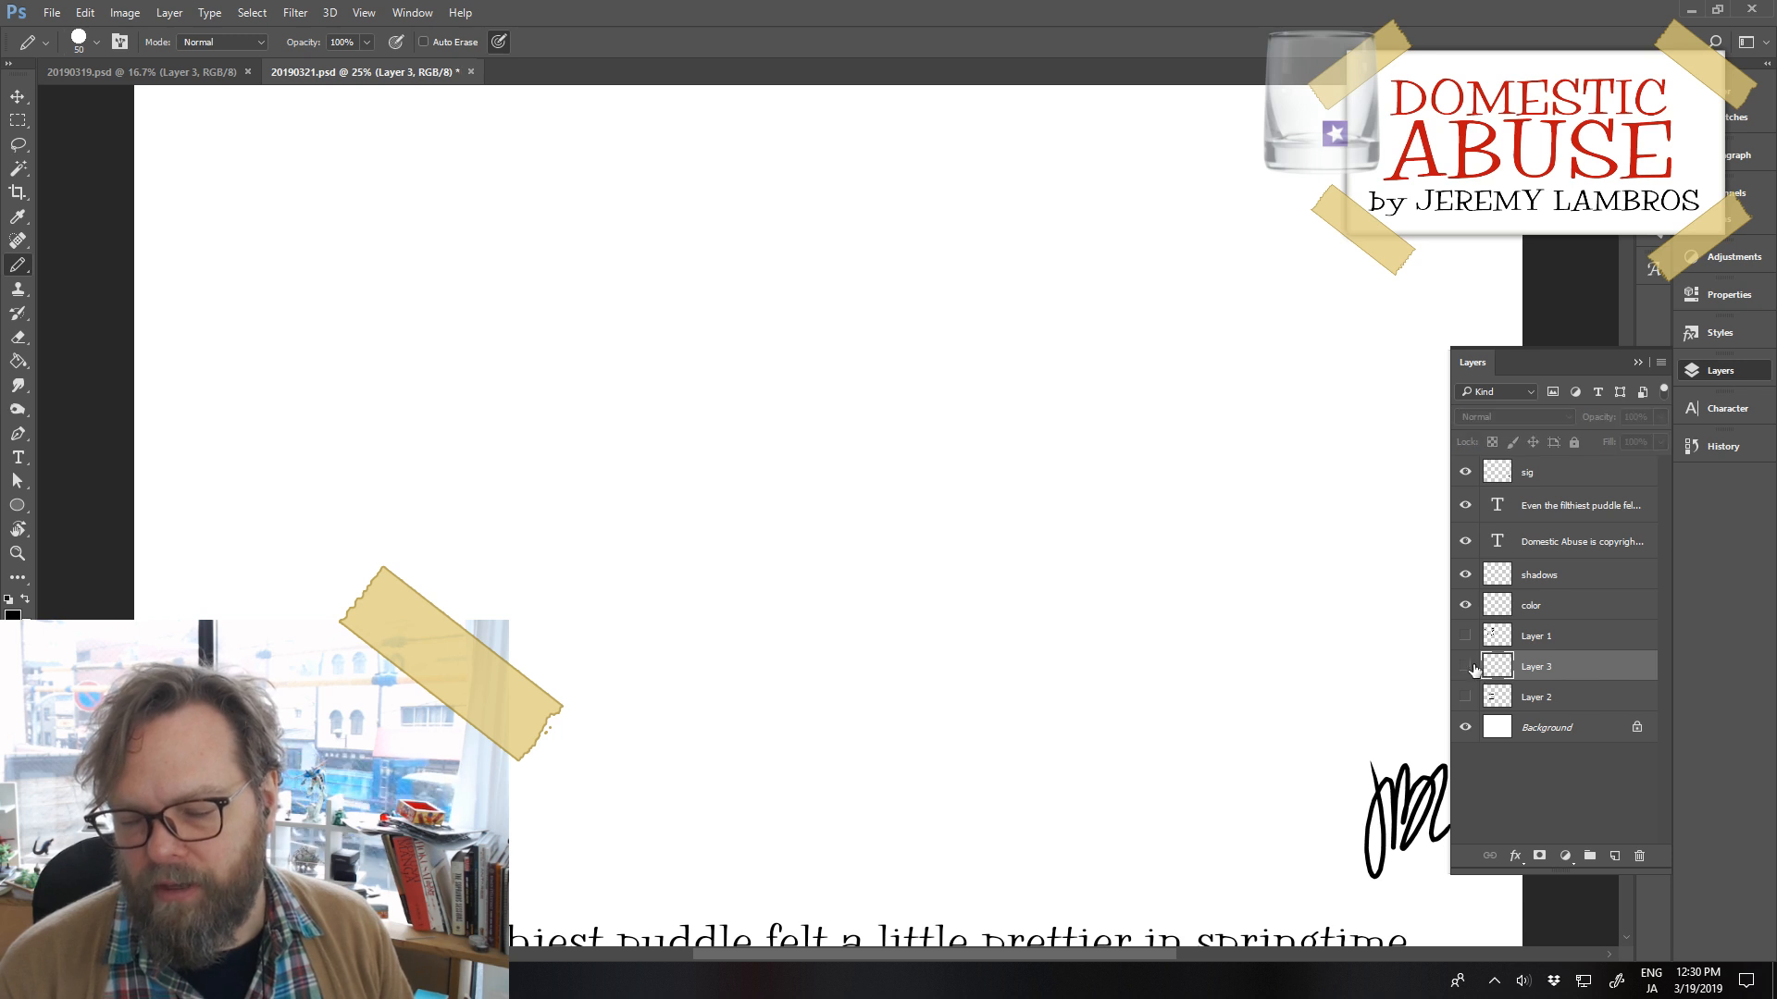
pyautogui.click(1464, 667)
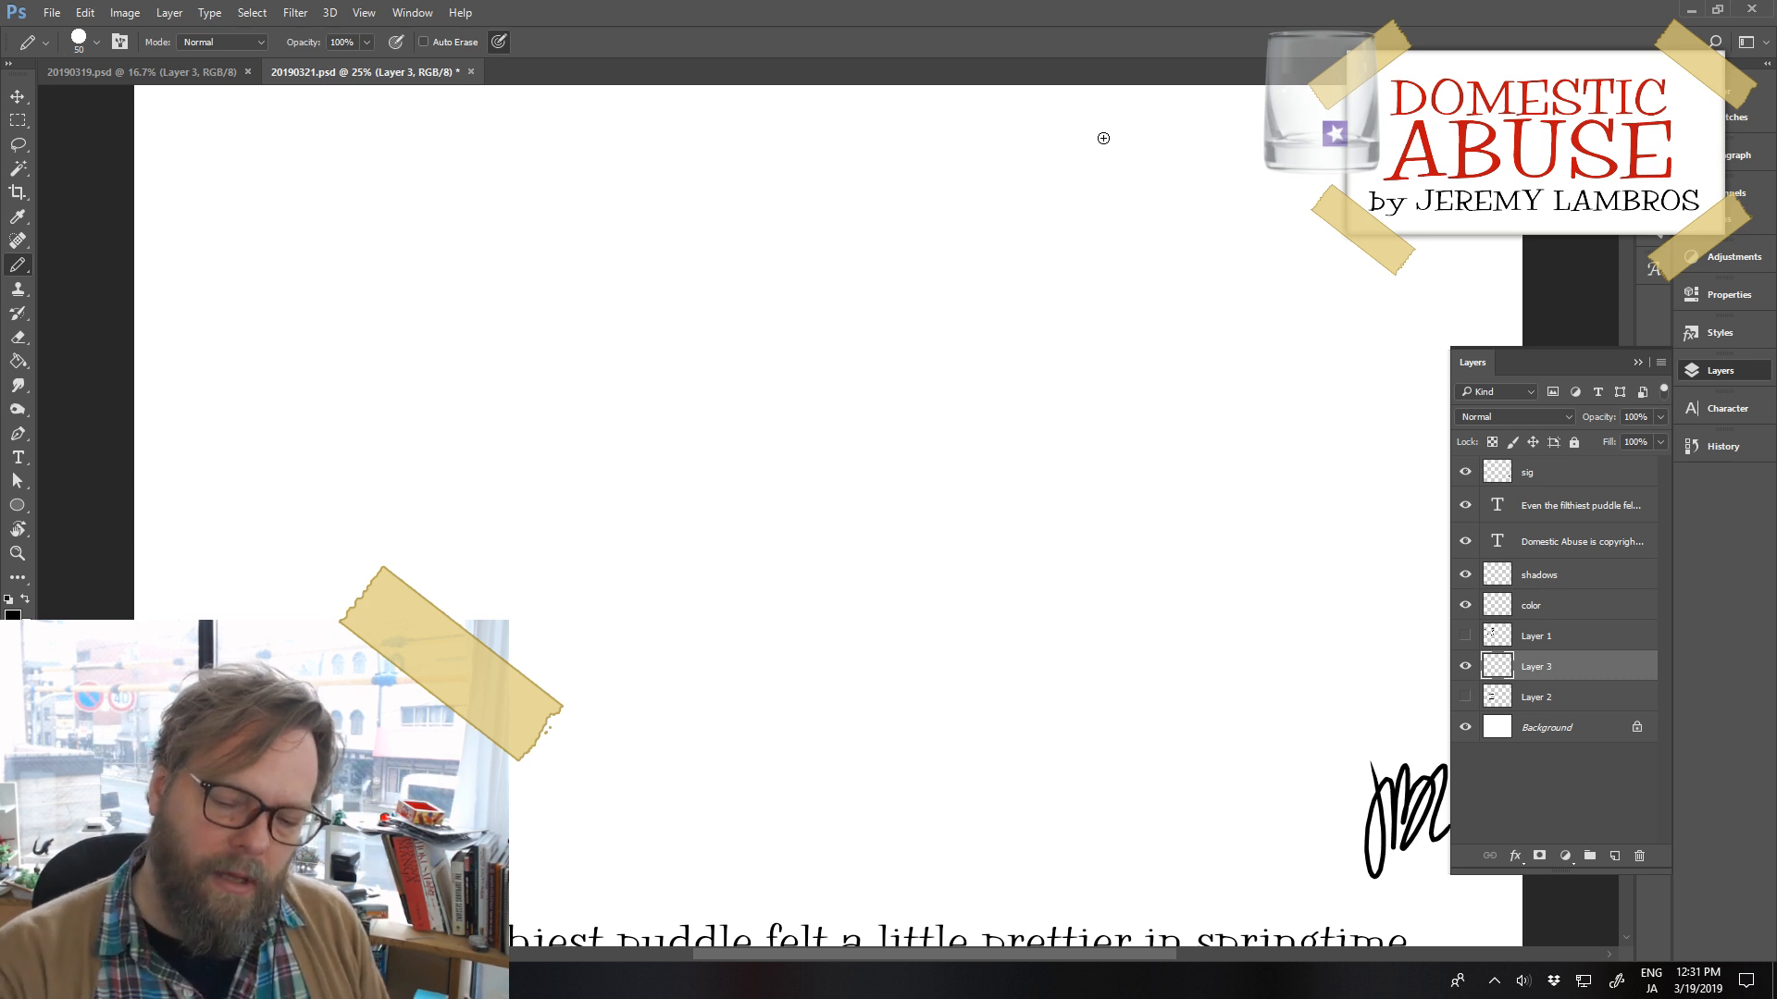
pyautogui.moveTo(812, 351)
pyautogui.mouseDown()
pyautogui.moveTo(719, 485)
pyautogui.moveTo(803, 469)
pyautogui.moveTo(830, 653)
pyautogui.moveTo(929, 663)
pyautogui.mouseUp()
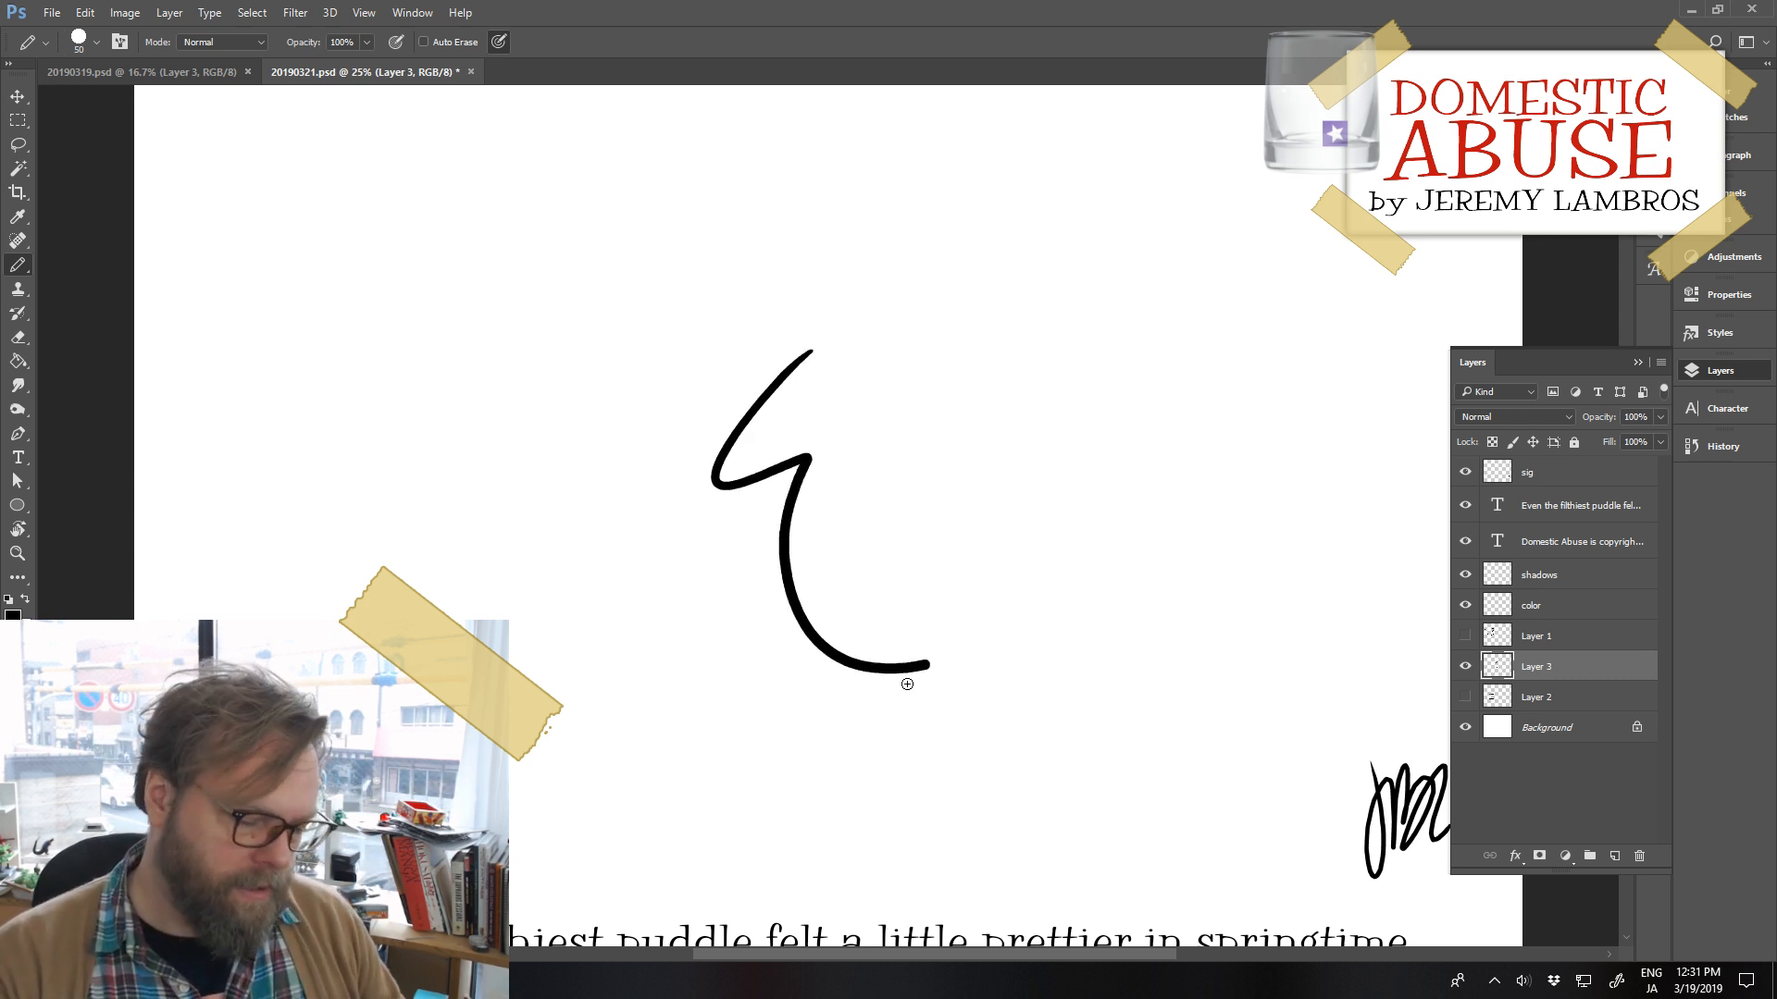
pyautogui.hotkey('ctrl', 'z')
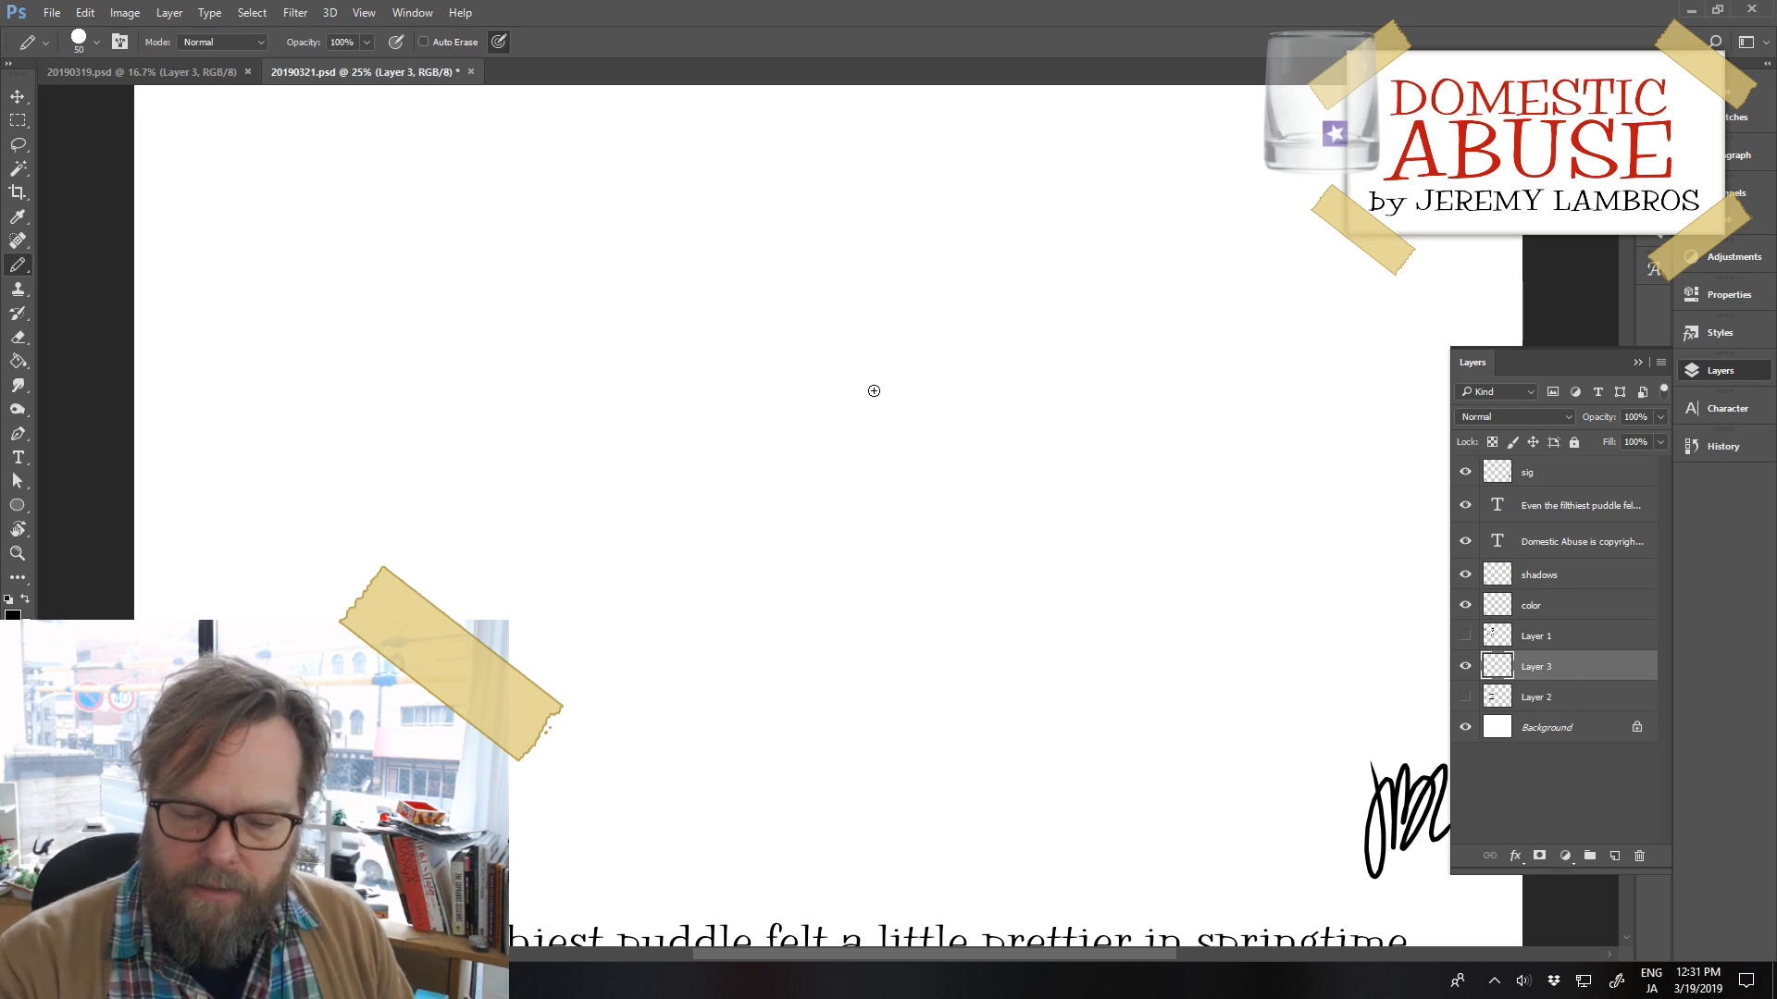
pyautogui.moveTo(781, 346); pyautogui.dragTo(786, 595)
pyautogui.hotkey('ctrl', 'z')
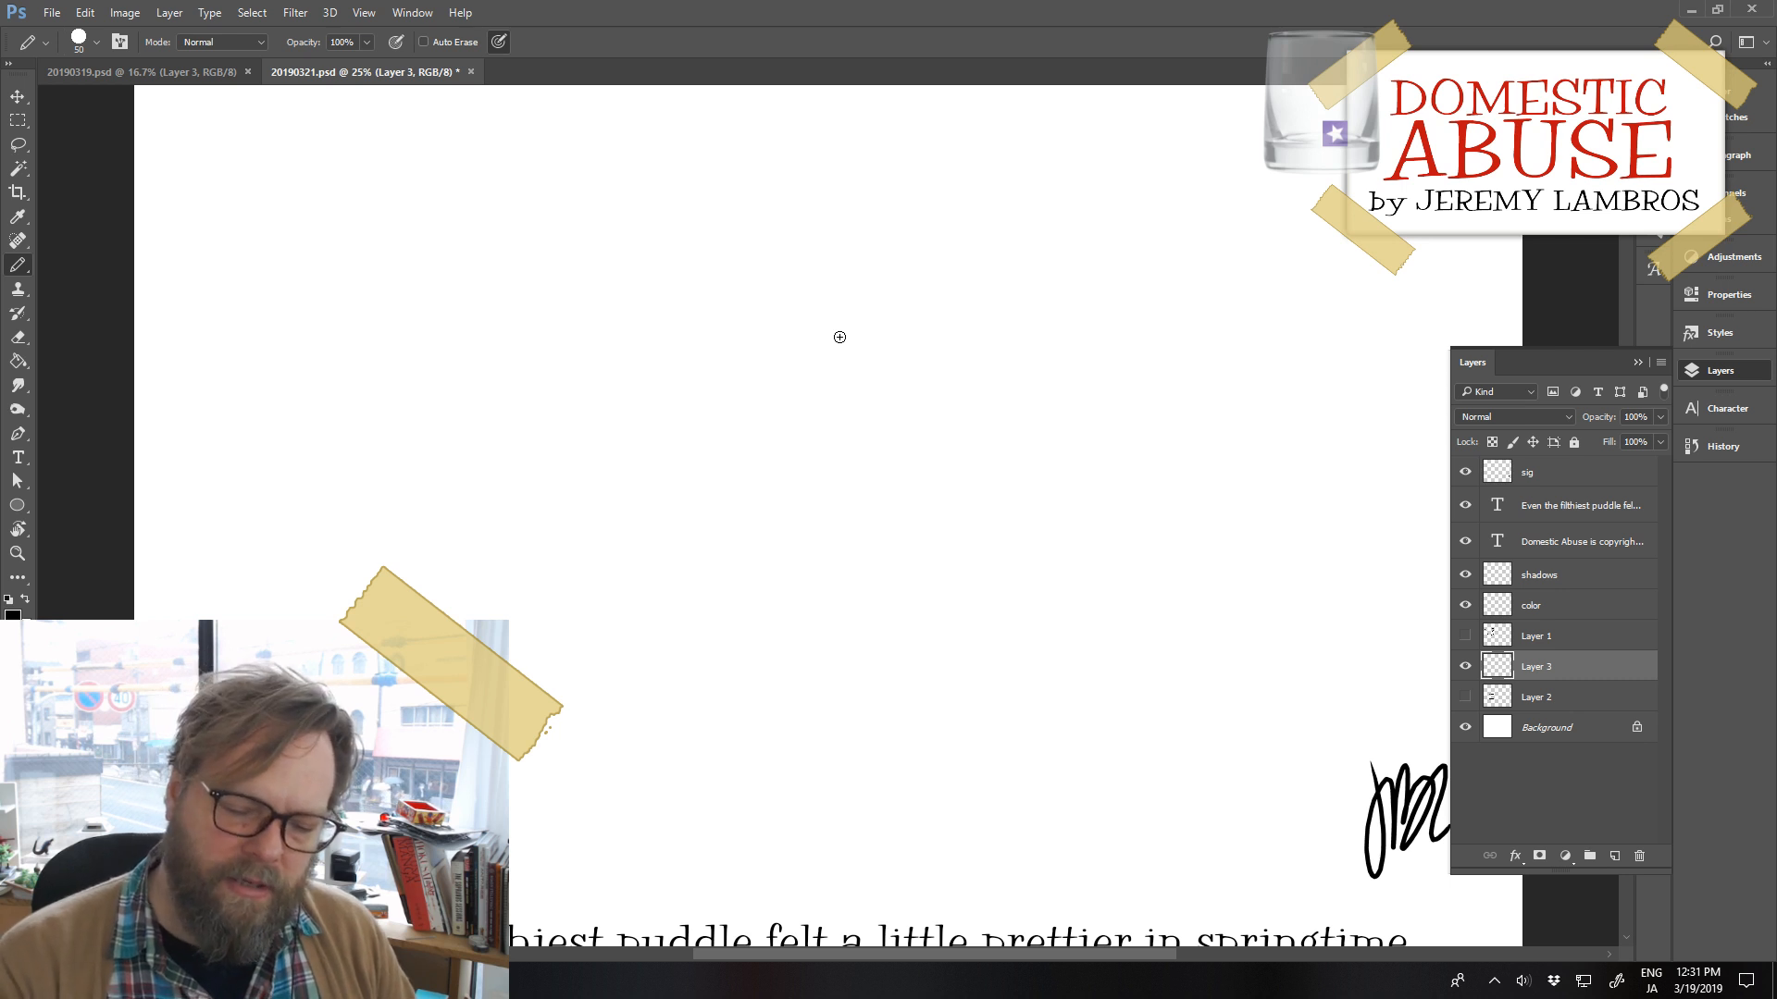
pyautogui.moveTo(724, 386)
pyautogui.mouseDown()
pyautogui.moveTo(653, 485)
pyautogui.moveTo(697, 628)
pyautogui.moveTo(768, 627)
pyautogui.mouseUp()
pyautogui.hotkey('ctrl', 'z')
pyautogui.moveTo(870, 355)
pyautogui.mouseDown()
pyautogui.moveTo(693, 350)
pyautogui.moveTo(651, 482)
pyautogui.moveTo(682, 666)
pyautogui.moveTo(881, 604)
pyautogui.mouseUp()
pyautogui.hotkey('ctrl', 'z')
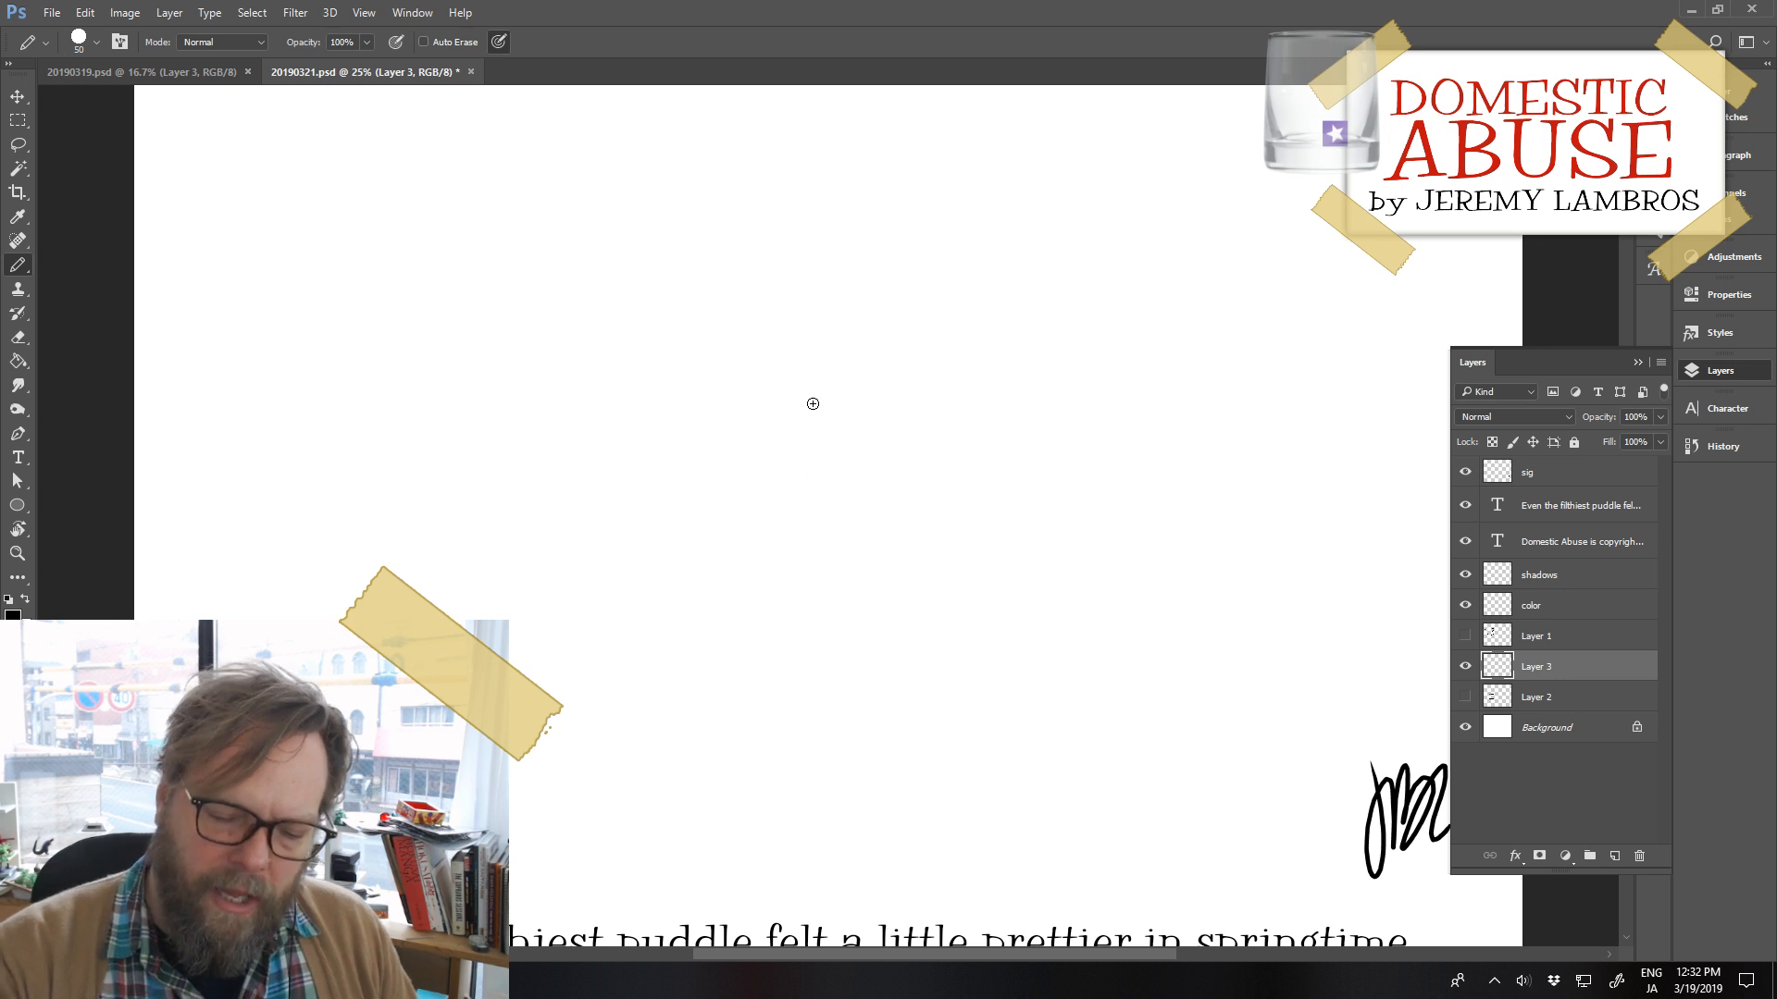
pyautogui.moveTo(813, 400)
pyautogui.mouseDown()
pyautogui.moveTo(761, 555)
pyautogui.moveTo(916, 618)
pyautogui.mouseUp()
pyautogui.hotkey('ctrl', 'z')
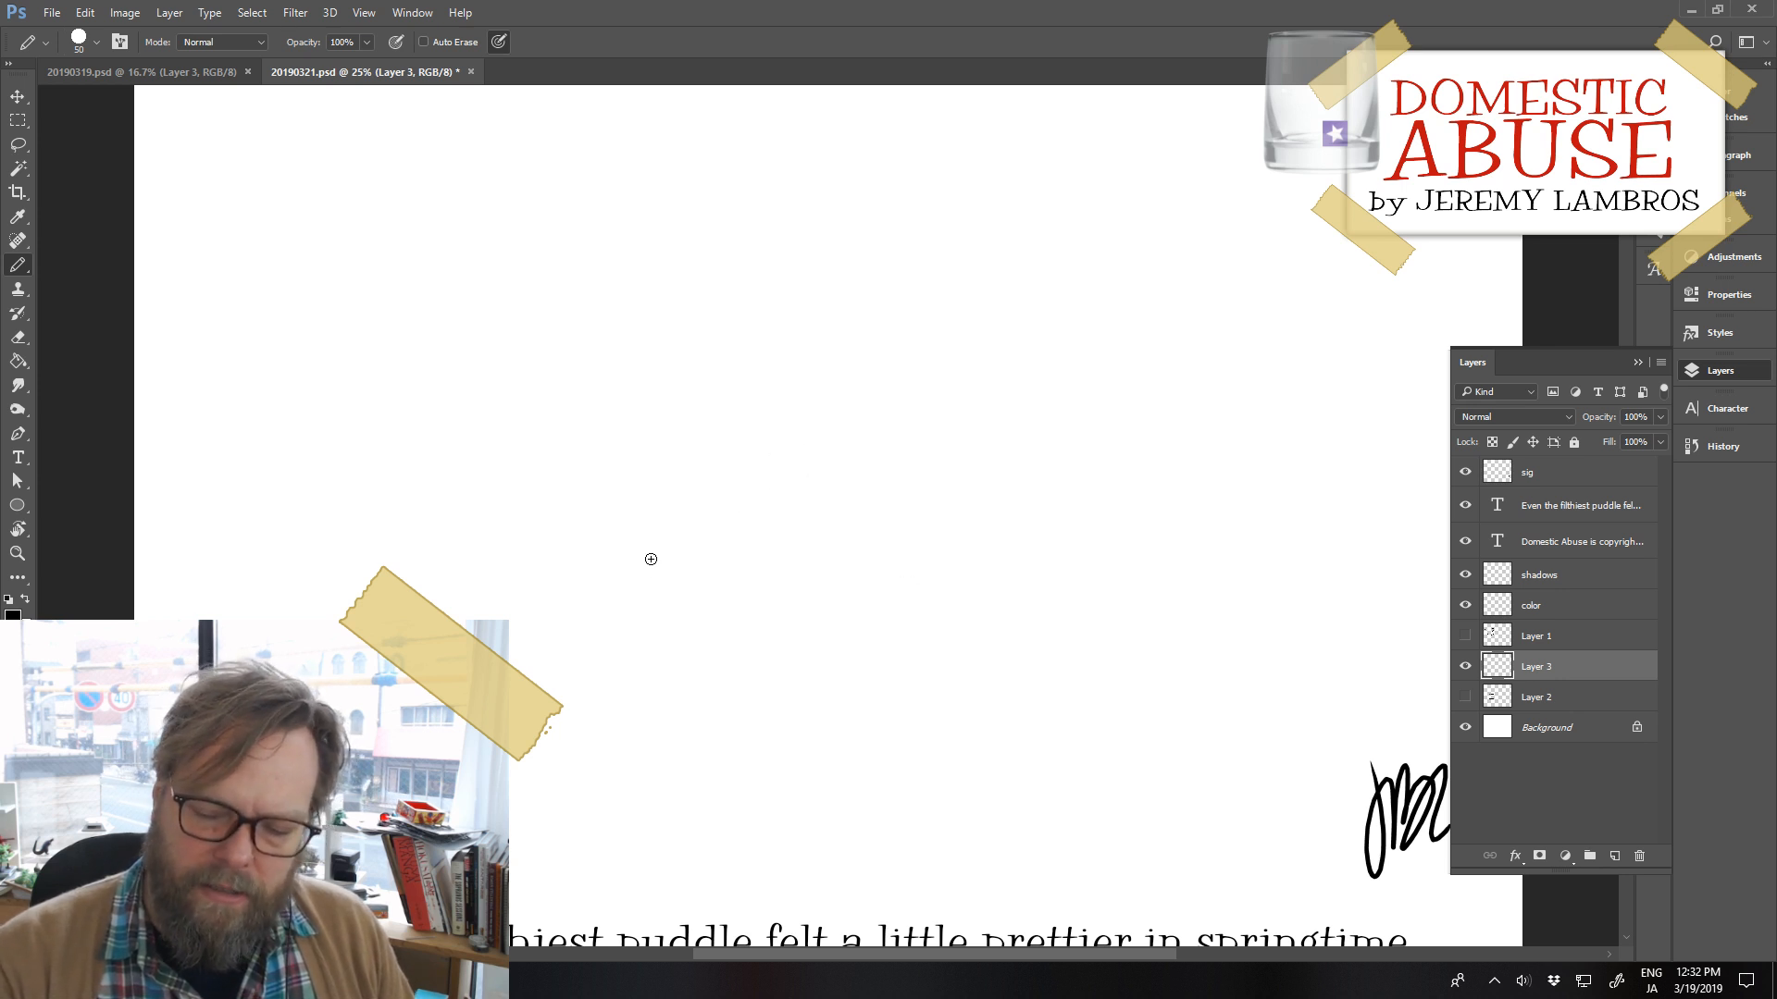
pyautogui.moveTo(829, 368)
pyautogui.mouseDown()
pyautogui.moveTo(714, 556)
pyautogui.moveTo(730, 662)
pyautogui.moveTo(841, 674)
pyautogui.moveTo(880, 646)
pyautogui.mouseUp()
pyautogui.hotkey('ctrl', 'z')
pyautogui.moveTo(877, 370)
pyautogui.mouseDown()
pyautogui.moveTo(722, 415)
pyautogui.moveTo(747, 647)
pyautogui.moveTo(816, 752)
pyautogui.moveTo(966, 673)
pyautogui.mouseUp()
pyautogui.hotkey('ctrl', 'z')
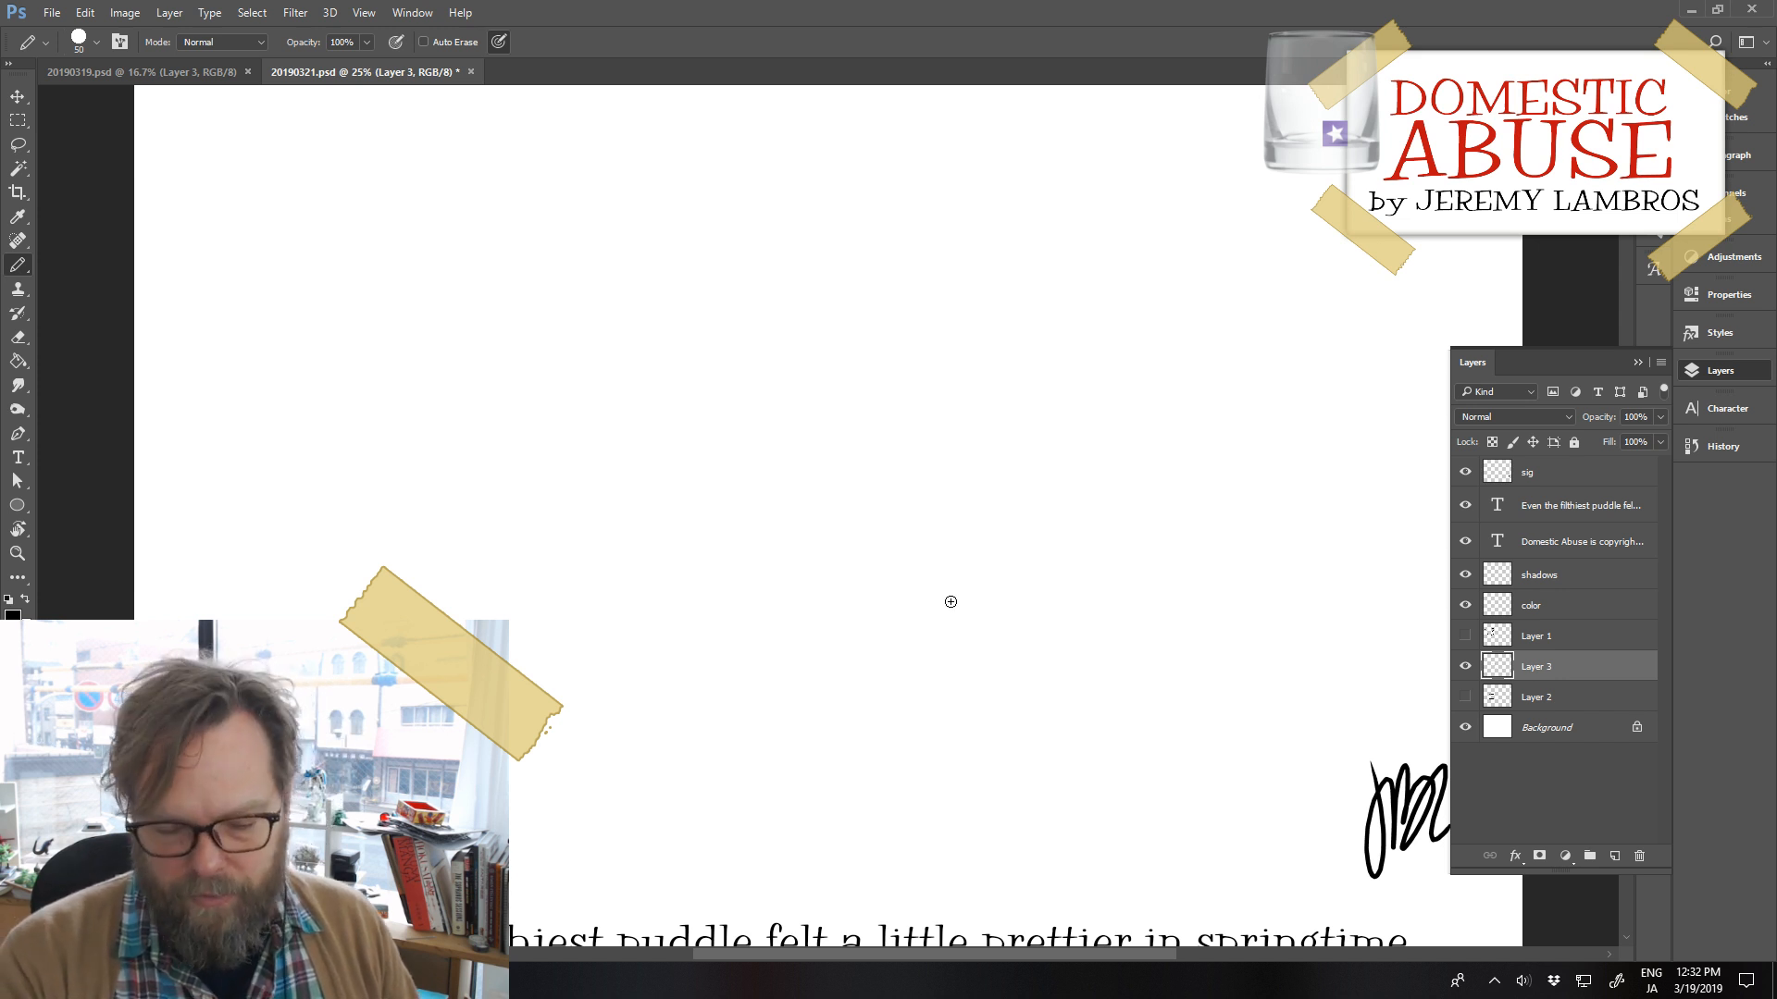
pyautogui.moveTo(653, 428); pyautogui.dragTo(668, 651)
pyautogui.hotkey('ctrl', 'z')
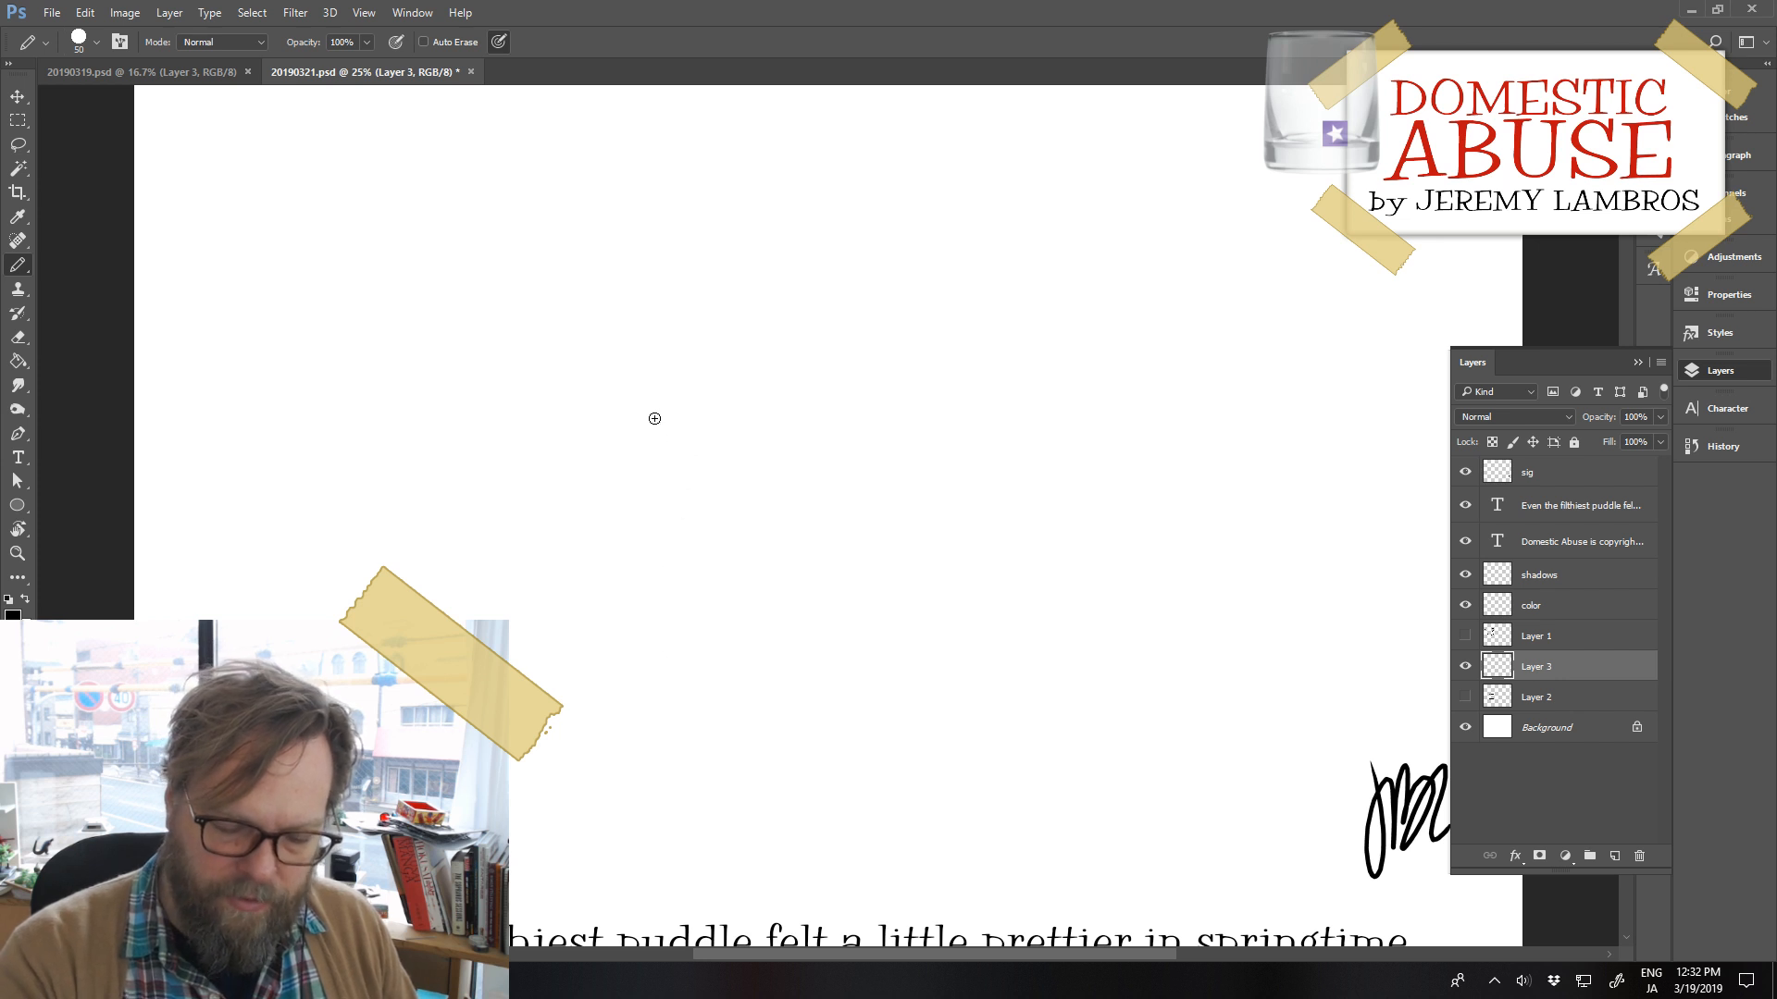
# Draw the left edge, the angled top edge and the right edge of a boxy shape on Layer 3
pyautogui.moveTo(655, 419); pyautogui.dragTo(663, 682)
pyautogui.moveTo(651, 418)
pyautogui.mouseDown()
pyautogui.moveTo(933, 319)
pyautogui.moveTo(1151, 322)
pyautogui.moveTo(1141, 474)
pyautogui.mouseUp()
pyautogui.hotkey('ctrl', 'z')
pyautogui.moveTo(1148, 322); pyautogui.dragTo(1140, 546)
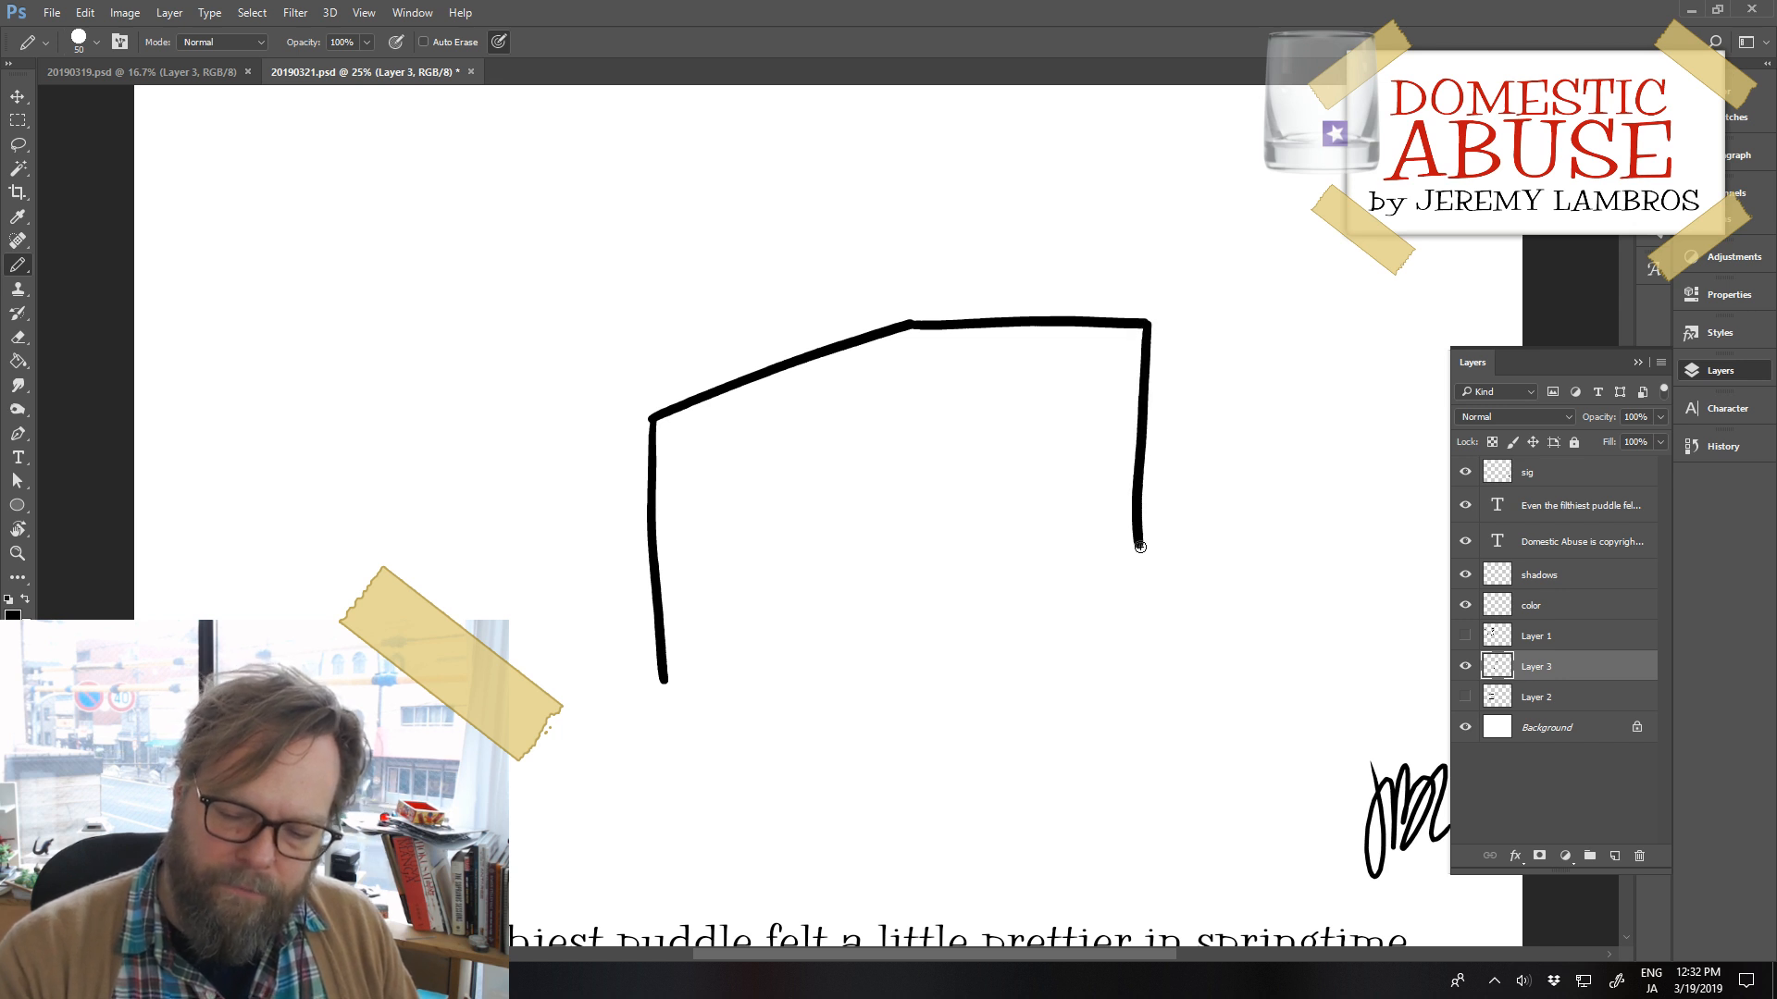
# Draw the front bottom edge and the angled bottom edge of the box's long side on Layer 3, redoing strokes until they join
pyautogui.moveTo(661, 589); pyautogui.dragTo(963, 589)
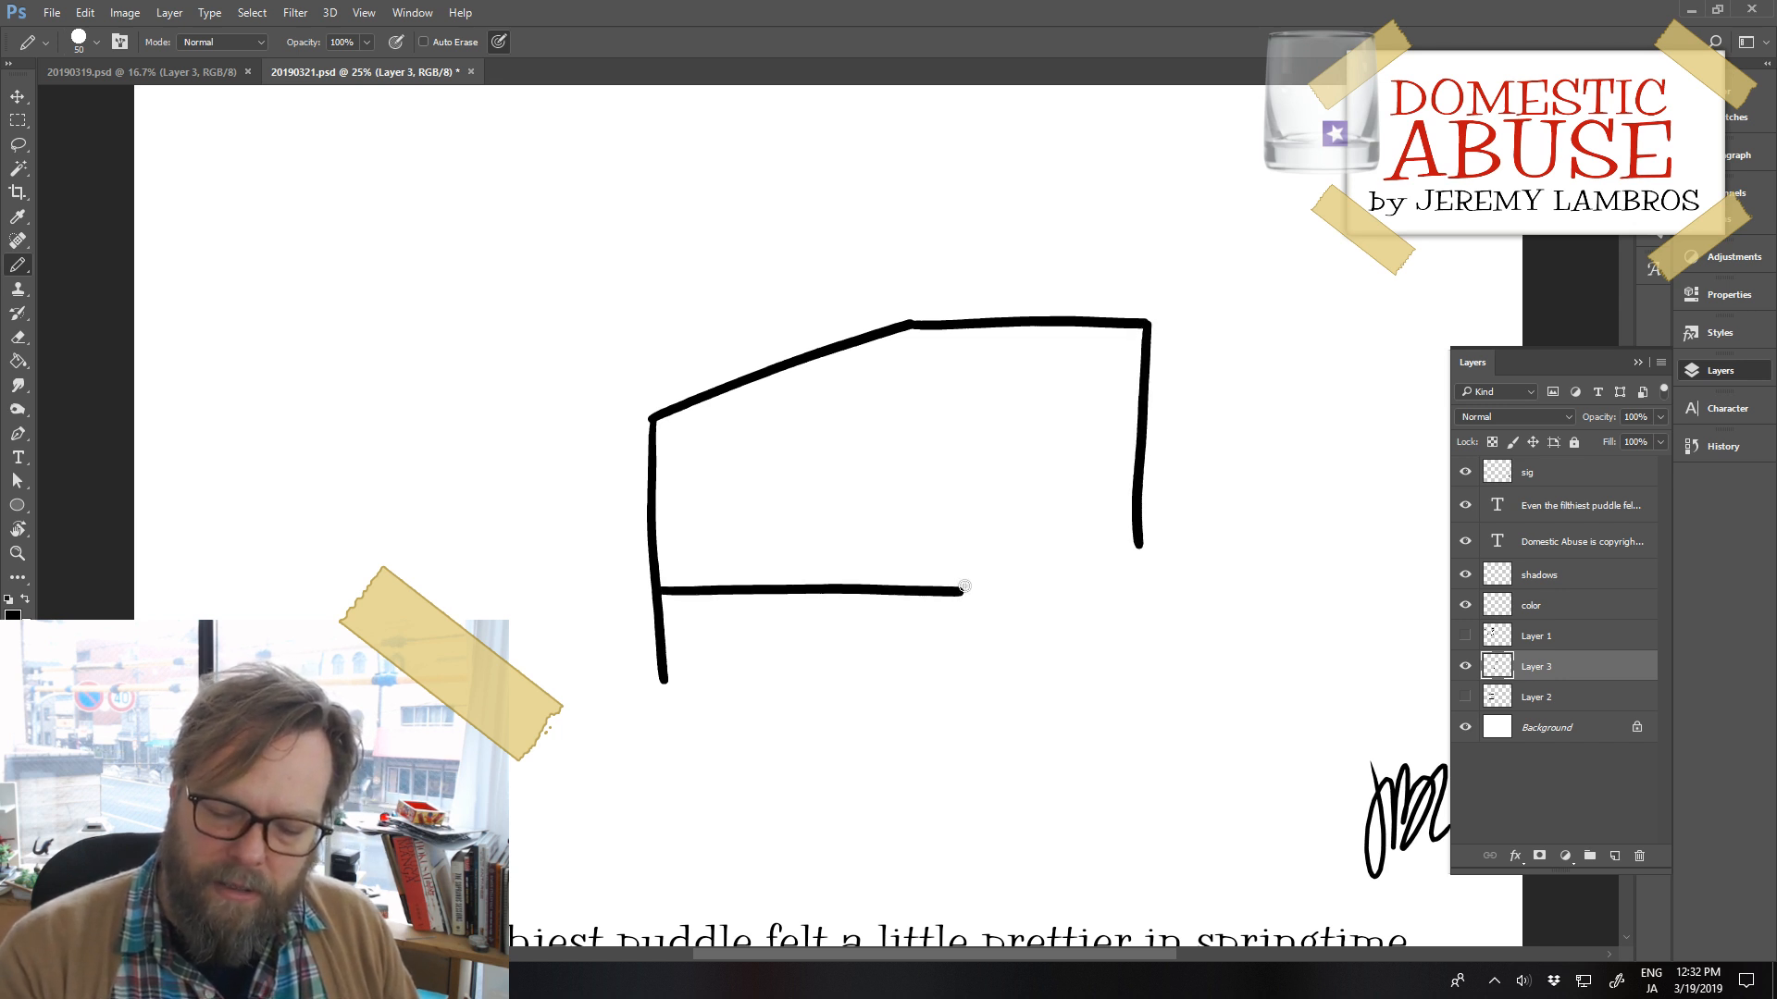
pyautogui.hotkey('ctrl', 'z')
pyautogui.moveTo(661, 597)
pyautogui.mouseDown()
pyautogui.moveTo(898, 601)
pyautogui.moveTo(1022, 492)
pyautogui.moveTo(1148, 469)
pyautogui.mouseUp()
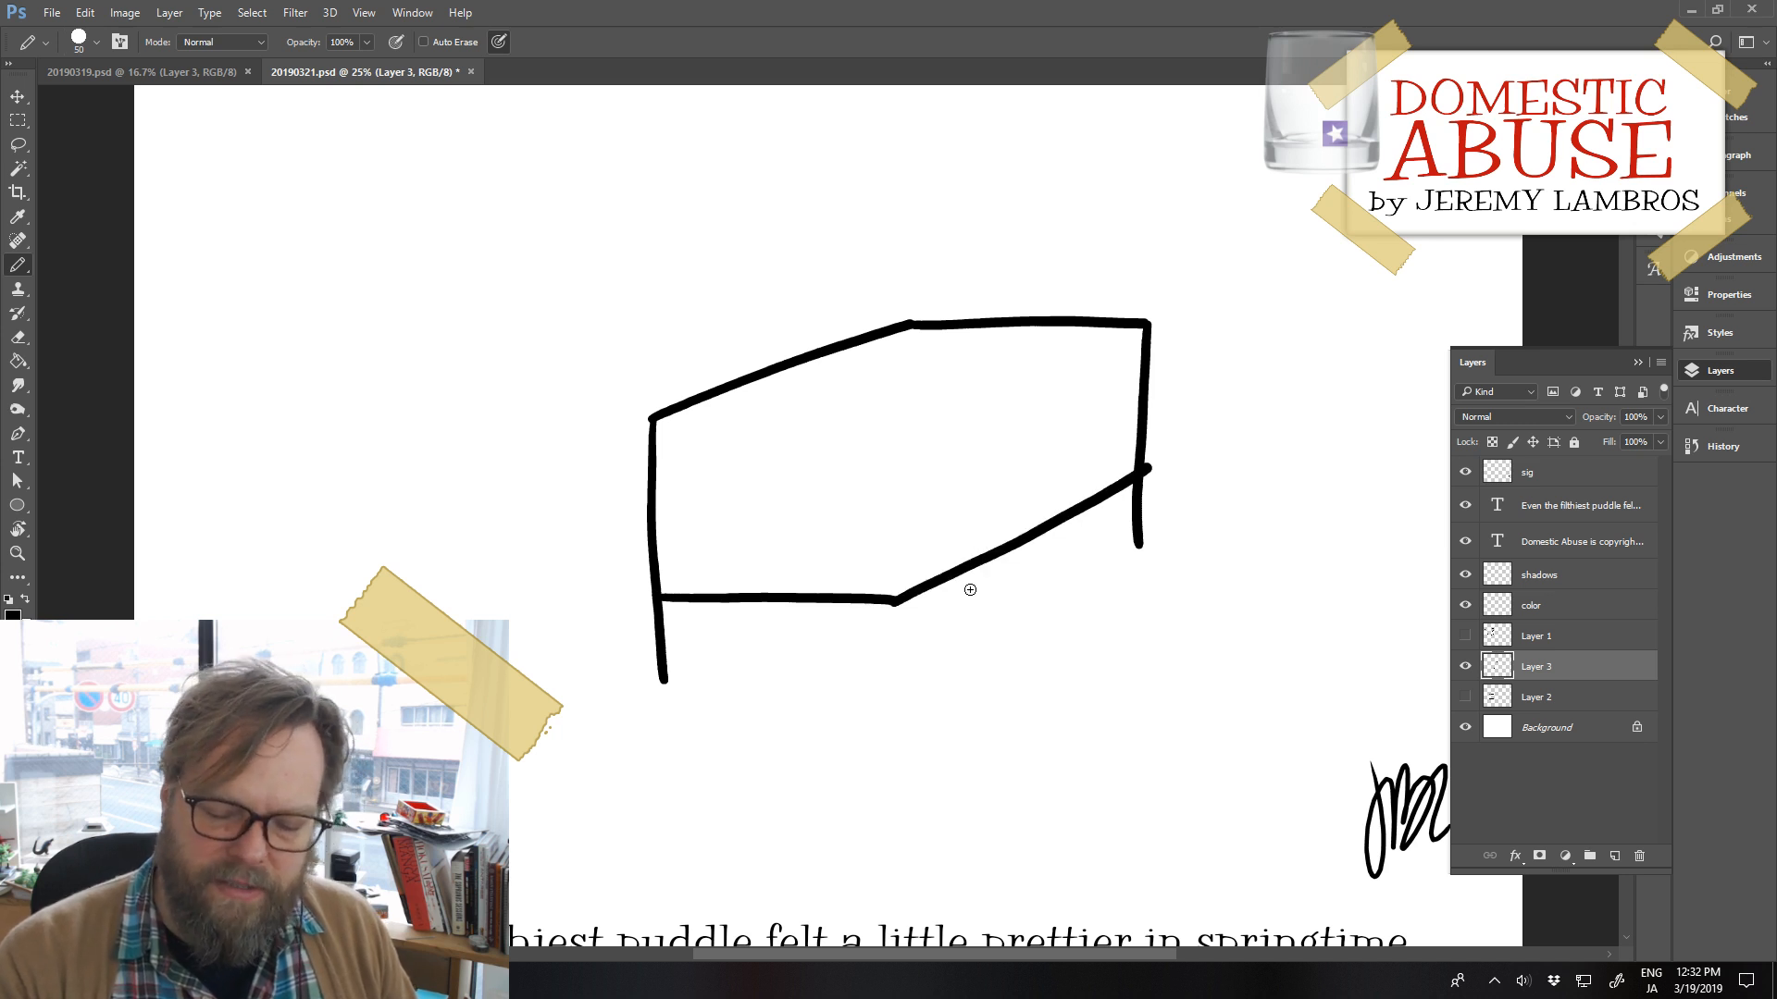
pyautogui.hotkey('ctrl', 'z')
pyautogui.moveTo(896, 601); pyautogui.dragTo(1141, 453)
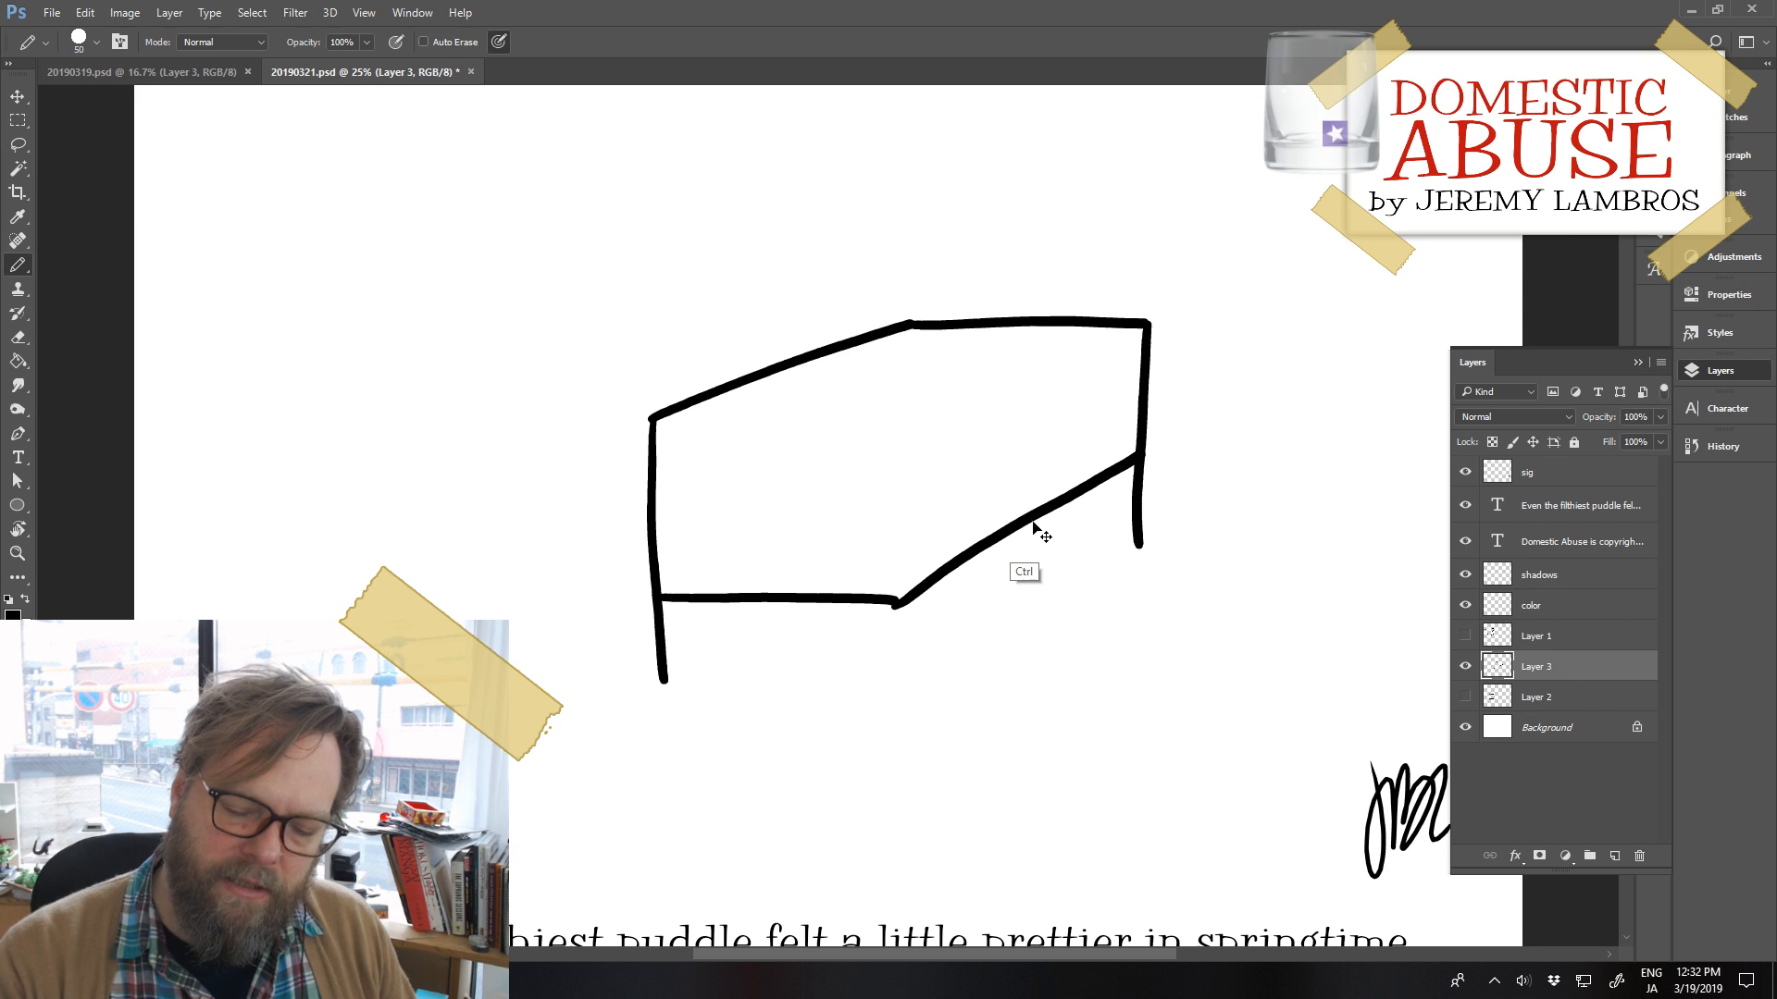
pyautogui.hotkey('ctrl', 'z')
pyautogui.moveTo(896, 601); pyautogui.dragTo(1133, 468)
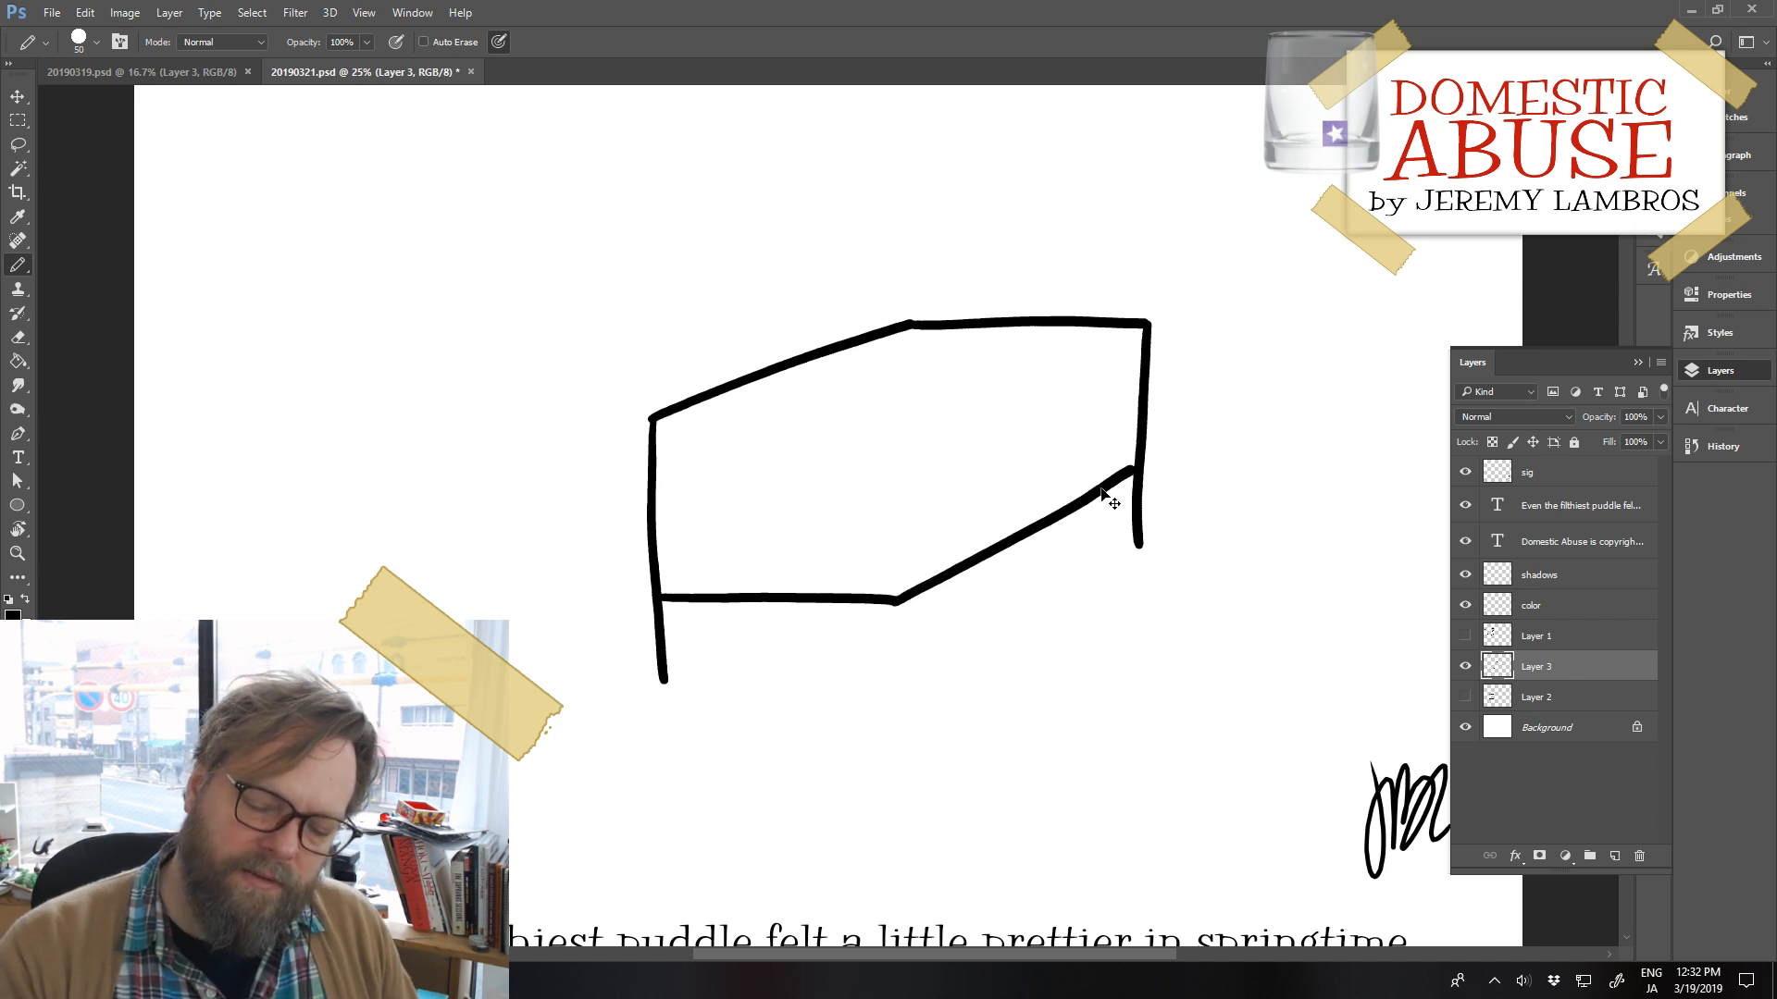
pyautogui.hotkey('ctrl', 'z')
pyautogui.moveTo(896, 602); pyautogui.dragTo(1141, 462)
pyautogui.hotkey('ctrl', 'z')
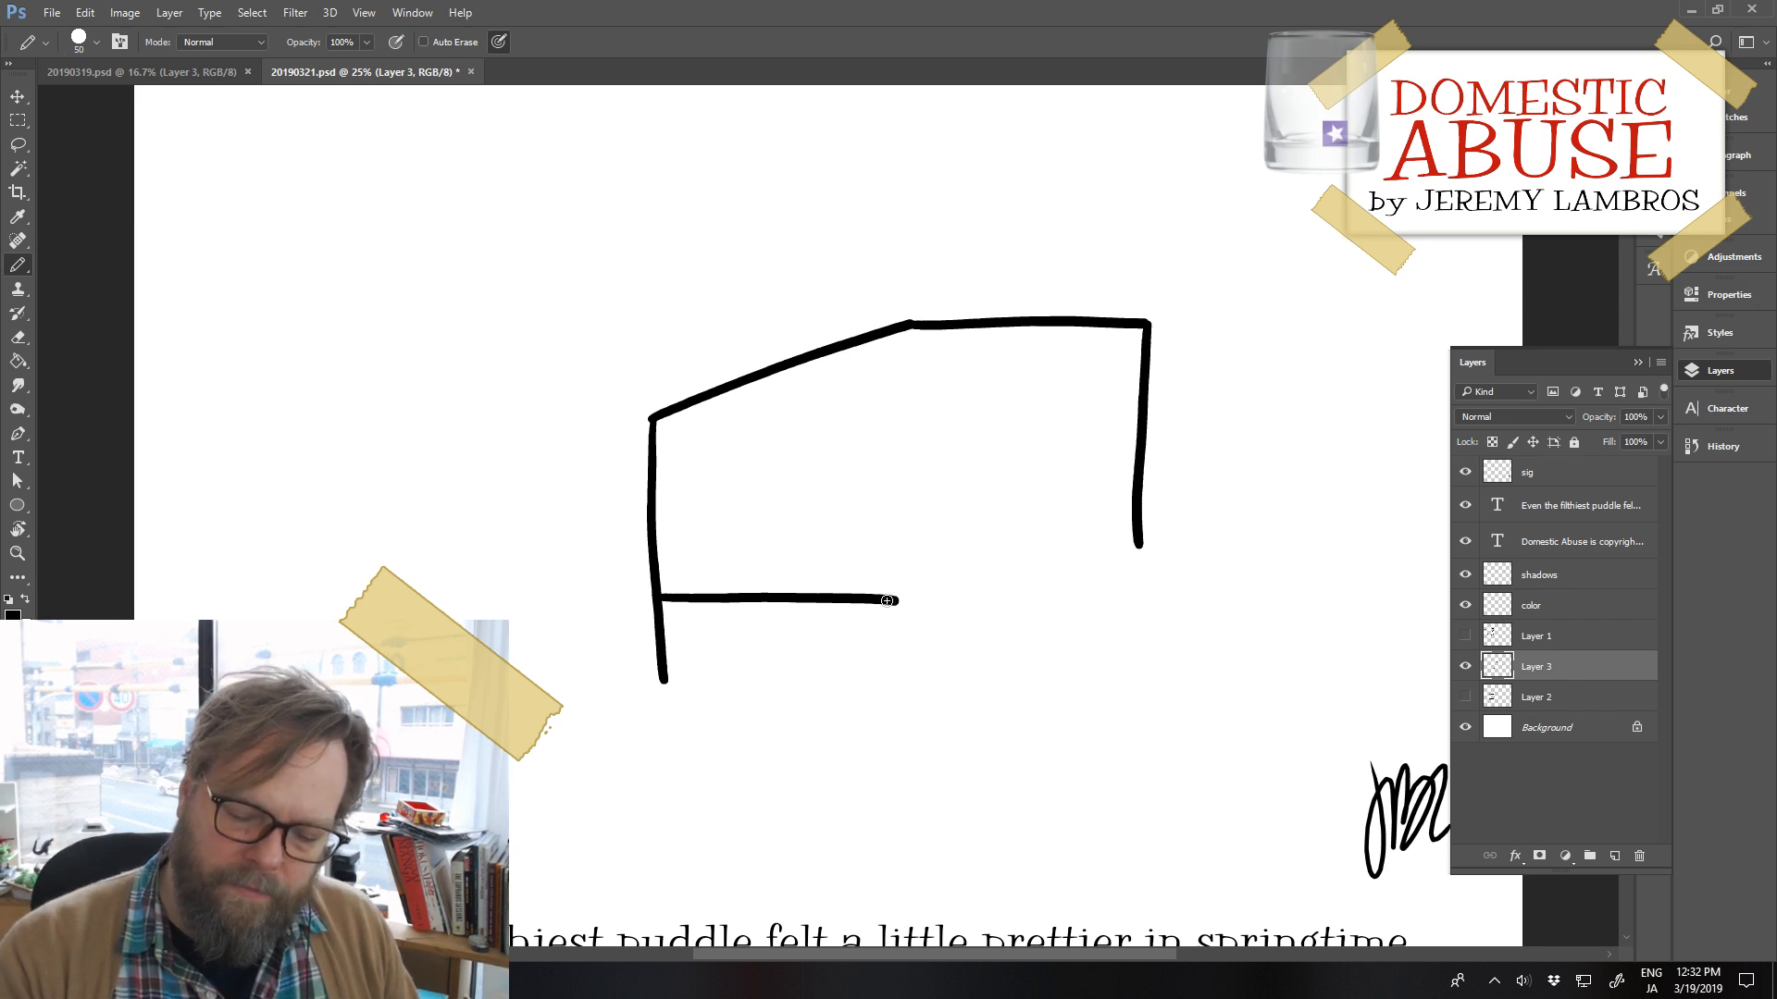
pyautogui.moveTo(896, 602); pyautogui.dragTo(1143, 462)
pyautogui.hotkey('ctrl', 'z')
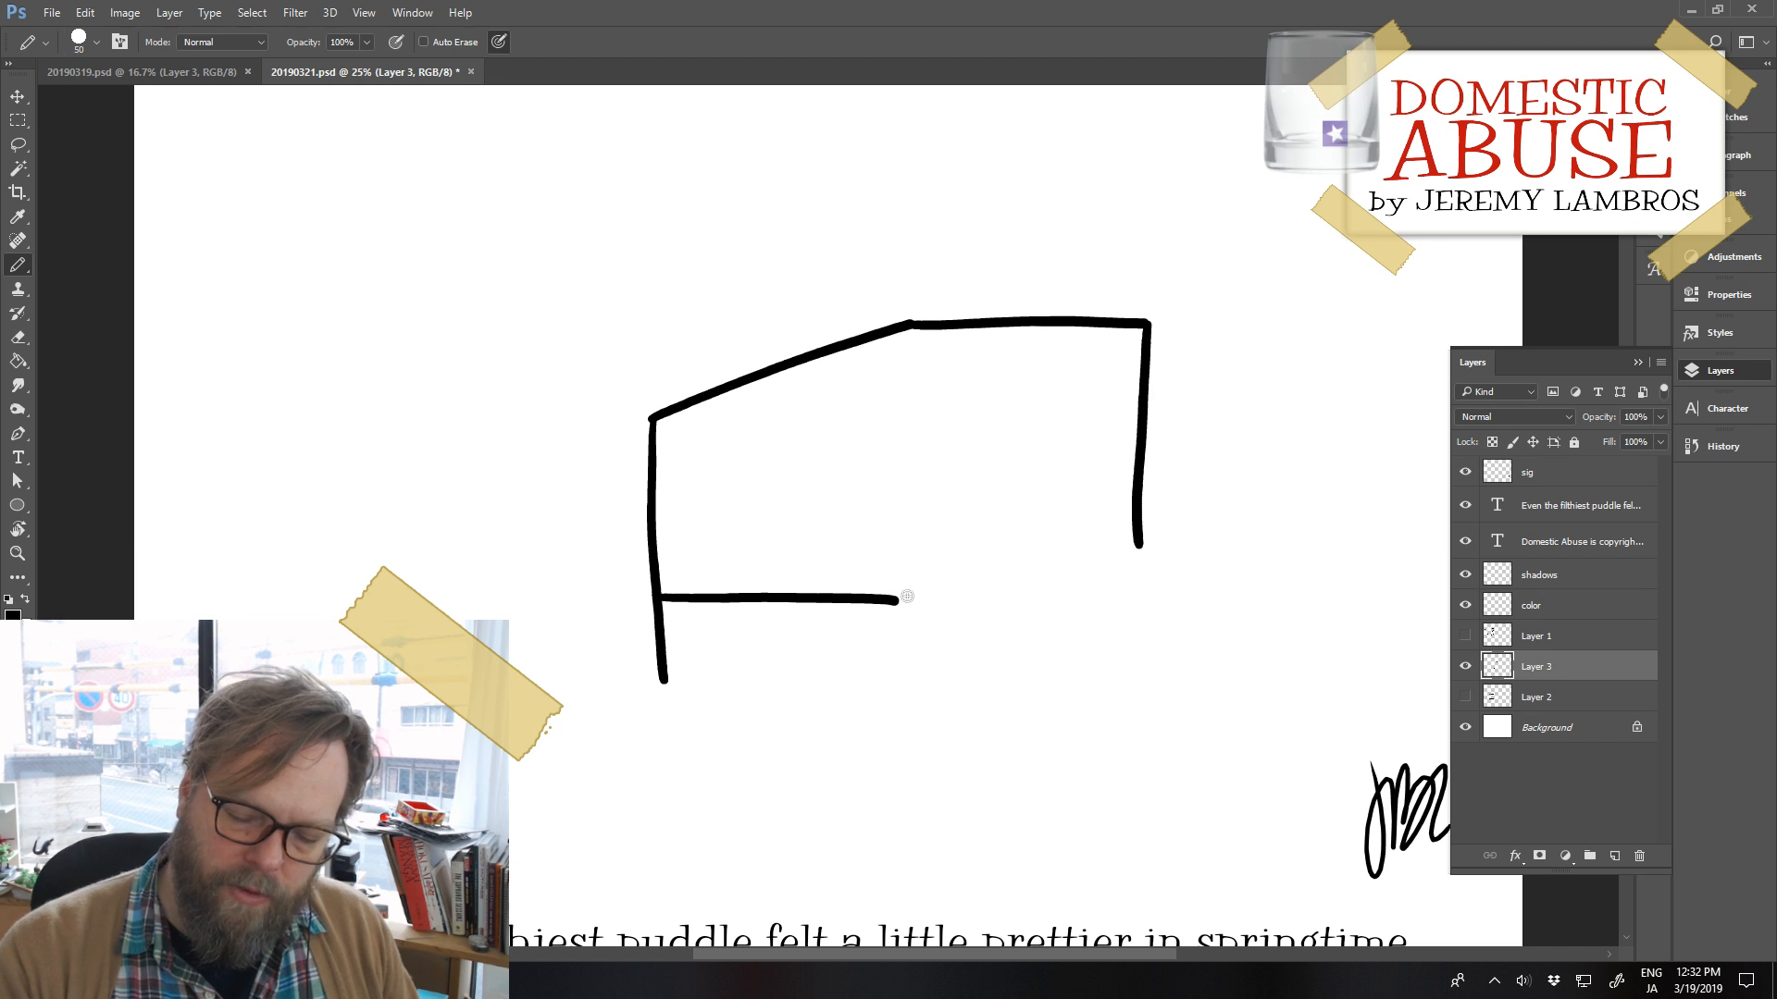
pyautogui.moveTo(900, 601)
pyautogui.mouseDown()
pyautogui.moveTo(1151, 457)
pyautogui.moveTo(1148, 486)
pyautogui.moveTo(1121, 495)
pyautogui.moveTo(1148, 476)
pyautogui.moveTo(1139, 547)
pyautogui.mouseUp()
# Erase the ends of both vertical outer edges that overhang below the box's bottom outline
pyautogui.press('e')
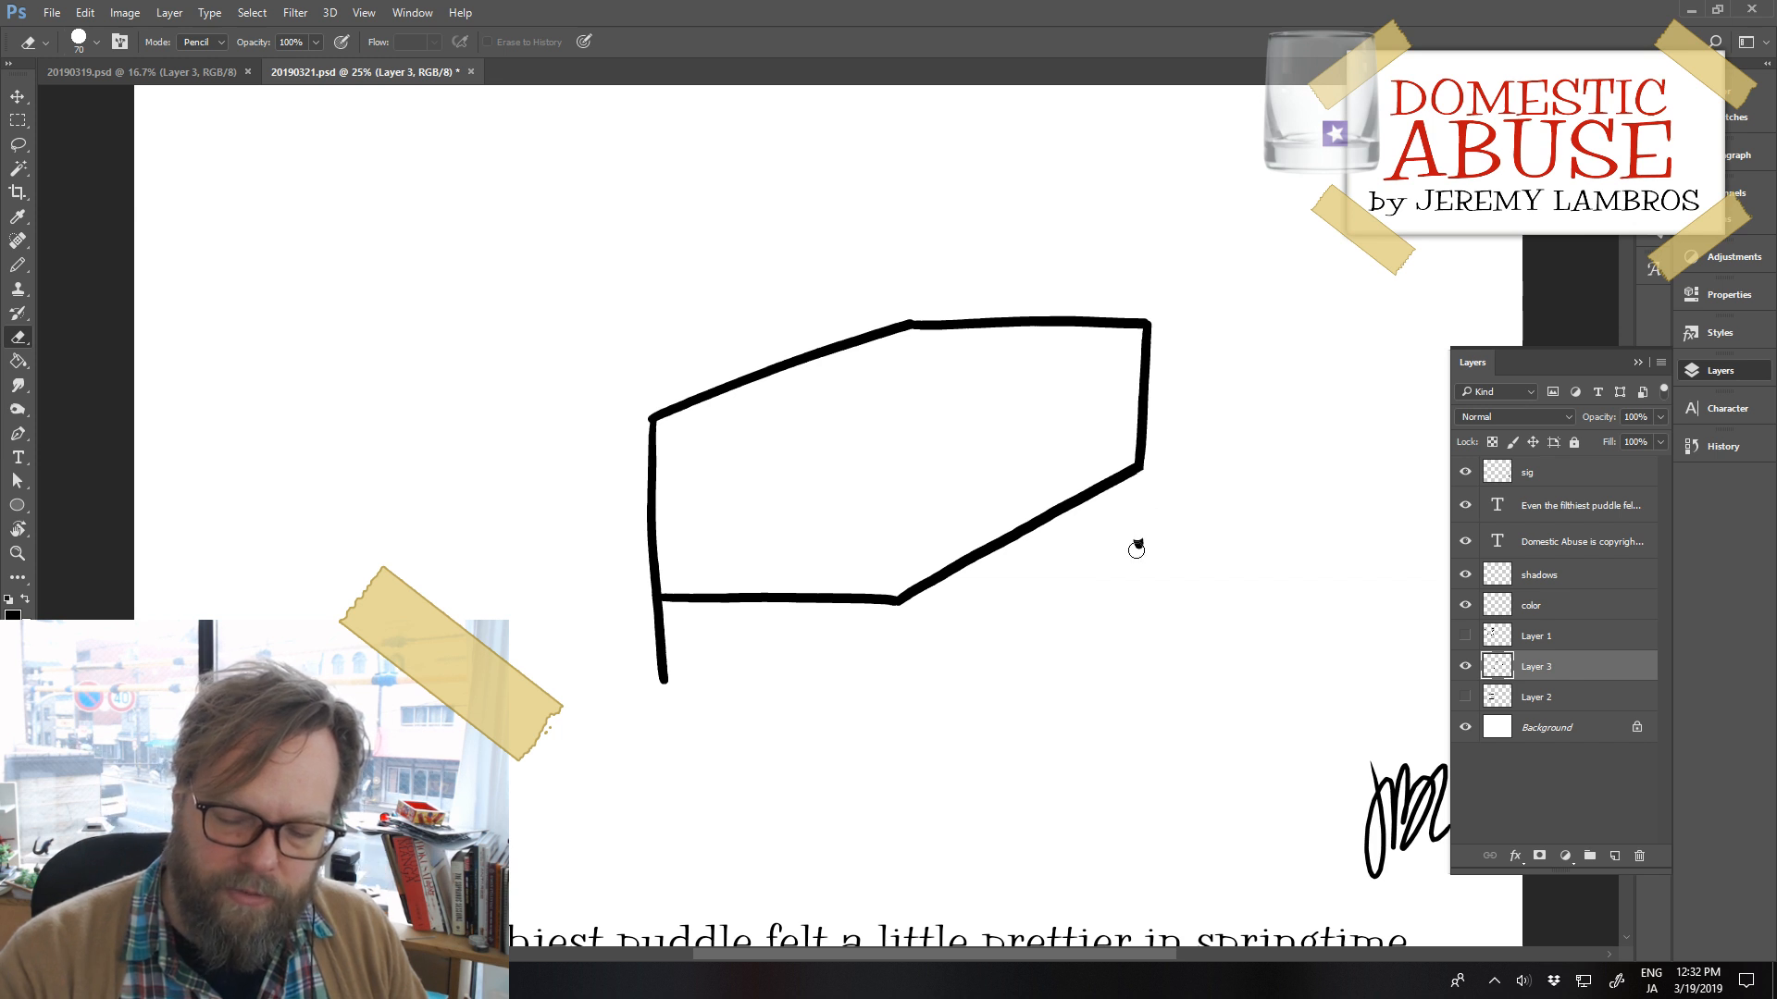
pyautogui.moveTo(675, 621)
pyautogui.mouseDown()
pyautogui.moveTo(661, 608)
pyautogui.moveTo(665, 689)
pyautogui.mouseUp()
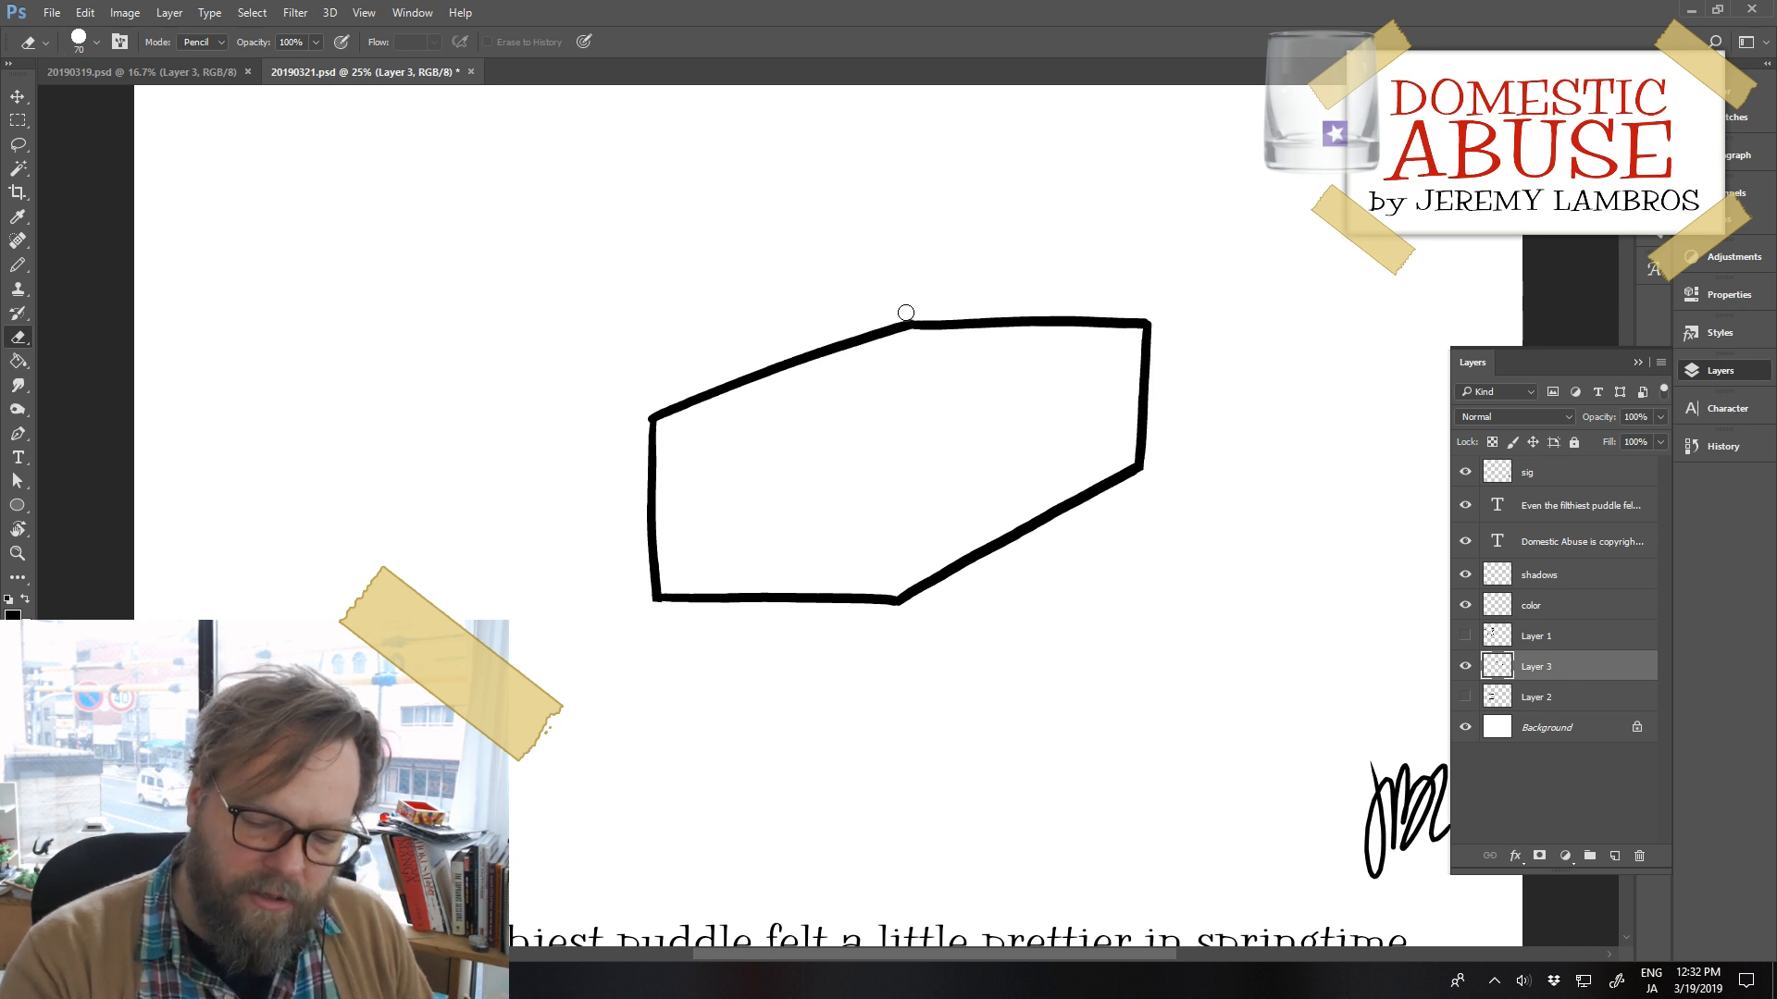
# Draw the thin front rim line and a first diagonal line for the rim of the box's long side
pyautogui.press('b')
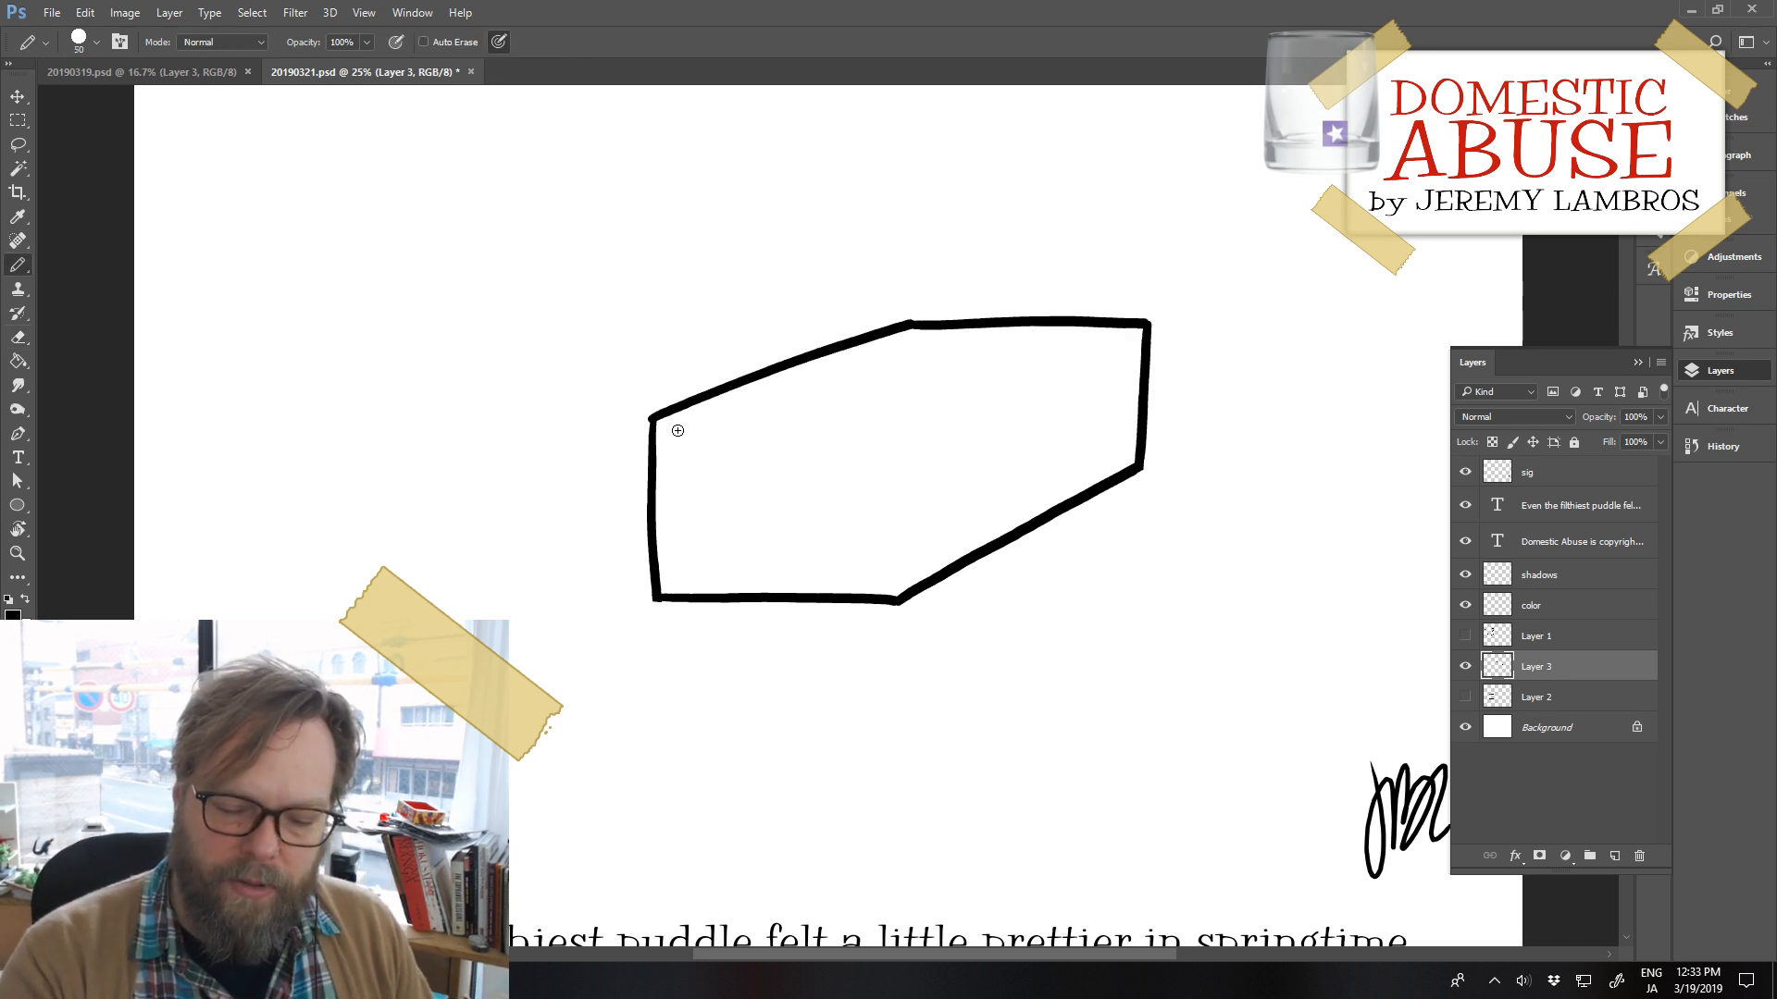
pyautogui.moveTo(676, 429); pyautogui.dragTo(930, 413)
pyautogui.hotkey('ctrl', 'z')
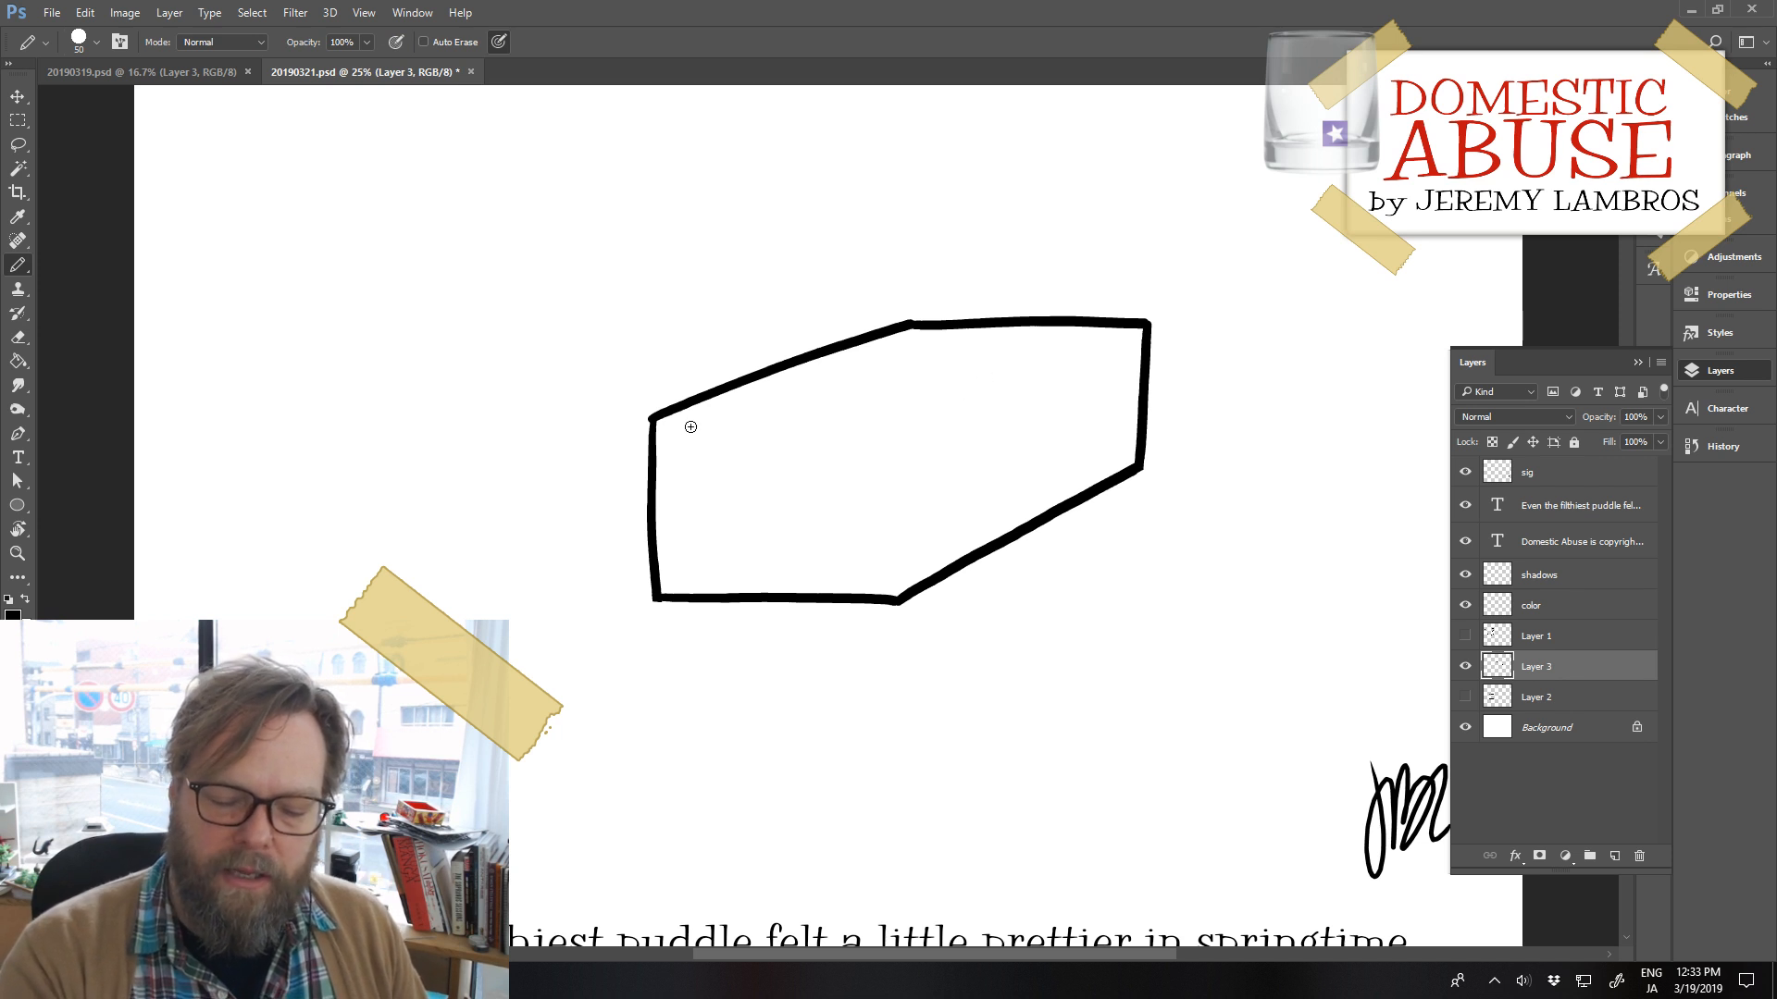
pyautogui.moveTo(653, 425)
pyautogui.mouseDown()
pyautogui.moveTo(904, 417)
pyautogui.moveTo(1156, 316)
pyautogui.mouseUp()
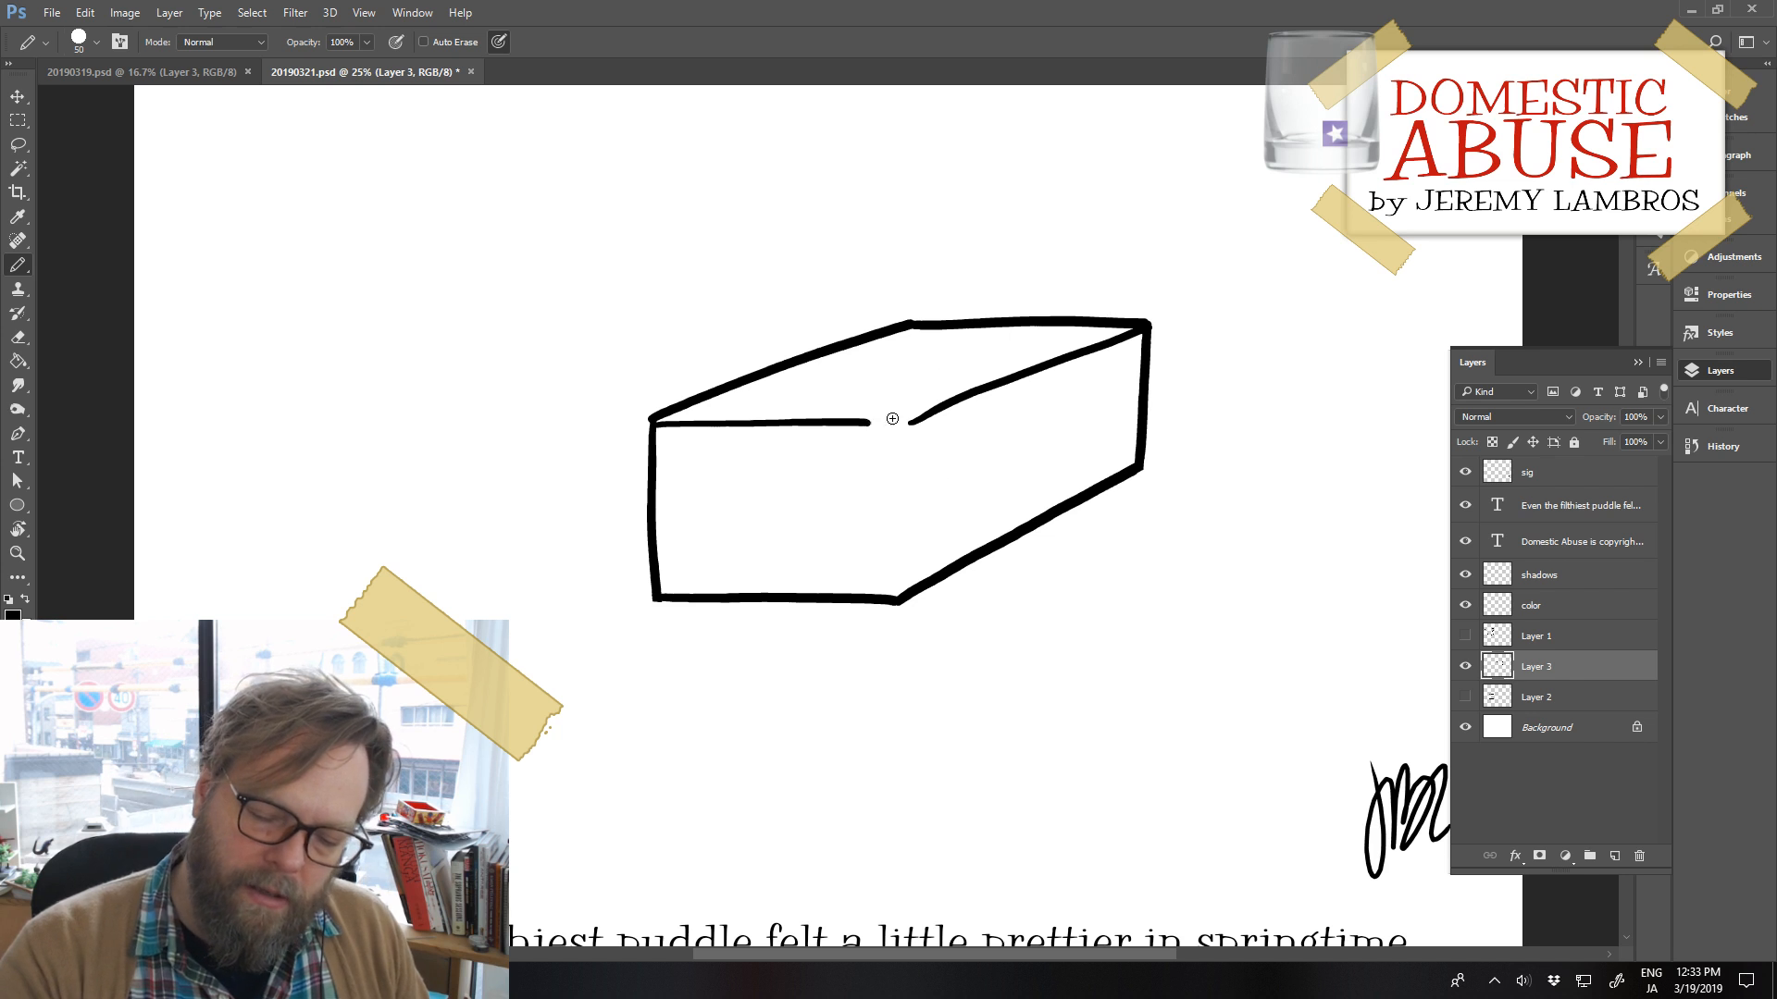
# Redraw the long side's diagonal rim line up to the far corner and connect it with the front rim line
pyautogui.hotkey('ctrl', 'z')
pyautogui.moveTo(898, 423); pyautogui.dragTo(1147, 321)
pyautogui.hotkey('ctrl', 'z')
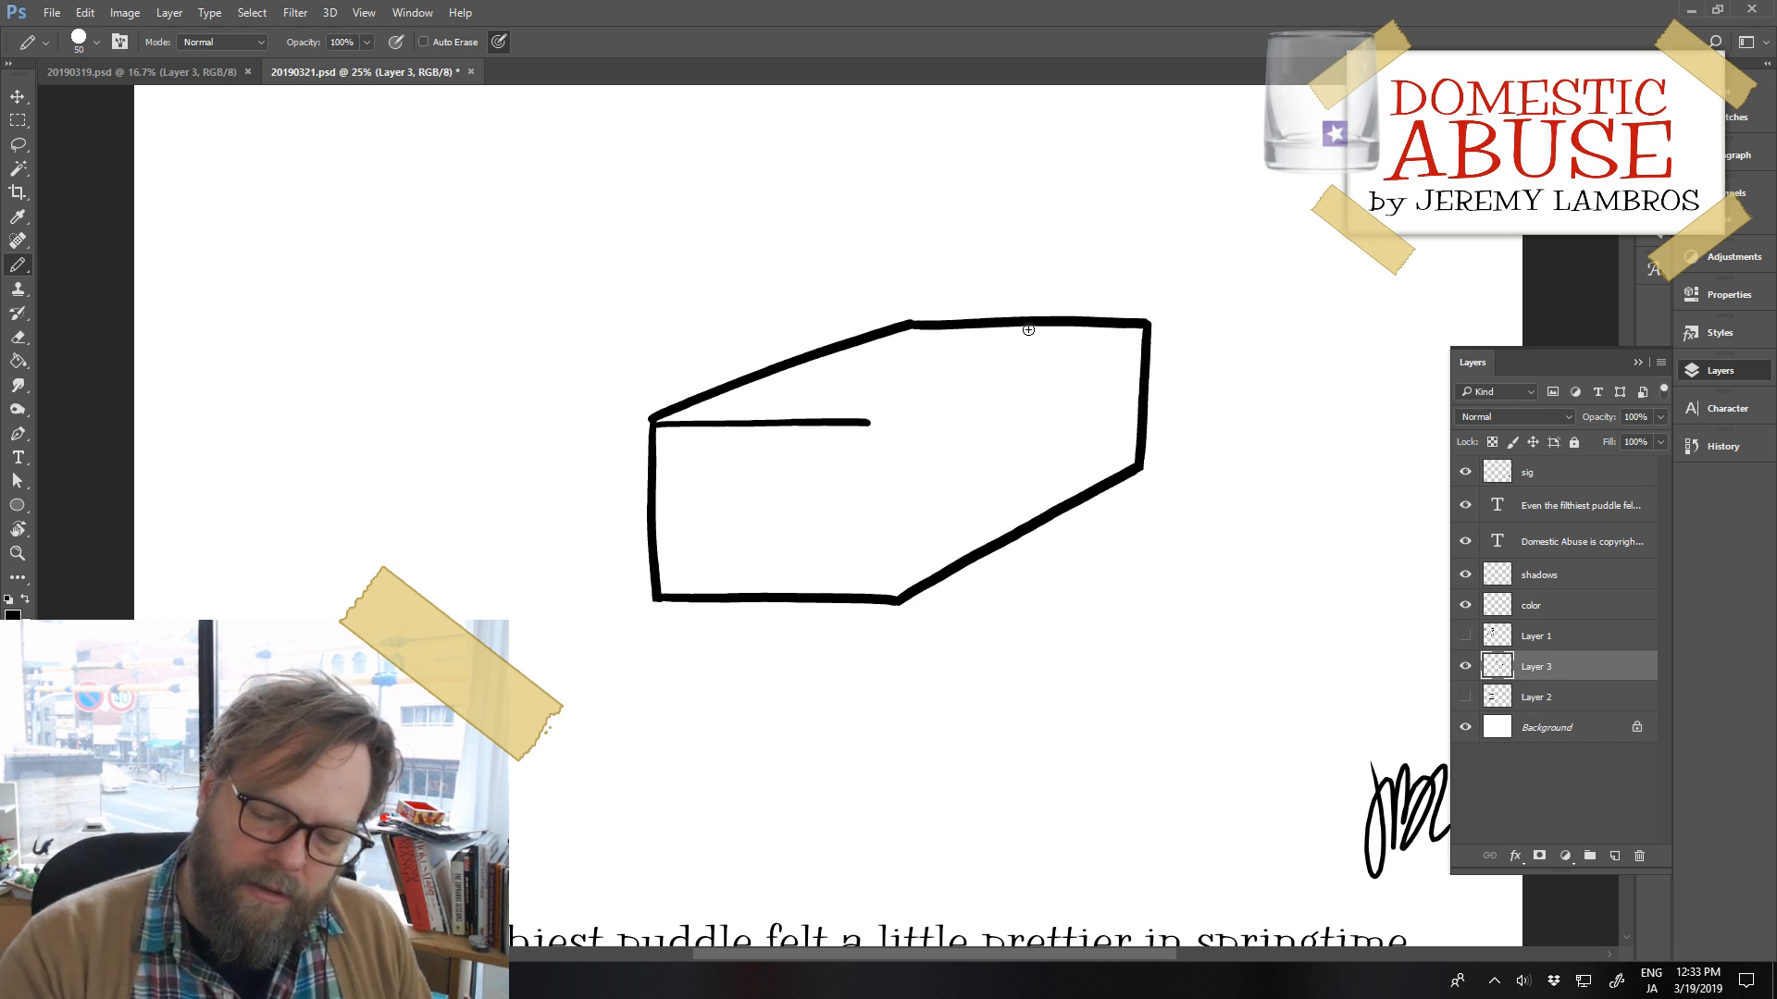
pyautogui.moveTo(904, 425); pyautogui.dragTo(1148, 322)
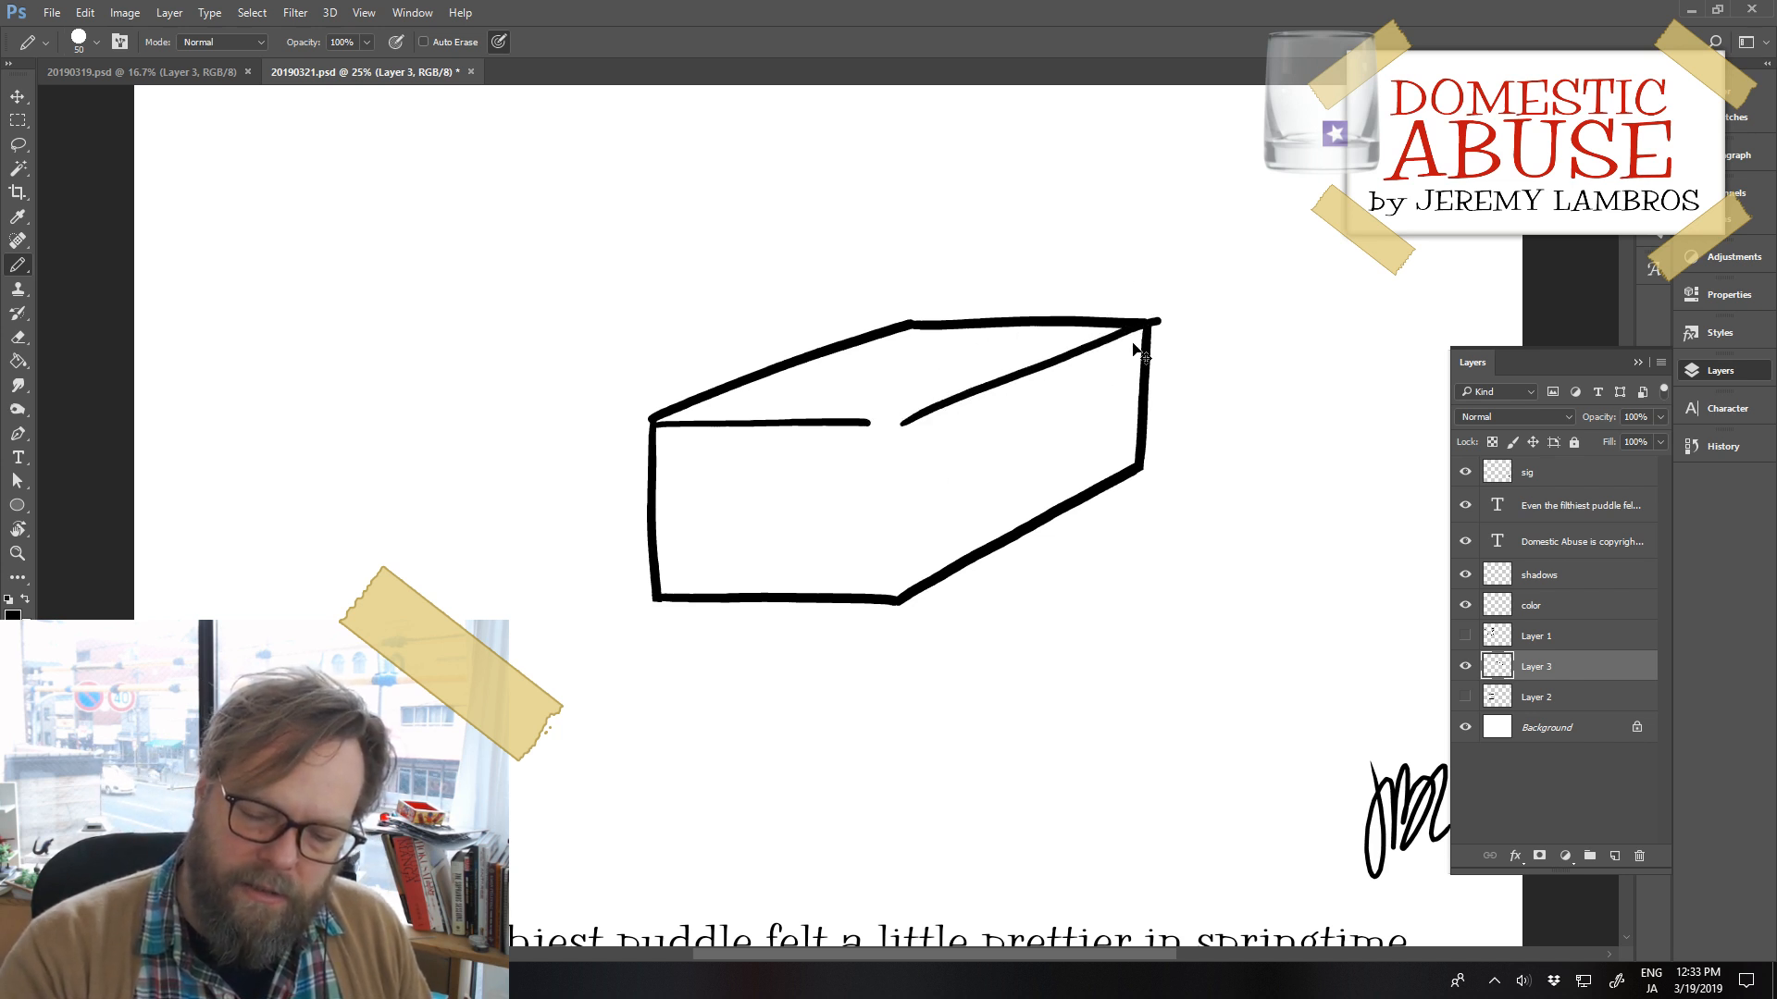
pyautogui.hotkey('ctrl', 'z')
pyautogui.moveTo(905, 425); pyautogui.dragTo(1157, 321)
pyautogui.hotkey('ctrl', 'z')
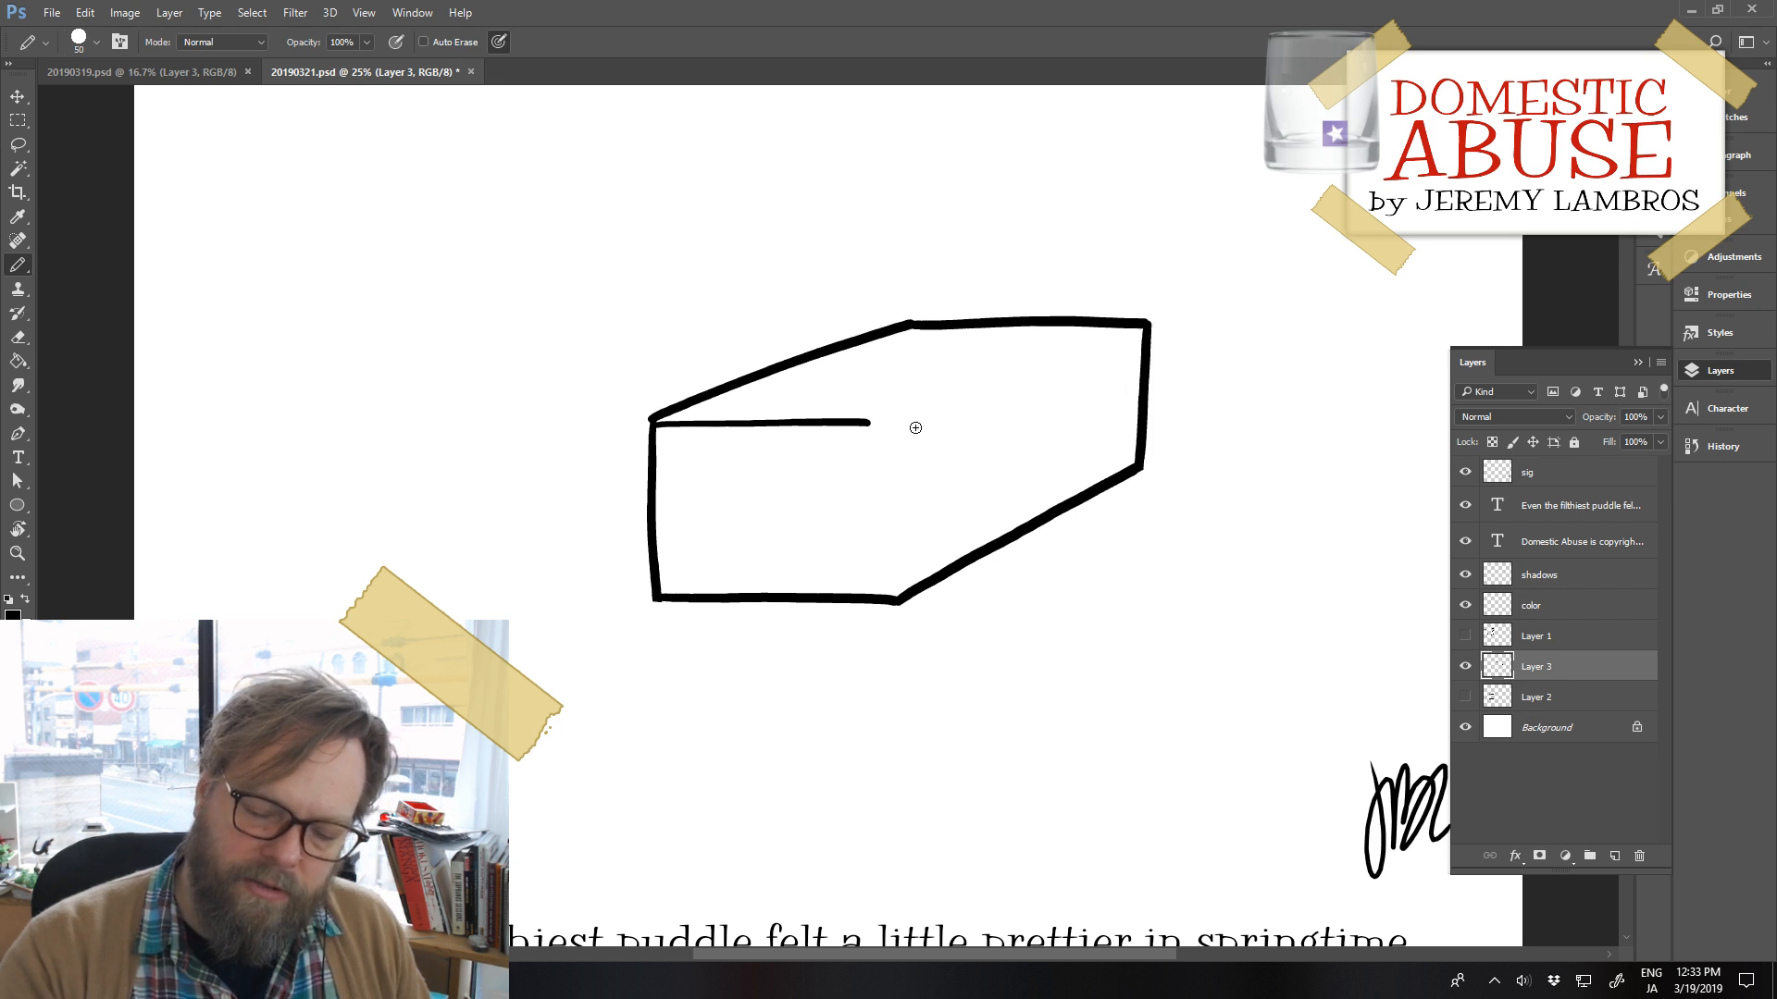
pyautogui.moveTo(904, 422); pyautogui.dragTo(1136, 324)
pyautogui.hotkey('ctrl', 'z')
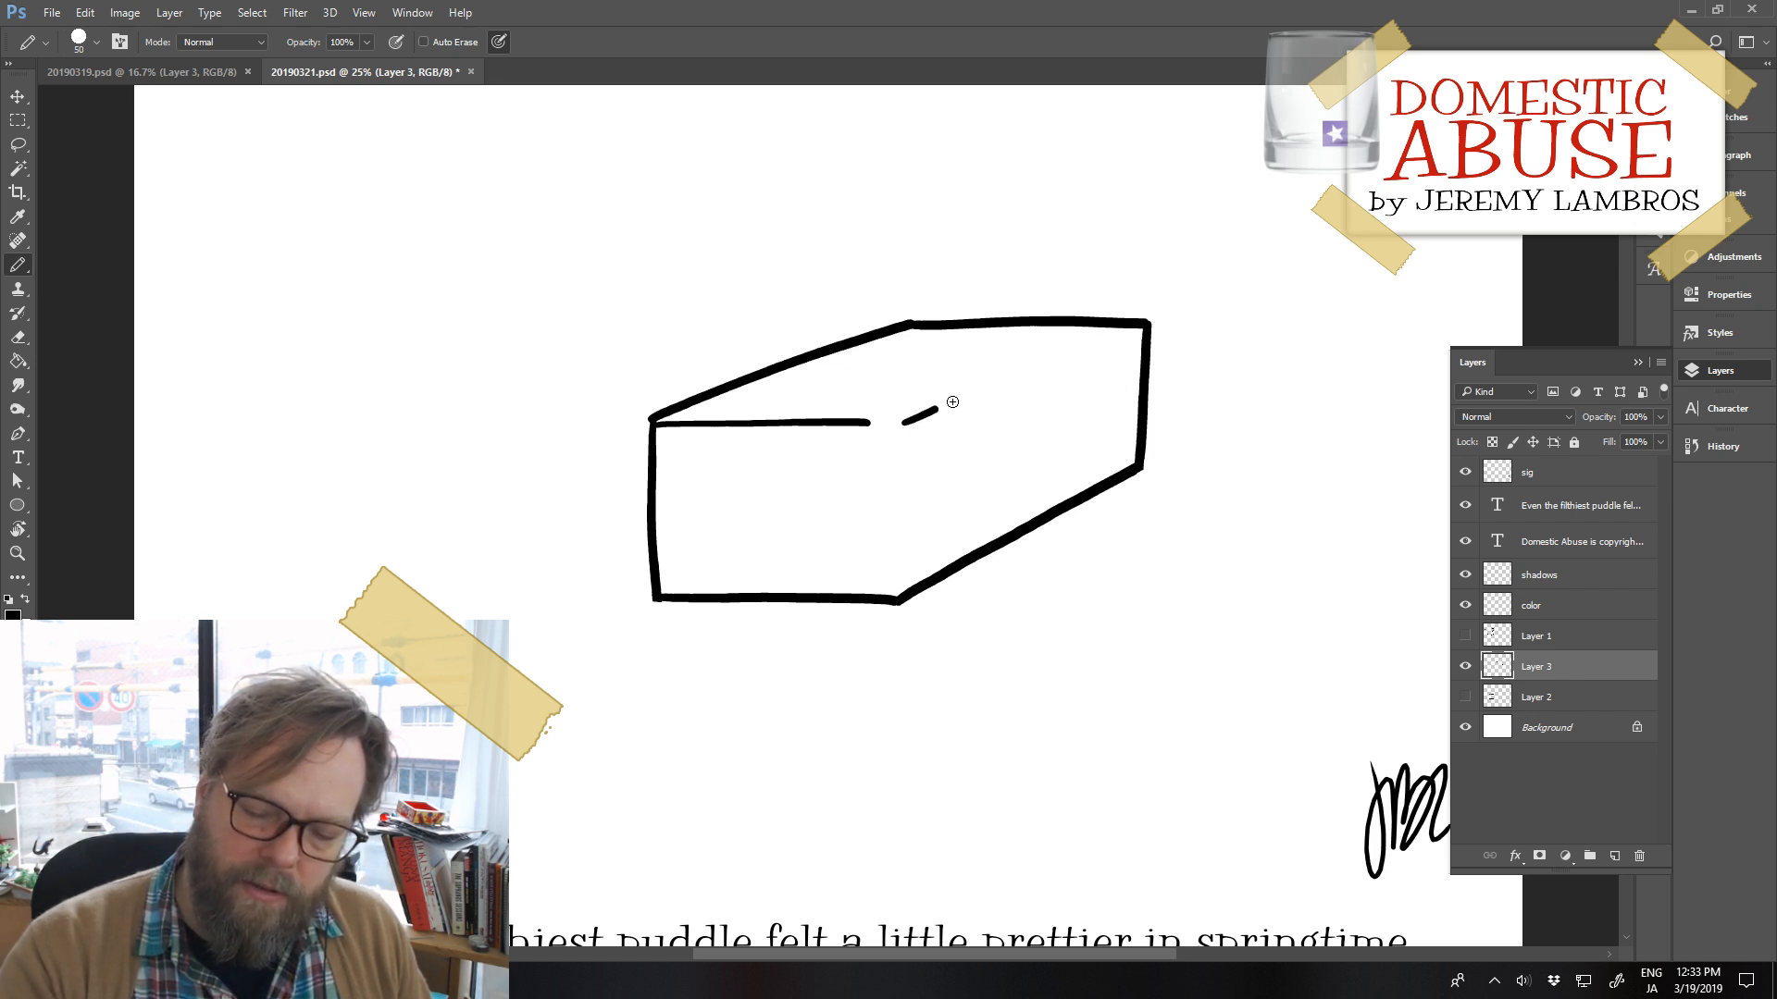
pyautogui.moveTo(952, 401); pyautogui.dragTo(1159, 321)
pyautogui.hotkey('ctrl', 'z')
pyautogui.moveTo(904, 424); pyautogui.dragTo(1150, 322)
pyautogui.moveTo(859, 424); pyautogui.dragTo(917, 421)
pyautogui.hotkey('ctrl', 'z')
pyautogui.hotkey('ctrl', 'z')
pyautogui.hotkey('ctrl', 'z')
pyautogui.hotkey('ctrl', 'z')
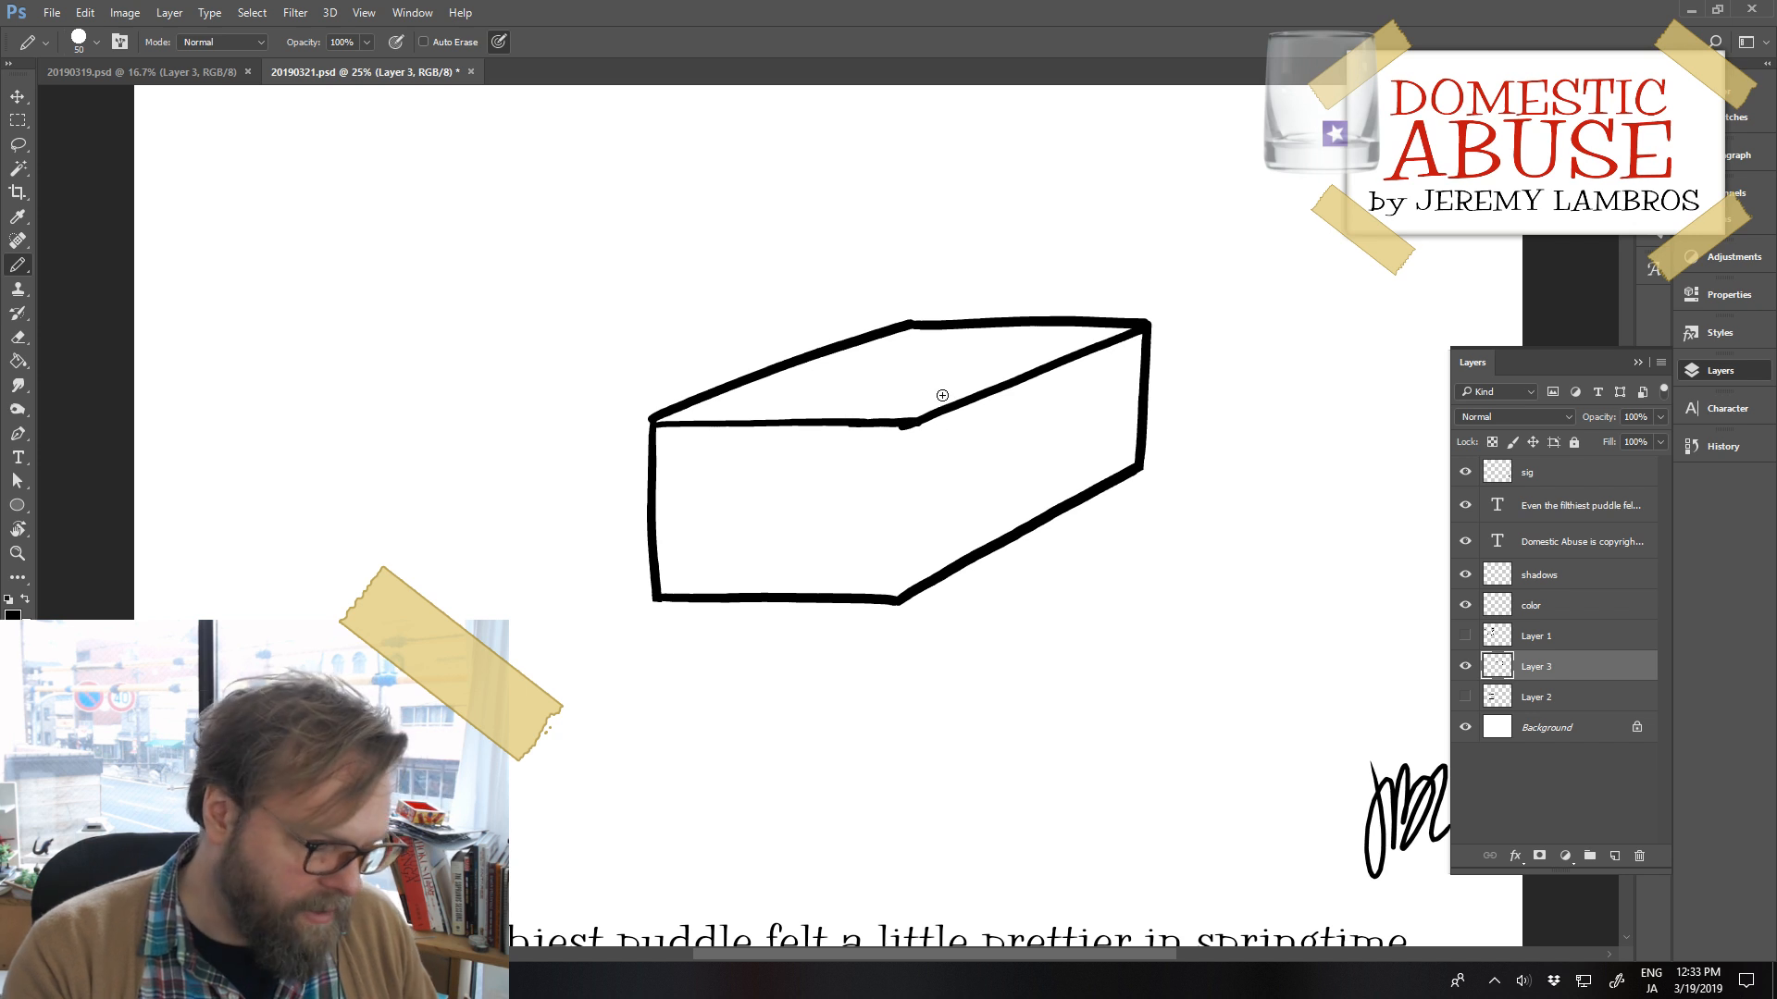
# Clean up the front rim corner with the Eraser and draw the box's vertical front corner edge below it
pyautogui.press('e')
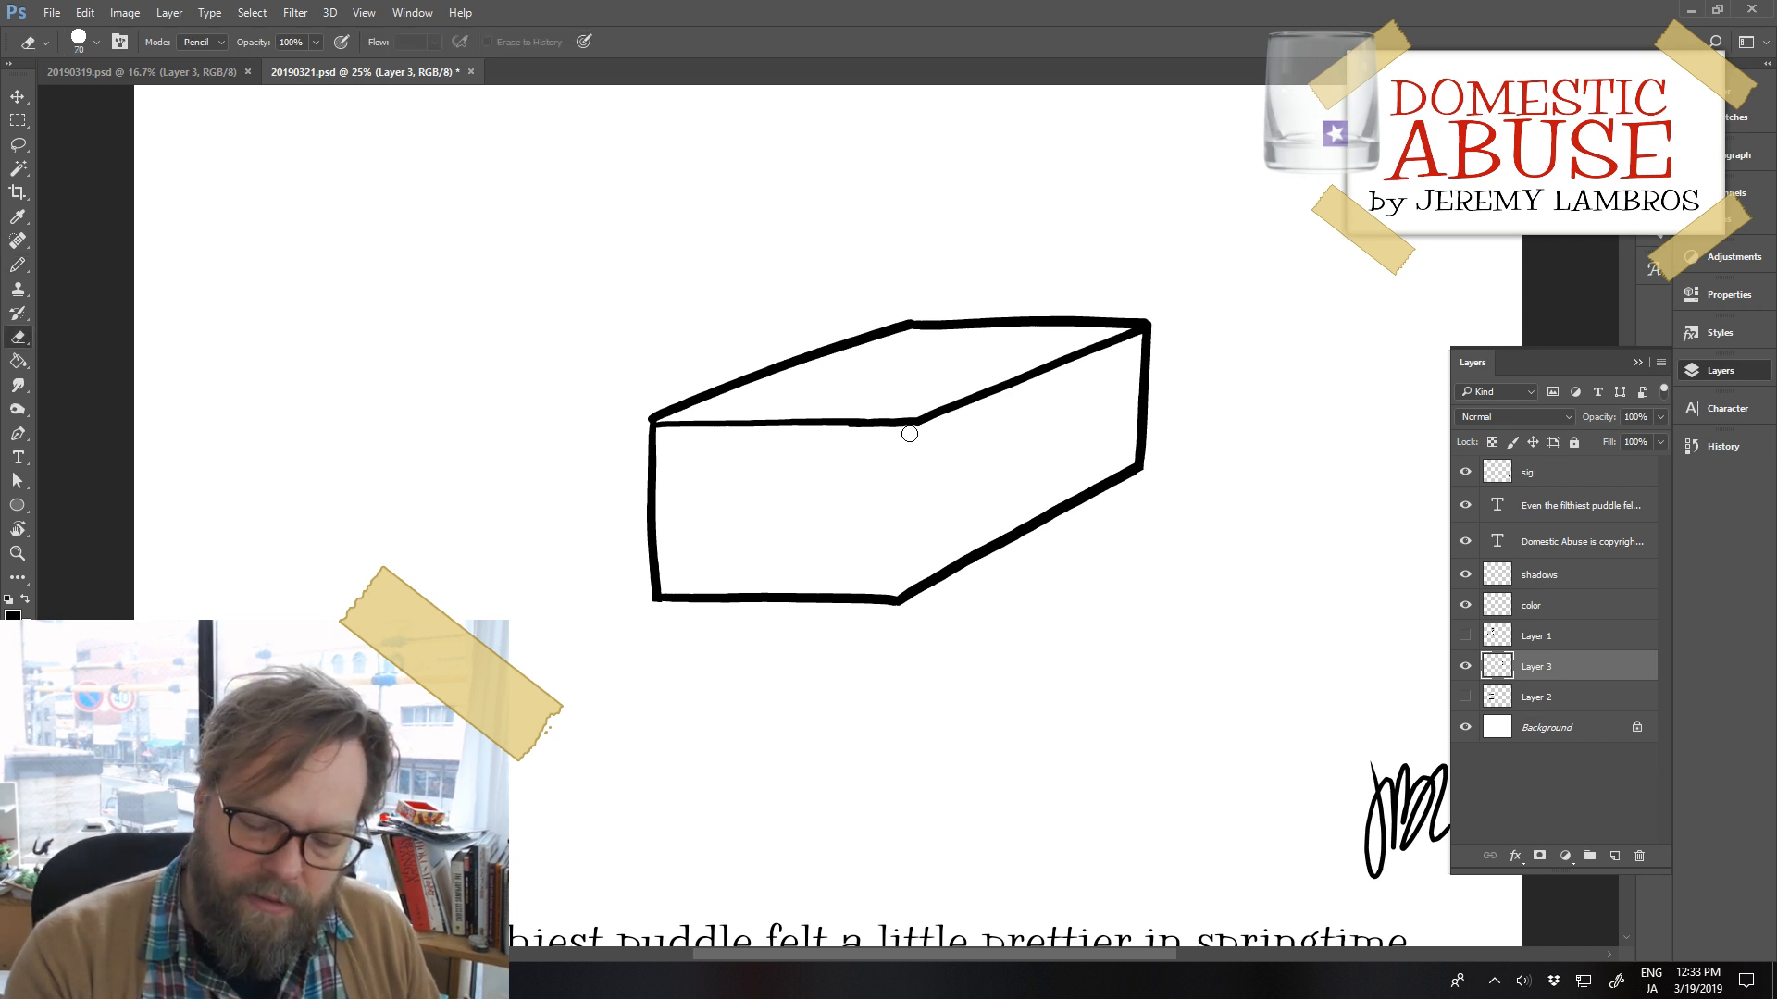
pyautogui.press('b')
pyautogui.moveTo(905, 449); pyautogui.dragTo(899, 595)
pyautogui.hotkey('ctrl', 'z')
pyautogui.moveTo(907, 444); pyautogui.dragTo(895, 593)
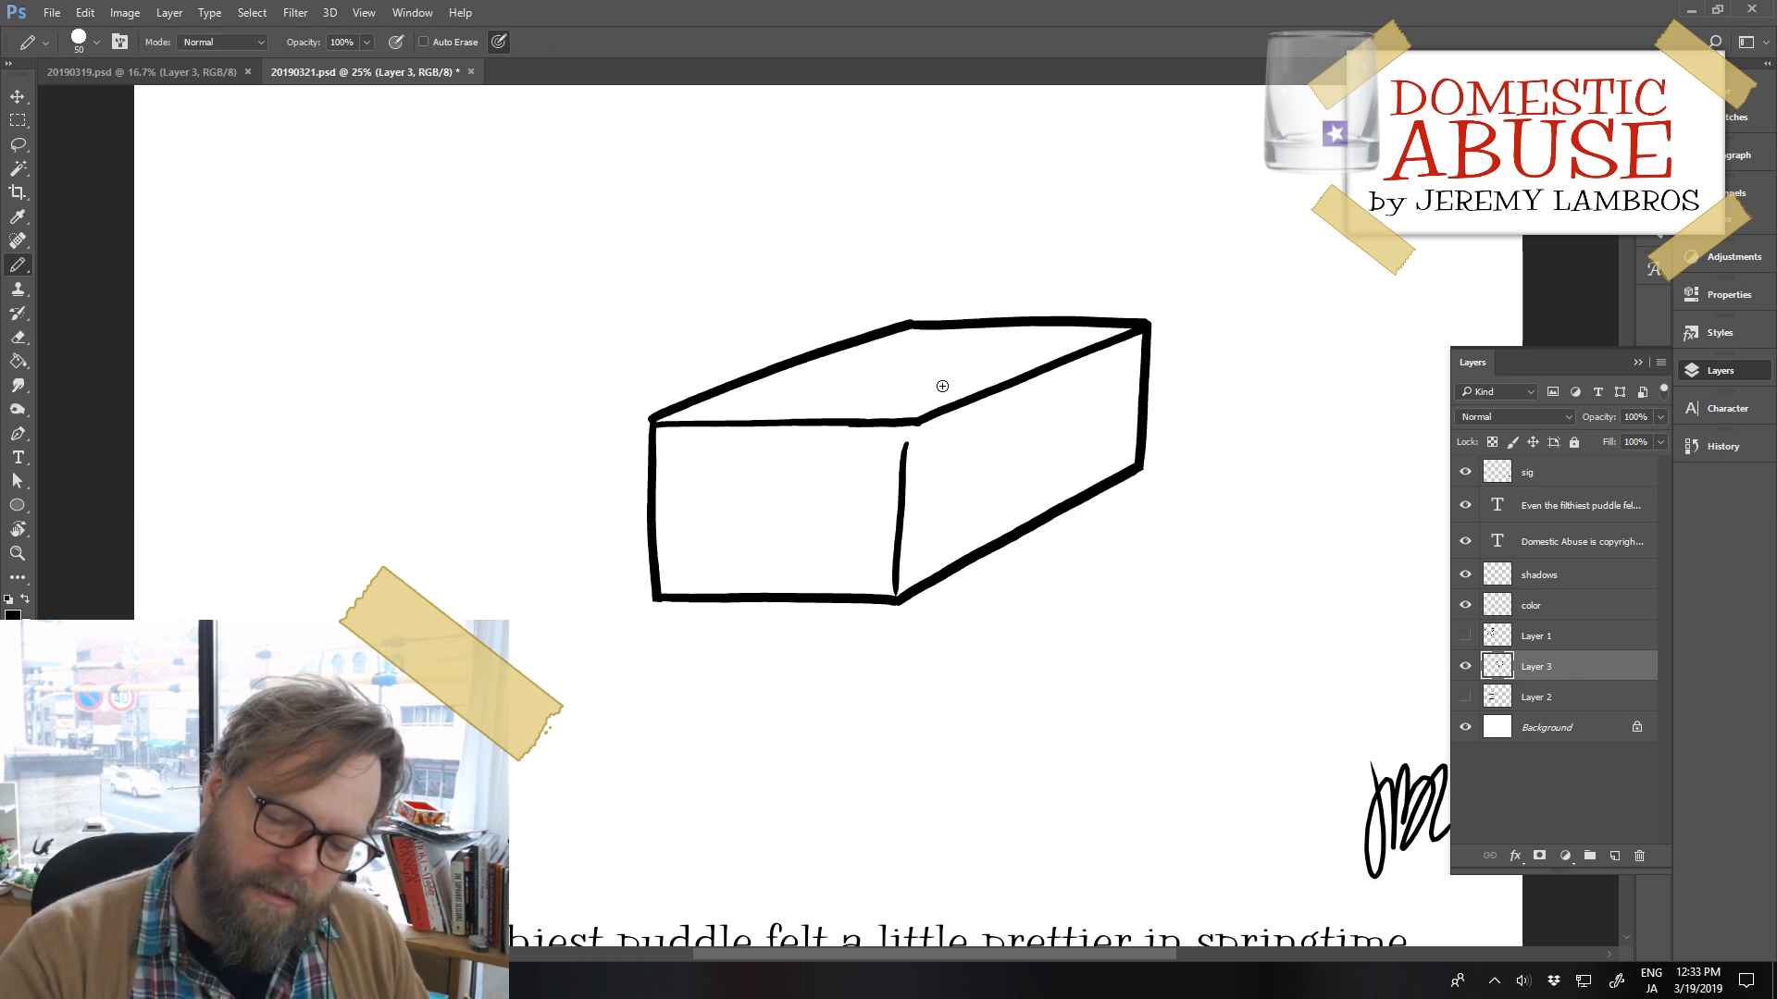
# Draw the short vertical line of the rear corner inside the open box
pyautogui.moveTo(908, 344); pyautogui.dragTo(906, 417)
pyautogui.hotkey('ctrl', 'z')
pyautogui.moveTo(908, 345); pyautogui.dragTo(906, 415)
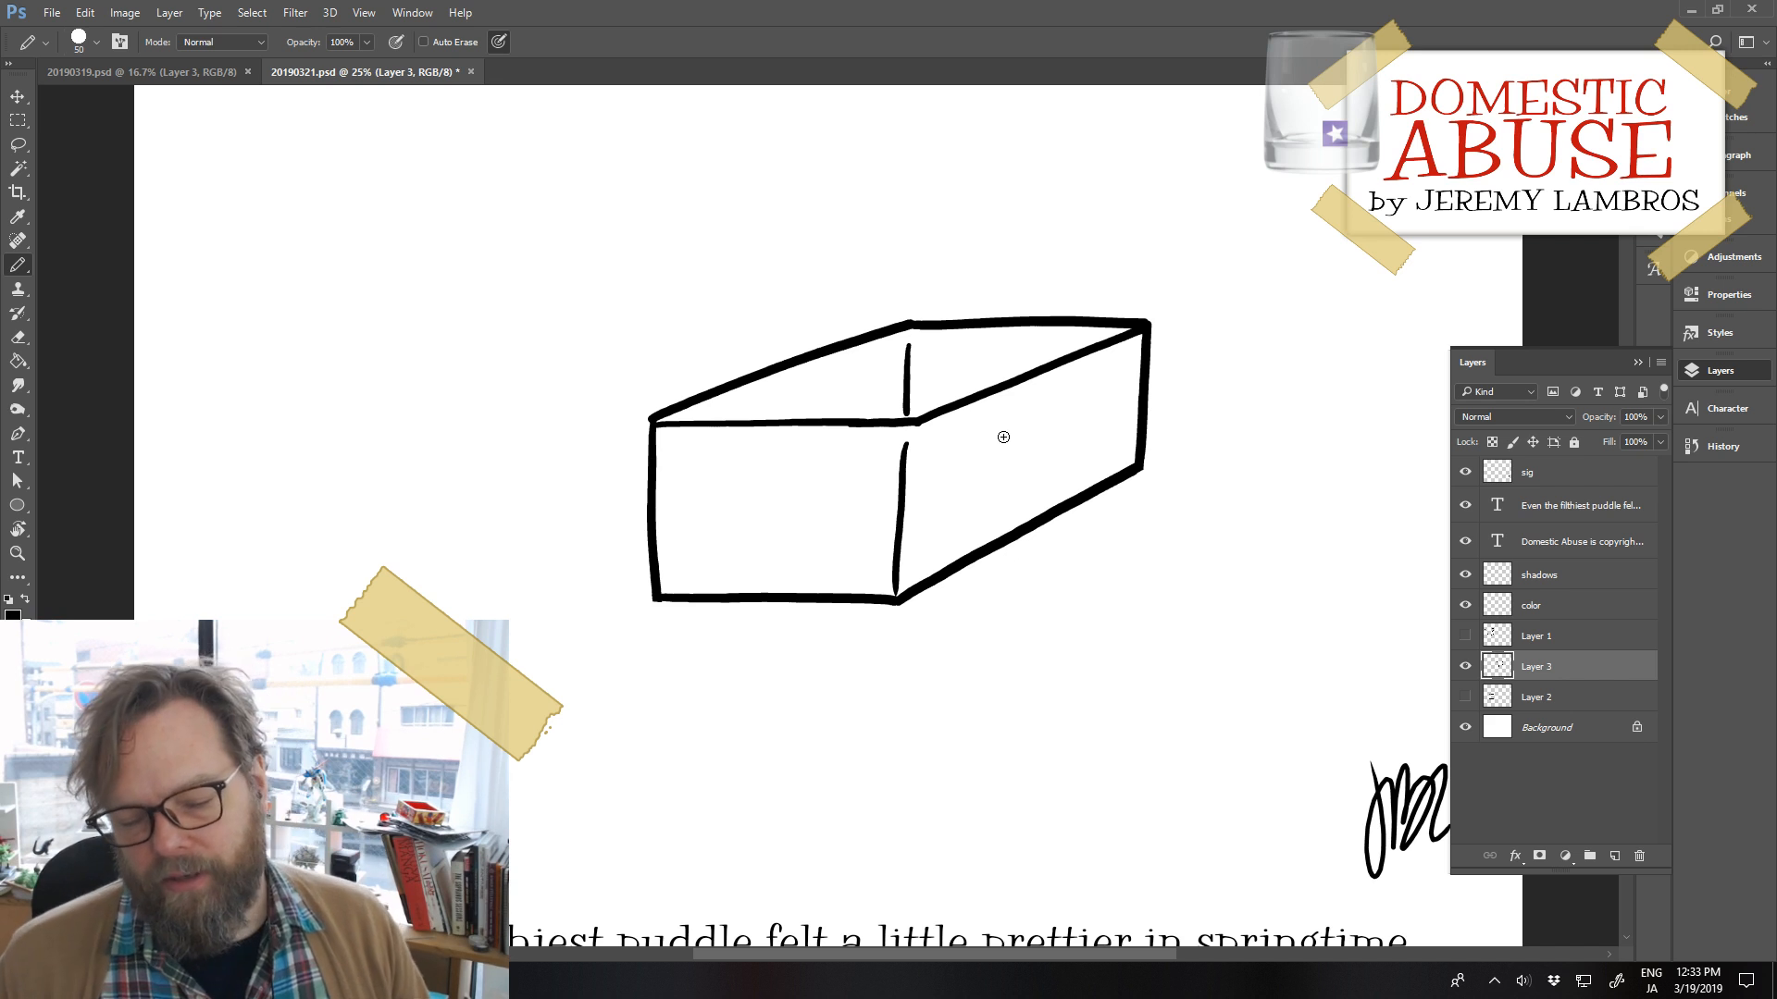
# Distort the Layer 3 box by raising its lower left corner, lowering its top edge and pulling its lower right corner outward
pyautogui.click(89, 12)
pyautogui.moveTo(265, 416)
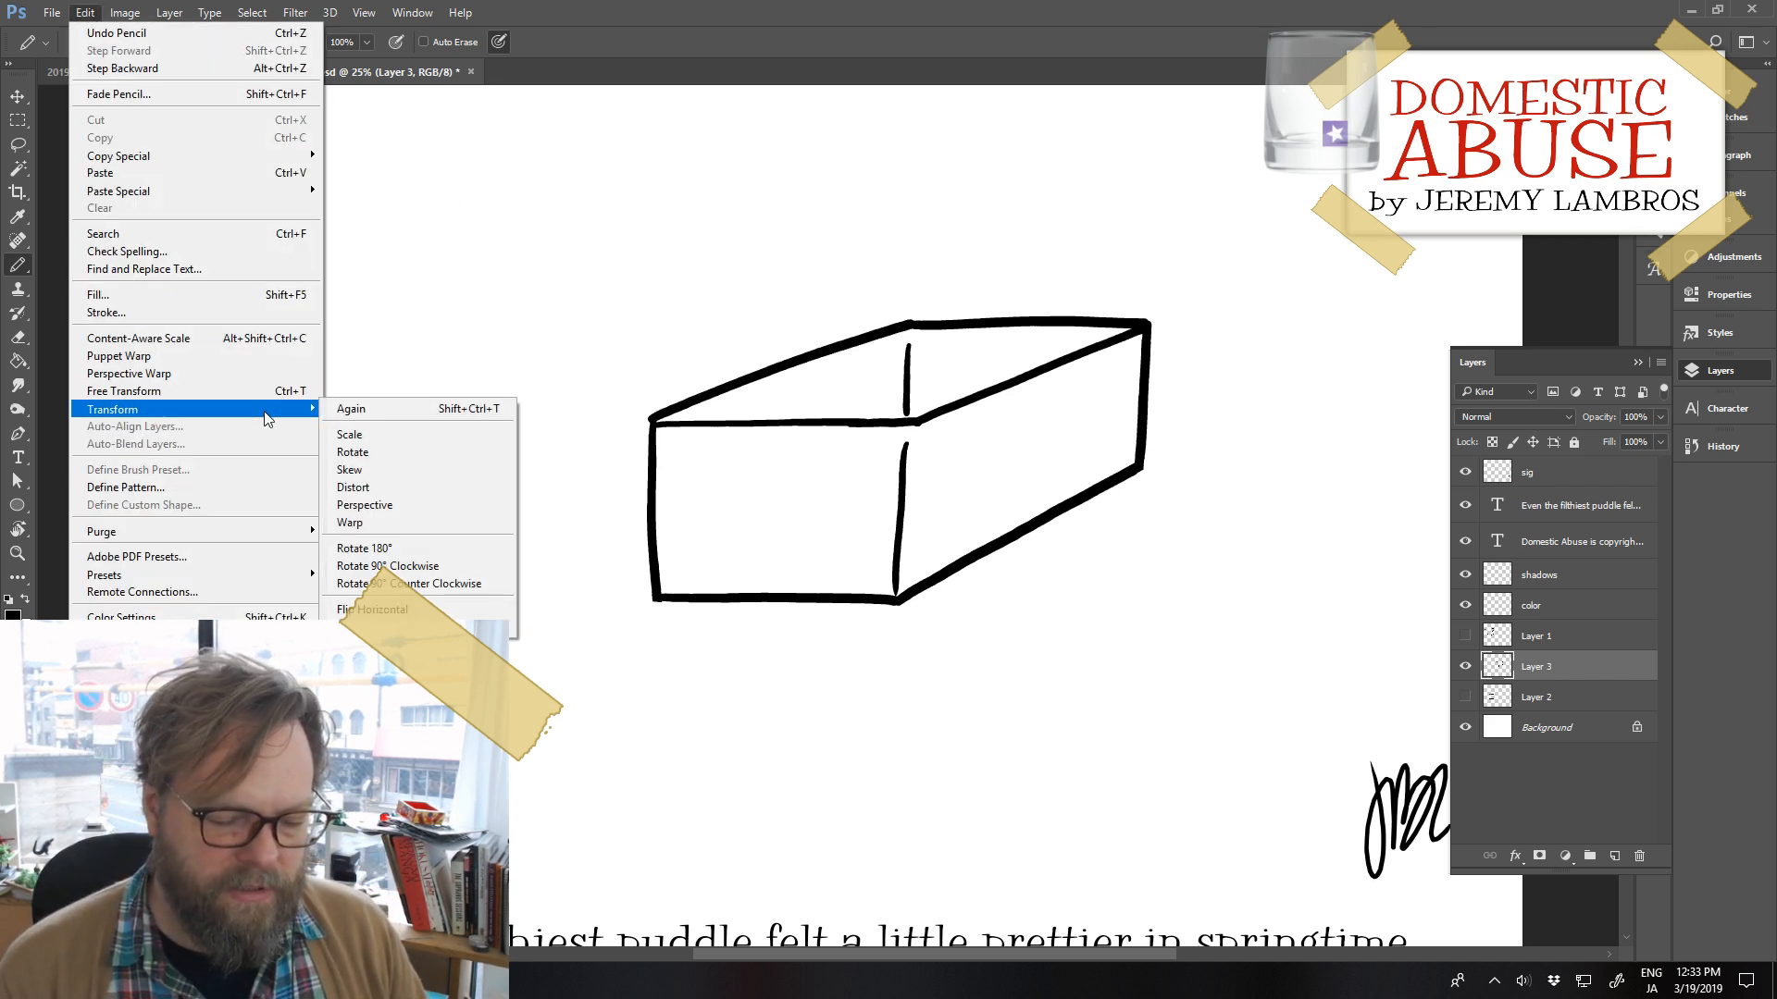
pyautogui.press('Escape')
pyautogui.press('Escape')
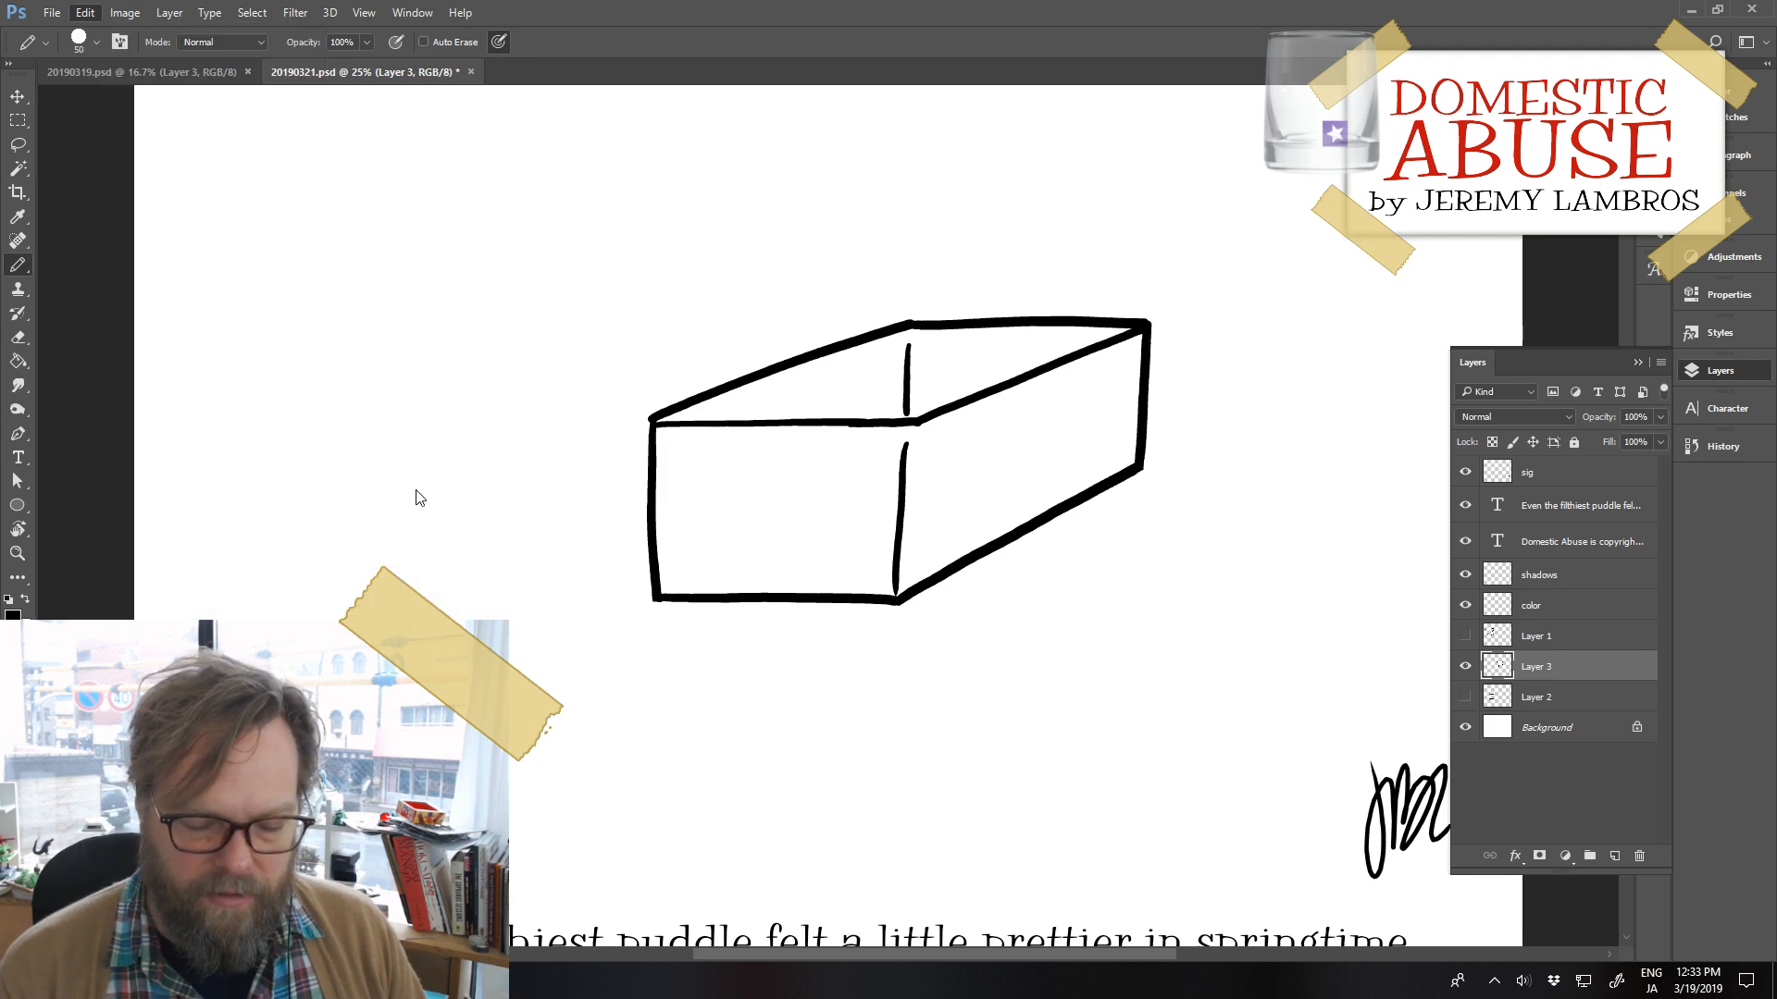
pyautogui.hotkey('ctrl', 't')
pyautogui.moveTo(650, 606)
pyautogui.mouseDown()
pyautogui.moveTo(644, 561)
pyautogui.moveTo(642, 585)
pyautogui.mouseUp()
pyautogui.moveTo(899, 318); pyautogui.dragTo(893, 338)
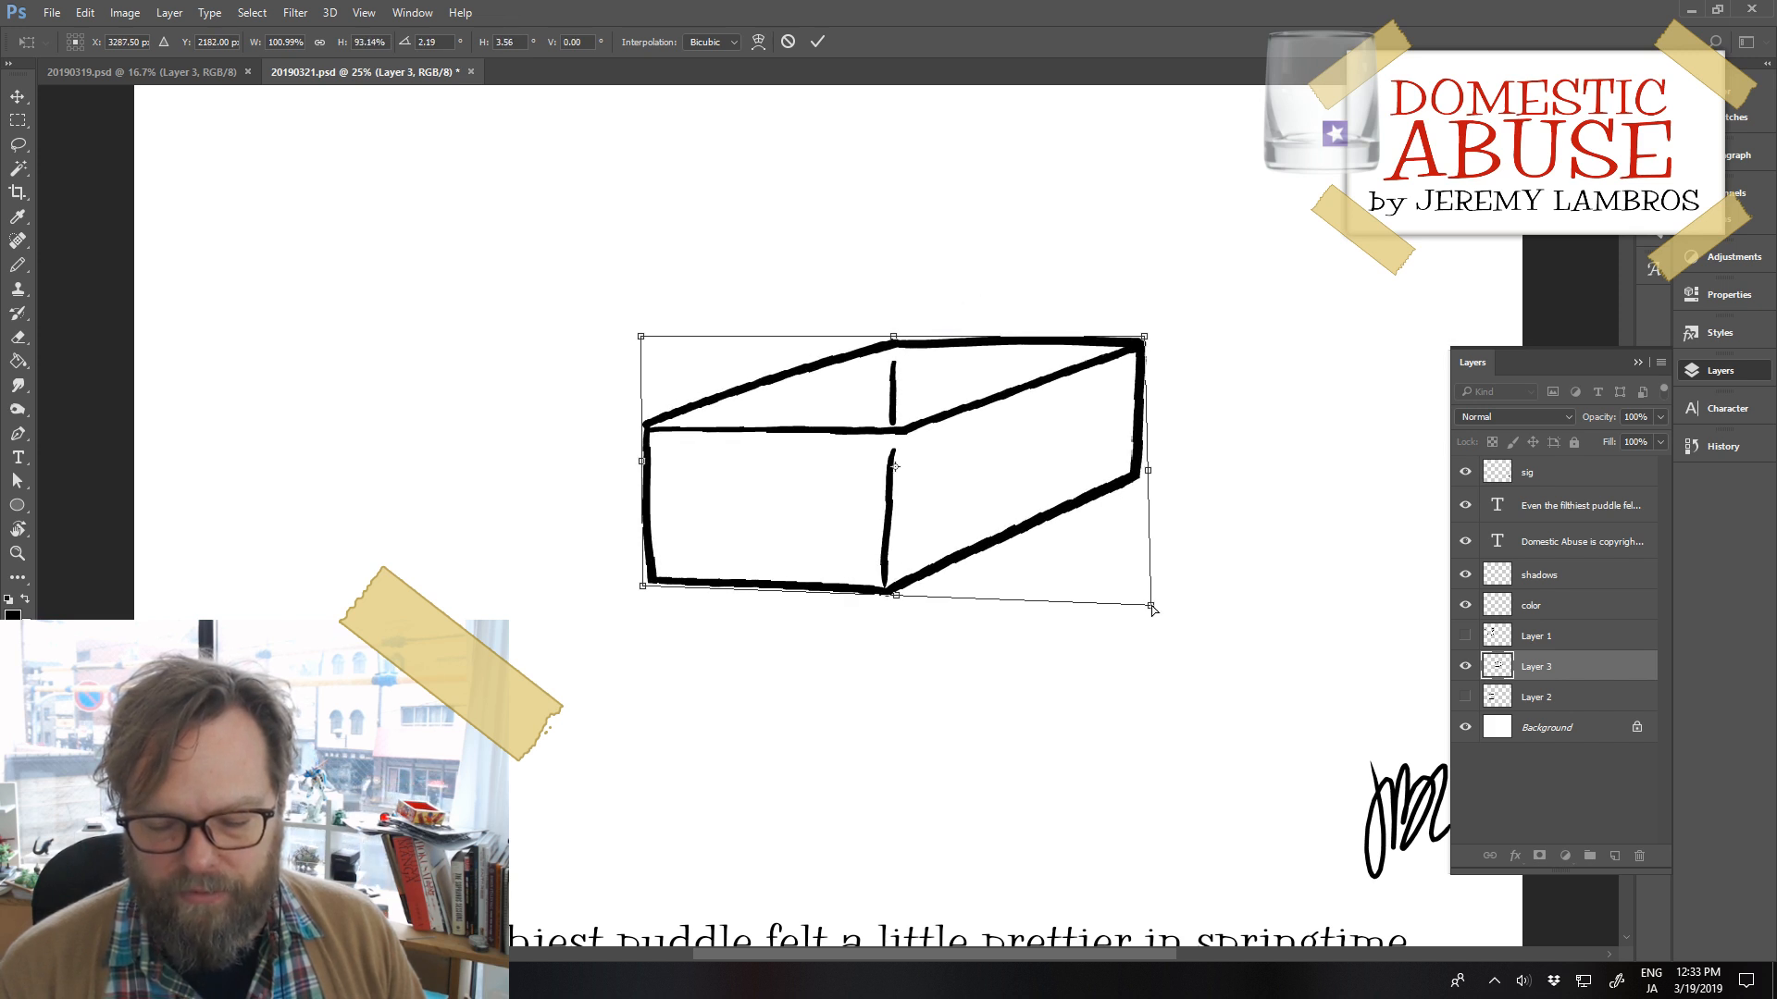
pyautogui.moveTo(1152, 608); pyautogui.dragTo(1157, 620)
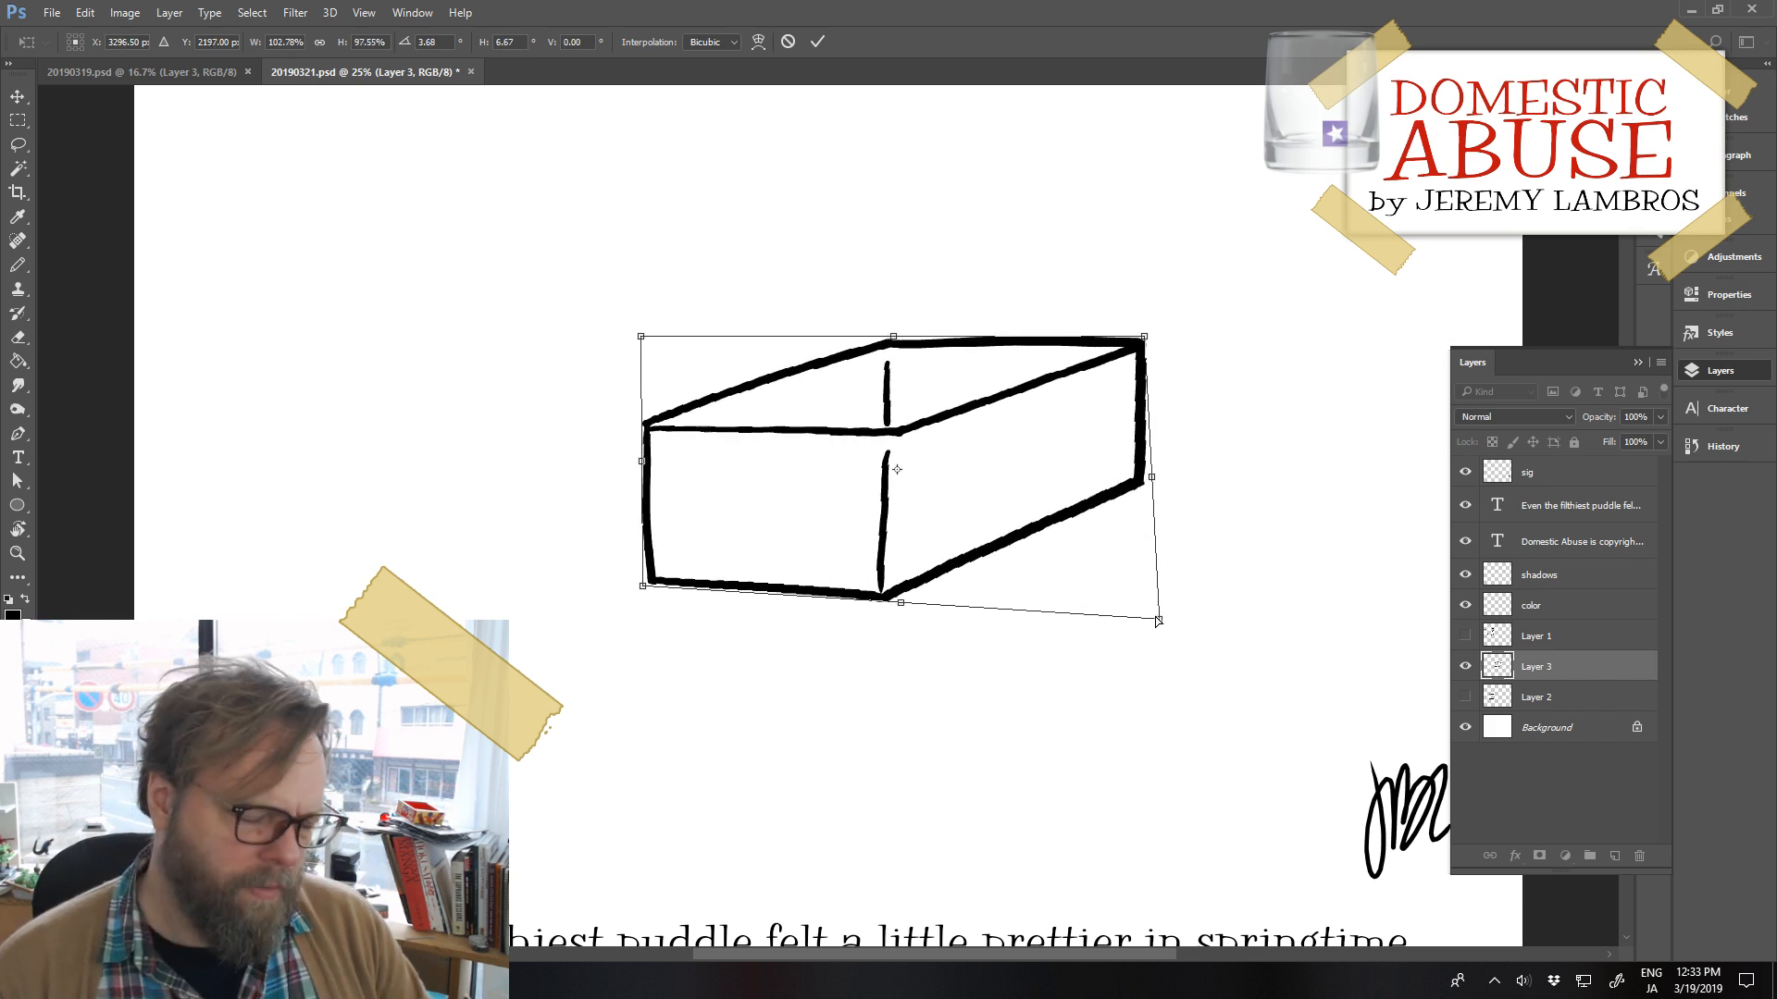
pyautogui.press('b')
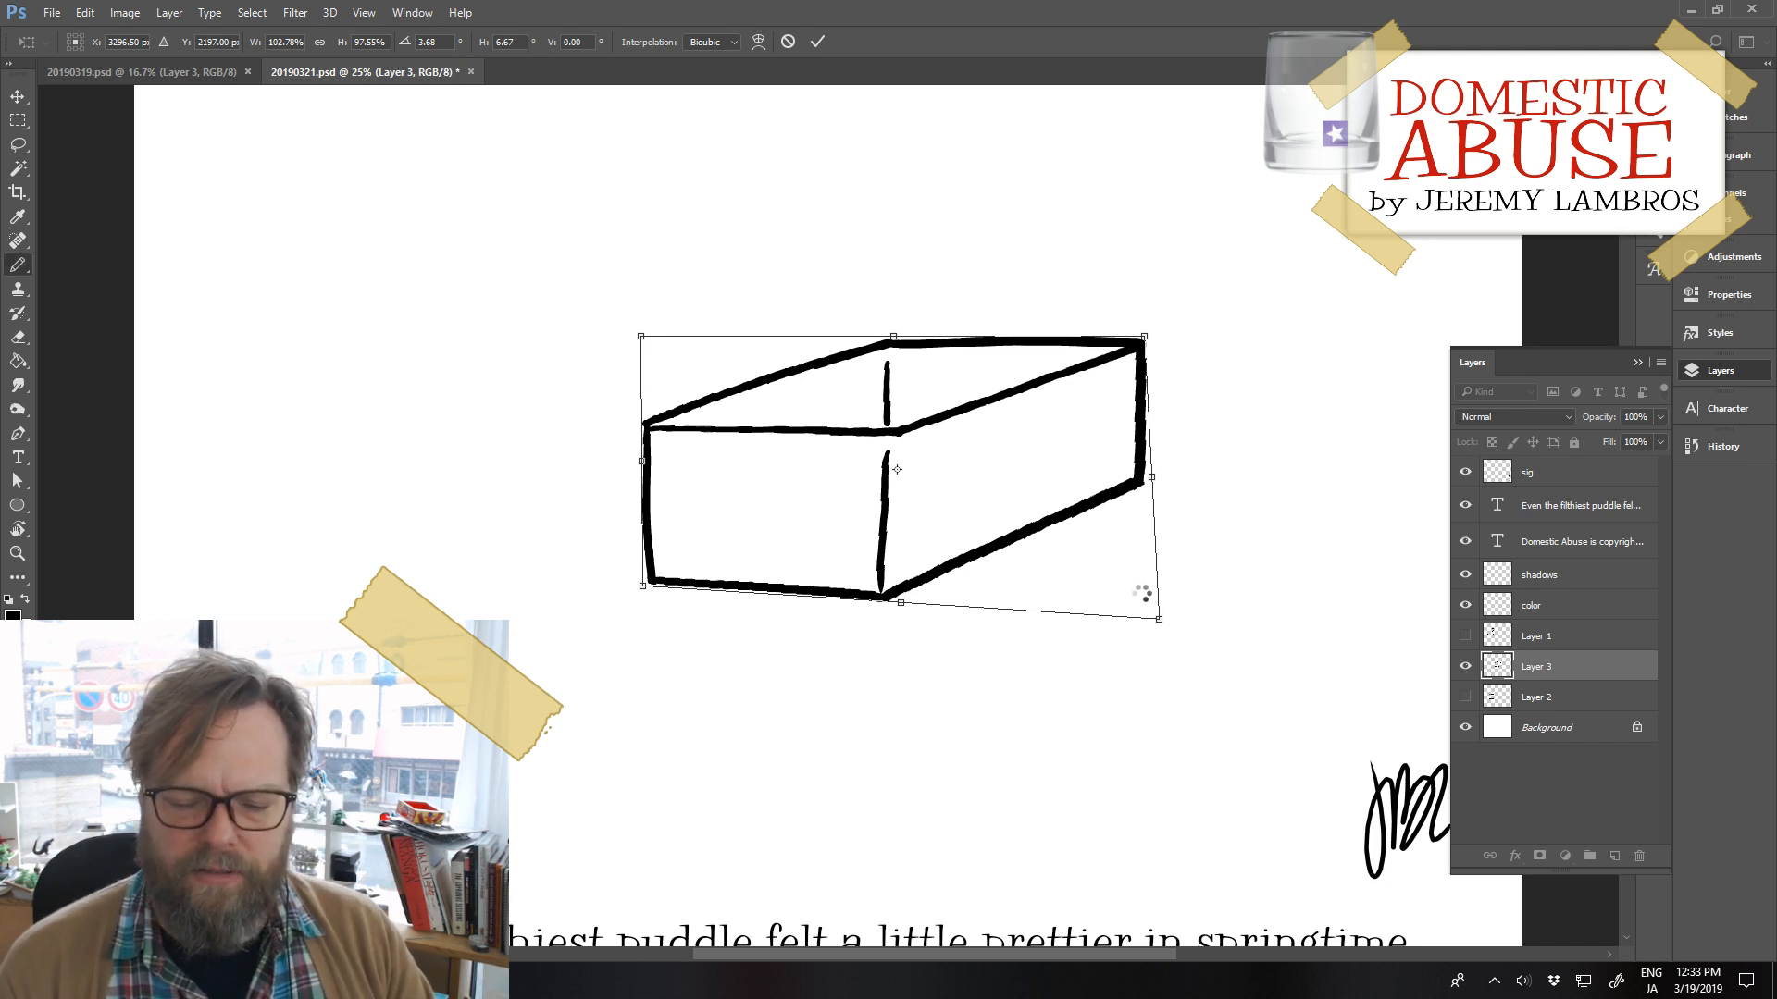
# Move the box left and slightly down on the canvas and rotate it by -1.11 degrees
pyautogui.moveTo(1136, 504); pyautogui.dragTo(942, 526)
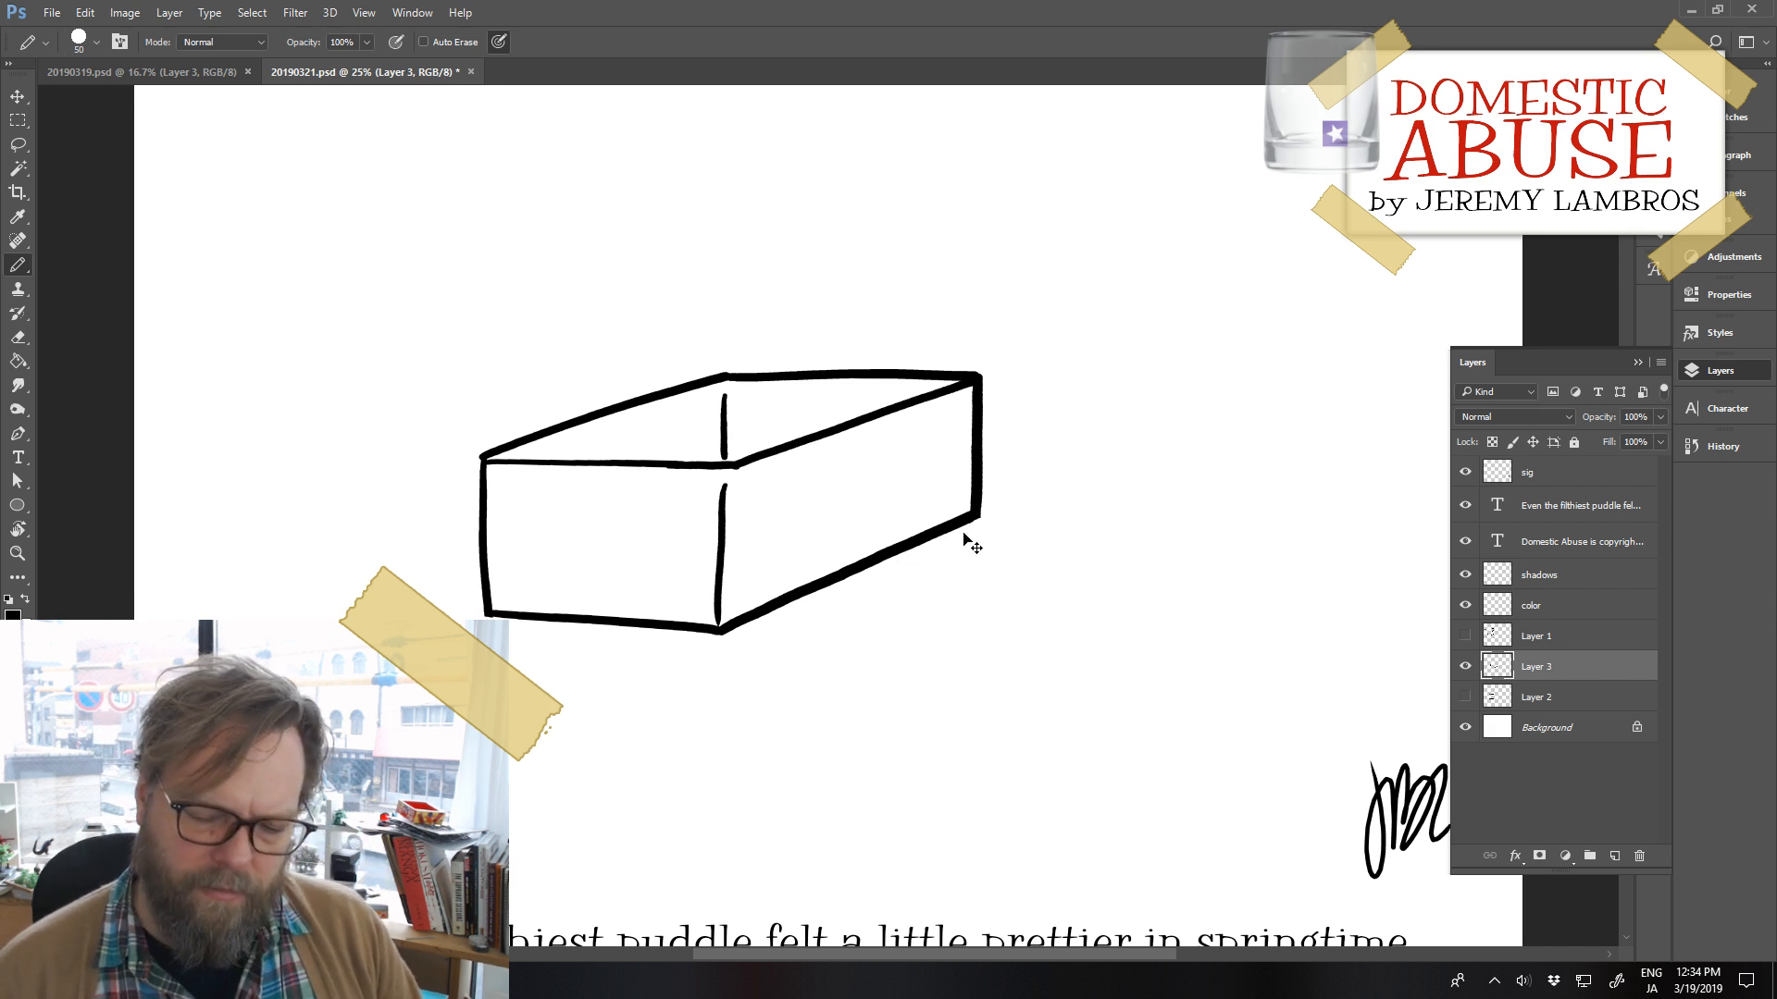
pyautogui.hotkey('ctrl', 't')
pyautogui.moveTo(1027, 570)
pyautogui.mouseDown()
pyautogui.moveTo(1058, 587)
pyautogui.moveTo(1031, 569)
pyautogui.mouseUp()
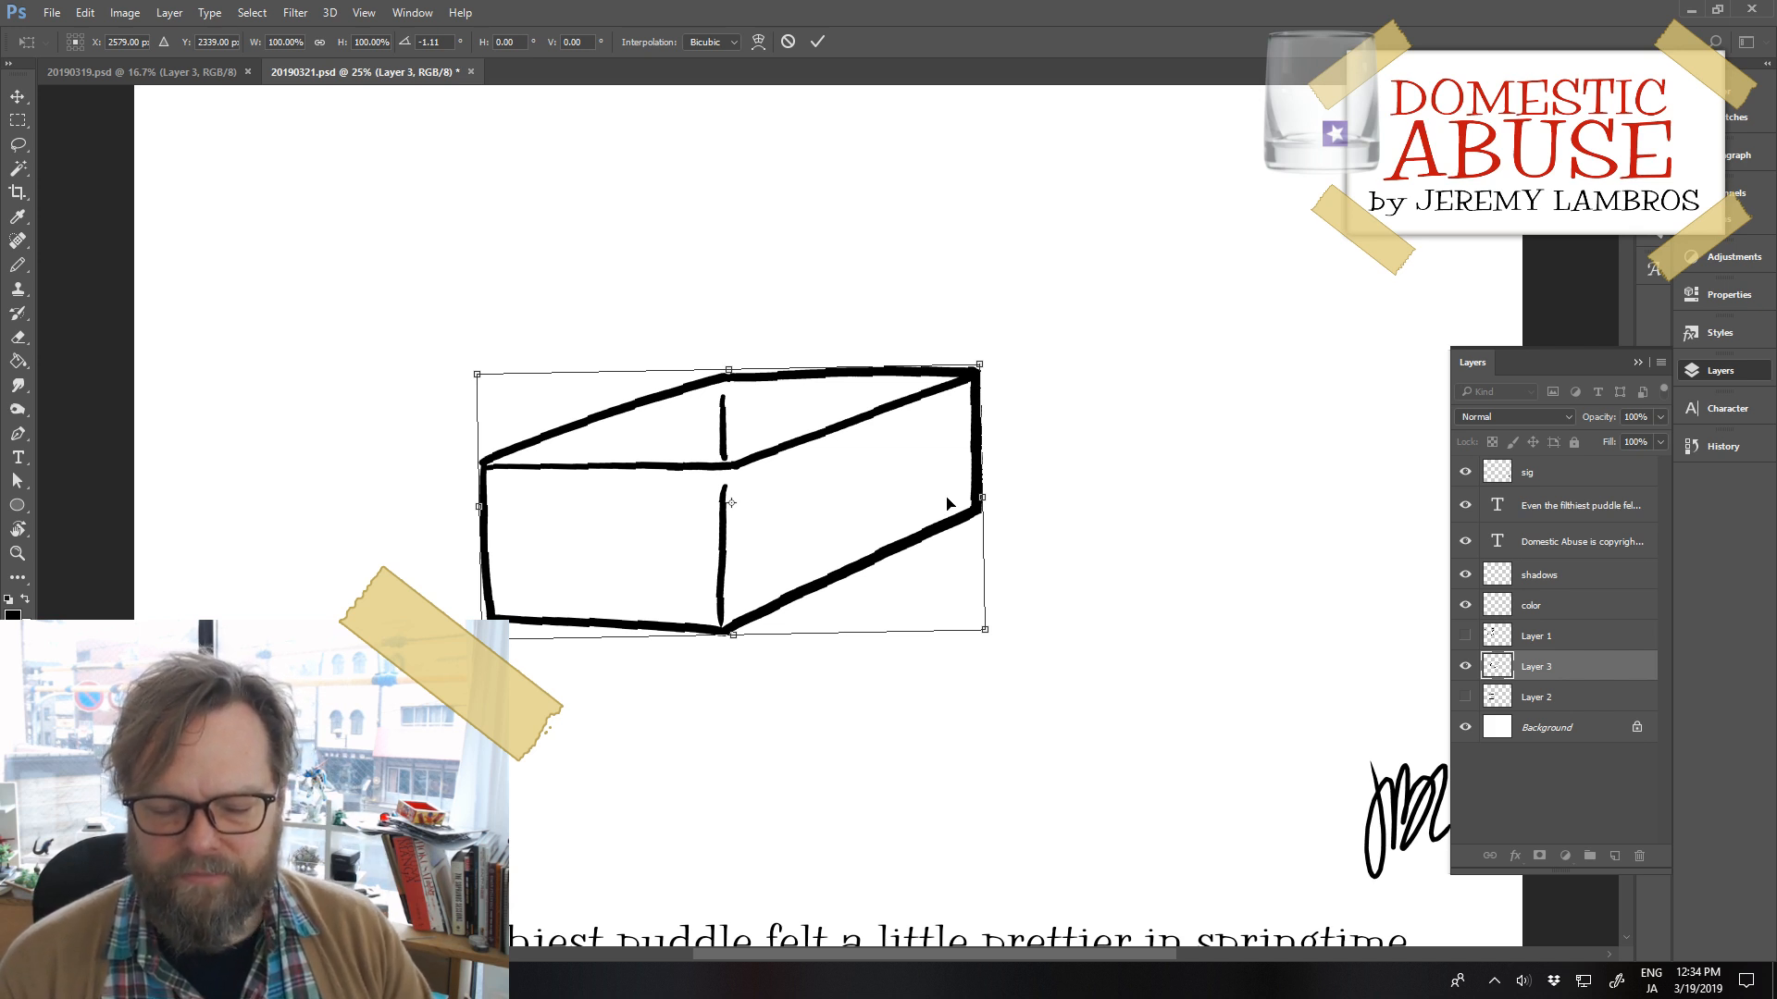
pyautogui.press('Return')
pyautogui.press('b')
pyautogui.moveTo(974, 509)
pyautogui.mouseDown()
pyautogui.moveTo(903, 508)
pyautogui.moveTo(852, 476)
pyautogui.moveTo(861, 524)
pyautogui.mouseUp()
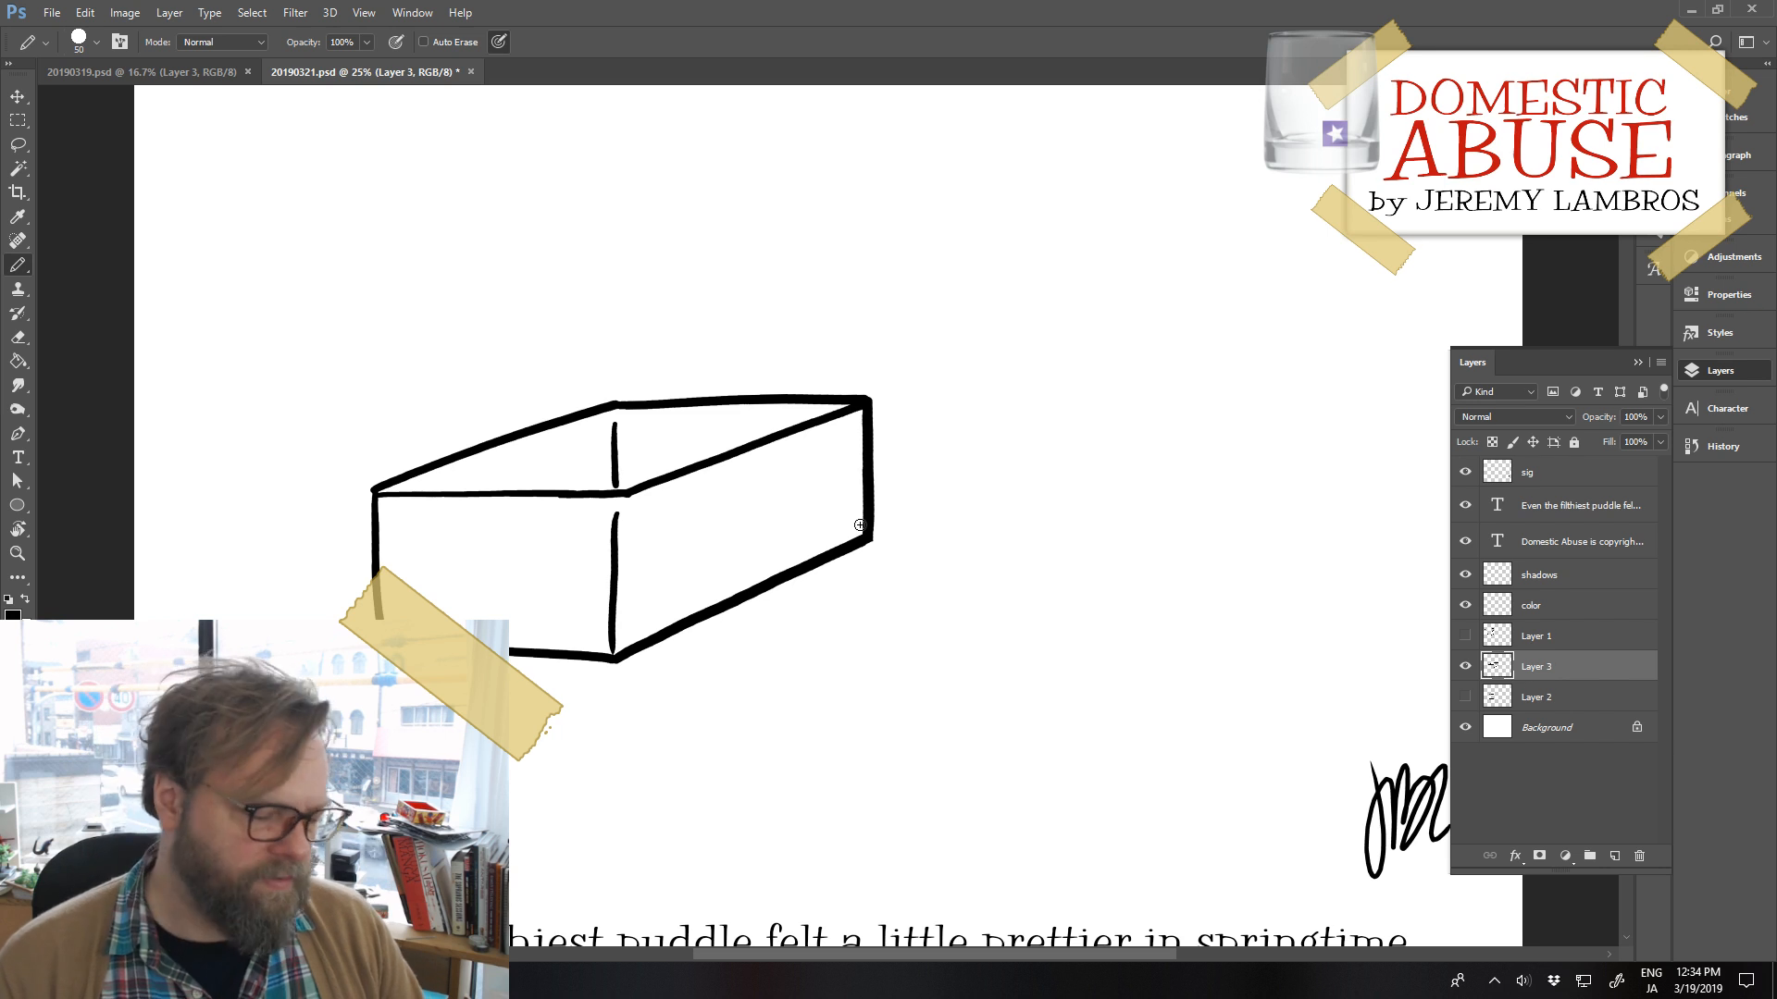
# Erase the box's far angled rim edge and redraw it from the front left corner to the rear corner
pyautogui.press('e')
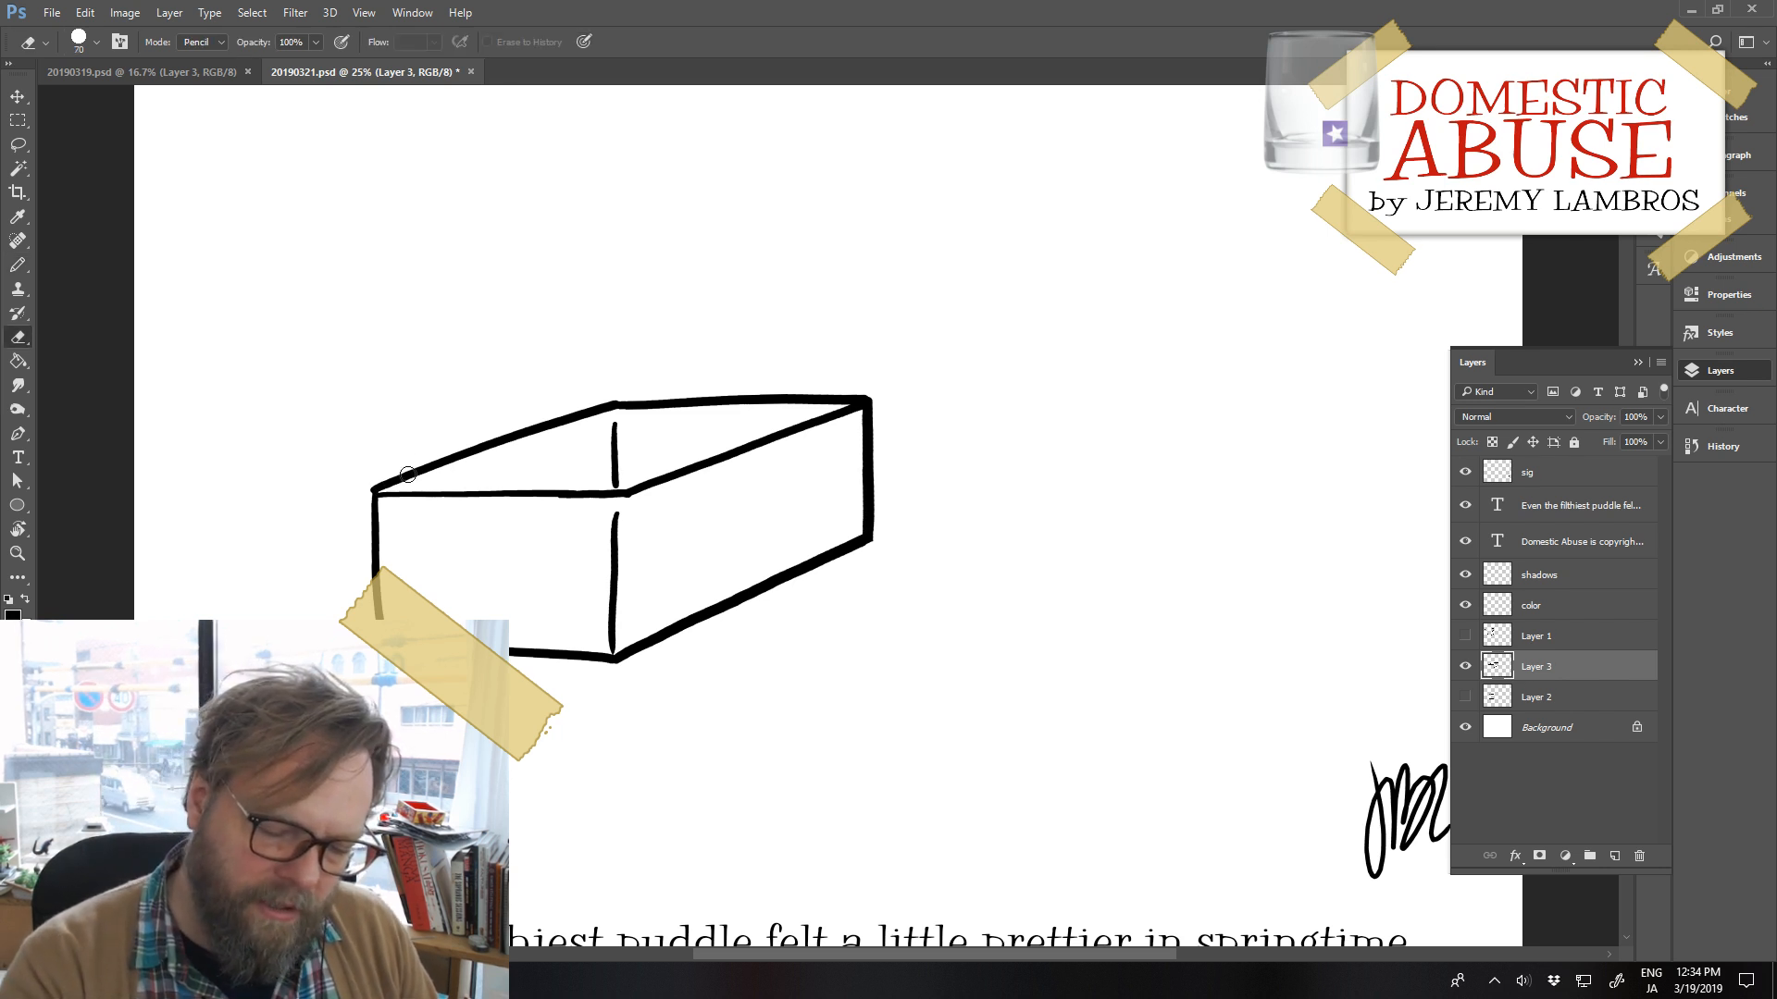
pyautogui.moveTo(407, 473); pyautogui.dragTo(654, 385)
pyautogui.press('b')
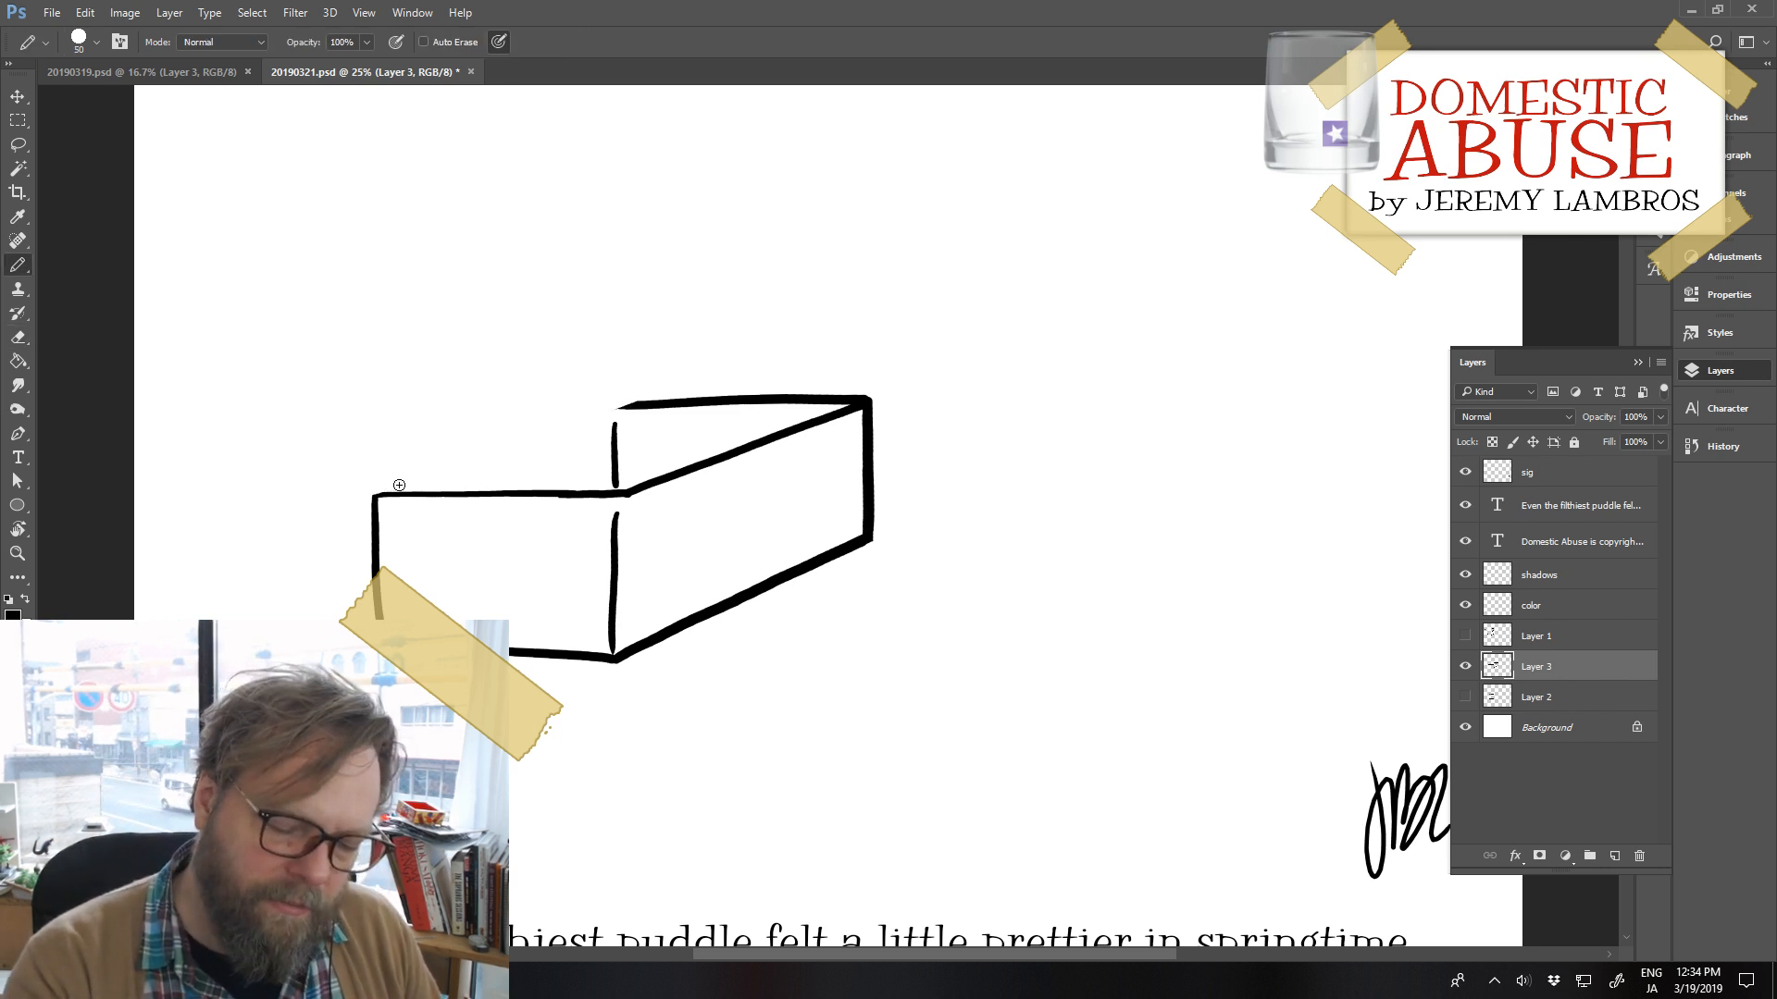
pyautogui.moveTo(376, 495); pyautogui.dragTo(639, 401)
pyautogui.hotkey('ctrl', 'z')
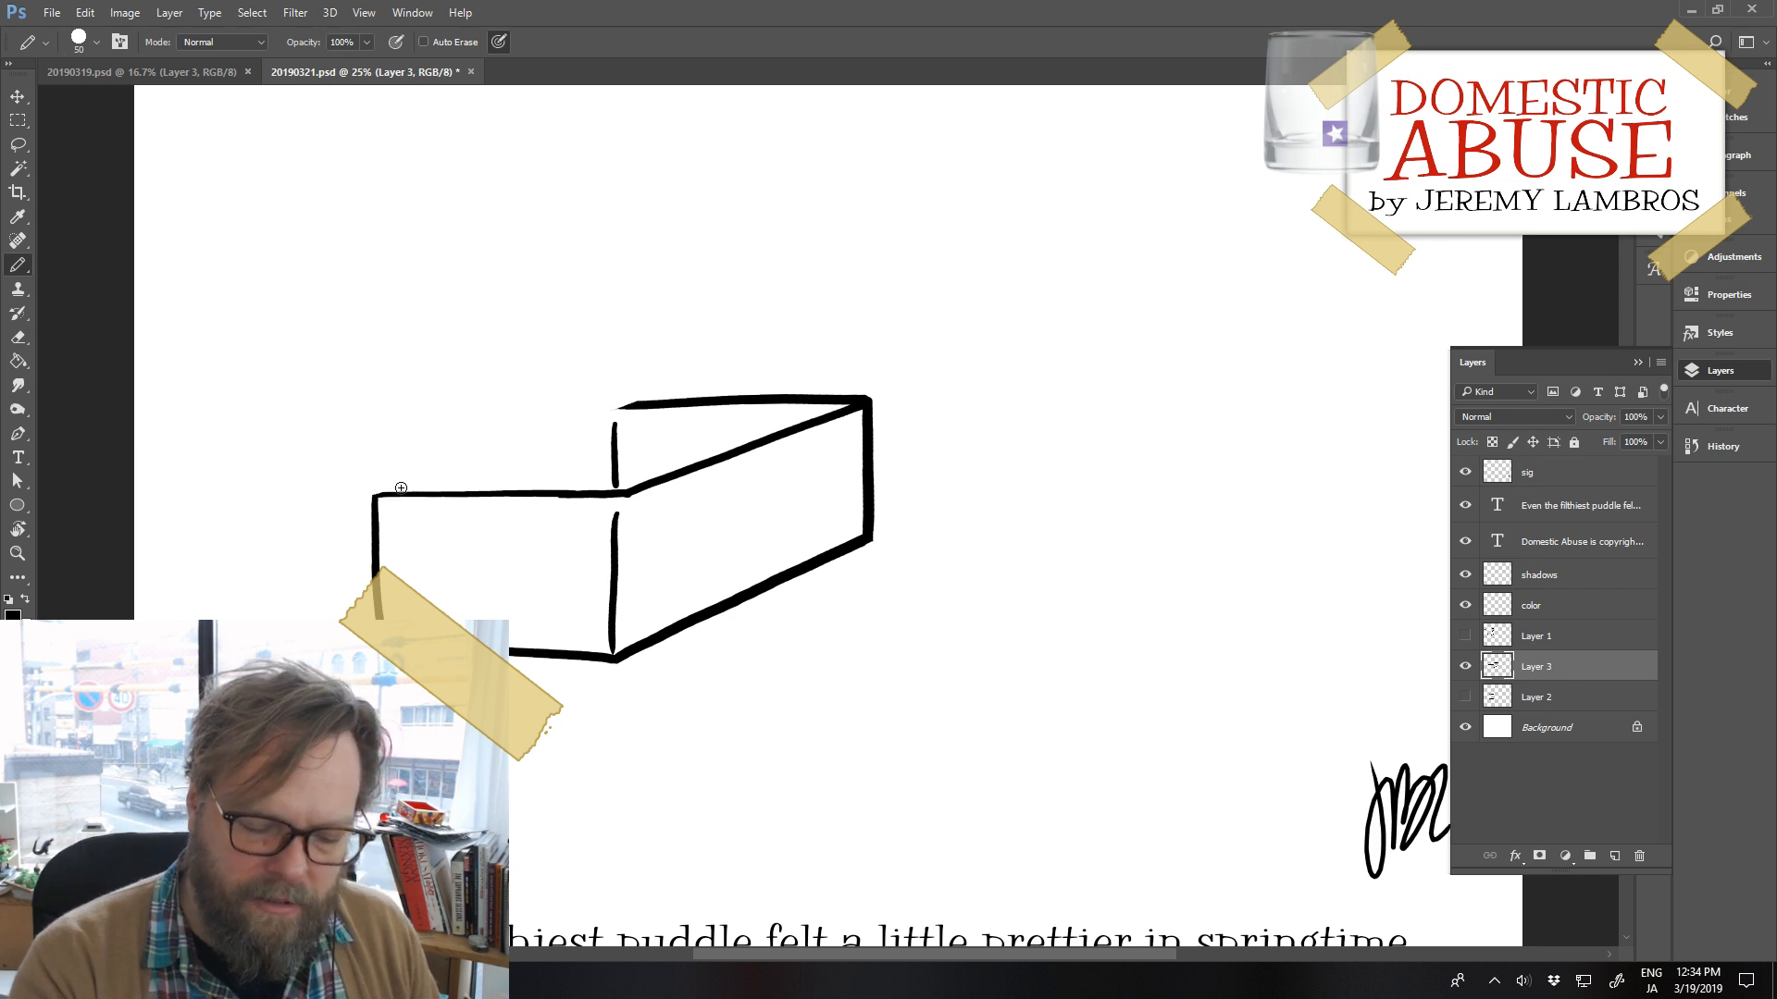
pyautogui.moveTo(375, 495); pyautogui.dragTo(644, 400)
pyautogui.hotkey('ctrl', 'z')
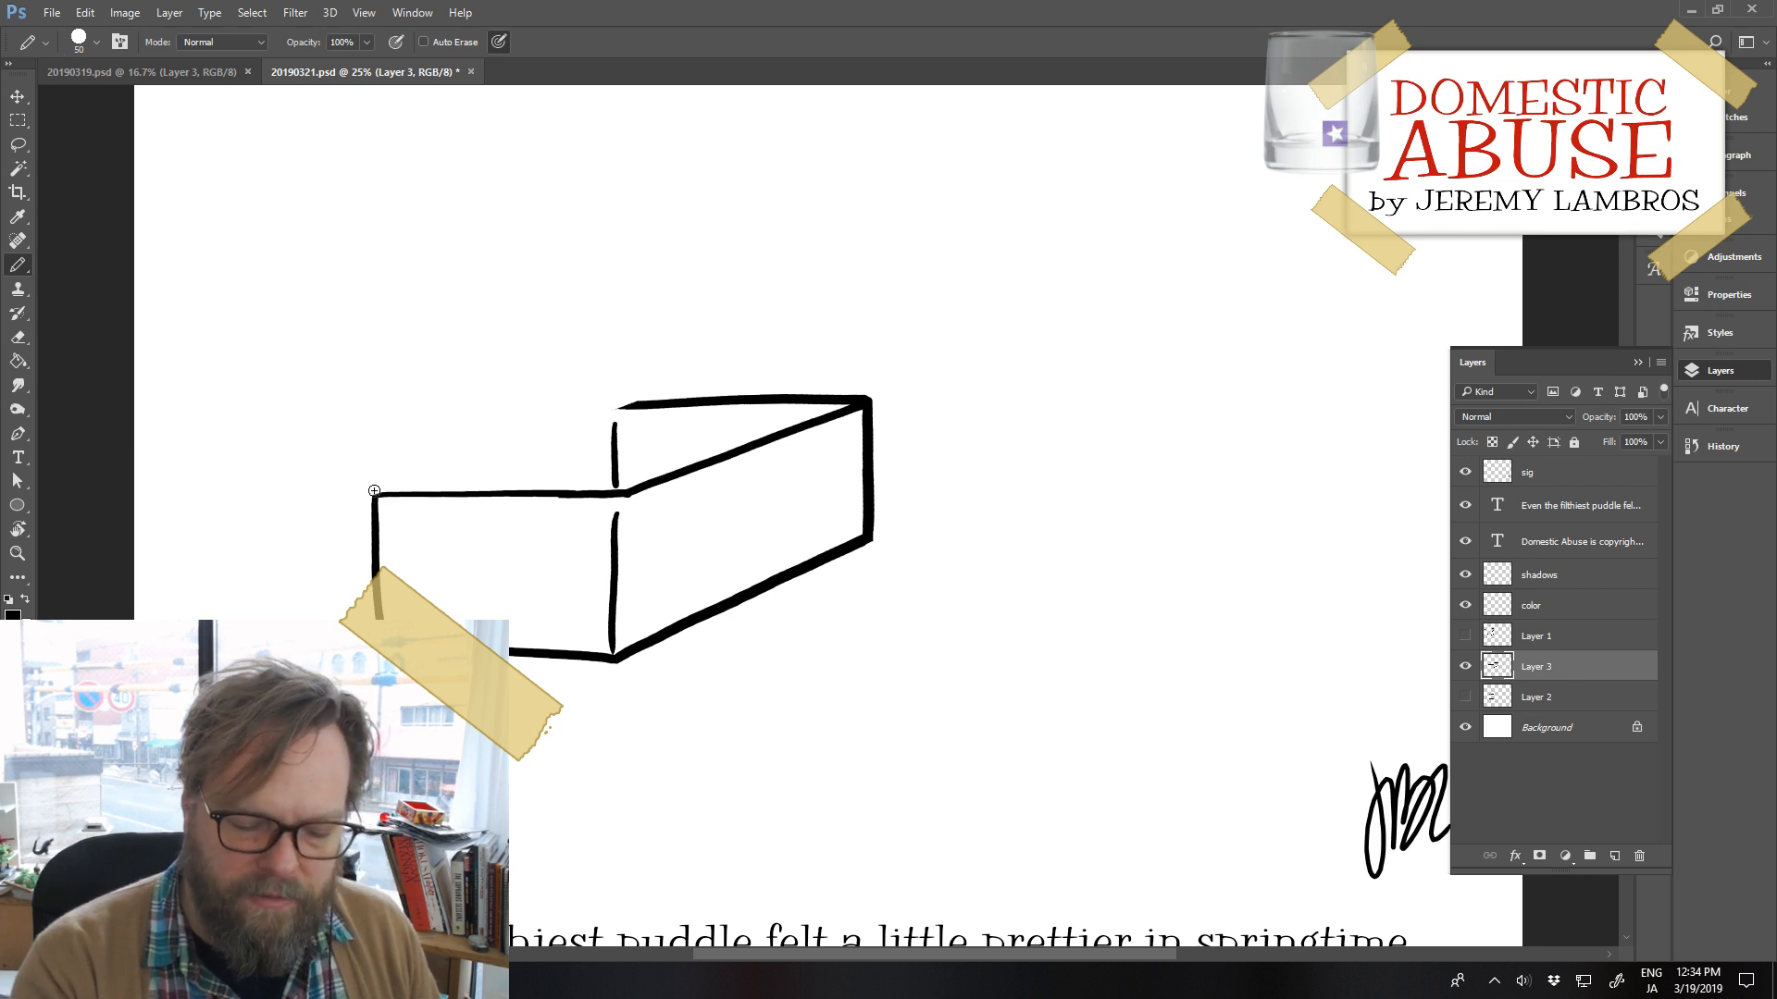
pyautogui.moveTo(376, 494); pyautogui.dragTo(622, 404)
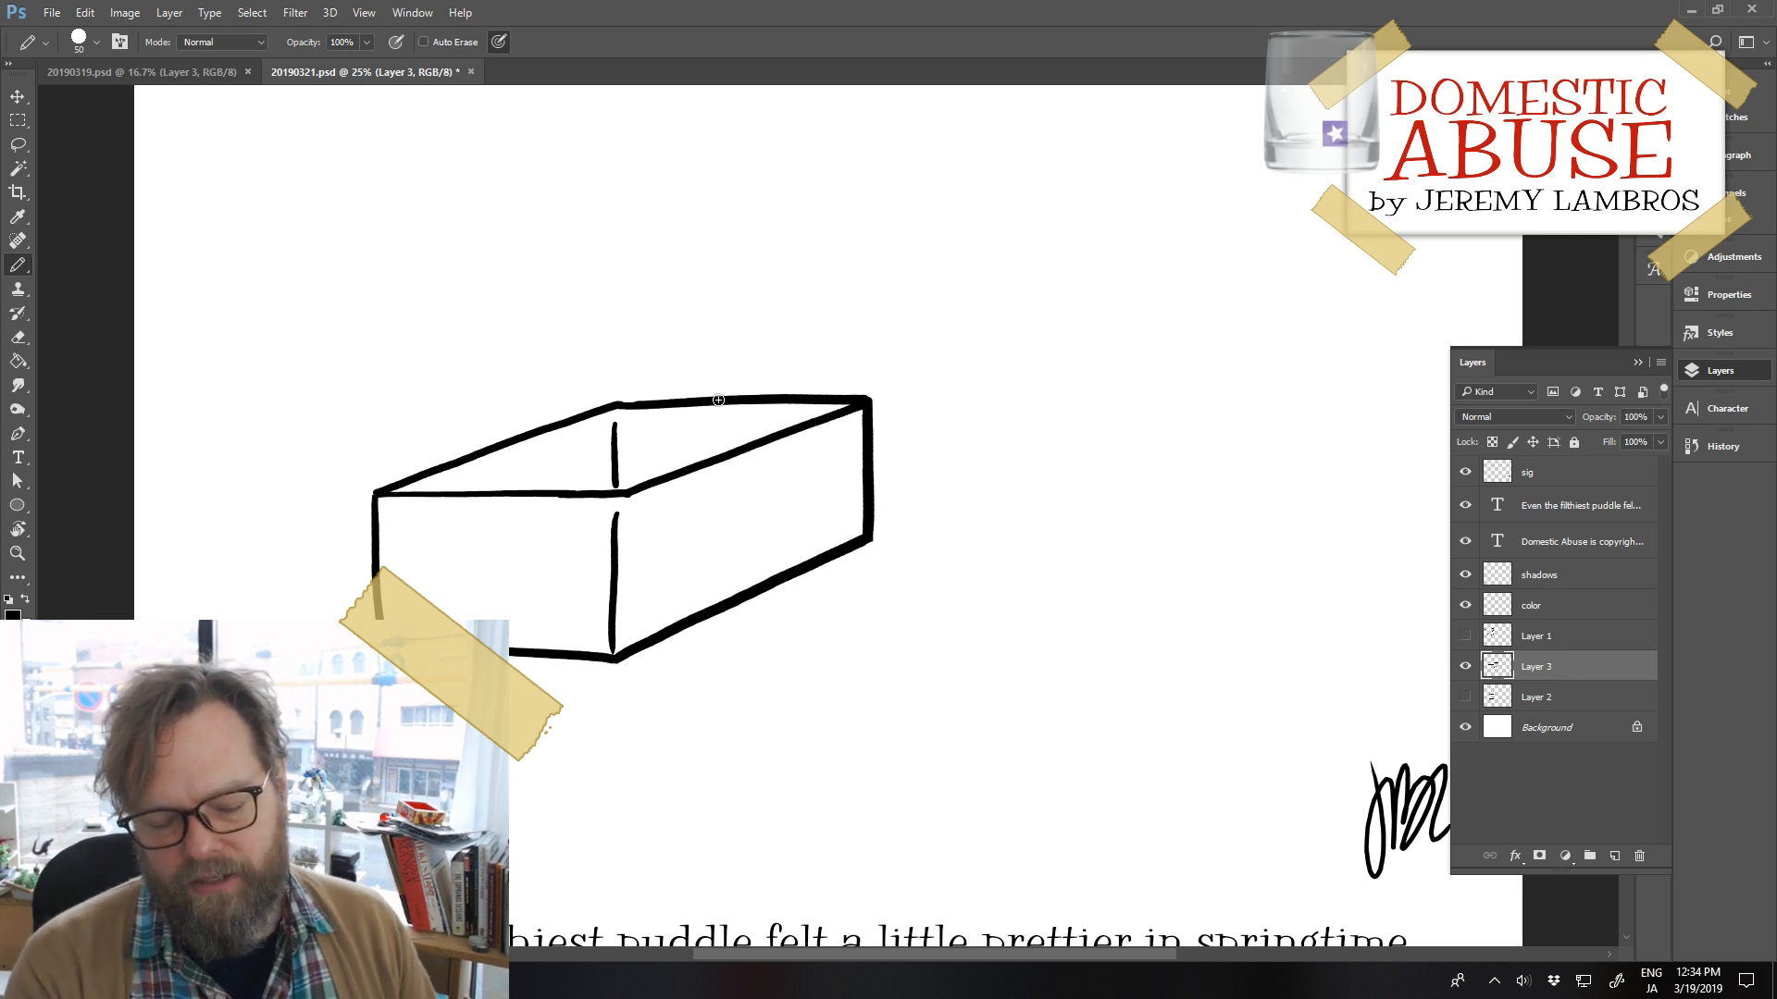
# Rotate the box by 2.50 degrees and move it to the upper left area of the canvas
pyautogui.moveTo(861, 555)
pyautogui.keyDown('ctrl'); pyautogui.mouseDown()
pyautogui.moveTo(842, 500)
pyautogui.moveTo(813, 525)
pyautogui.moveTo(891, 557)
pyautogui.mouseUp(); pyautogui.keyUp('ctrl')
pyautogui.hotkey('ctrl', 't')
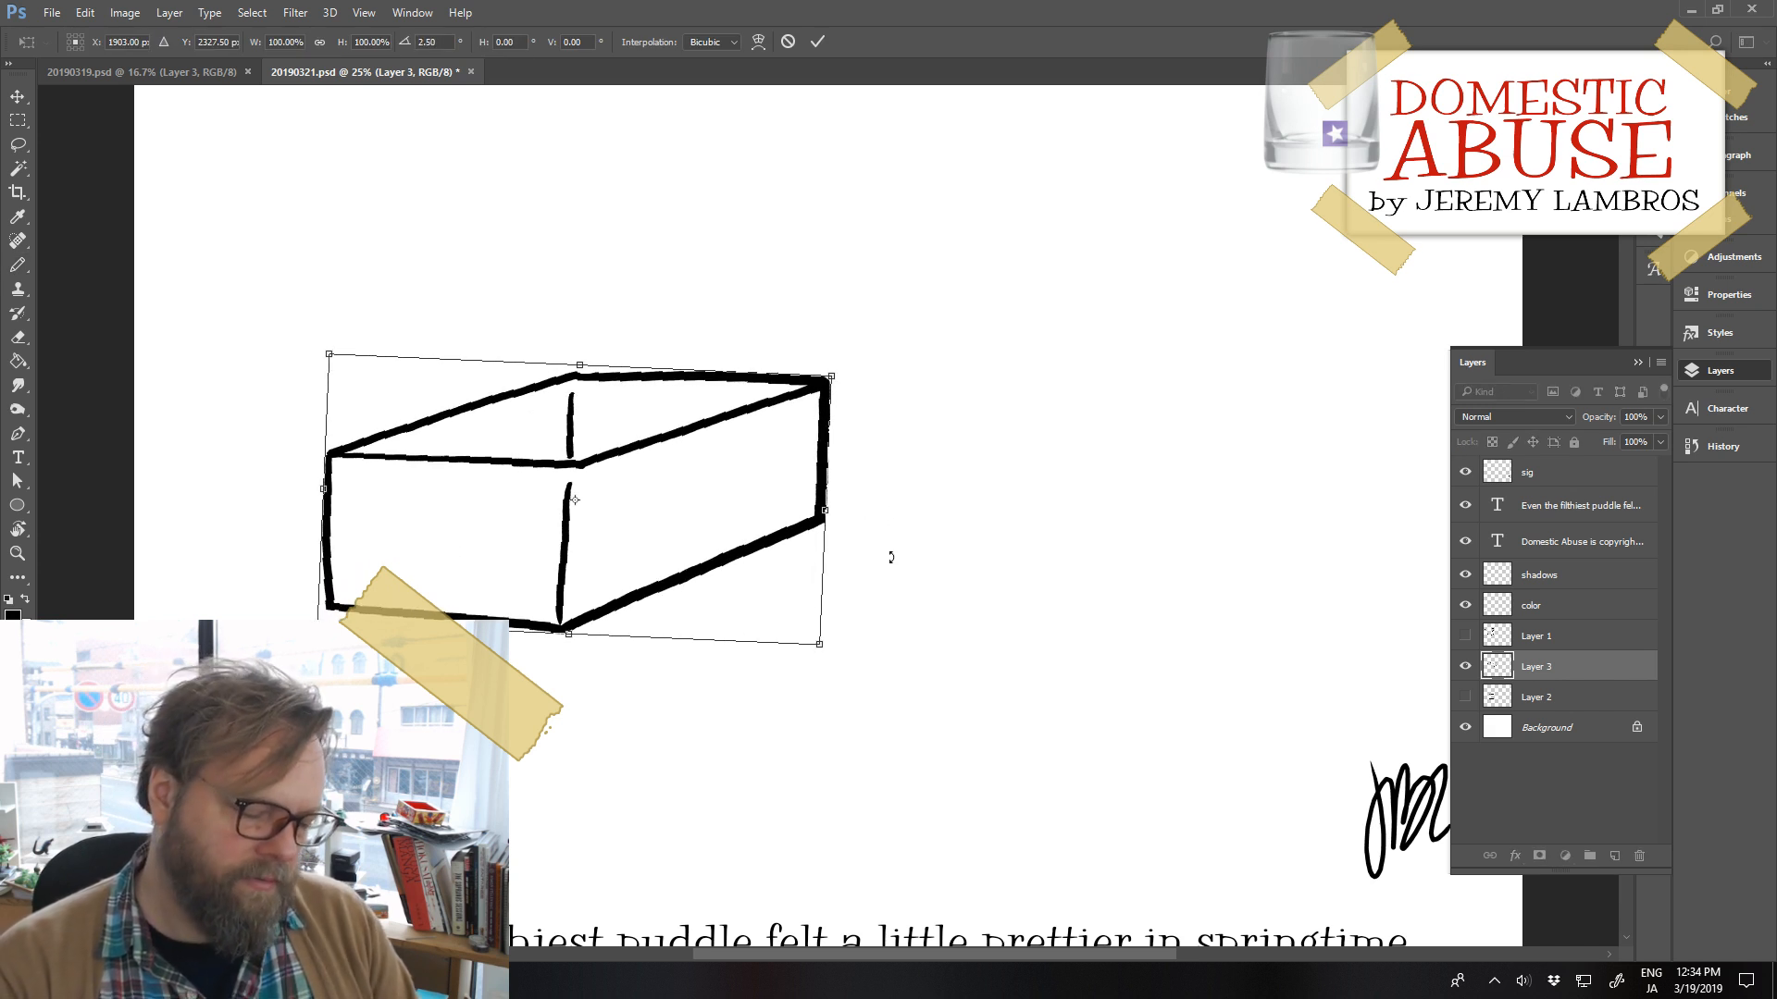
pyautogui.press('Return')
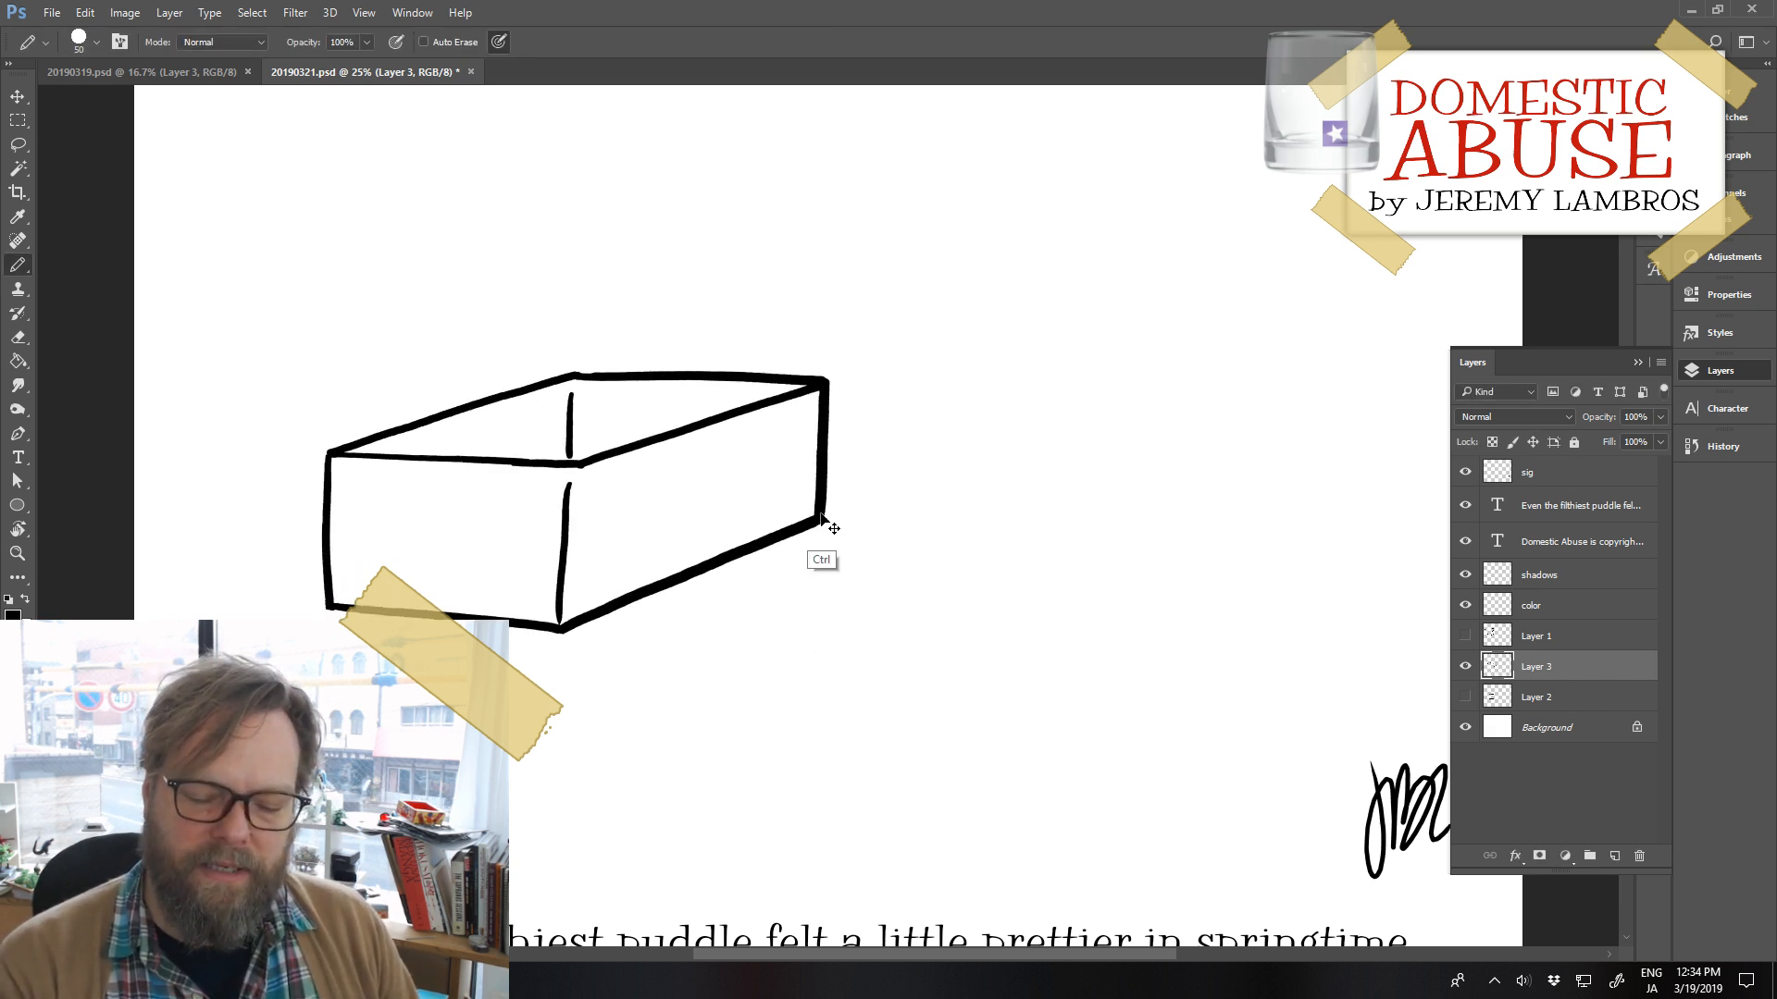
pyautogui.keyDown('ctrl'); pyautogui.moveTo(804, 500); pyautogui.dragTo(698, 318); pyautogui.keyUp('ctrl')
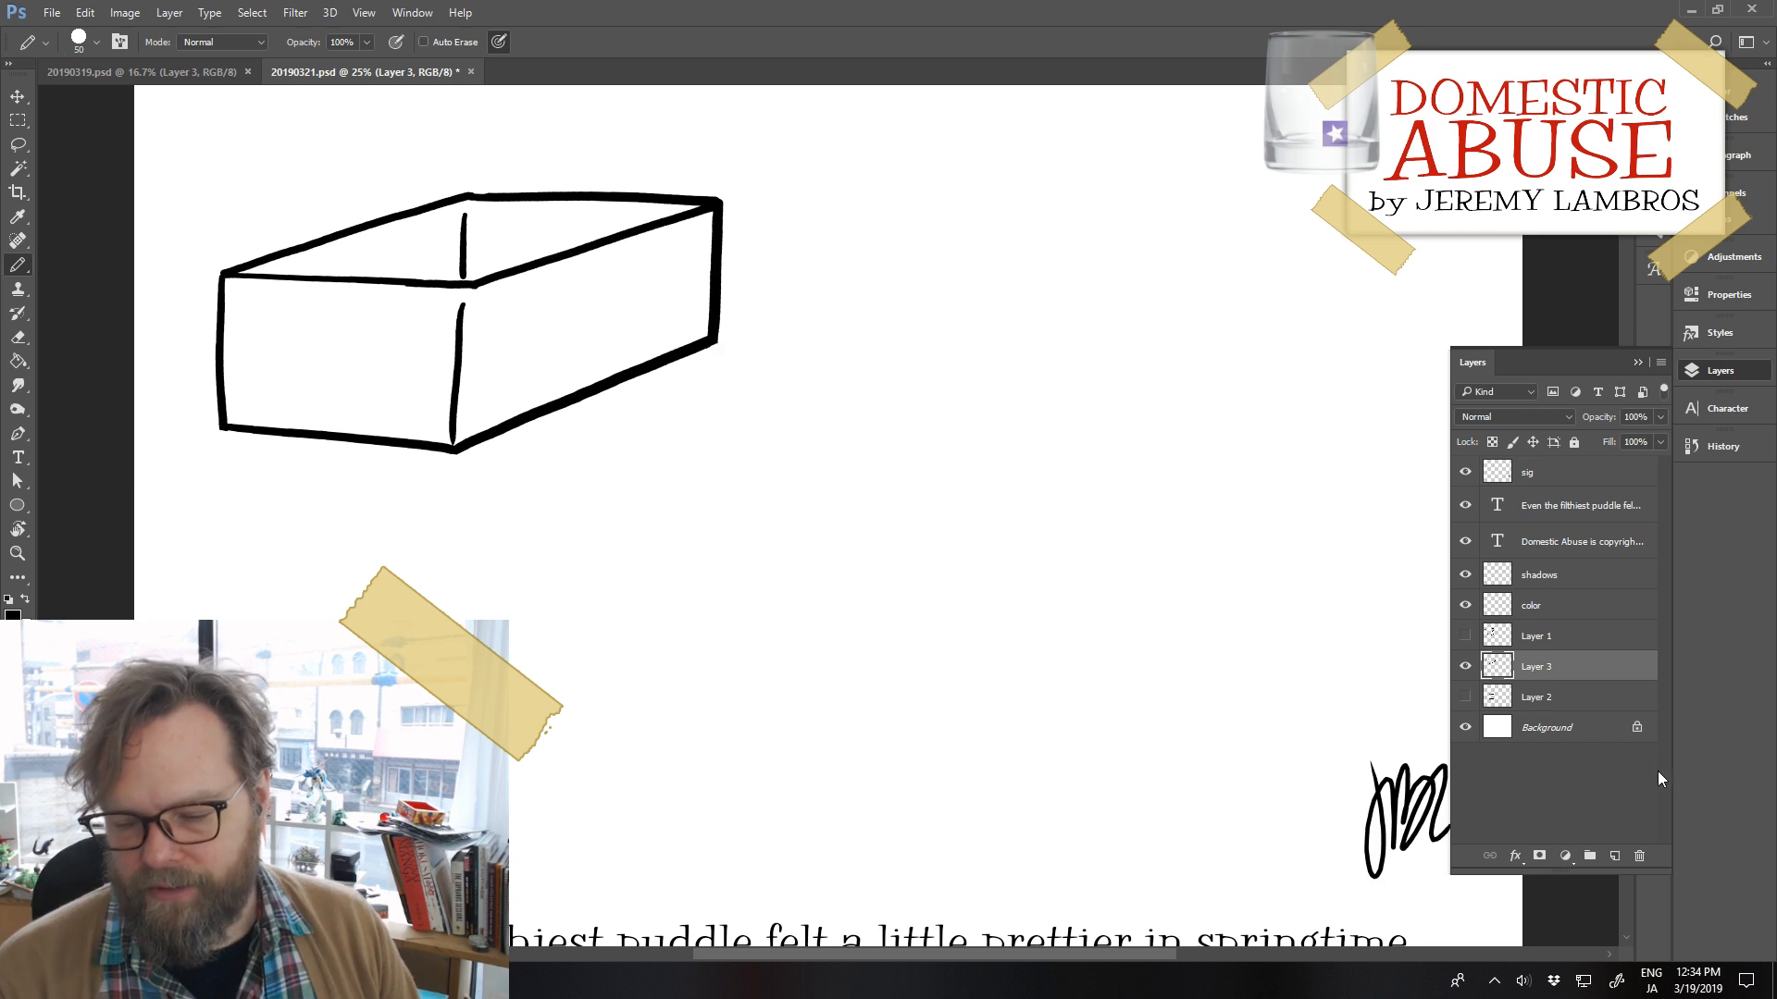
# Add a new layer above Layer 3 and draw a lid's short vertical front edge, long lower edge and angled far edge below the box
pyautogui.click(1615, 857)
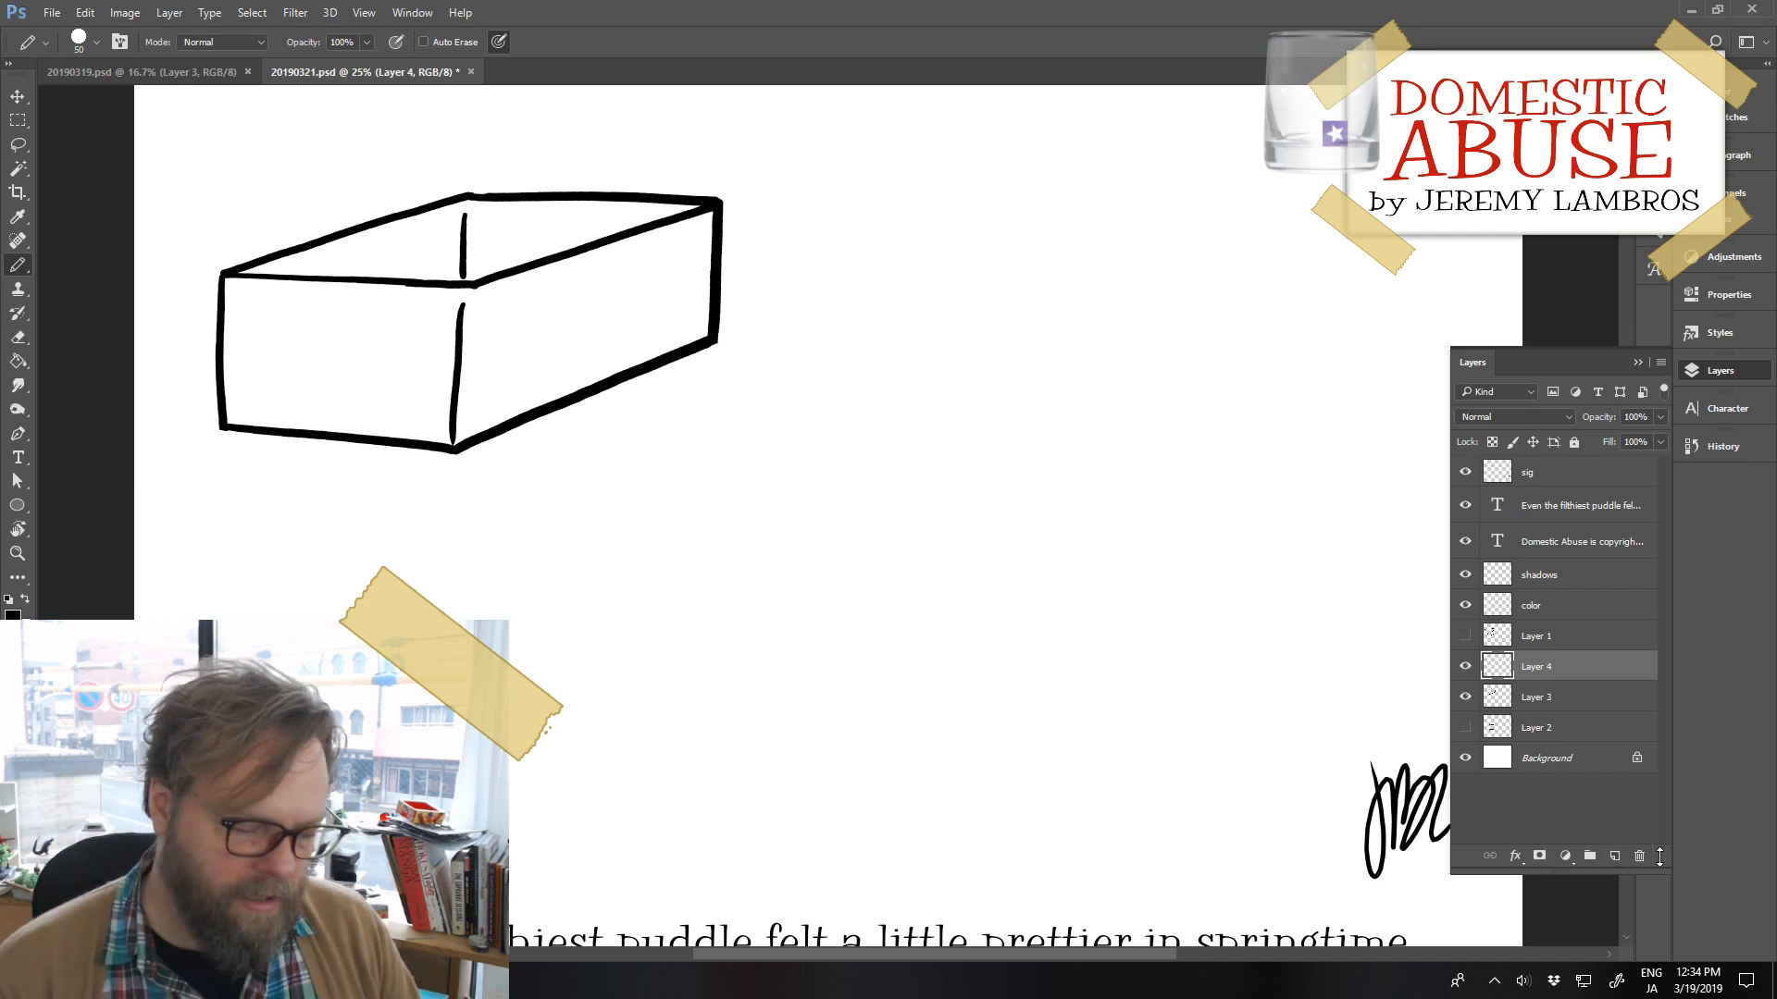
pyautogui.moveTo(712, 517); pyautogui.dragTo(711, 614)
pyautogui.hotkey('ctrl', 'z')
pyautogui.hotkey('ctrl', 'z')
pyautogui.moveTo(709, 552)
pyautogui.mouseDown()
pyautogui.moveTo(710, 632)
pyautogui.moveTo(1080, 641)
pyautogui.mouseUp()
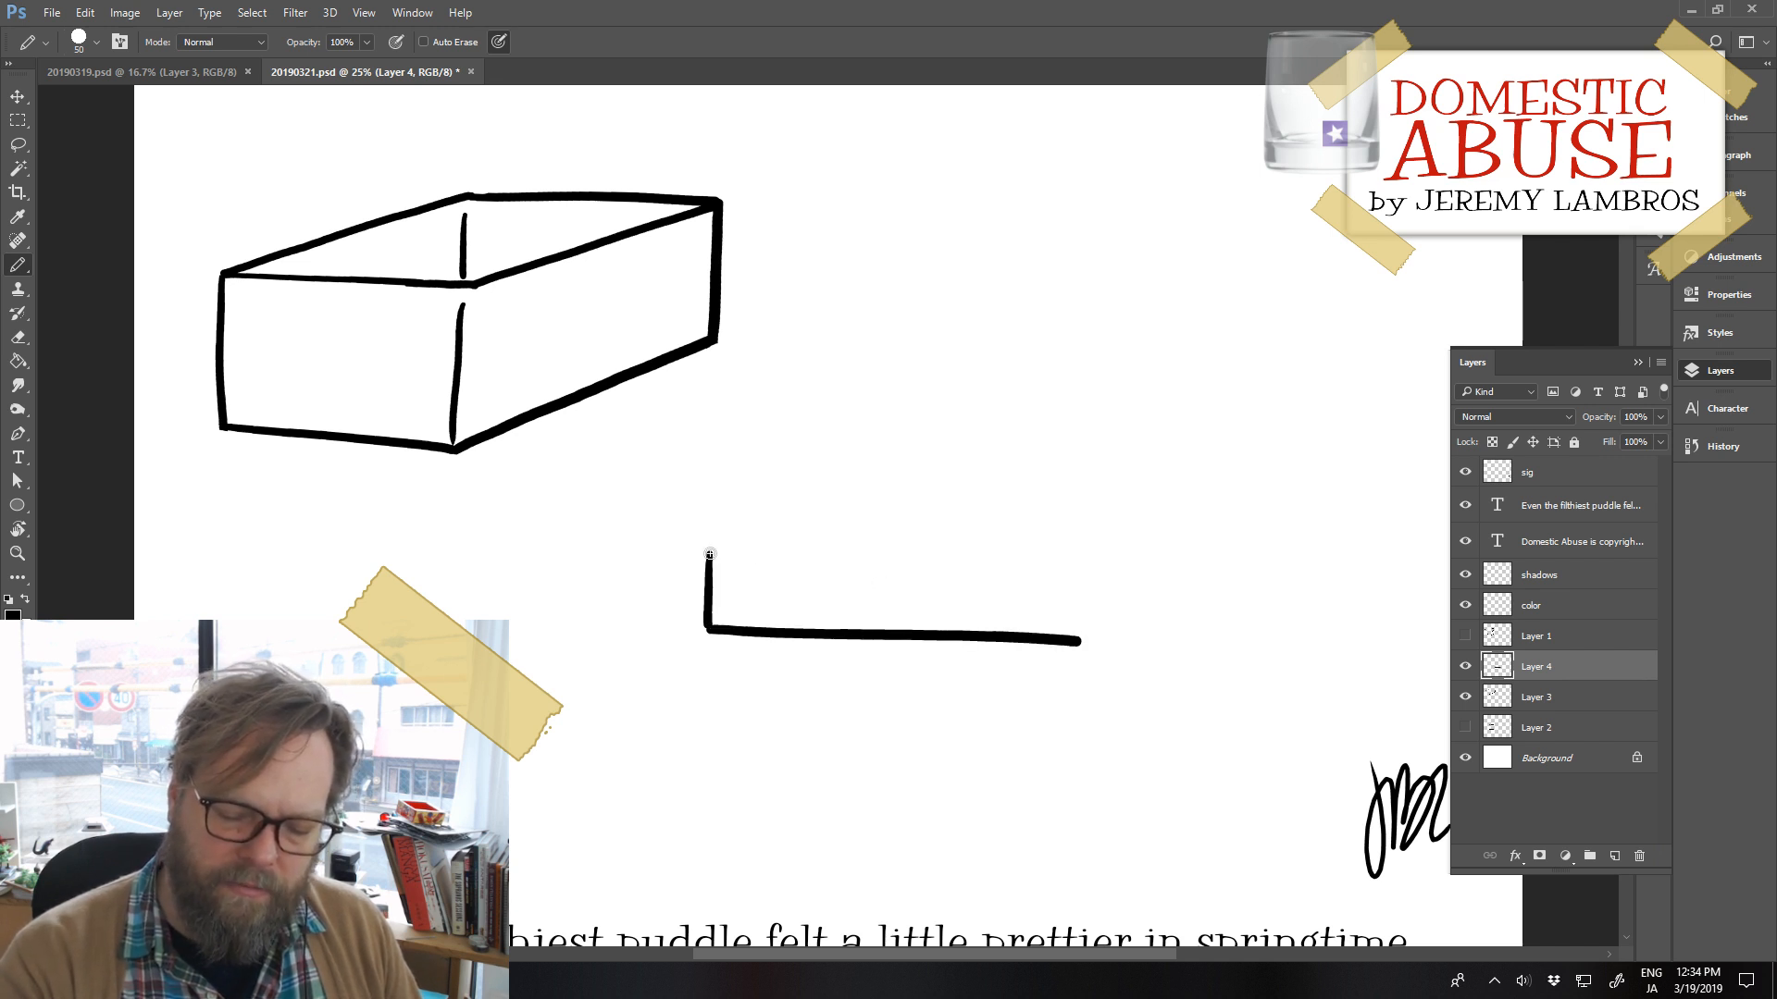
pyautogui.moveTo(710, 554)
pyautogui.mouseDown()
pyautogui.moveTo(1023, 451)
pyautogui.moveTo(1000, 453)
pyautogui.moveTo(1212, 445)
pyautogui.mouseUp()
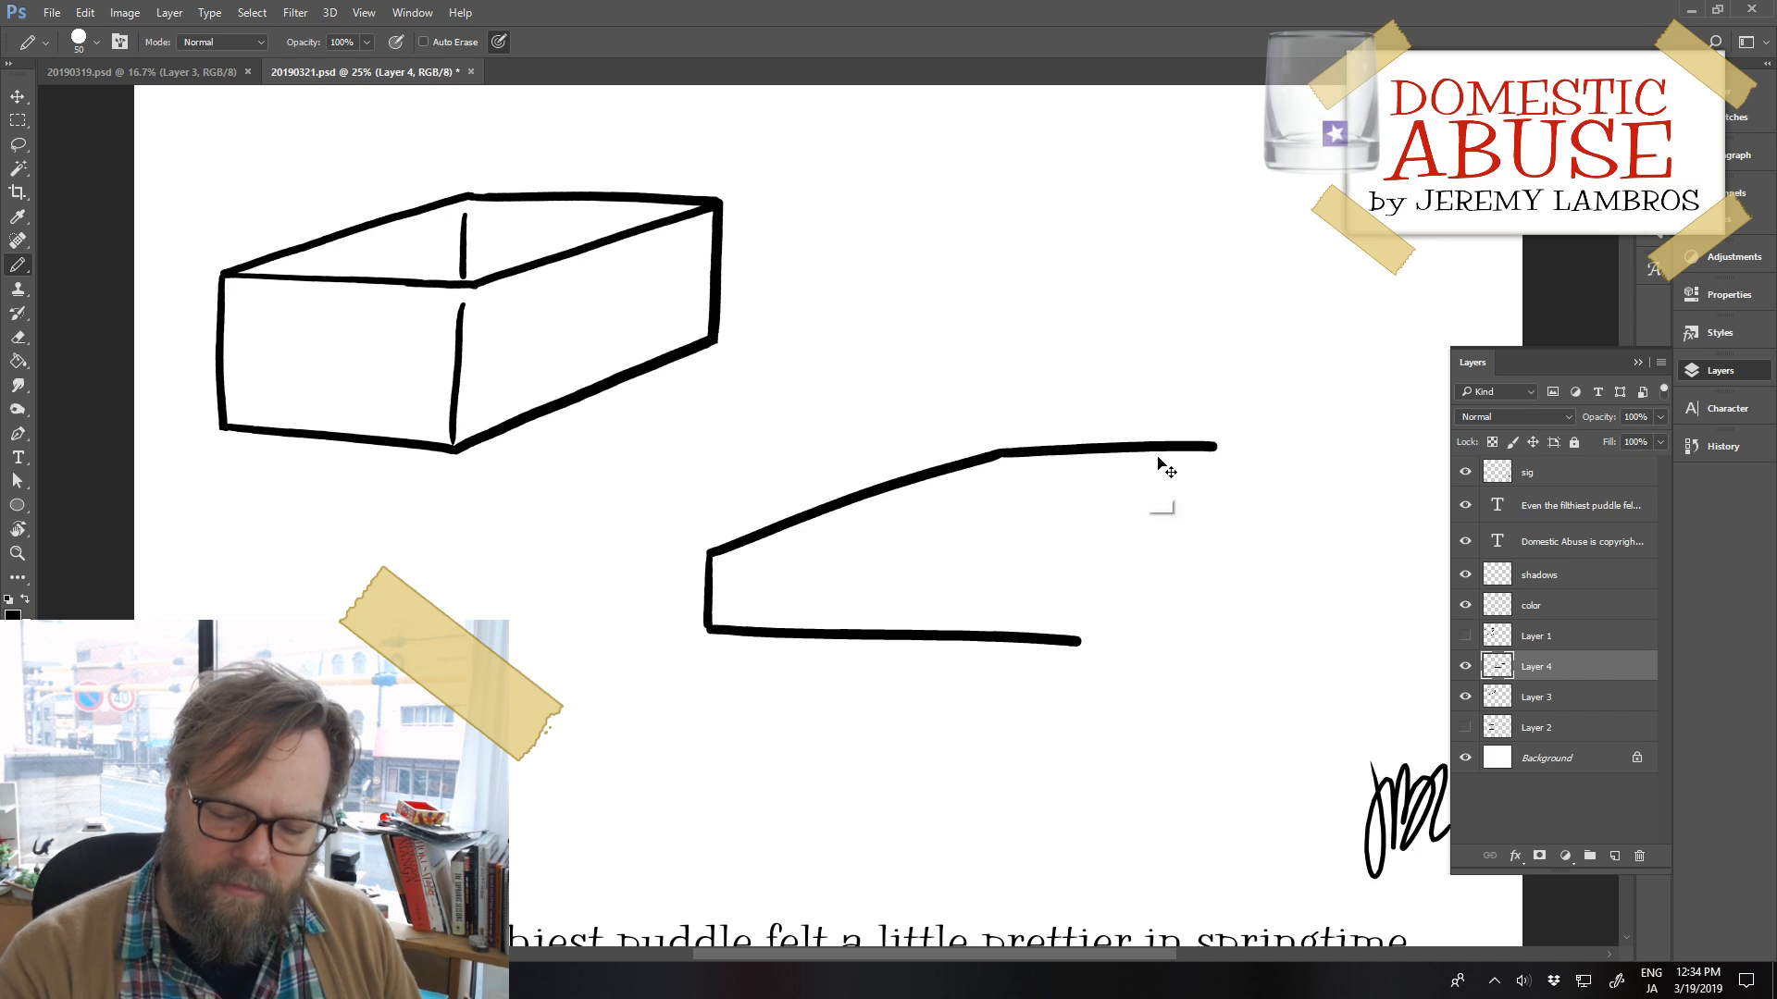
# Redraw the lid's rear edge at a shorter length and add a short vertical edge down from its outer corner
pyautogui.hotkey('ctrl', 'z')
pyautogui.moveTo(1000, 453); pyautogui.dragTo(1182, 449)
pyautogui.hotkey('ctrl', 'z')
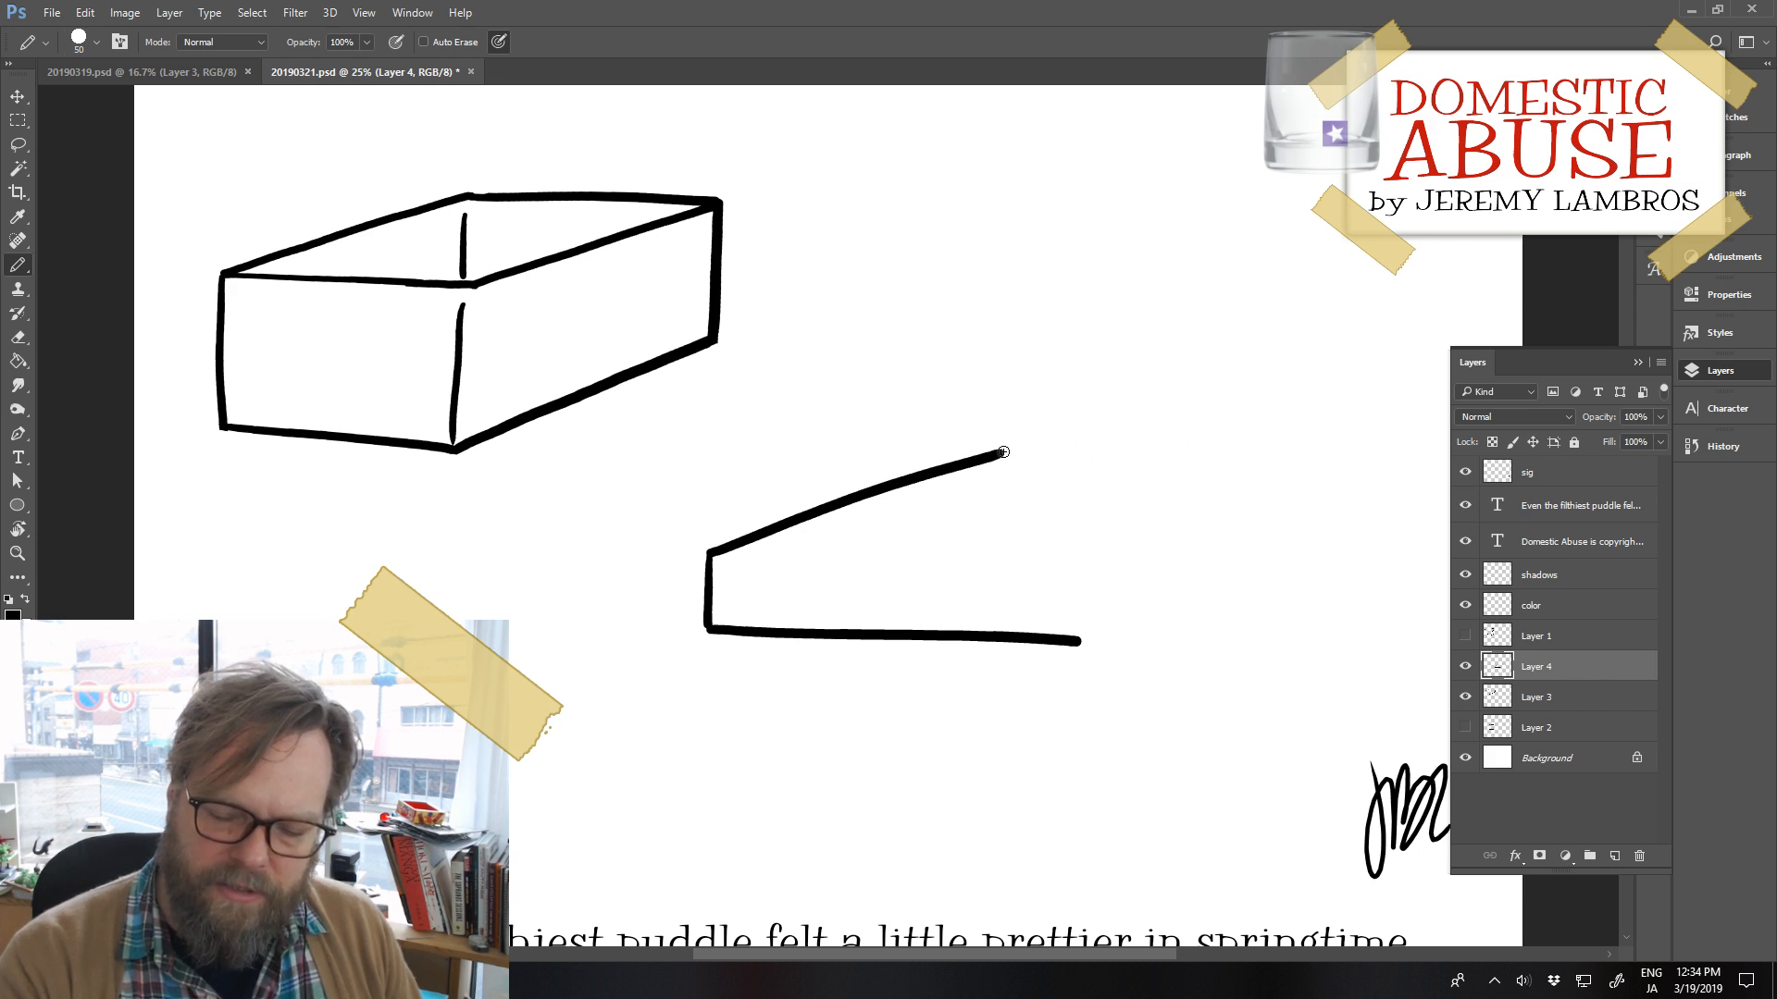
pyautogui.moveTo(999, 453); pyautogui.dragTo(1191, 448)
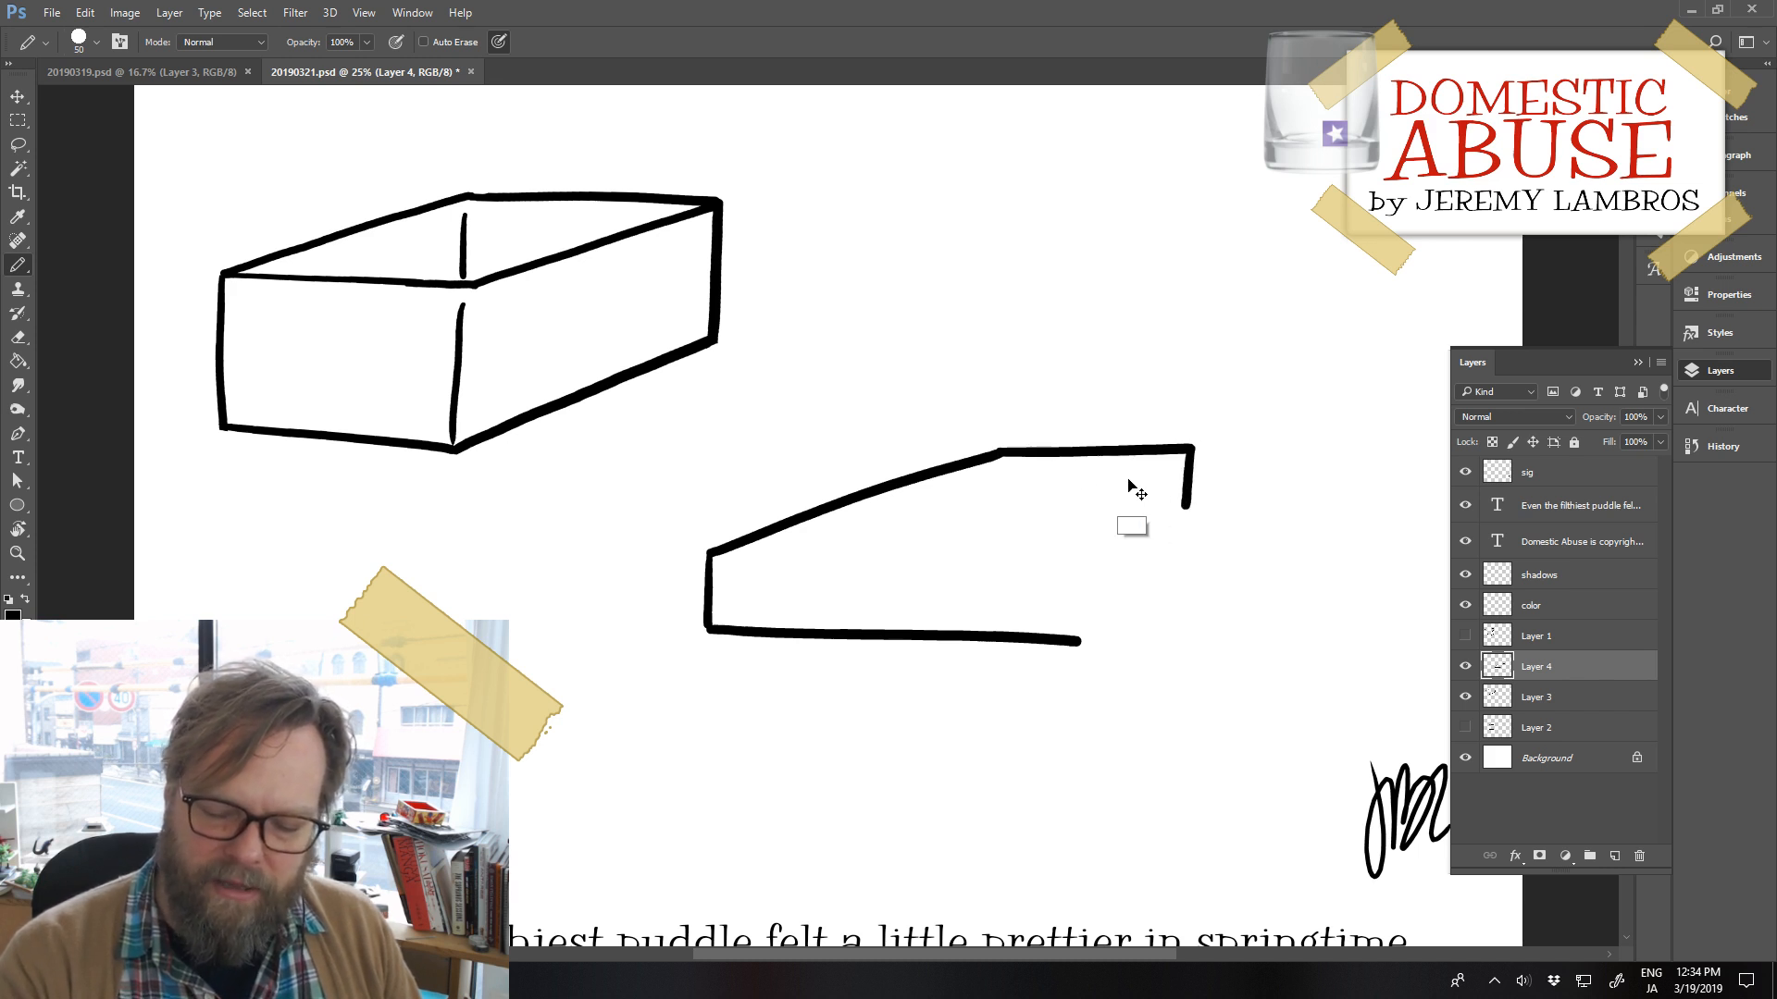
pyautogui.moveTo(1193, 450)
pyautogui.mouseDown()
pyautogui.moveTo(1190, 490)
pyautogui.moveTo(877, 637)
pyautogui.mouseUp()
pyautogui.hotkey('ctrl', 'z')
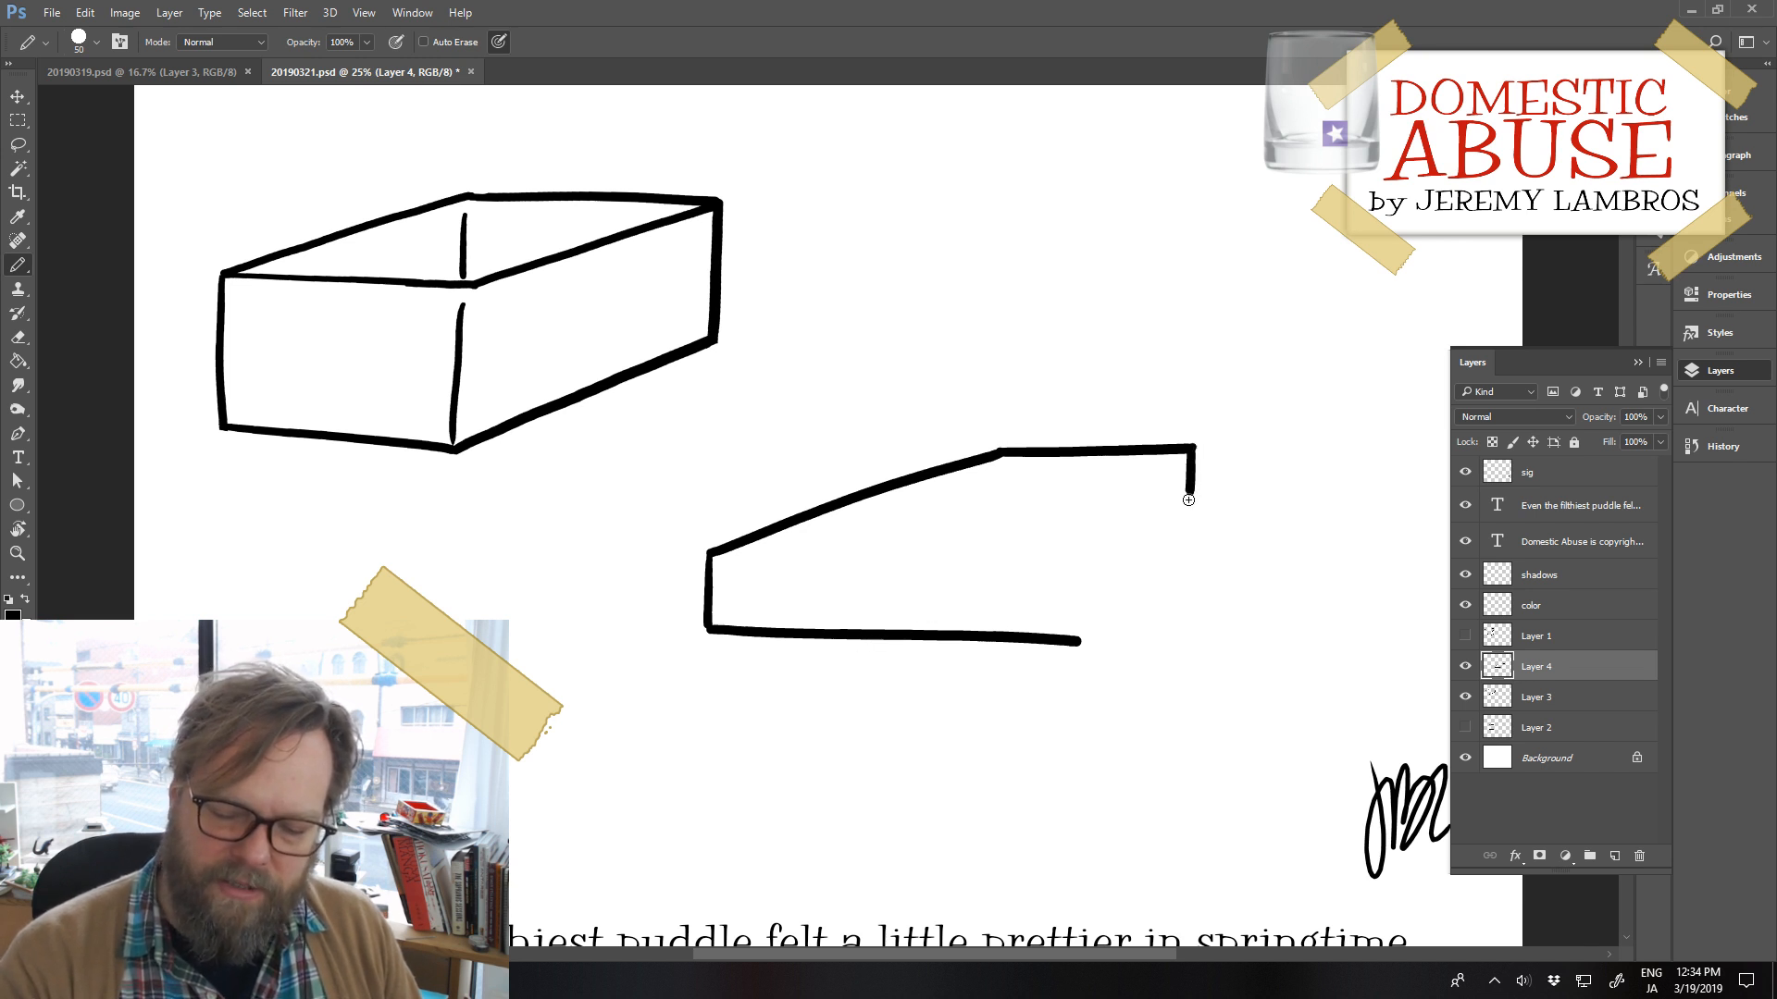
# Draw the lid's lower front and side edges, its front rim and the short vertical edge at the near corner
pyautogui.moveTo(1191, 490); pyautogui.dragTo(823, 625)
pyautogui.hotkey('ctrl', 'z')
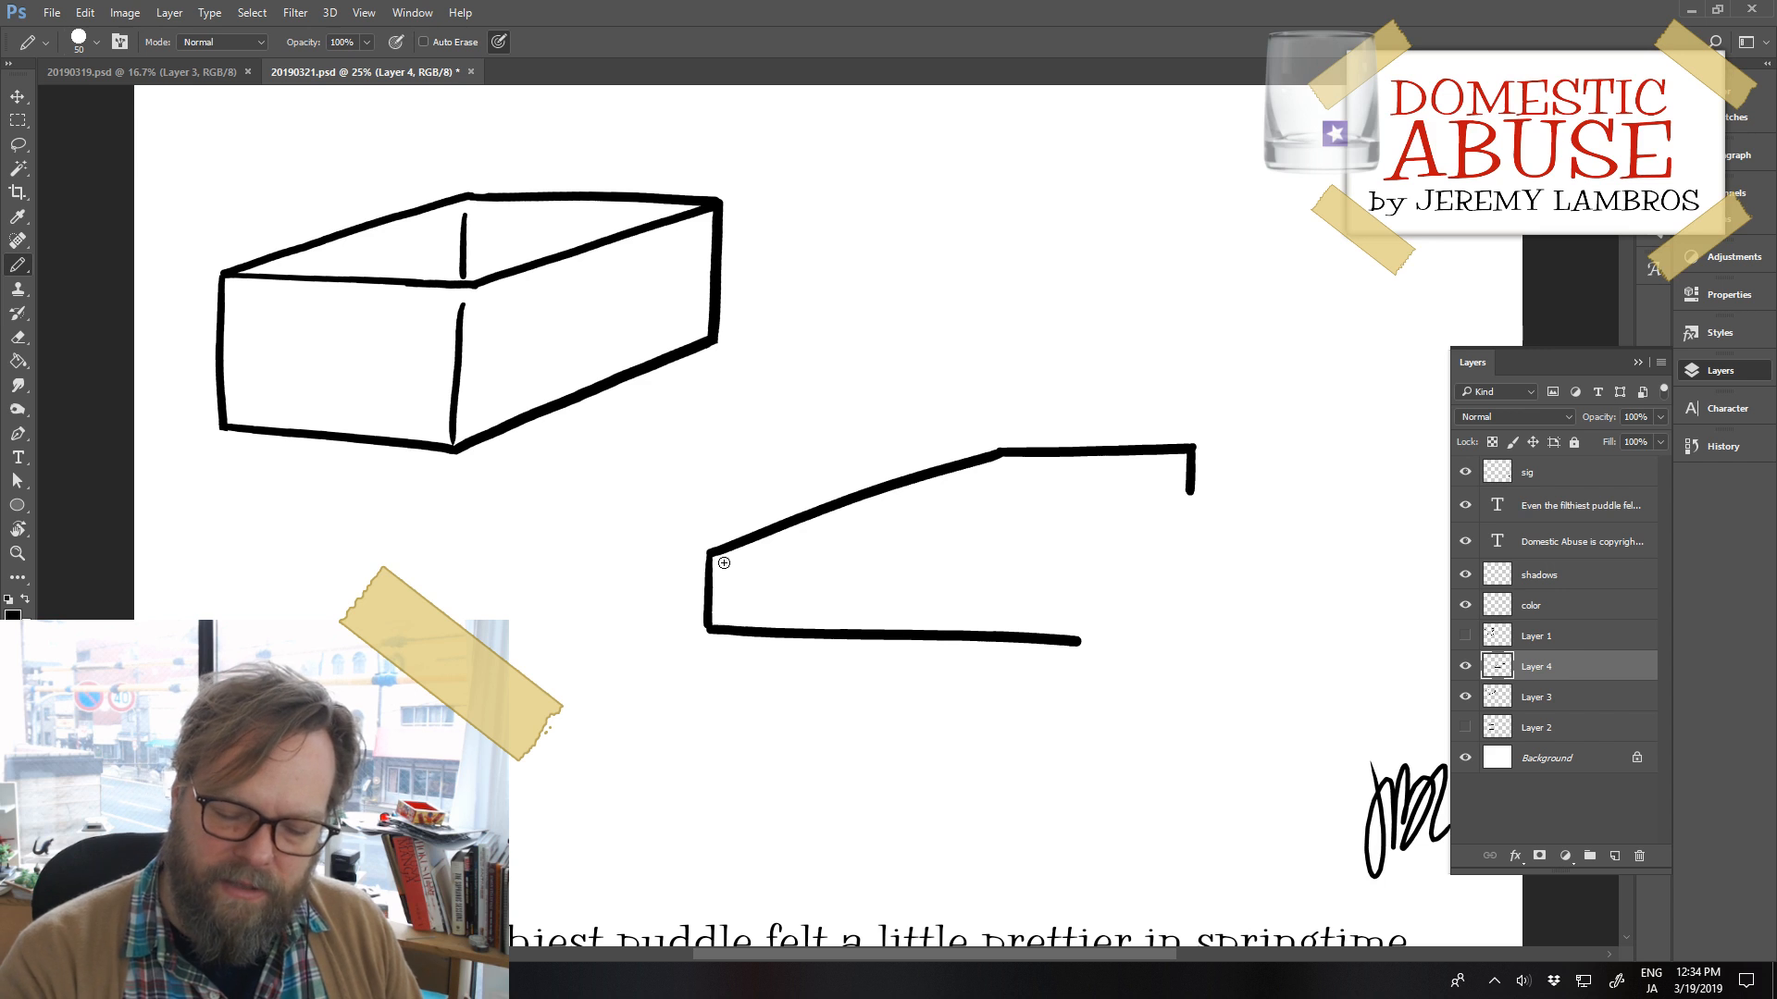
pyautogui.moveTo(712, 595)
pyautogui.mouseDown()
pyautogui.moveTo(991, 596)
pyautogui.moveTo(1188, 490)
pyautogui.mouseUp()
pyautogui.hotkey('ctrl', 'z')
pyautogui.moveTo(972, 601); pyautogui.dragTo(1193, 493)
pyautogui.moveTo(725, 559); pyautogui.dragTo(974, 555)
pyautogui.hotkey('ctrl', 'z')
pyautogui.moveTo(711, 556)
pyautogui.mouseDown()
pyautogui.moveTo(1003, 552)
pyautogui.moveTo(971, 583)
pyautogui.mouseUp()
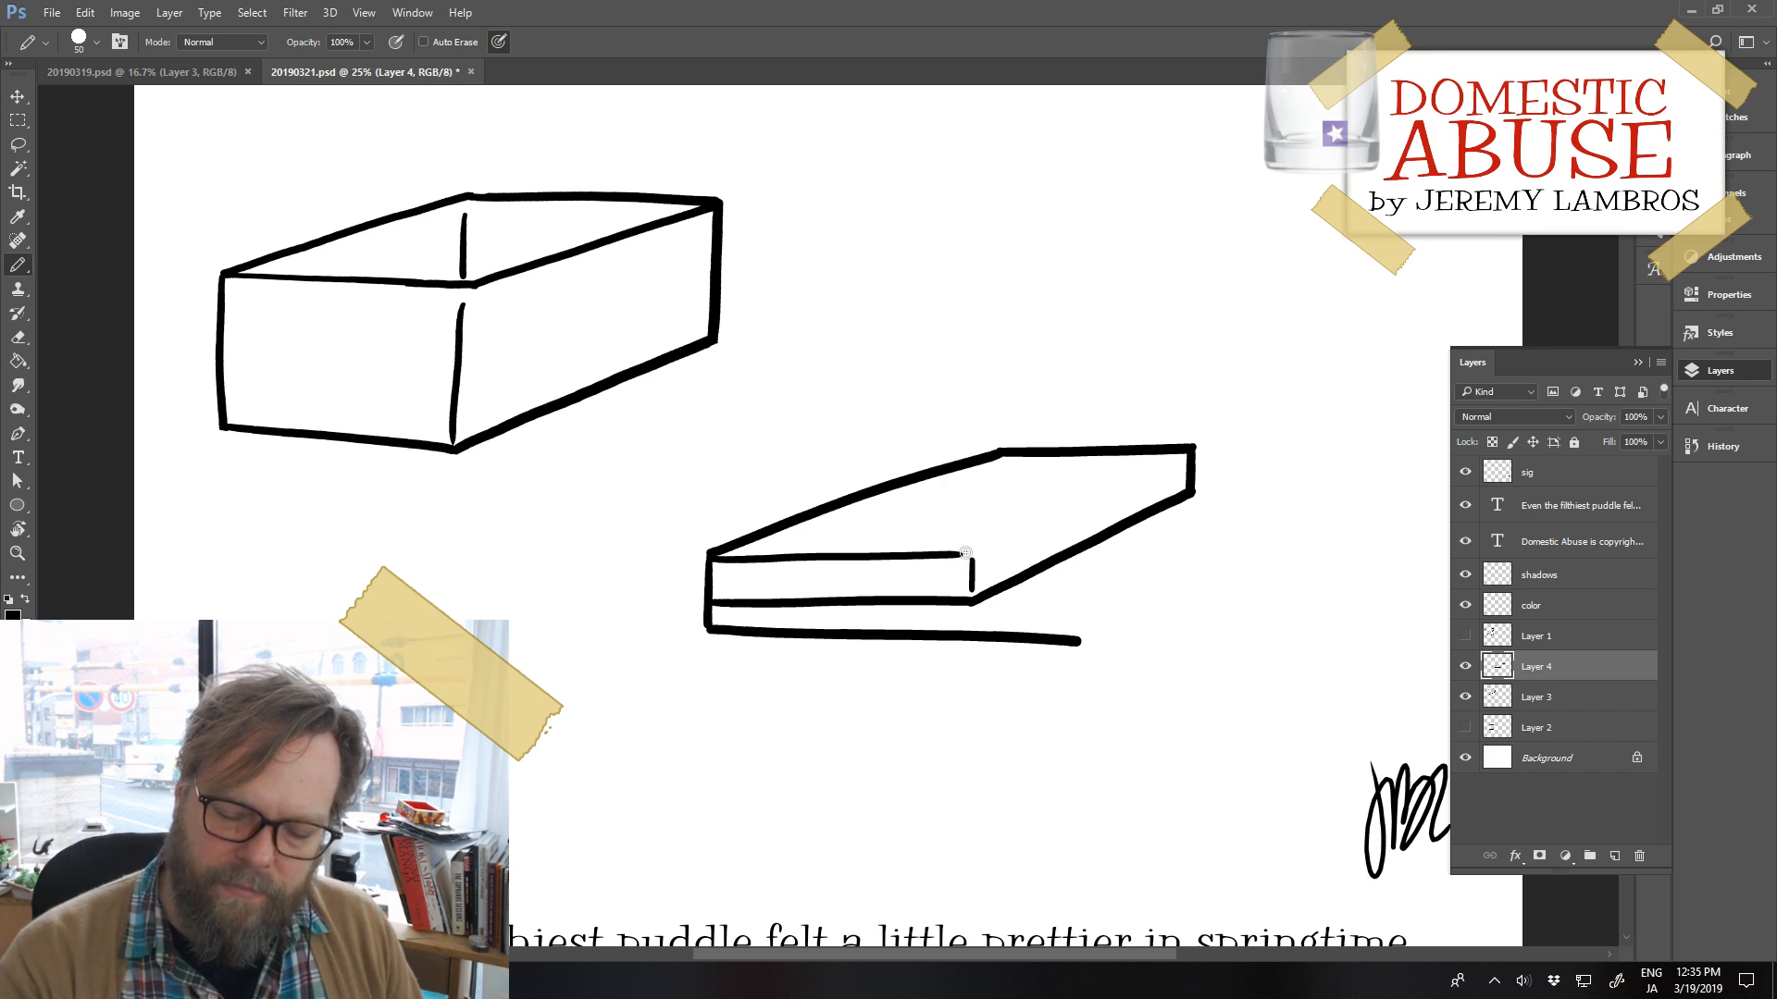
# Draw the lid's near side rim from the front corner to the rear outer corner
pyautogui.hotkey('ctrl', 'z')
pyautogui.moveTo(974, 554); pyautogui.dragTo(1205, 448)
pyautogui.hotkey('ctrl', 'z')
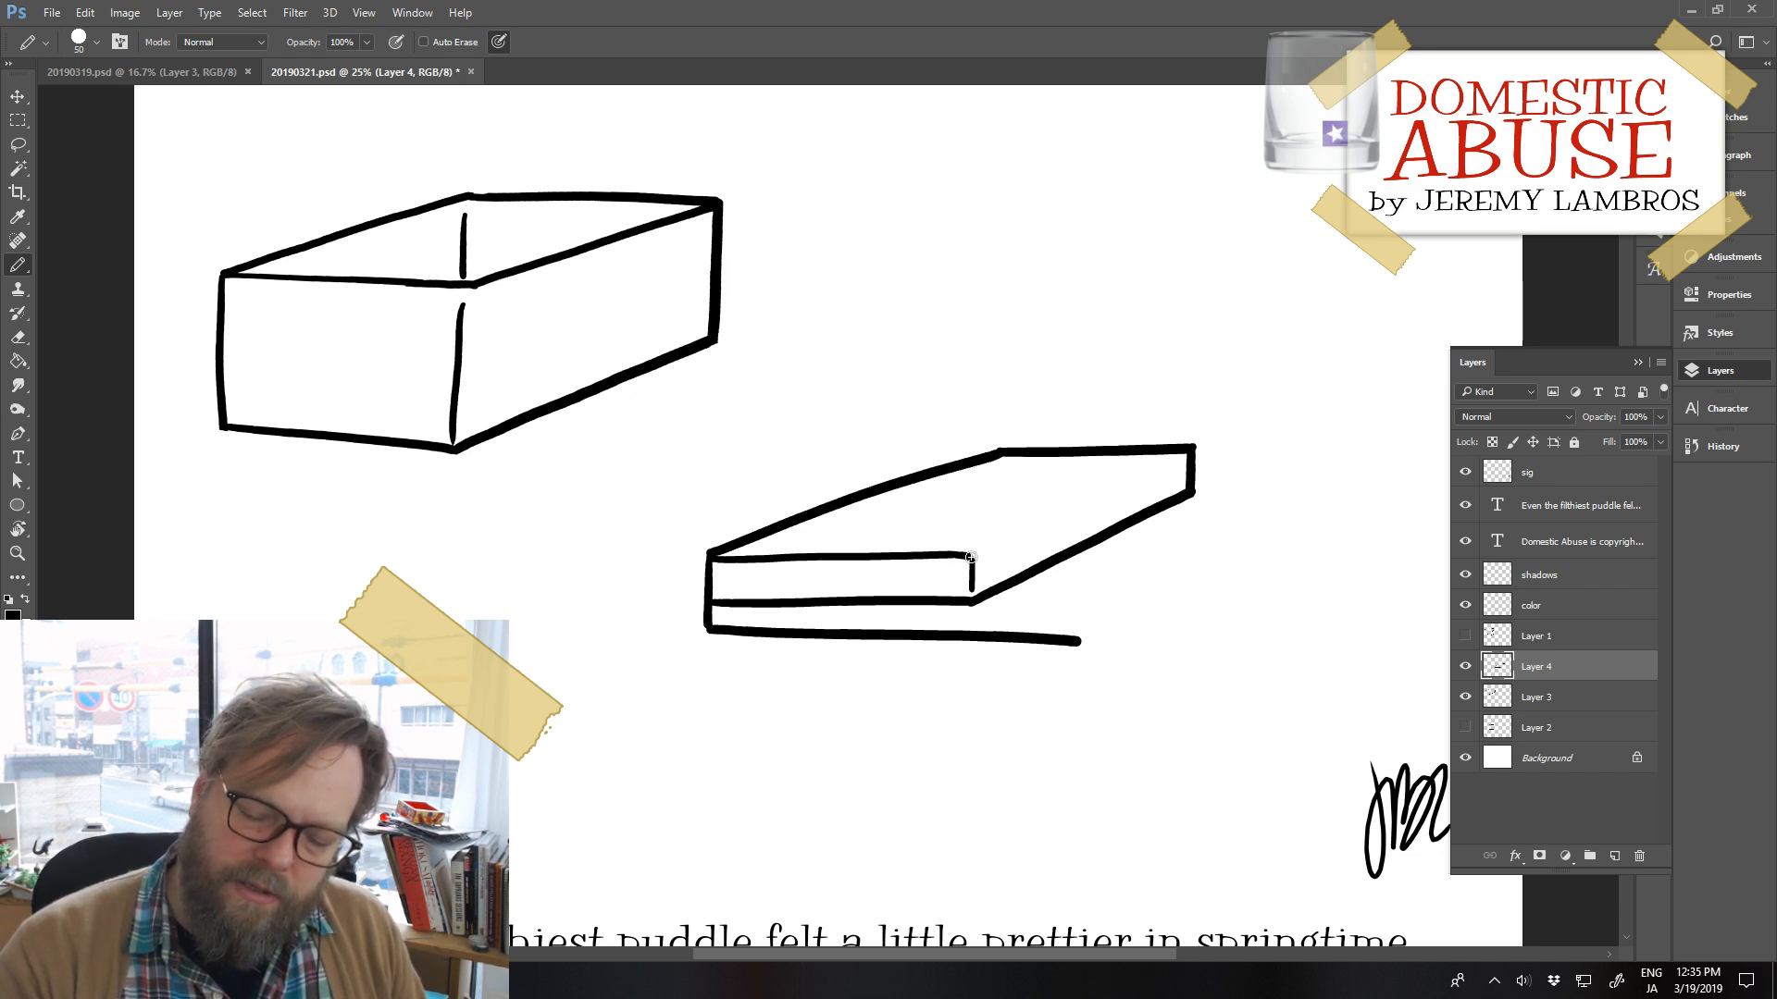
pyautogui.moveTo(972, 557); pyautogui.dragTo(1188, 449)
pyautogui.hotkey('ctrl', 'z')
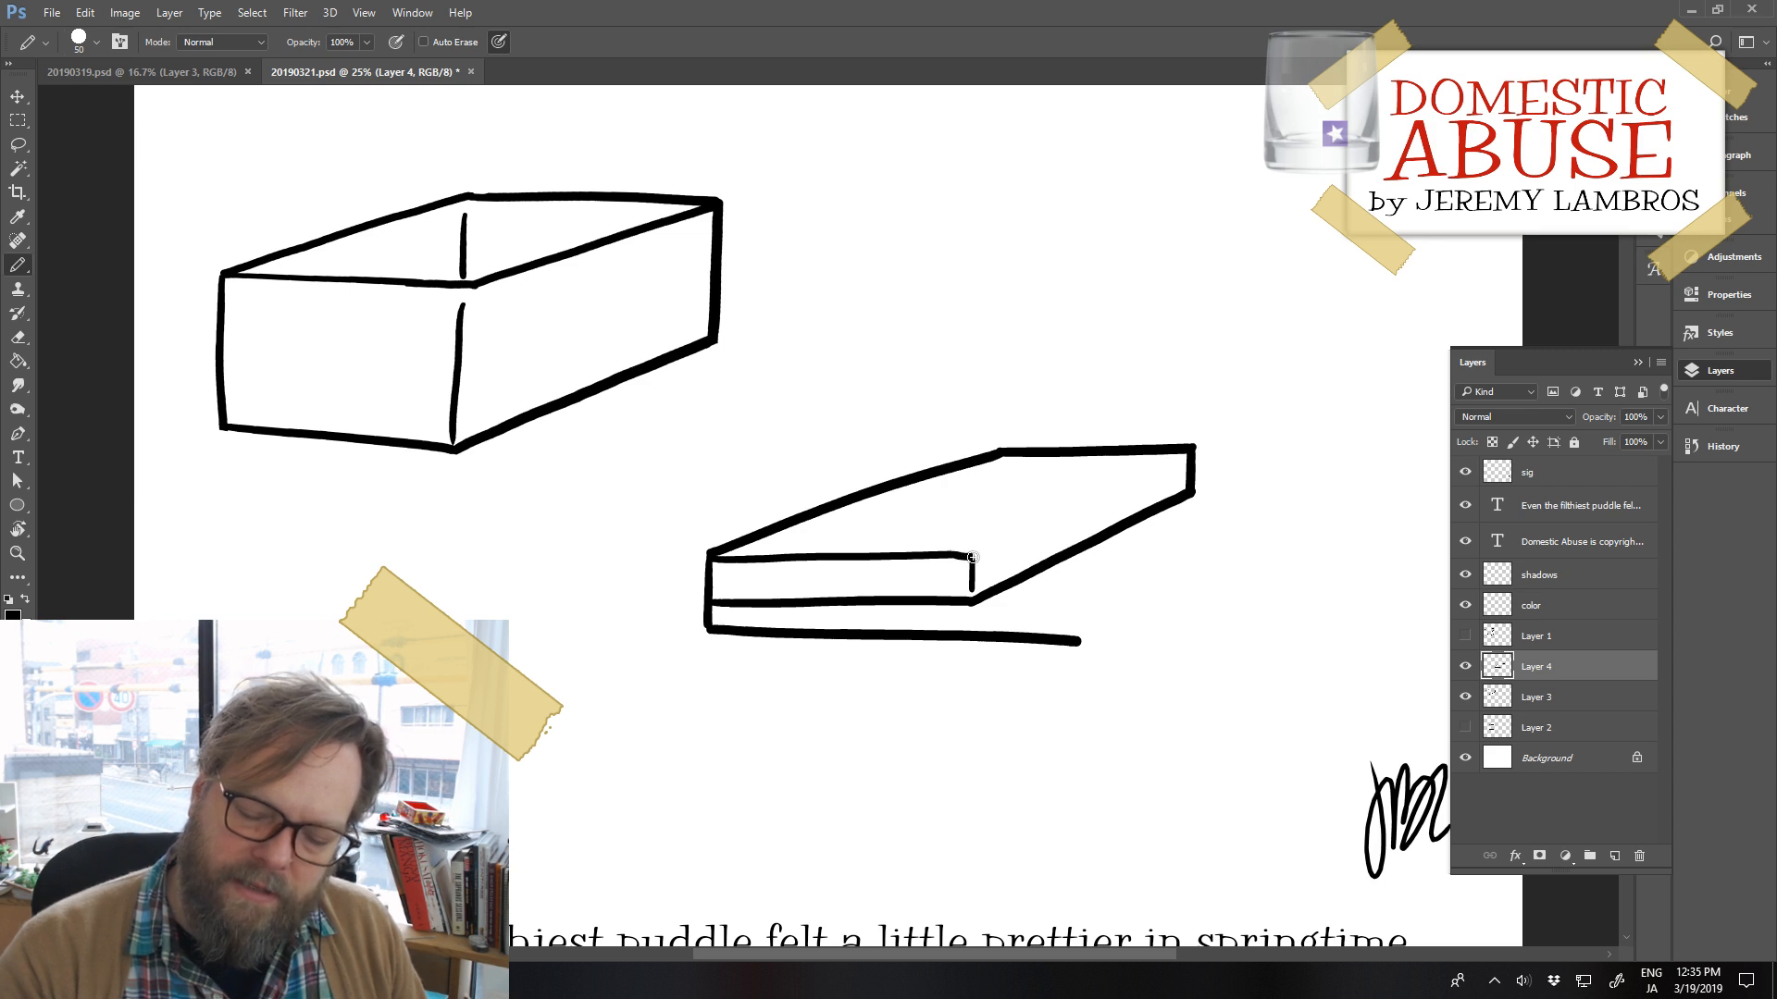
pyautogui.moveTo(970, 558); pyautogui.dragTo(1183, 457)
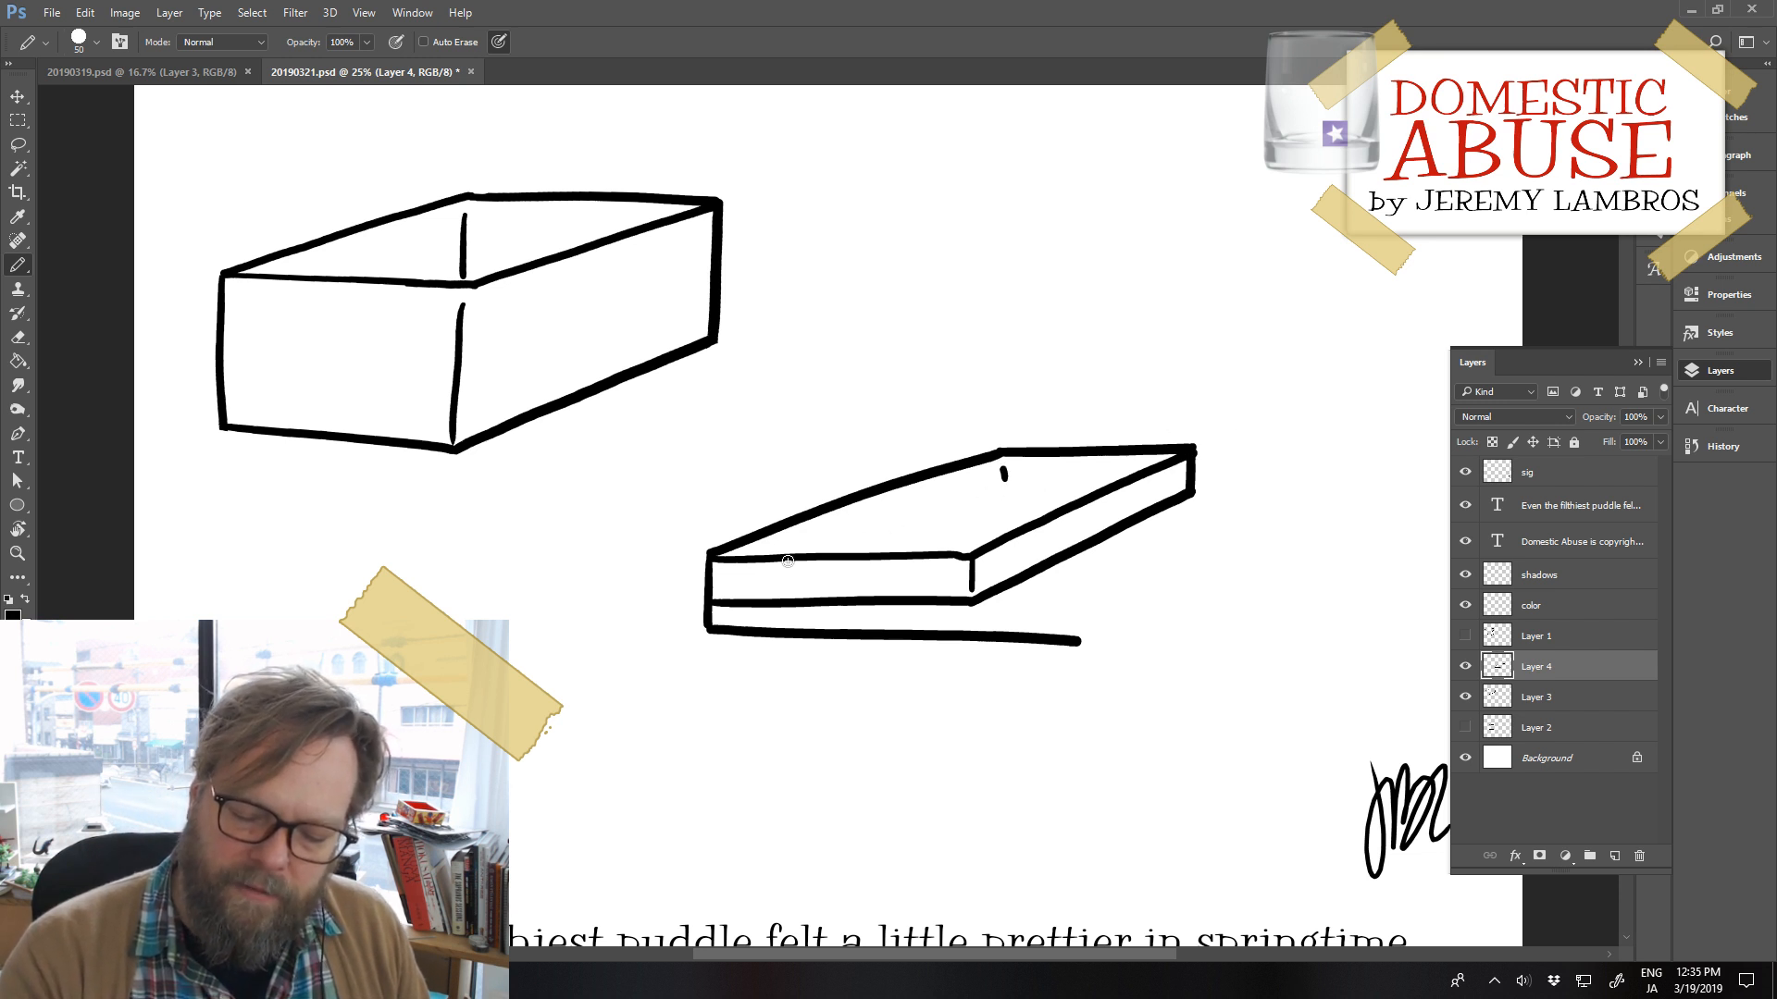
# Draw the lid's inner floor edges, one parallel to the far side and one parallel to the rear
pyautogui.moveTo(788, 561); pyautogui.dragTo(1011, 492)
pyautogui.hotkey('ctrl', 'z')
pyautogui.moveTo(800, 557); pyautogui.dragTo(1002, 492)
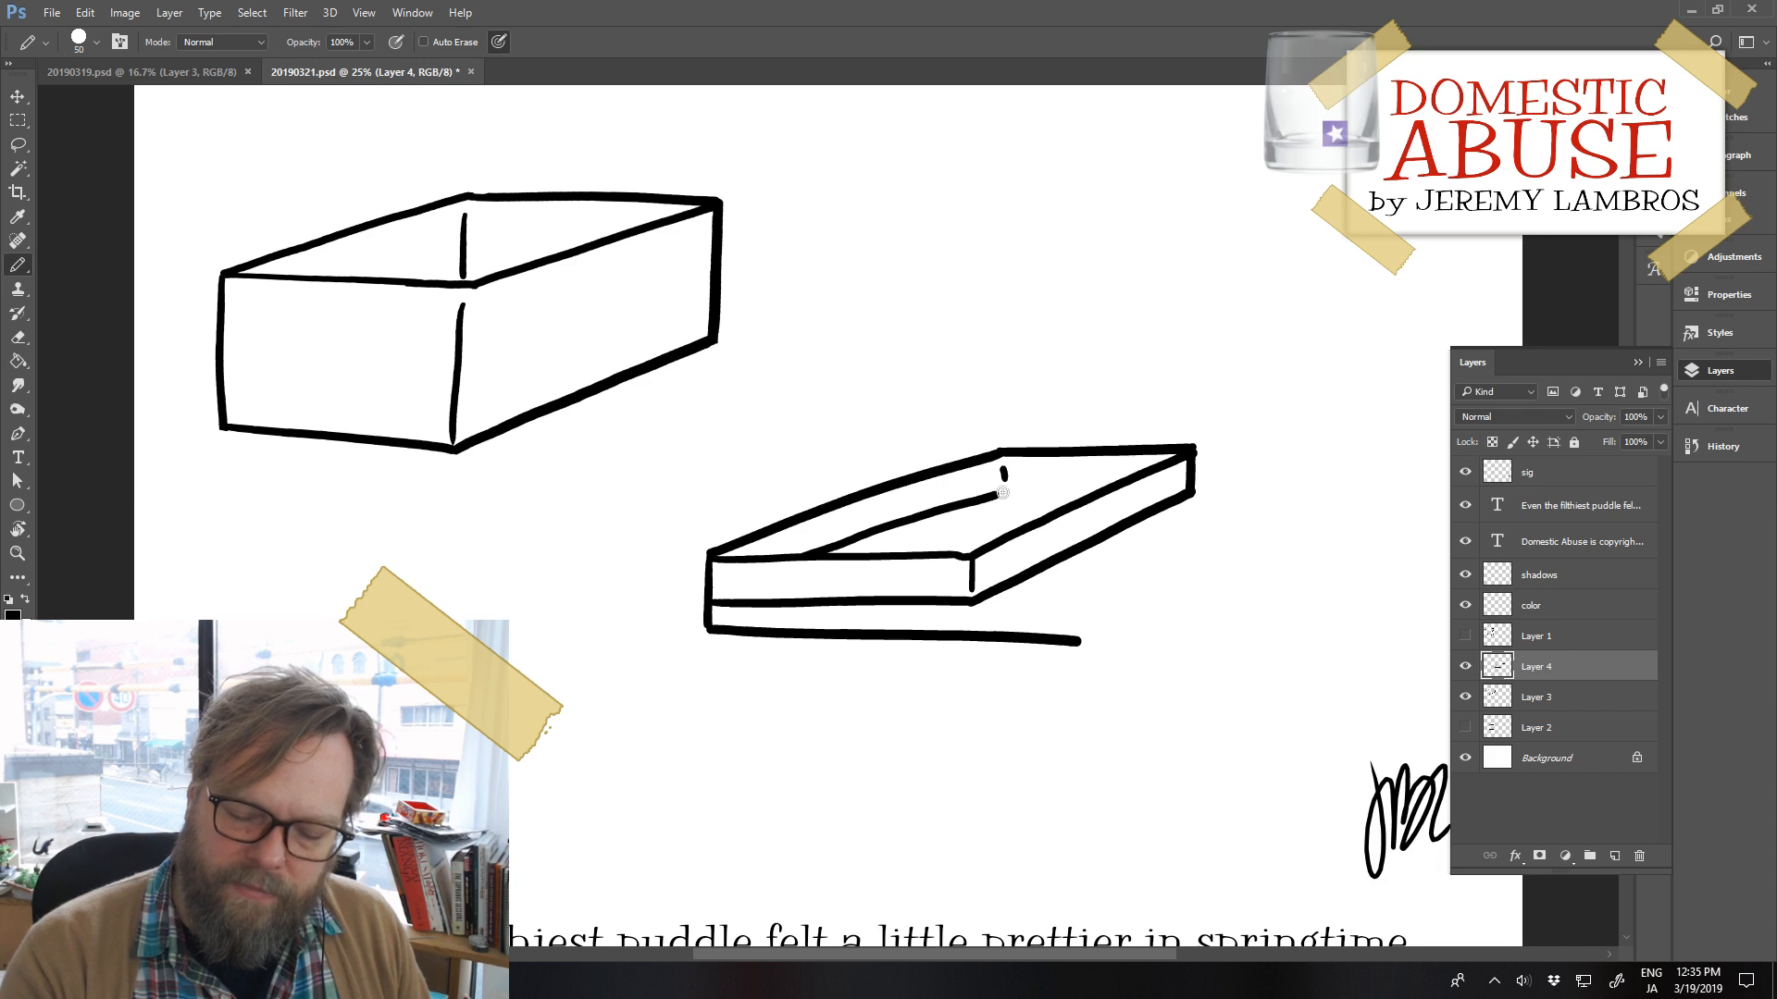
pyautogui.hotkey('ctrl', 'z')
pyautogui.moveTo(808, 558)
pyautogui.mouseDown()
pyautogui.moveTo(1002, 489)
pyautogui.moveTo(1186, 468)
pyautogui.mouseUp()
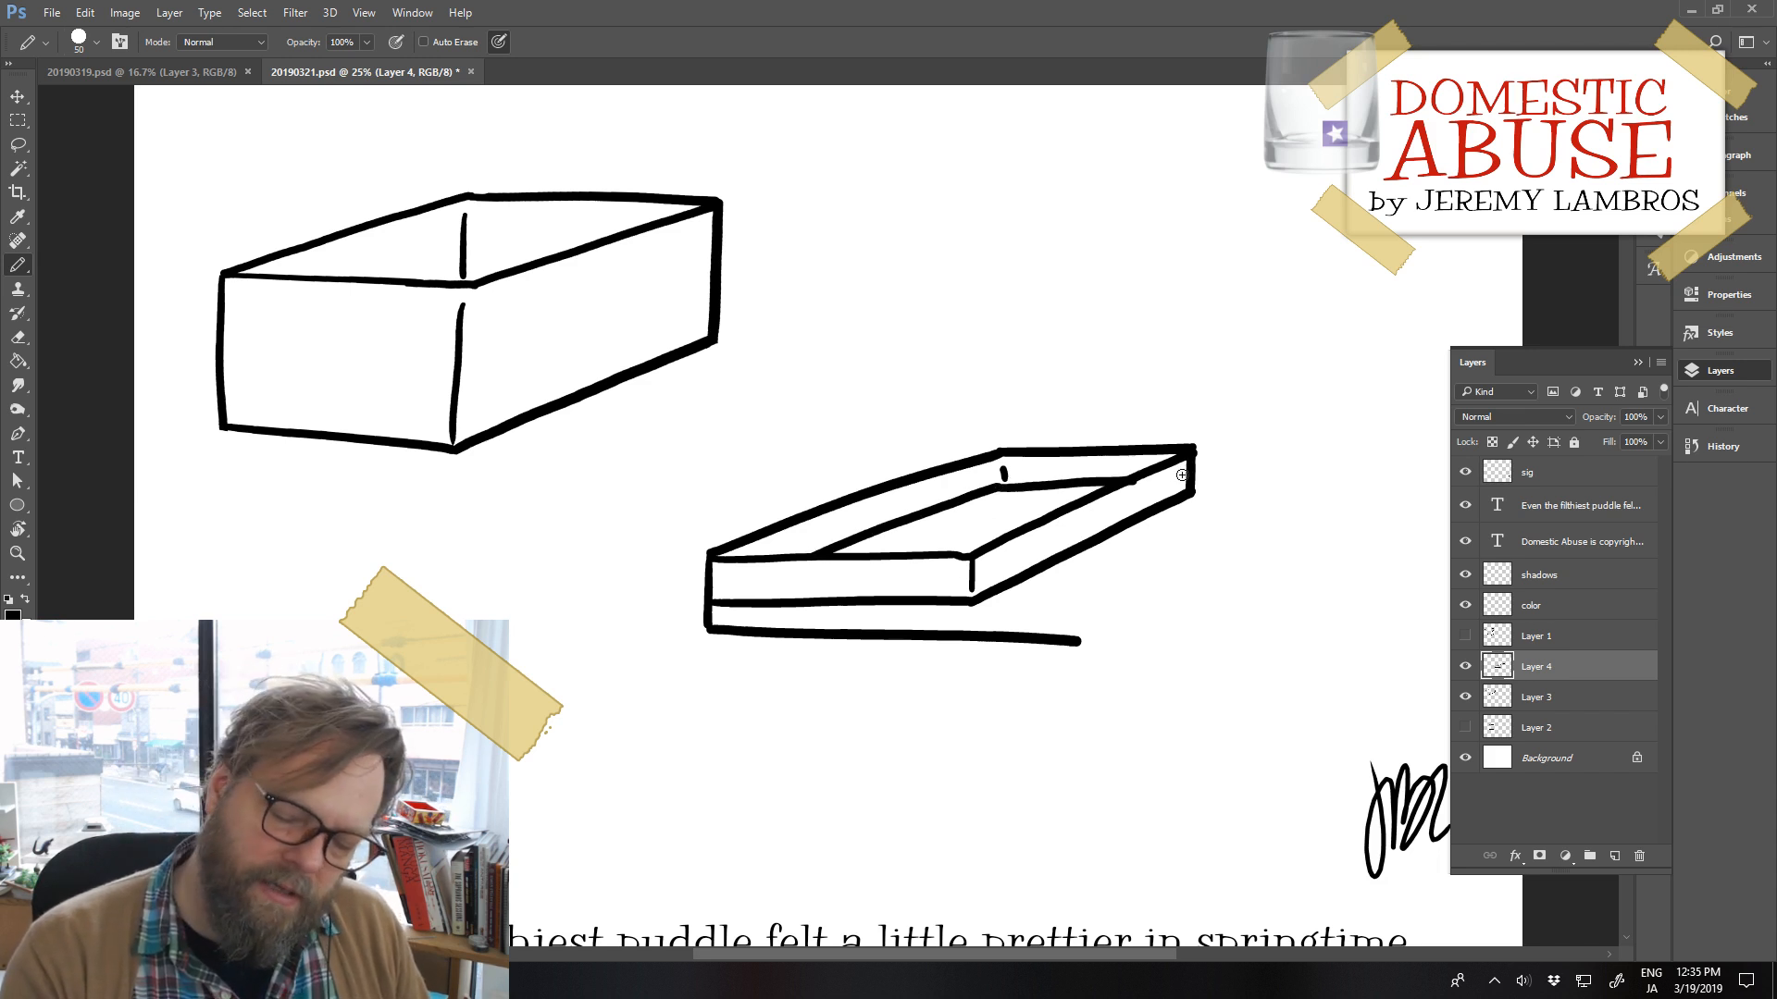
pyautogui.hotkey('ctrl', 'z')
pyautogui.moveTo(1001, 487); pyautogui.dragTo(1122, 482)
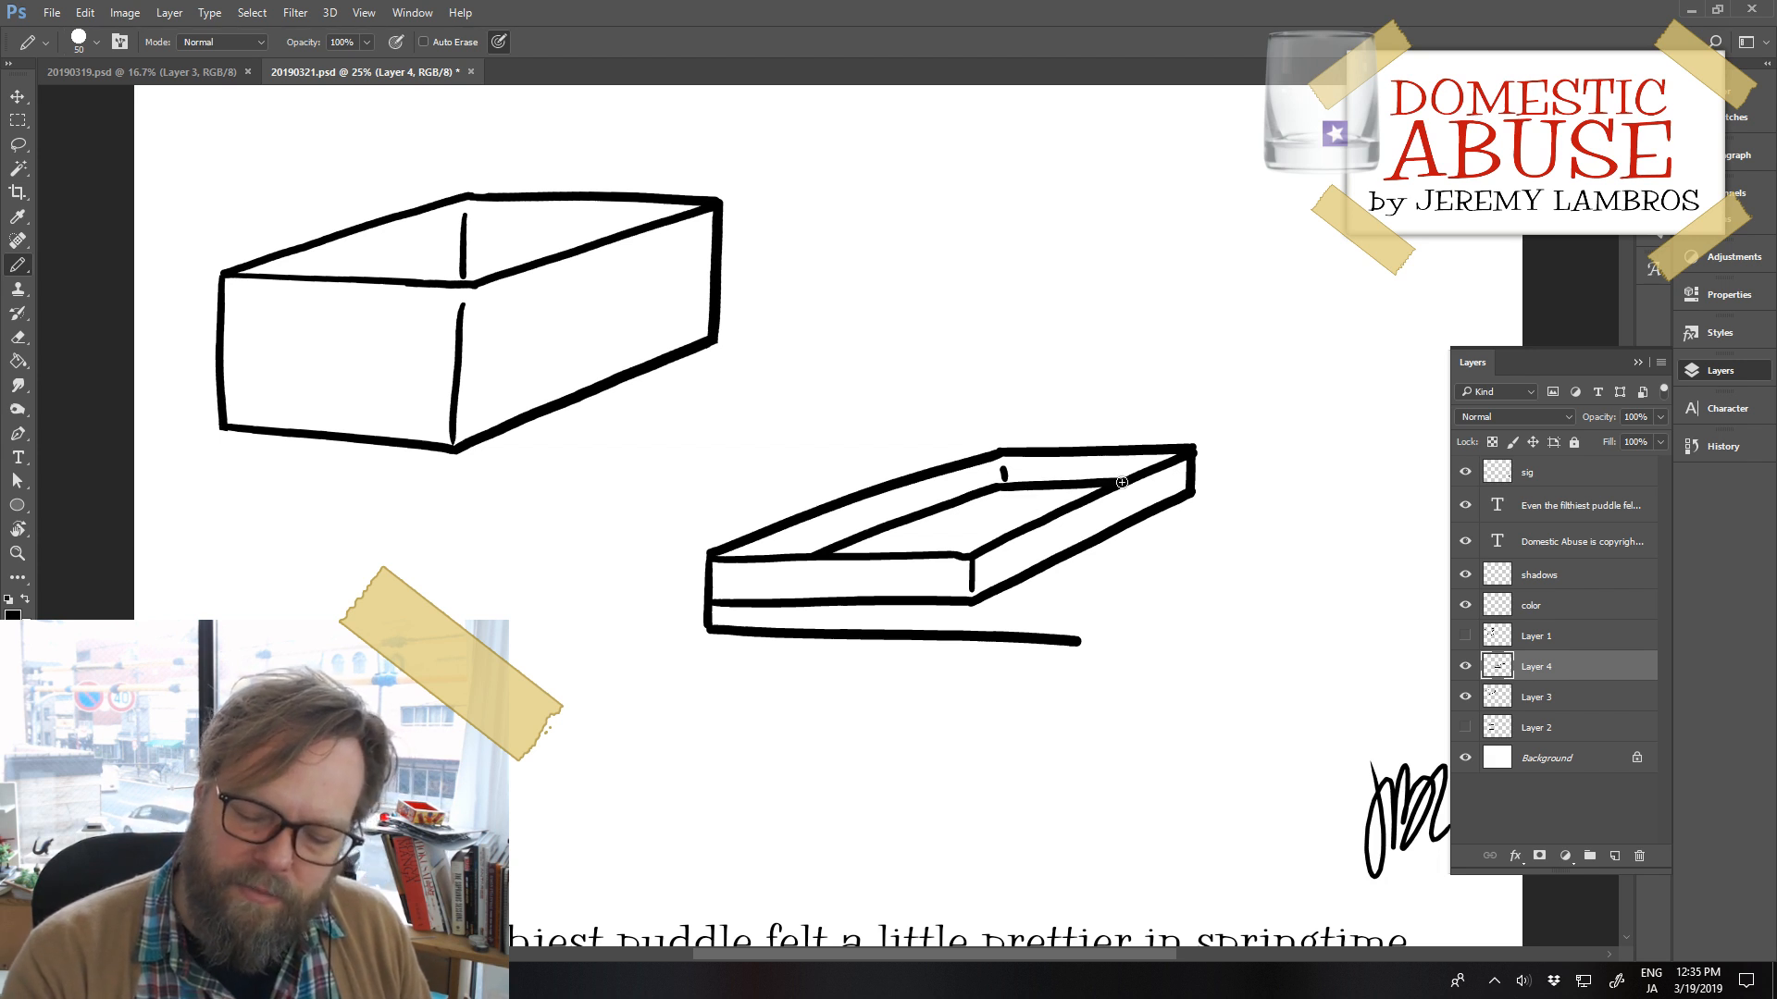
# Erase the leftover horizontal line and corner stub beneath the lid, enlarging the eraser to 90
pyautogui.press('e')
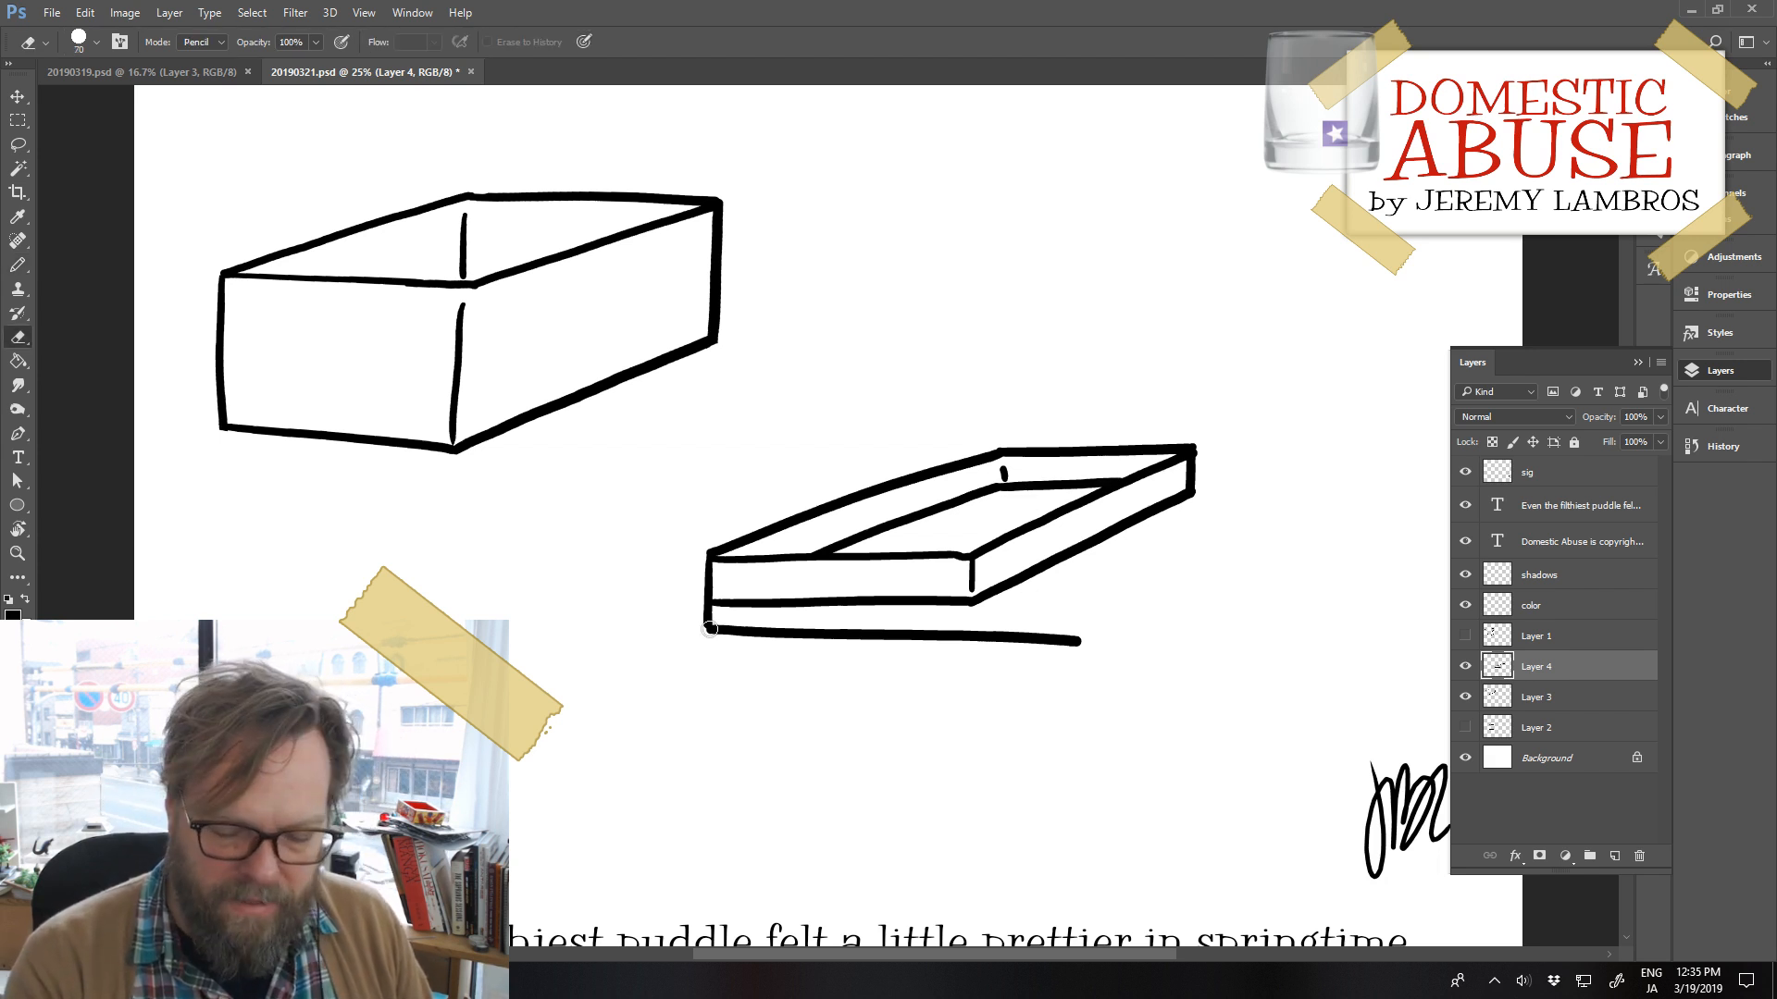
pyautogui.moveTo(709, 629); pyautogui.dragTo(715, 619)
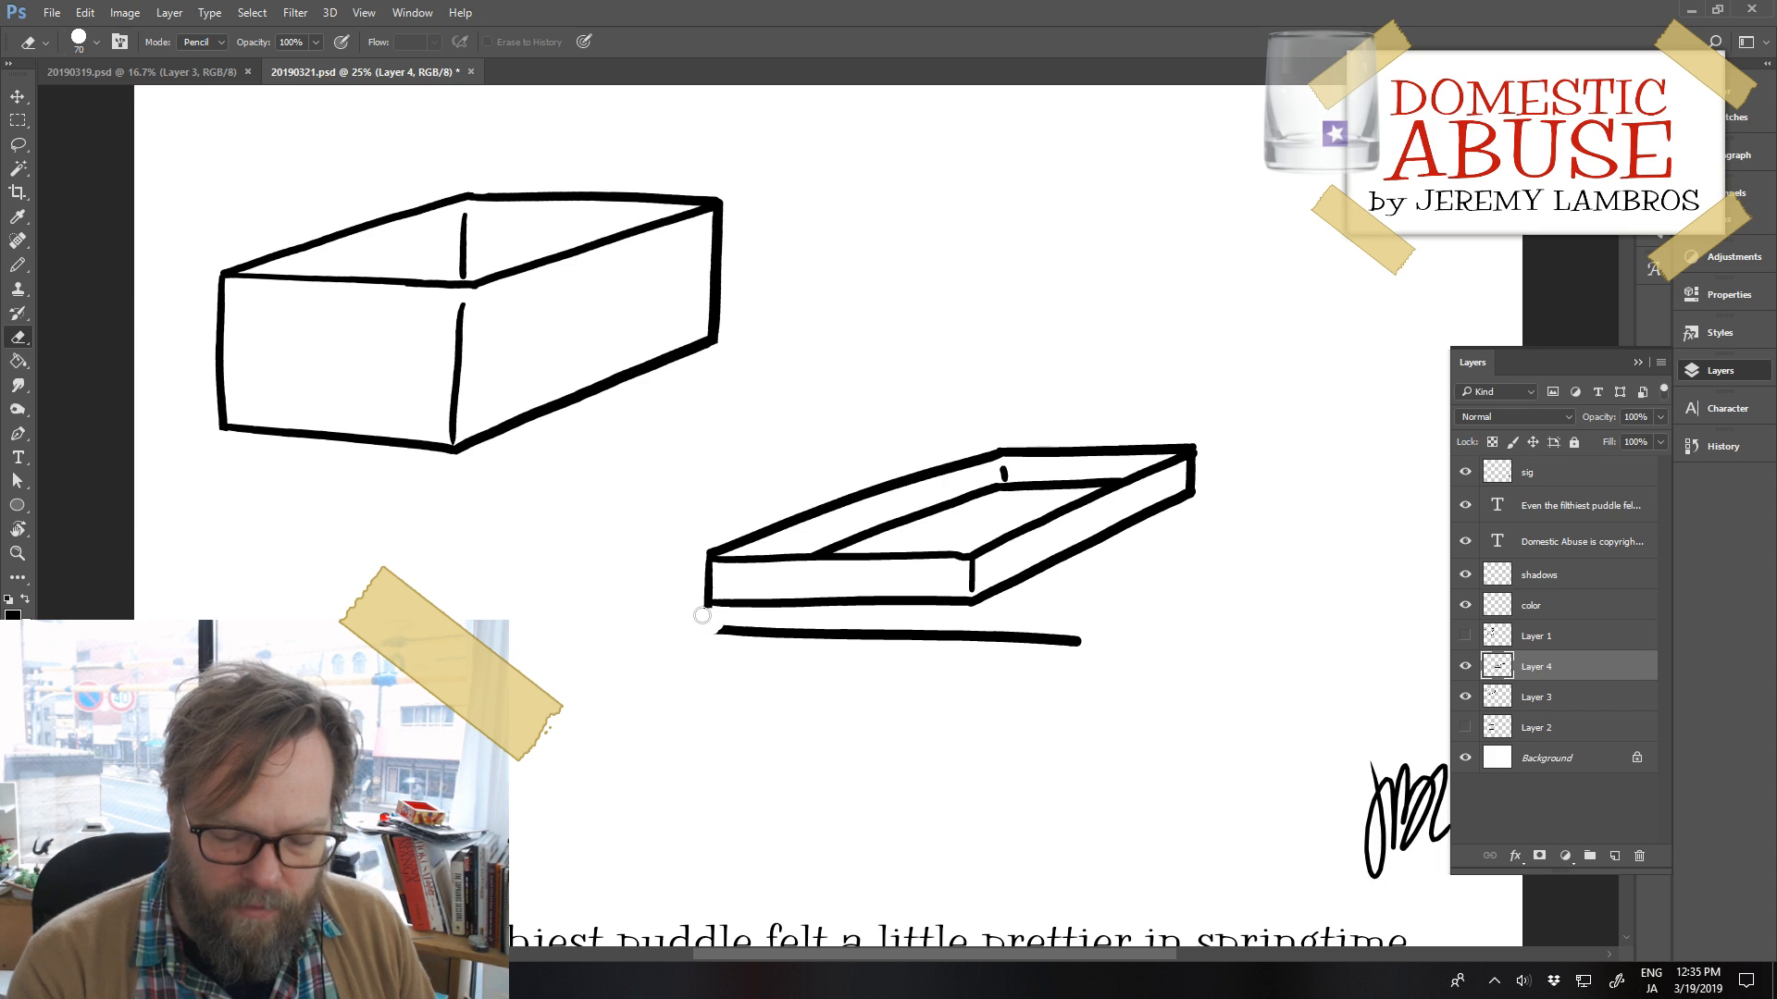
pyautogui.moveTo(693, 627)
pyautogui.mouseDown()
pyautogui.moveTo(769, 636)
pyautogui.moveTo(703, 614)
pyautogui.moveTo(719, 663)
pyautogui.moveTo(785, 638)
pyautogui.moveTo(878, 640)
pyautogui.moveTo(825, 641)
pyautogui.mouseUp()
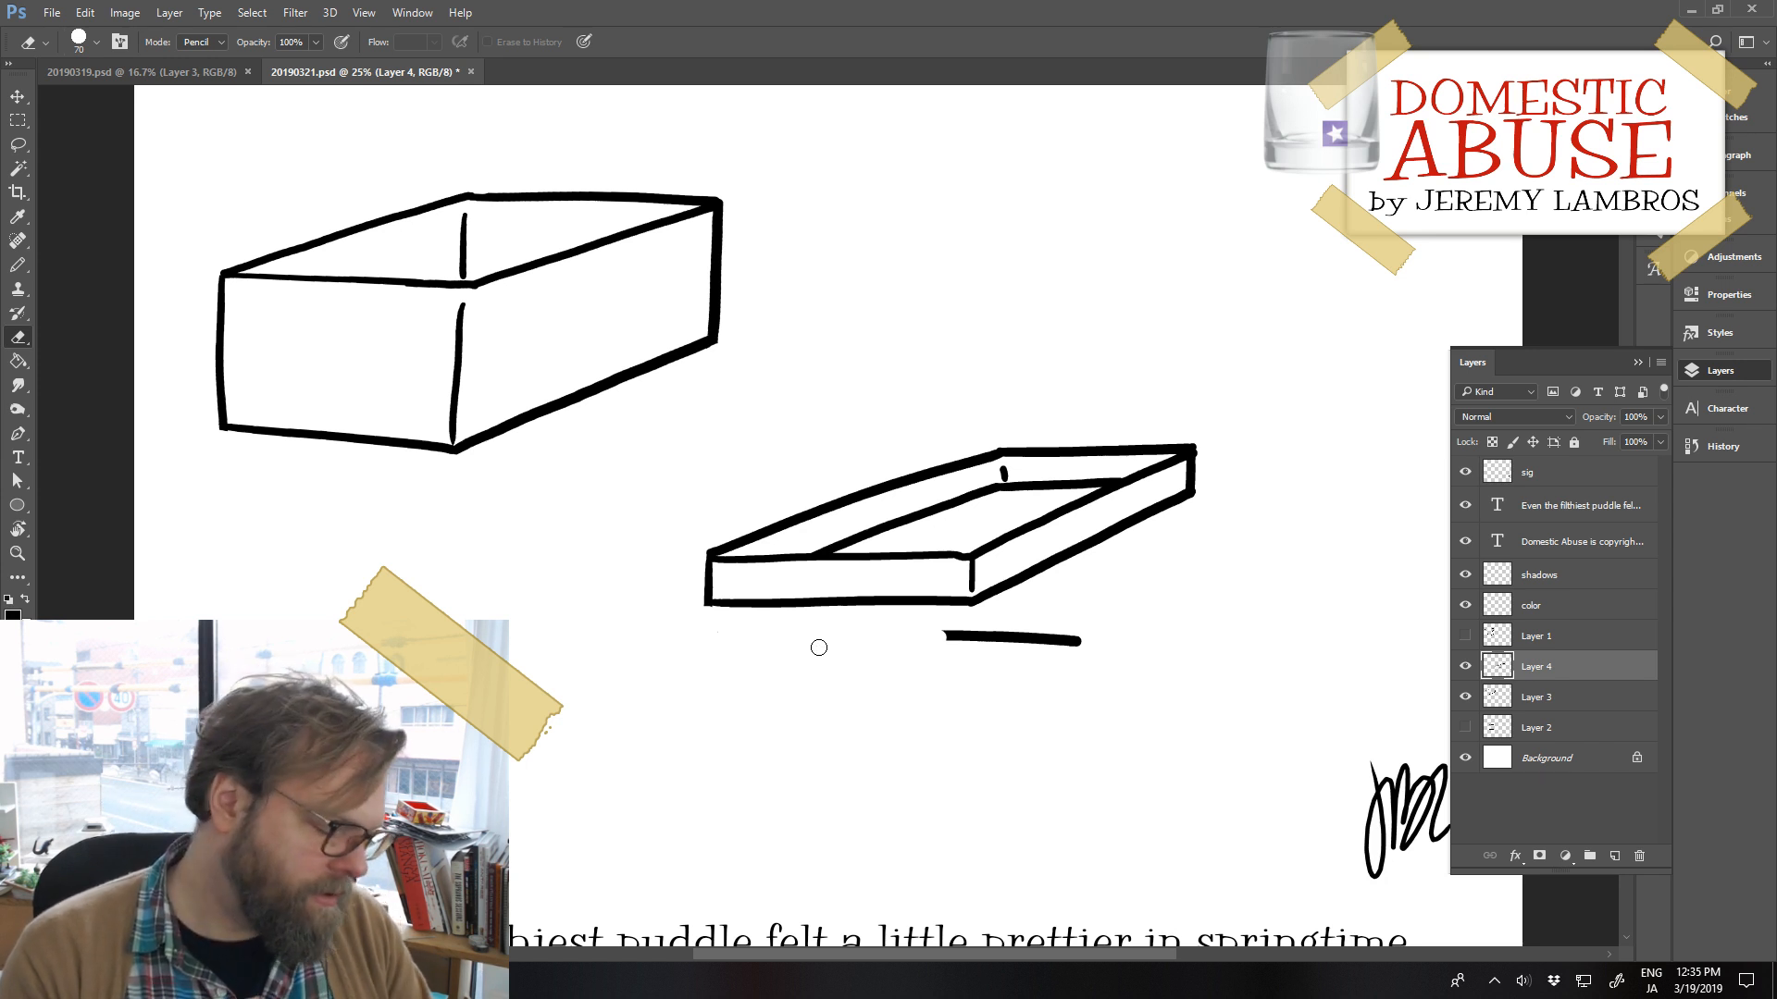
pyautogui.press(']')
pyautogui.press(']')
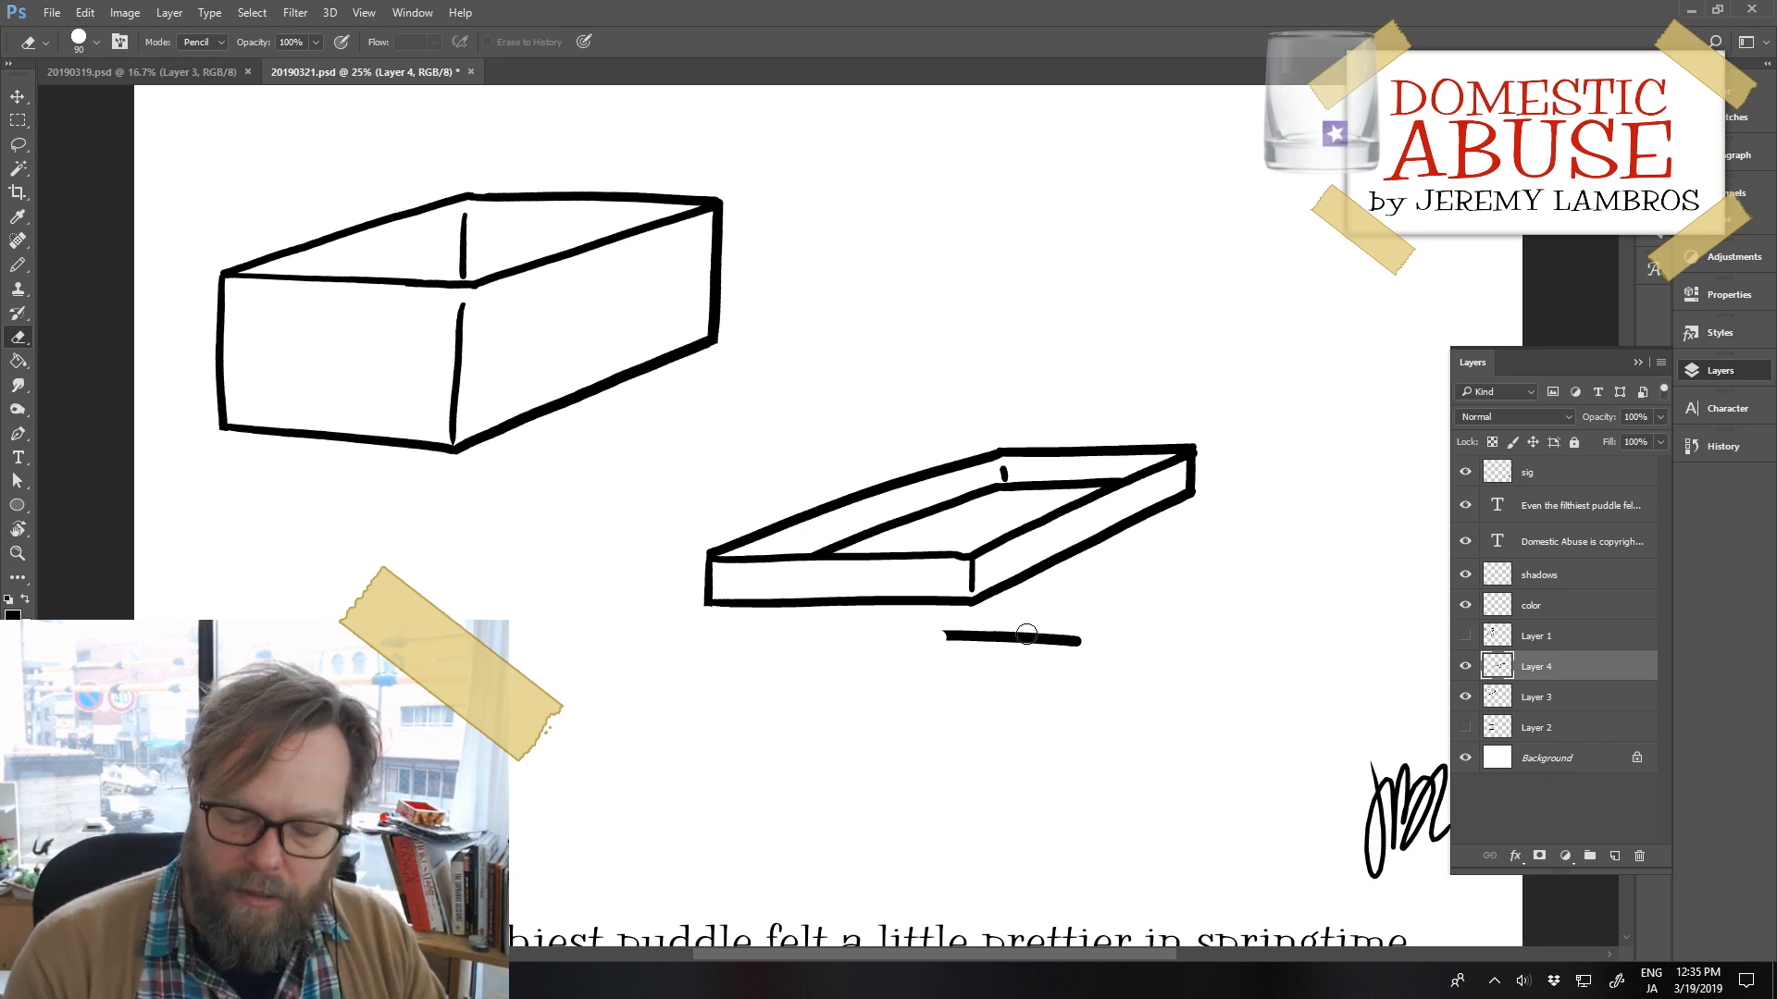
pyautogui.moveTo(1026, 635)
pyautogui.mouseDown()
pyautogui.moveTo(1077, 646)
pyautogui.moveTo(994, 648)
pyautogui.mouseUp()
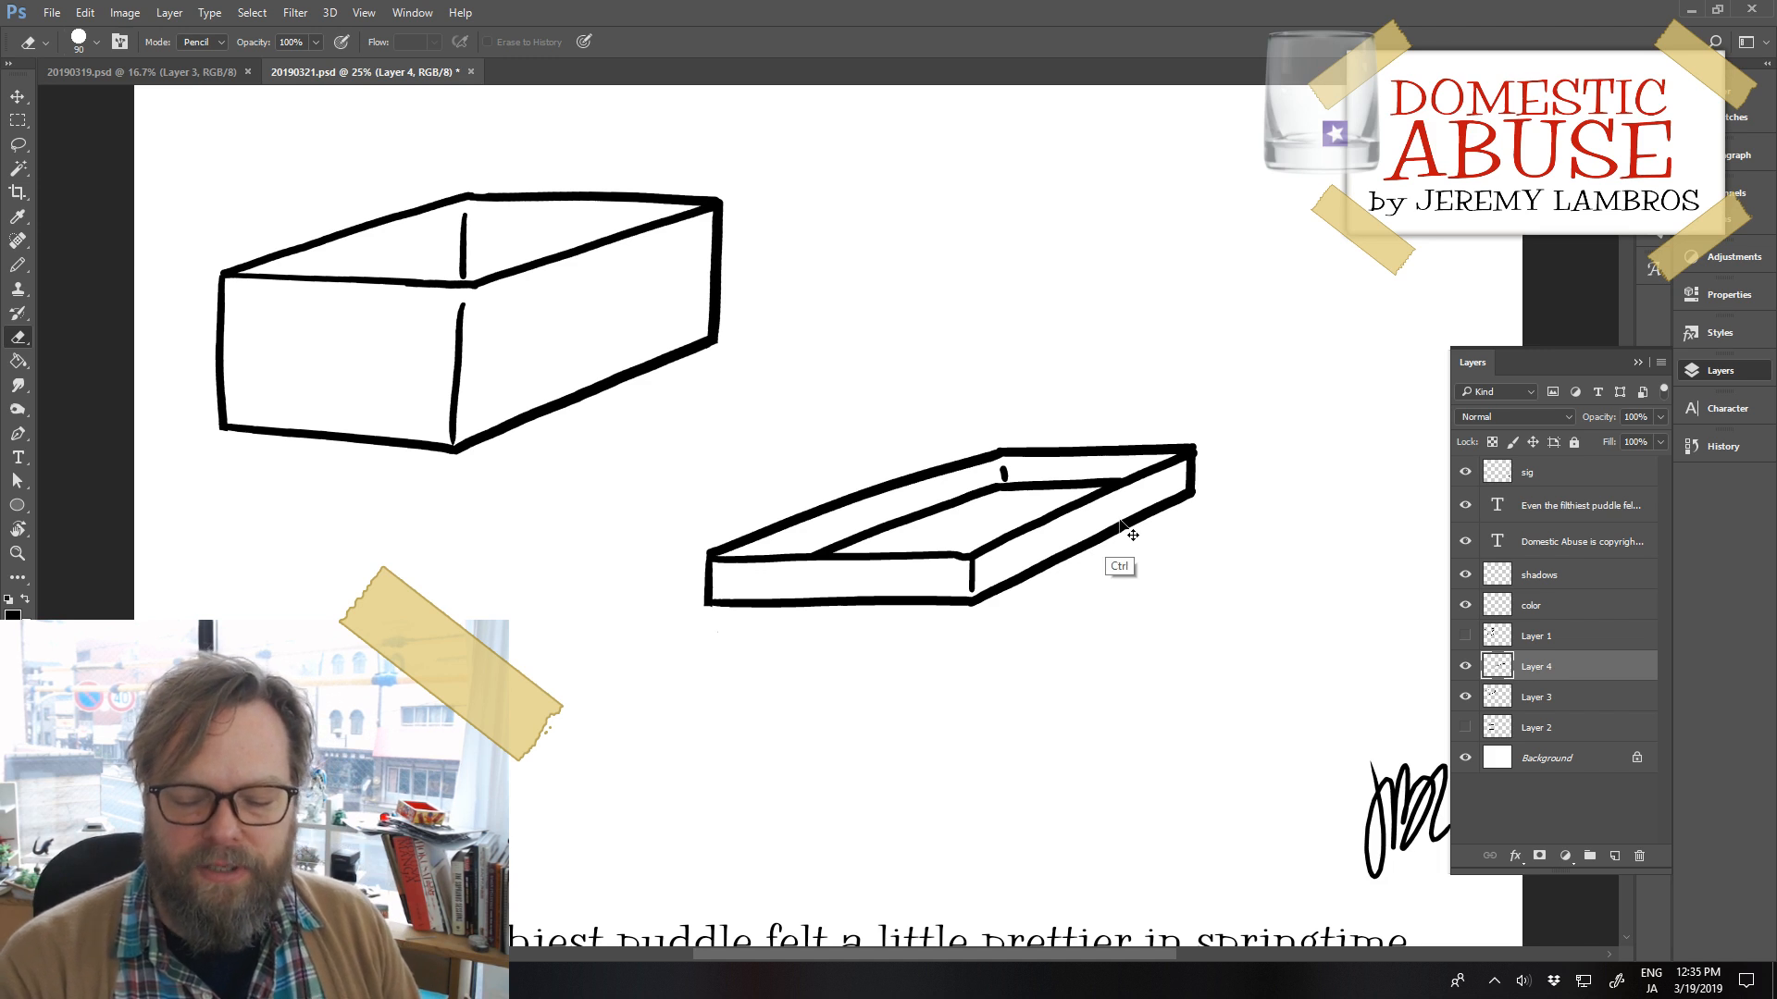
# Move the lid up against the box's lower side and rotate it slightly clockwise
pyautogui.moveTo(1092, 539); pyautogui.dragTo(969, 507)
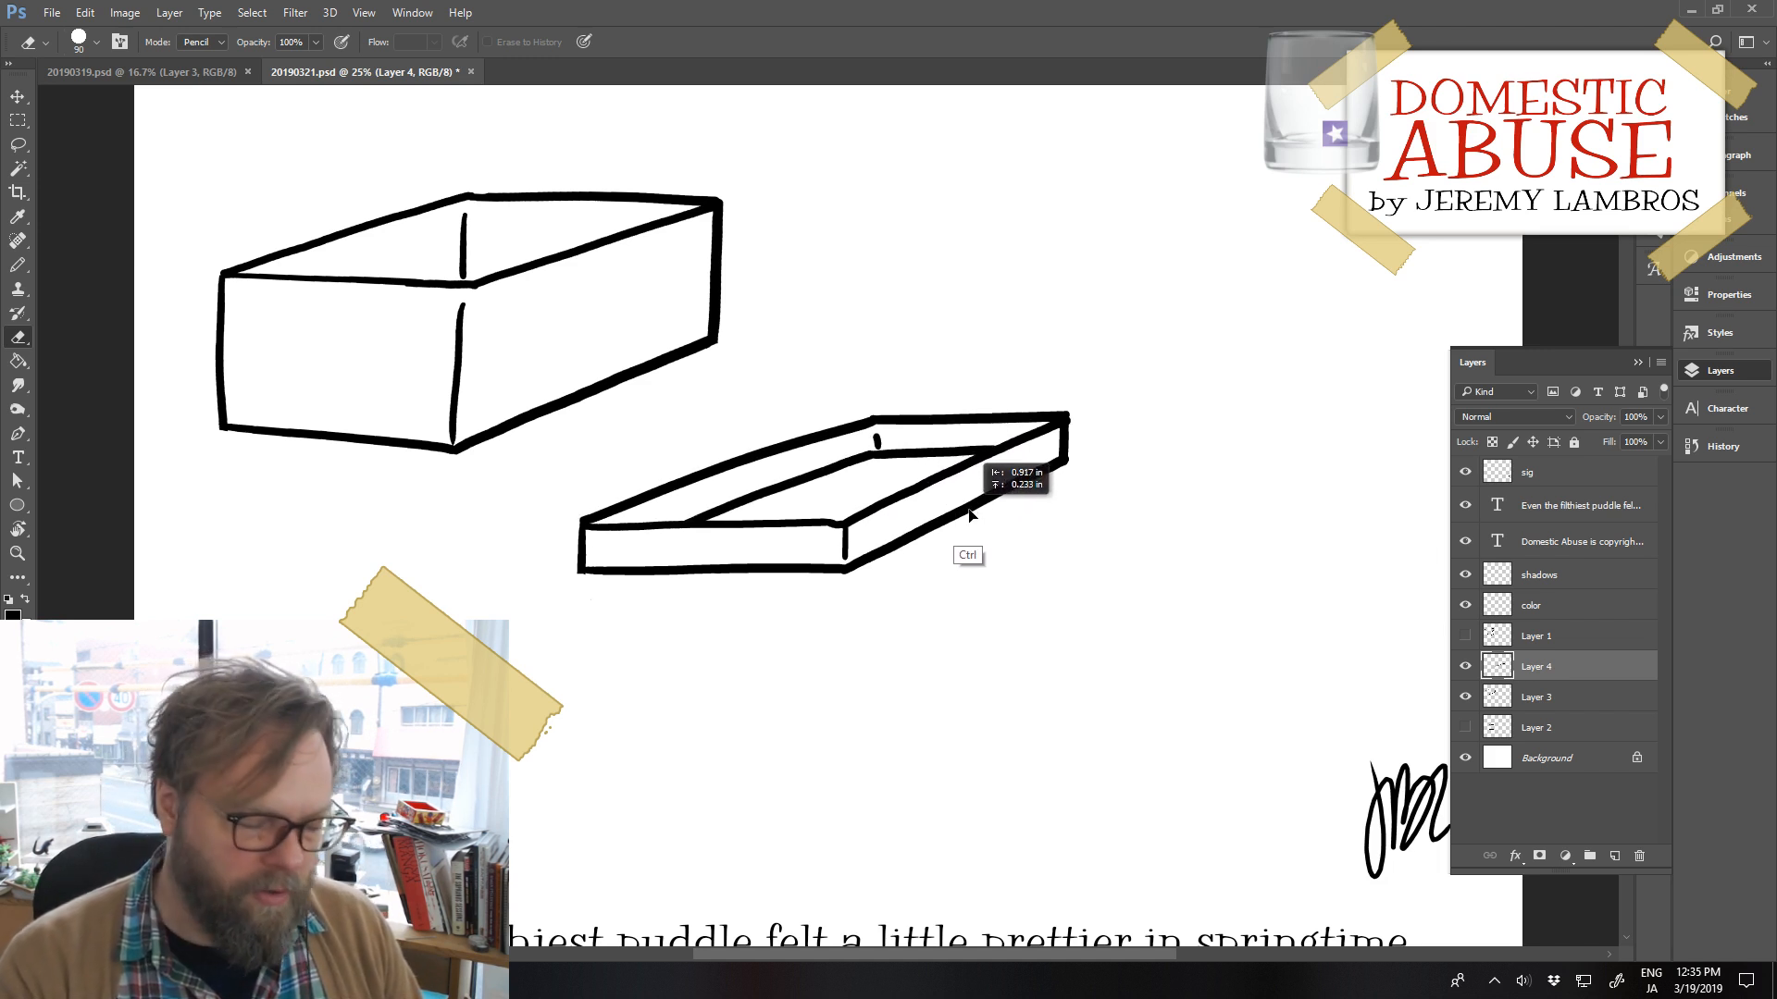
pyautogui.hotkey('ctrl', 't')
pyautogui.moveTo(1123, 586); pyautogui.dragTo(1107, 585)
pyautogui.press('Return')
pyautogui.press('e')
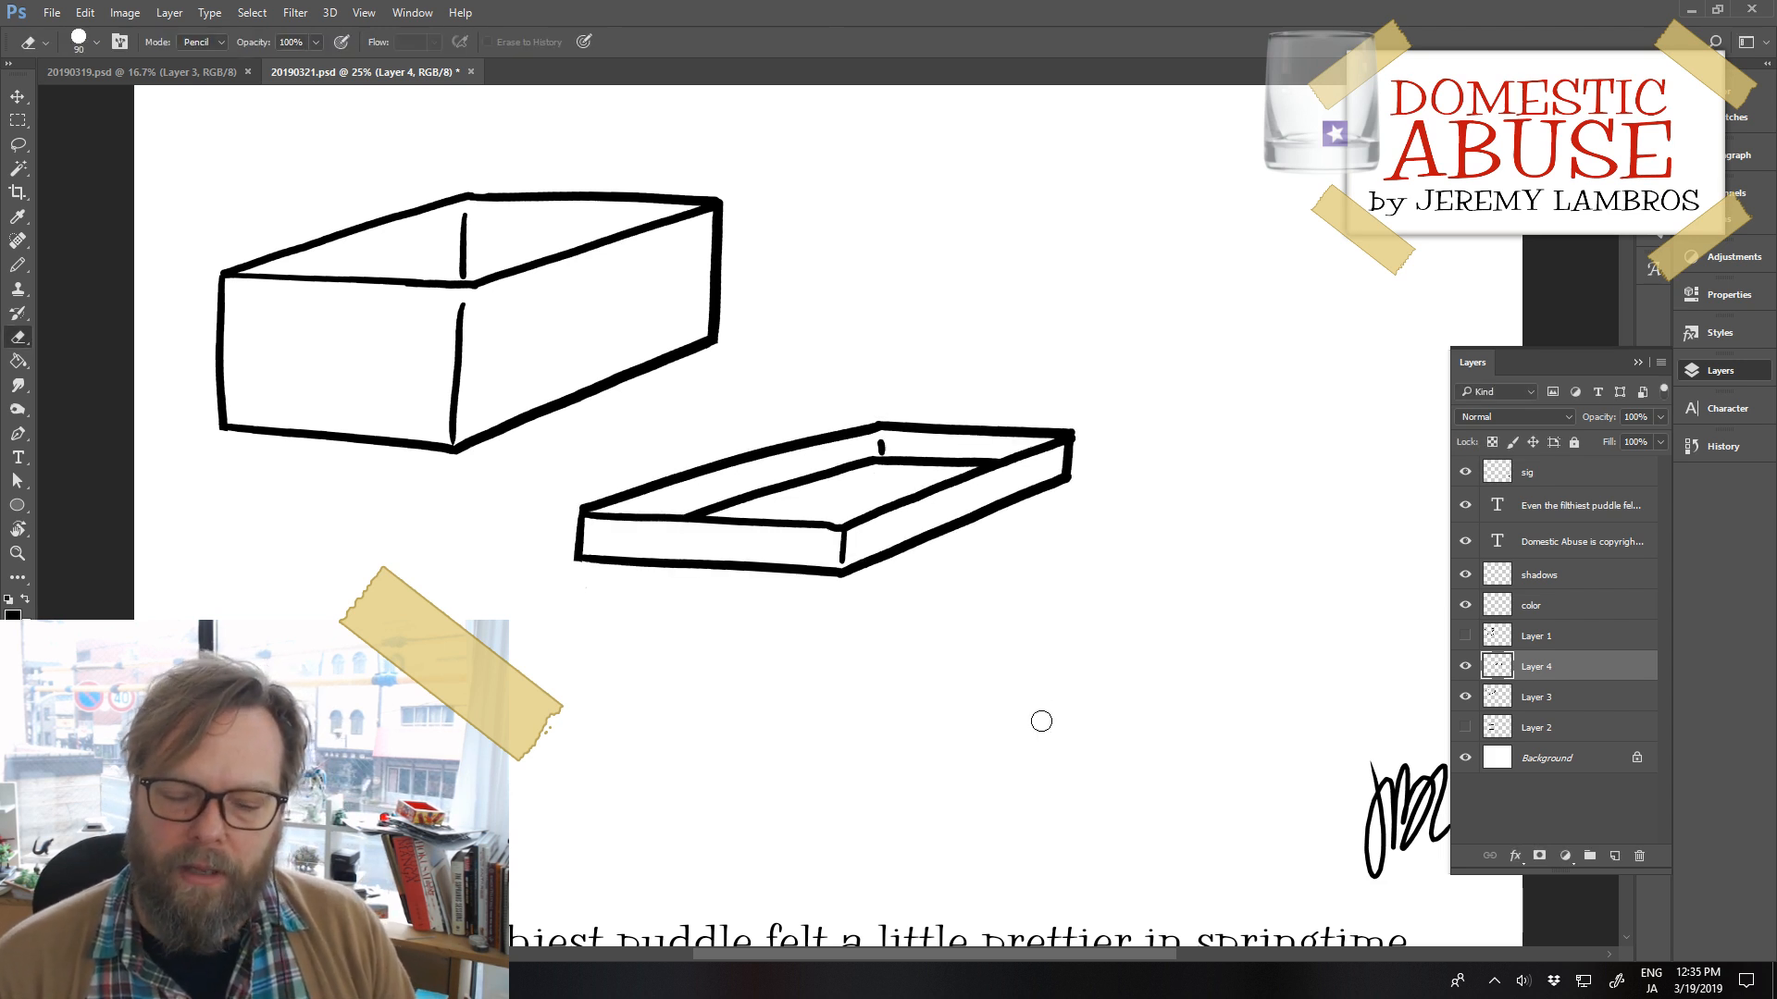
pyautogui.moveTo(964, 527)
pyautogui.mouseDown()
pyautogui.moveTo(888, 517)
pyautogui.moveTo(866, 463)
pyautogui.moveTo(881, 468)
pyautogui.mouseUp()
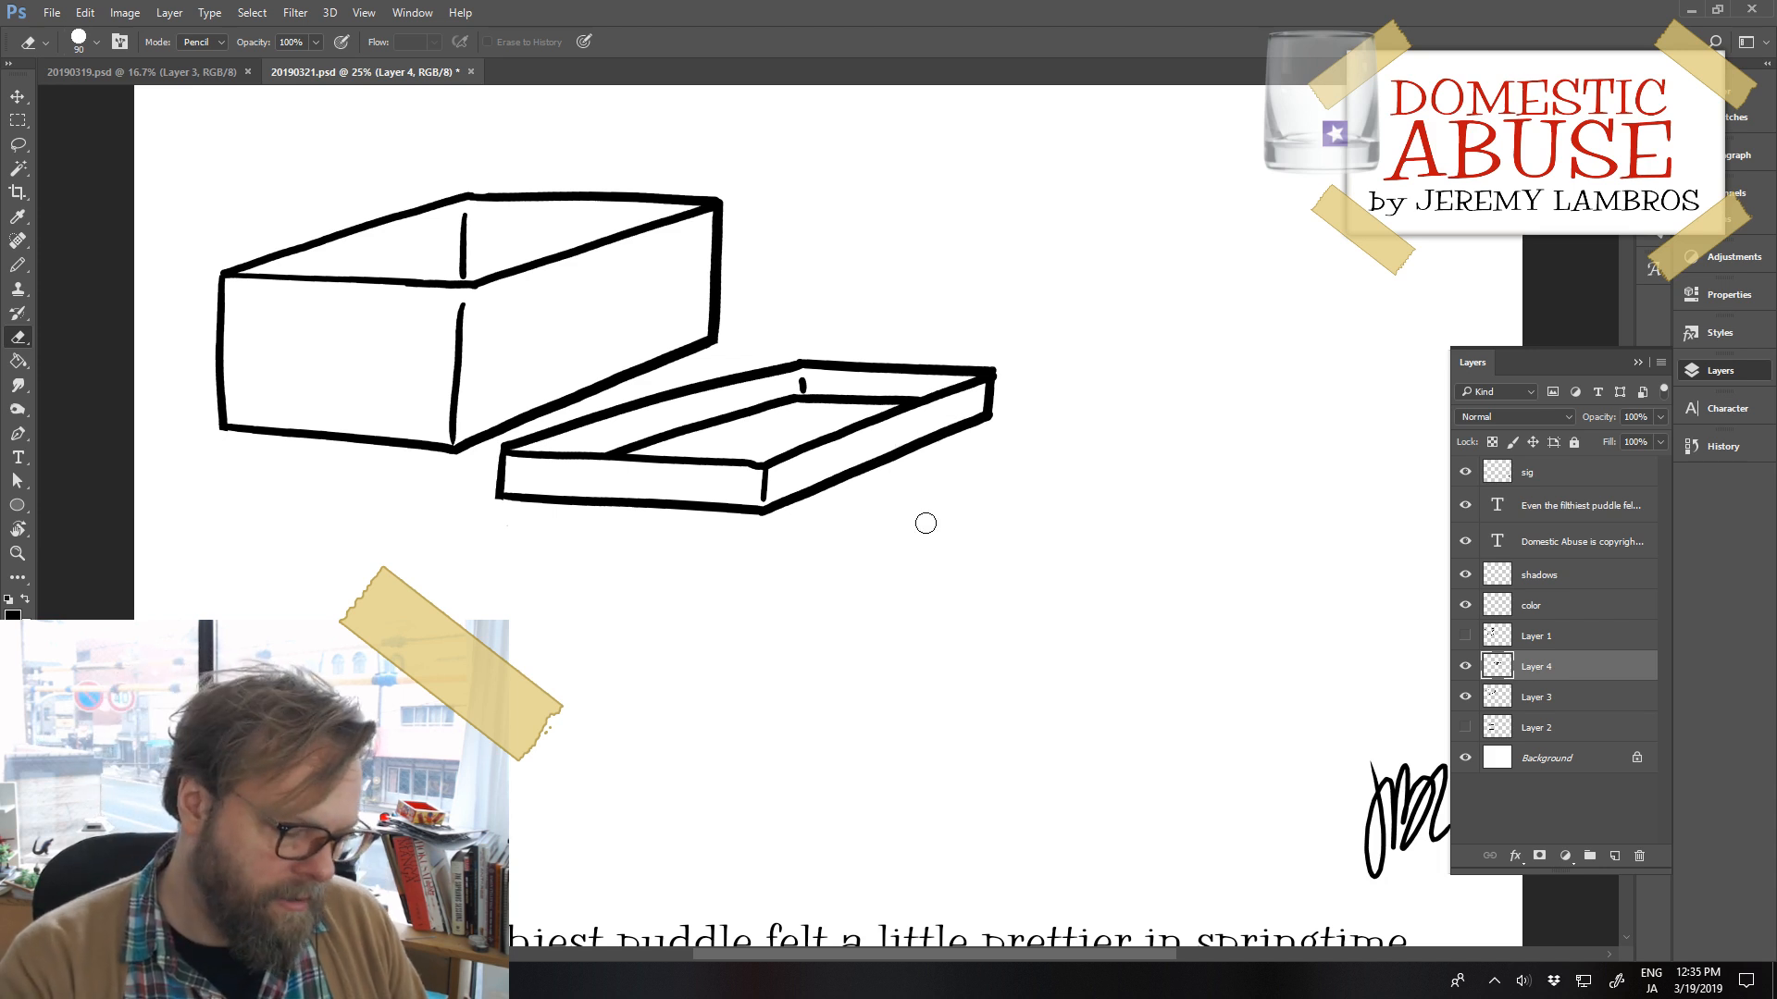
# Erase and redraw the lid's far angled rim beside the box, and nudge the lid slightly up and outward
pyautogui.moveTo(538, 434)
pyautogui.mouseDown()
pyautogui.moveTo(509, 442)
pyautogui.moveTo(804, 362)
pyautogui.mouseUp()
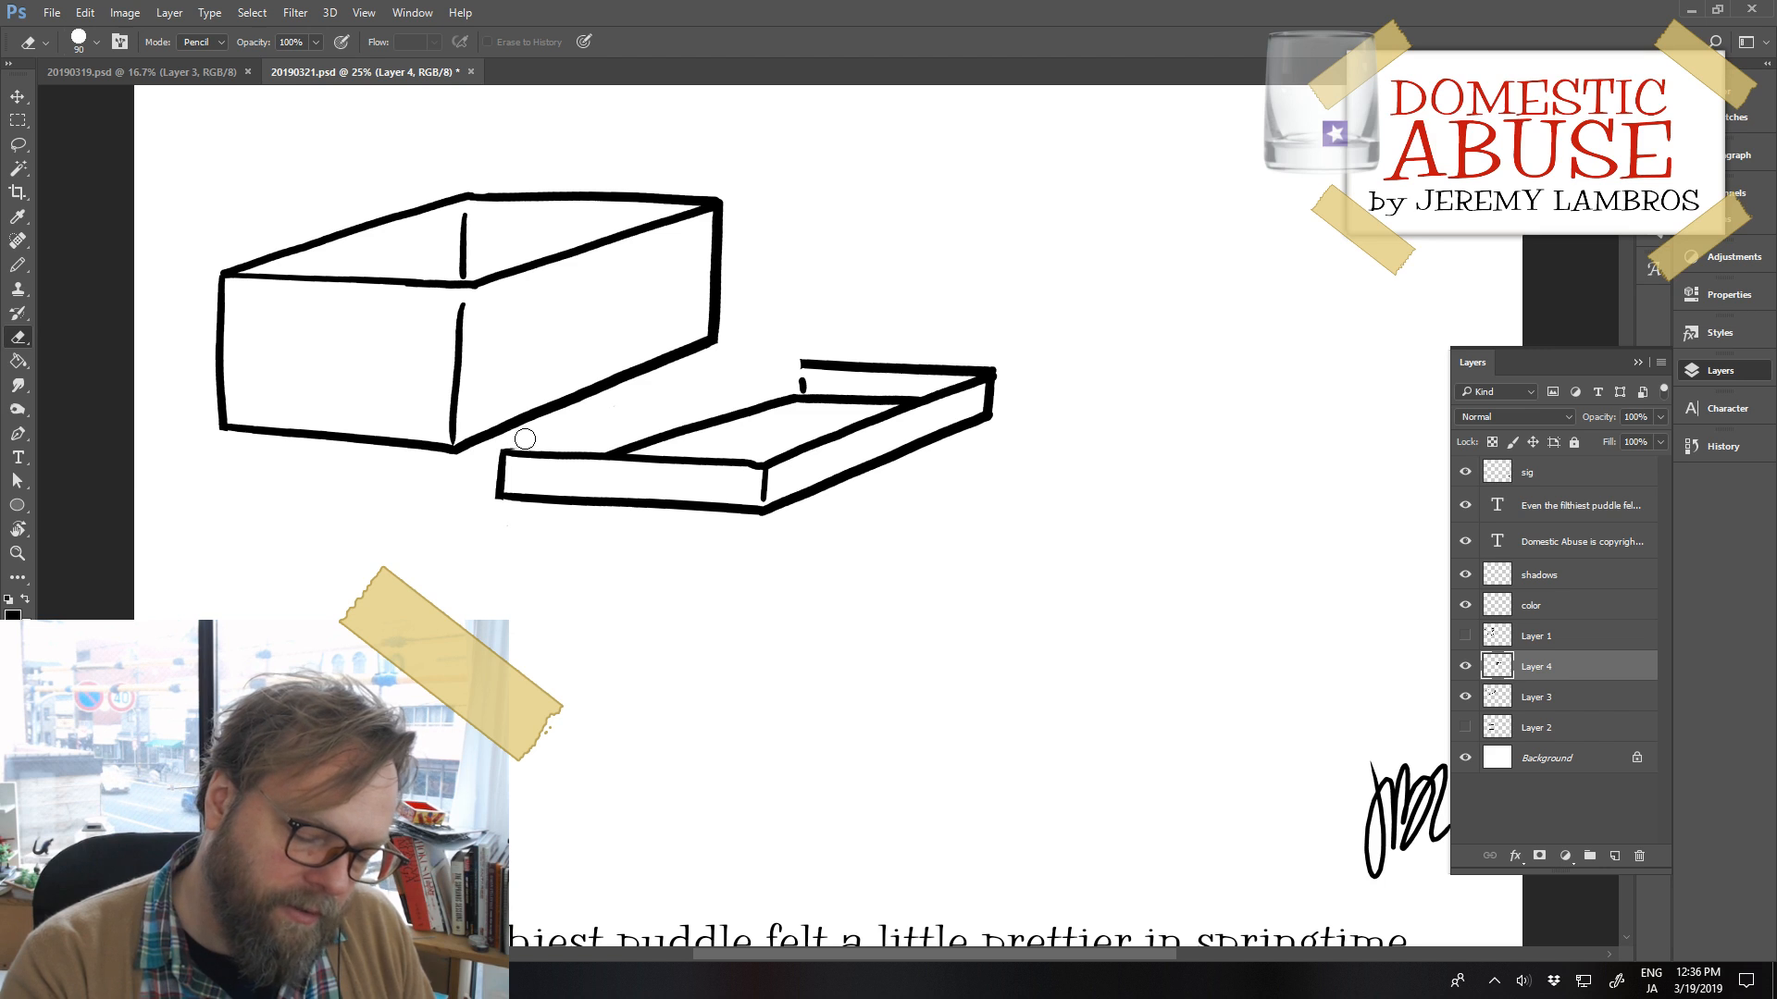
pyautogui.press('b')
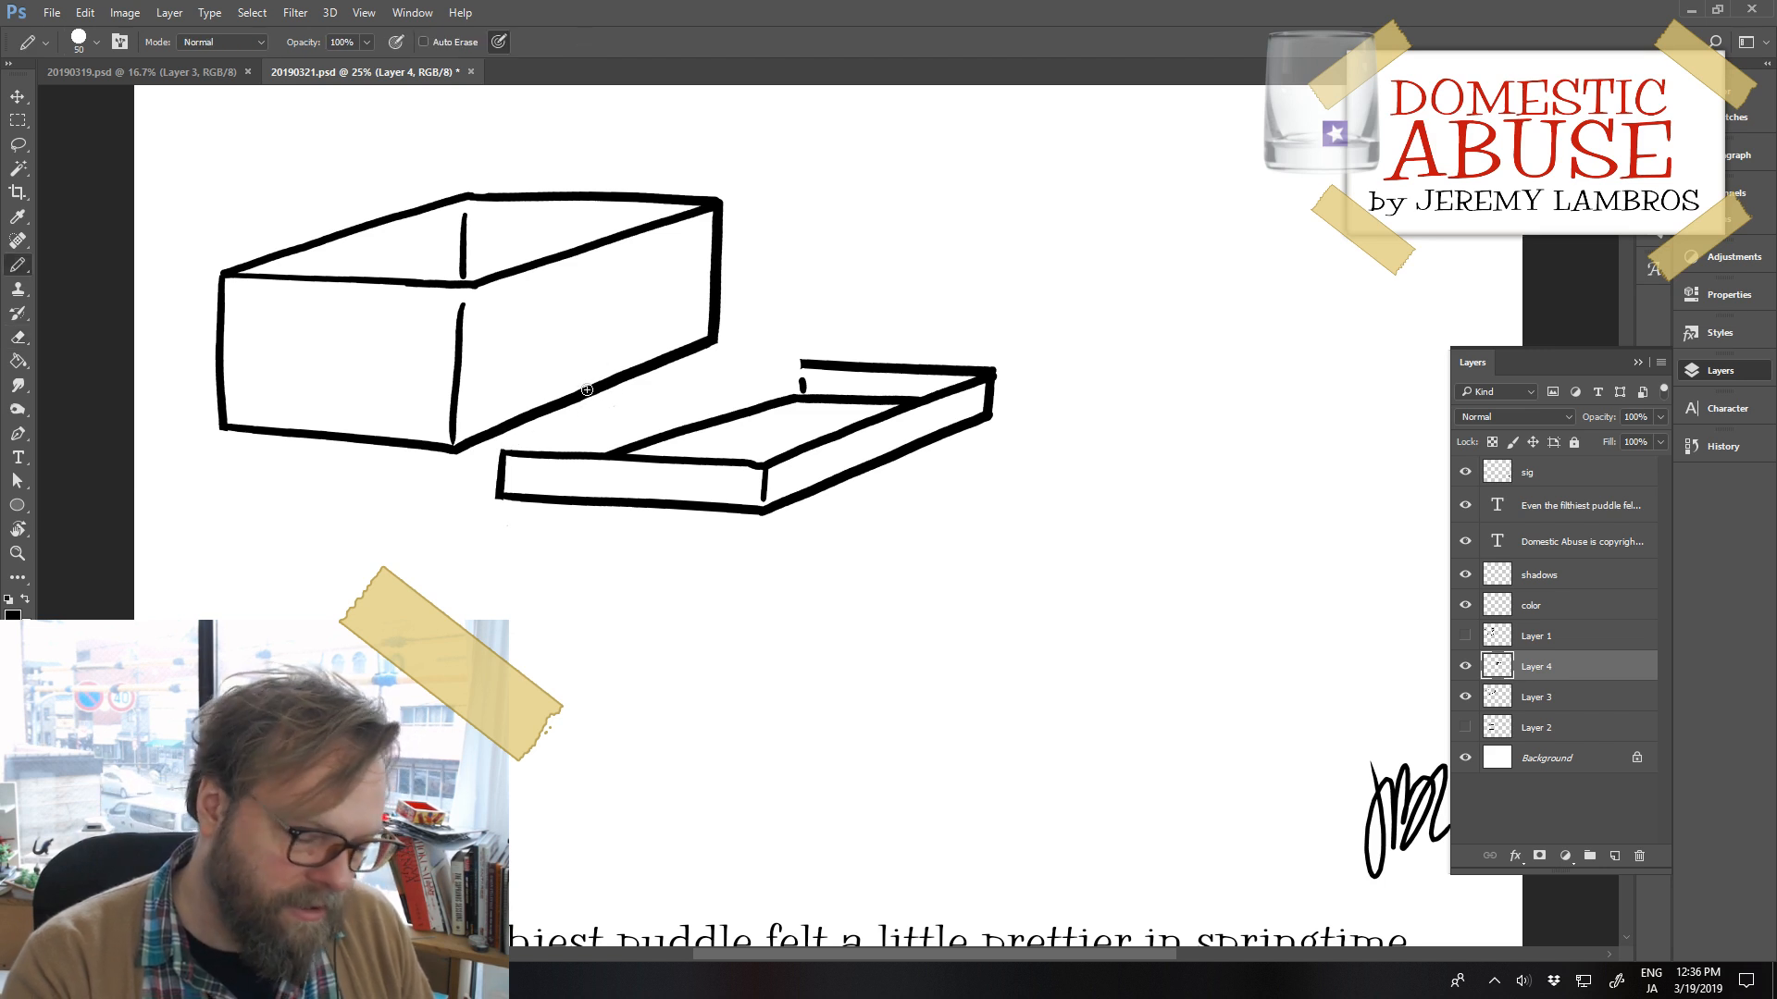
pyautogui.moveTo(502, 453); pyautogui.dragTo(802, 362)
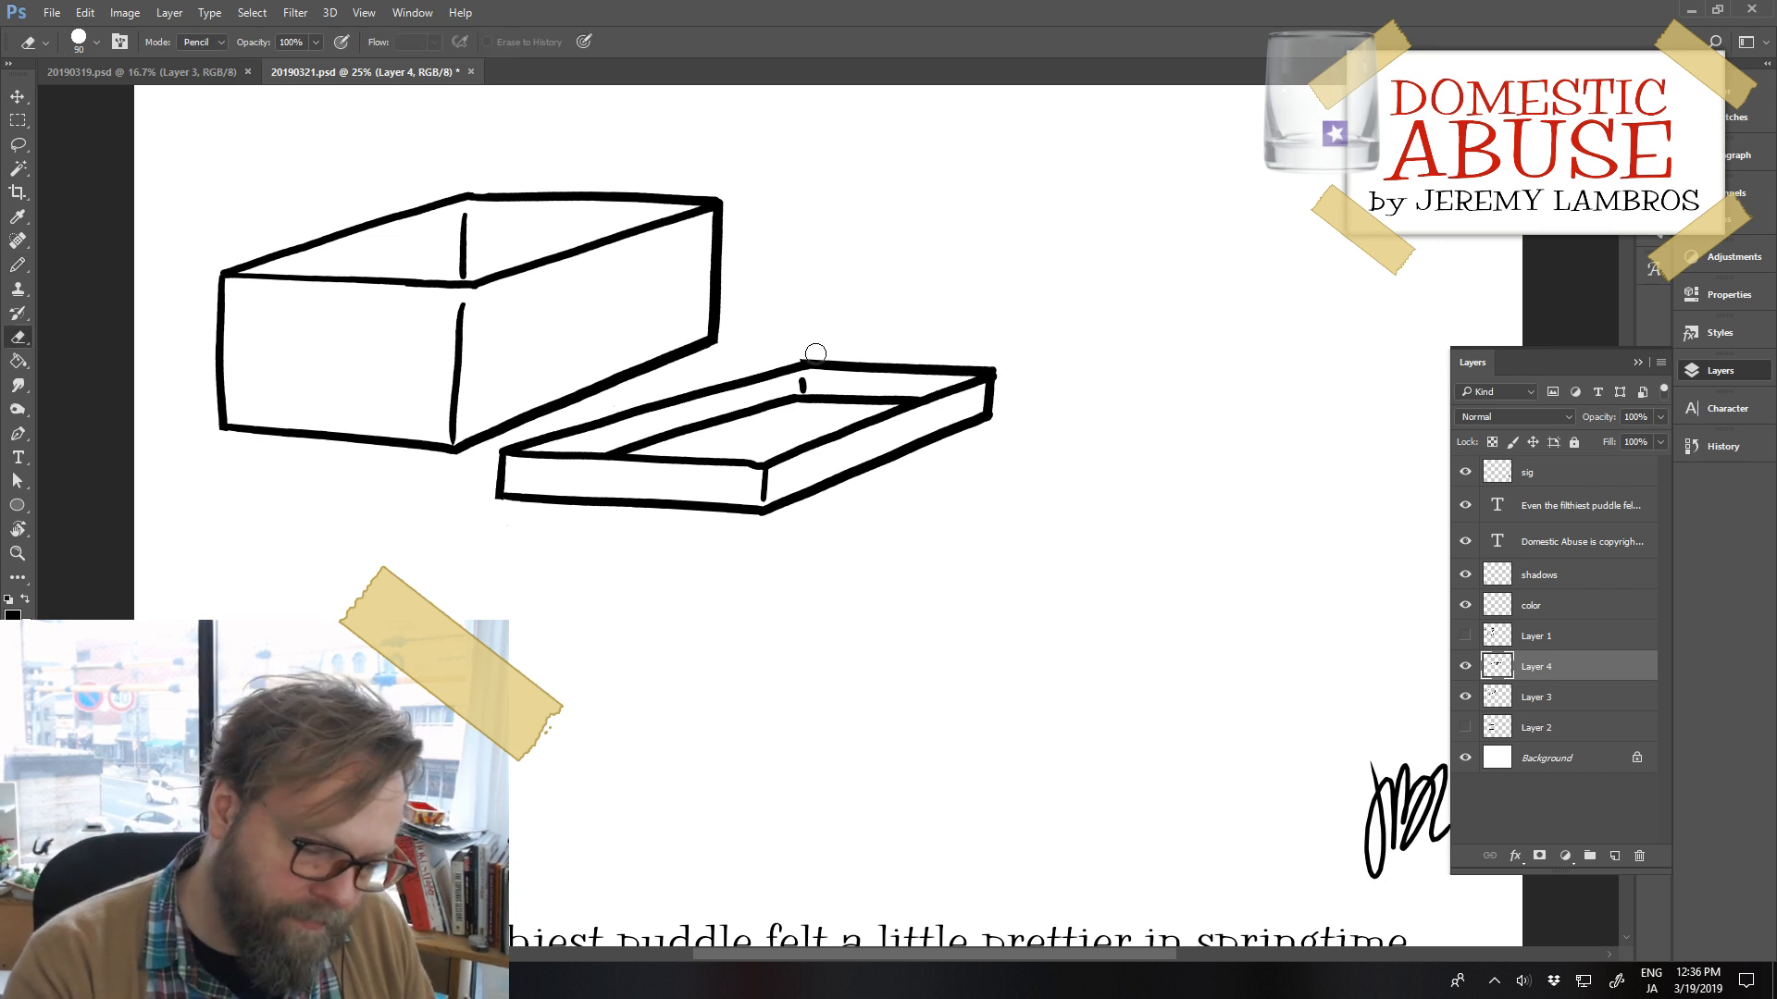
pyautogui.press('e')
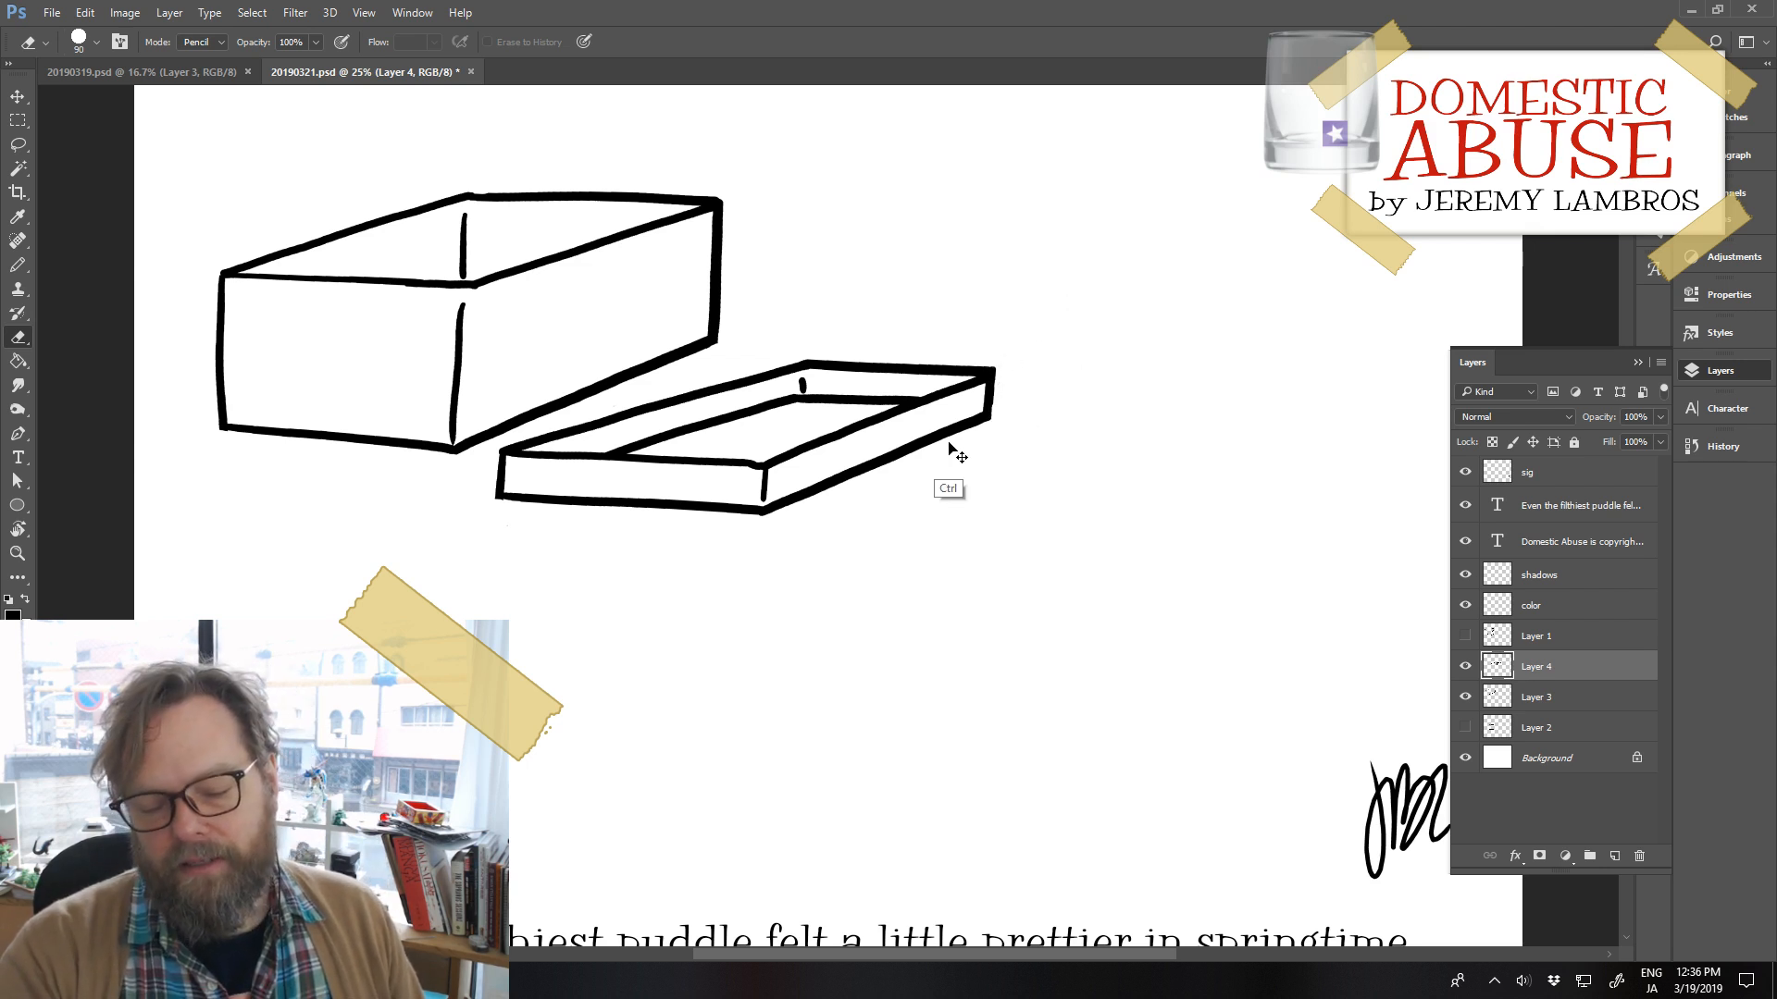
pyautogui.moveTo(950, 438)
pyautogui.keyDown('ctrl'); pyautogui.mouseDown()
pyautogui.moveTo(974, 421)
pyautogui.moveTo(961, 427)
pyautogui.mouseUp(); pyautogui.keyUp('ctrl')
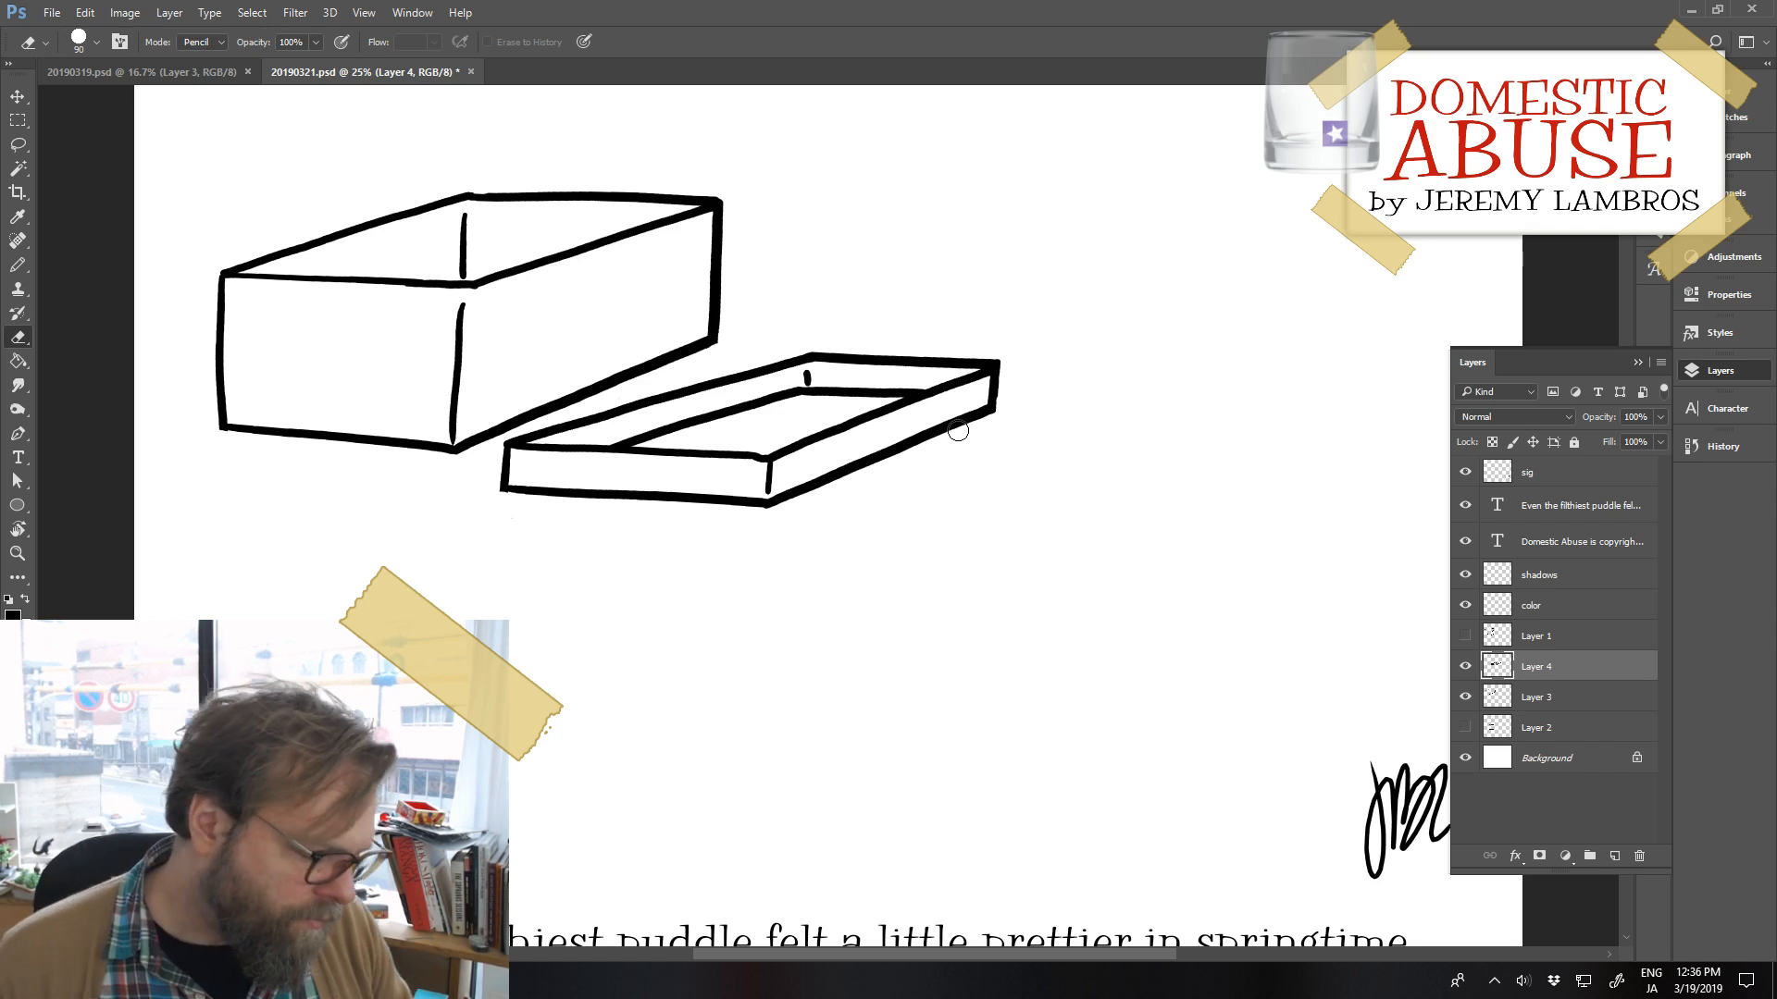
# Add a new layer above Layer 4 and draw a large rounded shape's upper edge, curved near end and lower edges below the lid
pyautogui.press('b')
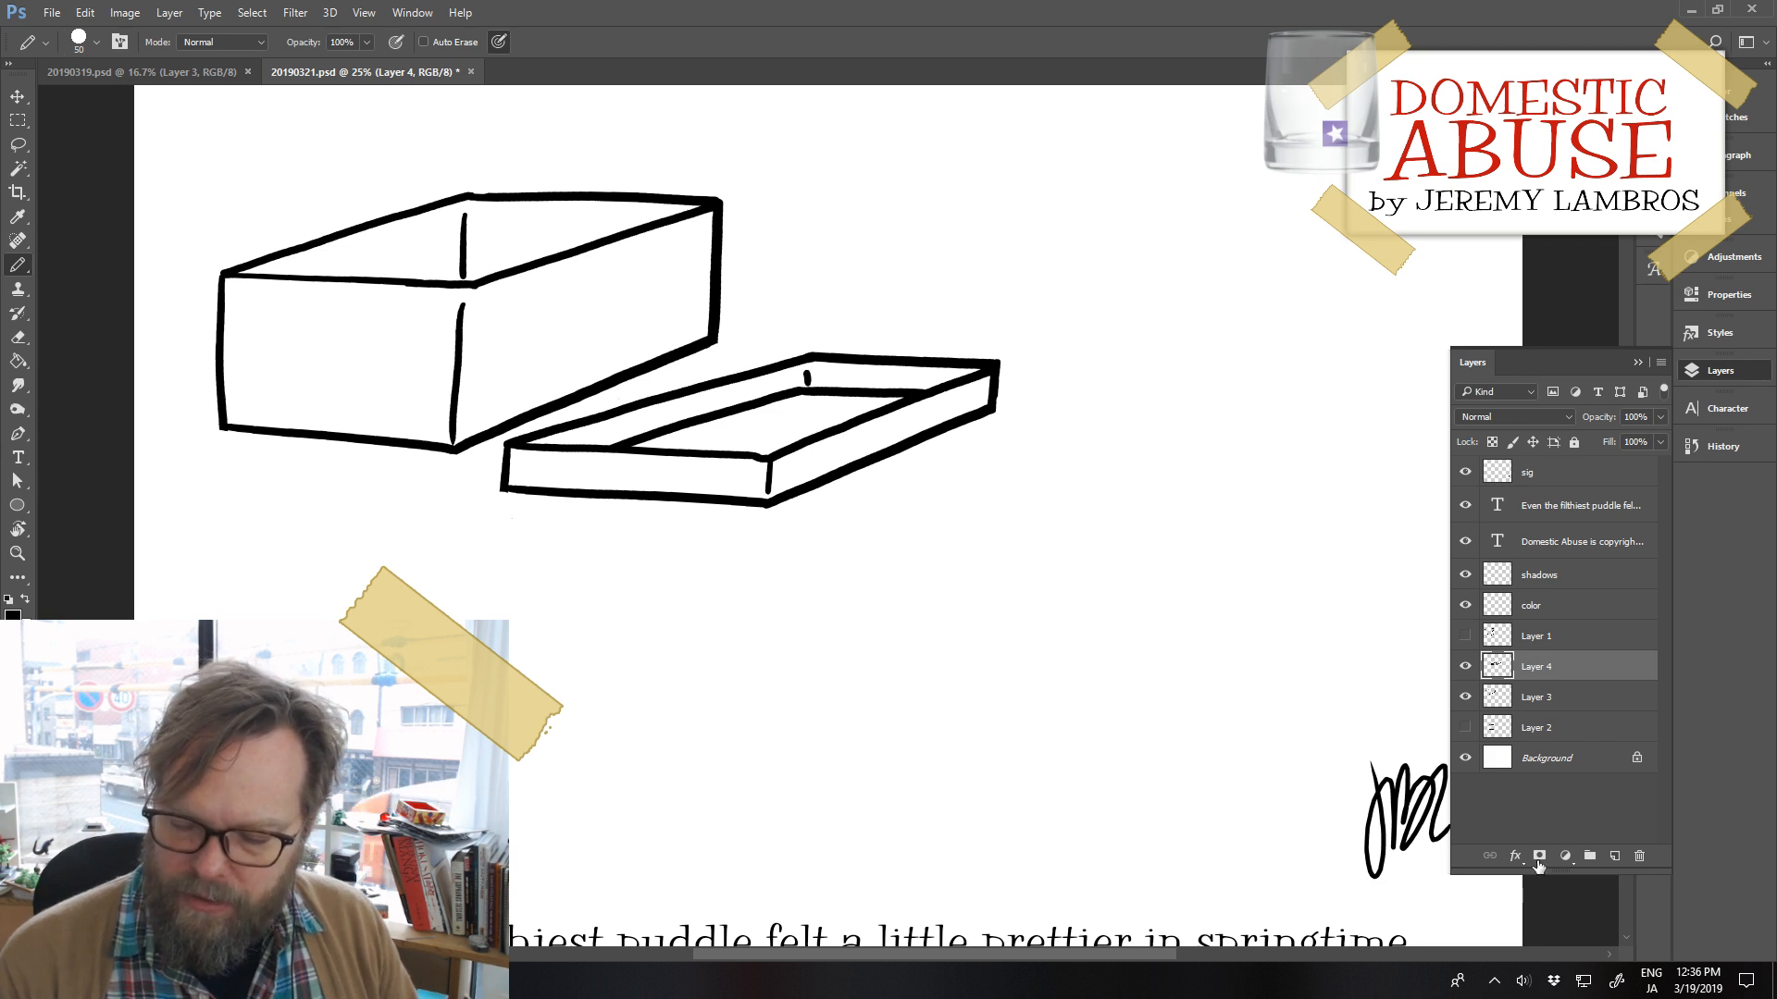
pyautogui.click(1613, 856)
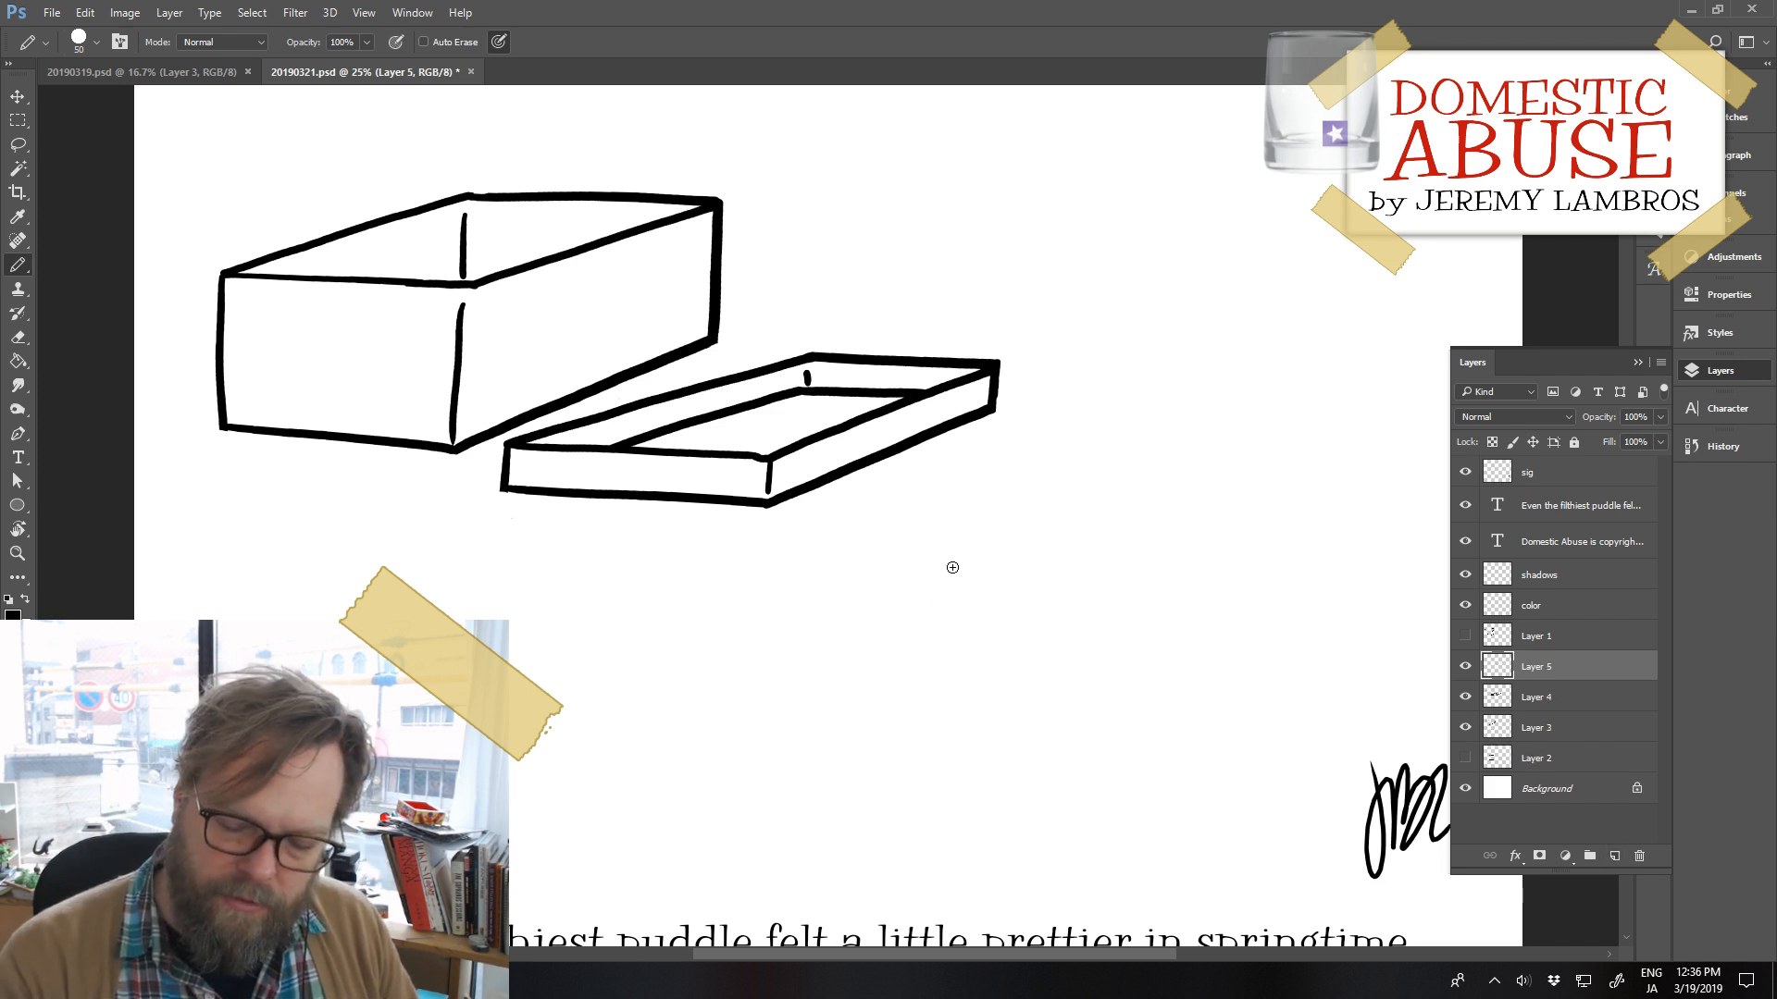
pyautogui.moveTo(952, 567)
pyautogui.mouseDown()
pyautogui.moveTo(856, 587)
pyautogui.moveTo(828, 709)
pyautogui.moveTo(840, 754)
pyautogui.mouseUp()
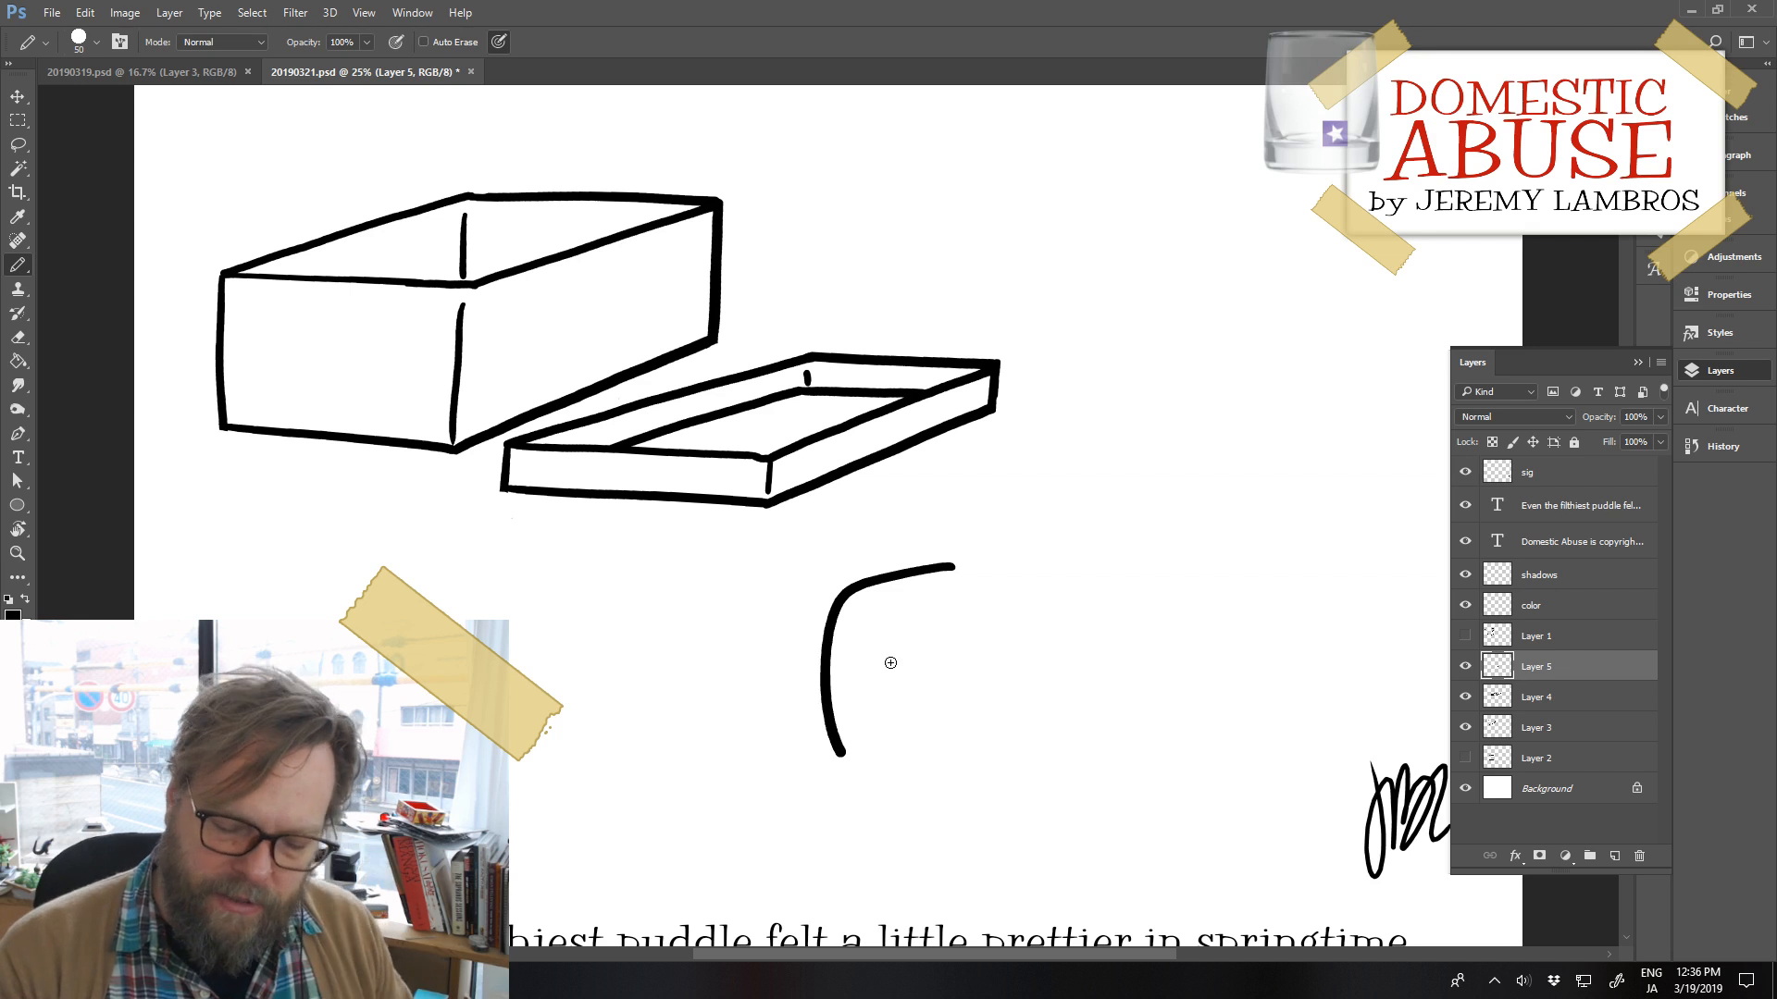
pyautogui.hotkey('ctrl', 'z')
pyautogui.moveTo(1009, 508)
pyautogui.mouseDown()
pyautogui.moveTo(726, 609)
pyautogui.moveTo(700, 660)
pyautogui.moveTo(711, 793)
pyautogui.moveTo(908, 826)
pyautogui.moveTo(1222, 652)
pyautogui.mouseUp()
pyautogui.hotkey('ctrl', 'z')
pyautogui.moveTo(912, 823); pyautogui.dragTo(1284, 671)
pyautogui.moveTo(1005, 508)
pyautogui.mouseDown()
pyautogui.moveTo(1092, 493)
pyautogui.moveTo(1203, 534)
pyautogui.mouseUp()
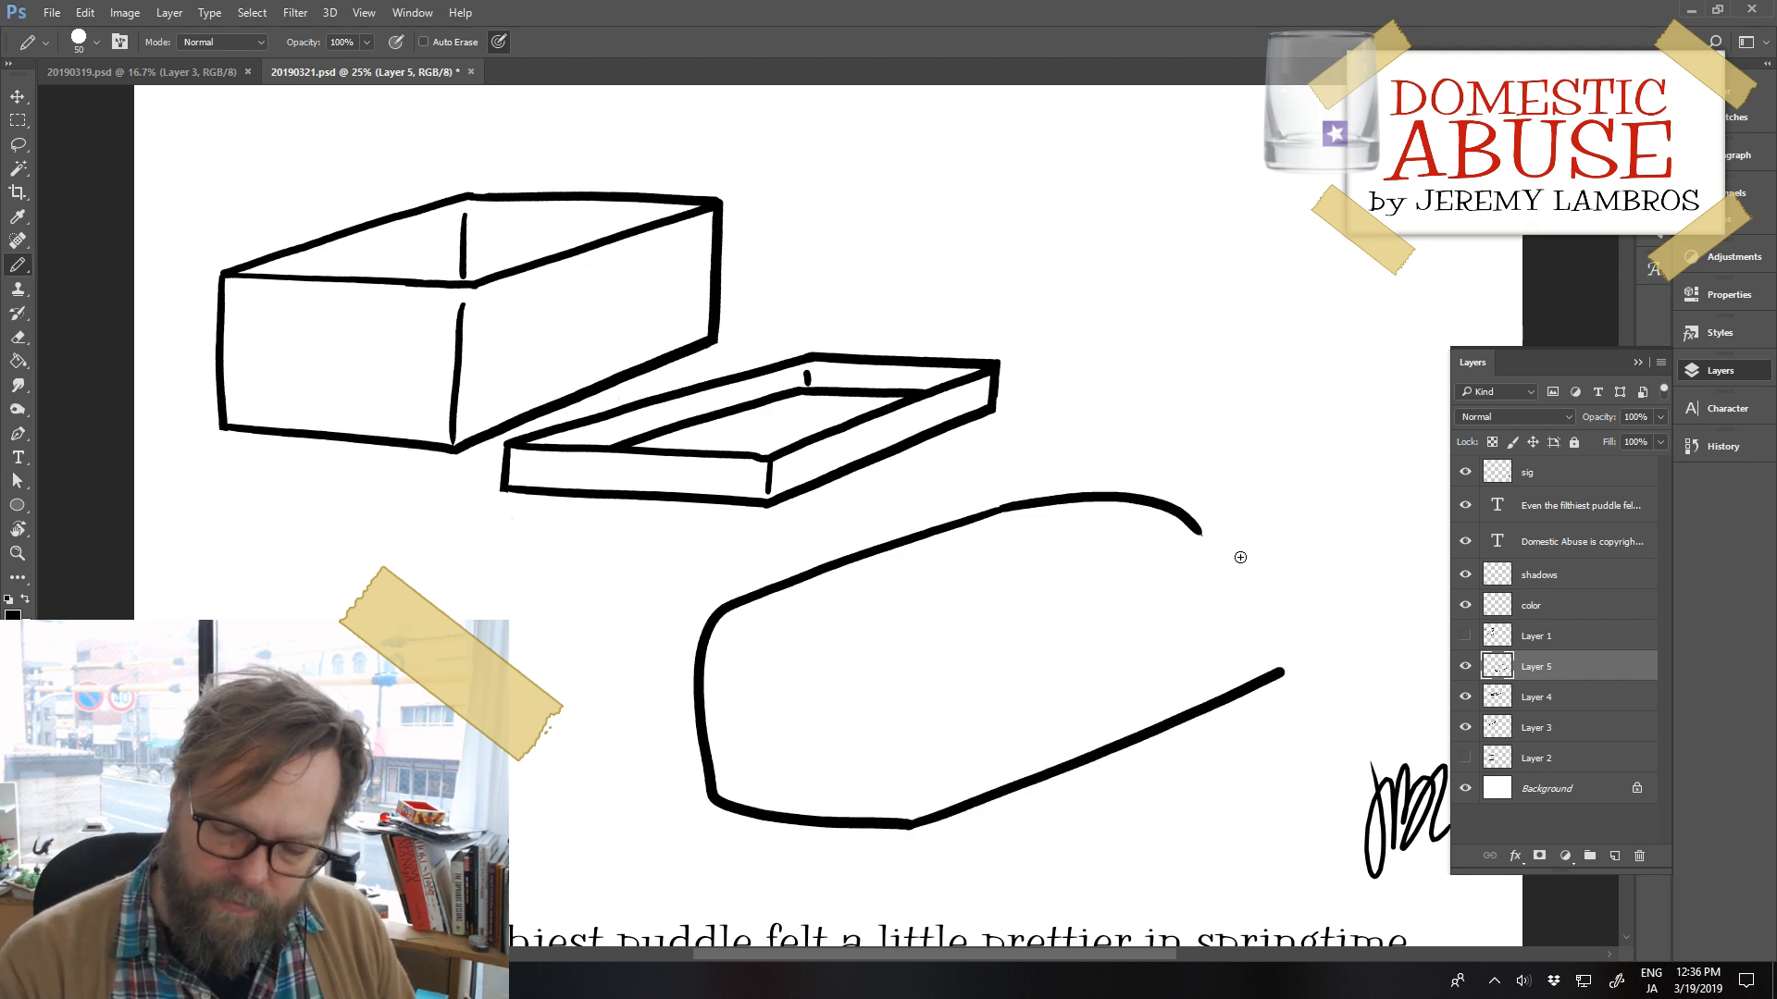
pyautogui.hotkey('ctrl', 'z')
pyautogui.moveTo(1010, 507)
pyautogui.mouseDown()
pyautogui.moveTo(1140, 480)
pyautogui.moveTo(1185, 503)
pyautogui.moveTo(1240, 586)
pyautogui.mouseUp()
pyautogui.hotkey('ctrl', 'z')
pyautogui.moveTo(993, 513)
pyautogui.mouseDown()
pyautogui.moveTo(1162, 465)
pyautogui.moveTo(1209, 478)
pyautogui.moveTo(1270, 520)
pyautogui.moveTo(1280, 637)
pyautogui.mouseUp()
pyautogui.hotkey('ctrl', 'z')
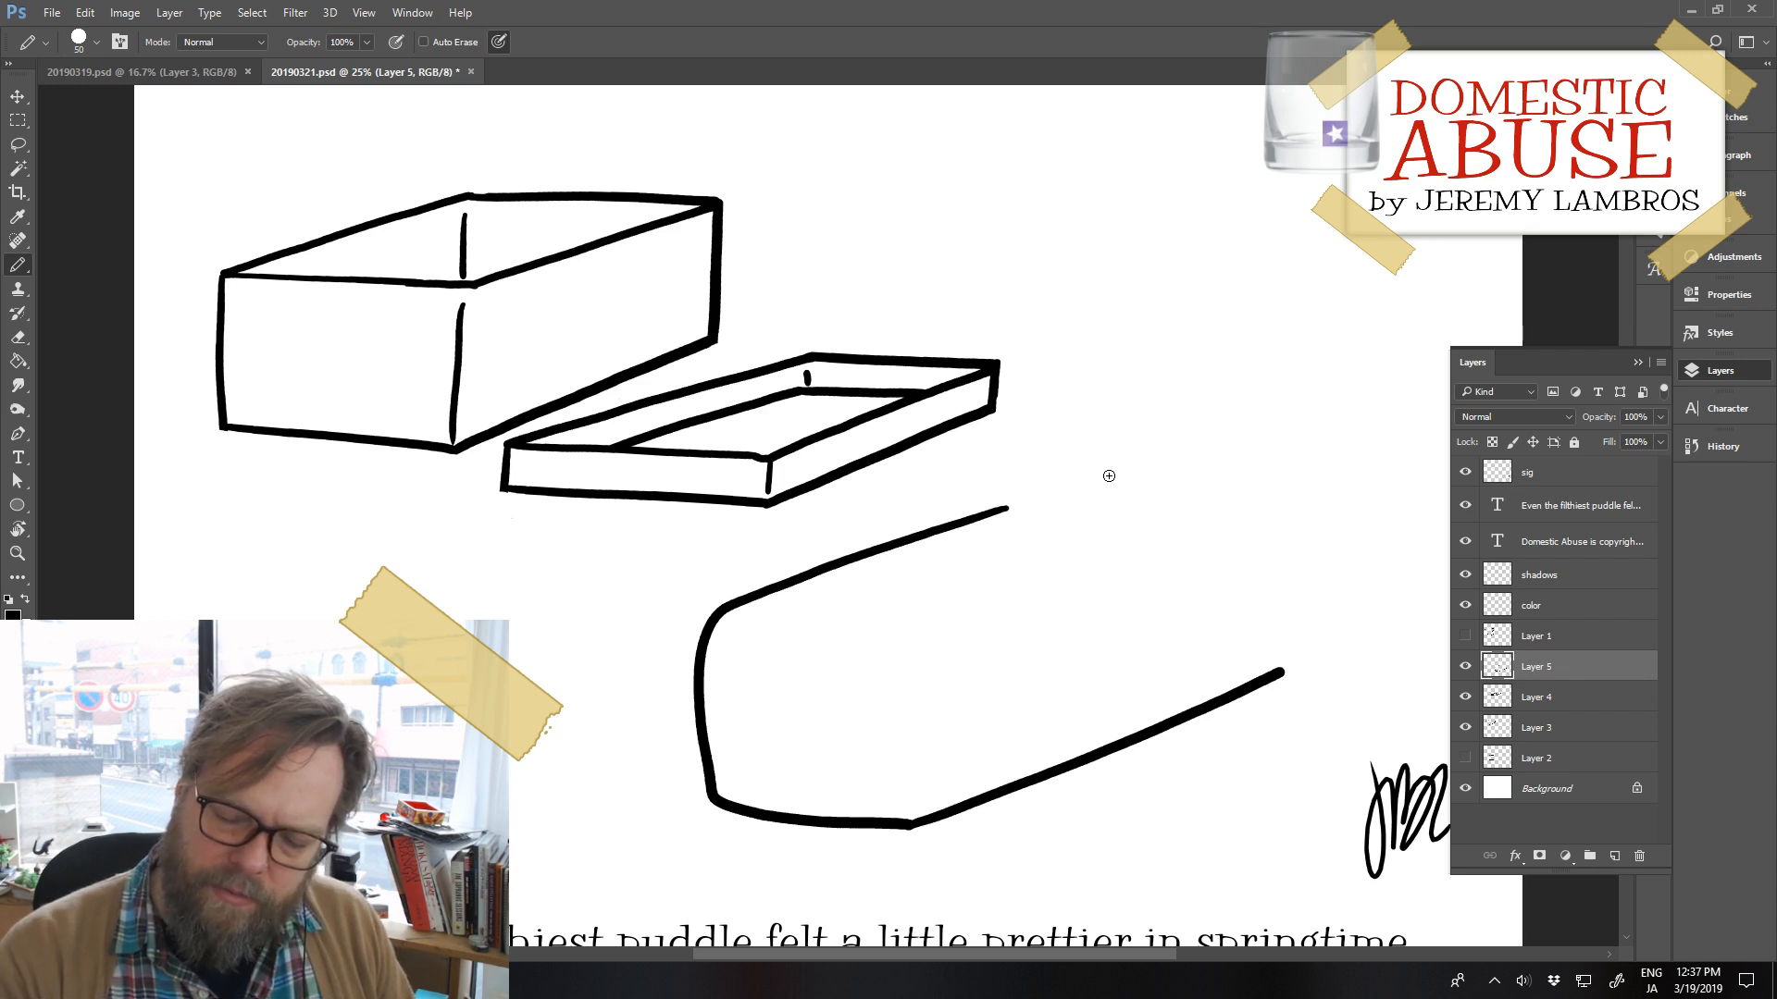
pyautogui.moveTo(1001, 508); pyautogui.dragTo(1198, 459)
pyautogui.hotkey('ctrl', 'z')
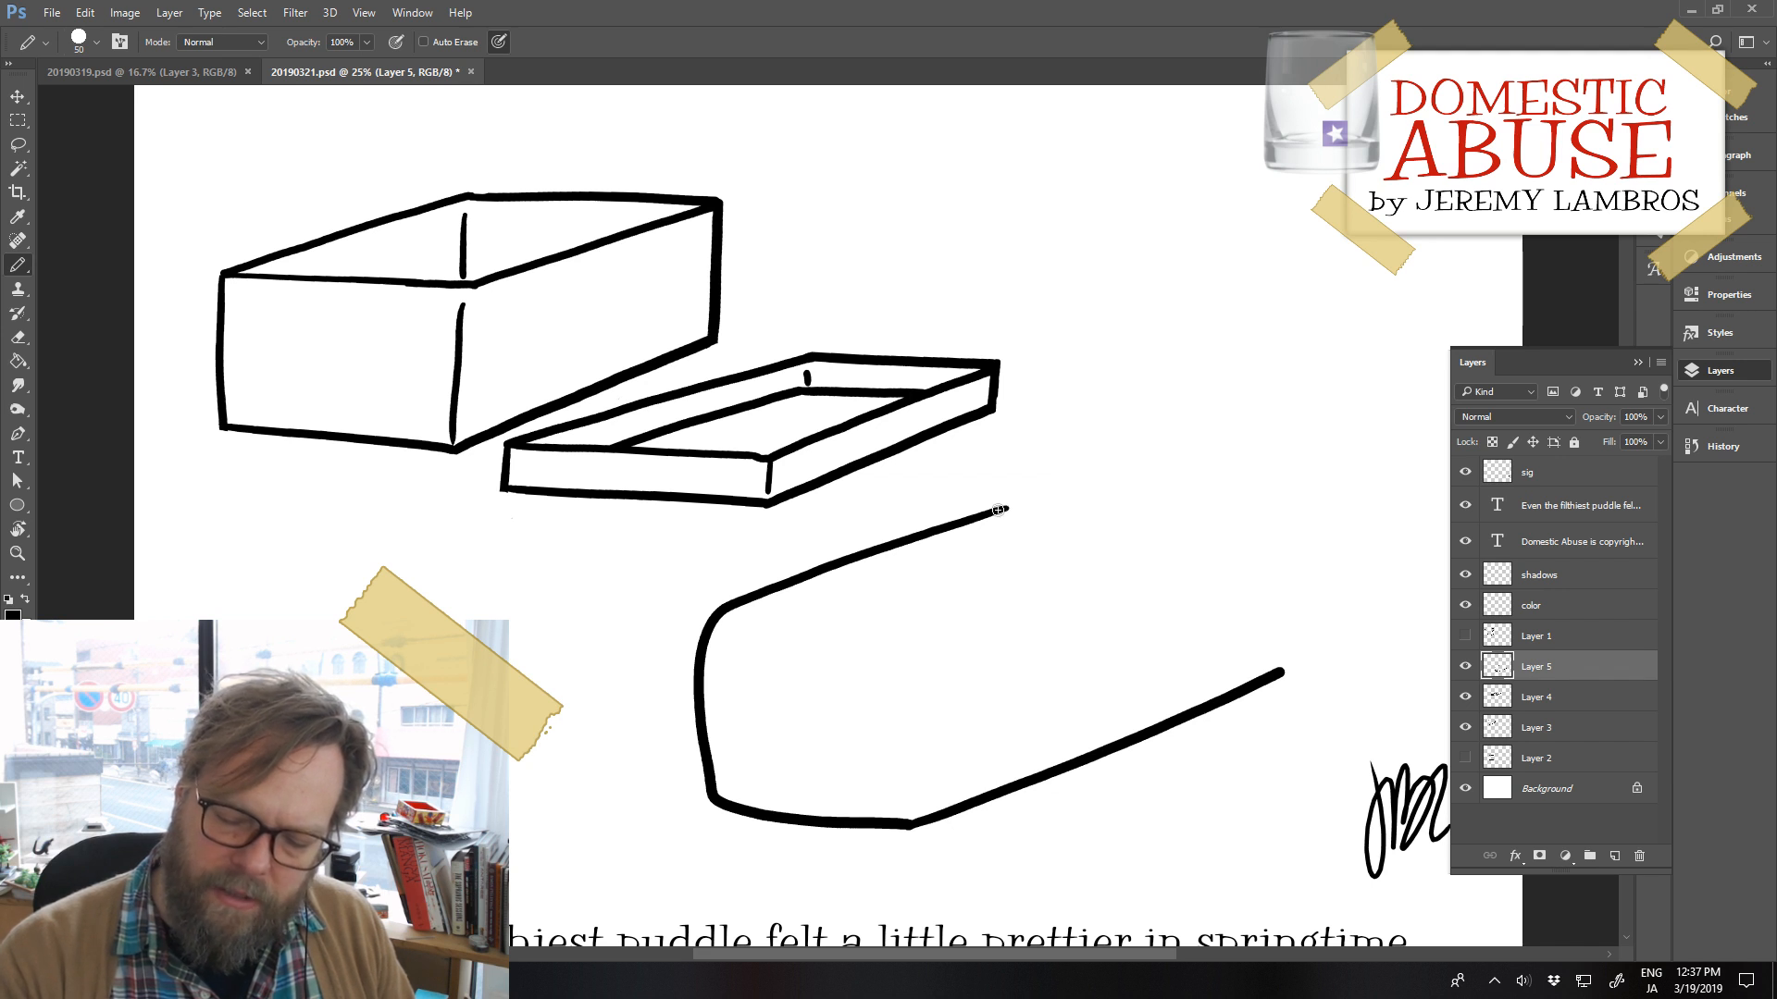
pyautogui.moveTo(995, 511)
pyautogui.mouseDown()
pyautogui.moveTo(1188, 457)
pyautogui.moveTo(1171, 518)
pyautogui.mouseUp()
pyautogui.hotkey('ctrl', 'z')
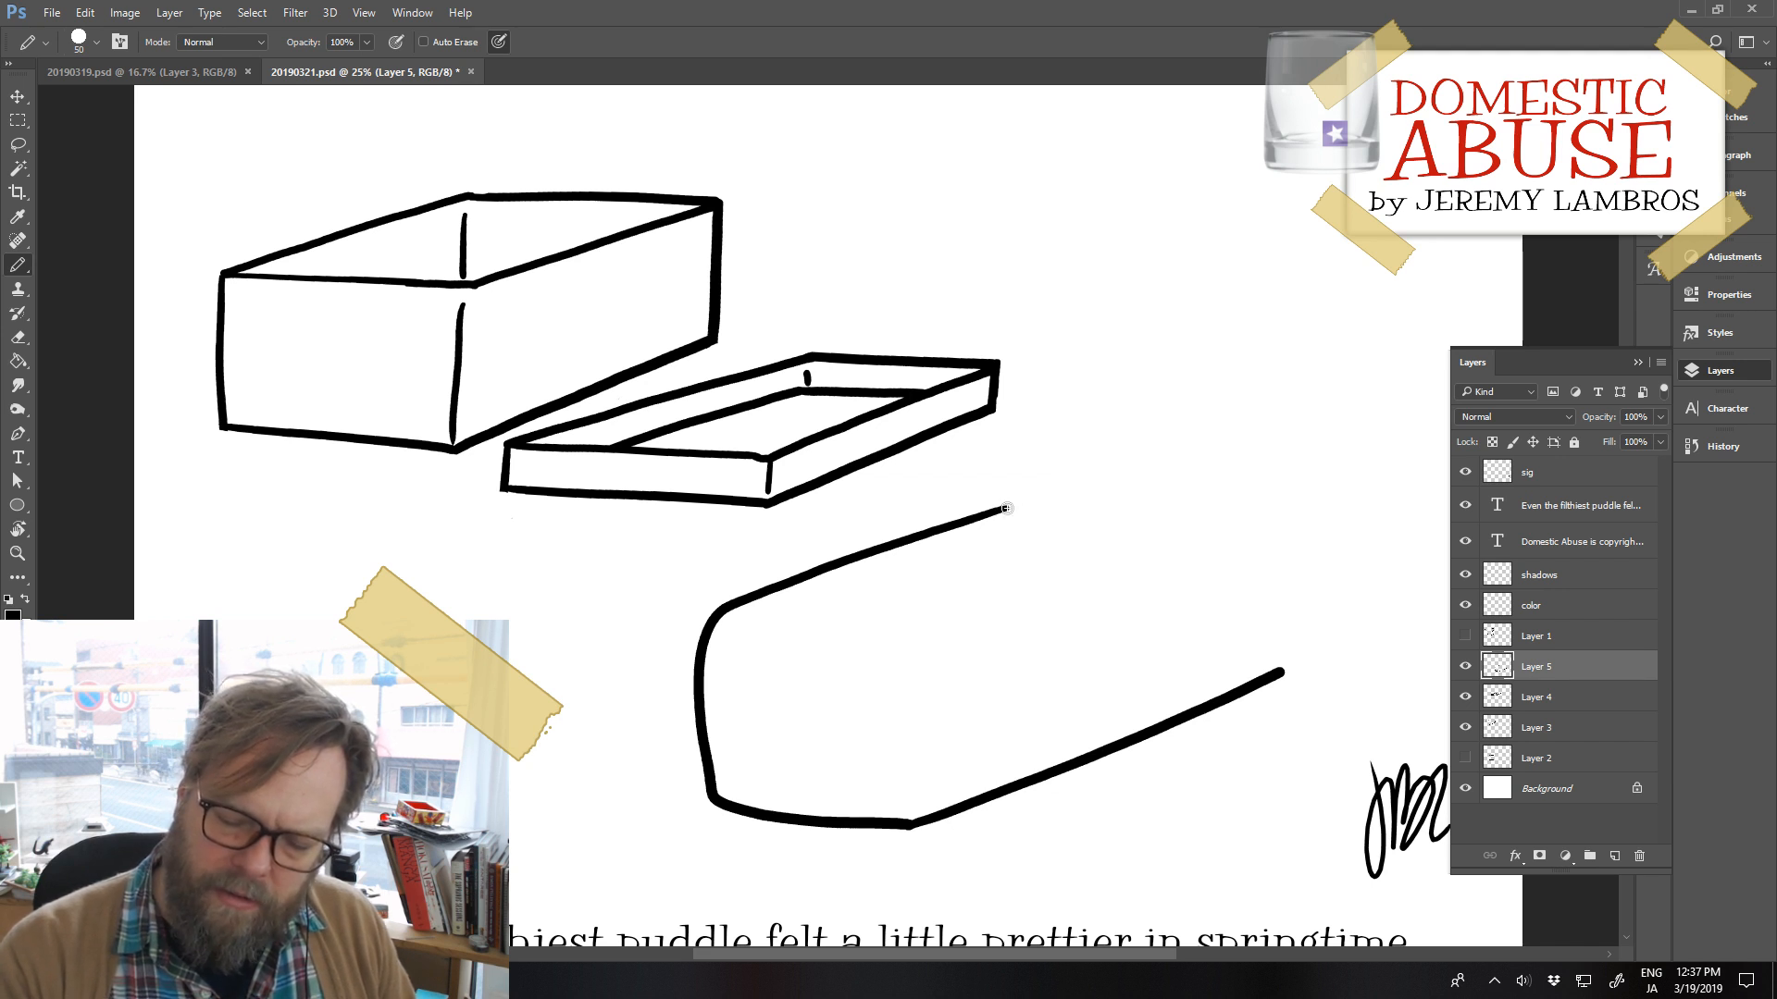
pyautogui.moveTo(1006, 508)
pyautogui.mouseDown()
pyautogui.moveTo(1148, 460)
pyautogui.moveTo(1226, 472)
pyautogui.mouseUp()
pyautogui.hotkey('ctrl', 'z')
# Extend the rounded shape's upper edge and curve it down around the far end to meet the lower edge
pyautogui.moveTo(1001, 510)
pyautogui.mouseDown()
pyautogui.moveTo(1163, 462)
pyautogui.moveTo(1244, 489)
pyautogui.moveTo(1276, 521)
pyautogui.moveTo(1290, 663)
pyautogui.mouseUp()
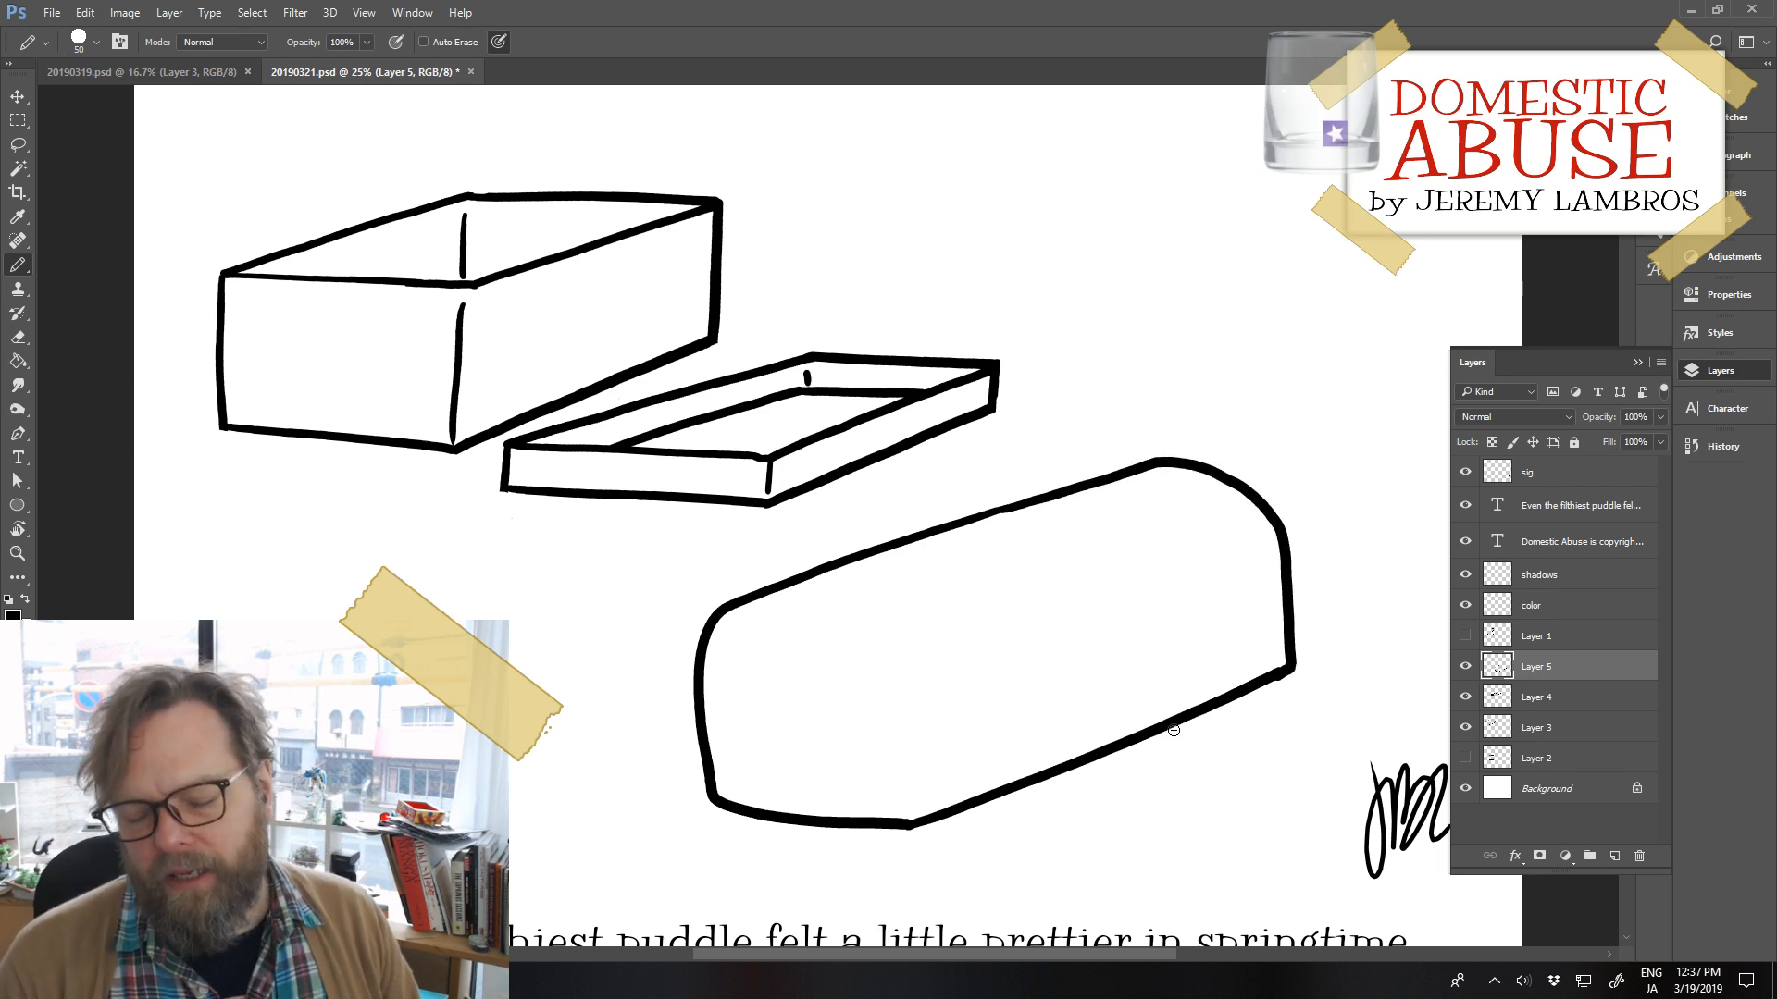
# Draw the curved inner edge that defines the rounded shape's near end face, and shift the whole shape sideways and slightly down
pyautogui.moveTo(741, 624)
pyautogui.mouseDown()
pyautogui.moveTo(790, 620)
pyautogui.moveTo(879, 678)
pyautogui.moveTo(920, 801)
pyautogui.mouseUp()
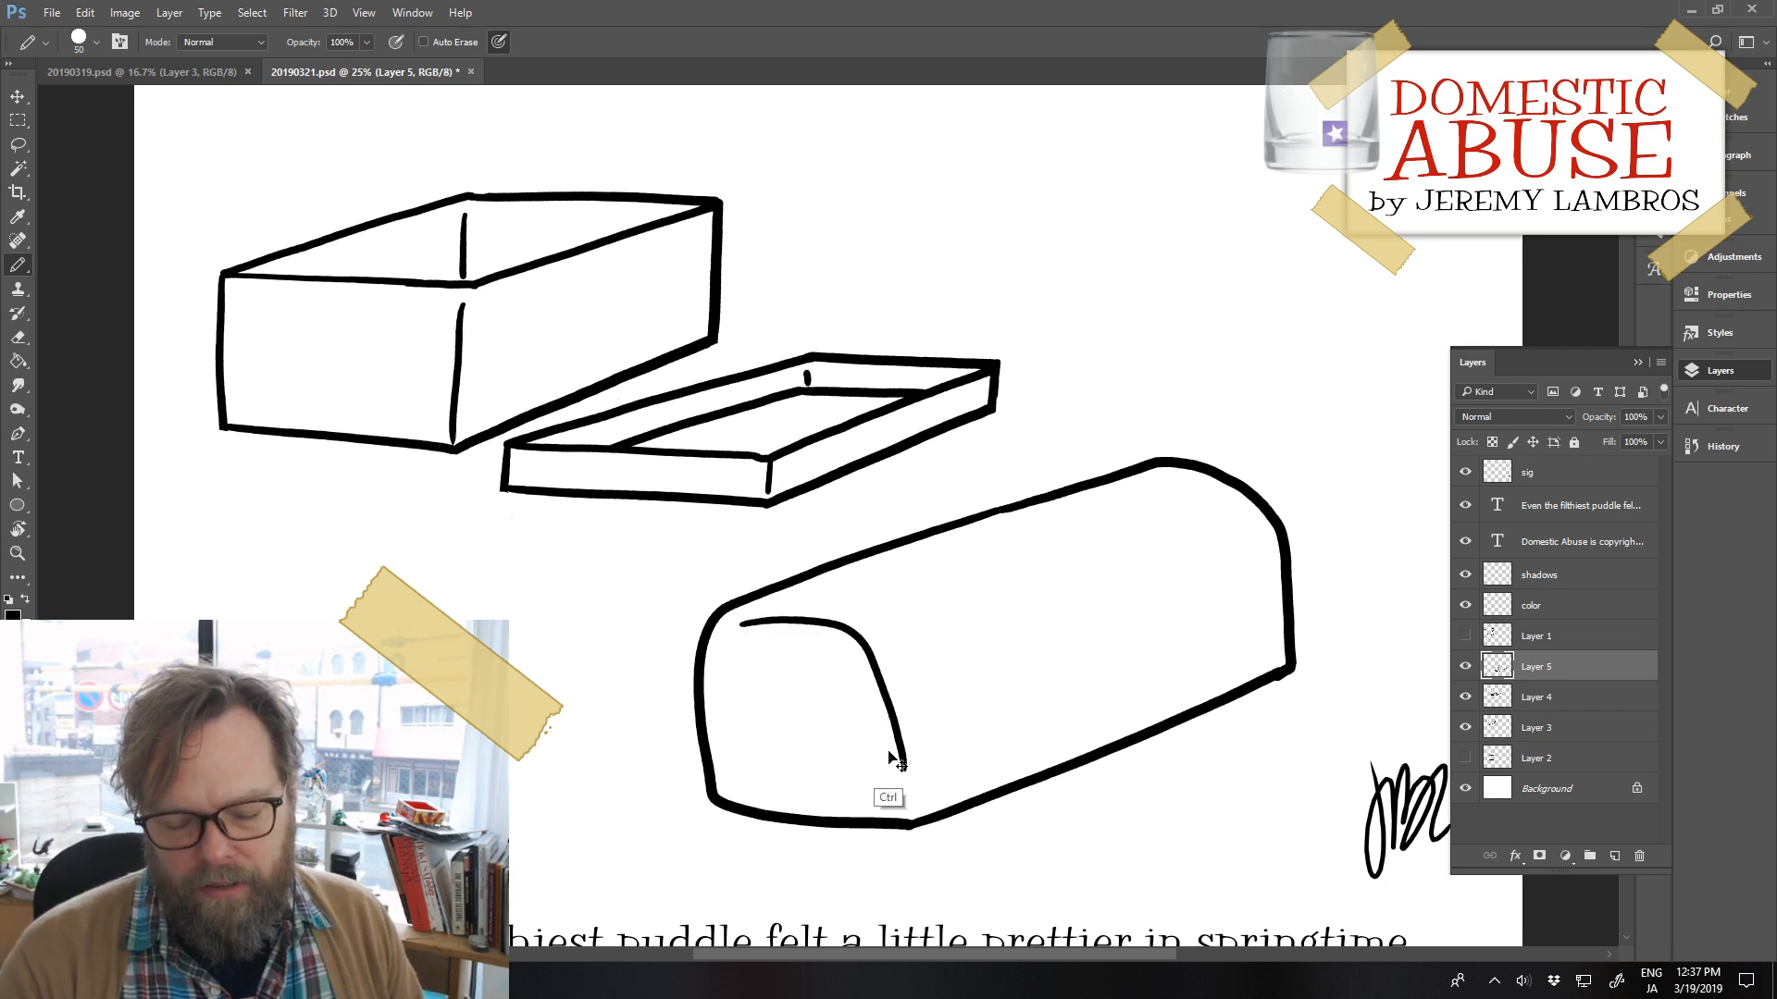
pyautogui.hotkey('ctrl', 'z')
pyautogui.moveTo(737, 625)
pyautogui.mouseDown()
pyautogui.moveTo(880, 658)
pyautogui.moveTo(928, 796)
pyautogui.mouseUp()
pyautogui.hotkey('ctrl', 'z')
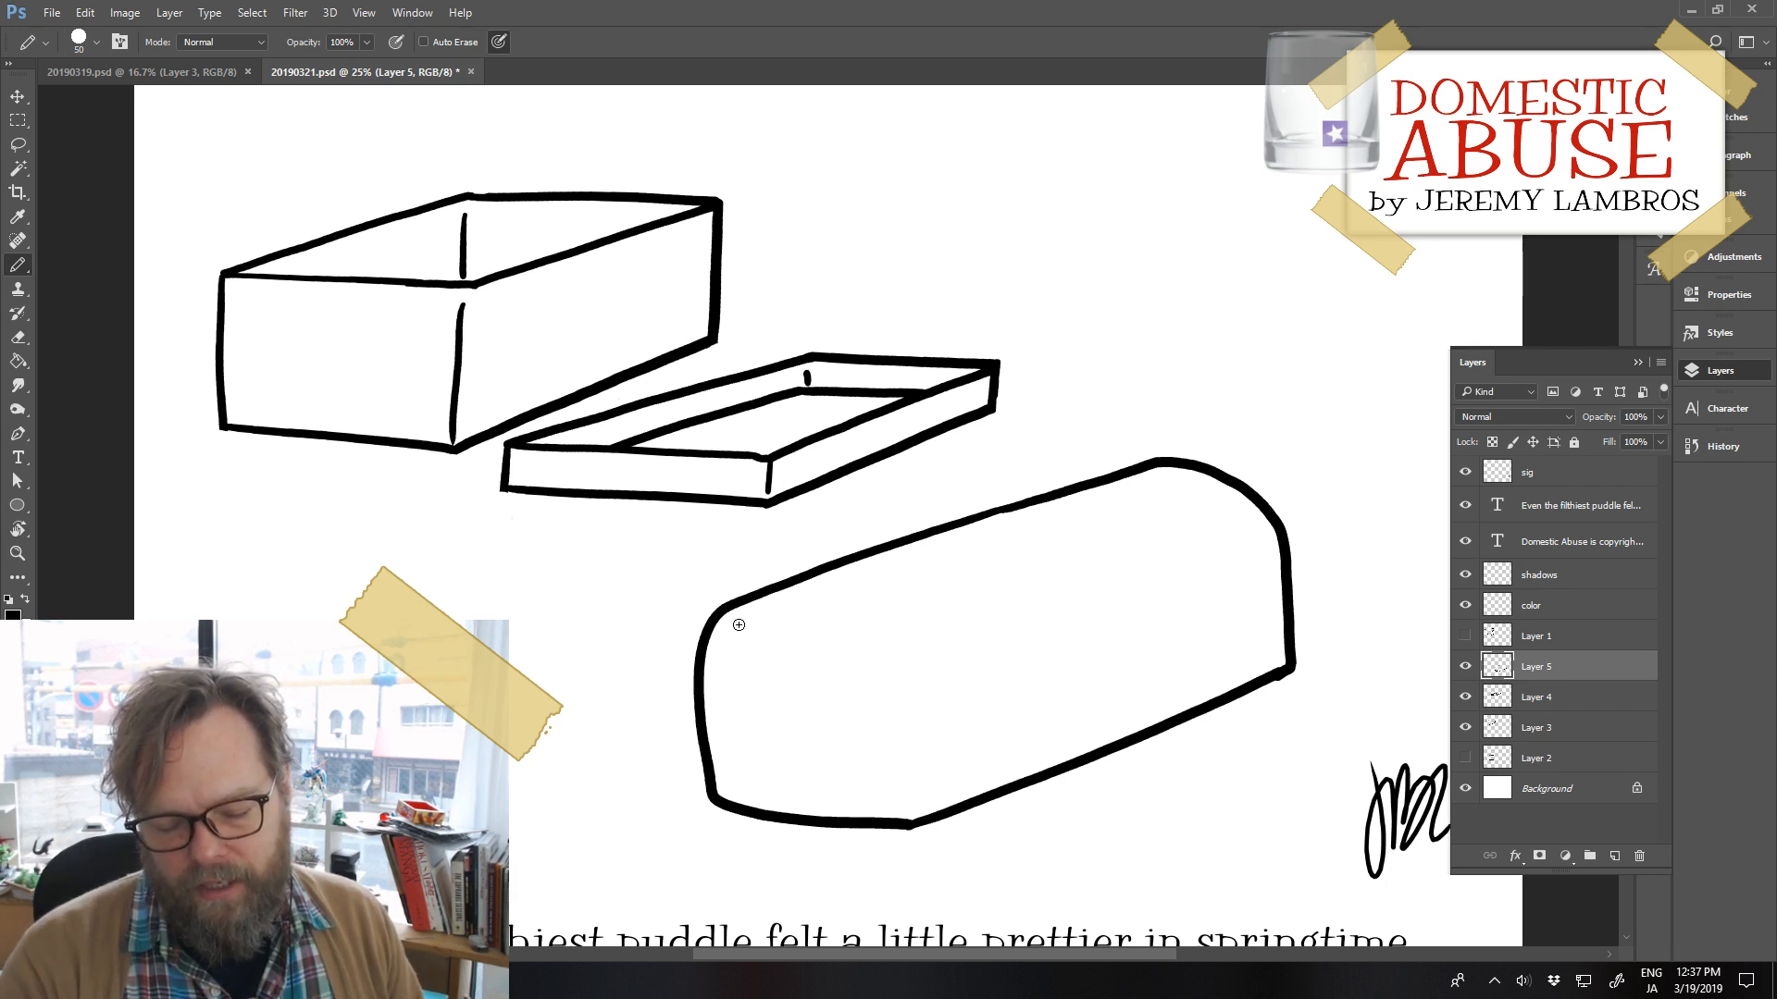
pyautogui.moveTo(736, 623)
pyautogui.mouseDown()
pyautogui.moveTo(841, 627)
pyautogui.moveTo(912, 793)
pyautogui.moveTo(880, 634)
pyautogui.moveTo(724, 614)
pyautogui.moveTo(916, 682)
pyautogui.moveTo(917, 791)
pyautogui.mouseUp()
pyautogui.hotkey('ctrl', 'z')
pyautogui.hotkey('ctrl', 'z')
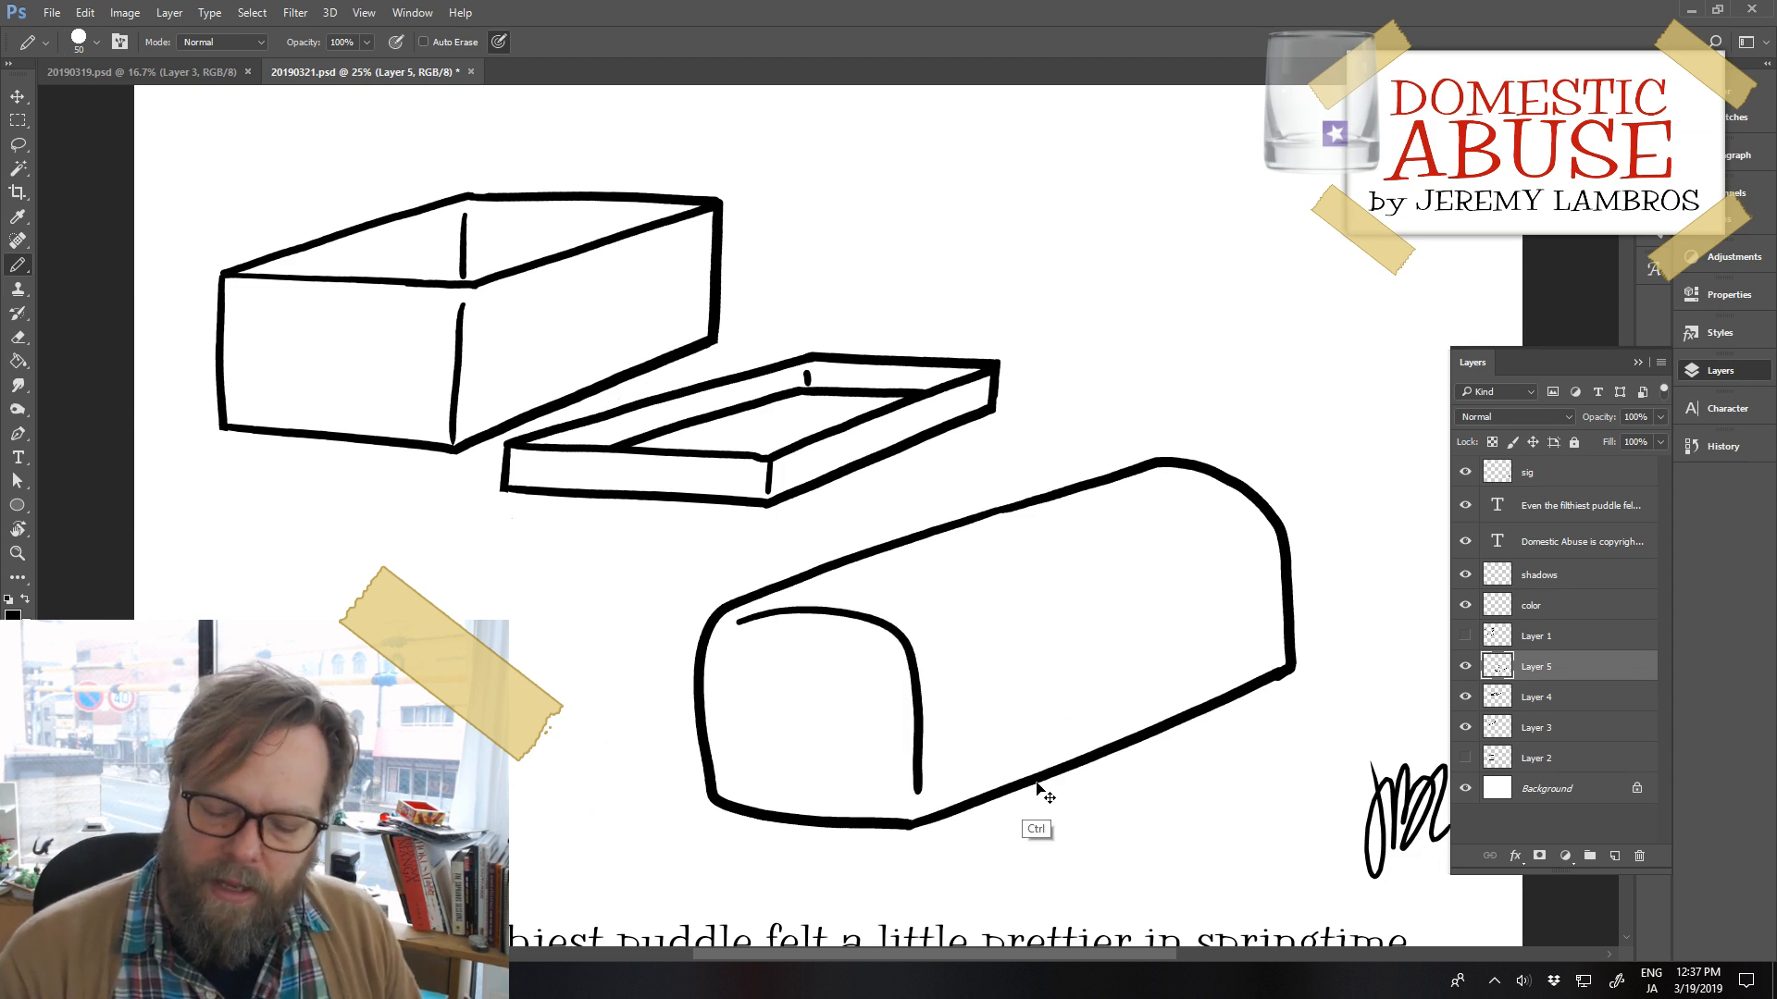
pyautogui.moveTo(1037, 782); pyautogui.dragTo(836, 823)
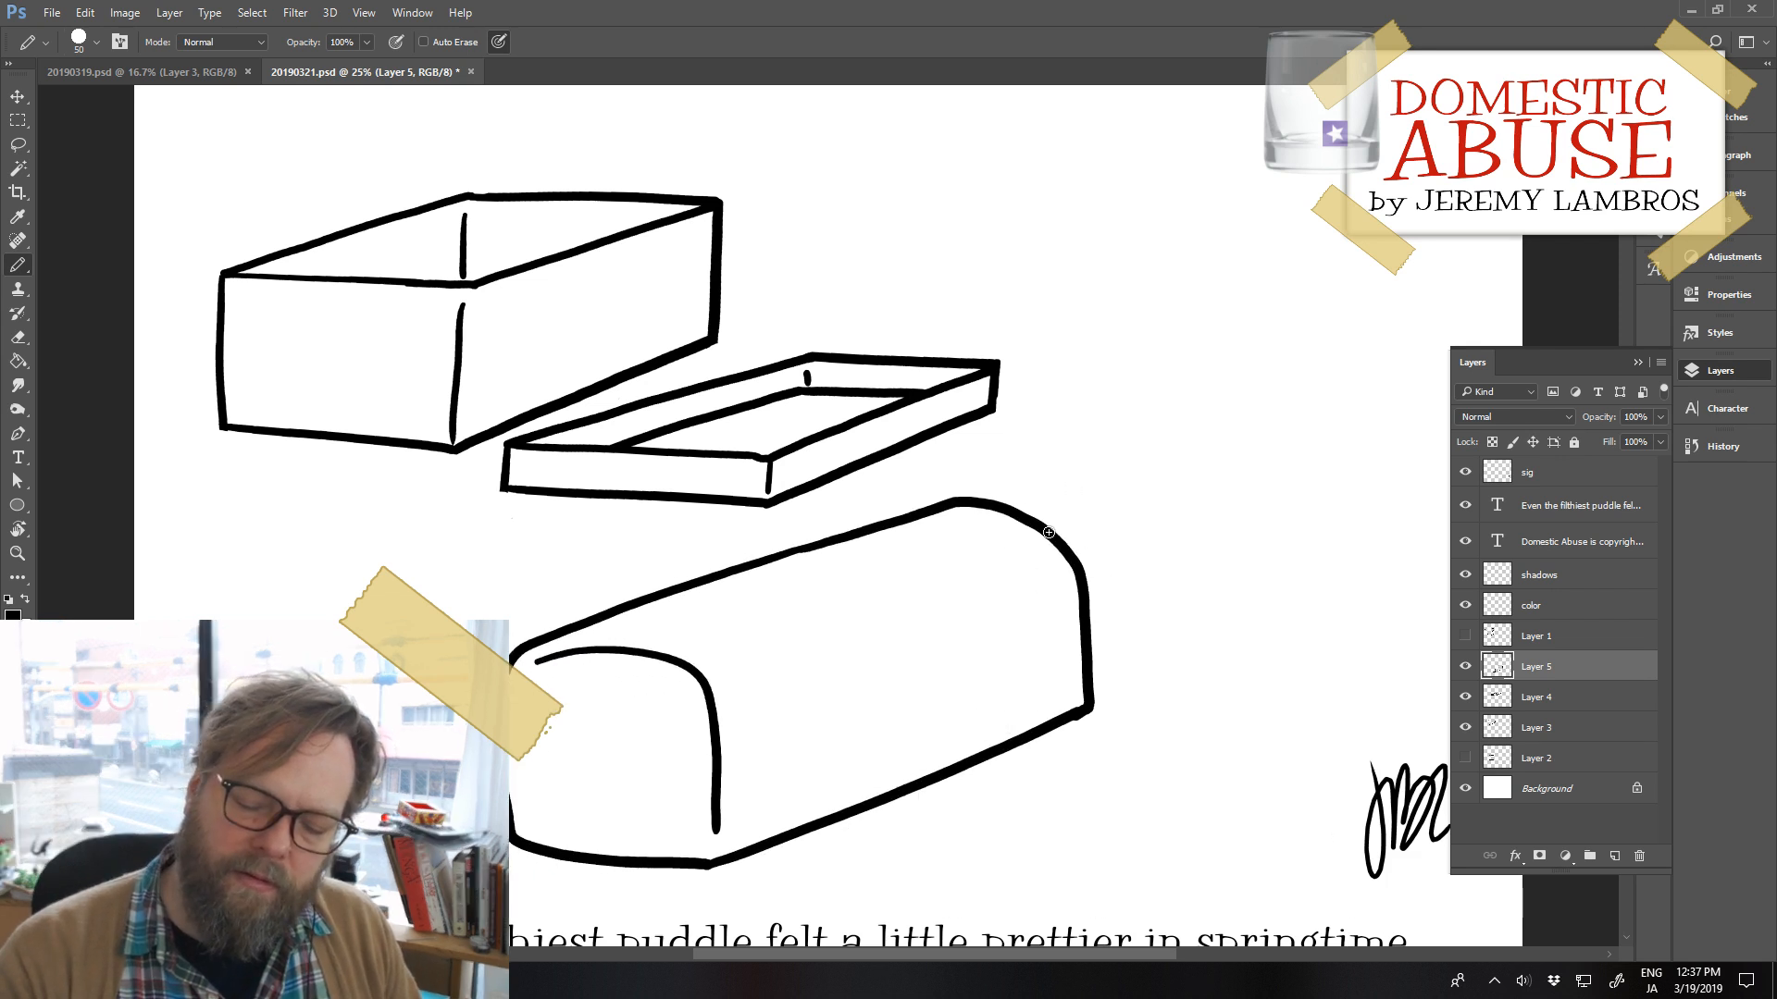
# Draw a knotted, flared bag end with two crease lines at the rounded shape's far upper corner
pyautogui.moveTo(1068, 528)
pyautogui.mouseDown()
pyautogui.moveTo(1090, 569)
pyautogui.moveTo(1130, 466)
pyautogui.moveTo(1164, 524)
pyautogui.moveTo(1160, 583)
pyautogui.mouseUp()
pyautogui.hotkey('ctrl', 'z')
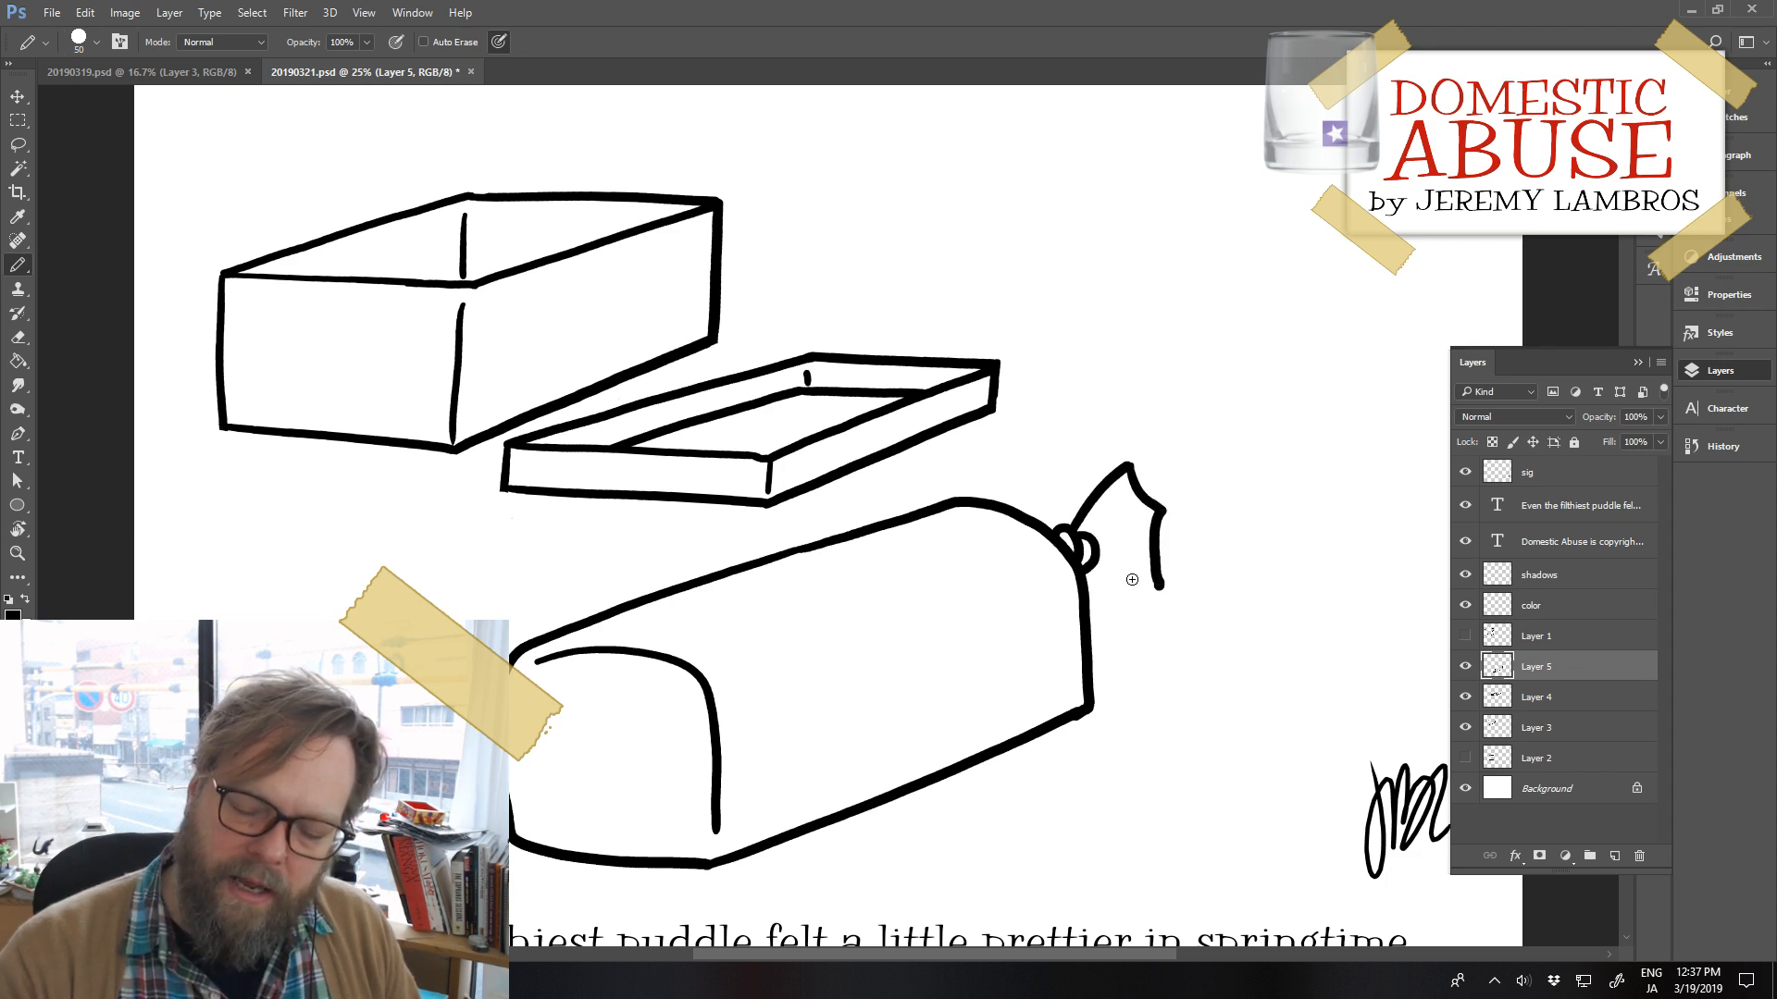
pyautogui.moveTo(1139, 613); pyautogui.dragTo(1161, 585)
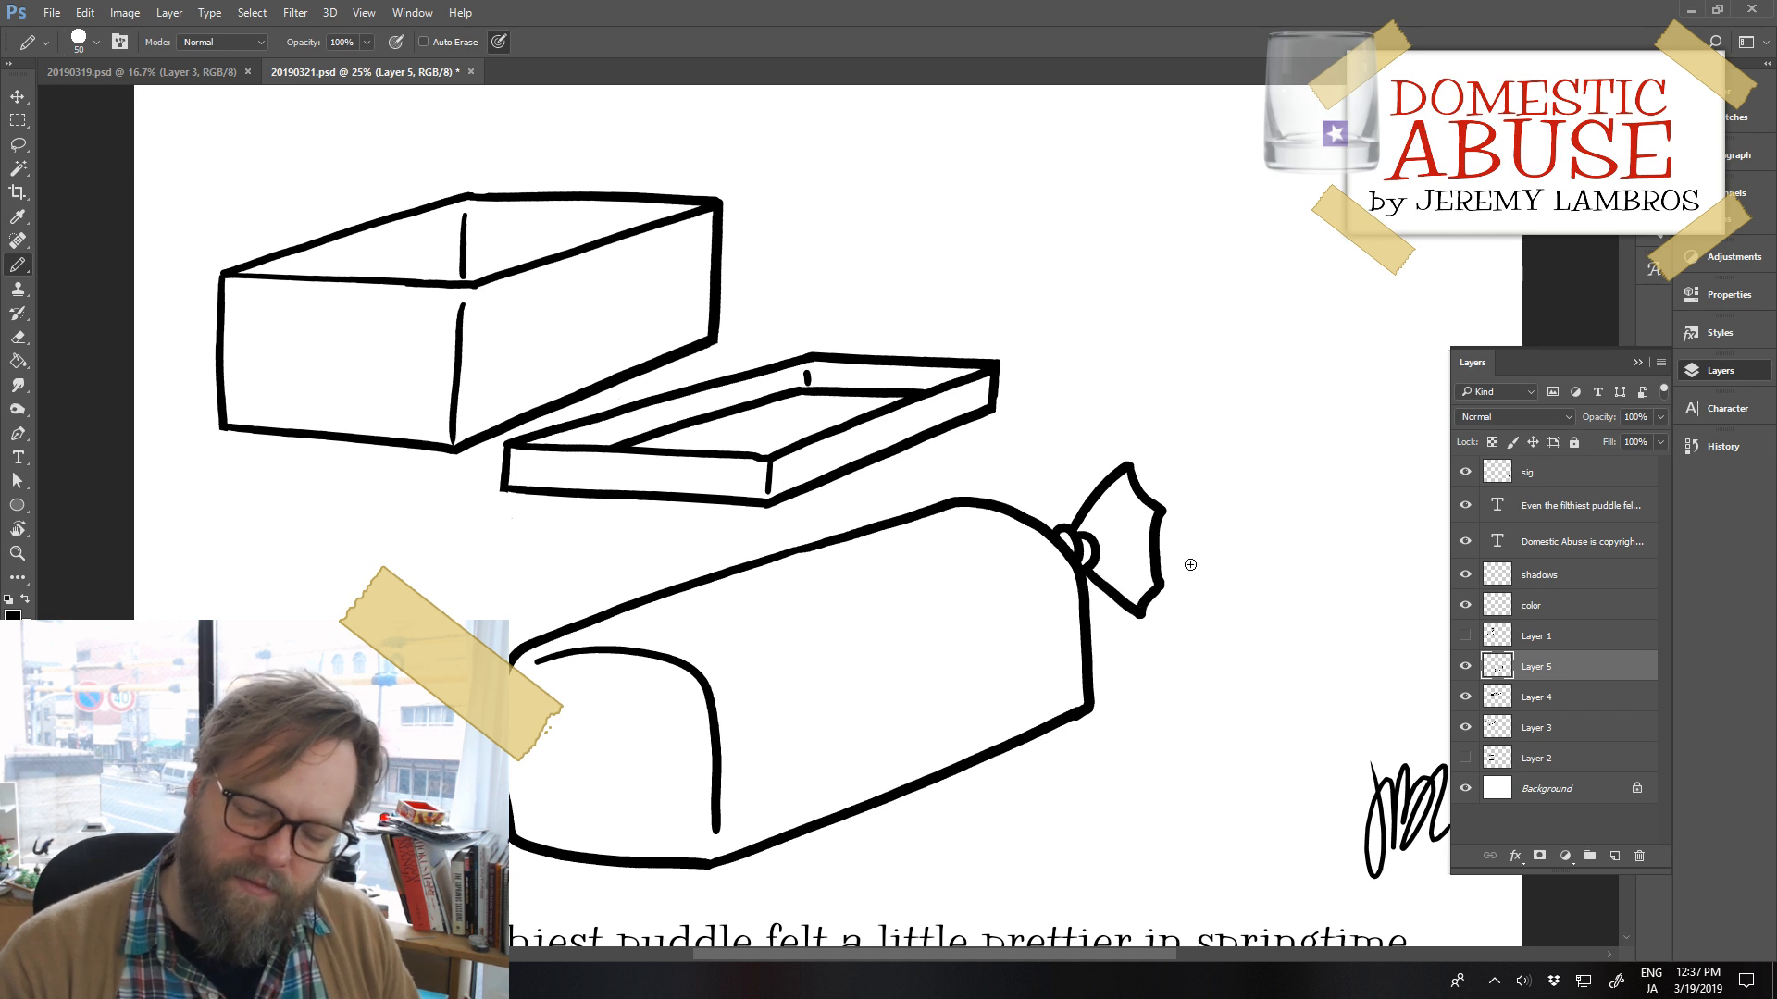
pyautogui.moveTo(1129, 511)
pyautogui.mouseDown()
pyautogui.moveTo(1099, 535)
pyautogui.moveTo(1157, 583)
pyautogui.mouseUp()
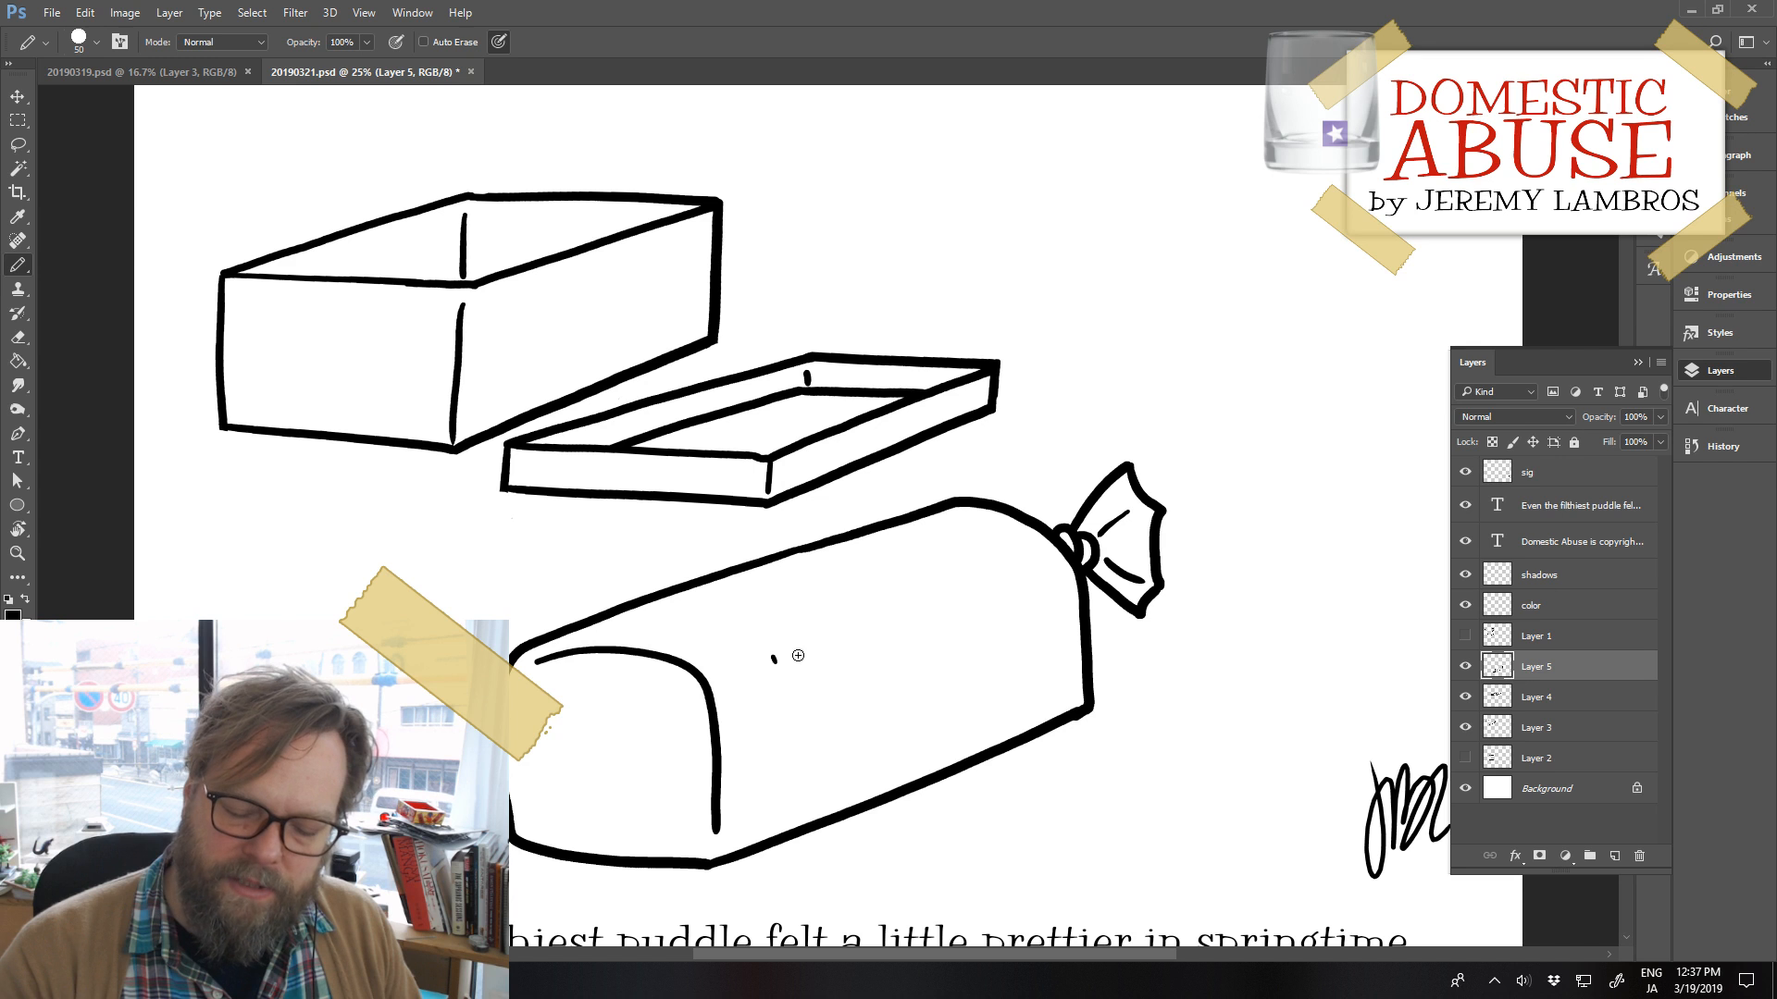
# Draw a row of short tick marks along the rounded bag's long side, up to the knotted end
pyautogui.moveTo(768, 663)
pyautogui.mouseDown()
pyautogui.moveTo(775, 676)
pyautogui.moveTo(753, 670)
pyautogui.mouseUp()
pyautogui.hotkey('ctrl', 'z')
pyautogui.hotkey('ctrl', 'z')
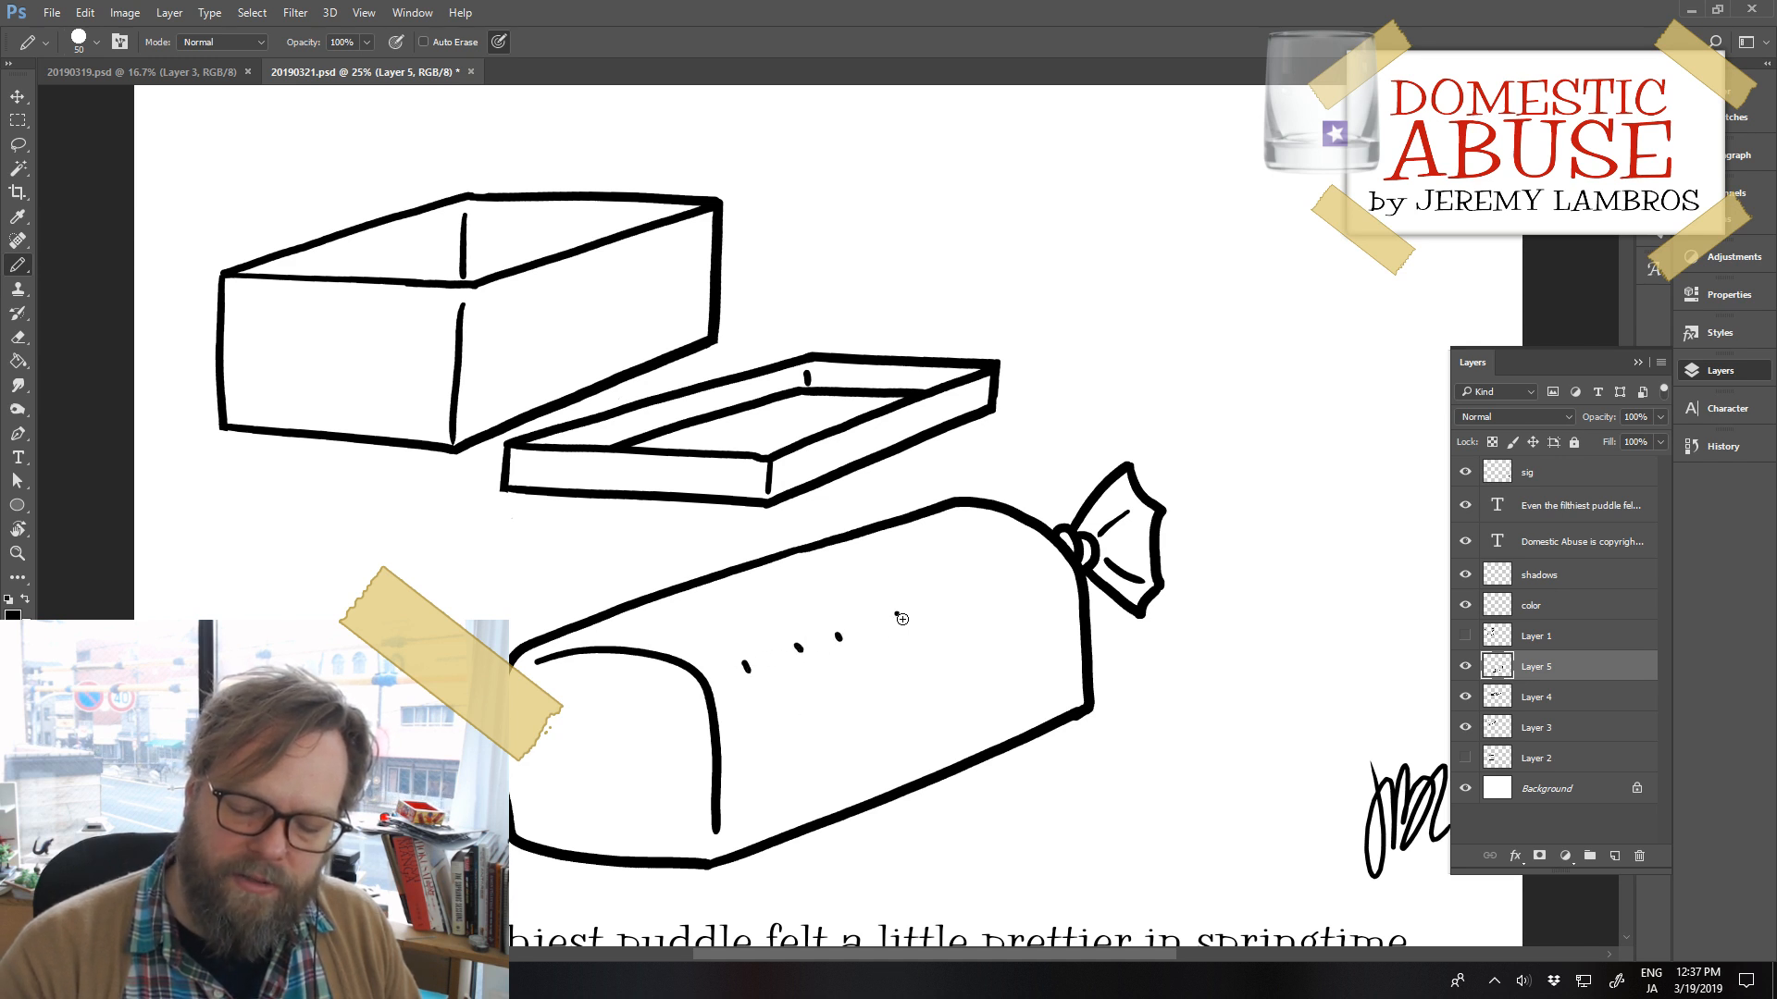
pyautogui.moveTo(948, 602); pyautogui.dragTo(949, 603)
pyautogui.moveTo(986, 580); pyautogui.dragTo(993, 587)
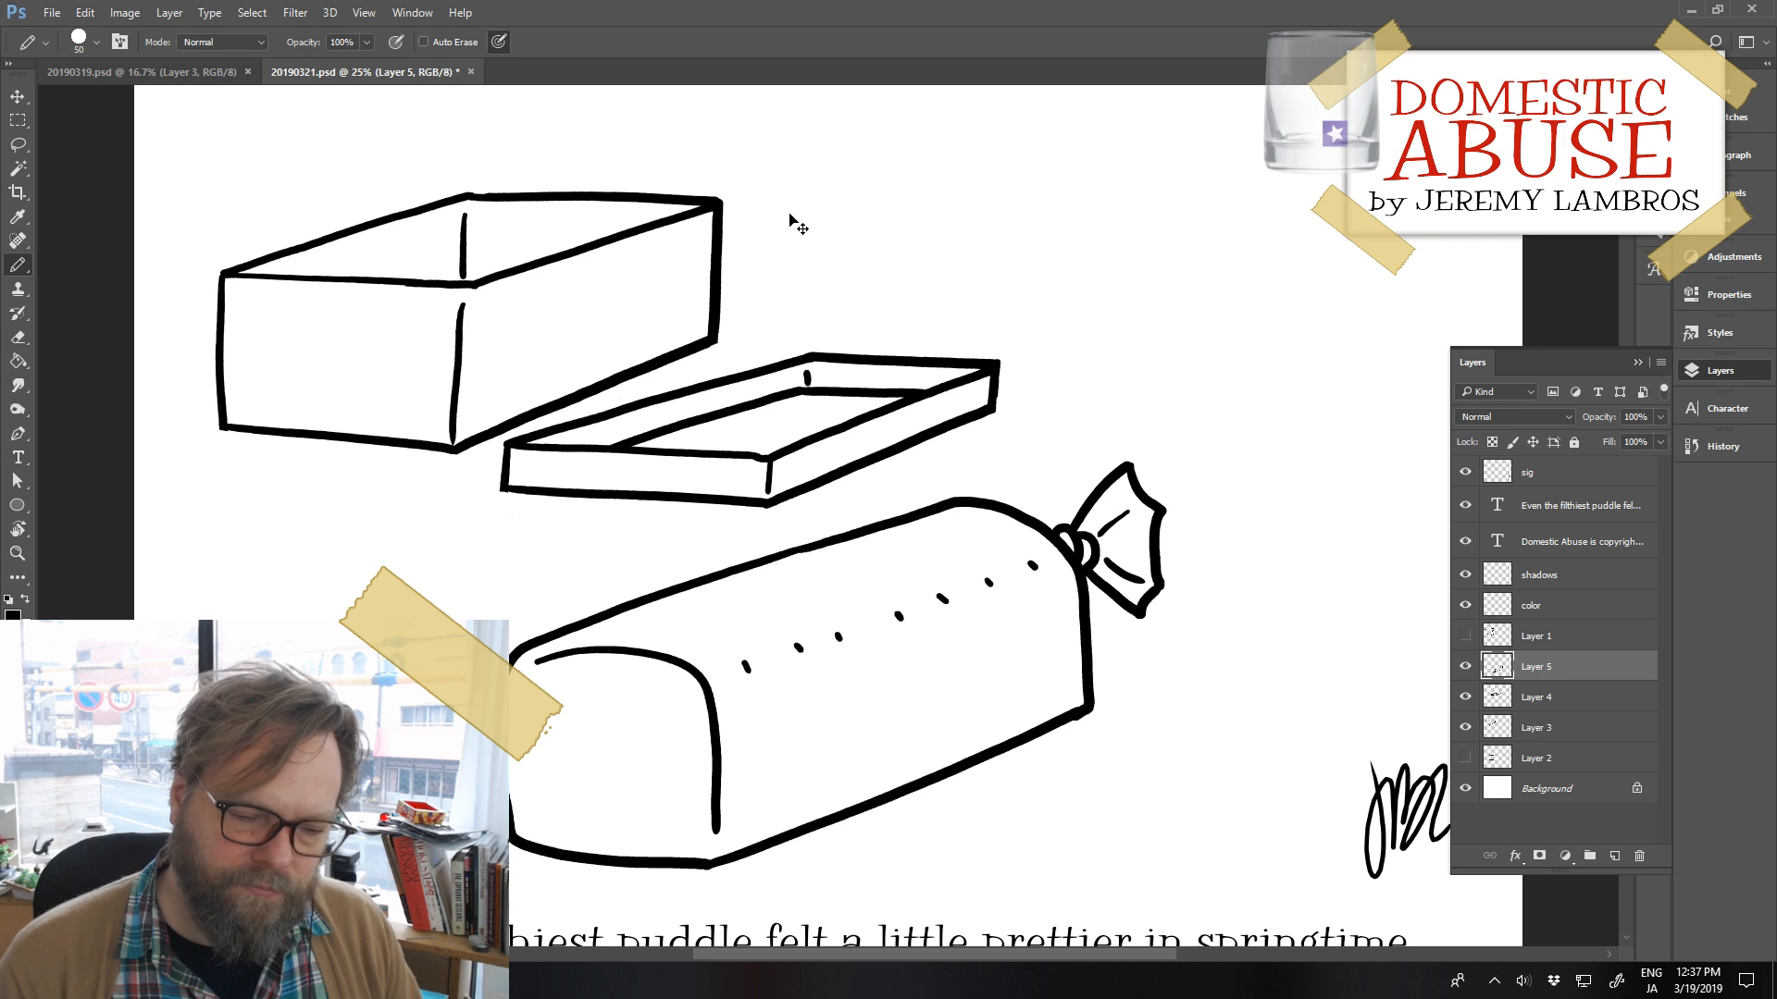
pyautogui.click(85, 13)
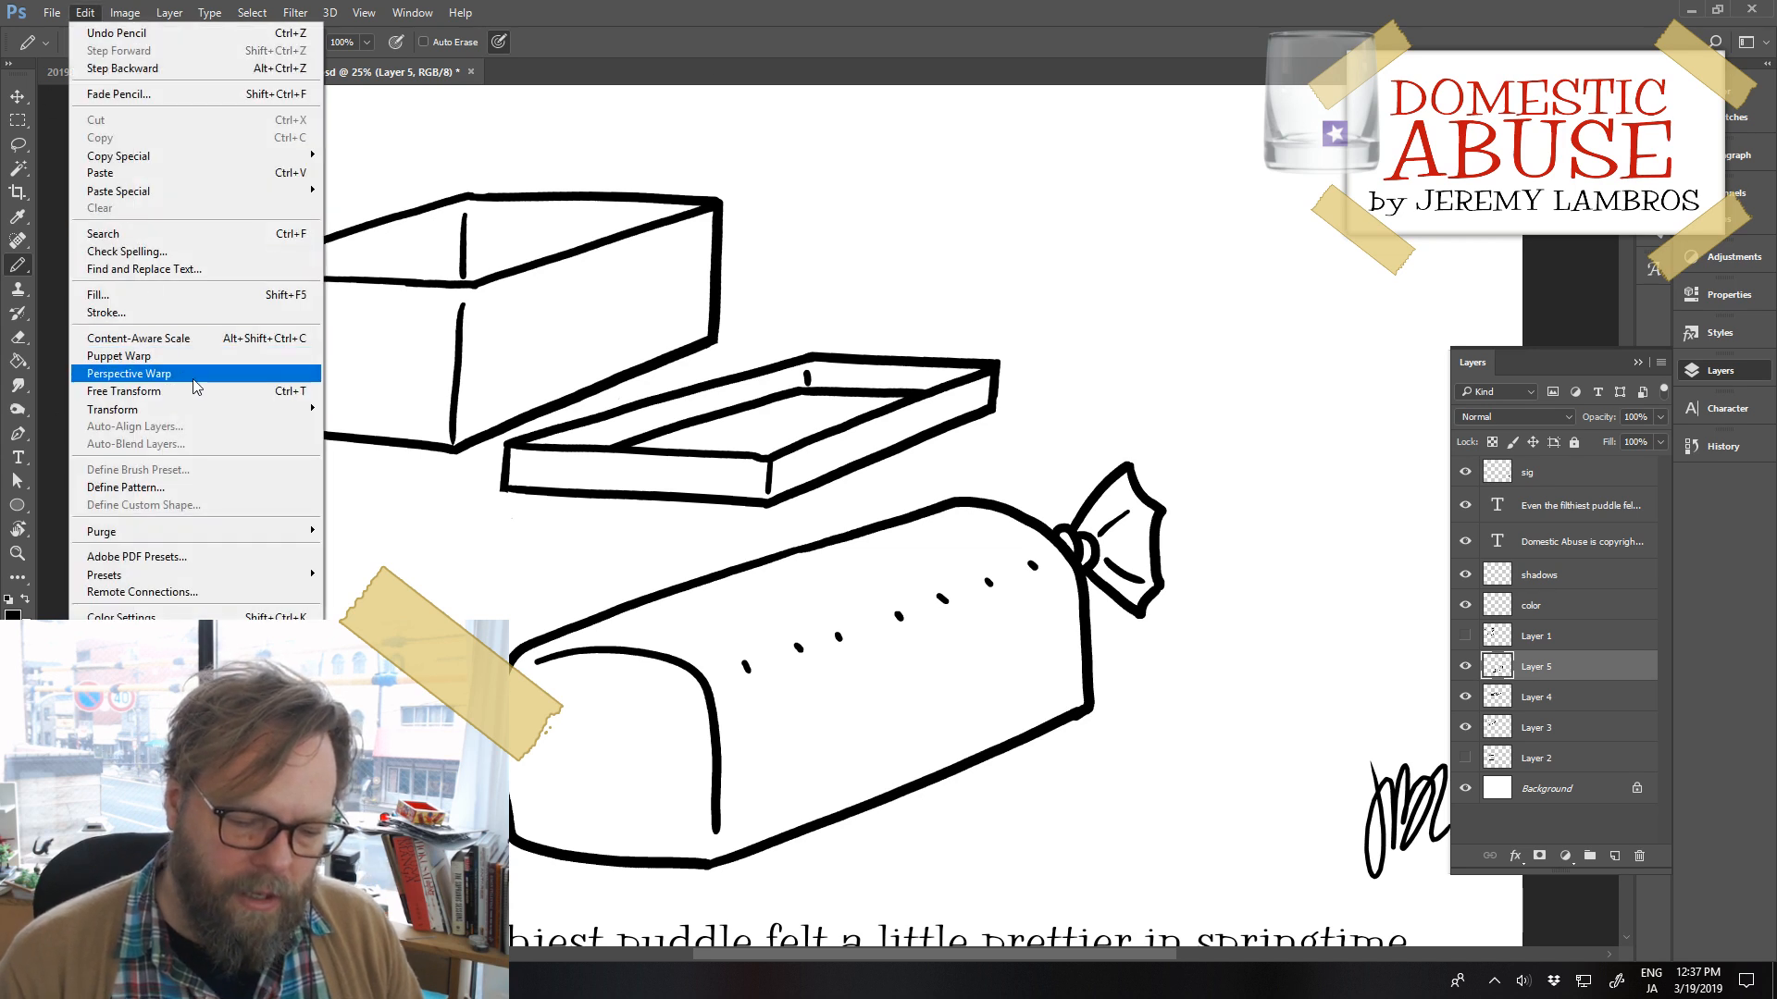
pyautogui.moveTo(211, 409)
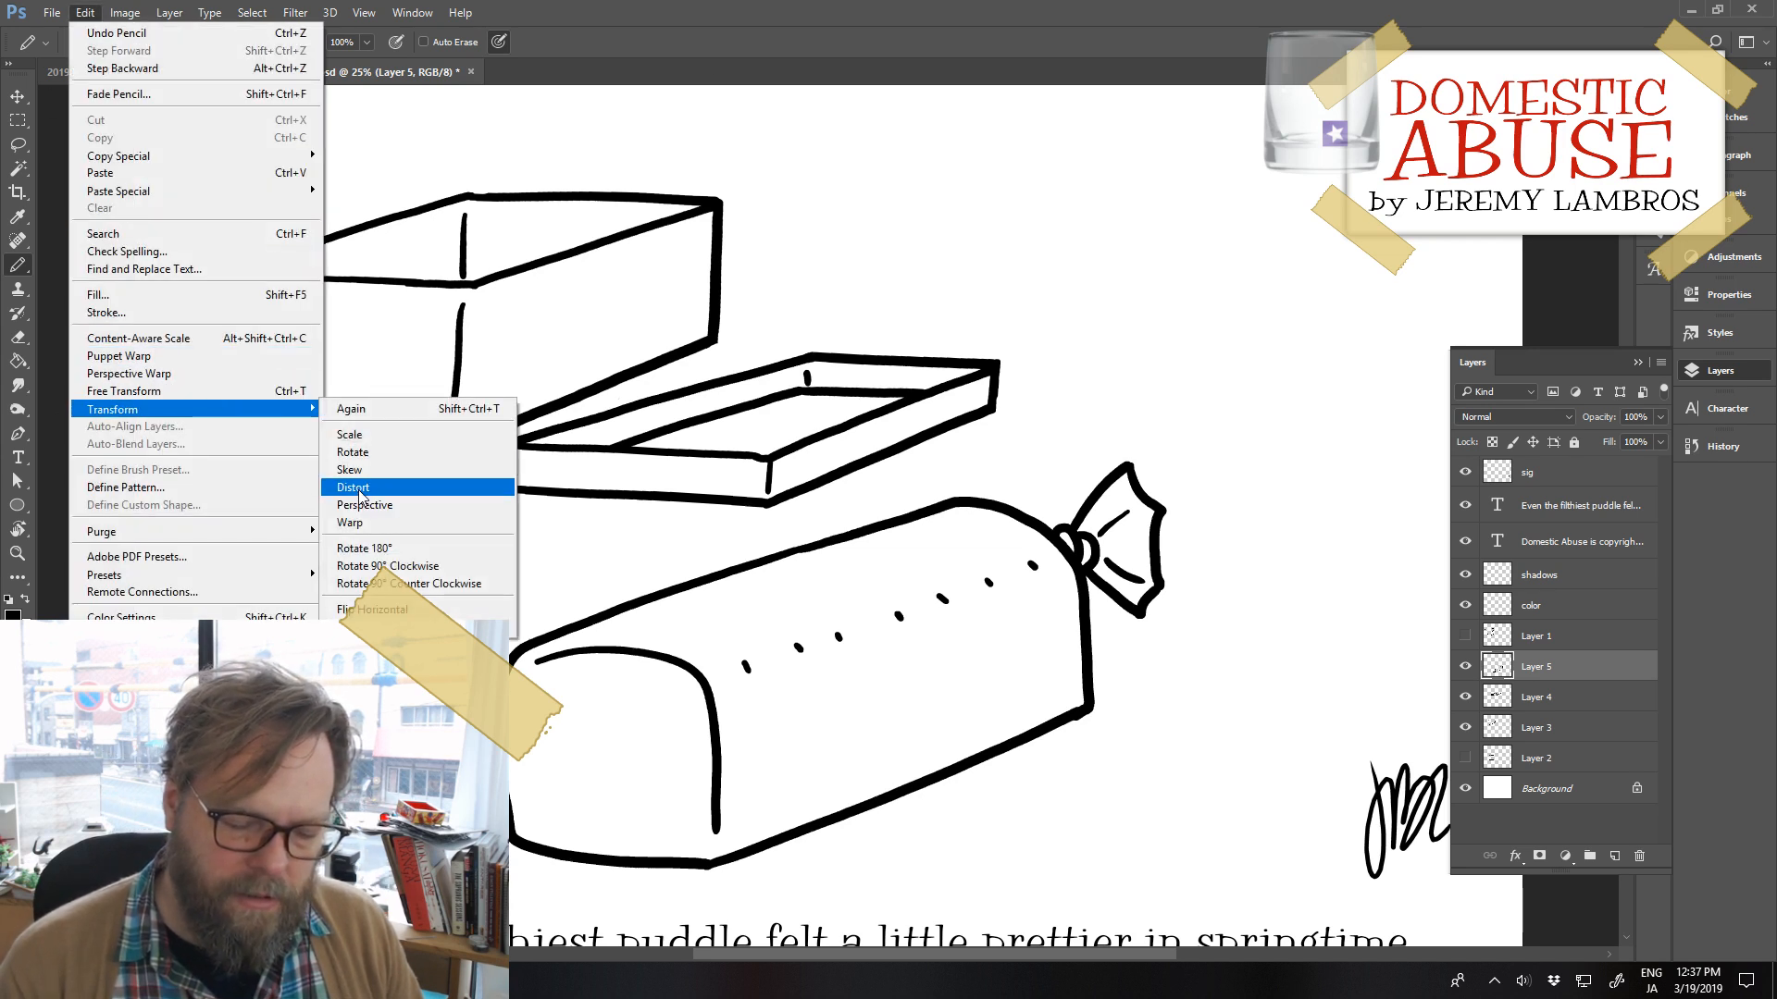
pyautogui.click(357, 488)
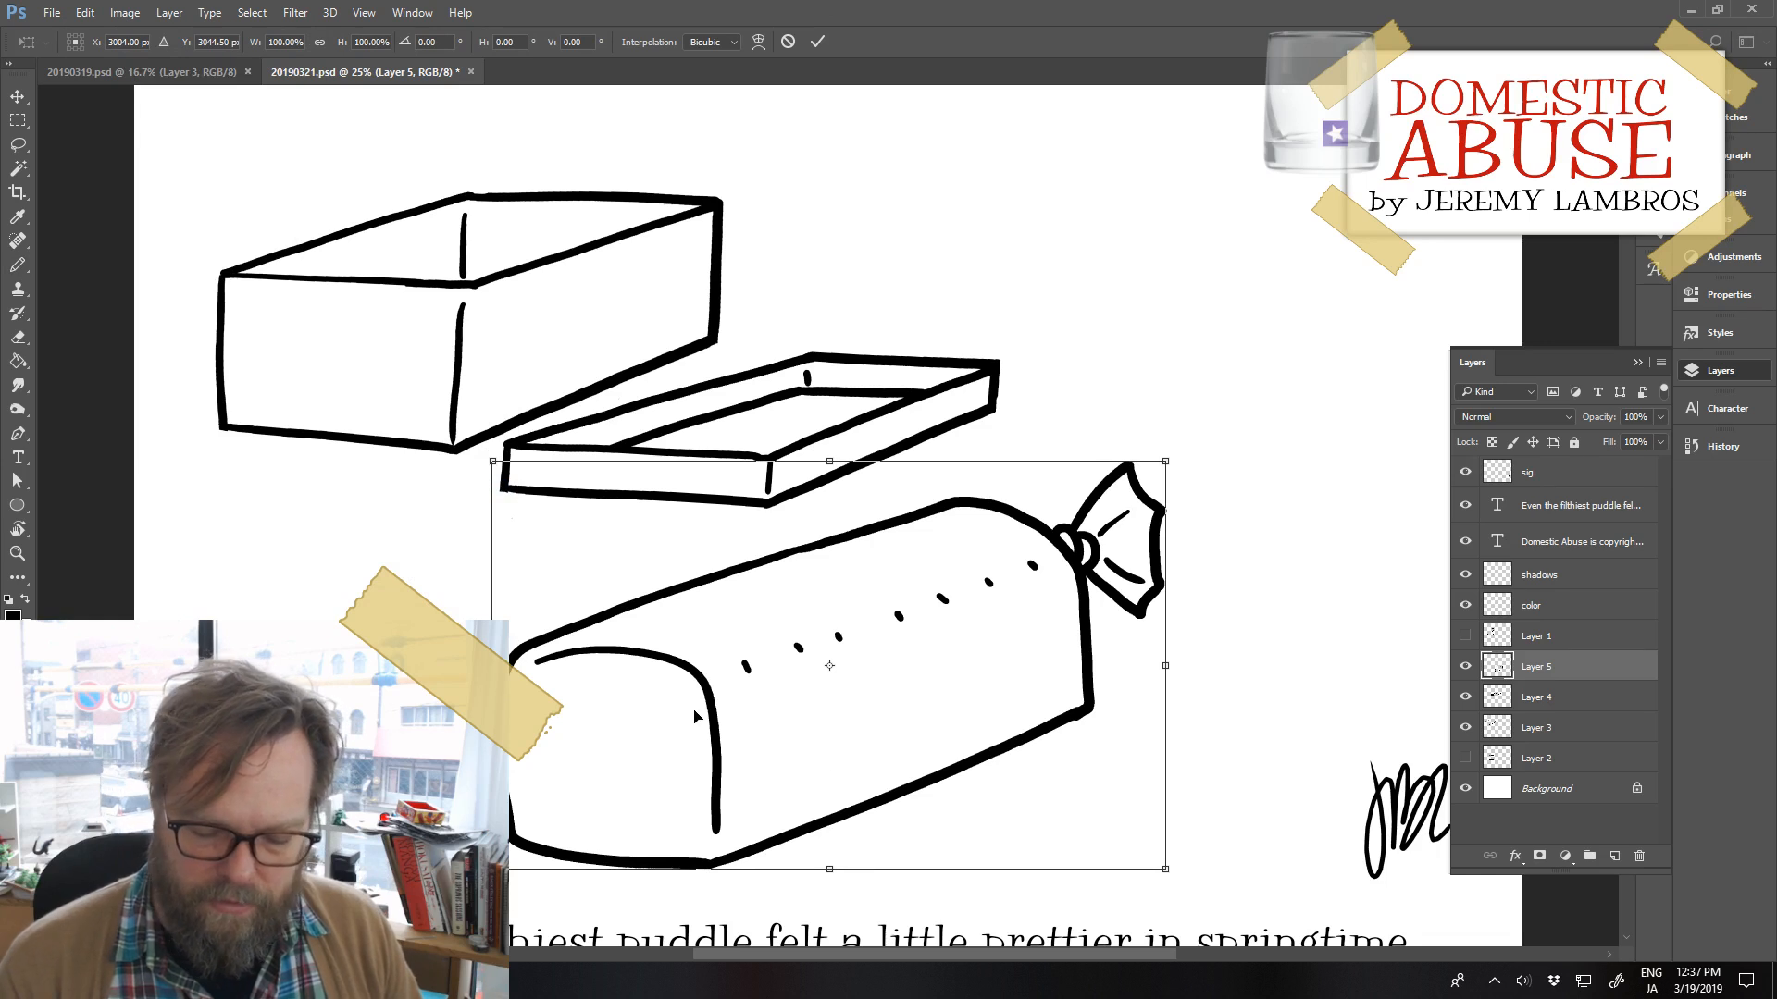
pyautogui.press('Return')
# Rotate the bag drawing on Layer 5 by 5.6° clockwise and move it slightly to the right
pyautogui.hotkey('ctrl', 't')
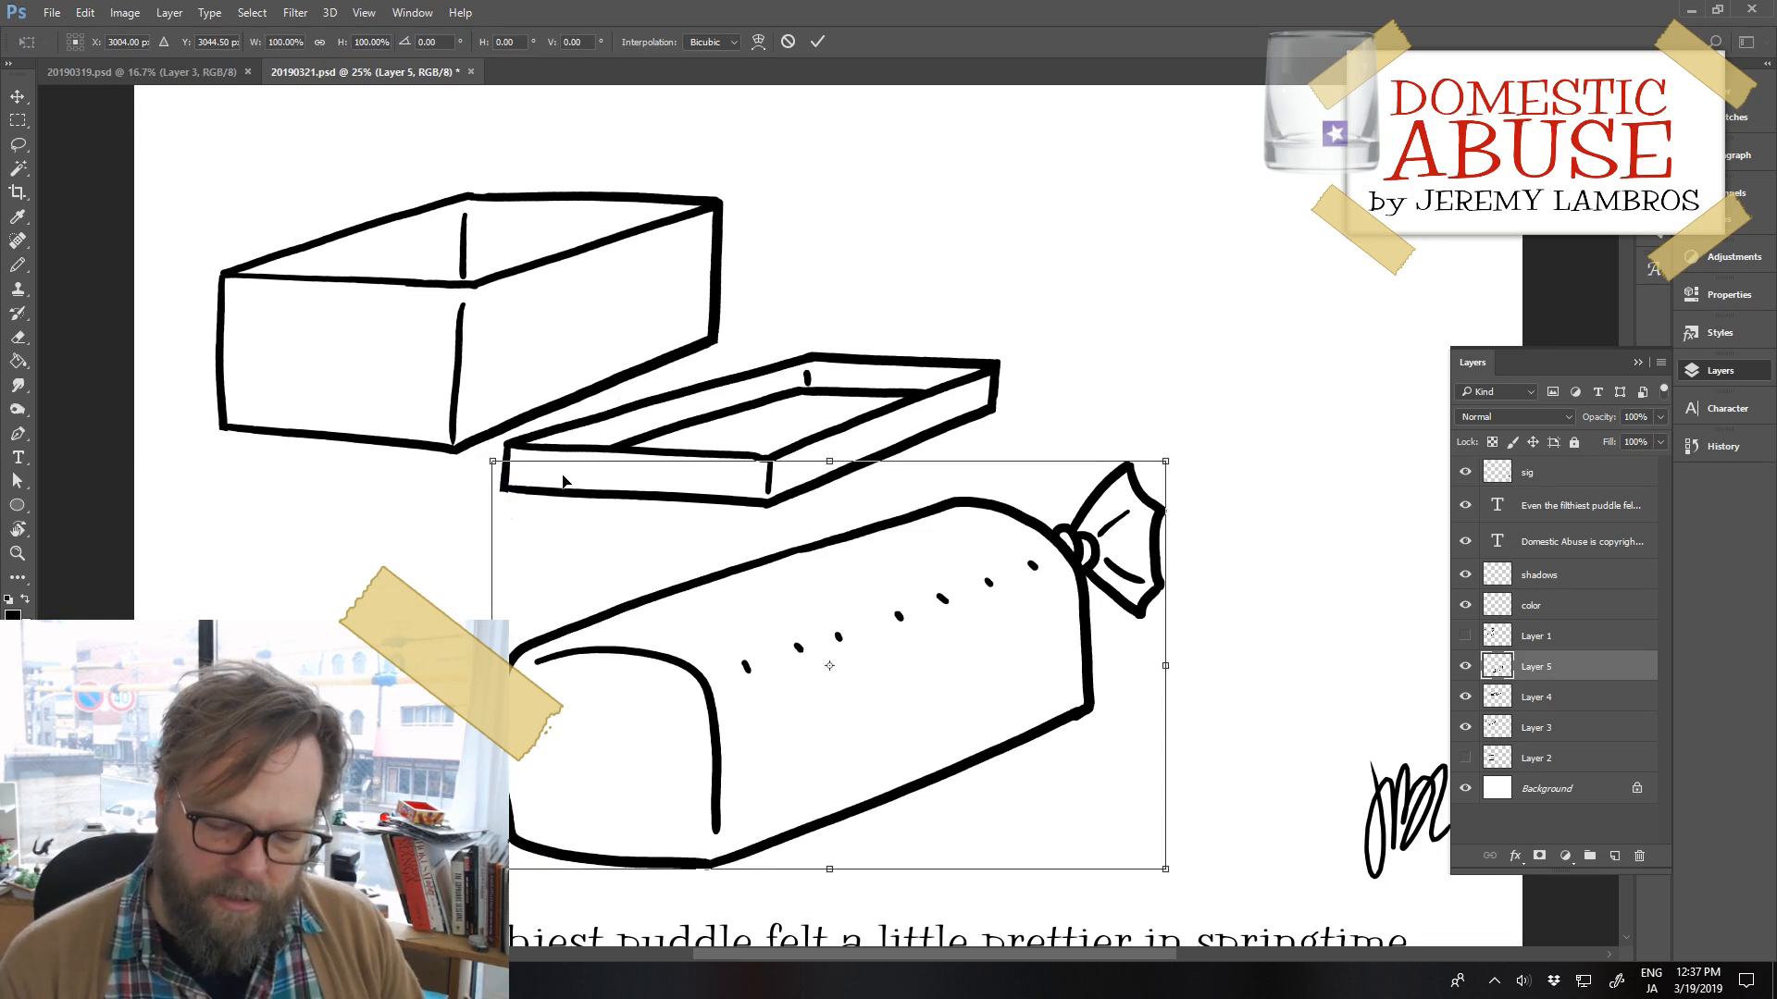
pyautogui.moveTo(531, 428); pyautogui.dragTo(555, 399)
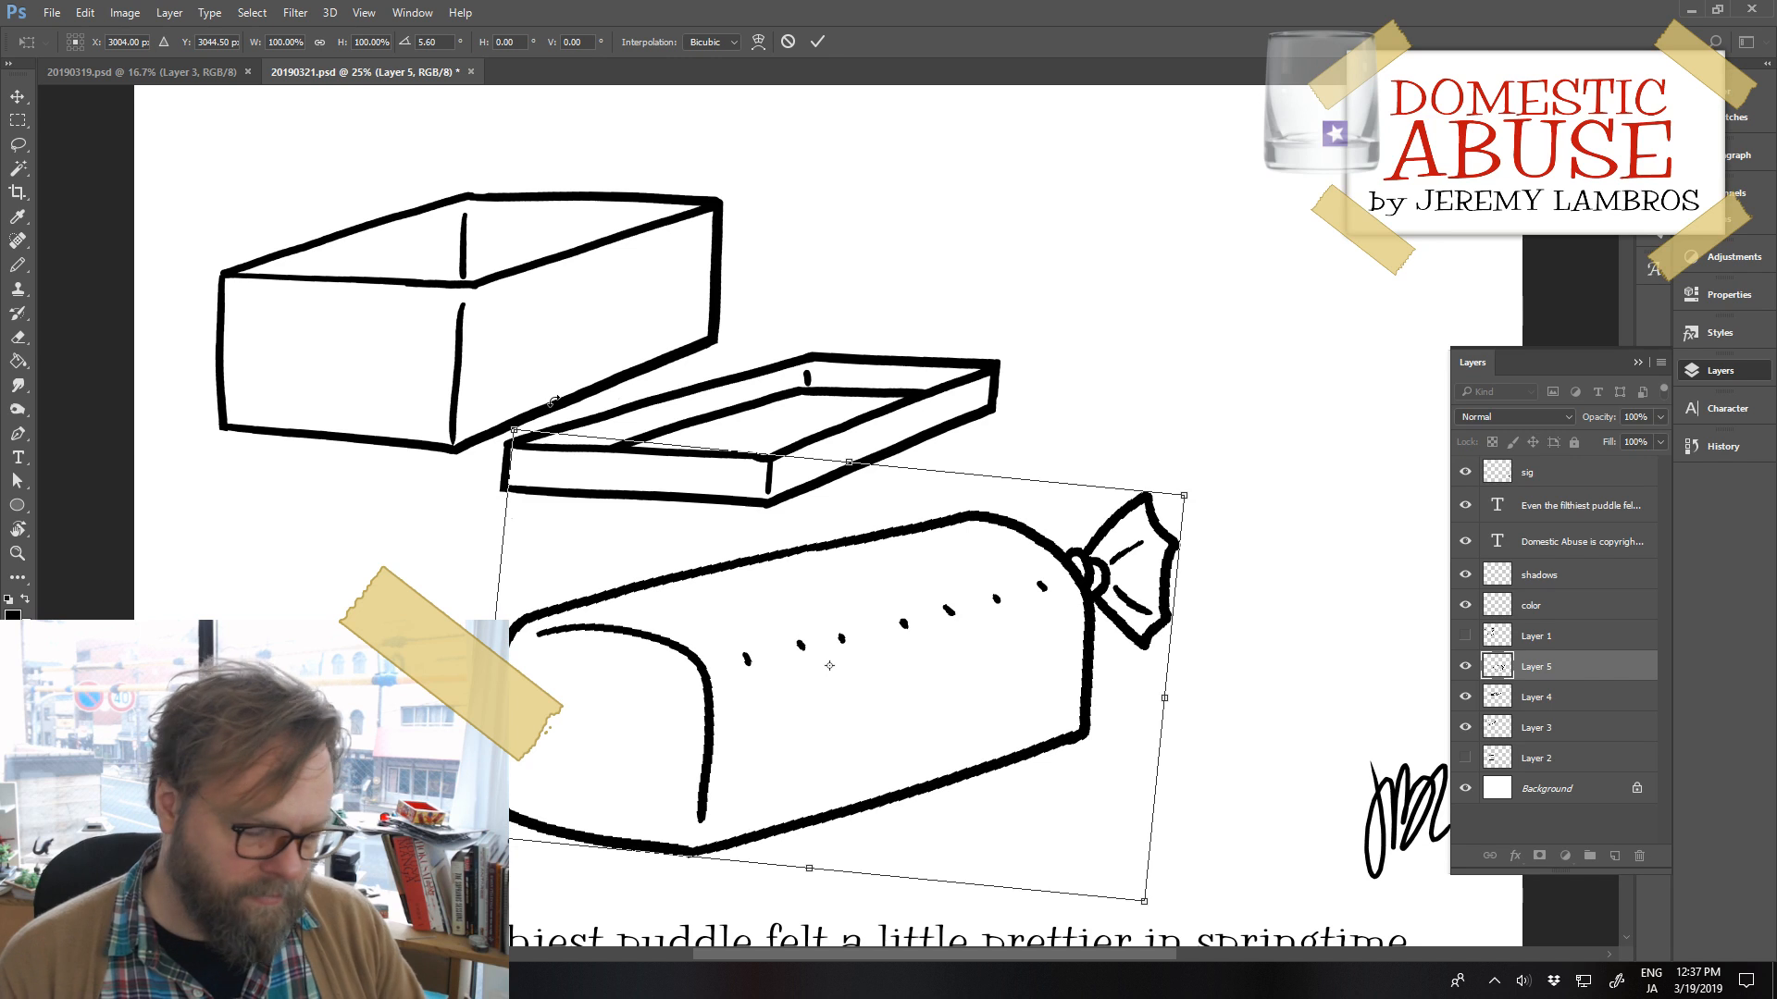
pyautogui.press('Return')
pyautogui.press('b')
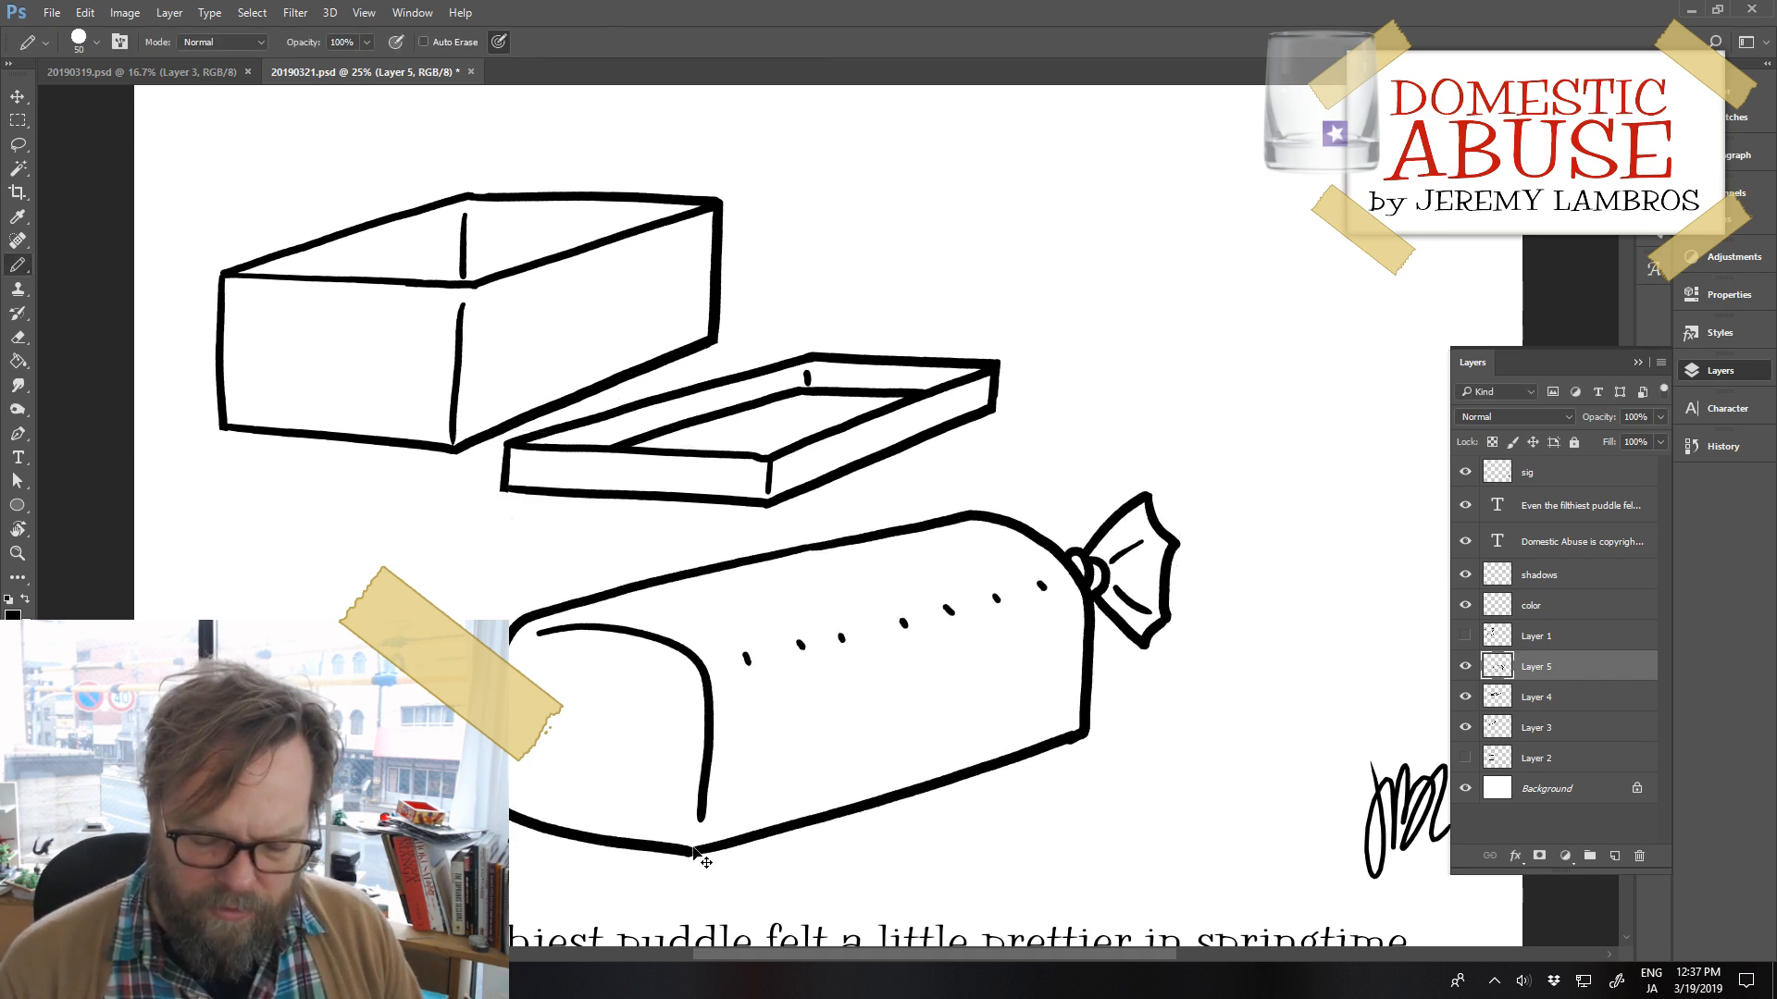
pyautogui.moveTo(694, 851)
pyautogui.mouseDown()
pyautogui.moveTo(655, 850)
pyautogui.moveTo(742, 854)
pyautogui.mouseUp()
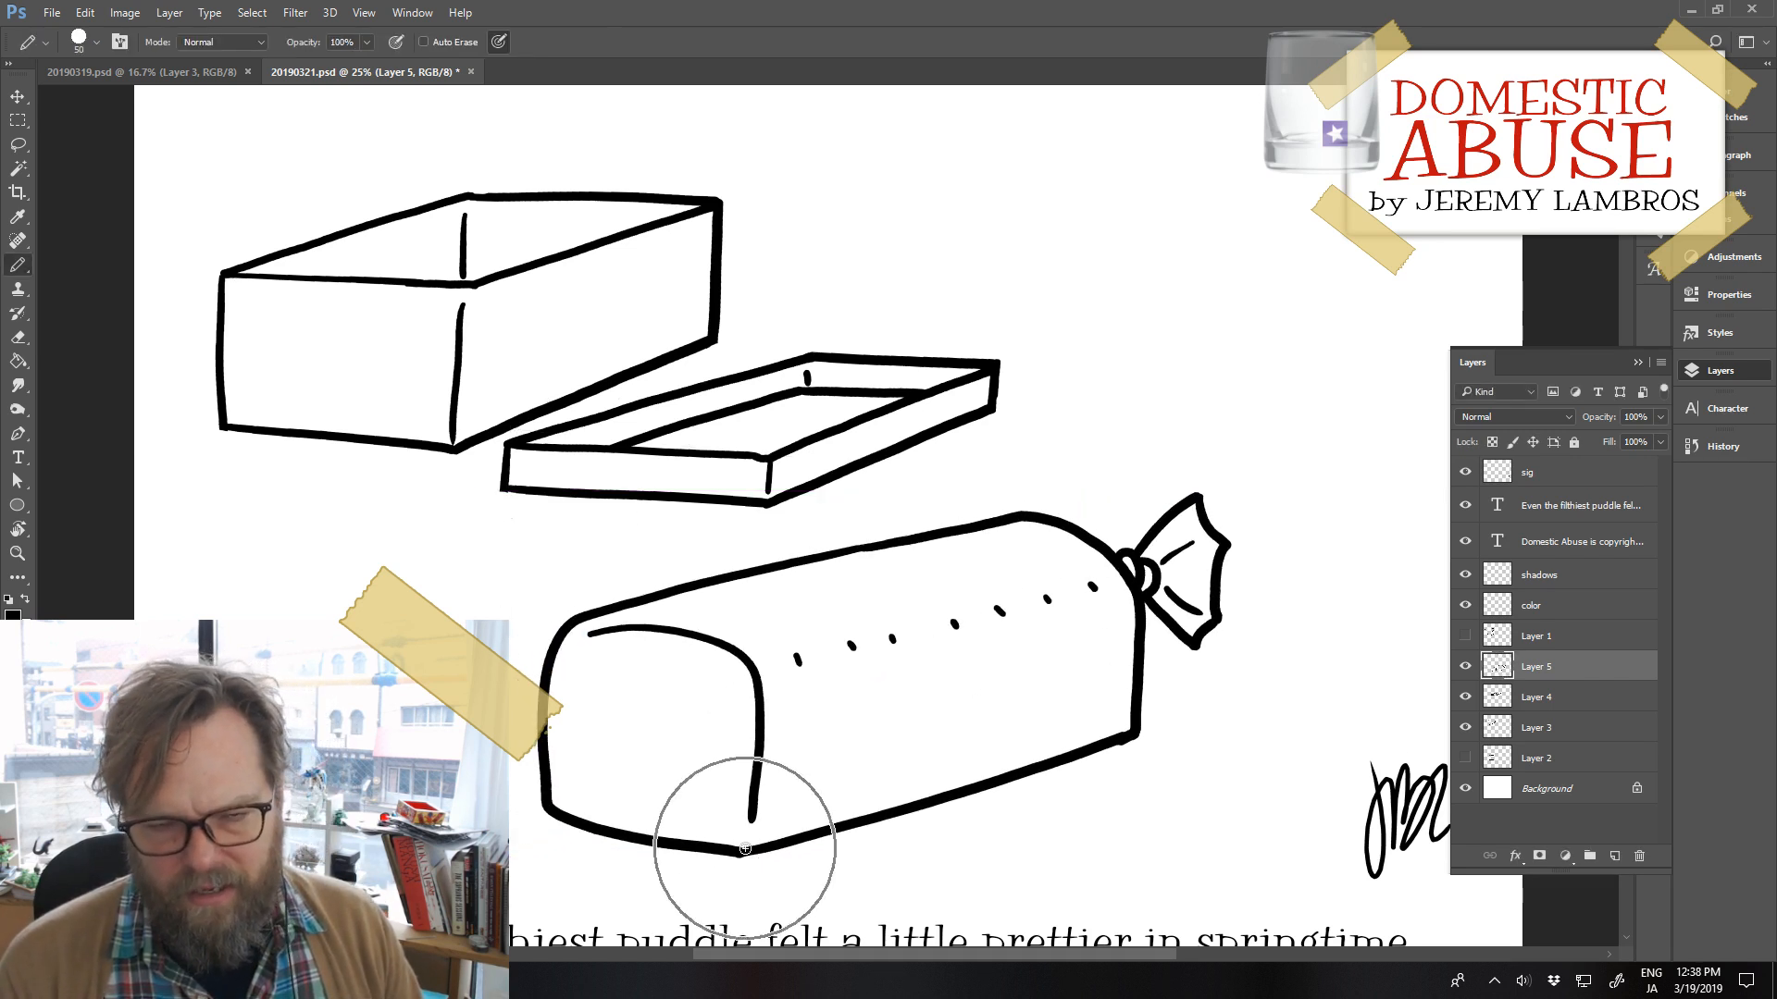
# Distort the bag drawing to about 93.2% width by pulling in its near side, and nudge it slightly up and right
pyautogui.click(85, 13)
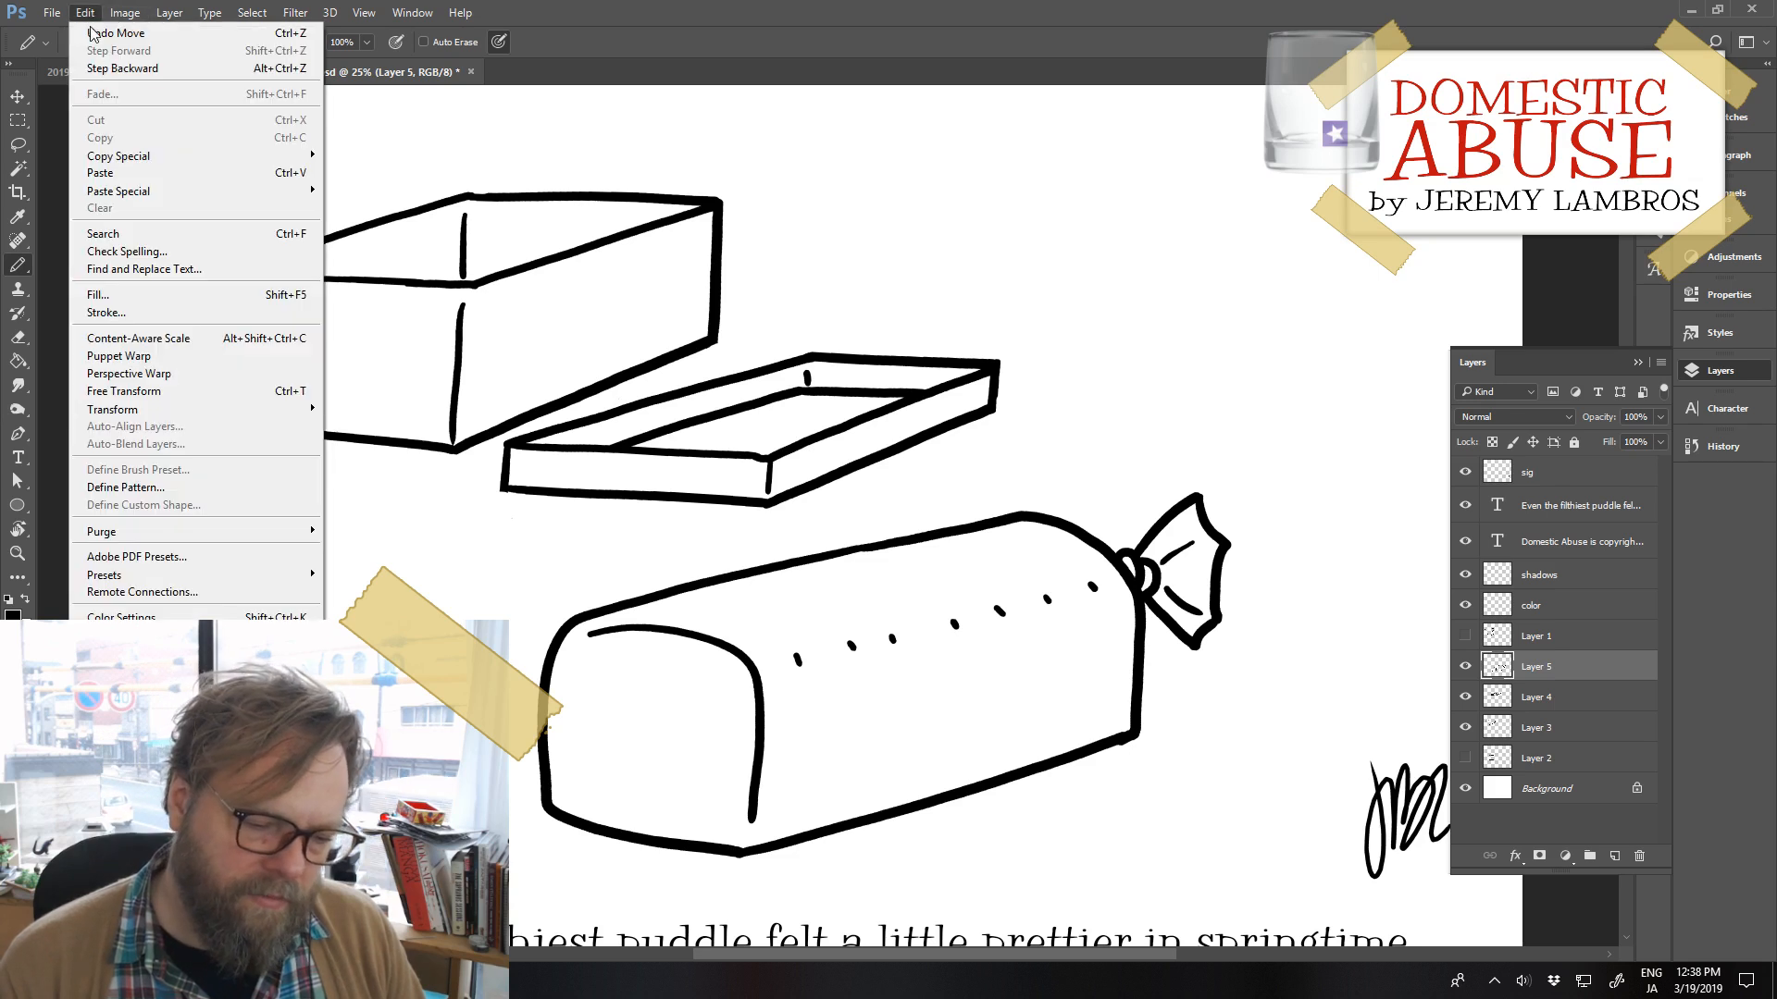
pyautogui.moveTo(248, 423)
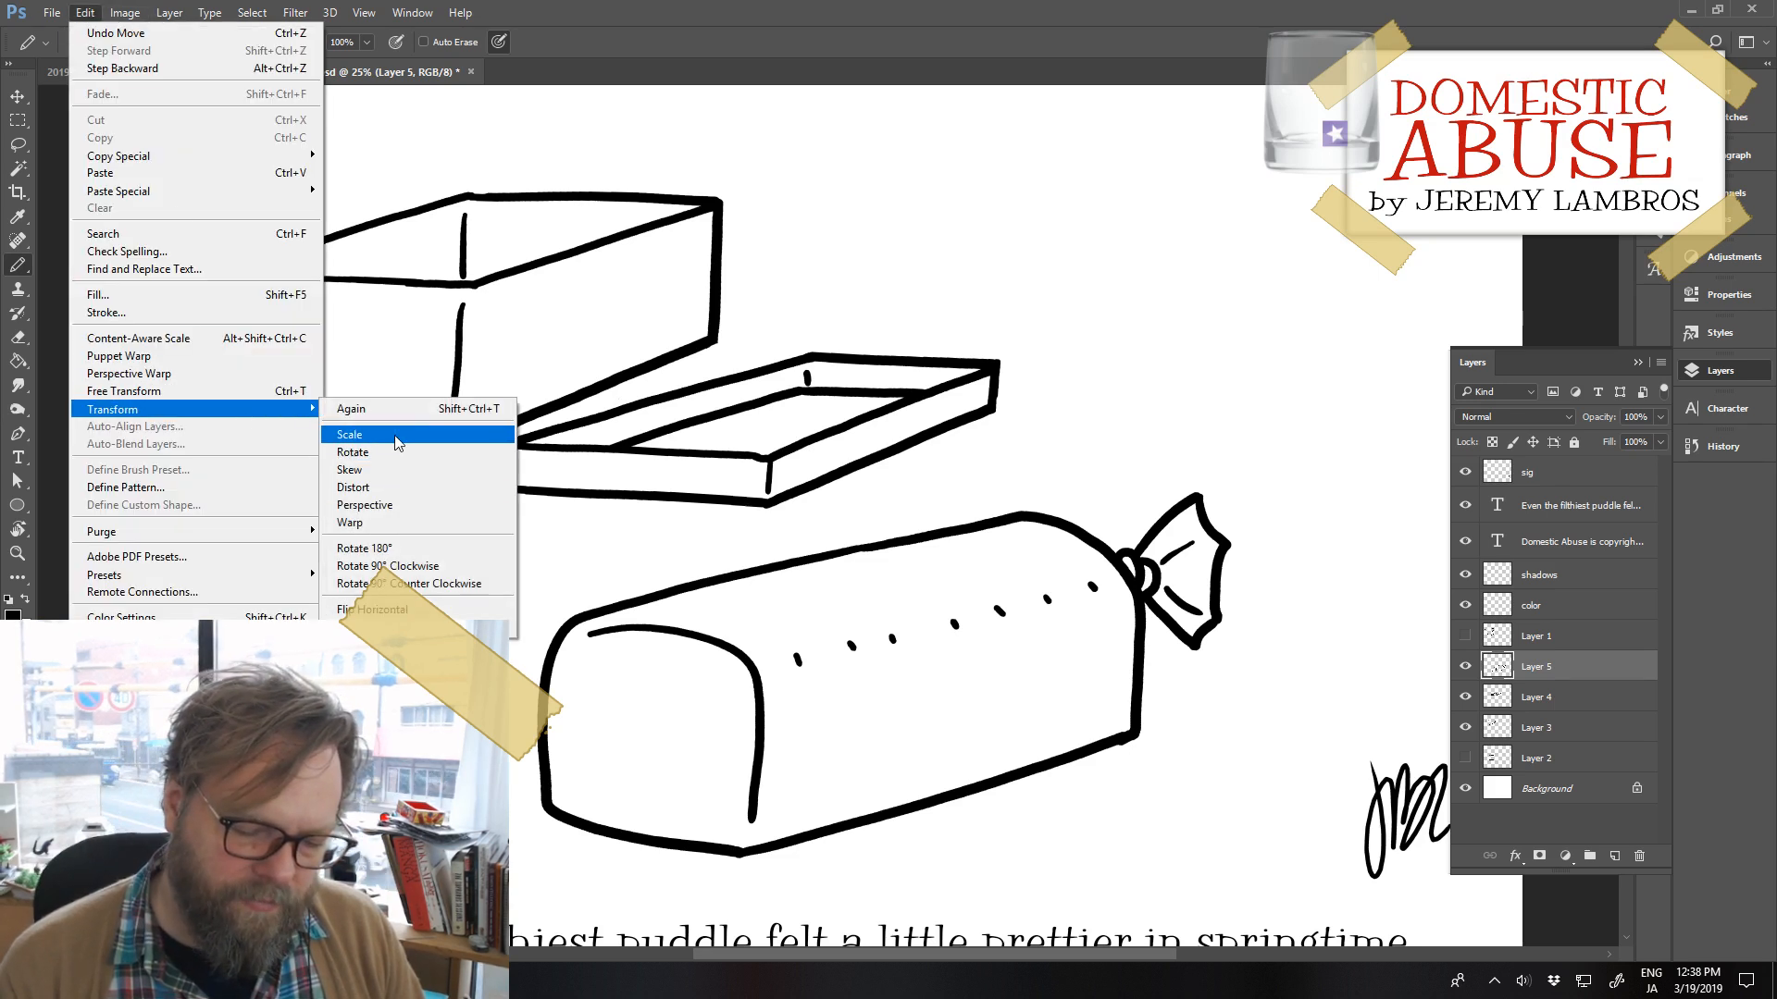
pyautogui.click(389, 488)
pyautogui.moveTo(541, 678); pyautogui.dragTo(584, 676)
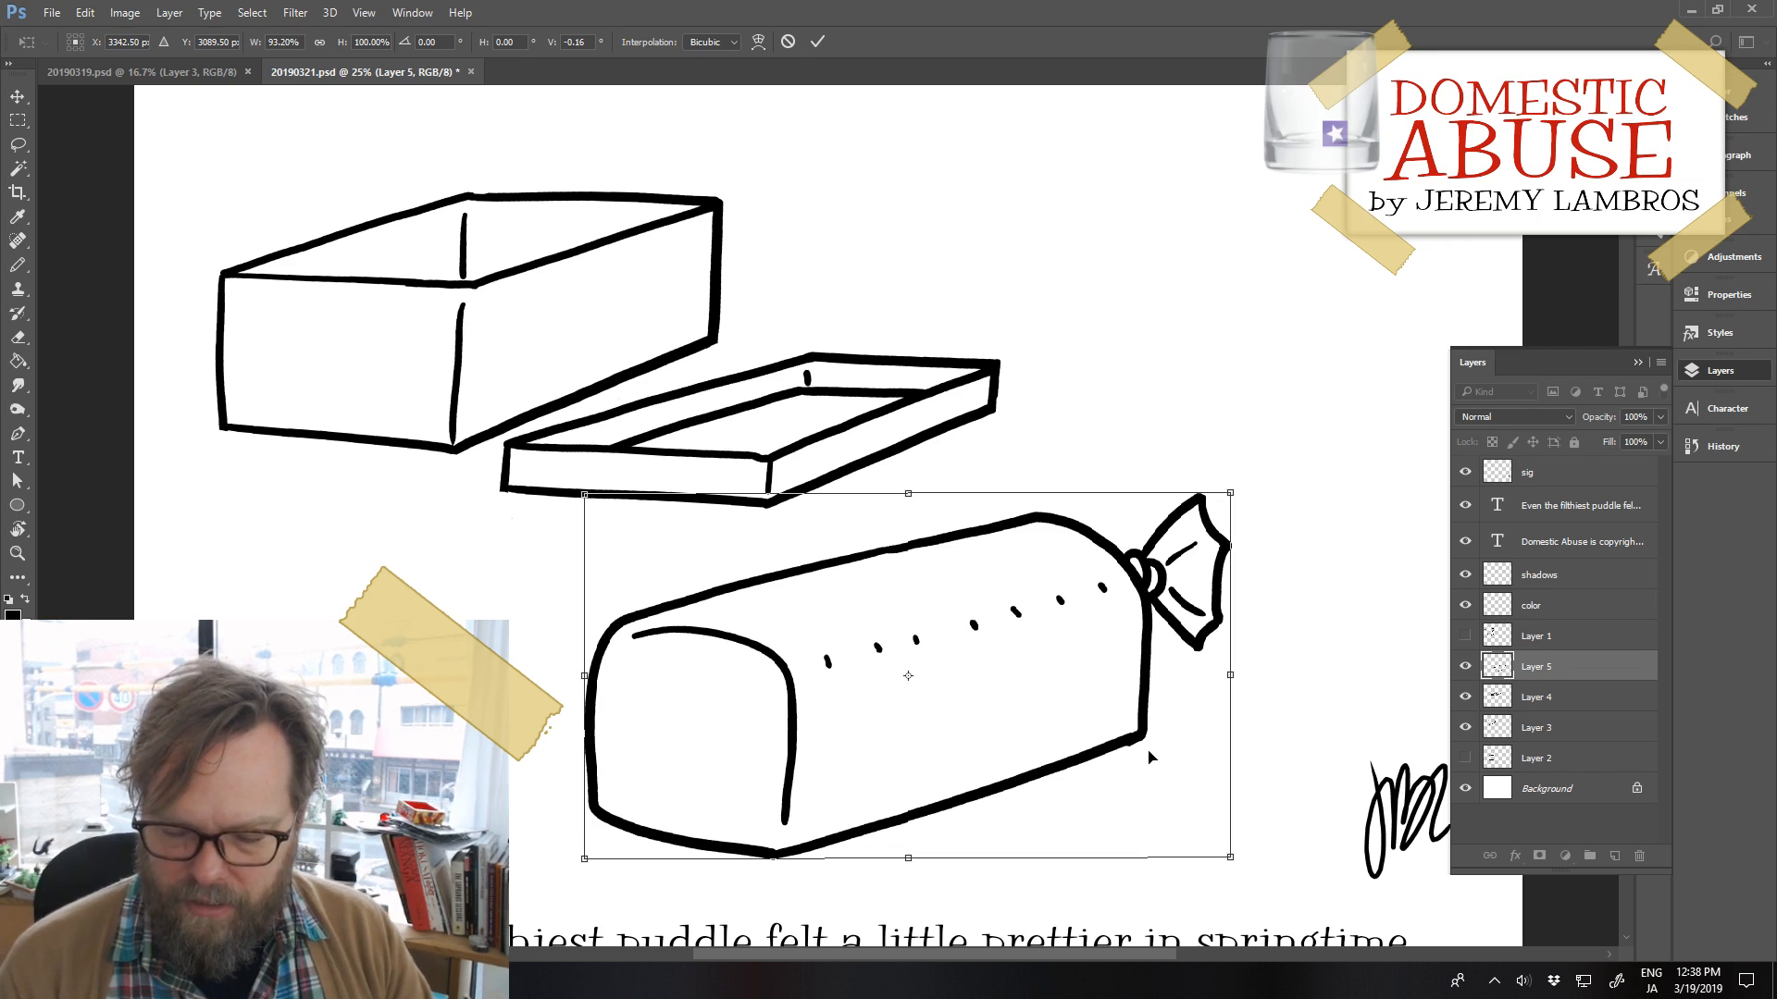
pyautogui.press('b')
pyautogui.moveTo(1144, 736)
pyautogui.mouseDown()
pyautogui.moveTo(1161, 671)
pyautogui.moveTo(1251, 653)
pyautogui.moveTo(1165, 731)
pyautogui.mouseUp()
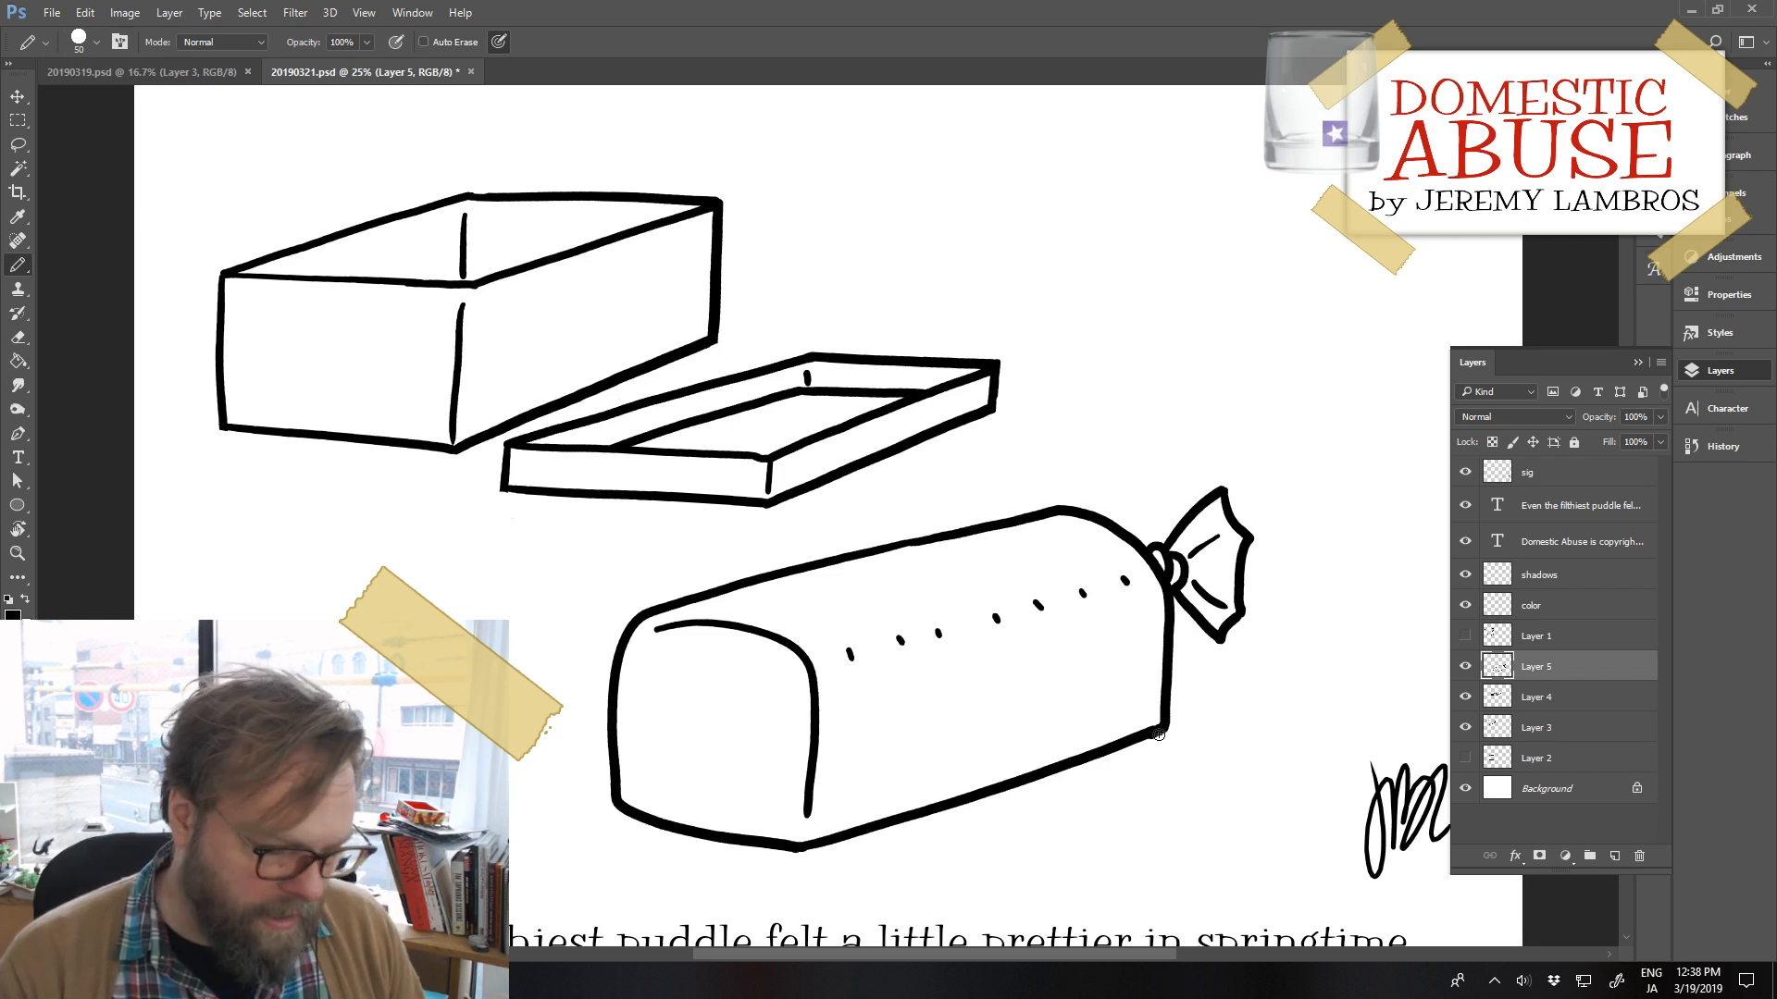
# Try to erase the start of the curved inner edge on the bag's near end face
pyautogui.press('e')
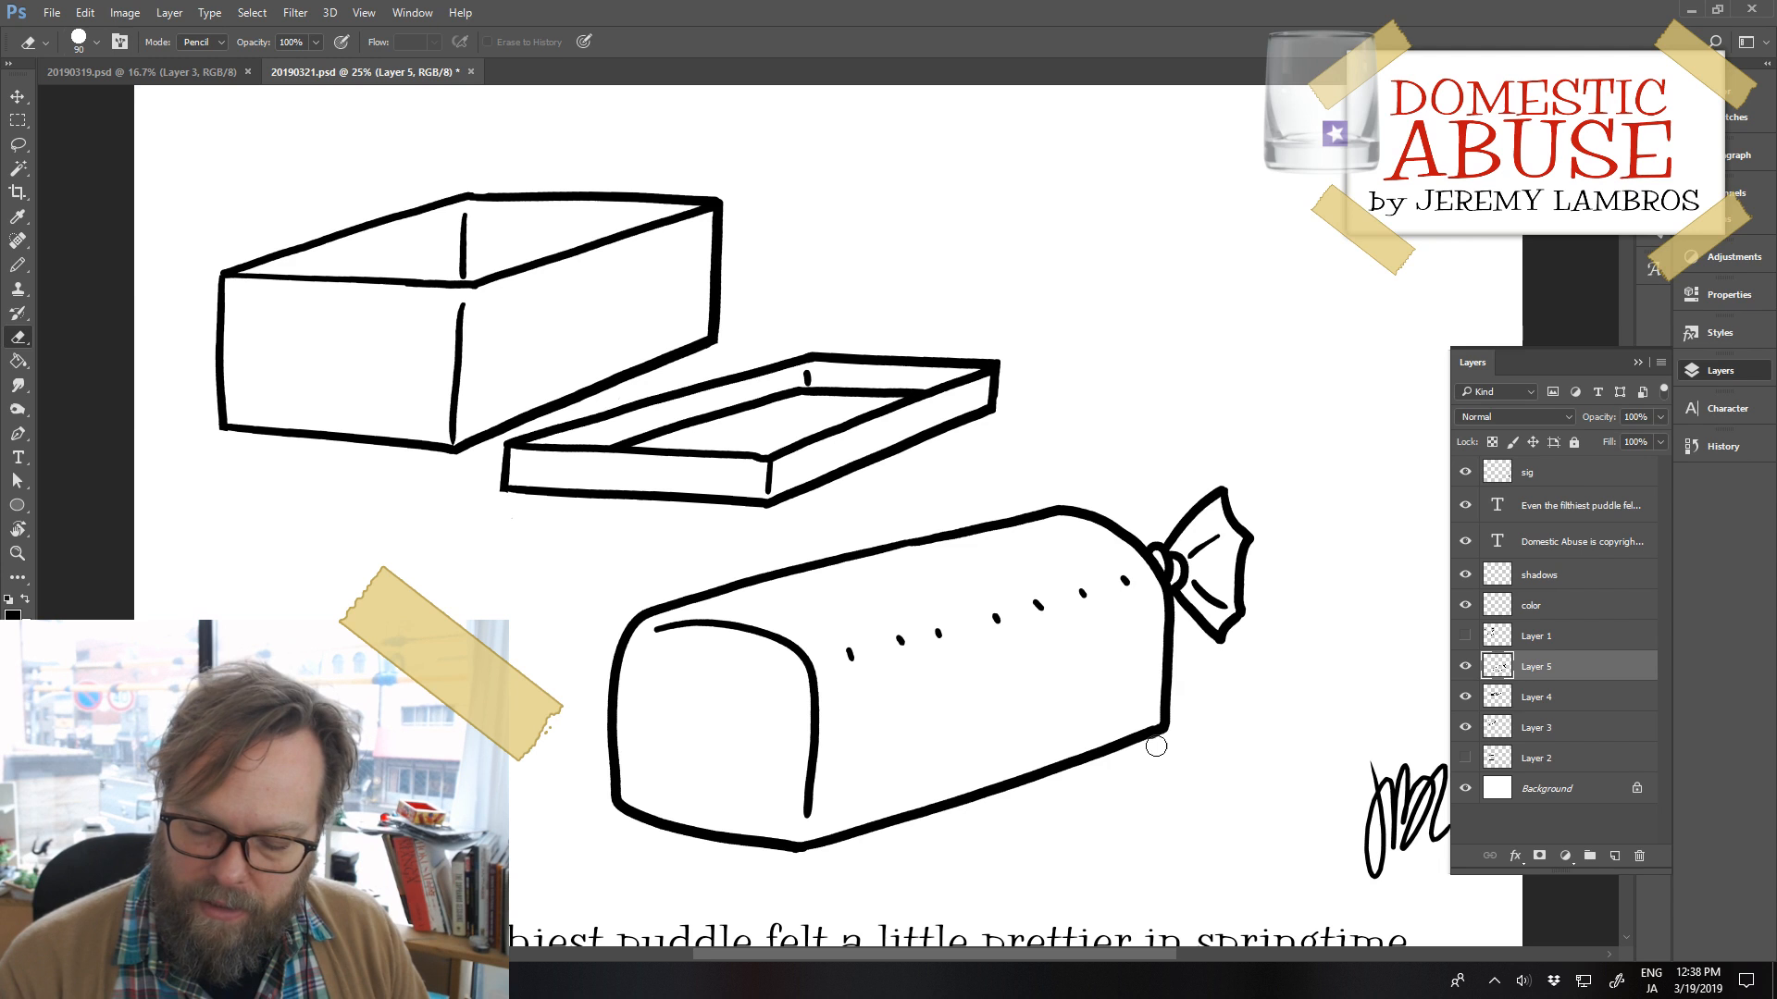
pyautogui.press('b')
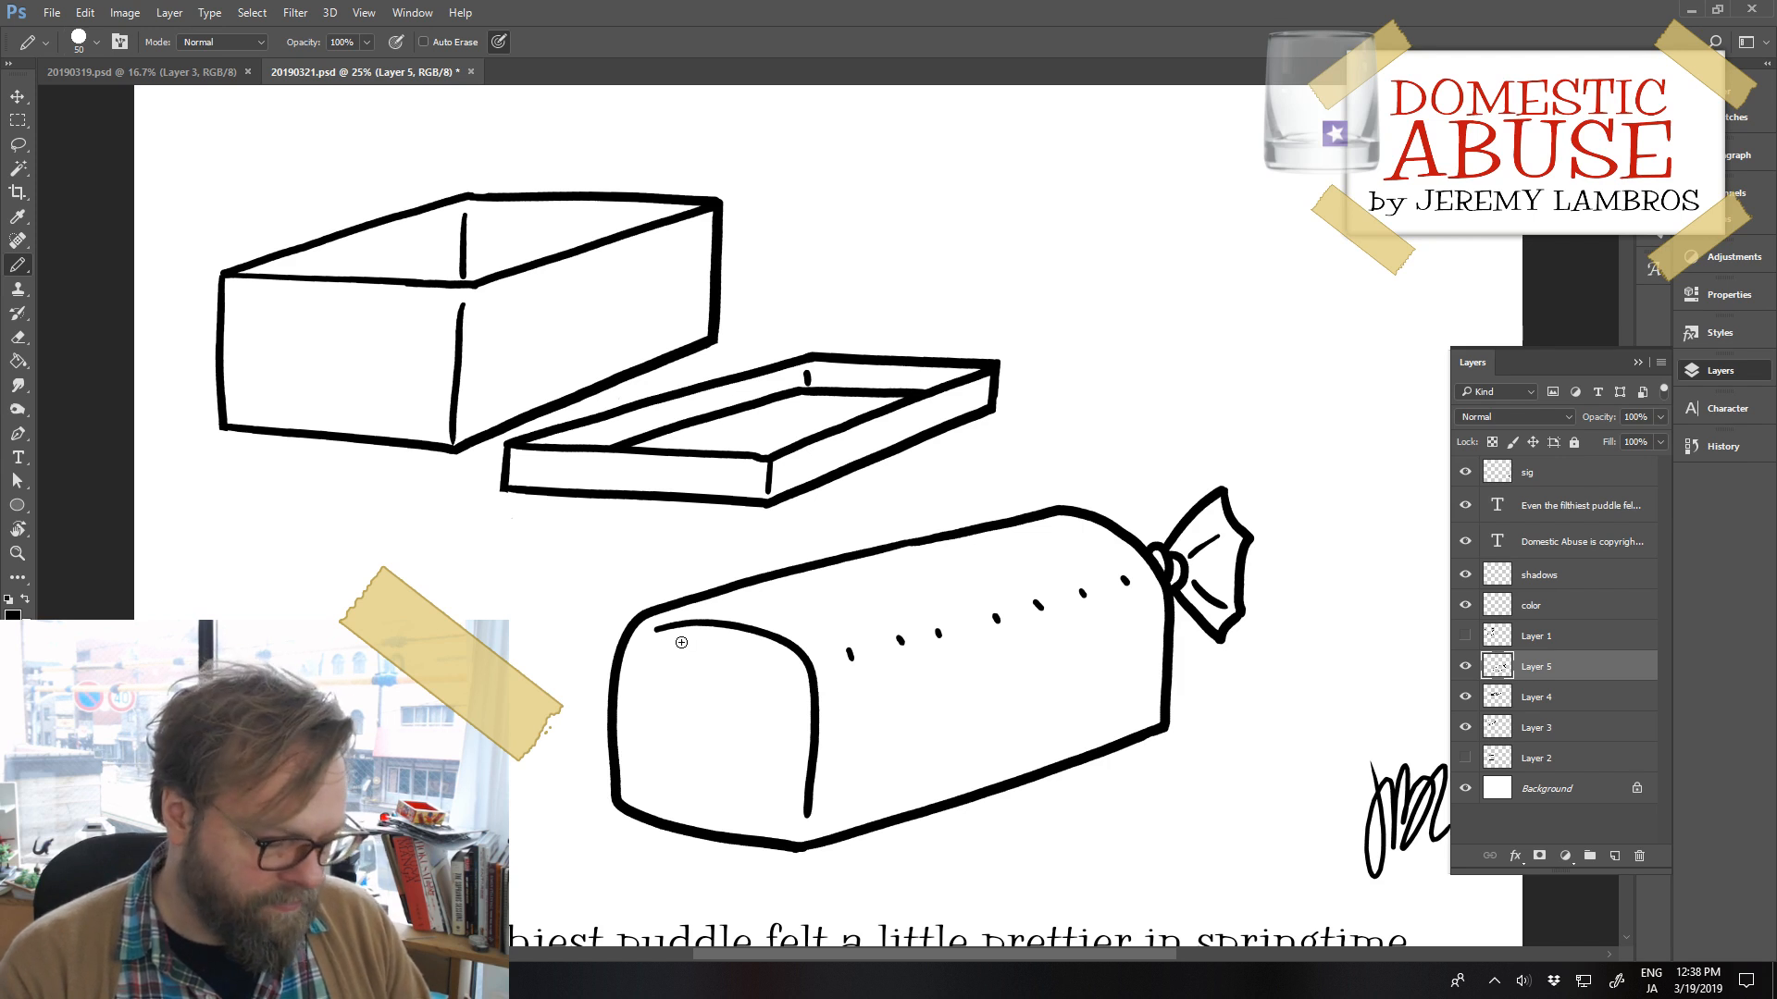
pyautogui.press('e')
pyautogui.moveTo(694, 625); pyautogui.dragTo(647, 623)
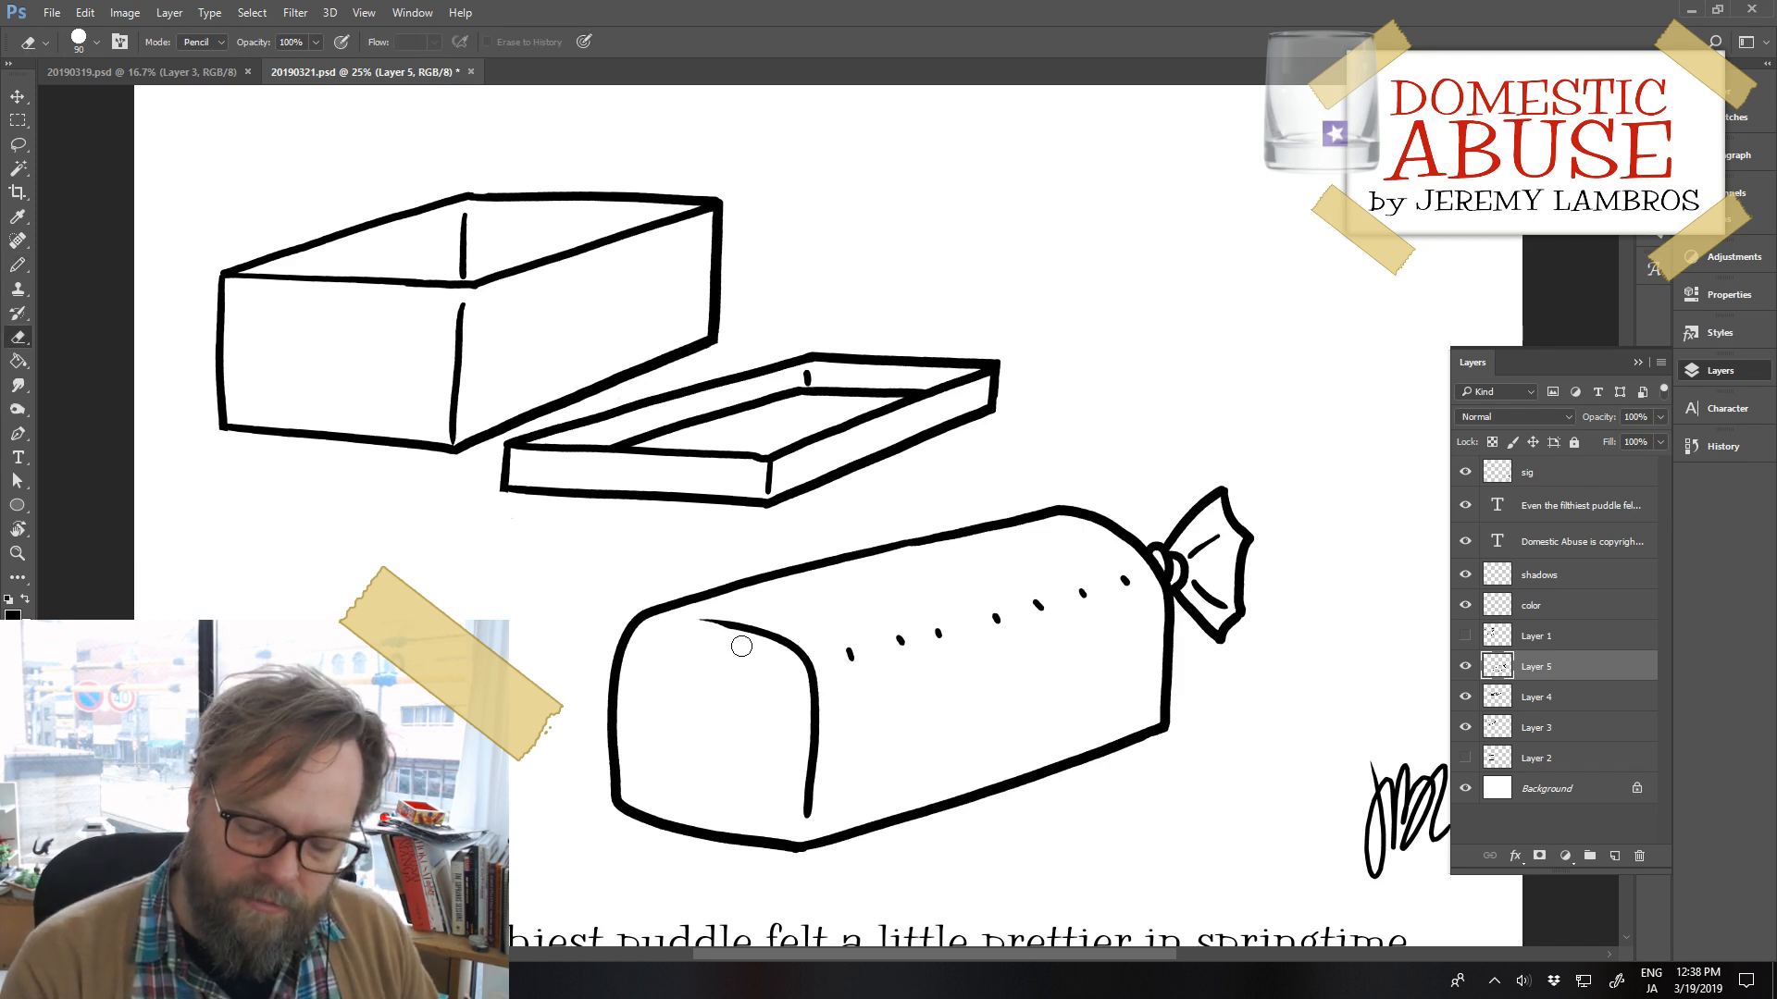
pyautogui.hotkey('ctrl', 'z')
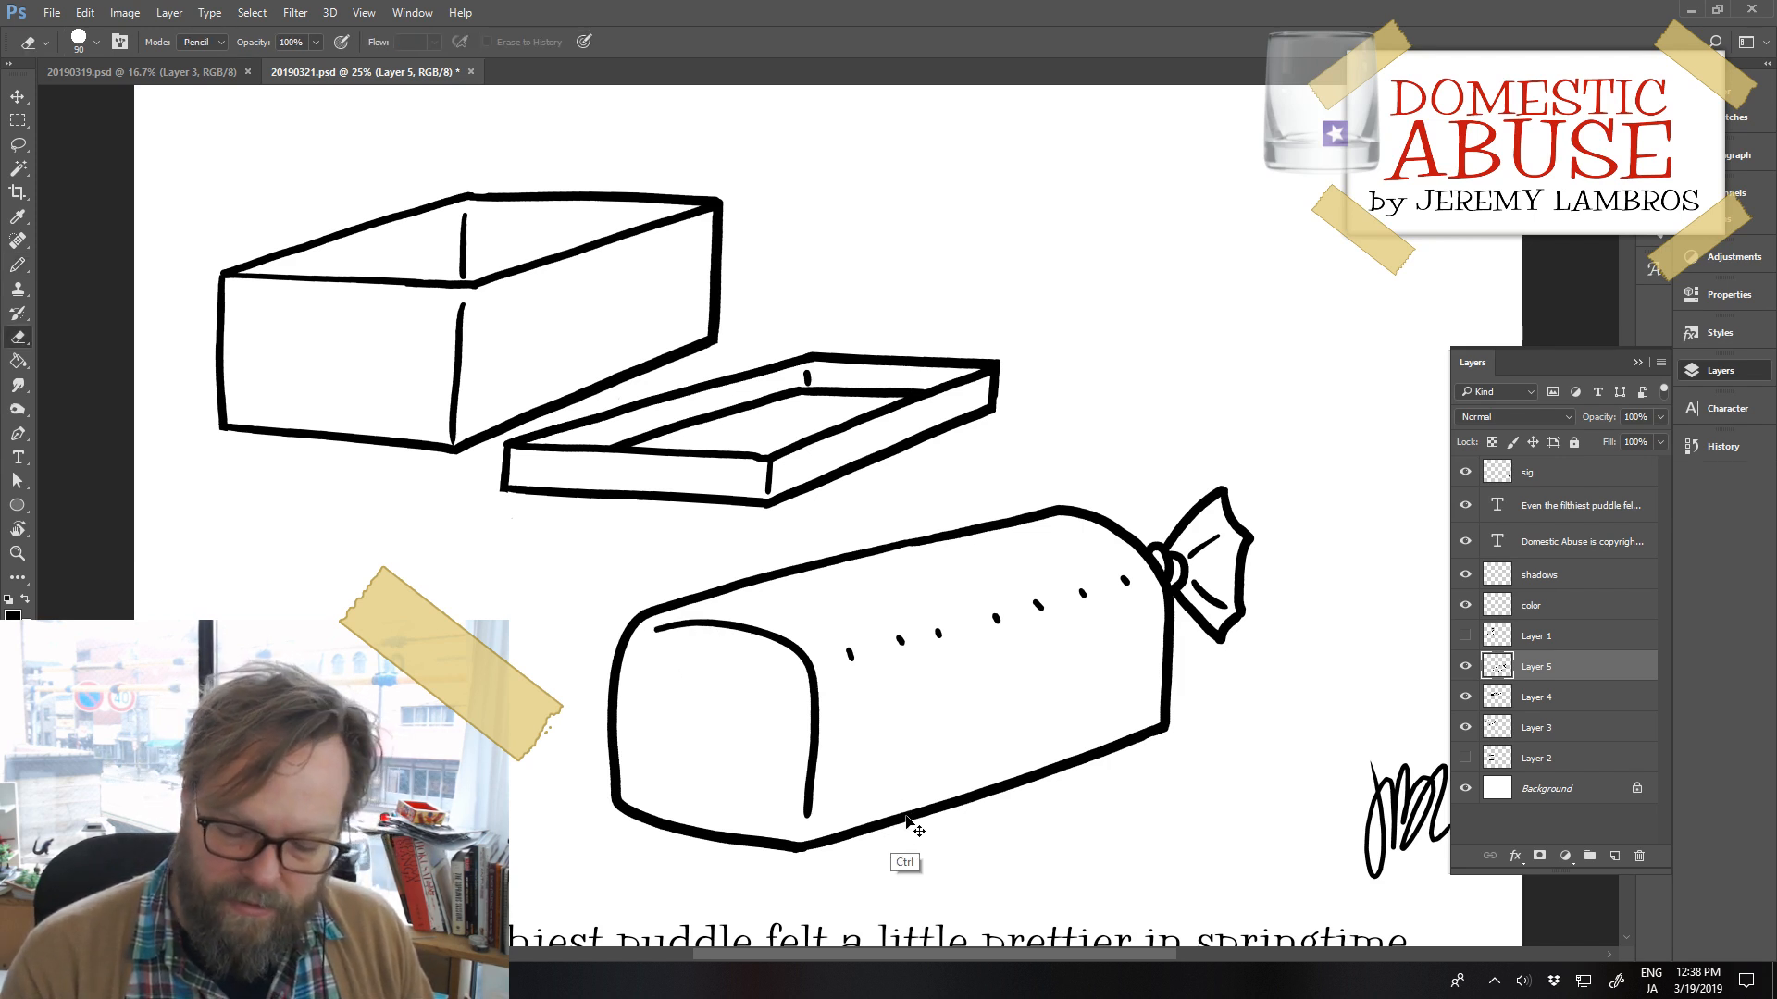
# Spread out the three drawings by moving the bag to the left and the box and its lid to the right
pyautogui.moveTo(907, 819); pyautogui.dragTo(583, 842)
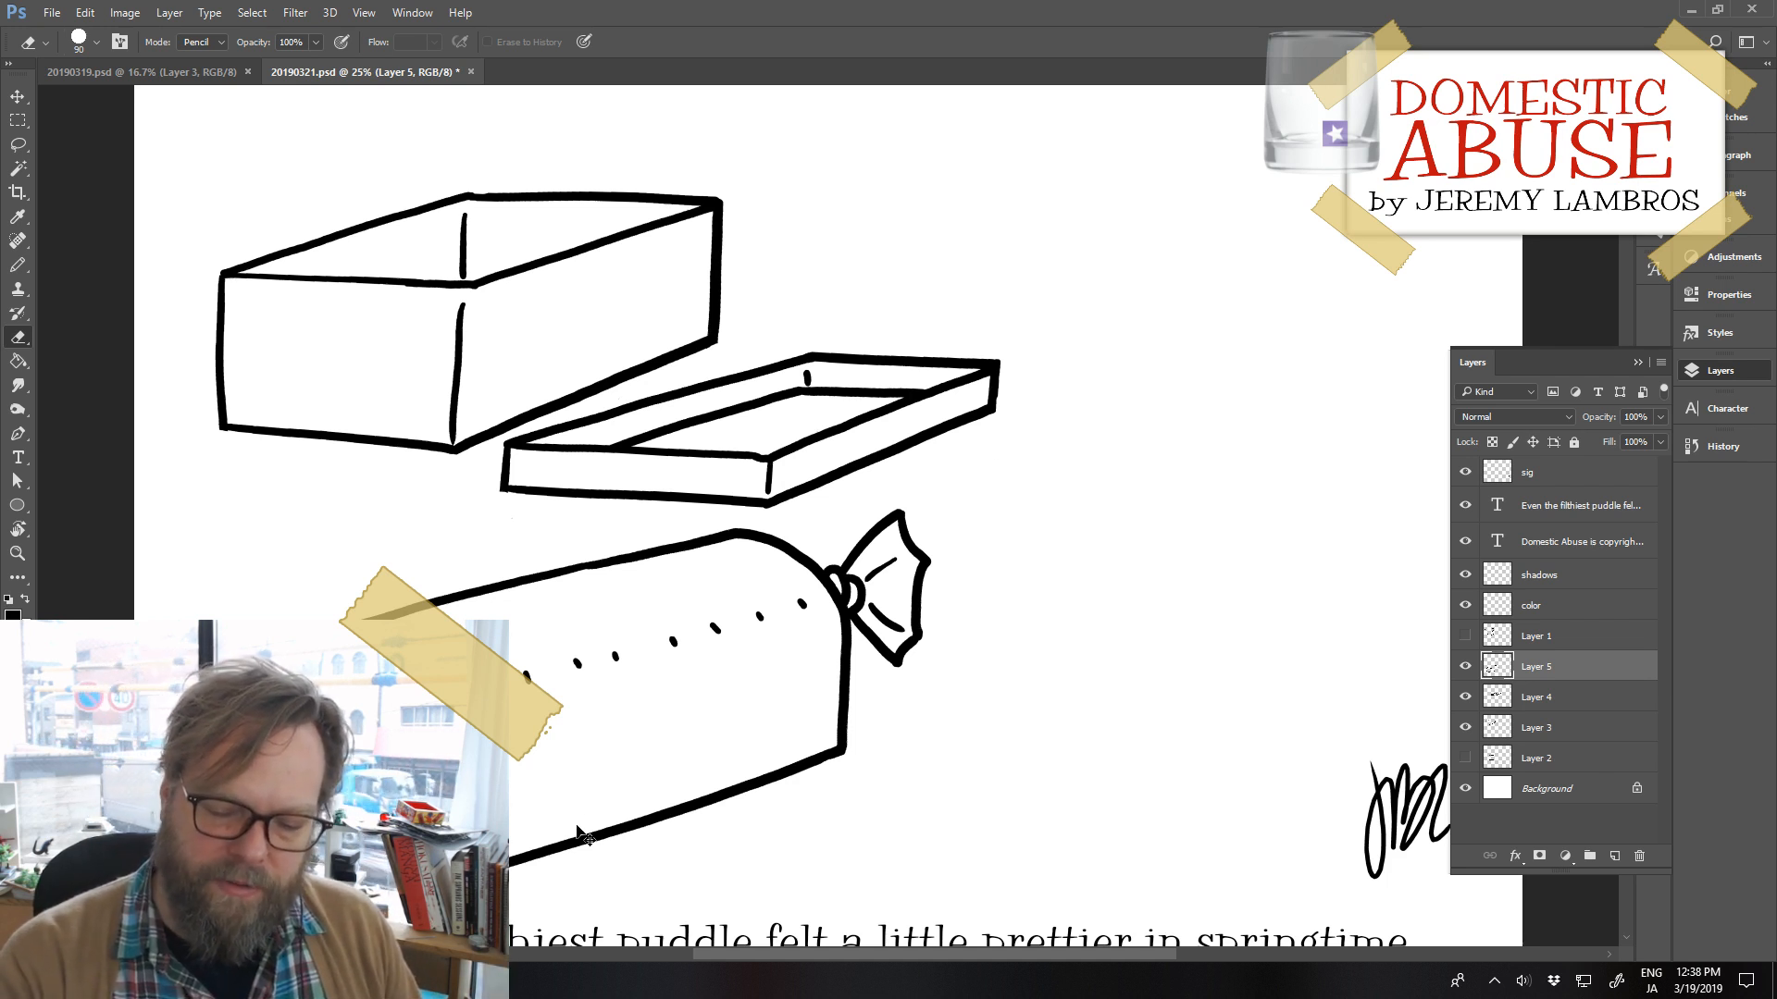
pyautogui.moveTo(991, 408); pyautogui.dragTo(1327, 435)
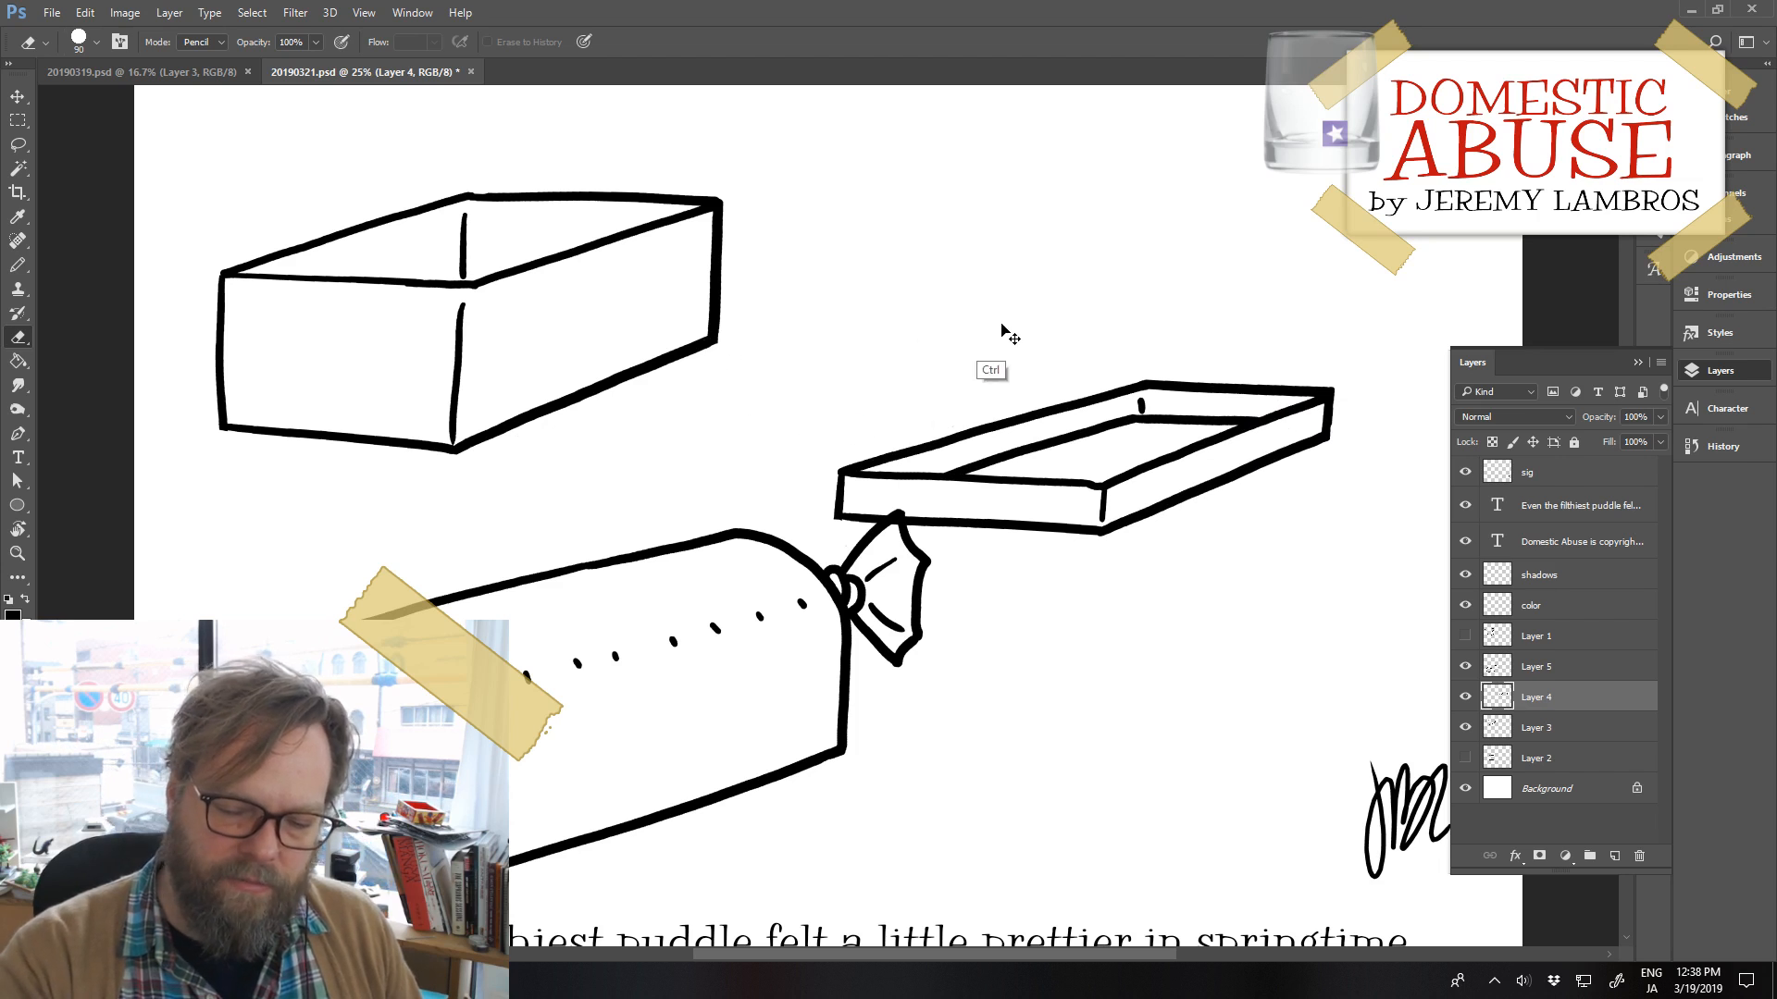
pyautogui.moveTo(703, 350); pyautogui.dragTo(1159, 334)
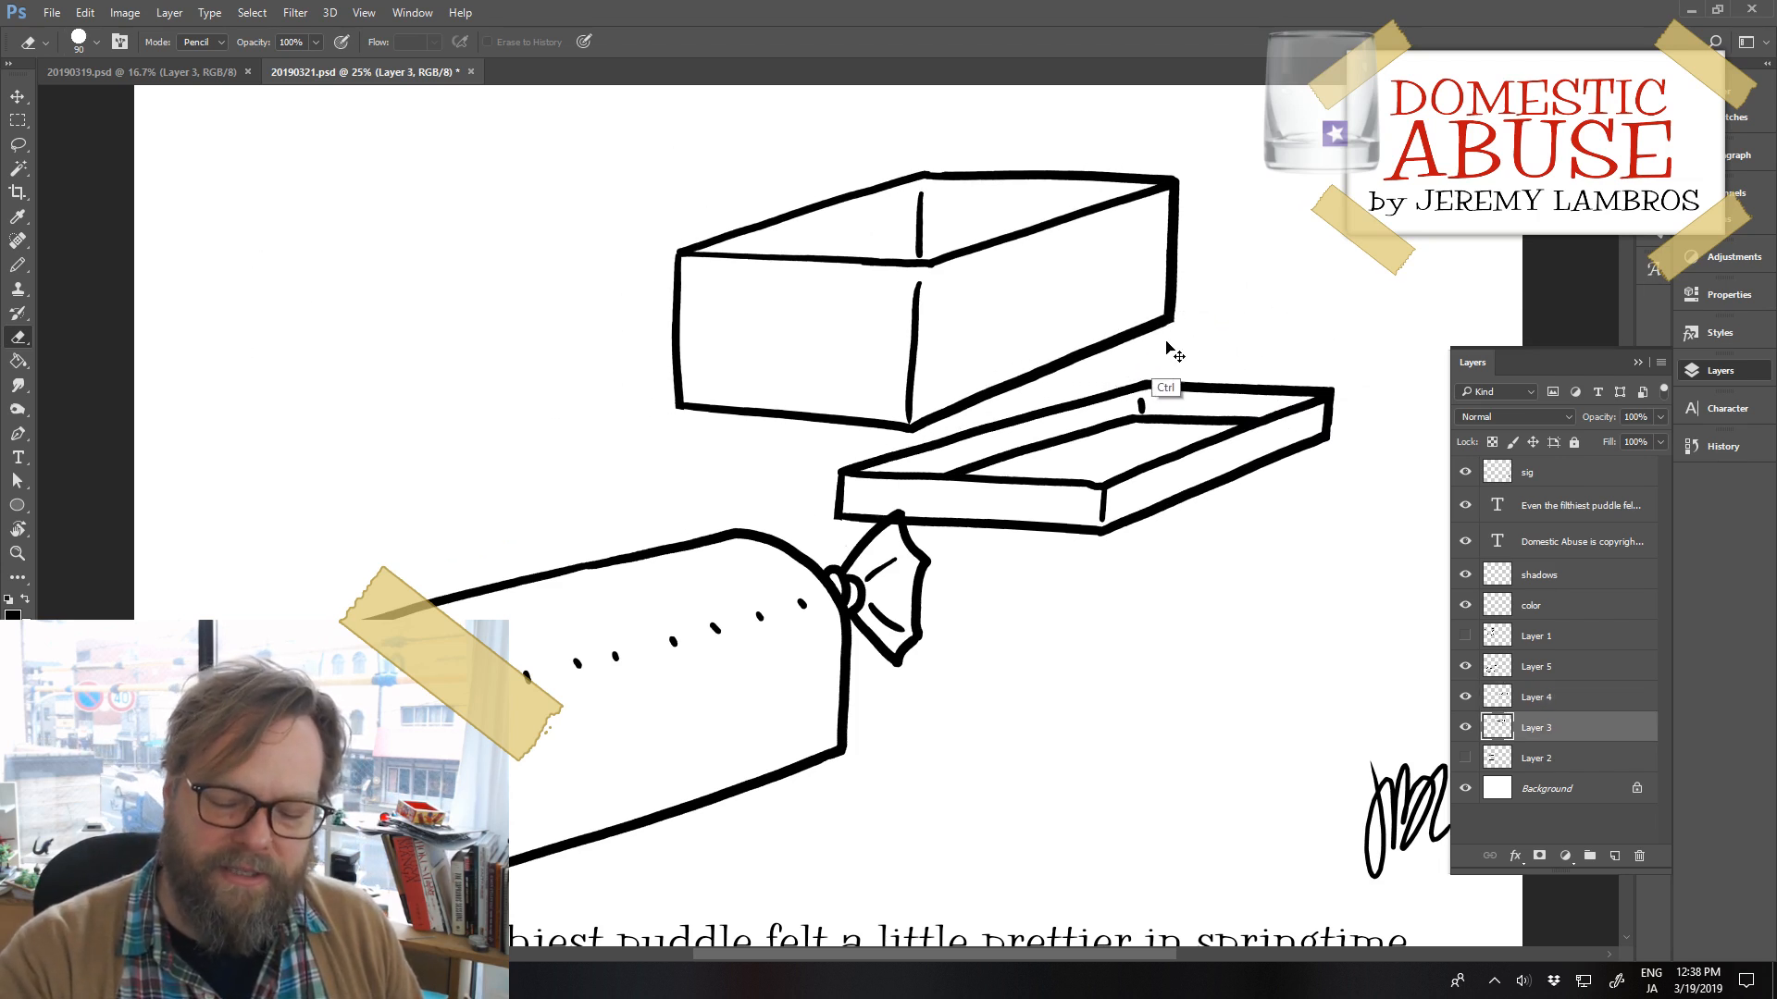
pyautogui.moveTo(1289, 459); pyautogui.dragTo(1399, 418)
pyautogui.moveTo(839, 755); pyautogui.dragTo(816, 716)
# Hide Layers 3, 4 and 5, and add a new layer above Layer 5 for pencil drawing
pyautogui.moveTo(1465, 696); pyautogui.dragTo(1465, 727)
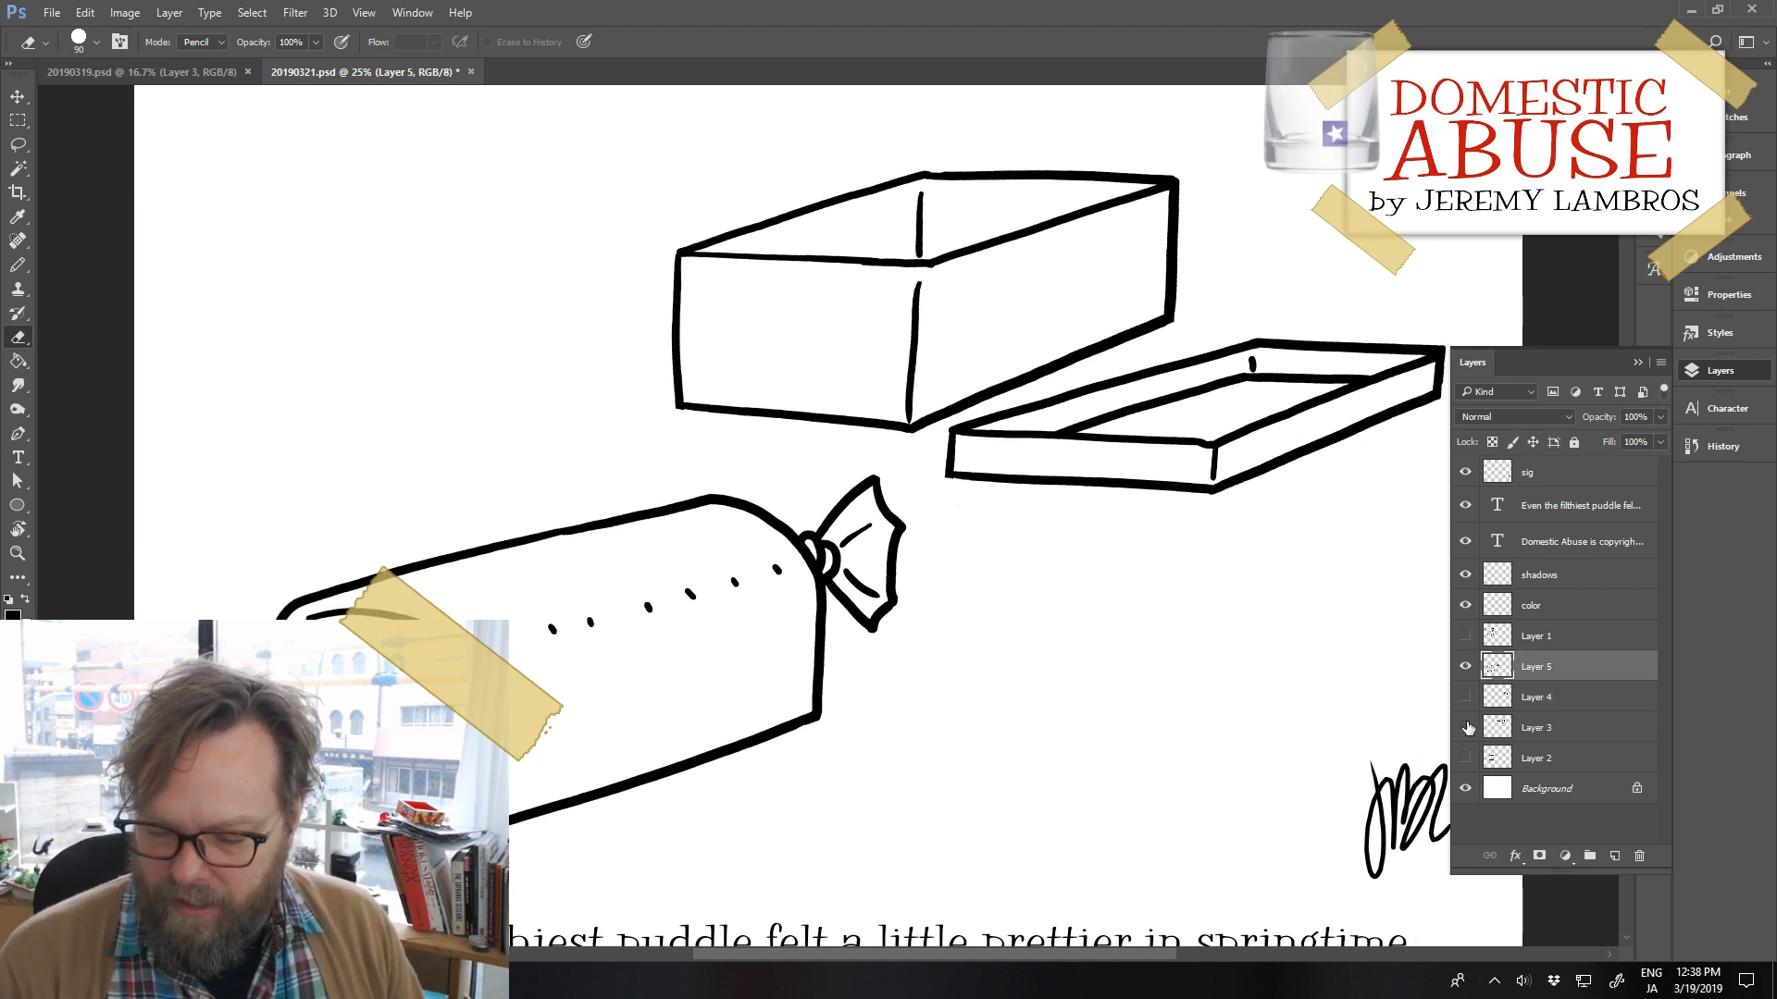
pyautogui.click(1464, 666)
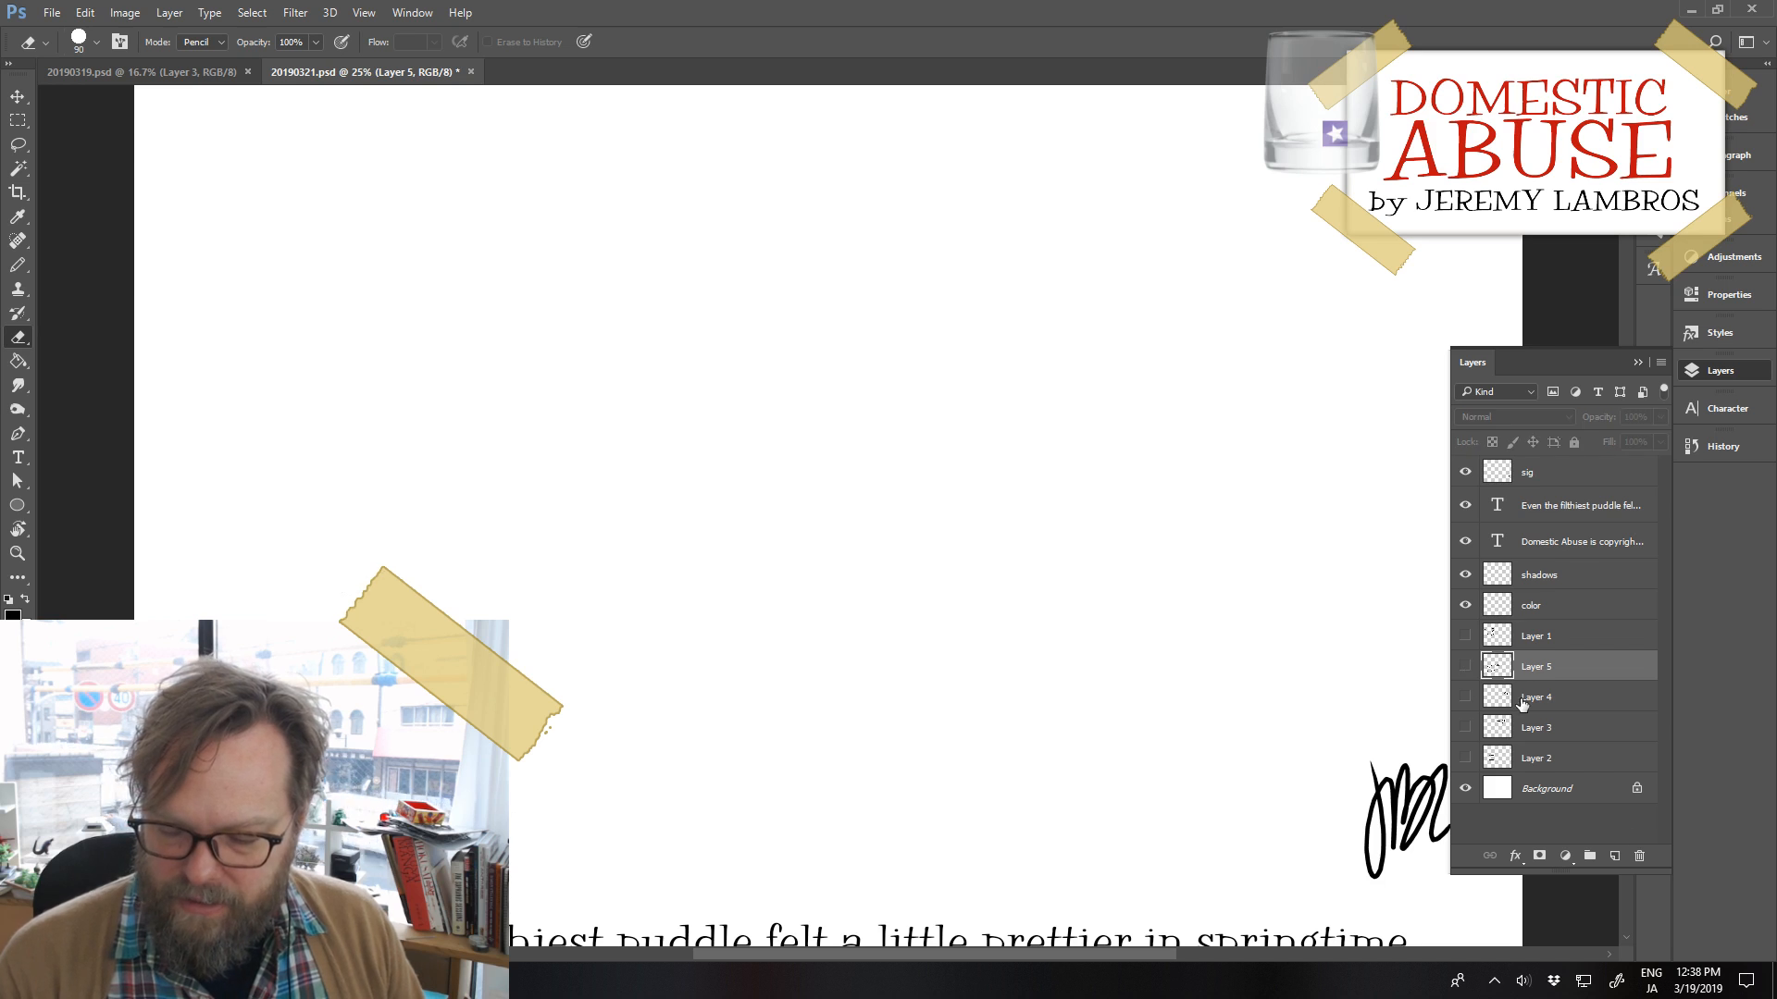
pyautogui.click(1615, 857)
pyautogui.press('b')
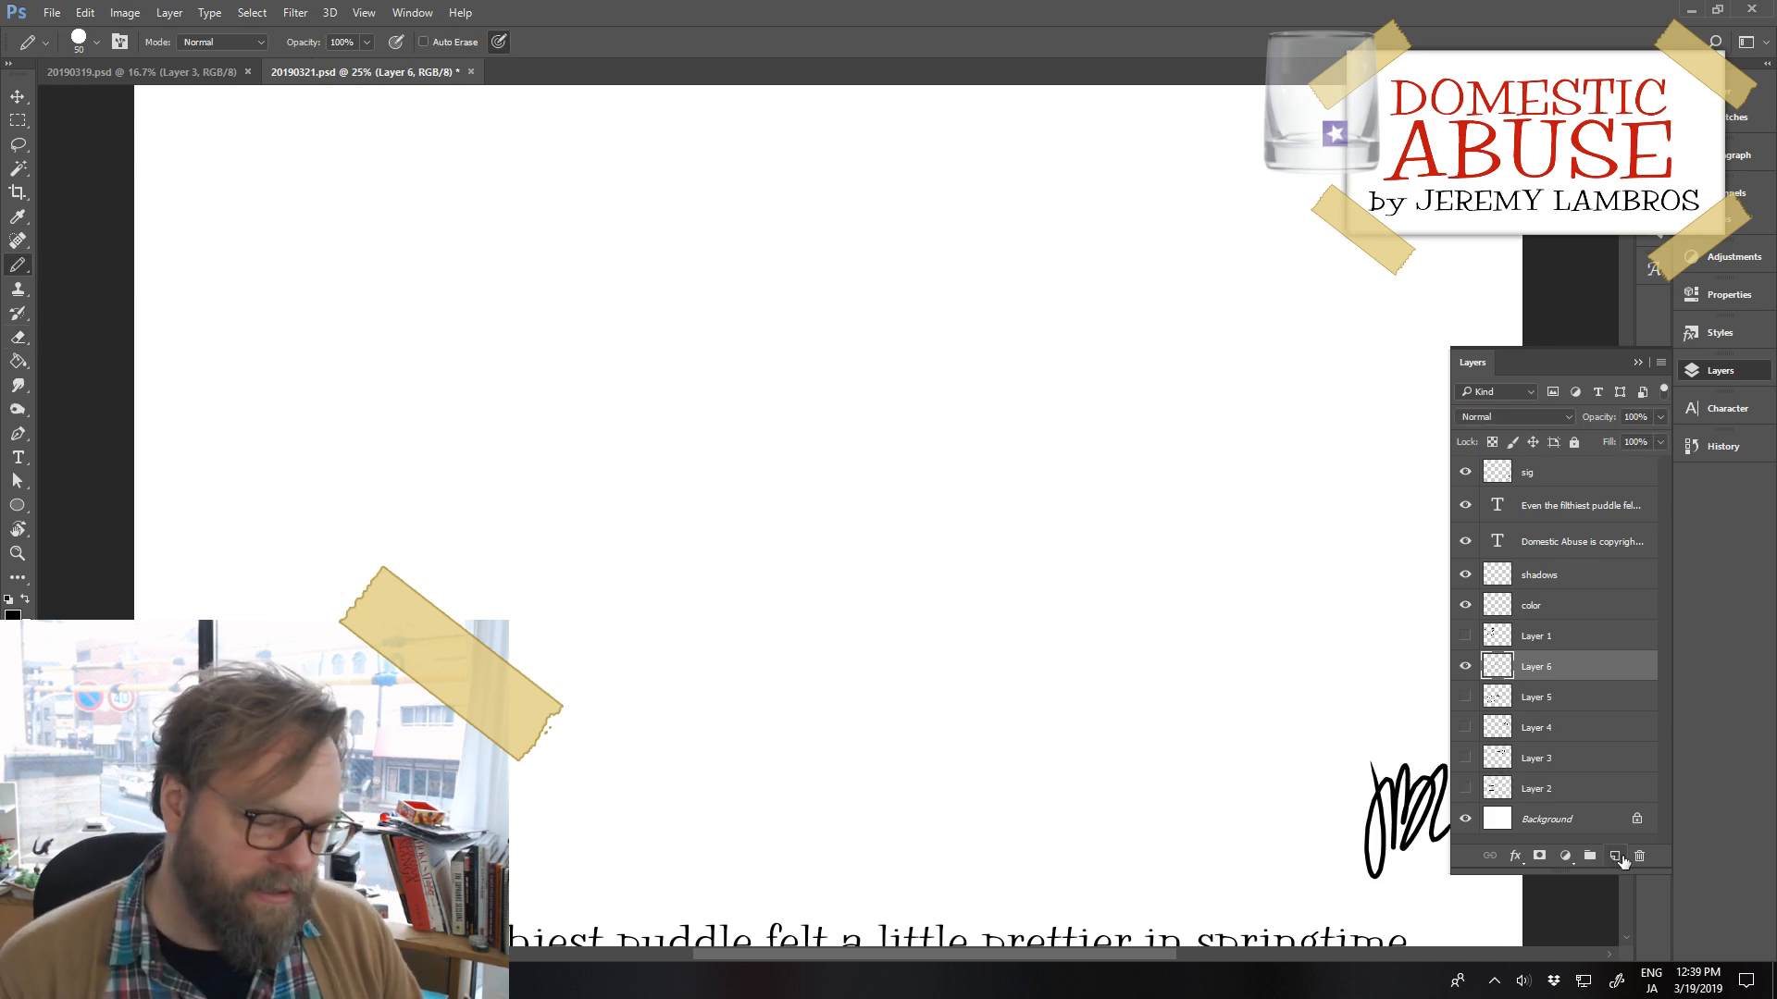
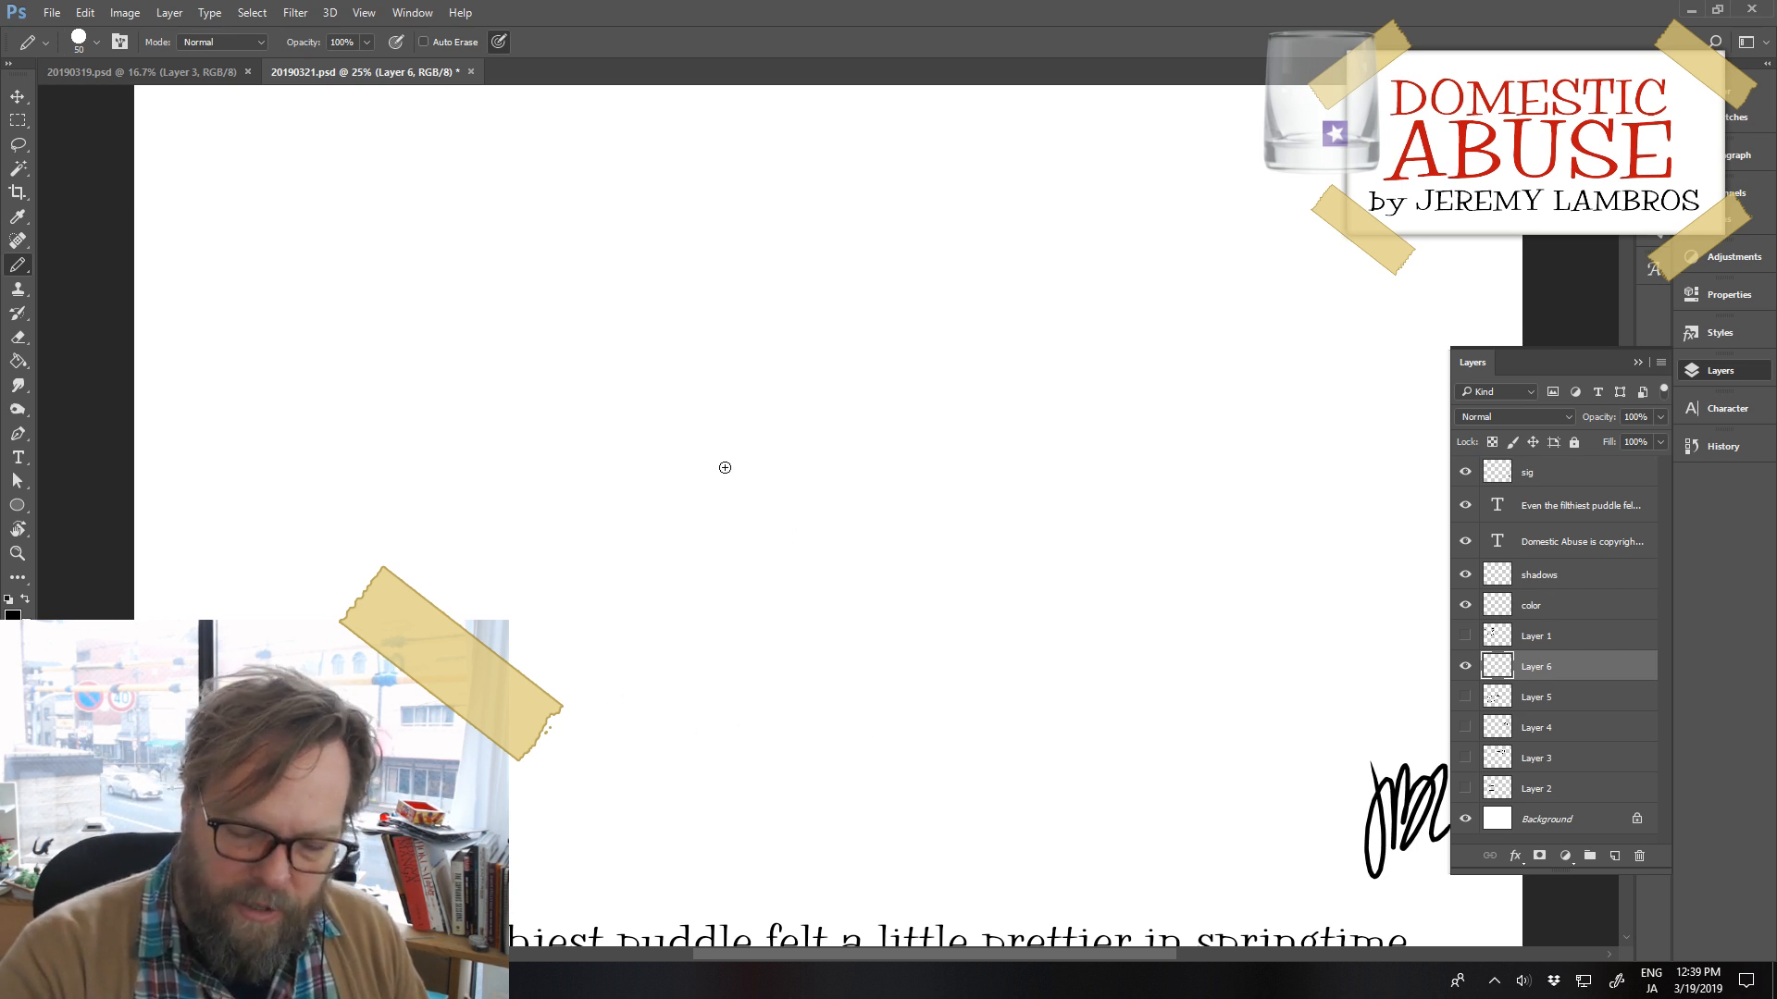
# Draw the left side and curved base of a tapered cup in the middle of the new layer
pyautogui.moveTo(716, 444)
pyautogui.mouseDown()
pyautogui.moveTo(732, 687)
pyautogui.moveTo(925, 692)
pyautogui.mouseUp()
pyautogui.hotkey('ctrl', 'z')
pyautogui.moveTo(733, 690)
pyautogui.mouseDown()
pyautogui.moveTo(768, 707)
pyautogui.moveTo(881, 699)
pyautogui.mouseUp()
# Draw the arched back rim across the top of the cup, starting from its left side
pyautogui.moveTo(716, 446); pyautogui.dragTo(941, 443)
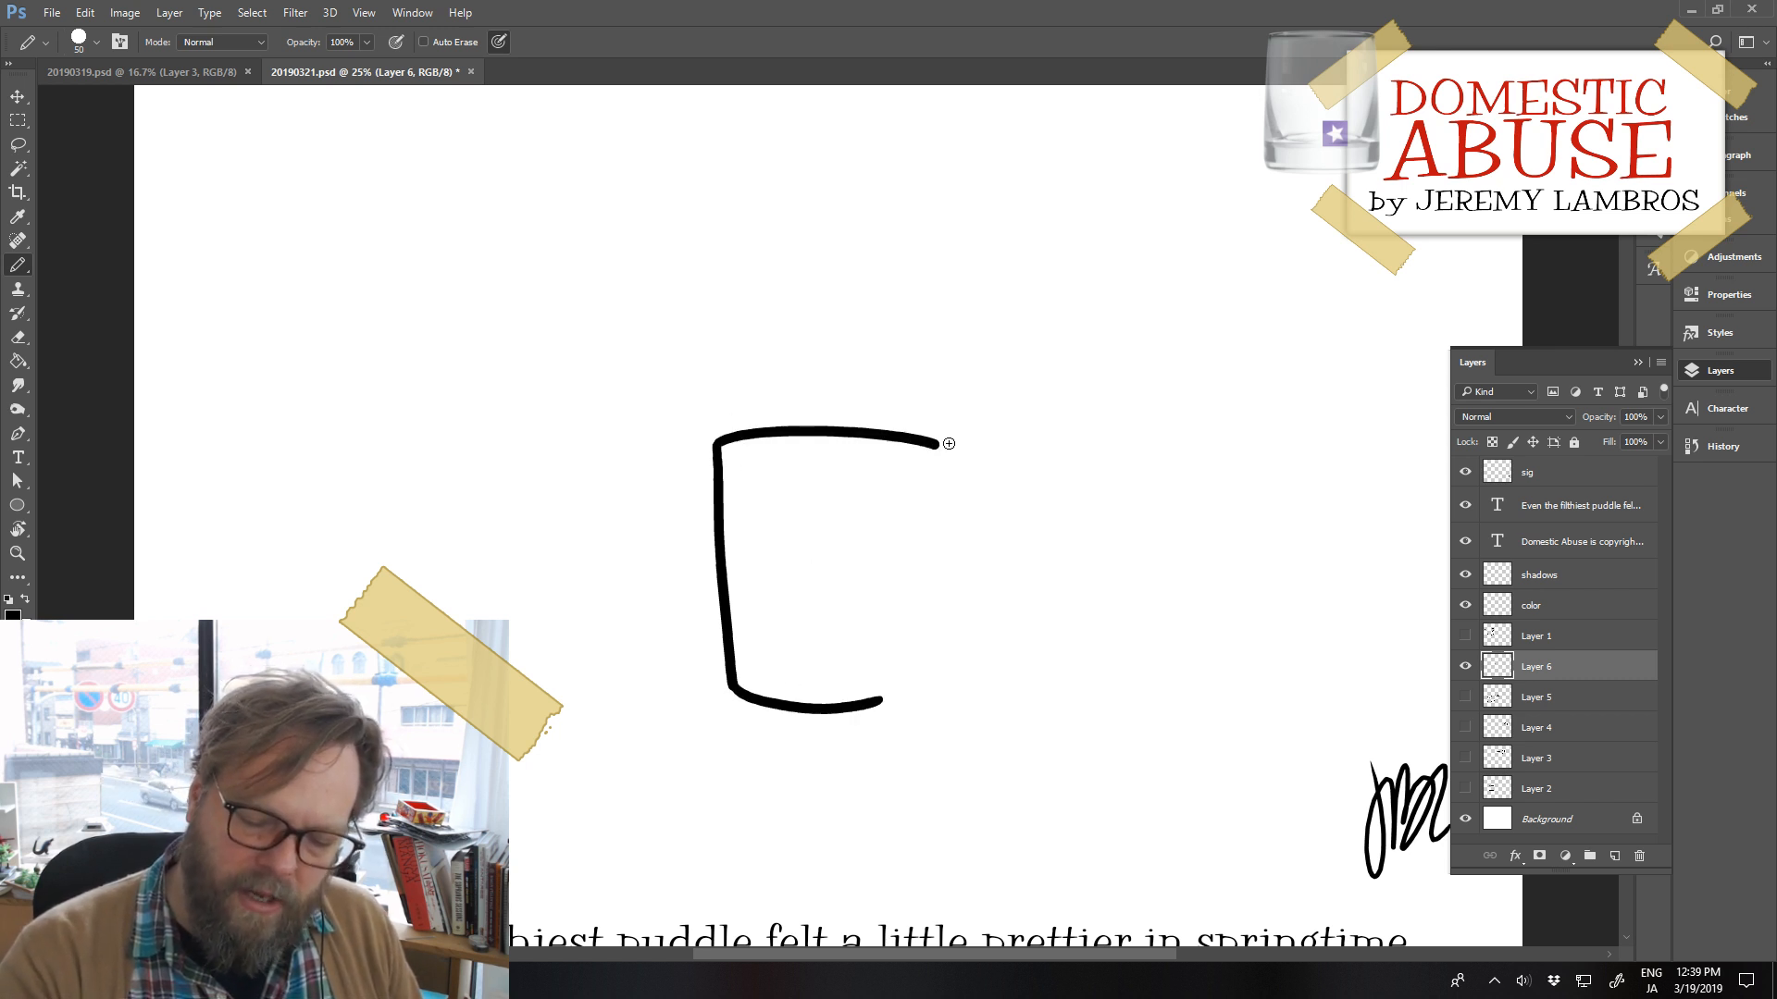
pyautogui.hotkey('ctrl', 'z')
pyautogui.moveTo(716, 446); pyautogui.dragTo(944, 435)
pyautogui.hotkey('ctrl', 'z')
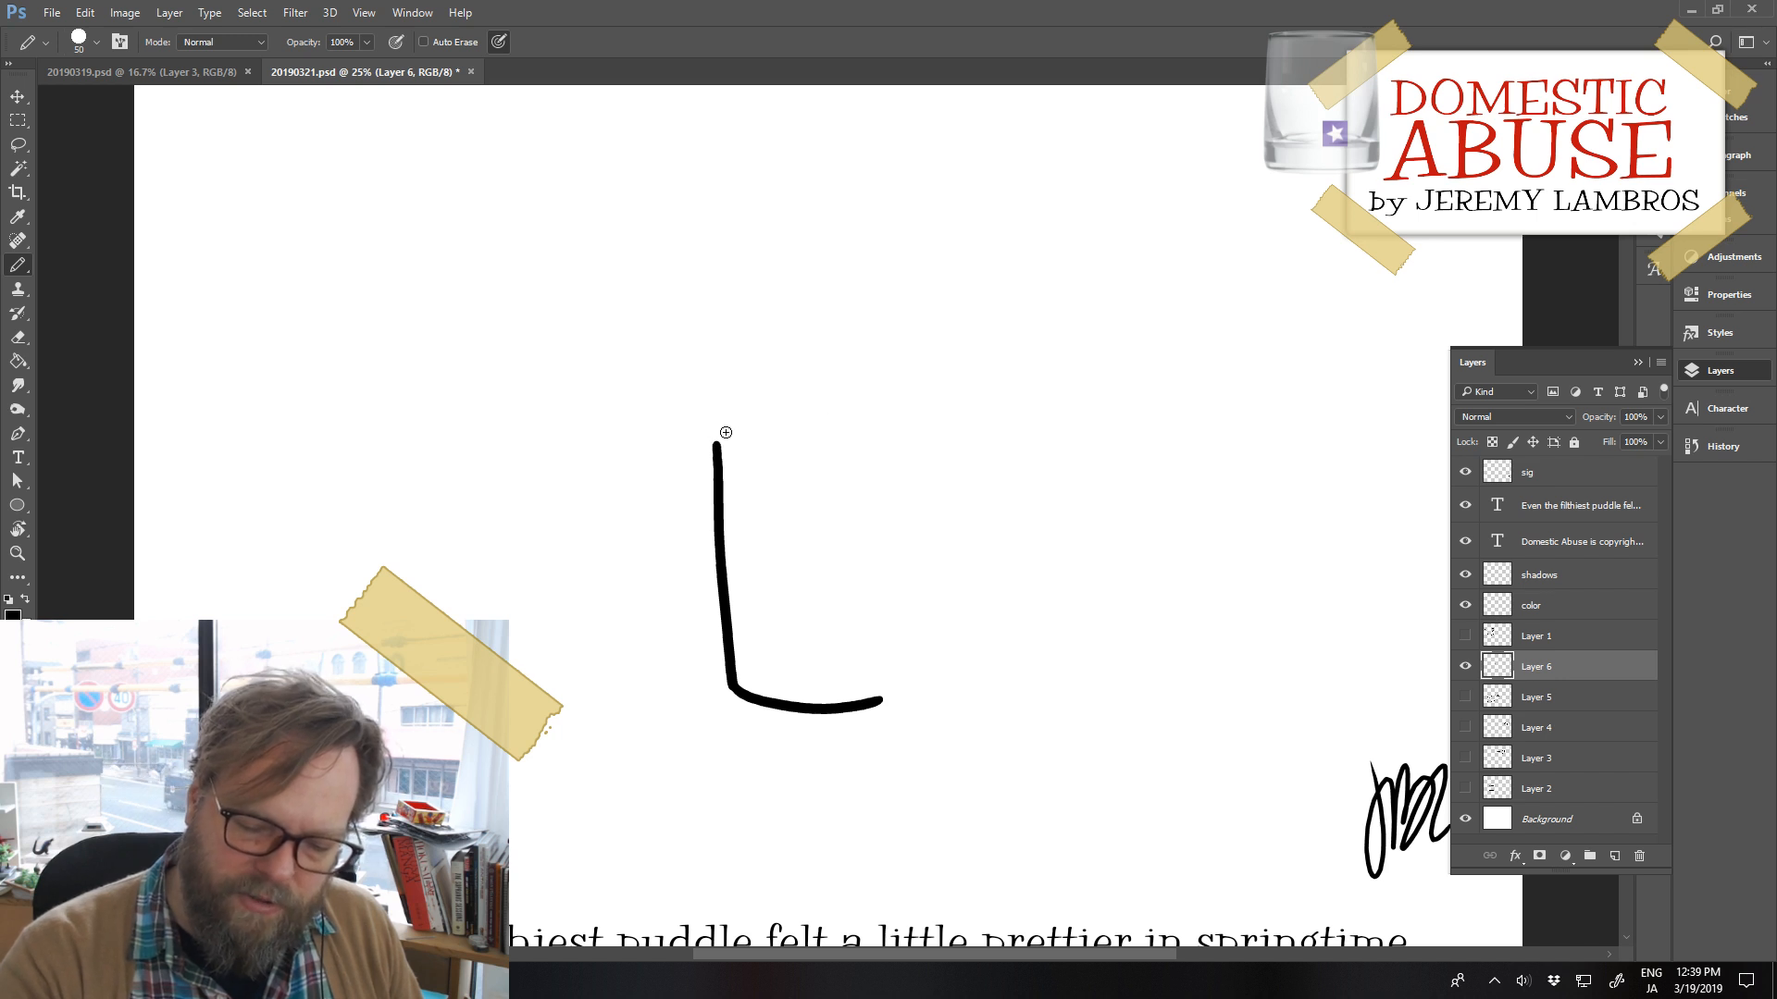
pyautogui.moveTo(718, 442)
pyautogui.mouseDown()
pyautogui.moveTo(798, 423)
pyautogui.moveTo(941, 439)
pyautogui.moveTo(921, 434)
pyautogui.moveTo(902, 685)
pyautogui.mouseUp()
pyautogui.hotkey('ctrl', 'z')
# Draw the cup's tapered right side from the rim to the base, and erase the overhanging end of the rim
pyautogui.moveTo(920, 433); pyautogui.dragTo(900, 699)
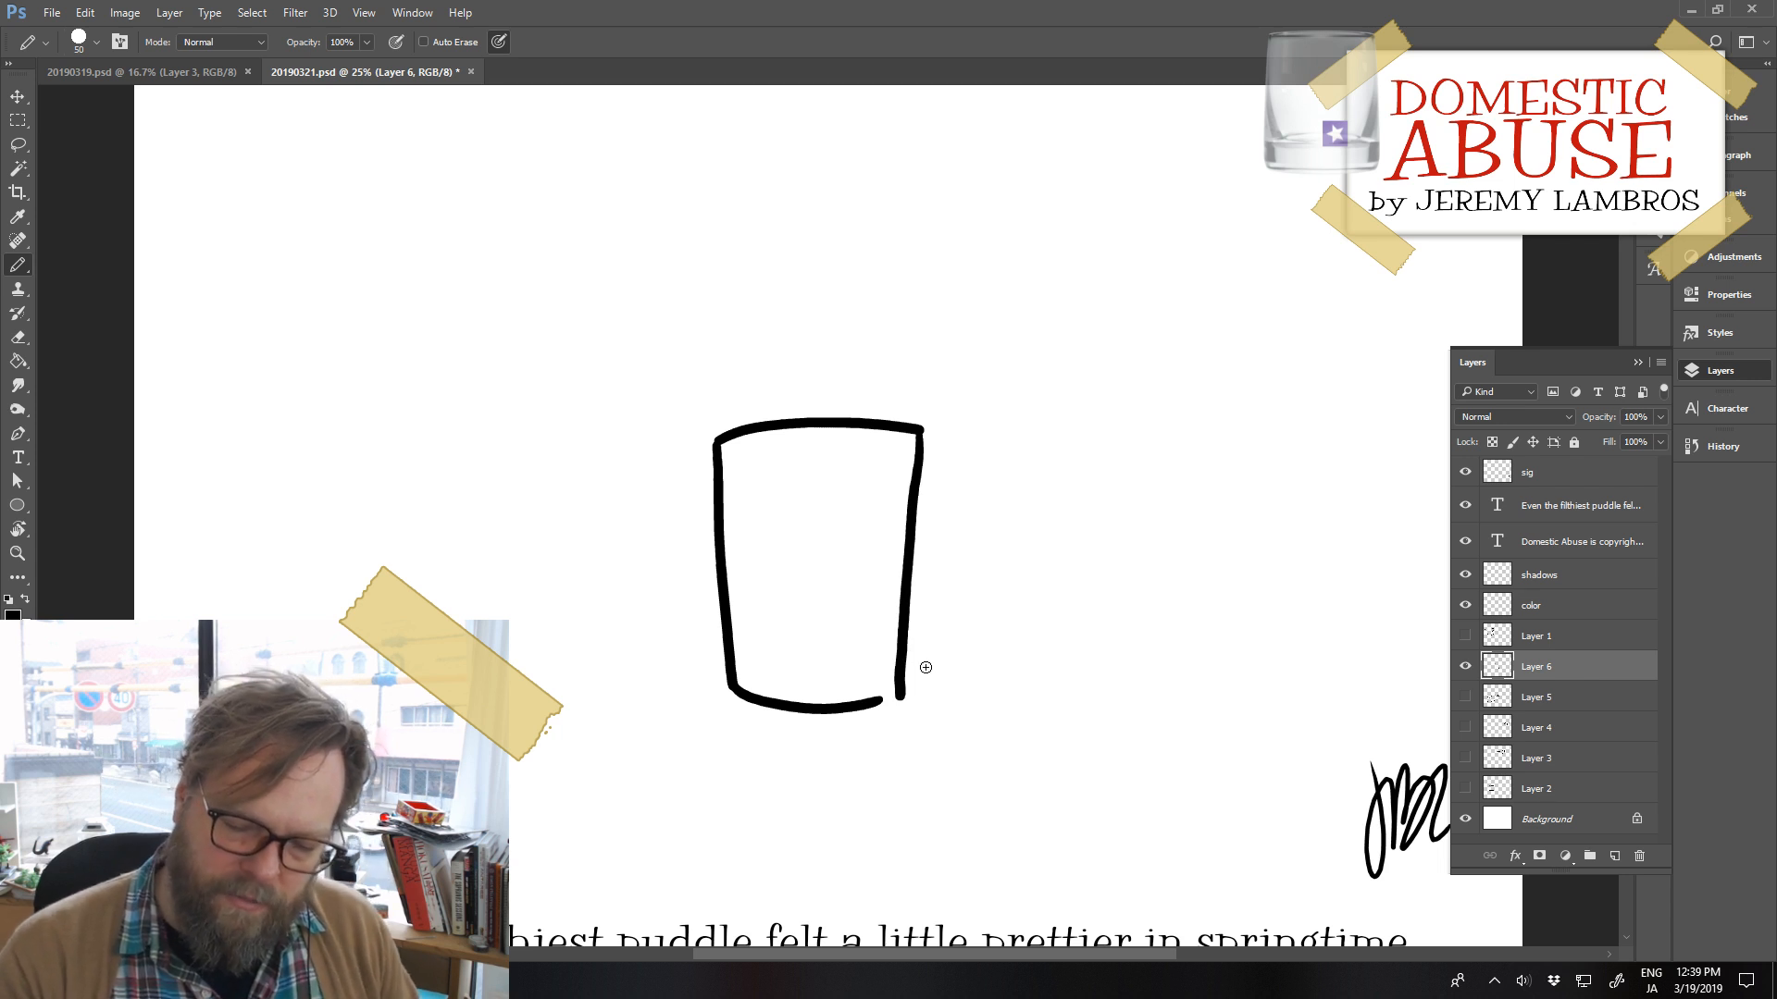
pyautogui.hotkey('ctrl', 'z')
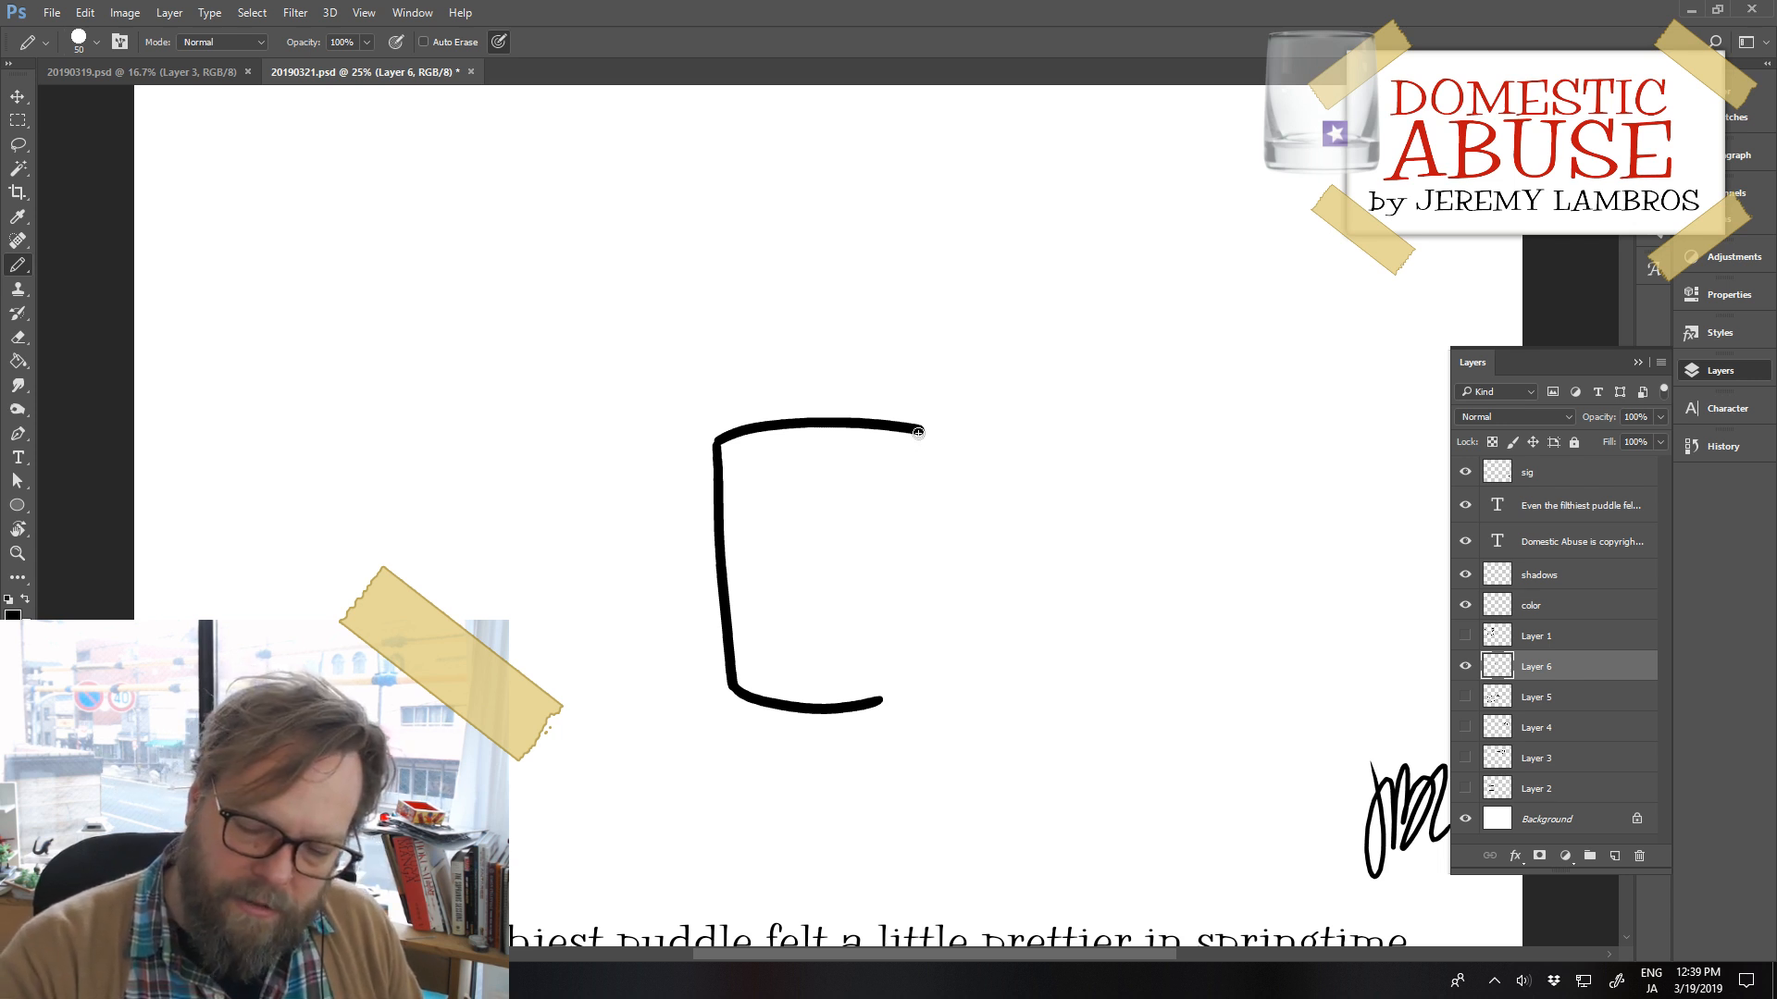
pyautogui.moveTo(908, 432); pyautogui.dragTo(886, 659)
pyautogui.hotkey('ctrl', 'z')
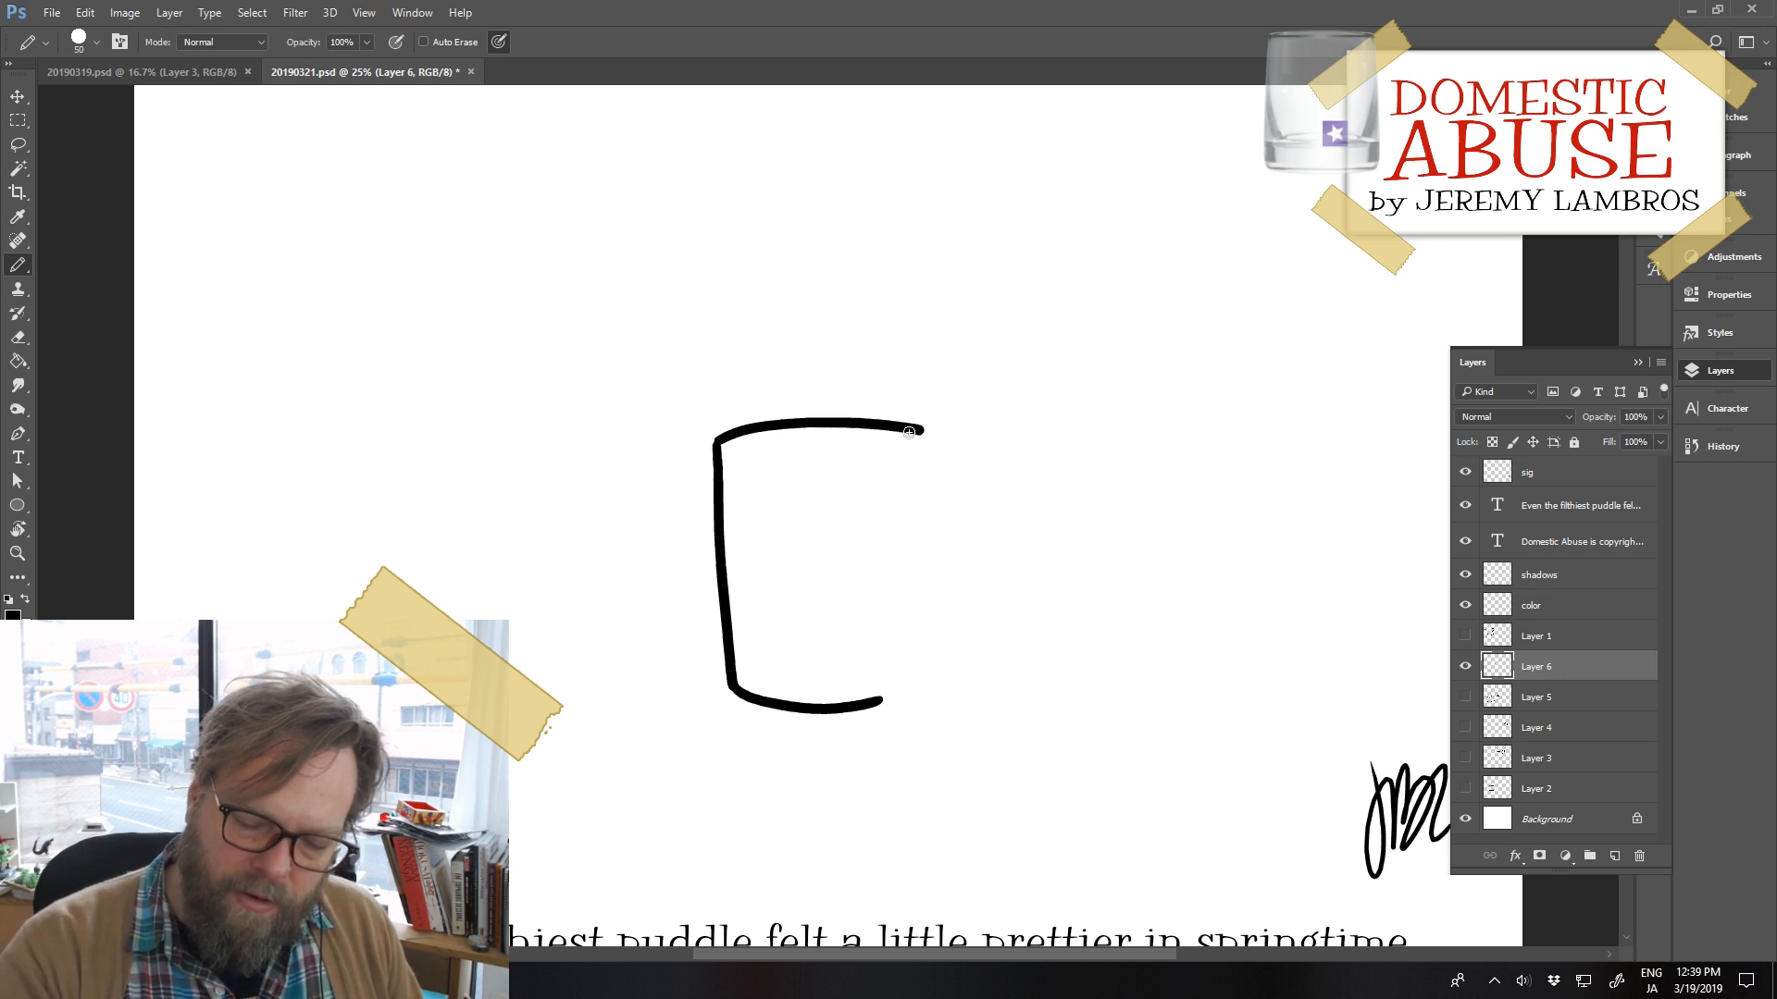
pyautogui.moveTo(914, 431)
pyautogui.mouseDown()
pyautogui.moveTo(877, 705)
pyautogui.moveTo(893, 693)
pyautogui.mouseUp()
pyautogui.hotkey('ctrl', 'z')
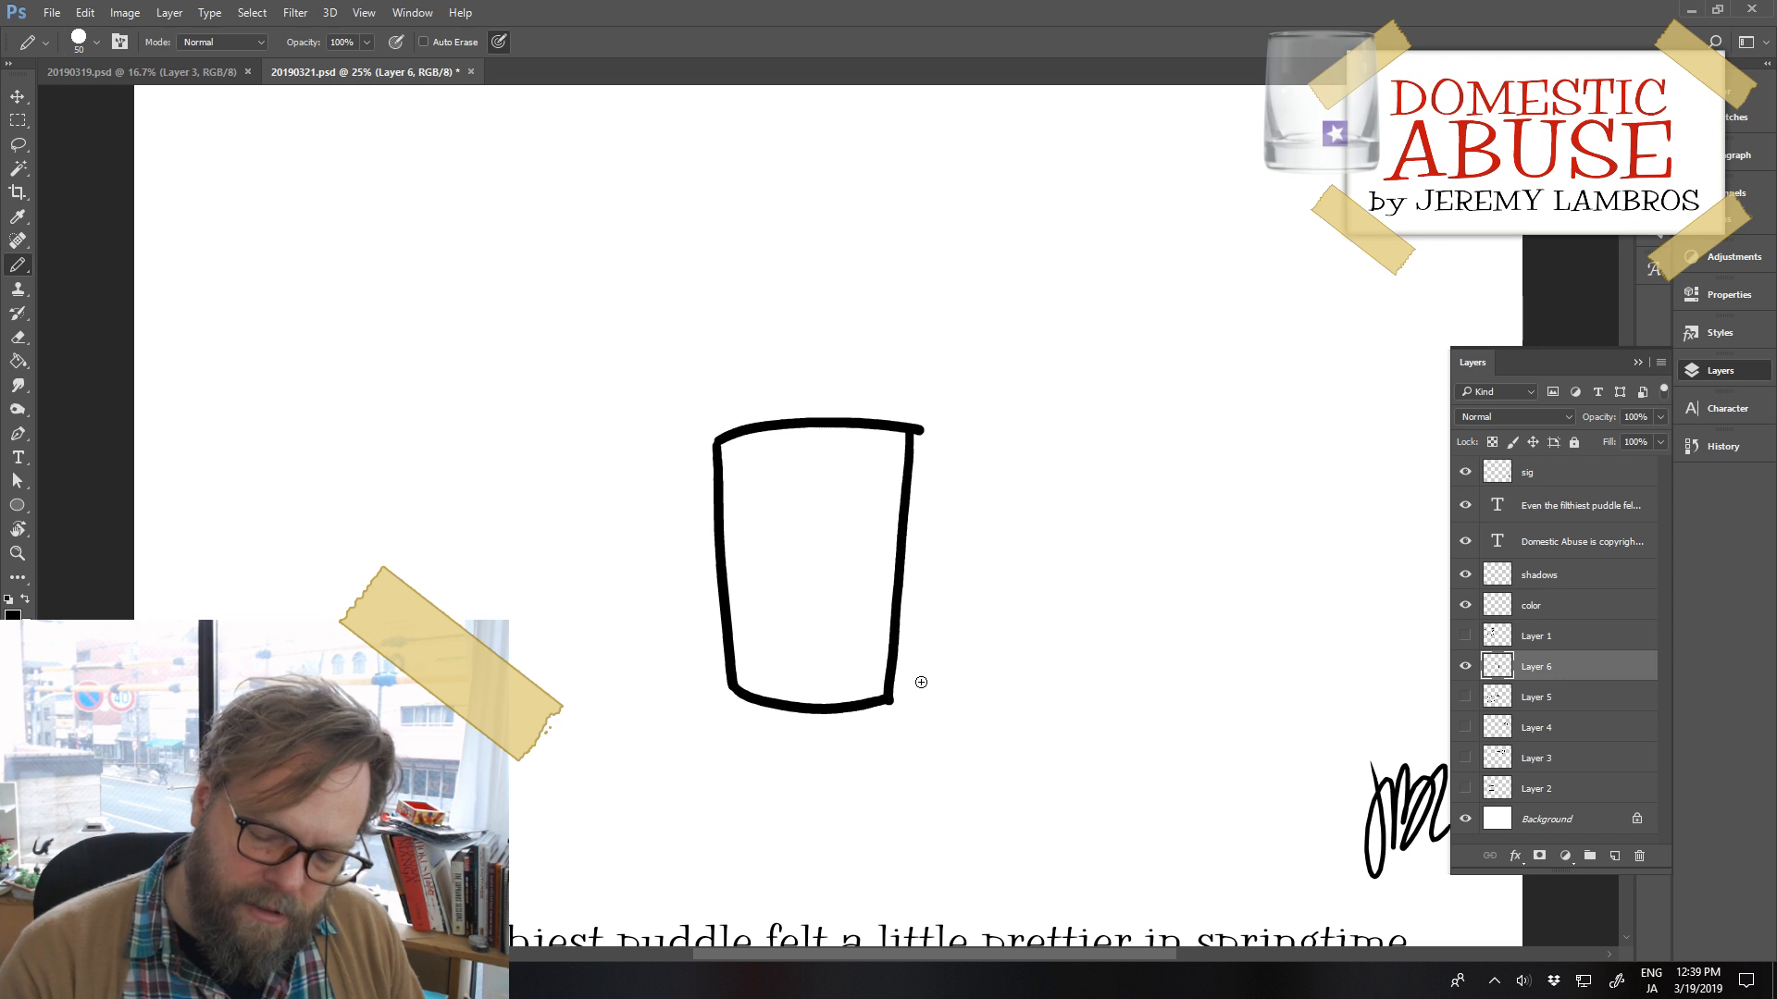
pyautogui.press('e')
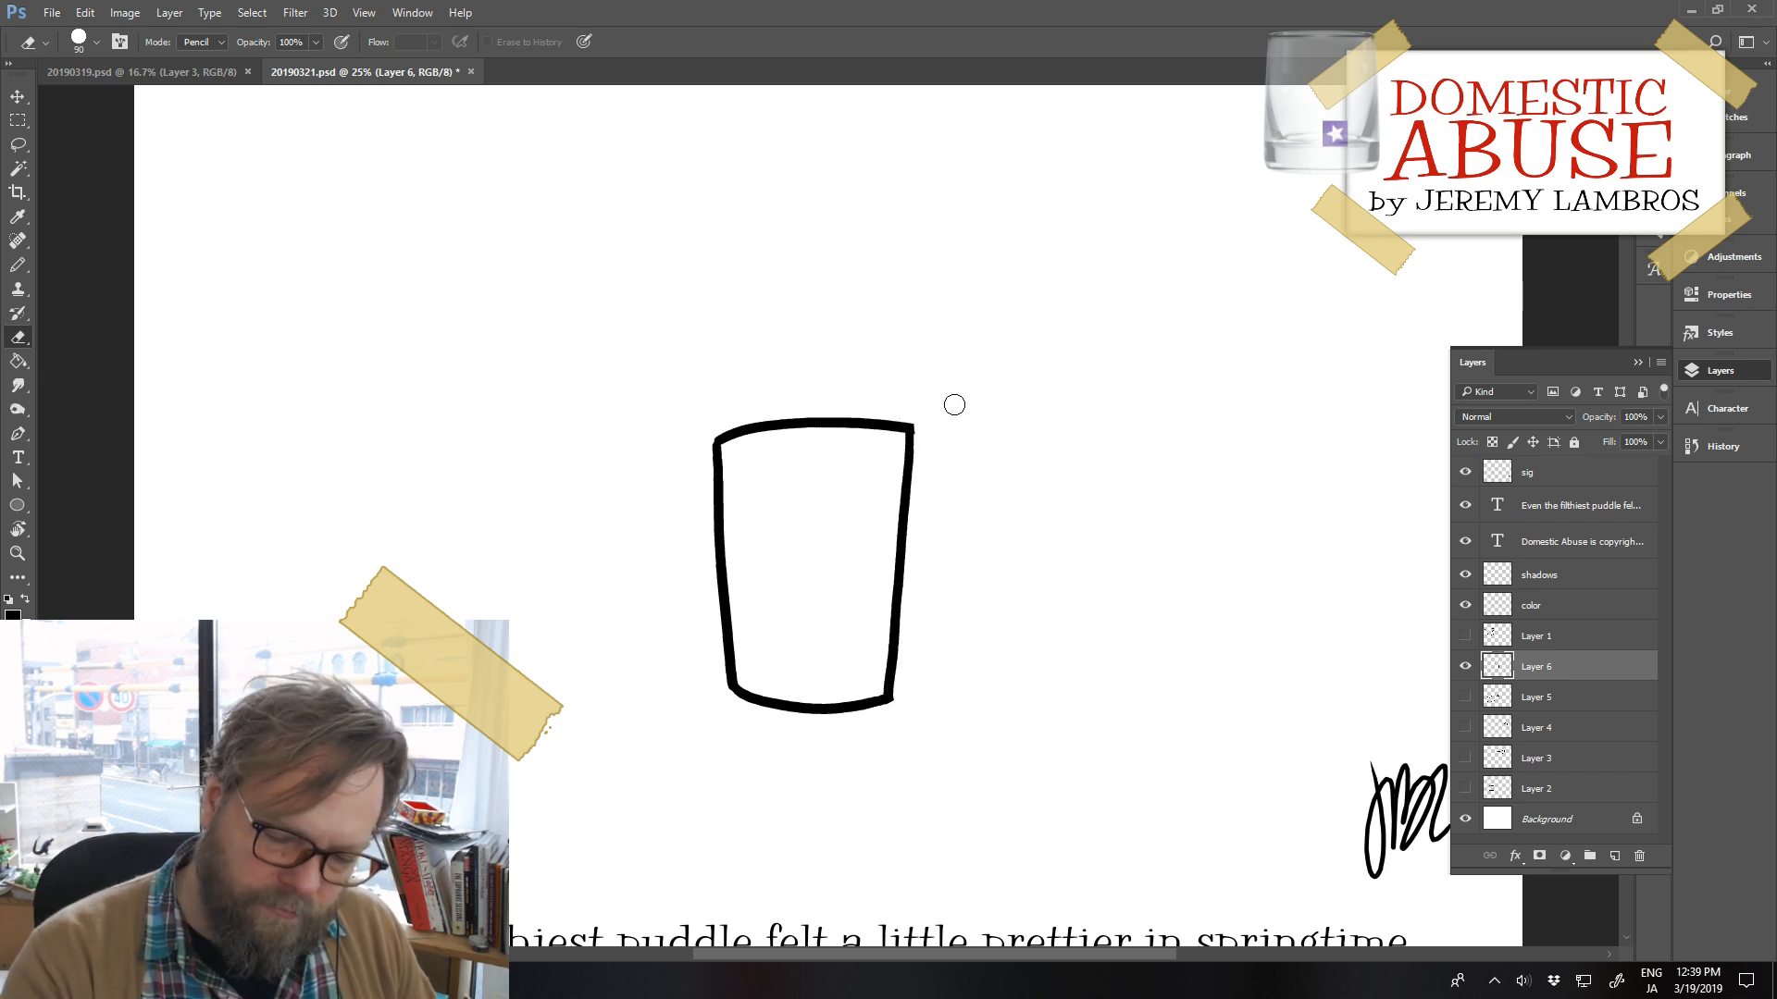
# Draw the downward-curving front line of the rim just inside the cup's top edge
pyautogui.press('b')
pyautogui.moveTo(738, 446)
pyautogui.mouseDown()
pyautogui.moveTo(772, 460)
pyautogui.moveTo(911, 431)
pyautogui.mouseUp()
pyautogui.hotkey('ctrl', 'z')
pyautogui.moveTo(734, 447); pyautogui.dragTo(901, 442)
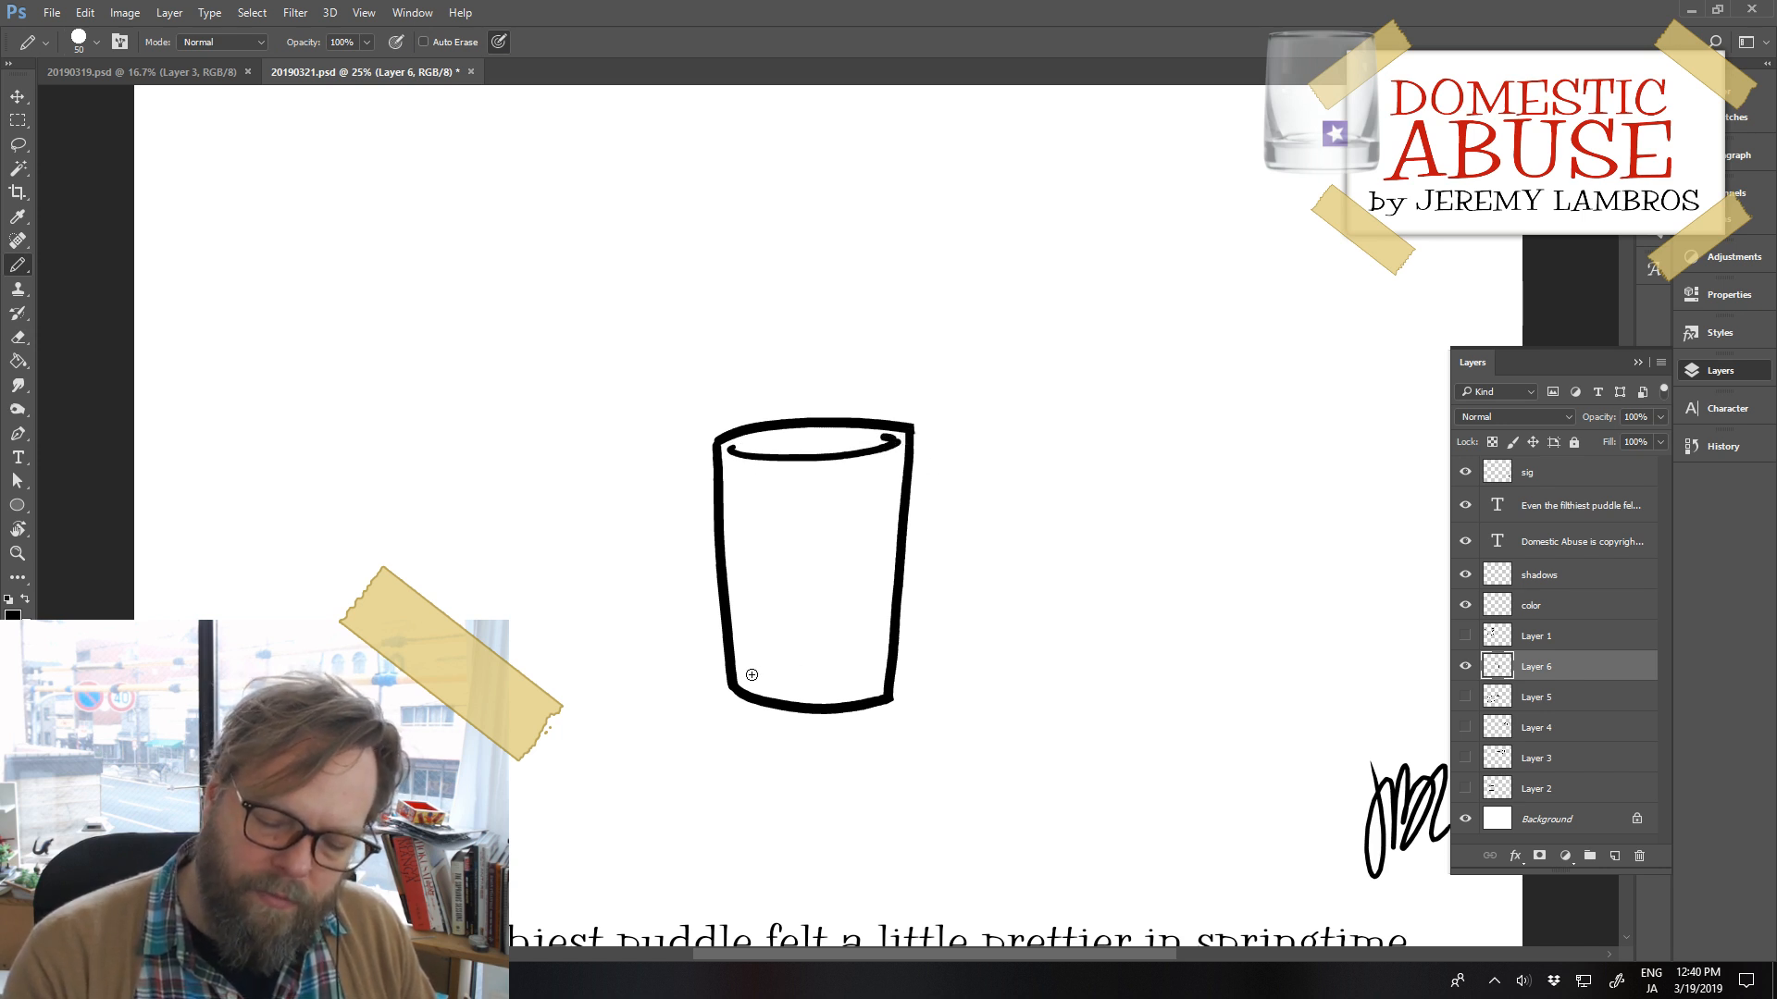
pyautogui.moveTo(747, 679); pyautogui.dragTo(885, 675)
pyautogui.hotkey('ctrl', 'z')
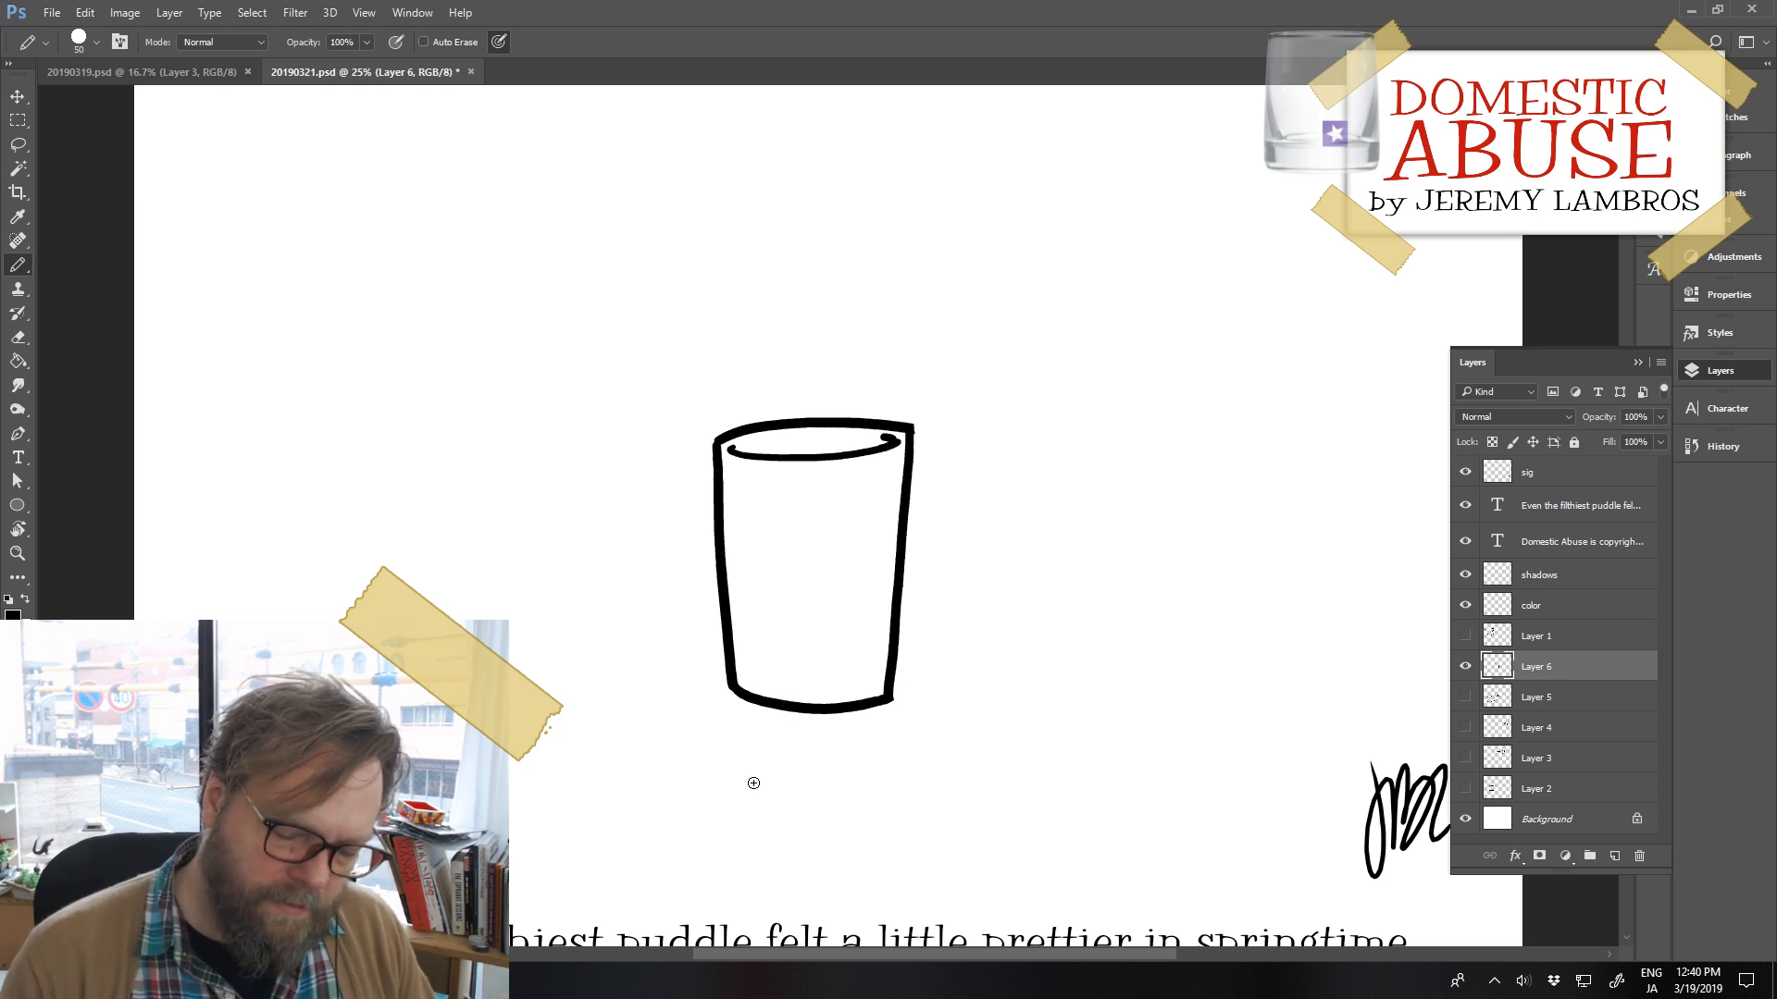
# Distort the cup by pulling its upper-left corner outward and its lower-right corner slightly inward to strengthen the taper
pyautogui.click(85, 13)
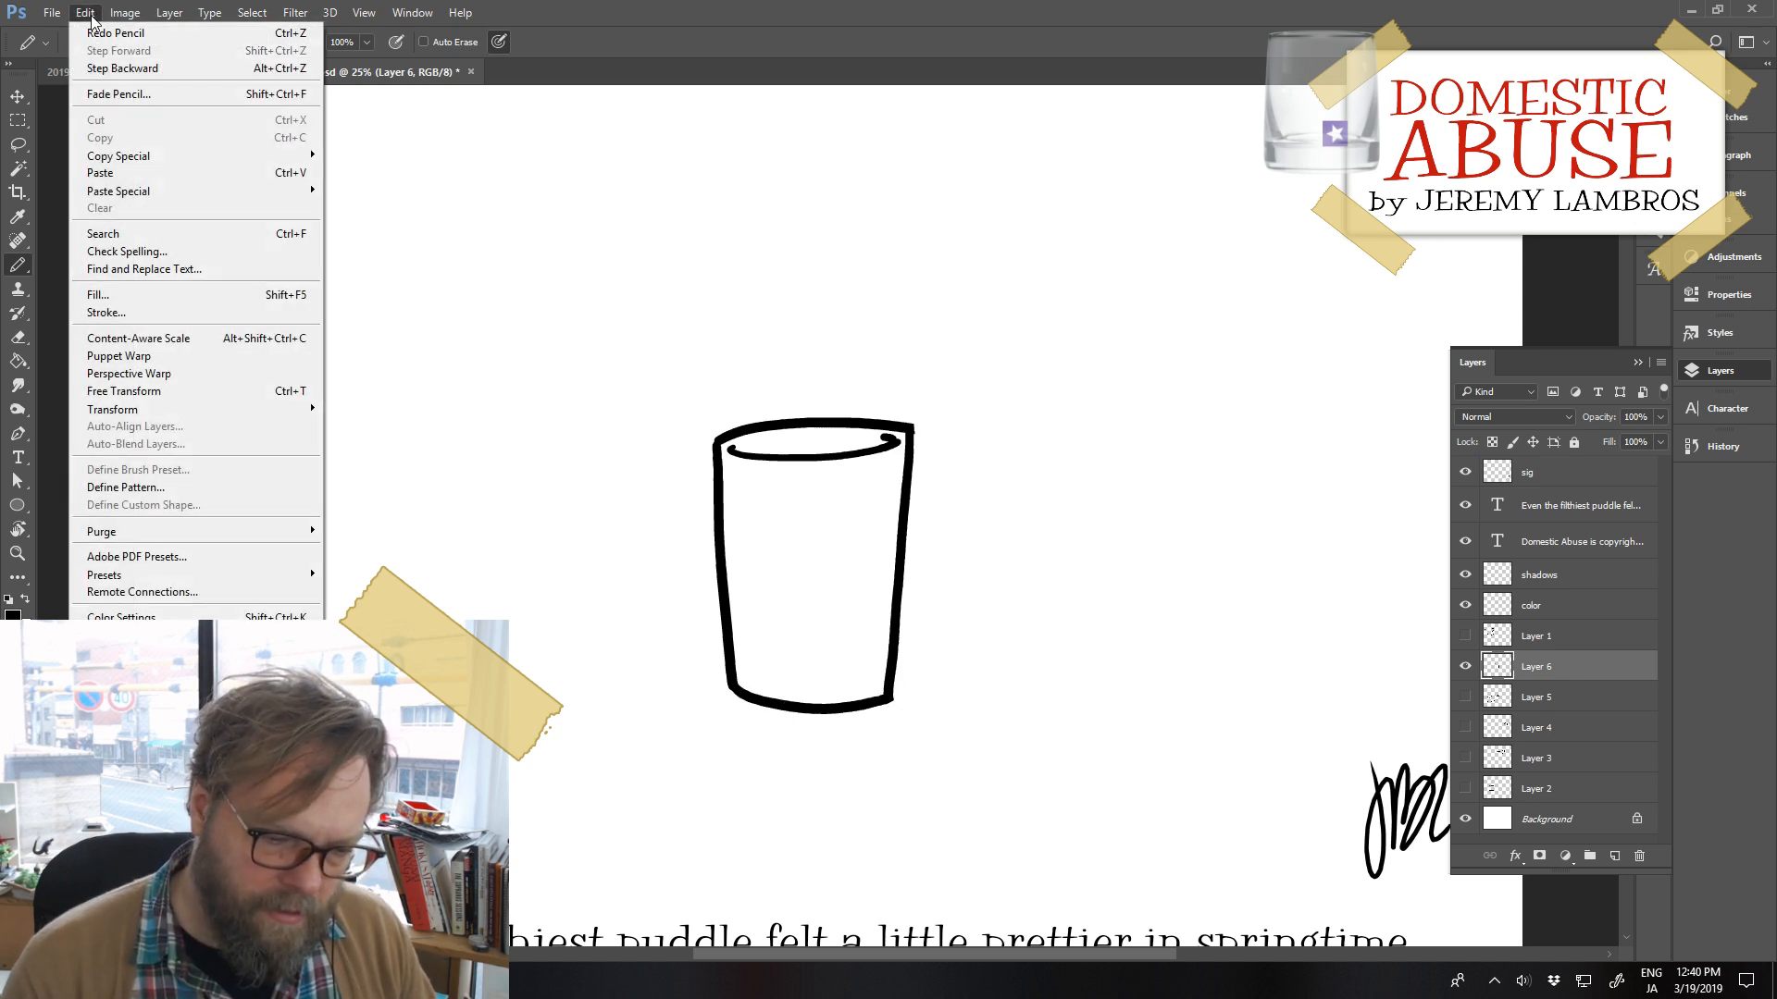
pyautogui.moveTo(239, 415)
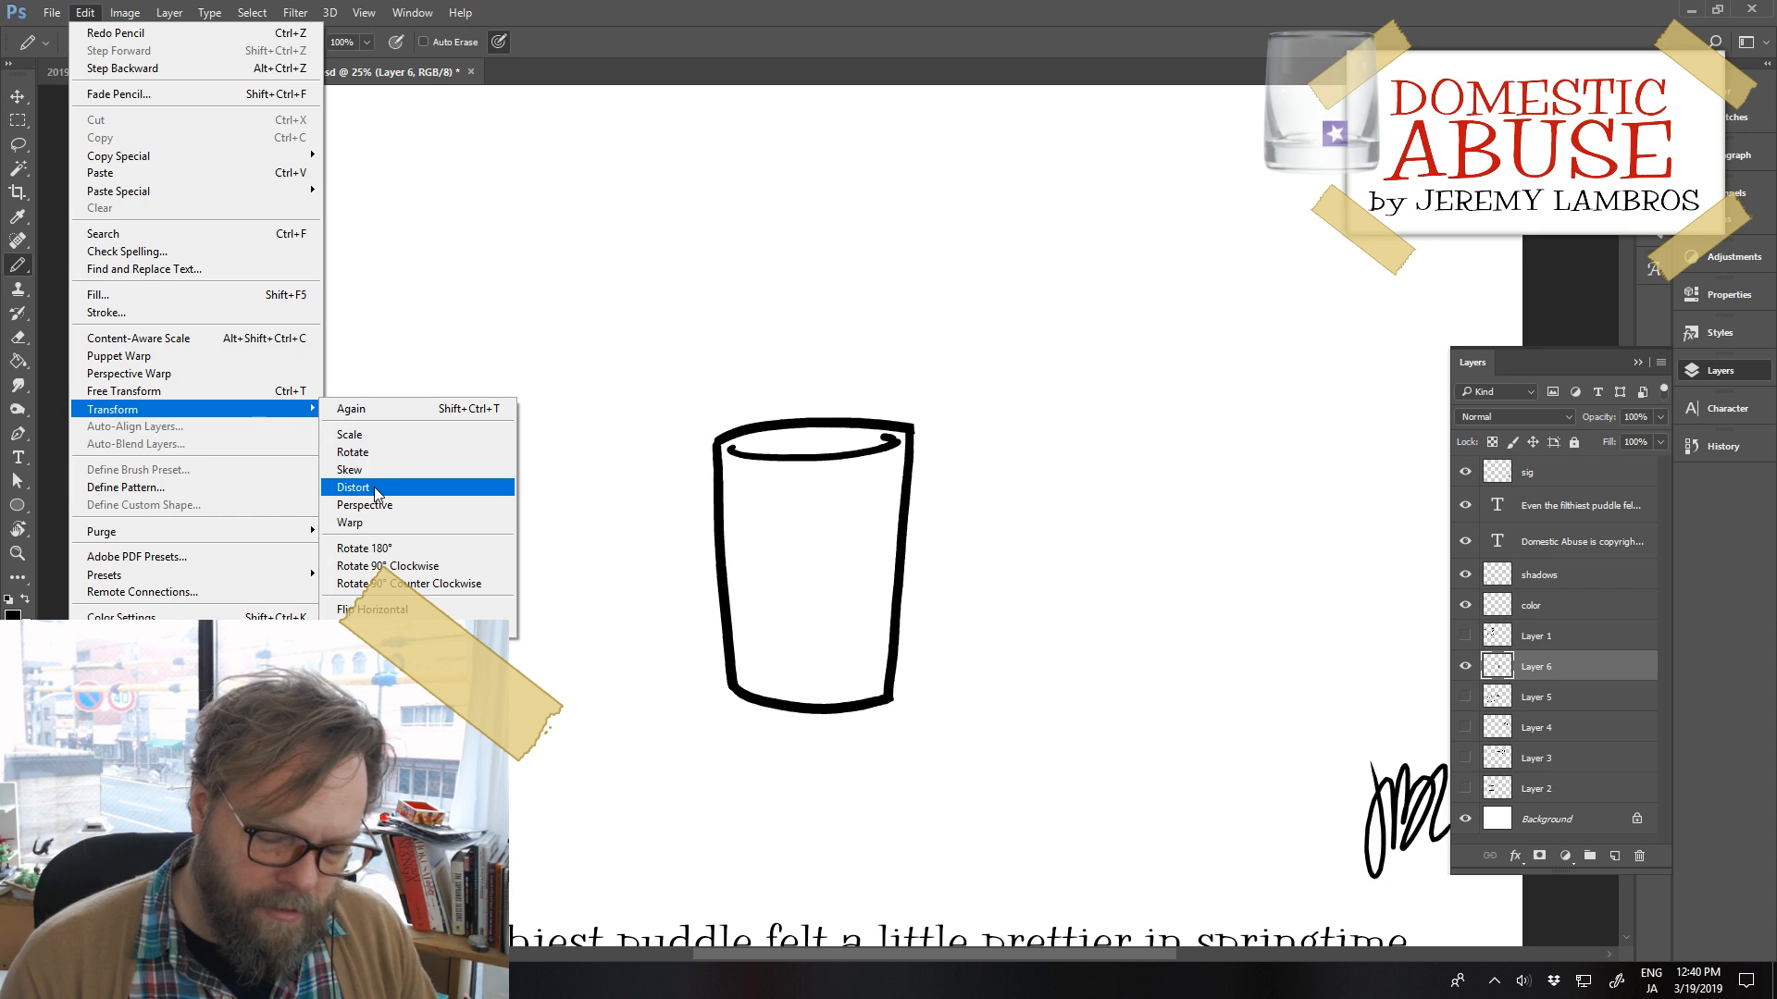
pyautogui.click(356, 487)
pyautogui.moveTo(914, 720)
pyautogui.mouseDown()
pyautogui.moveTo(899, 697)
pyautogui.moveTo(908, 721)
pyautogui.mouseUp()
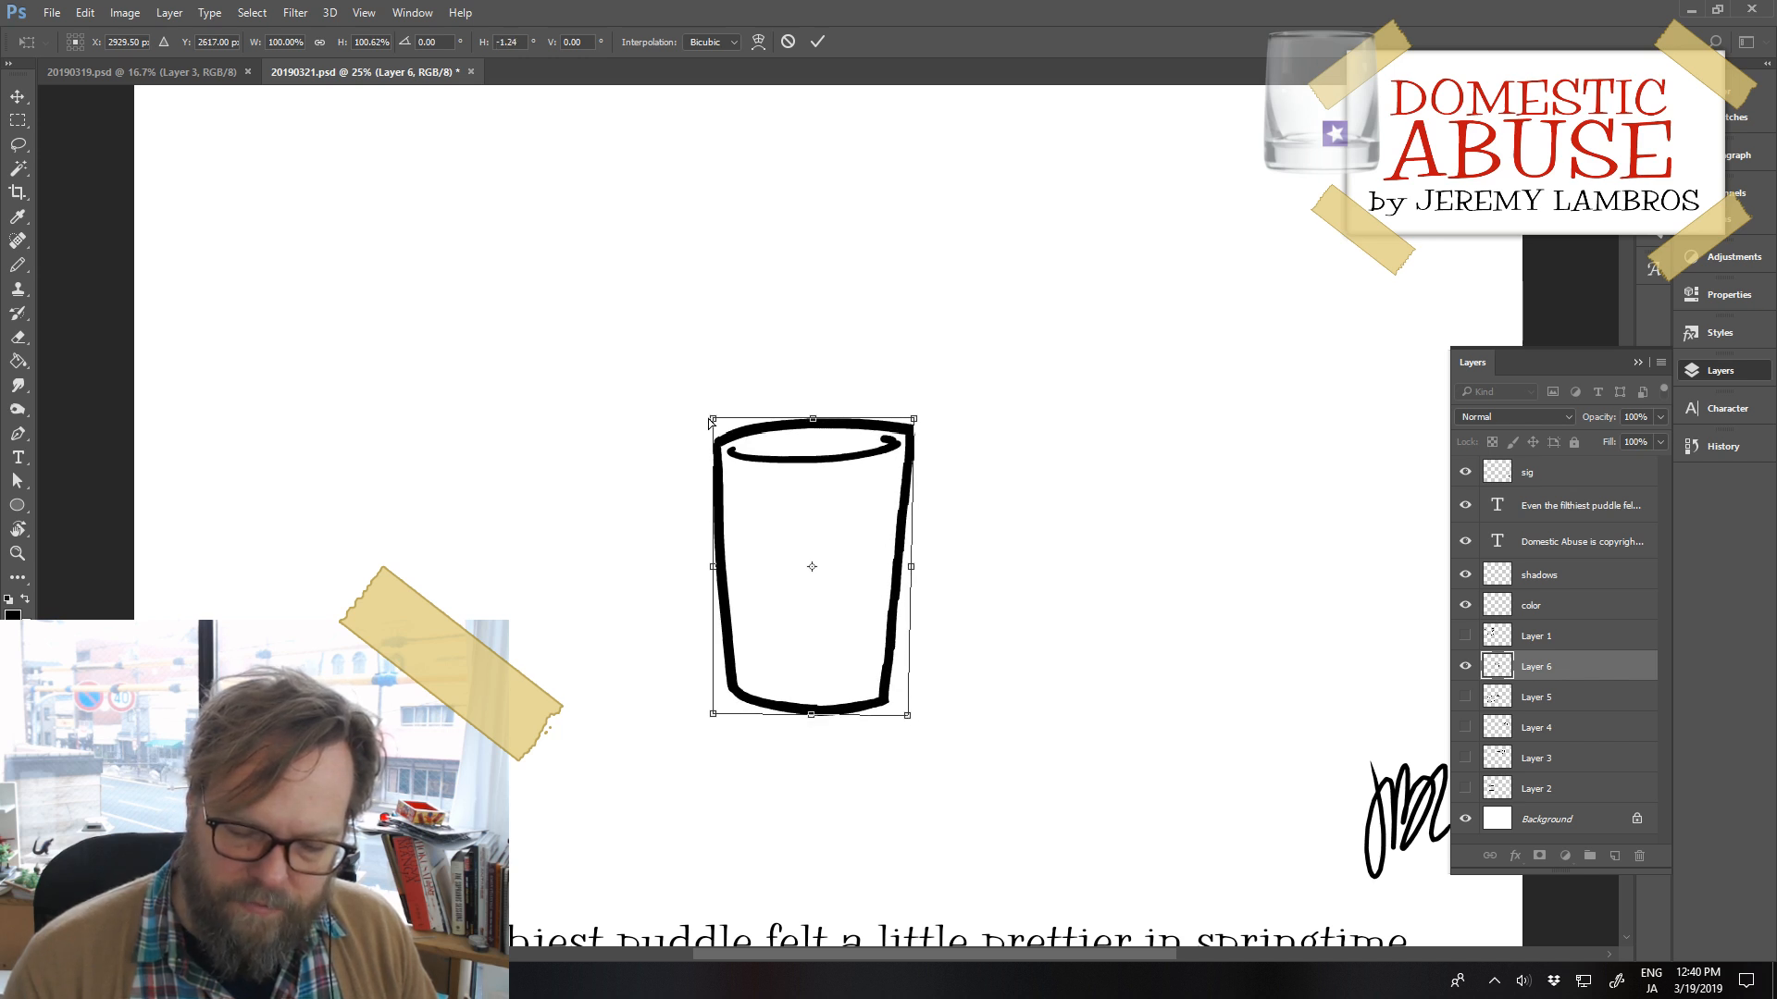
pyautogui.moveTo(713, 419); pyautogui.dragTo(695, 419)
pyautogui.moveTo(907, 718); pyautogui.dragTo(902, 711)
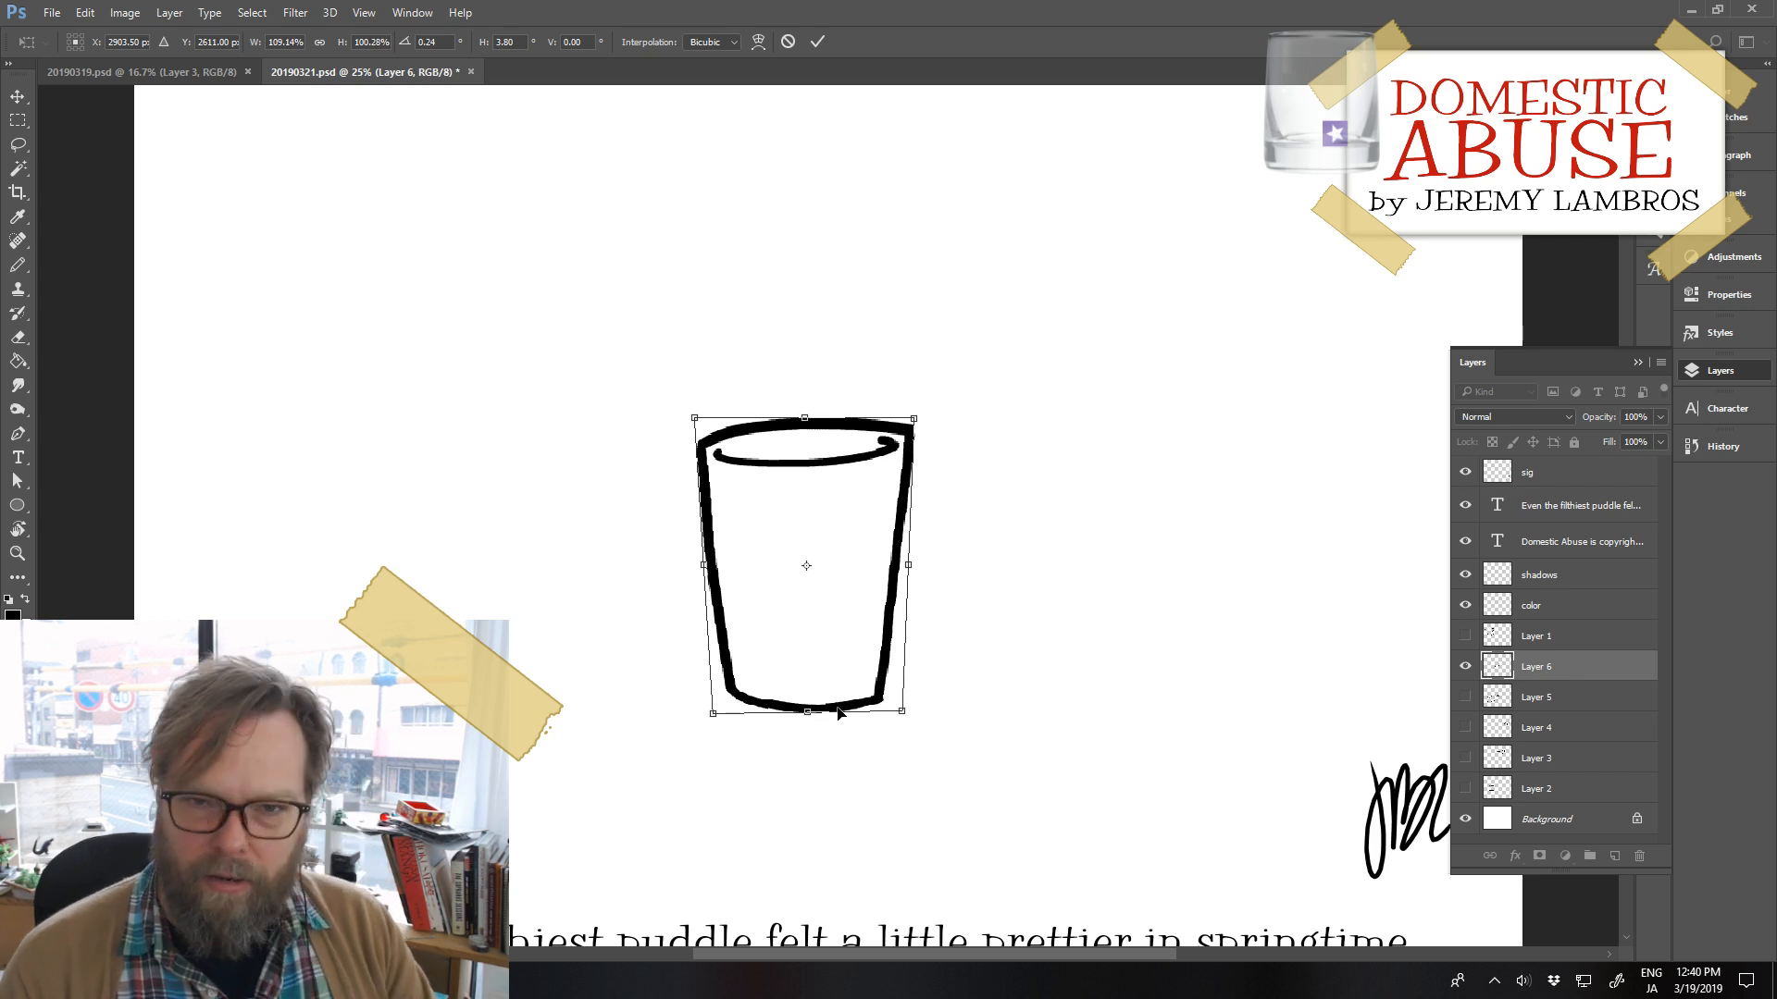
pyautogui.press('Return')
# Draw a curved line inside the cup's base, and move the cup up and to the left
pyautogui.press('b')
pyautogui.press('e')
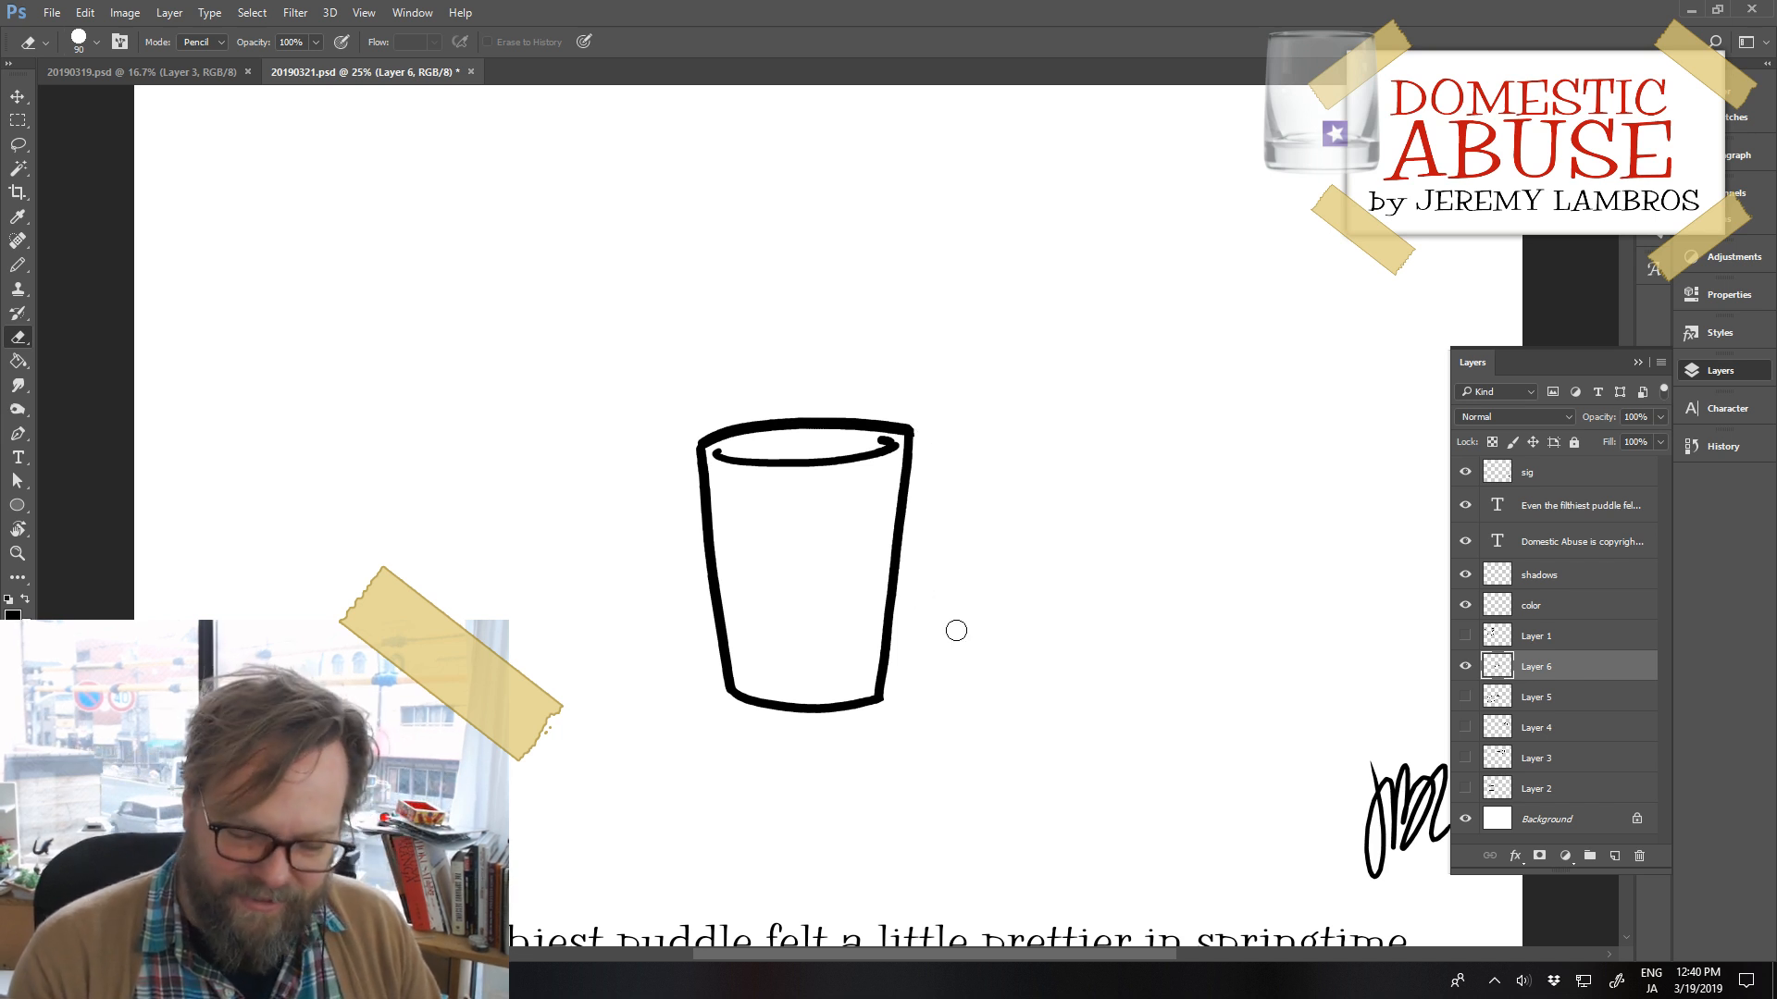
pyautogui.press('b')
pyautogui.moveTo(746, 680)
pyautogui.mouseDown()
pyautogui.moveTo(877, 694)
pyautogui.moveTo(548, 628)
pyautogui.mouseUp()
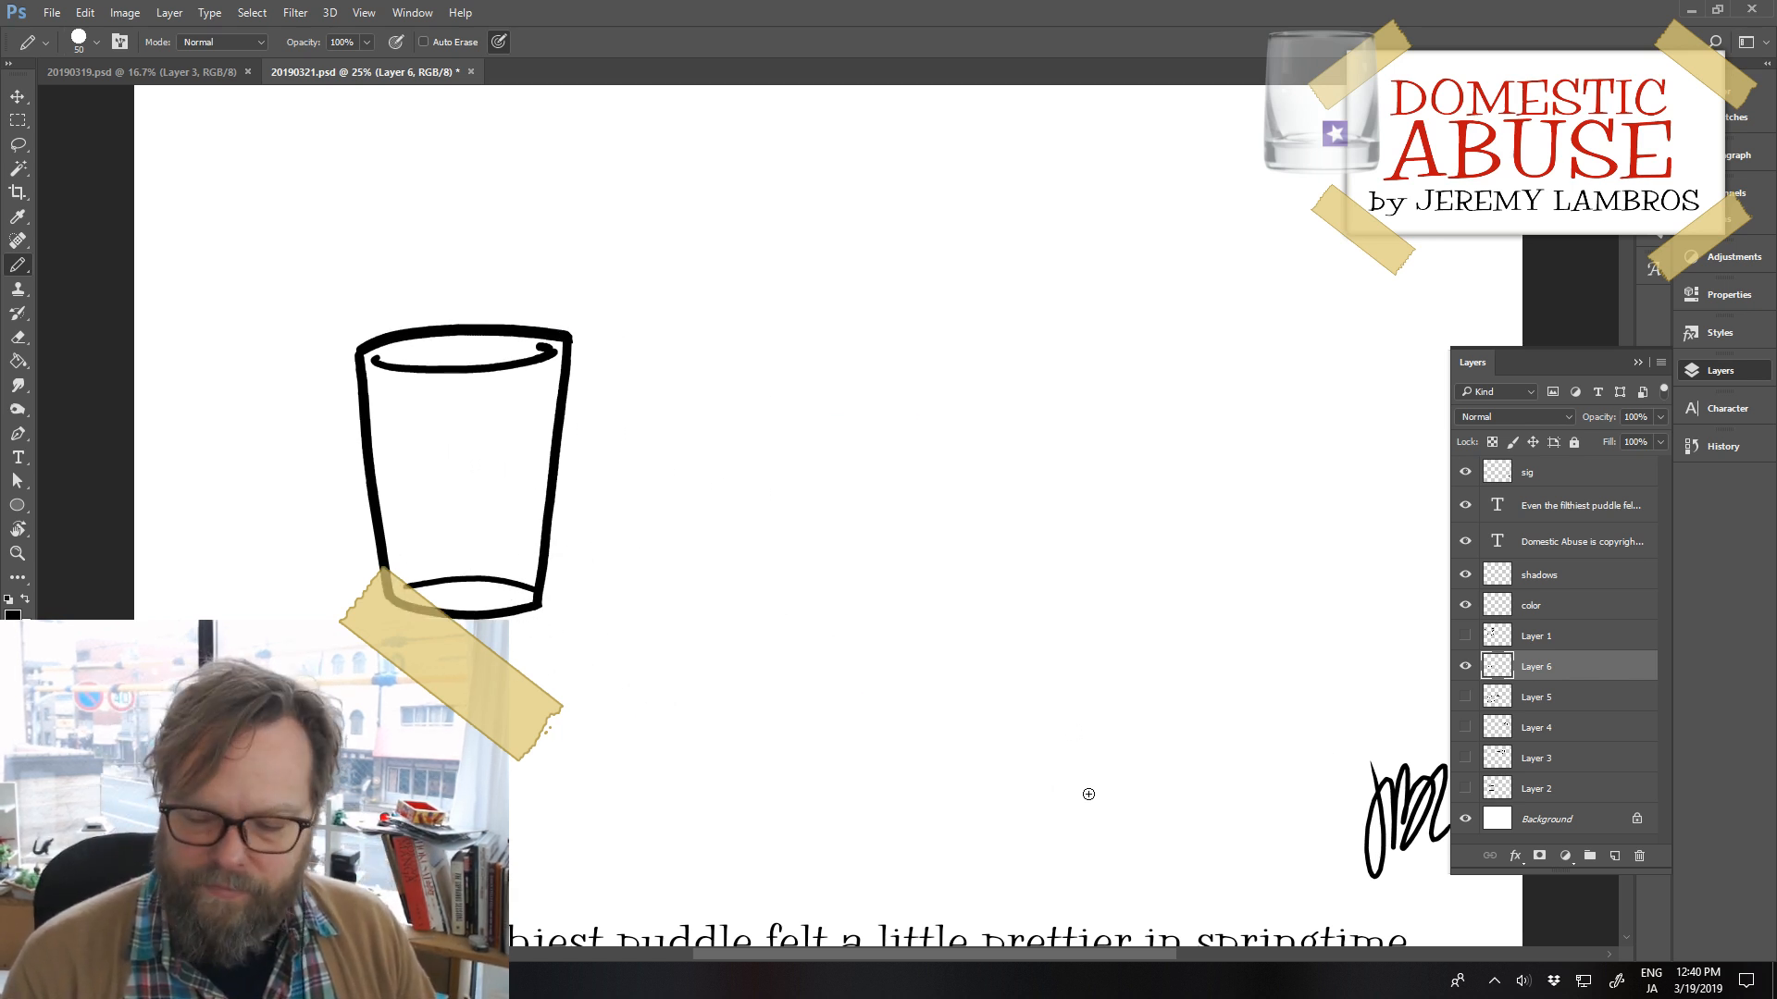
# Add a new layer directly above the cup's layer
pyautogui.click(1613, 856)
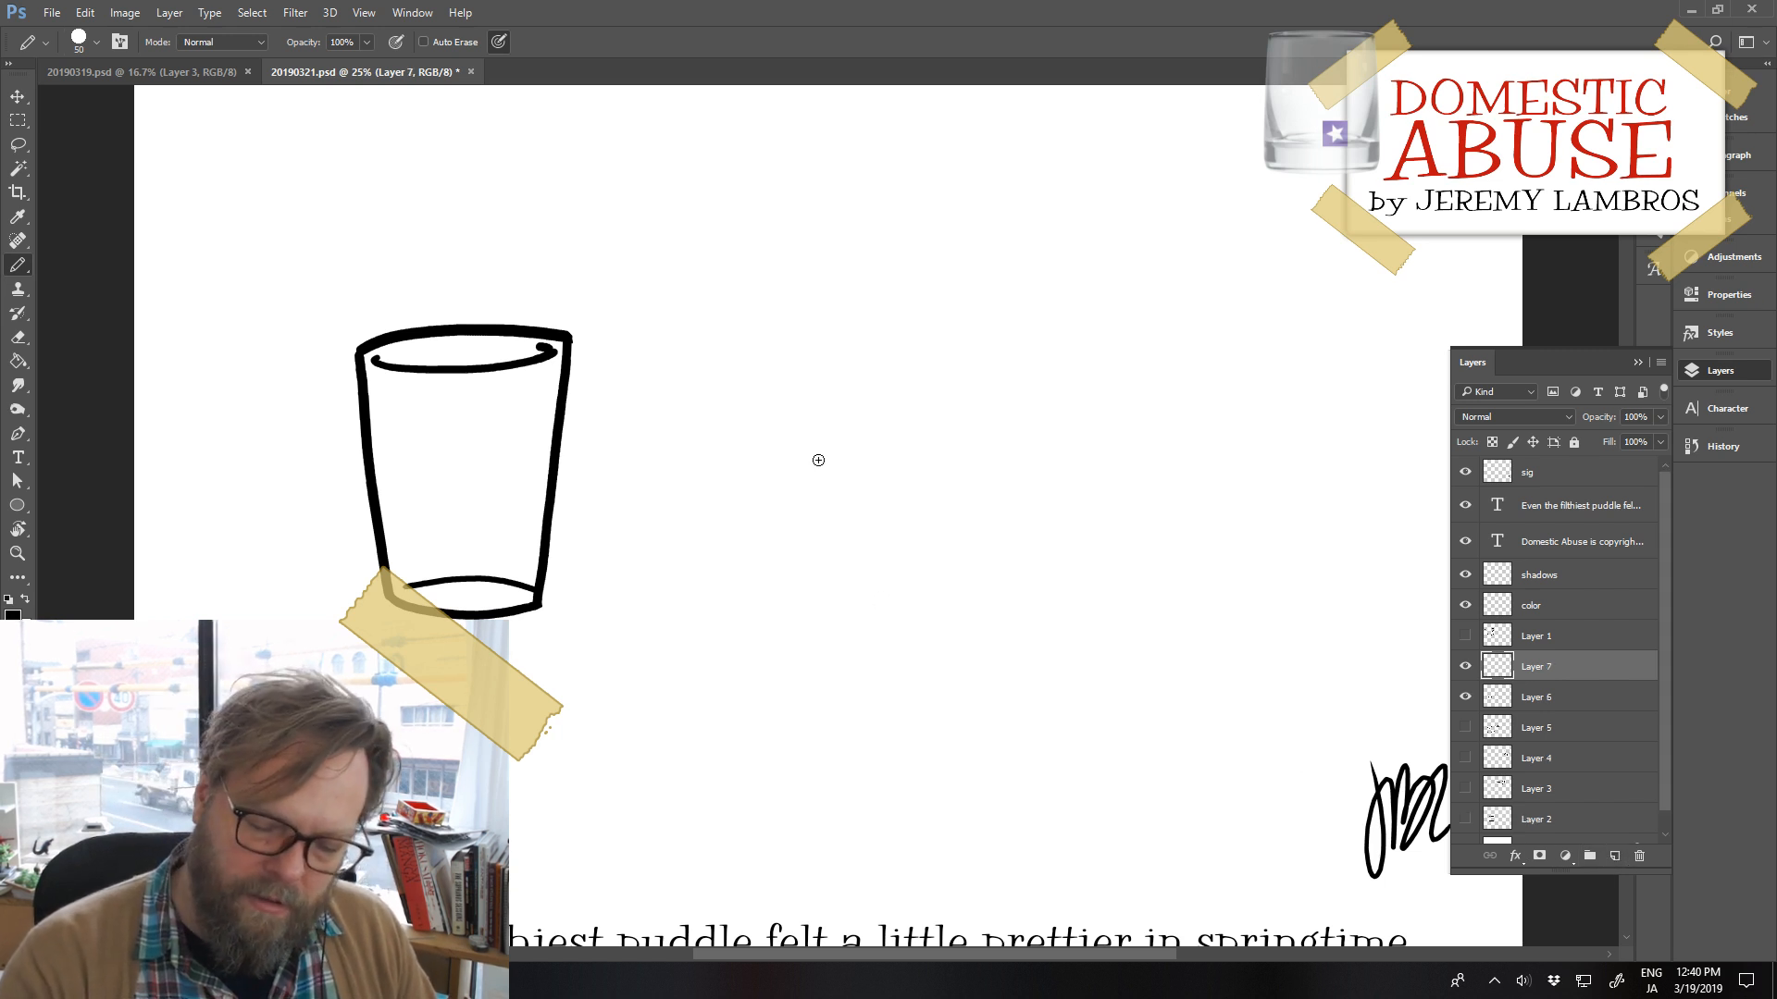
pyautogui.moveTo(811, 445)
pyautogui.mouseDown()
pyautogui.moveTo(752, 516)
pyautogui.moveTo(754, 689)
pyautogui.mouseUp()
pyautogui.hotkey('ctrl', 'z')
pyautogui.moveTo(811, 446)
pyautogui.mouseDown()
pyautogui.moveTo(778, 464)
pyautogui.moveTo(763, 535)
pyautogui.moveTo(782, 730)
pyautogui.moveTo(931, 743)
pyautogui.mouseUp()
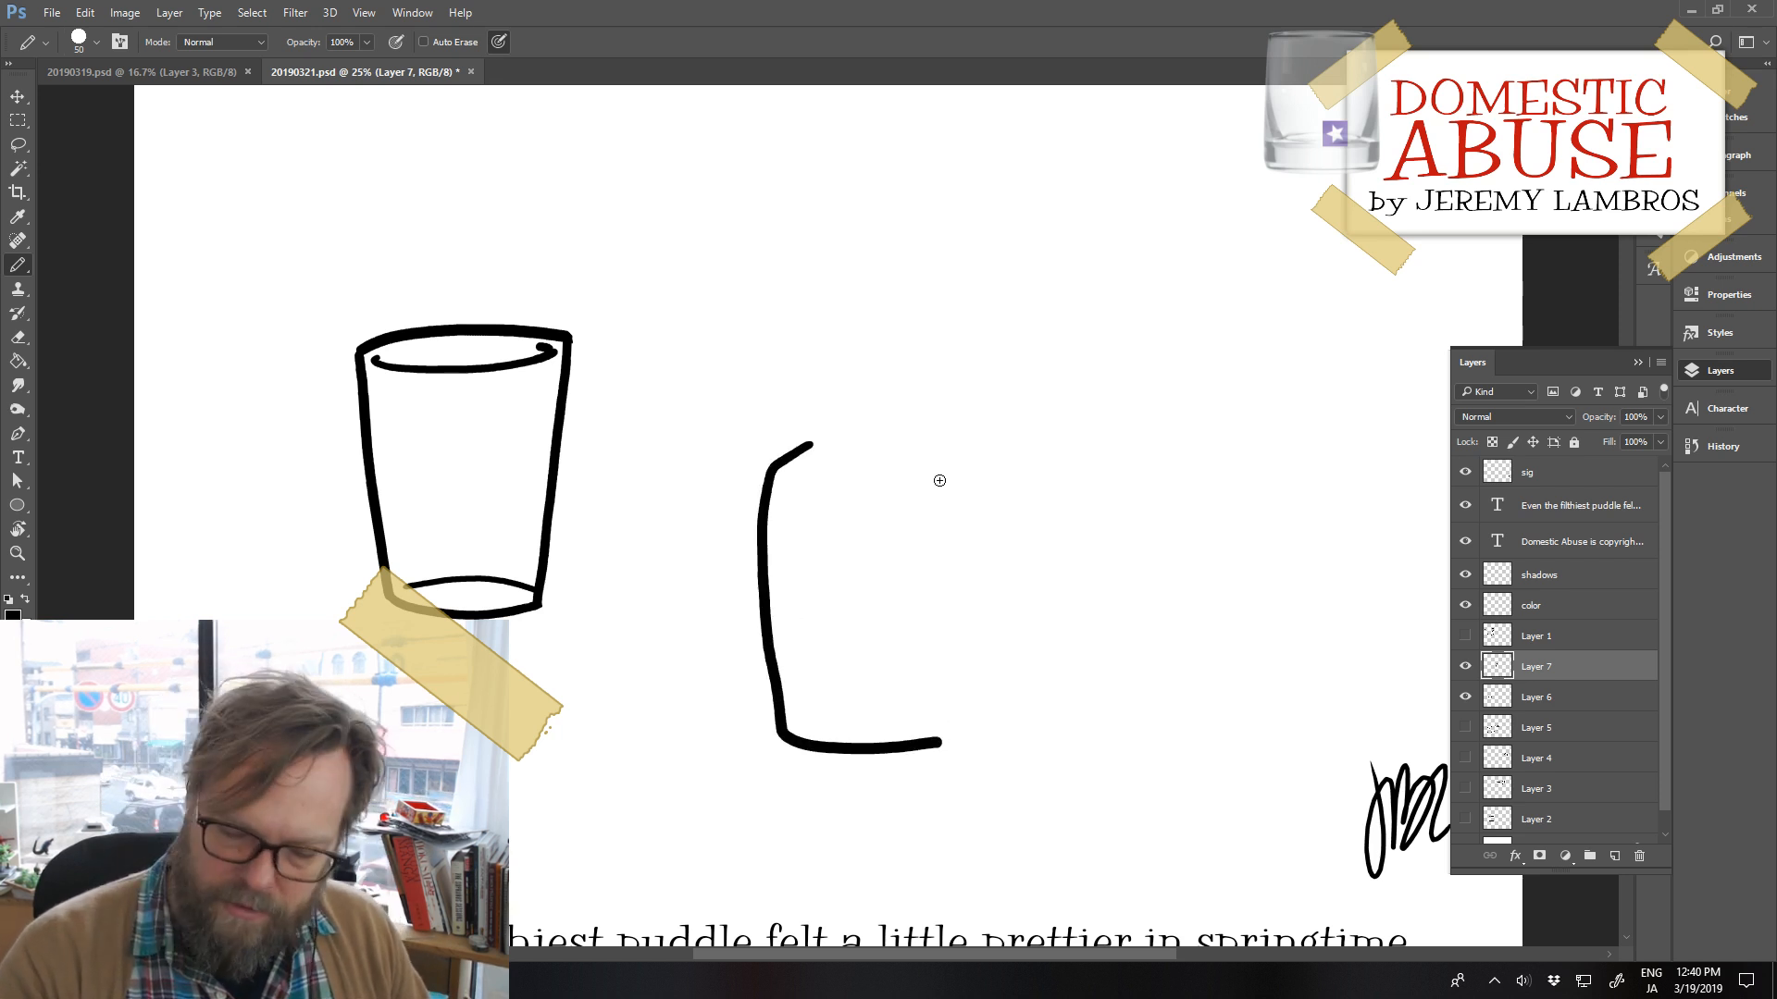
pyautogui.hotkey('ctrl', 'z')
pyautogui.moveTo(837, 430)
pyautogui.mouseDown()
pyautogui.moveTo(777, 461)
pyautogui.moveTo(764, 501)
pyautogui.moveTo(783, 710)
pyautogui.mouseUp()
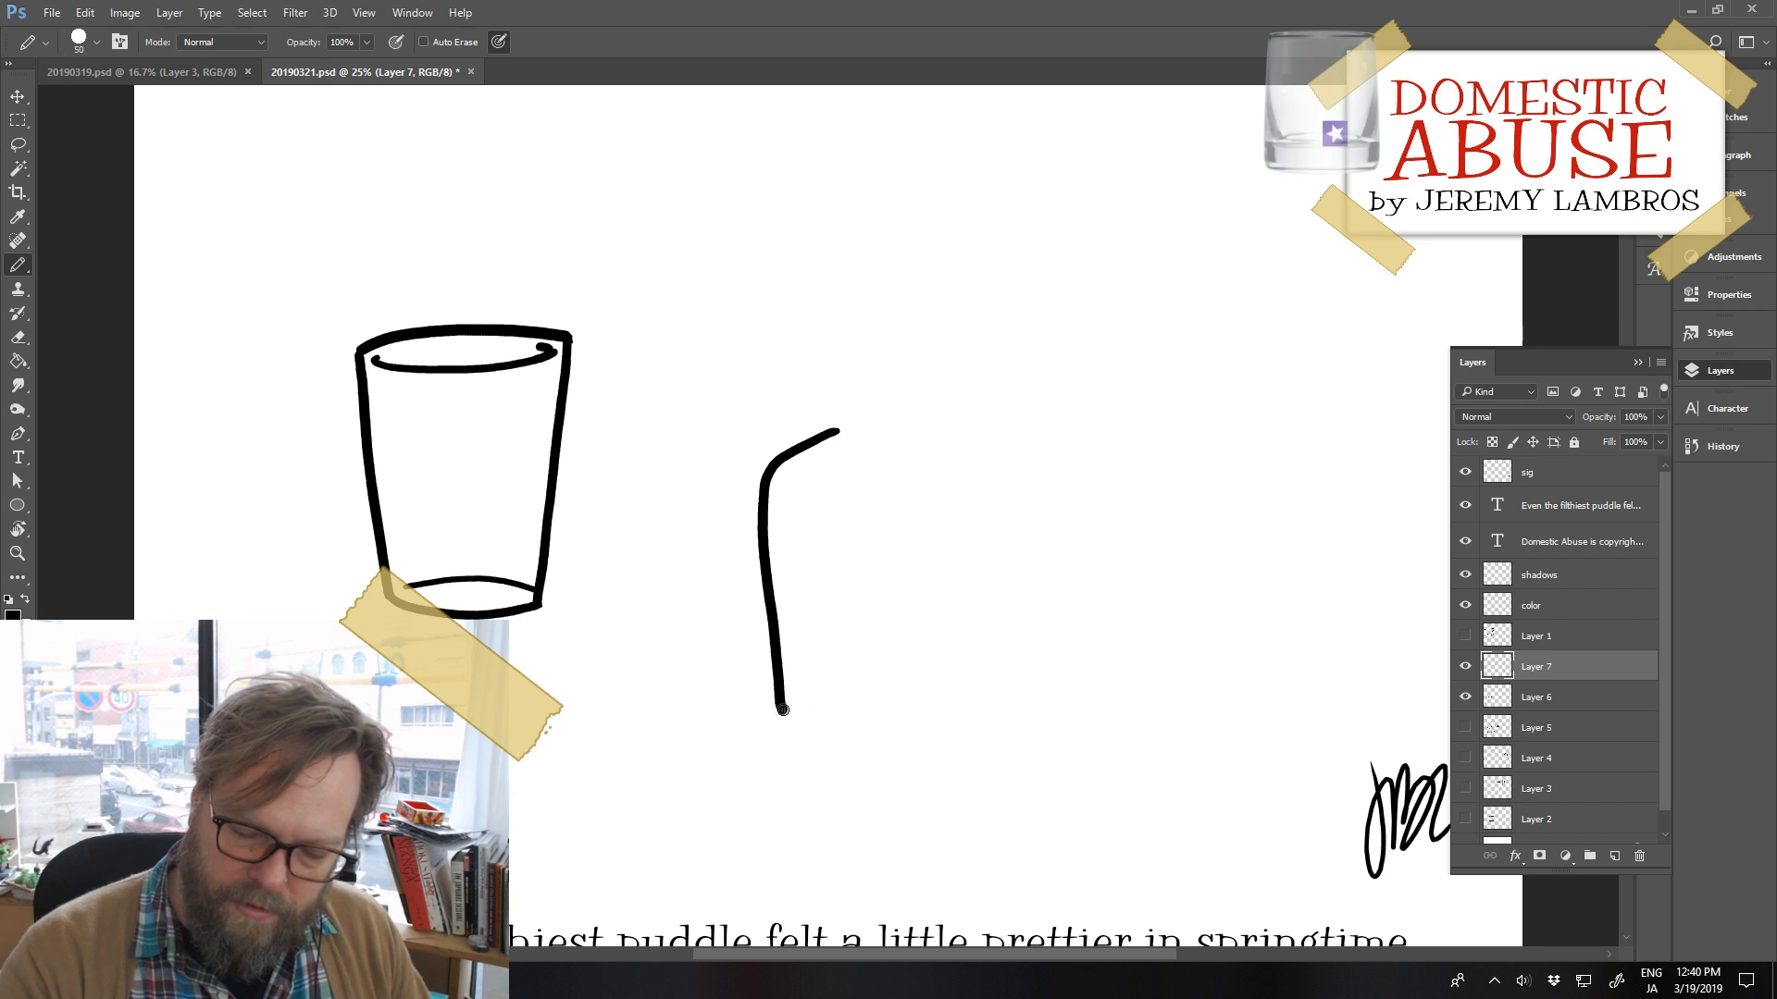
pyautogui.hotkey('ctrl', 'z')
pyautogui.moveTo(842, 428)
pyautogui.mouseDown()
pyautogui.moveTo(786, 496)
pyautogui.moveTo(793, 706)
pyautogui.moveTo(837, 622)
pyautogui.moveTo(800, 453)
pyautogui.mouseUp()
pyautogui.hotkey('ctrl', 'z')
pyautogui.moveTo(787, 593); pyautogui.dragTo(813, 733)
pyautogui.hotkey('ctrl', 'z')
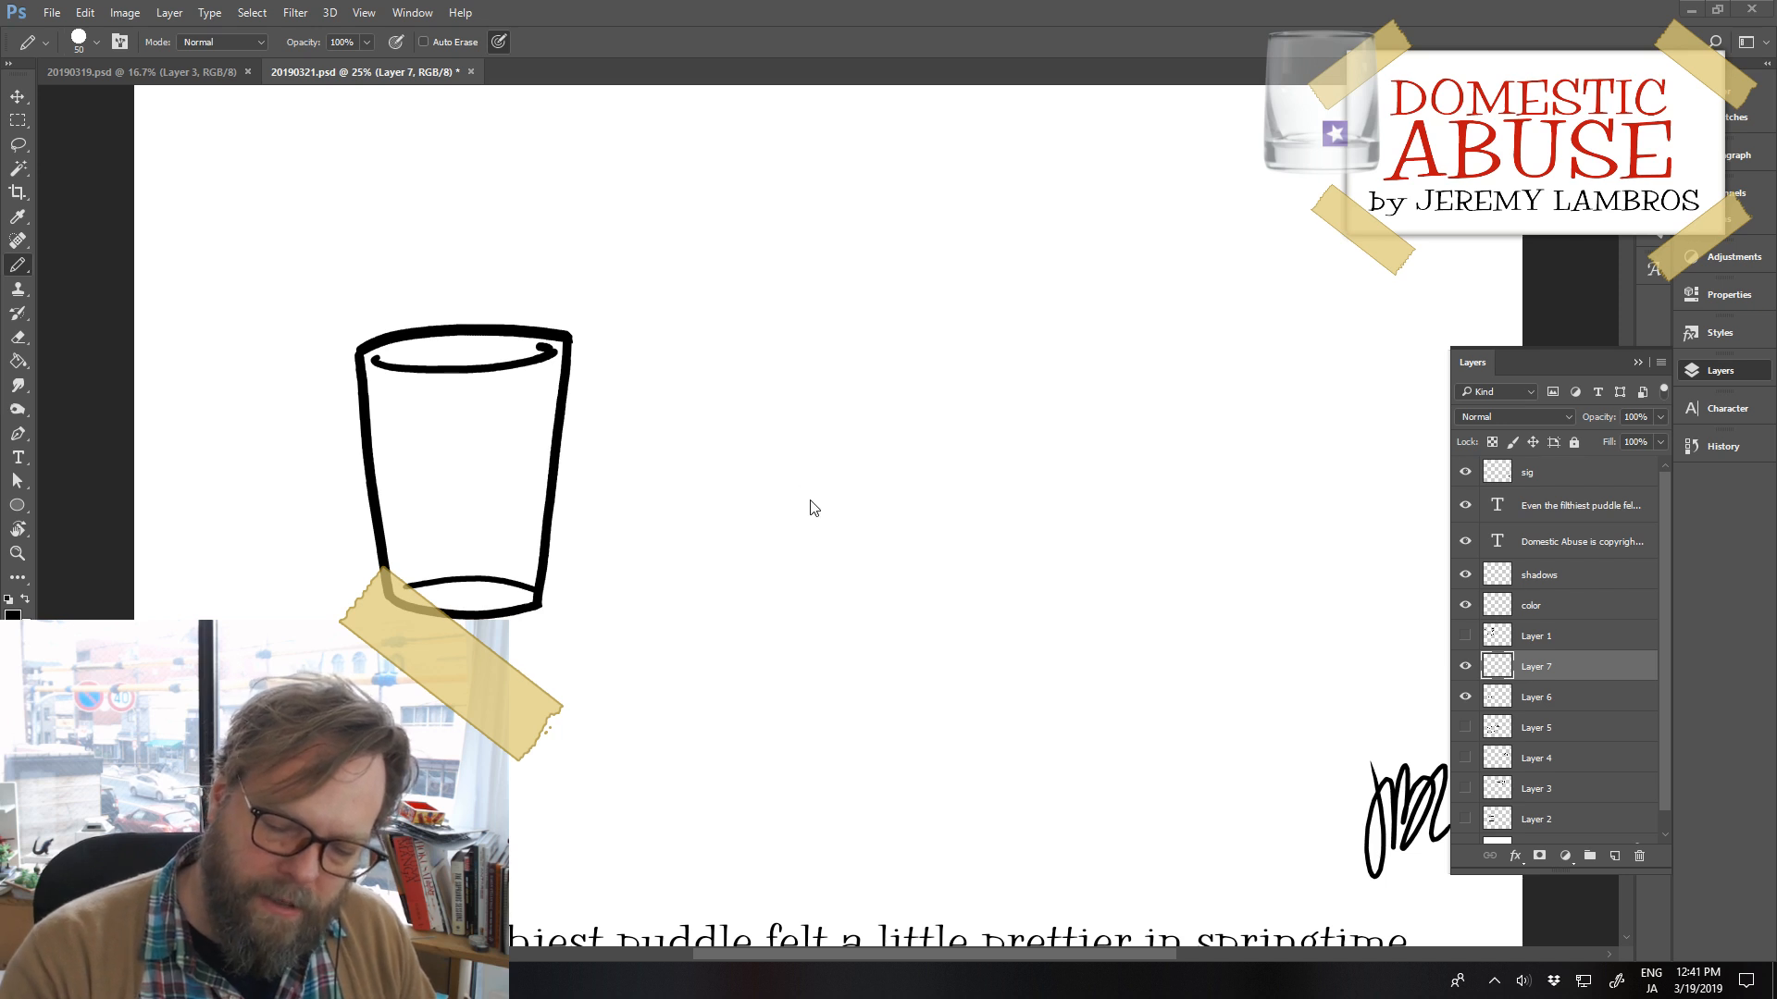
# Draw a bottle's rounded left shoulder, straight left side and curved base to the right of the cup
pyautogui.moveTo(819, 494)
pyautogui.mouseDown()
pyautogui.moveTo(779, 543)
pyautogui.moveTo(780, 730)
pyautogui.moveTo(806, 755)
pyautogui.moveTo(904, 771)
pyautogui.moveTo(997, 757)
pyautogui.mouseUp()
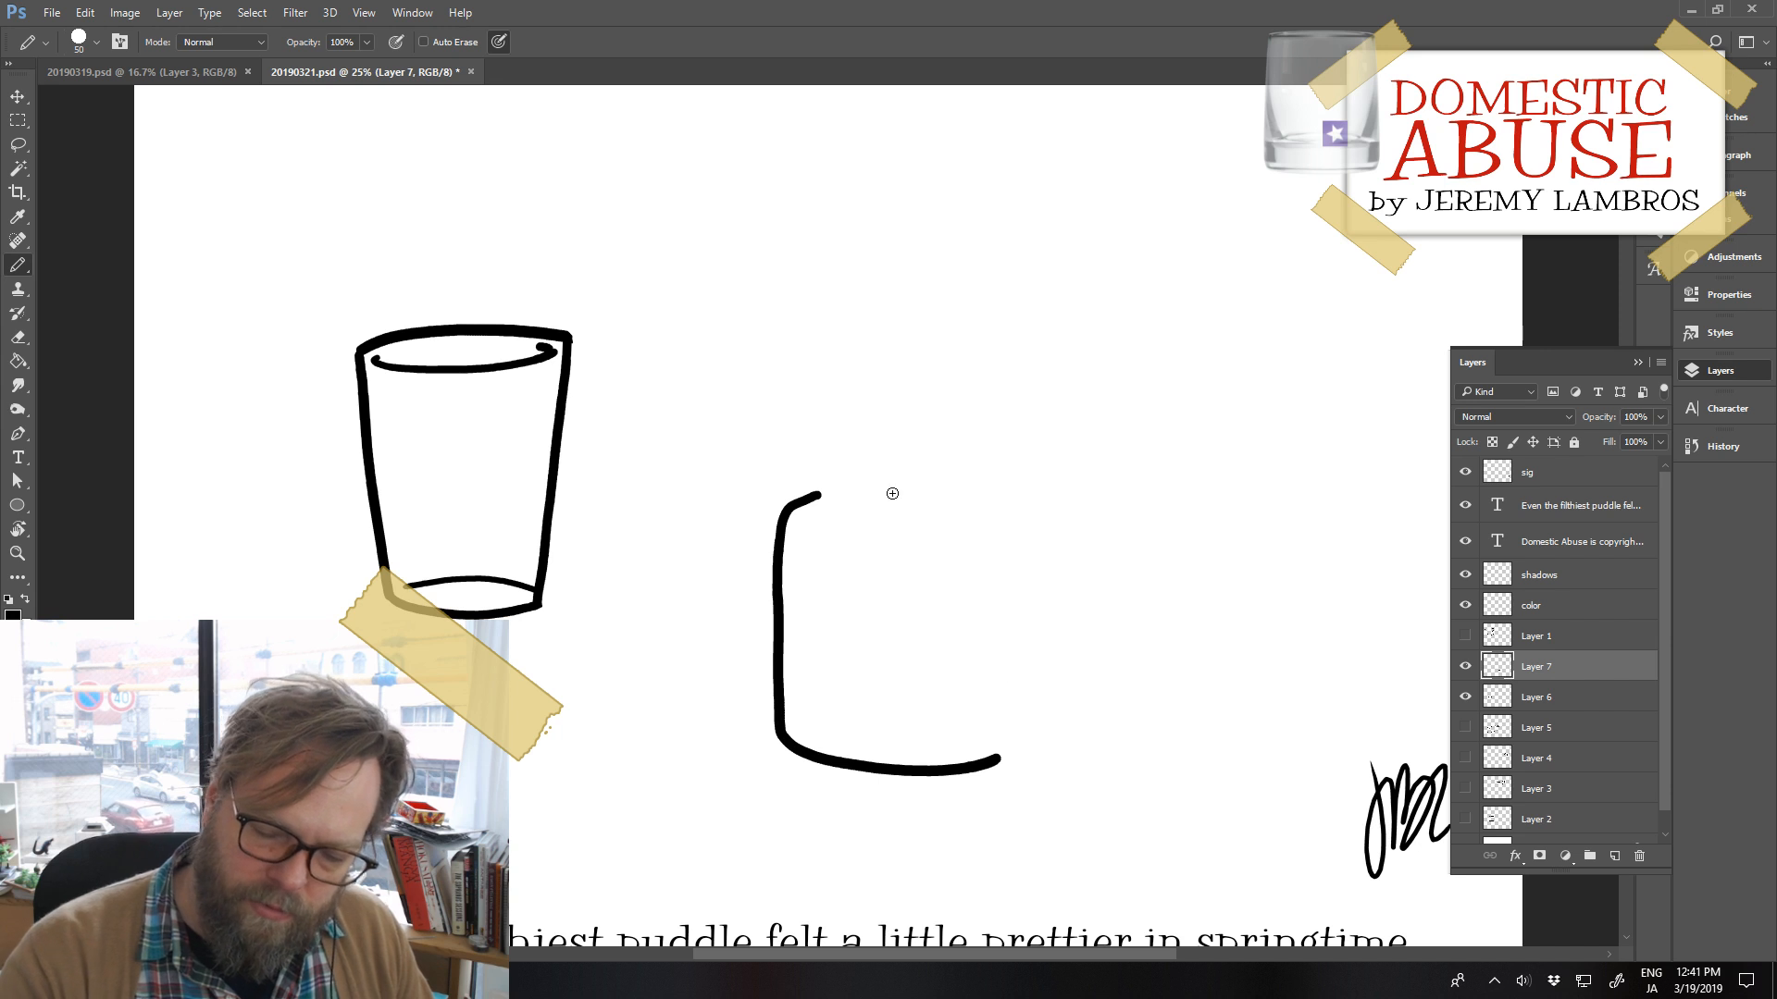
pyautogui.moveTo(892, 491)
pyautogui.mouseDown()
pyautogui.moveTo(952, 511)
pyautogui.moveTo(956, 541)
pyautogui.moveTo(915, 497)
pyautogui.moveTo(944, 611)
pyautogui.mouseUp()
pyautogui.hotkey('ctrl', 'z')
pyautogui.hotkey('ctrl', 'z')
pyautogui.hotkey('ctrl', 'z')
pyautogui.hotkey('ctrl', 'z')
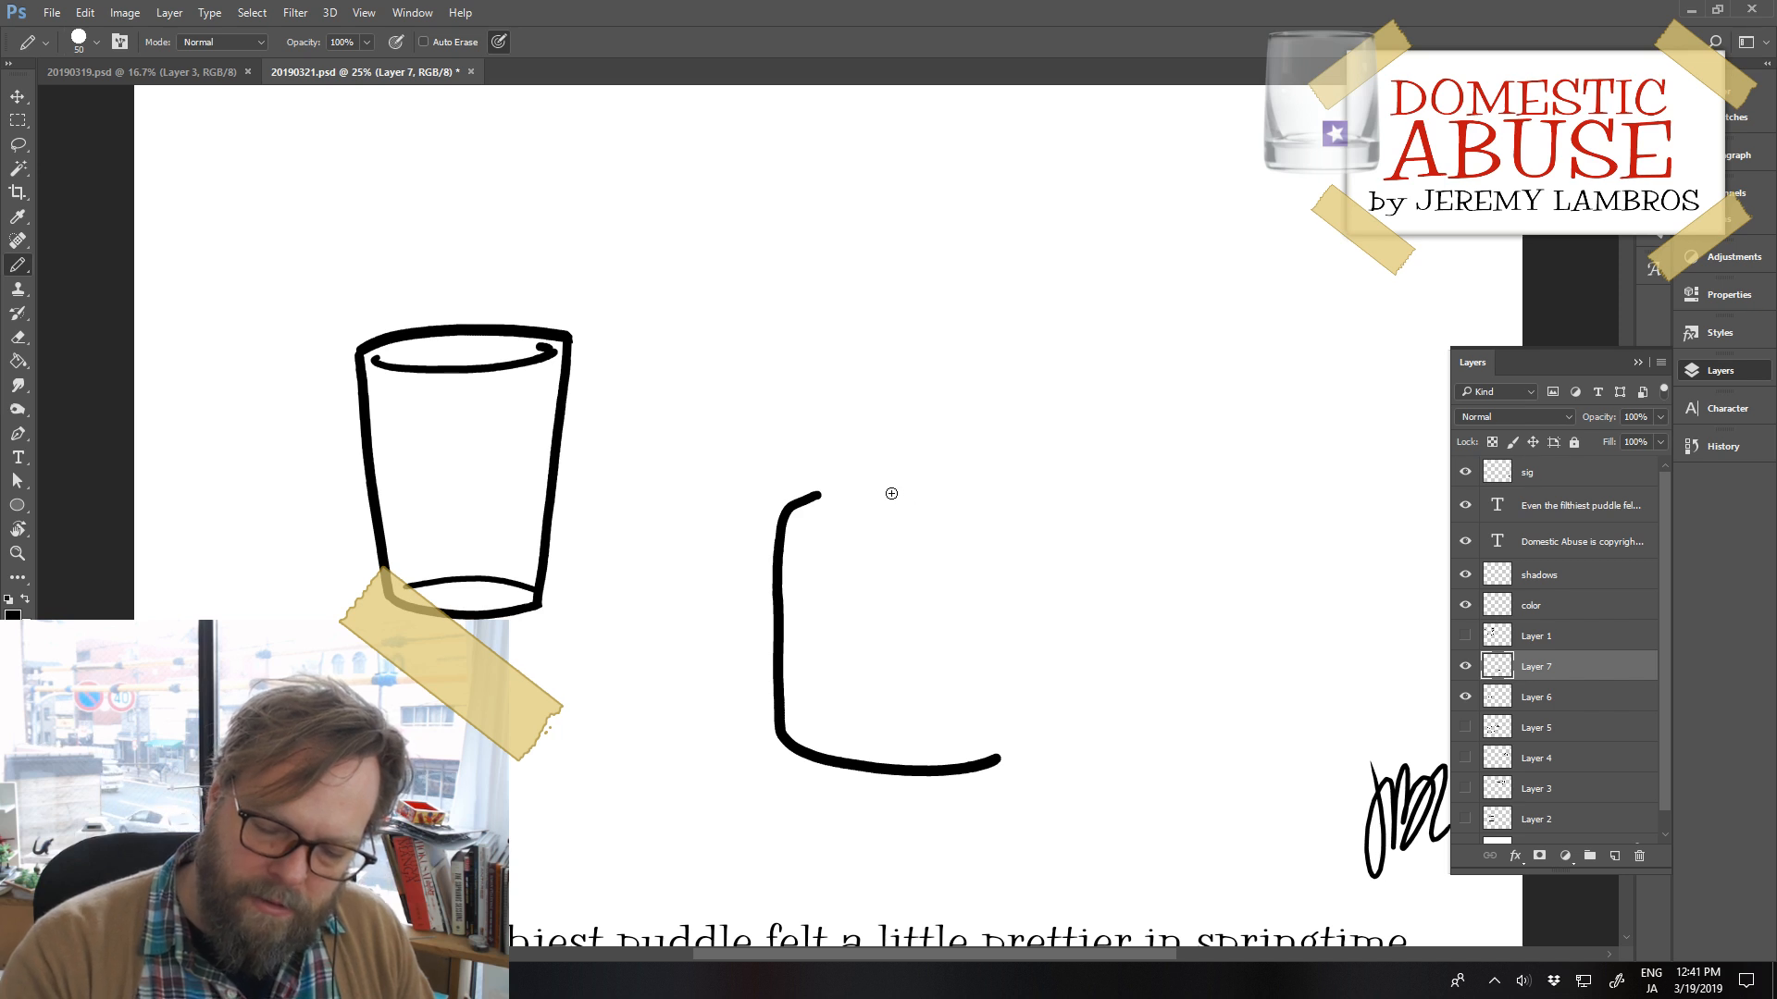
# Draw the bottle's rounded right shoulder and side, and erase the overlong base line
pyautogui.moveTo(888, 492)
pyautogui.mouseDown()
pyautogui.moveTo(933, 518)
pyautogui.moveTo(929, 767)
pyautogui.moveTo(855, 779)
pyautogui.moveTo(991, 762)
pyautogui.moveTo(801, 754)
pyautogui.mouseUp()
pyautogui.press('e')
pyautogui.moveTo(964, 749); pyautogui.dragTo(934, 746)
pyautogui.press('b')
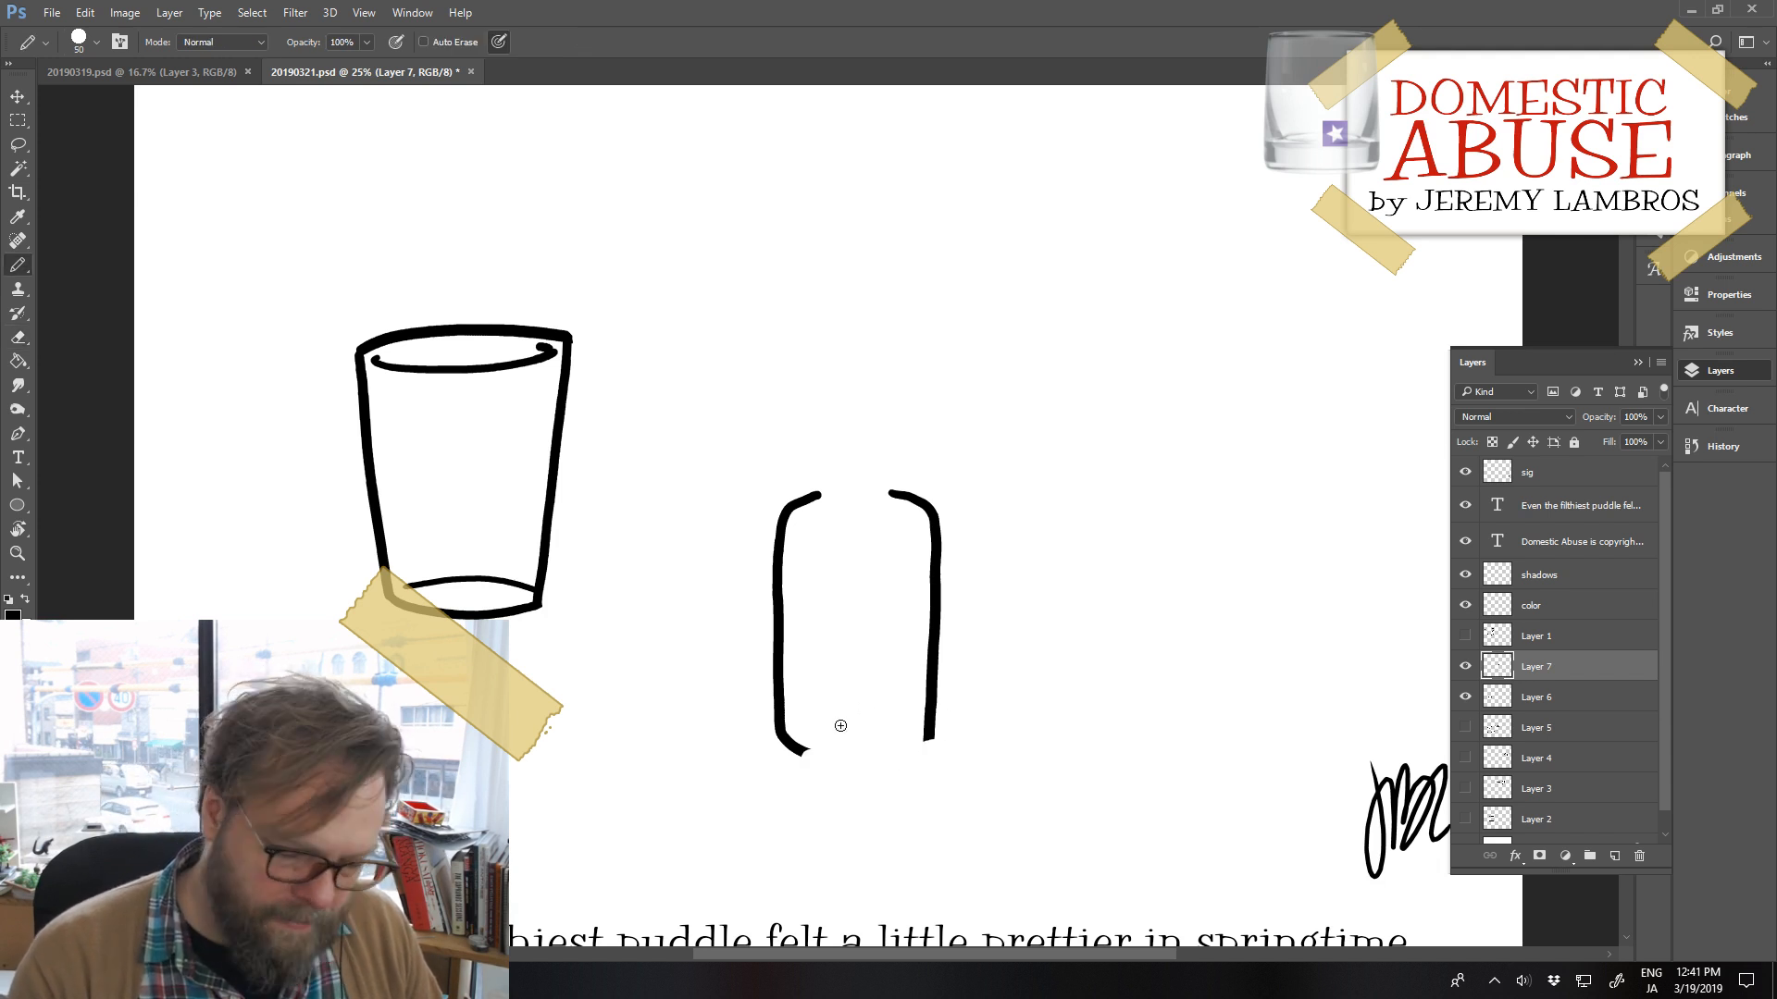
# Redraw the curved base between the bottle's two sides, and clean up its lower-right corner
pyautogui.moveTo(794, 749); pyautogui.dragTo(930, 746)
pyautogui.hotkey('ctrl', 'z')
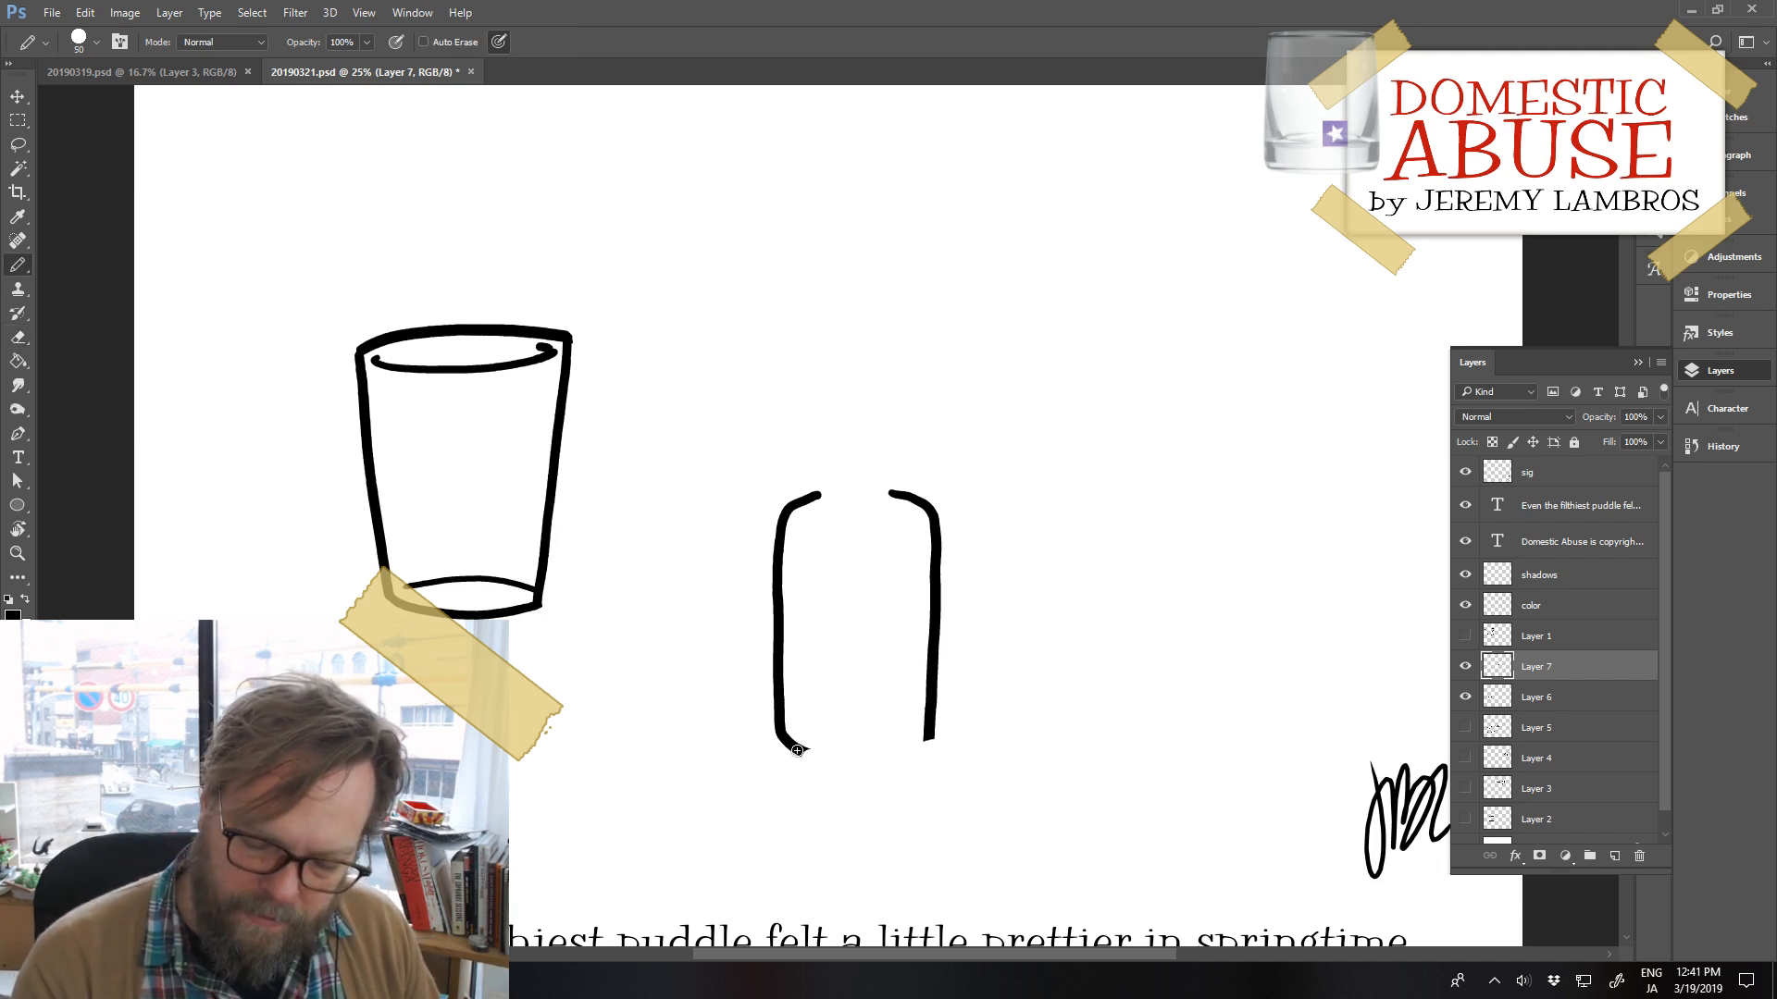
pyautogui.moveTo(792, 748); pyautogui.dragTo(925, 740)
pyautogui.hotkey('ctrl', 'z')
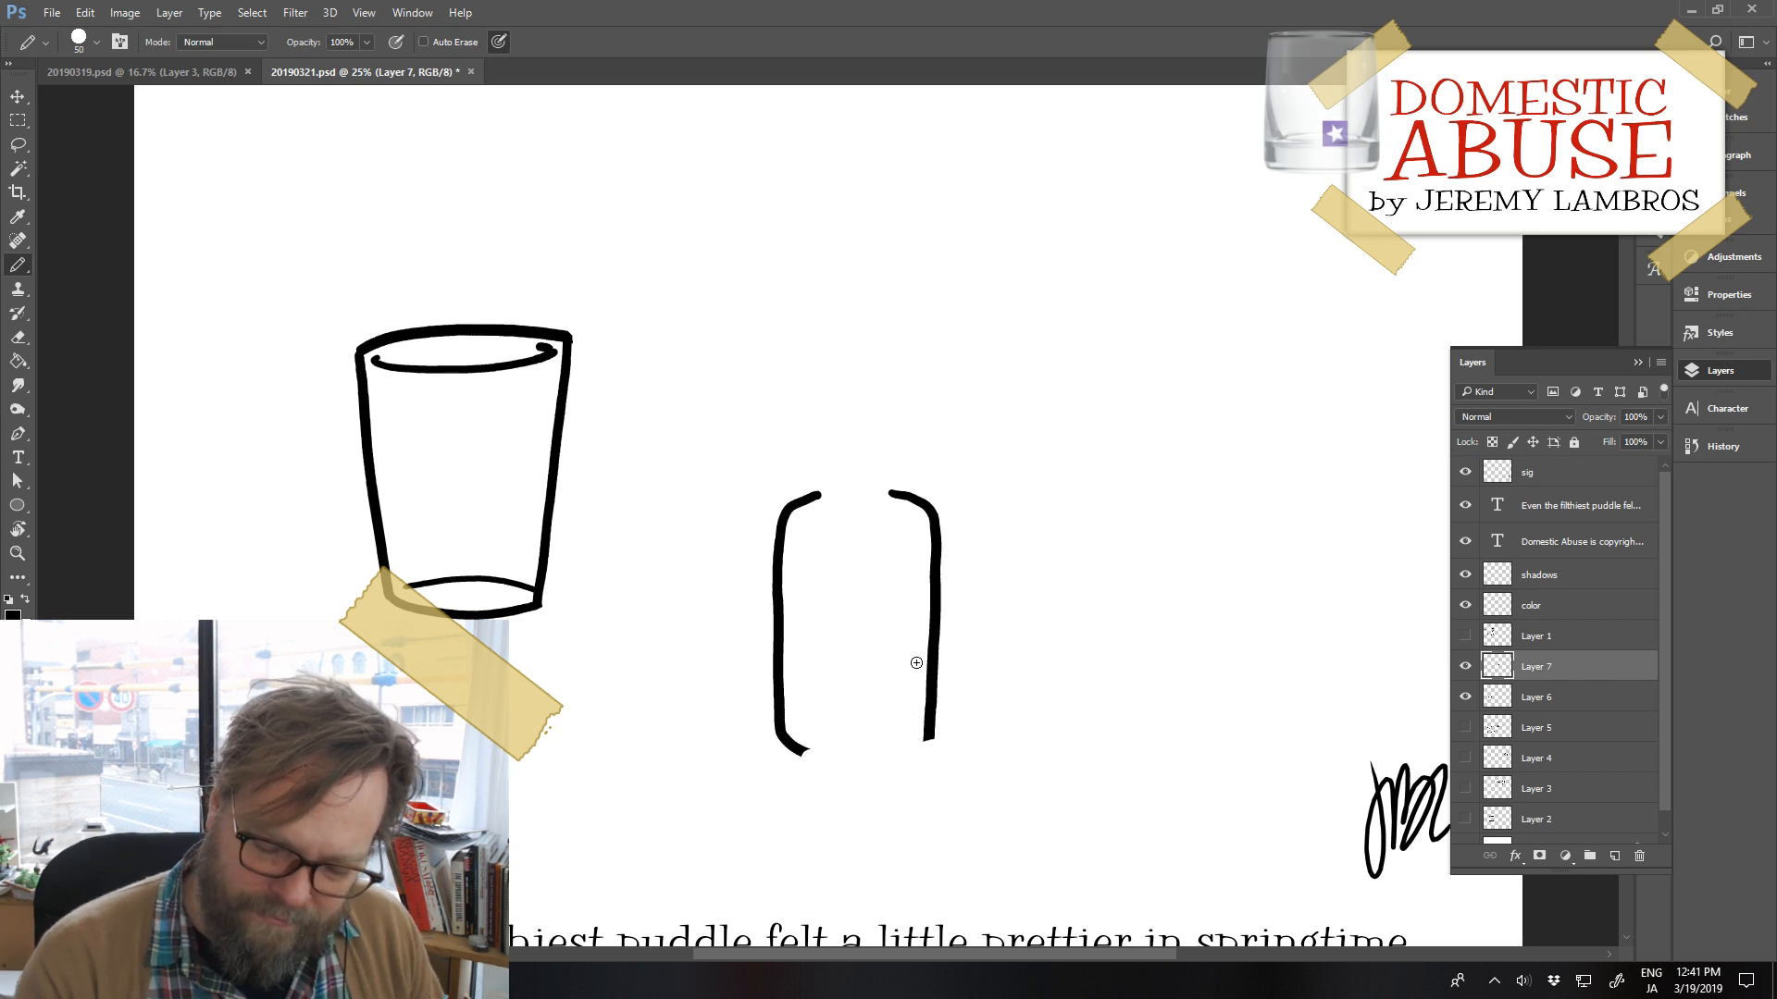
pyautogui.moveTo(799, 752); pyautogui.dragTo(914, 757)
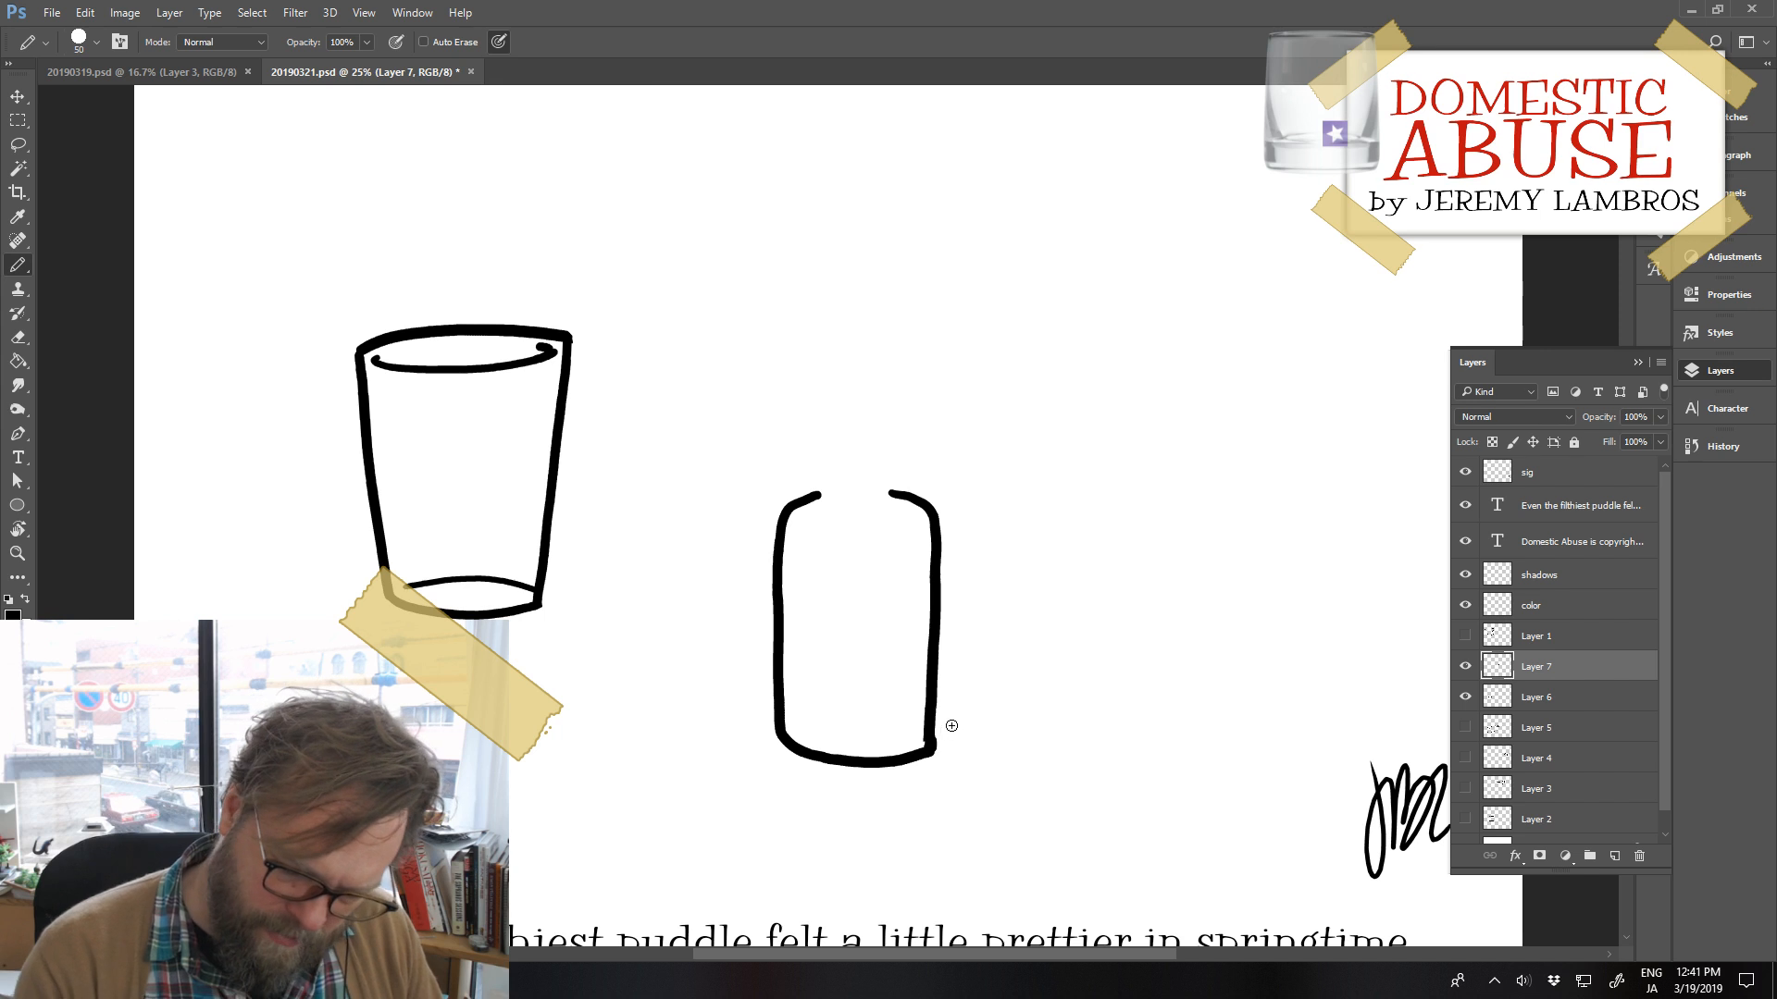
pyautogui.press('e')
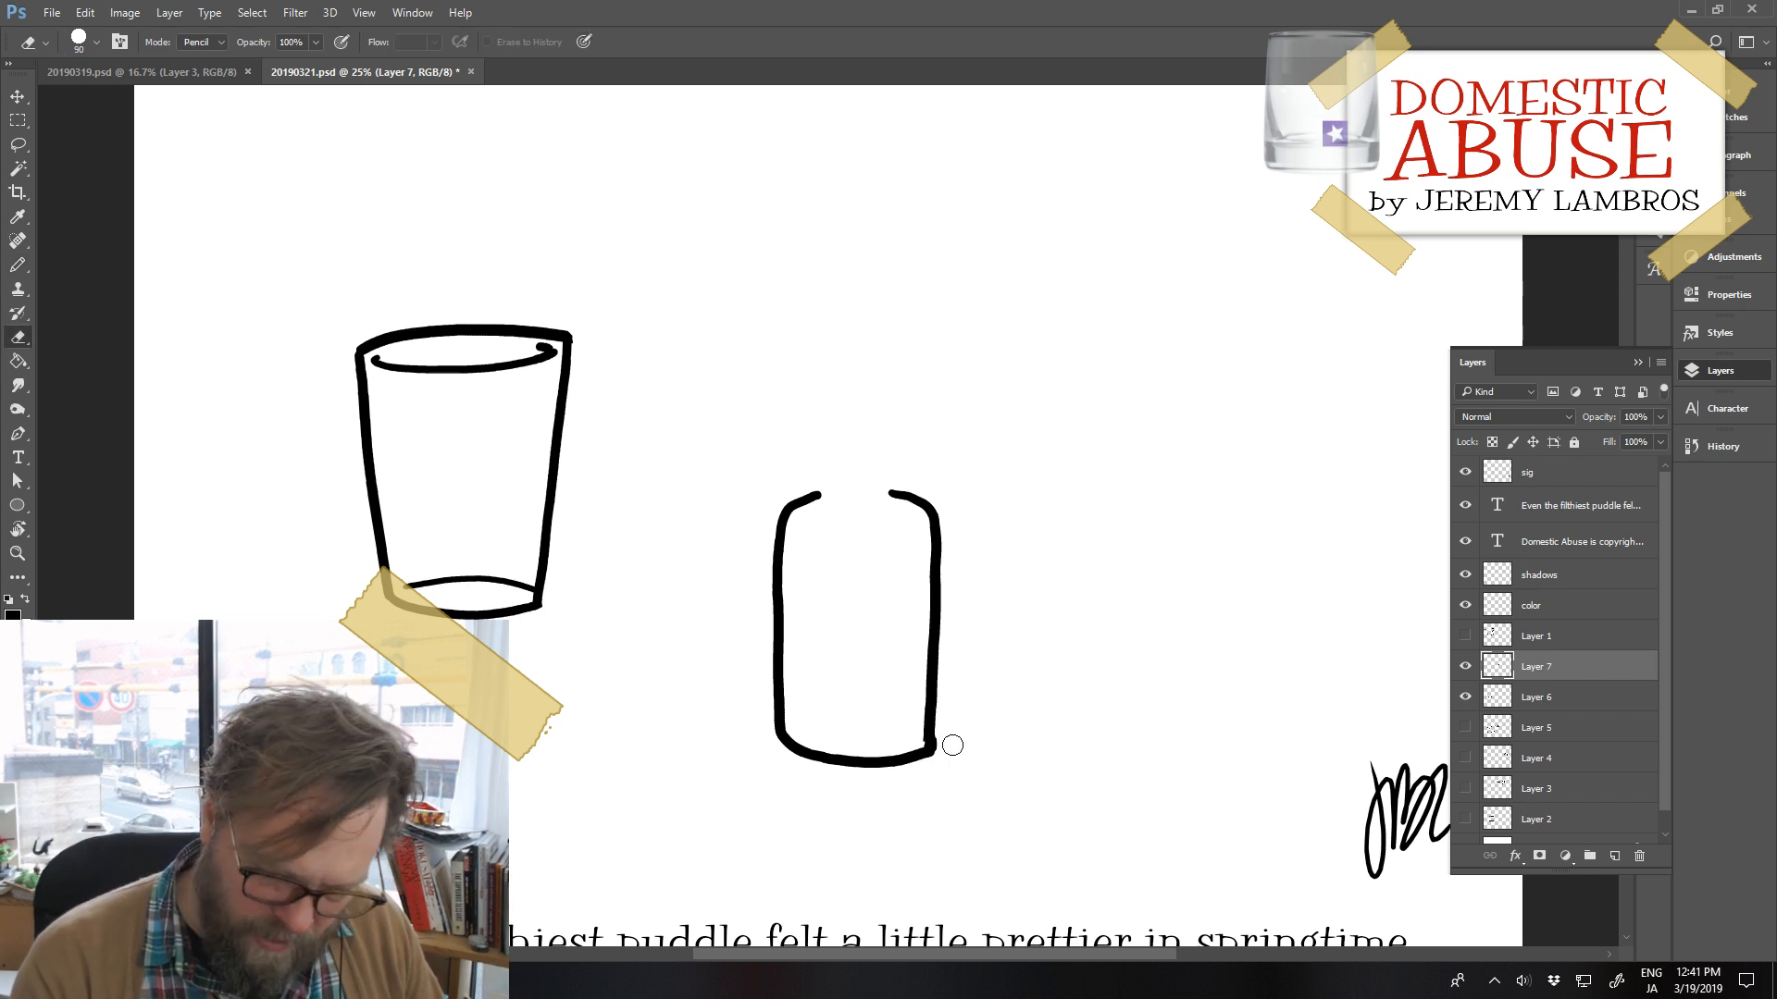
pyautogui.press('b')
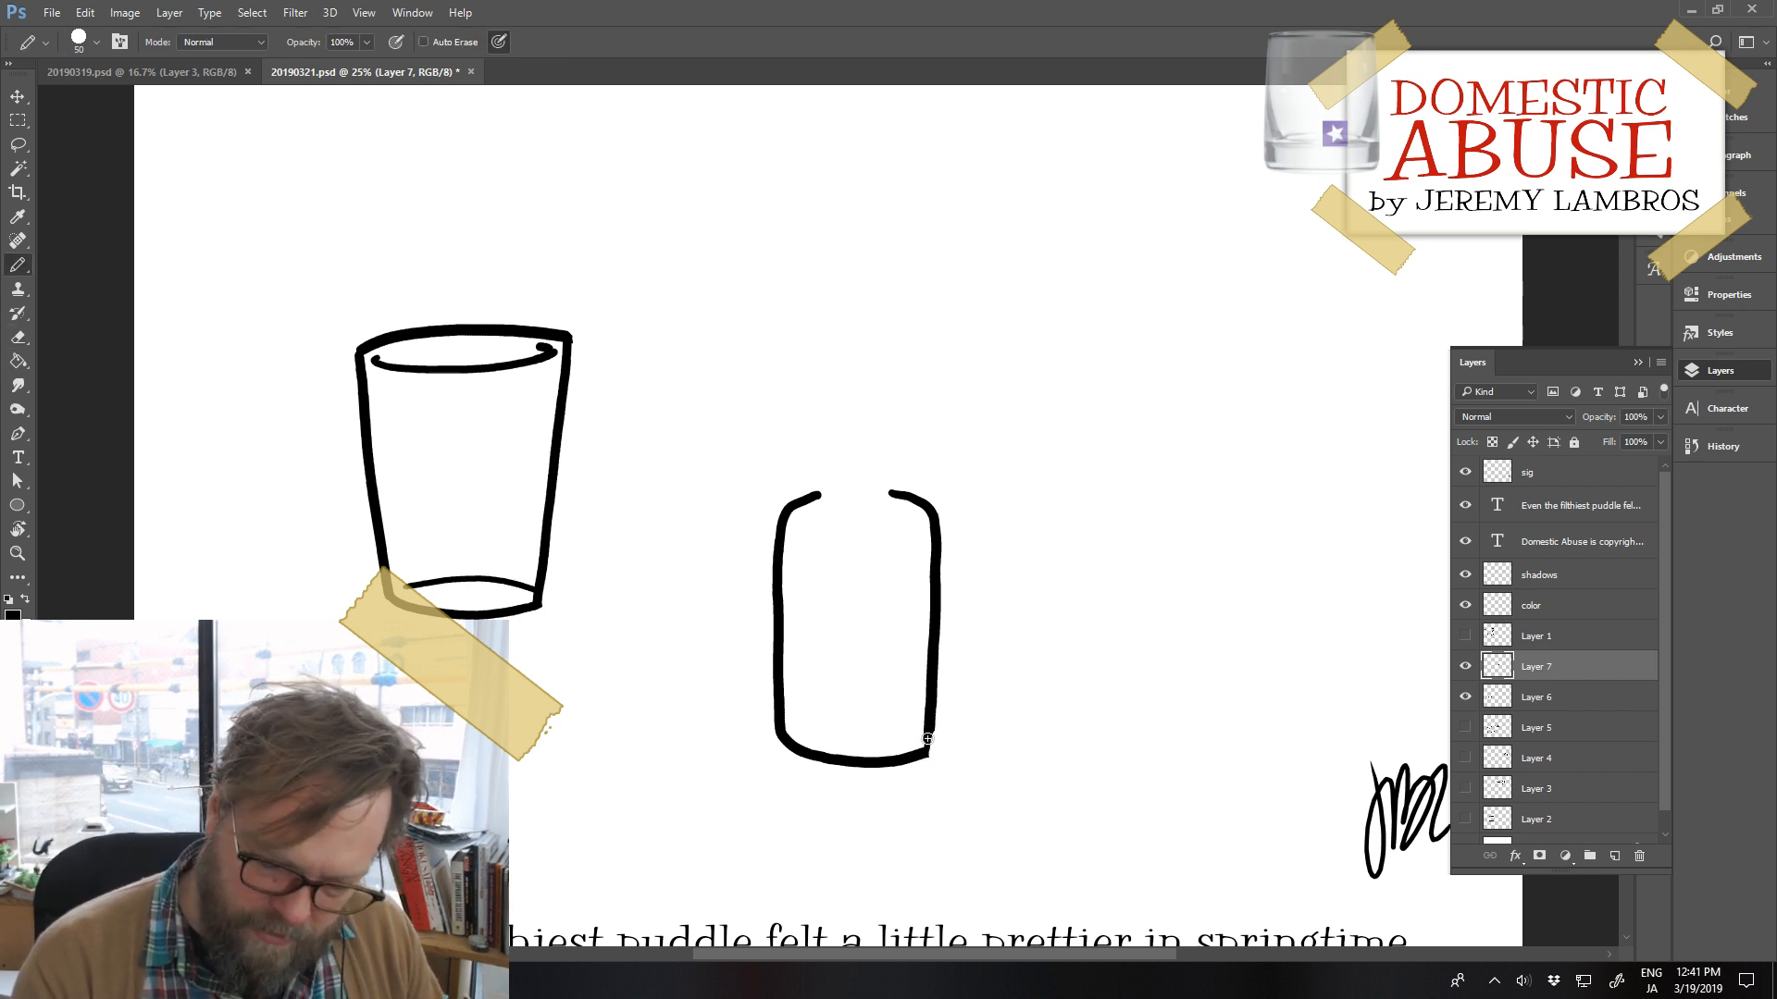
pyautogui.moveTo(929, 731); pyautogui.dragTo(928, 754)
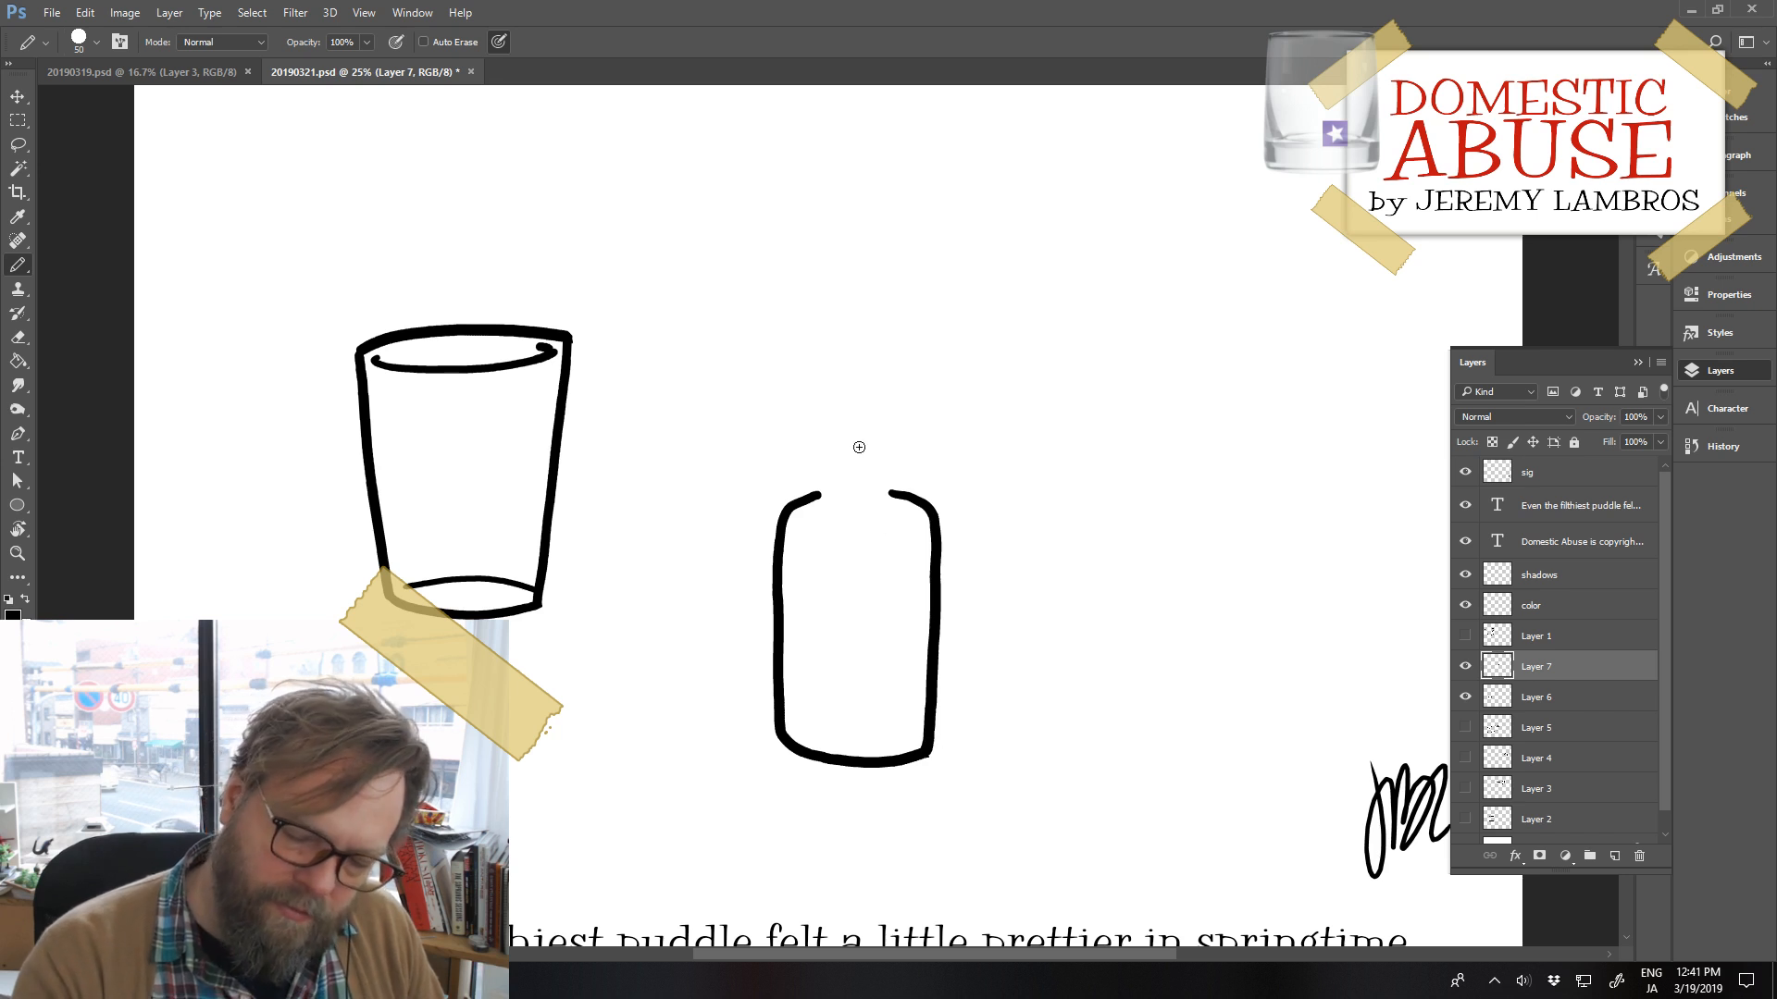
# Draw the bottle's collar and narrow nozzle with a small opening at the tip, and trim the collar's right edge
pyautogui.moveTo(819, 479)
pyautogui.mouseDown()
pyautogui.moveTo(819, 496)
pyautogui.moveTo(891, 498)
pyautogui.moveTo(860, 463)
pyautogui.moveTo(866, 428)
pyautogui.mouseUp()
pyautogui.hotkey('ctrl', 'z')
pyautogui.hotkey('ctrl', 'z')
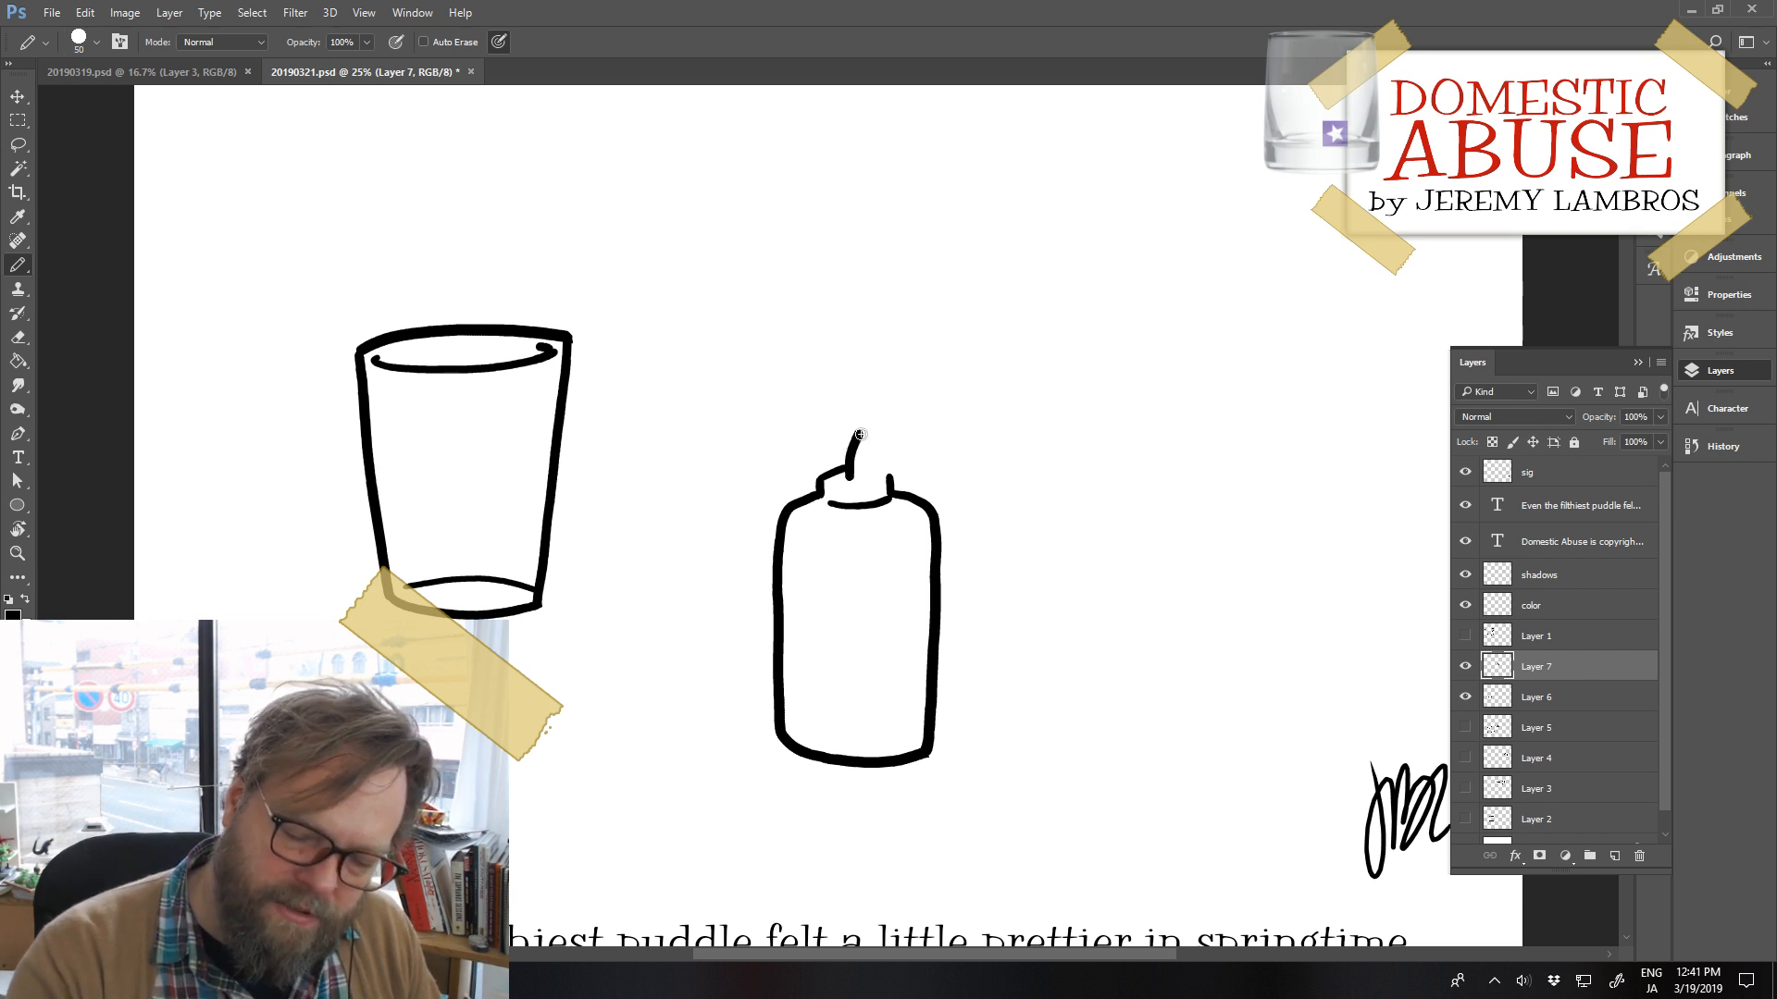
pyautogui.hotkey('ctrl', 'z')
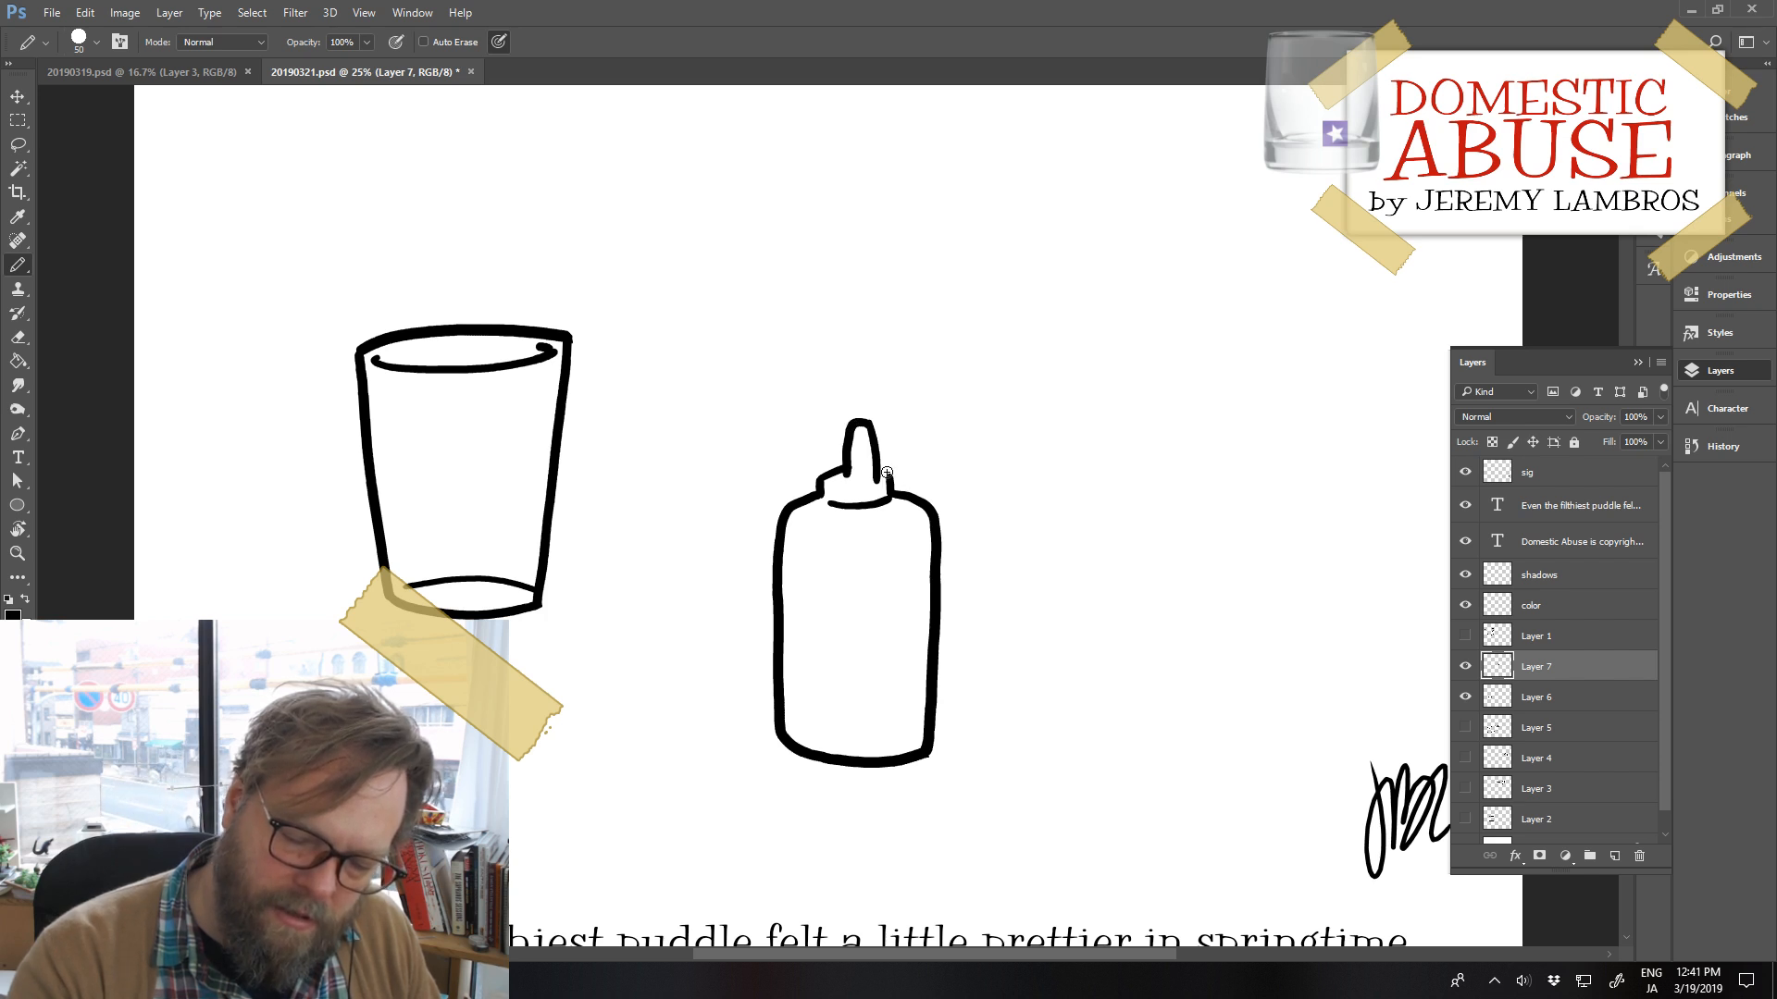
pyautogui.hotkey('ctrl', 'z')
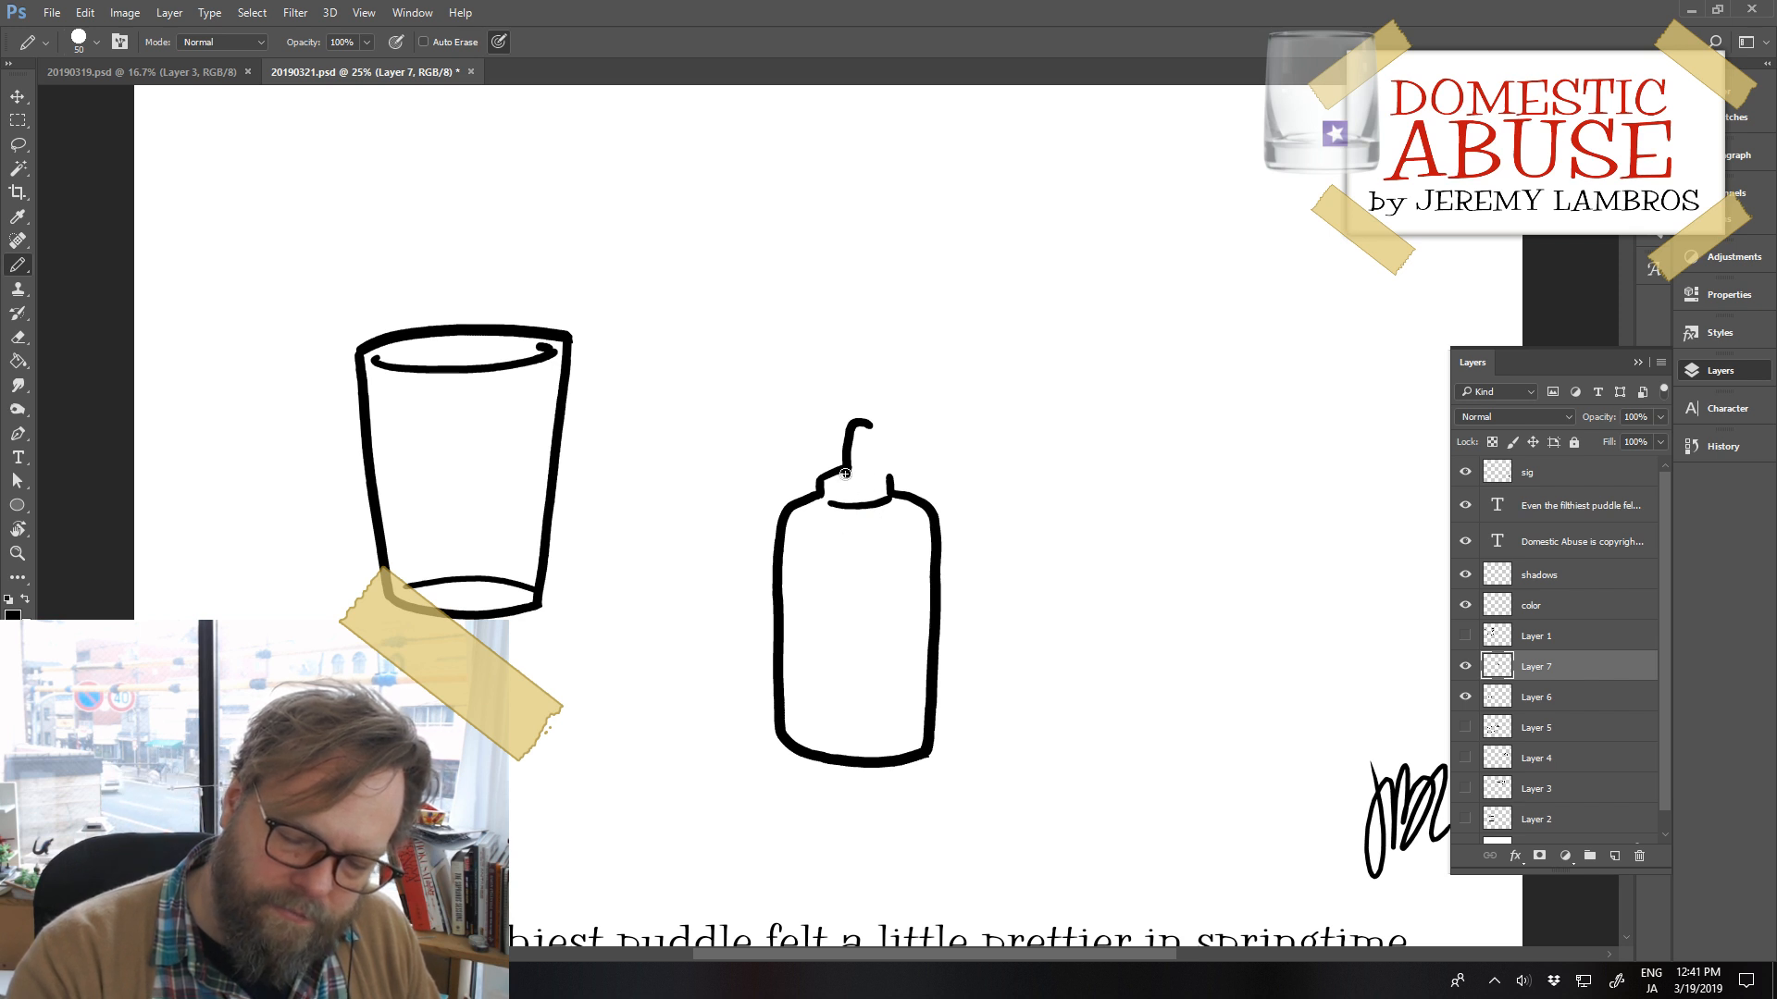
pyautogui.moveTo(871, 425); pyautogui.dragTo(878, 480)
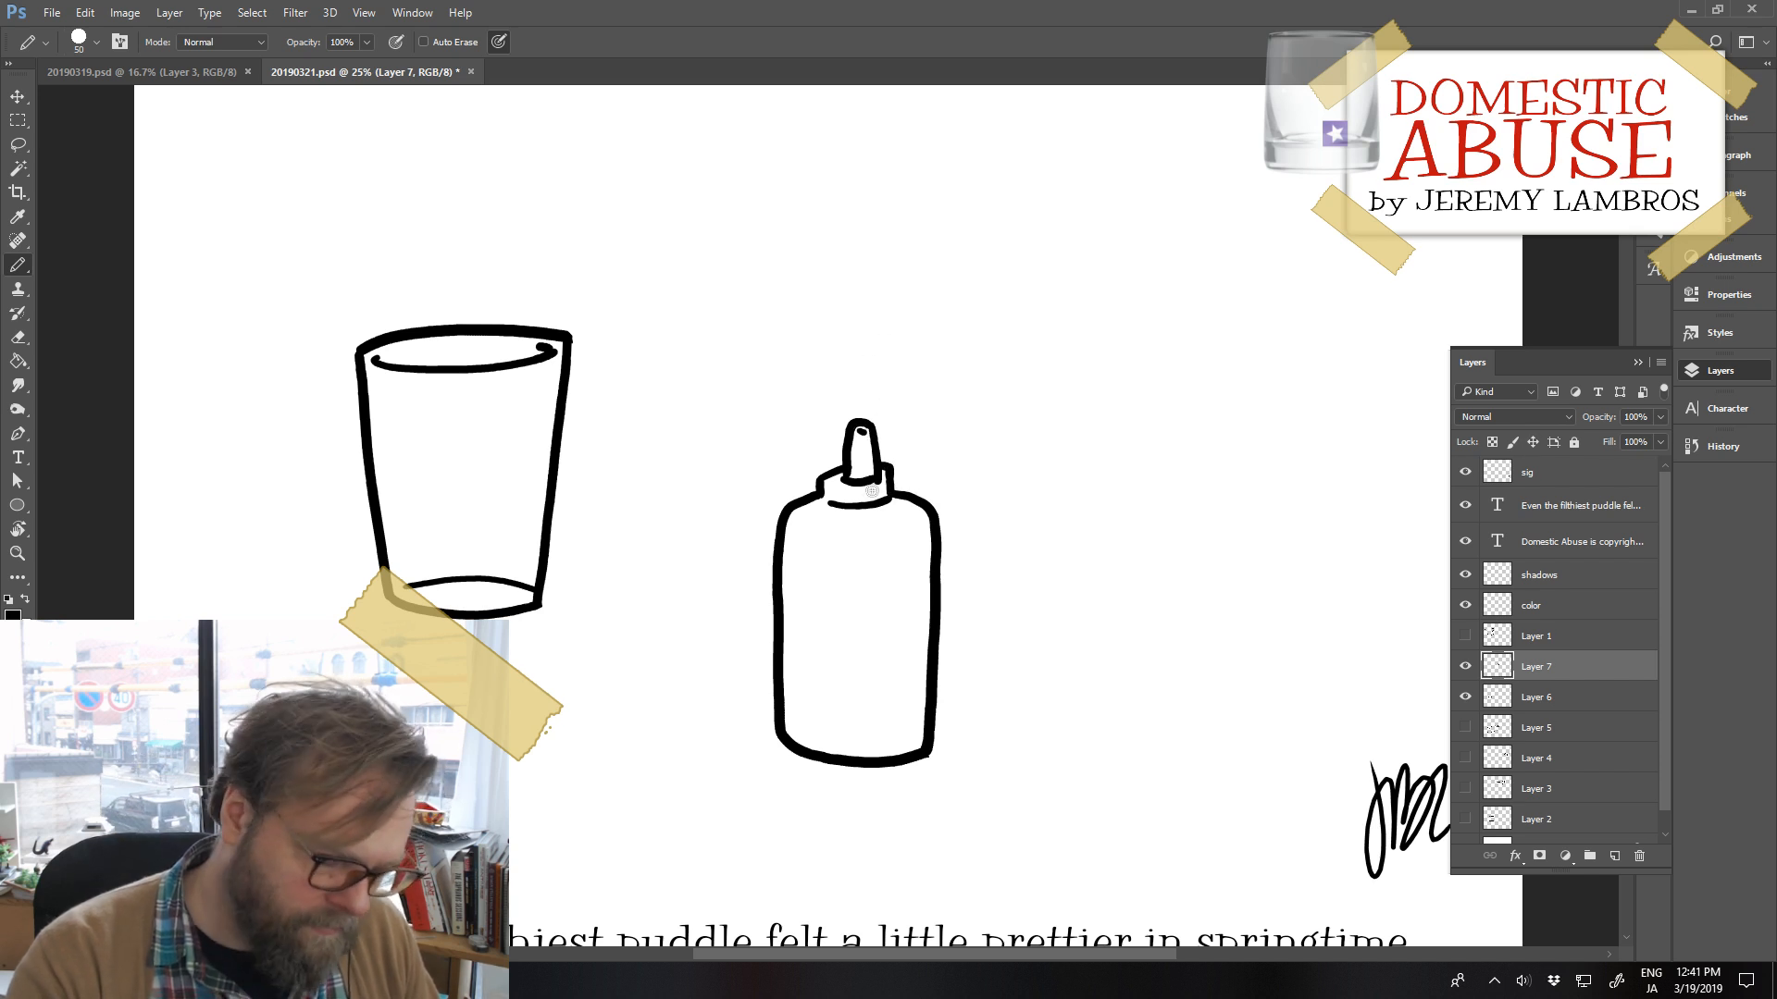
pyautogui.press('e')
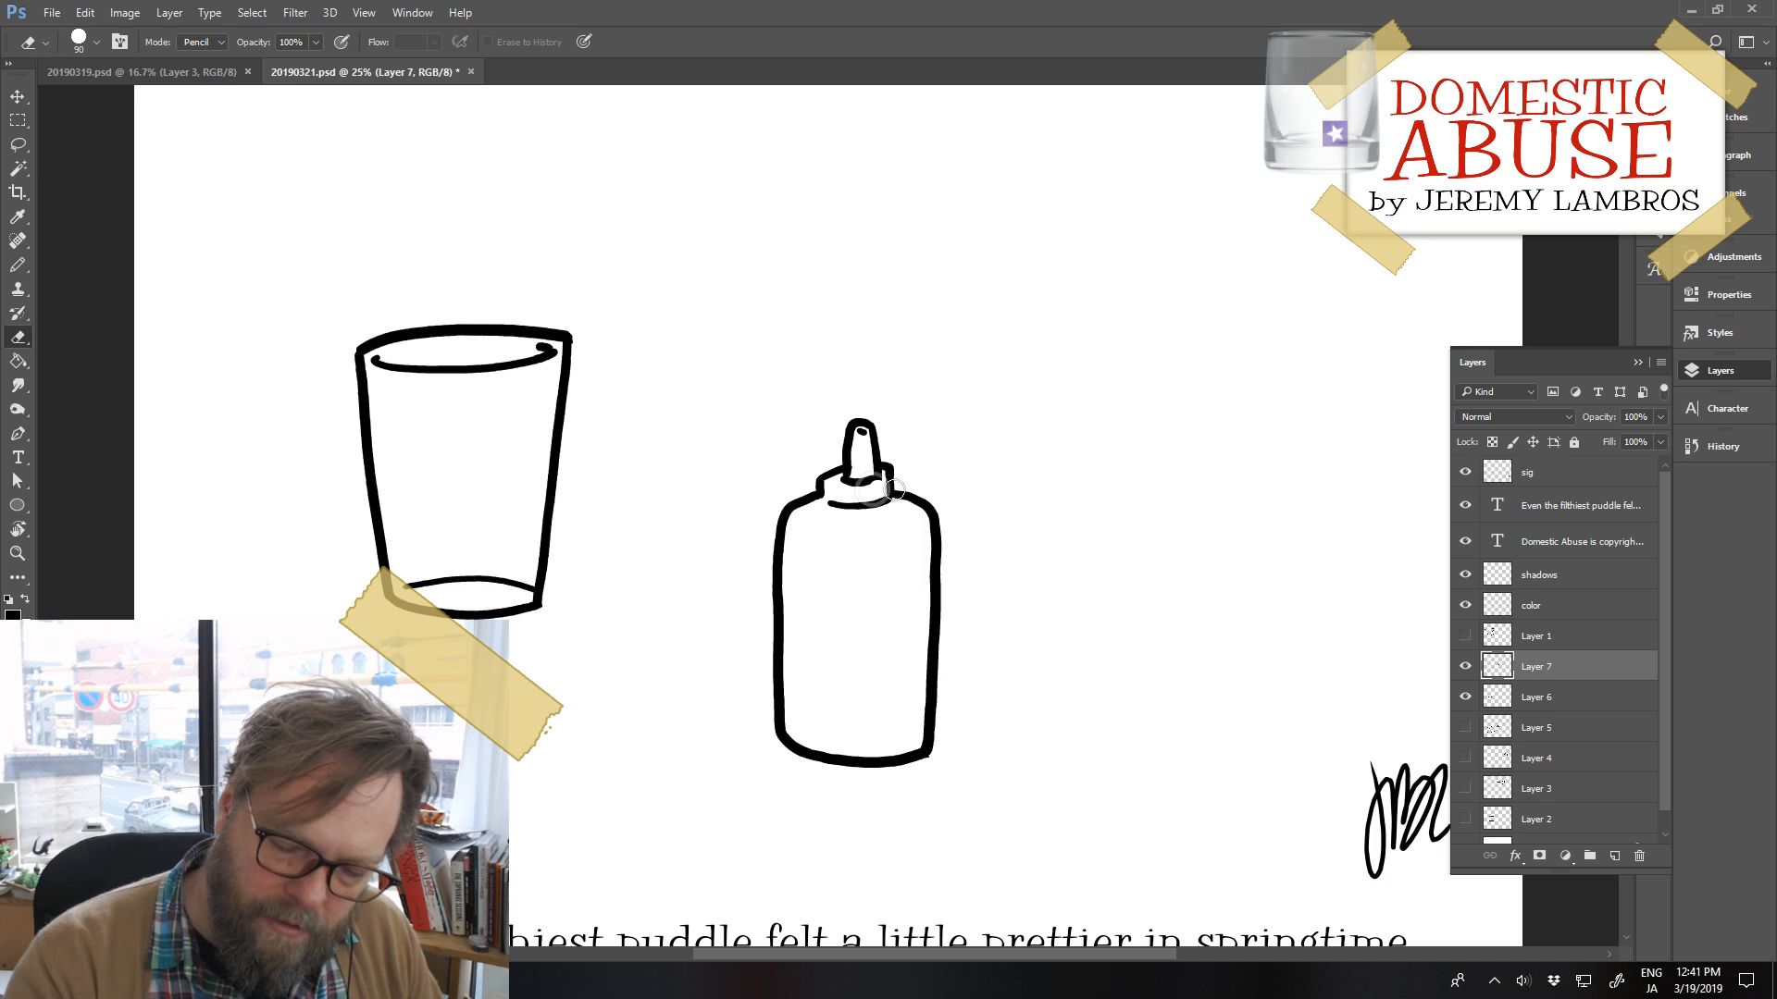
# Move the bottle up and left beside the cup, and hide the bottle's layer
pyautogui.moveTo(924, 532); pyautogui.dragTo(812, 342)
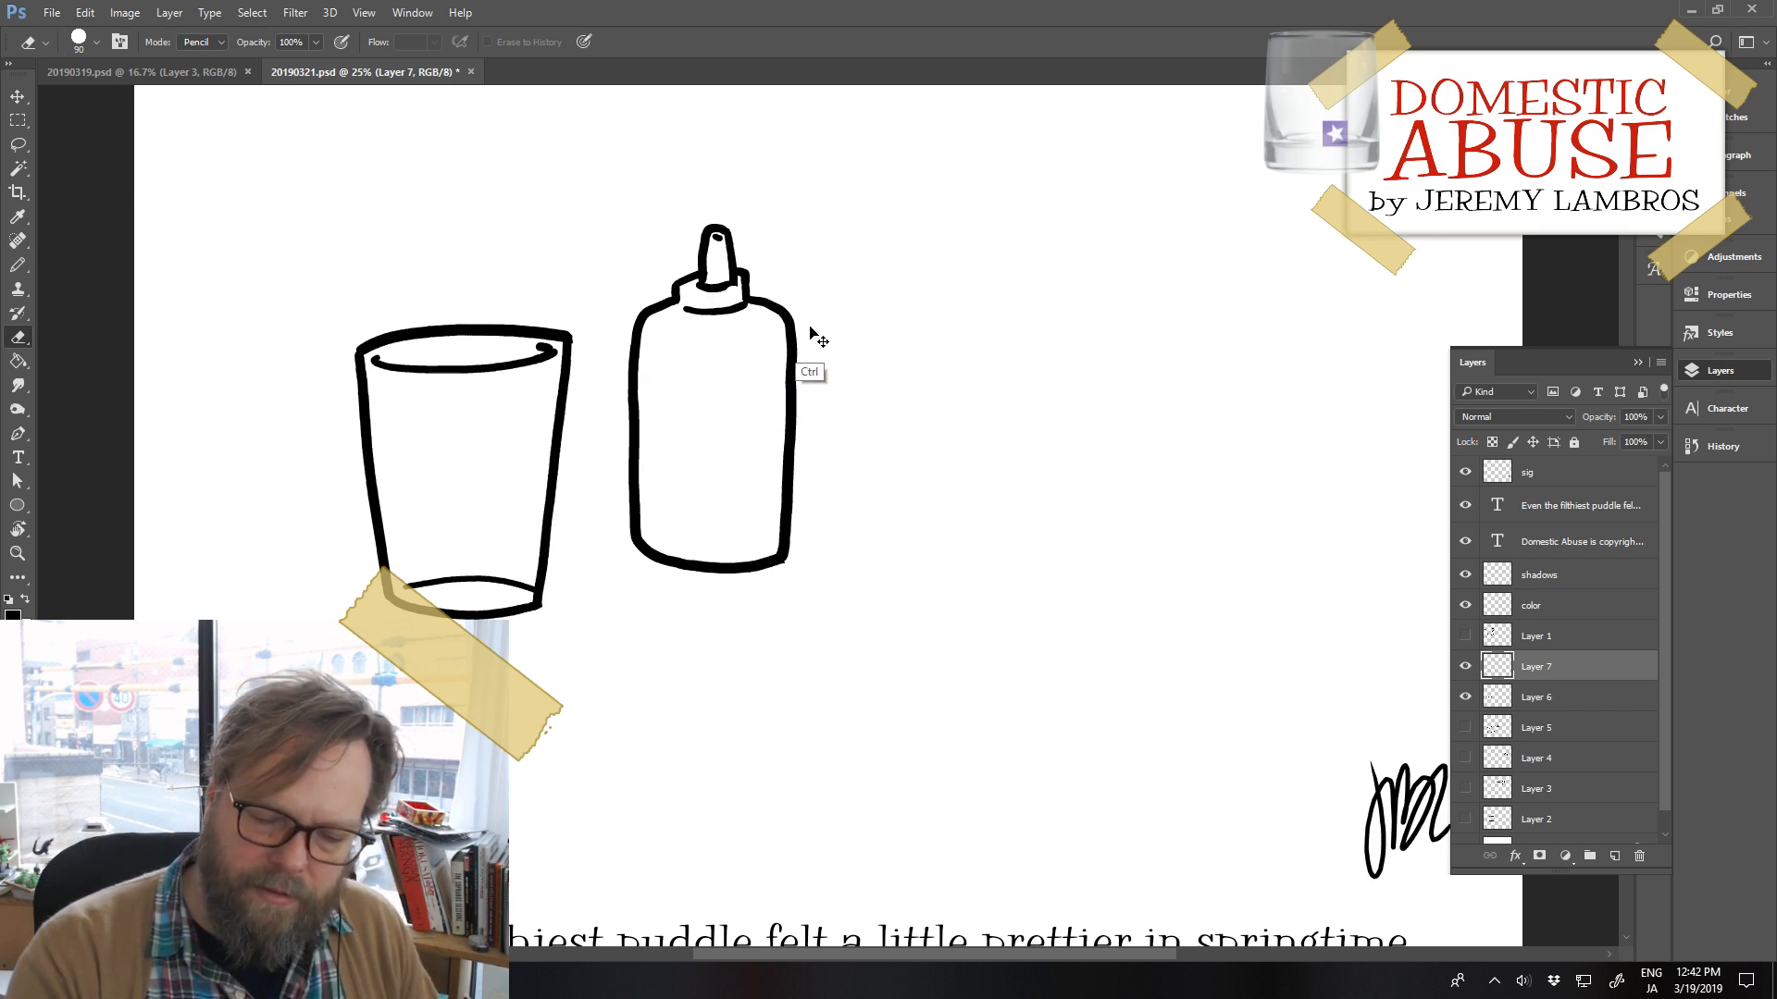
pyautogui.click(1467, 666)
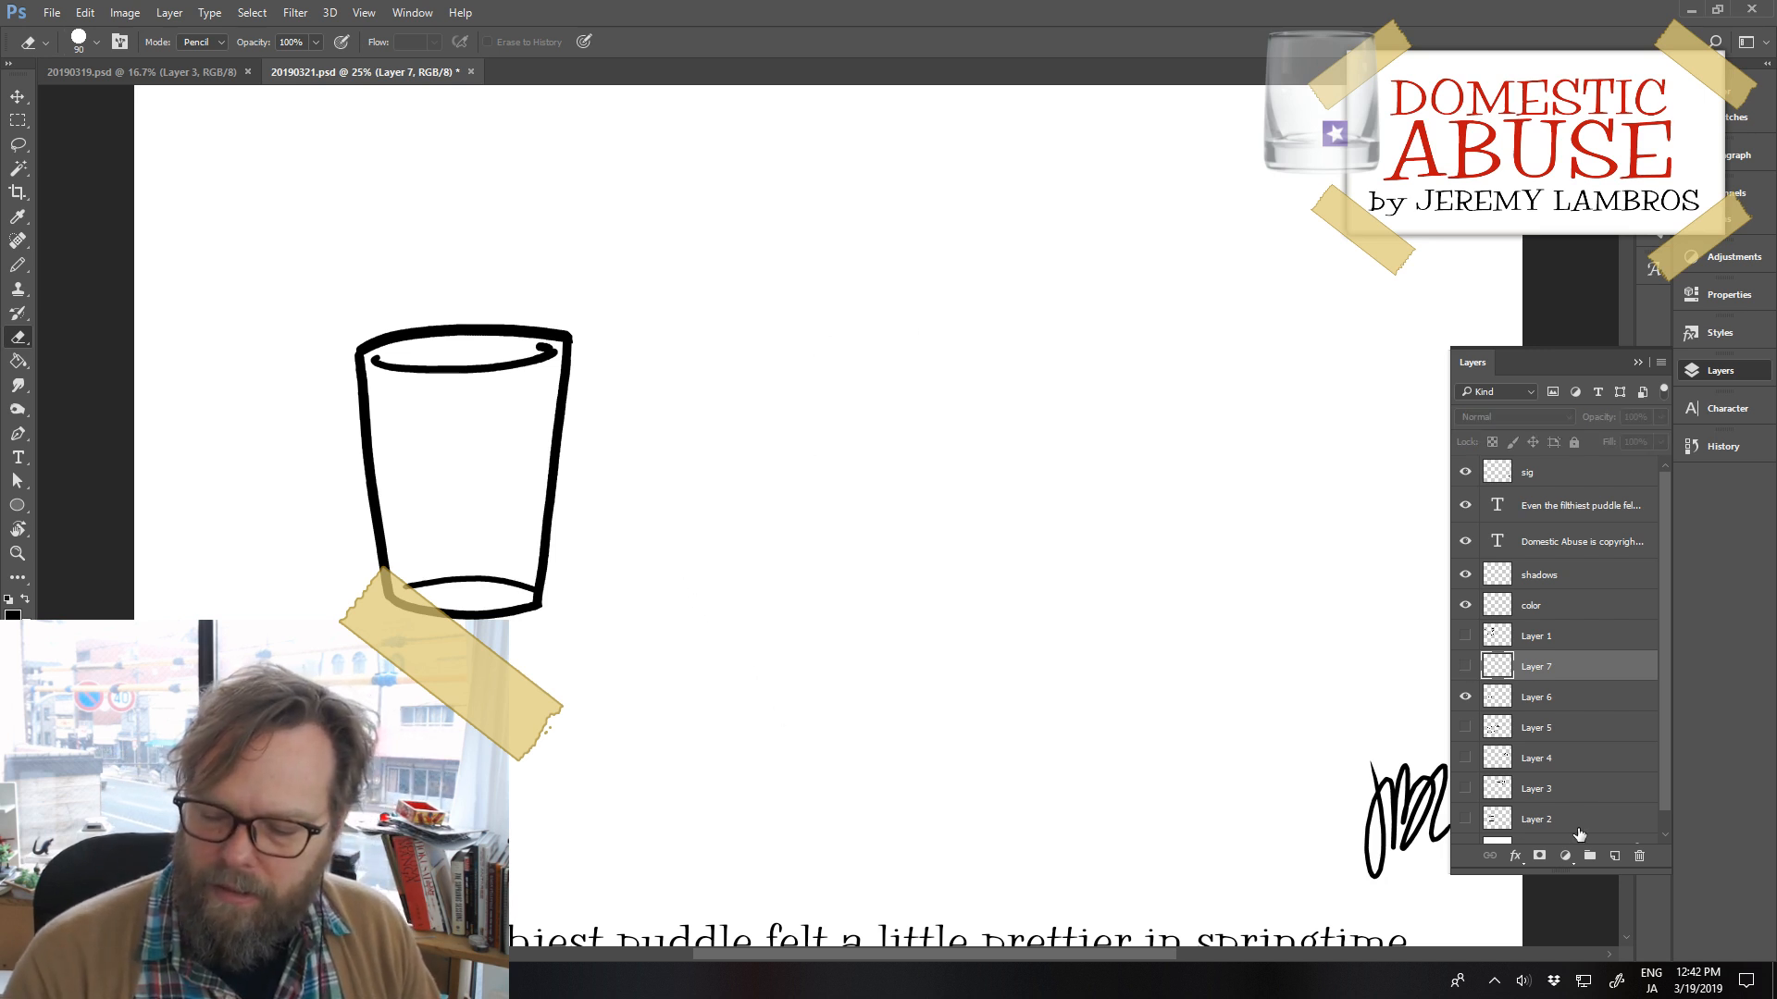
# Add a new layer and draw the left side, base and upper horizontal edges of a small block right of the cup
pyautogui.click(1614, 861)
pyautogui.press('b')
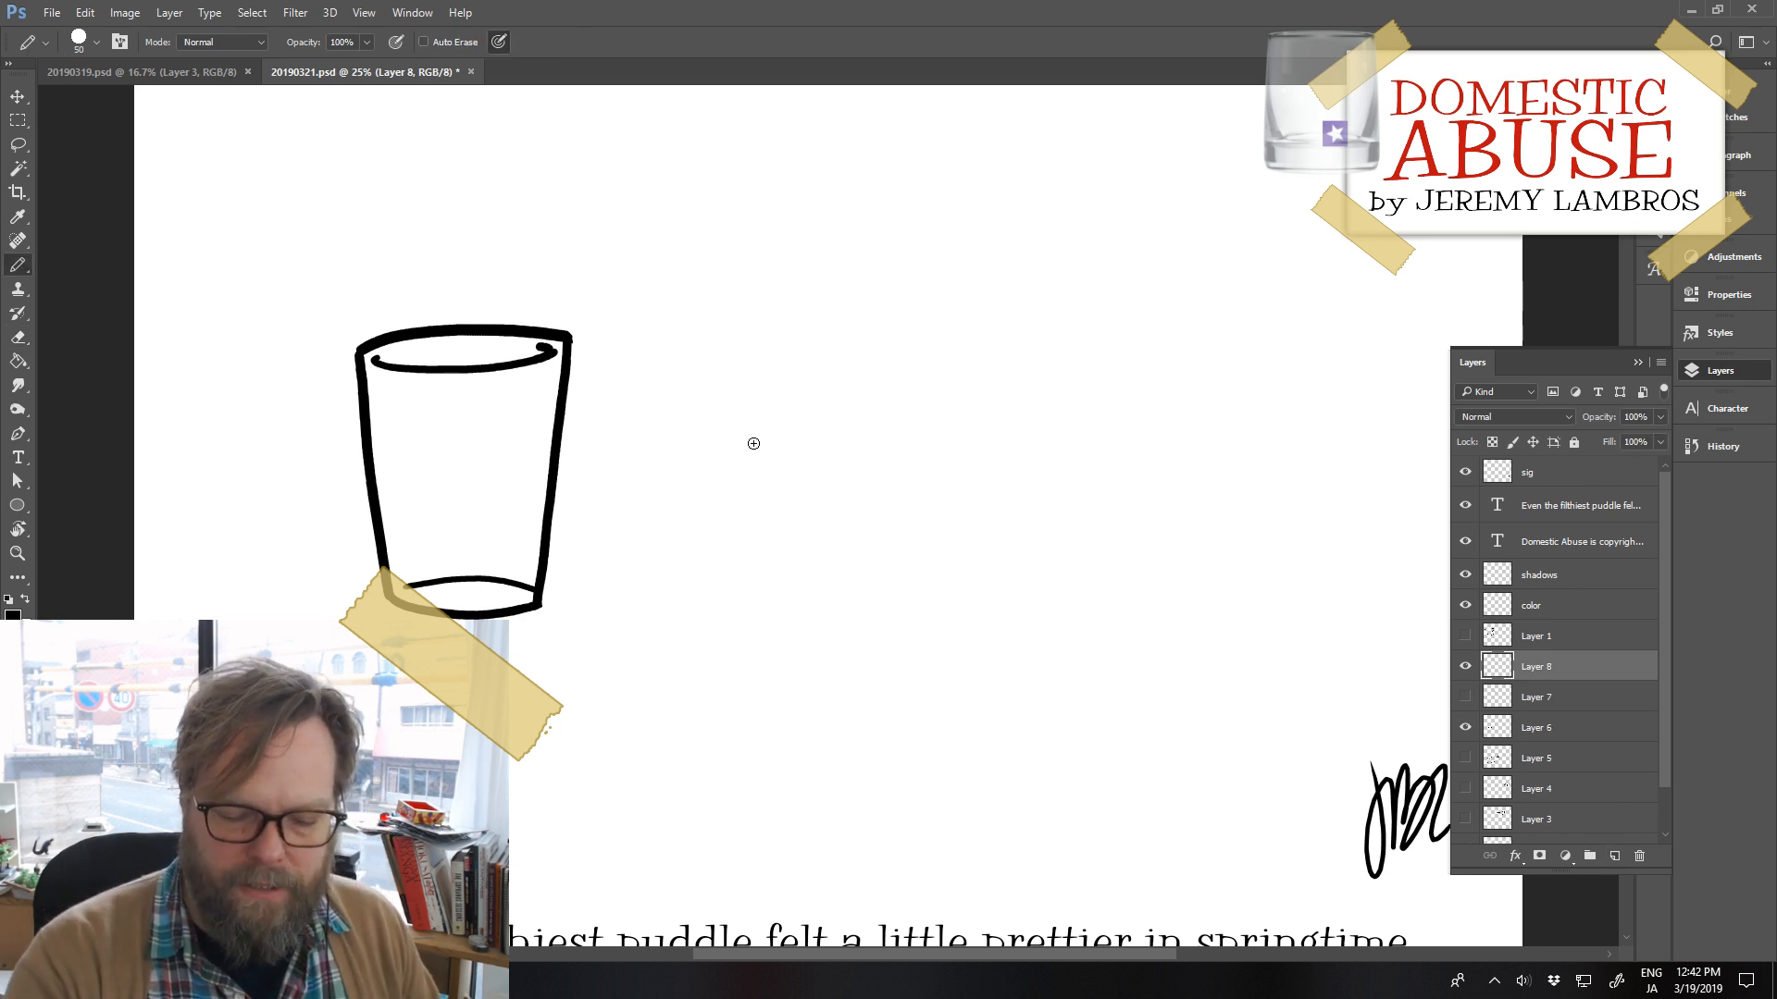
pyautogui.moveTo(758, 439)
pyautogui.mouseDown()
pyautogui.moveTo(711, 458)
pyautogui.moveTo(722, 571)
pyautogui.moveTo(916, 590)
pyautogui.mouseUp()
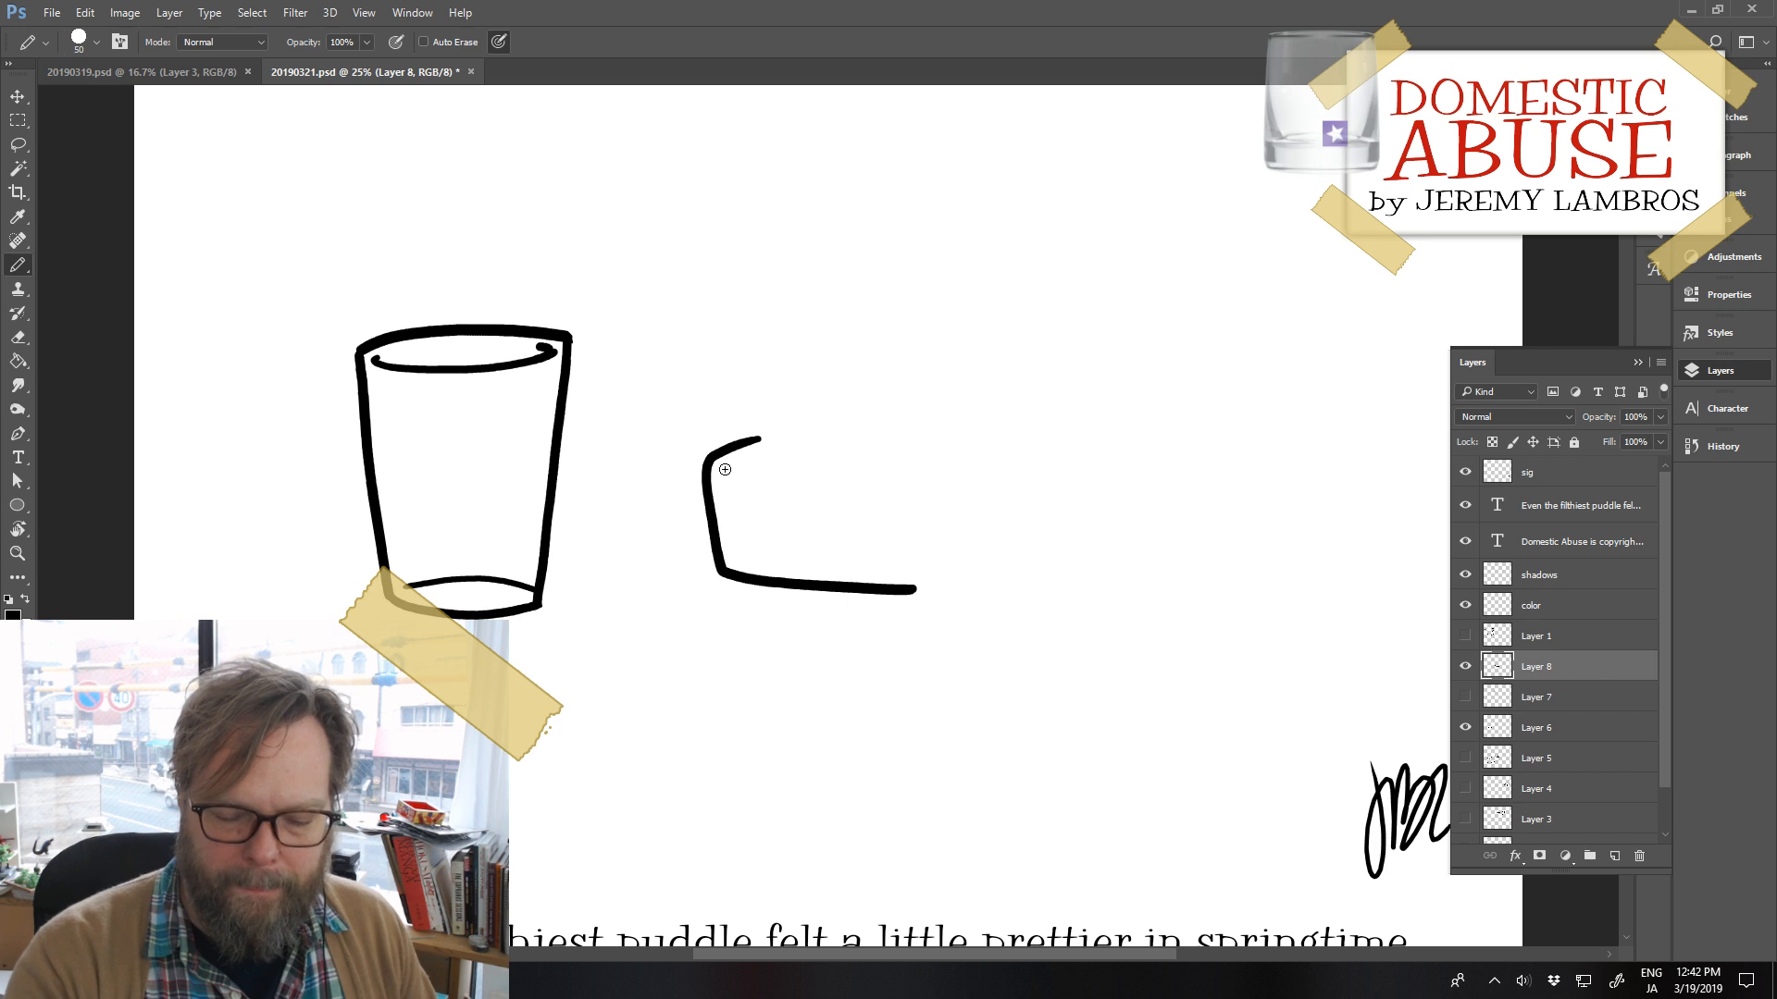
pyautogui.moveTo(724, 469); pyautogui.dragTo(944, 489)
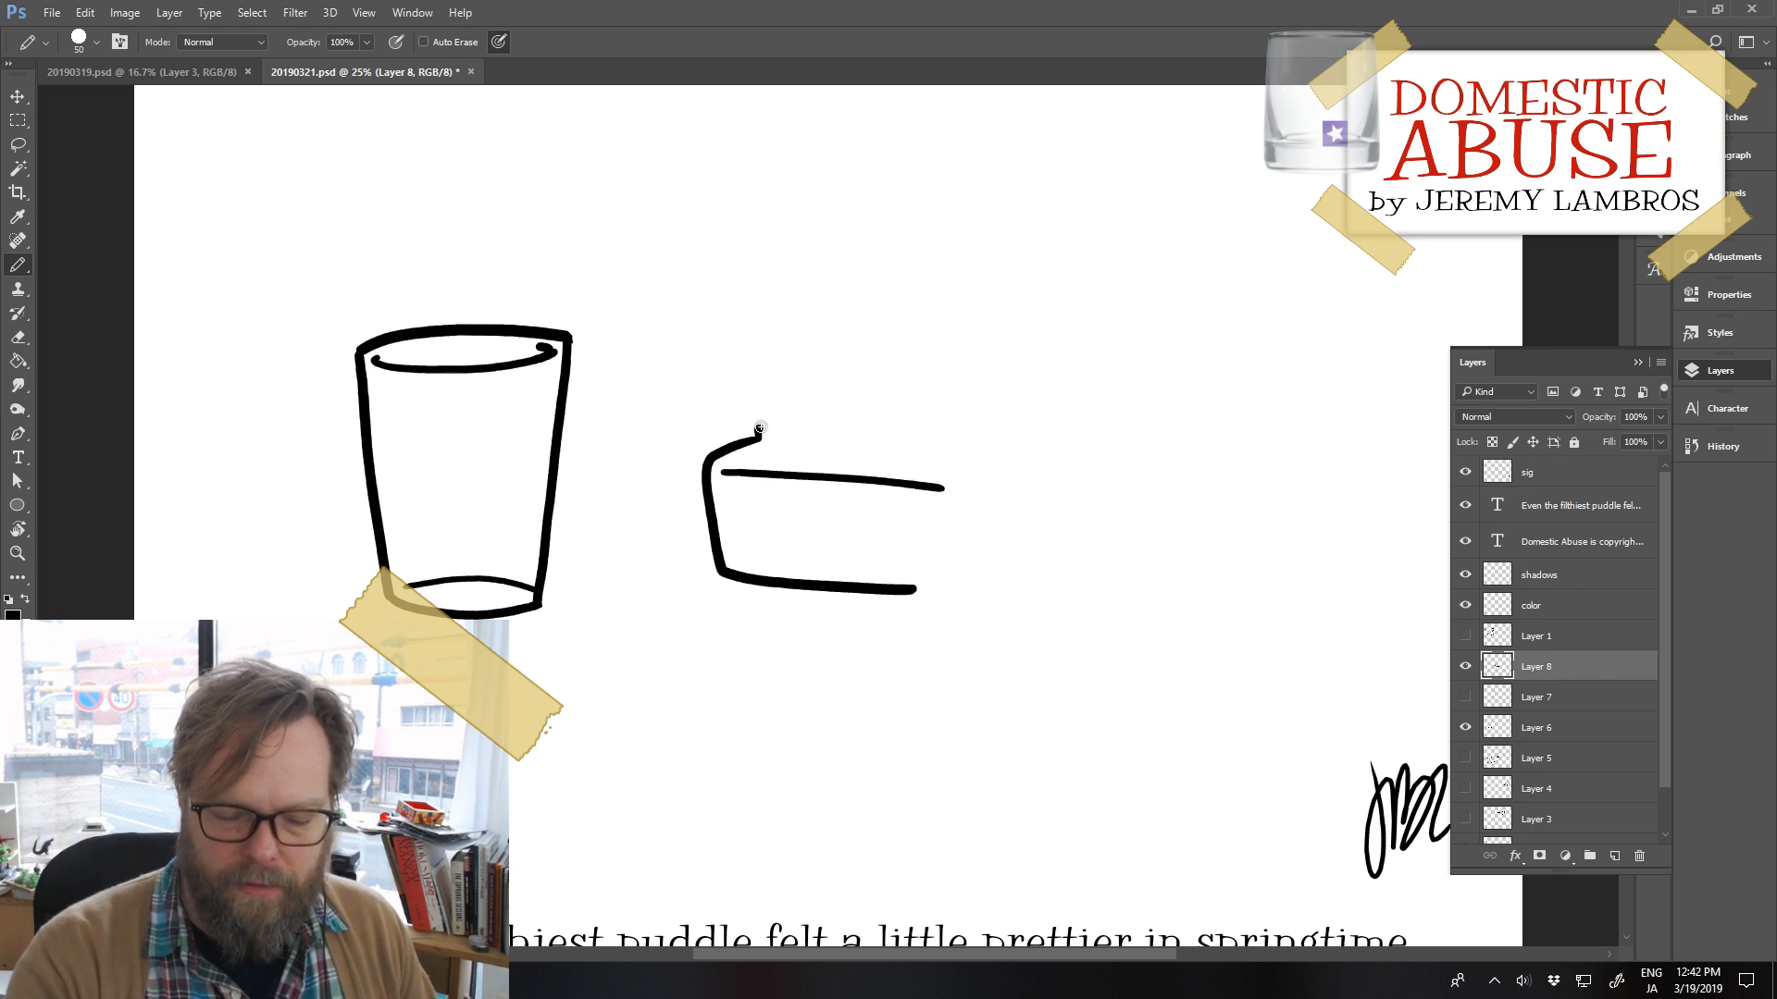
pyautogui.moveTo(759, 429); pyautogui.dragTo(978, 427)
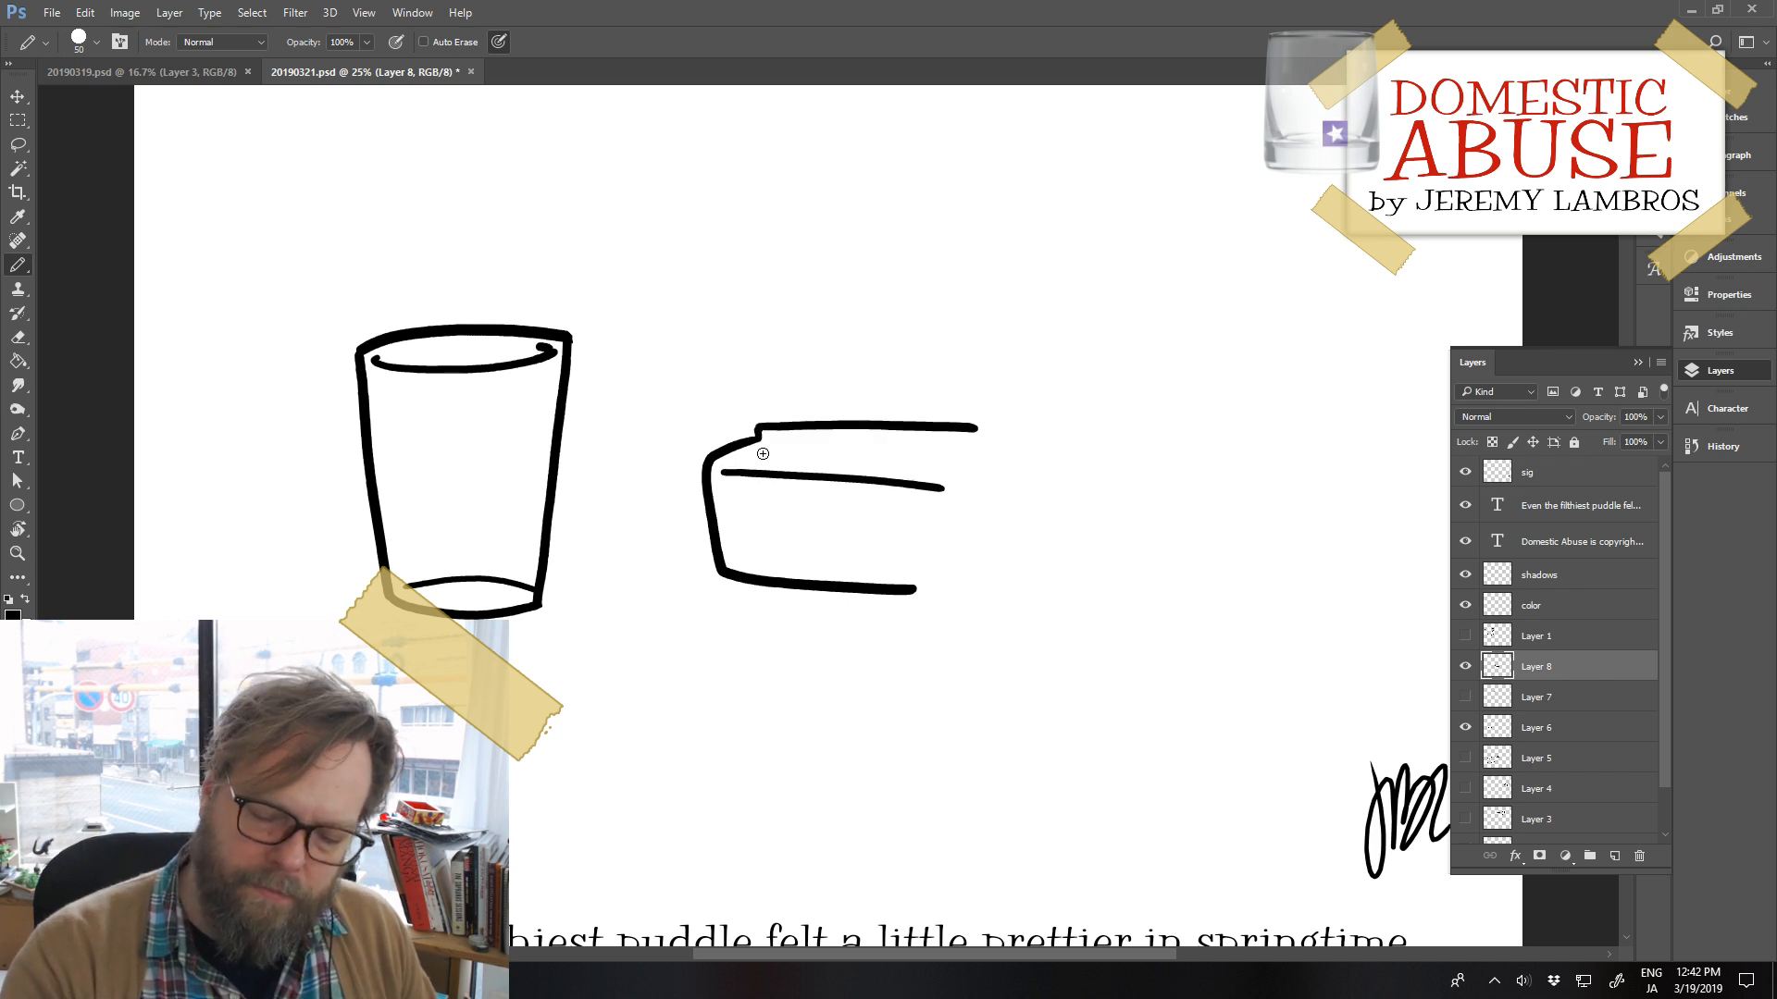
pyautogui.moveTo(762, 448); pyautogui.dragTo(967, 456)
# Draw the block's angled lower-right corner and right side, with a thin flange behind it
pyautogui.moveTo(912, 593); pyautogui.dragTo(972, 538)
pyautogui.moveTo(969, 474); pyautogui.dragTo(976, 544)
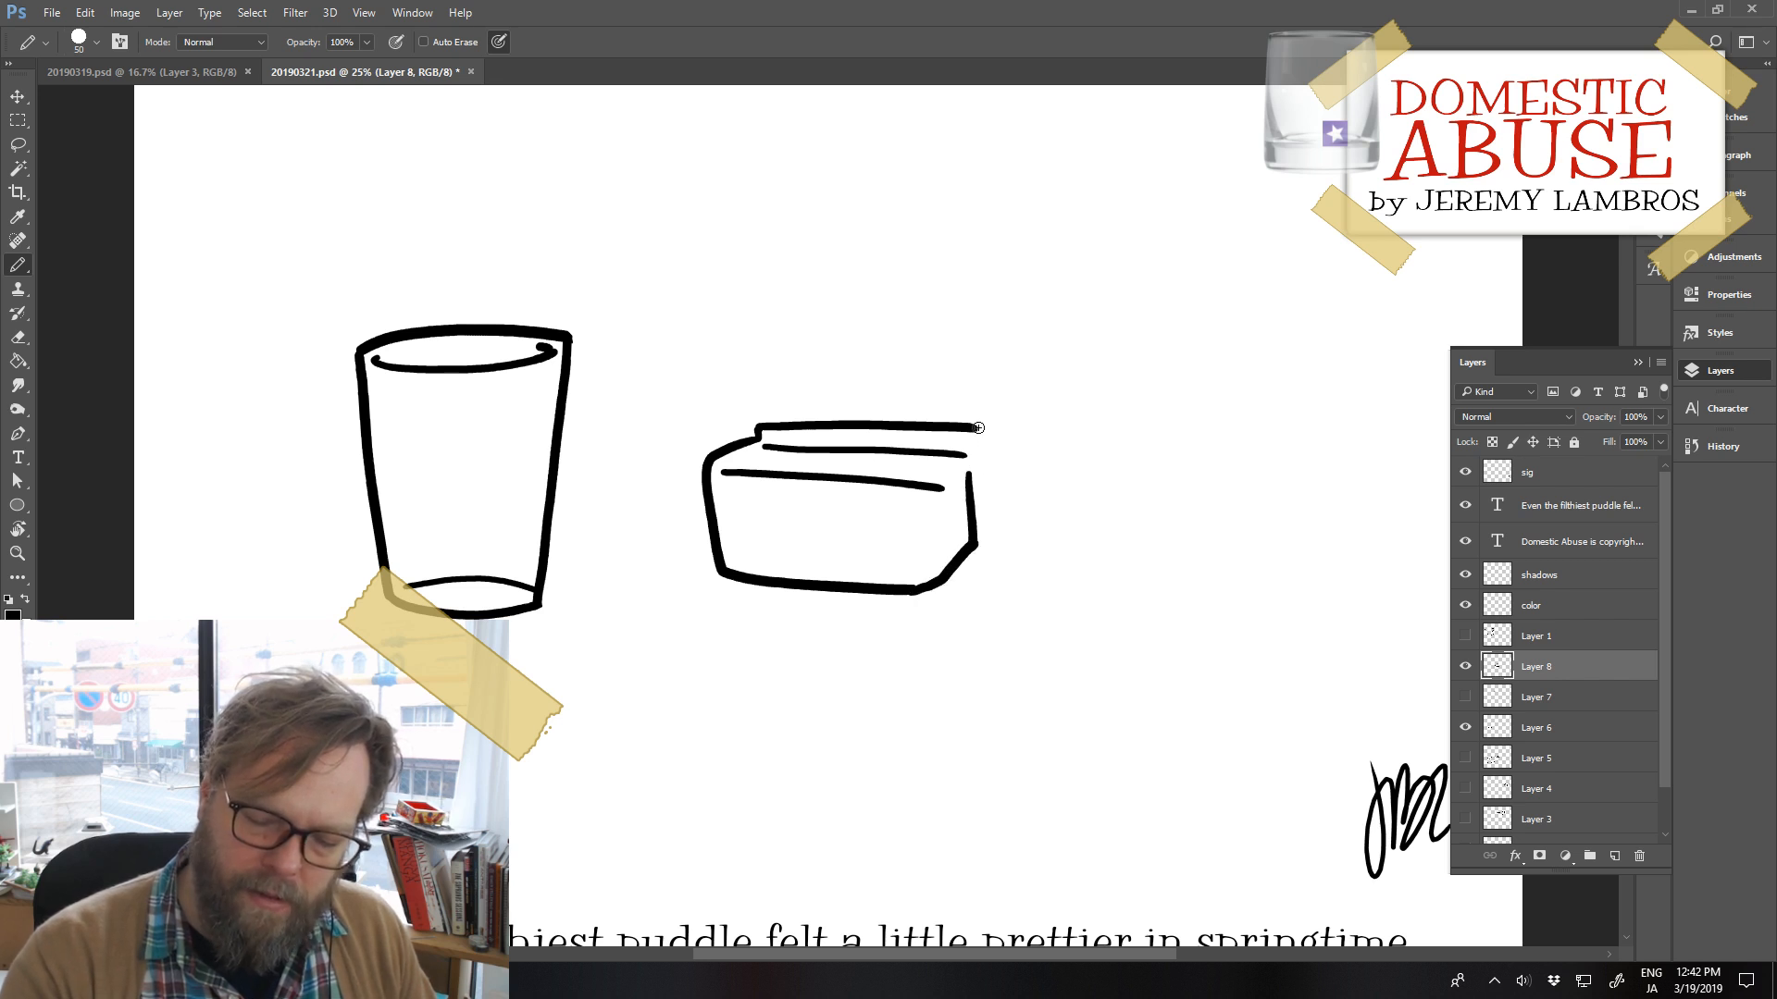
pyautogui.moveTo(978, 428)
pyautogui.mouseDown()
pyautogui.moveTo(992, 536)
pyautogui.moveTo(963, 560)
pyautogui.mouseUp()
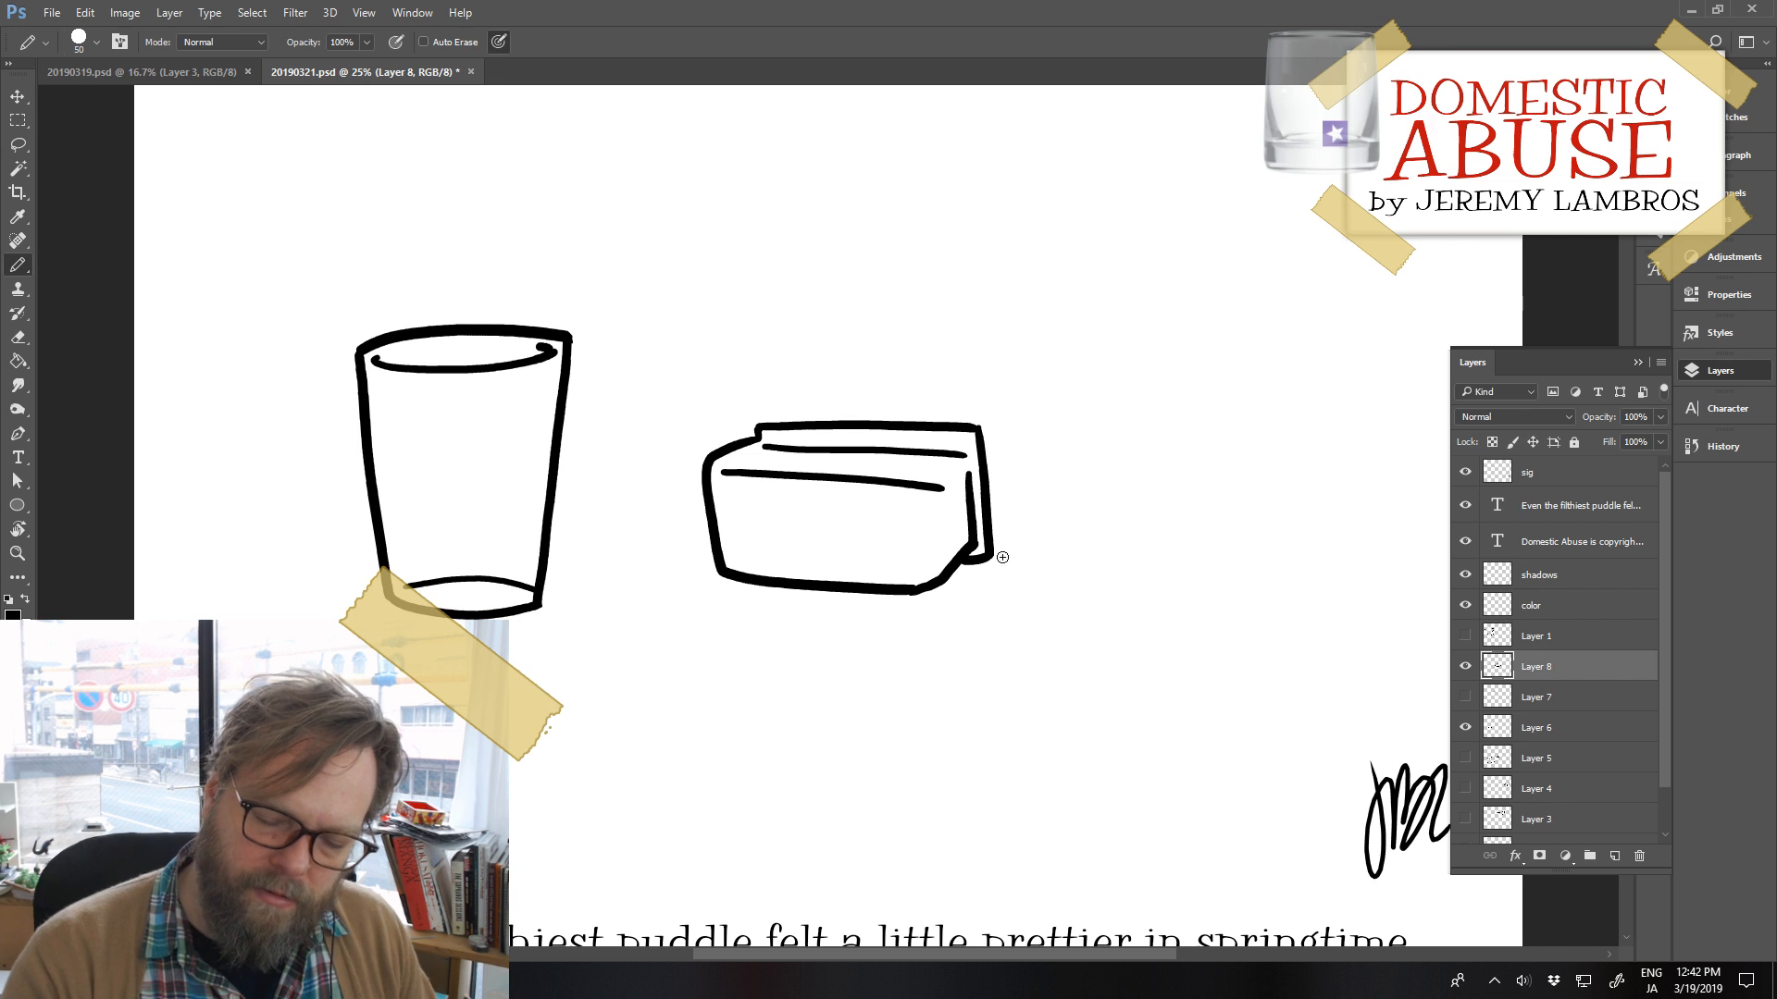
pyautogui.moveTo(756, 488)
pyautogui.mouseDown()
pyautogui.moveTo(757, 546)
pyautogui.moveTo(777, 559)
pyautogui.moveTo(944, 561)
pyautogui.mouseUp()
pyautogui.hotkey('ctrl', 'z')
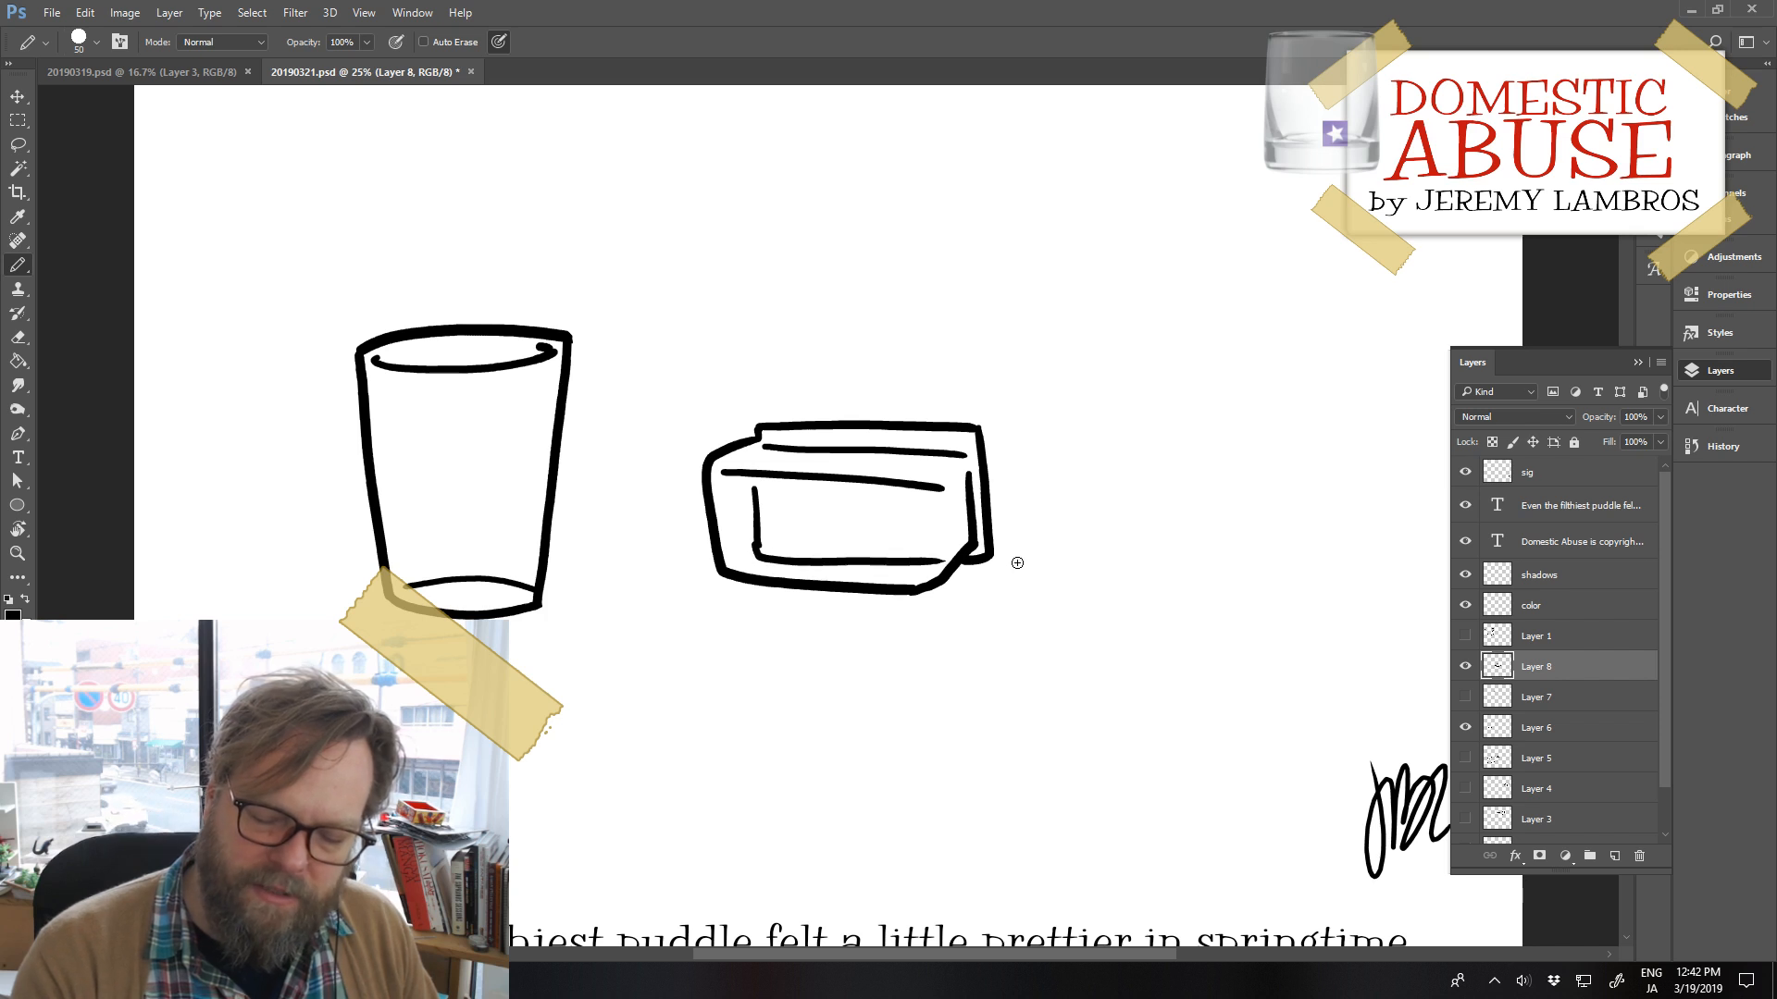
pyautogui.hotkey('ctrl', 'z')
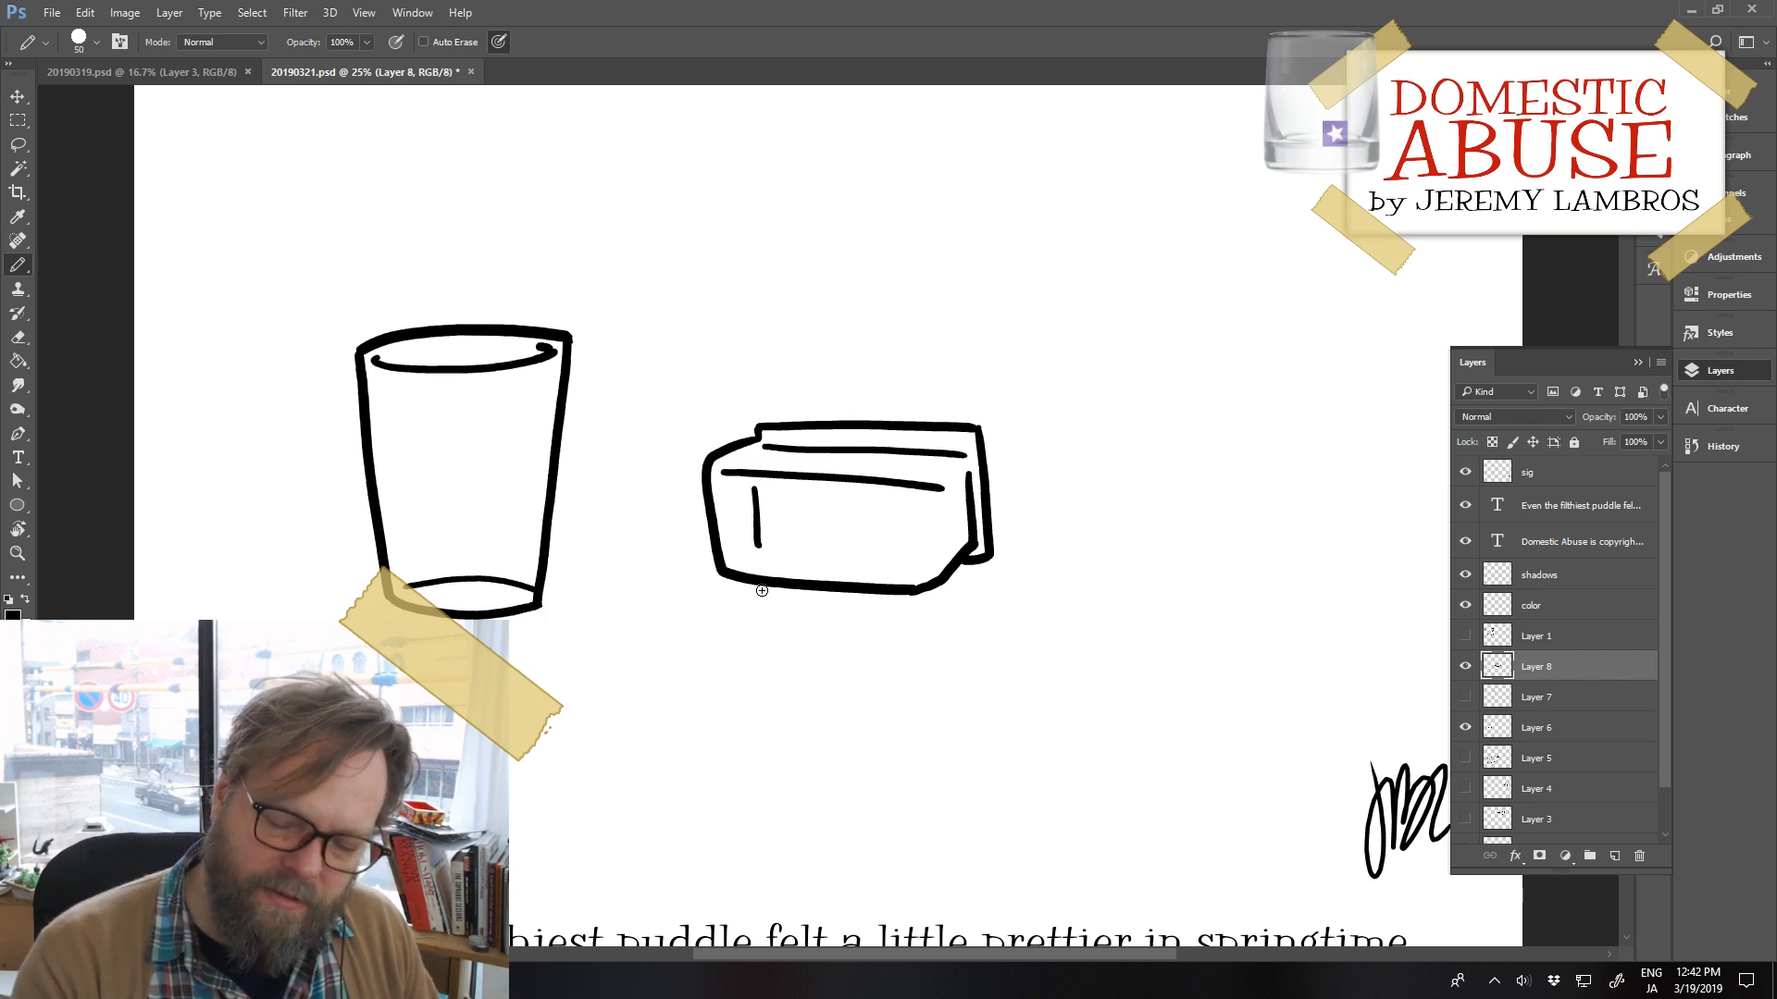
pyautogui.hotkey('ctrl', 'z')
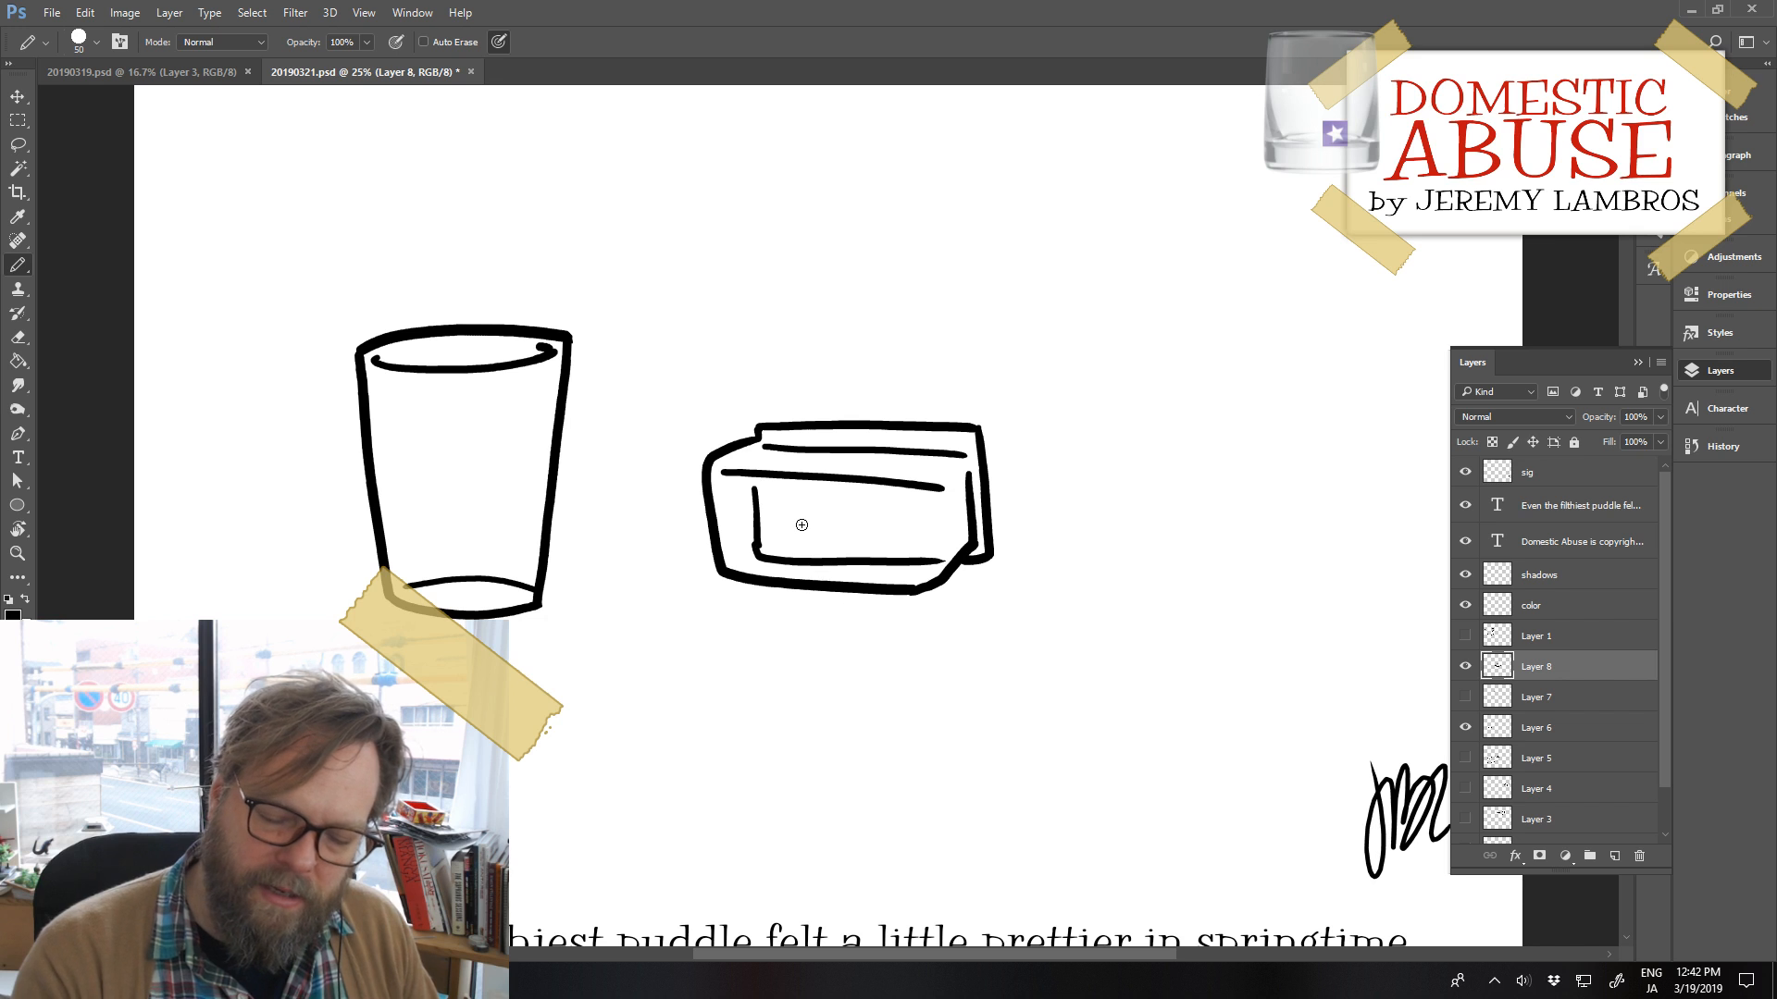
pyautogui.hotkey('ctrl', 'z')
pyautogui.press('e')
pyautogui.moveTo(756, 501); pyautogui.dragTo(757, 543)
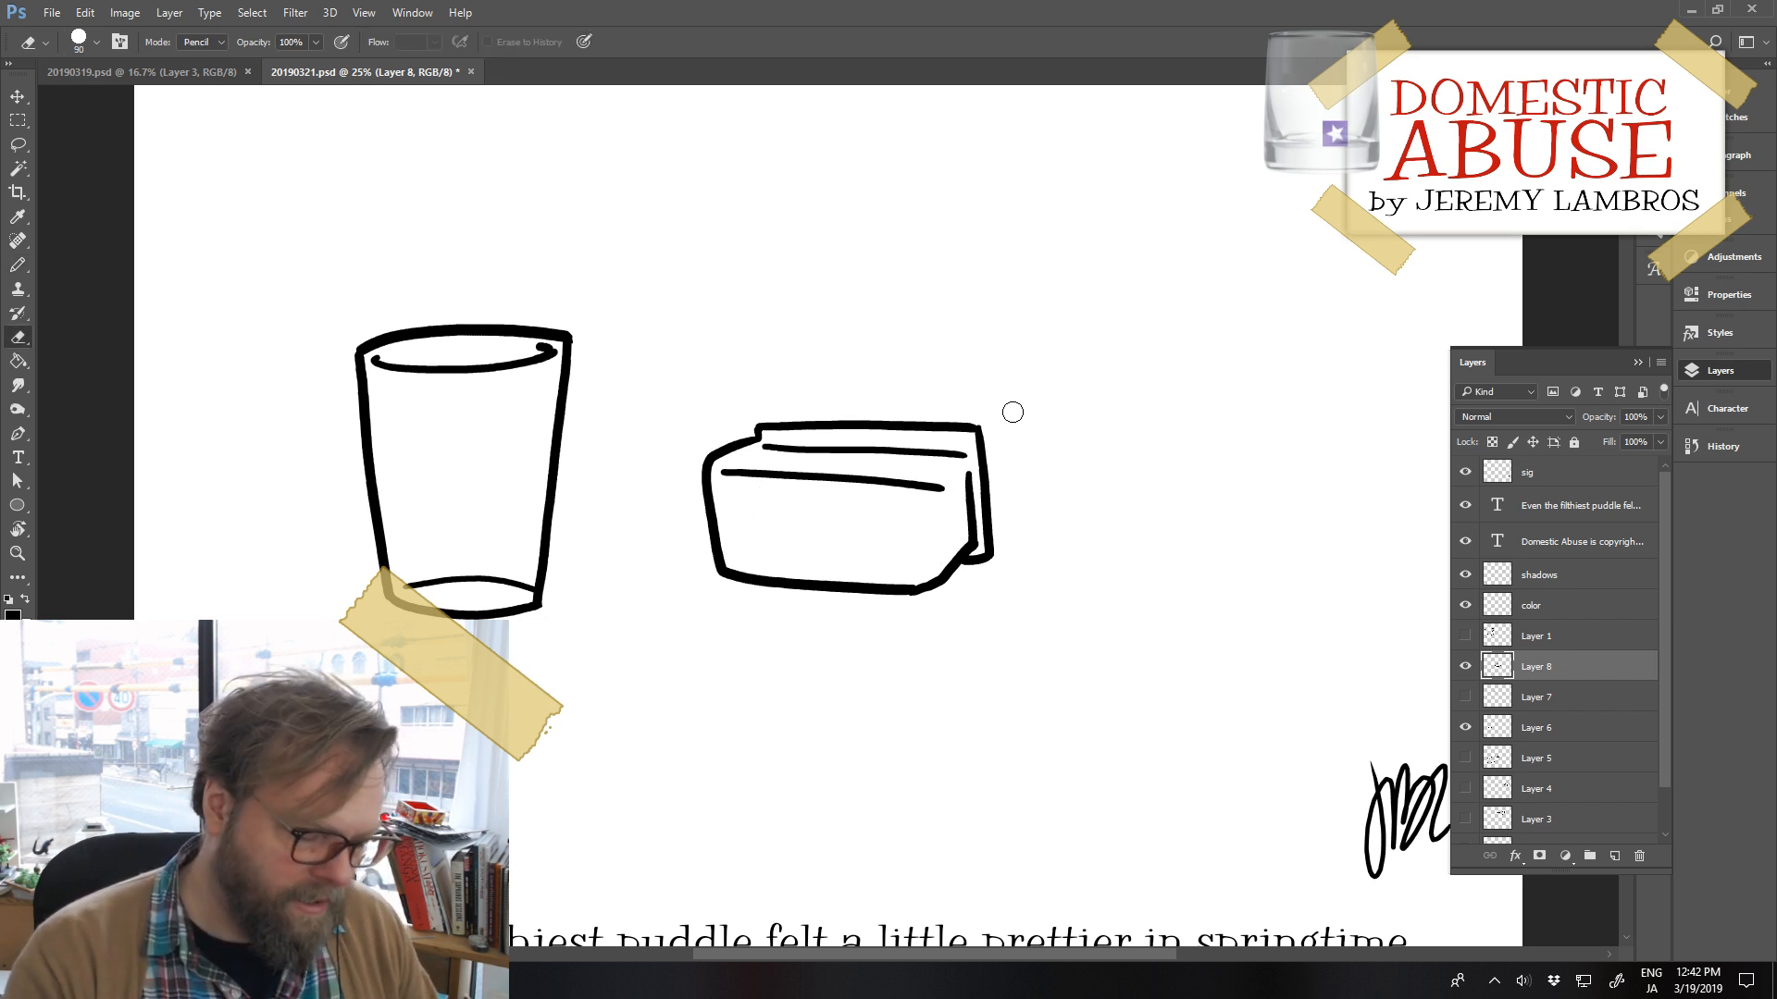
# Draw the vertical right edge of the block's front face, and trim the right ends of its two inner horizontal lines
pyautogui.press('b')
pyautogui.moveTo(921, 503); pyautogui.dragTo(922, 573)
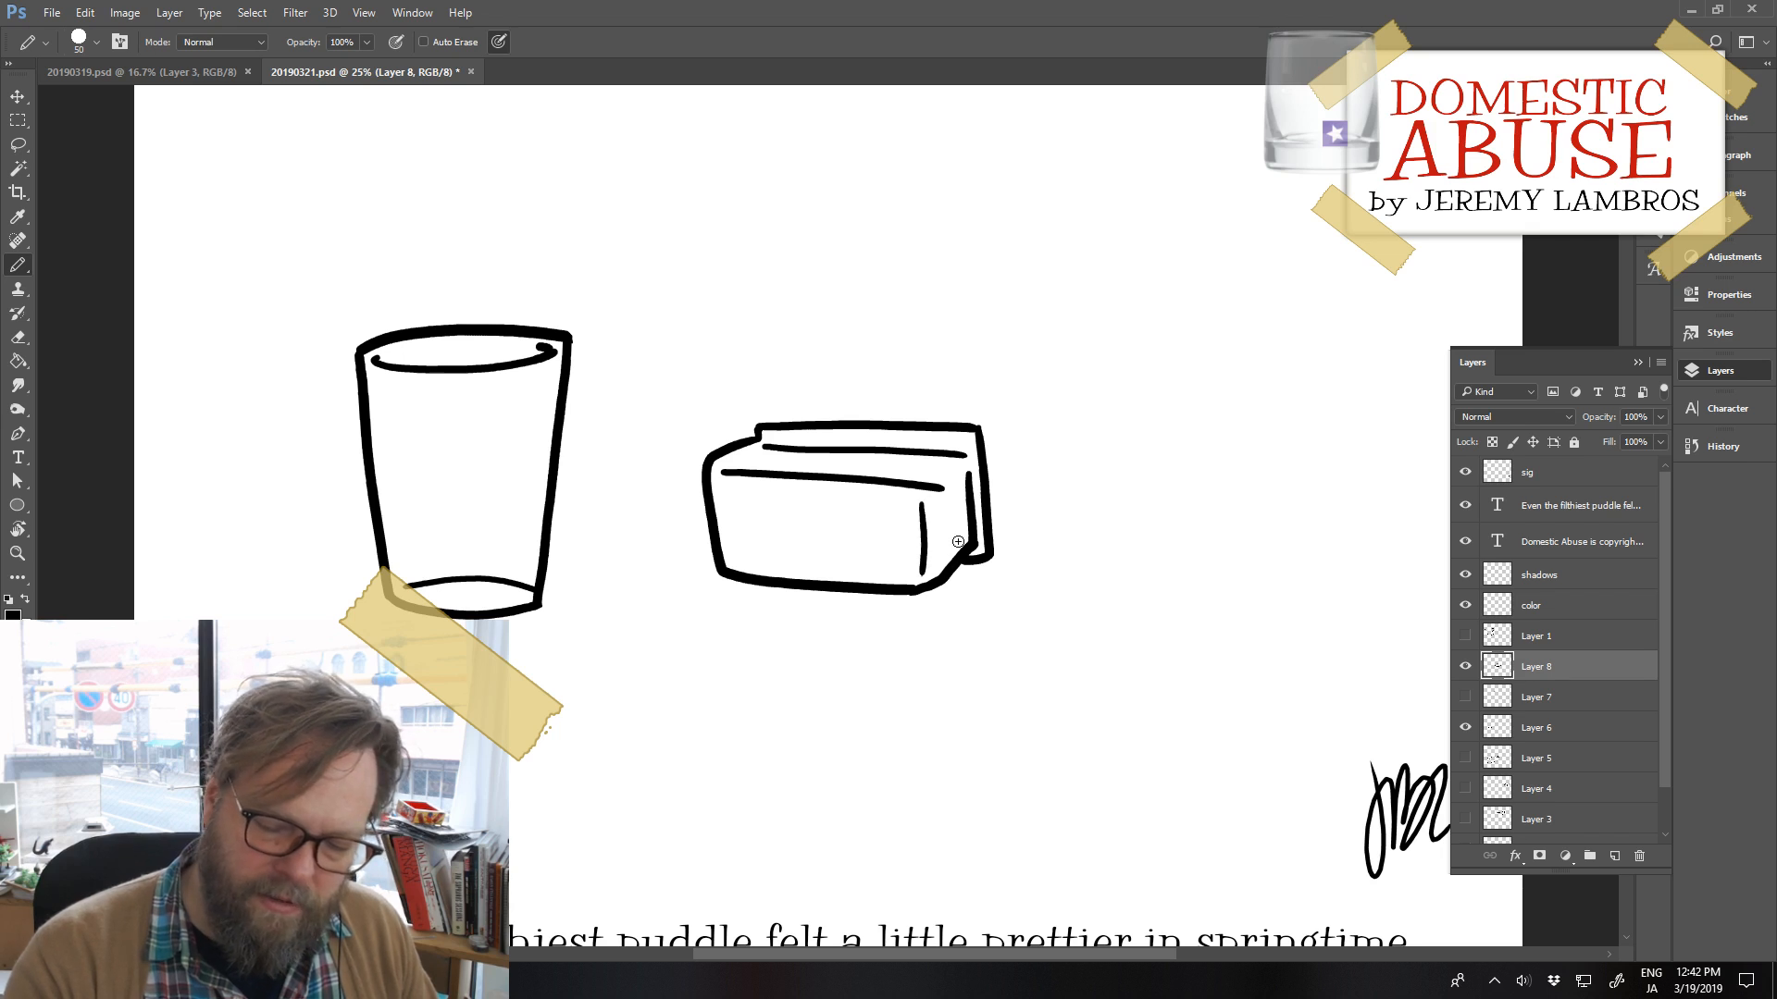
pyautogui.press('e')
pyautogui.moveTo(949, 489)
pyautogui.mouseDown()
pyautogui.moveTo(908, 470)
pyautogui.moveTo(932, 489)
pyautogui.moveTo(912, 472)
pyautogui.moveTo(959, 456)
pyautogui.mouseUp()
pyautogui.press('b')
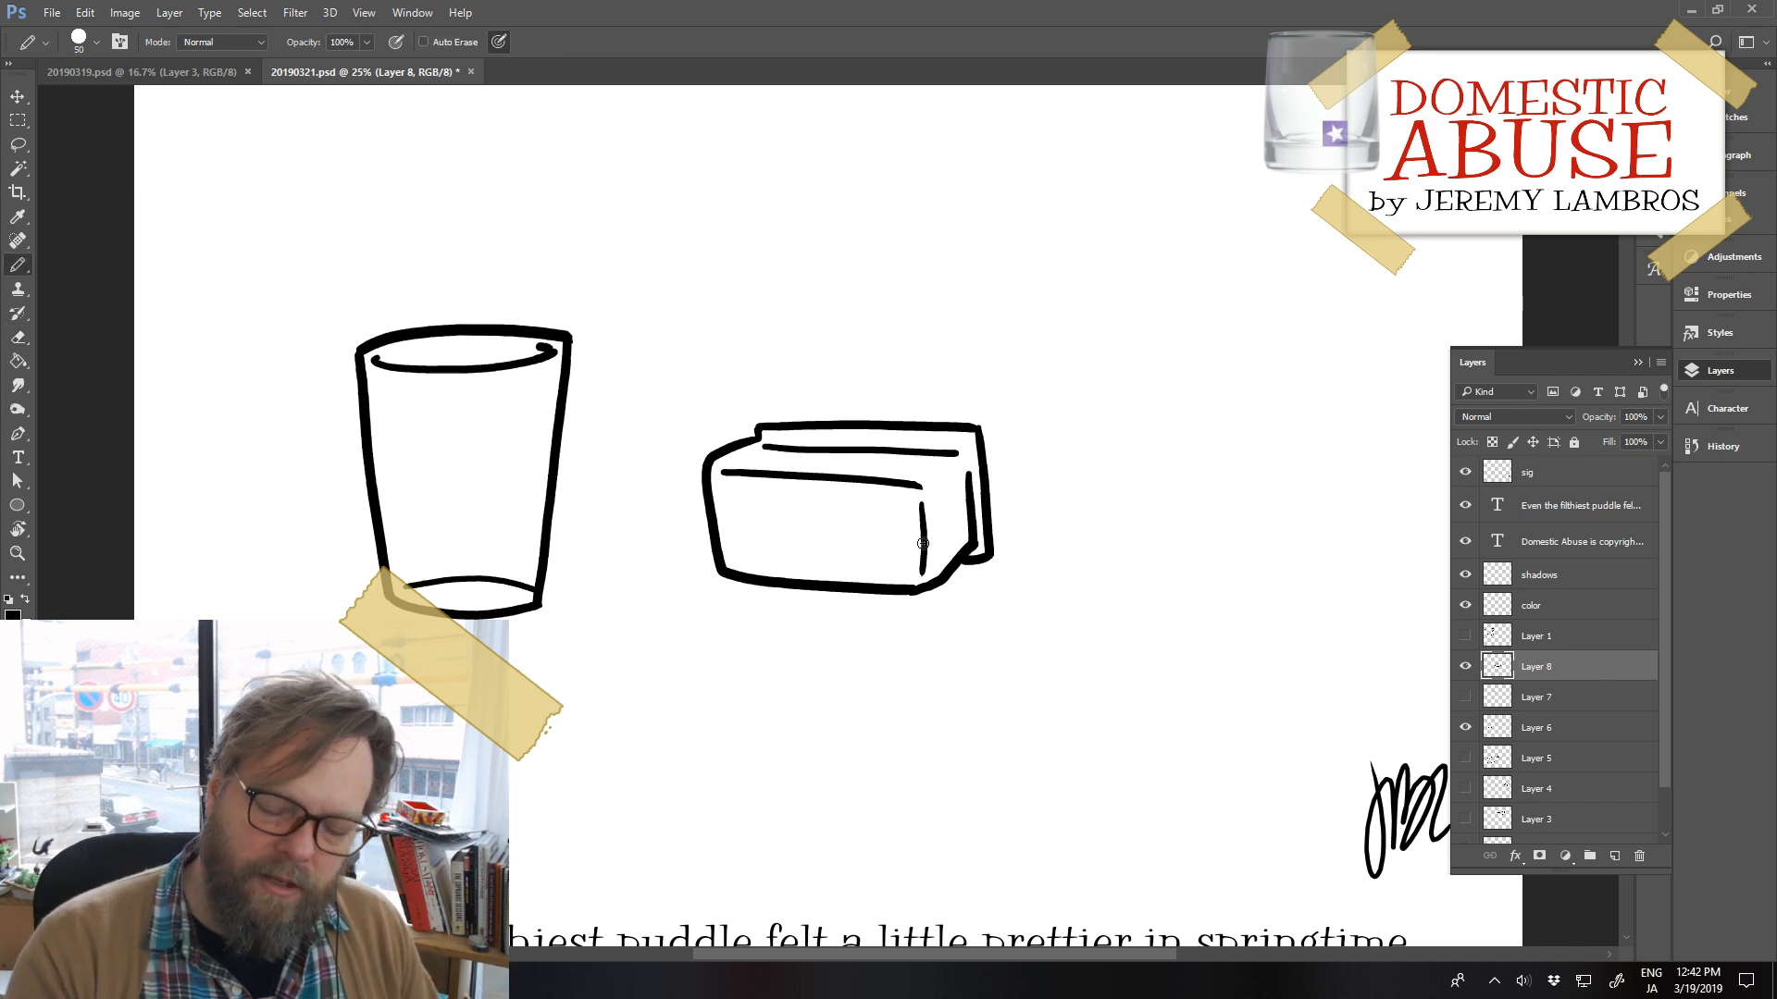
# Add a short L-shaped mark in the lower-left corner of the block's front face, and move the block down and left
pyautogui.moveTo(757, 547)
pyautogui.mouseDown()
pyautogui.moveTo(819, 561)
pyautogui.moveTo(792, 561)
pyautogui.mouseUp()
pyautogui.hotkey('ctrl', 'z')
pyautogui.hotkey('ctrl', 'z')
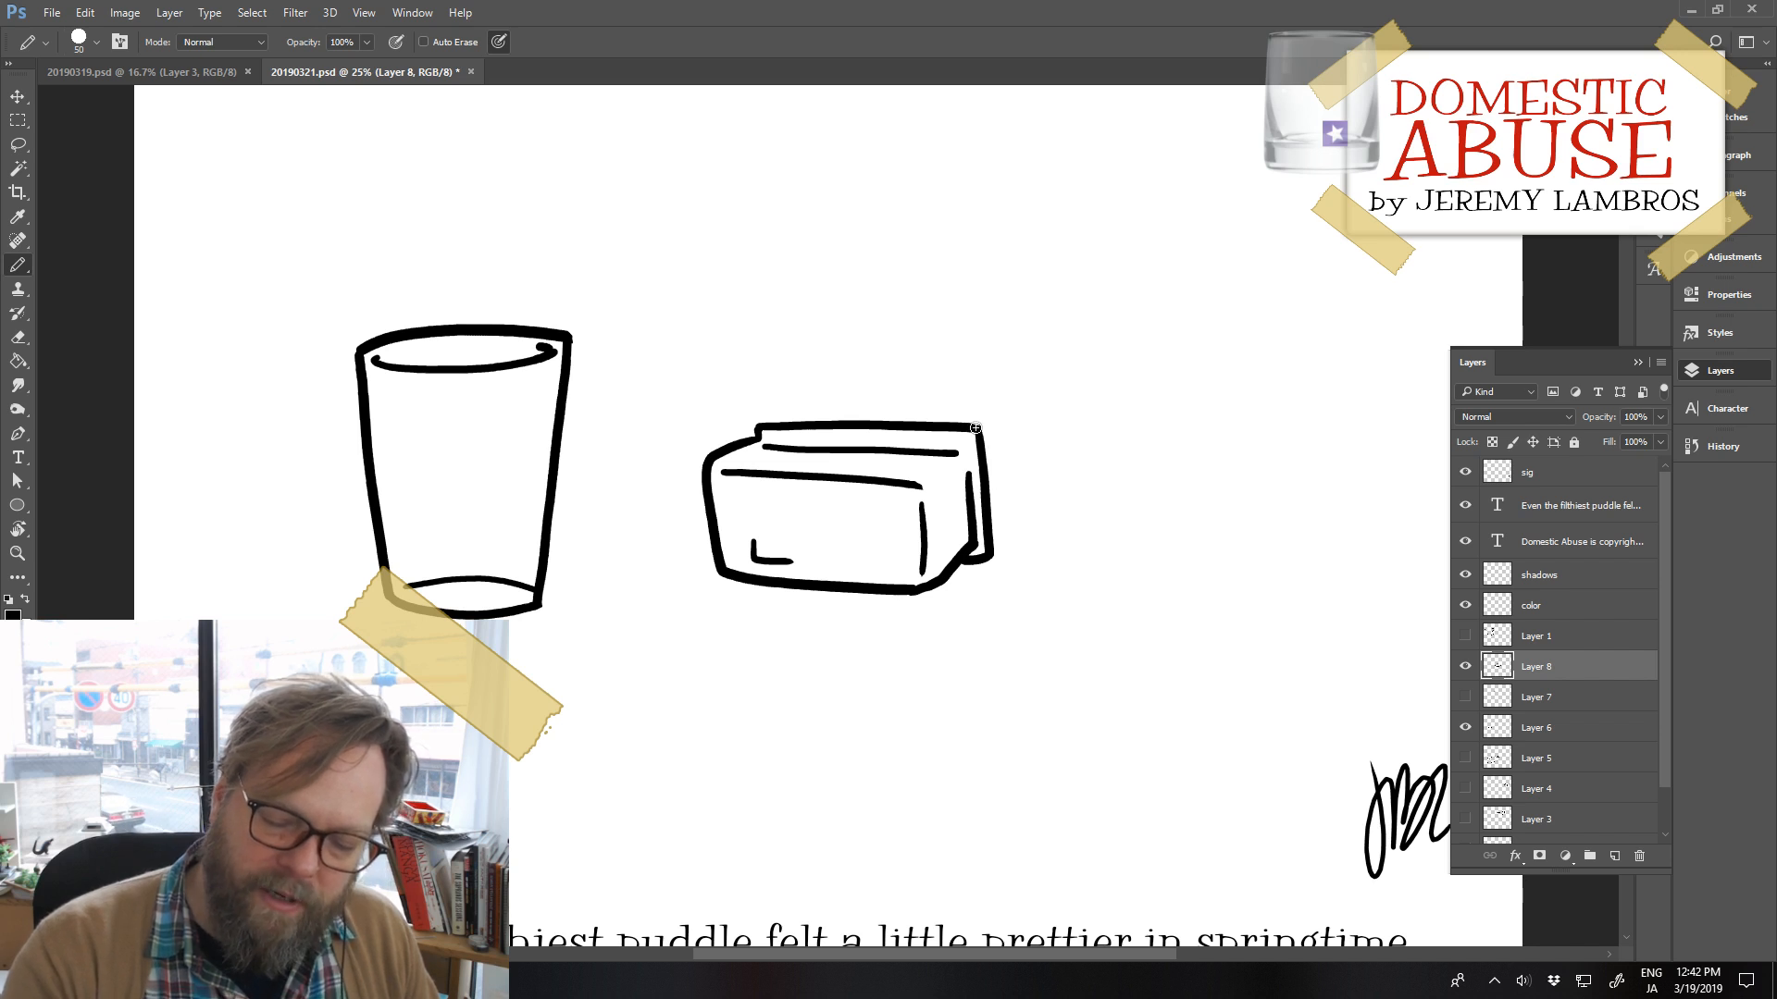
pyautogui.keyDown('ctrl'); pyautogui.click(972, 480); pyautogui.keyUp('ctrl')
pyautogui.keyDown('ctrl'); pyautogui.click(967, 470); pyautogui.keyUp('ctrl')
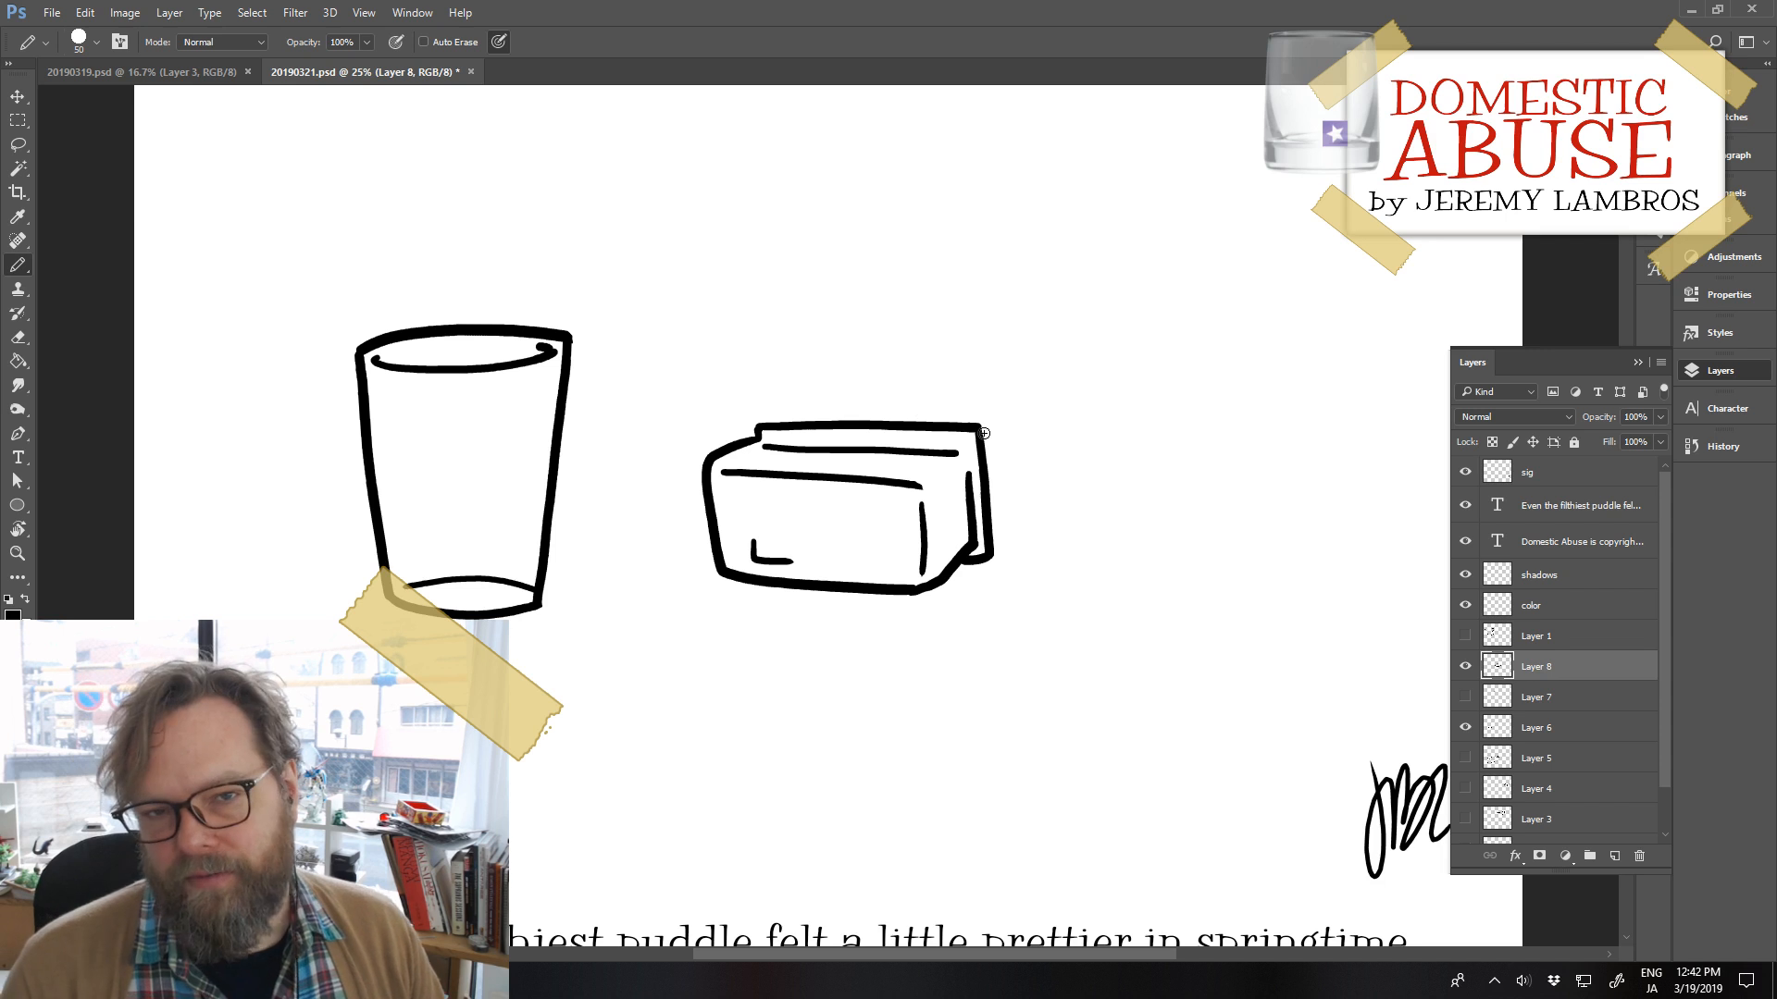
pyautogui.moveTo(936, 583)
pyautogui.keyDown('ctrl'); pyautogui.mouseDown()
pyautogui.moveTo(916, 525)
pyautogui.moveTo(891, 548)
pyautogui.moveTo(891, 643)
pyautogui.mouseUp(); pyautogui.keyUp('ctrl')
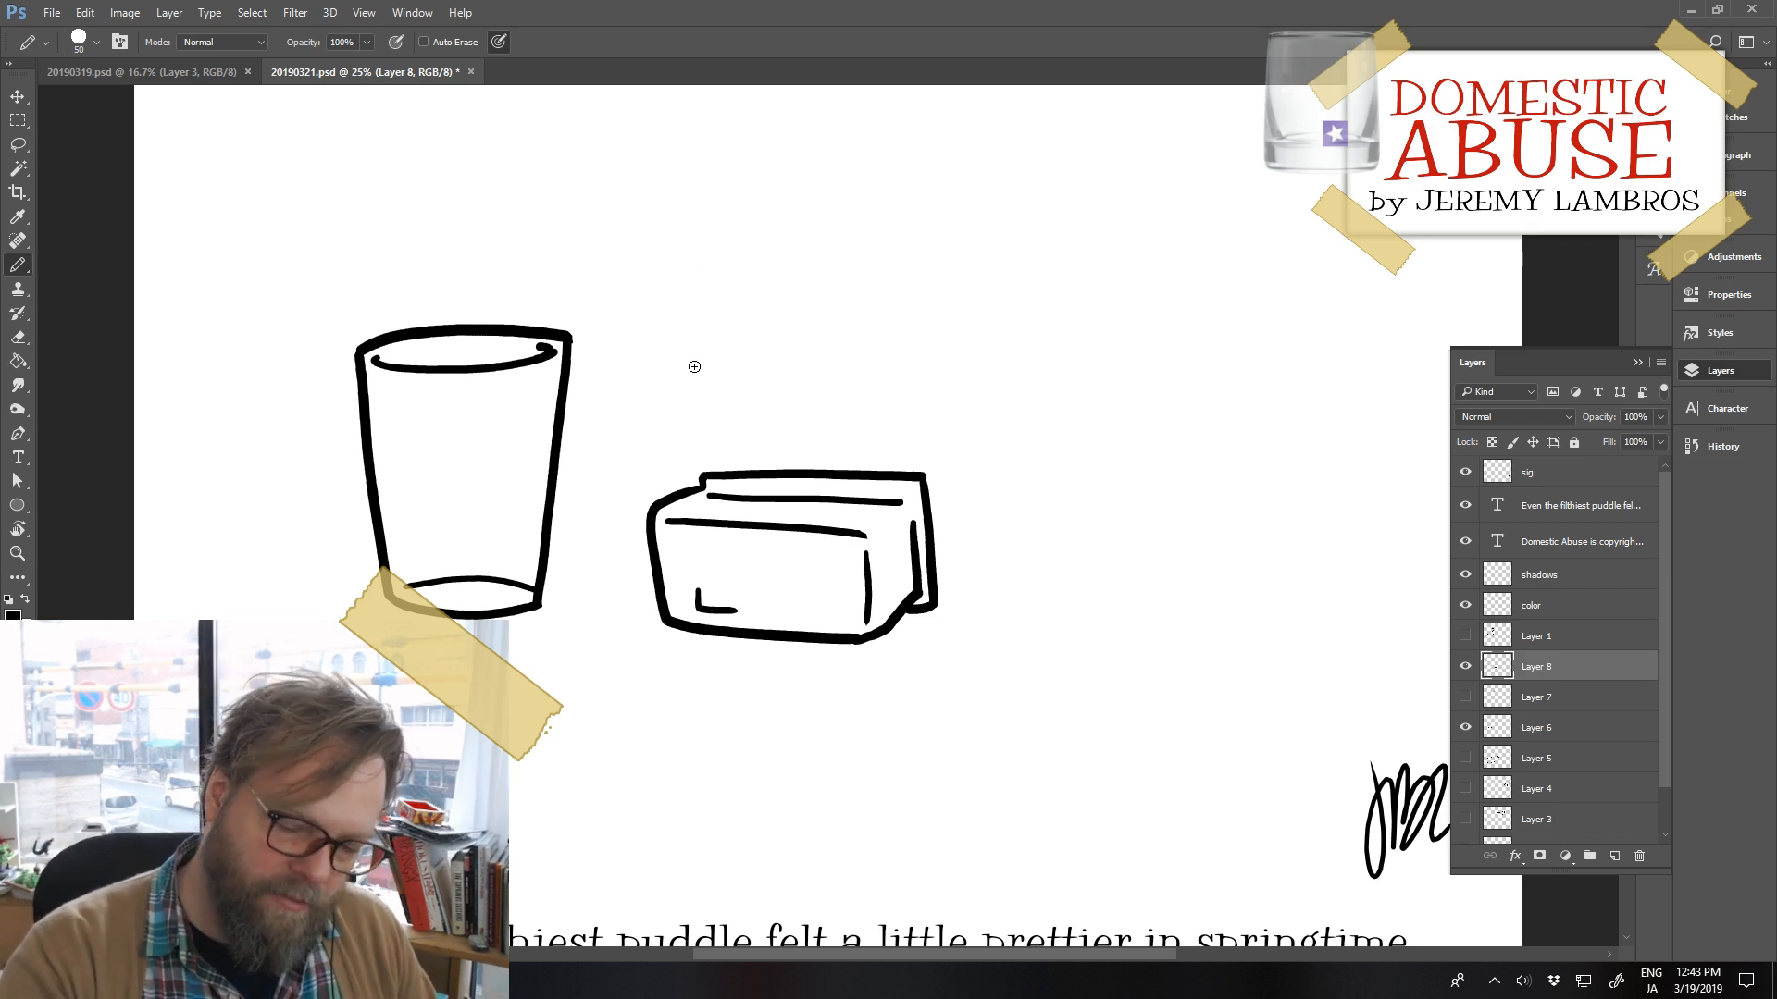
# Draw the straight left edge of a backing card rising from the block's upper-left corner
pyautogui.moveTo(685, 285); pyautogui.dragTo(695, 474)
pyautogui.hotkey('ctrl', 'z')
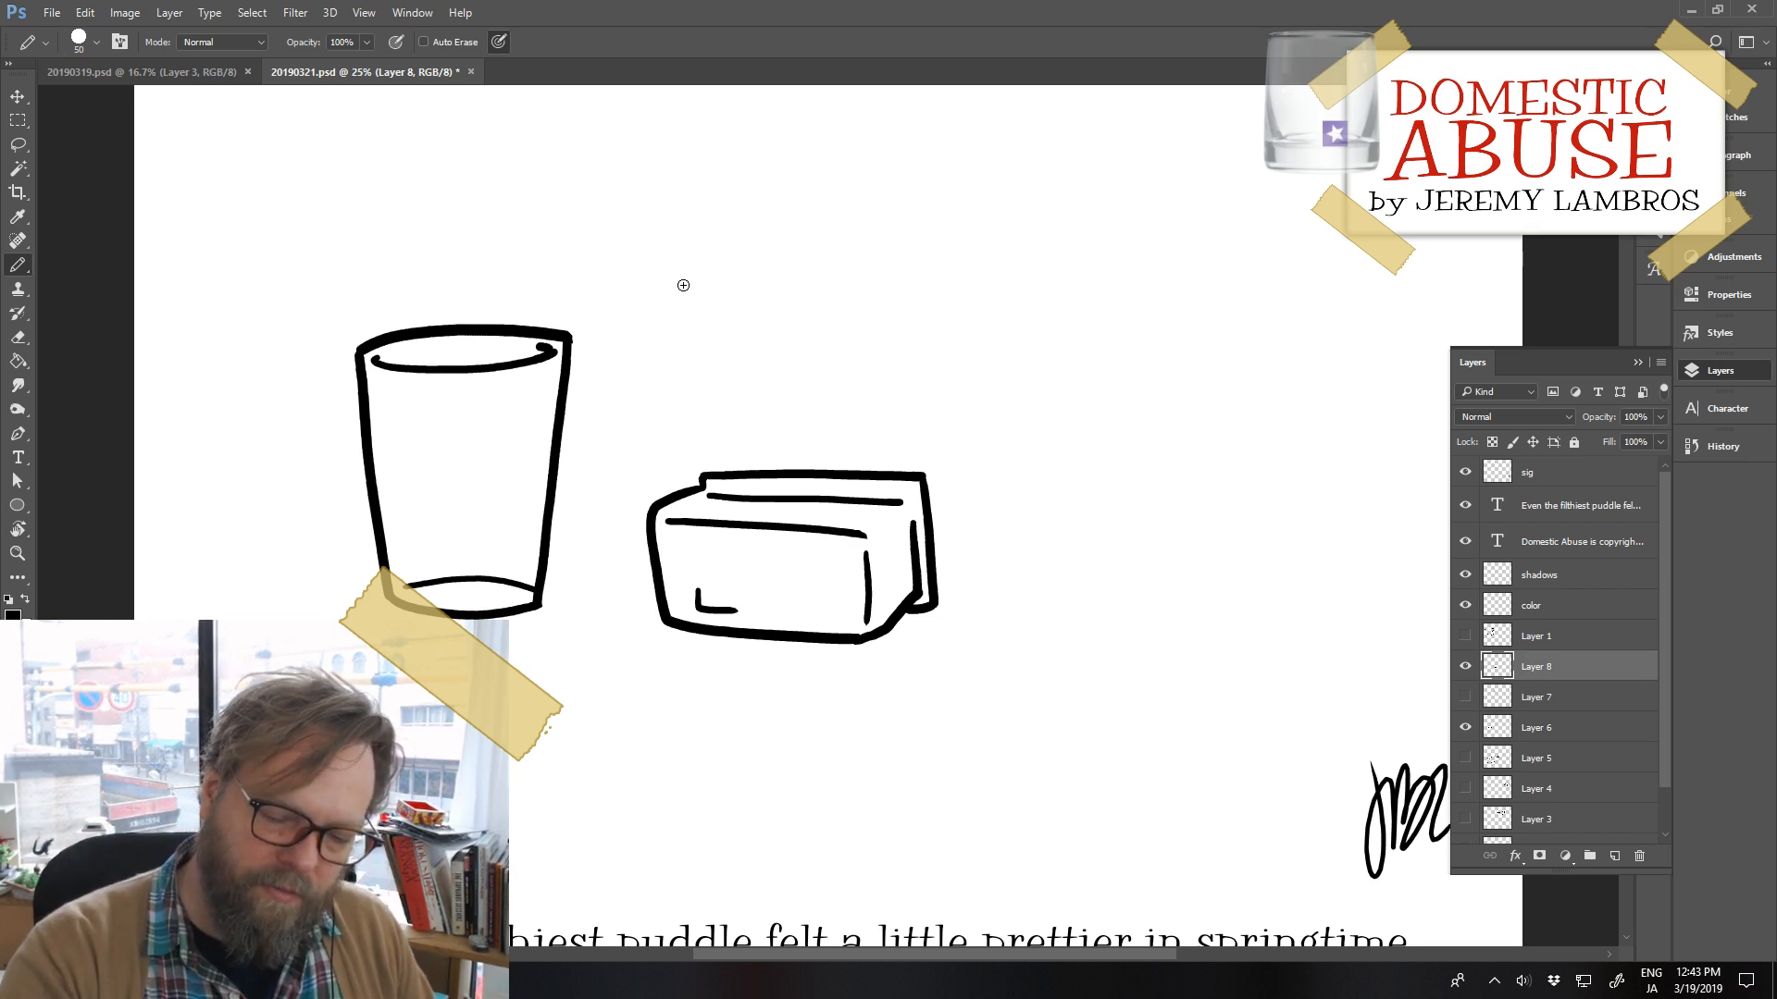
pyautogui.moveTo(681, 283)
pyautogui.mouseDown()
pyautogui.moveTo(688, 497)
pyautogui.moveTo(681, 334)
pyautogui.moveTo(691, 487)
pyautogui.mouseUp()
pyautogui.hotkey('ctrl', 'z')
pyautogui.hotkey('ctrl', 'z')
pyautogui.hotkey('ctrl', 'z')
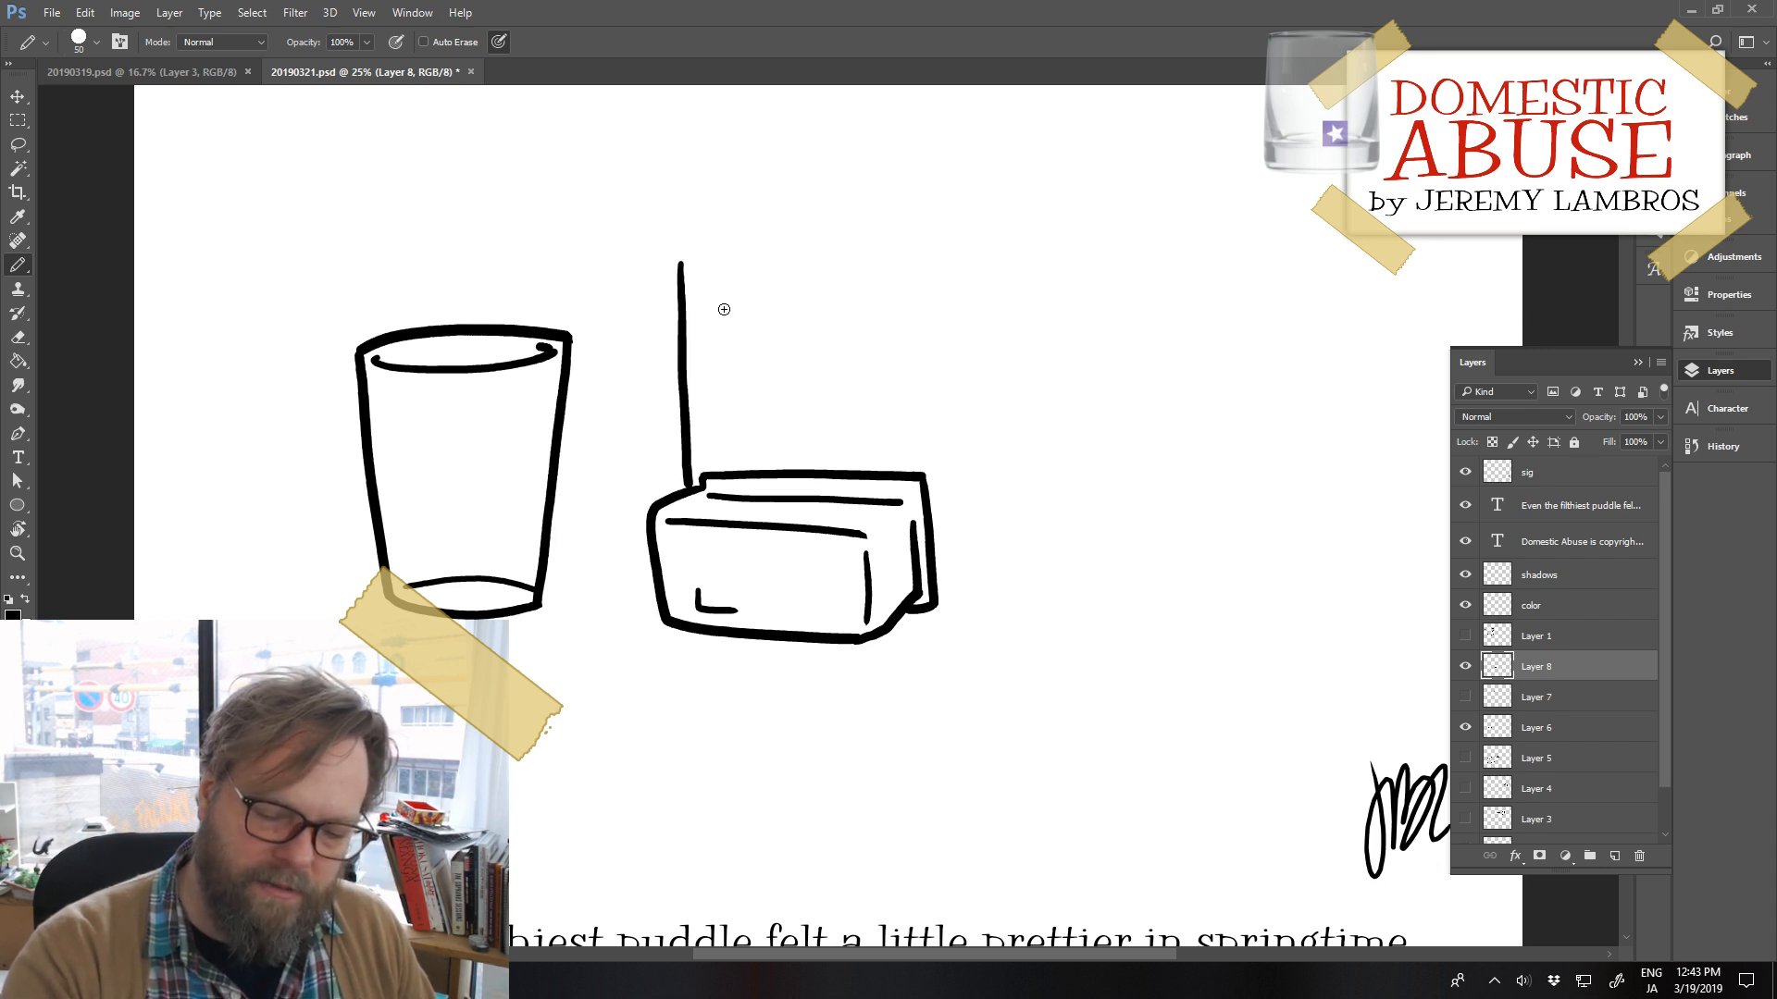
pyautogui.moveTo(683, 266)
pyautogui.mouseDown()
pyautogui.moveTo(715, 249)
pyautogui.moveTo(918, 247)
pyautogui.mouseUp()
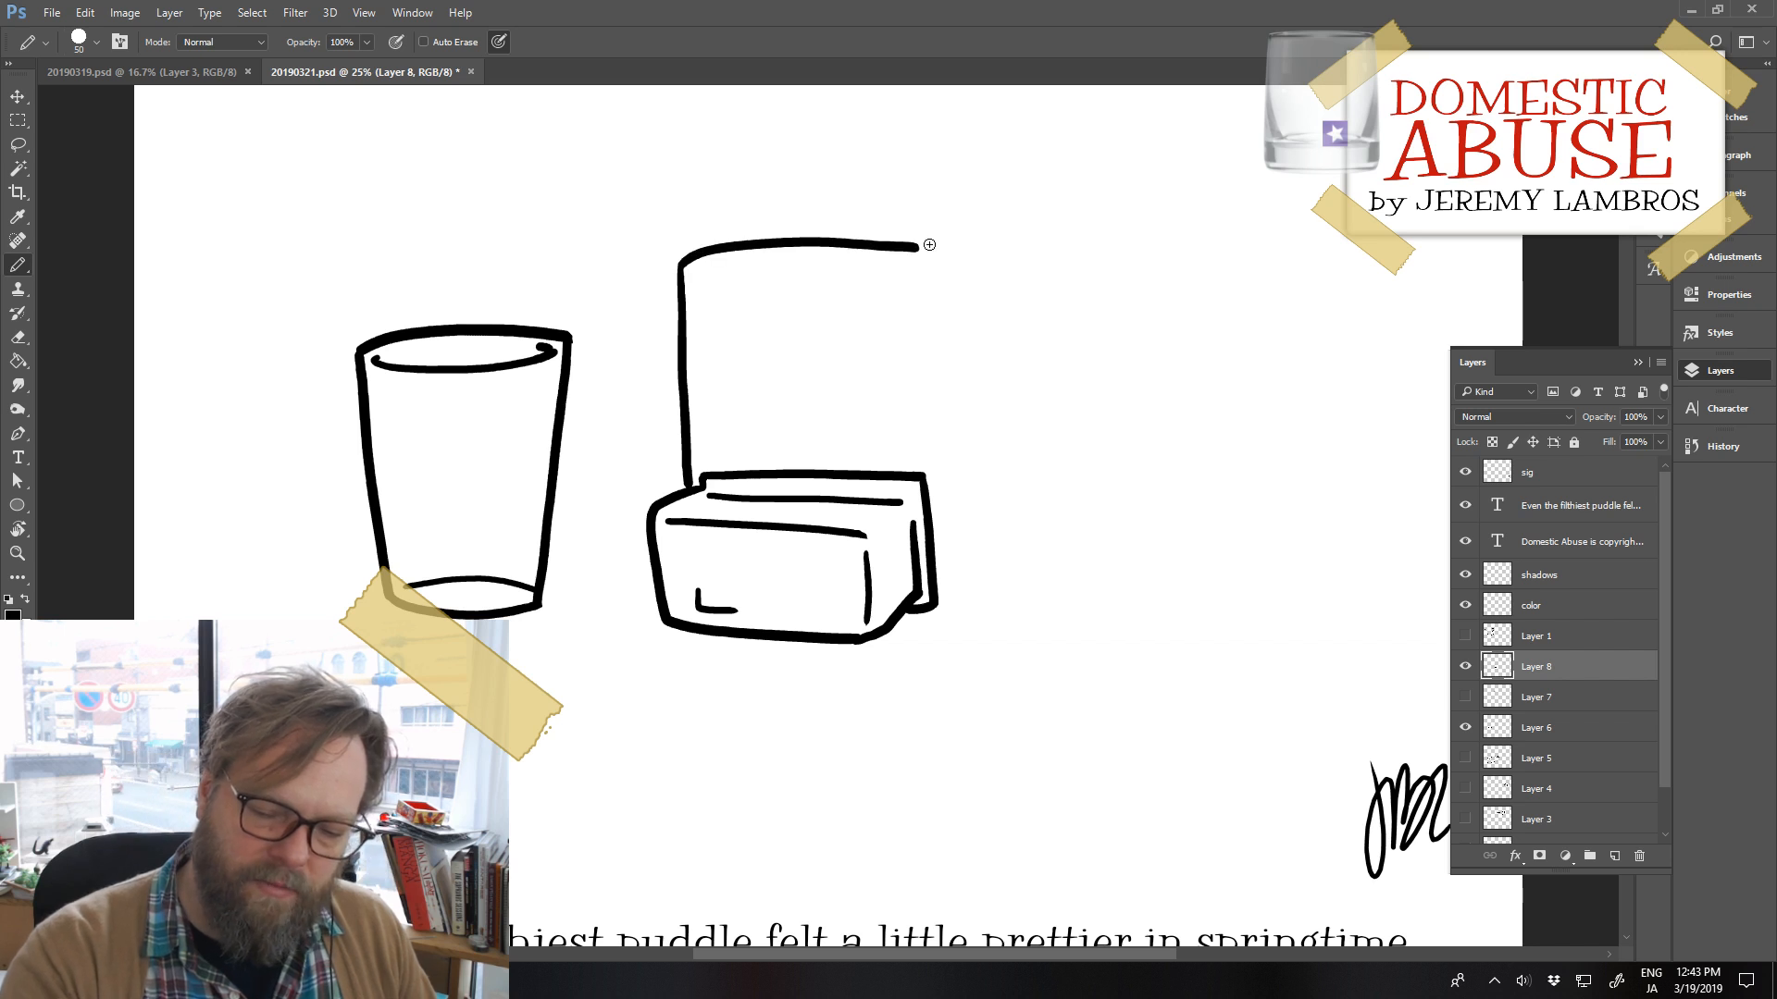
pyautogui.hotkey('ctrl', 'z')
pyautogui.moveTo(678, 266)
pyautogui.mouseDown()
pyautogui.moveTo(717, 246)
pyautogui.moveTo(944, 244)
pyautogui.mouseUp()
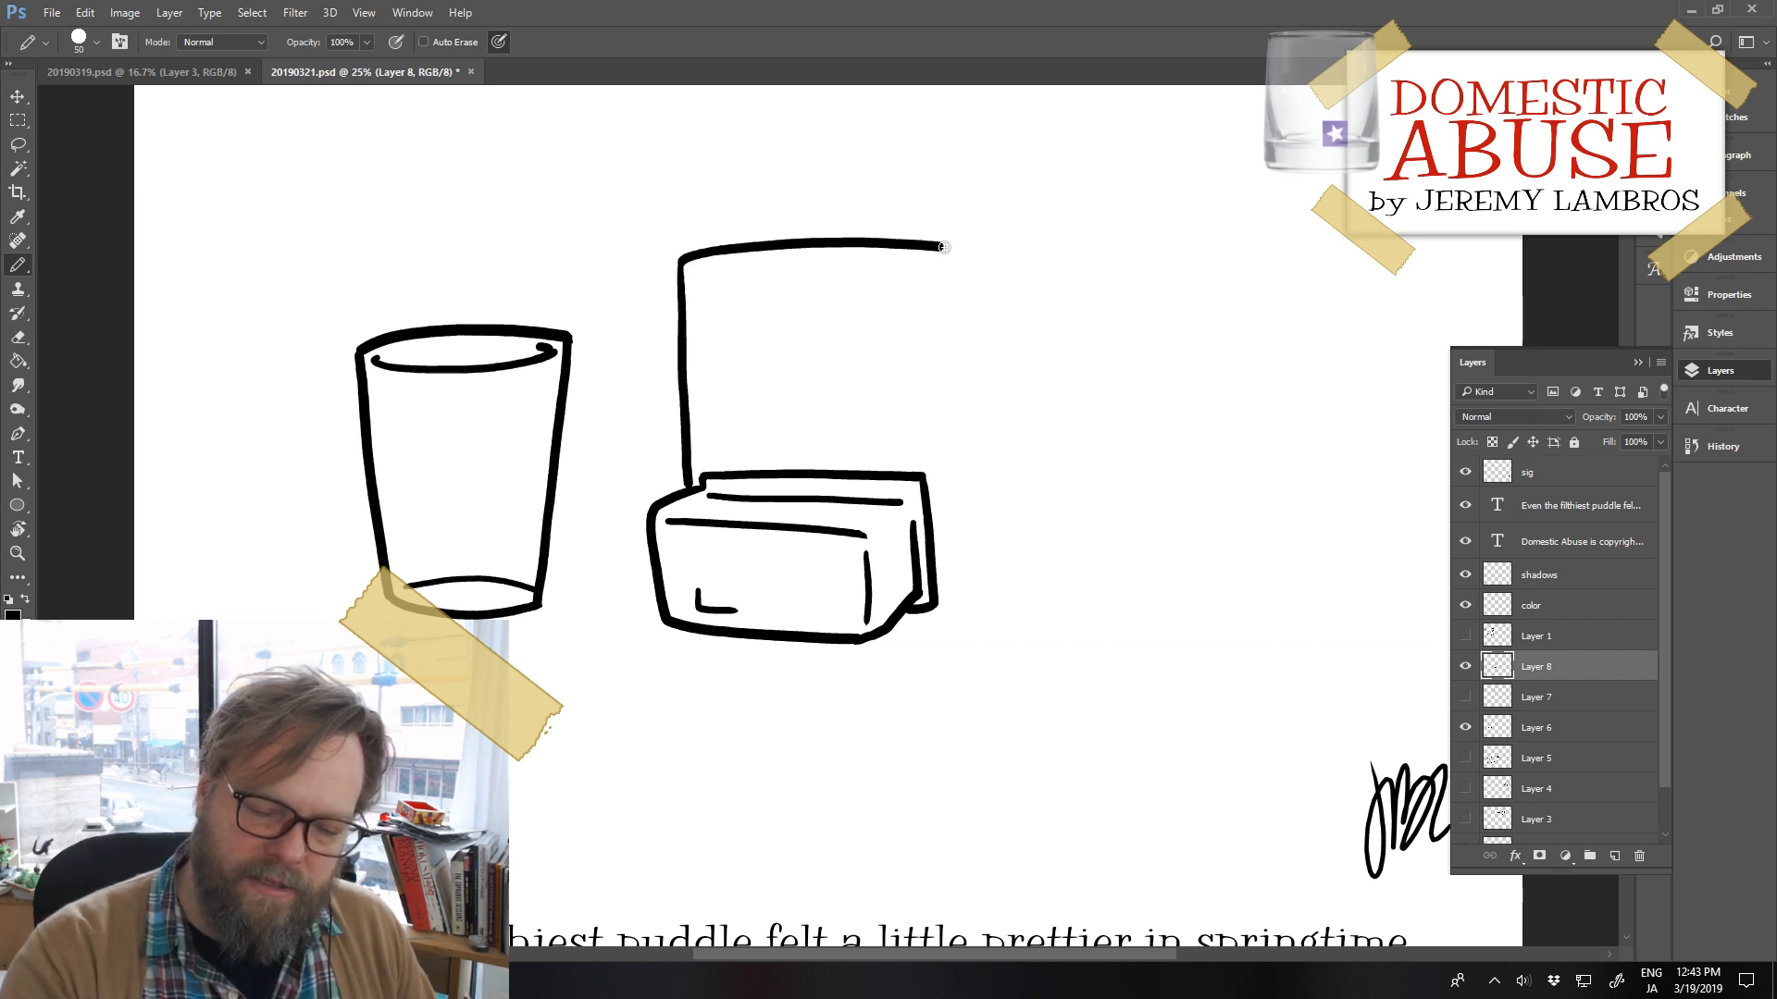
pyautogui.hotkey('ctrl', 'z')
pyautogui.moveTo(683, 269)
pyautogui.mouseDown()
pyautogui.moveTo(768, 238)
pyautogui.moveTo(883, 231)
pyautogui.mouseUp()
pyautogui.hotkey('ctrl', 'z')
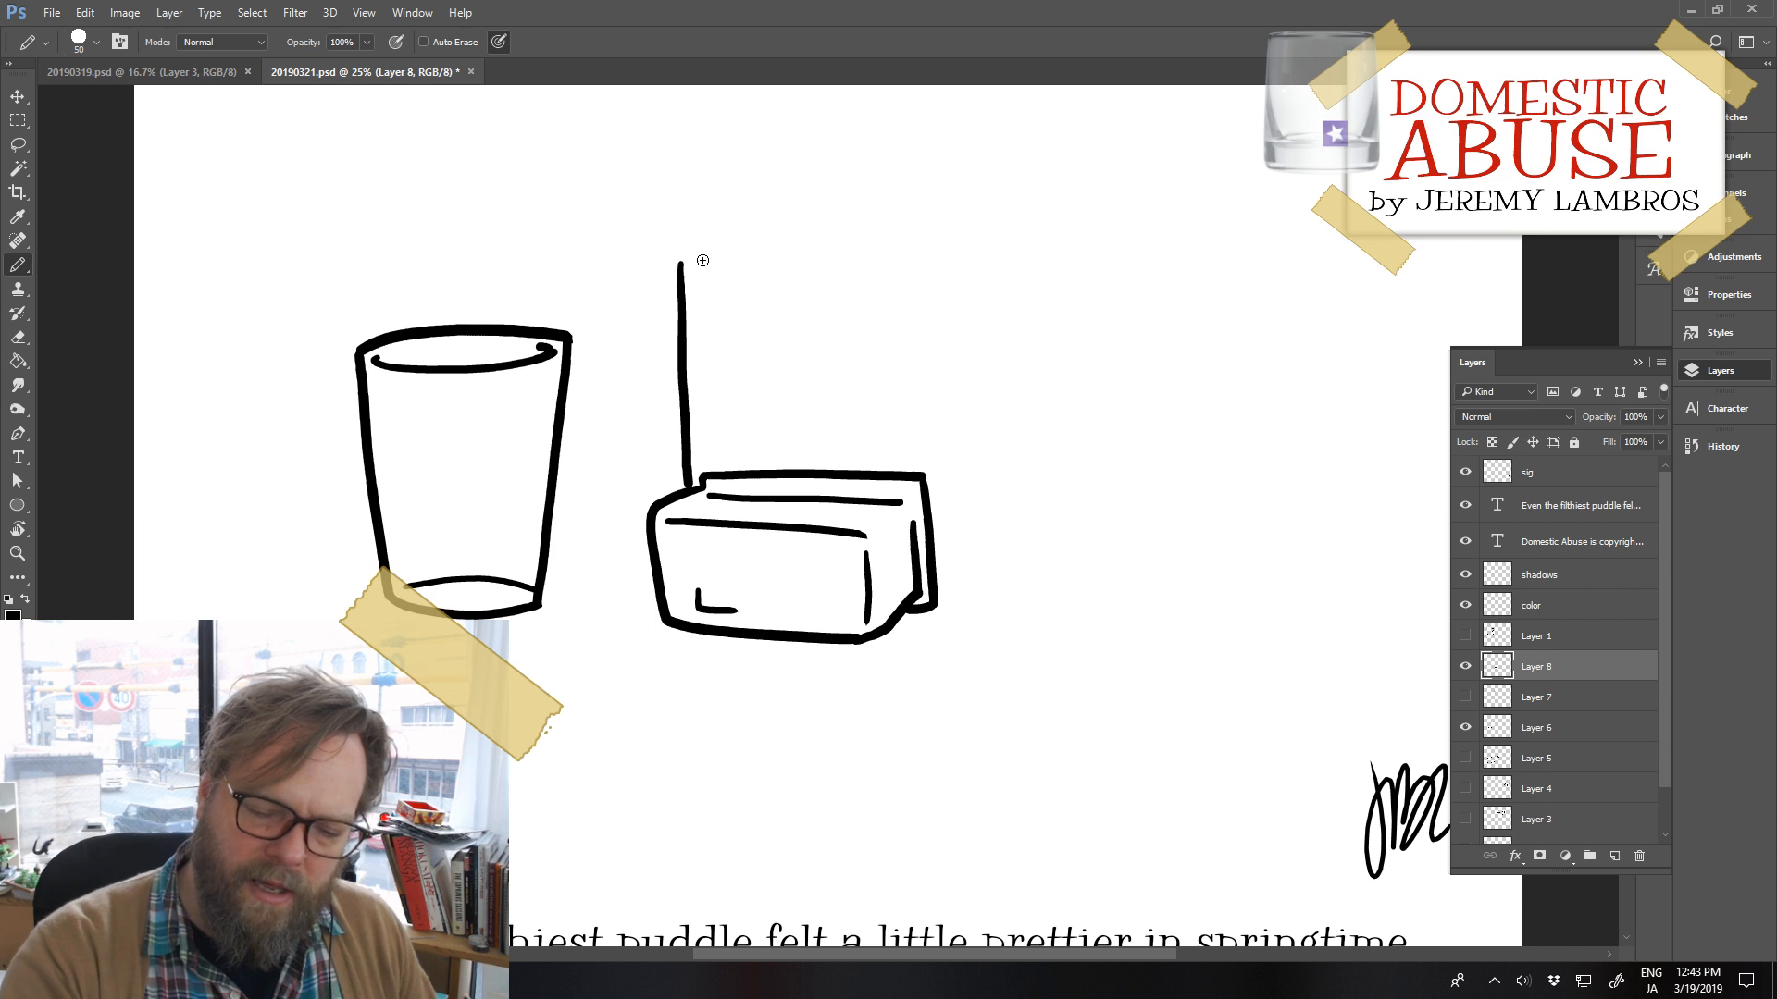
pyautogui.moveTo(681, 268)
pyautogui.mouseDown()
pyautogui.moveTo(744, 237)
pyautogui.moveTo(932, 246)
pyautogui.mouseUp()
pyautogui.hotkey('ctrl', 'z')
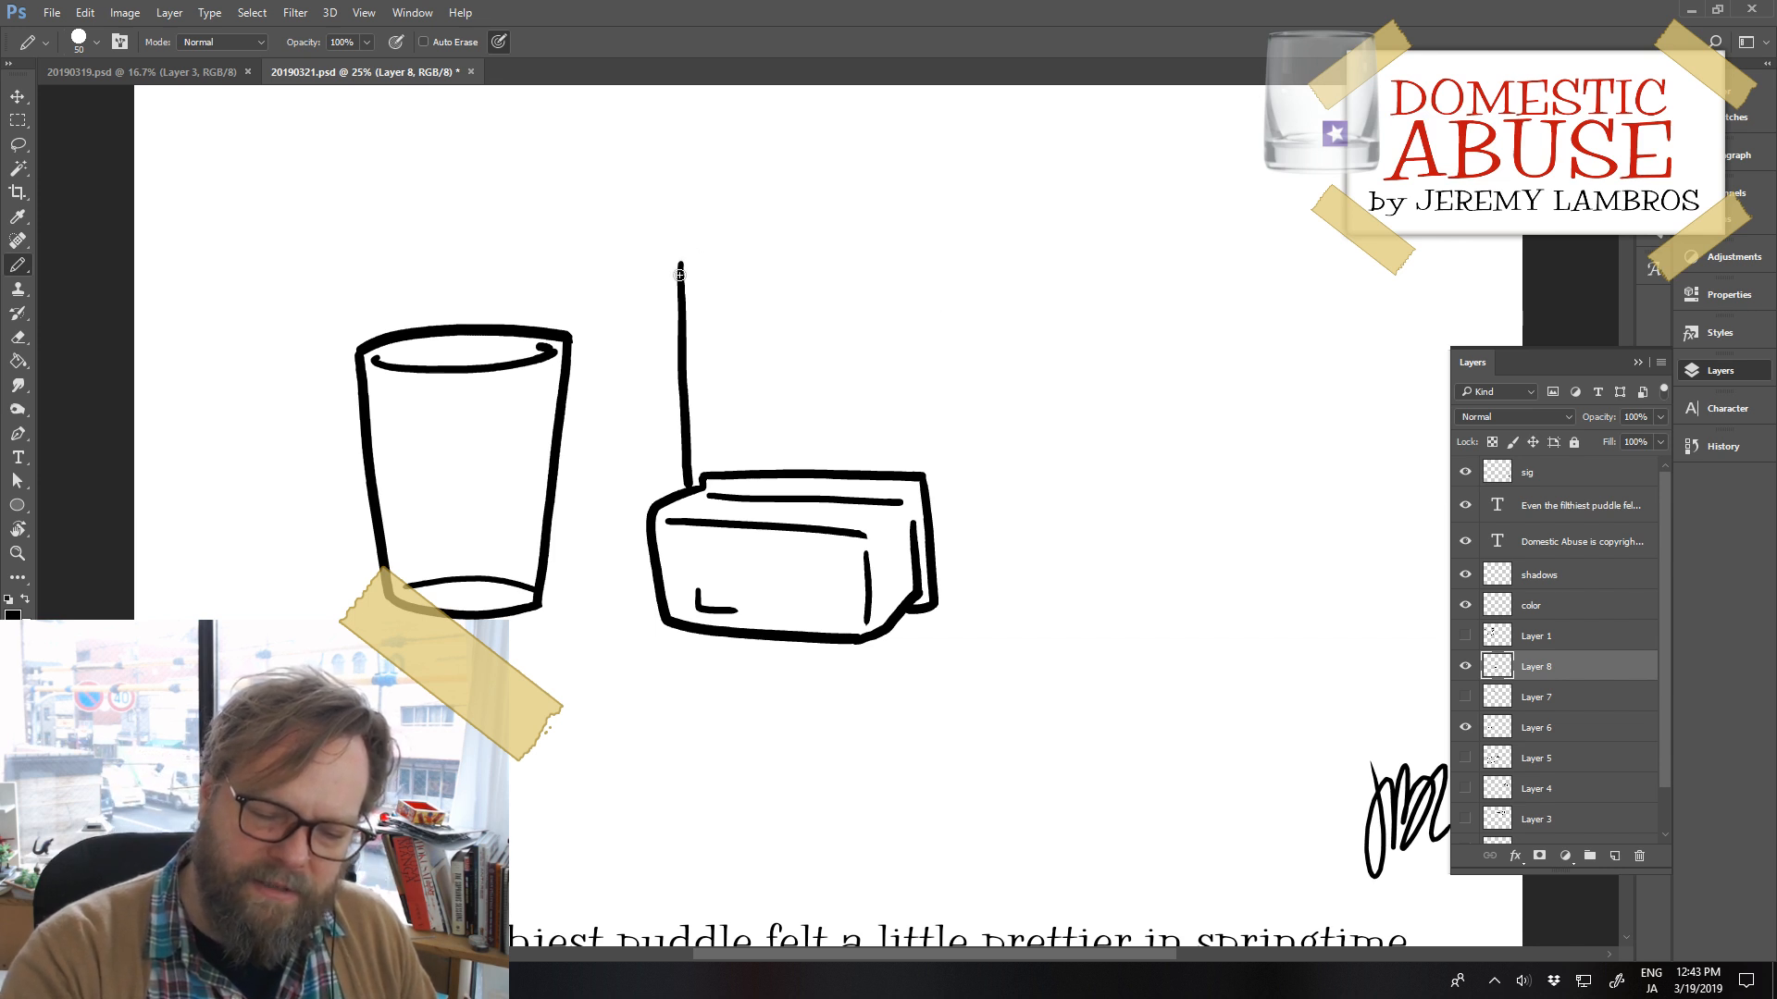
# Draw the backing card's top, right side and base below the block, and clean up its lower-right corner
pyautogui.moveTo(683, 270)
pyautogui.mouseDown()
pyautogui.moveTo(953, 252)
pyautogui.moveTo(968, 274)
pyautogui.moveTo(960, 257)
pyautogui.moveTo(961, 613)
pyautogui.mouseUp()
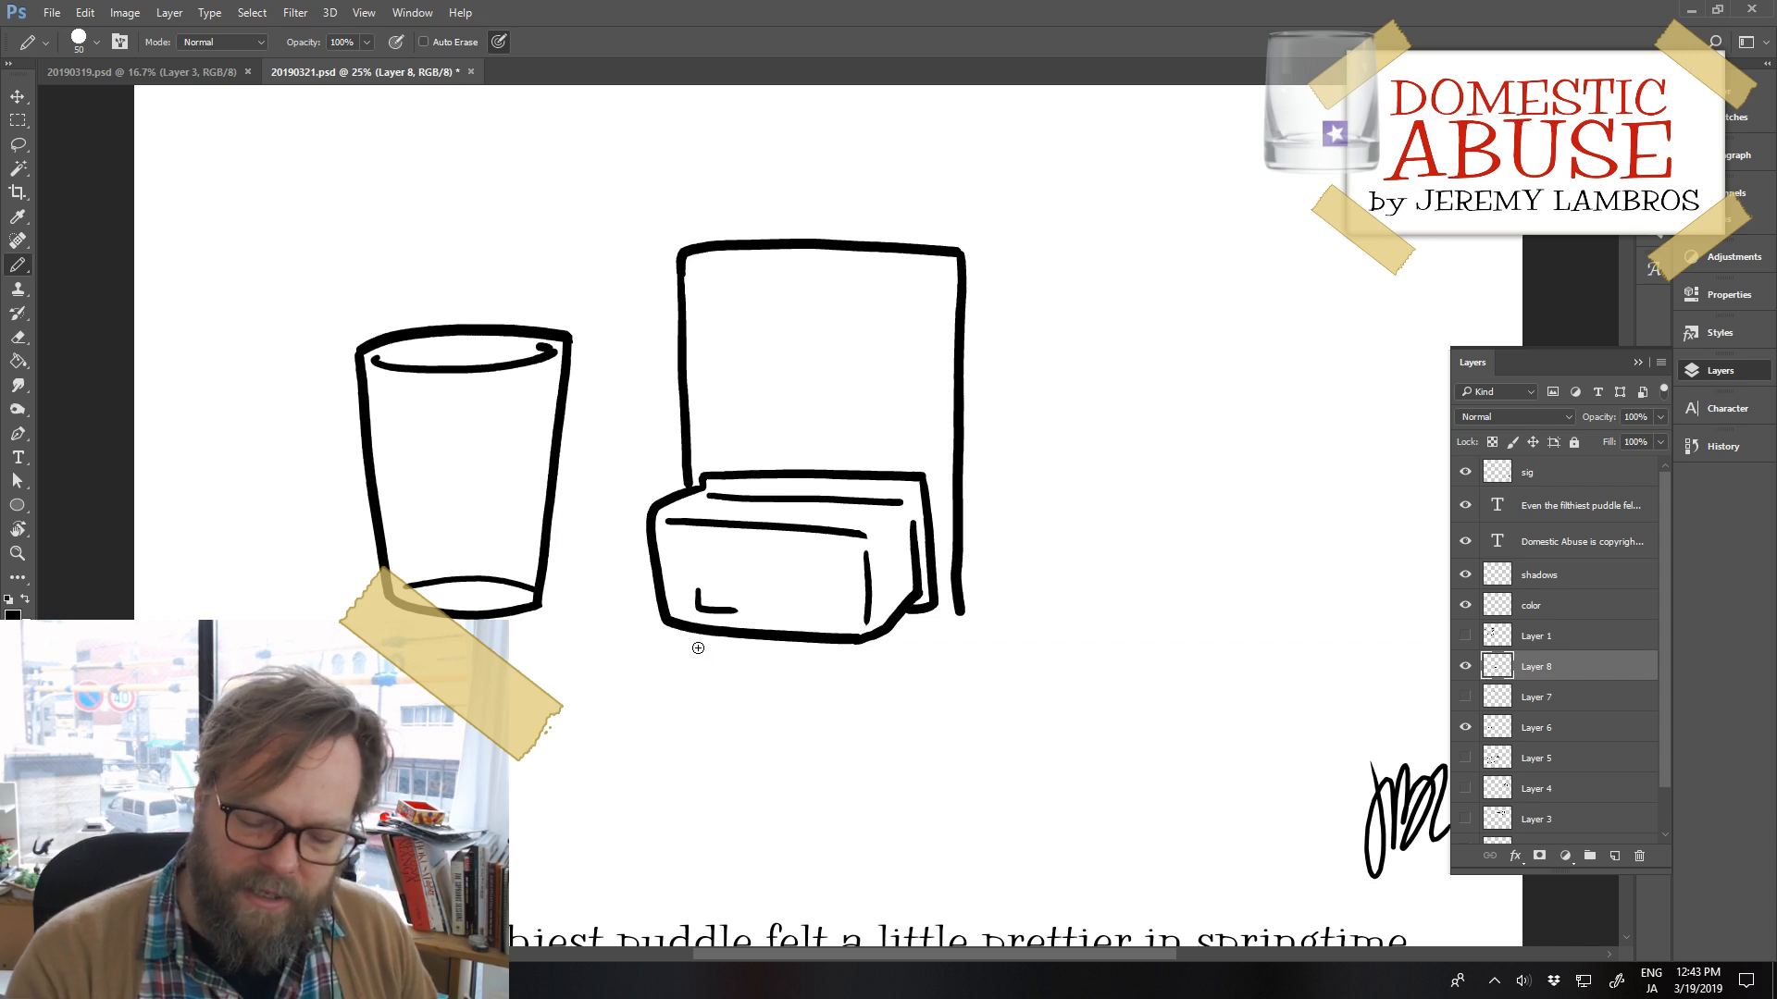
pyautogui.moveTo(700, 632)
pyautogui.mouseDown()
pyautogui.moveTo(761, 650)
pyautogui.moveTo(967, 625)
pyautogui.mouseUp()
pyautogui.hotkey('ctrl', 'z')
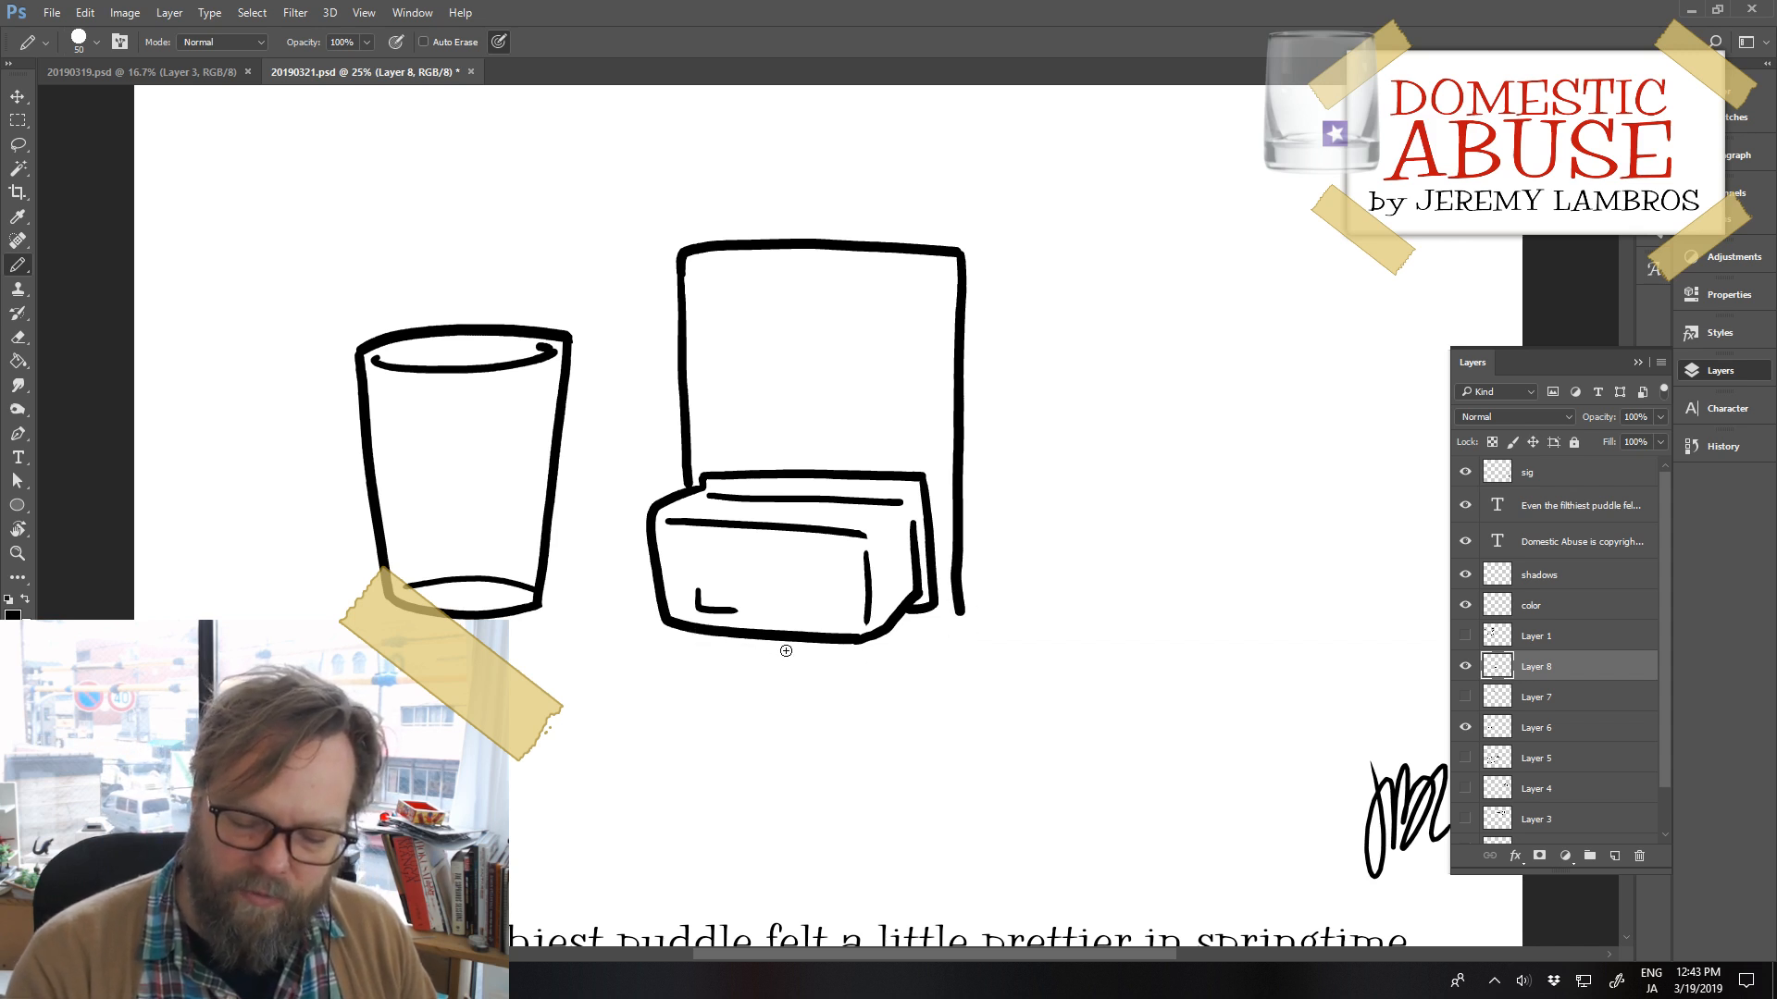
pyautogui.moveTo(708, 636)
pyautogui.mouseDown()
pyautogui.moveTo(786, 655)
pyautogui.moveTo(961, 636)
pyautogui.mouseUp()
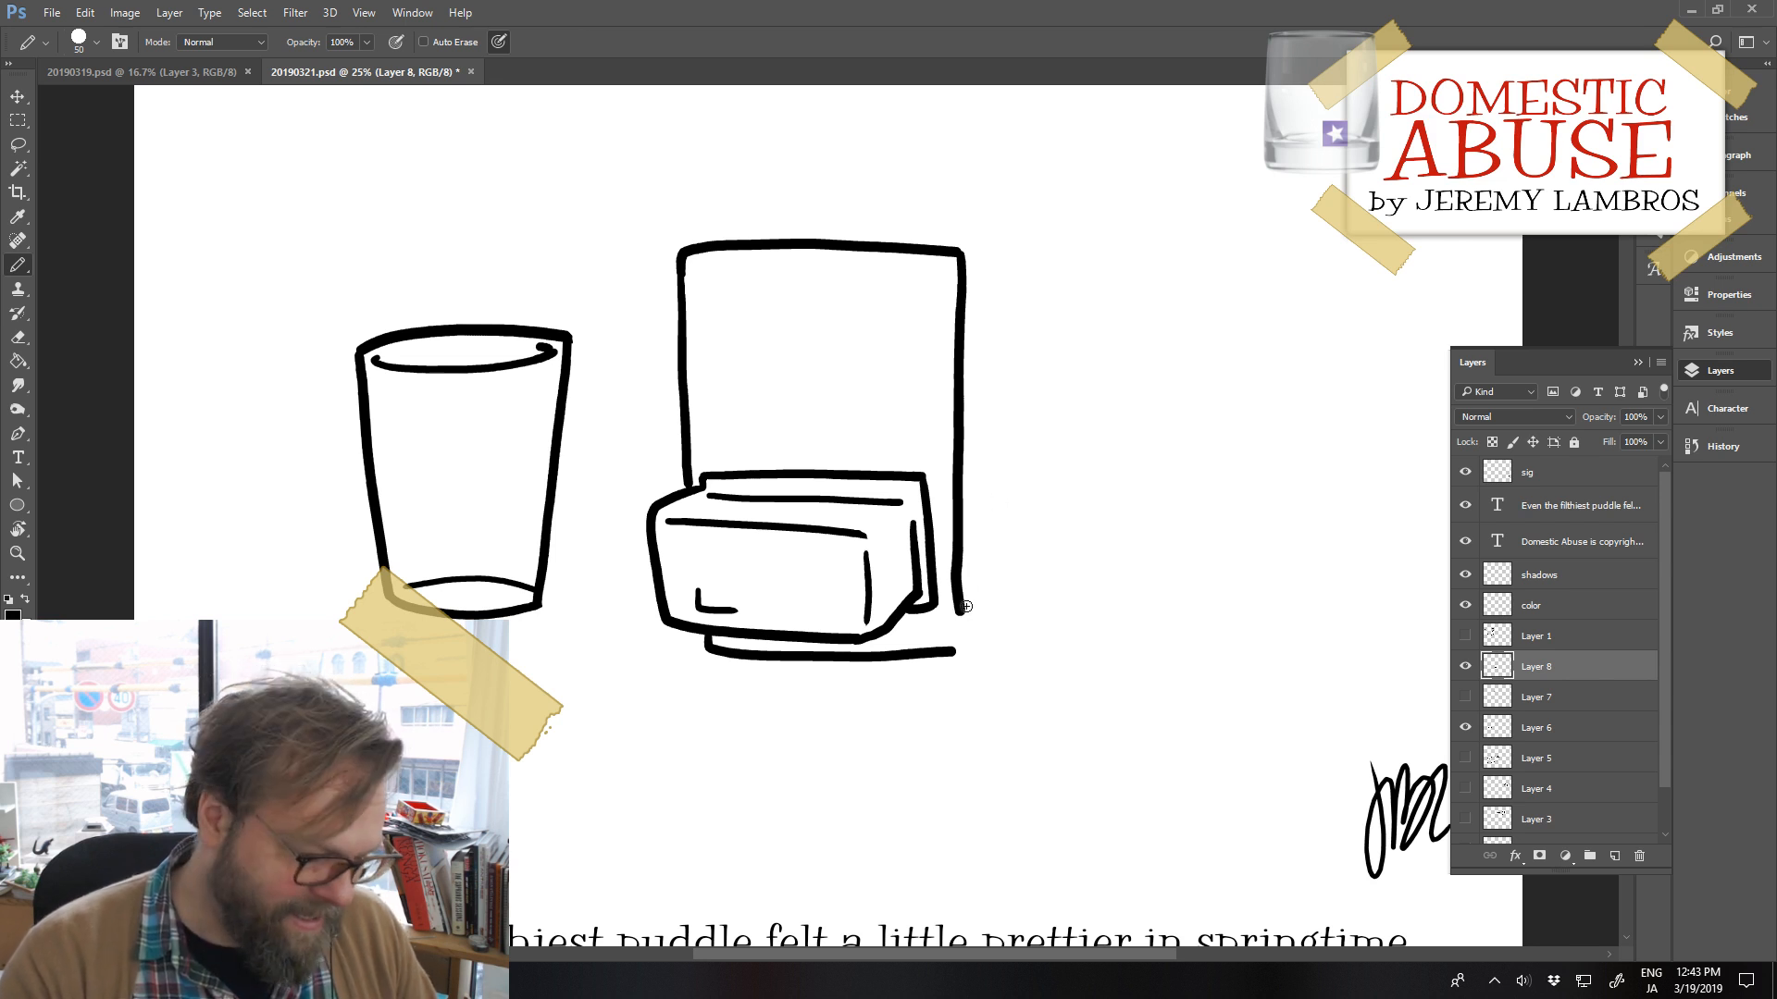
pyautogui.press('e')
pyautogui.moveTo(972, 602); pyautogui.dragTo(953, 637)
# Draw a hang hole at the top centre of the backing card, and move the package up and left beside the cup
pyautogui.press('b')
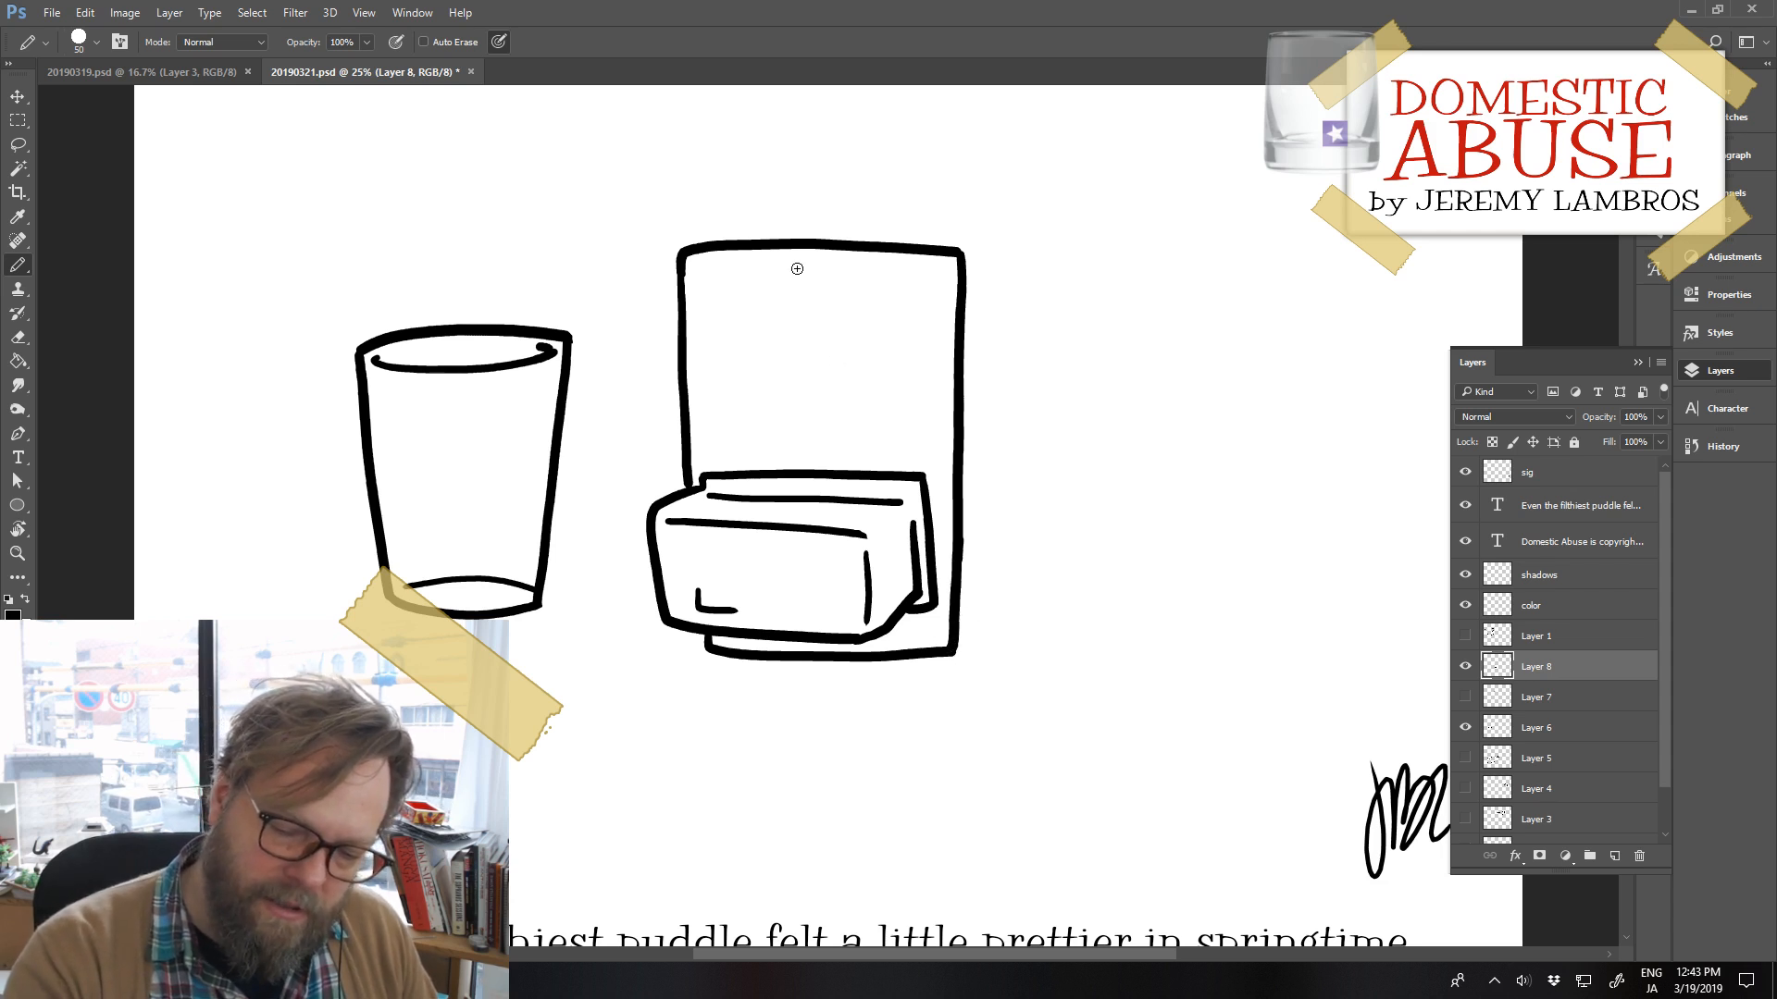
pyautogui.moveTo(794, 270)
pyautogui.mouseDown()
pyautogui.moveTo(818, 268)
pyautogui.moveTo(770, 278)
pyautogui.moveTo(838, 274)
pyautogui.mouseUp()
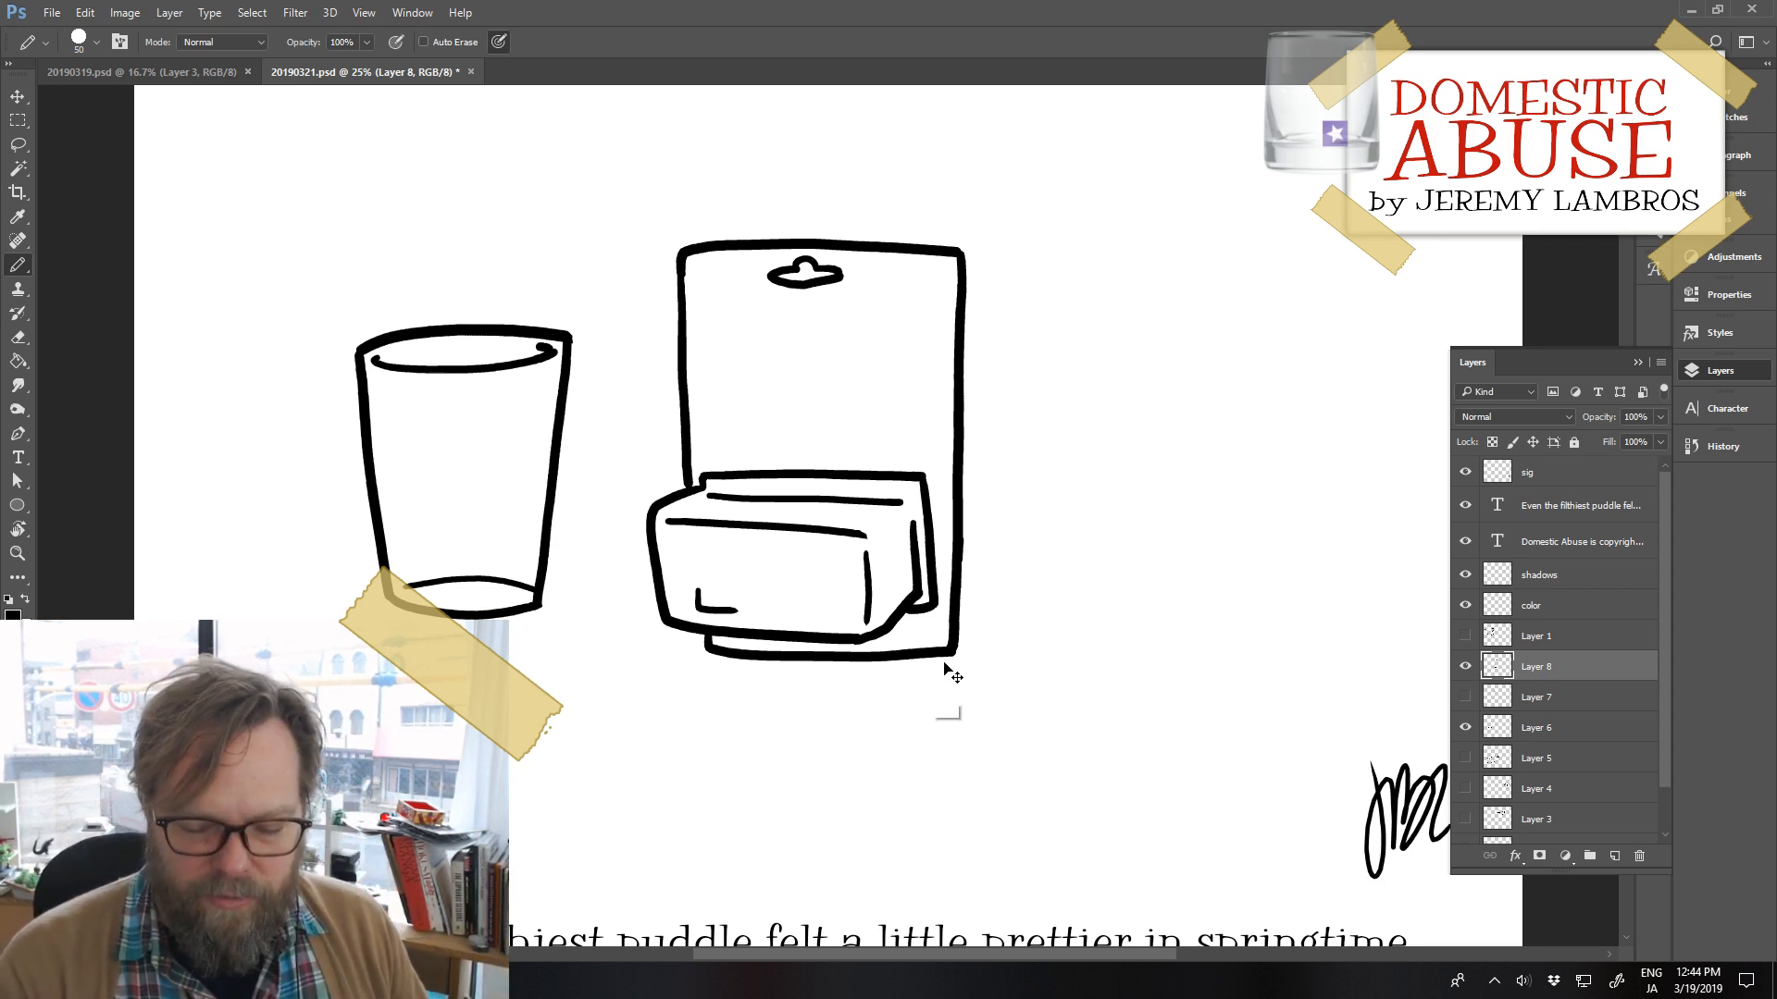
pyautogui.moveTo(942, 659)
pyautogui.keyDown('ctrl'); pyautogui.mouseDown()
pyautogui.moveTo(923, 648)
pyautogui.moveTo(980, 693)
pyautogui.moveTo(944, 648)
pyautogui.mouseUp(); pyautogui.keyUp('ctrl')
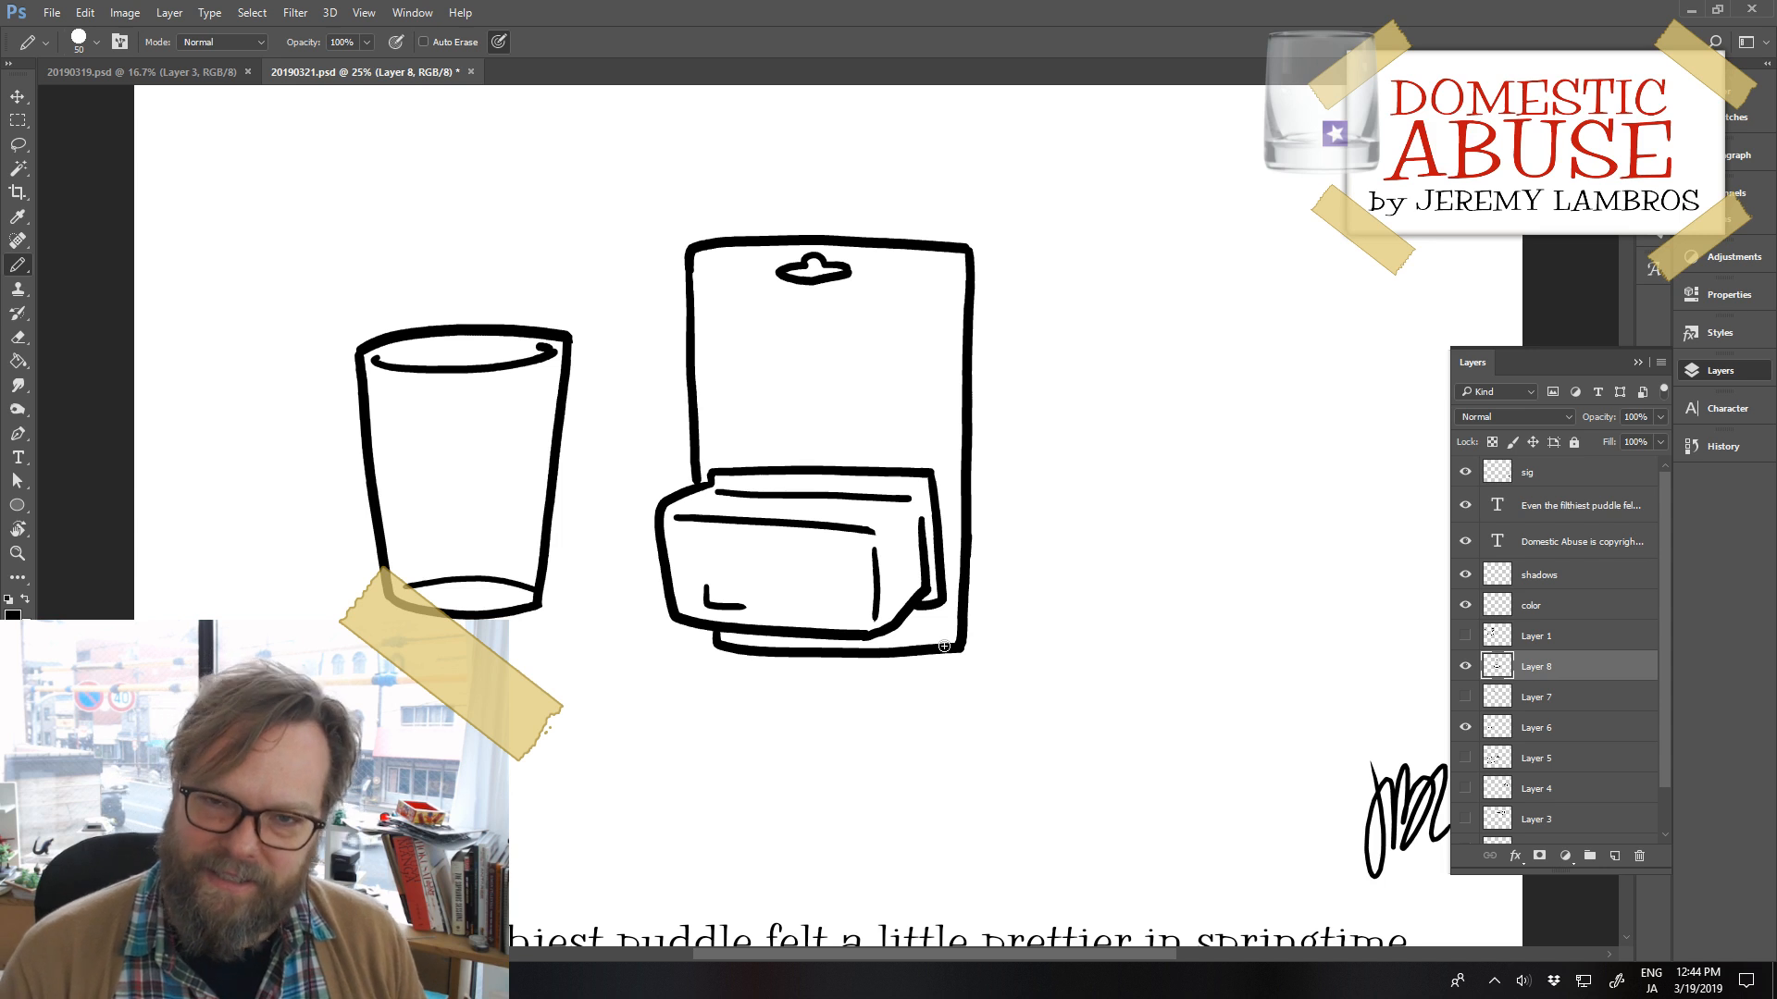
pyautogui.moveTo(944, 646)
pyautogui.mouseDown()
pyautogui.moveTo(960, 642)
pyautogui.moveTo(810, 736)
pyautogui.moveTo(953, 680)
pyautogui.moveTo(885, 633)
pyautogui.mouseUp()
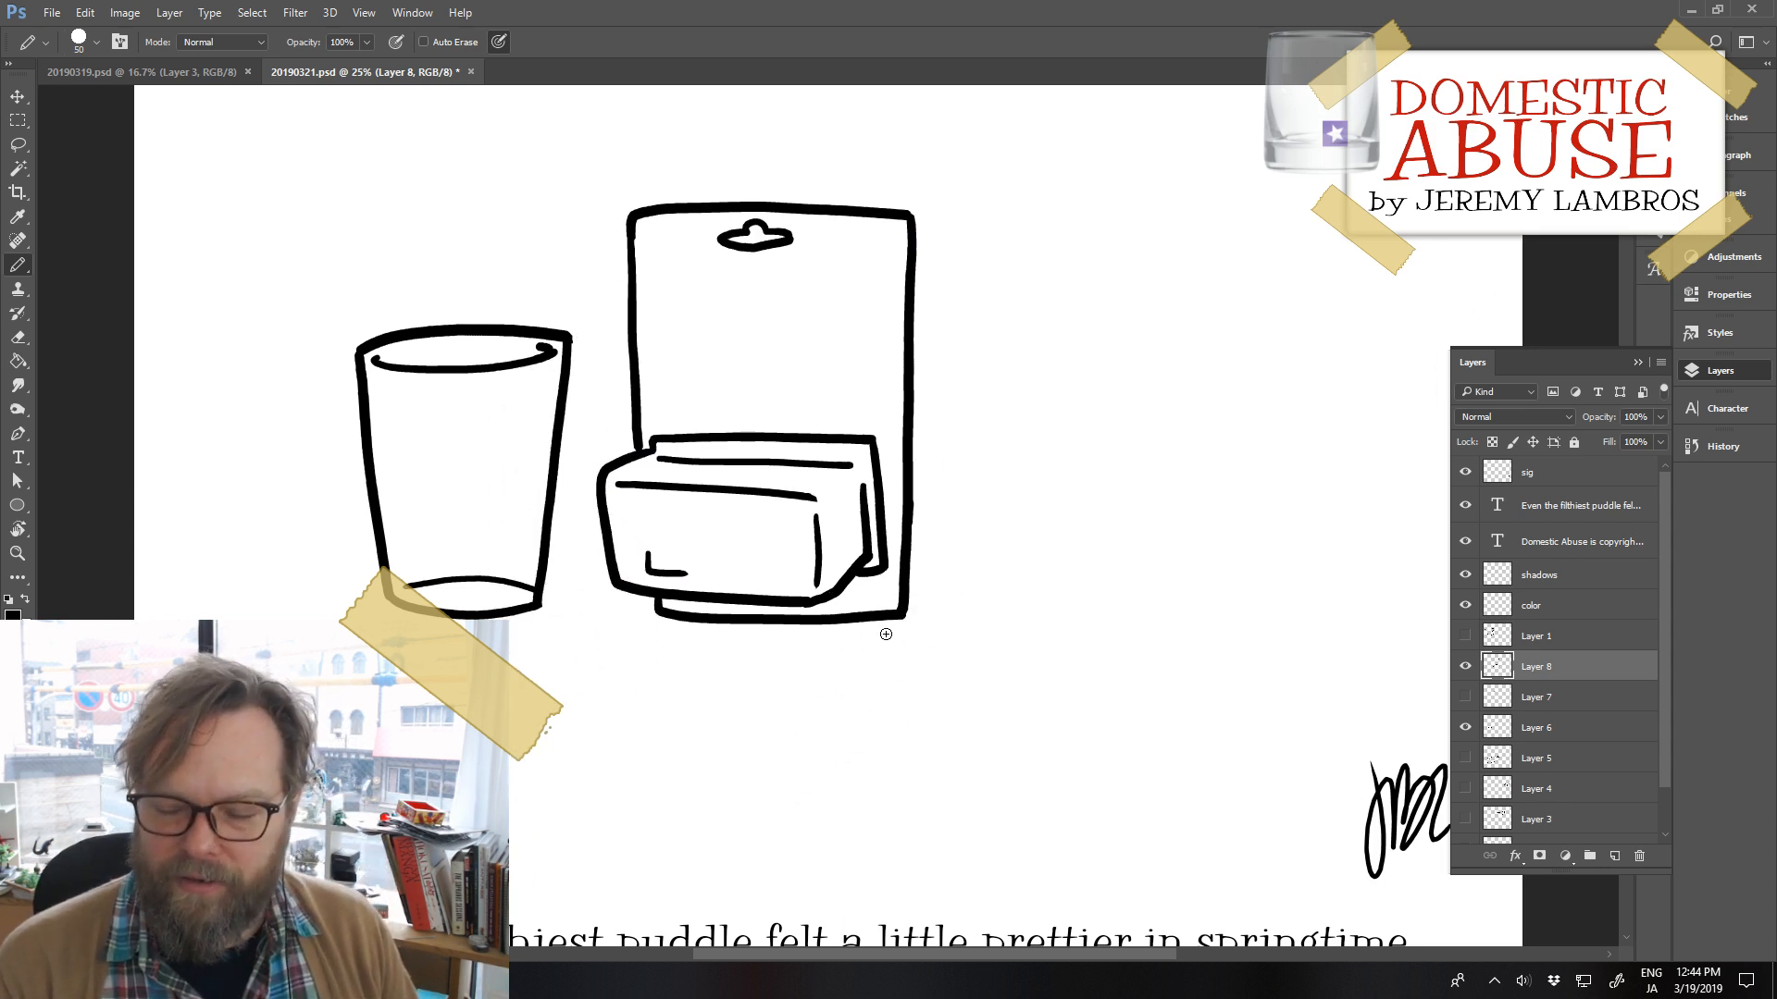
# Add a new layer above the package, move the package down and left across the cup, and make the new layer active
pyautogui.click(1614, 856)
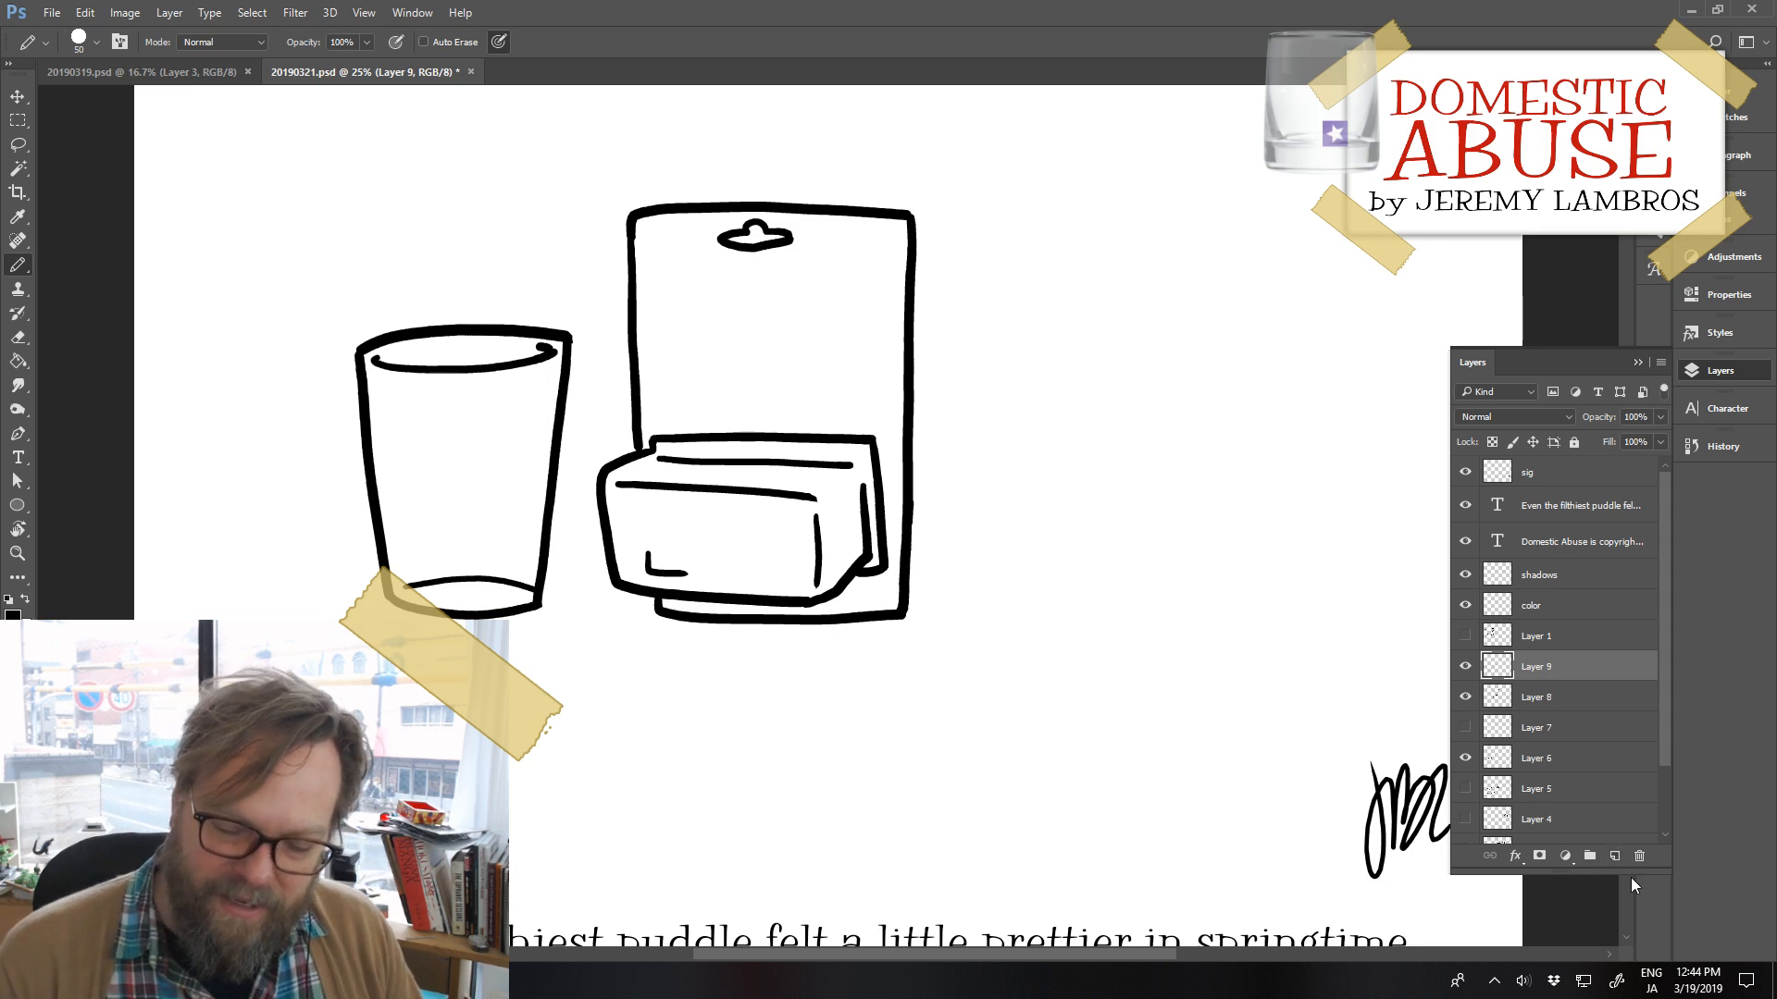
pyautogui.click(1465, 697)
pyautogui.click(1464, 697)
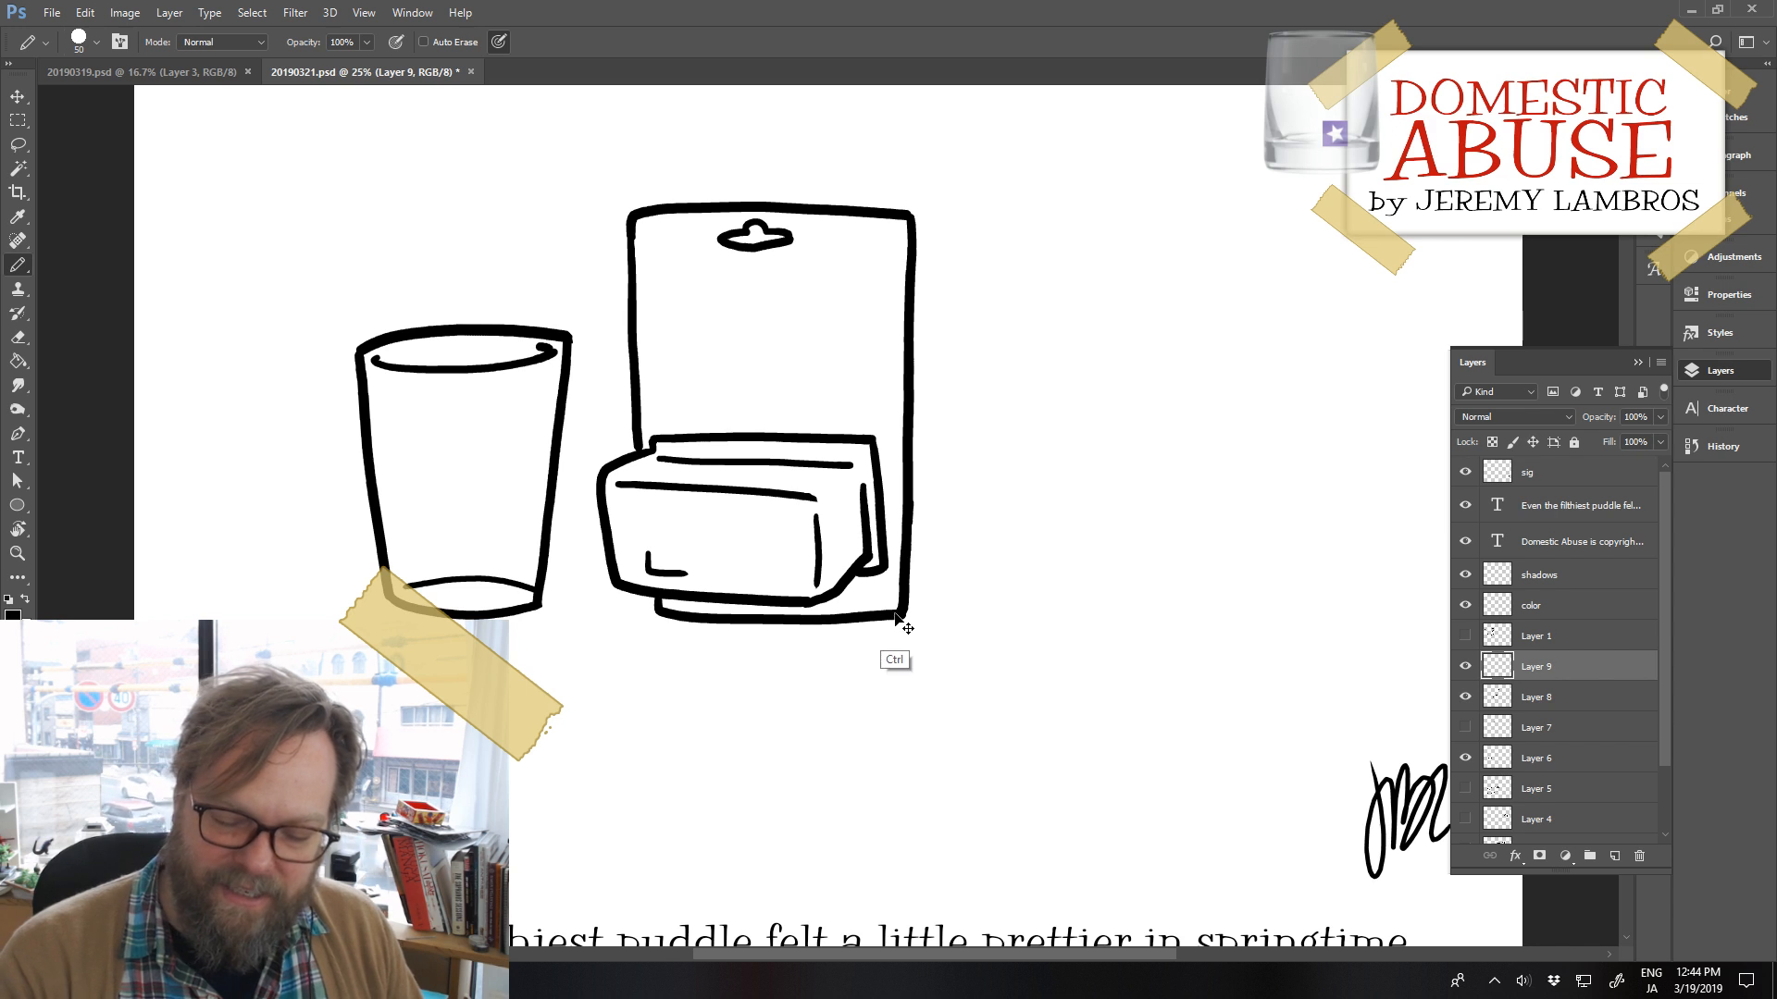
pyautogui.moveTo(886, 653)
pyautogui.mouseDown()
pyautogui.moveTo(379, 857)
pyautogui.moveTo(438, 882)
pyautogui.mouseUp()
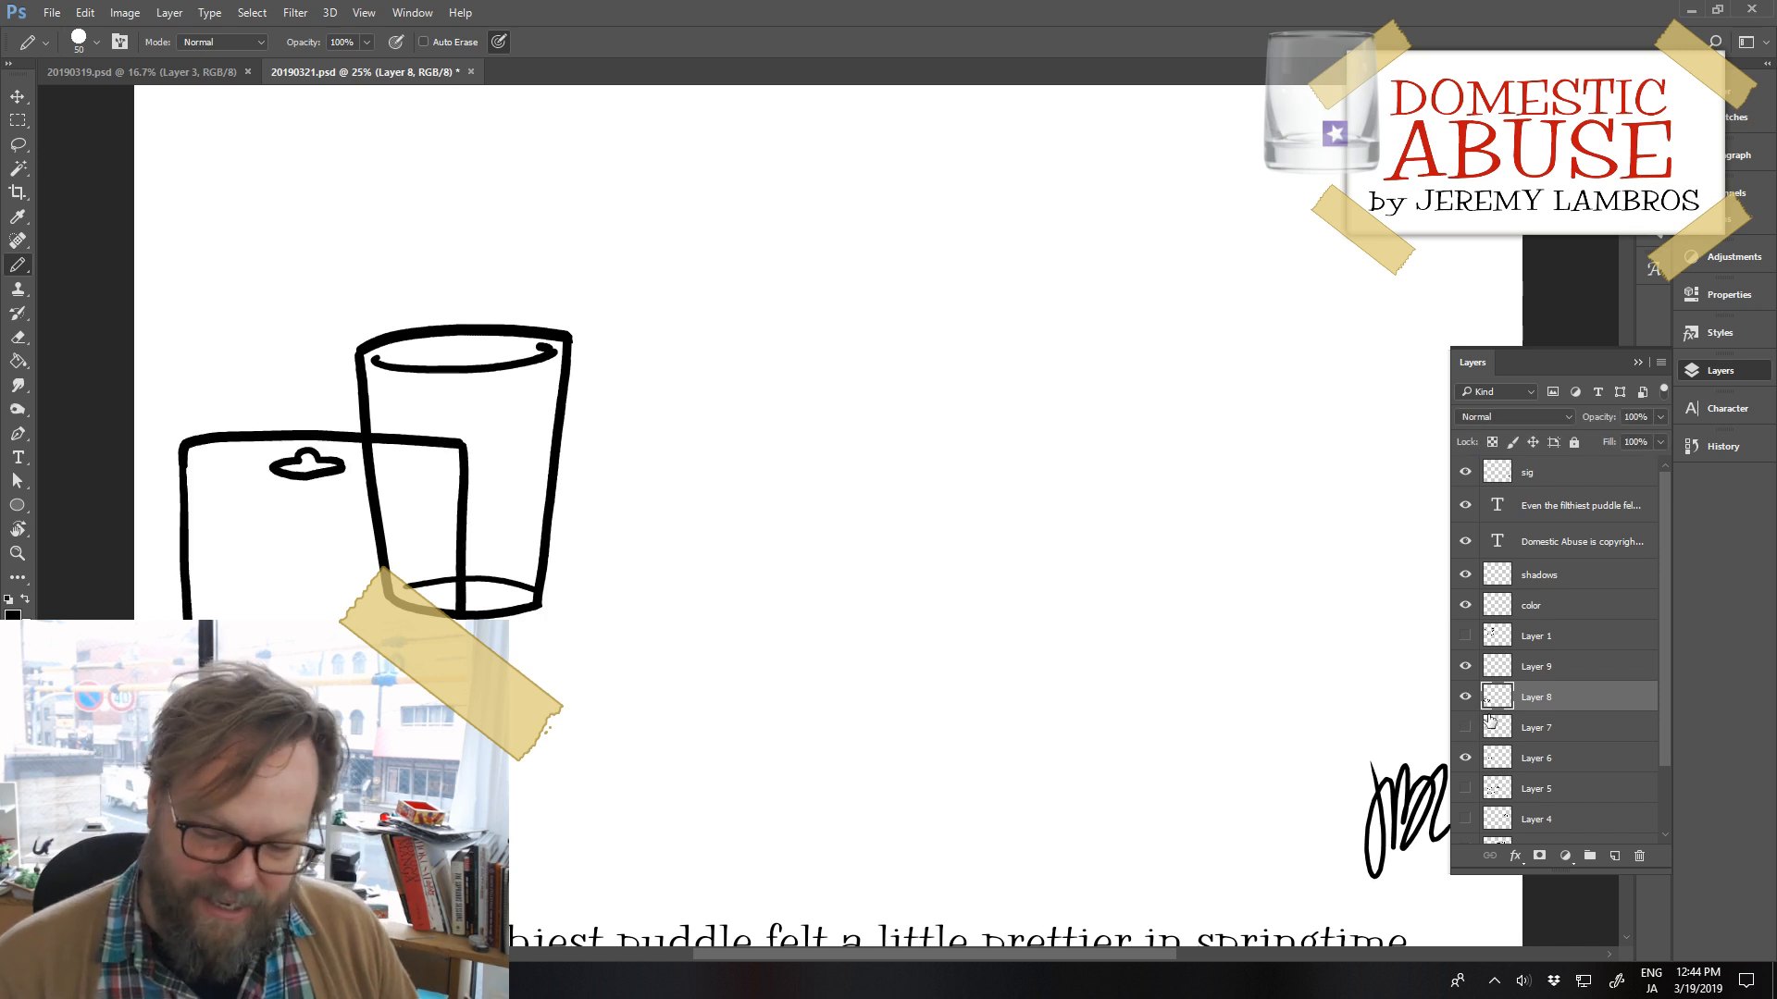
pyautogui.click(1541, 667)
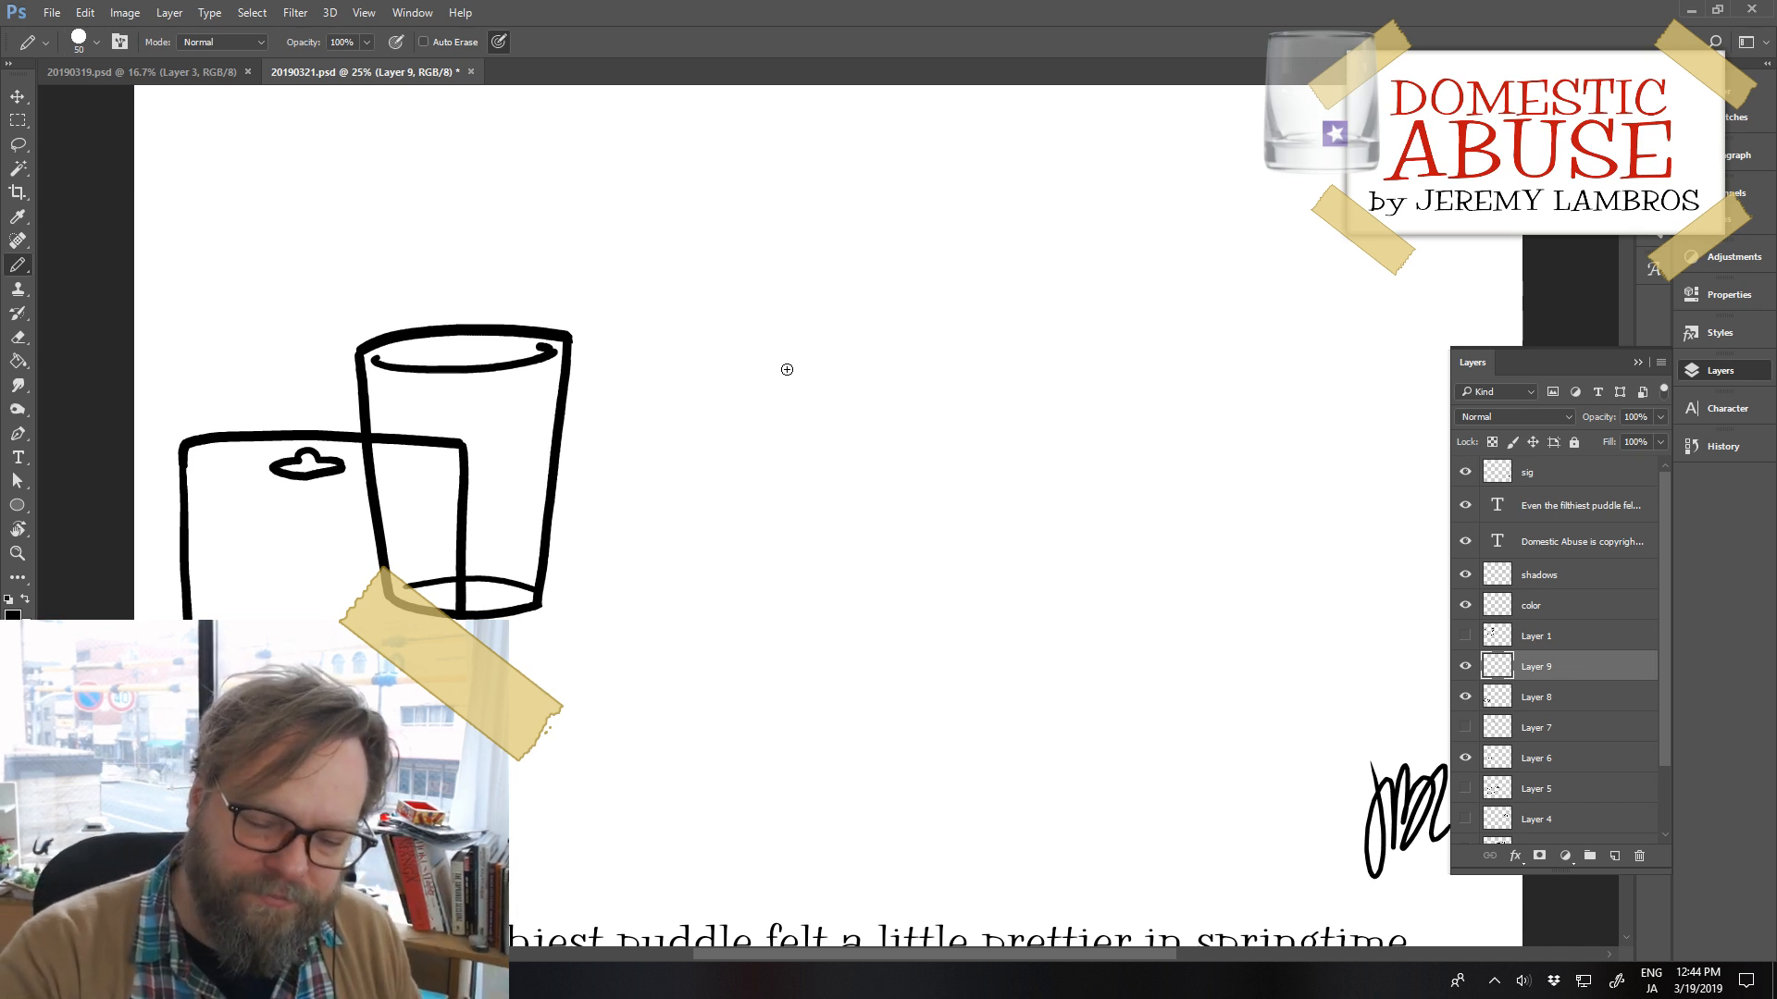
pyautogui.moveTo(785, 369); pyautogui.dragTo(784, 284)
pyautogui.hotkey('ctrl', 'z')
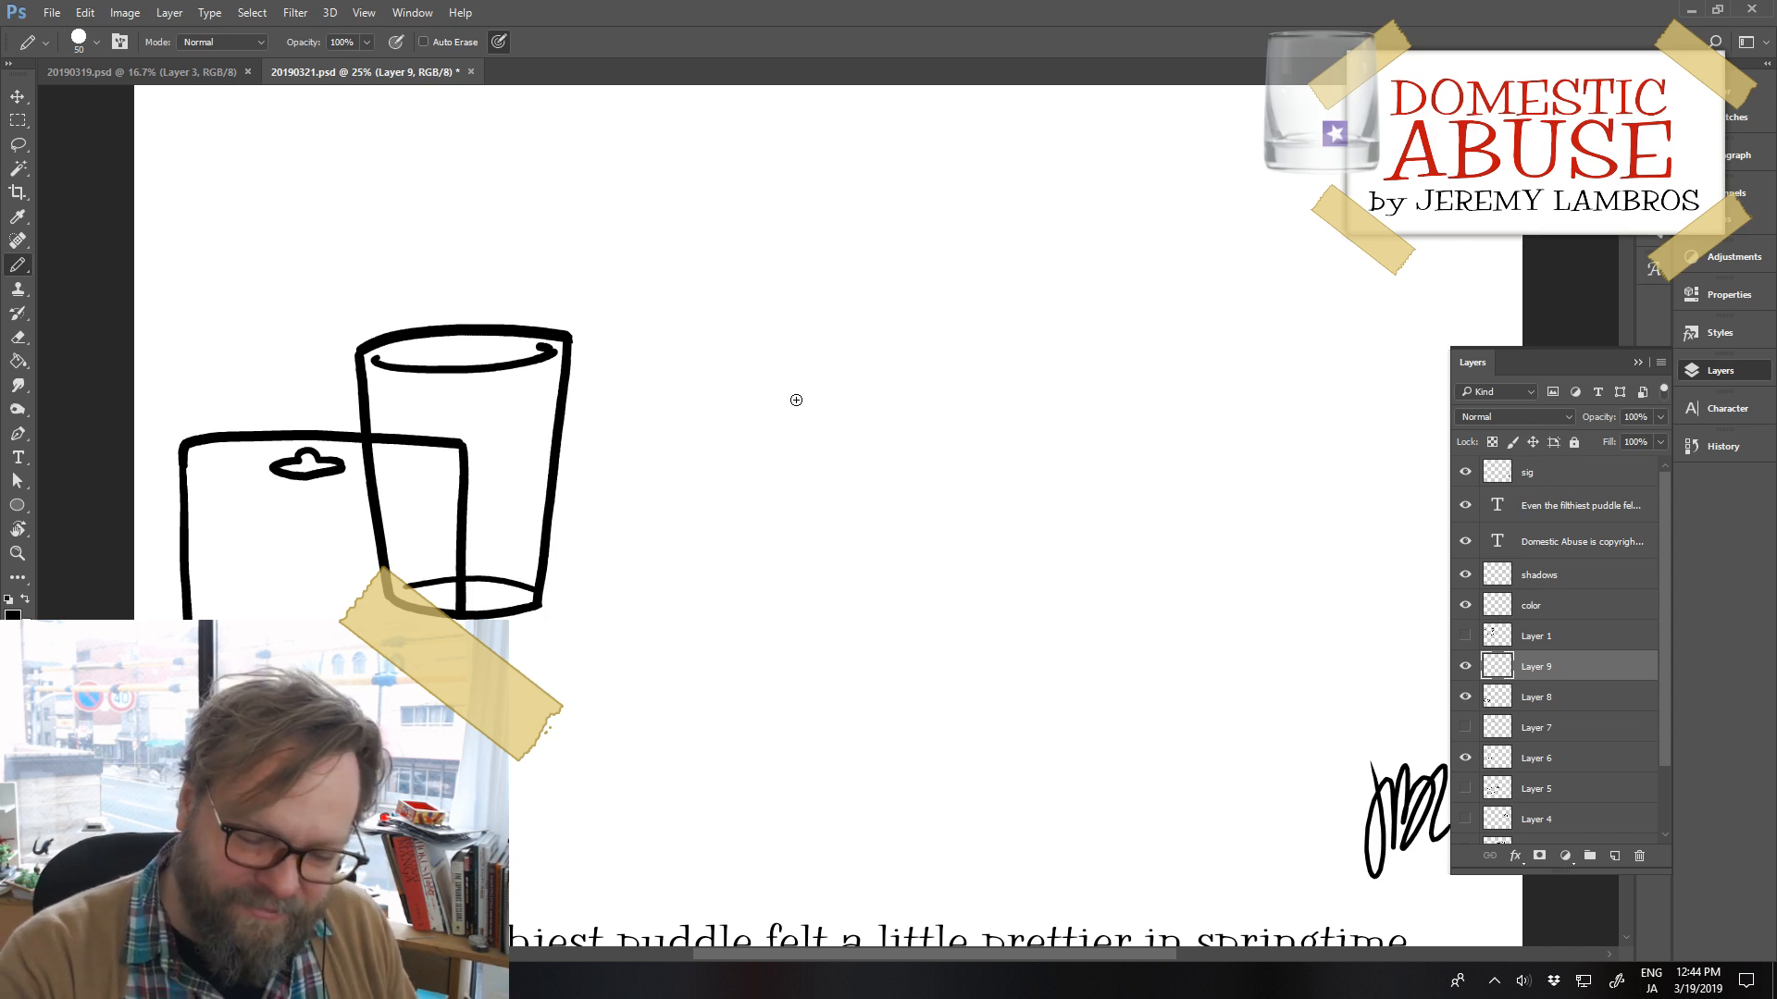
pyautogui.moveTo(751, 645)
pyautogui.mouseDown()
pyautogui.moveTo(766, 263)
pyautogui.moveTo(790, 230)
pyautogui.moveTo(893, 211)
pyautogui.moveTo(1124, 217)
pyautogui.mouseUp()
pyautogui.hotkey('ctrl', 'z')
# Draw the left side, top edge with rounded left corner, and right side of a tall shape right of the cup
pyautogui.moveTo(750, 275); pyautogui.dragTo(756, 661)
pyautogui.moveTo(750, 271); pyautogui.dragTo(1039, 265)
pyautogui.hotkey('ctrl', 'z')
pyautogui.moveTo(750, 273)
pyautogui.mouseDown()
pyautogui.moveTo(841, 230)
pyautogui.moveTo(1085, 236)
pyautogui.moveTo(1074, 560)
pyautogui.mouseUp()
pyautogui.hotkey('ctrl', 'z')
pyautogui.hotkey('ctrl', 'z')
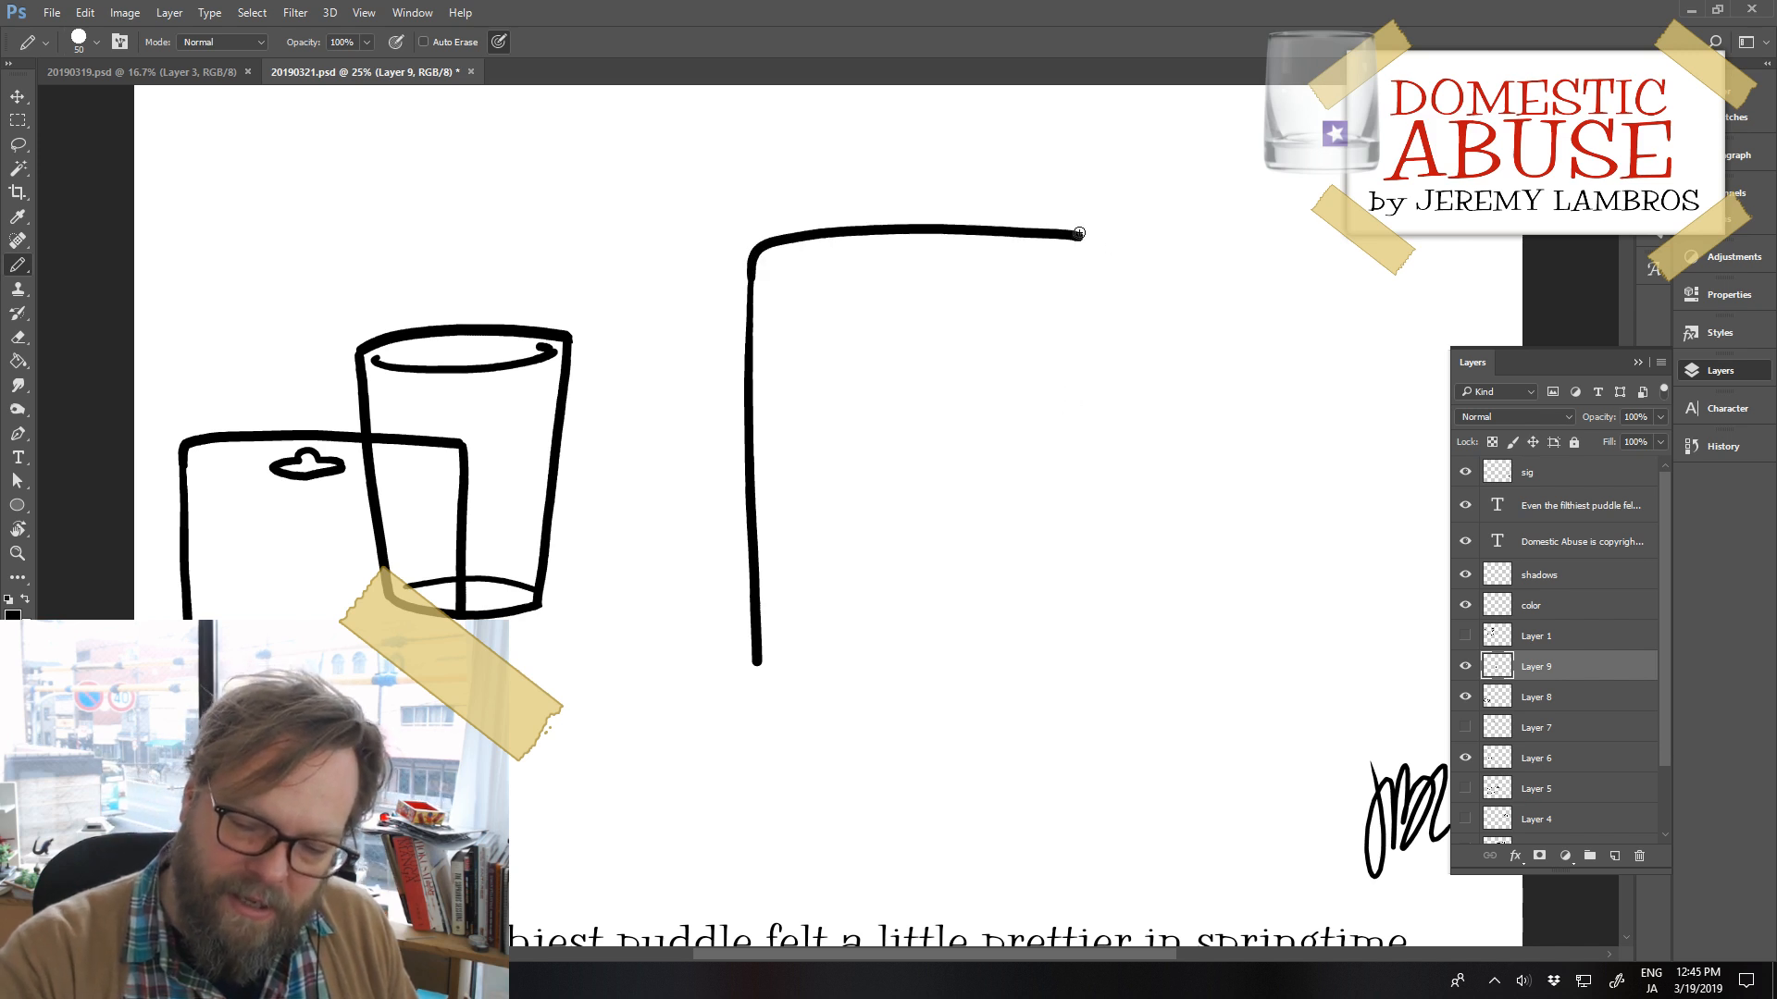
pyautogui.moveTo(1085, 237); pyautogui.dragTo(1071, 683)
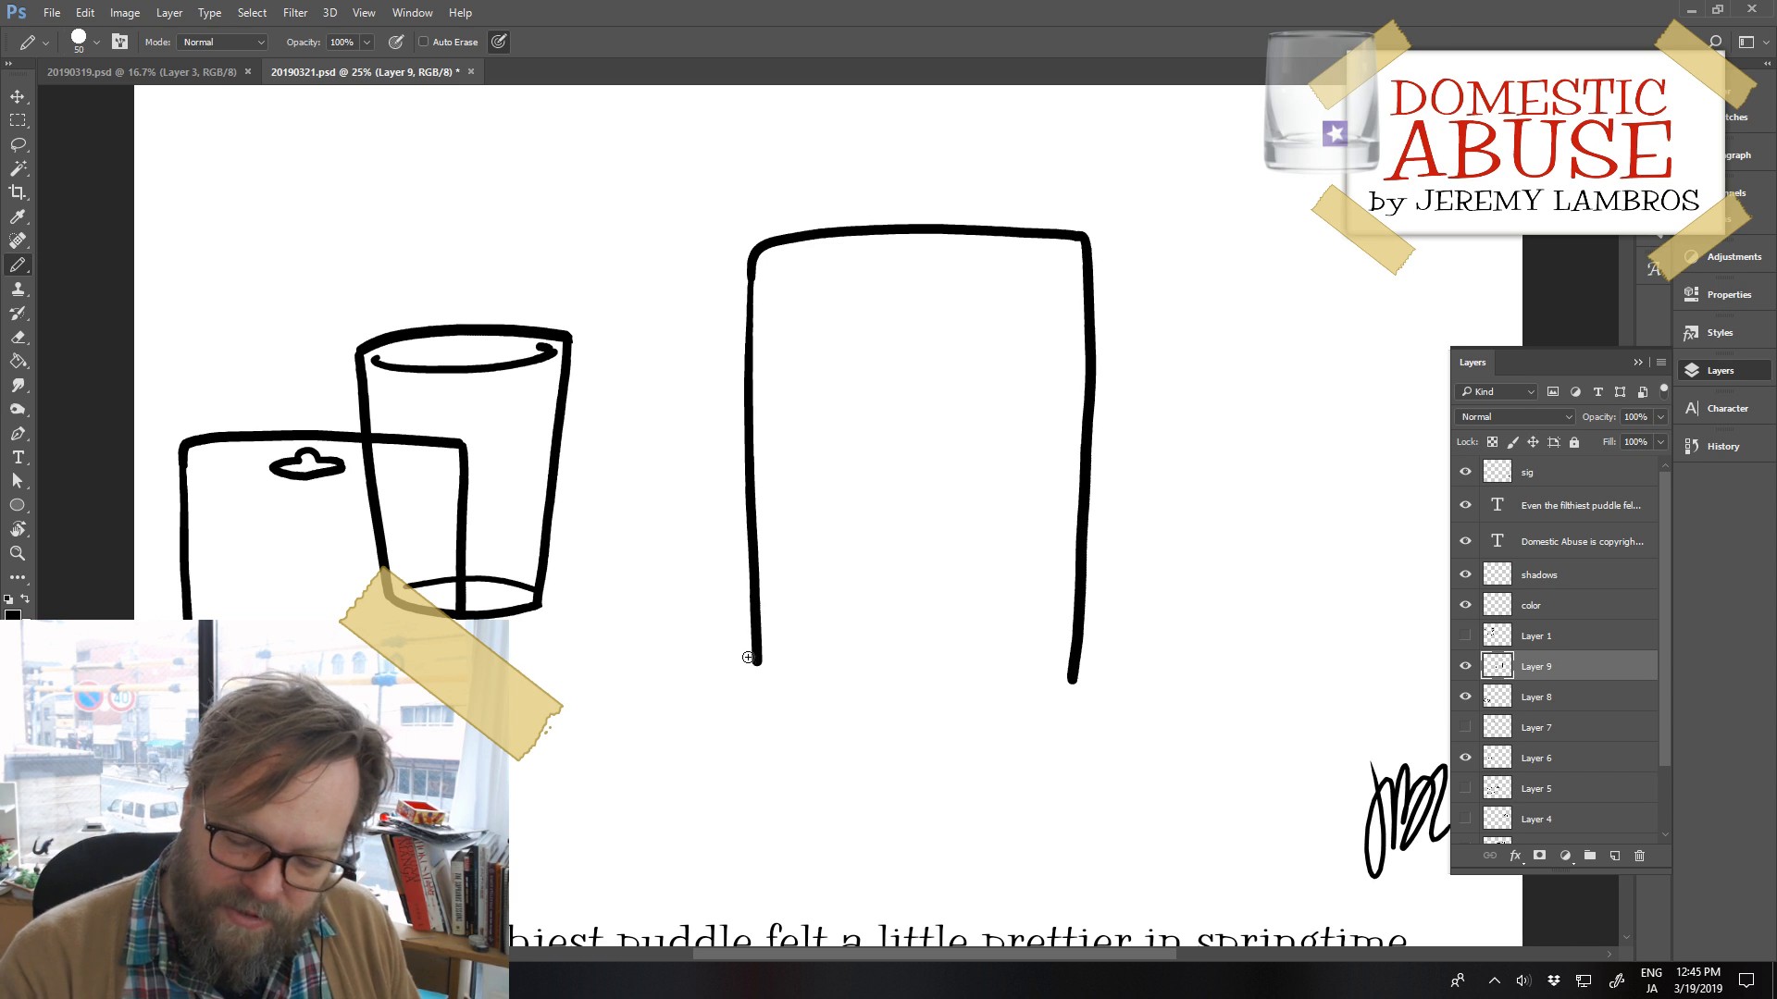
# Close the tall shape with a bottom edge rounded at the lower-left corner, and draw a hang hole at its top centre
pyautogui.moveTo(756, 659)
pyautogui.mouseDown()
pyautogui.moveTo(817, 712)
pyautogui.moveTo(1078, 727)
pyautogui.mouseUp()
pyautogui.hotkey('ctrl', 'z')
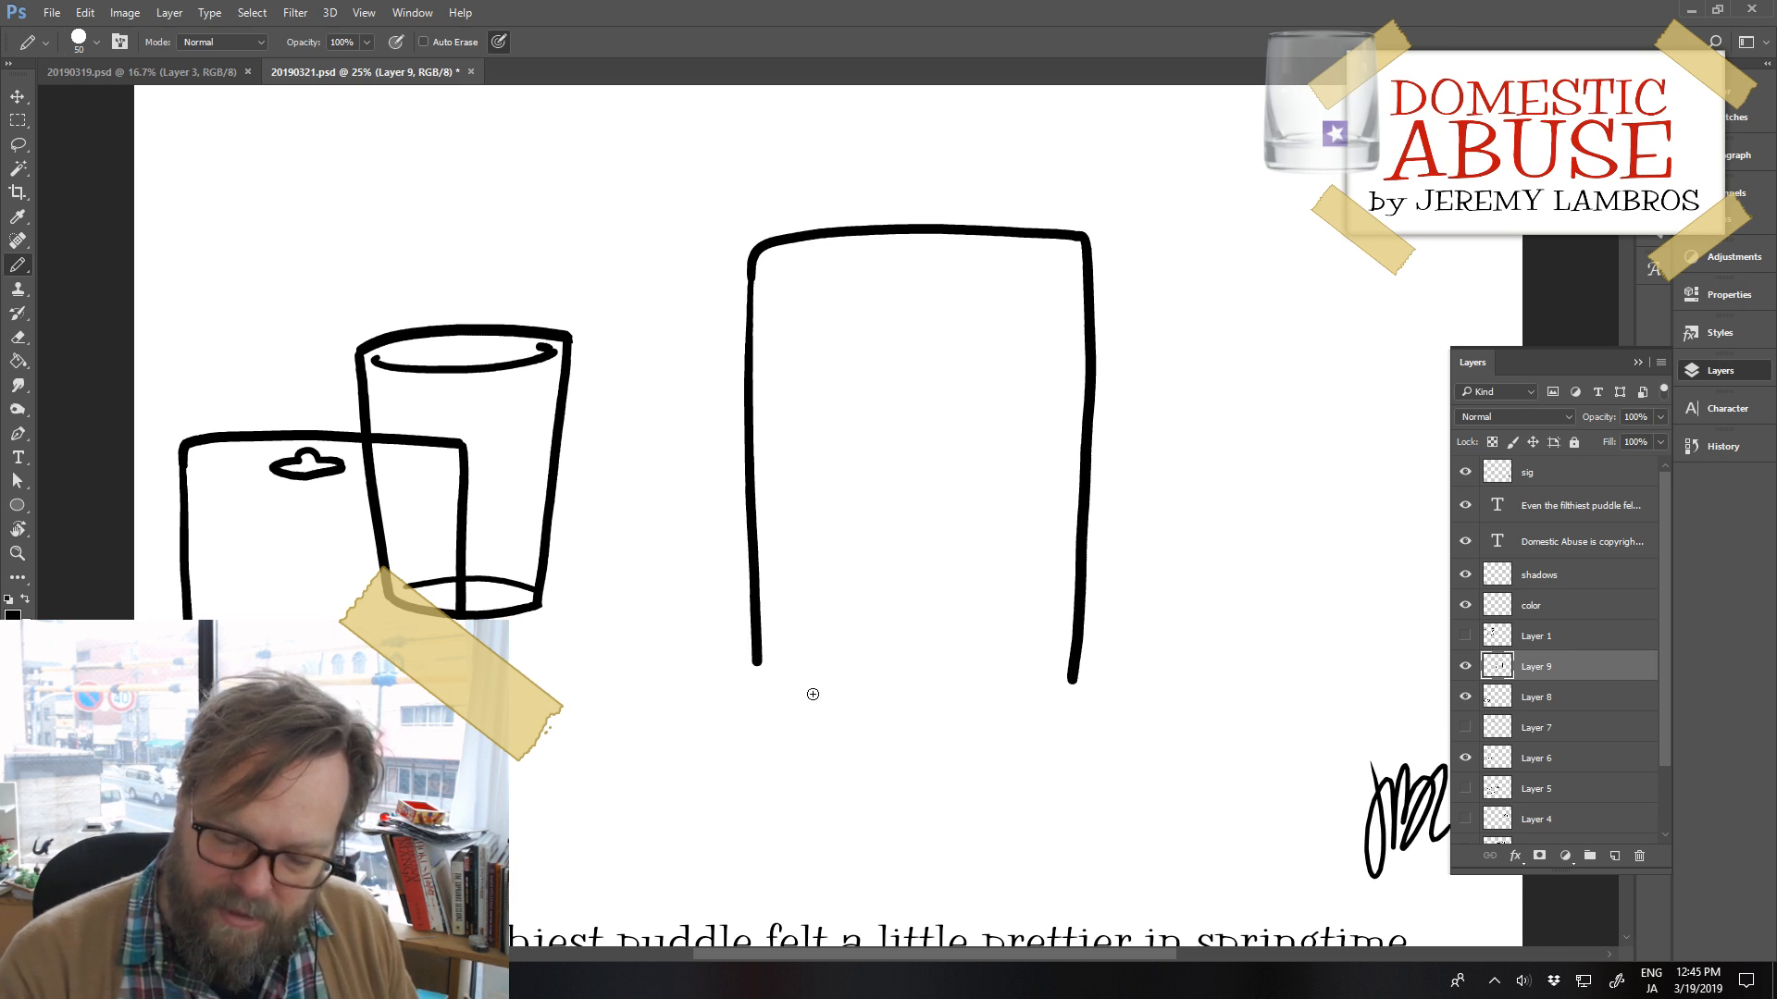
pyautogui.moveTo(756, 659)
pyautogui.mouseDown()
pyautogui.moveTo(829, 688)
pyautogui.moveTo(1083, 673)
pyautogui.mouseUp()
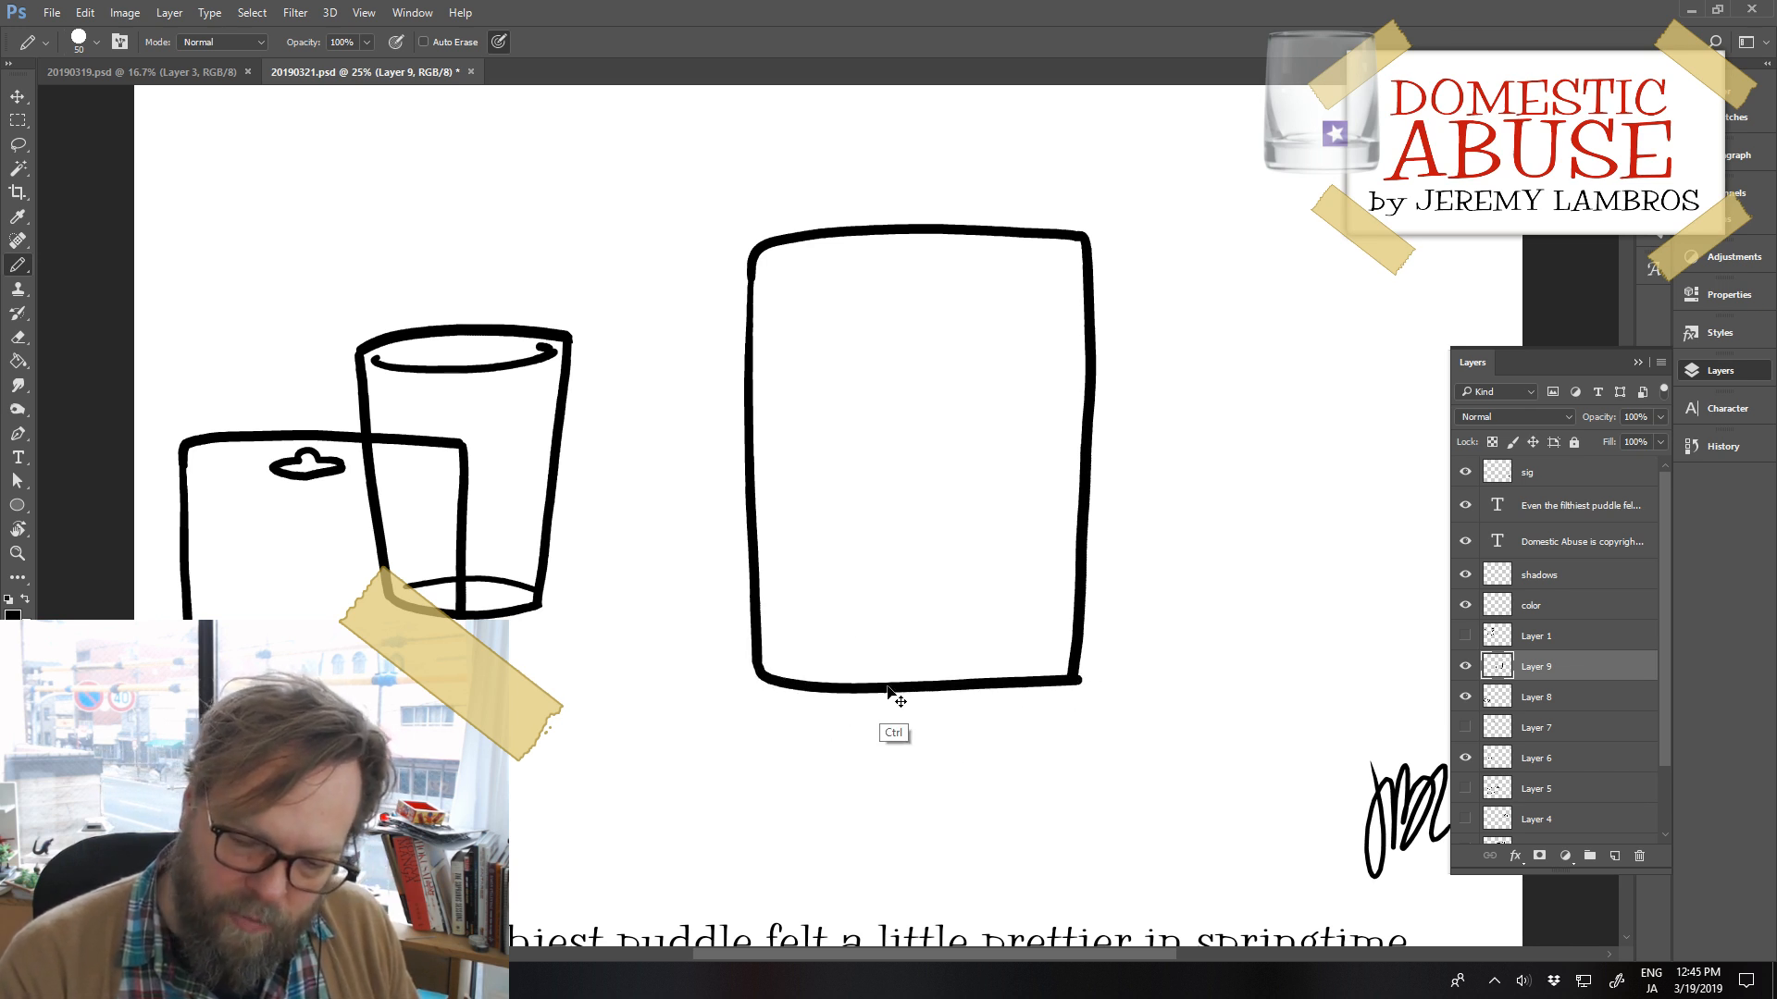
pyautogui.hotkey('ctrl', 'z')
pyautogui.moveTo(756, 670); pyautogui.dragTo(1064, 687)
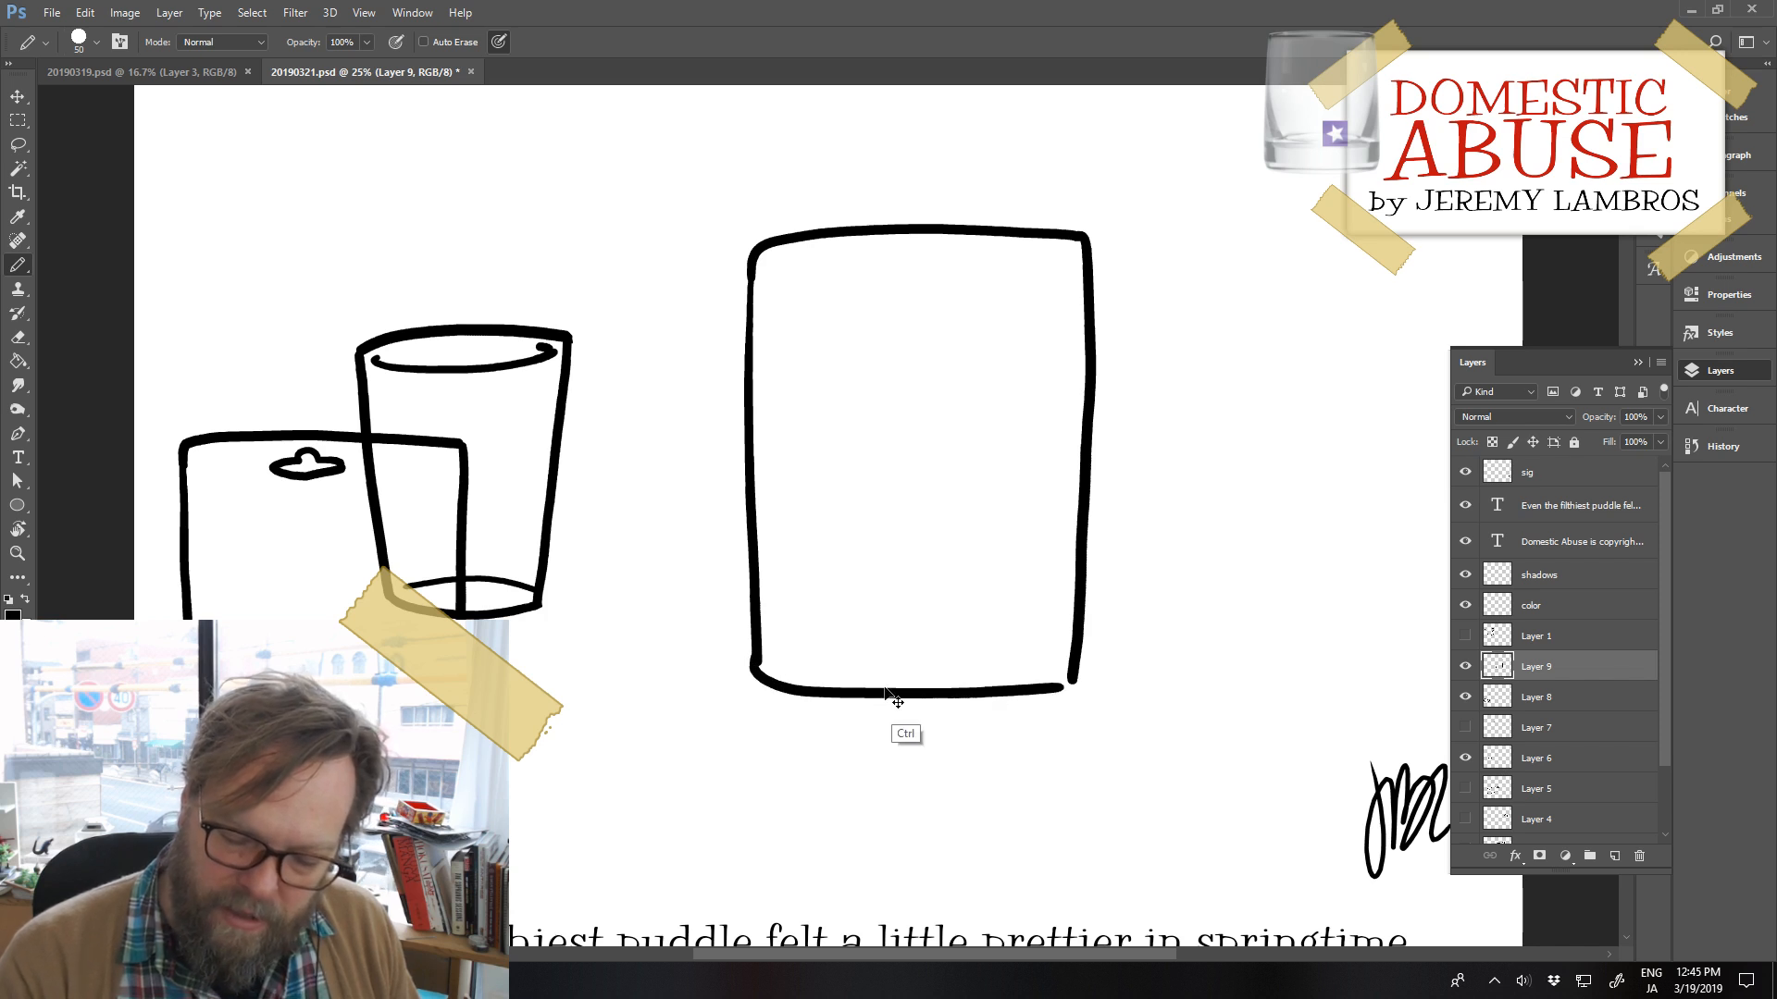
pyautogui.hotkey('ctrl', 'z')
pyautogui.moveTo(756, 659)
pyautogui.mouseDown()
pyautogui.moveTo(788, 683)
pyautogui.moveTo(1076, 685)
pyautogui.mouseUp()
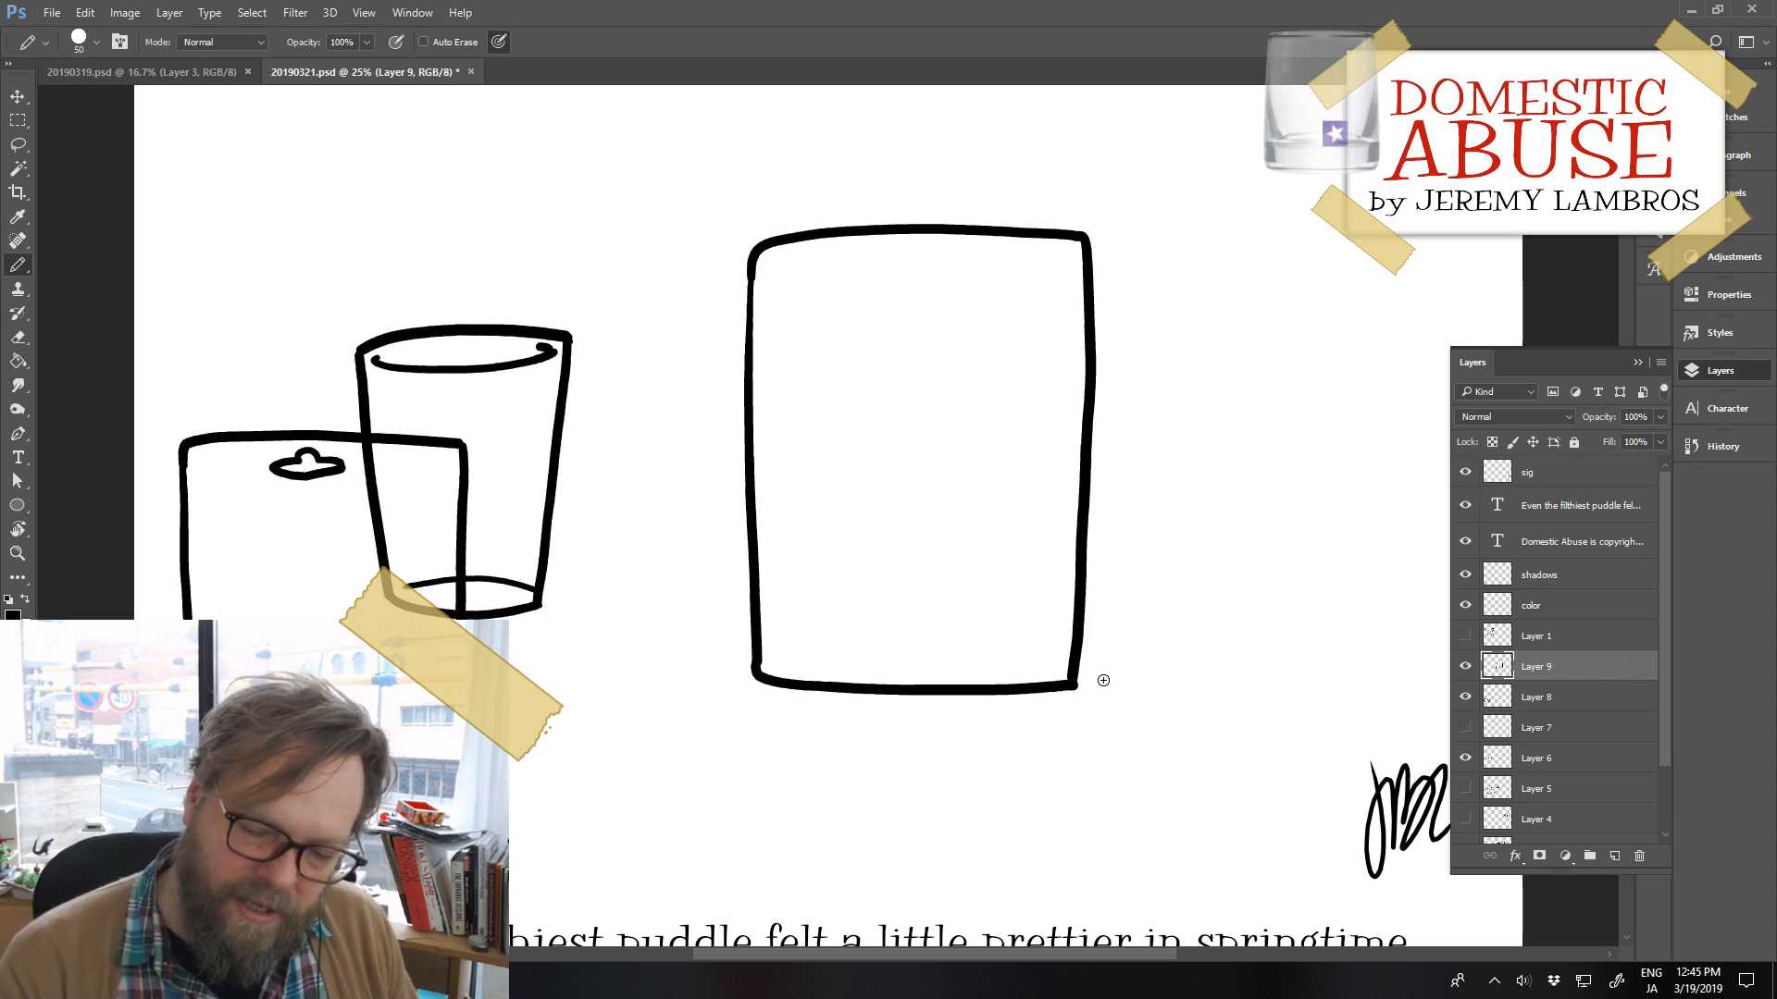
pyautogui.moveTo(918, 262)
pyautogui.mouseDown()
pyautogui.moveTo(886, 279)
pyautogui.moveTo(952, 268)
pyautogui.mouseUp()
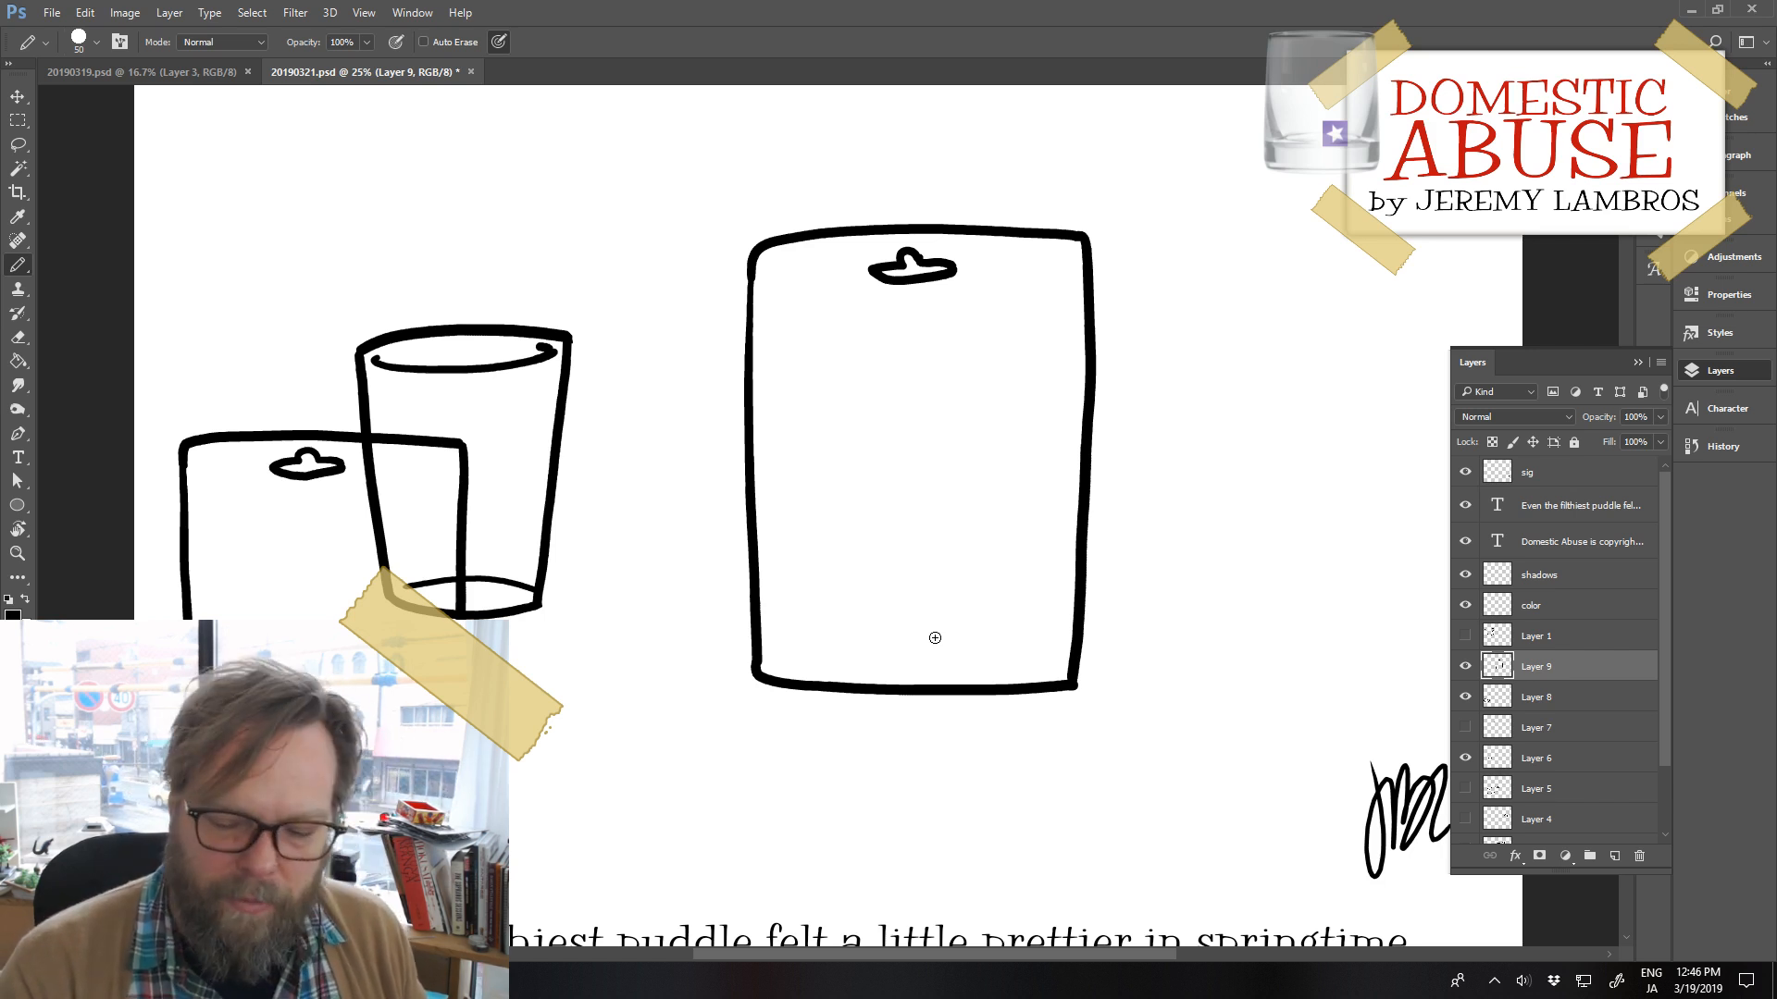
# Add a new layer above the card and draw a block's left side and base, overlapping the card's left edge
pyautogui.press('e')
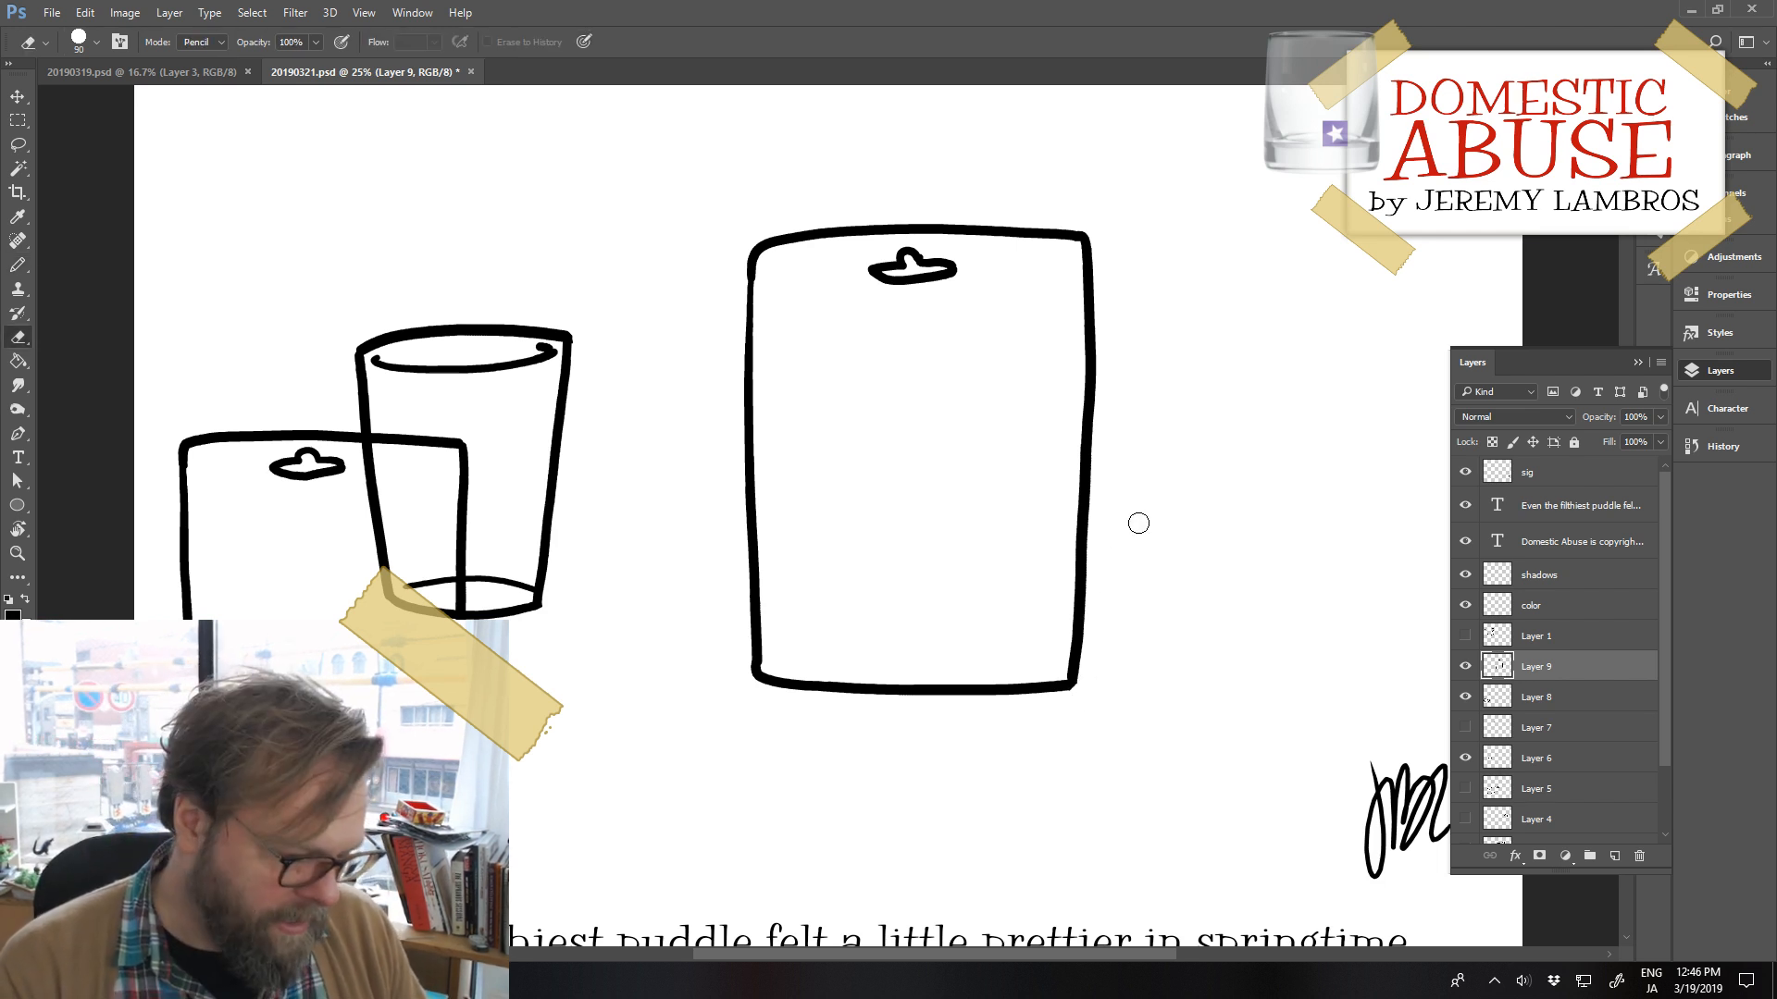
pyautogui.press('b')
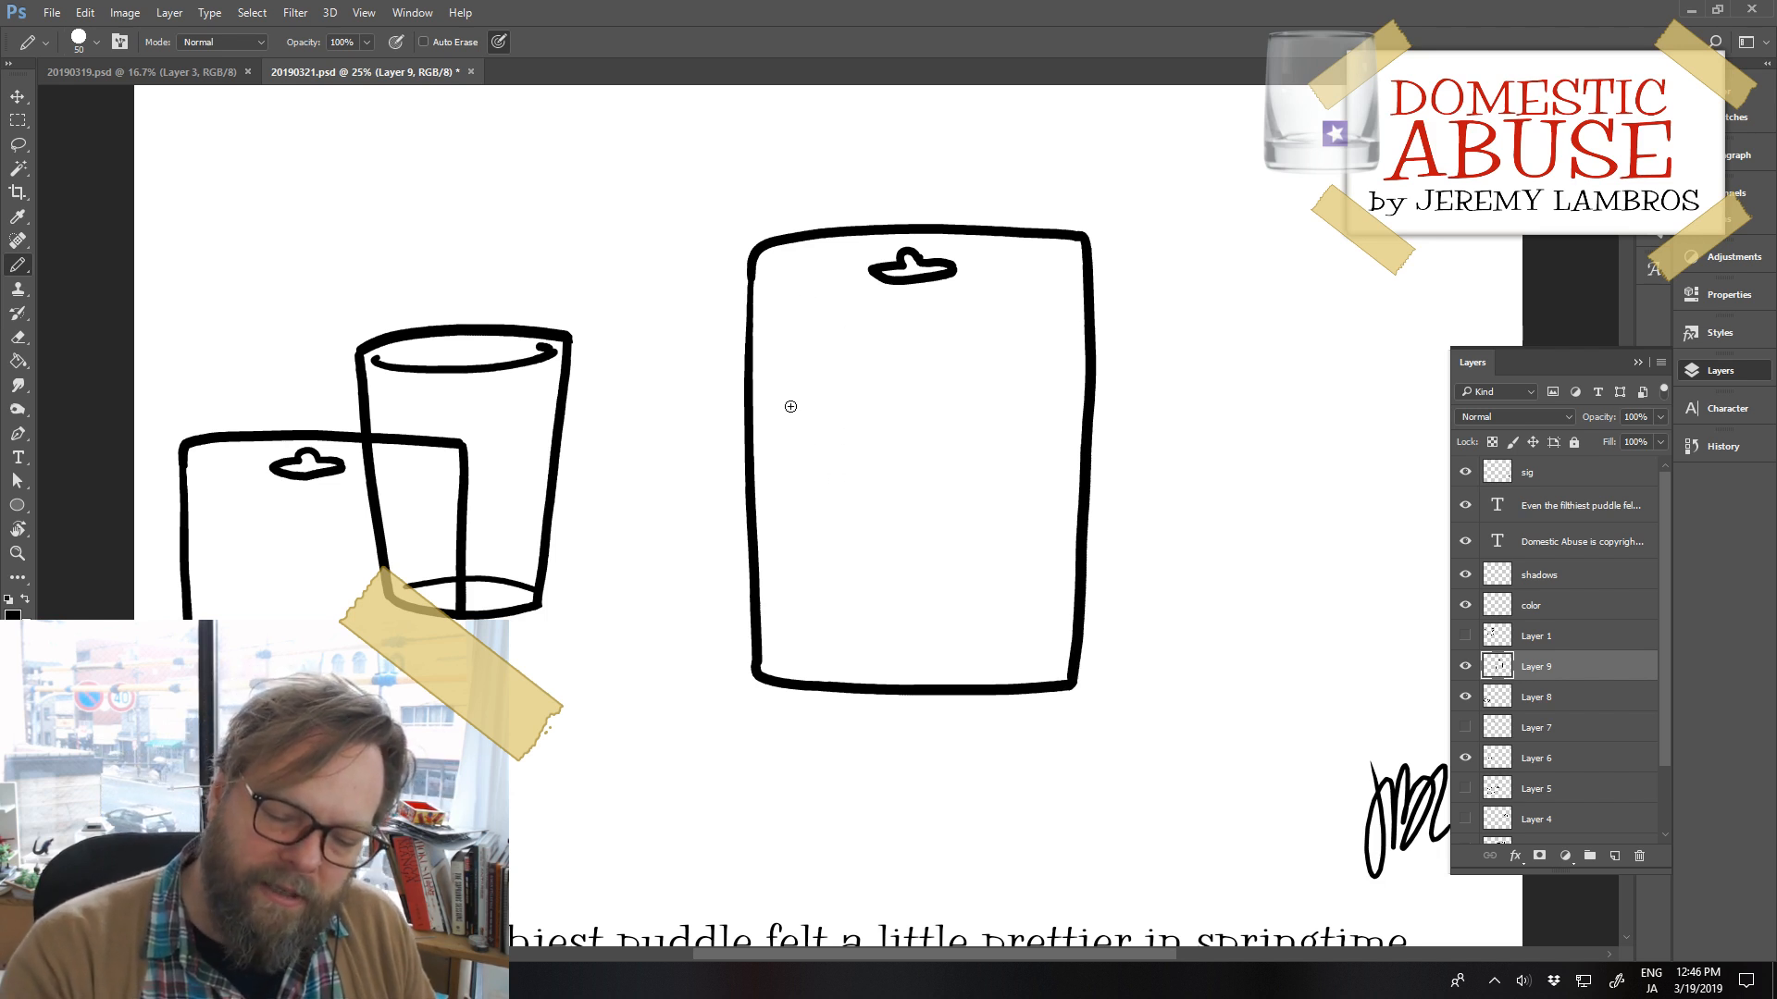
pyautogui.moveTo(800, 367)
pyautogui.mouseDown()
pyautogui.moveTo(768, 385)
pyautogui.moveTo(786, 574)
pyautogui.mouseUp()
pyautogui.hotkey('ctrl', 'z')
pyautogui.click(1616, 857)
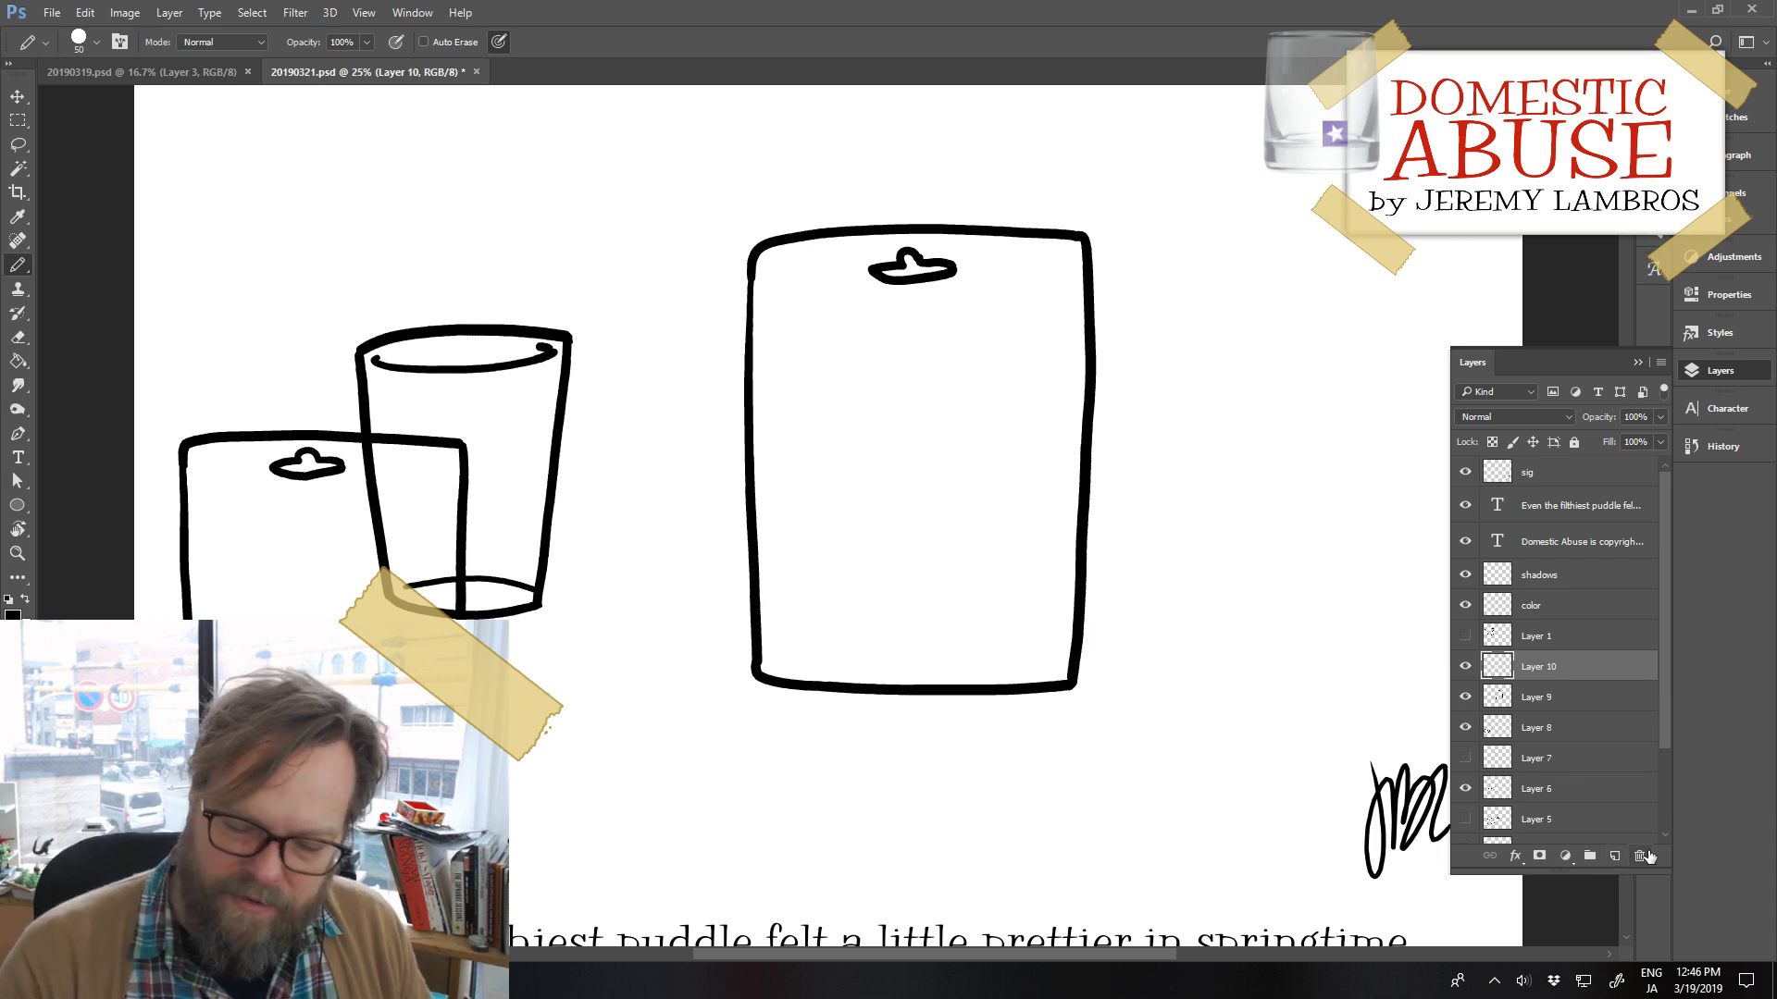
pyautogui.moveTo(784, 376)
pyautogui.mouseDown()
pyautogui.moveTo(755, 404)
pyautogui.moveTo(733, 397)
pyautogui.moveTo(747, 651)
pyautogui.moveTo(1041, 664)
pyautogui.mouseUp()
pyautogui.hotkey('ctrl', 'z')
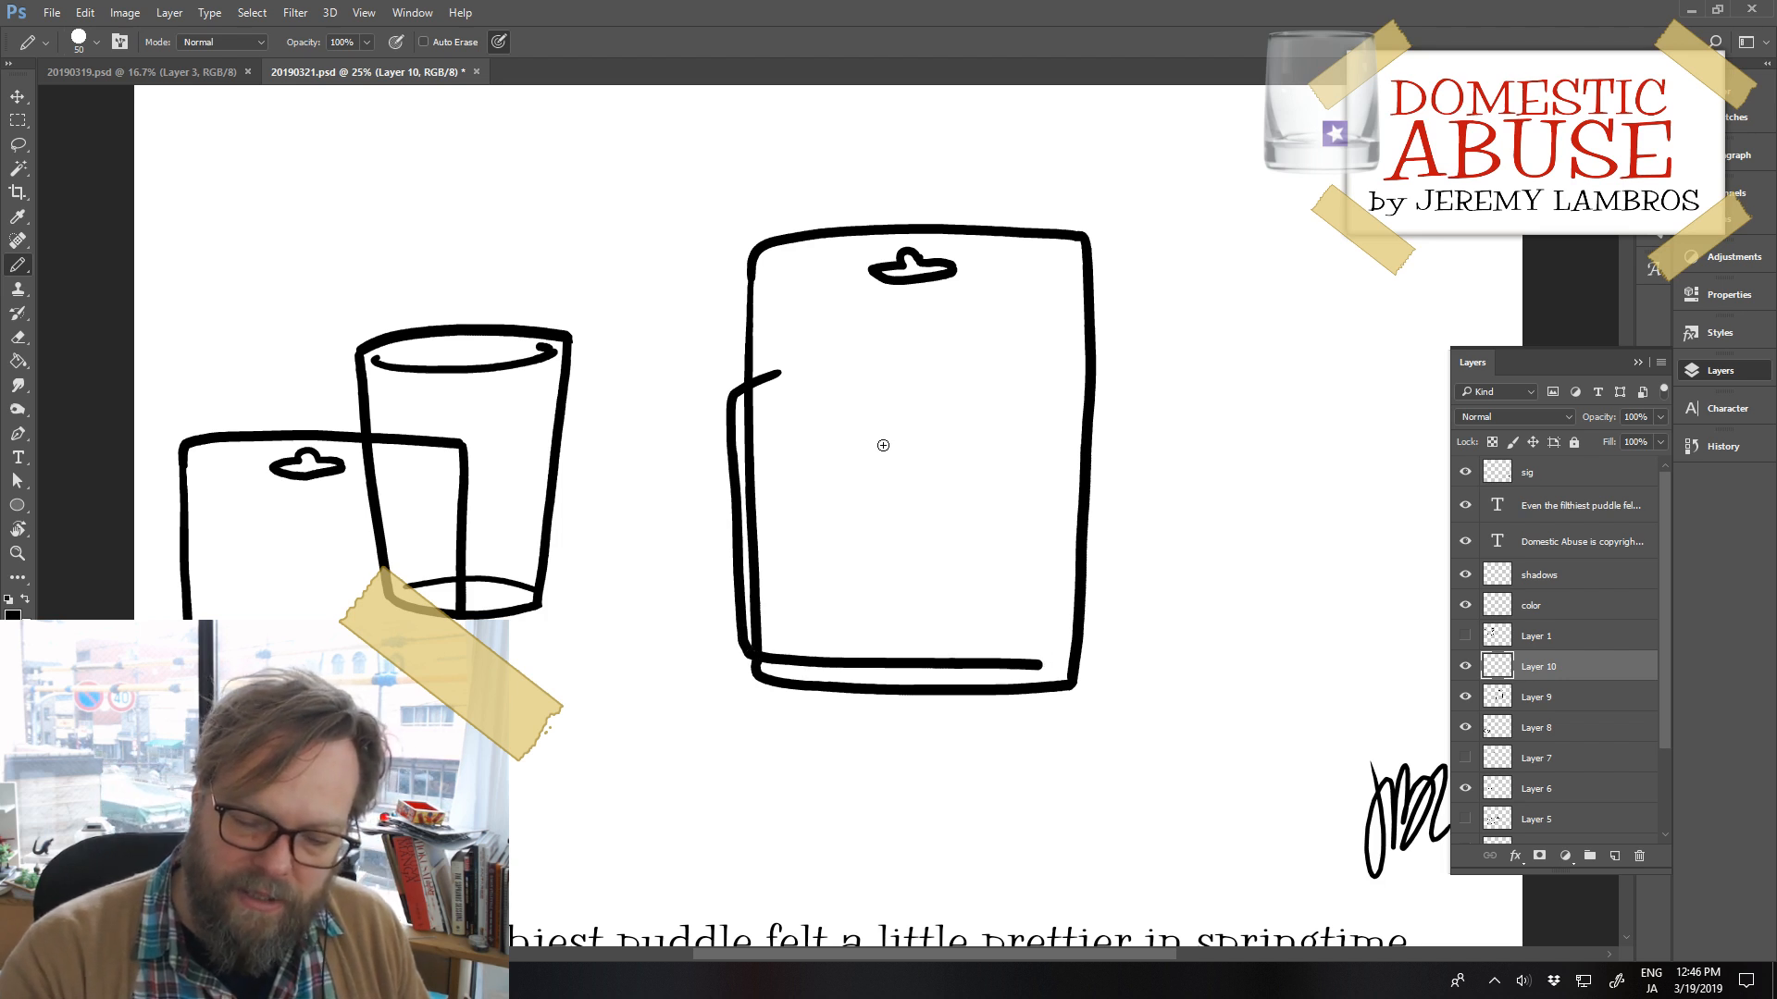
# Draw the block's top edge below the hang hole and its right side down to the base
pyautogui.moveTo(768, 371); pyautogui.dragTo(1057, 337)
pyautogui.hotkey('ctrl', 'z')
pyautogui.moveTo(770, 372)
pyautogui.mouseDown()
pyautogui.moveTo(1078, 356)
pyautogui.moveTo(1053, 355)
pyautogui.moveTo(1038, 657)
pyautogui.mouseUp()
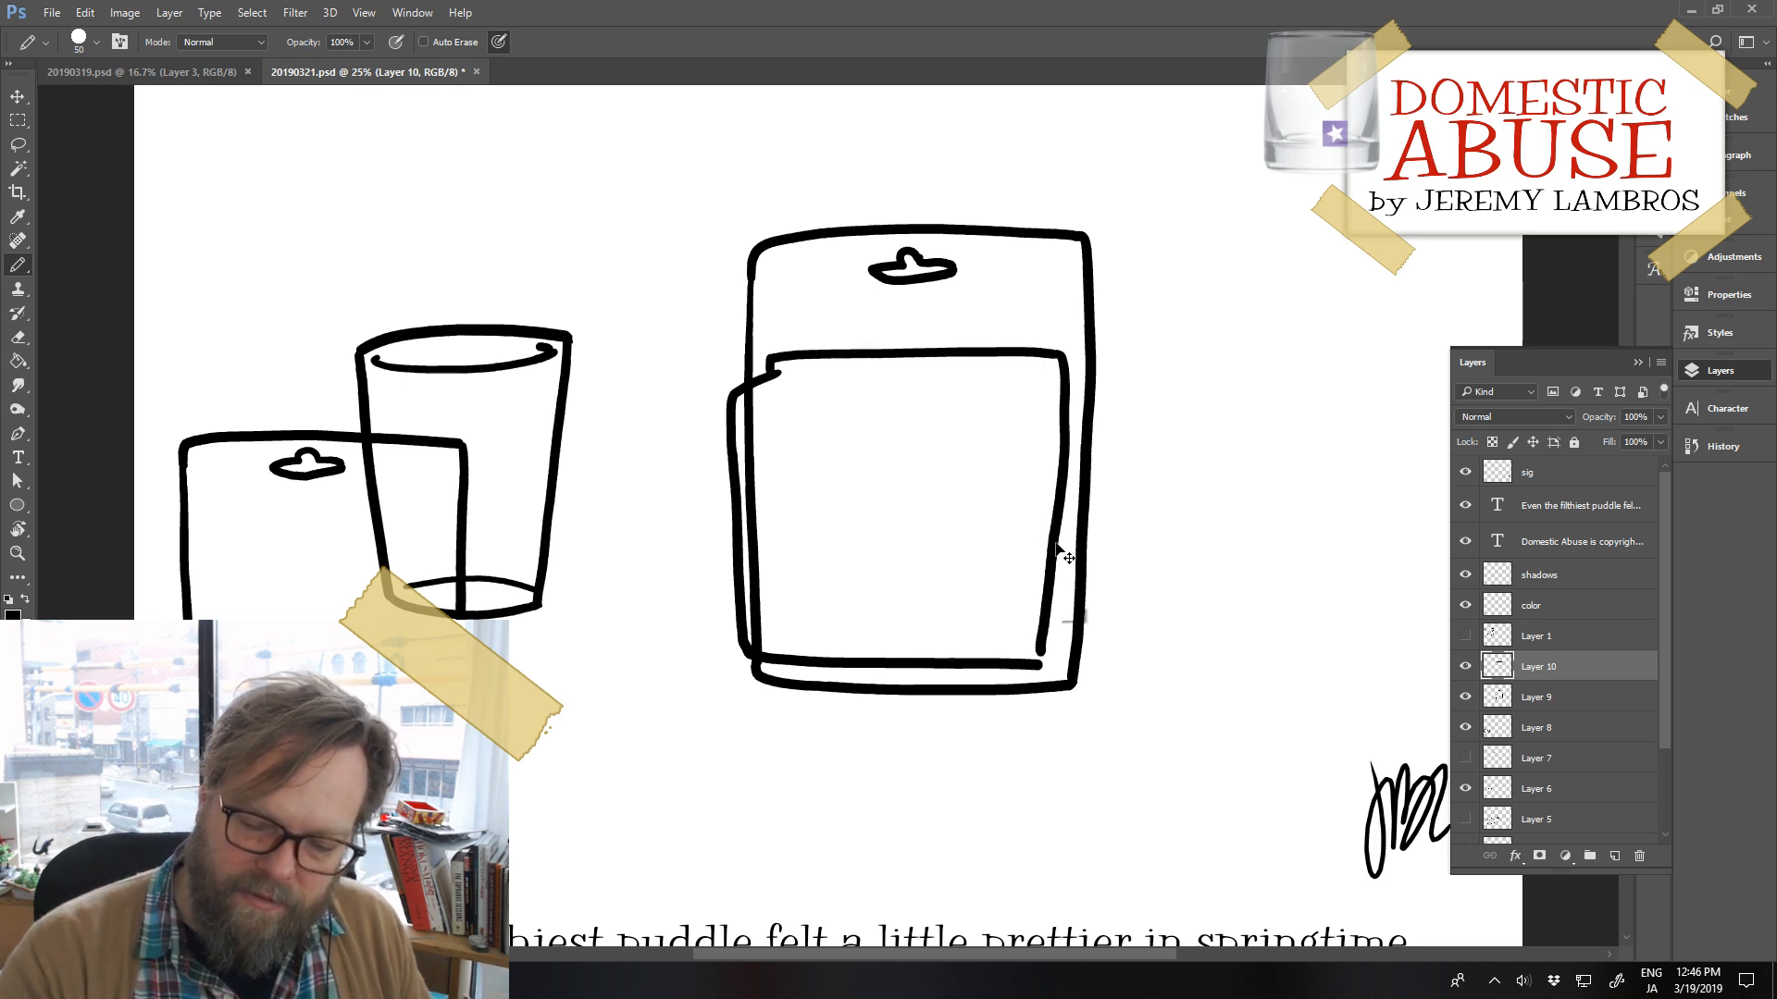
pyautogui.hotkey('ctrl', 'z')
pyautogui.moveTo(1062, 378); pyautogui.dragTo(1043, 666)
pyautogui.hotkey('ctrl', 'z')
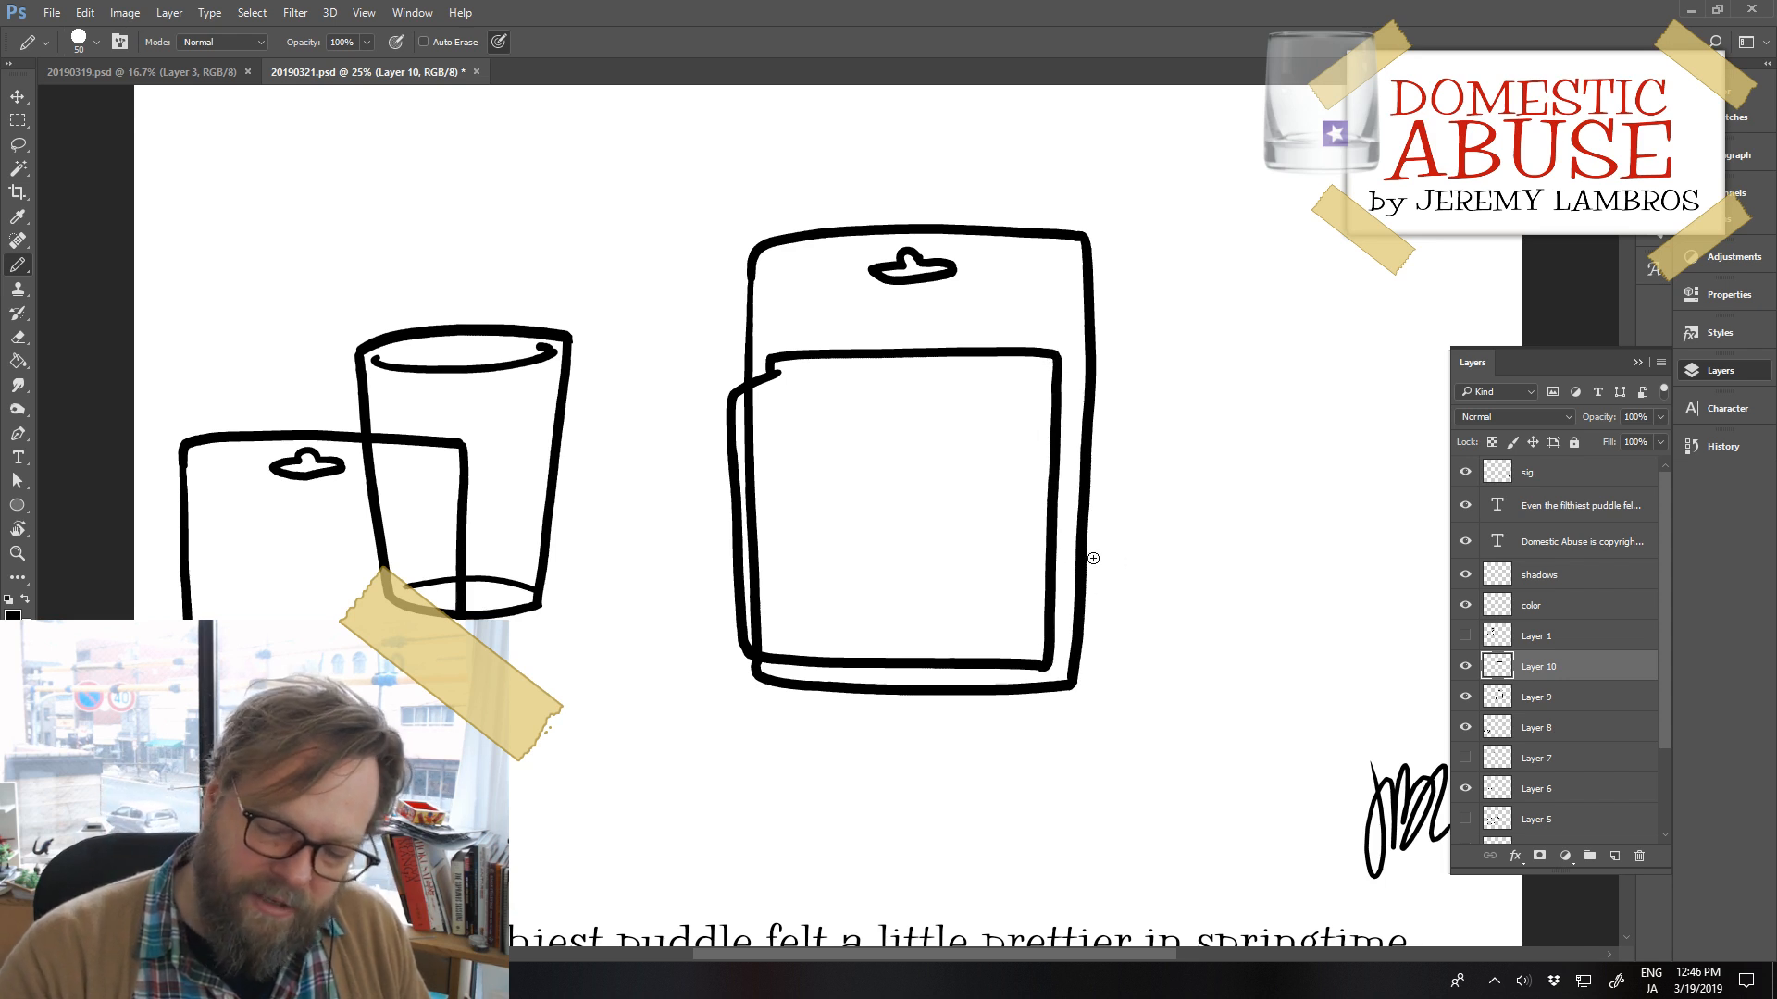
# Add two horizontal lines below the block's top edge and a vertical line inside its right side, and notch its lower-right corner
pyautogui.moveTo(743, 404); pyautogui.dragTo(1029, 401)
pyautogui.moveTo(833, 379)
pyautogui.mouseDown()
pyautogui.moveTo(1034, 380)
pyautogui.moveTo(1018, 624)
pyautogui.moveTo(987, 656)
pyautogui.mouseUp()
pyautogui.hotkey('ctrl', 'z')
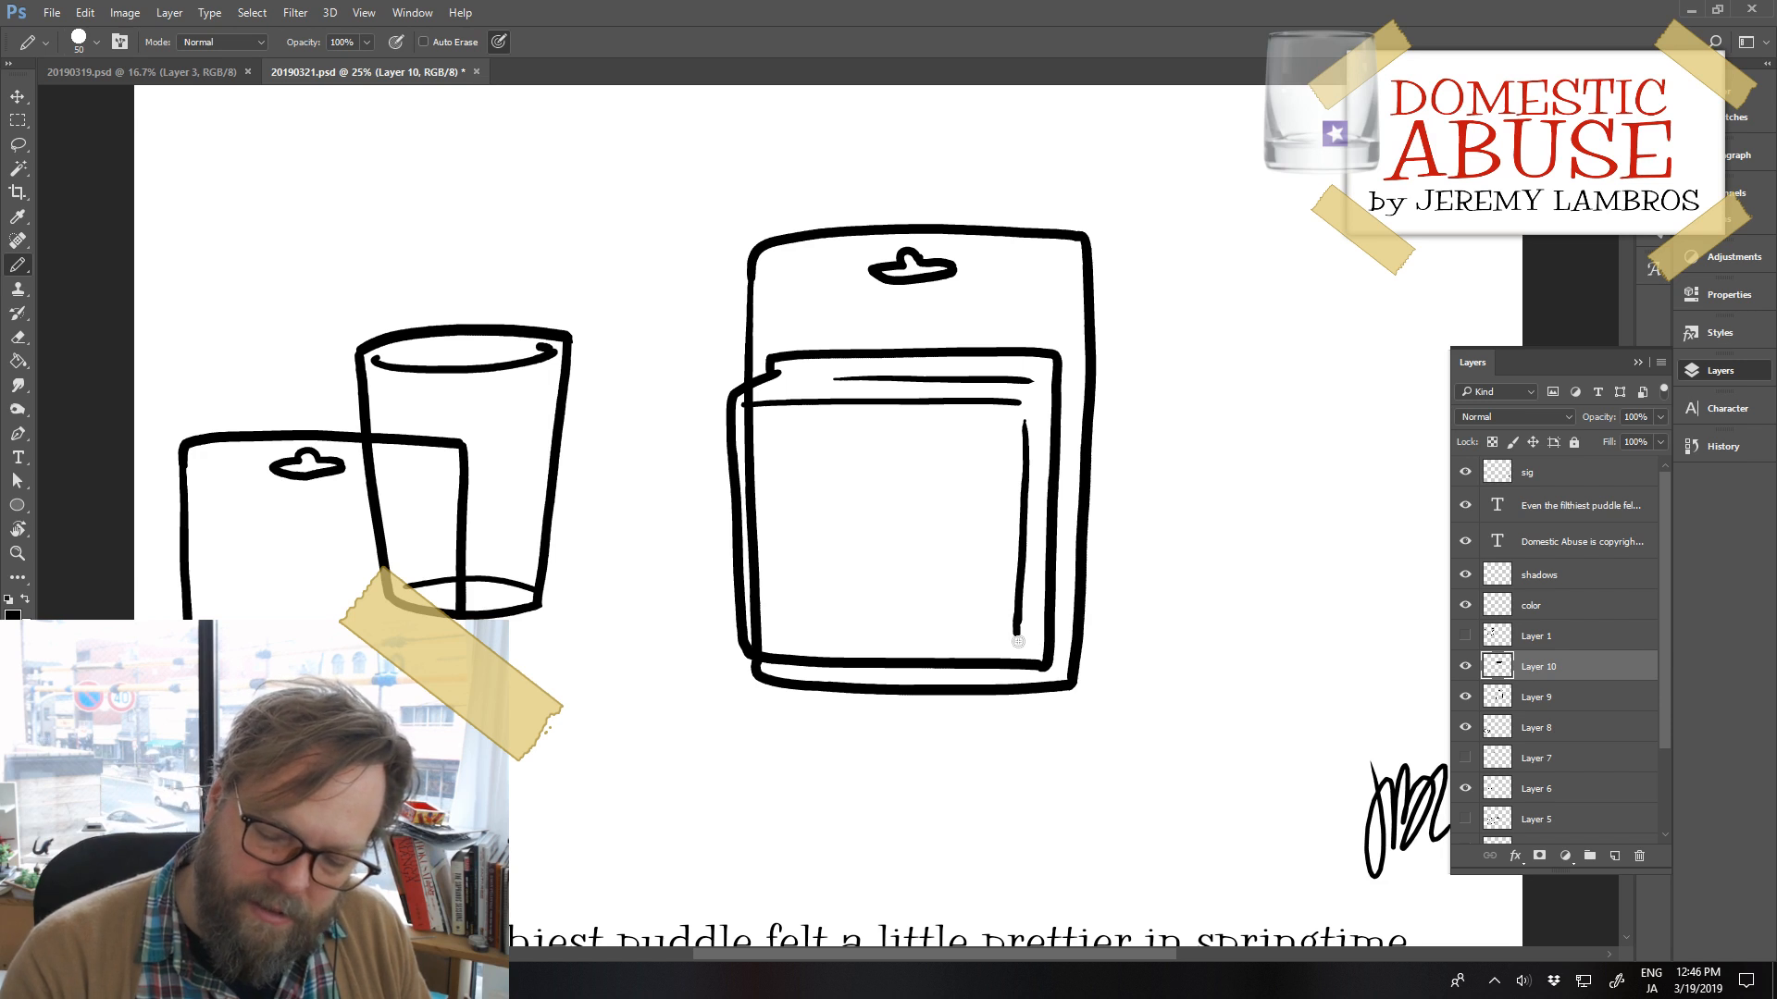
pyautogui.moveTo(1018, 623)
pyautogui.mouseDown()
pyautogui.moveTo(1017, 645)
pyautogui.moveTo(1055, 643)
pyautogui.moveTo(1013, 675)
pyautogui.moveTo(1035, 638)
pyautogui.moveTo(1023, 710)
pyautogui.moveTo(1021, 663)
pyautogui.moveTo(1052, 634)
pyautogui.mouseUp()
pyautogui.press('e')
pyautogui.press('b')
pyautogui.hotkey('ctrl', 'z')
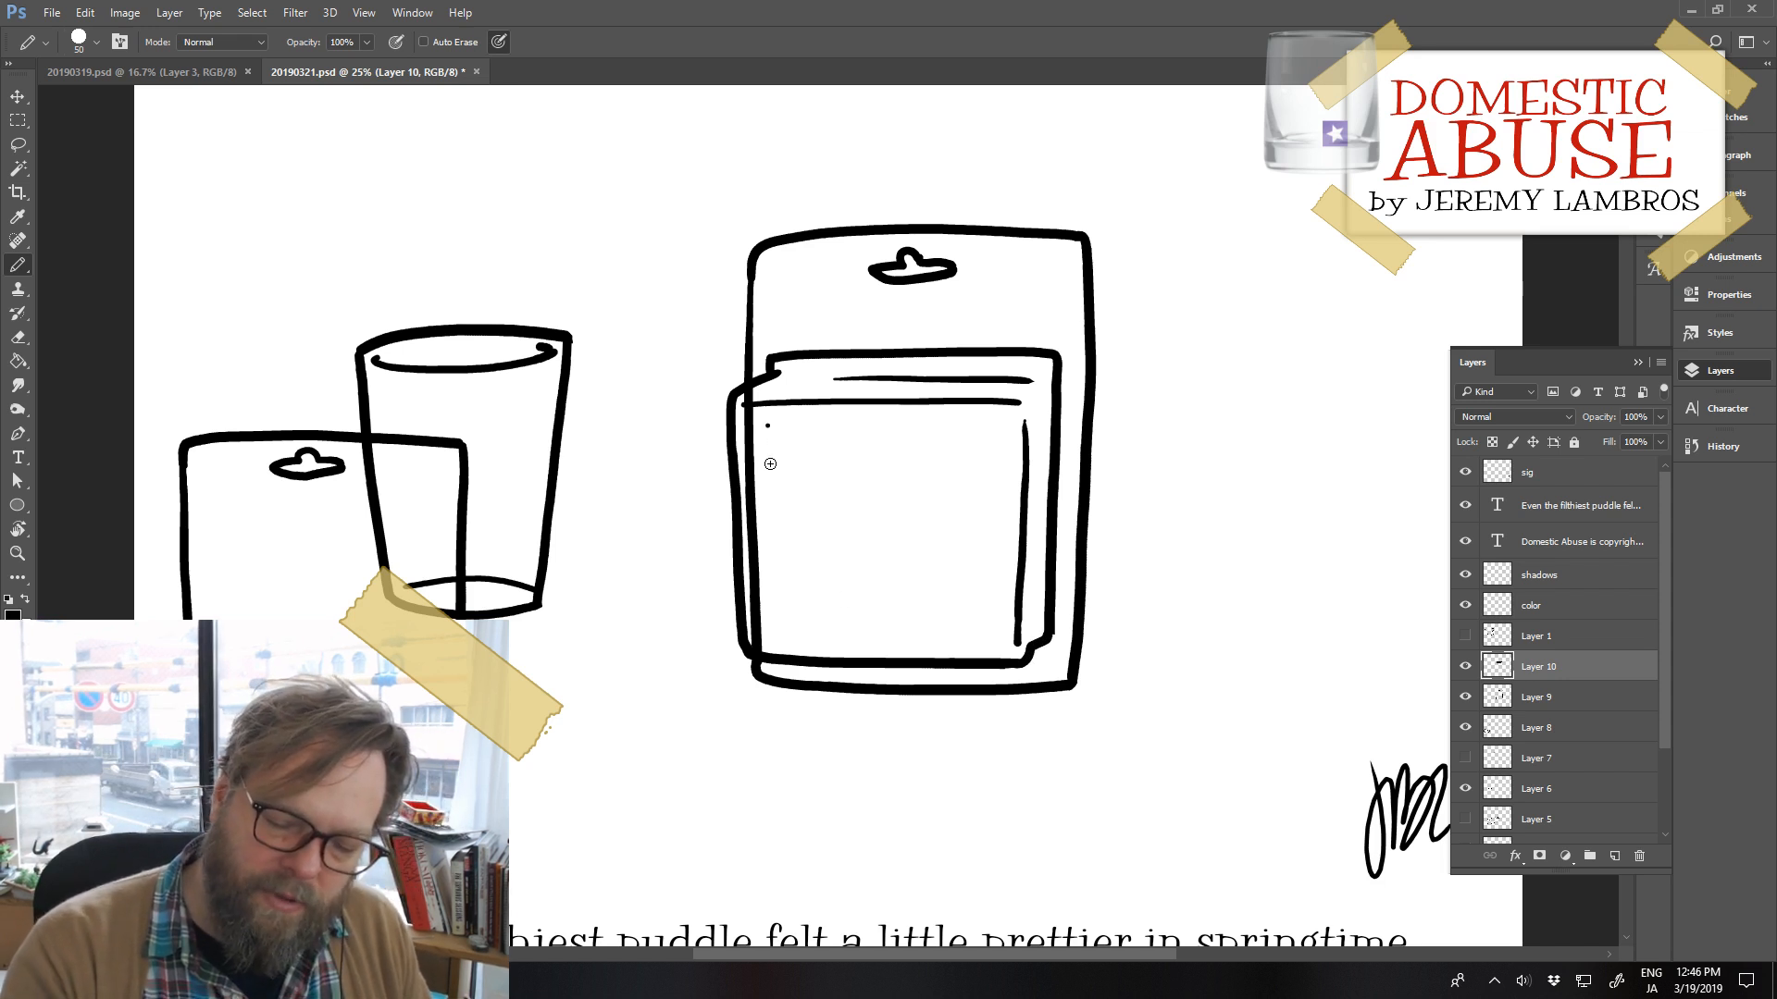
# Draw the inner left and bottom lines of the block to complete the raised front panel
pyautogui.moveTo(770, 429)
pyautogui.mouseDown()
pyautogui.moveTo(789, 615)
pyautogui.moveTo(820, 642)
pyautogui.mouseUp()
pyautogui.hotkey('ctrl', 'z')
pyautogui.moveTo(770, 432)
pyautogui.mouseDown()
pyautogui.moveTo(777, 635)
pyautogui.moveTo(1014, 640)
pyautogui.mouseUp()
pyautogui.hotkey('ctrl', 'z')
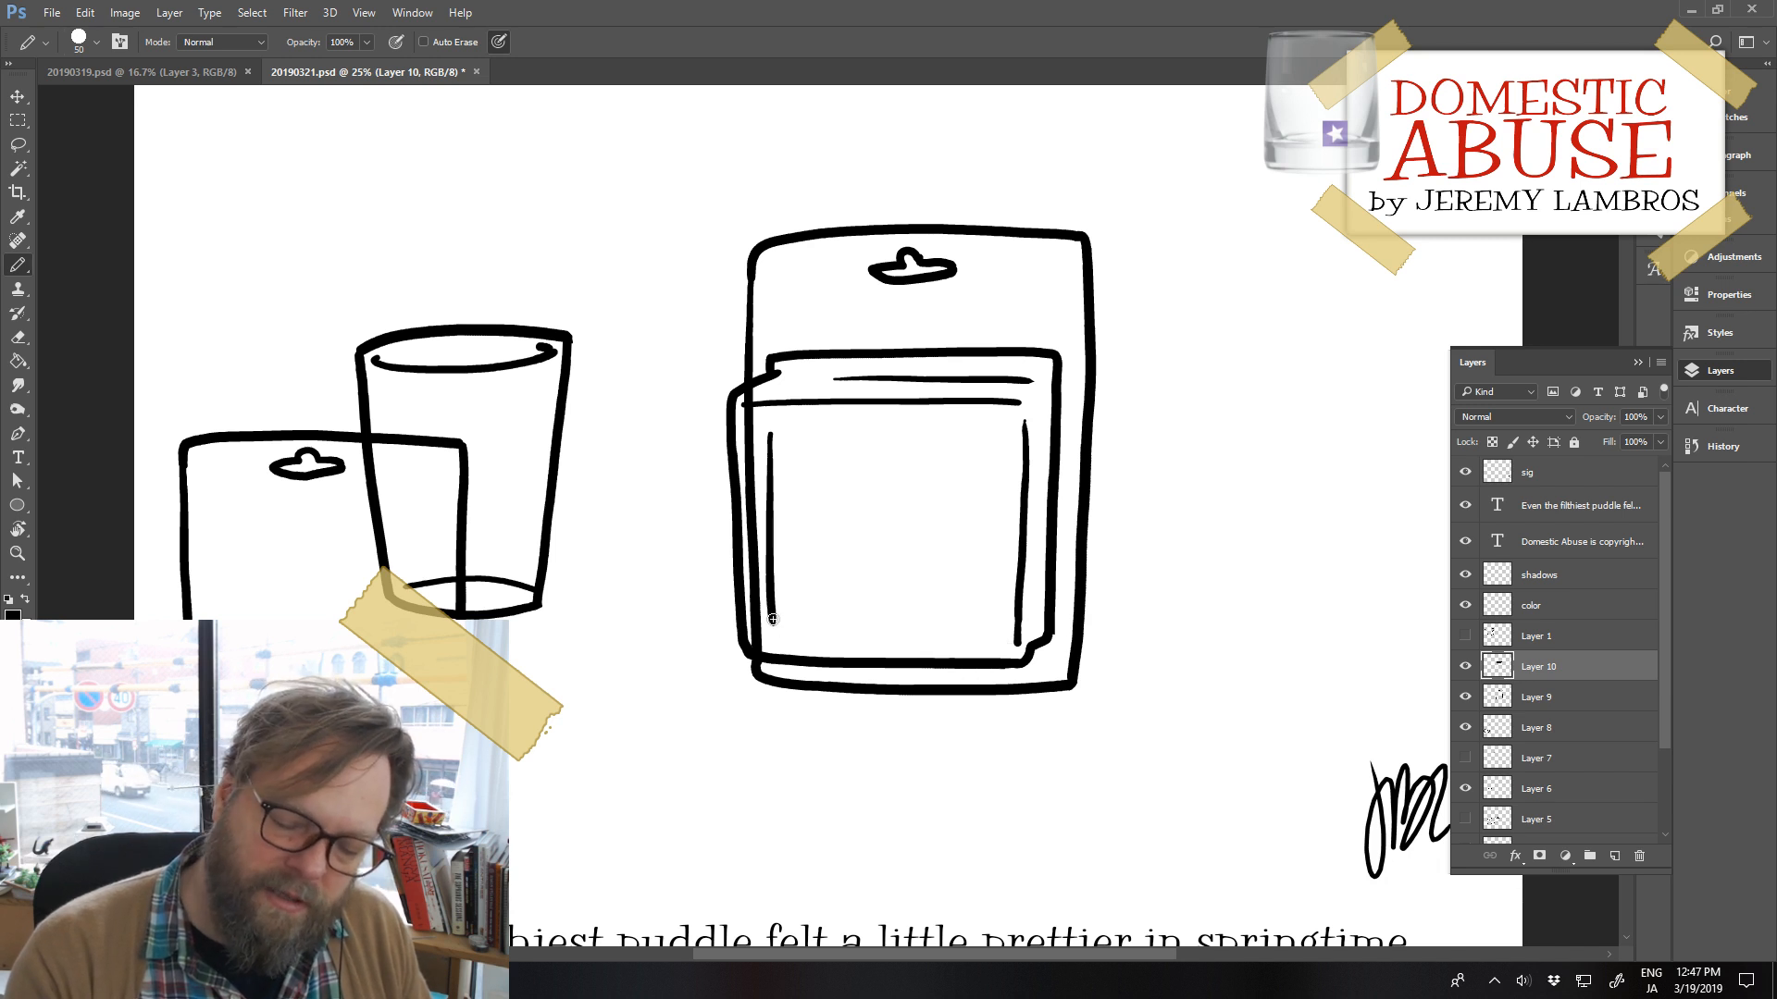
pyautogui.moveTo(772, 622); pyautogui.dragTo(1008, 627)
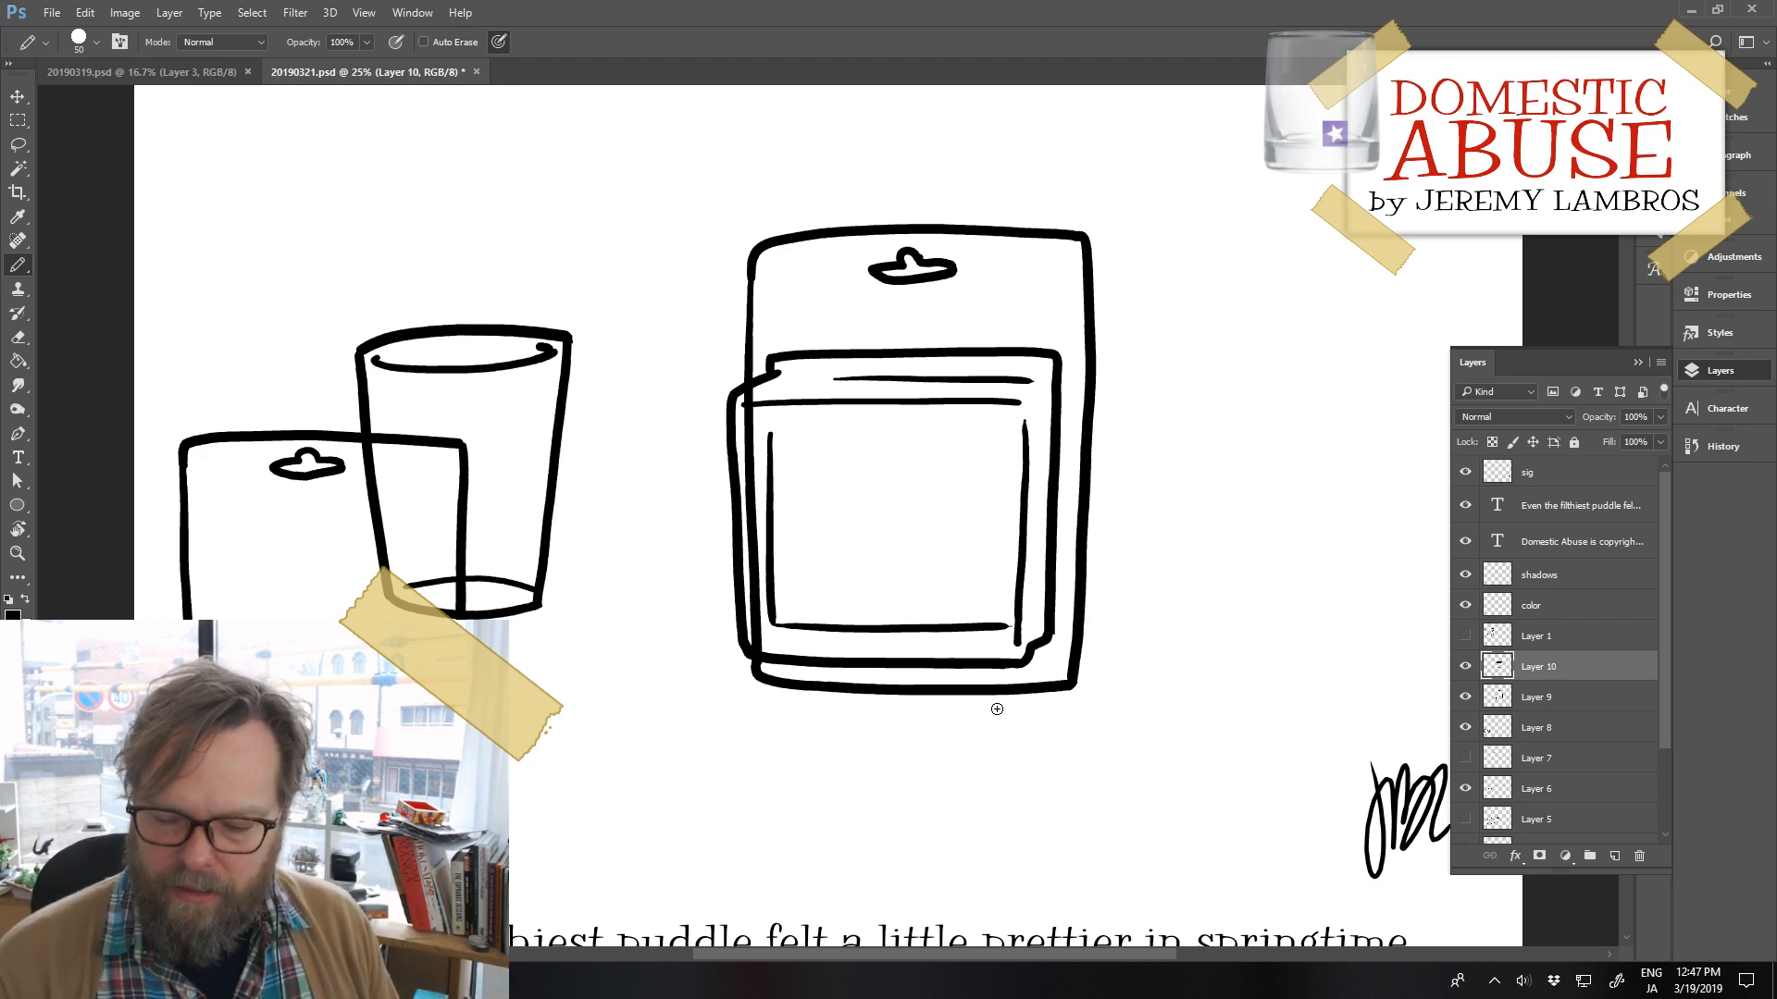
# Hide Layer 10, Layer 9, Layer 8 and Layer 6 to clear the canvas of drawn objects
pyautogui.click(1465, 666)
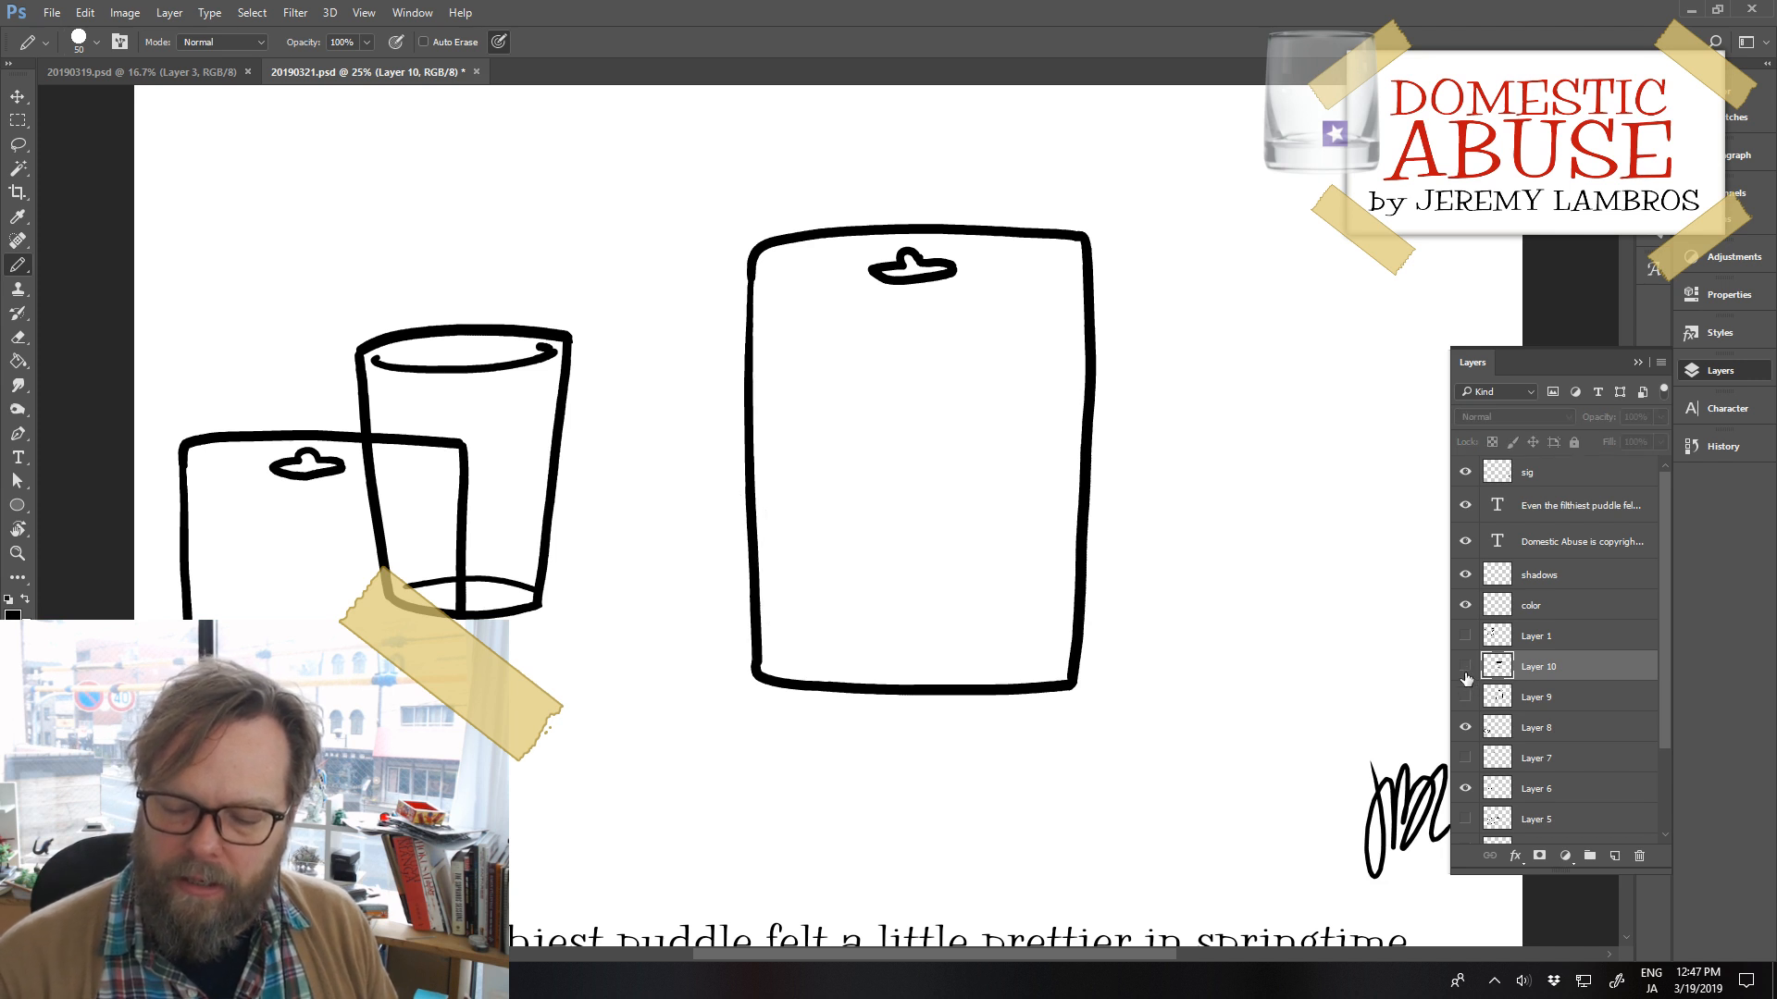
pyautogui.click(1465, 697)
pyautogui.click(1464, 668)
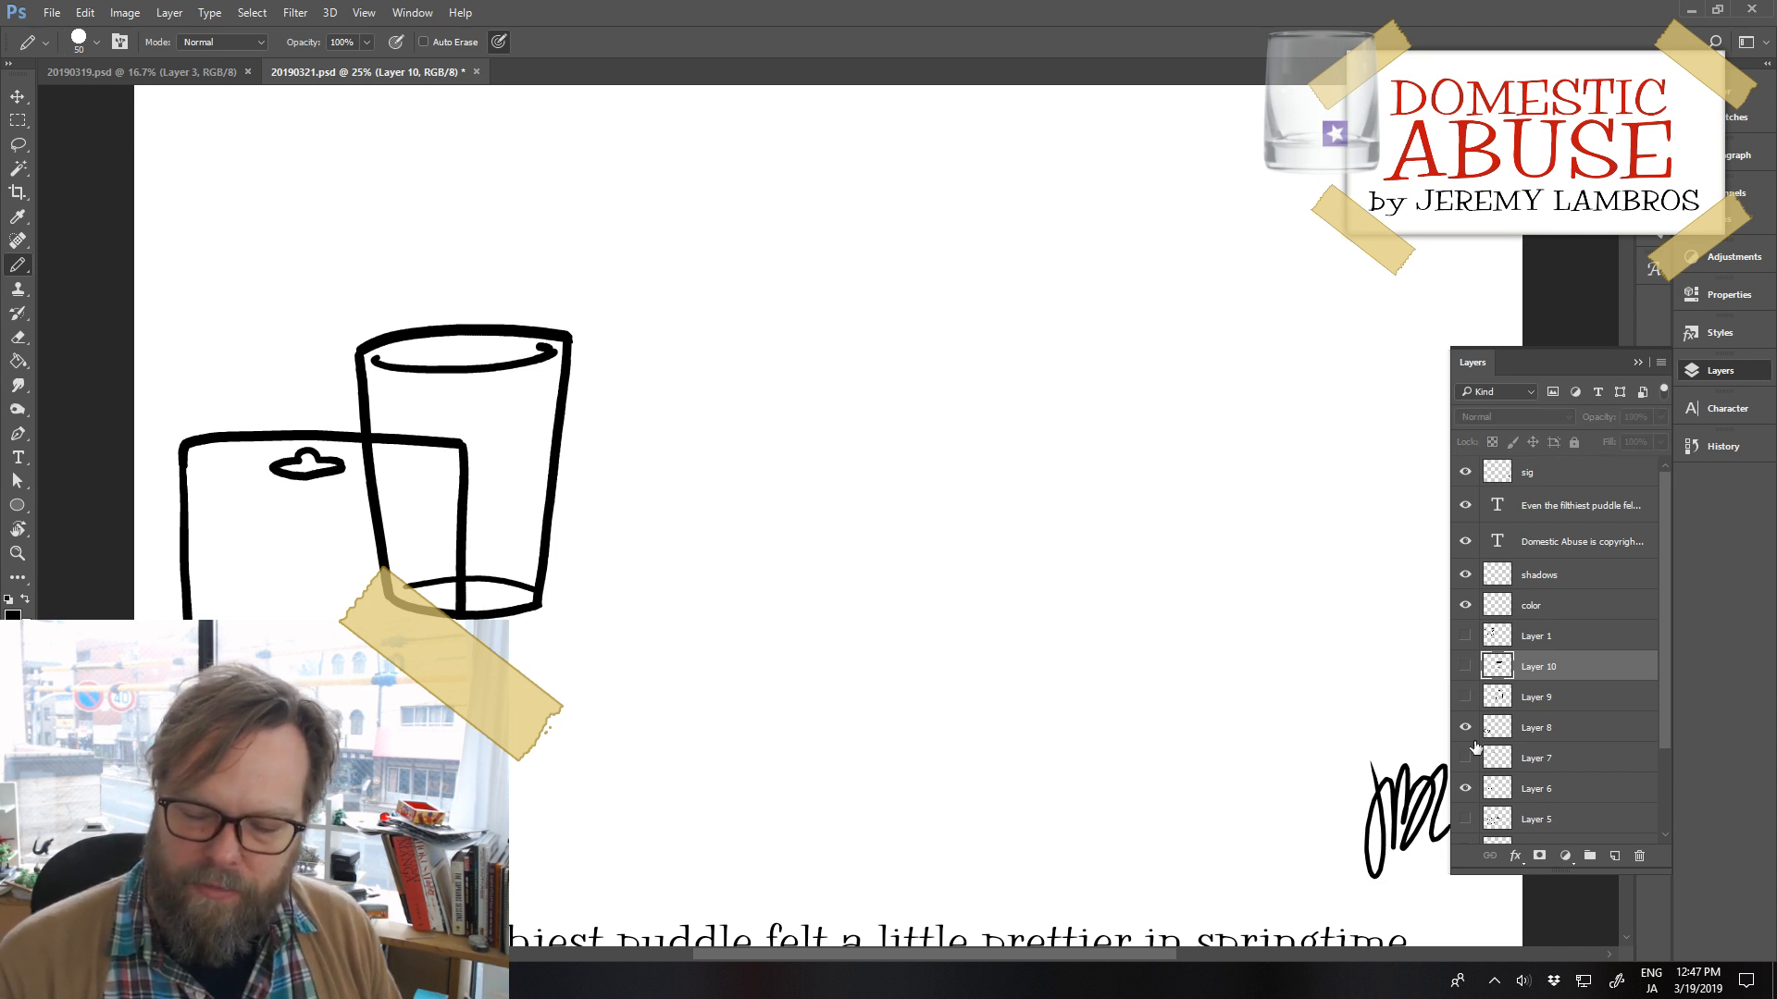
pyautogui.click(1464, 789)
pyautogui.click(1465, 727)
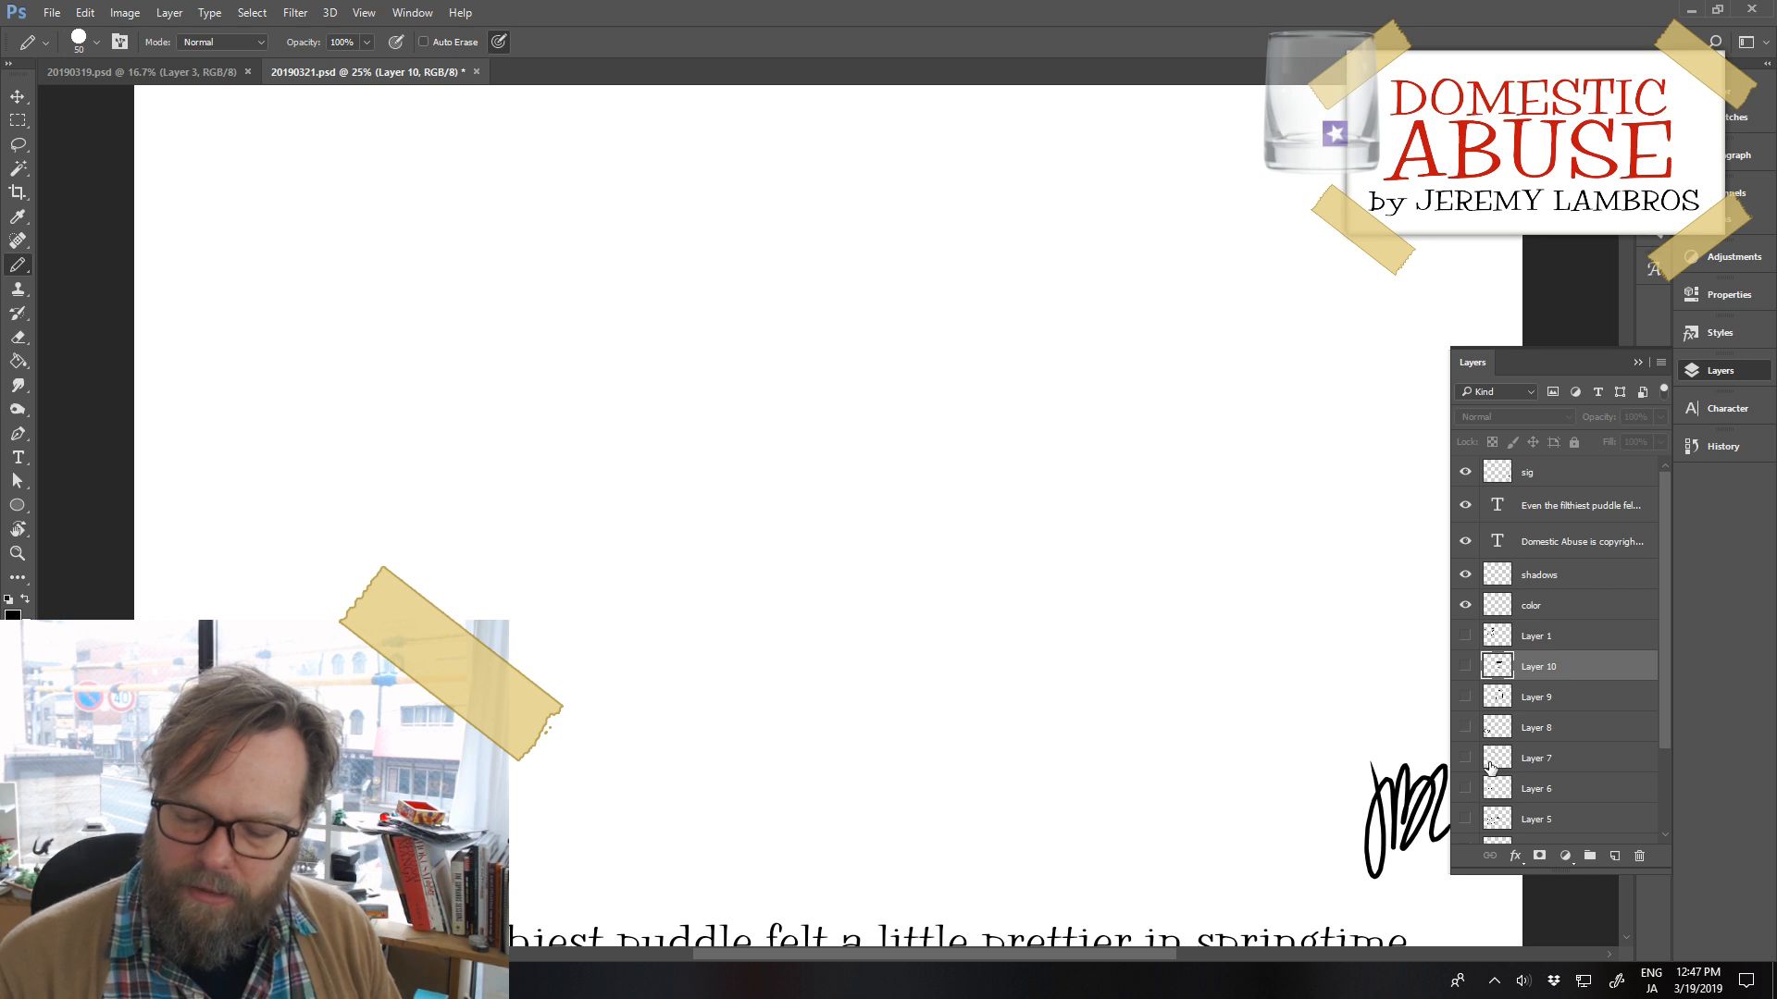
# Add a new layer above Layer 10 and paste the copied product reference picture onto it
pyautogui.click(1613, 856)
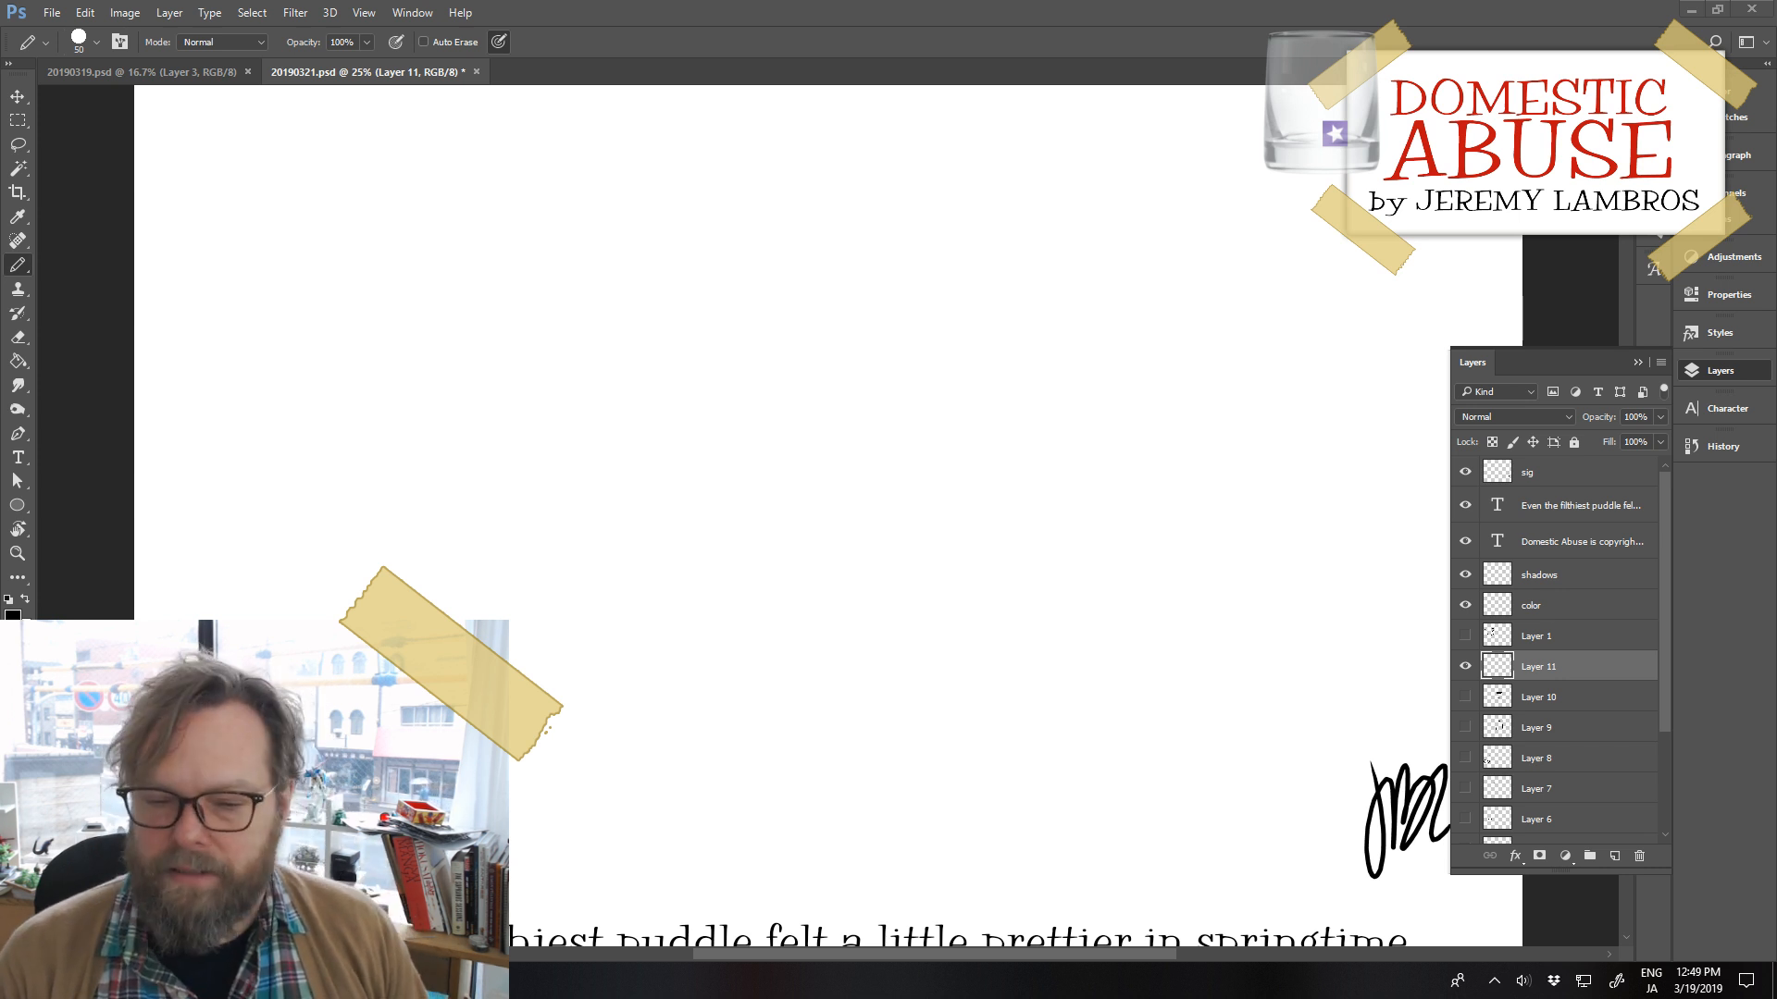
pyautogui.hotkey('ctrl', 'v')
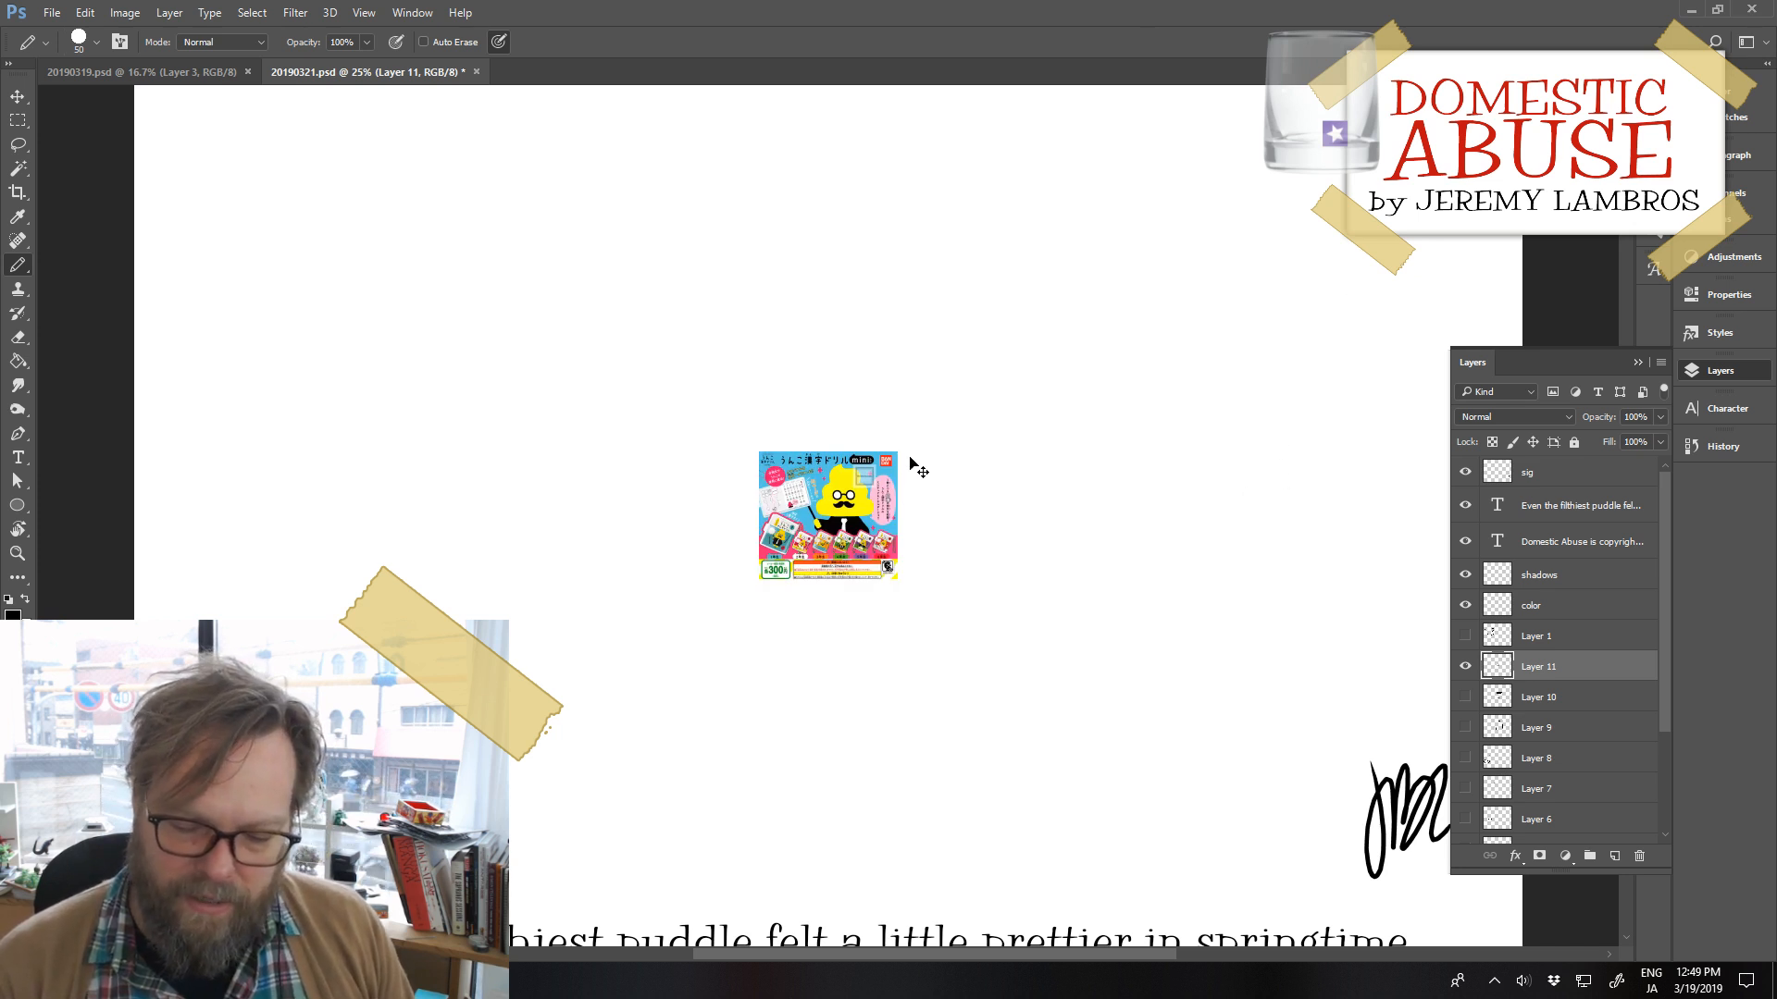
# Enlarge the pasted poster image on Layer 11 to about 451% and shift it slightly up and to the left
pyautogui.hotkey('ctrl', 't')
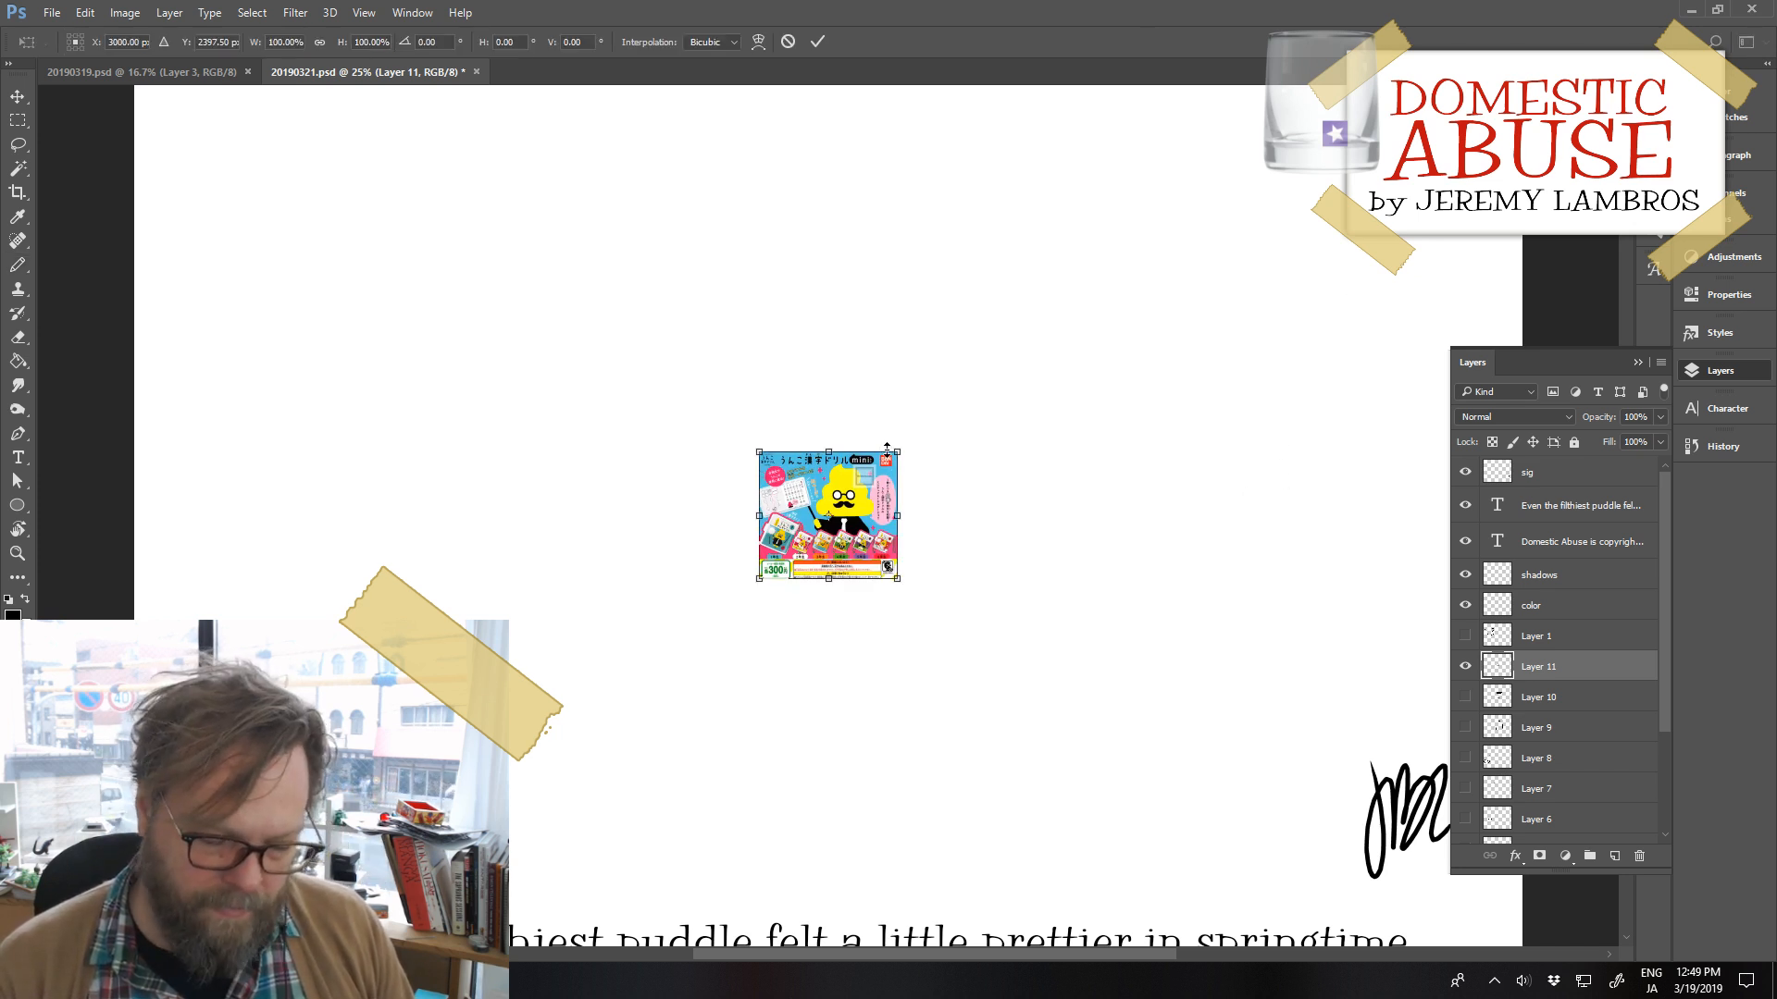
pyautogui.moveTo(897, 452); pyautogui.dragTo(1187, 275)
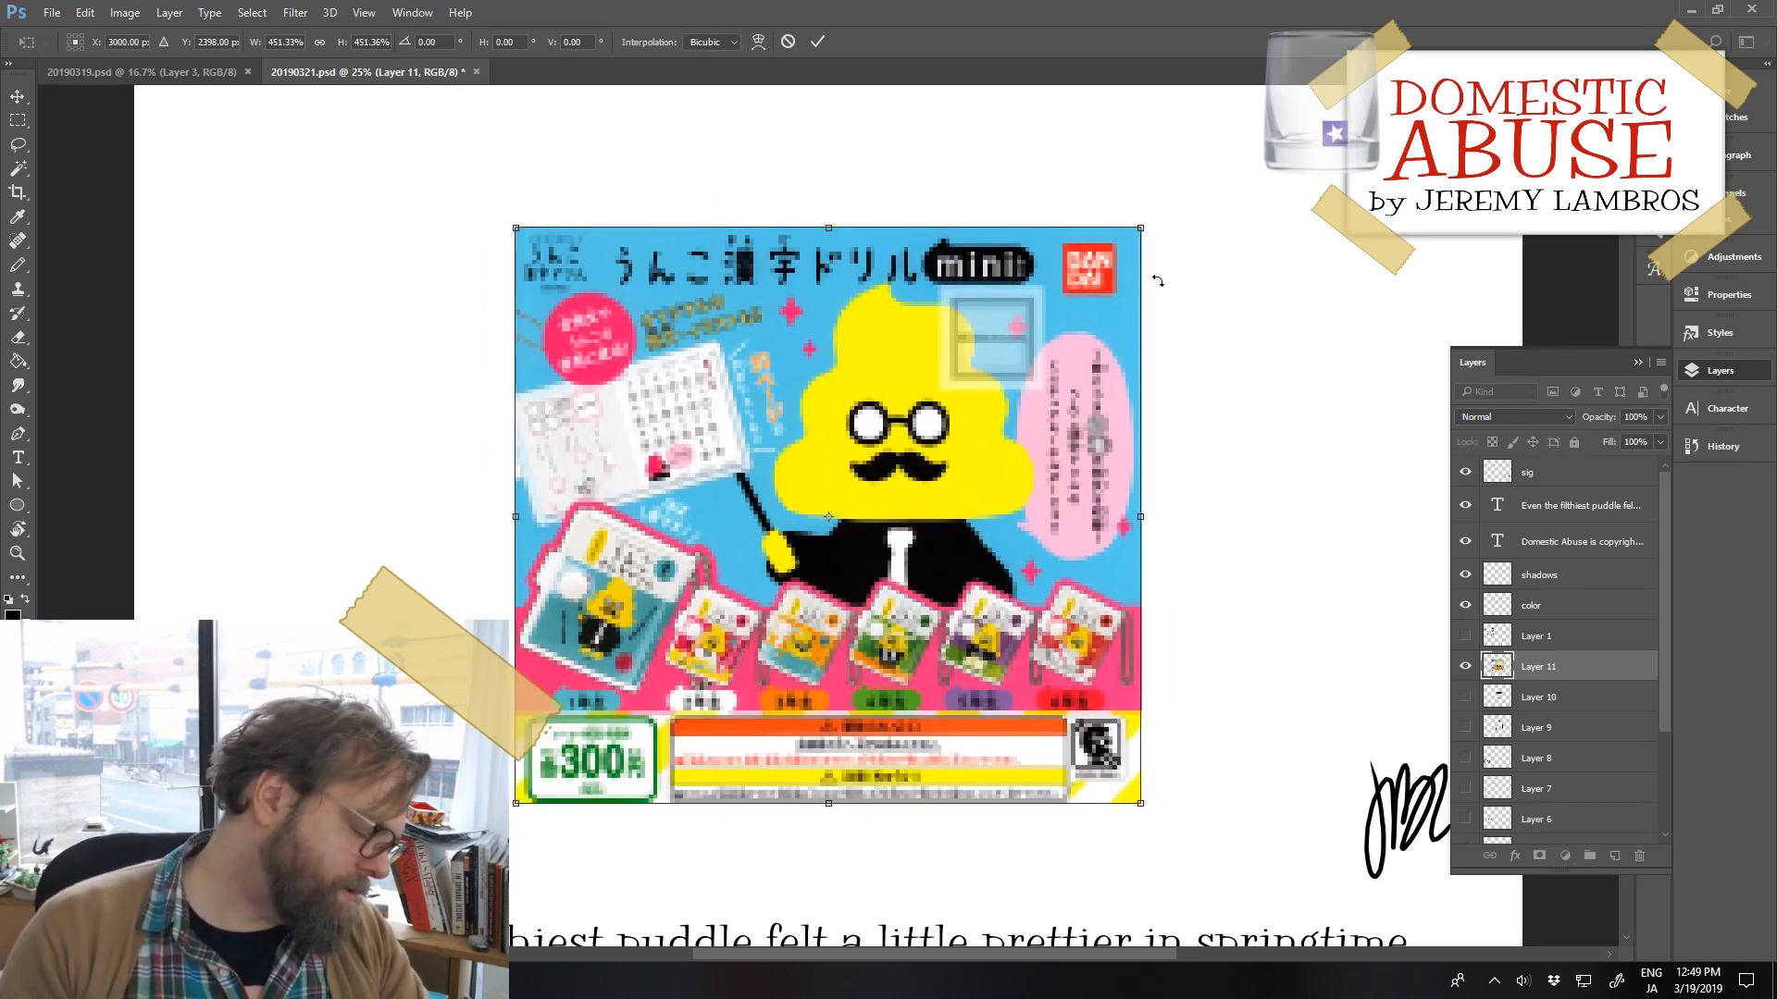
pyautogui.press('Return')
pyautogui.press('b')
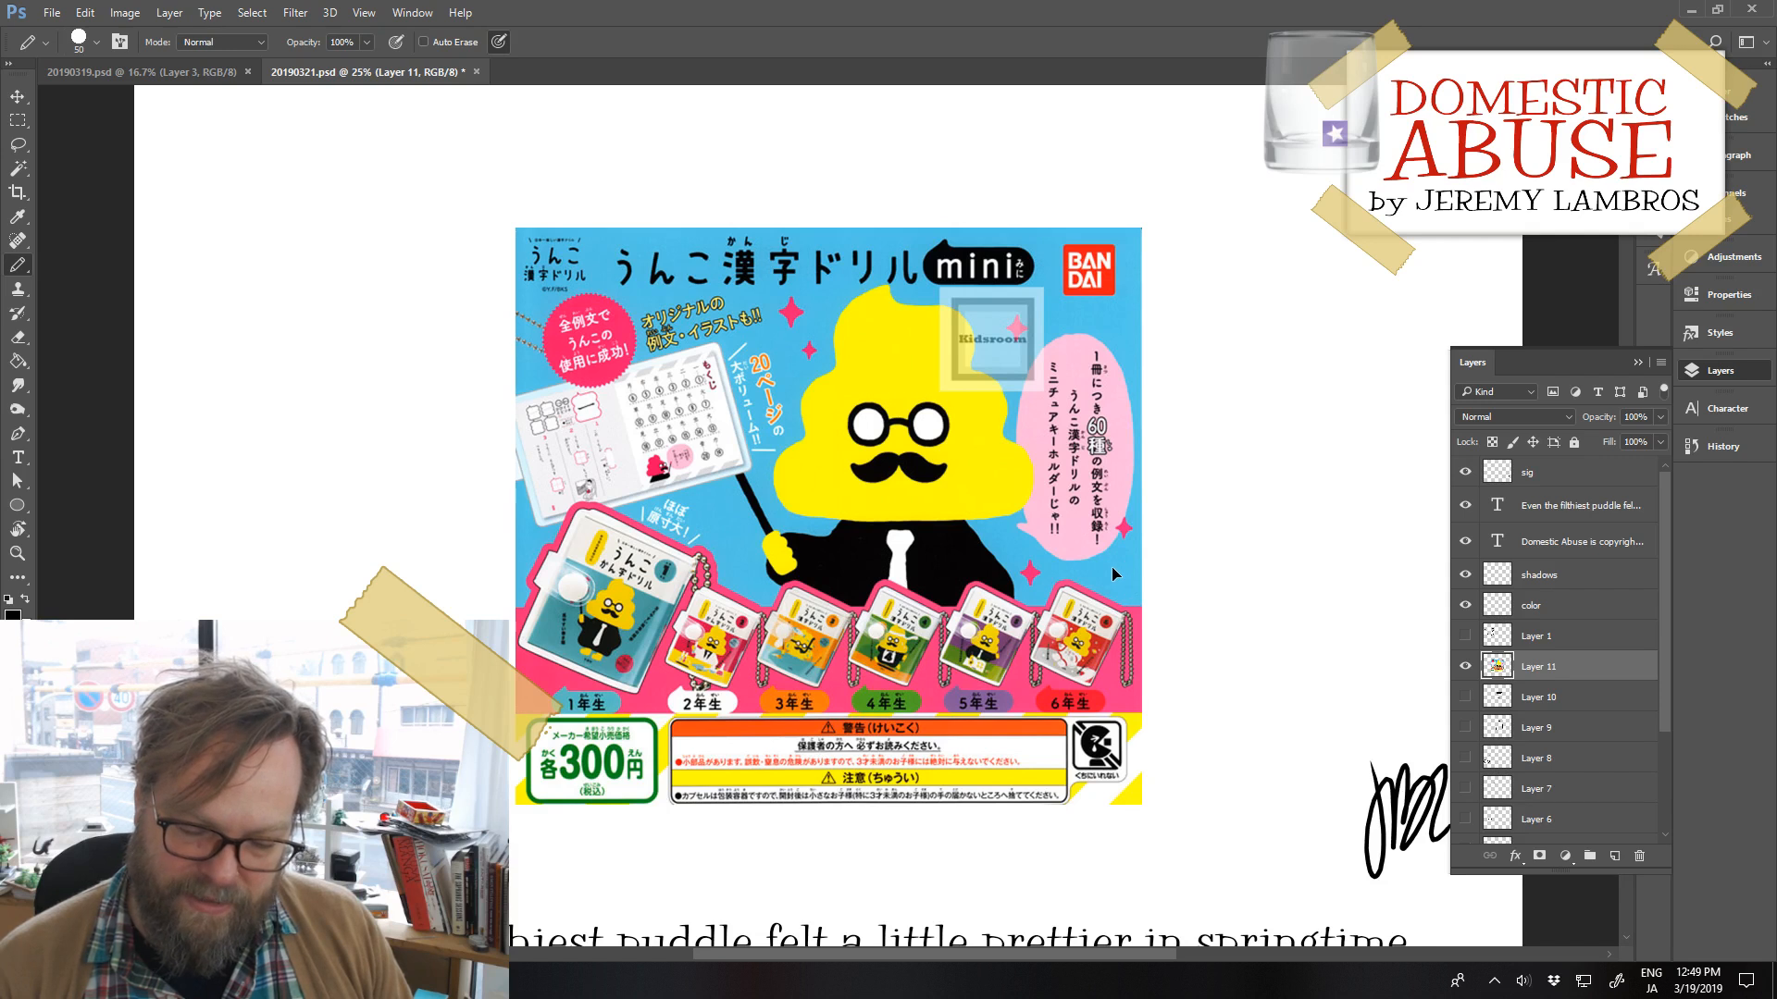
pyautogui.moveTo(1112, 567); pyautogui.dragTo(1087, 547)
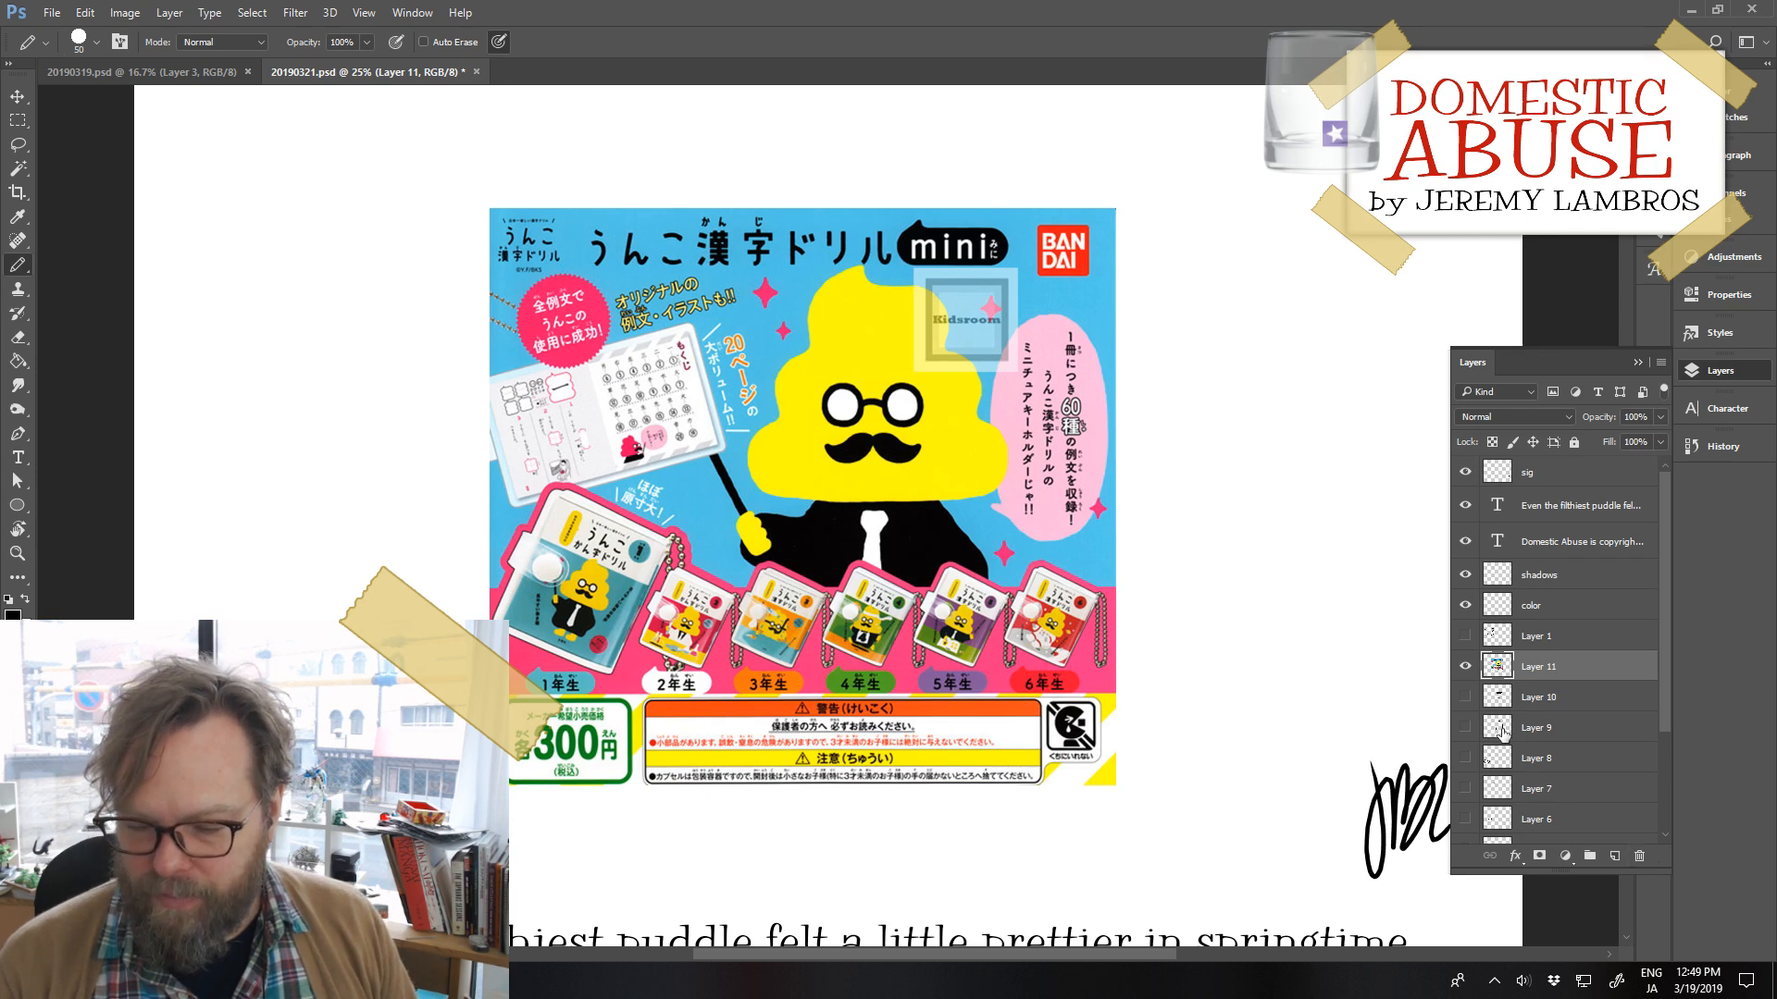
# Hide Layer 11, paste the picture of the detective and the screaming dog, and enlarge it to about 347%
pyautogui.click(1465, 667)
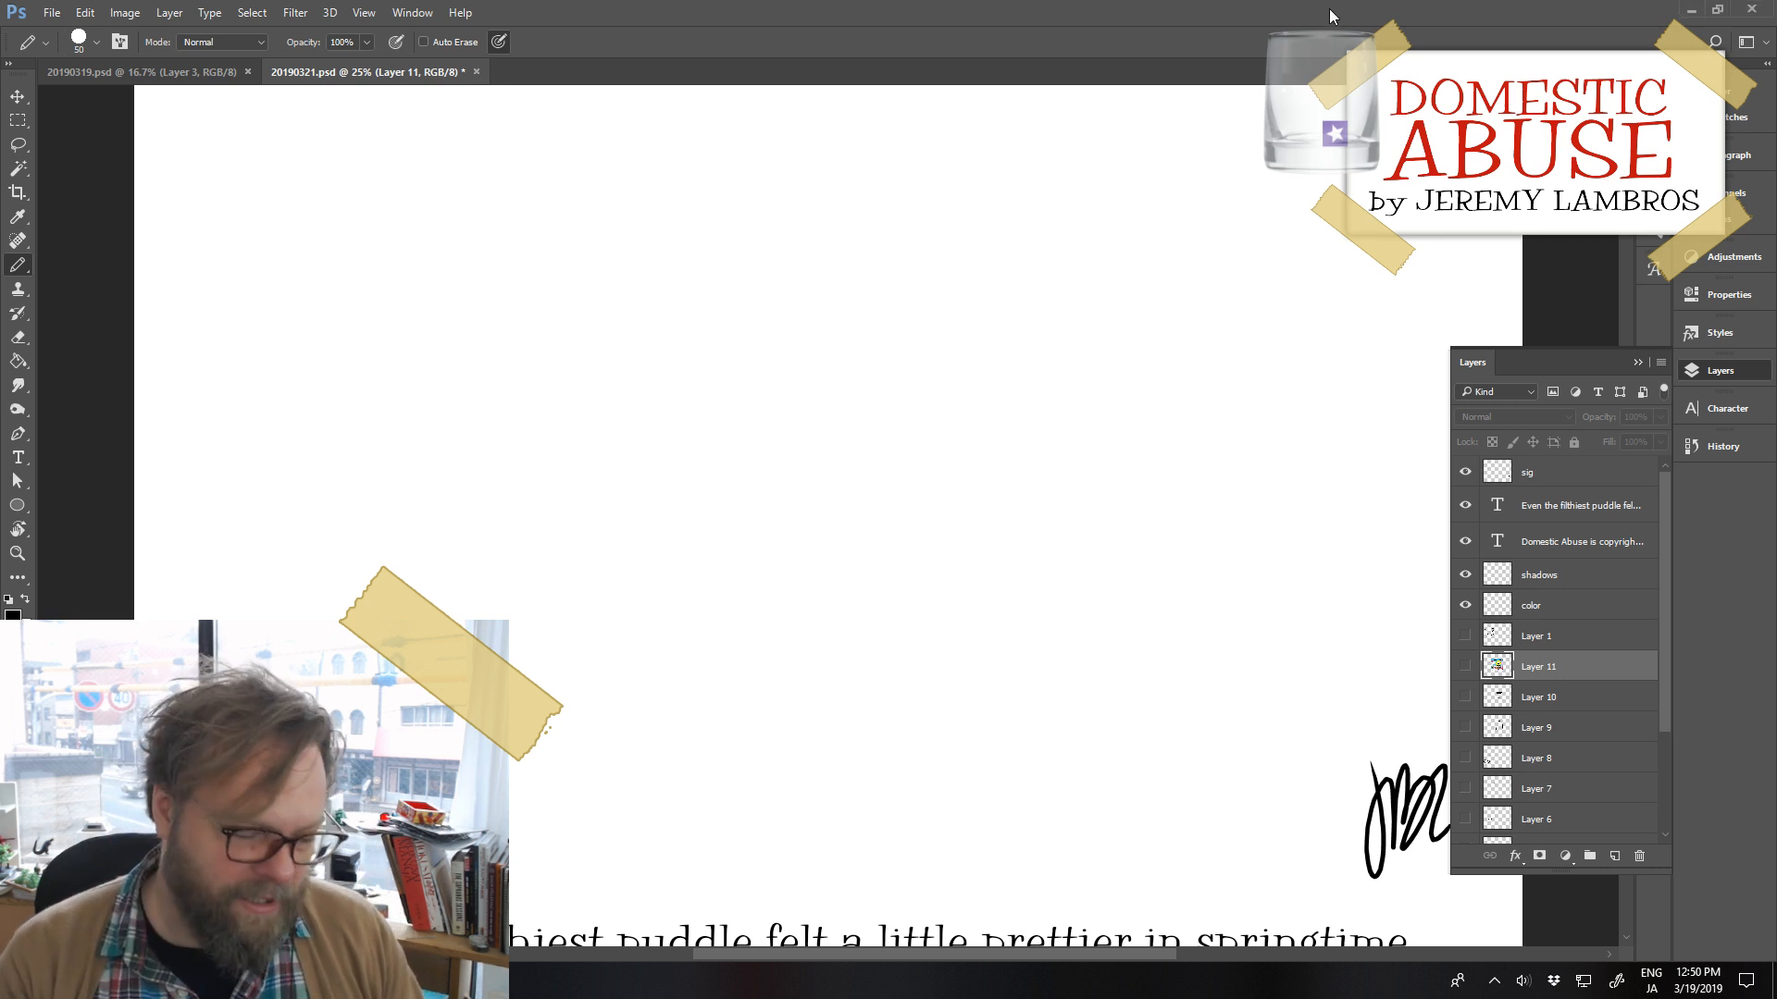
pyautogui.hotkey('ctrl', 'v')
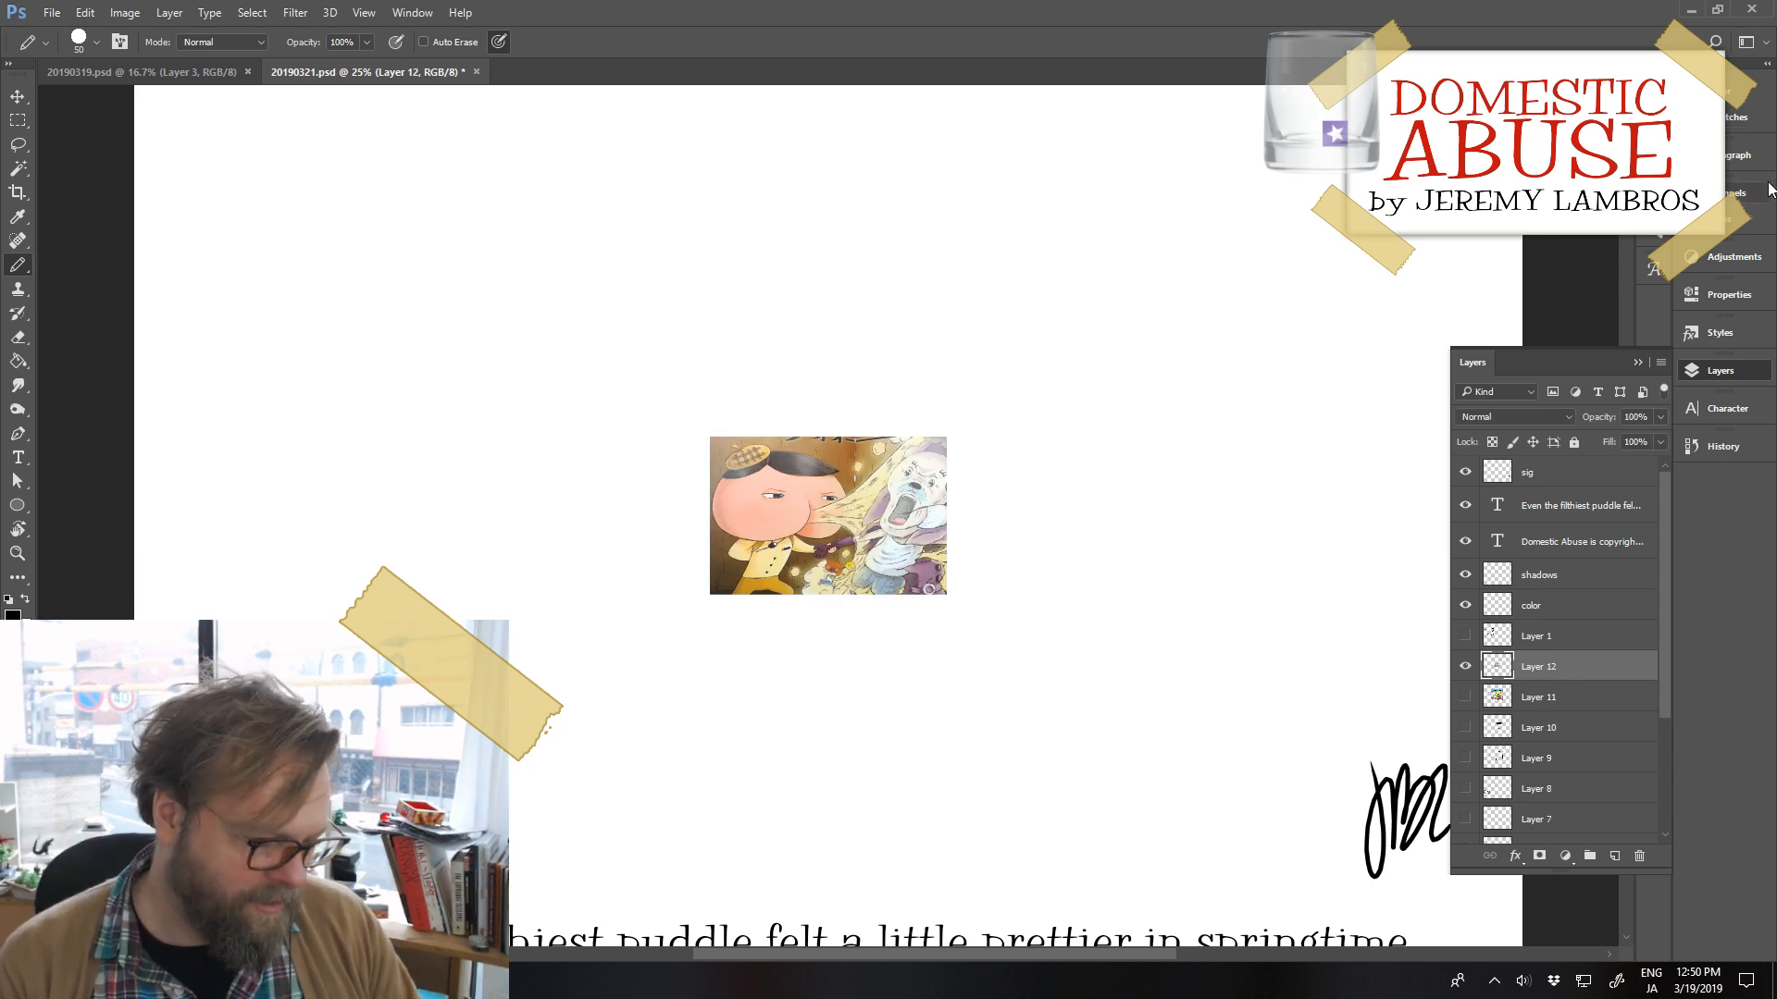
pyautogui.hotkey('ctrl', 't')
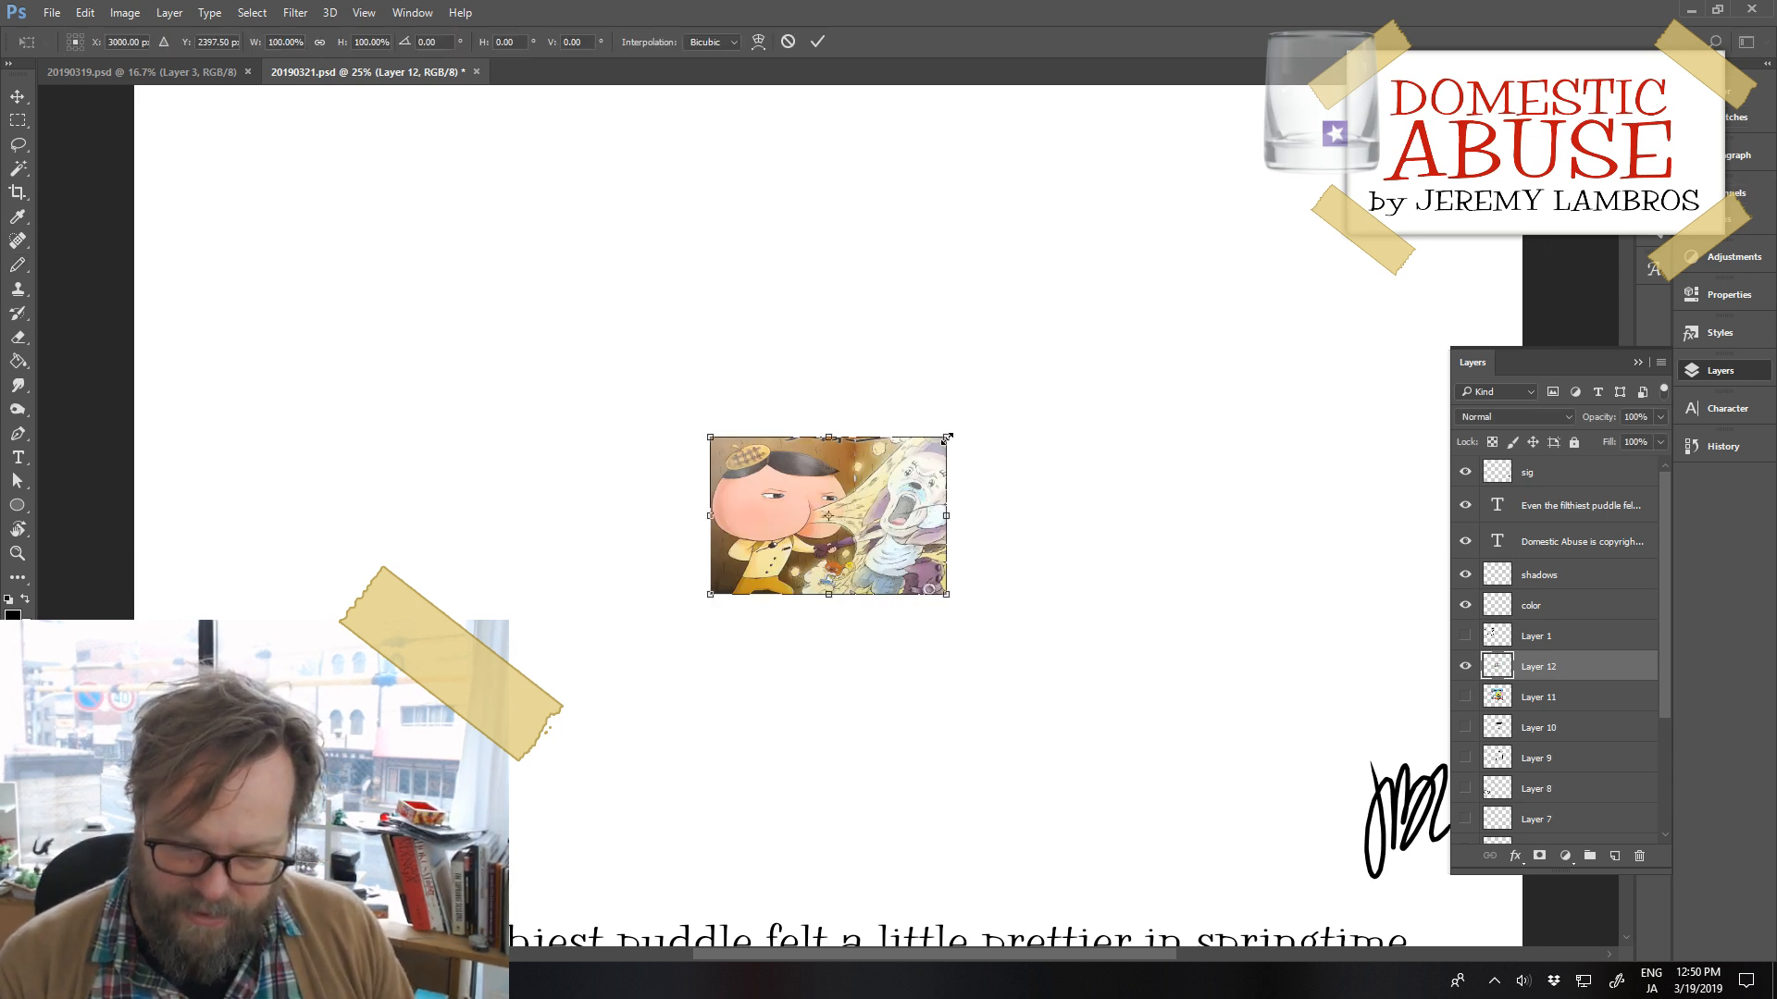
pyautogui.moveTo(946, 438)
pyautogui.mouseDown()
pyautogui.moveTo(1110, 344)
pyautogui.moveTo(1243, 219)
pyautogui.mouseUp()
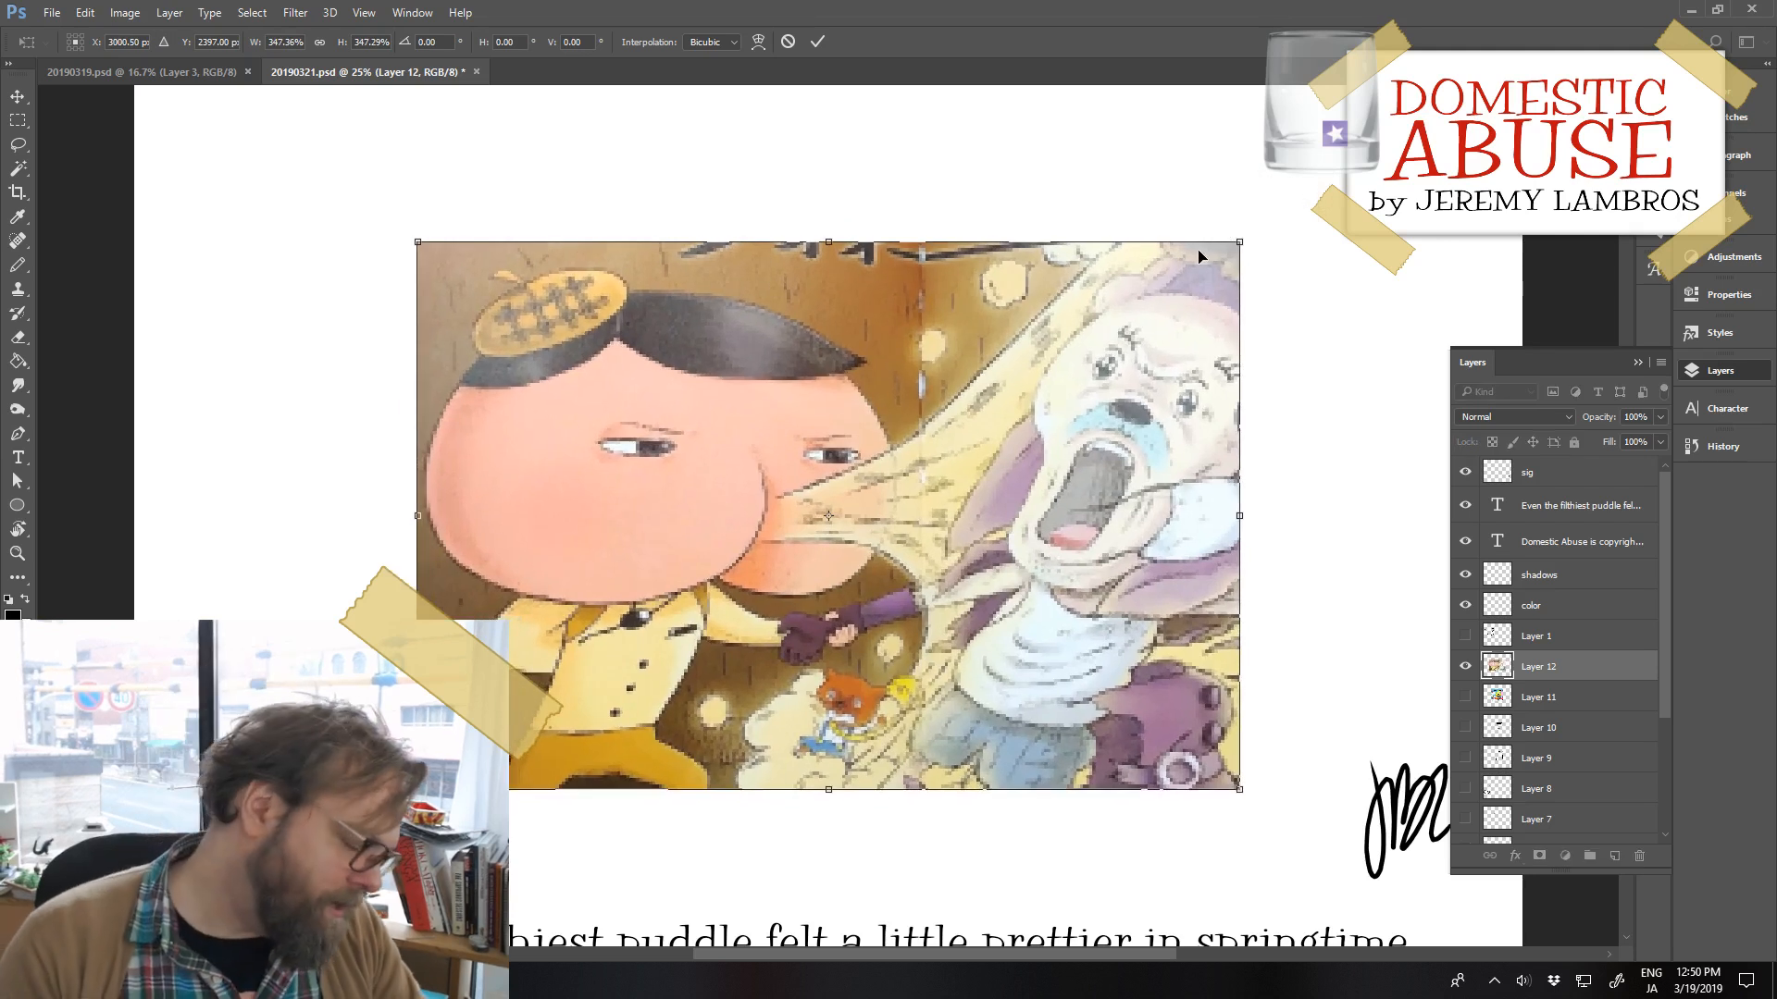
pyautogui.press('Return')
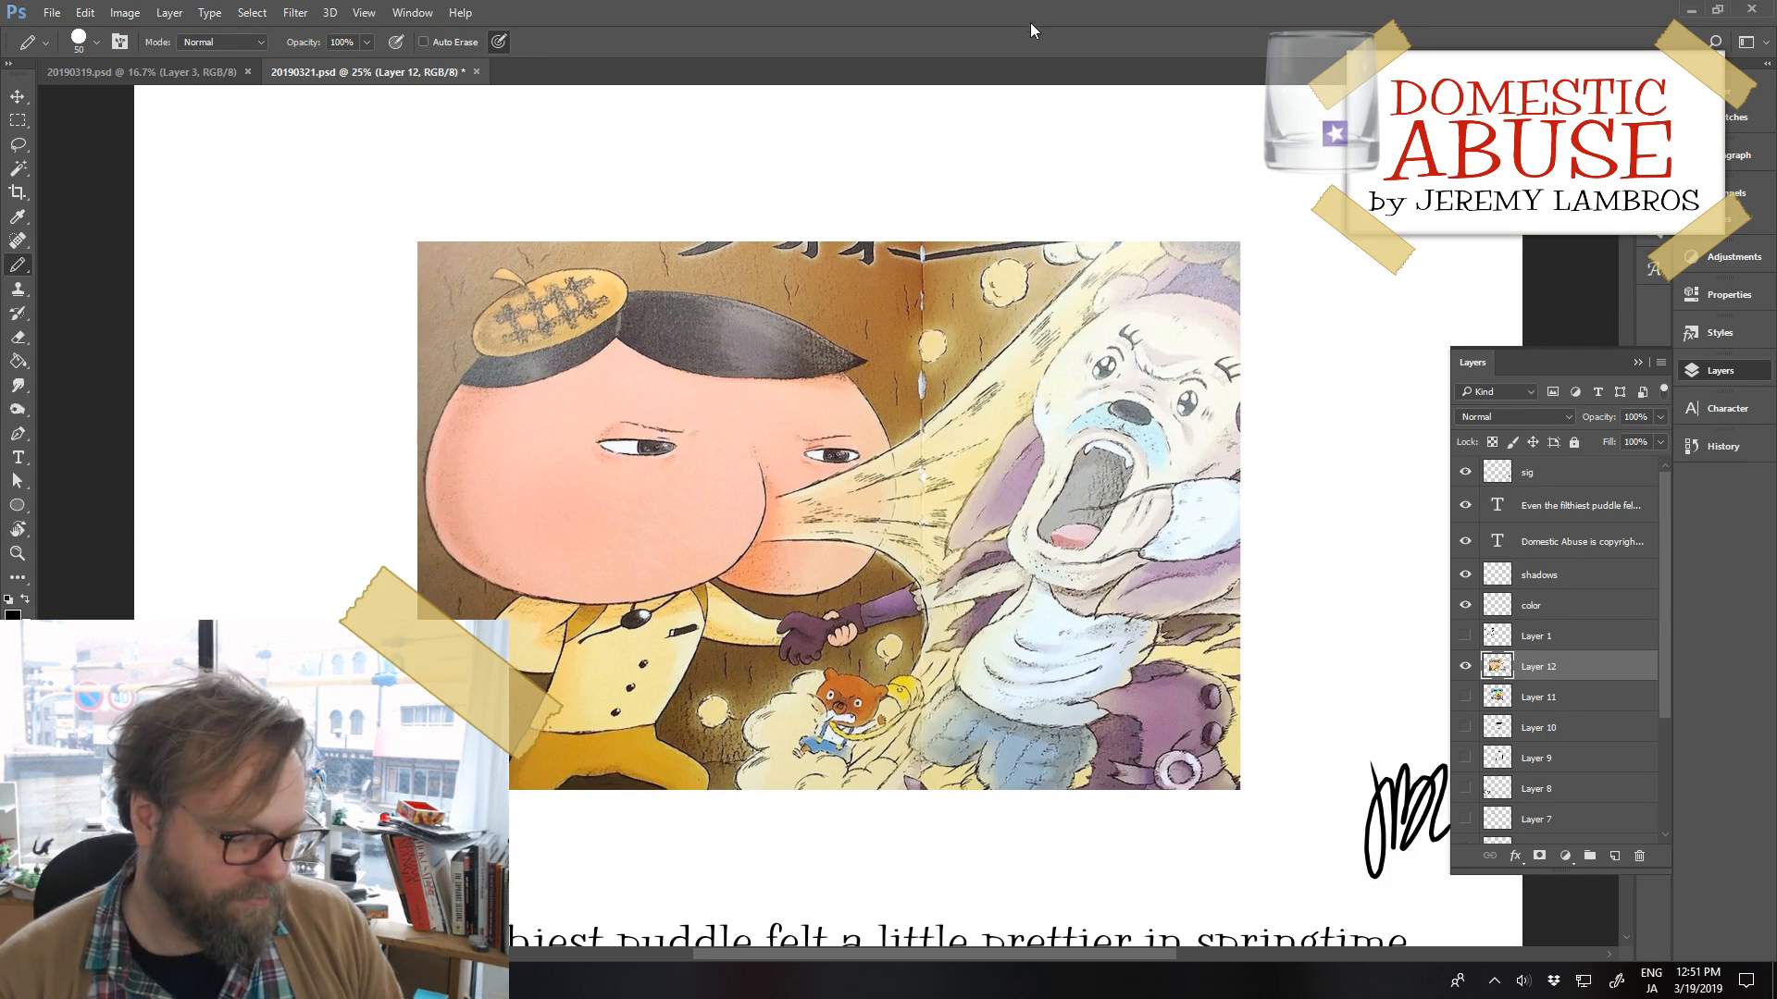
# Paste the yellow detective book cover as a new layer and enlarge it to about 526%
pyautogui.hotkey('ctrl', 'v')
pyautogui.hotkey('ctrl', 't')
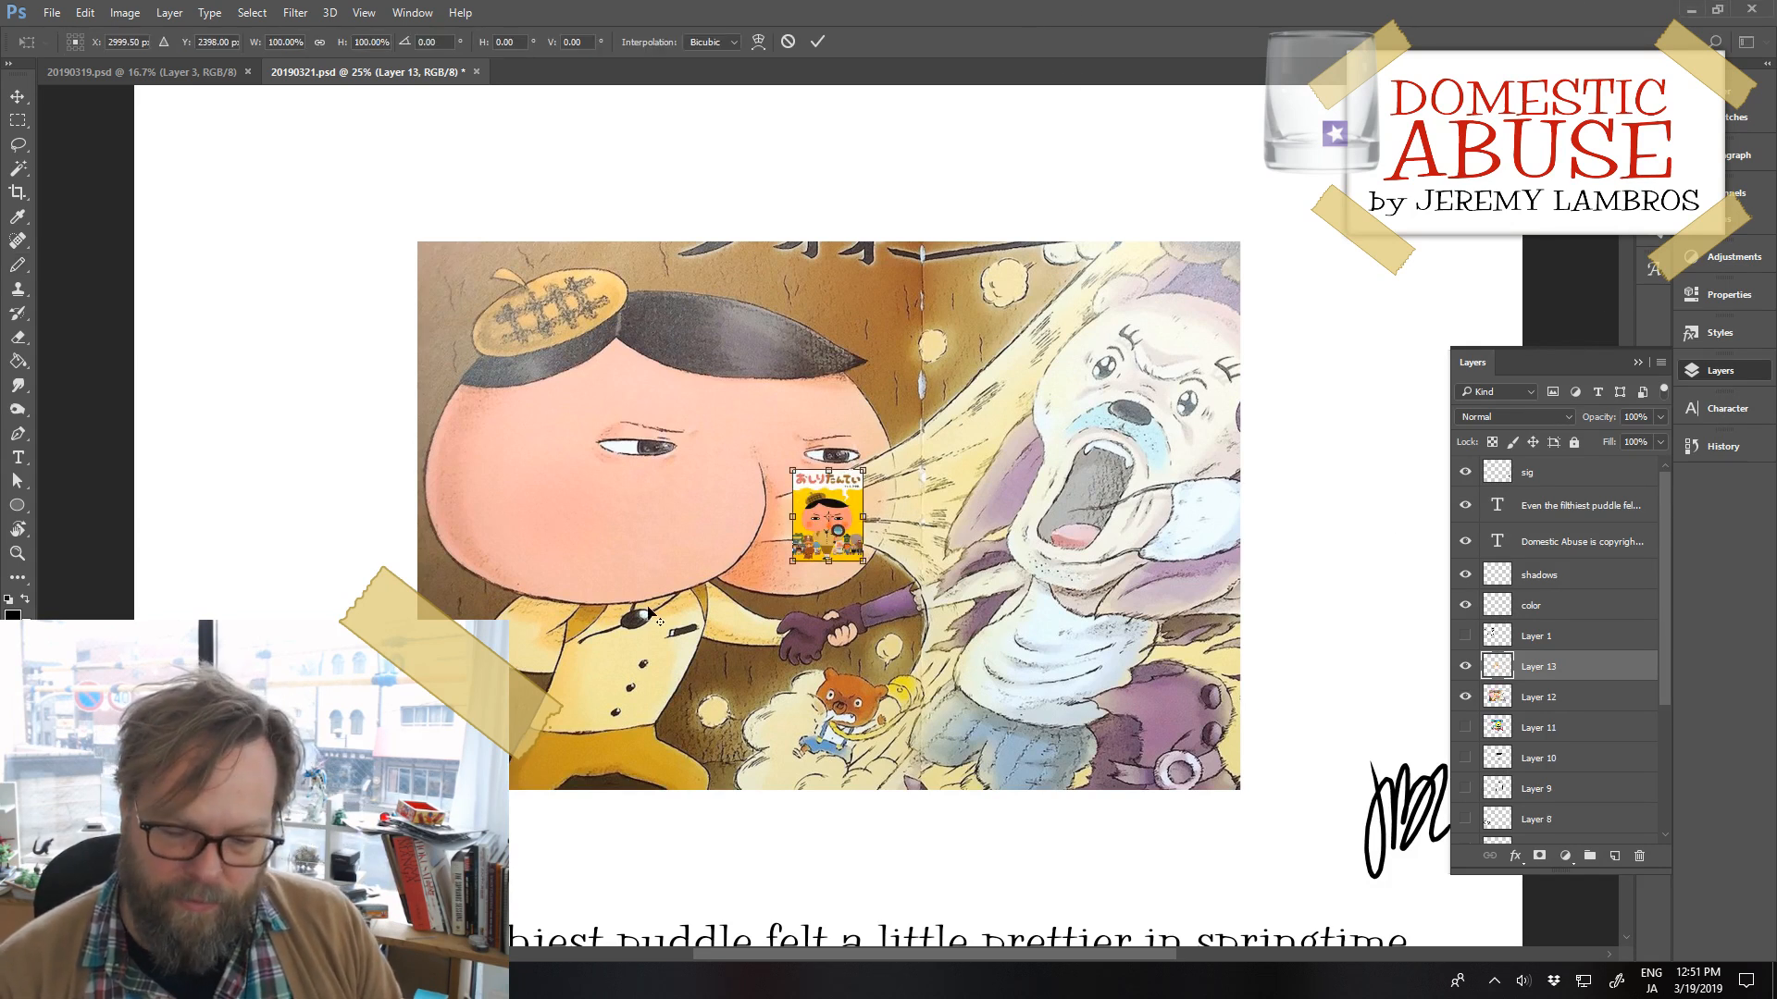
pyautogui.moveTo(863, 471)
pyautogui.mouseDown()
pyautogui.moveTo(1009, 245)
pyautogui.moveTo(1017, 274)
pyautogui.mouseUp()
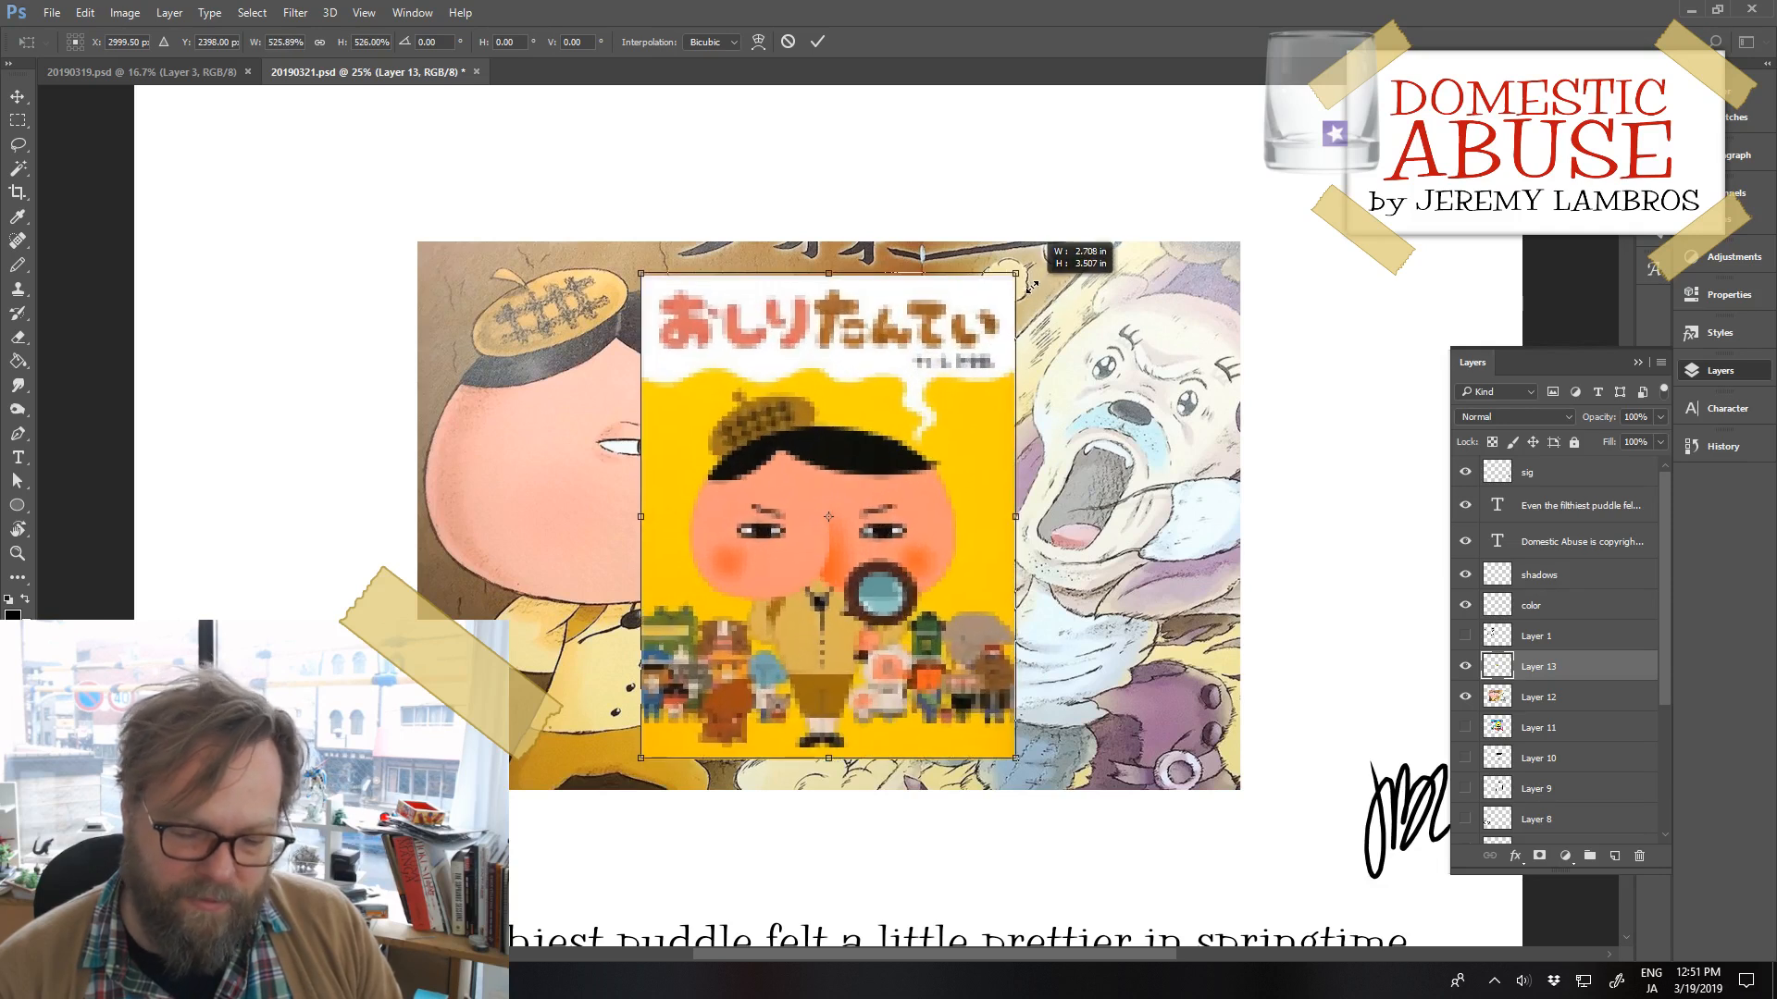
pyautogui.press('Return')
pyautogui.press('b')
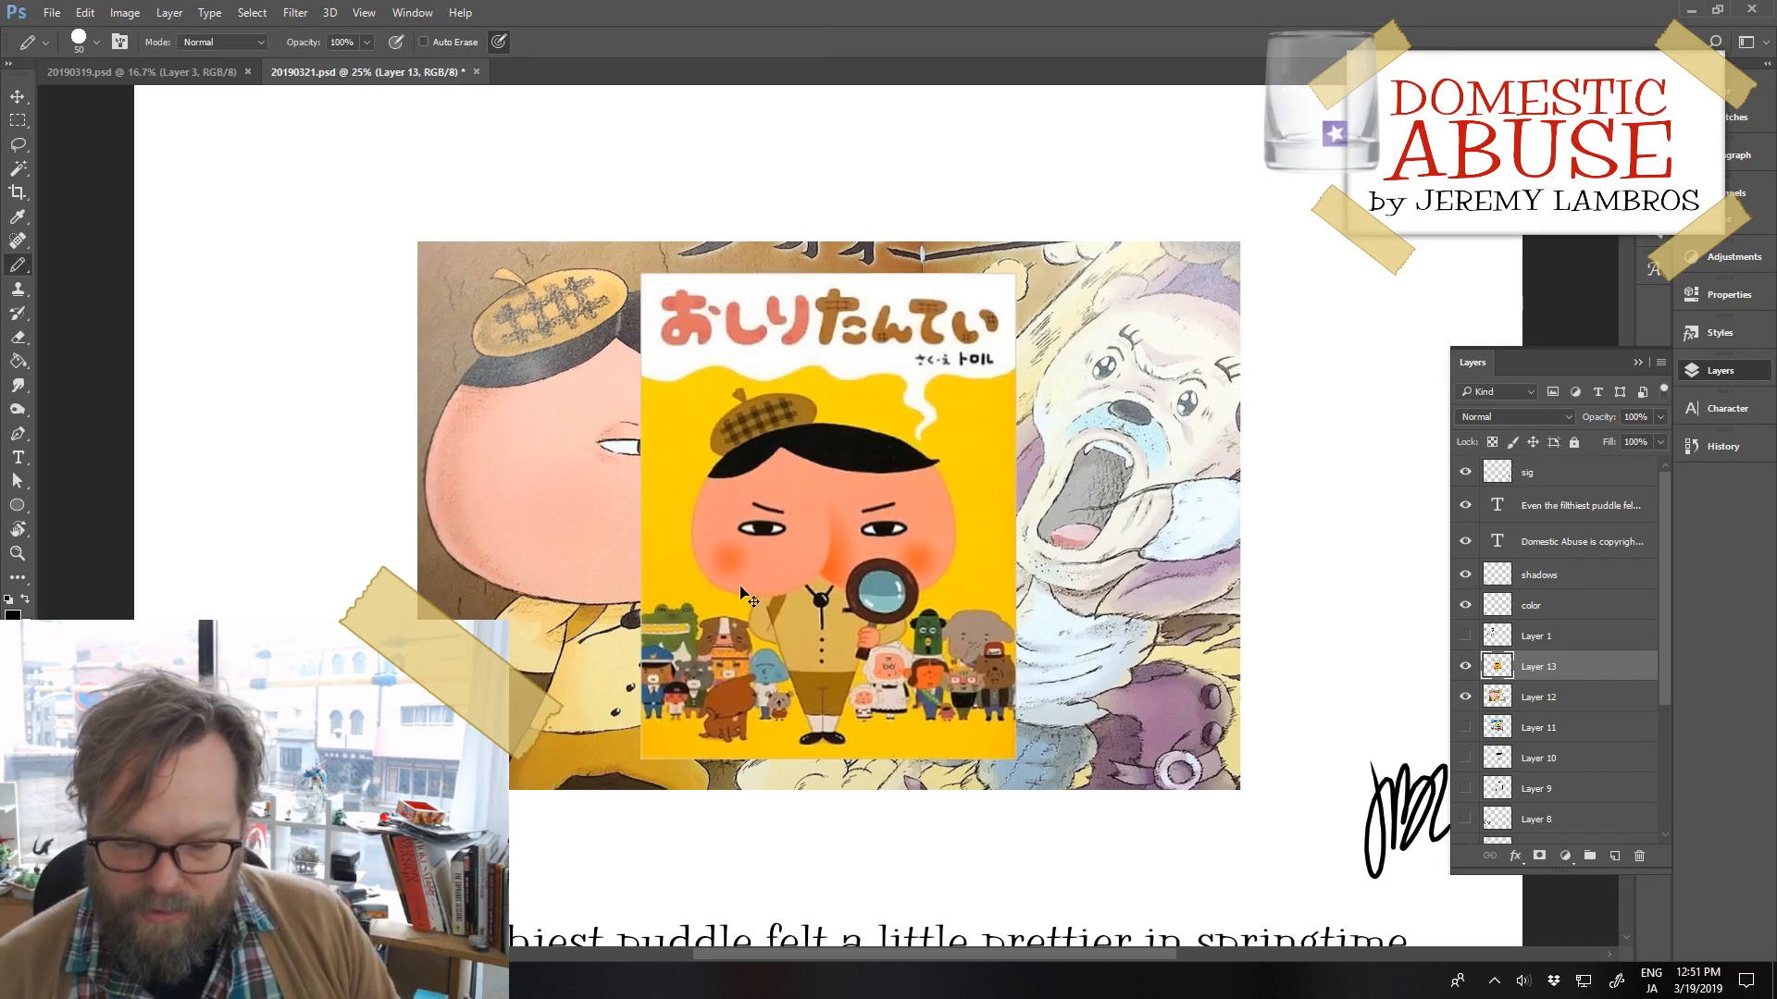
# Arrange the two pasted images side by side, with the book cover to the left of the larger picture
pyautogui.moveTo(749, 597); pyautogui.dragTo(321, 575)
pyautogui.moveTo(869, 540); pyautogui.dragTo(1040, 495)
pyautogui.moveTo(477, 550)
pyautogui.mouseDown()
pyautogui.moveTo(487, 537)
pyautogui.moveTo(467, 549)
pyautogui.mouseUp()
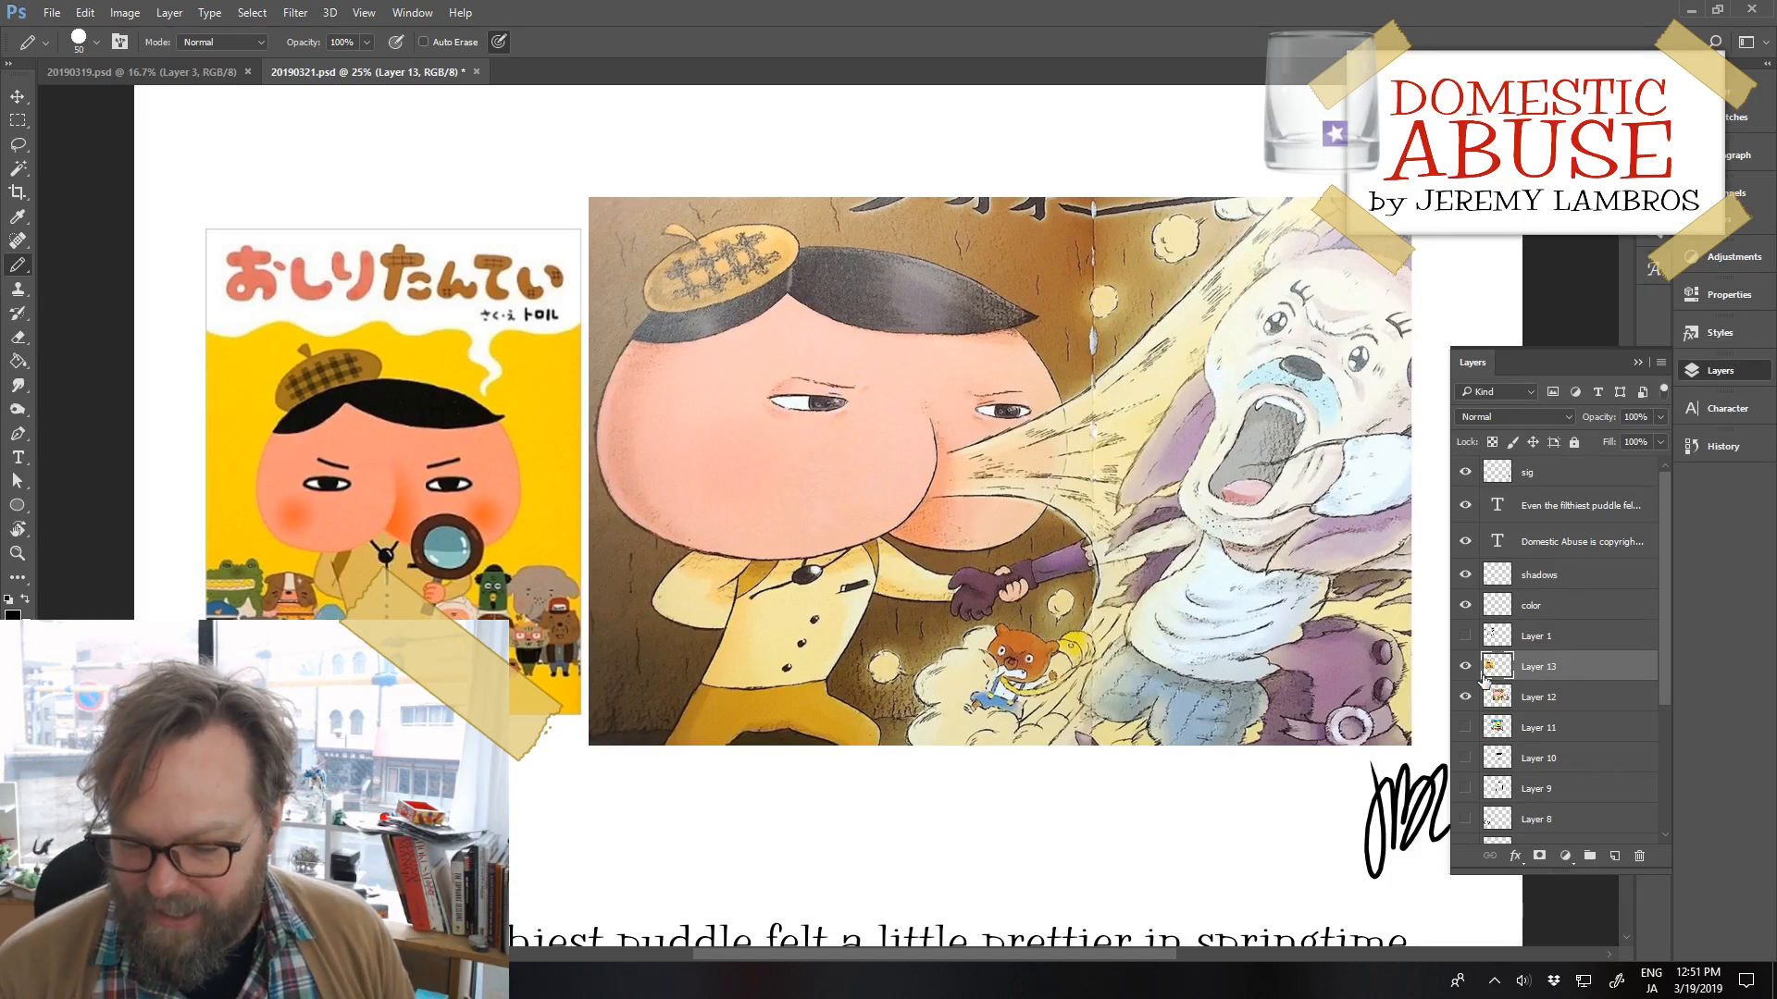
# Hide Layer 13 and Layer 12, and save the document
pyautogui.click(1466, 667)
pyautogui.click(1465, 697)
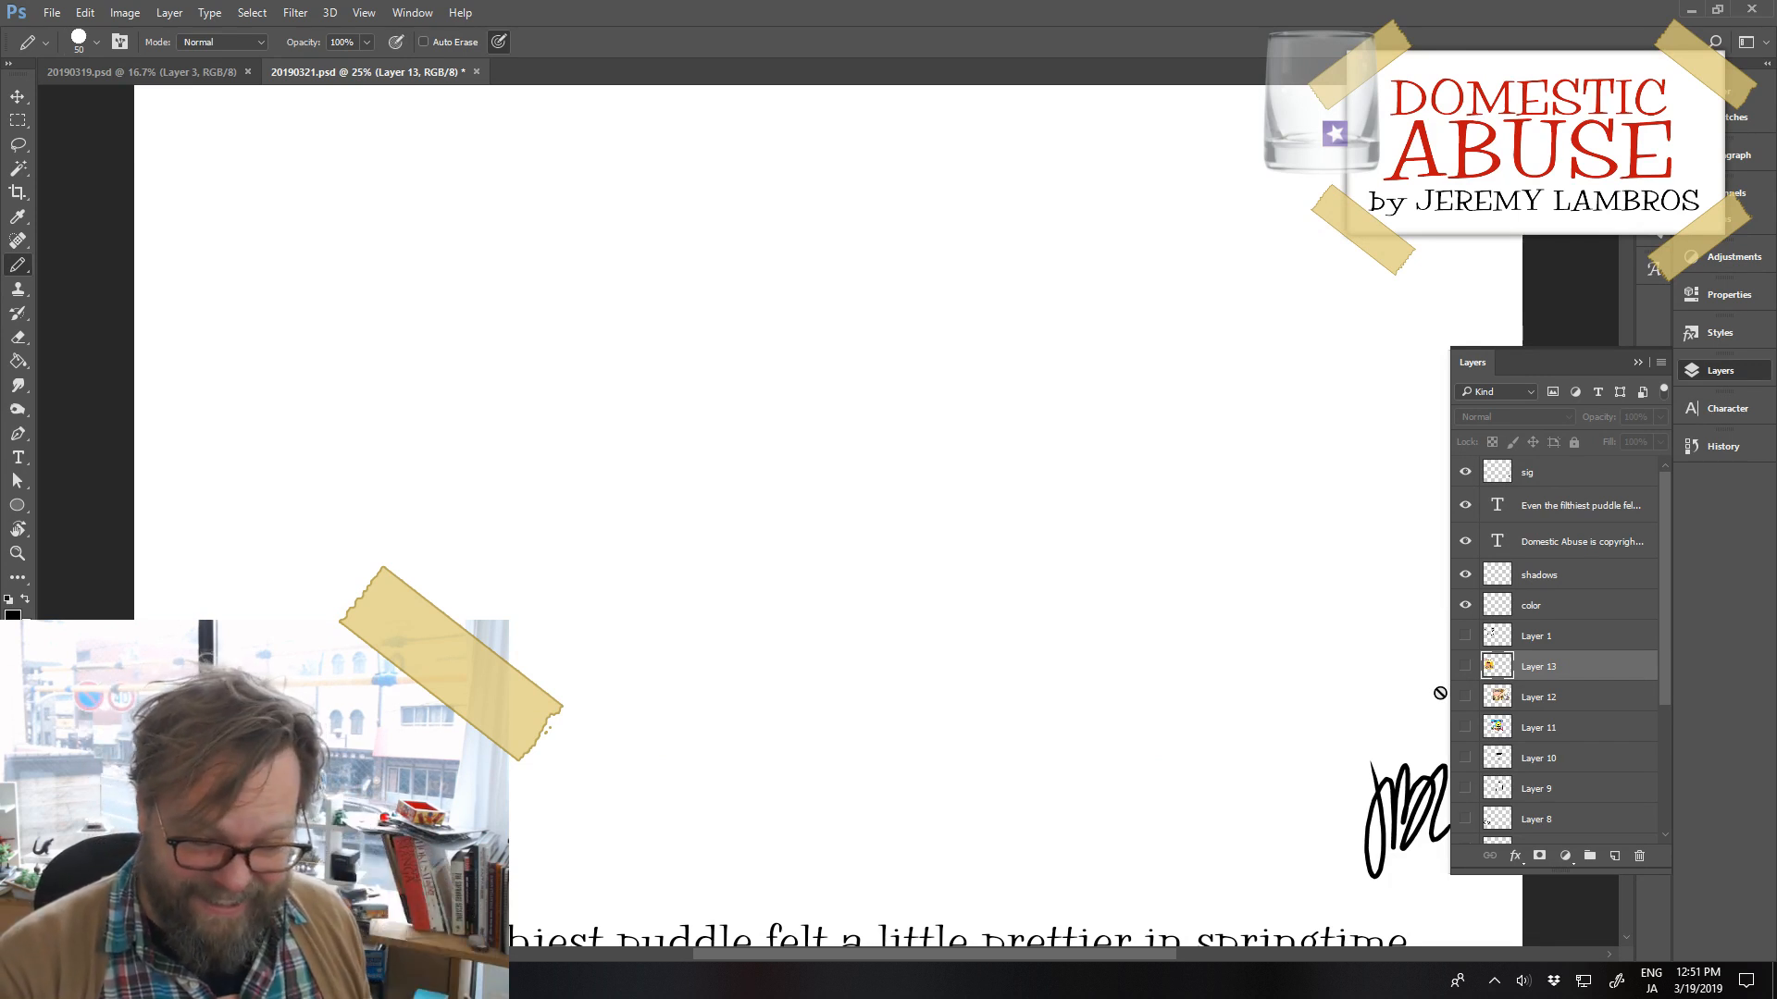
pyautogui.hotkey('ctrl', 's')
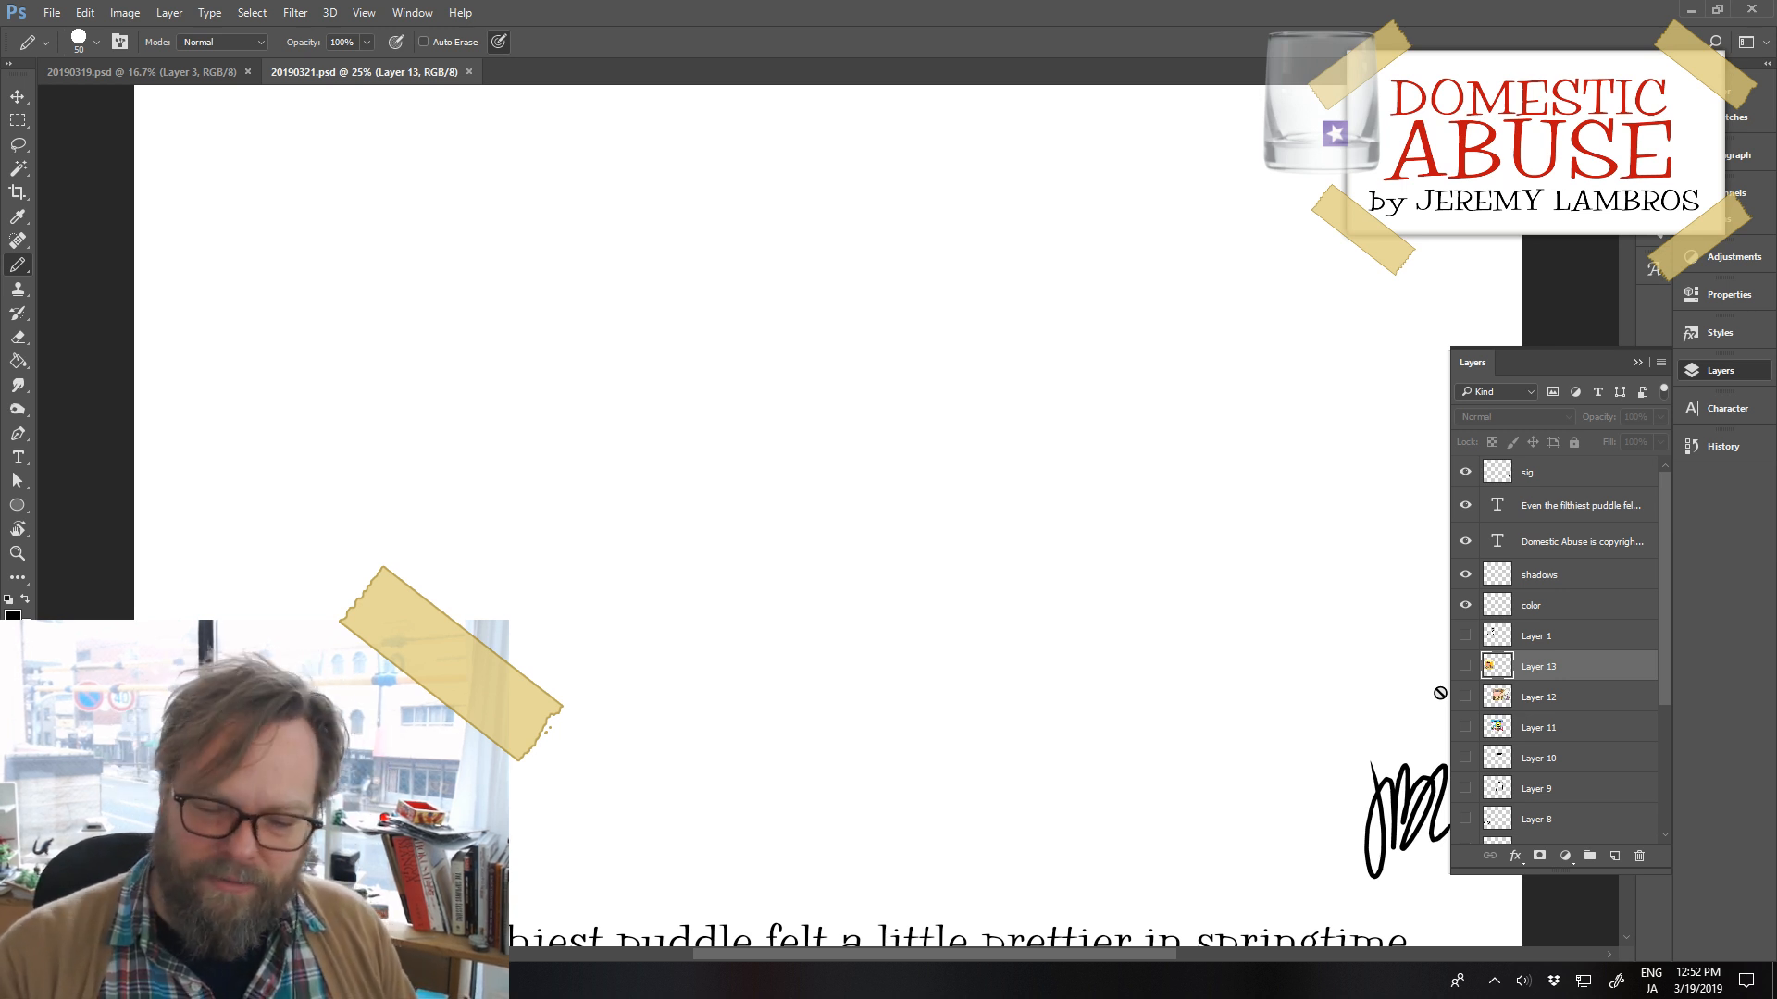
# Add a new empty layer above Layer 13 for drawing
pyautogui.click(713, 536)
pyautogui.click(916, 373)
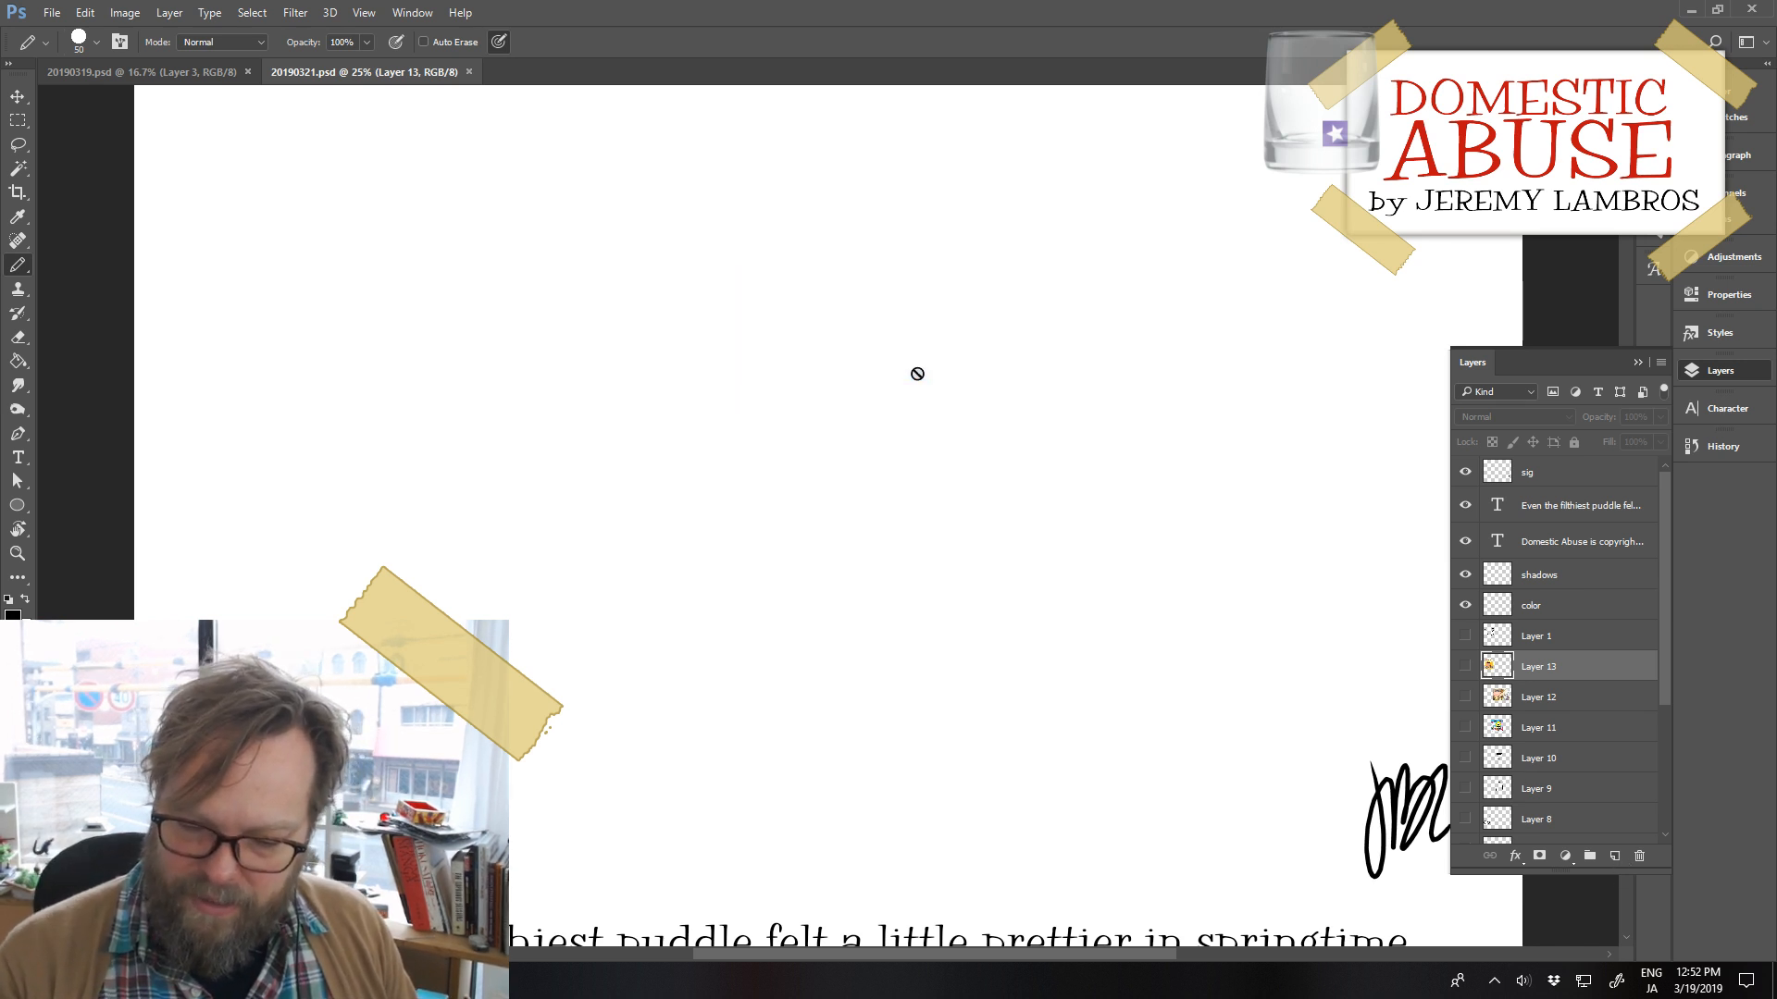
pyautogui.click(1619, 846)
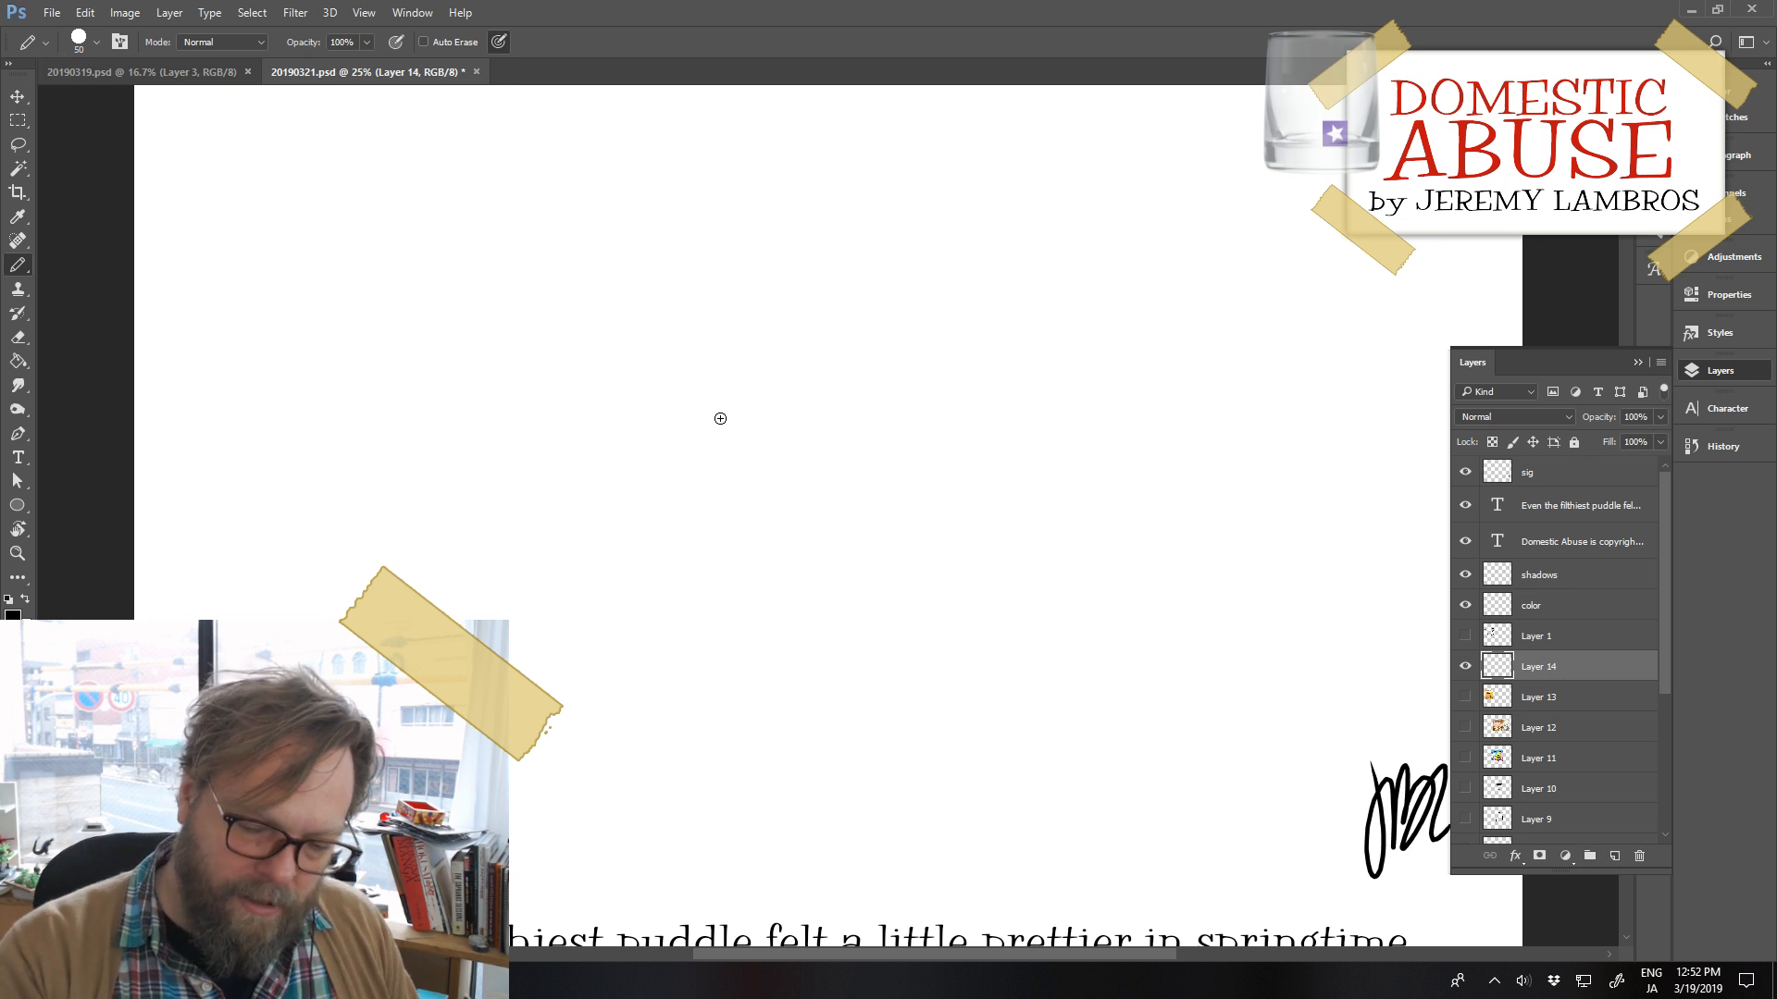
pyautogui.moveTo(728, 388)
pyautogui.mouseDown()
pyautogui.moveTo(662, 523)
pyautogui.moveTo(712, 541)
pyautogui.moveTo(828, 673)
pyautogui.mouseUp()
pyautogui.hotkey('ctrl', 'z')
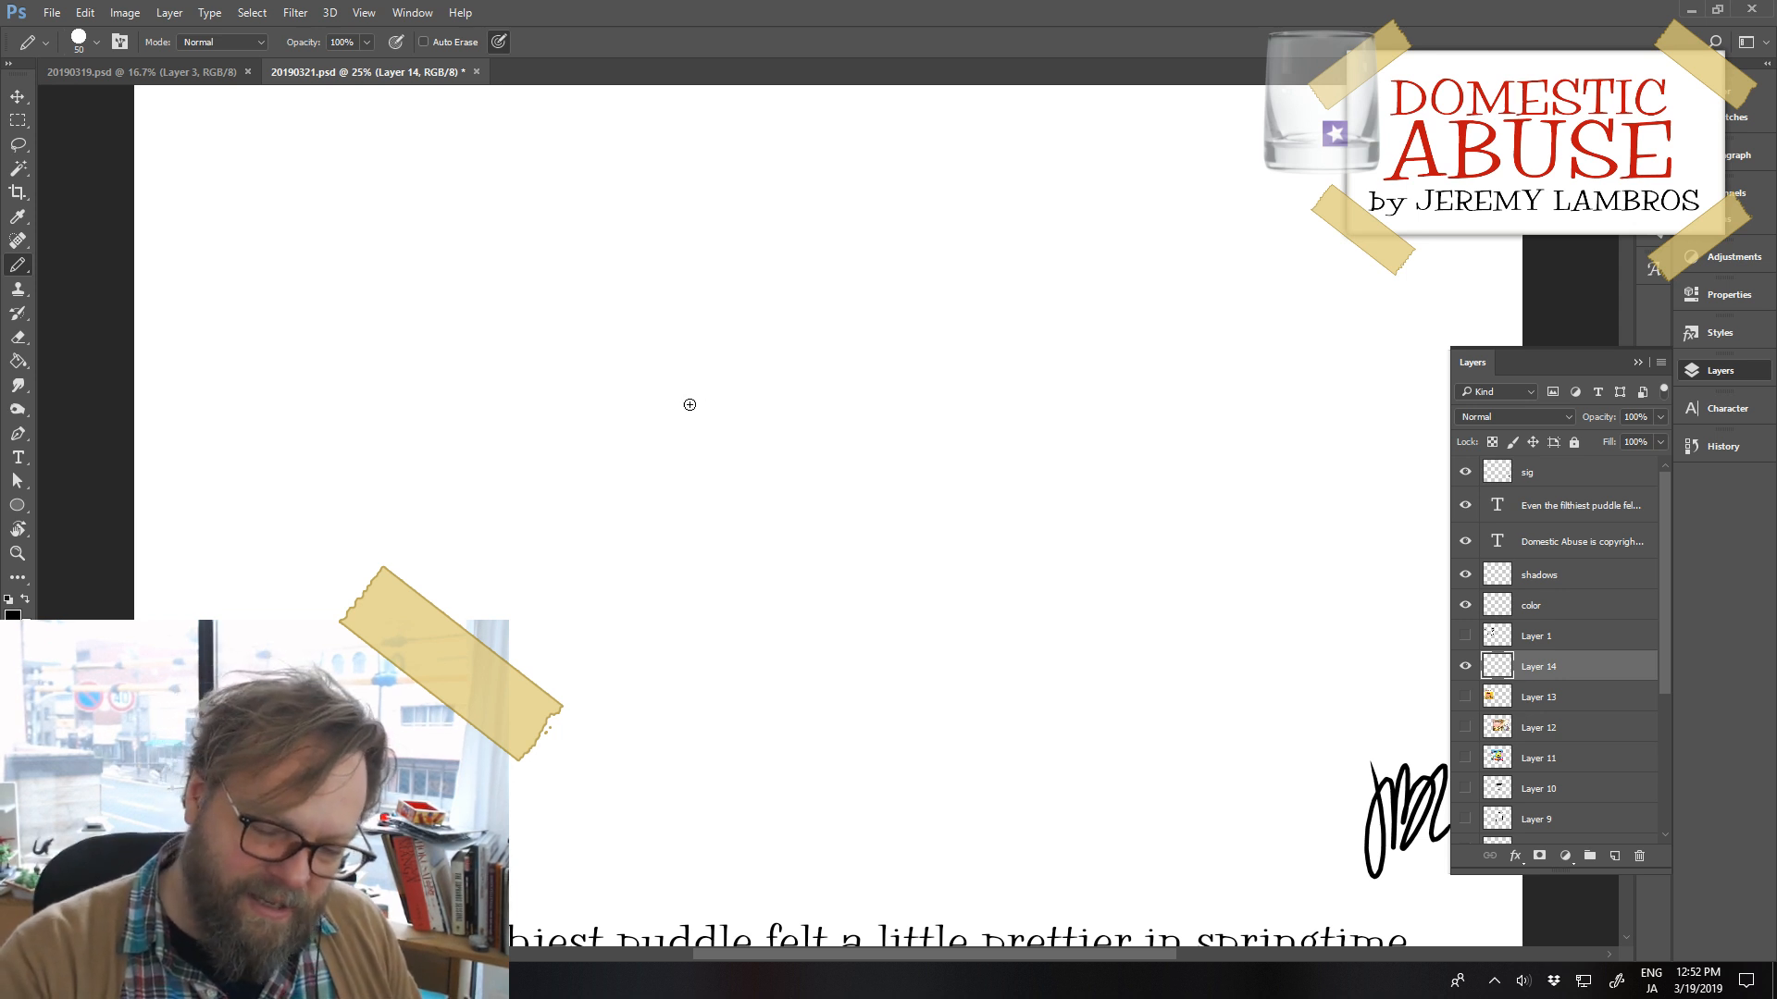
pyautogui.moveTo(719, 370)
pyautogui.mouseDown()
pyautogui.moveTo(702, 491)
pyautogui.moveTo(874, 583)
pyautogui.mouseUp()
pyautogui.hotkey('ctrl', 'z')
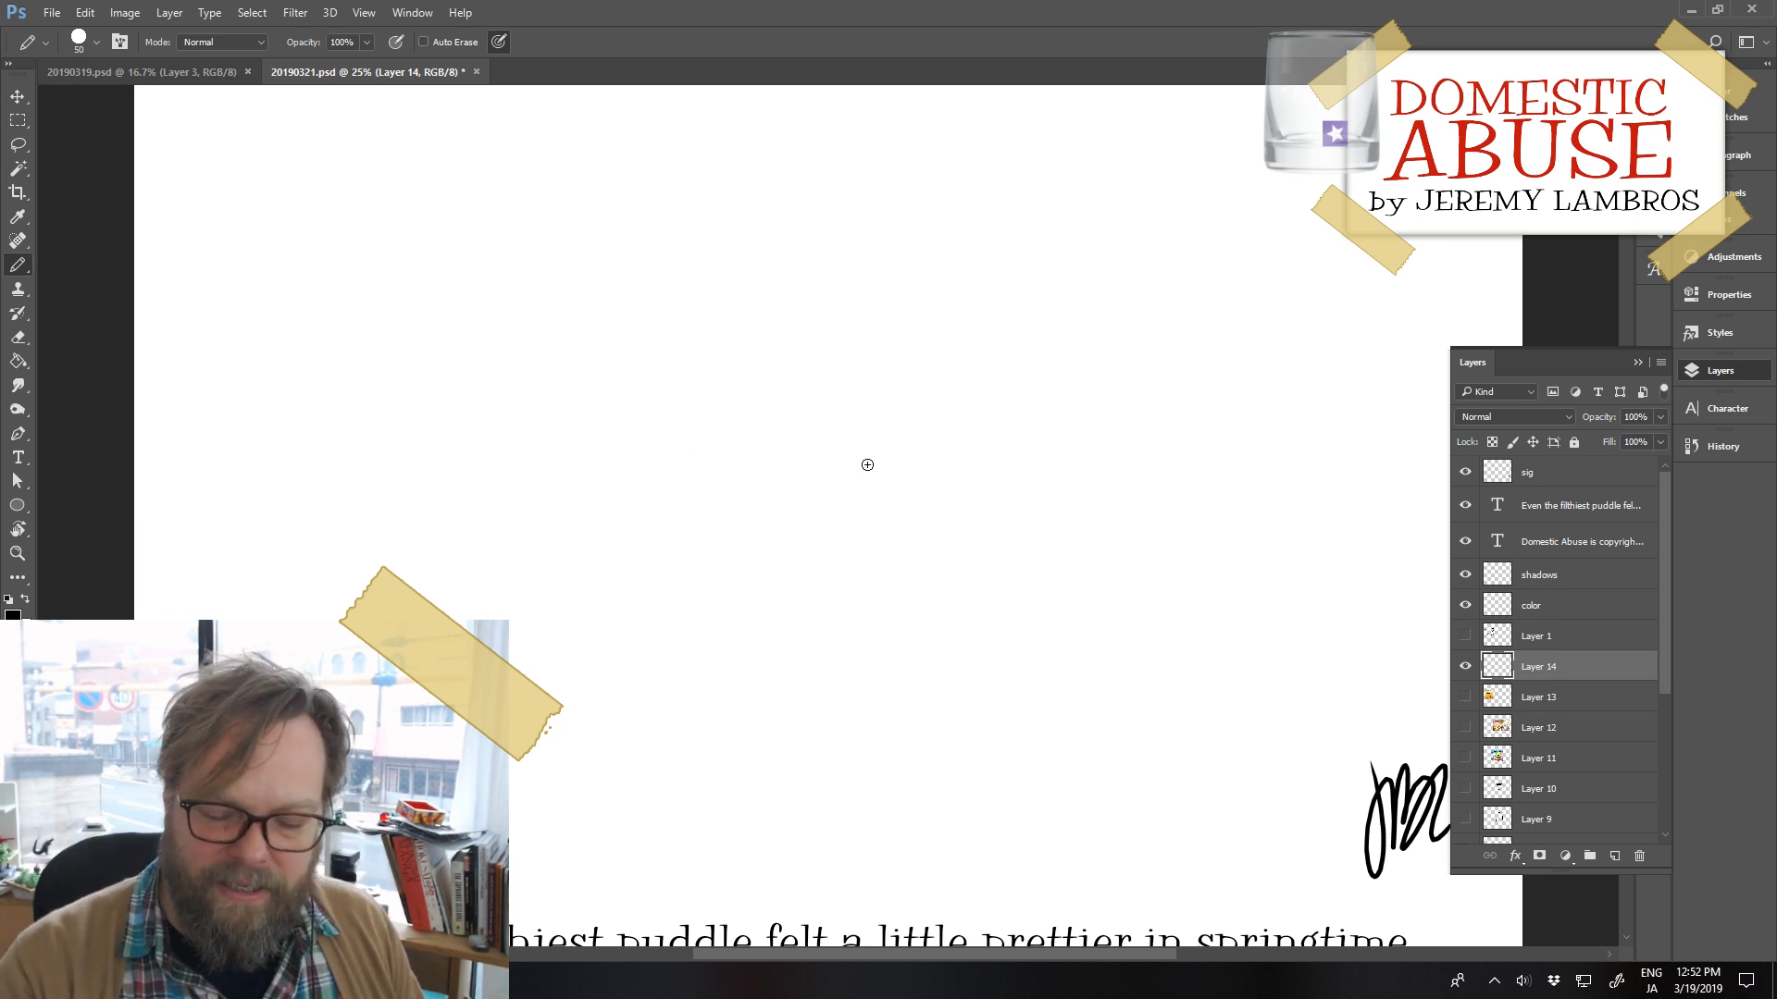
pyautogui.moveTo(714, 394)
pyautogui.mouseDown()
pyautogui.moveTo(692, 636)
pyautogui.moveTo(888, 657)
pyautogui.mouseUp()
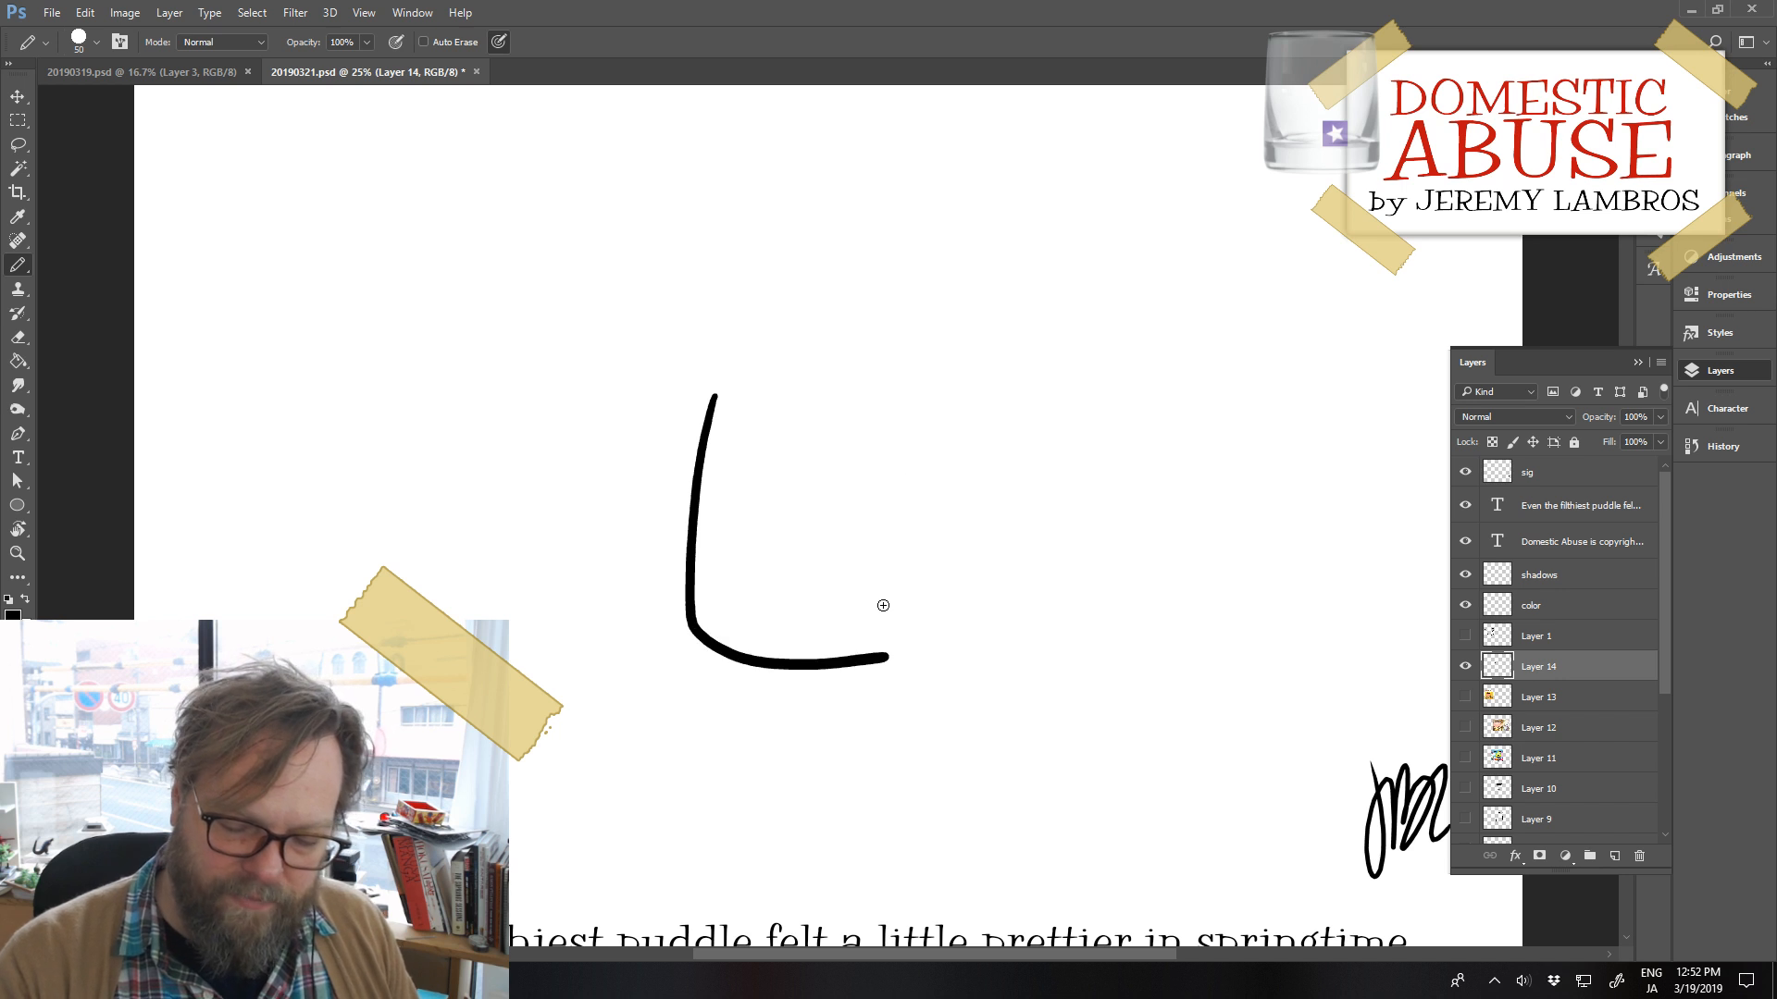
pyautogui.hotkey('ctrl', 'z')
# Draw the outline of a bottle's body in black: a left side running into the base, and a curved right side
pyautogui.moveTo(718, 391)
pyautogui.mouseDown()
pyautogui.moveTo(670, 602)
pyautogui.moveTo(844, 653)
pyautogui.mouseUp()
pyautogui.moveTo(886, 395)
pyautogui.mouseDown()
pyautogui.moveTo(915, 593)
pyautogui.moveTo(833, 652)
pyautogui.mouseUp()
pyautogui.hotkey('ctrl', 'z')
pyautogui.moveTo(888, 395)
pyautogui.mouseDown()
pyautogui.moveTo(892, 499)
pyautogui.moveTo(864, 638)
pyautogui.moveTo(836, 655)
pyautogui.mouseUp()
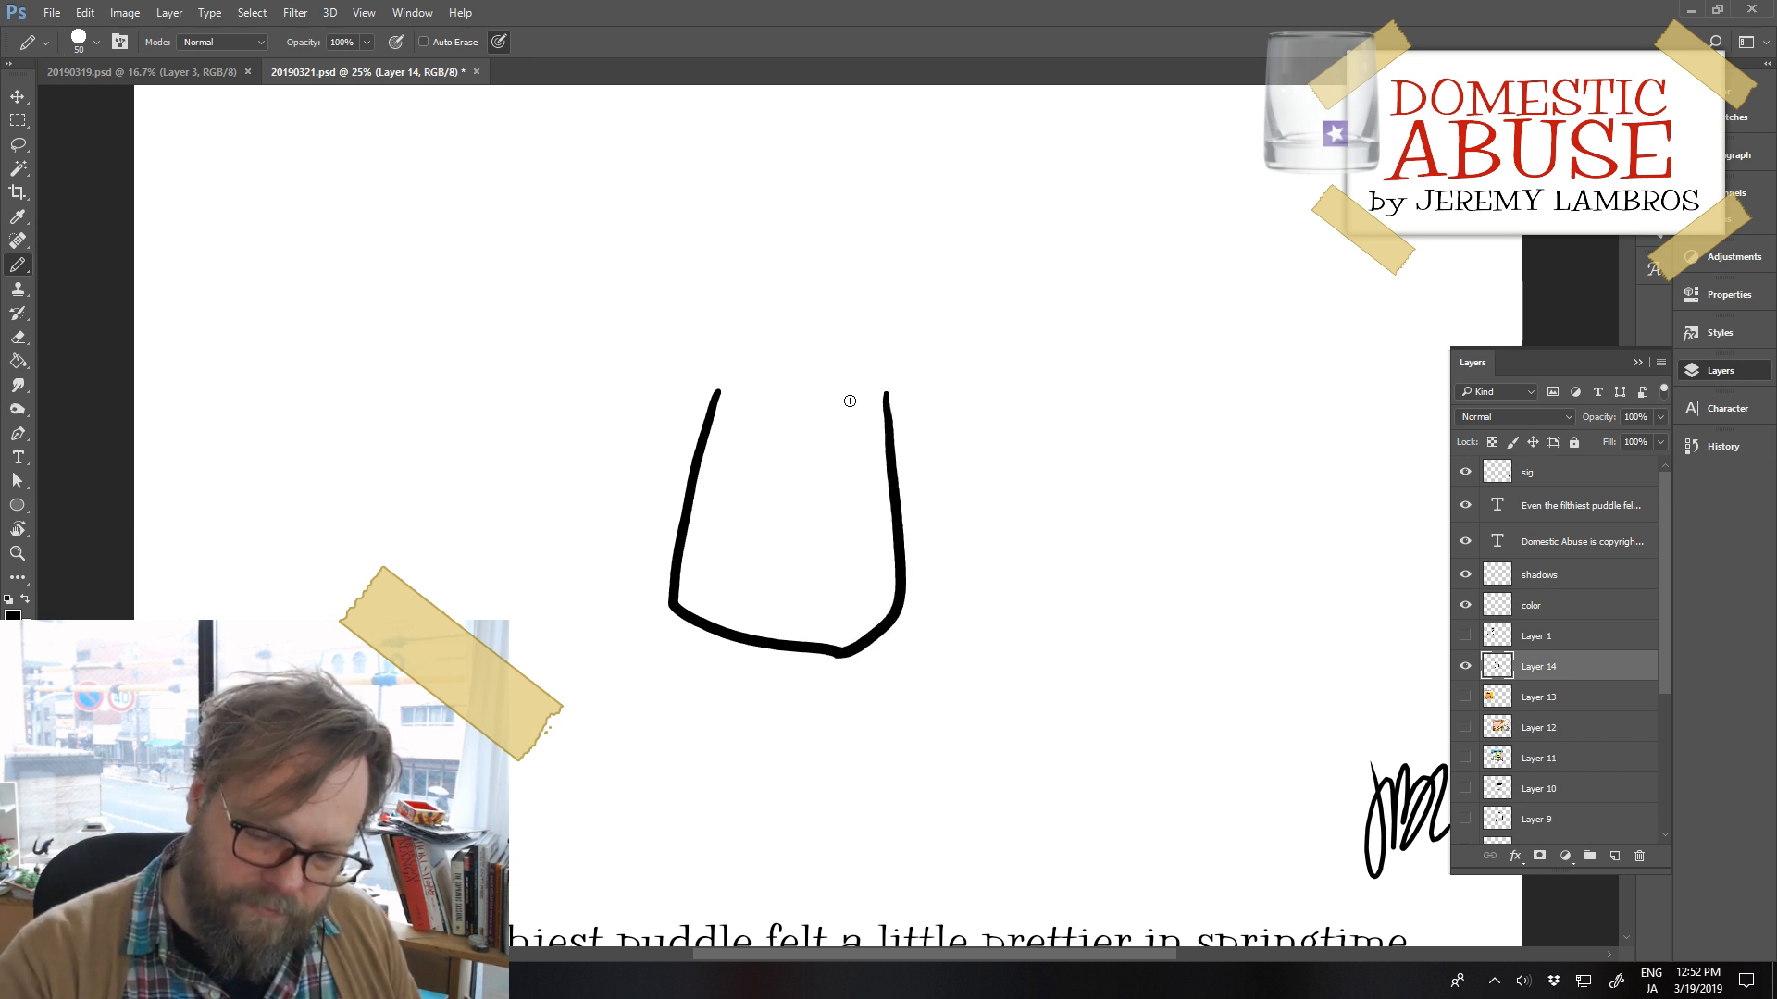
# Draw the vertical corner edge inside the bottle and curve both sides inward into shoulders
pyautogui.moveTo(848, 394); pyautogui.dragTo(840, 642)
pyautogui.hotkey('ctrl', 'z')
pyautogui.moveTo(848, 369); pyautogui.dragTo(841, 638)
pyautogui.moveTo(718, 396); pyautogui.dragTo(746, 350)
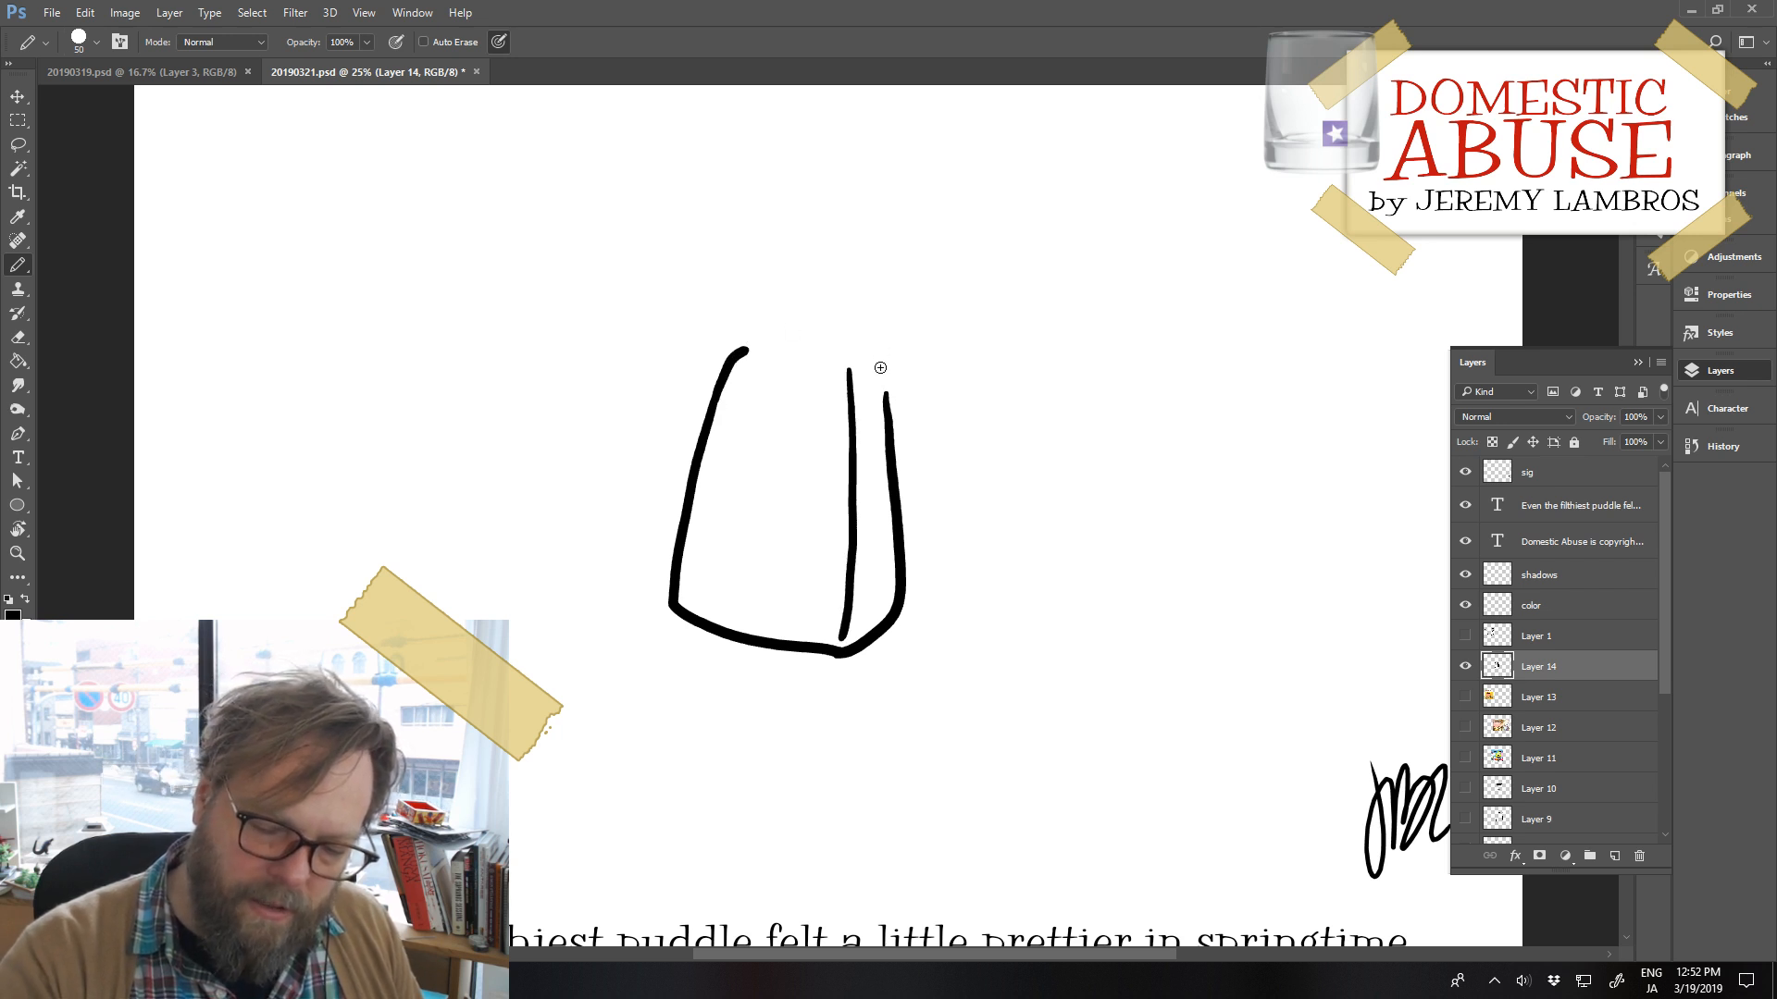
pyautogui.moveTo(885, 402)
pyautogui.mouseDown()
pyautogui.moveTo(865, 346)
pyautogui.moveTo(890, 407)
pyautogui.mouseUp()
pyautogui.hotkey('ctrl', 'z')
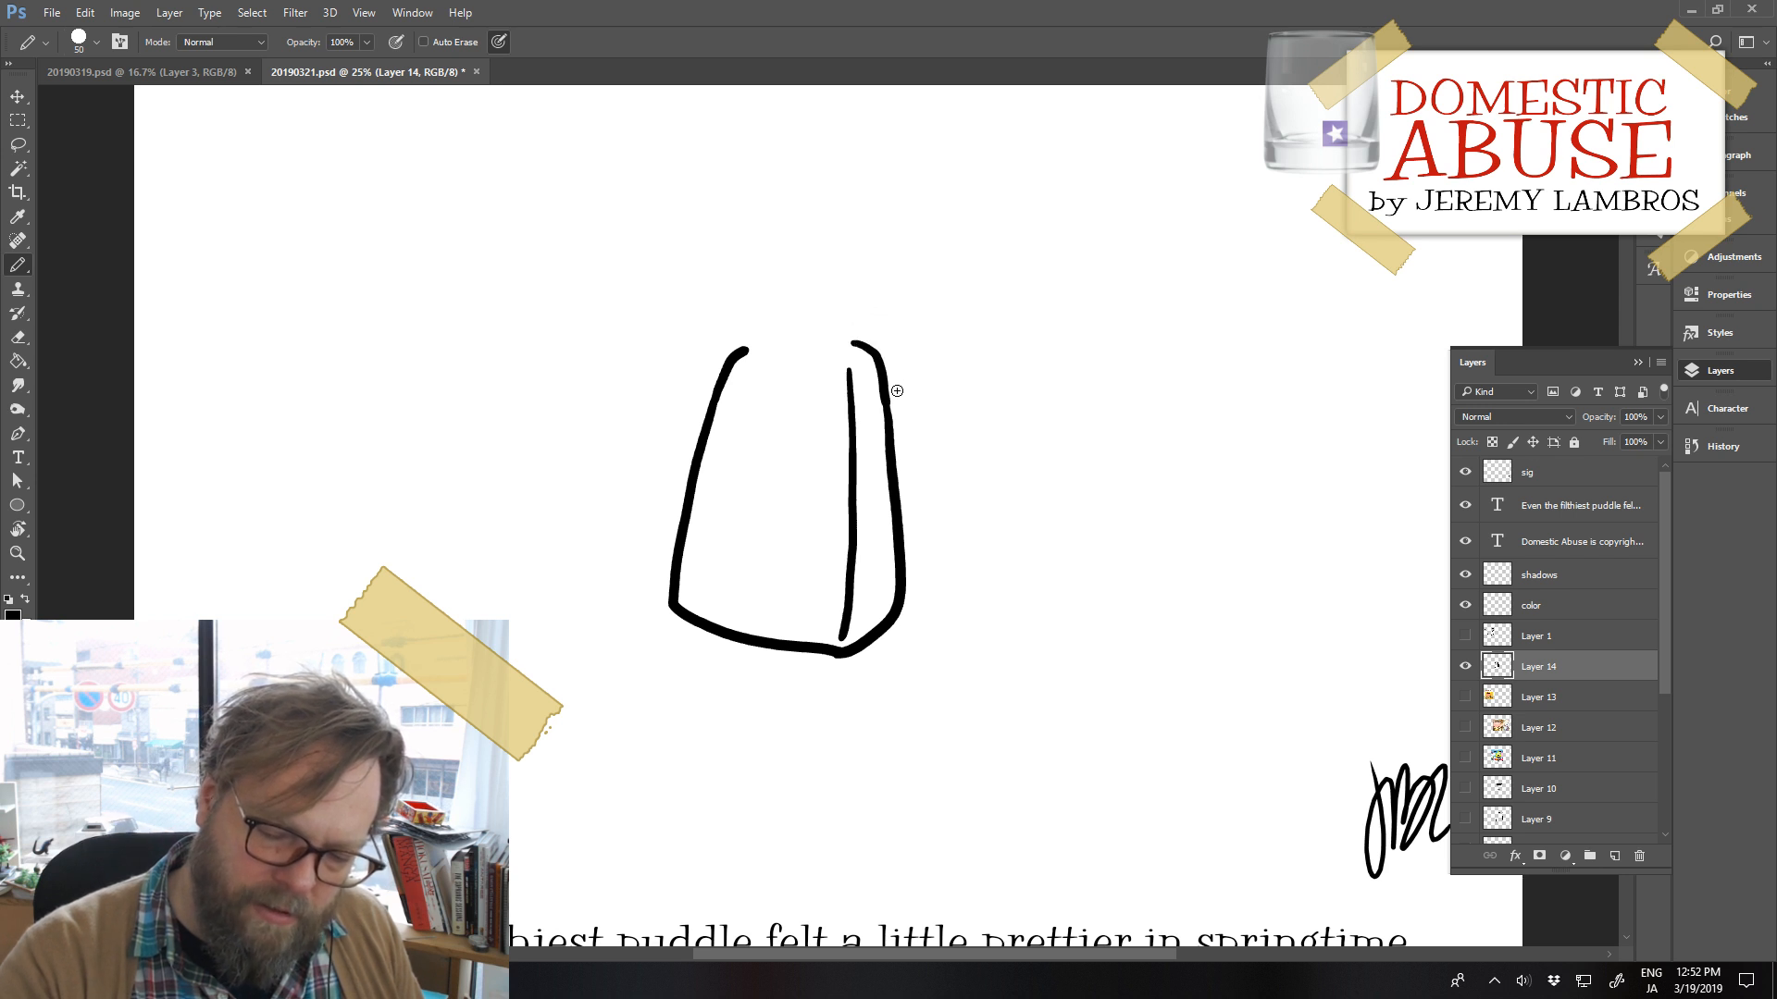
# Draw the bottle's short neck and opening, and move the whole bottle about 2 in to the left and slightly down
pyautogui.moveTo(736, 357)
pyautogui.mouseDown()
pyautogui.moveTo(823, 303)
pyautogui.moveTo(892, 313)
pyautogui.moveTo(779, 336)
pyautogui.moveTo(818, 303)
pyautogui.moveTo(803, 311)
pyautogui.moveTo(851, 320)
pyautogui.moveTo(798, 315)
pyautogui.moveTo(849, 320)
pyautogui.moveTo(826, 363)
pyautogui.moveTo(859, 349)
pyautogui.mouseUp()
pyautogui.hotkey('ctrl', 'z')
pyautogui.hotkey('ctrl', 'z')
pyautogui.hotkey('ctrl', 'z')
pyautogui.hotkey('ctrl', 'z')
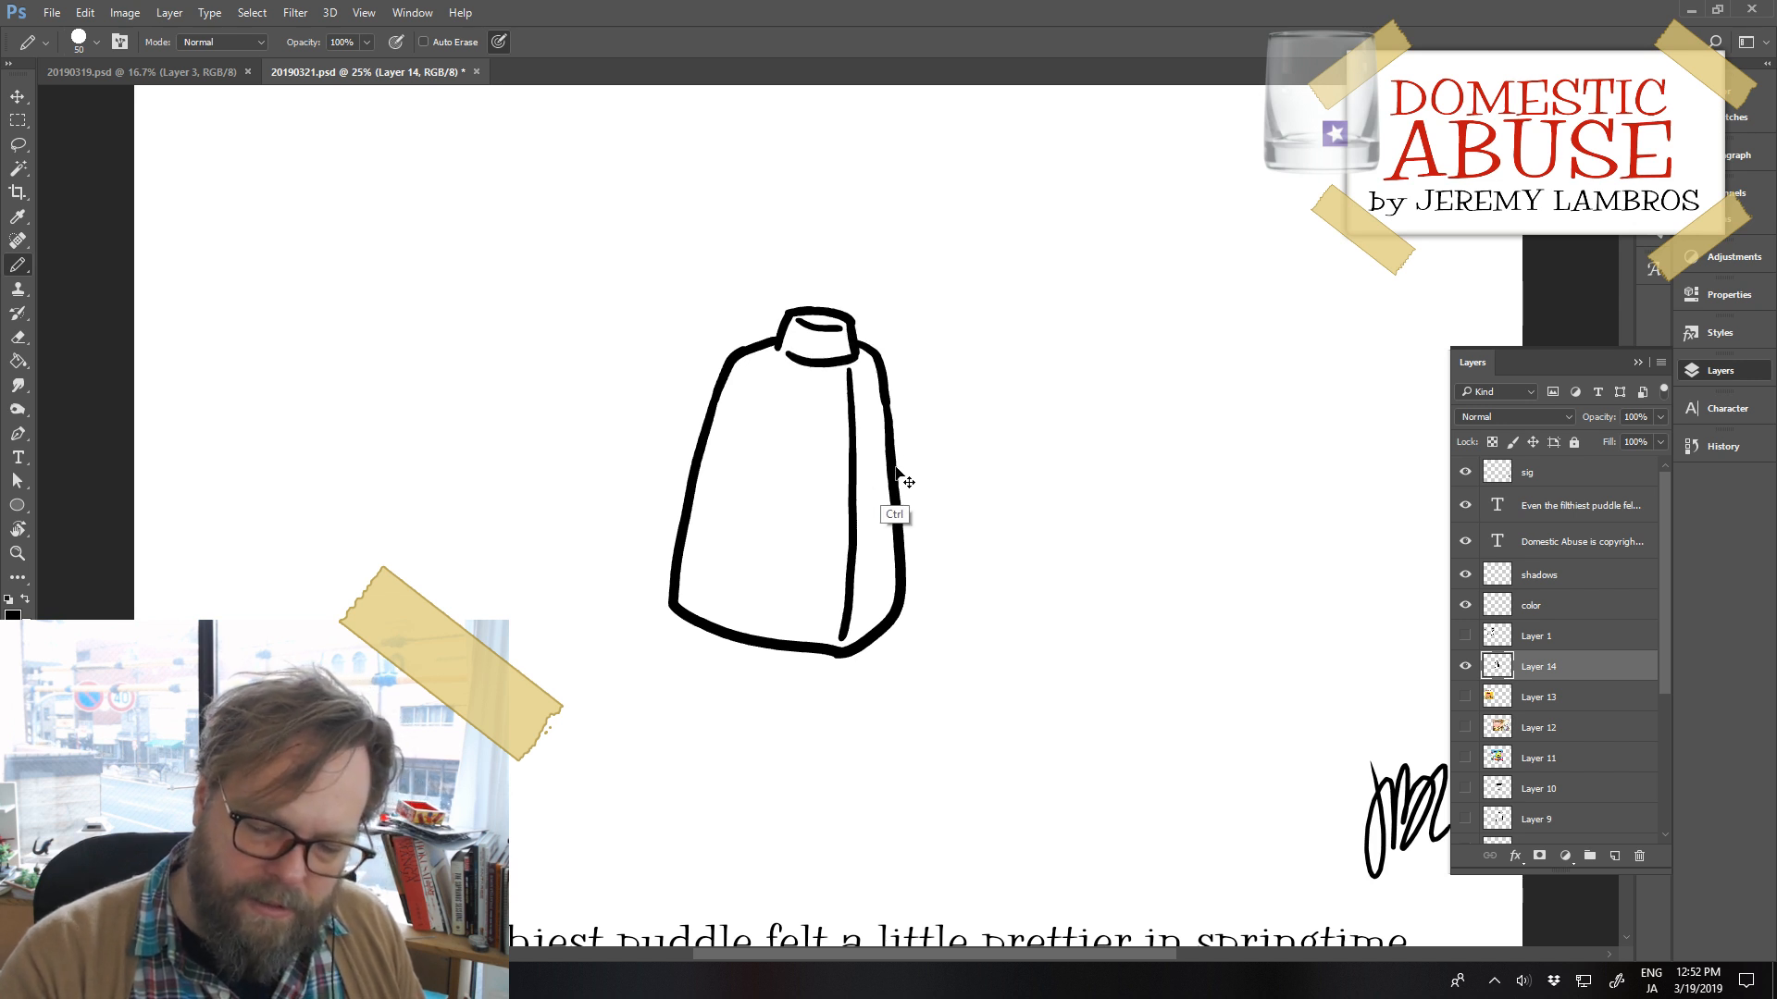
pyautogui.moveTo(847, 506)
pyautogui.mouseDown()
pyautogui.moveTo(625, 546)
pyautogui.moveTo(561, 531)
pyautogui.mouseUp()
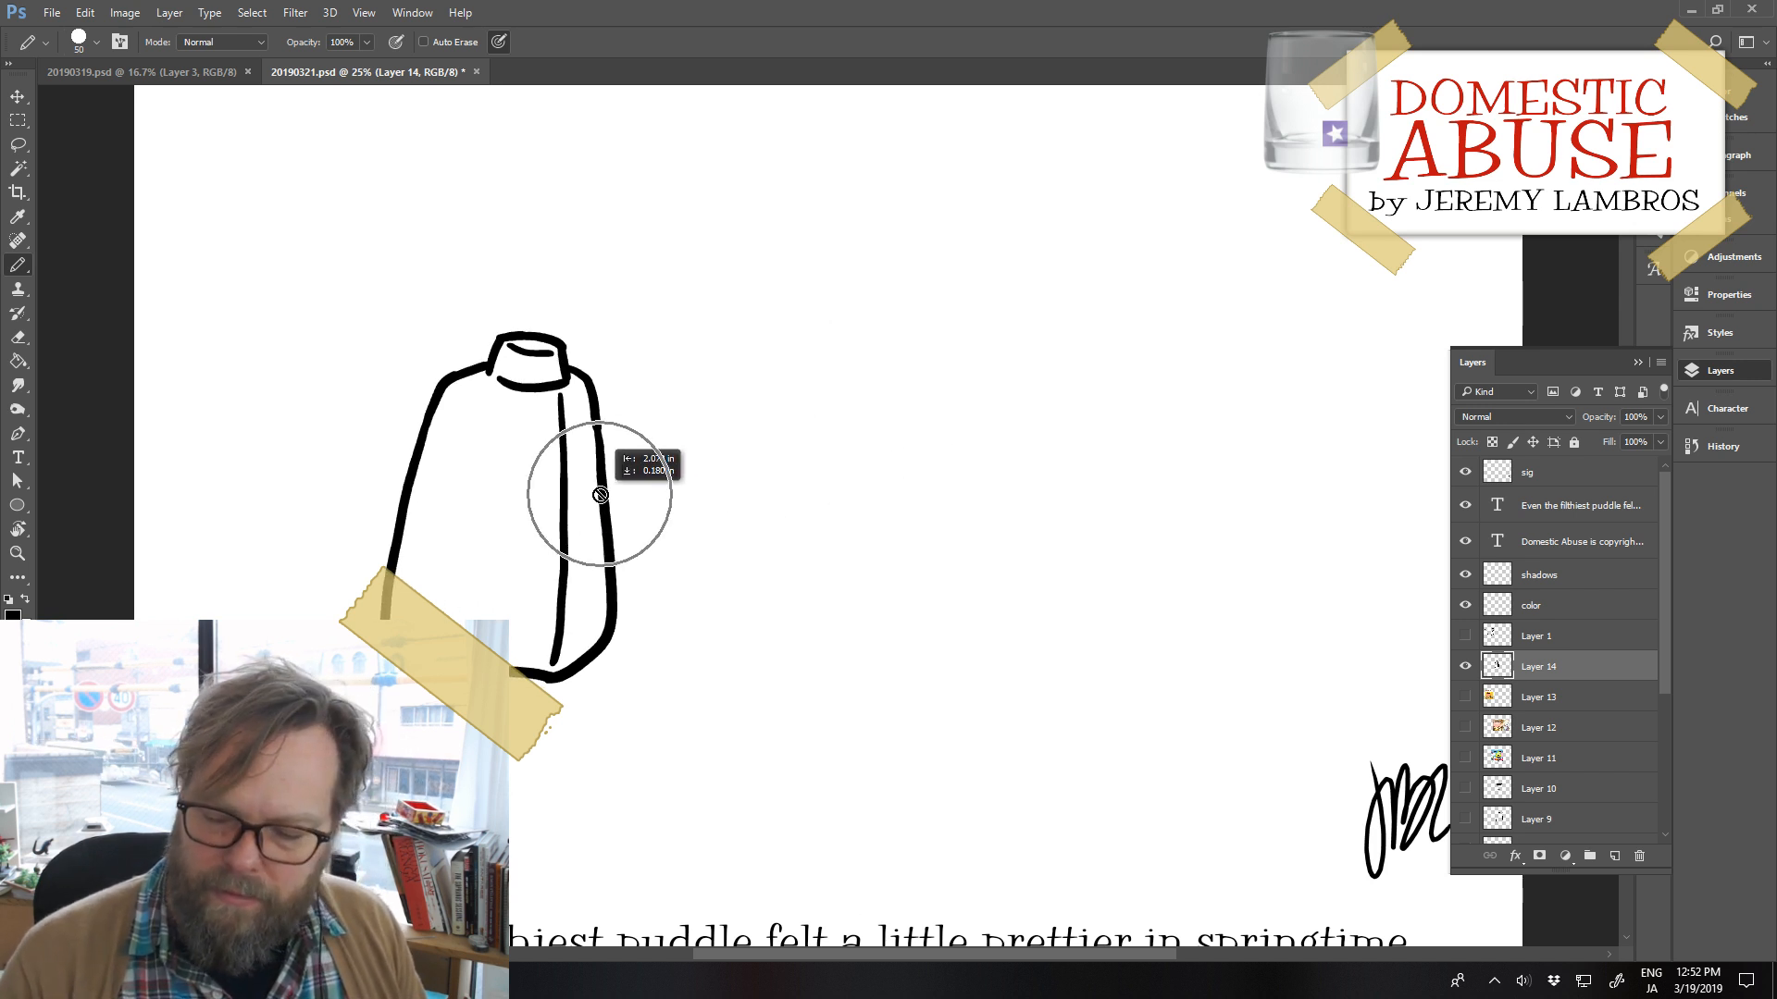
# On a new layer, draw the left edge, slanted upper-left corner and long top edge of a box beside the bottle
pyautogui.click(1614, 856)
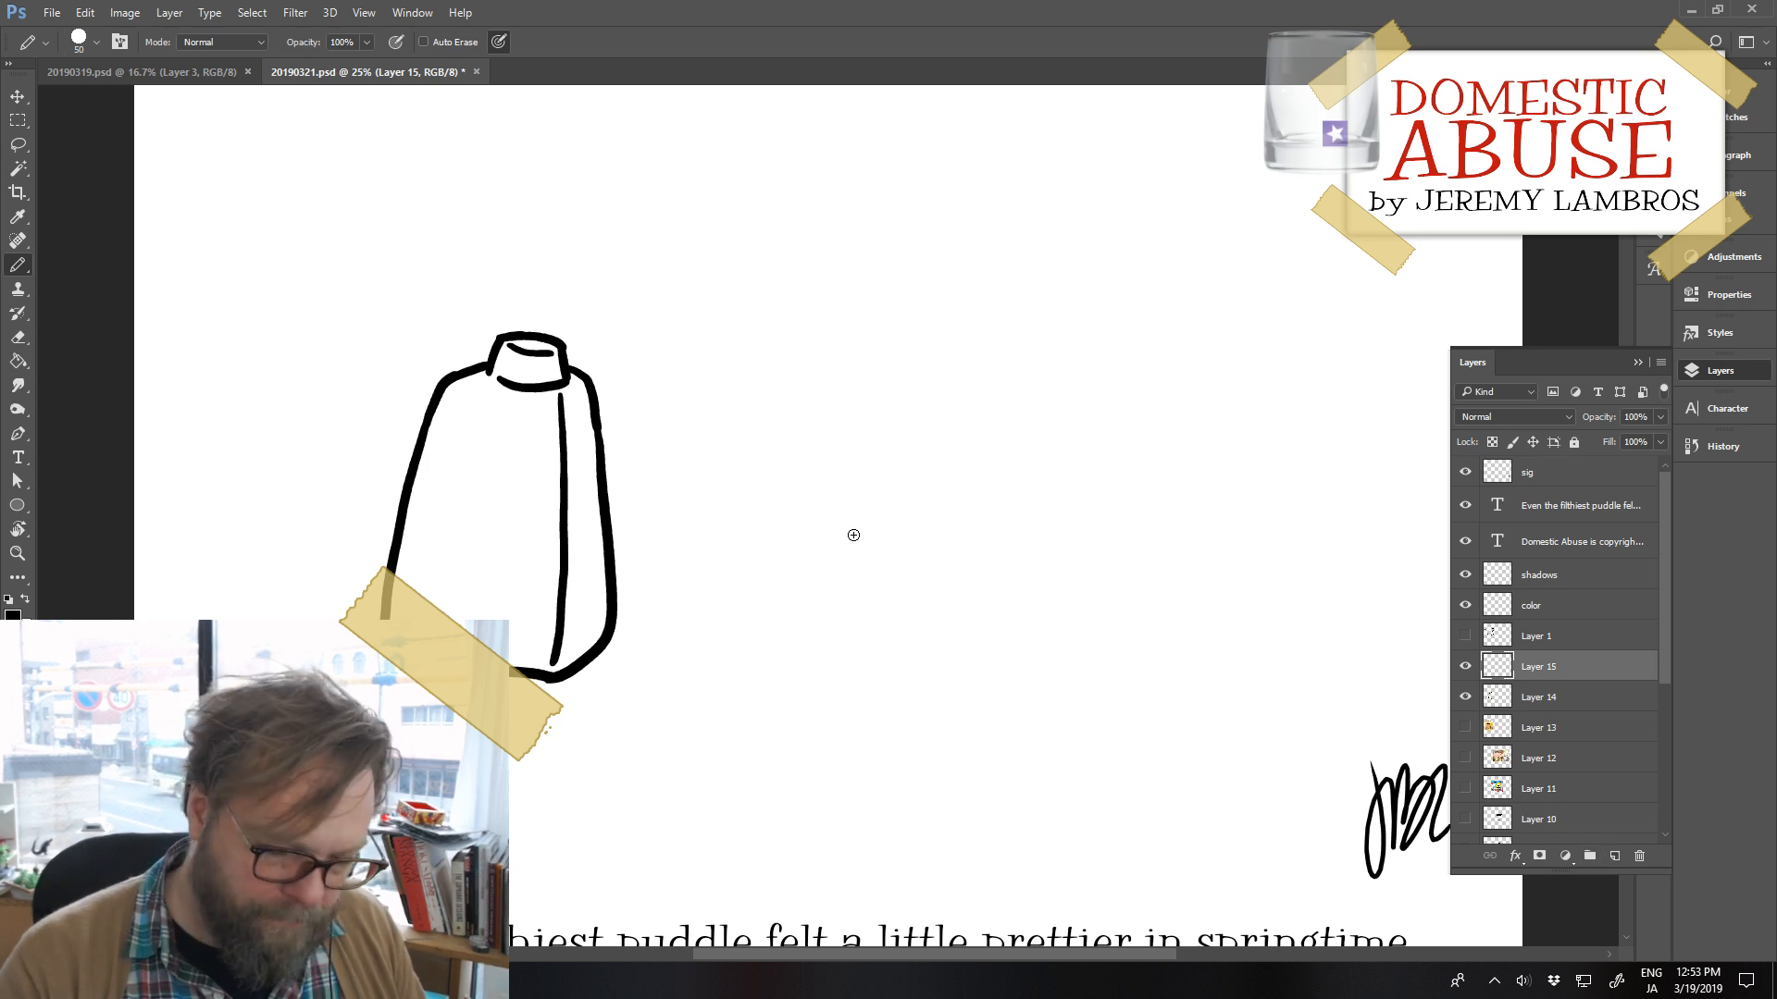
pyautogui.moveTo(759, 477)
pyautogui.mouseDown()
pyautogui.moveTo(768, 606)
pyautogui.moveTo(829, 447)
pyautogui.moveTo(881, 409)
pyautogui.mouseUp()
pyautogui.hotkey('ctrl', 'z')
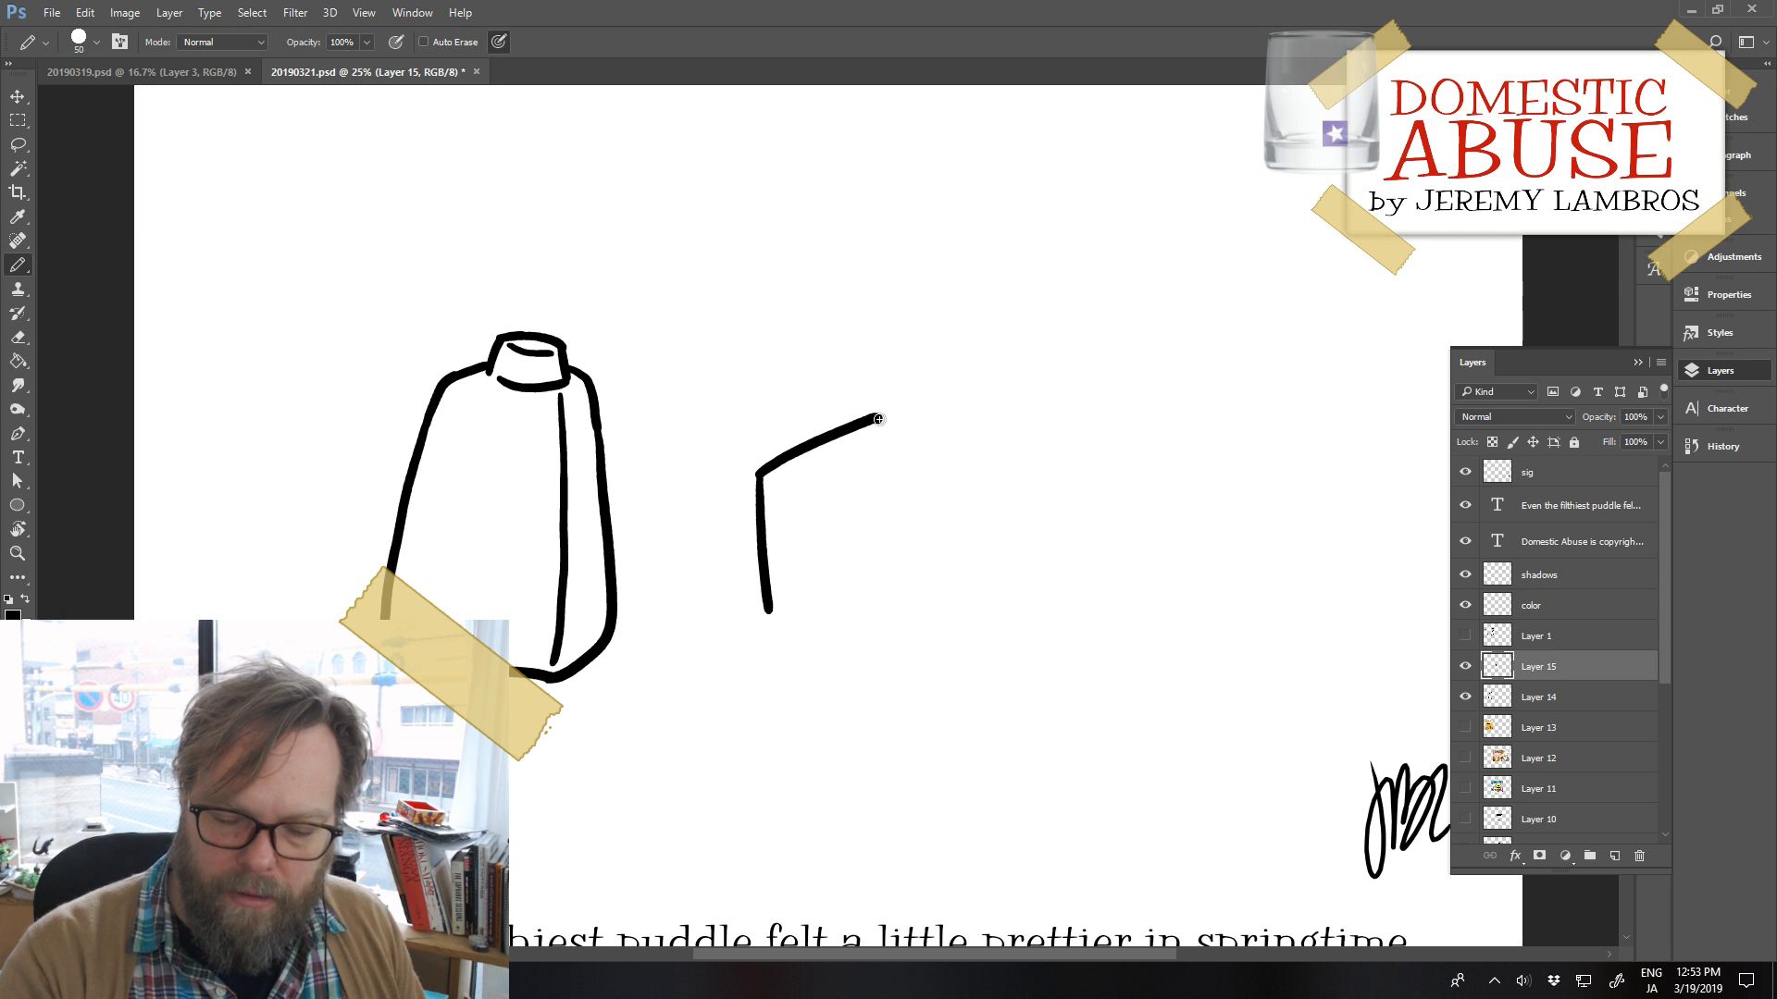
pyautogui.hotkey('ctrl', 'z')
pyautogui.moveTo(759, 470); pyautogui.dragTo(925, 421)
pyautogui.hotkey('ctrl', 'z')
pyautogui.moveTo(759, 476)
pyautogui.mouseDown()
pyautogui.moveTo(856, 431)
pyautogui.moveTo(825, 445)
pyautogui.moveTo(1226, 434)
pyautogui.moveTo(1225, 551)
pyautogui.mouseUp()
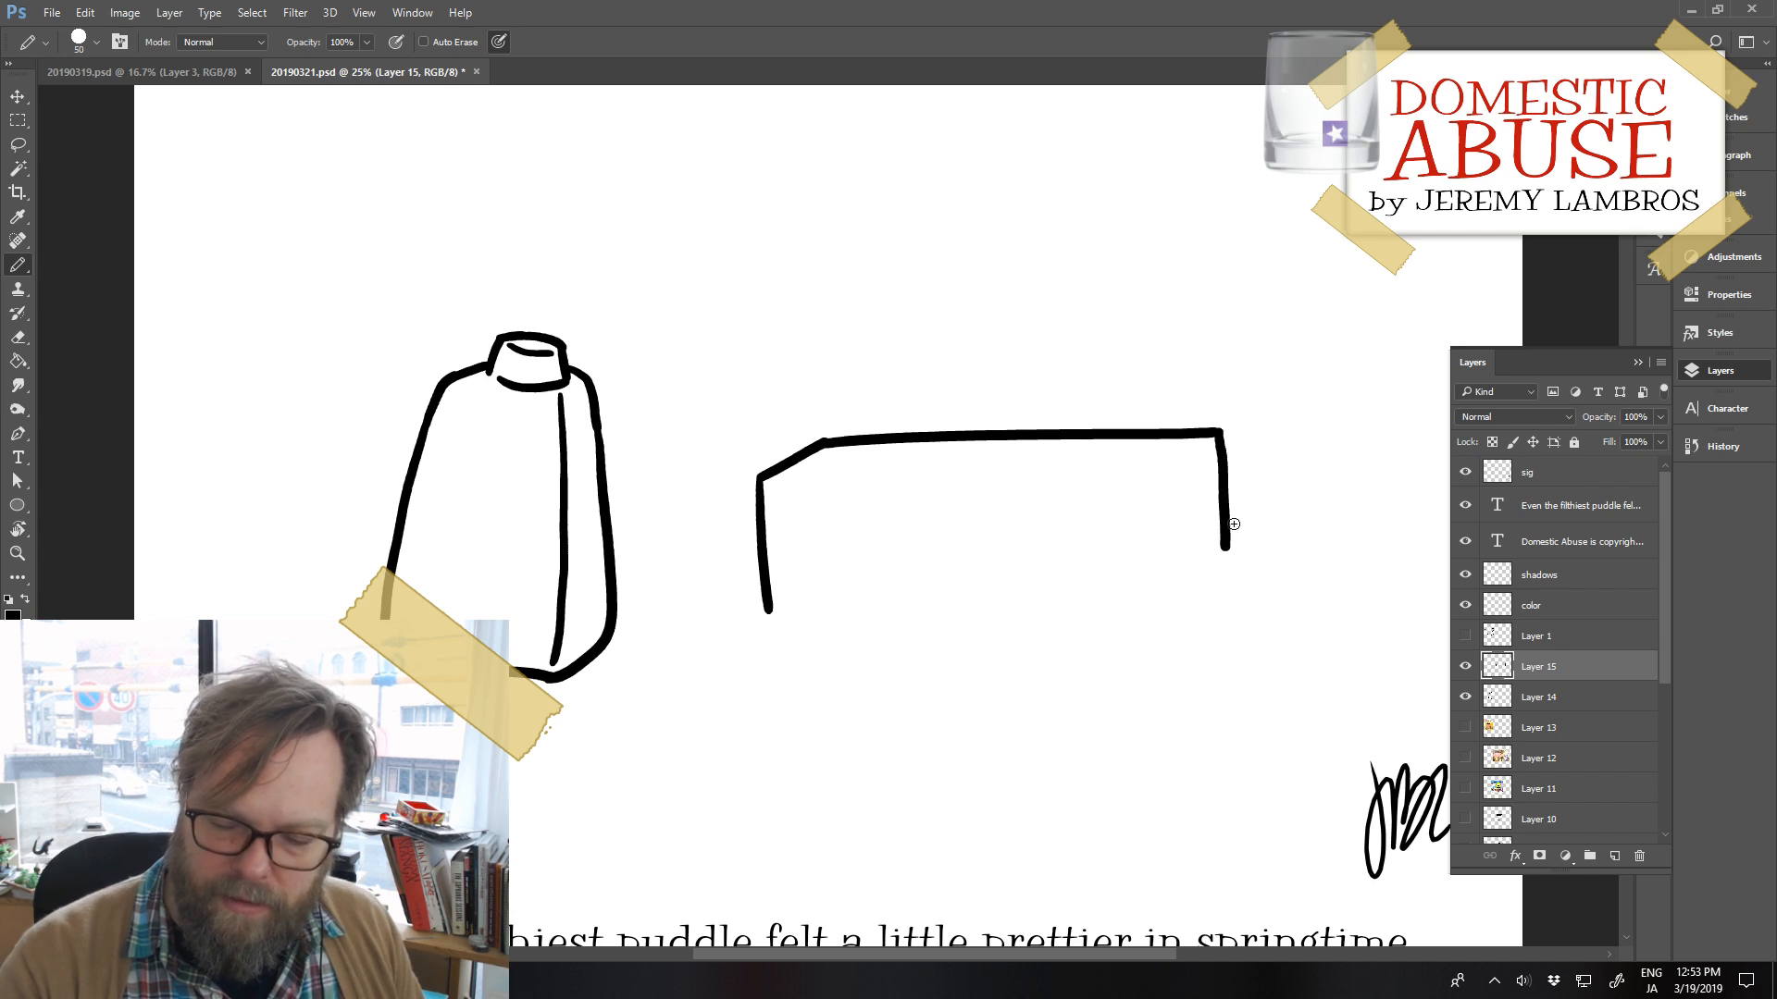
# Close the box outline with its right edge, bottom edge and slanted lower-right corner
pyautogui.hotkey('ctrl', 'z')
pyautogui.moveTo(1220, 432); pyautogui.dragTo(1225, 550)
pyautogui.hotkey('ctrl', 'z')
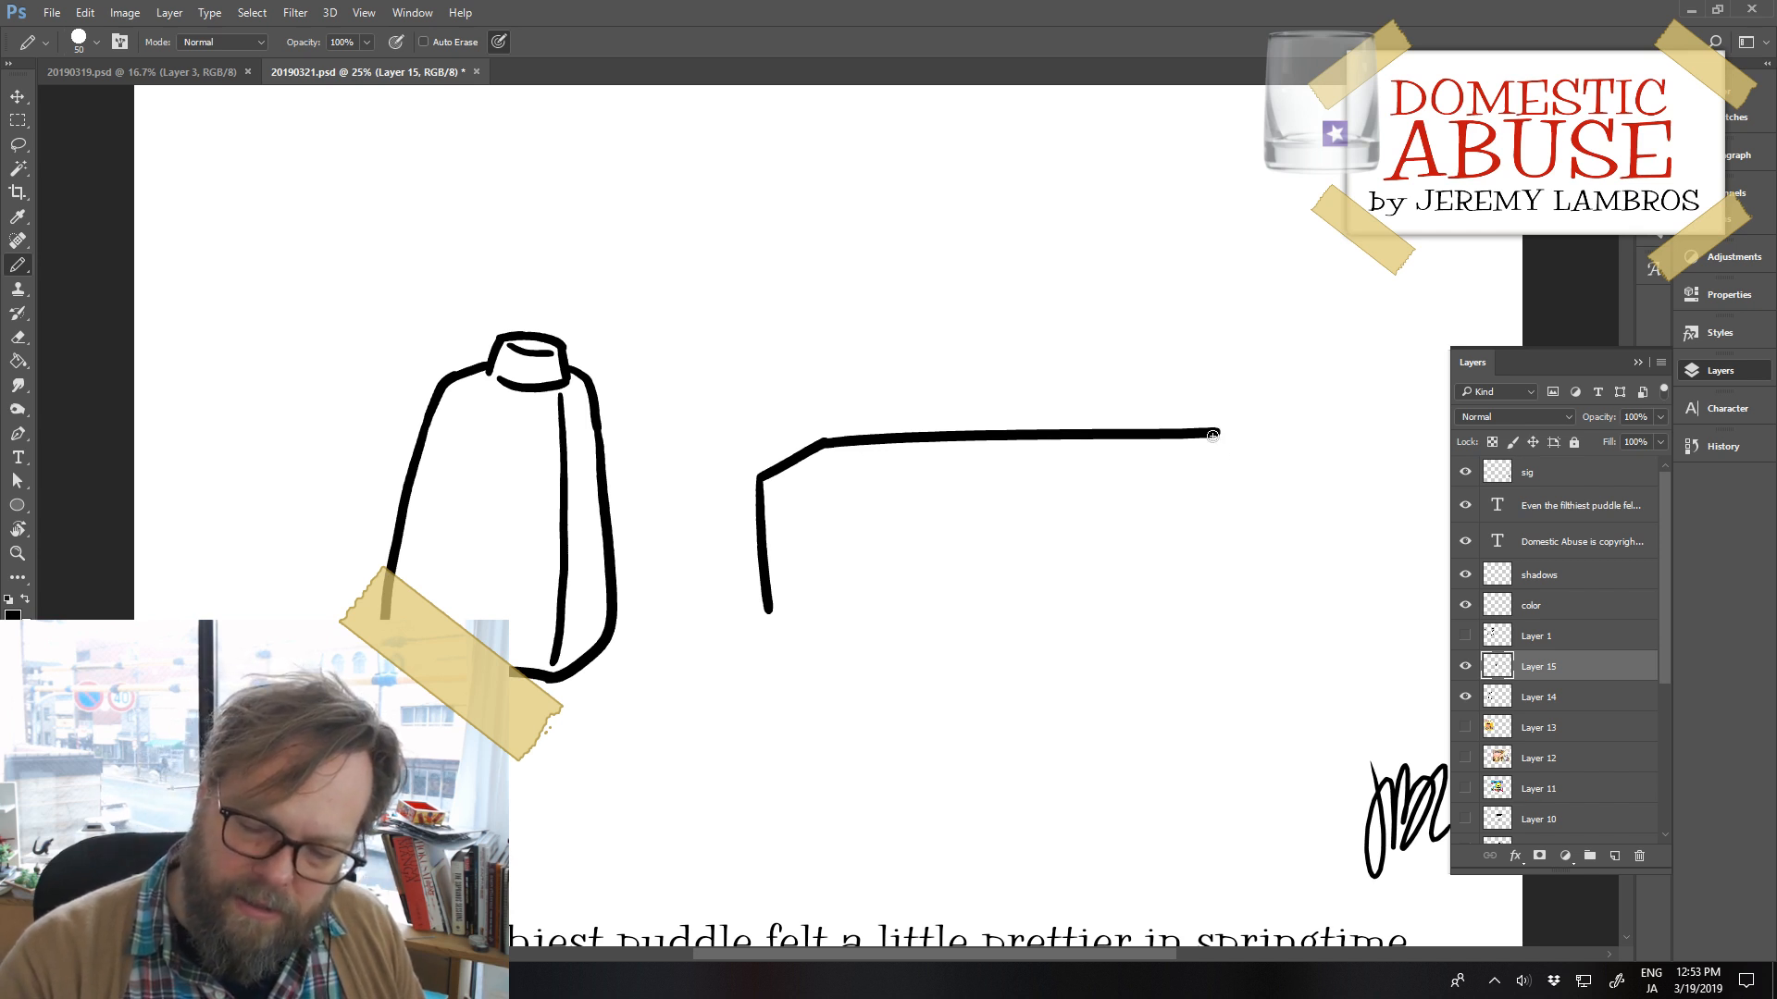
pyautogui.moveTo(1220, 432); pyautogui.dragTo(1219, 569)
pyautogui.moveTo(790, 614)
pyautogui.mouseDown()
pyautogui.moveTo(1155, 595)
pyautogui.moveTo(1168, 576)
pyautogui.mouseUp()
pyautogui.hotkey('ctrl', 'z')
pyautogui.moveTo(771, 611)
pyautogui.mouseDown()
pyautogui.moveTo(1123, 606)
pyautogui.moveTo(1181, 590)
pyautogui.moveTo(1239, 539)
pyautogui.mouseUp()
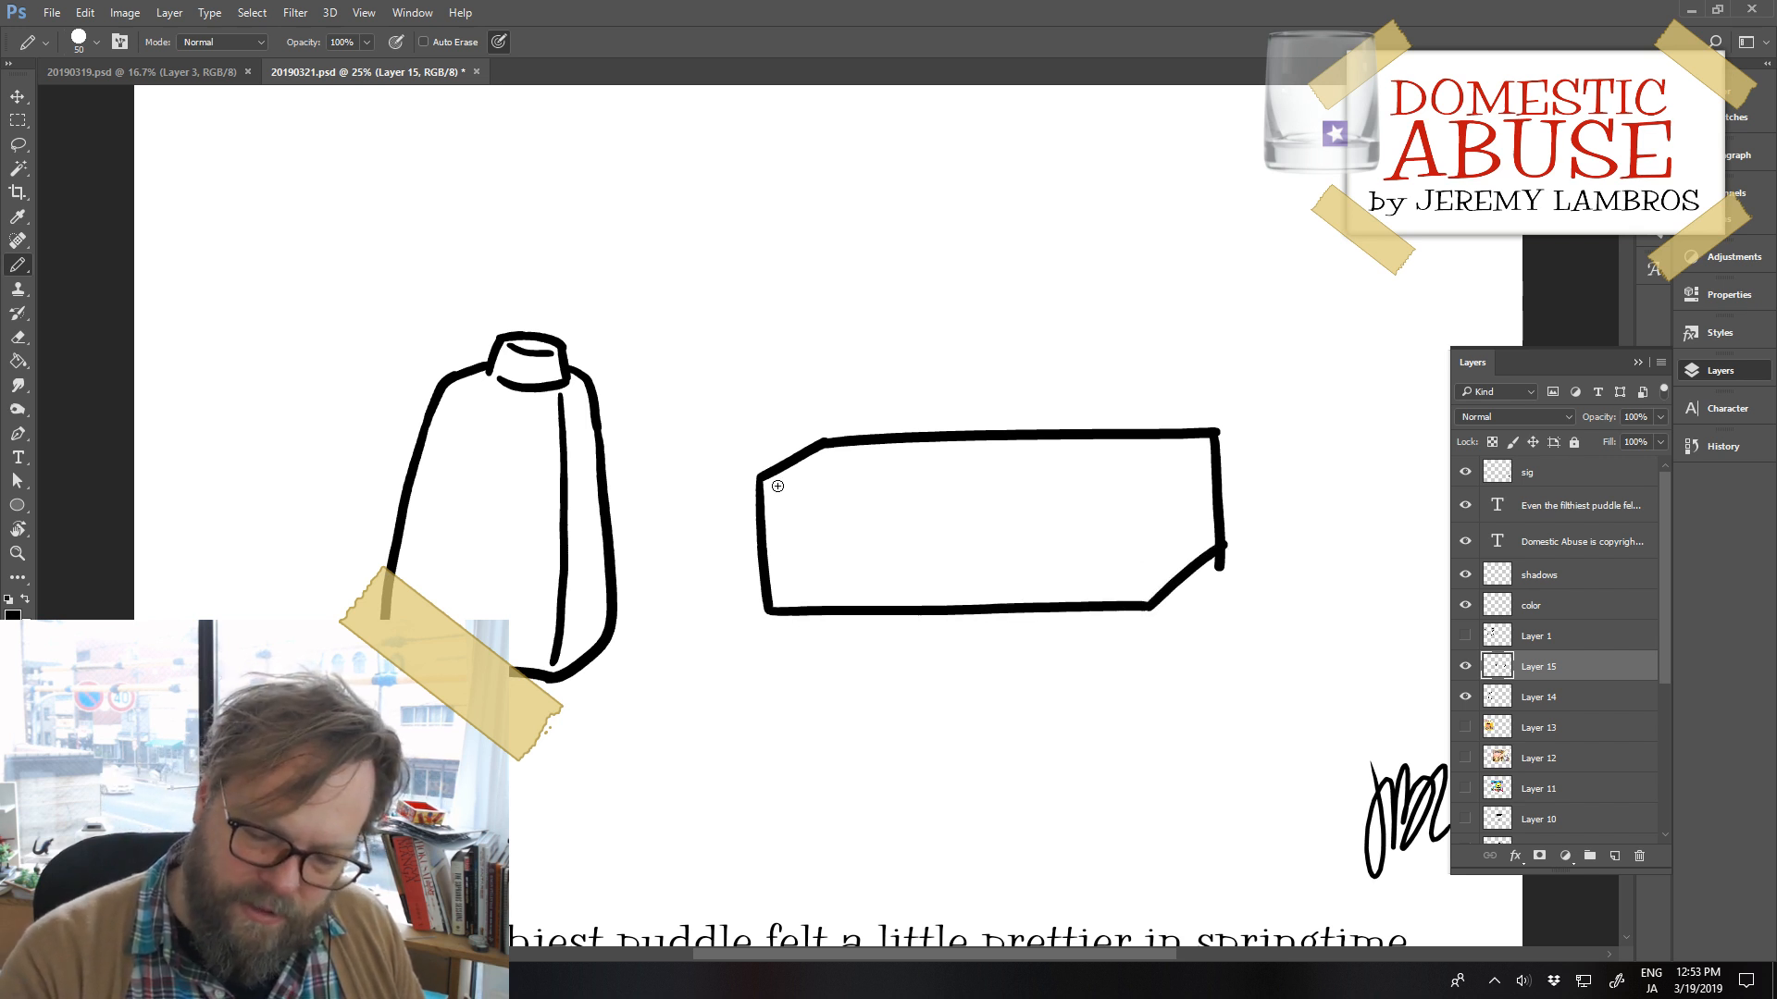
pyautogui.moveTo(777, 485)
pyautogui.mouseDown()
pyautogui.moveTo(1178, 492)
pyautogui.moveTo(1152, 500)
pyautogui.mouseUp()
pyautogui.hotkey('ctrl', 'z')
pyautogui.moveTo(774, 486); pyautogui.dragTo(1156, 467)
pyautogui.hotkey('ctrl', 'z')
pyautogui.moveTo(786, 485); pyautogui.dragTo(1161, 472)
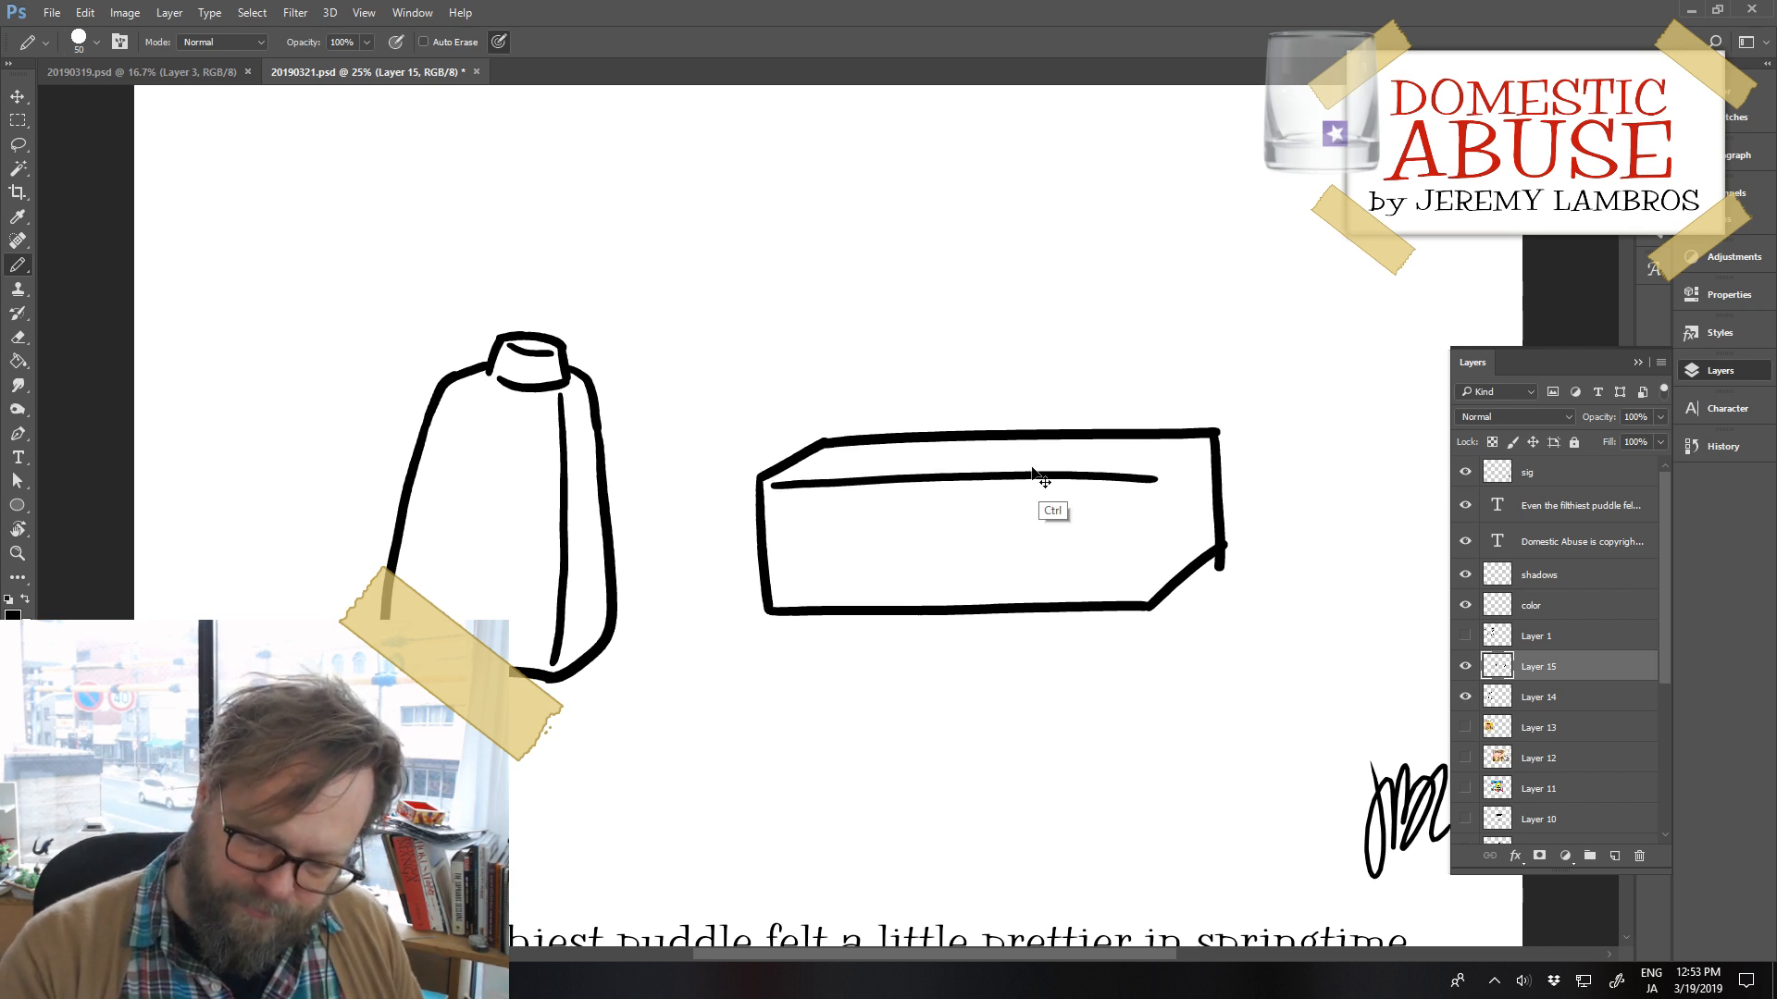
pyautogui.hotkey('ctrl', 'z')
pyautogui.moveTo(773, 485); pyautogui.dragTo(1147, 476)
pyautogui.hotkey('ctrl', 'z')
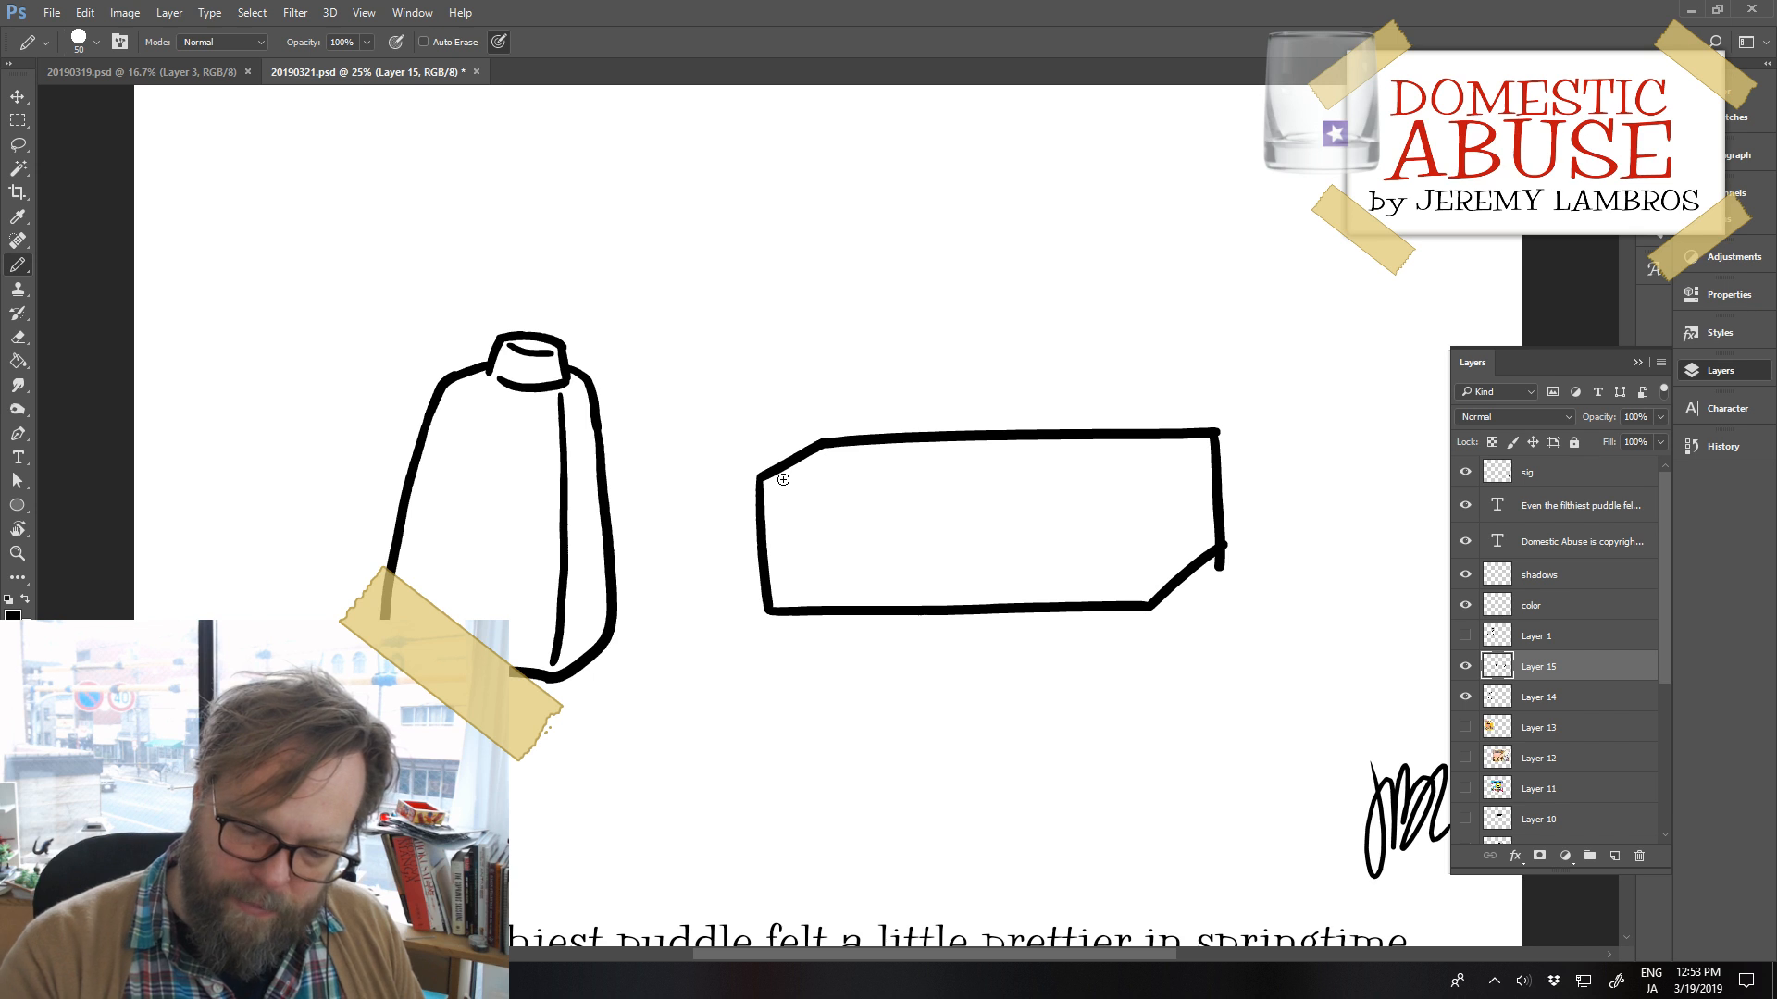
# Draw the box's inner edges: the long front top line, the vertical front corner and the short receding line, erasing misplaced parts
pyautogui.moveTo(773, 485)
pyautogui.mouseDown()
pyautogui.moveTo(1184, 465)
pyautogui.moveTo(1207, 445)
pyautogui.mouseUp()
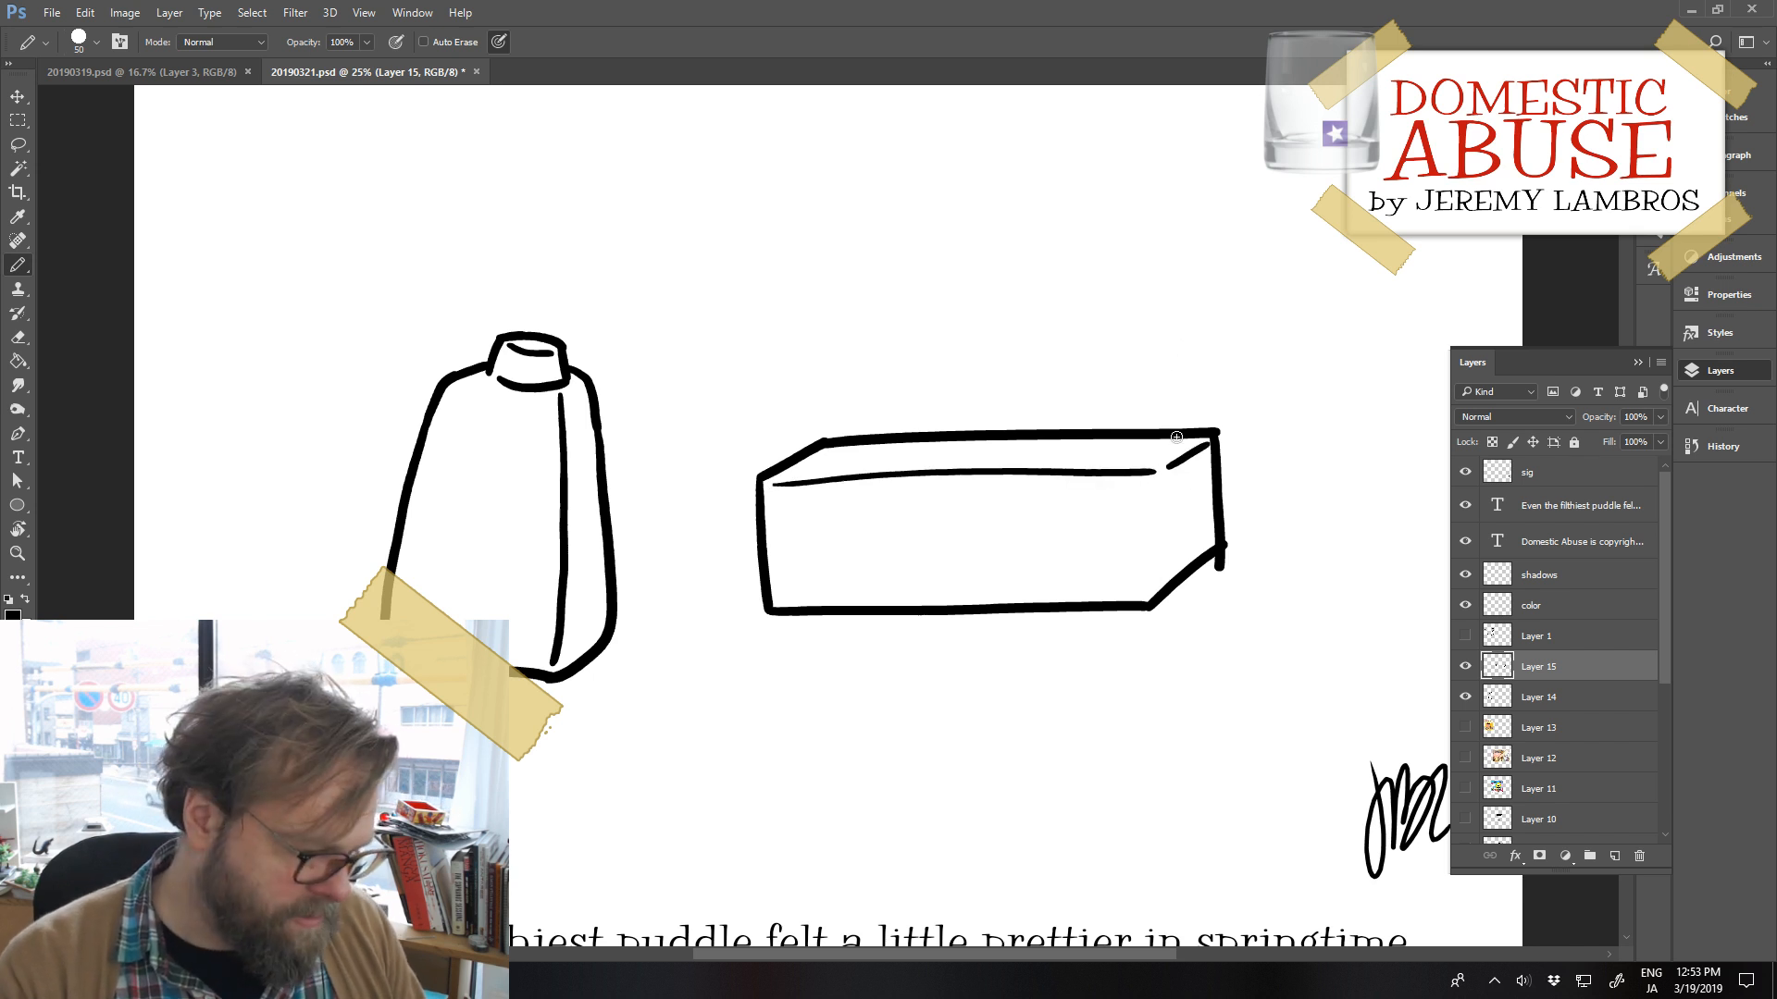
pyautogui.press('e')
pyautogui.moveTo(1173, 490)
pyautogui.mouseDown()
pyautogui.moveTo(1201, 449)
pyautogui.moveTo(1143, 471)
pyautogui.moveTo(1141, 424)
pyautogui.moveTo(1144, 592)
pyautogui.mouseUp()
pyautogui.press('b')
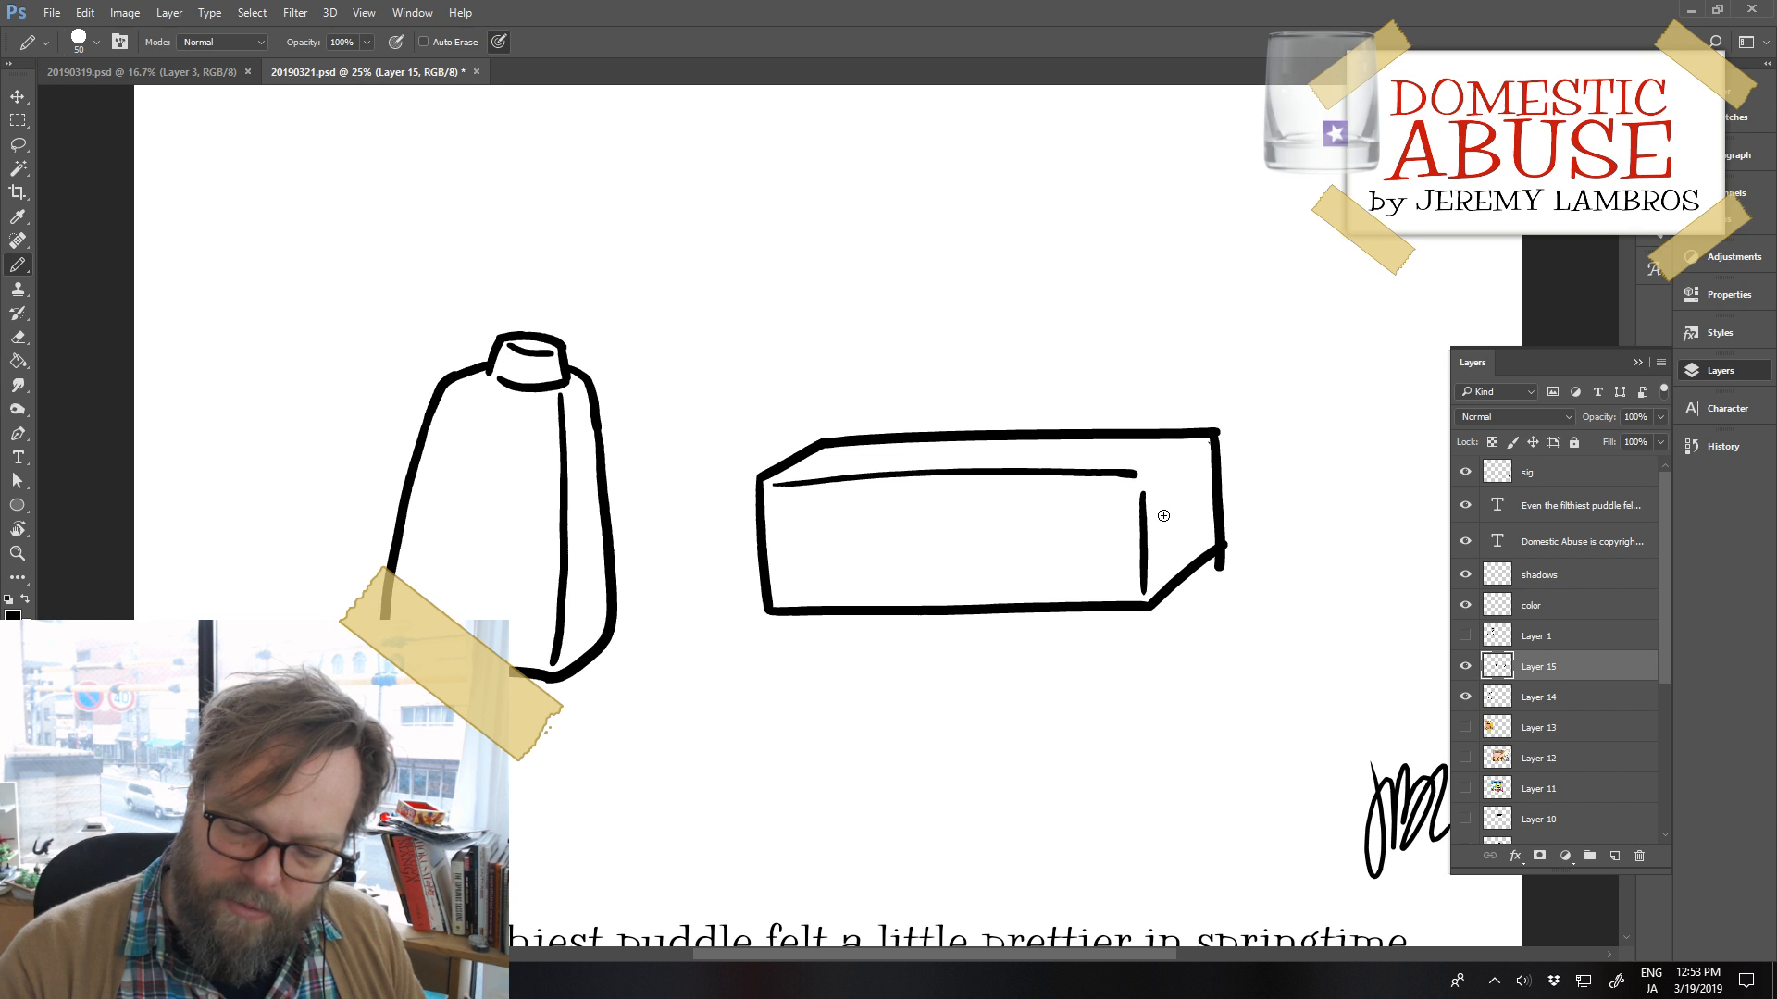
pyautogui.moveTo(1152, 472); pyautogui.dragTo(1201, 446)
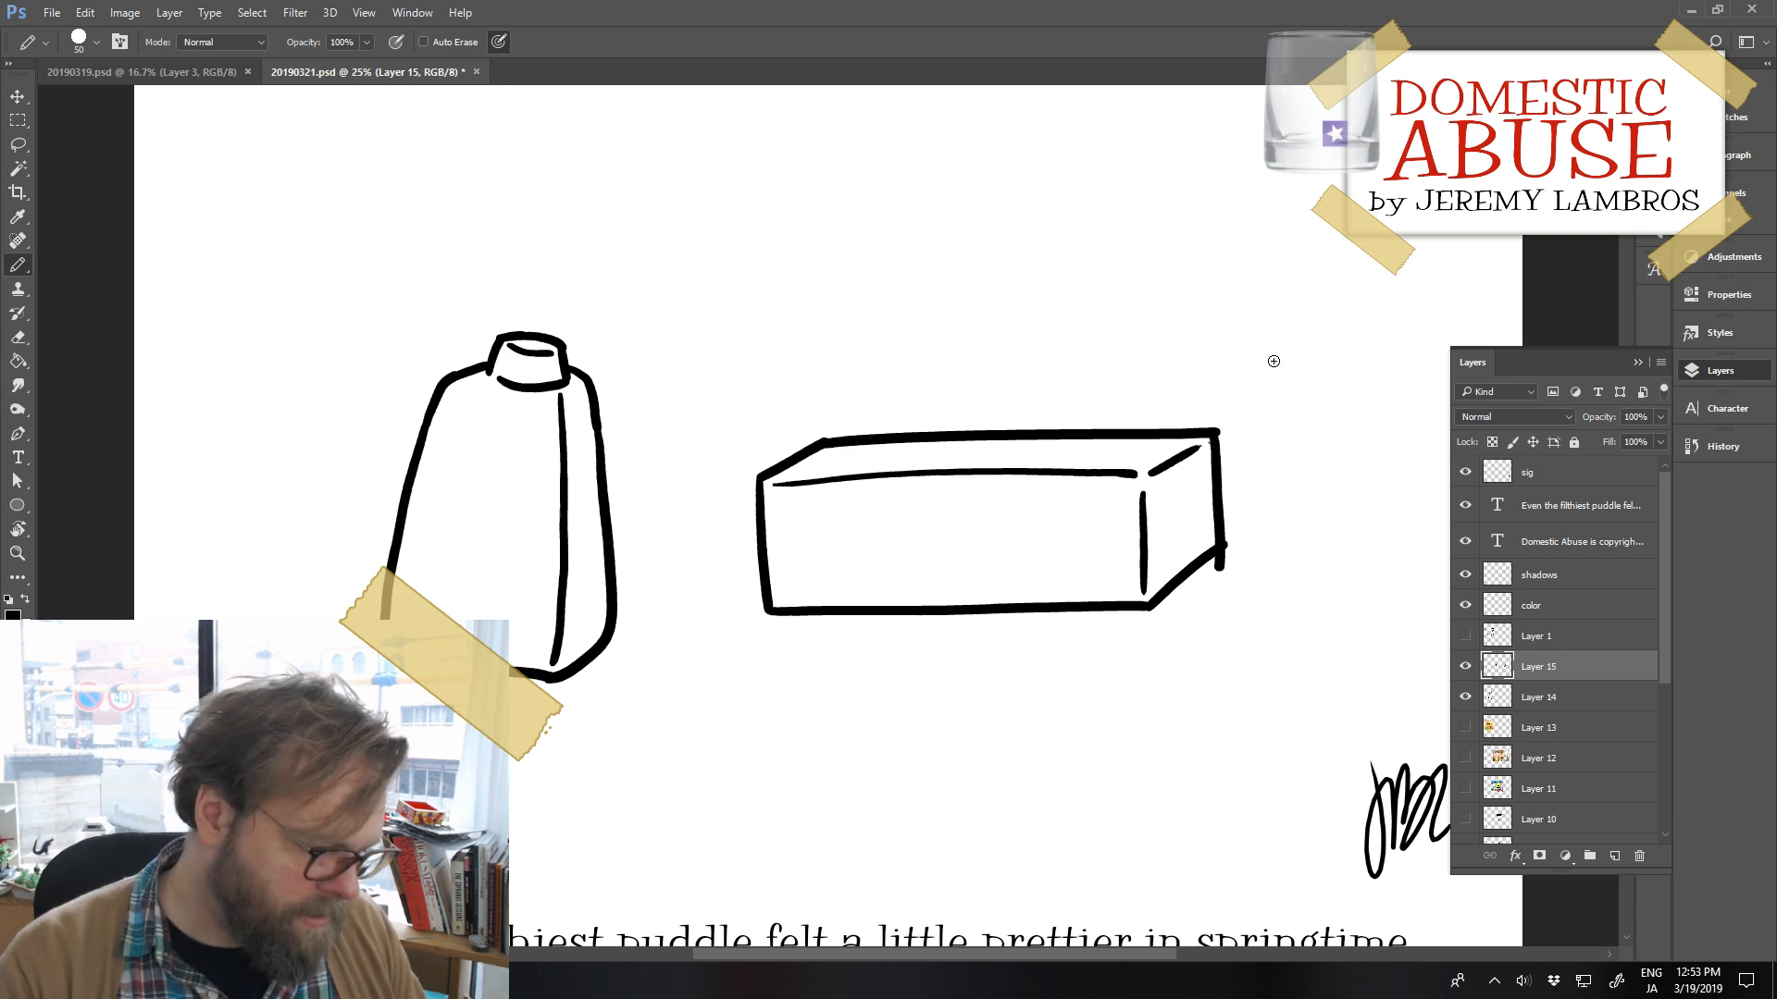
# Erase the overshooting line at the box's lower-right corner, and move the box slightly left and down
pyautogui.press('e')
pyautogui.moveTo(1221, 555); pyautogui.dragTo(1222, 557)
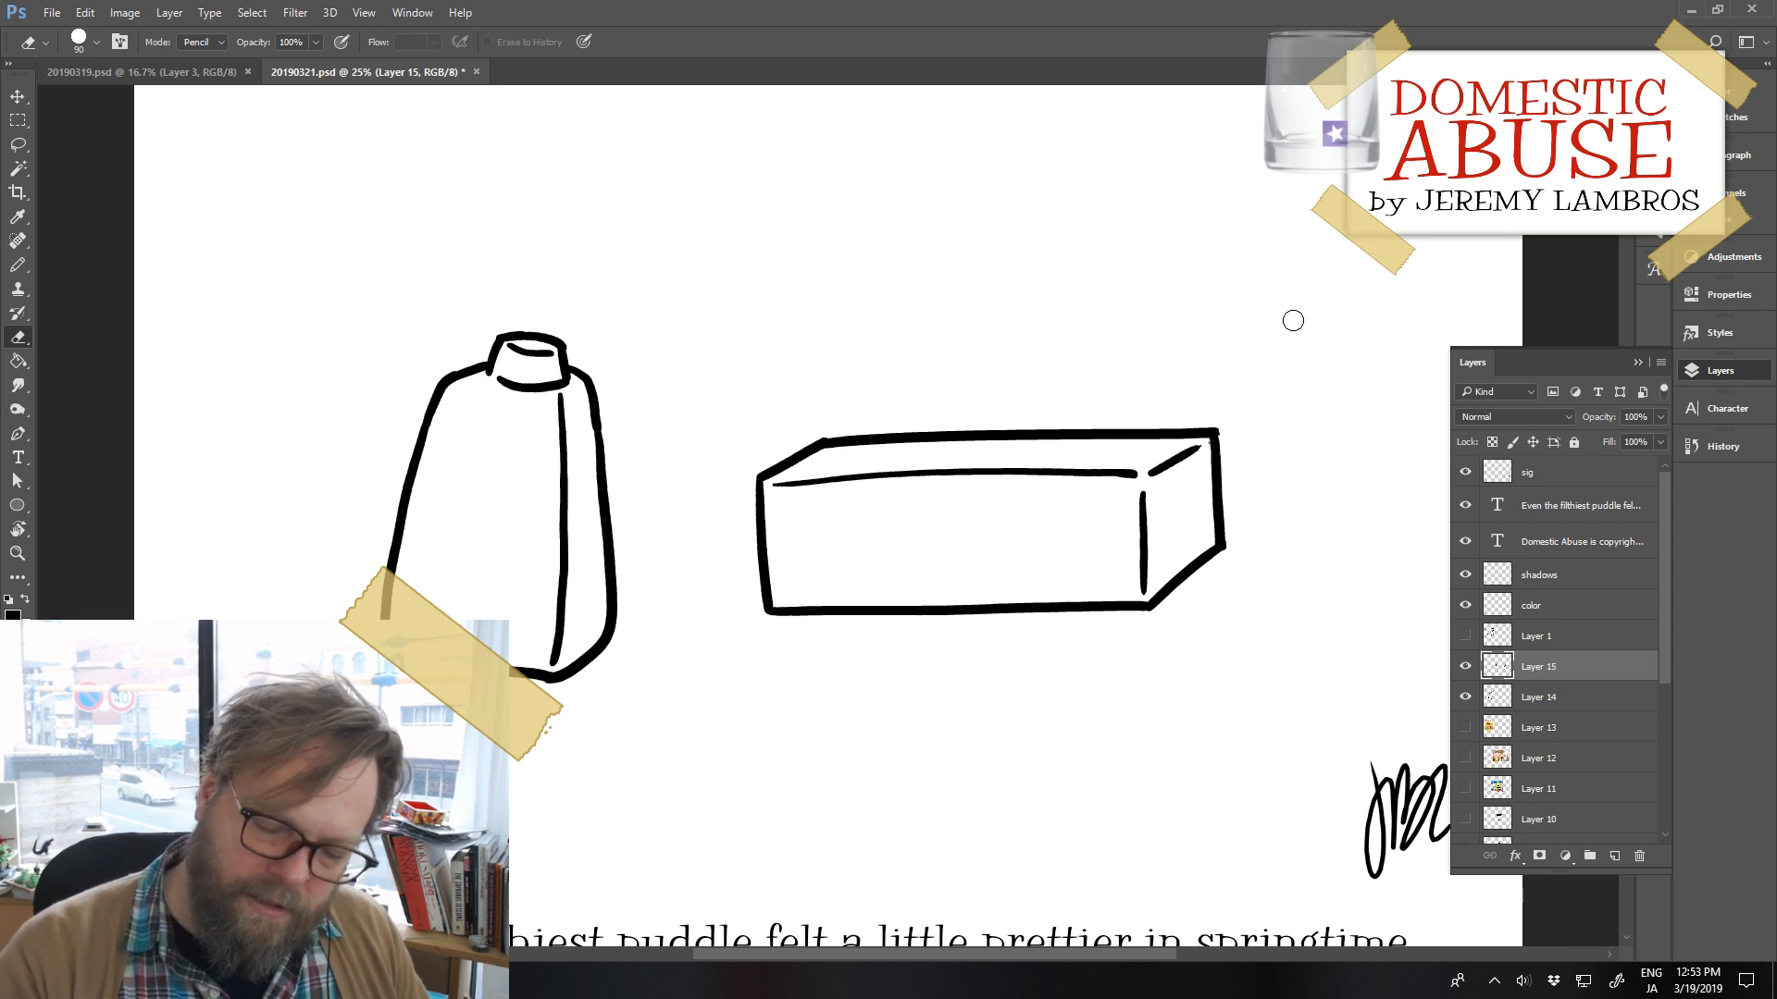
pyautogui.moveTo(1151, 639)
pyautogui.mouseDown()
pyautogui.moveTo(1091, 683)
pyautogui.moveTo(1113, 681)
pyautogui.mouseUp()
# Draw a line across the box's lower front face and continue it around the end face up to the back top corner
pyautogui.press('b')
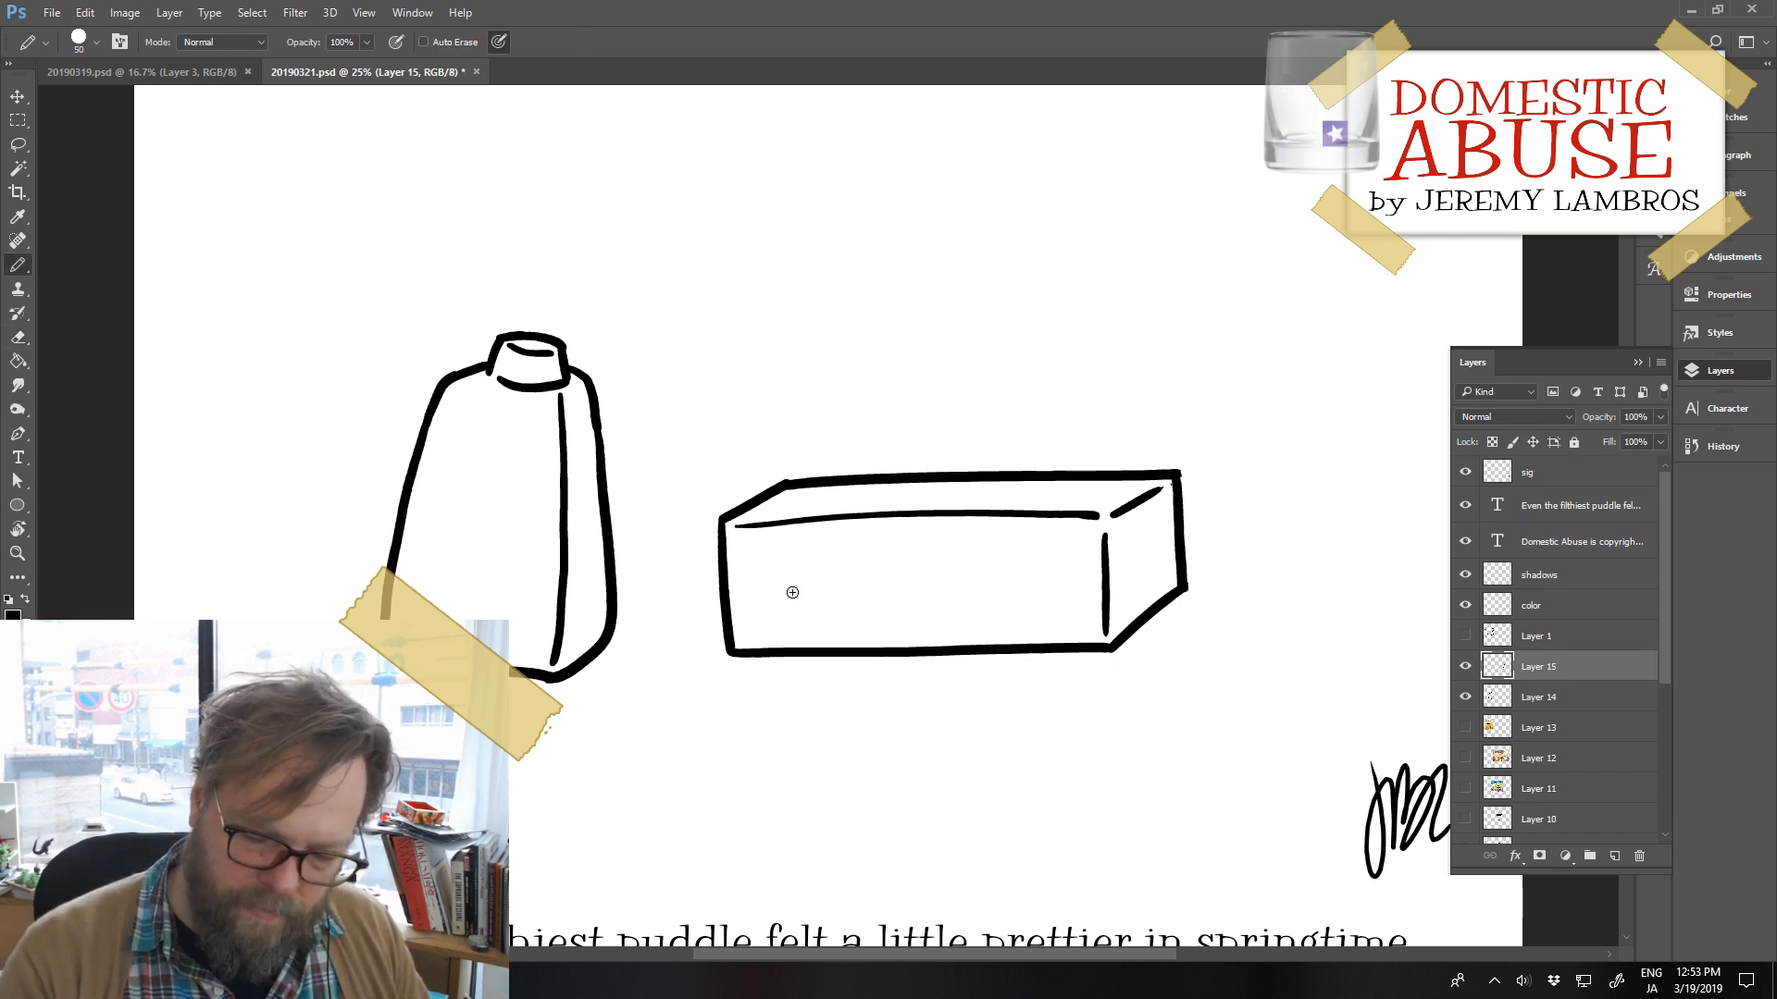
pyautogui.moveTo(729, 589); pyautogui.dragTo(1146, 571)
pyautogui.hotkey('ctrl', 'z')
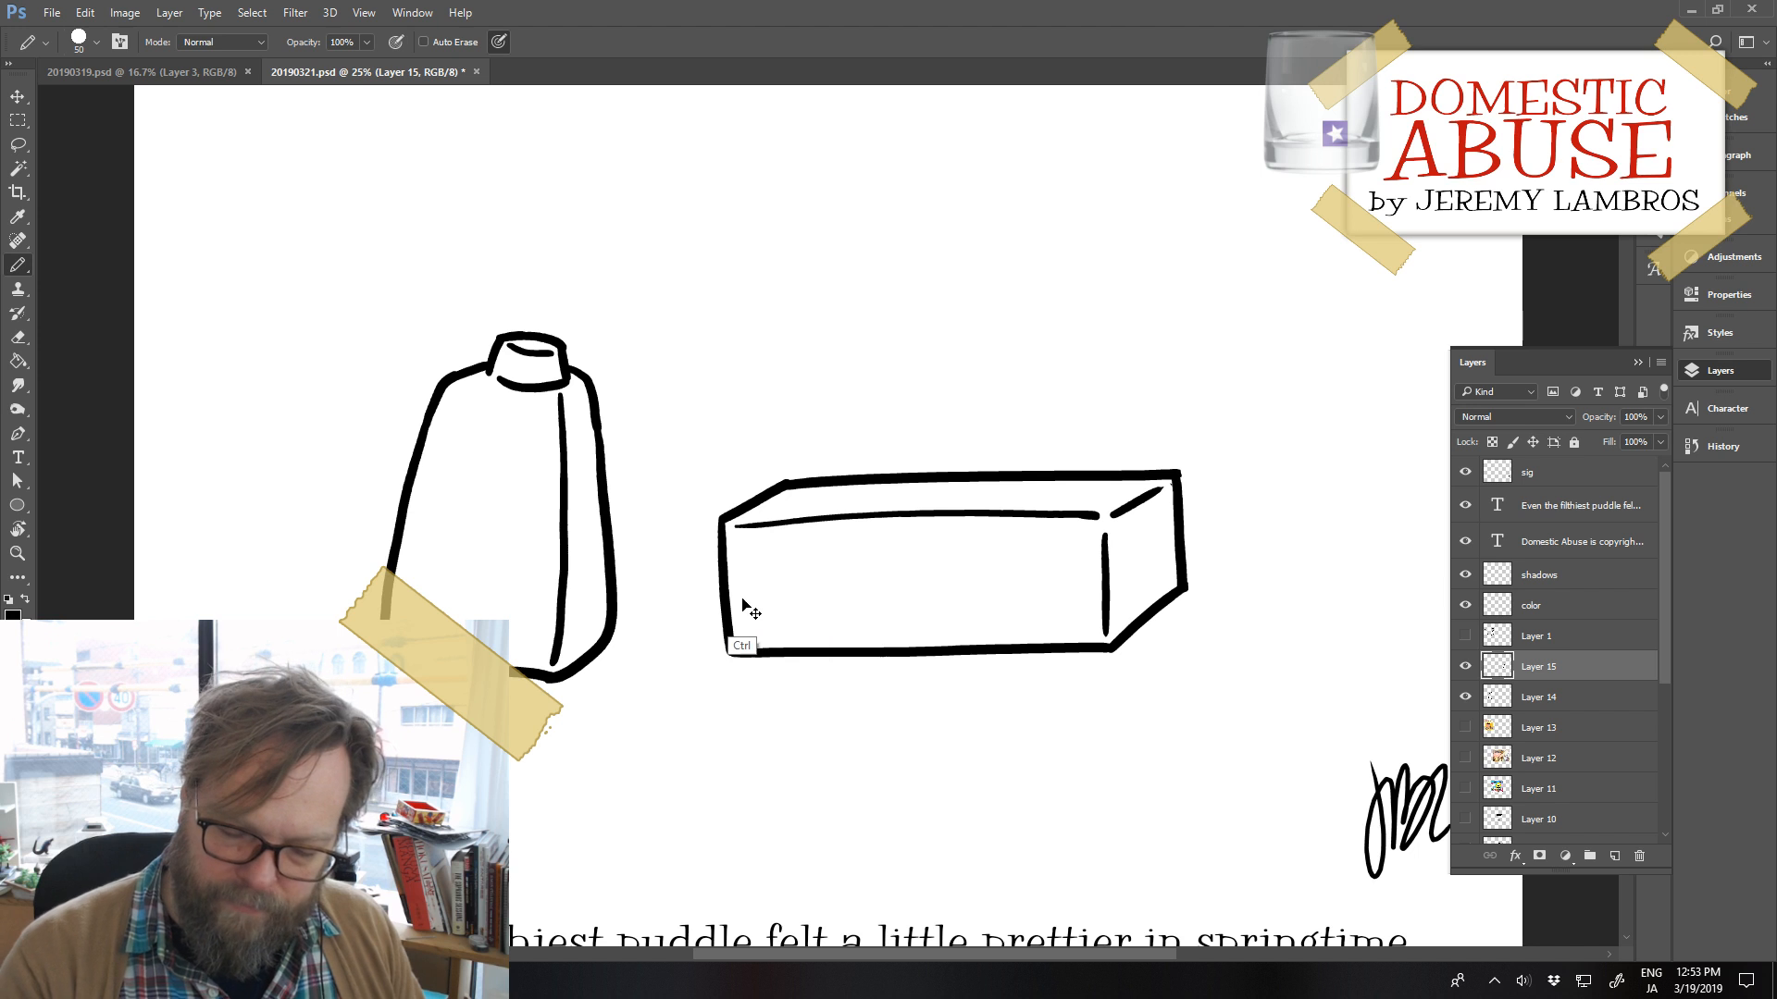
pyautogui.moveTo(729, 598)
pyautogui.mouseDown()
pyautogui.moveTo(1107, 592)
pyautogui.moveTo(1149, 566)
pyautogui.moveTo(1175, 479)
pyautogui.mouseUp()
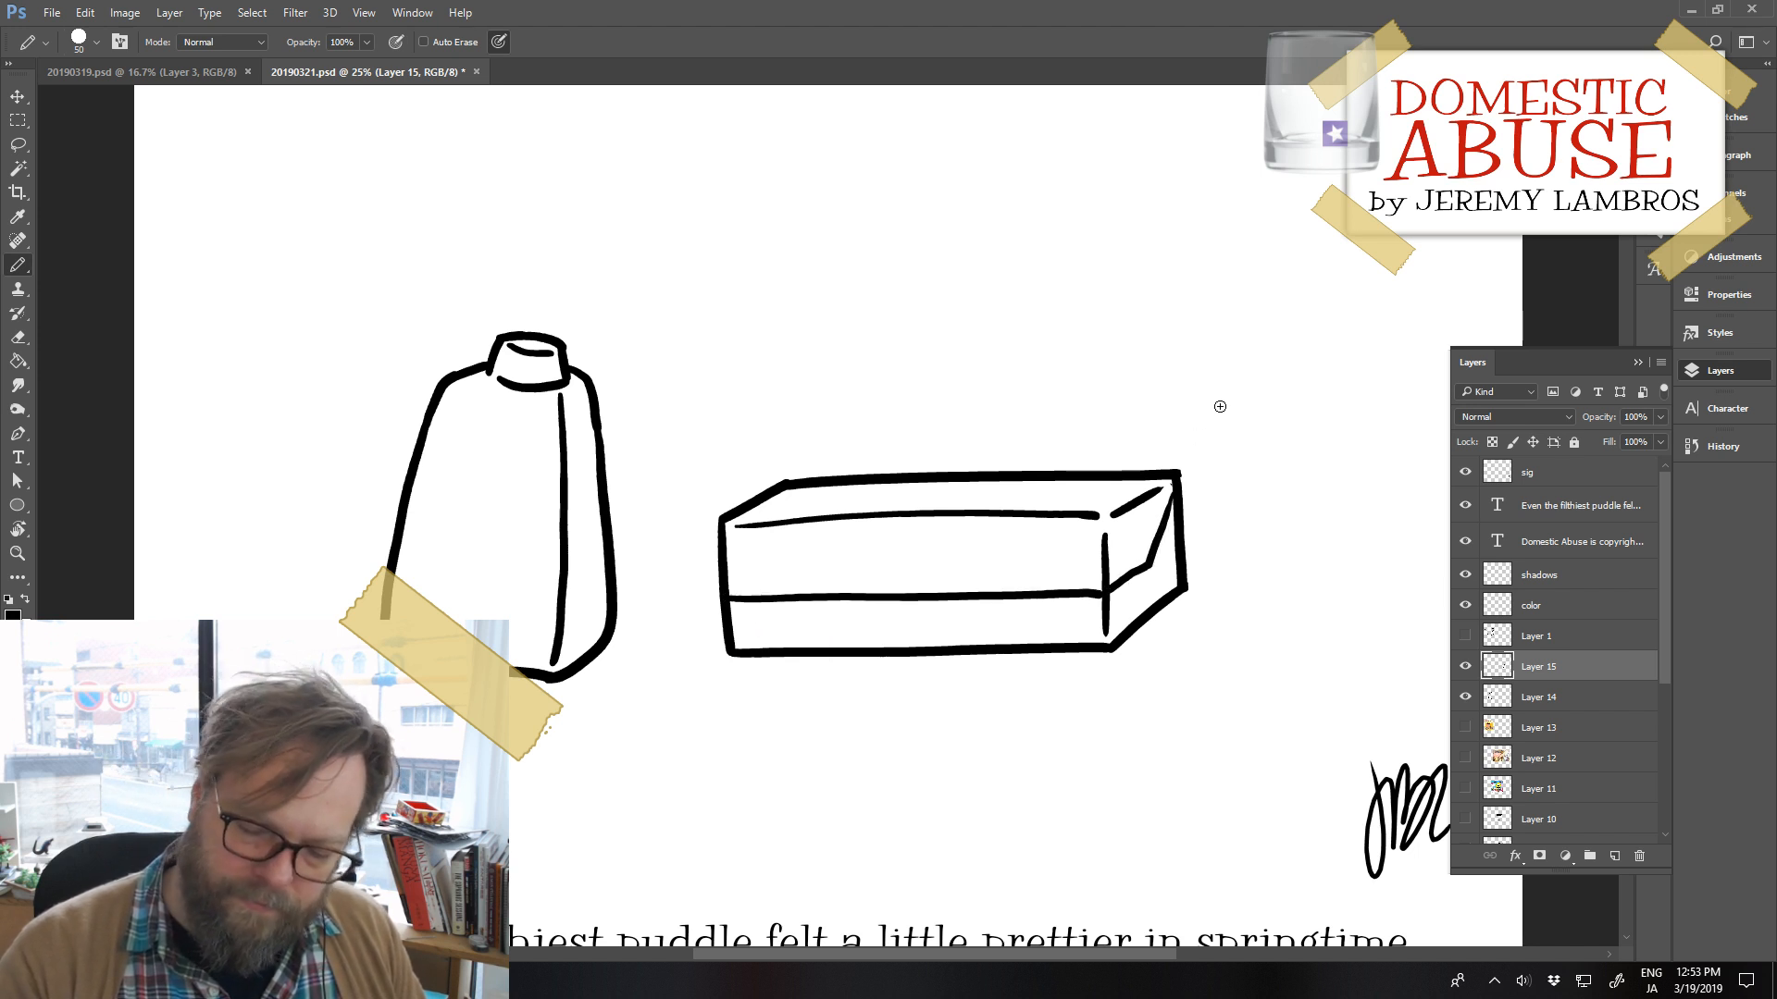
# Transform the box to about 91.66% height and rotate it 2.24° clockwise
pyautogui.hotkey('ctrl', 't')
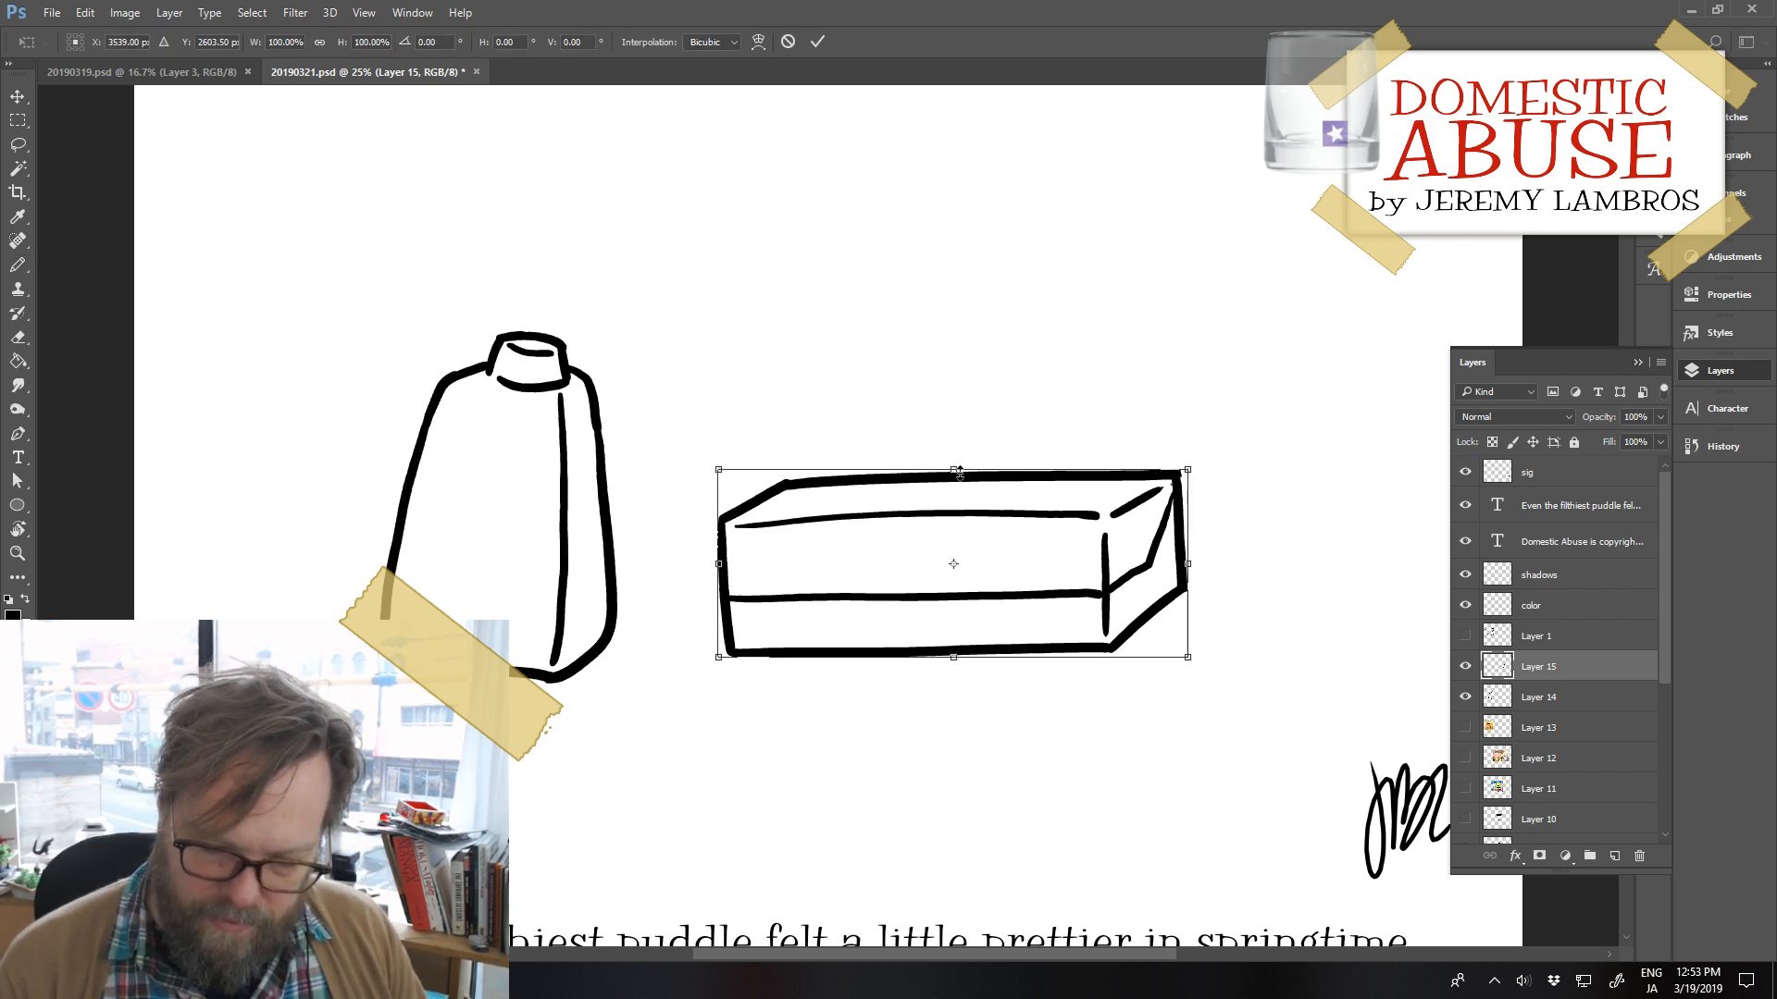
pyautogui.moveTo(959, 472); pyautogui.dragTo(959, 487)
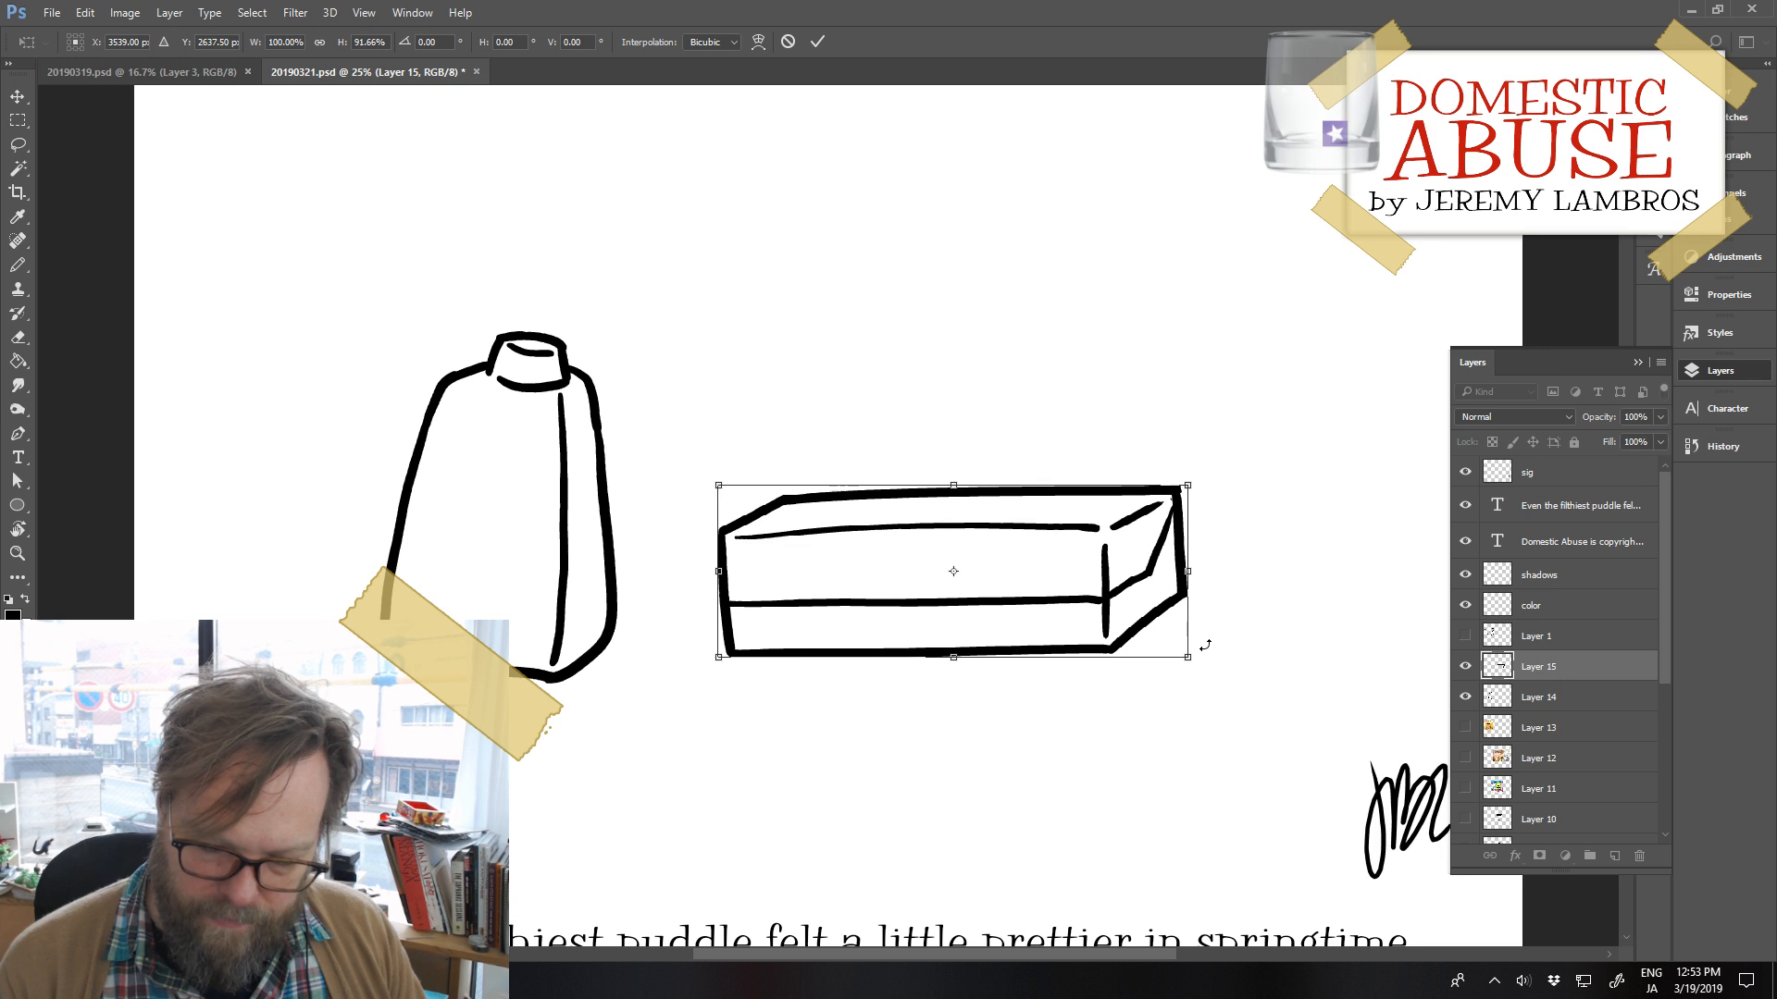
pyautogui.moveTo(1205, 645); pyautogui.dragTo(1244, 665)
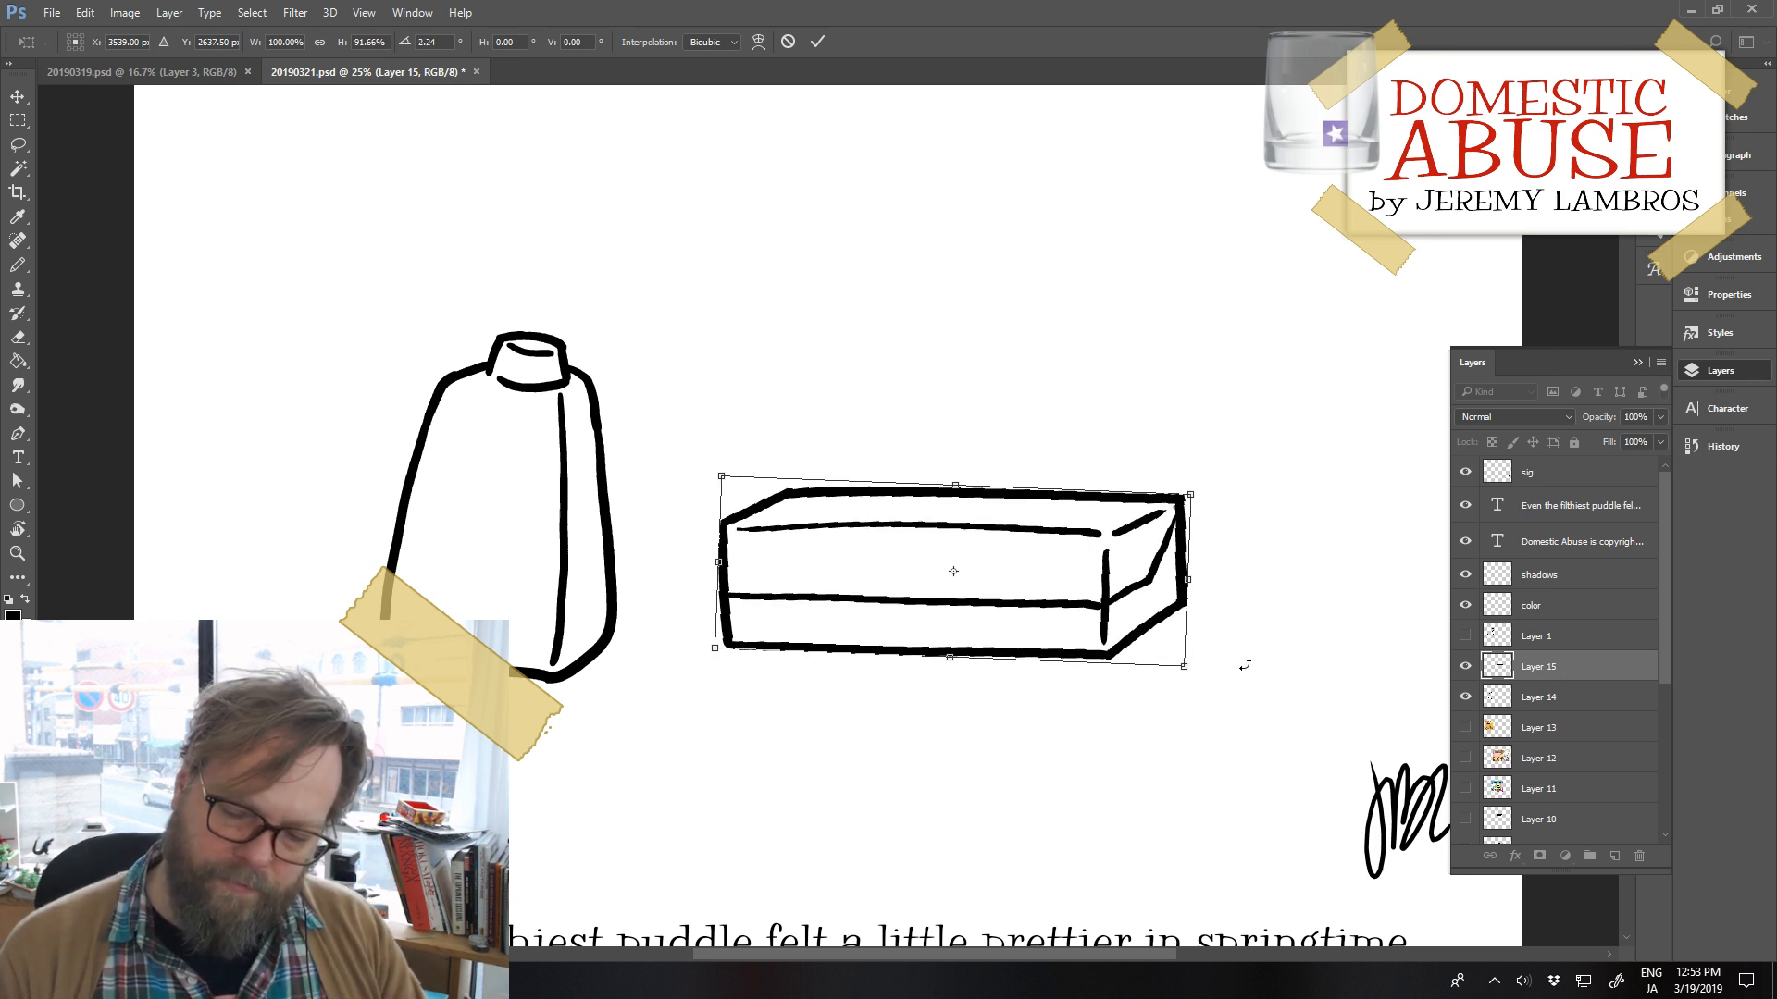
pyautogui.press('Return')
# Nudge the bottle slightly to the right and hide its layer, Layer 14
pyautogui.moveTo(1118, 625); pyautogui.dragTo(1068, 551)
pyautogui.moveTo(1111, 647); pyautogui.dragTo(1088, 623)
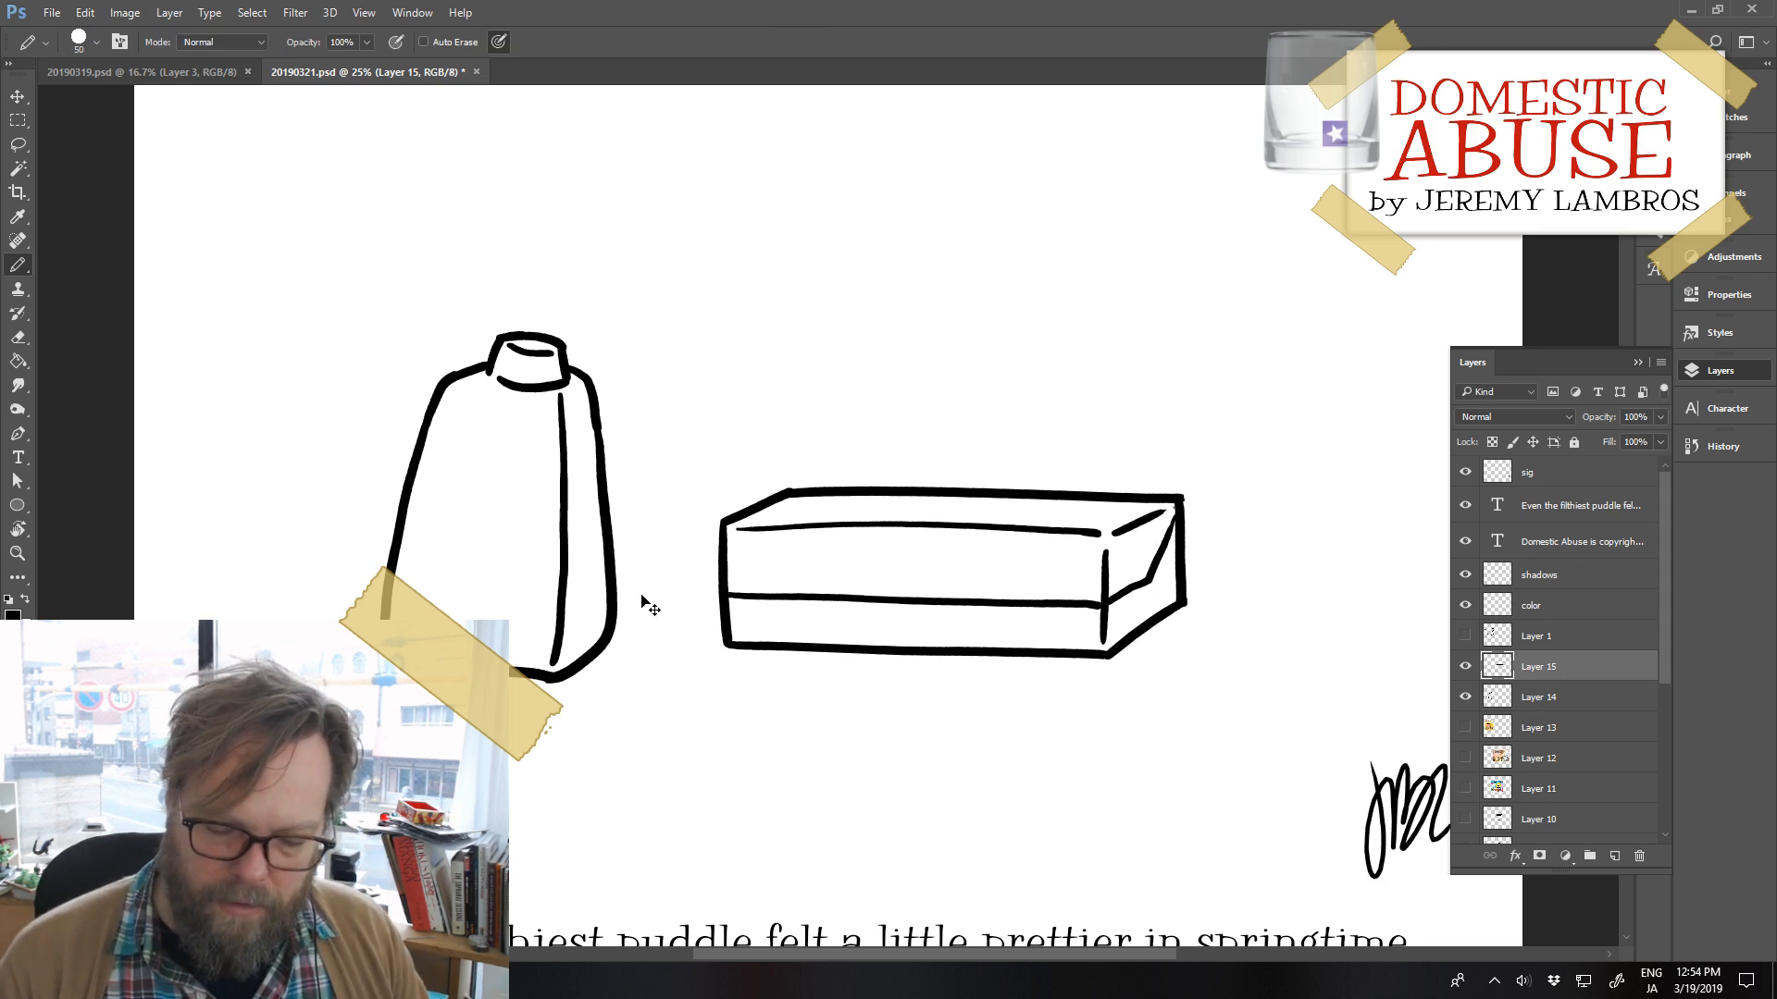
pyautogui.moveTo(615, 594); pyautogui.dragTo(642, 603)
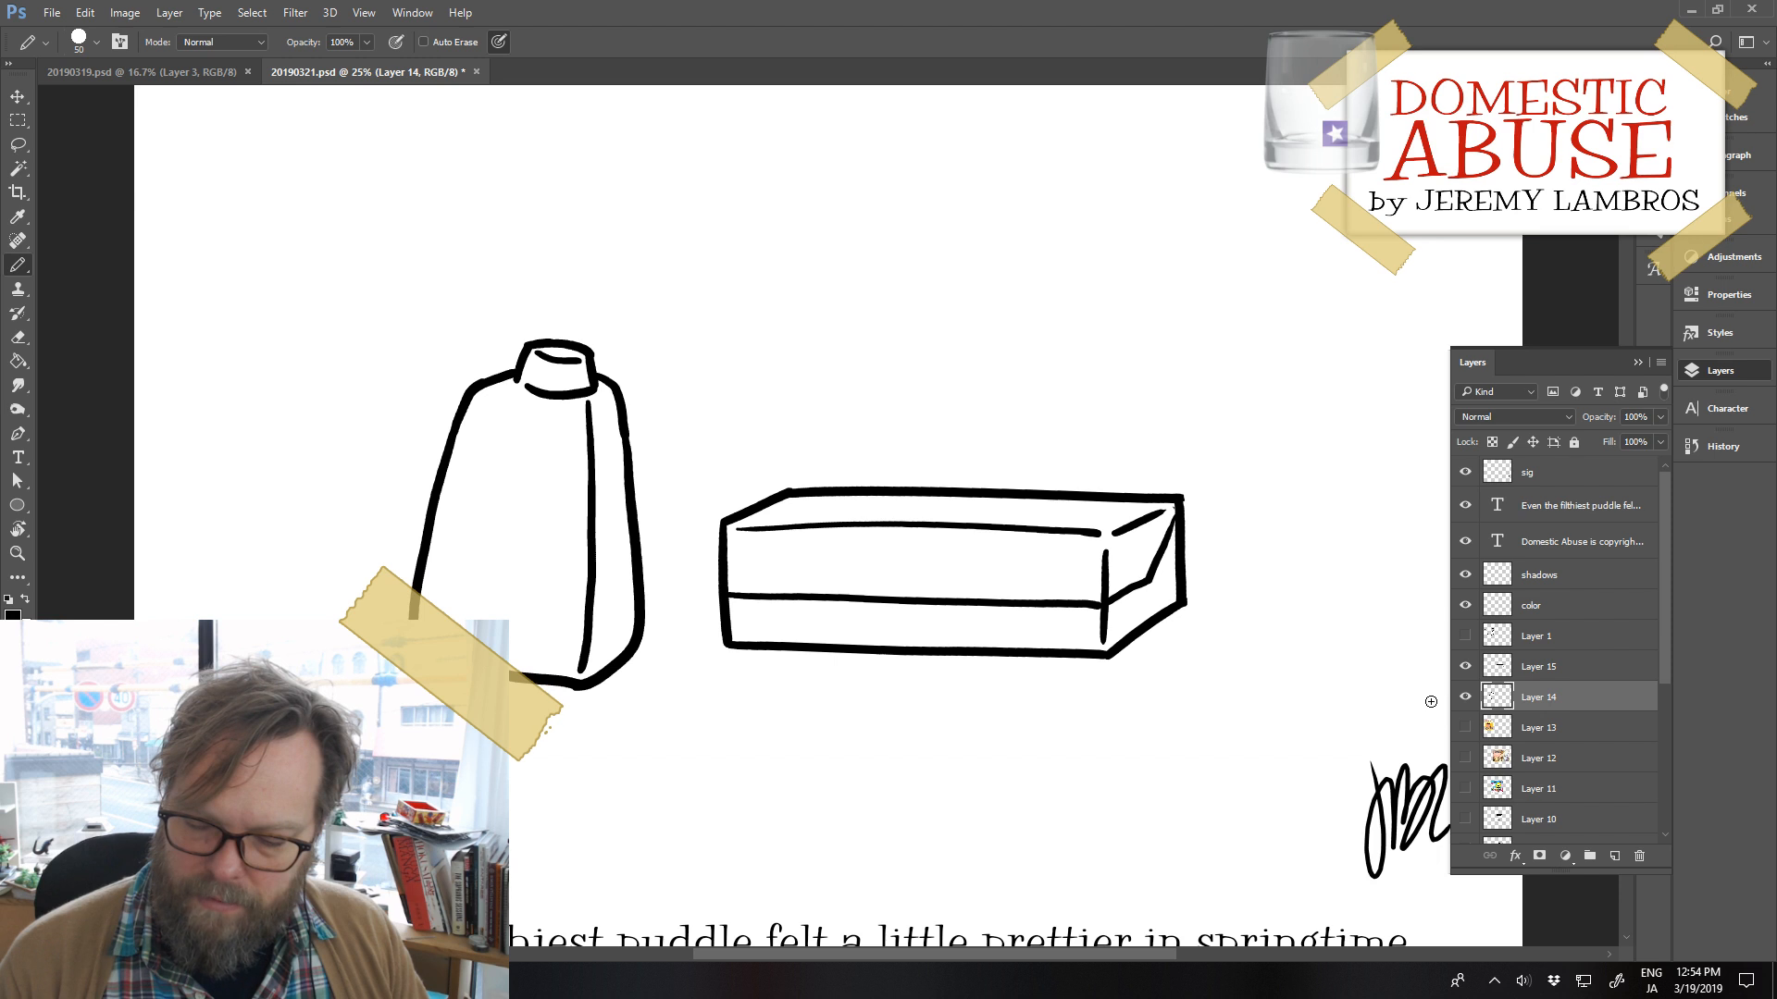
pyautogui.click(1465, 697)
# Move the box about 1.27 in left and 0.53 in up, and scale it to about 96.85% width and 109.59% height
pyautogui.moveTo(1133, 639); pyautogui.dragTo(953, 564)
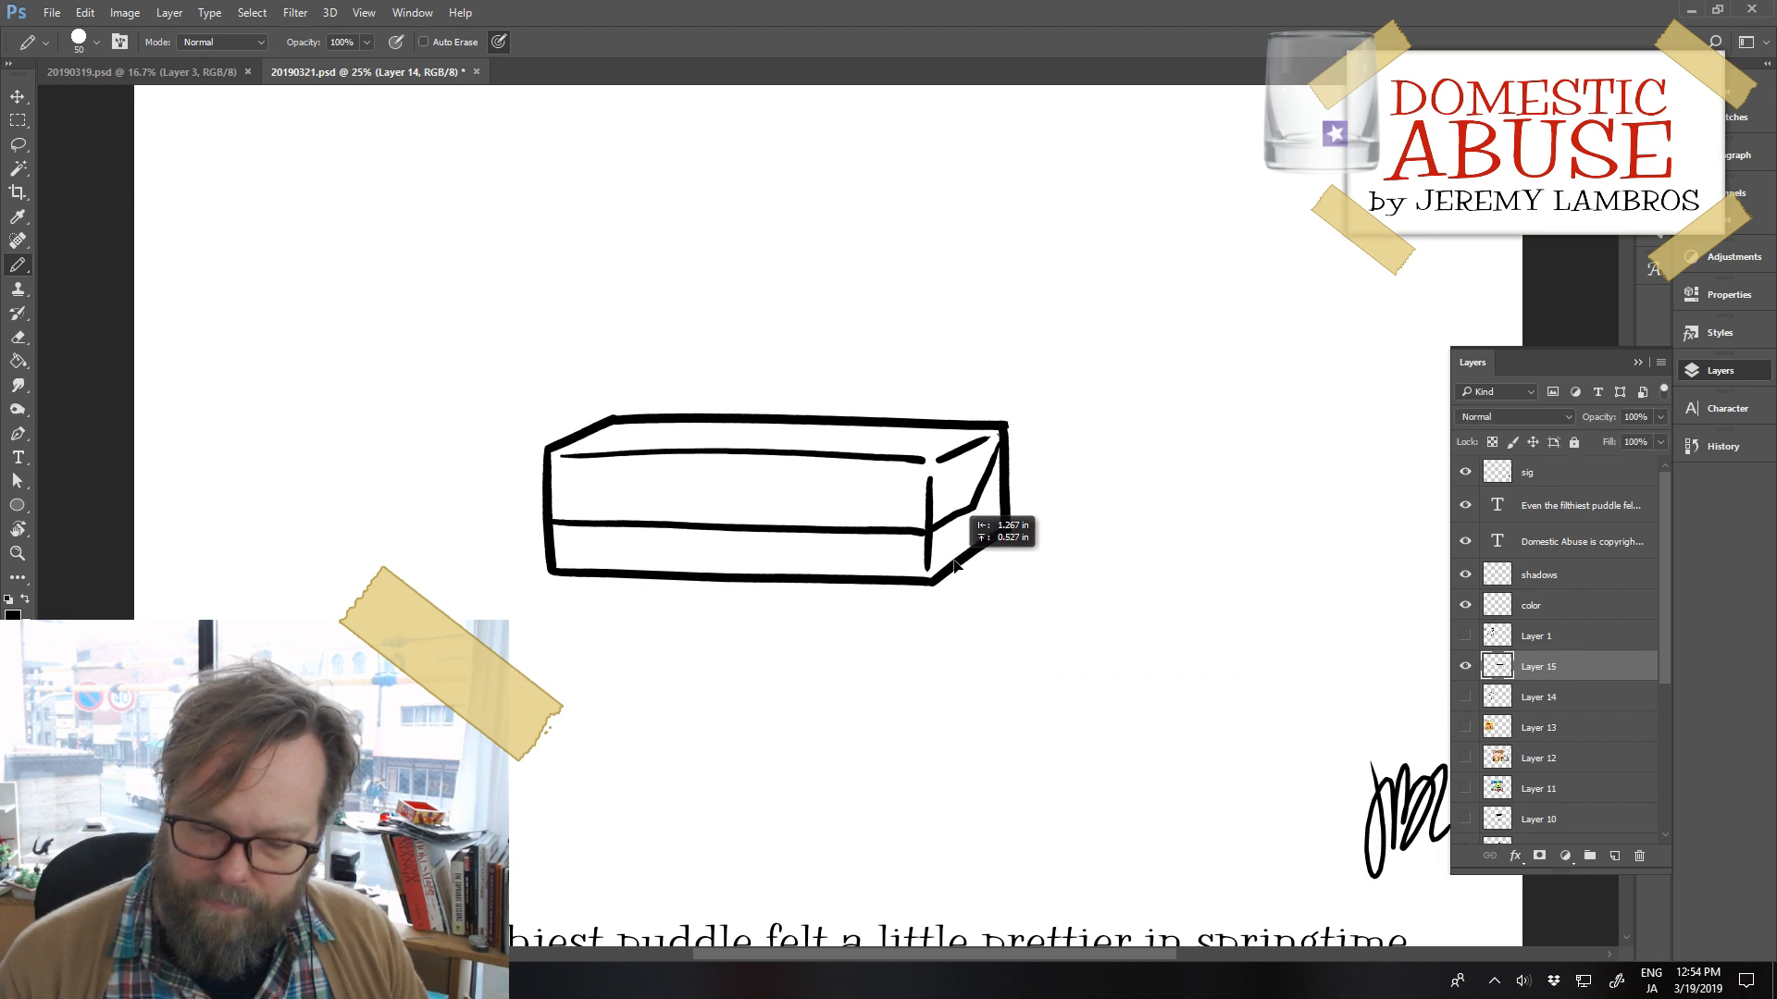
pyautogui.hotkey('ctrl', 't')
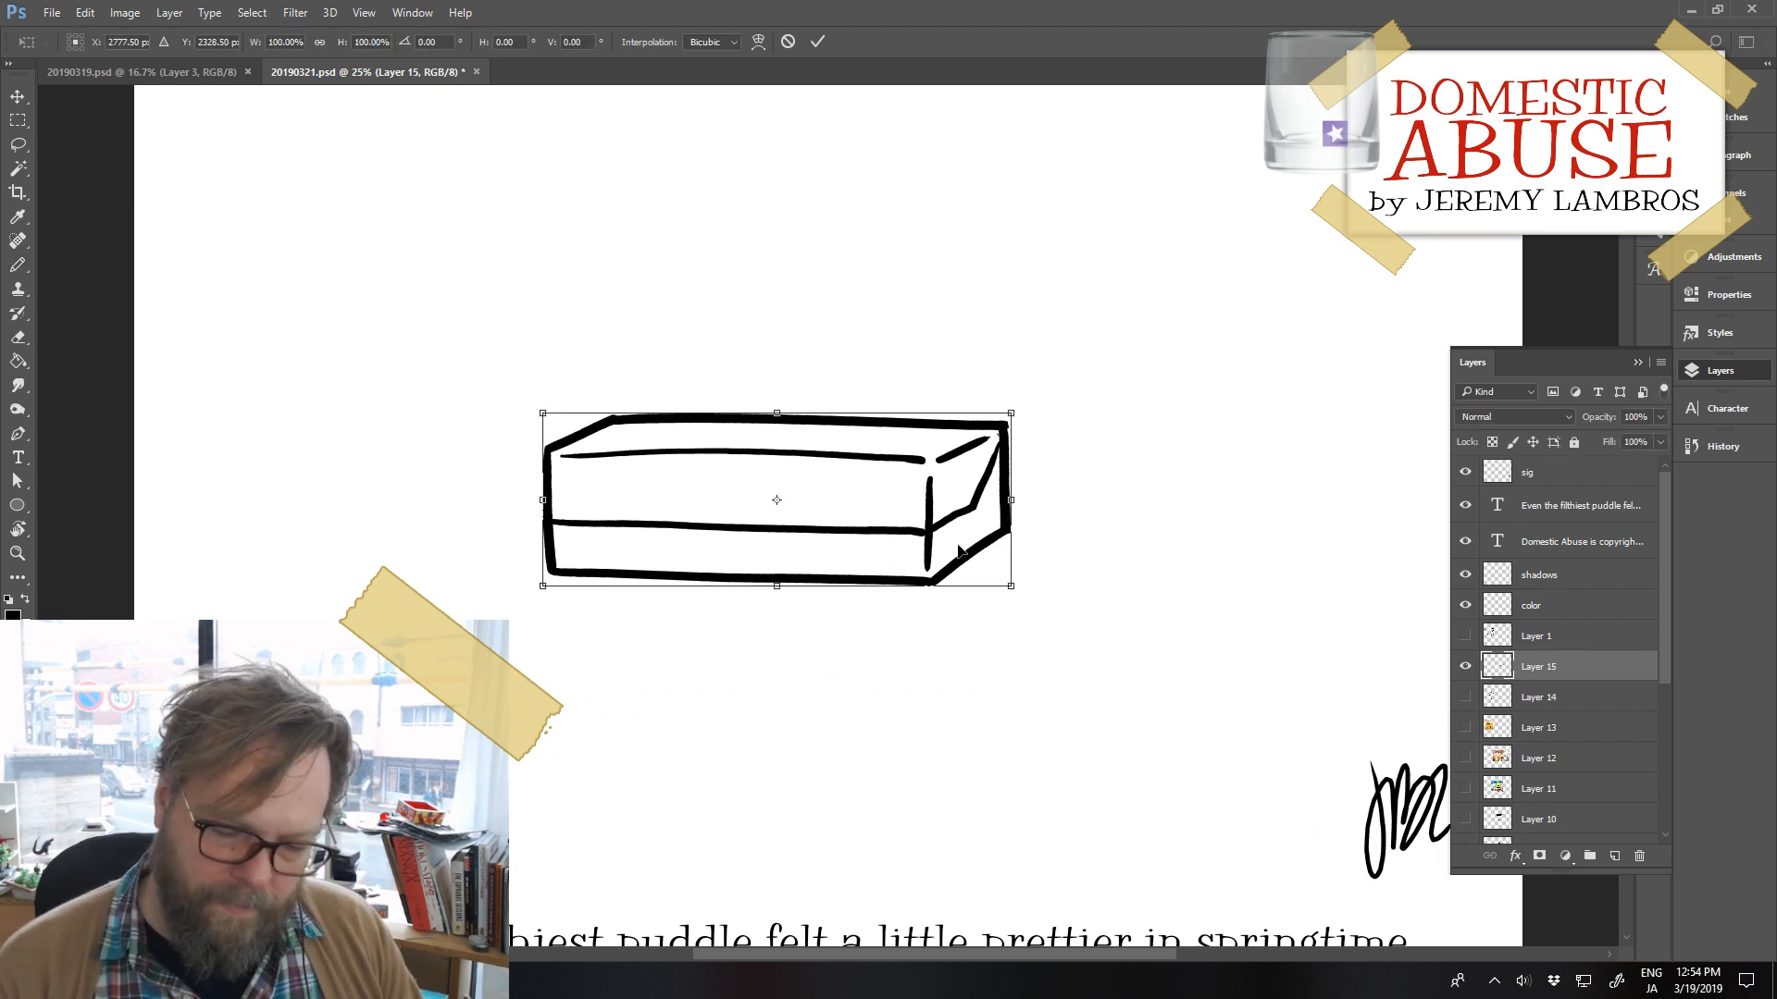
pyautogui.moveTo(1009, 408); pyautogui.dragTo(994, 388)
pyautogui.press('Return')
pyautogui.press('b')
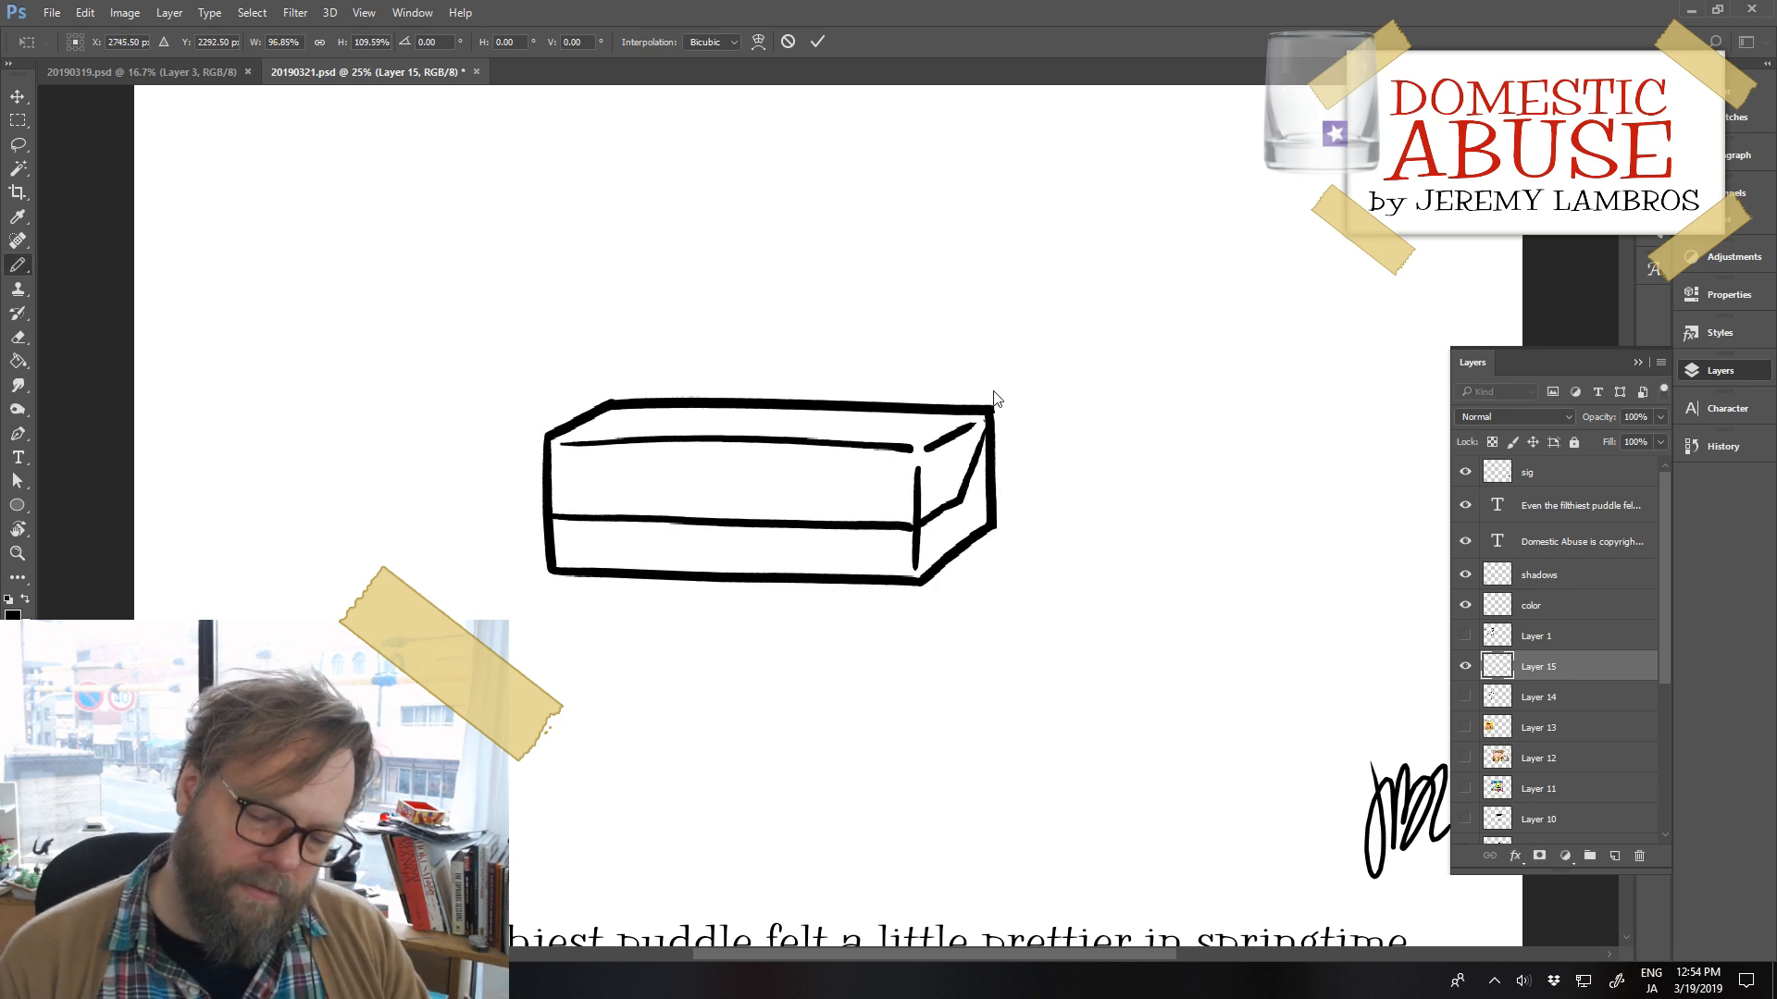
pyautogui.moveTo(939, 583)
pyautogui.mouseDown()
pyautogui.moveTo(899, 588)
pyautogui.moveTo(932, 578)
pyautogui.mouseUp()
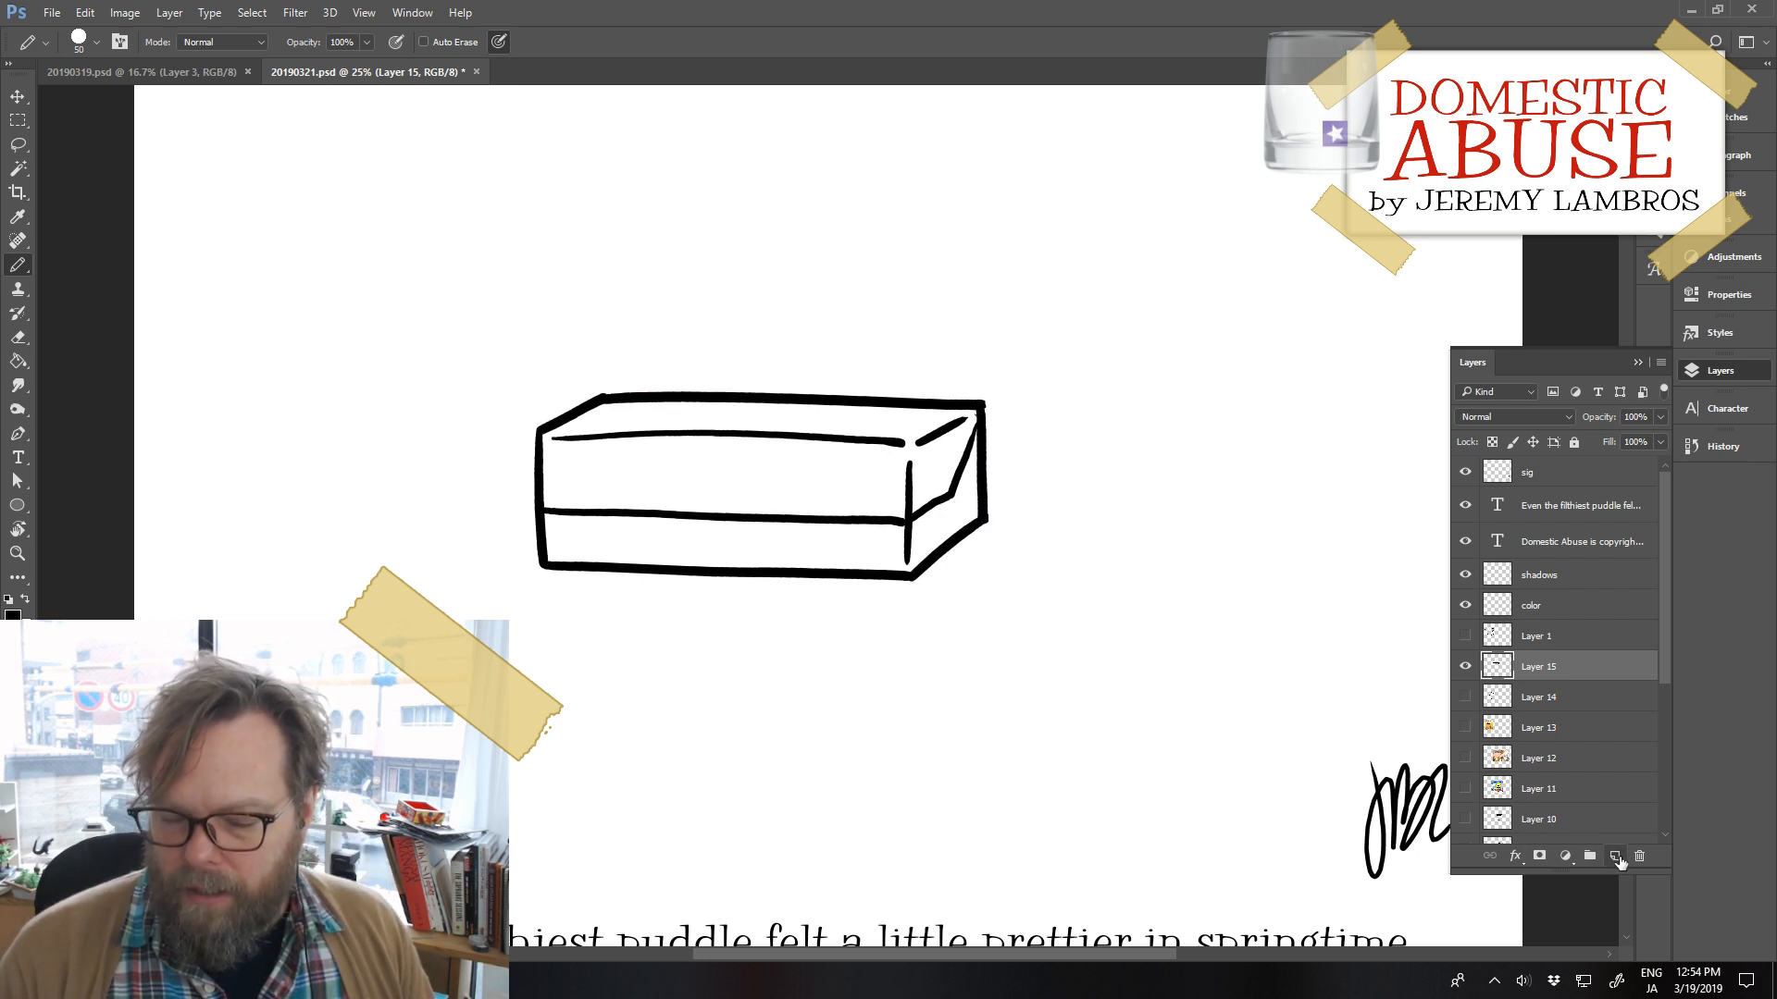
# Add a new layer above the box's layer, and move the box right and down to clear space beside it
pyautogui.click(1611, 853)
pyautogui.moveTo(911, 561); pyautogui.dragTo(1199, 685)
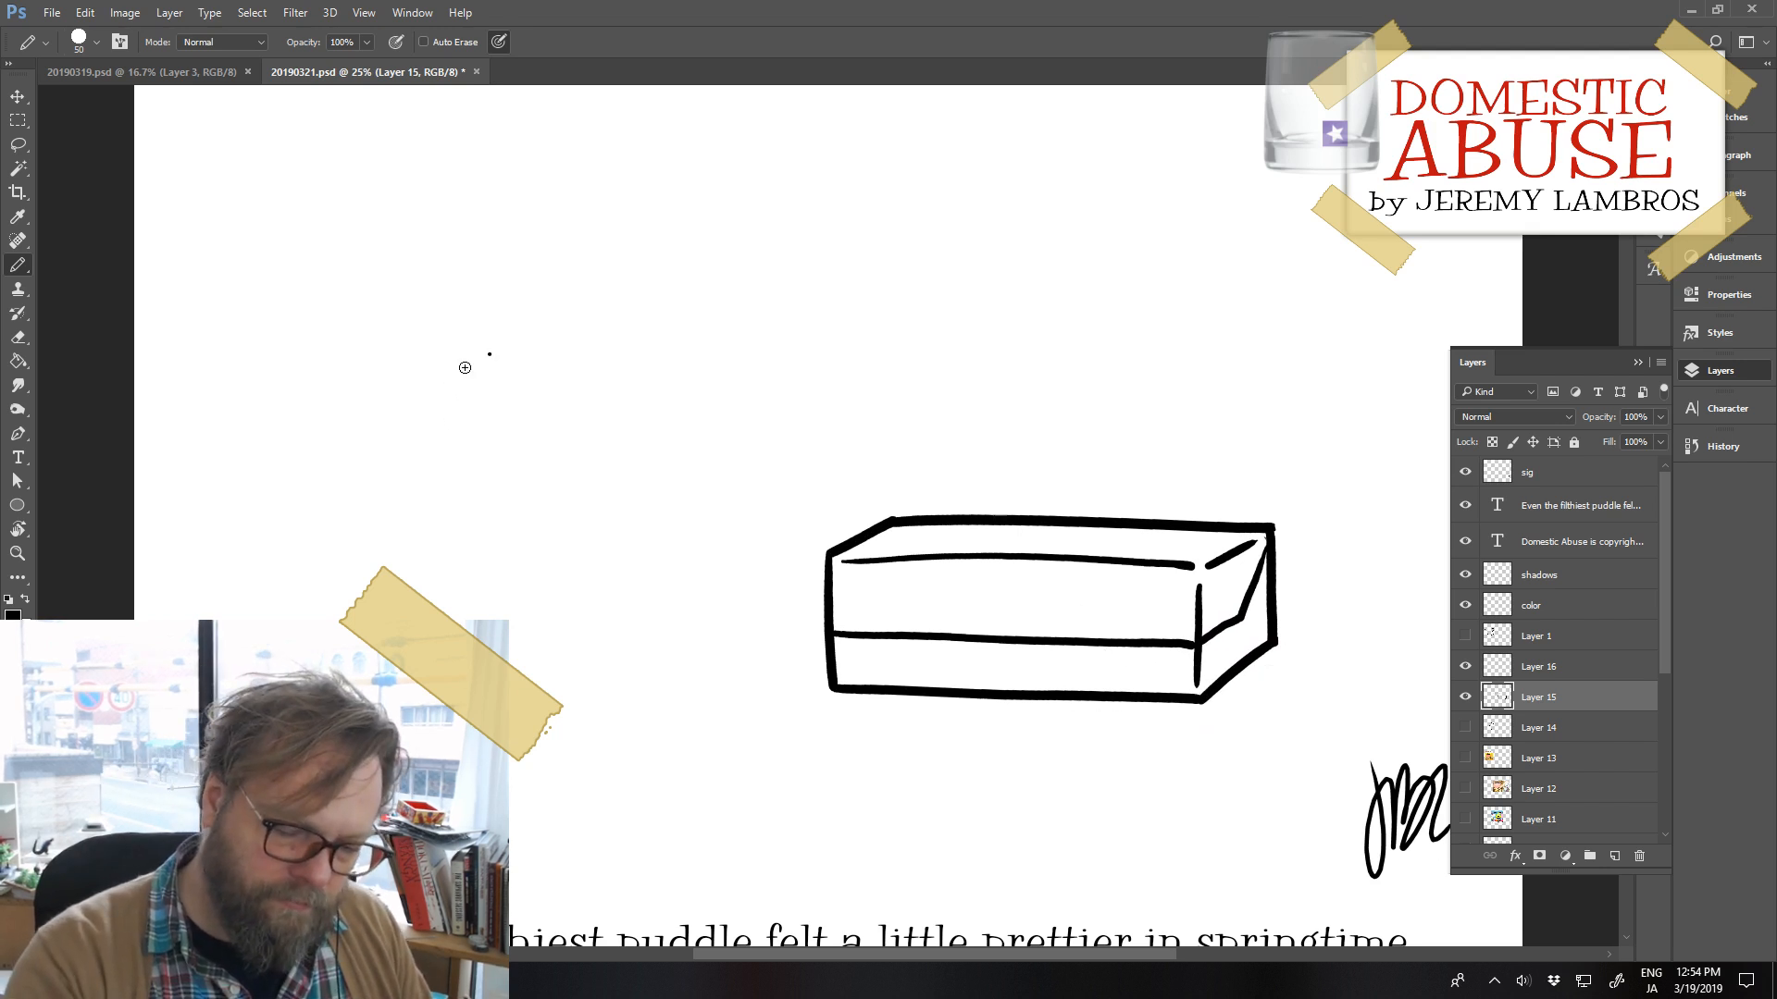
# Draw a jug's body outline with rounded shoulders to the left of the box, open at the neck, and add a D-shaped handle opening
pyautogui.moveTo(489, 354)
pyautogui.mouseDown()
pyautogui.moveTo(409, 559)
pyautogui.moveTo(412, 648)
pyautogui.moveTo(653, 712)
pyautogui.moveTo(714, 701)
pyautogui.mouseUp()
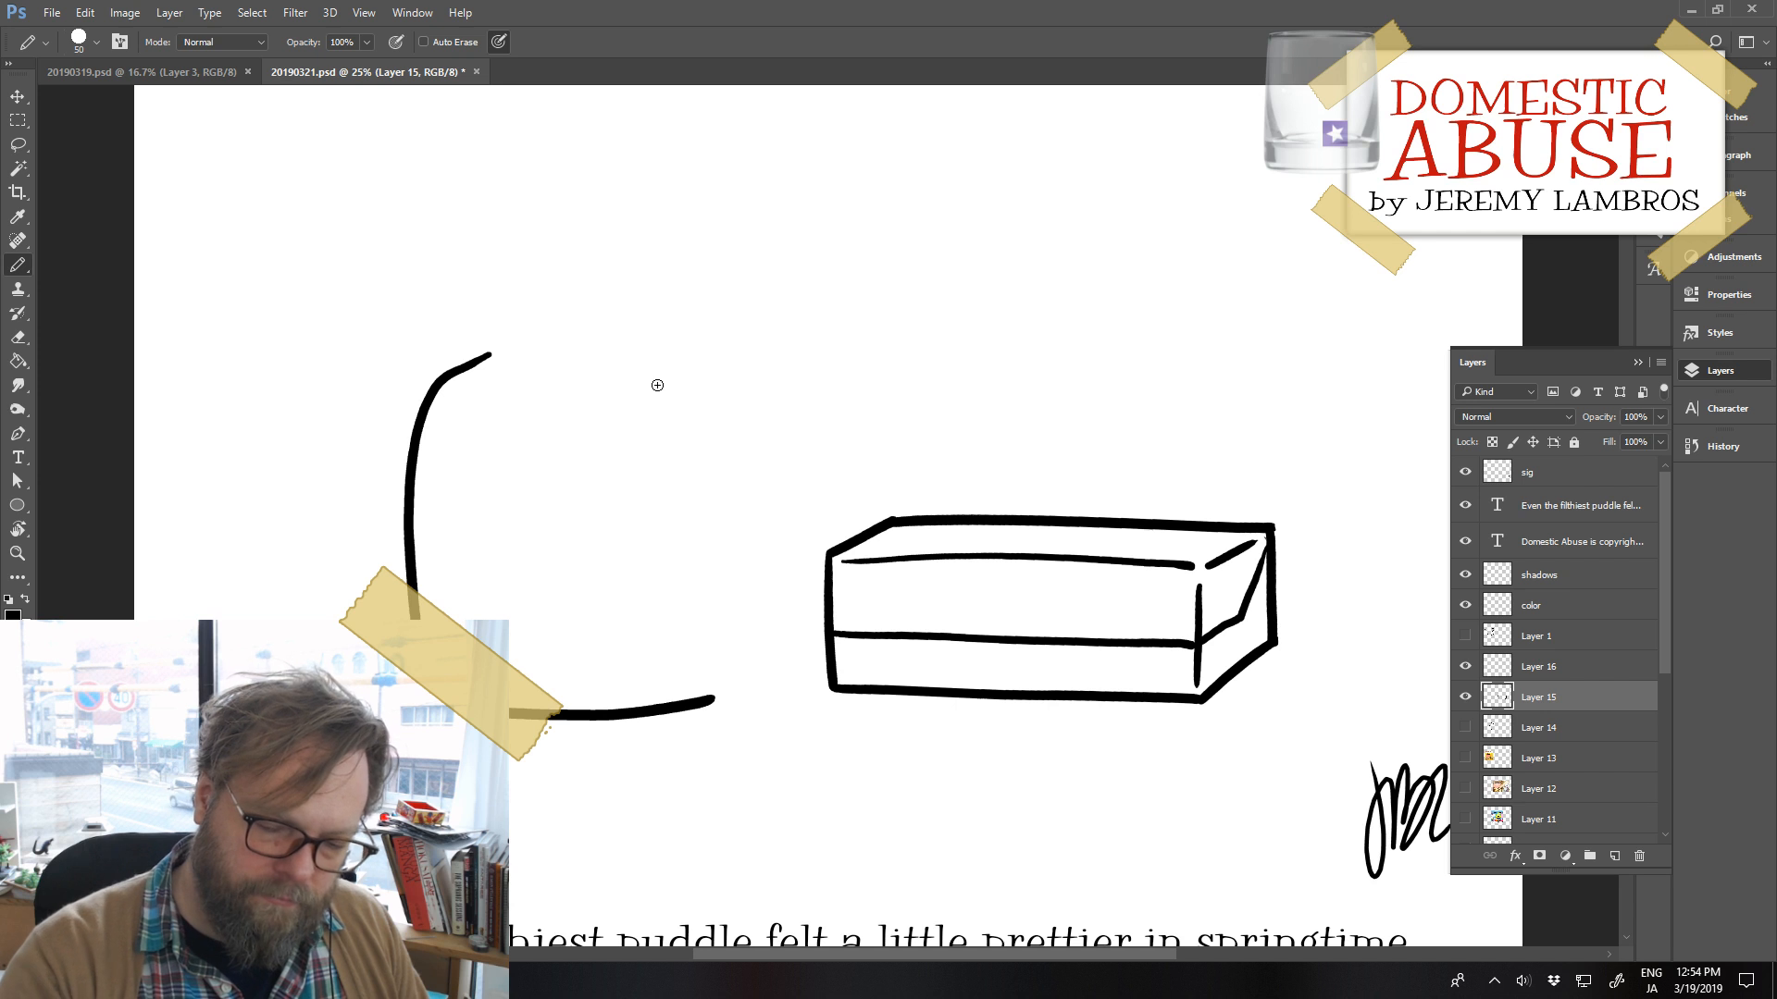
pyautogui.moveTo(615, 346)
pyautogui.mouseDown()
pyautogui.moveTo(708, 402)
pyautogui.moveTo(712, 698)
pyautogui.mouseUp()
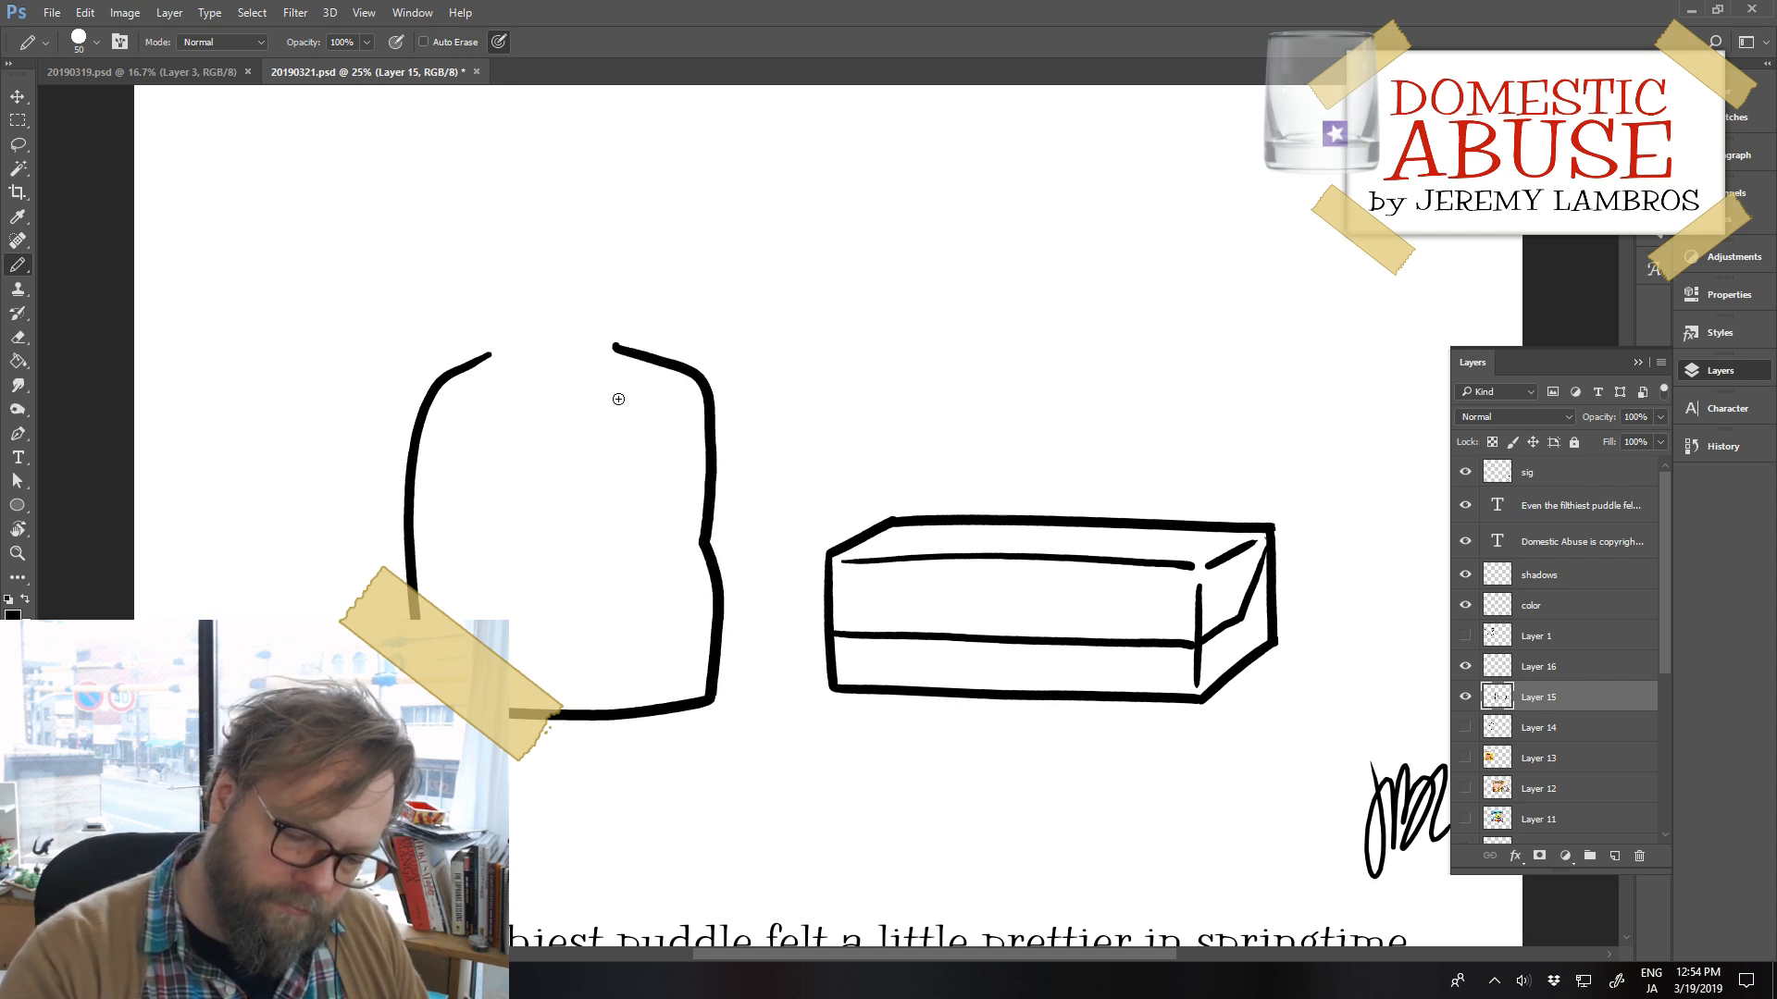
pyautogui.moveTo(617, 395); pyautogui.dragTo(629, 532)
pyautogui.hotkey('ctrl', 'z')
pyautogui.moveTo(615, 393); pyautogui.dragTo(619, 534)
pyautogui.moveTo(644, 422); pyautogui.dragTo(666, 504)
pyautogui.hotkey('ctrl', 'z')
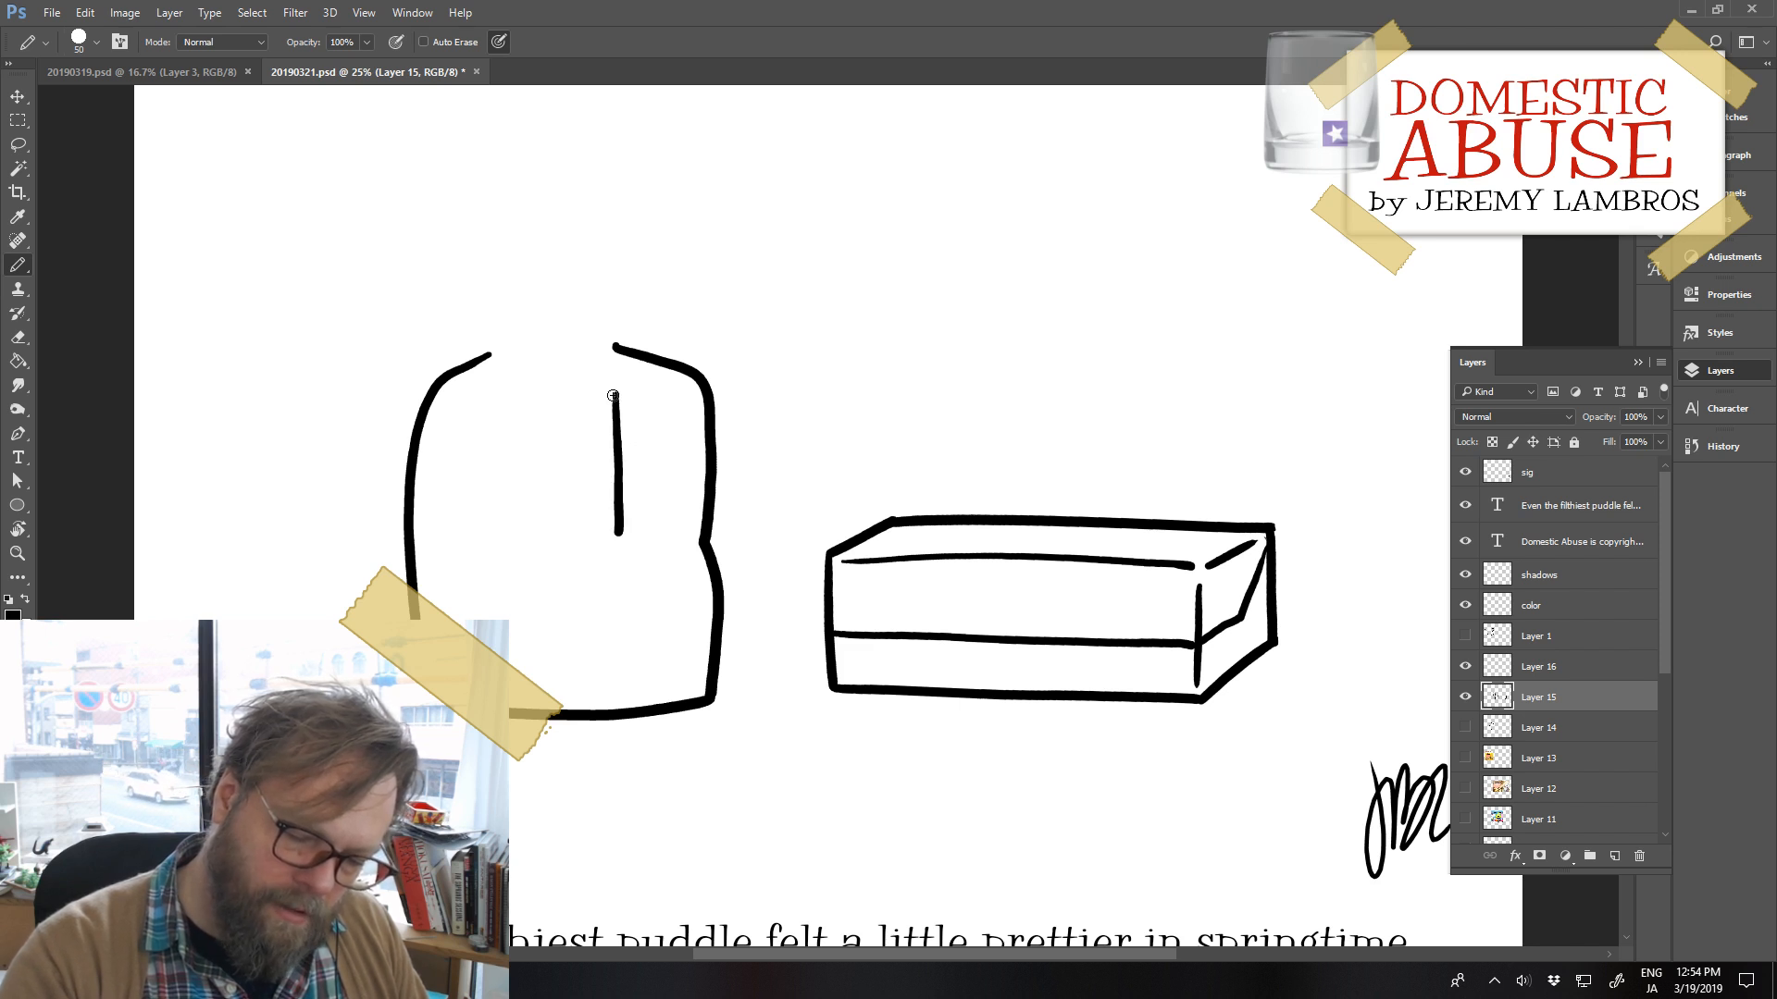
pyautogui.moveTo(613, 393)
pyautogui.mouseDown()
pyautogui.moveTo(659, 414)
pyautogui.moveTo(675, 476)
pyautogui.mouseUp()
pyautogui.hotkey('ctrl', 'z')
pyautogui.moveTo(612, 394)
pyautogui.mouseDown()
pyautogui.moveTo(668, 476)
pyautogui.moveTo(669, 541)
pyautogui.moveTo(621, 543)
pyautogui.mouseUp()
pyautogui.hotkey('ctrl', 'z')
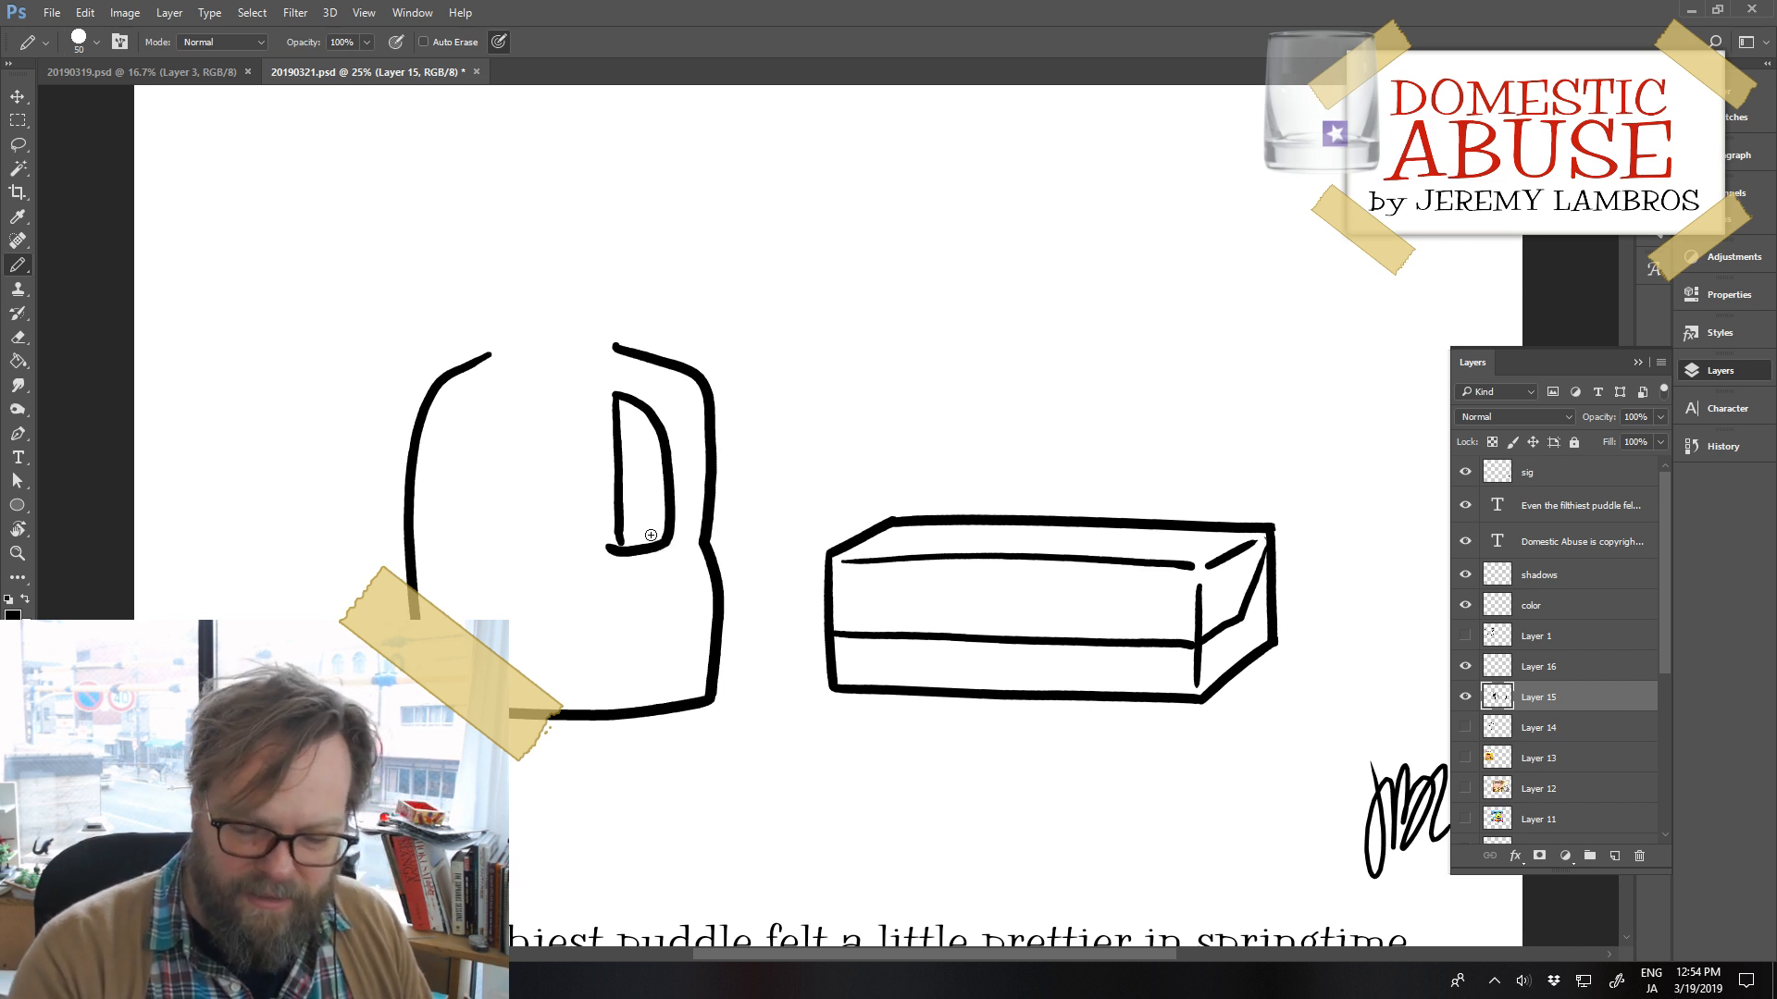
# Draw the jug's stepped collar and cap outline, closing the gap between the two shoulders
pyautogui.moveTo(489, 355)
pyautogui.mouseDown()
pyautogui.moveTo(514, 324)
pyautogui.moveTo(506, 296)
pyautogui.moveTo(531, 262)
pyautogui.moveTo(510, 288)
pyautogui.moveTo(622, 281)
pyautogui.mouseUp()
pyautogui.hotkey('ctrl', 'z')
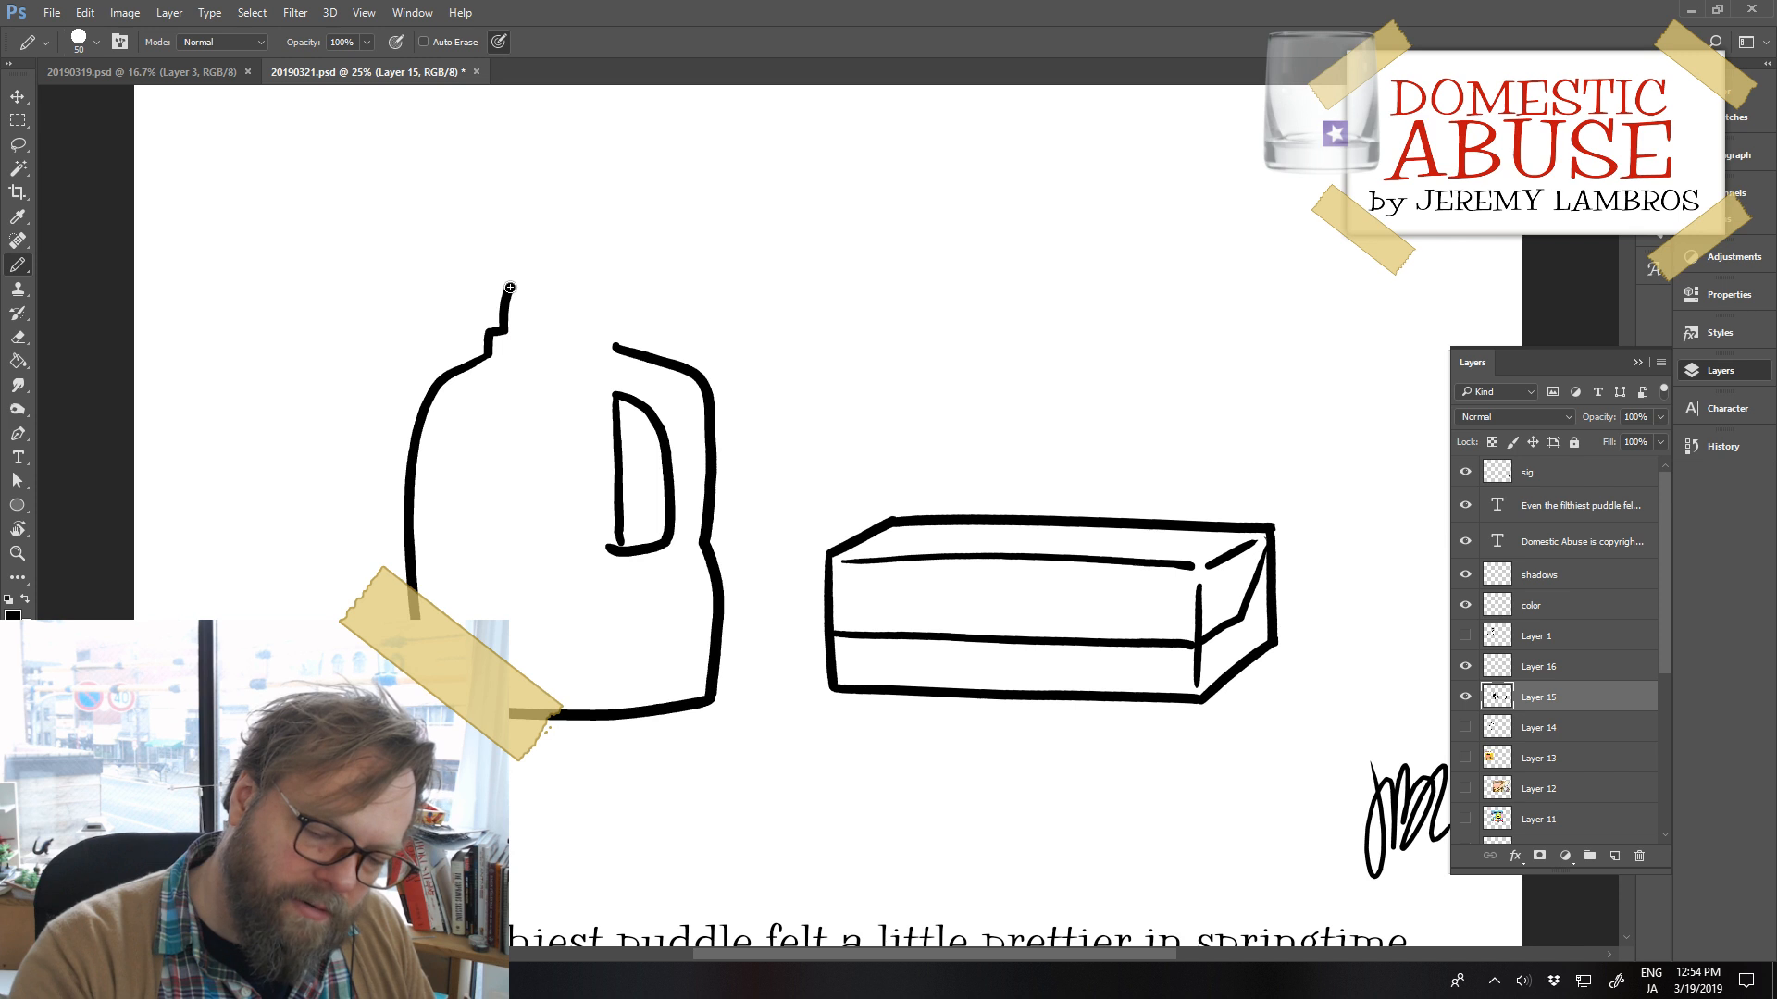
pyautogui.moveTo(507, 287)
pyautogui.mouseDown()
pyautogui.moveTo(613, 288)
pyautogui.moveTo(579, 278)
pyautogui.moveTo(608, 287)
pyautogui.moveTo(622, 344)
pyautogui.mouseUp()
pyautogui.hotkey('ctrl', 'z')
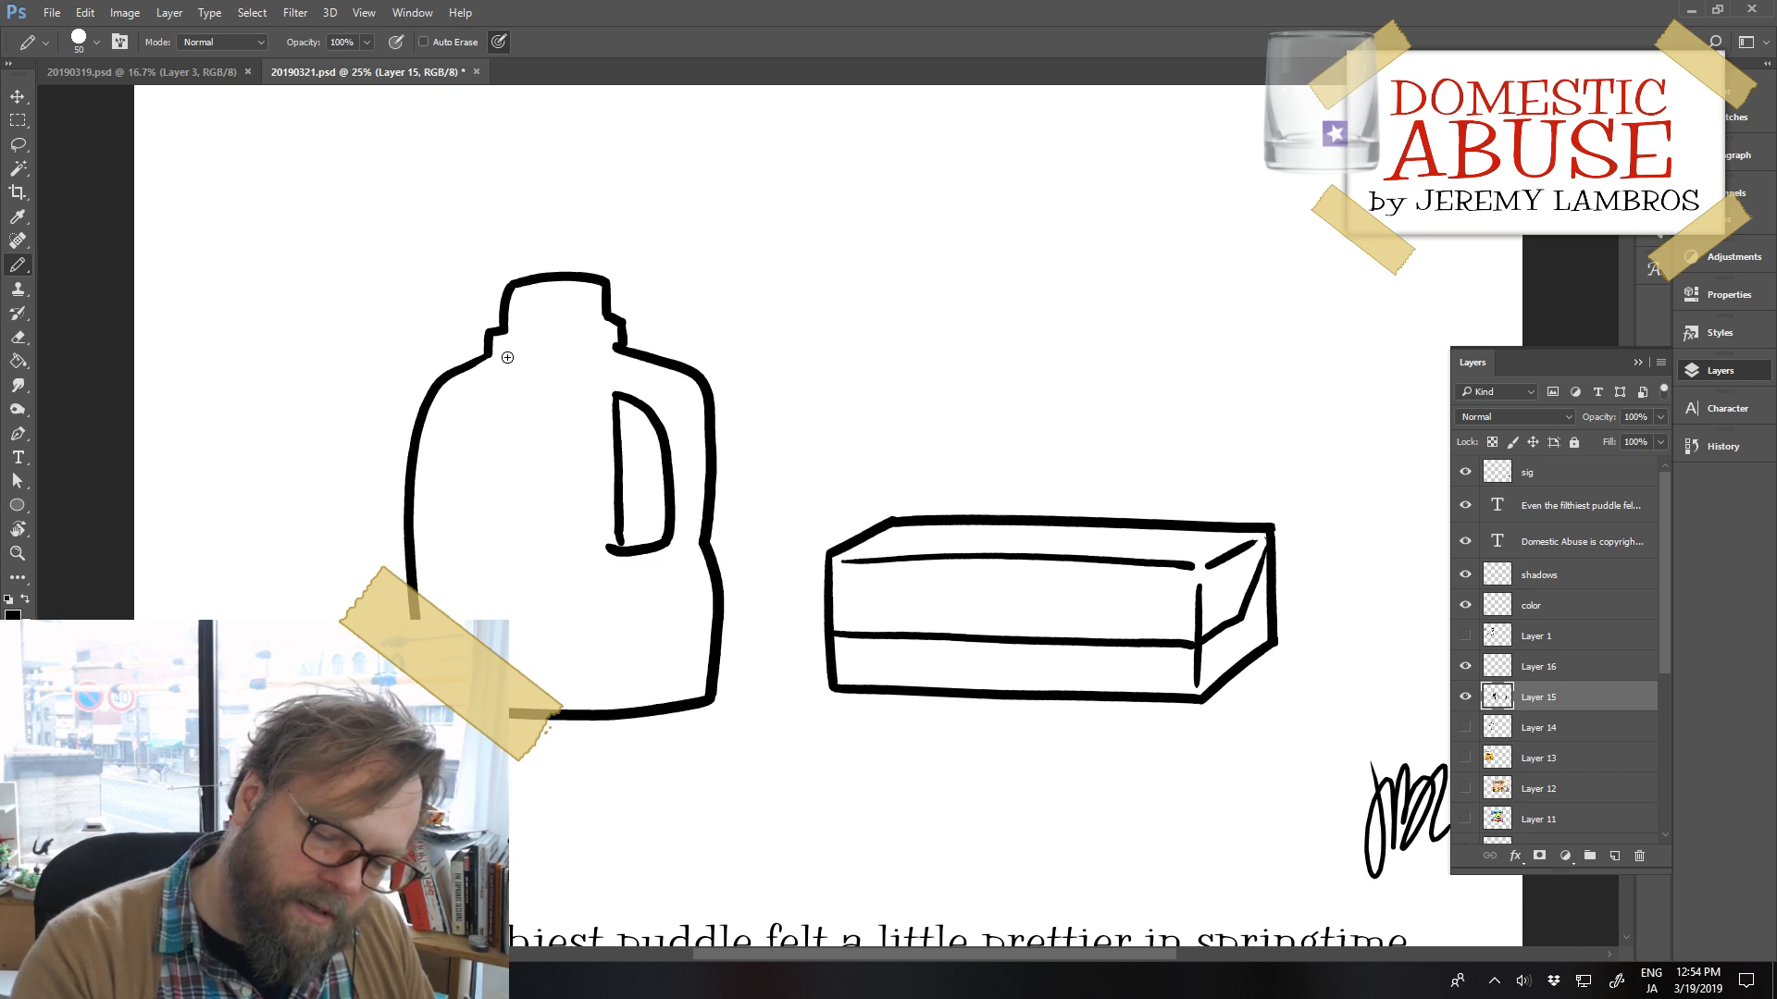
# Add curved lines across the jug's collar, cap base and cap rim plus two short vertical ticks, erasing the misplaced curve
pyautogui.moveTo(507, 357); pyautogui.dragTo(629, 363)
pyautogui.hotkey('ctrl', 'z')
pyautogui.moveTo(501, 355)
pyautogui.mouseDown()
pyautogui.moveTo(618, 349)
pyautogui.moveTo(600, 333)
pyautogui.mouseUp()
pyautogui.hotkey('ctrl', 'z')
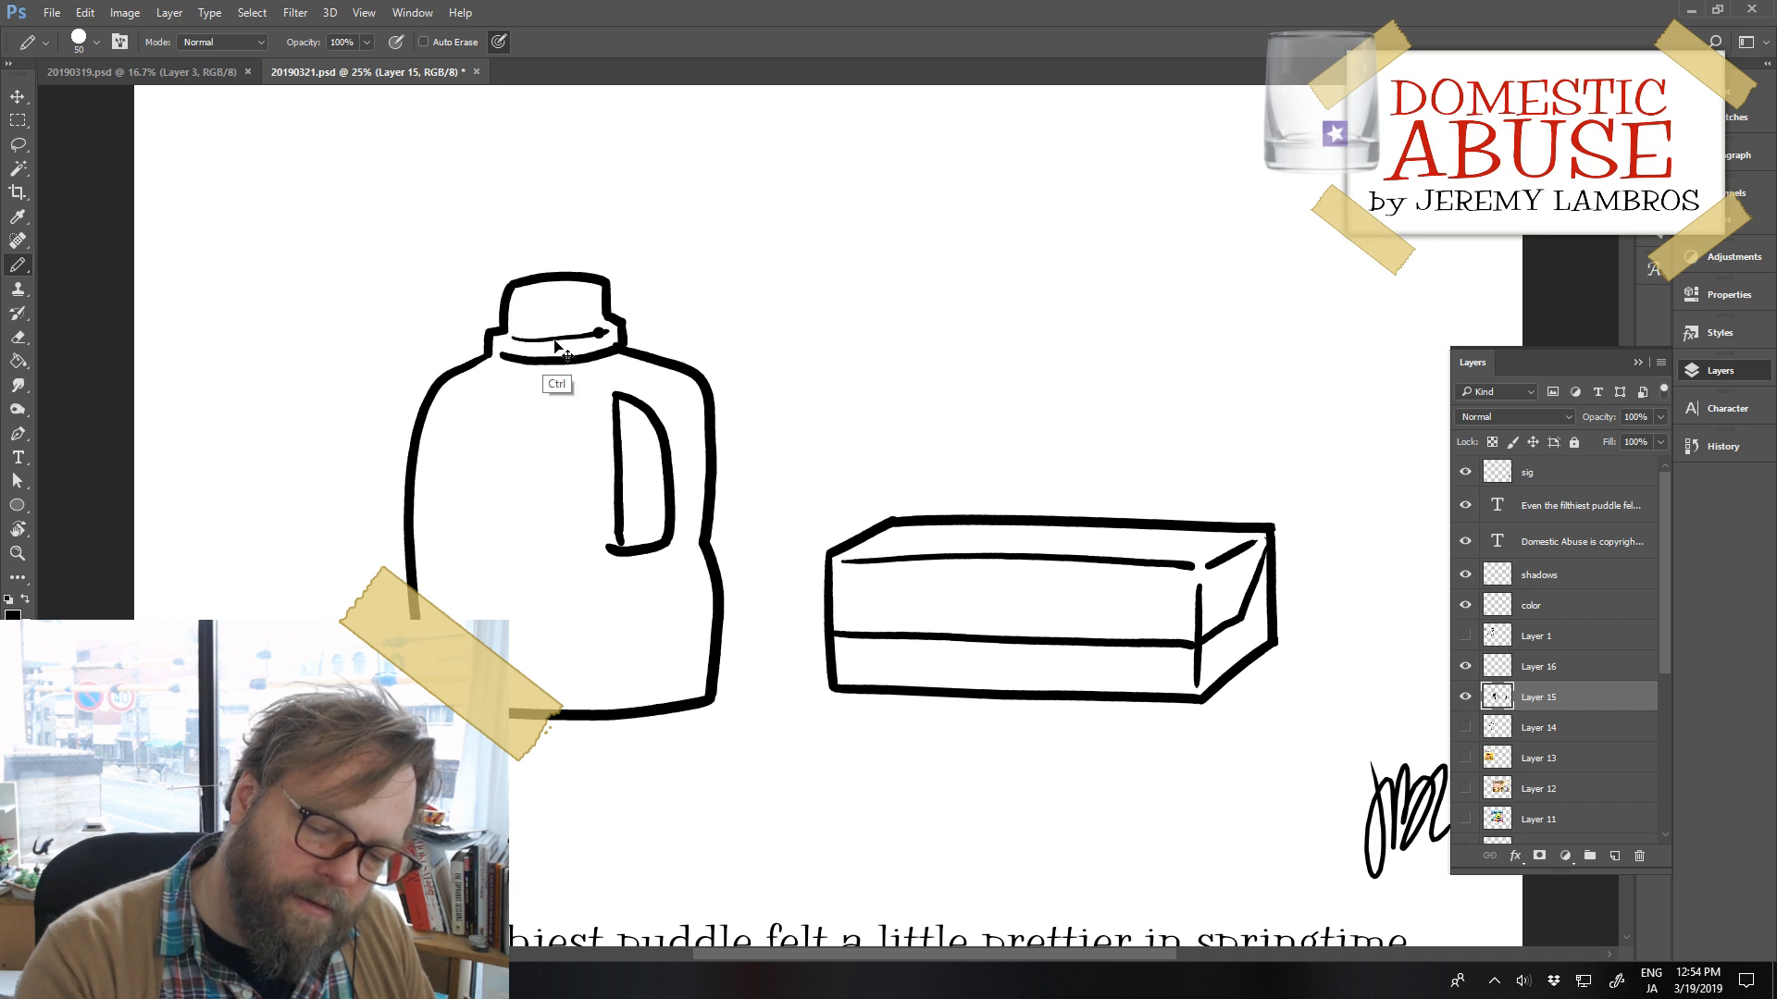
pyautogui.press('e')
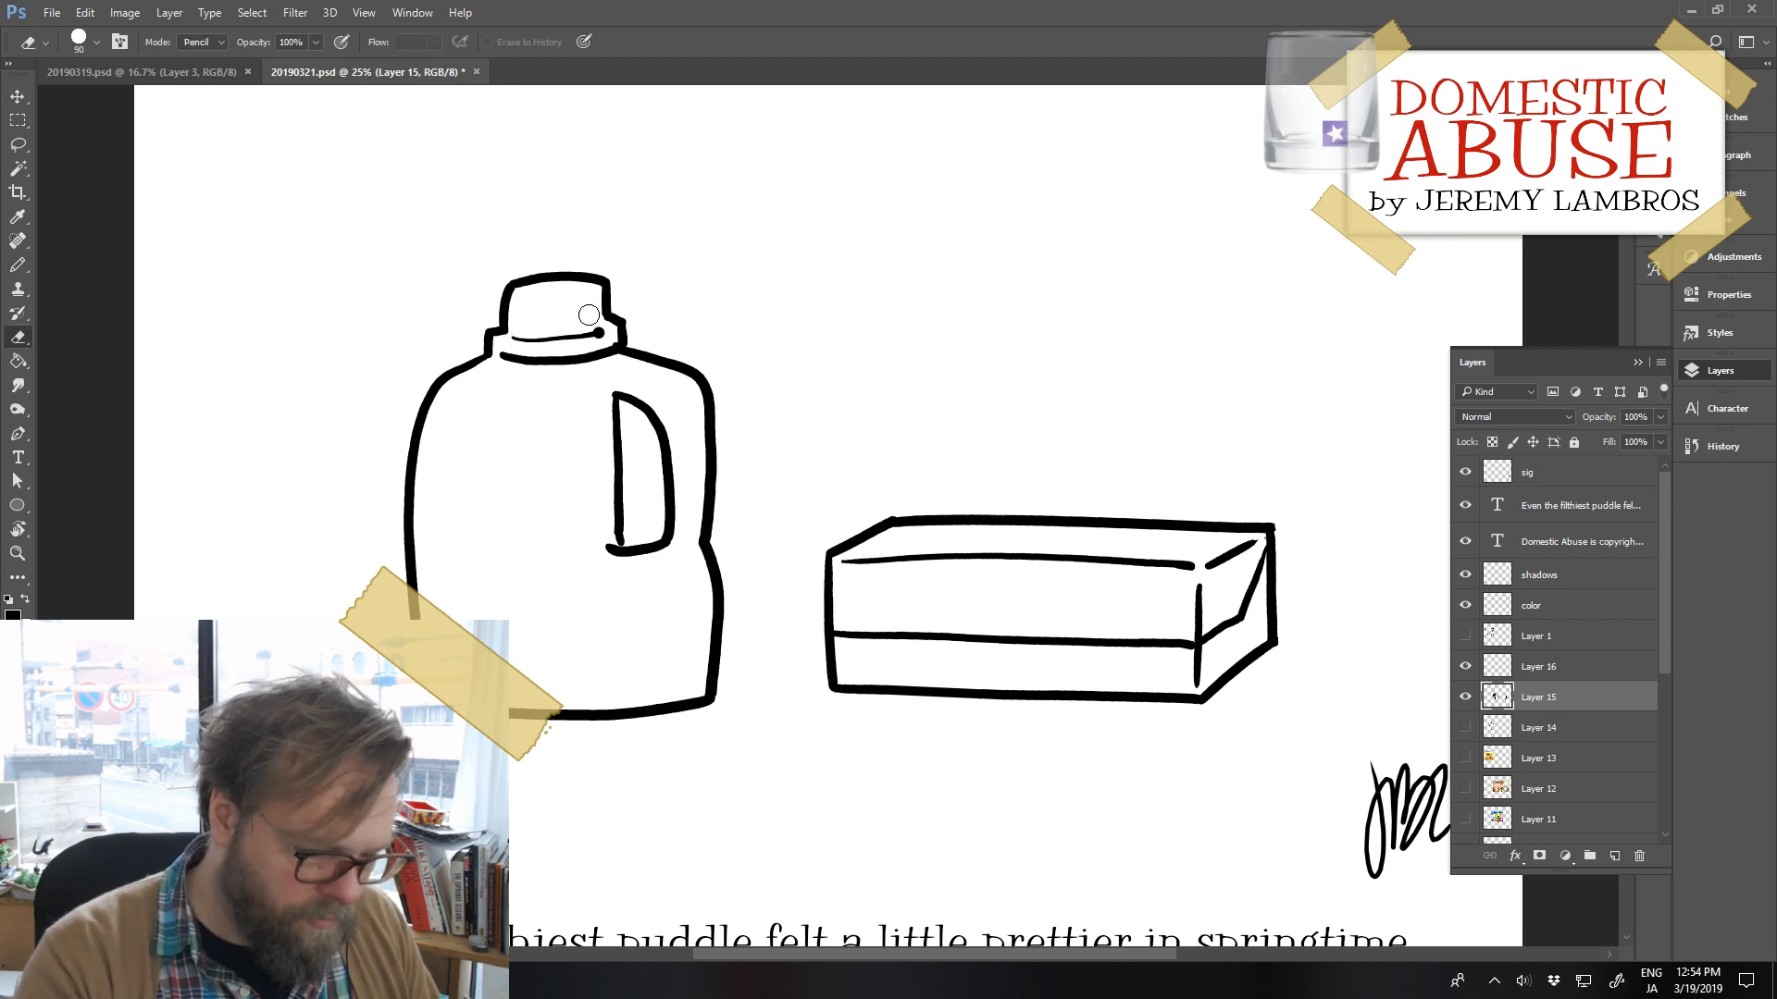
pyautogui.moveTo(598, 333)
pyautogui.mouseDown()
pyautogui.moveTo(509, 338)
pyautogui.moveTo(539, 341)
pyautogui.mouseUp()
pyautogui.press('b')
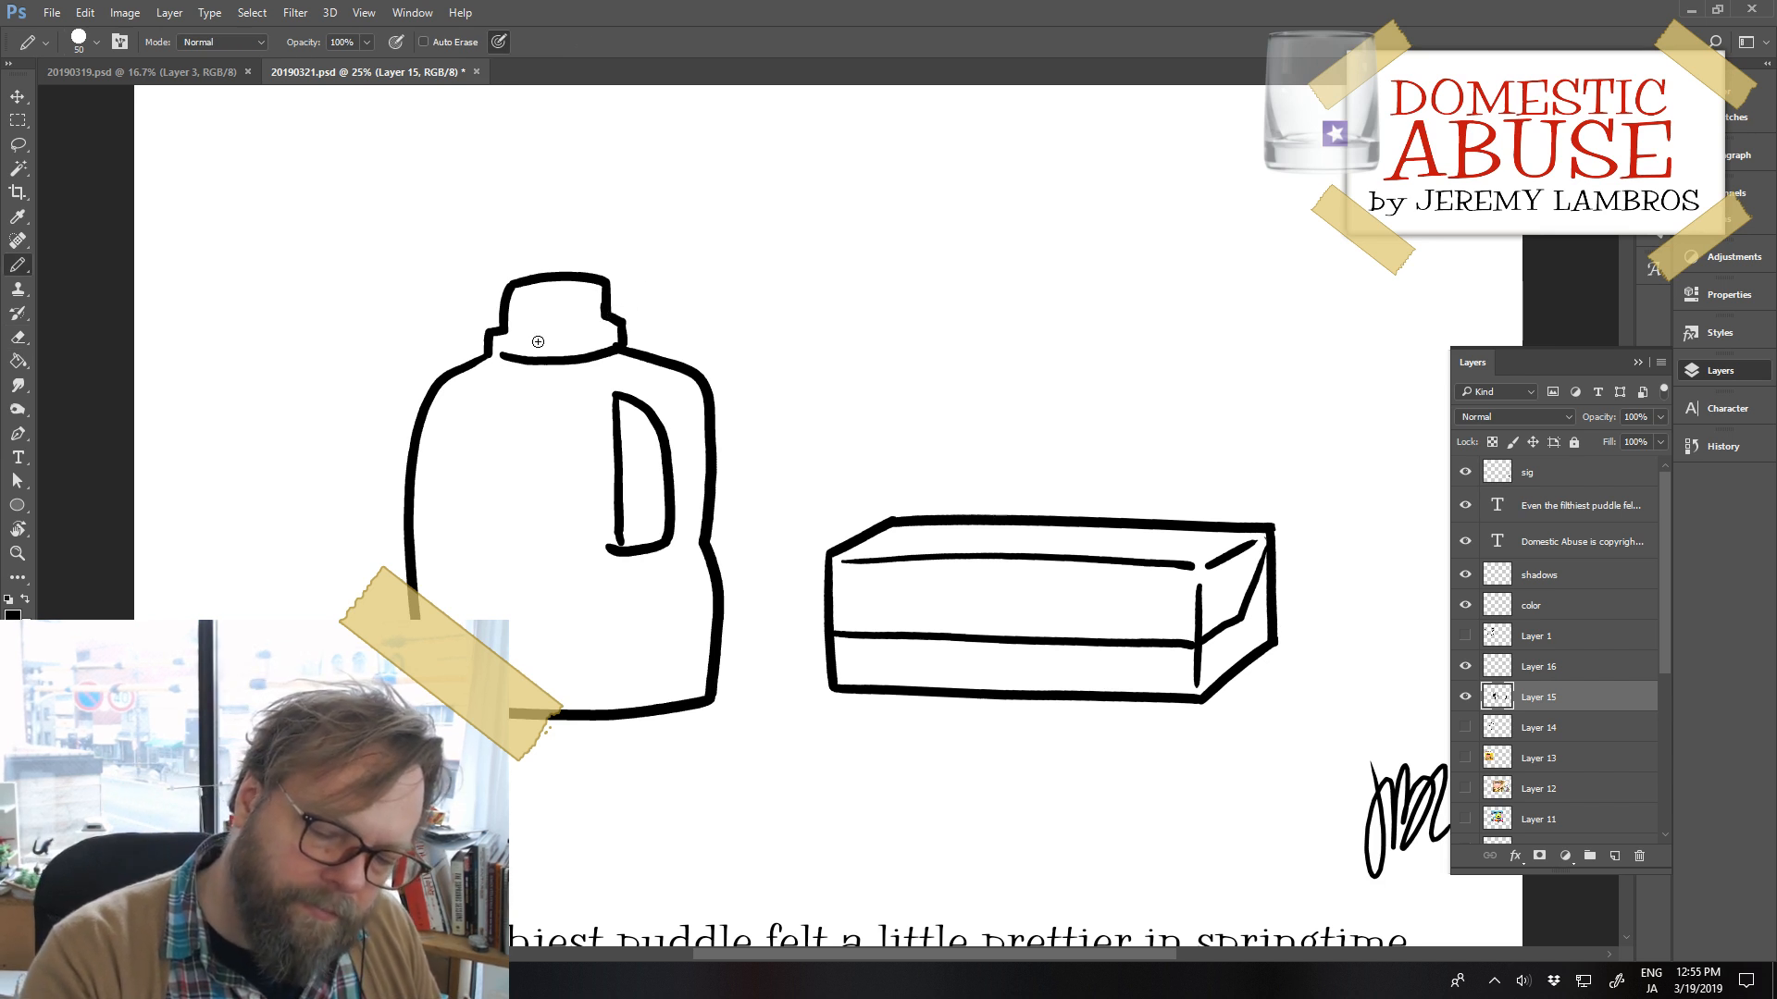
pyautogui.moveTo(513, 335)
pyautogui.mouseDown()
pyautogui.moveTo(603, 329)
pyautogui.moveTo(576, 292)
pyautogui.moveTo(601, 291)
pyautogui.moveTo(581, 322)
pyautogui.mouseUp()
pyautogui.hotkey('ctrl', 'z')
pyautogui.hotkey('ctrl', 'z')
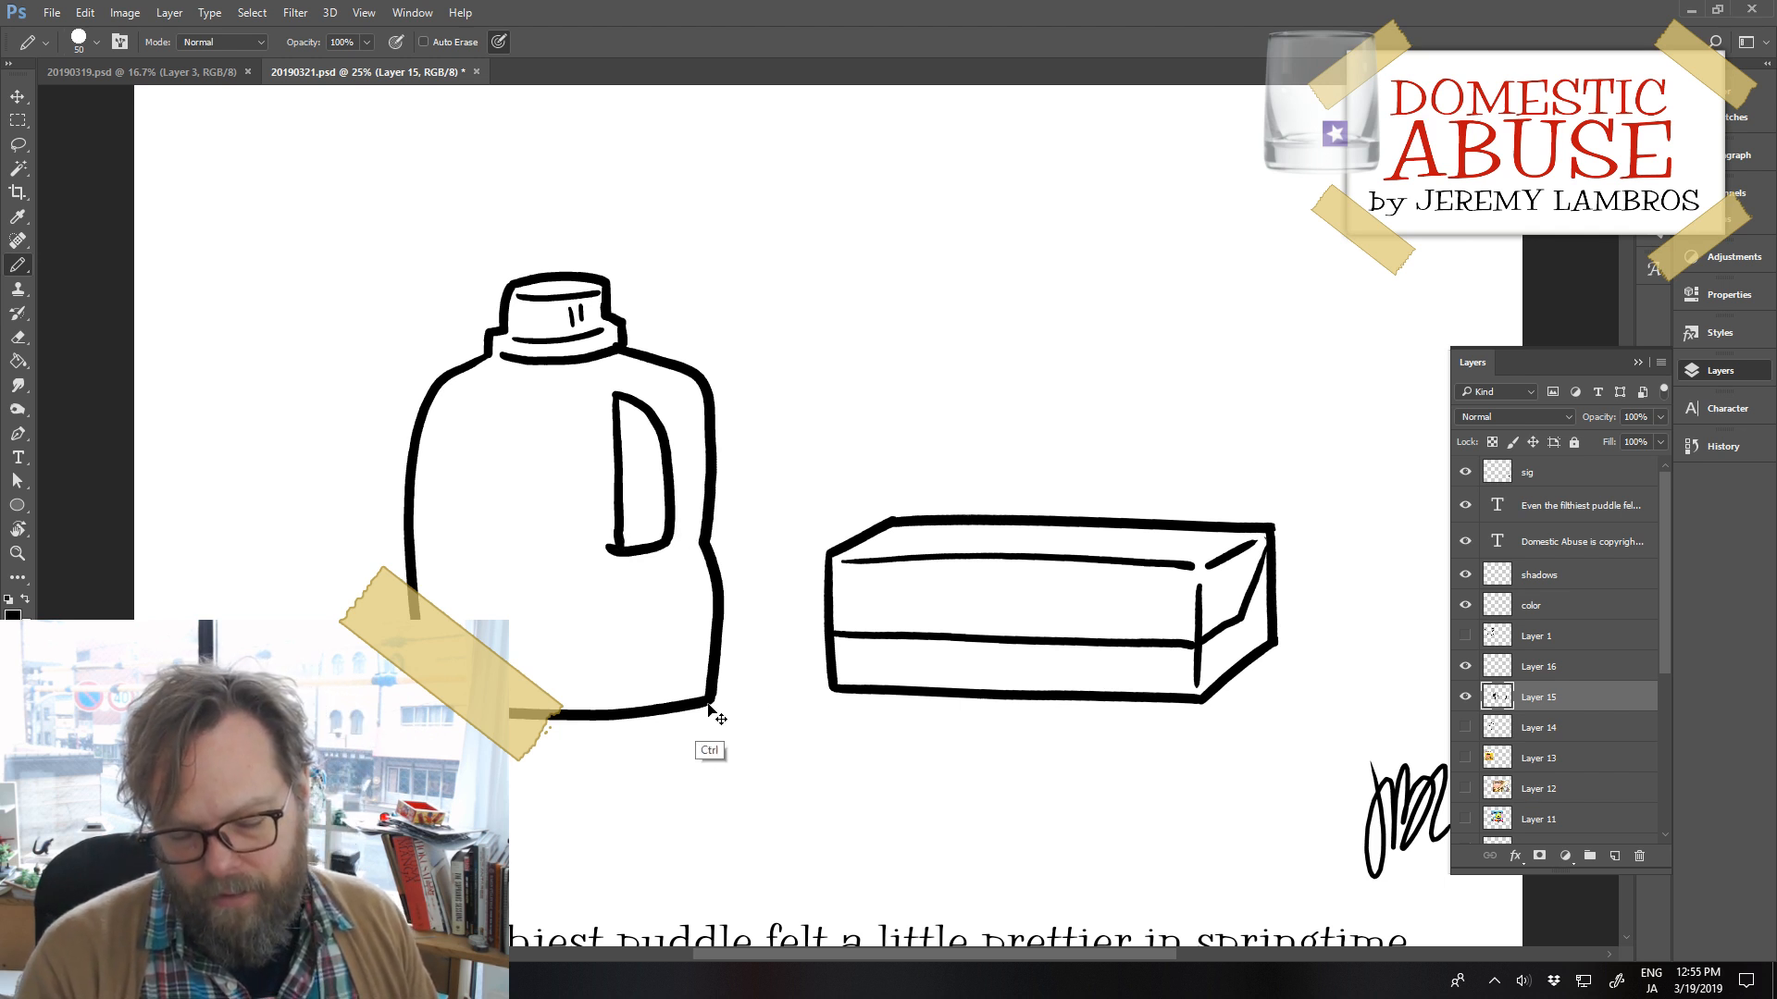
# Shift the drawings left, cut the jug out onto its own layer, and place it slightly closer to the box
pyautogui.moveTo(707, 706)
pyautogui.mouseDown()
pyautogui.moveTo(797, 718)
pyautogui.moveTo(631, 710)
pyautogui.mouseUp()
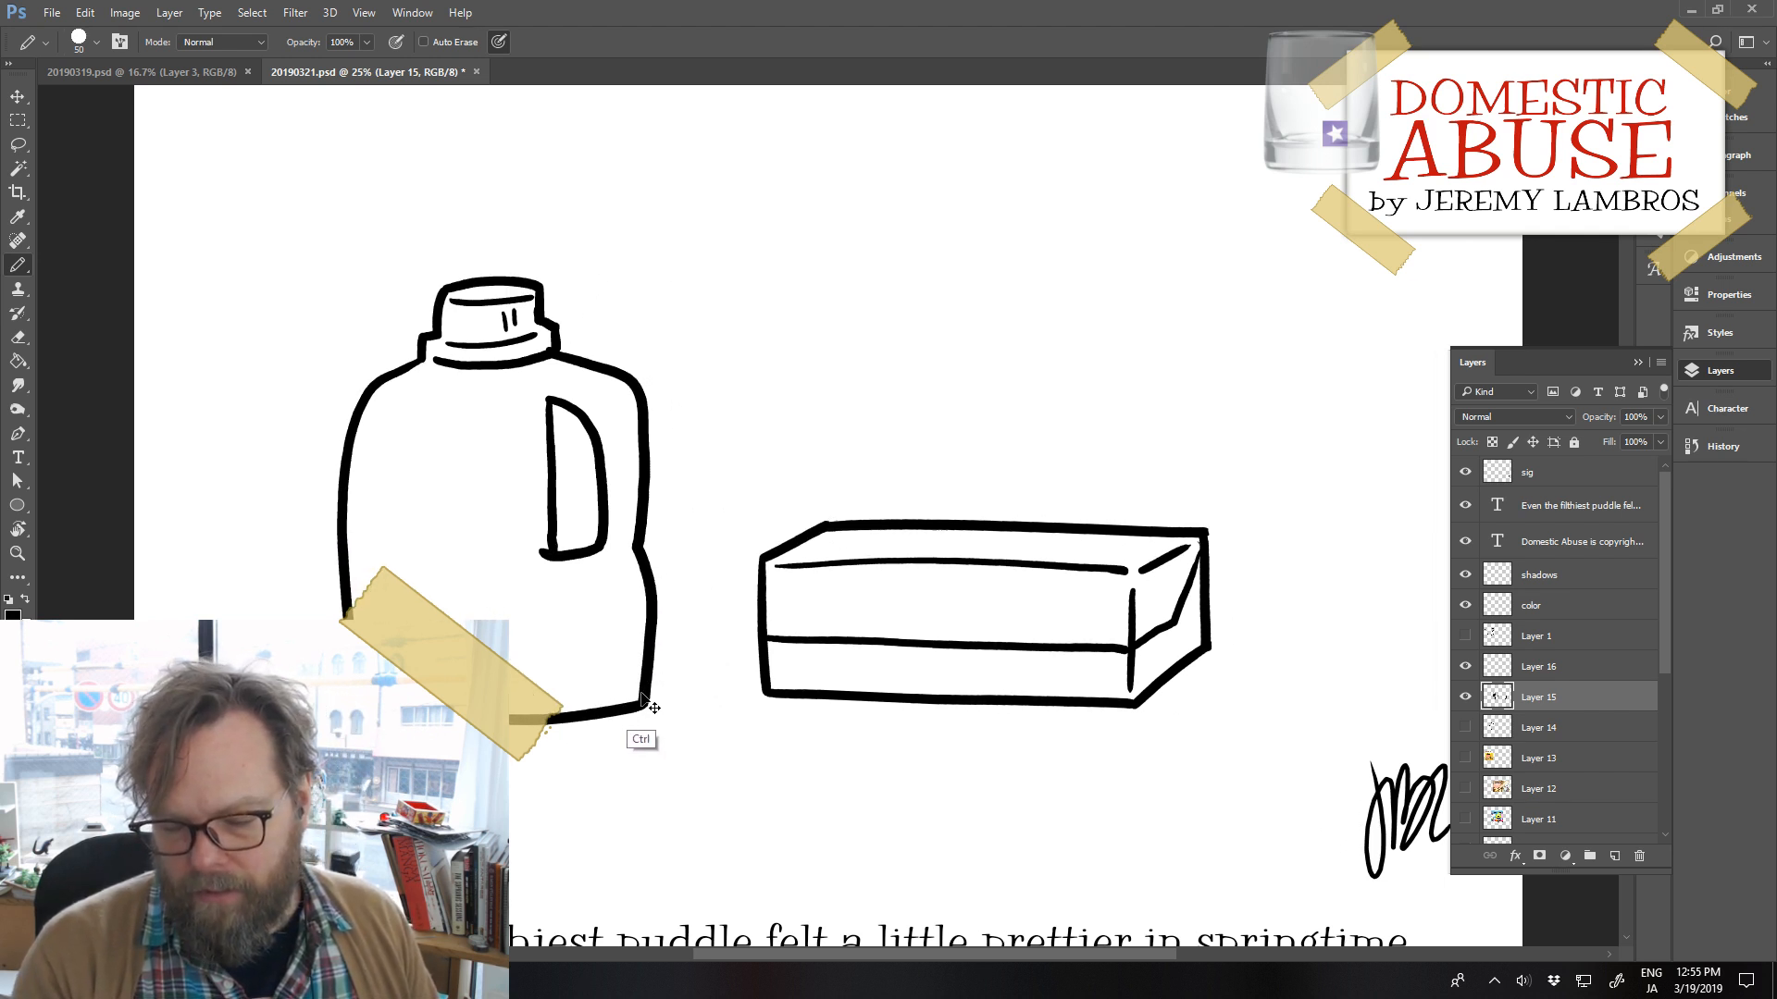
pyautogui.press('m')
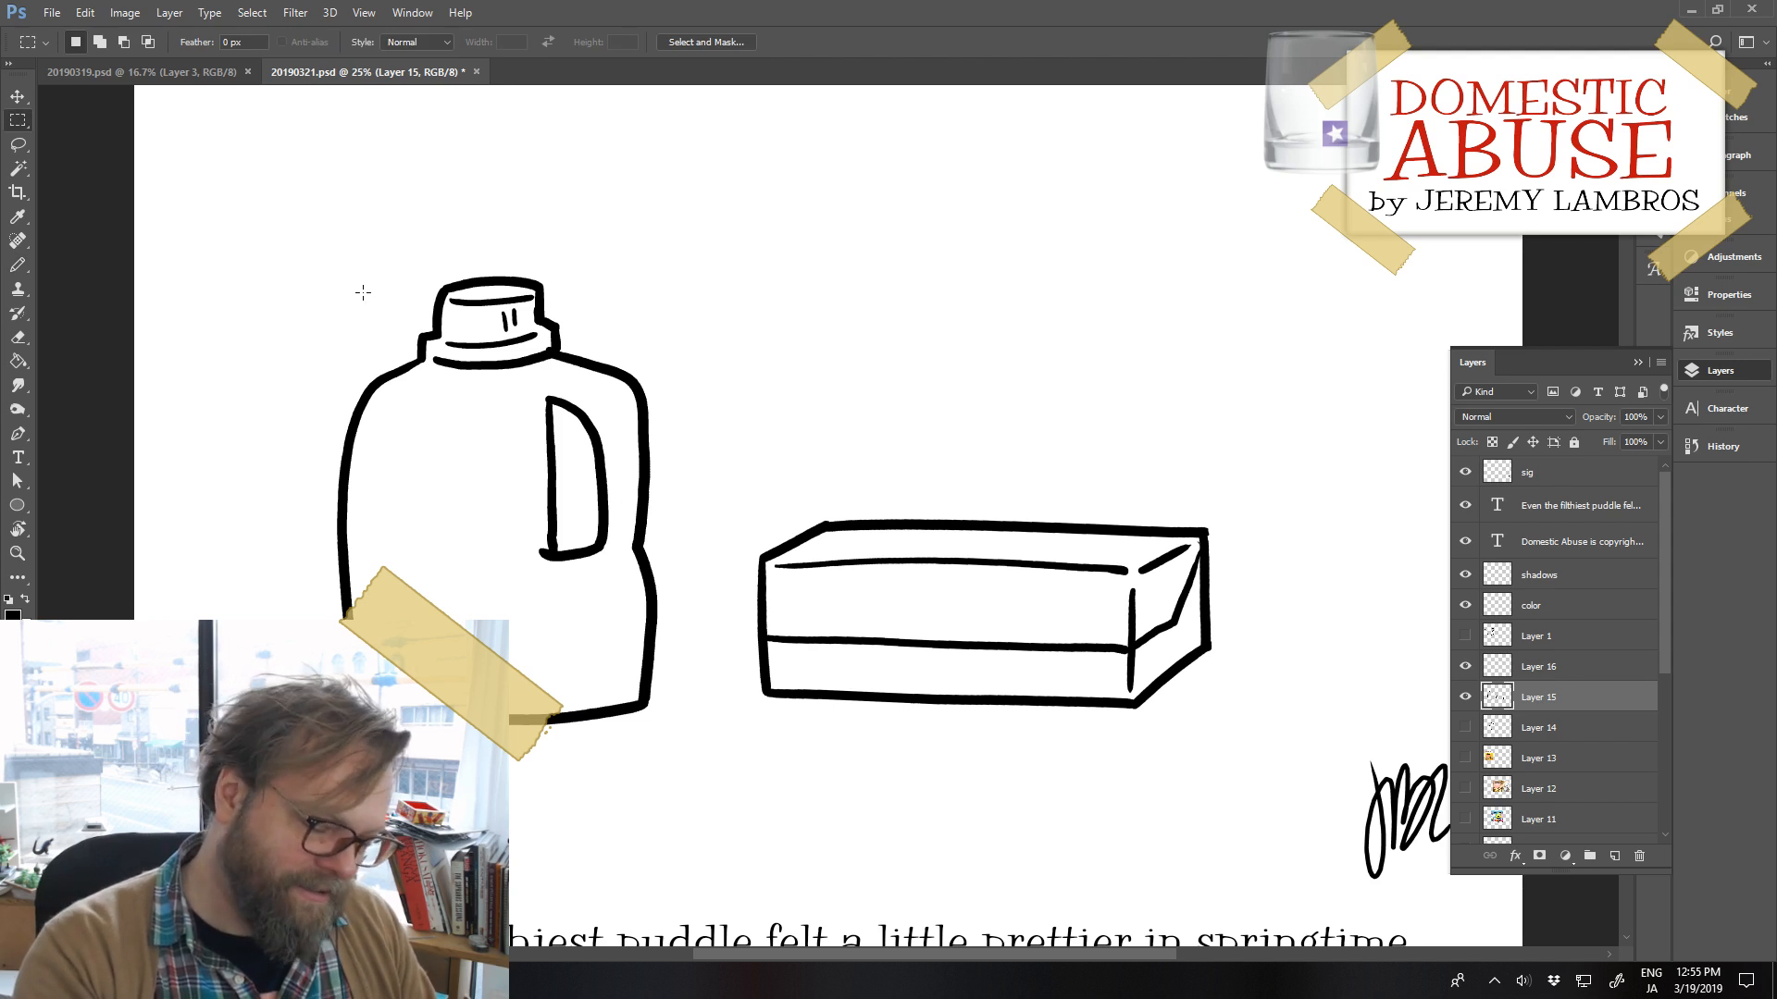
pyautogui.moveTo(276, 219); pyautogui.dragTo(705, 792)
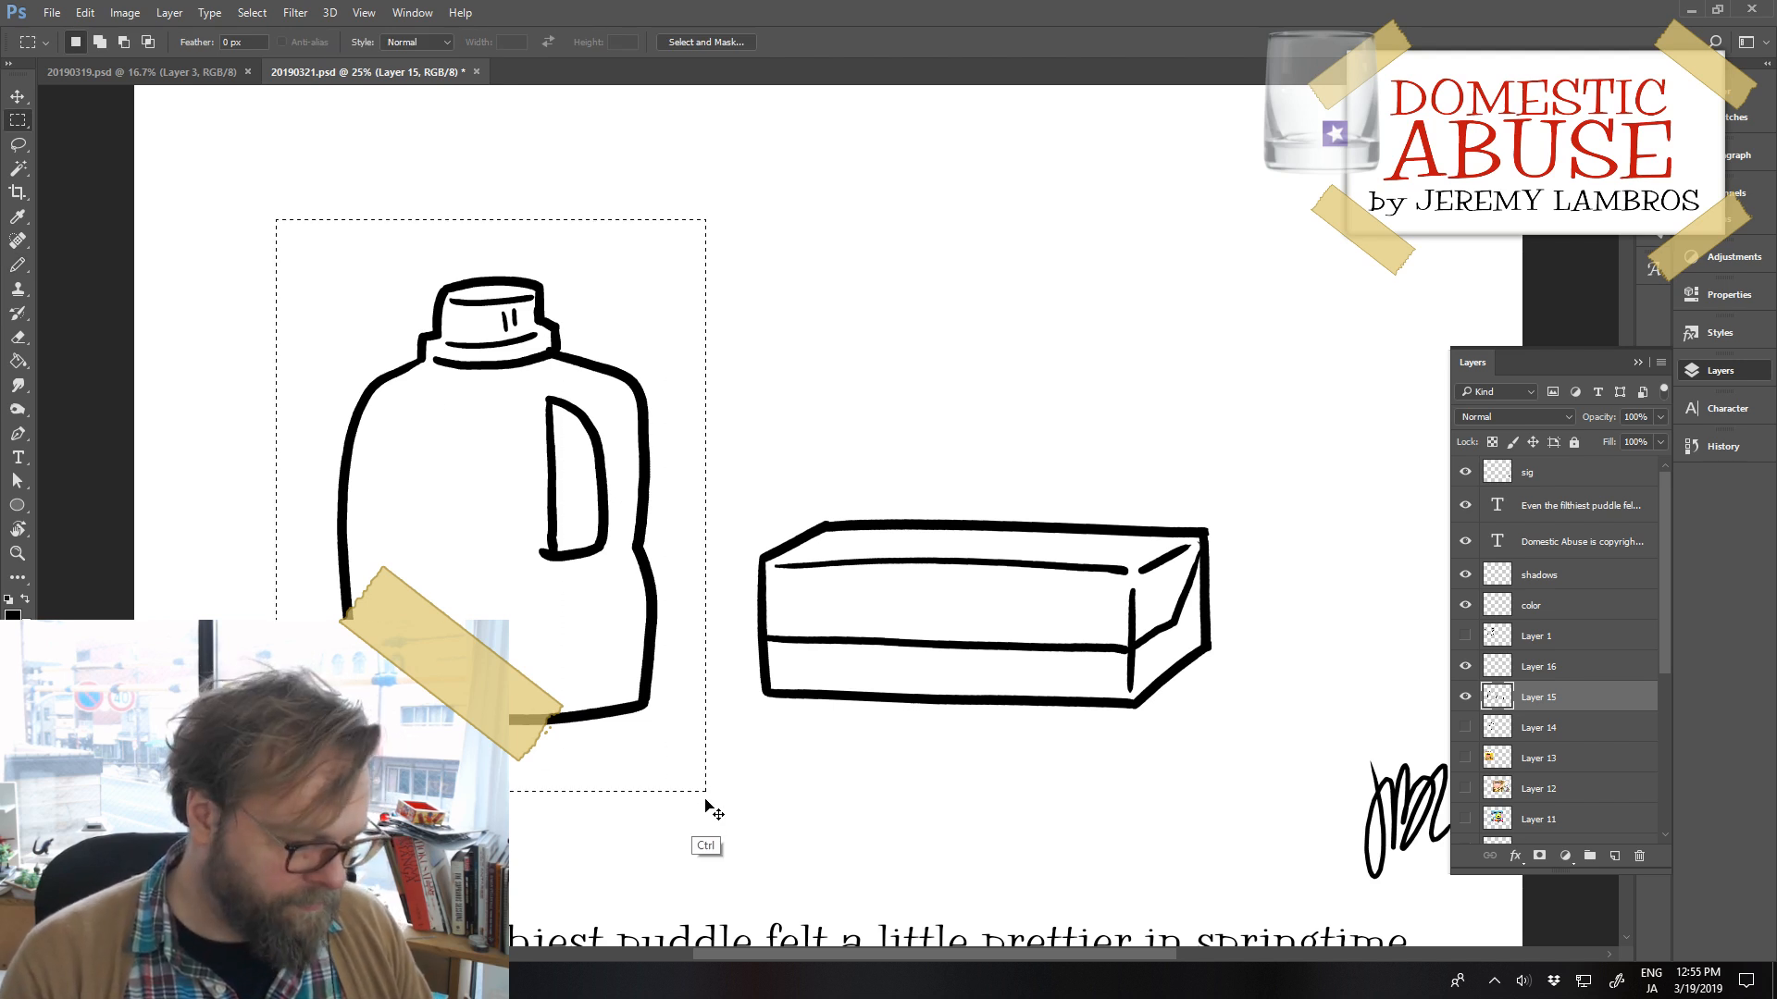
pyautogui.hotkey('ctrl', 'x')
pyautogui.hotkey('ctrl', 'v')
pyautogui.moveTo(766, 741); pyautogui.dragTo(472, 728)
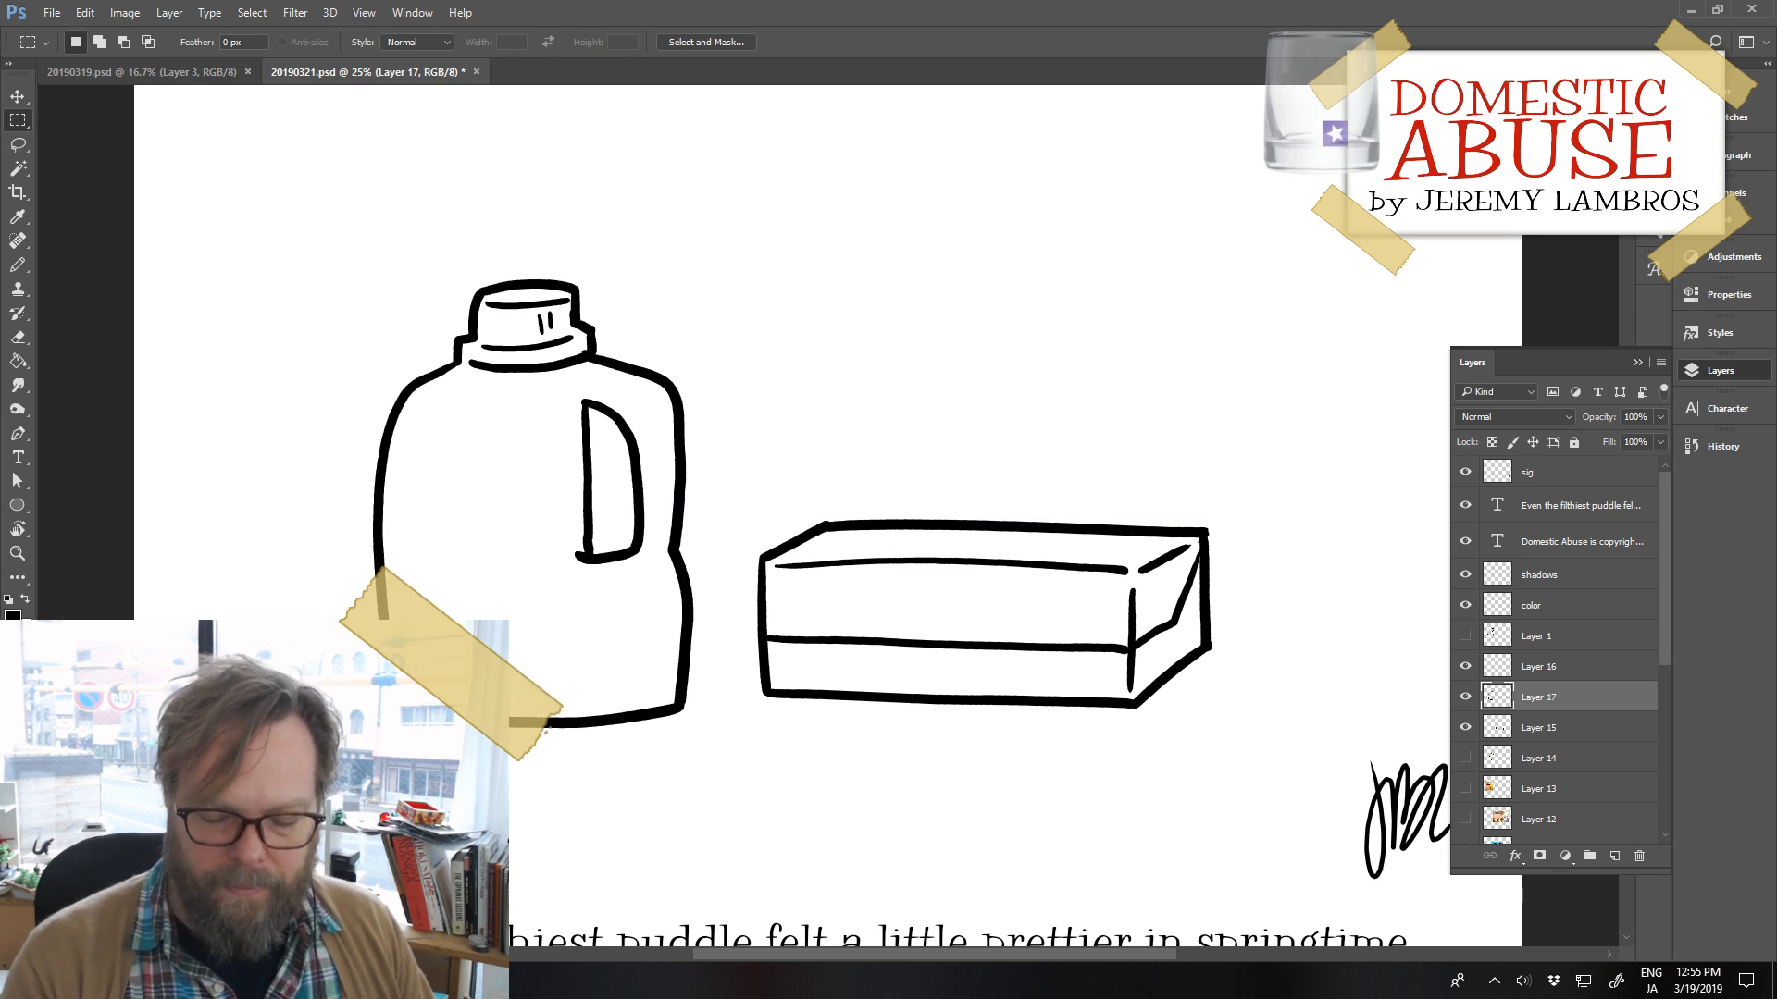
# On a new layer, draw a curved sheet hanging forward from the box's lower front line, with both side edges and a straight bottom edge
pyautogui.click(1614, 853)
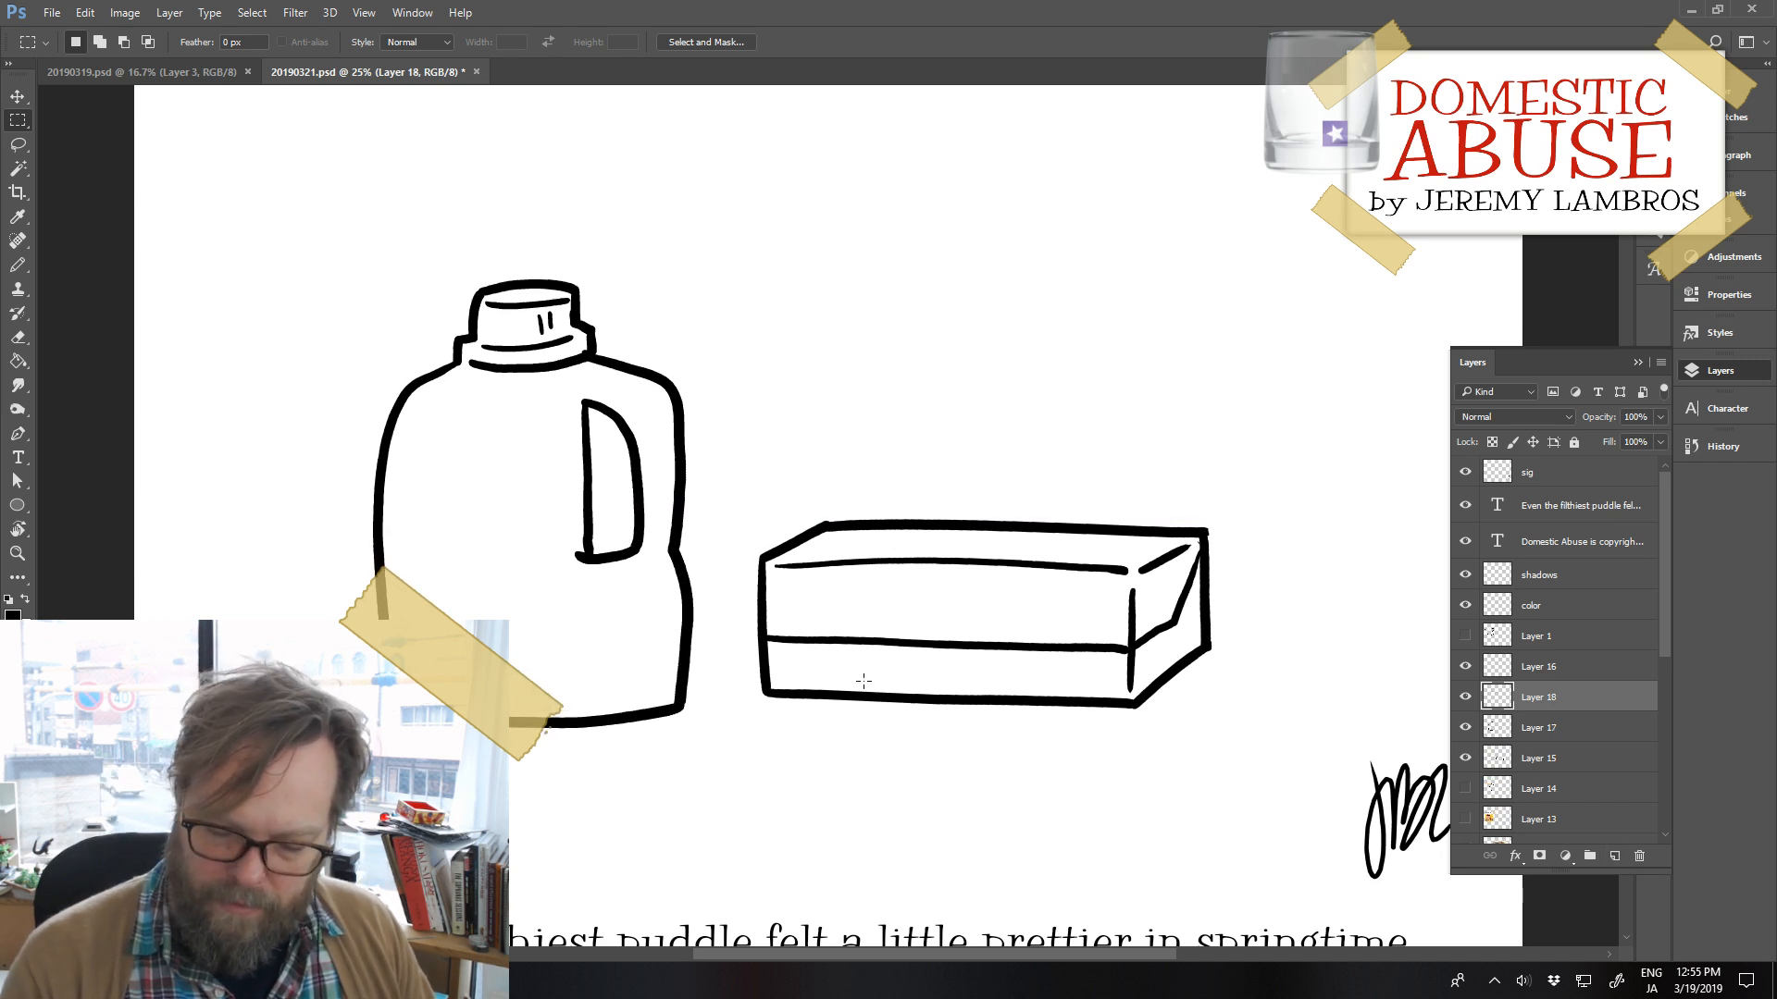
pyautogui.press('b')
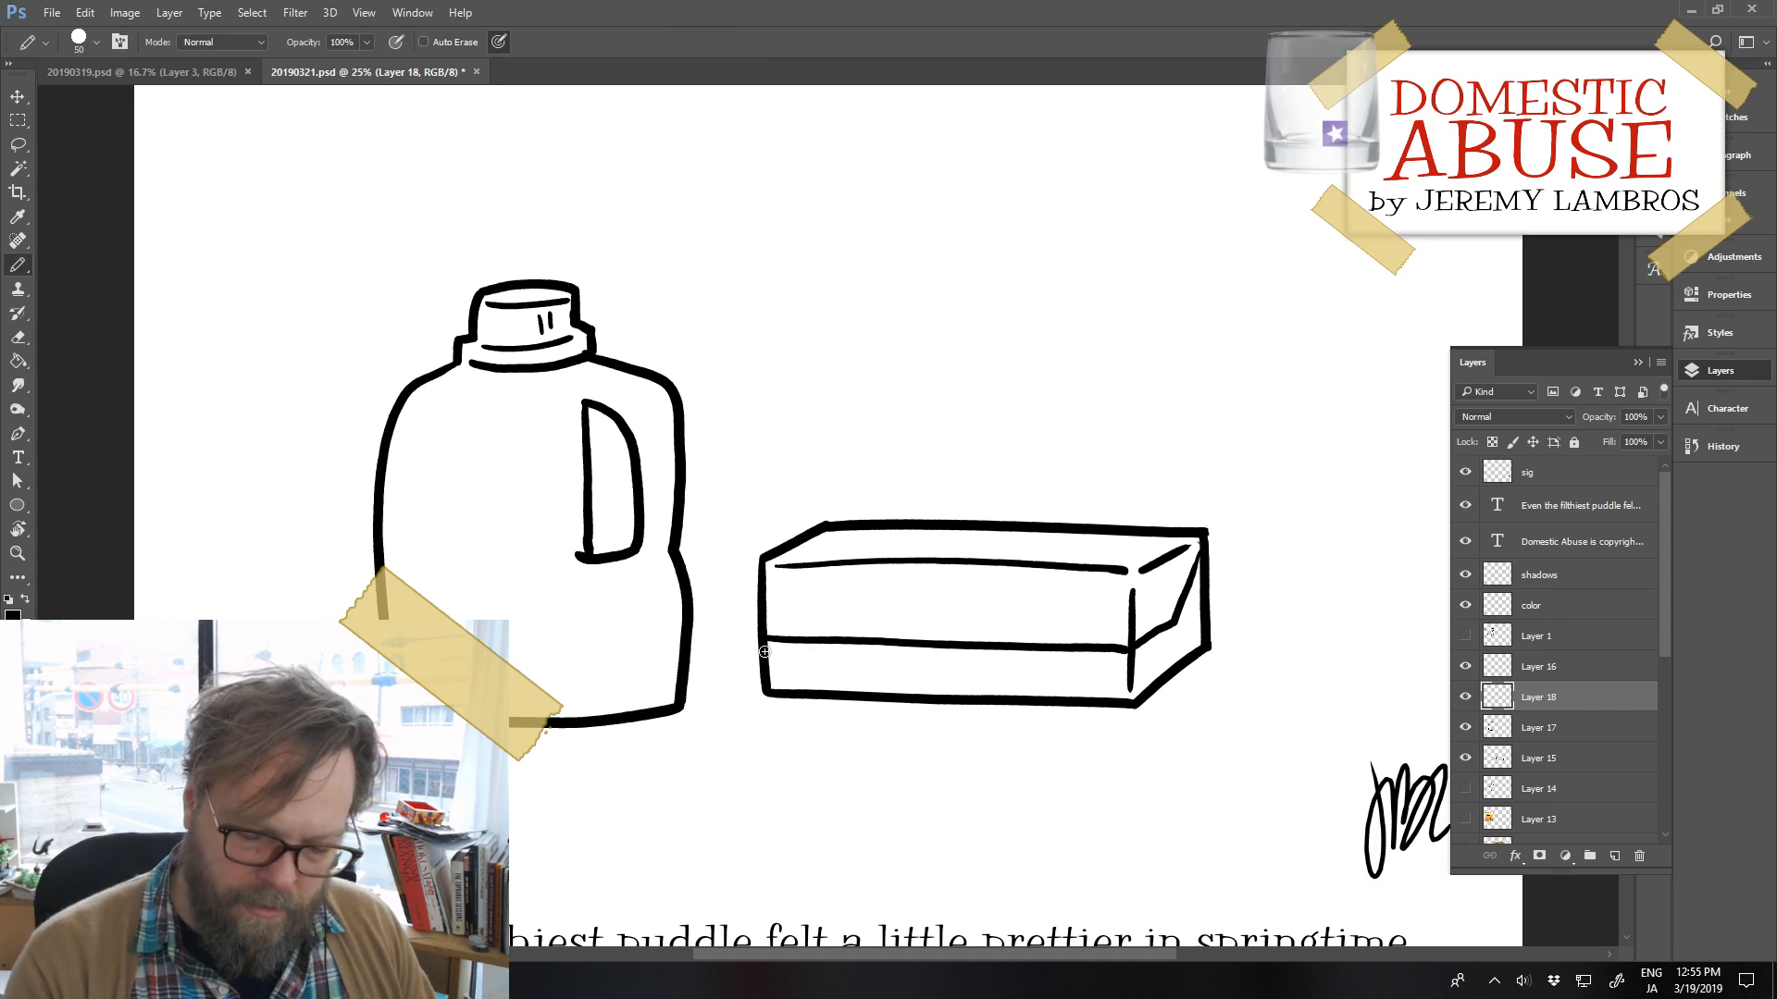
pyautogui.moveTo(761, 642)
pyautogui.mouseDown()
pyautogui.moveTo(710, 749)
pyautogui.moveTo(731, 772)
pyautogui.moveTo(1029, 784)
pyautogui.mouseUp()
pyautogui.hotkey('ctrl', 'z')
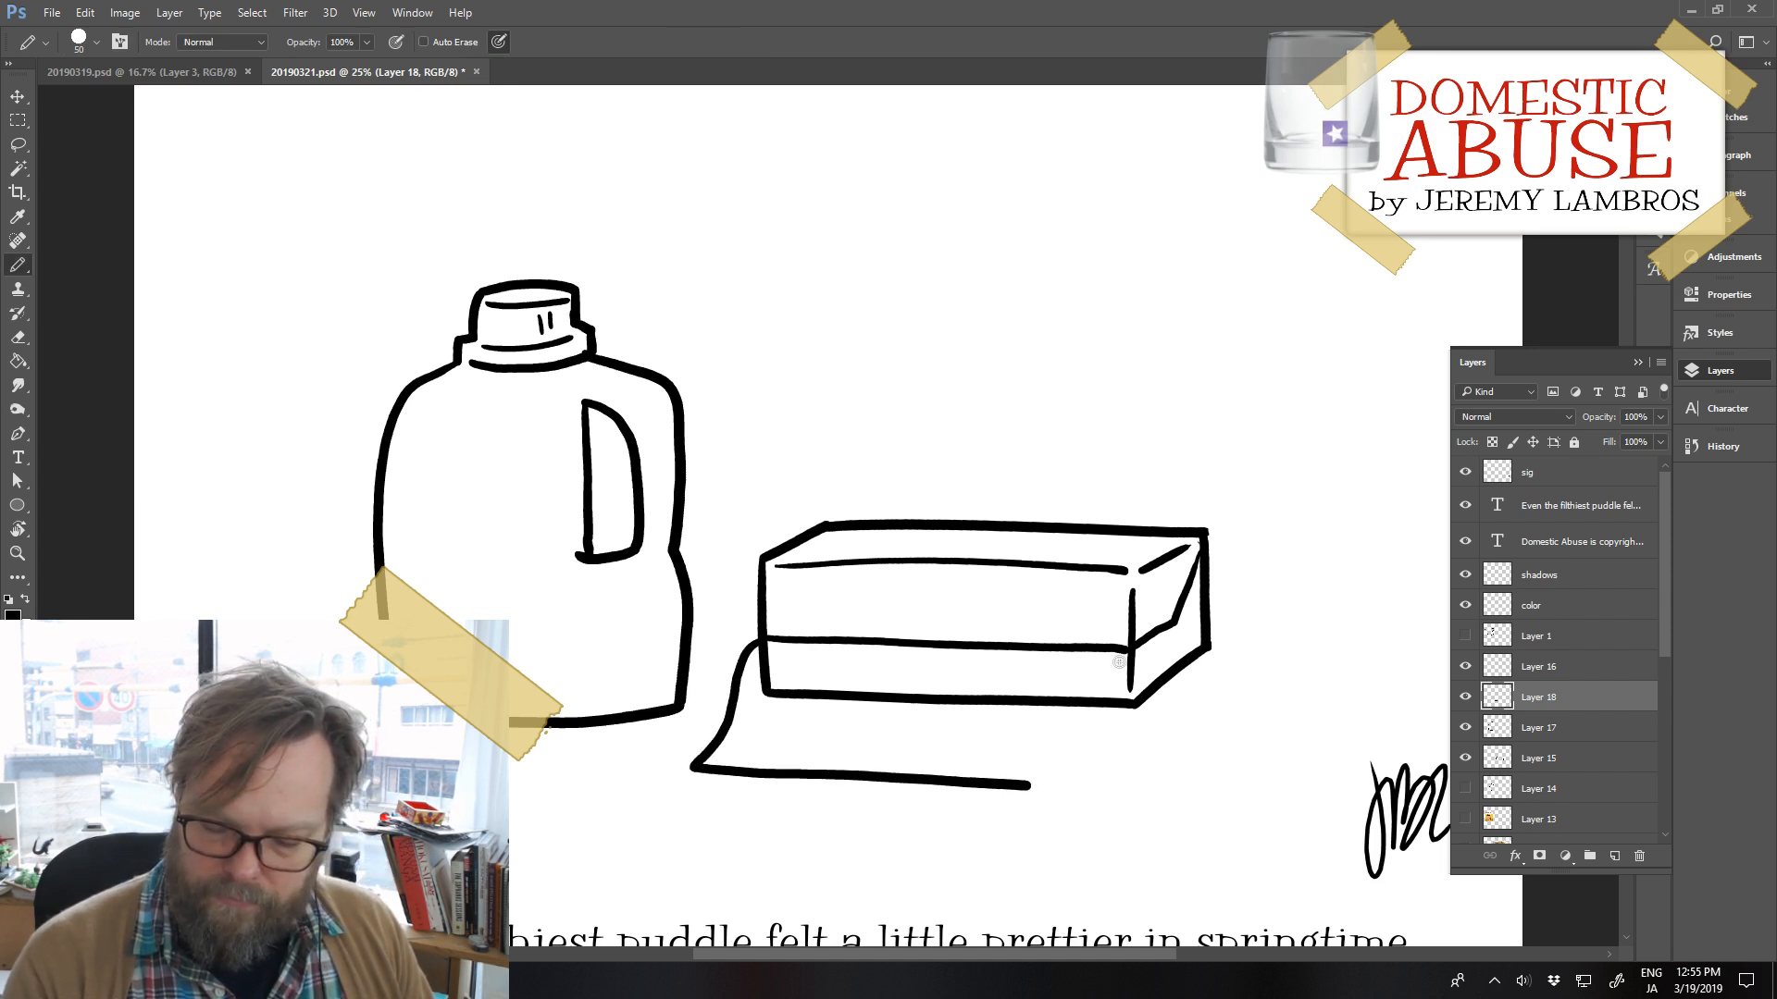
pyautogui.moveTo(1130, 649)
pyautogui.mouseDown()
pyautogui.moveTo(1087, 744)
pyautogui.moveTo(1032, 788)
pyautogui.mouseUp()
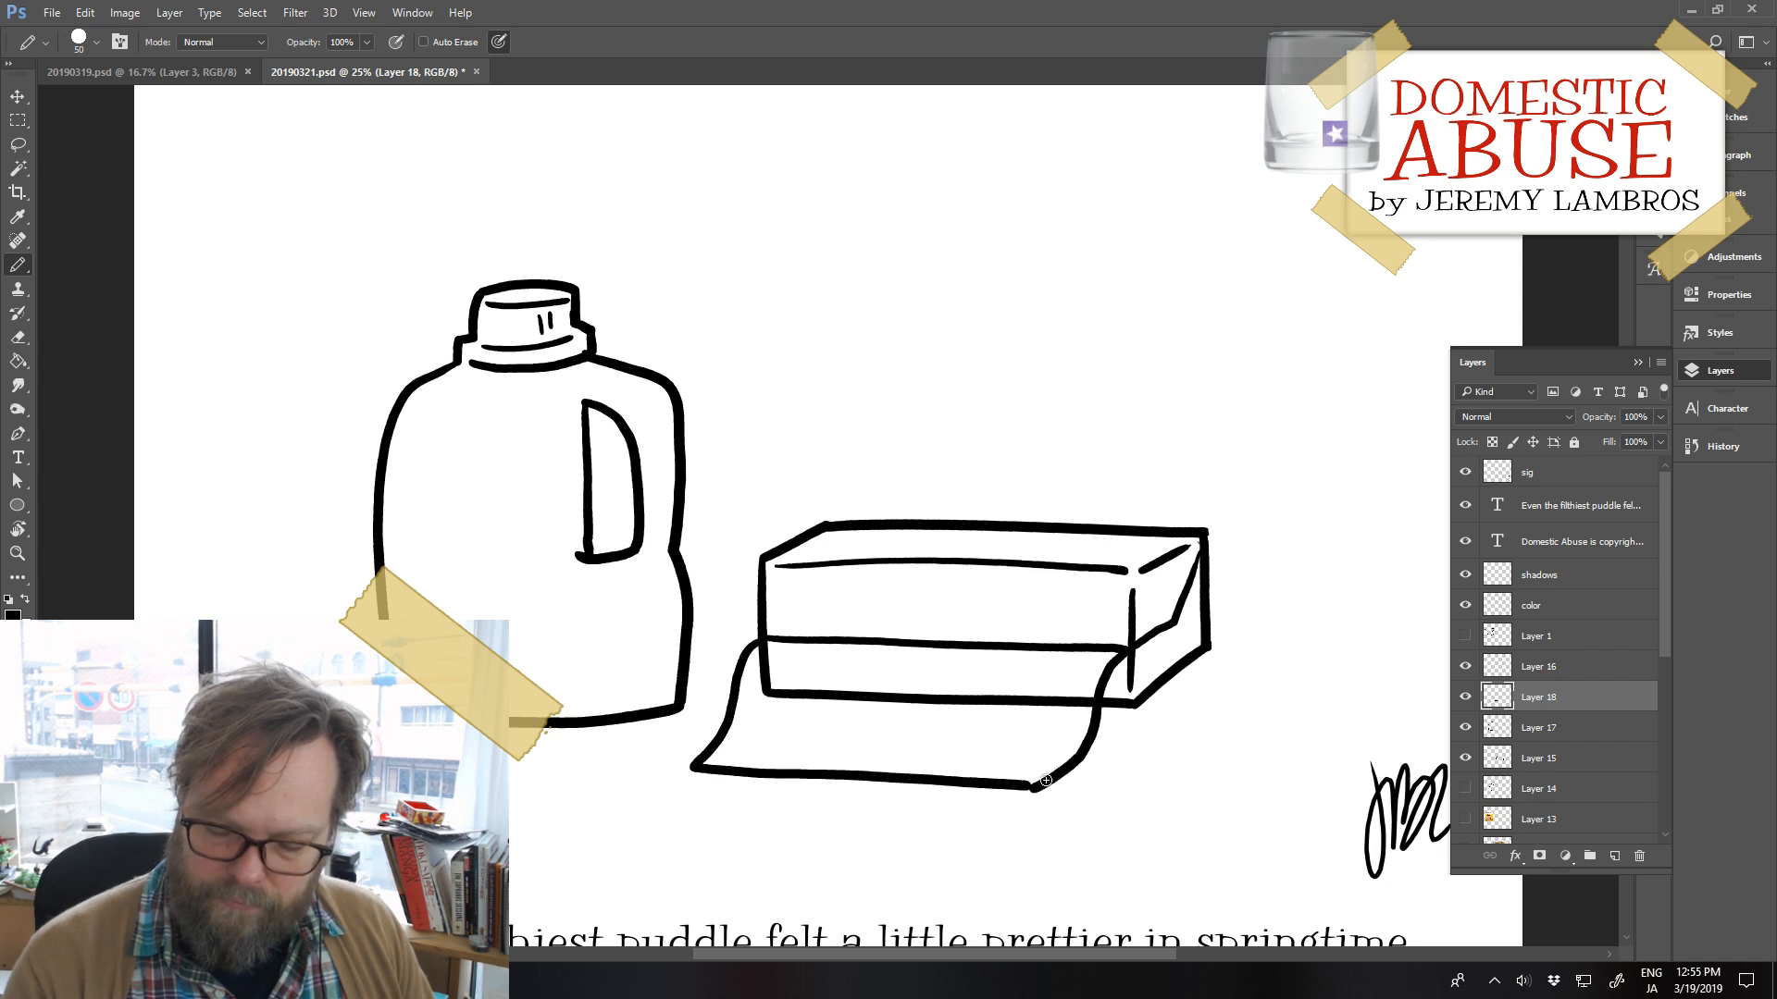
pyautogui.hotkey('ctrl', 'z')
pyautogui.moveTo(1123, 652)
pyautogui.mouseDown()
pyautogui.moveTo(1046, 788)
pyautogui.moveTo(1071, 699)
pyautogui.moveTo(1127, 650)
pyautogui.mouseUp()
pyautogui.hotkey('ctrl', 'z')
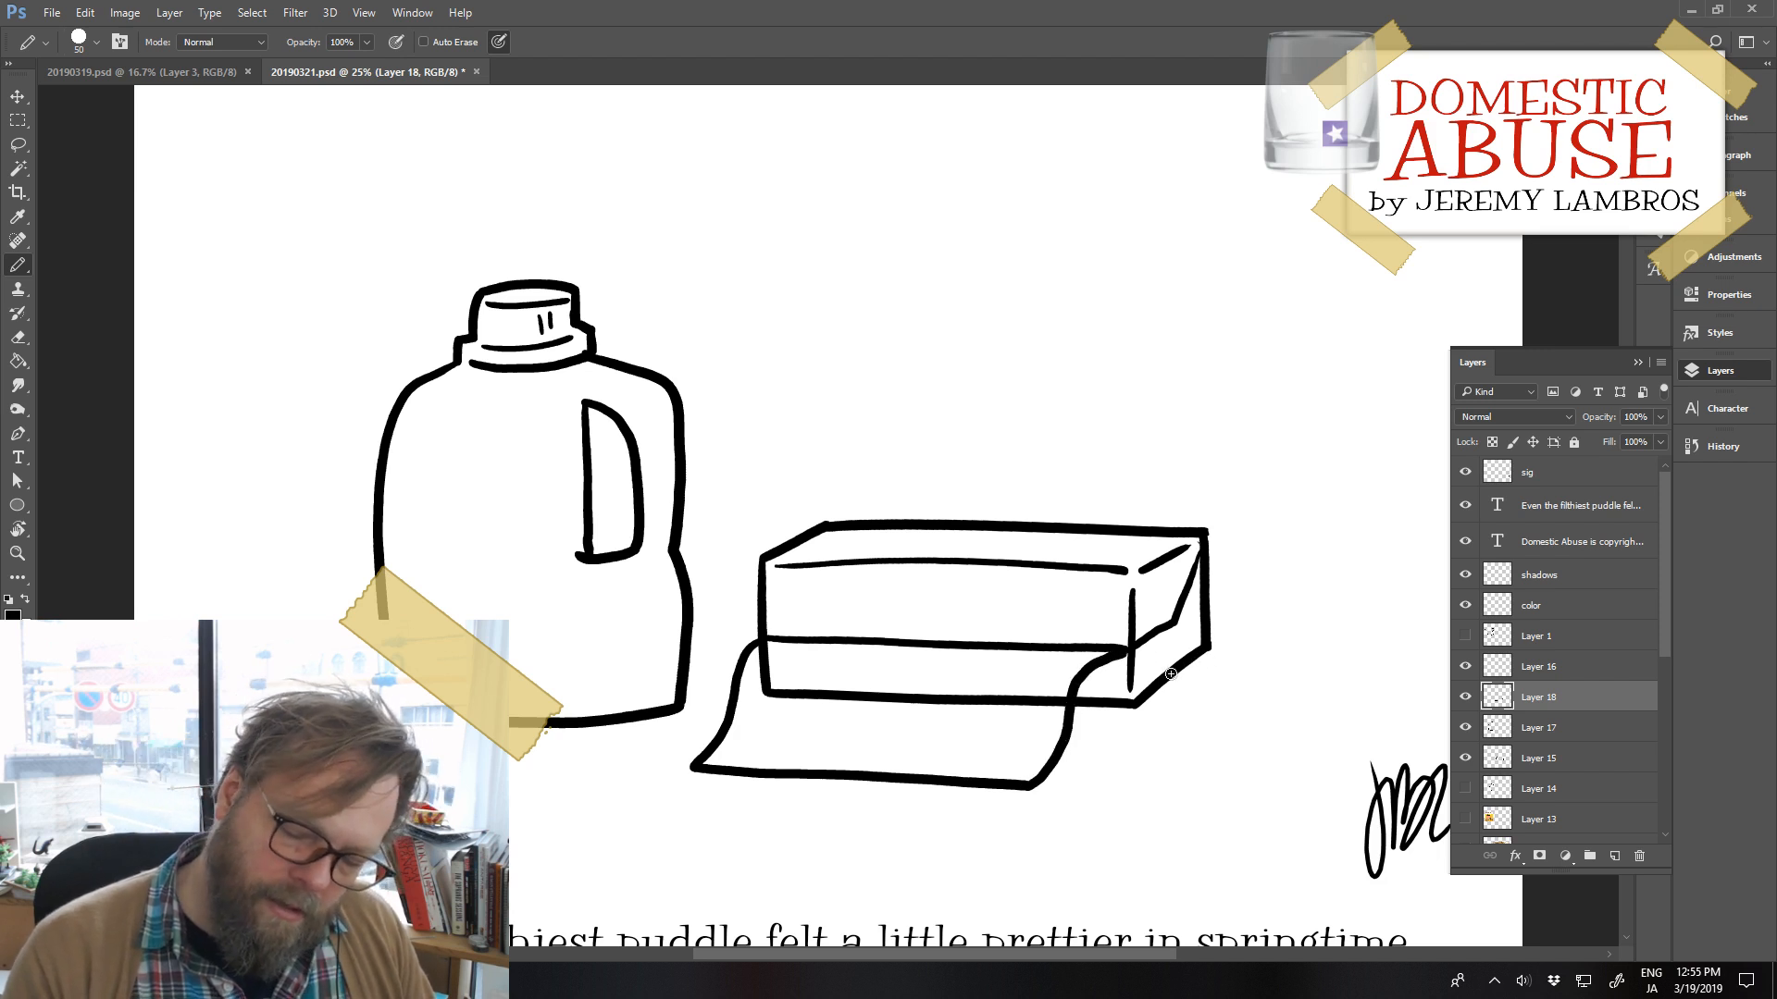
pyautogui.moveTo(1138, 711); pyautogui.dragTo(1162, 667)
pyautogui.hotkey('ctrl', 'z')
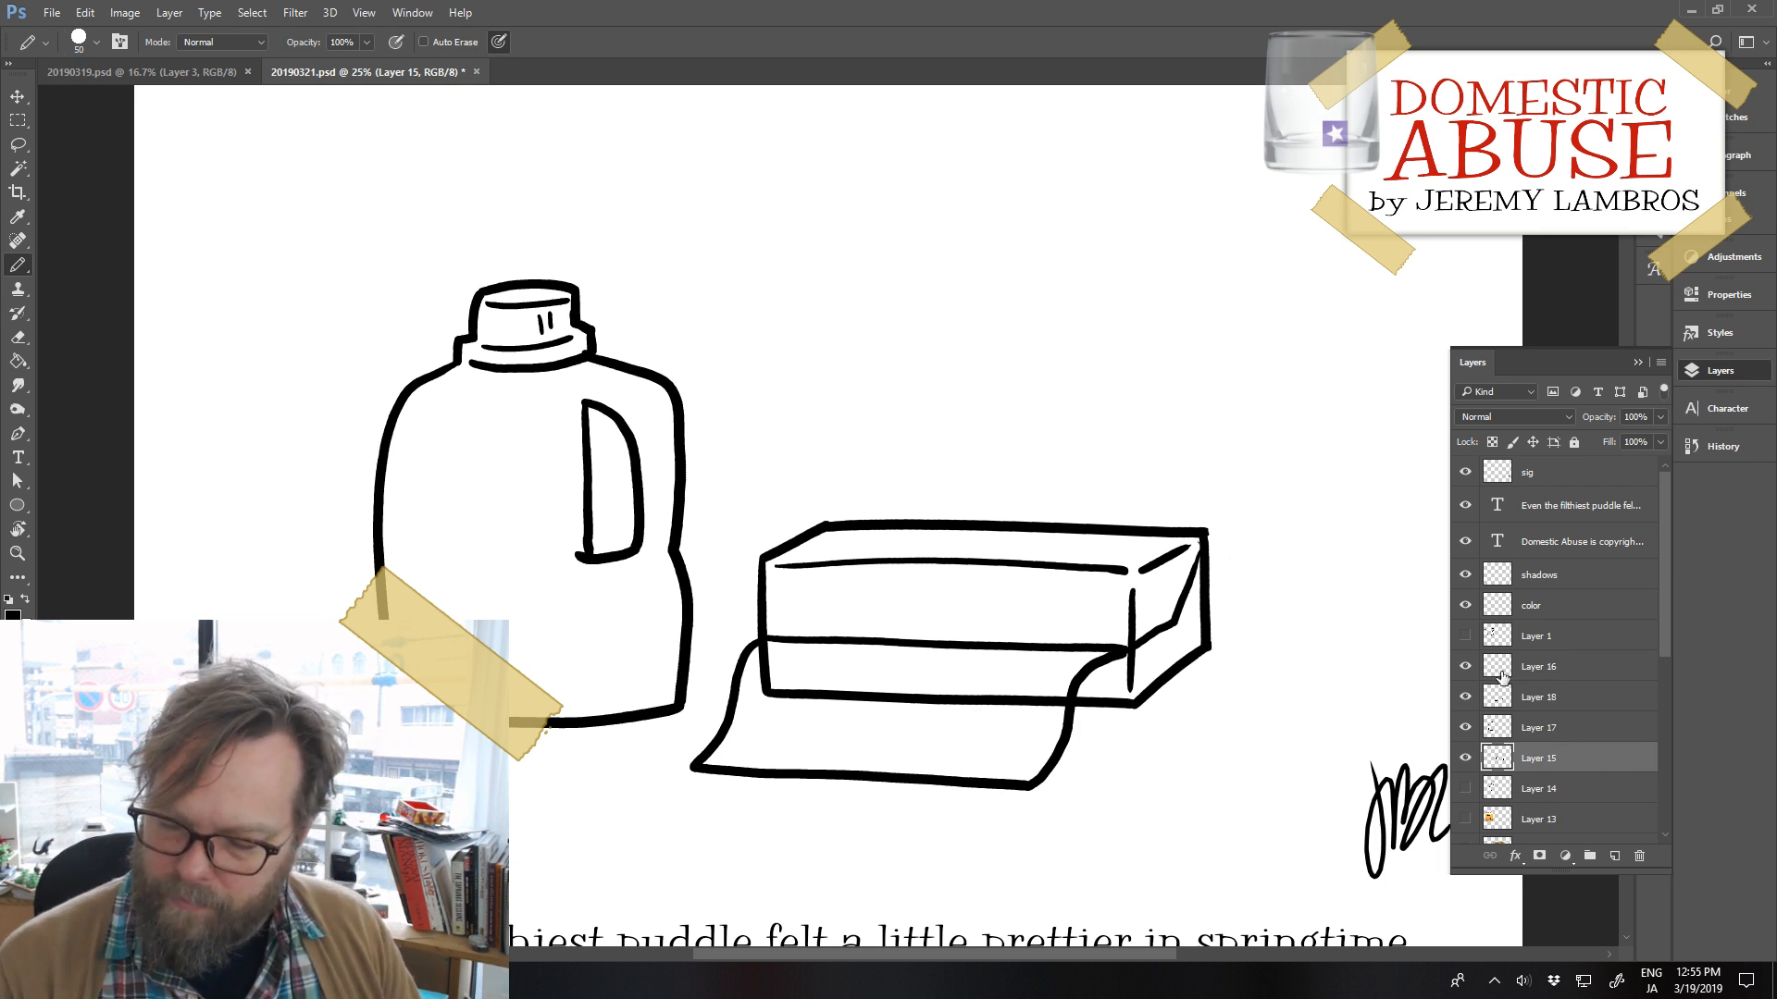
# Hide Layer 16, then enlarge the drawings on Layers 15, 17 and 18 together and nudge them into place above the caption
pyautogui.click(1470, 667)
pyautogui.keyDown('shift'); pyautogui.click(1566, 705); pyautogui.keyUp('shift')
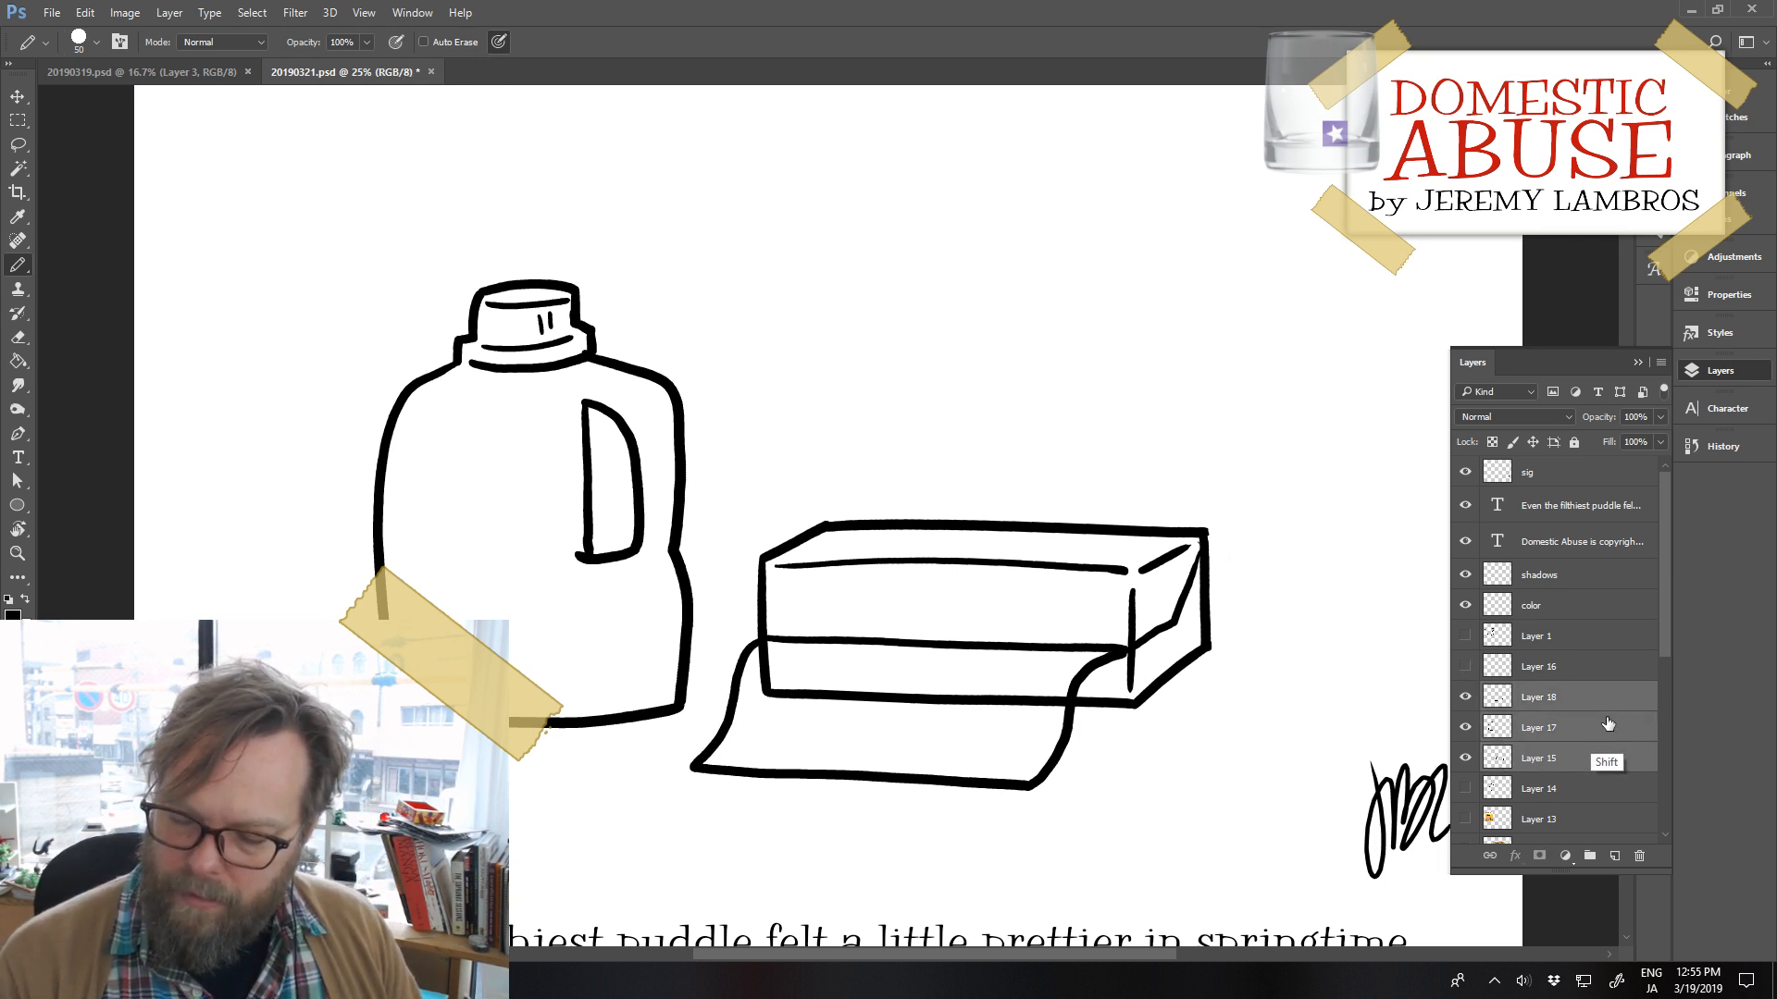
pyautogui.moveTo(1004, 754); pyautogui.dragTo(975, 766)
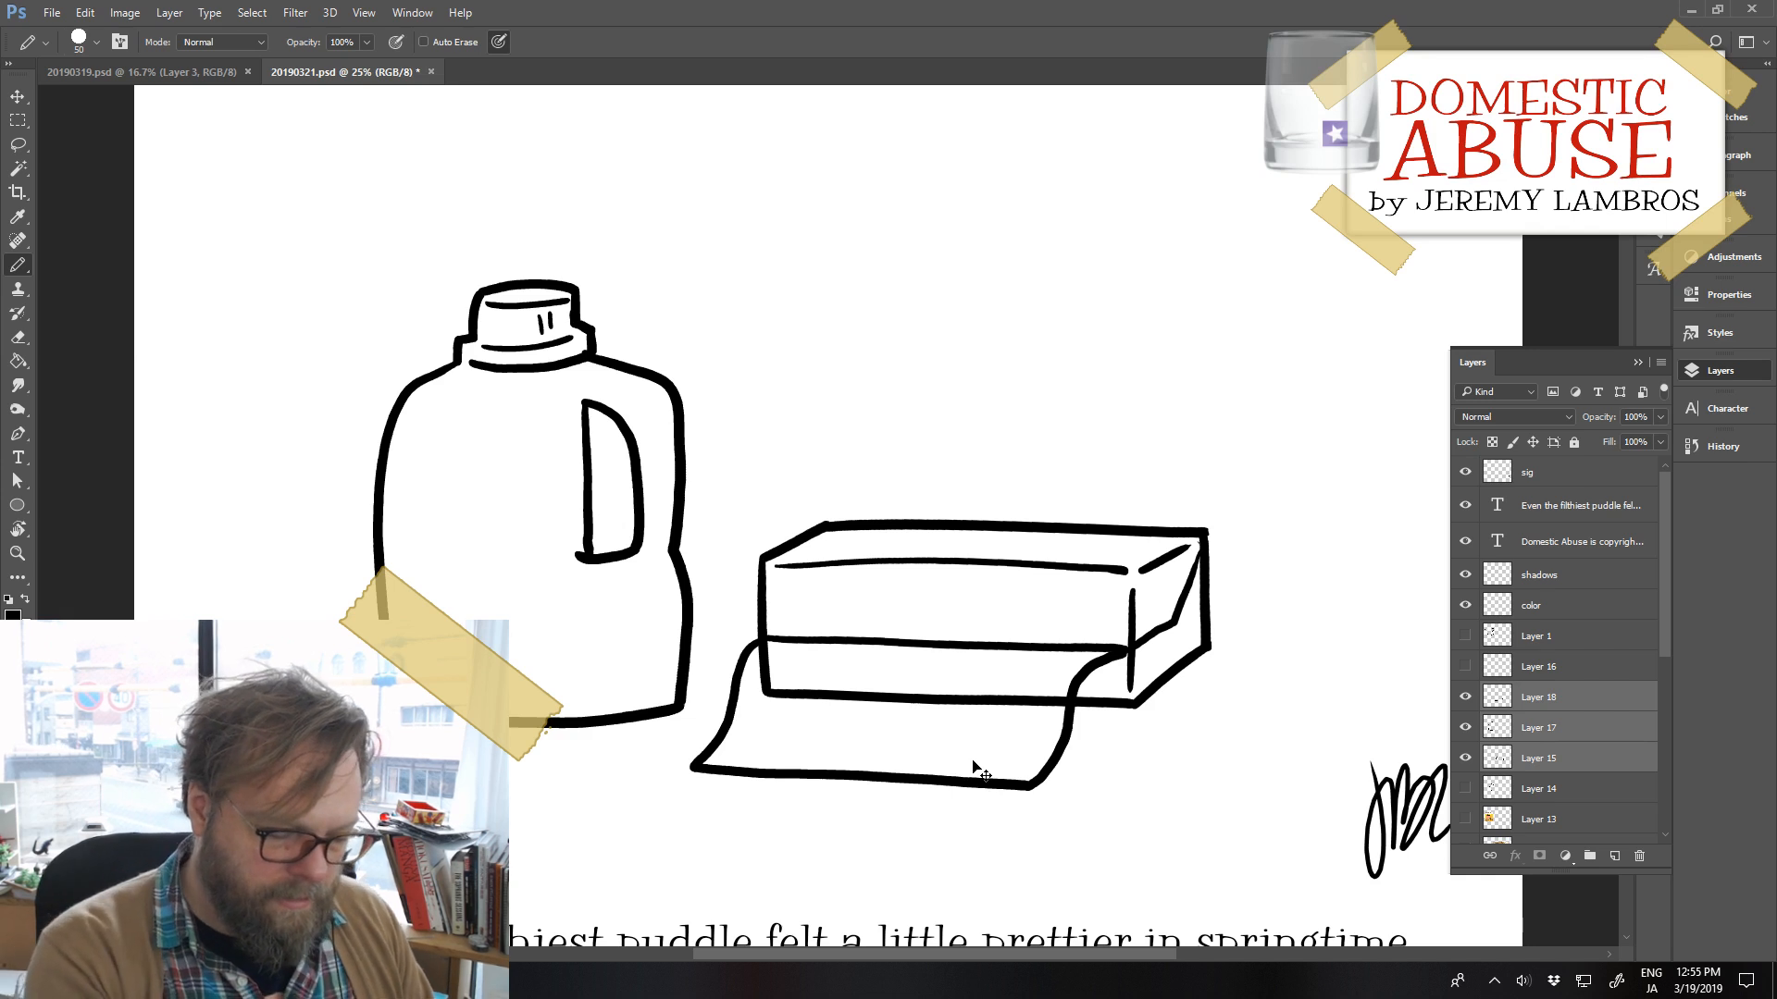
pyautogui.hotkey('ctrl', '-')
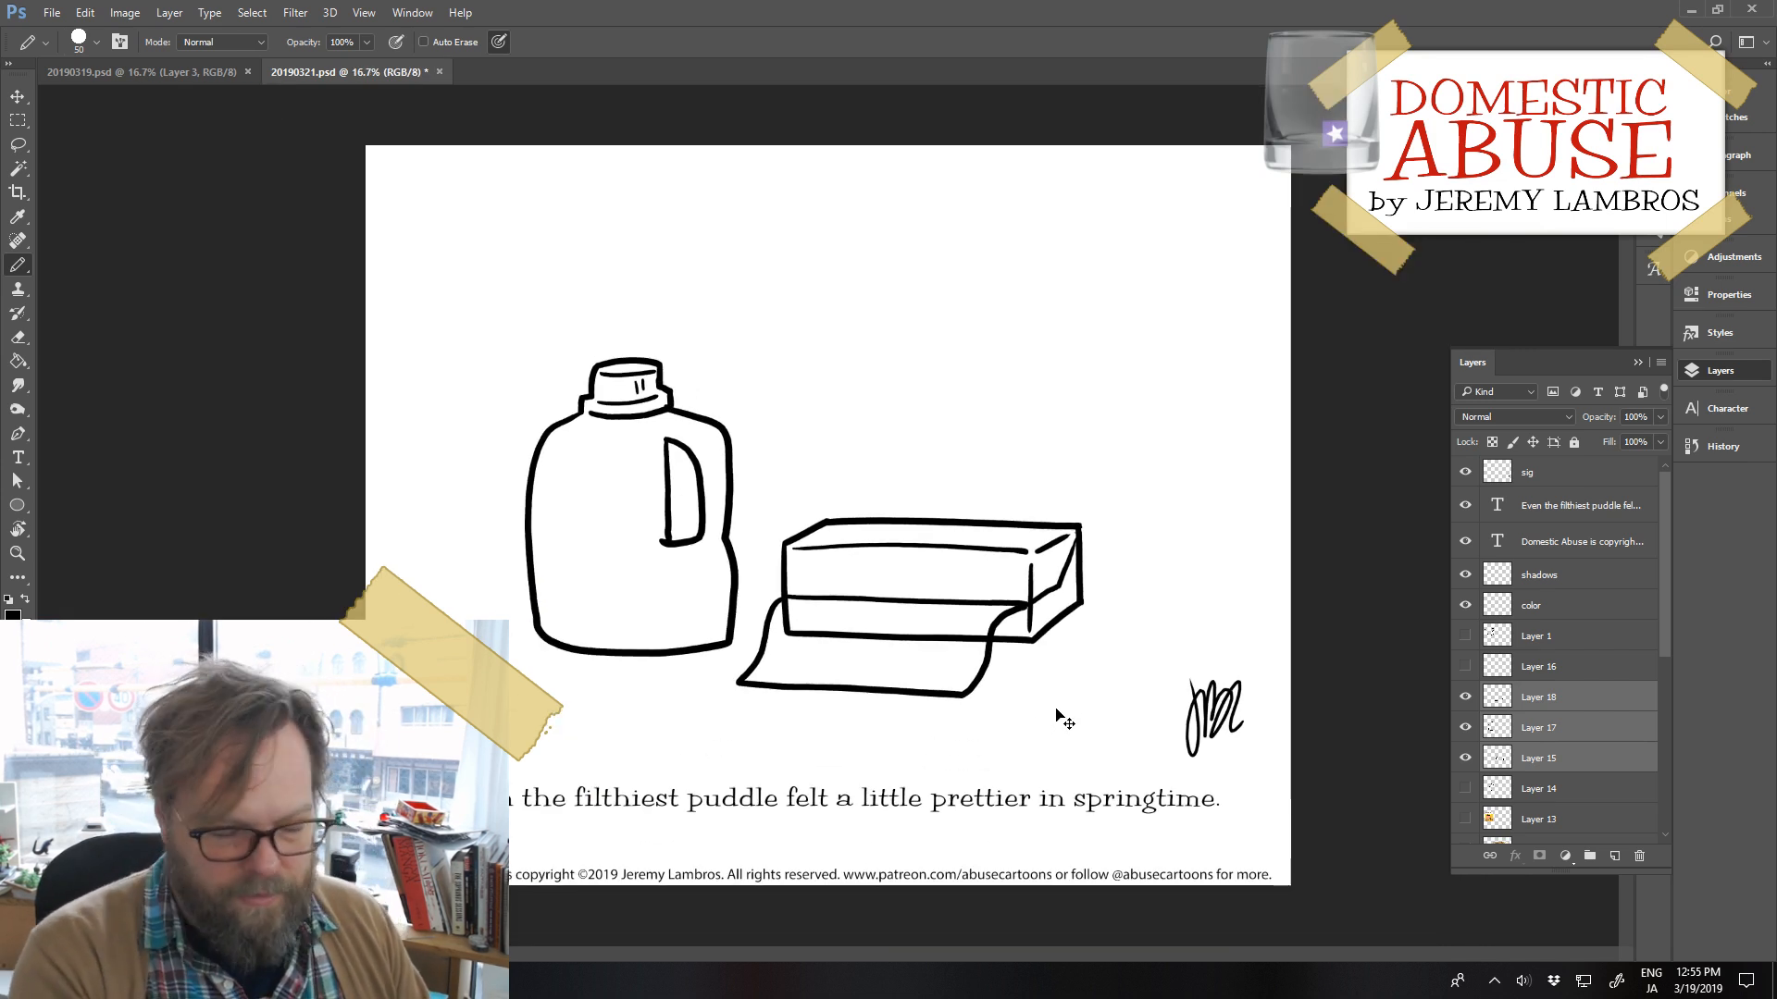
pyautogui.hotkey('ctrl', 't')
pyautogui.moveTo(1083, 357)
pyautogui.mouseDown()
pyautogui.moveTo(1142, 333)
pyautogui.moveTo(1137, 261)
pyautogui.moveTo(1183, 248)
pyautogui.mouseUp()
pyautogui.press('b')
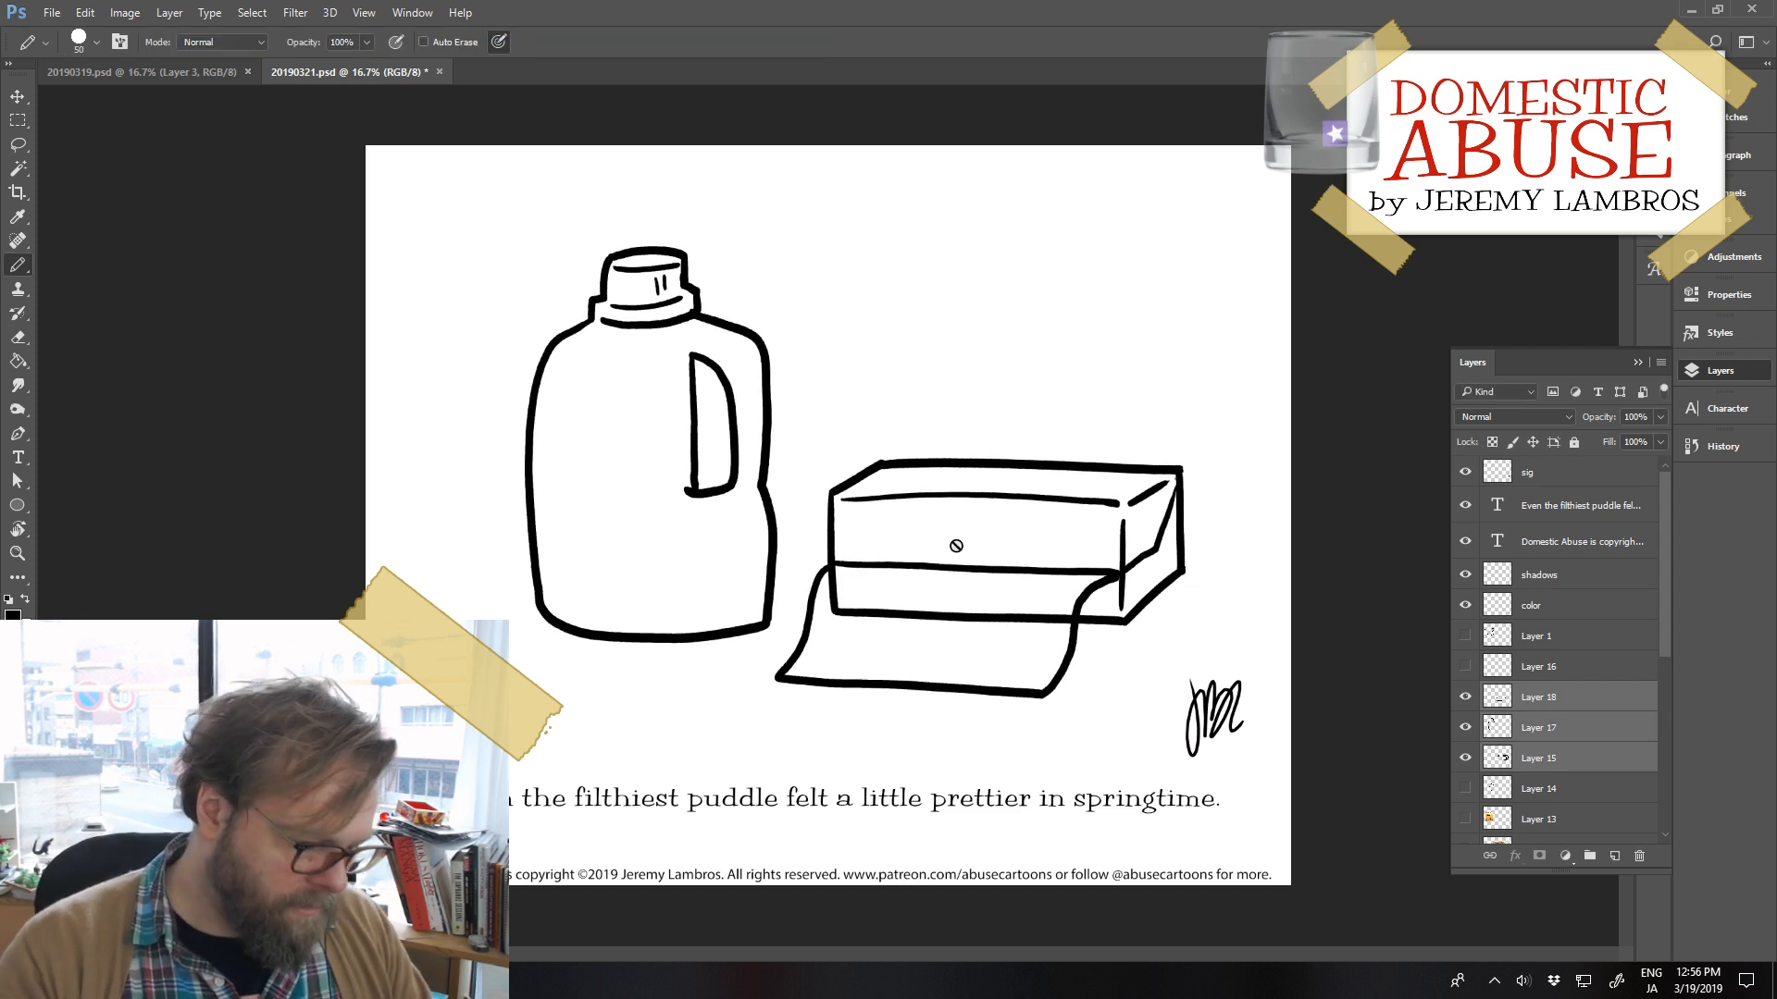
pyautogui.press('e')
pyautogui.hotkey('ctrl', 'z')
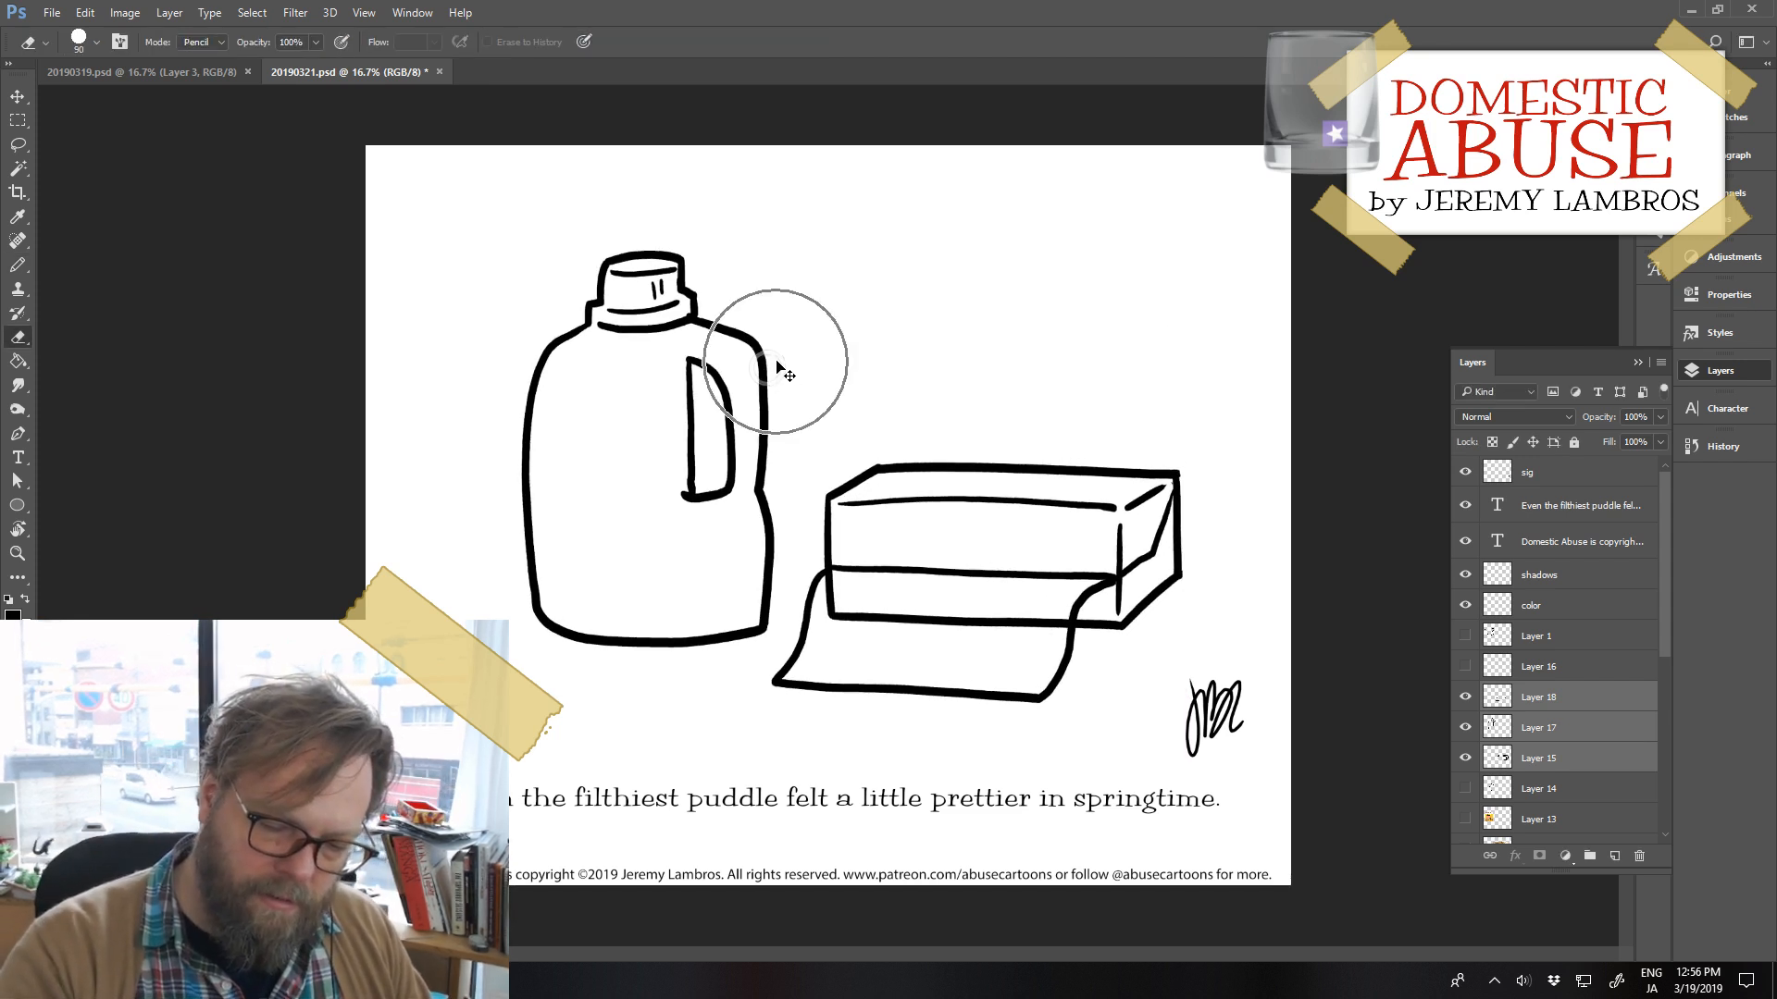
# Erase the handle opening of the jug on Layer 17 and switch back to the Pencil tool
pyautogui.click(1500, 720)
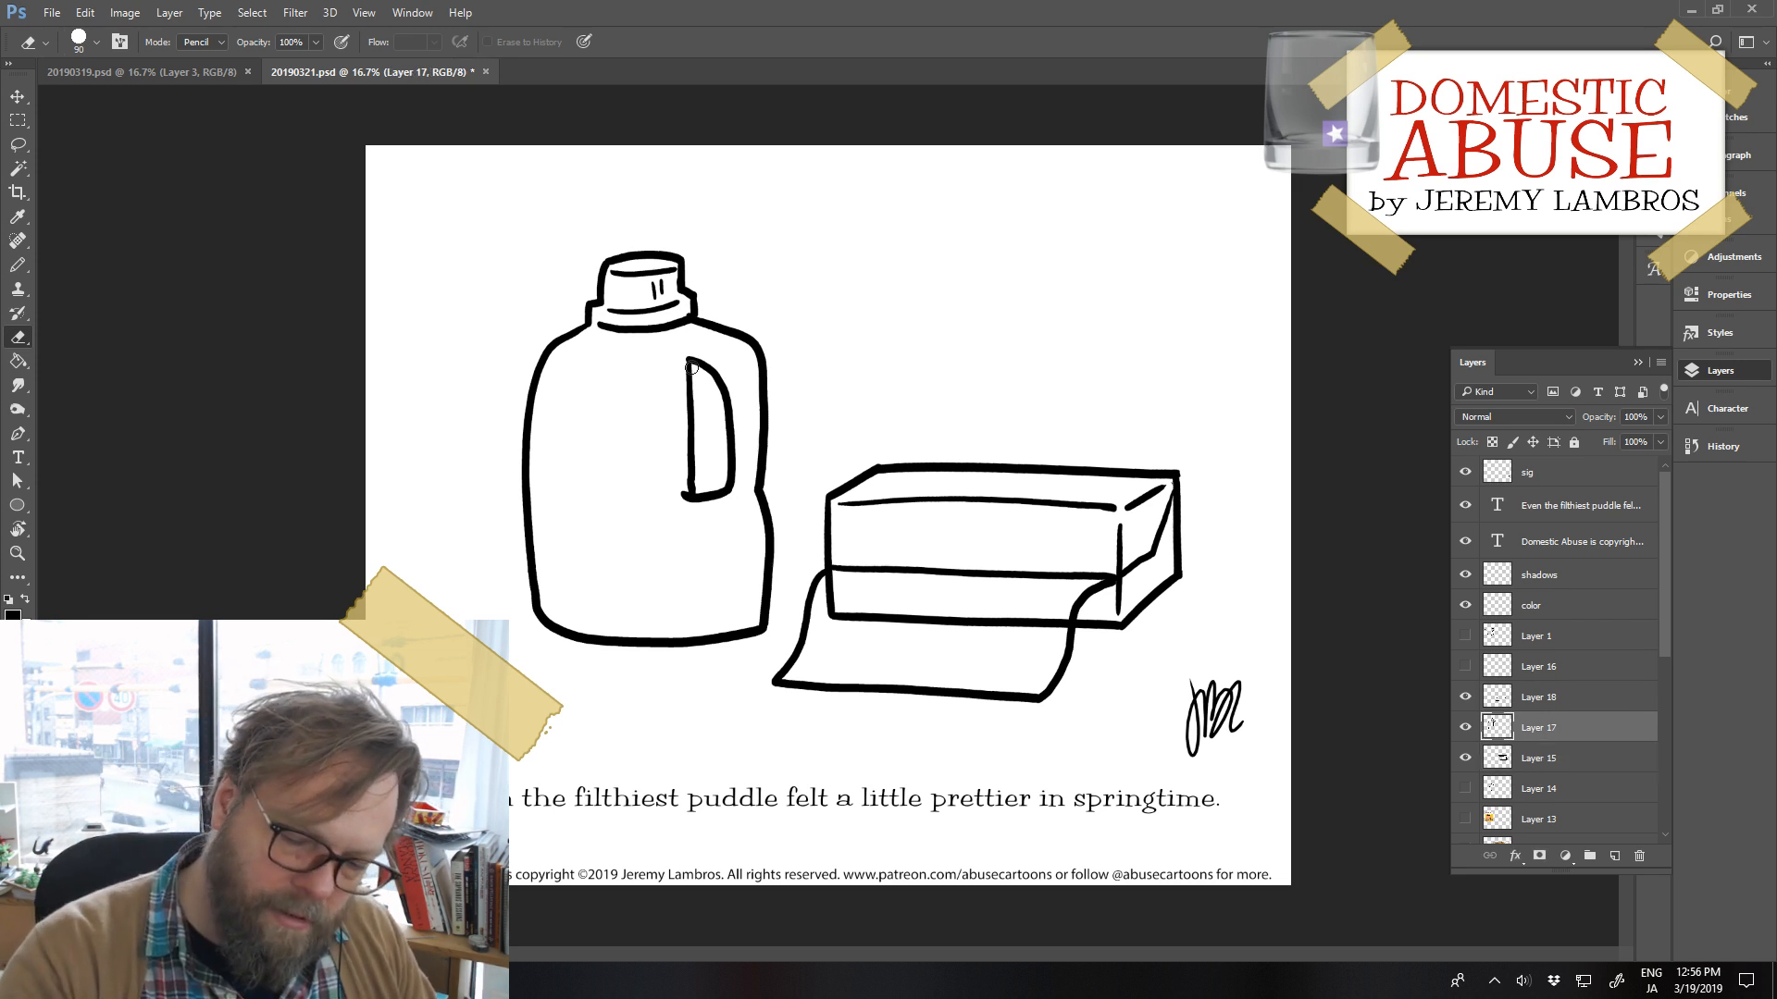
pyautogui.moveTo(691, 368)
pyautogui.mouseDown()
pyautogui.moveTo(691, 484)
pyautogui.moveTo(706, 357)
pyautogui.moveTo(728, 488)
pyautogui.moveTo(673, 501)
pyautogui.moveTo(719, 499)
pyautogui.mouseUp()
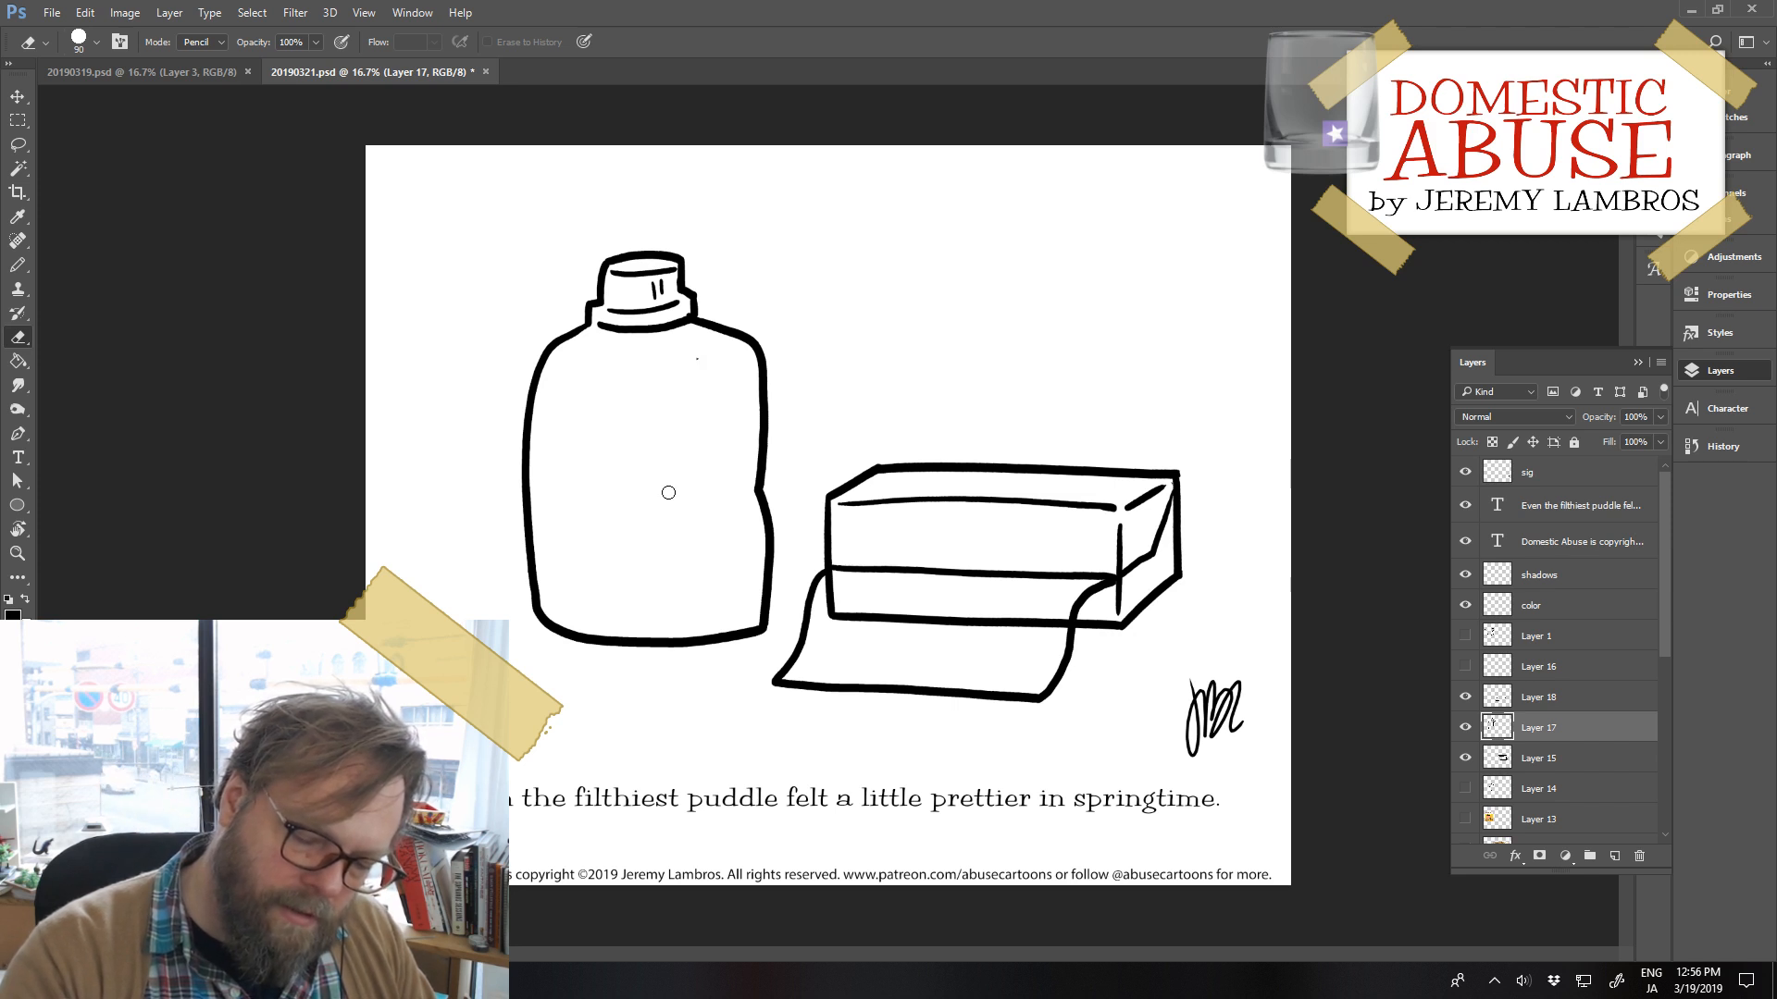
pyautogui.press('b')
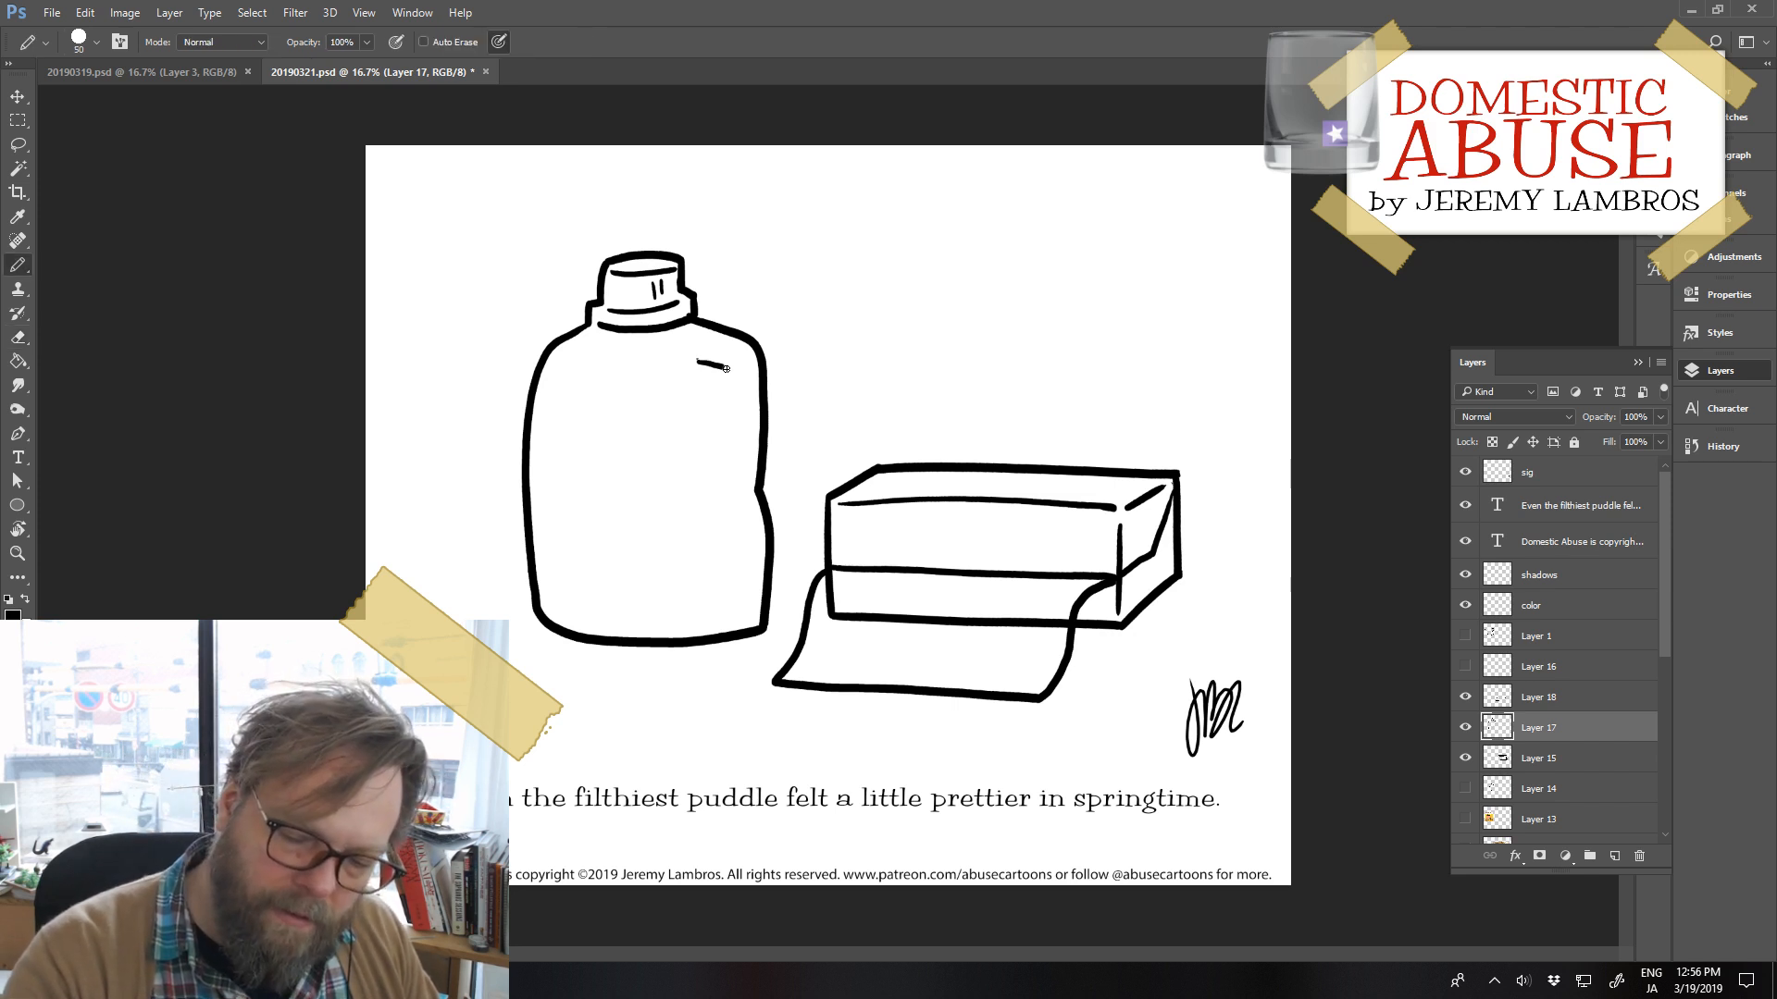
pyautogui.hotkey('ctrl', 'z')
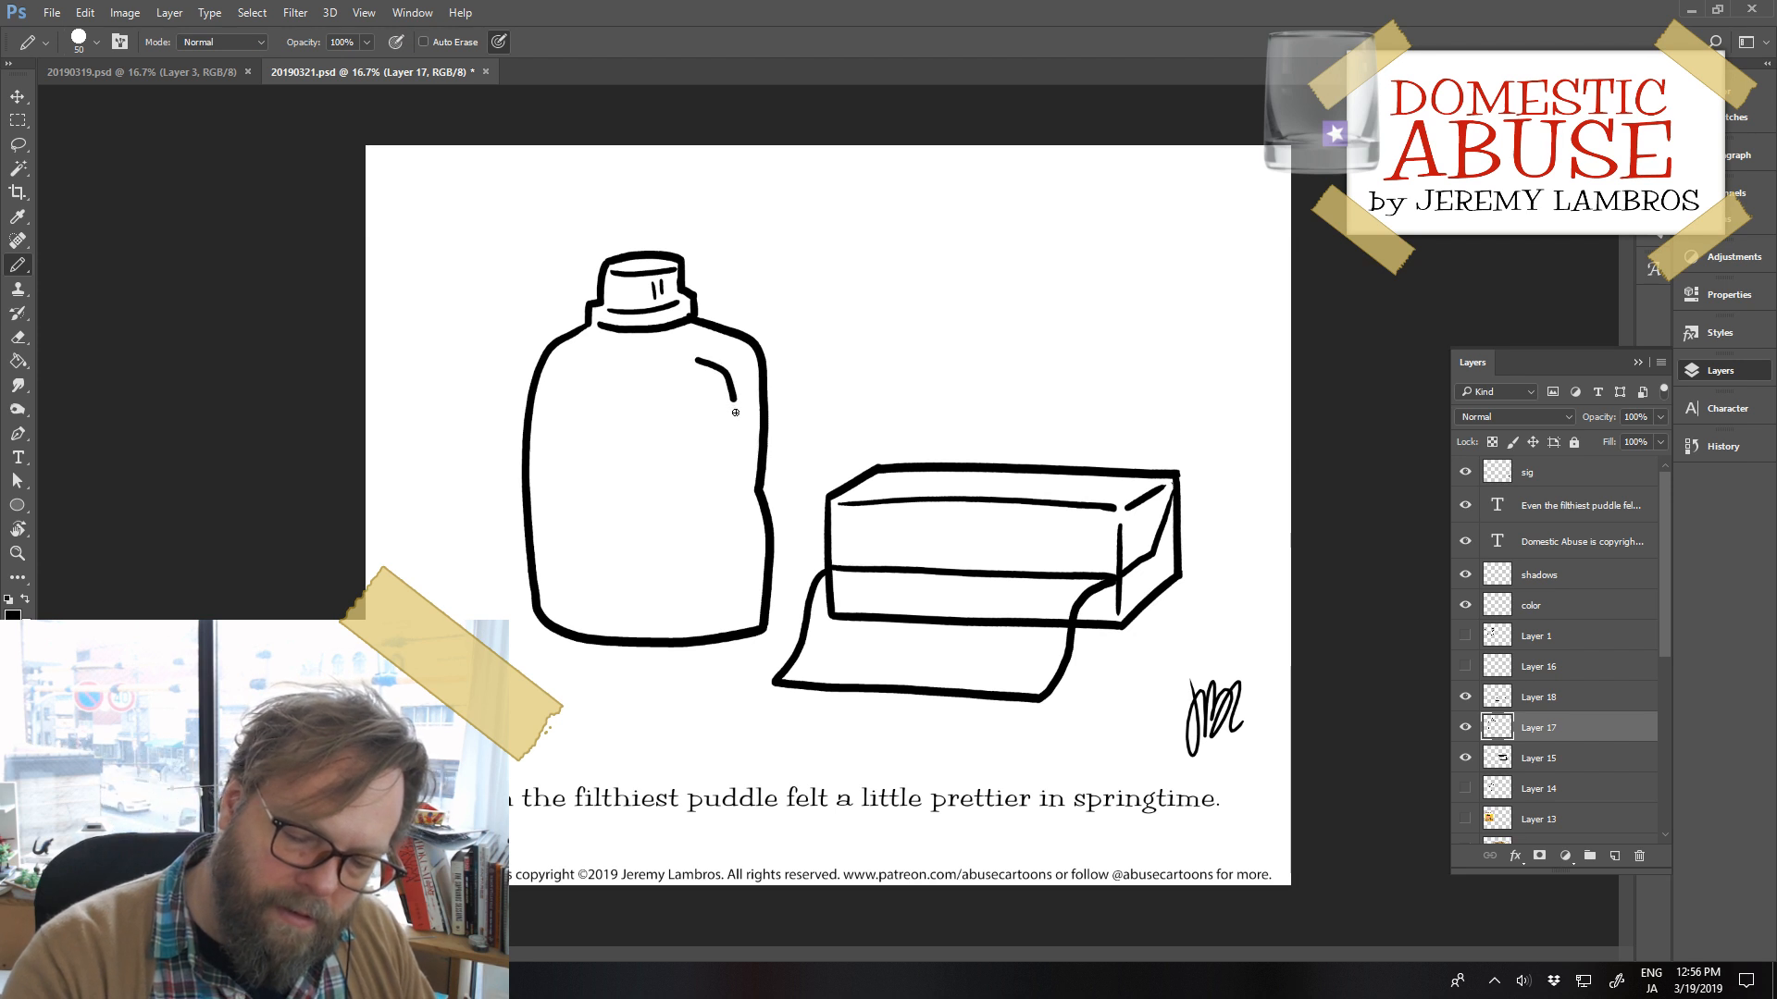
pyautogui.moveTo(736, 412); pyautogui.dragTo(734, 468)
pyautogui.hotkey('ctrl', 'z')
pyautogui.moveTo(716, 365); pyautogui.dragTo(750, 481)
pyautogui.hotkey('ctrl', 'z')
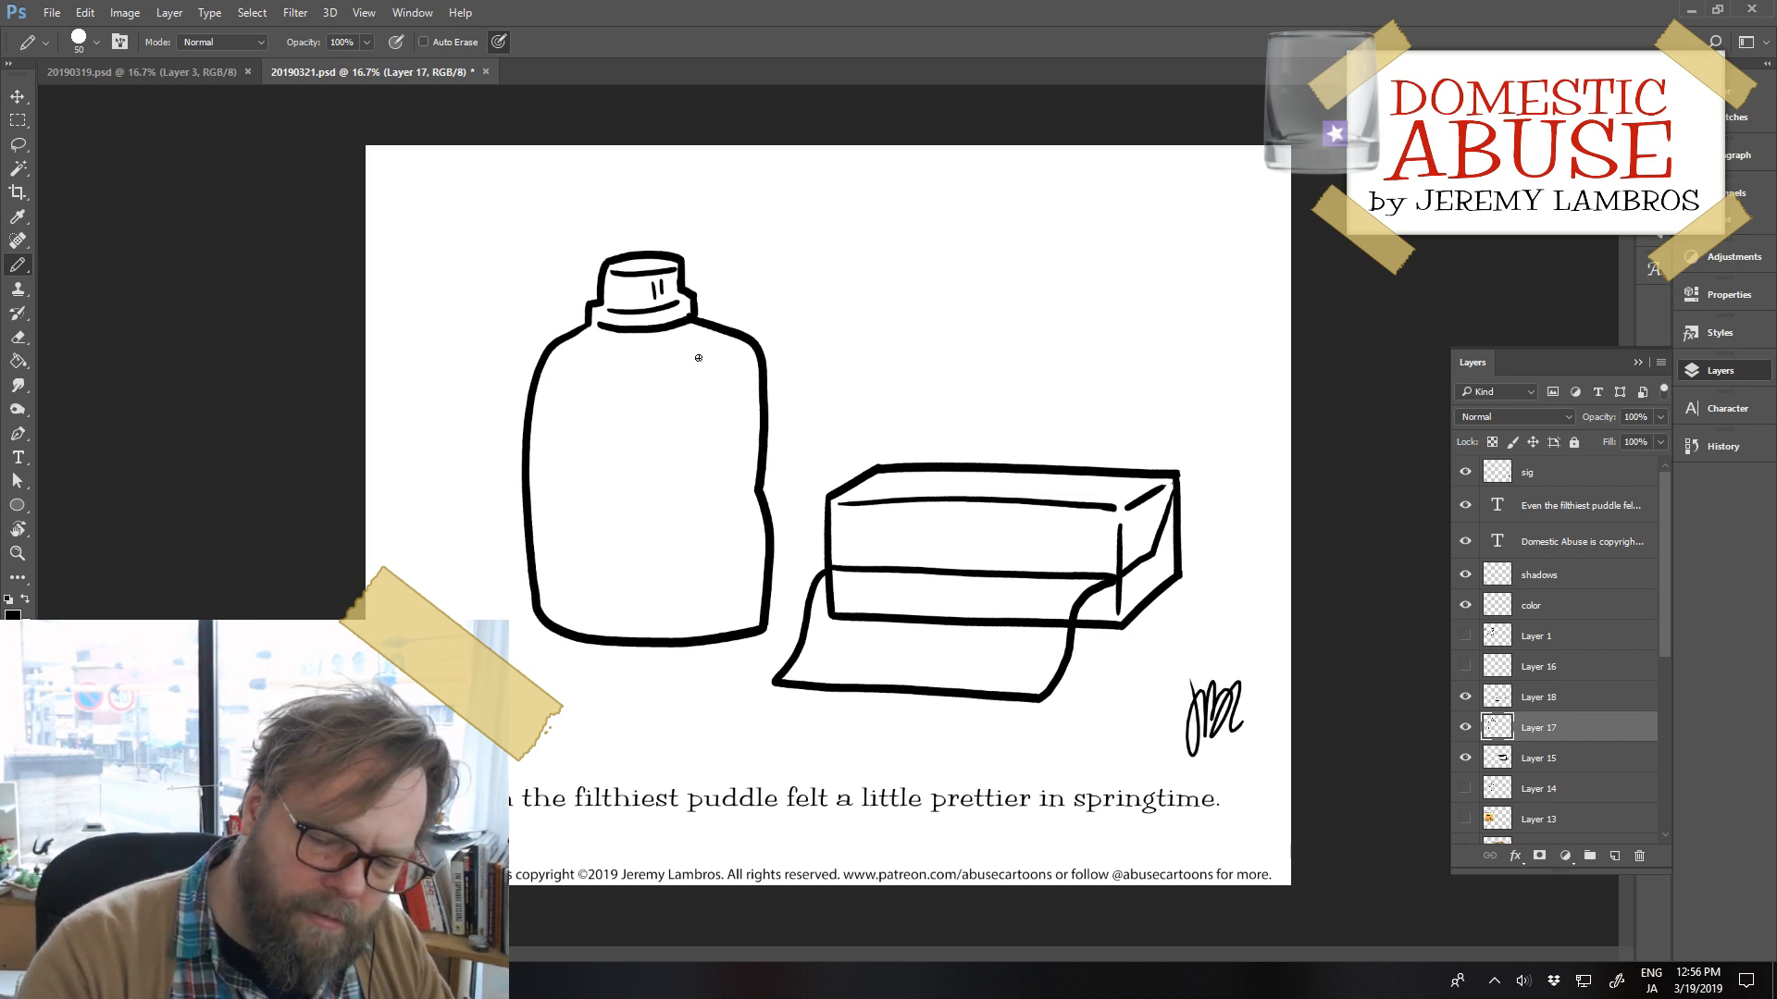
pyautogui.moveTo(715, 362); pyautogui.dragTo(736, 455)
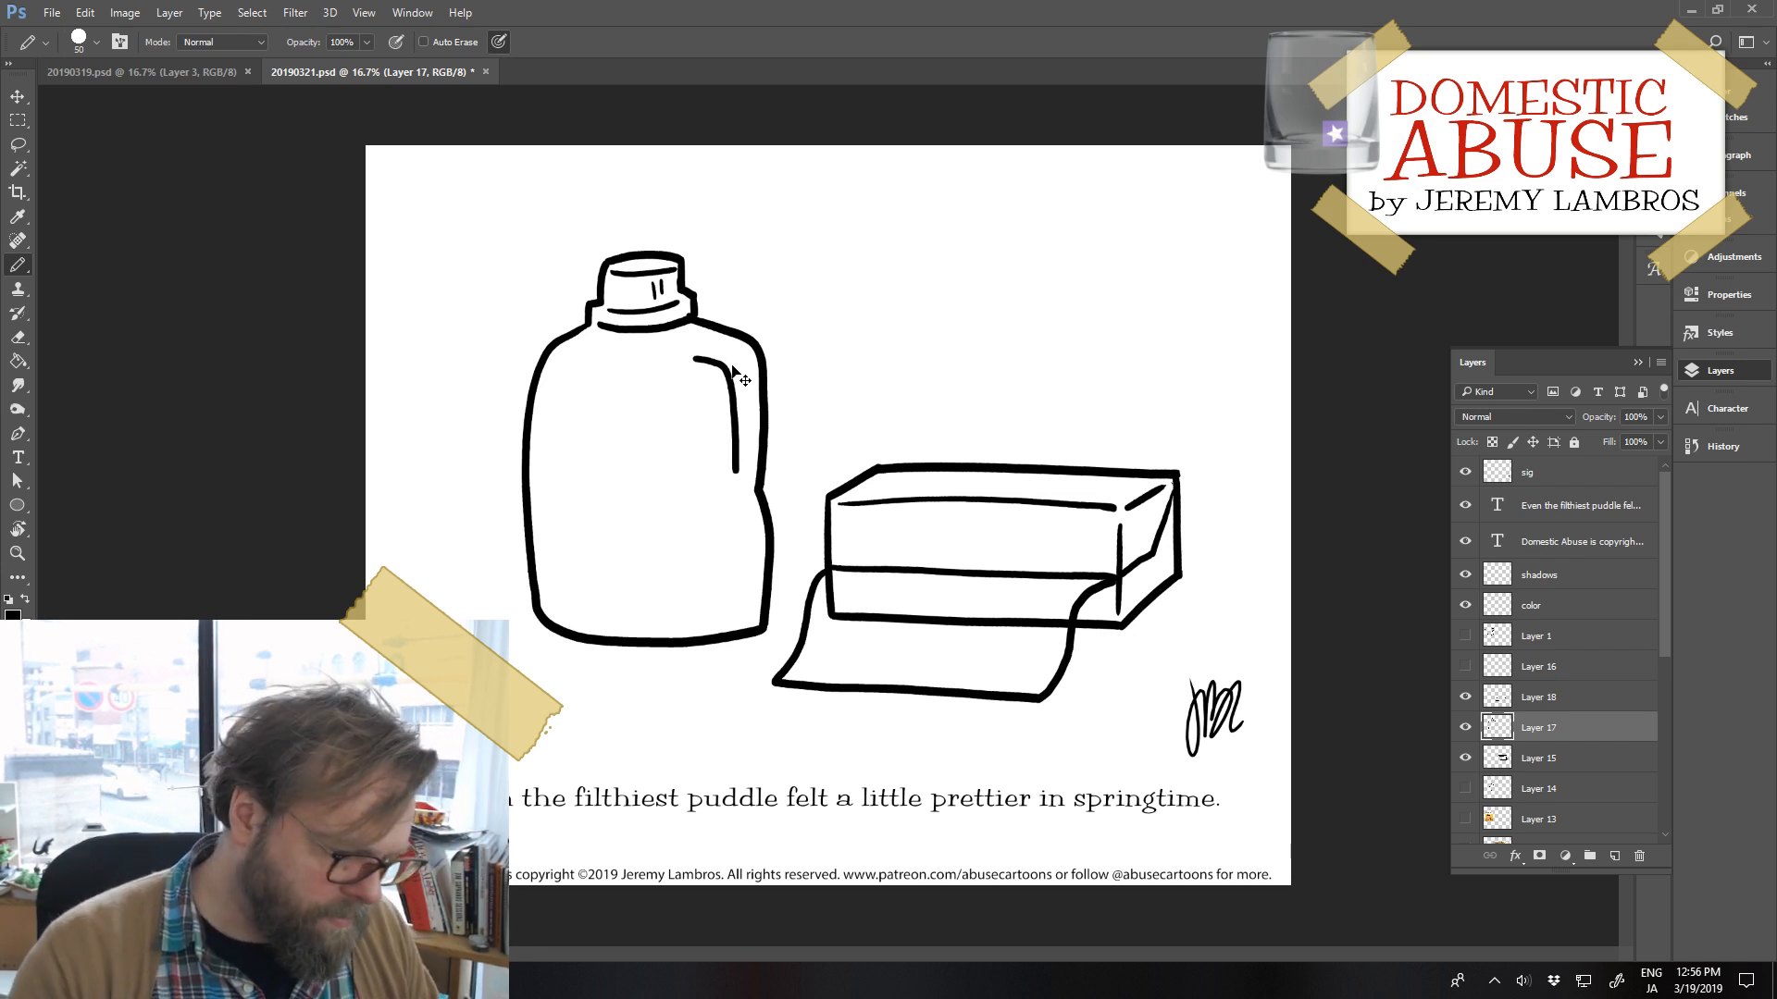
pyautogui.hotkey('ctrl', 'z')
# Redraw the jug's handle opening as a narrow, closed upright shape with a rounded upper corner, close to the jug's outer edge
pyautogui.hotkey('ctrl', '+')
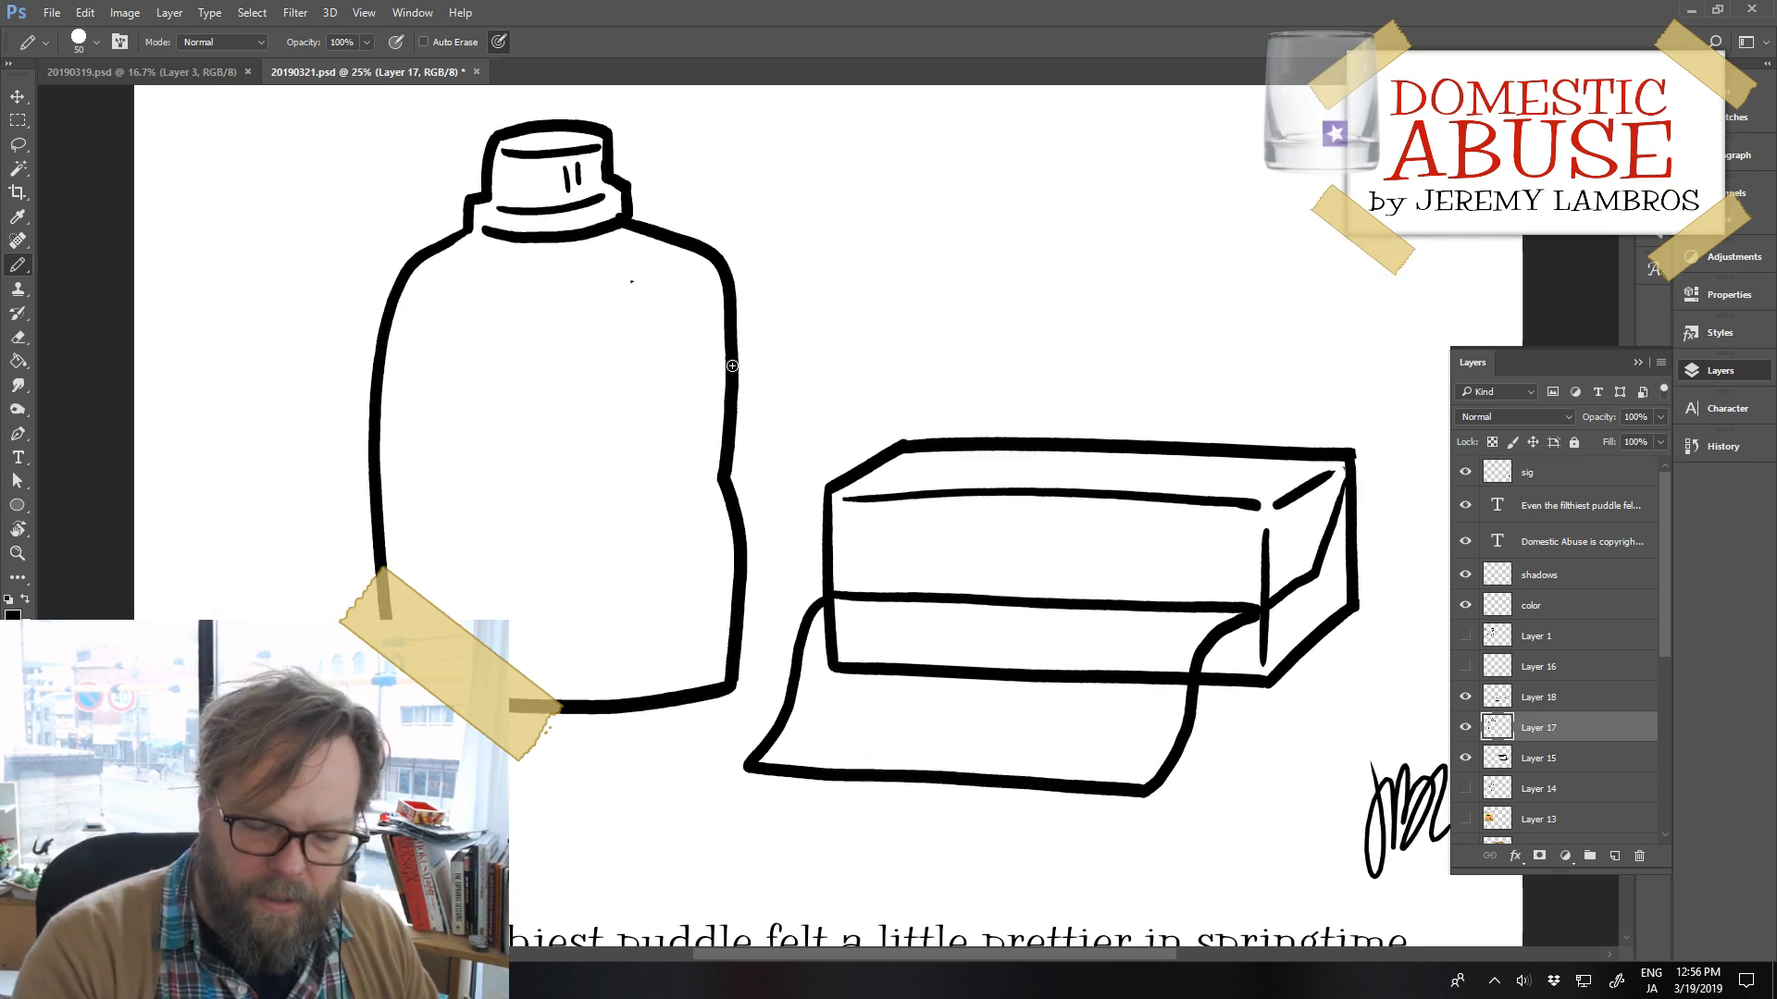
pyautogui.moveTo(629, 278)
pyautogui.mouseDown()
pyautogui.moveTo(692, 315)
pyautogui.moveTo(690, 470)
pyautogui.moveTo(633, 297)
pyautogui.moveTo(639, 468)
pyautogui.moveTo(676, 491)
pyautogui.moveTo(694, 486)
pyautogui.moveTo(690, 460)
pyautogui.mouseUp()
pyautogui.hotkey('ctrl', 'z')
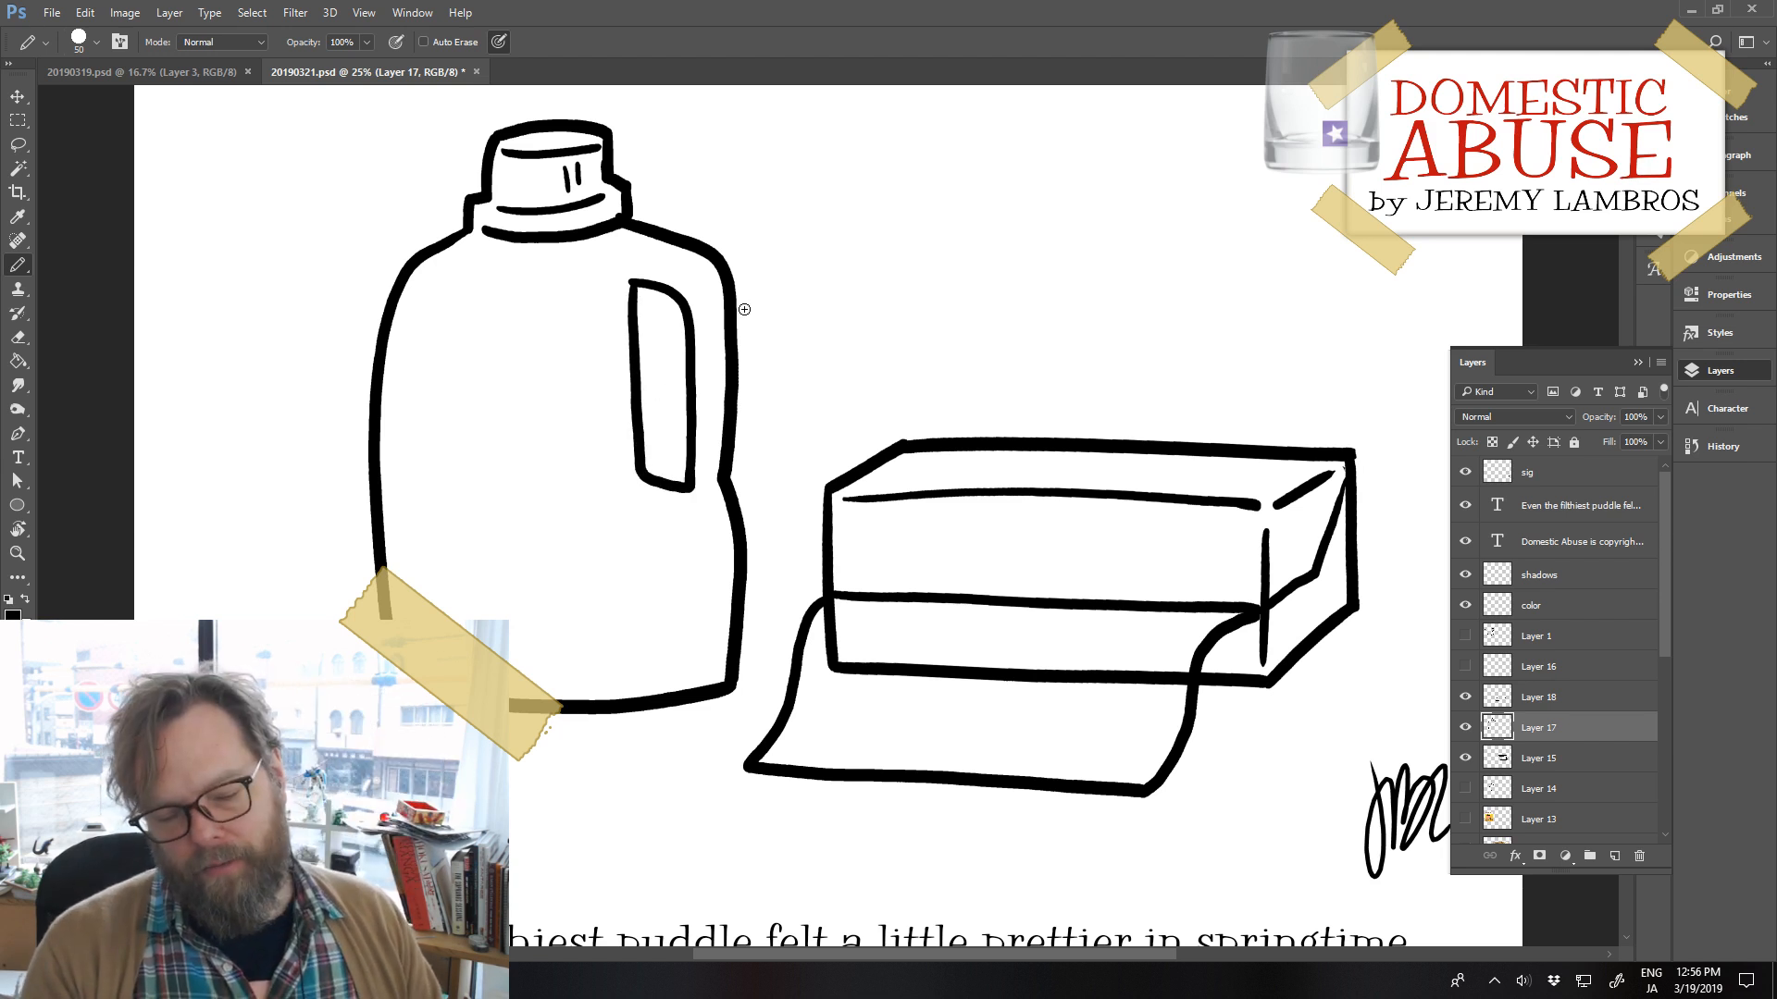
# Draw a thin contour line across the jug's shoulder that curves down beside the handle opening, replacing the first short attempt
pyautogui.moveTo(451, 268); pyautogui.dragTo(610, 324)
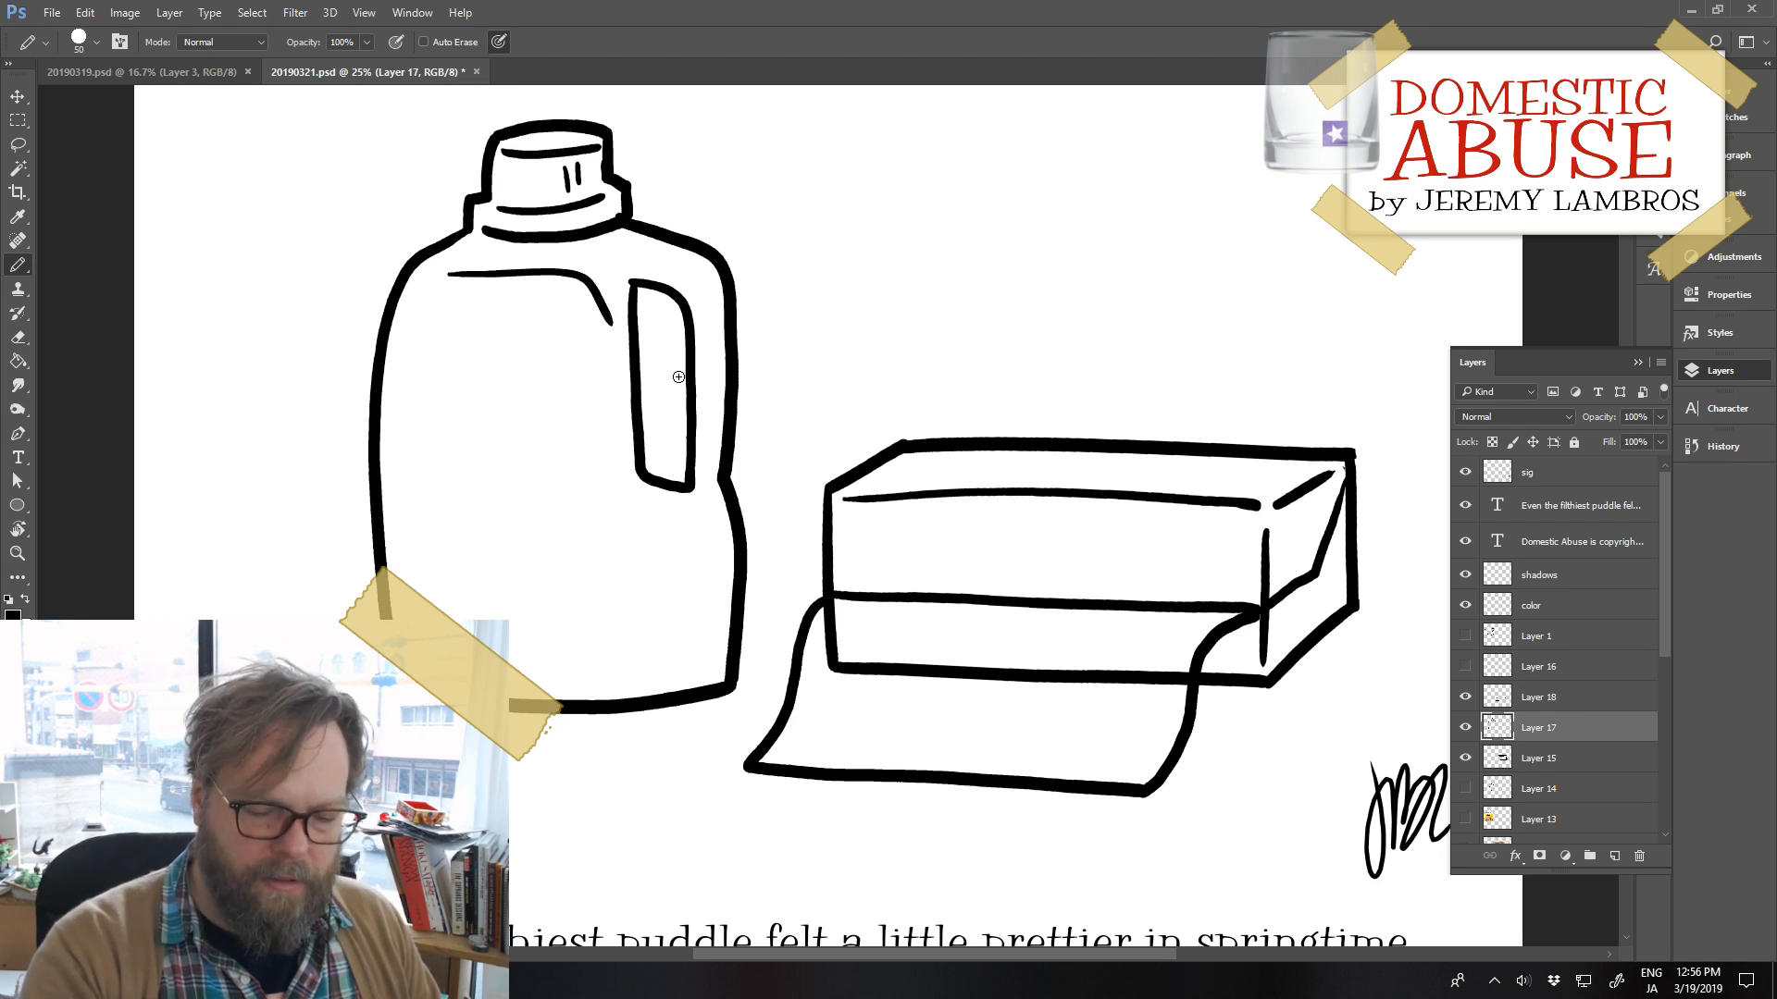
pyautogui.hotkey('ctrl', 'z')
pyautogui.moveTo(456, 266)
pyautogui.mouseDown()
pyautogui.moveTo(556, 270)
pyautogui.moveTo(616, 421)
pyautogui.mouseUp()
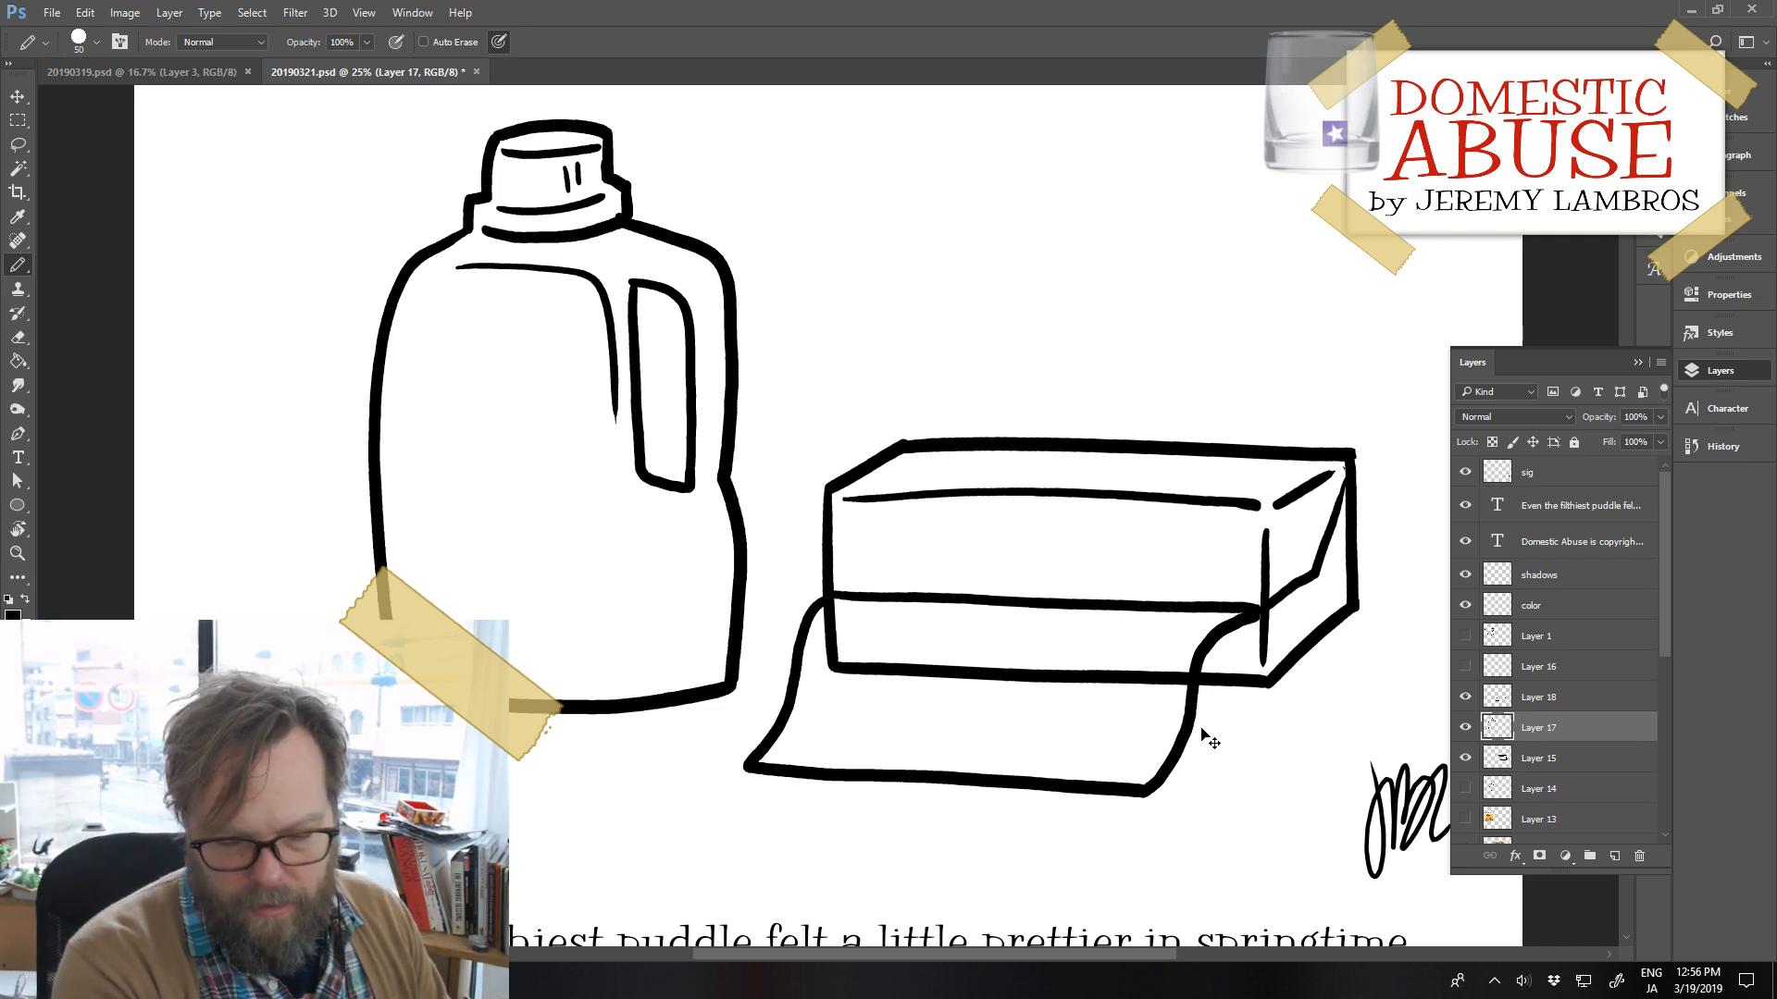
# On the color layer, fill the whole jug, including collar and cap, with light blue #aeeafe and leave the handle opening white
pyautogui.hotkey('ctrl', '-')
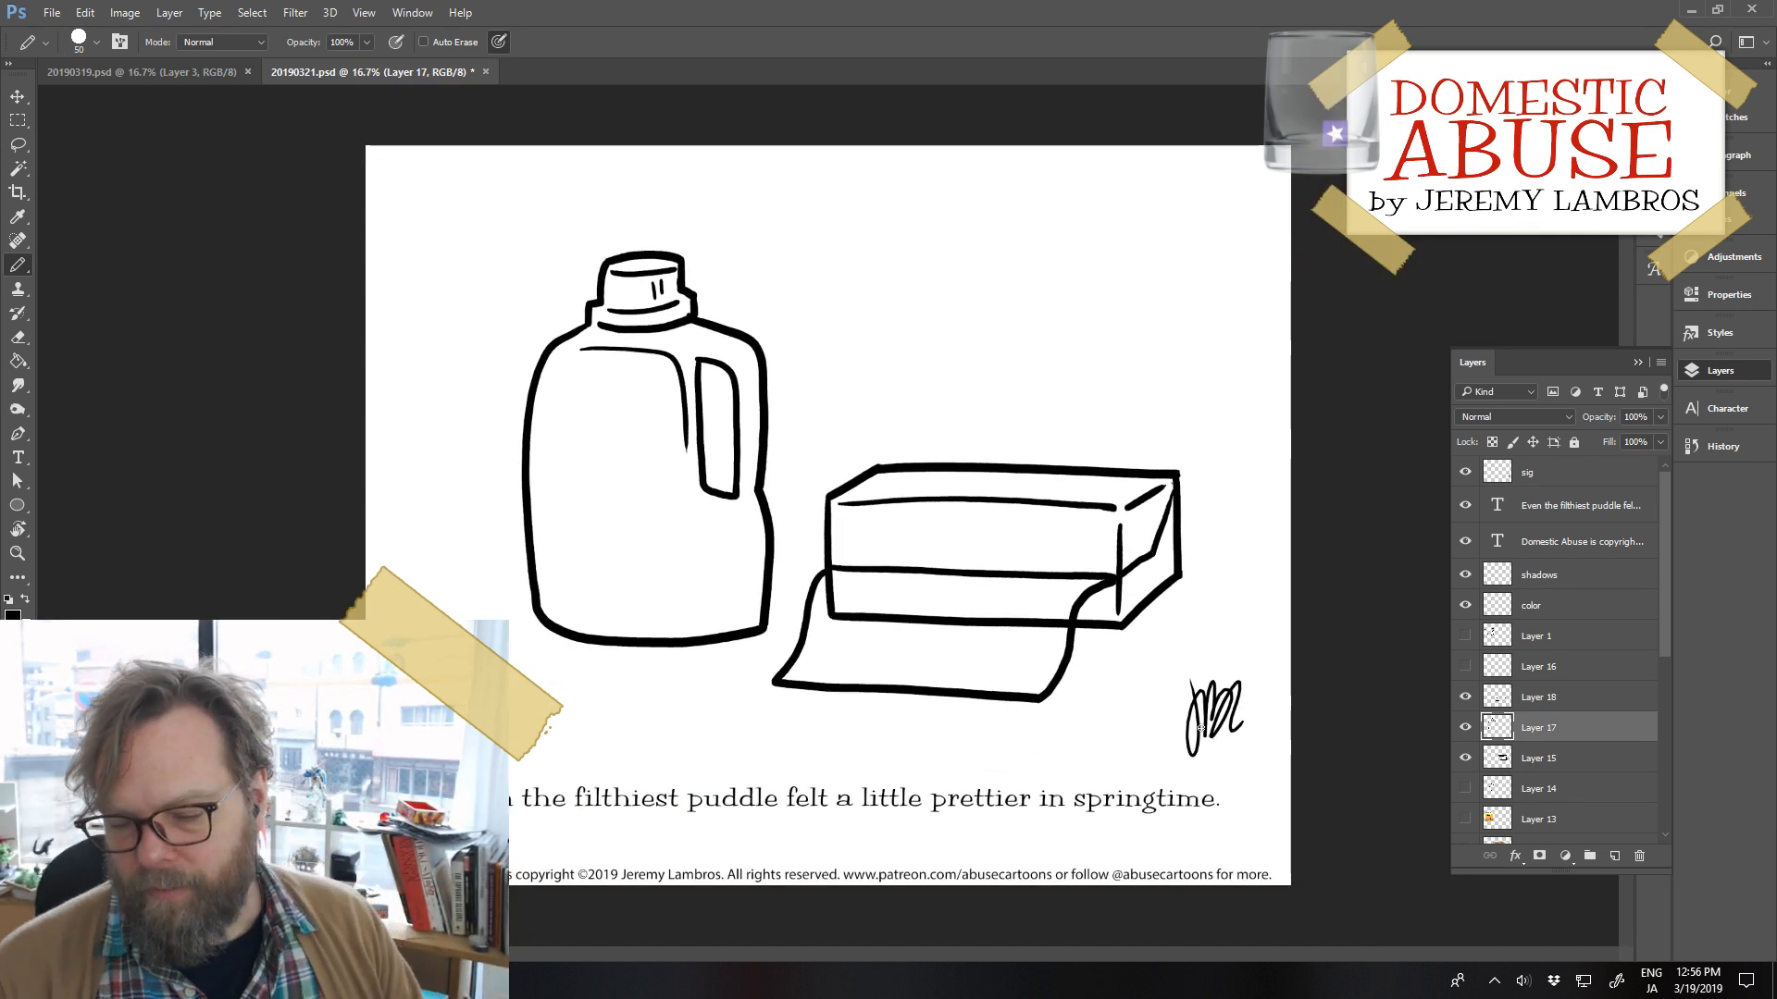
pyautogui.click(1554, 605)
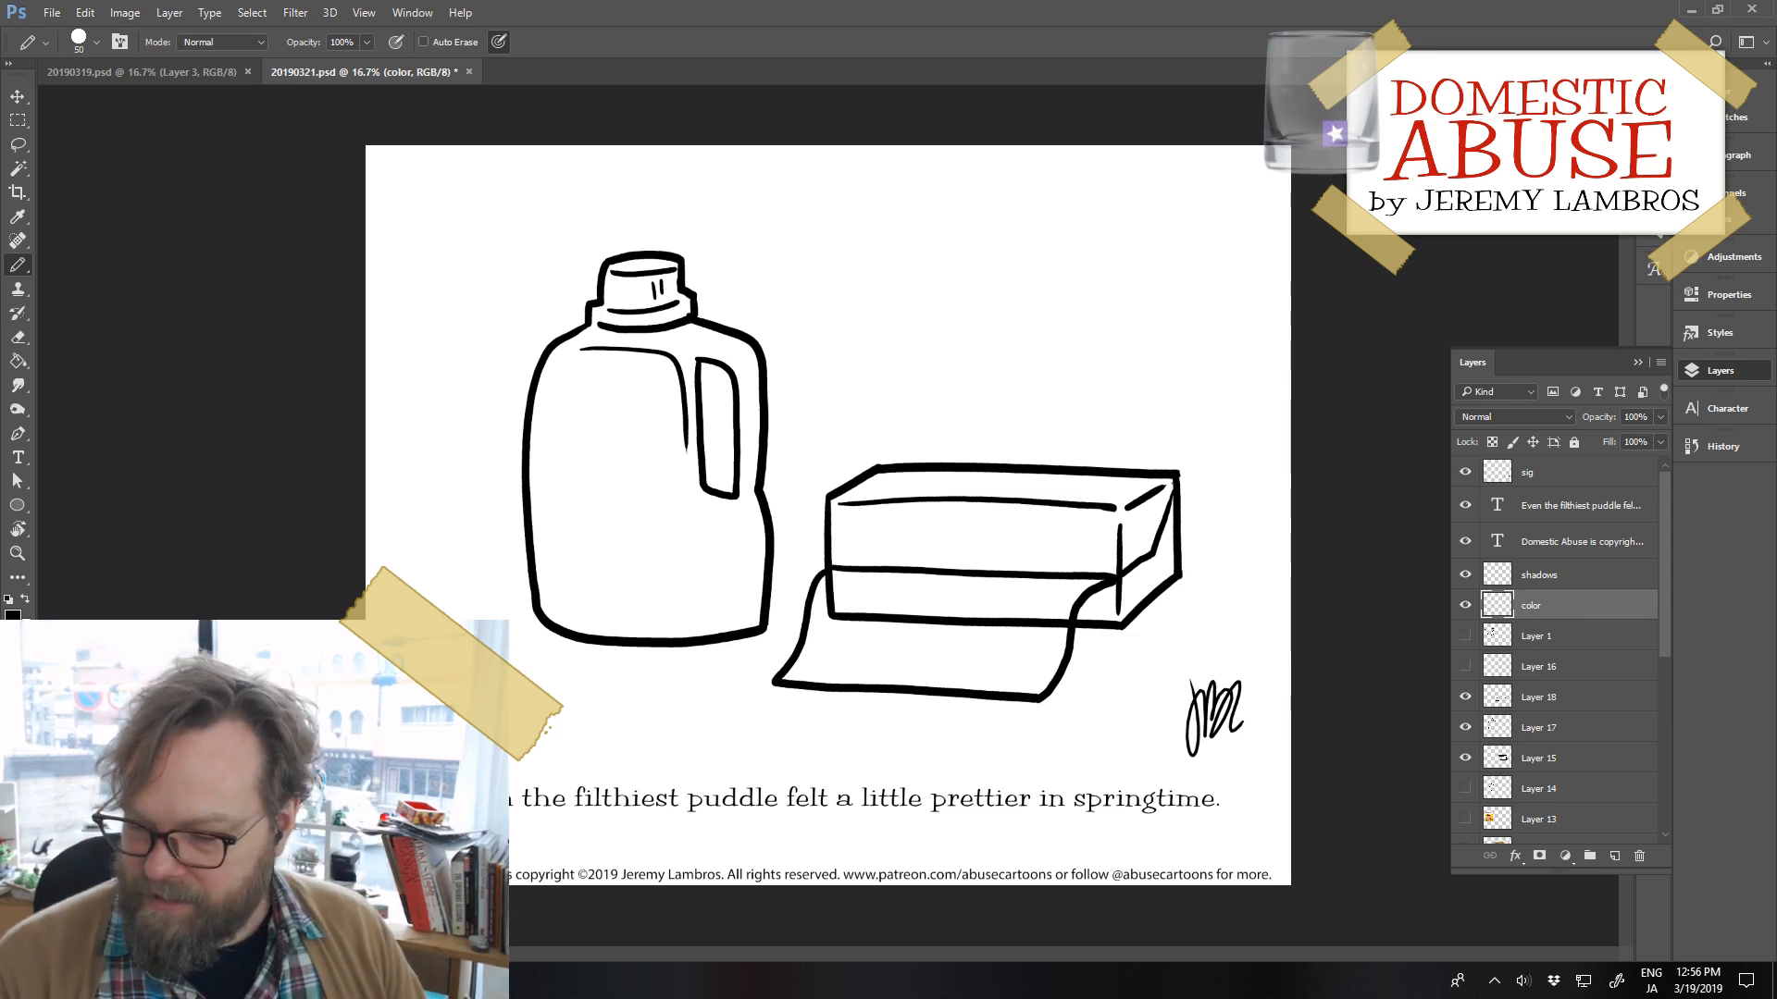
pyautogui.click(35, 611)
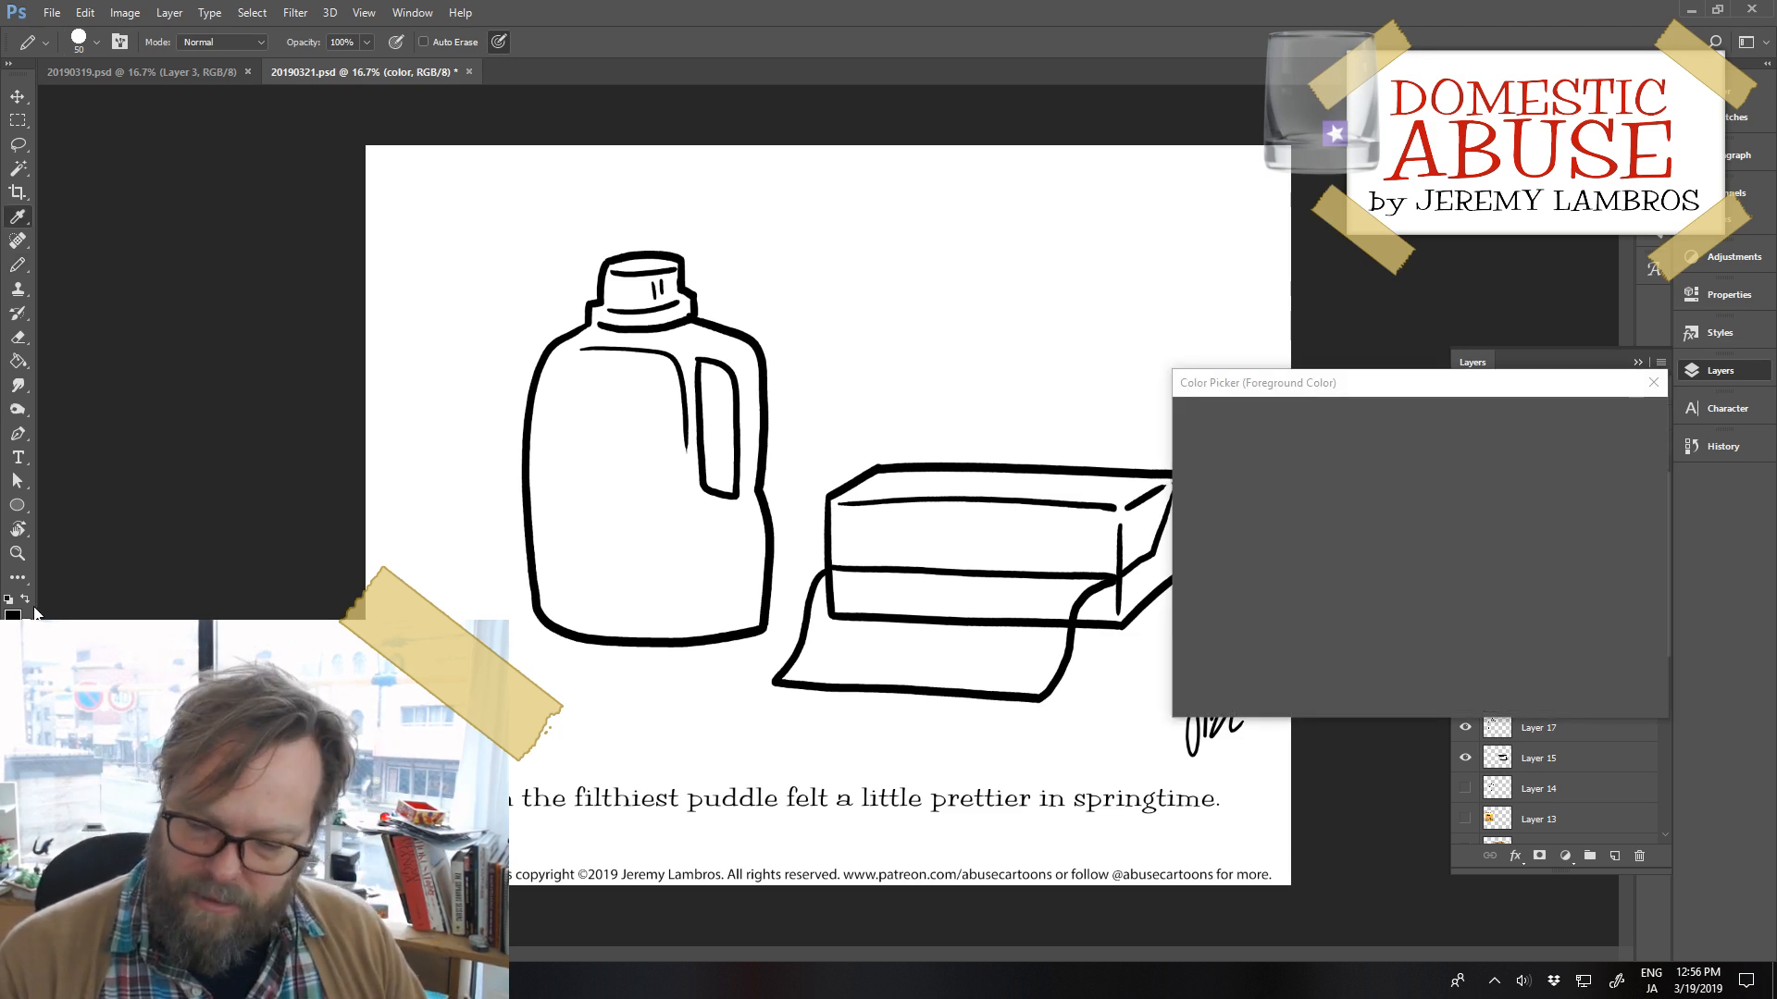
pyautogui.click(1437, 534)
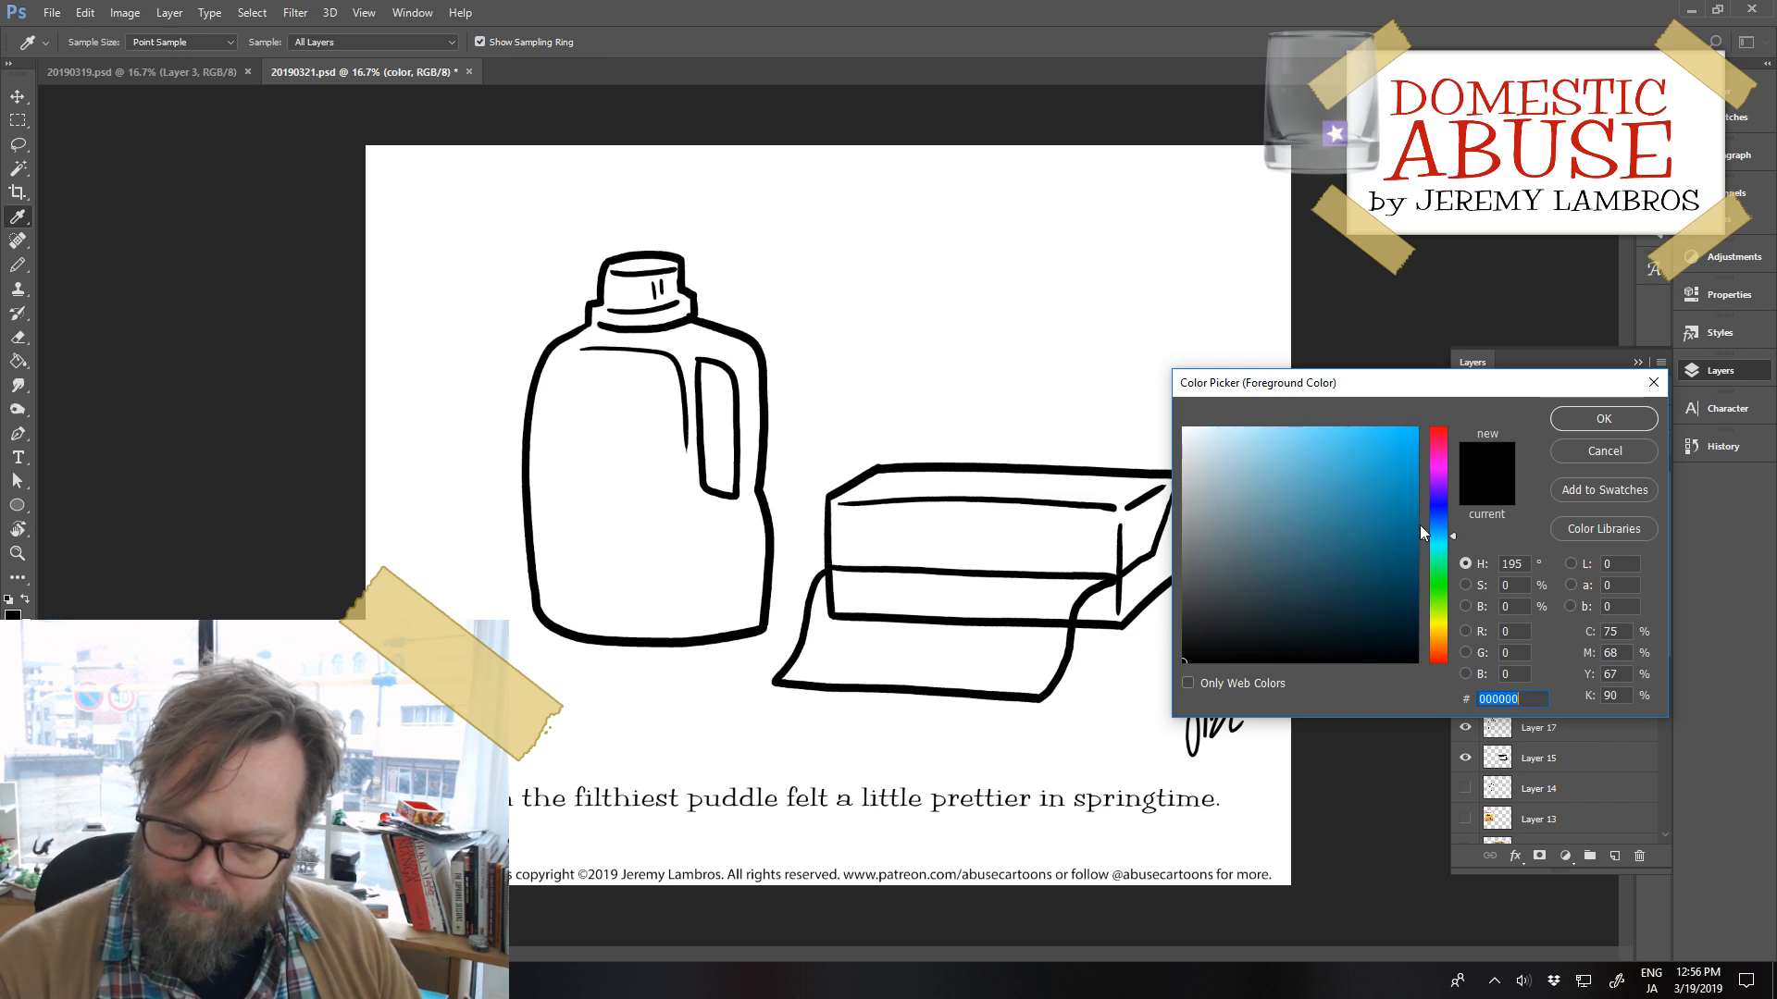
pyautogui.moveTo(1291, 467); pyautogui.dragTo(1253, 432)
pyautogui.click(1584, 416)
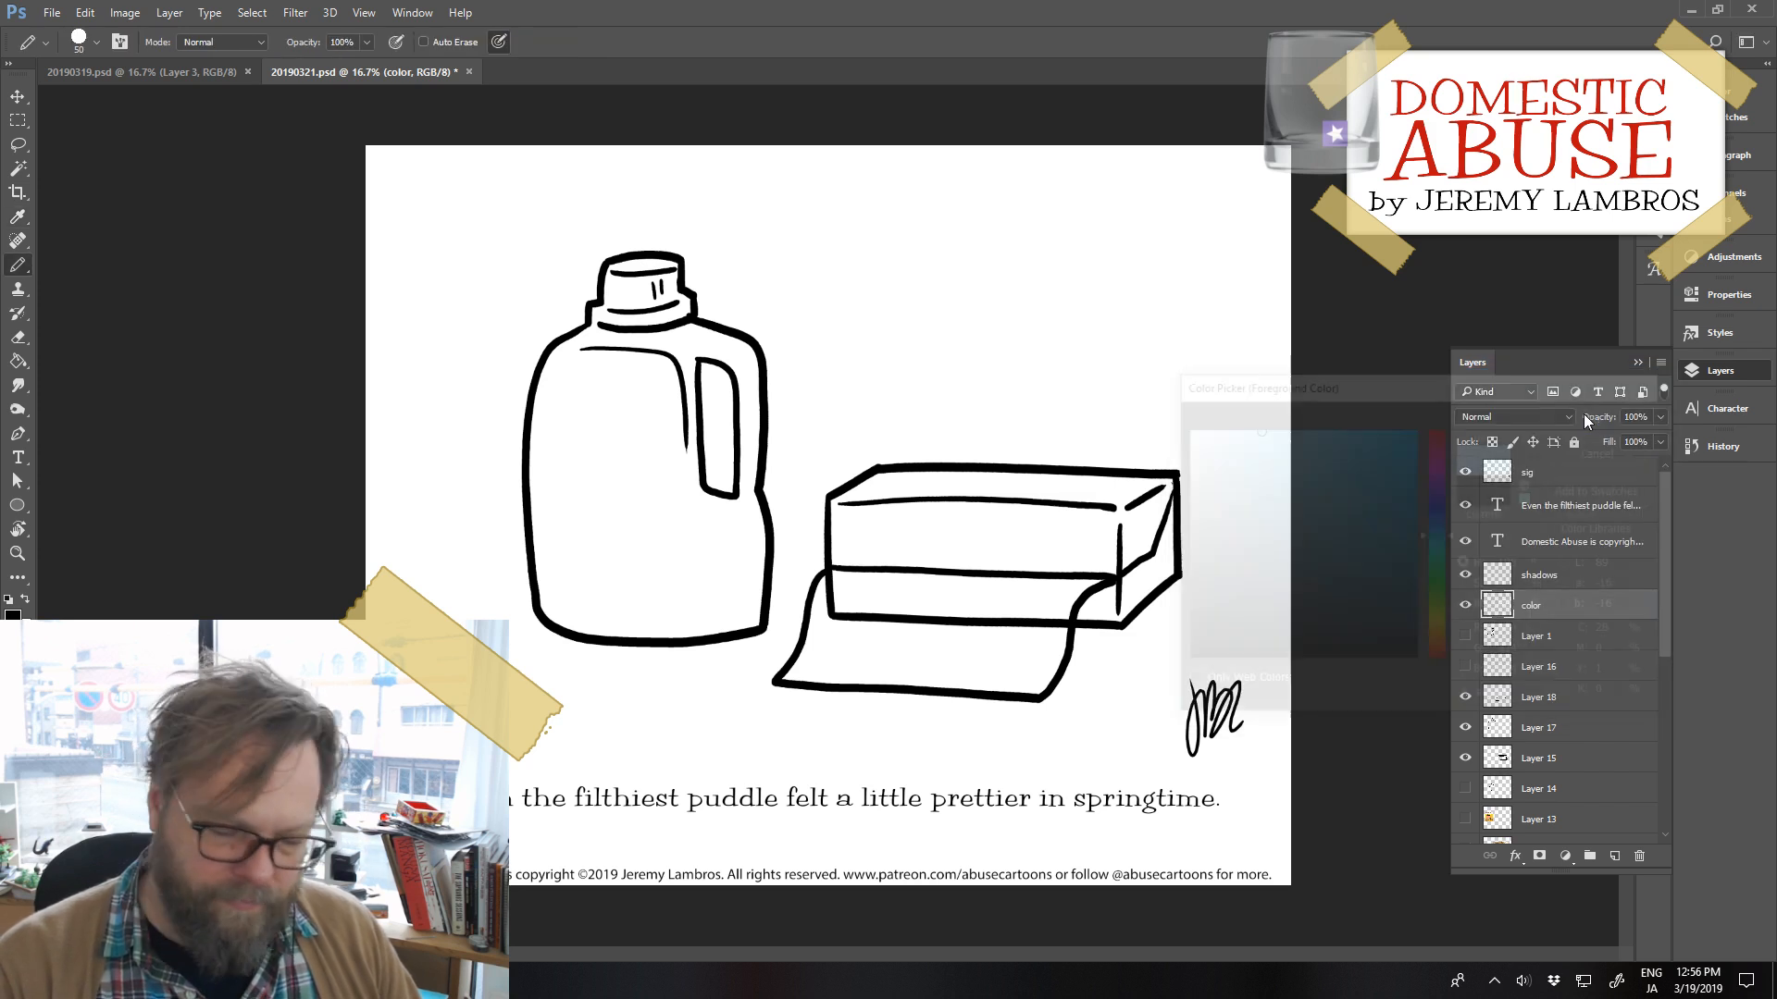
pyautogui.press('g')
pyautogui.click(746, 589)
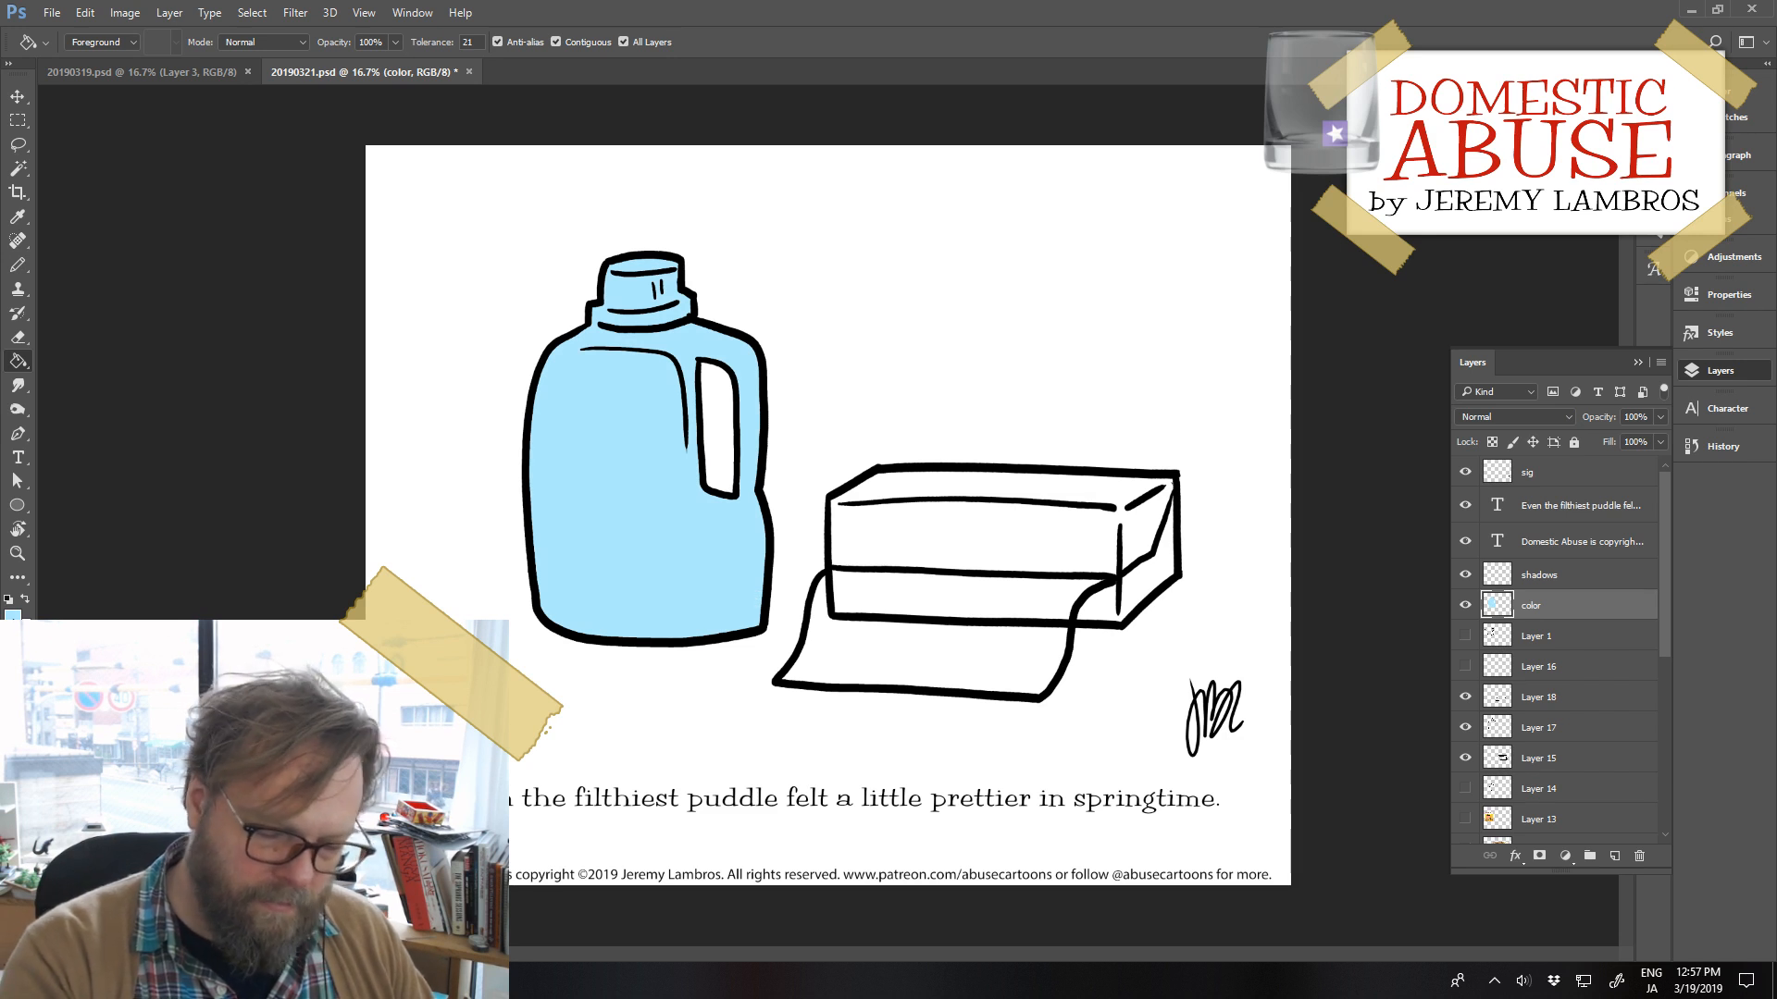
# Recolour the jug's cap and collar light pink #ffa7d2, painting the lower collar edge within the coloured area before filling, and save the file
pyautogui.click(13, 615)
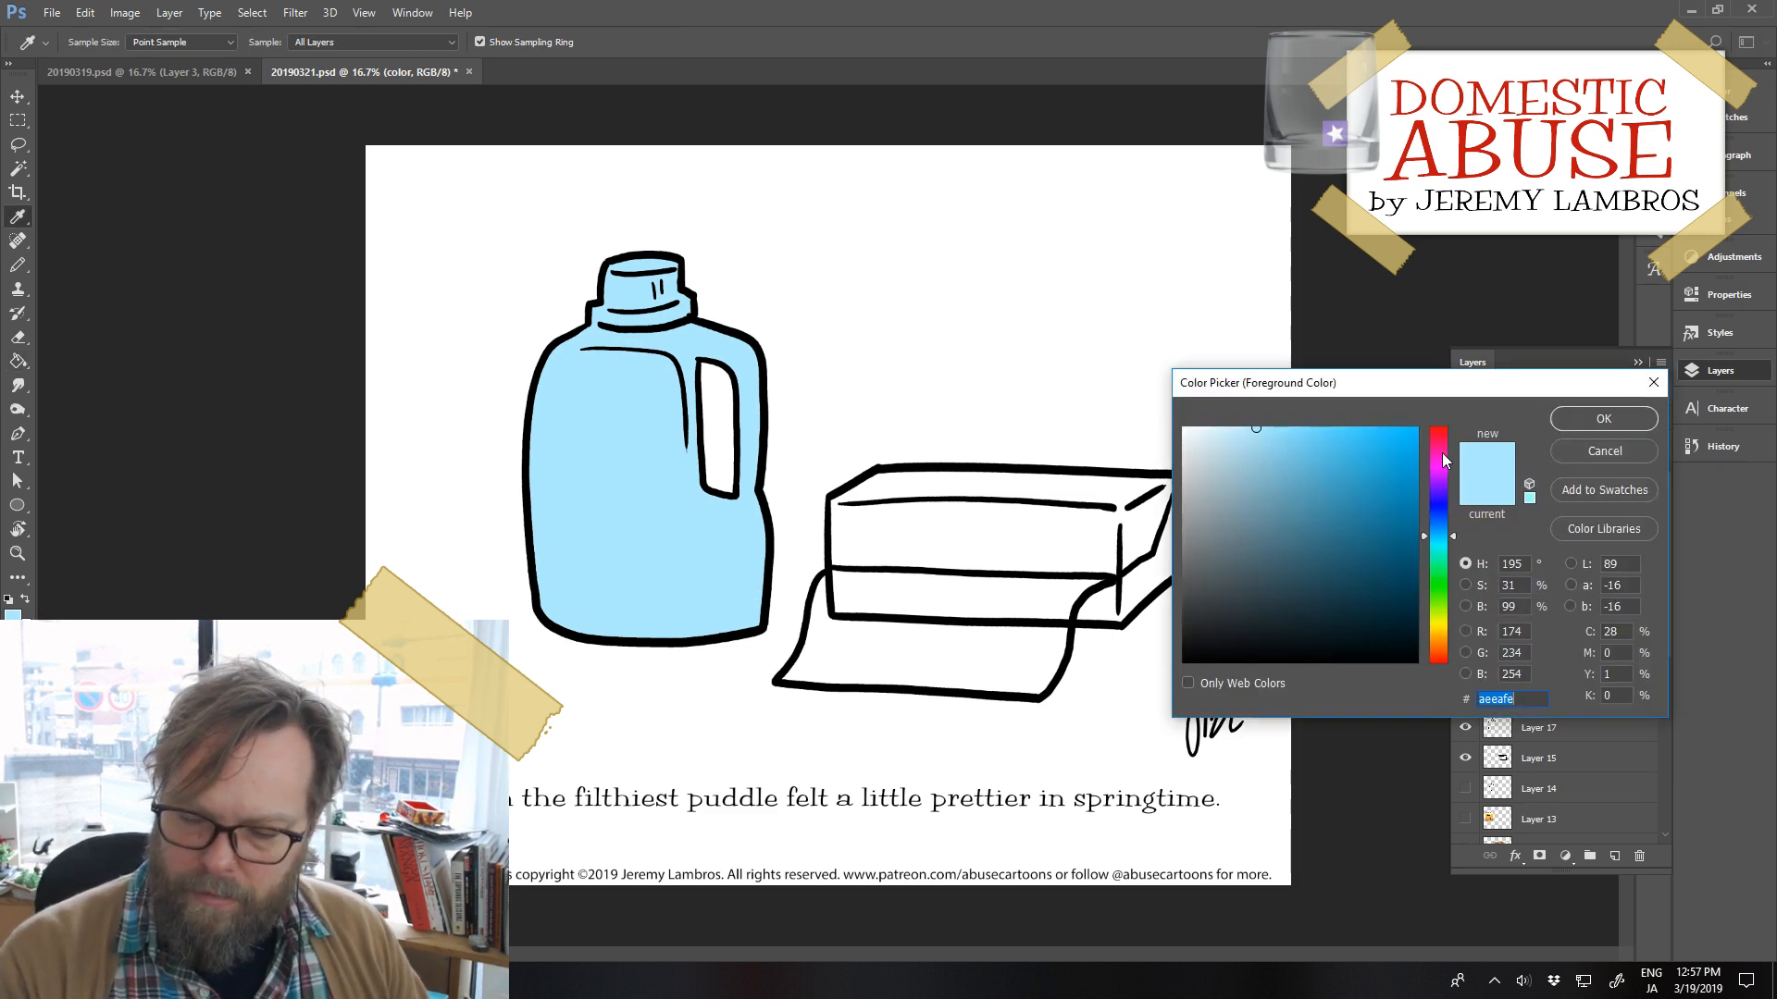
pyautogui.click(1441, 453)
pyautogui.moveTo(1279, 428); pyautogui.dragTo(1275, 413)
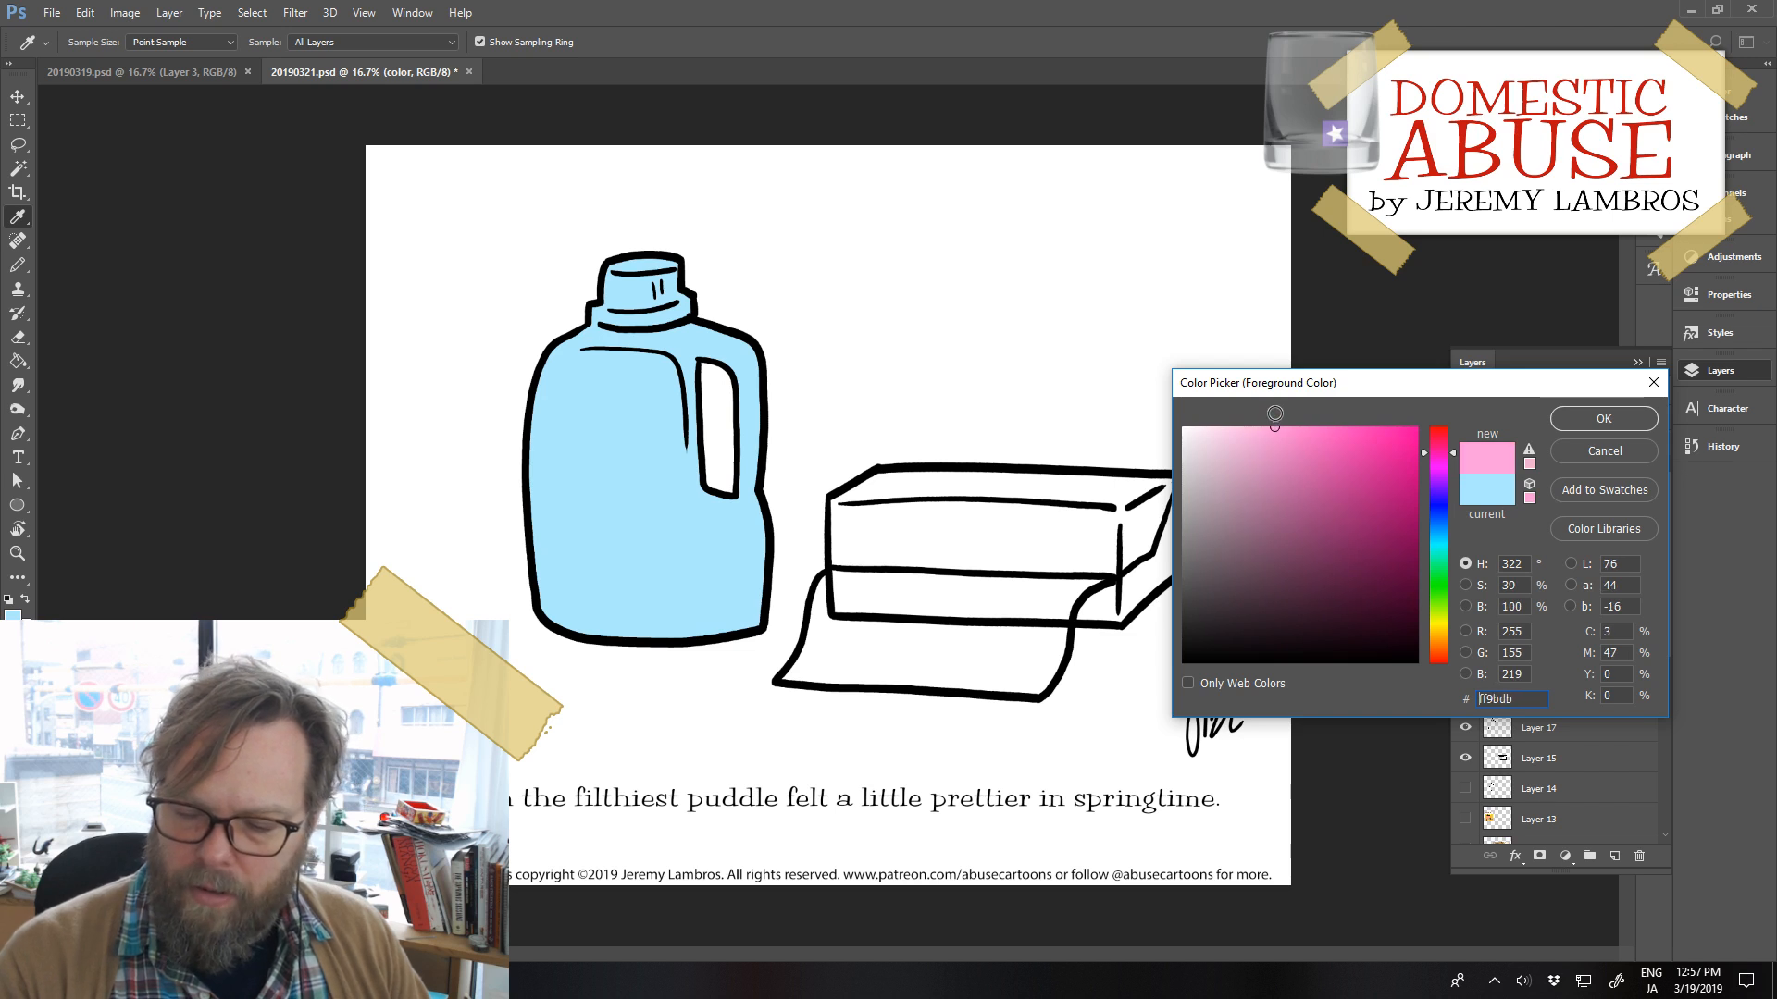
pyautogui.click(1529, 459)
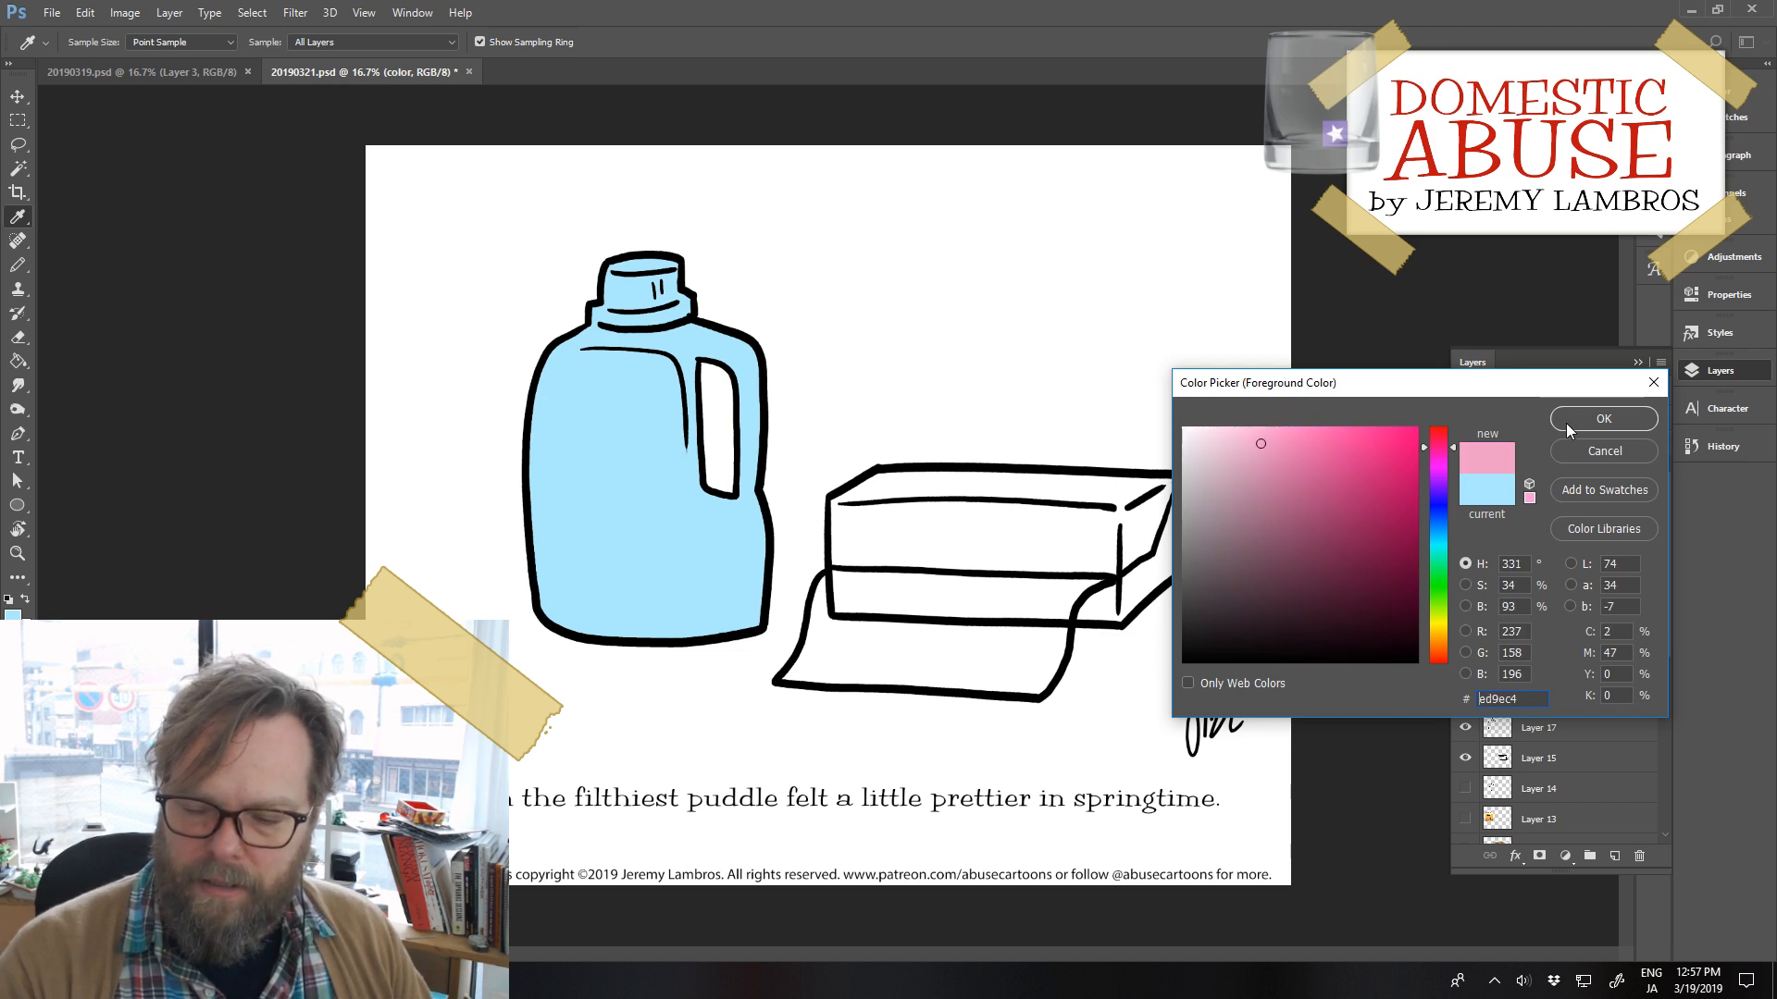
pyautogui.moveTo(1305, 464); pyautogui.dragTo(1263, 423)
pyautogui.click(1586, 418)
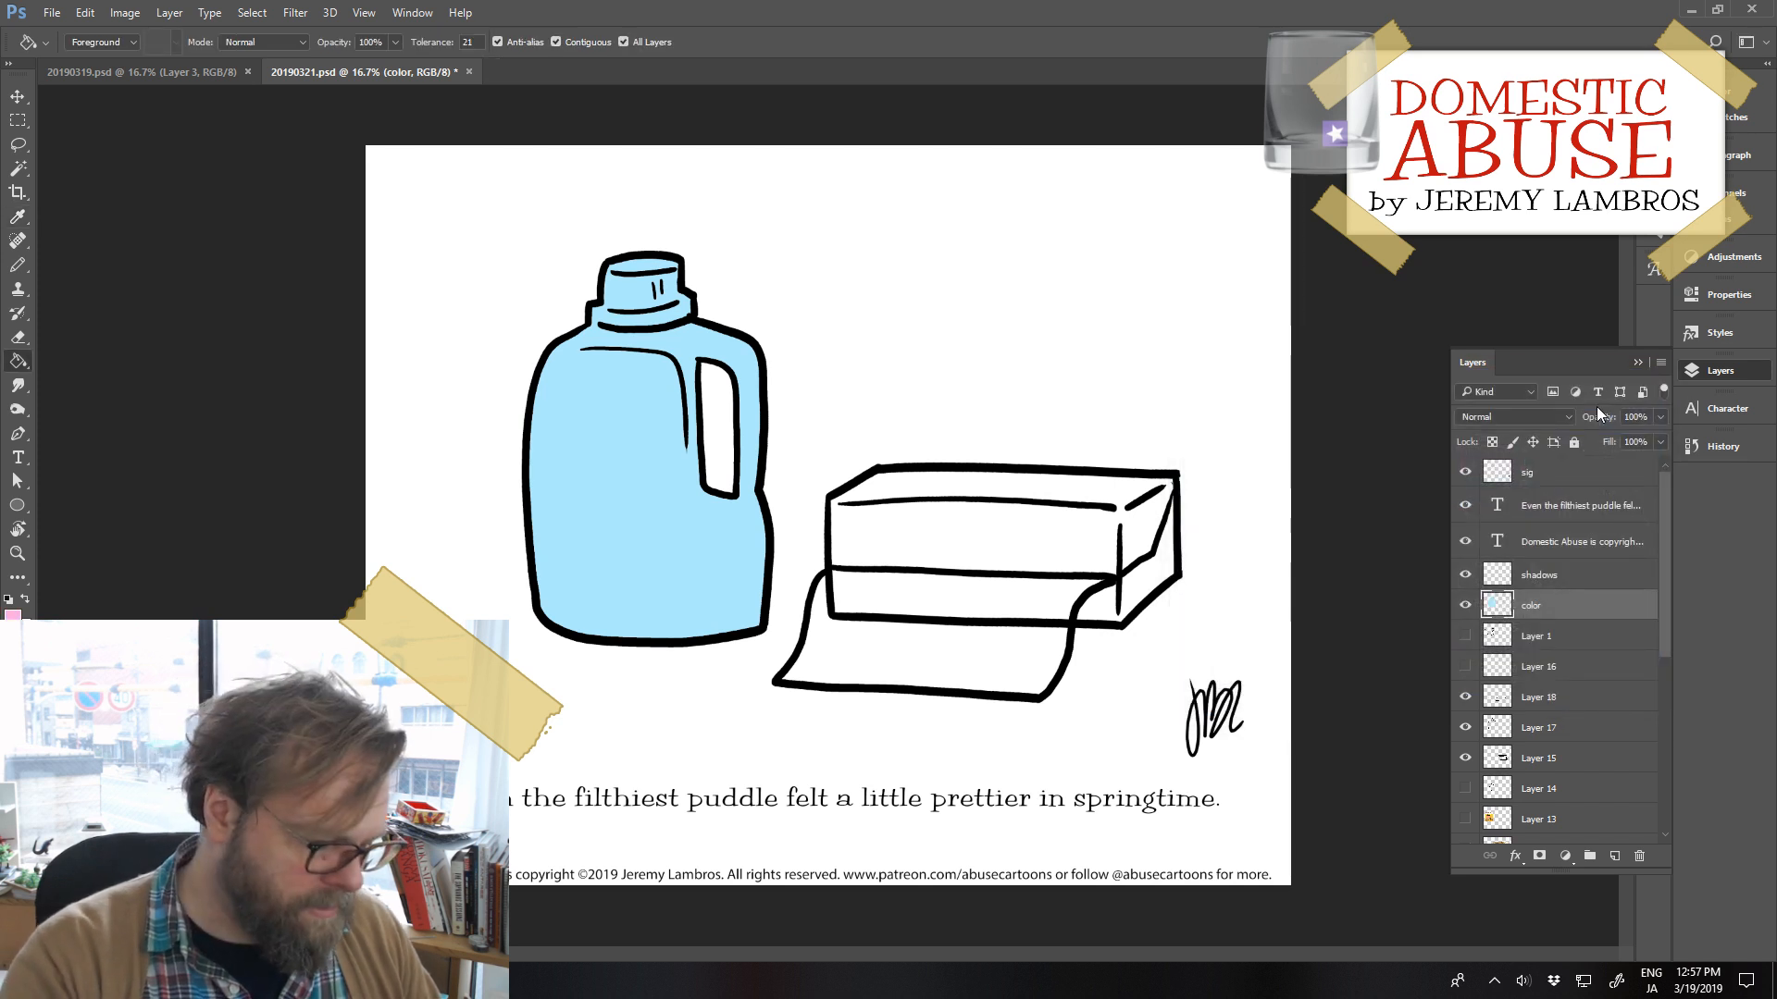
pyautogui.press('b')
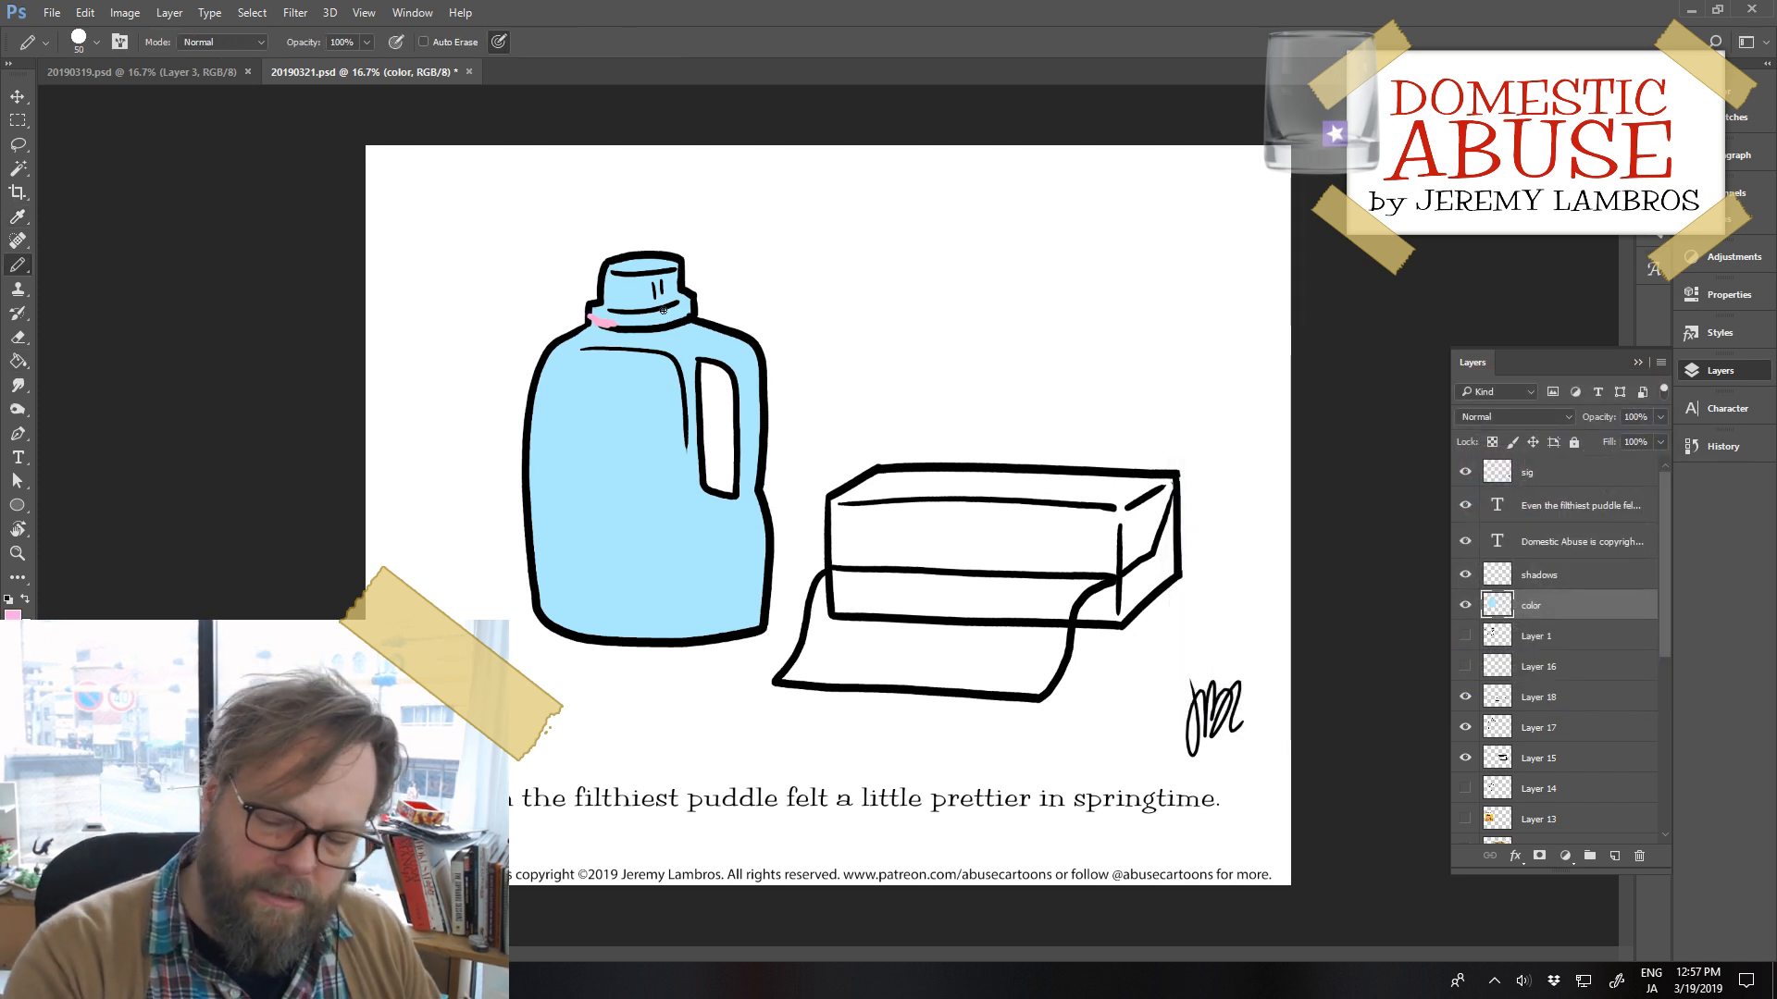
pyautogui.keyDown('ctrl'); pyautogui.click(1496, 605); pyautogui.keyUp('ctrl')
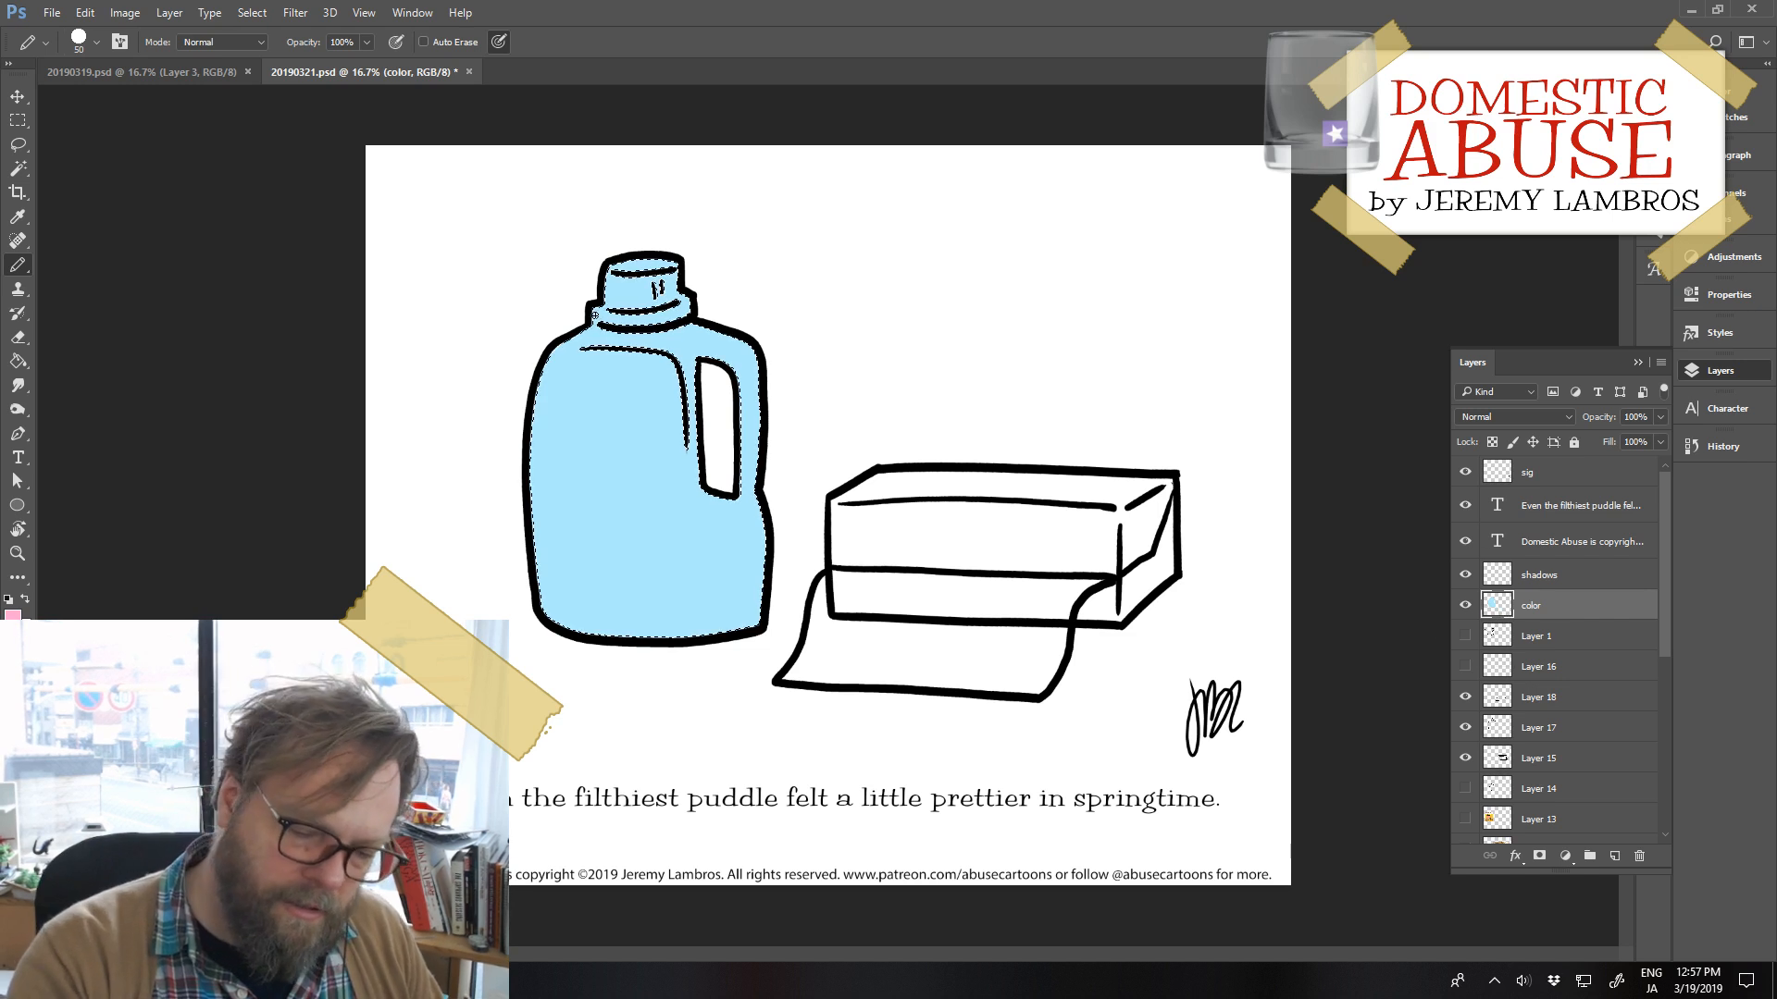
pyautogui.hotkey('ctrl', 'h')
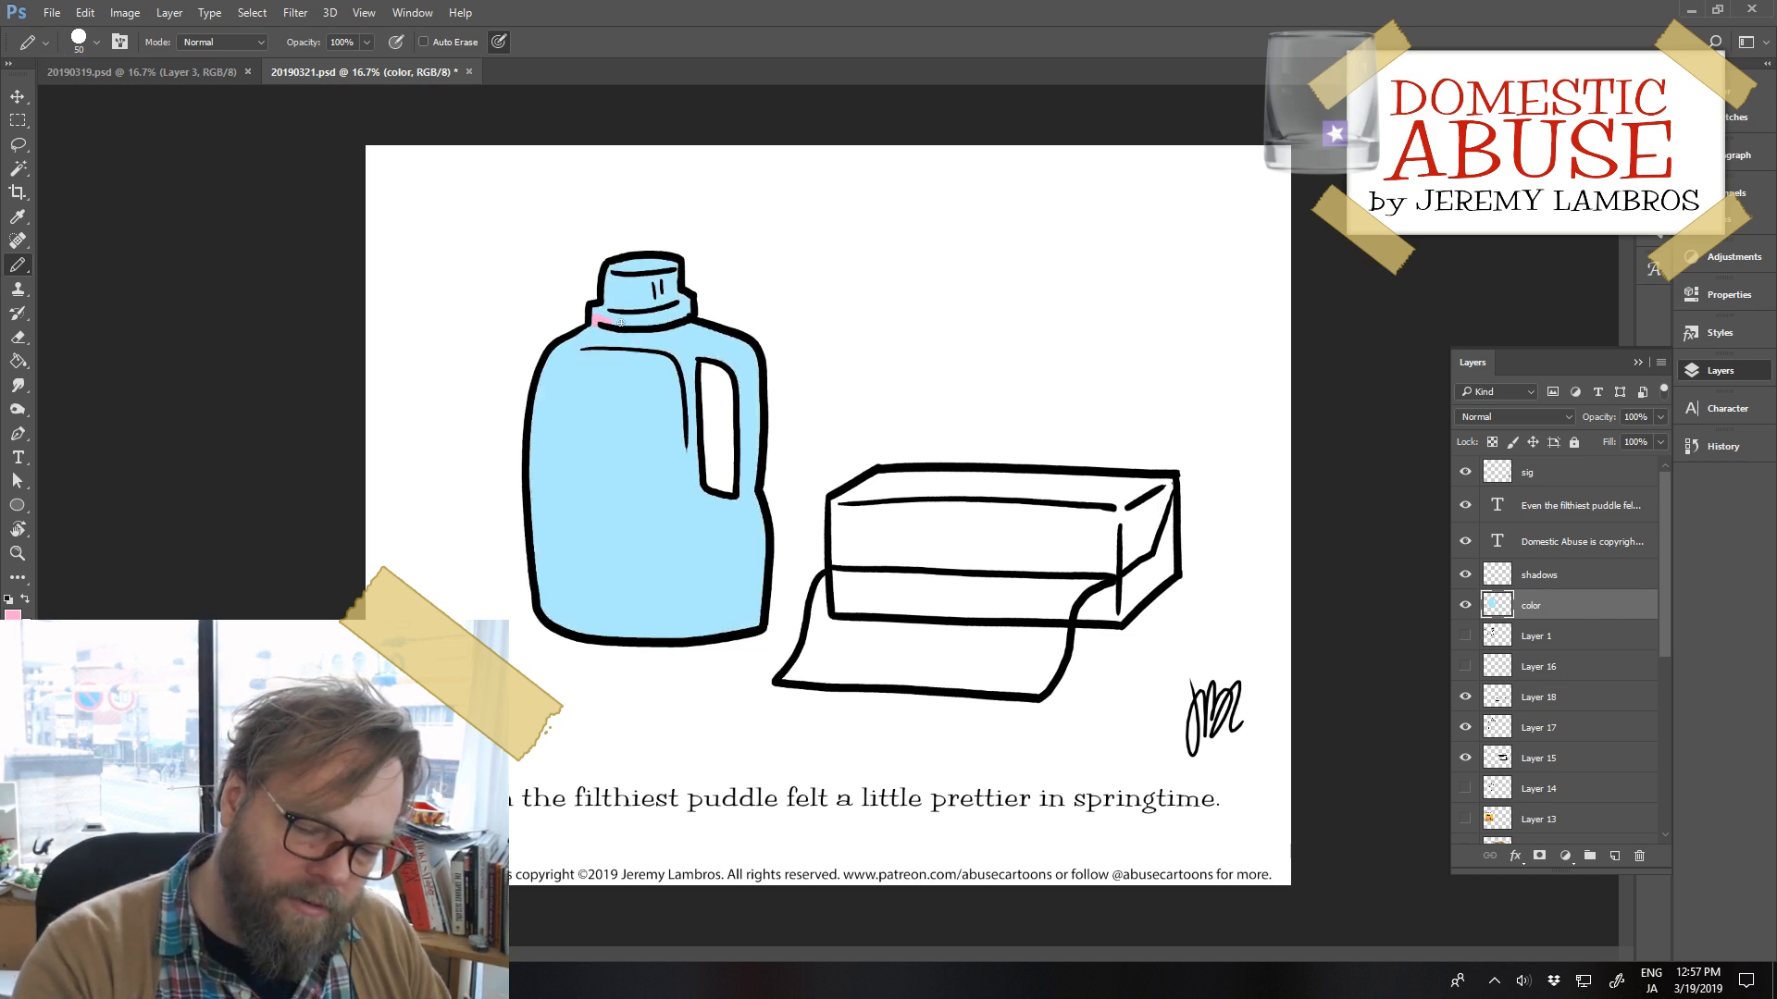
pyautogui.press('g')
pyautogui.click(692, 311)
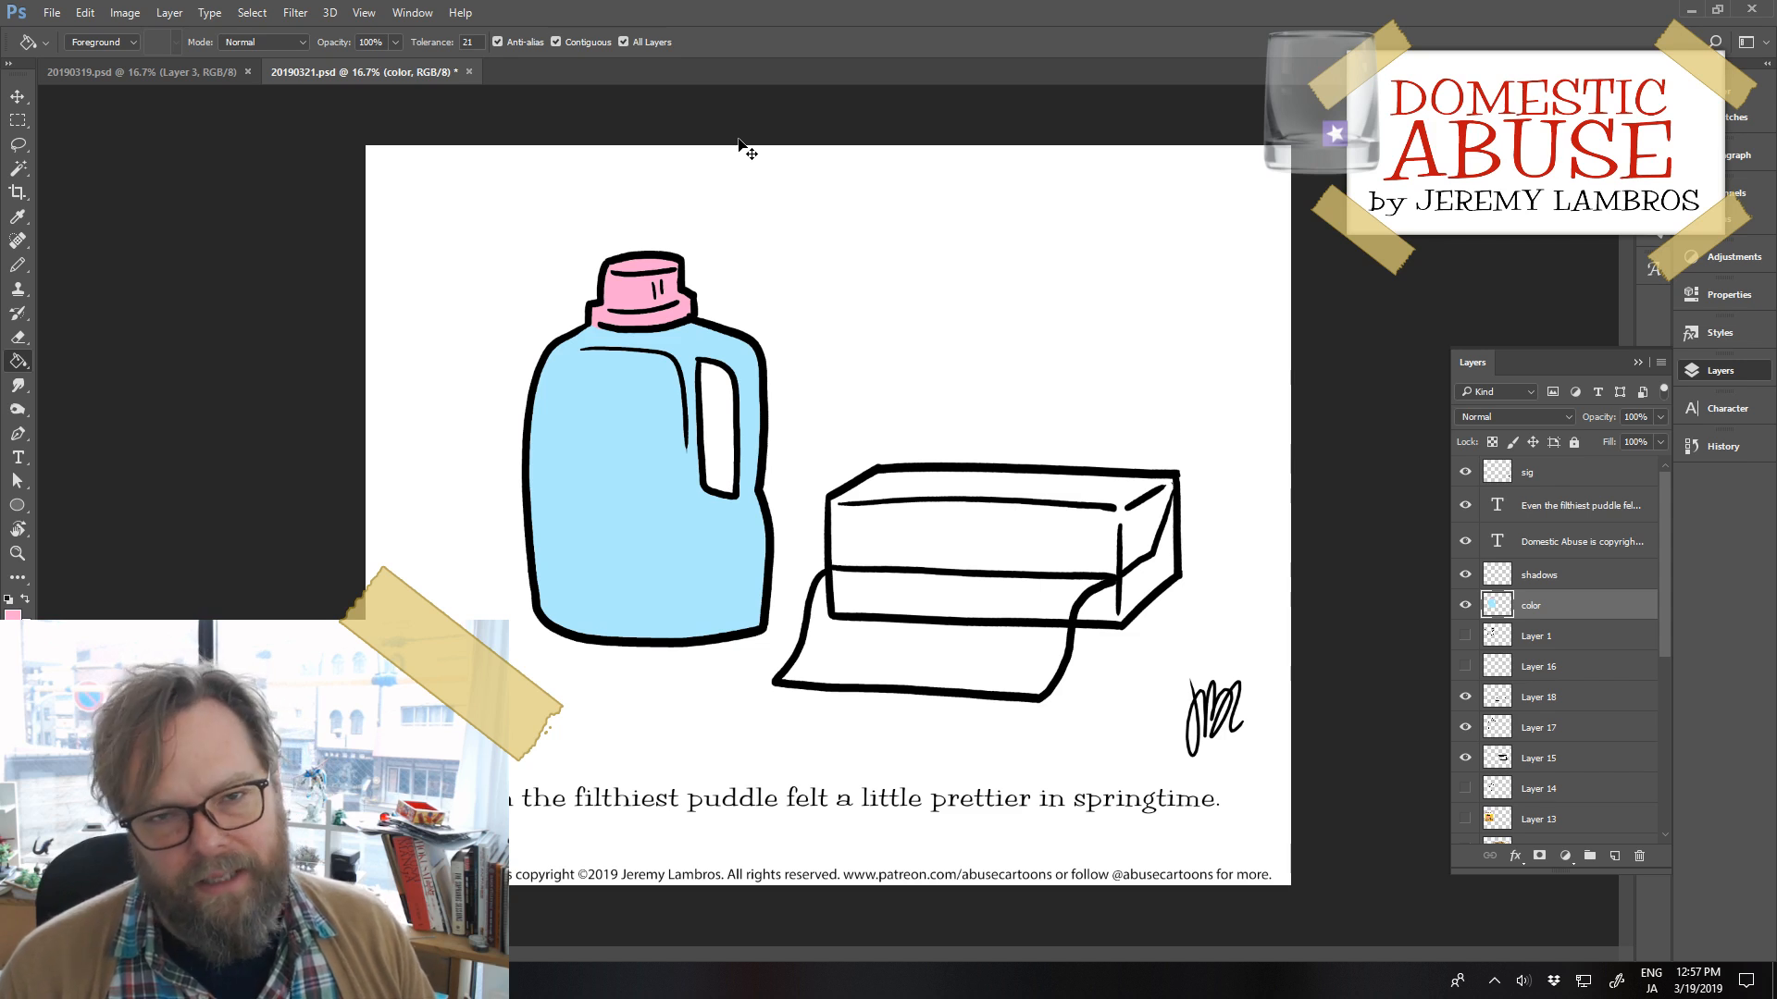
pyautogui.hotkey('ctrl', 's')
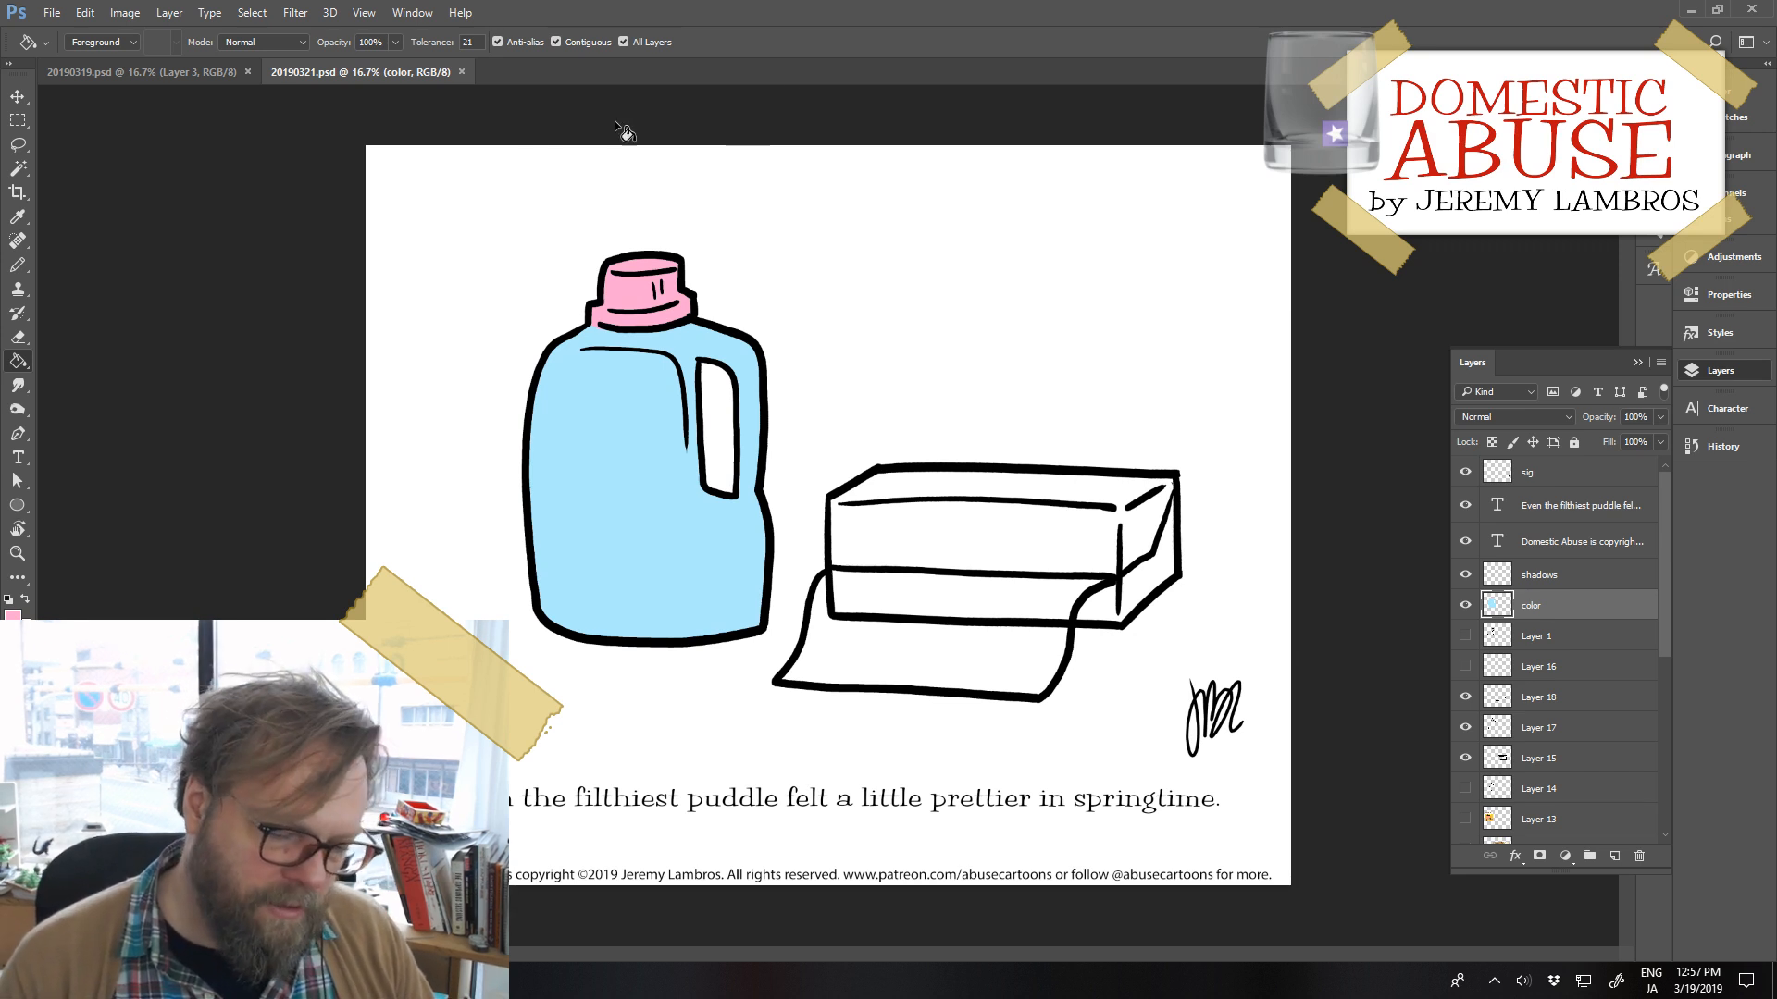
# Fill the box's top, upper front and side with pale yellow #fff8a7 on the color layer, leaving the hanging sheet white
pyautogui.click(12, 615)
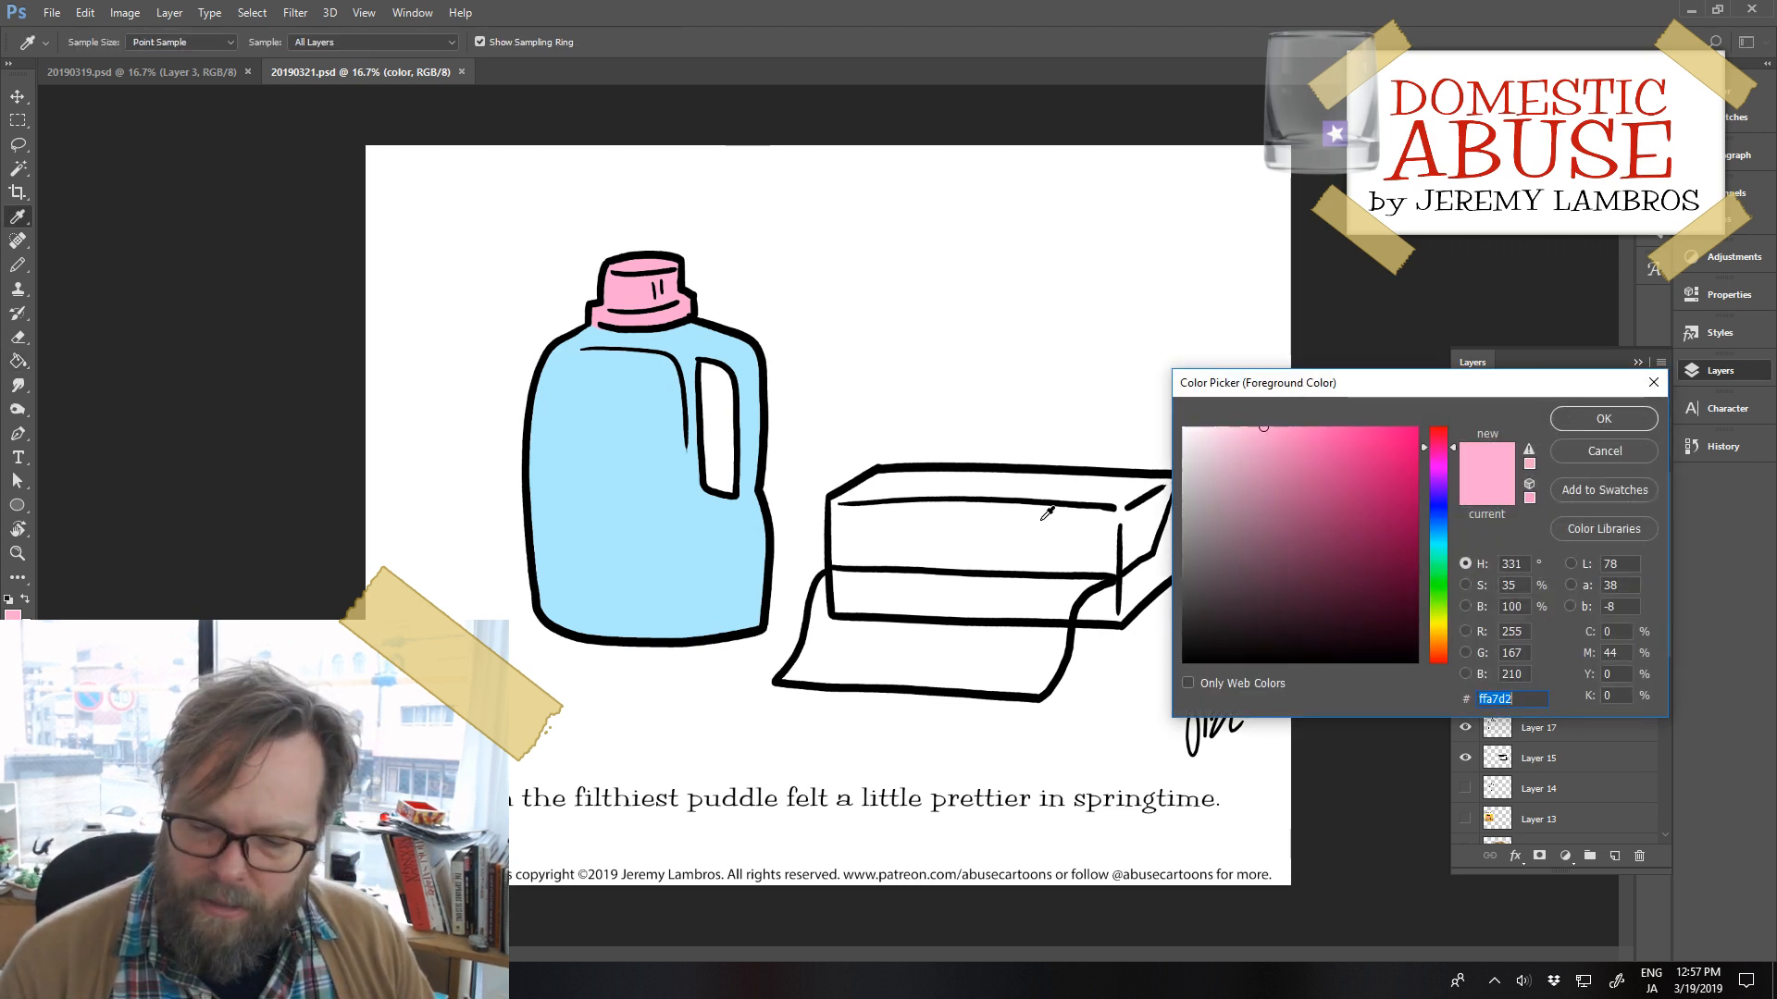
pyautogui.click(1438, 619)
pyautogui.click(1438, 627)
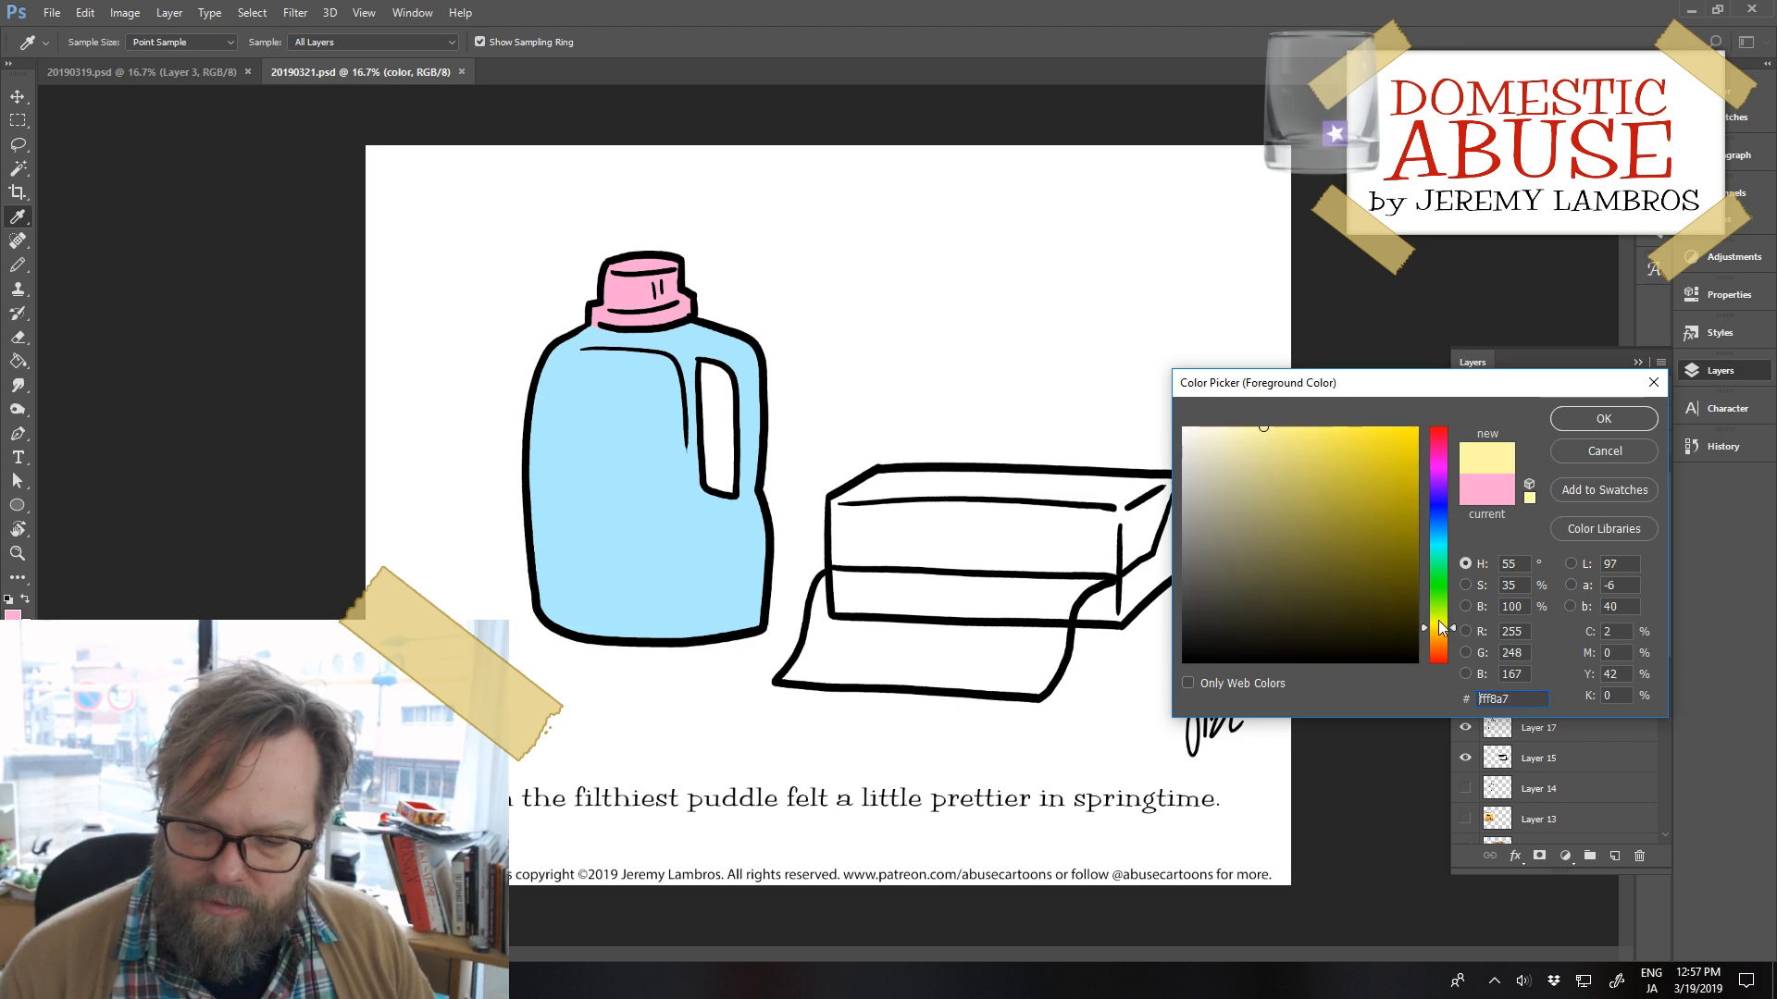
pyautogui.click(1572, 421)
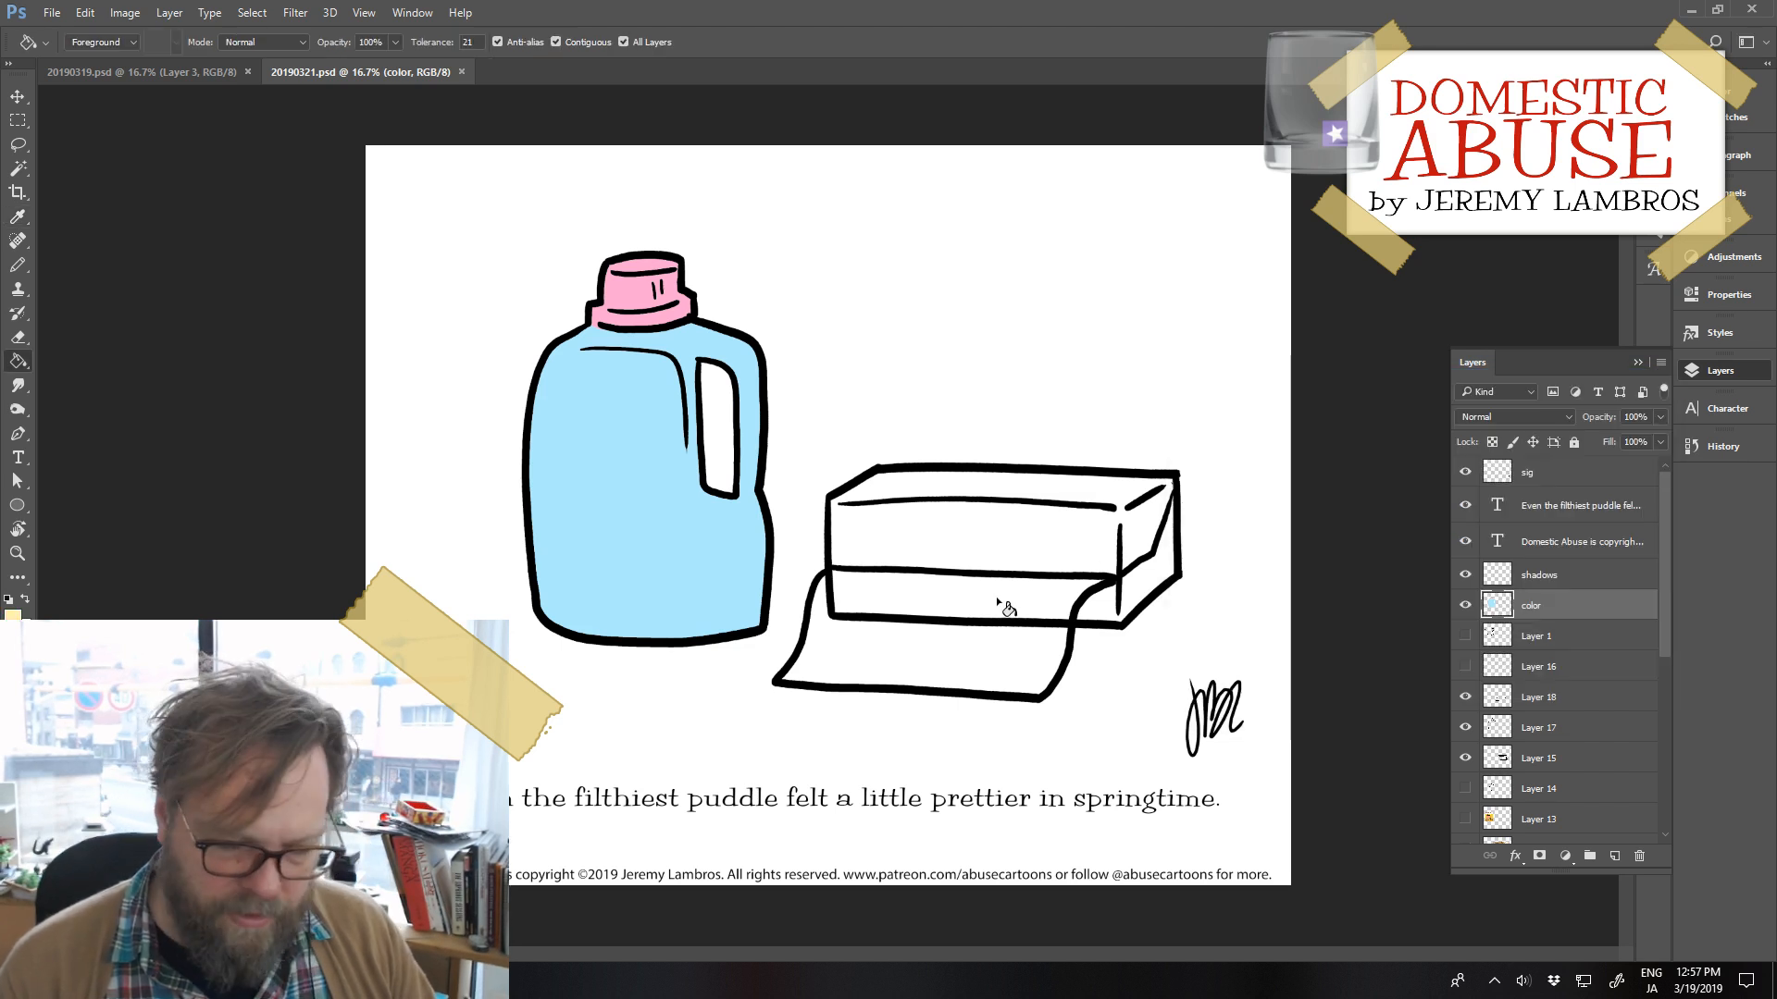
pyautogui.press('g')
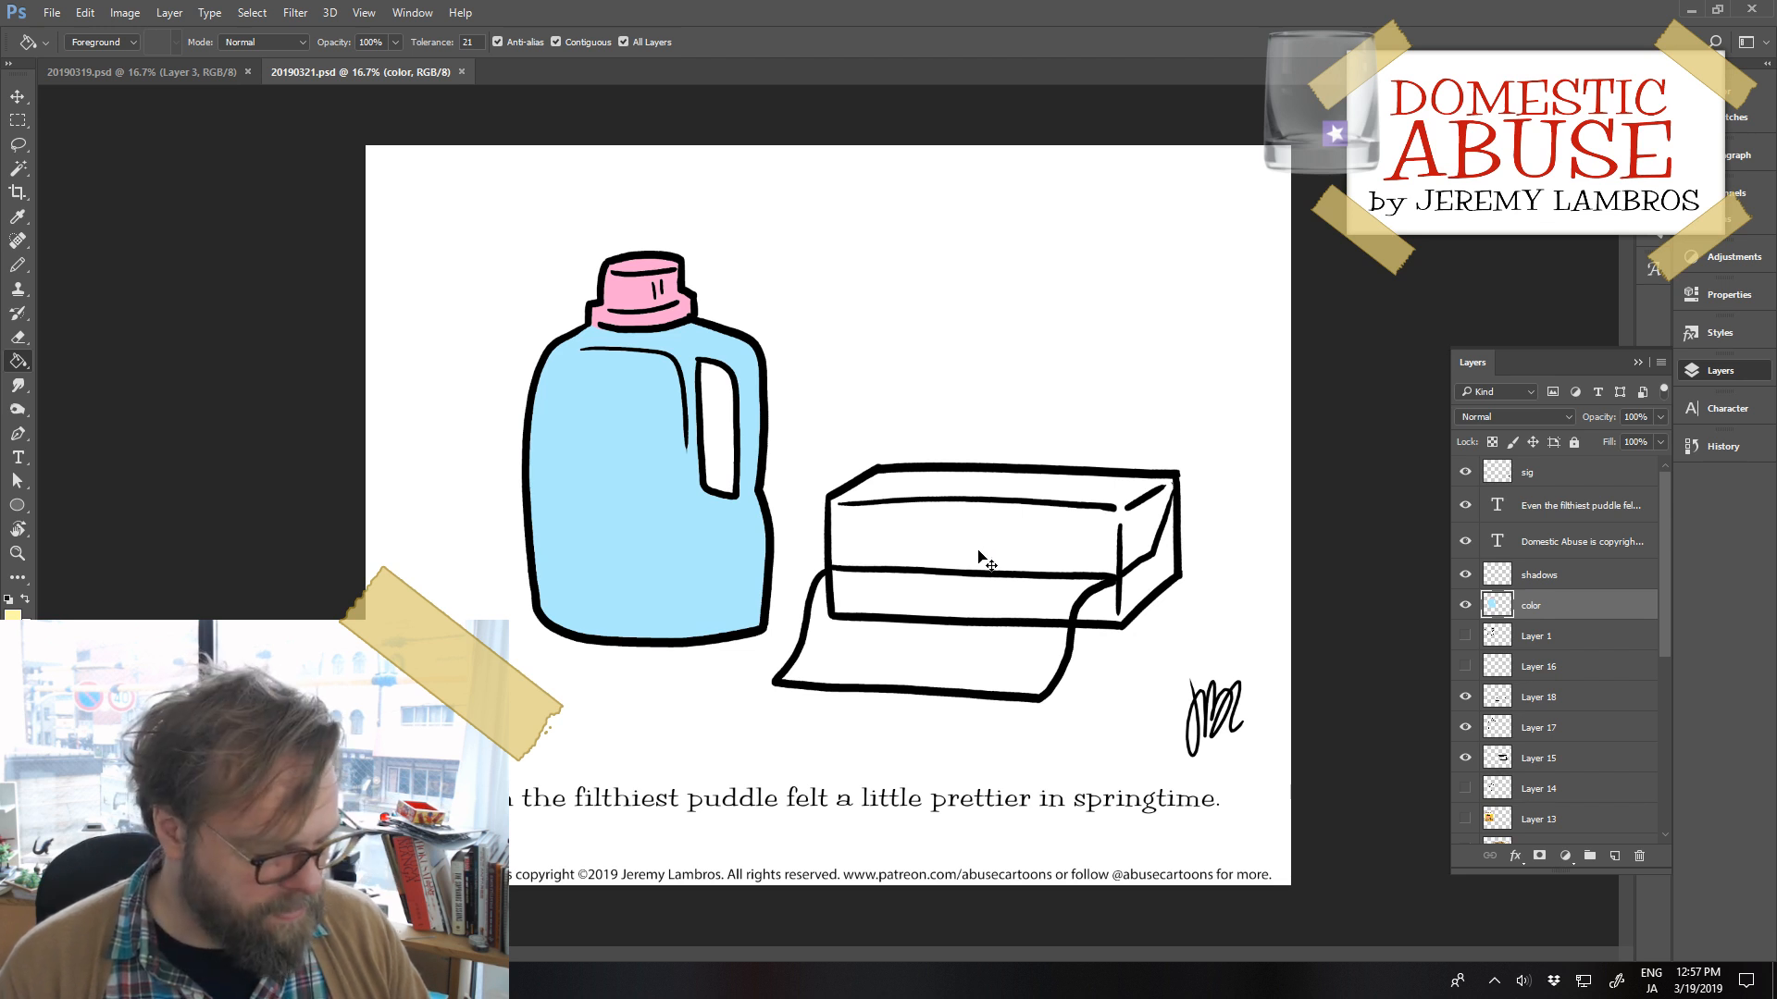
pyautogui.click(980, 552)
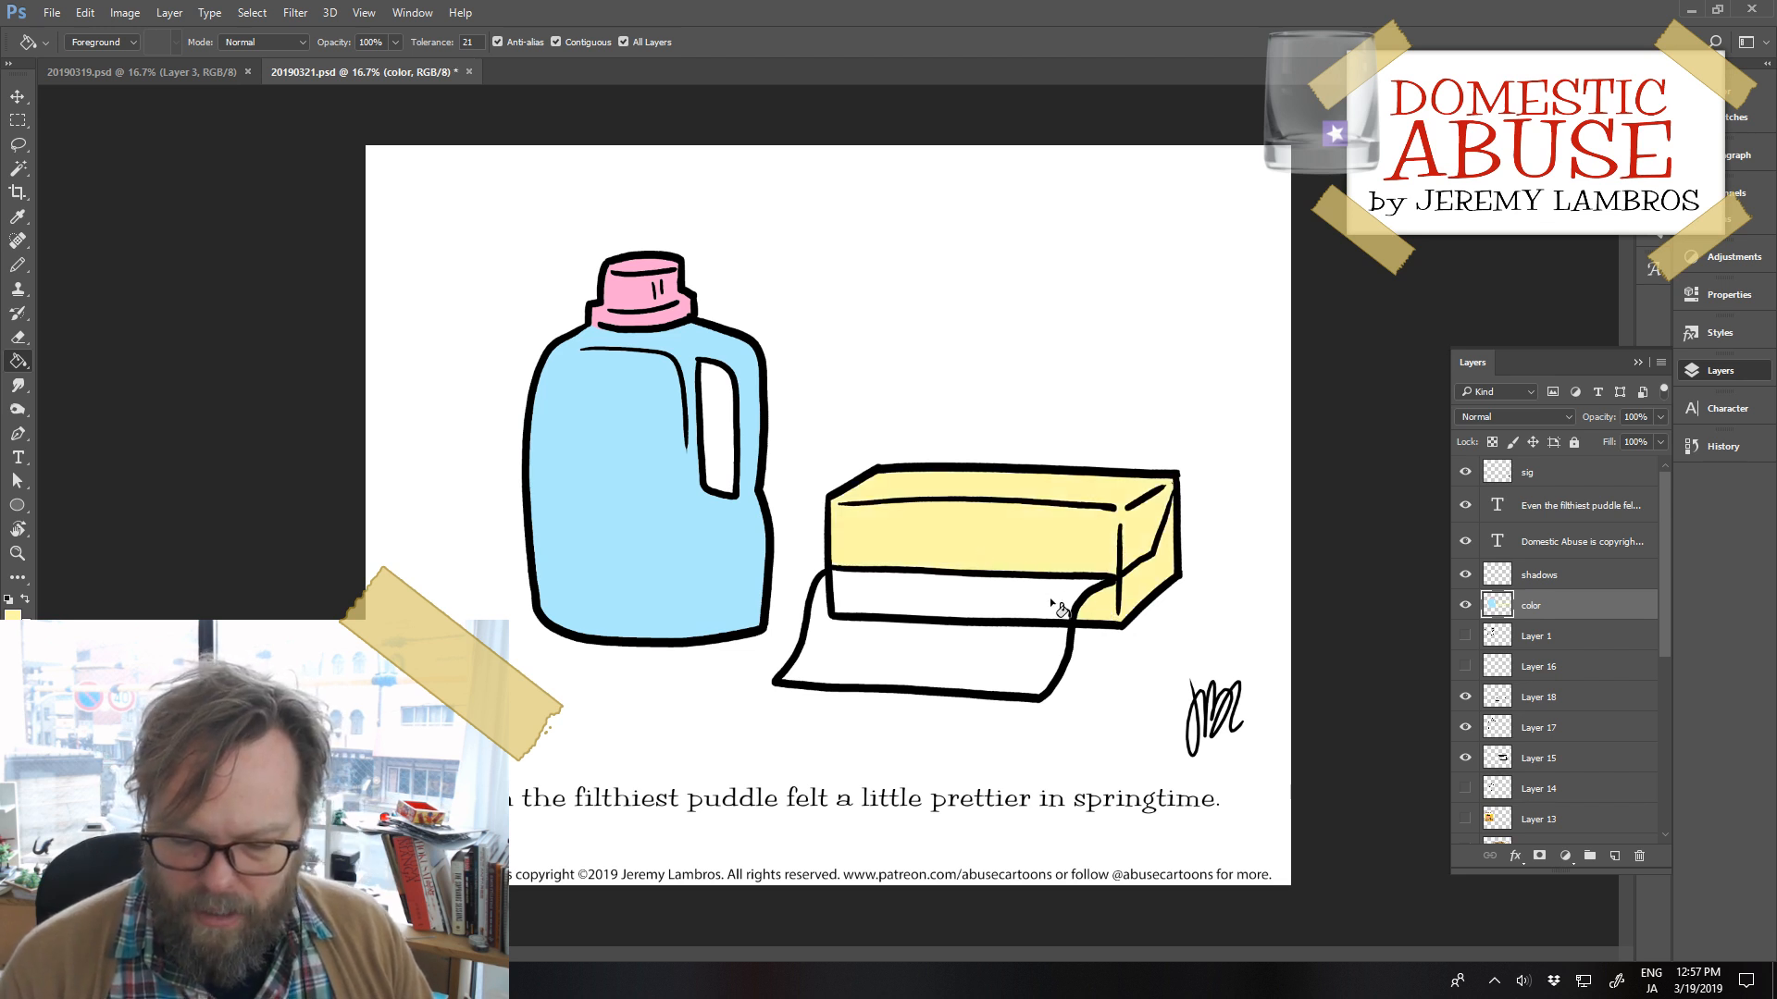
# Fill the box's lower front behind the sheet with pale yellow, and add a new layer with a deeper blue as foreground colour
pyautogui.click(1053, 598)
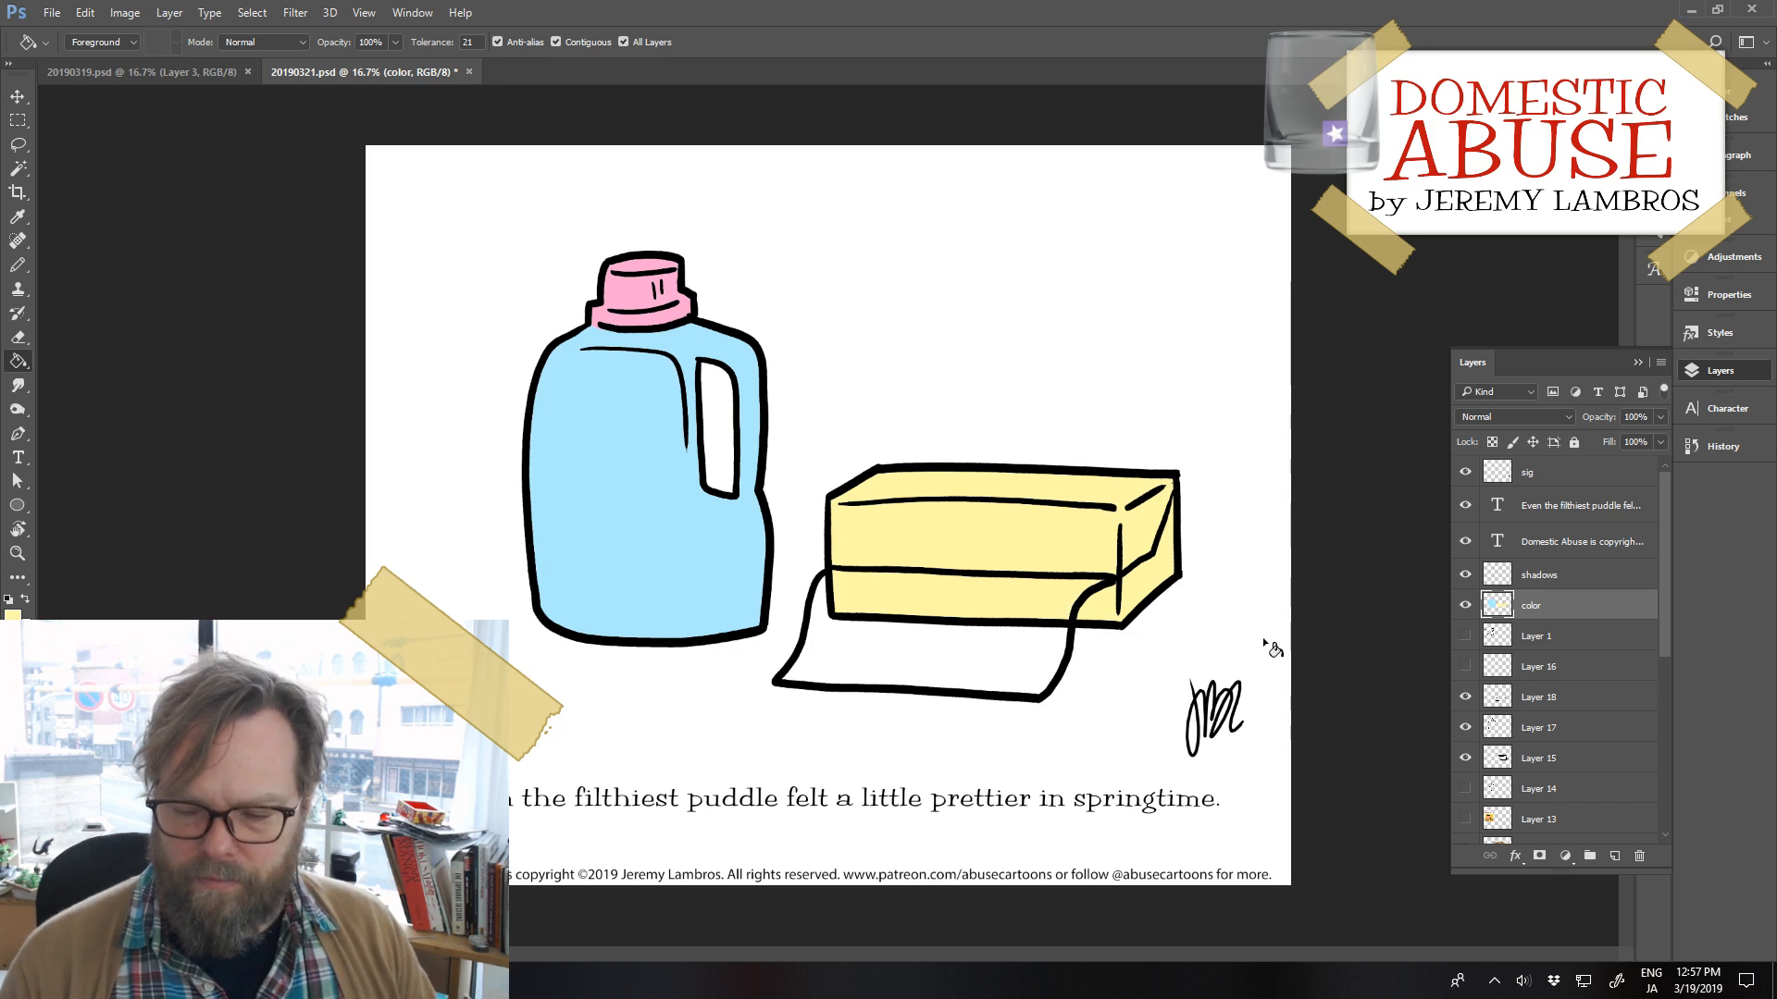
pyautogui.click(1612, 858)
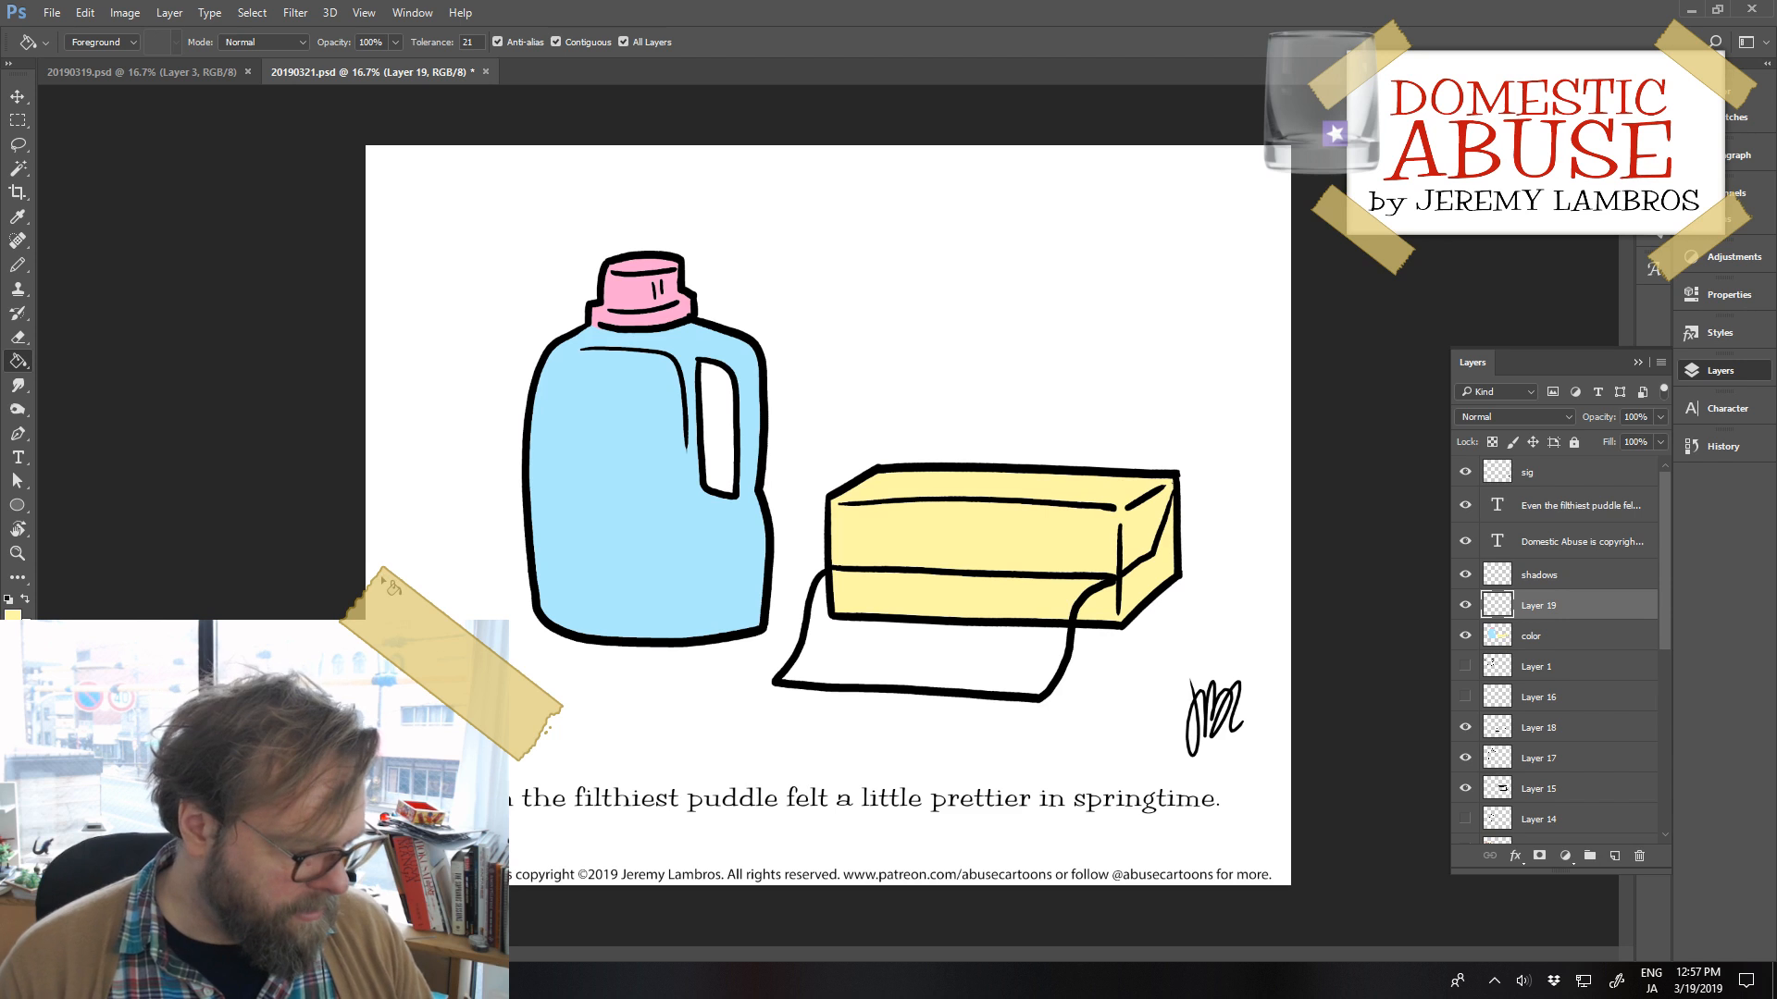
pyautogui.press('b')
pyautogui.keyDown('alt'); pyautogui.click(592, 566); pyautogui.keyUp('alt')
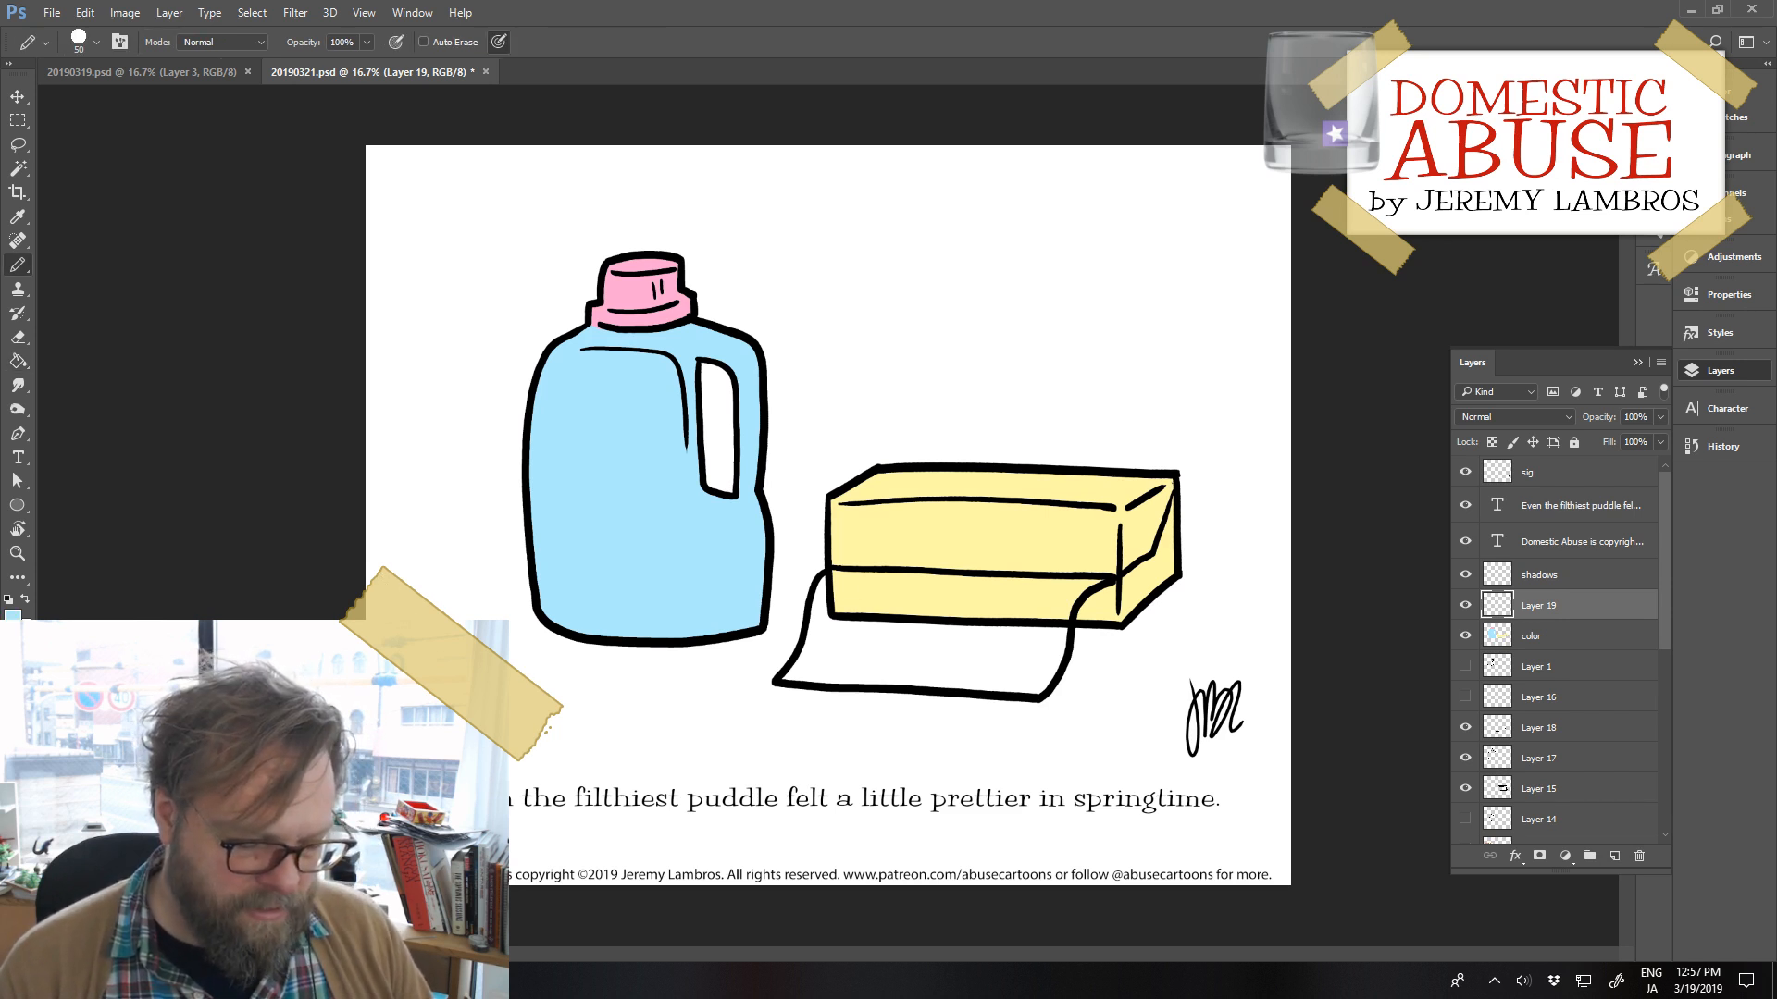
pyautogui.click(13, 616)
pyautogui.click(1309, 481)
pyautogui.moveTo(1309, 482); pyautogui.dragTo(1325, 456)
pyautogui.click(1604, 418)
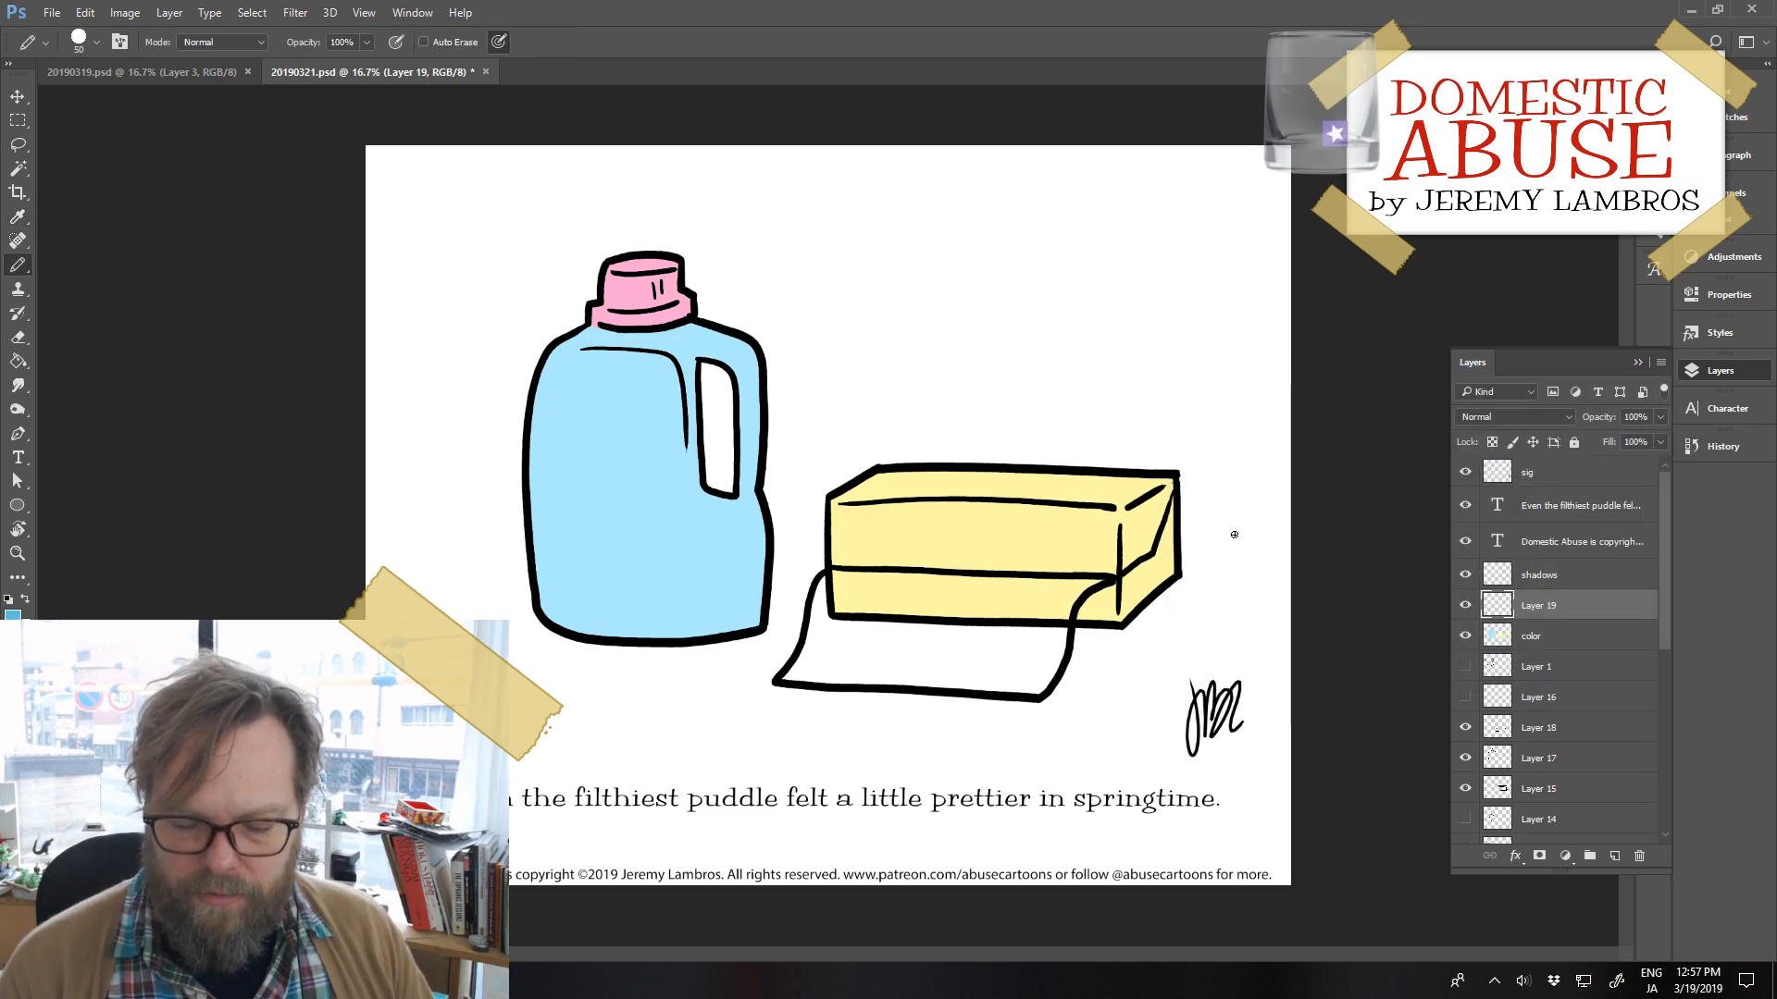
# Fill both parts of the hanging sheet with the deeper blue and lower the layer's opacity to 27%
pyautogui.press('b')
pyautogui.press('g')
pyautogui.click(990, 602)
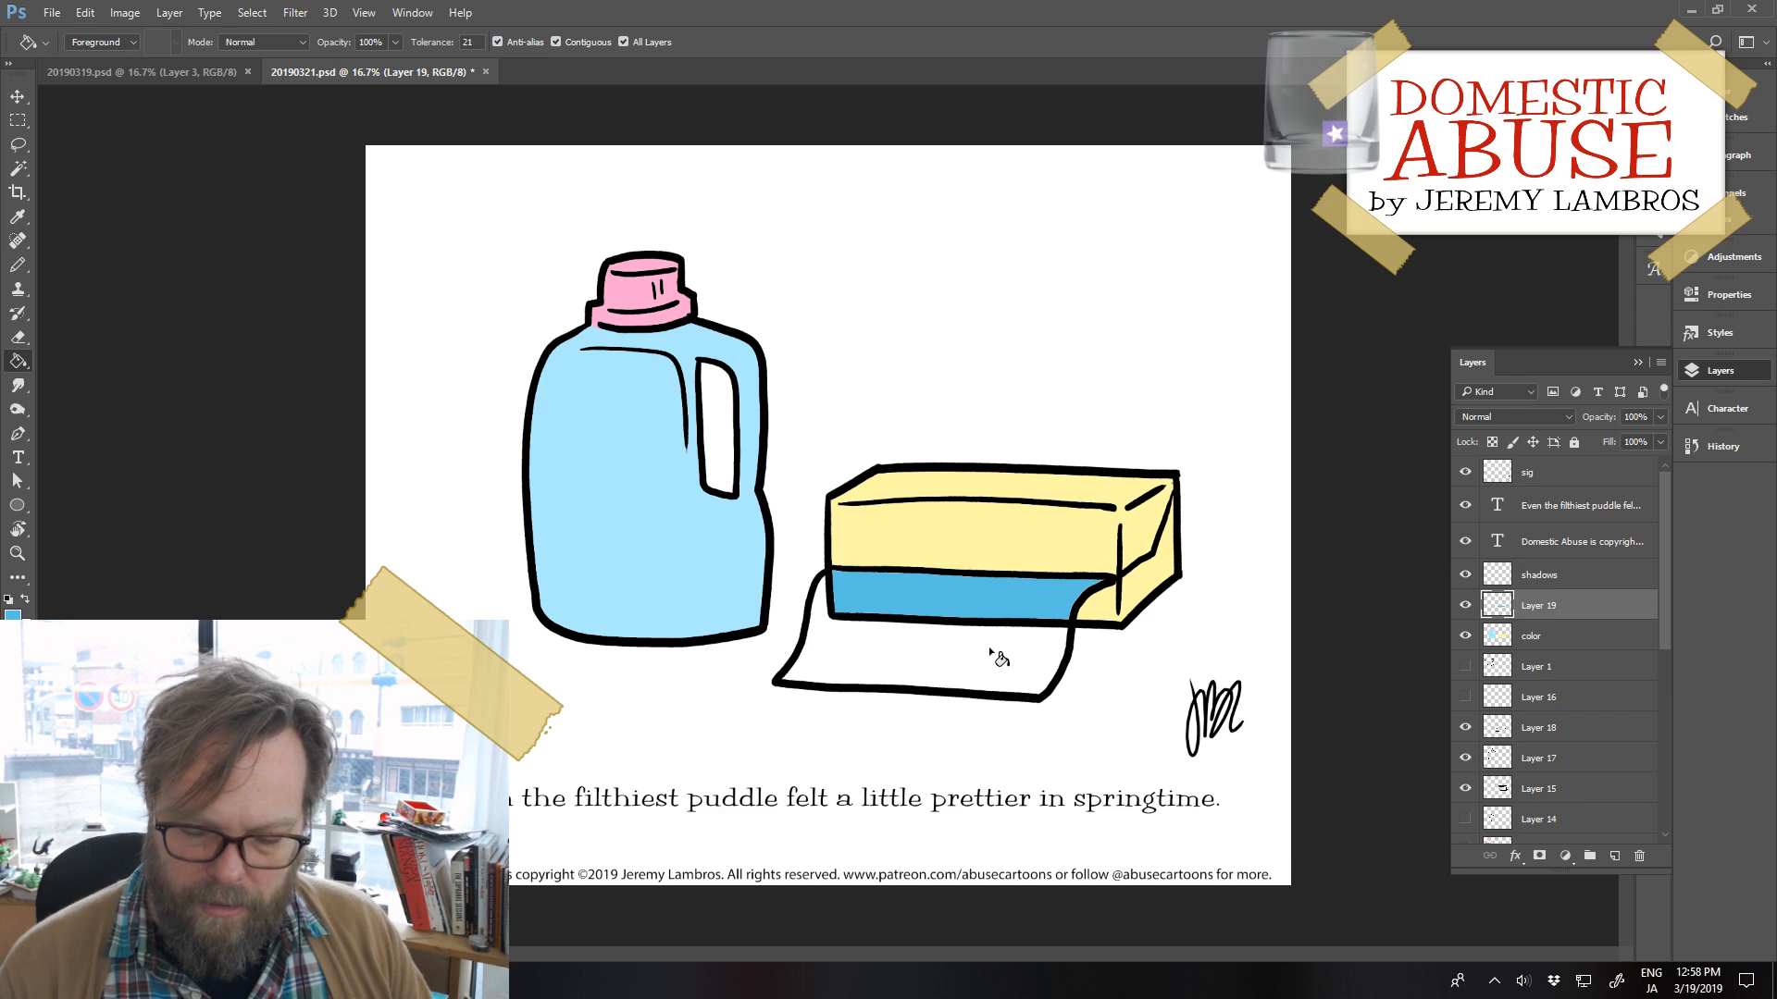
pyautogui.click(986, 674)
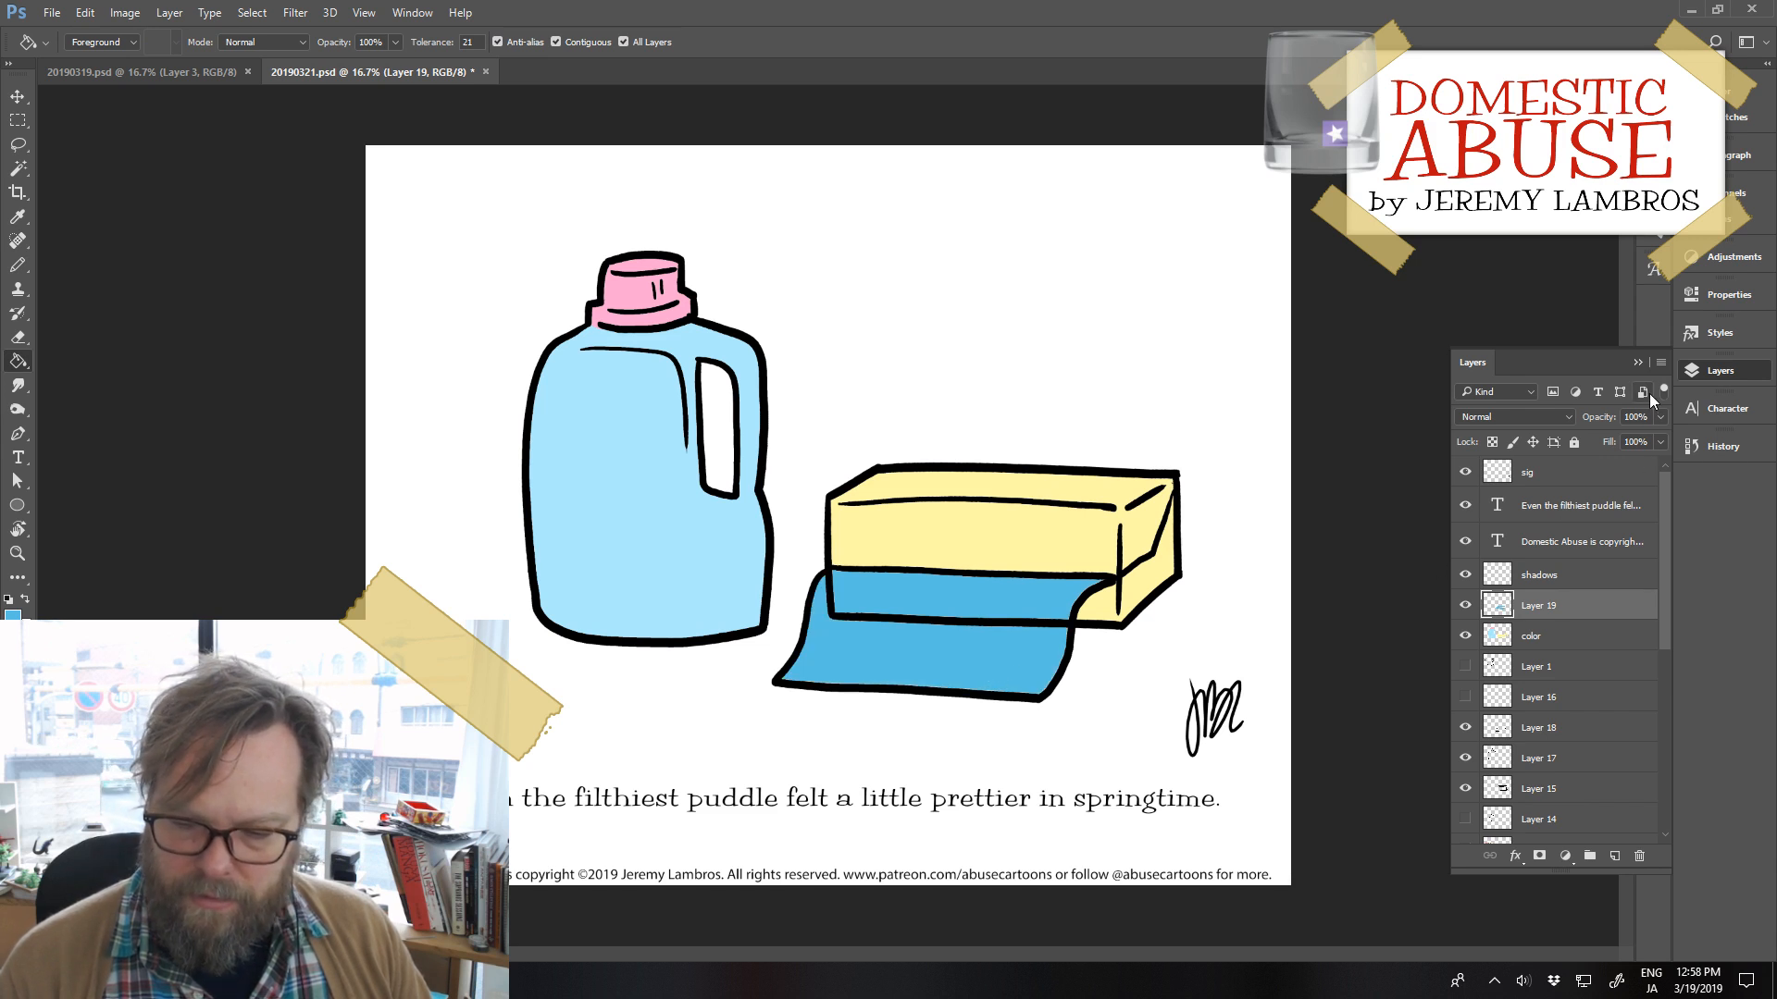
pyautogui.click(1660, 442)
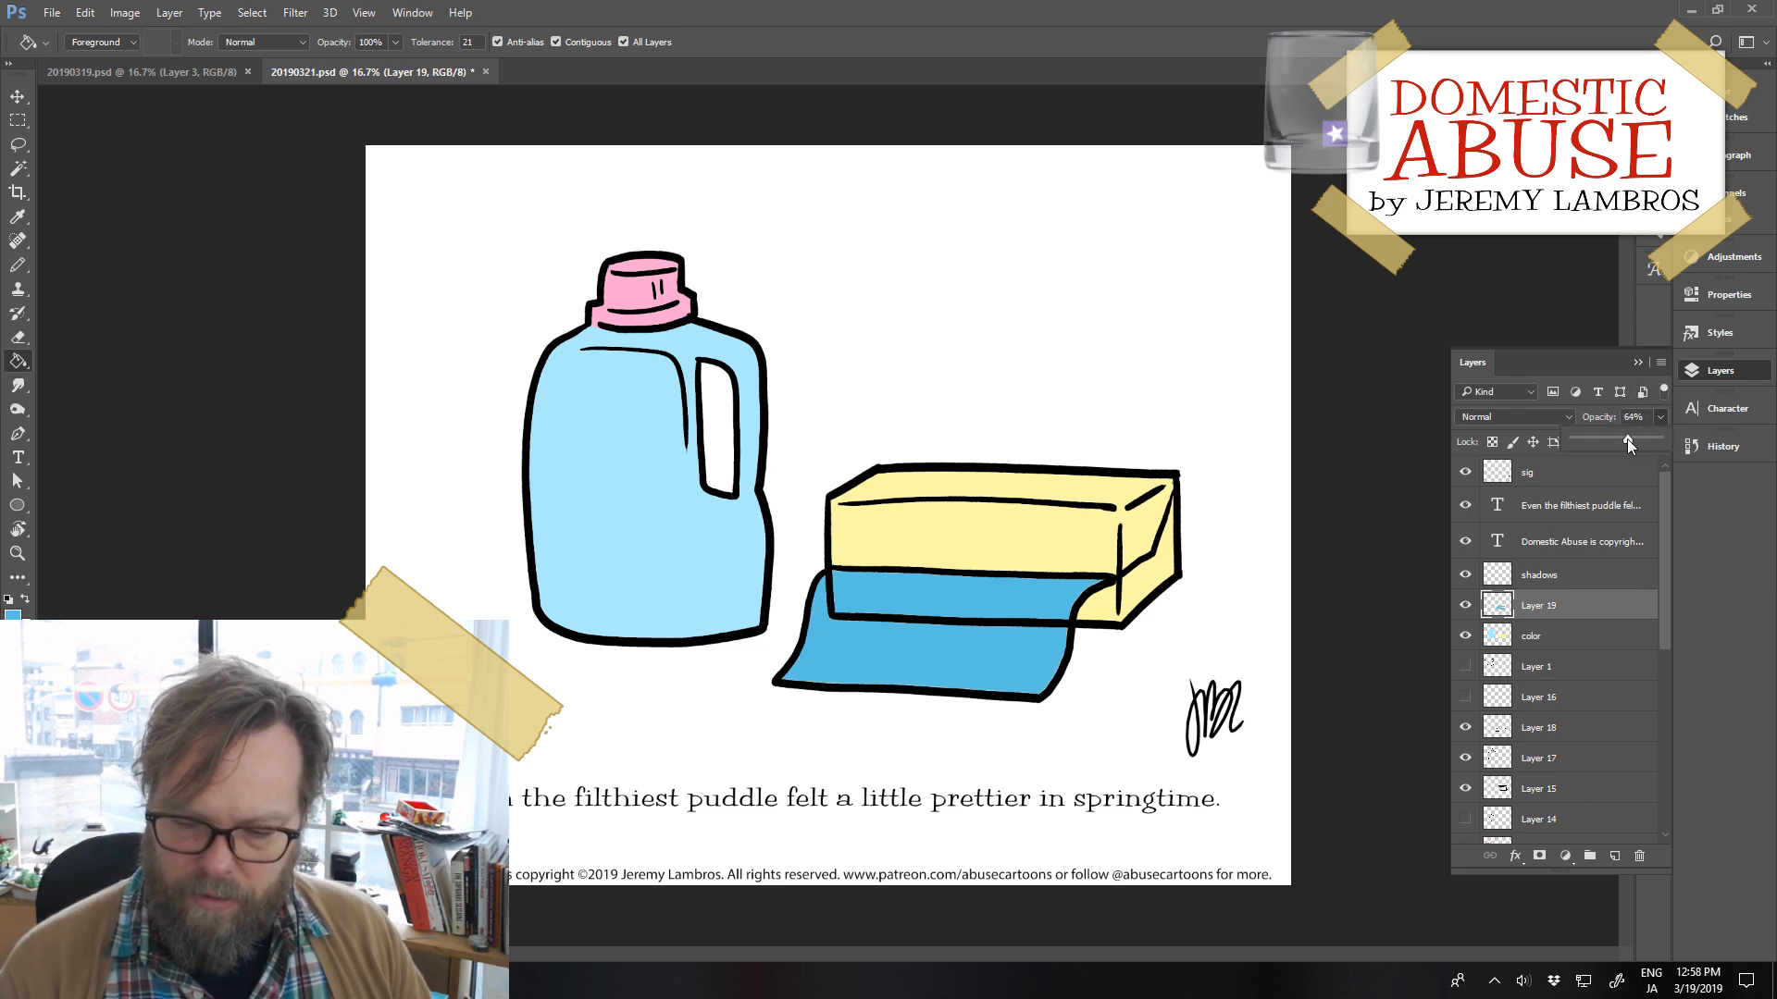
pyautogui.moveTo(1627, 438); pyautogui.dragTo(1591, 438)
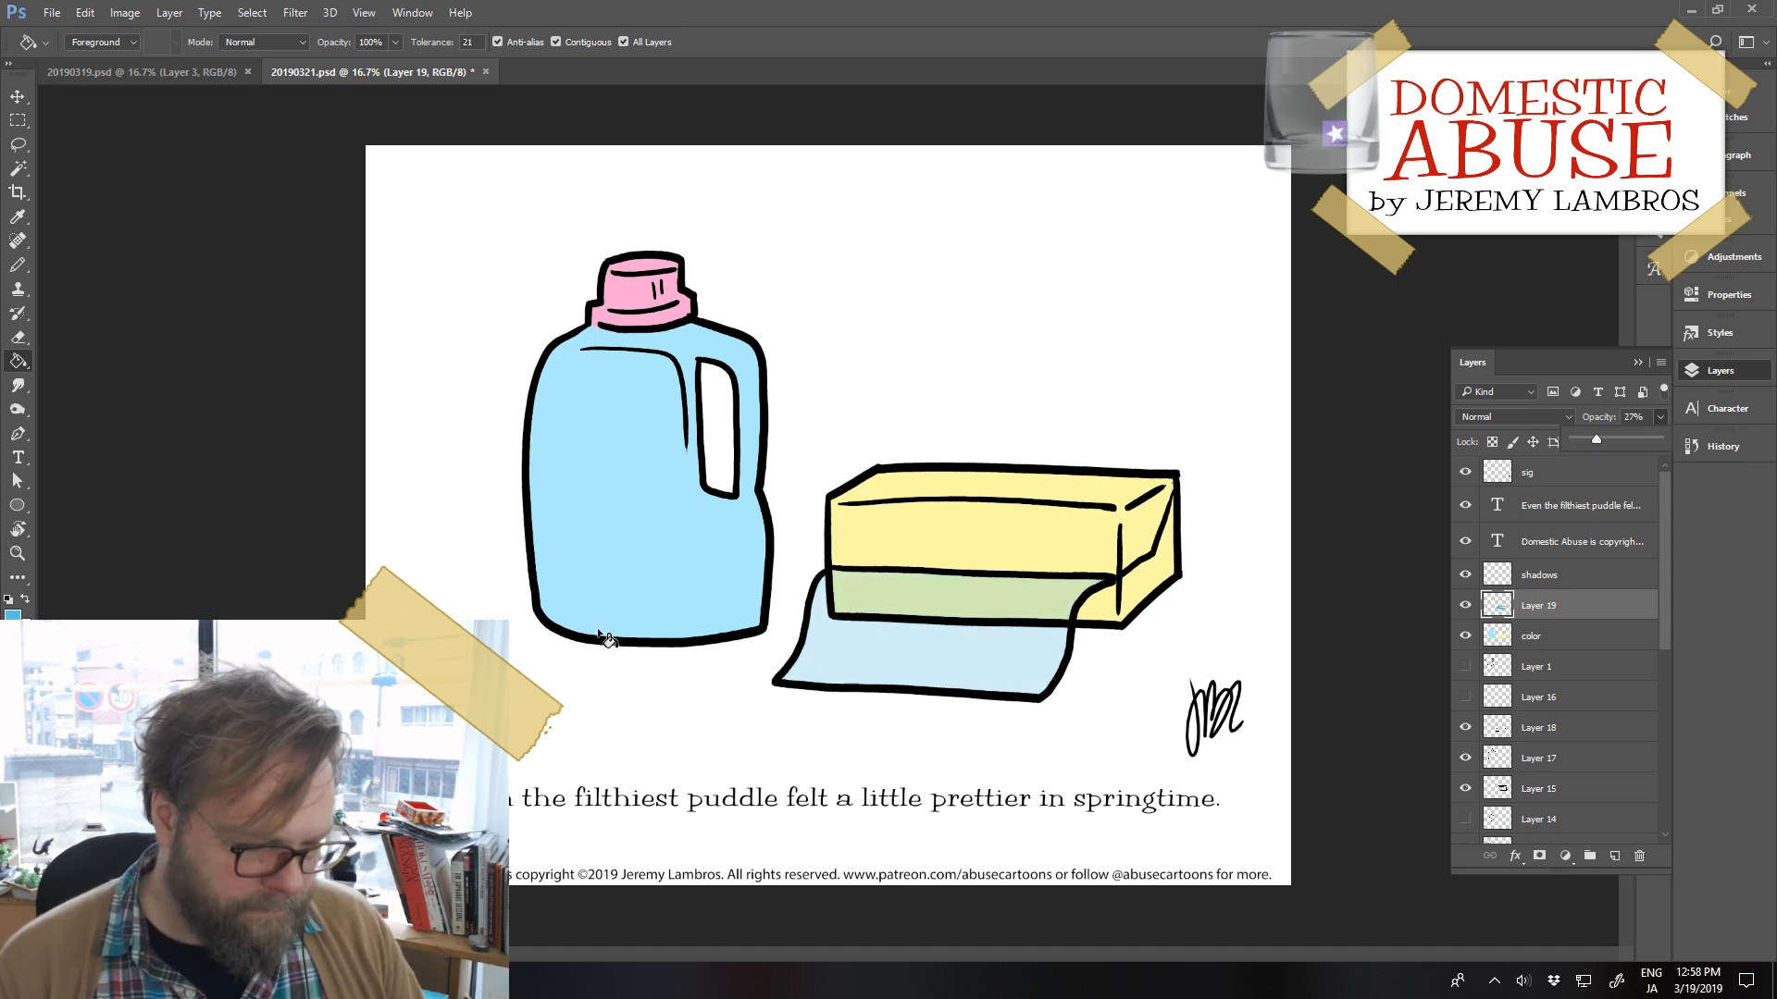
# Pick up the cap's light pink and add a new layer with the color layer's painted areas loaded as a selection
pyautogui.press('b')
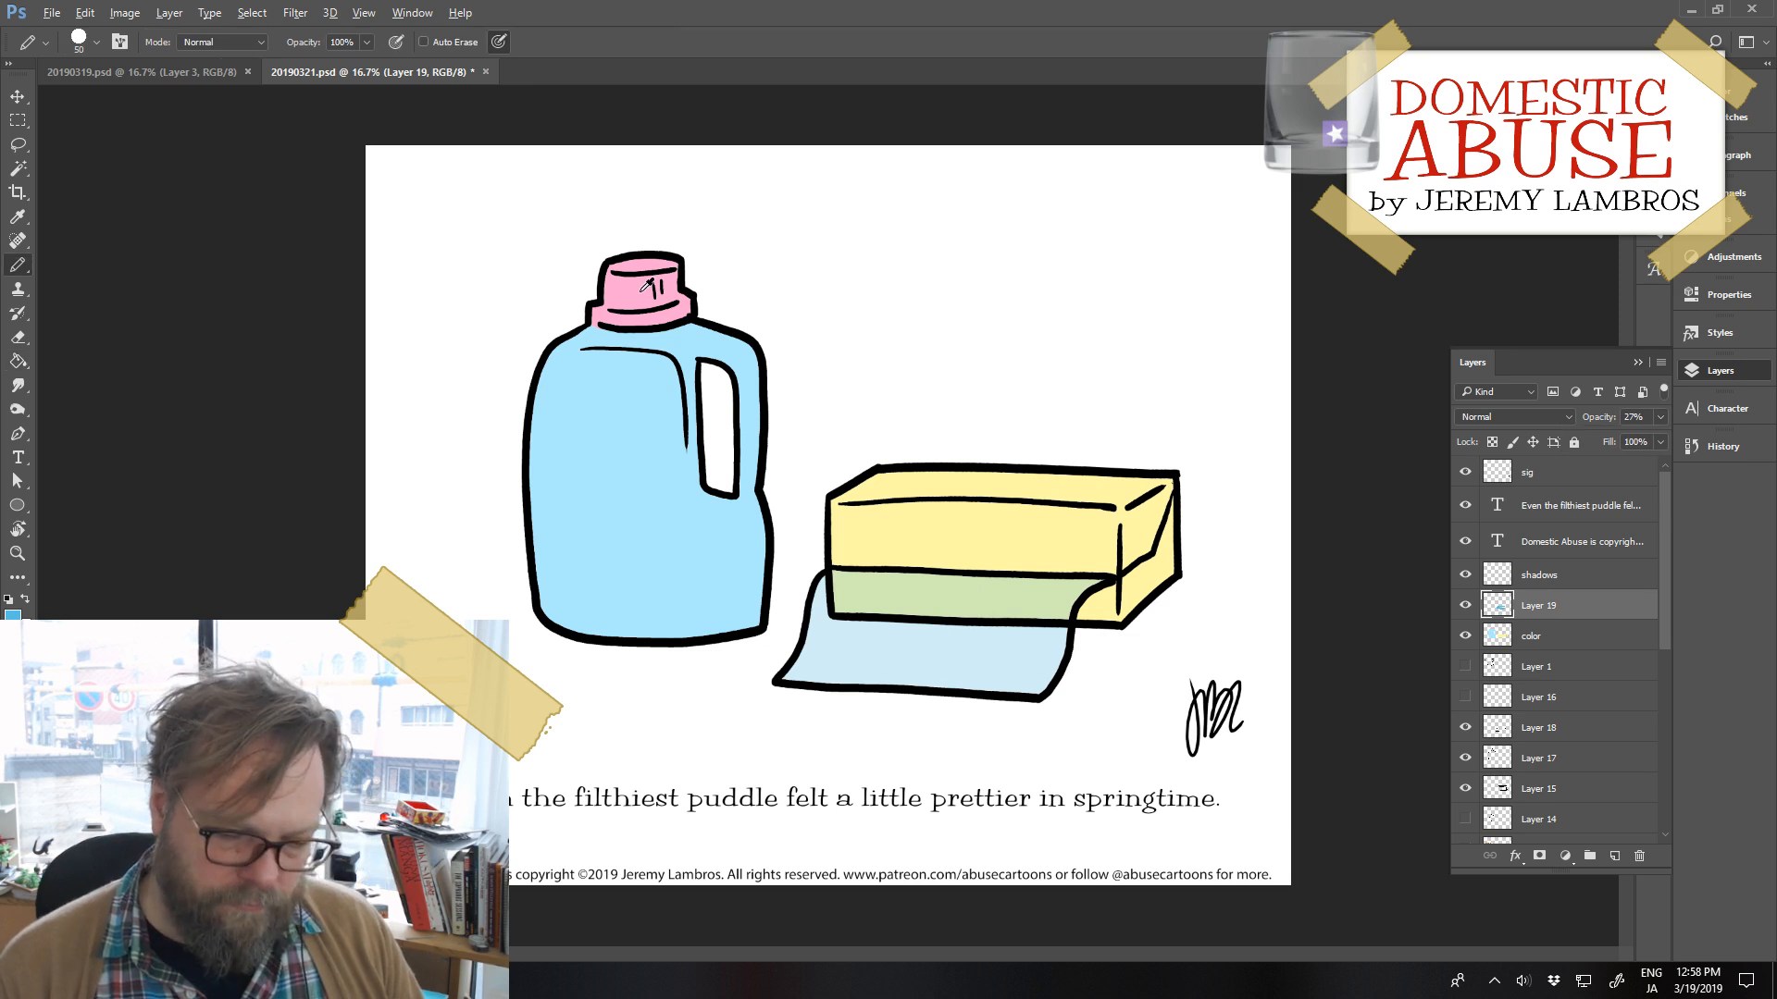
pyautogui.keyDown('alt'); pyautogui.click(646, 285); pyautogui.keyUp('alt')
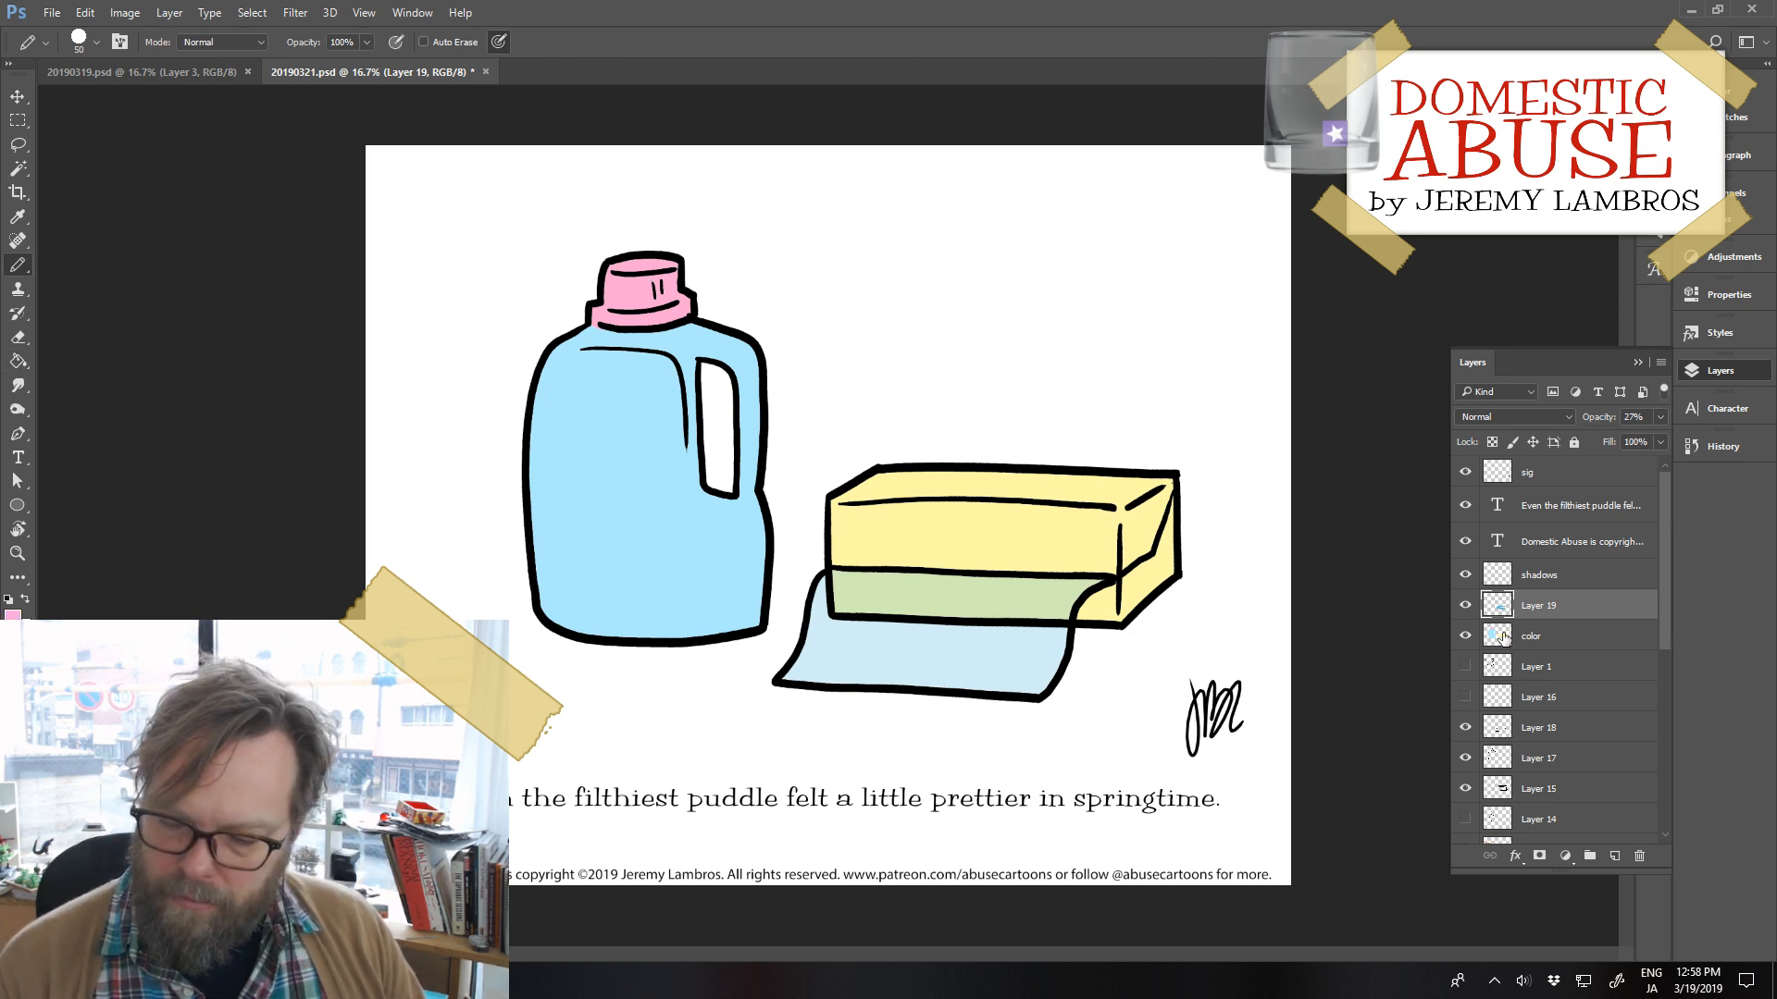
pyautogui.keyDown('ctrl'); pyautogui.click(1504, 637); pyautogui.keyUp('ctrl')
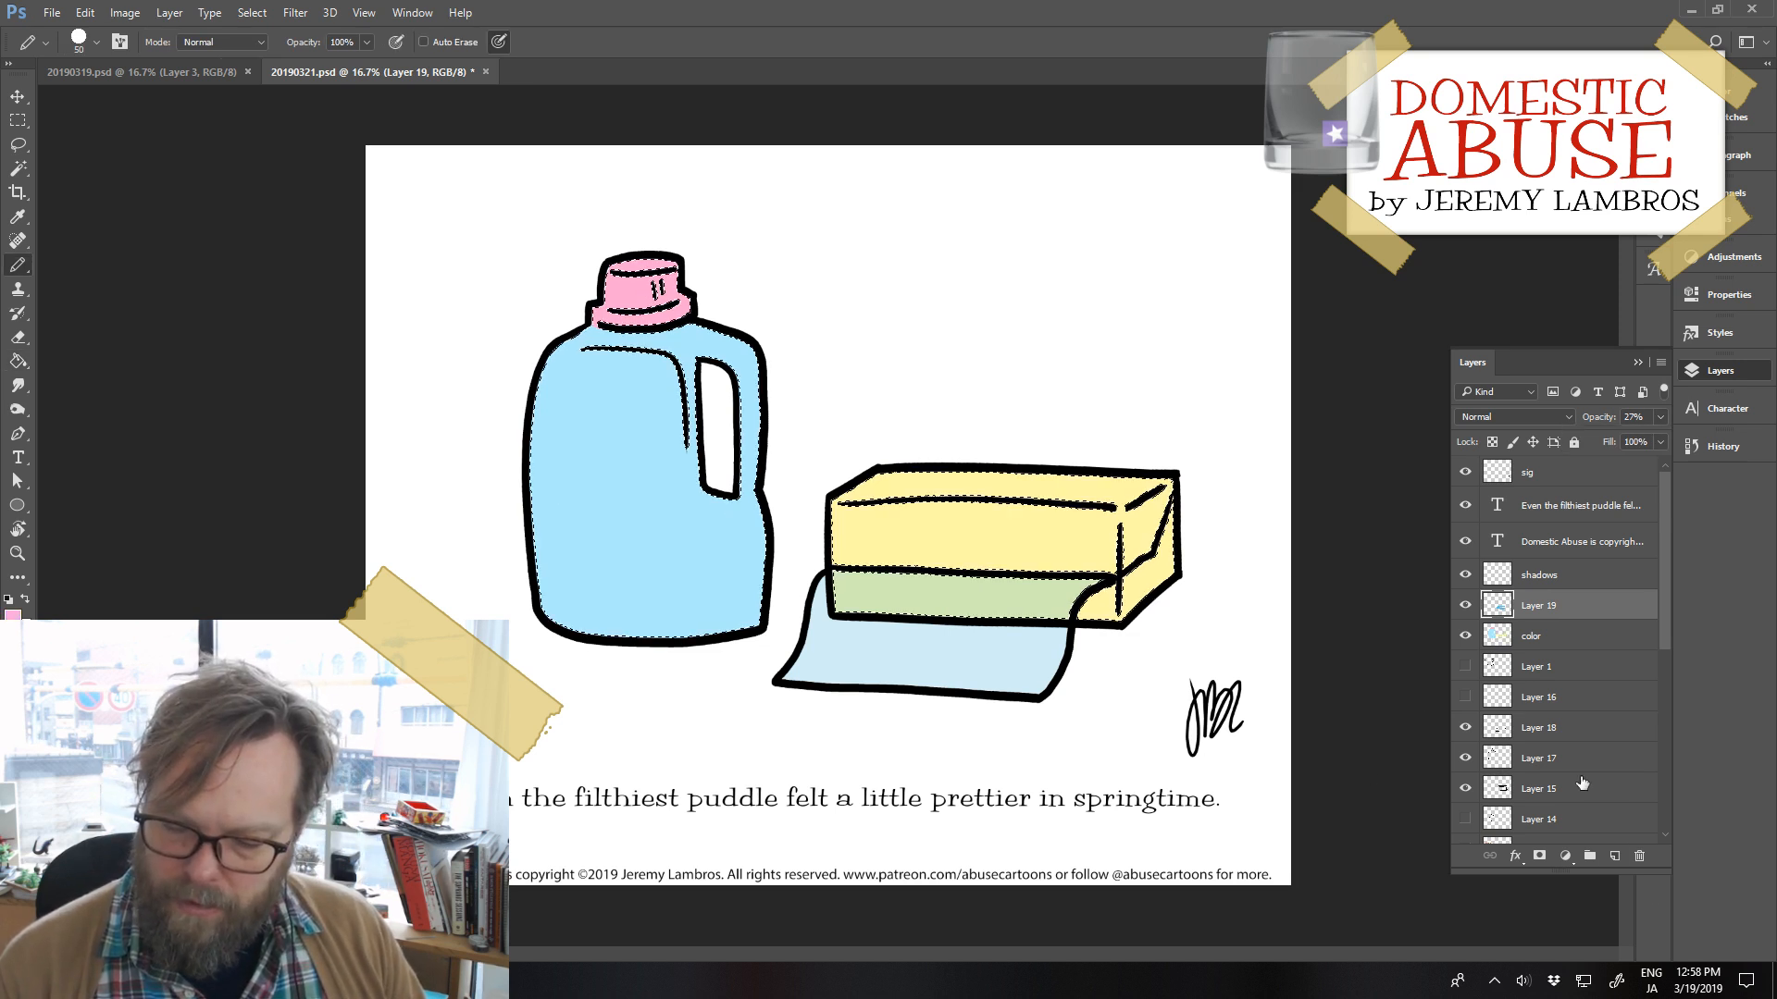
pyautogui.click(1615, 856)
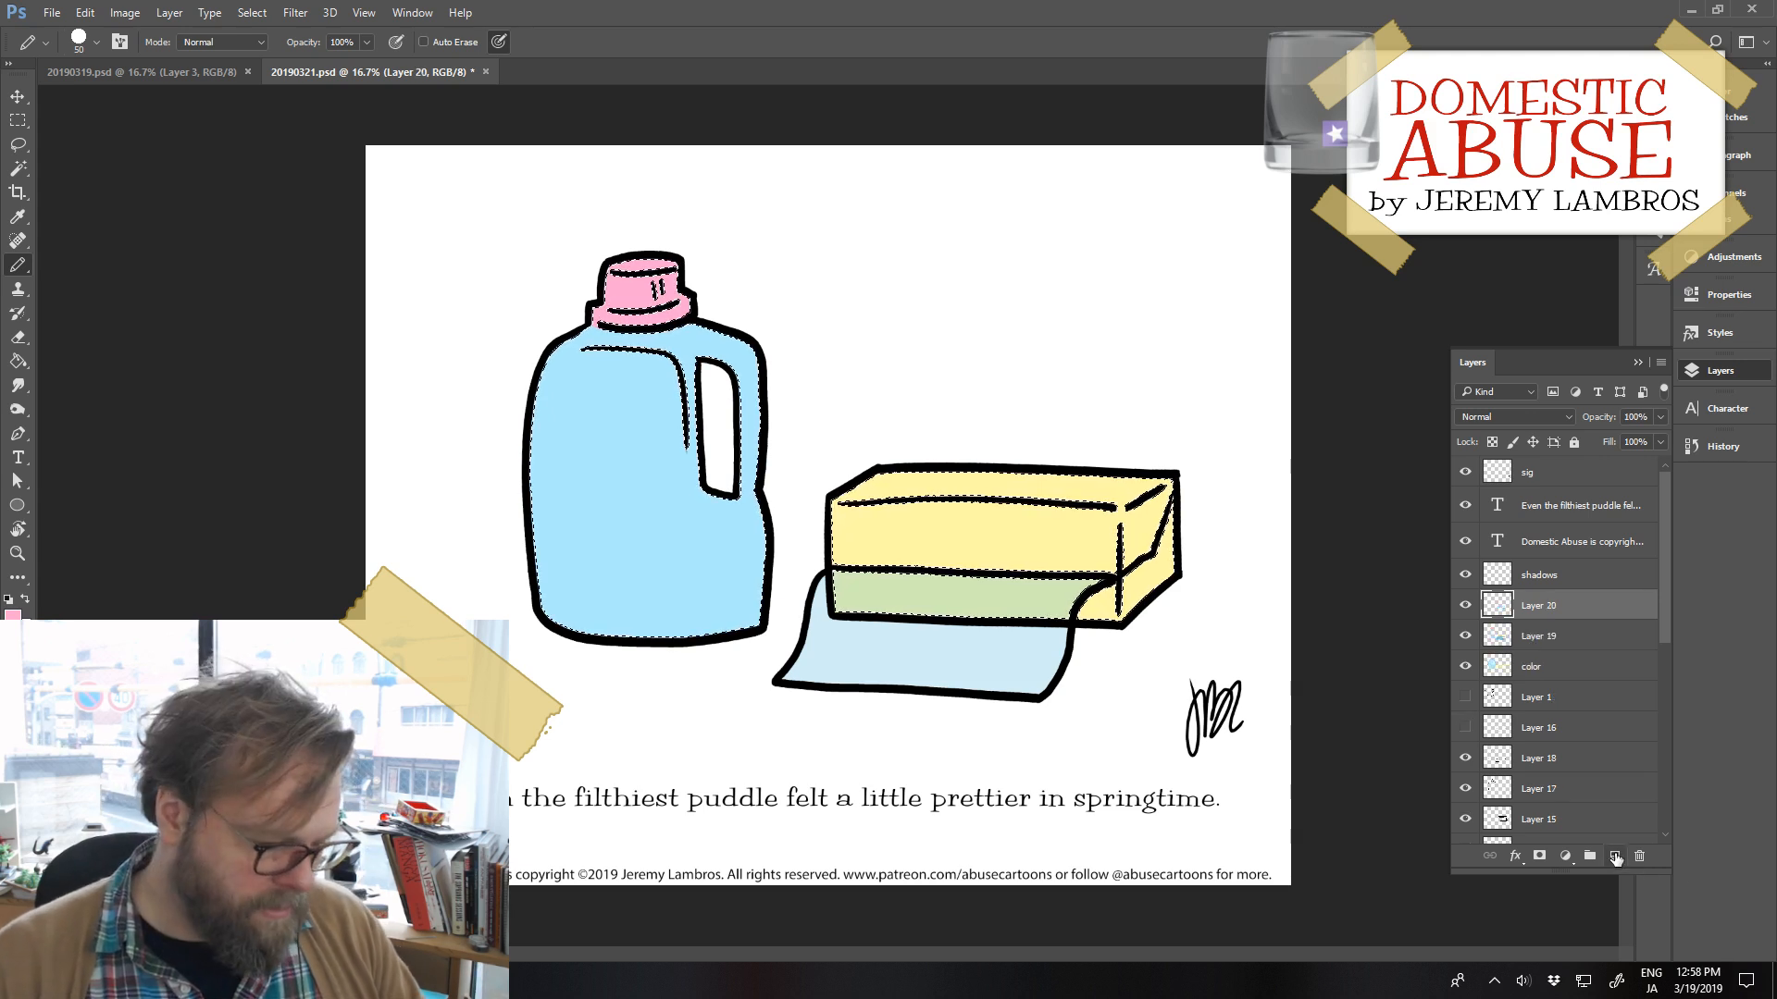
pyautogui.hotkey('ctrl', 'd')
# Draw two parallel pink diagonal lines across the corner of the box's front beside the end panel and fill the band between them
pyautogui.moveTo(1068, 507); pyautogui.dragTo(1114, 553)
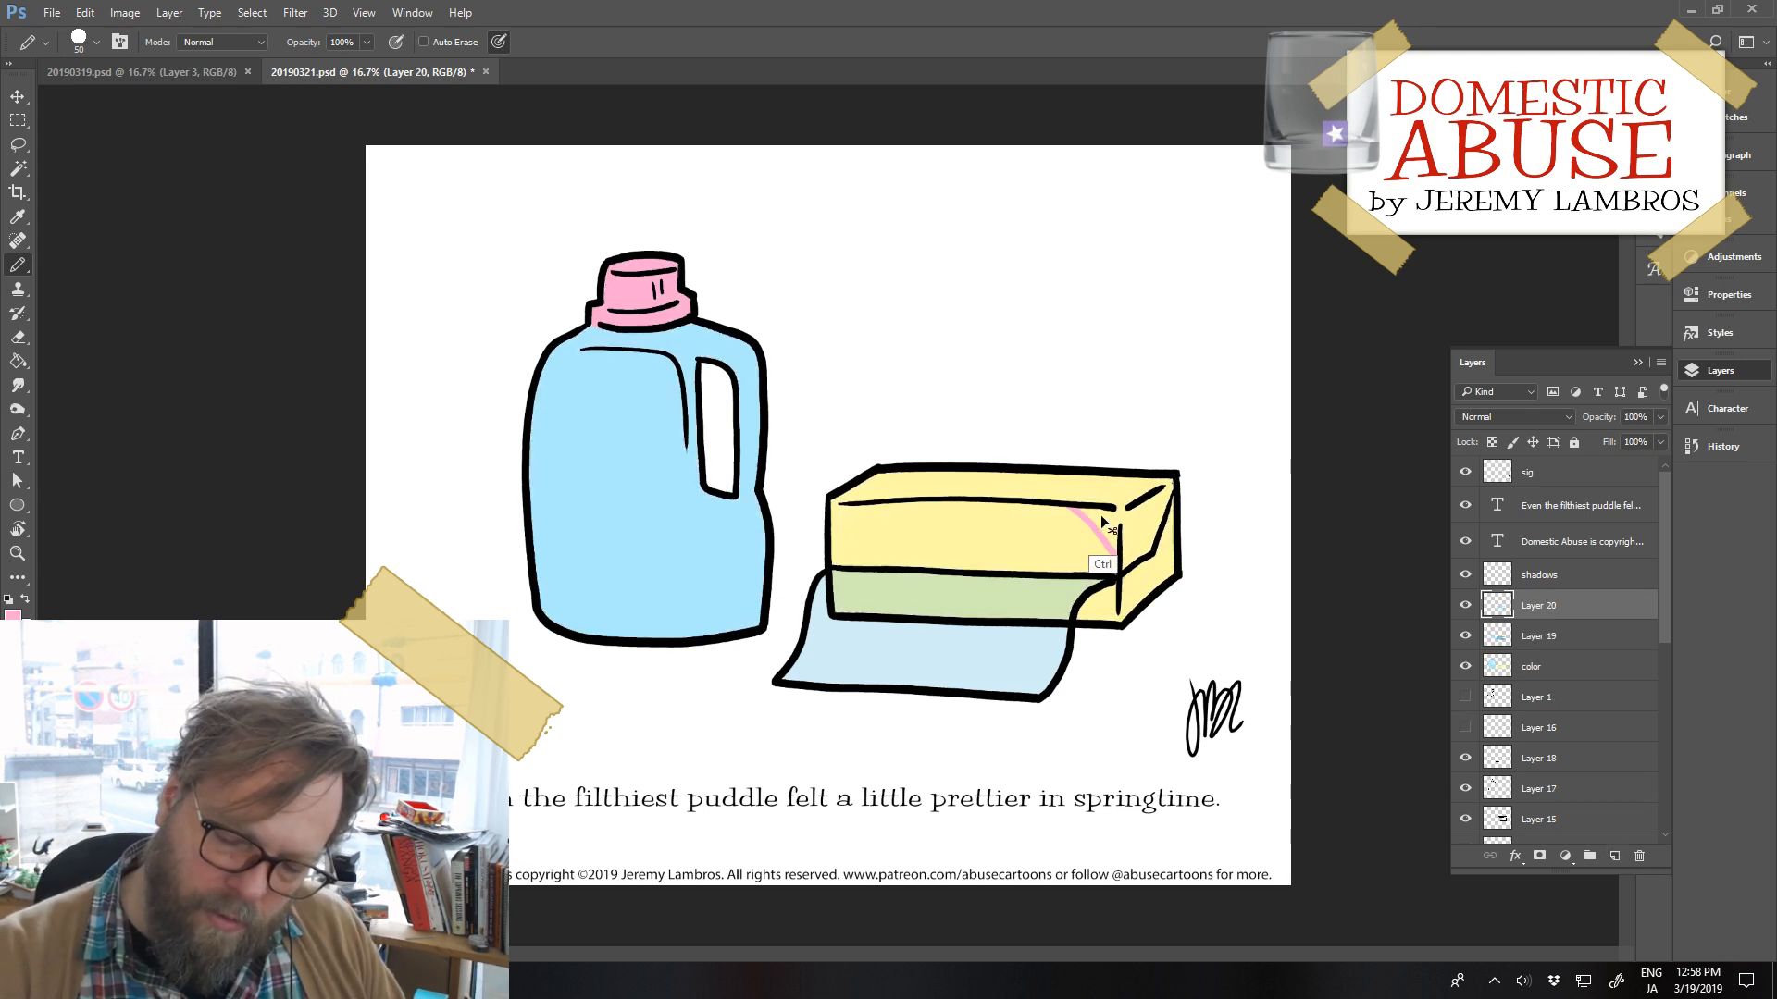
pyautogui.hotkey('ctrl', 'z')
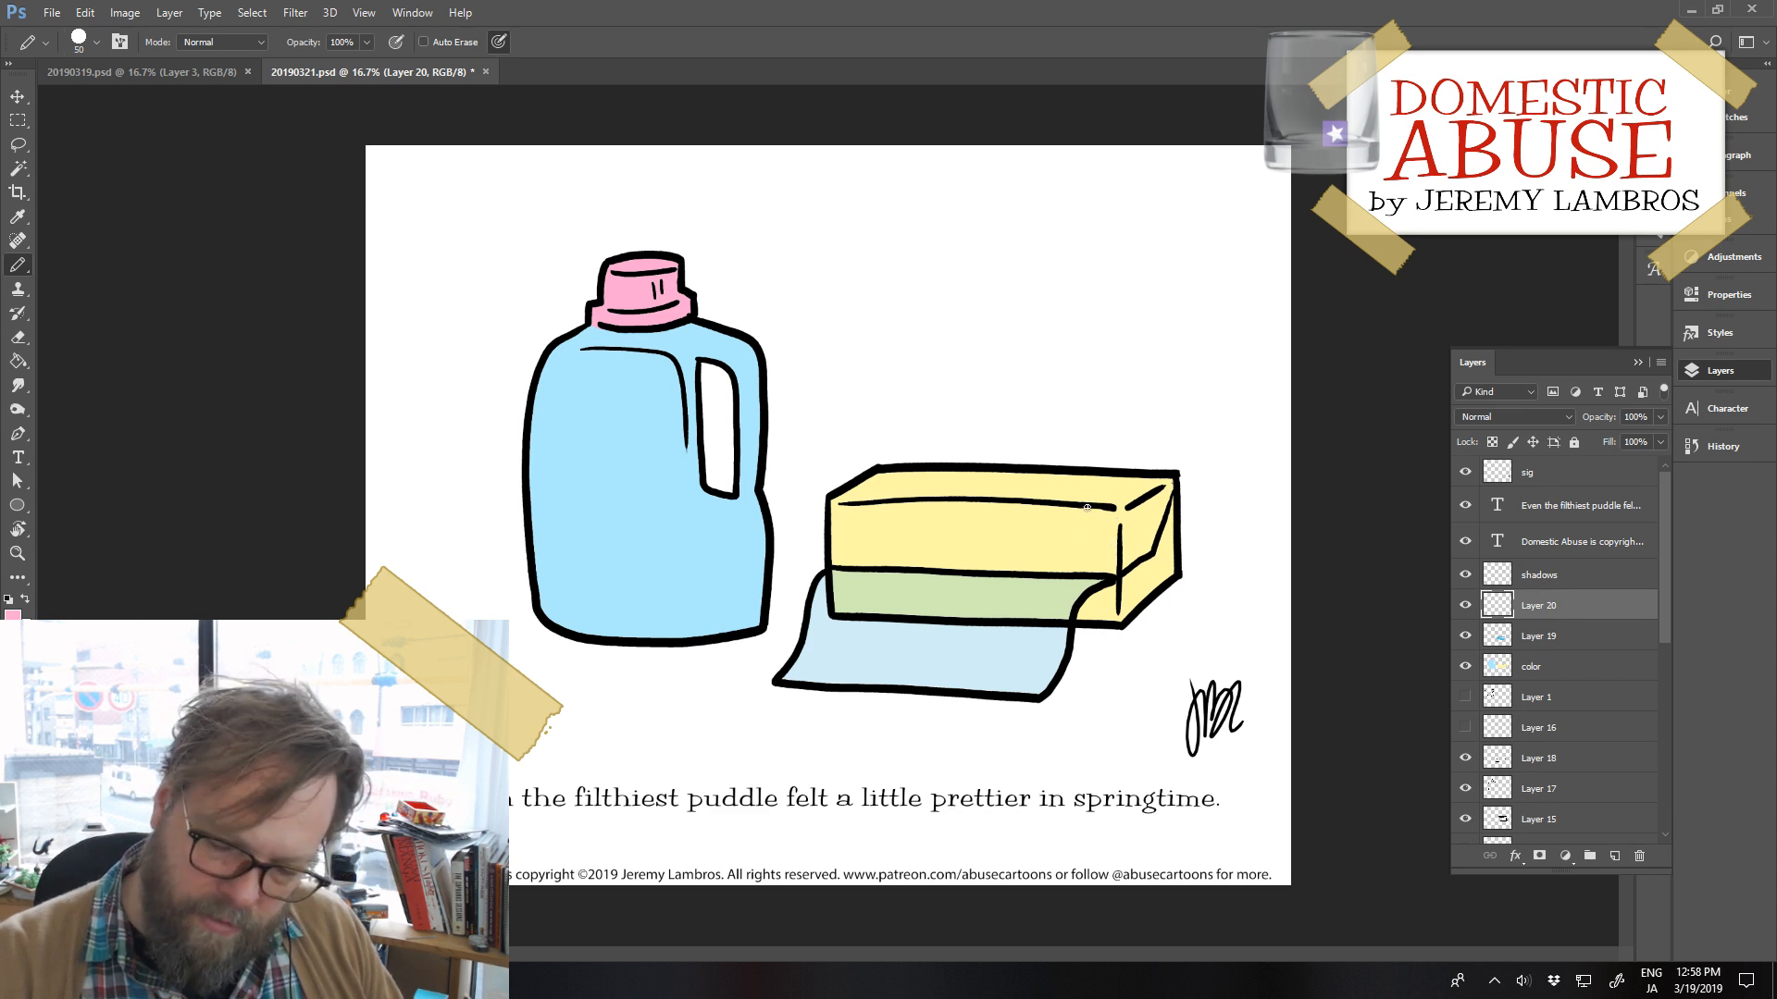
pyautogui.keyDown('ctrl'); pyautogui.click(1496, 670); pyautogui.keyUp('ctrl')
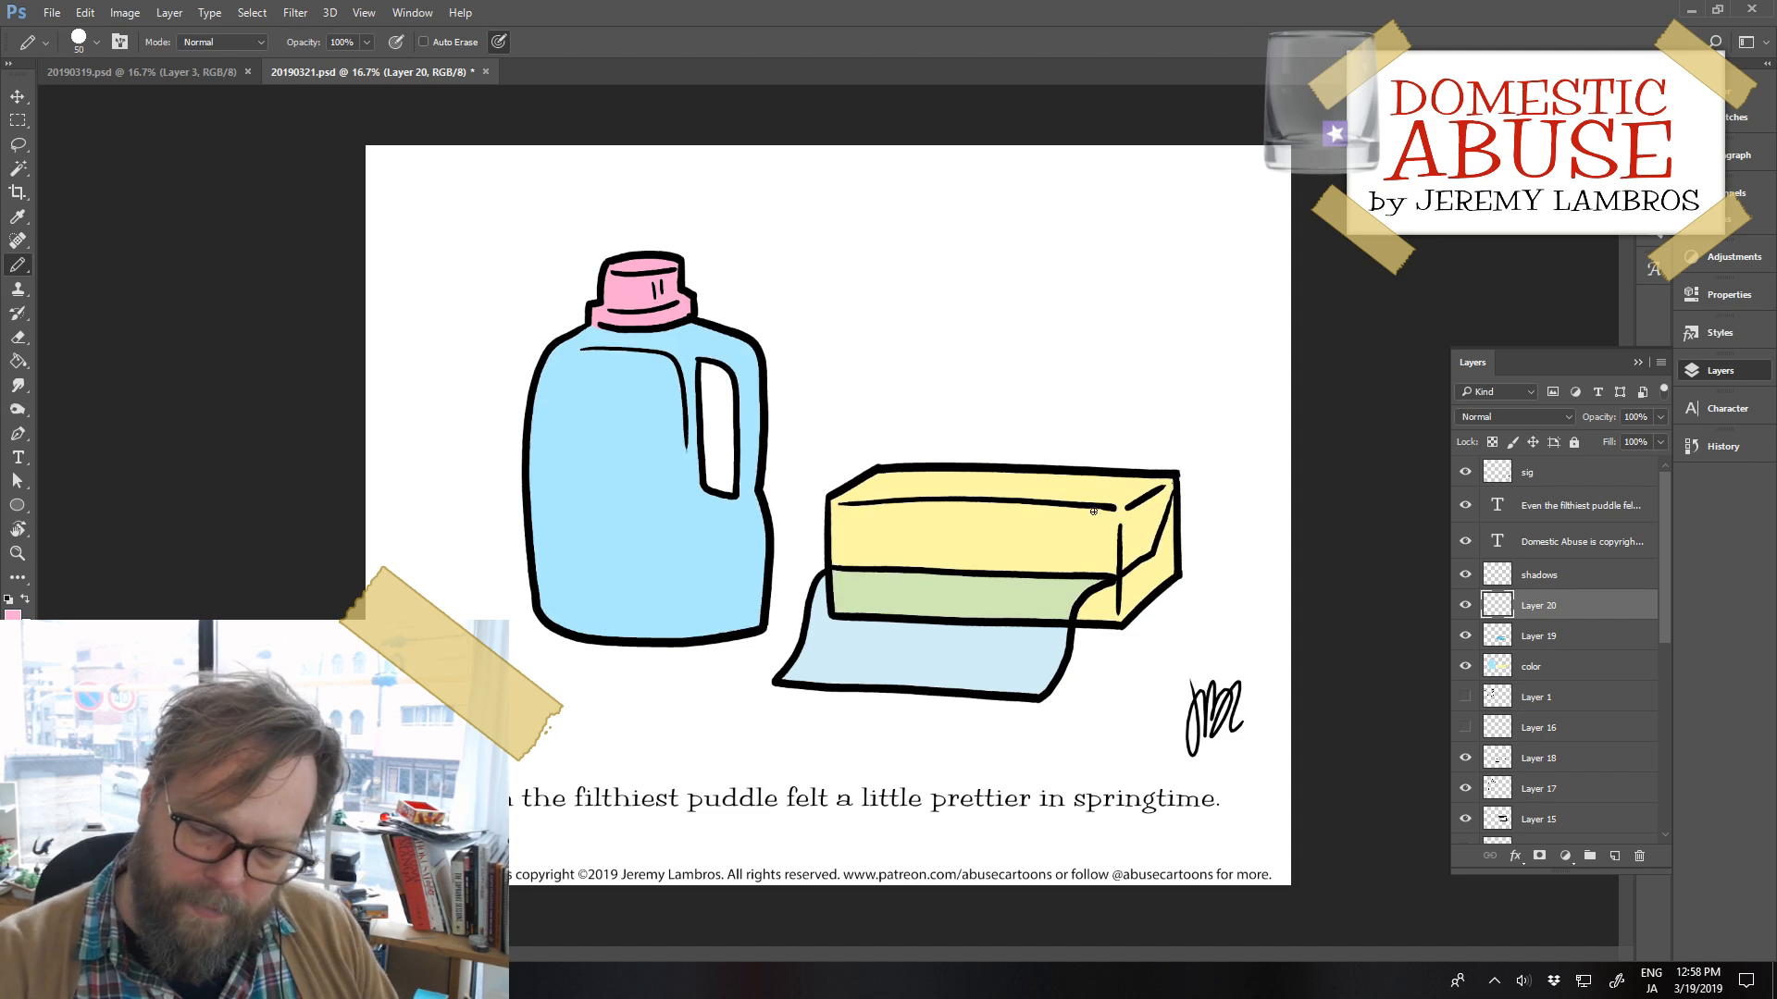
pyautogui.moveTo(1086, 505)
pyautogui.mouseDown()
pyautogui.moveTo(1118, 536)
pyautogui.moveTo(1097, 550)
pyautogui.moveTo(1116, 569)
pyautogui.mouseUp()
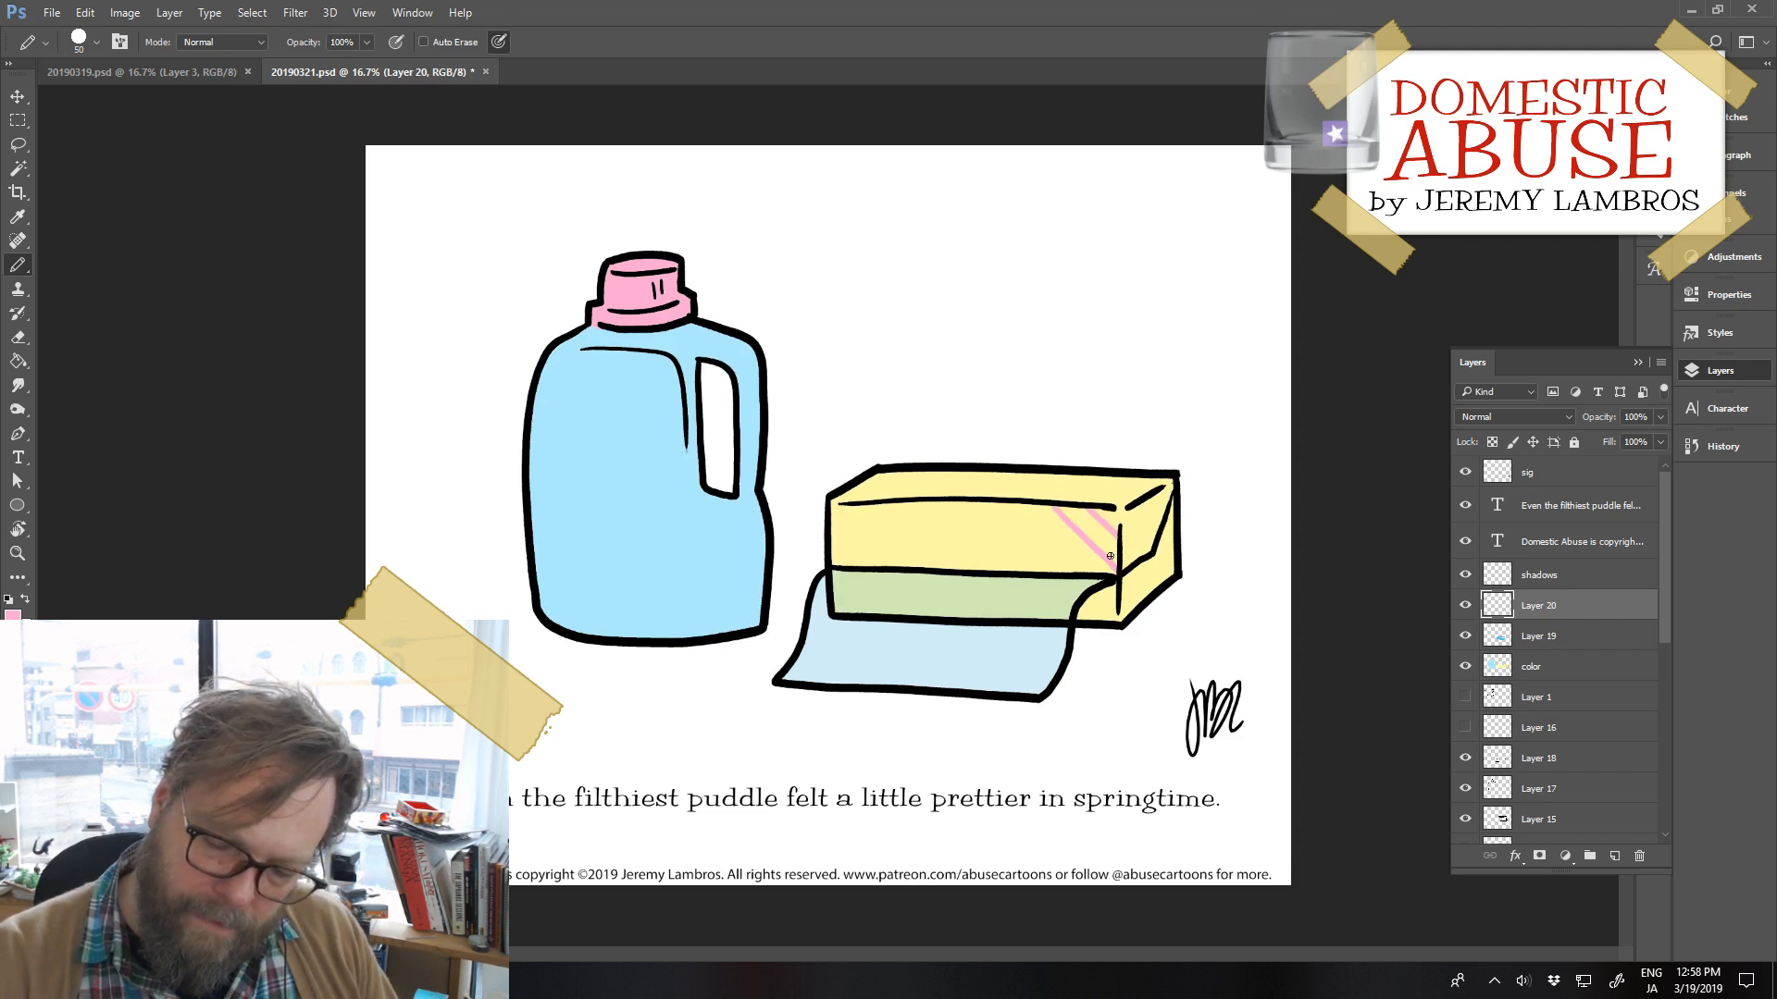
pyautogui.hotkey('ctrl', 'z')
pyautogui.moveTo(1055, 508); pyautogui.dragTo(1107, 555)
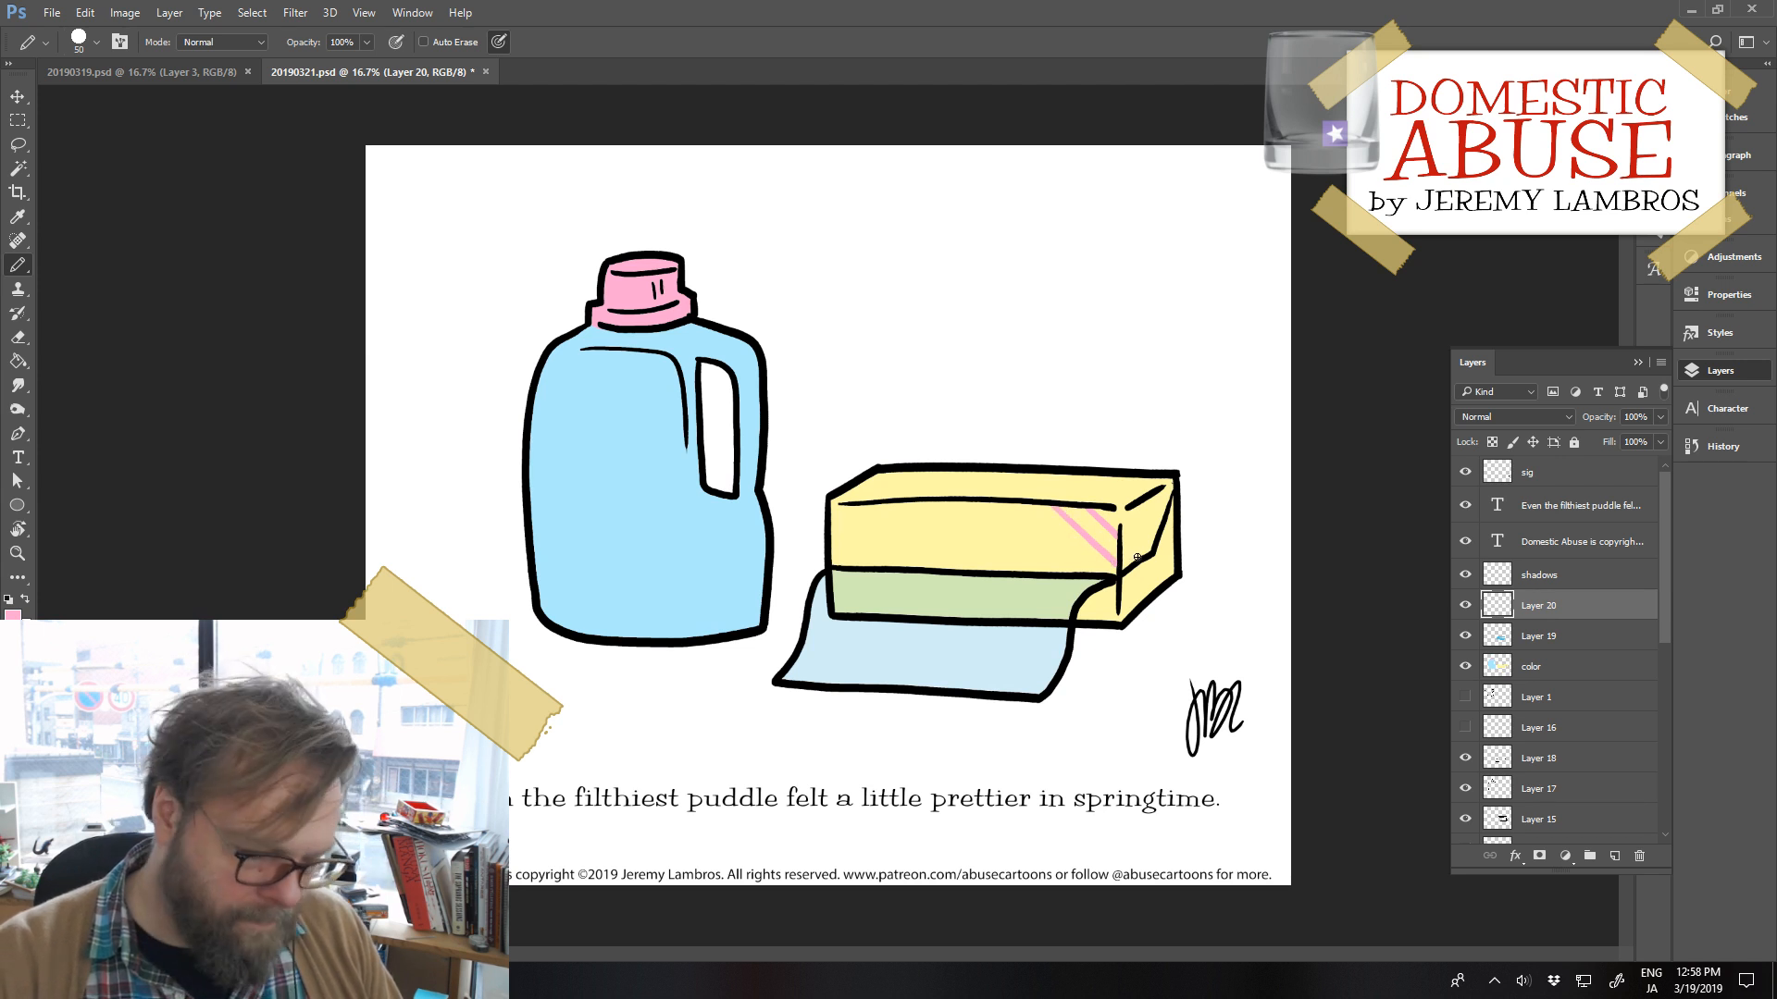
pyautogui.press('g')
pyautogui.click(1109, 541)
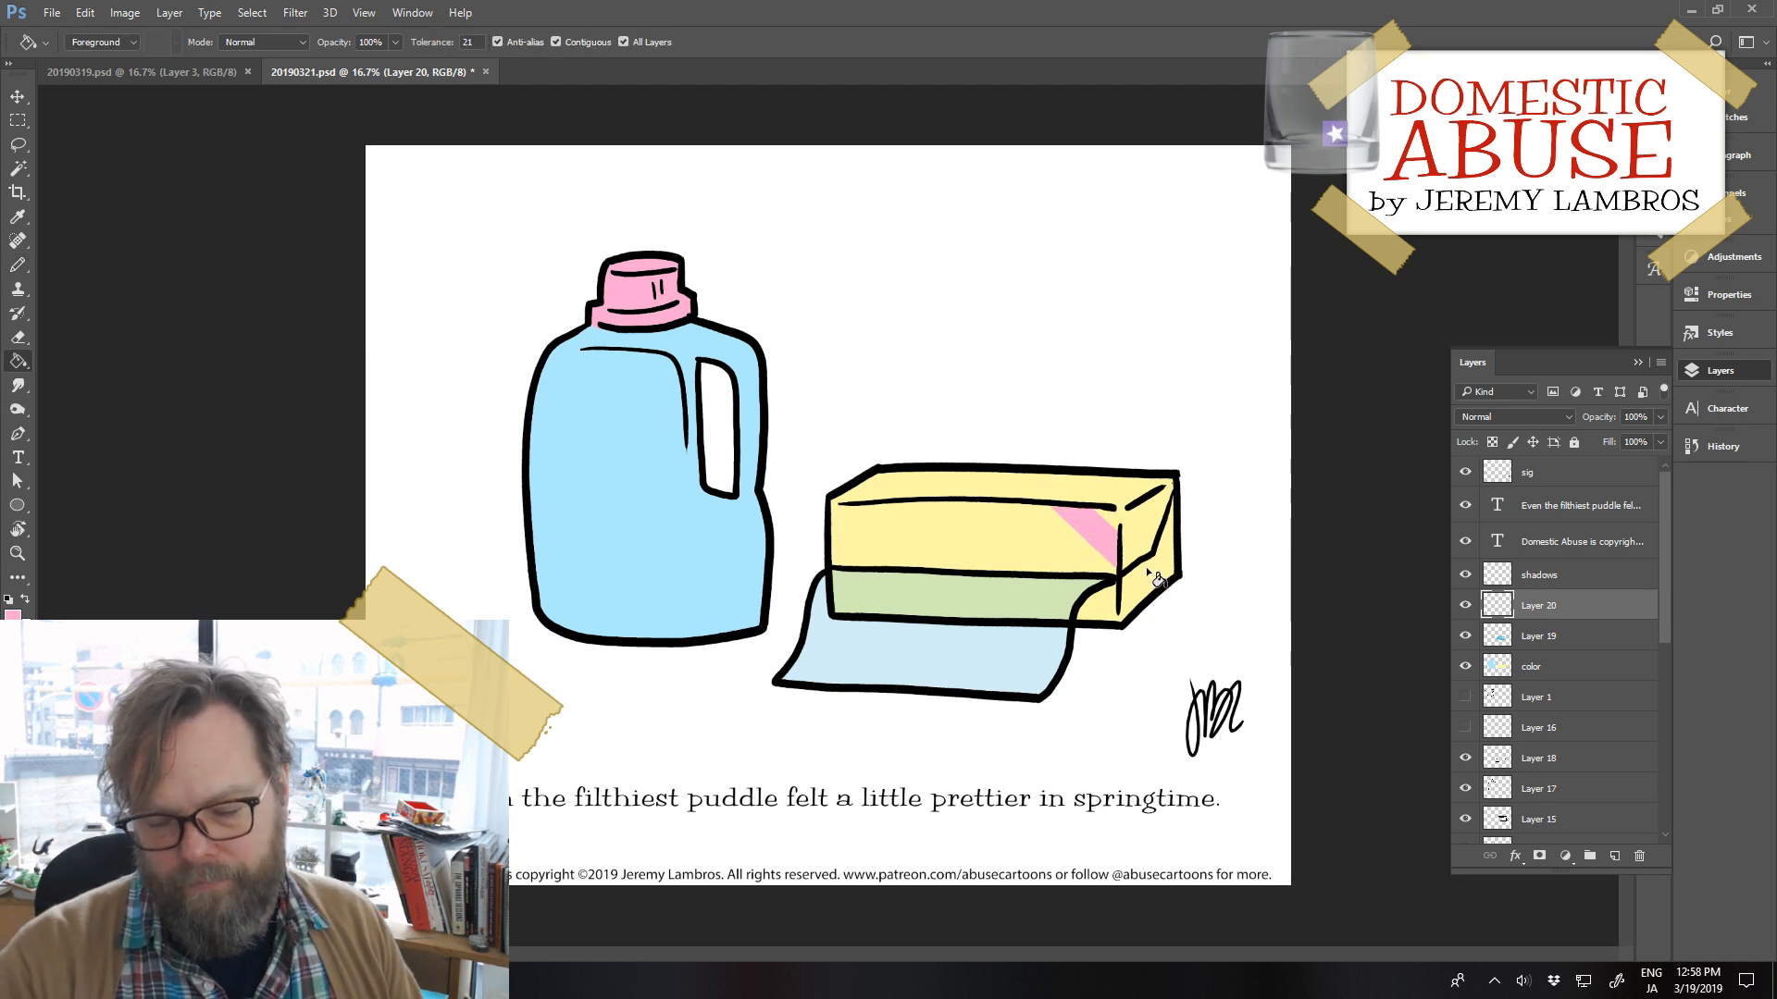
pyautogui.press('b')
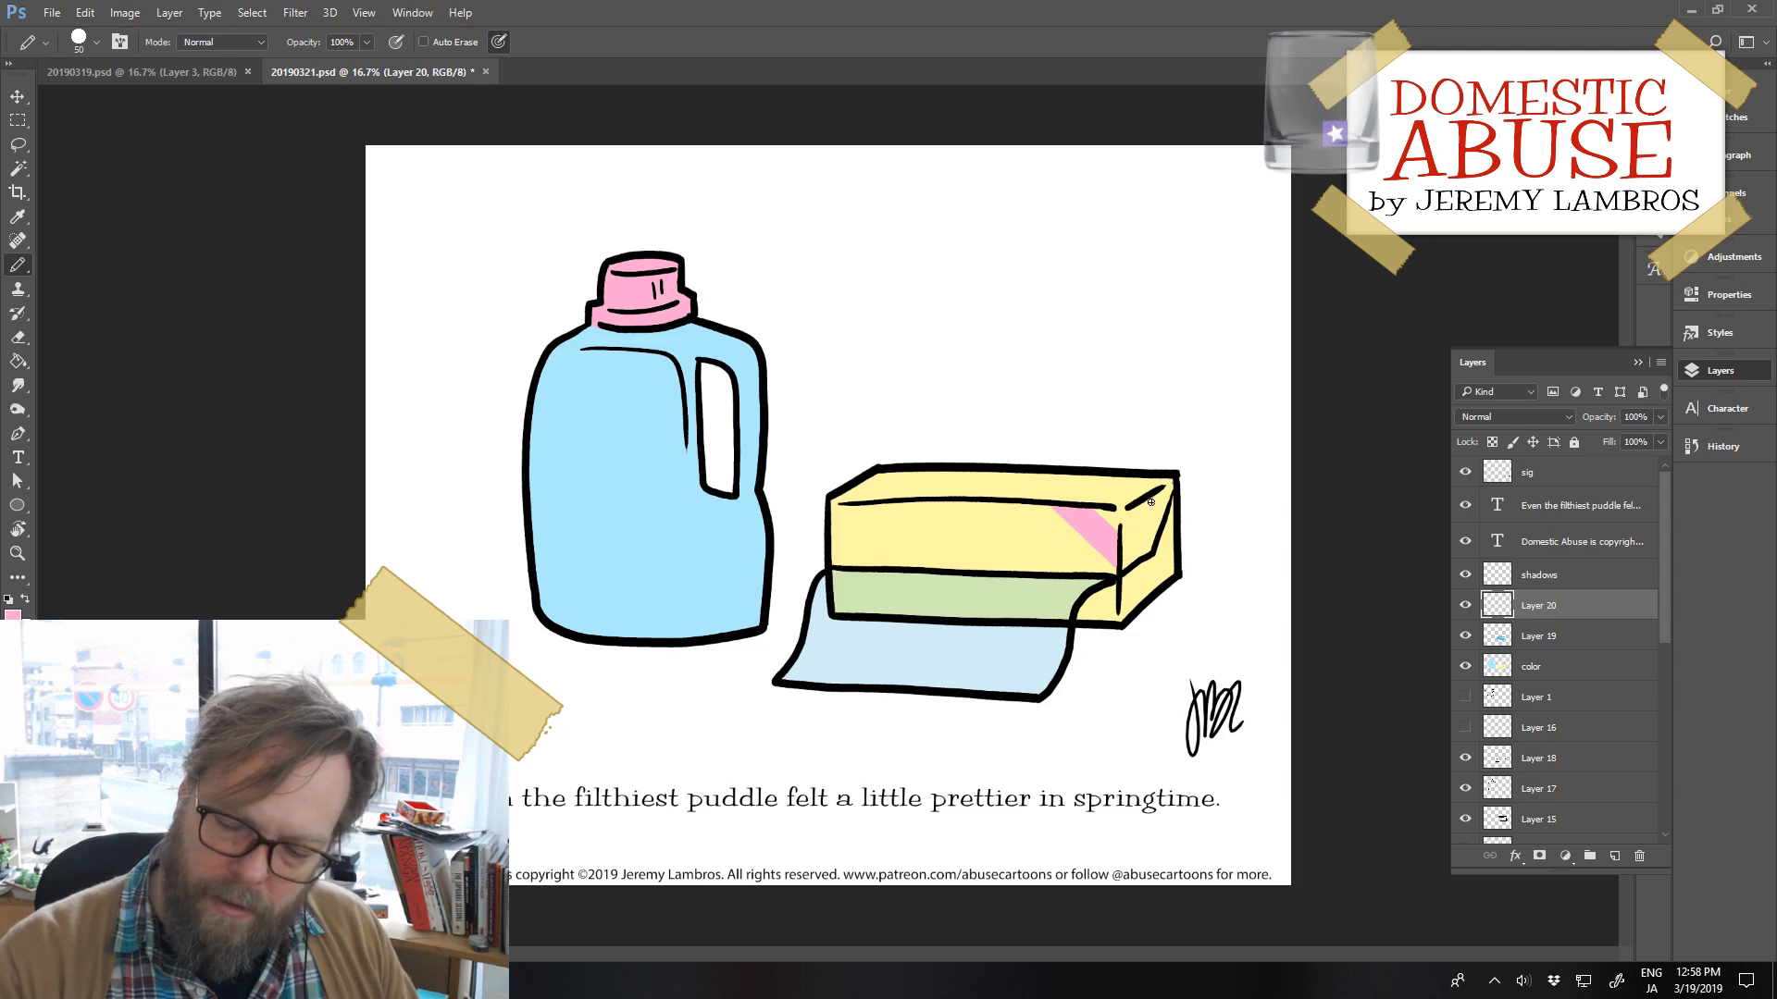
pyautogui.moveTo(1145, 501); pyautogui.dragTo(1164, 522)
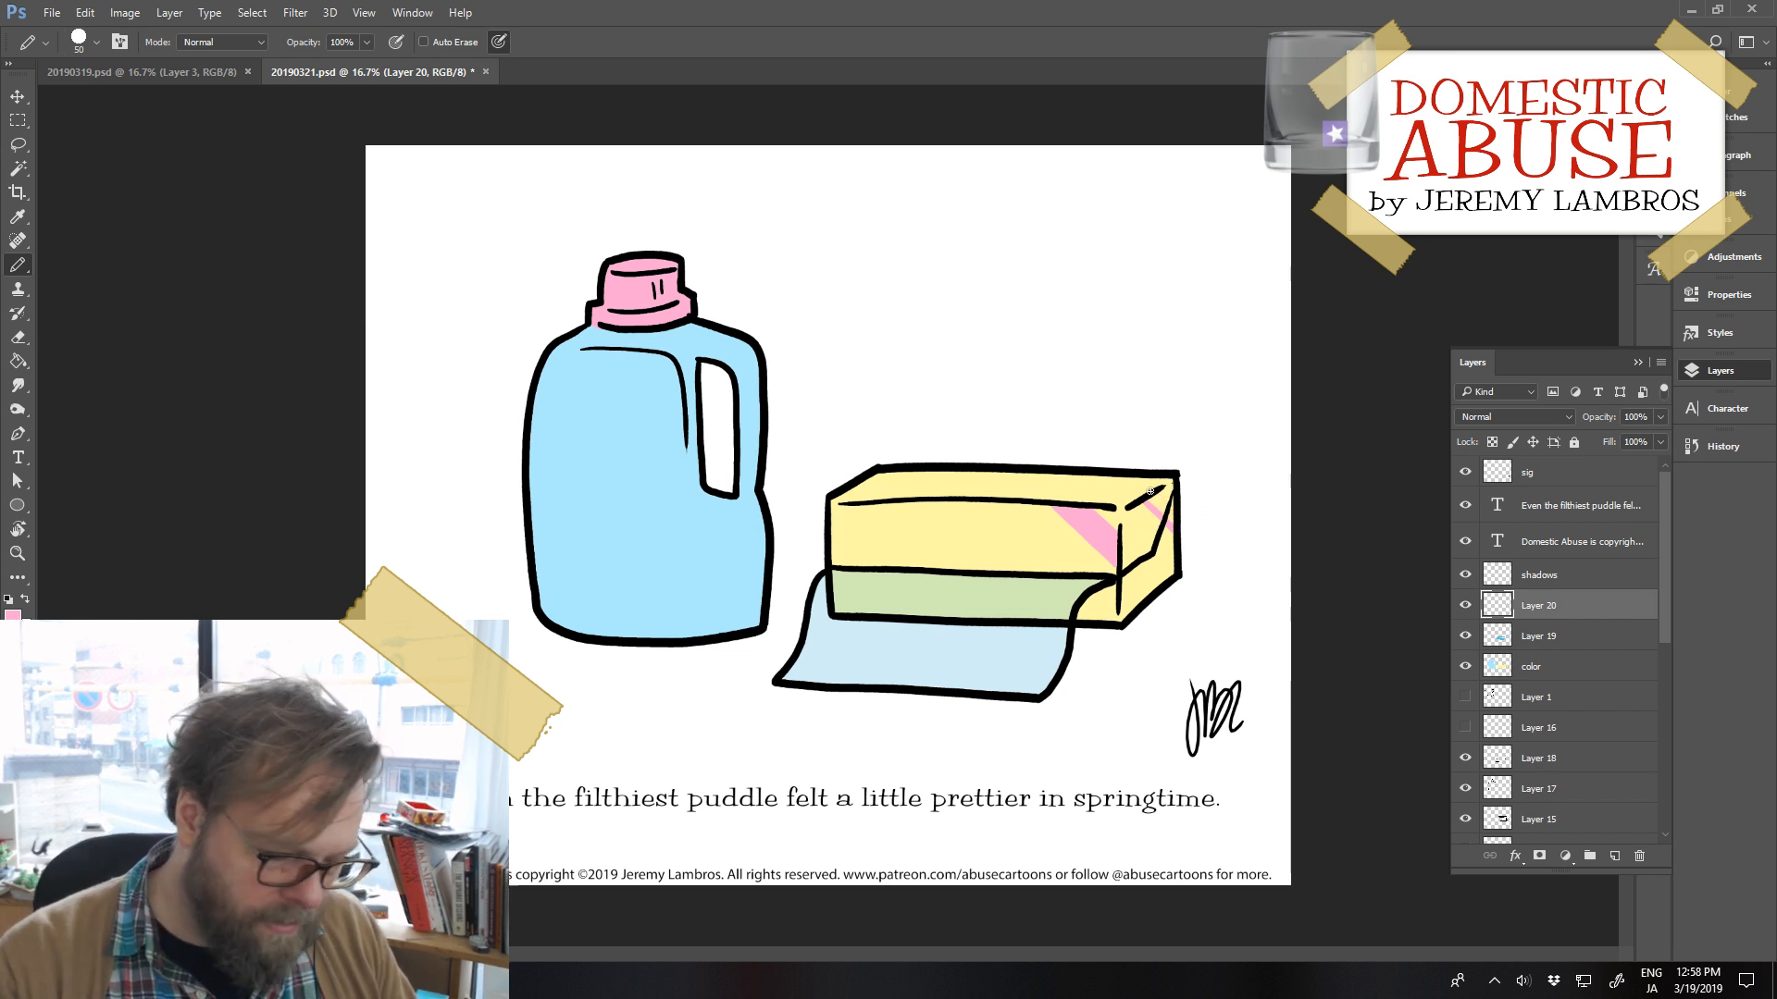
pyautogui.press('e')
pyautogui.moveTo(1147, 501); pyautogui.dragTo(1171, 531)
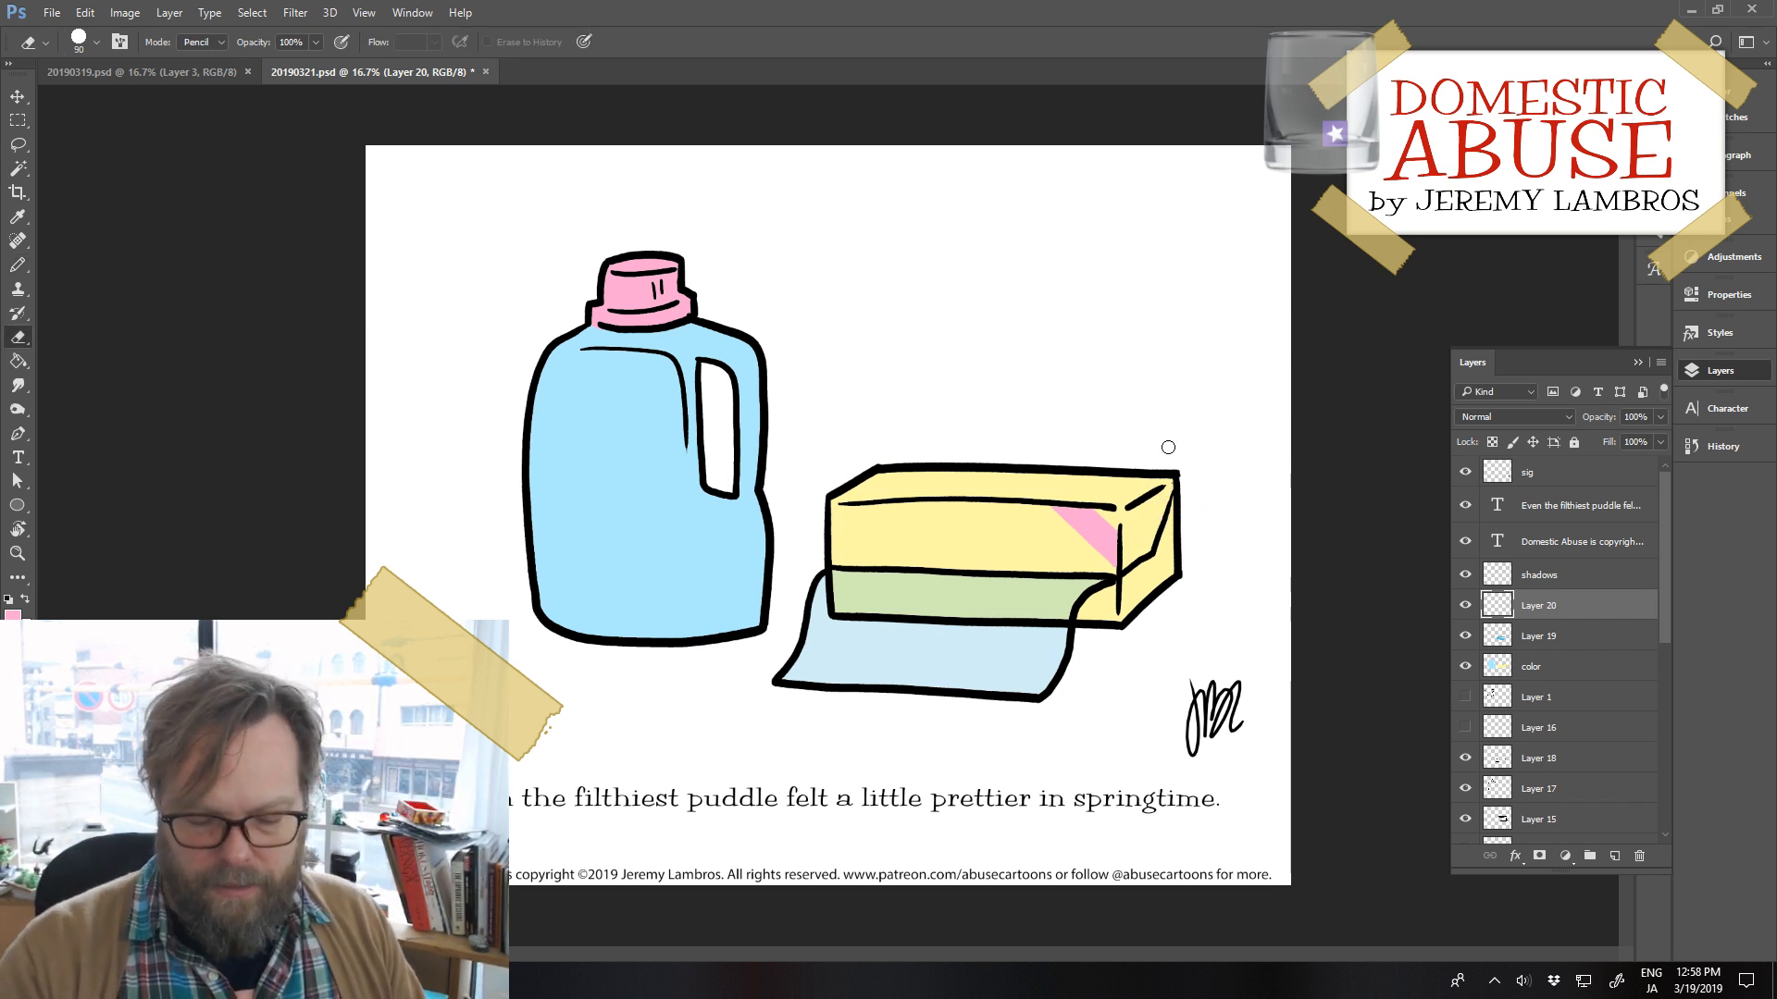
pyautogui.press('b')
pyautogui.moveTo(1123, 603)
pyautogui.mouseDown()
pyautogui.moveTo(1167, 563)
pyautogui.moveTo(1118, 608)
pyautogui.mouseUp()
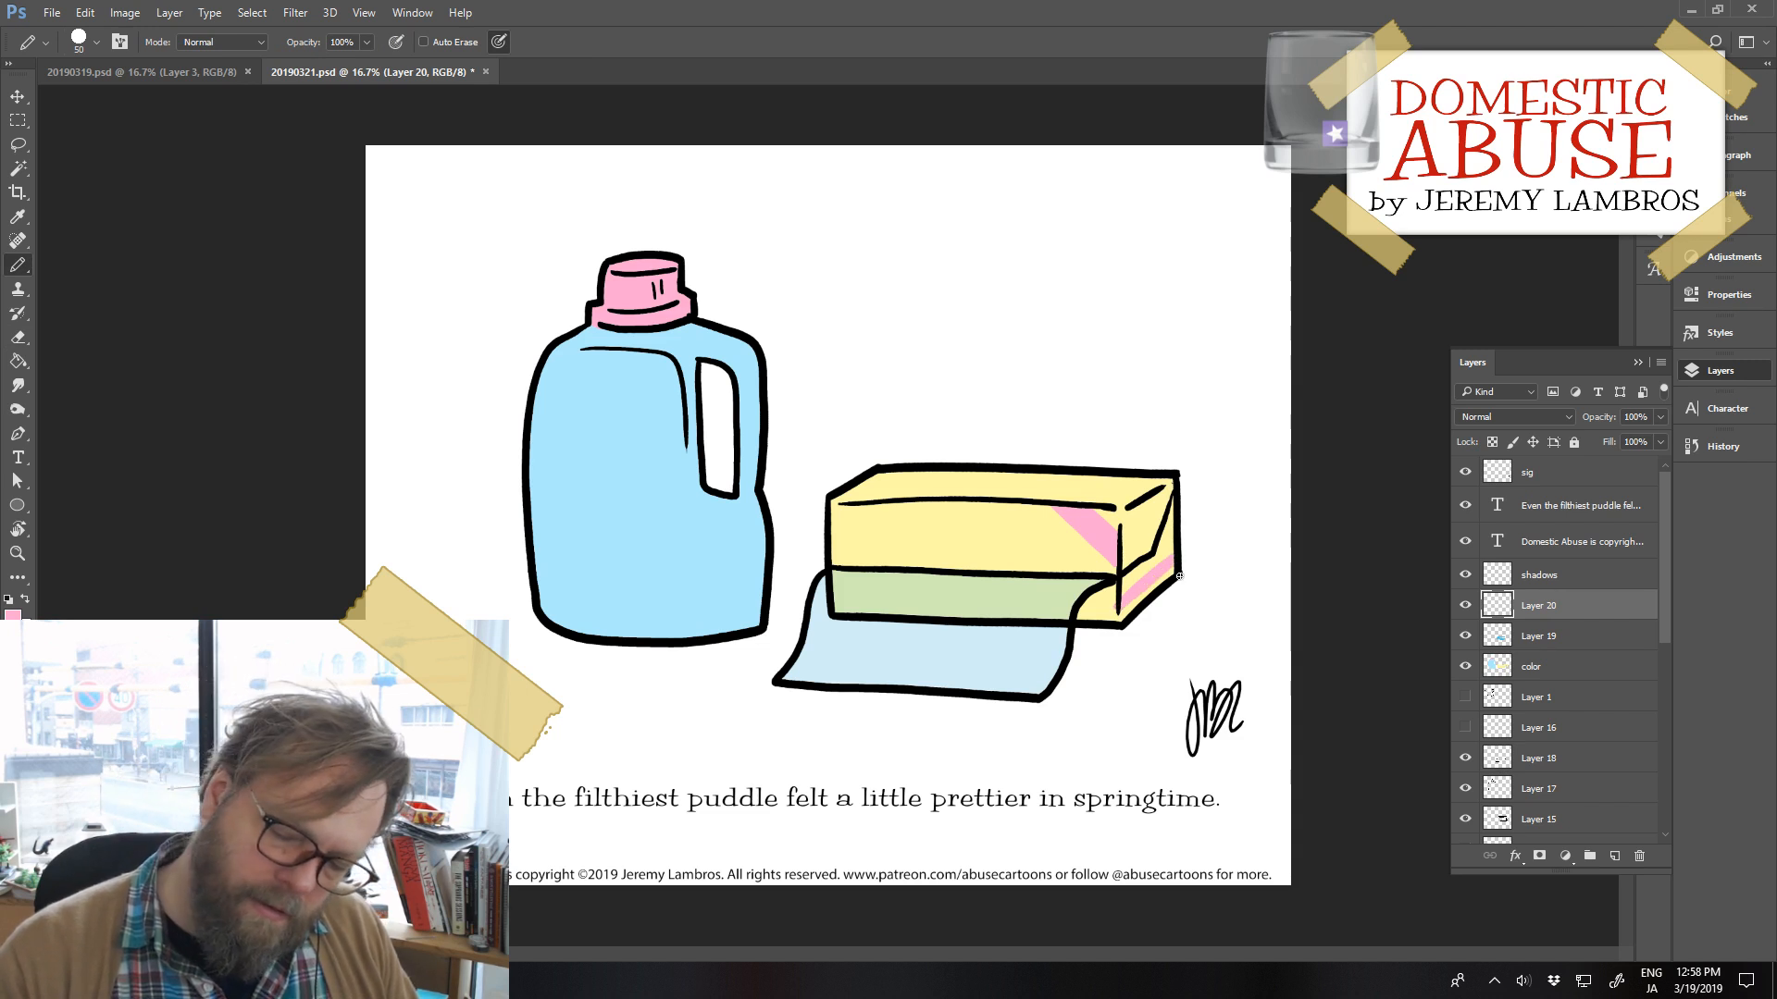
pyautogui.hotkey('ctrl', 'z')
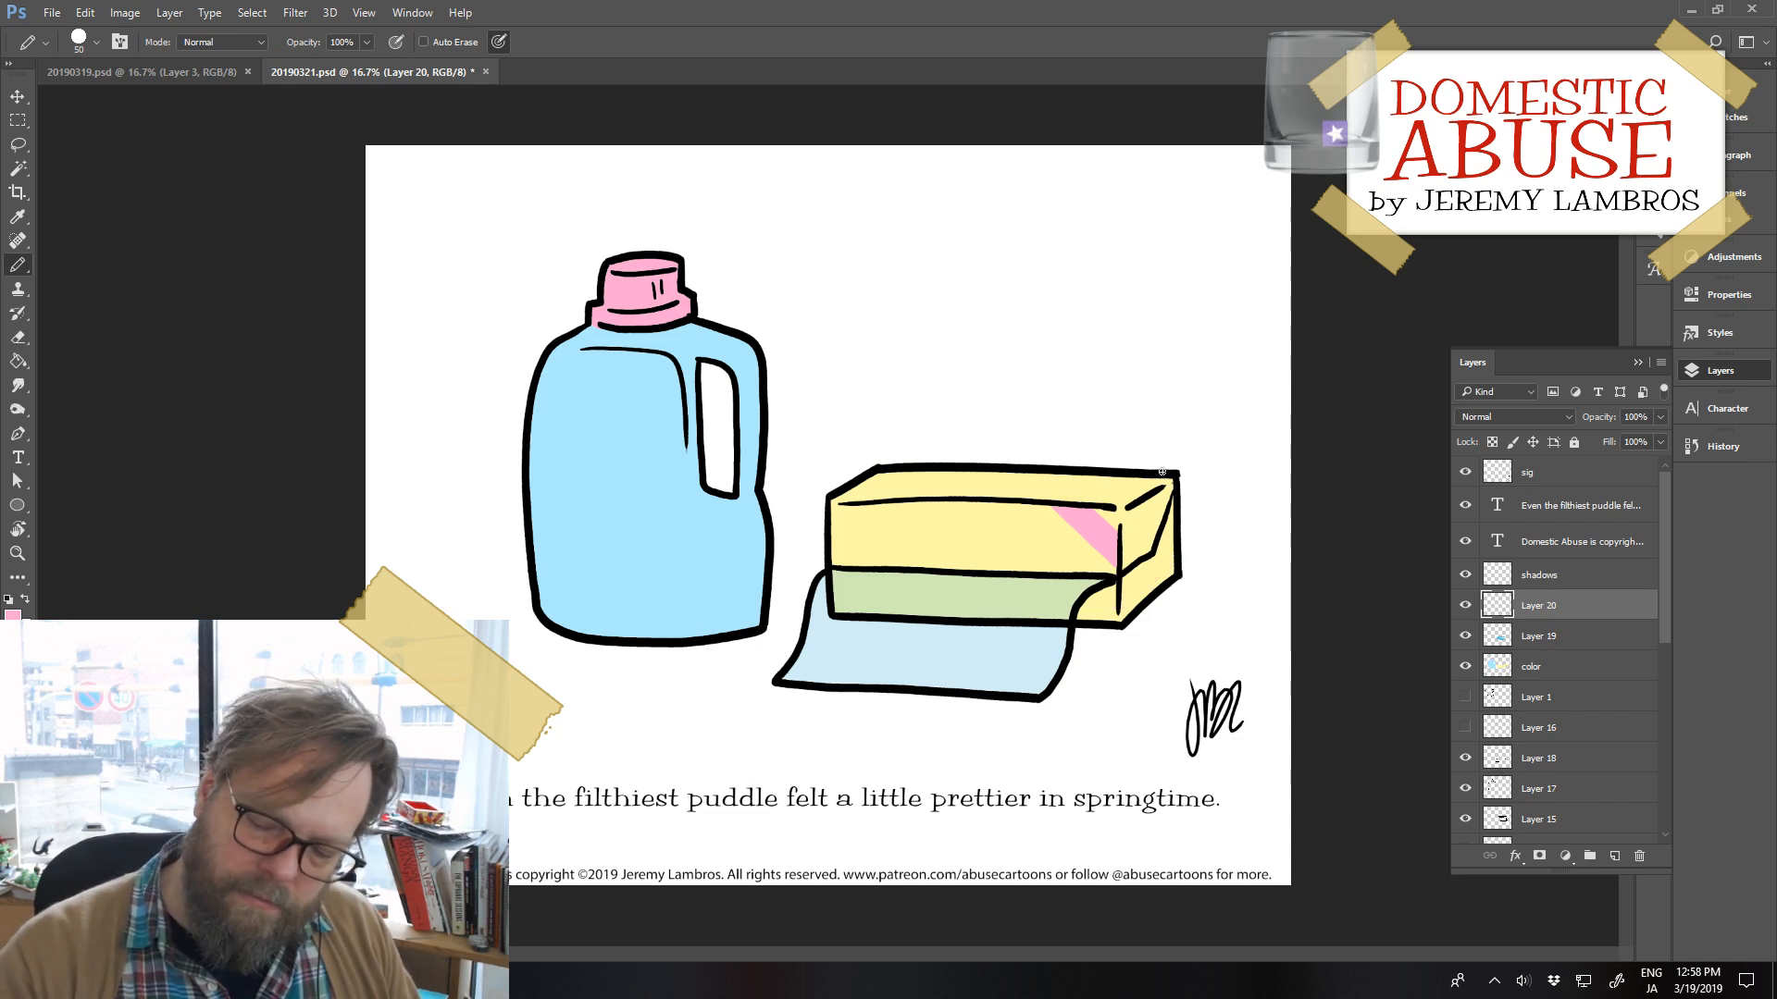
# Paint a small pink patch on the box's top near its rear corner, and outline and fill the box's lower end panel in white
pyautogui.moveTo(1116, 477)
pyautogui.mouseDown()
pyautogui.moveTo(1131, 495)
pyautogui.moveTo(1149, 480)
pyautogui.mouseUp()
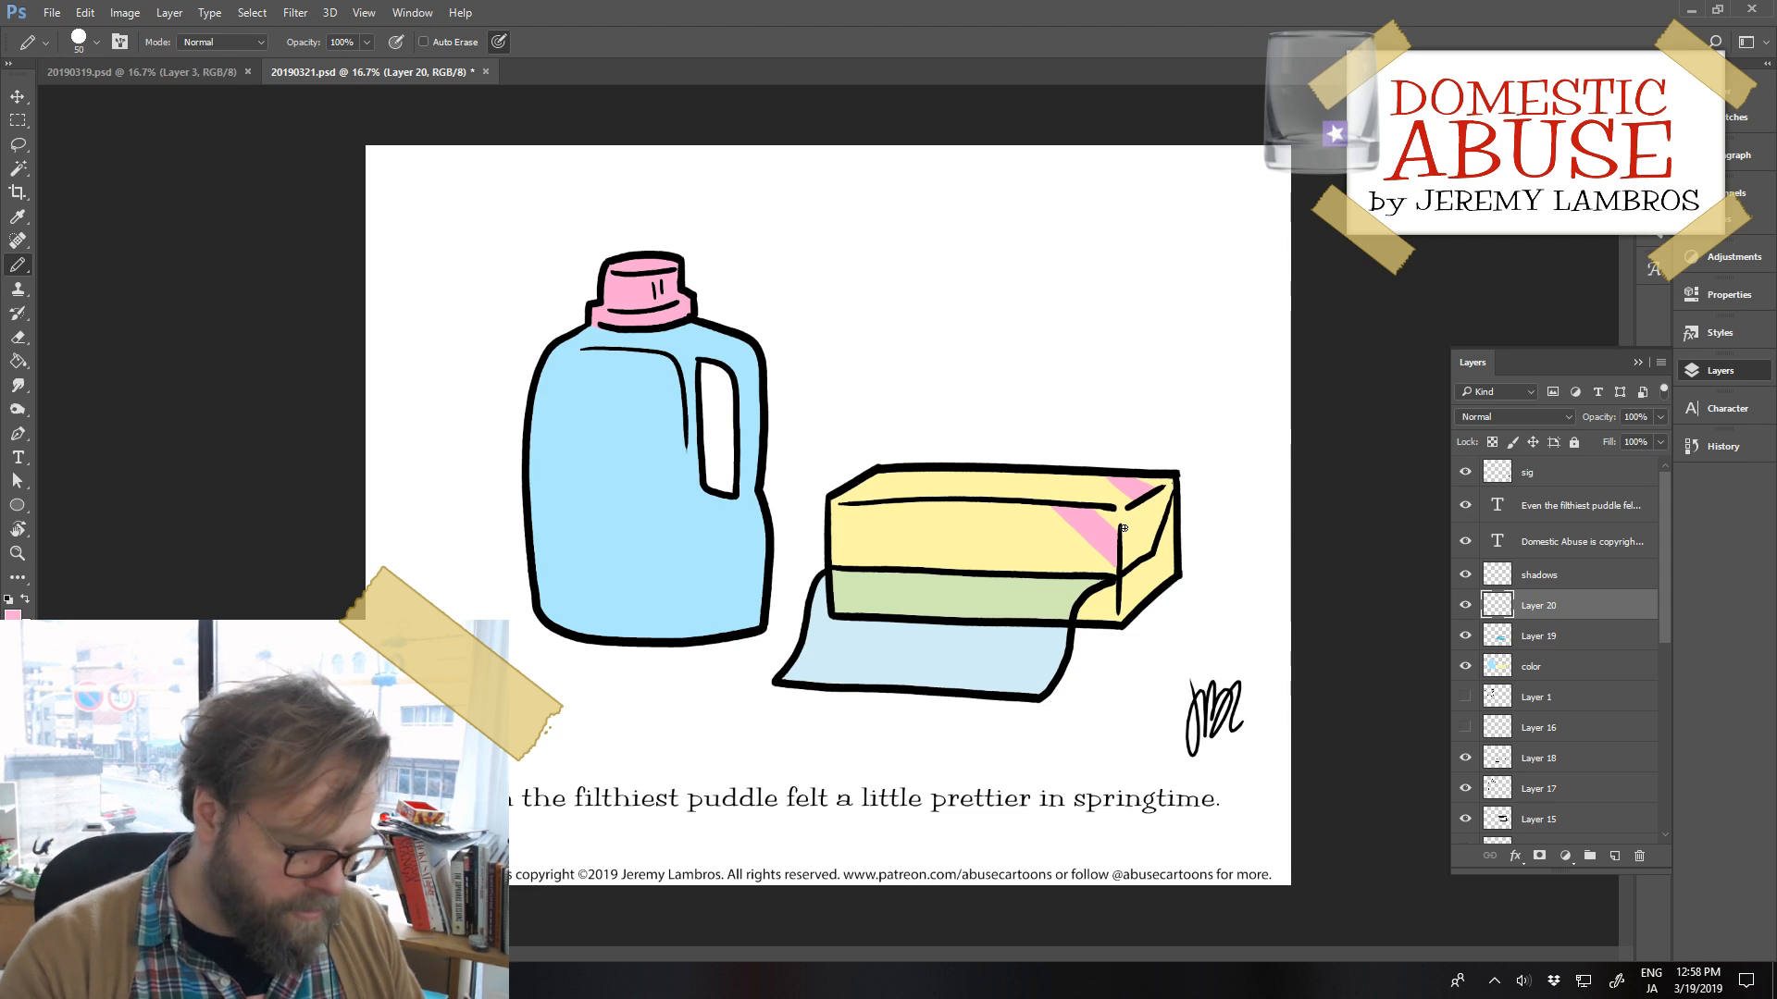
pyautogui.press('x')
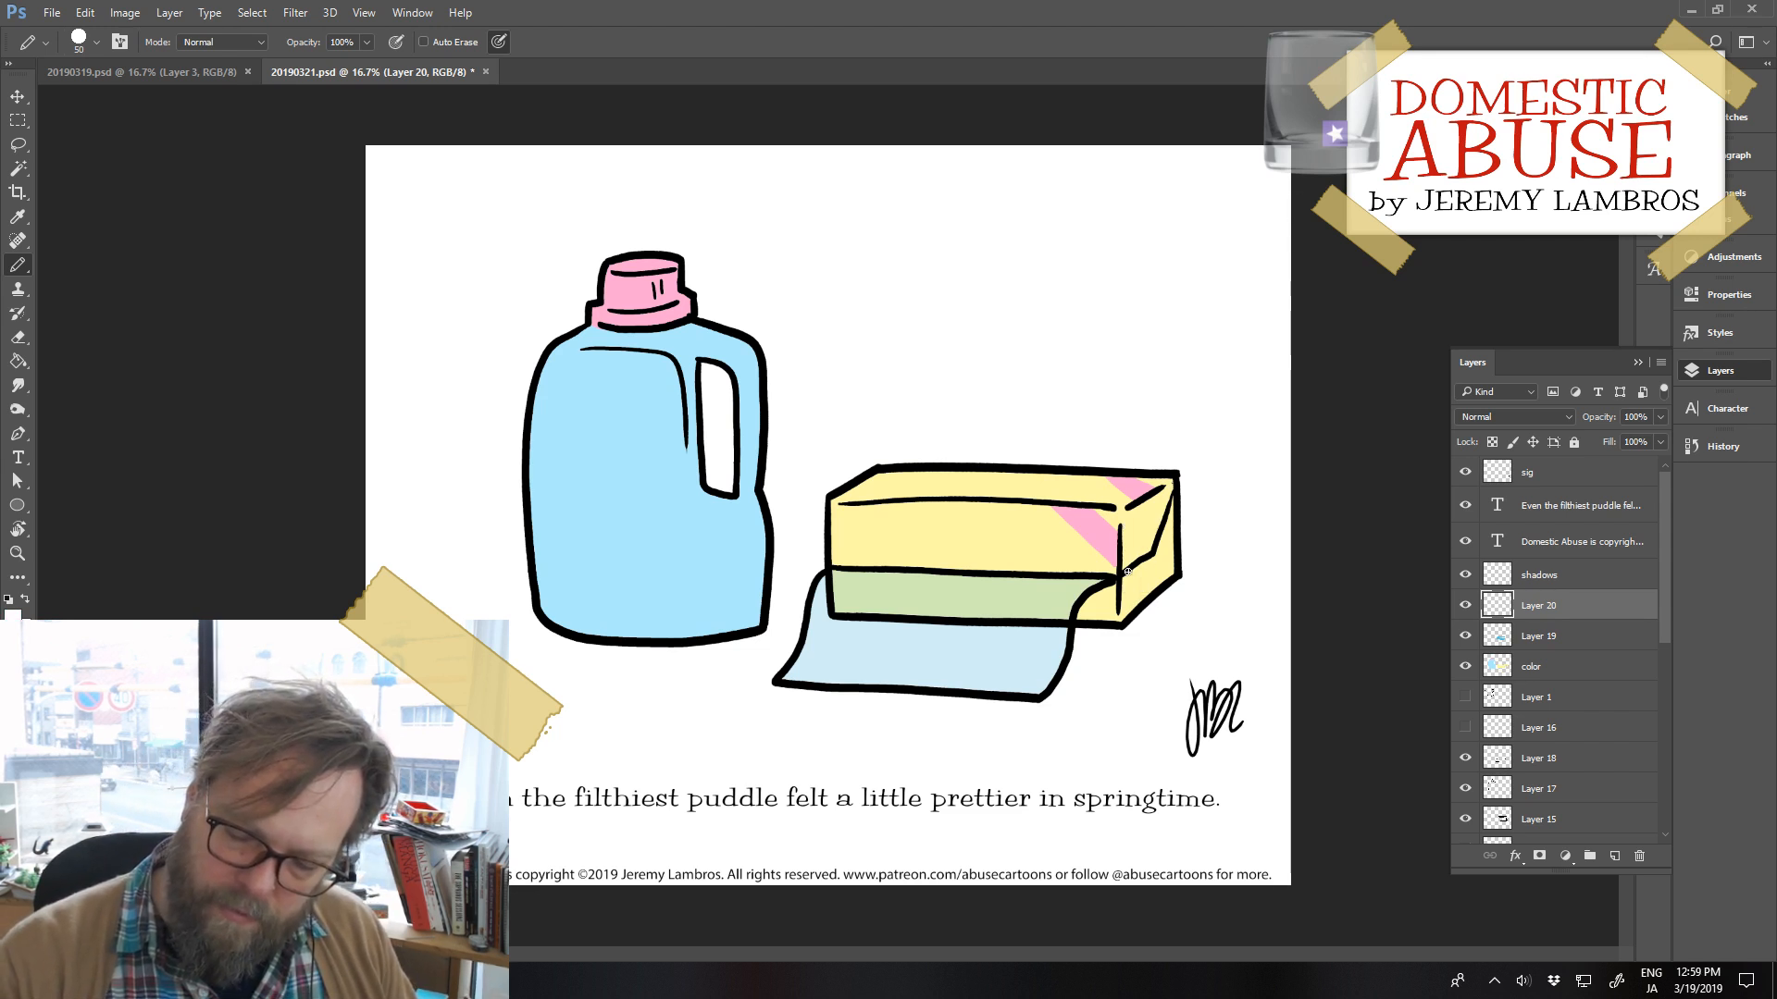
pyautogui.moveTo(1127, 572); pyautogui.dragTo(1129, 599)
pyautogui.moveTo(1165, 524); pyautogui.dragTo(1166, 573)
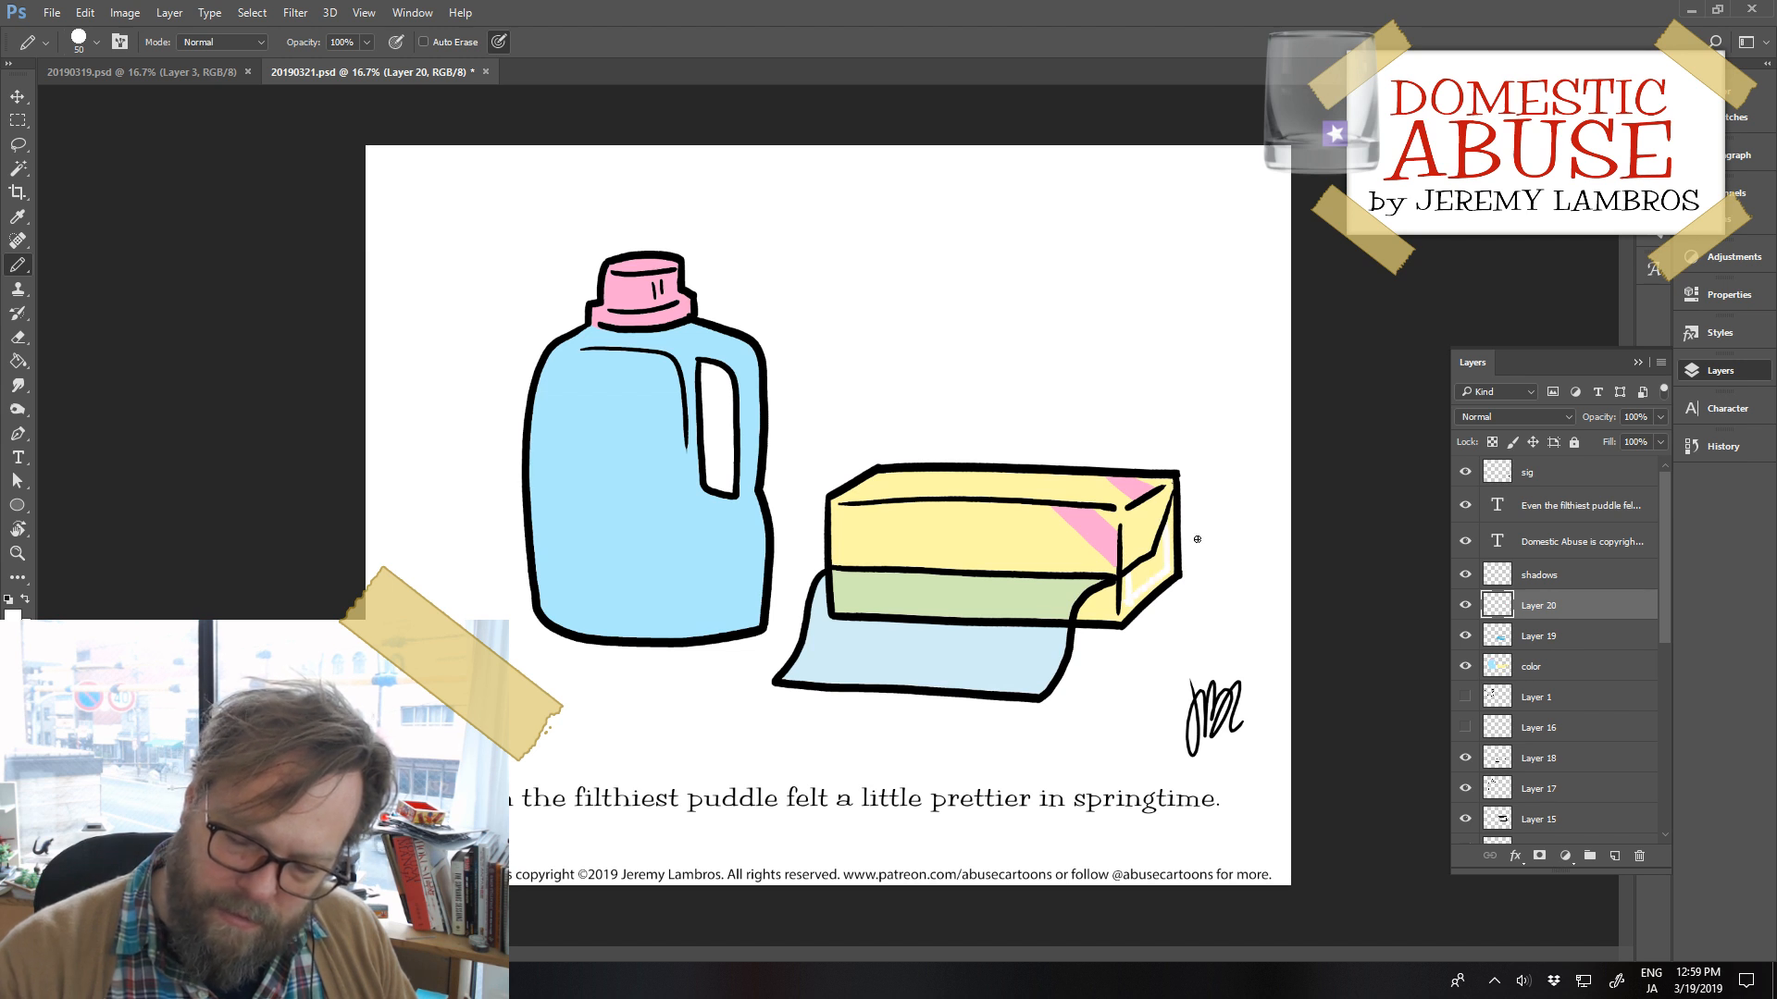
pyautogui.press('g')
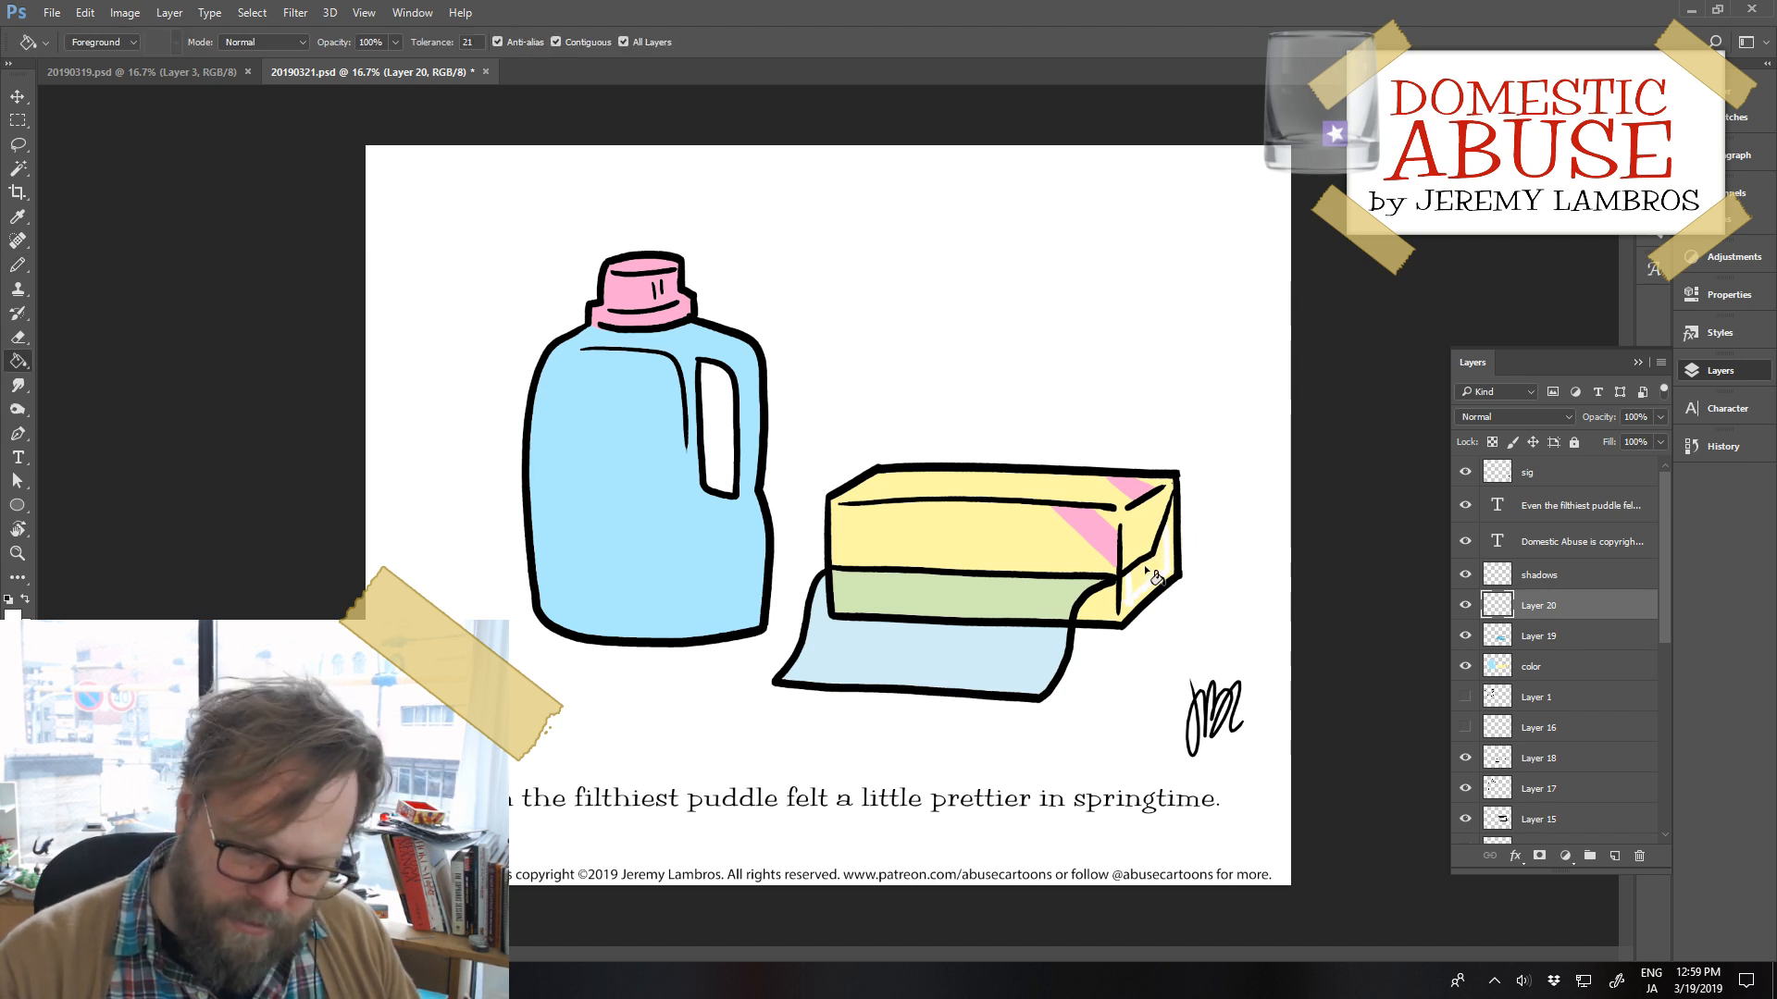
pyautogui.click(1146, 571)
pyautogui.press('e')
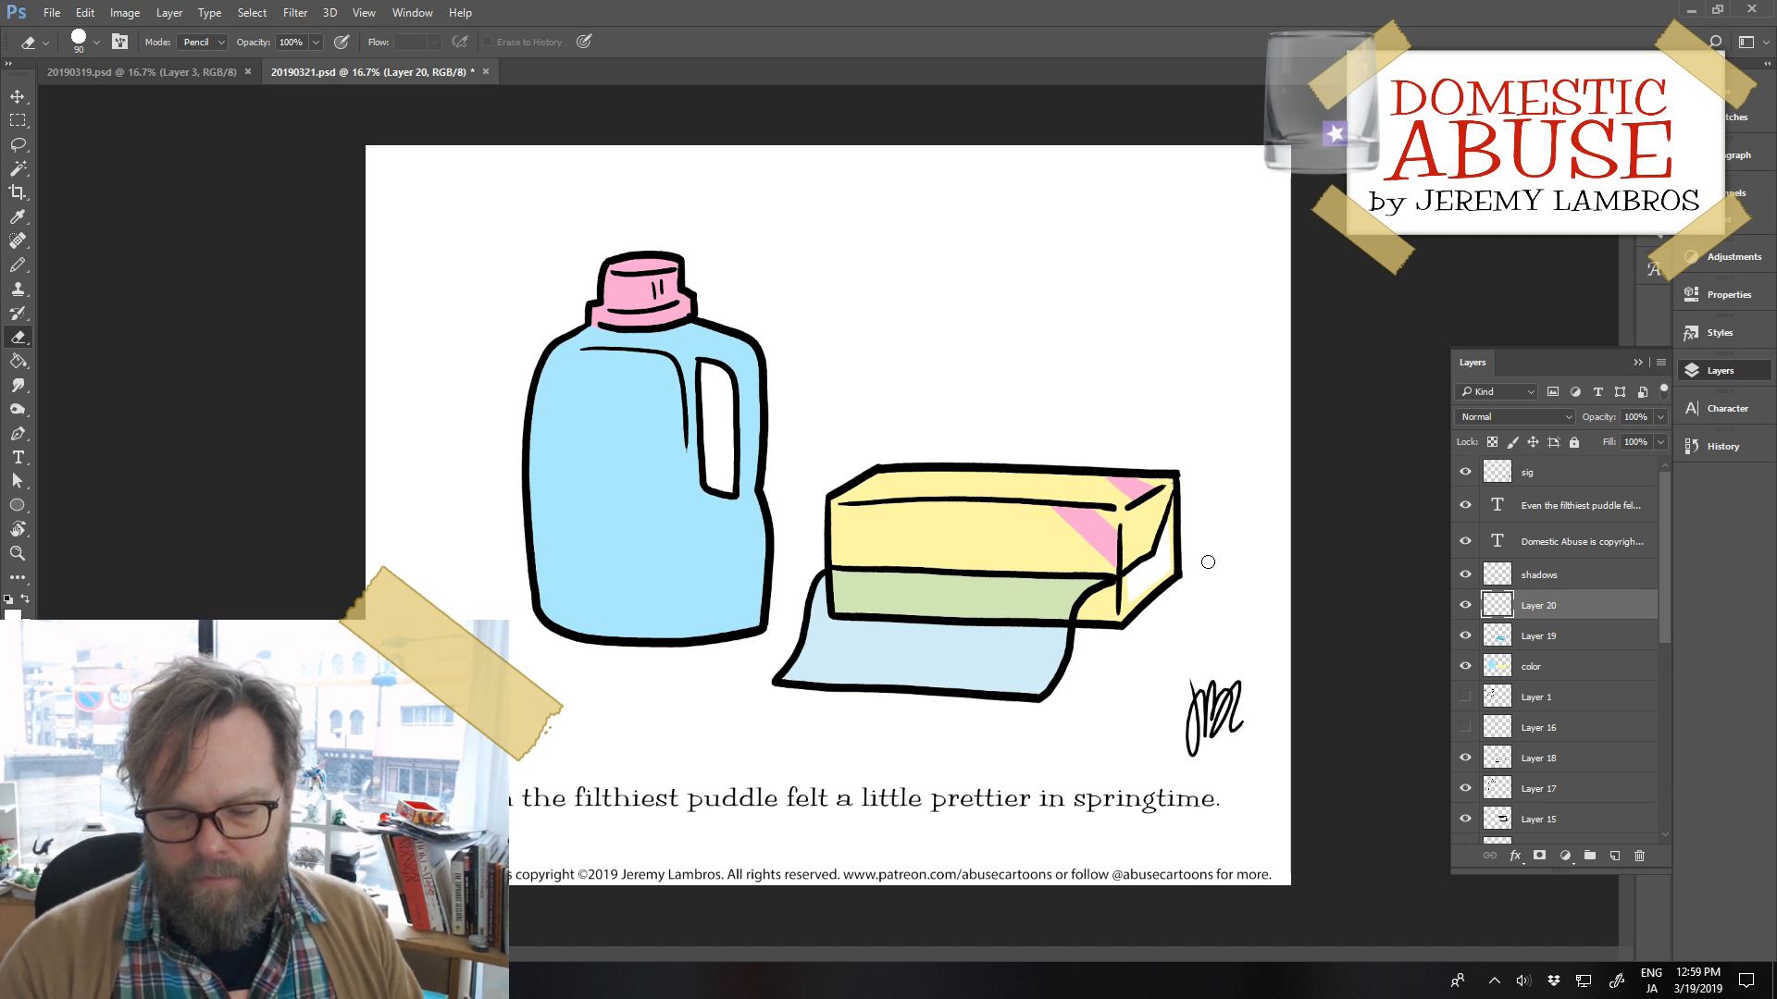
# Draw a closed white label outline on the jug's body, with rounded corners and one side curving around the handle
pyautogui.press('b')
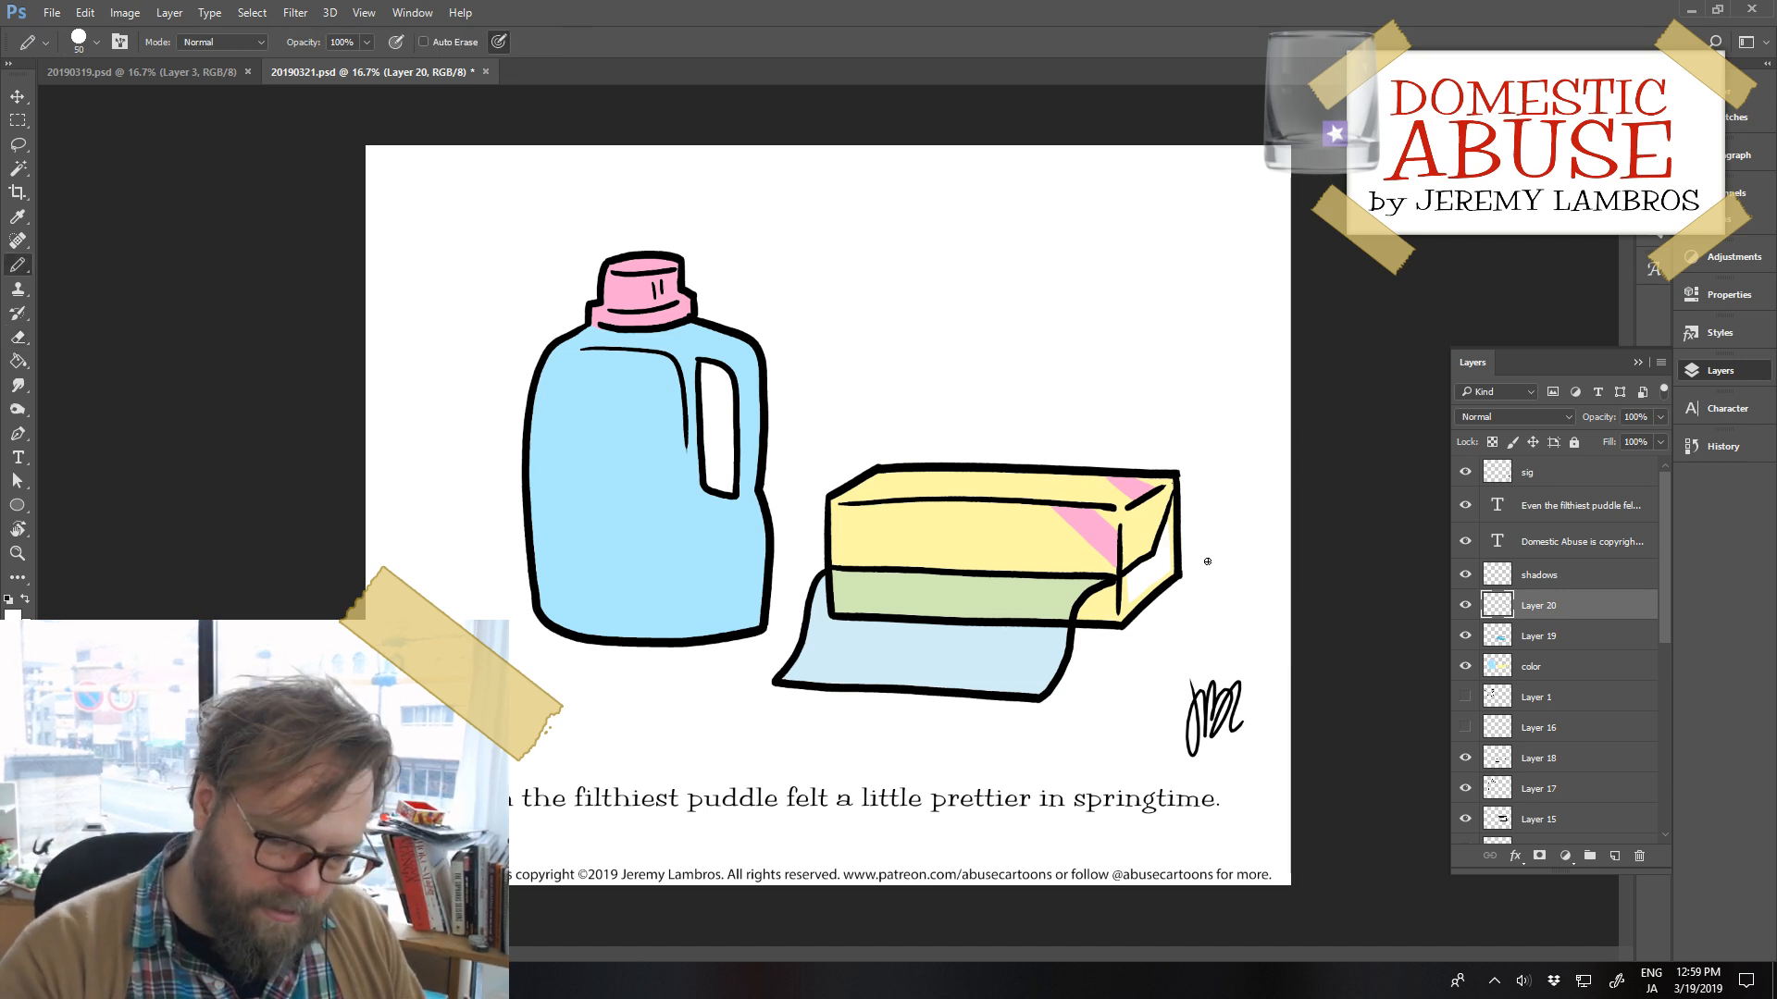
pyautogui.moveTo(580, 363)
pyautogui.mouseDown()
pyautogui.moveTo(554, 387)
pyautogui.moveTo(543, 469)
pyautogui.moveTo(548, 556)
pyautogui.moveTo(553, 399)
pyautogui.moveTo(562, 614)
pyautogui.moveTo(683, 619)
pyautogui.mouseUp()
pyautogui.hotkey('ctrl', 'z')
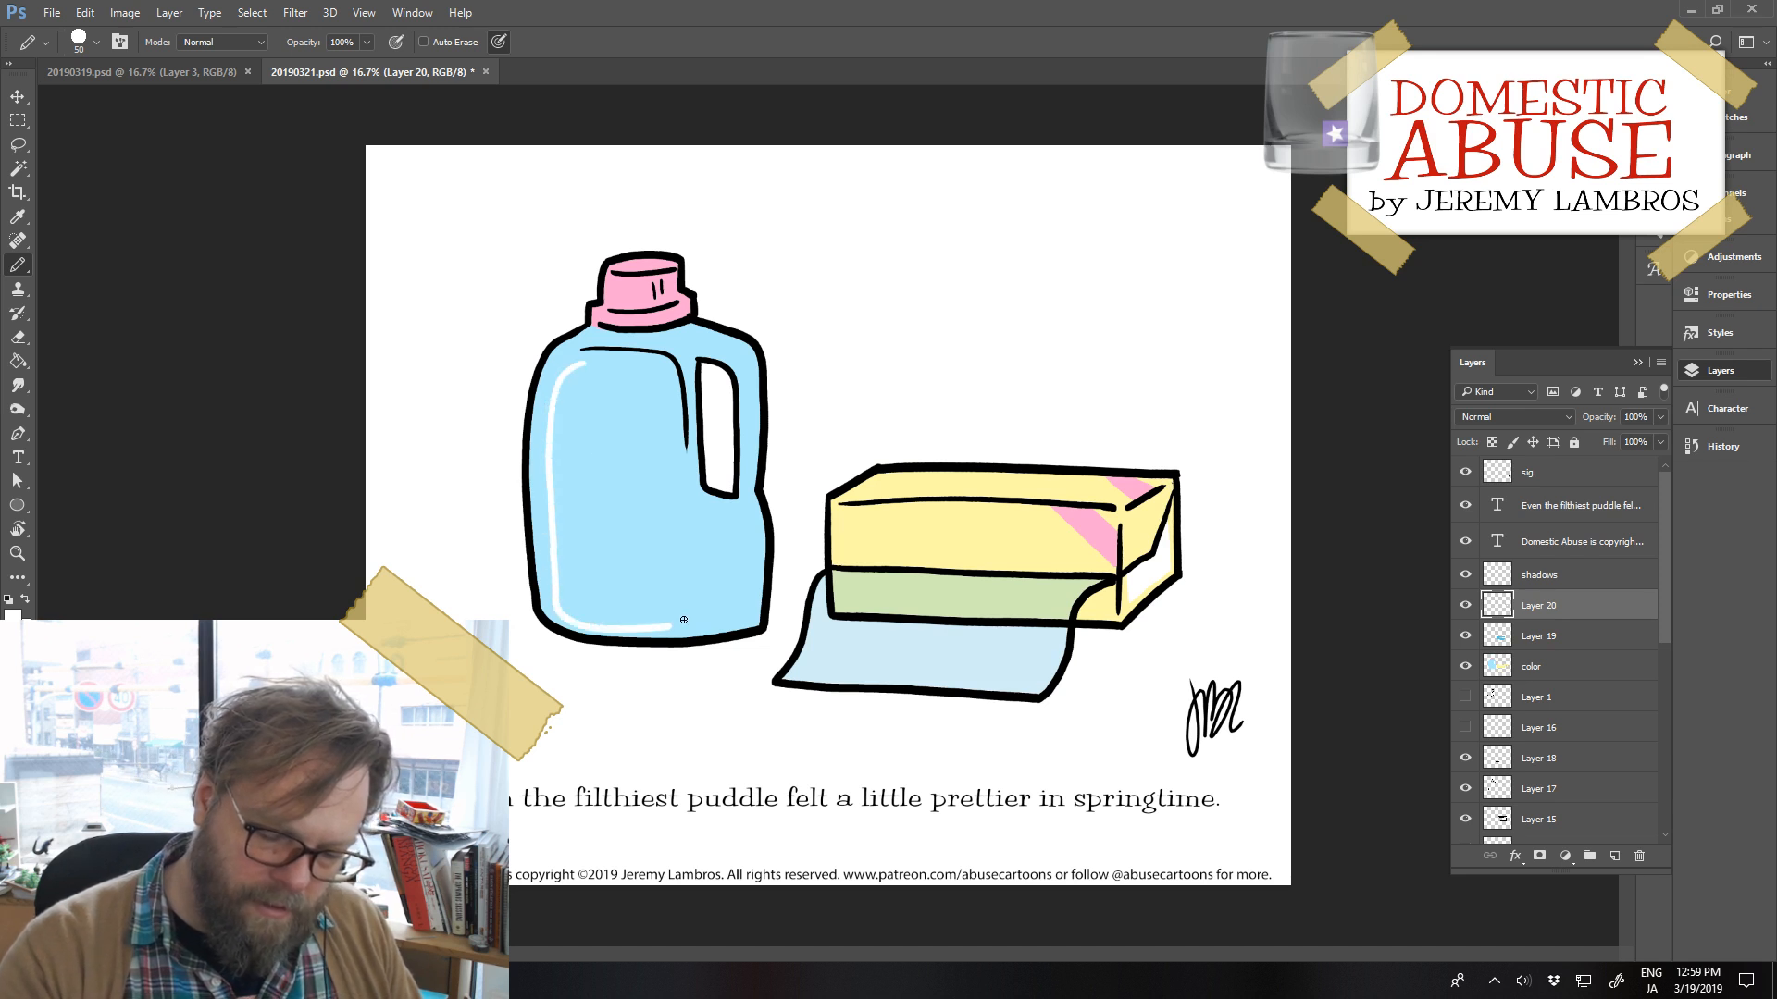
pyautogui.hotkey('ctrl', 'z')
pyautogui.moveTo(583, 362)
pyautogui.mouseDown()
pyautogui.moveTo(551, 422)
pyautogui.moveTo(546, 499)
pyautogui.moveTo(554, 394)
pyautogui.moveTo(553, 553)
pyautogui.moveTo(581, 625)
pyautogui.moveTo(669, 625)
pyautogui.mouseUp()
pyautogui.hotkey('ctrl', 'z')
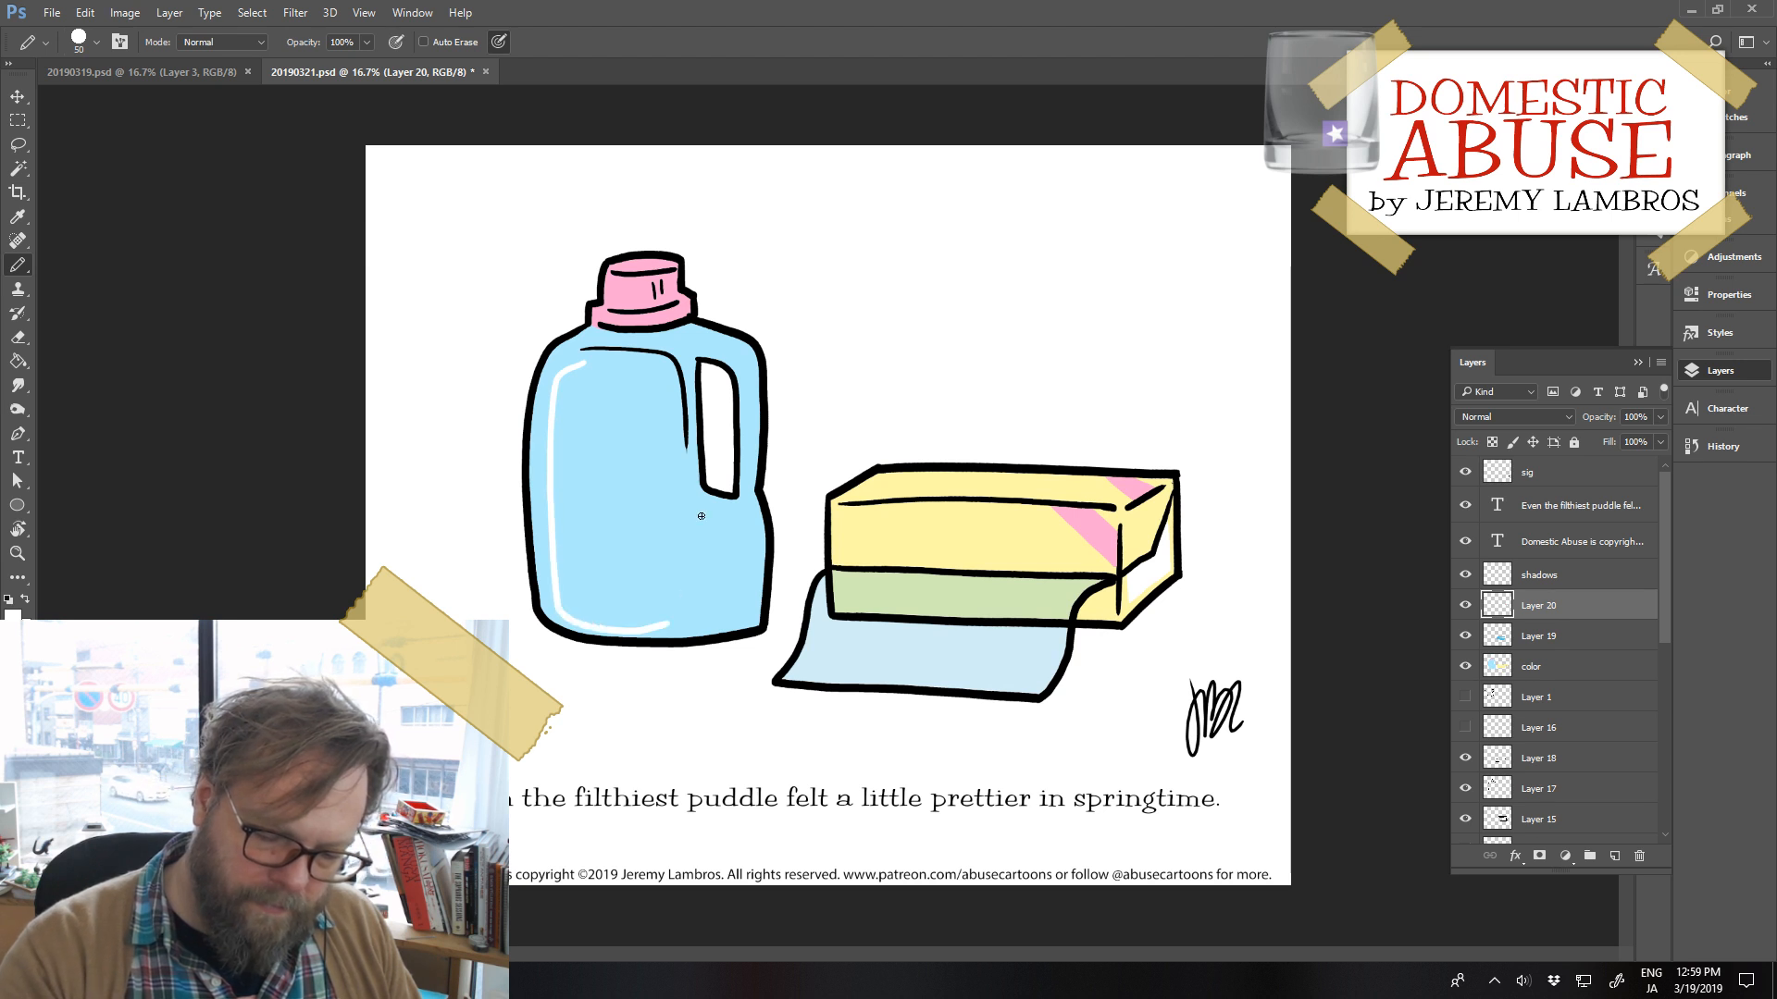
pyautogui.moveTo(621, 366)
pyautogui.mouseDown()
pyautogui.moveTo(652, 390)
pyautogui.moveTo(669, 489)
pyautogui.moveTo(693, 516)
pyautogui.moveTo(693, 603)
pyautogui.mouseUp()
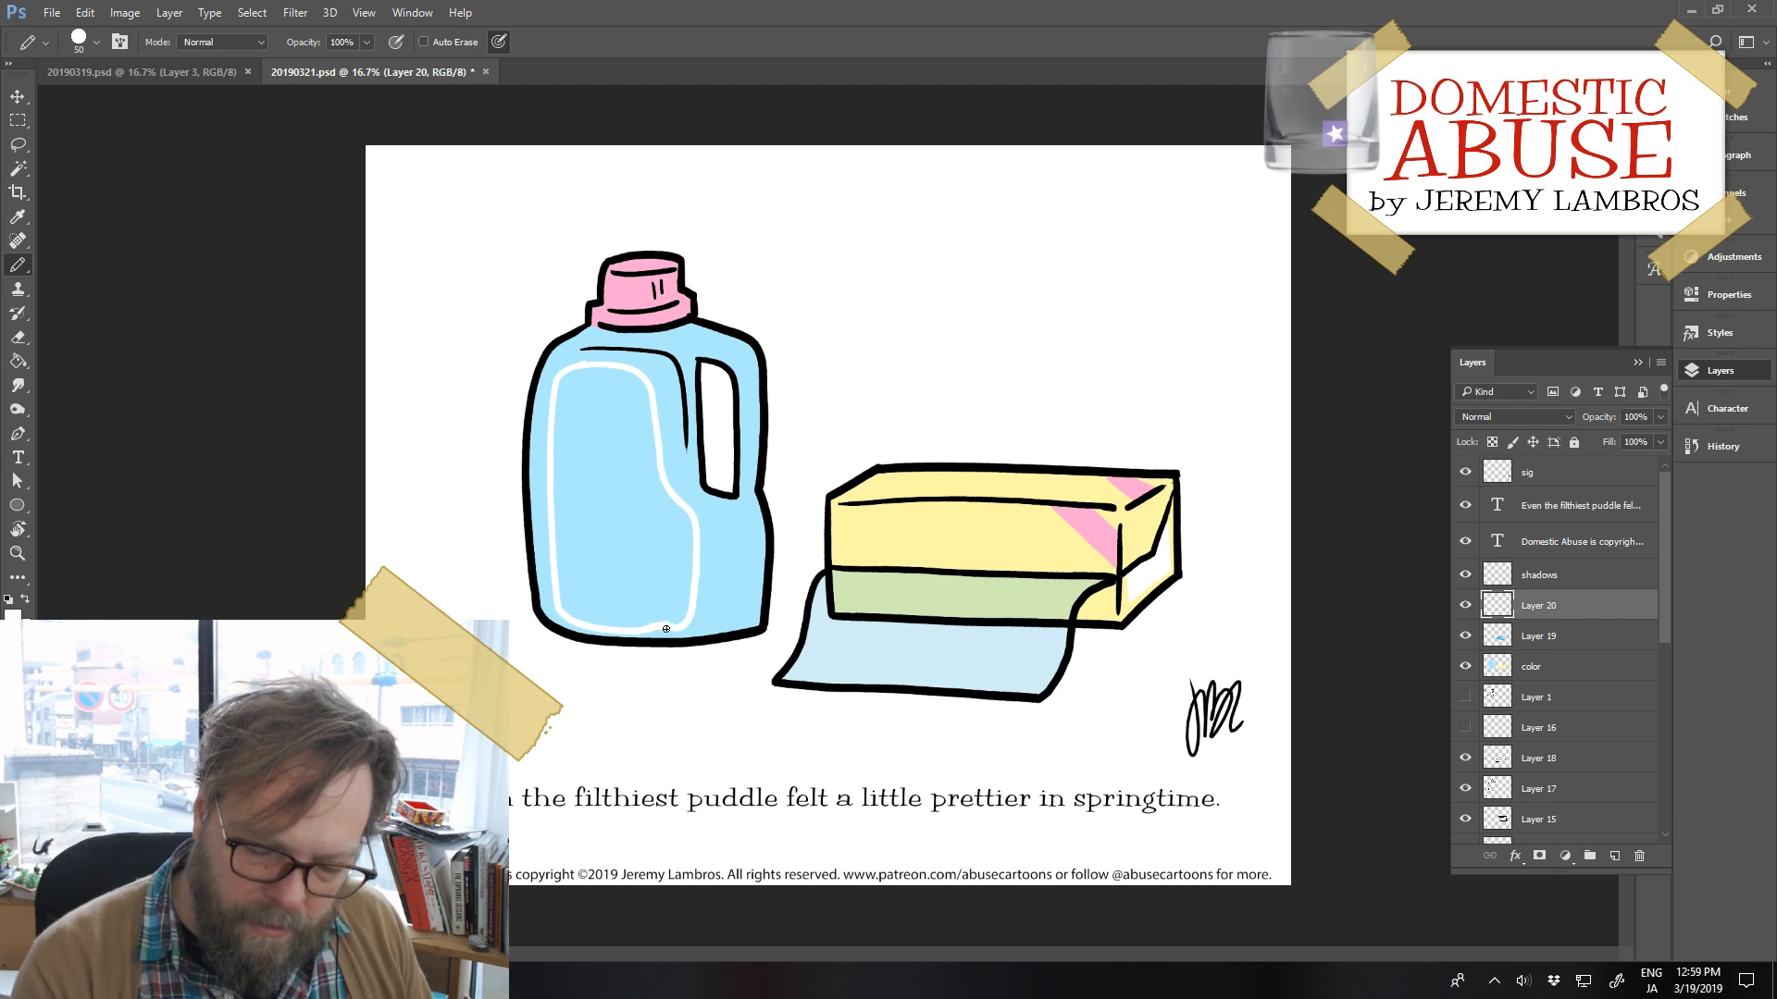
# Fill the jug's label outline with white and trim its lower edge with the Eraser
pyautogui.press('g')
pyautogui.click(688, 583)
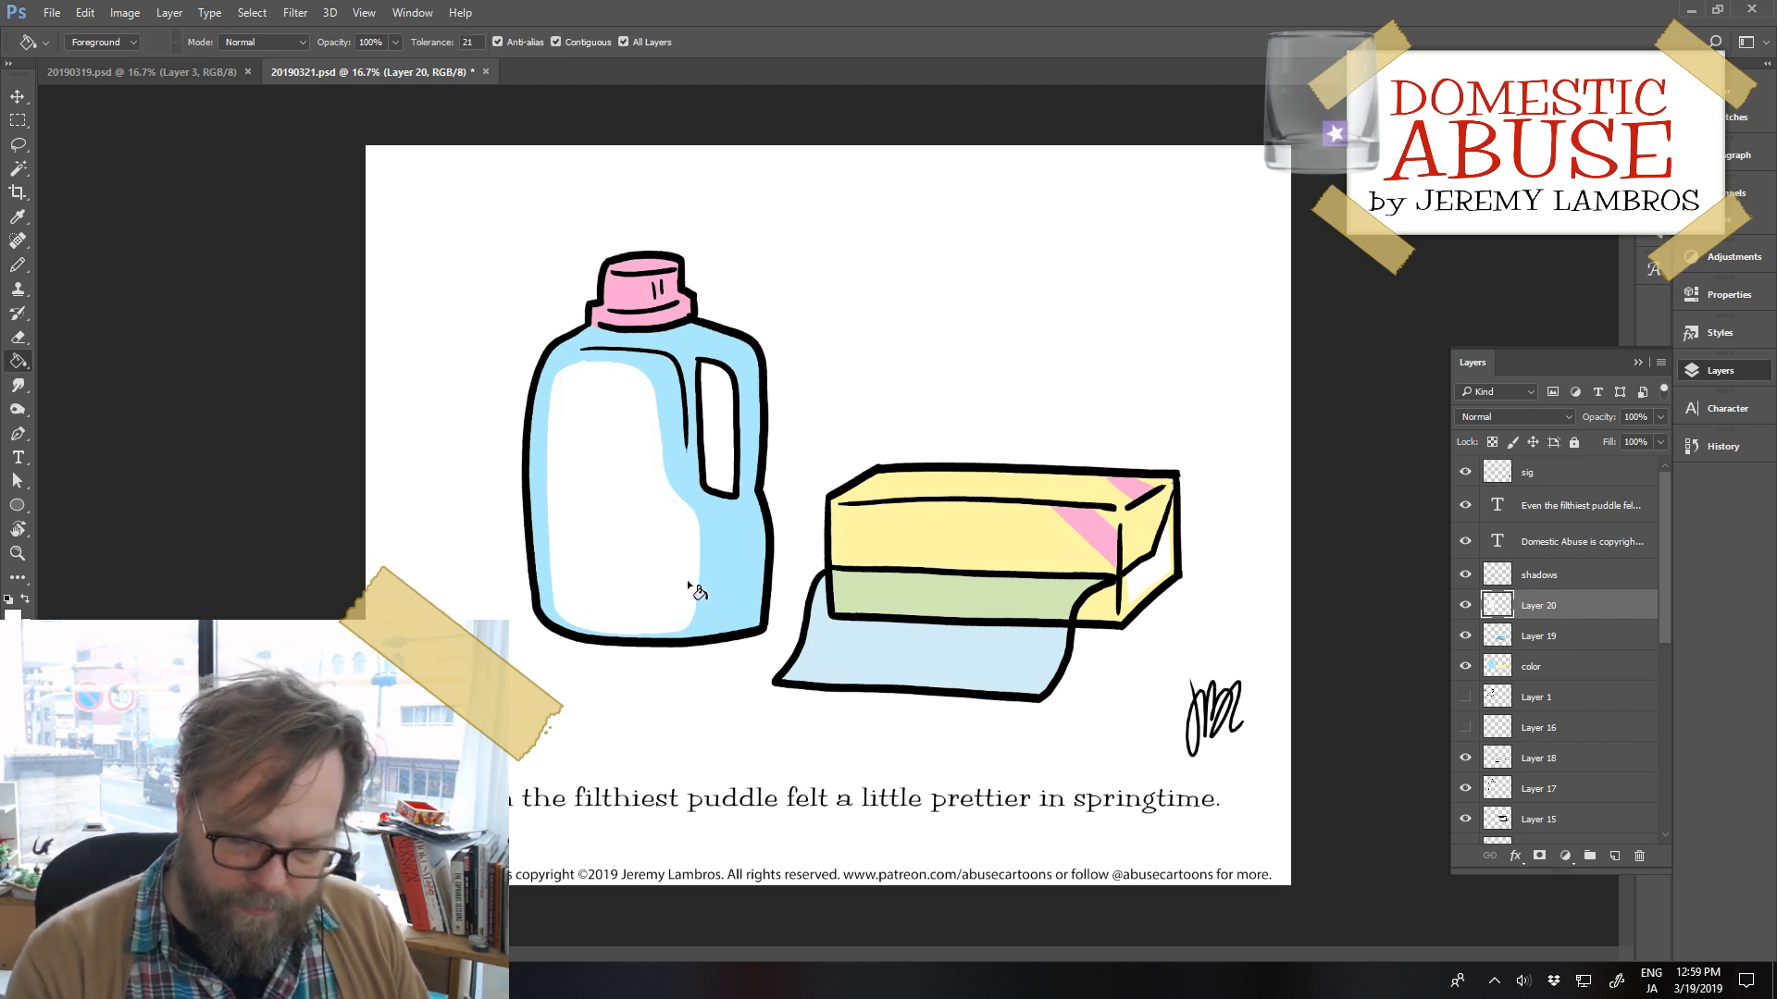
pyautogui.press('e')
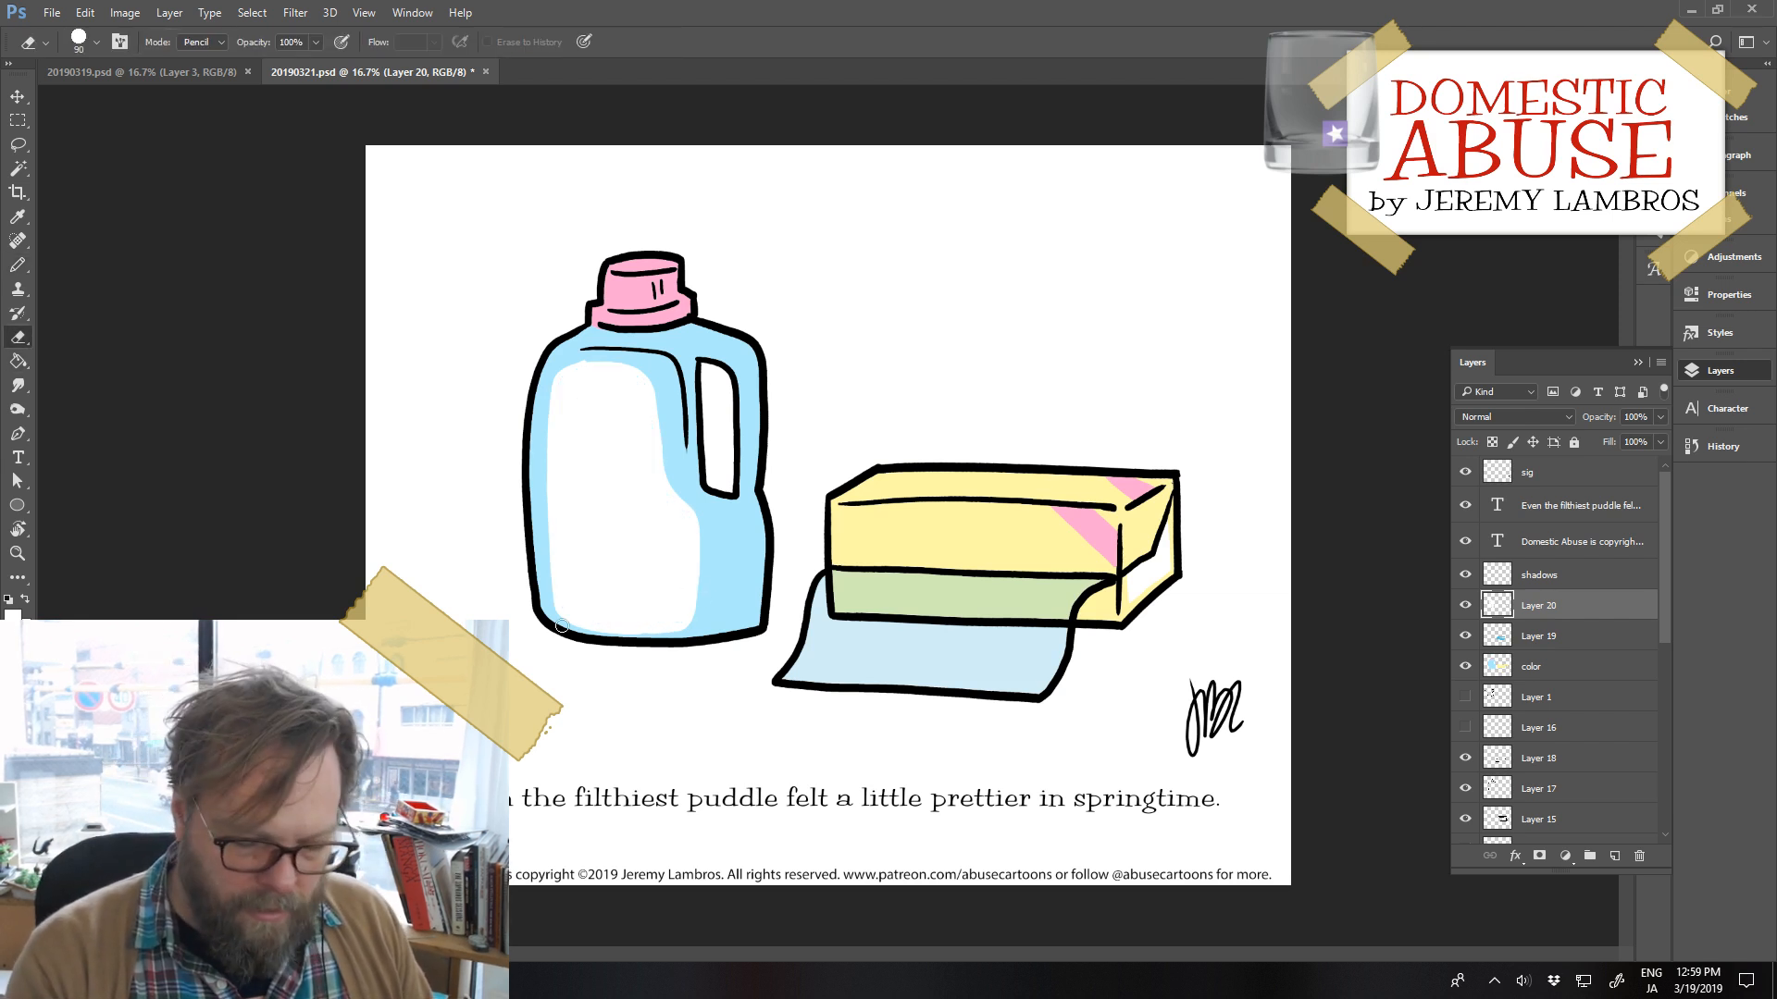
pyautogui.moveTo(609, 638)
pyautogui.mouseDown()
pyautogui.moveTo(693, 627)
pyautogui.moveTo(550, 614)
pyautogui.moveTo(709, 623)
pyautogui.moveTo(588, 623)
pyautogui.moveTo(542, 589)
pyautogui.moveTo(632, 621)
pyautogui.moveTo(709, 612)
pyautogui.moveTo(635, 628)
pyautogui.moveTo(699, 608)
pyautogui.mouseUp()
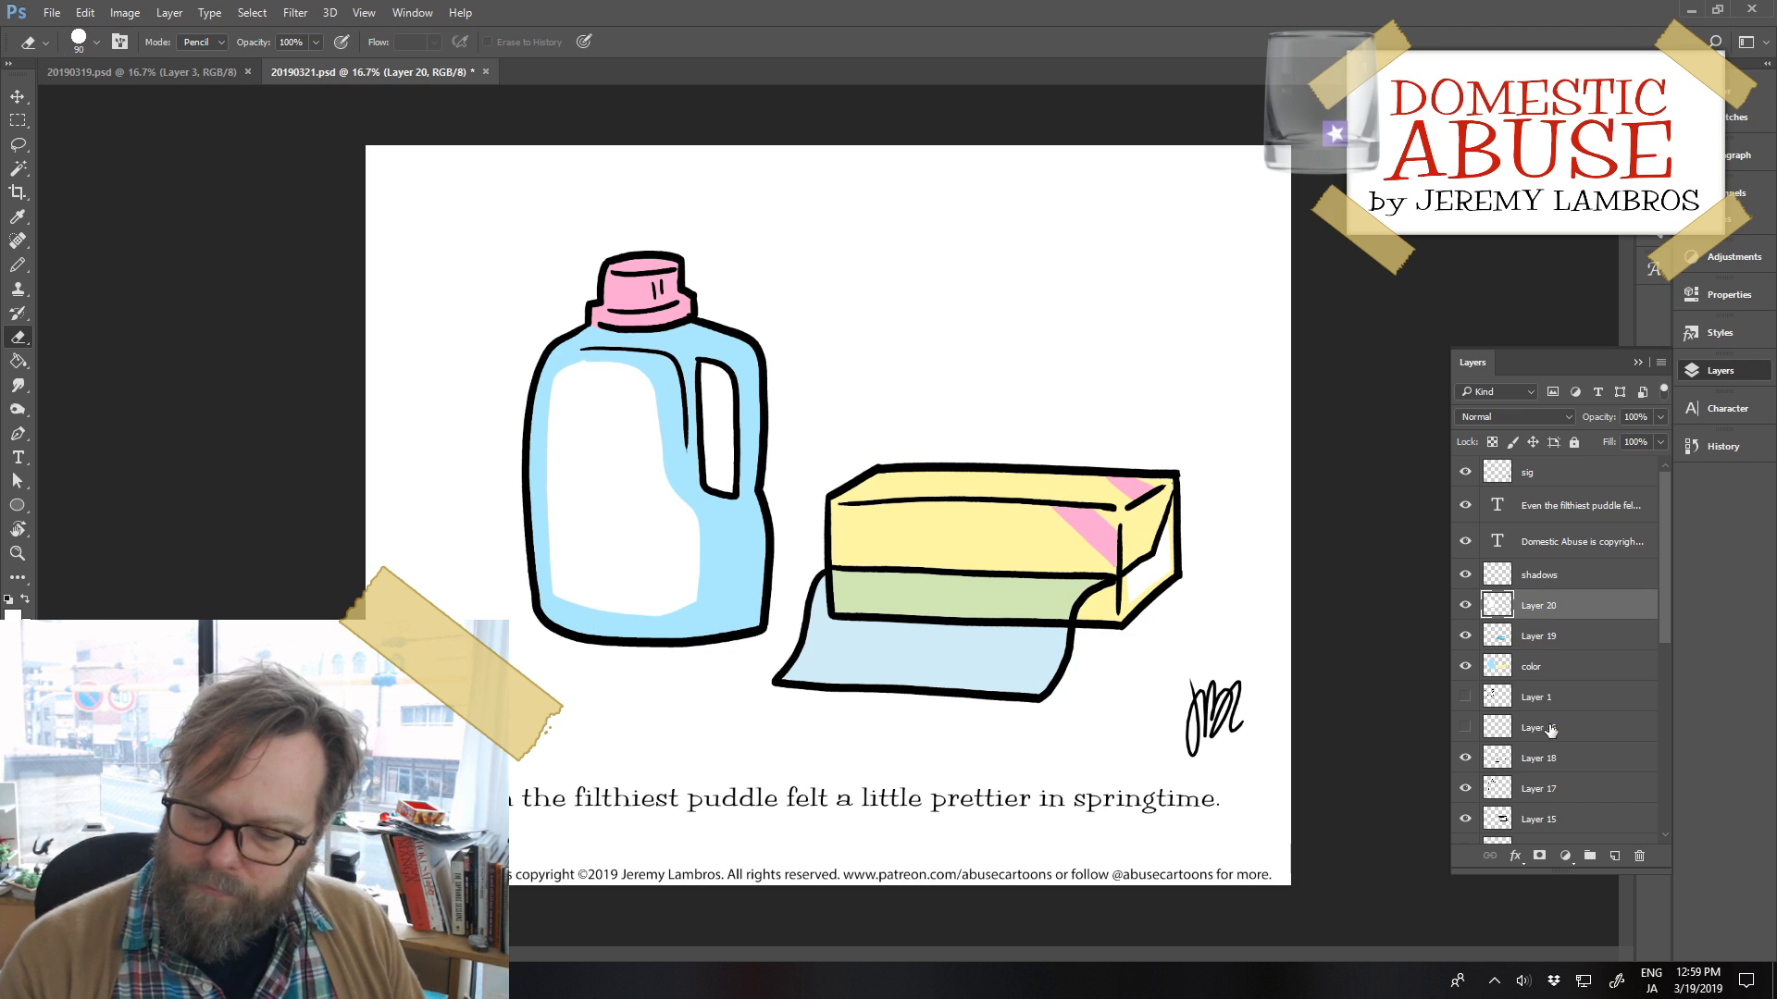
# Paint a pink diagonal band across the upper corner of the jug's white label, confined to the existing label shape
pyautogui.press('b')
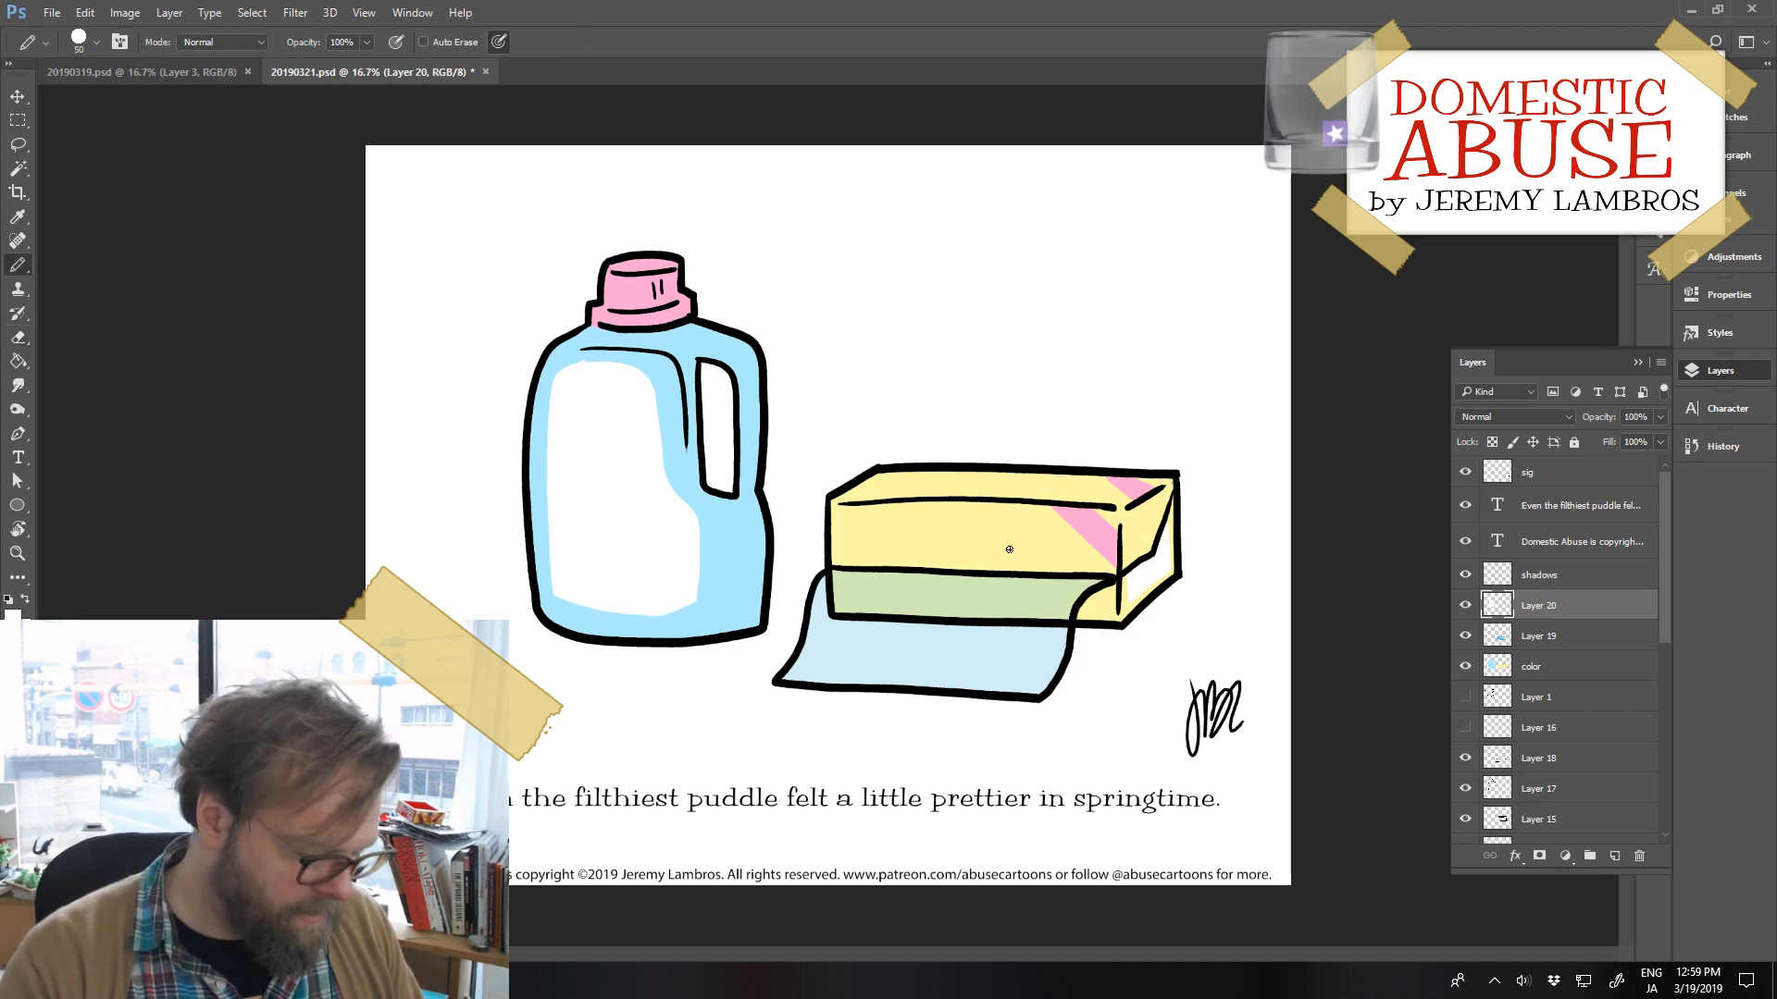
pyautogui.keyDown('alt'); pyautogui.click(1108, 532); pyautogui.keyUp('alt')
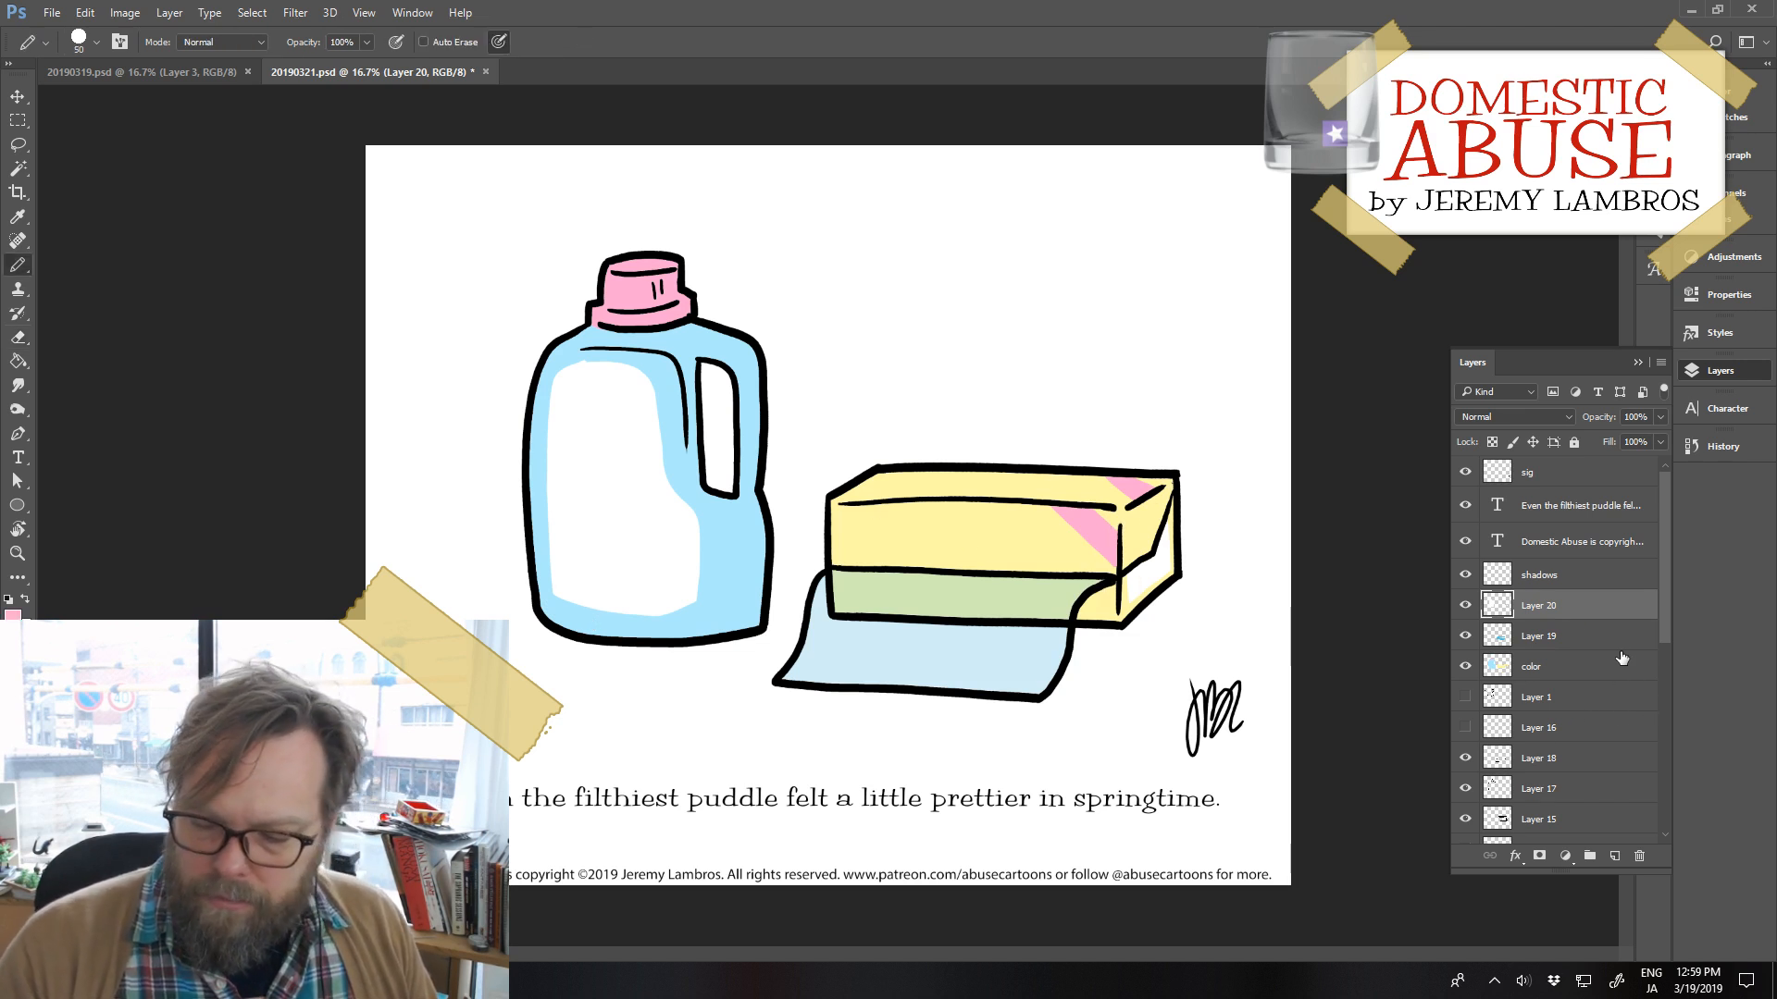
pyautogui.keyDown('ctrl'); pyautogui.click(1500, 634); pyautogui.keyUp('ctrl')
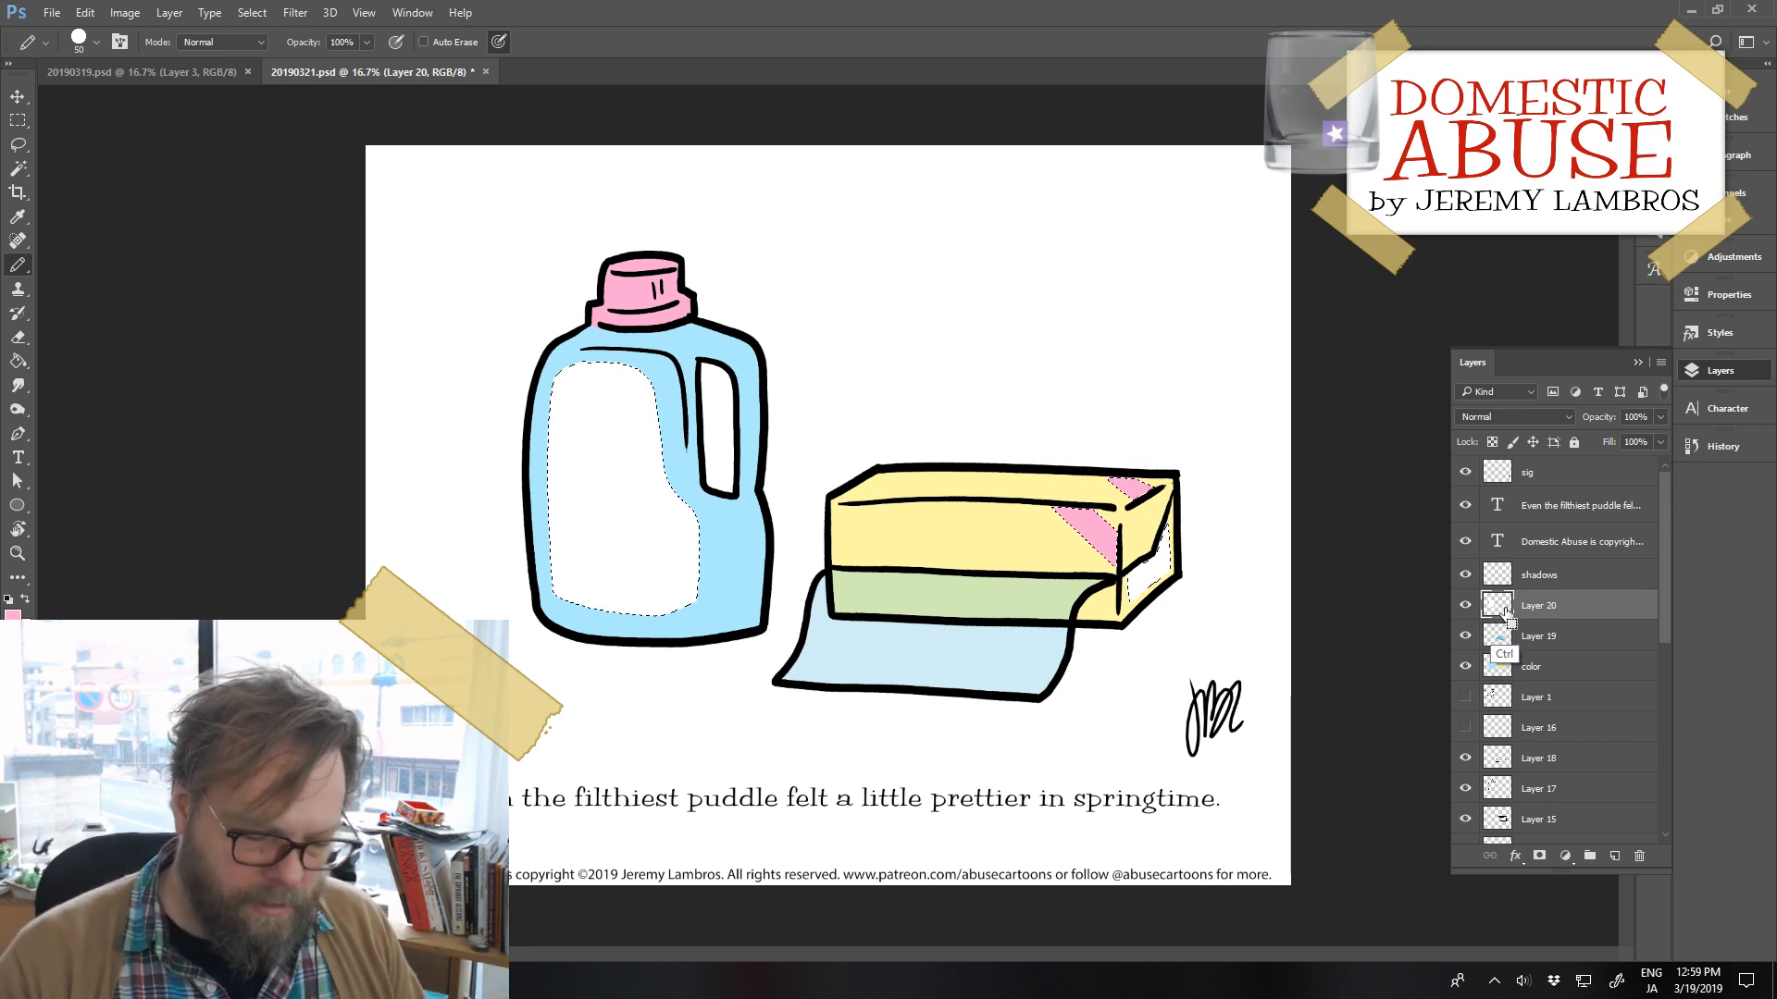
pyautogui.hotkey('ctrl', 'h')
pyautogui.moveTo(607, 366); pyautogui.dragTo(659, 438)
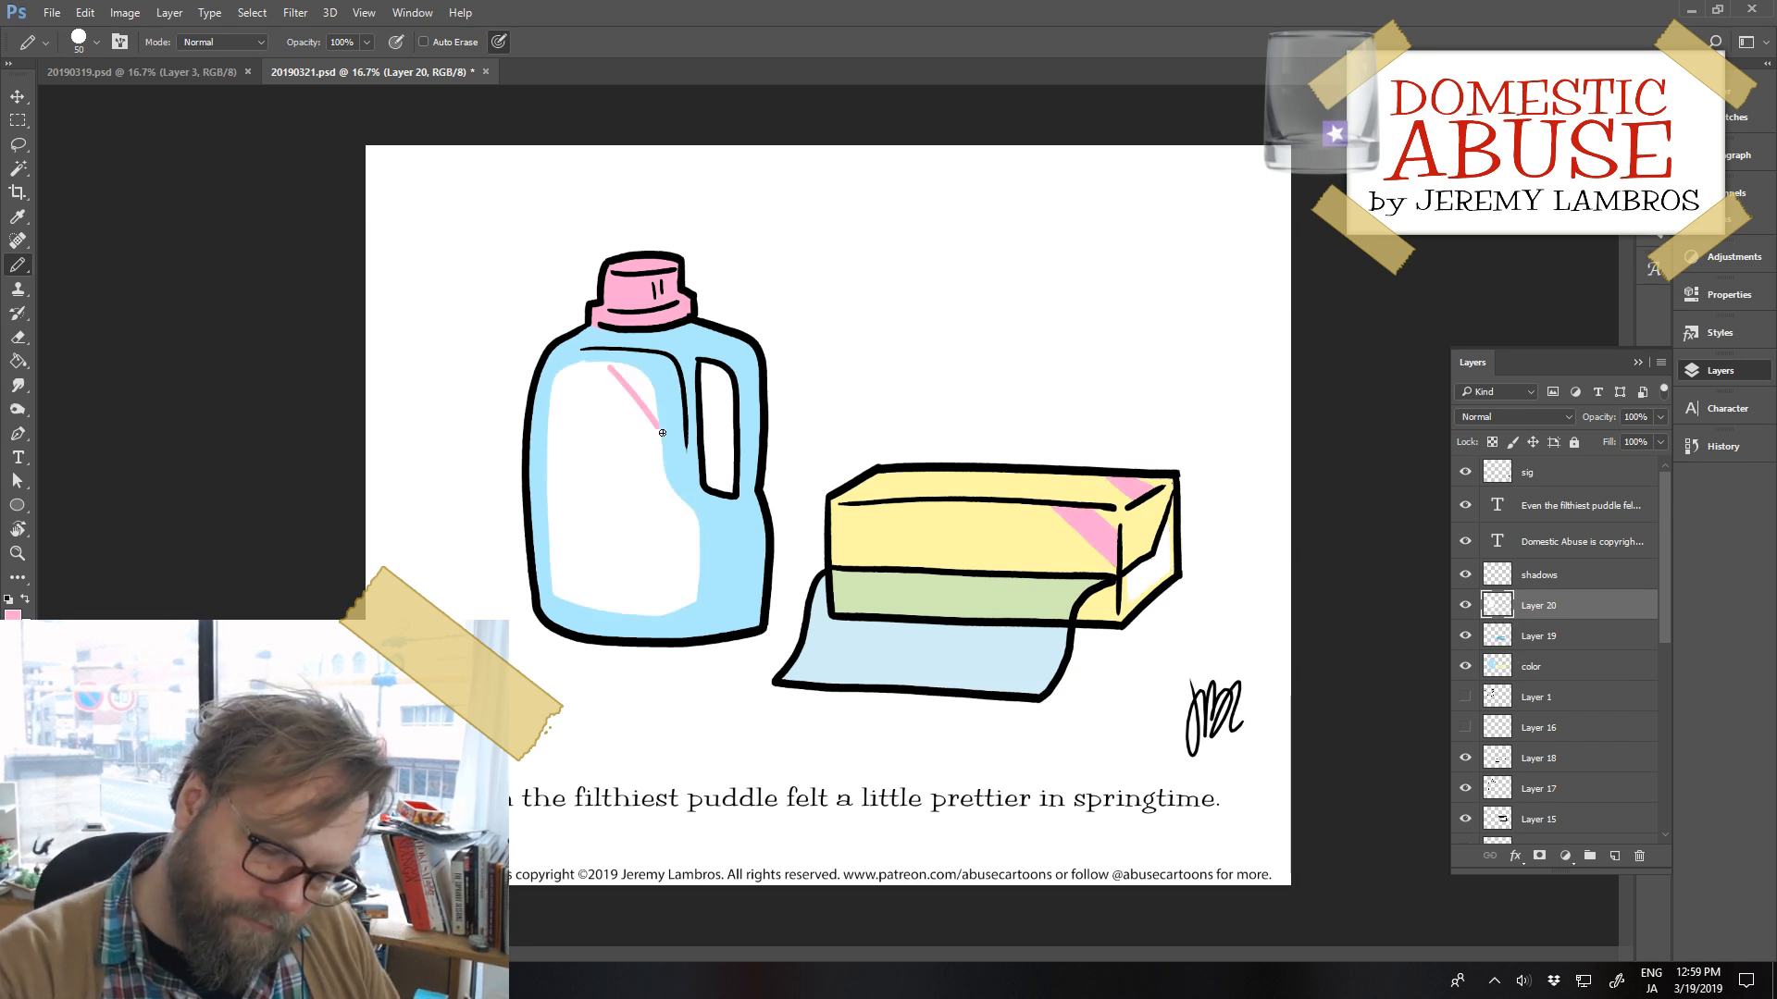
pyautogui.moveTo(602, 363)
pyautogui.mouseDown()
pyautogui.moveTo(661, 441)
pyautogui.moveTo(599, 372)
pyautogui.mouseUp()
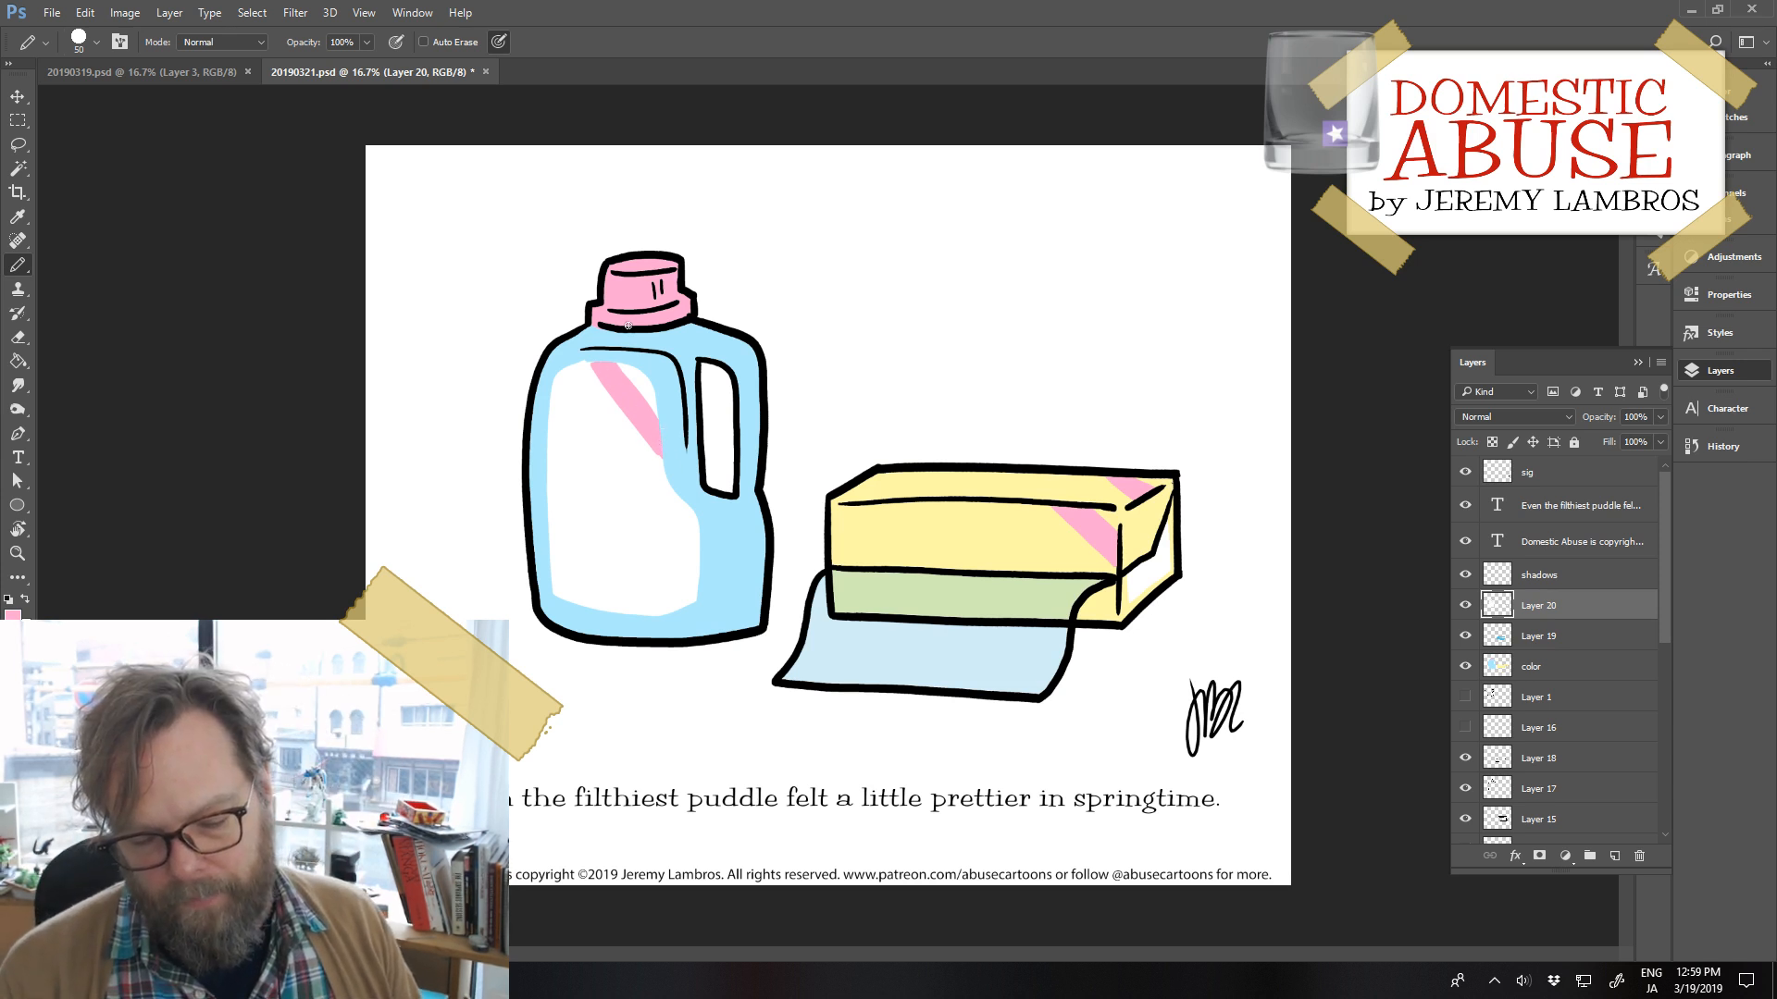
# On the shadows layer, outline and fill shading along the jug's side, around its handle and beneath the cap
pyautogui.click(1566, 576)
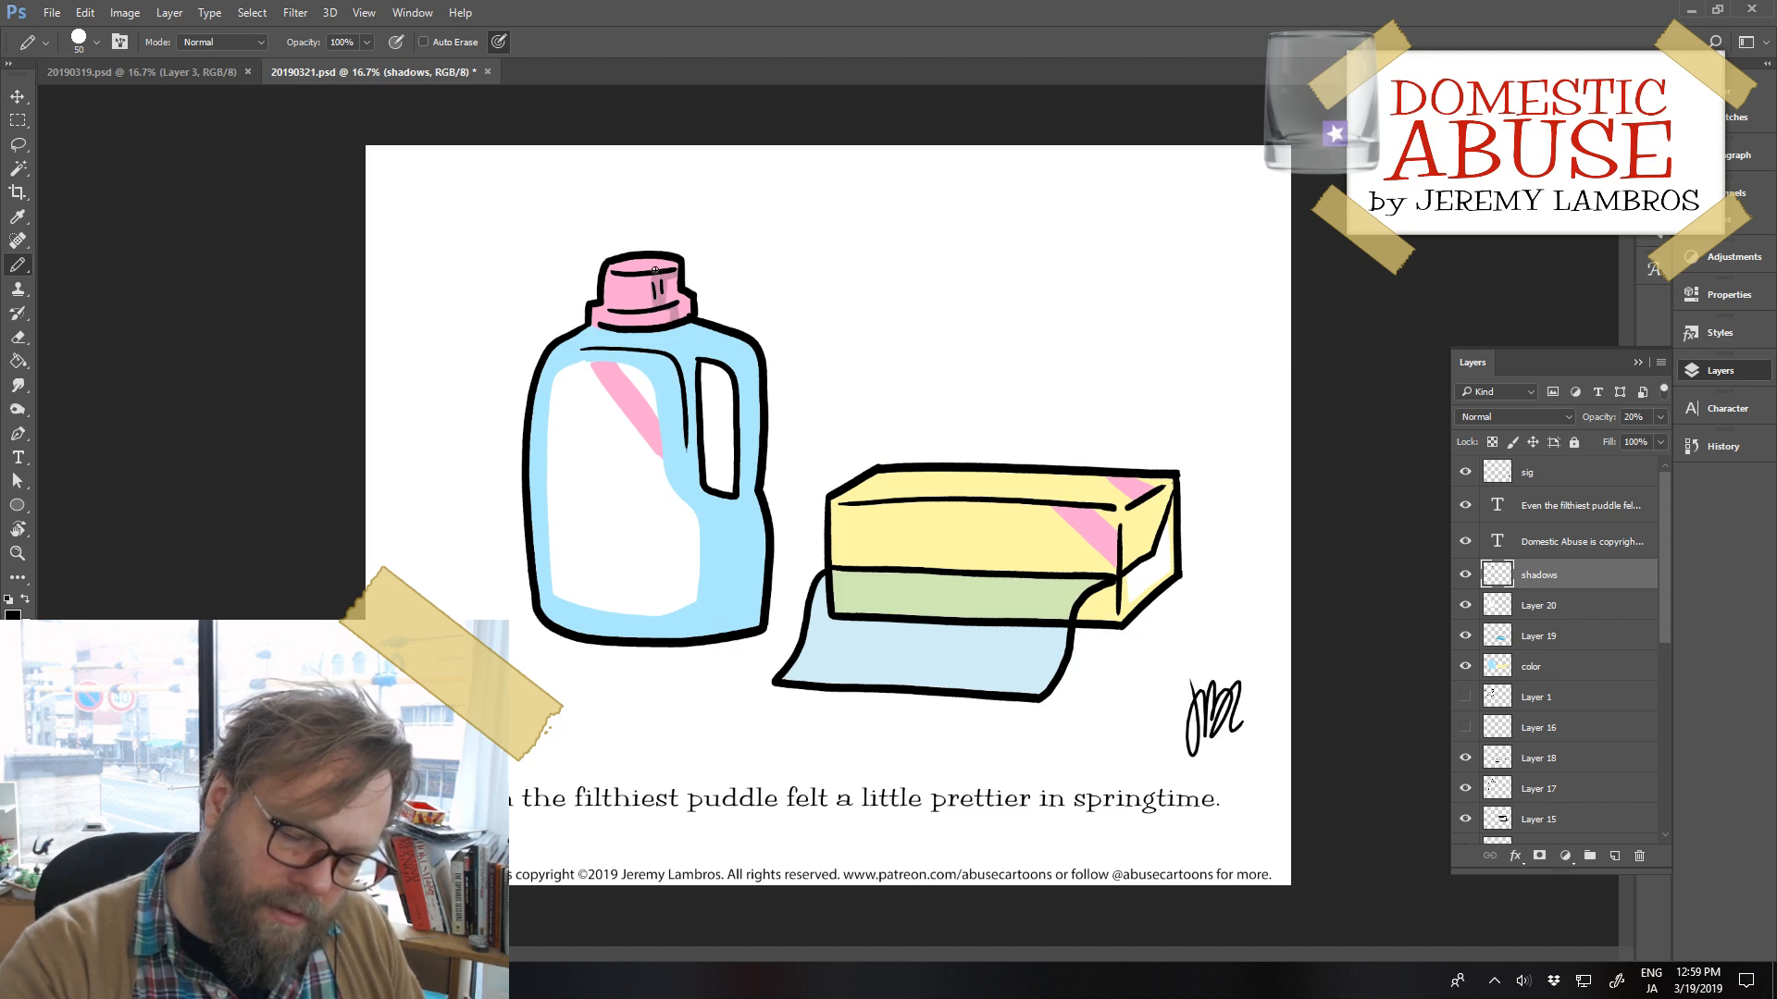
pyautogui.moveTo(744, 338); pyautogui.dragTo(743, 635)
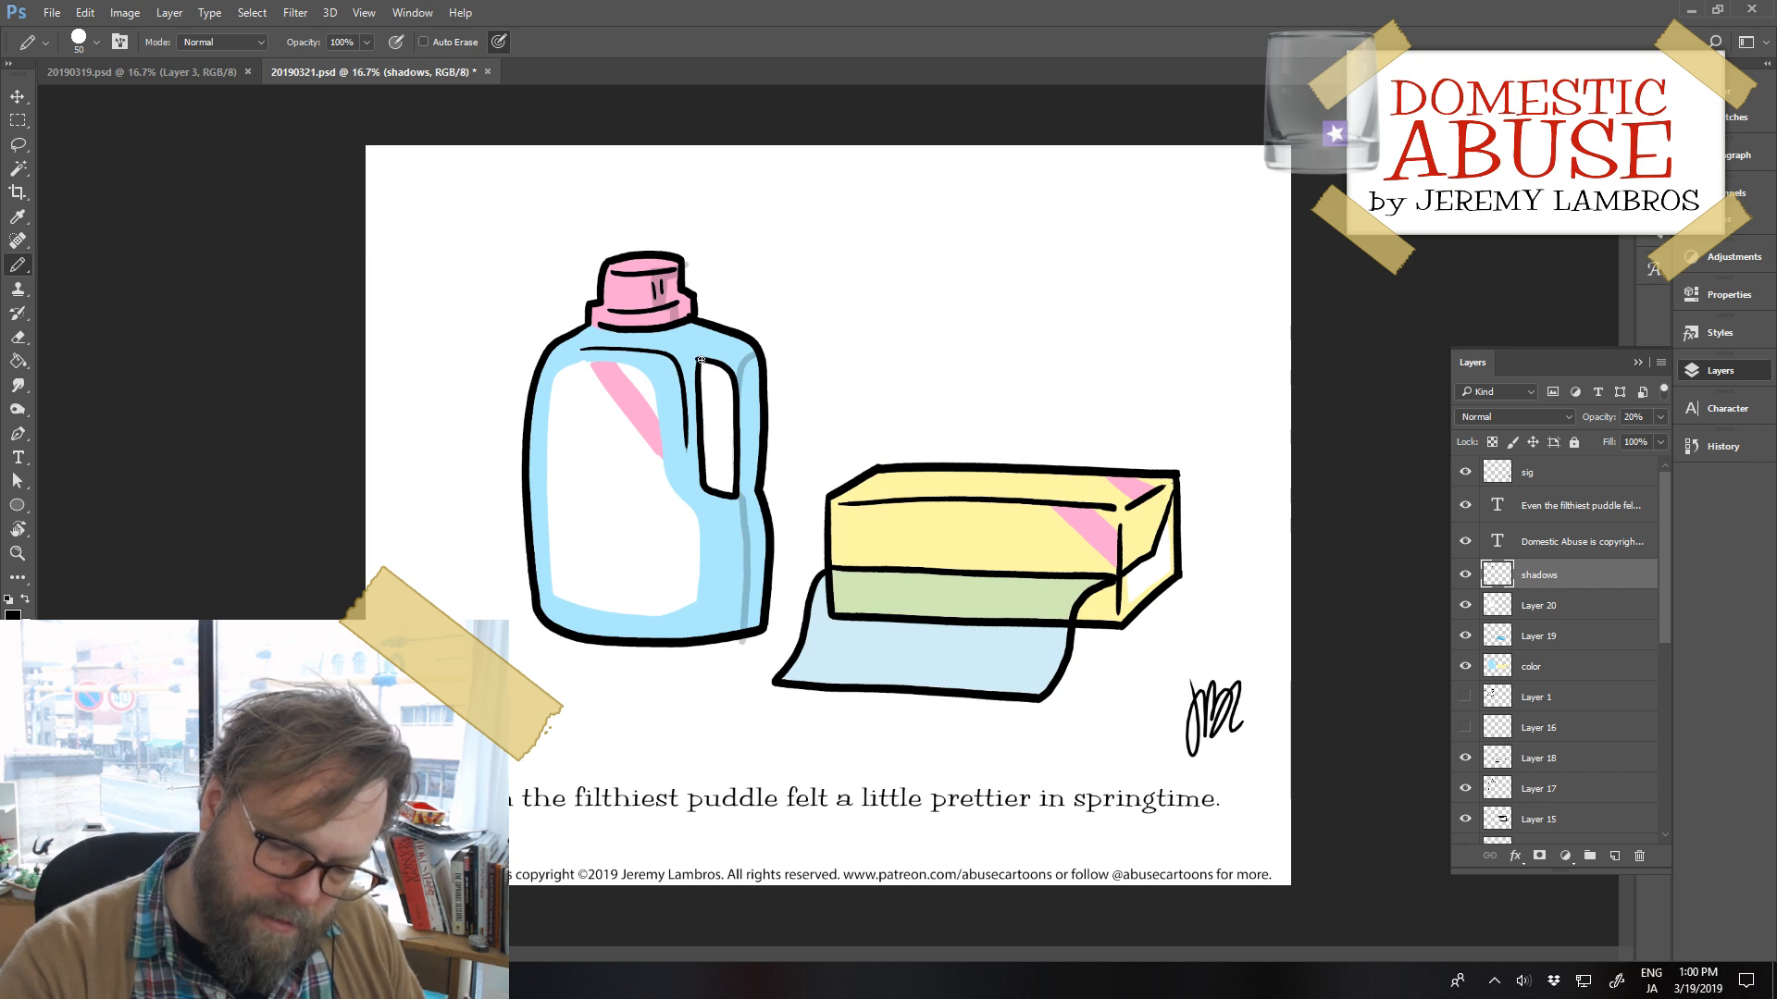
pyautogui.moveTo(681, 410); pyautogui.dragTo(691, 490)
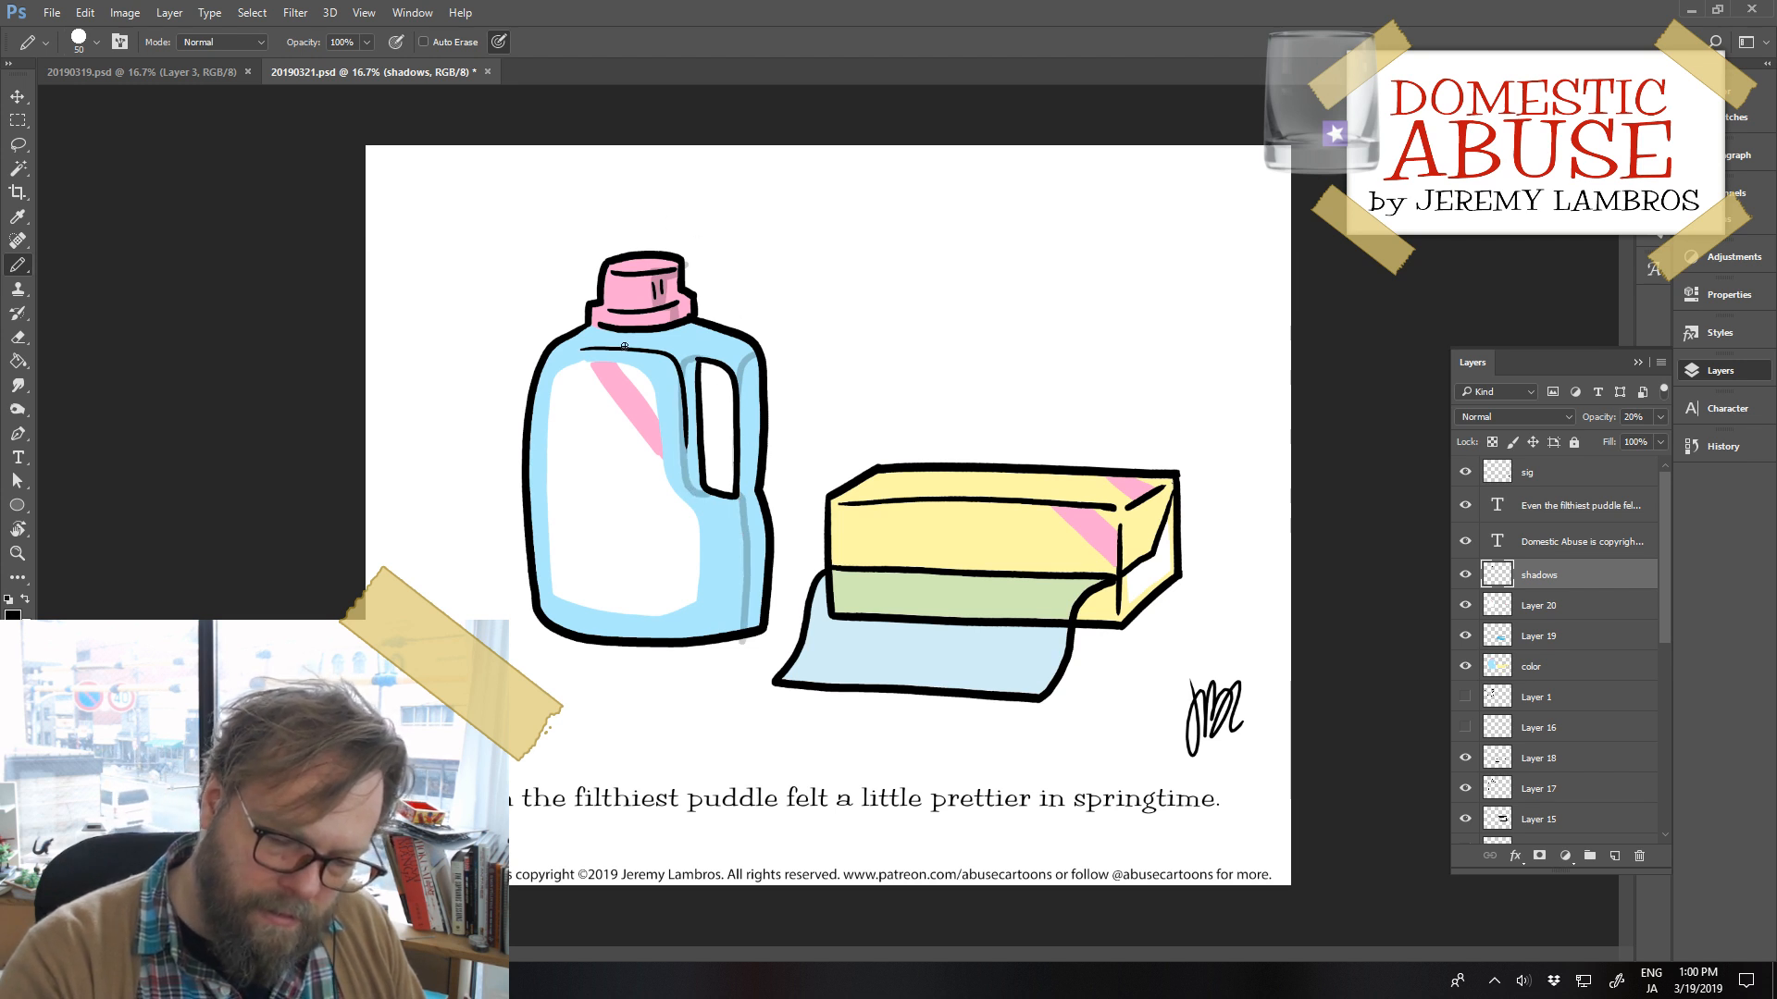
pyautogui.moveTo(597, 325); pyautogui.dragTo(703, 334)
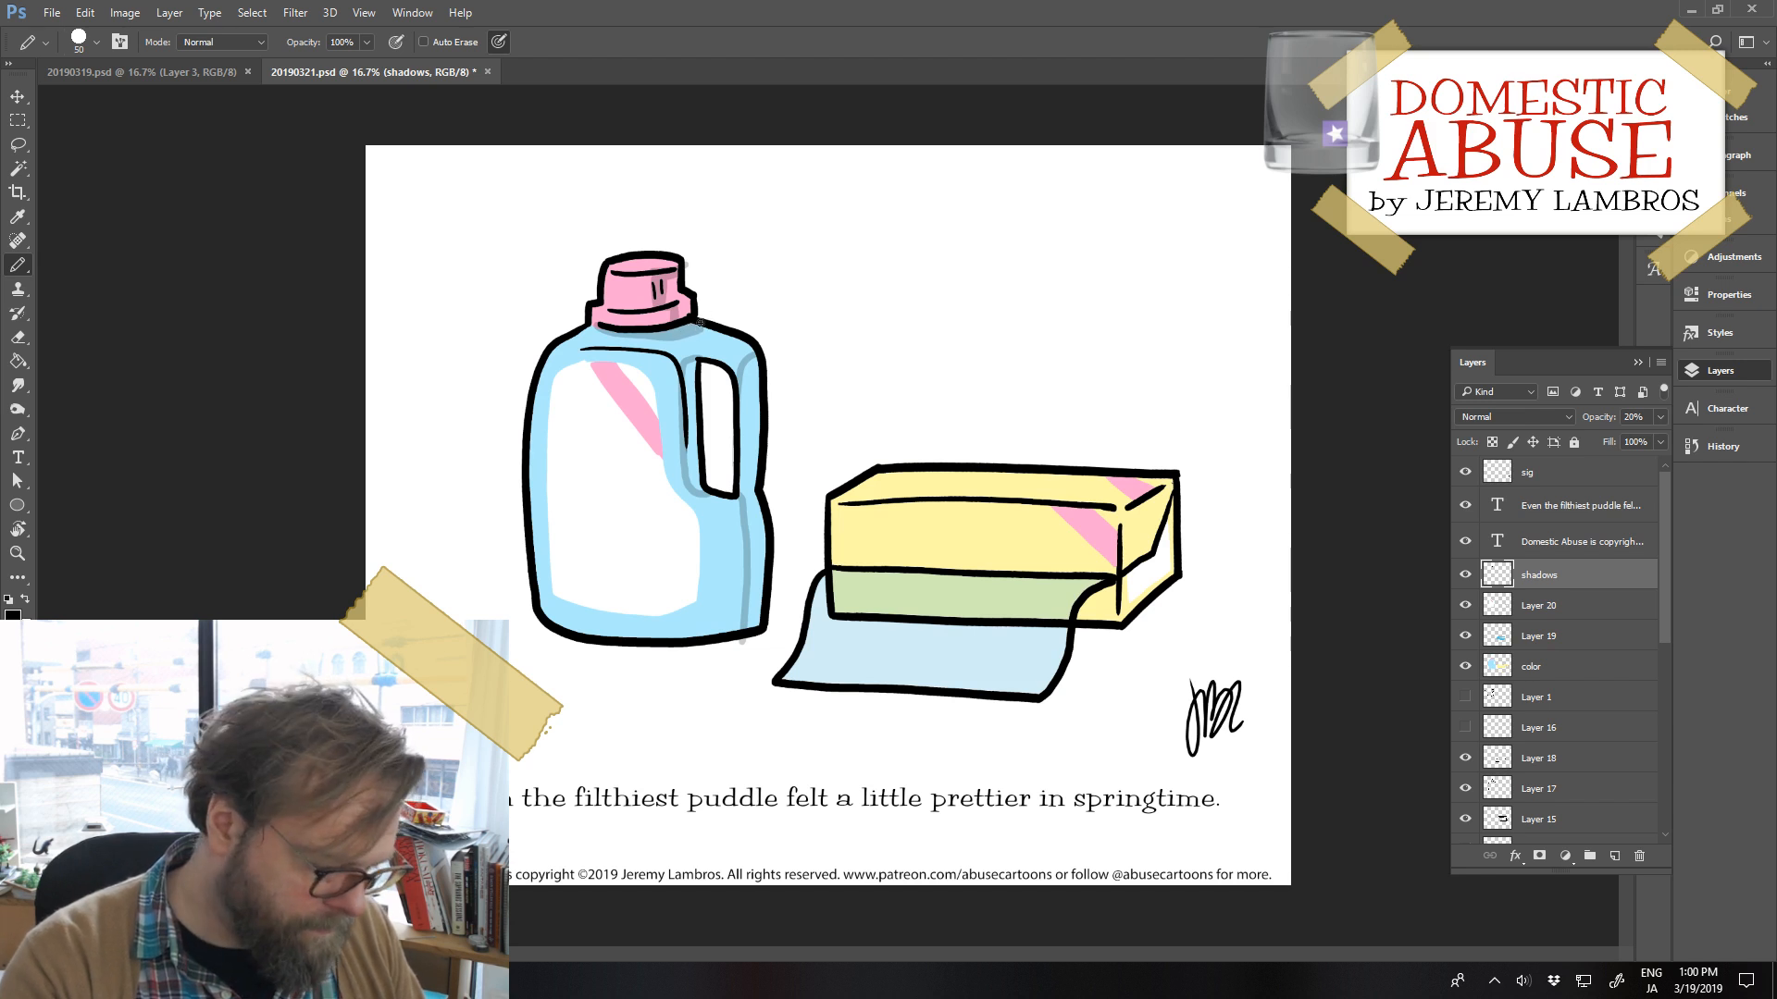
pyautogui.press('g')
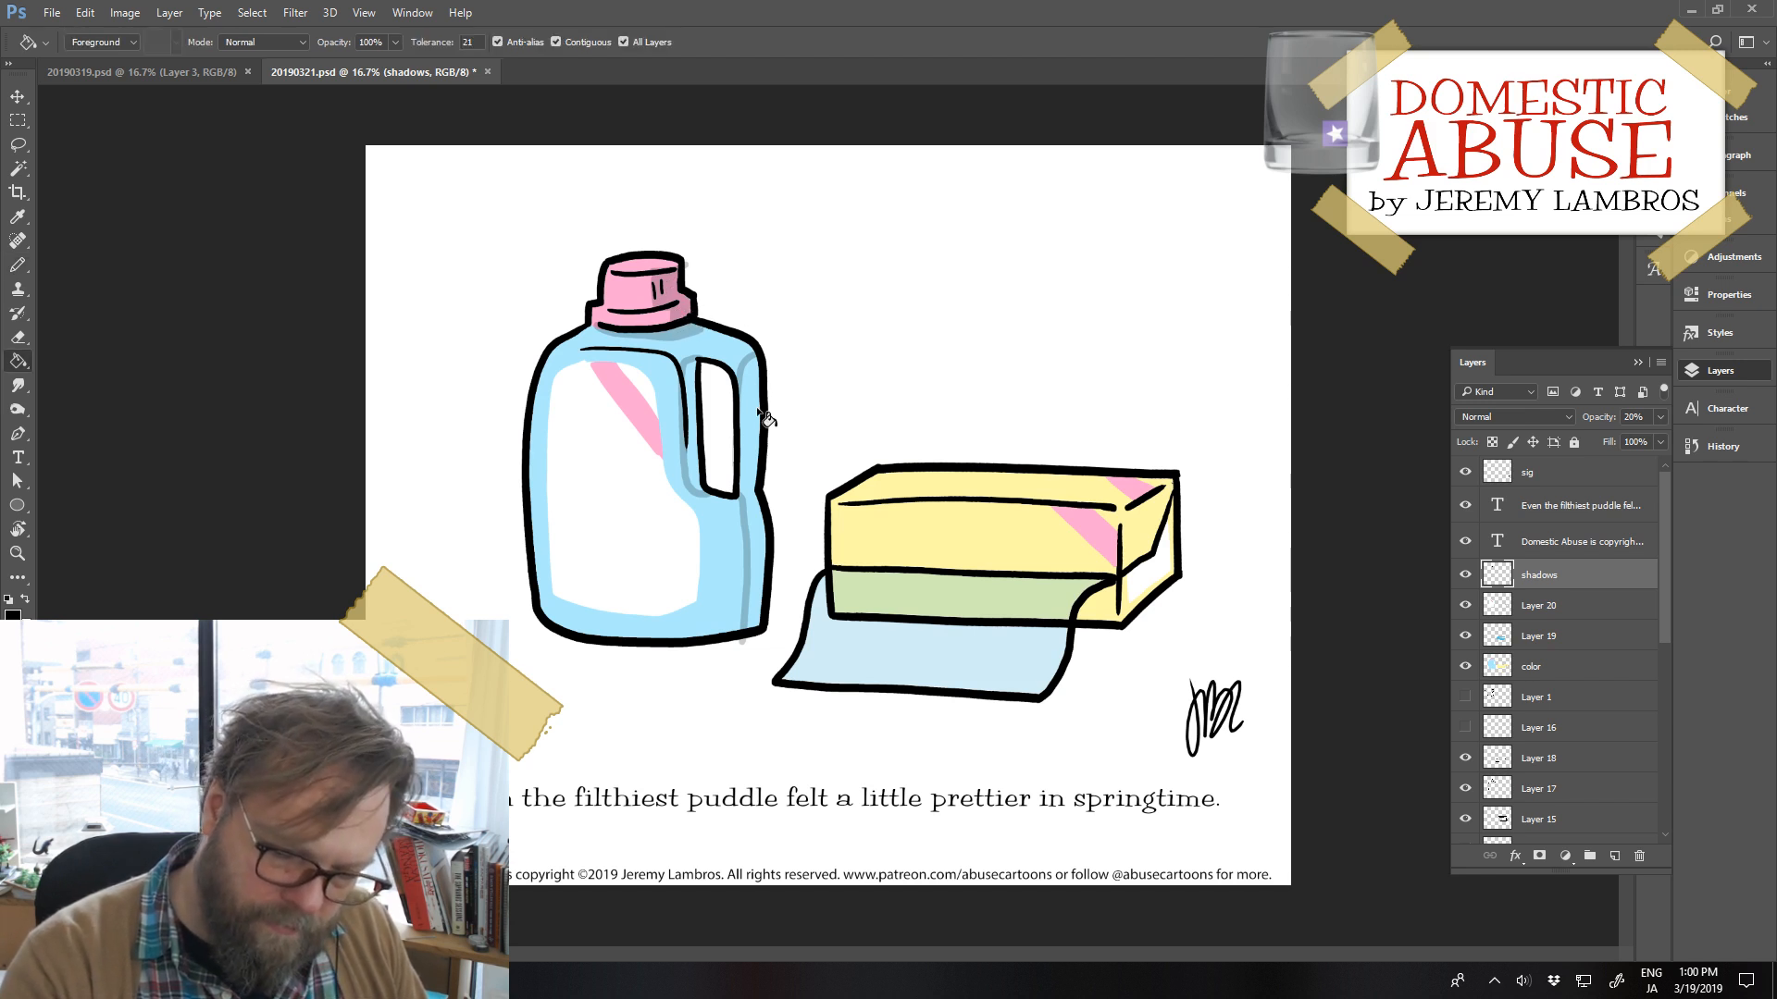
pyautogui.click(751, 443)
pyautogui.click(688, 446)
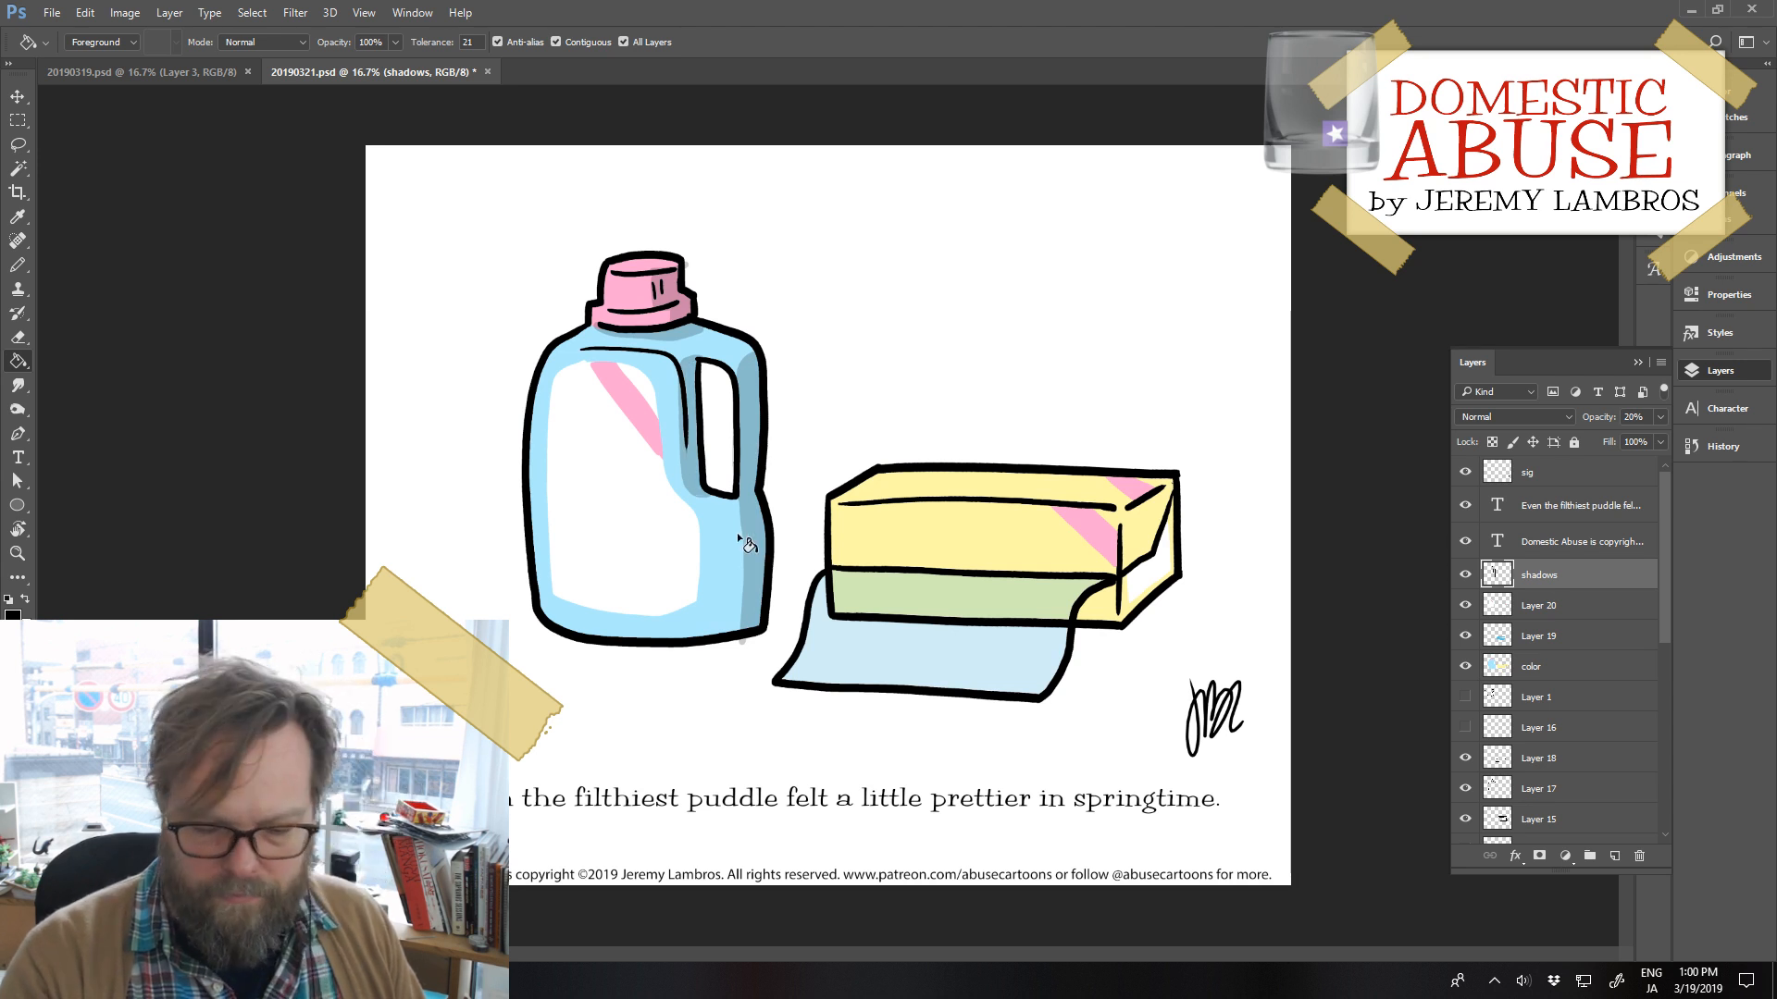
pyautogui.press('e')
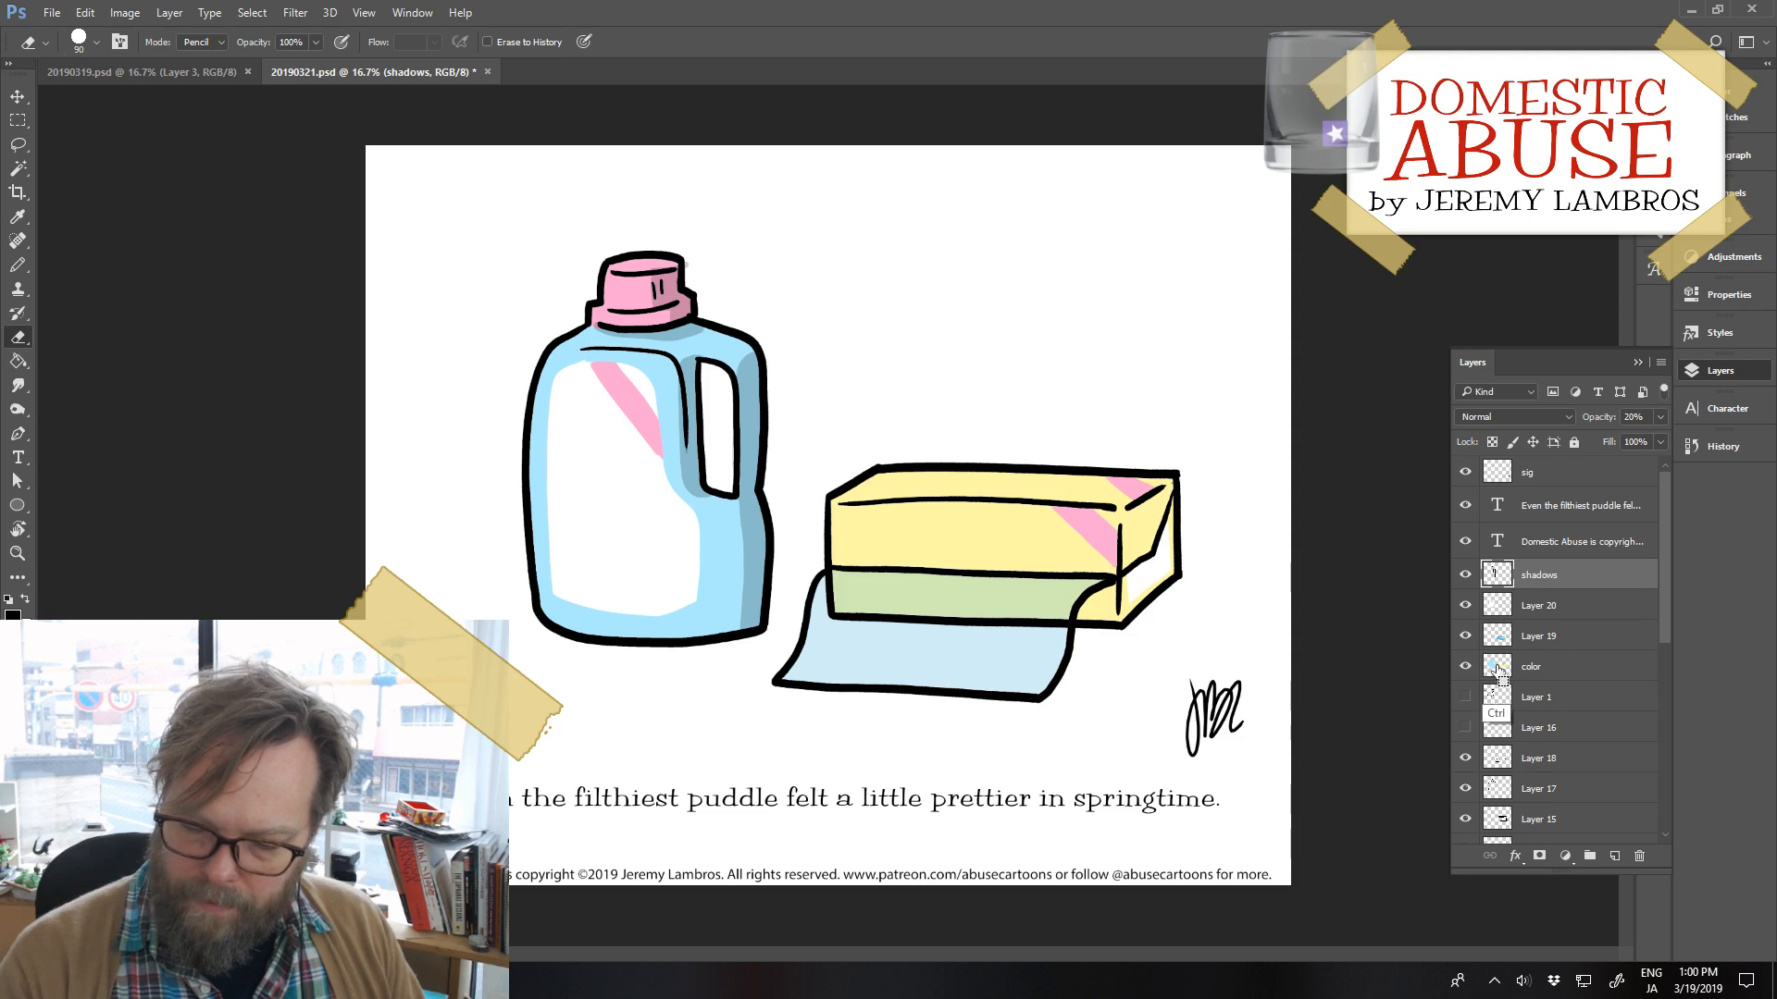
pyautogui.keyDown('ctrl'); pyautogui.click(1497, 703); pyautogui.keyUp('ctrl')
pyautogui.hotkey('ctrl', 'g')
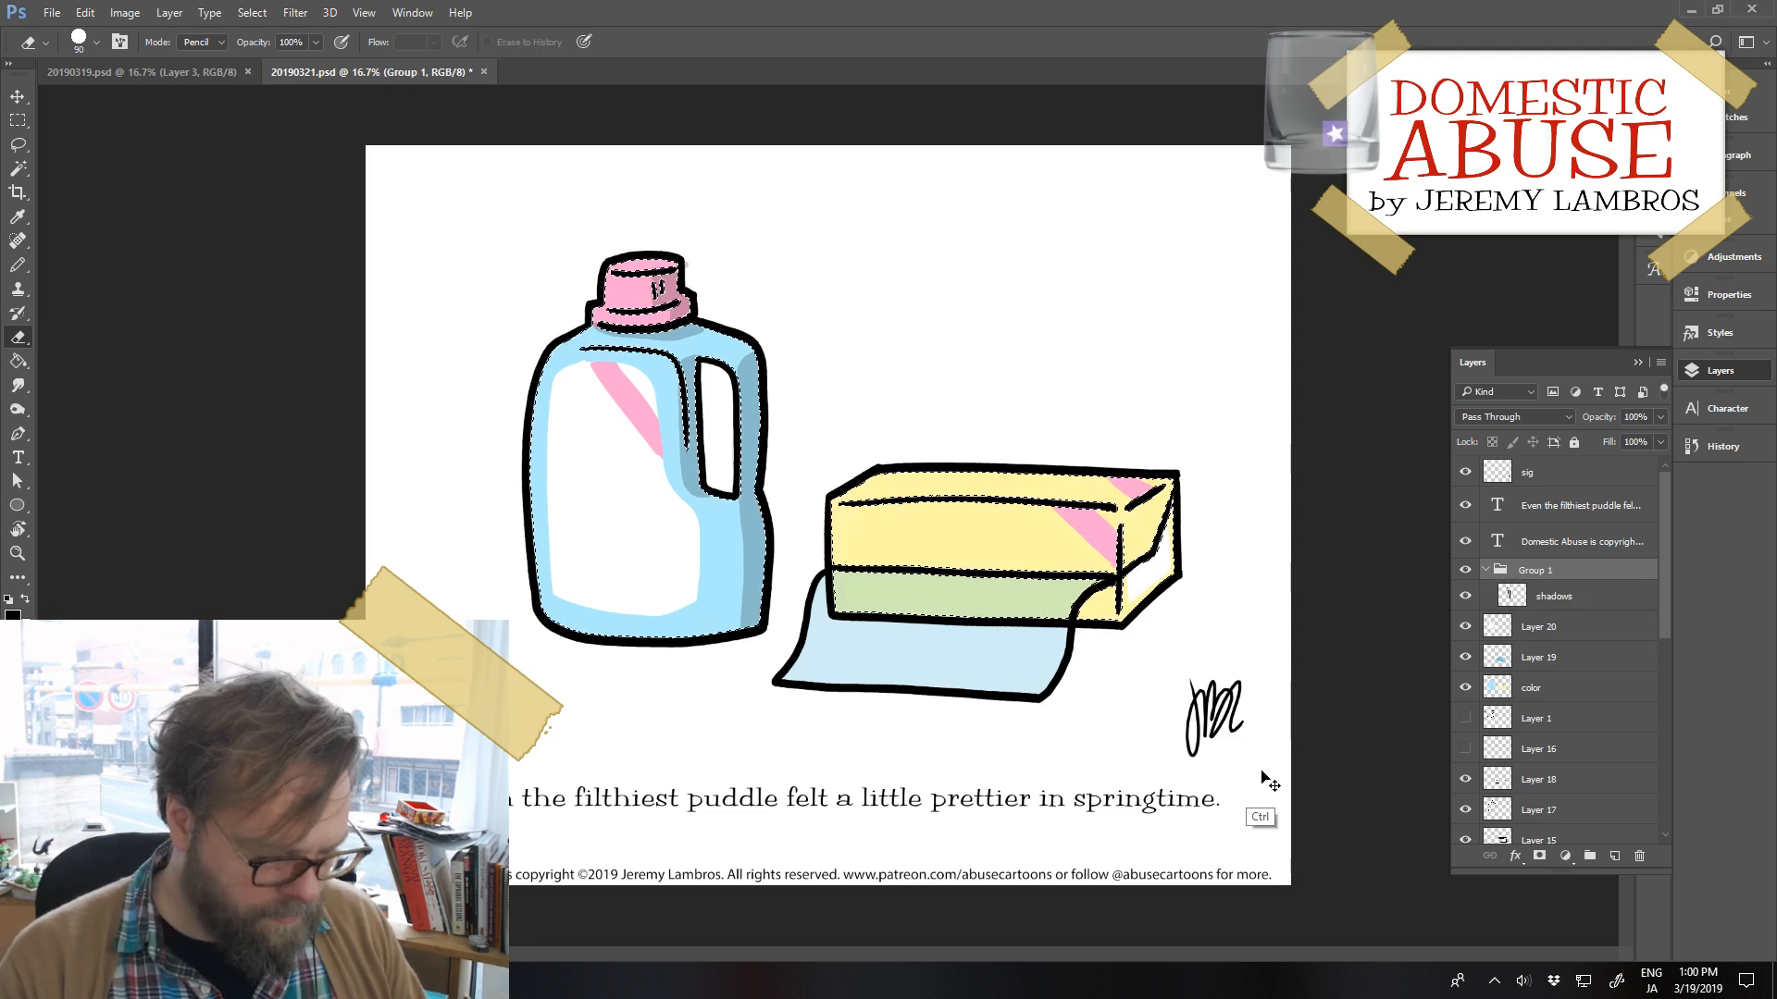
pyautogui.hotkey('ctrl', 'z')
pyautogui.hotkey('ctrl', 'z')
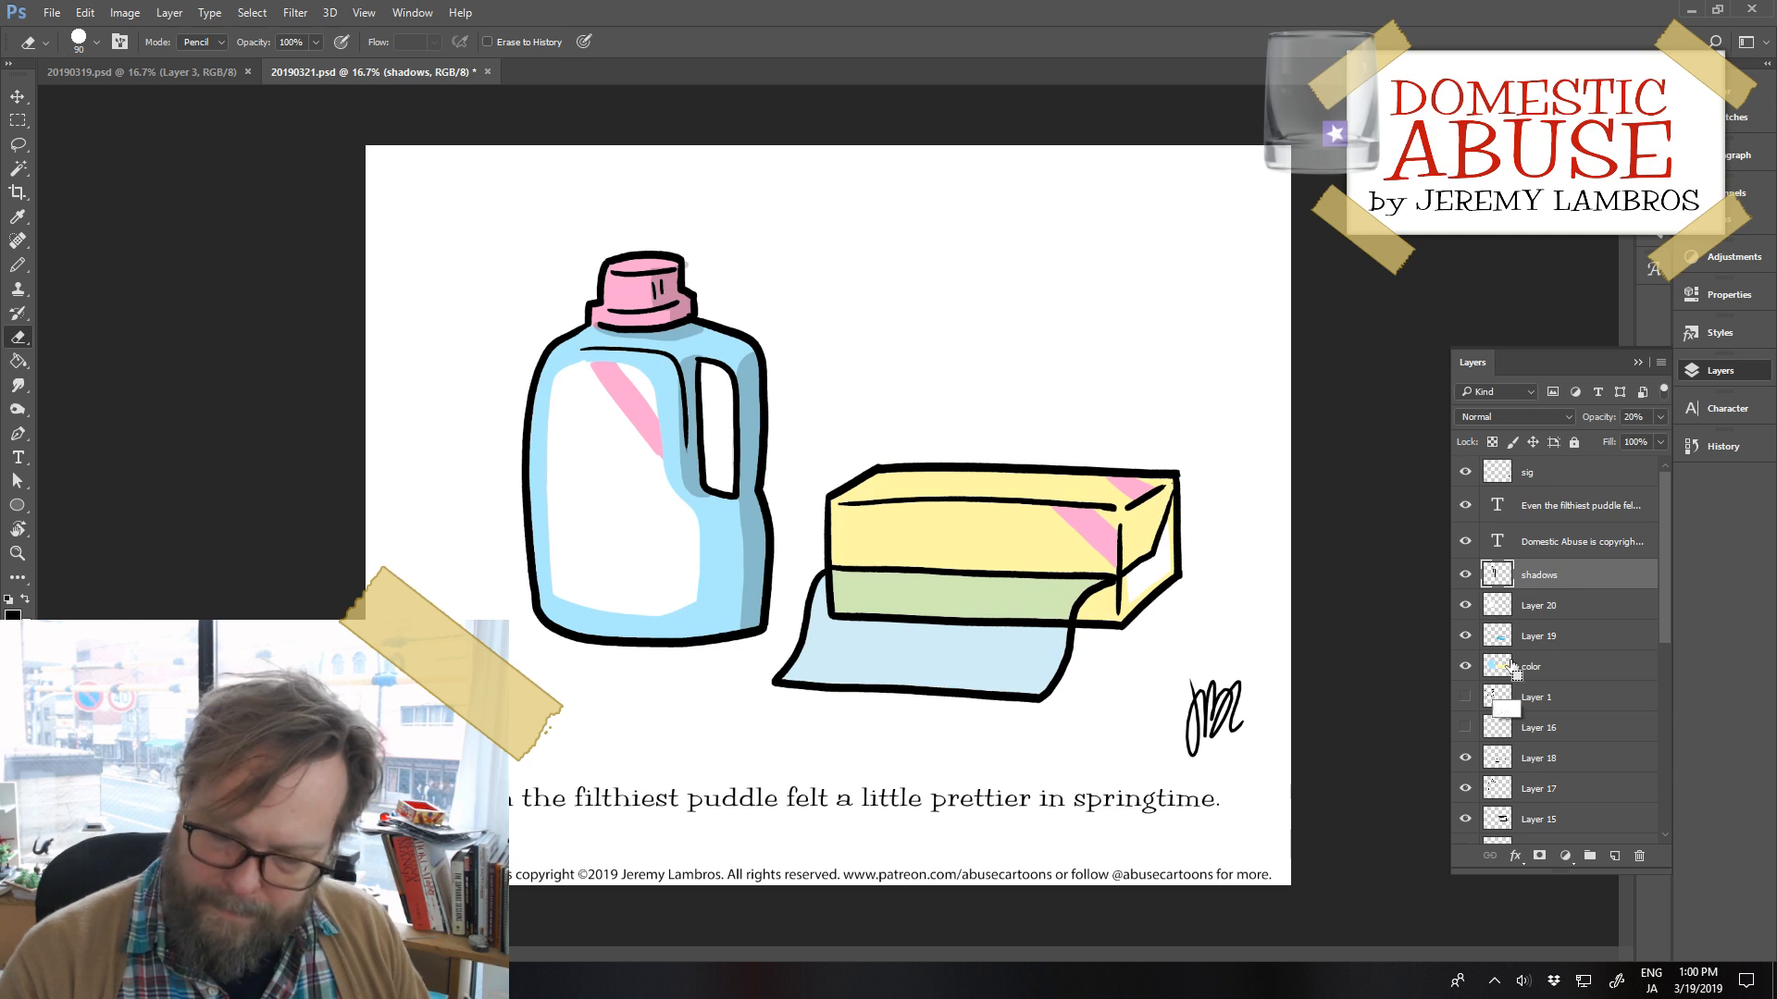
pyautogui.keyDown('ctrl'); pyautogui.click(1508, 663); pyautogui.keyUp('ctrl')
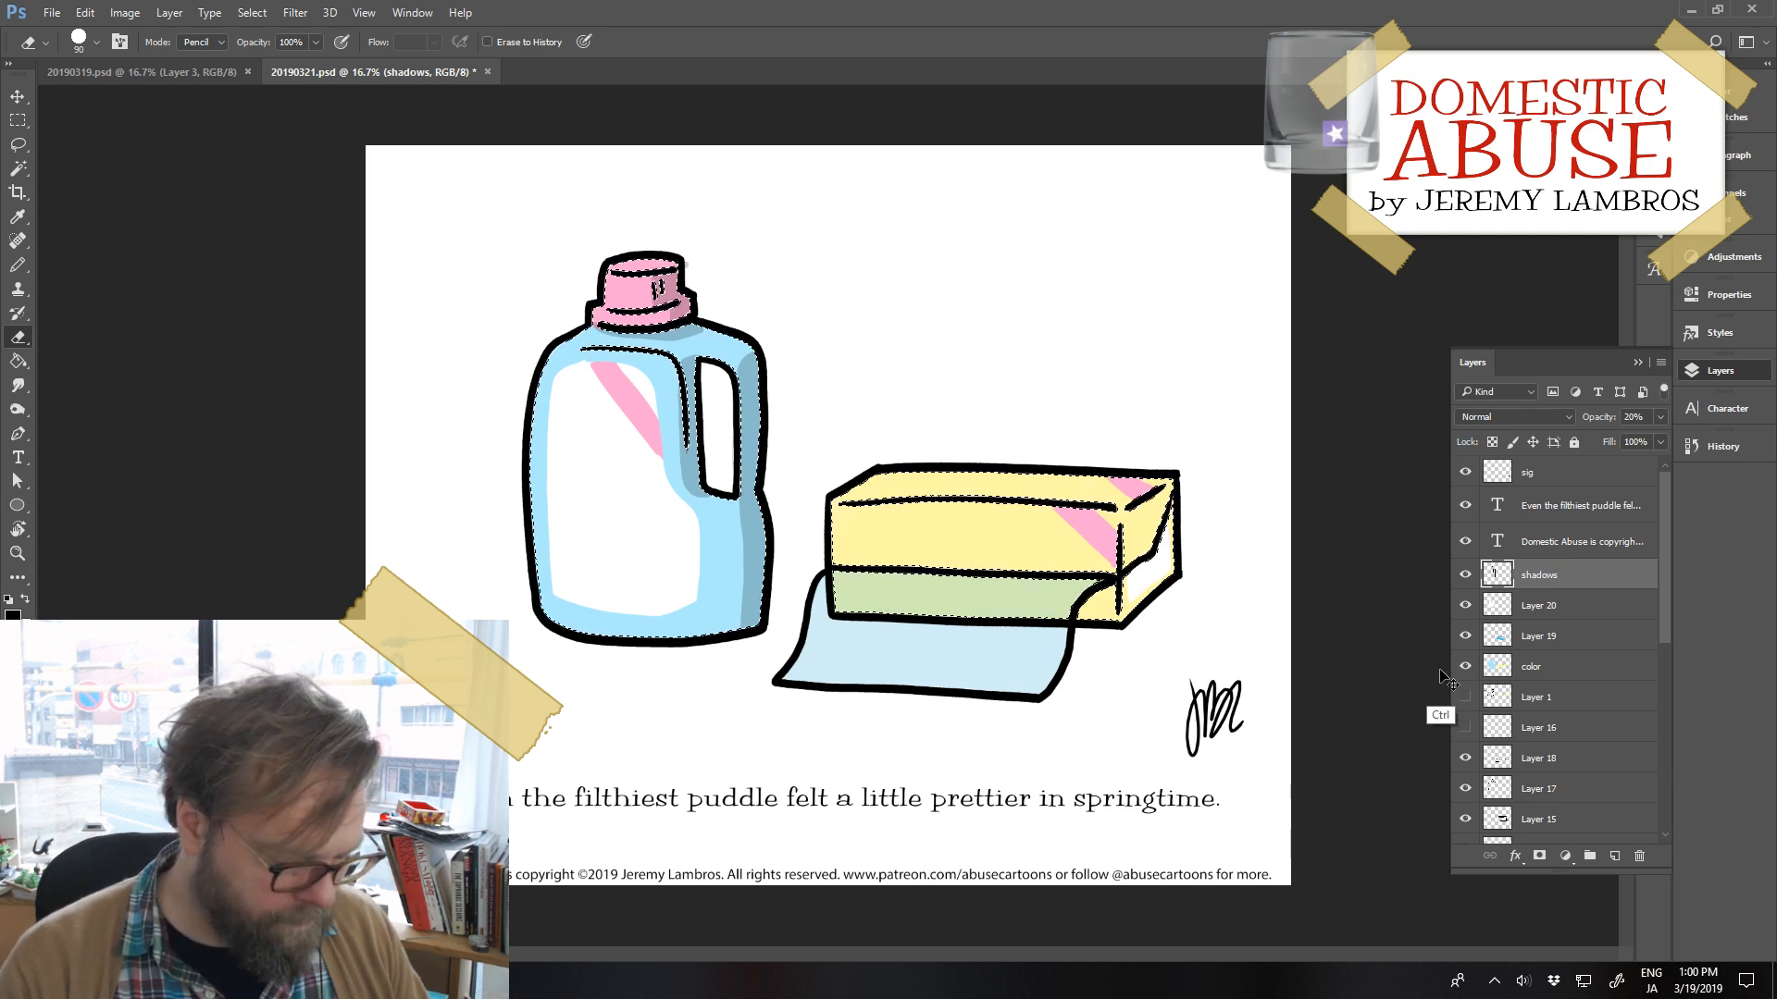
pyautogui.hotkey('ctrl', 'd')
# Add a thin shadow line along the box's front above the sheet and fill the box's end panels with shadow
pyautogui.press('b')
pyautogui.moveTo(1152, 501)
pyautogui.mouseDown()
pyautogui.moveTo(1172, 486)
pyautogui.moveTo(1122, 569)
pyautogui.moveTo(1122, 622)
pyautogui.moveTo(1101, 593)
pyautogui.moveTo(1088, 602)
pyautogui.mouseUp()
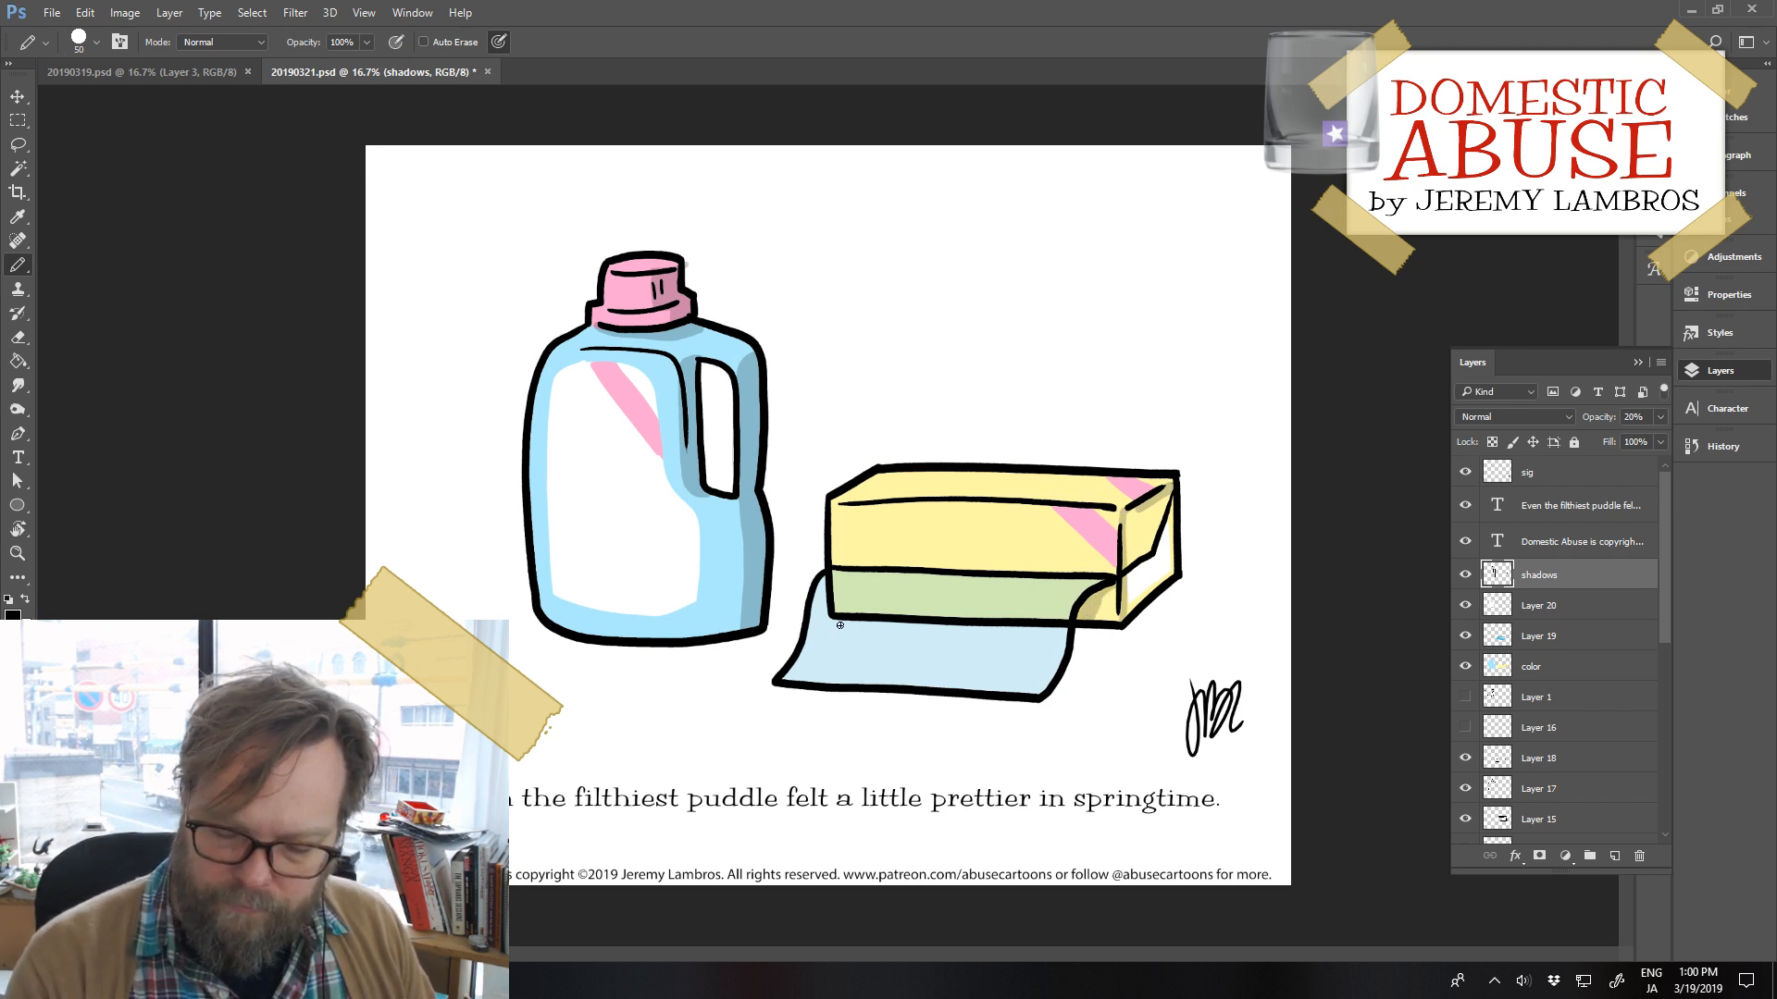
pyautogui.moveTo(862, 566); pyautogui.dragTo(1094, 570)
pyautogui.hotkey('ctrl', 'z')
pyautogui.moveTo(835, 567); pyautogui.dragTo(1120, 575)
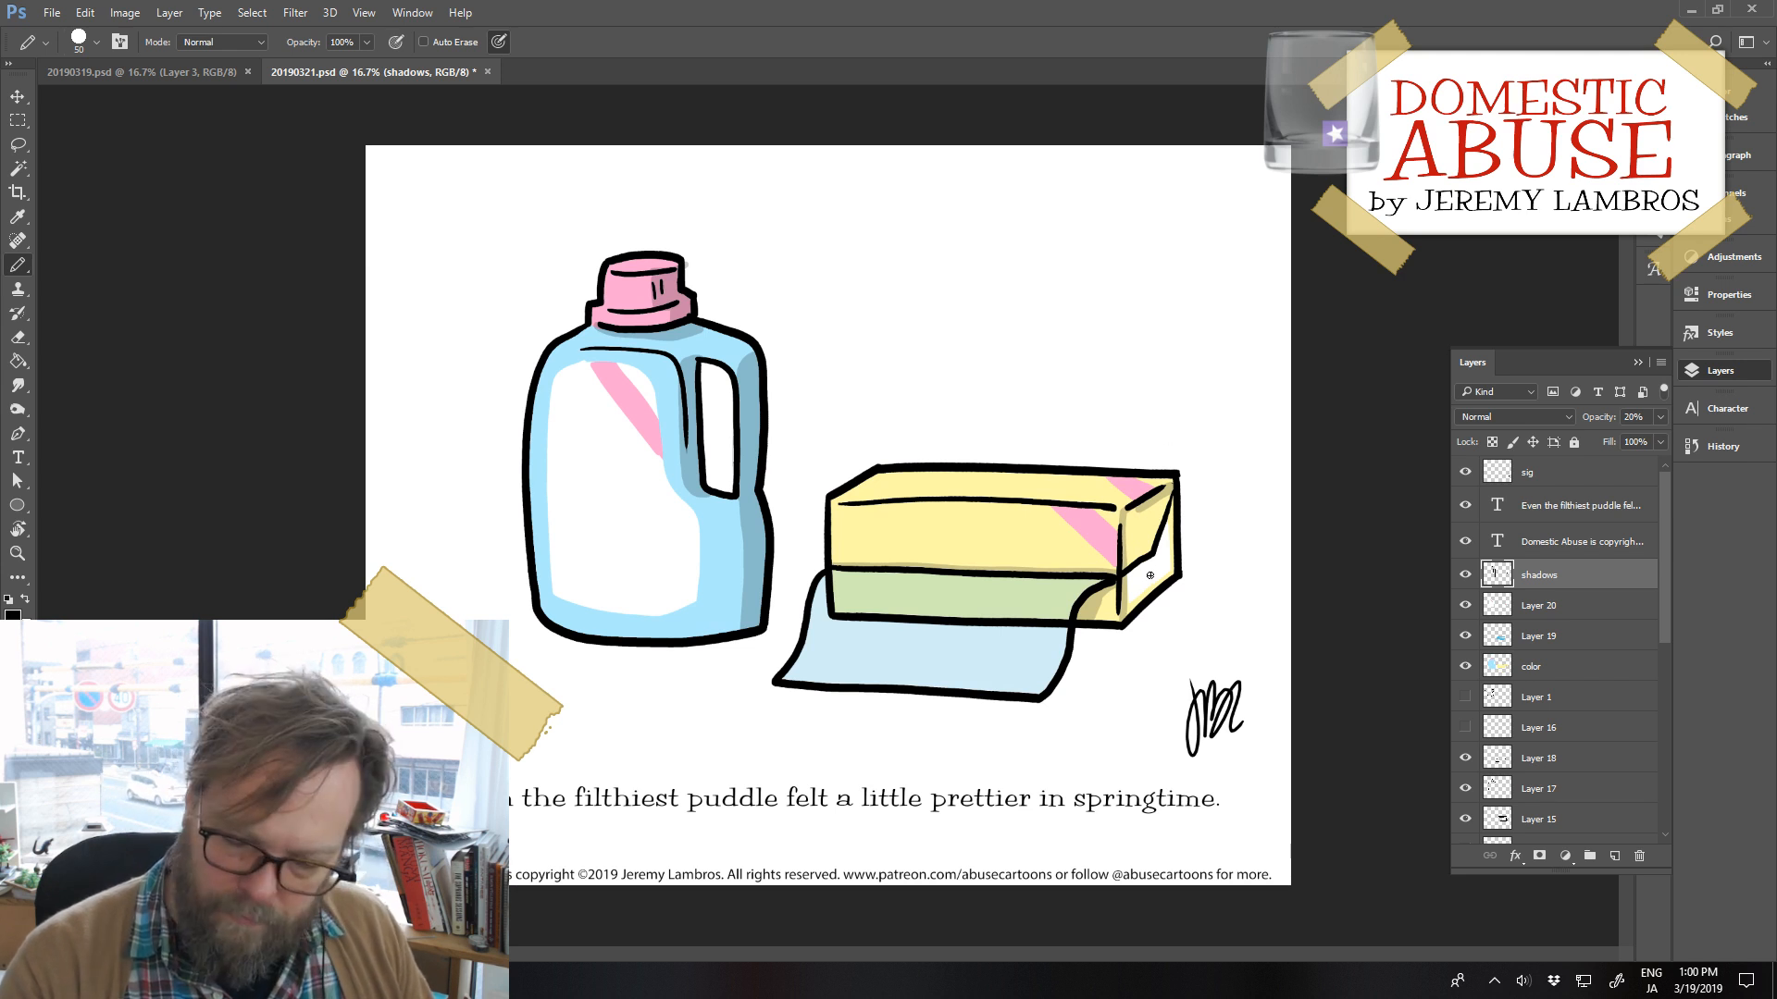
pyautogui.press('g')
pyautogui.click(1138, 605)
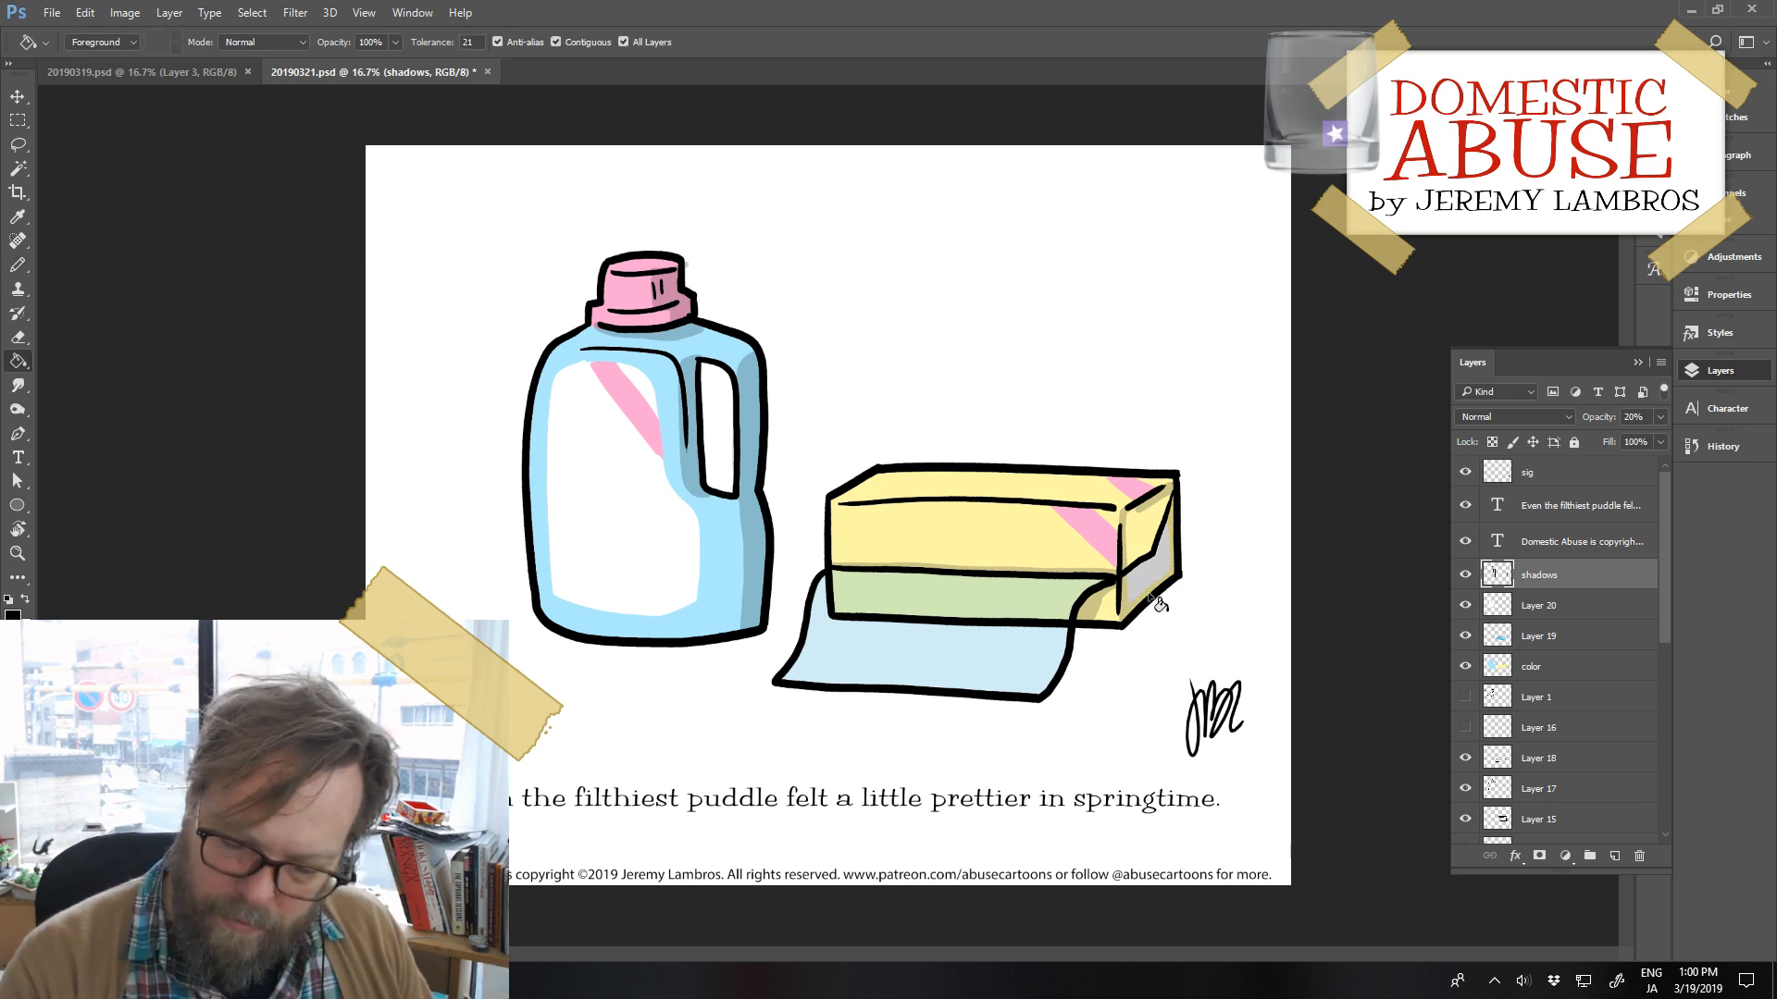
pyautogui.click(1147, 528)
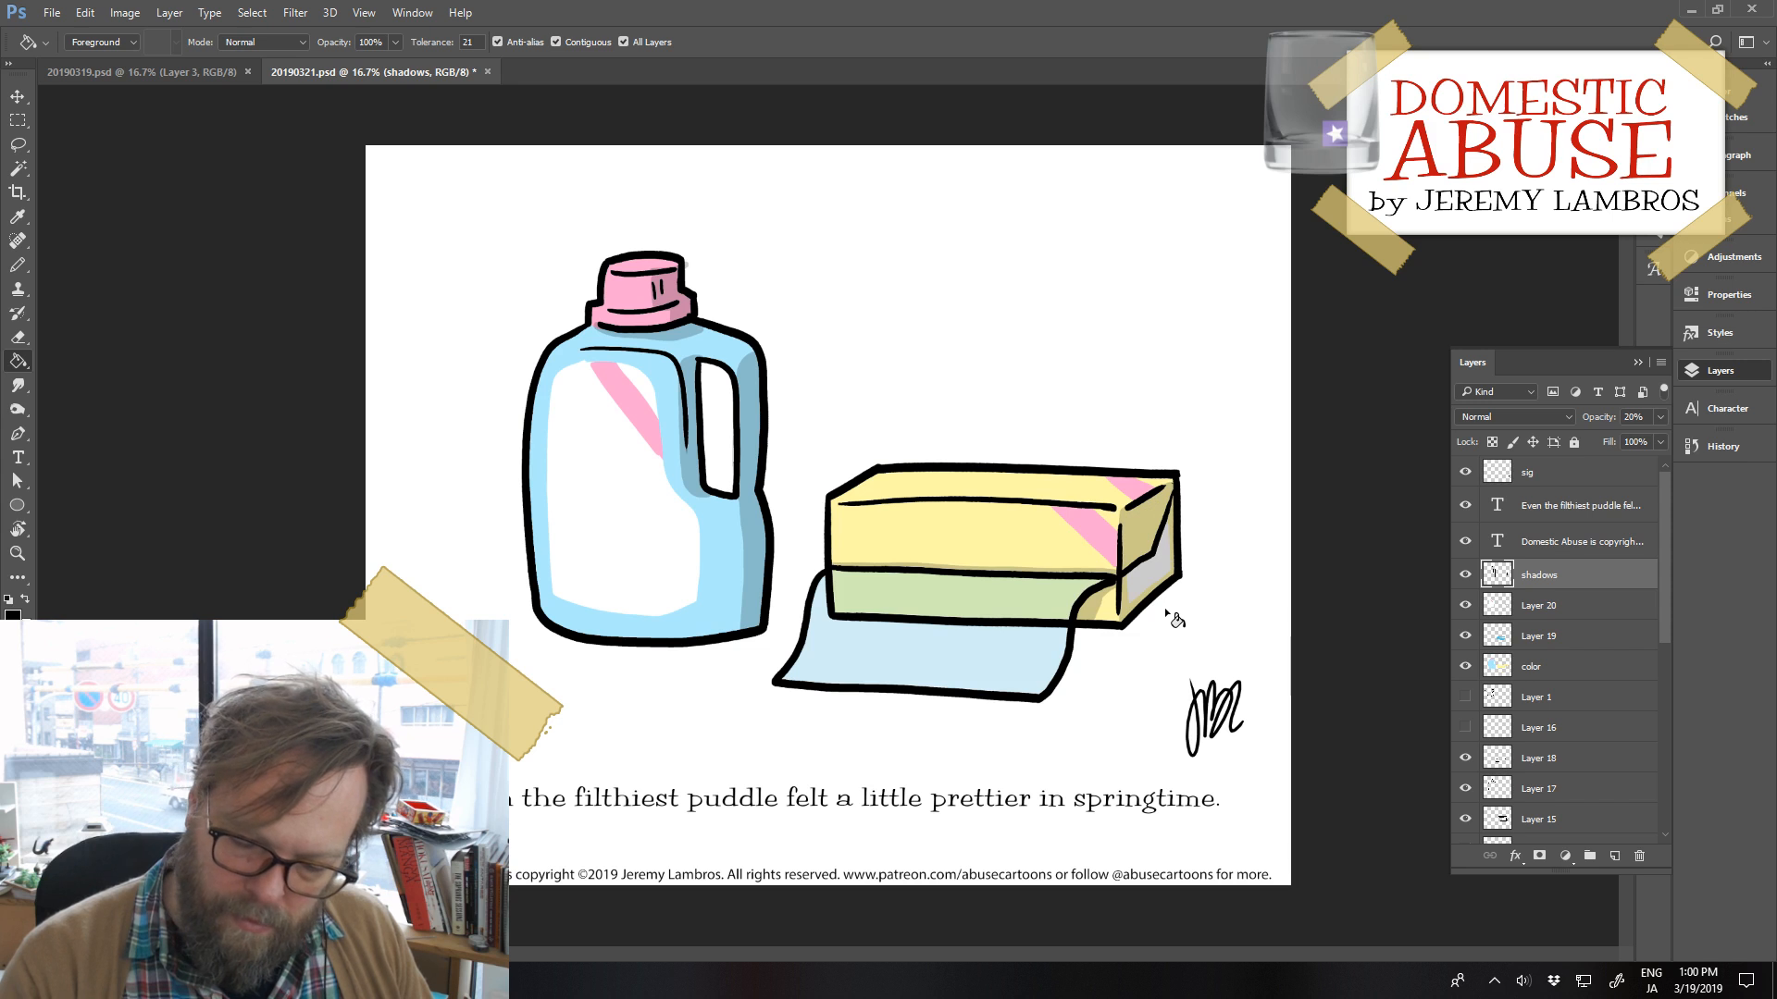
# Draw cast shadow strokes under the sheet's edges, along the bottom of the box's front and beside the box's end
pyautogui.press('b')
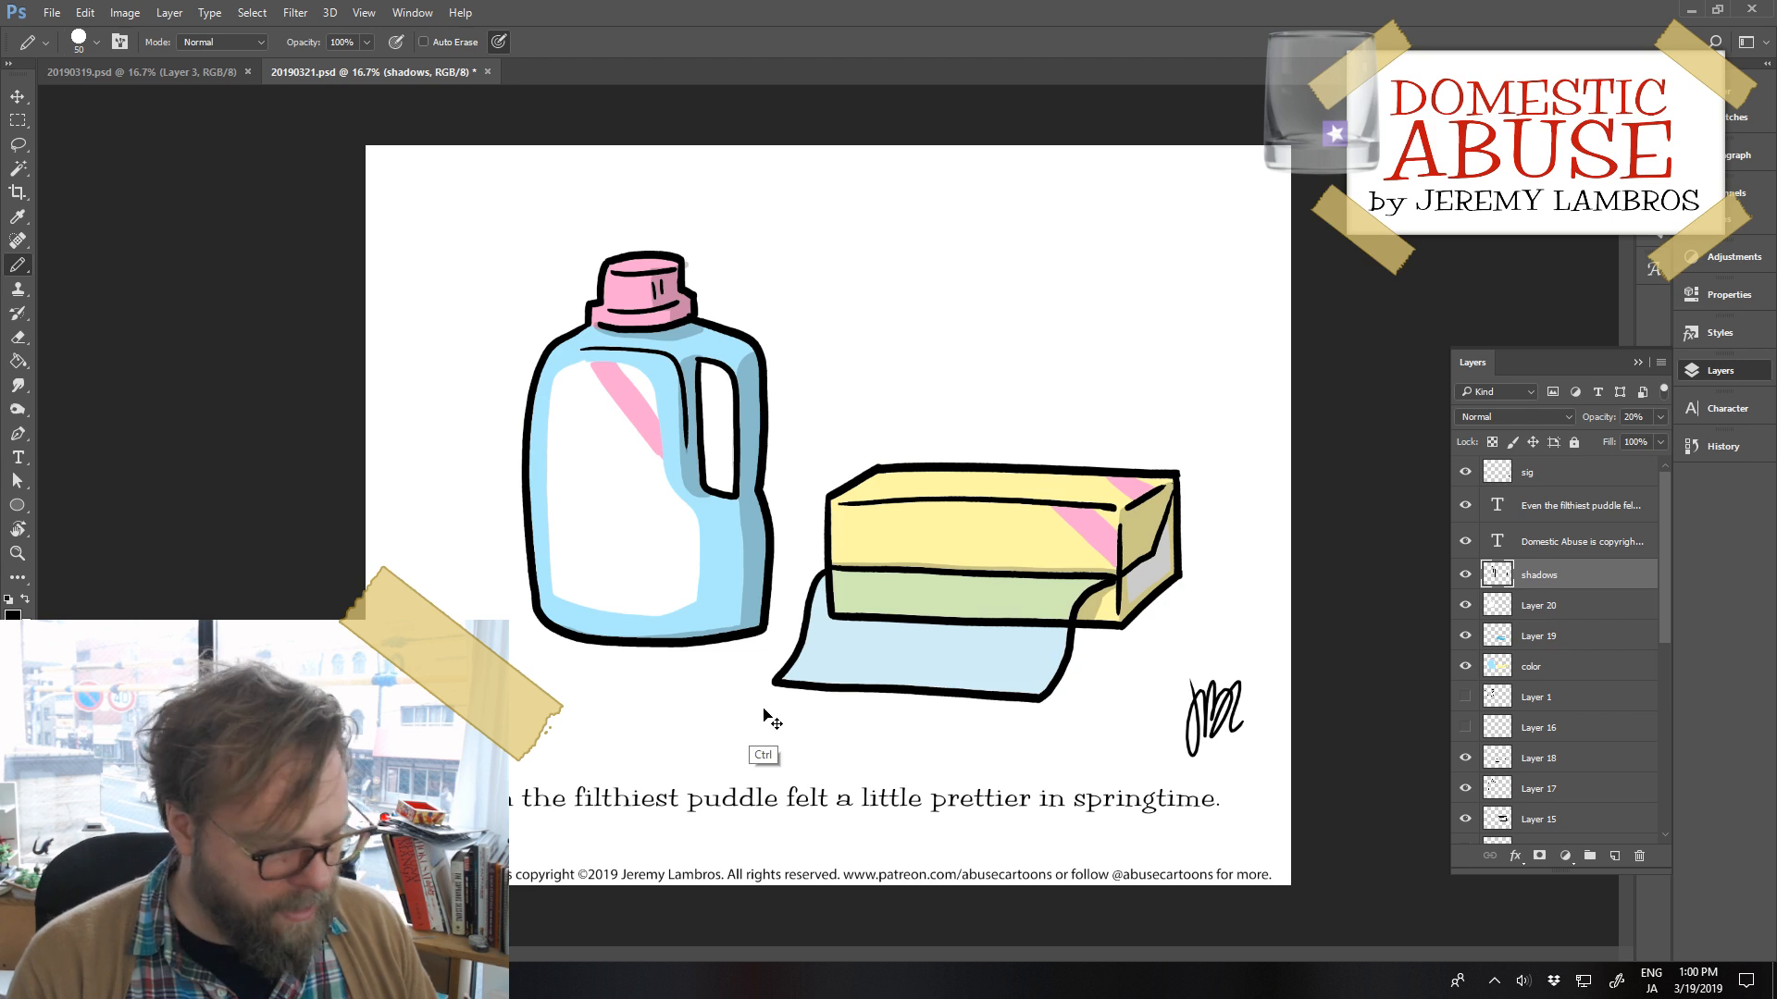
pyautogui.moveTo(780, 693); pyautogui.dragTo(1031, 706)
pyautogui.moveTo(1090, 625)
pyautogui.mouseDown()
pyautogui.moveTo(1068, 689)
pyautogui.moveTo(1027, 708)
pyautogui.mouseUp()
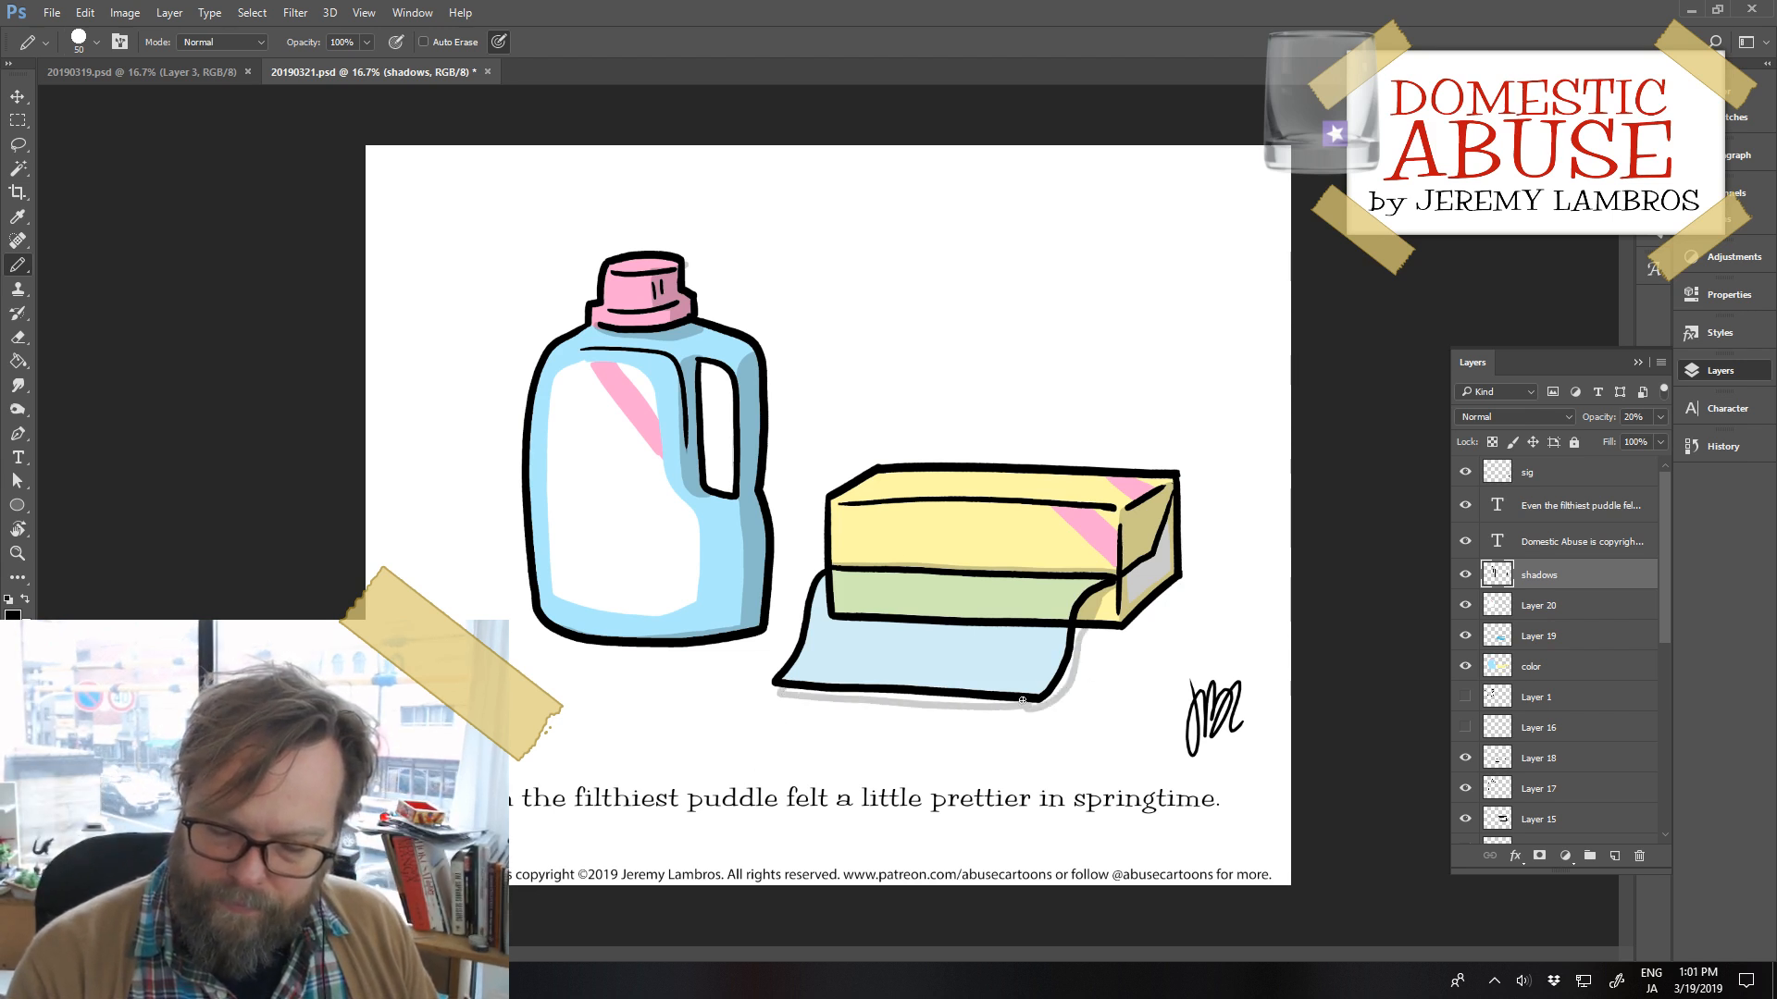
pyautogui.moveTo(1082, 631)
pyautogui.mouseDown()
pyautogui.moveTo(1129, 632)
pyautogui.moveTo(1211, 564)
pyautogui.mouseUp()
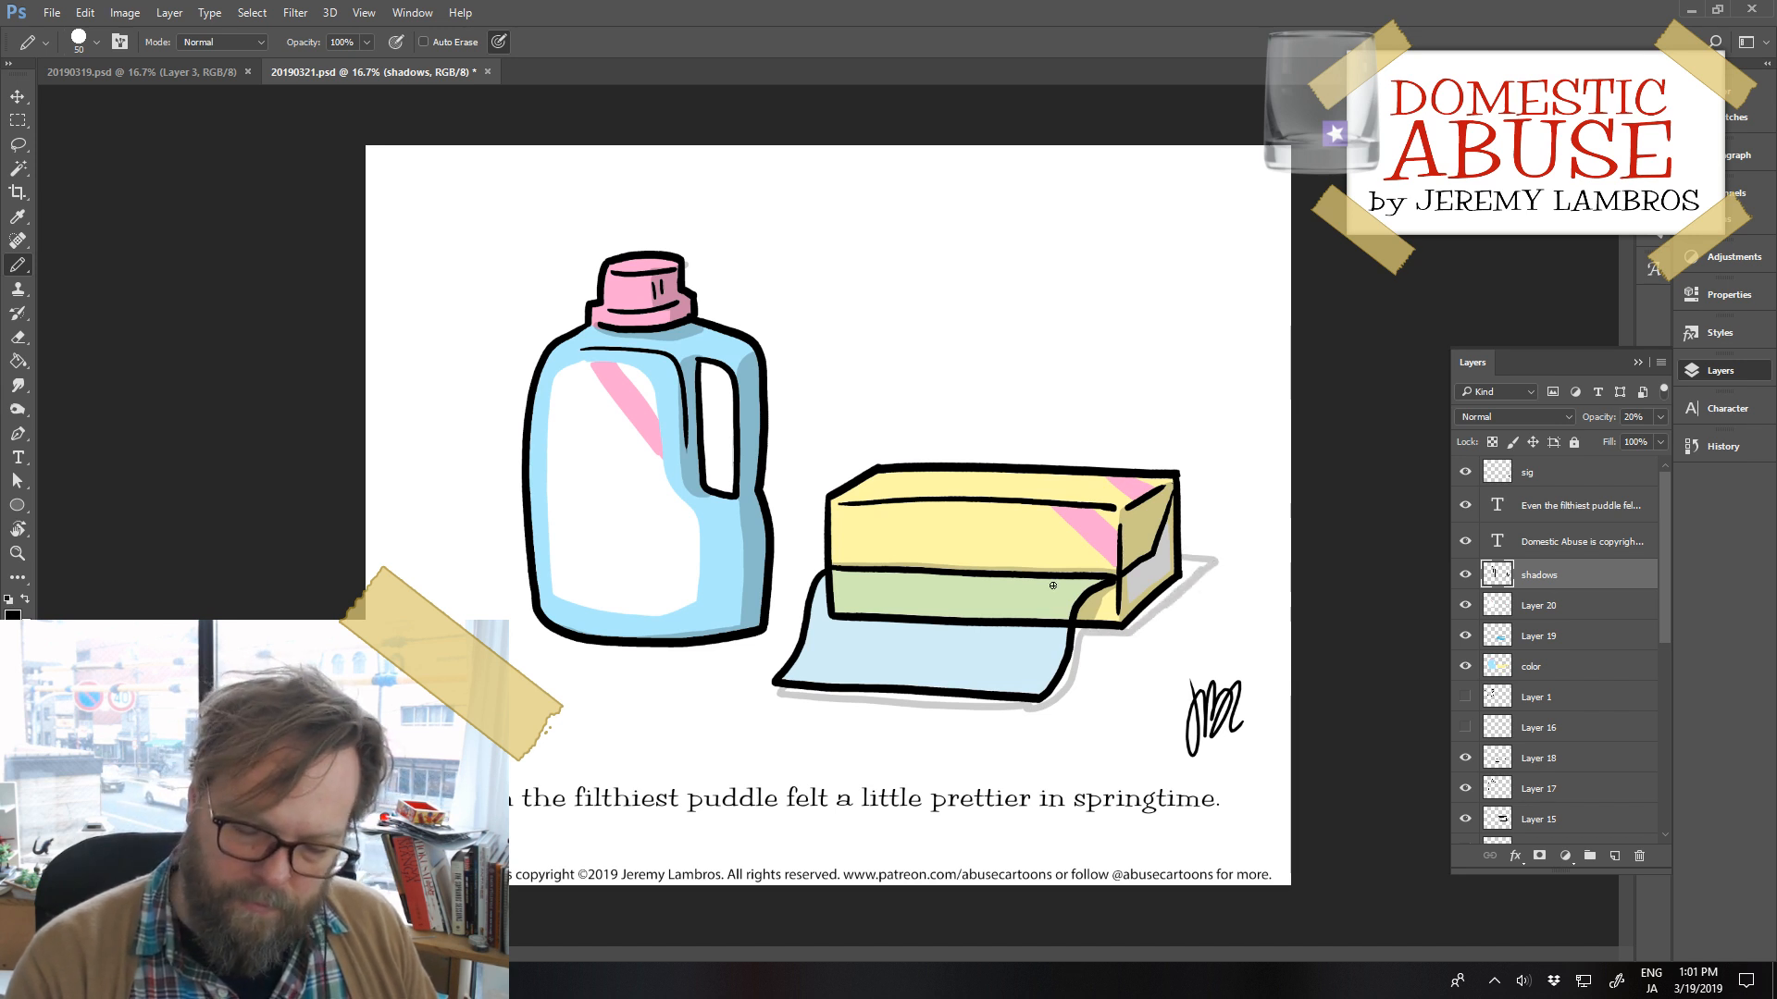
pyautogui.moveTo(830, 622); pyautogui.dragTo(1079, 635)
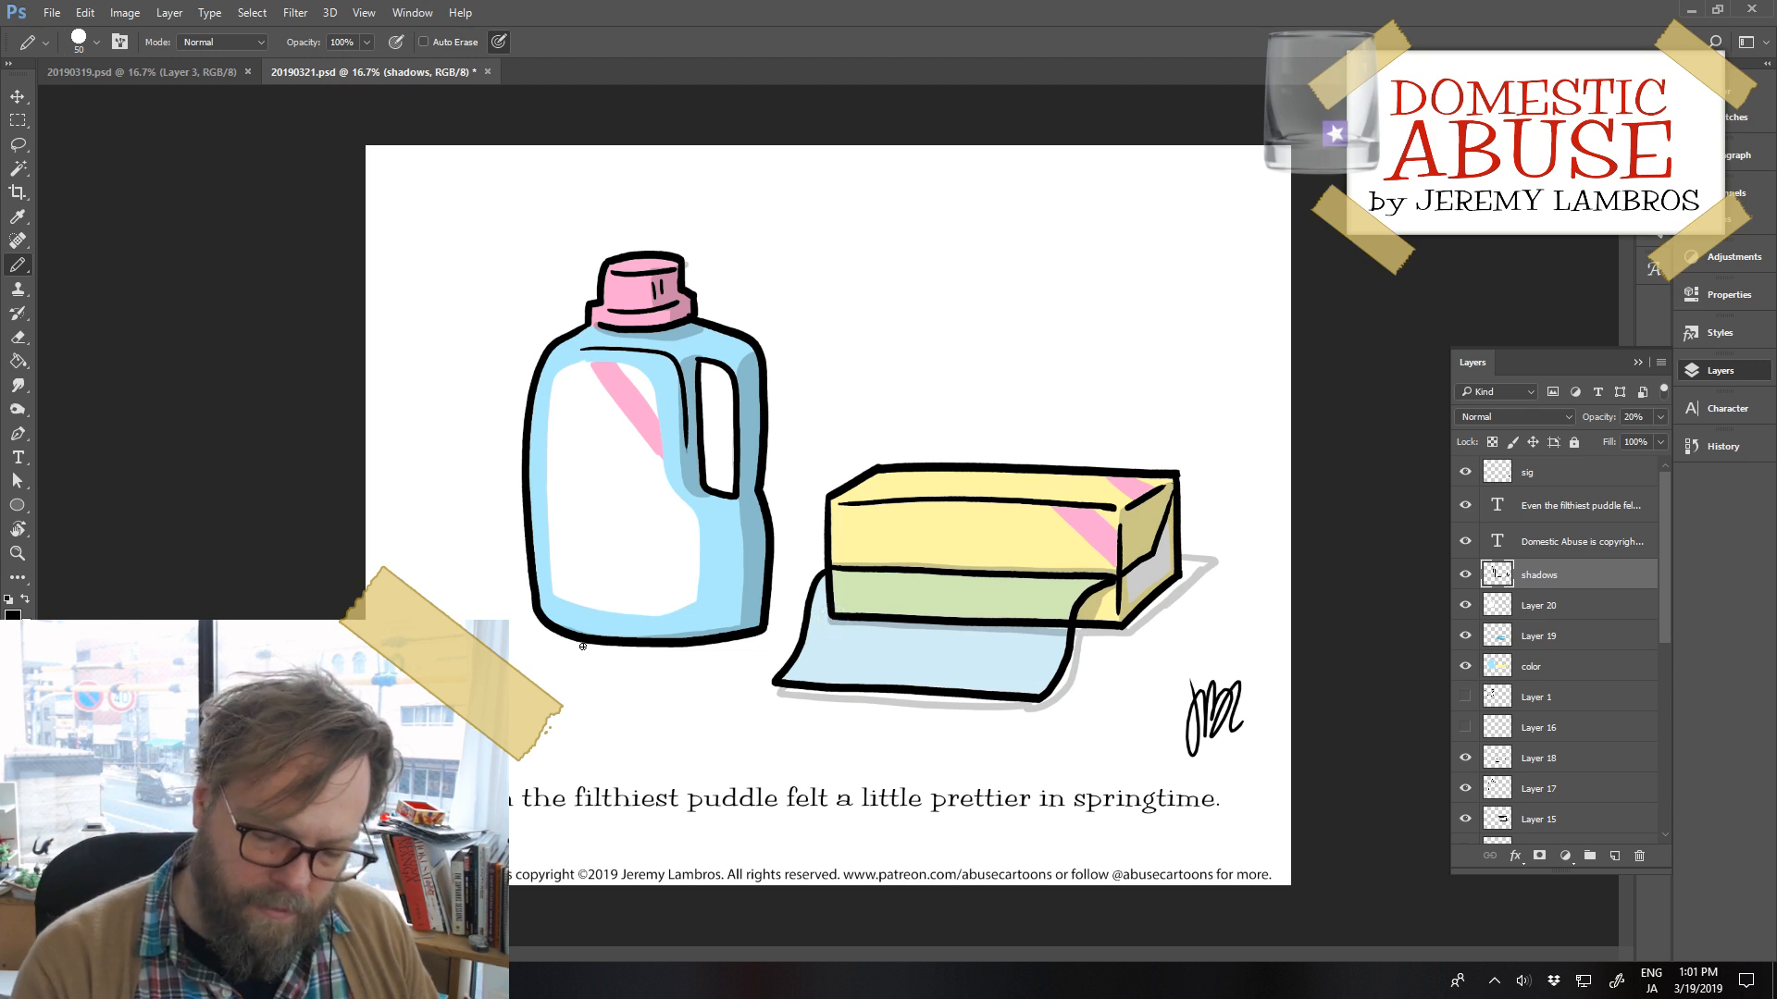
# Outline the jug's ground shadow along its base and across to the box, and fill the cast shadow areas
pyautogui.moveTo(548, 629)
pyautogui.mouseDown()
pyautogui.moveTo(724, 653)
pyautogui.moveTo(772, 647)
pyautogui.mouseUp()
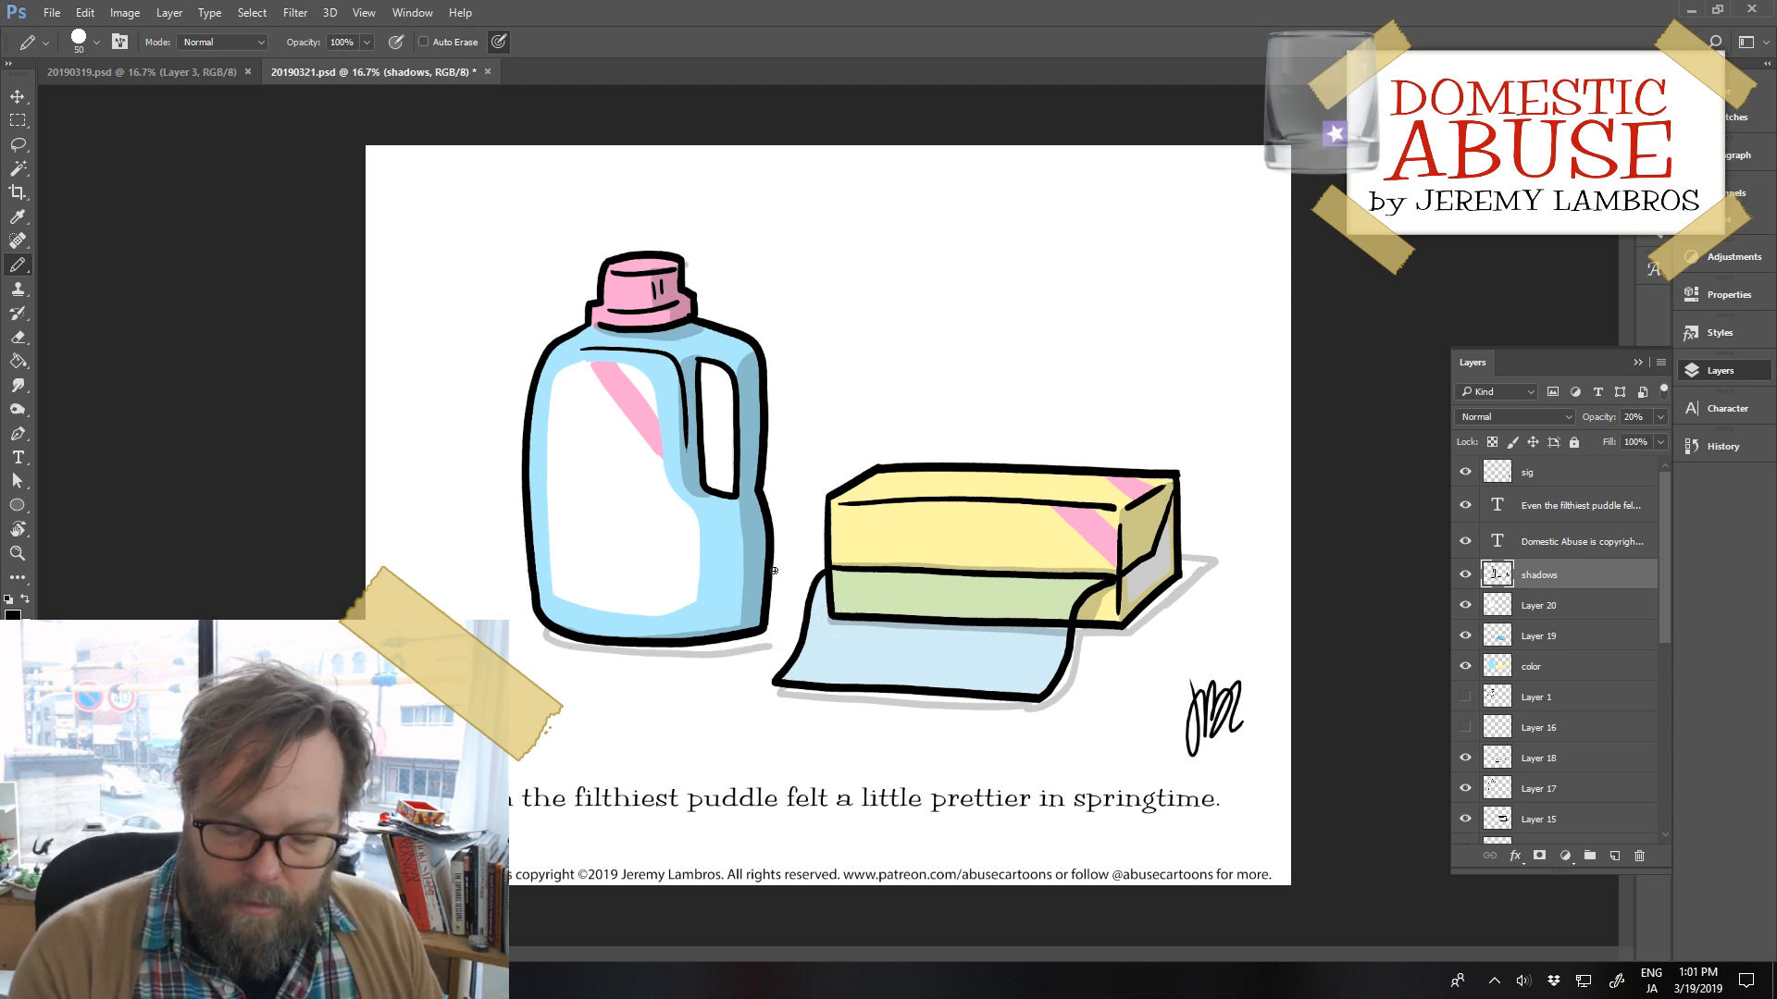
pyautogui.moveTo(774, 571); pyautogui.dragTo(823, 570)
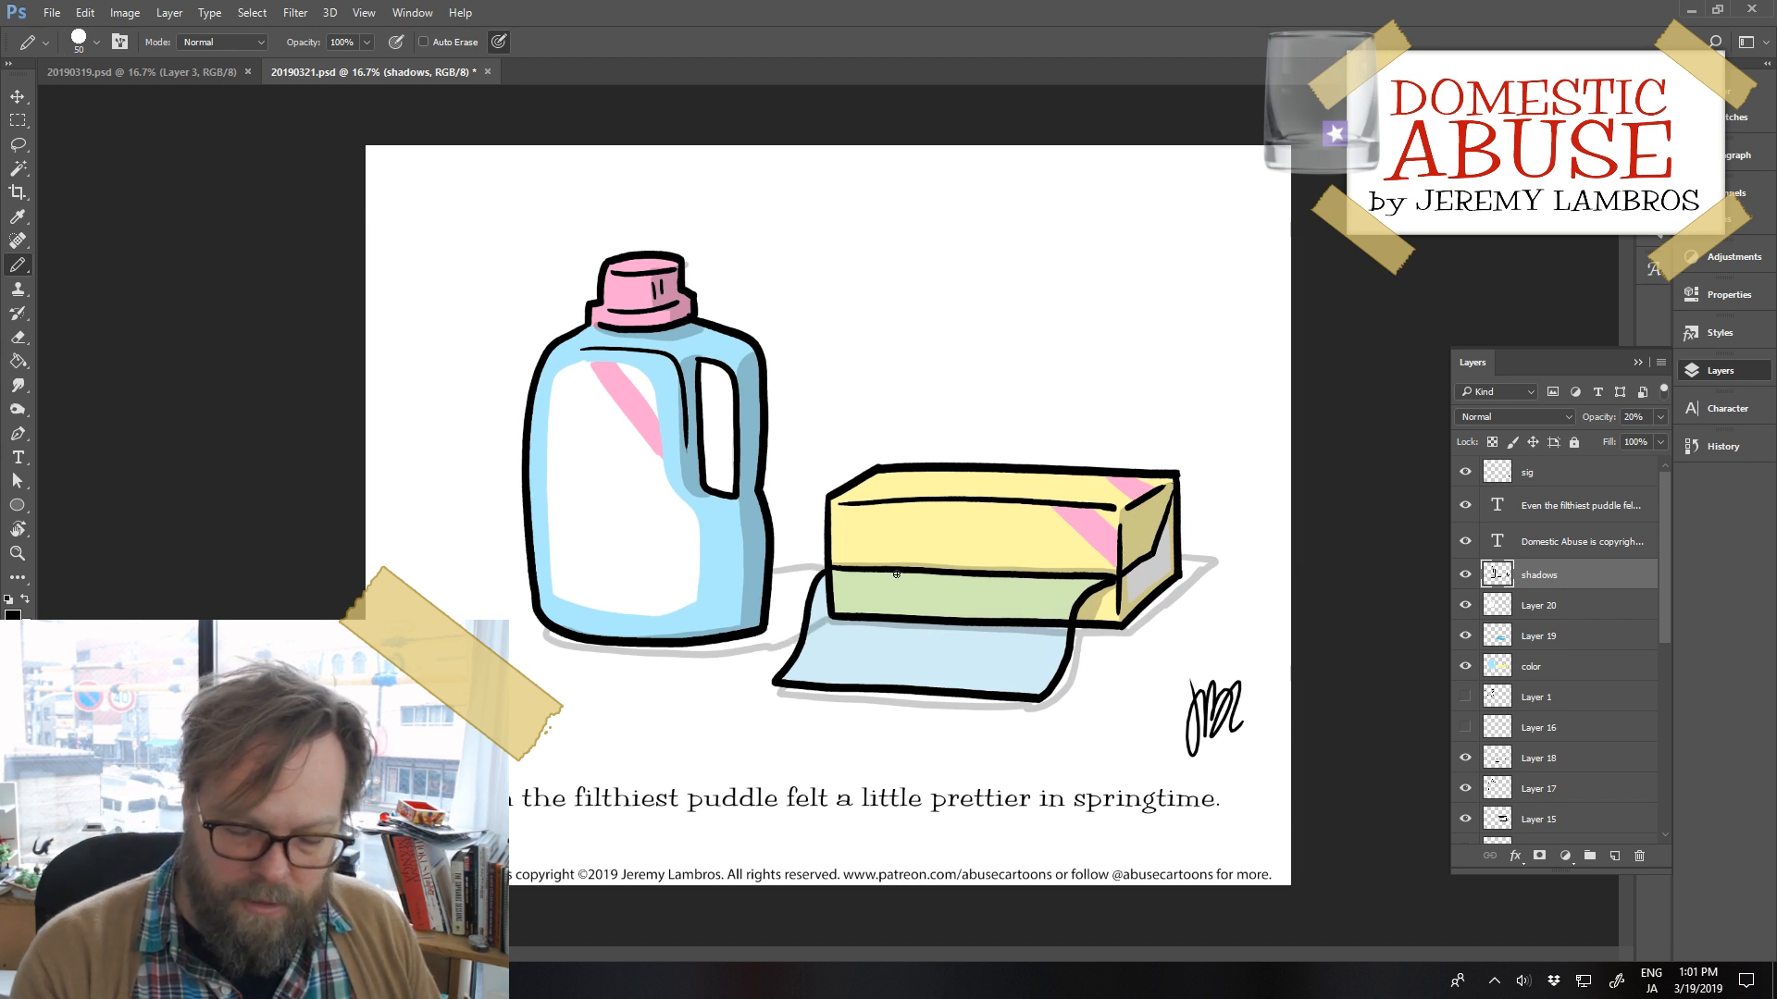
pyautogui.press('g')
pyautogui.click(818, 613)
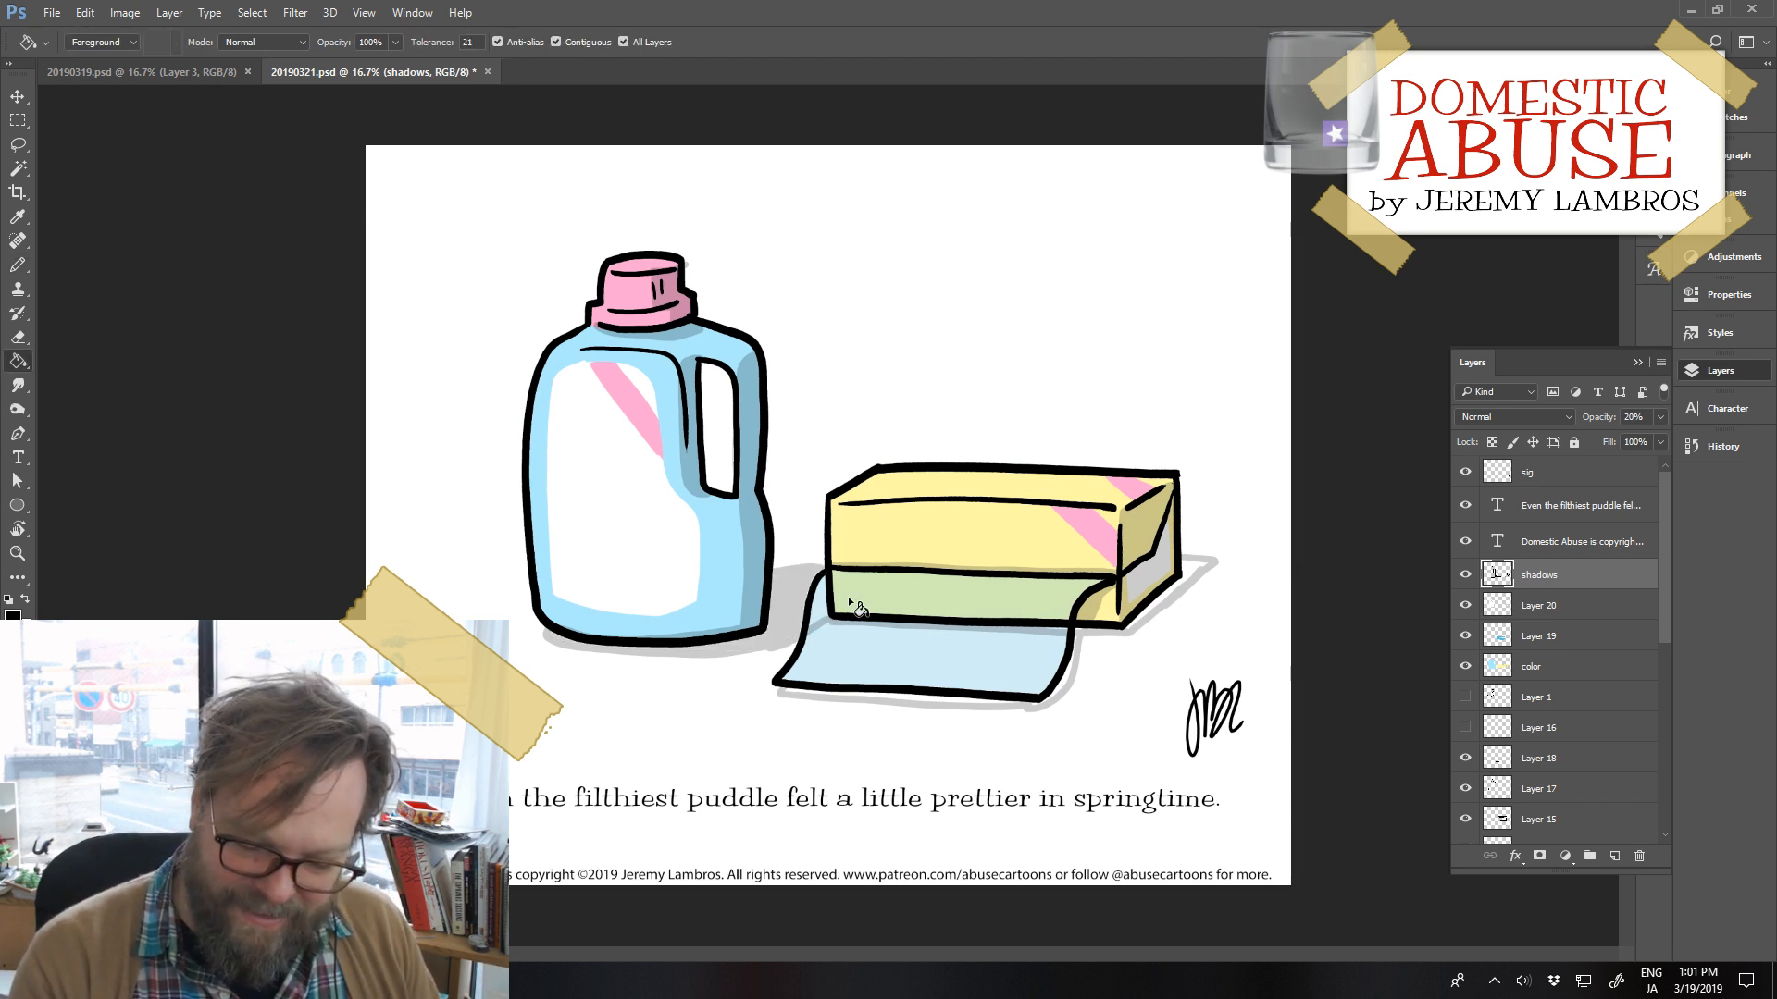
pyautogui.click(979, 703)
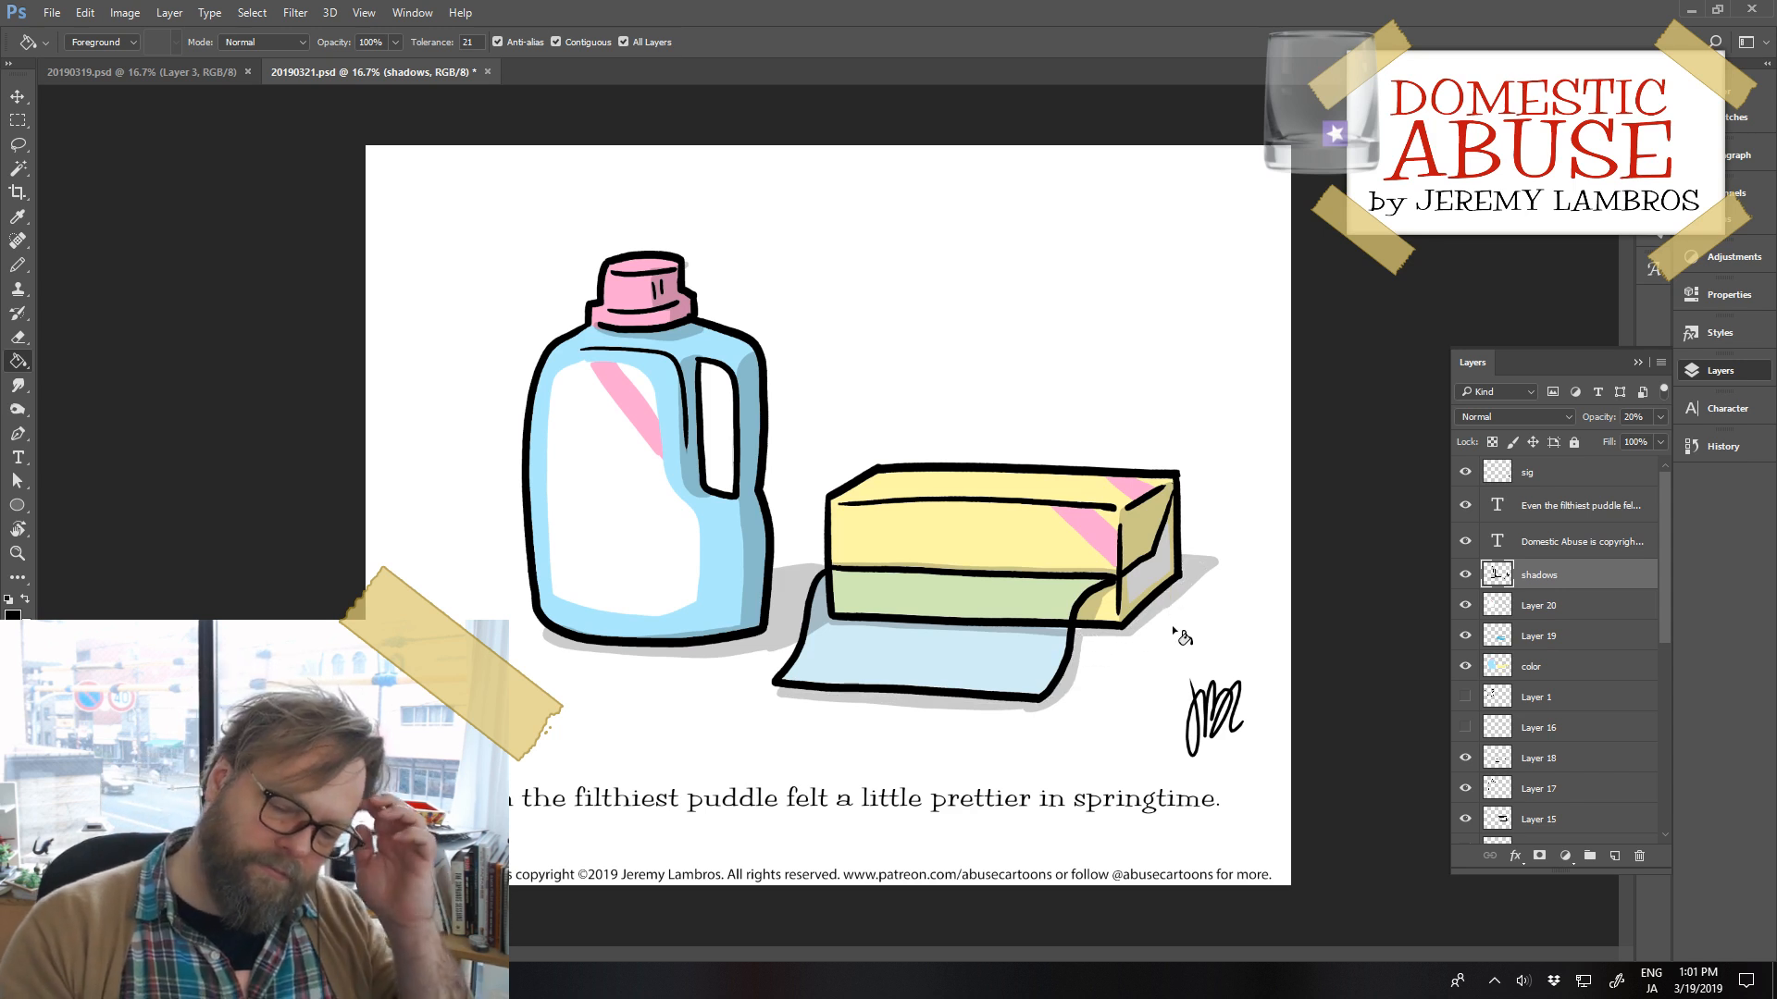
# Paint a white highlight on the shadows layer down the box's vertical corner edge beside the end panel
pyautogui.press('x')
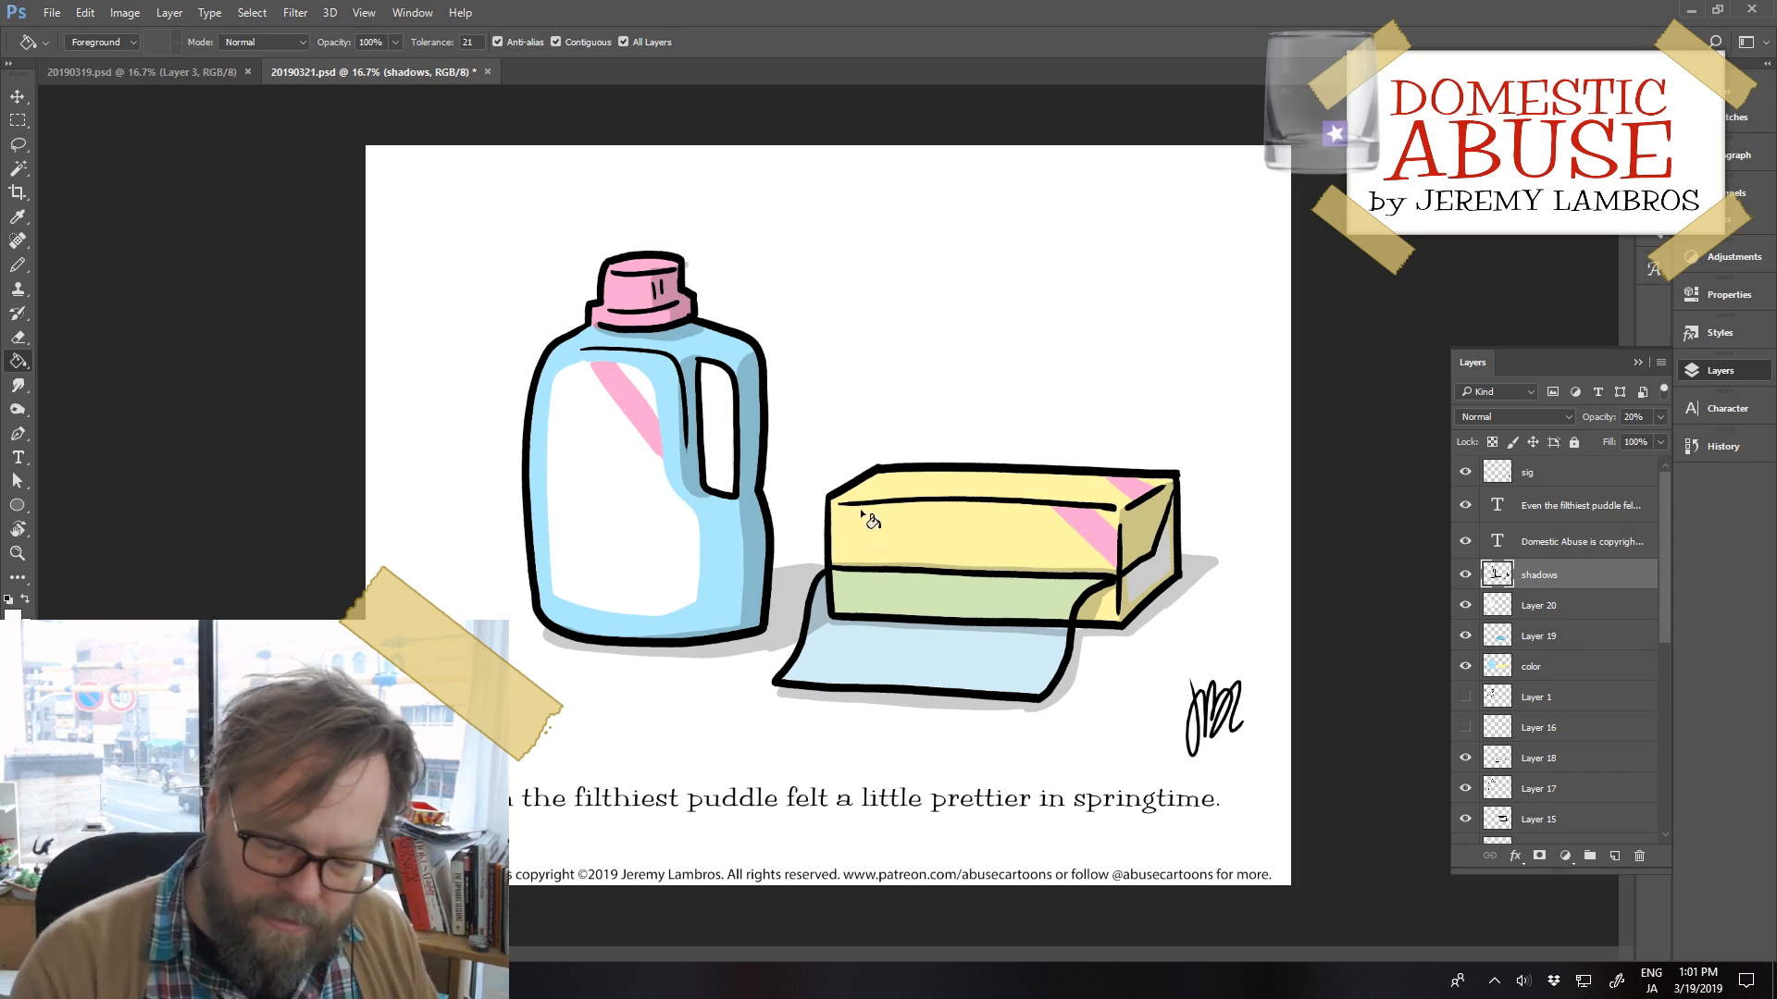
pyautogui.press('b')
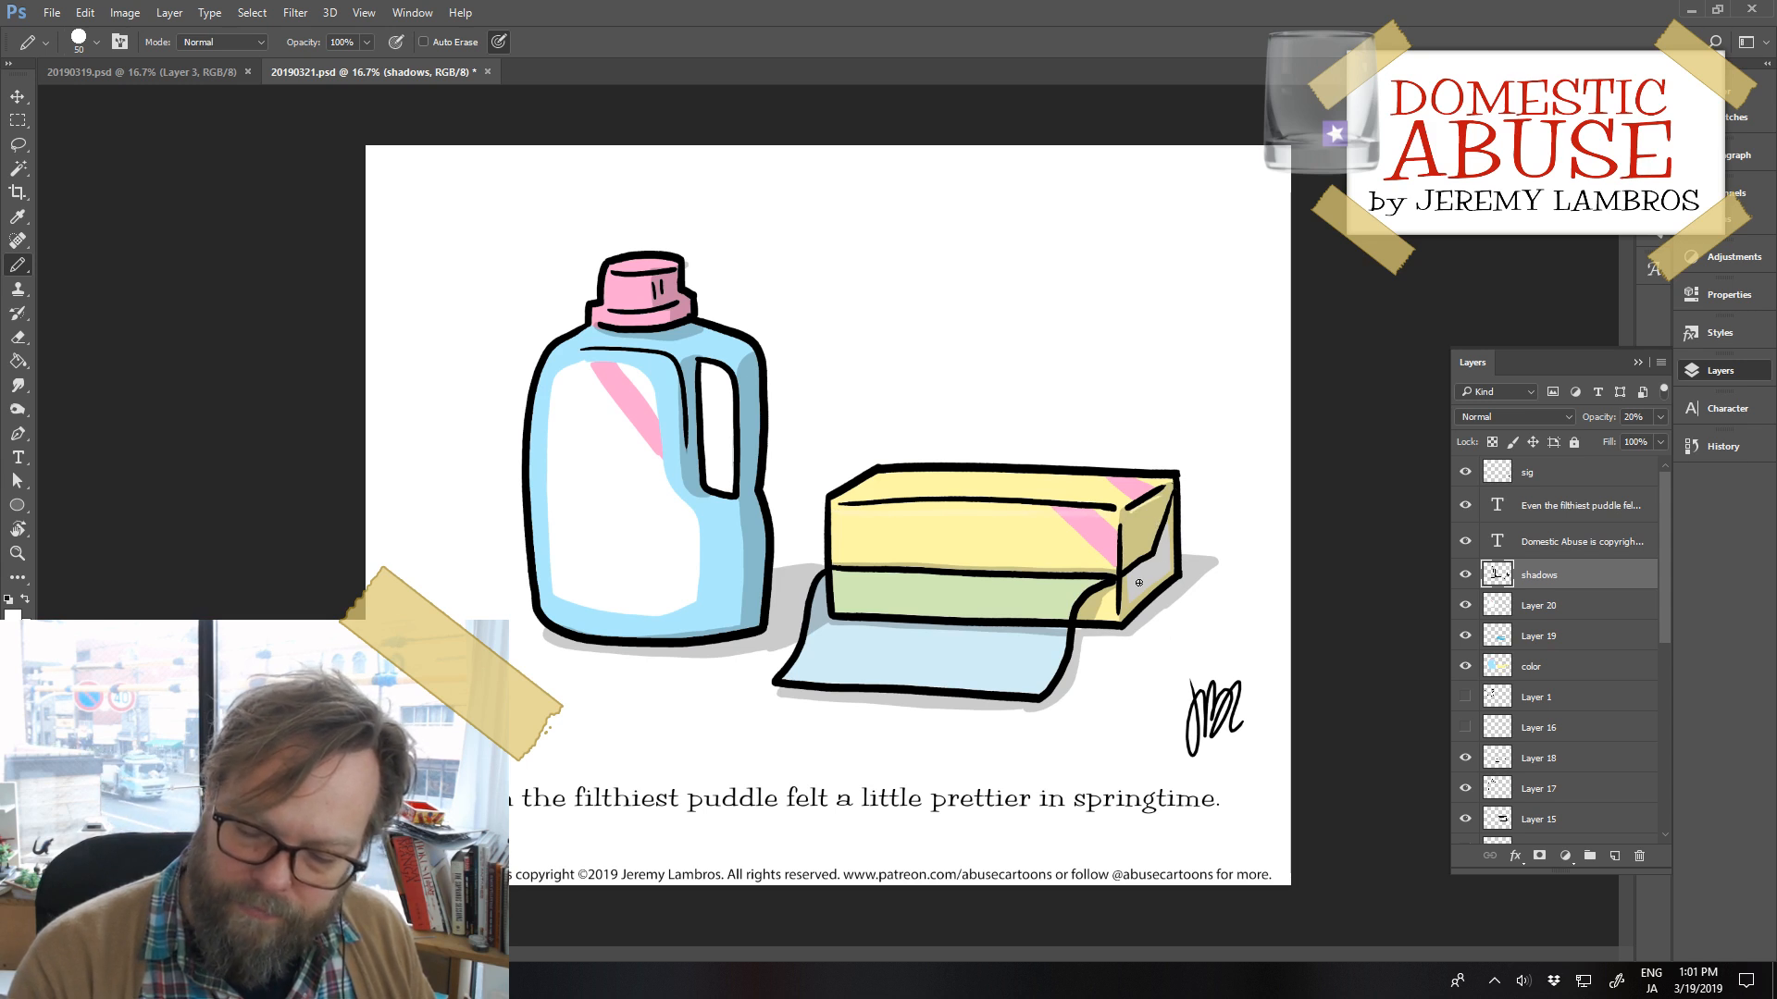
pyautogui.moveTo(1124, 521); pyautogui.dragTo(1131, 612)
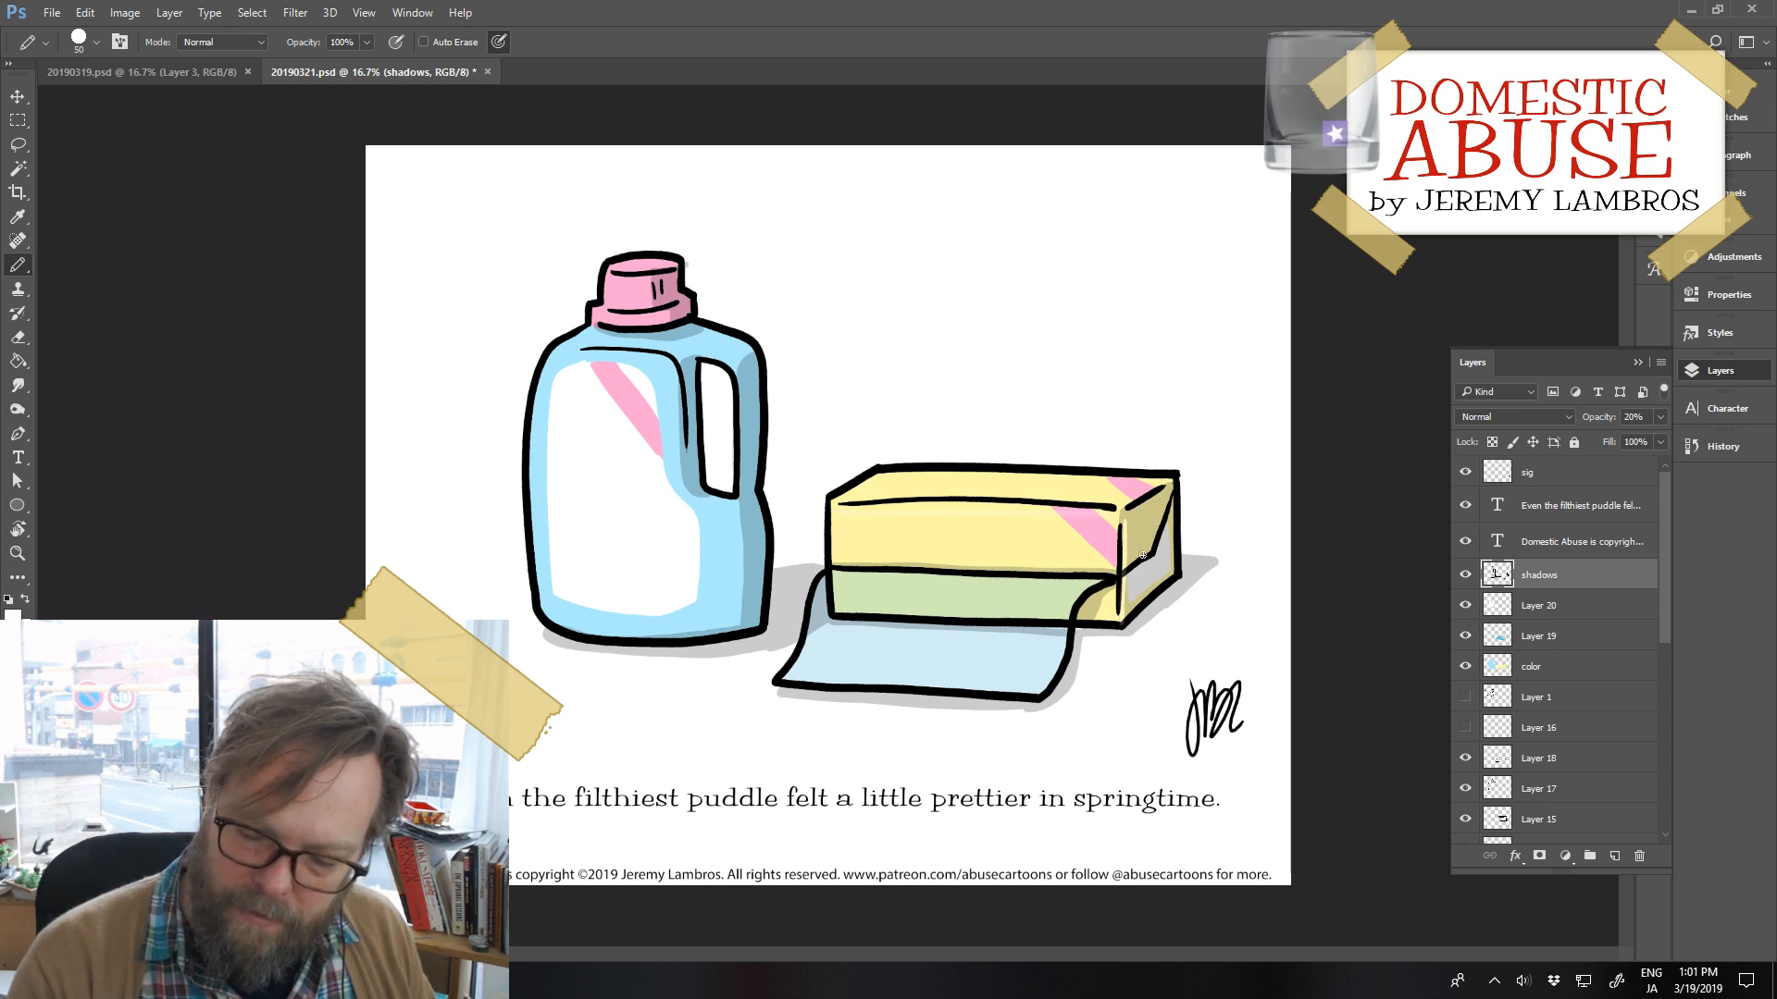
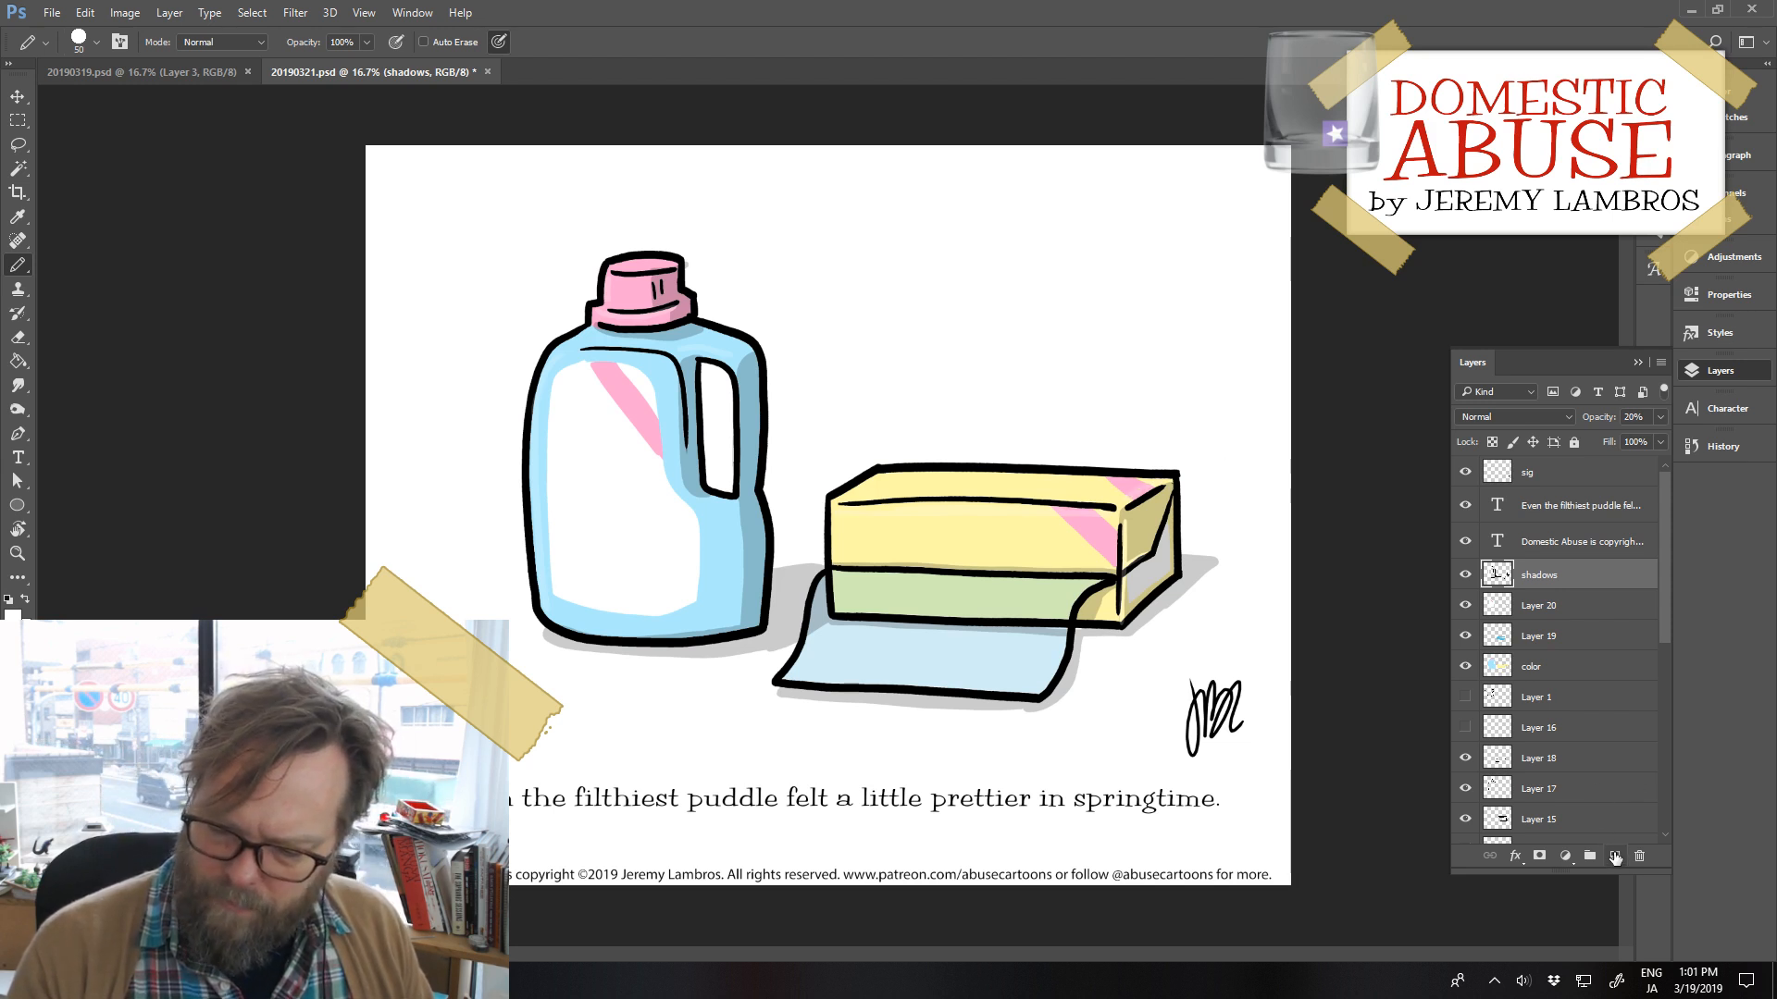
# Dot small black eyes on a new layer near the jug's base and on the box's front, and save the file
pyautogui.click(1613, 856)
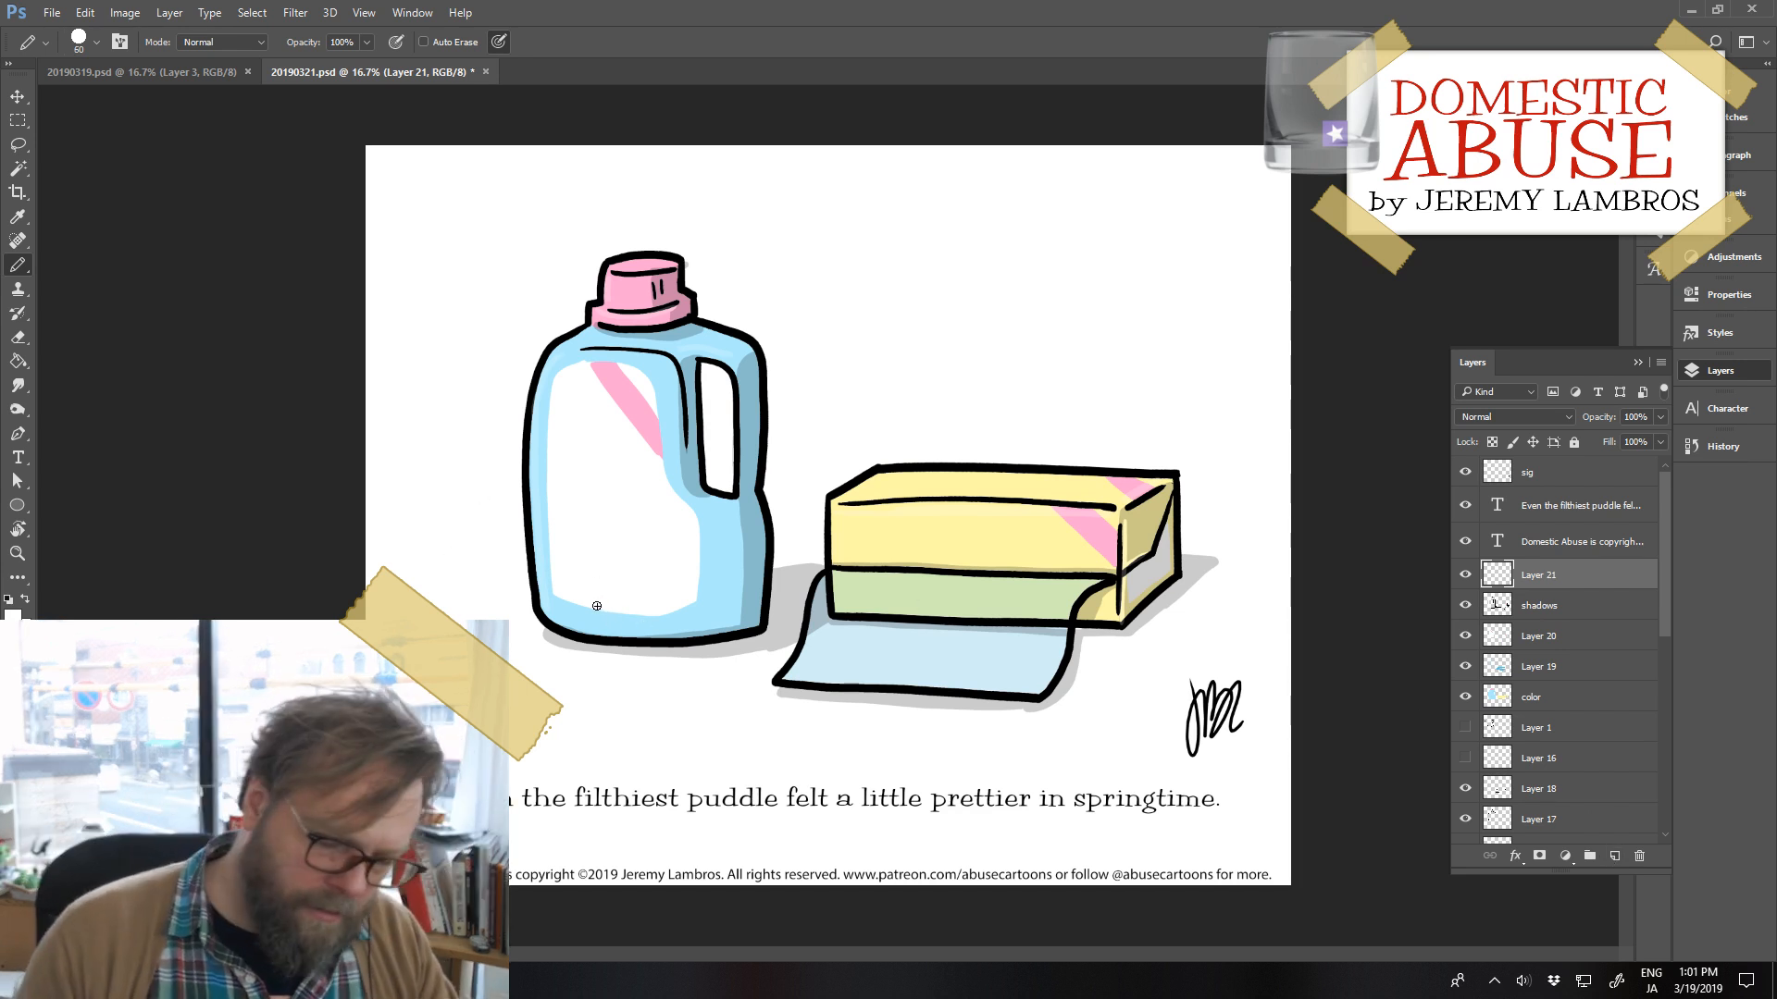
pyautogui.press(']')
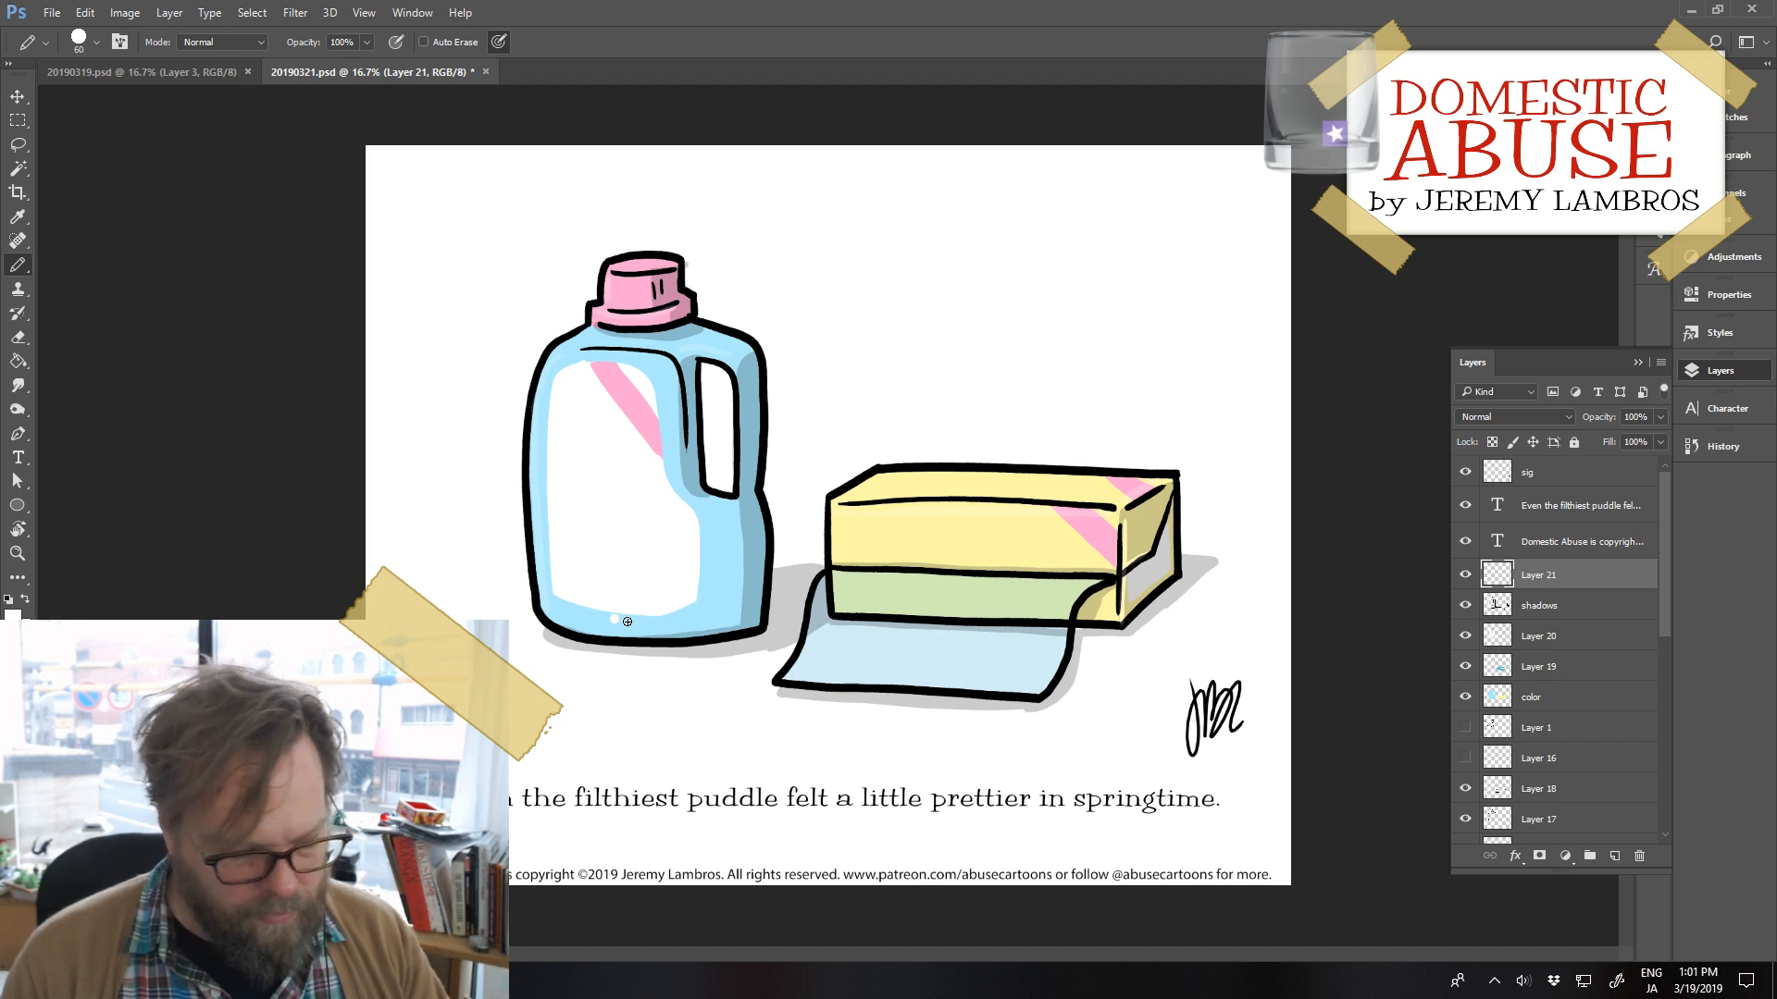
pyautogui.press('x')
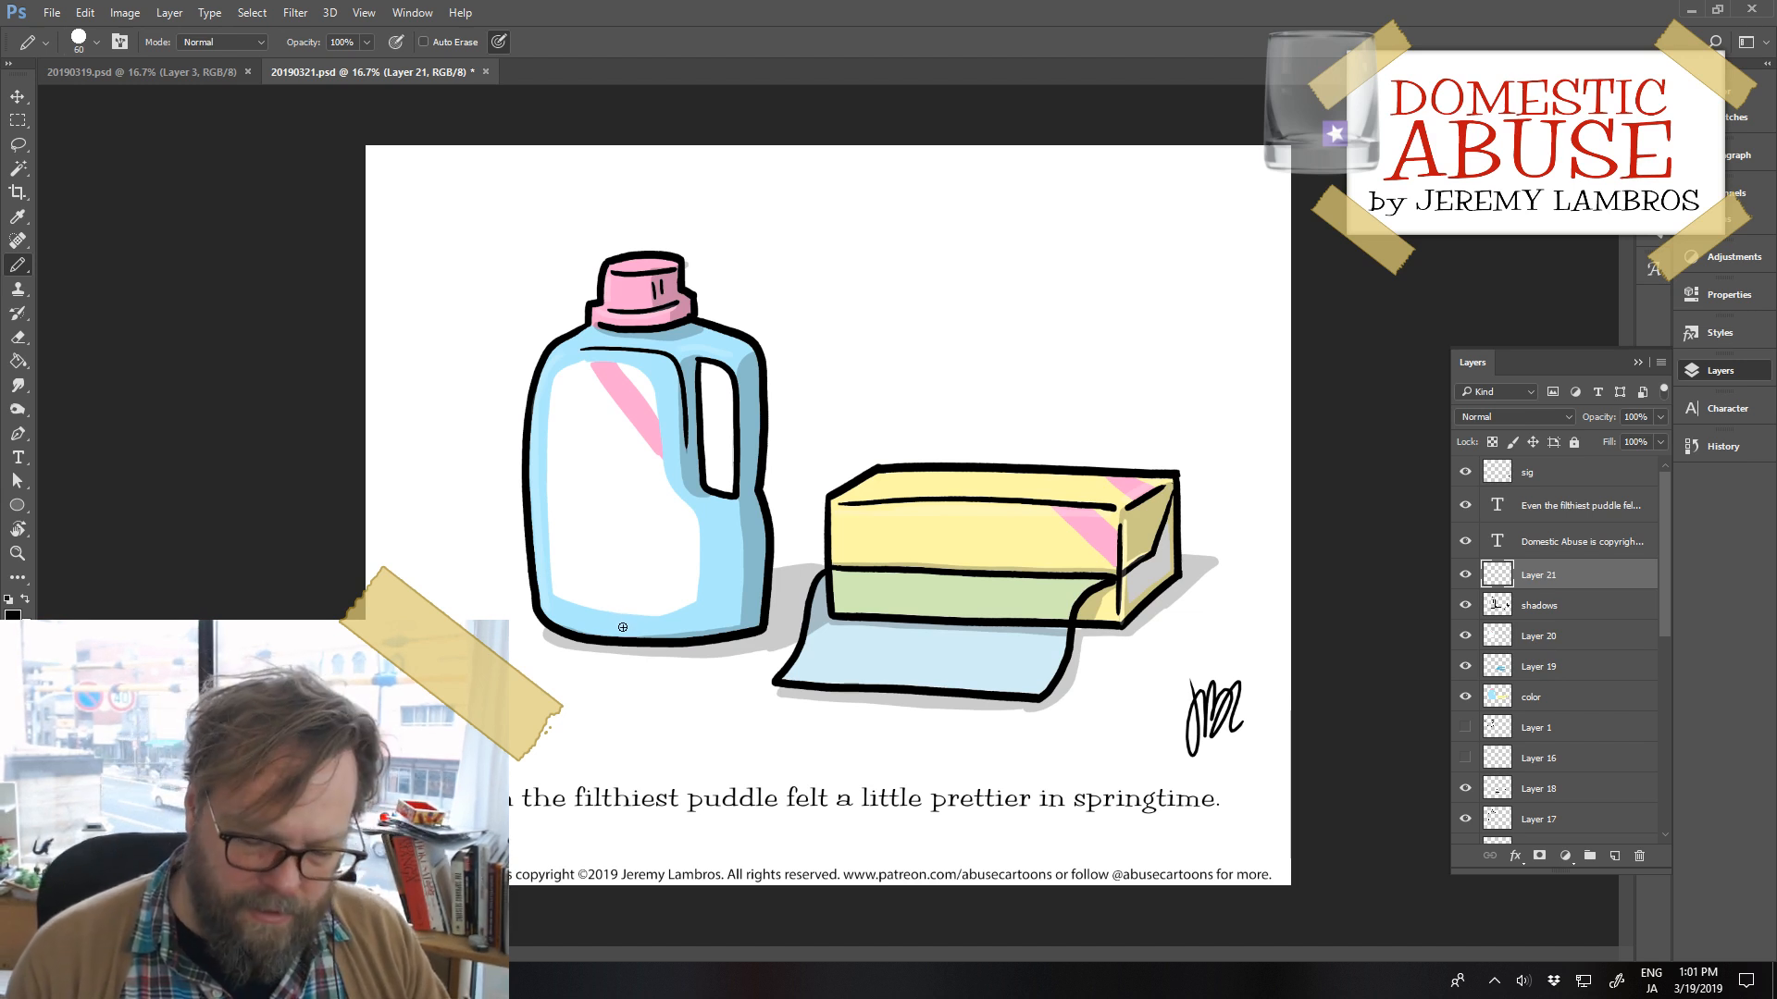
pyautogui.click(616, 623)
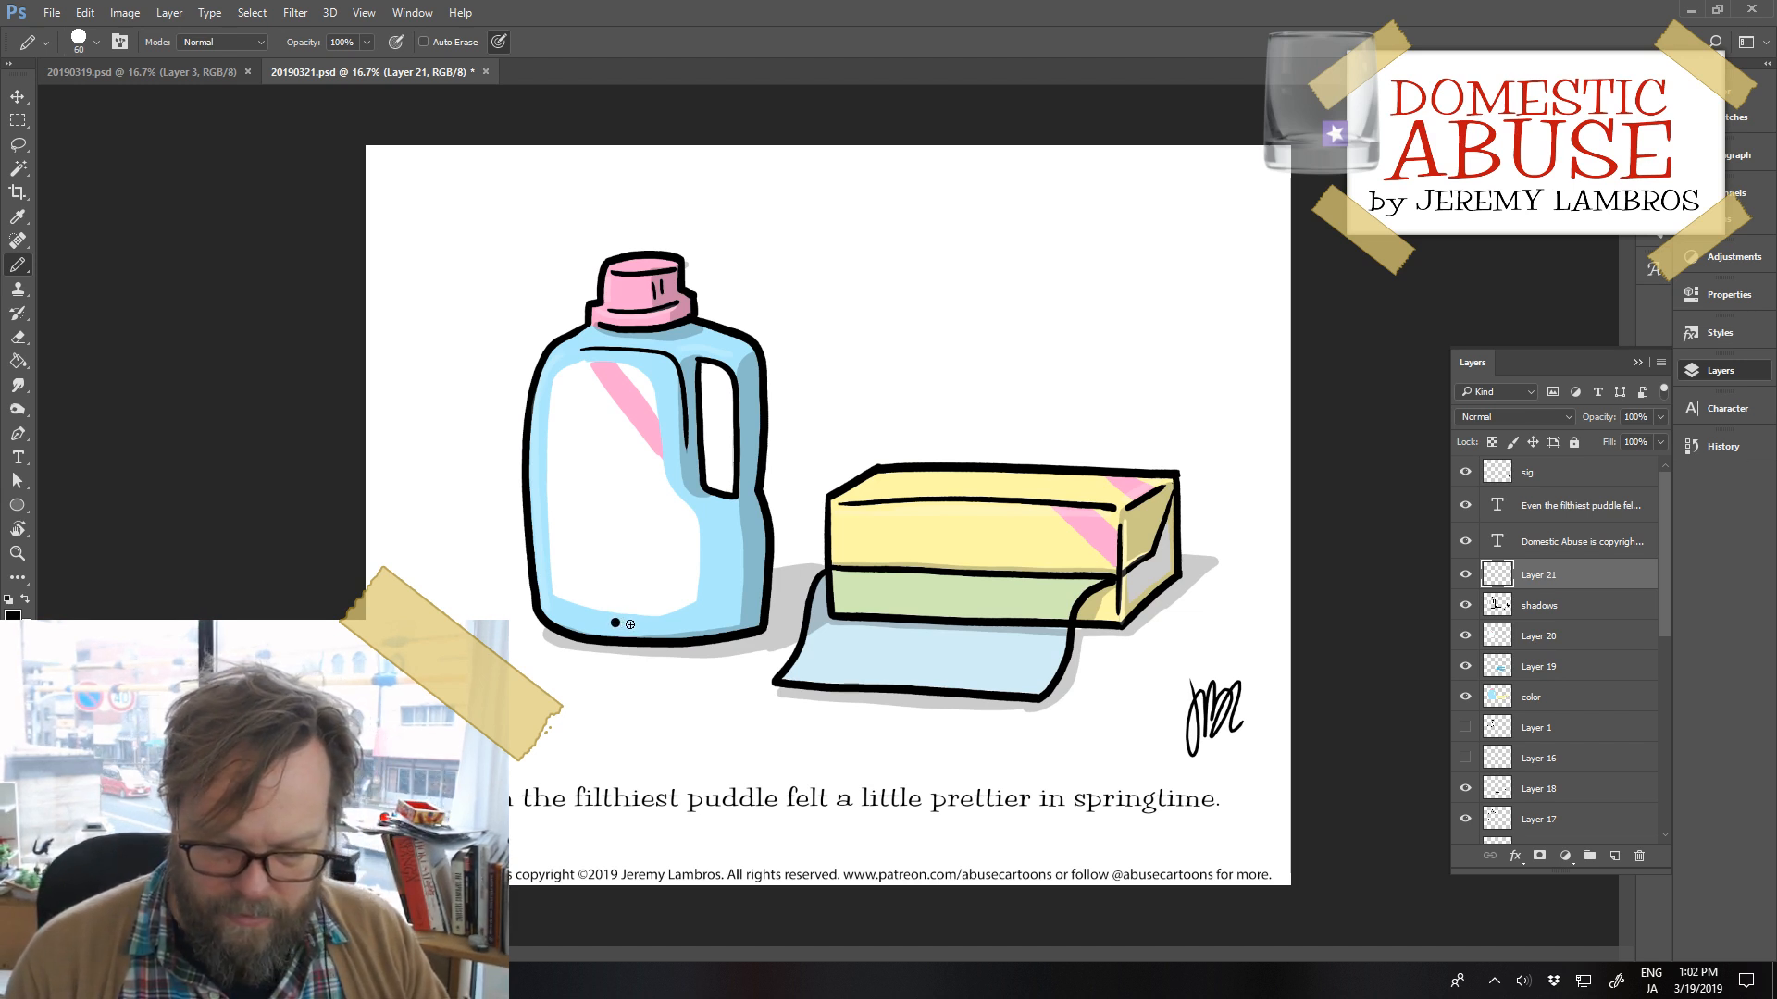
pyautogui.click(630, 624)
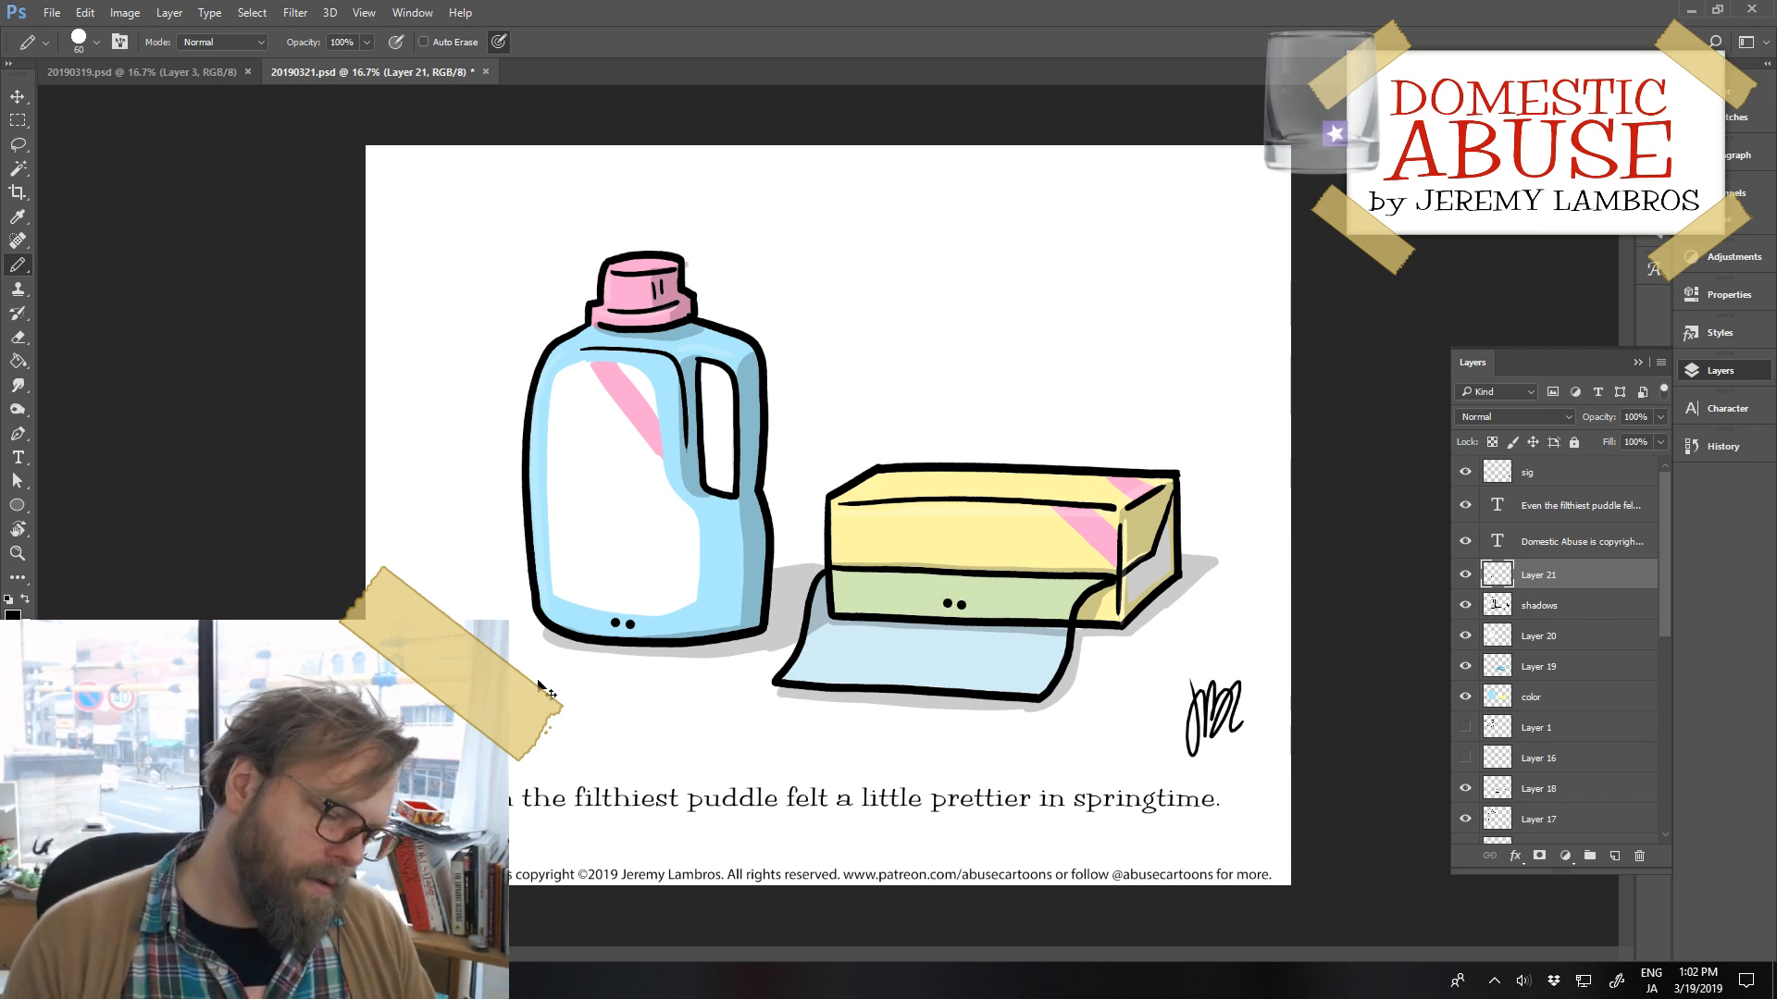
pyautogui.hotkey('ctrl', 's')
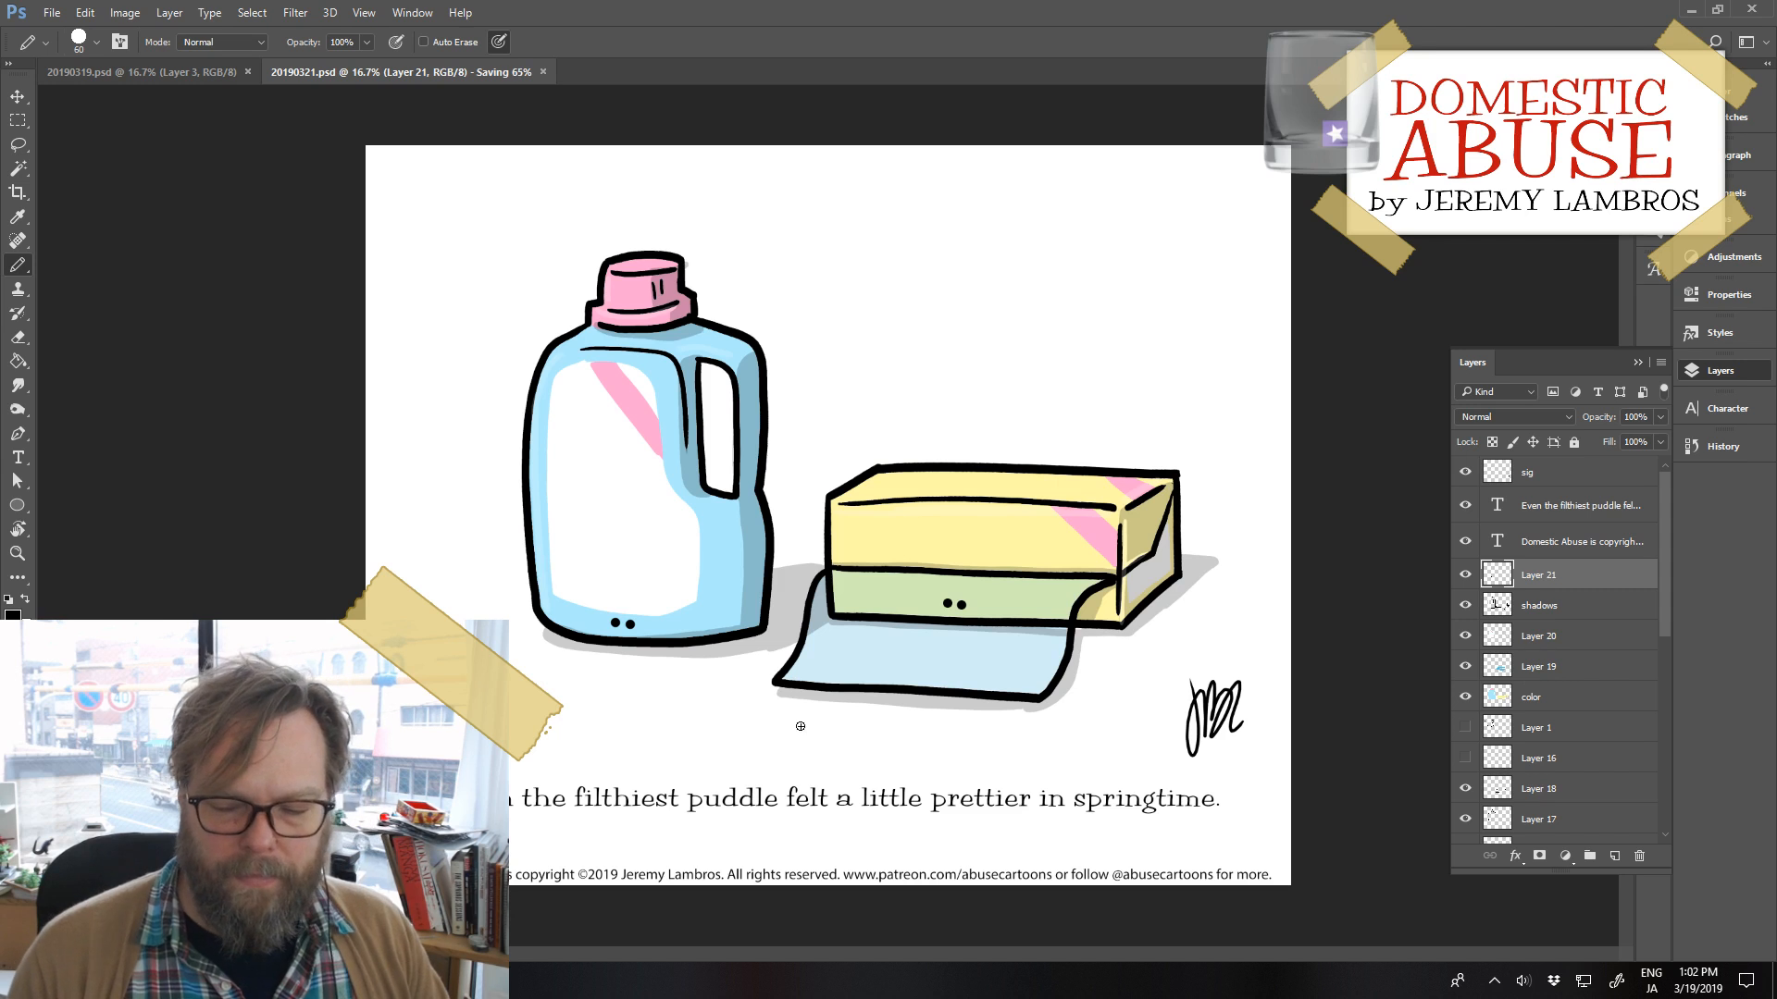
# Move the signature on the sig layer slightly left and up, and save the file
pyautogui.click(1535, 474)
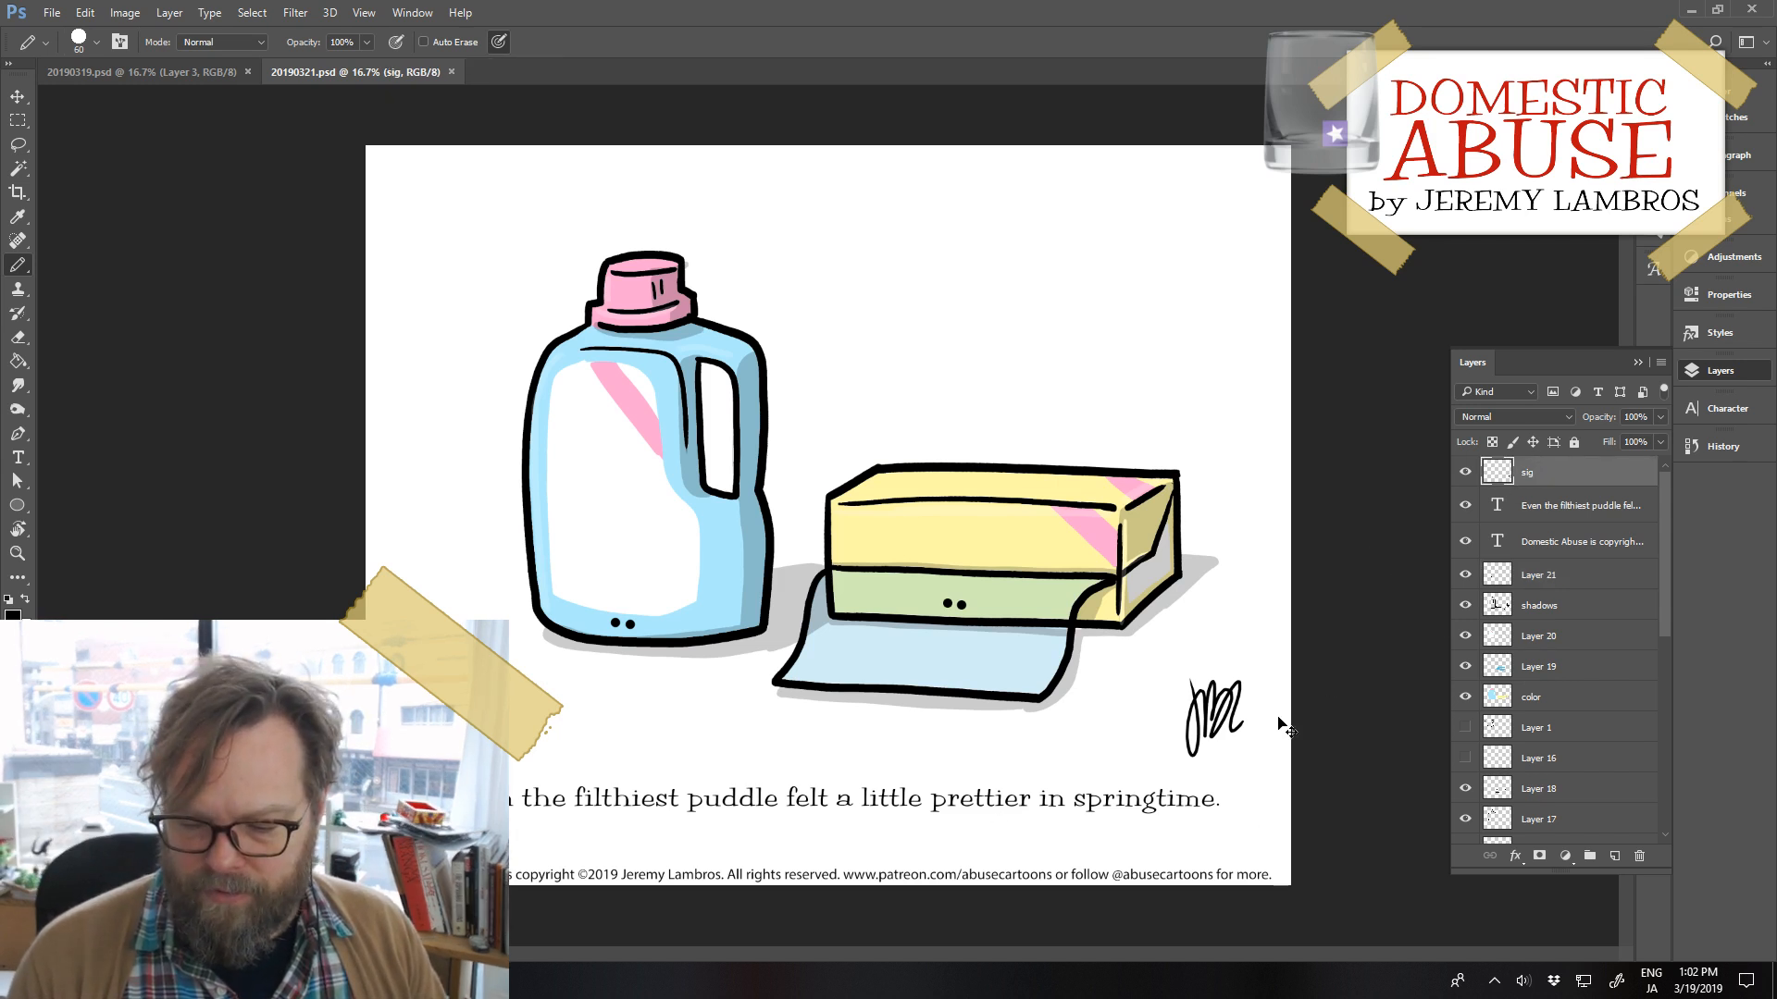
pyautogui.moveTo(1251, 737); pyautogui.dragTo(1238, 730)
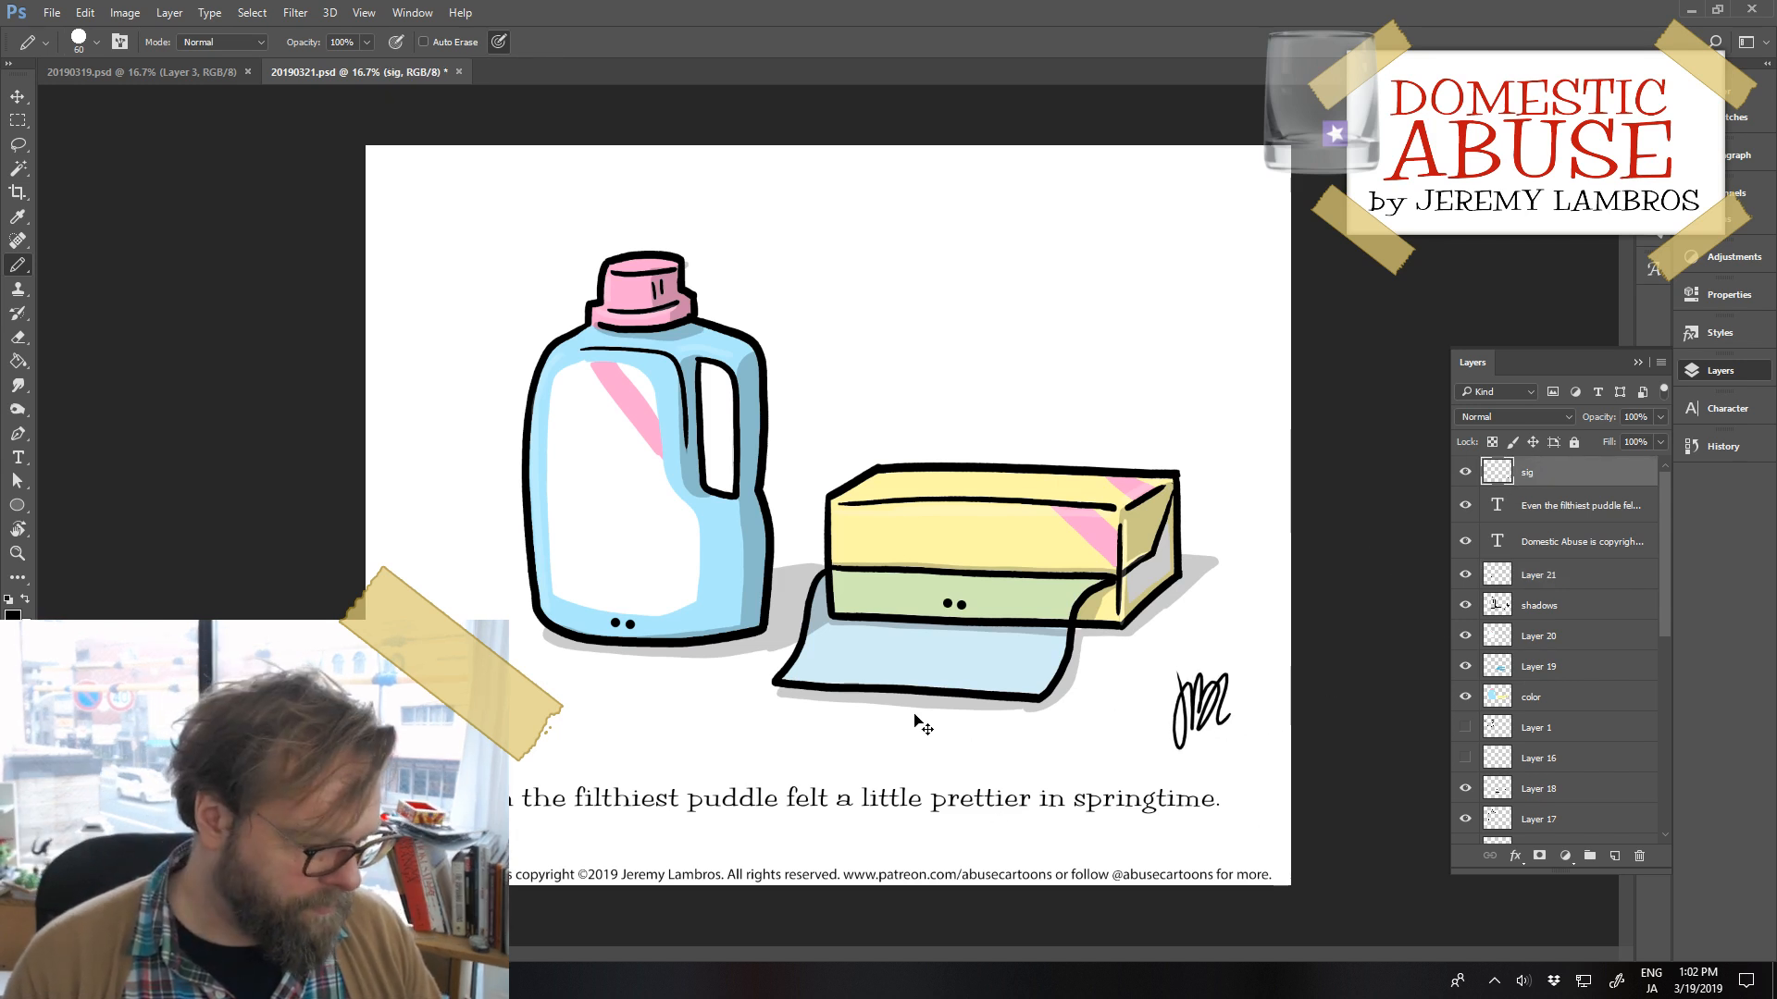
pyautogui.hotkey('ctrl', 's')
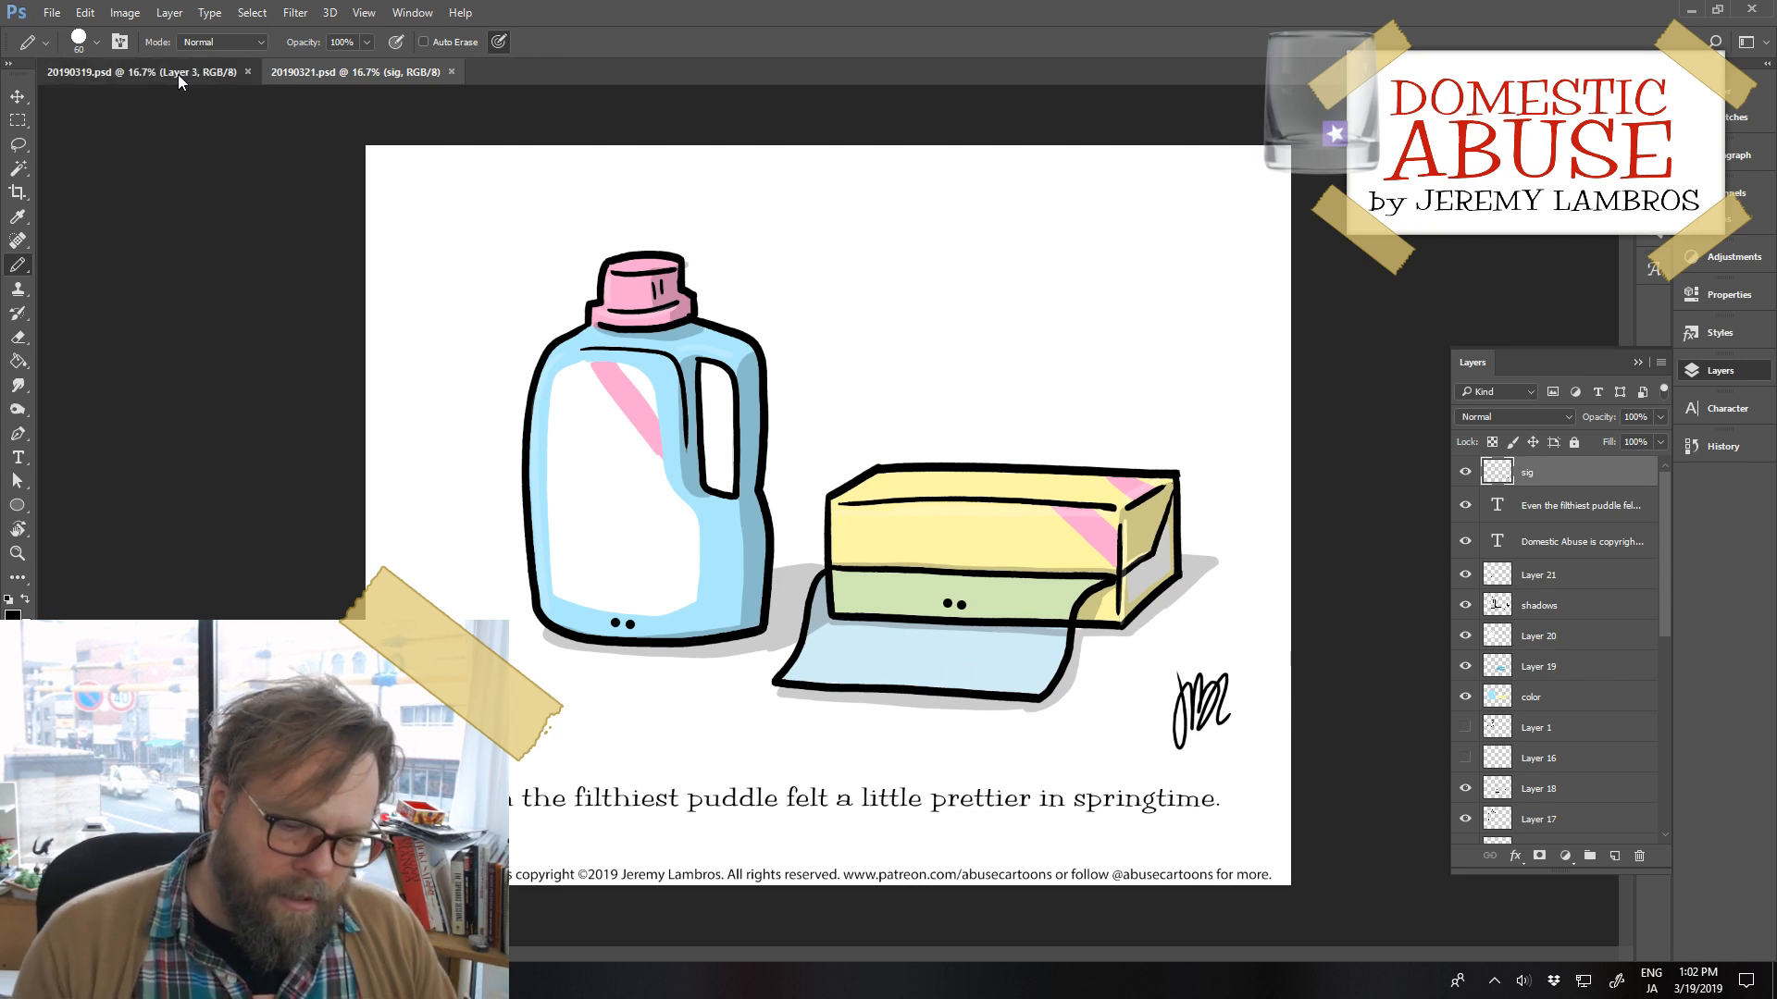
# Switch to 20190319.psd and fill the left can with bright red (ef3232) on the color layer
pyautogui.hotkey('ctrl', 'Tab')
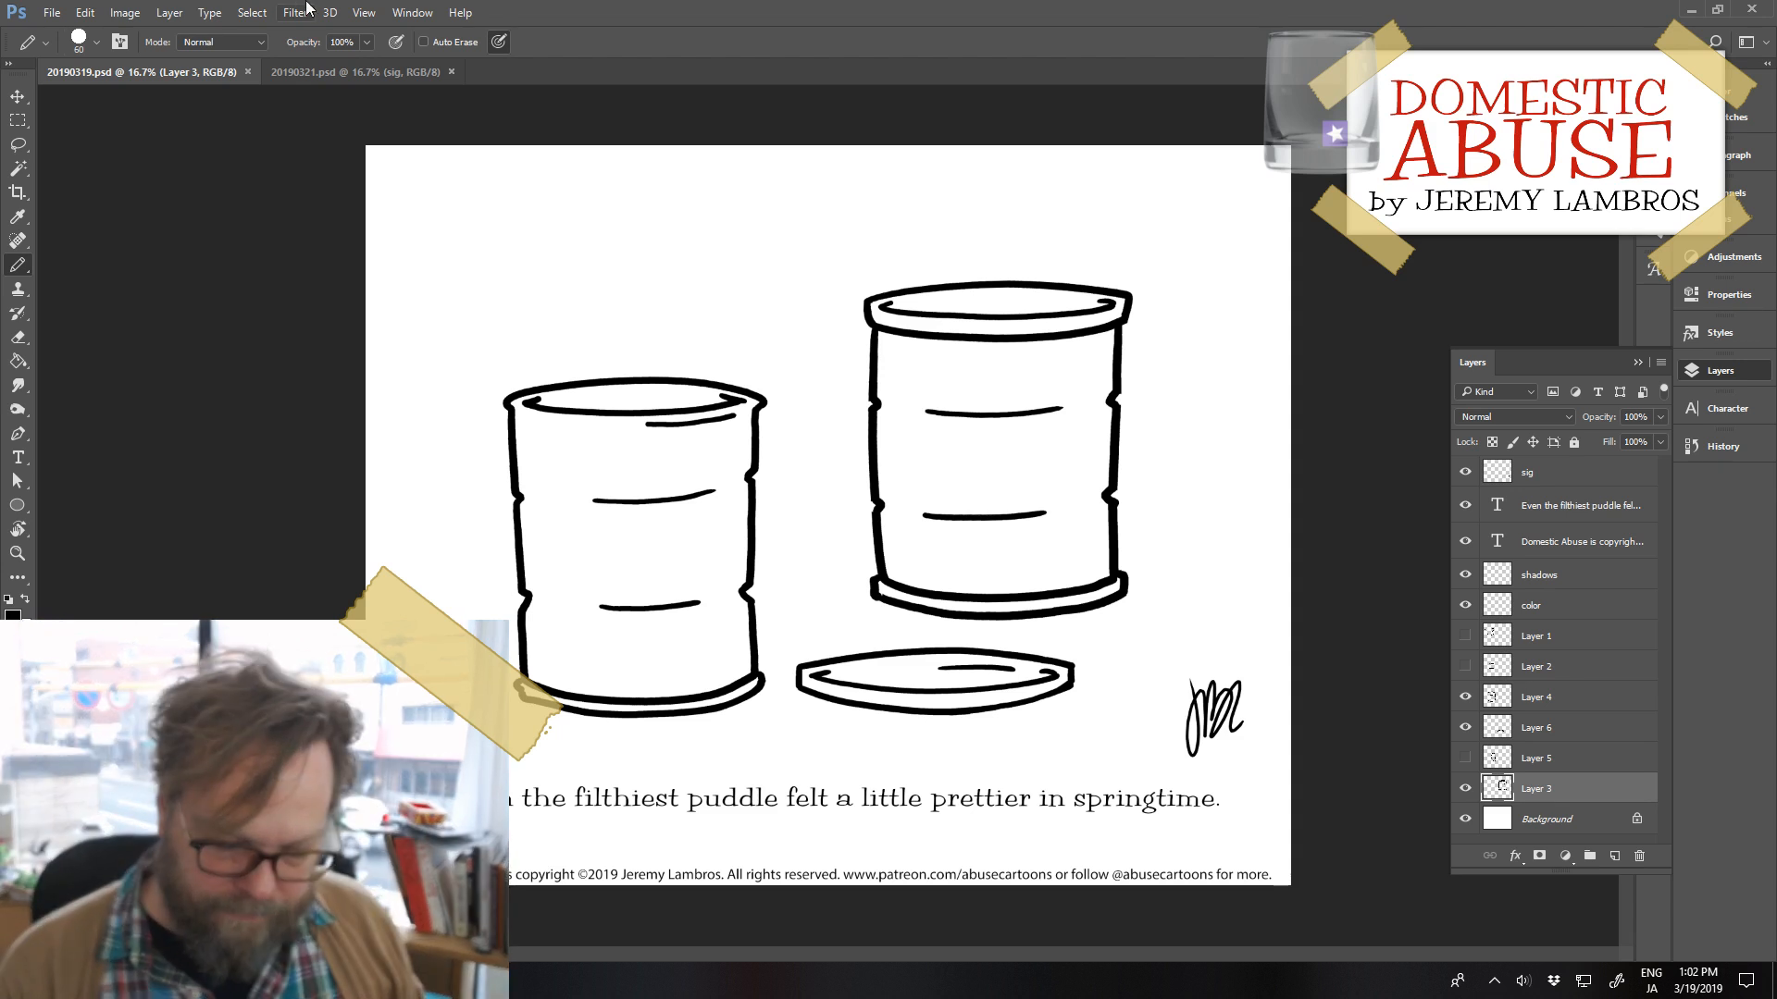
pyautogui.click(1538, 610)
pyautogui.click(12, 611)
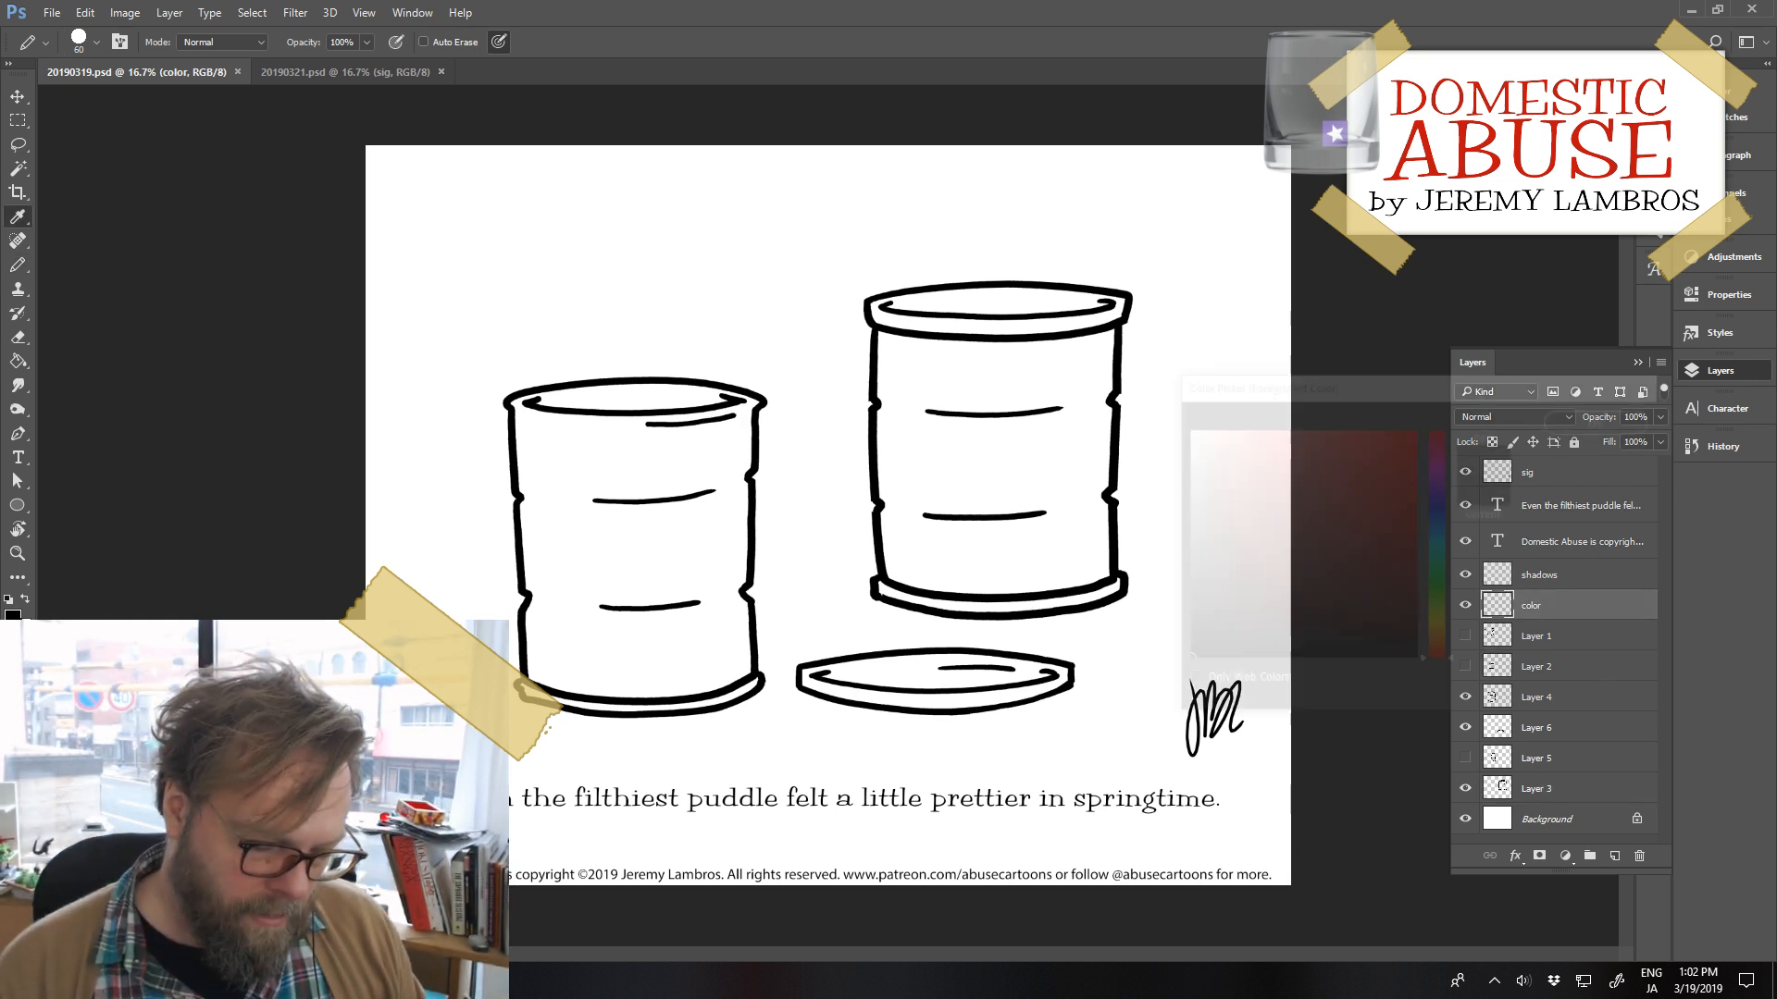
pyautogui.moveTo(1272, 510)
pyautogui.mouseDown()
pyautogui.moveTo(1376, 463)
pyautogui.moveTo(1368, 442)
pyautogui.mouseUp()
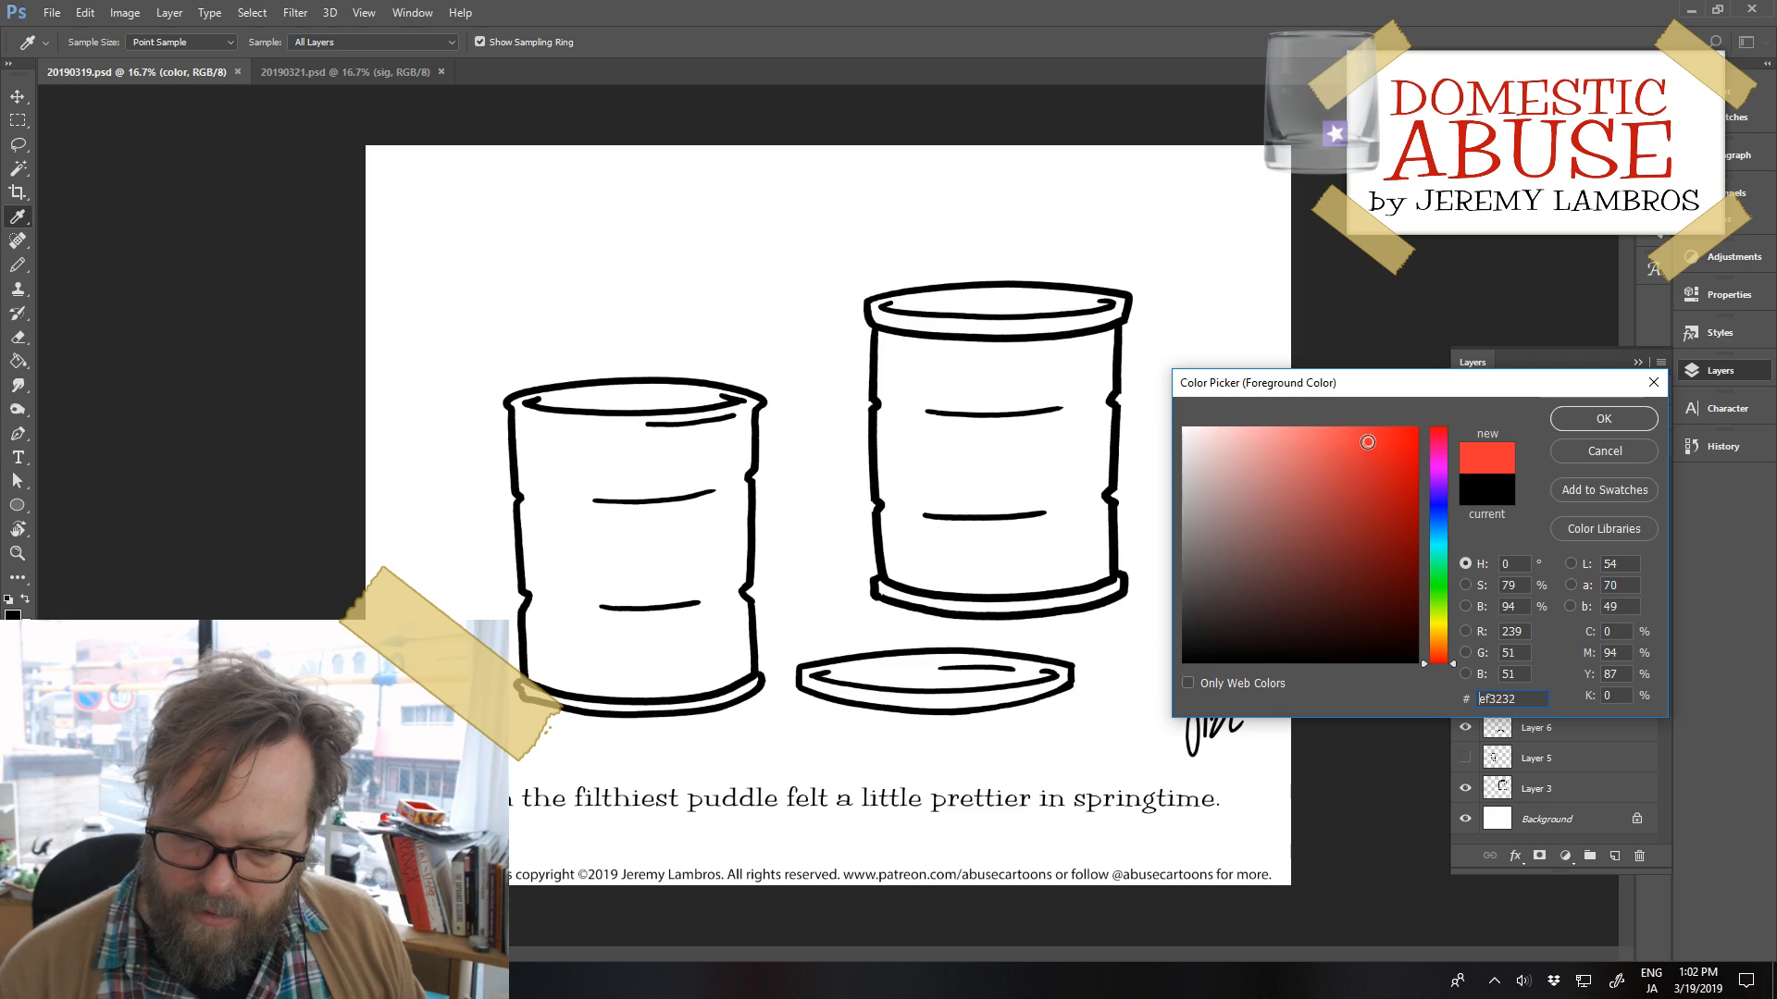
pyautogui.click(1604, 418)
pyautogui.press('g')
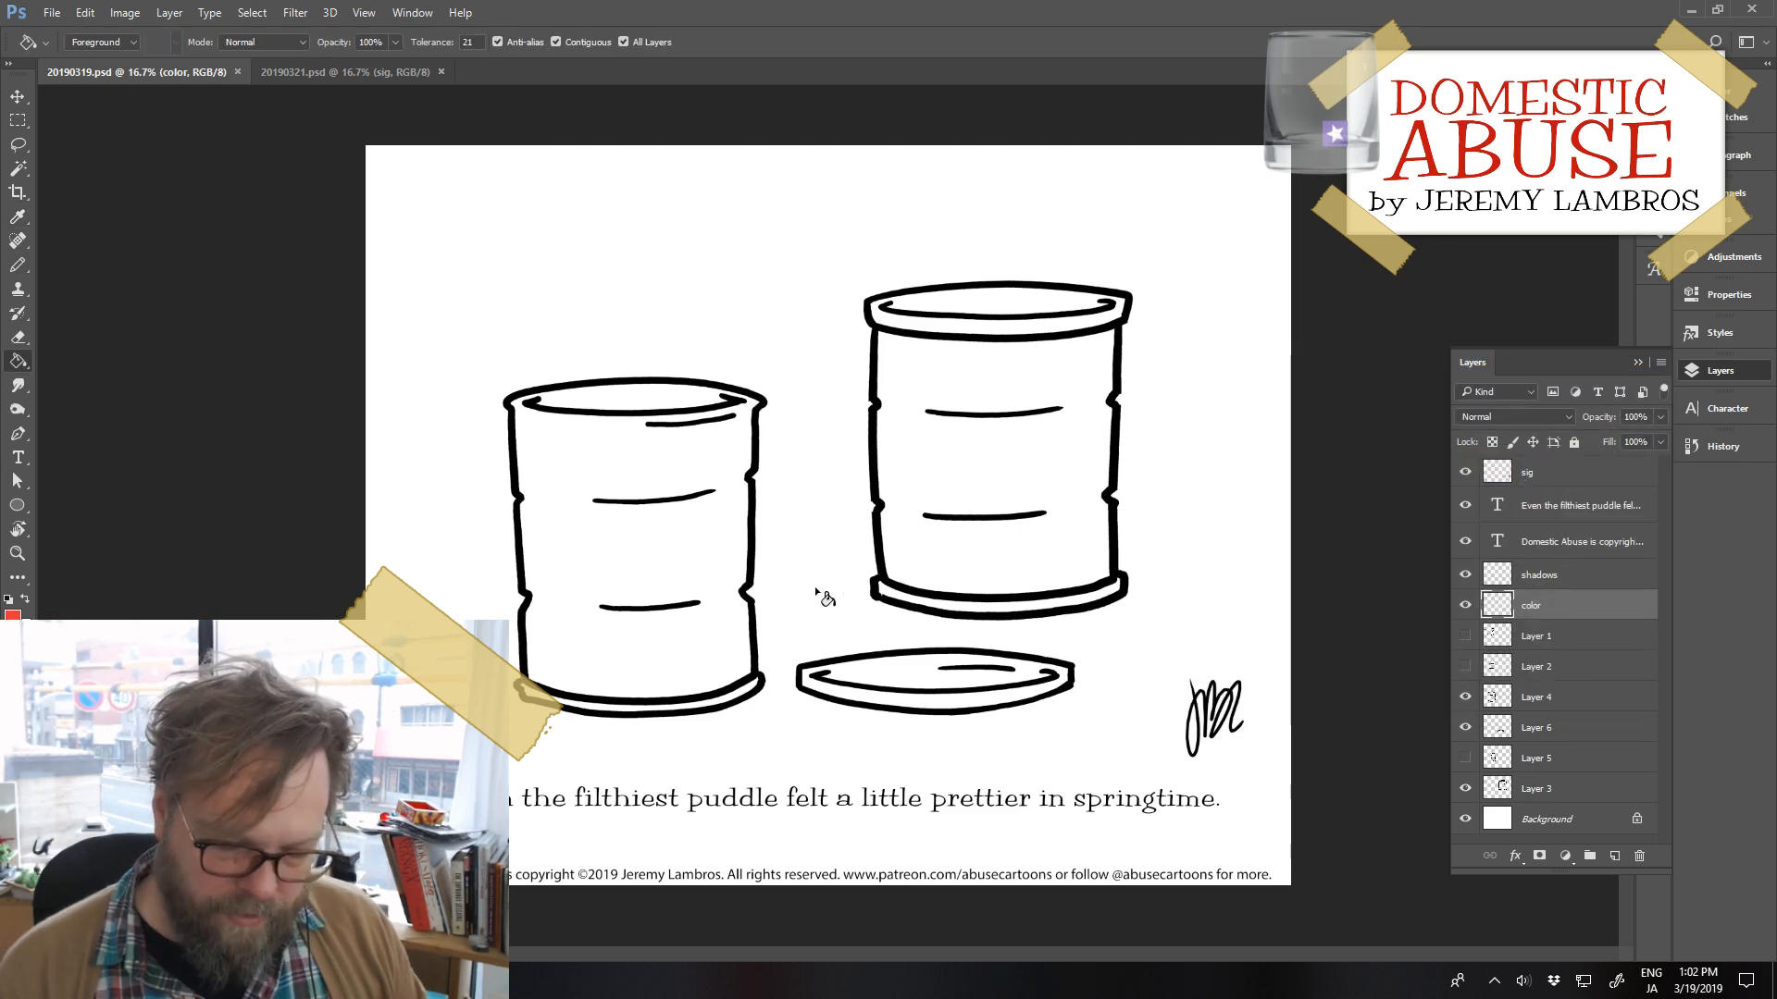
pyautogui.click(741, 580)
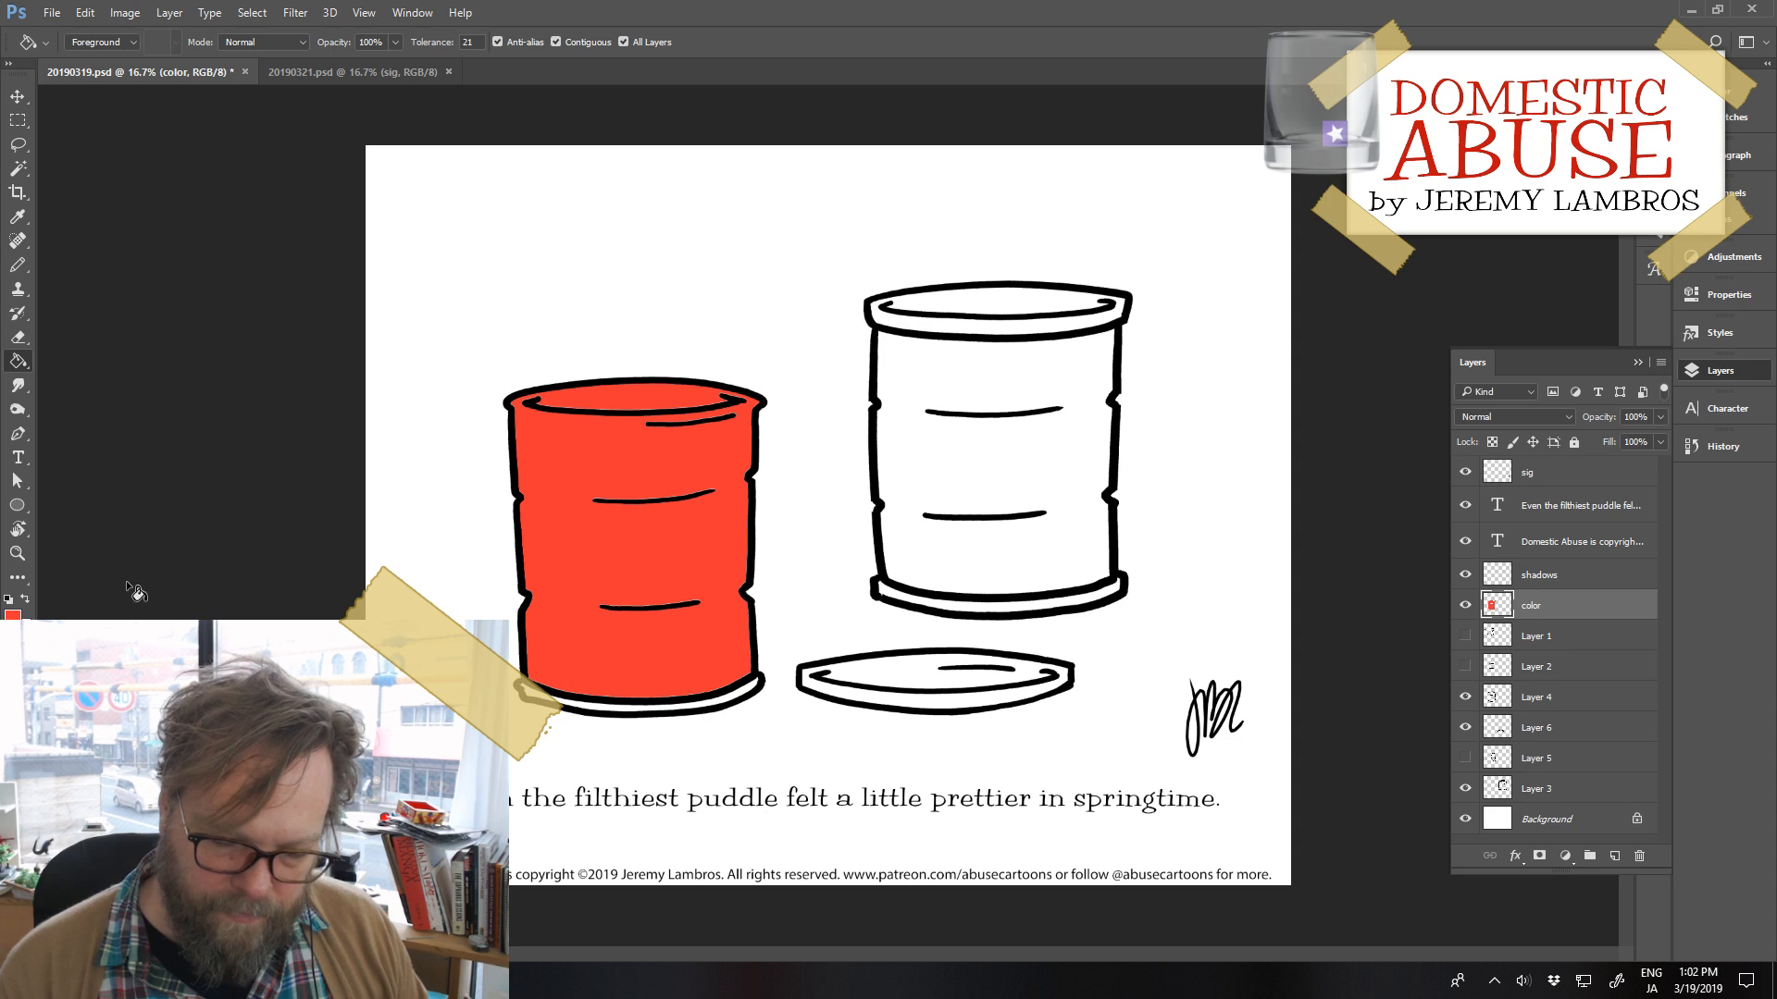
# Refill the left can with a dark red
pyautogui.press('n')
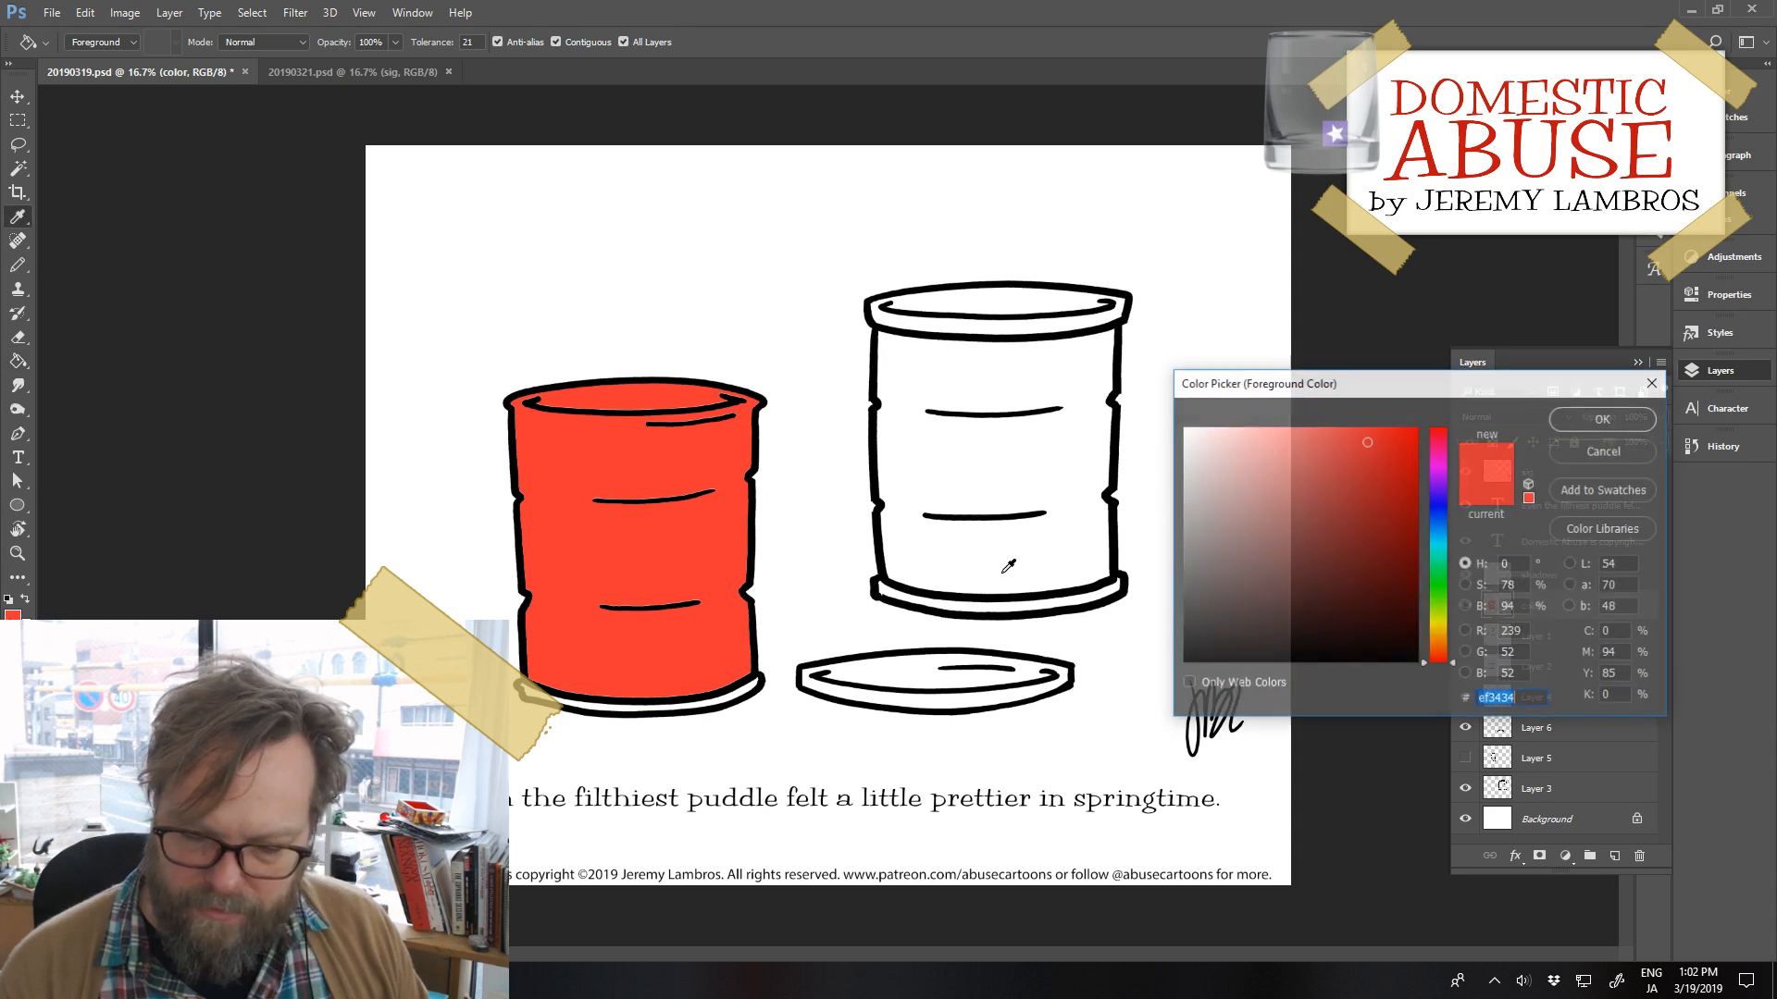
pyautogui.click(1371, 519)
pyautogui.click(1603, 419)
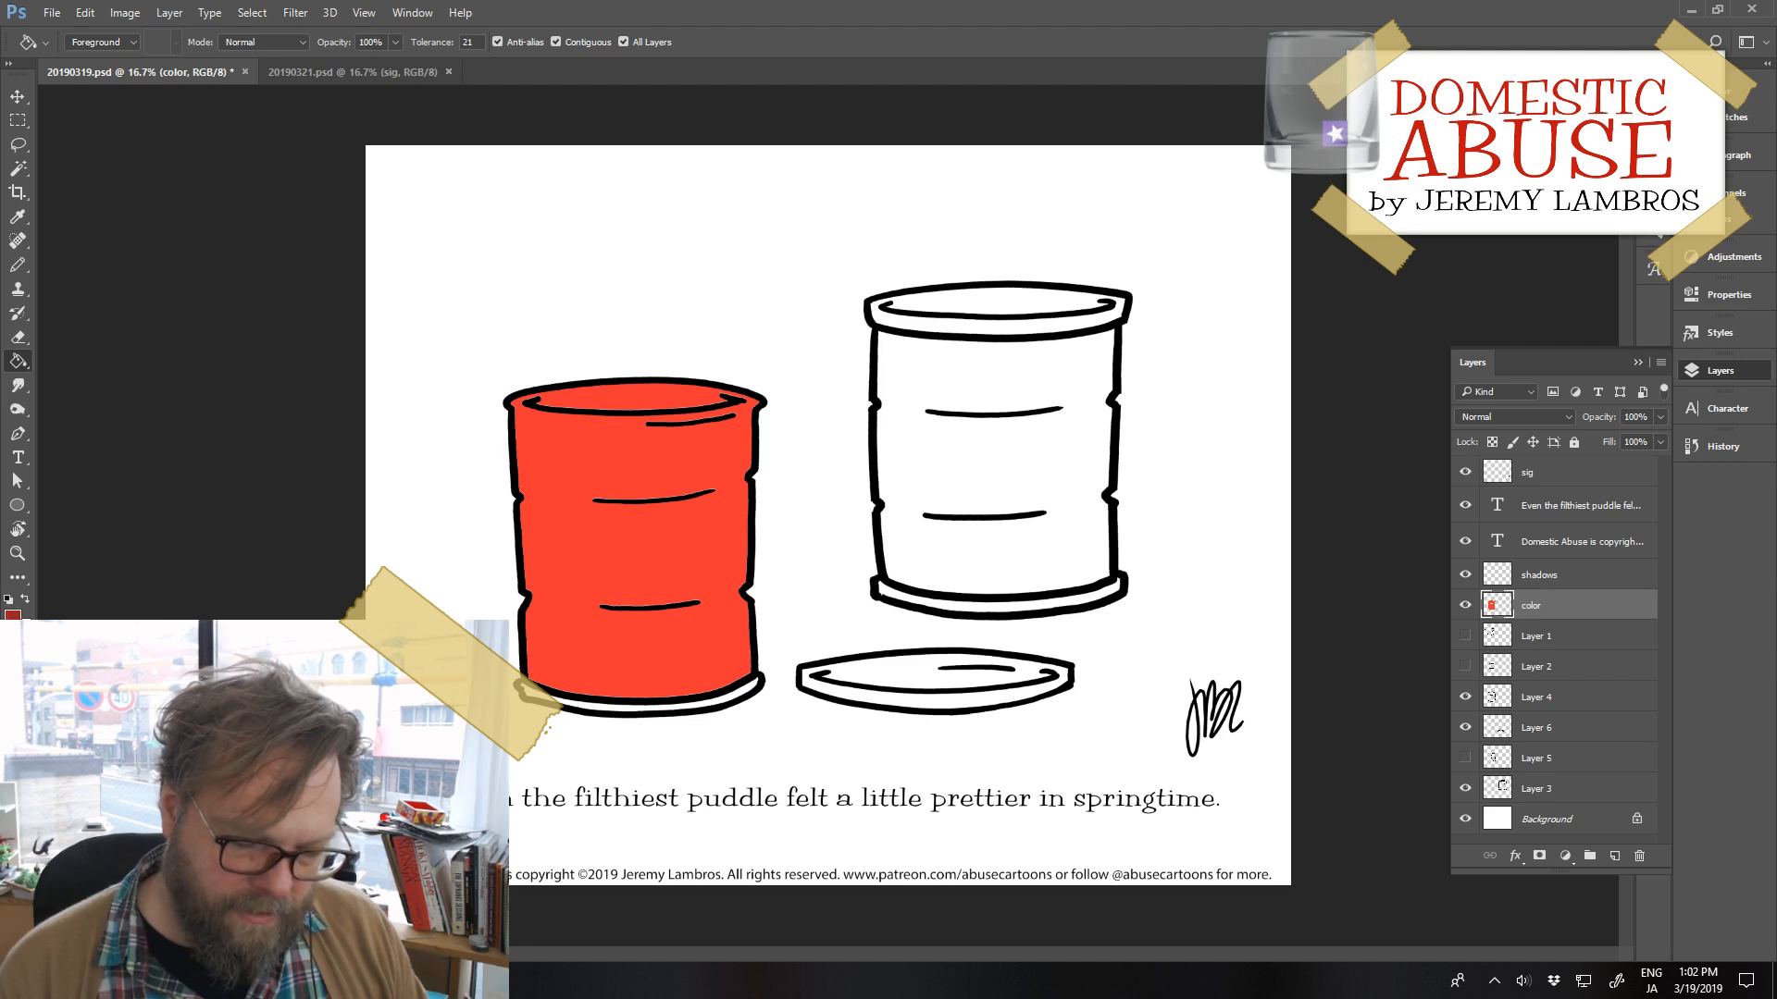
pyautogui.click(567, 592)
# Recolour the left can with the medium red c03232
pyautogui.press('n')
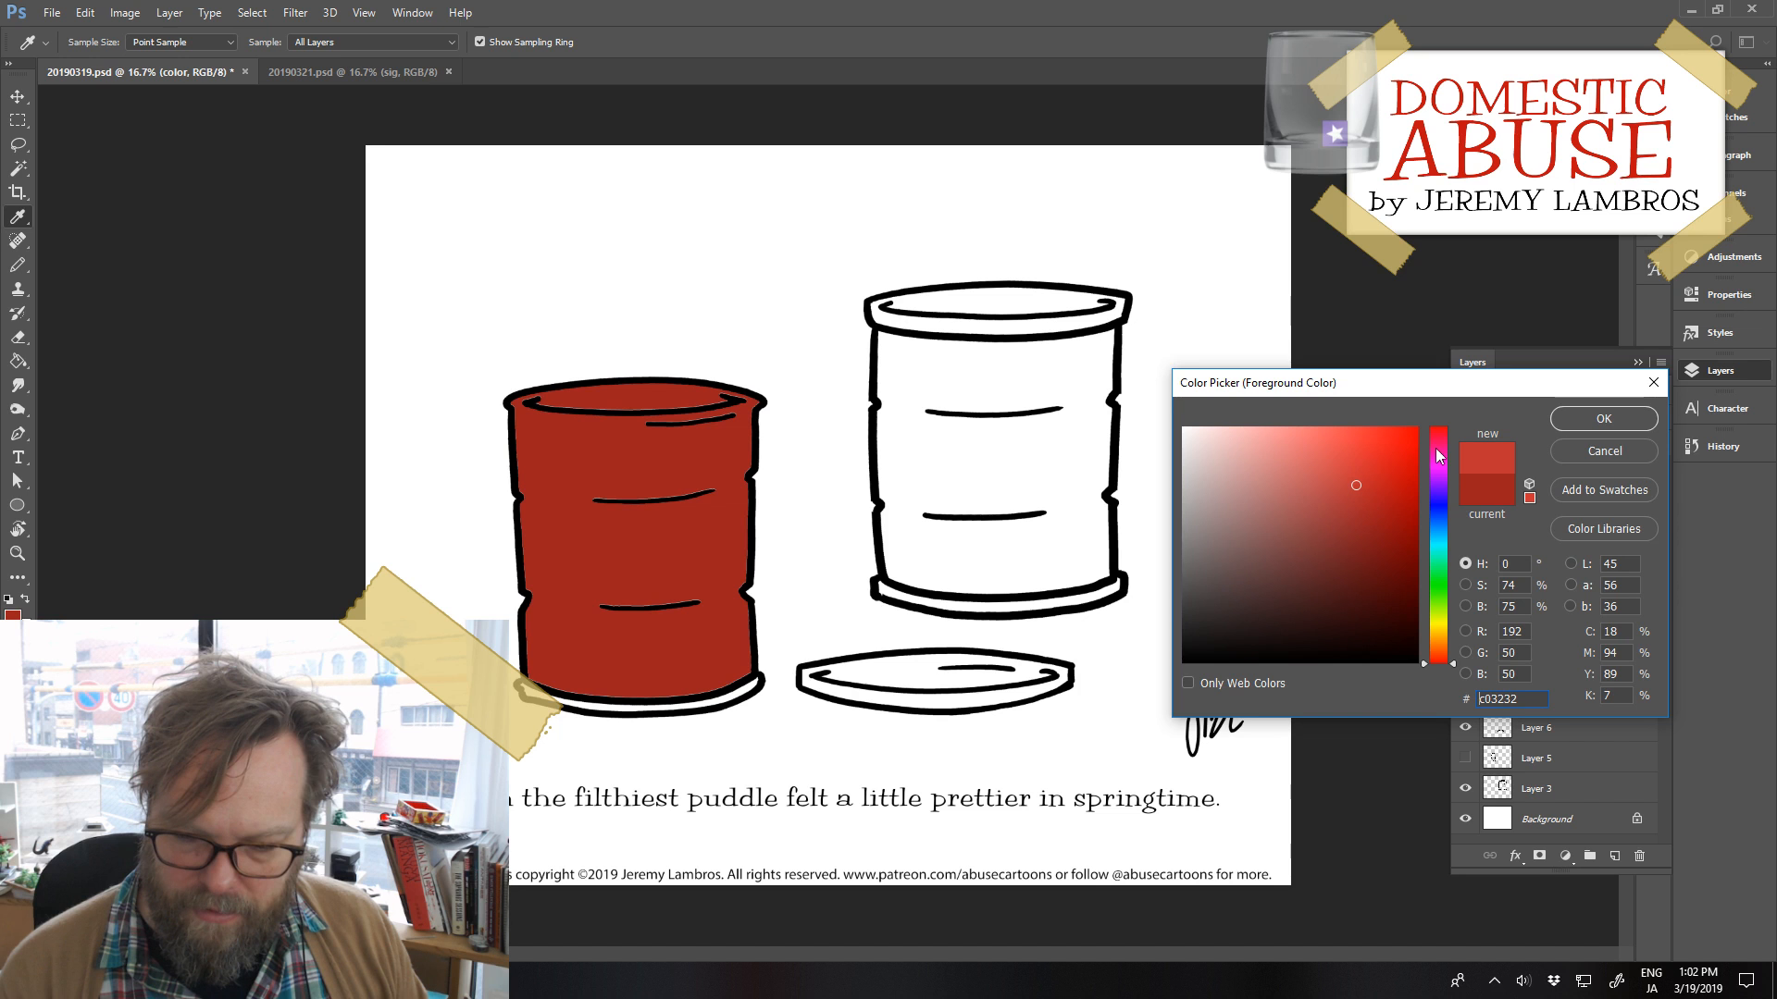
pyautogui.click(1608, 418)
pyautogui.click(719, 577)
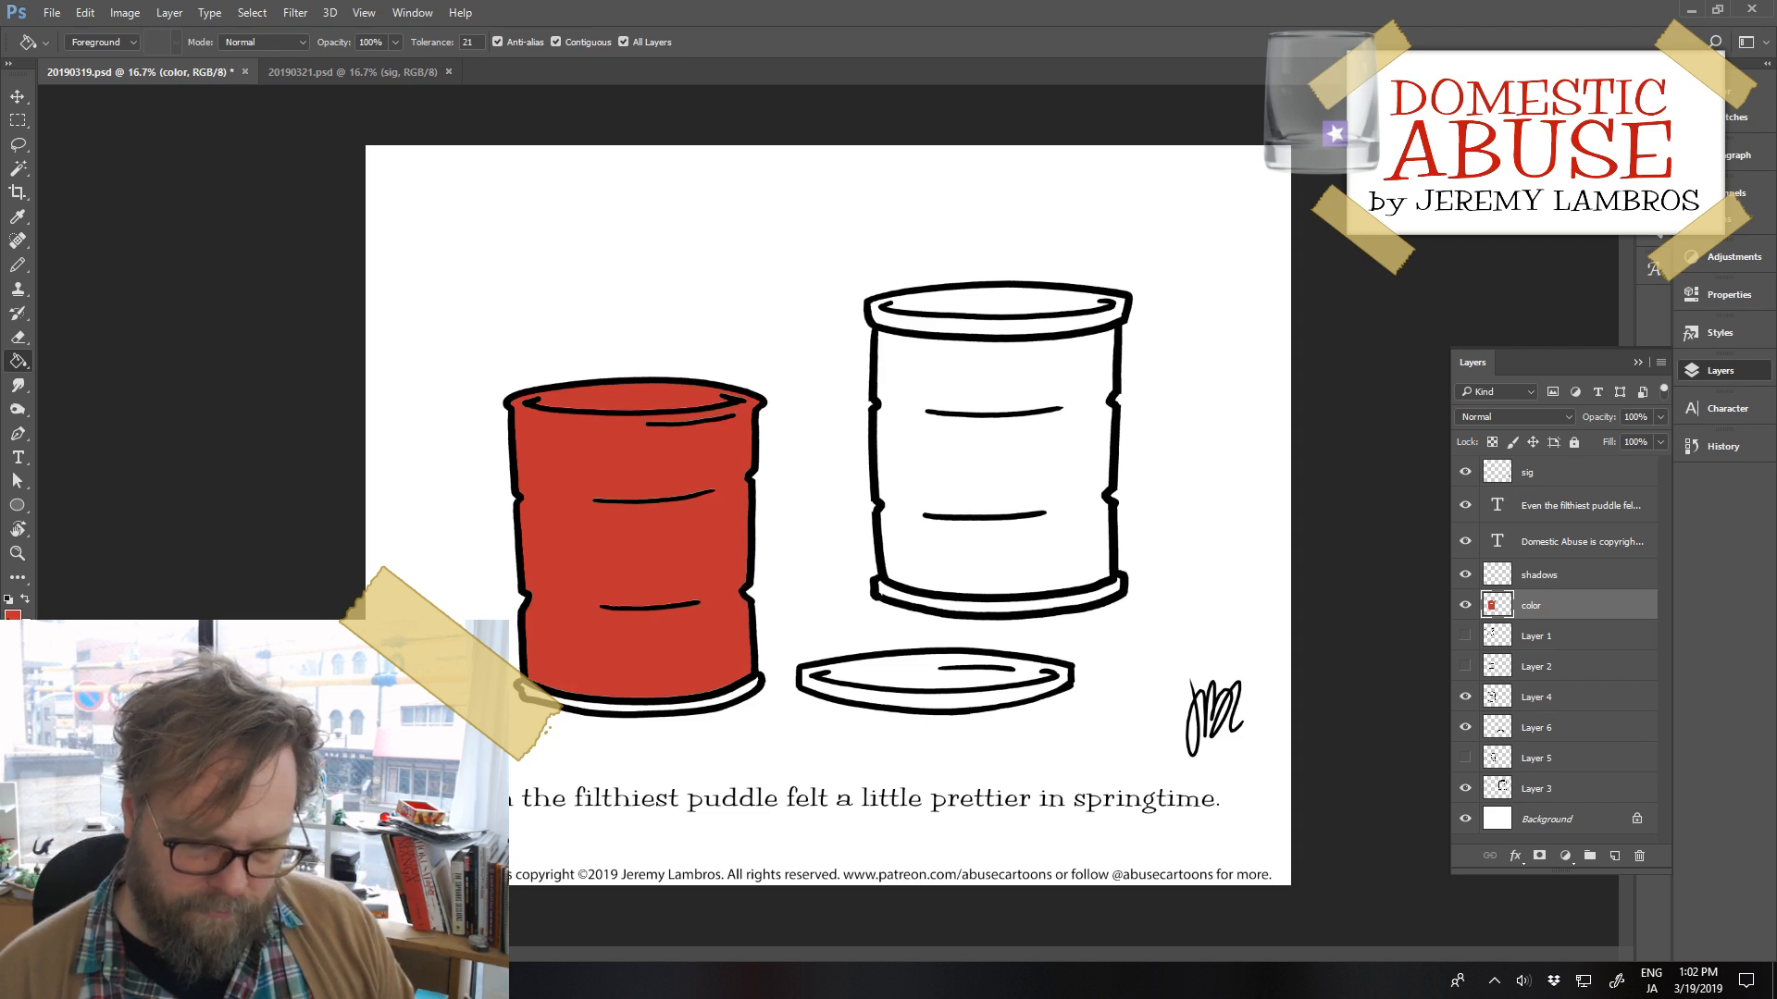
# Choose the muted blue 5470b1 and fill the right can's body with it
pyautogui.click(12, 613)
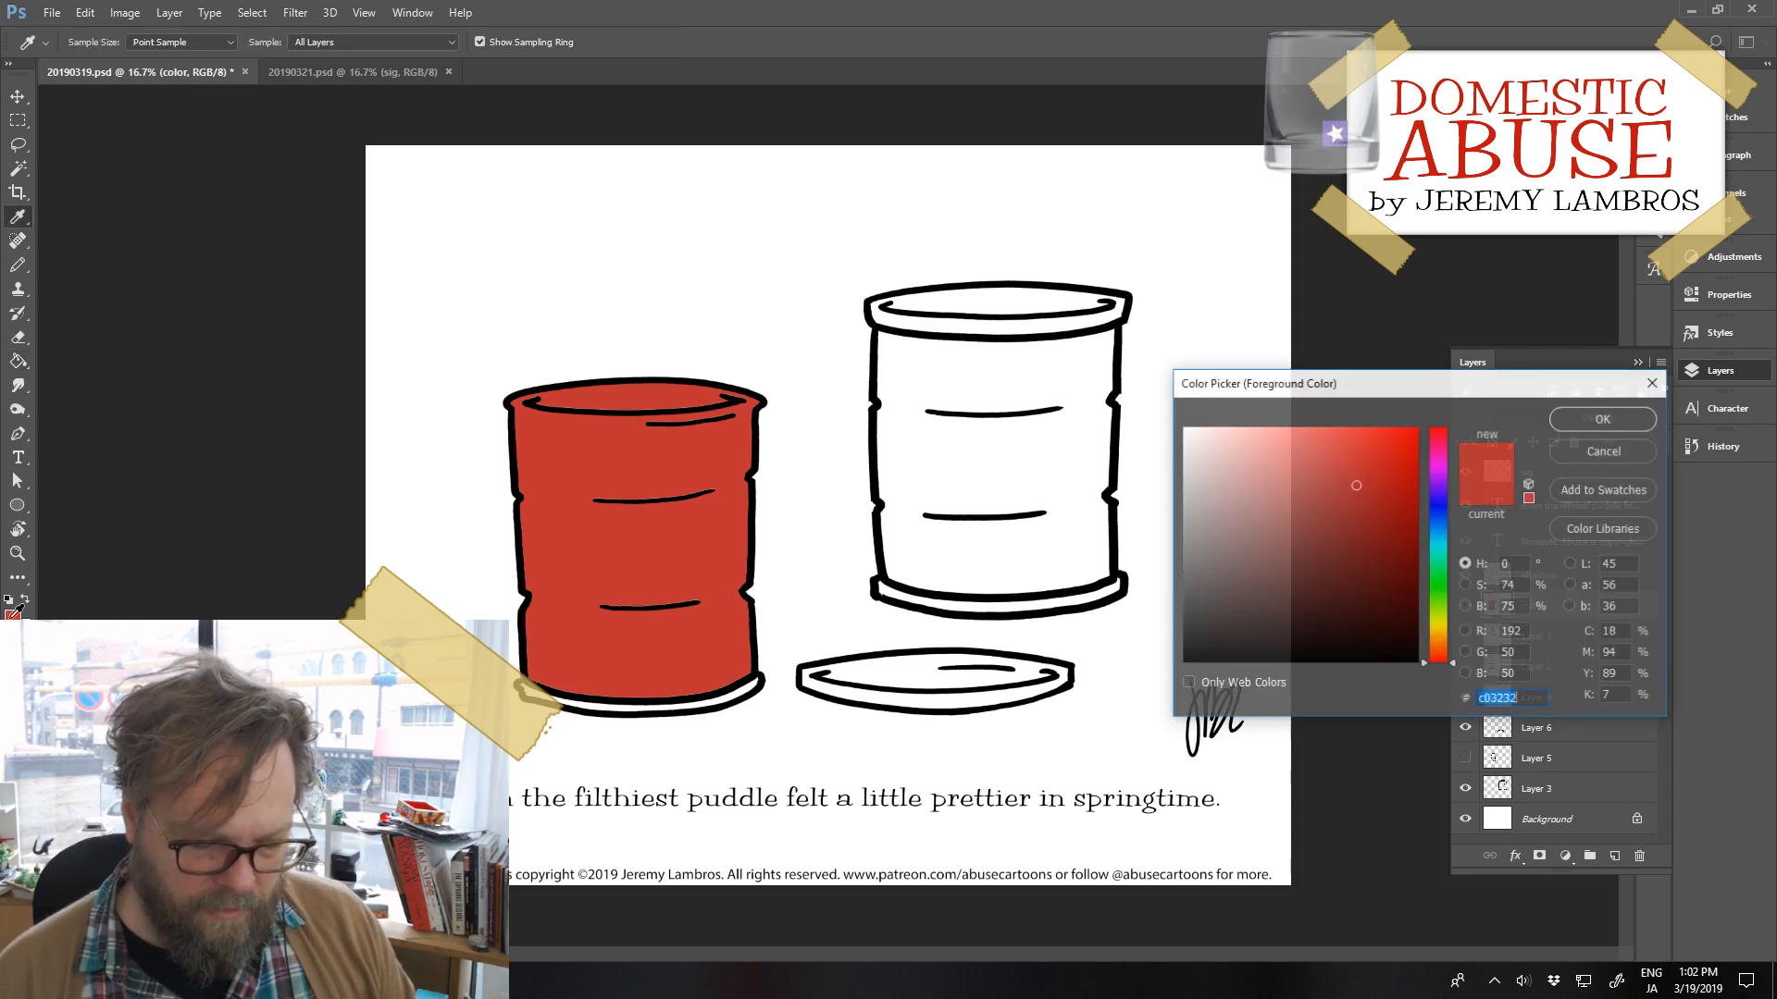
pyautogui.click(1441, 524)
pyautogui.moveTo(1441, 523)
pyautogui.mouseDown()
pyautogui.moveTo(1293, 531)
pyautogui.moveTo(1303, 481)
pyautogui.moveTo(1313, 537)
pyautogui.moveTo(1324, 477)
pyautogui.moveTo(1307, 500)
pyautogui.mouseUp()
pyautogui.click(1603, 418)
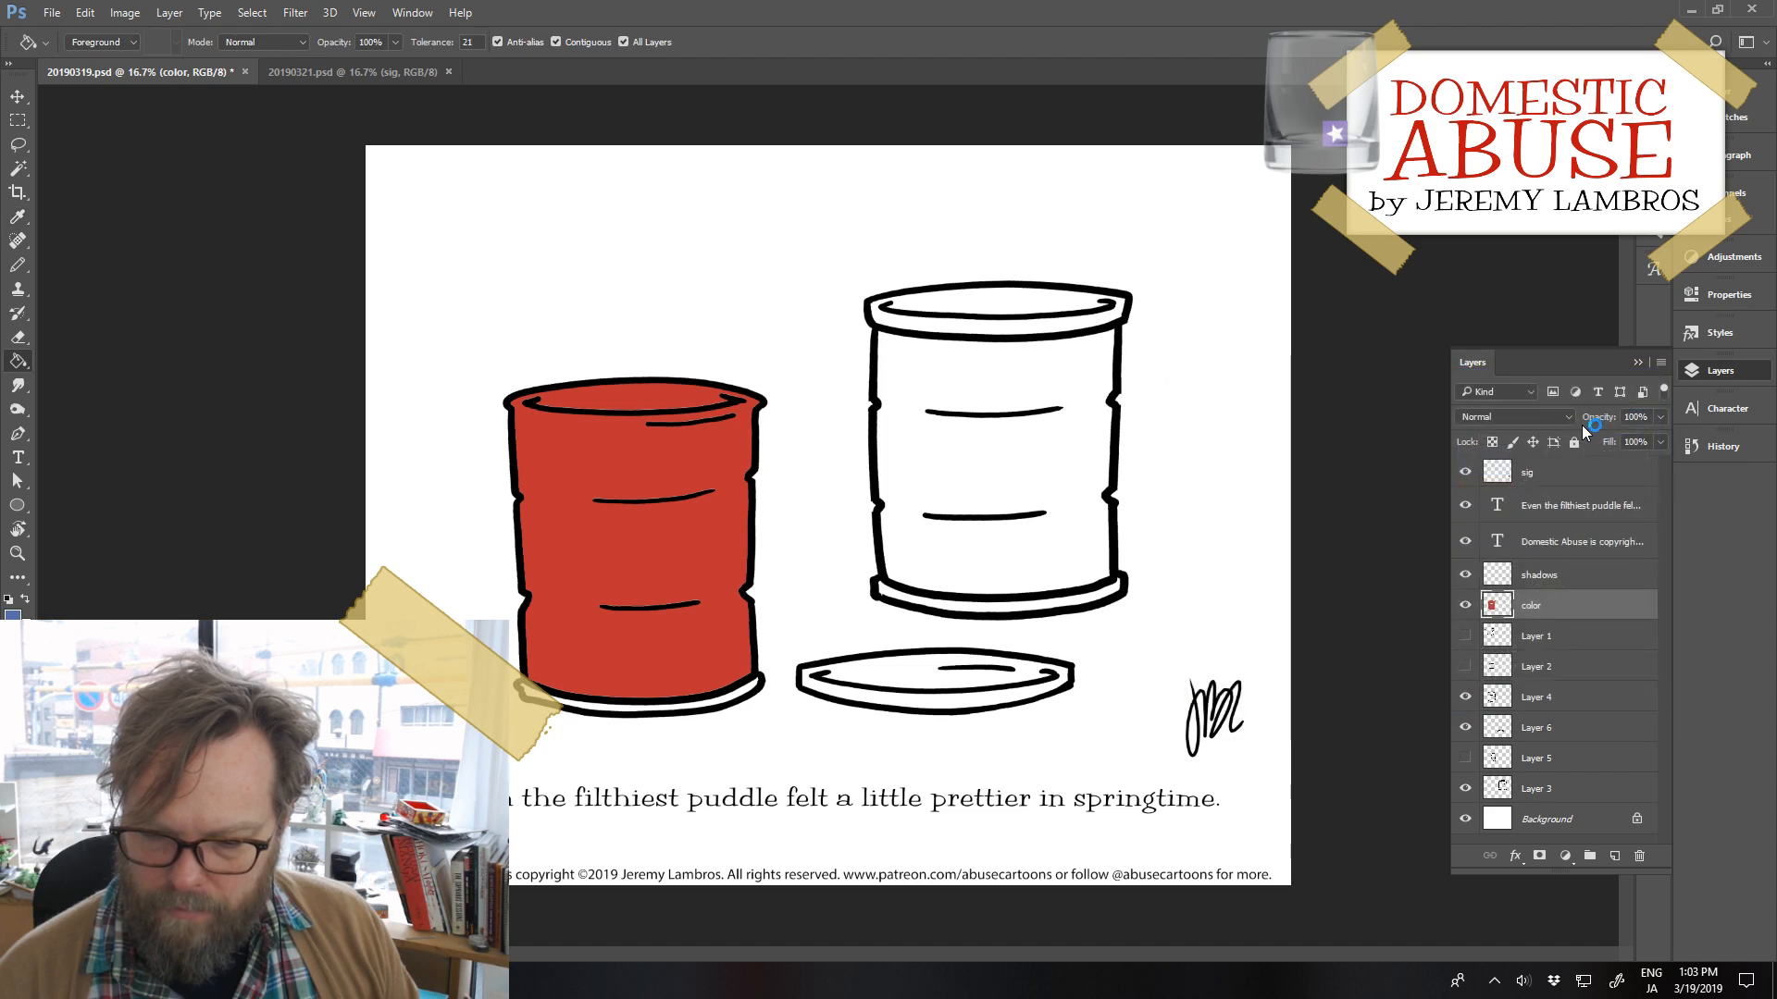
pyautogui.click(1070, 477)
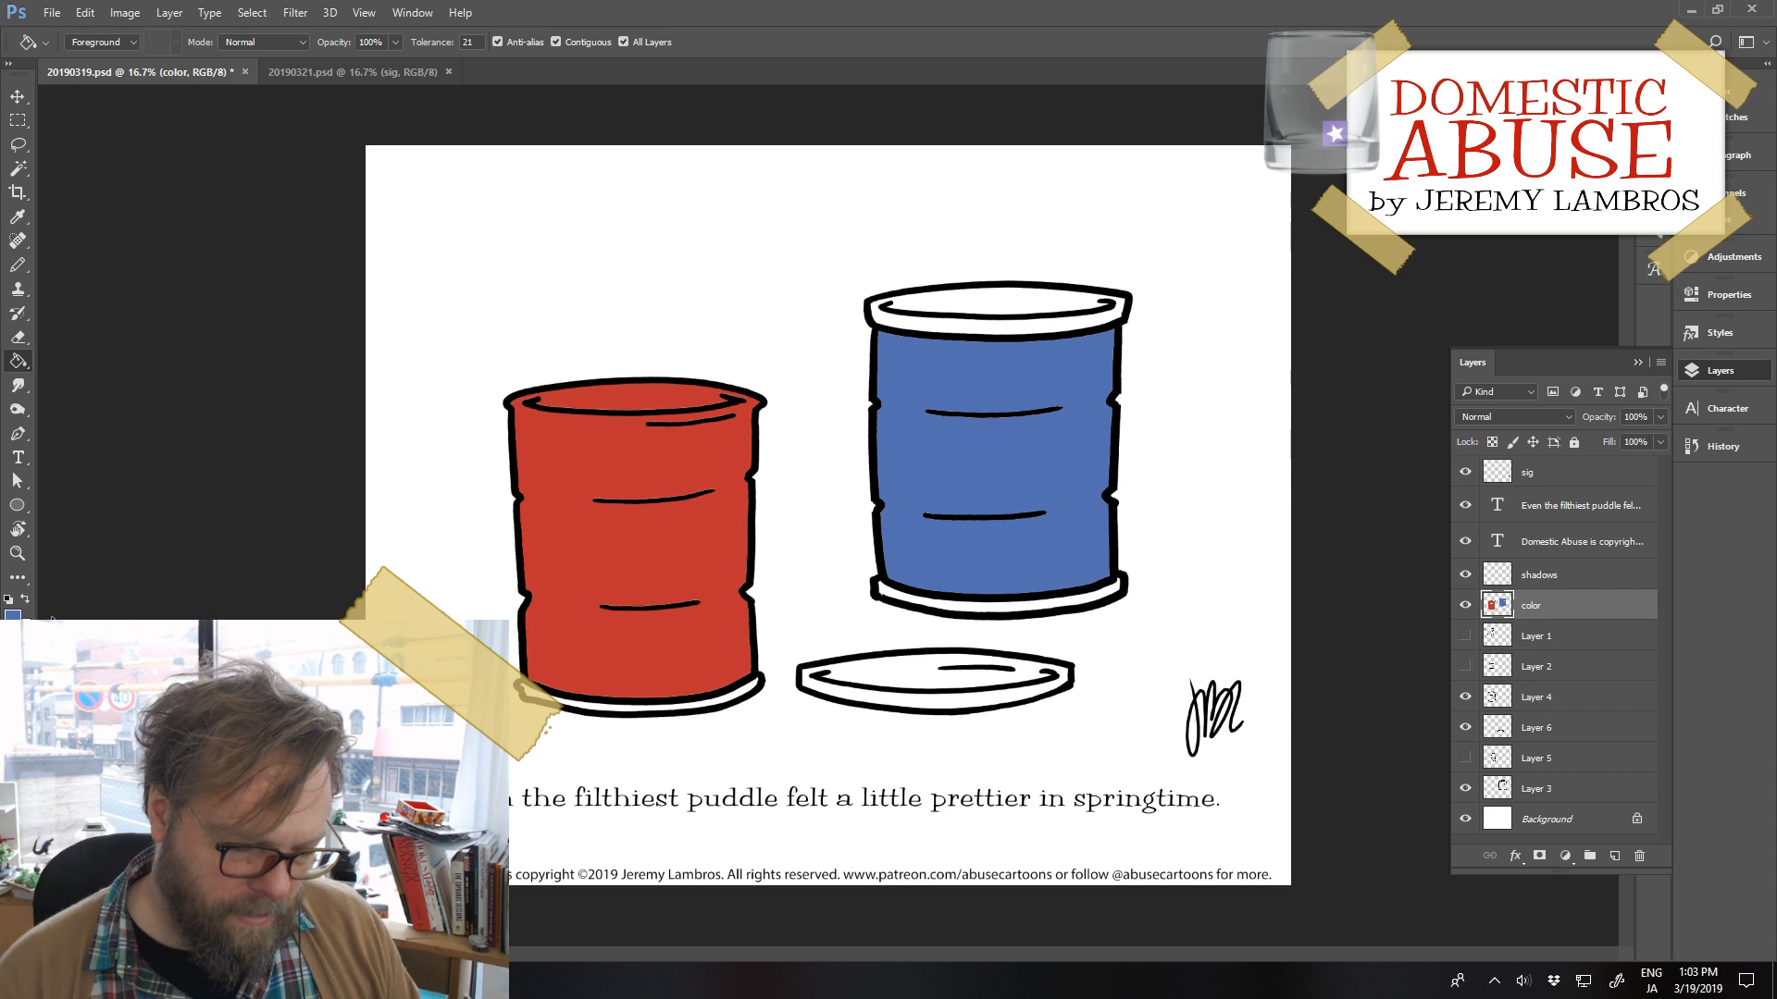
# Choose a golden yellow (eecd17) and fill the blue can's lid and the loose lid on the ground
pyautogui.click(13, 615)
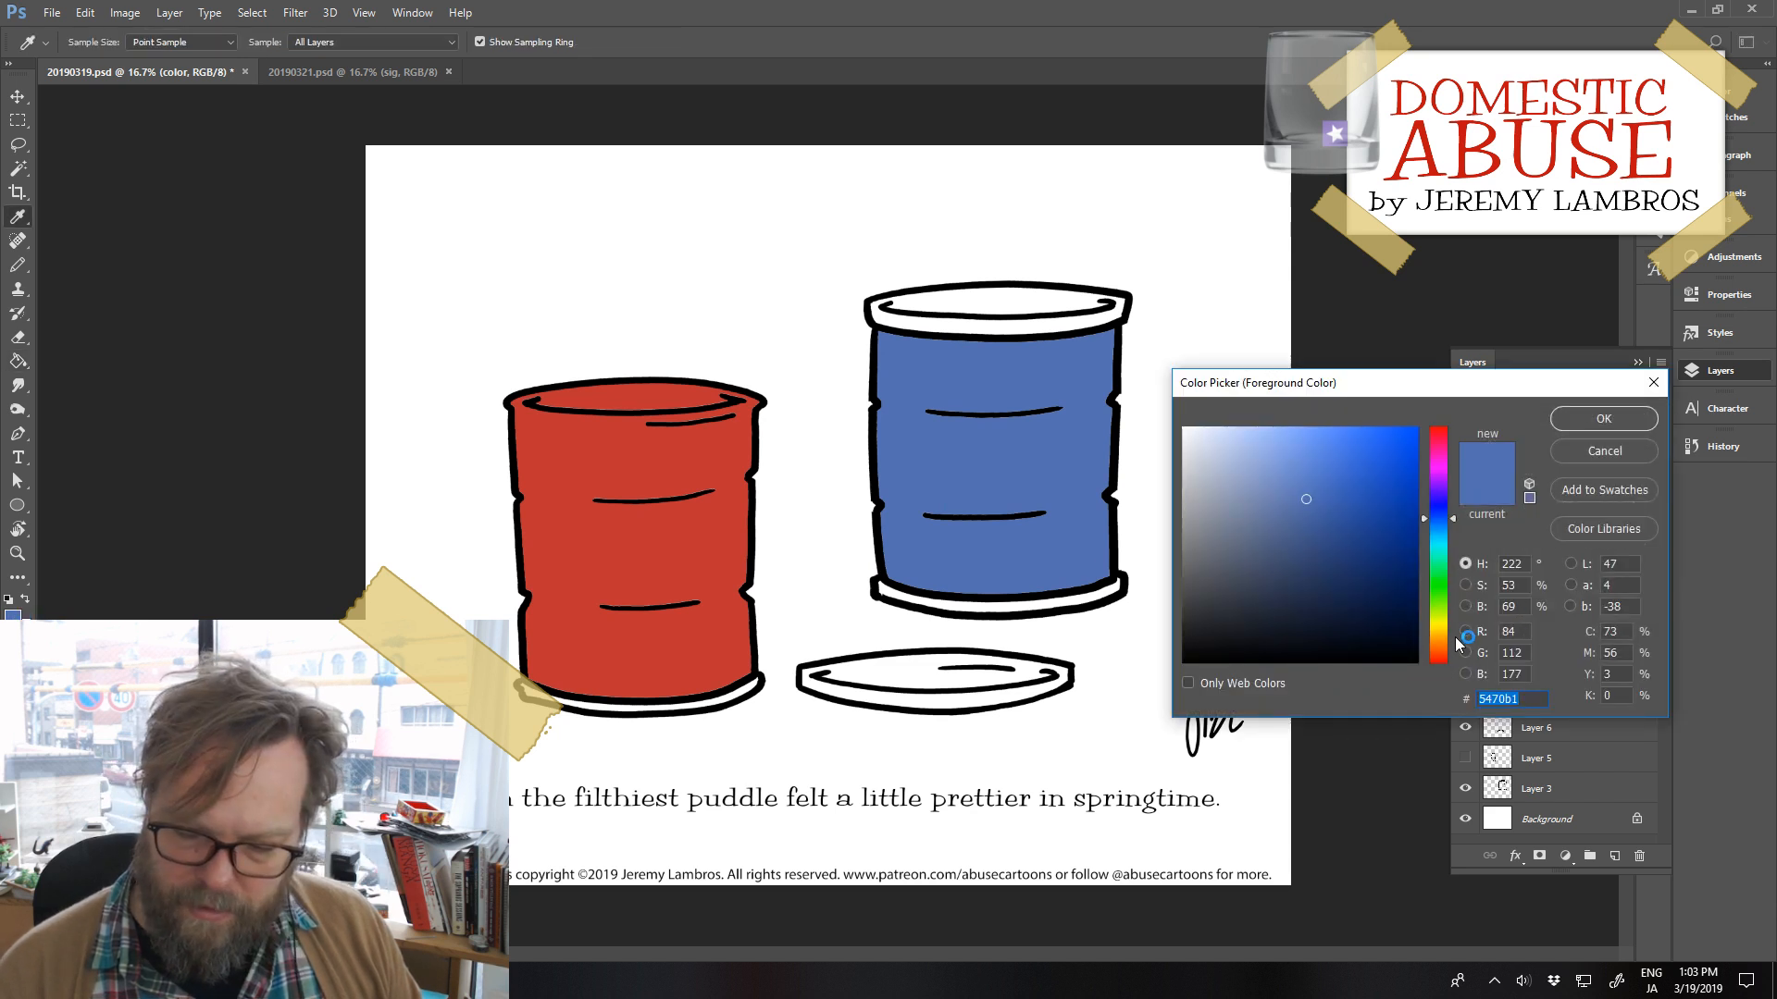
pyautogui.moveTo(1439, 639); pyautogui.dragTo(1439, 628)
pyautogui.moveTo(1392, 556)
pyautogui.mouseDown()
pyautogui.moveTo(1416, 439)
pyautogui.moveTo(1416, 454)
pyautogui.mouseUp()
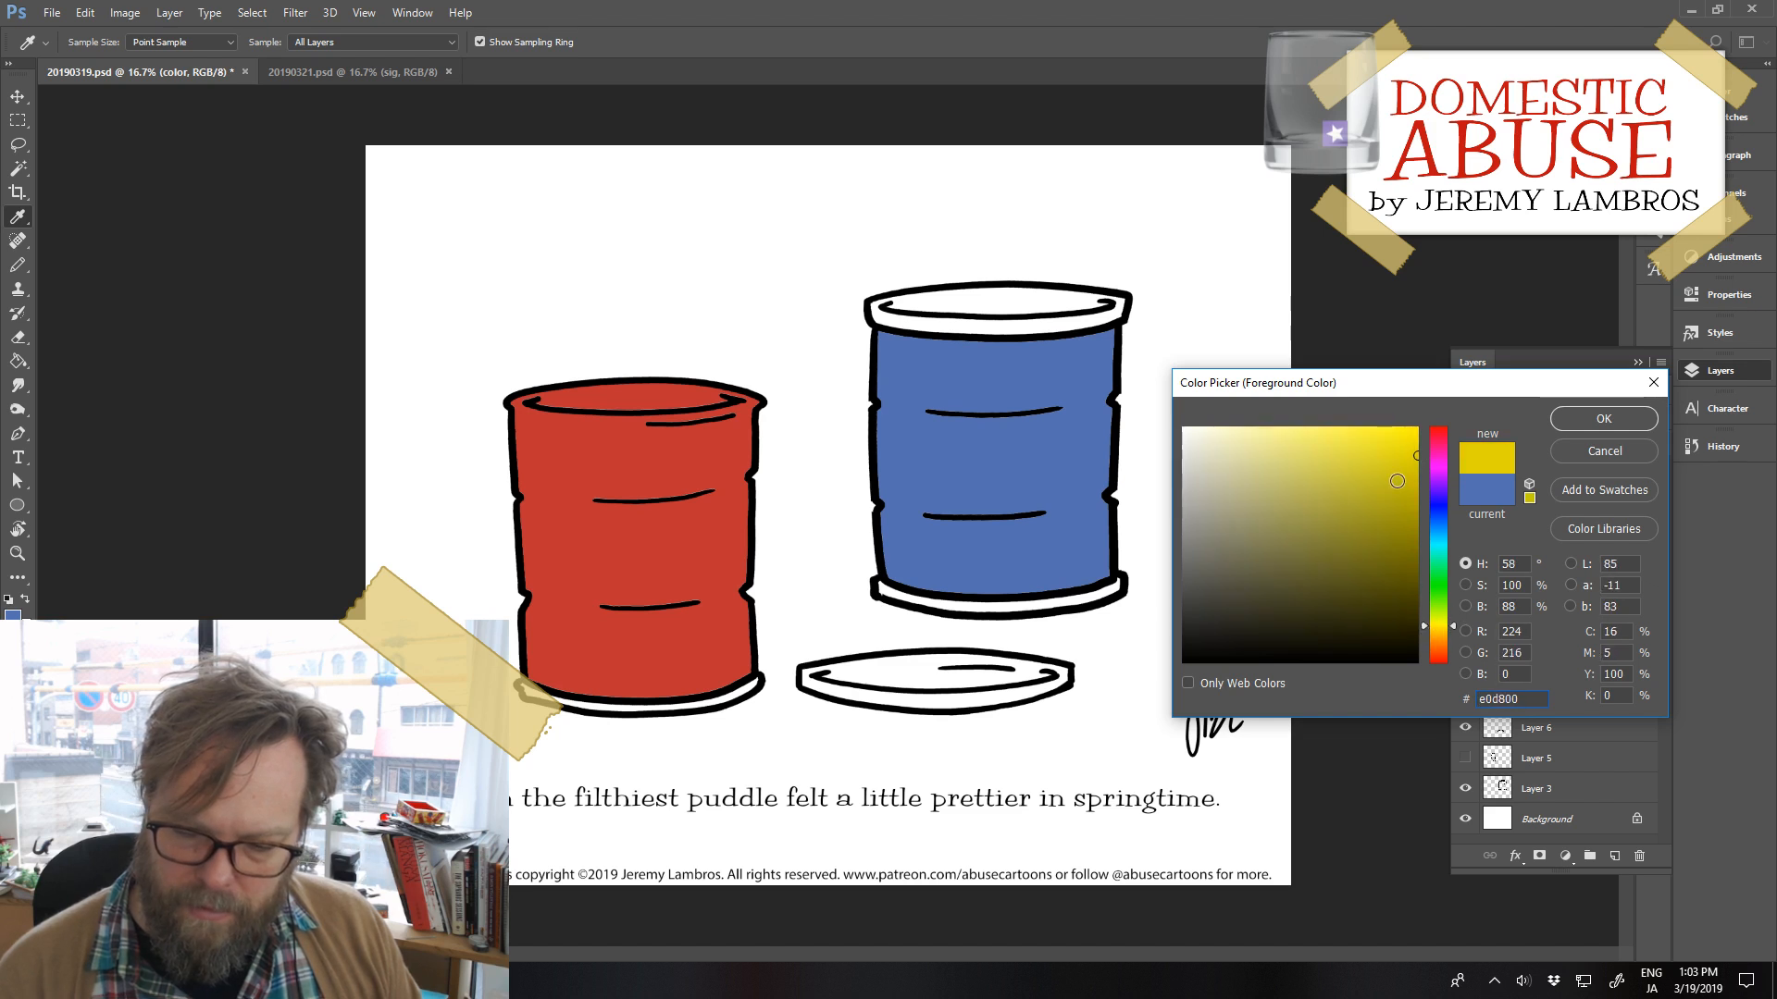
pyautogui.click(1437, 630)
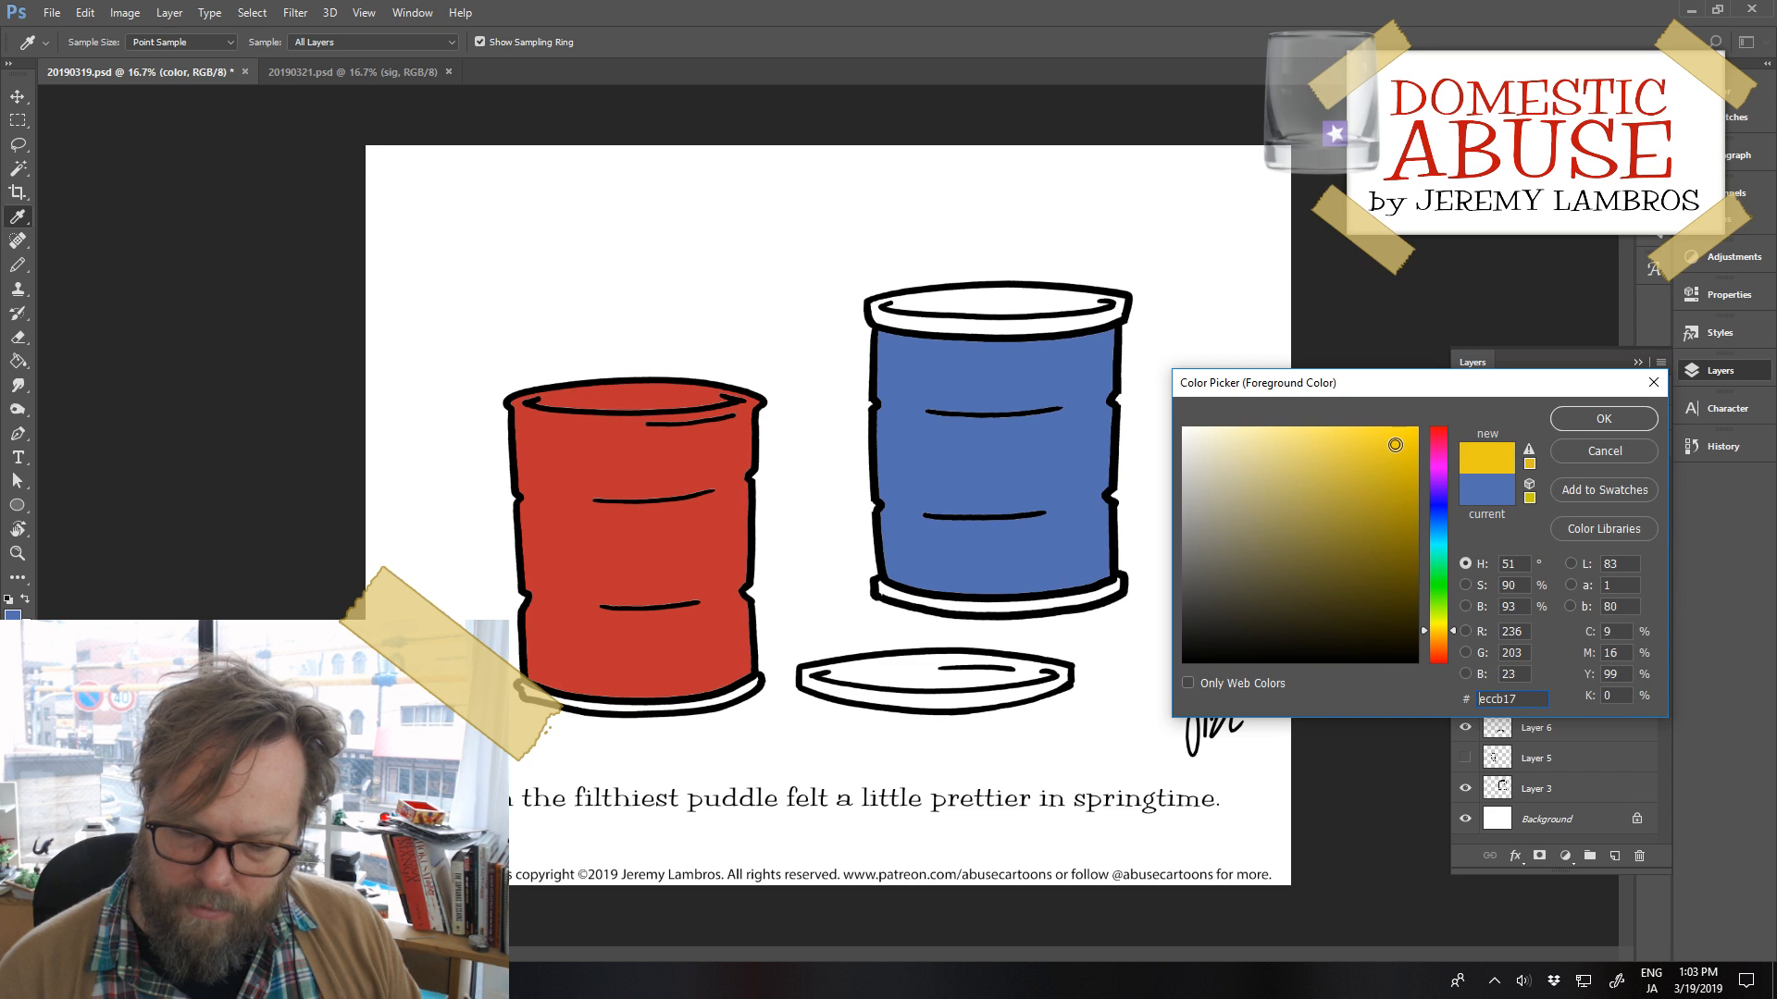
pyautogui.click(1604, 418)
pyautogui.press('g')
pyautogui.click(1079, 310)
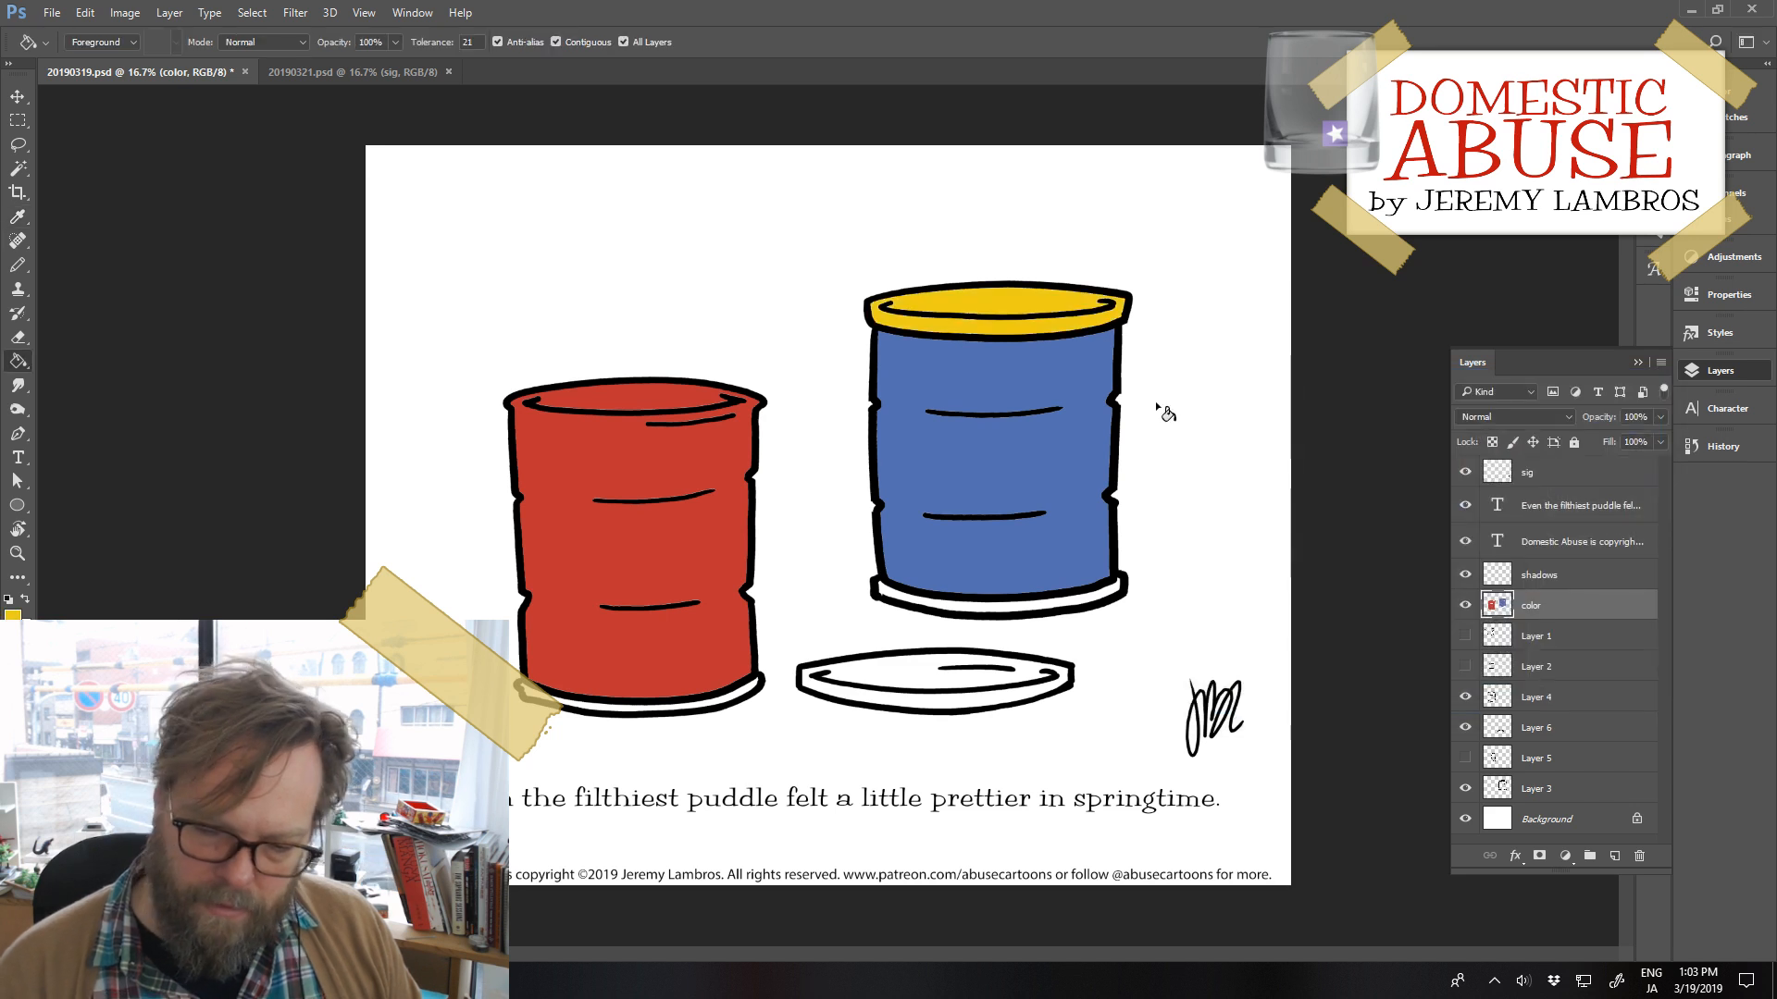
pyautogui.click(896, 682)
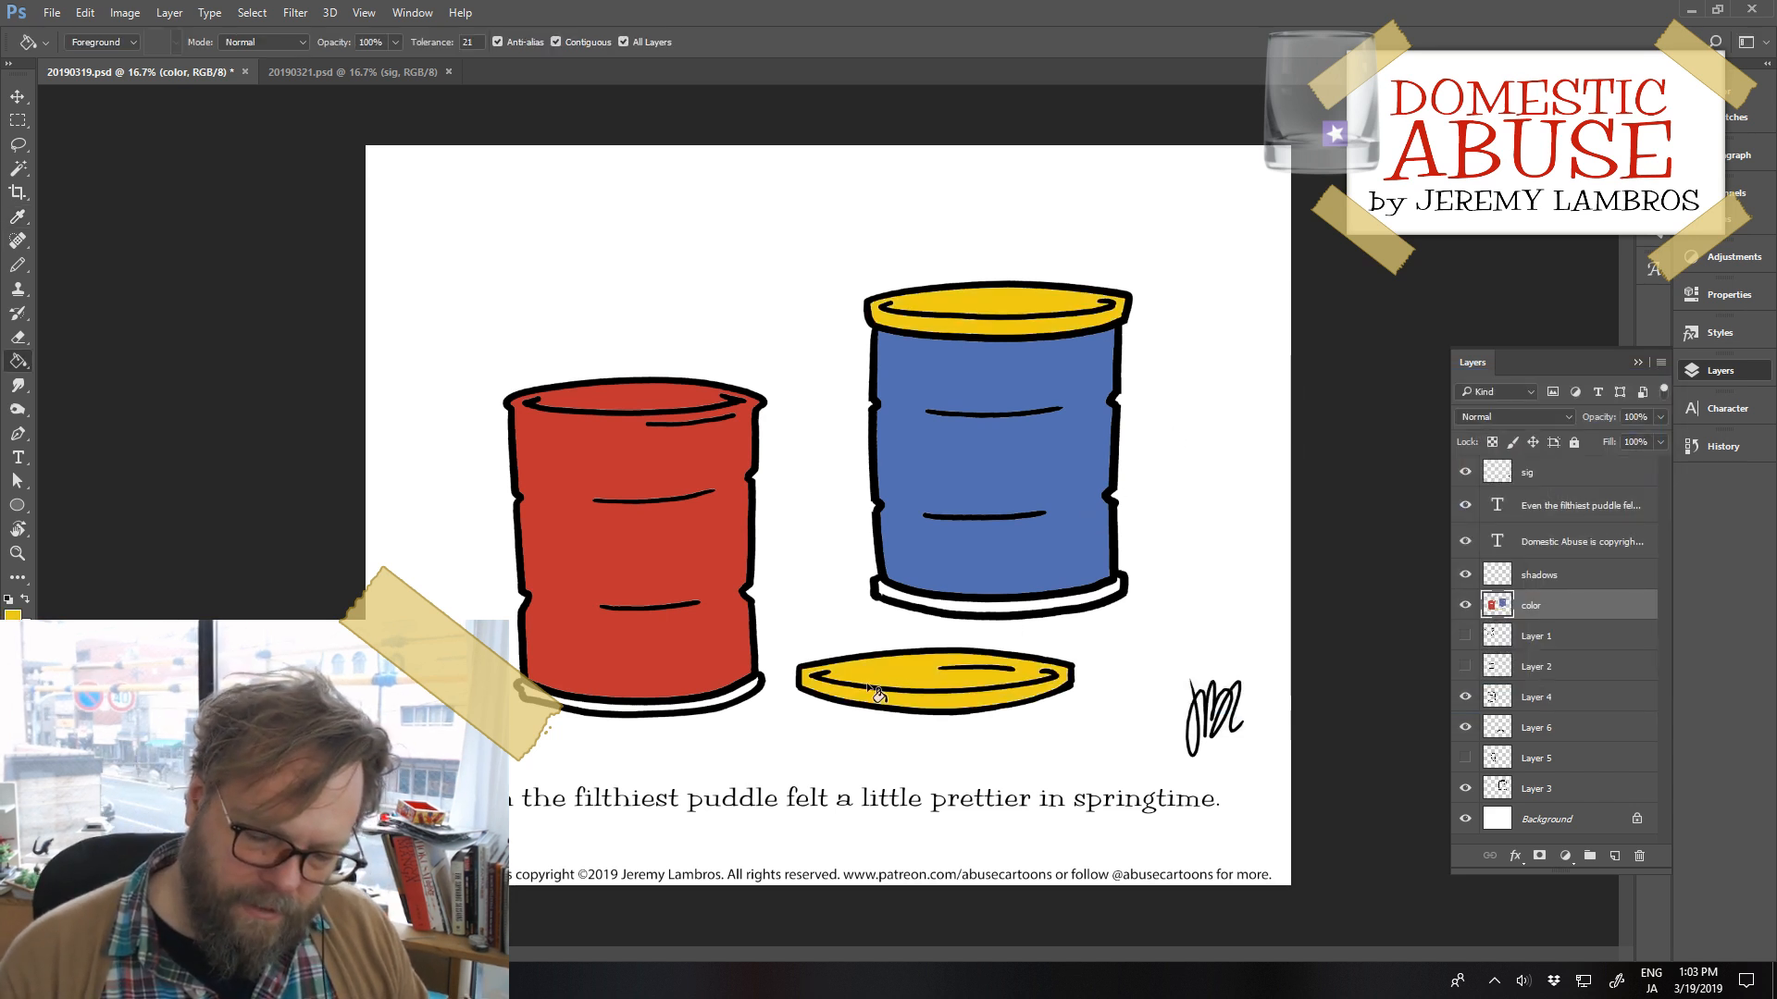
# Choose the light grey b3b3b3 and fill the bottom rims of both cans
pyautogui.click(13, 617)
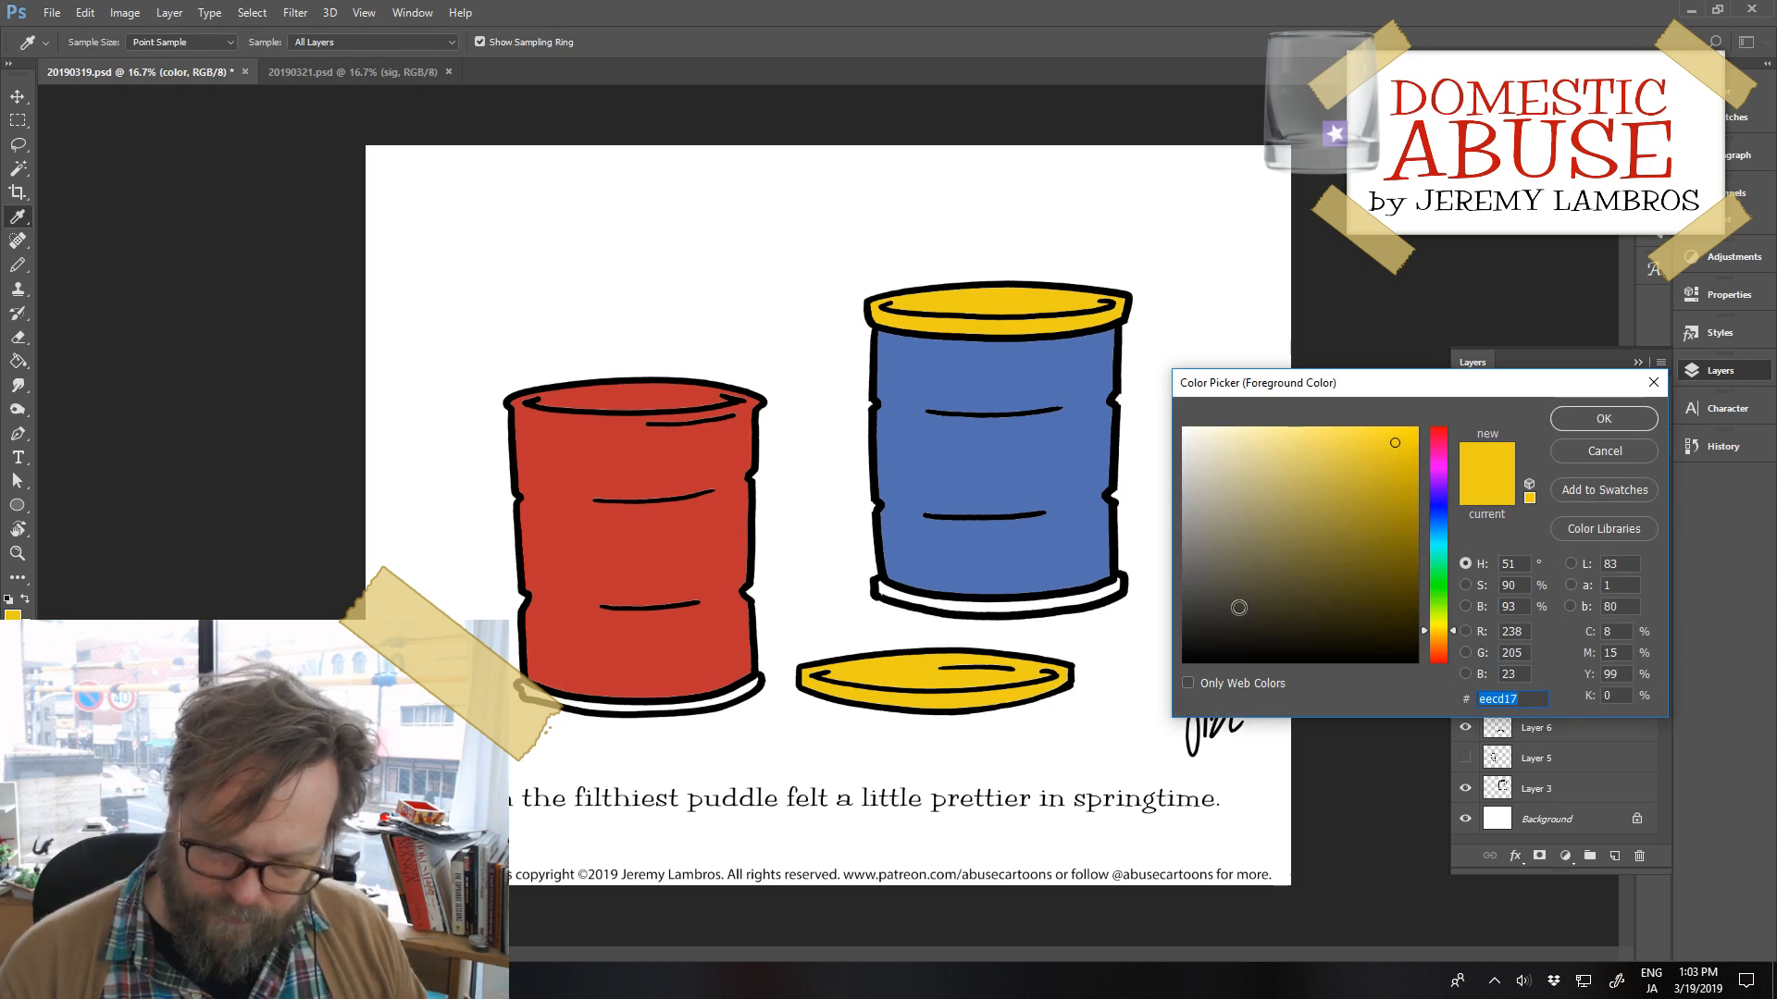
pyautogui.moveTo(1238, 608); pyautogui.dragTo(1099, 497)
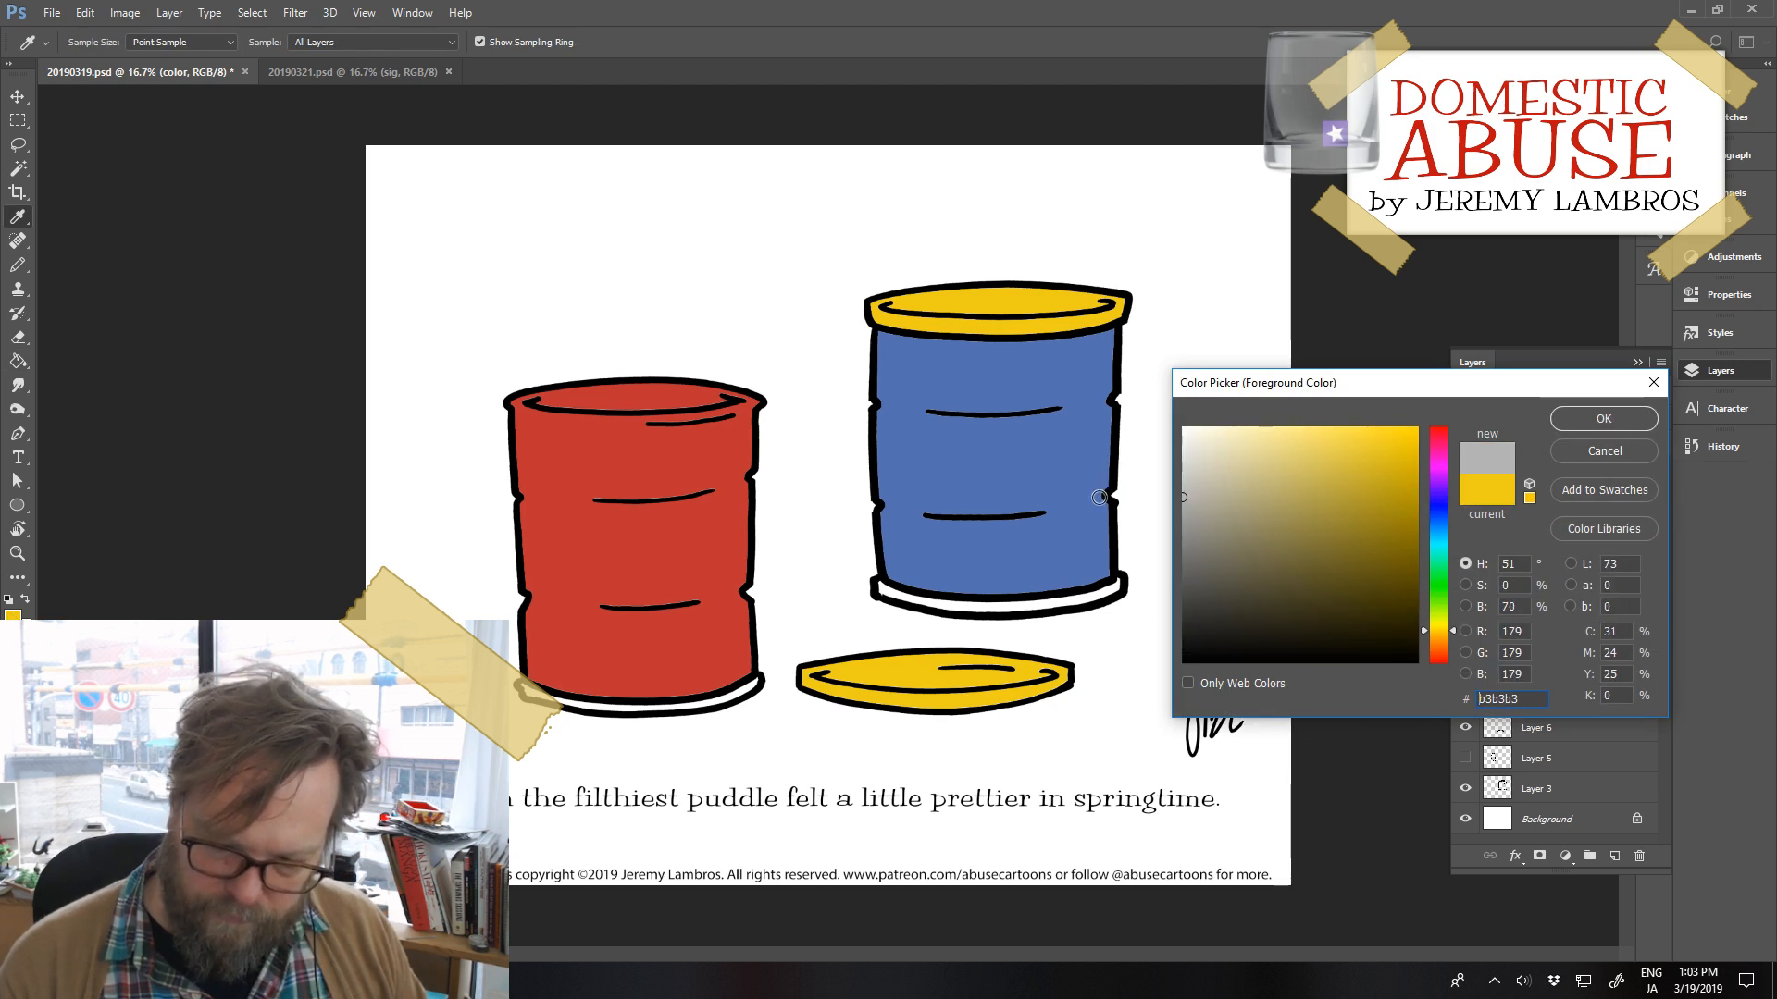
pyautogui.click(1603, 418)
pyautogui.click(1044, 609)
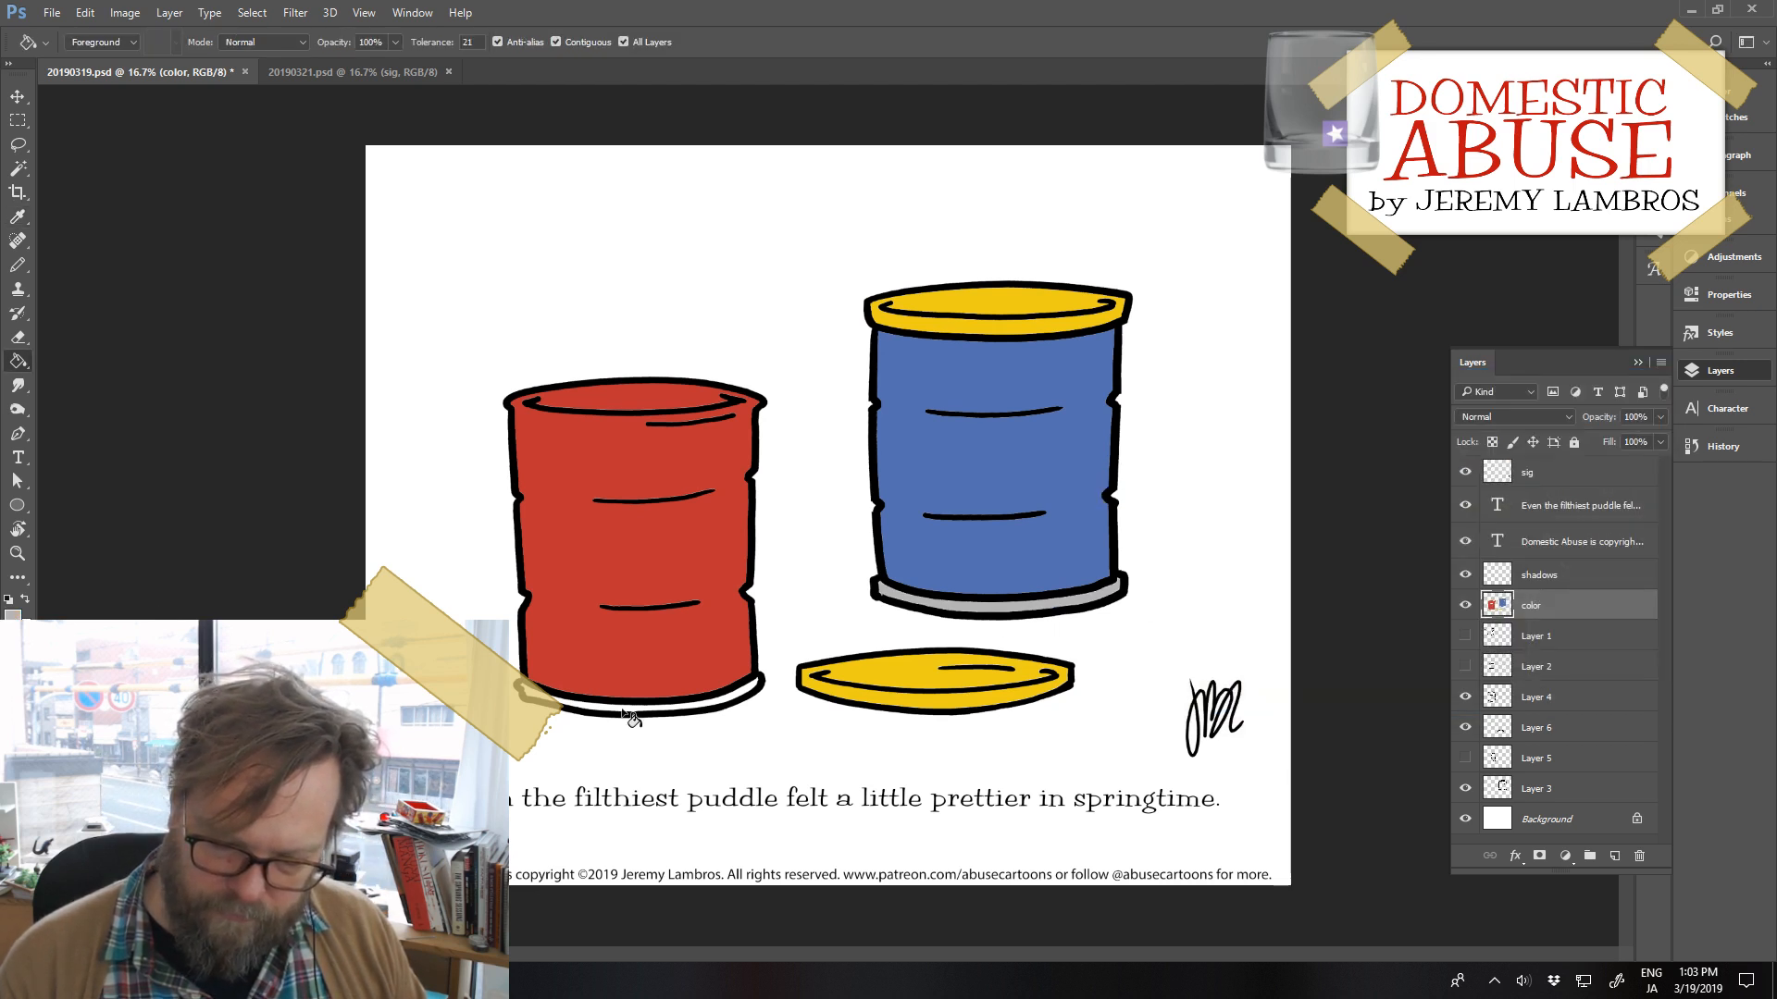
pyautogui.click(705, 710)
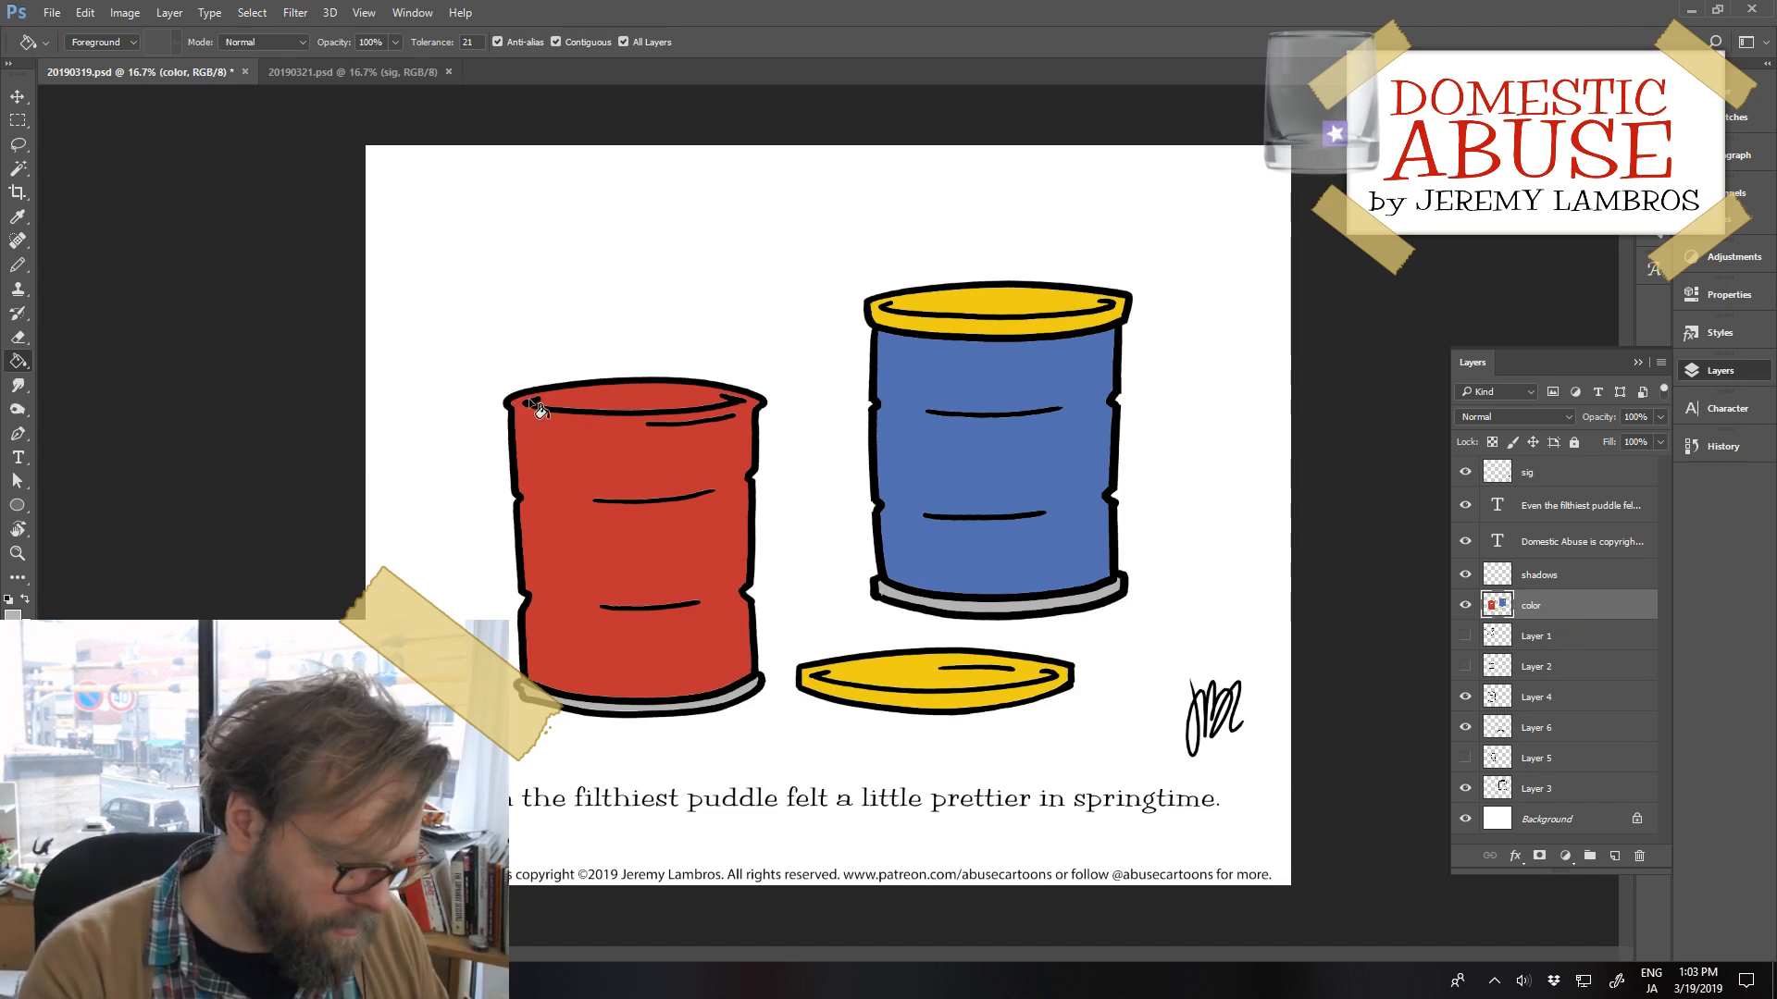
# Pencil a grey band under the red can's top rim and fill the can's top with the same grey
pyautogui.press('b')
pyautogui.moveTo(509, 404)
pyautogui.mouseDown()
pyautogui.moveTo(562, 418)
pyautogui.moveTo(744, 405)
pyautogui.mouseUp()
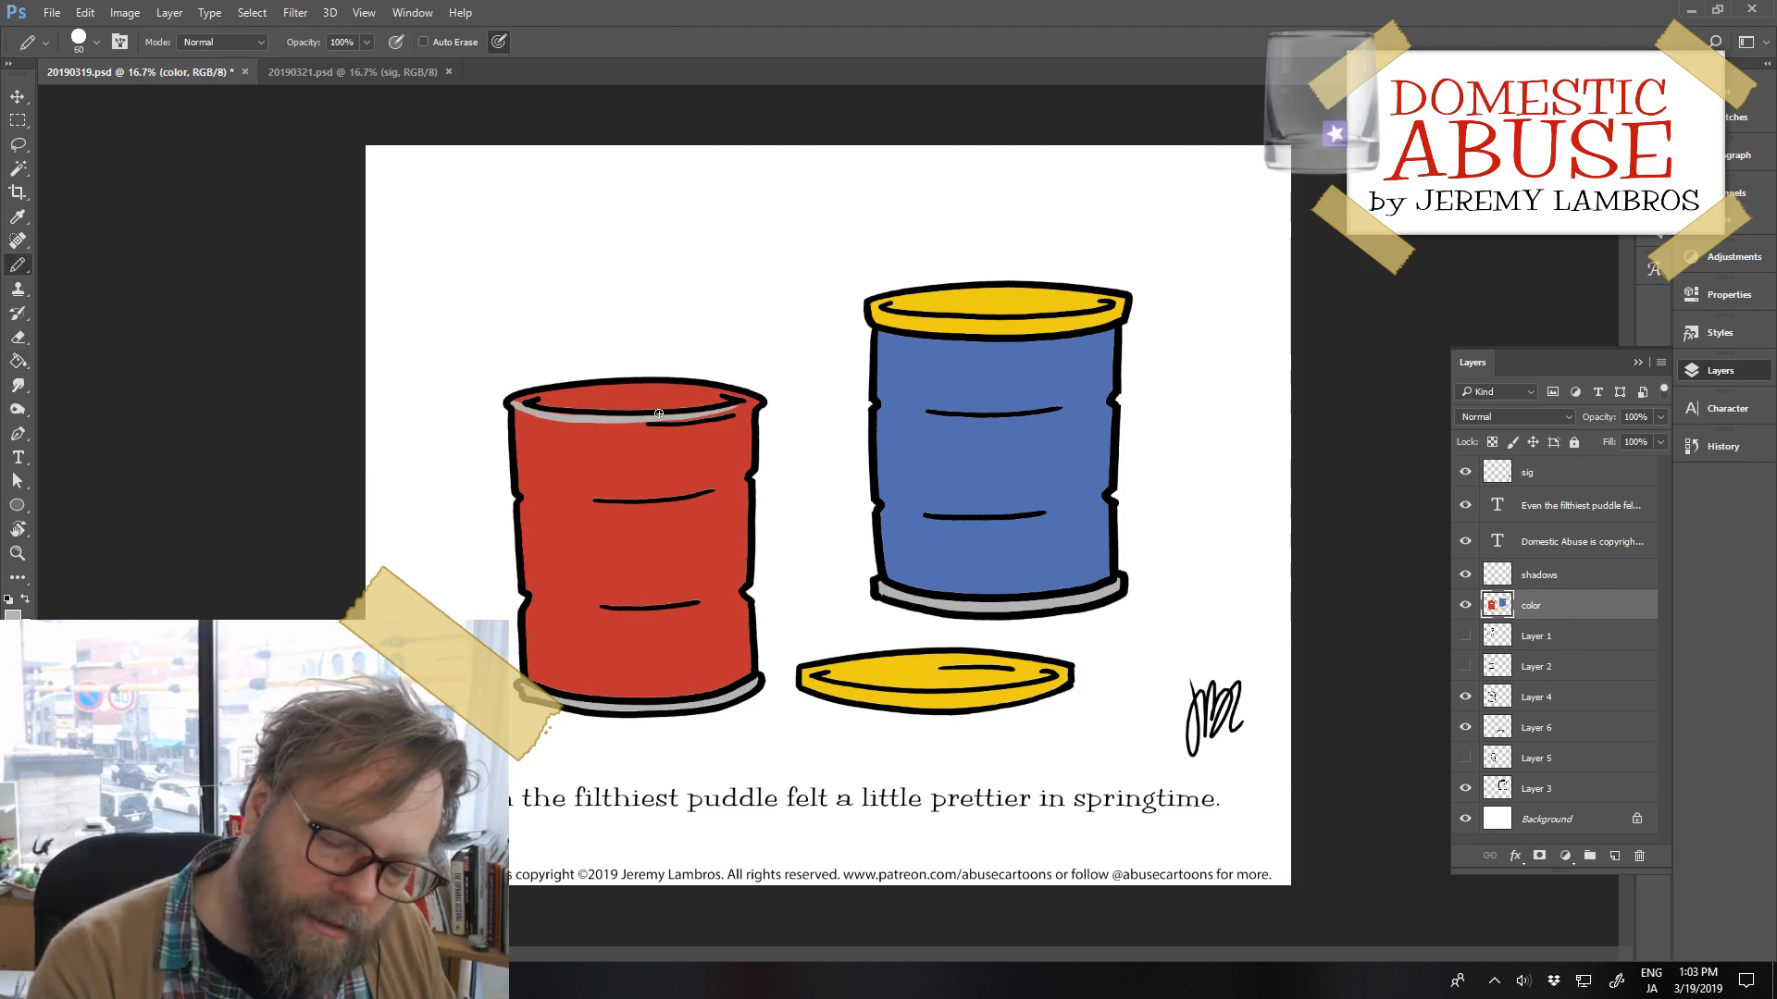
pyautogui.moveTo(522, 408); pyautogui.dragTo(752, 407)
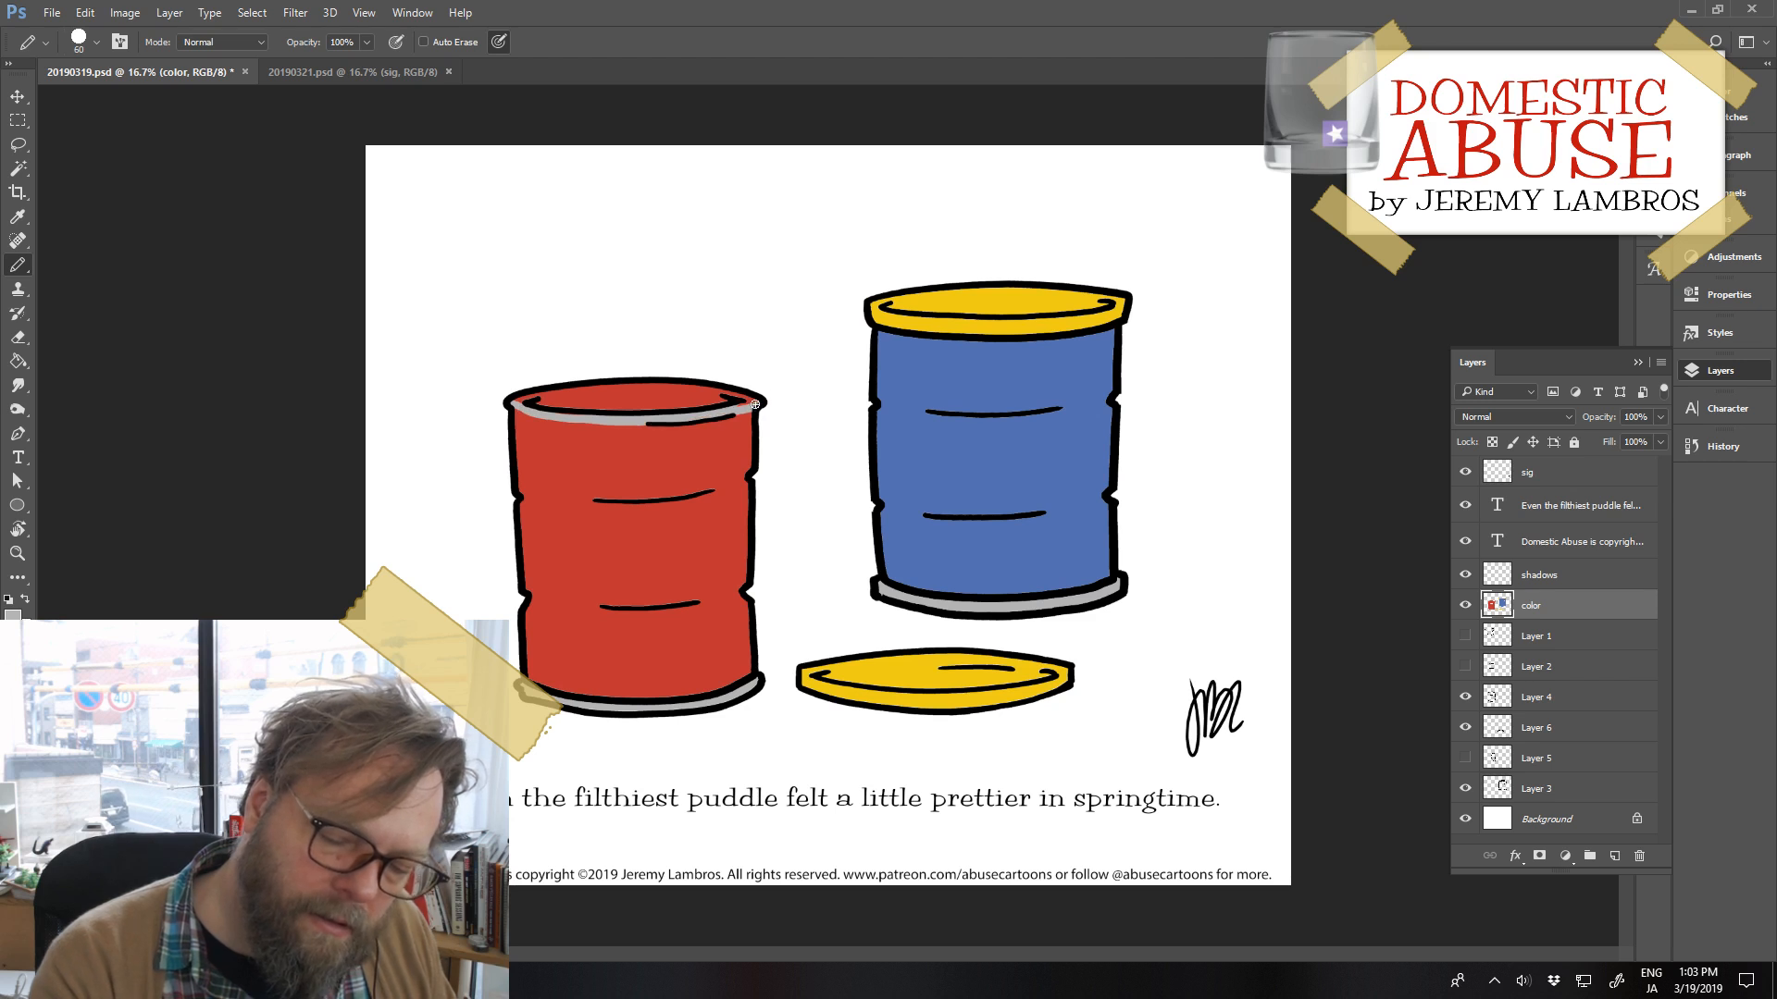
pyautogui.press('g')
pyautogui.click(757, 404)
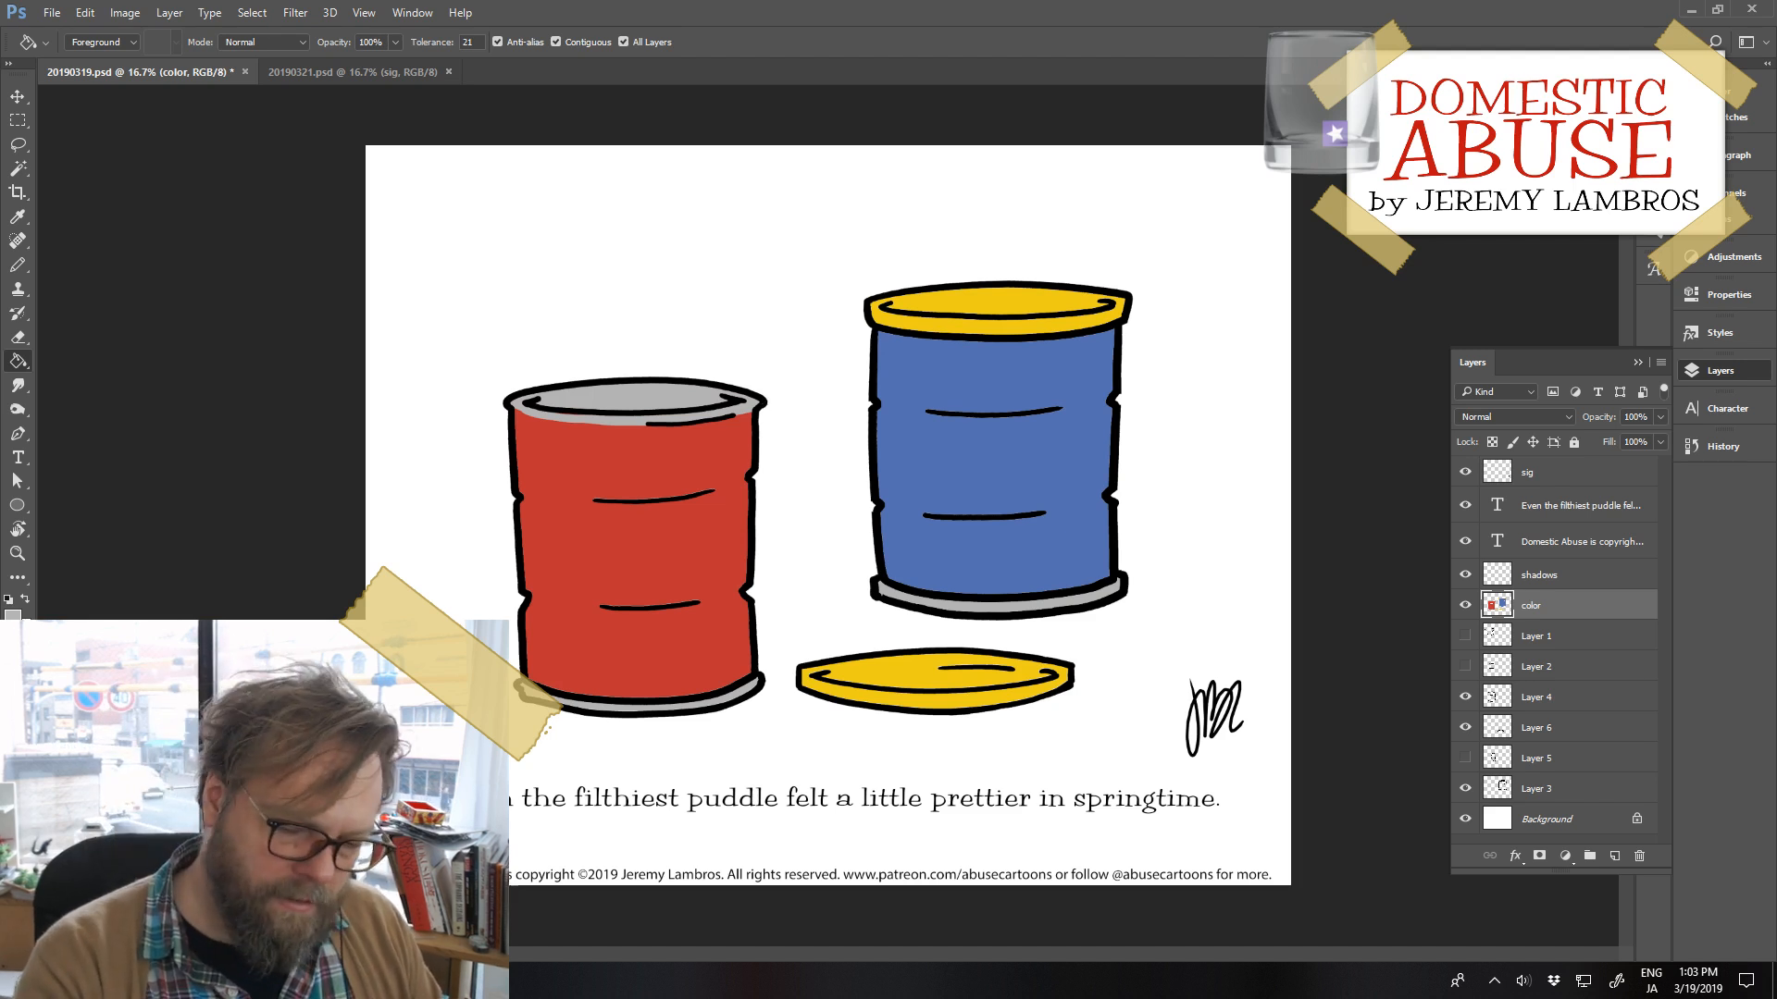
# Set the foreground colour to the bright red eb2f45 for the Pencil
pyautogui.click(13, 615)
pyautogui.click(1032, 300)
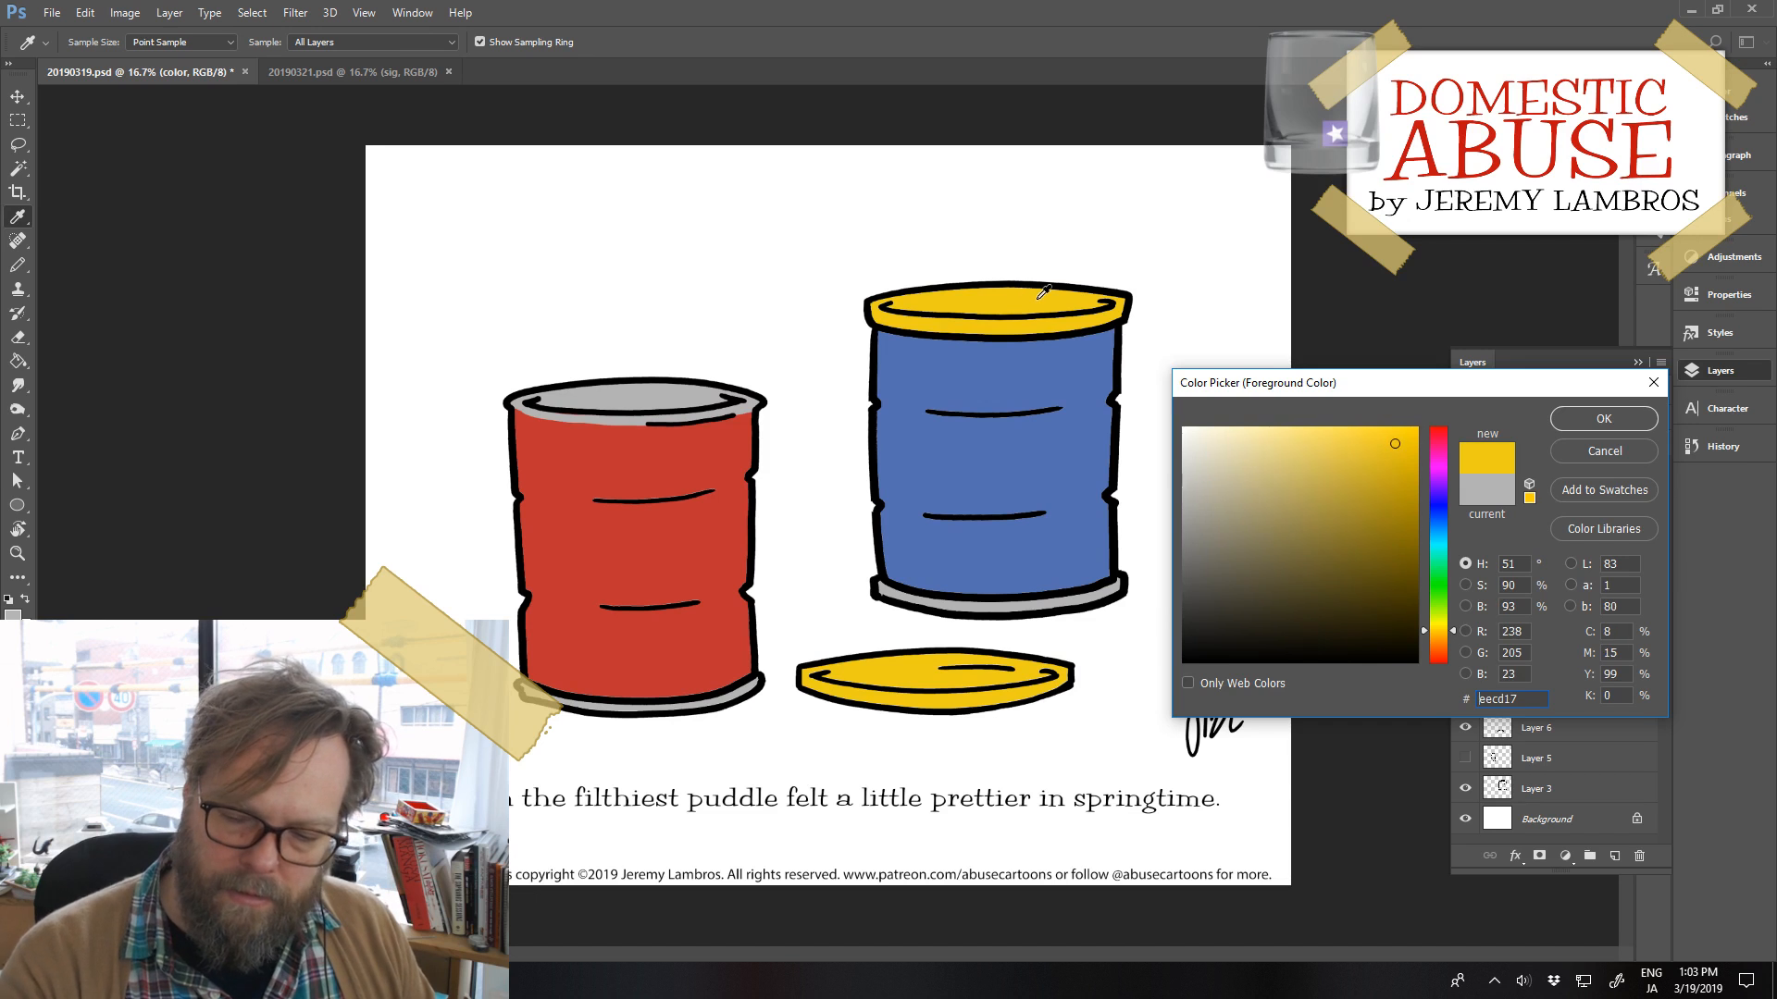
pyautogui.moveTo(1356, 456)
pyautogui.mouseDown()
pyautogui.moveTo(1289, 413)
pyautogui.moveTo(1328, 430)
pyautogui.mouseUp()
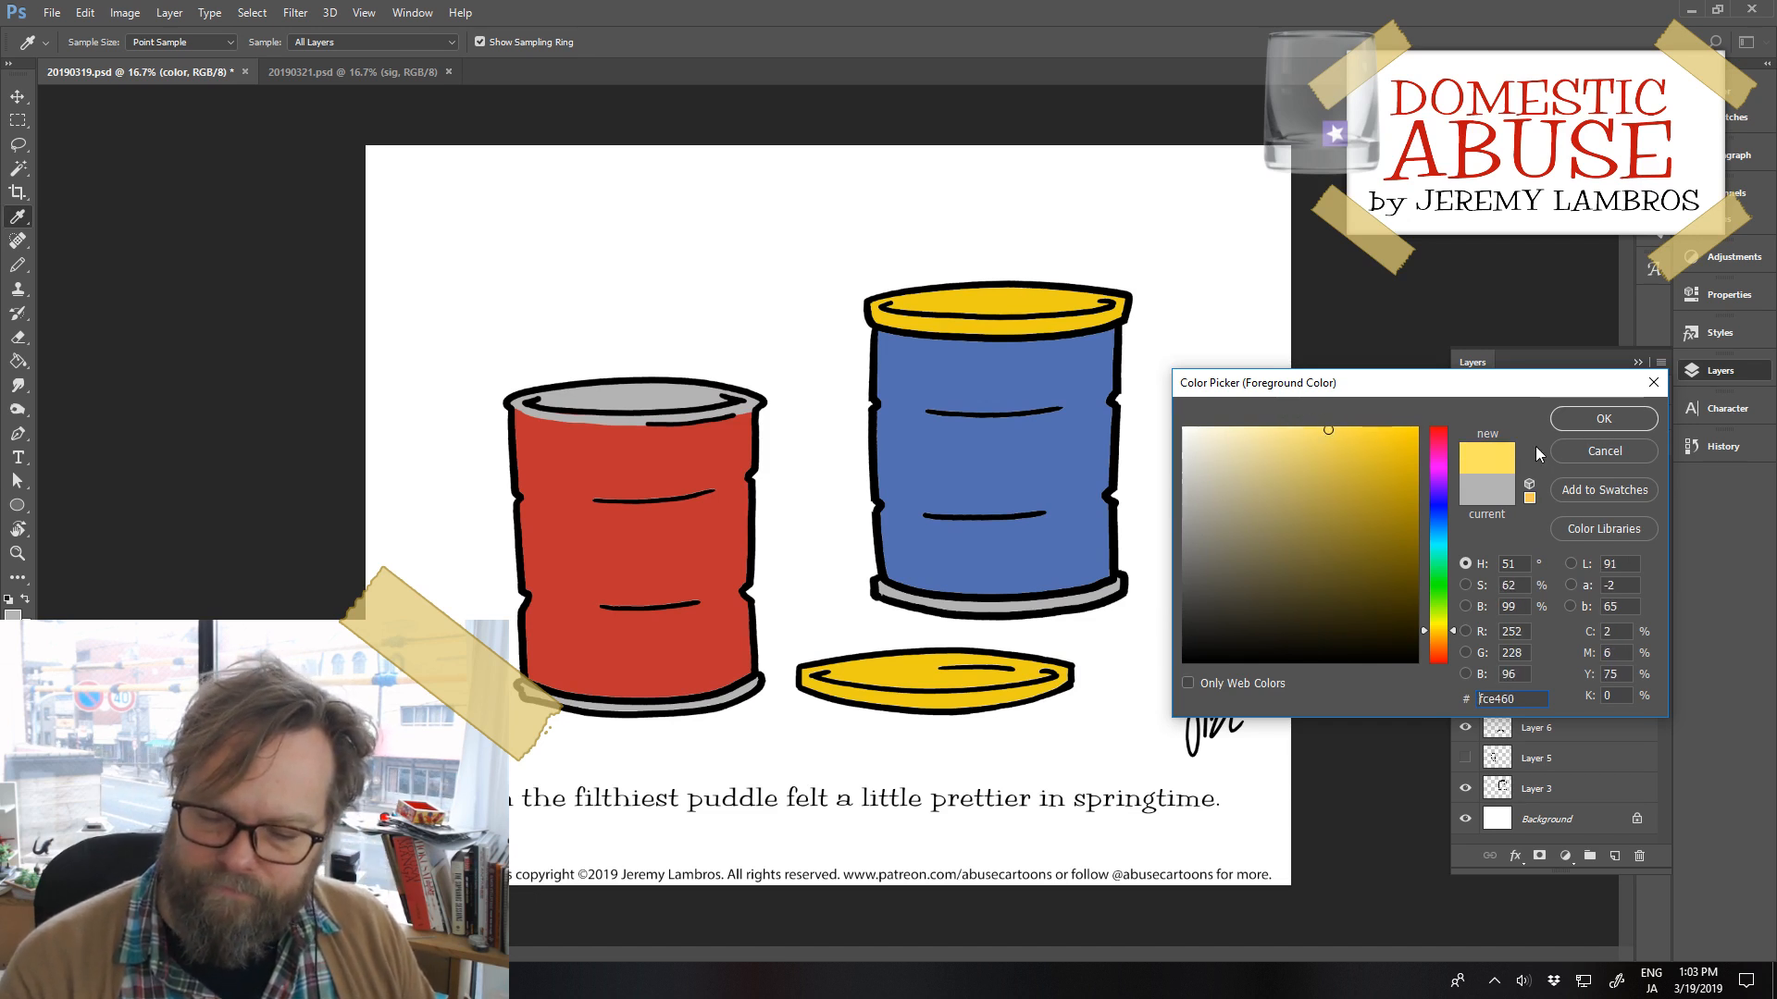
pyautogui.click(1439, 448)
pyautogui.moveTo(1405, 470); pyautogui.dragTo(1438, 432)
pyautogui.click(1371, 445)
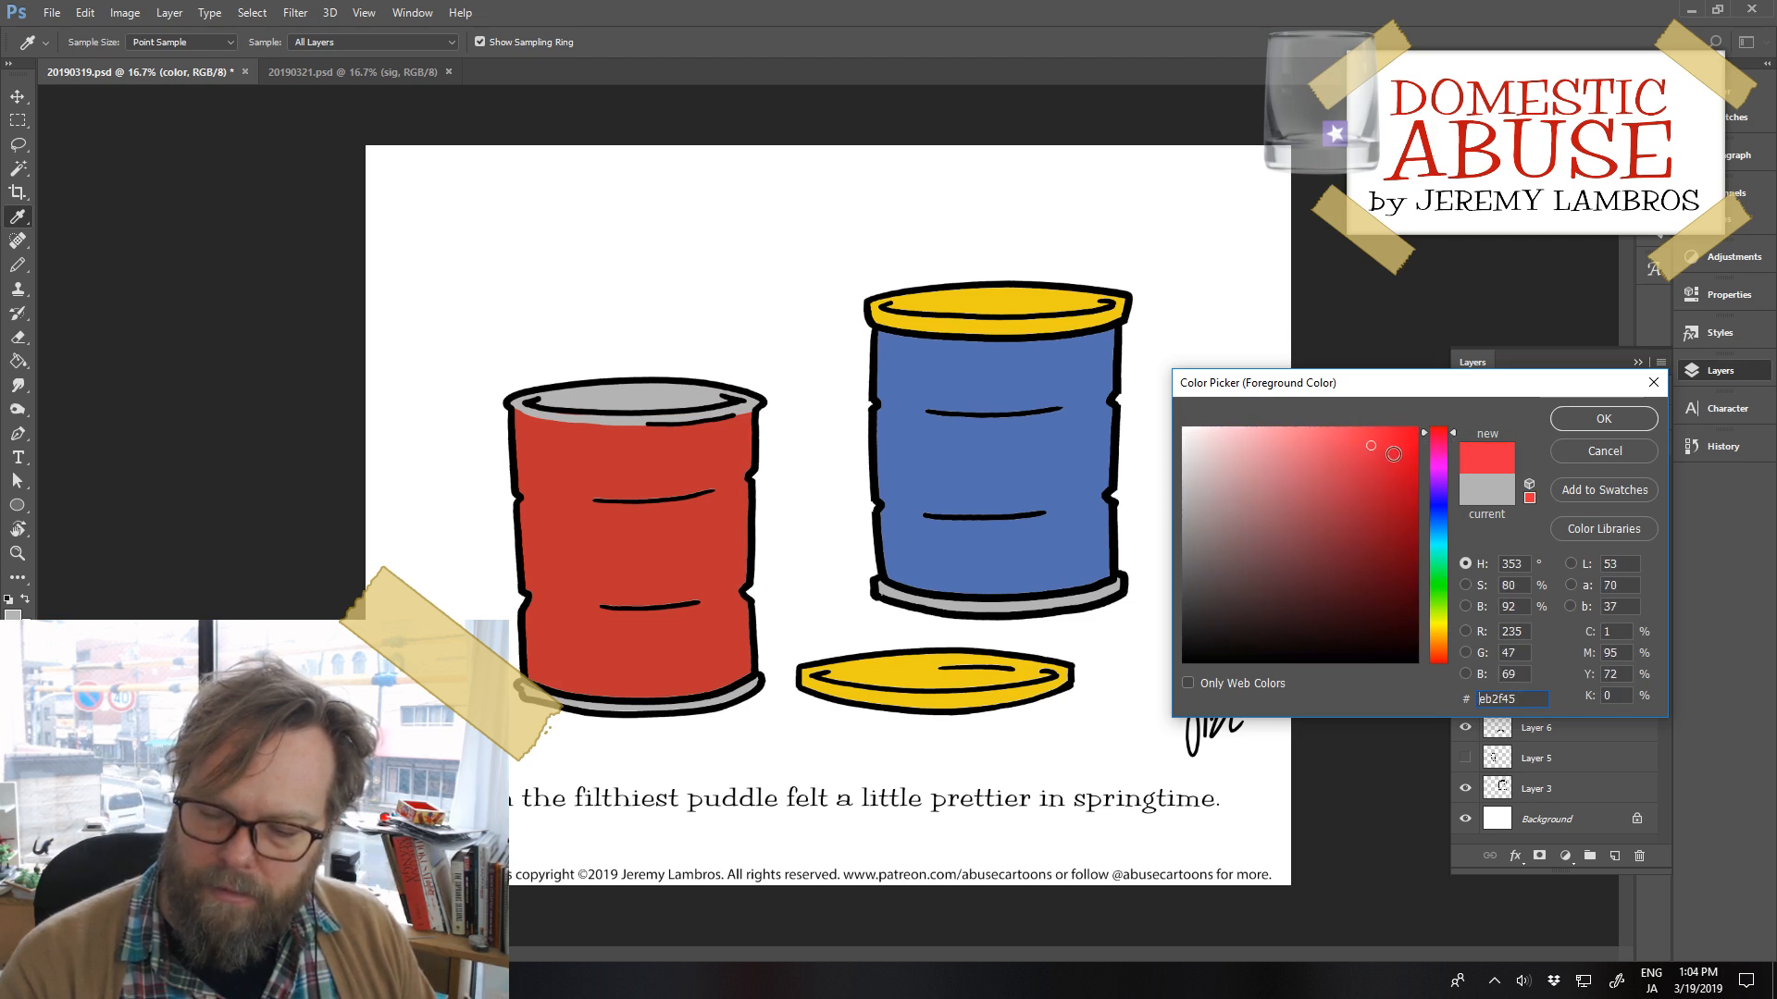
pyautogui.click(1603, 419)
pyautogui.press('g')
pyautogui.press('b')
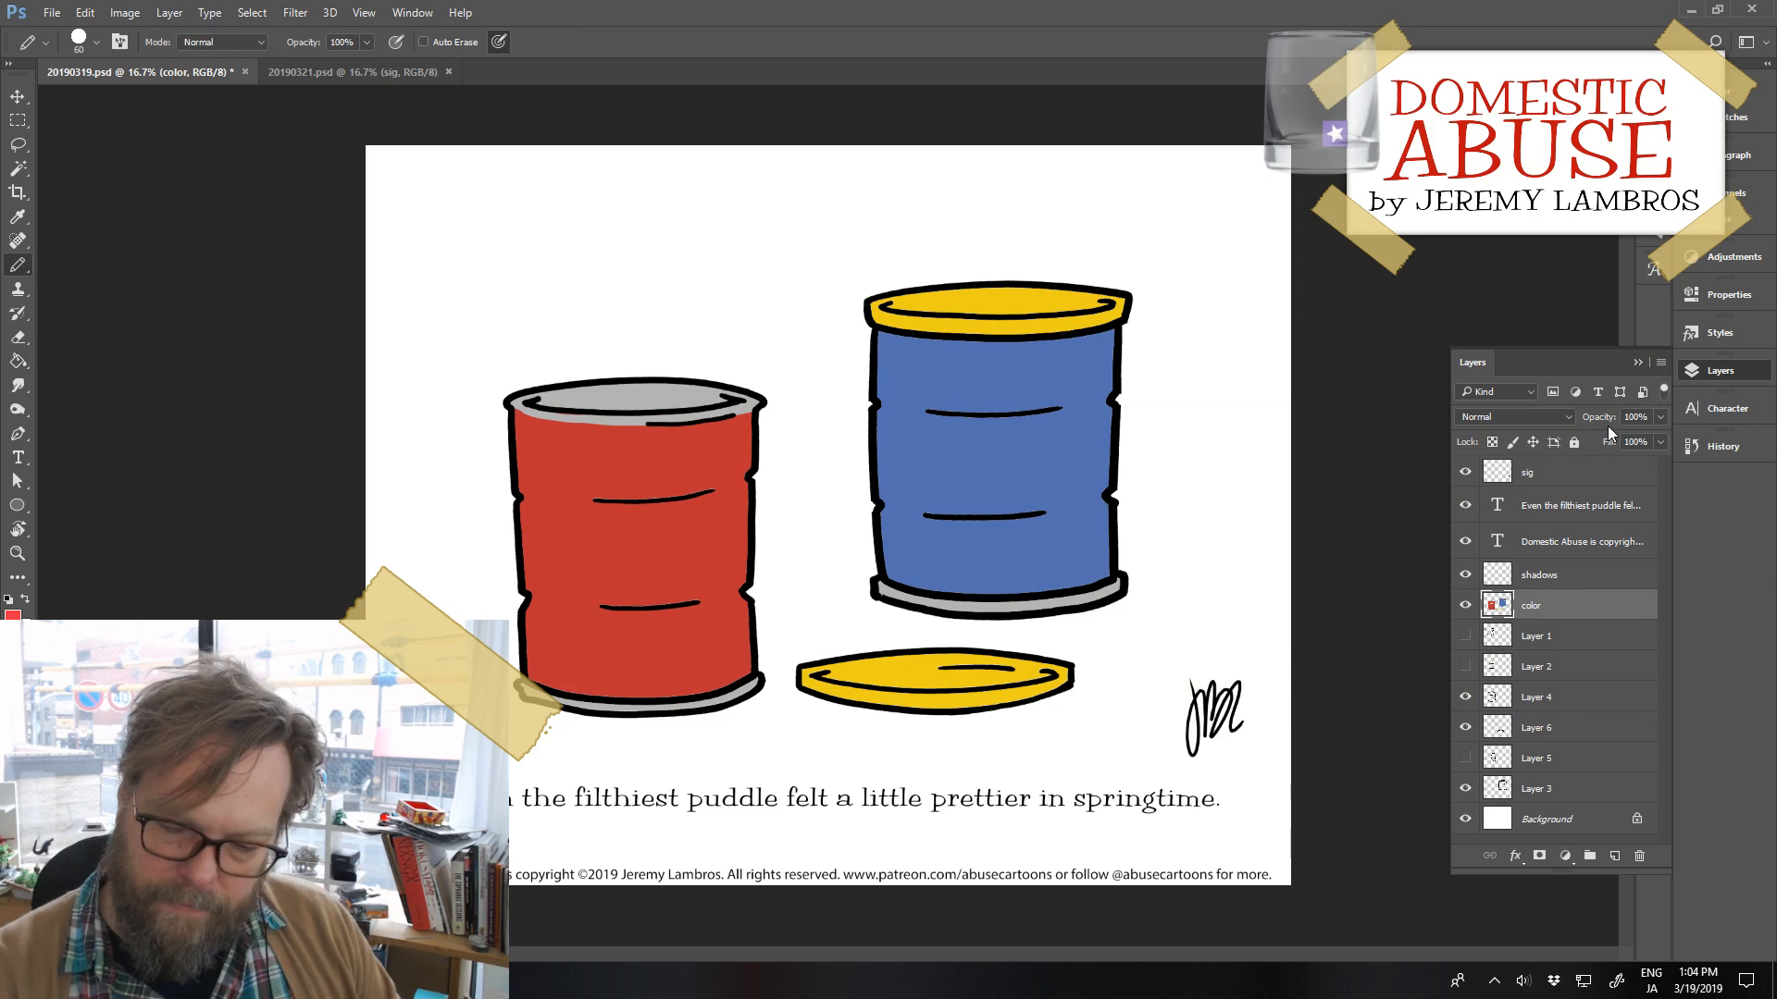
# Add a layer above the color layer and pencil a solid red diagonal stripe across the blue can's upper right area, below the lid
pyautogui.click(1614, 856)
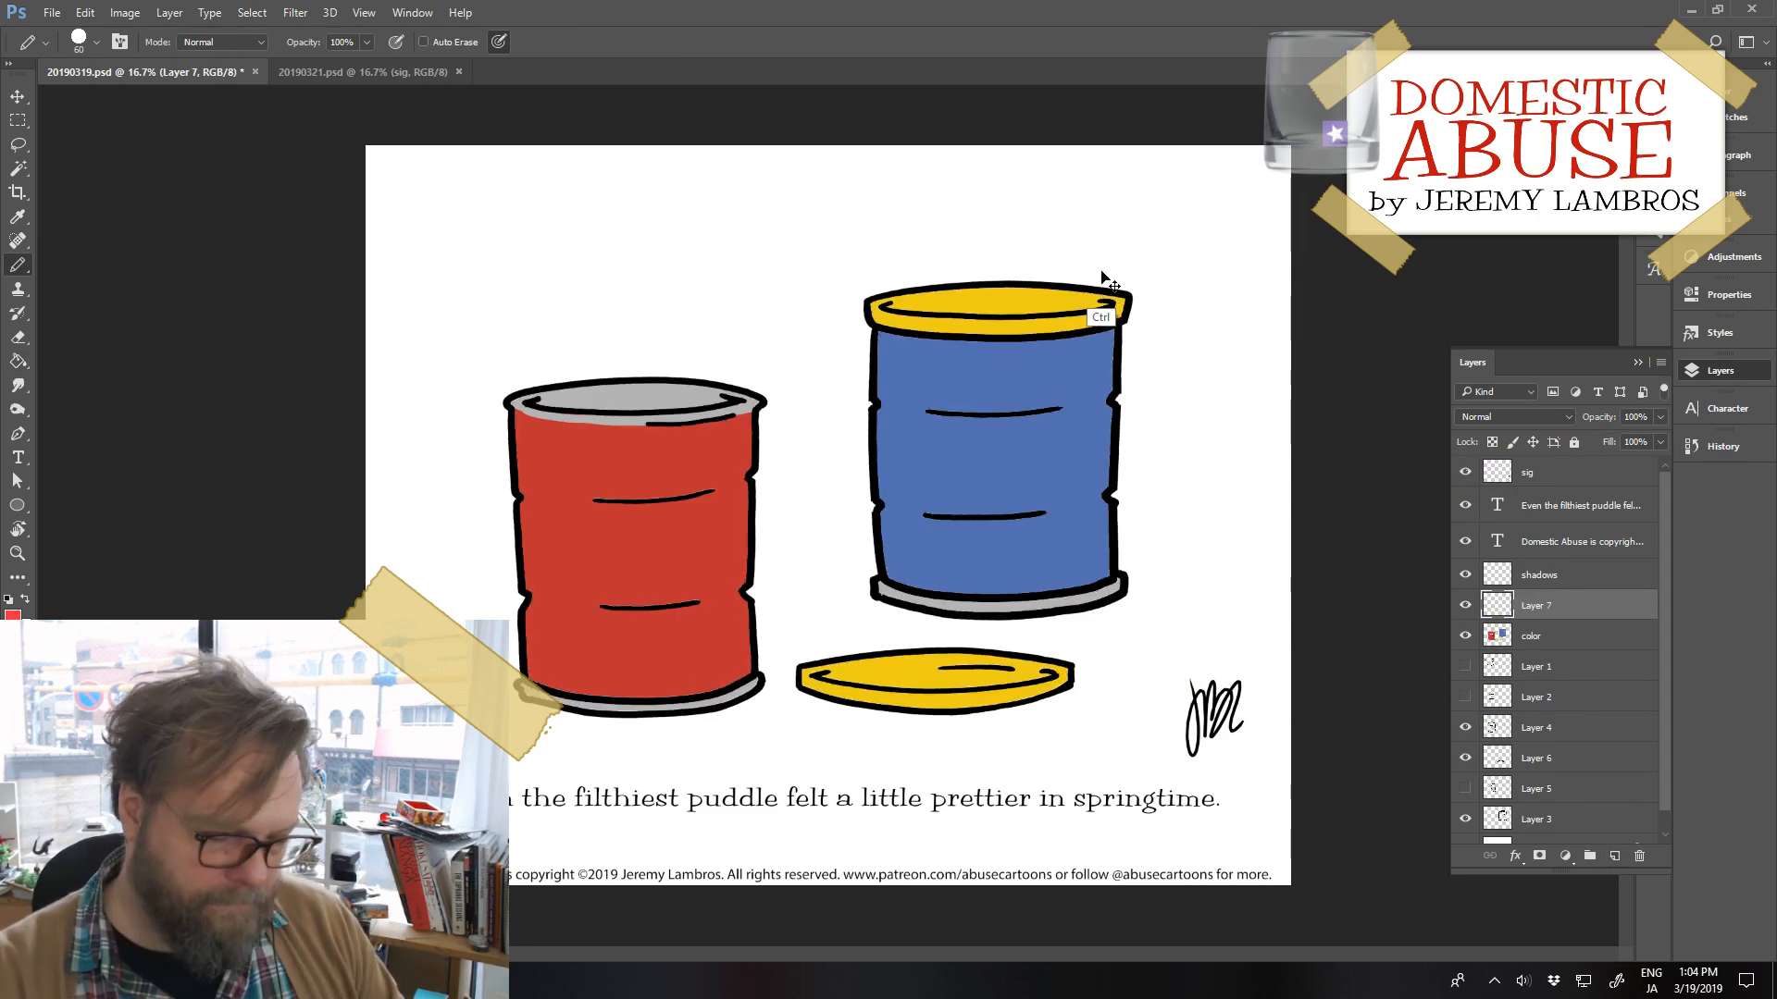
pyautogui.moveTo(1096, 386); pyautogui.dragTo(1051, 366)
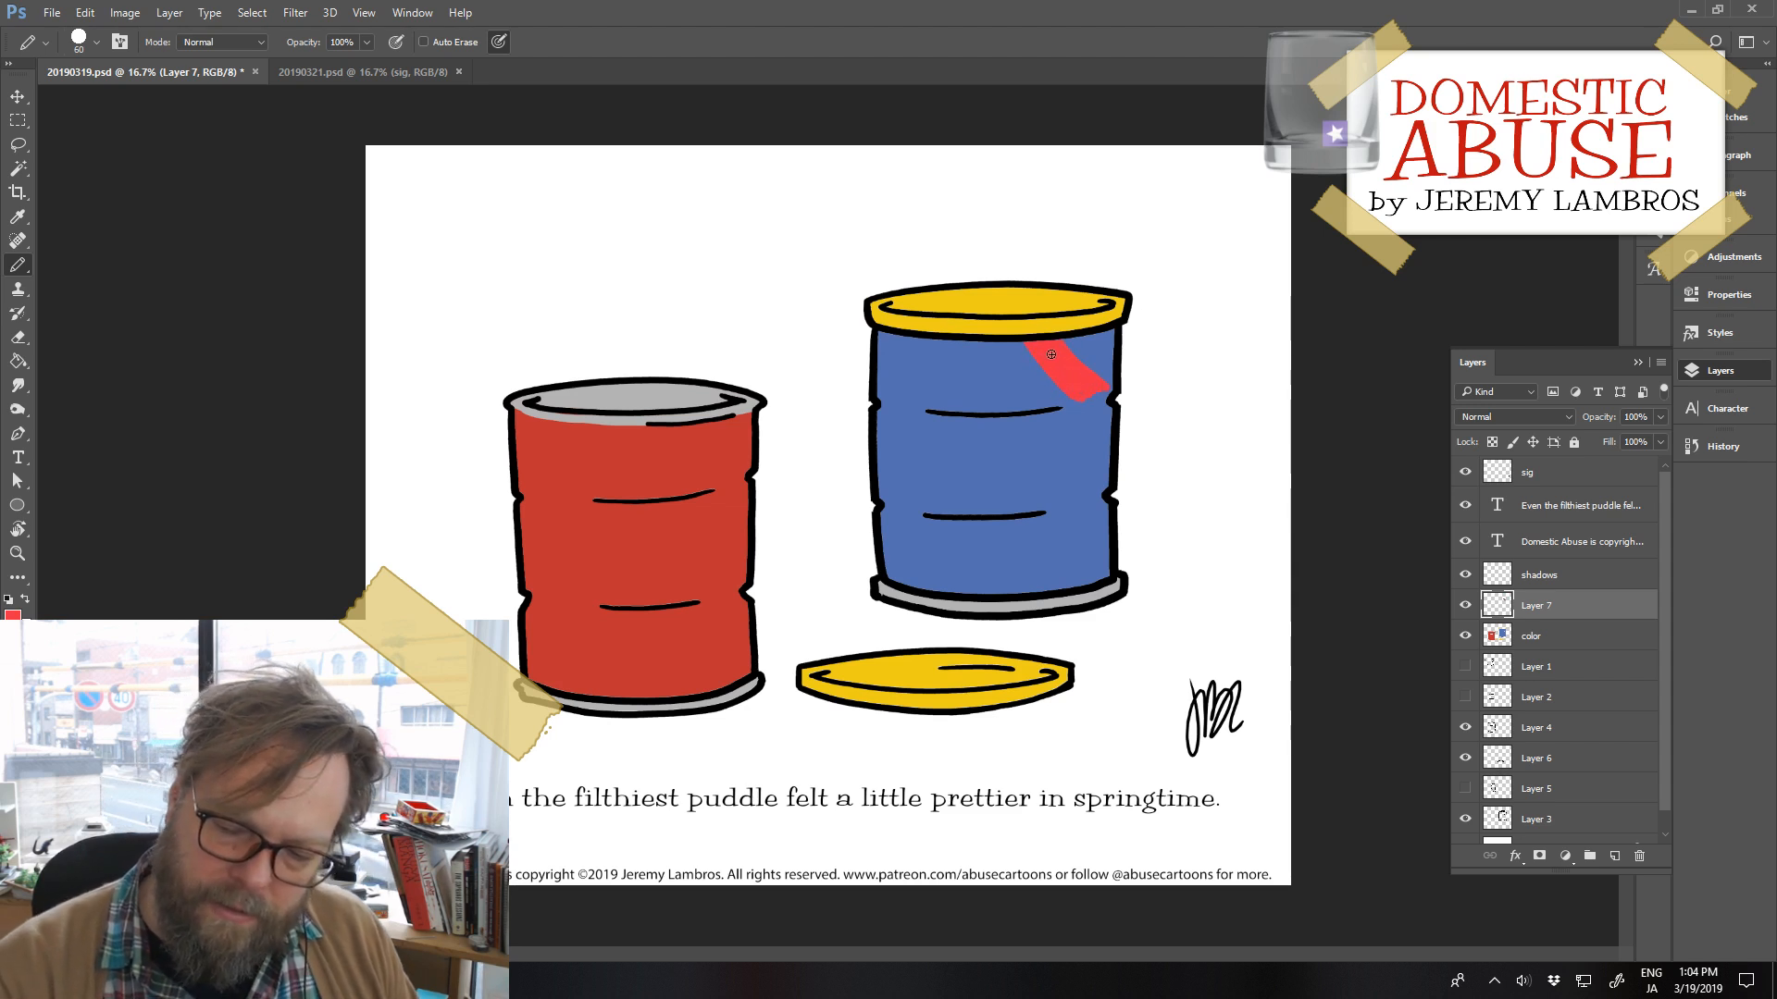
pyautogui.moveTo(1112, 393); pyautogui.dragTo(1114, 397)
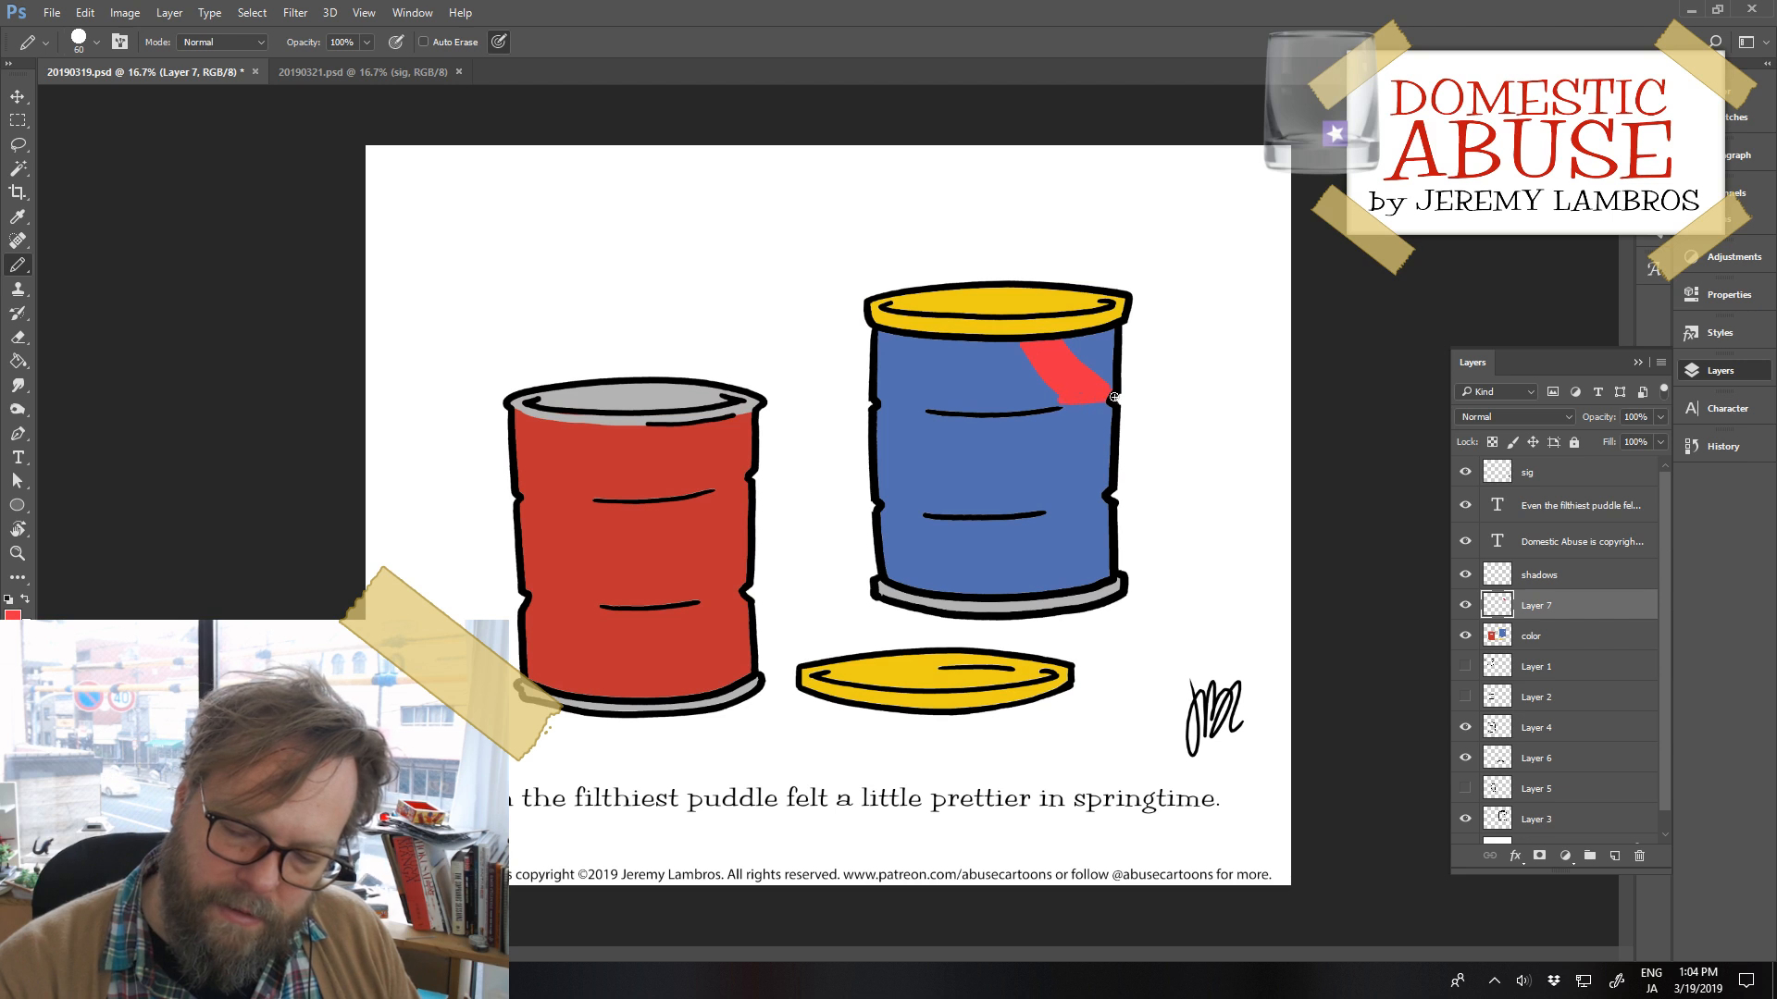
pyautogui.moveTo(1018, 349); pyautogui.dragTo(1062, 406)
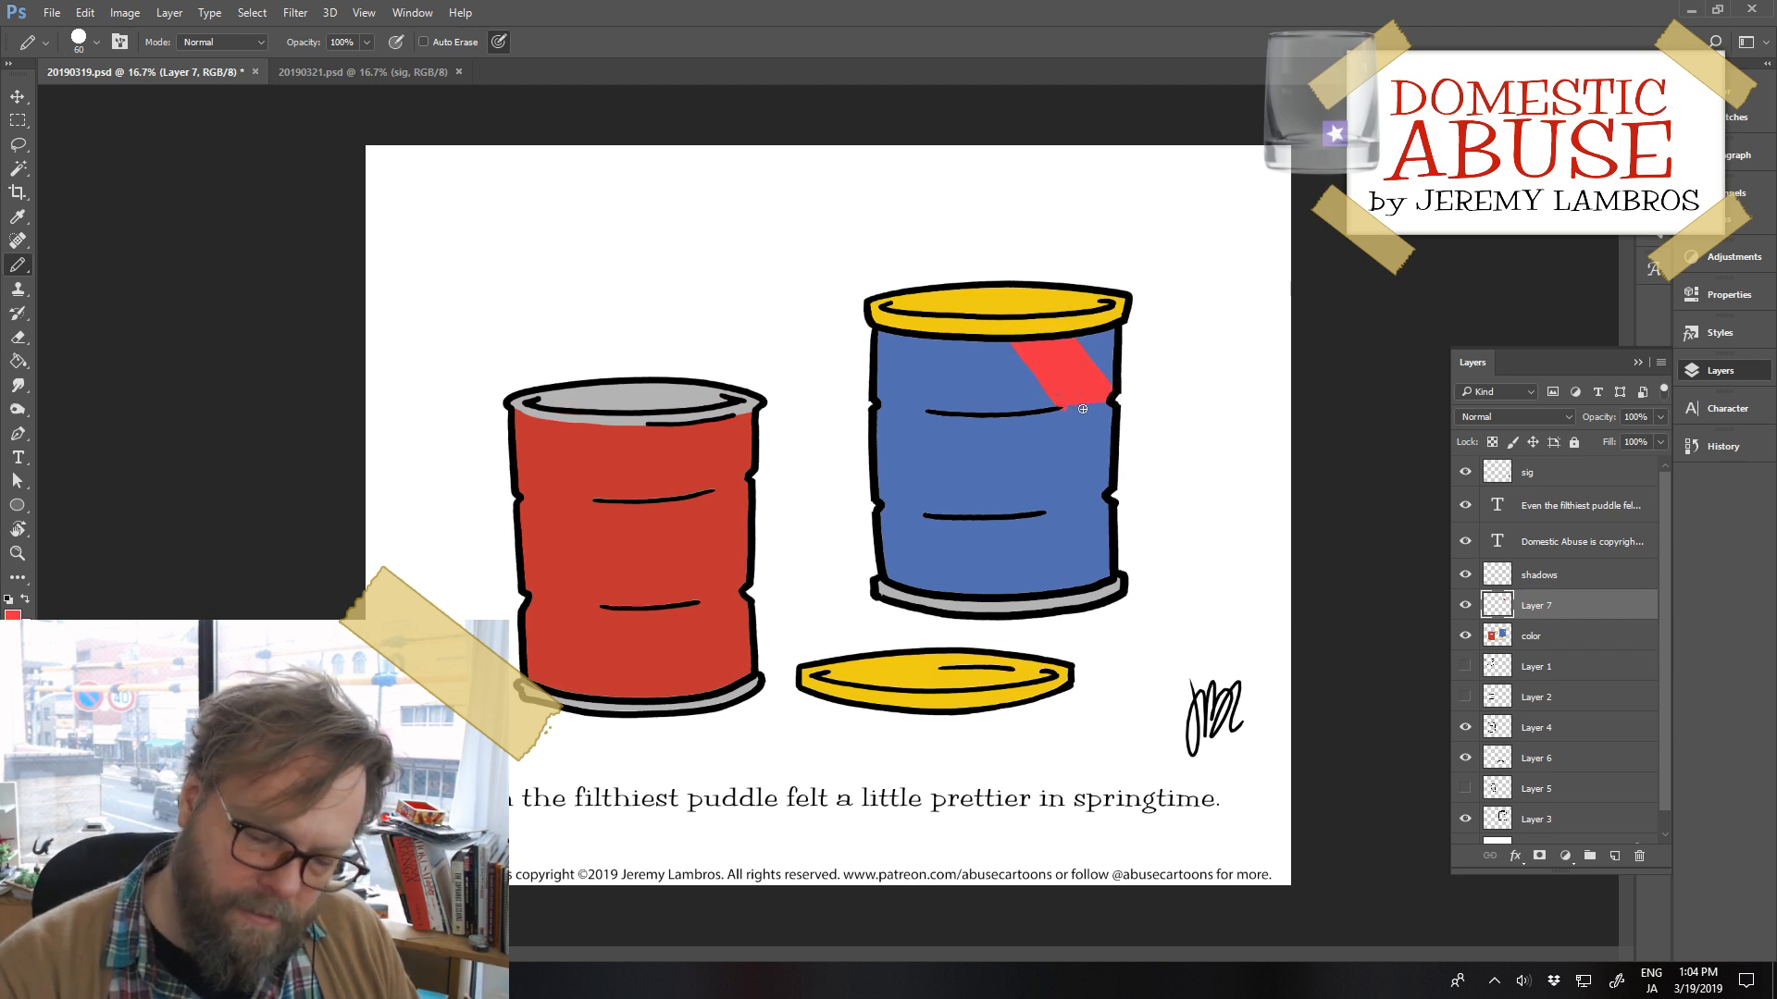
pyautogui.press('e')
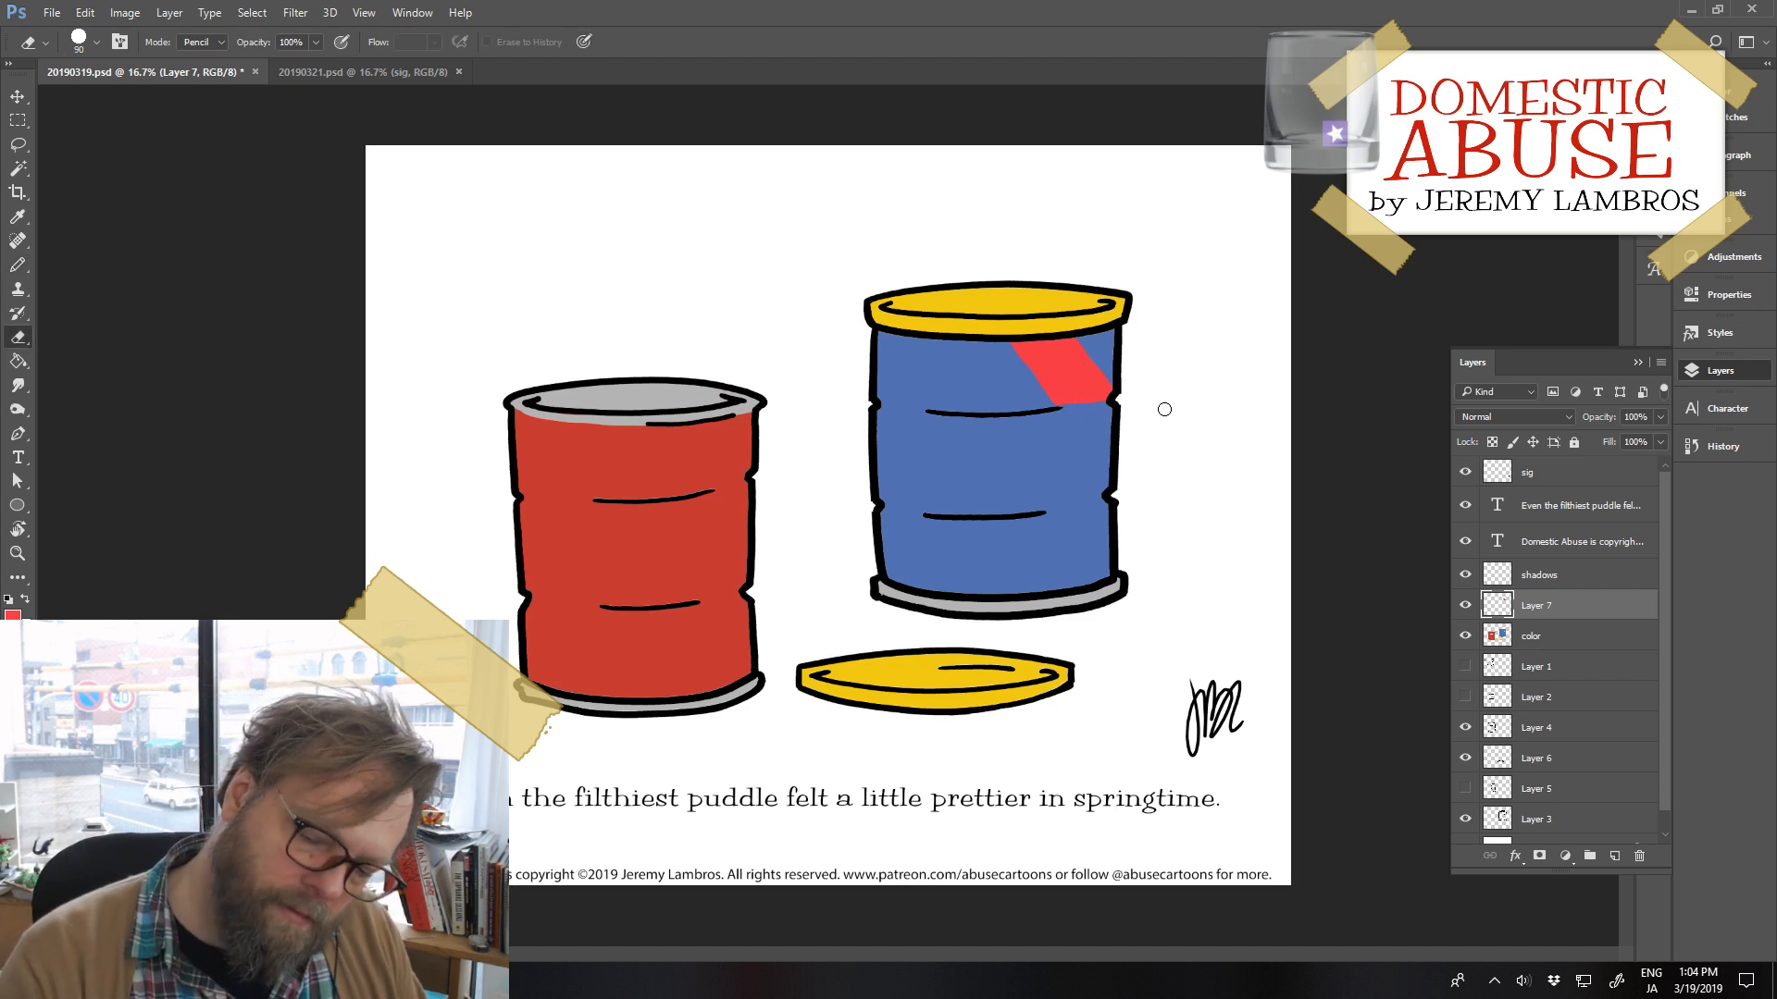
# Set the foreground colour to the bright yellow ffdc1e for the Pencil
pyautogui.click(13, 616)
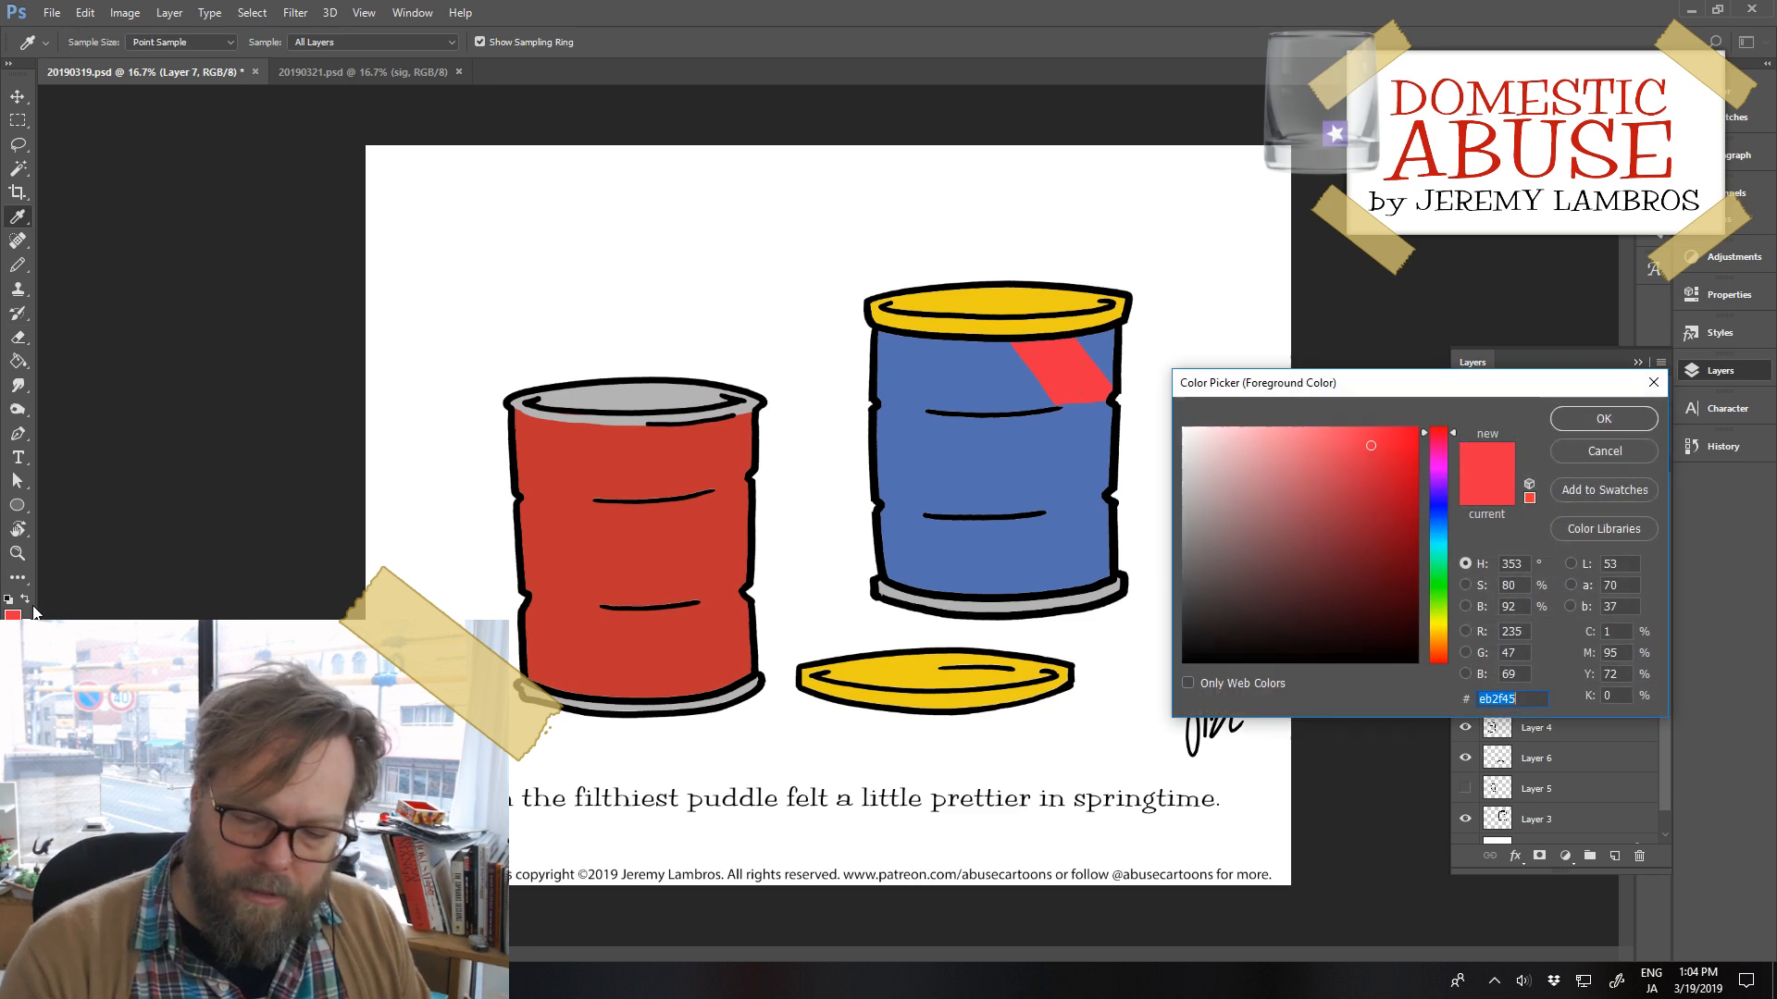
pyautogui.click(1025, 673)
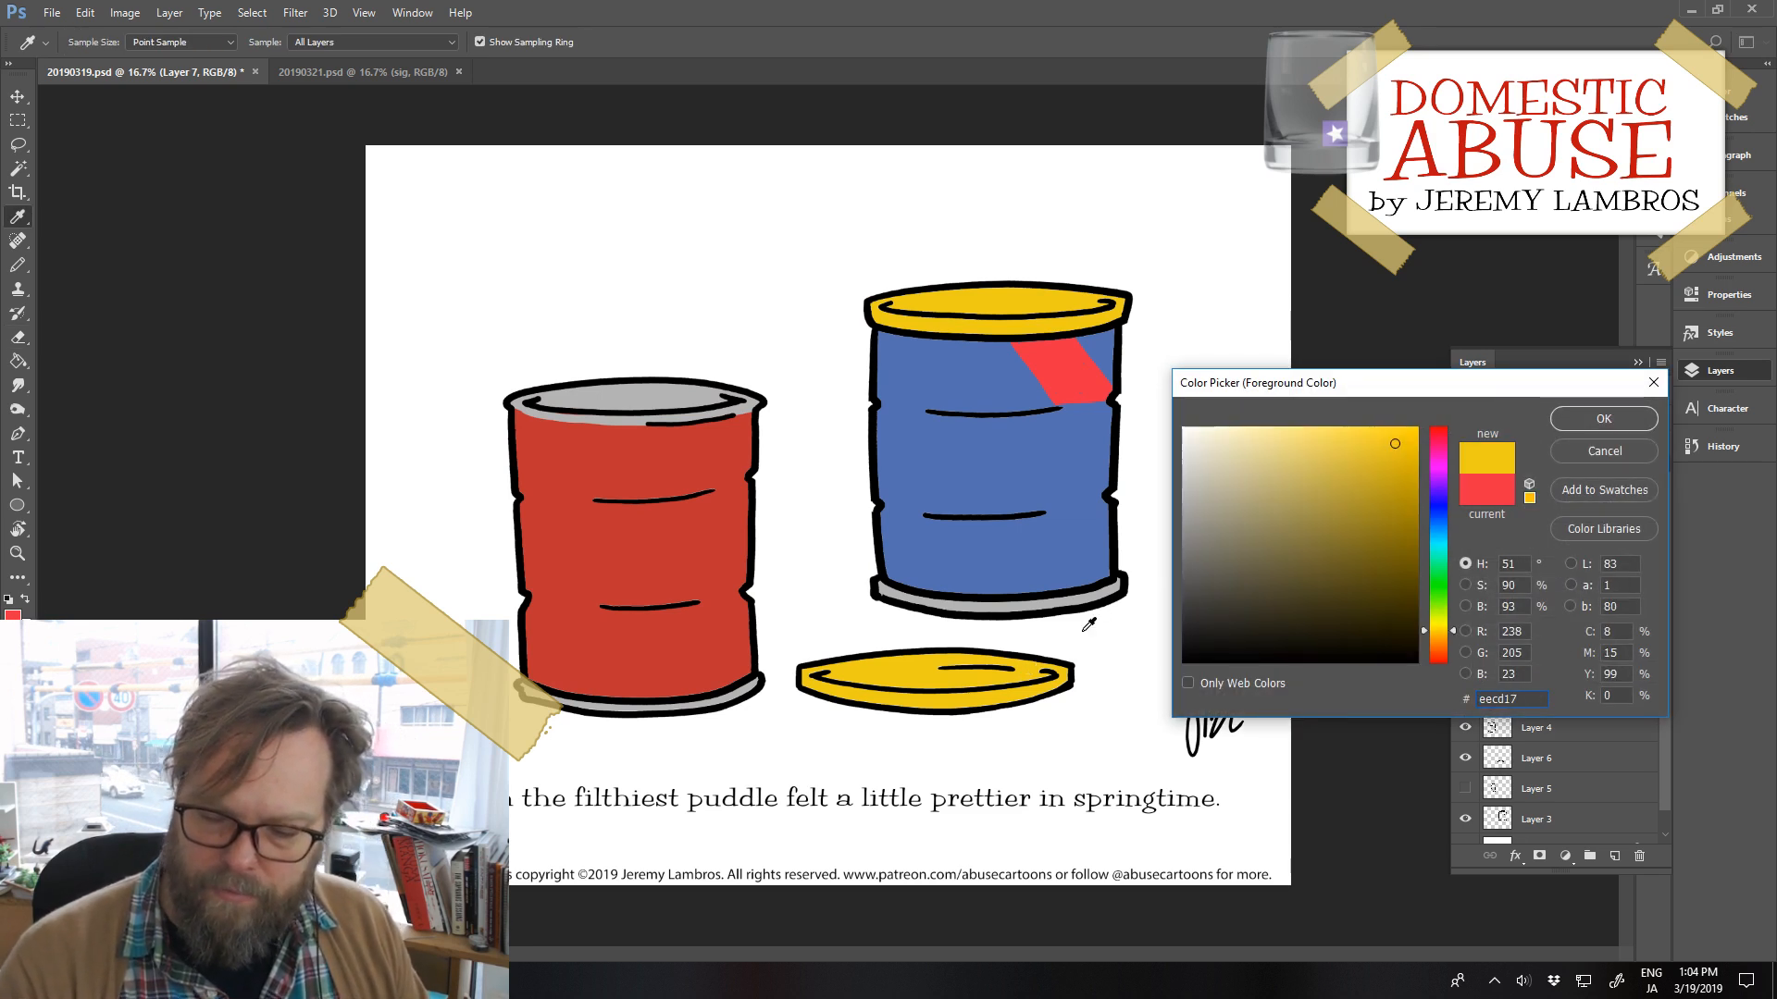
pyautogui.click(1390, 428)
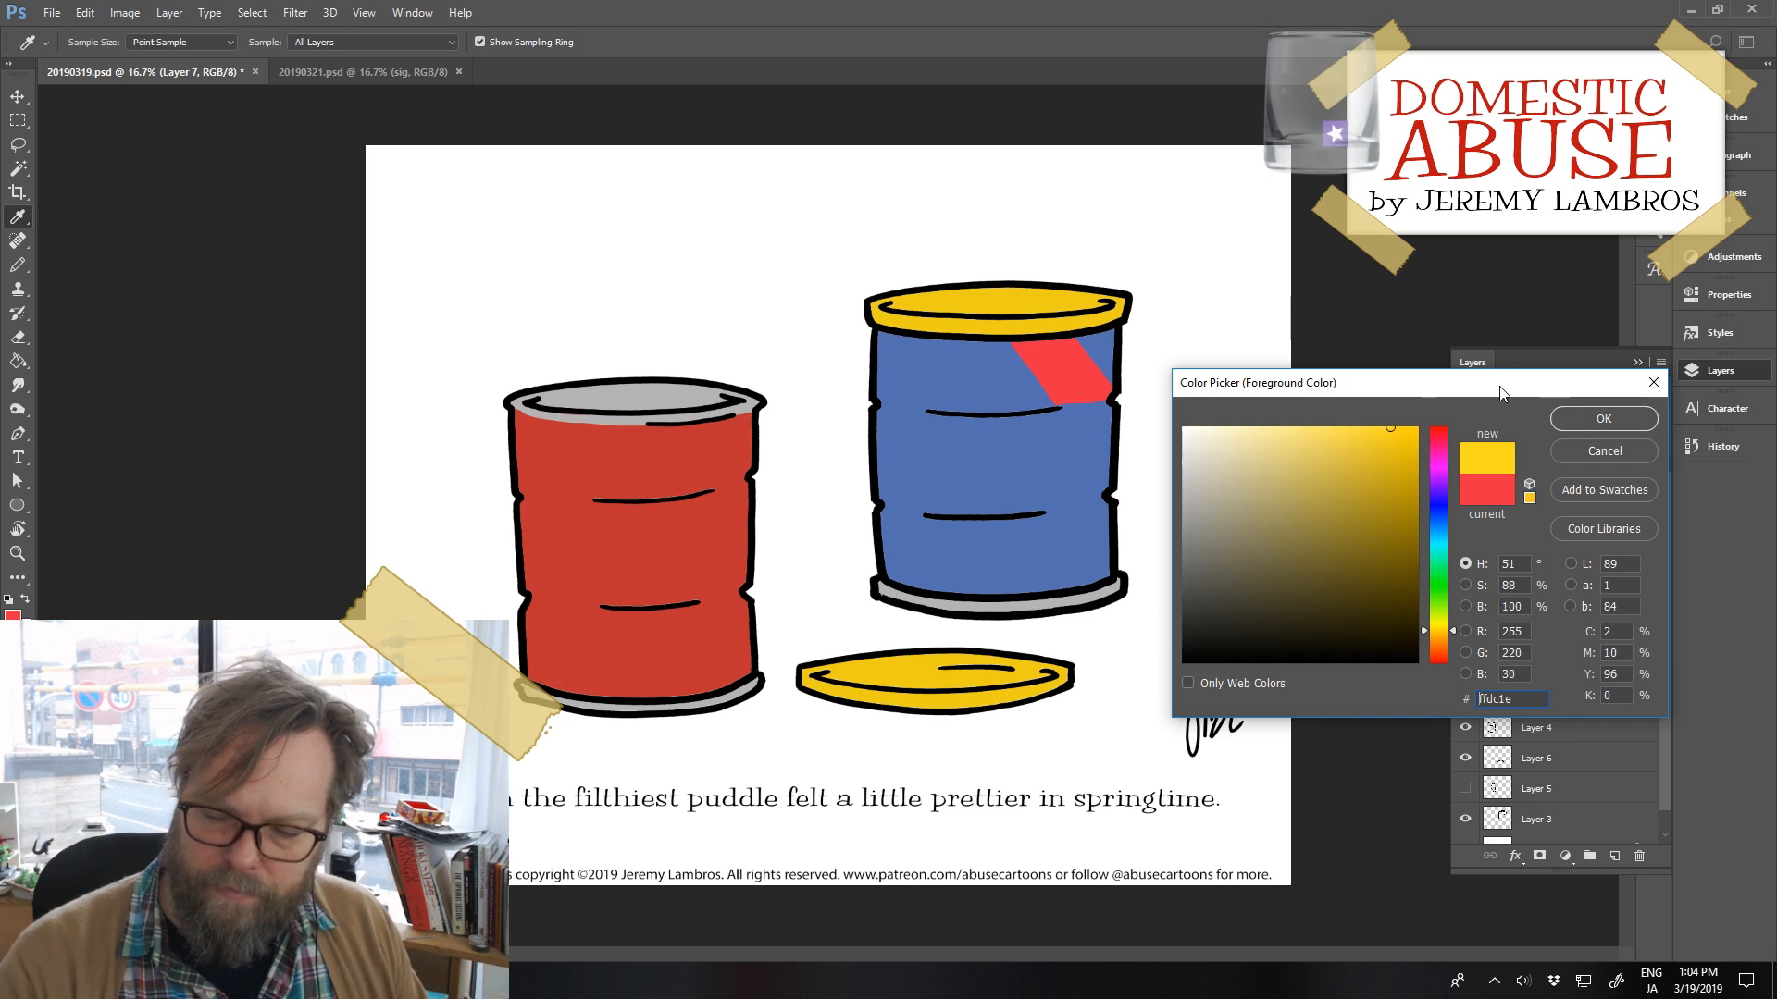
pyautogui.click(1586, 417)
pyautogui.press('b')
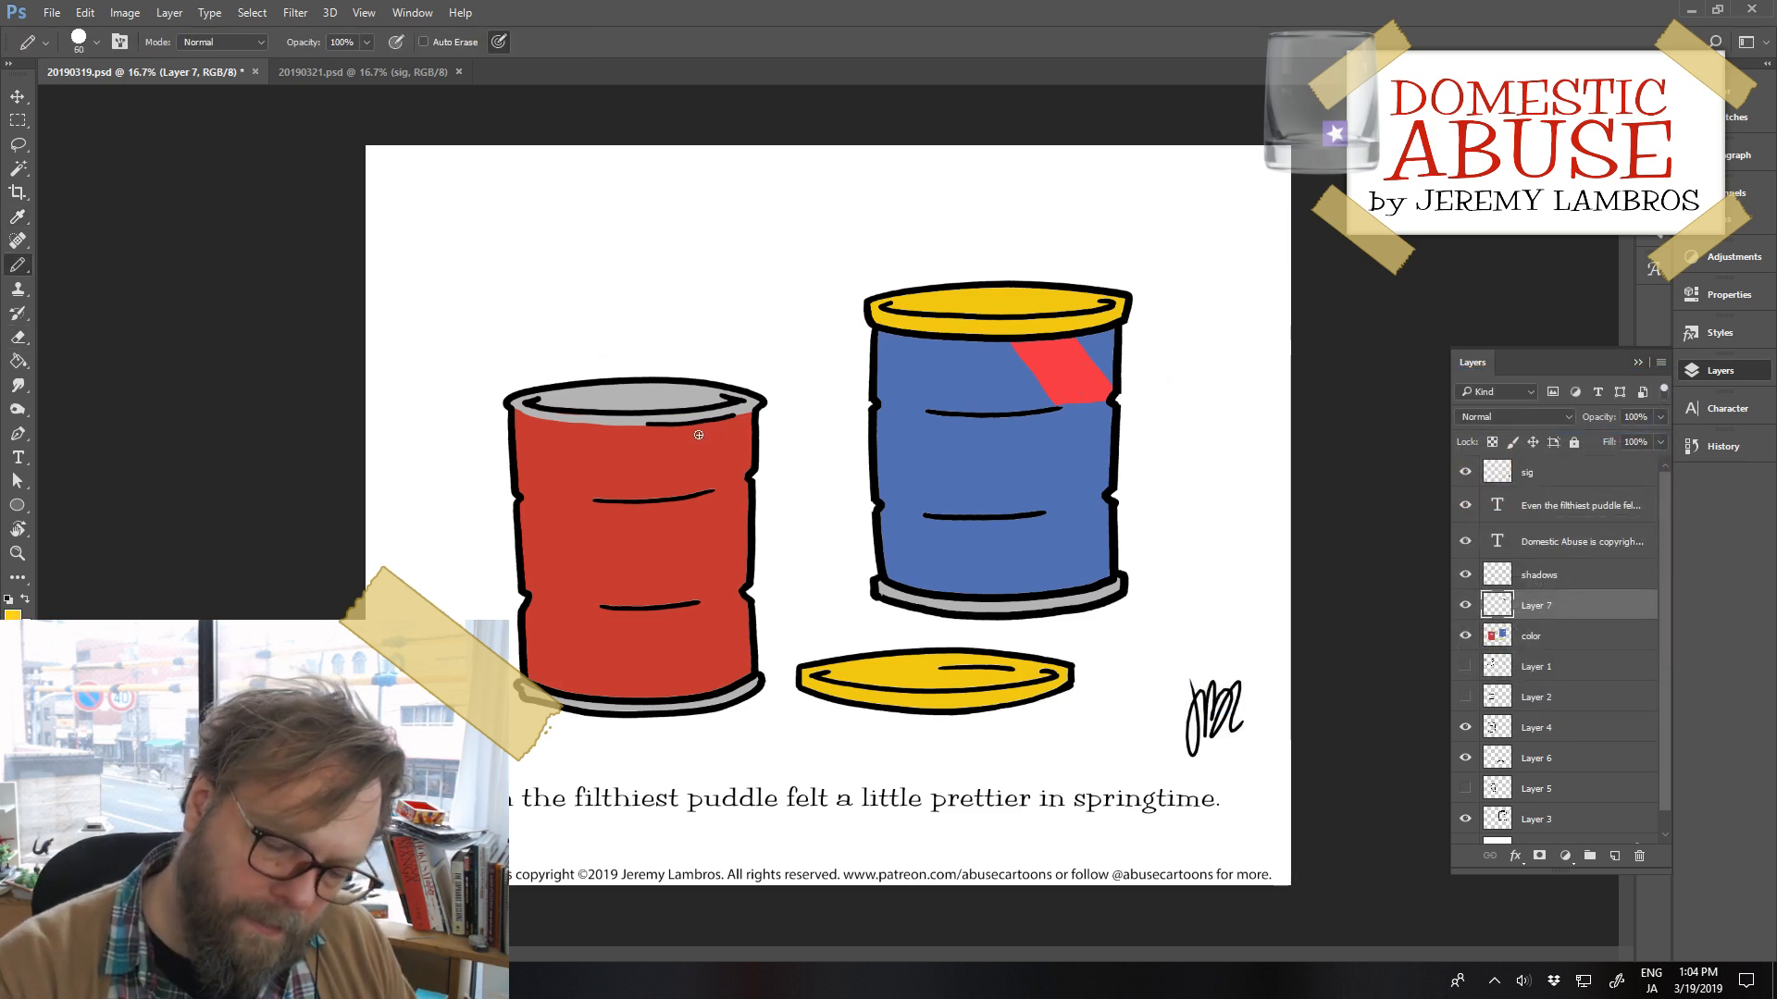
# Outline a diagonal yellow stripe on the red can's upper right area, fill it, and widen its left edge
pyautogui.moveTo(686, 427)
pyautogui.mouseDown()
pyautogui.moveTo(723, 475)
pyautogui.moveTo(699, 427)
pyautogui.moveTo(745, 471)
pyautogui.mouseUp()
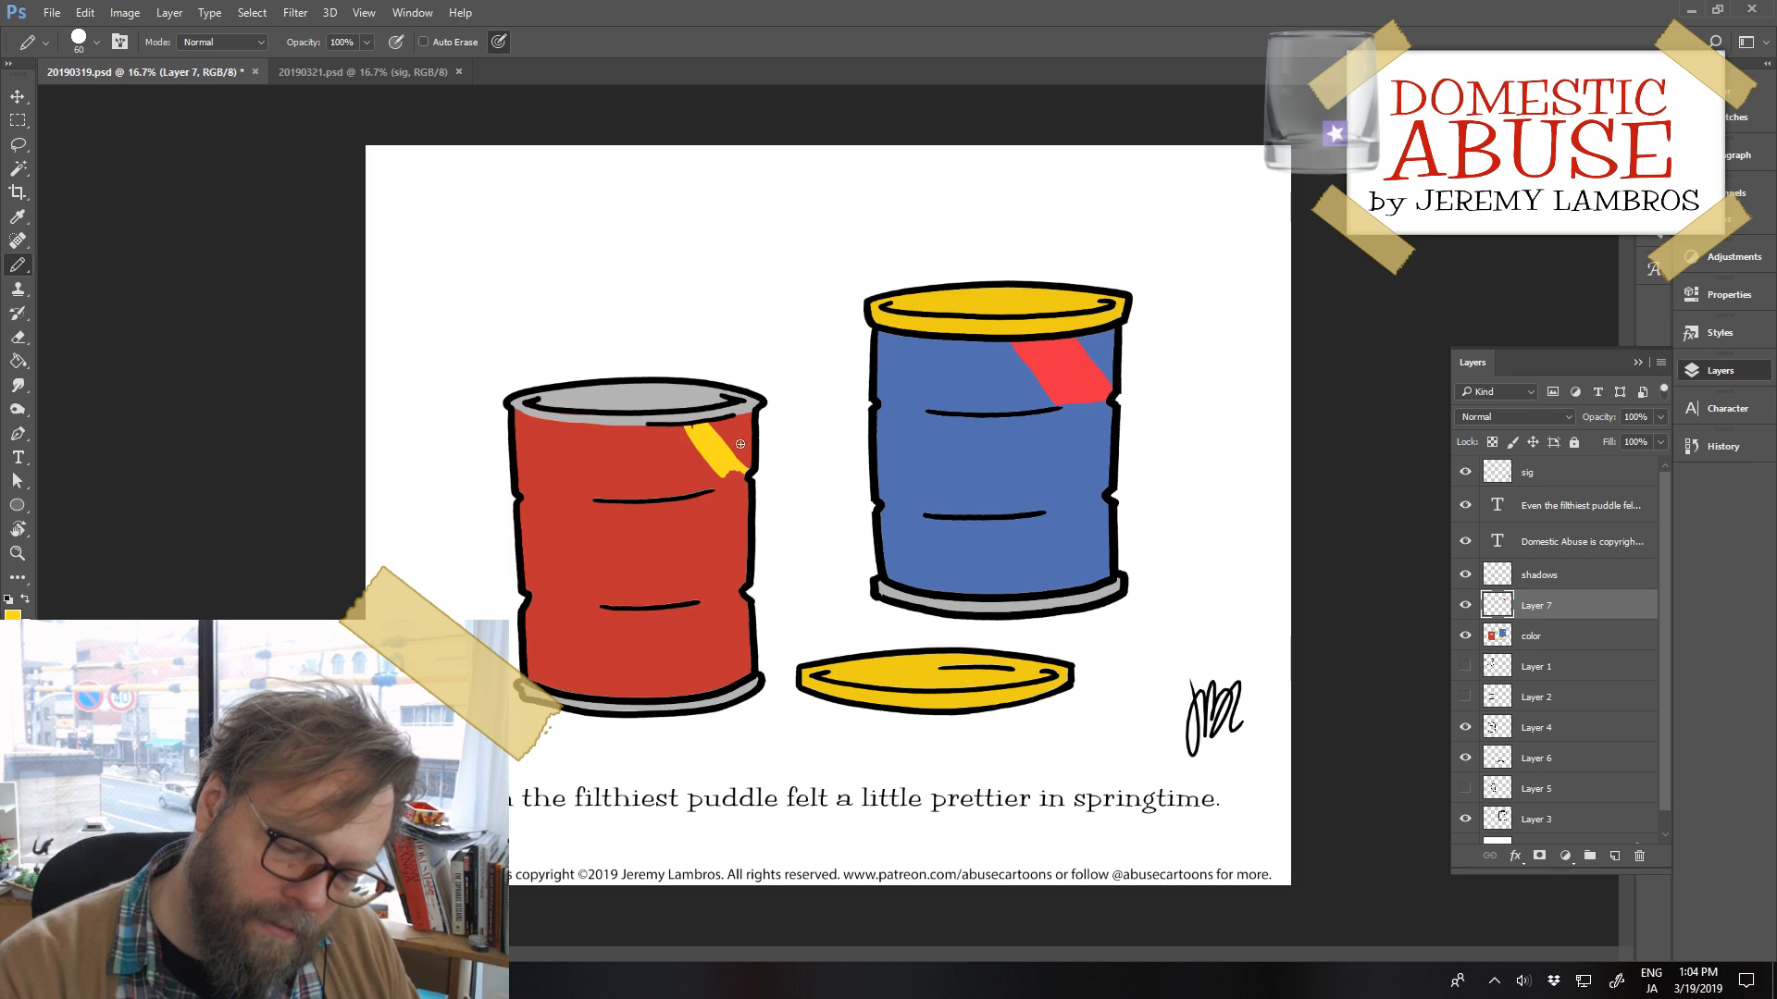
pyautogui.moveTo(668, 426)
pyautogui.mouseDown()
pyautogui.moveTo(705, 482)
pyautogui.moveTo(733, 448)
pyautogui.moveTo(708, 486)
pyautogui.moveTo(746, 479)
pyautogui.moveTo(721, 485)
pyautogui.moveTo(685, 432)
pyautogui.mouseUp()
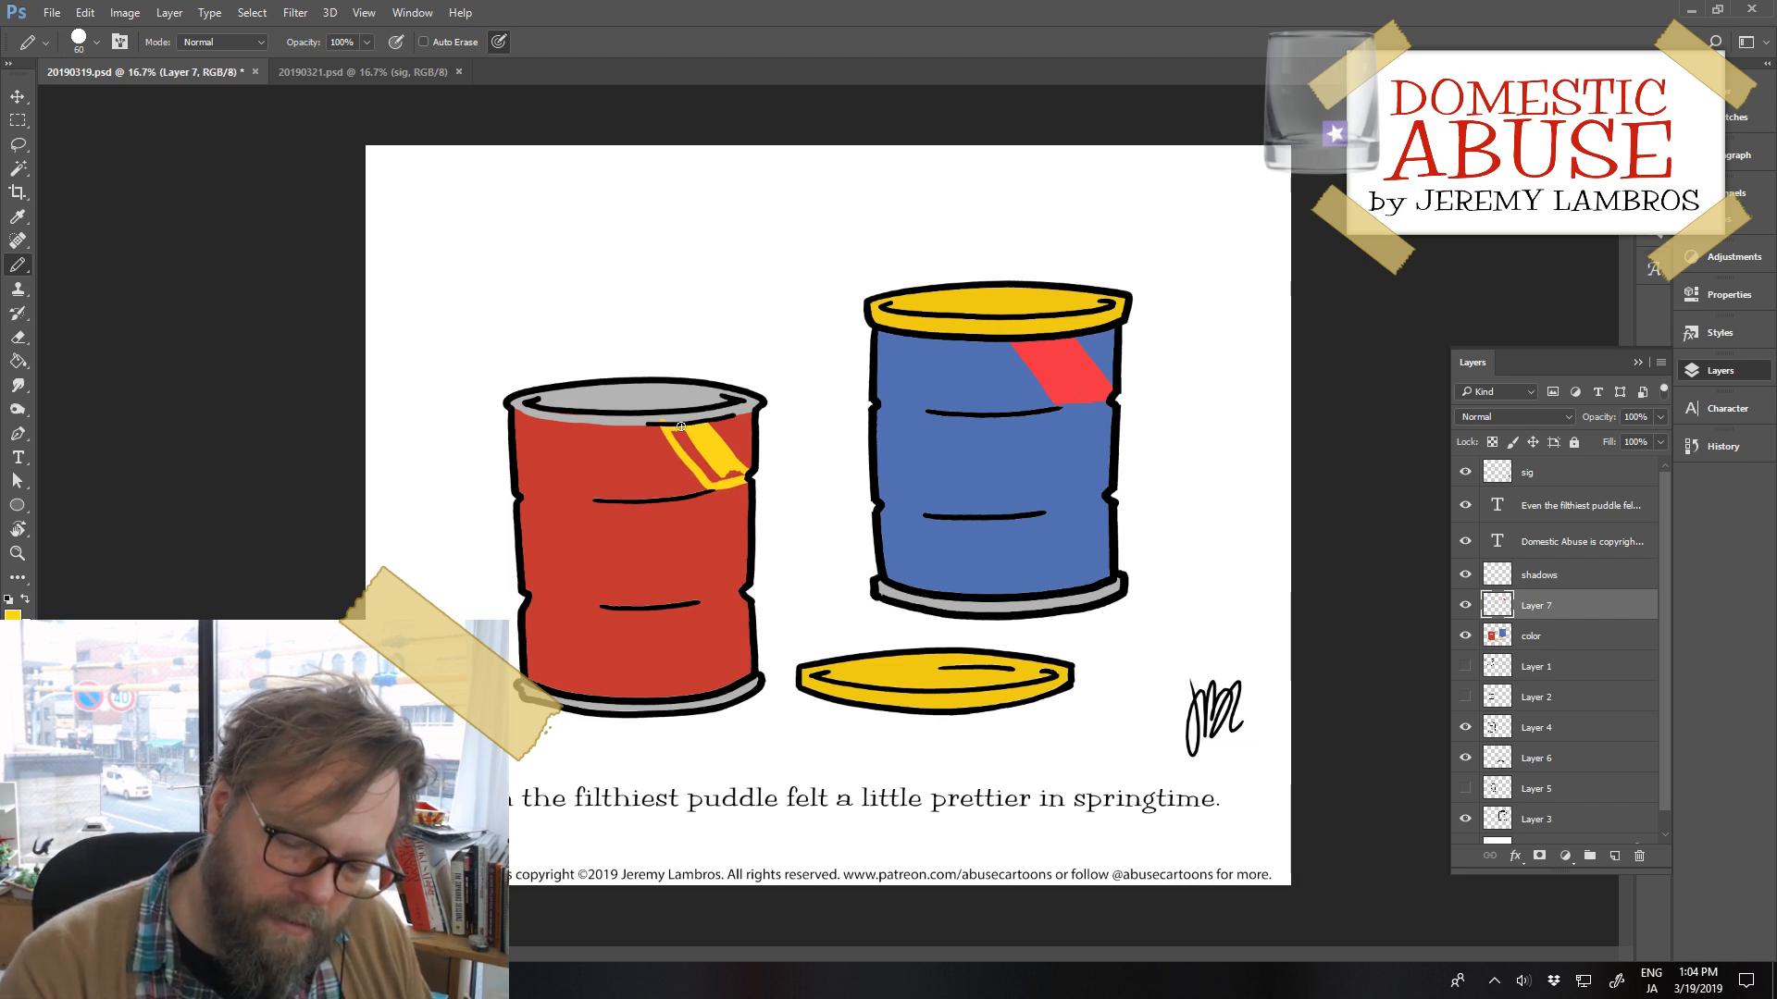
pyautogui.press('g')
pyautogui.click(718, 457)
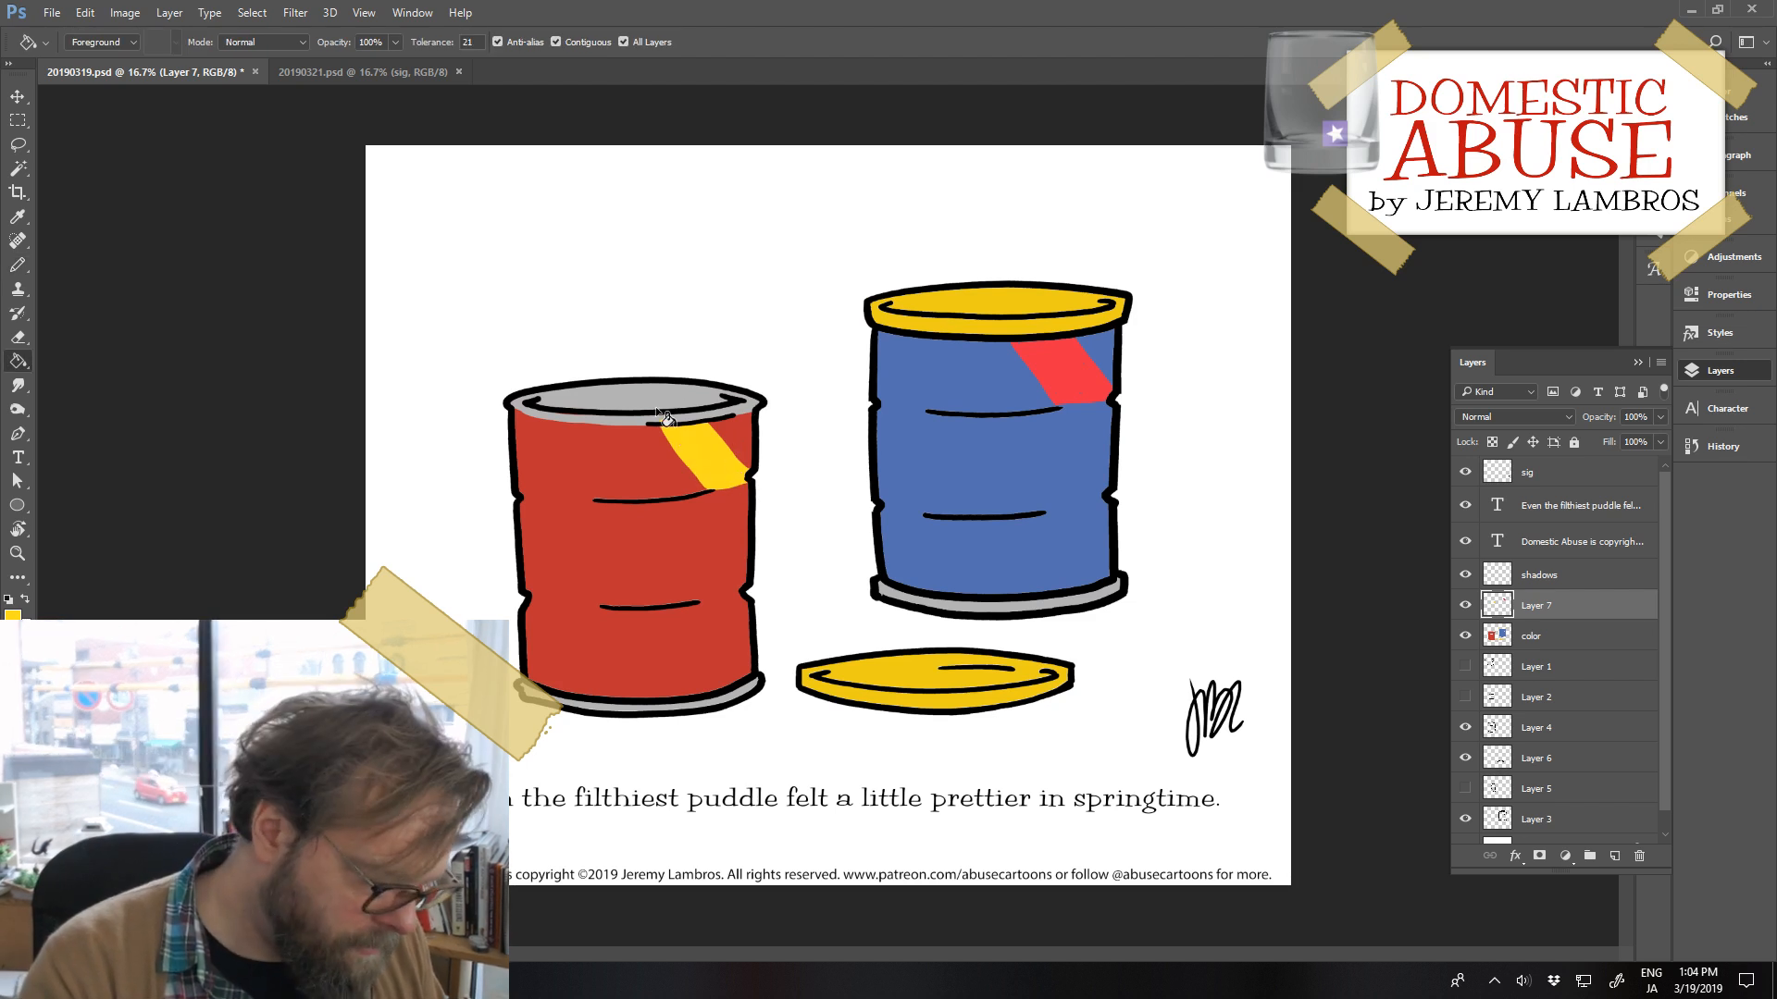
pyautogui.press('e')
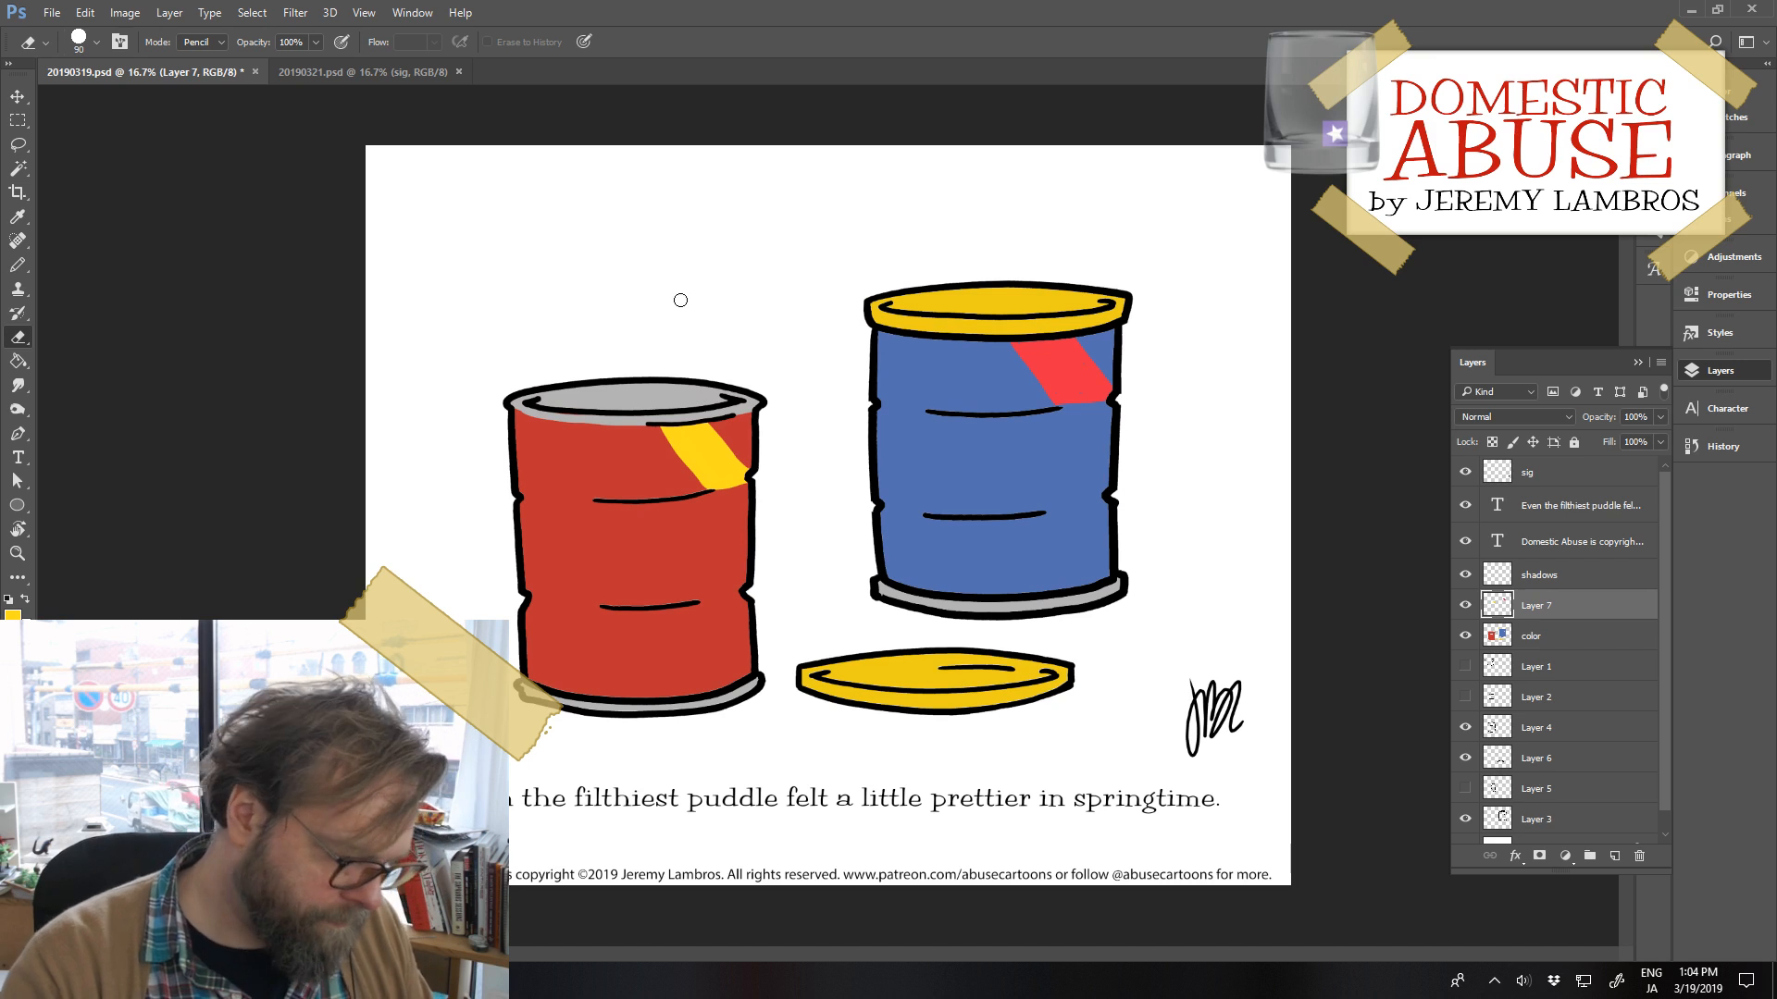
pyautogui.press('b')
pyautogui.moveTo(657, 427); pyautogui.dragTo(695, 478)
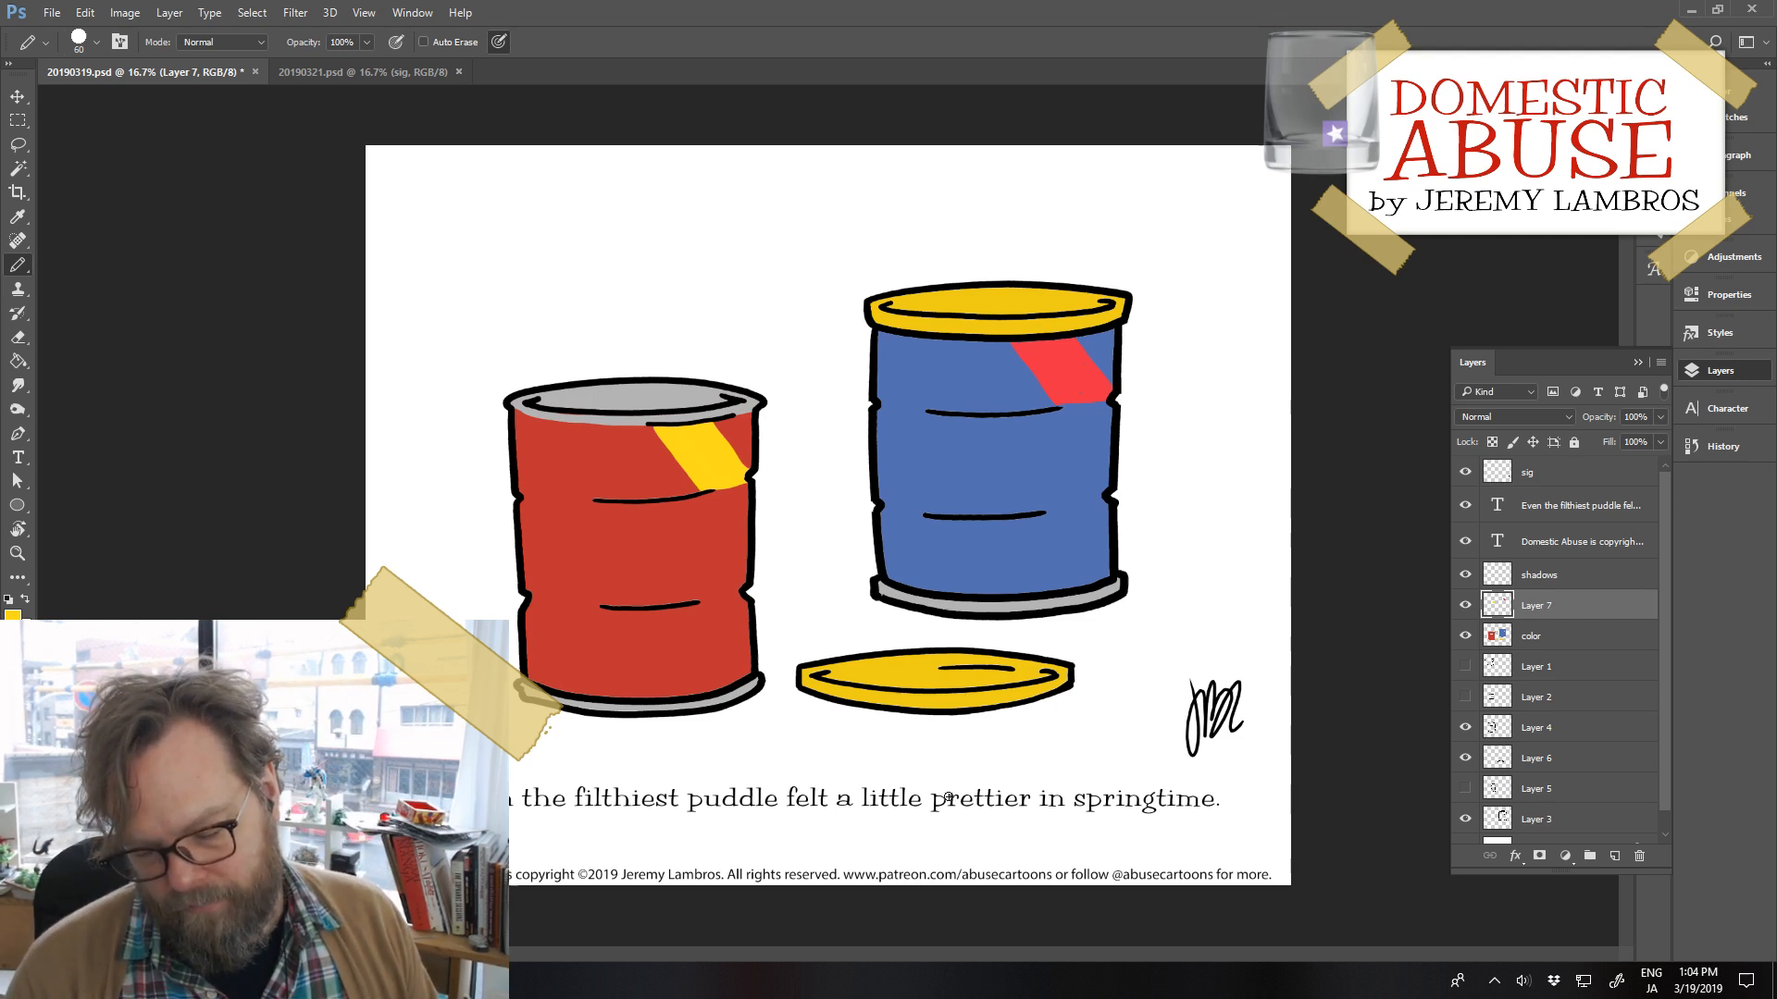
# Add another layer above the stripes and choose a dark orange-brown as the foreground colour
pyautogui.click(1614, 855)
pyautogui.click(13, 615)
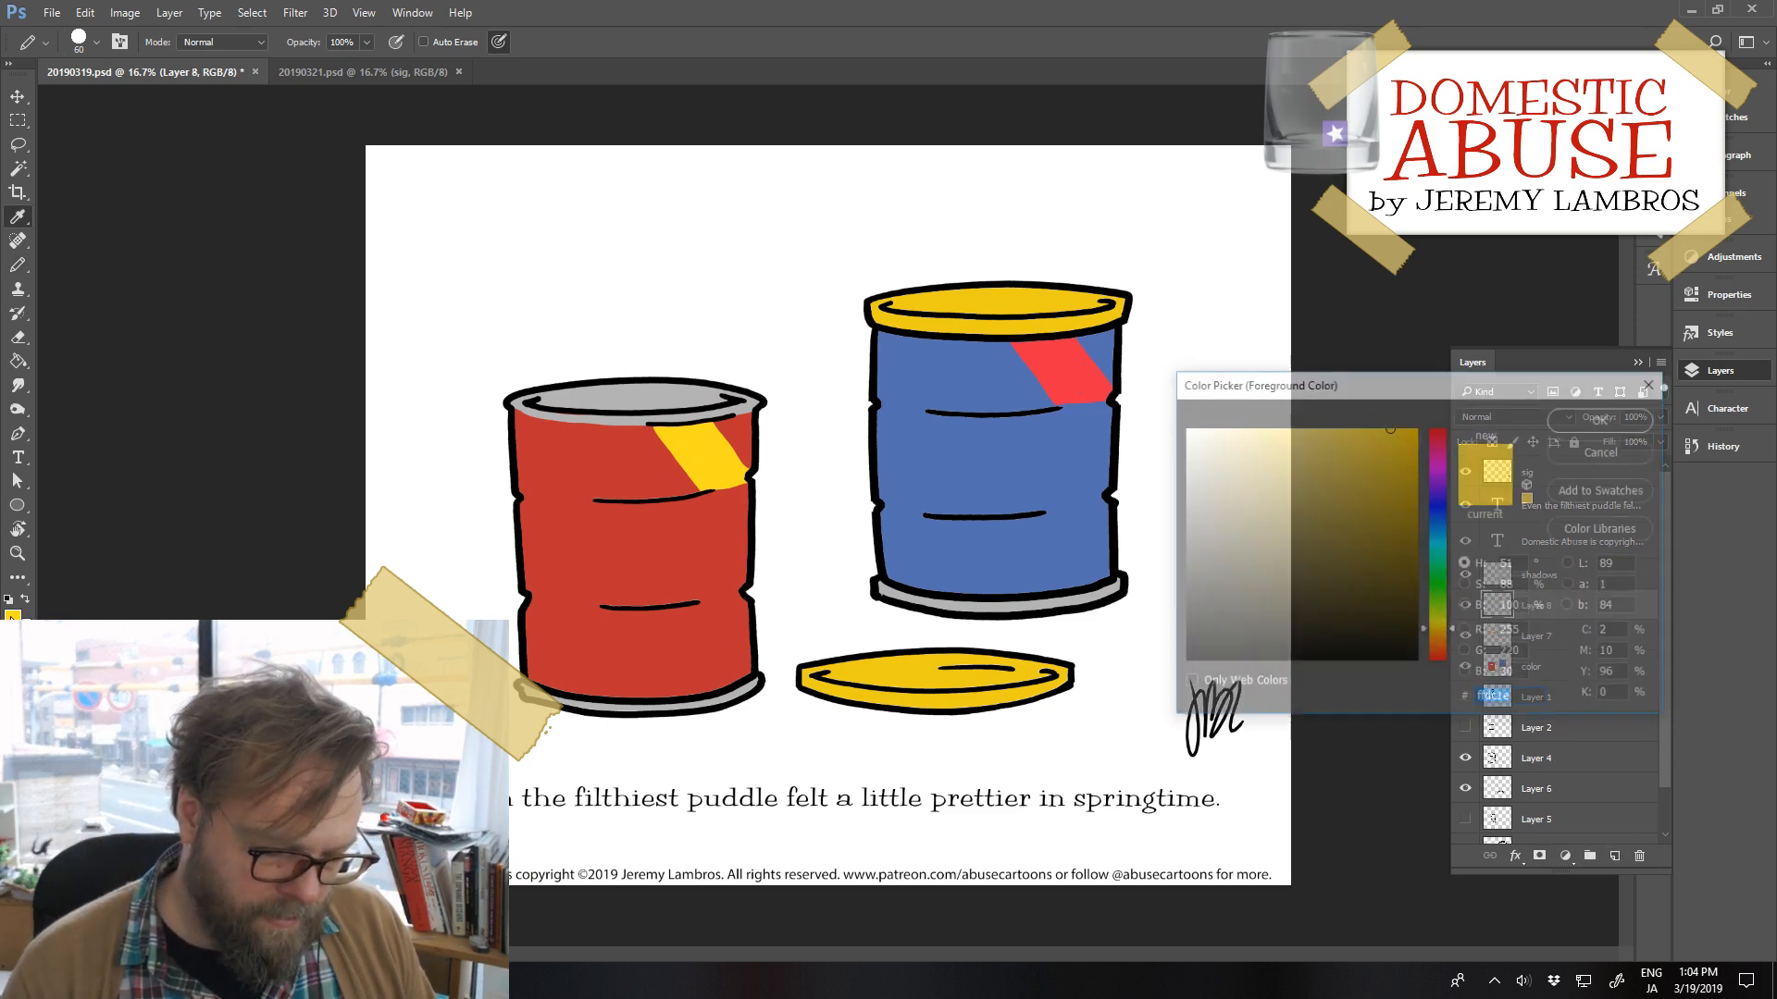
pyautogui.click(1436, 648)
pyautogui.moveTo(1438, 654); pyautogui.dragTo(1438, 648)
pyautogui.moveTo(1346, 581); pyautogui.dragTo(1379, 542)
pyautogui.click(1560, 420)
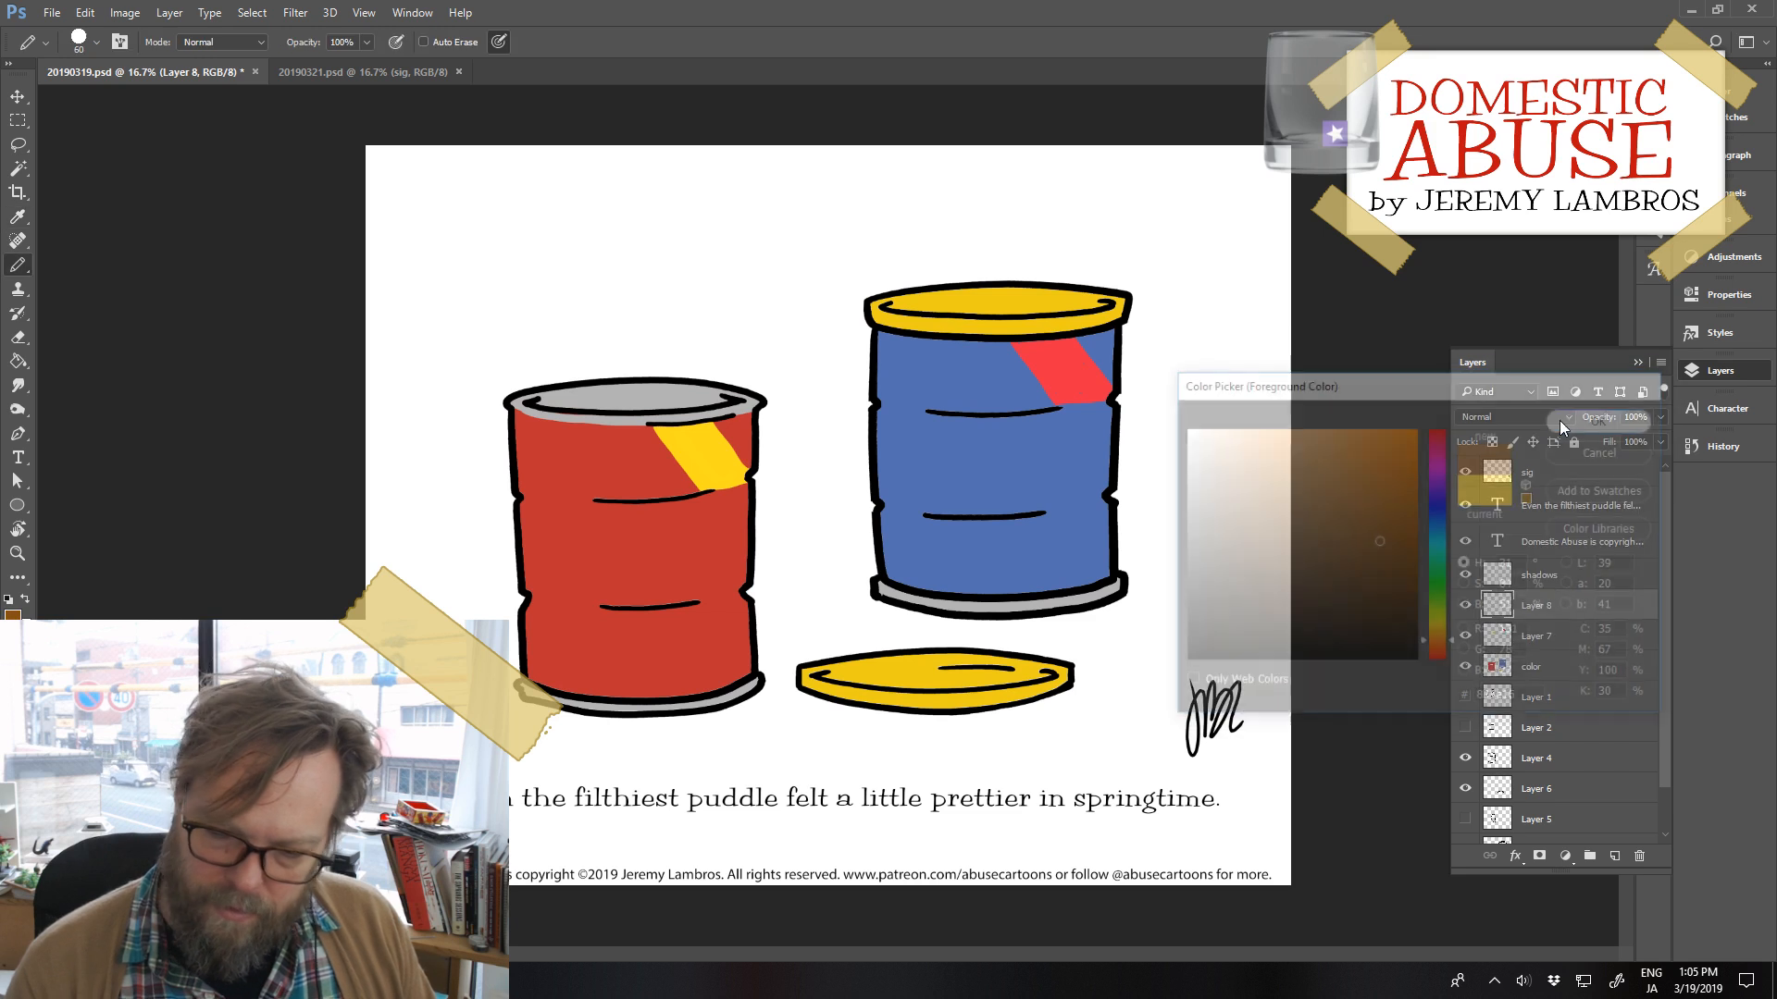
# Dot small brown specks of dirt on the ground on both sides of the loose lid
pyautogui.press('b')
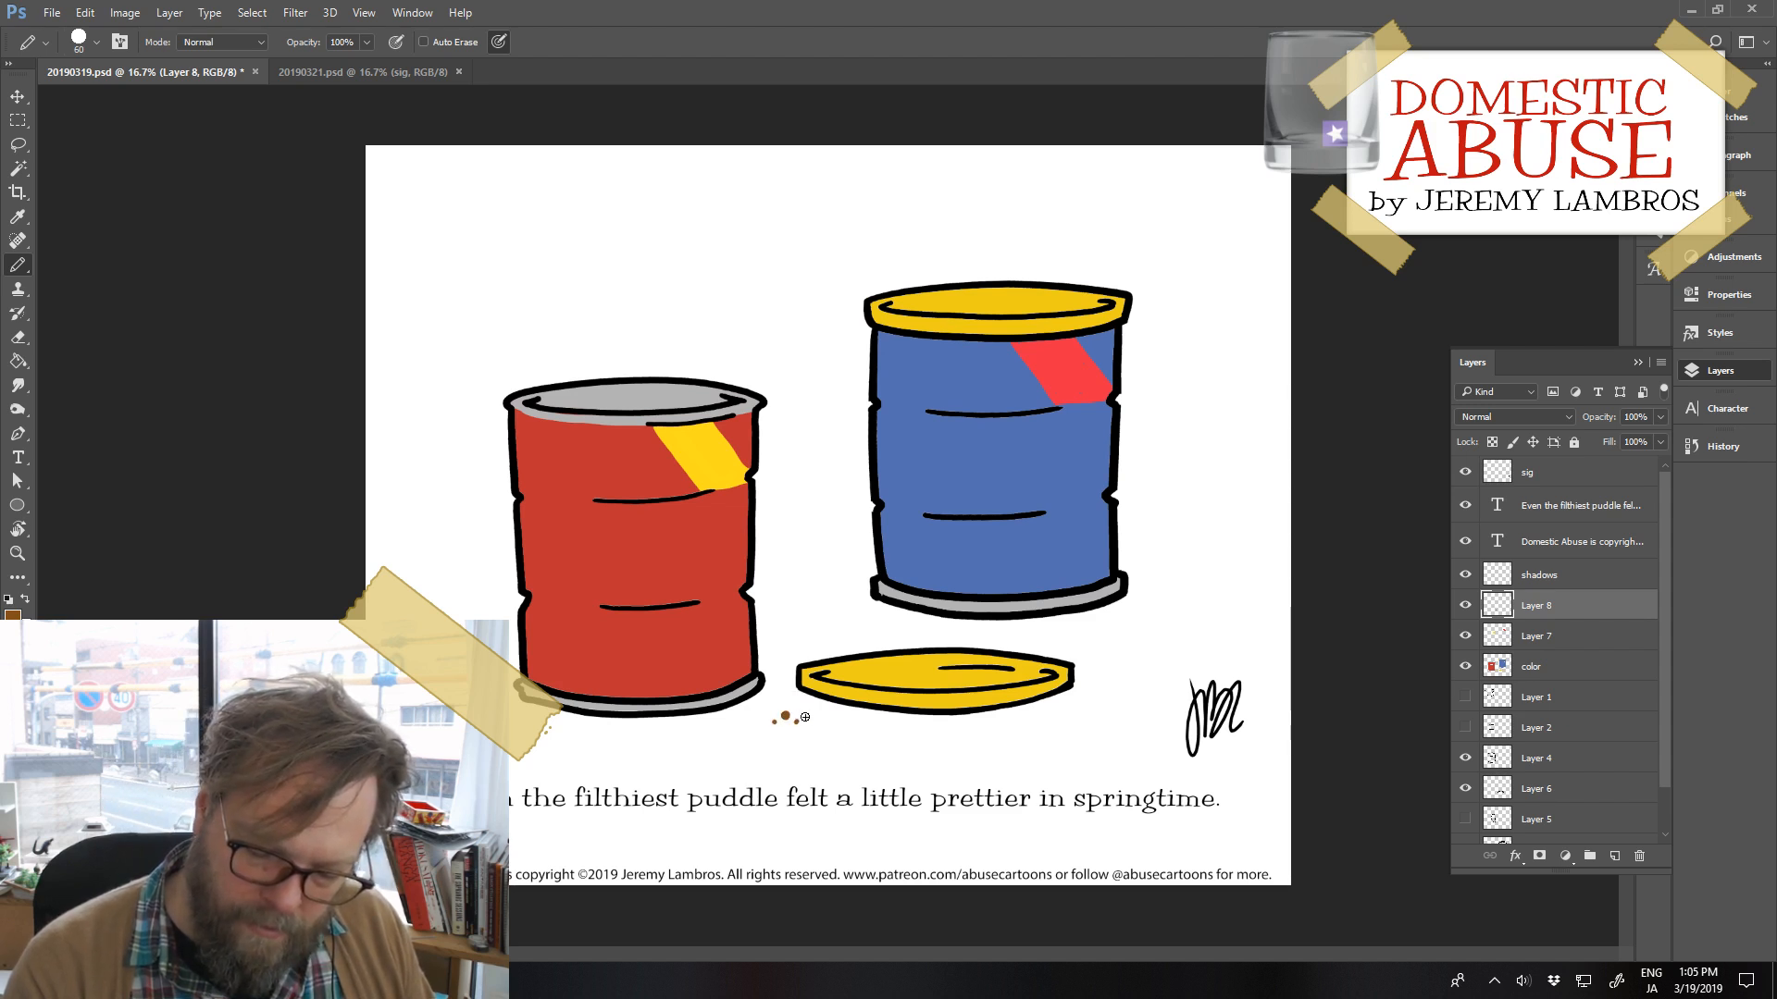
pyautogui.click(1121, 639)
pyautogui.click(1135, 628)
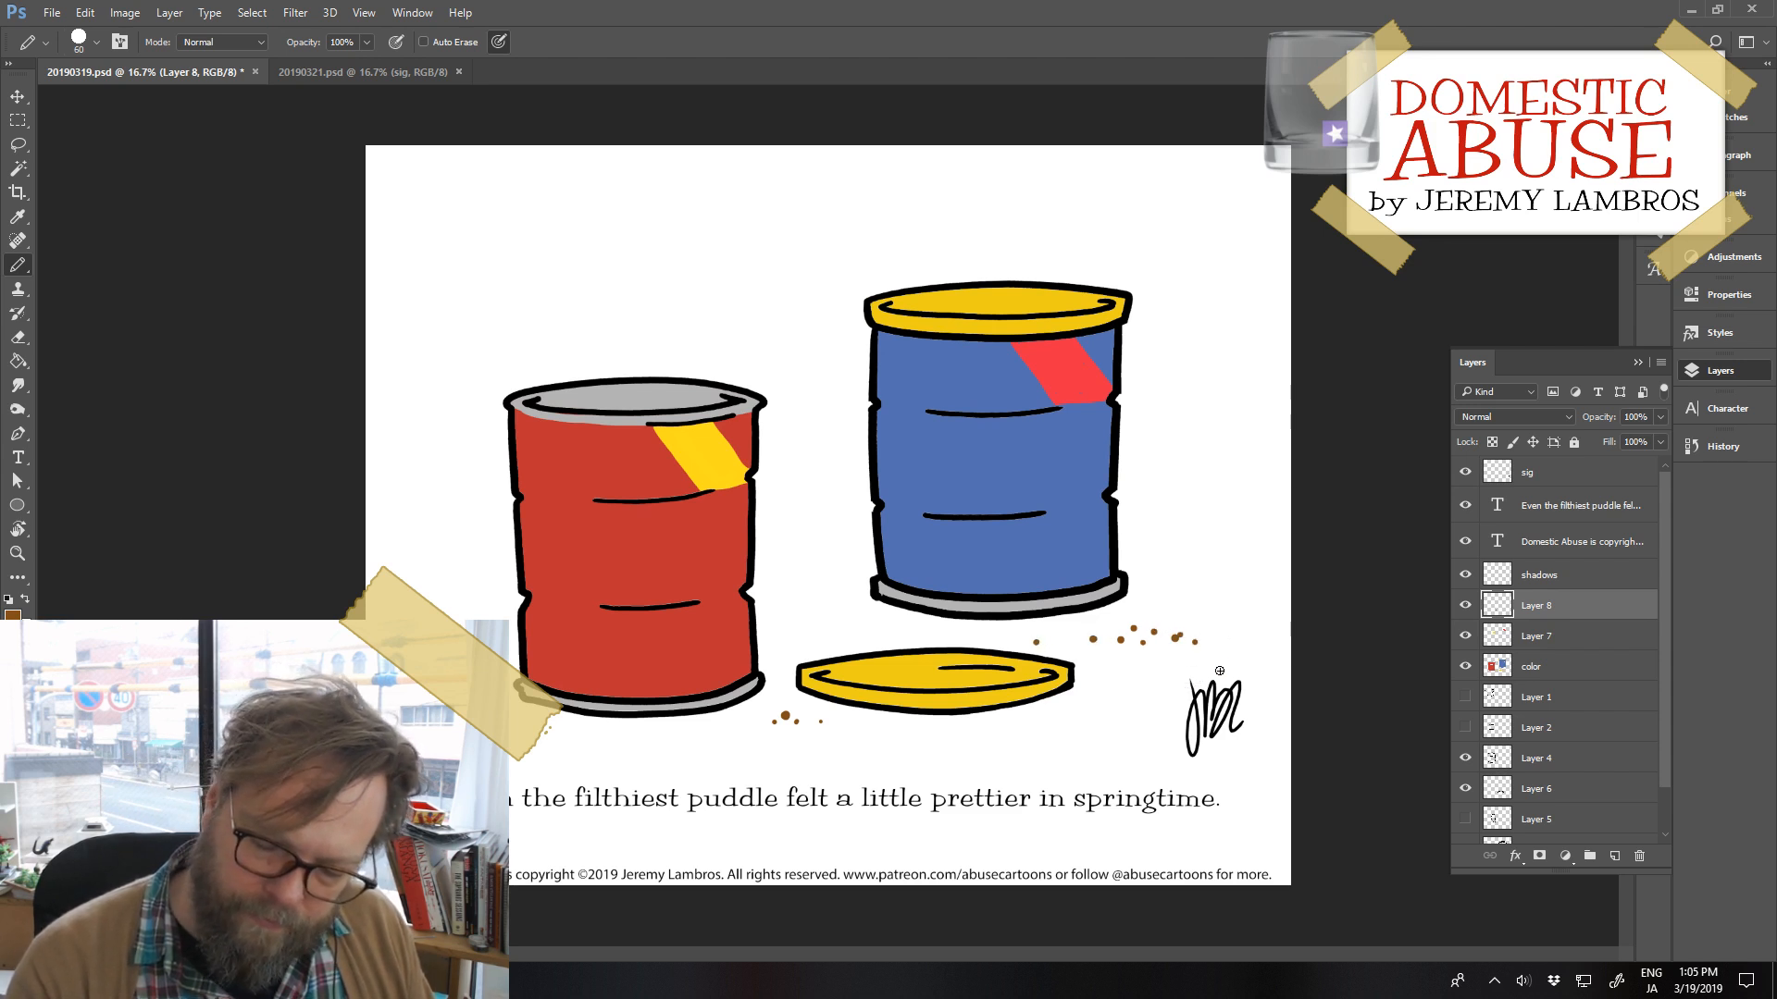
pyautogui.click(1105, 641)
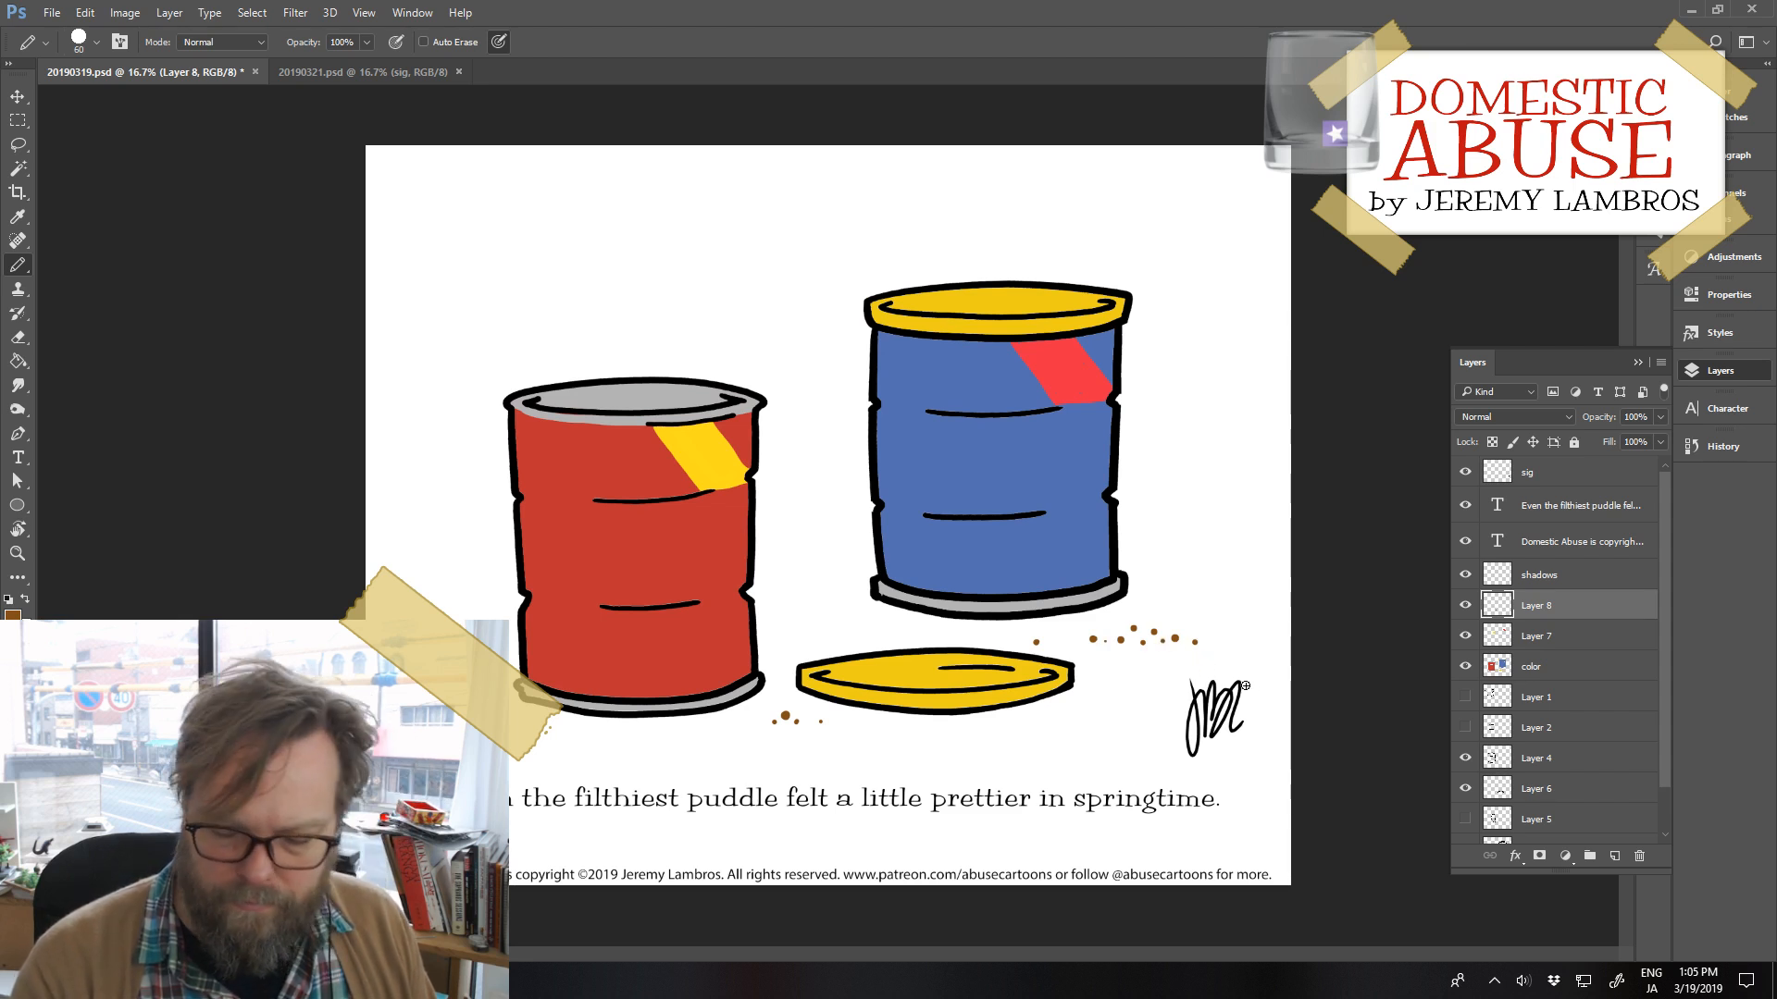
# On the shadows layer, pencil black shadow lines inside the red can's top, down its right side and on the loose lid
pyautogui.click(1541, 581)
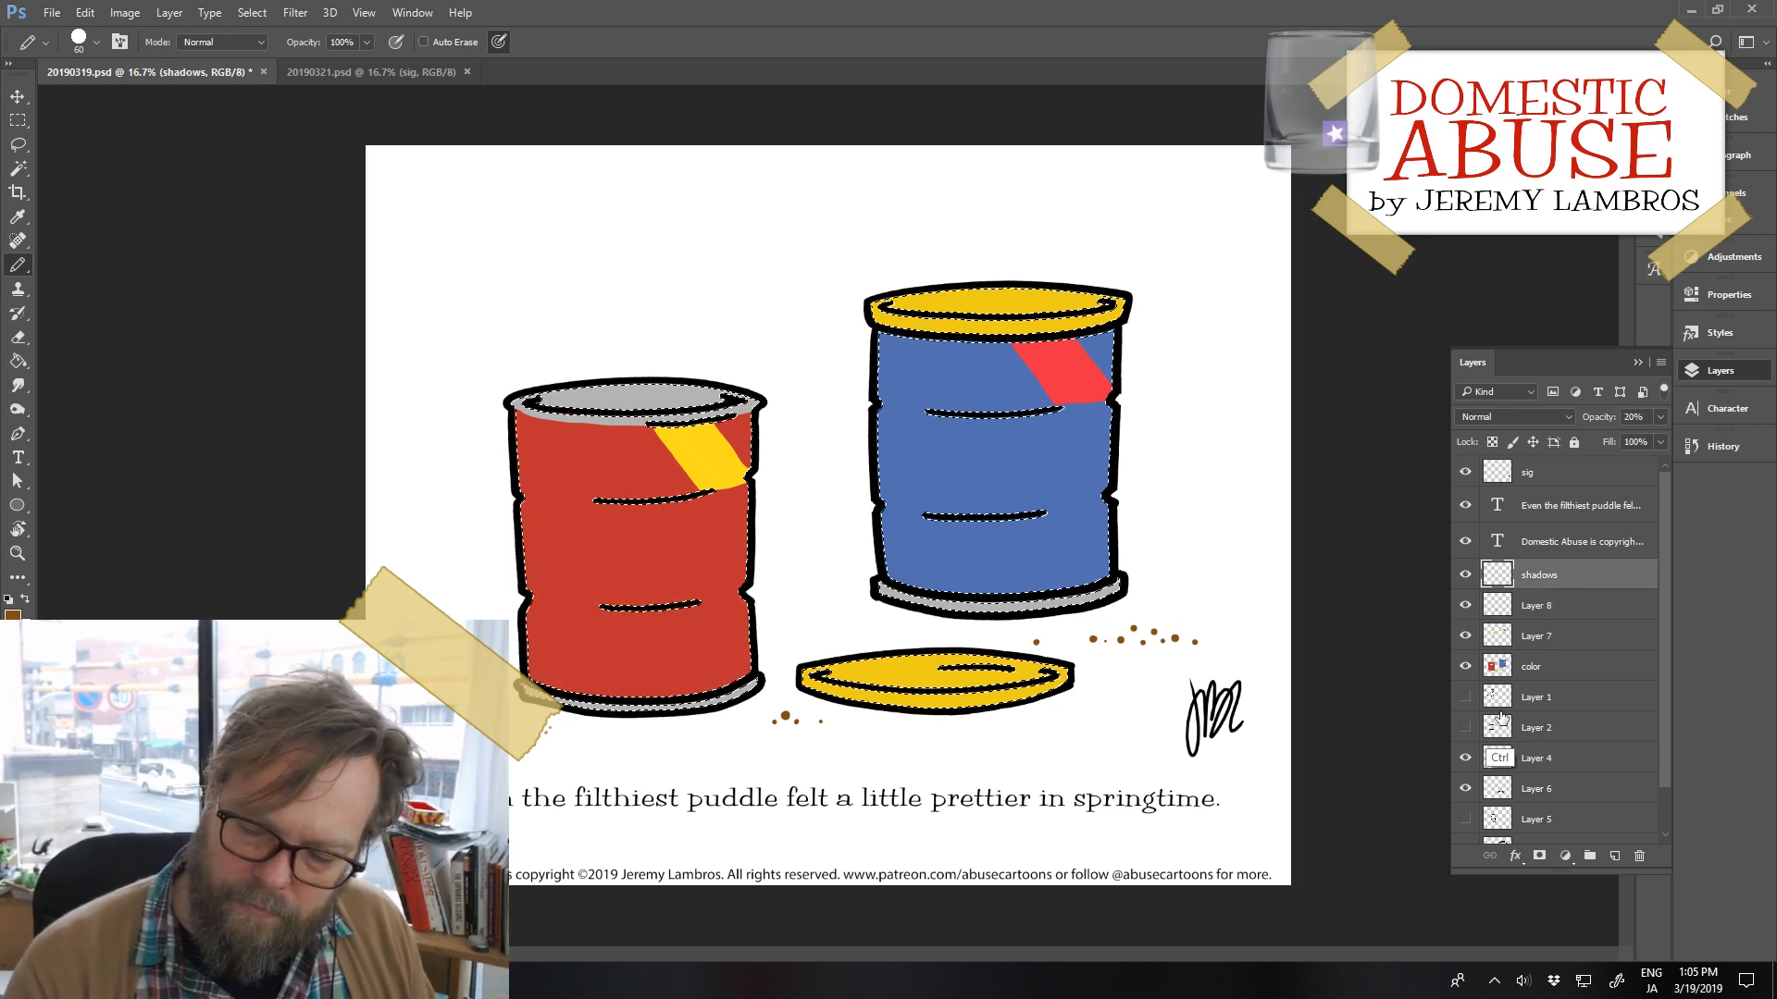
pyautogui.keyDown('ctrl'); pyautogui.click(1499, 712); pyautogui.keyUp('ctrl')
pyautogui.hotkey('ctrl', 'd')
pyautogui.press('d')
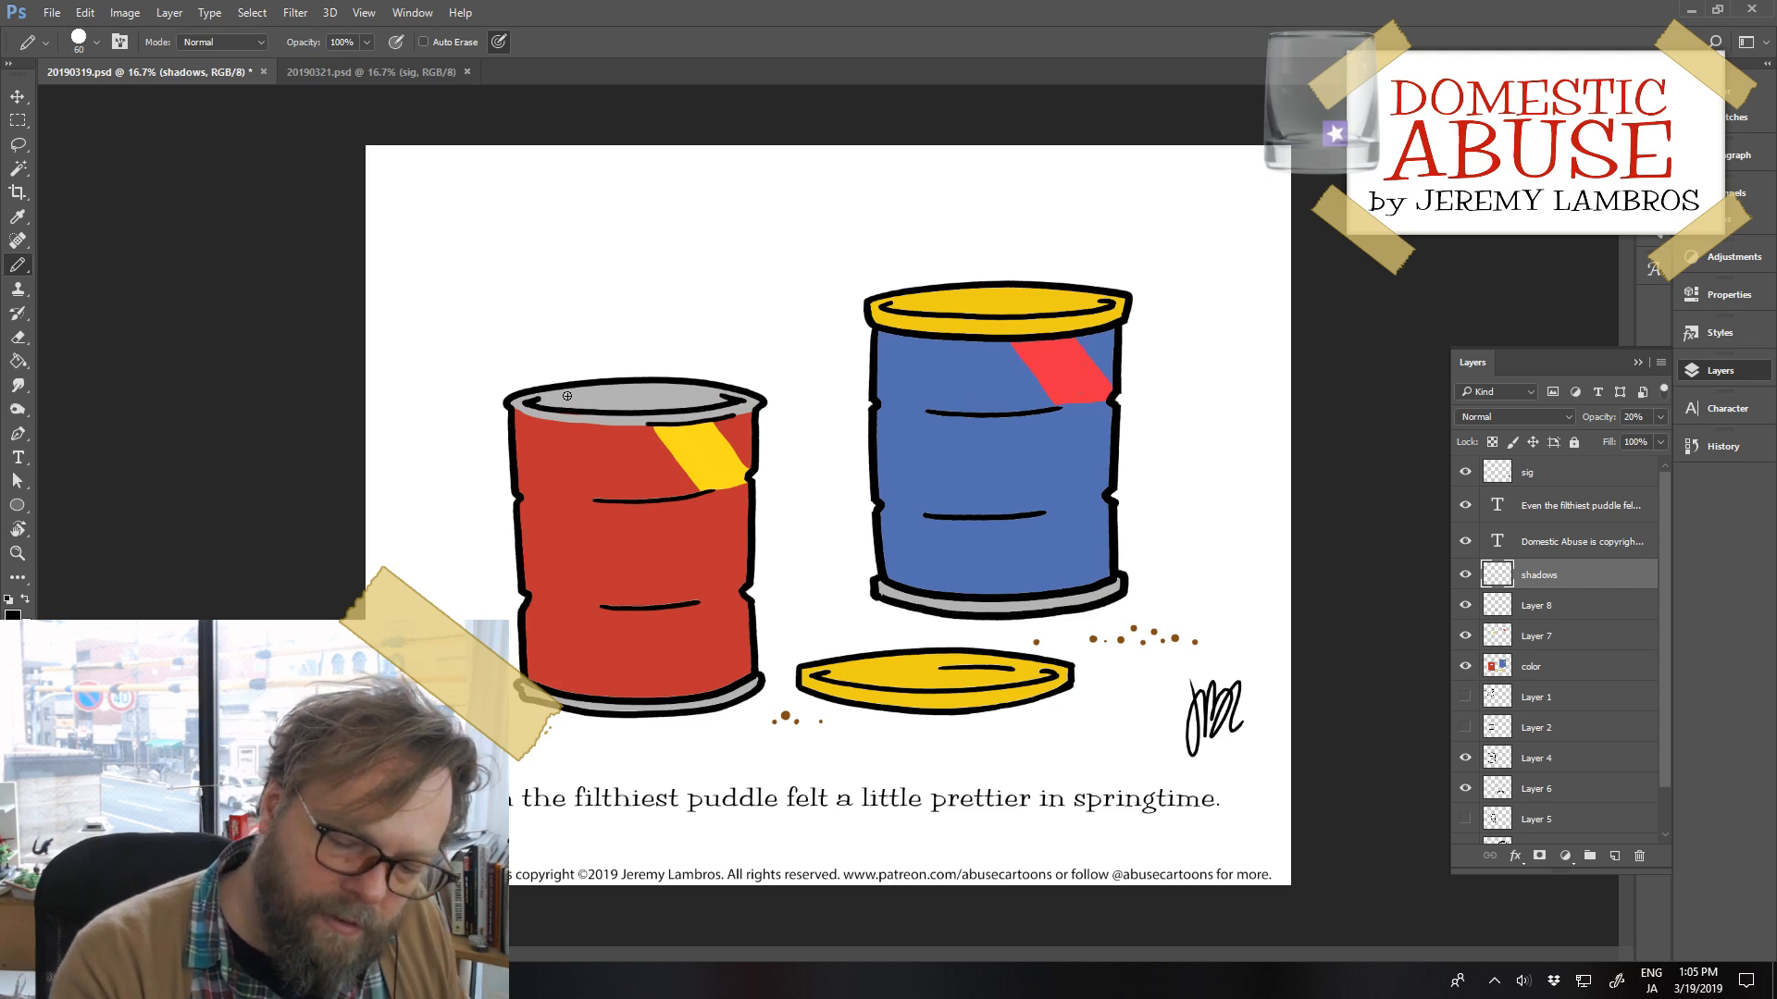
pyautogui.moveTo(539, 408); pyautogui.dragTo(696, 399)
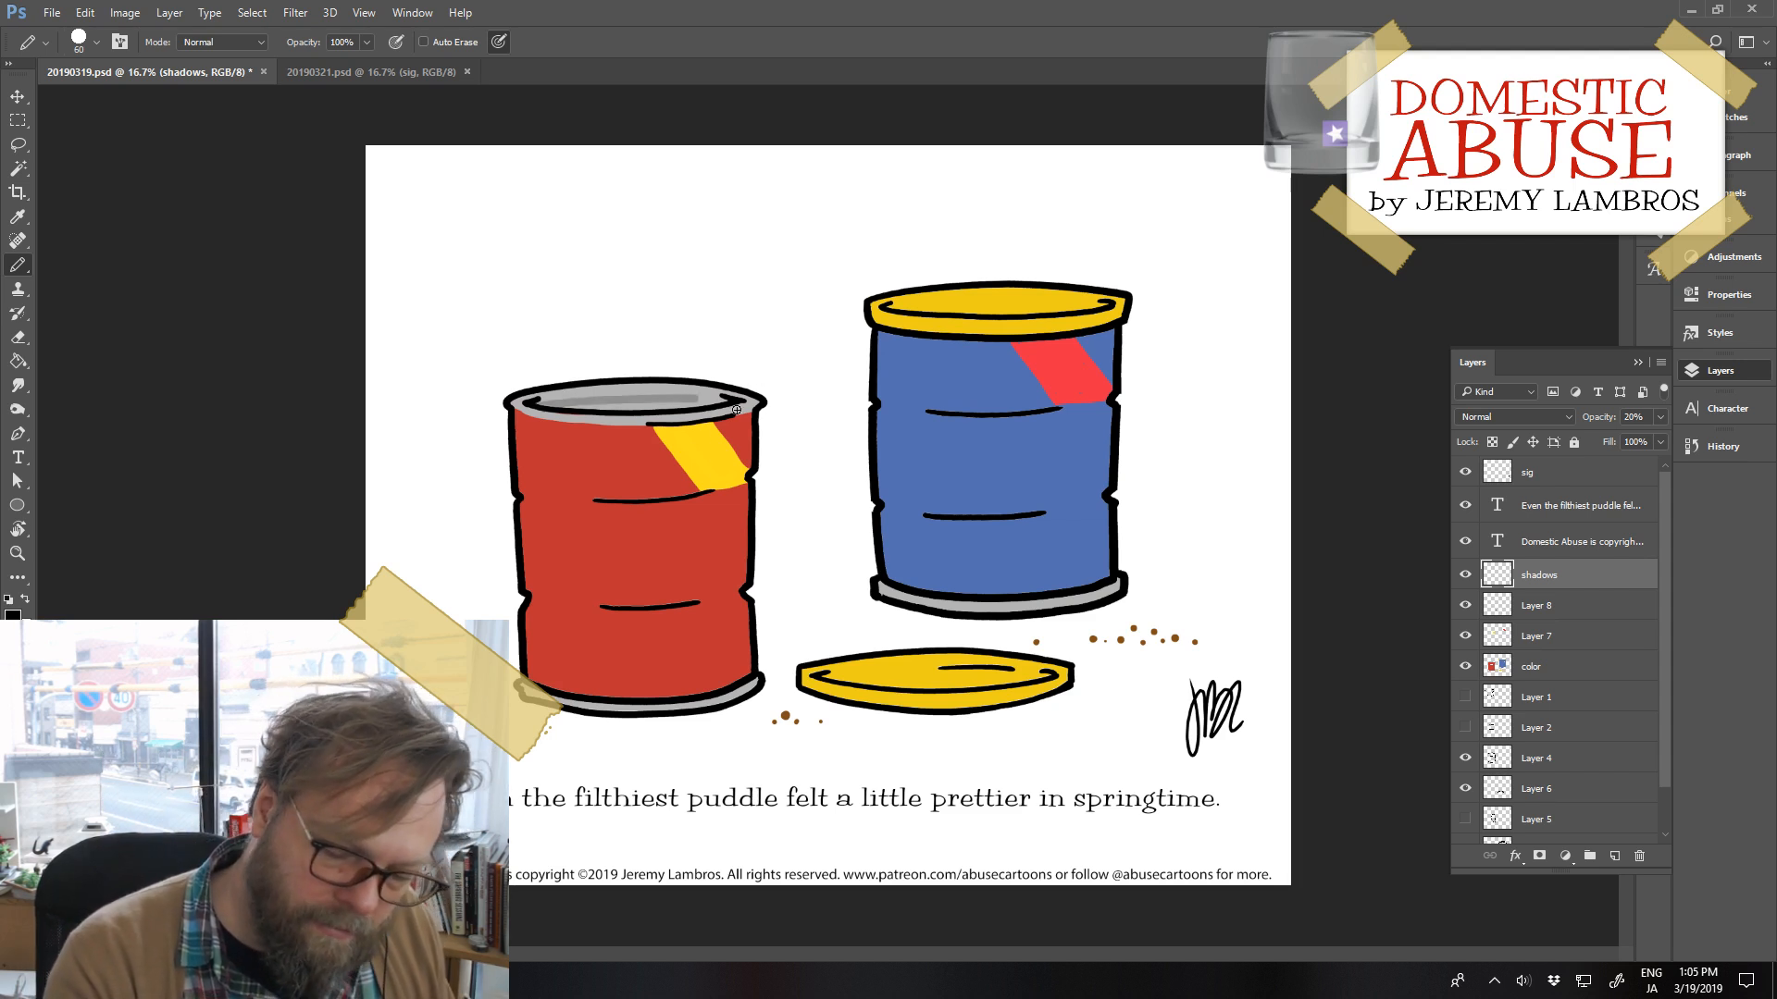
pyautogui.hotkey('ctrl', 'z')
pyautogui.moveTo(555, 406); pyautogui.dragTo(727, 398)
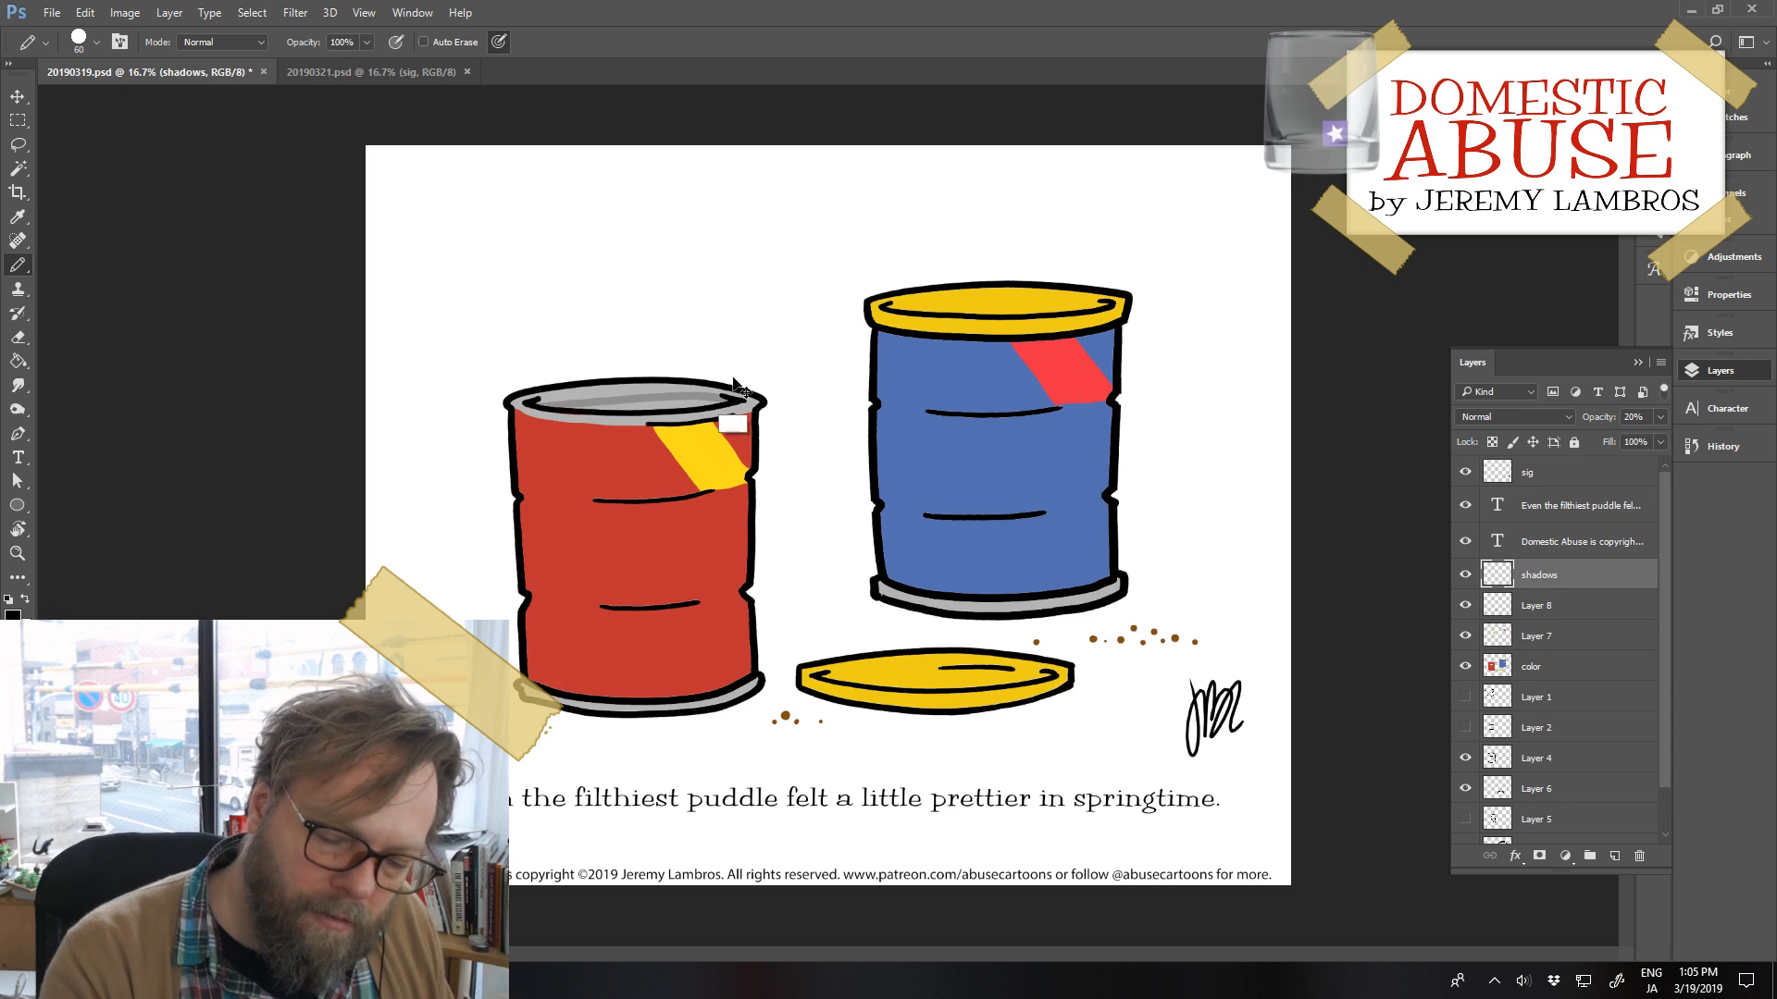
pyautogui.hotkey('ctrl', 'z')
pyautogui.moveTo(535, 403)
pyautogui.mouseDown()
pyautogui.moveTo(774, 405)
pyautogui.moveTo(725, 422)
pyautogui.moveTo(726, 488)
pyautogui.moveTo(710, 492)
pyautogui.moveTo(748, 479)
pyautogui.moveTo(718, 492)
pyautogui.moveTo(722, 596)
pyautogui.moveTo(700, 603)
pyautogui.moveTo(722, 597)
pyautogui.moveTo(731, 687)
pyautogui.moveTo(1047, 673)
pyautogui.moveTo(837, 674)
pyautogui.moveTo(1063, 654)
pyautogui.moveTo(1047, 669)
pyautogui.moveTo(833, 673)
pyautogui.moveTo(1088, 674)
pyautogui.moveTo(1053, 696)
pyautogui.mouseUp()
pyautogui.hotkey('ctrl', 'z')
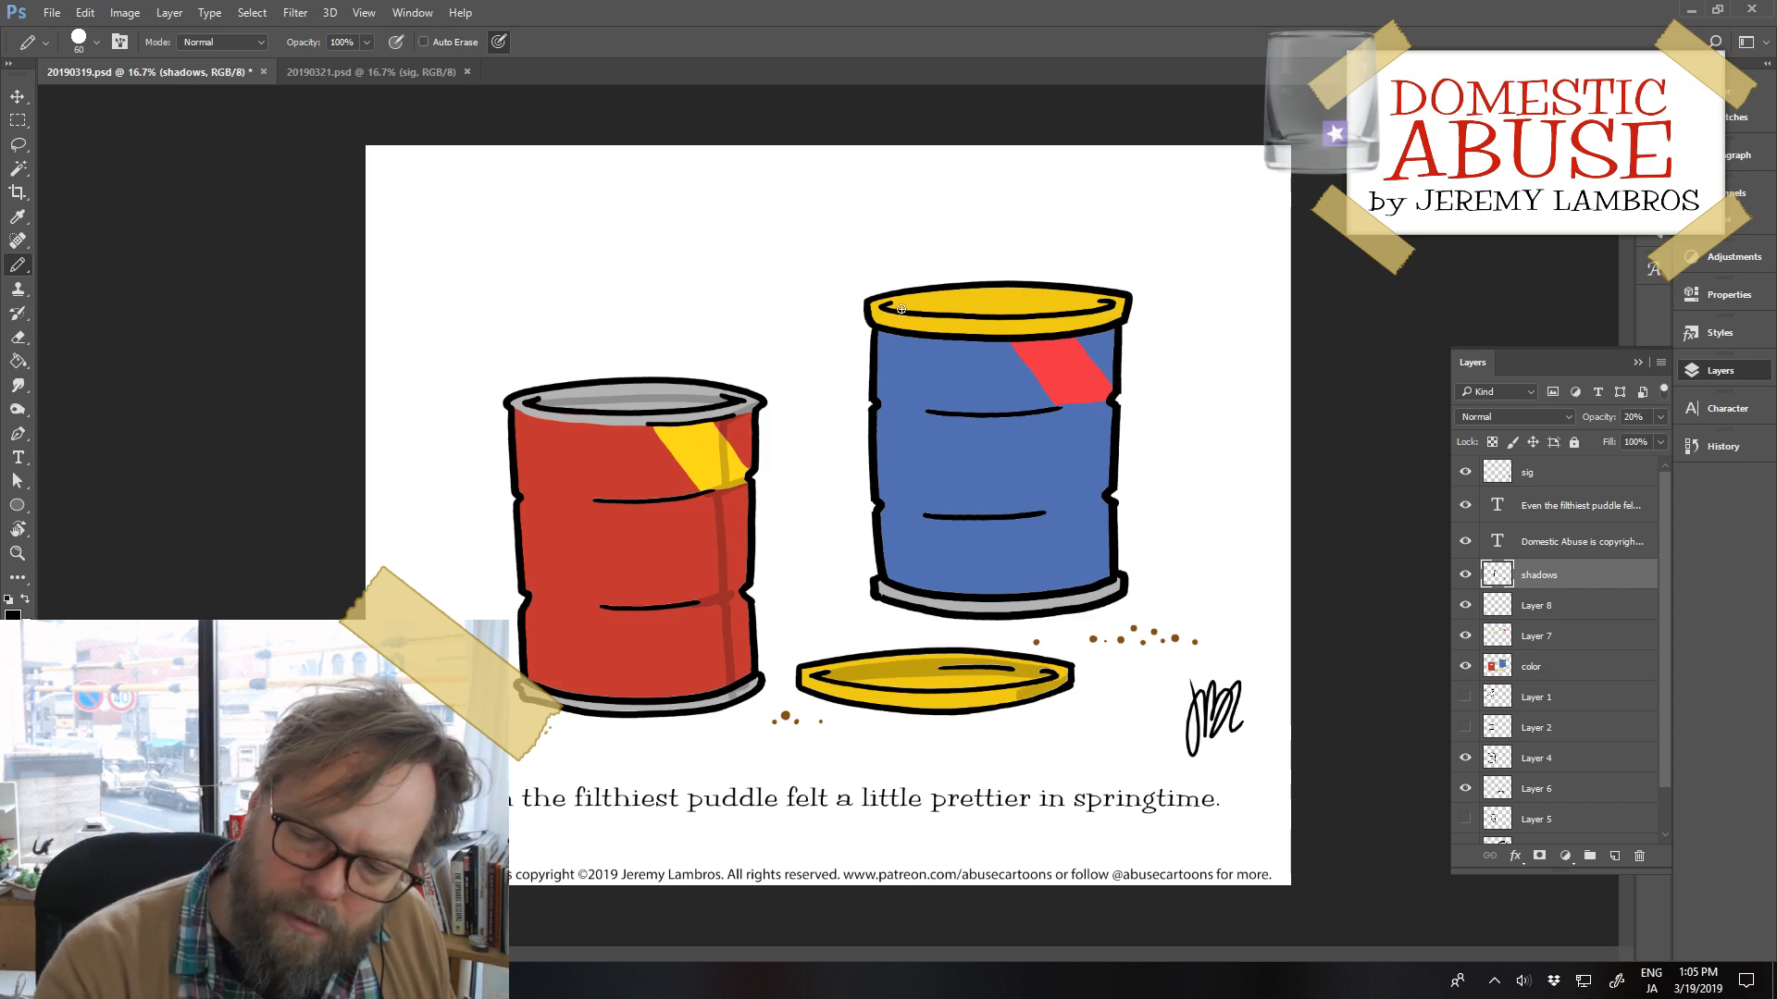
# Pencil shadow lines across the blue can's lid and down the right side of its body
pyautogui.moveTo(891, 306); pyautogui.dragTo(1116, 312)
pyautogui.hotkey('ctrl', 'z')
pyautogui.moveTo(910, 303); pyautogui.dragTo(1115, 305)
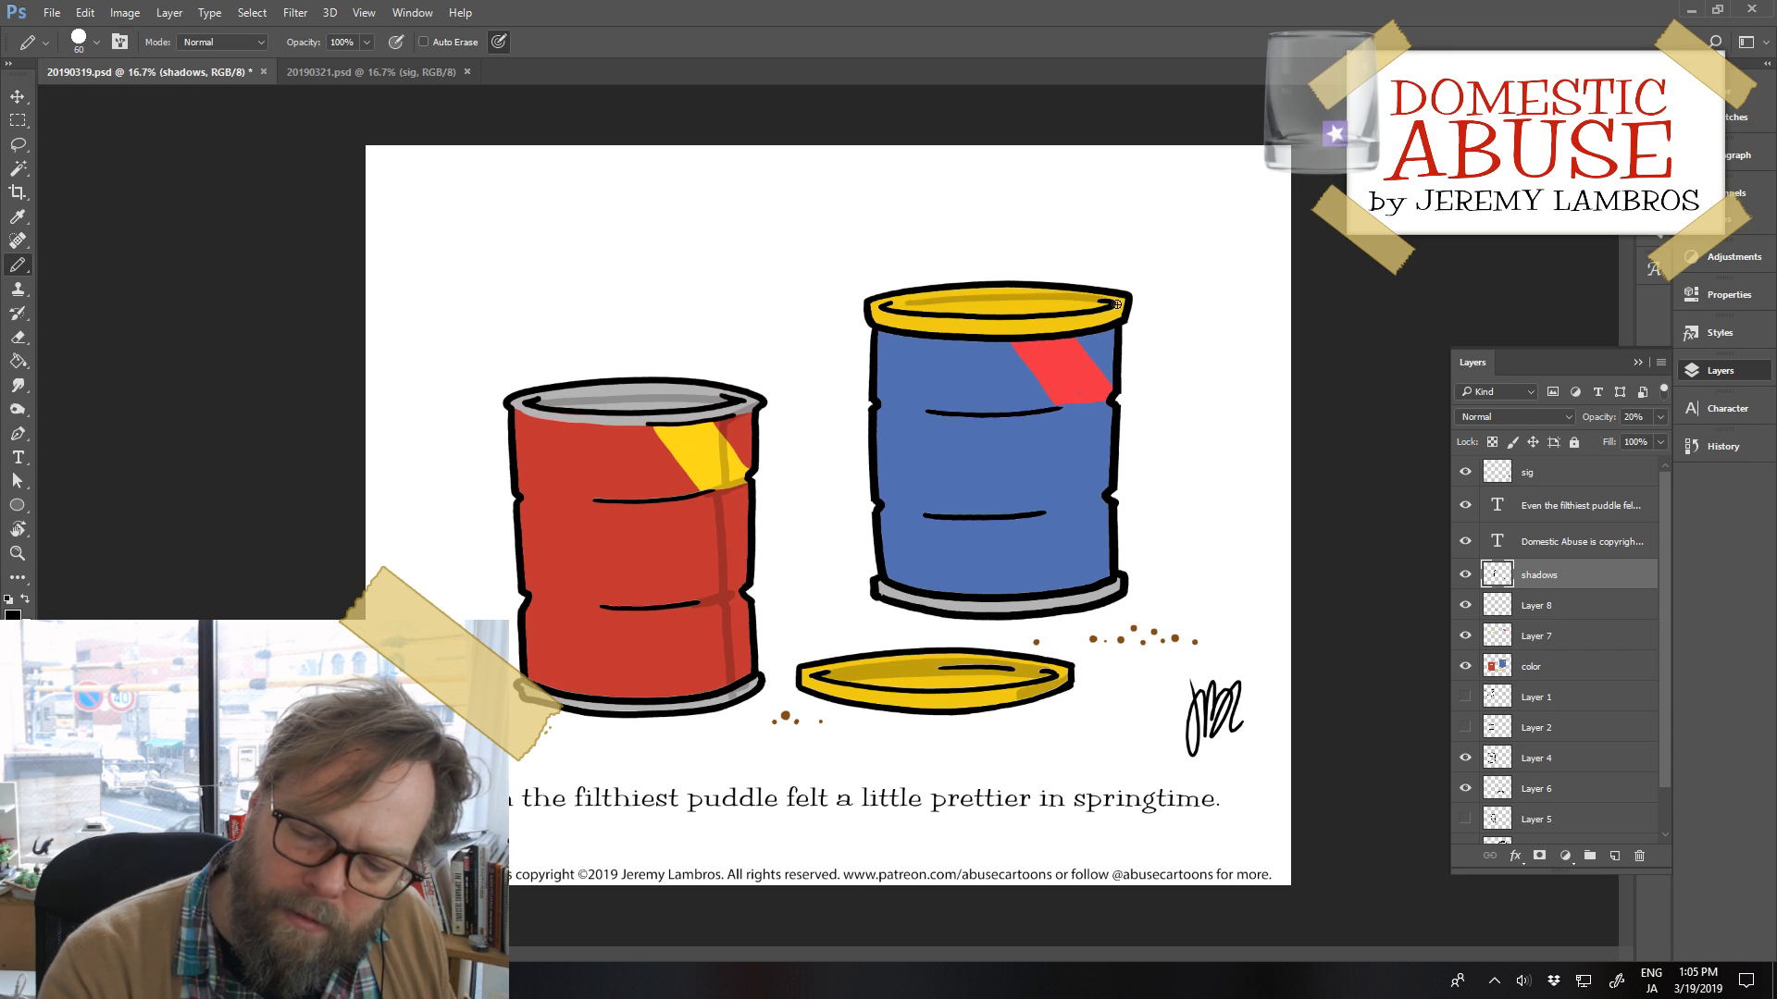
pyautogui.hotkey('ctrl', 'z')
pyautogui.moveTo(922, 302); pyautogui.dragTo(1139, 293)
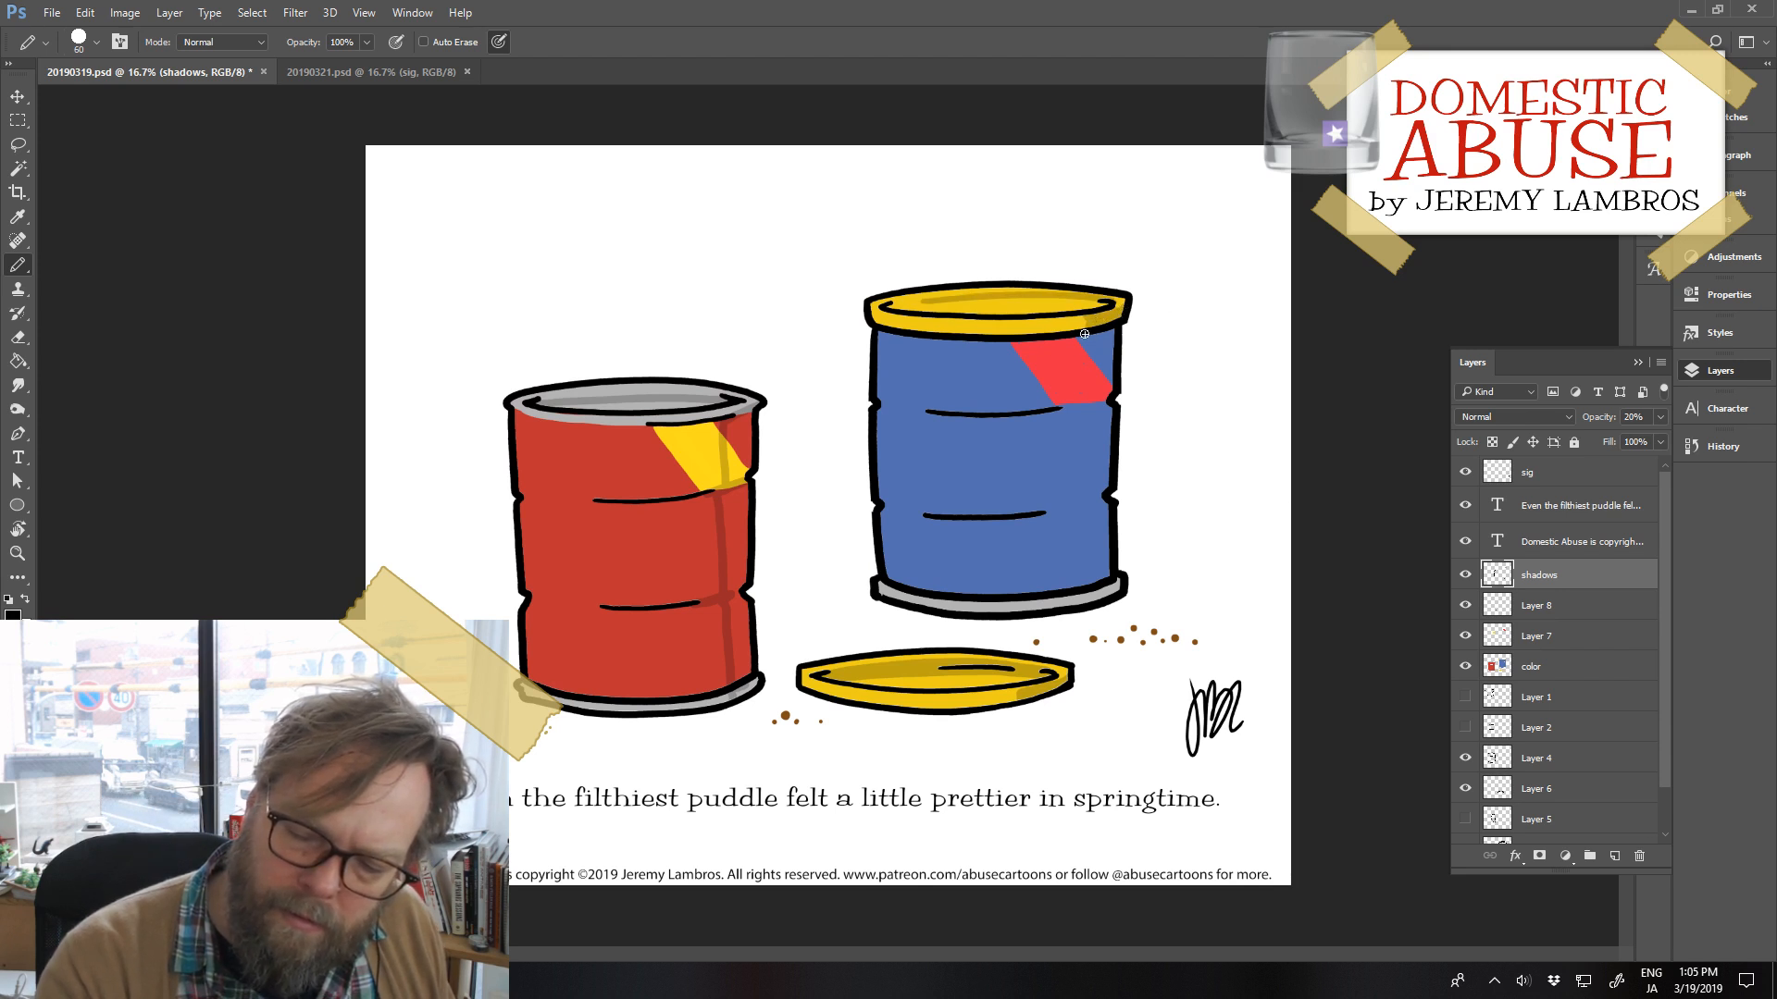
pyautogui.moveTo(1084, 333)
pyautogui.mouseDown()
pyautogui.moveTo(1082, 393)
pyautogui.moveTo(1106, 399)
pyautogui.moveTo(1066, 408)
pyautogui.moveTo(1113, 396)
pyautogui.moveTo(1087, 404)
pyautogui.moveTo(1070, 504)
pyautogui.moveTo(1108, 498)
pyautogui.moveTo(1088, 523)
pyautogui.moveTo(1087, 506)
pyautogui.moveTo(1100, 596)
pyautogui.mouseUp()
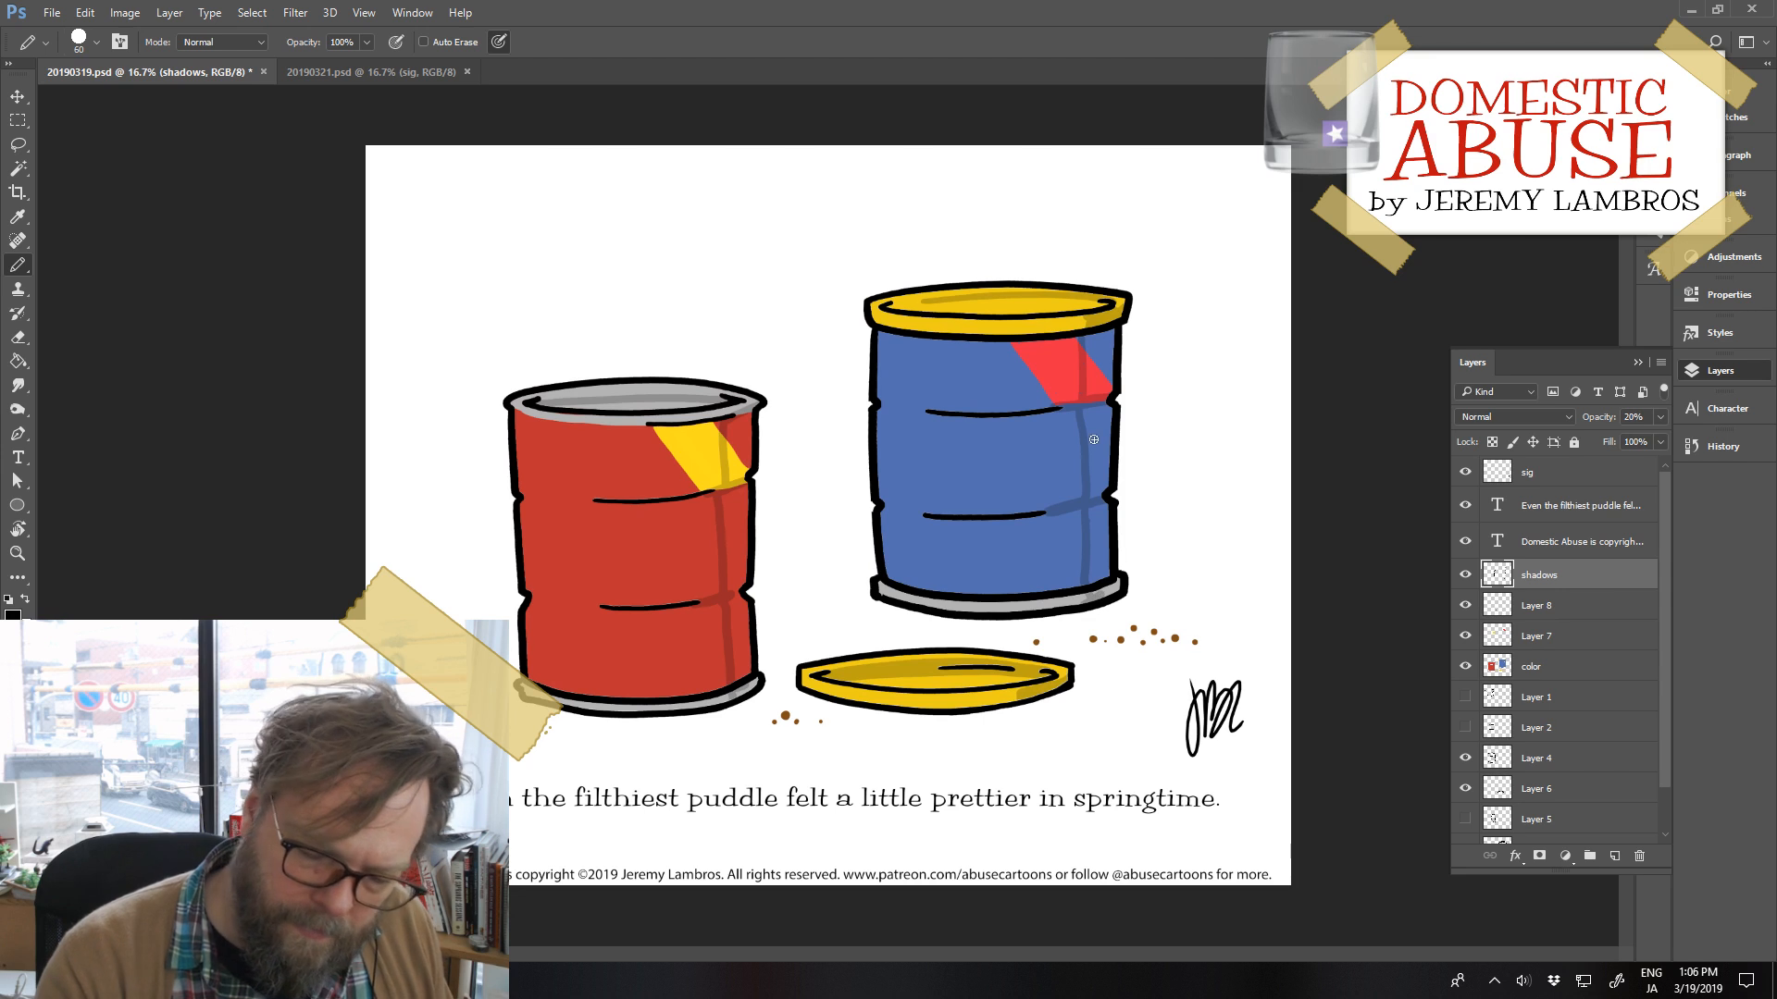
# Fill the outlined shadow areas inside the red can's top and along the right sides of both cans with black
pyautogui.press('g')
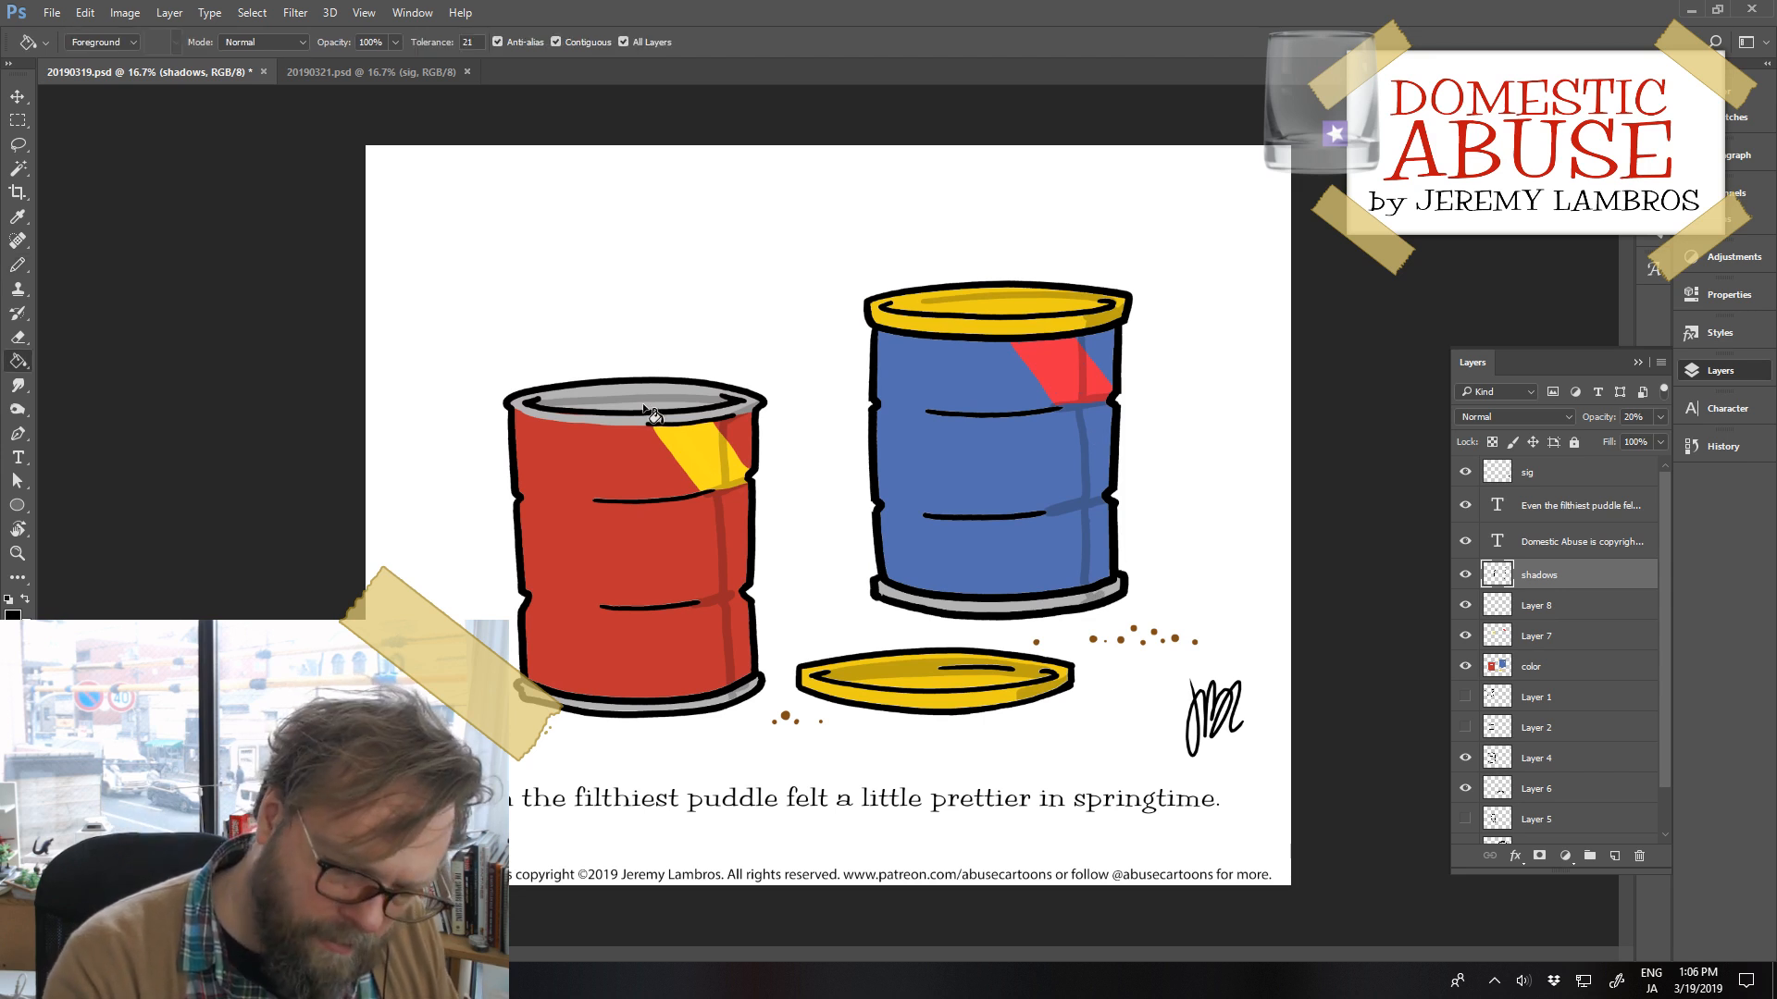
pyautogui.click(740, 446)
pyautogui.click(734, 467)
pyautogui.click(733, 515)
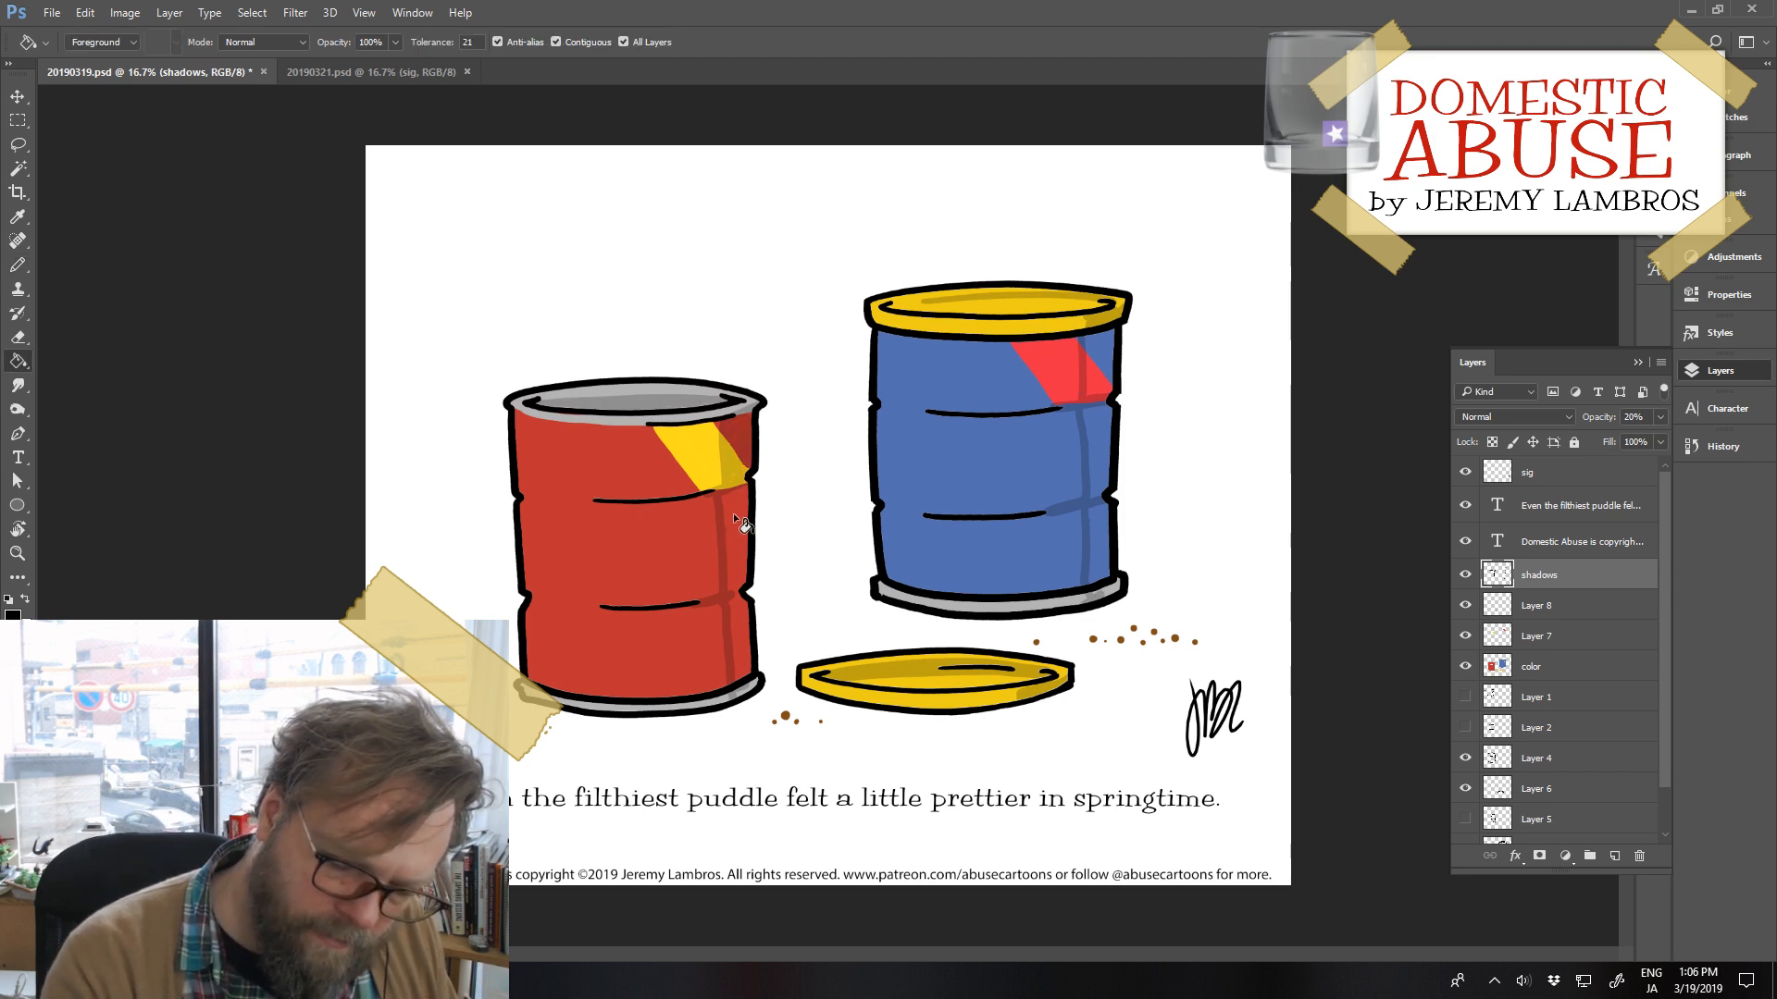
pyautogui.click(738, 613)
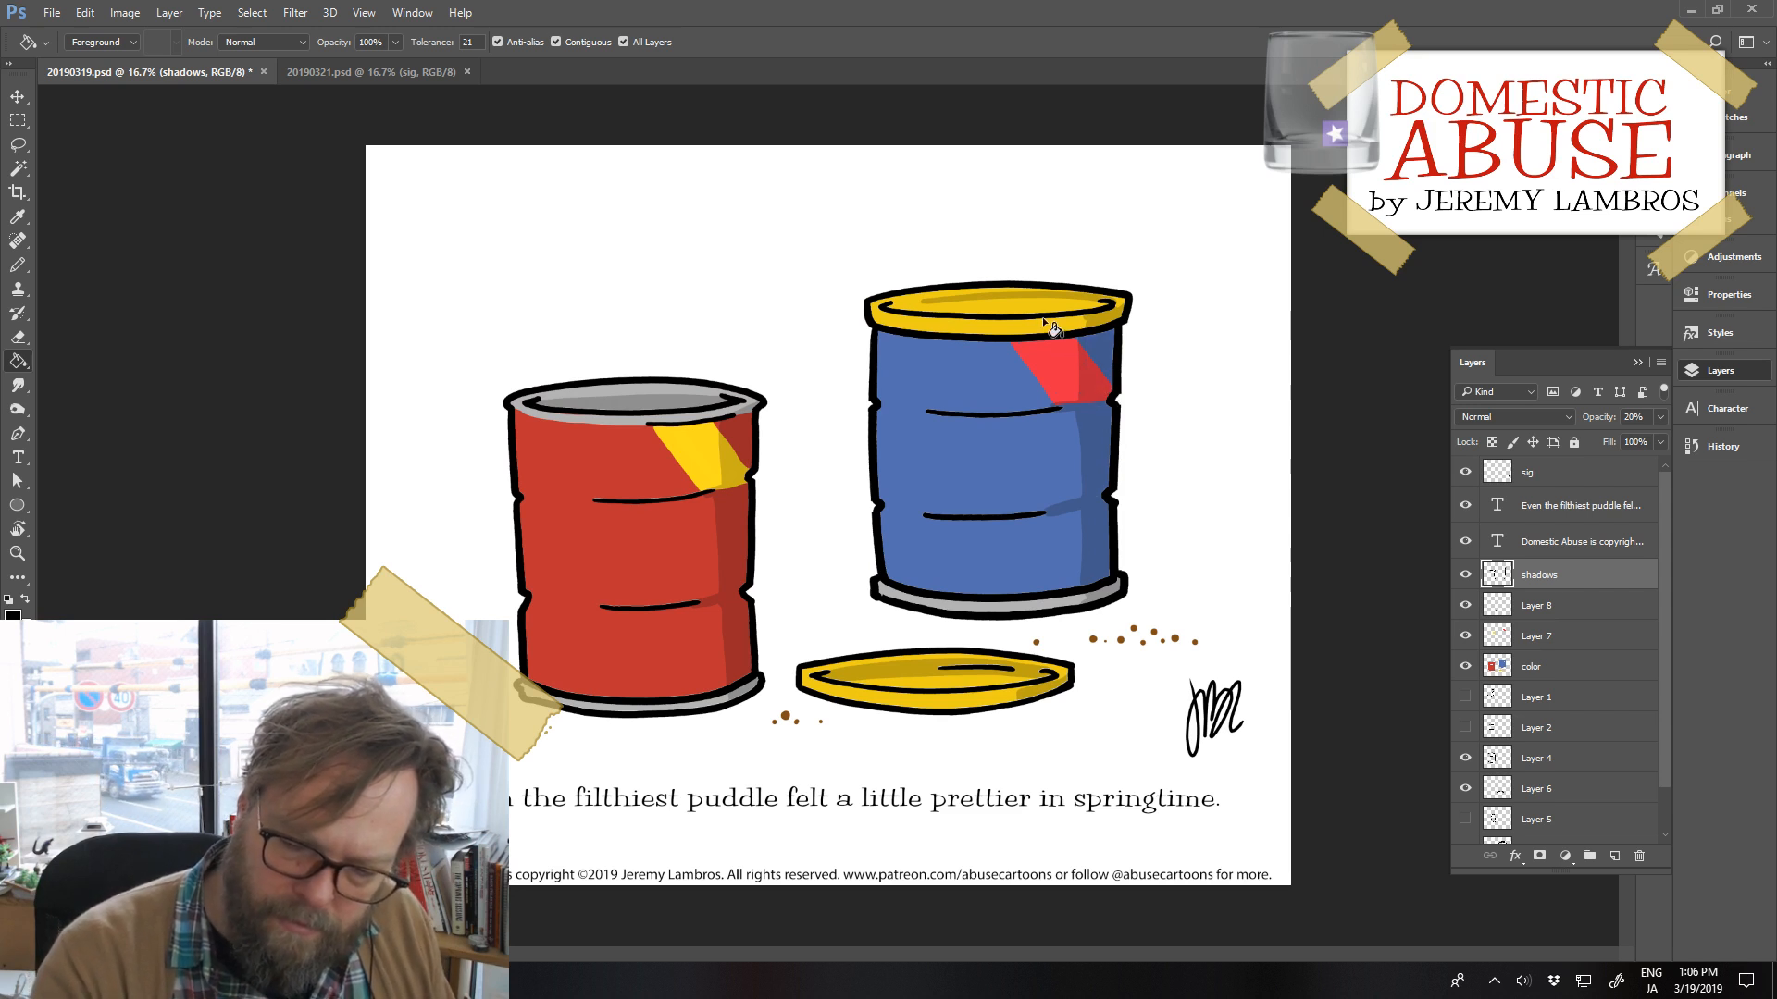
pyautogui.press('b')
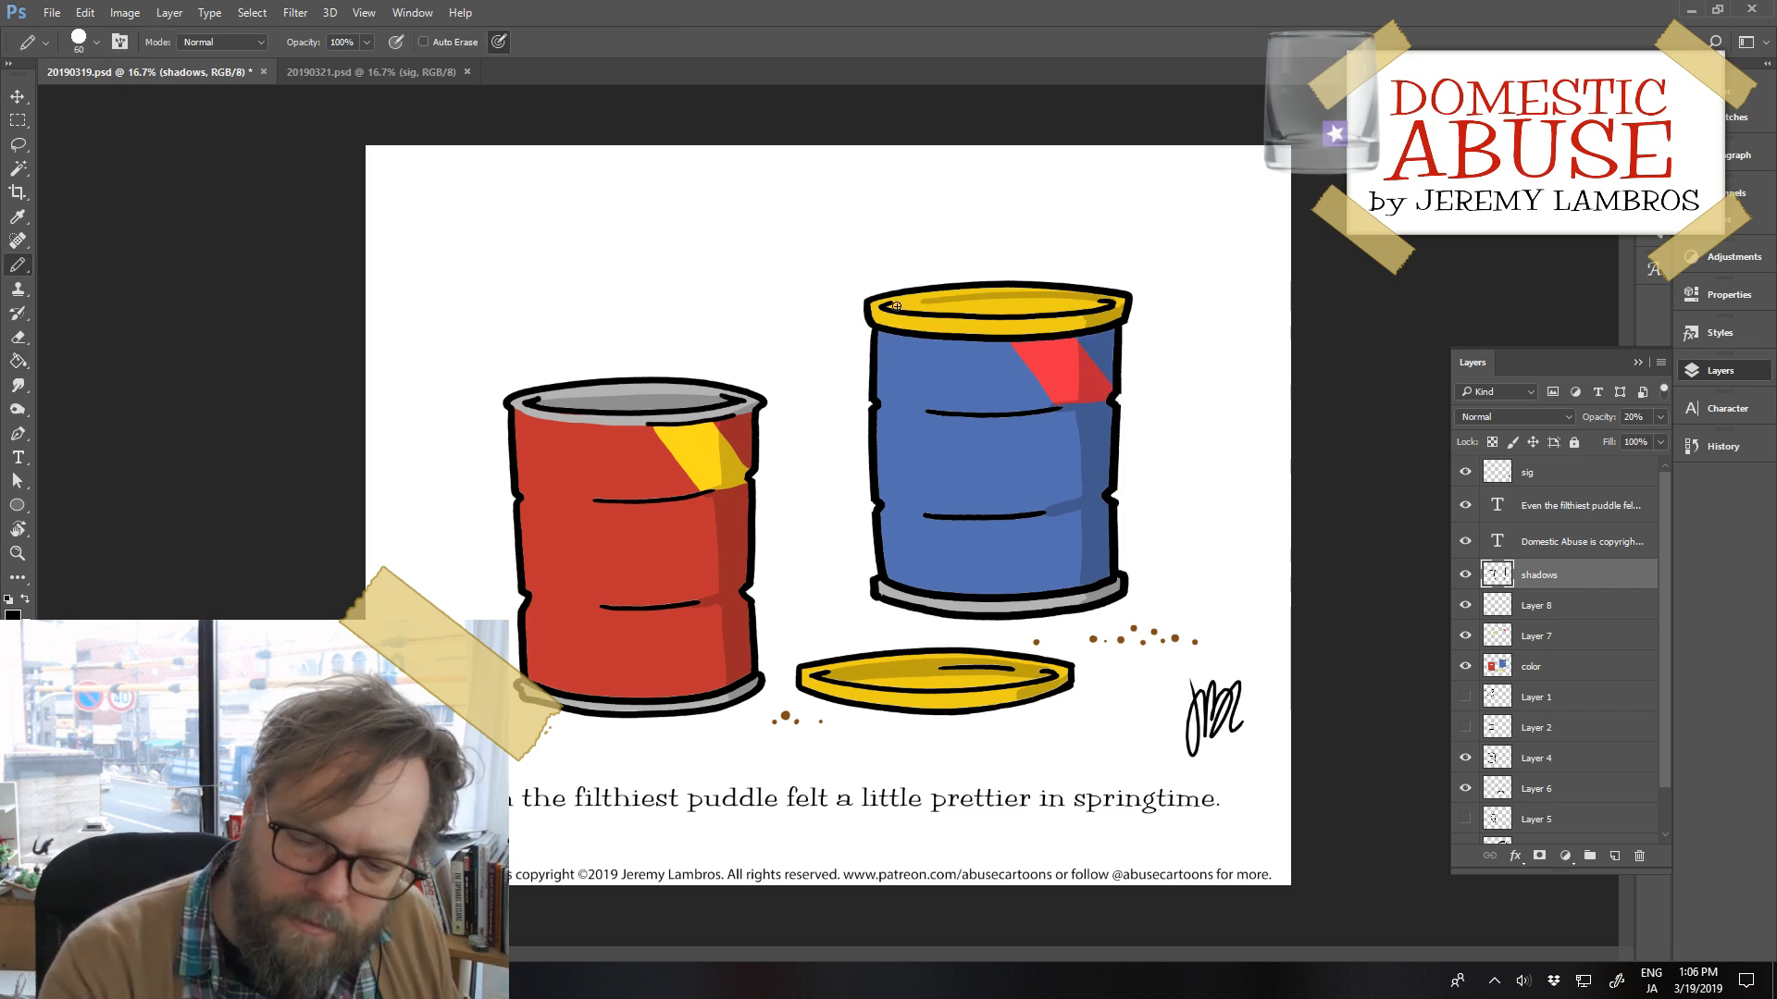
# Pencil black shadow lines along the horizontal ribs of the blue can and the red can on the shadows layer
pyautogui.moveTo(927, 408); pyautogui.dragTo(1058, 408)
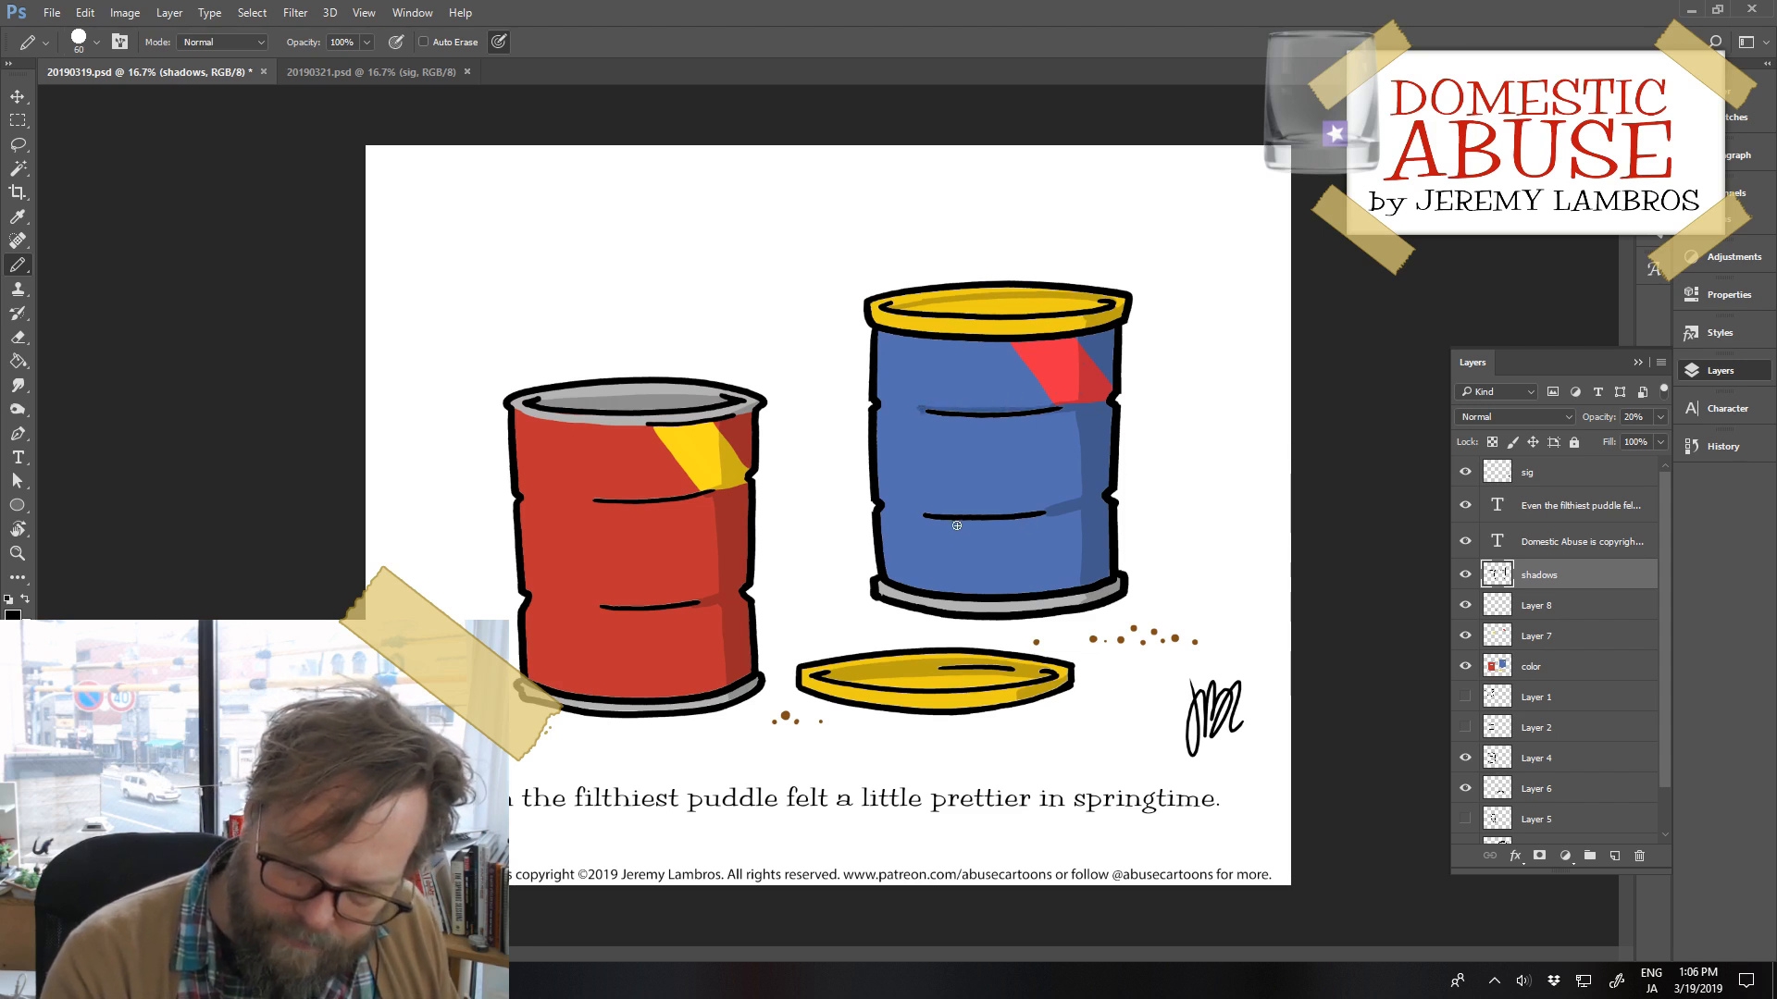
pyautogui.moveTo(942, 516); pyautogui.dragTo(1045, 512)
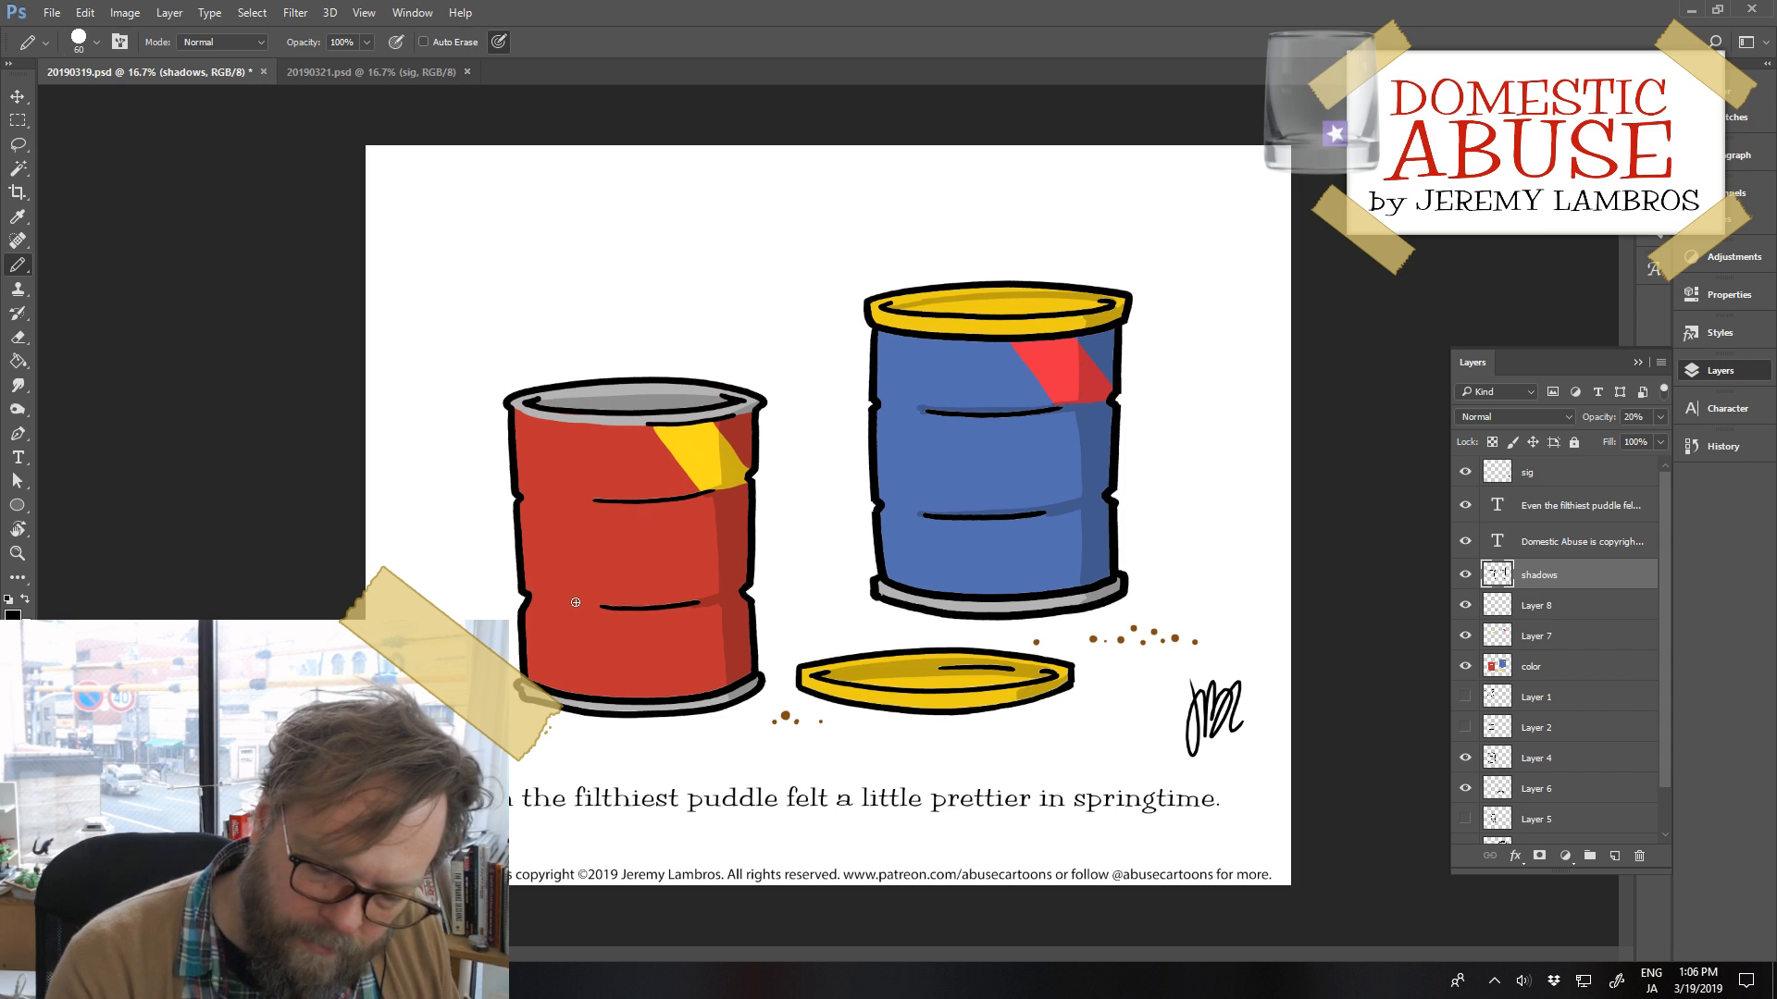
pyautogui.moveTo(575, 603); pyautogui.dragTo(705, 601)
pyautogui.moveTo(574, 498); pyautogui.dragTo(725, 487)
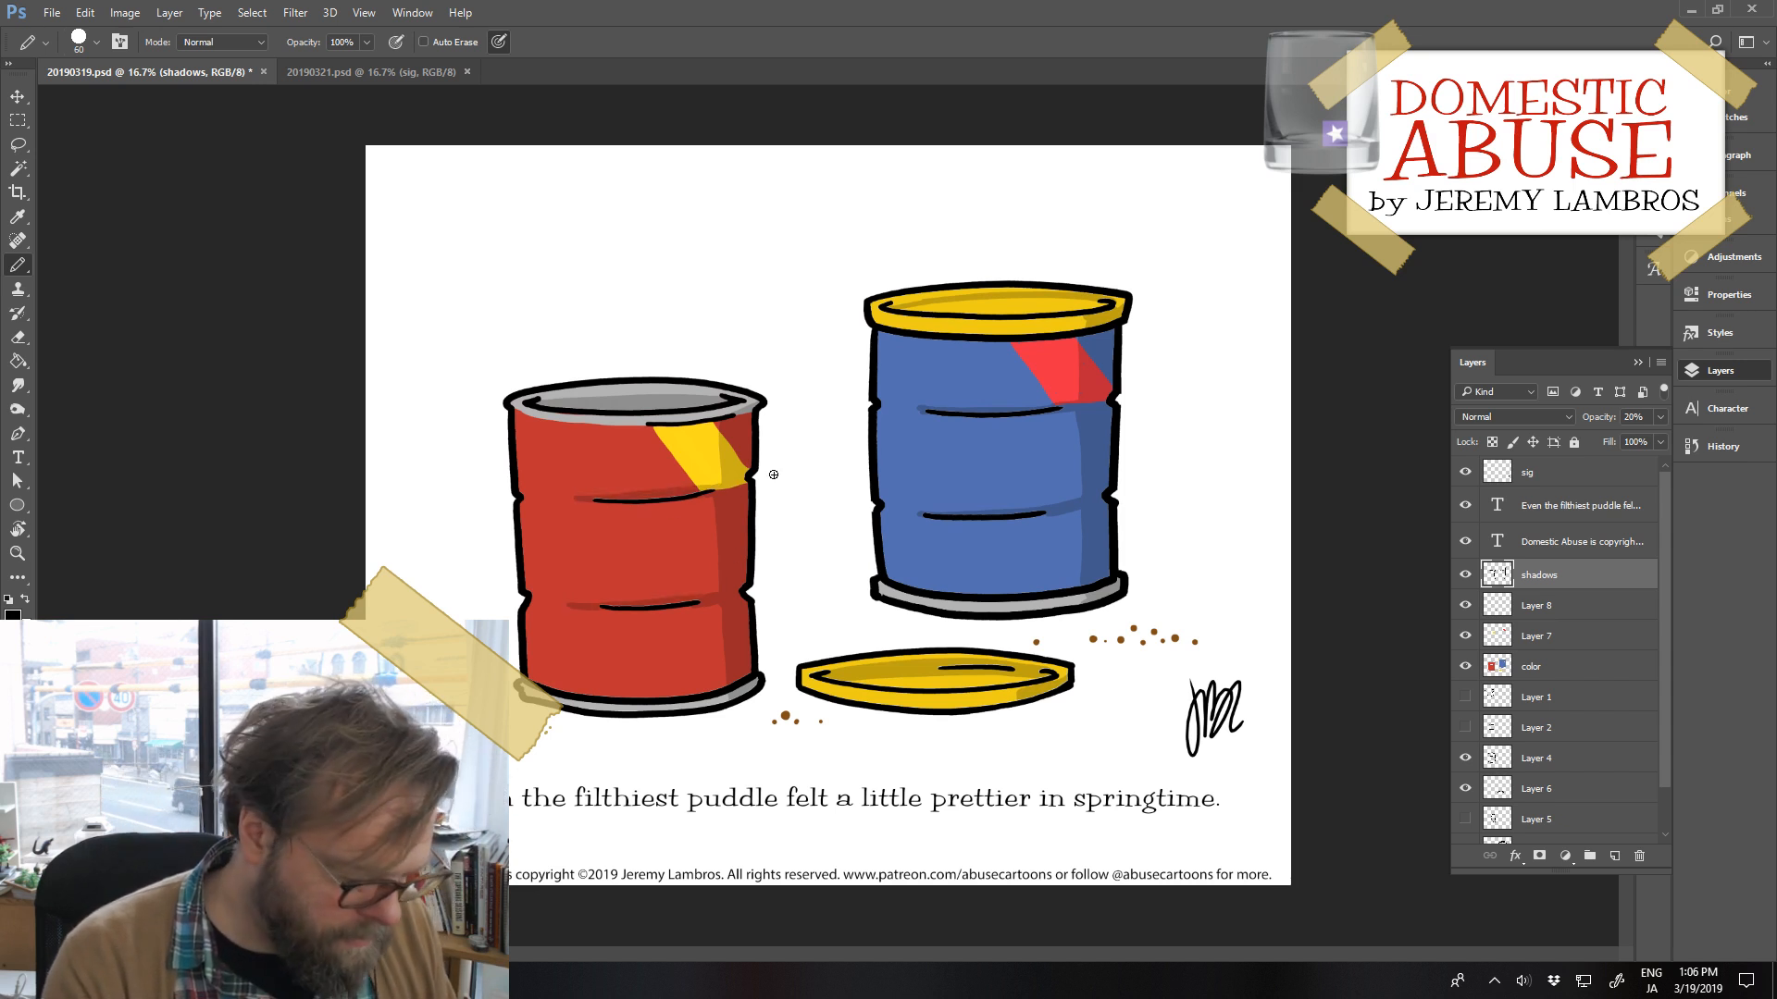
# Pencil white highlight lines along the ribs and down the left sides of the red and blue cans
pyautogui.press('x')
pyautogui.moveTo(569, 491)
pyautogui.mouseDown()
pyautogui.moveTo(713, 486)
pyautogui.moveTo(724, 536)
pyautogui.moveTo(691, 492)
pyautogui.mouseUp()
pyautogui.hotkey('ctrl', 'z')
pyautogui.moveTo(571, 599); pyautogui.dragTo(716, 592)
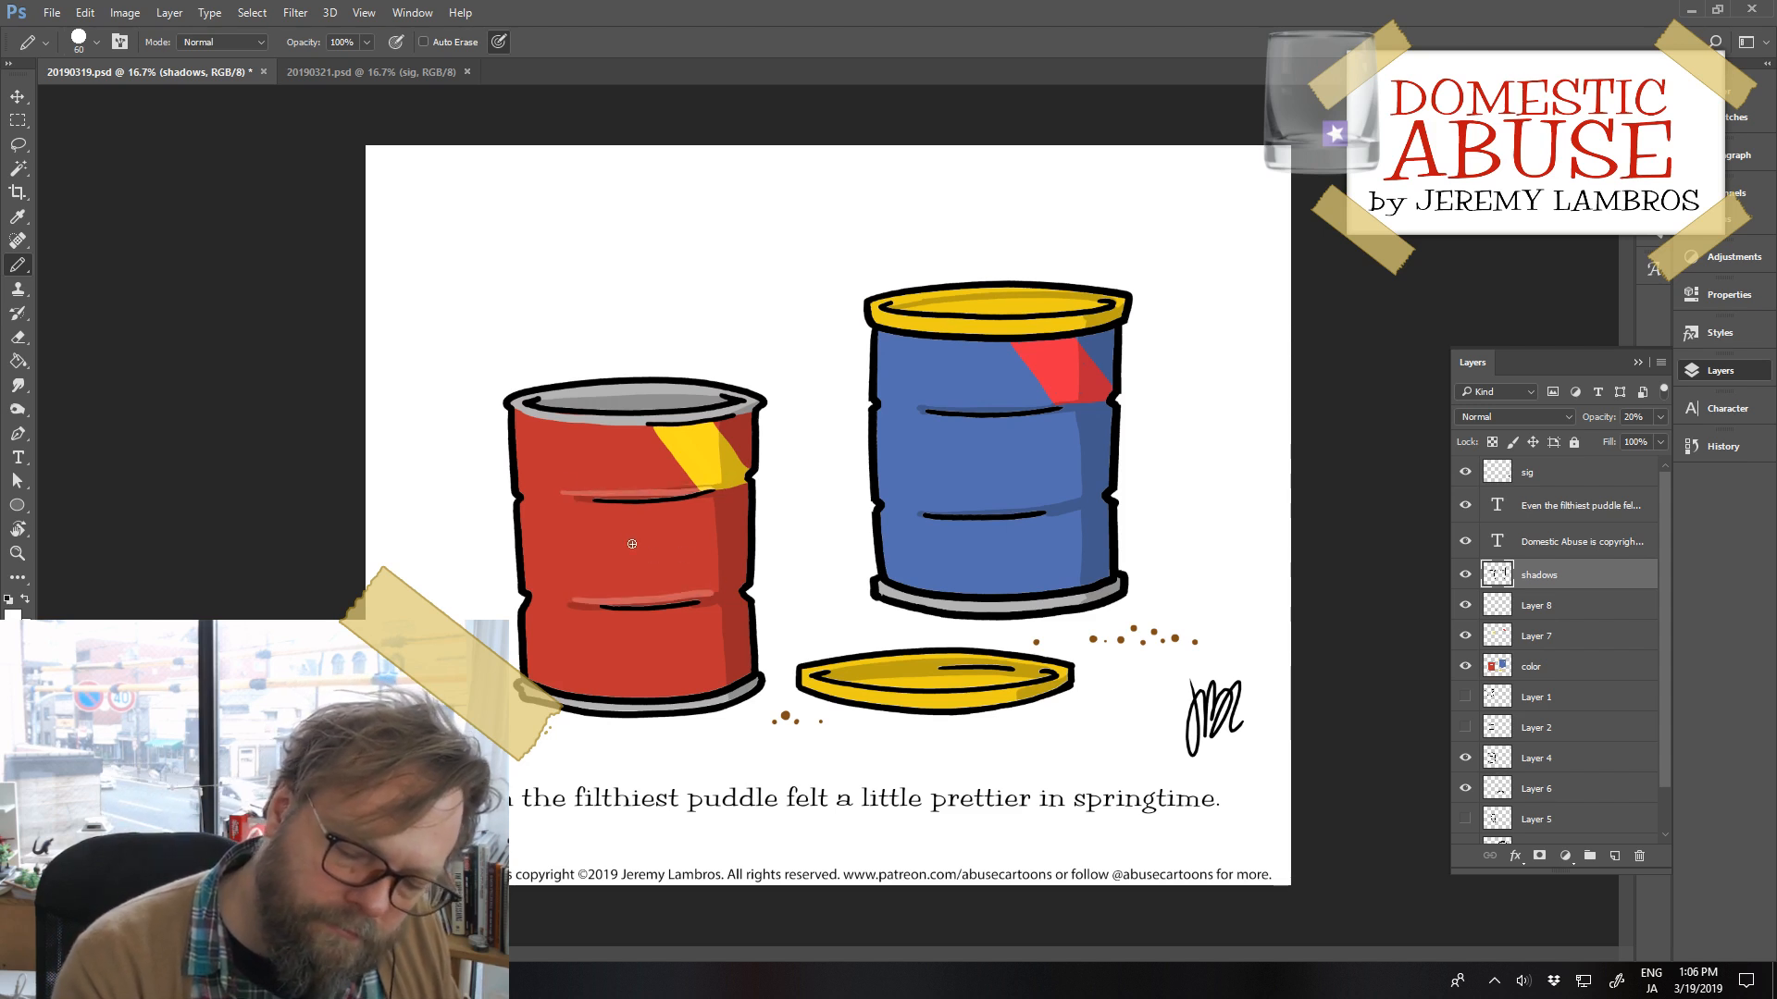
pyautogui.moveTo(523, 436); pyautogui.dragTo(536, 668)
pyautogui.moveTo(885, 343)
pyautogui.mouseDown()
pyautogui.moveTo(903, 578)
pyautogui.moveTo(958, 544)
pyautogui.moveTo(911, 524)
pyautogui.moveTo(1054, 523)
pyautogui.mouseUp()
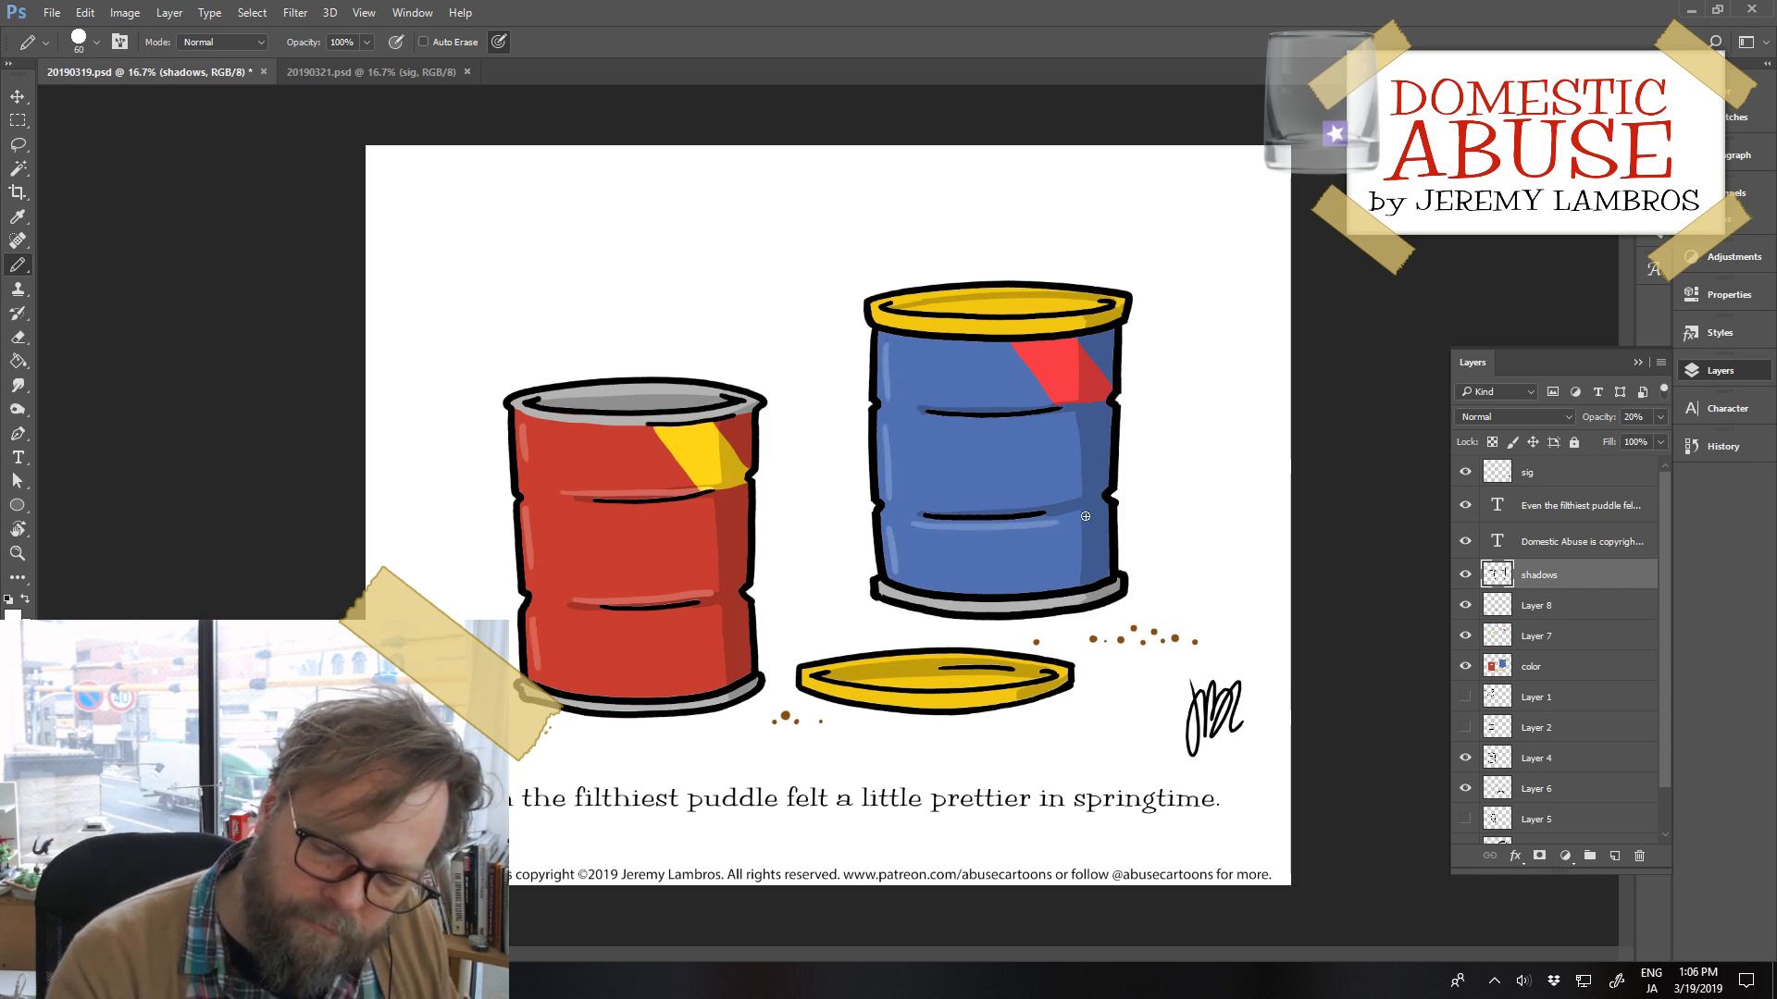
pyautogui.moveTo(914, 423); pyautogui.dragTo(1061, 419)
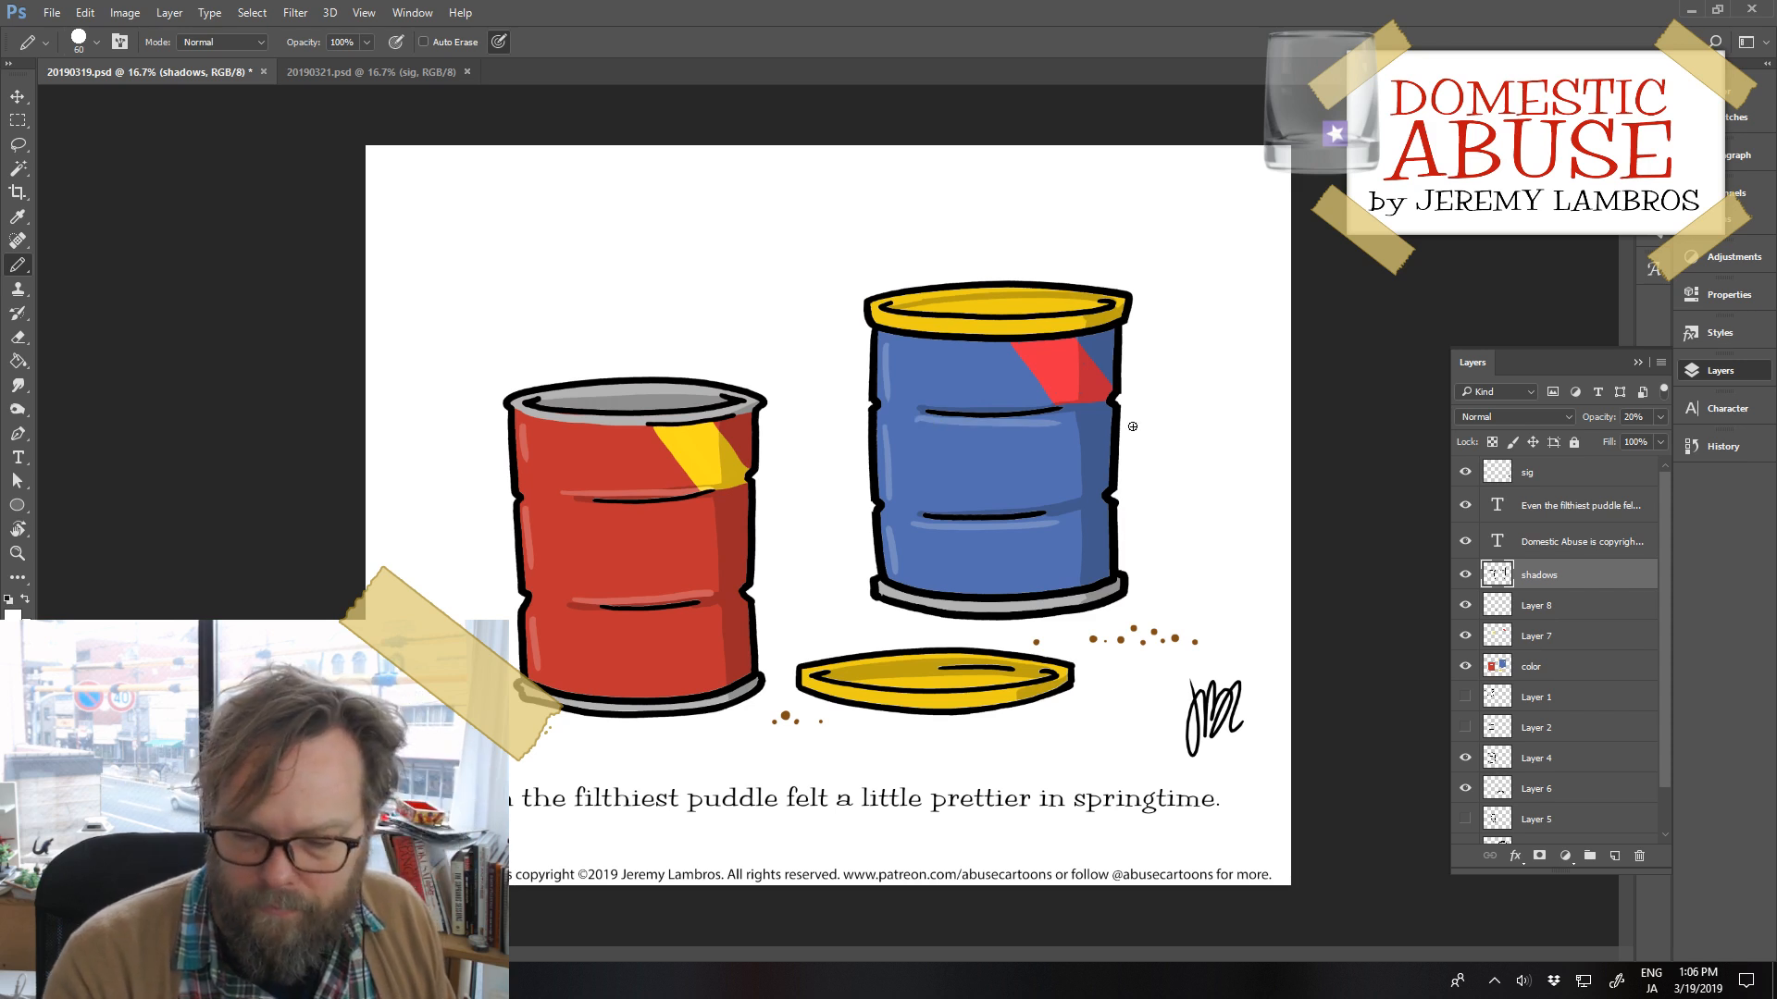
pyautogui.moveTo(943, 427); pyautogui.dragTo(1058, 421)
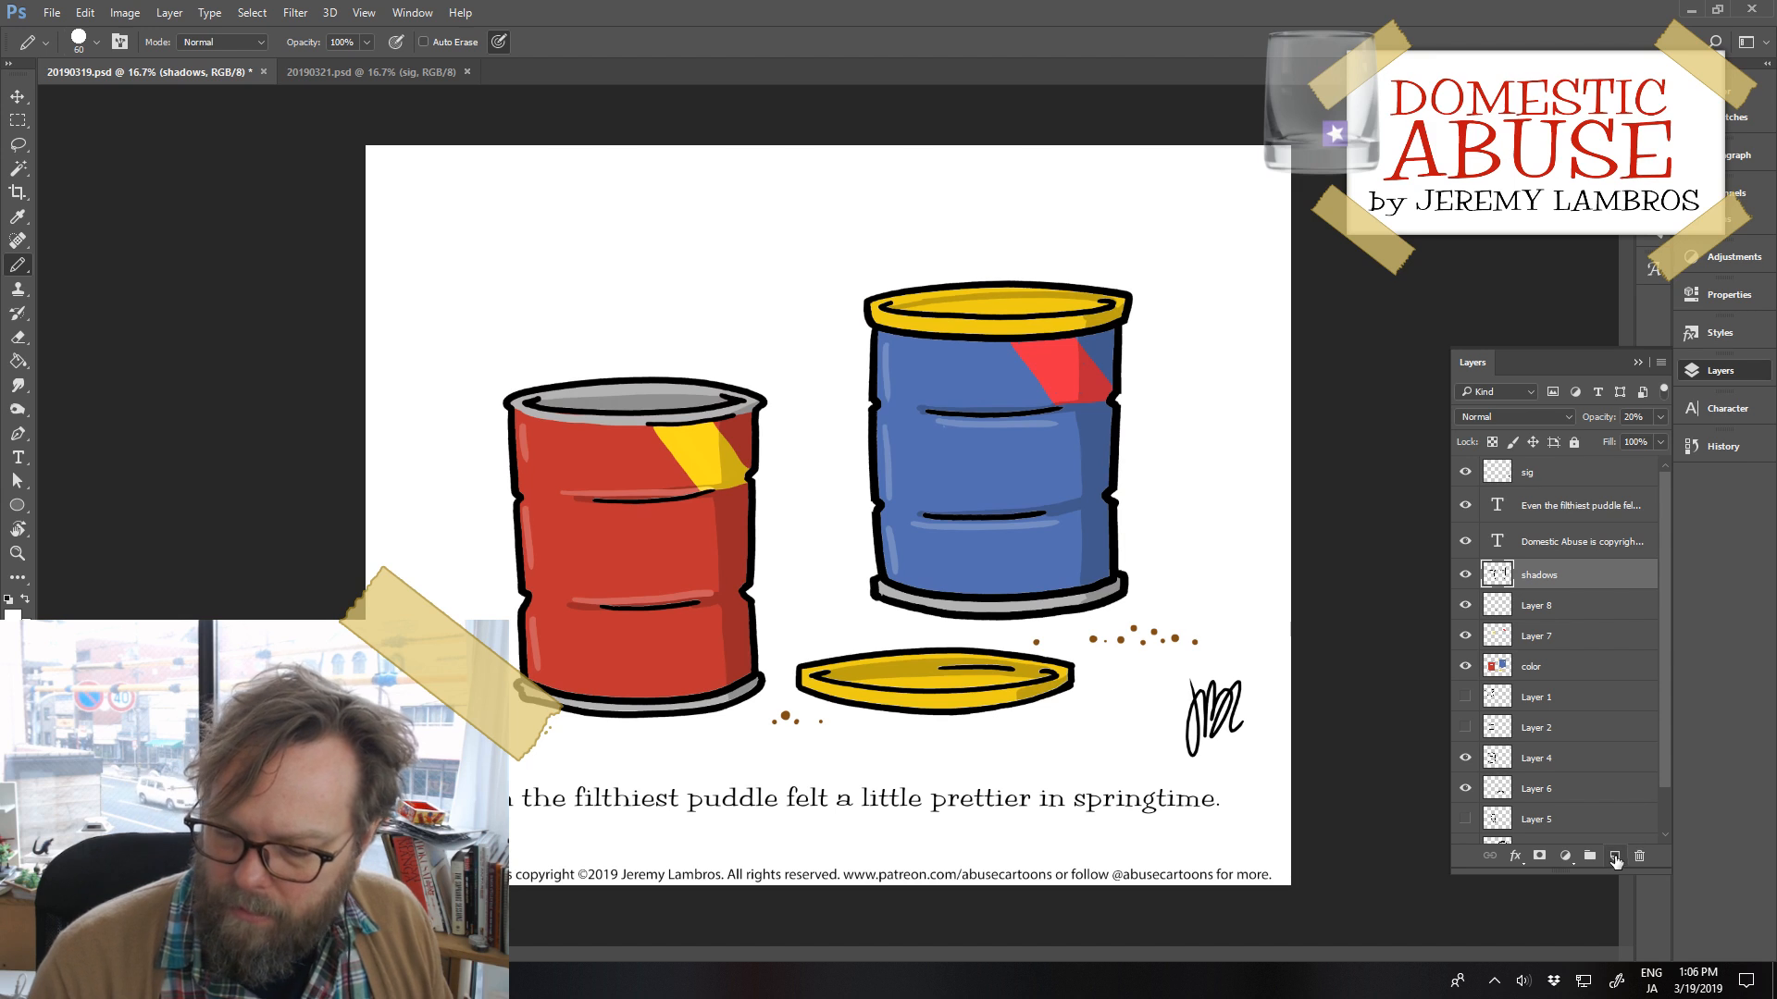
# Add a new layer and dot white glints on the left edges of both cans, their tops and the loose lid
pyautogui.hotkey('ctrl', 'shift', 'alt', 'n')
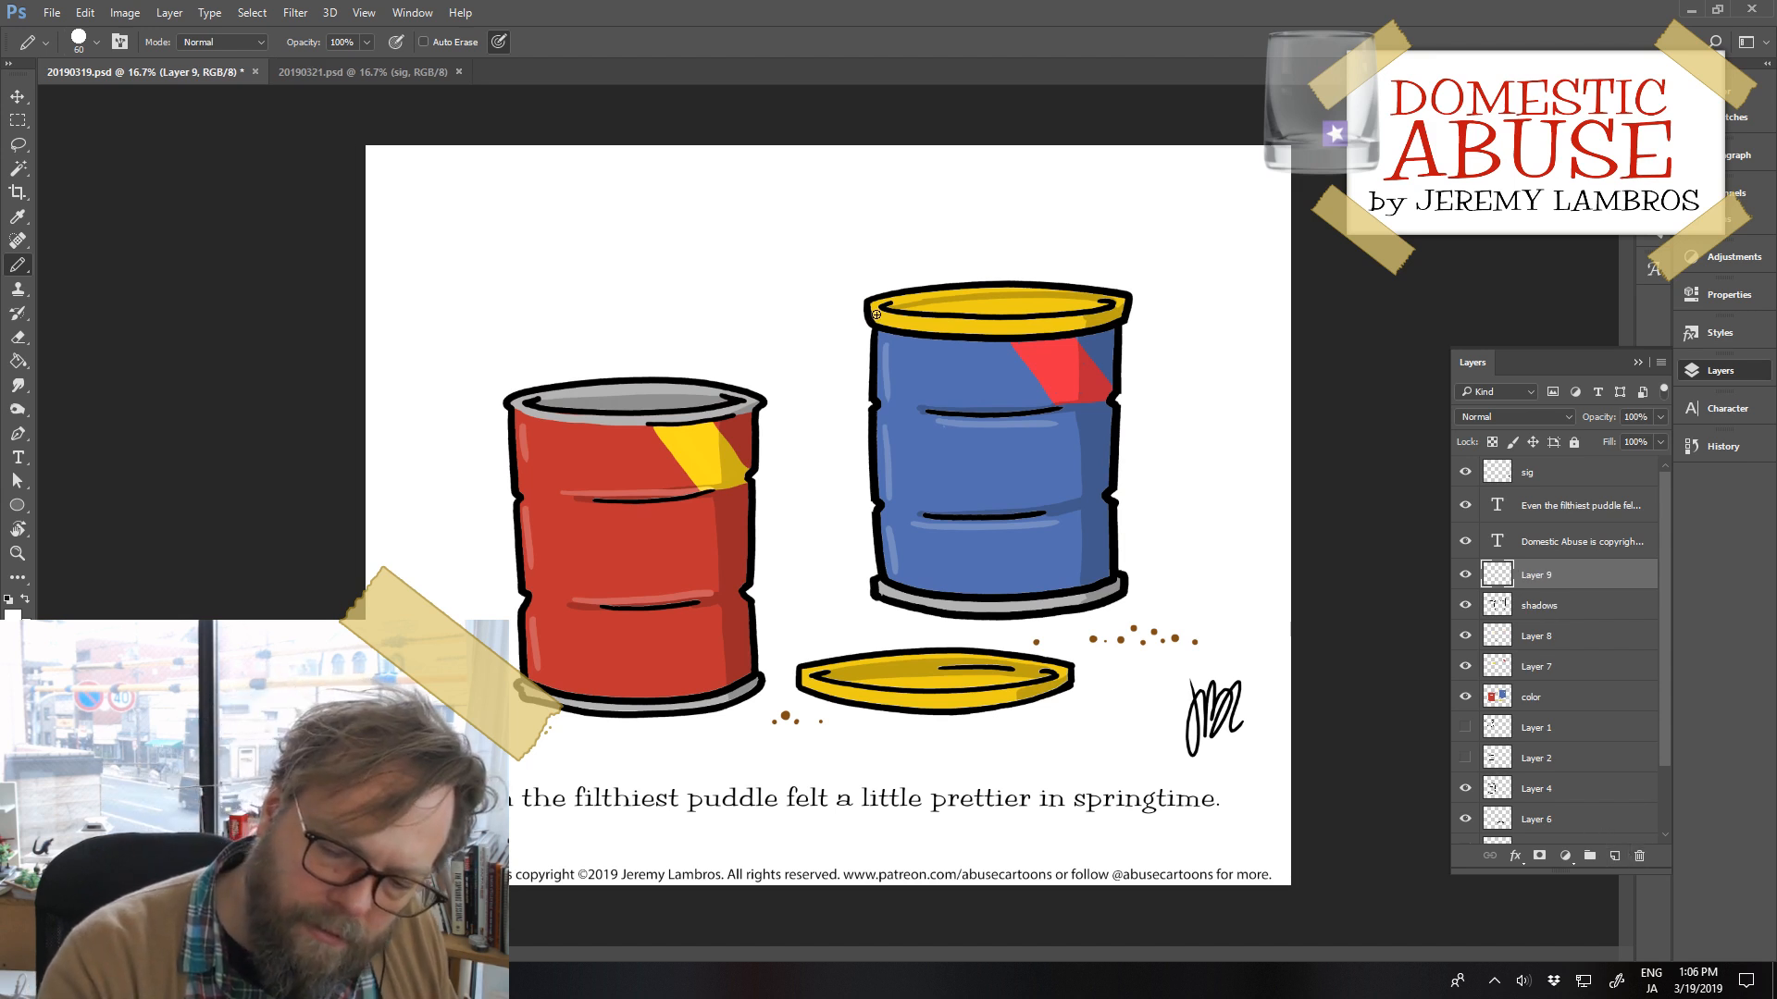
pyautogui.click(519, 427)
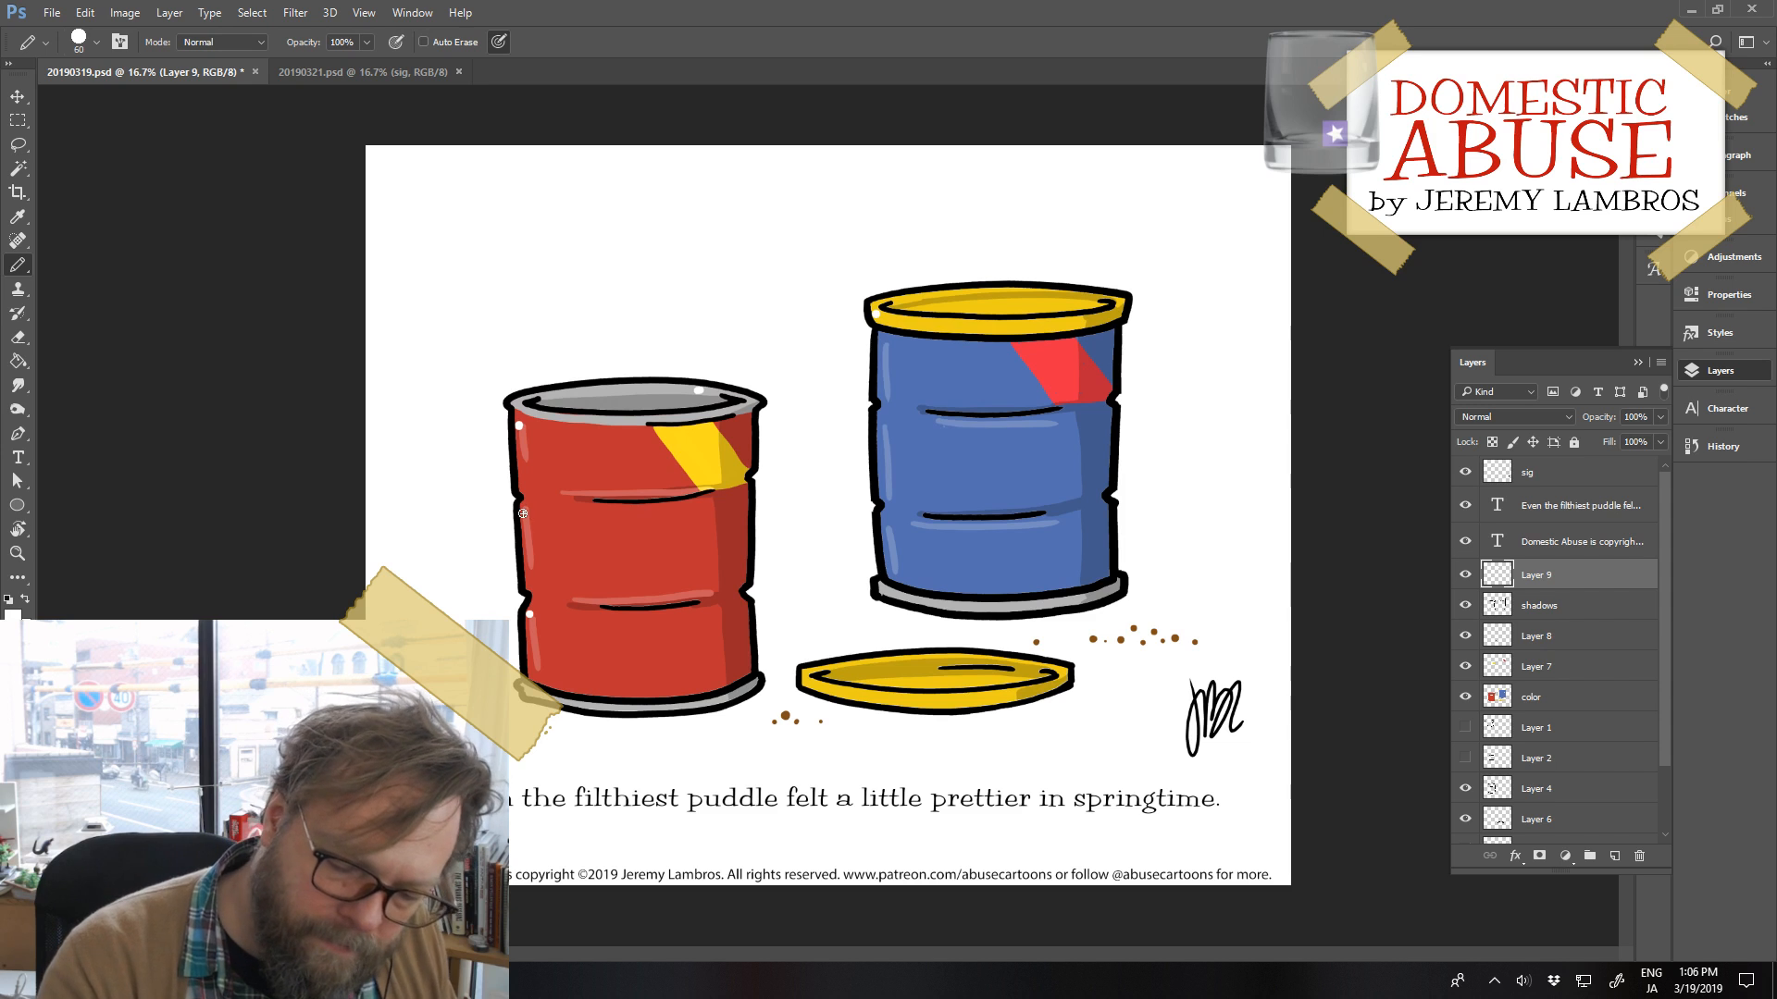
pyautogui.click(884, 418)
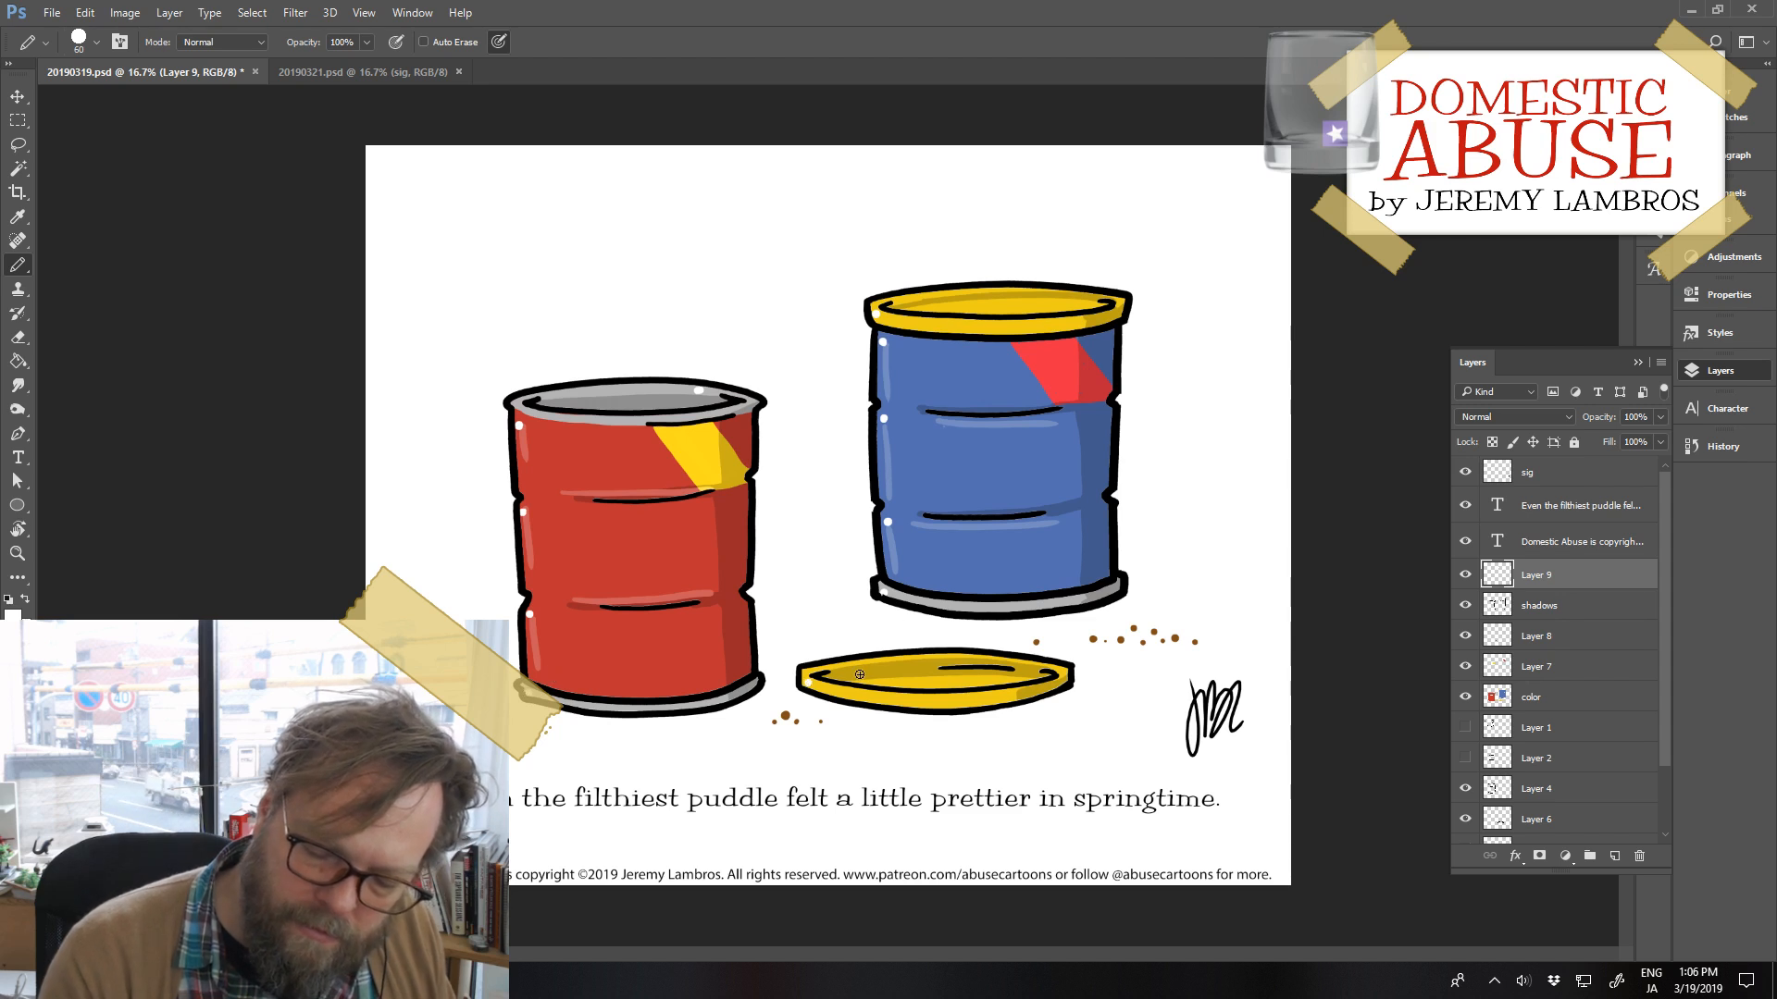
pyautogui.moveTo(969, 660); pyautogui.dragTo(982, 659)
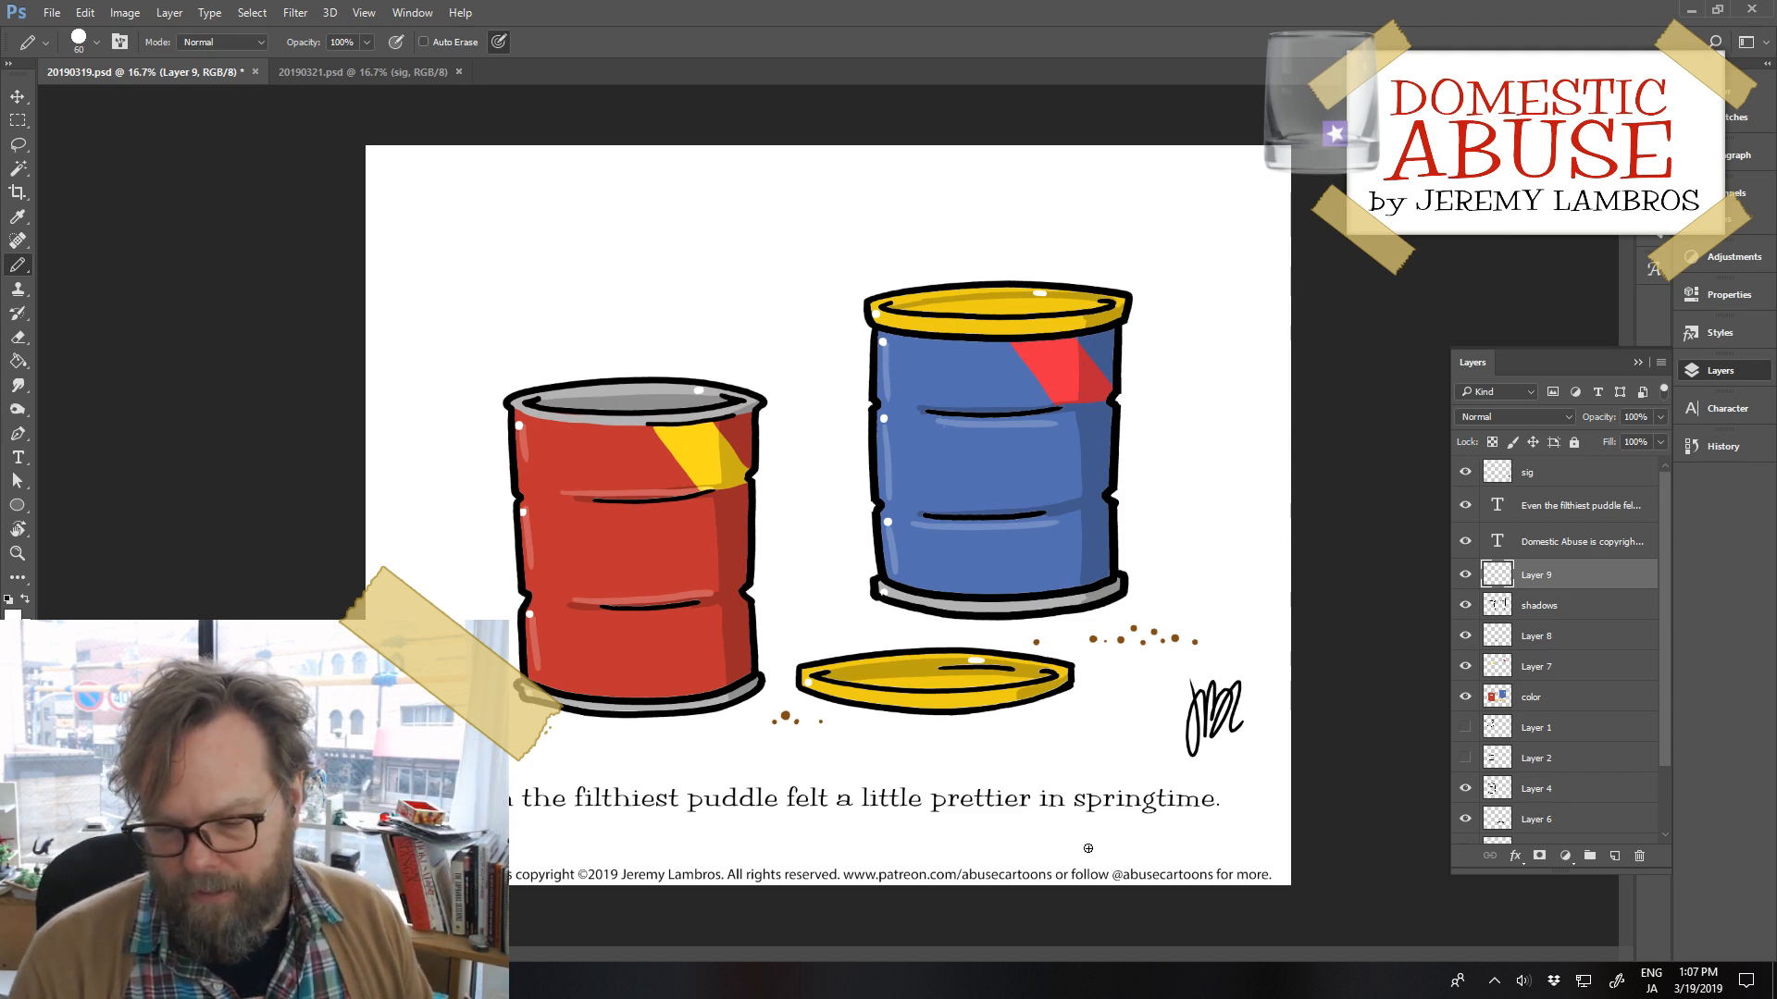
# Add another layer, dot two small black holes near the base of each can, and save the file
pyautogui.click(1615, 858)
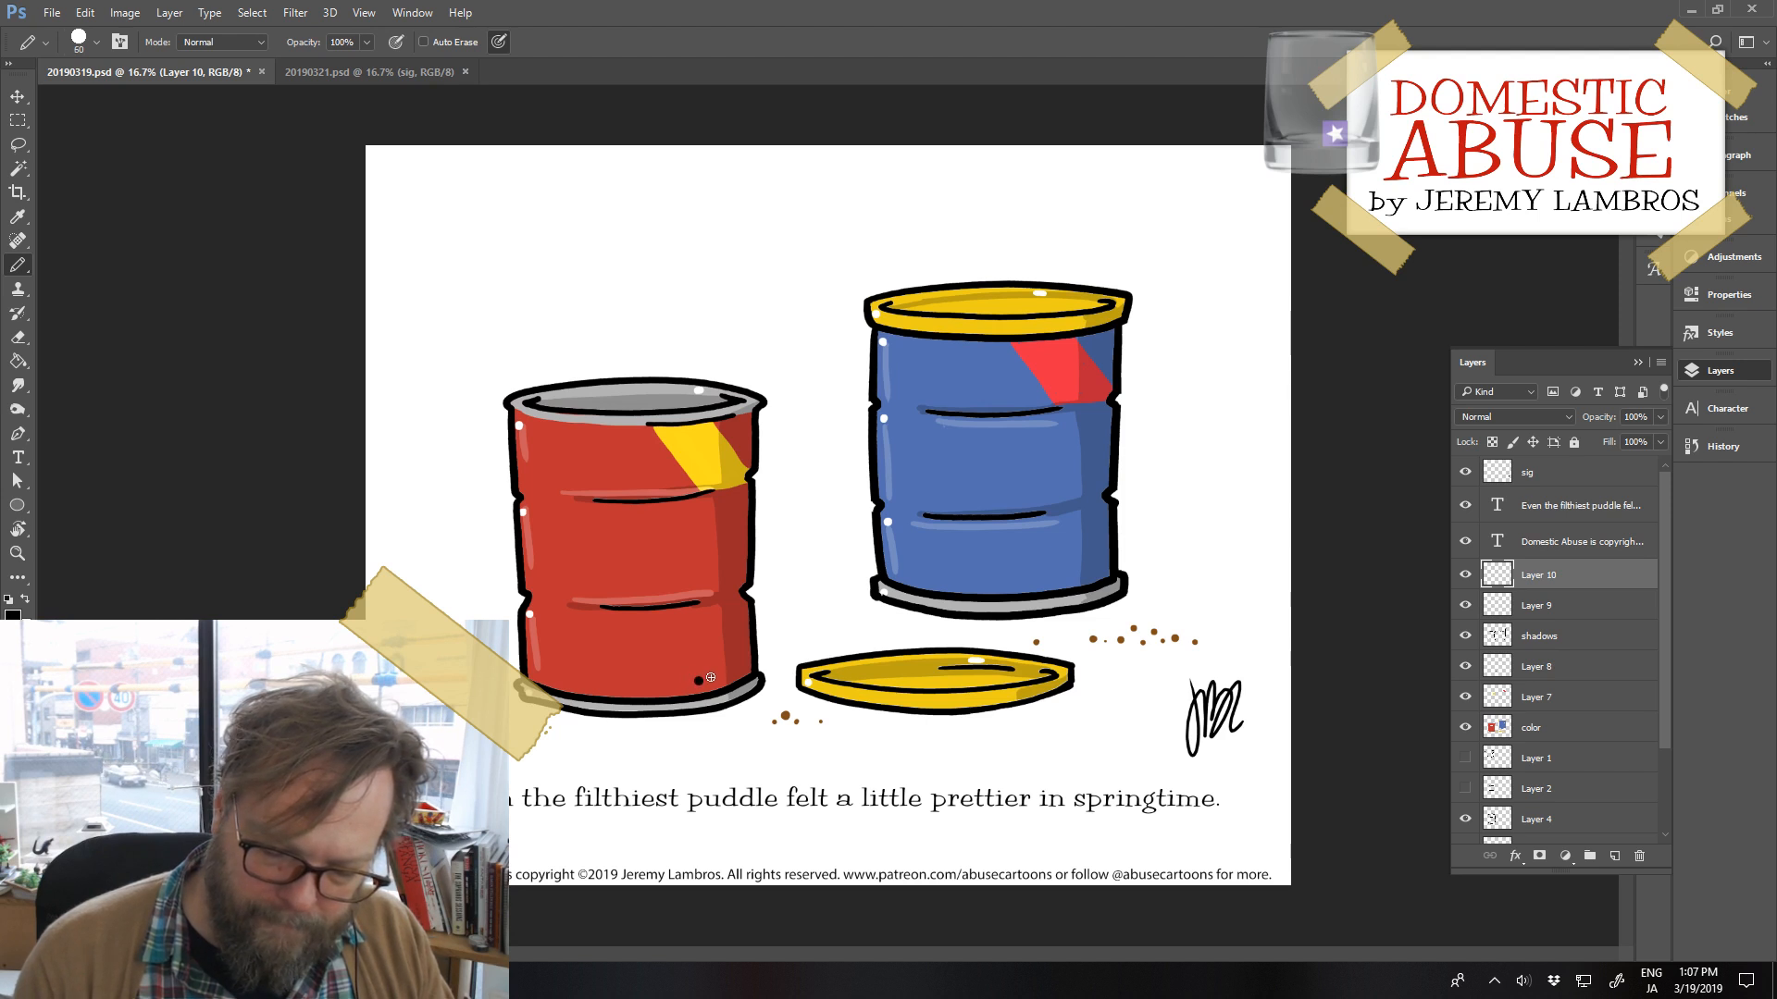
pyautogui.click(922, 578)
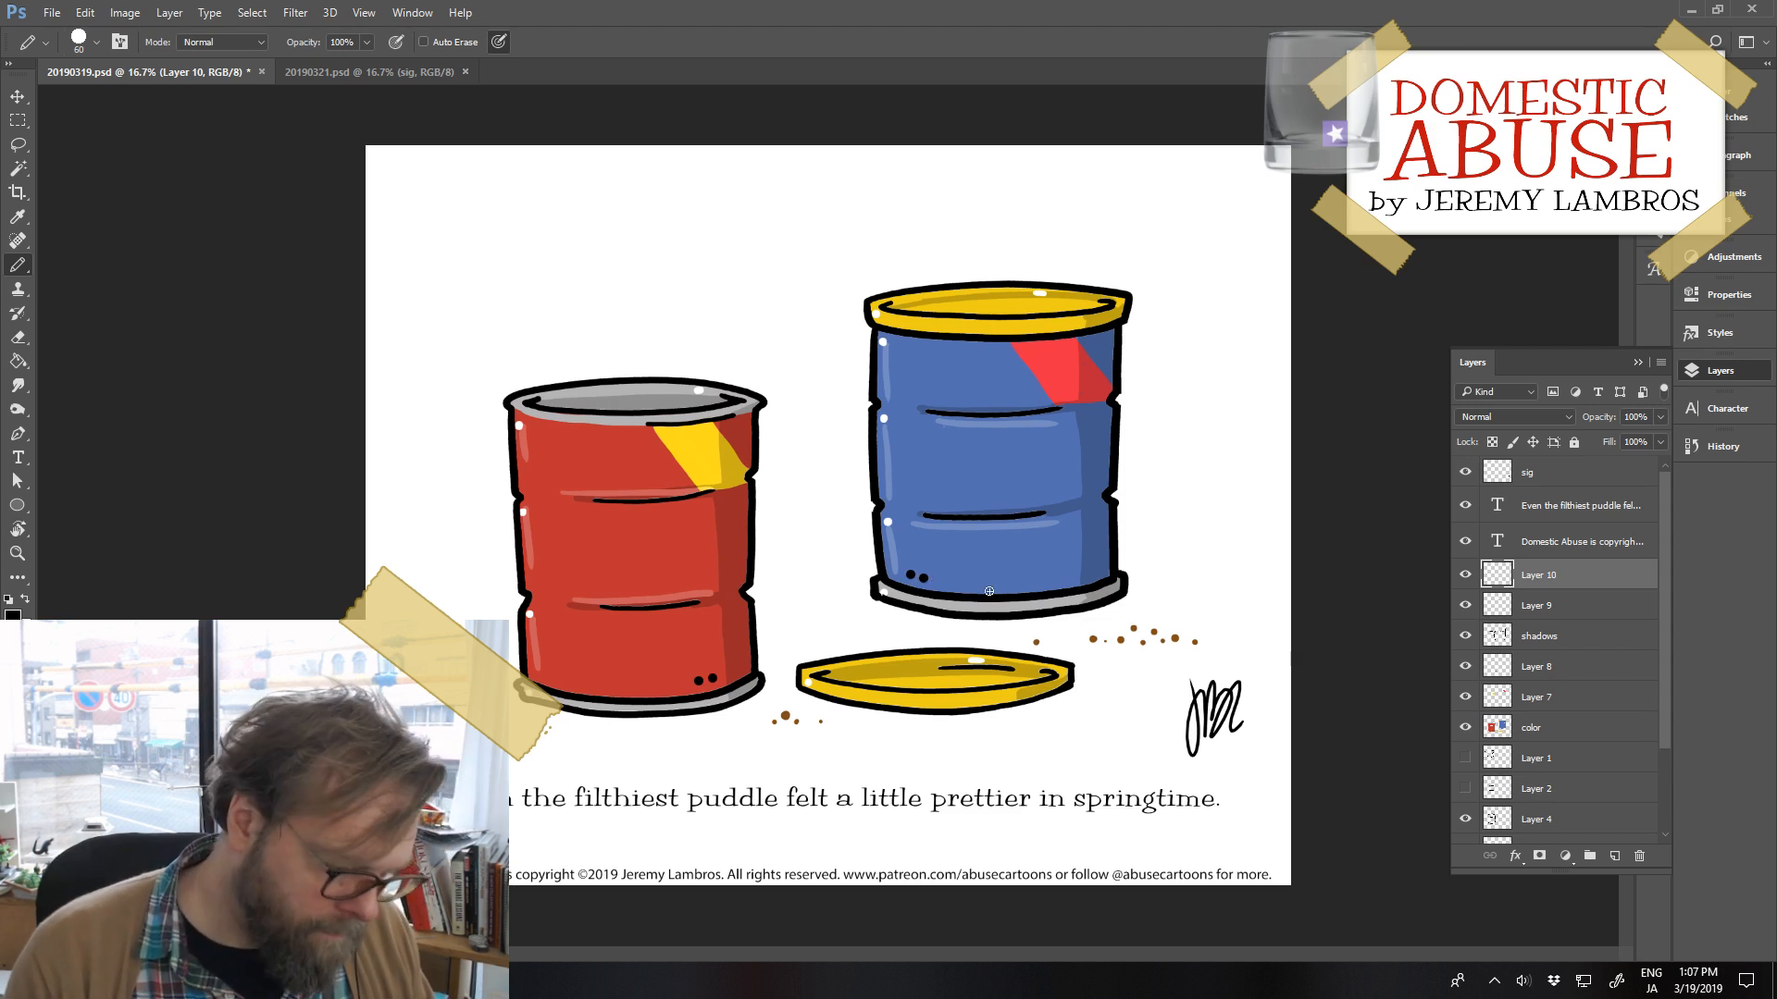
pyautogui.hotkey('ctrl', 'z')
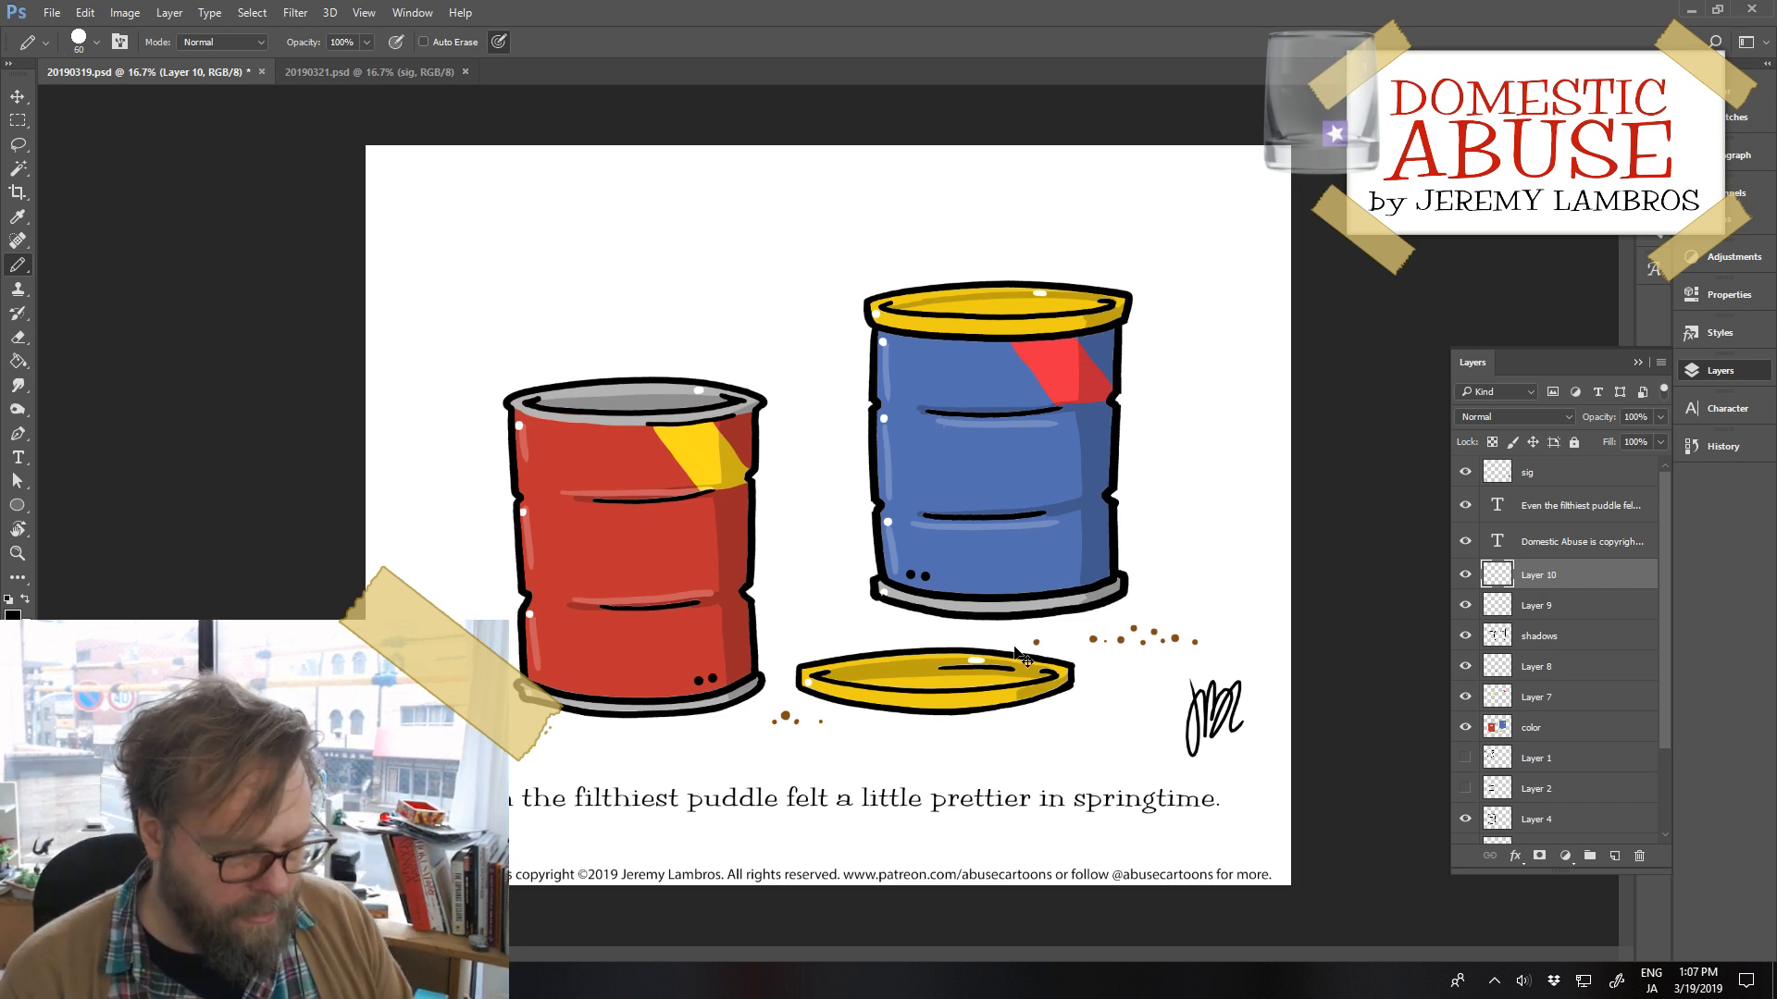
pyautogui.hotkey('ctrl', 's')
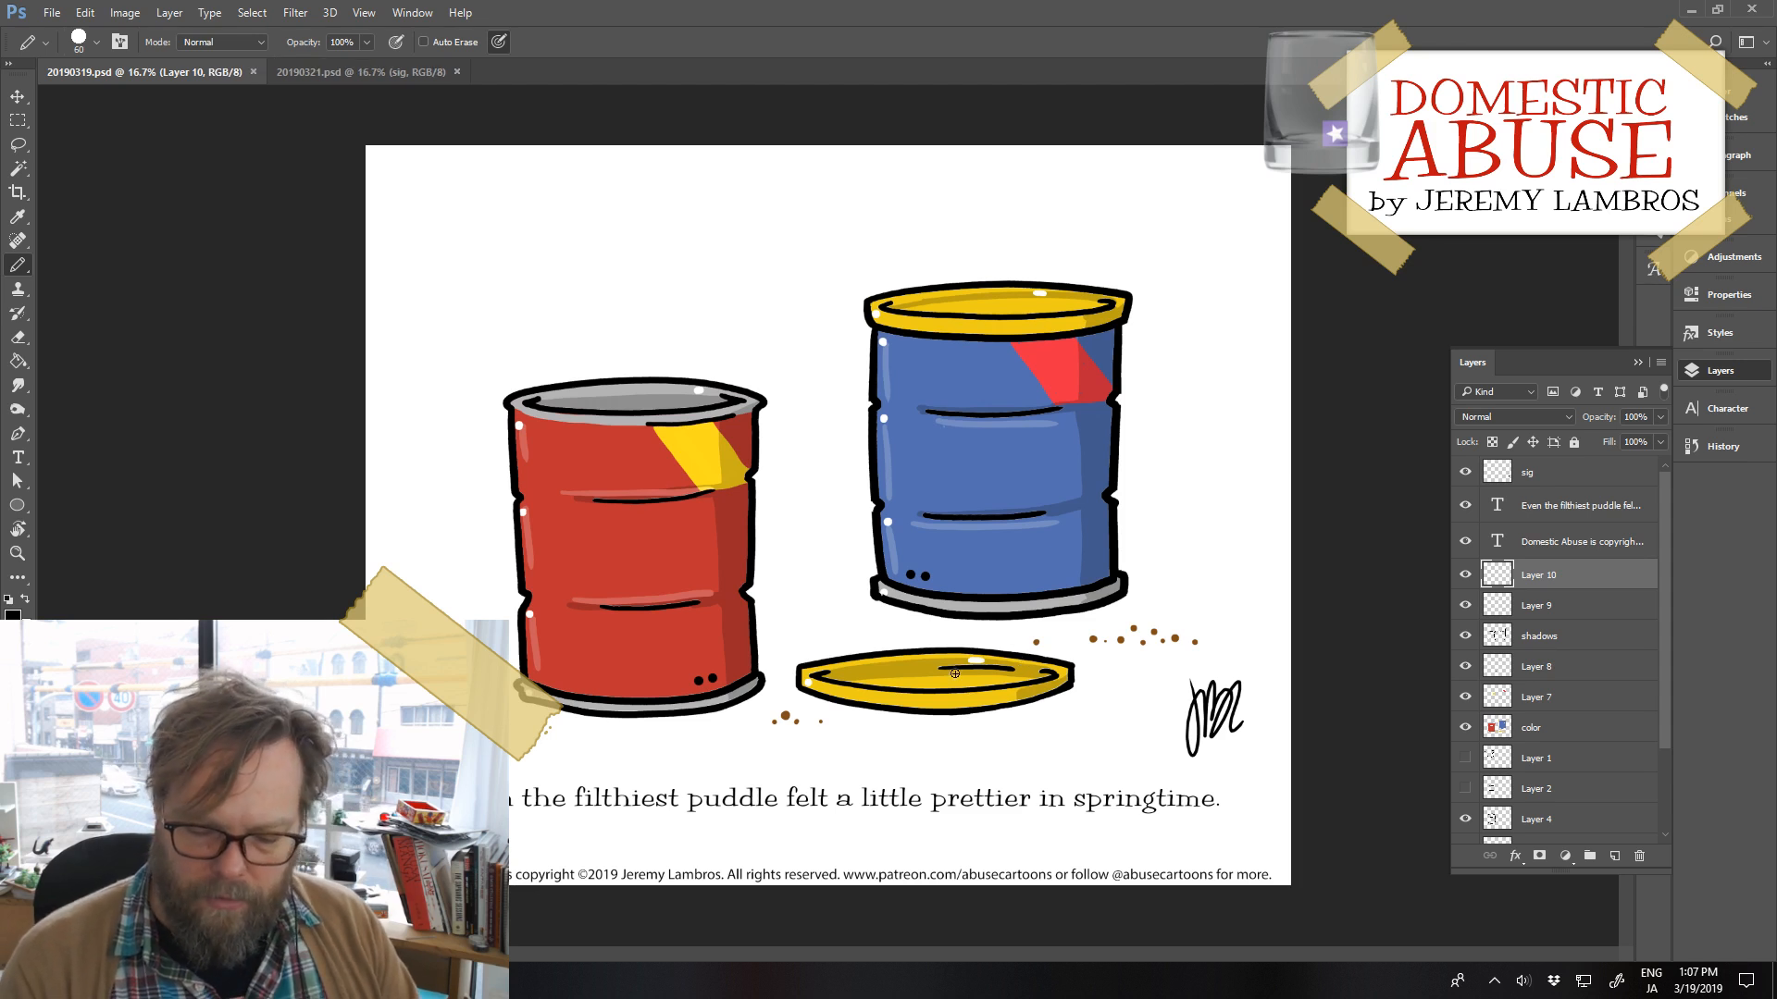
# On the shadows layer, outline ground shadows beside both cans and the loose lid and fill them with black
pyautogui.click(1541, 638)
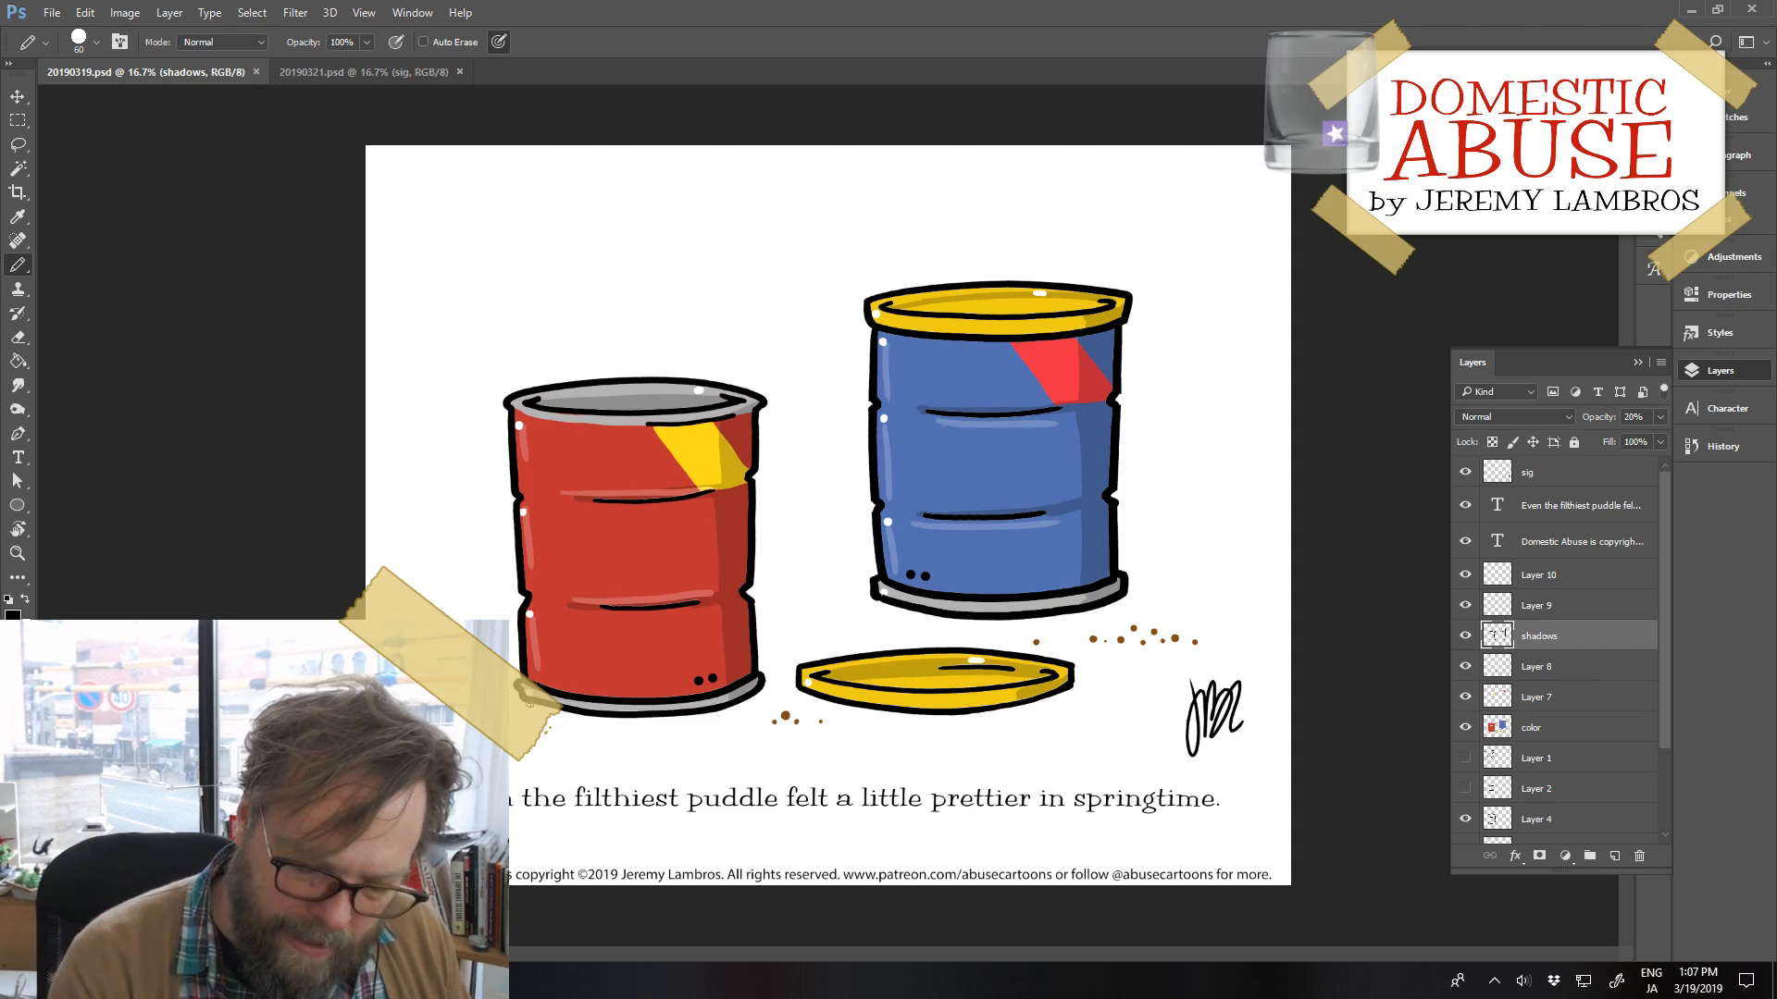
pyautogui.click(737, 648)
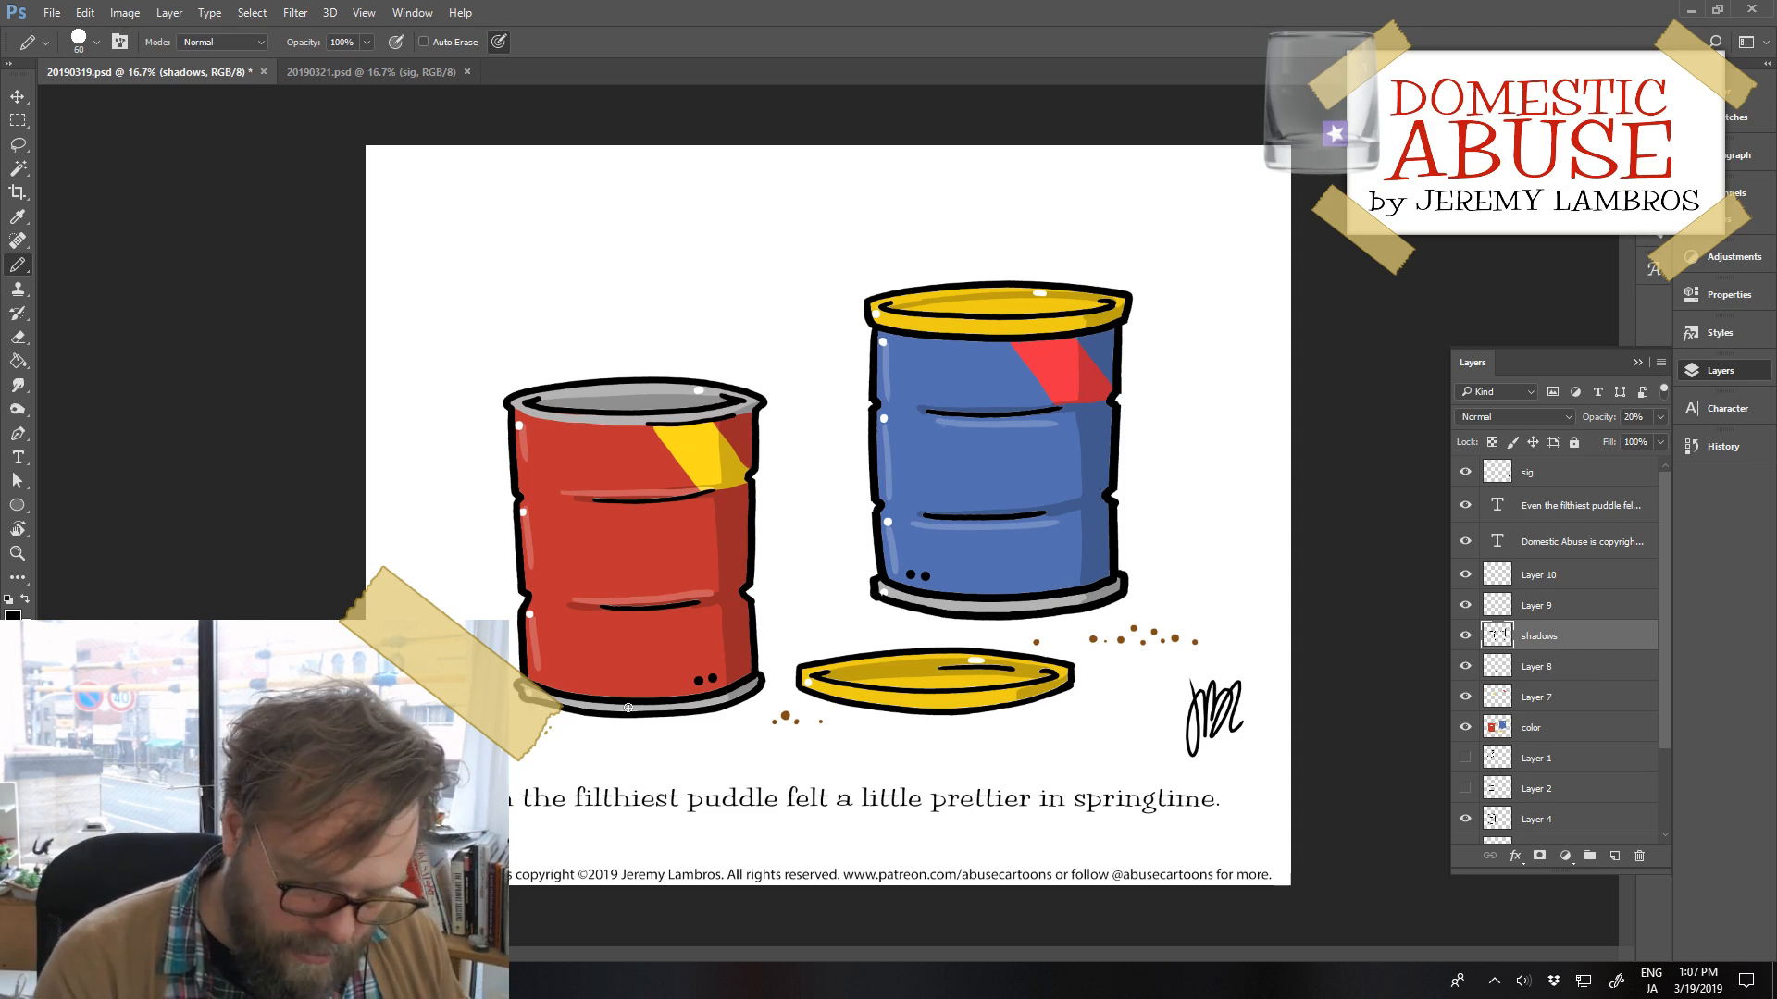
pyautogui.moveTo(531, 707)
pyautogui.mouseDown()
pyautogui.moveTo(691, 720)
pyautogui.moveTo(799, 697)
pyautogui.moveTo(787, 661)
pyautogui.moveTo(755, 656)
pyautogui.moveTo(804, 662)
pyautogui.moveTo(855, 707)
pyautogui.moveTo(806, 698)
pyautogui.moveTo(885, 713)
pyautogui.moveTo(1101, 672)
pyautogui.mouseUp()
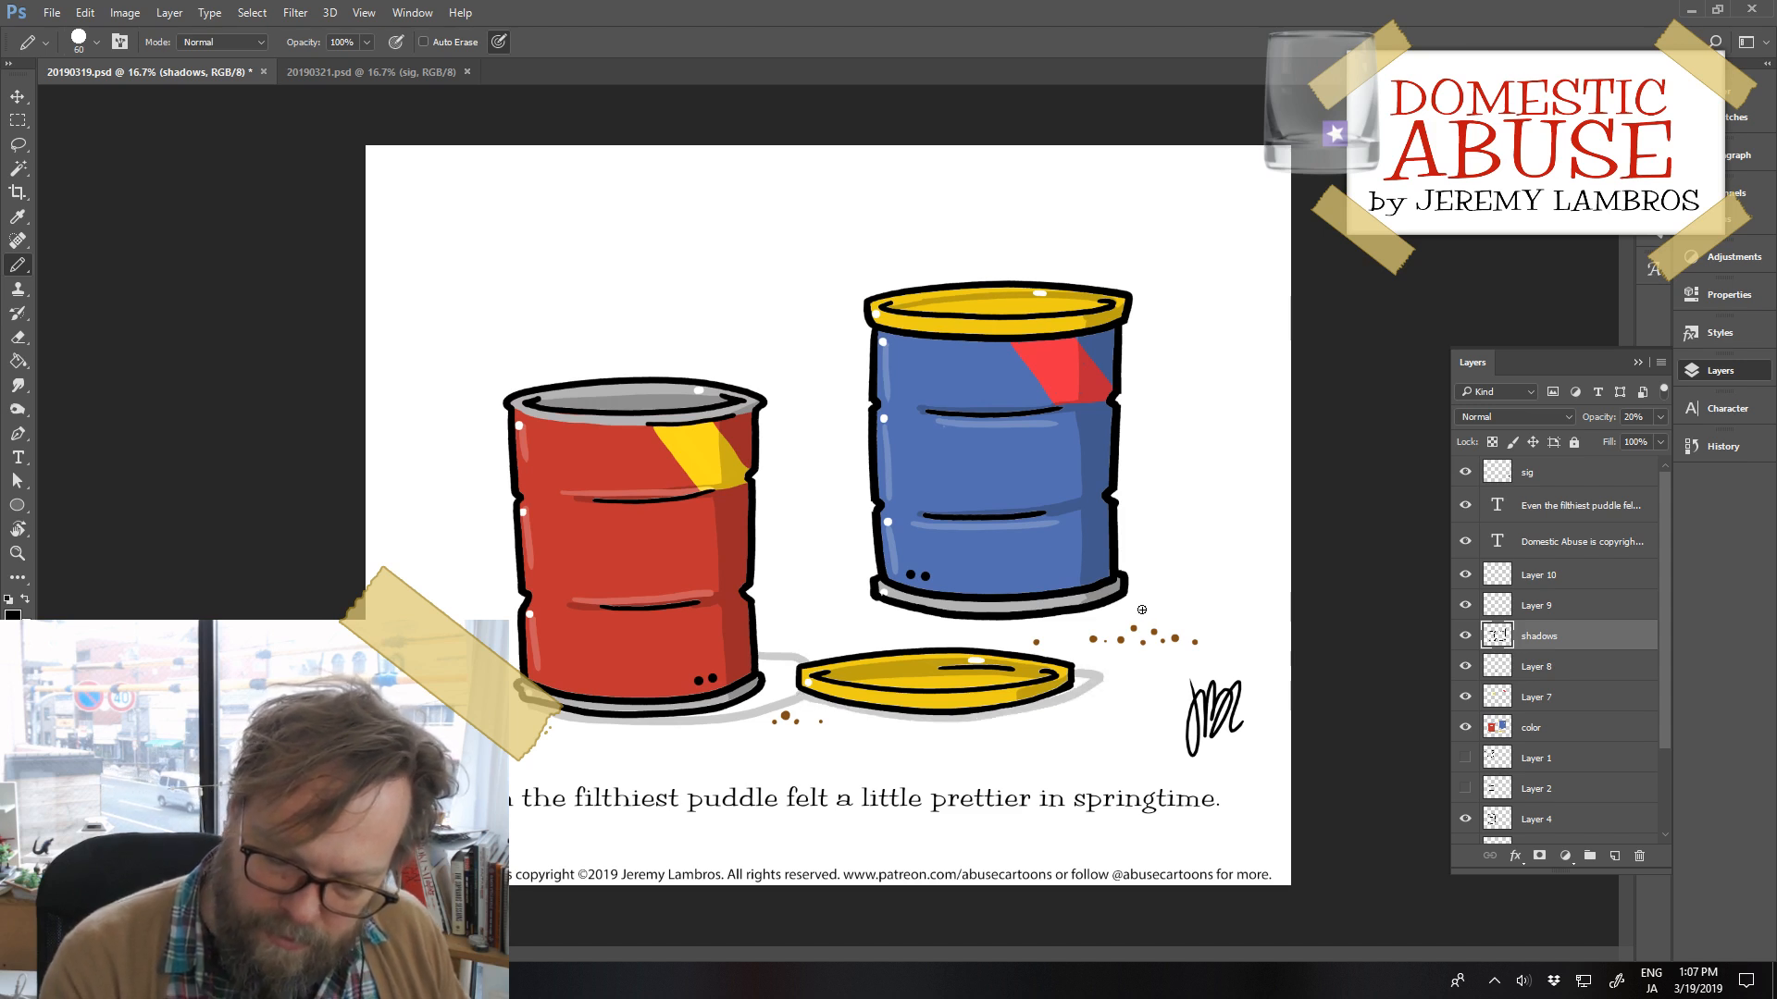
pyautogui.moveTo(872, 596)
pyautogui.mouseDown()
pyautogui.moveTo(1114, 610)
pyautogui.moveTo(1153, 593)
pyautogui.moveTo(1121, 554)
pyautogui.moveTo(1186, 569)
pyautogui.moveTo(1126, 606)
pyautogui.moveTo(1198, 583)
pyautogui.moveTo(1161, 588)
pyautogui.mouseUp()
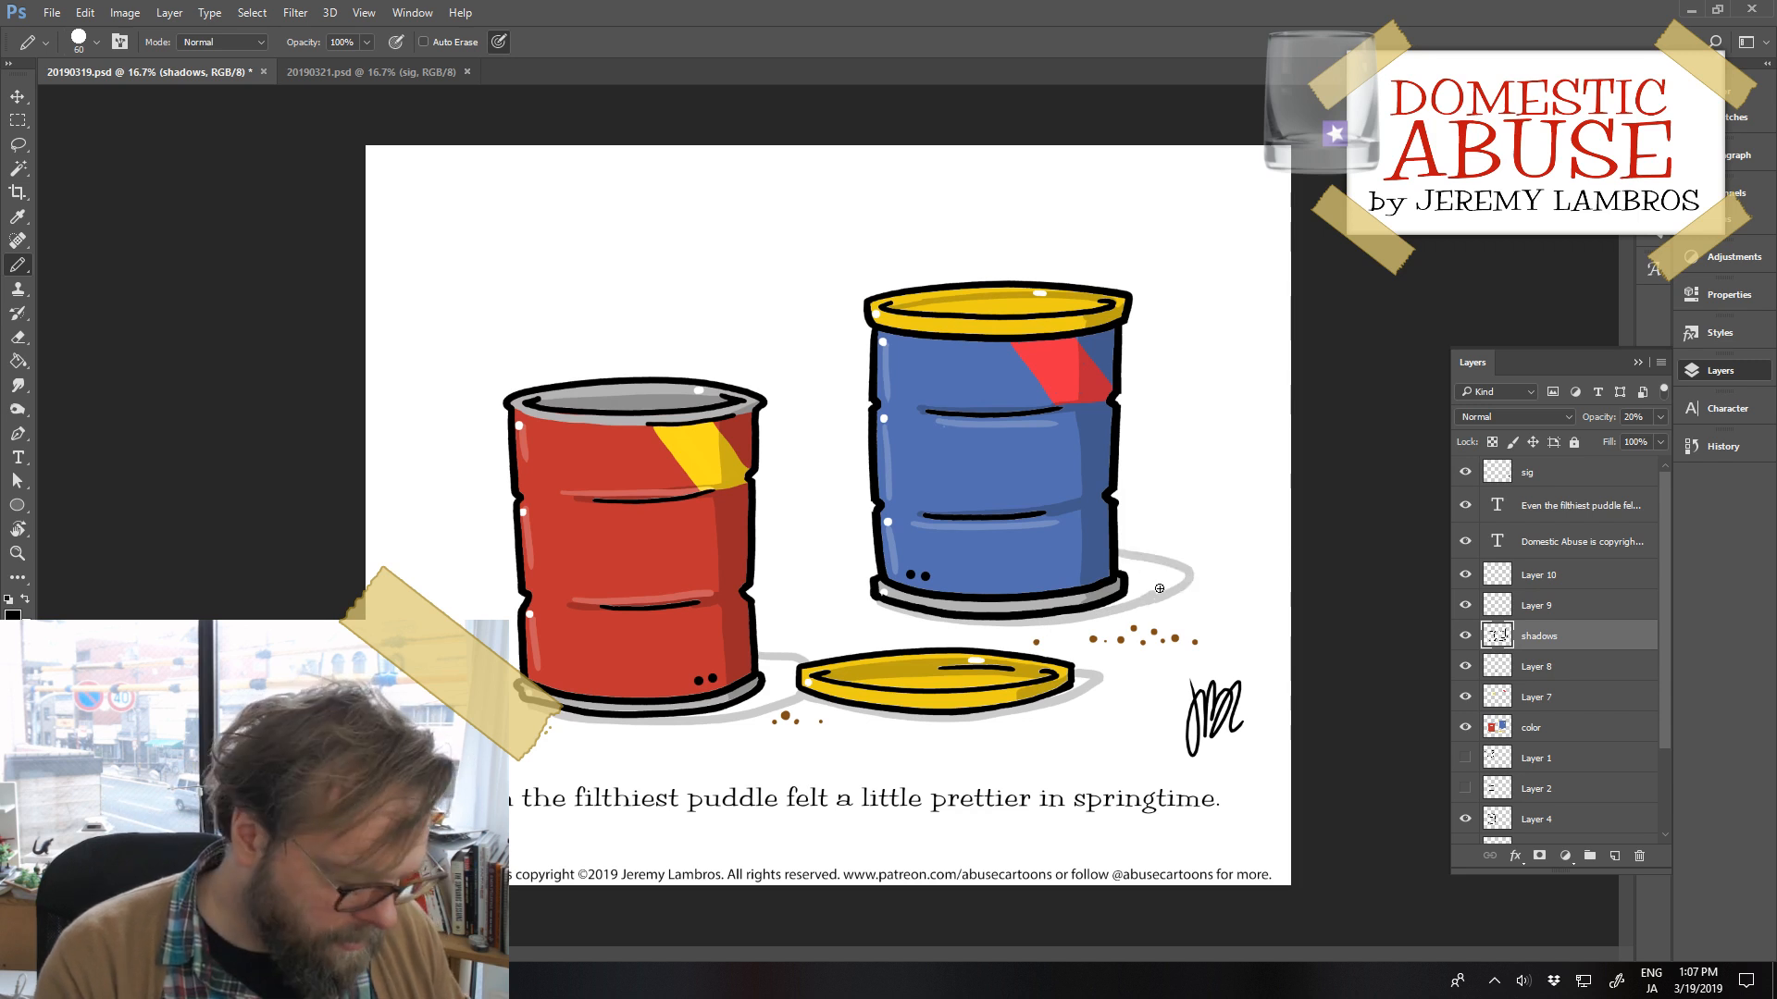
pyautogui.press('g')
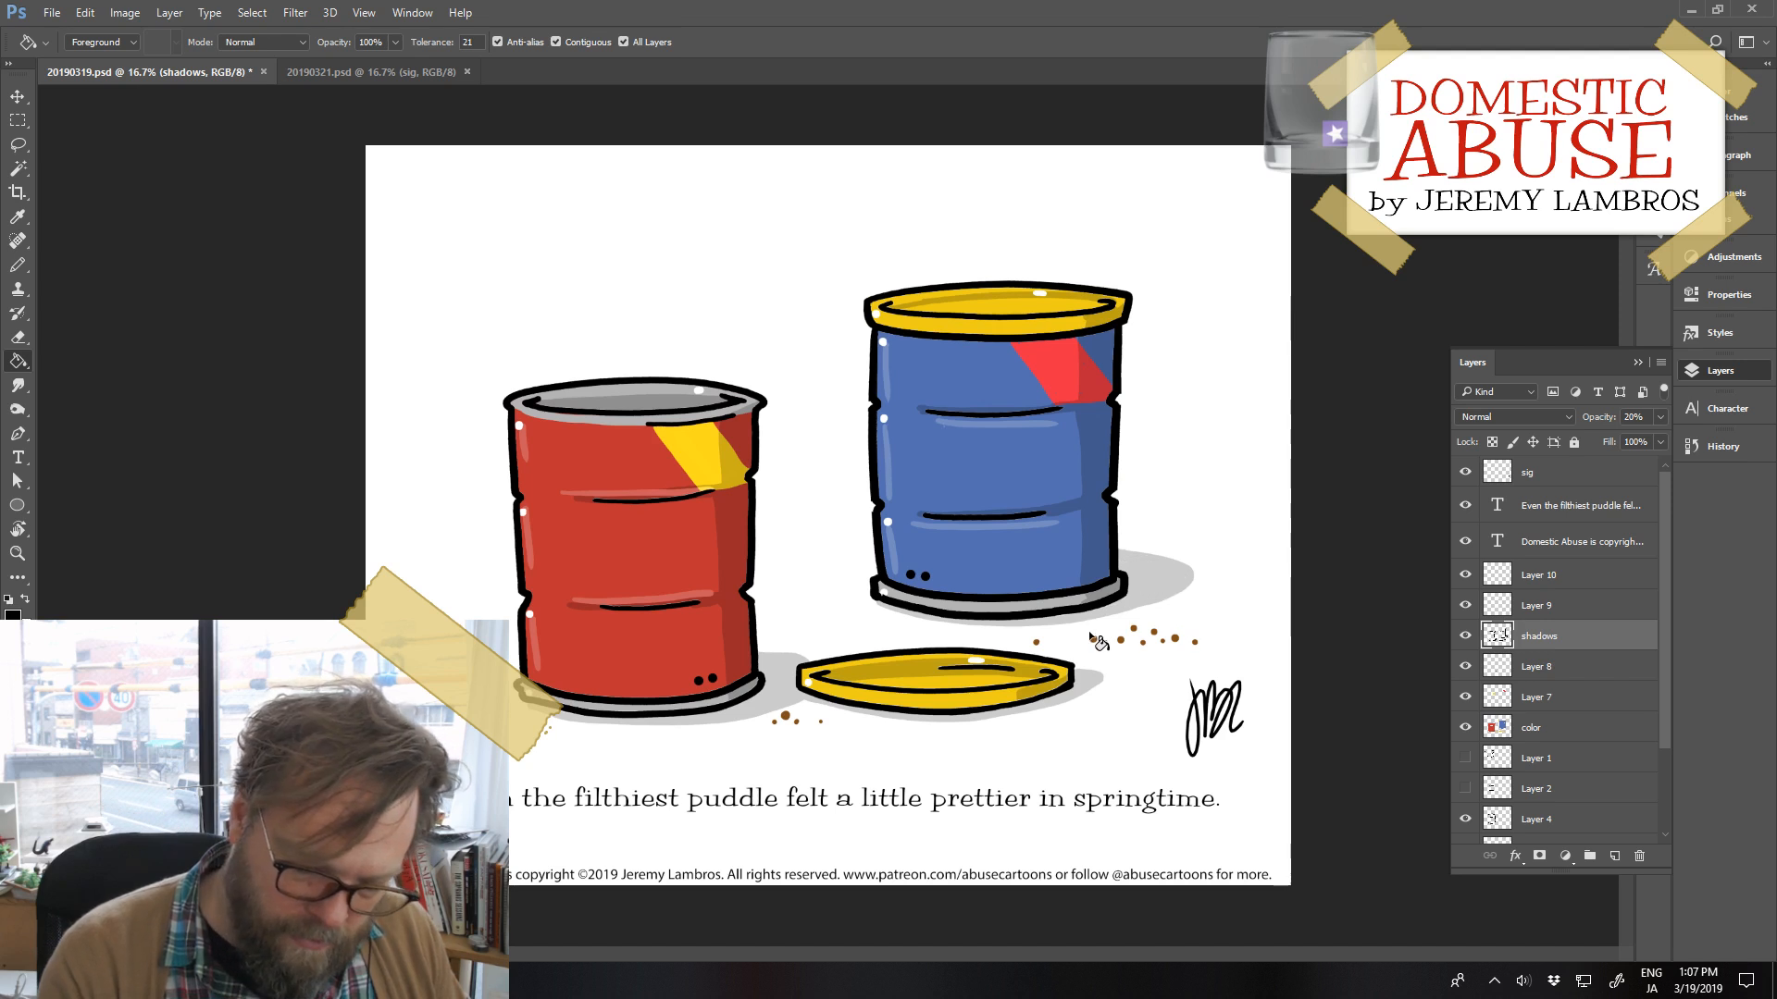
# Pencil tiny black shadows beside the brown dirt specks on the ground
pyautogui.press('b')
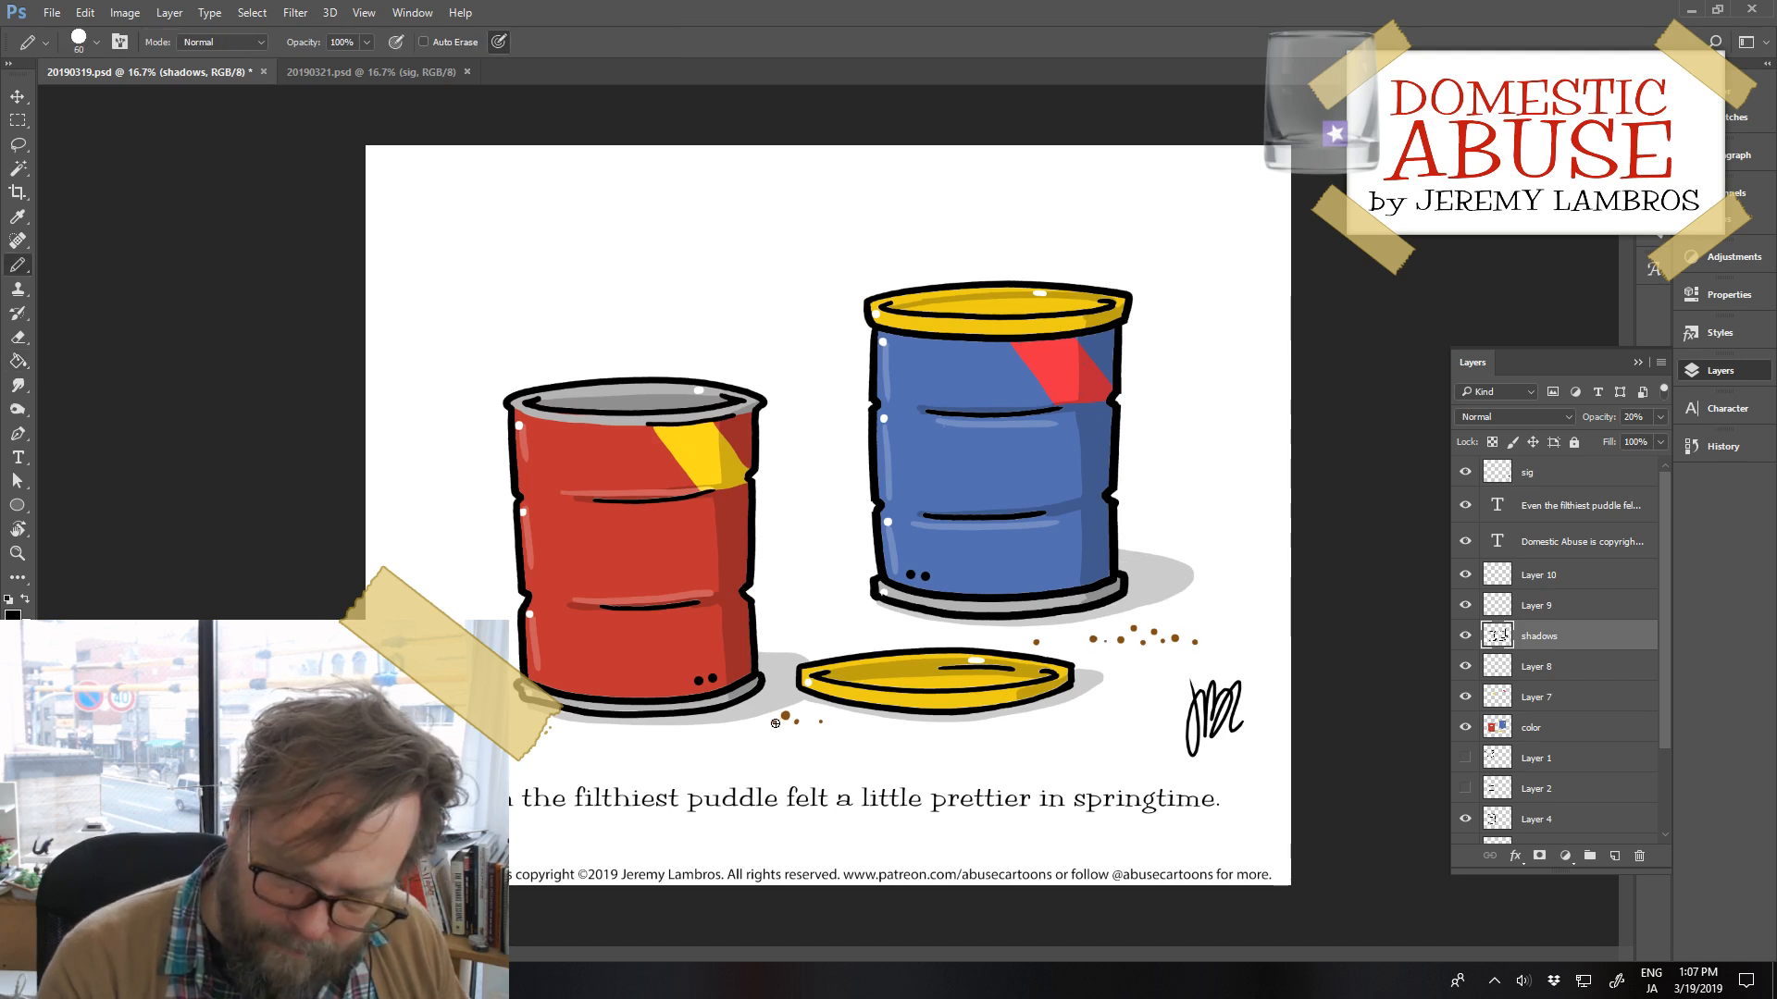
pyautogui.click(799, 724)
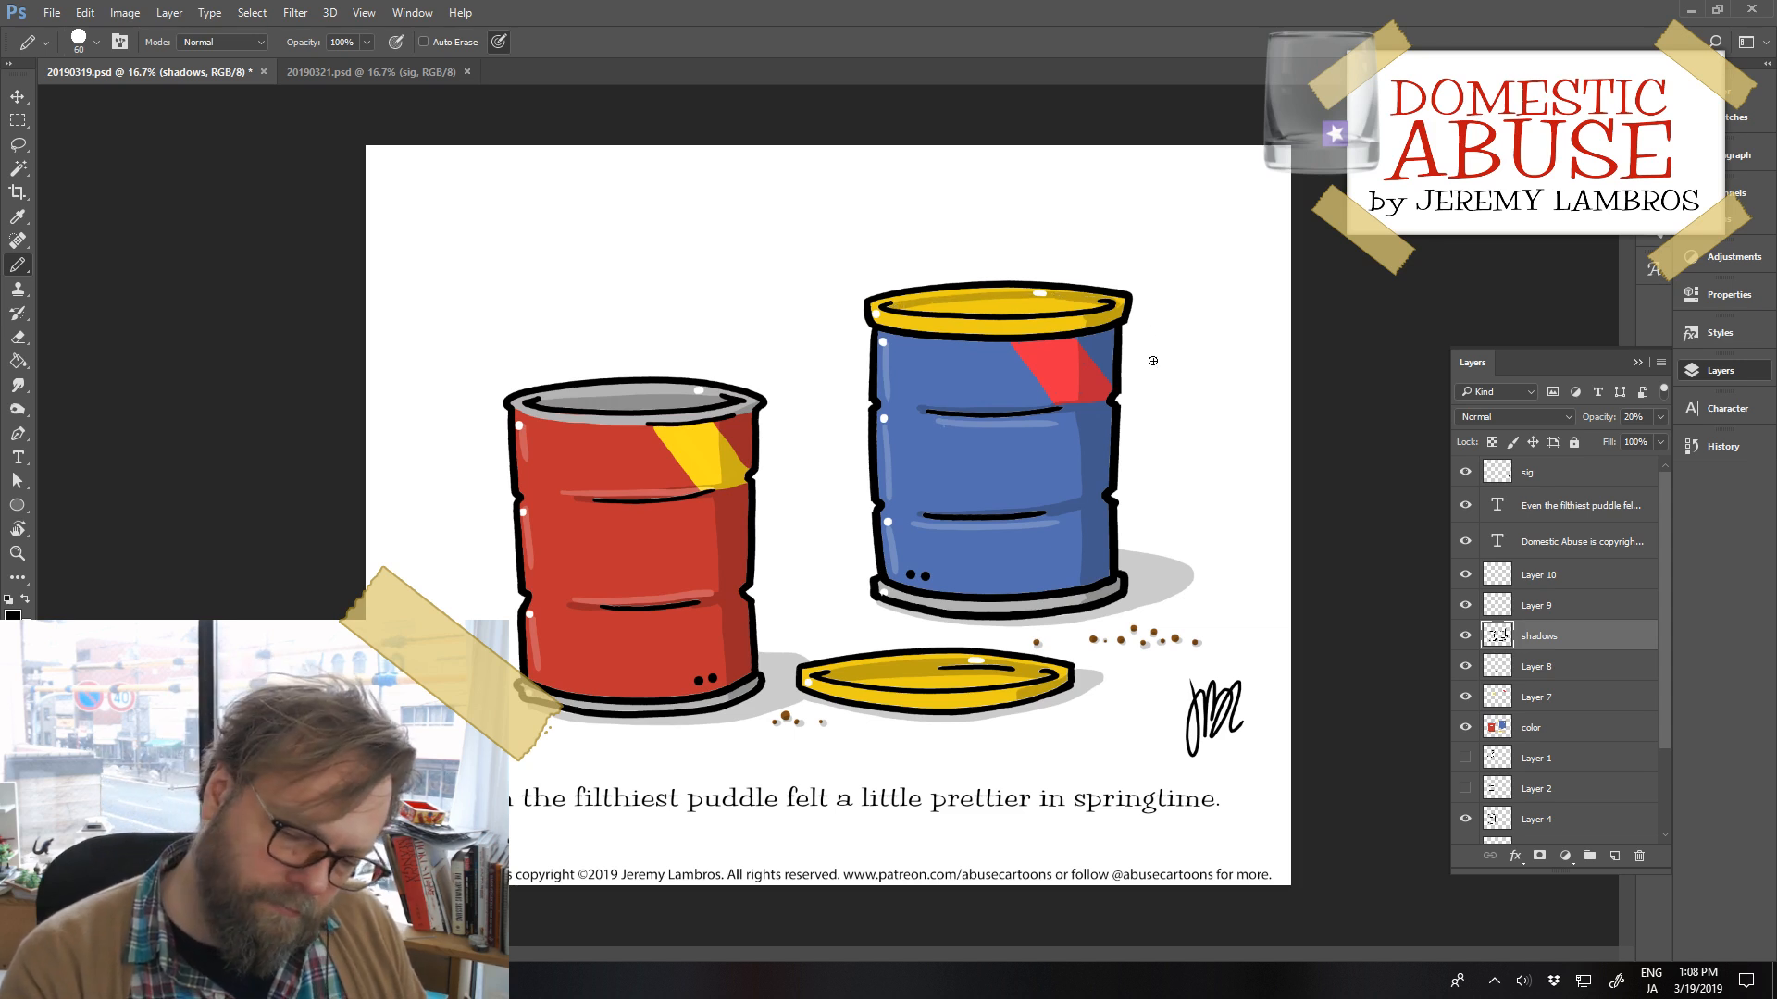
pyautogui.press('e')
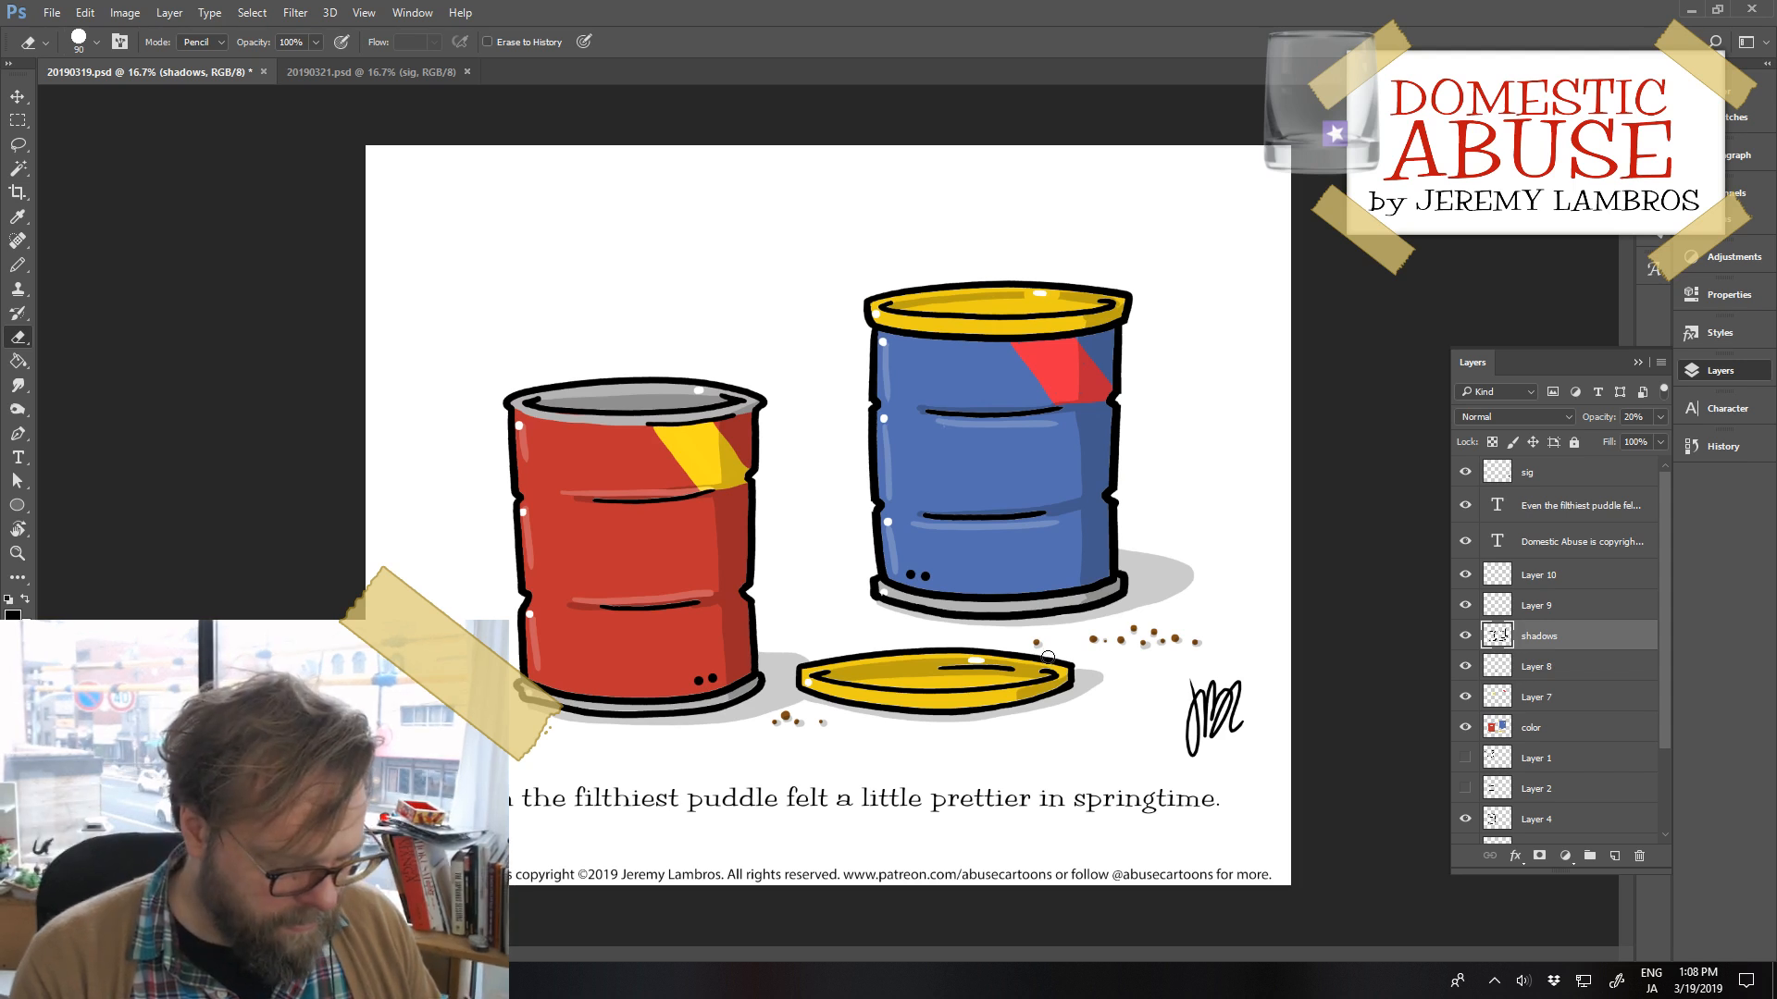
# Pencil black shading inside the left of the blue can's lid and white highlights on its right side, and save the file
pyautogui.press('b')
pyautogui.moveTo(909, 308)
pyautogui.mouseDown()
pyautogui.moveTo(1017, 295)
pyautogui.moveTo(942, 312)
pyautogui.mouseUp()
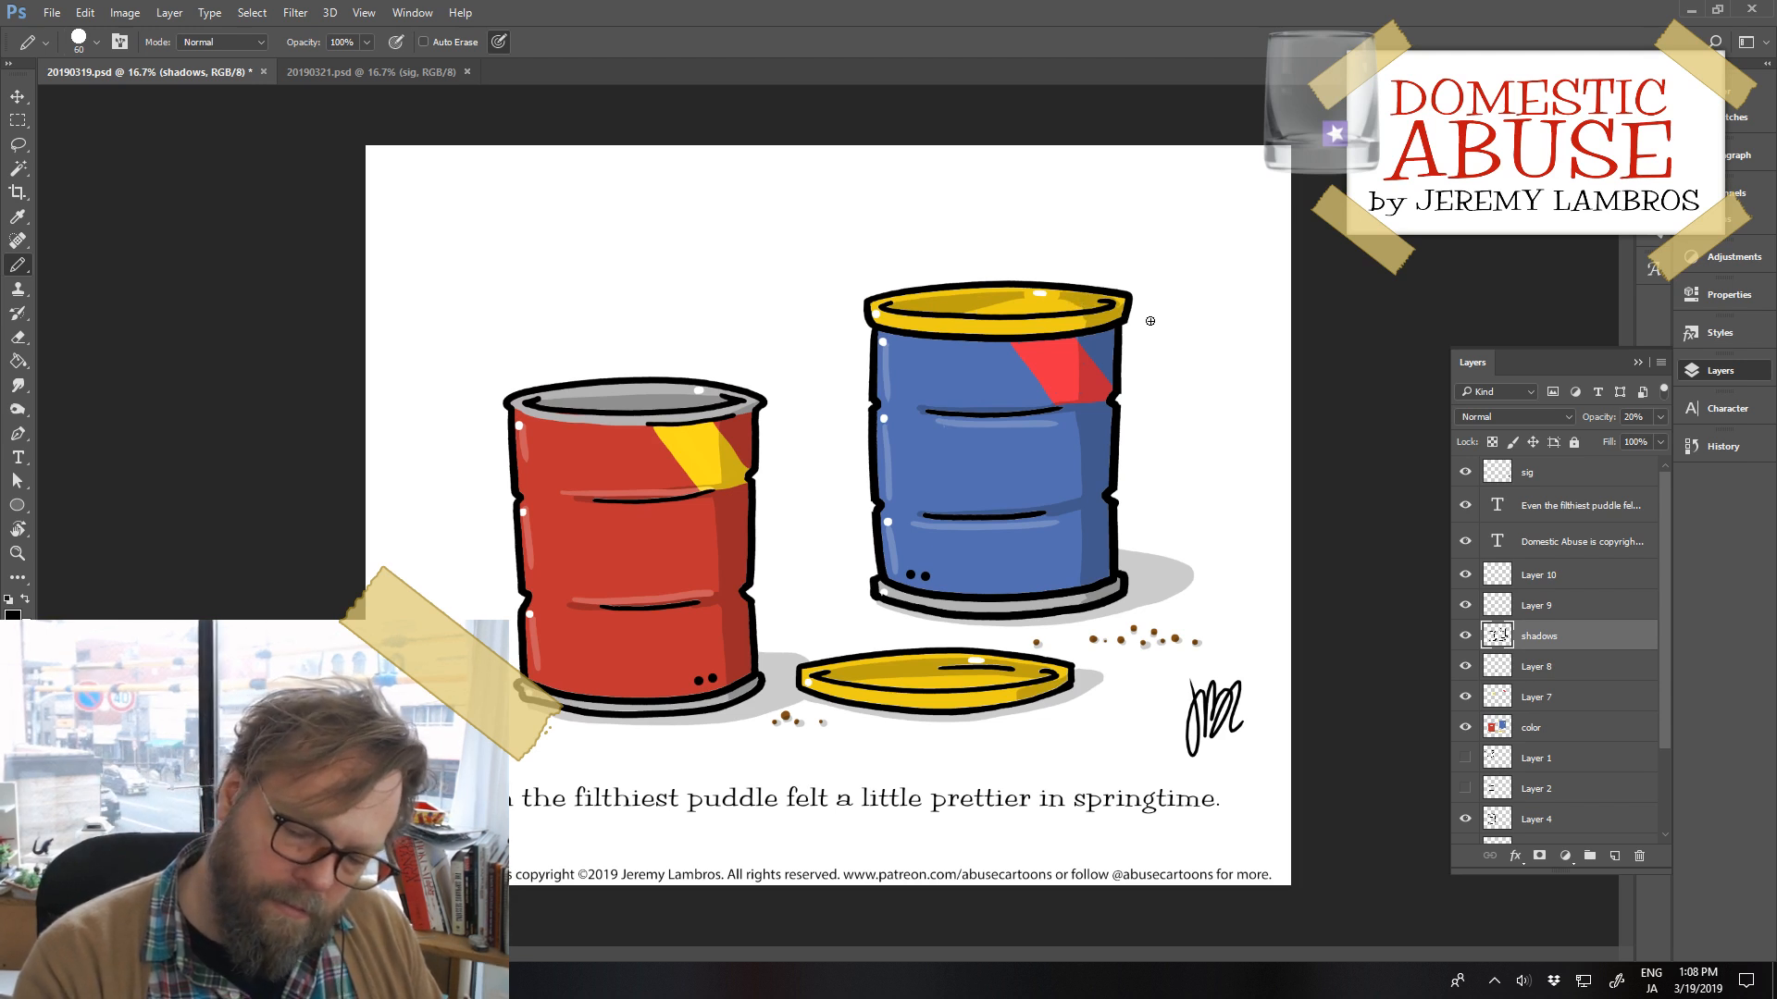
pyautogui.press('x')
pyautogui.moveTo(1064, 296); pyautogui.dragTo(1112, 300)
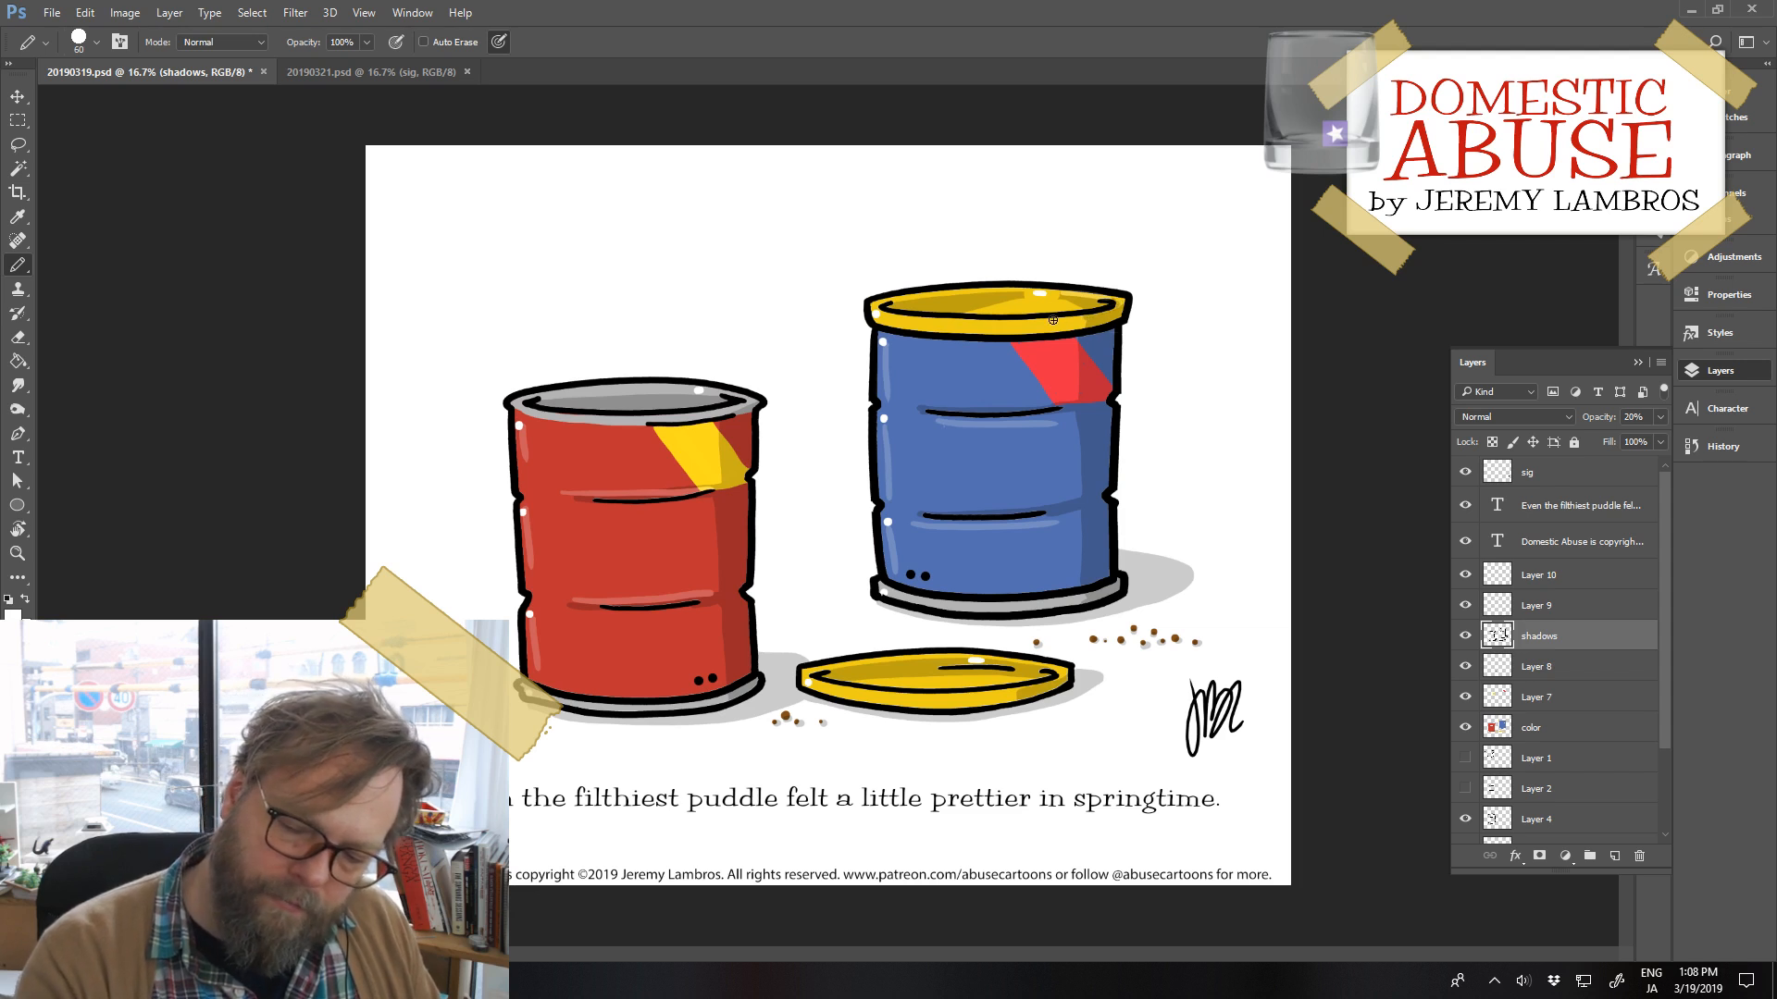
pyautogui.moveTo(991, 324); pyautogui.dragTo(1110, 313)
pyautogui.hotkey('ctrl', 'z')
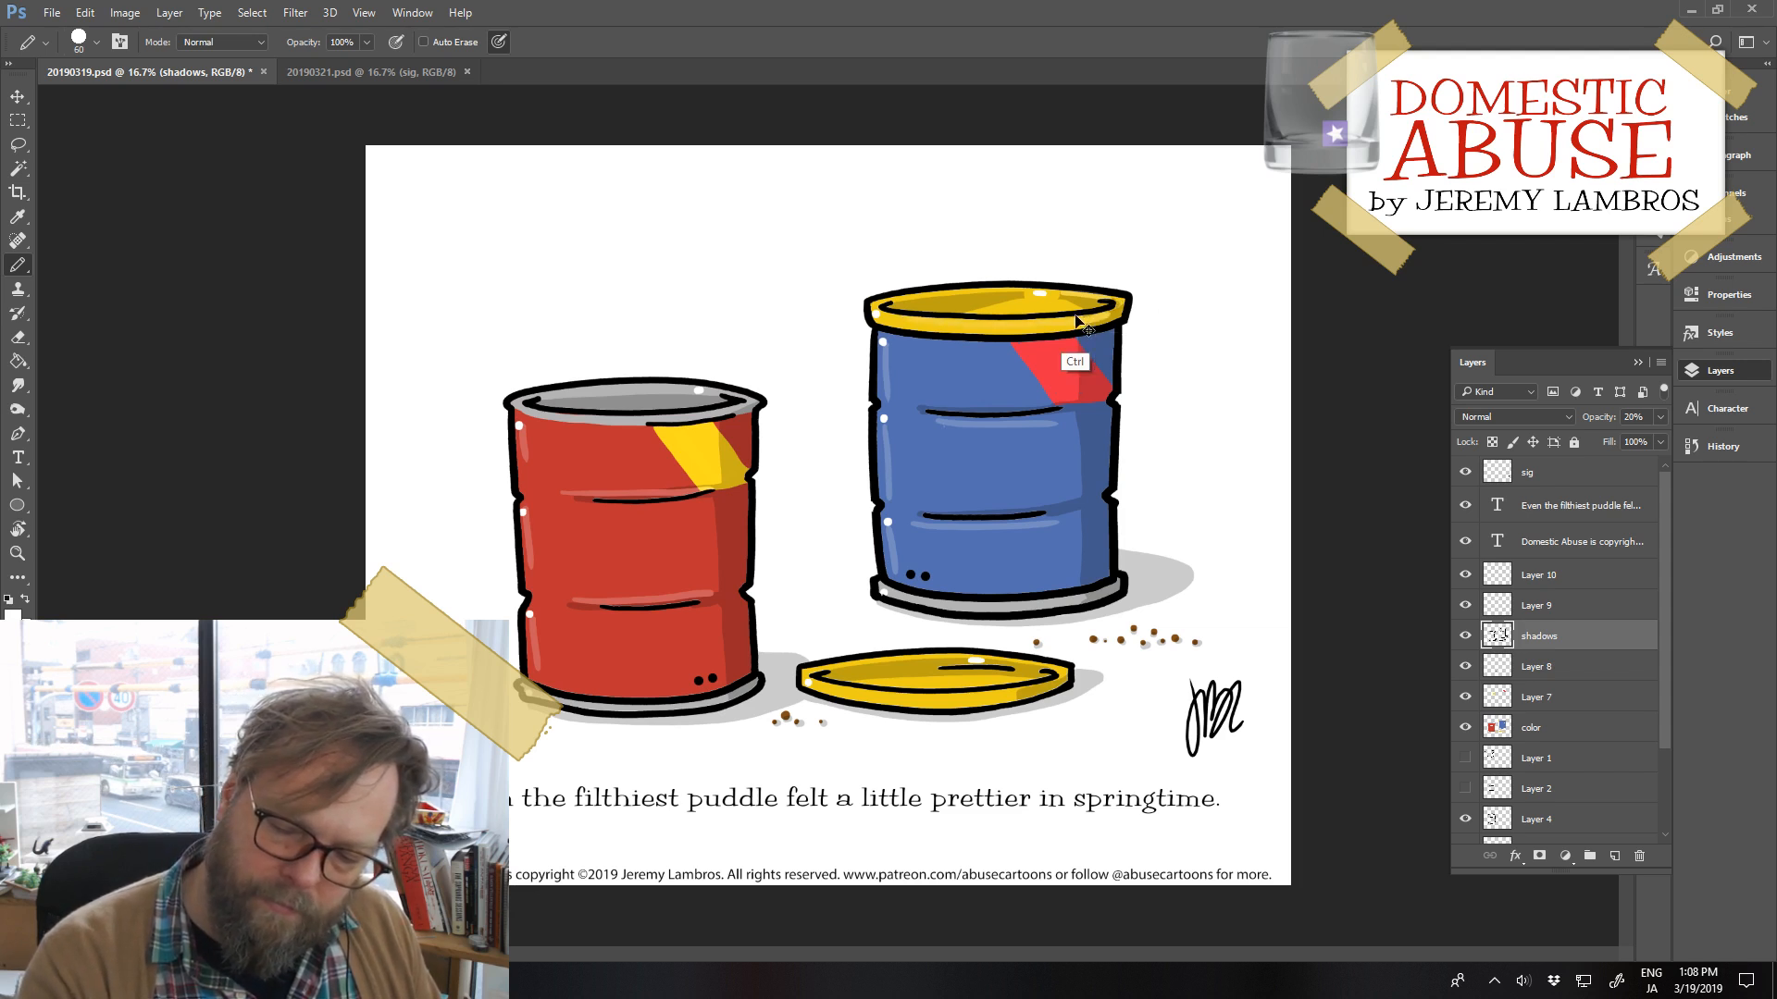
pyautogui.moveTo(969, 321); pyautogui.dragTo(1100, 310)
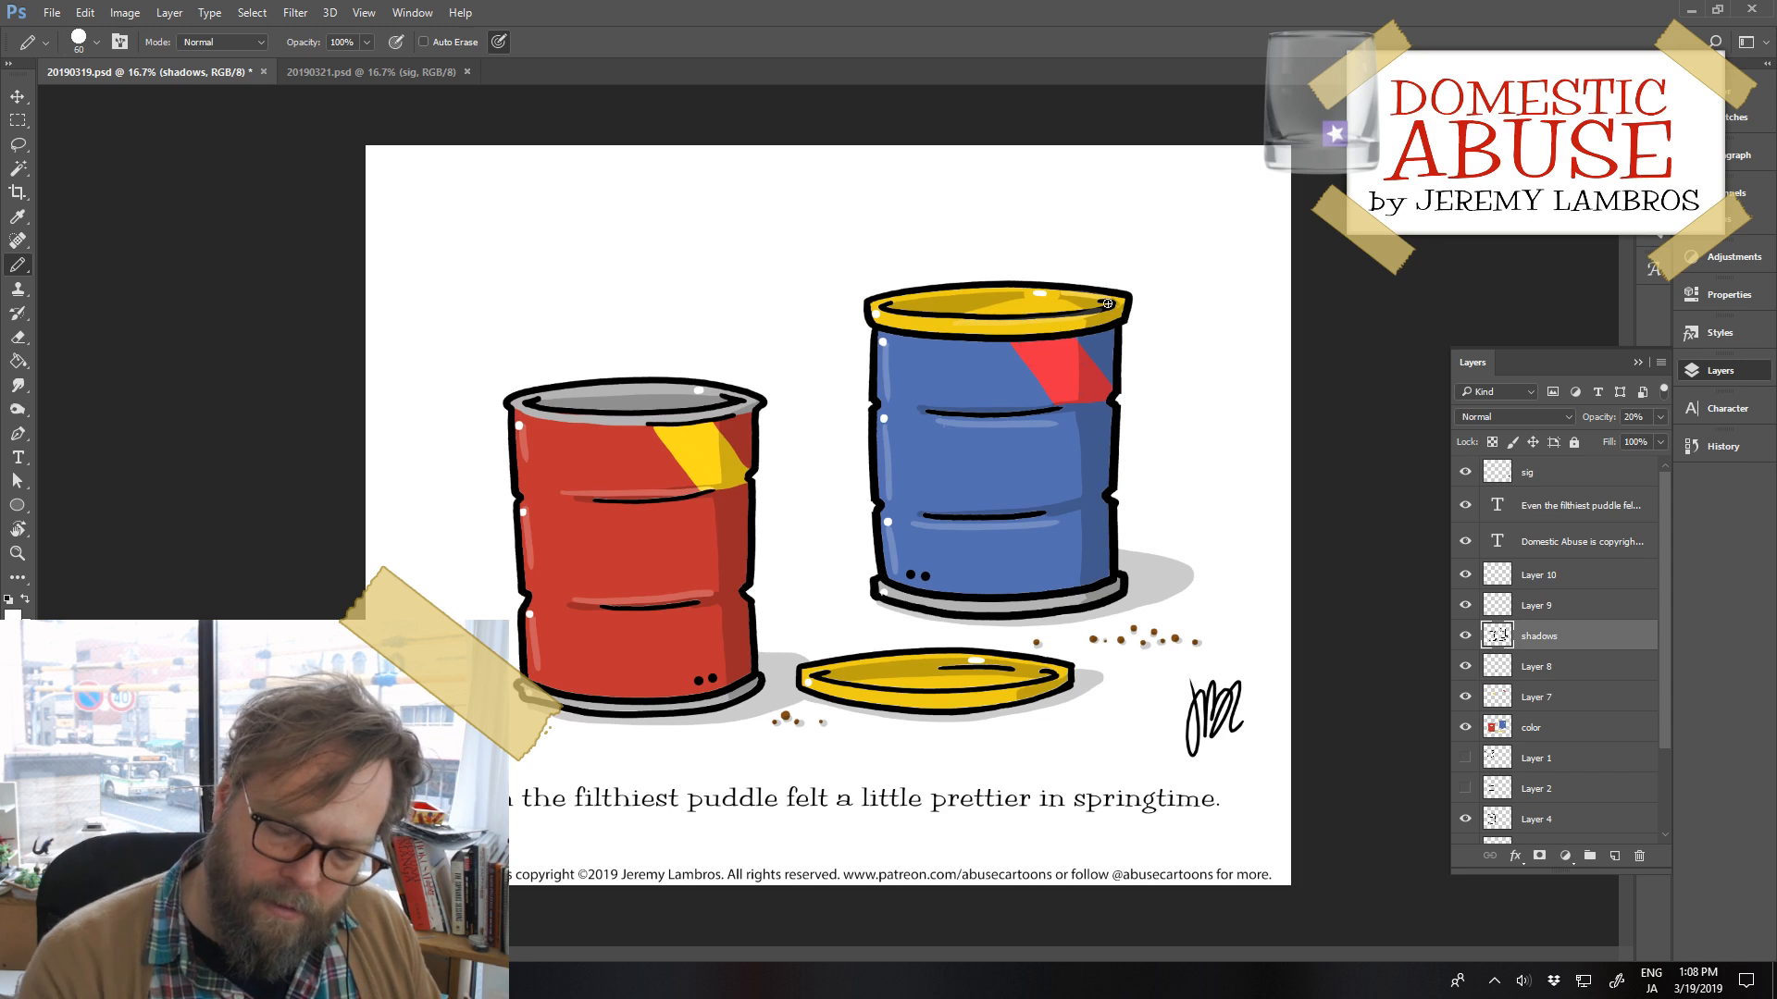
pyautogui.hotkey('ctrl', 's')
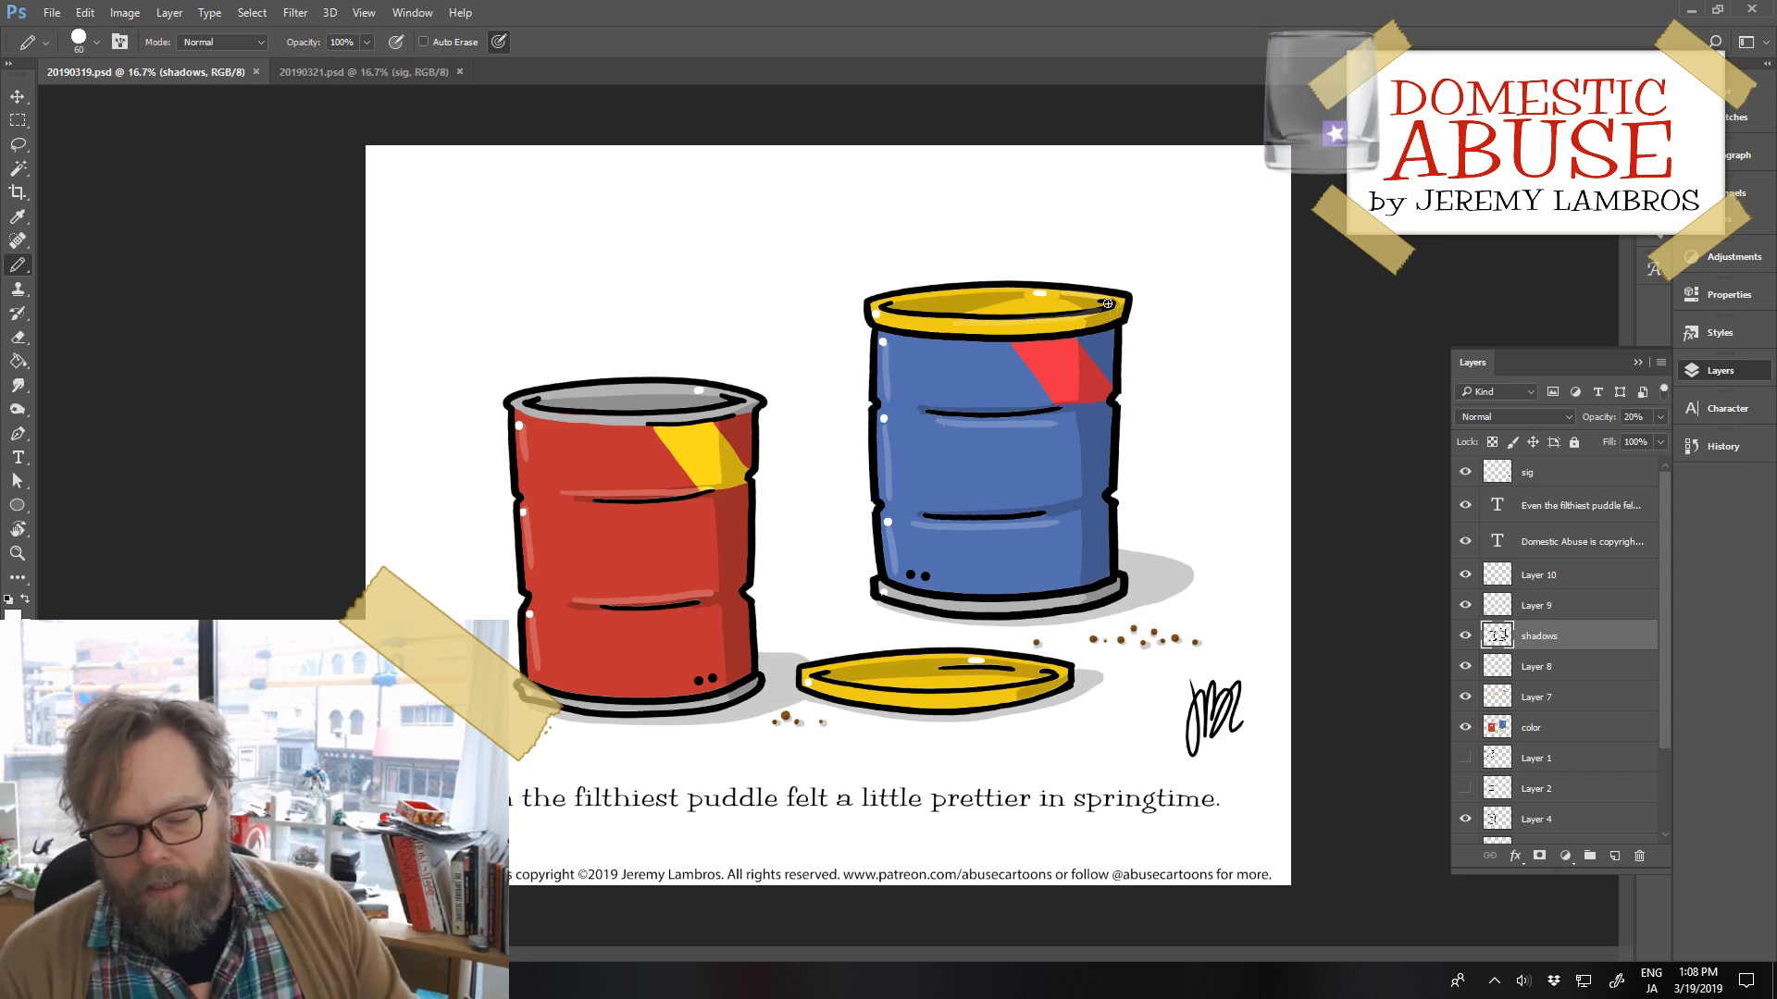
# Select all layers from Layer 10 down to Layer 3, nudge the artwork up and to the left, and save the file
pyautogui.click(1525, 576)
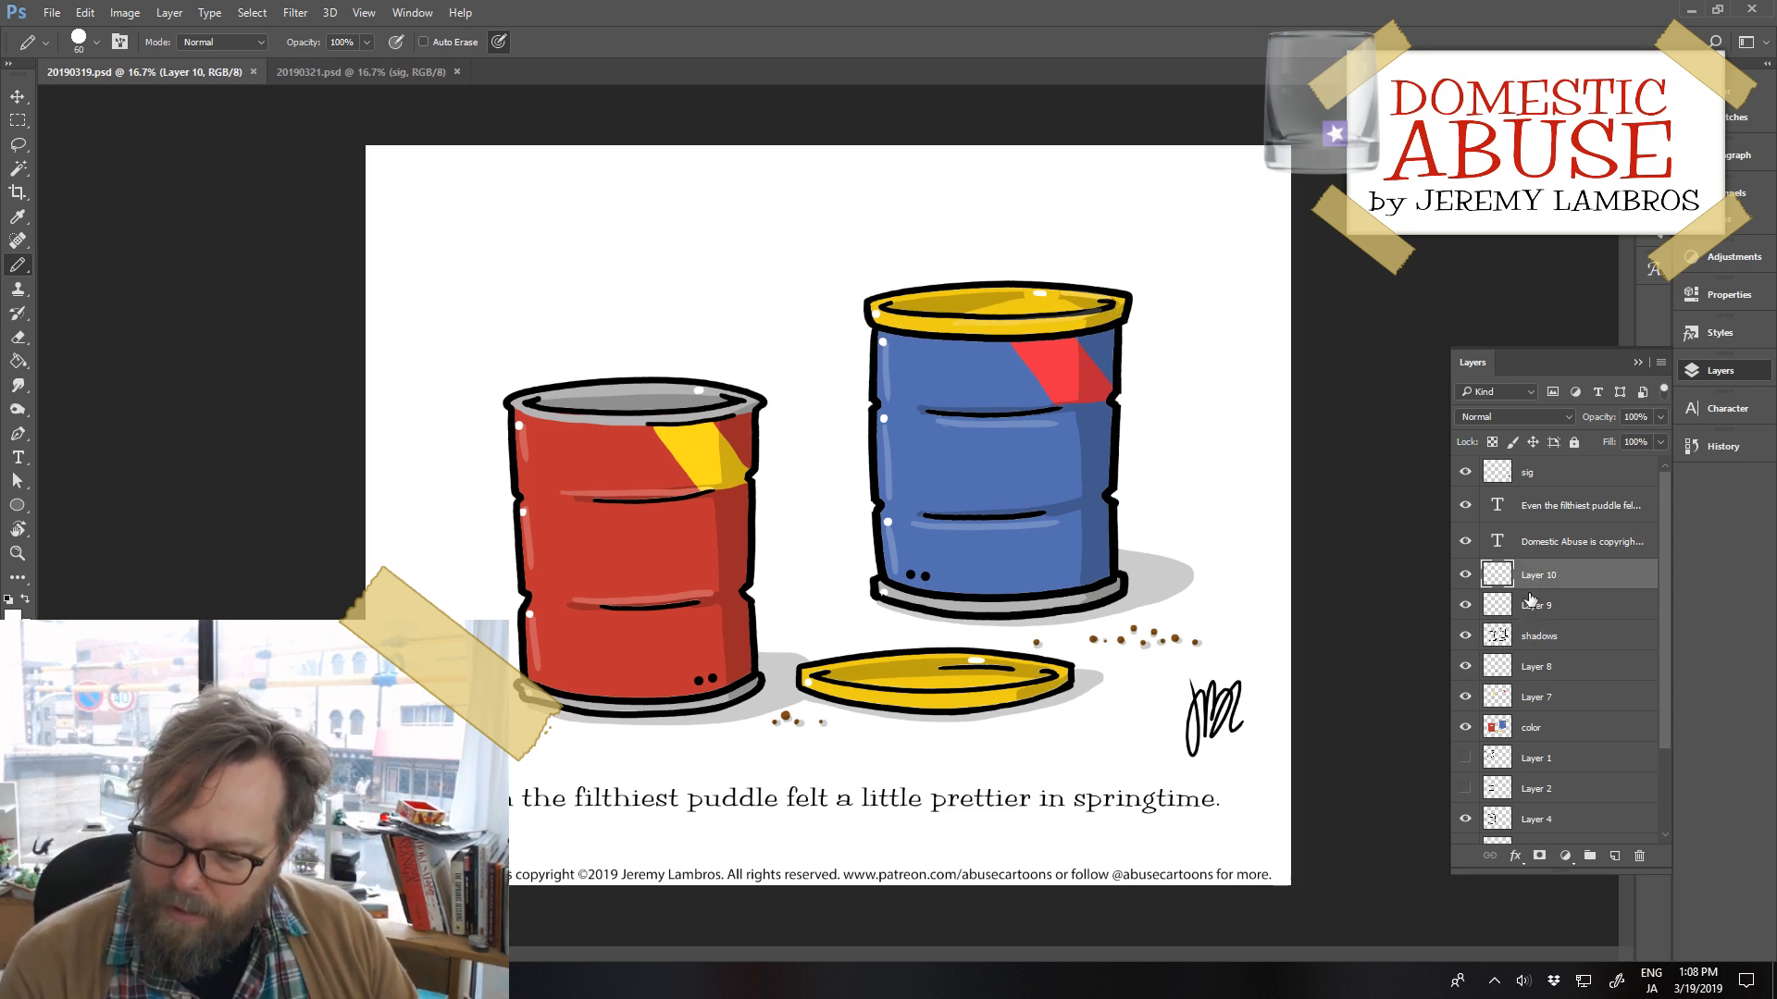
pyautogui.scroll(-3, 1513, 722)
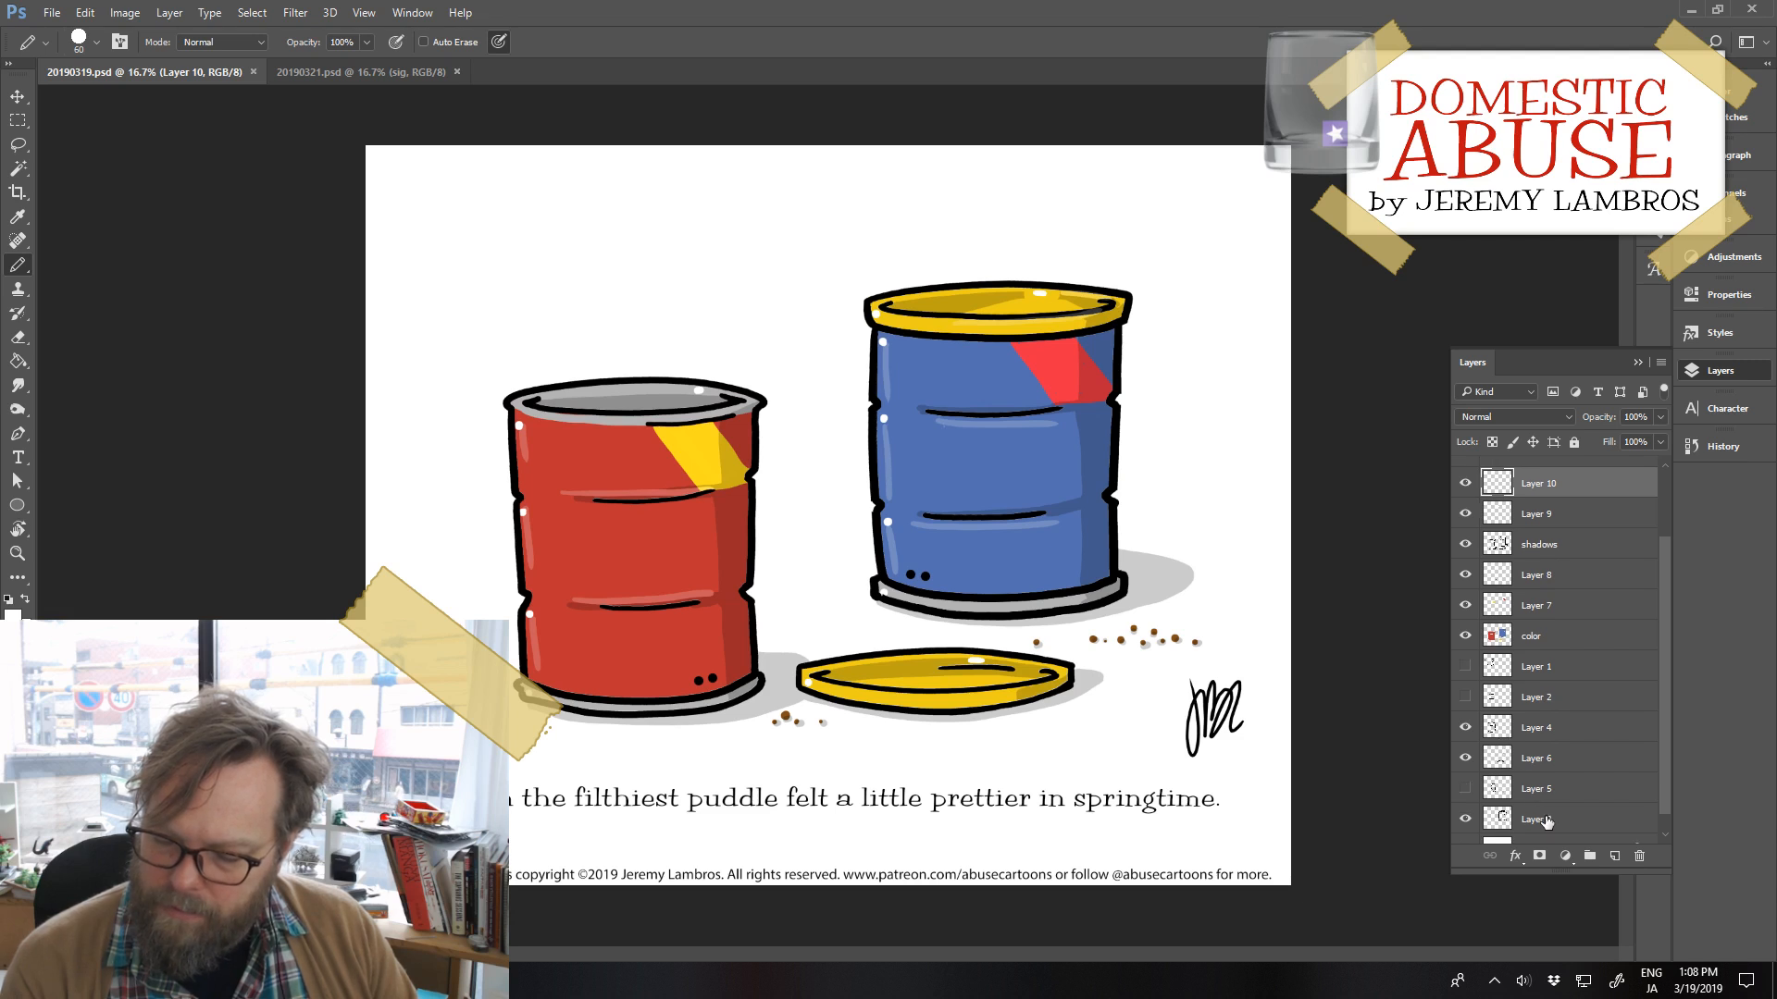
pyautogui.keyDown('shift'); pyautogui.click(1545, 820); pyautogui.keyUp('shift')
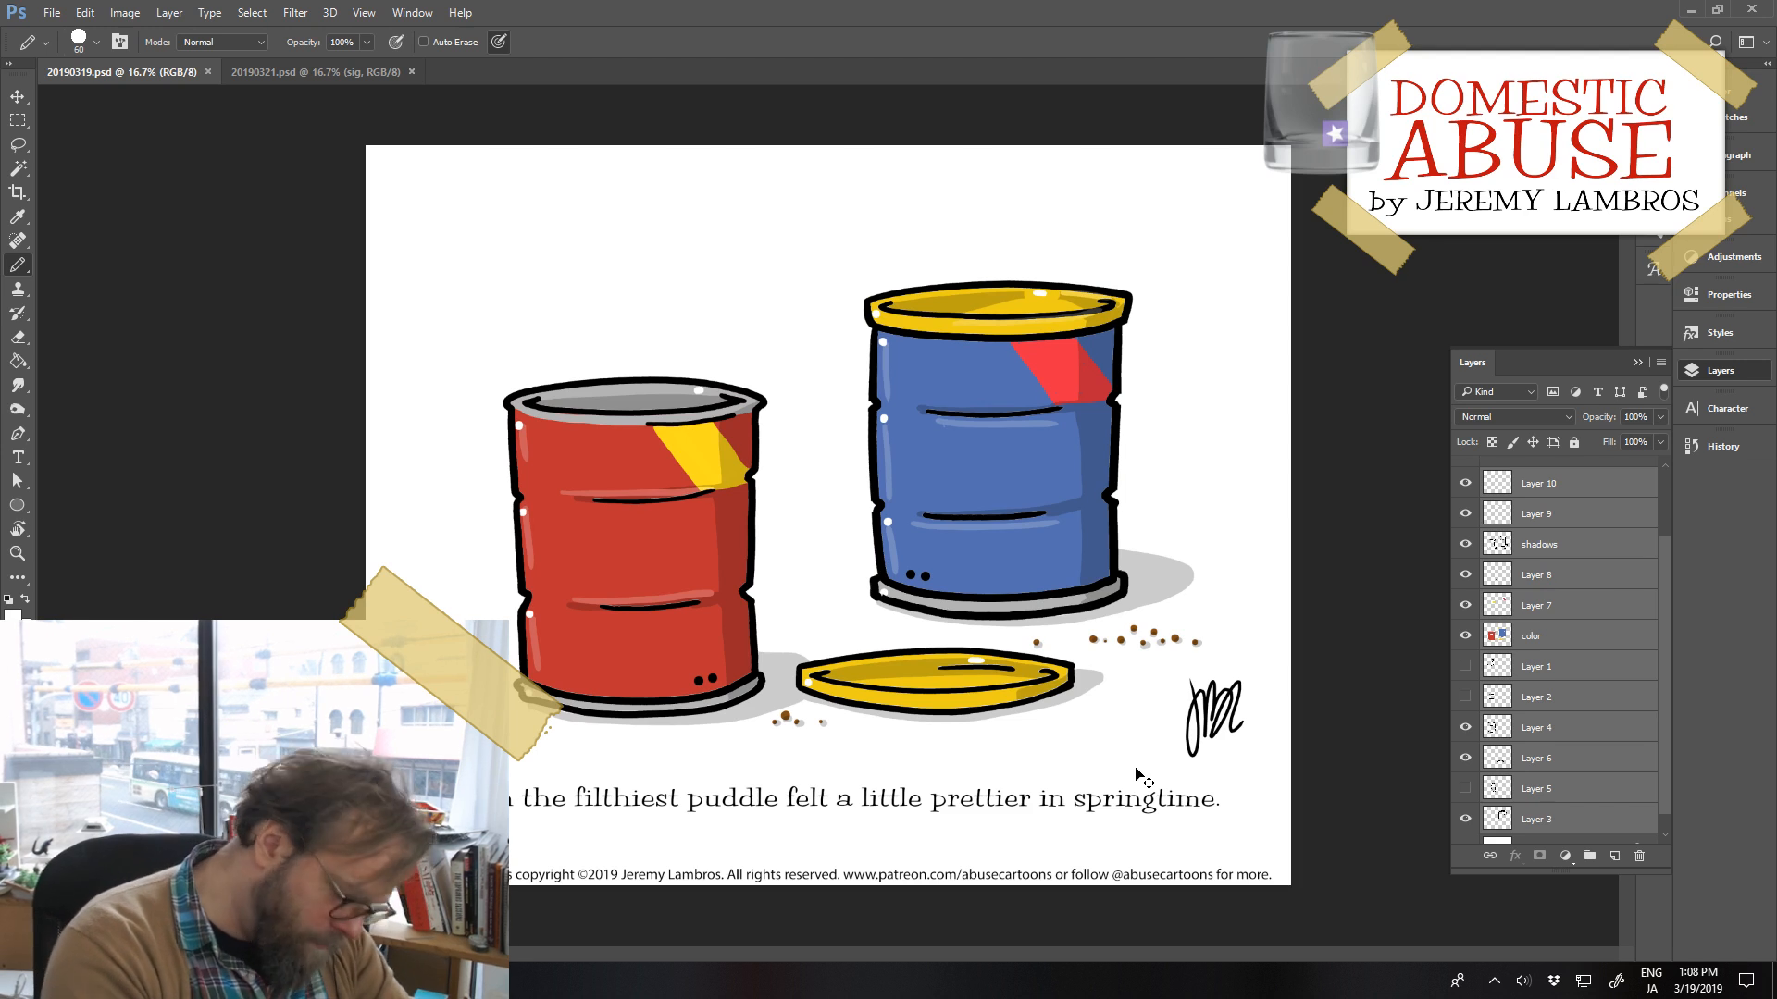
pyautogui.hotkey('ctrl', 'shift', 'Up')
pyautogui.hotkey('ctrl', 'shift', 'Up')
pyautogui.hotkey('ctrl', 'shift', 'Left')
pyautogui.hotkey('ctrl', 'shift', 'Left')
pyautogui.hotkey('ctrl', 'shift', 'Left')
pyautogui.hotkey('ctrl', 'shift', 'Left')
pyautogui.hotkey('ctrl', 'shift', 'Left')
pyautogui.hotkey('ctrl', 'shift', 'Left')
pyautogui.hotkey('ctrl', 'shift', 'Left')
pyautogui.hotkey('ctrl', 'shift', 'Left')
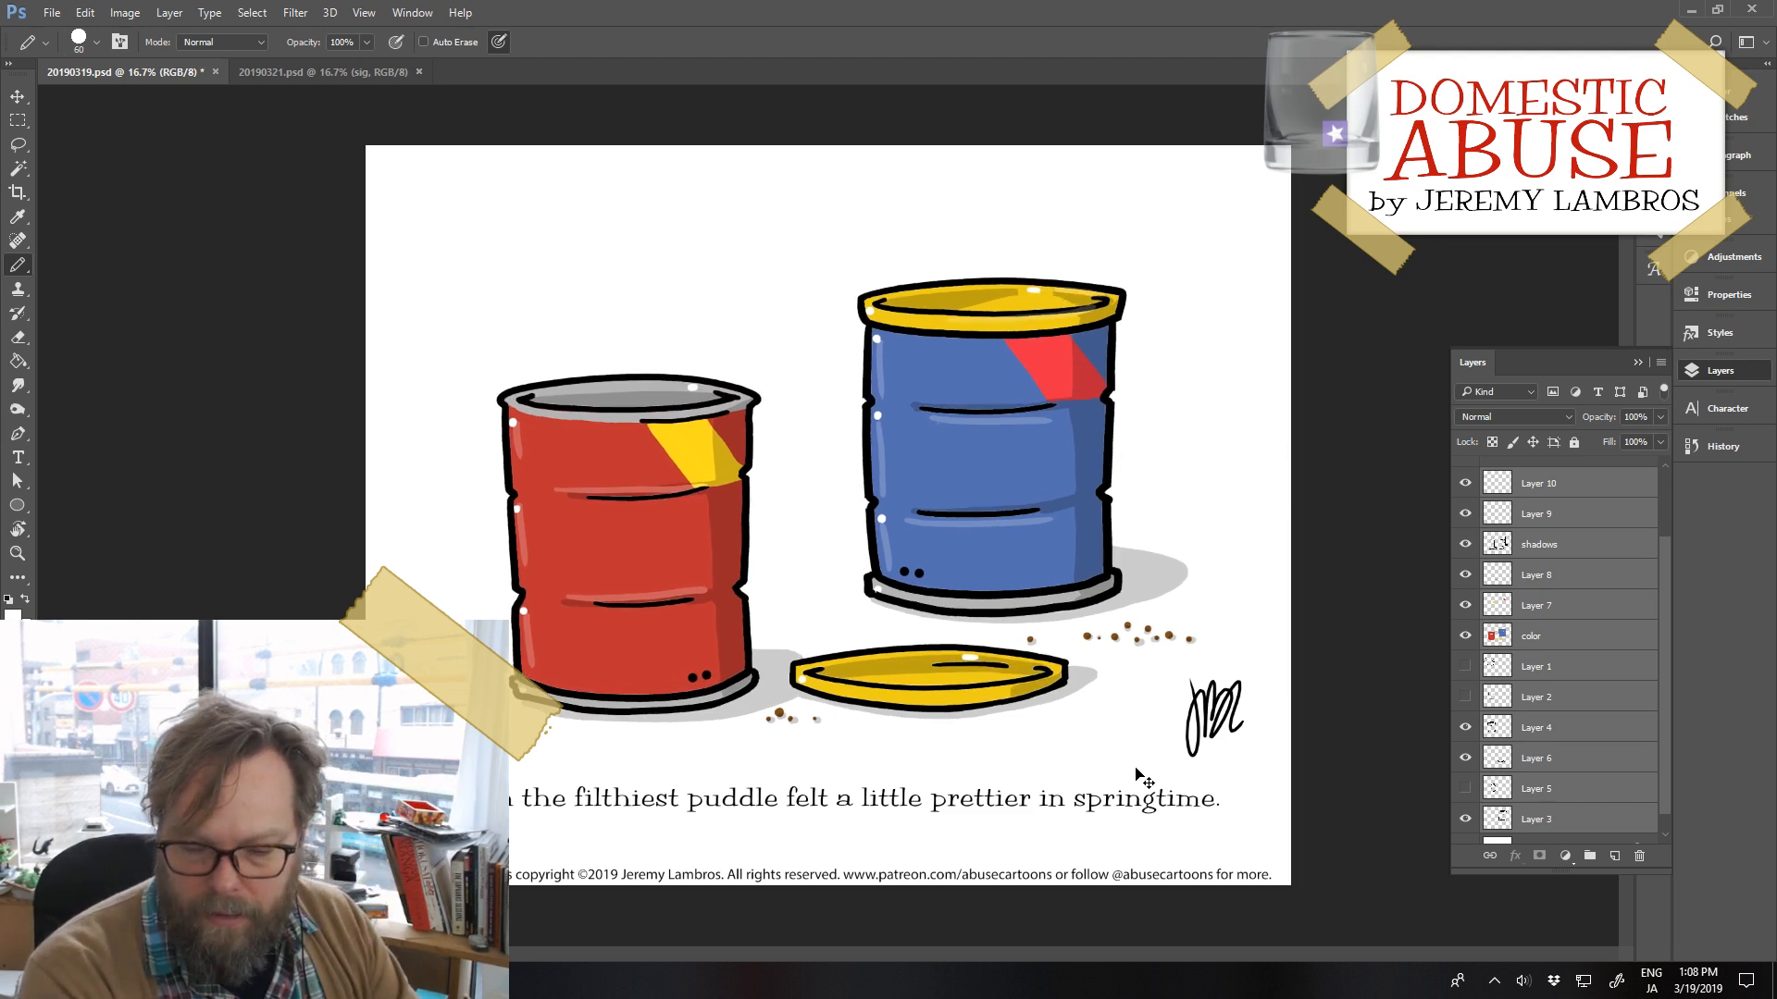
pyautogui.hotkey('ctrl', 'shift', 'Up')
pyautogui.hotkey('ctrl', 'shift', 'Up')
pyautogui.hotkey('ctrl', 'shift', 'Left')
pyautogui.hotkey('ctrl', 'shift', 'Left')
pyautogui.hotkey('ctrl', 'shift', 'Left')
pyautogui.hotkey('ctrl', 'shift', 'Left')
pyautogui.hotkey('ctrl', 'shift', 'Left')
pyautogui.hotkey('ctrl', 'shift', 'Left')
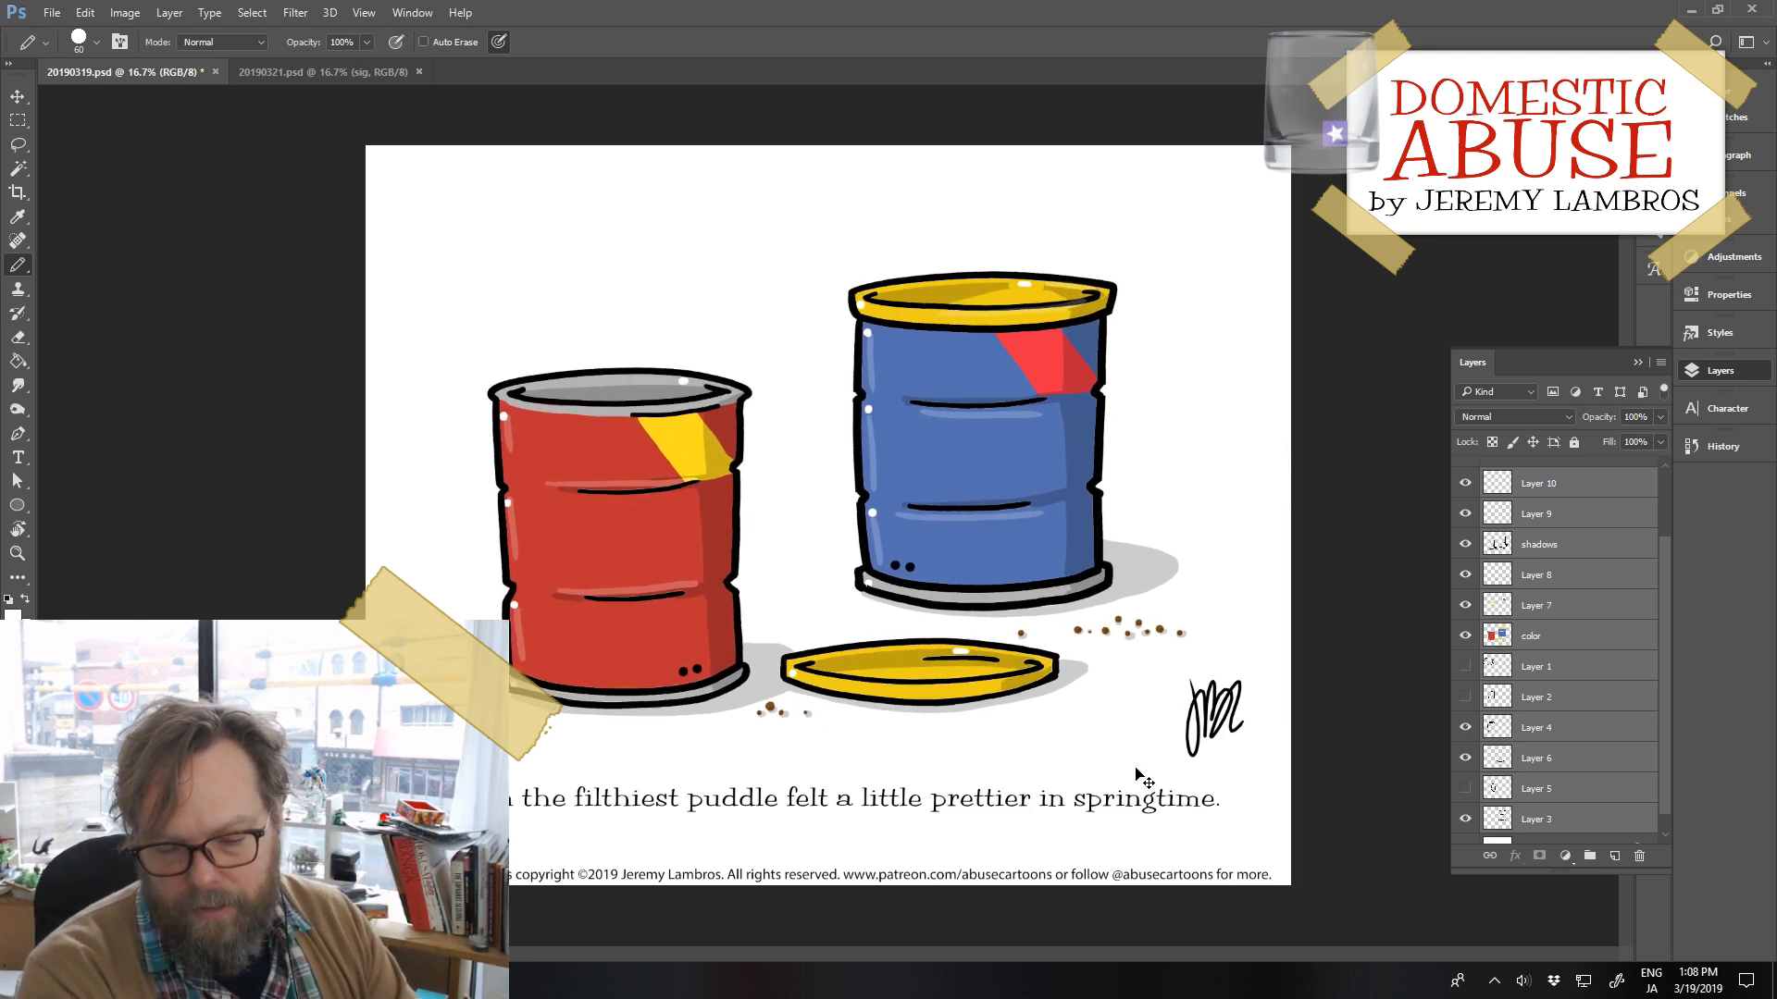
pyautogui.hotkey('ctrl', 'shift', 'Up')
pyautogui.hotkey('ctrl', 'shift', 'Up')
pyautogui.hotkey('ctrl', 'shift', 'Up')
pyautogui.hotkey('ctrl', 'shift', 'Up')
pyautogui.hotkey('ctrl', 'shift', 'Up')
pyautogui.hotkey('ctrl', 'shift', 'Up')
pyautogui.hotkey('ctrl', 'shift', 'Left')
pyautogui.hotkey('ctrl', 'shift', 'Left')
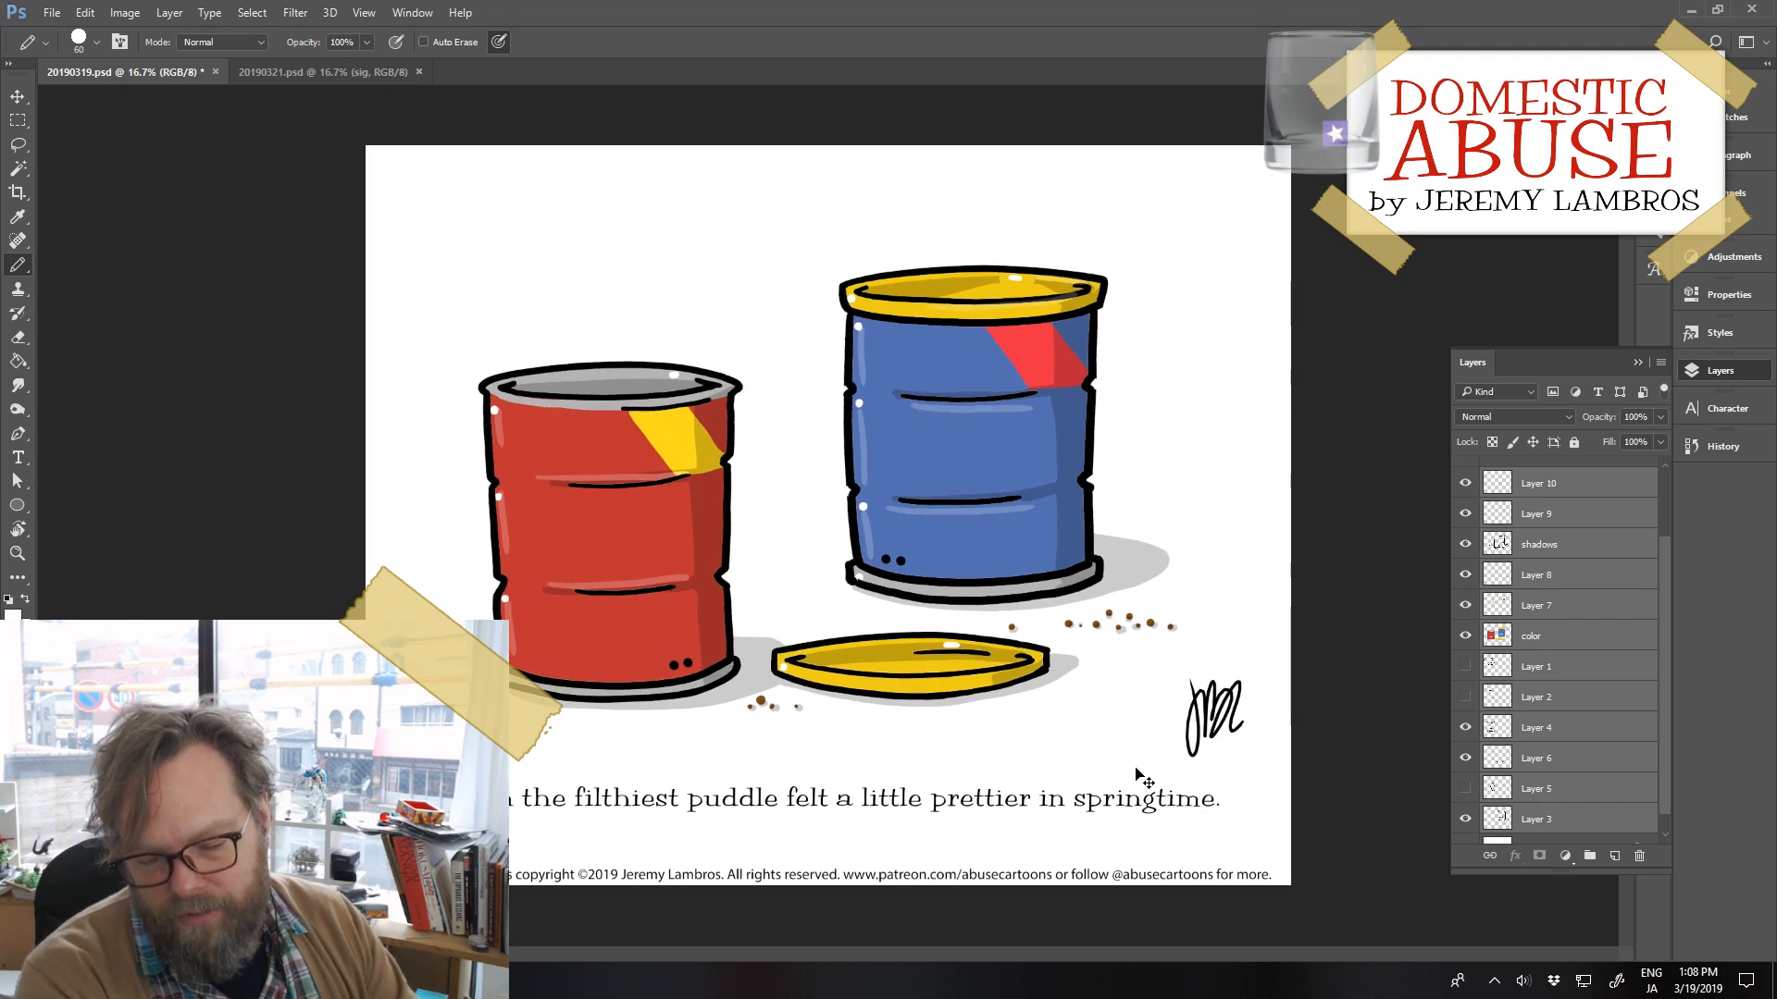
pyautogui.hotkey('ctrl', 'shift', 'Up')
pyautogui.hotkey('ctrl', 'shift', 'Up')
pyautogui.hotkey('ctrl', 'shift', 'Up')
pyautogui.hotkey('ctrl', 's')
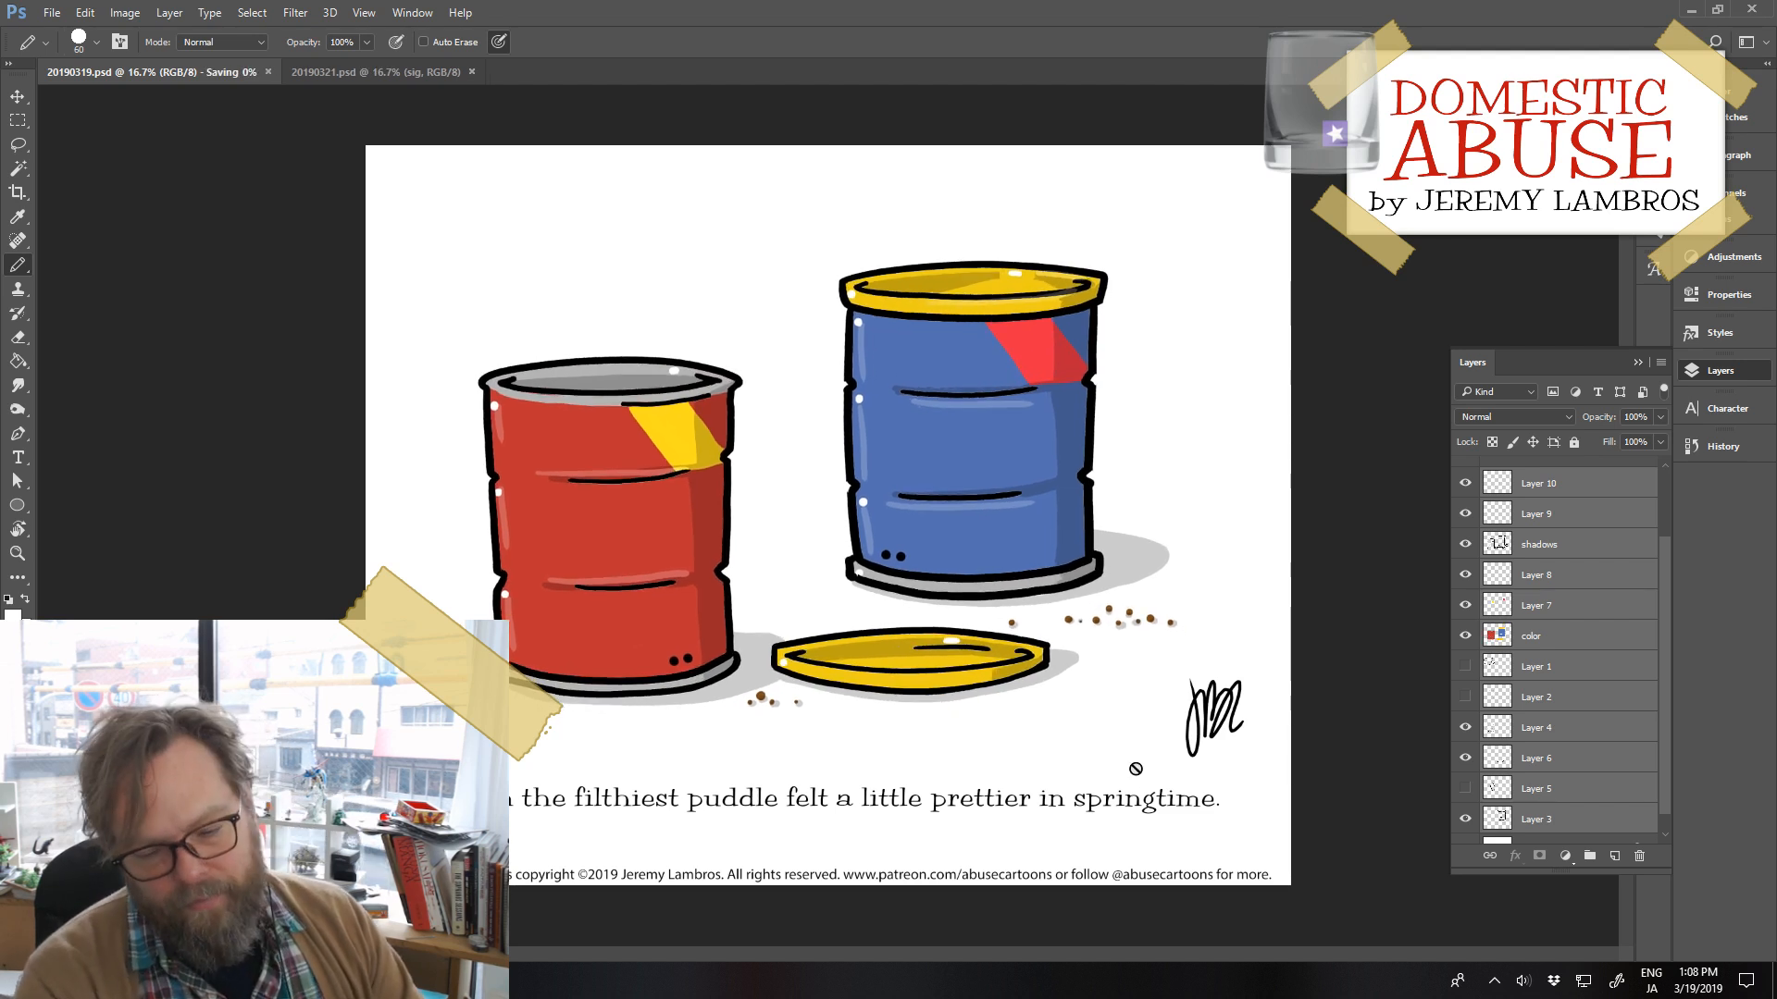
# In 20190321.psd, select the layers from Layer 21 down to Layer 15, nudge the artwork left and slightly down, and save the file
pyautogui.click(287, 71)
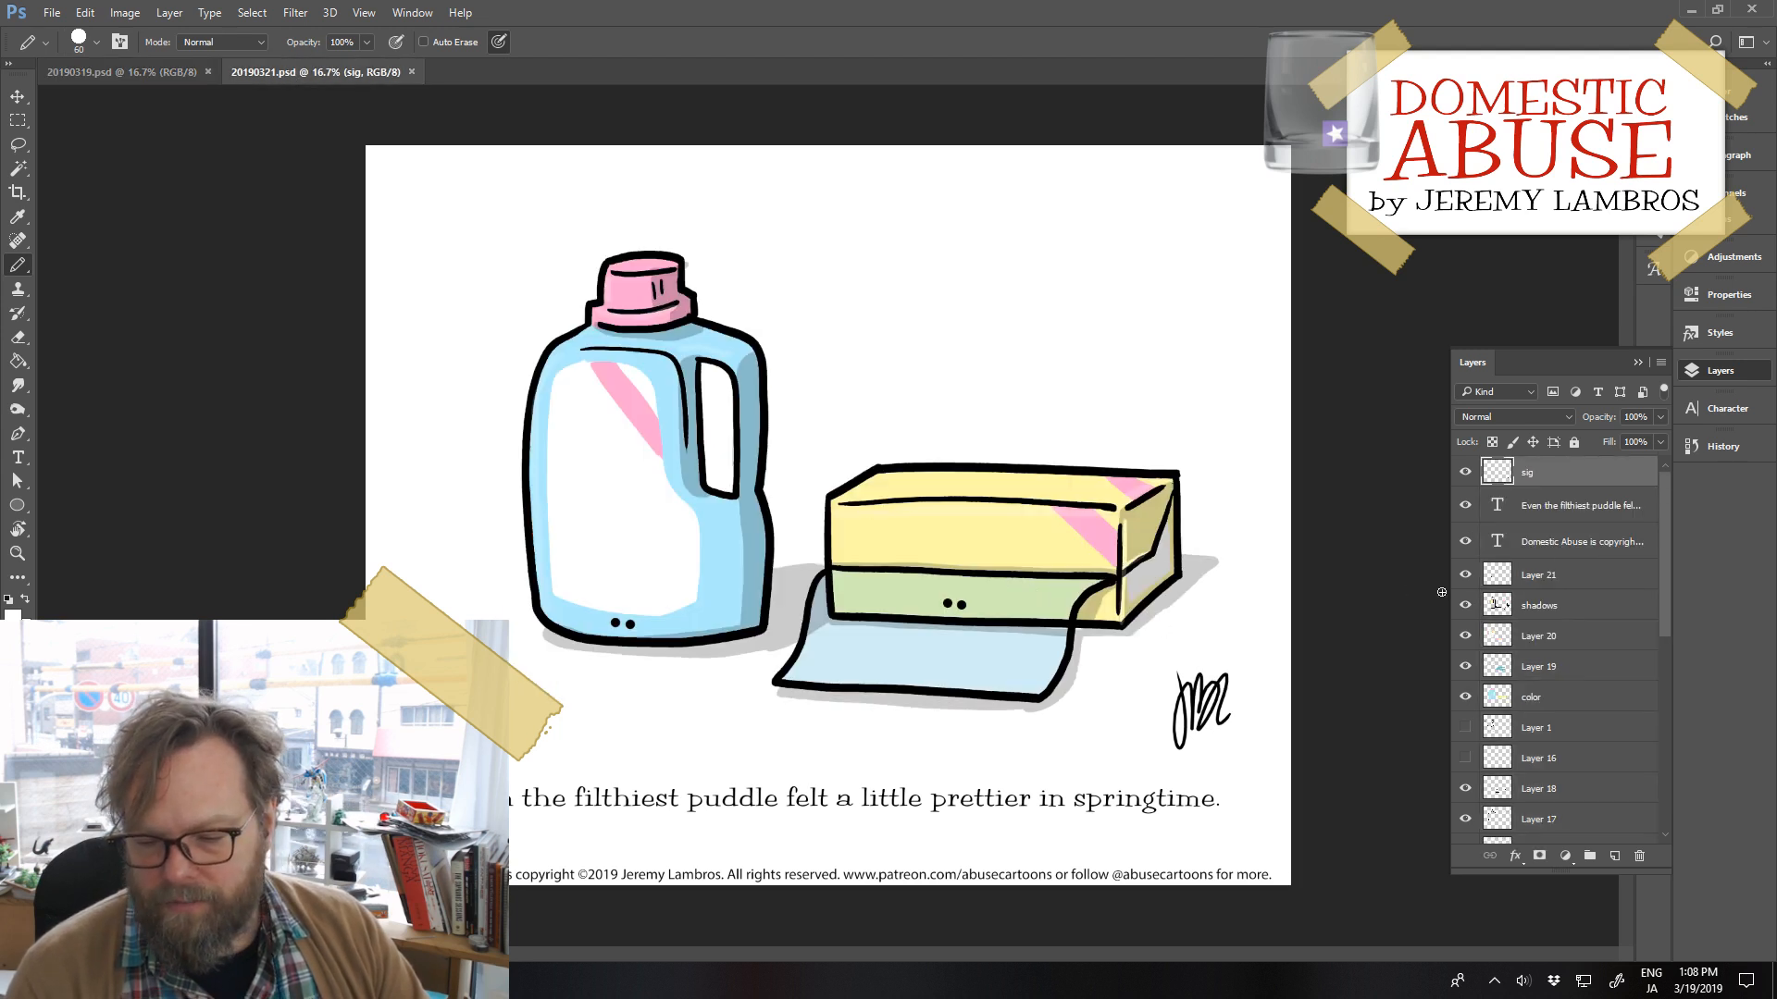
pyautogui.click(1516, 576)
pyautogui.scroll(-5, 1561, 733)
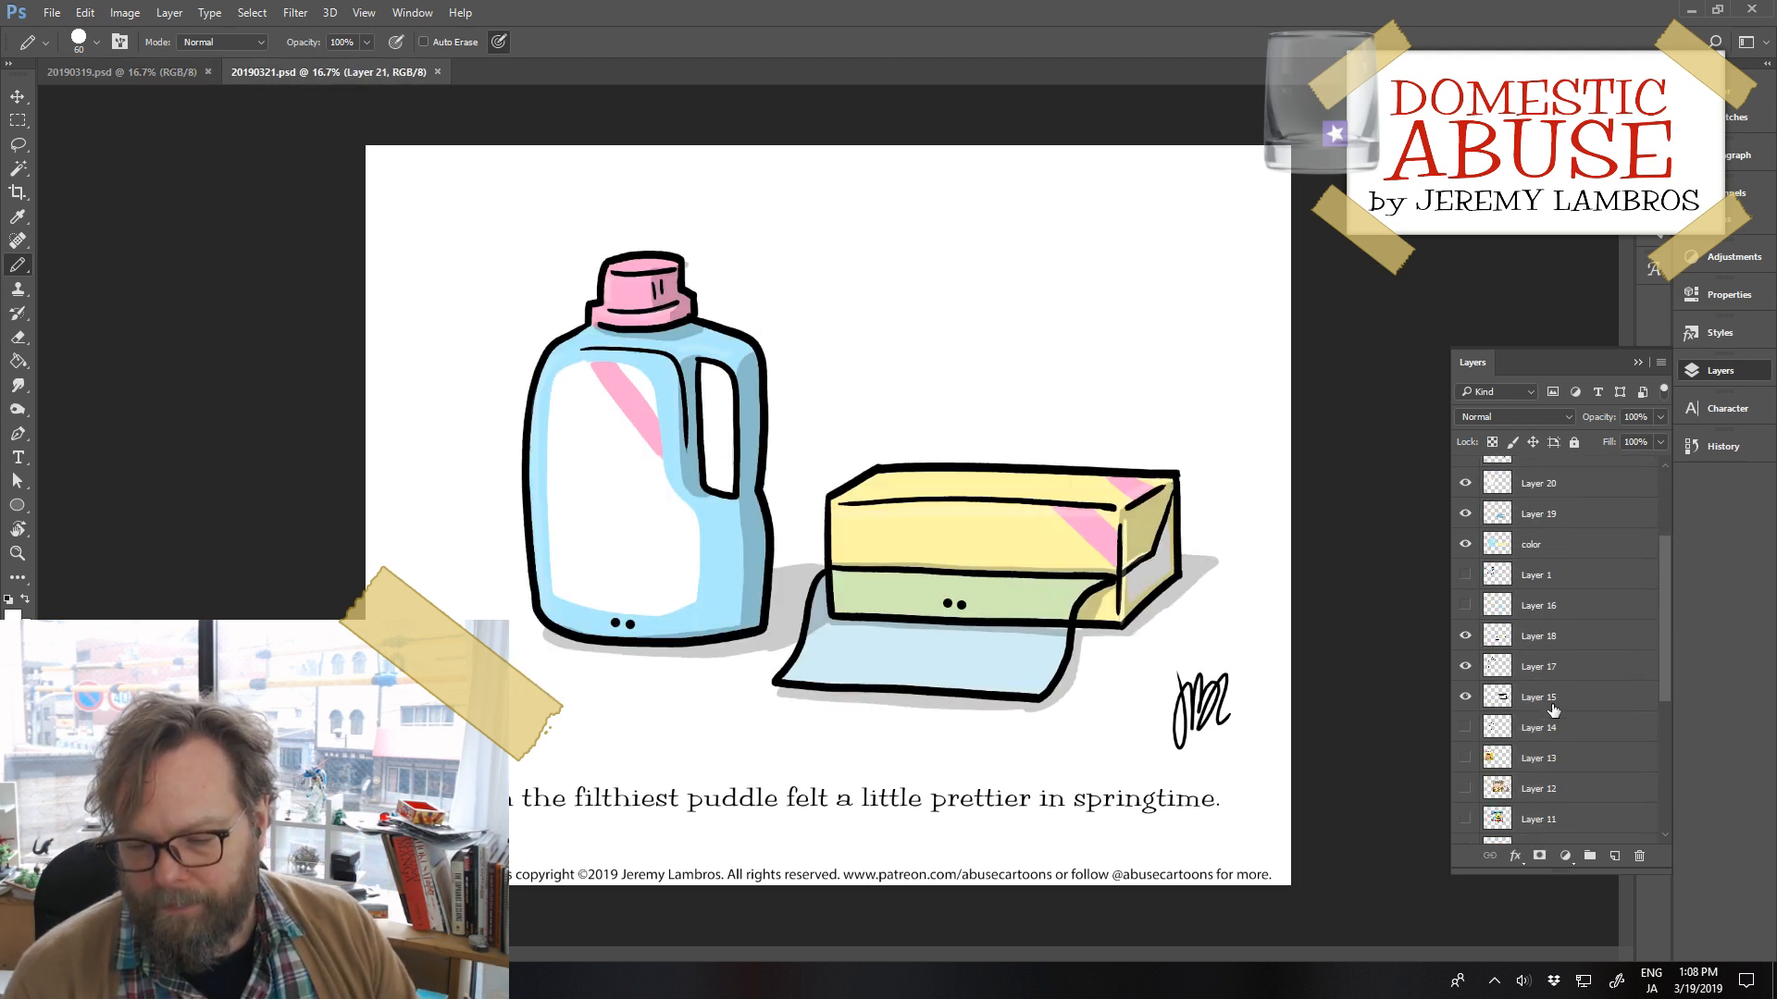
pyautogui.keyDown('shift'); pyautogui.click(1552, 706); pyautogui.keyUp('shift')
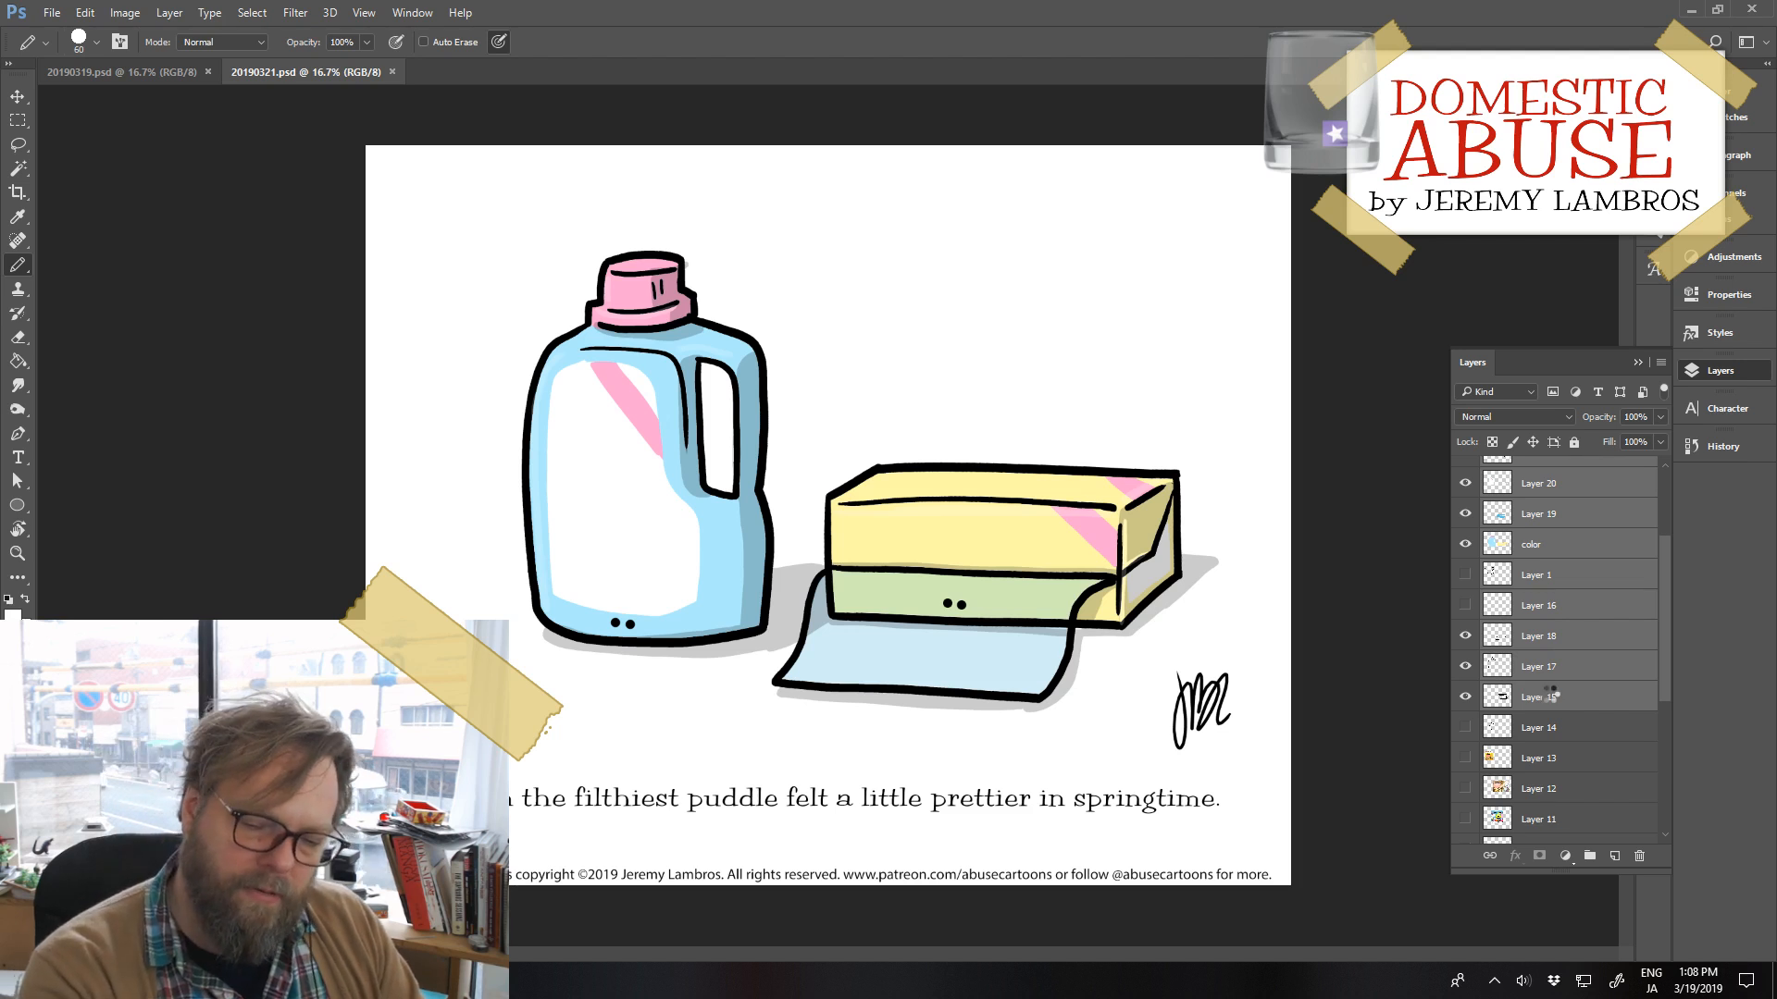
pyautogui.hotkey('ctrl', 'shift', 'Left')
pyautogui.hotkey('ctrl', 'shift', 'Left')
pyautogui.hotkey('ctrl', 'shift', 'Left')
pyautogui.hotkey('ctrl', 'shift', 'Left')
pyautogui.hotkey('ctrl', 'shift', 'Left')
pyautogui.hotkey('ctrl', 'shift', 'Left')
pyautogui.hotkey('ctrl', 'shift', 'Left')
pyautogui.hotkey('ctrl', 'shift', 'Left')
pyautogui.hotkey('ctrl', 'shift', 'Left')
pyautogui.hotkey('ctrl', 'shift', 'Left')
pyautogui.hotkey('ctrl', 'shift', 'Left')
pyautogui.hotkey('ctrl', 'shift', 'Left')
pyautogui.hotkey('ctrl', 'shift', 'Left')
pyautogui.hotkey('ctrl', 'shift', 'Left')
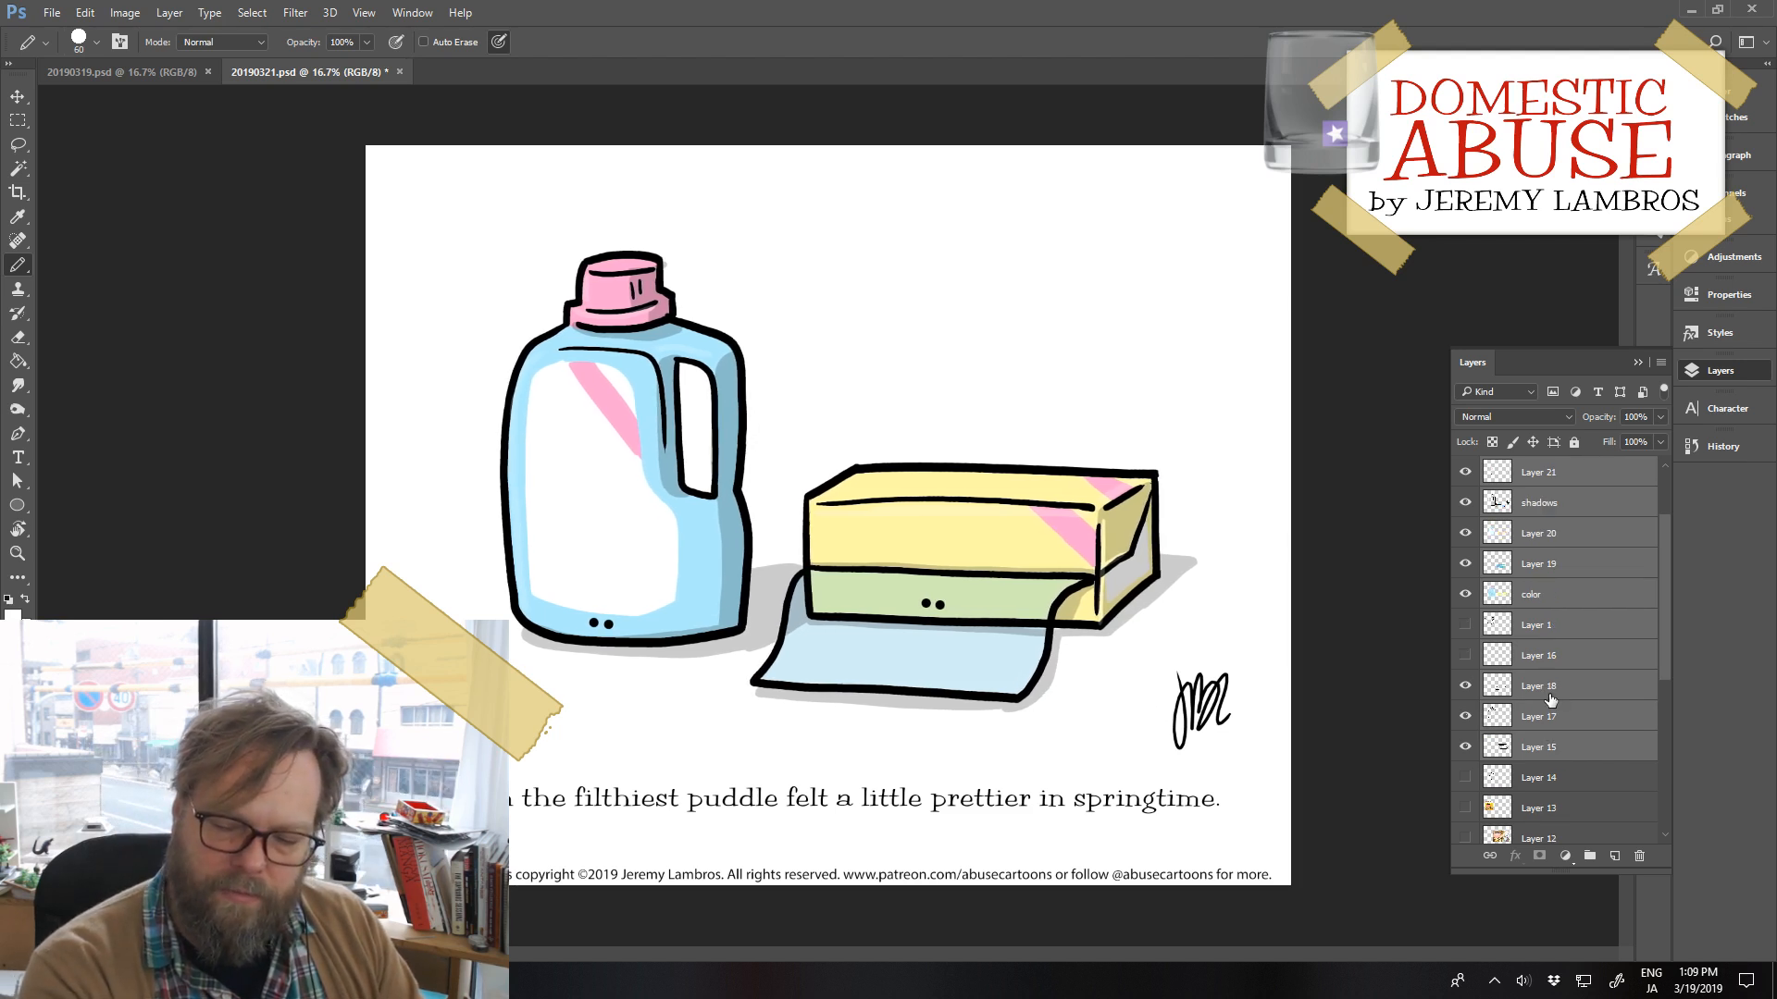
pyautogui.hotkey('ctrl', 'shift', 'Left')
pyautogui.hotkey('ctrl', 'shift', 'Left')
pyautogui.hotkey('ctrl', 'shift', 'Left')
pyautogui.hotkey('ctrl', 'shift', 'Down')
pyautogui.hotkey('ctrl', 'shift', 'Down')
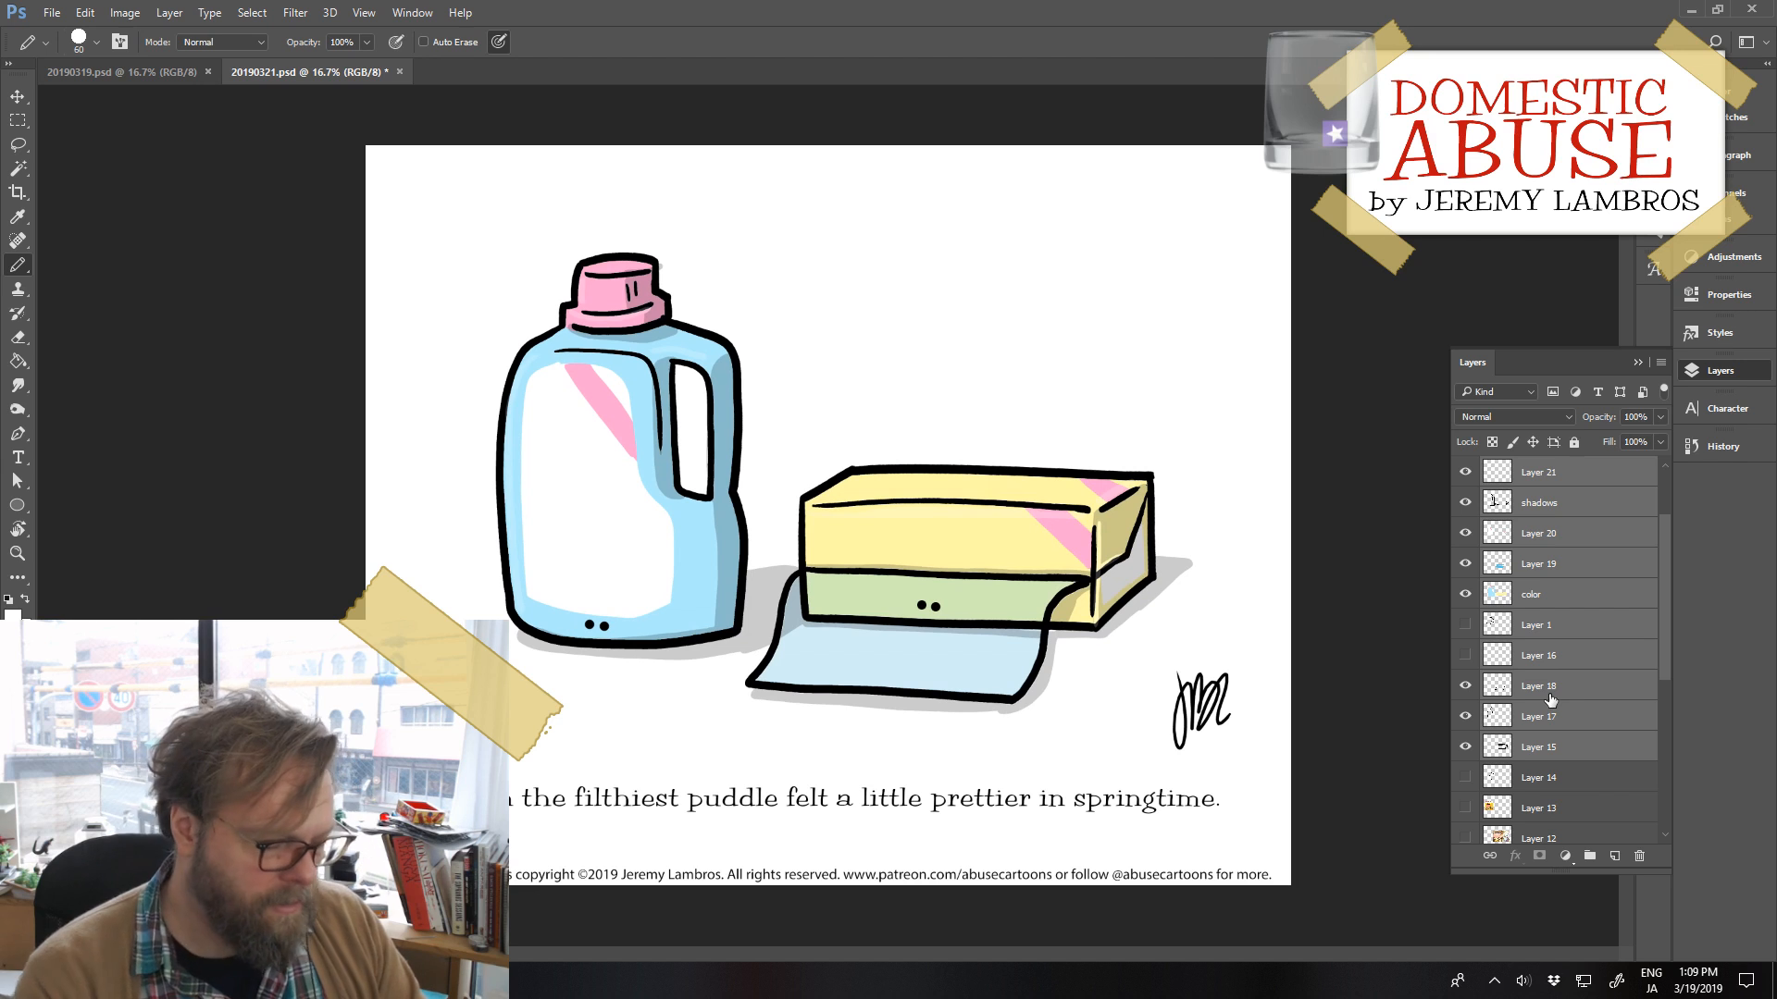
pyautogui.hotkey('ctrl', 's')
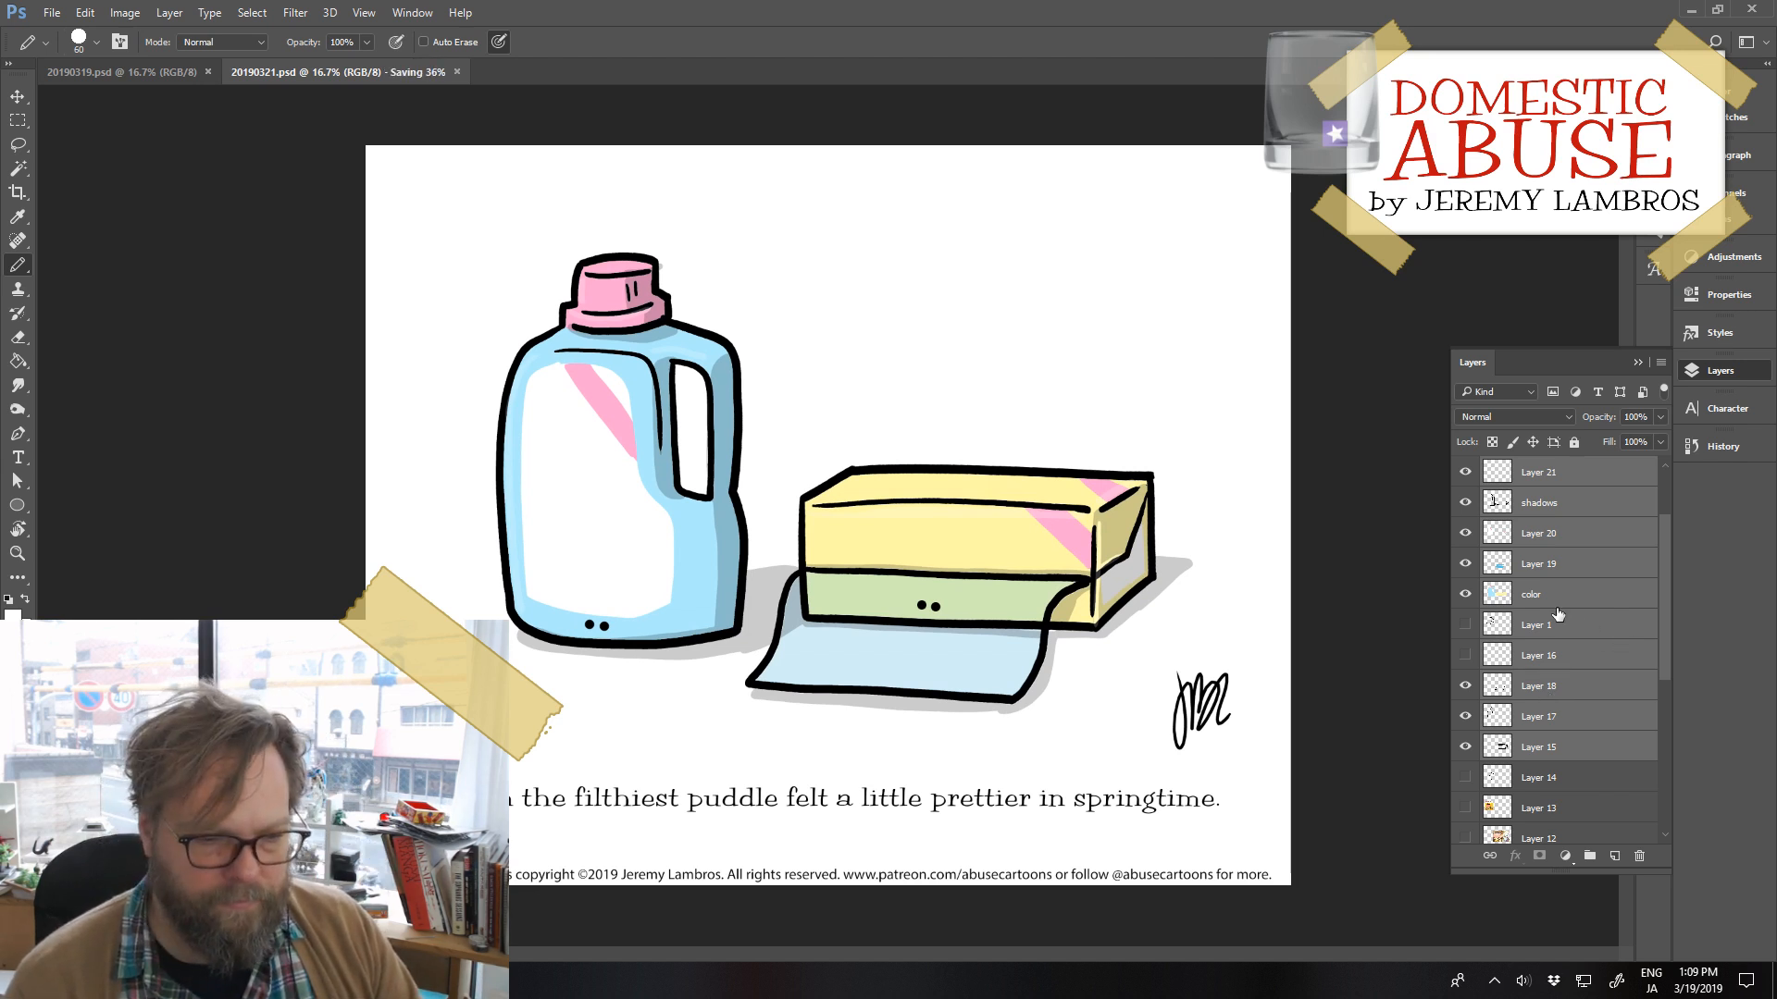
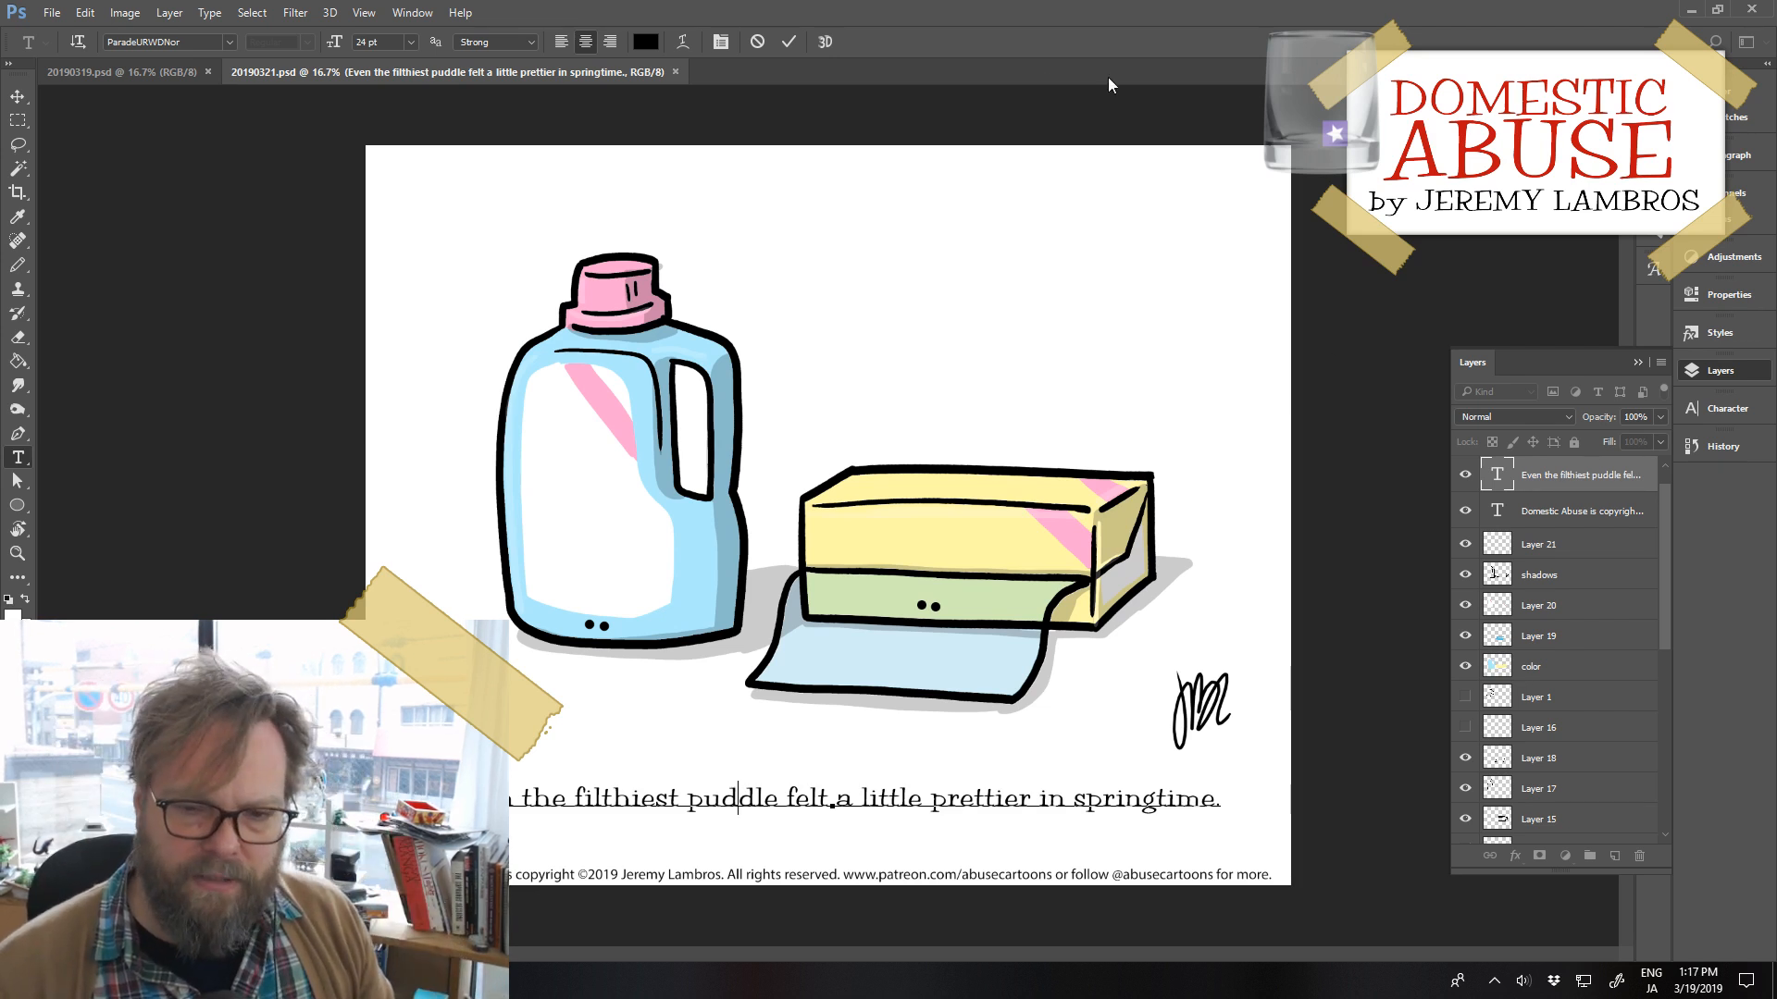
pyautogui.click(717, 800)
pyautogui.hotkey('ctrl', 'a')
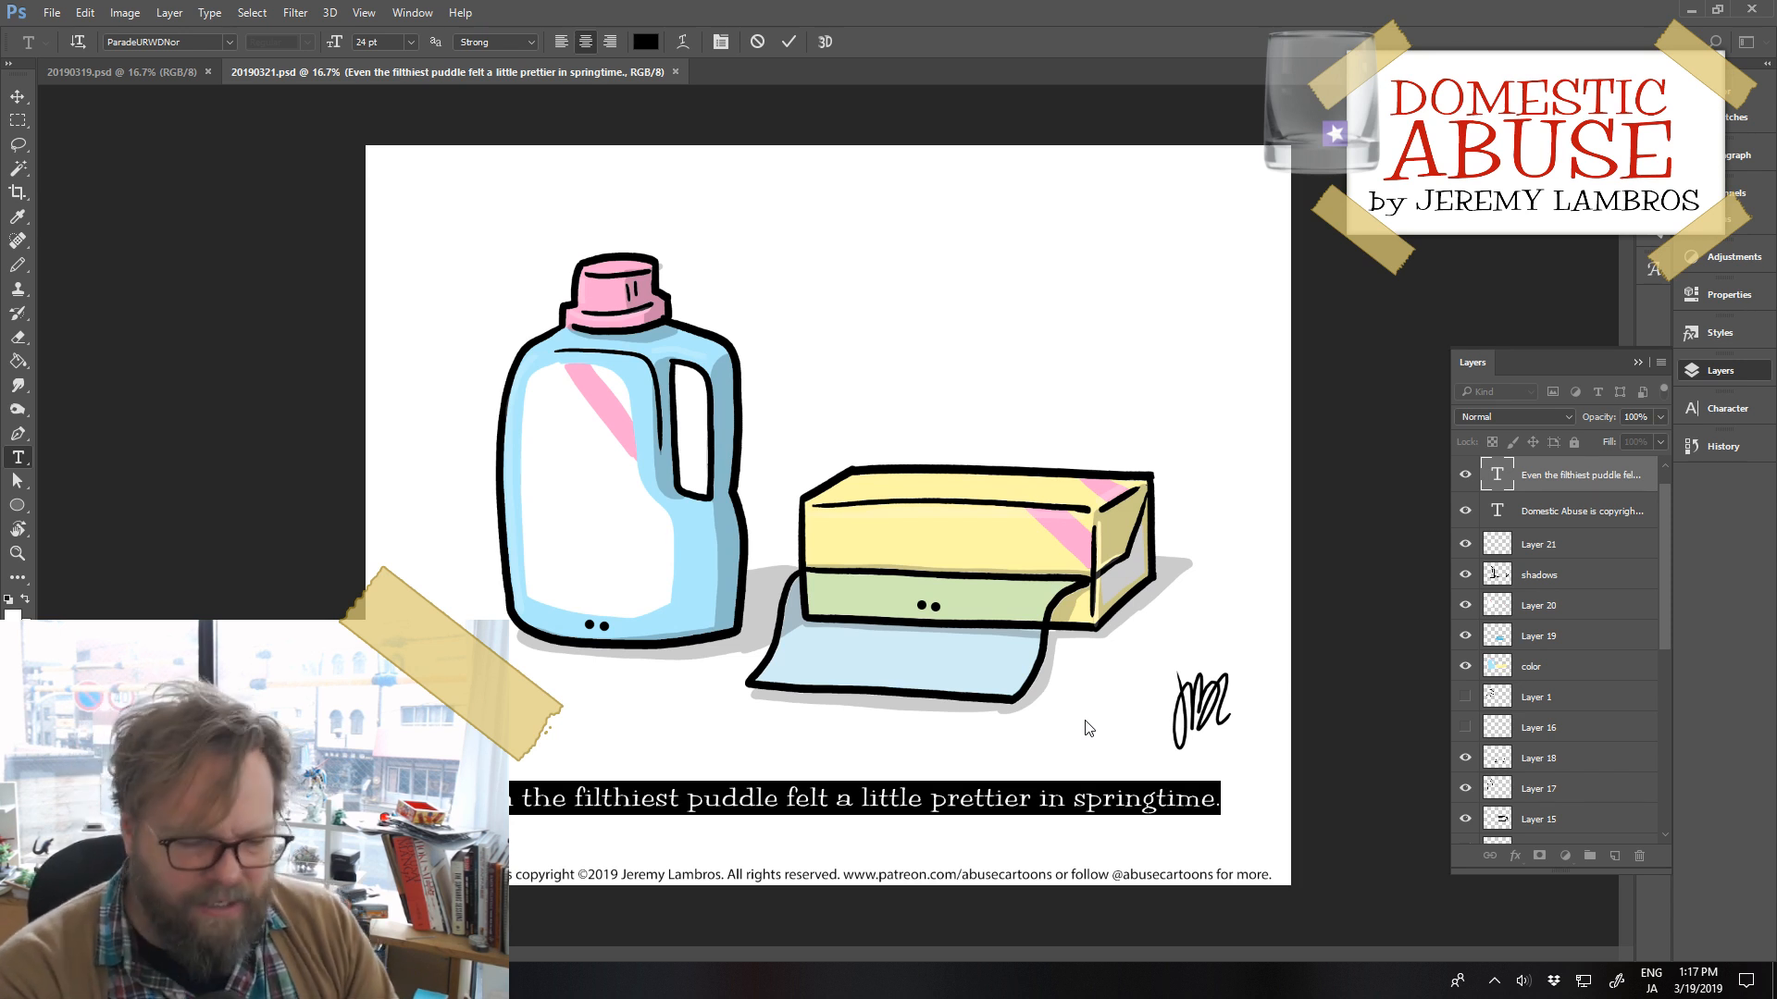
pyautogui.click(784, 51)
# On a new layer above the shadows layer, pencil white highlights along the edges of the sheet hanging from the yellow box
pyautogui.click(1538, 581)
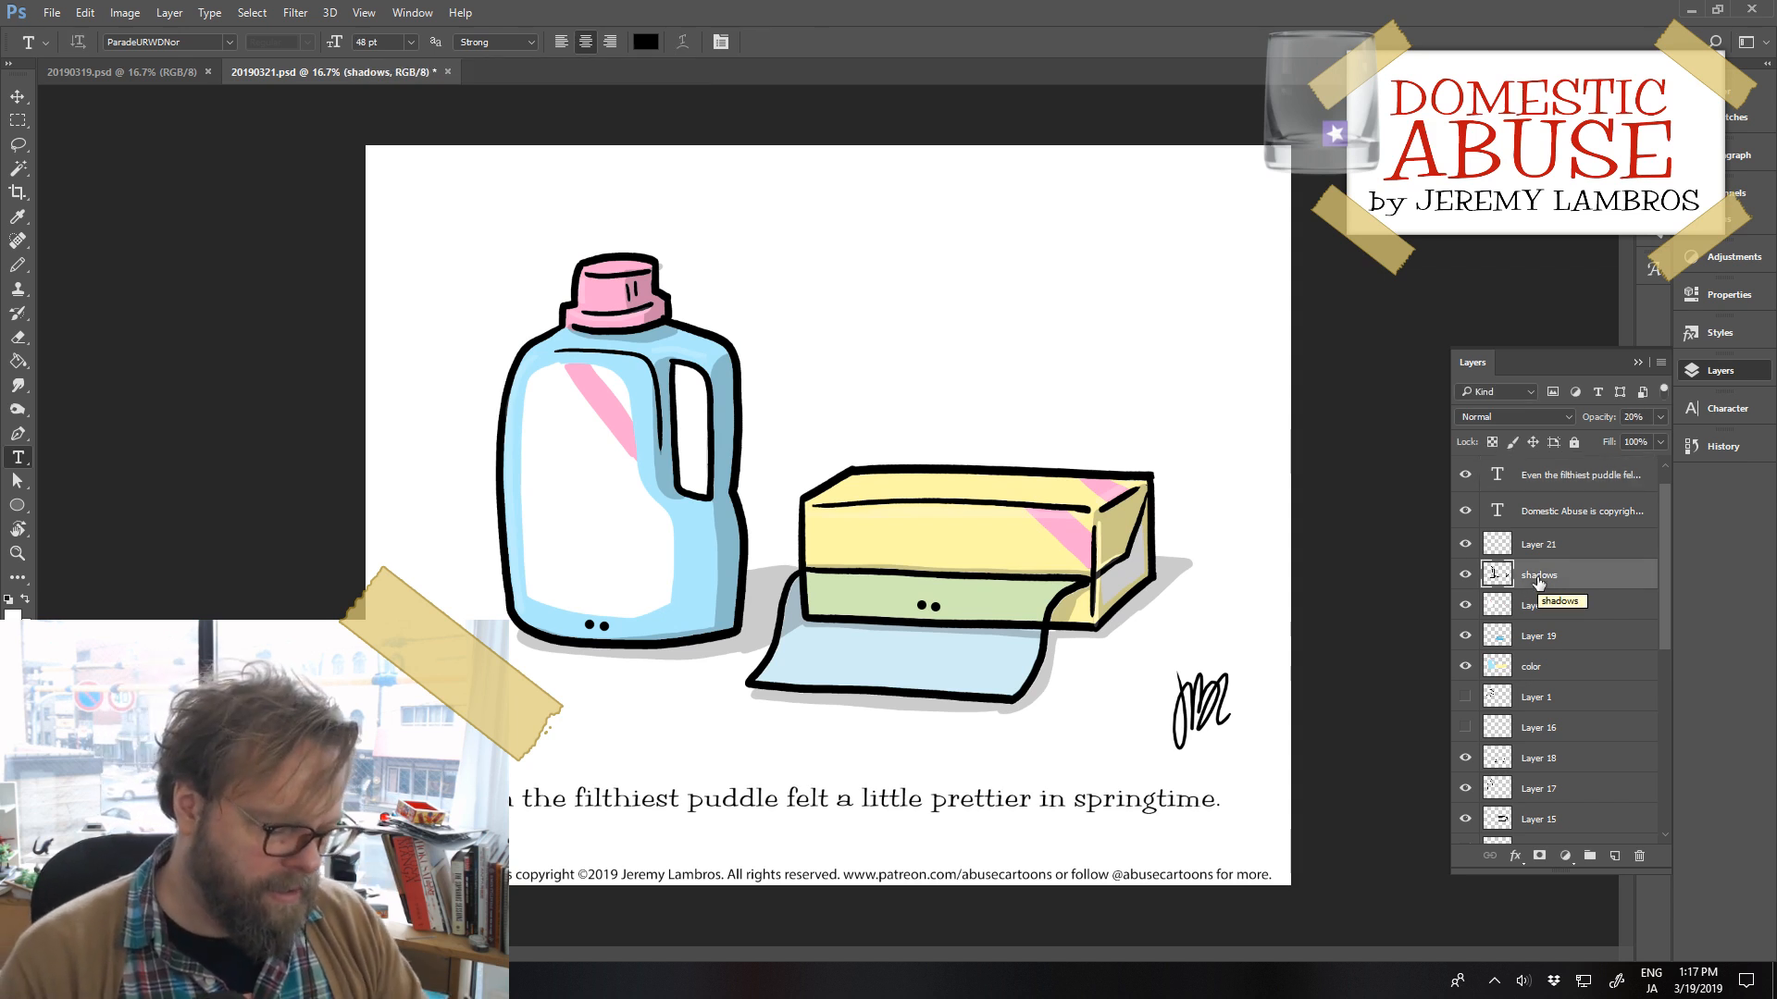
pyautogui.press('b')
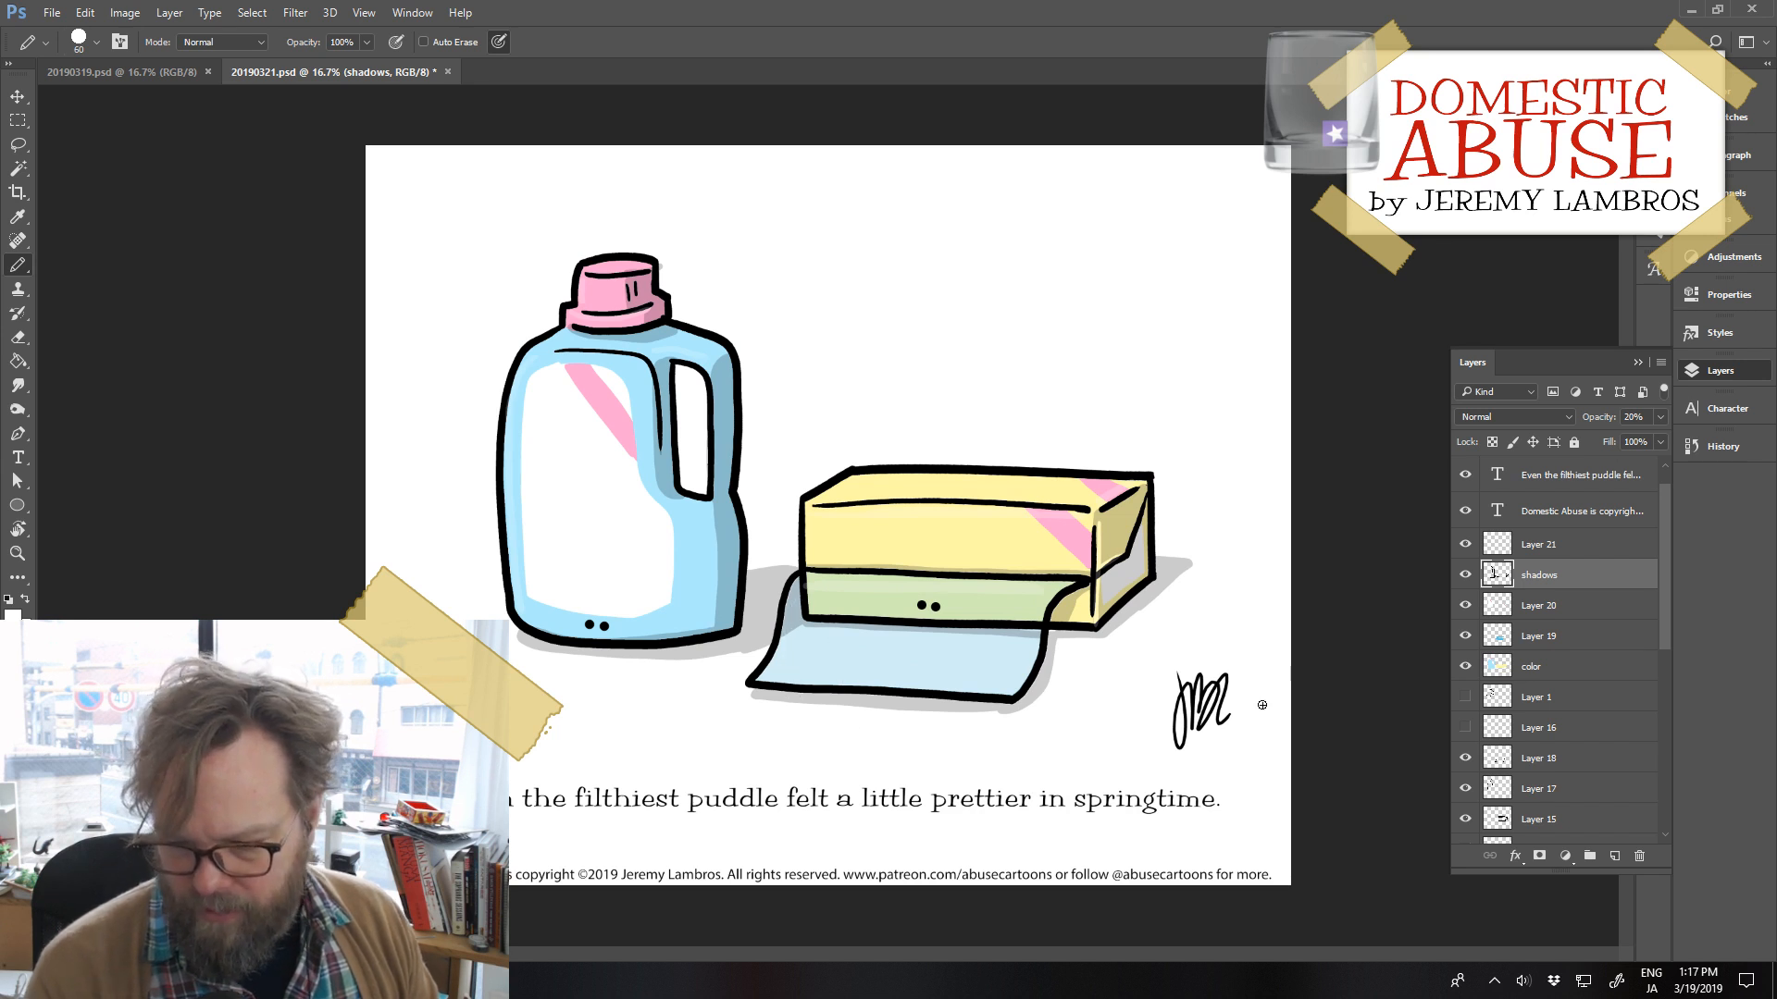
pyautogui.click(1607, 859)
pyautogui.moveTo(803, 587); pyautogui.dragTo(1051, 592)
pyautogui.hotkey('ctrl', 'z')
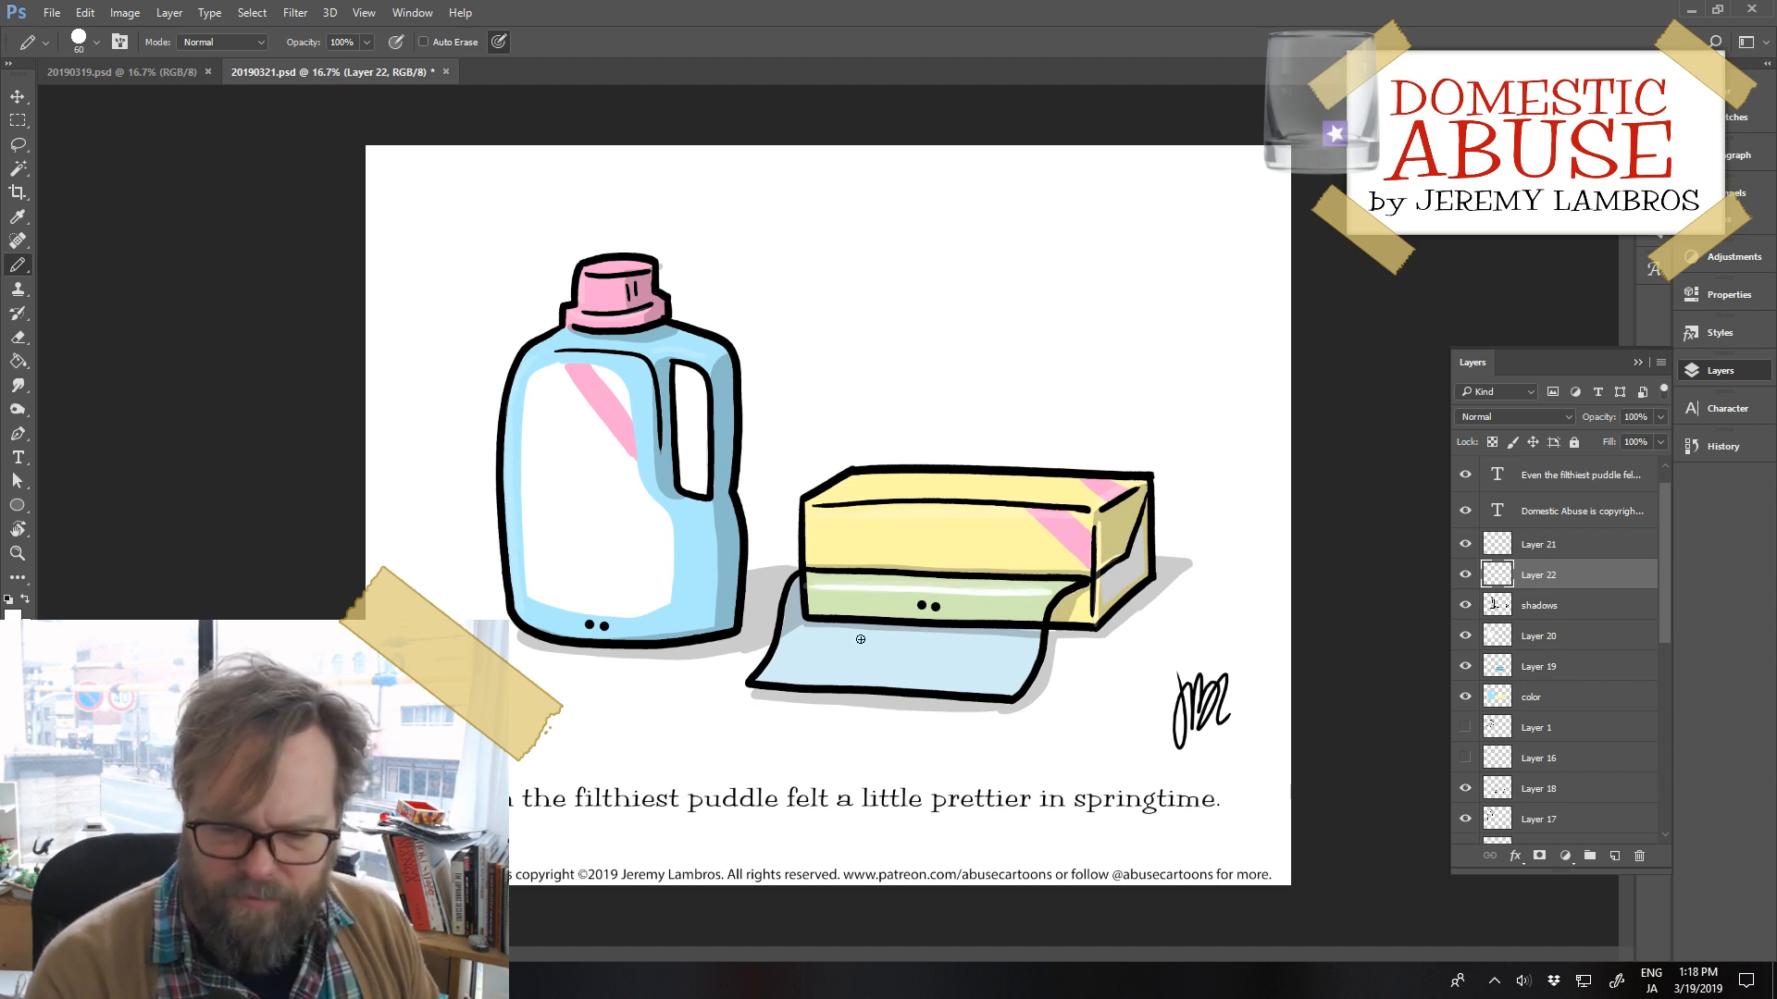
pyautogui.moveTo(773, 678); pyautogui.dragTo(1022, 694)
pyautogui.hotkey('ctrl', 'z')
pyautogui.moveTo(776, 678); pyautogui.dragTo(971, 690)
pyautogui.hotkey('ctrl', 'z')
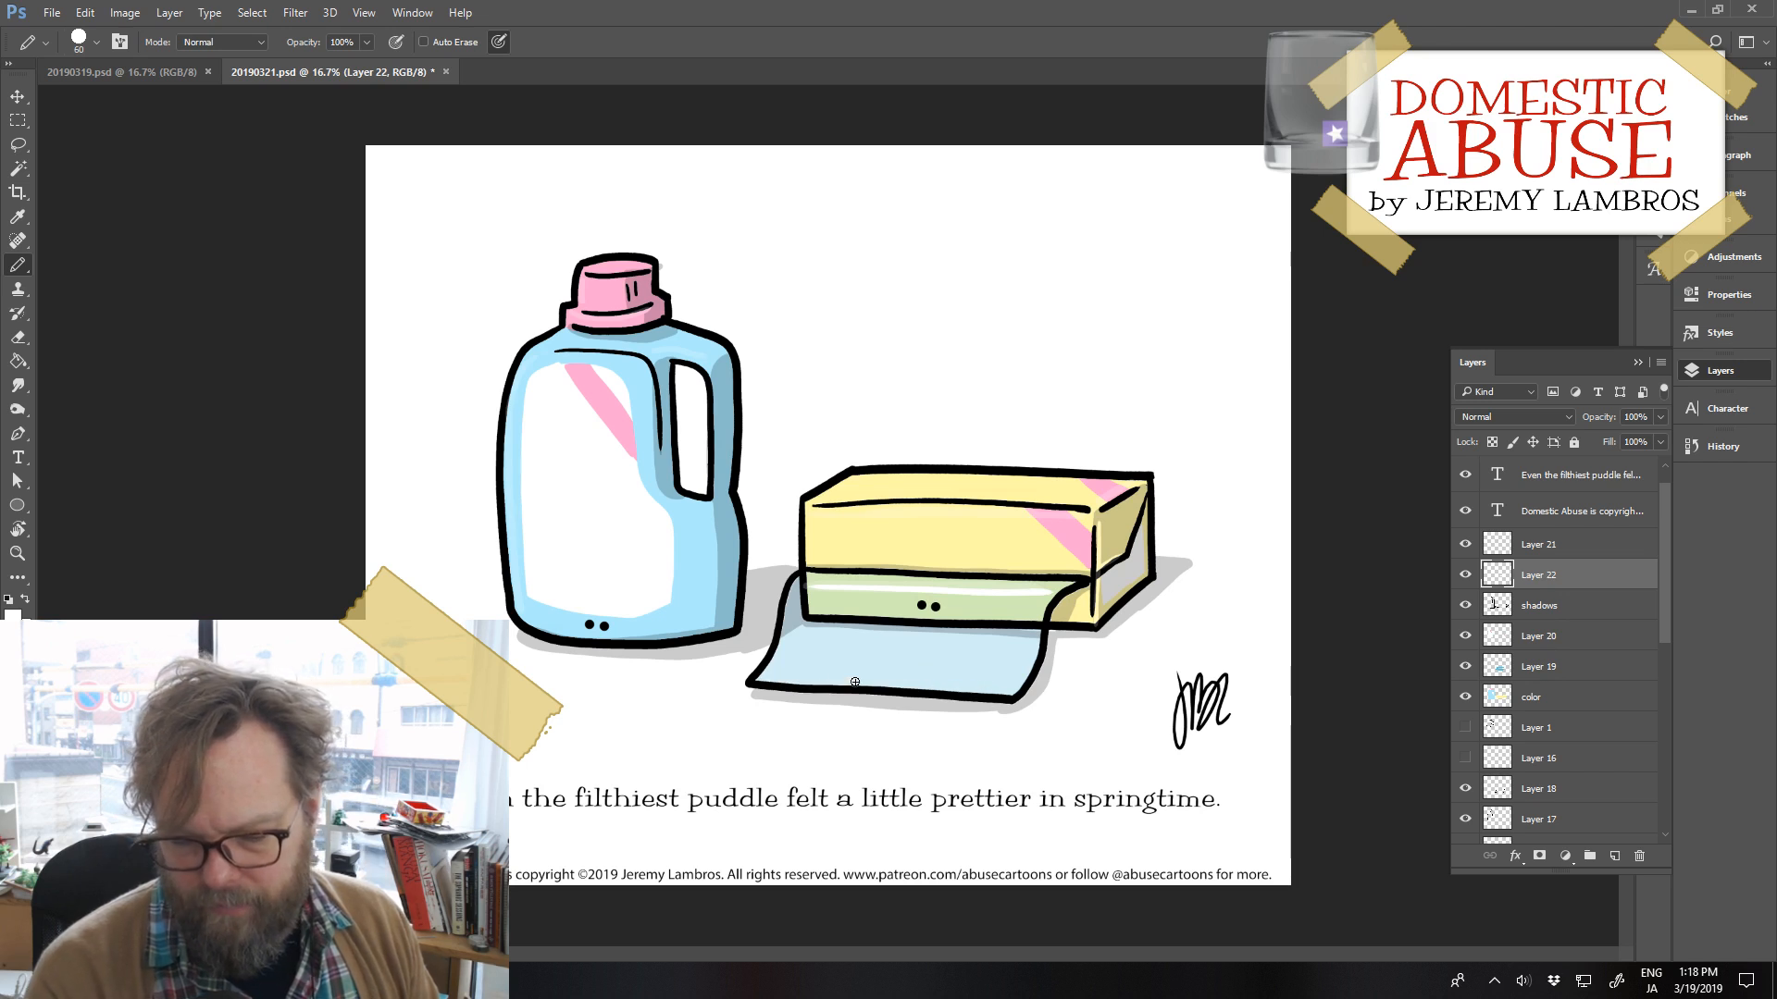
pyautogui.moveTo(782, 678); pyautogui.dragTo(1011, 690)
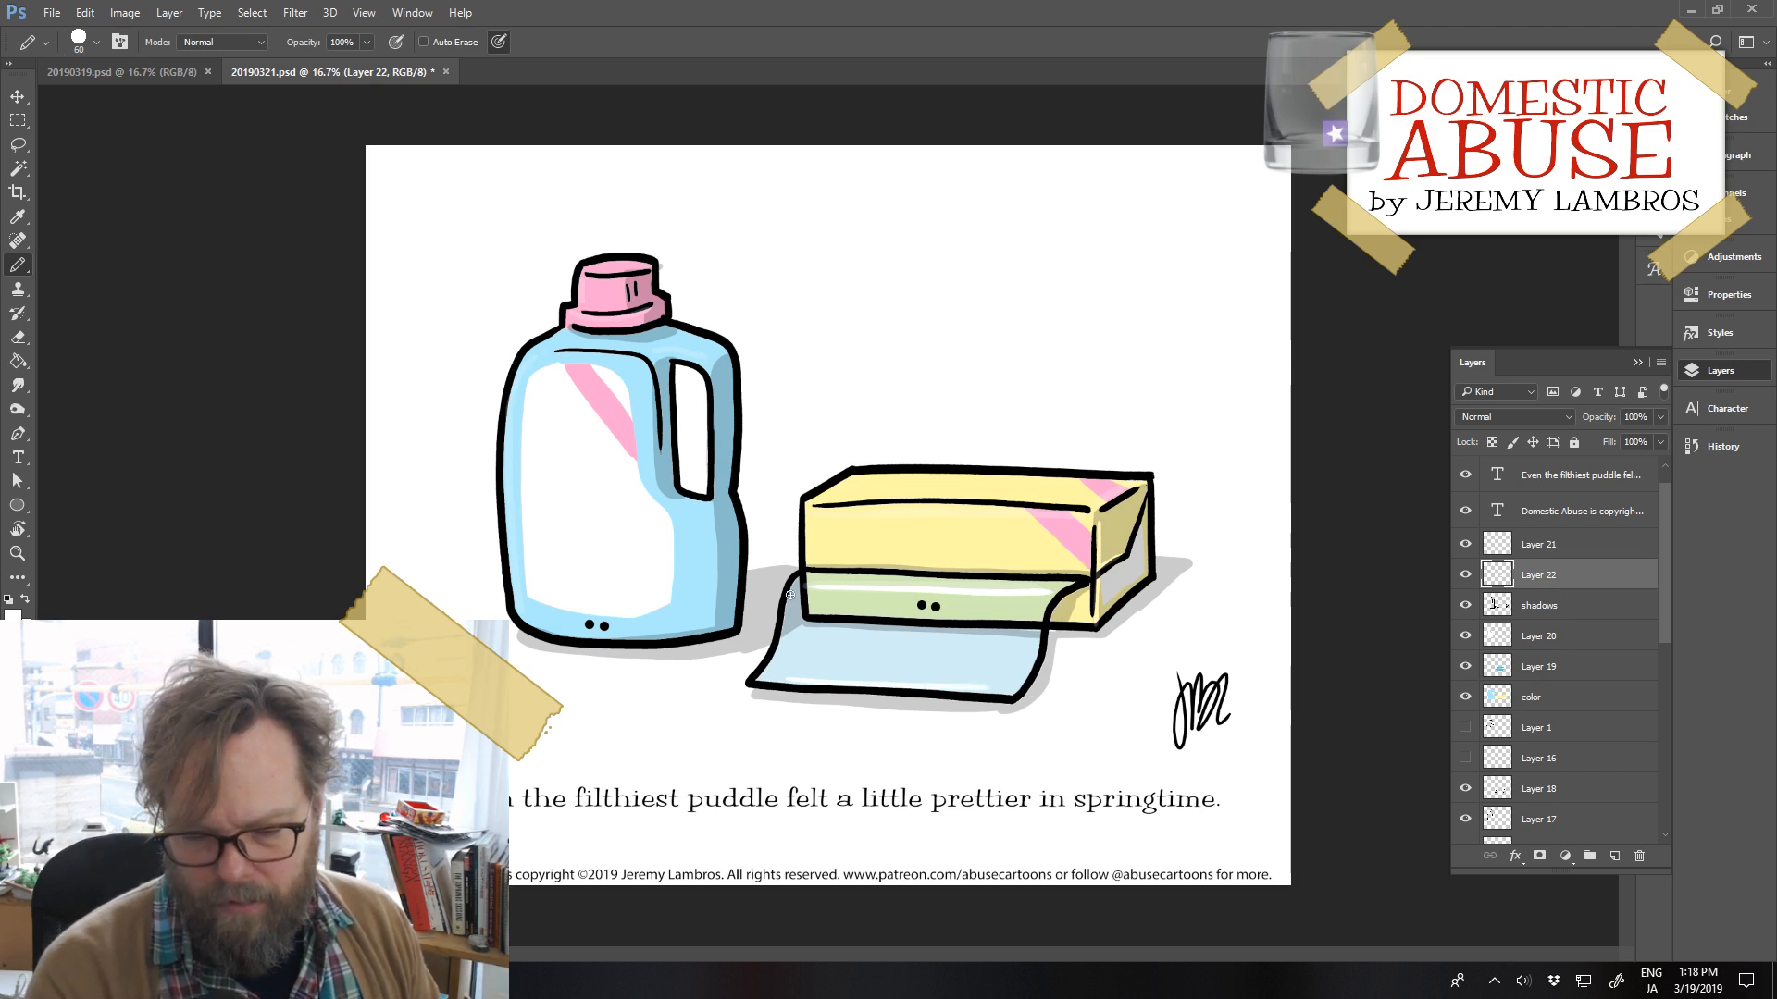
pyautogui.moveTo(794, 597); pyautogui.dragTo(782, 683)
pyautogui.hotkey('ctrl', 'z')
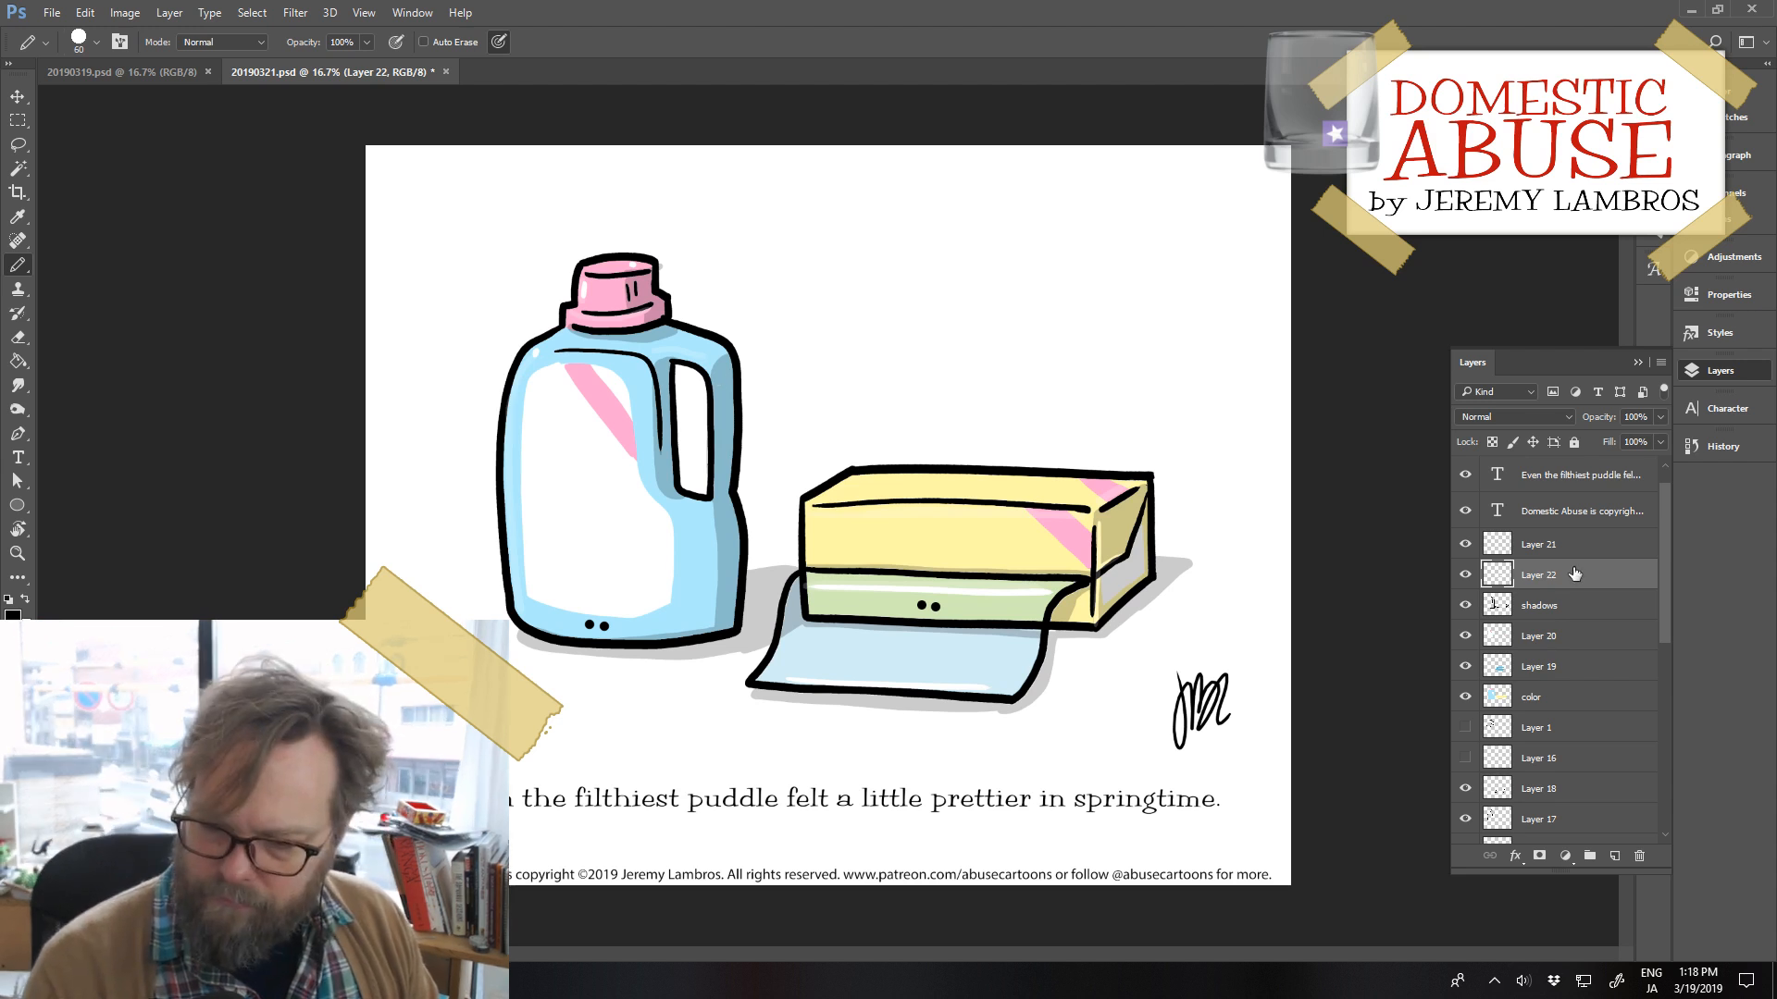
# On the shadows layer, pencil shading along the upper right edge of the blue bottle's label, and save the file
pyautogui.hotkey('alt', '[')
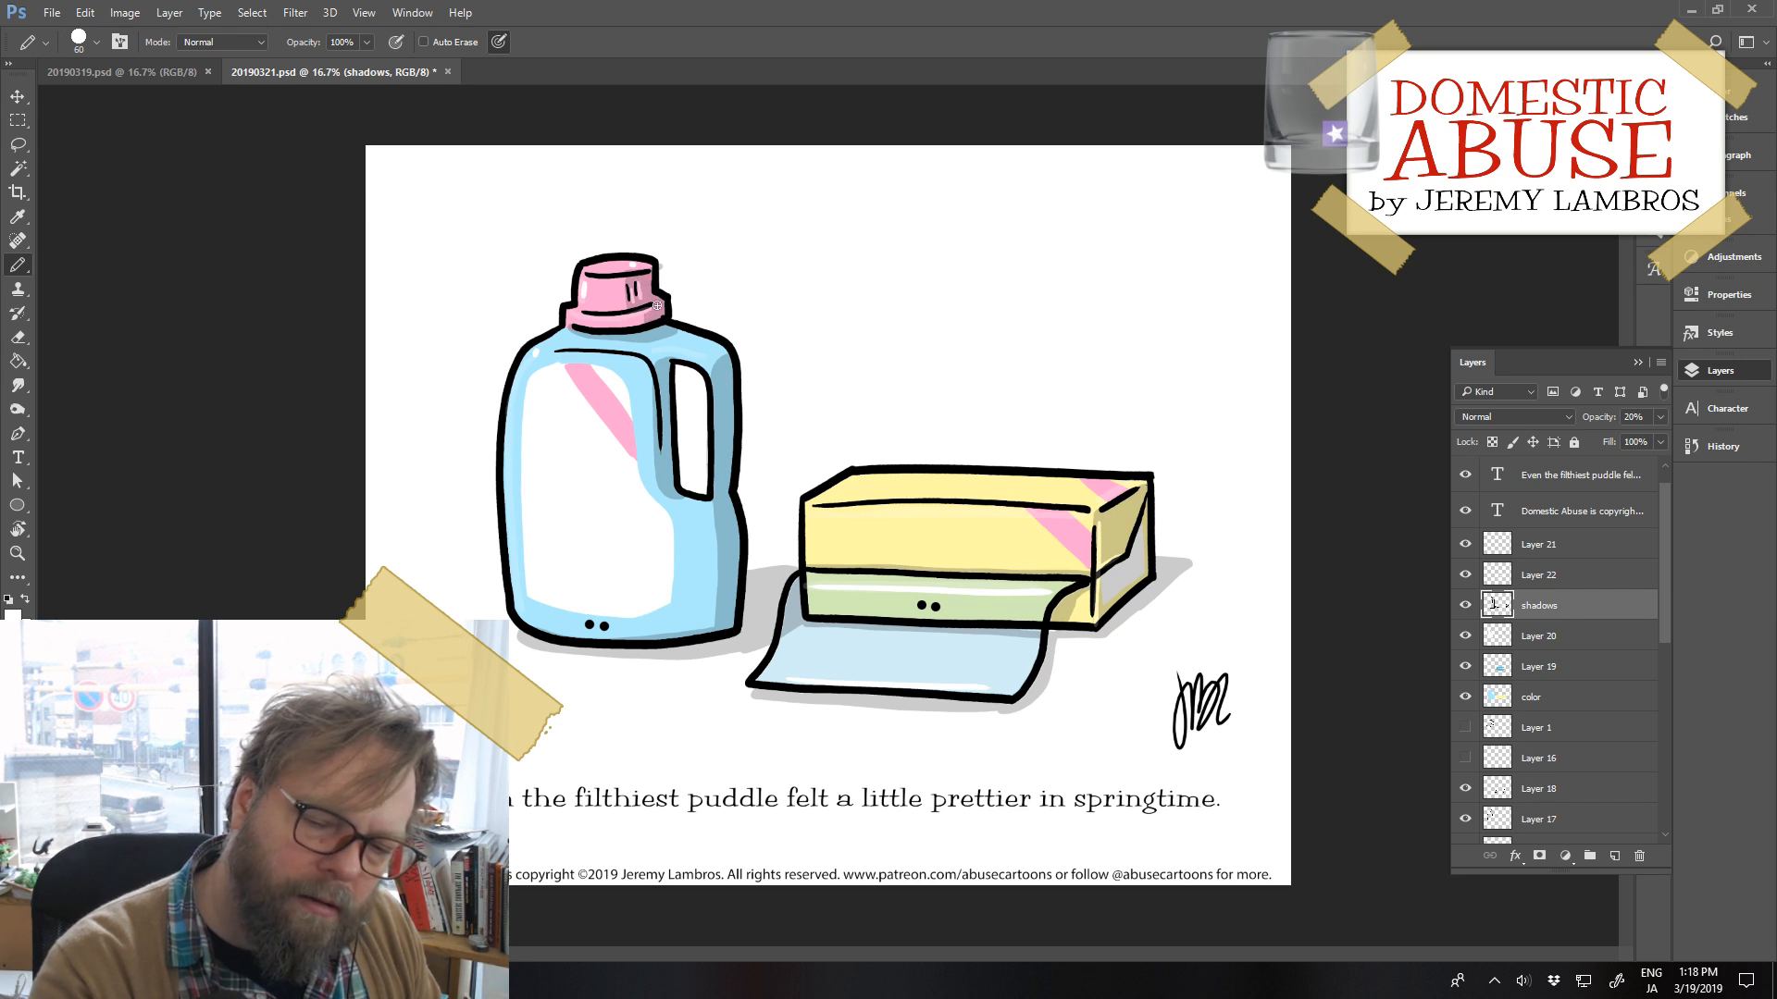
pyautogui.hotkey('ctrl', 's')
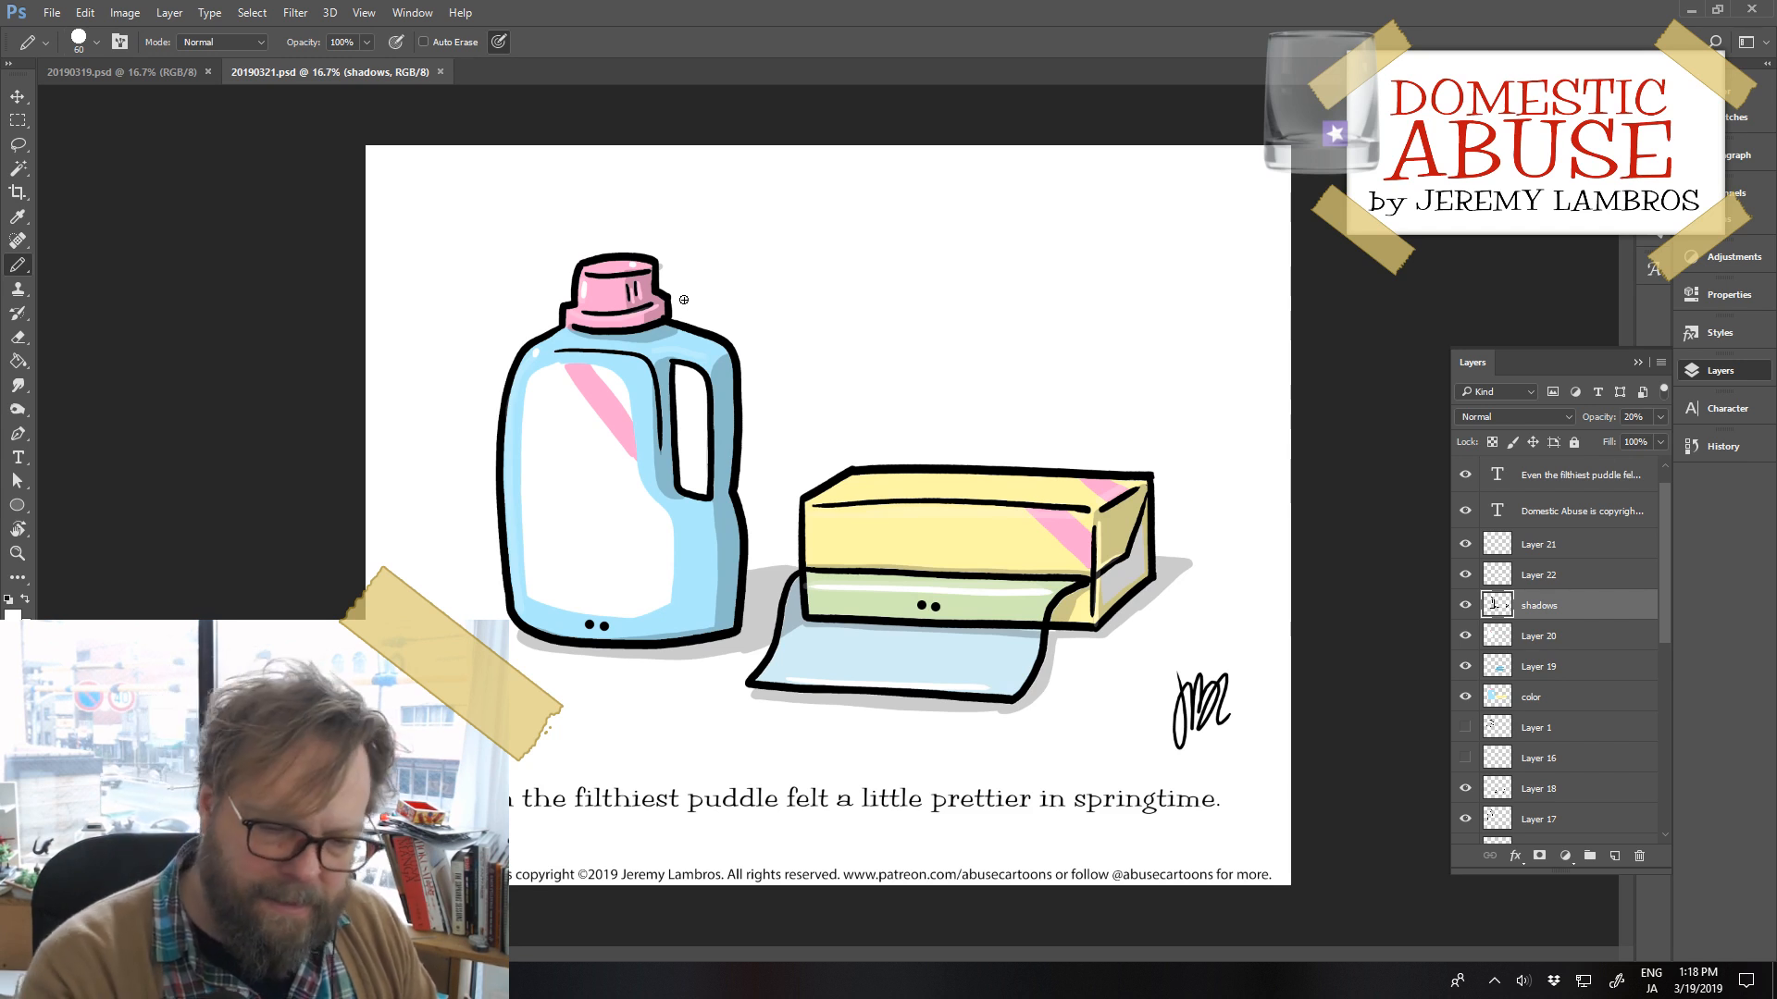
pyautogui.moveTo(589, 358)
pyautogui.mouseDown()
pyautogui.moveTo(646, 368)
pyautogui.moveTo(668, 492)
pyautogui.moveTo(653, 389)
pyautogui.moveTo(658, 451)
pyautogui.mouseUp()
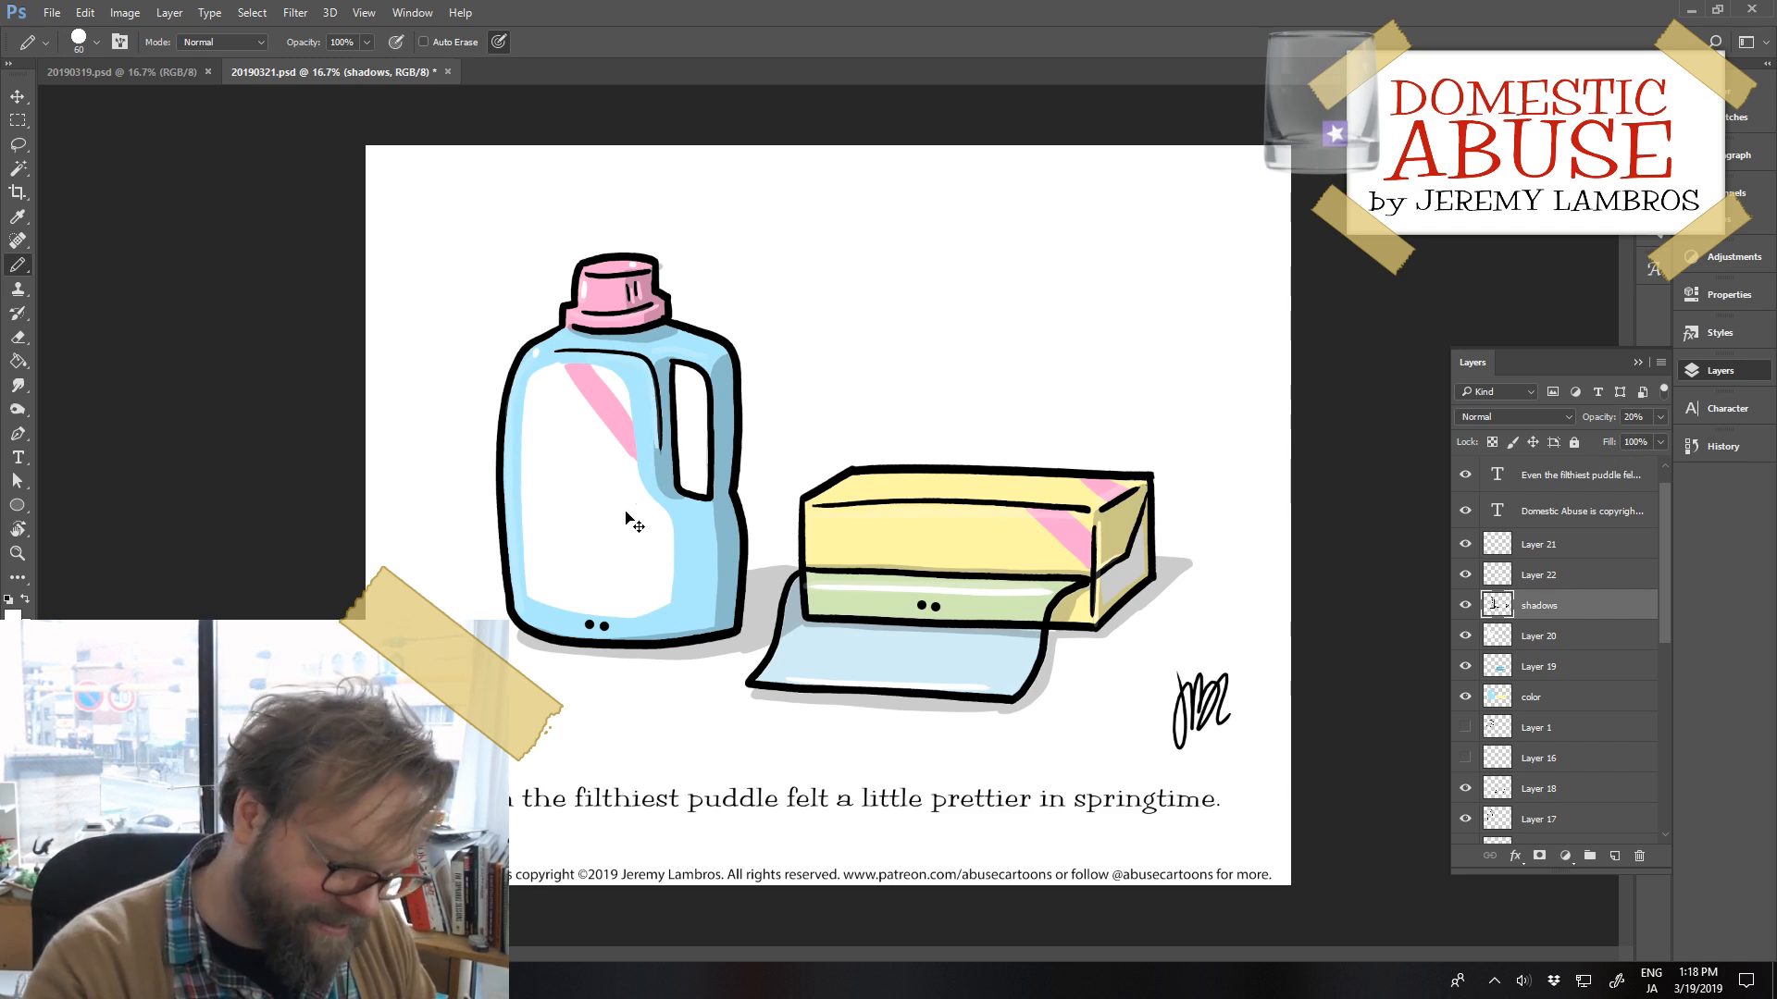
pyautogui.hotkey('ctrl', 's')
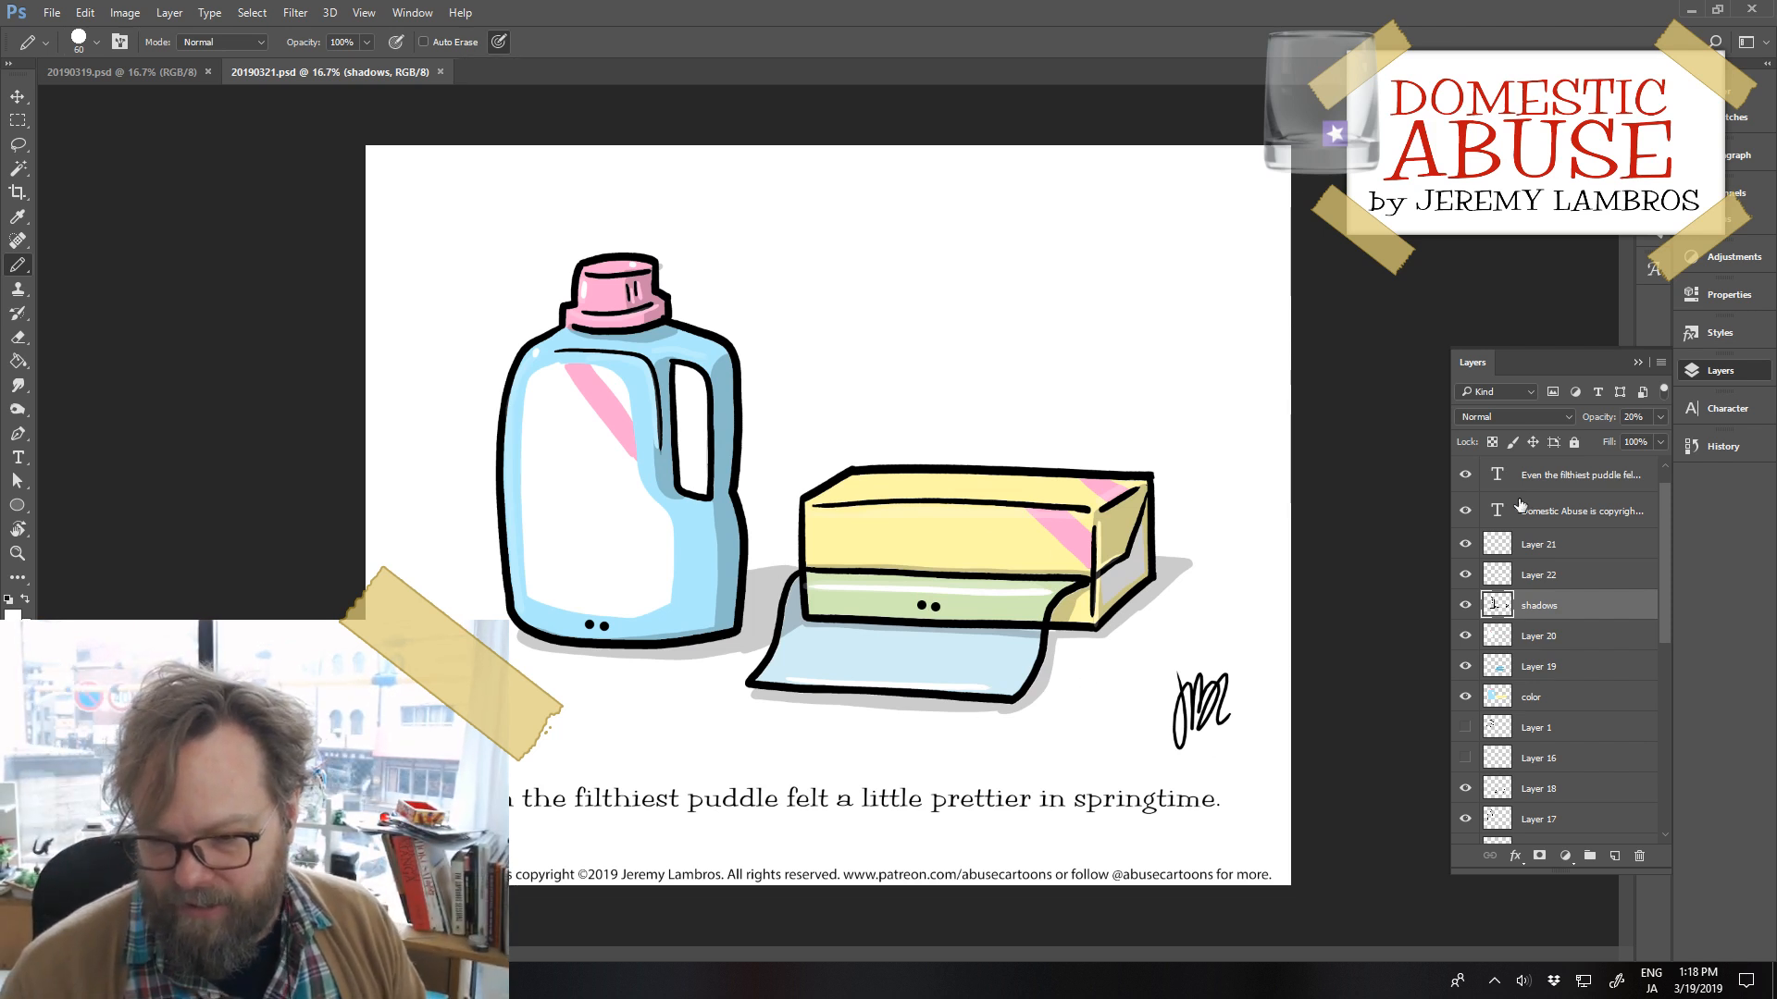
# Replace the caption text with "The one thing they were unable to soften was their own self criticism"
pyautogui.click(1544, 516)
pyautogui.click(1555, 478)
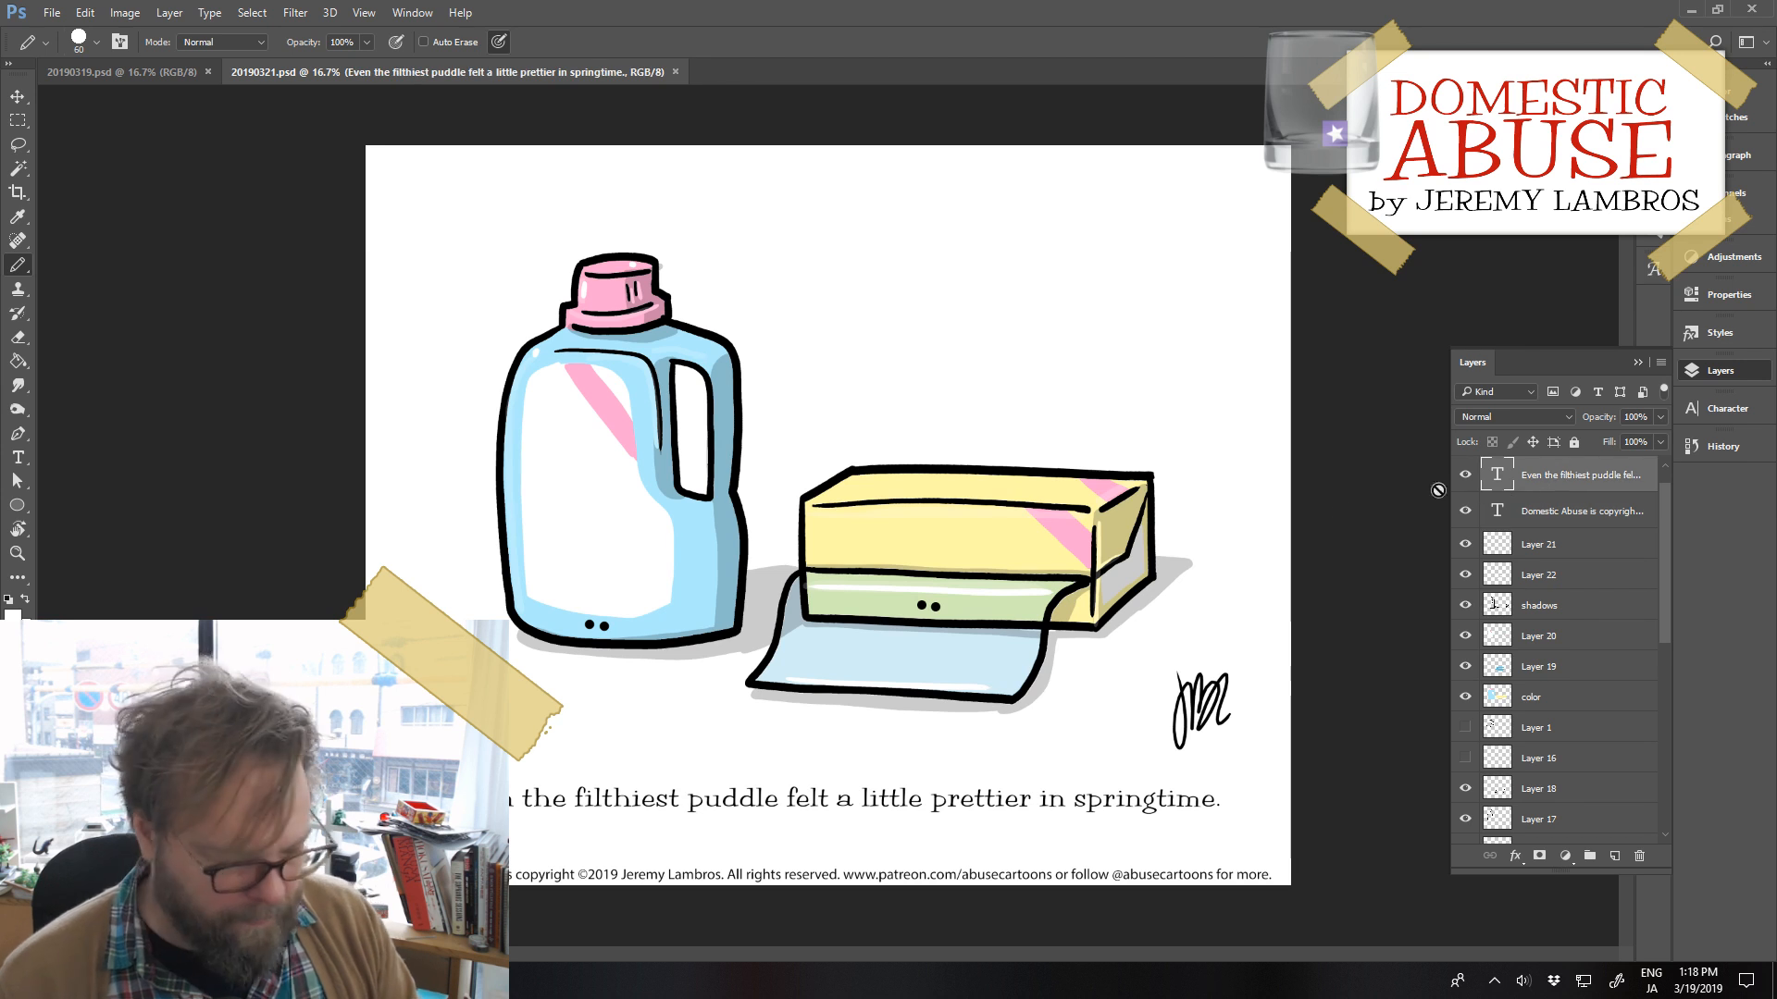
pyautogui.press('t')
pyautogui.click(921, 803)
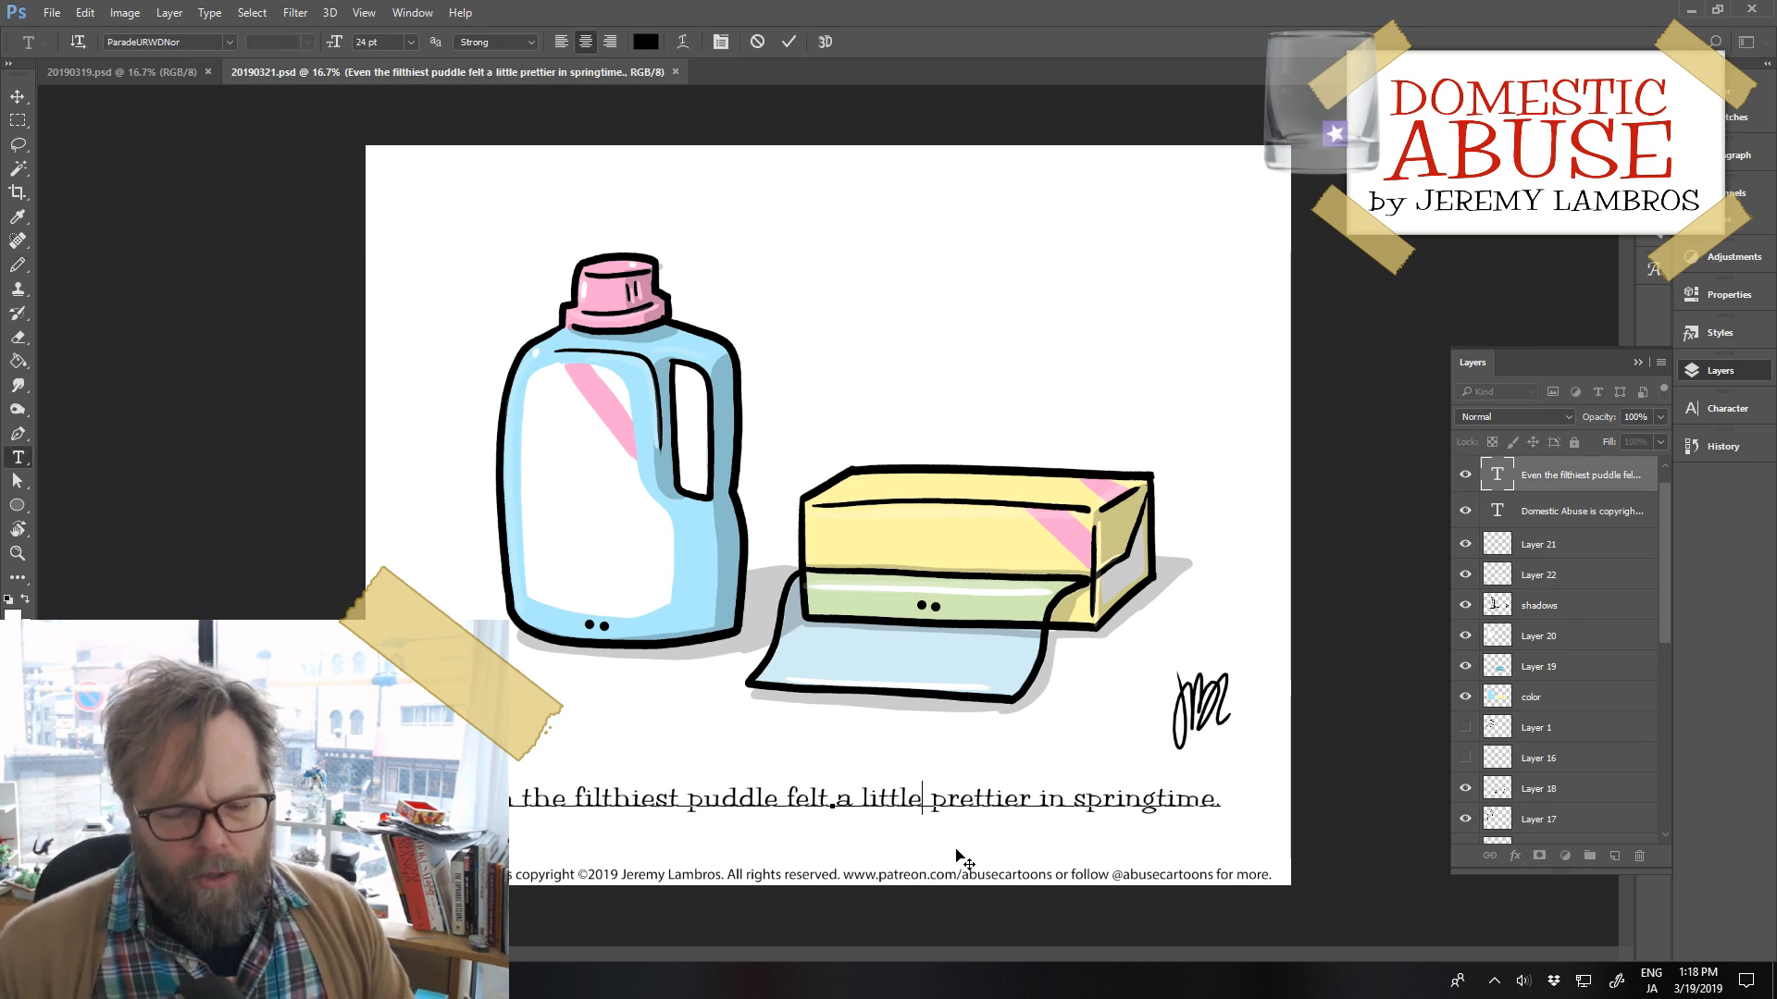
pyautogui.hotkey('ctrl', 'a')
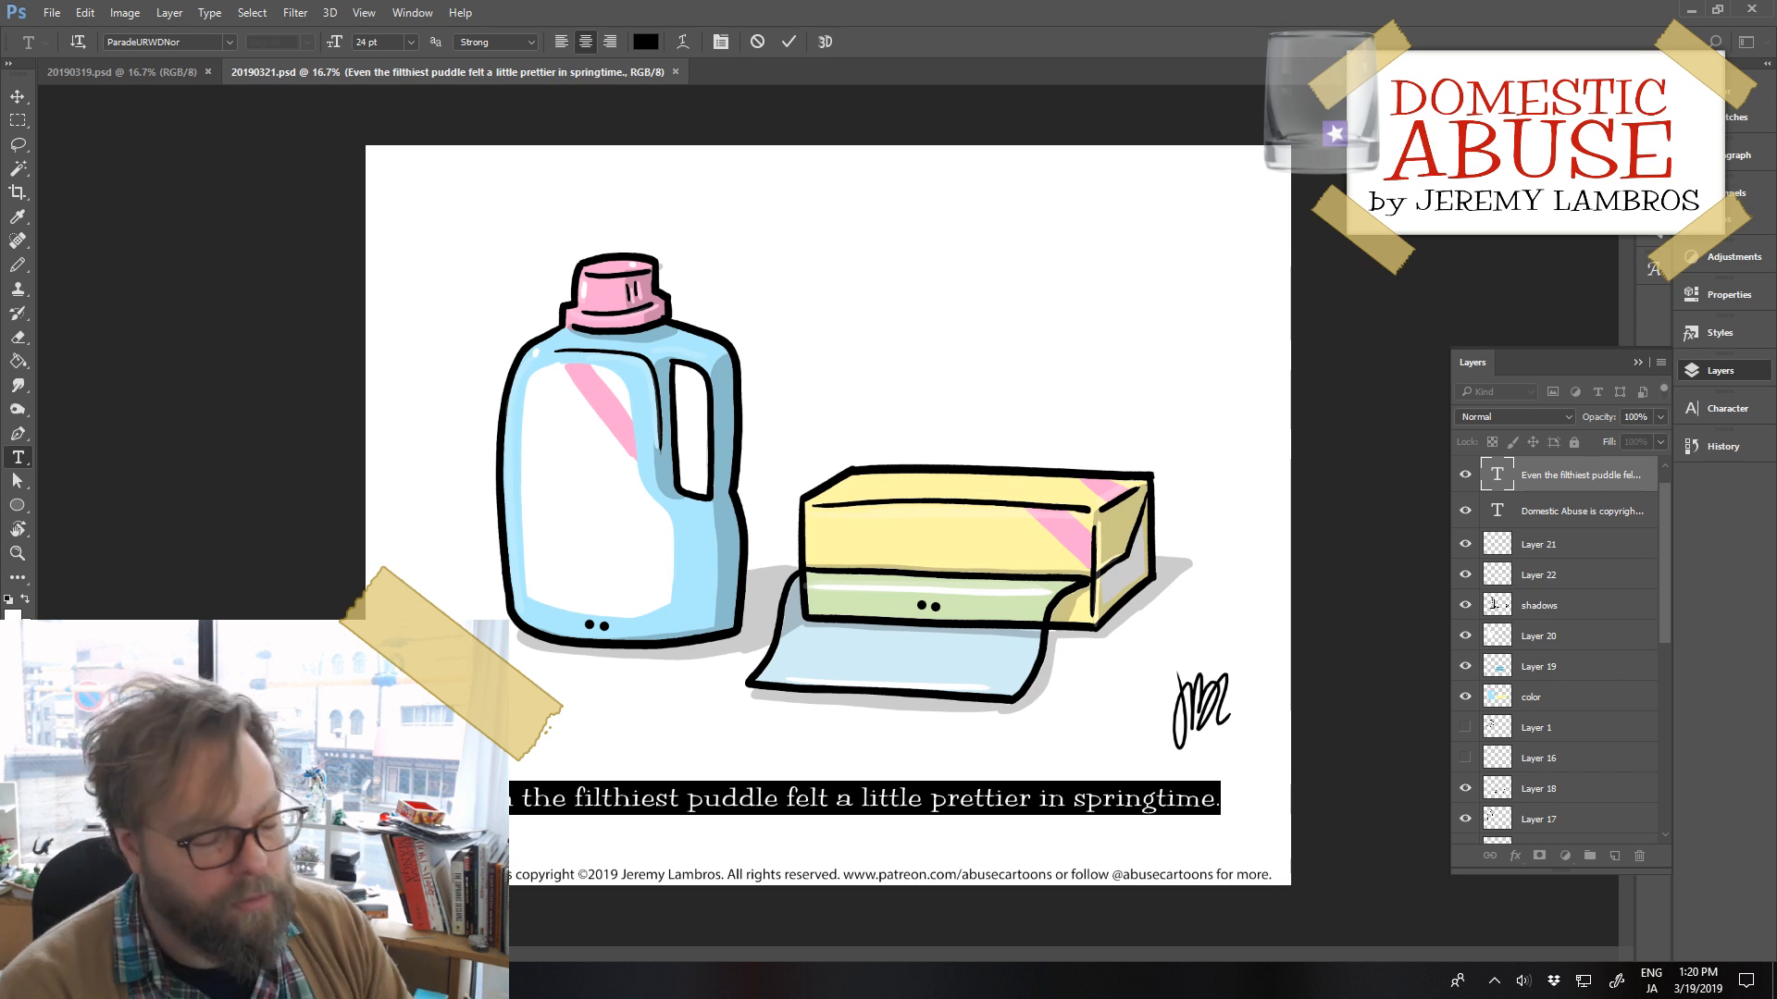
pyautogui.write('The one thing ')
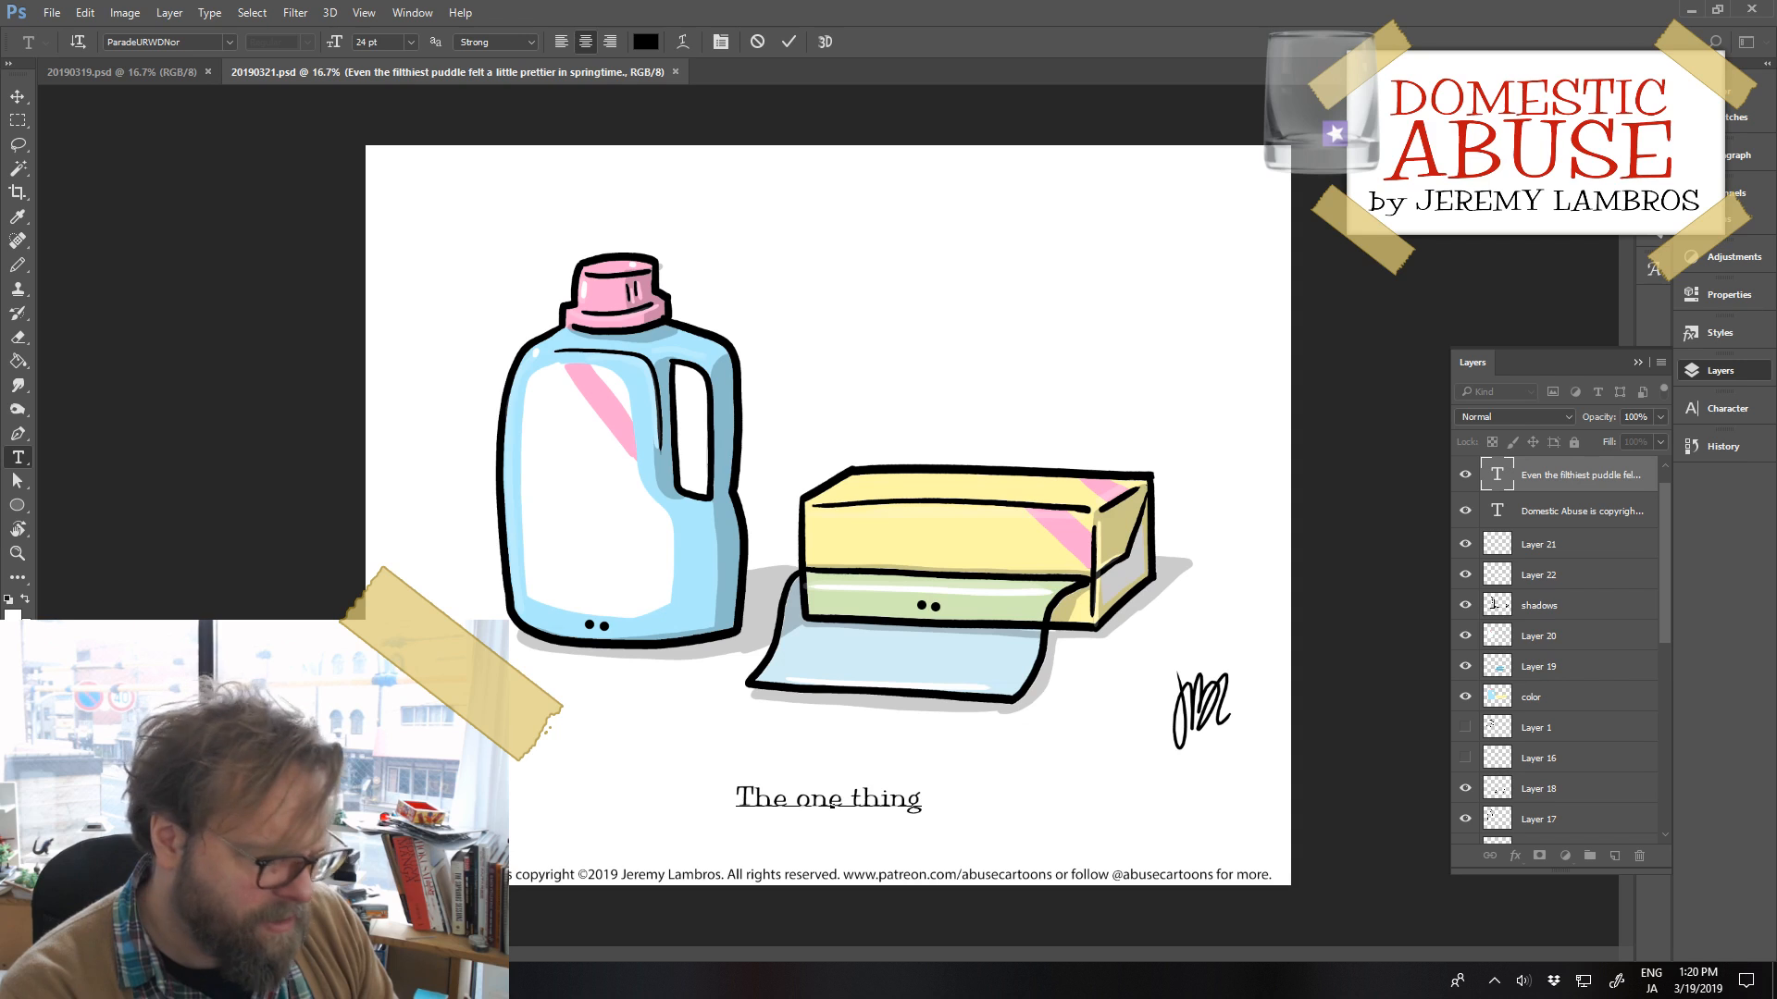
pyautogui.write('they were')
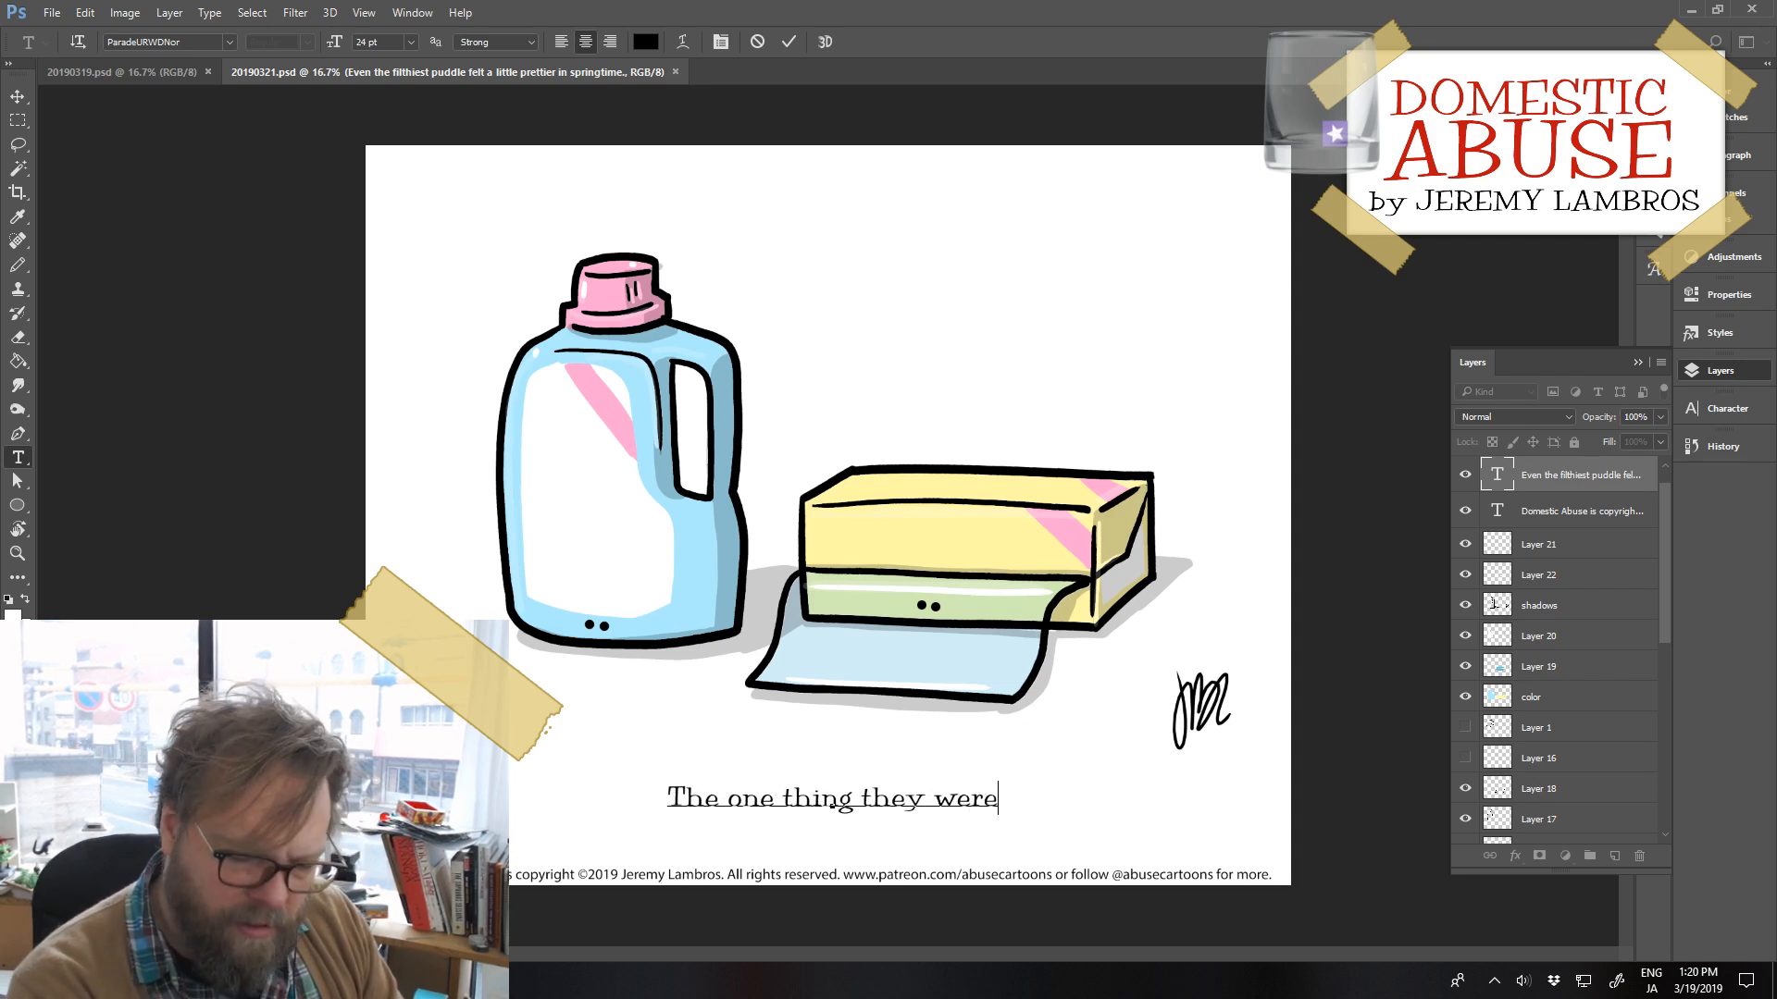
pyautogui.write(' unable to sof')
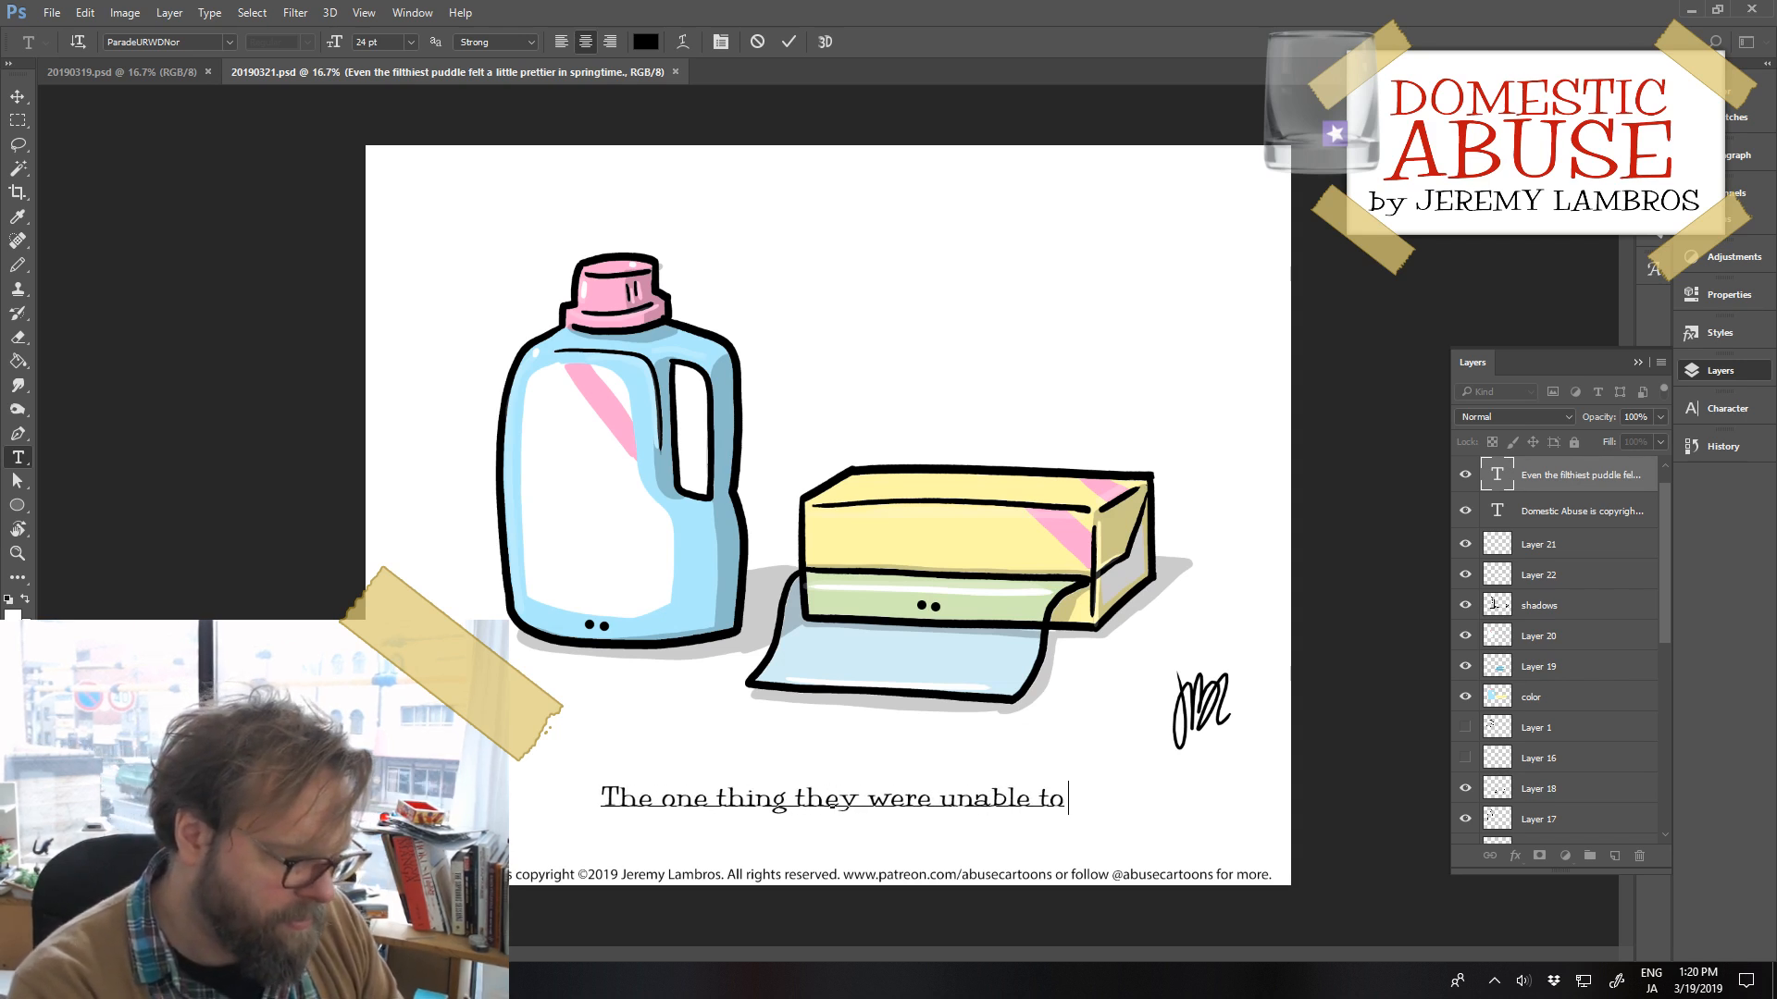
pyautogui.write('ne')
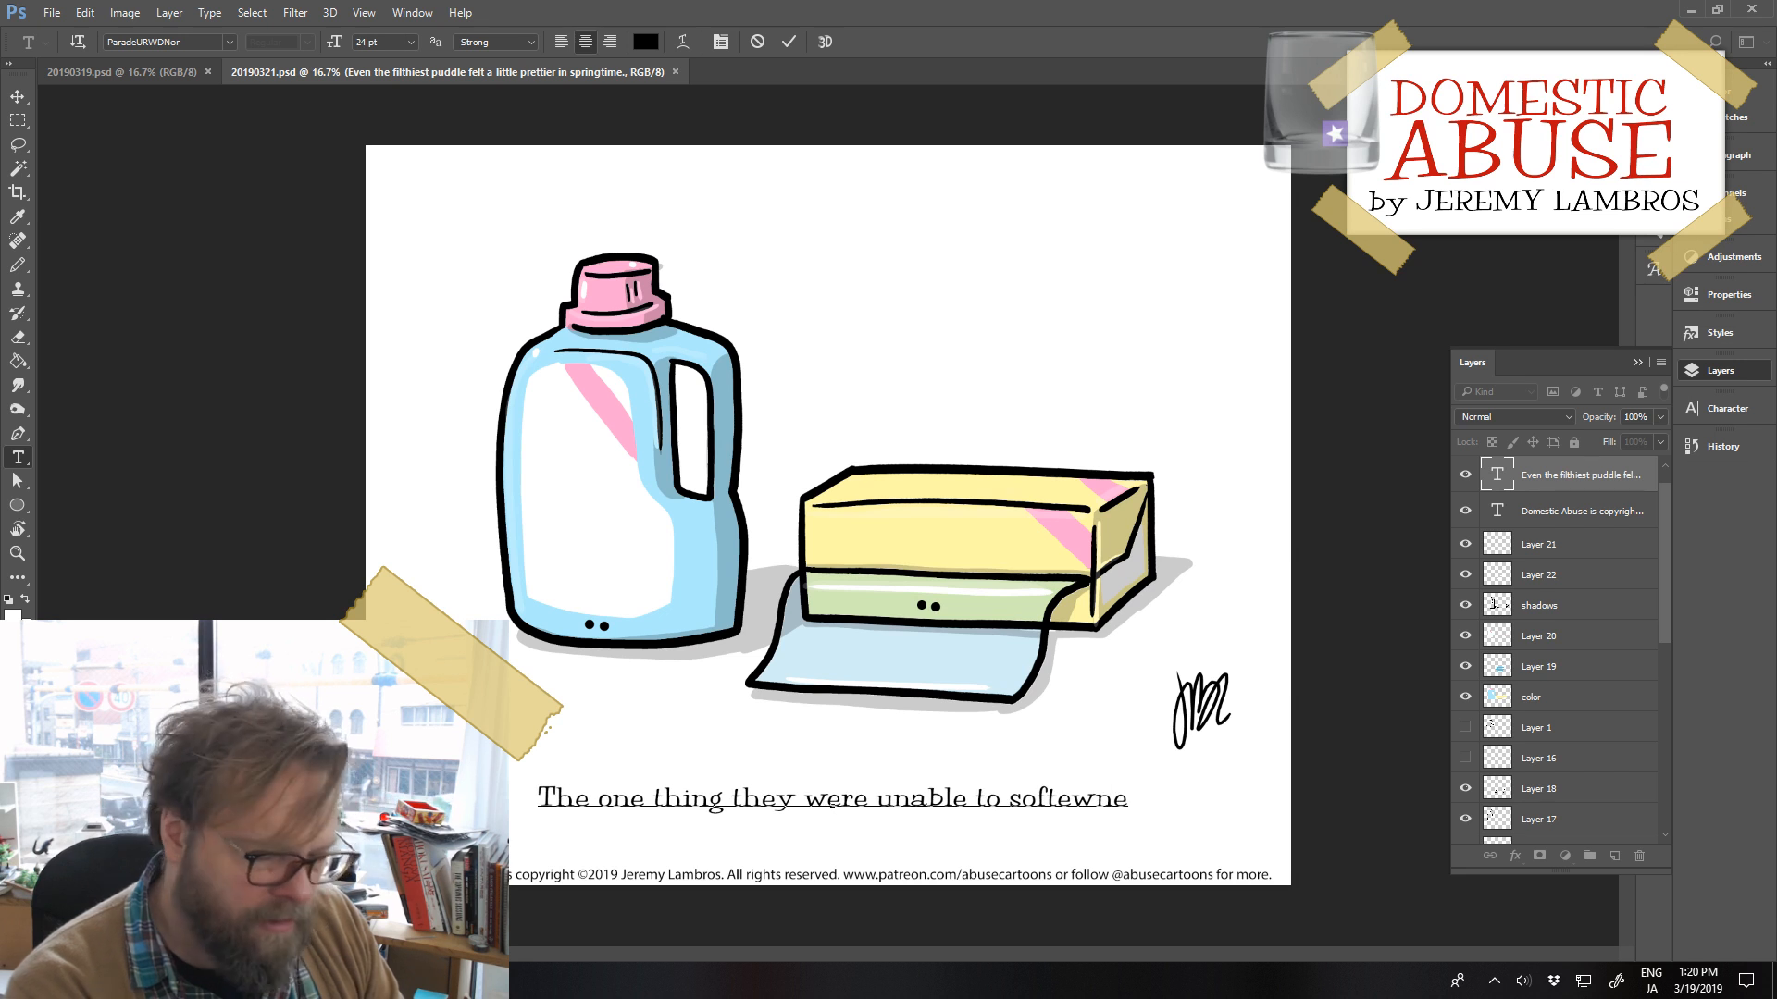
pyautogui.press('BackSpace')
pyautogui.press('BackSpace')
pyautogui.press('BackSpace')
pyautogui.press('BackSpace')
pyautogui.press('BackSpace')
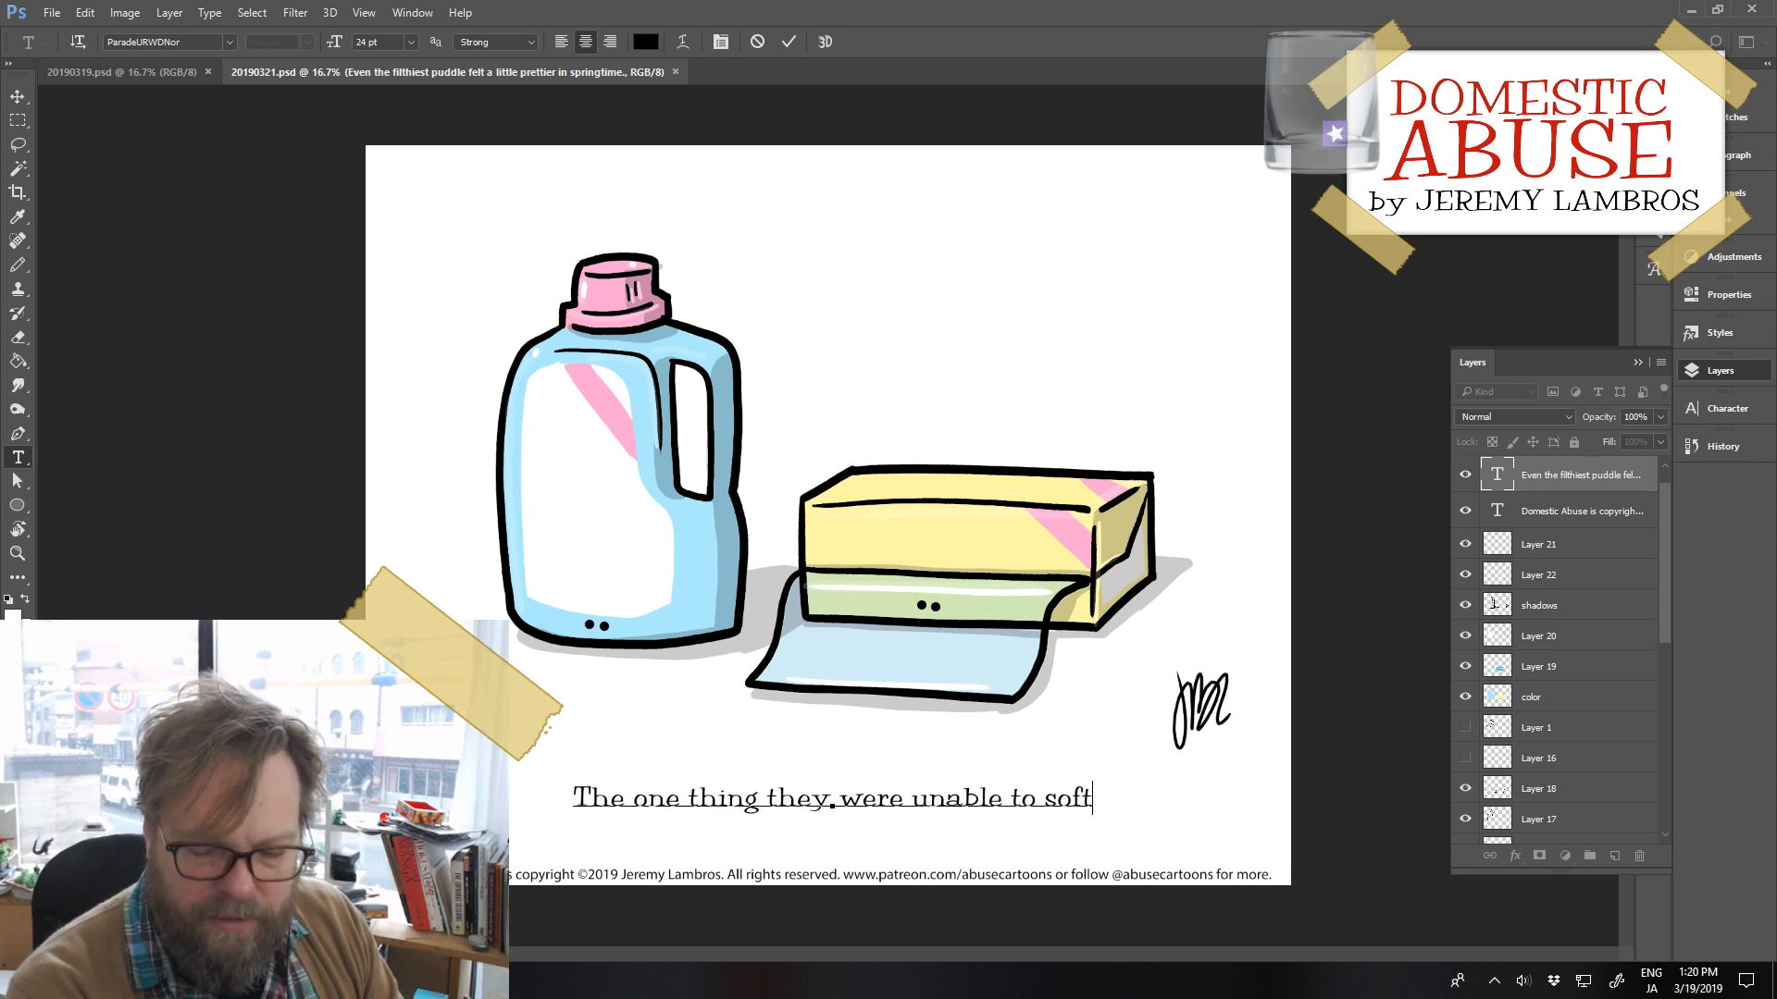
pyautogui.write('en was')
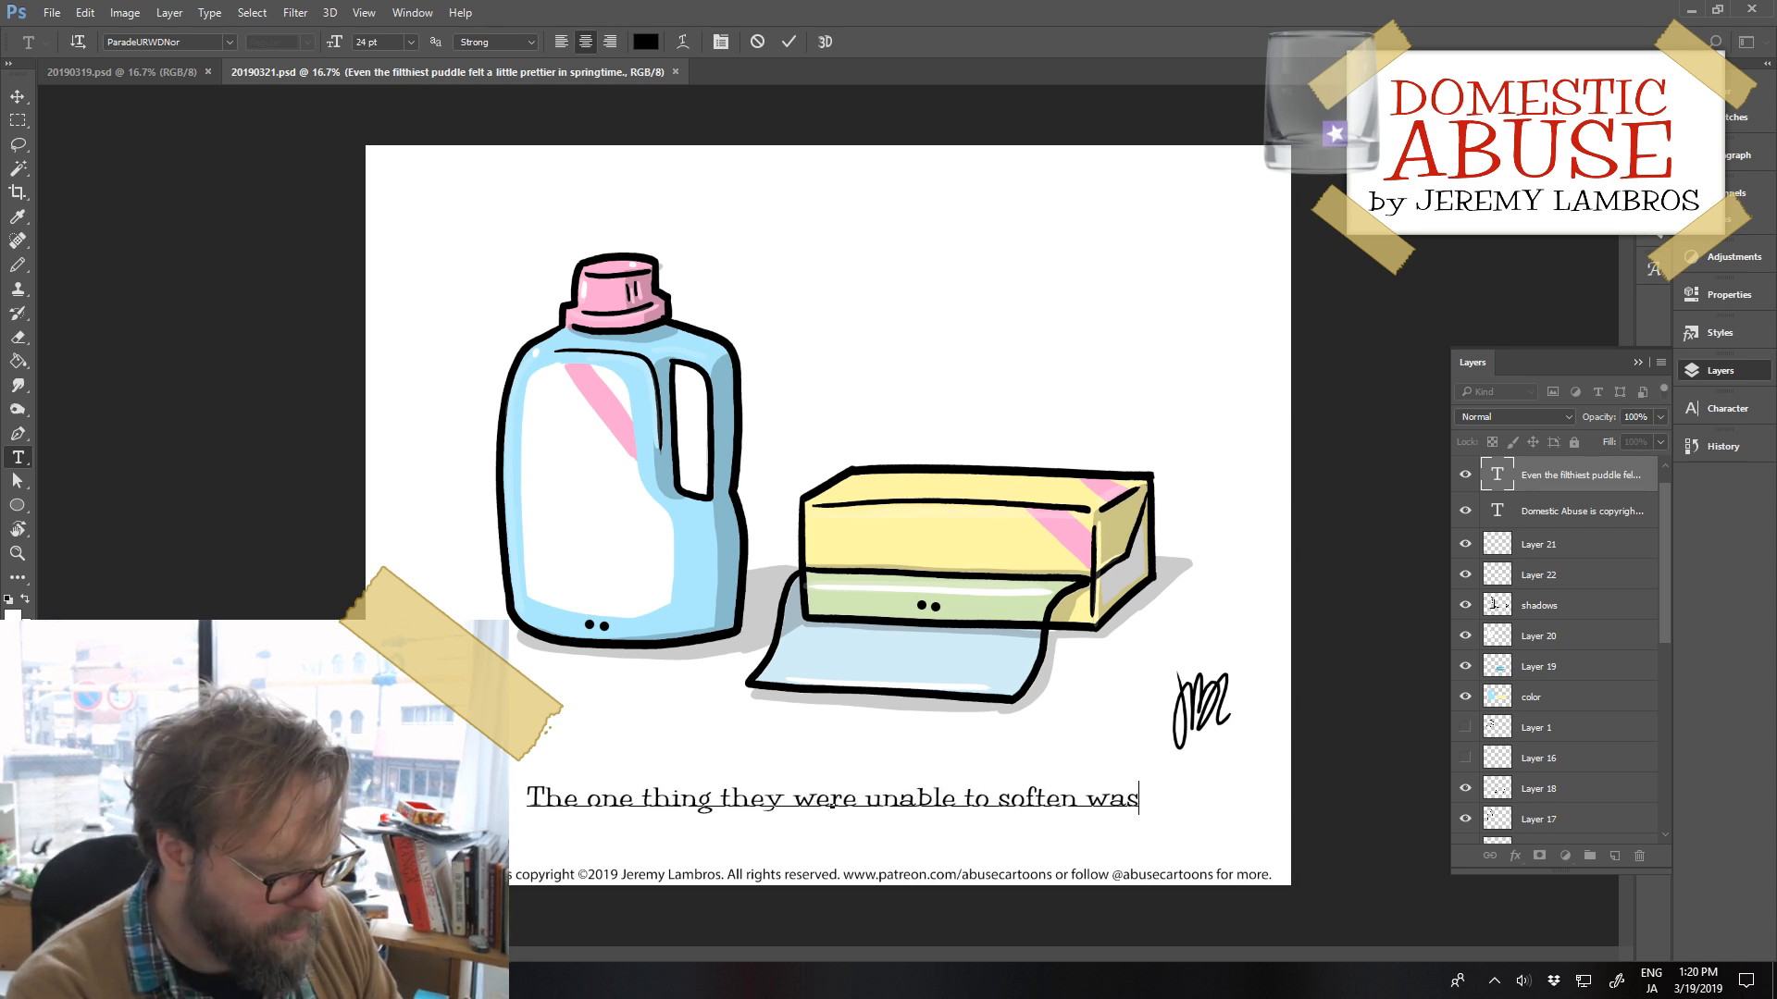
pyautogui.write(' their own se')
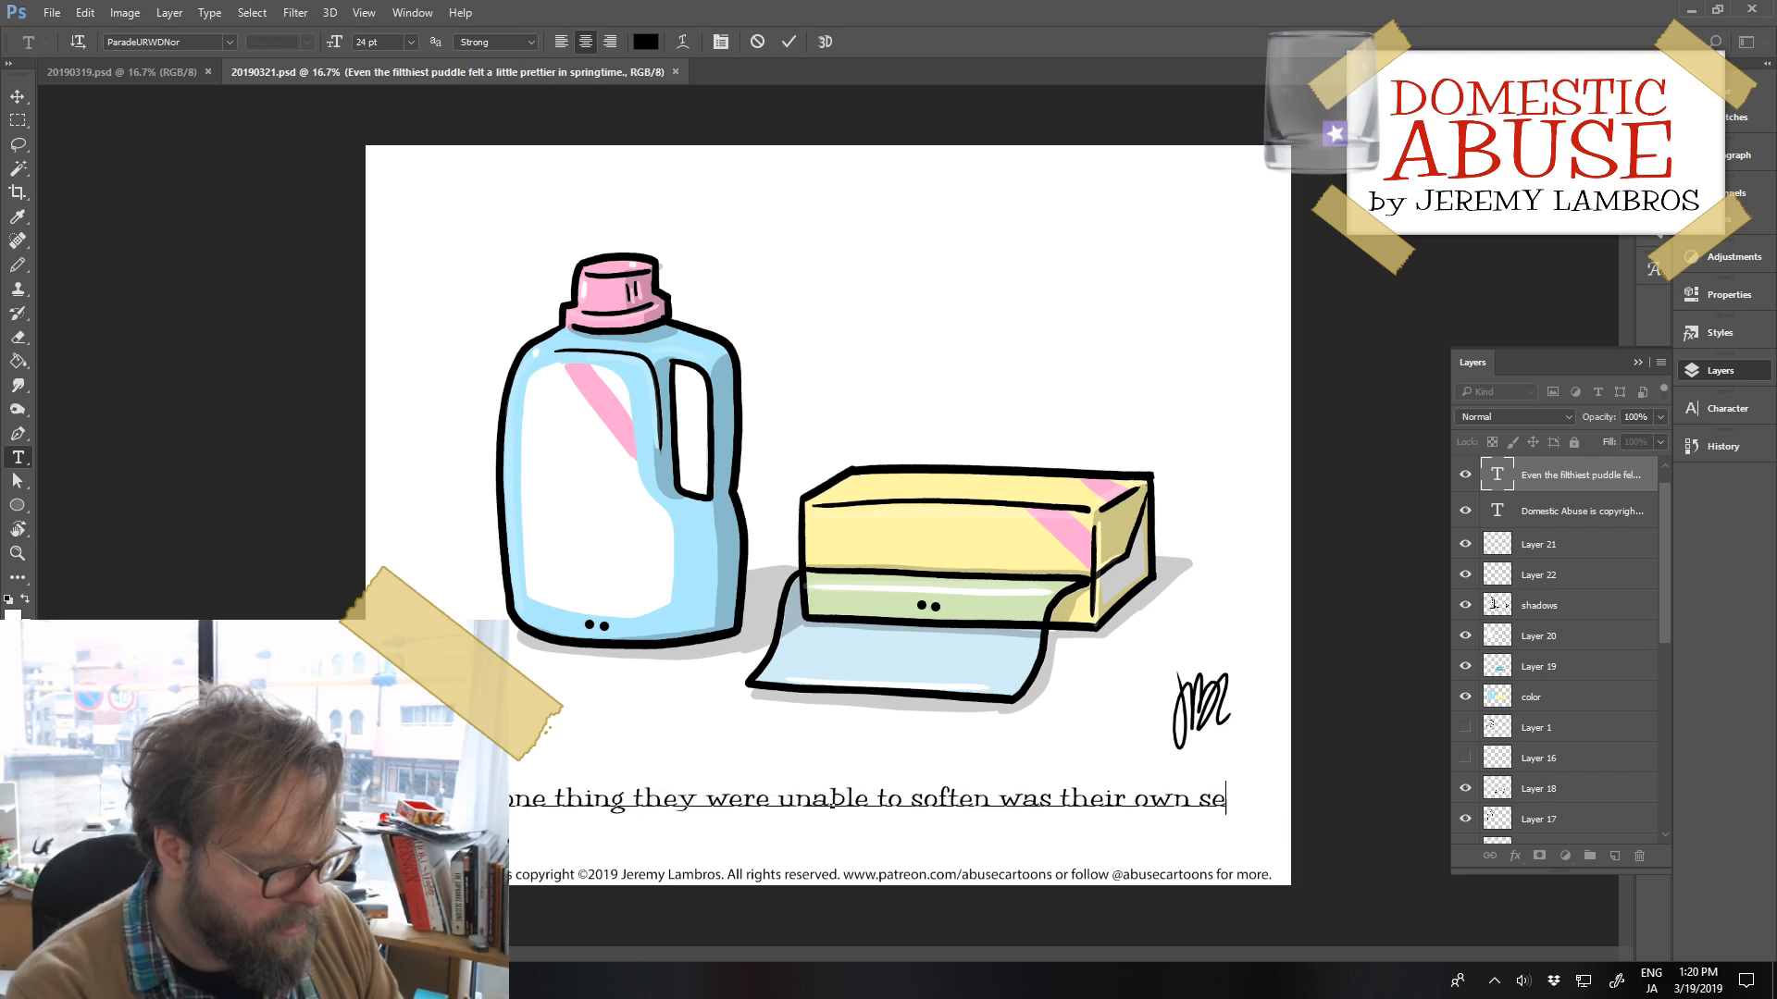
pyautogui.write('lf cri')
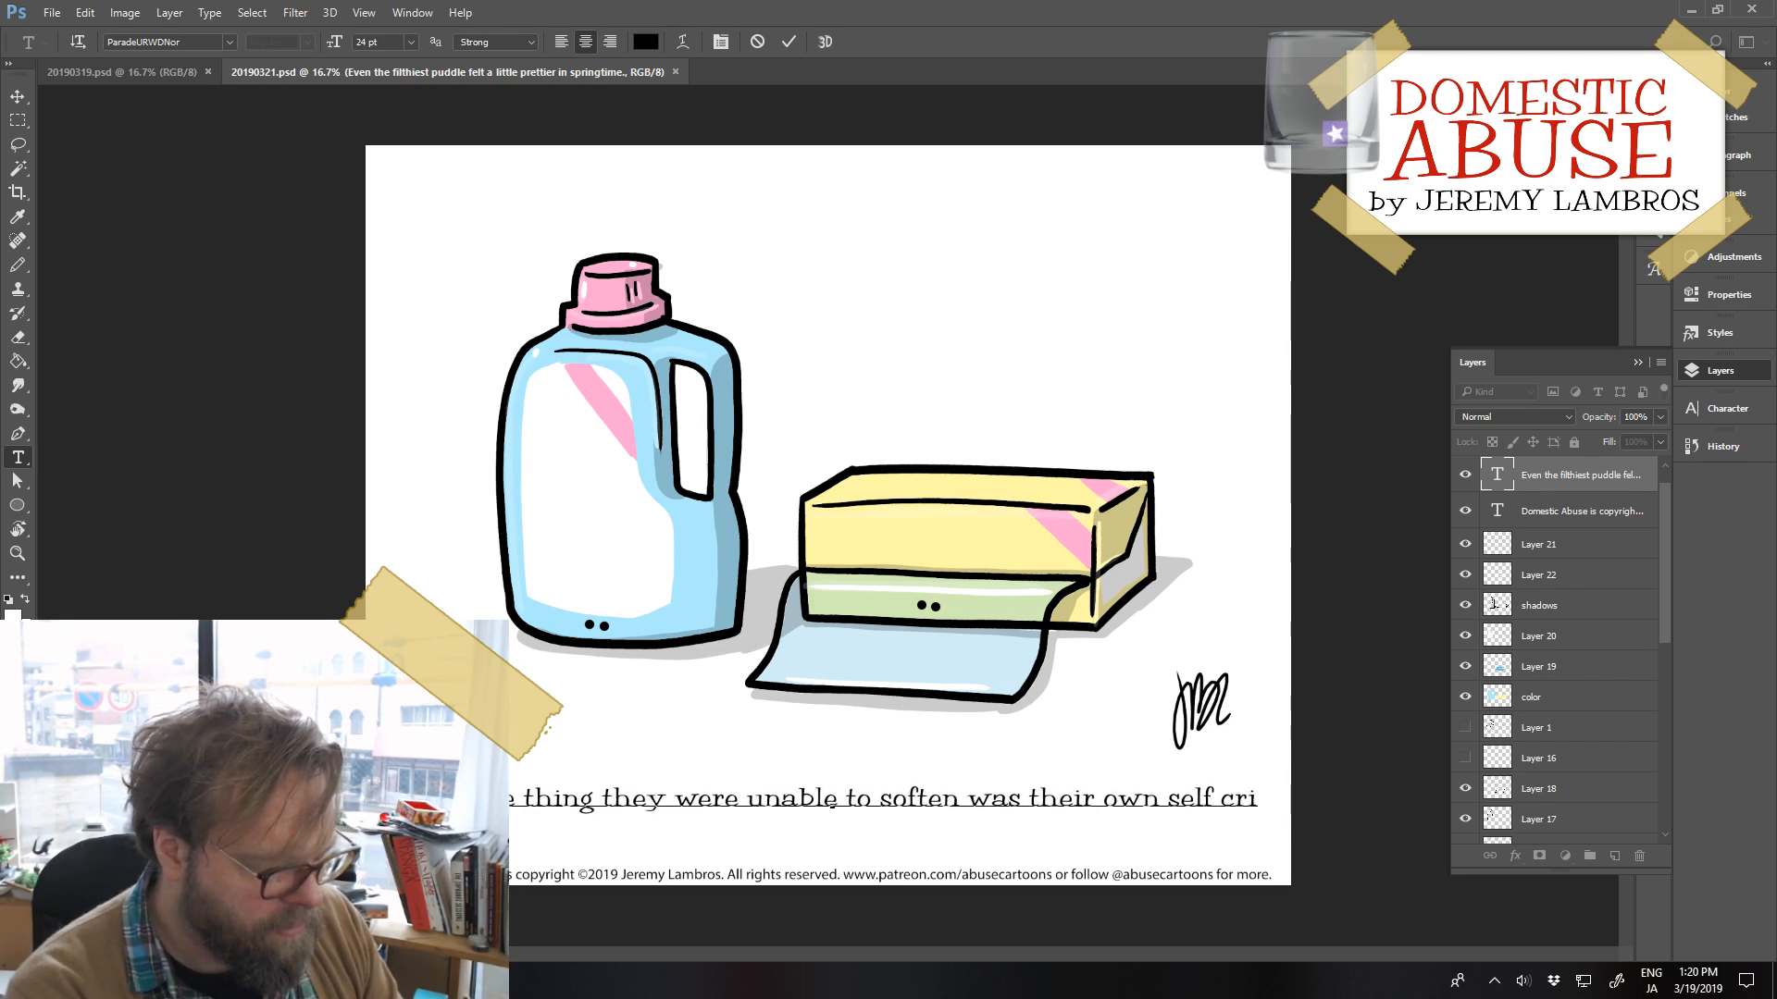
pyautogui.write('tici')
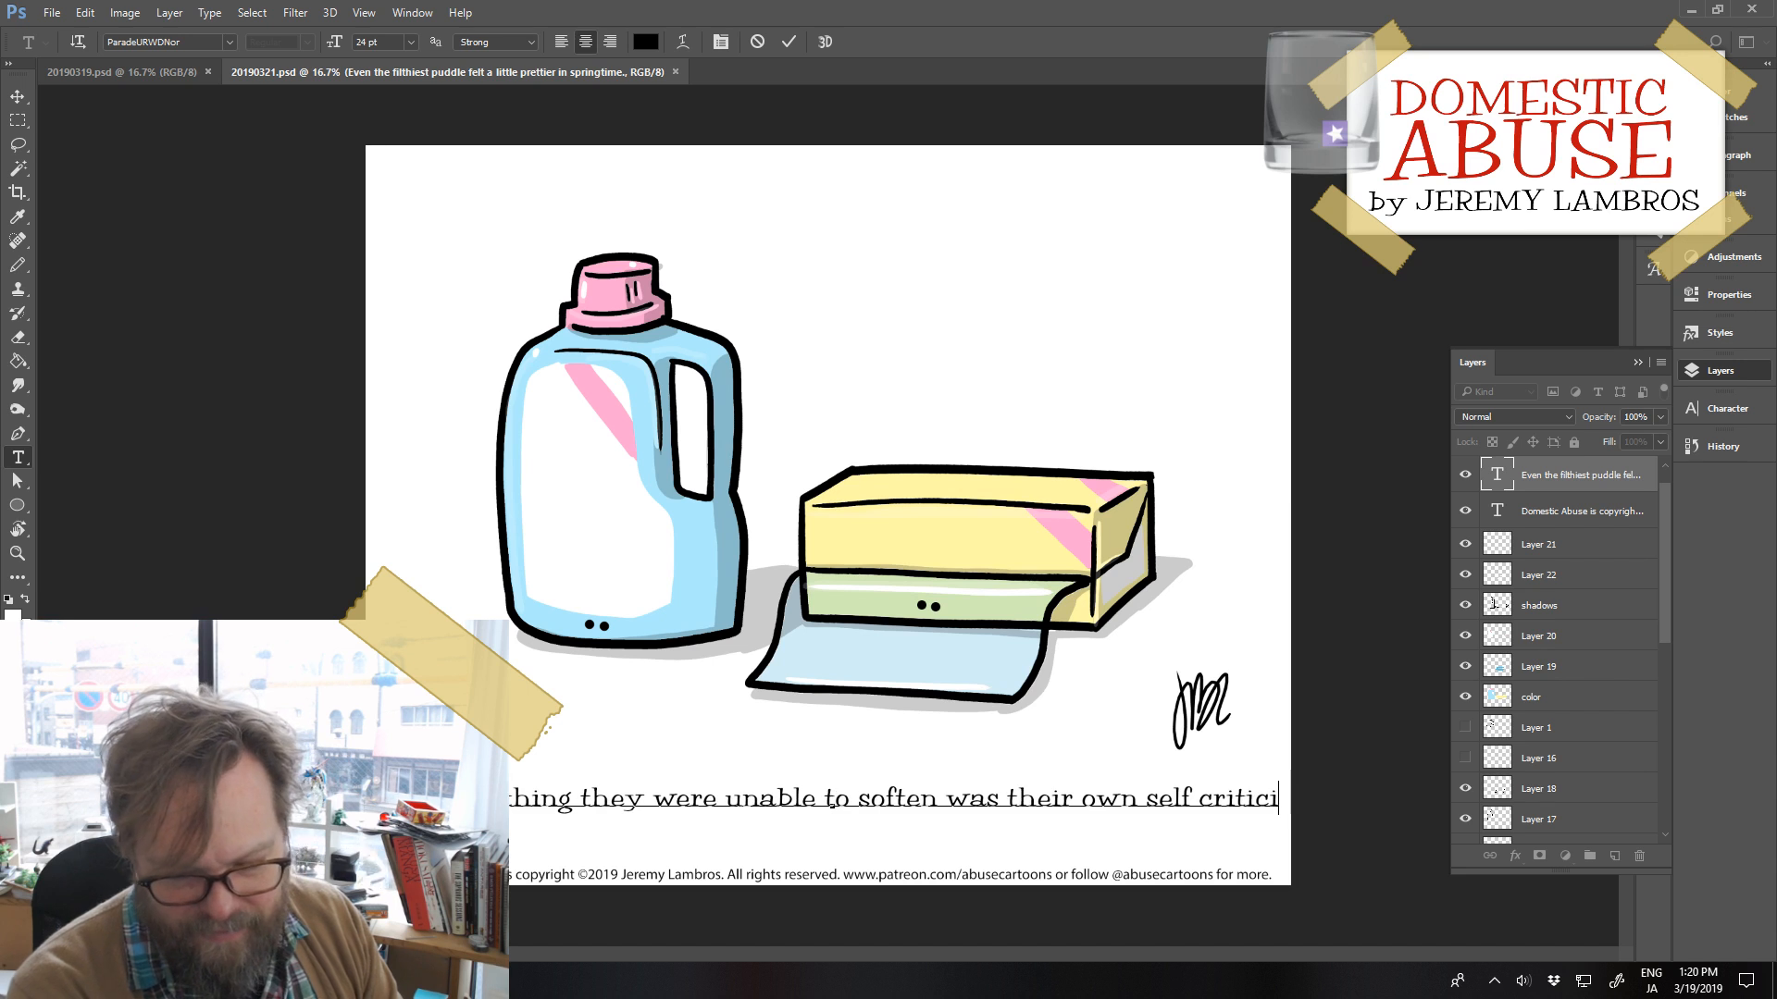
pyautogui.write('sm')
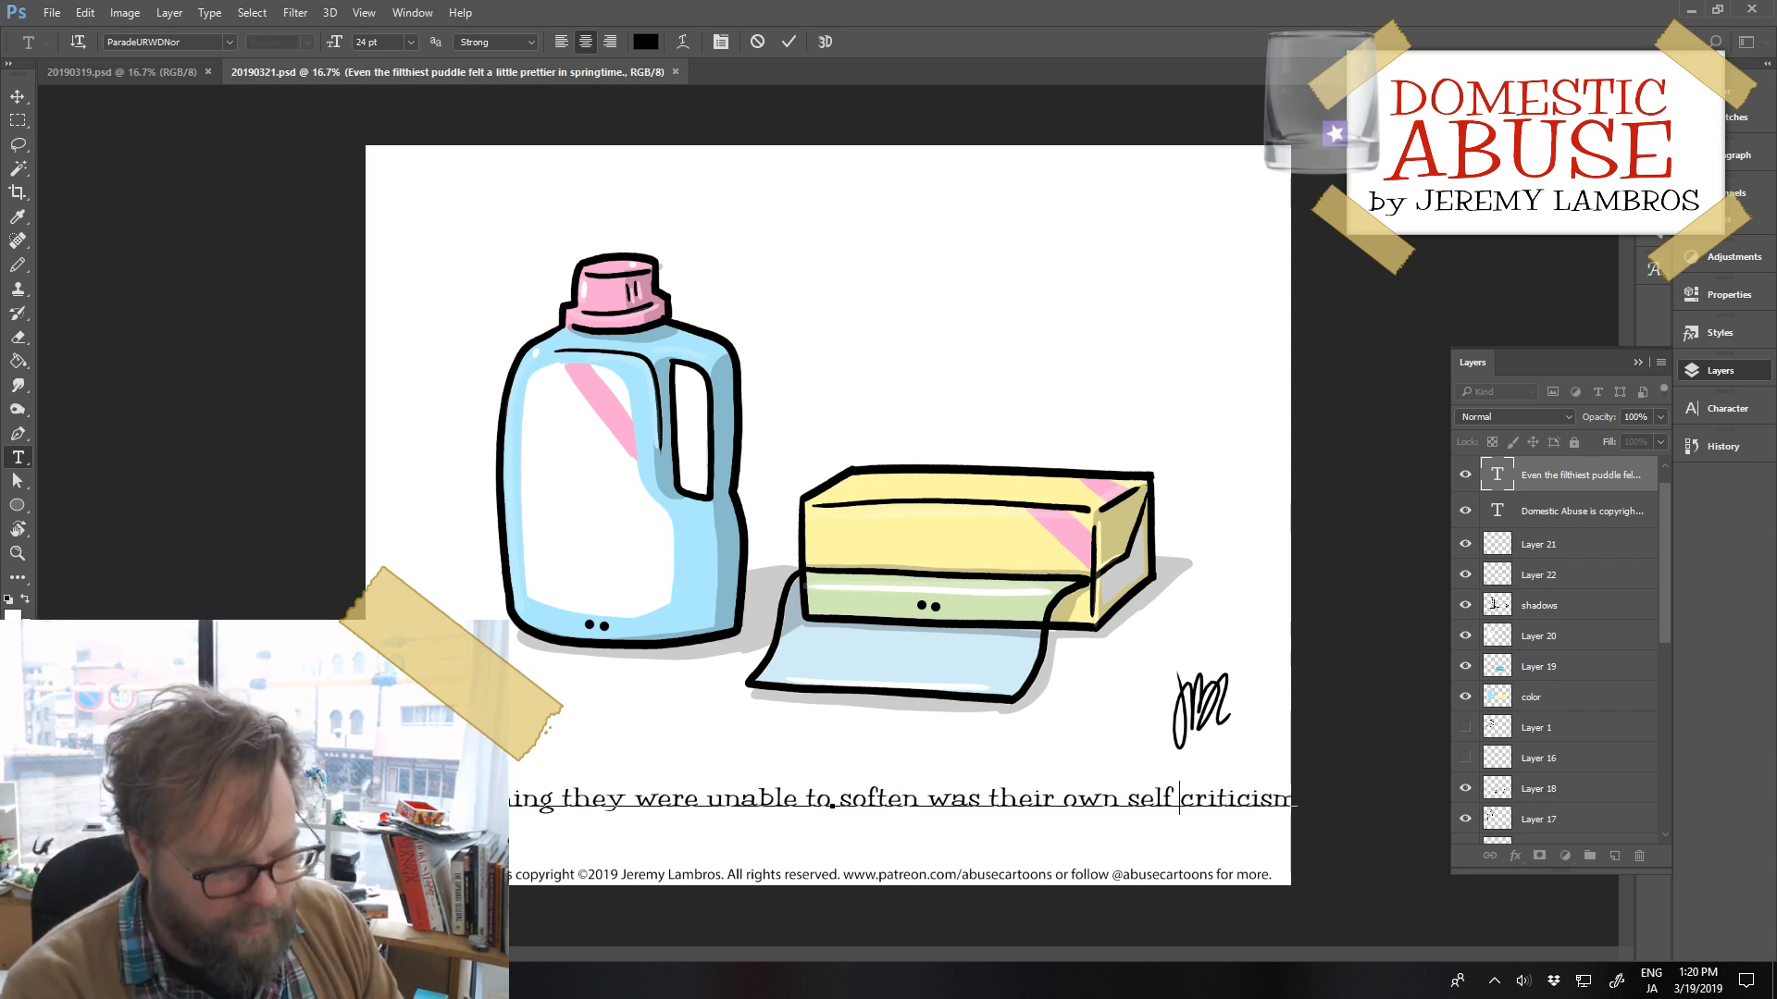
# Hyphenate "self-criticism" and break the caption into two lines after "unable to"
pyautogui.press('BackSpace')
pyautogui.write('-')
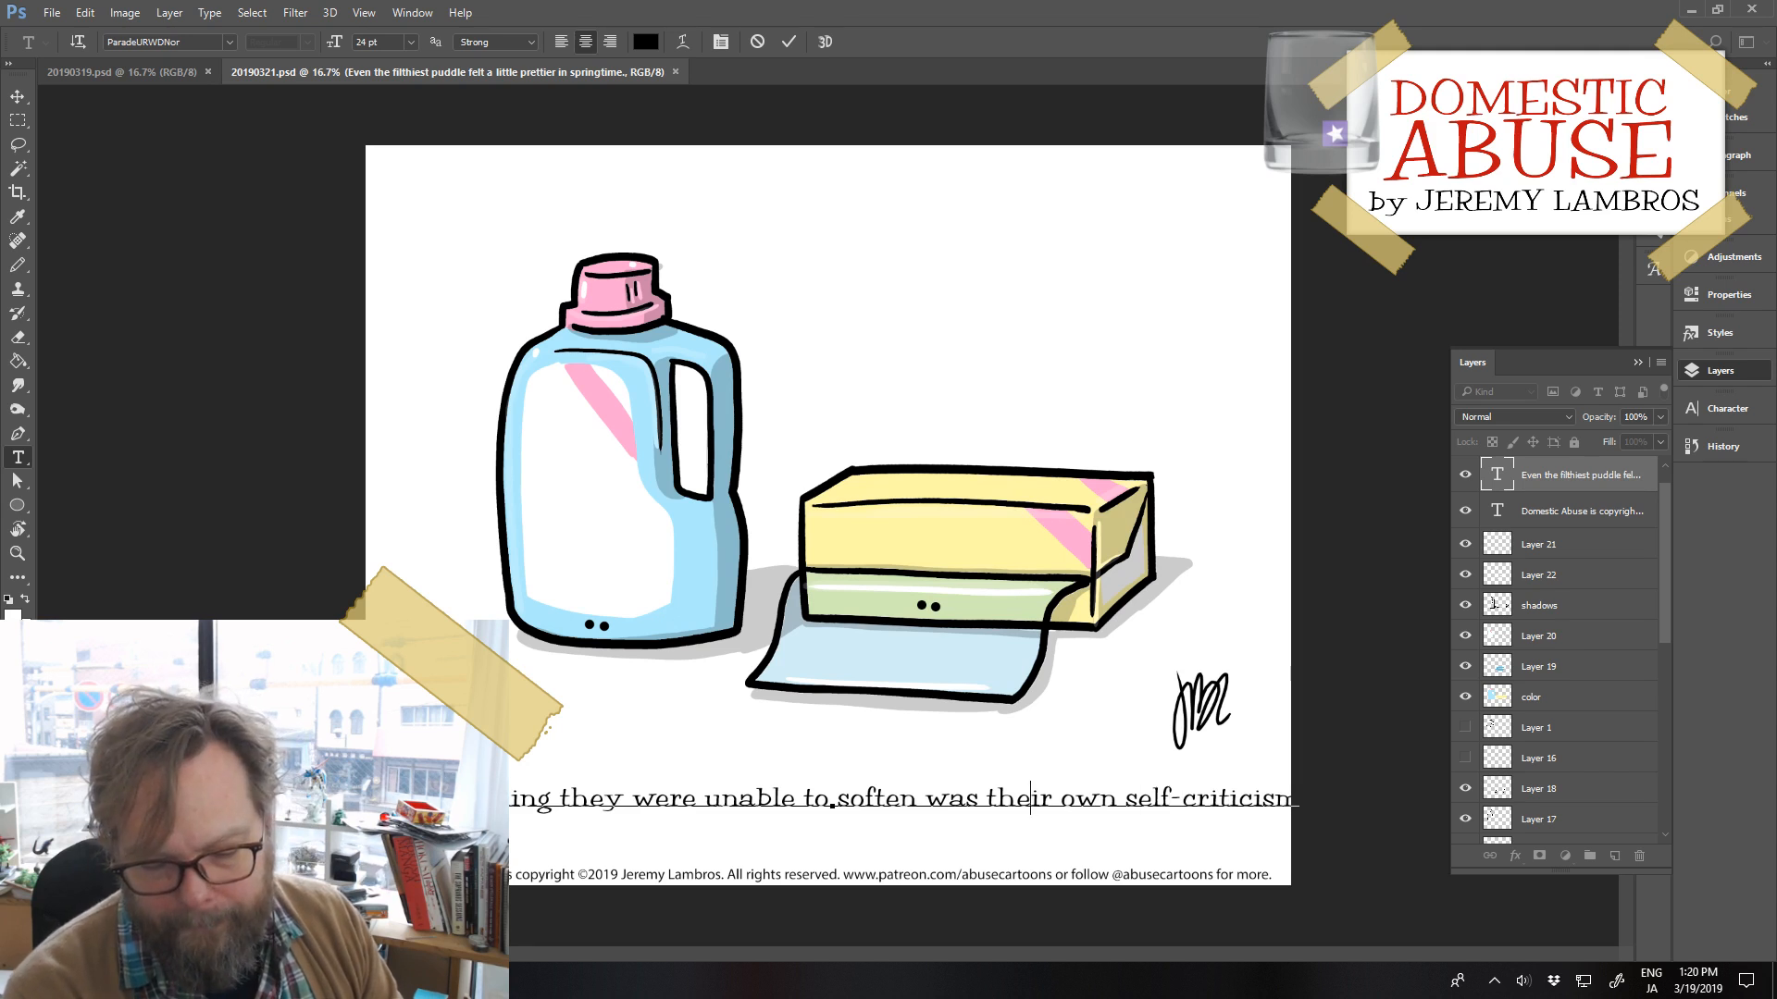
pyautogui.press('Left')
pyautogui.press('Left')
pyautogui.press('Left')
pyautogui.press('Left')
pyautogui.press('Left')
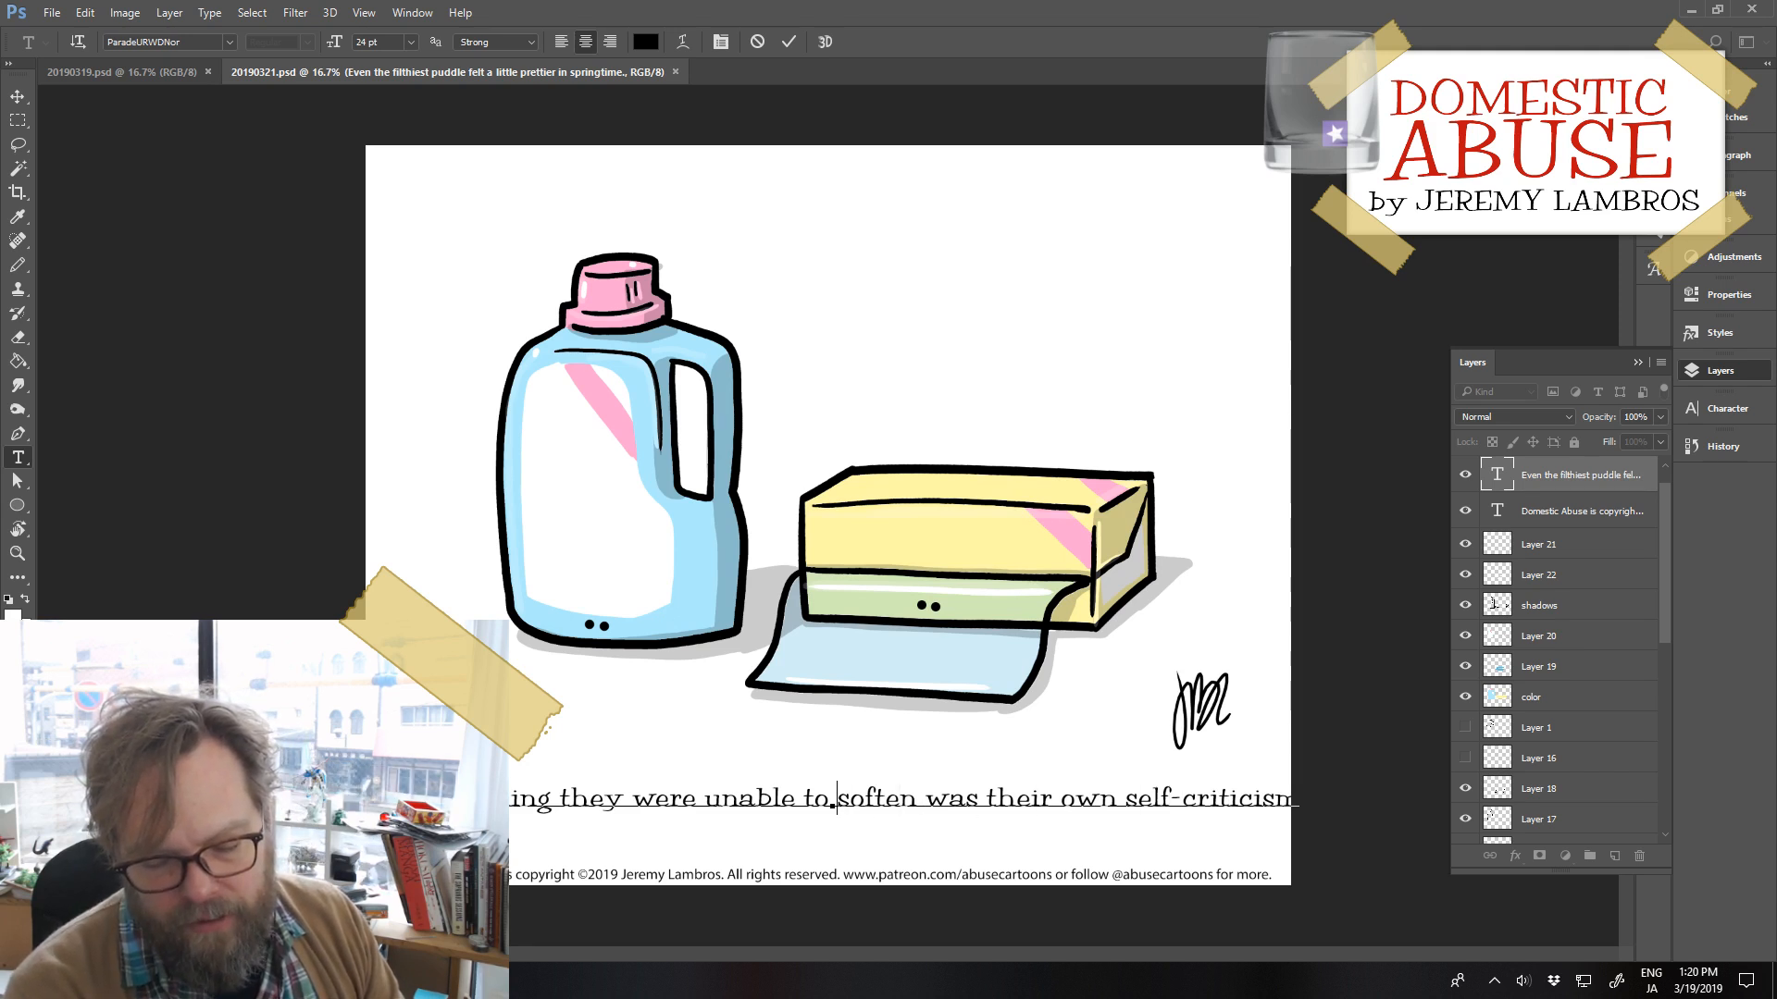
pyautogui.press('BackSpace')
pyautogui.press('Return')
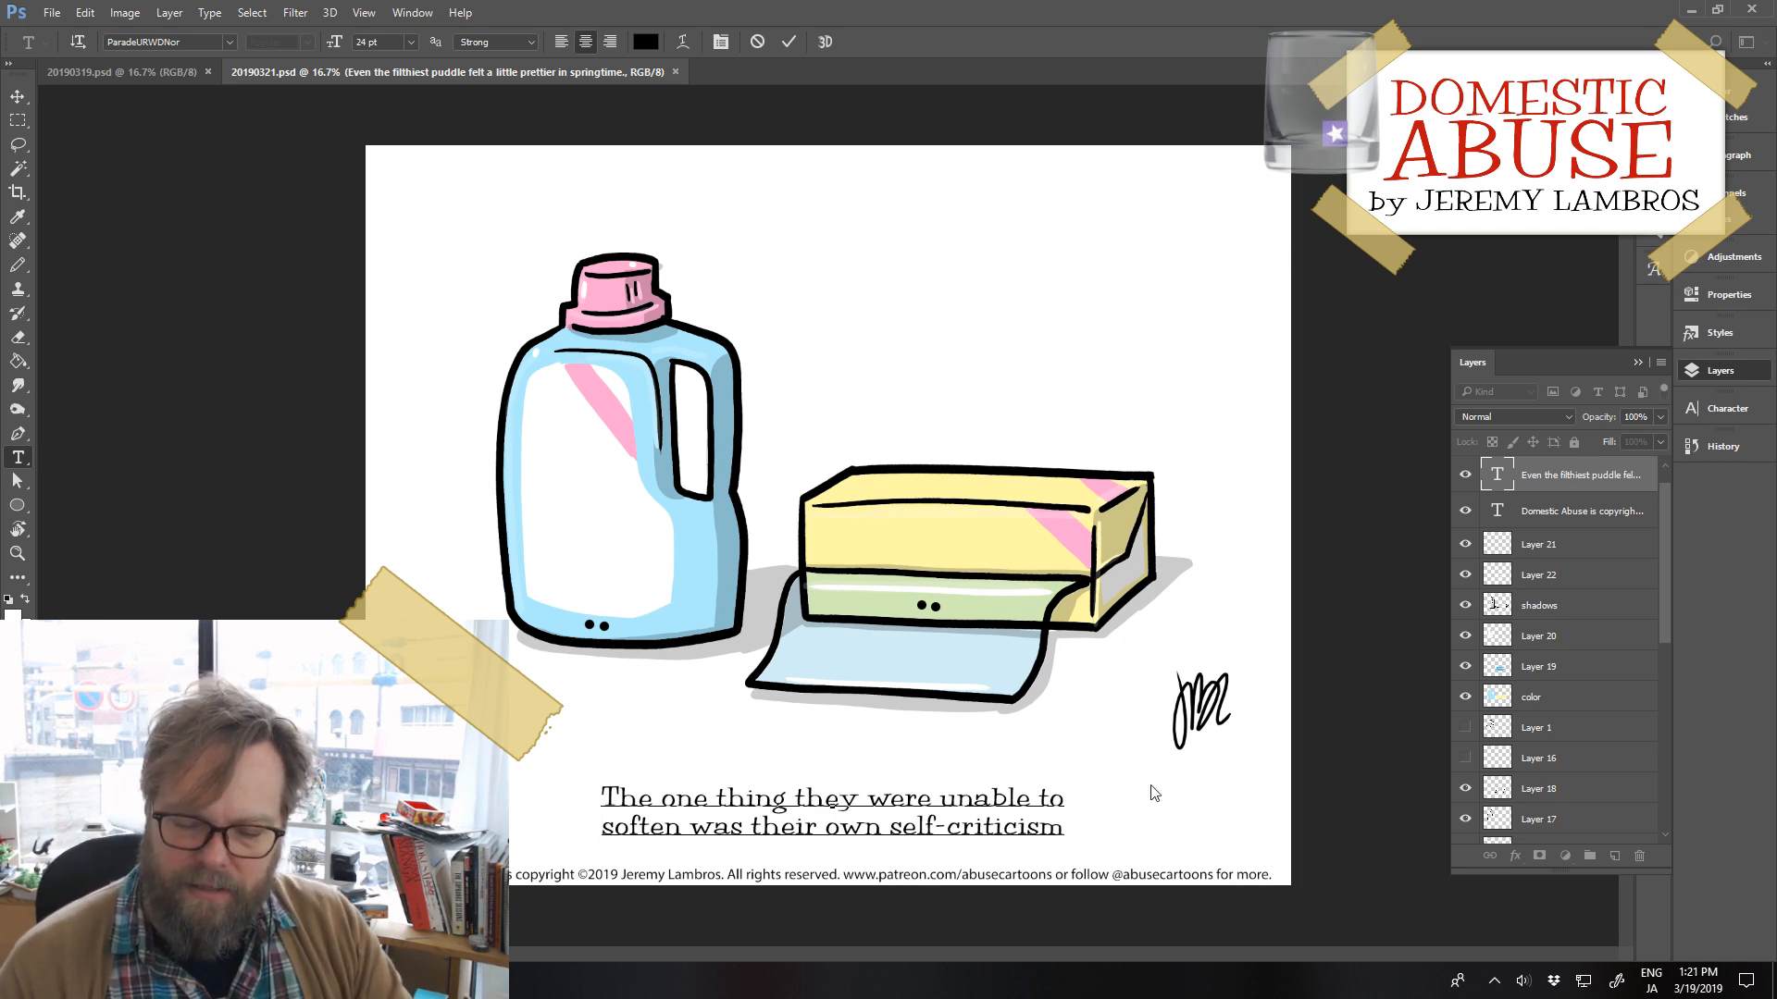
pyautogui.click(1064, 826)
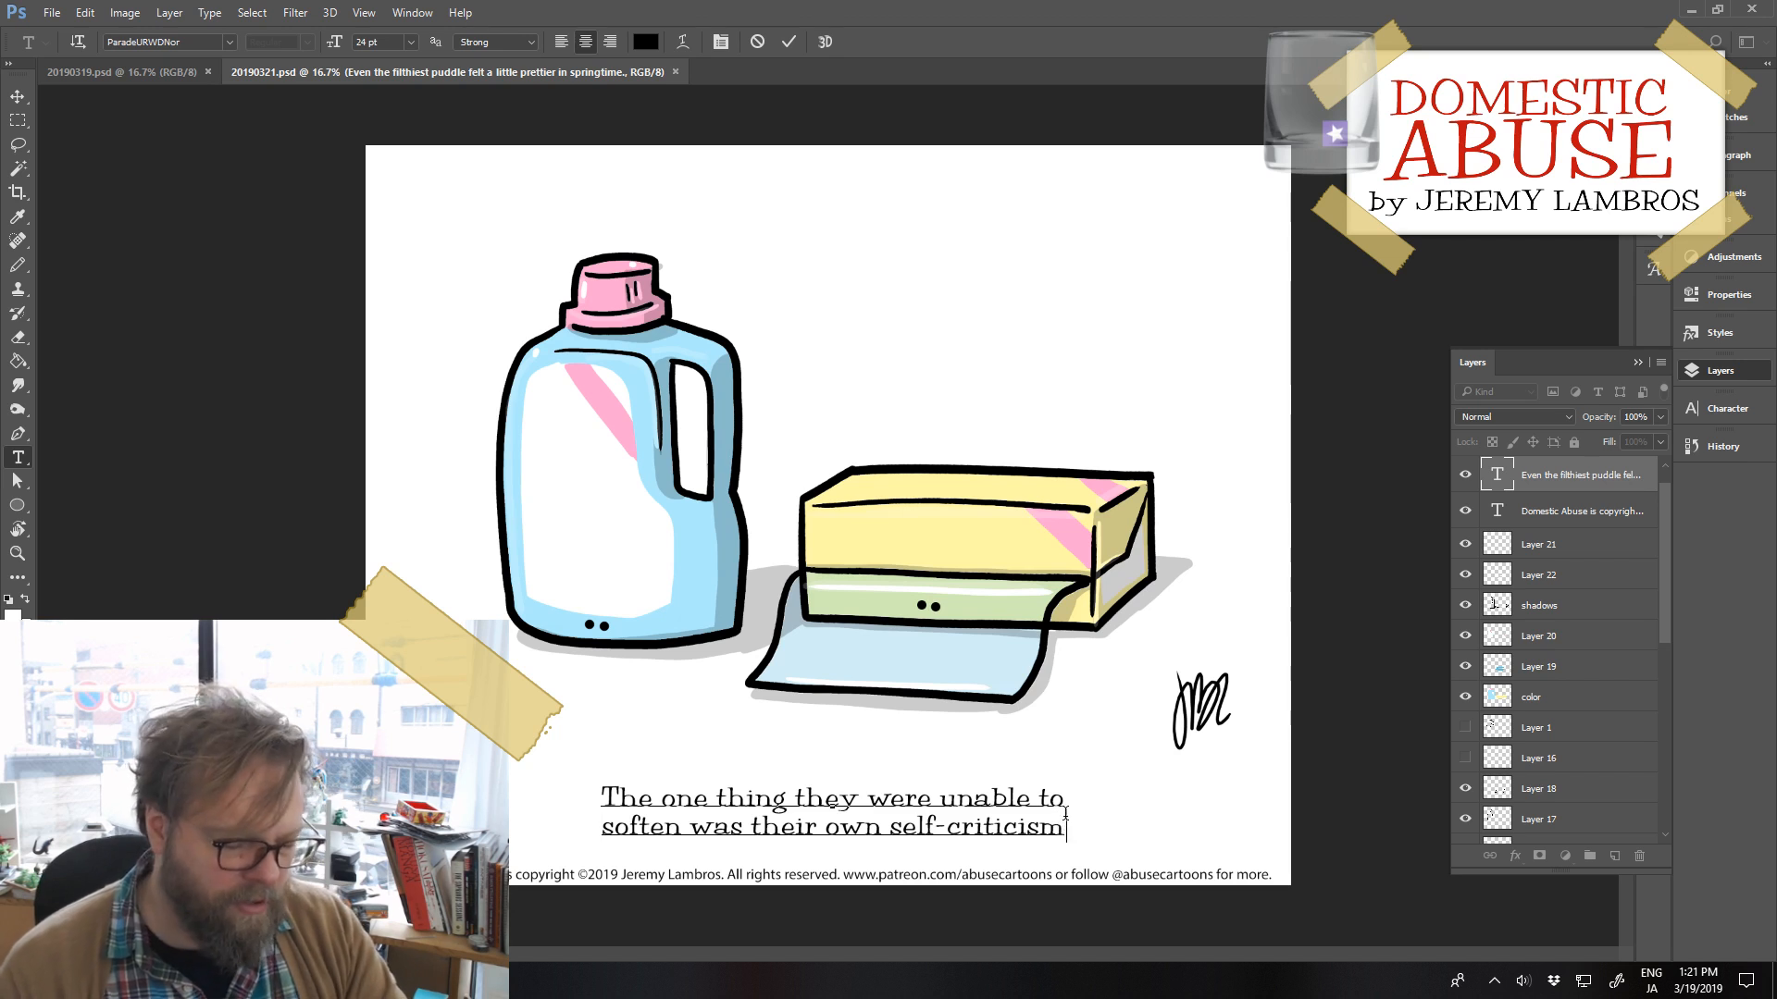
# End the caption with a period, commit the text, and nudge the signature slightly down and to the left
pyautogui.write('.')
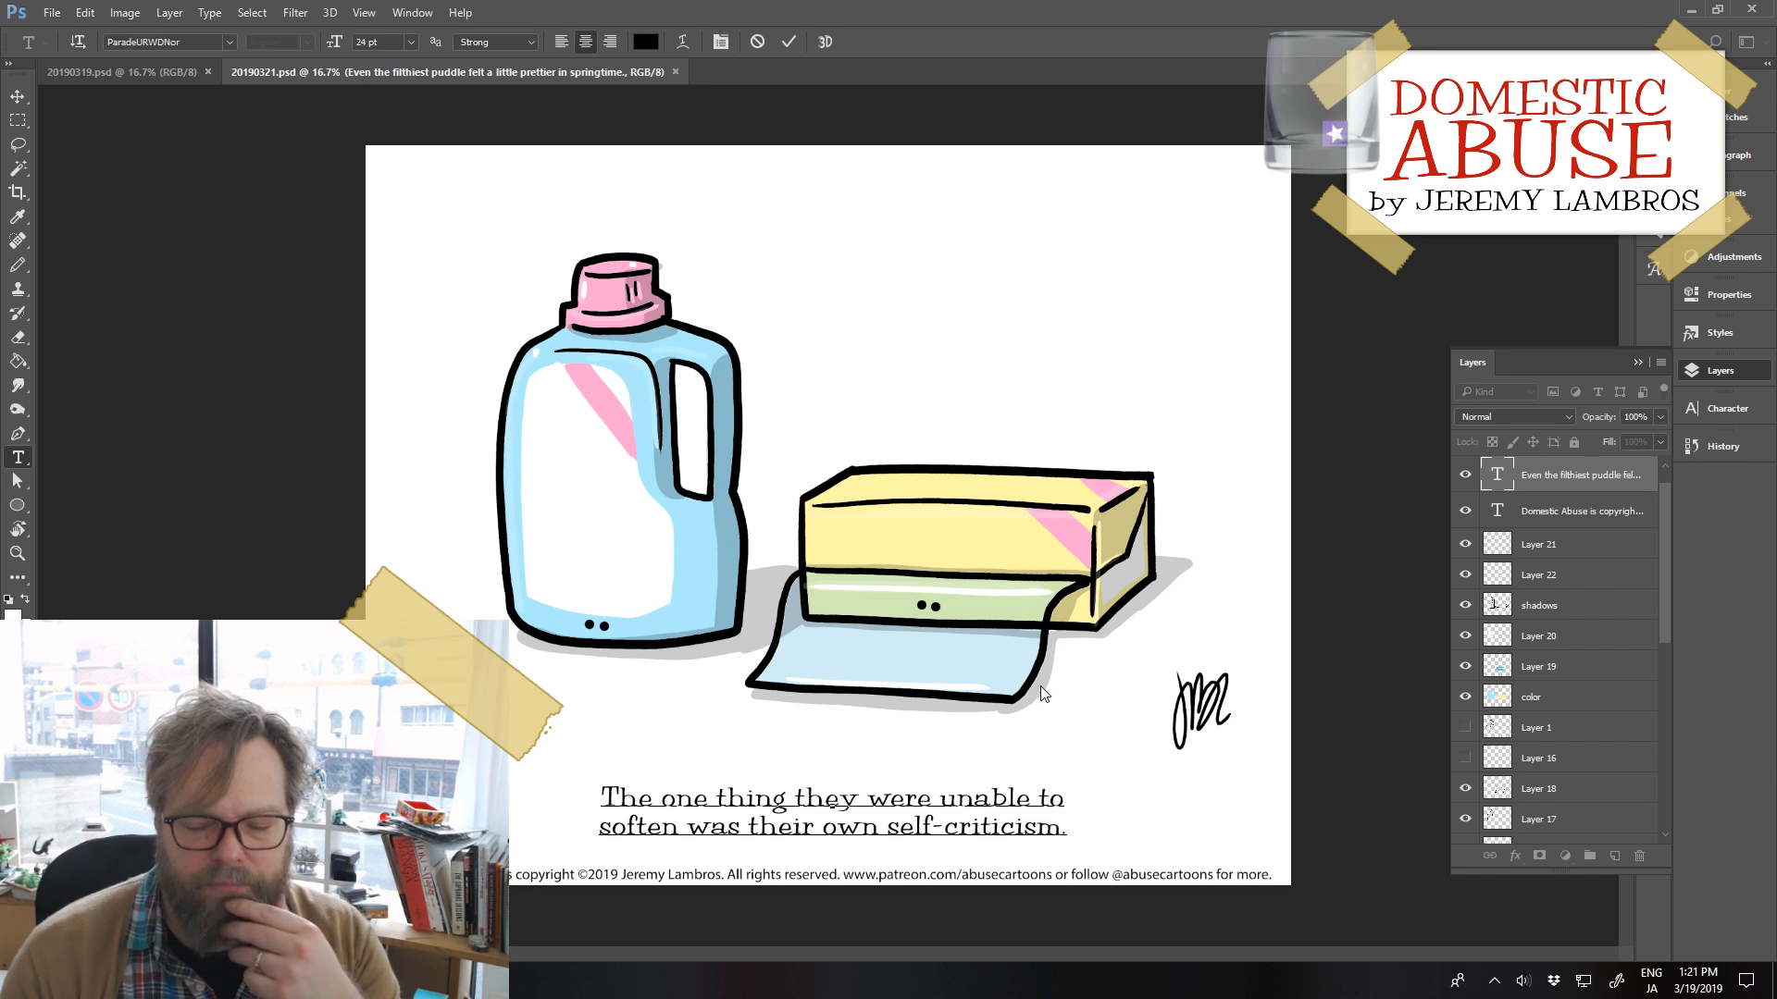
pyautogui.click(788, 41)
pyautogui.moveTo(1199, 730); pyautogui.dragTo(1191, 747)
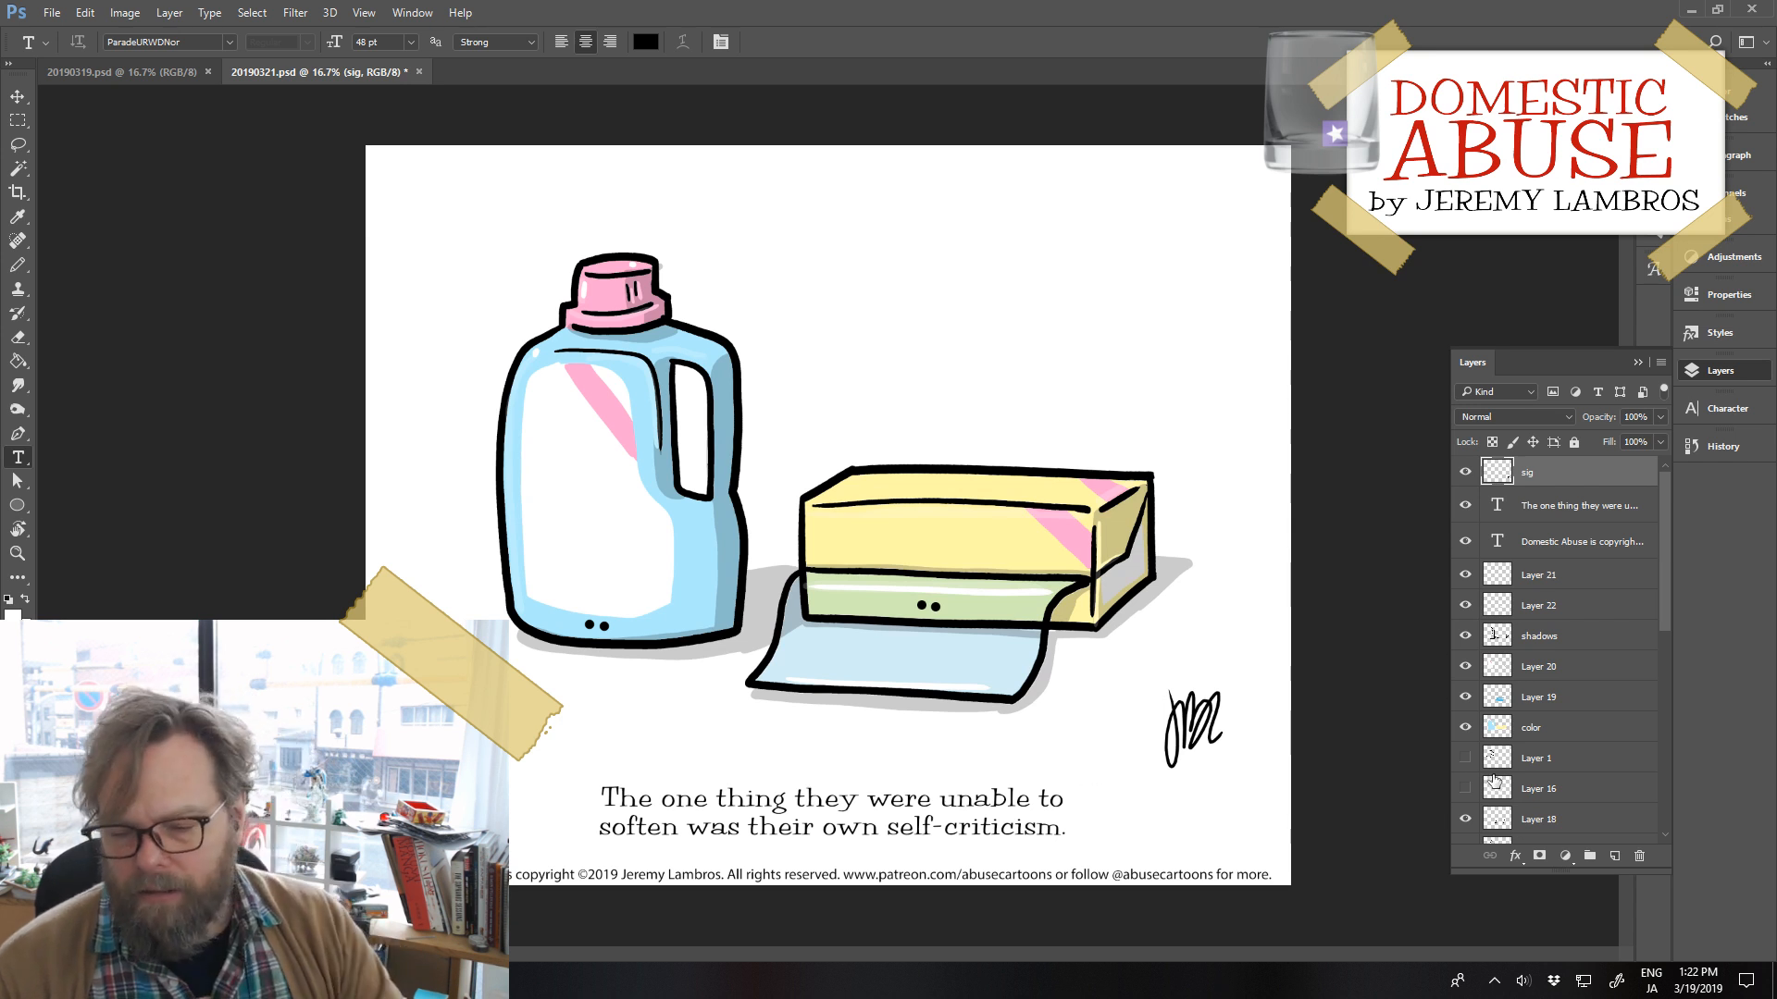
# On a new layer above the color layer, fill the hanging sheet with white with the layers from Layer 19 to Layer 21 temporarily hidden
pyautogui.click(1564, 727)
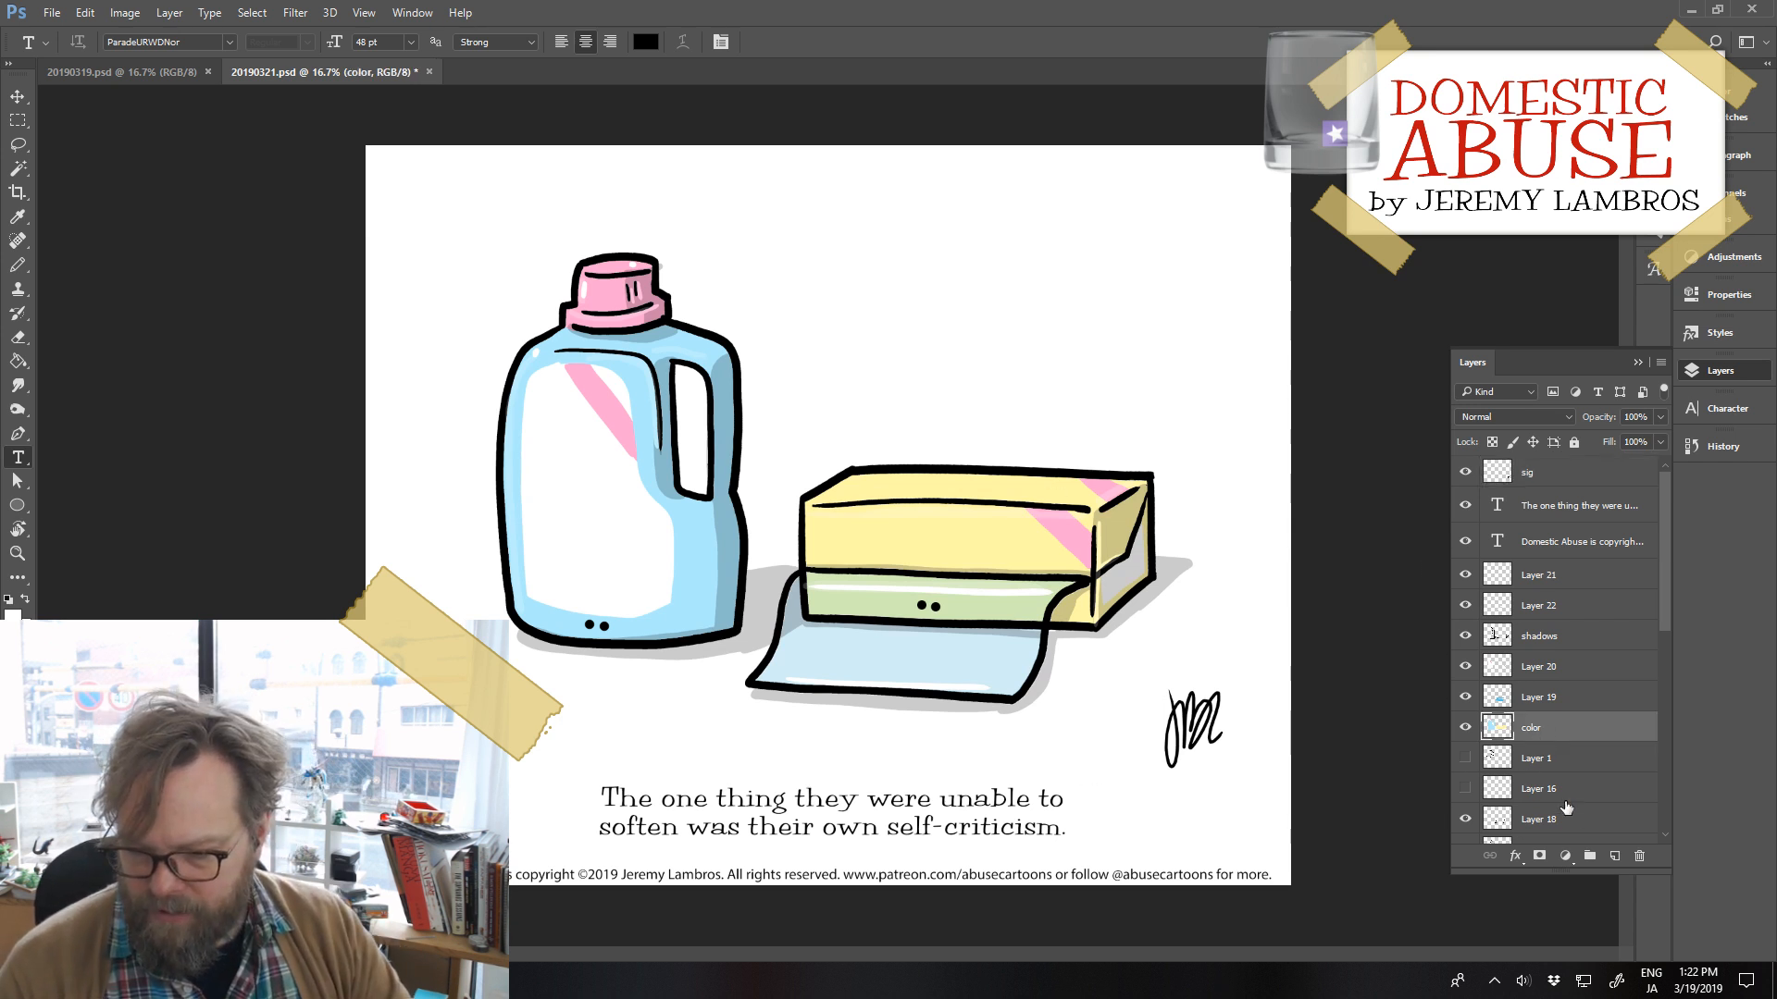
pyautogui.click(1611, 857)
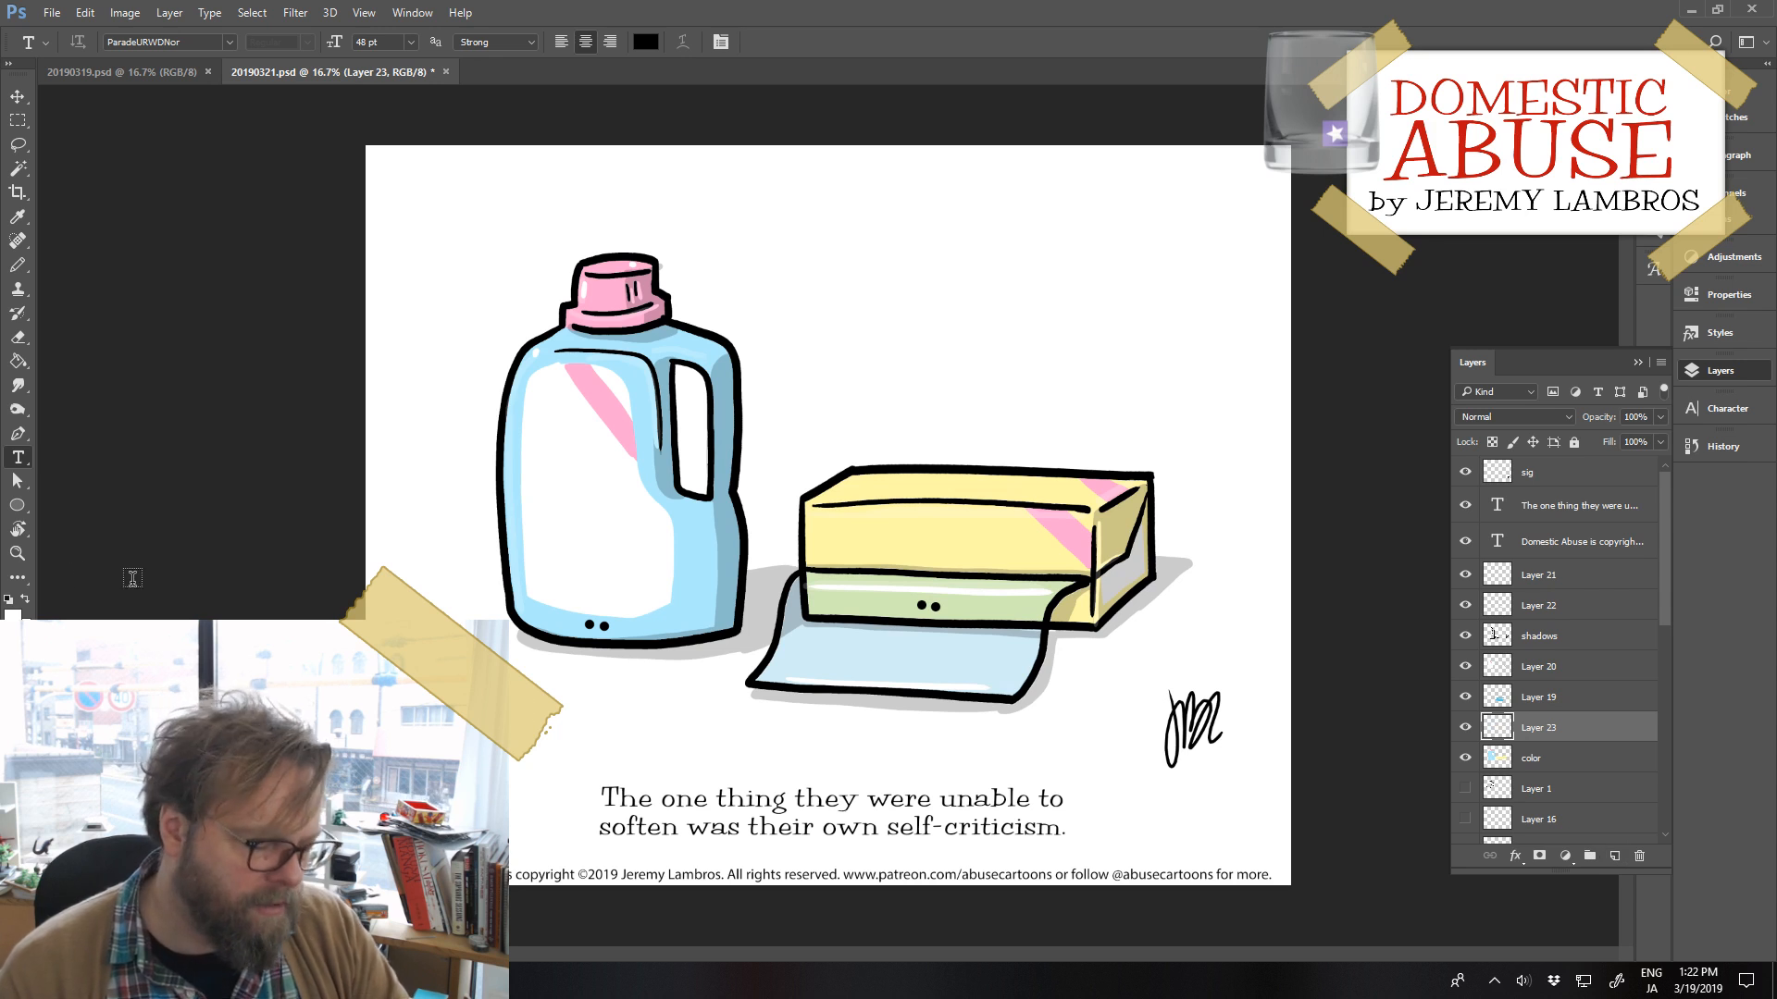
pyautogui.press('g')
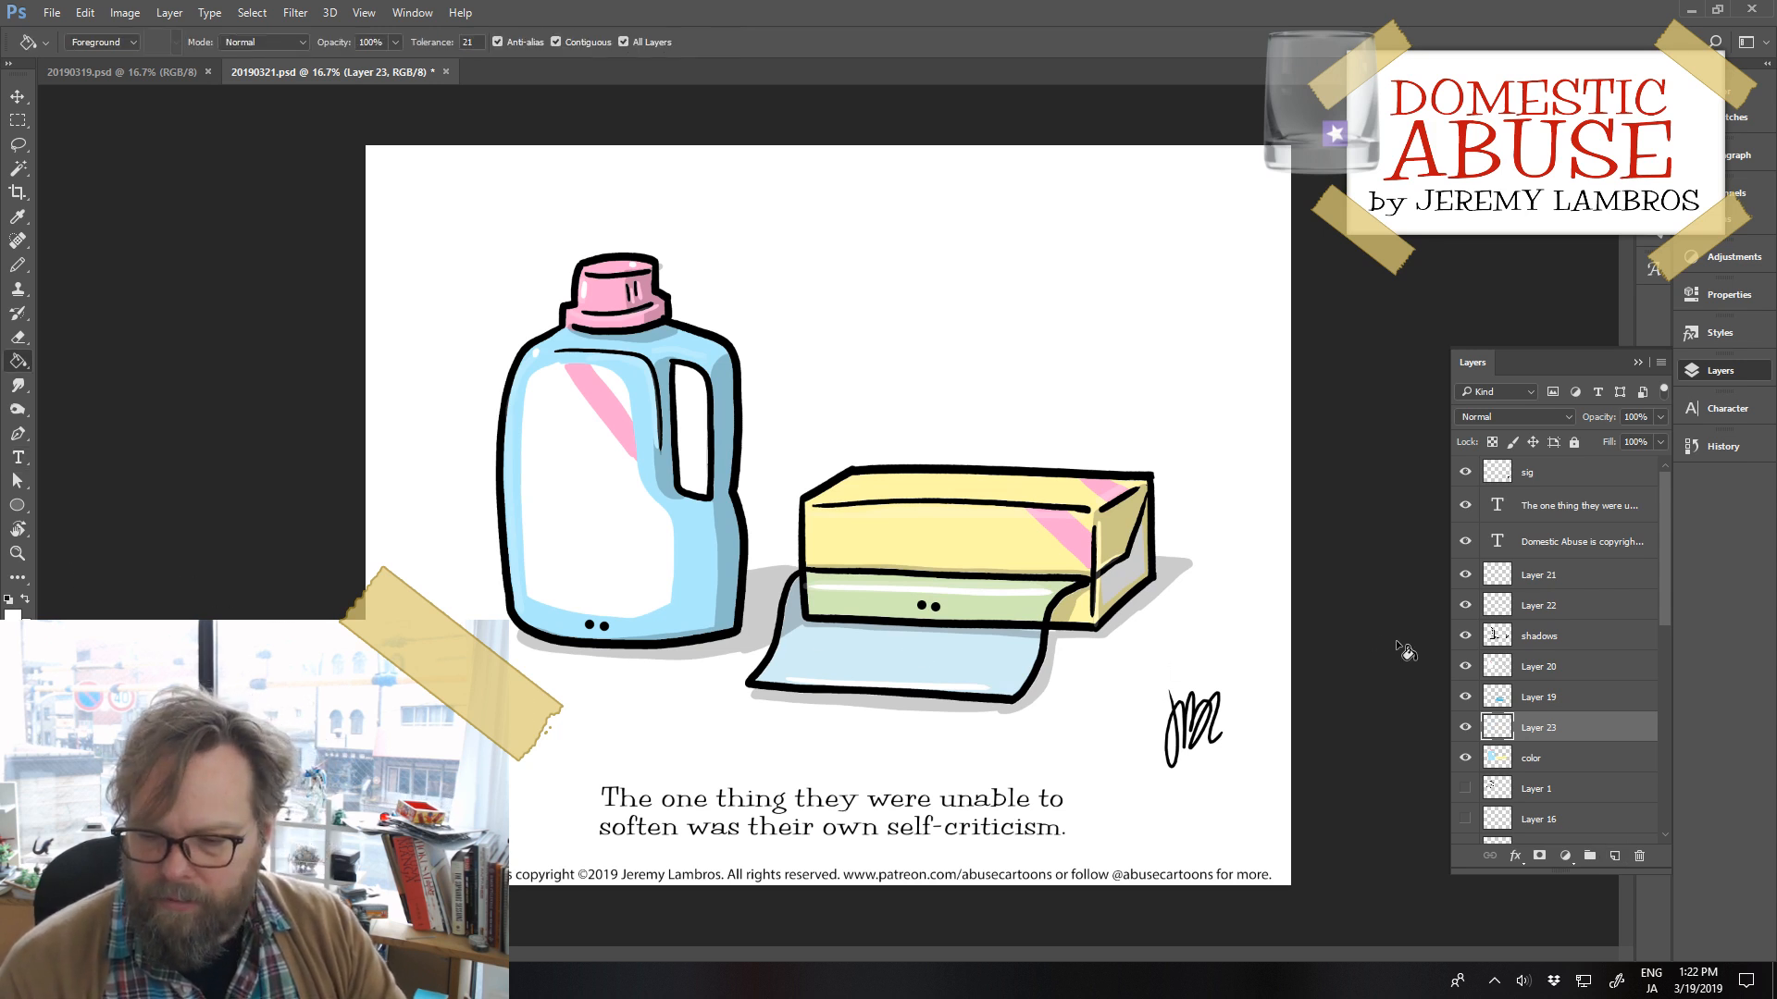
pyautogui.moveTo(1466, 579); pyautogui.dragTo(1459, 711)
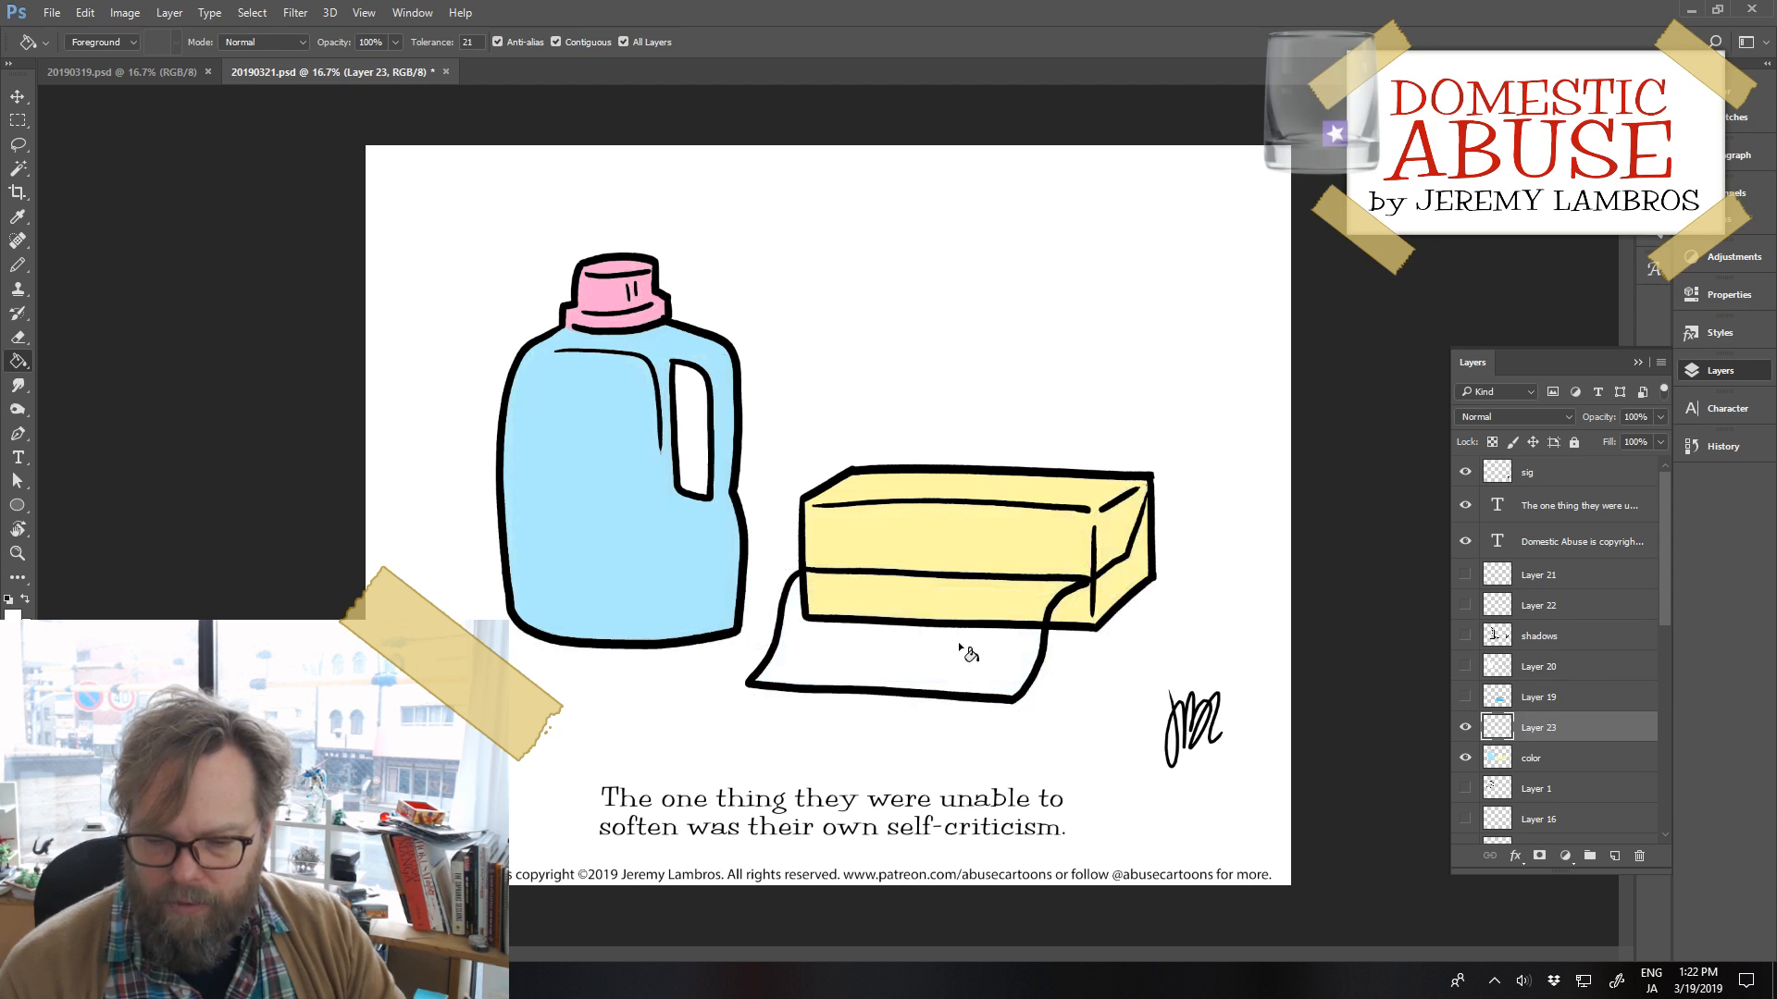
pyautogui.click(969, 612)
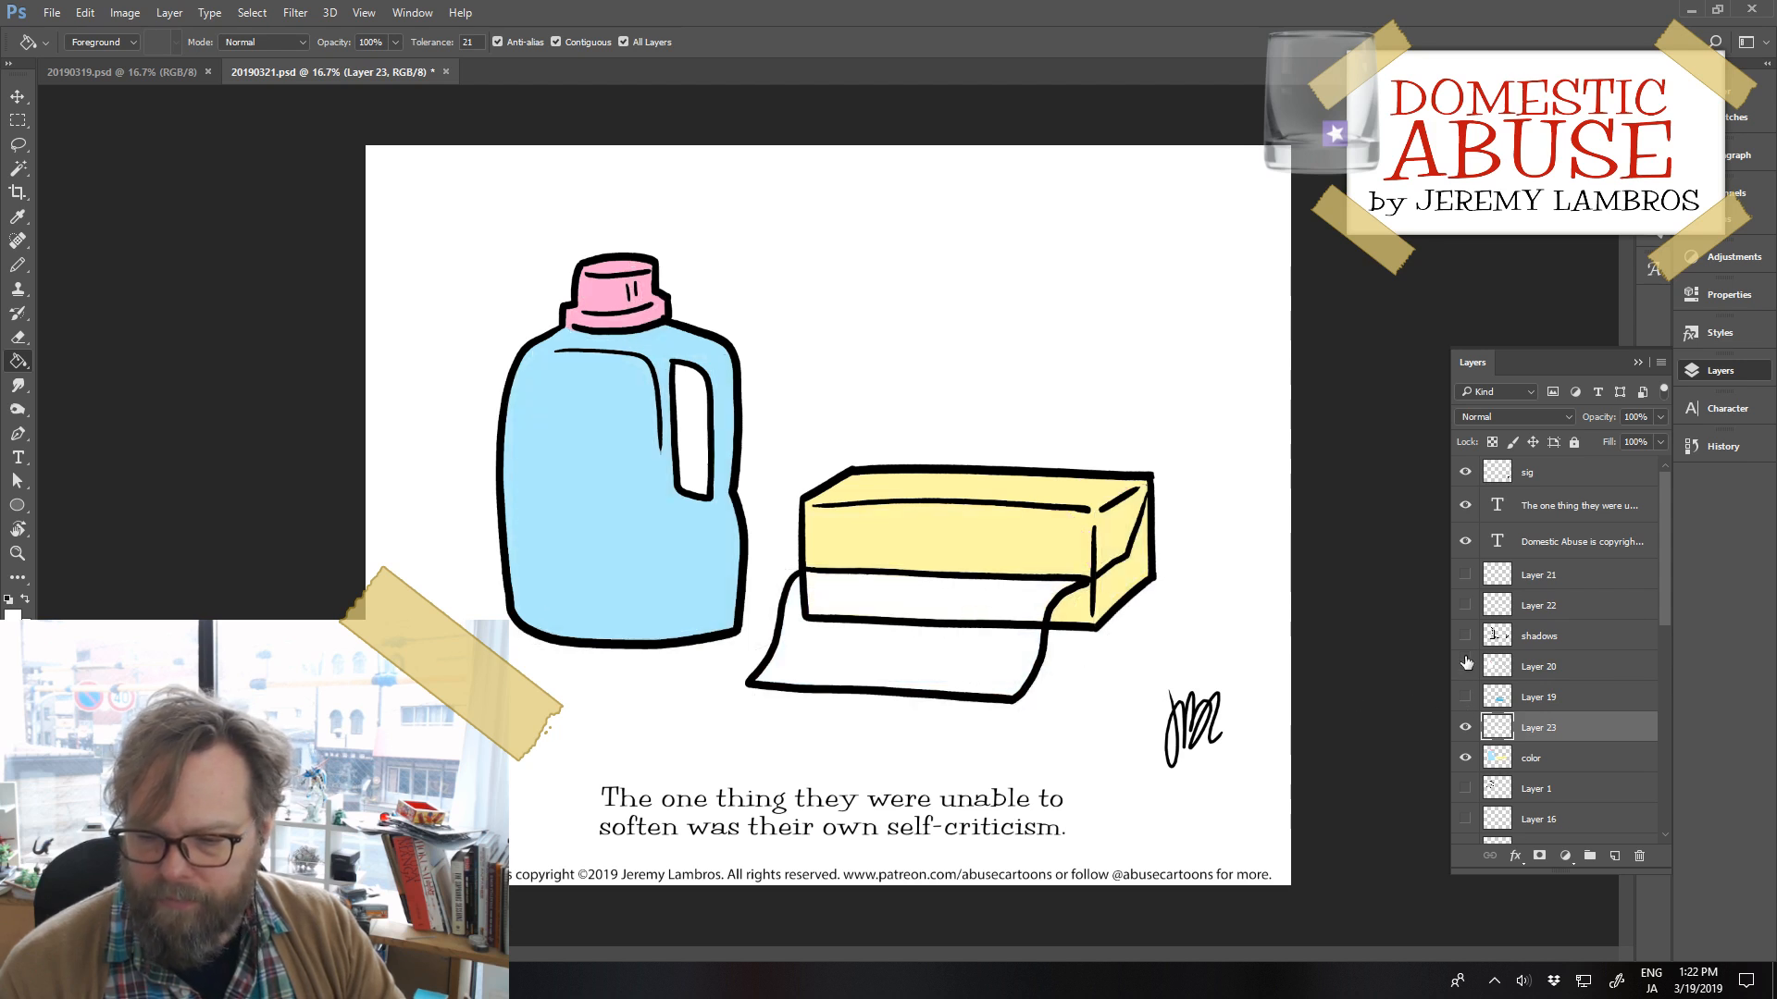
pyautogui.moveTo(1468, 705); pyautogui.dragTo(1495, 546)
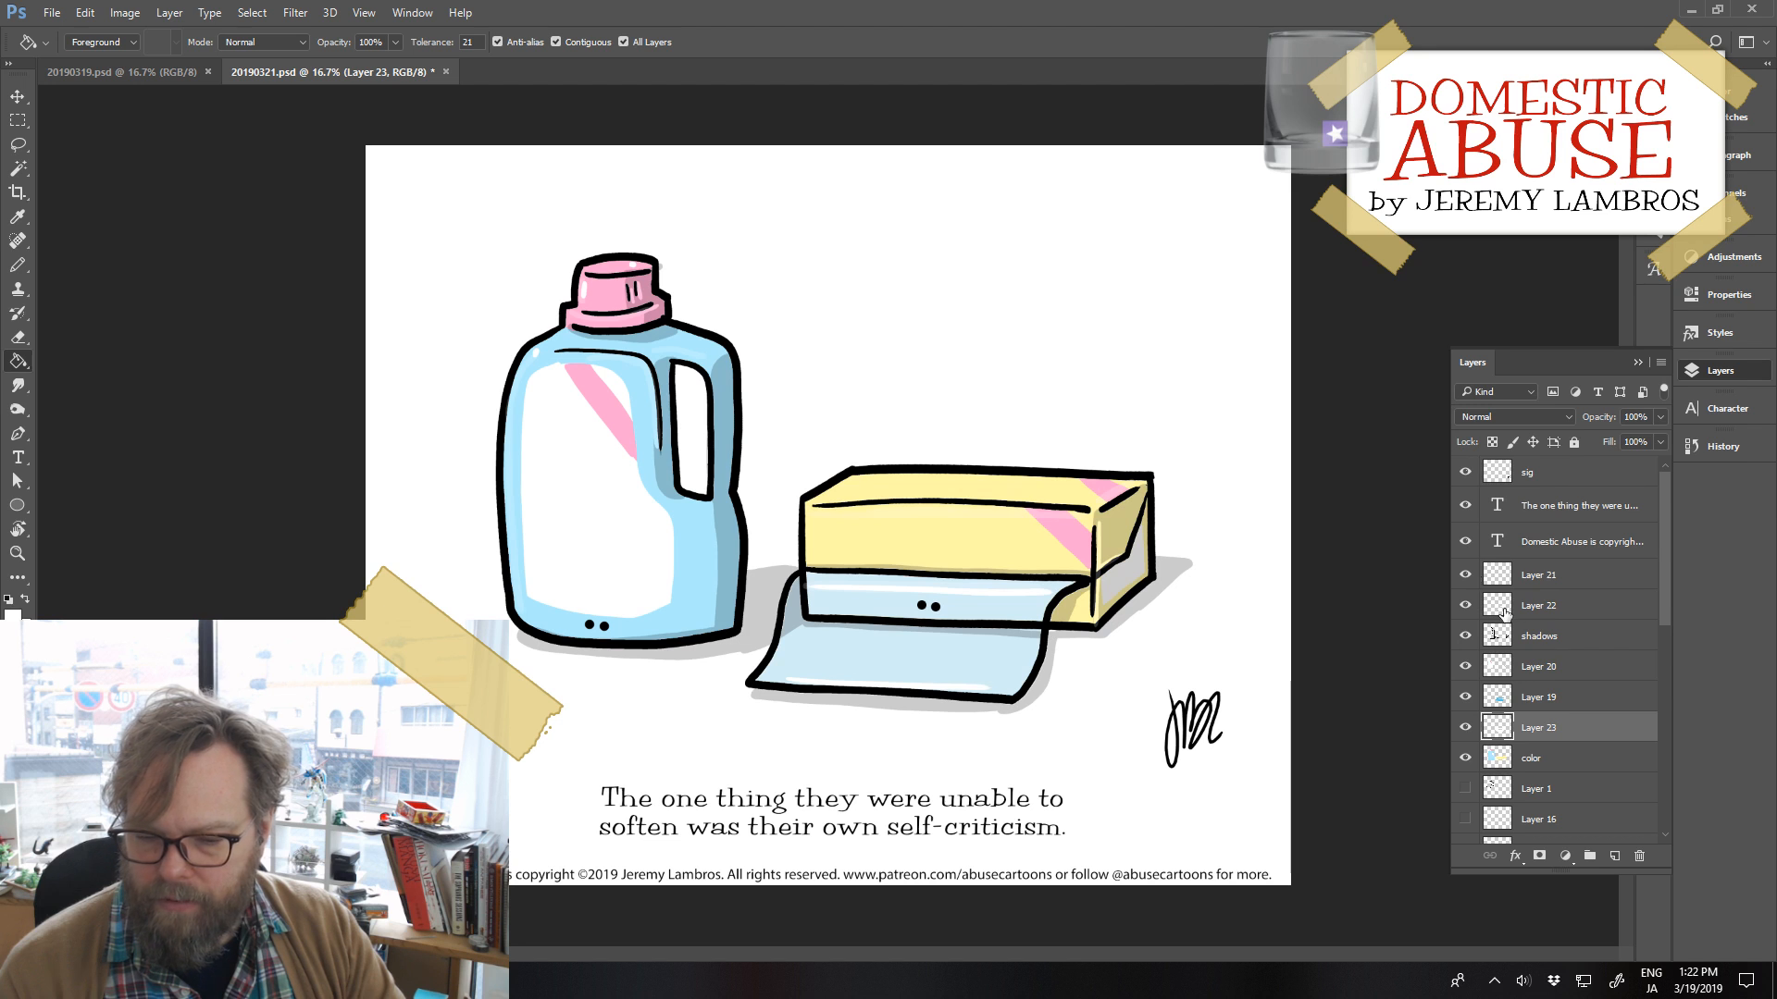
# Try the white sheet layer above Layer 19 at 48% opacity, and back below it at 100% opacity
pyautogui.moveTo(1543, 727); pyautogui.dragTo(1556, 692)
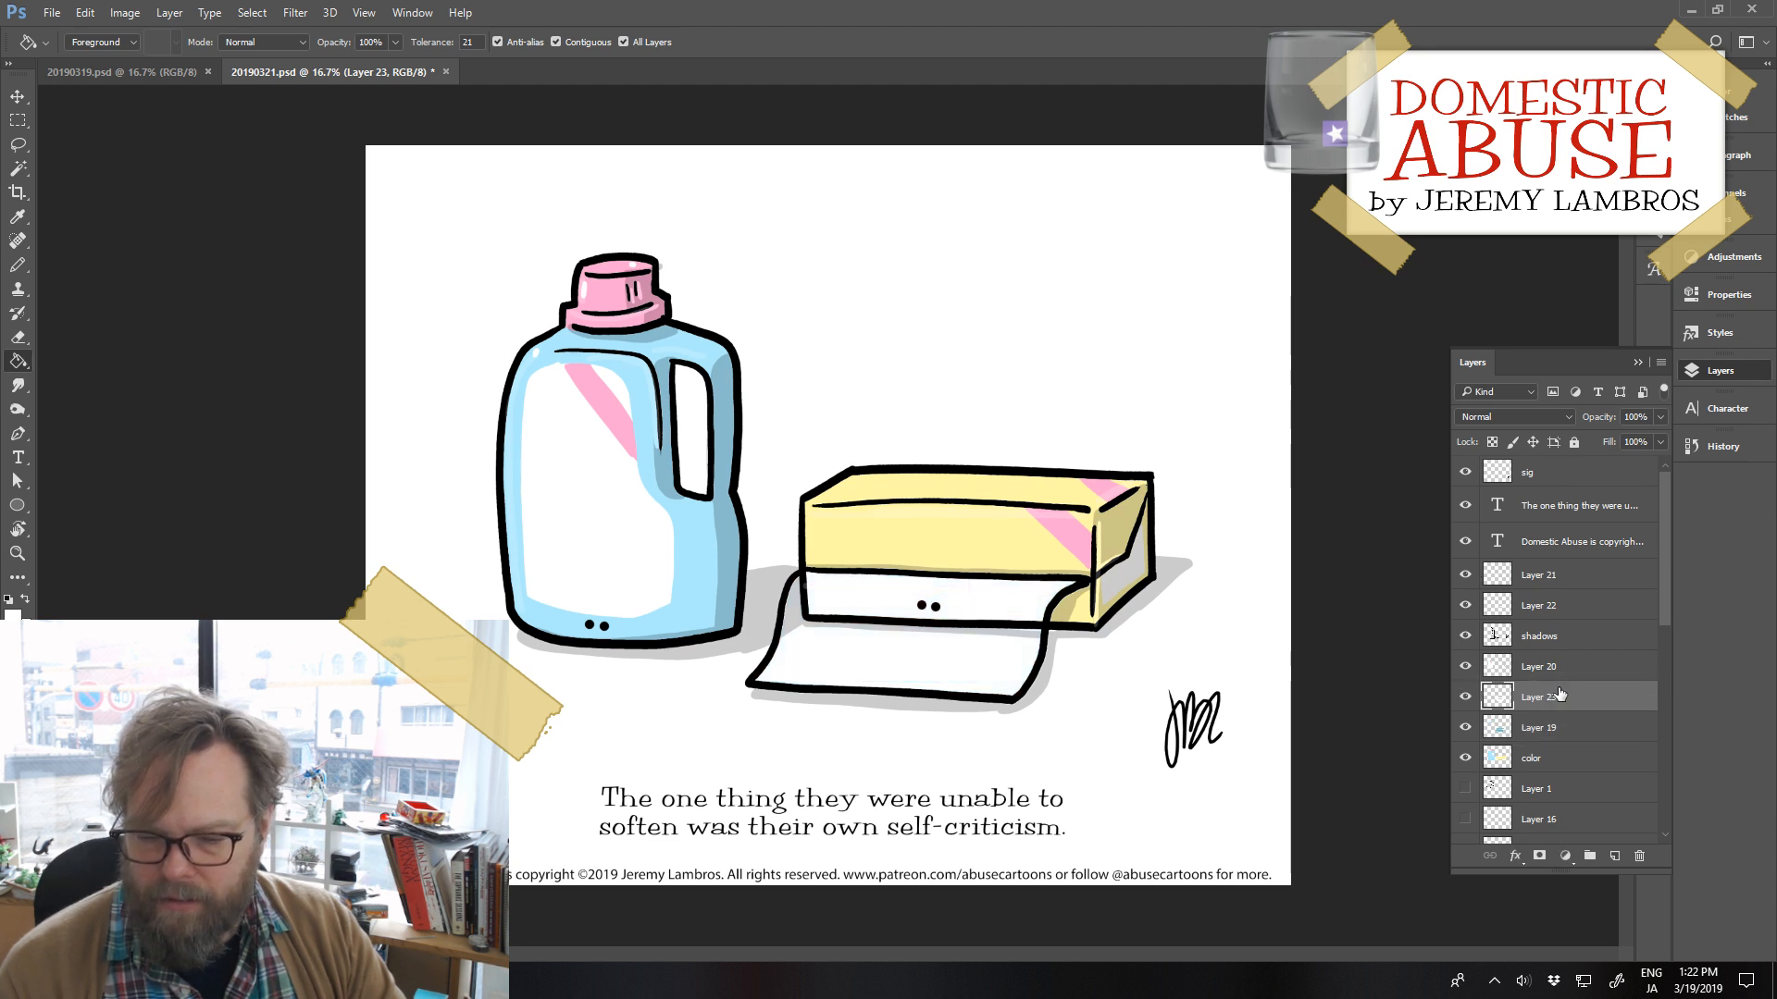
pyautogui.moveTo(1658, 419); pyautogui.dragTo(1632, 441)
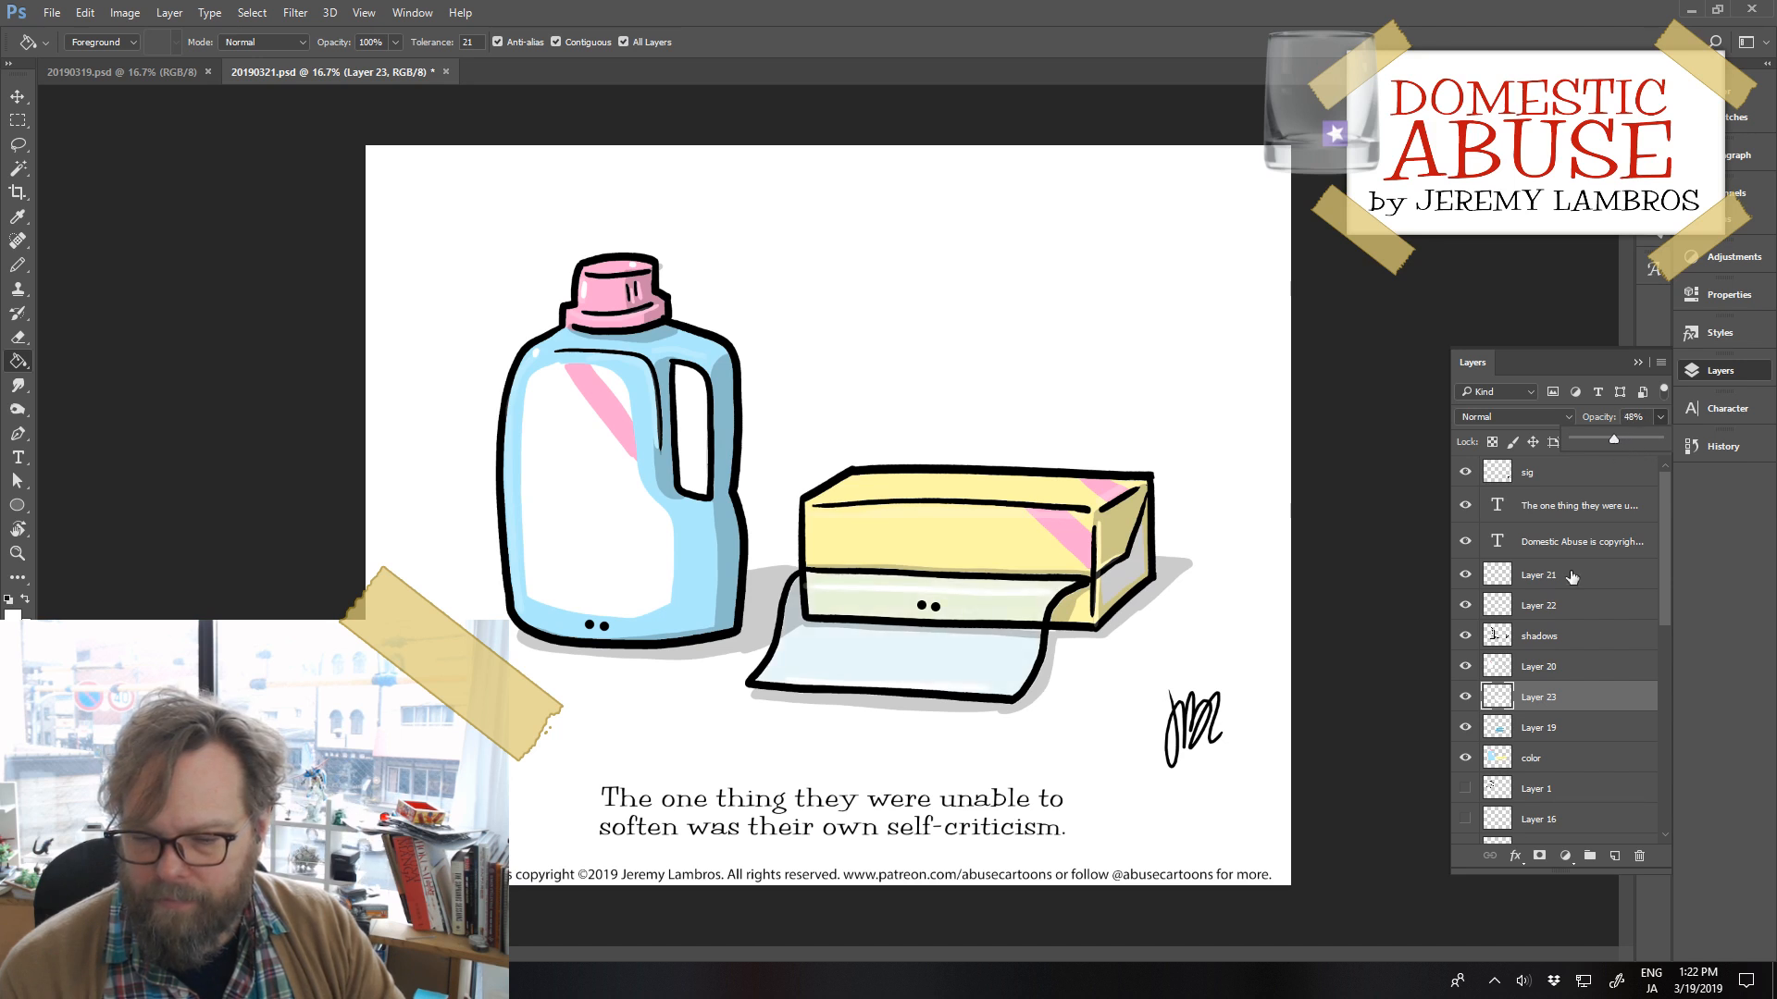
pyautogui.click(1465, 697)
pyautogui.click(1465, 698)
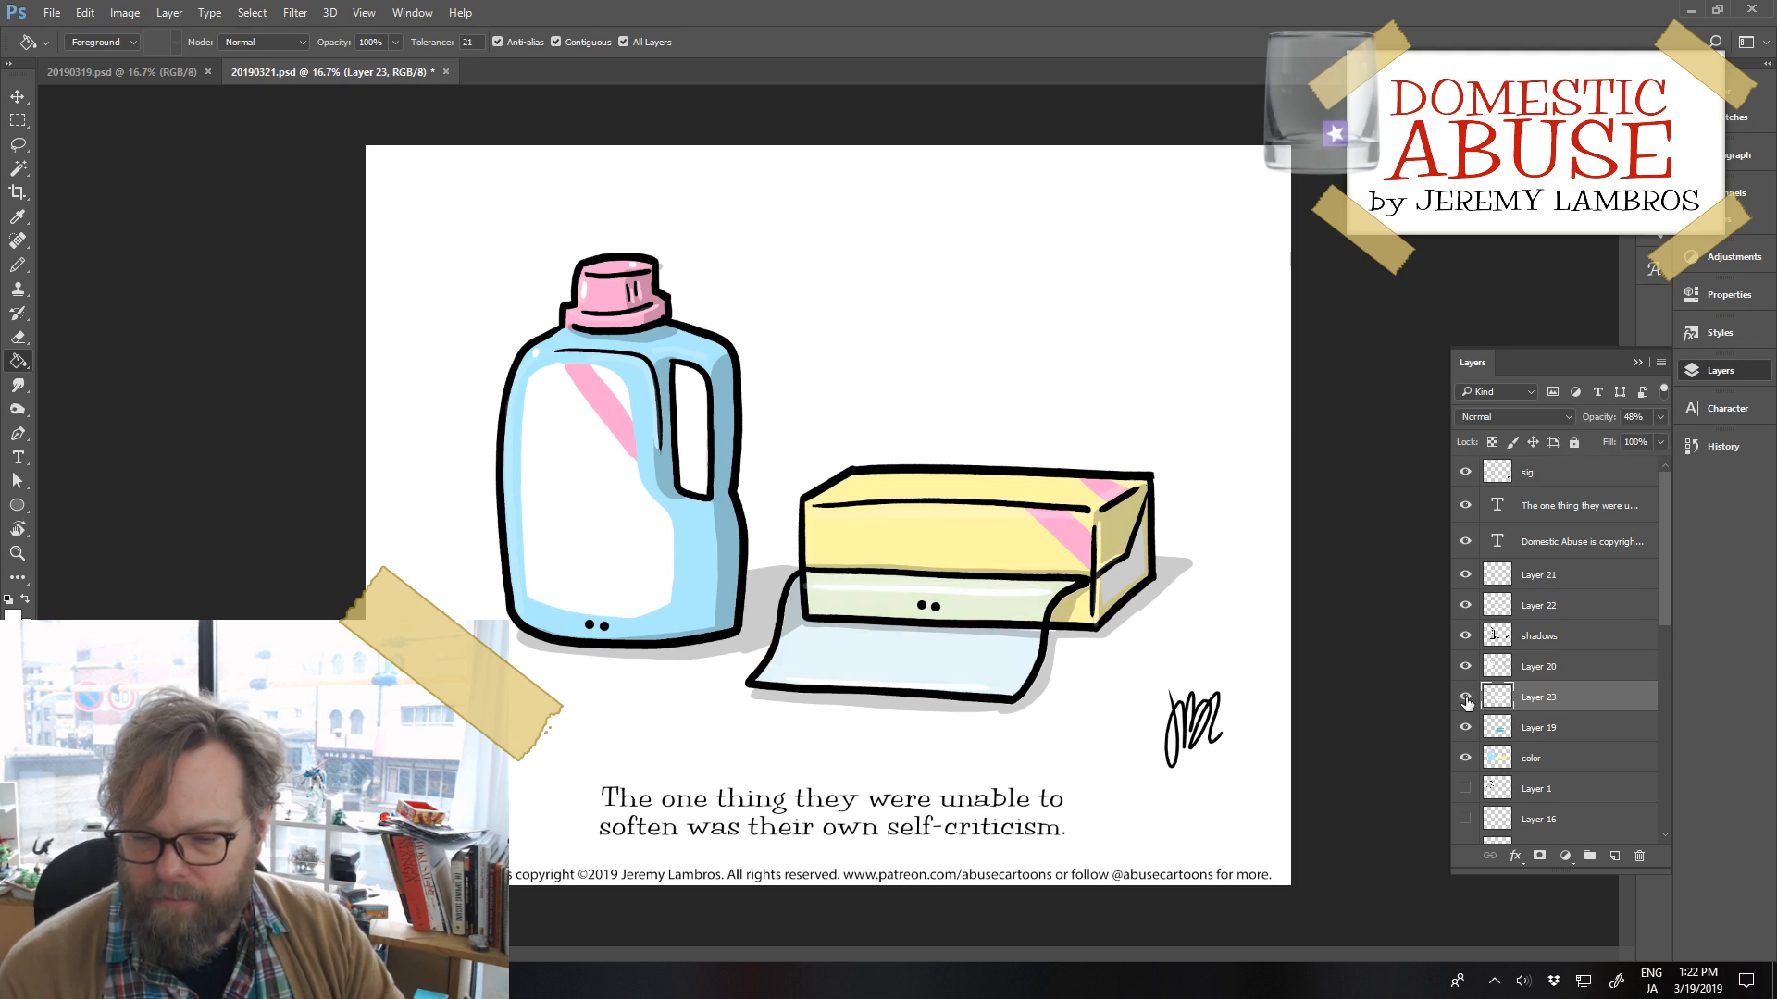
pyautogui.moveTo(1514, 699); pyautogui.dragTo(1538, 739)
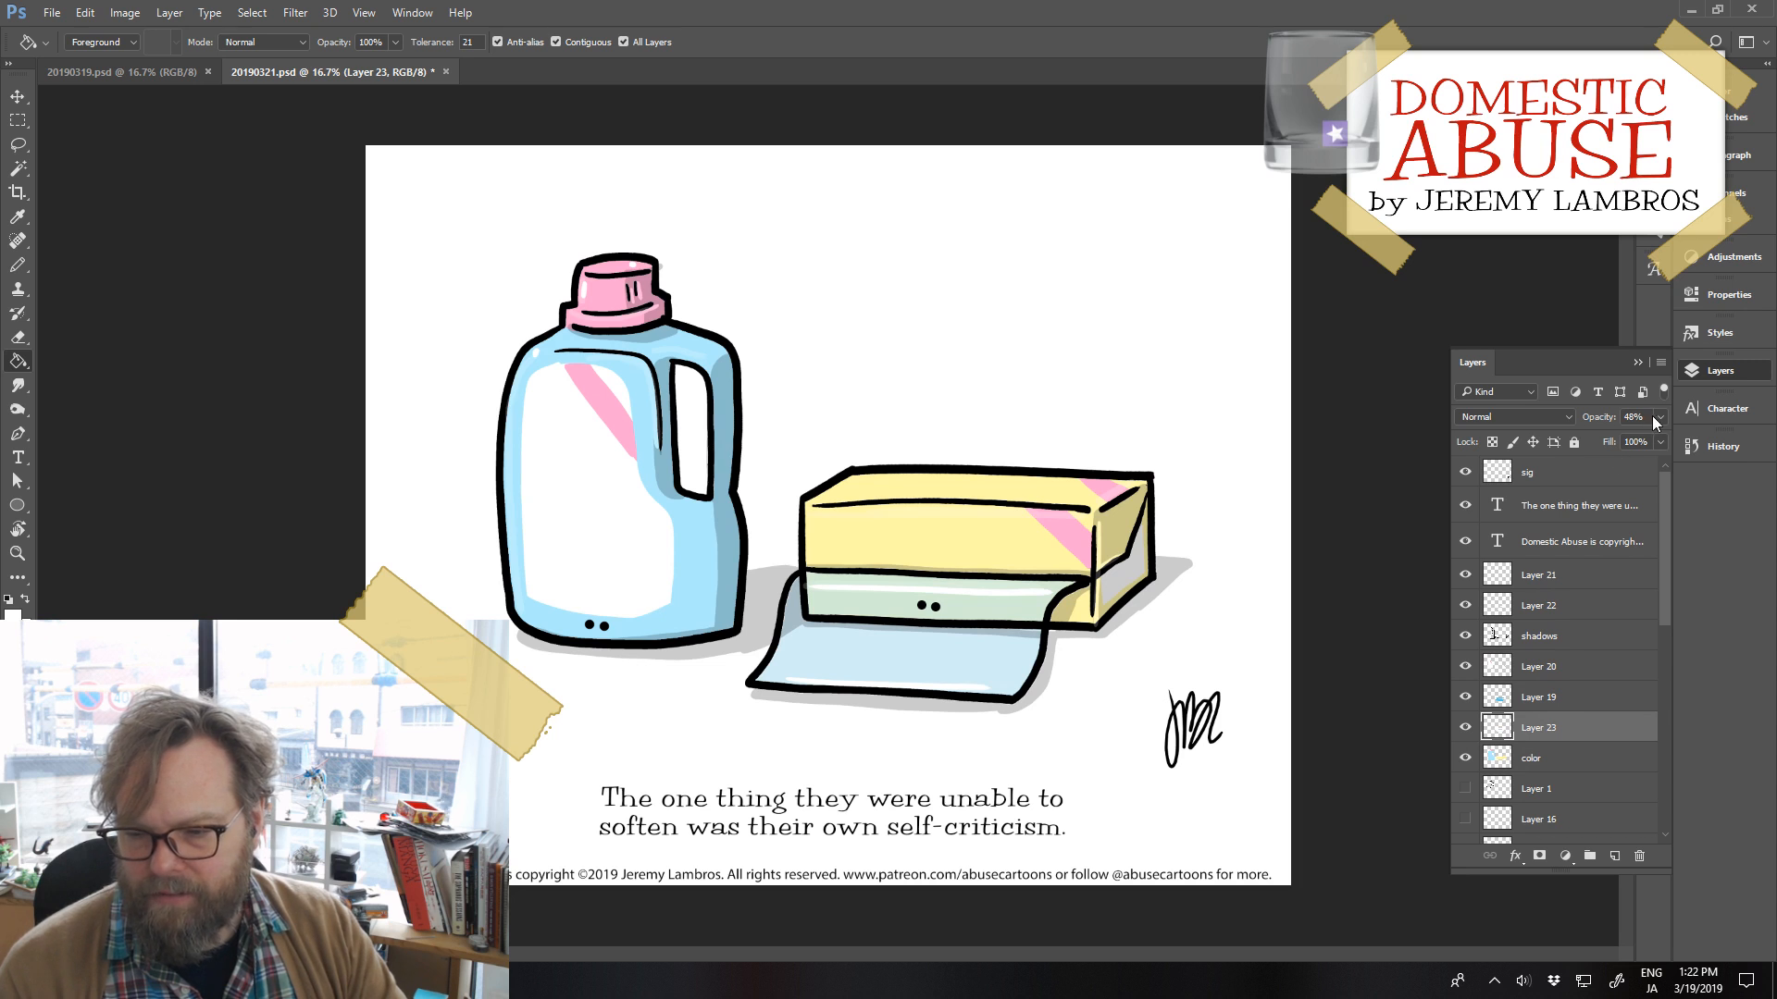
pyautogui.moveTo(1653, 418); pyautogui.dragTo(1636, 442)
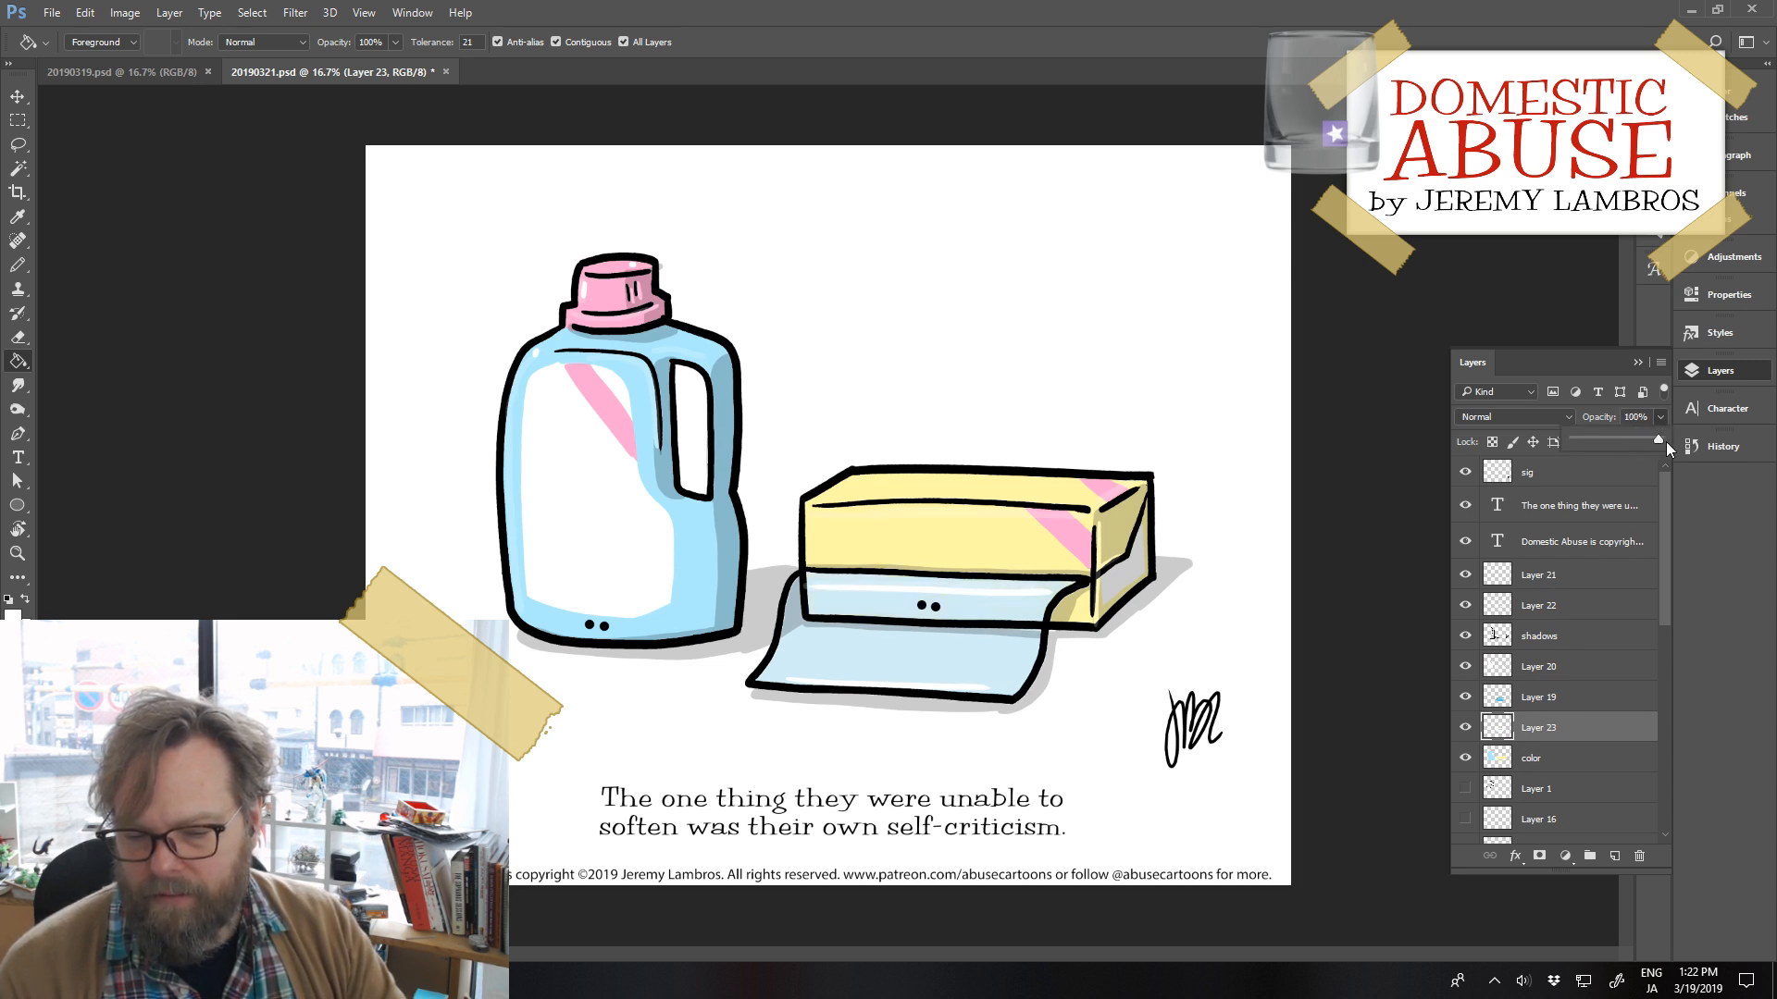
# Move the sheet fill layer above Layer 22 at 50% opacity and recolour its fill with the blue bottle's light blue
pyautogui.moveTo(1563, 727); pyautogui.dragTo(1574, 597)
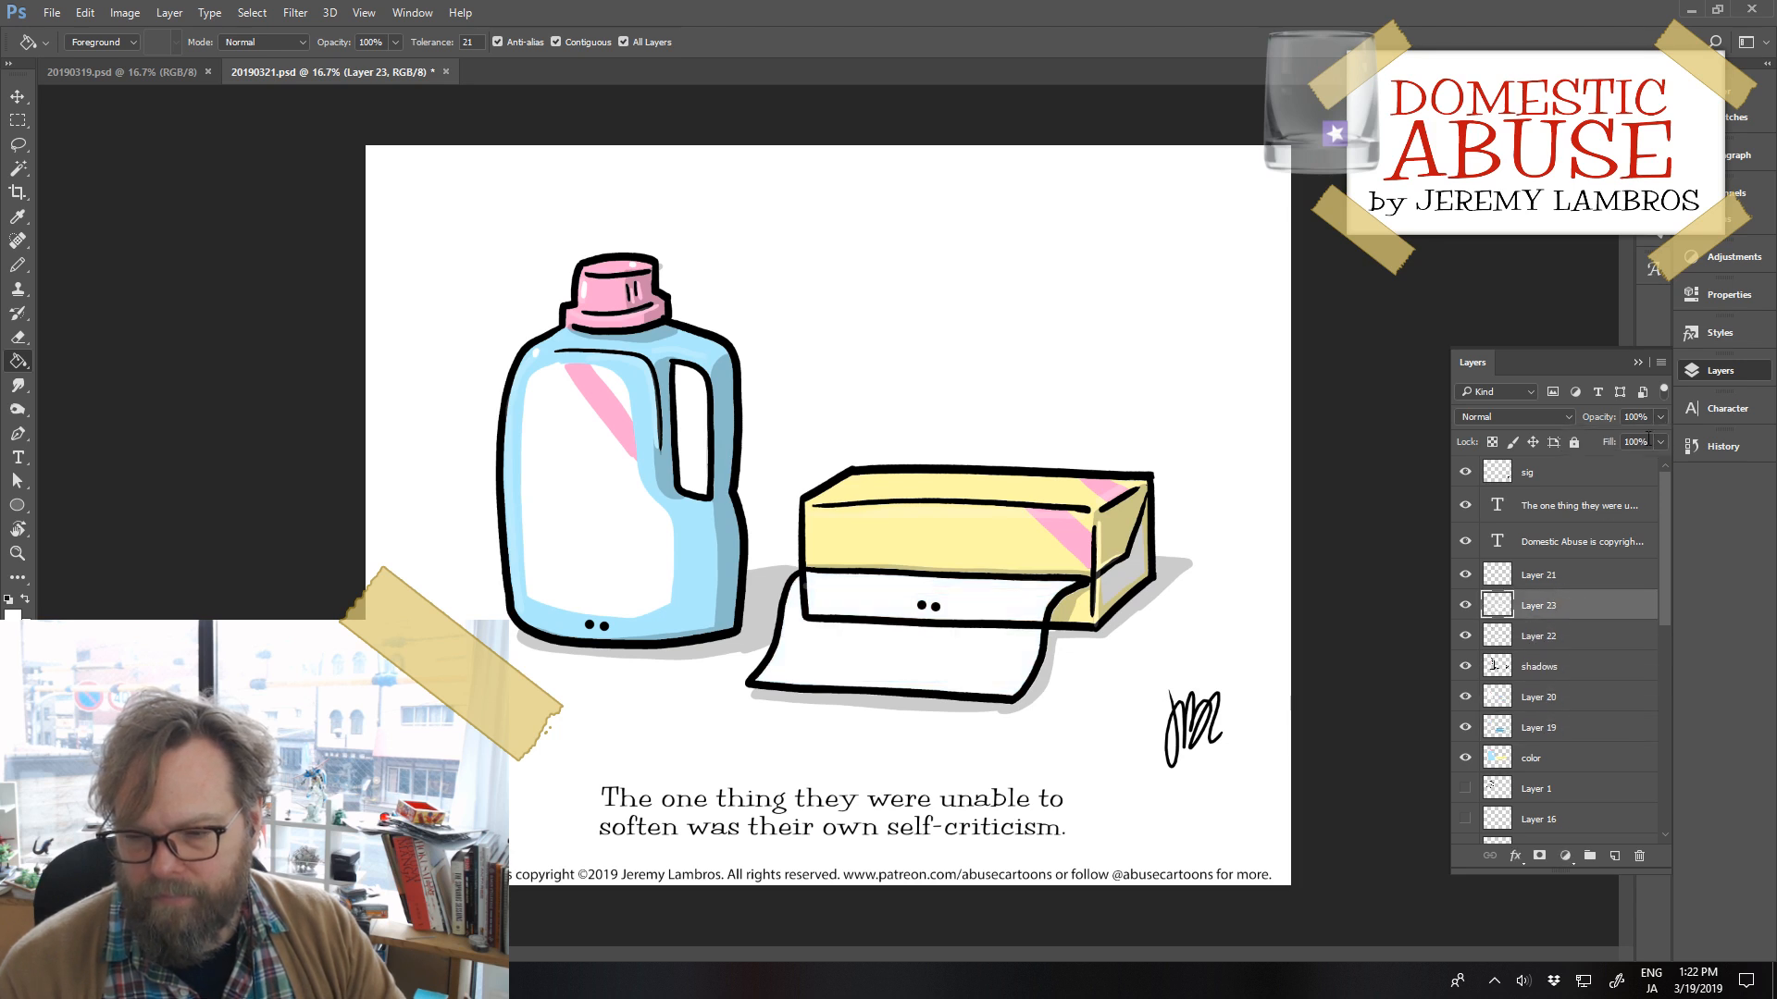
pyautogui.moveTo(1642, 436); pyautogui.dragTo(1613, 440)
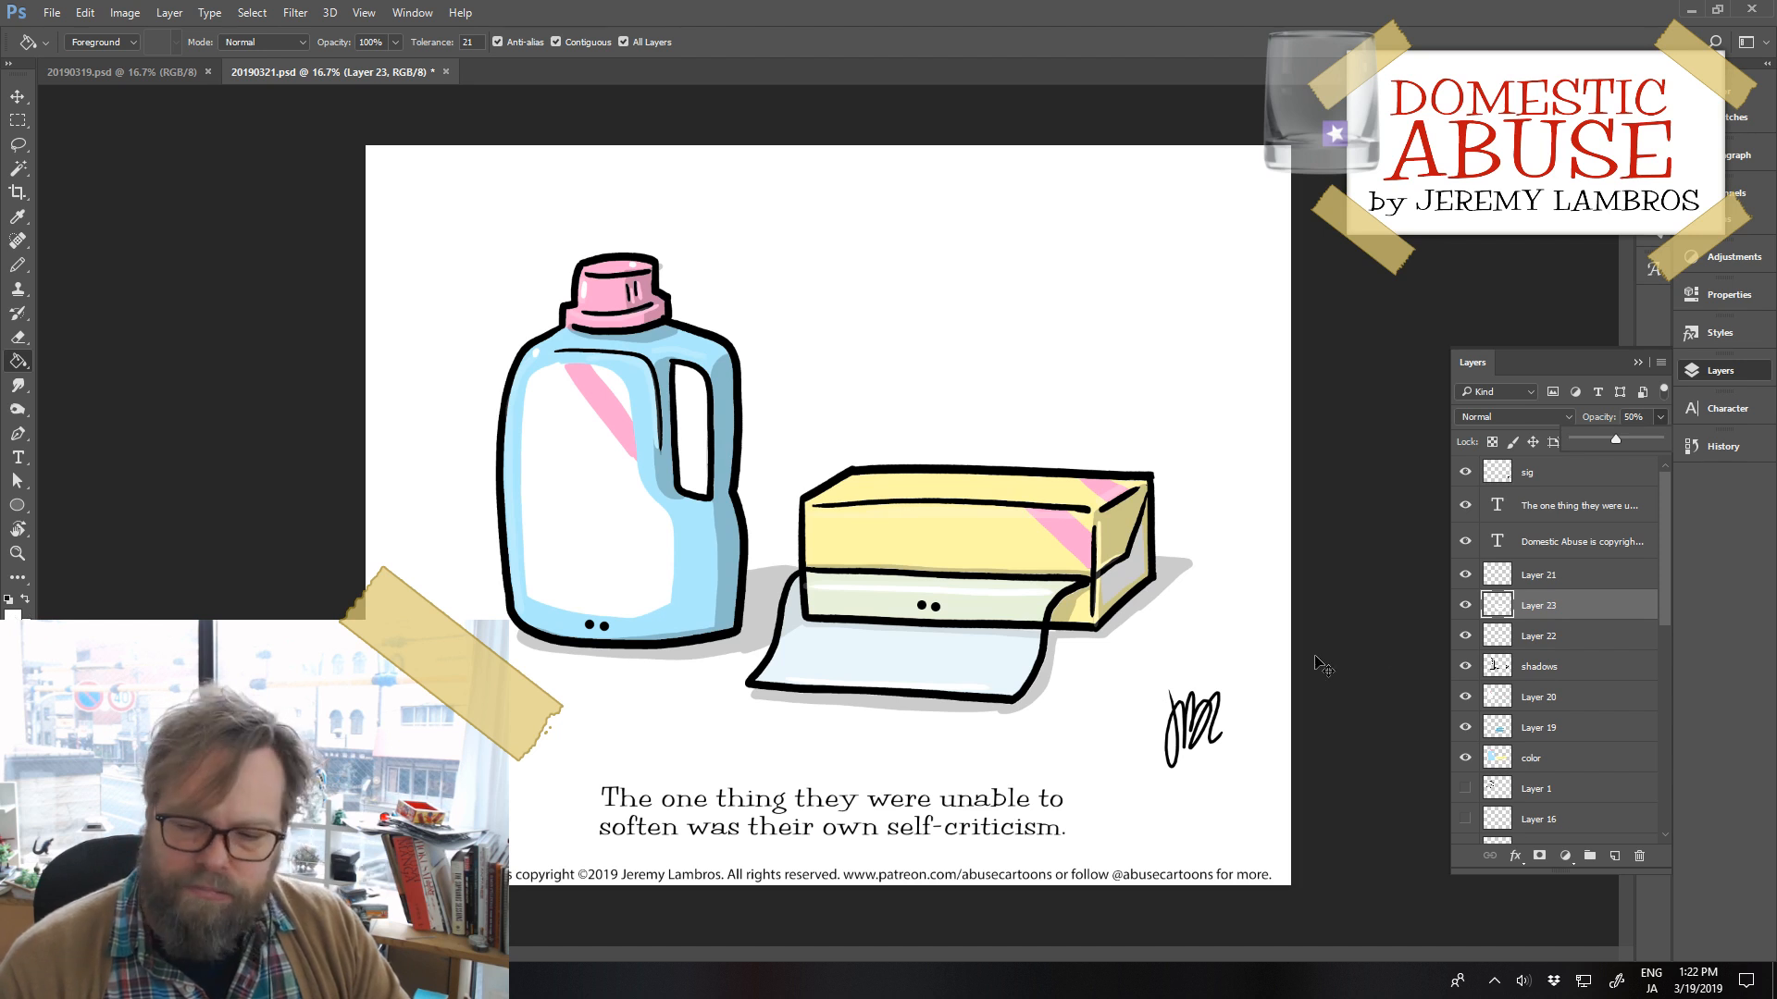
pyautogui.keyDown('ctrl'); pyautogui.click(1497, 605); pyautogui.keyUp('ctrl')
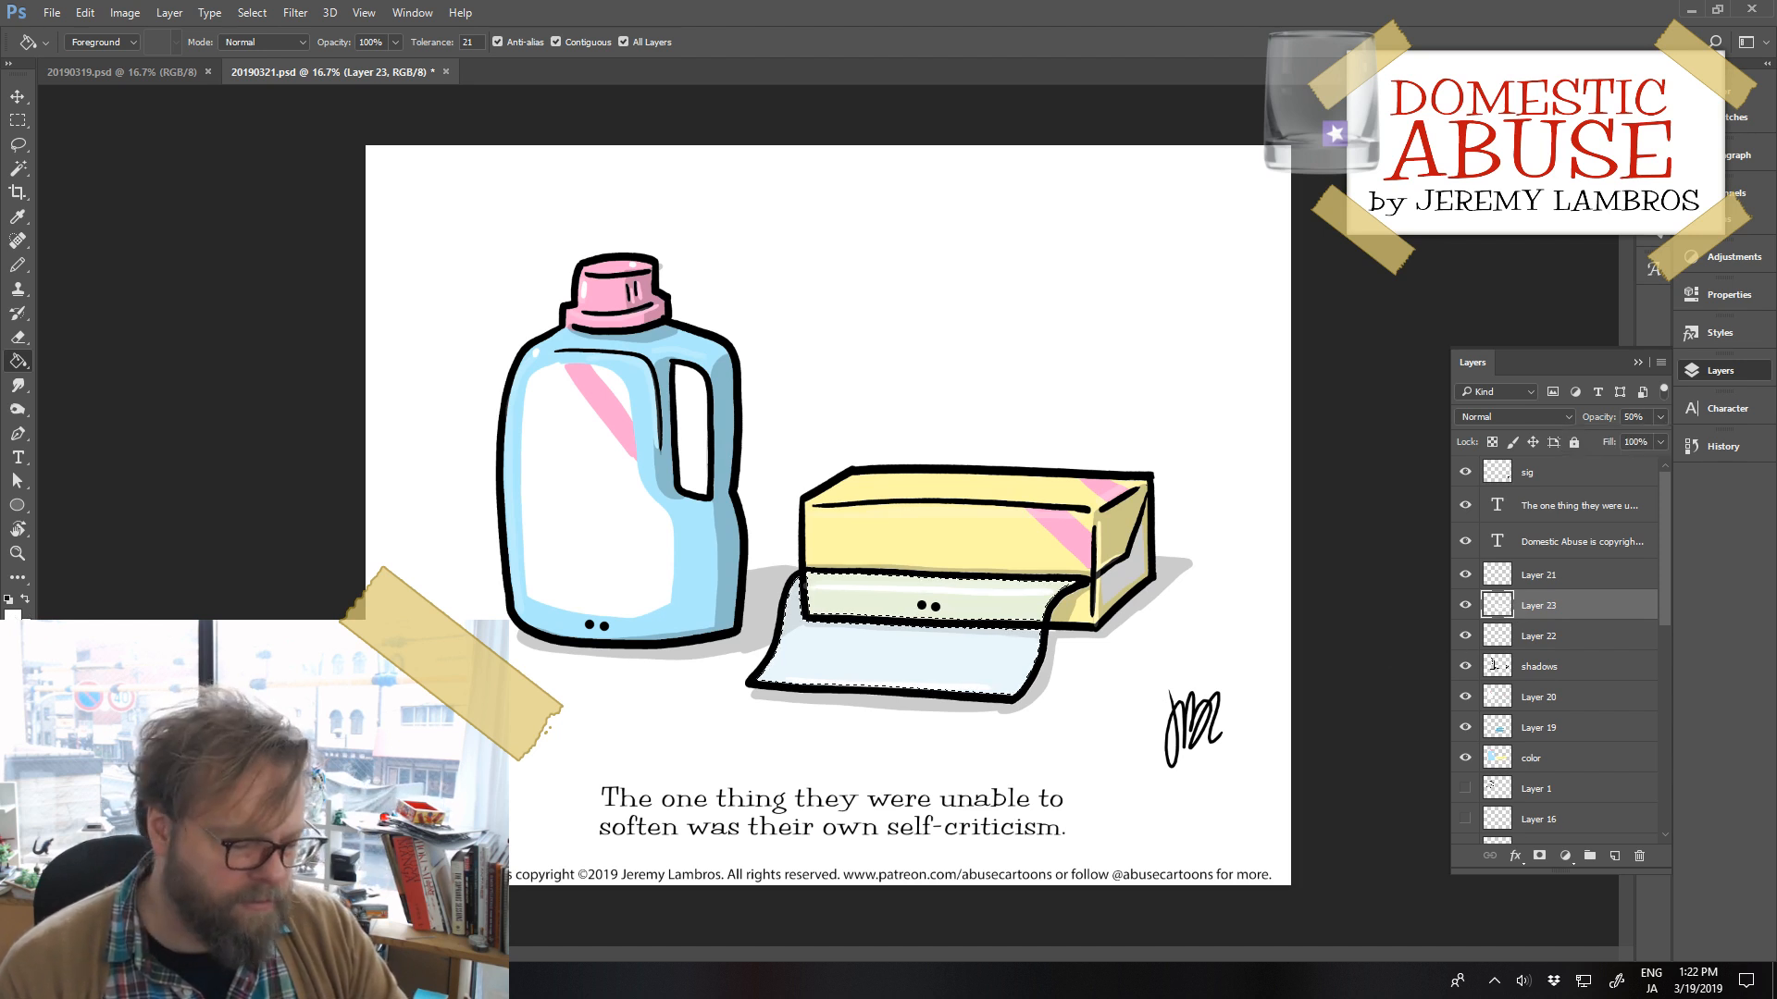
pyautogui.press('b')
pyautogui.keyDown('alt'); pyautogui.click(702, 527); pyautogui.keyUp('alt')
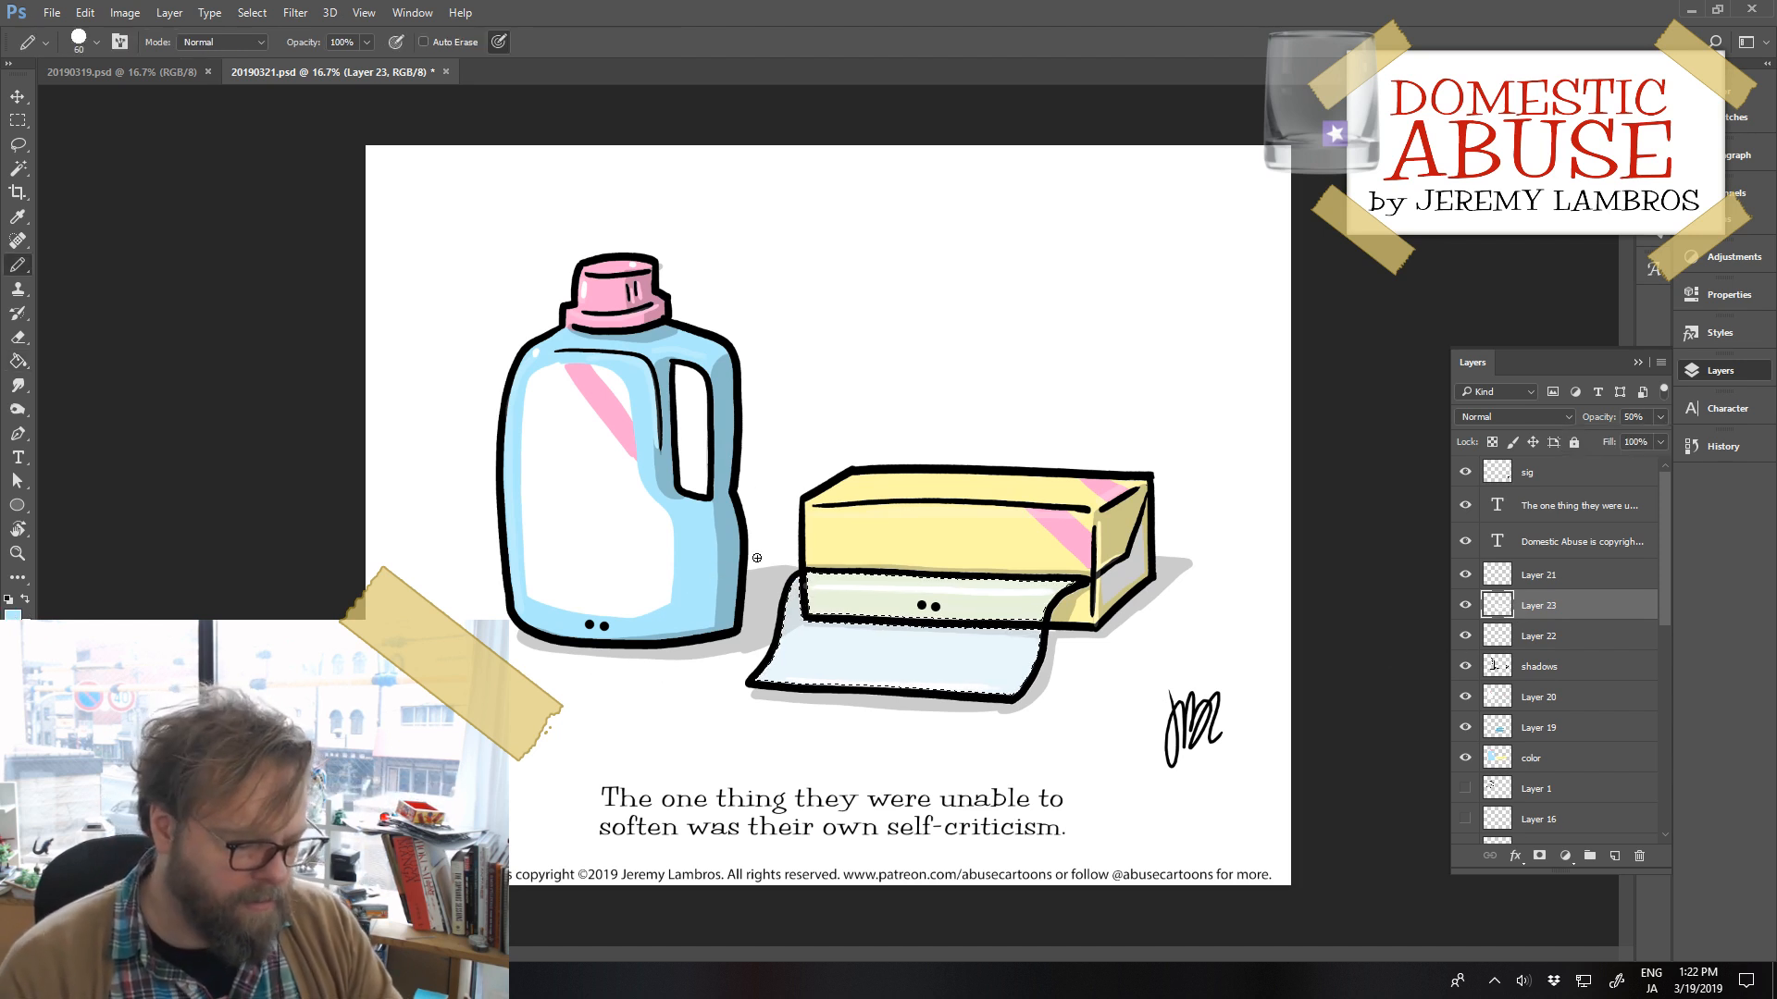
pyautogui.hotkey('alt', 'BackSpace')
pyautogui.hotkey('ctrl', 'd')
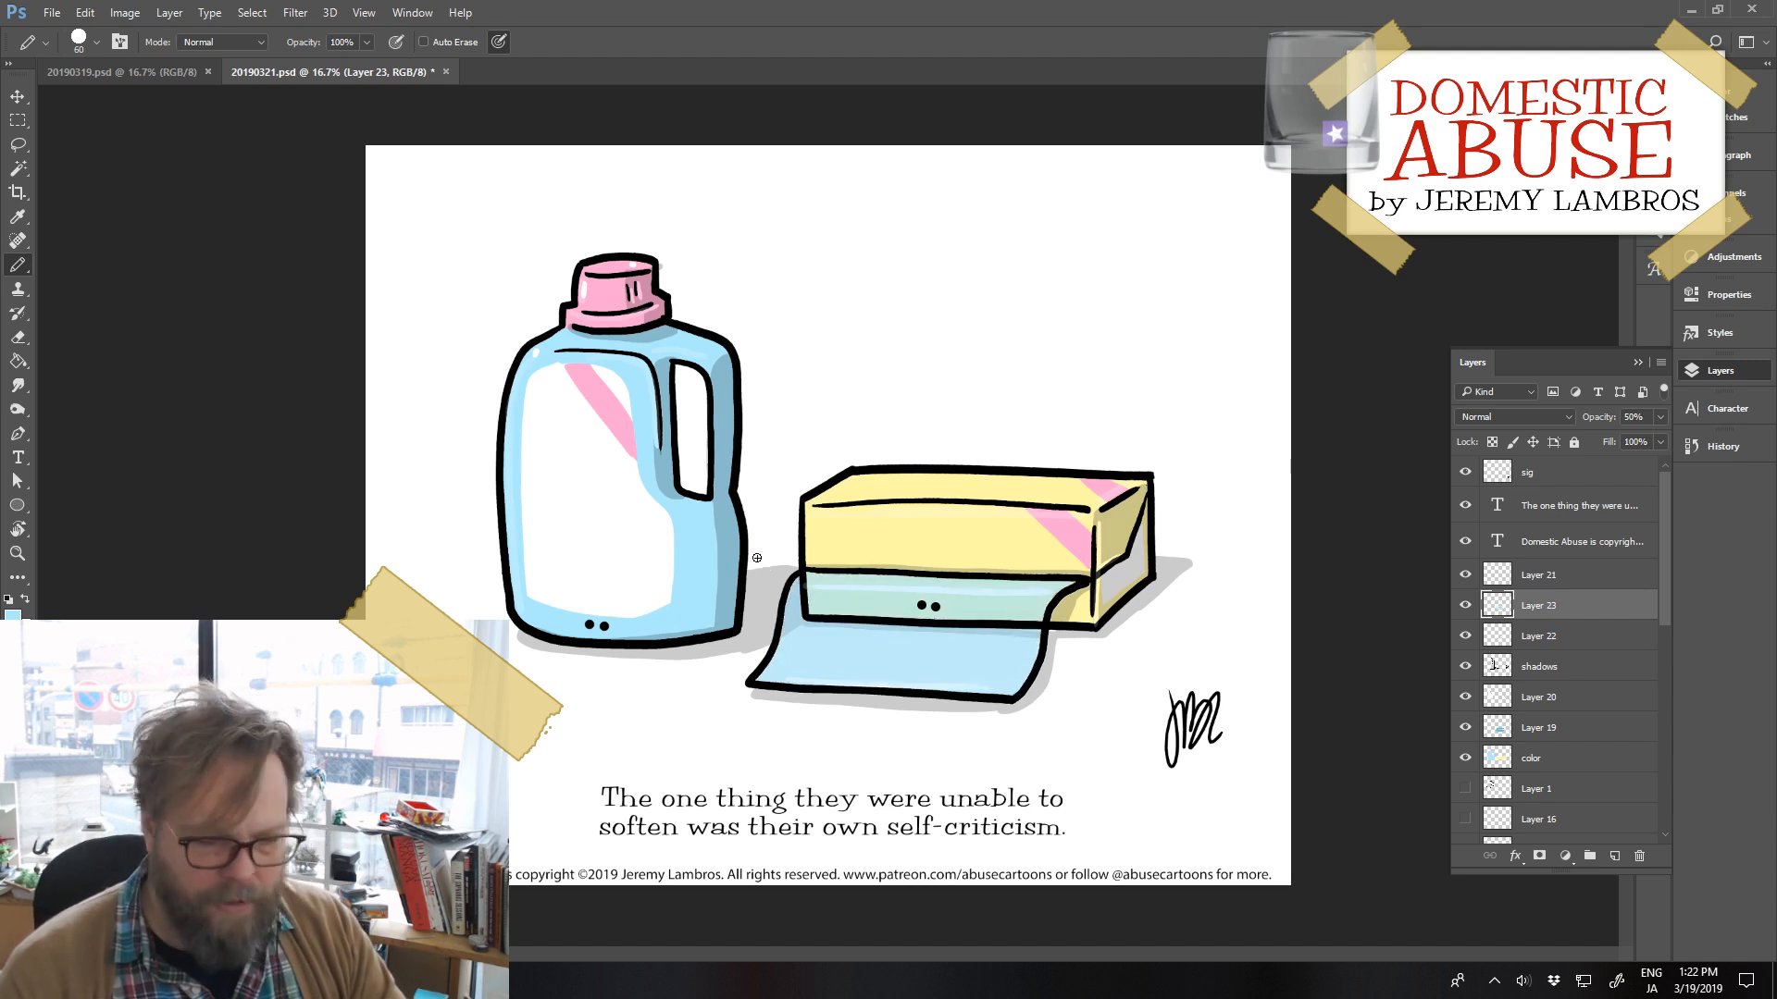
# Move the light blue sheet layer below Layer 22 and raise its opacity to just over 50%, comparing the sheet with and without it
pyautogui.click(1658, 418)
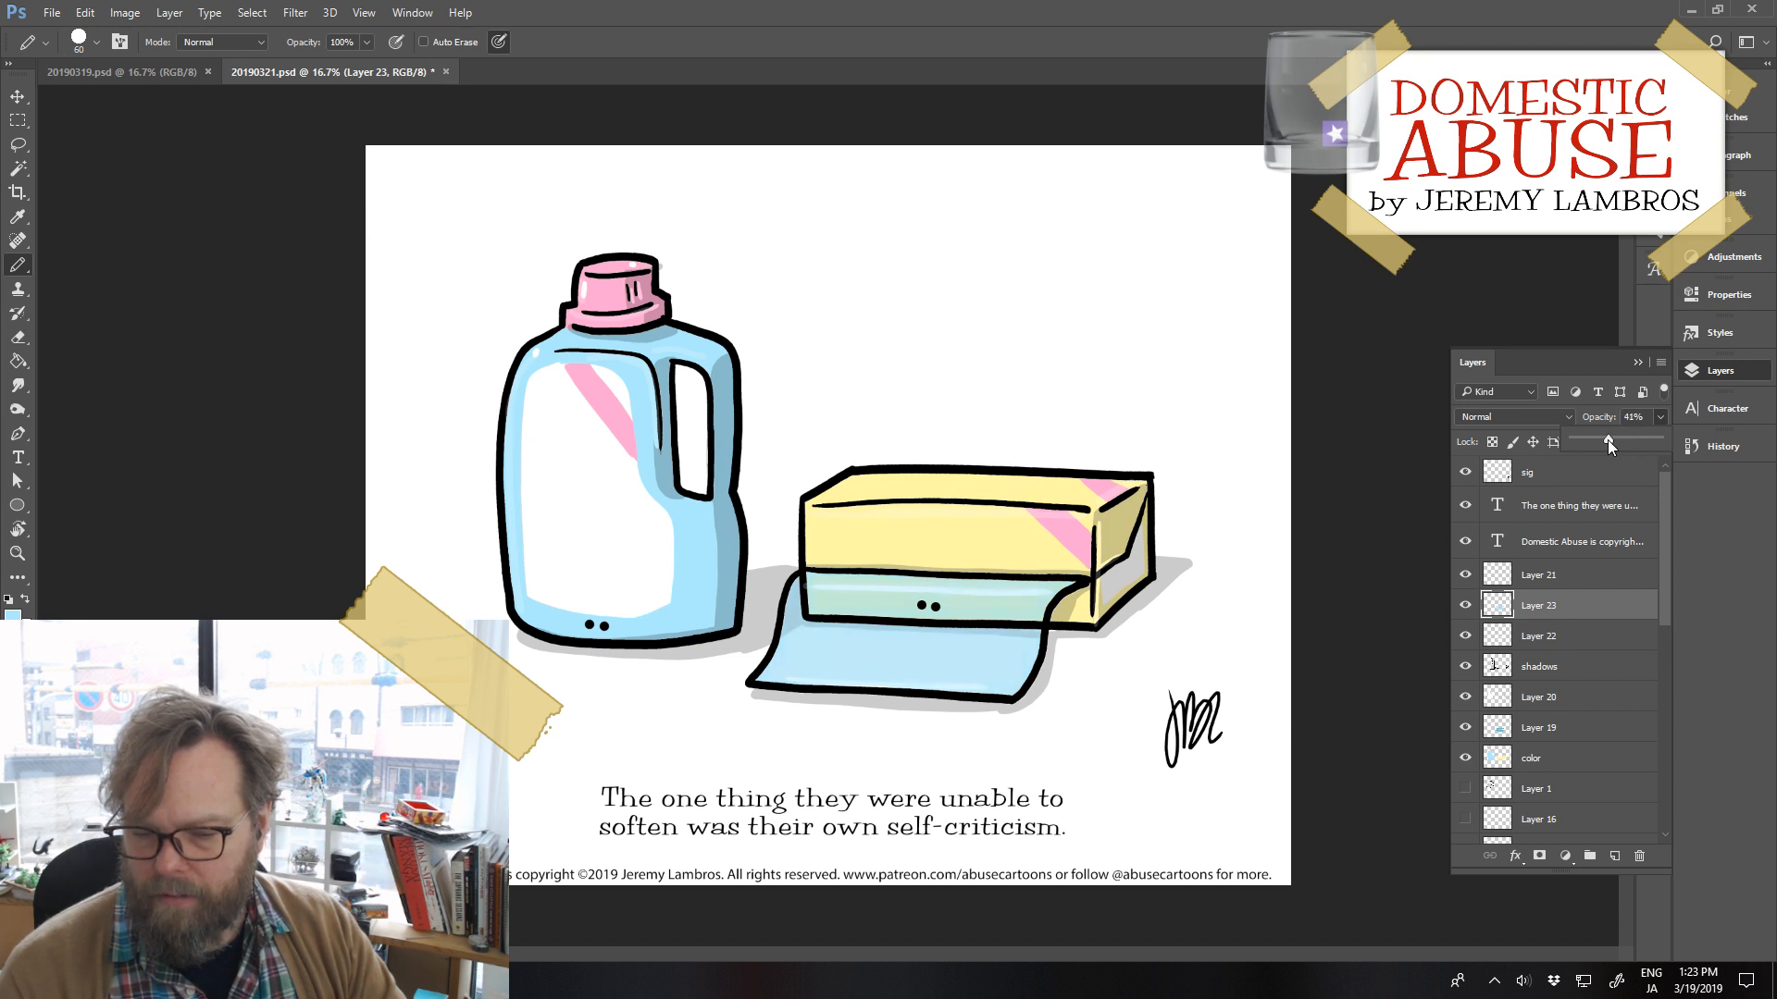
pyautogui.moveTo(1608, 441); pyautogui.dragTo(1607, 441)
pyautogui.moveTo(1550, 603); pyautogui.dragTo(1554, 656)
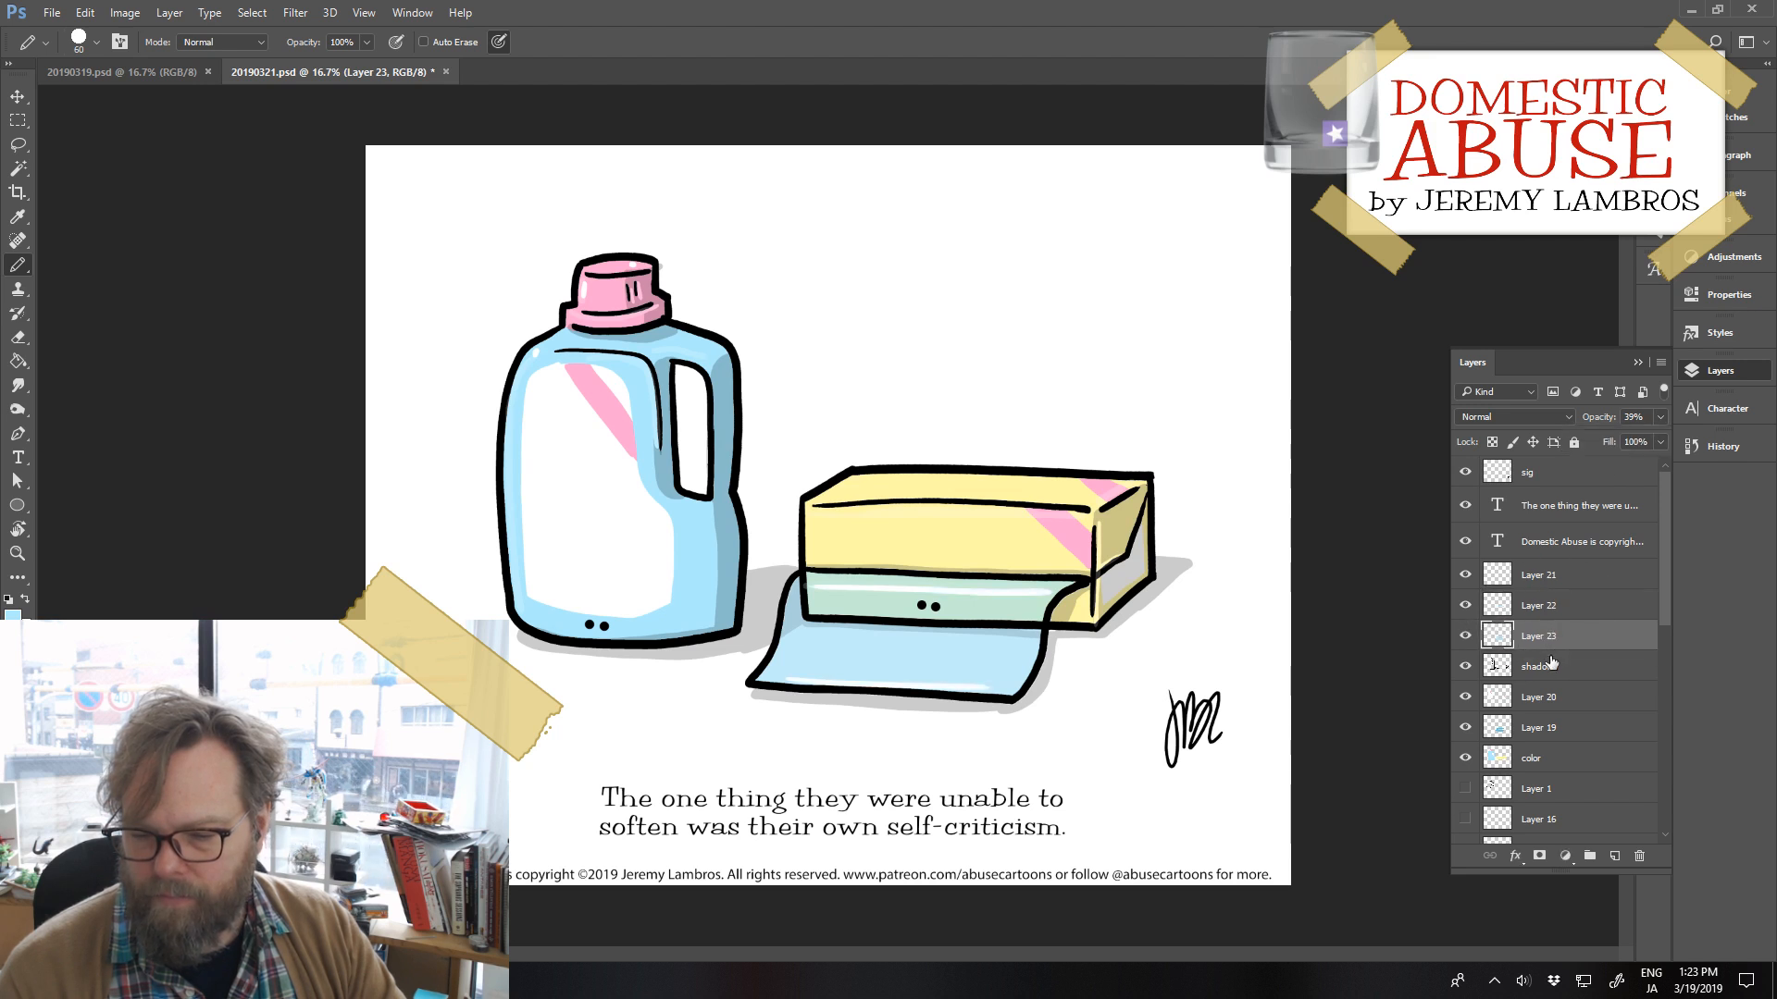
pyautogui.click(1465, 637)
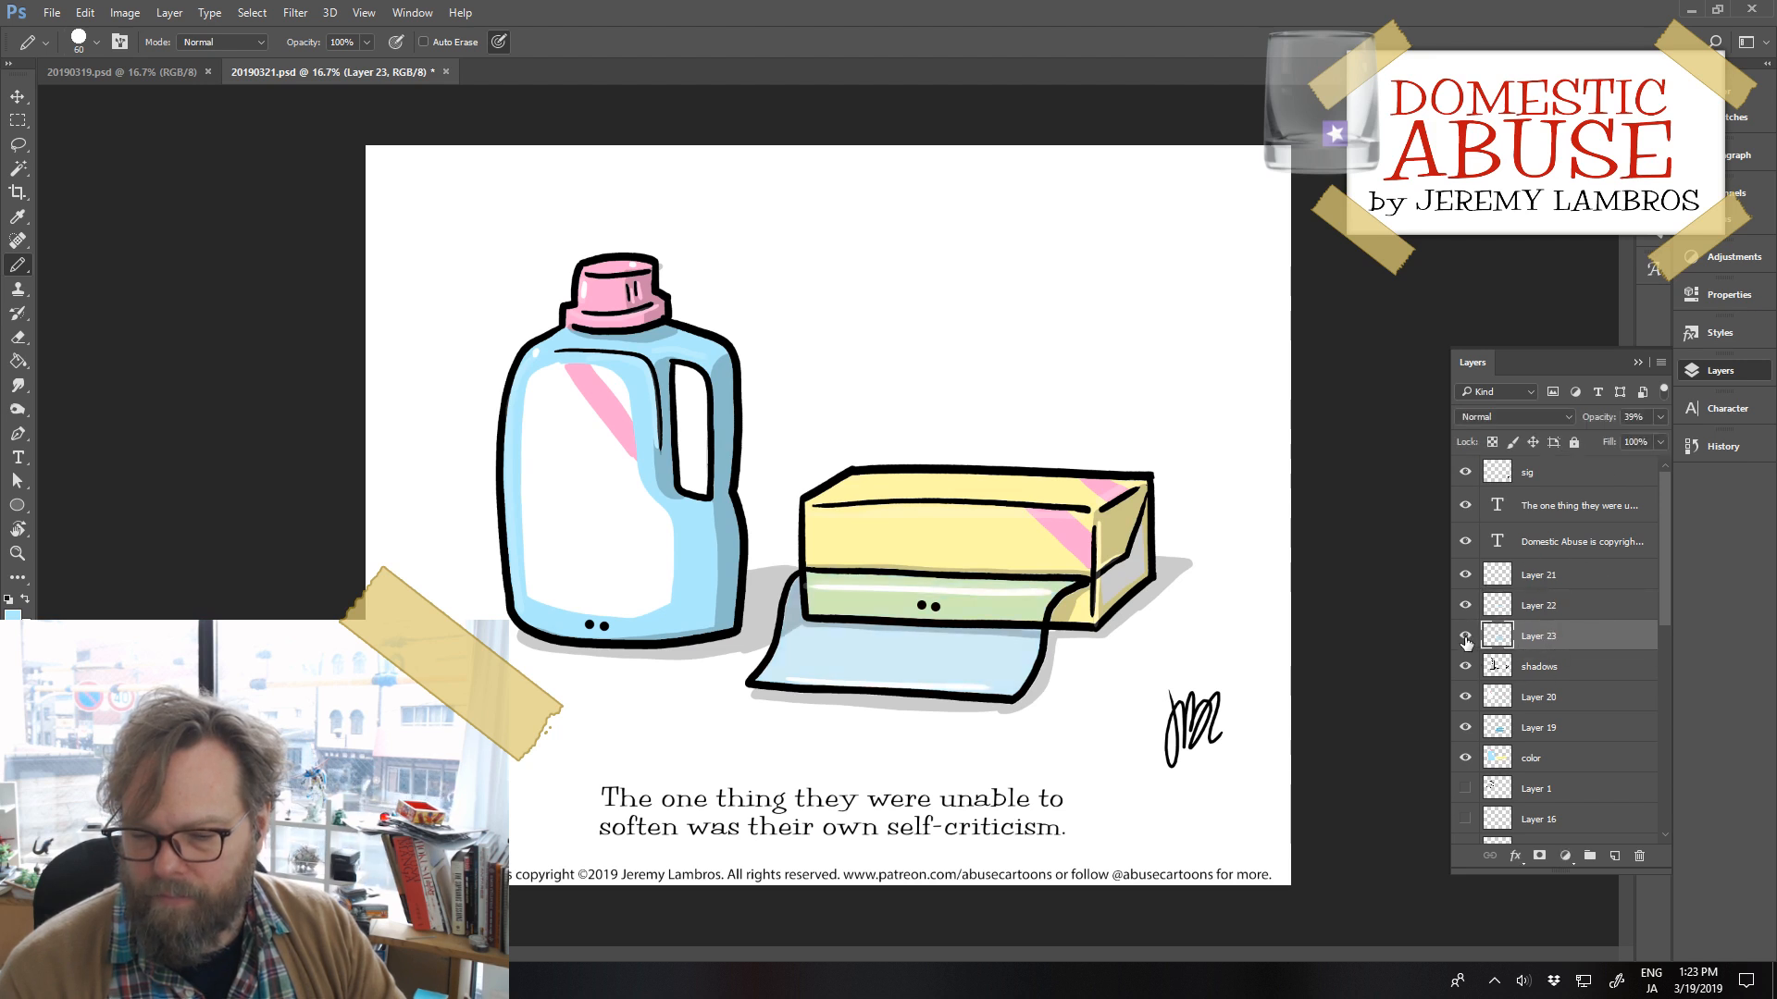
pyautogui.click(1465, 637)
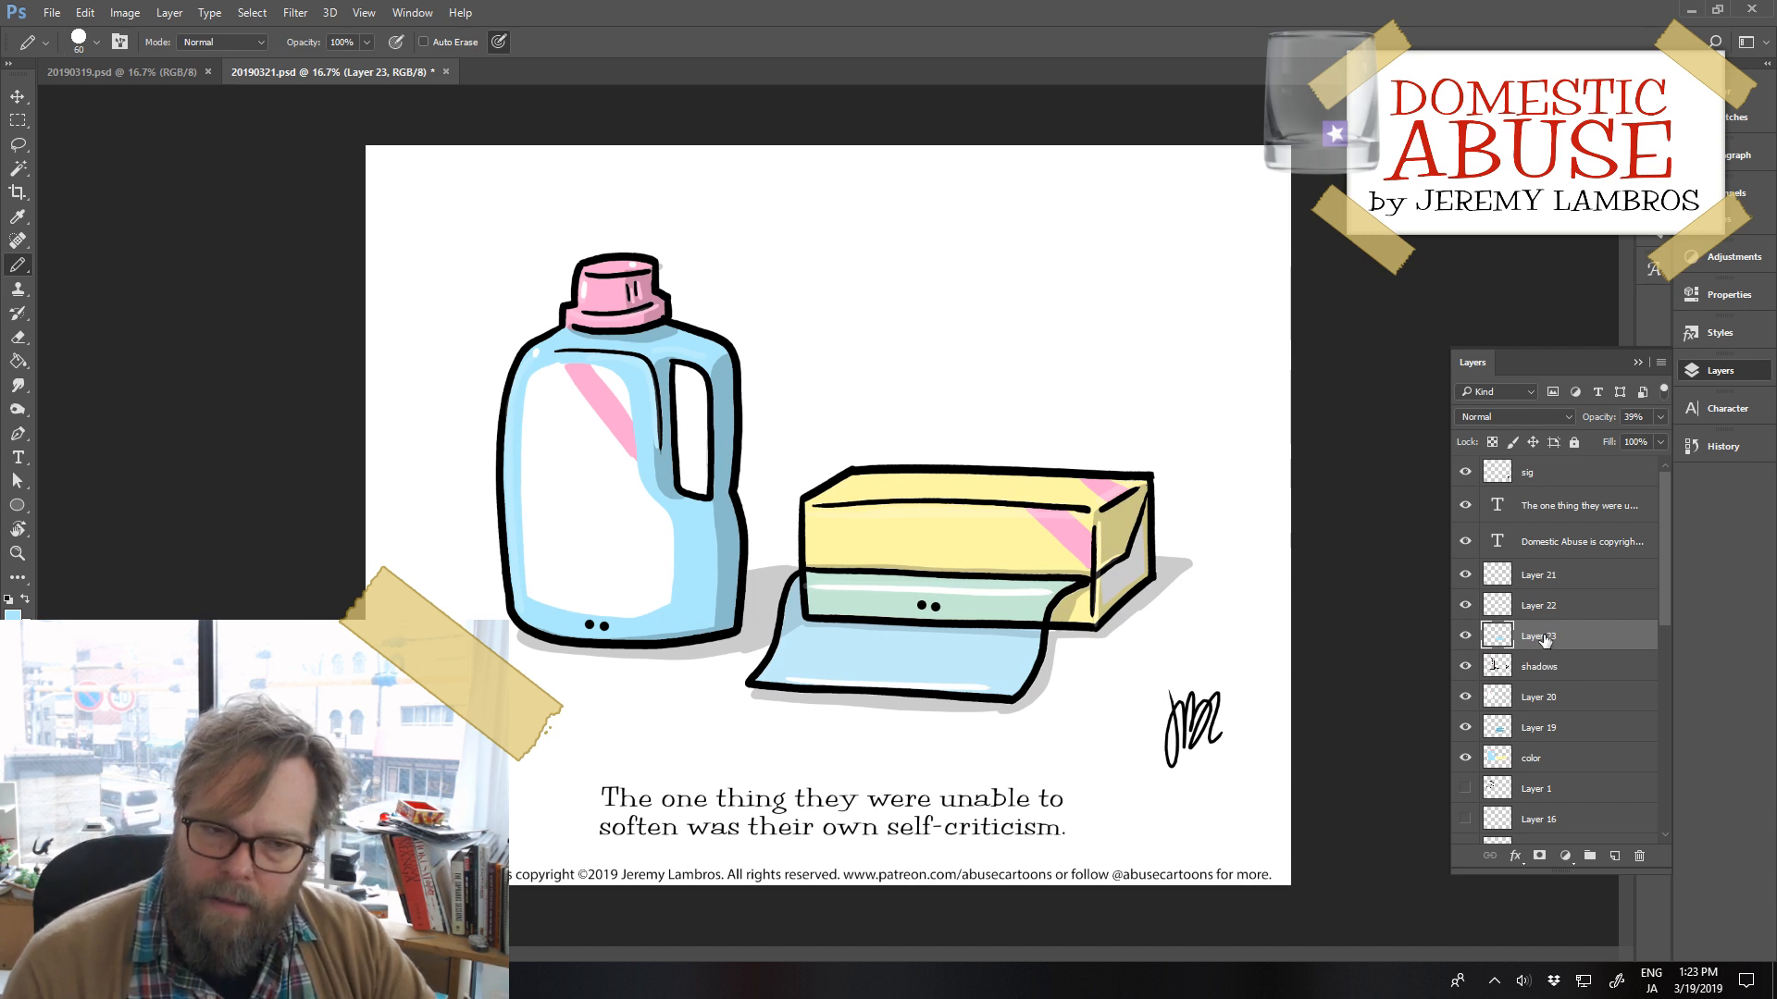
pyautogui.click(1659, 417)
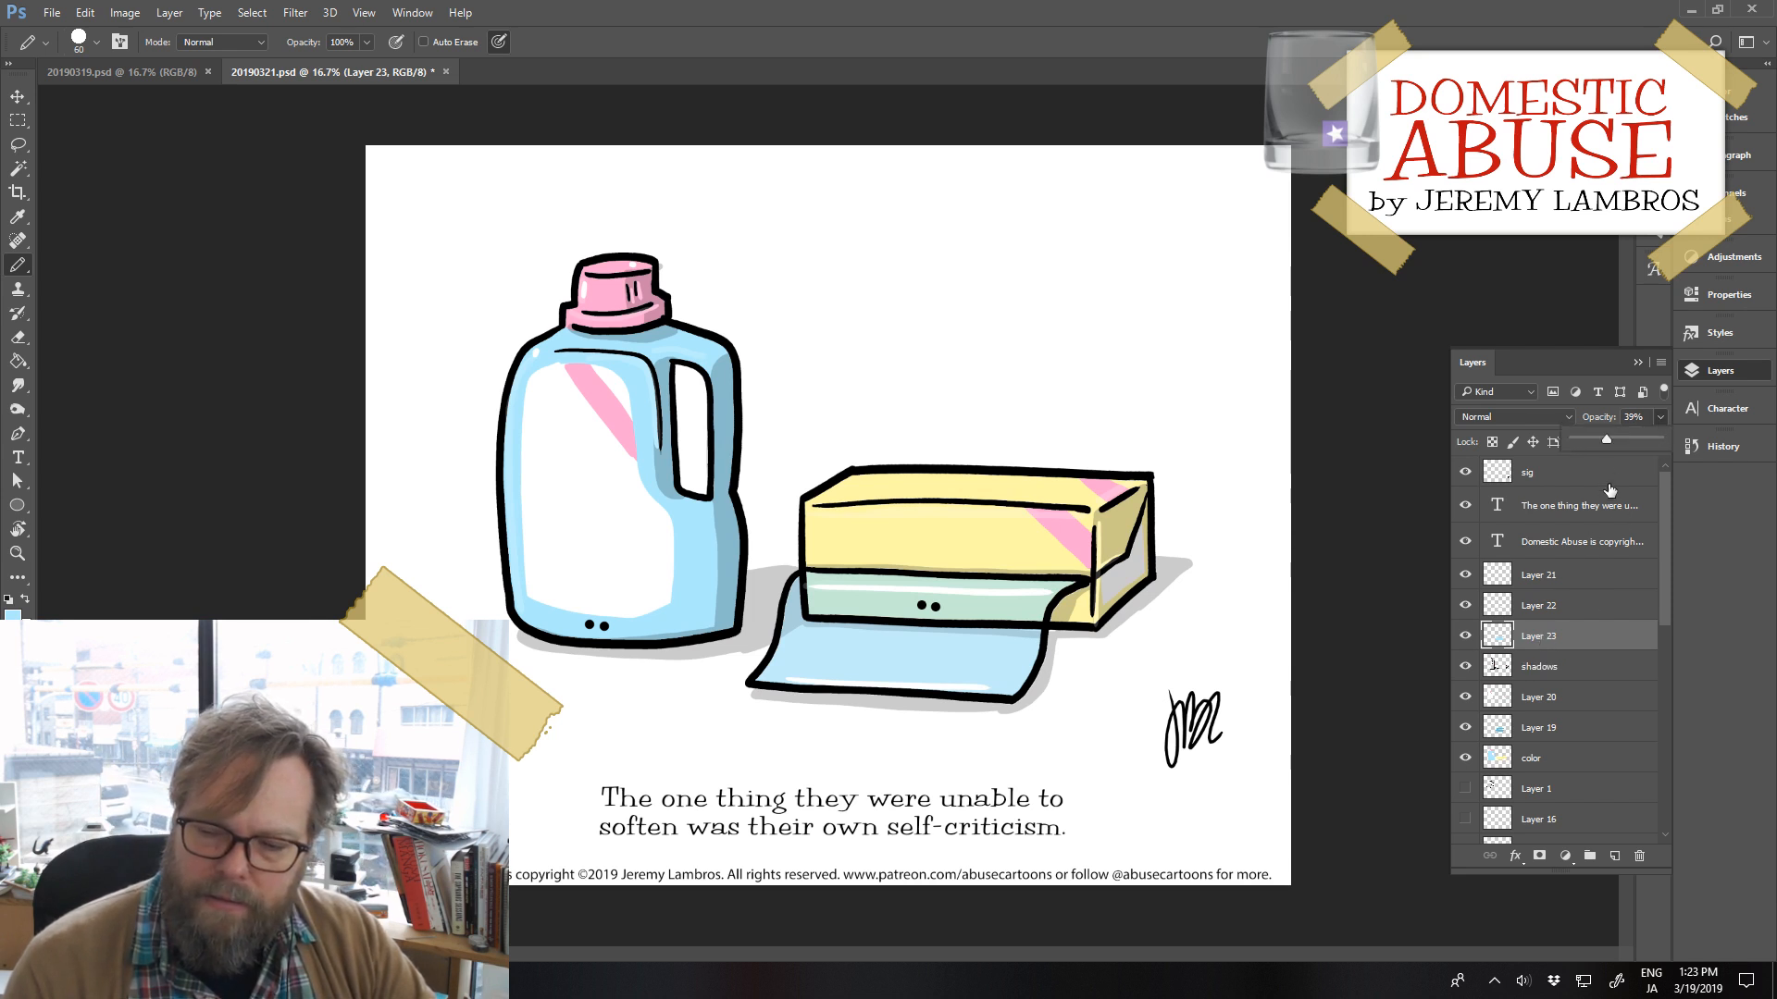
pyautogui.moveTo(1608, 441)
pyautogui.mouseDown()
pyautogui.moveTo(1641, 441)
pyautogui.moveTo(1623, 449)
pyautogui.mouseUp()
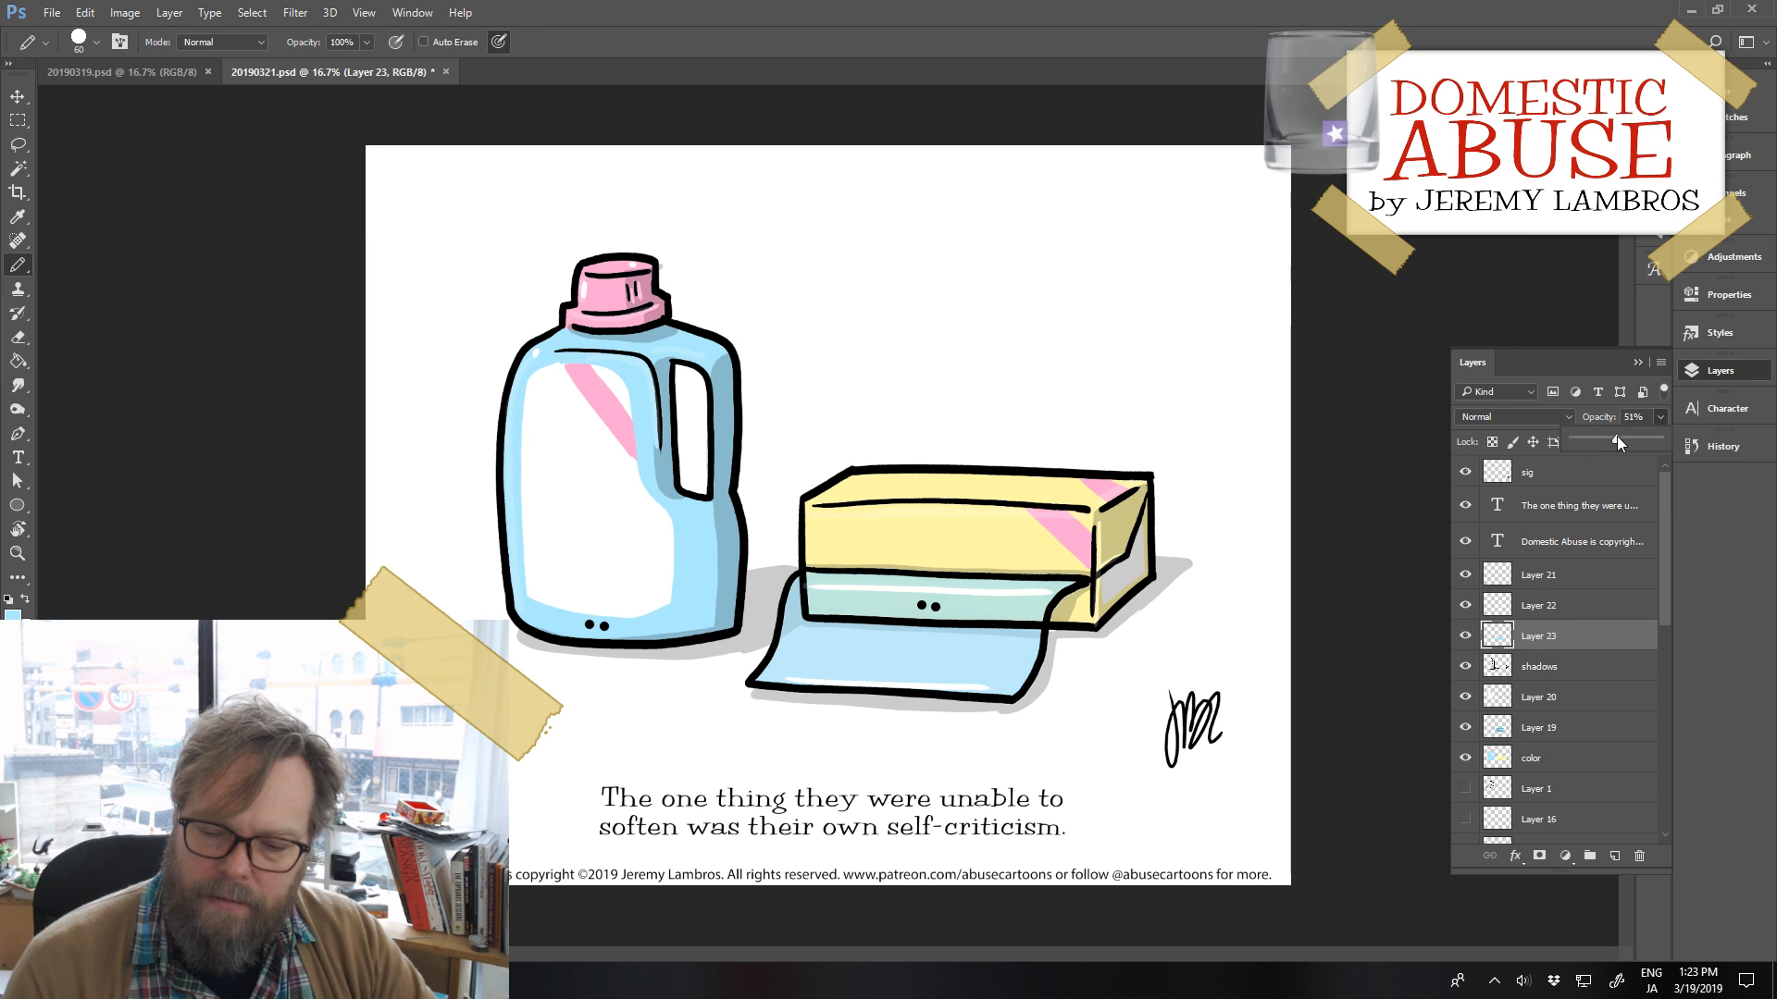
# Place Layer 21 directly beneath the light blue sheet layer and compare the sheet with that tint off and on
pyautogui.moveTo(1538, 636); pyautogui.dragTo(1541, 656)
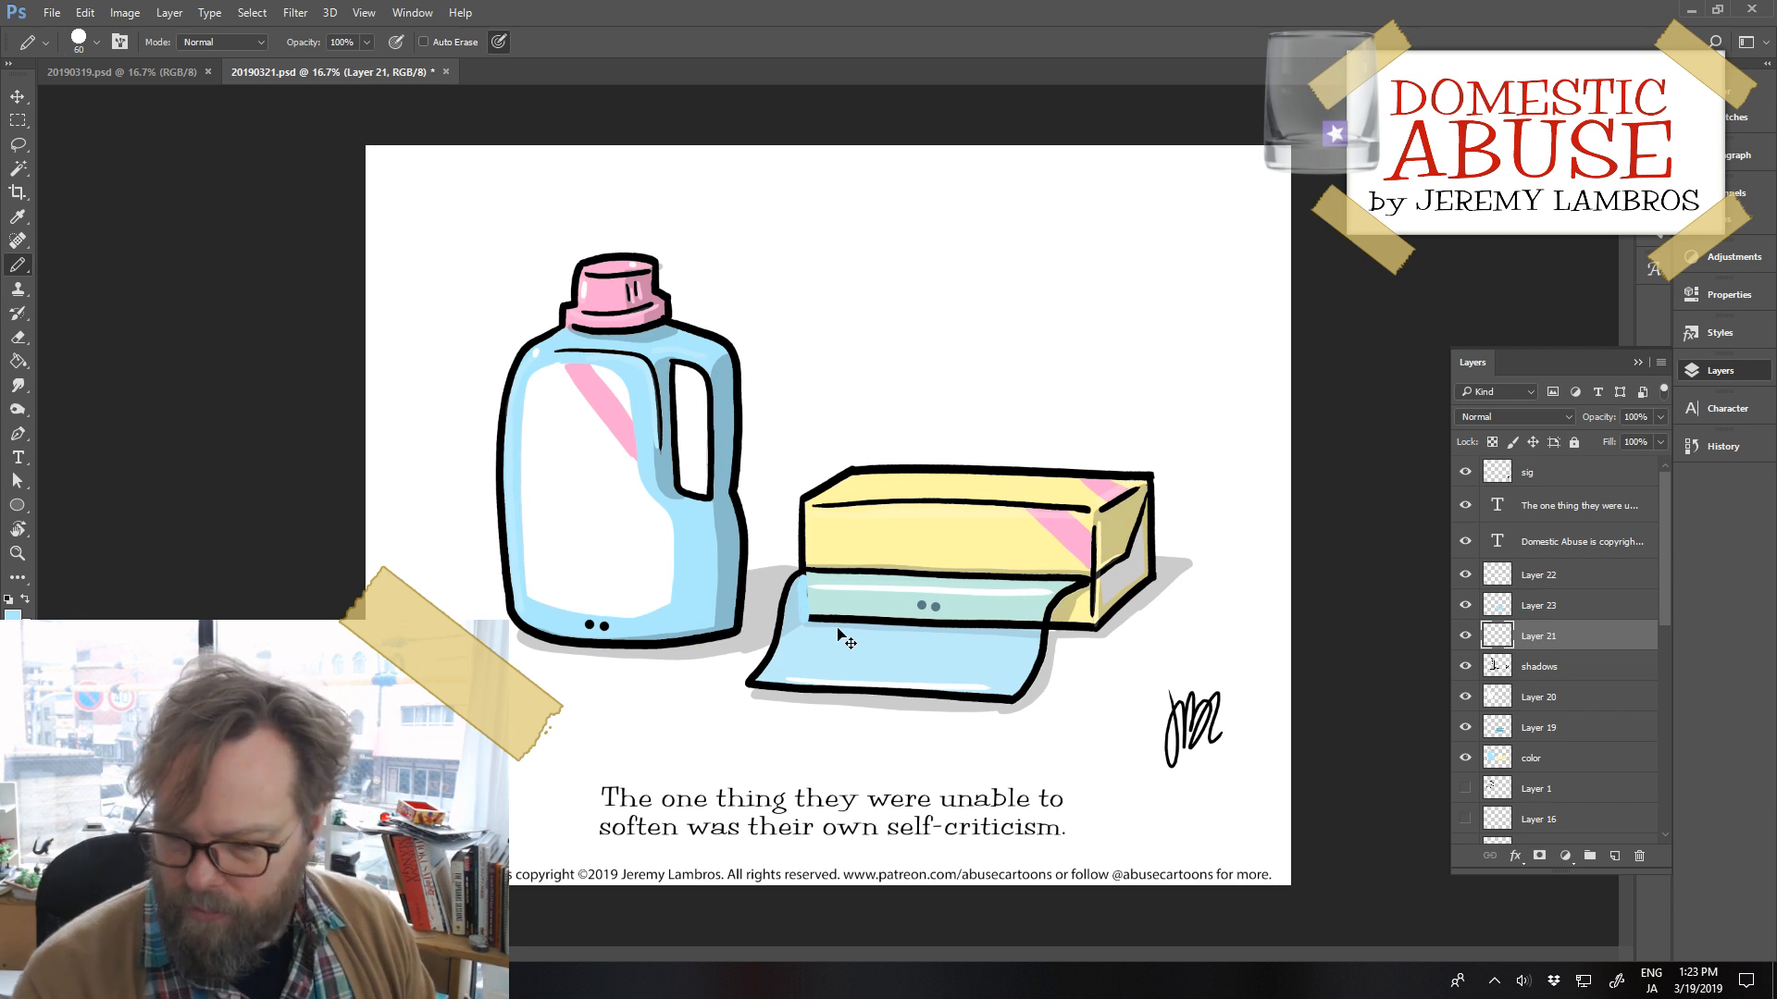
pyautogui.click(1466, 605)
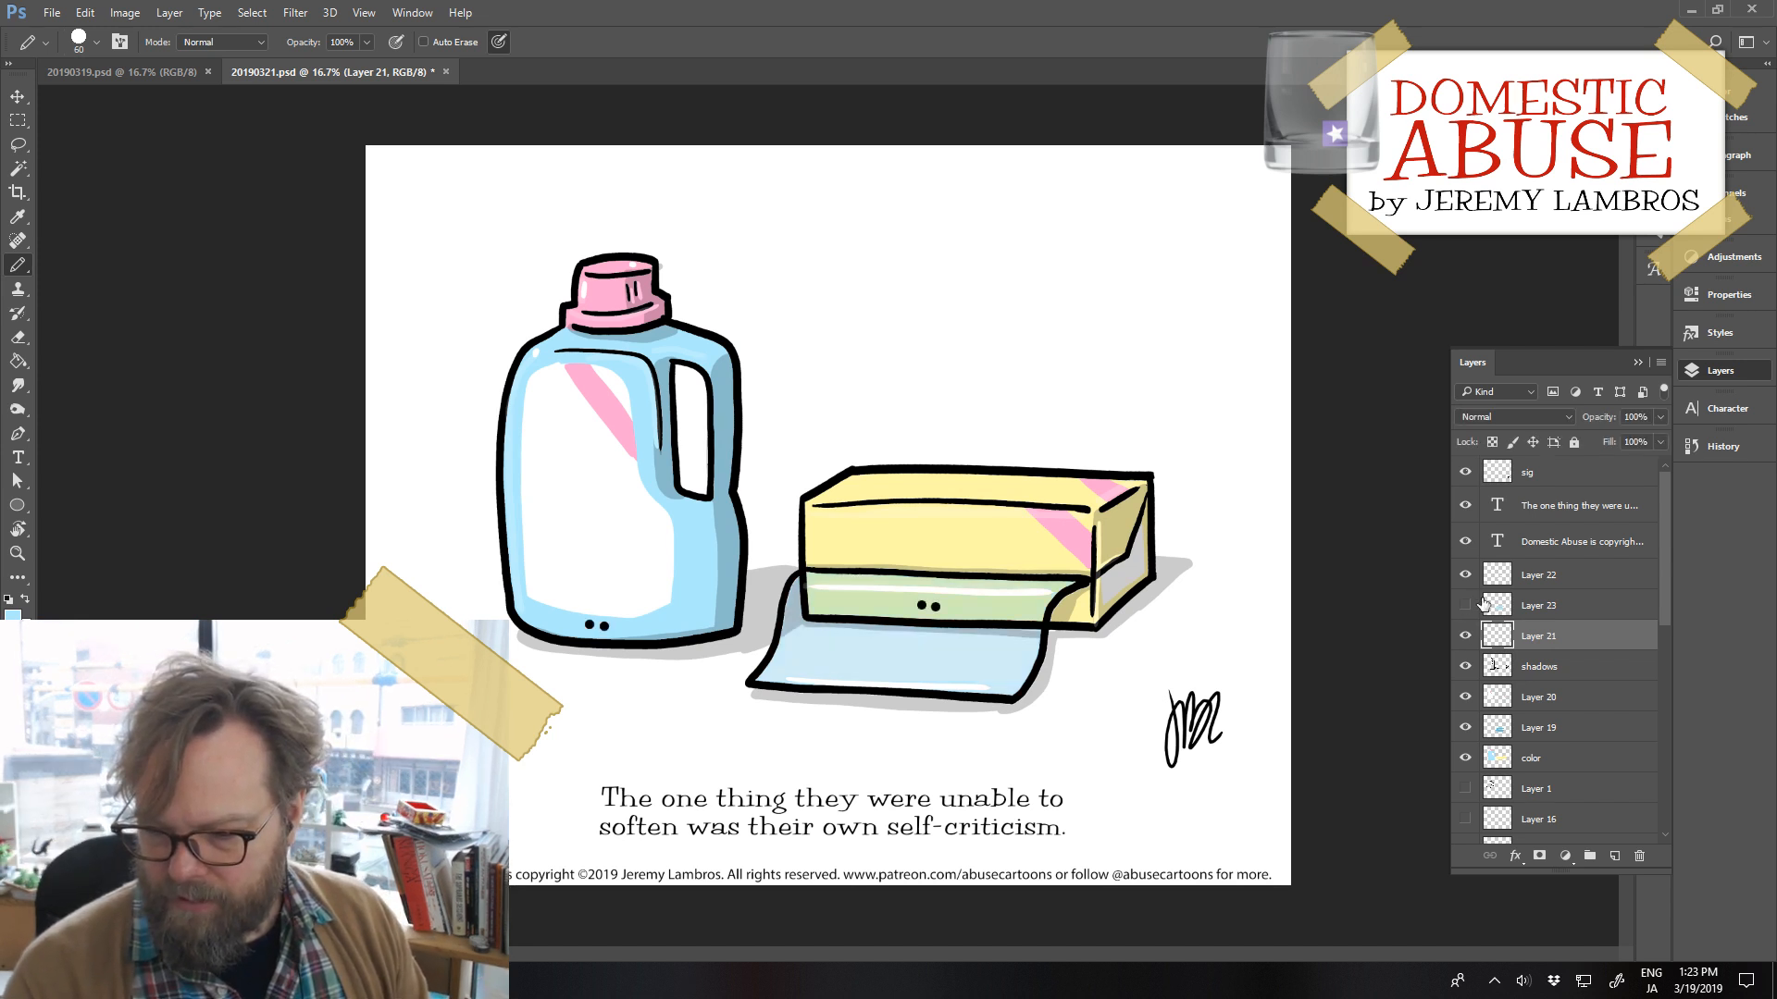
pyautogui.click(1465, 606)
# On Layer 23, pencil light blue over the box's lower edge line where it crosses the sheet, and save the file
pyautogui.click(1553, 606)
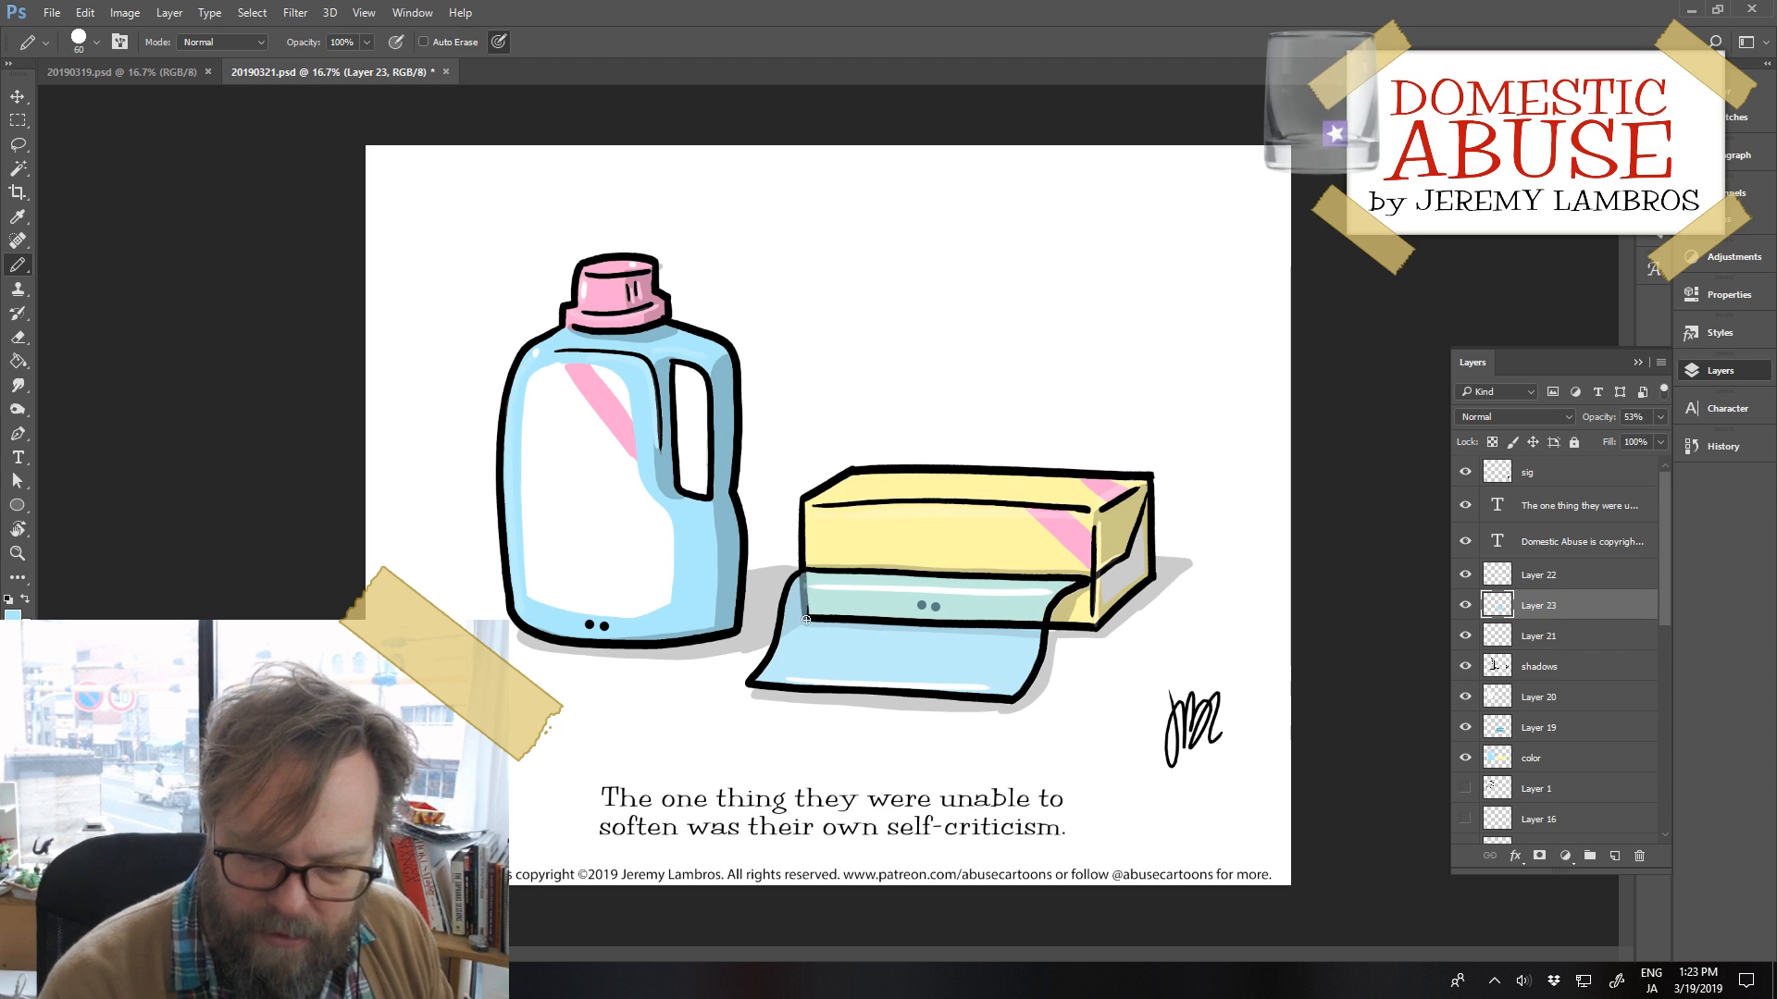
pyautogui.moveTo(806, 618); pyautogui.dragTo(1037, 626)
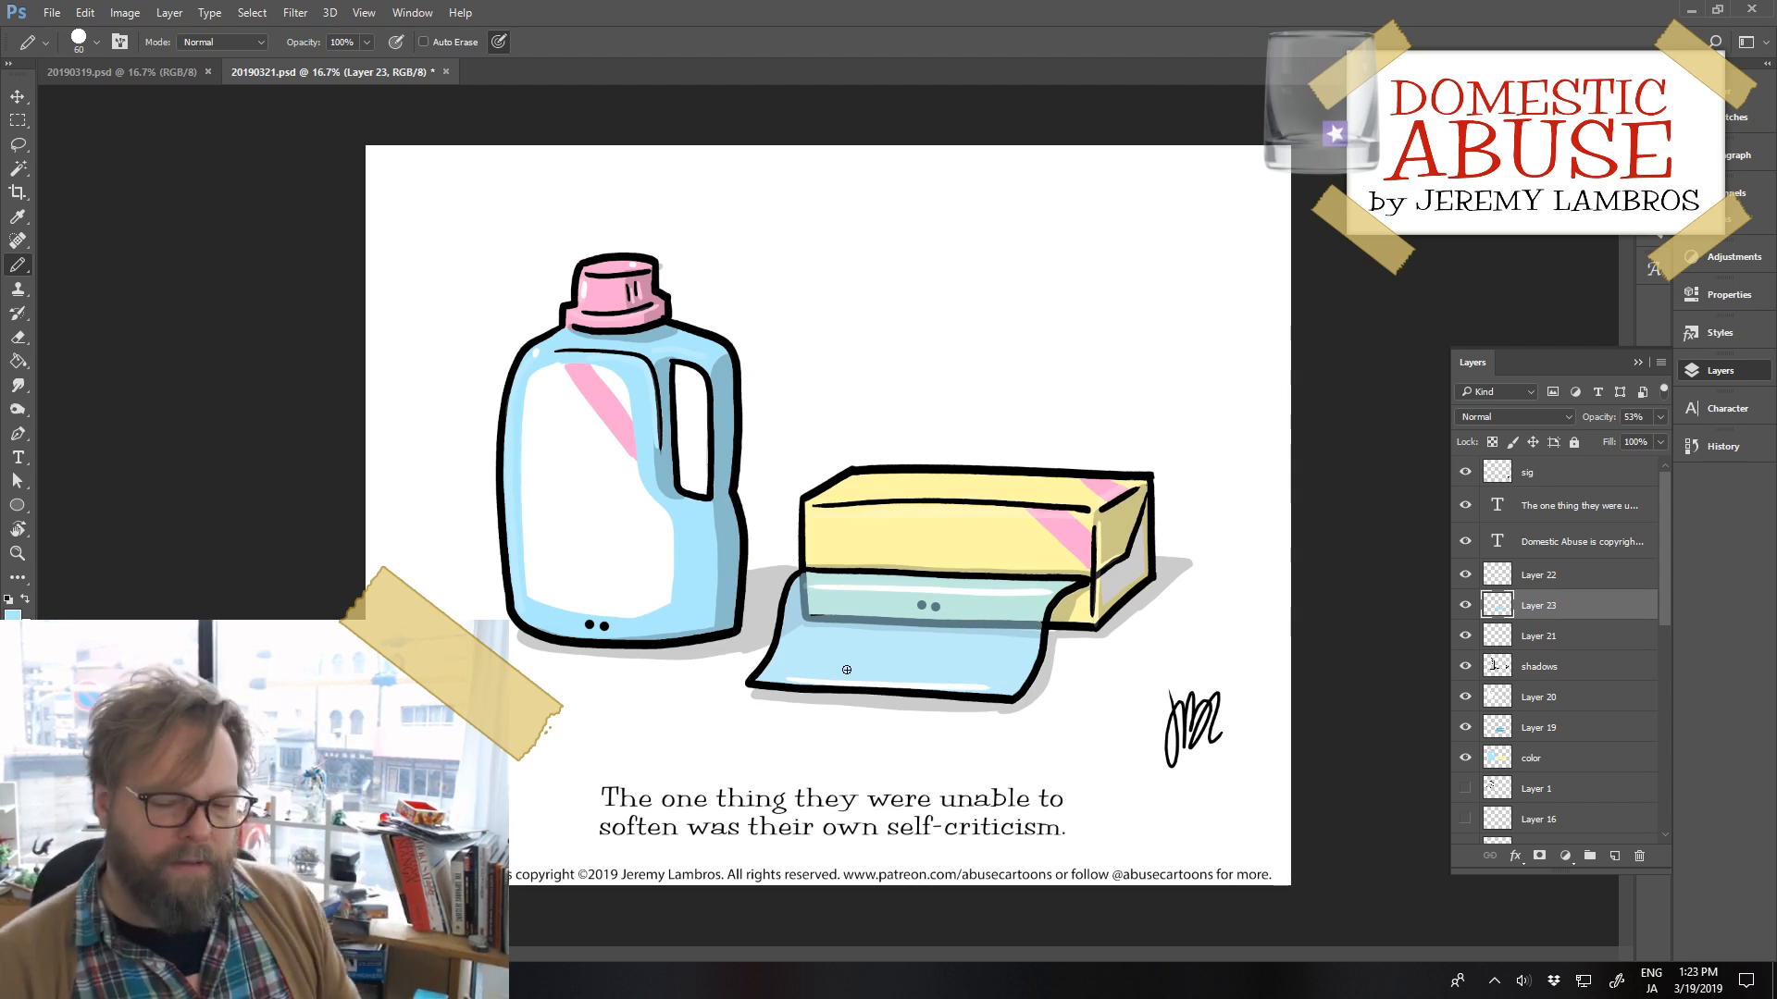
pyautogui.hotkey('ctrl', 's')
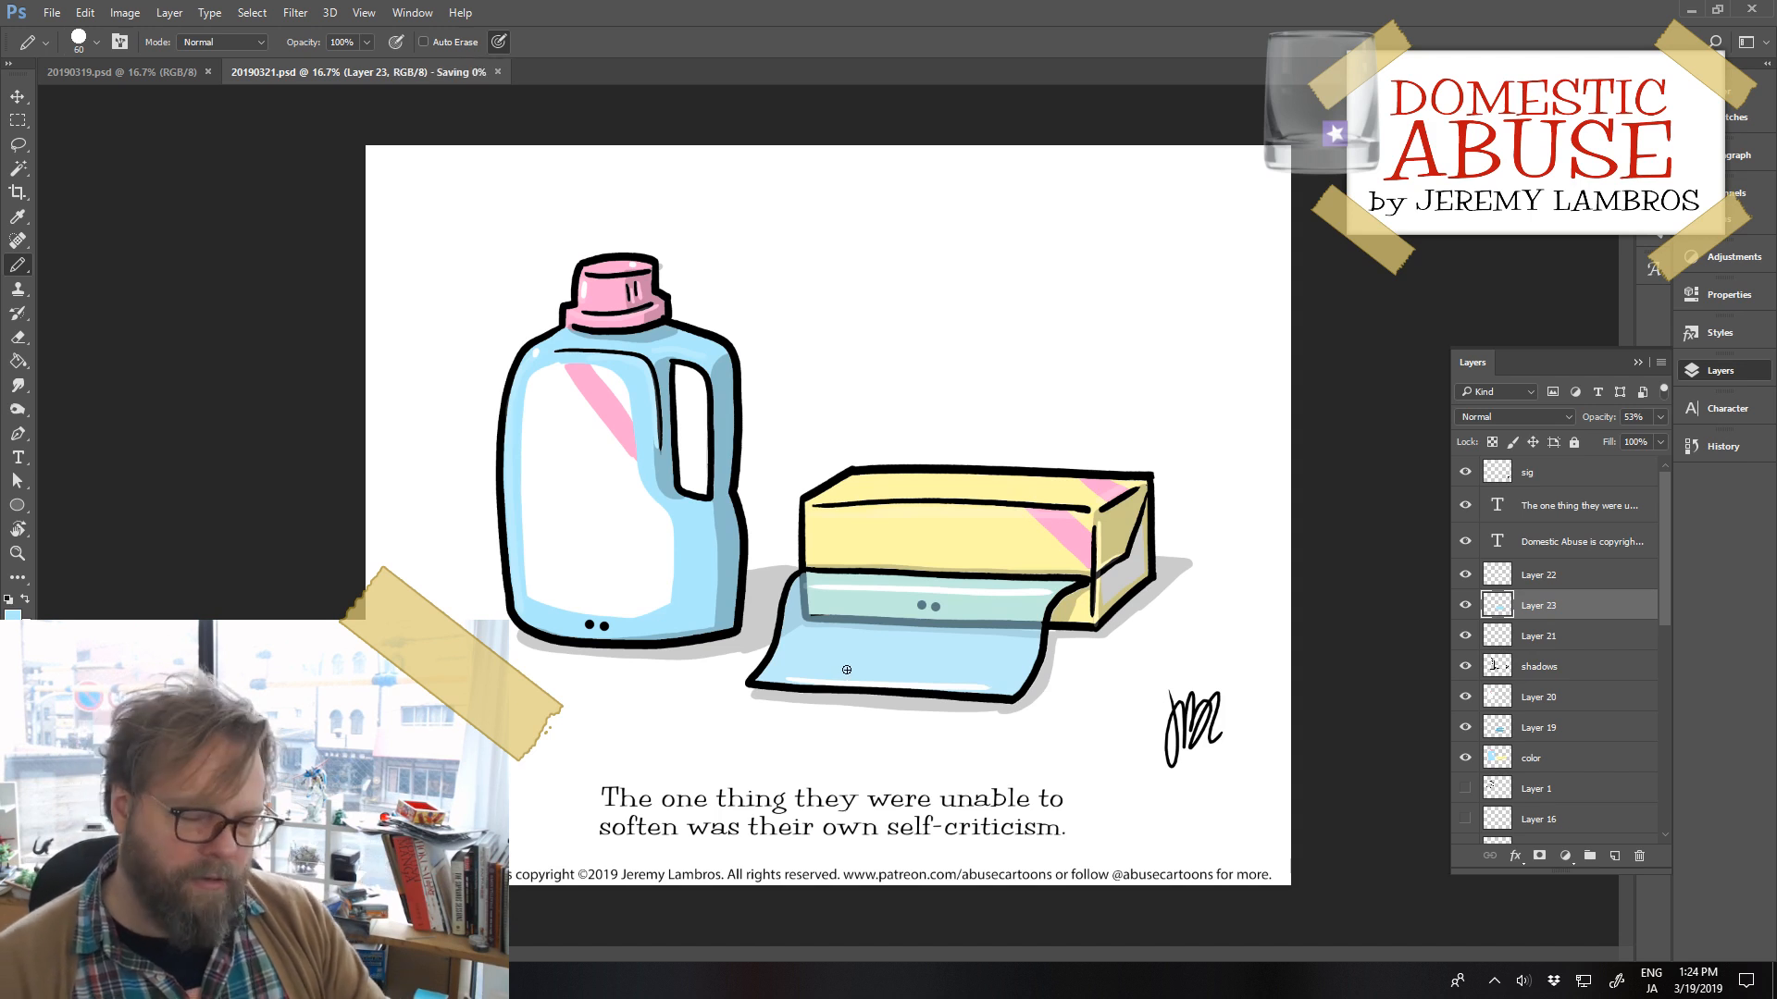
# Move "heir own self-criticism" from the caption's end to its beginning, replacing the "he" of "The" to start with "Their own self-criticism"
pyautogui.press('t')
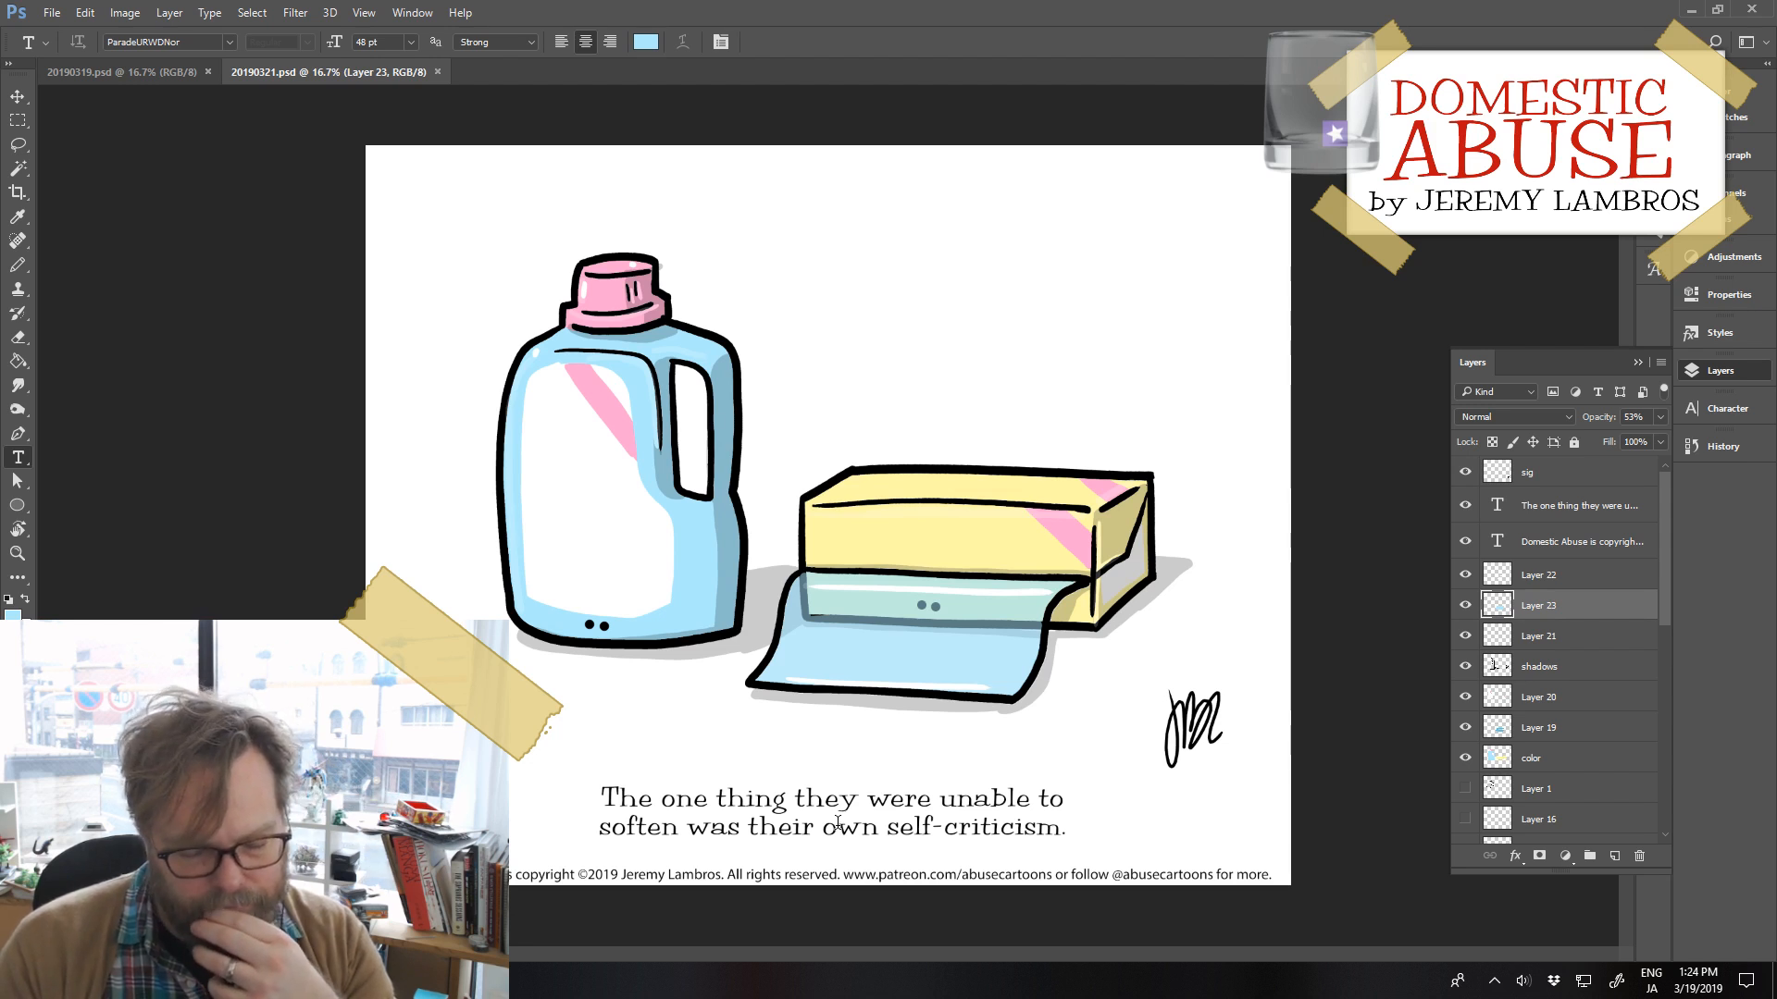
pyautogui.click(759, 829)
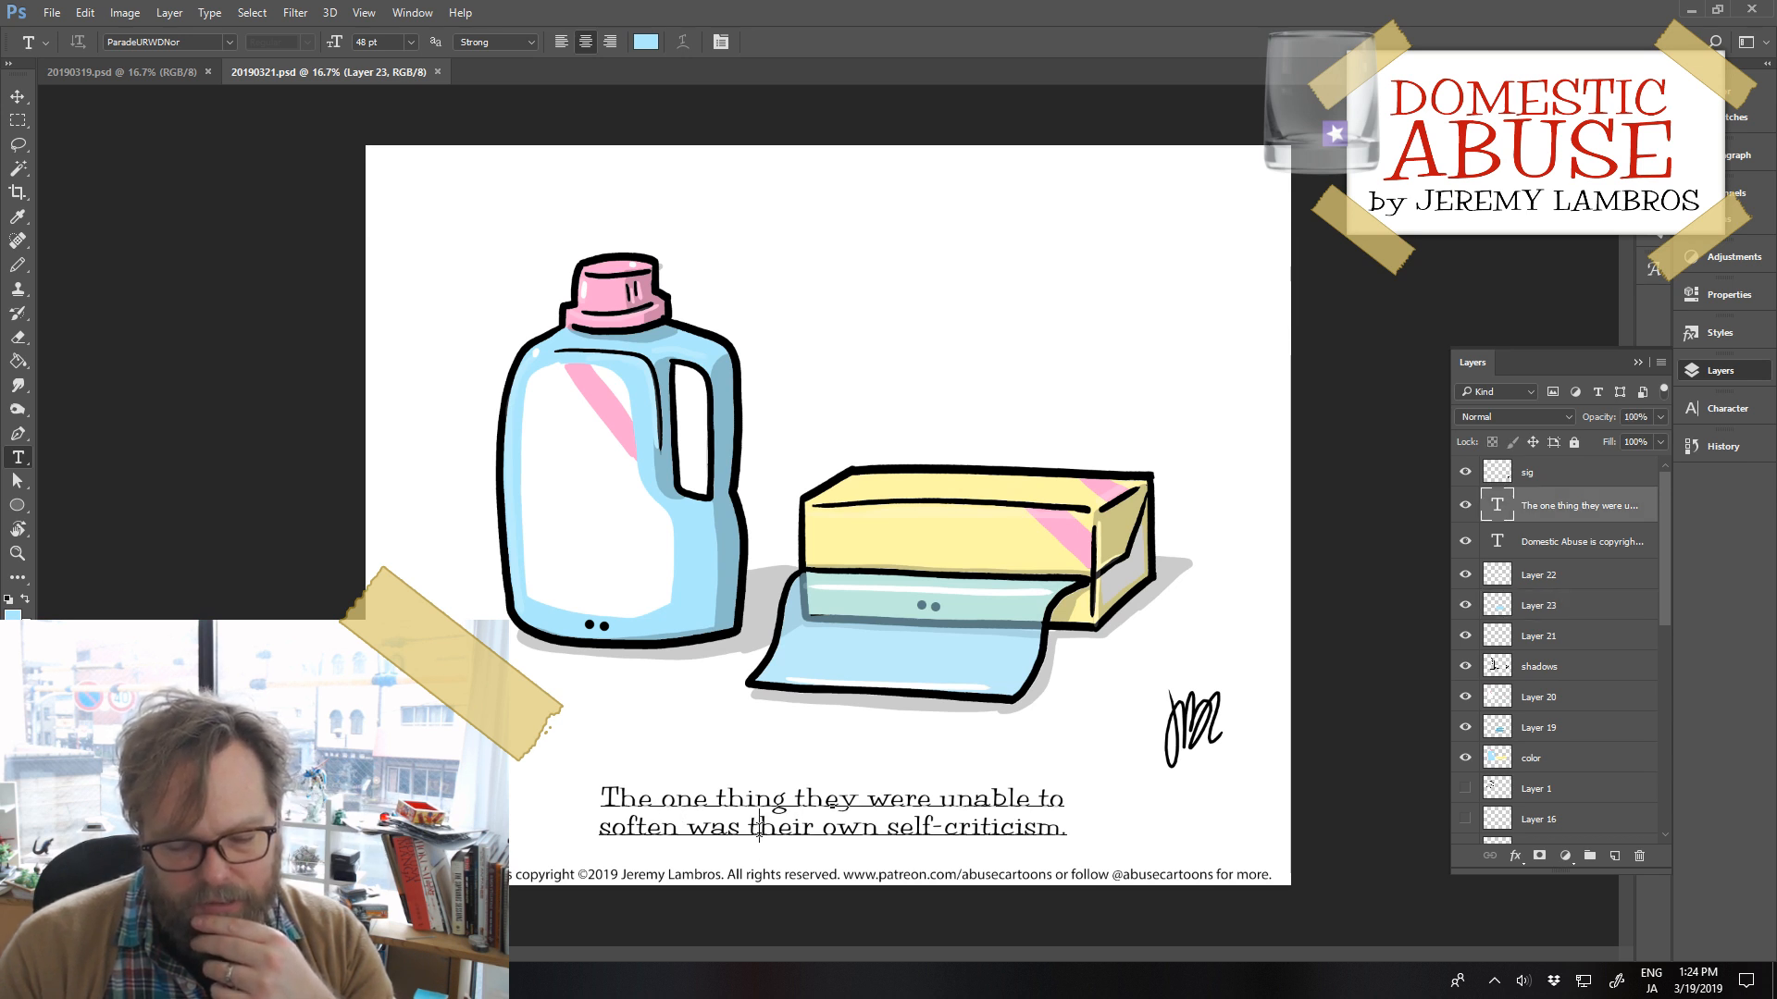
pyautogui.moveTo(759, 829); pyautogui.dragTo(1064, 826)
pyautogui.hotkey('ctrl', 'c')
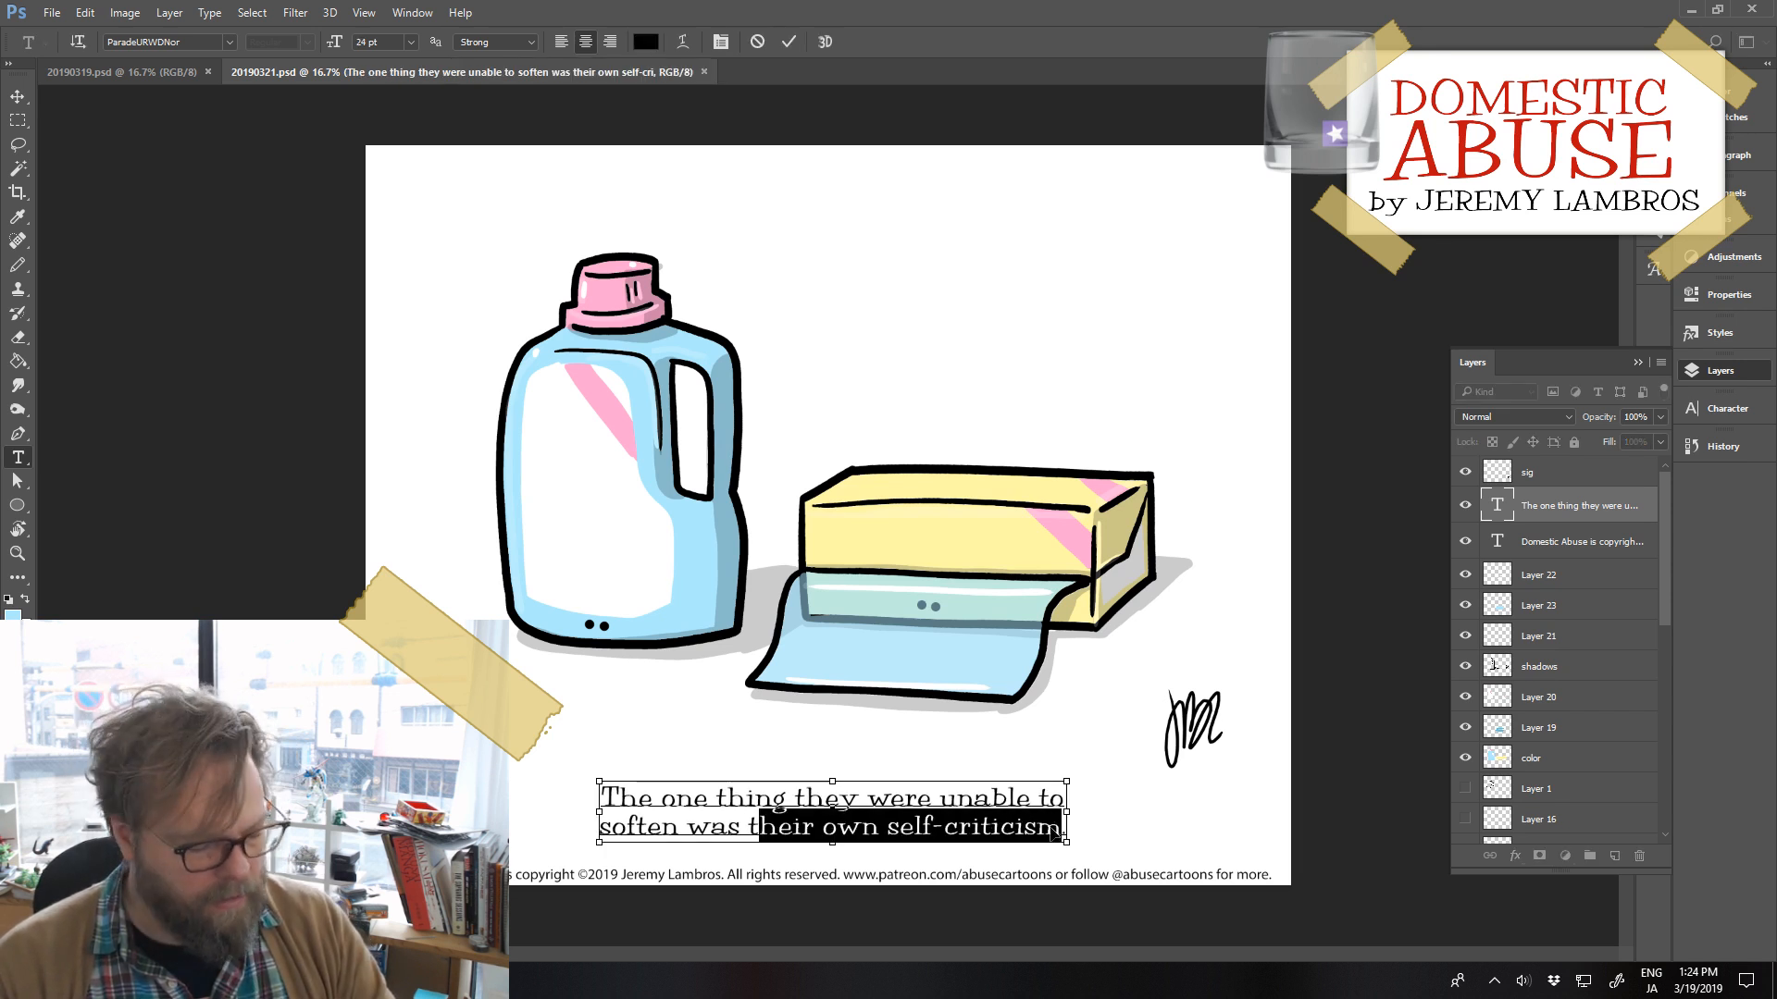
pyautogui.press('BackSpace')
pyautogui.moveTo(619, 796); pyautogui.dragTo(648, 797)
pyautogui.hotkey('ctrl', 'v')
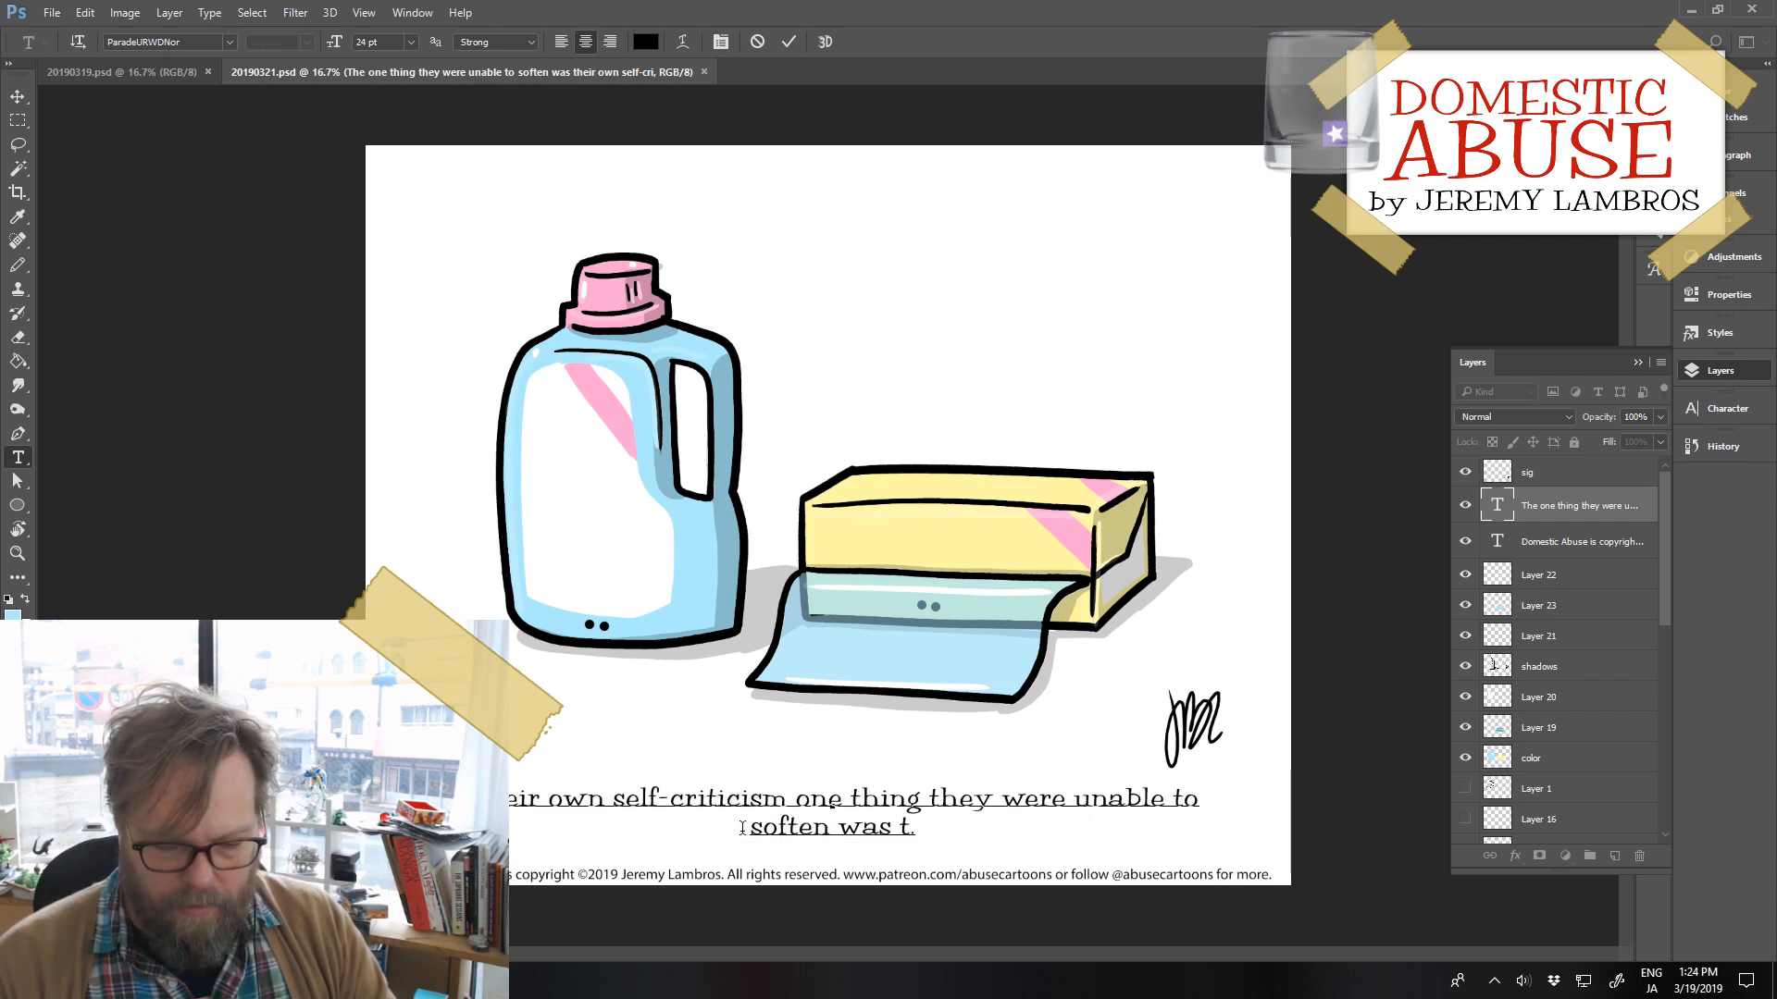
# Replace "one thing they were unable to" in the caption's first line with "was beyond their"
pyautogui.moveTo(787, 797); pyautogui.dragTo(1199, 797)
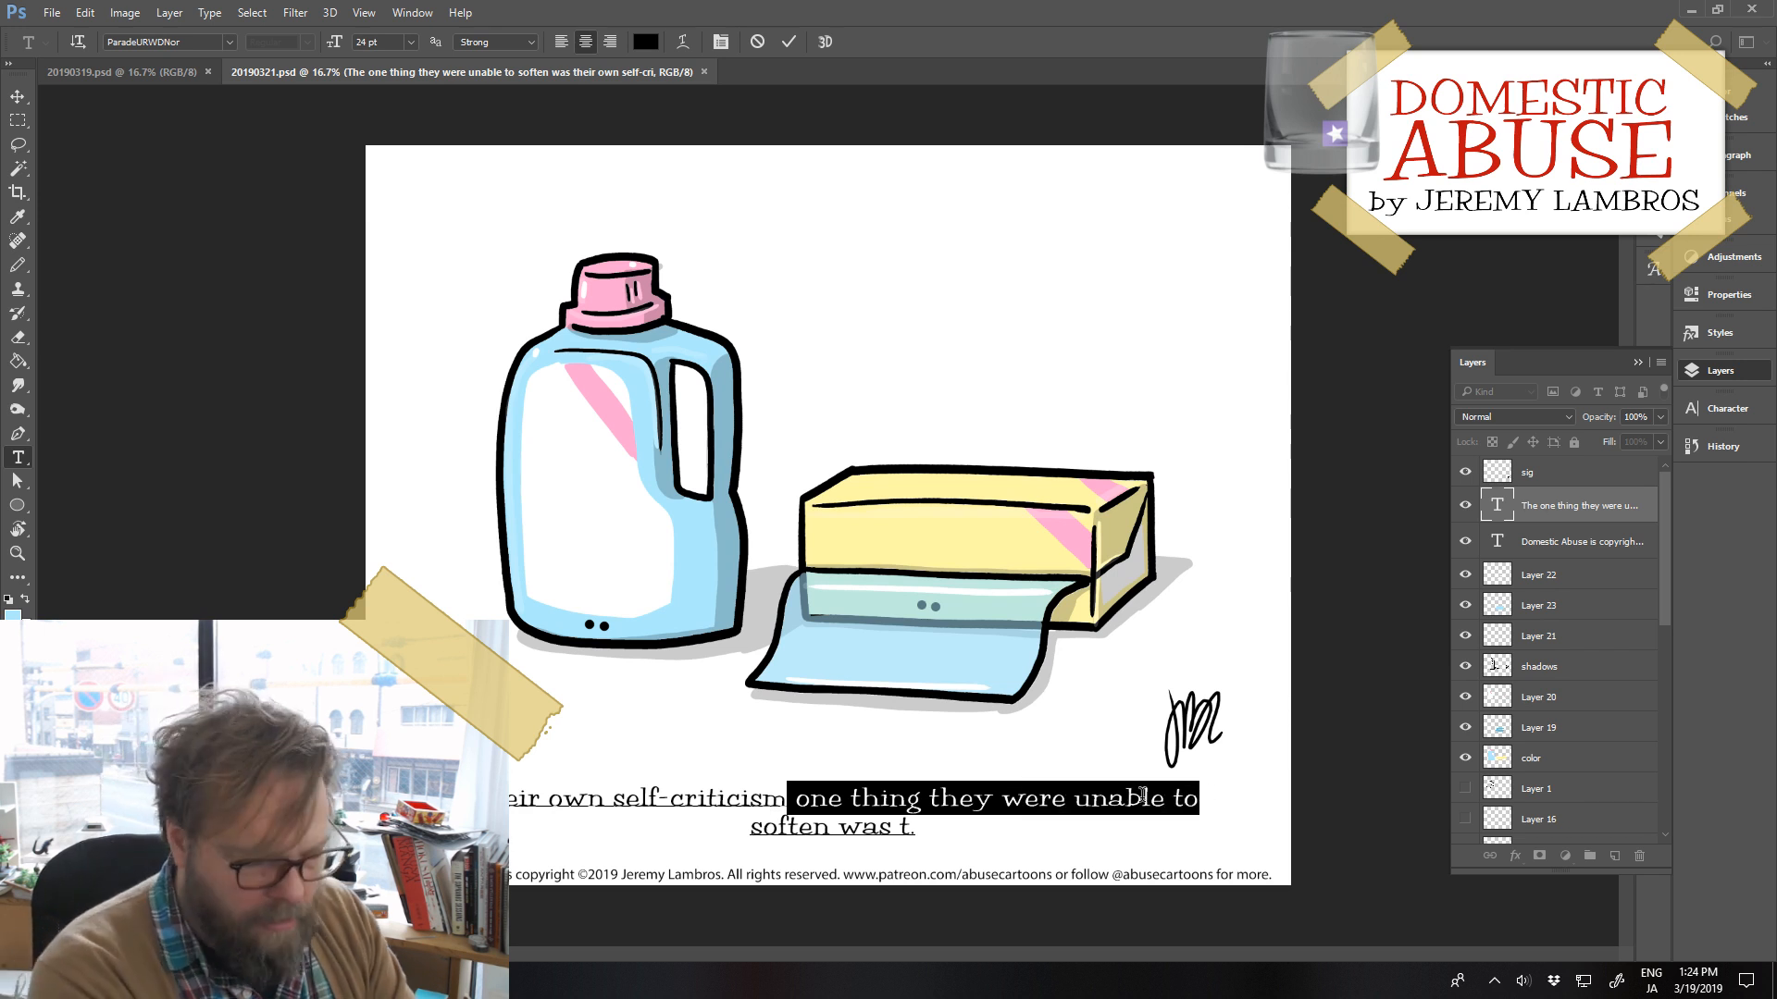
pyautogui.write('w')
pyautogui.press('BackSpace')
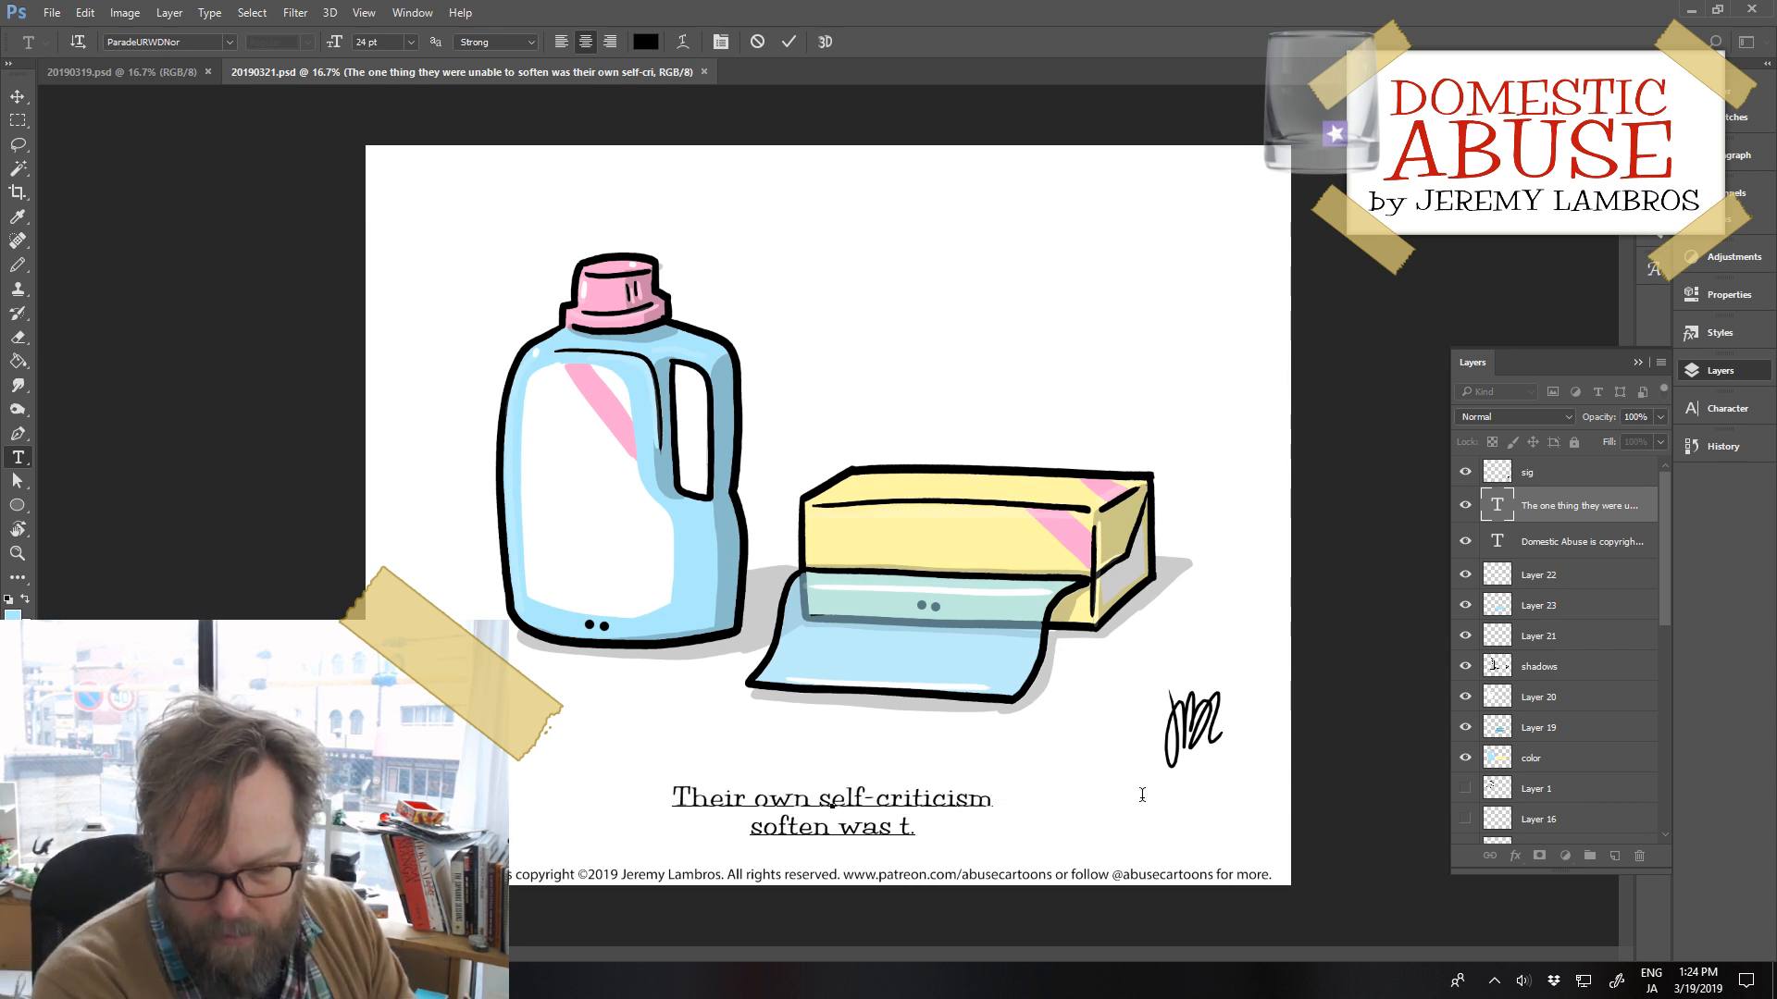
pyautogui.write('was')
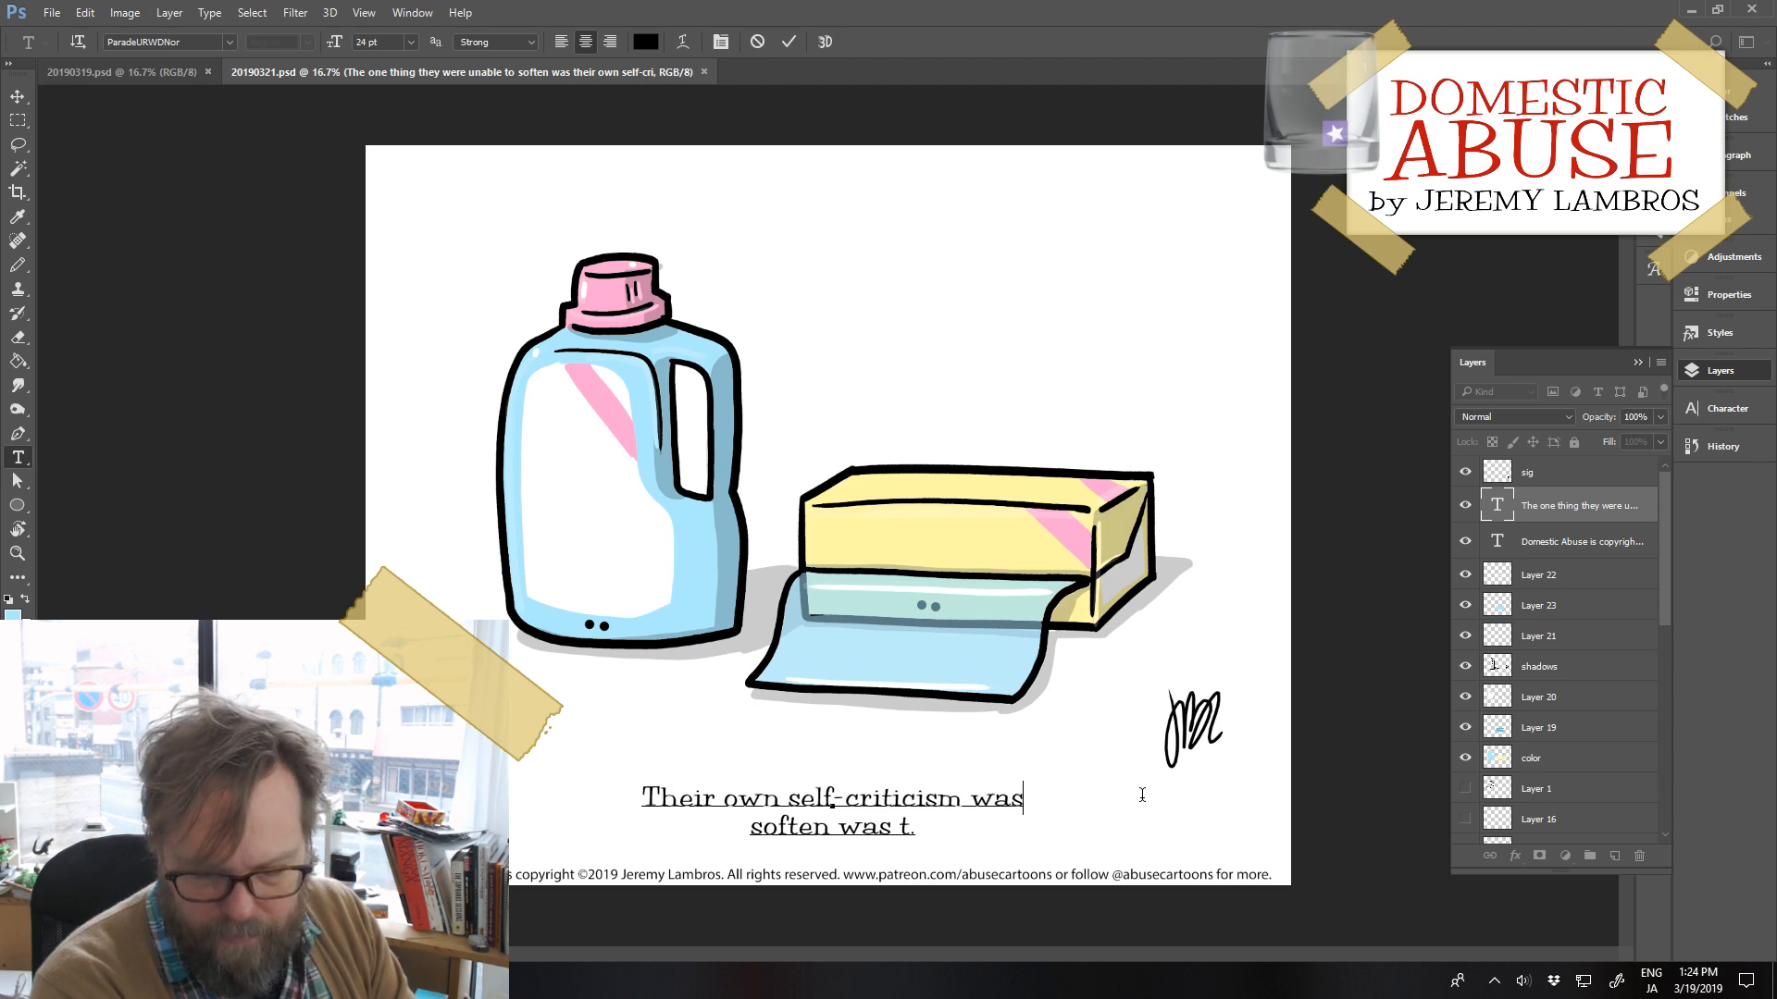
pyautogui.write(' beto')
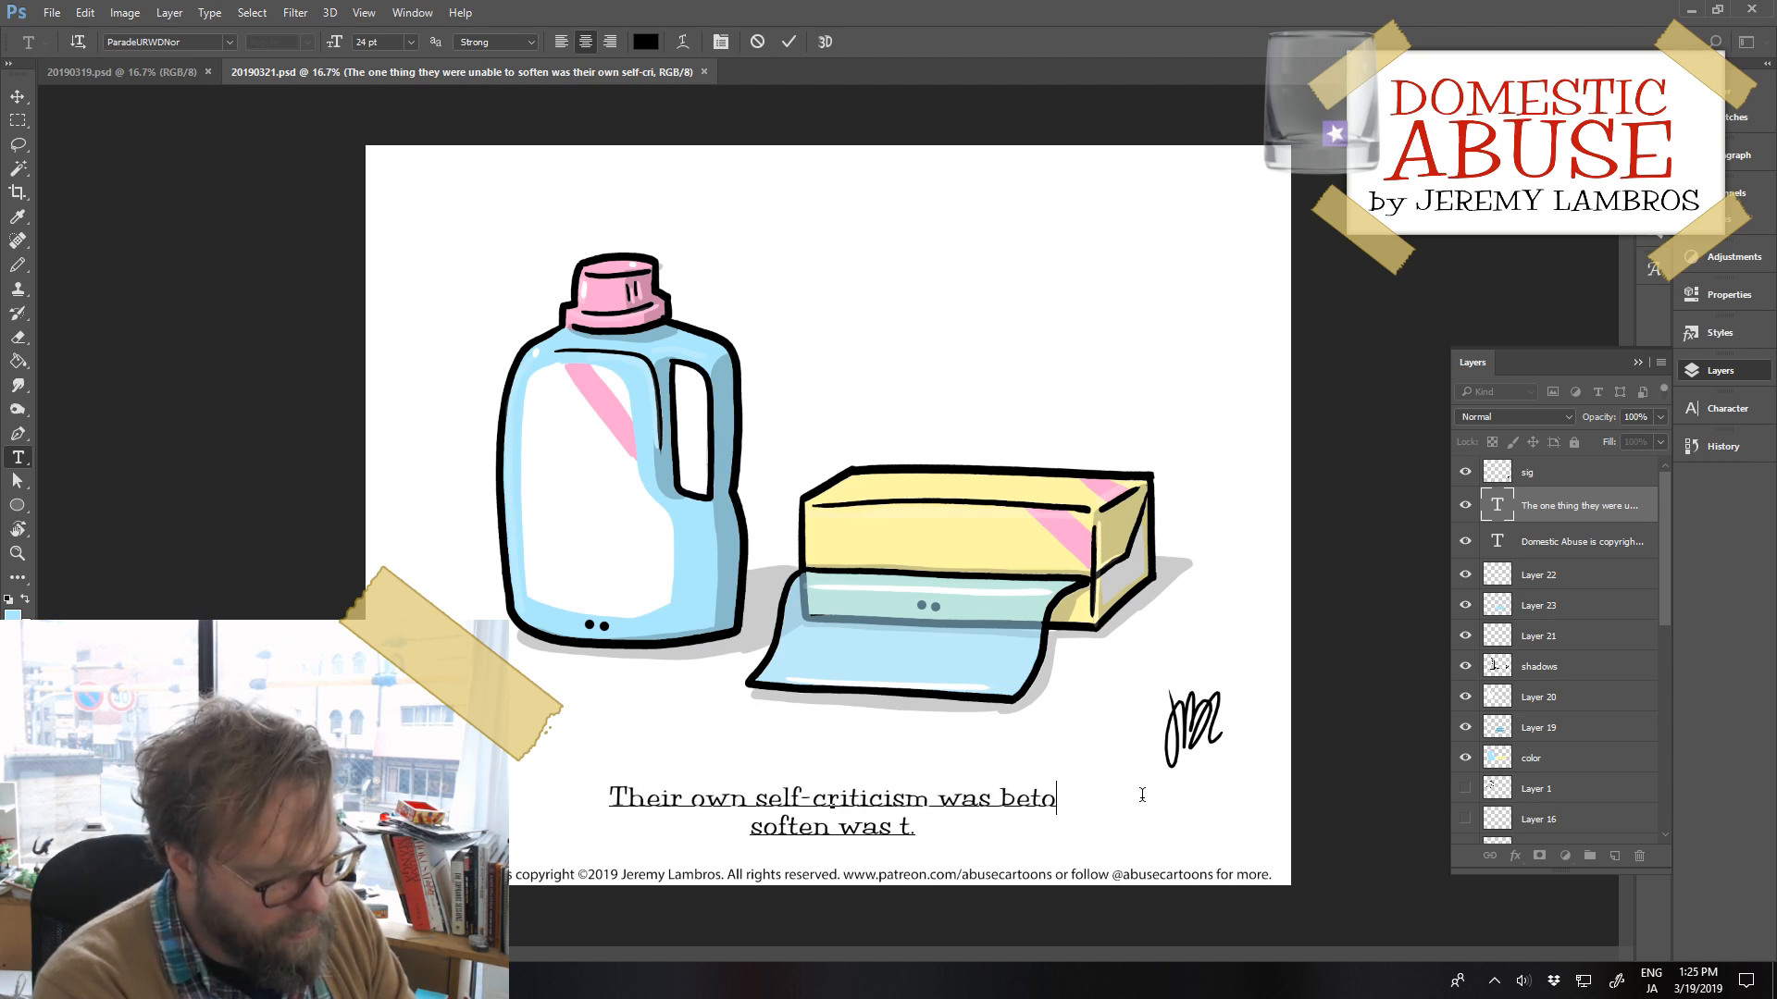
pyautogui.press('BackSpace')
pyautogui.write('yon')
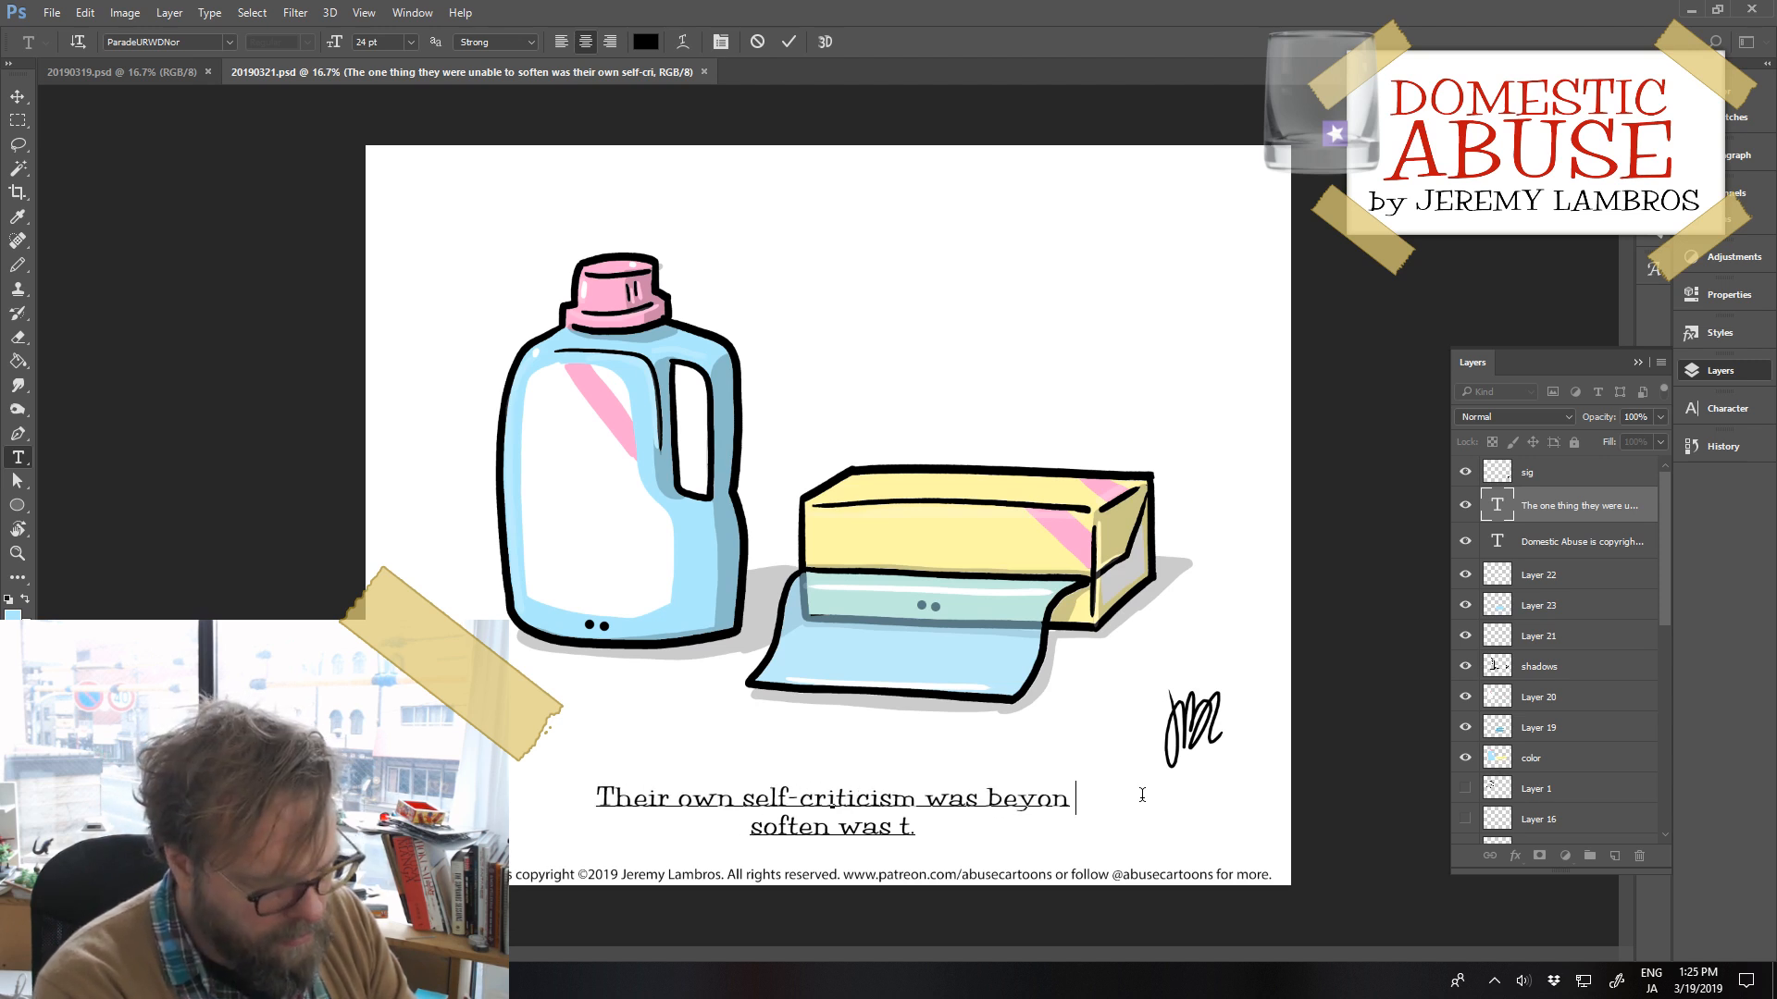
pyautogui.write('d their')
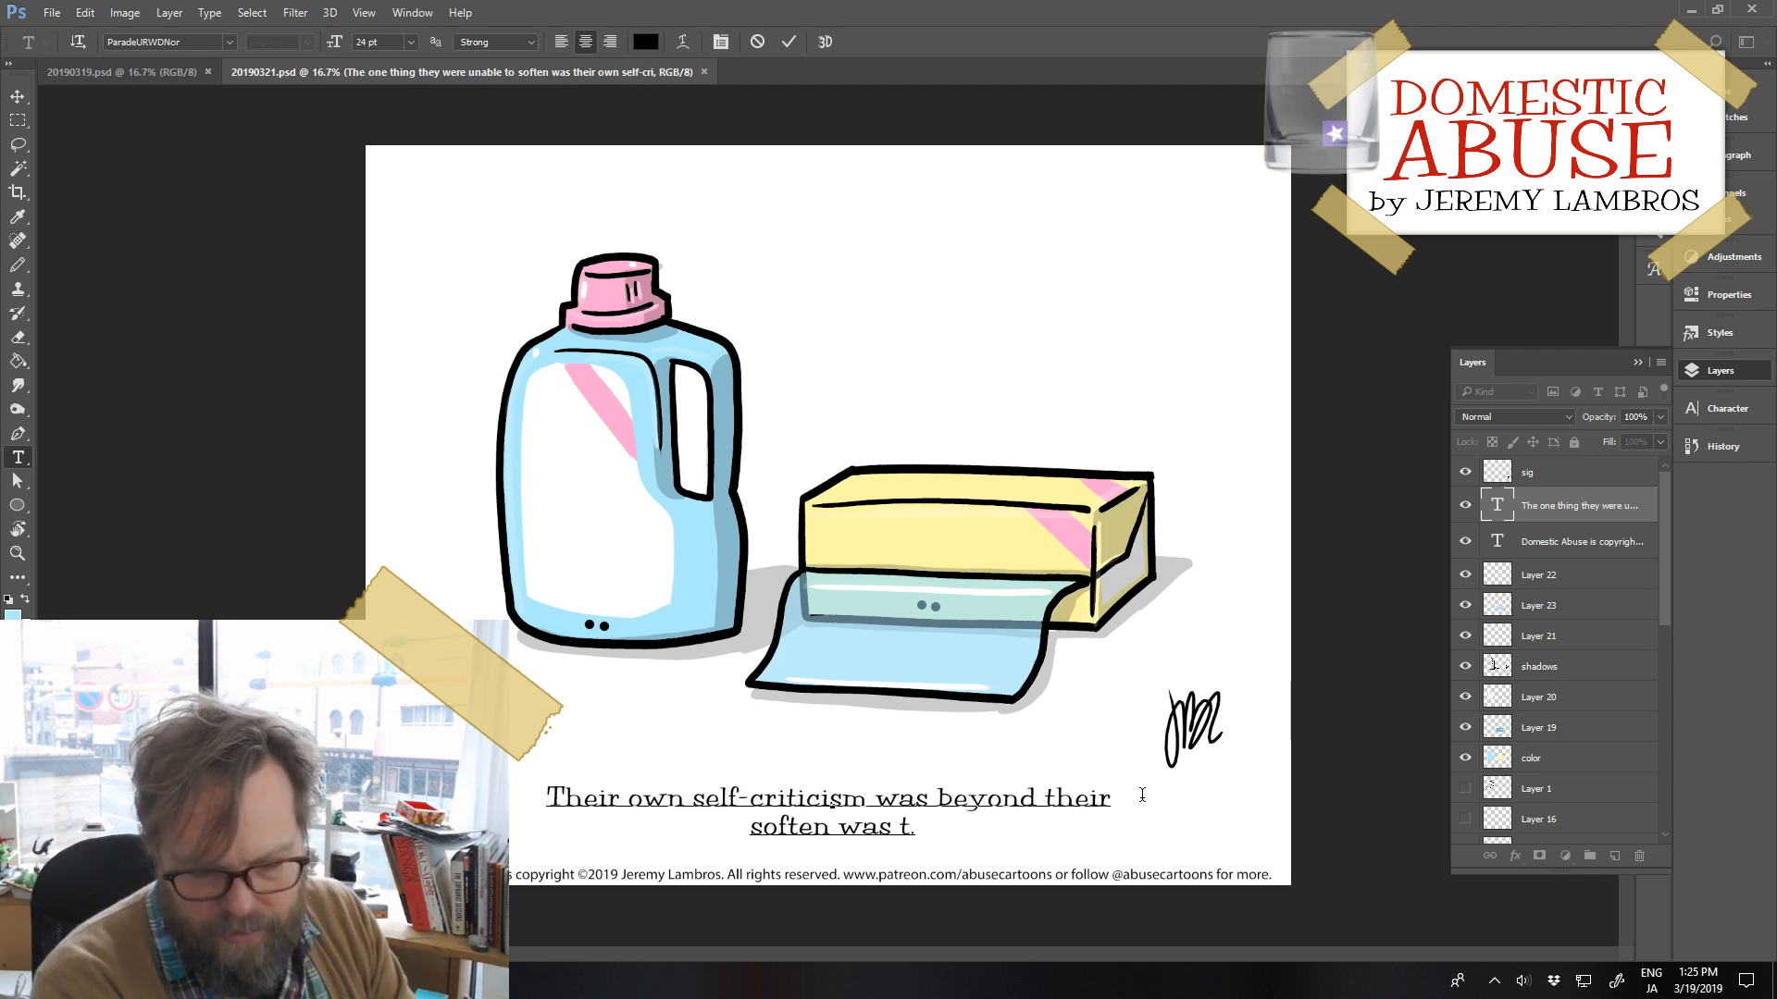
# Reword the caption's second line, "soften was t.", as "softening abilites."
pyautogui.press('Right')
pyautogui.press('Right')
pyautogui.press('Right')
pyautogui.press('Right')
pyautogui.press('Right')
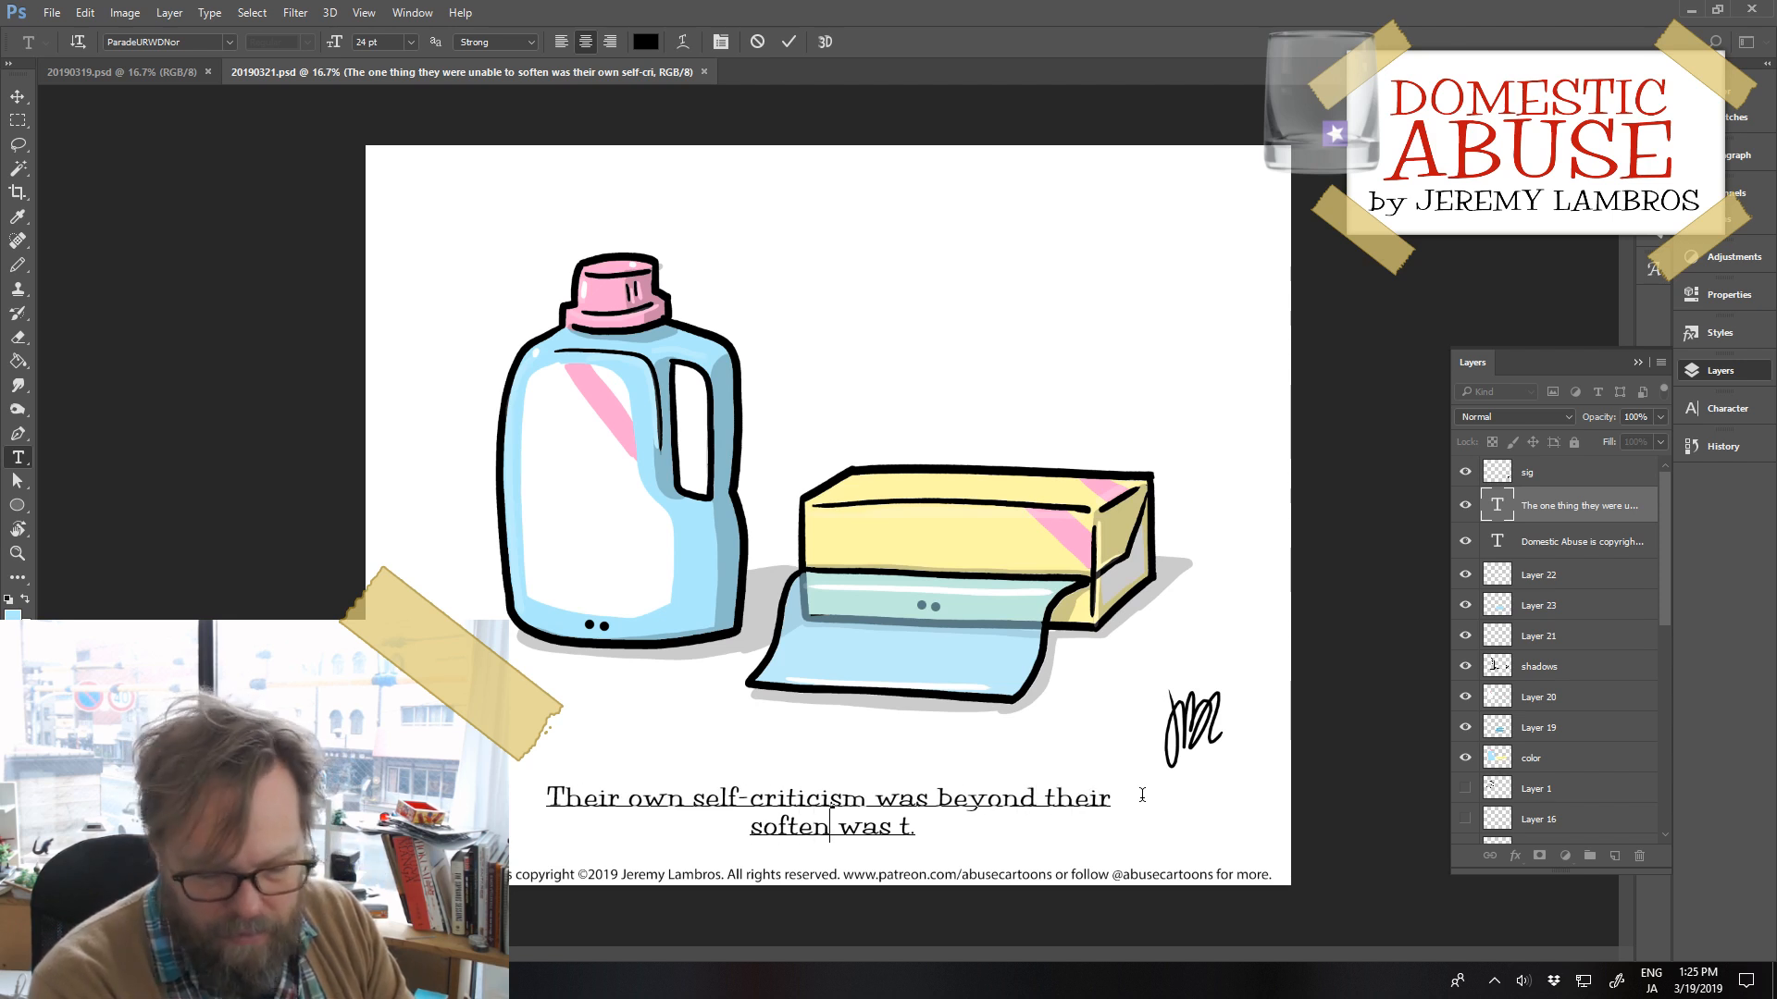
pyautogui.write('ing abilite')
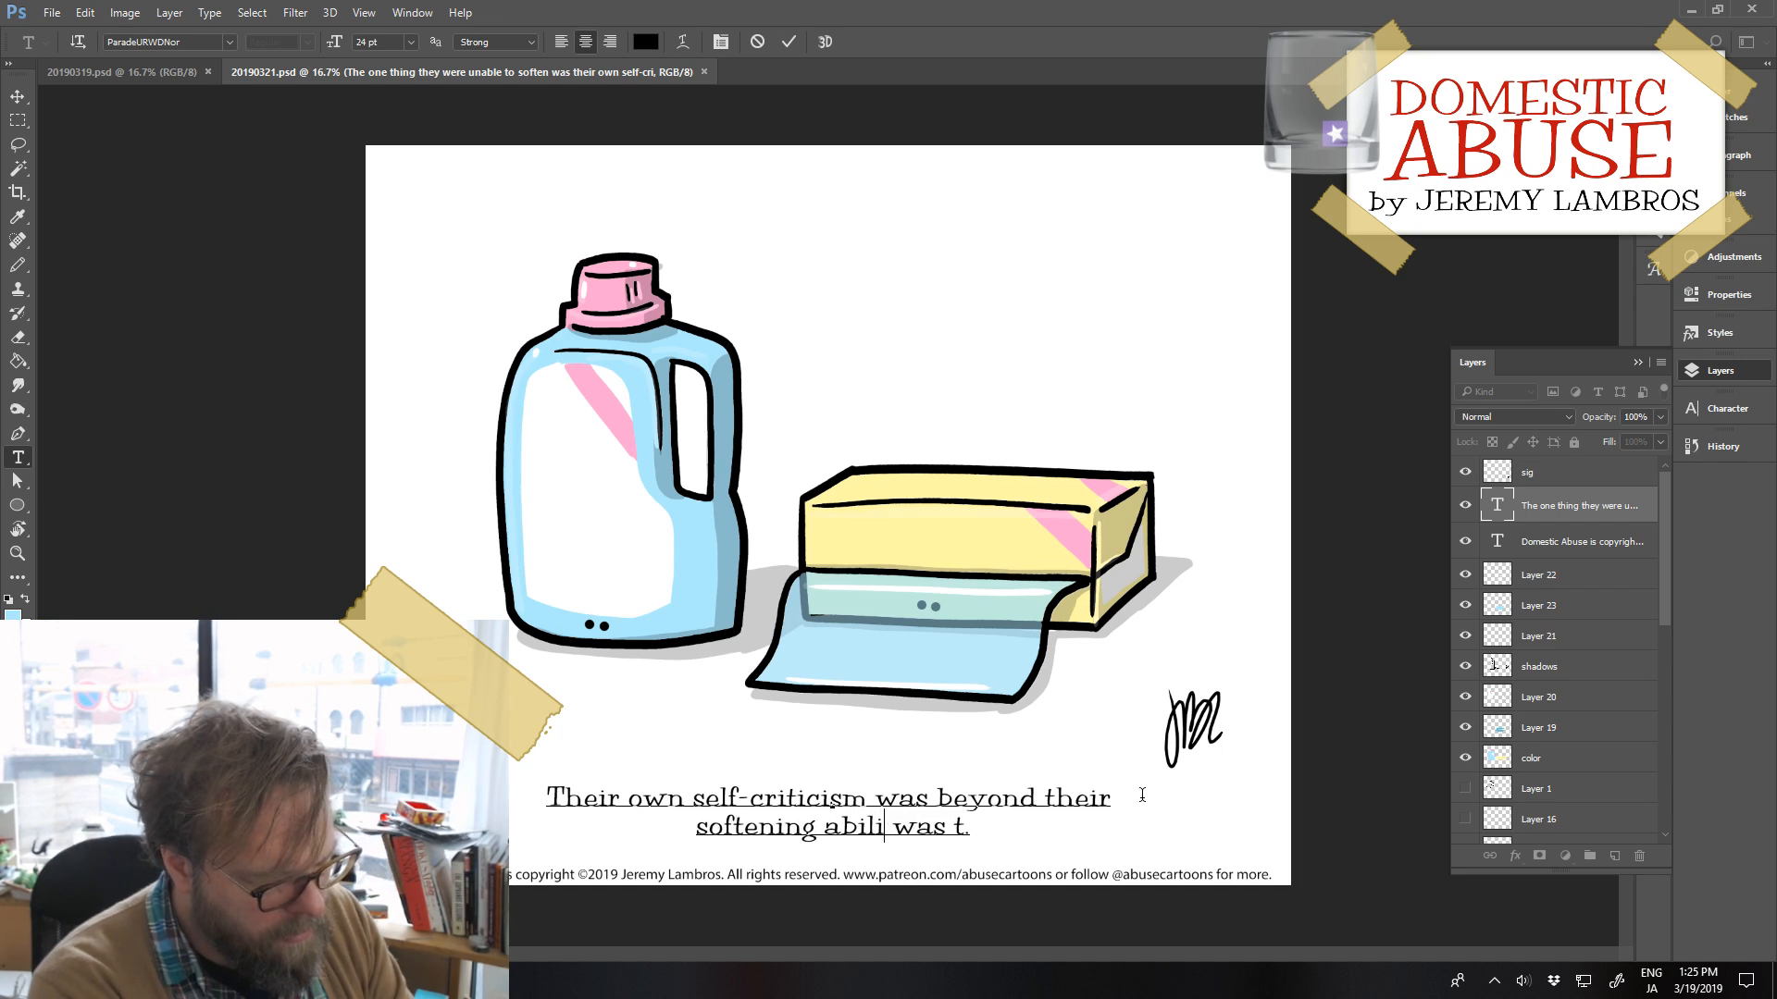
pyautogui.write('s')
pyautogui.hotkey('shift', 'Right')
pyautogui.hotkey('shift', 'Right')
pyautogui.hotkey('shift', 'Right')
pyautogui.hotkey('shift', 'Right')
pyautogui.hotkey('shift', 'Right')
pyautogui.hotkey('shift', 'Right')
pyautogui.hotkey('shift', 'Right')
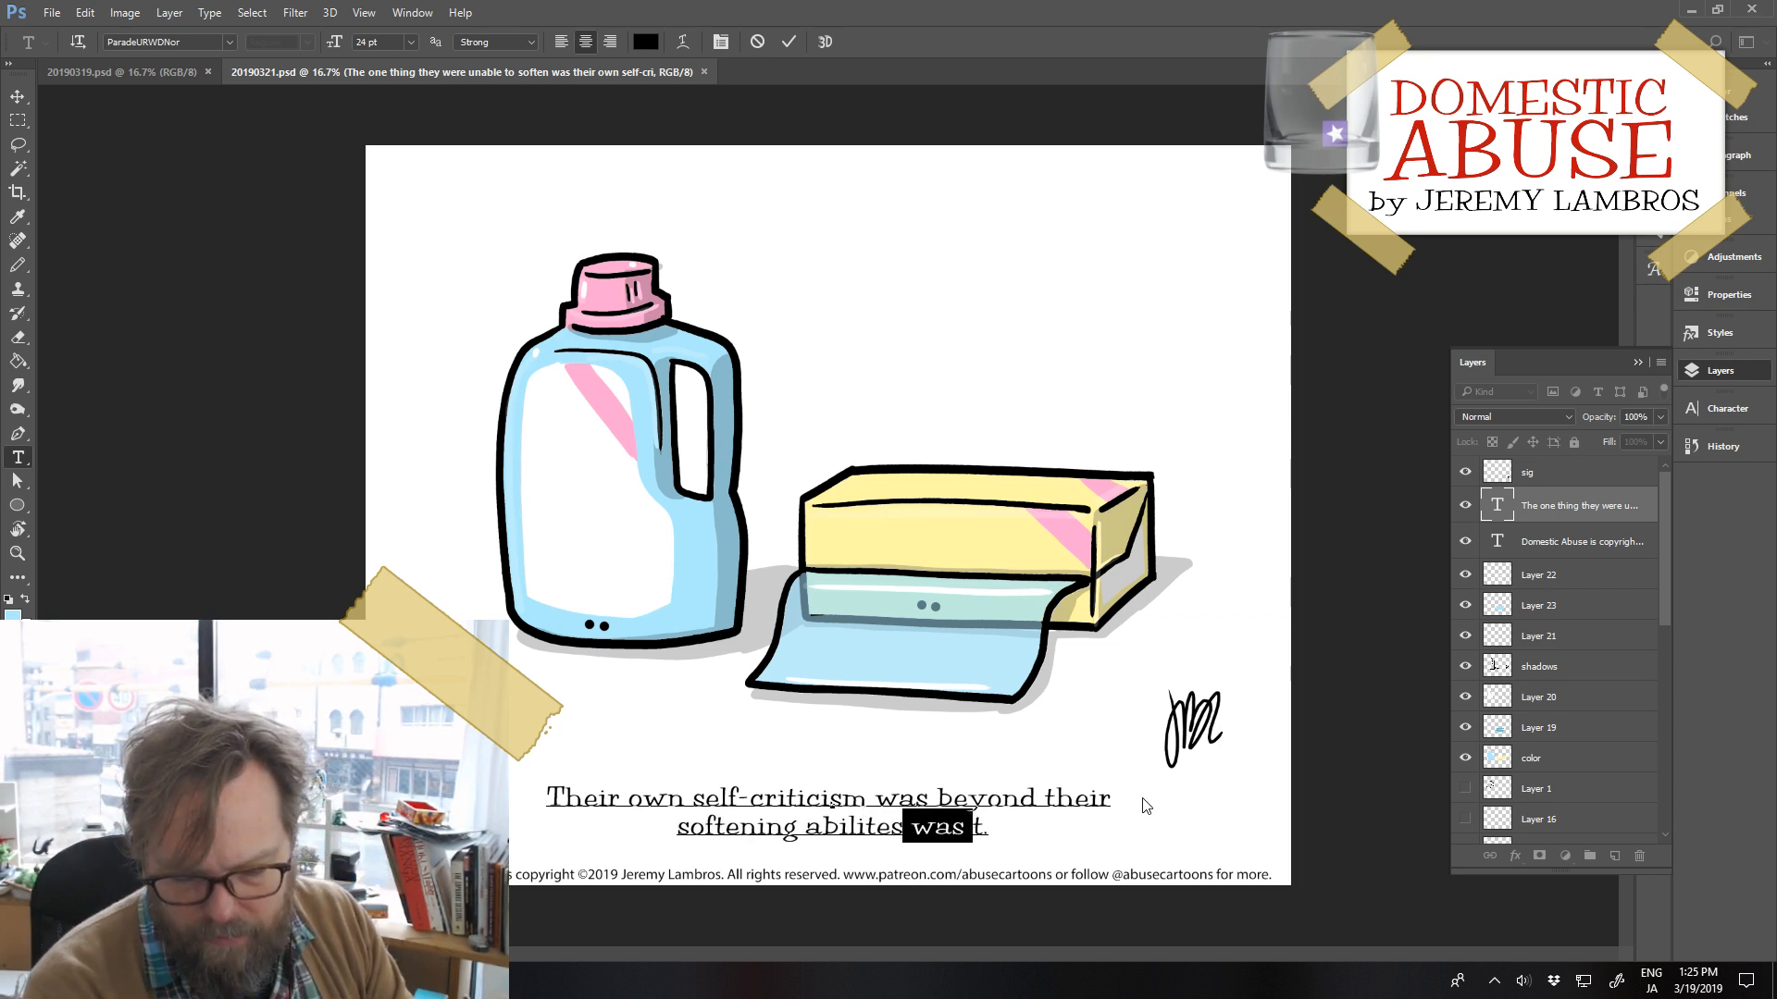
pyautogui.write('.')
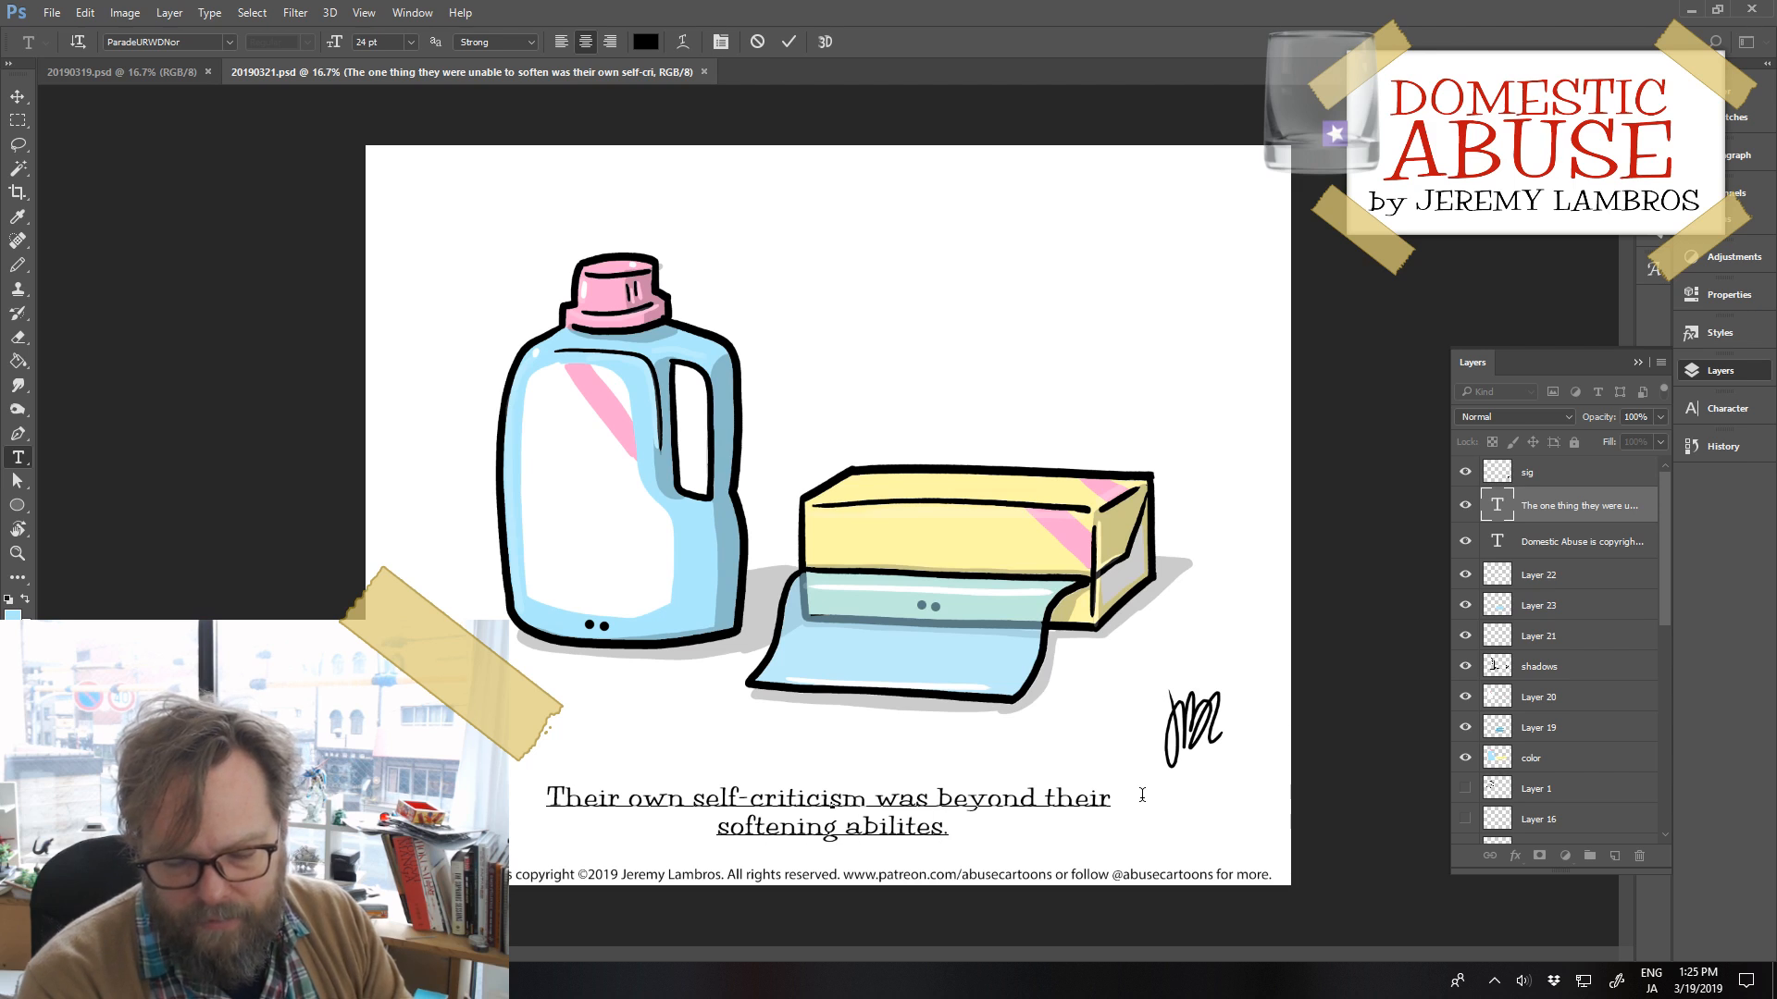
# Join the caption's two lines into one with a single space before "softening", and commit the text
pyautogui.press('Delete')
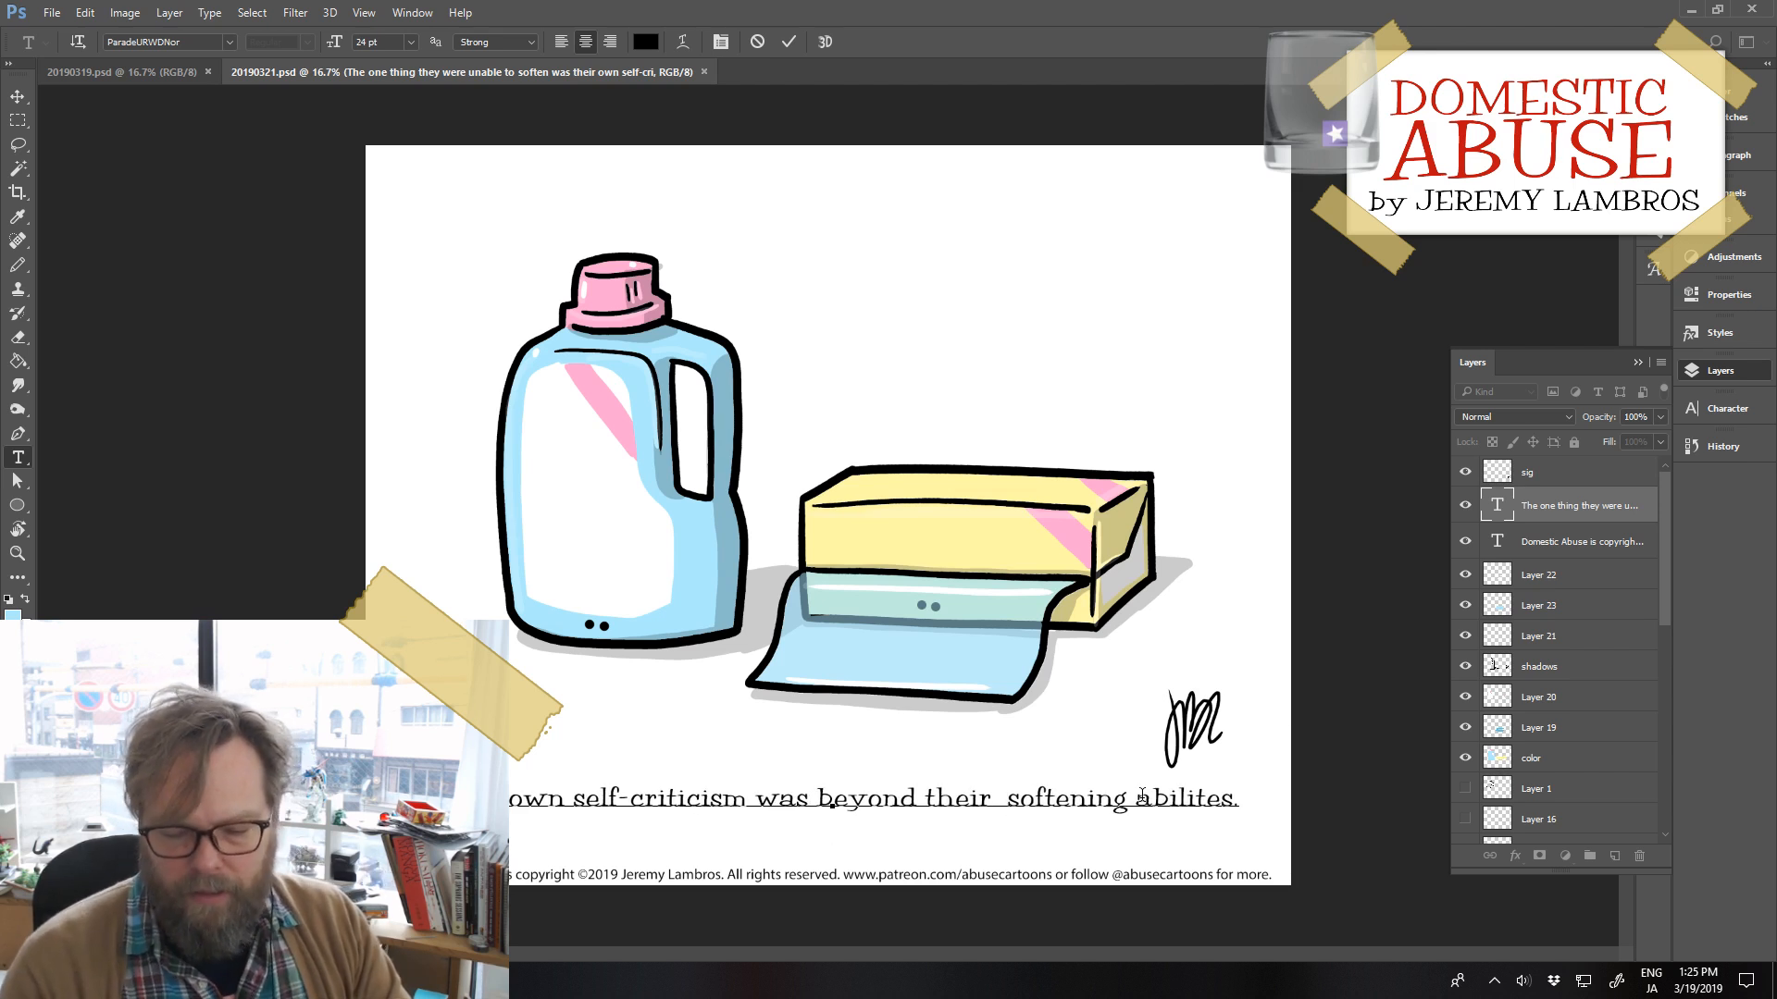
pyautogui.press('BackSpace')
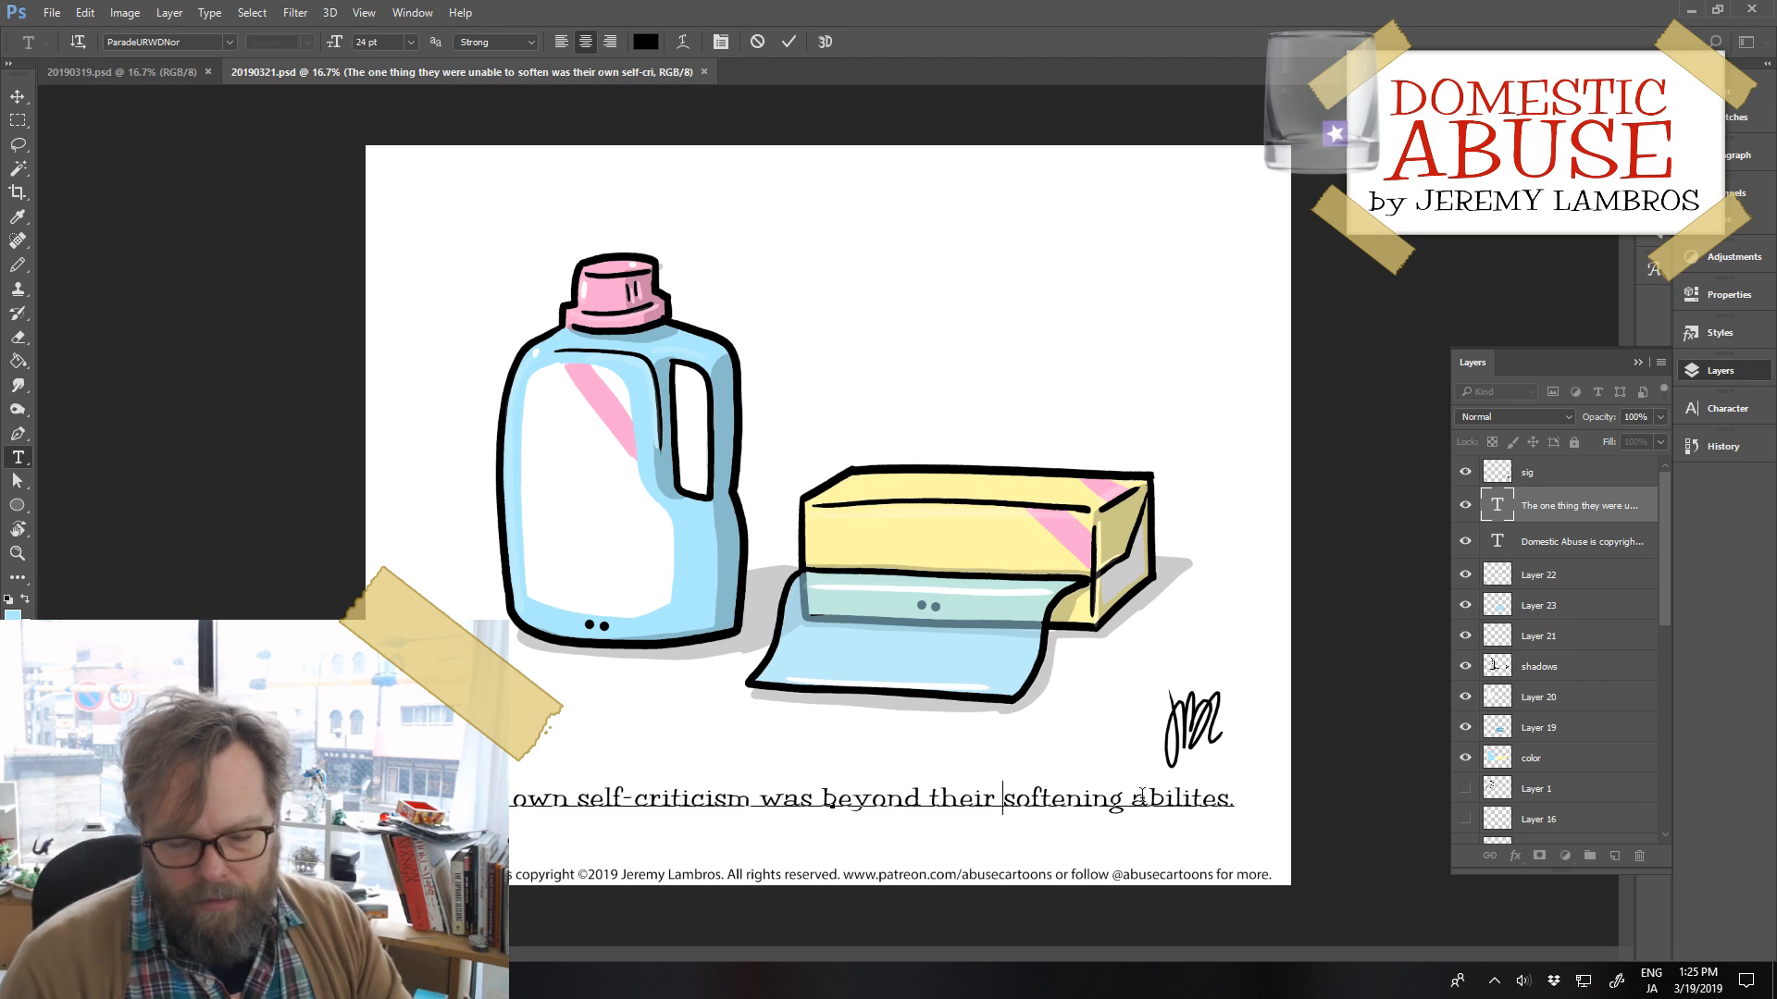
pyautogui.click(789, 42)
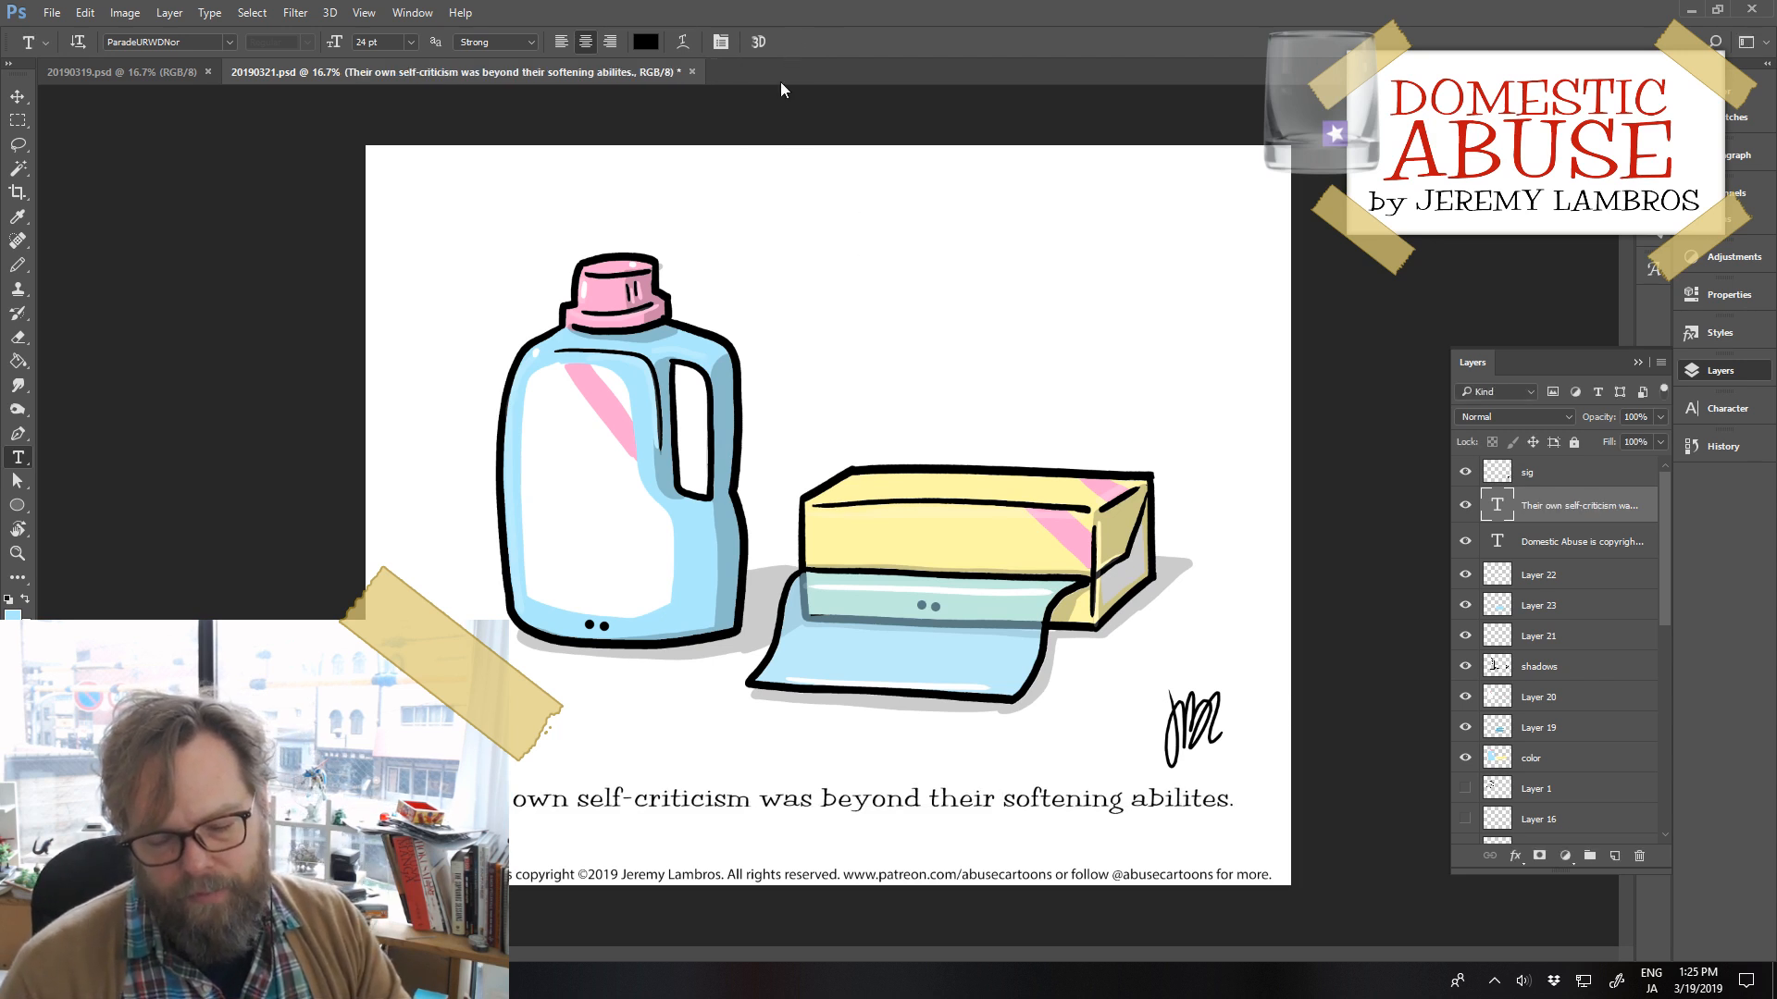
# Move the signature on the sig layer slightly higher above the caption
pyautogui.keyDown('ctrl'); pyautogui.click(1206, 738); pyautogui.keyUp('ctrl')
pyautogui.moveTo(1199, 718); pyautogui.dragTo(1208, 694)
pyautogui.hotkey('ctrl', 'z')
pyautogui.keyDown('ctrl'); pyautogui.click(1212, 655); pyautogui.keyUp('ctrl')
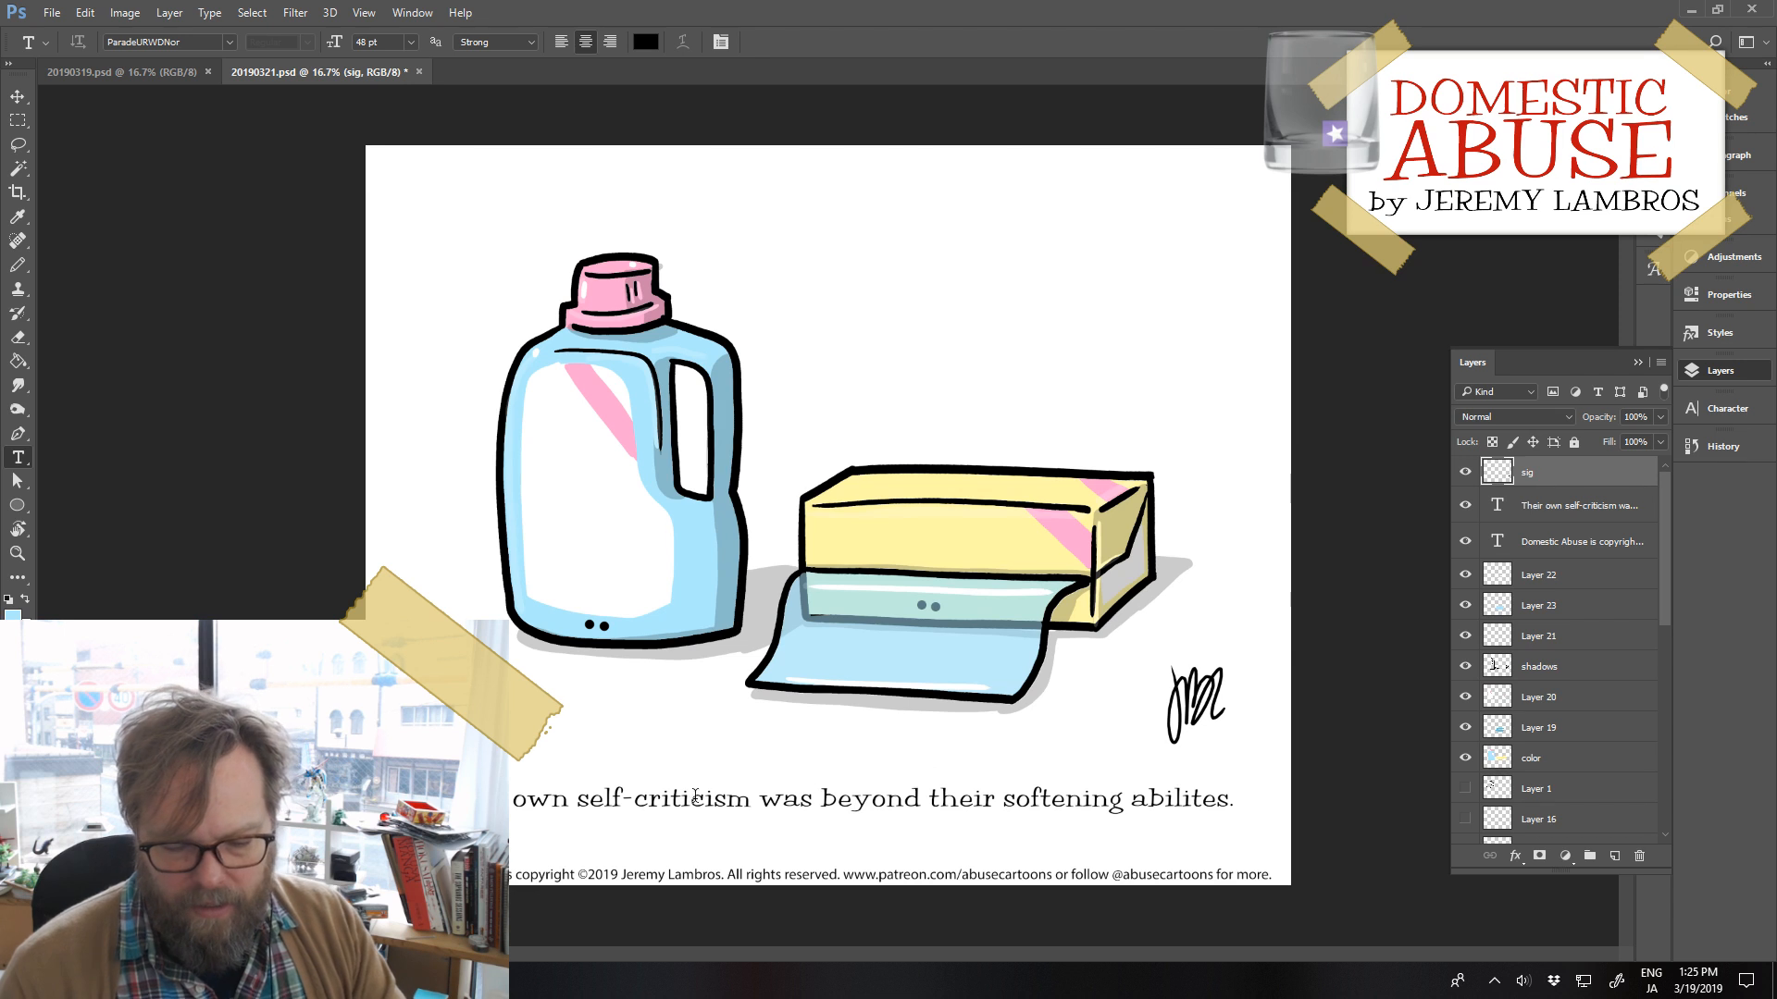
# Remove "softening" from the caption and change "abilites" to "ability to sof"
pyautogui.doubleClick(1037, 801)
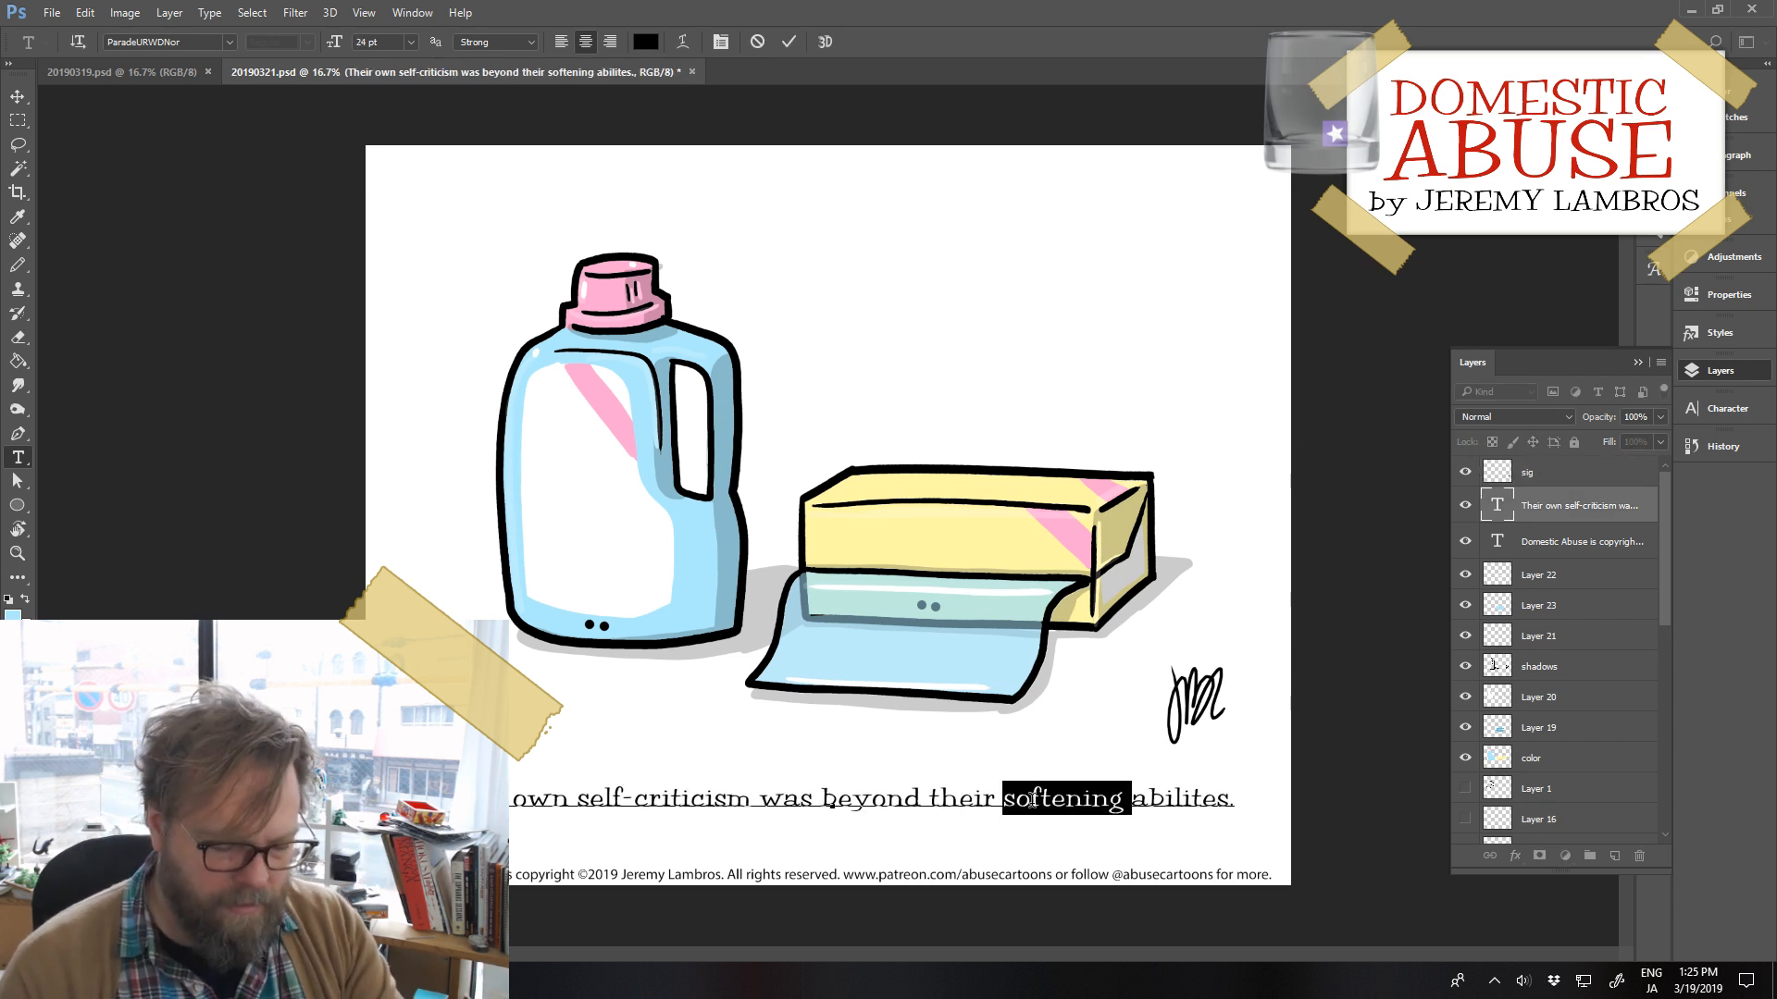
pyautogui.press('BackSpace')
pyautogui.moveTo(1136, 797); pyautogui.dragTo(1164, 798)
pyautogui.write('y to sof')
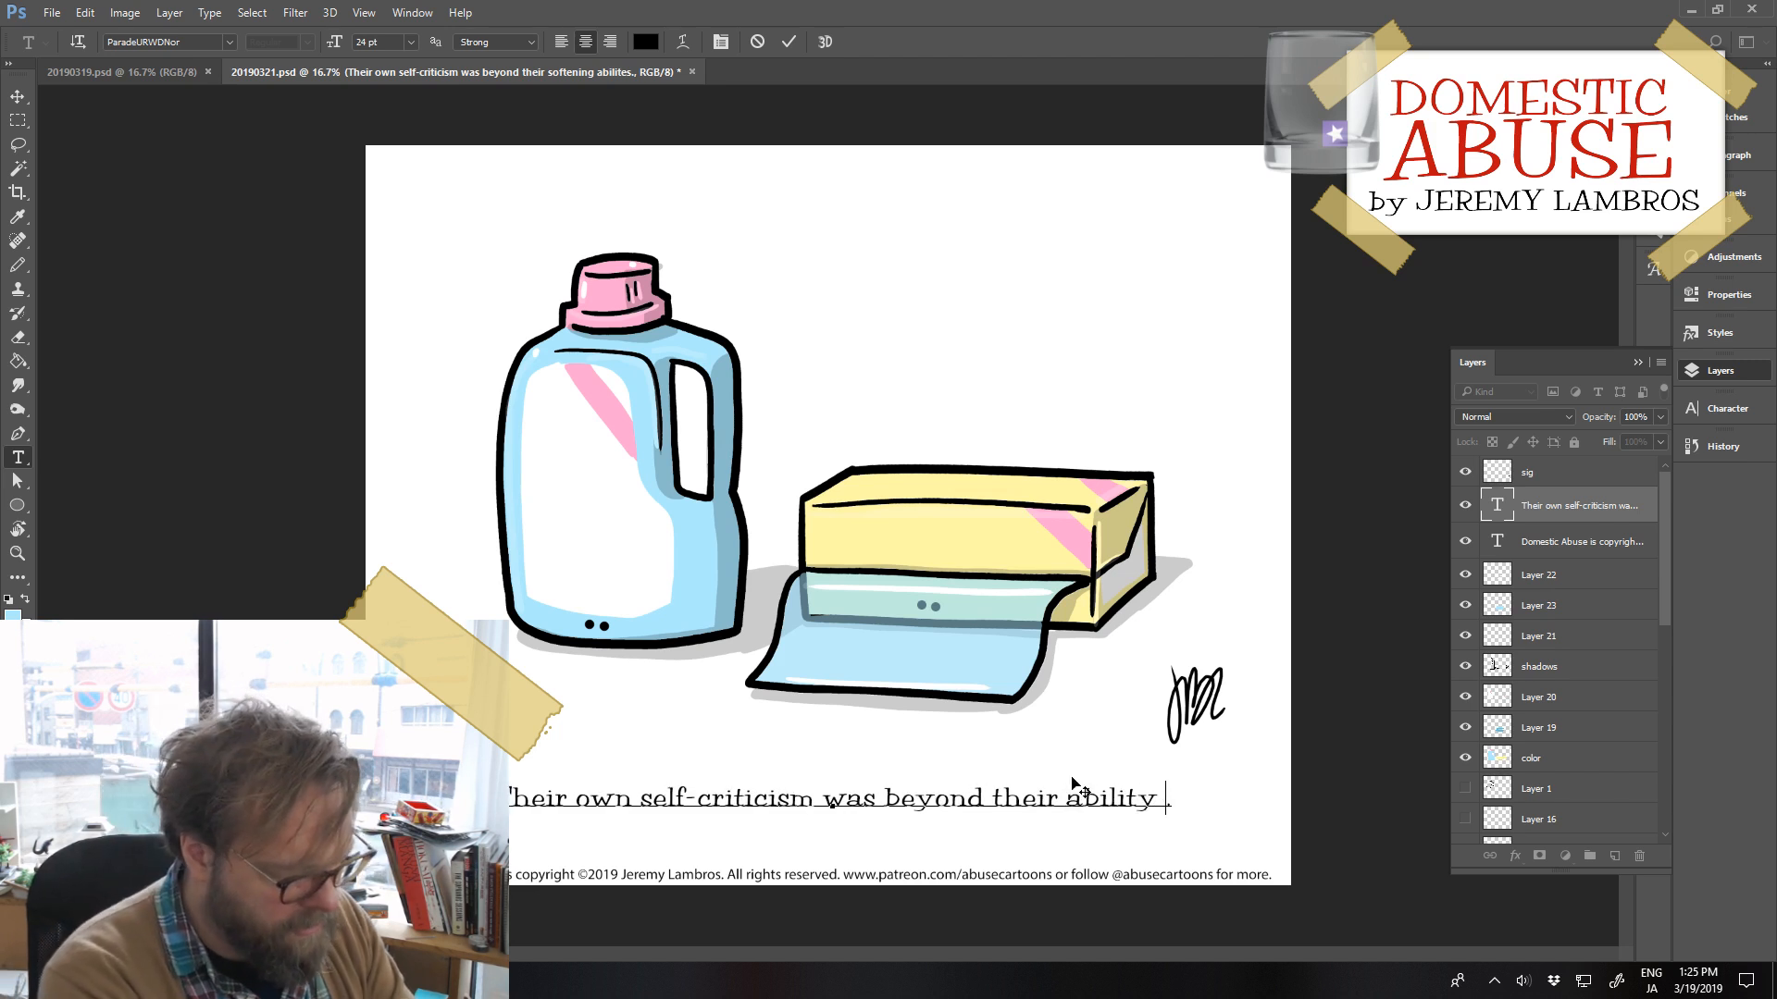